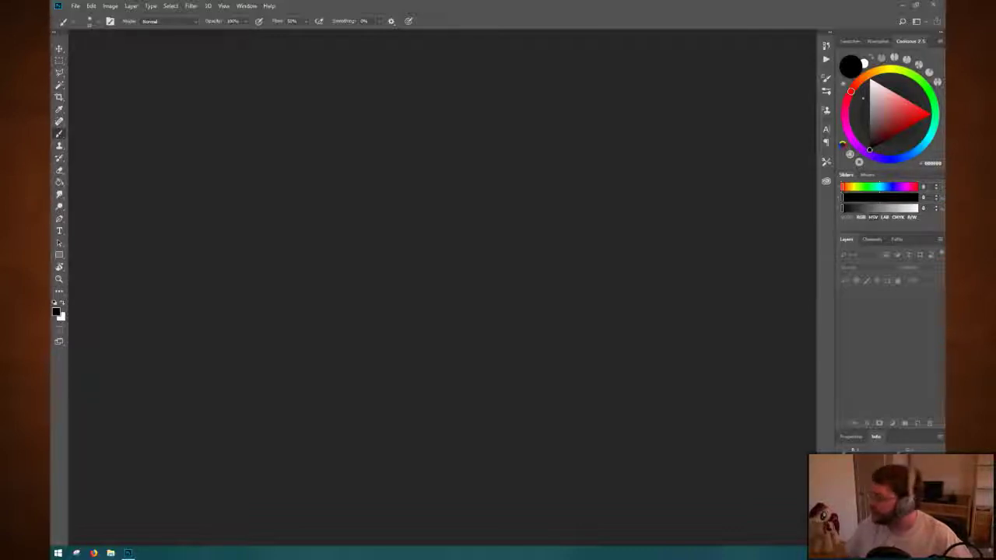
pyautogui.click(76, 6)
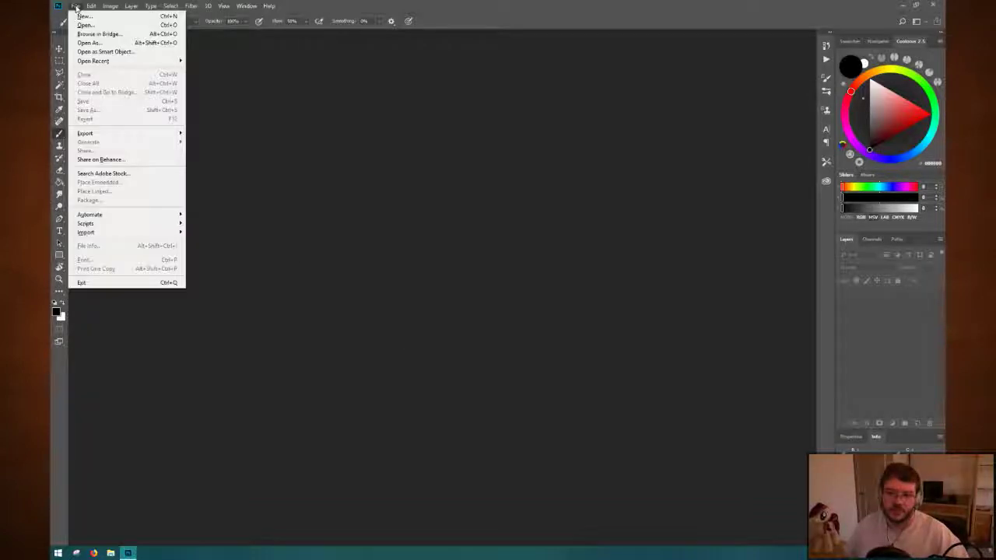
pyautogui.click(93, 16)
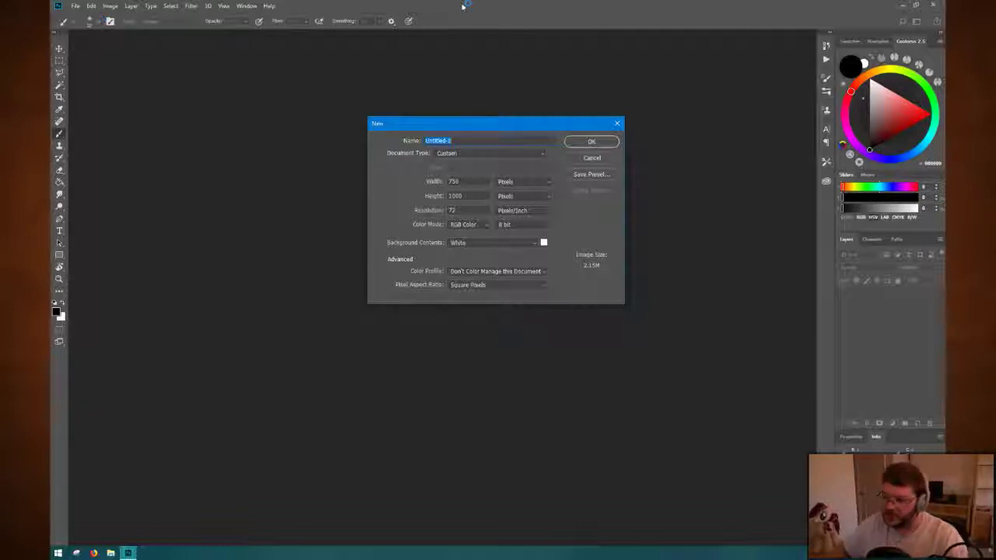
pyautogui.click(592, 157)
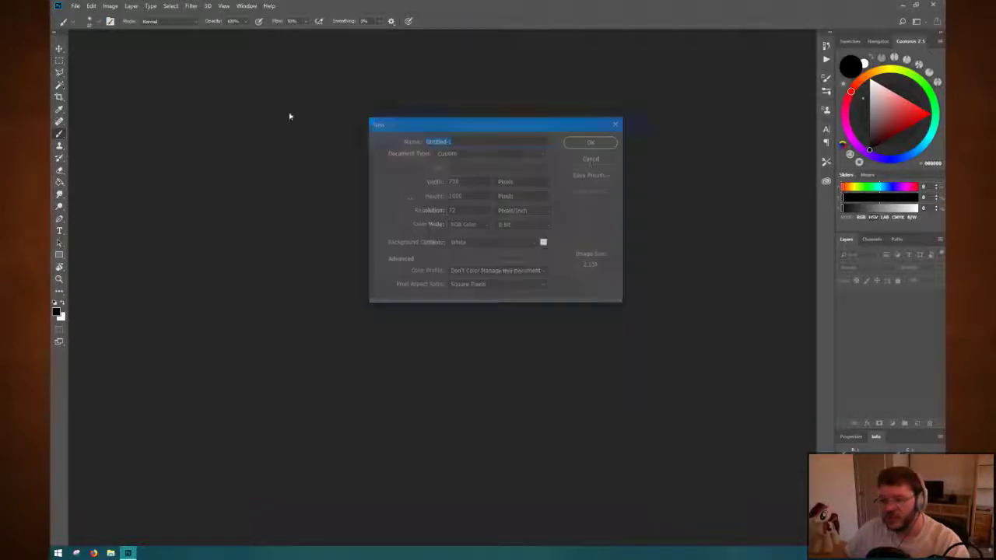
pyautogui.click(75, 6)
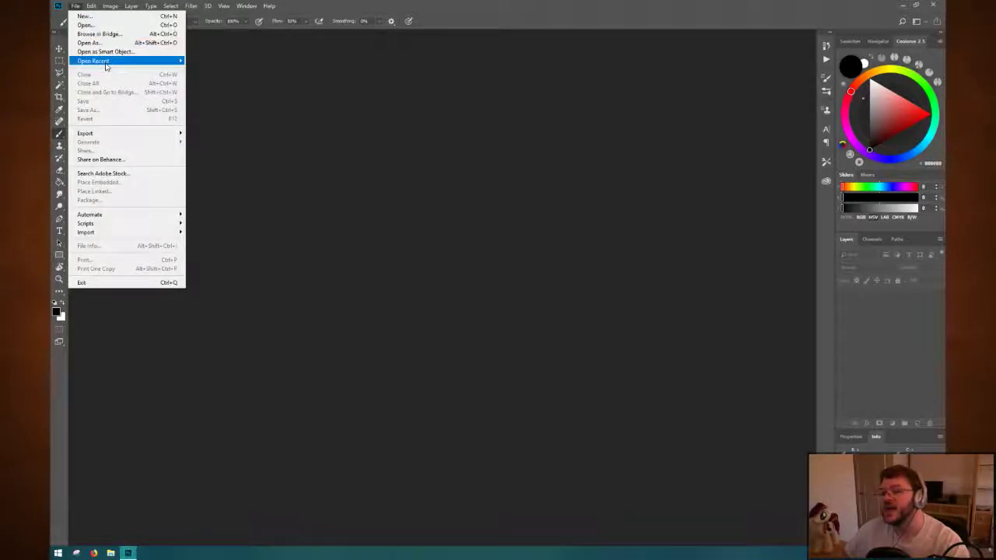
pyautogui.moveTo(105, 63)
pyautogui.press('Escape')
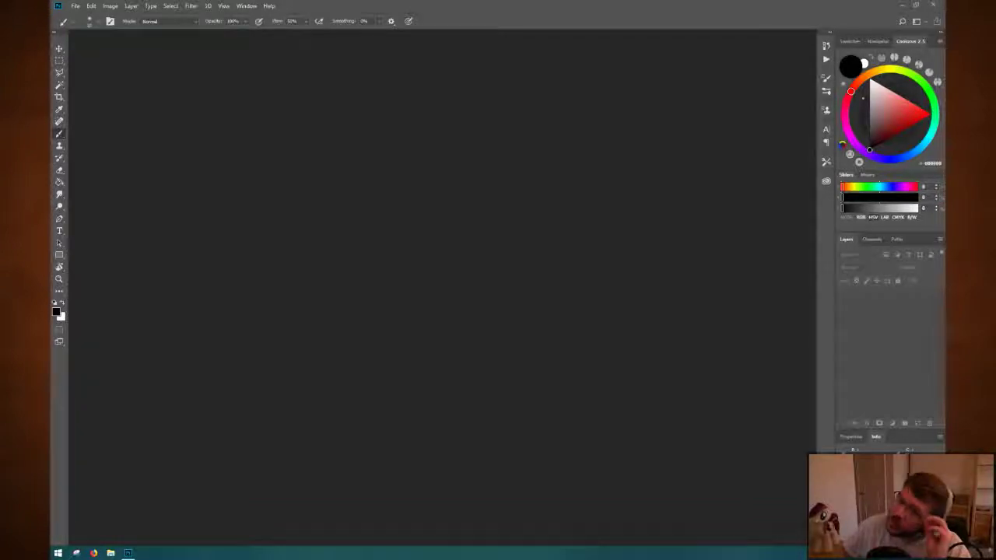
pyautogui.click(76, 6)
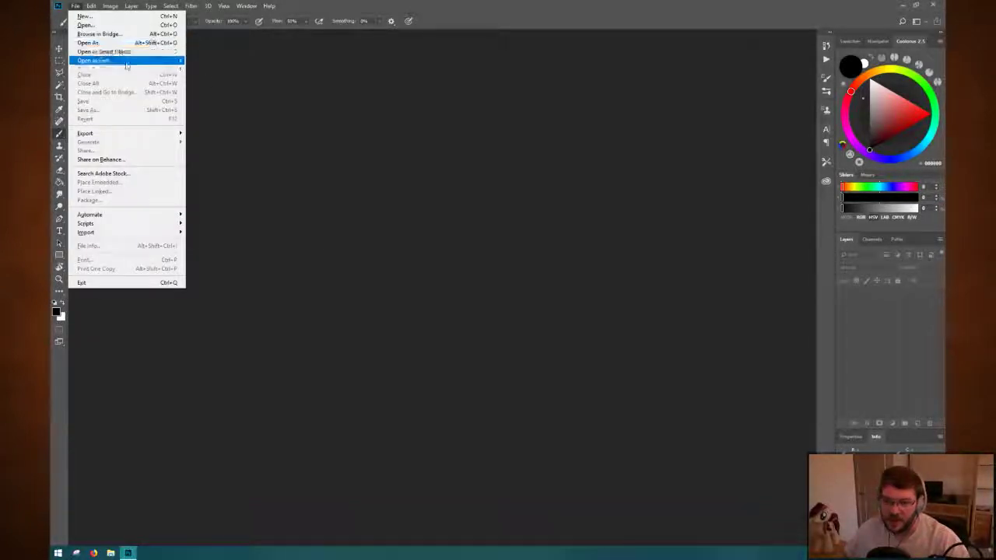
pyautogui.moveTo(126, 62)
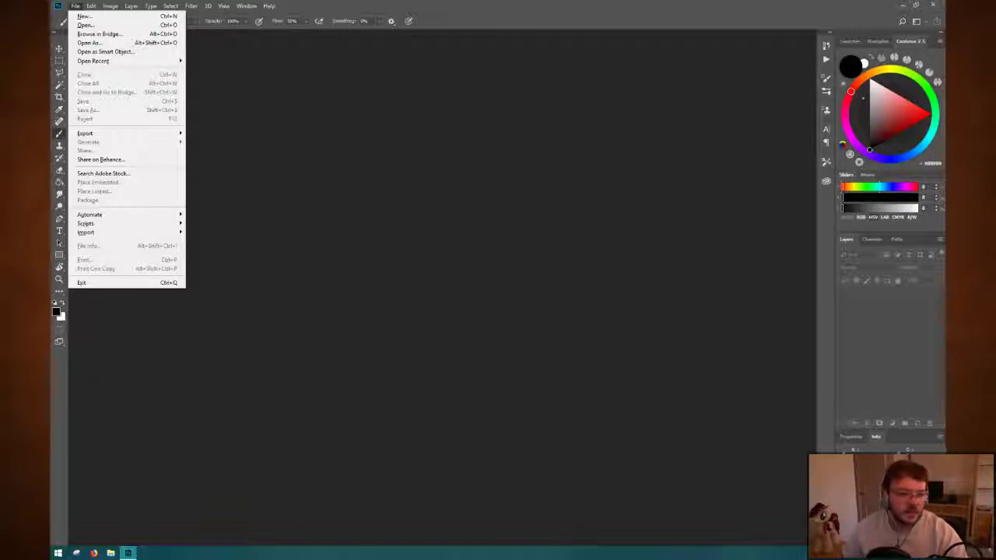
pyautogui.press('Escape')
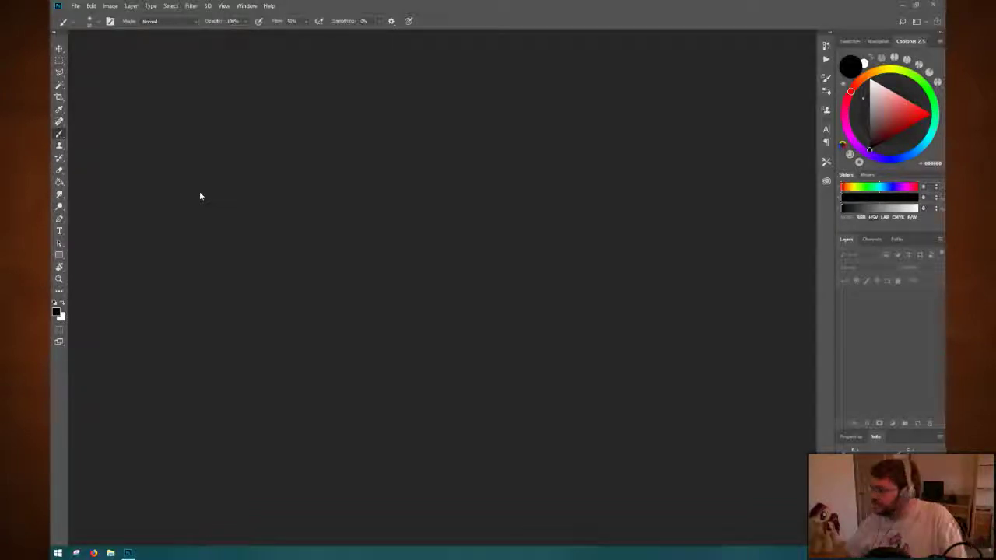
# Start opening a file and look through the folders on the Documents HDD (E:) drive.
pyautogui.click(80, 8)
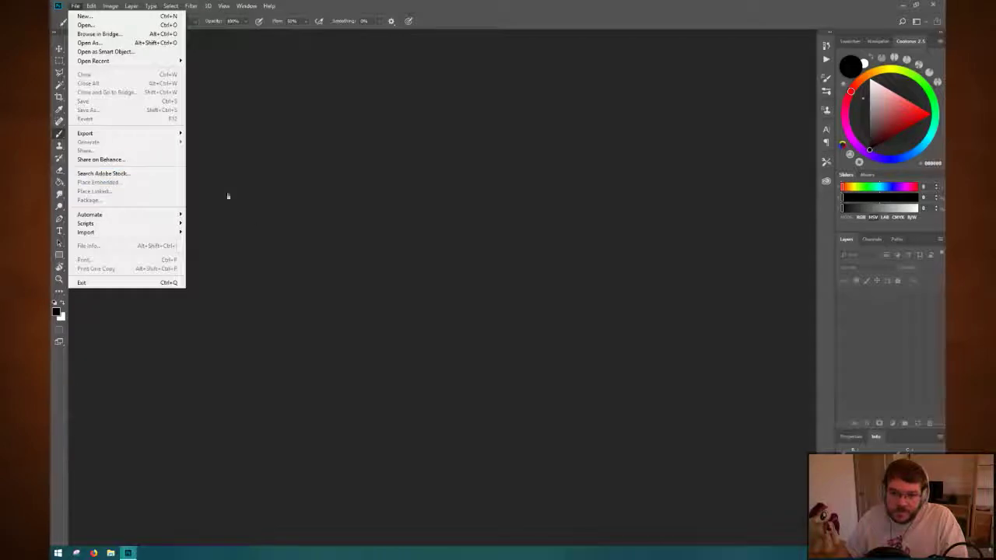
pyautogui.click(105, 27)
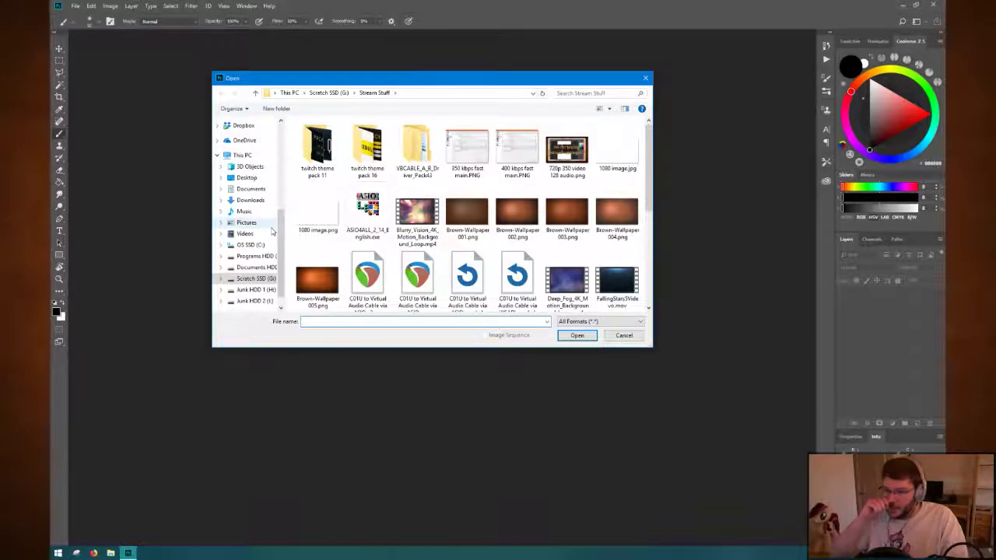
pyautogui.scroll(-1, 263, 234)
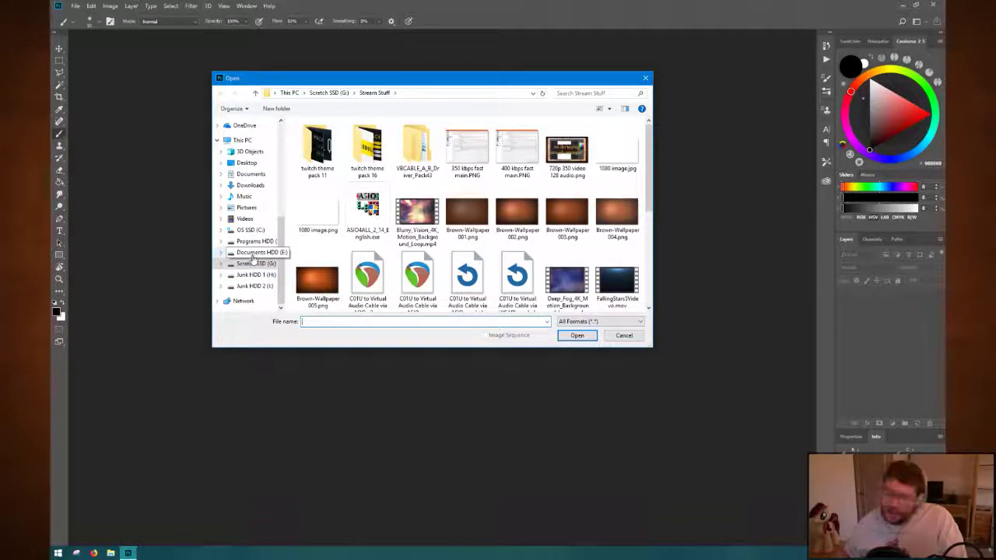
pyautogui.click(252, 255)
pyautogui.scroll(-6, 438, 189)
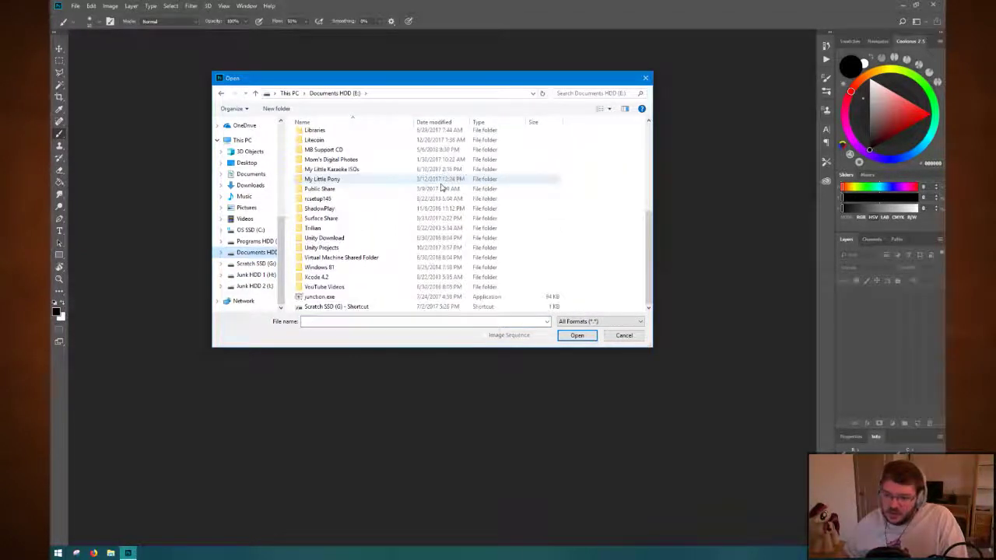
pyautogui.scroll(6, 334, 240)
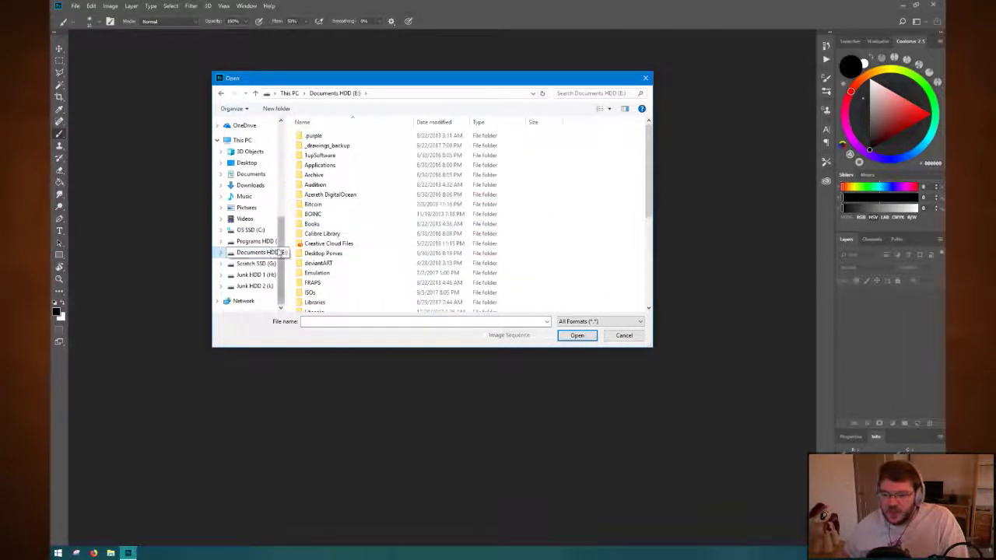
pyautogui.moveTo(281, 249)
pyautogui.mouseDown()
pyautogui.moveTo(282, 219)
pyautogui.moveTo(282, 248)
pyautogui.mouseUp()
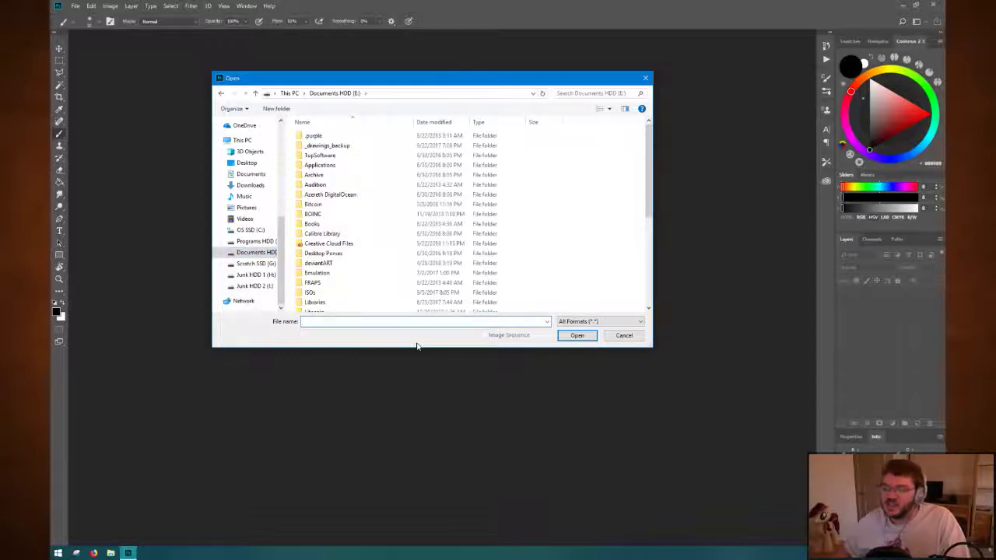
# Check the Junk HDD drives and the Photoshop Files folder inside _My Drawing Source Files, leaving without opening a file.
pyautogui.click(254, 286)
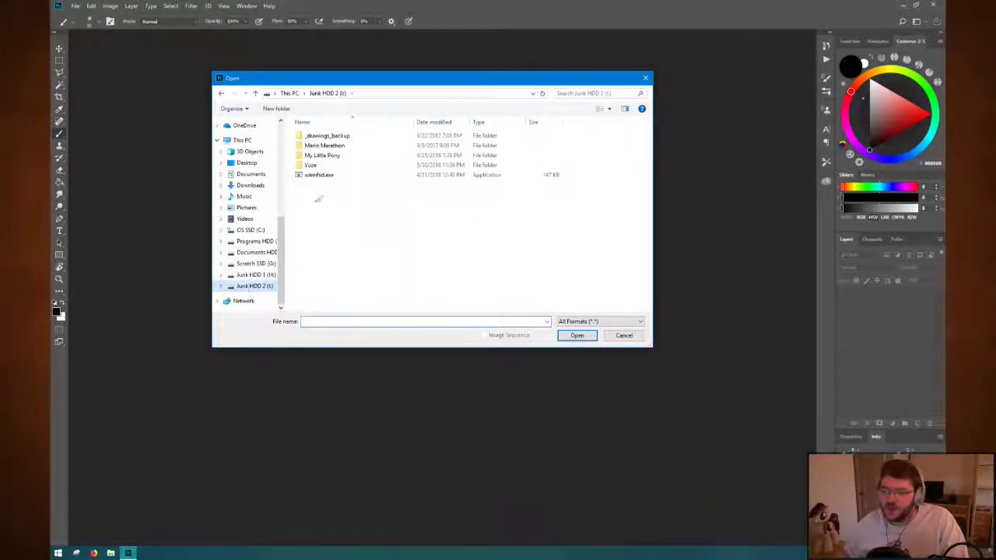
pyautogui.click(254, 276)
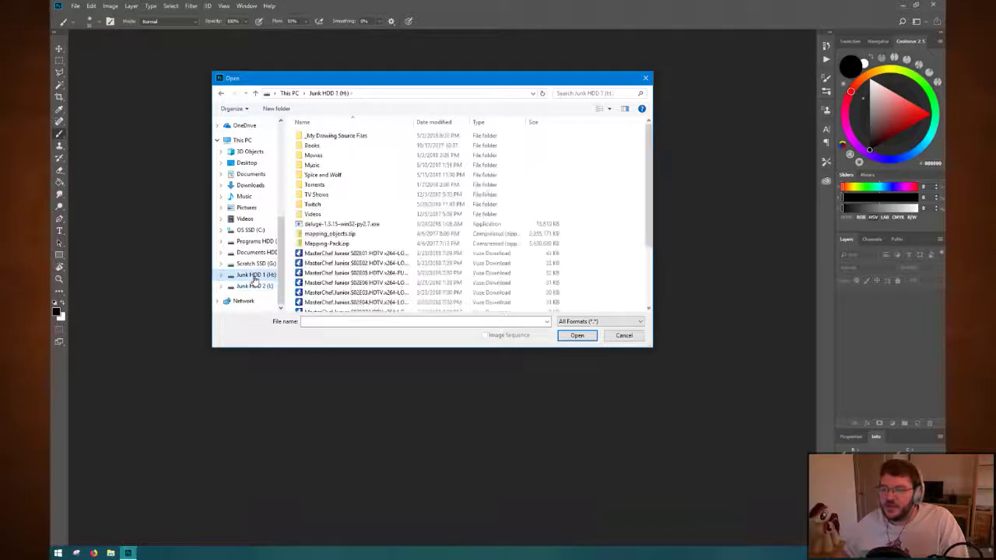
pyautogui.doubleClick(343, 136)
pyautogui.click(341, 149)
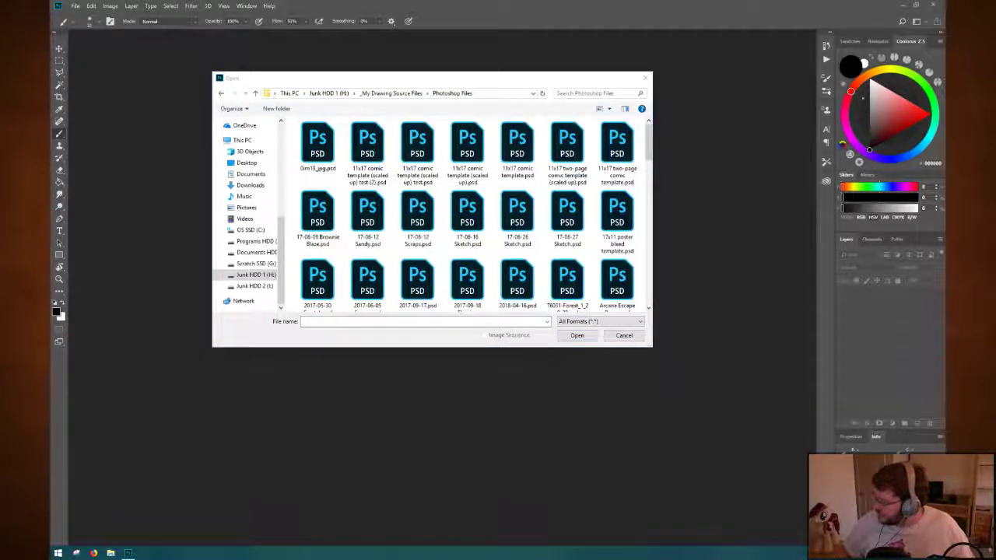
pyautogui.click(430, 8)
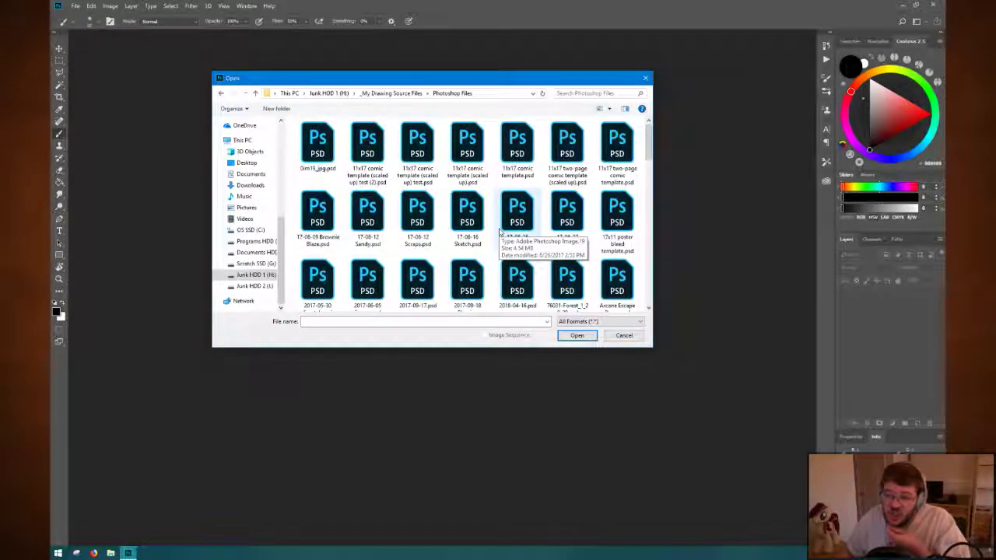
pyautogui.click(622, 337)
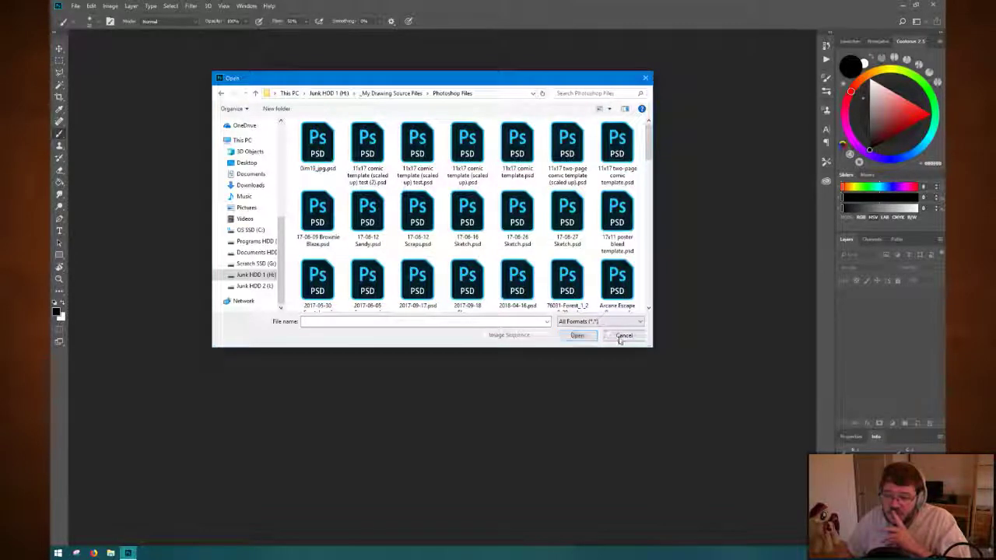
# Open the recent file 11x17 comic template (scaled up).psd and switch its comic guide layer off and back on.
pyautogui.click(75, 6)
pyautogui.moveTo(111, 62)
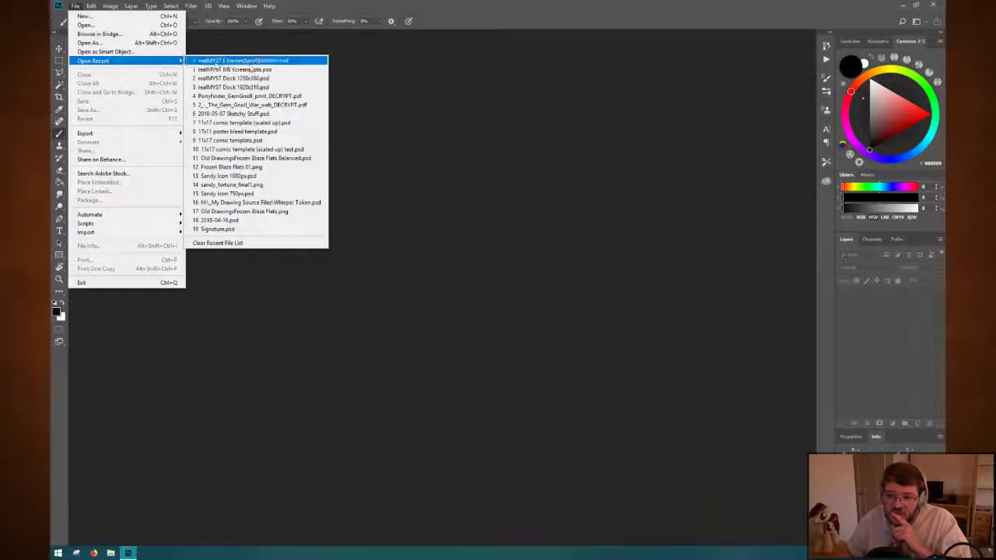
pyautogui.click(256, 125)
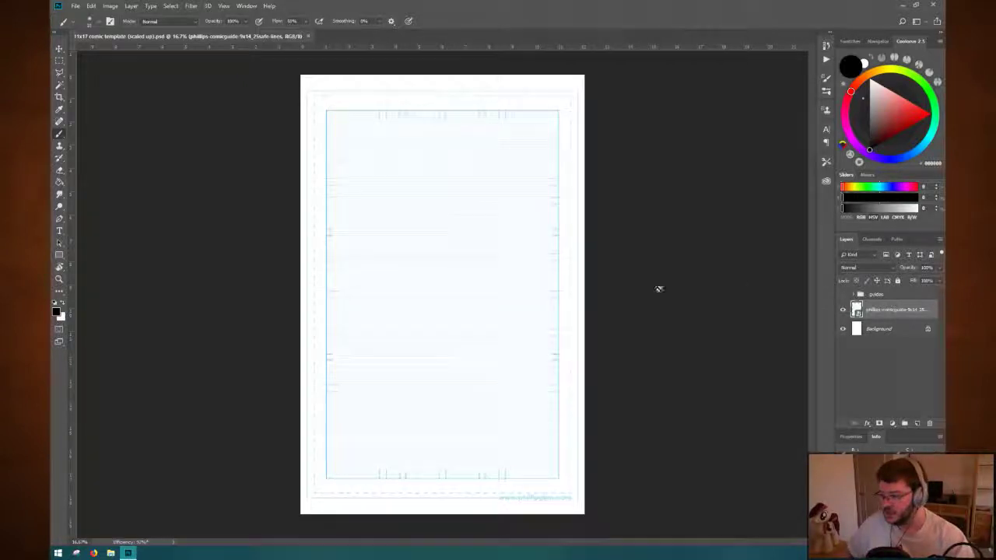
pyautogui.click(843, 310)
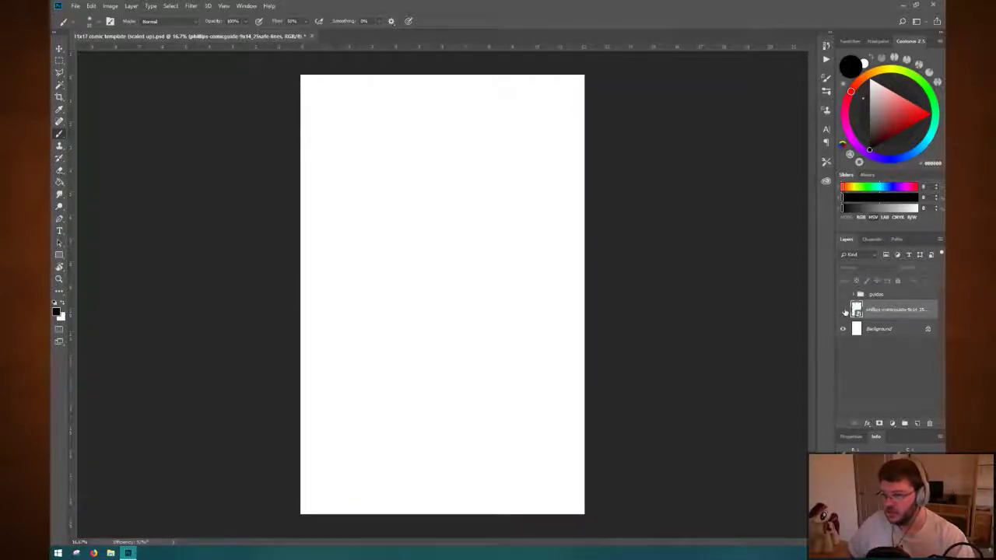
pyautogui.click(843, 310)
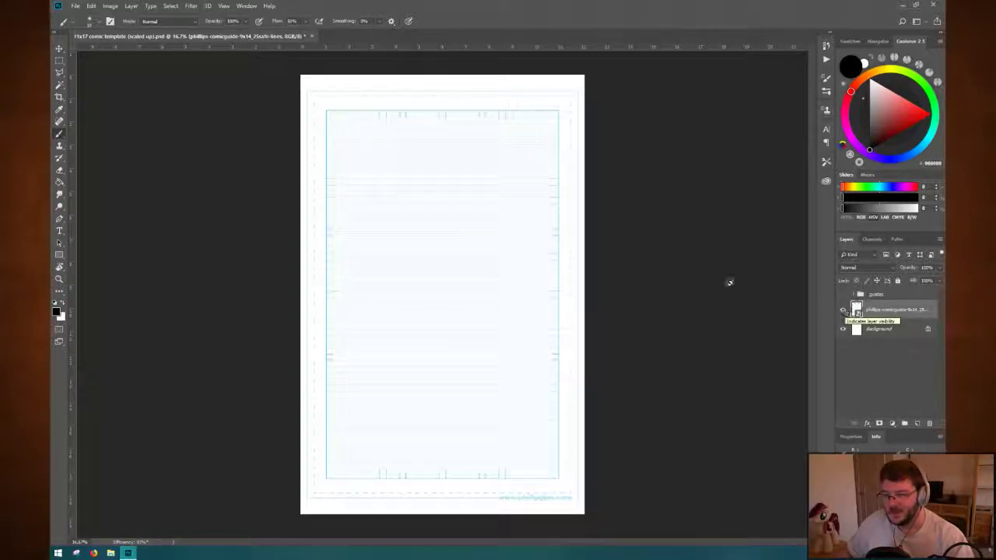
# Clear the list of recently opened files.
pyautogui.click(75, 5)
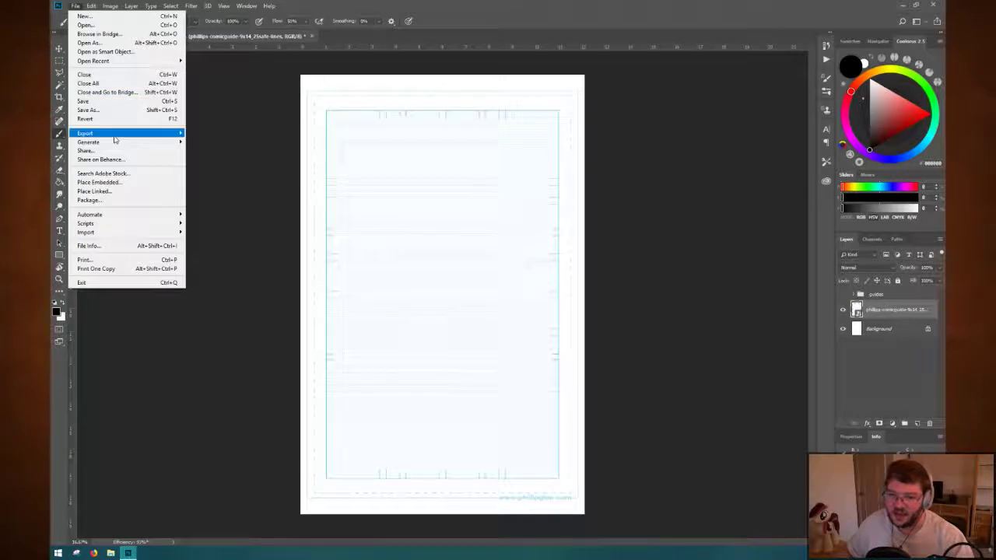
pyautogui.moveTo(114, 138)
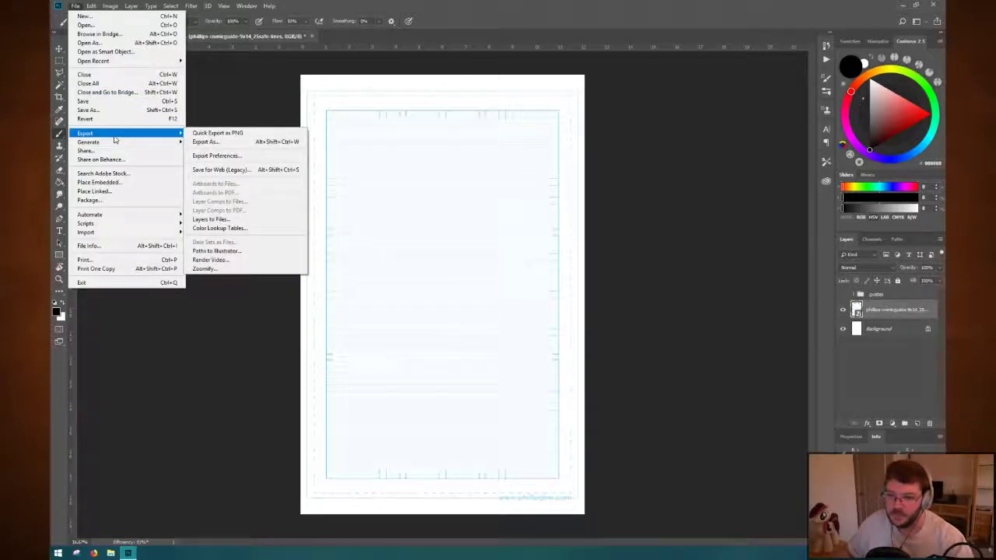
pyautogui.moveTo(104, 62)
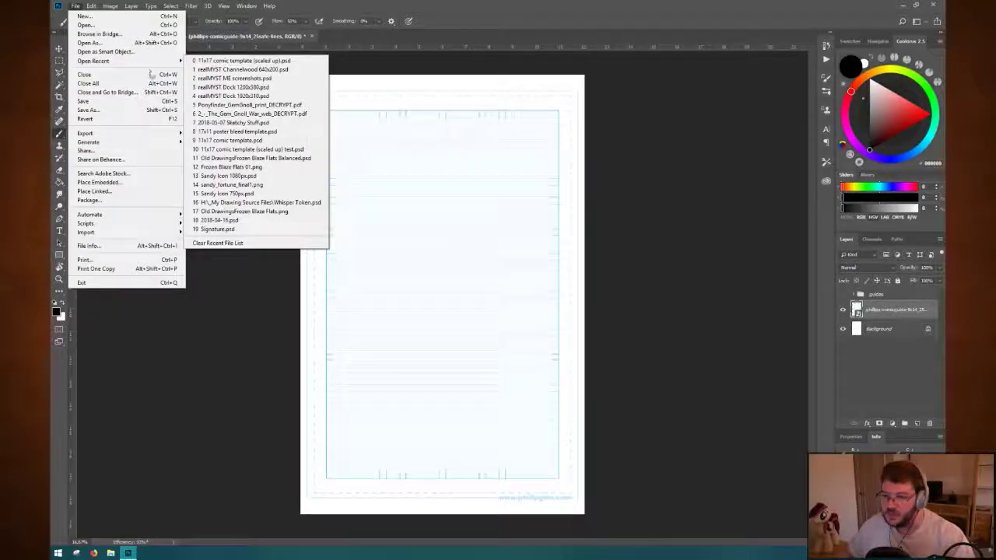
pyautogui.click(256, 242)
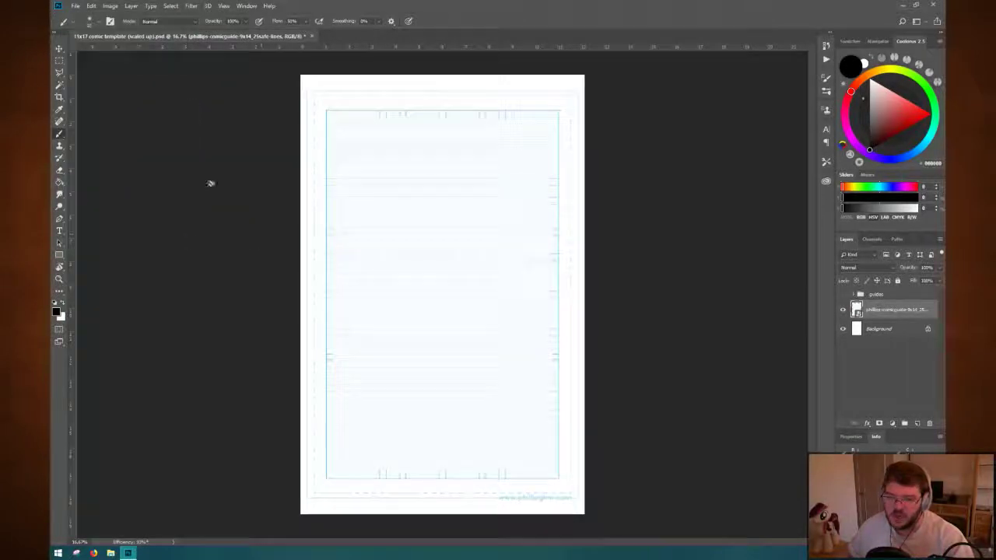
pyautogui.click(75, 6)
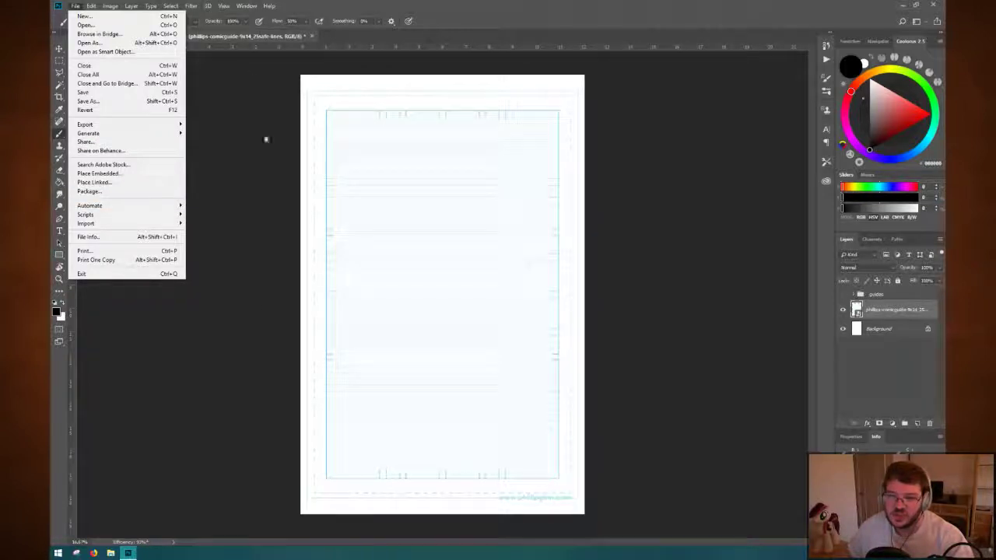
pyautogui.moveTo(128, 553)
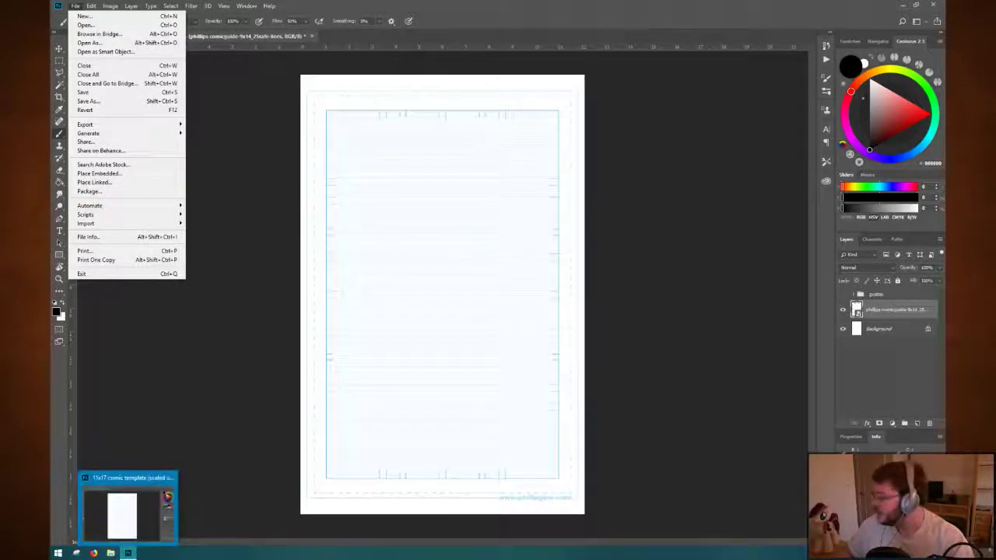
# Open a new File Explorer window and move it clear of the Photoshop canvas.
pyautogui.click(111, 553)
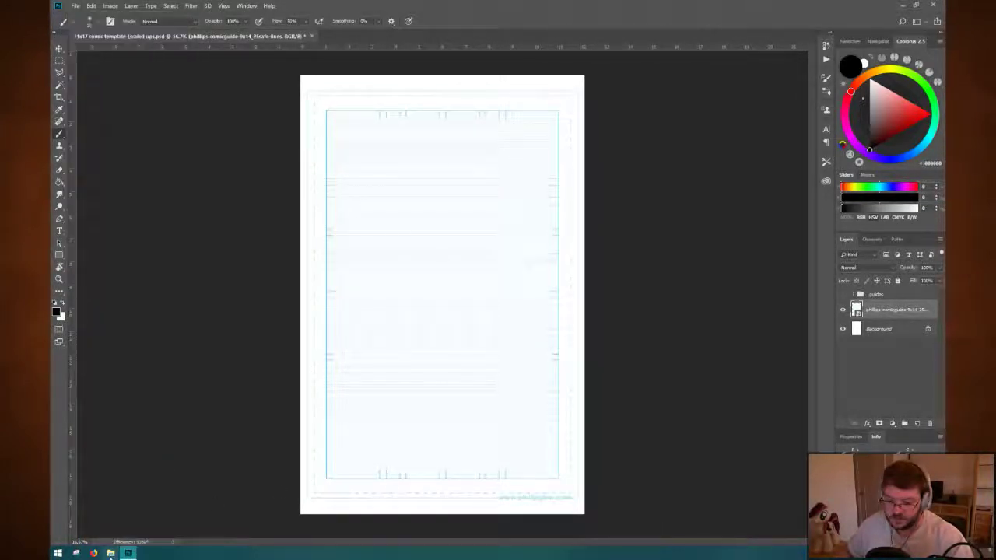
pyautogui.rightClick(110, 553)
pyautogui.click(110, 521)
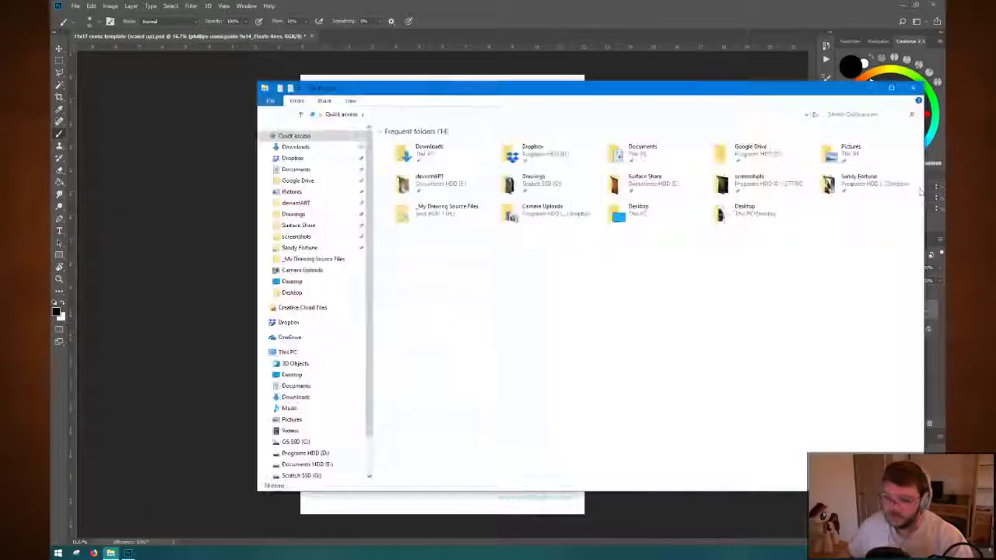
pyautogui.moveTo(533, 92); pyautogui.dragTo(944, 95)
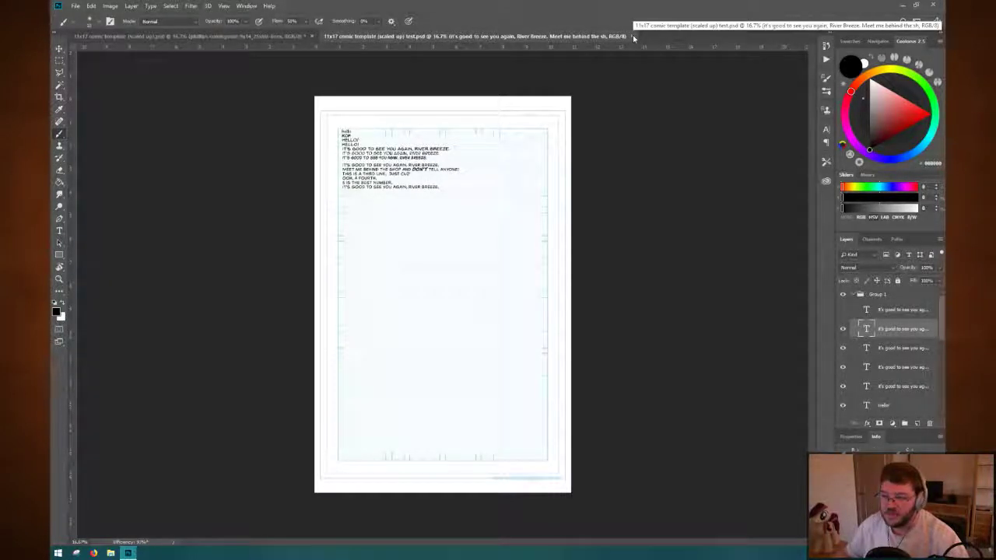
# Close 11x17 comic template (scaled up) test.psd, and open test (2).psd for a look before closing it too.
pyautogui.click(633, 35)
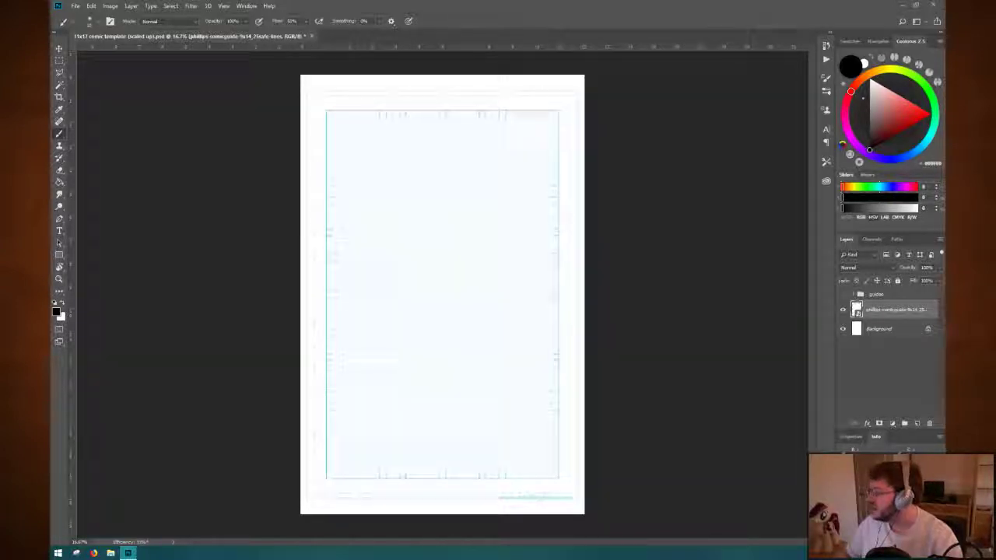
pyautogui.moveTo(349, 83); pyautogui.dragTo(365, 37)
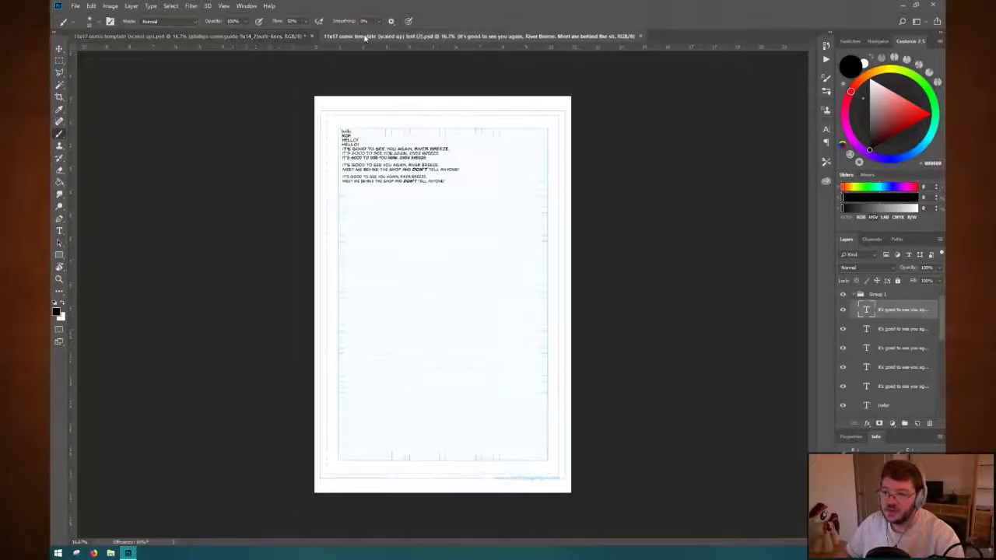
pyautogui.click(640, 36)
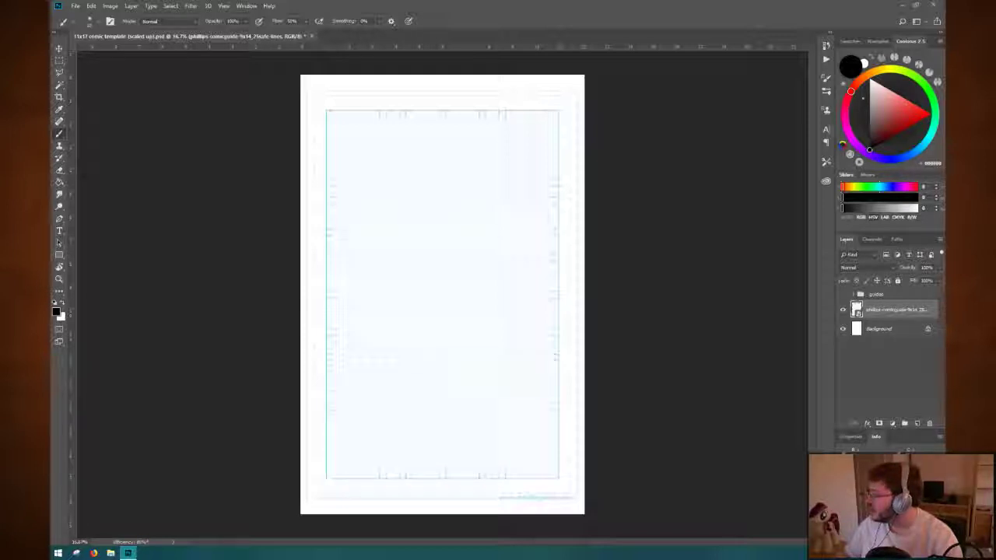
# Open 11x17 comic template.psd for comparison and return to the scaled-up template document.
pyautogui.moveTo(945, 159); pyautogui.dragTo(458, 35)
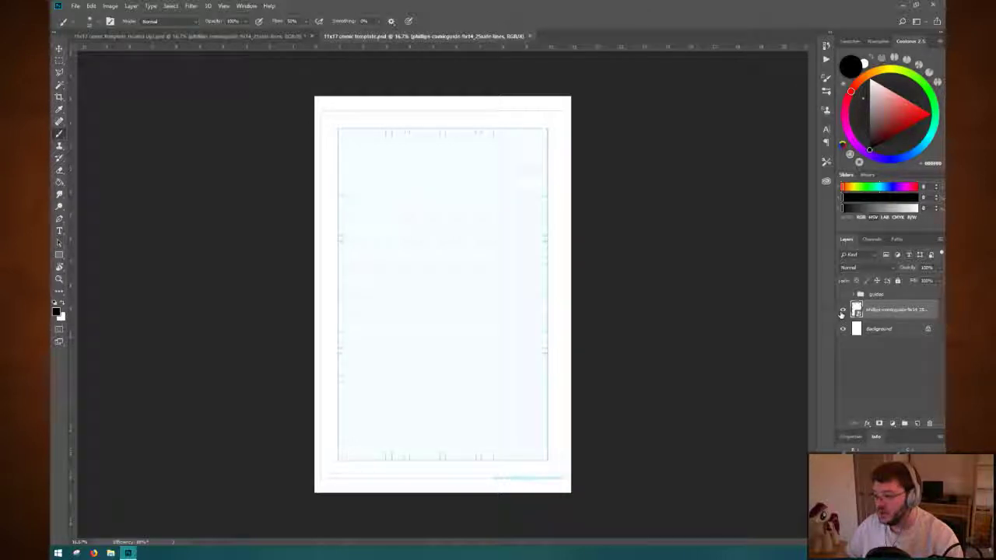
pyautogui.click(219, 36)
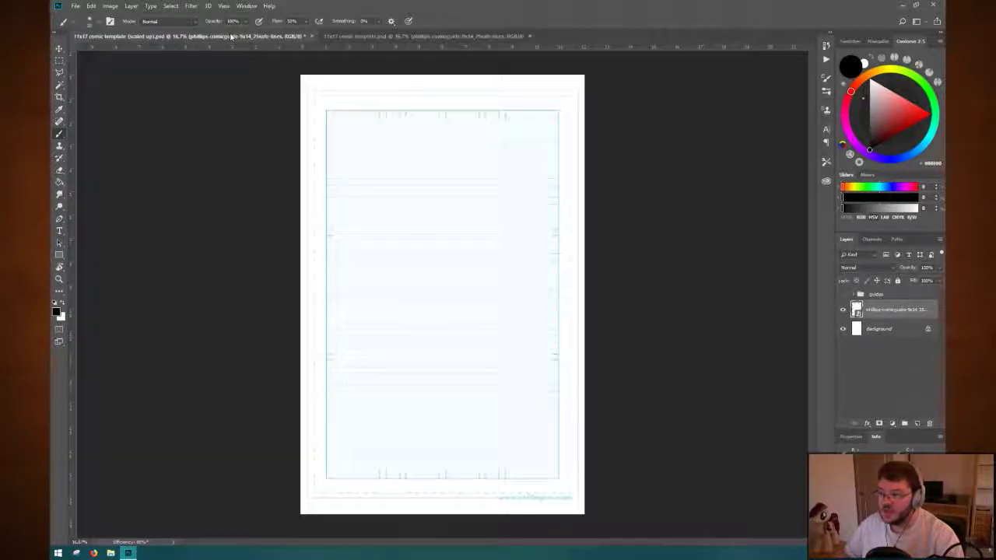
# Hide the comic guide layer in the scaled-up template and show its guides group instead.
pyautogui.click(842, 310)
pyautogui.click(843, 310)
pyautogui.click(844, 295)
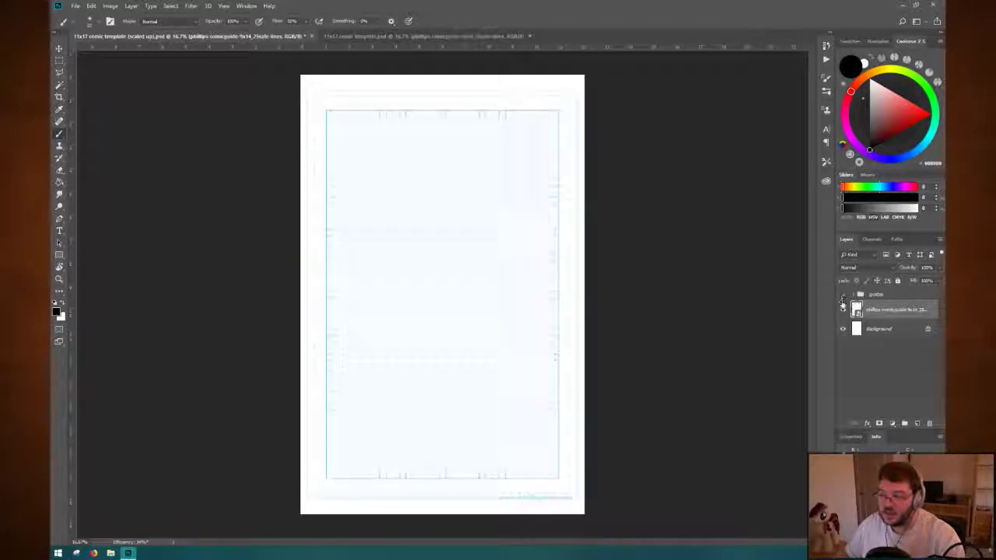
pyautogui.click(843, 294)
pyautogui.click(842, 310)
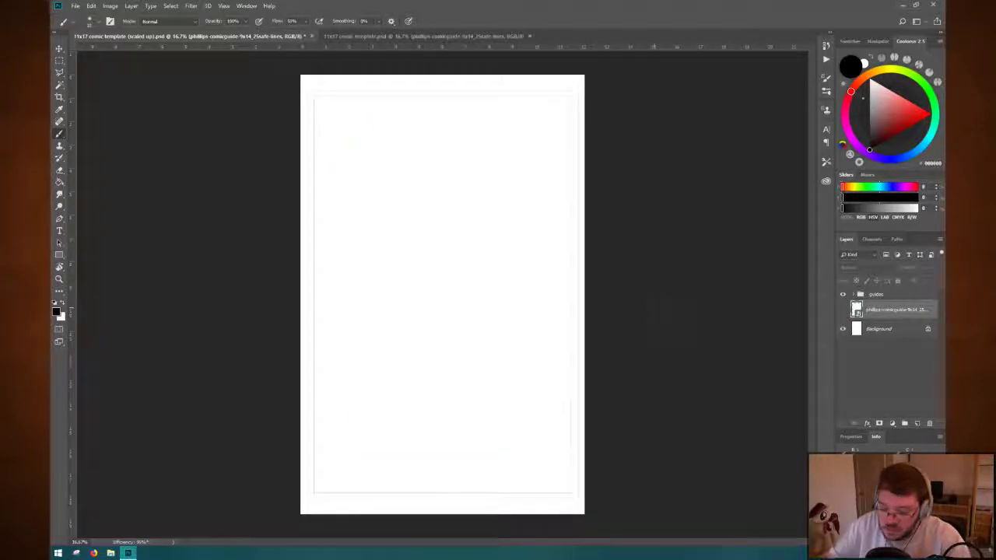
# Check the scaled-up template's canvas size in inches and its image size in pixels.
pyautogui.hotkey('ctrl', 'alt', 'c')
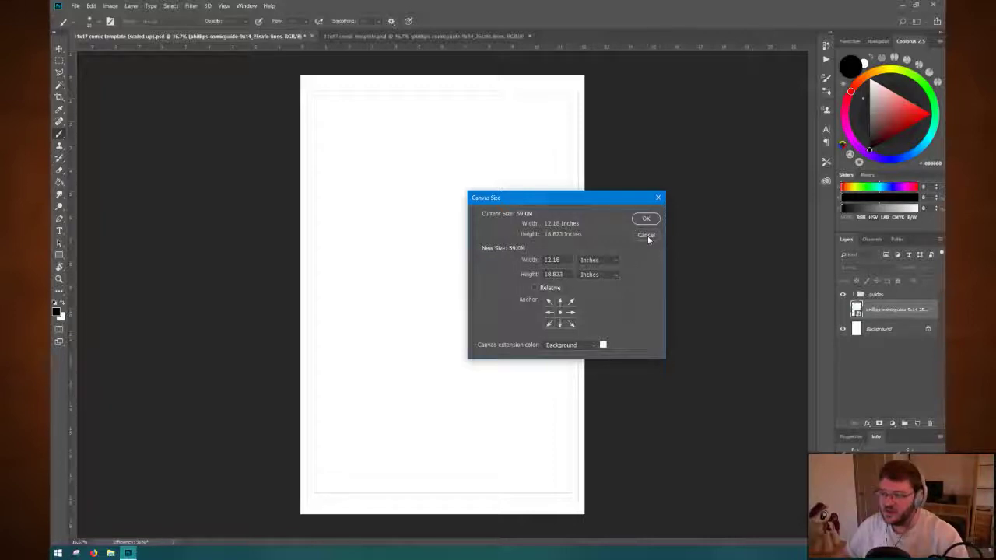
pyautogui.click(646, 236)
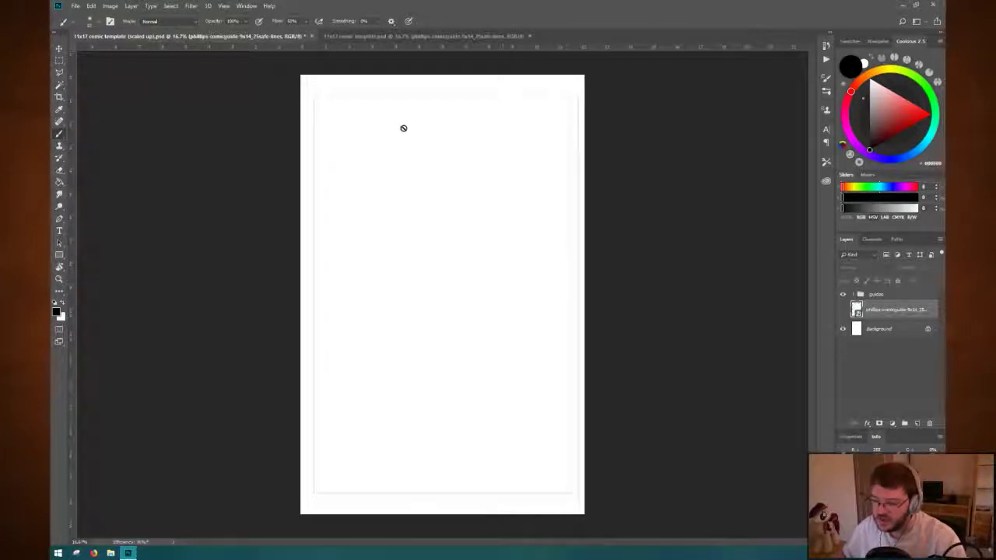
pyautogui.hotkey('ctrl', 'alt', 'i')
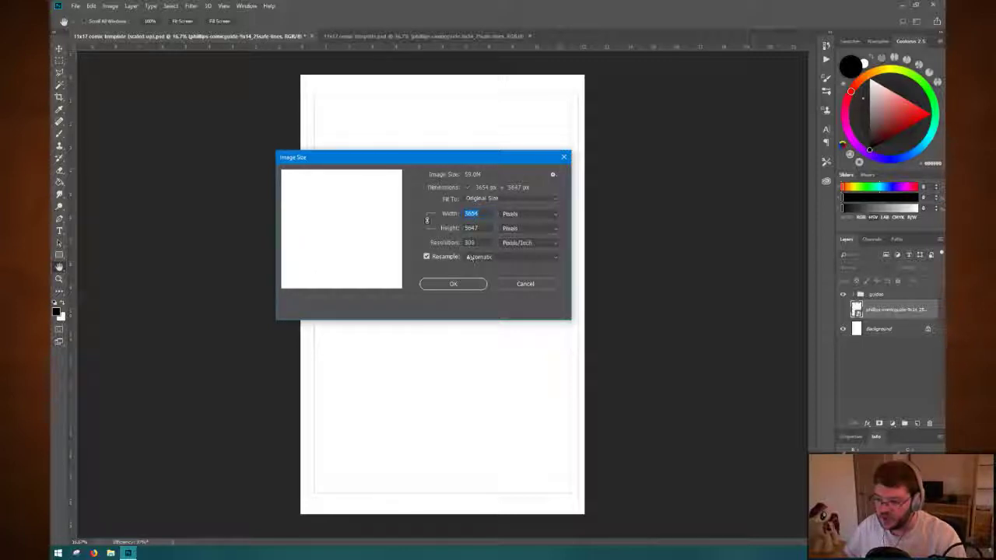
pyautogui.click(509, 283)
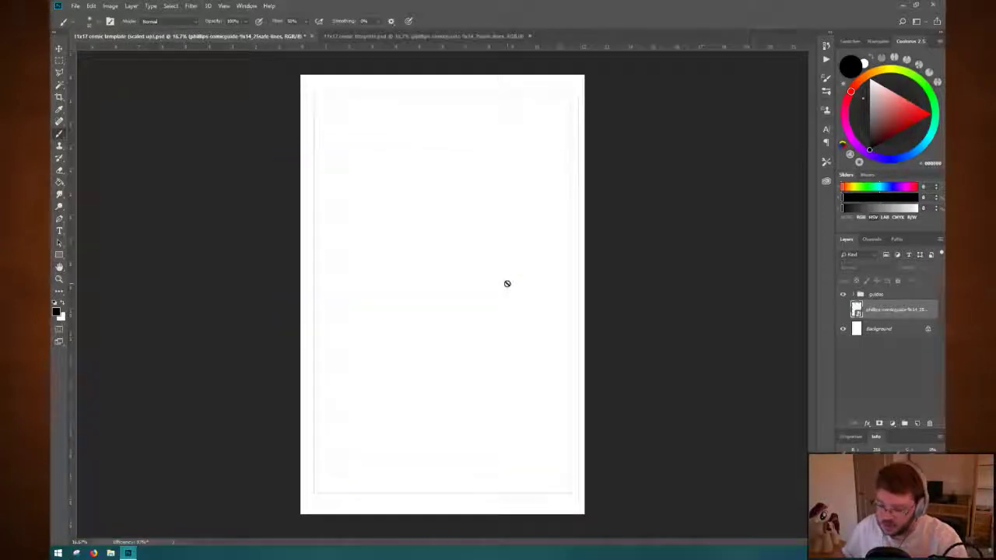
pyautogui.hotkey('ctrl', 'alt', 'c')
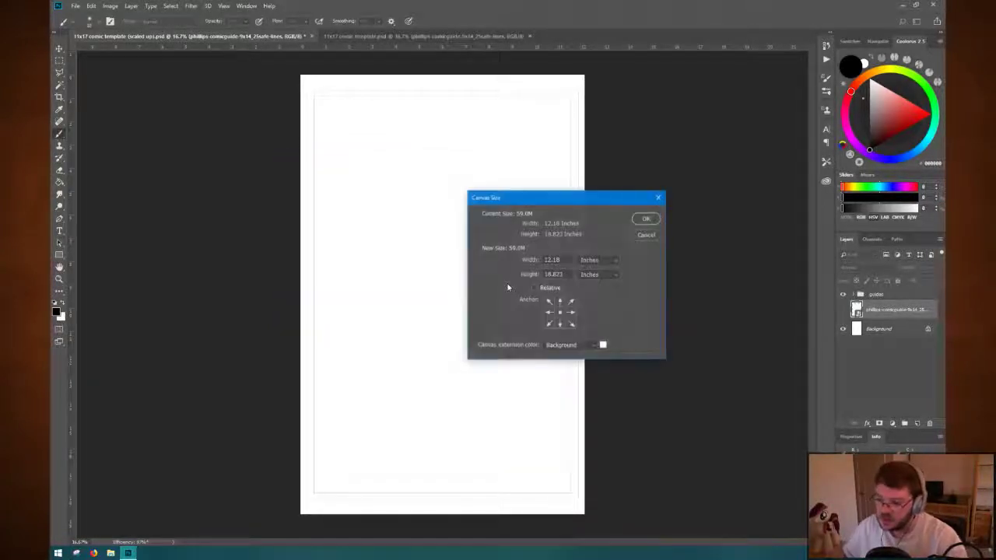
pyautogui.click(647, 234)
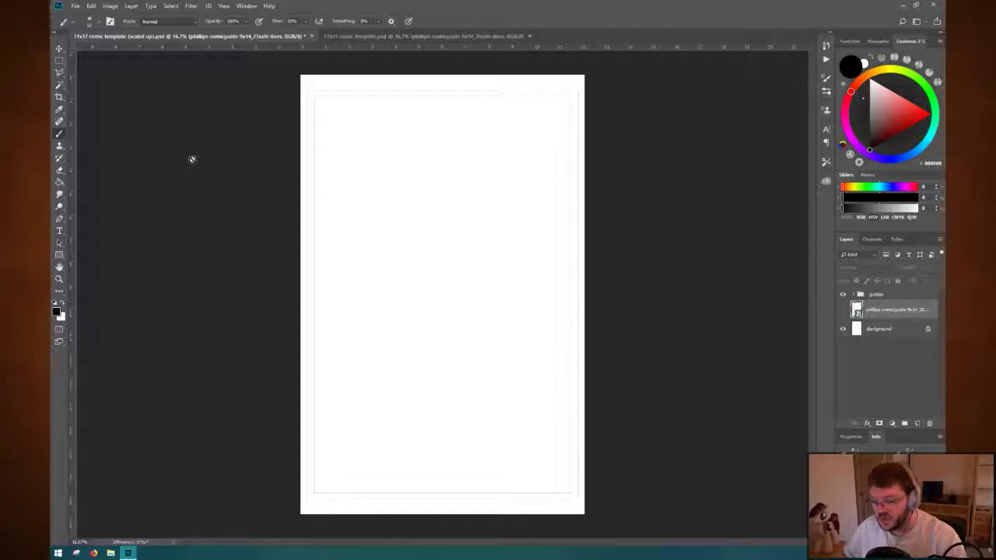
# Rotate the canvas view to 90° and look over the template's guide lines in landscape orientation.
pyautogui.press('r')
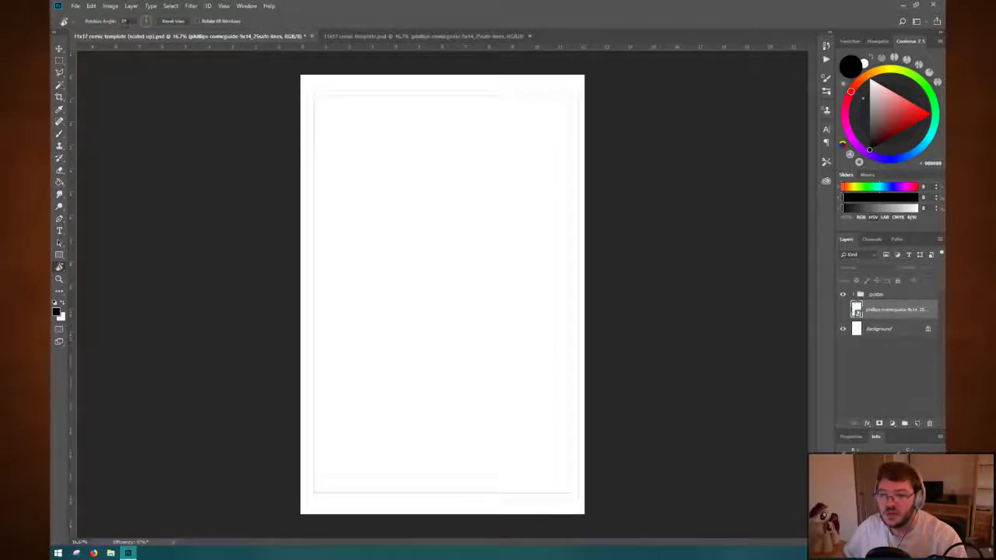
pyautogui.click(124, 22)
pyautogui.write('90')
pyautogui.press('Return')
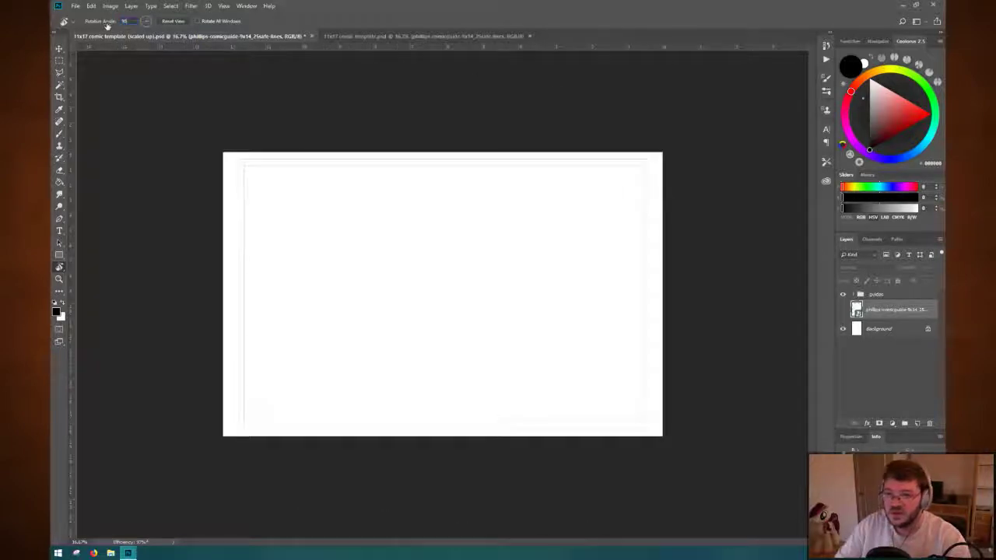
pyautogui.click(135, 121)
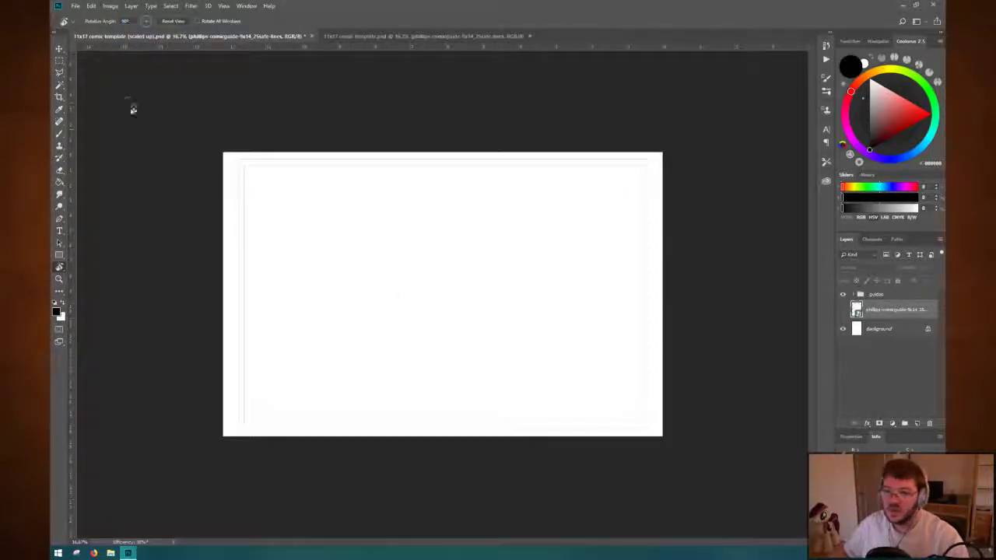
pyautogui.click(59, 49)
pyautogui.click(171, 153)
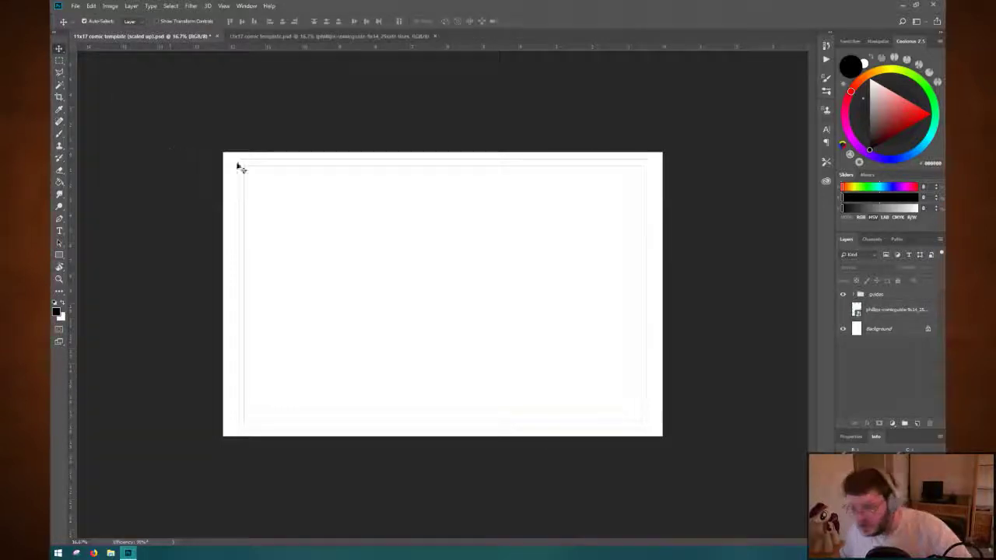
pyautogui.scroll(-3, 363, 179)
pyautogui.scroll(4, 362, 179)
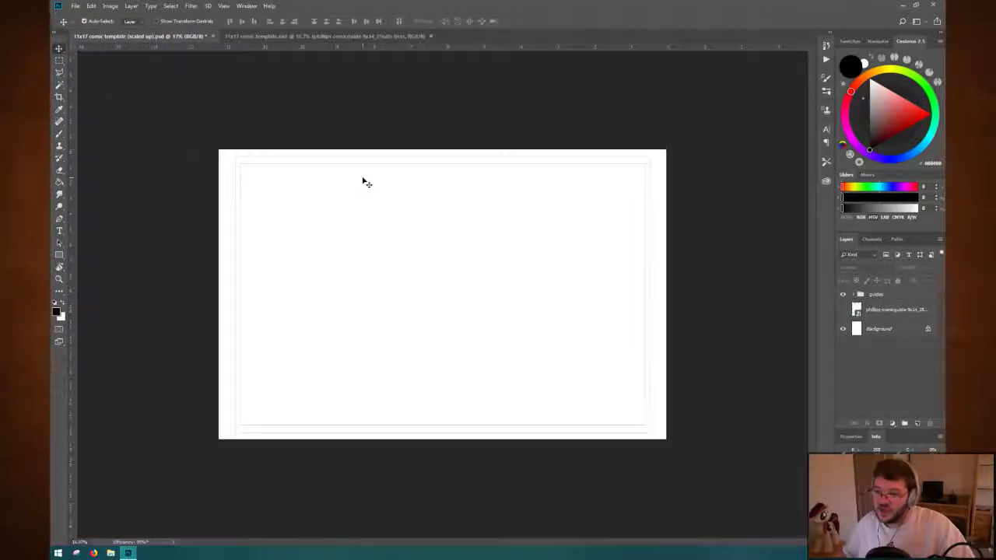
pyautogui.scroll(-2, 363, 181)
pyautogui.scroll(2, 363, 181)
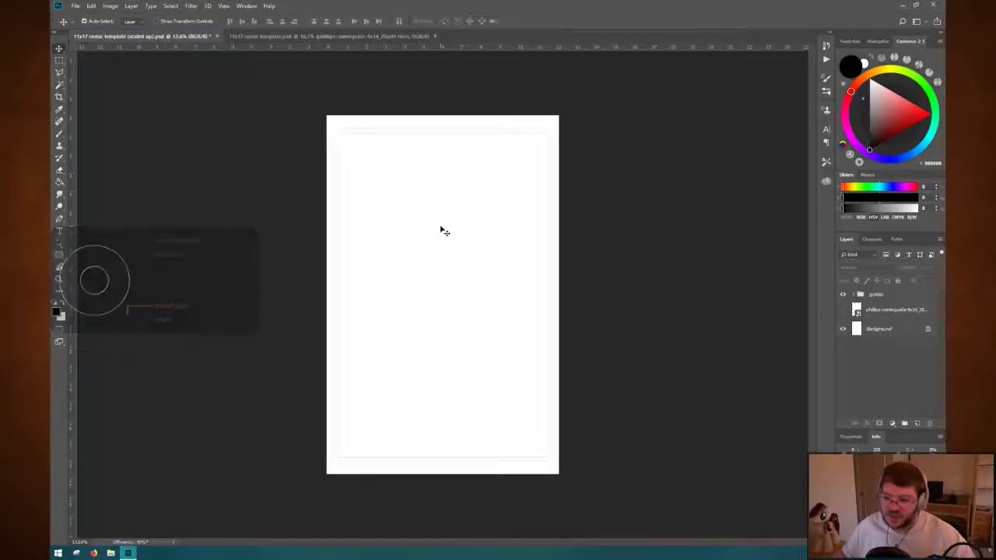
# Add a new layer above the guides group and rotate the canvas view to landscape again.
pyautogui.press('b')
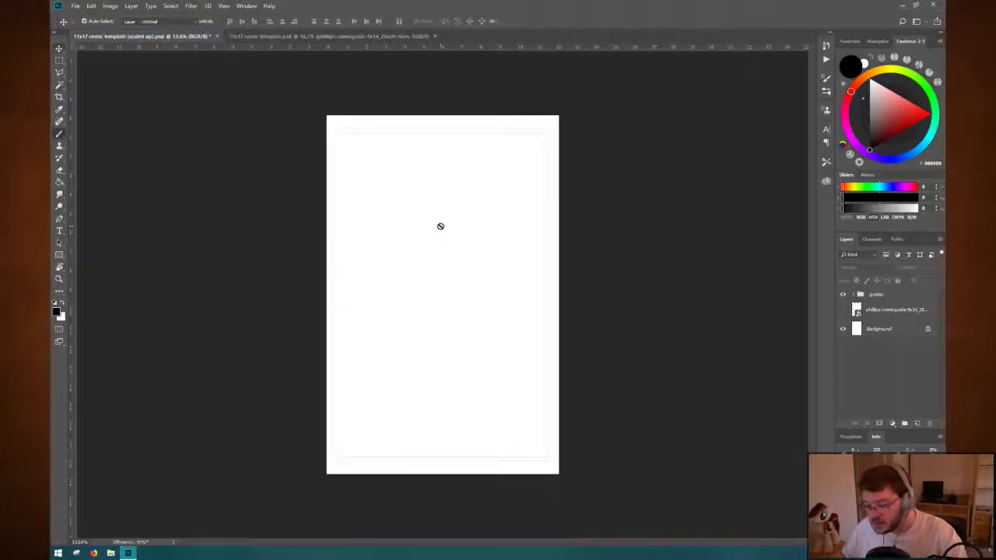
pyautogui.click(916, 424)
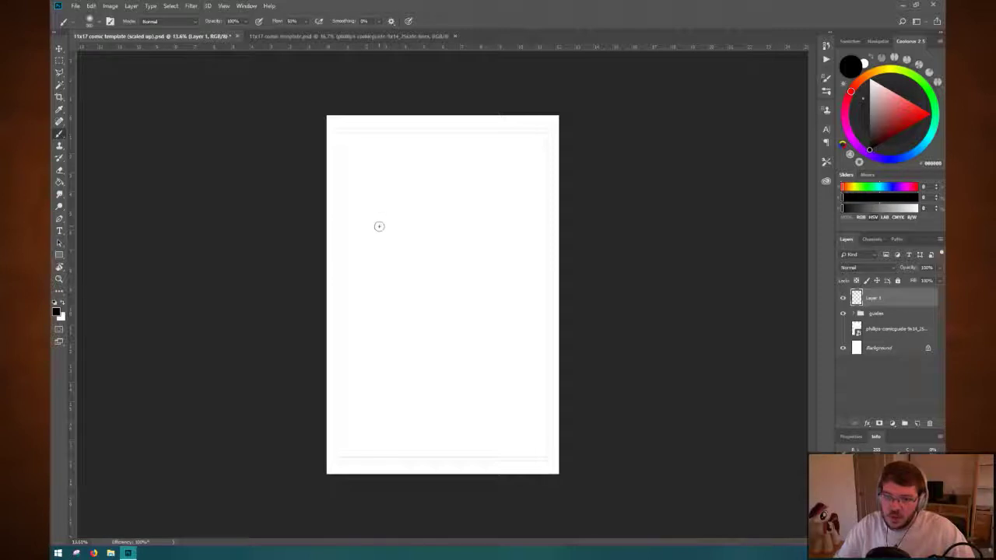
pyautogui.press('r')
pyautogui.moveTo(395, 194); pyautogui.dragTo(511, 282)
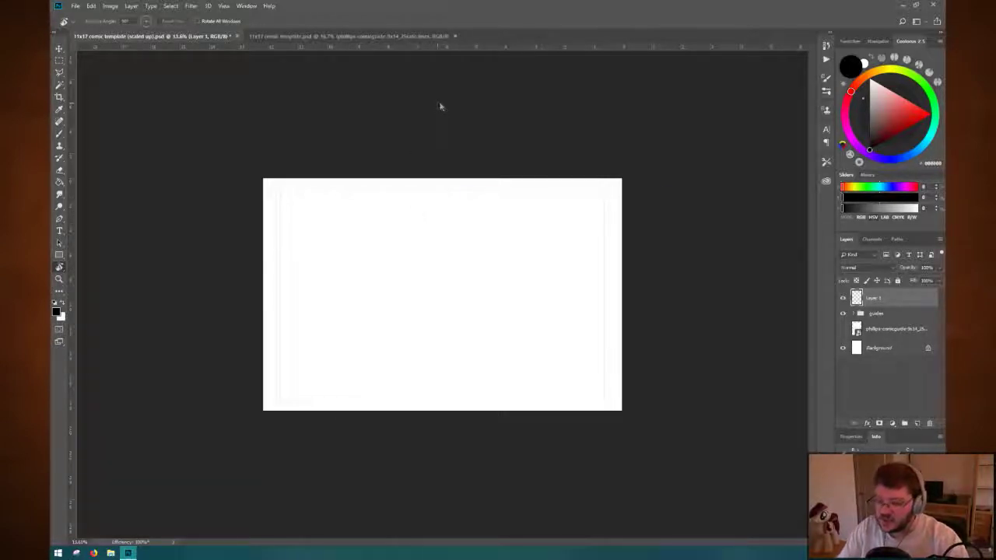
# Check the template's canvas size again and fit the whole rotated page on screen.
pyautogui.hotkey('ctrl', 'alt', 'c')
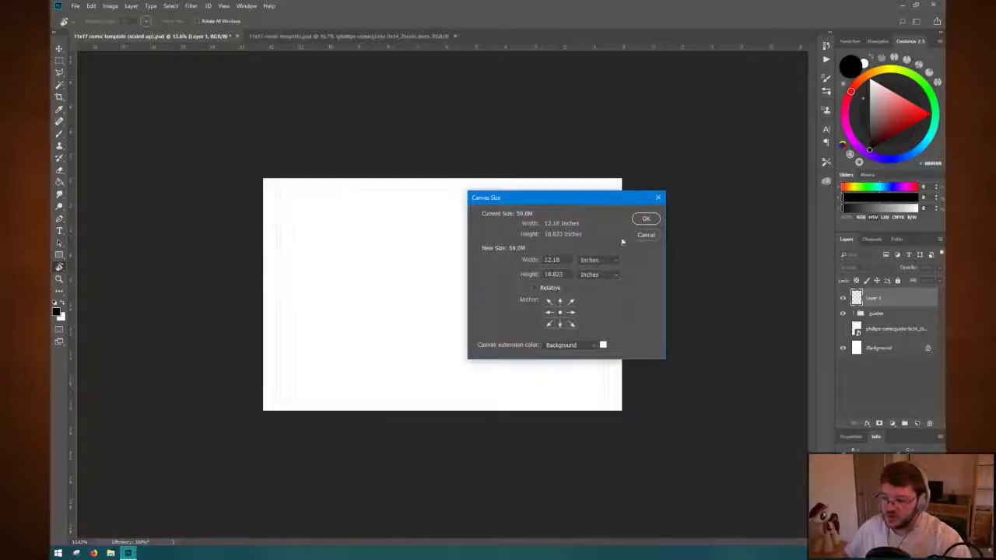
pyautogui.click(646, 234)
pyautogui.hotkey('ctrl', '0')
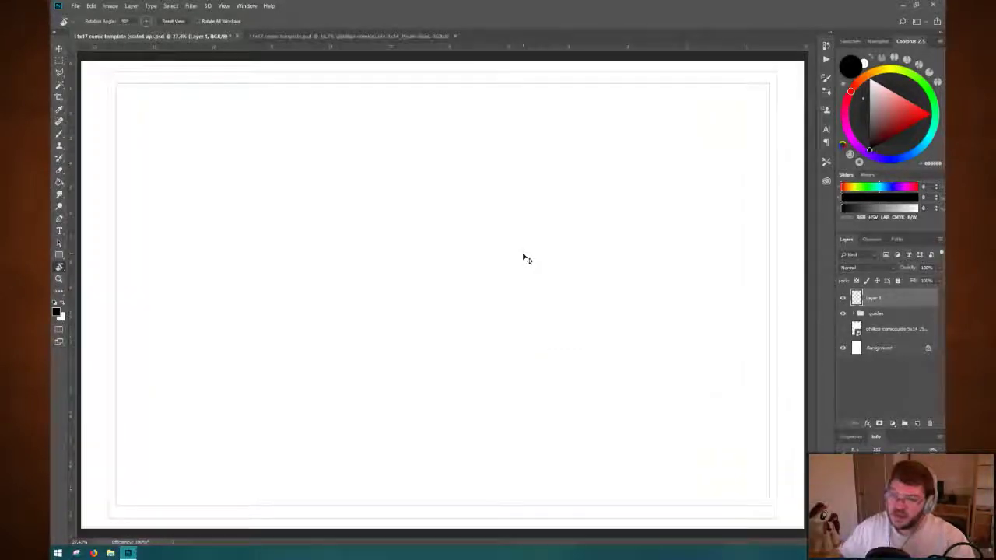
# Try trimming the canvas to 11 inches wide and 17 inches high, accepting the clipping, and undo the change.
pyautogui.hotkey('ctrl', 'alt', 'c')
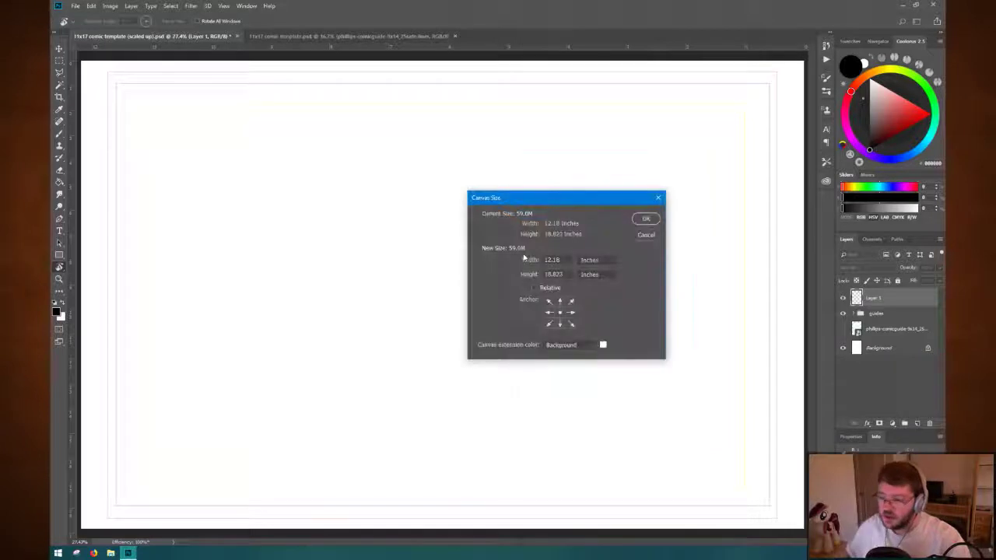
pyautogui.write('11')
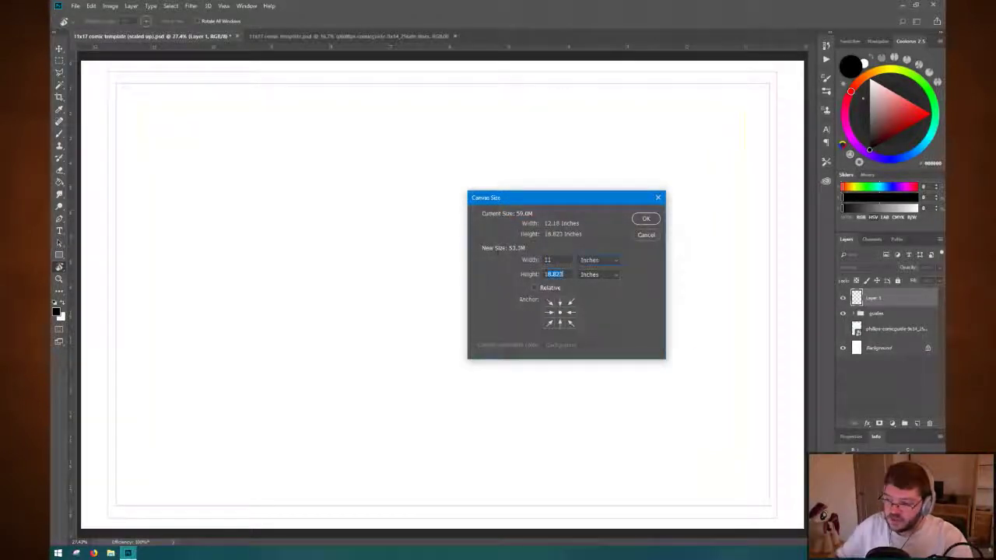
pyautogui.write('17')
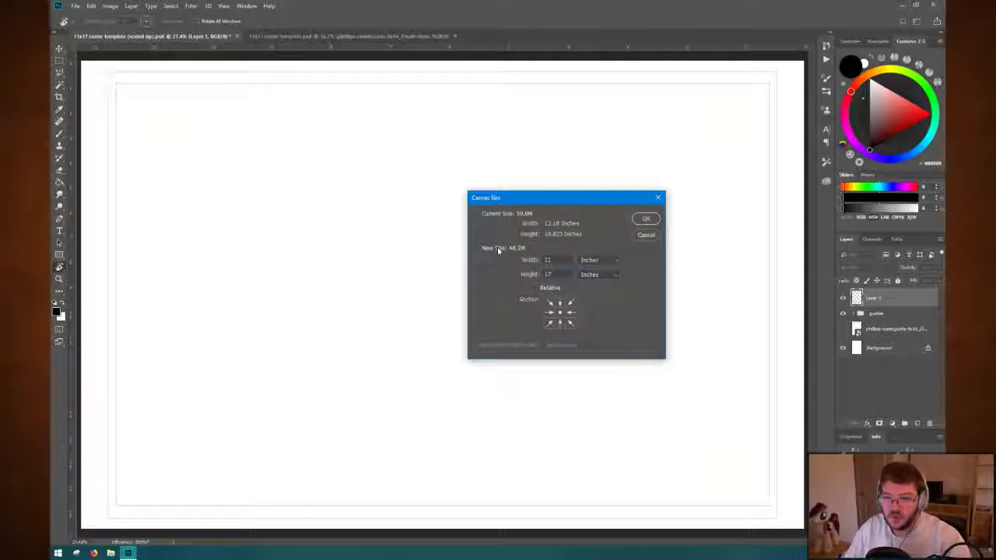
pyautogui.press('Return')
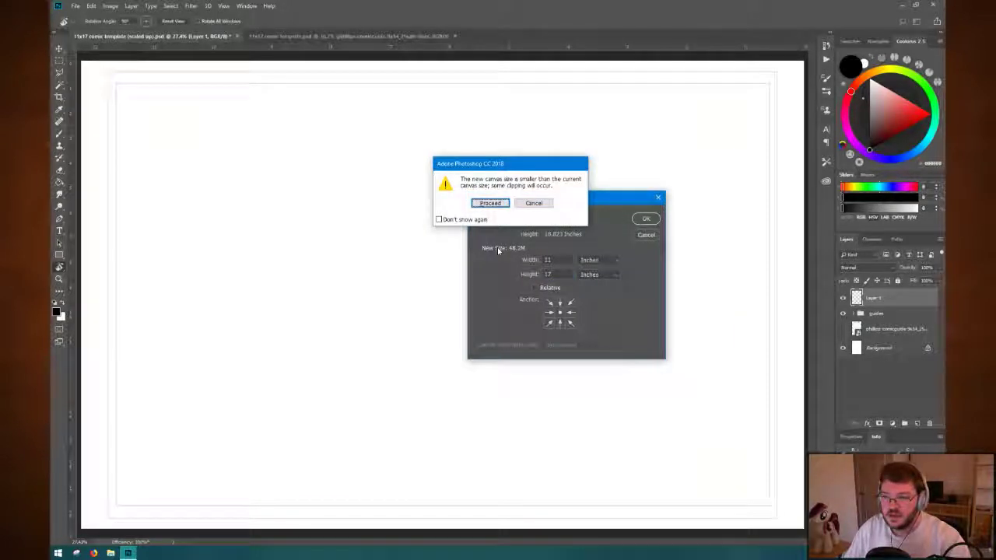
pyautogui.press('Return')
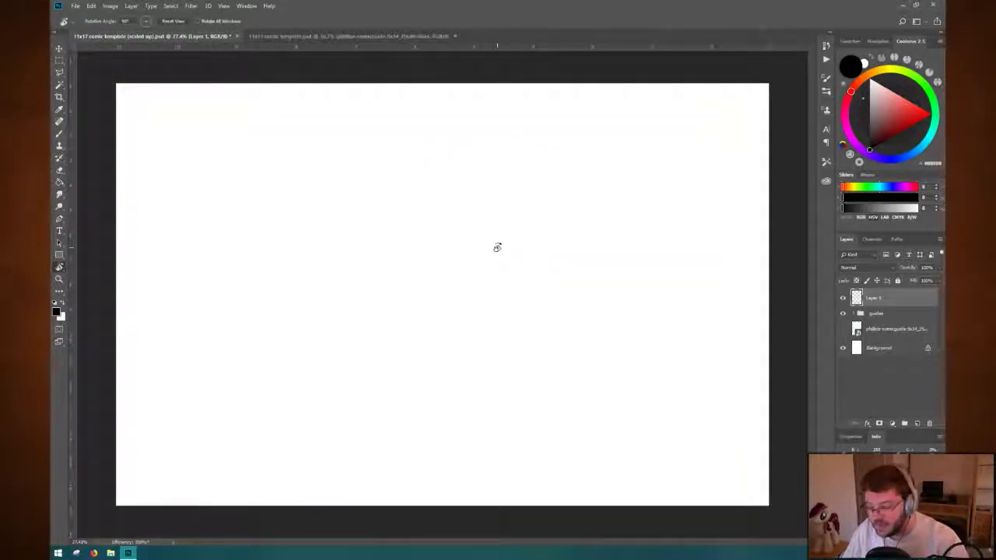
pyautogui.hotkey('ctrl', '0')
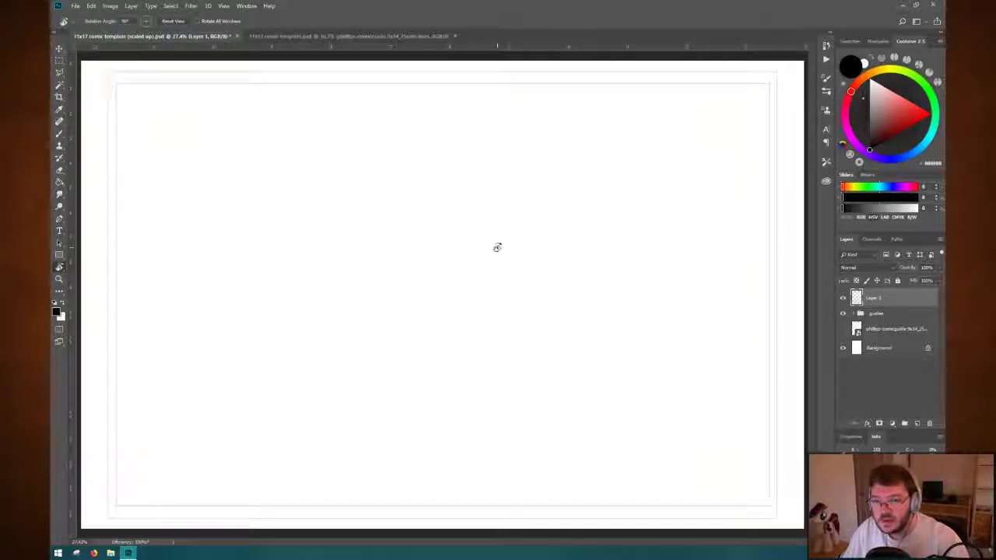
# Scribble rough black brush strokes over the page's outer bleed margins on Layer 1 and clear them all.
pyautogui.press('b')
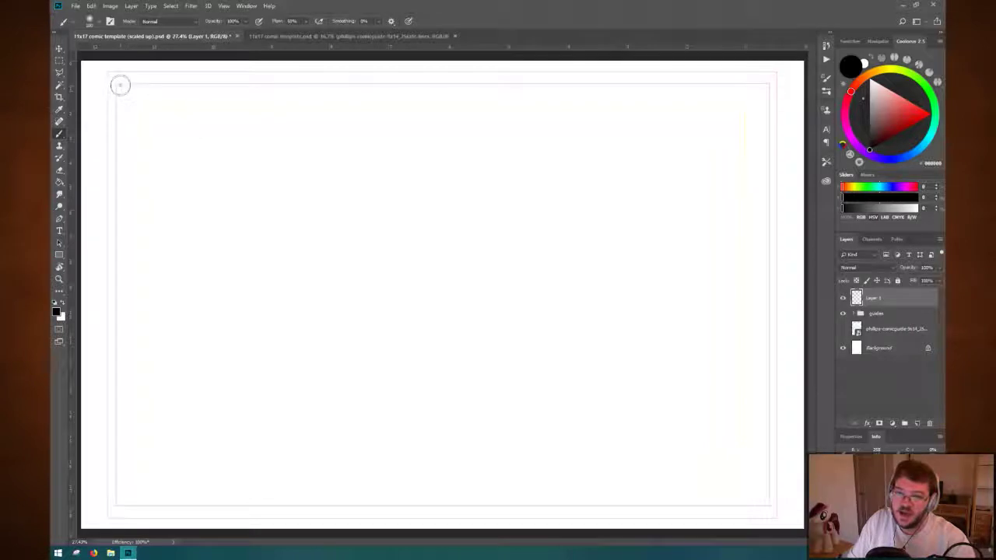
pyautogui.moveTo(121, 84)
pyautogui.mouseDown()
pyautogui.moveTo(337, 80)
pyautogui.moveTo(414, 91)
pyautogui.moveTo(398, 80)
pyautogui.moveTo(432, 78)
pyautogui.moveTo(450, 92)
pyautogui.moveTo(534, 73)
pyautogui.mouseUp()
pyautogui.moveTo(366, 94)
pyautogui.mouseDown()
pyautogui.moveTo(644, 101)
pyautogui.moveTo(585, 78)
pyautogui.moveTo(629, 69)
pyautogui.moveTo(781, 84)
pyautogui.moveTo(723, 76)
pyautogui.moveTo(744, 86)
pyautogui.moveTo(799, 61)
pyautogui.moveTo(762, 367)
pyautogui.mouseUp()
pyautogui.moveTo(801, 172)
pyautogui.mouseDown()
pyautogui.moveTo(786, 310)
pyautogui.moveTo(792, 502)
pyautogui.moveTo(782, 525)
pyautogui.moveTo(793, 518)
pyautogui.mouseUp()
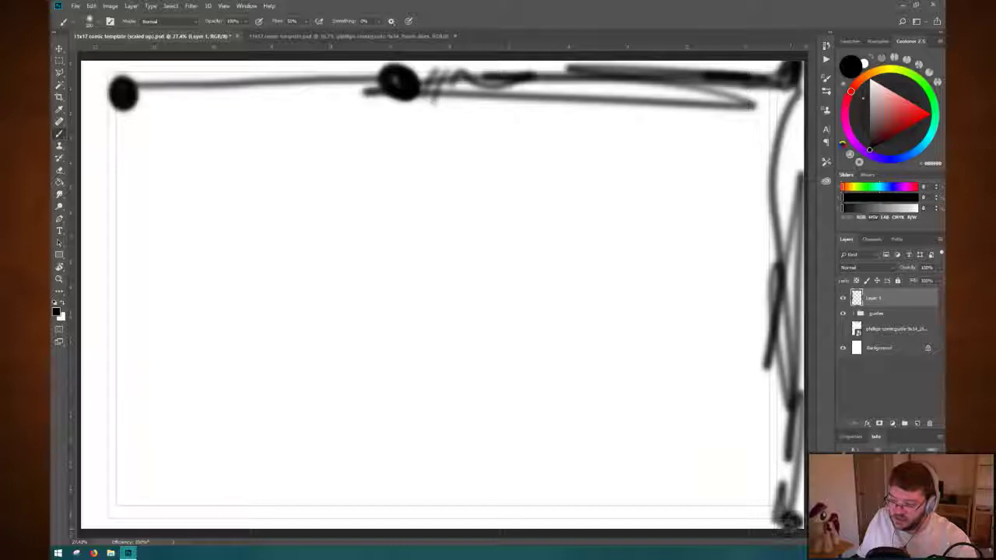
pyautogui.moveTo(799, 152); pyautogui.dragTo(786, 498)
pyautogui.moveTo(782, 68)
pyautogui.mouseDown()
pyautogui.moveTo(781, 257)
pyautogui.moveTo(793, 140)
pyautogui.moveTo(801, 369)
pyautogui.mouseUp()
pyautogui.moveTo(797, 98)
pyautogui.mouseDown()
pyautogui.moveTo(787, 307)
pyautogui.moveTo(792, 179)
pyautogui.mouseUp()
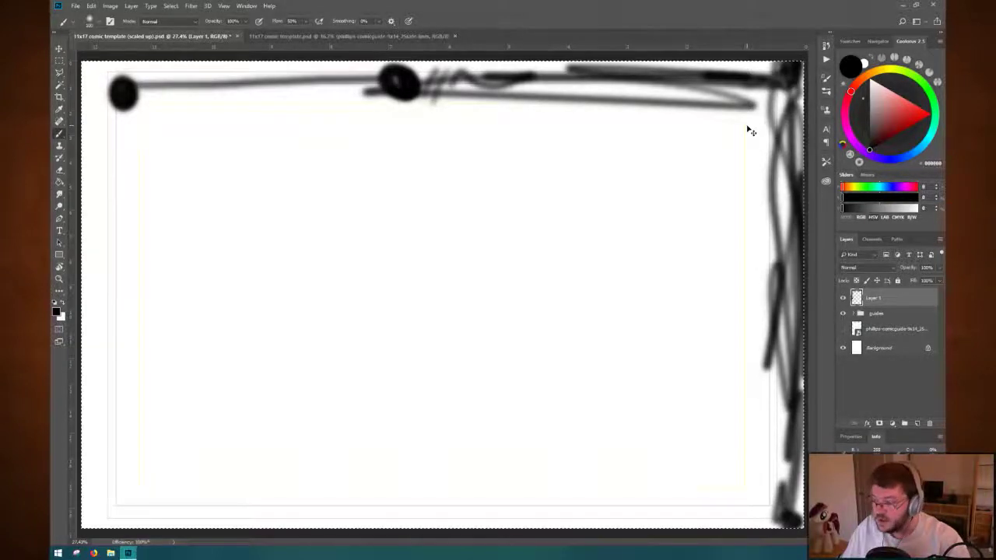
pyautogui.hotkey('ctrl', 'a')
pyautogui.press('Delete')
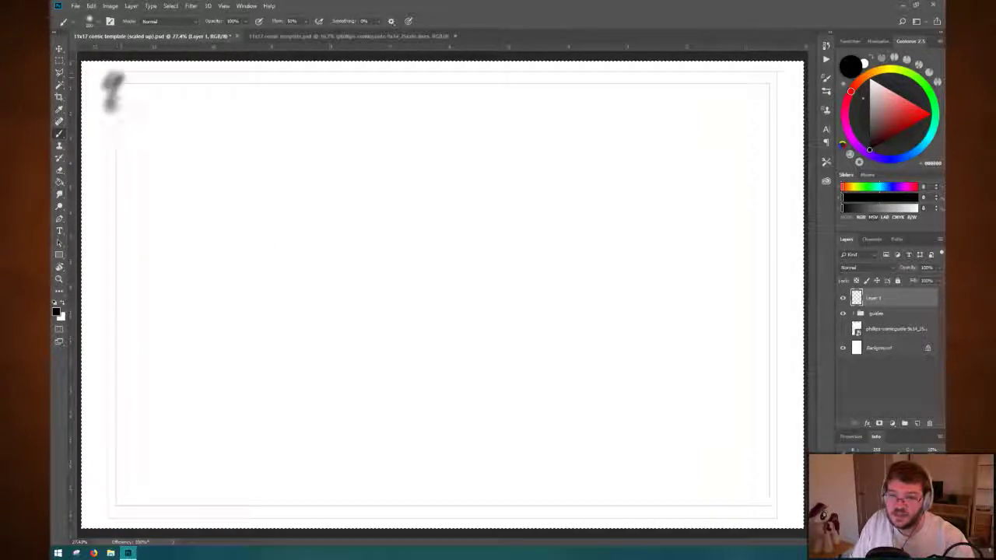
pyautogui.moveTo(112, 106); pyautogui.dragTo(142, 307)
pyautogui.press('Delete')
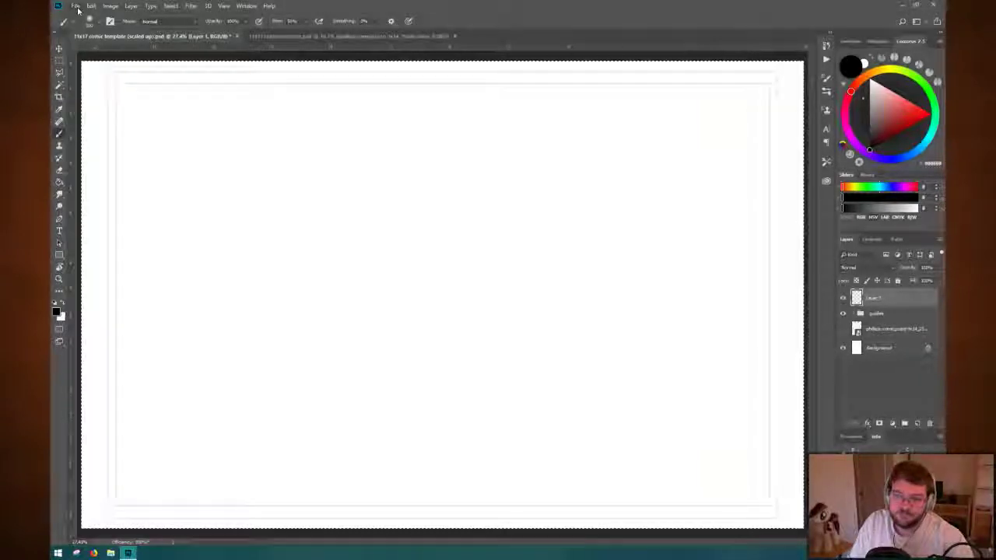
# Try an image width of 1920 pixels for the portrait template, cancel the resize and return to the Brush tool.
pyautogui.hotkey('ctrl', 'alt', 'i')
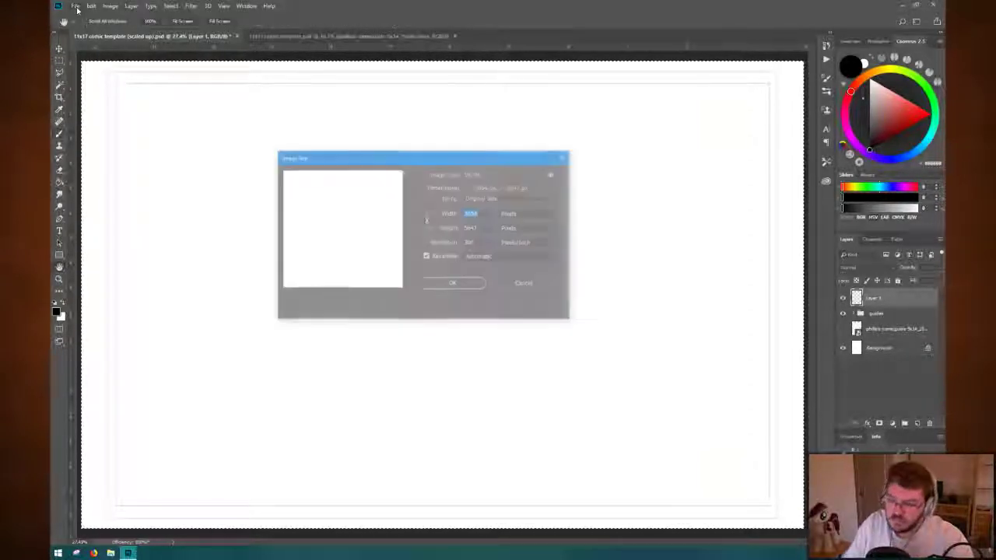
pyautogui.write('1')
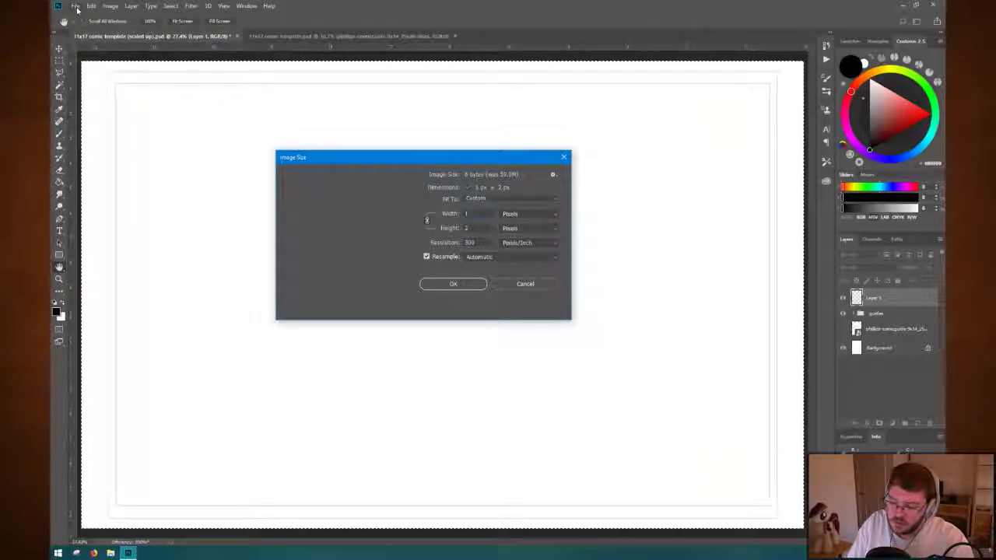
pyautogui.write('920')
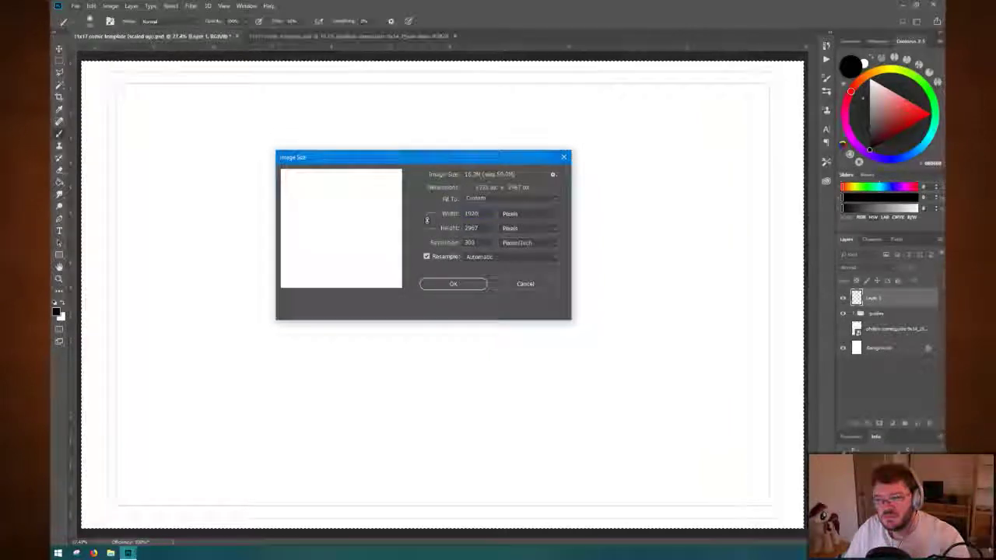
pyautogui.press('Escape')
pyautogui.press('b')
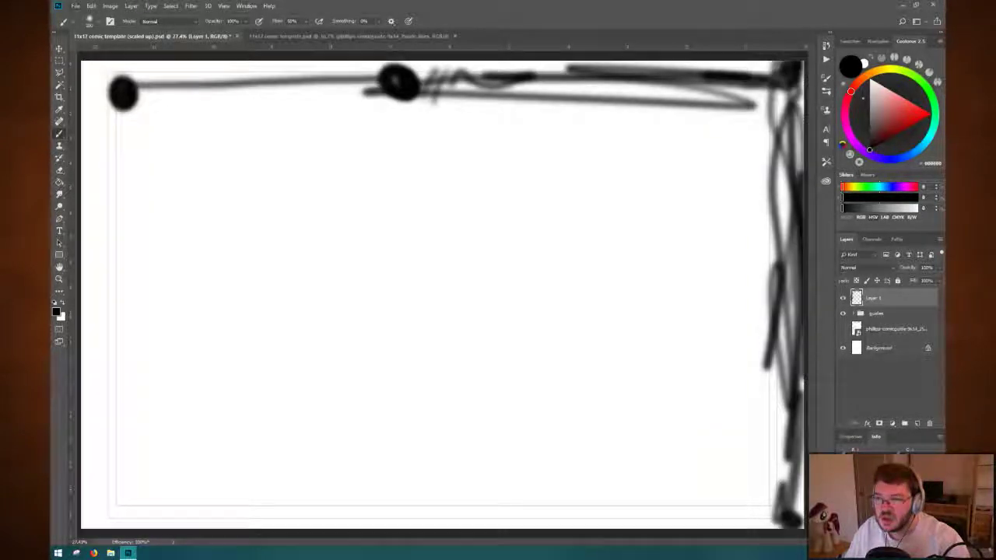
# Undo the brush strokes one by one and revert the document to its opened state in the history.
pyautogui.hotkey('ctrl', 'z')
pyautogui.hotkey('ctrl', 'z')
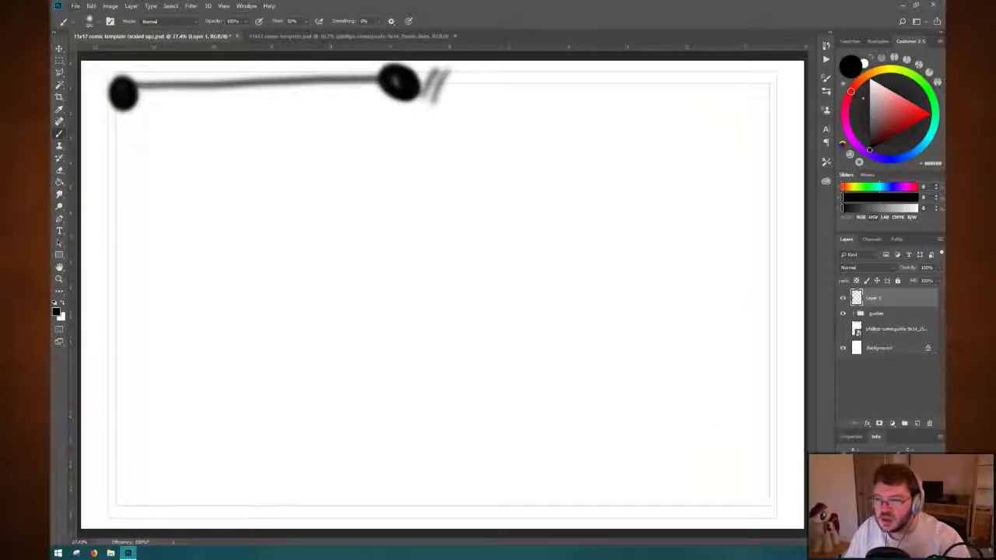
pyautogui.hotkey('ctrl', 'z')
pyautogui.hotkey('ctrl', 'z')
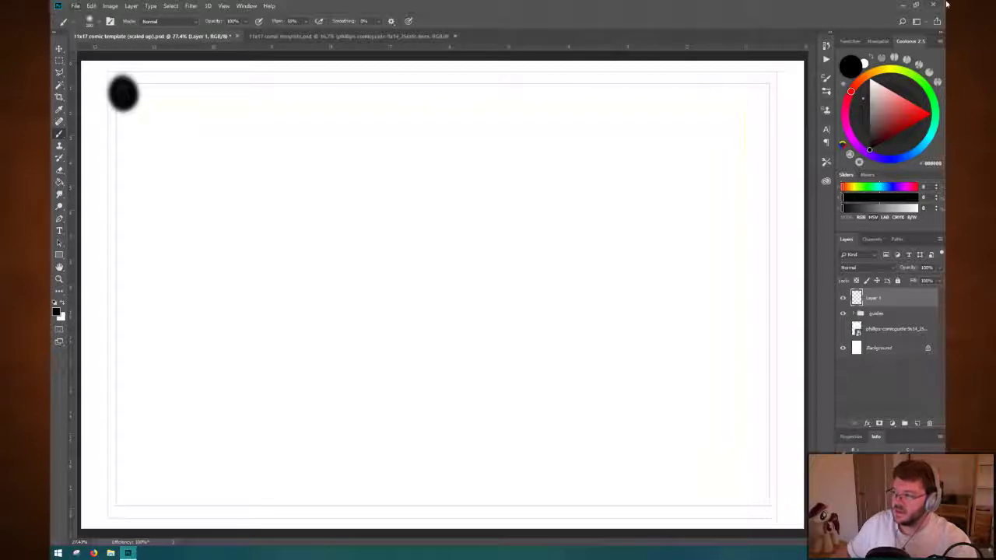
pyautogui.click(826, 45)
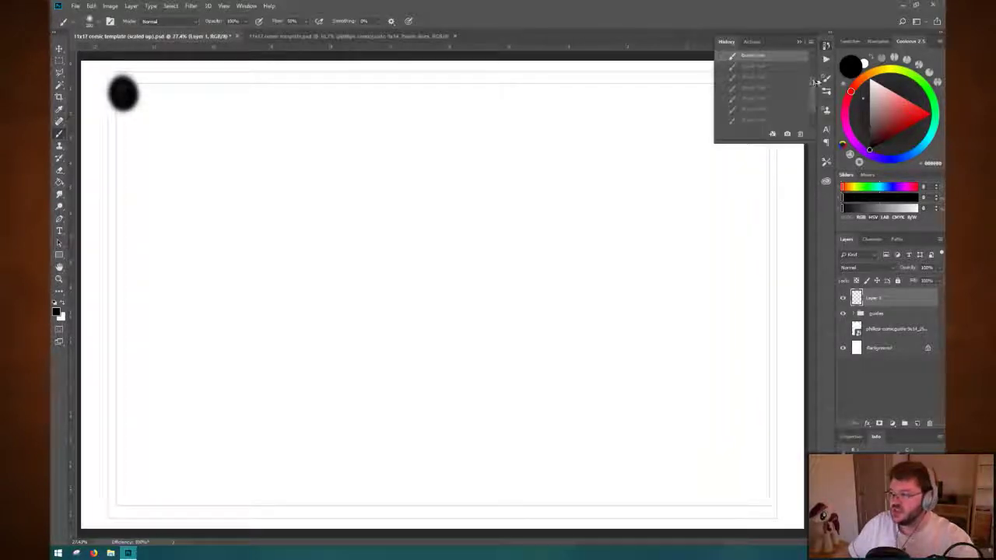
pyautogui.click(747, 74)
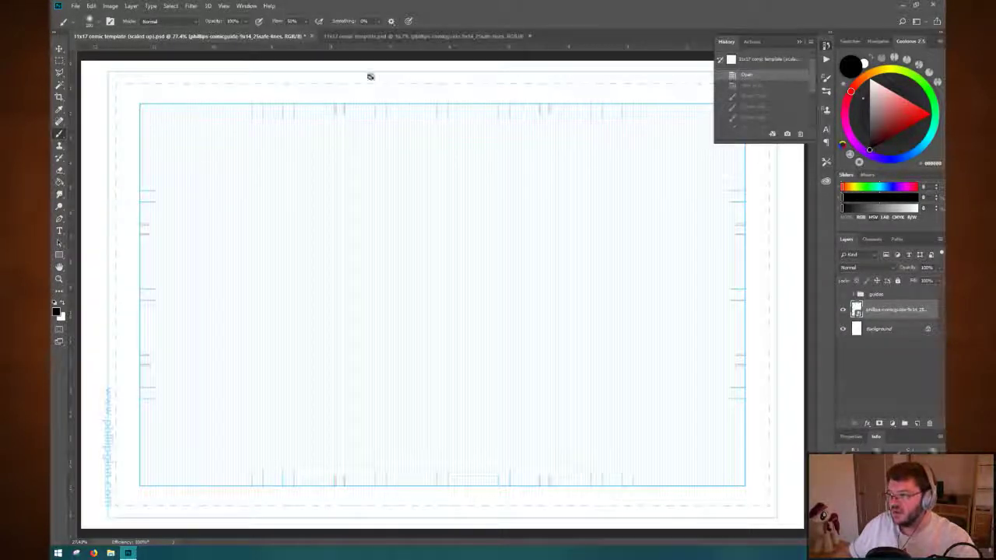
pyautogui.click(91, 6)
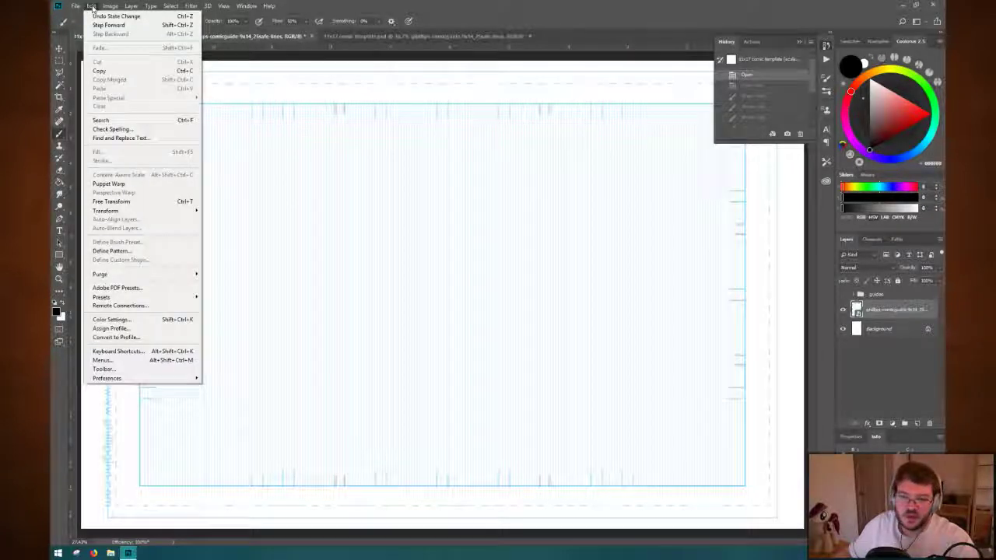
pyautogui.click(110, 7)
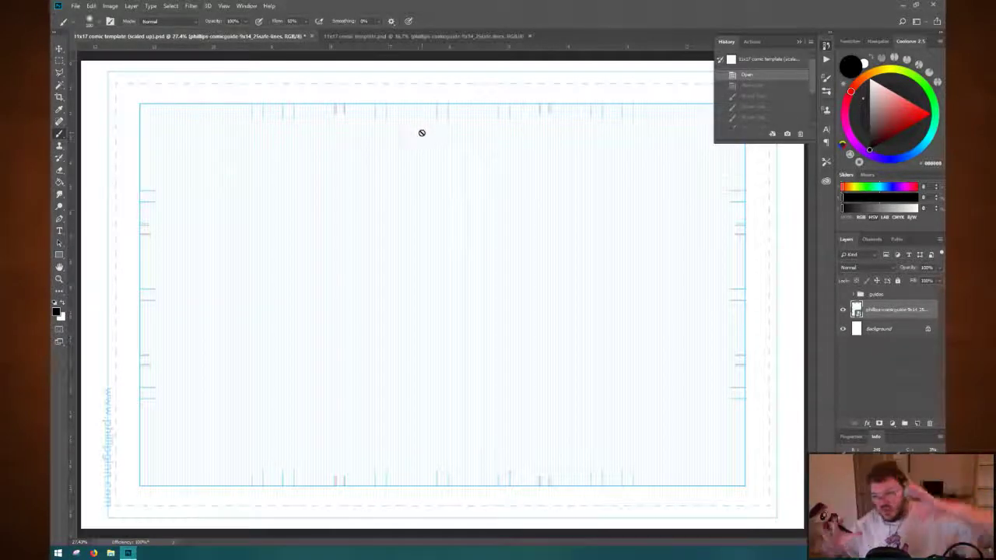
pyautogui.click(170, 7)
pyautogui.moveTo(110, 6)
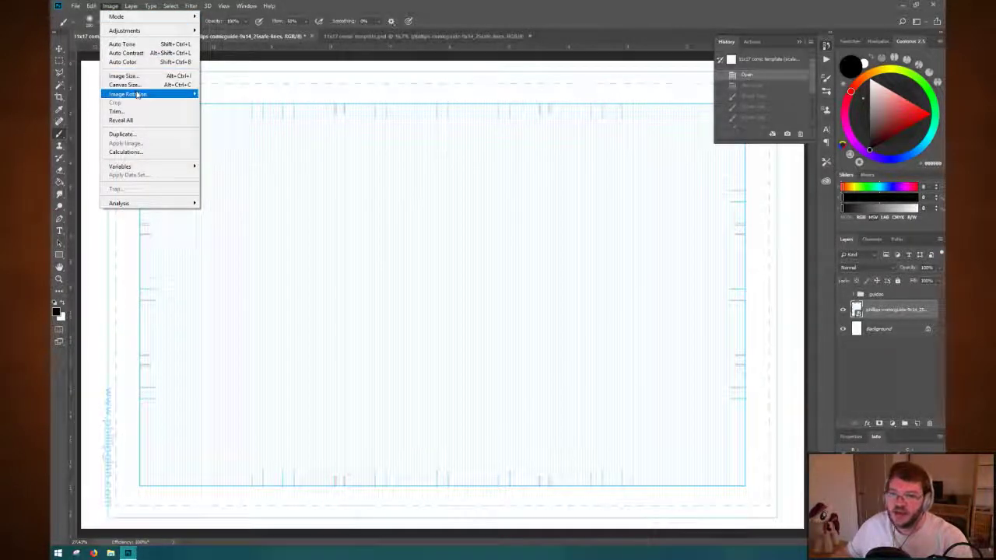
pyautogui.moveTo(137, 94)
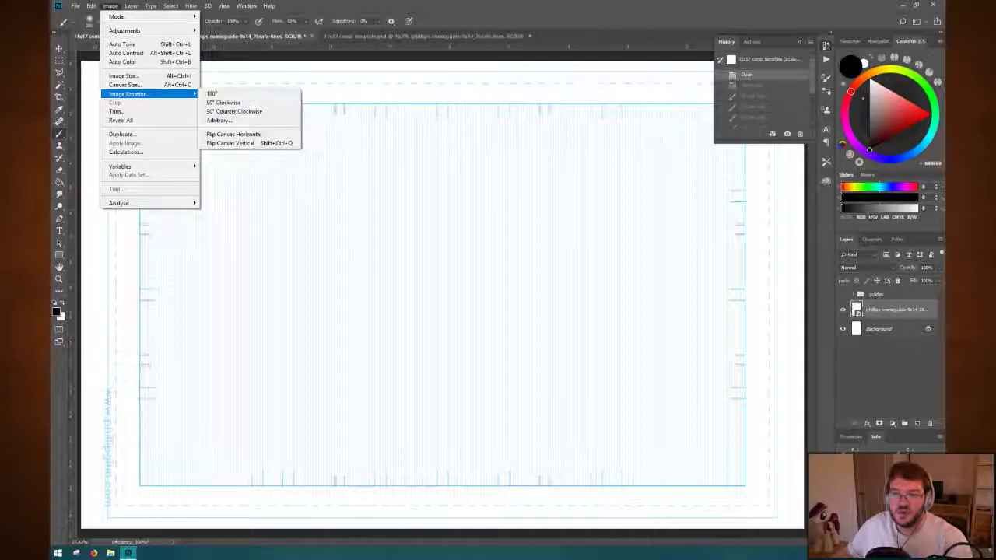
pyautogui.click(589, 14)
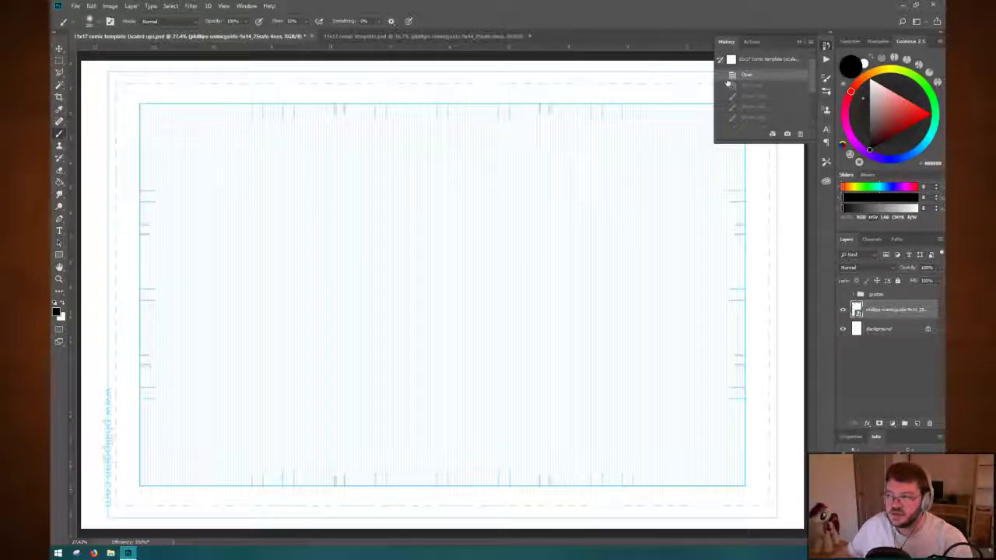
pyautogui.click(722, 77)
pyautogui.click(720, 60)
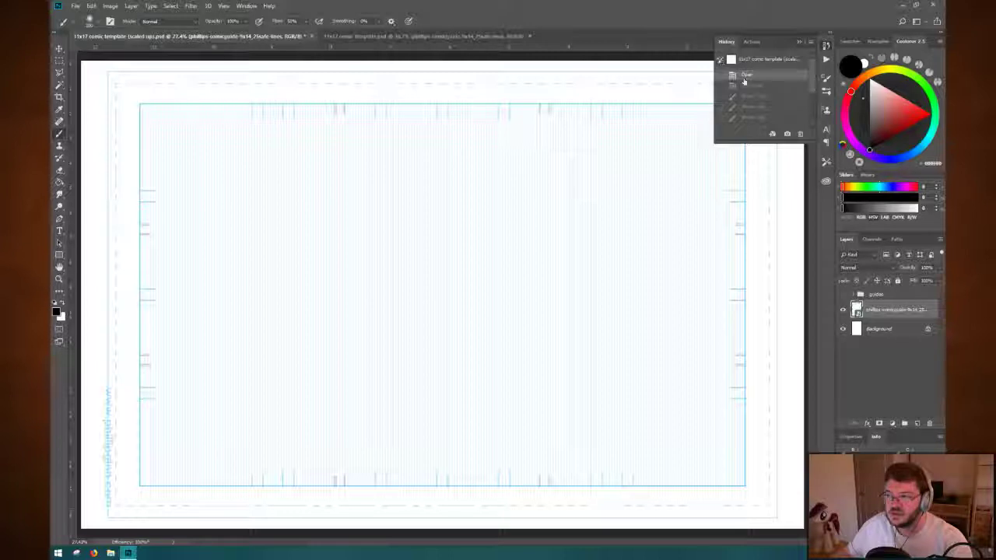
pyautogui.click(750, 91)
pyautogui.click(748, 76)
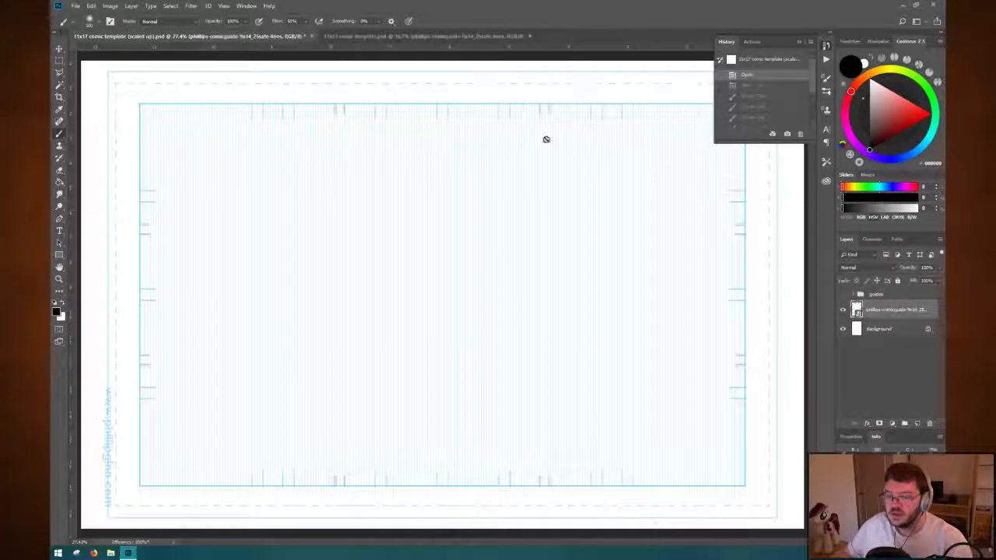
# Reset the rotated canvas view, fit the page on screen and rotate the image itself 90° clockwise.
pyautogui.press('r')
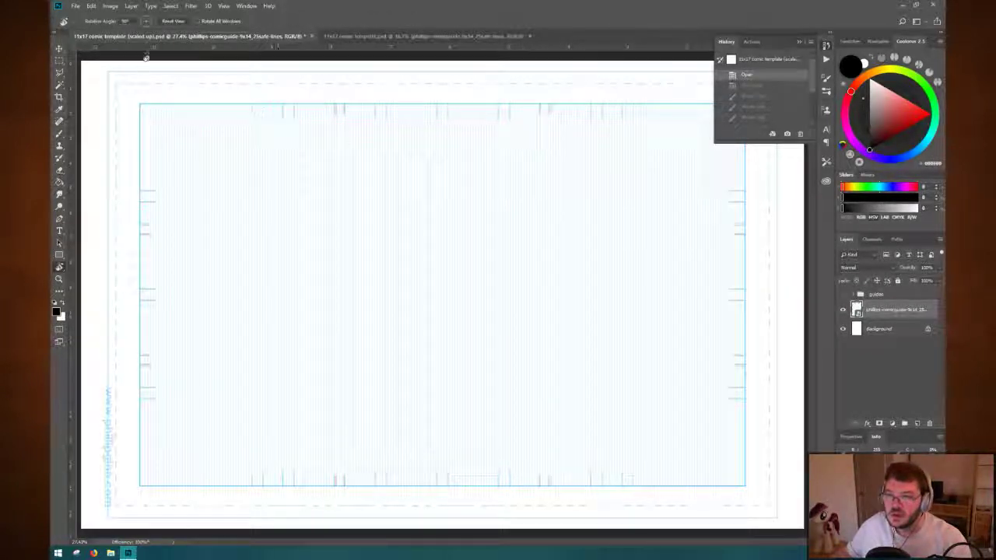
pyautogui.click(172, 21)
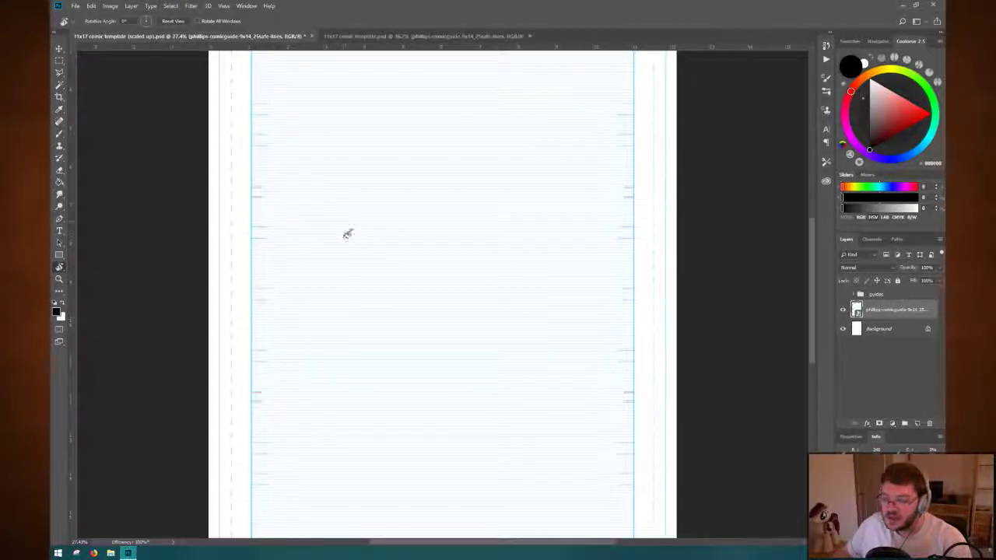
pyautogui.hotkey('ctrl', '0')
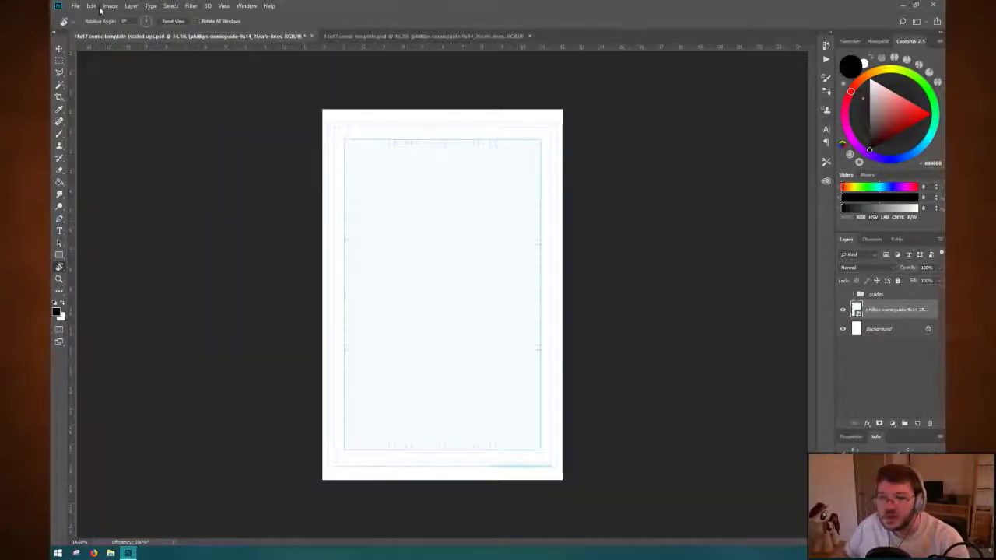
pyautogui.click(109, 6)
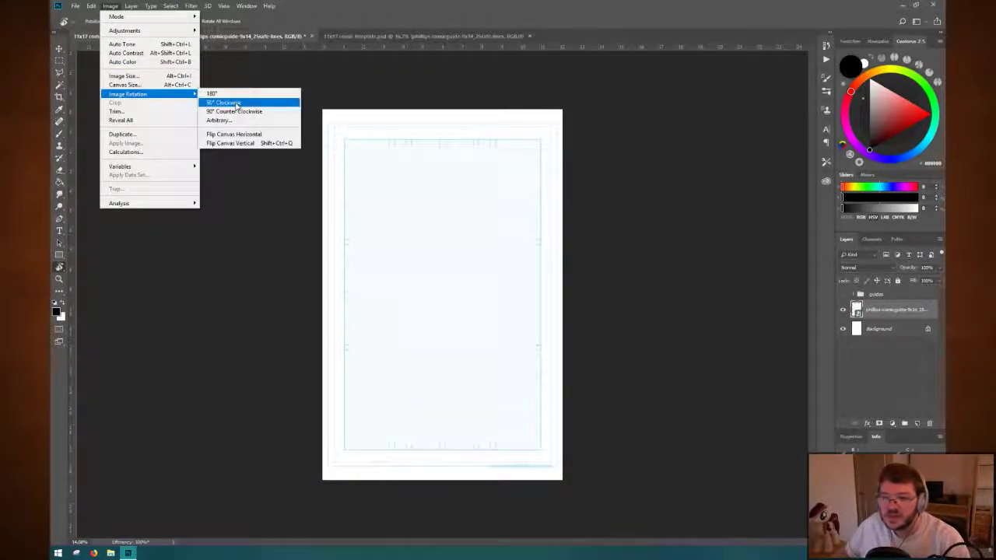
pyautogui.click(235, 104)
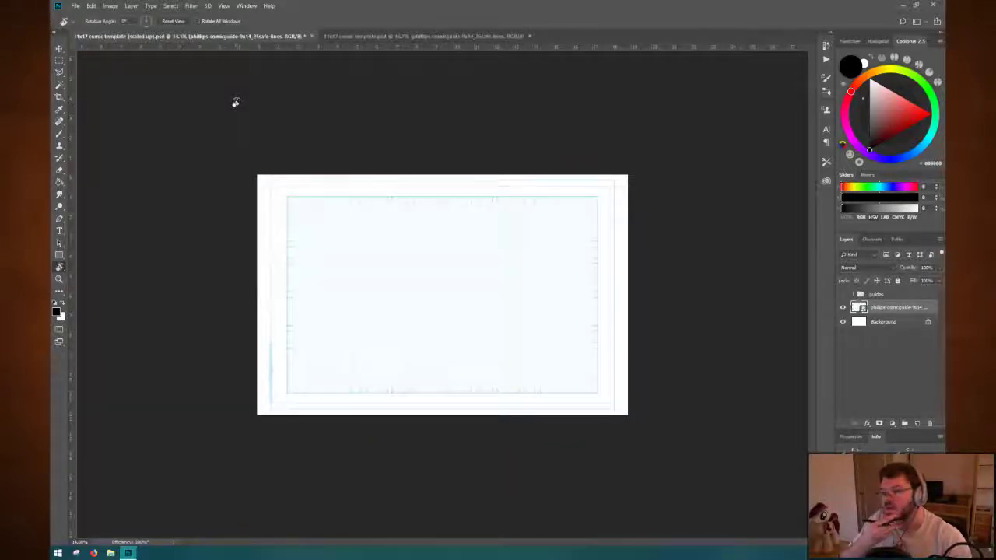
# Save the rotated template as a new file named "11x17 comic template (scaled up, landscape).psd".
pyautogui.click(75, 6)
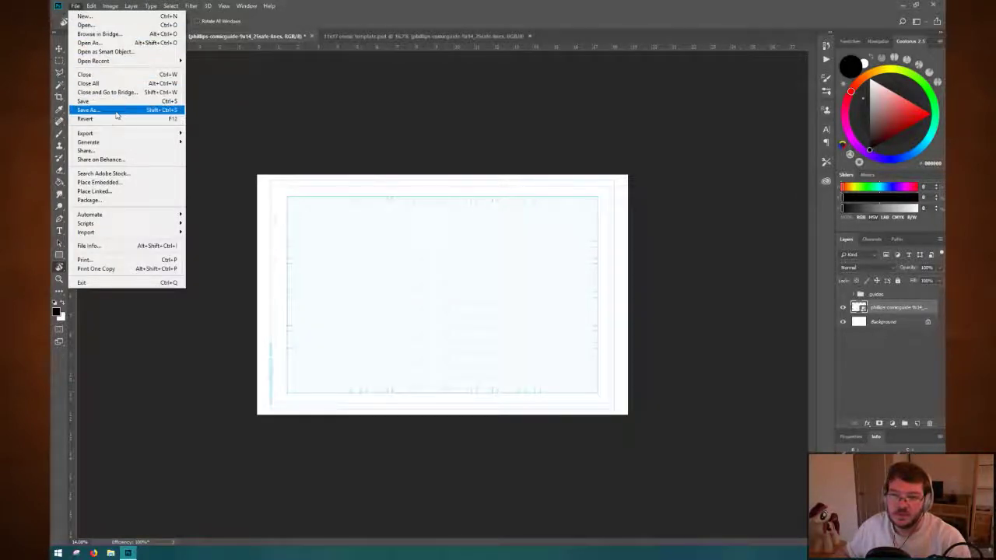
pyautogui.click(88, 110)
pyautogui.click(356, 302)
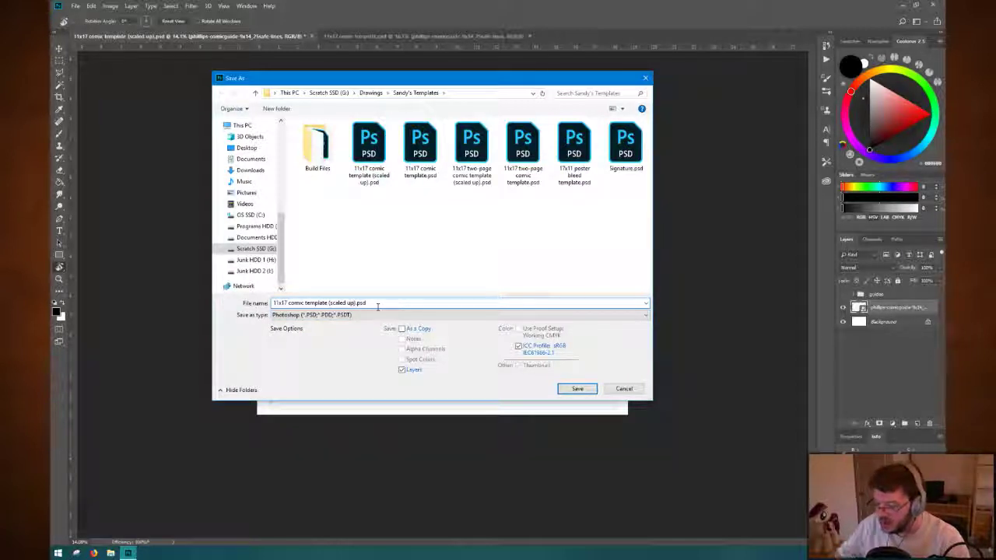
pyautogui.write(', landscape')
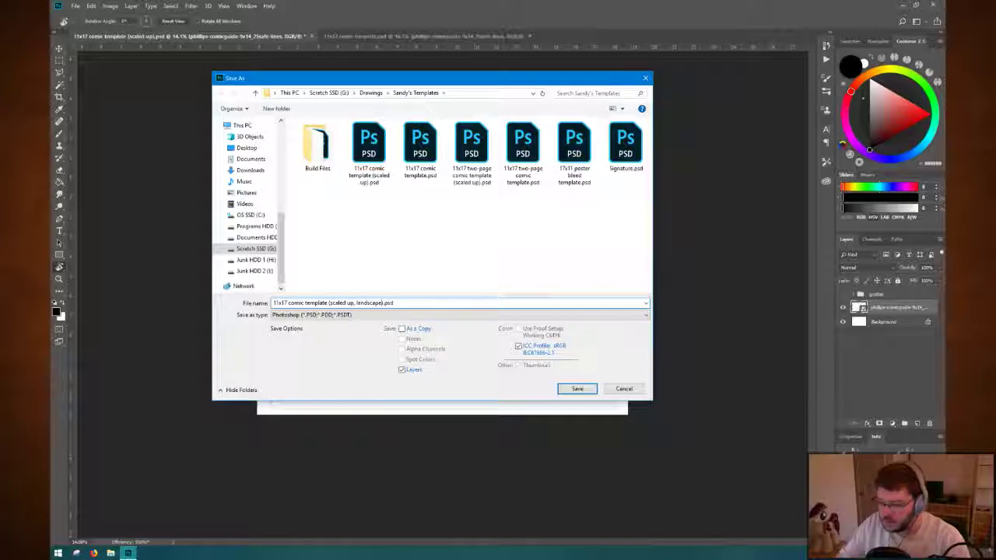
pyautogui.press('Return')
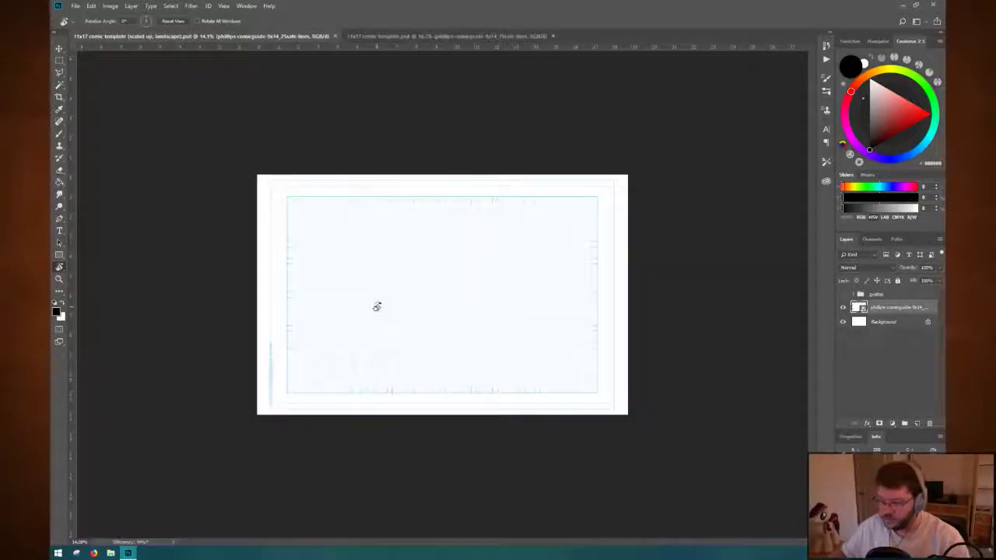
# Add a new layer with the Brush tool active and move the layer above the guides group.
pyautogui.press('b')
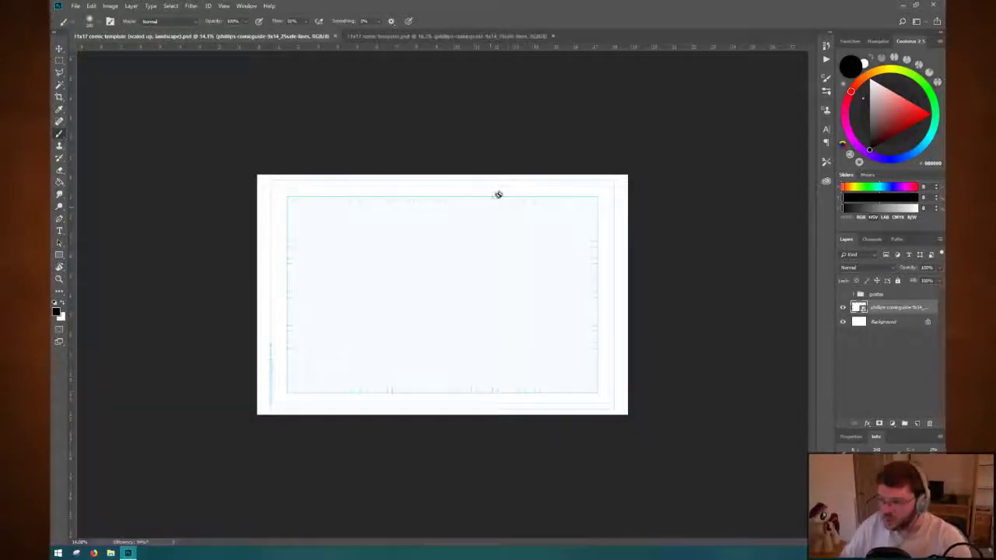
pyautogui.click(916, 423)
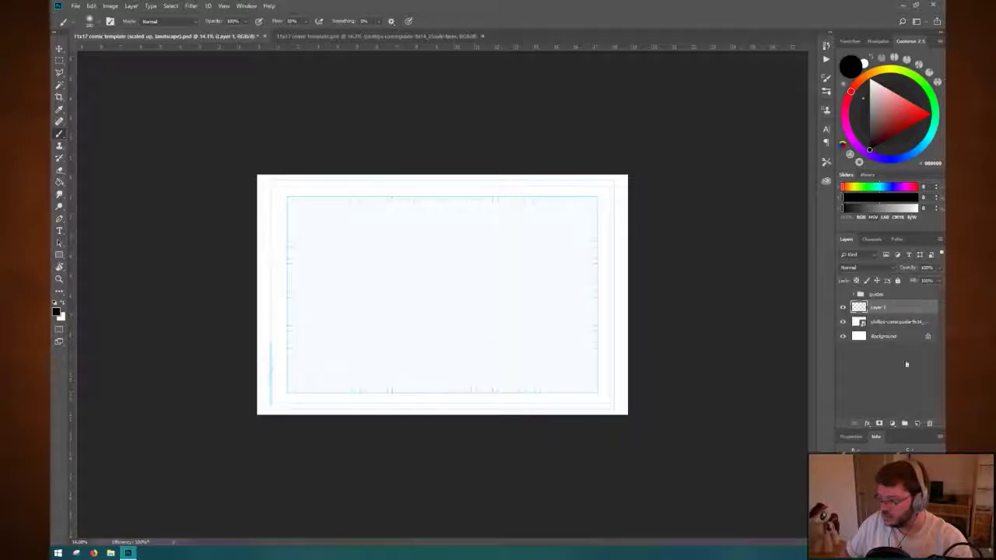
pyautogui.moveTo(893, 312); pyautogui.dragTo(897, 294)
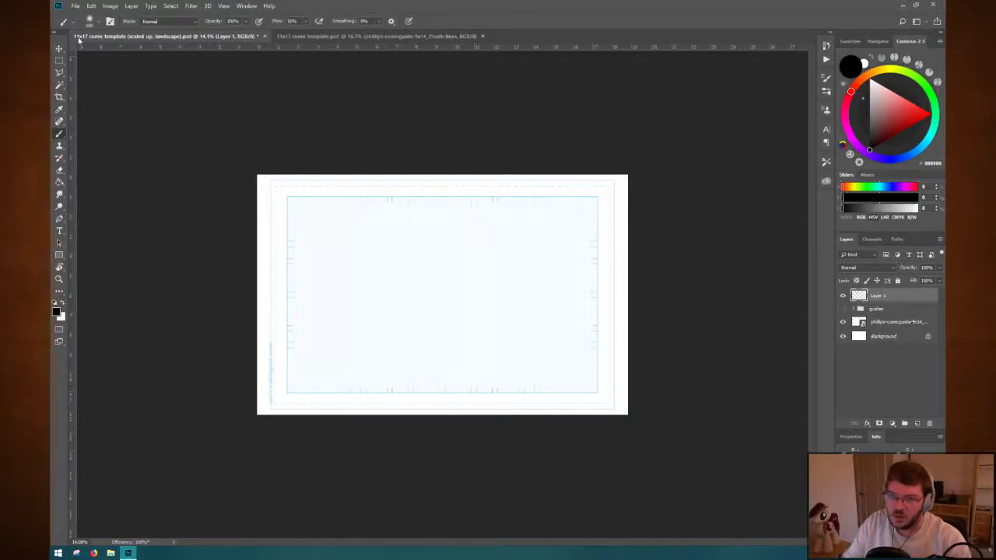
# Try an image width of 1920 pixels for the landscape template and cancel the resize.
pyautogui.click(76, 6)
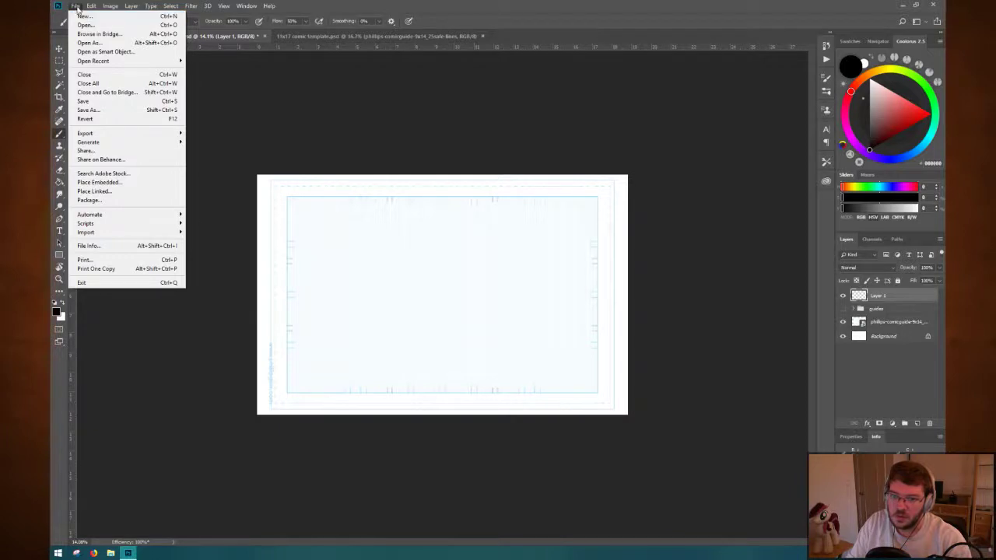
pyautogui.click(76, 6)
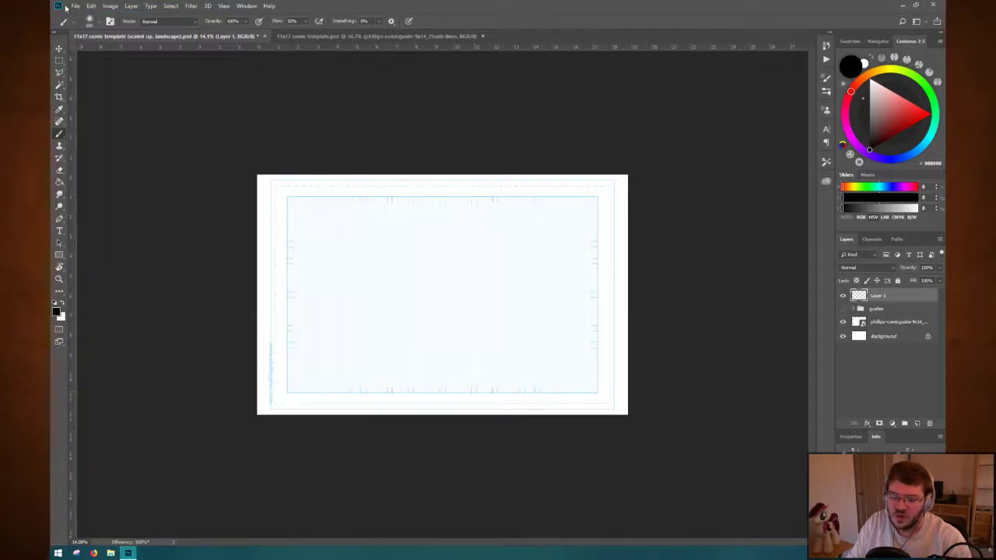
pyautogui.hotkey('ctrl', 'alt', 'i')
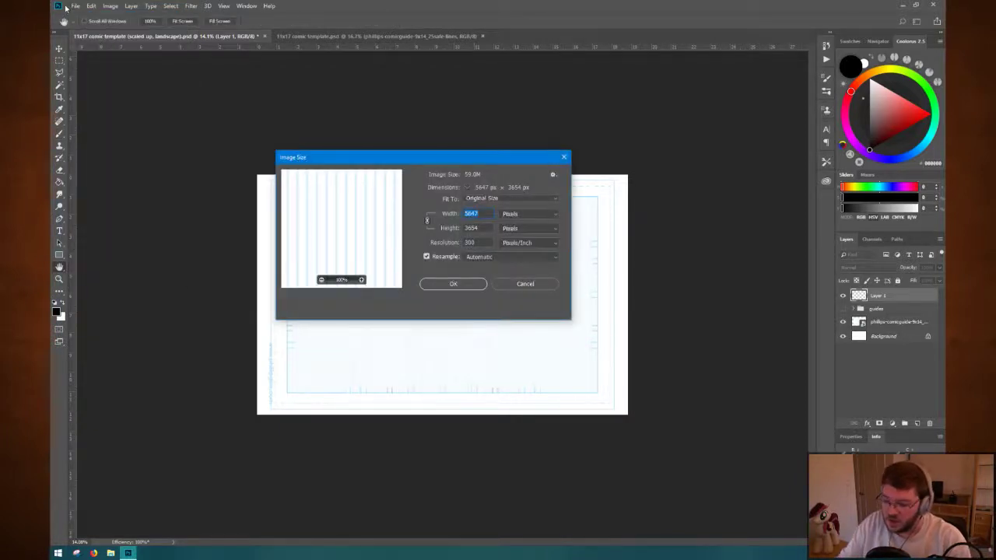
pyautogui.write('1920')
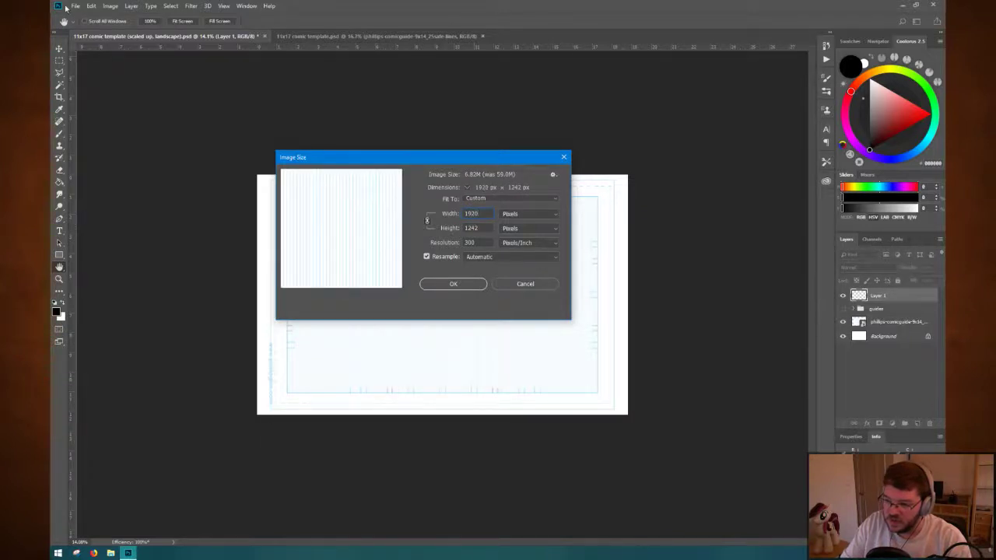
pyautogui.click(525, 284)
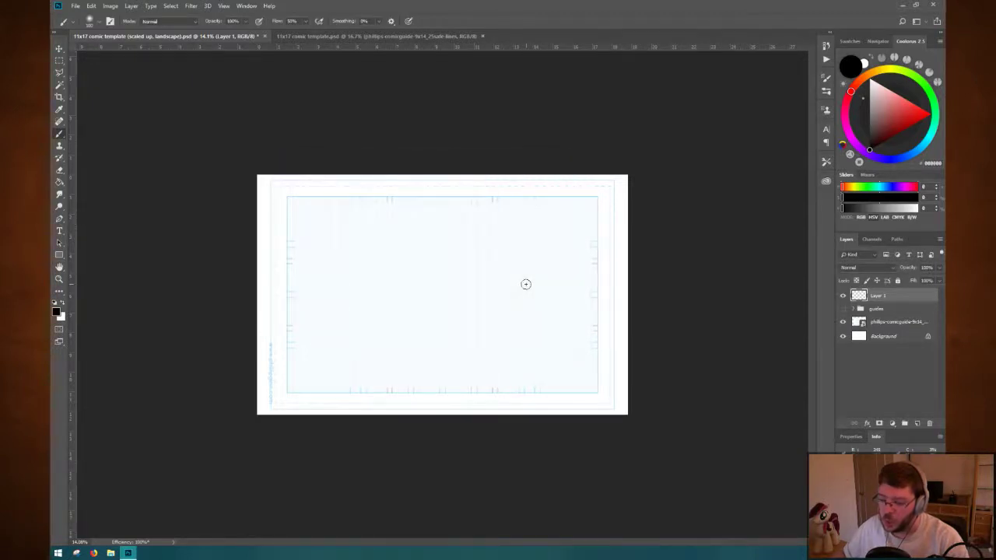
# Resize the landscape template to 1920 pixels wide with proportions kept, and fit the image on screen.
pyautogui.hotkey('ctrl', 'alt', 'i')
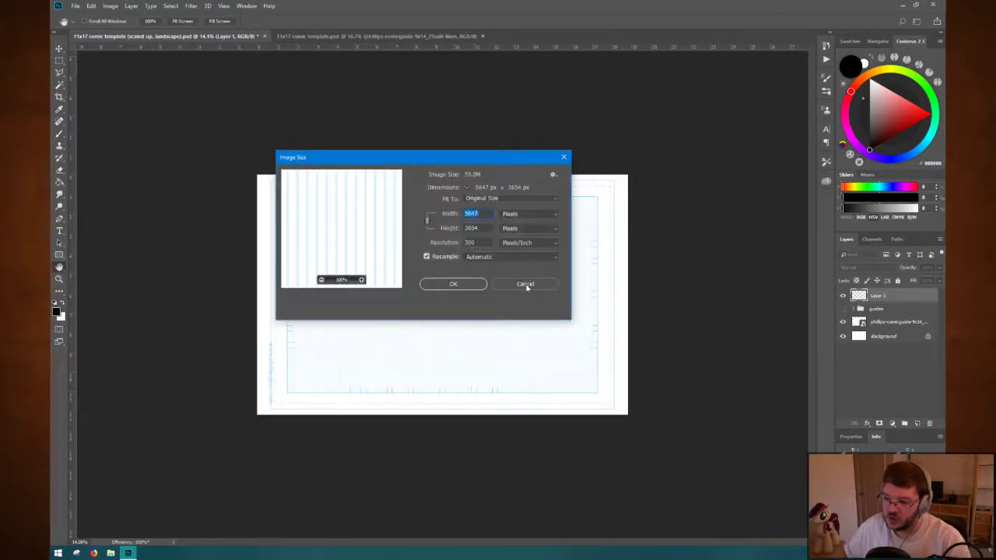
pyautogui.write('10')
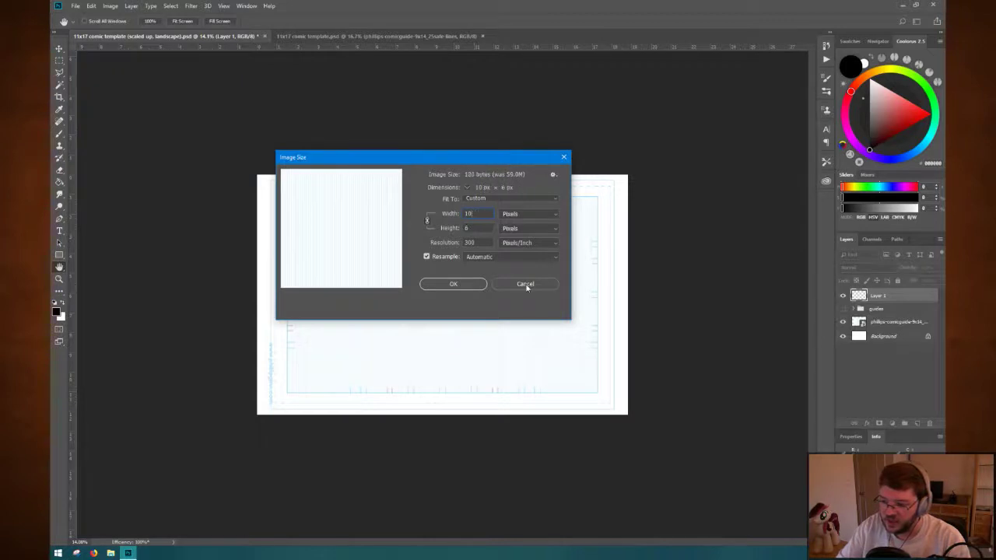
pyautogui.write('20')
pyautogui.press('BackSpace')
pyautogui.press('BackSpace')
pyautogui.press('BackSpace')
pyautogui.write('920')
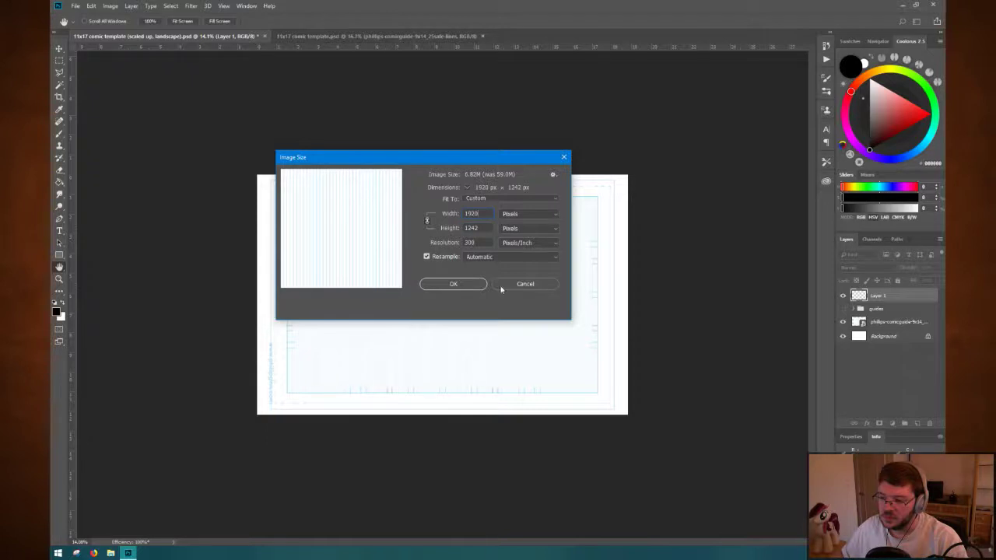
pyautogui.click(477, 284)
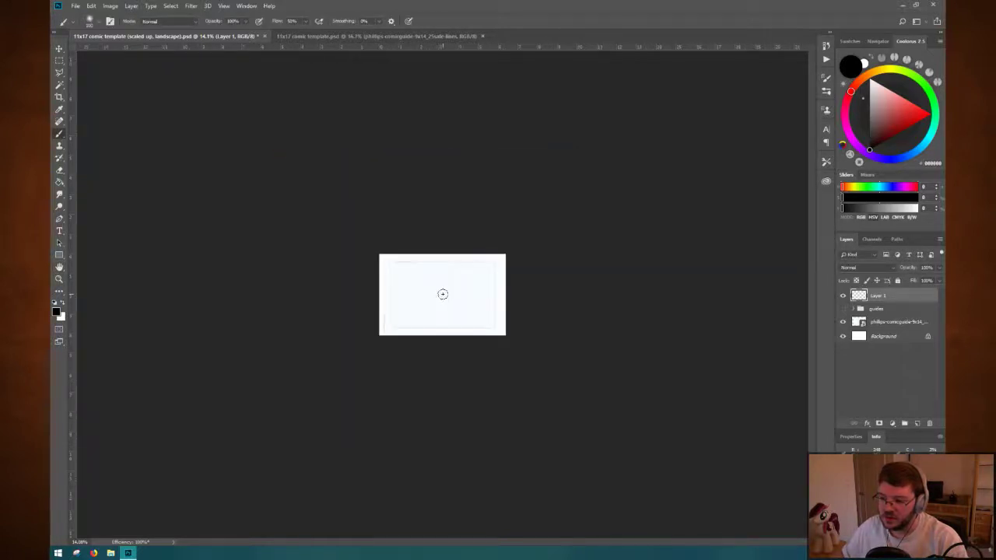
pyautogui.hotkey('ctrl', '0')
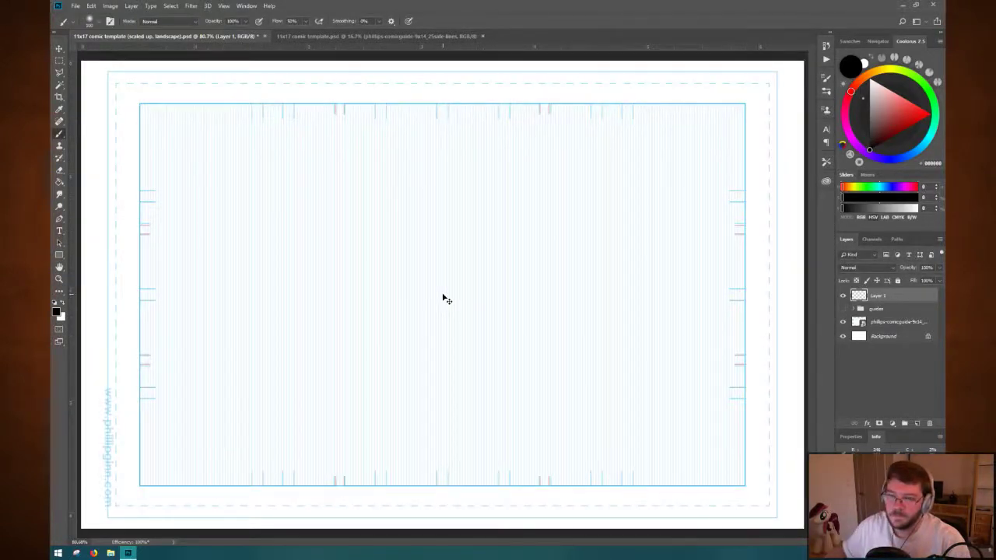
# Try cropping the canvas to 1920 x 1080 pixels around the centre anchor.
pyautogui.hotkey('ctrl', 'alt', 'i')
pyautogui.press('Escape')
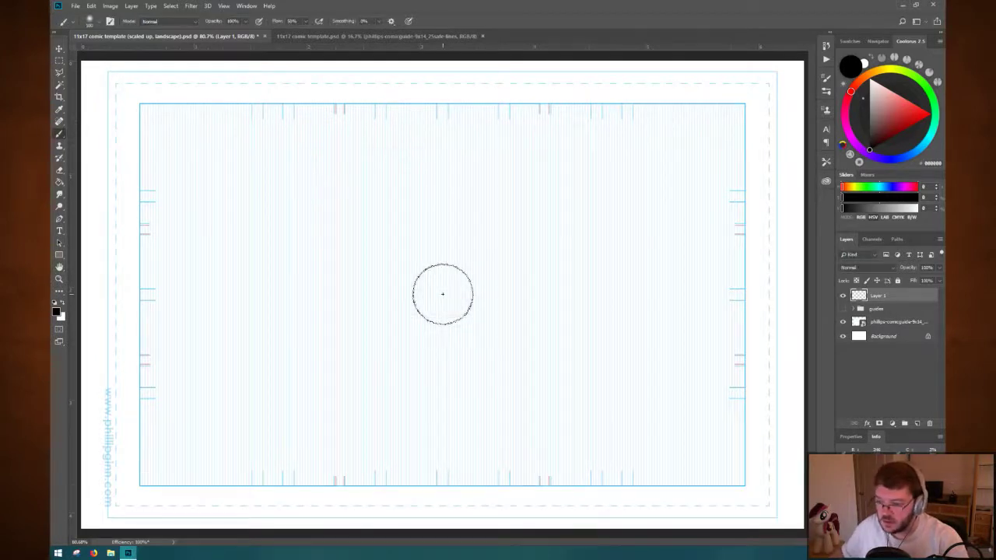
pyautogui.hotkey('ctrl', 'alt', 'c')
pyautogui.click(584, 274)
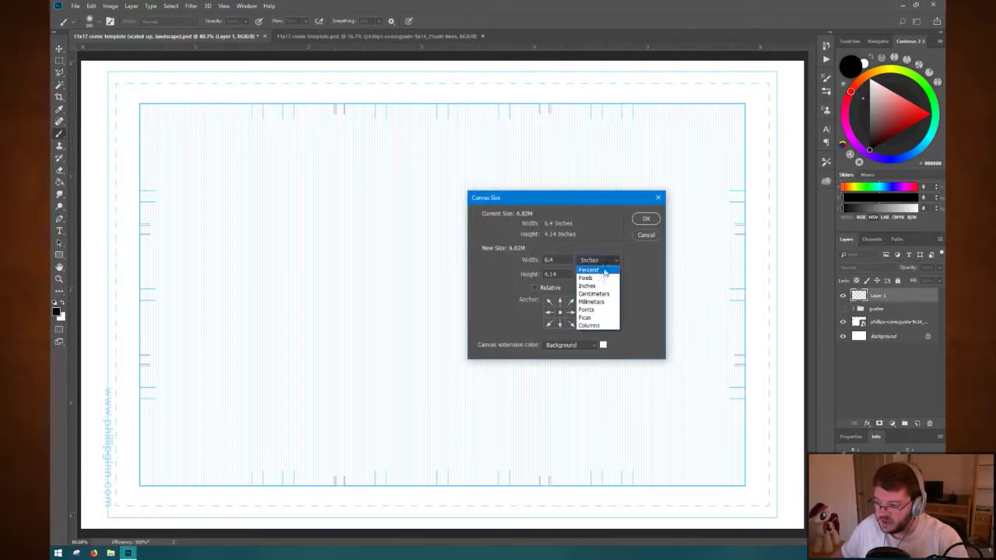
pyautogui.click(597, 267)
pyautogui.moveTo(568, 274); pyautogui.dragTo(526, 276)
pyautogui.write('1080')
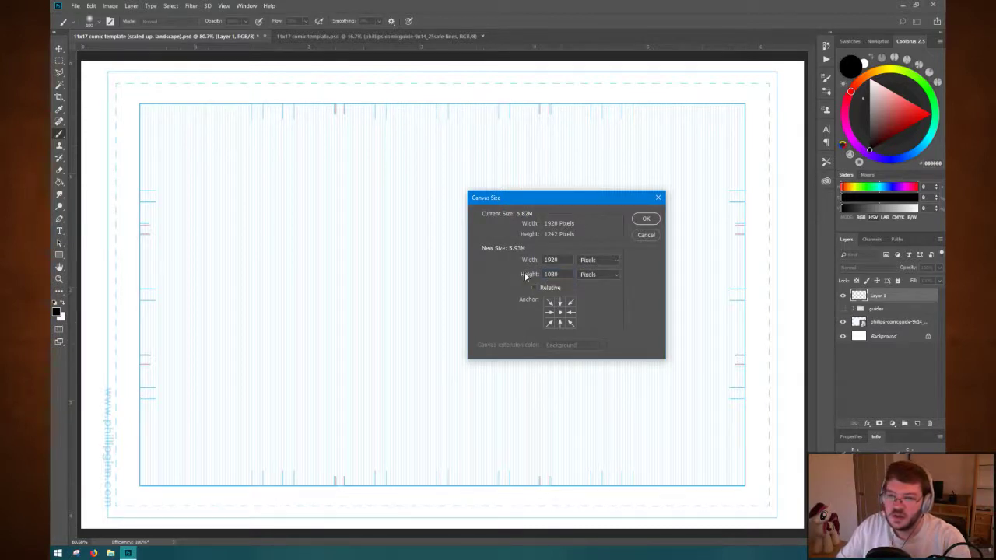
pyautogui.press('Return')
pyautogui.press('Return')
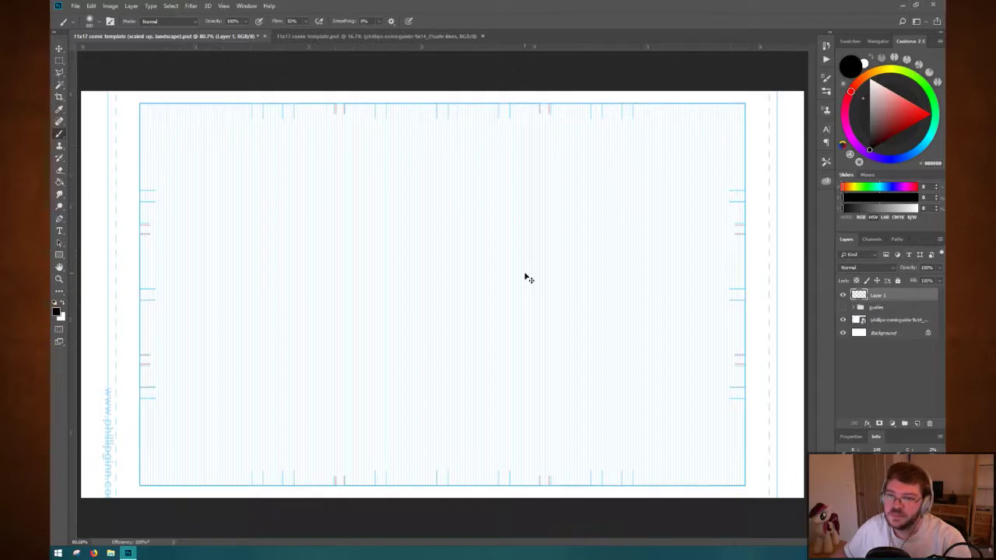
# Toggle the canvas crop off and on repeatedly to compare the template's full and cropped heights.
pyautogui.hotkey('ctrl', 'z')
pyautogui.hotkey('ctrl', 'z')
pyautogui.hotkey('ctrl', 'z')
pyautogui.hotkey('ctrl', 'z')
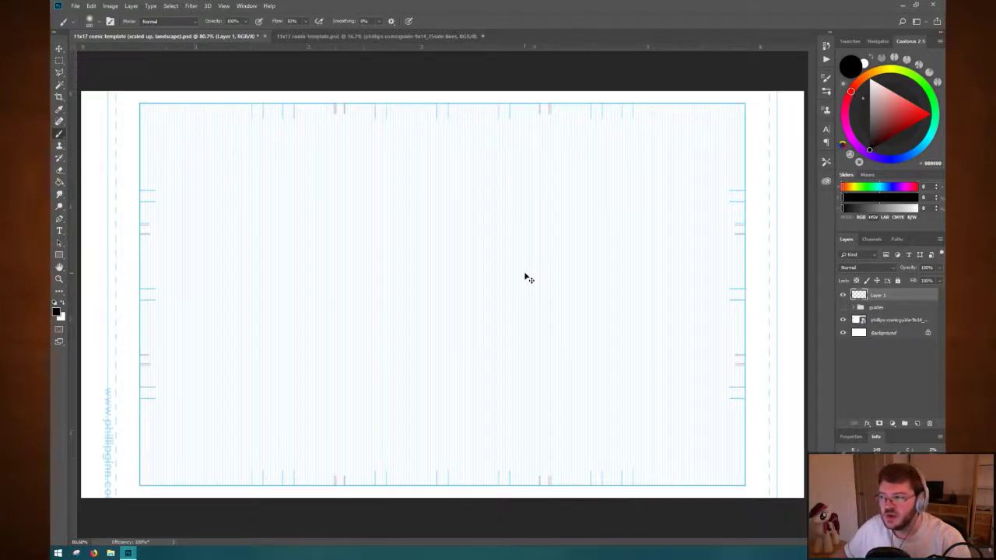
pyautogui.hotkey('ctrl', 'z')
pyautogui.hotkey('ctrl', 'z')
pyautogui.hotkey('ctrl', 'z')
pyautogui.hotkey('ctrl', 'z')
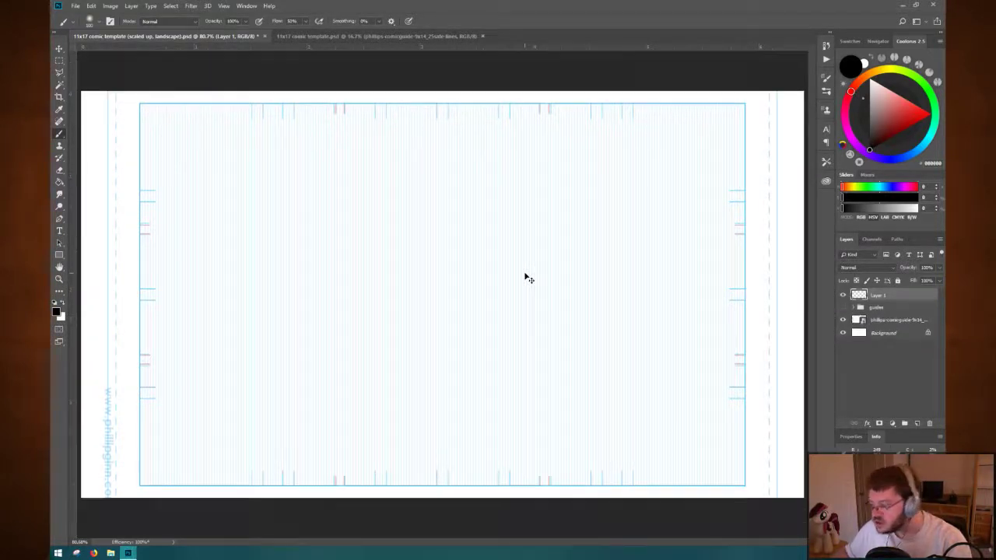
pyautogui.hotkey('ctrl', 'z')
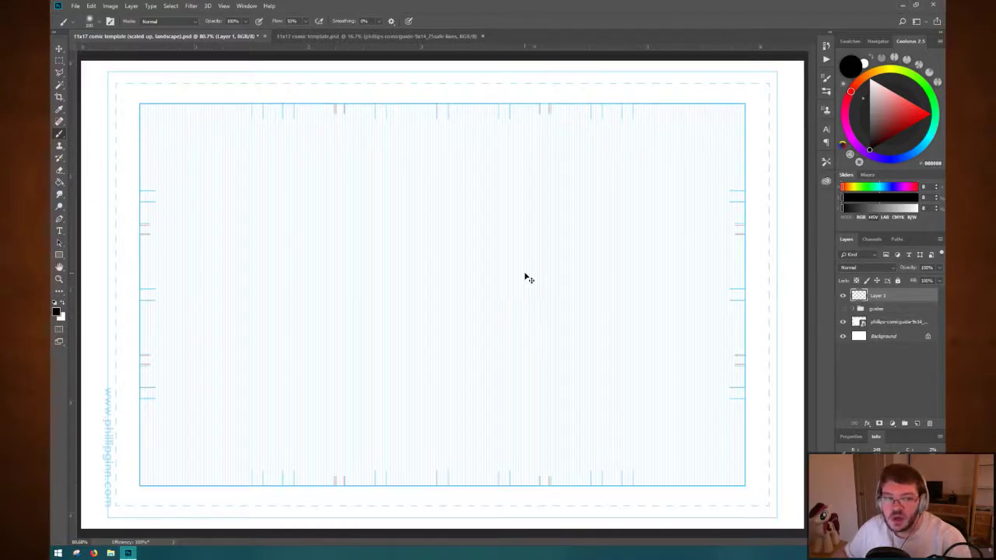
pyautogui.hotkey('ctrl', 'z')
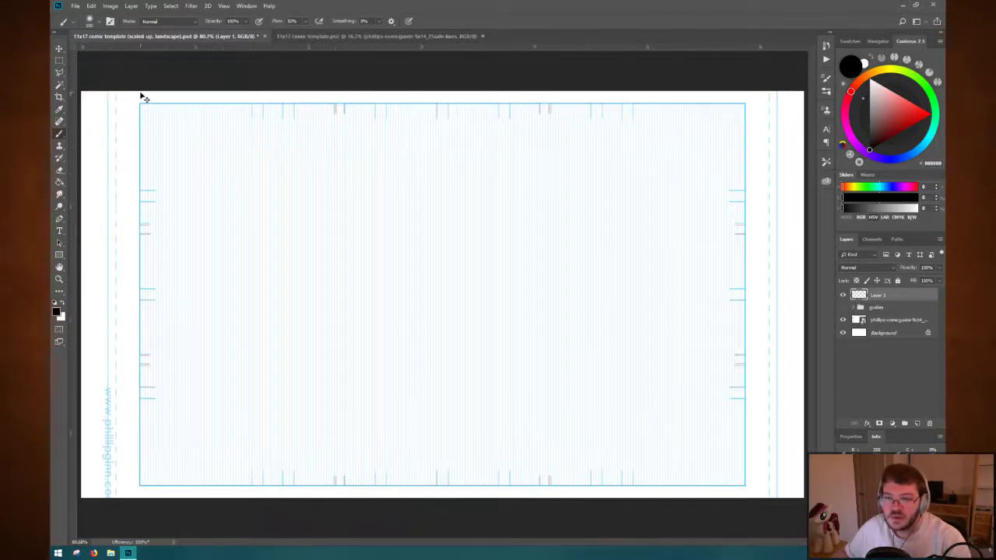
pyautogui.hotkey('ctrl', 'z')
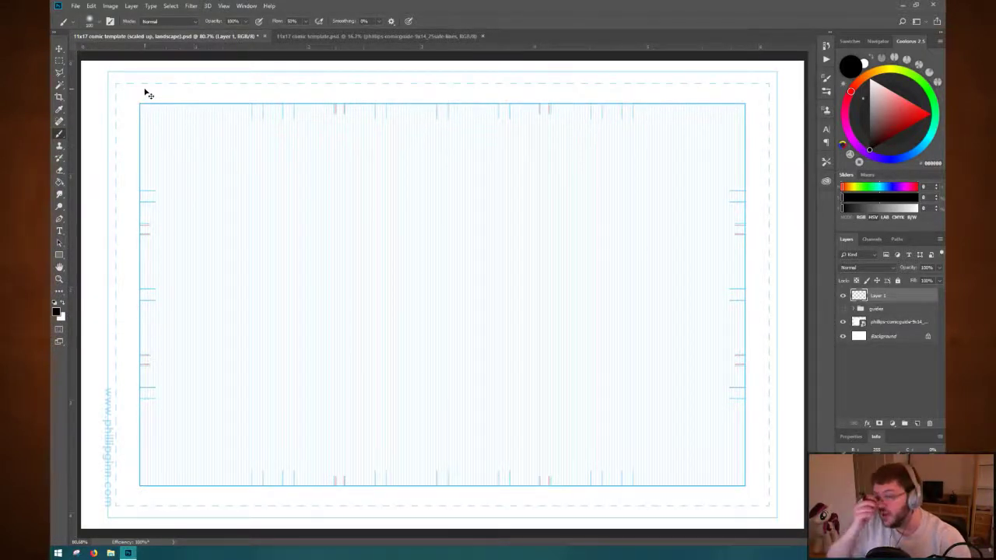
pyautogui.hotkey('ctrl', 'z')
pyautogui.hotkey('ctrl', 'z')
pyautogui.hotkey('ctrl', 'z')
pyautogui.hotkey('ctrl', 'z')
pyautogui.hotkey('ctrl', 'z')
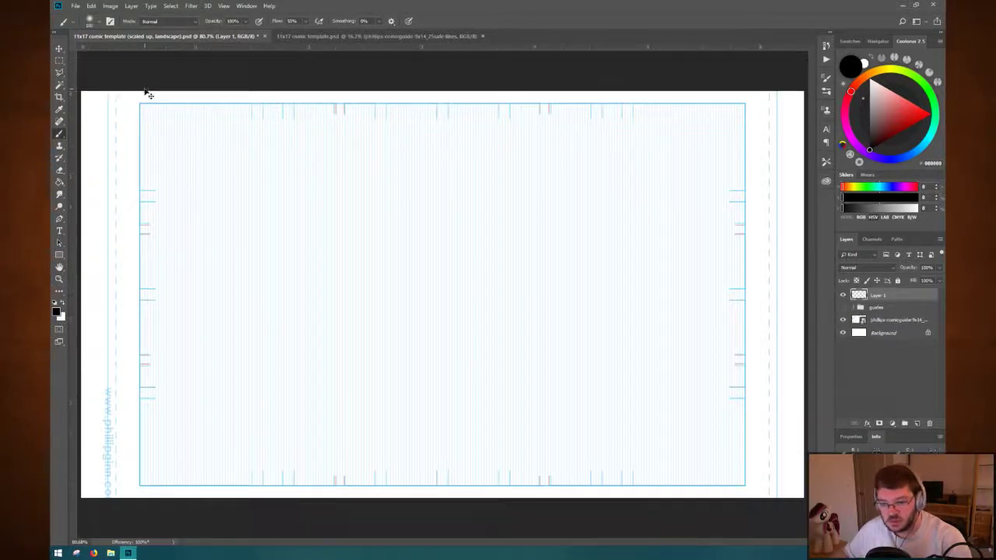
pyautogui.hotkey('ctrl', 'z')
pyautogui.hotkey('ctrl', 'z')
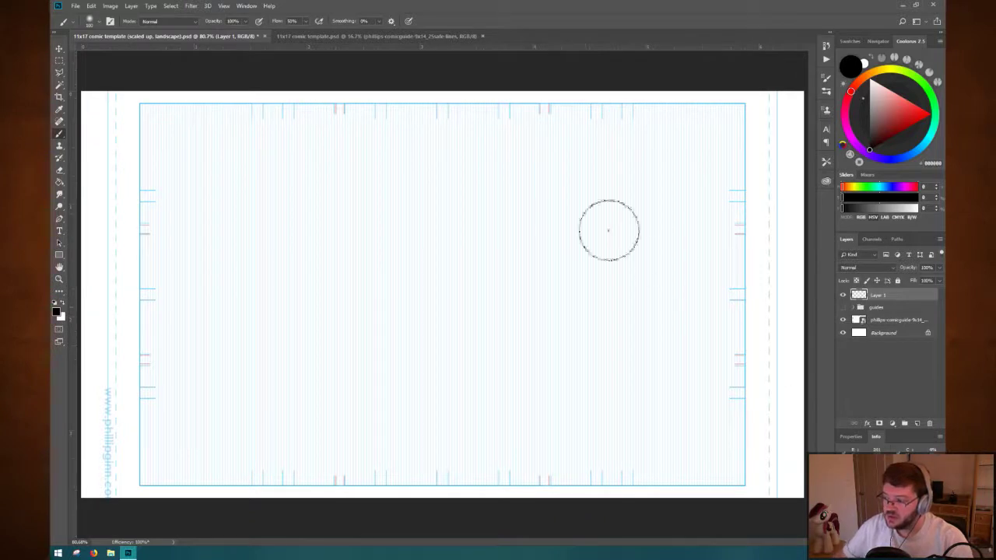
# Paint rough diagonal and wavy black test strokes across the cropped canvas on Layer 1, and clear the whole layer.
pyautogui.moveTo(101, 88)
pyautogui.mouseDown()
pyautogui.moveTo(124, 107)
pyautogui.moveTo(498, 226)
pyautogui.moveTo(786, 471)
pyautogui.mouseUp()
pyautogui.moveTo(855, 454)
pyautogui.mouseDown()
pyautogui.moveTo(550, 360)
pyautogui.moveTo(151, 176)
pyautogui.moveTo(792, 480)
pyautogui.mouseUp()
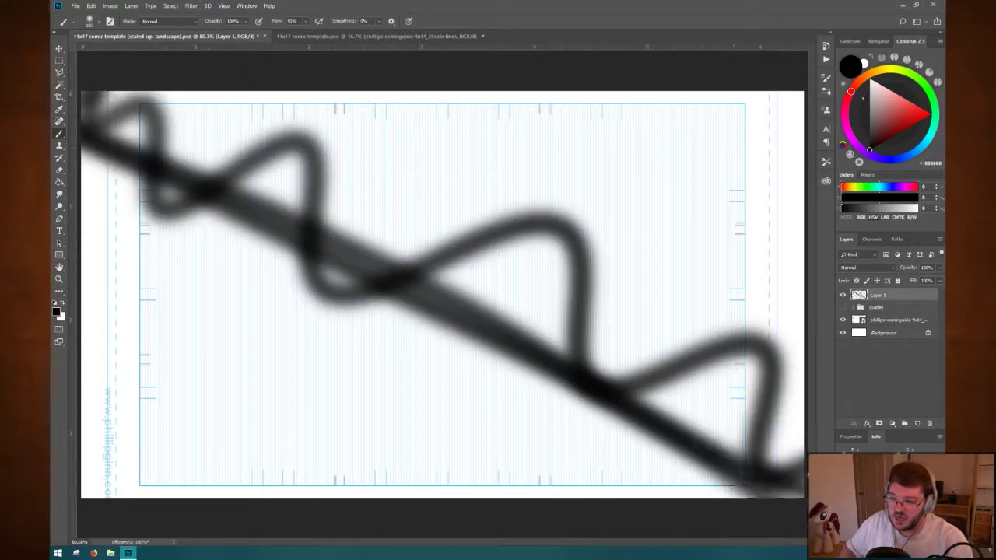
pyautogui.hotkey('ctrl', 'a')
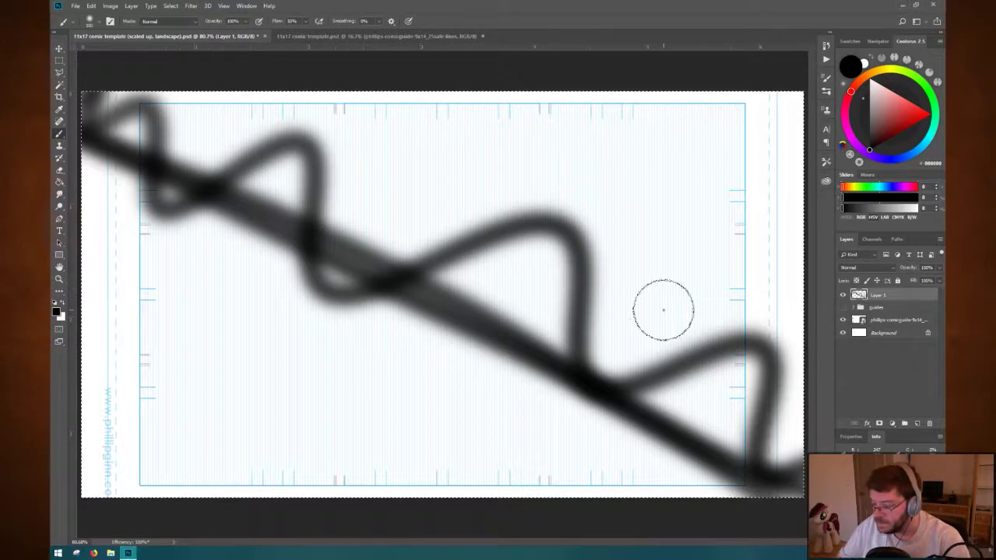
pyautogui.press('Delete')
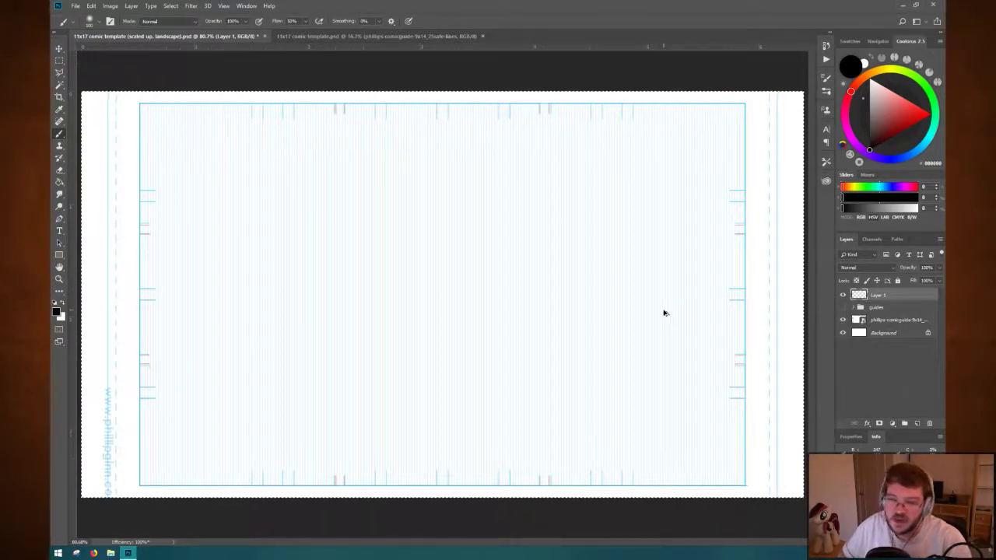
# Undo the layer clearing, the selection, the brush strokes and the canvas crop.
pyautogui.hotkey('ctrl', 'z')
pyautogui.hotkey('ctrl', 'z')
pyautogui.hotkey('ctrl', 'z')
pyautogui.hotkey('ctrl', 'z')
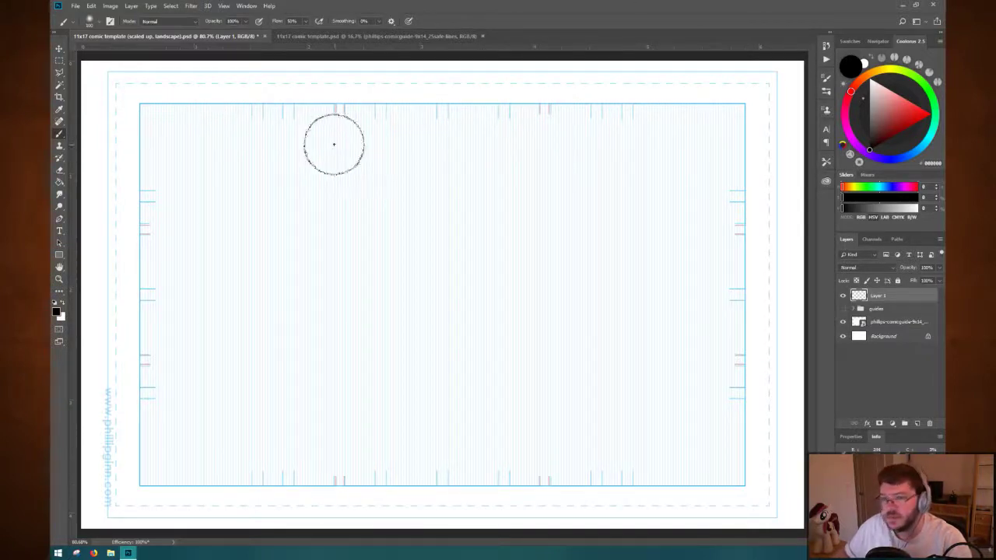
# Check the document history around the Layer Order and Image Size states, ending on Image Size.
pyautogui.click(826, 45)
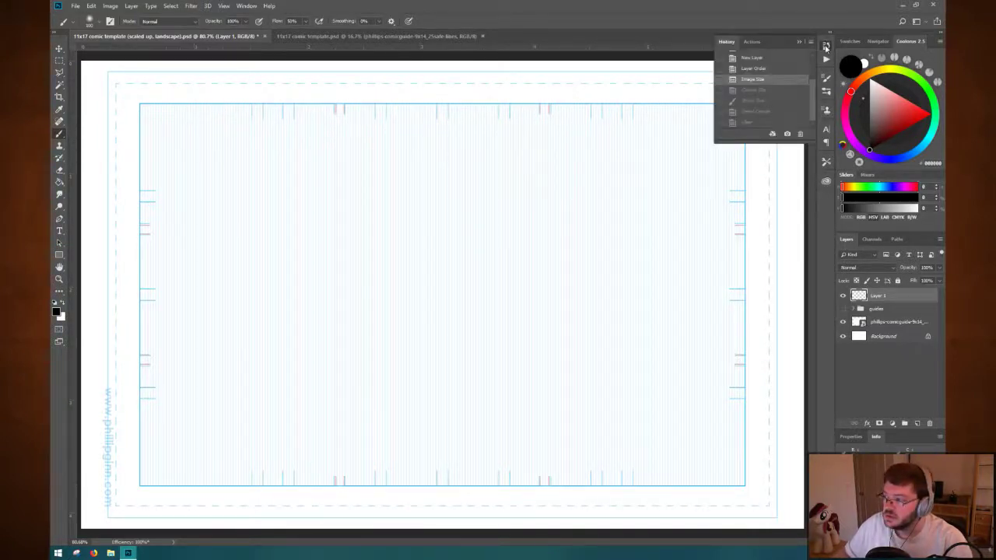
pyautogui.scroll(2, 772, 96)
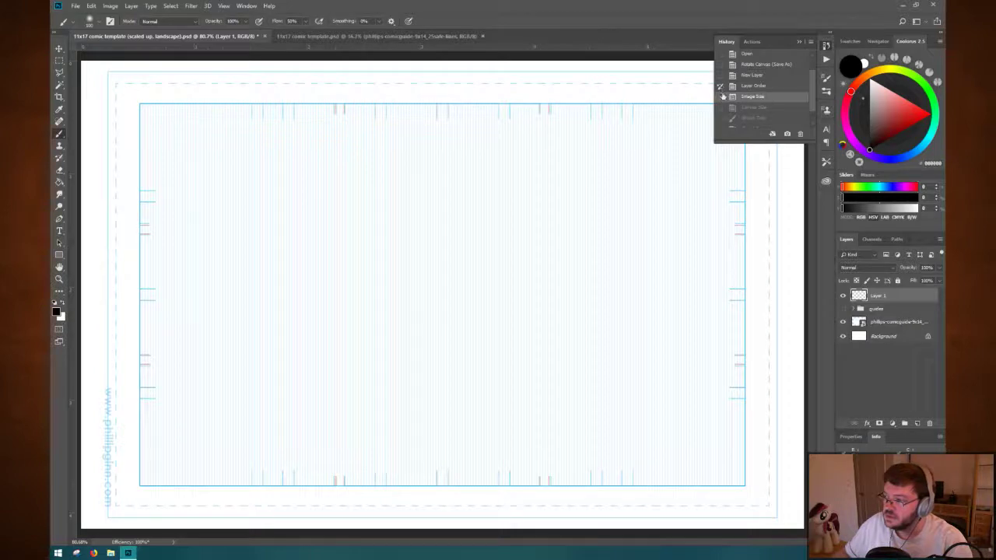
pyautogui.click(753, 85)
pyautogui.click(752, 97)
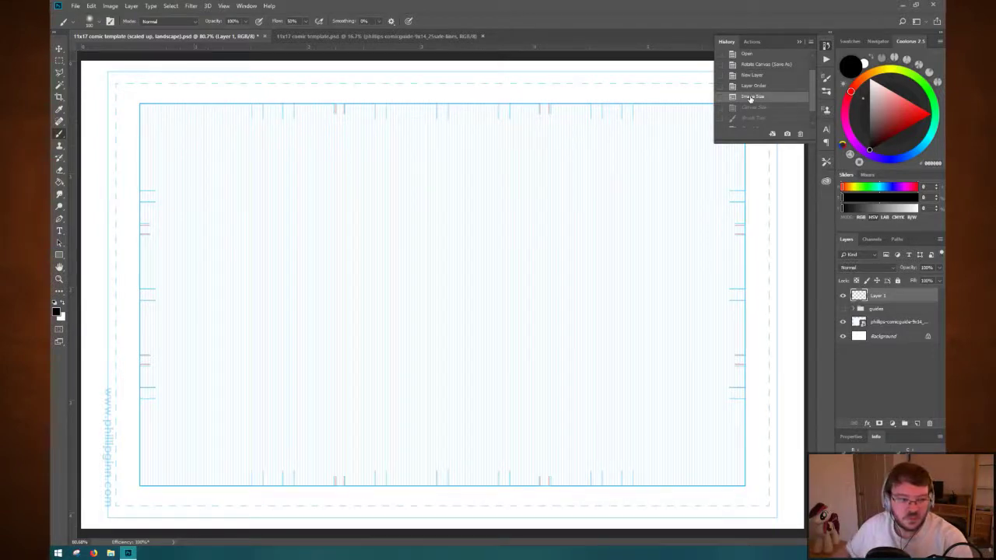
pyautogui.click(799, 42)
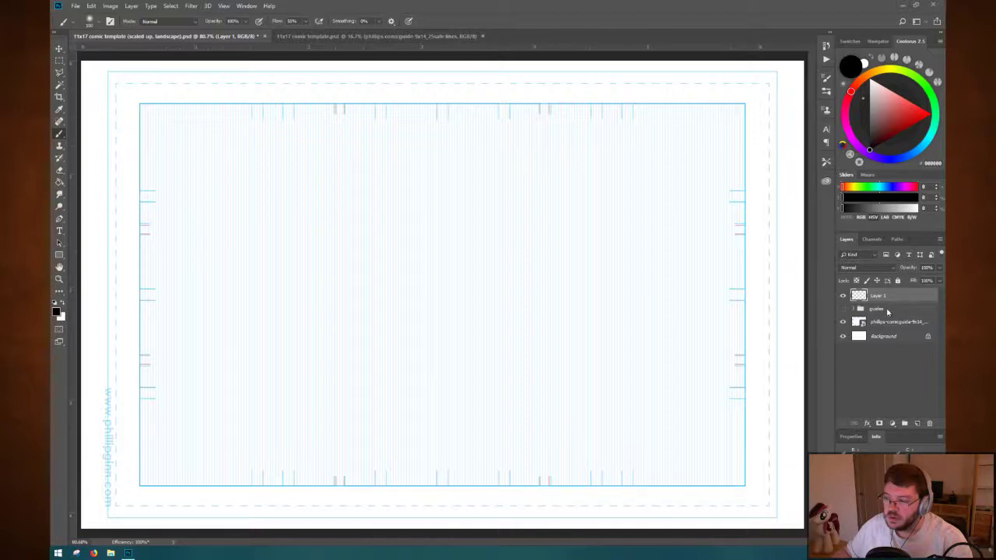
# Show the guides group and hide the phillips comic guide layer, toggling that layer to compare the two sets of guides.
pyautogui.click(842, 309)
pyautogui.click(843, 322)
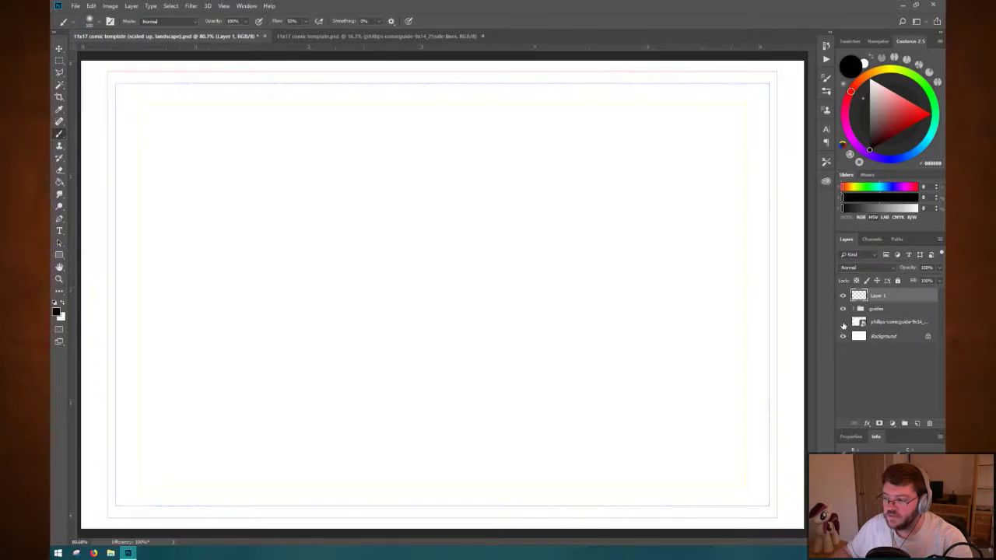
pyautogui.click(842, 322)
pyautogui.click(842, 322)
pyautogui.click(843, 322)
pyautogui.click(843, 323)
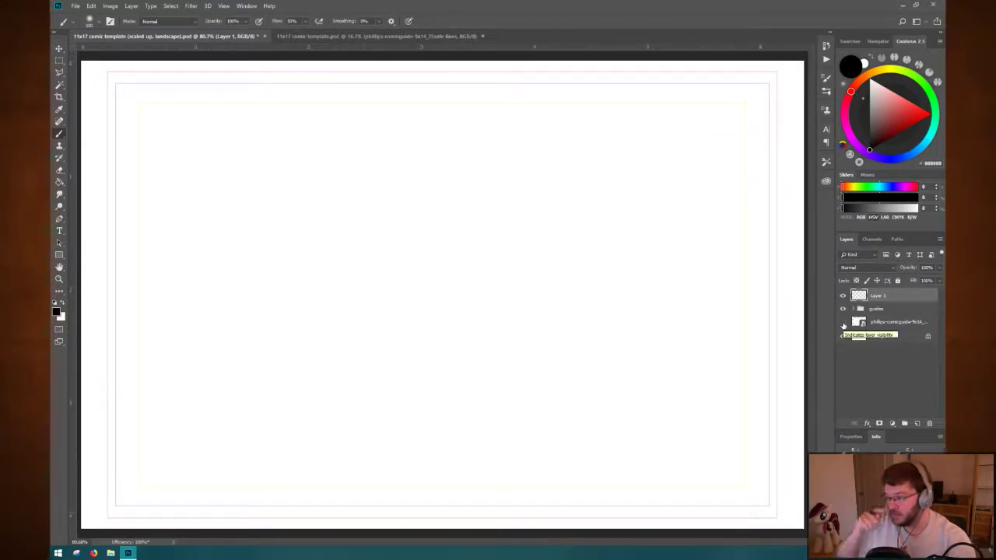
# Expand the guides group and toggle the trim area layer to identify its outline.
pyautogui.click(854, 309)
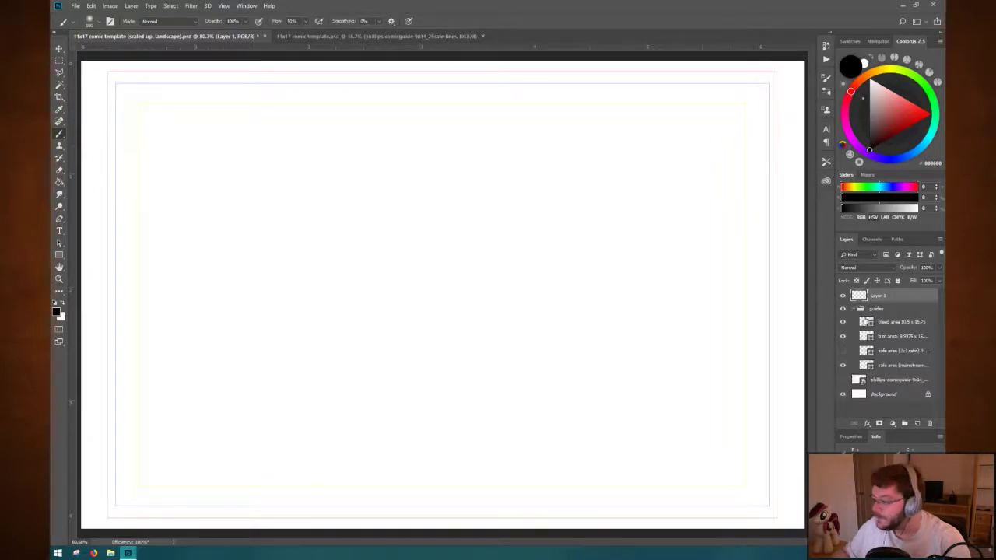
pyautogui.click(843, 336)
pyautogui.click(843, 337)
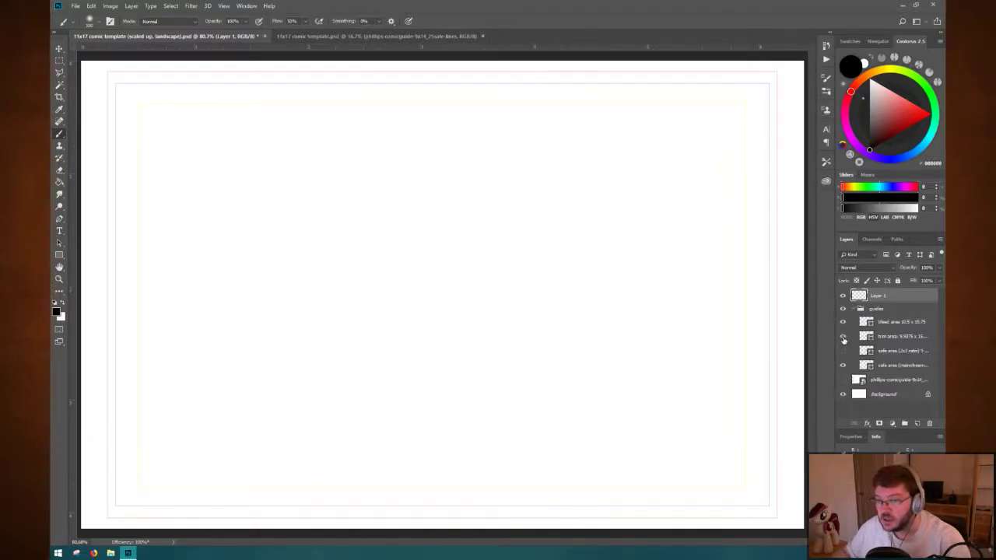
# Show the safe area (2x3 ratio) guide, toggling it to compare its outline with the mainstream safe area.
pyautogui.click(843, 351)
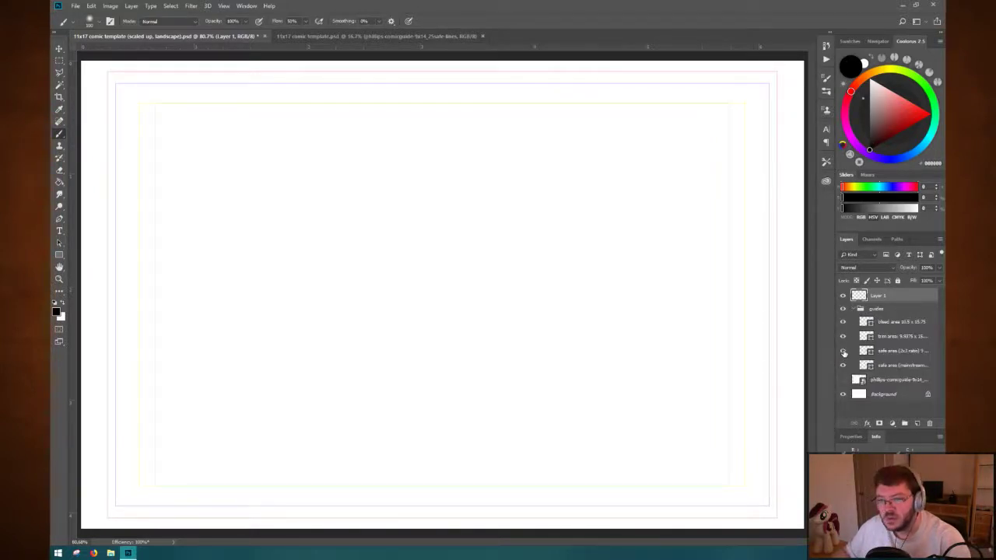
pyautogui.click(843, 352)
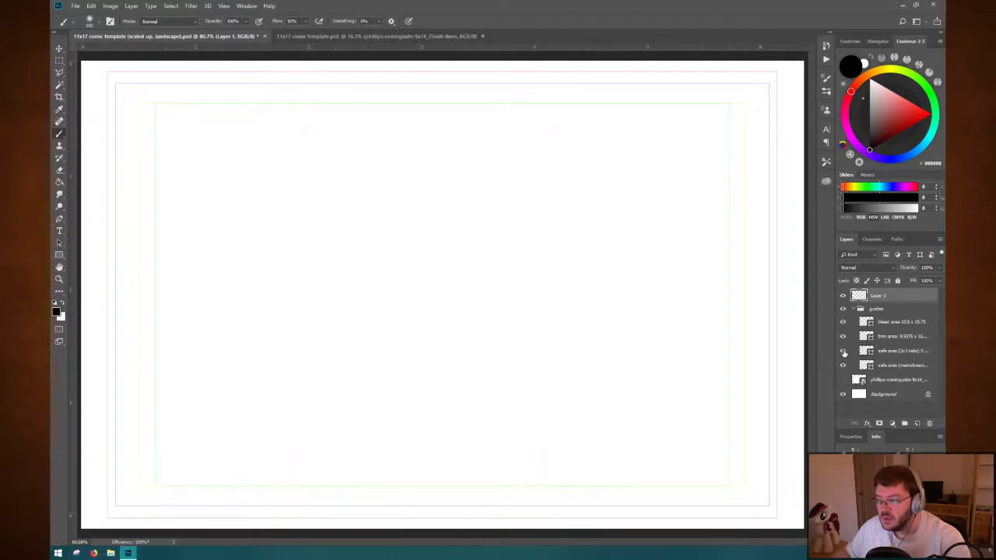
pyautogui.click(843, 352)
pyautogui.click(843, 352)
pyautogui.click(844, 352)
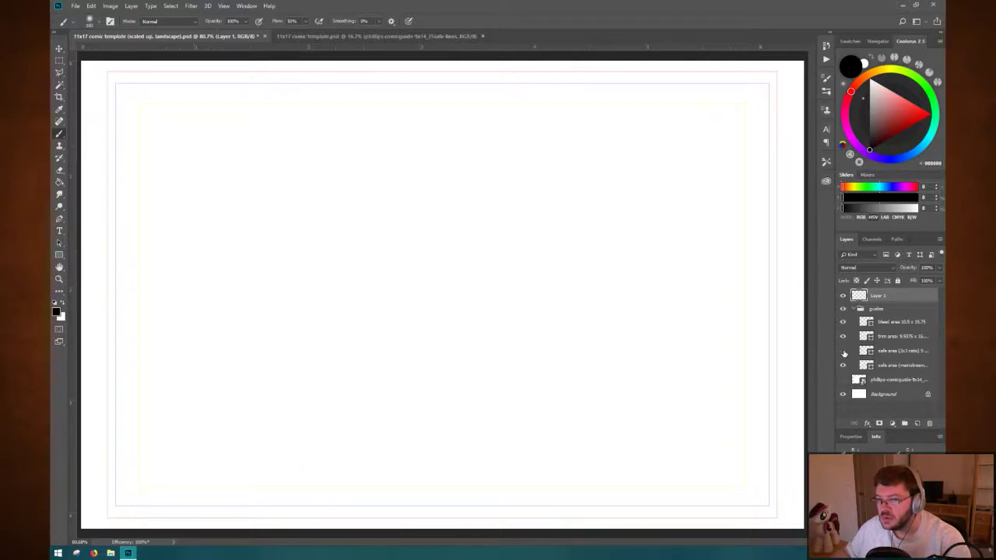
pyautogui.click(843, 352)
pyautogui.click(843, 352)
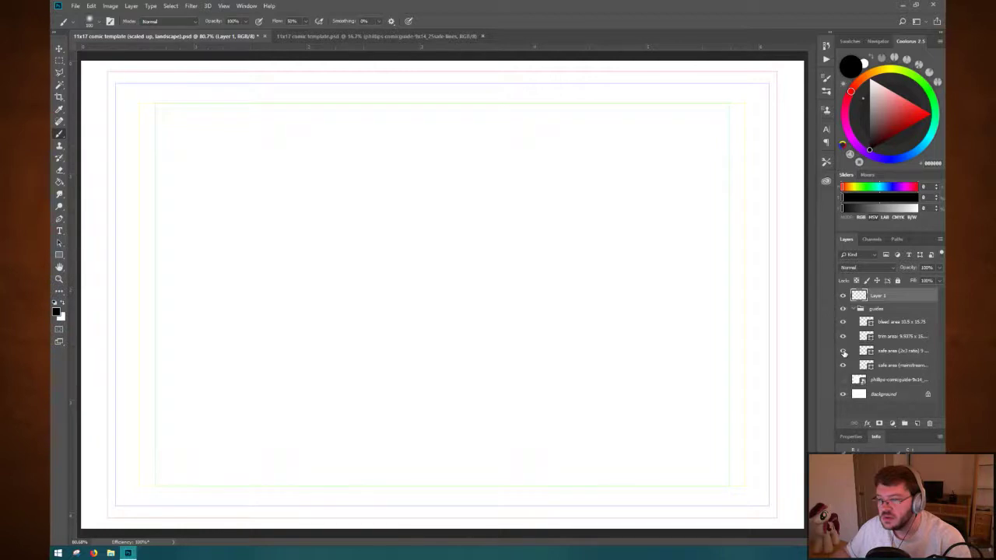
pyautogui.click(844, 352)
pyautogui.click(844, 353)
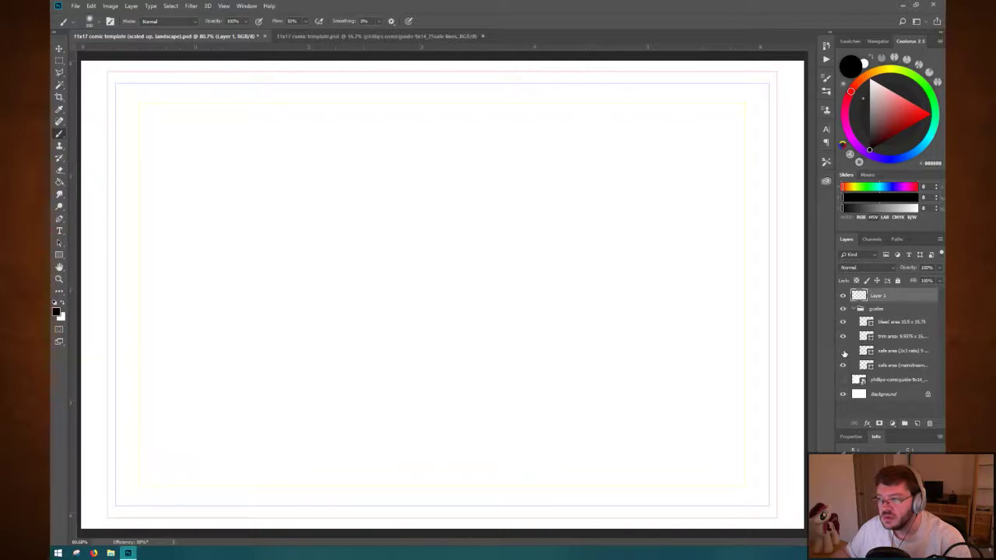
pyautogui.click(843, 352)
pyautogui.click(843, 352)
pyautogui.click(844, 352)
# Check the full names and dimensions of the safe area (2x3 ratio) and safe area (mainstream) guide layers.
pyautogui.click(903, 352)
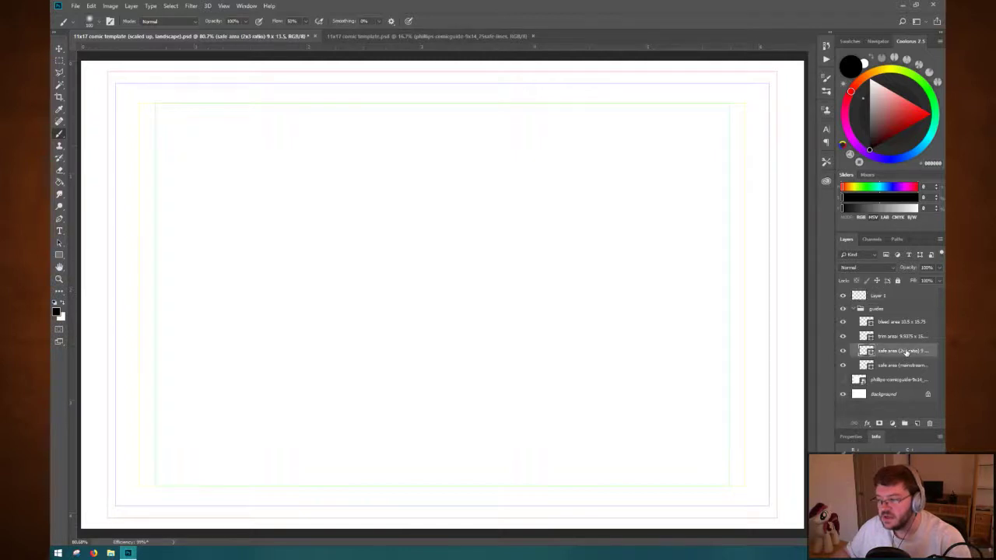
pyautogui.doubleClick(903, 353)
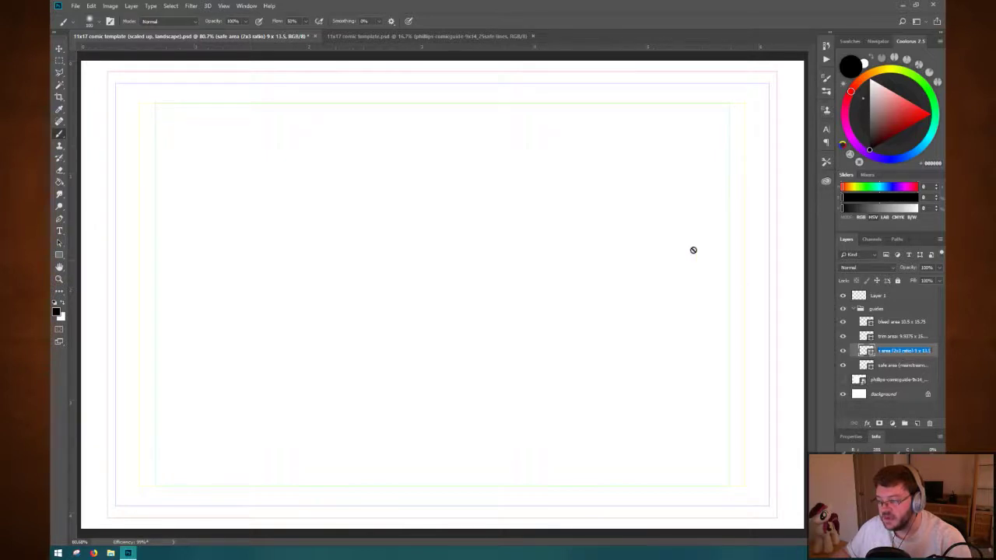
pyautogui.click(914, 371)
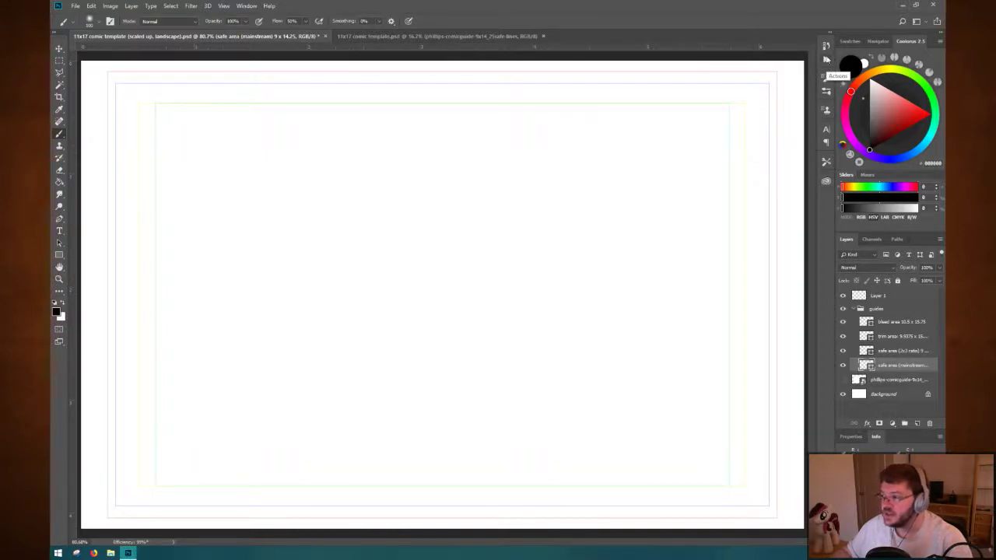
# Look over the saved single-page and two-page comic actions.
pyautogui.click(827, 59)
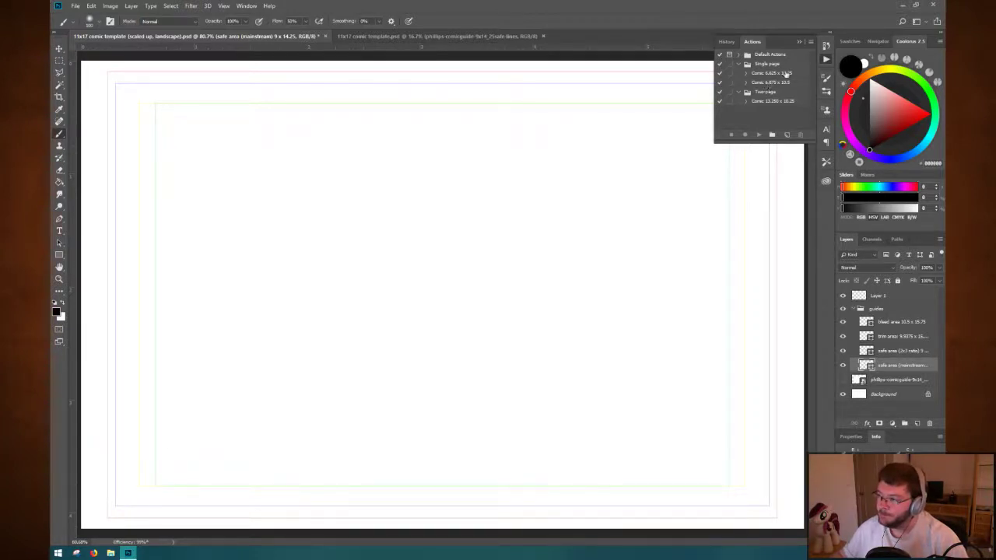
pyautogui.click(830, 62)
pyautogui.click(76, 6)
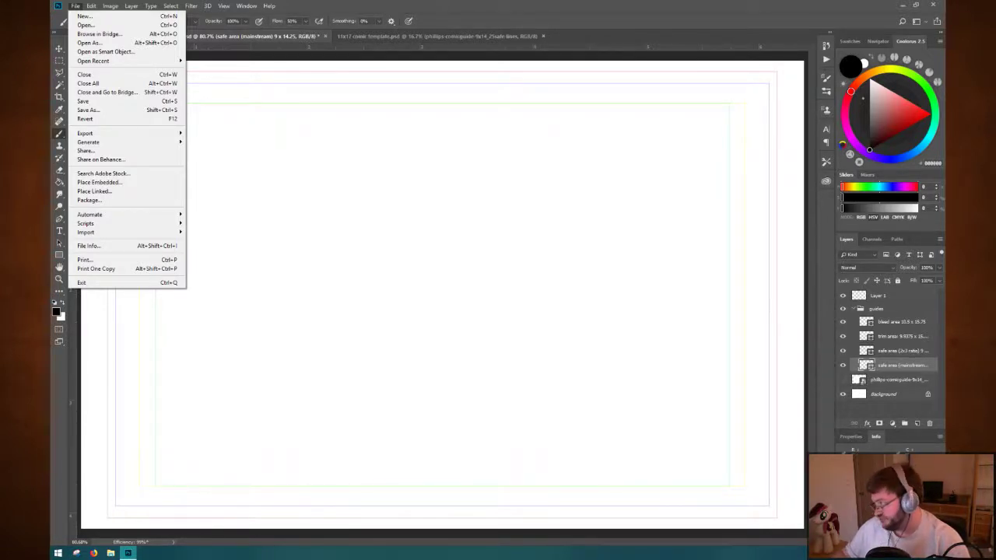
pyautogui.press('Escape')
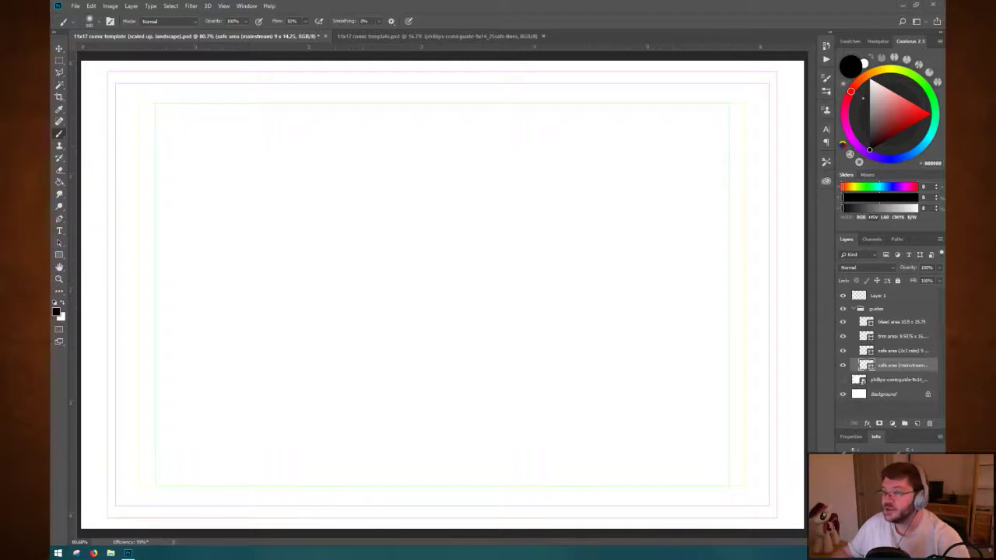
pyautogui.moveTo(350, 8); pyautogui.dragTo(387, 4)
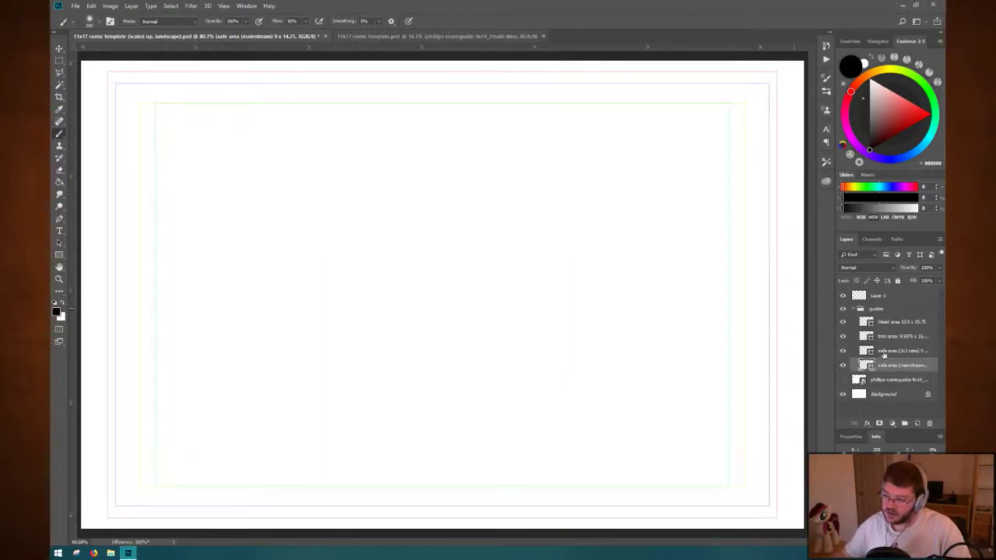
# Lock the guides group completely and collapse it.
pyautogui.click(895, 303)
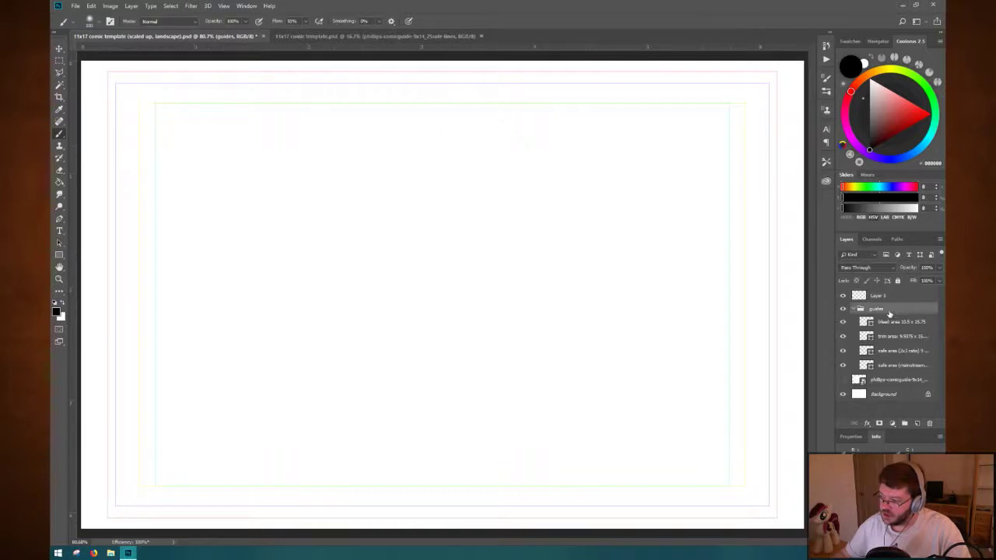
pyautogui.rightClick(885, 312)
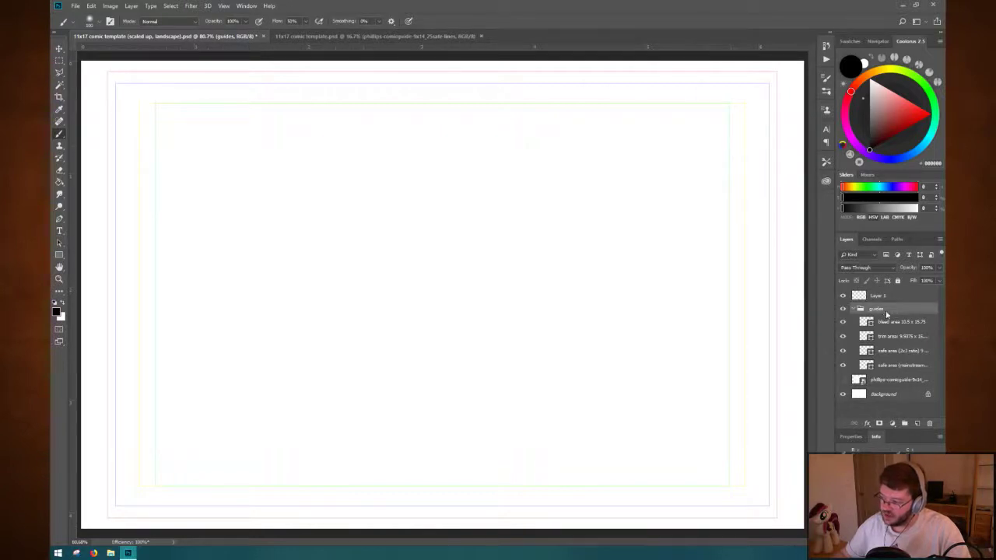
pyautogui.click(859, 12)
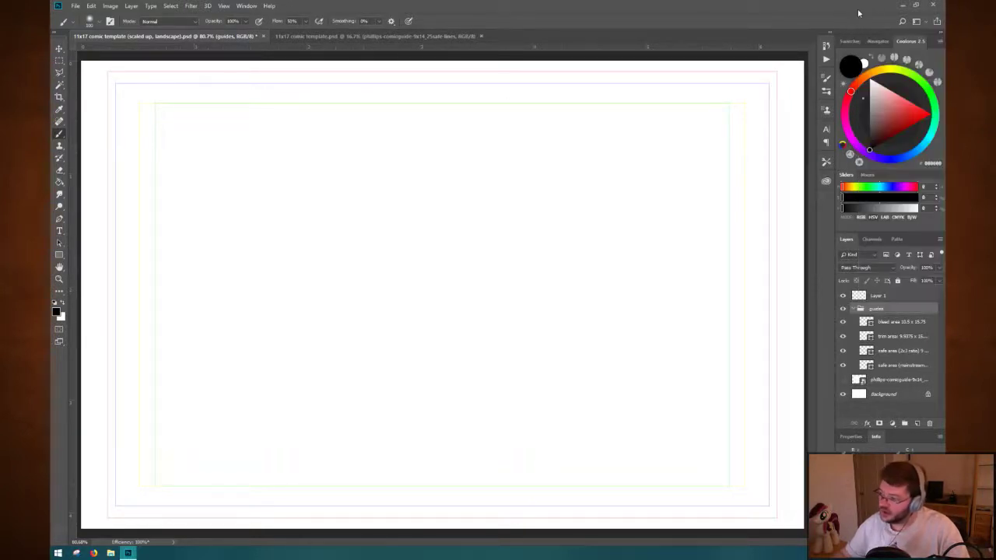
pyautogui.click(897, 281)
pyautogui.click(854, 310)
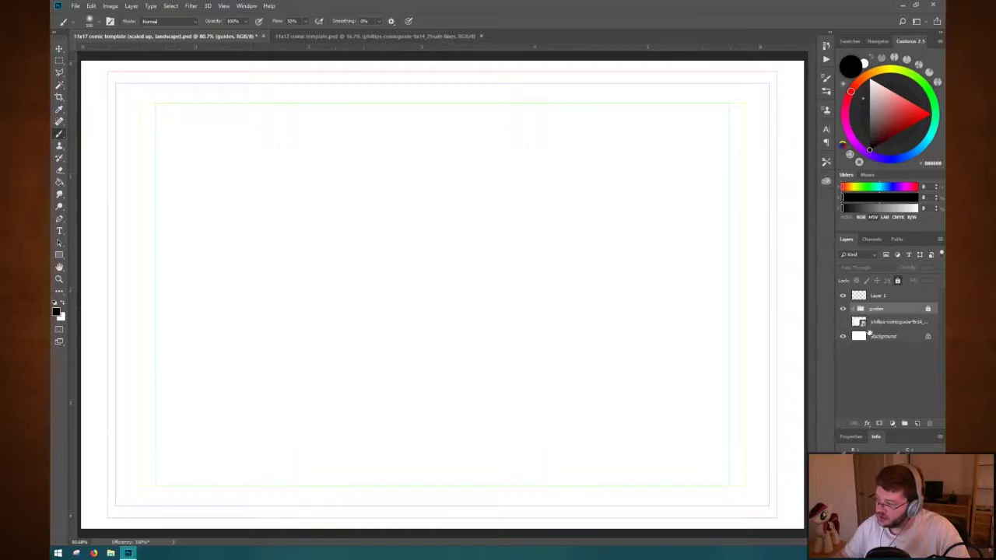
# Lock the phillips comic guide layer completely, showing it temporarily for locking and hiding it again.
pyautogui.click(899, 323)
pyautogui.click(899, 281)
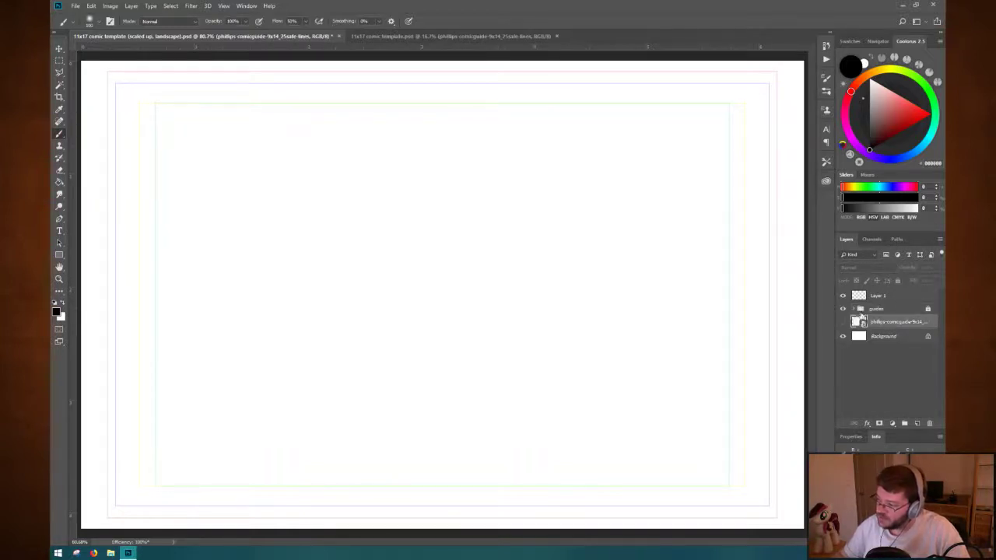
pyautogui.click(842, 321)
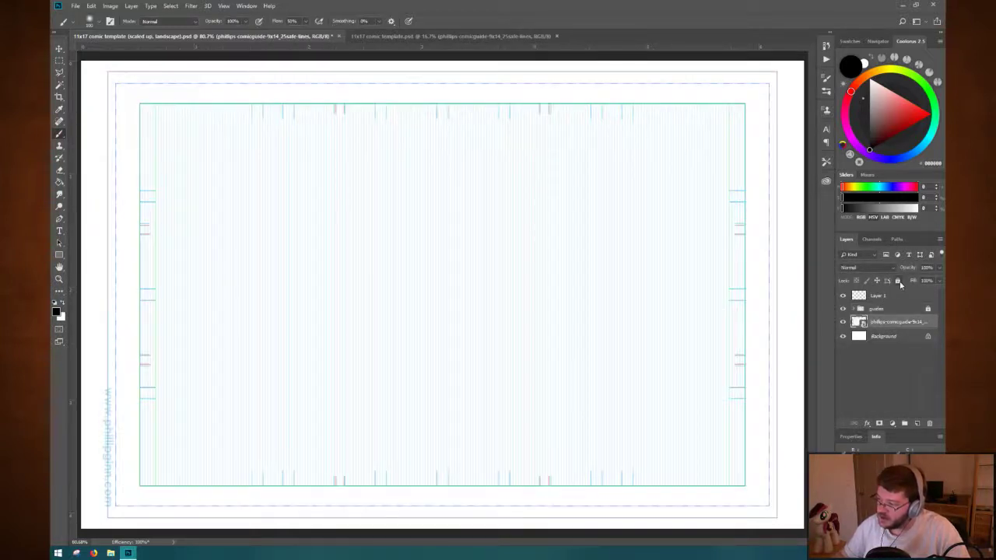
pyautogui.click(843, 321)
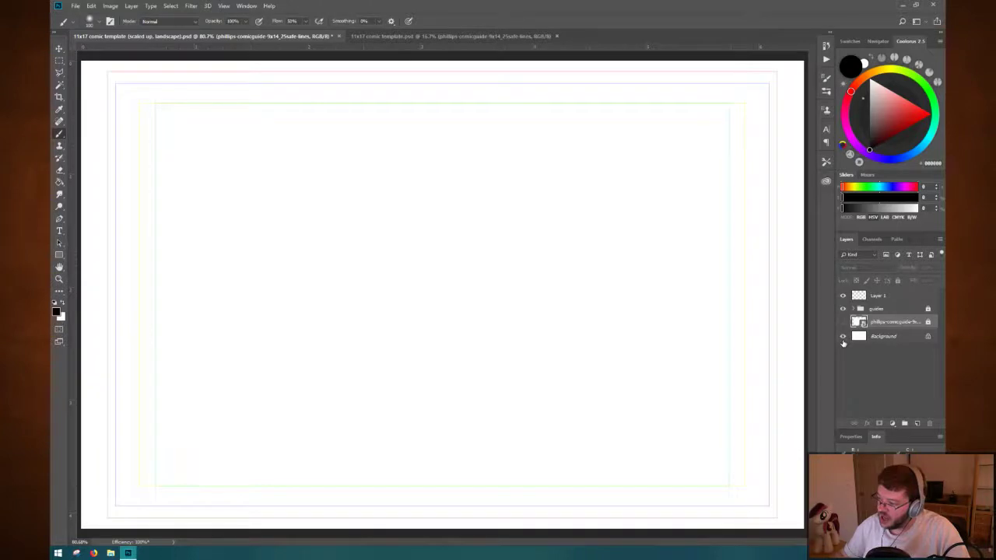
# Save the document as a new Photoshop file named "Stream Splash (Offline)" in the current templates folder.
pyautogui.click(91, 6)
pyautogui.click(109, 111)
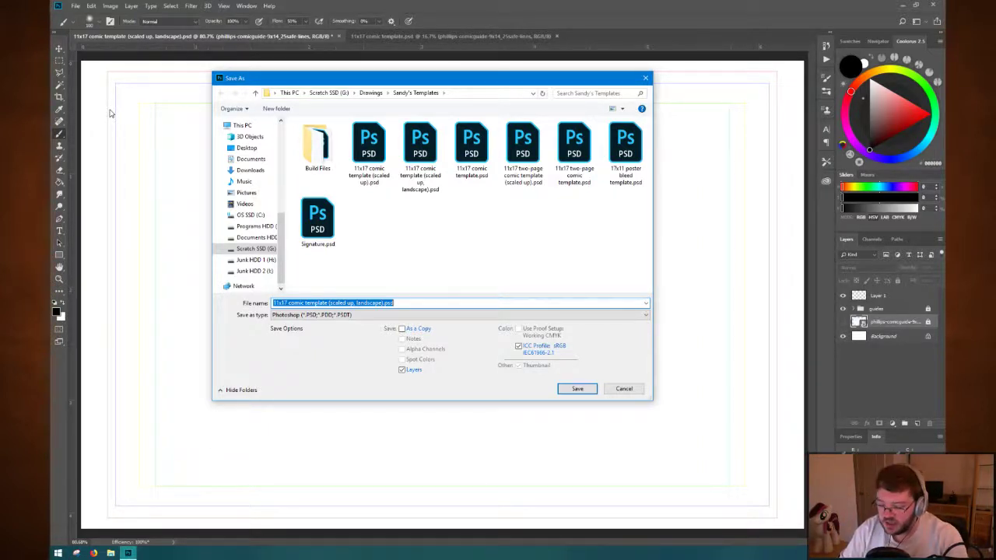
pyautogui.write('Stream')
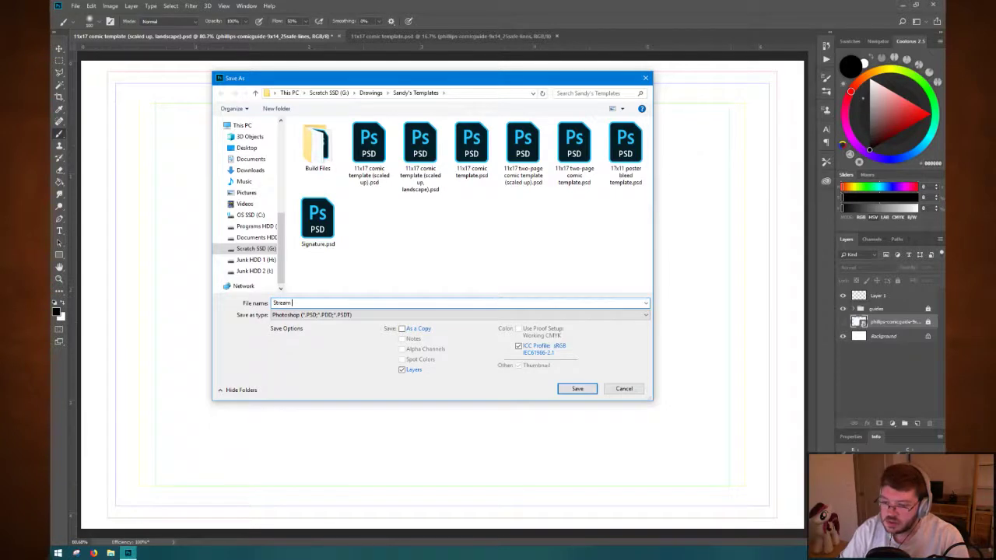
pyautogui.write(' Splash')
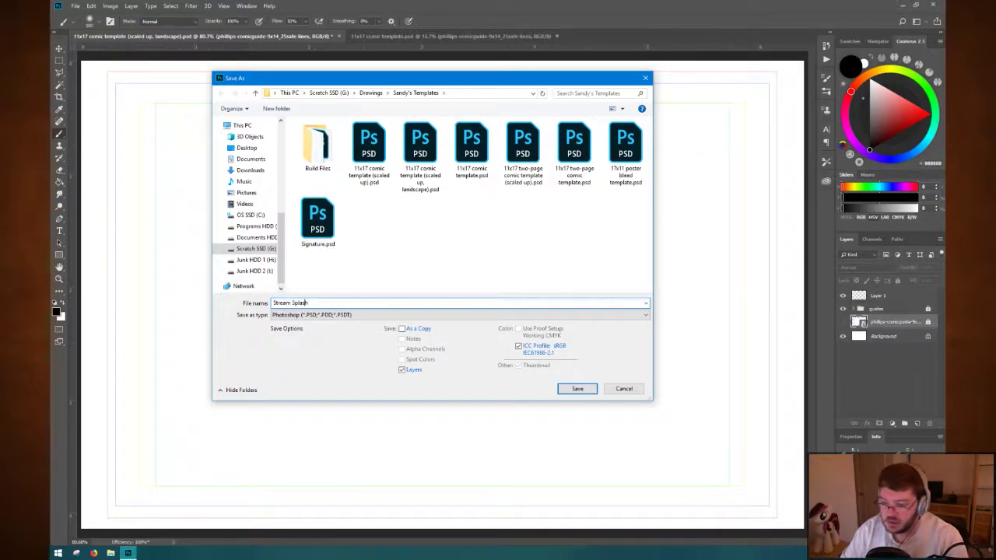
pyautogui.write(' (O')
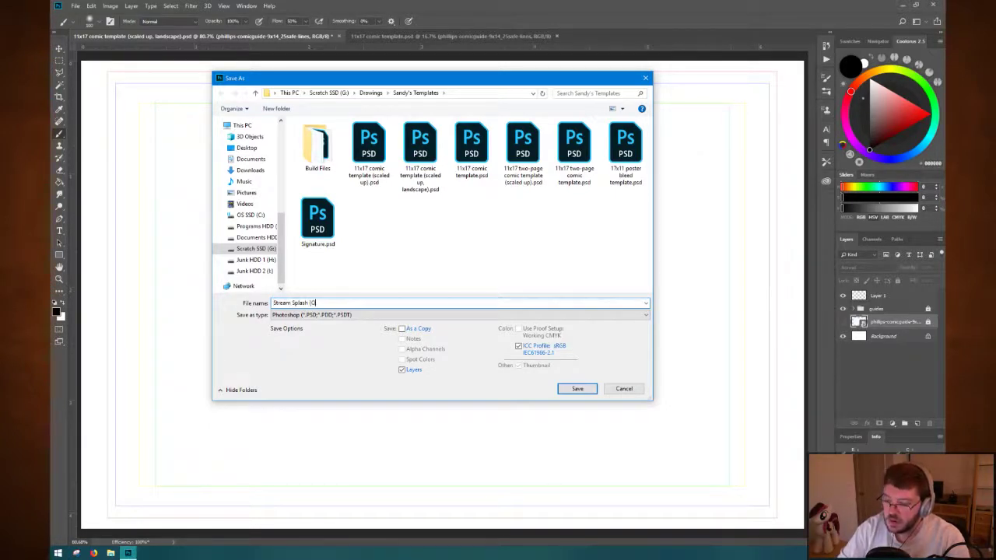
pyautogui.write('ff)line)')
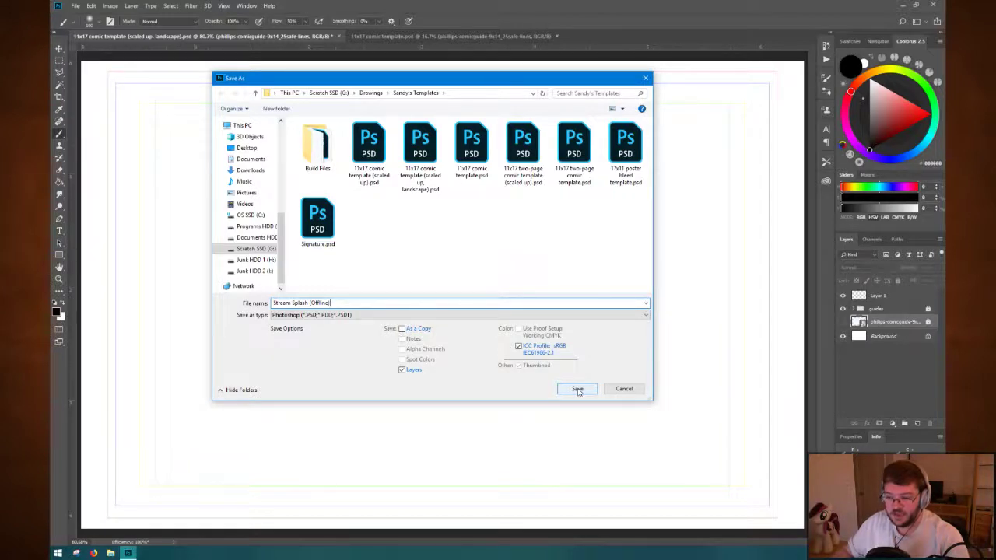
pyautogui.click(577, 390)
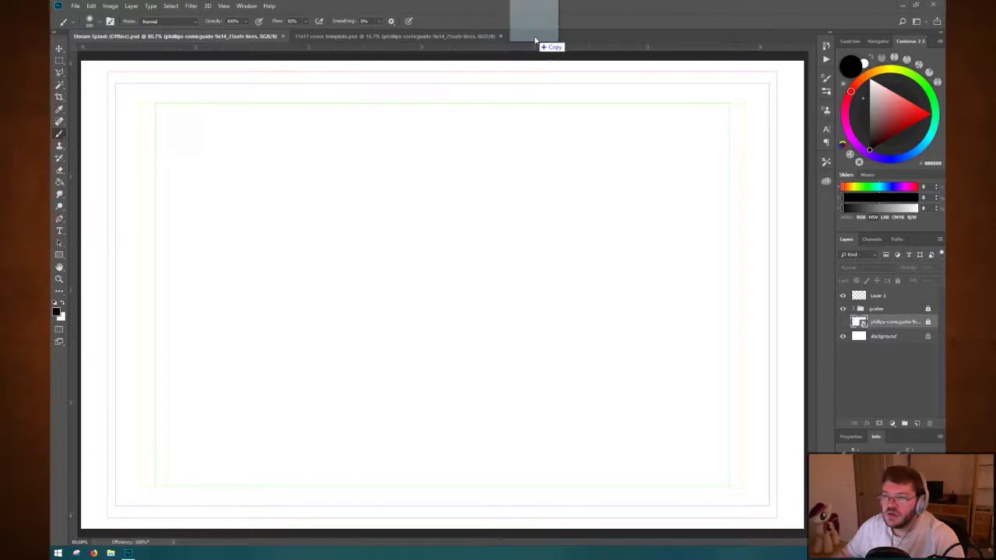
# Open realMYST ME screenshots.psd as a separate document and compare its Layer 17 and Layer 18 images by toggling their visibility.
pyautogui.click(535, 36)
pyautogui.click(537, 36)
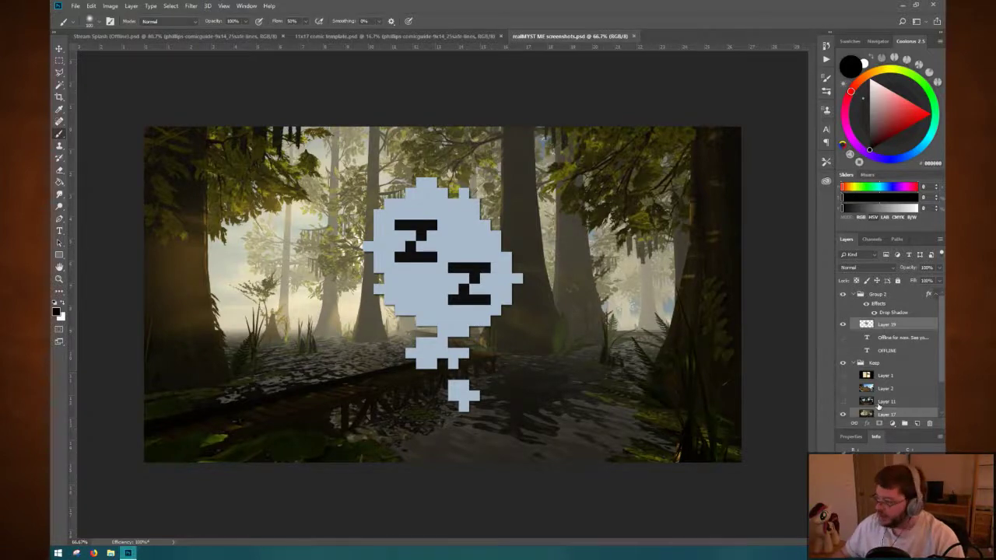
pyautogui.scroll(-2, 846, 389)
pyautogui.click(843, 386)
pyautogui.click(843, 374)
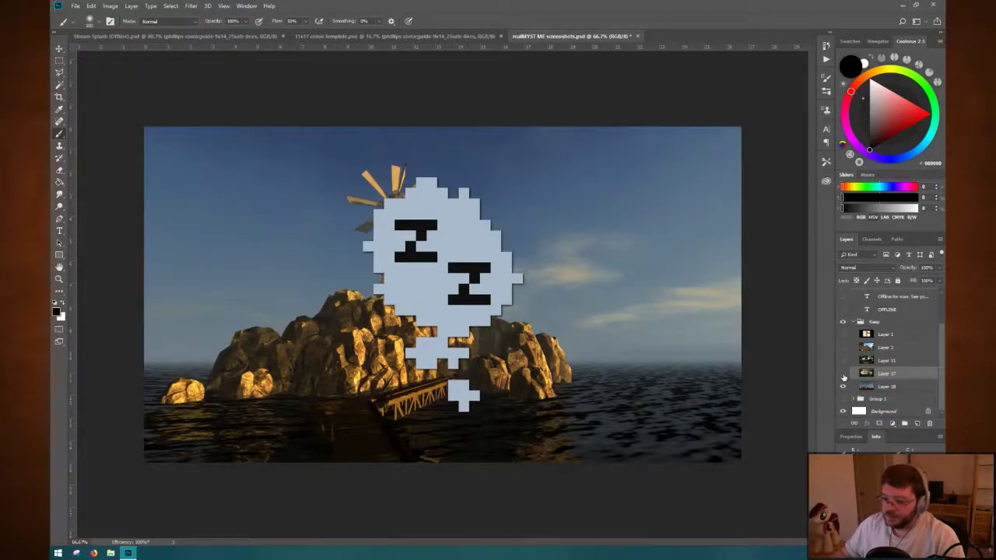
pyautogui.click(842, 374)
pyautogui.click(843, 373)
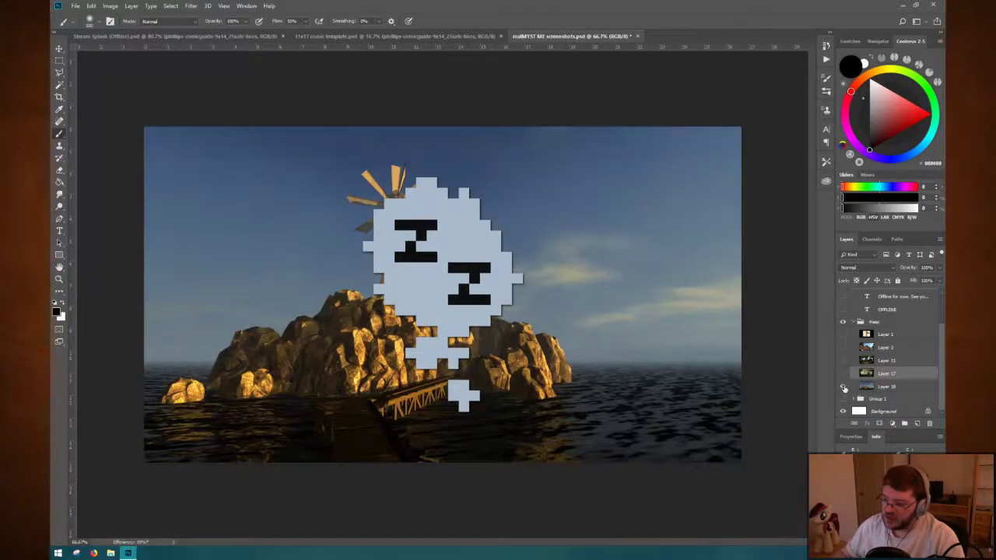
pyautogui.click(842, 386)
pyautogui.click(843, 374)
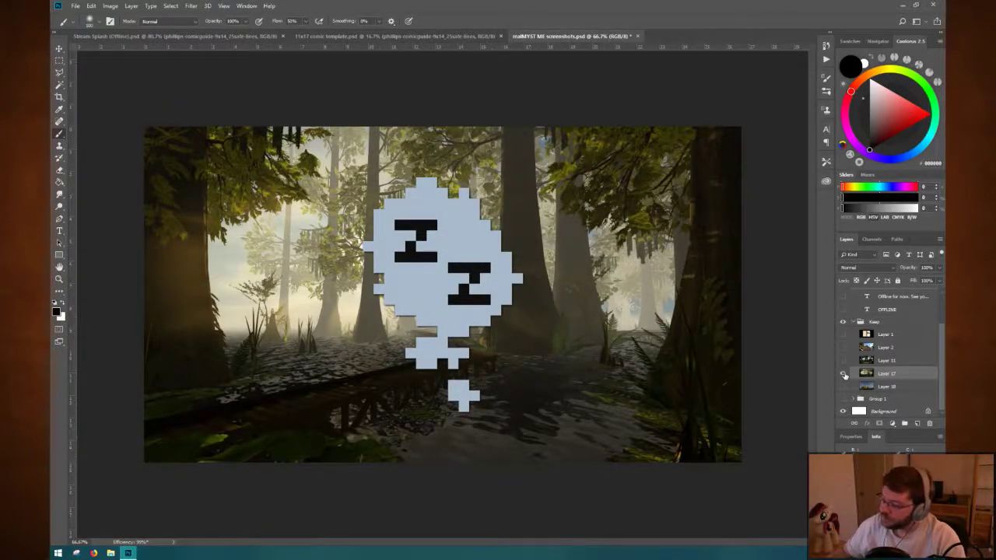
# Preview the Layer 11, Layer 2 and Layer 1 images in the Keep group and hide them again, leaving Layer 17 shown.
pyautogui.click(843, 361)
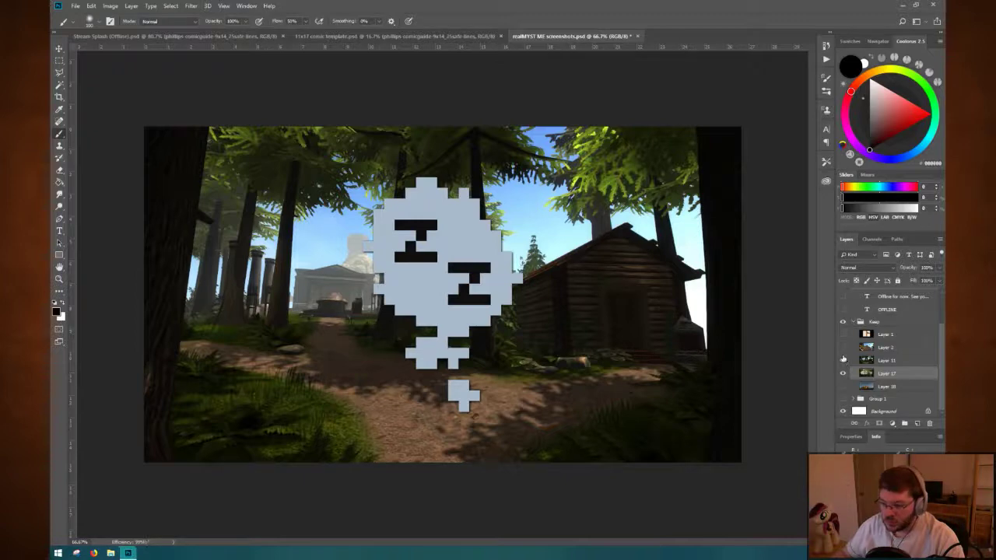
pyautogui.click(842, 347)
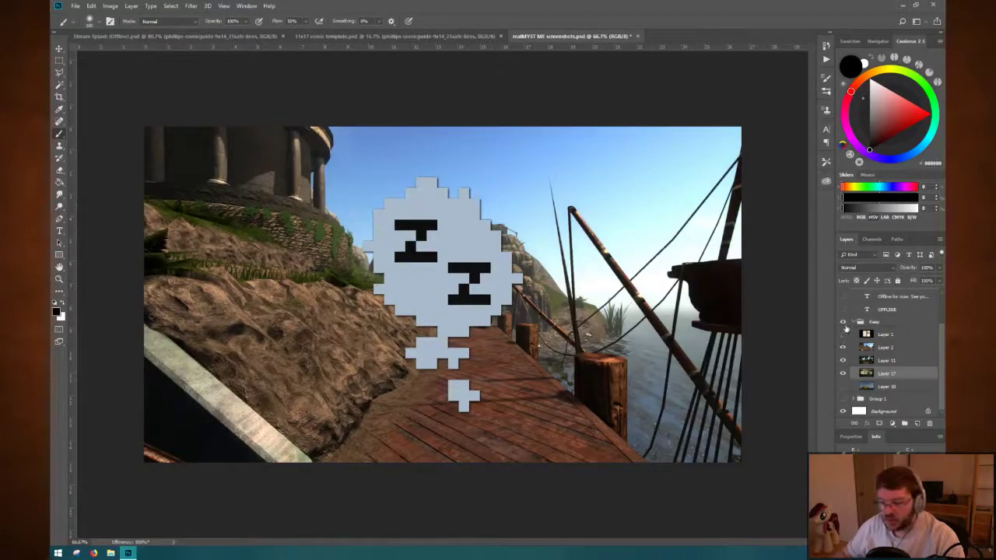
pyautogui.click(843, 333)
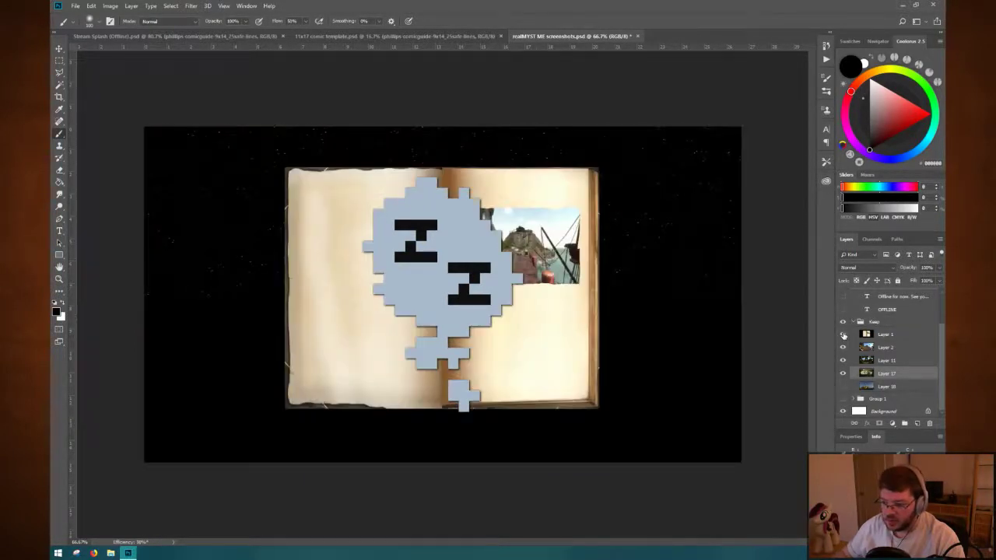
pyautogui.click(843, 334)
pyautogui.click(842, 348)
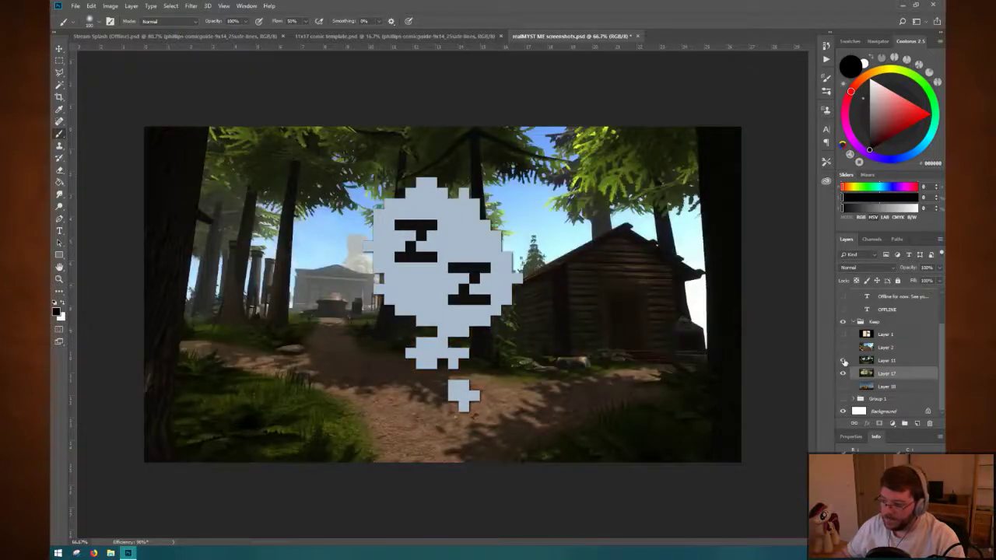
pyautogui.click(843, 360)
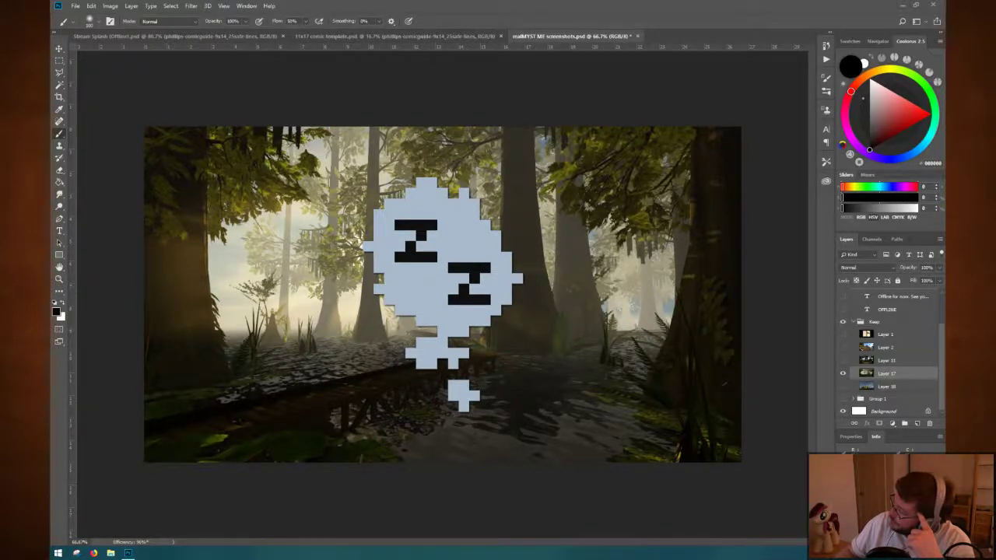
# Look through the drawings in the Manga Studio Files folder in File Explorer and check the available actions for SO TIRED.lip.
pyautogui.moveTo(943, 109); pyautogui.dragTo(556, 76)
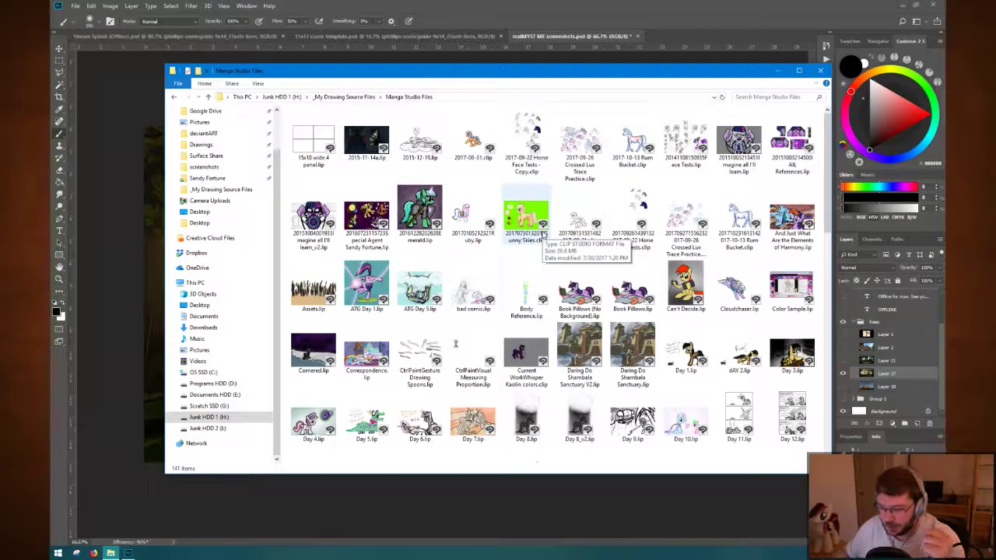
pyautogui.scroll(-3, 542, 233)
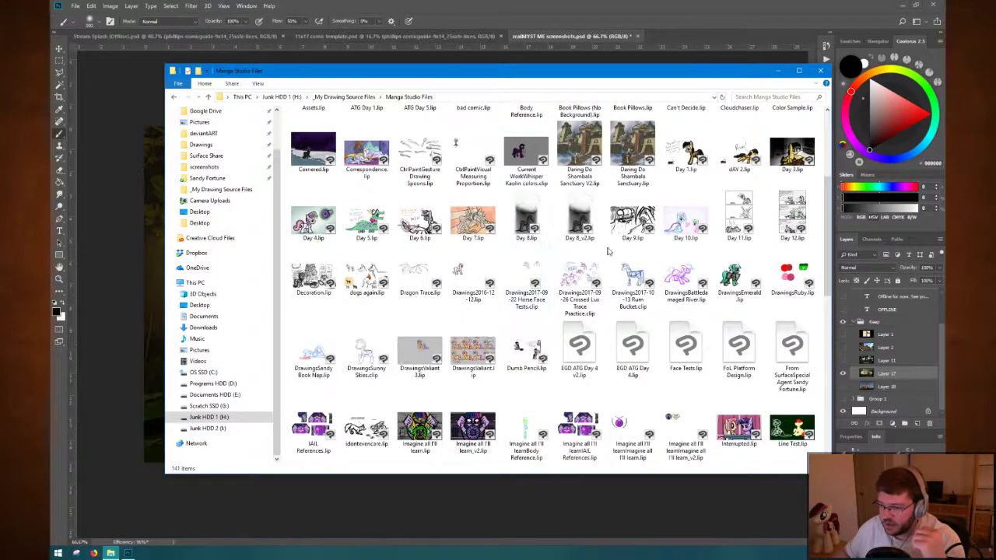
pyautogui.scroll(-3, 645, 251)
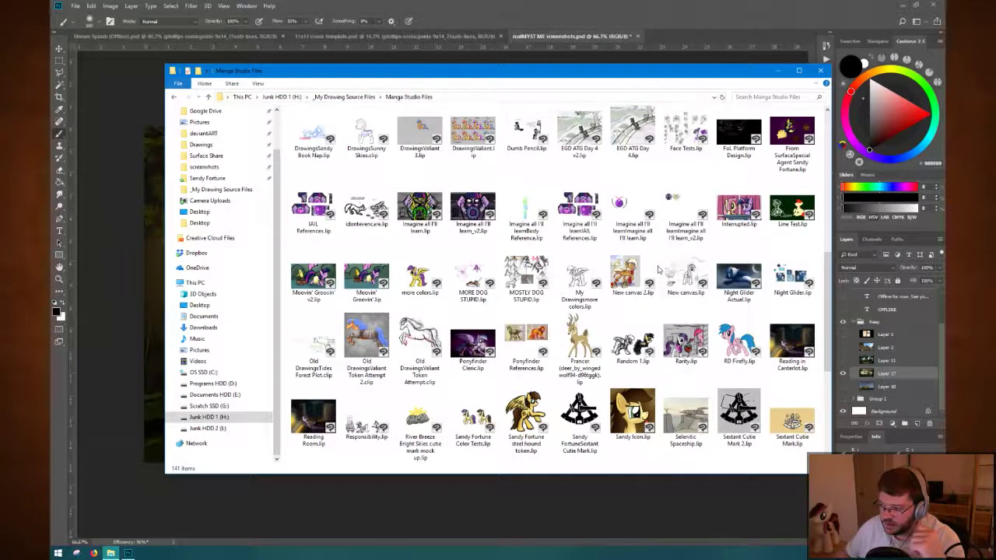
pyautogui.scroll(-3, 658, 269)
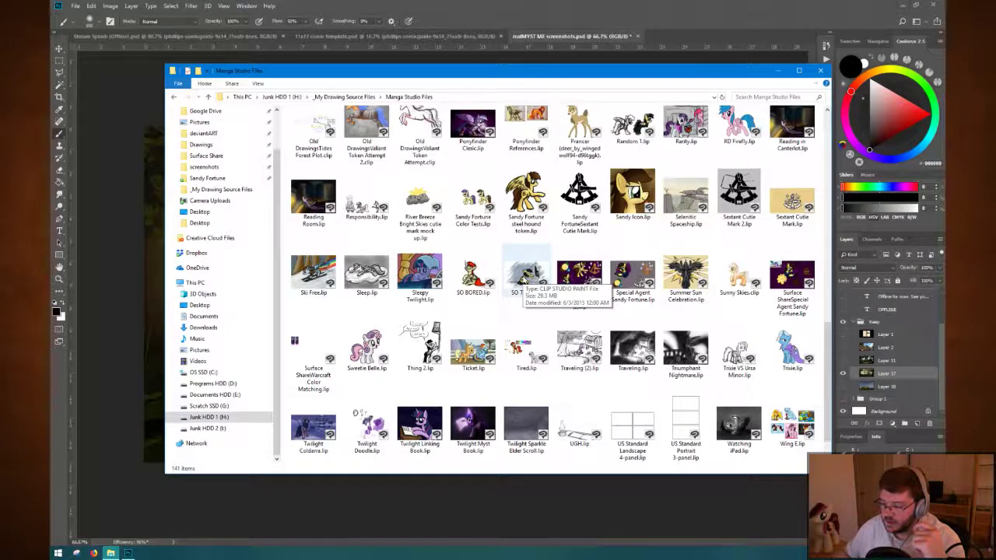
pyautogui.click(515, 283)
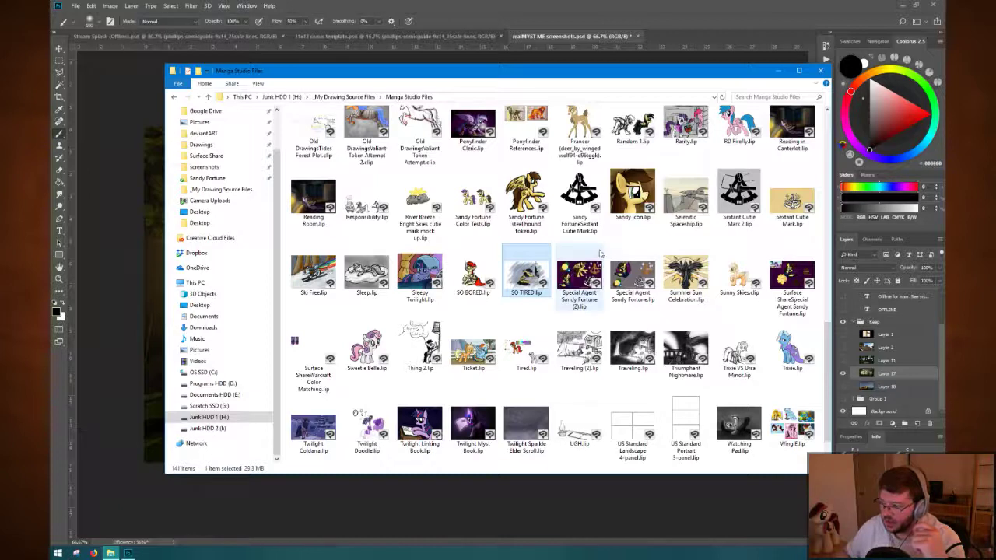
pyautogui.rightClick(510, 268)
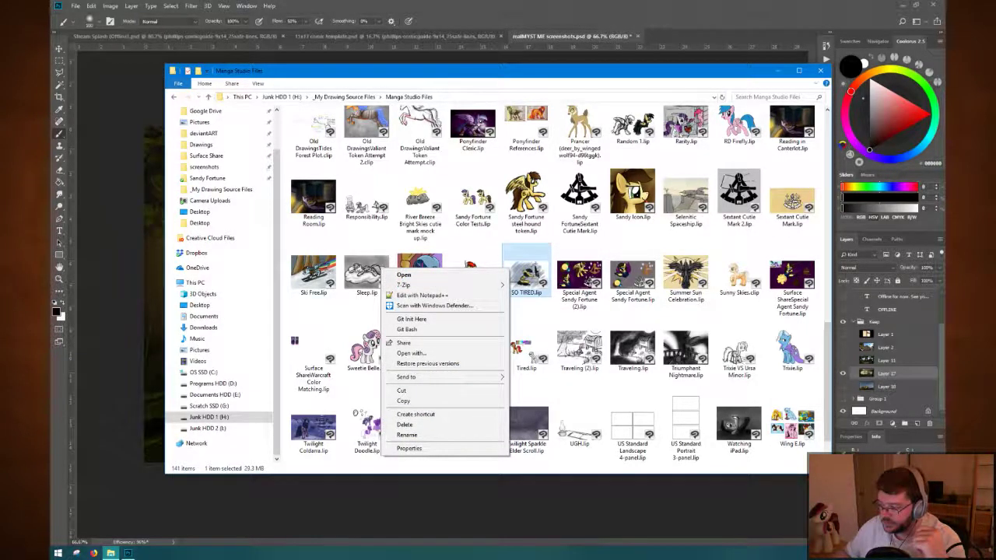
pyautogui.click(765, 246)
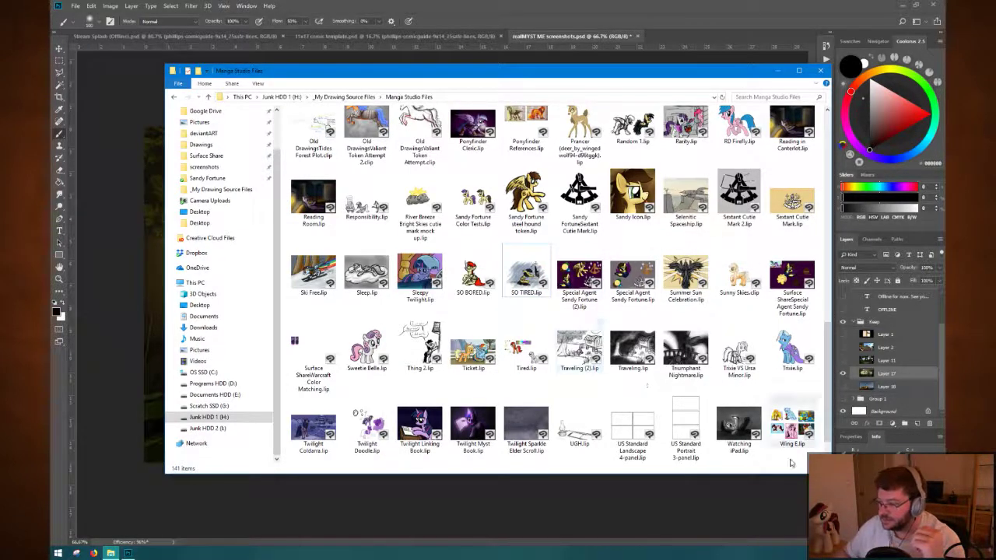
# Show the folder's files as extra large icons and open 2015-12-19.lip in a maximized Clip Studio Paint window, declining the internet connection.
pyautogui.click(257, 83)
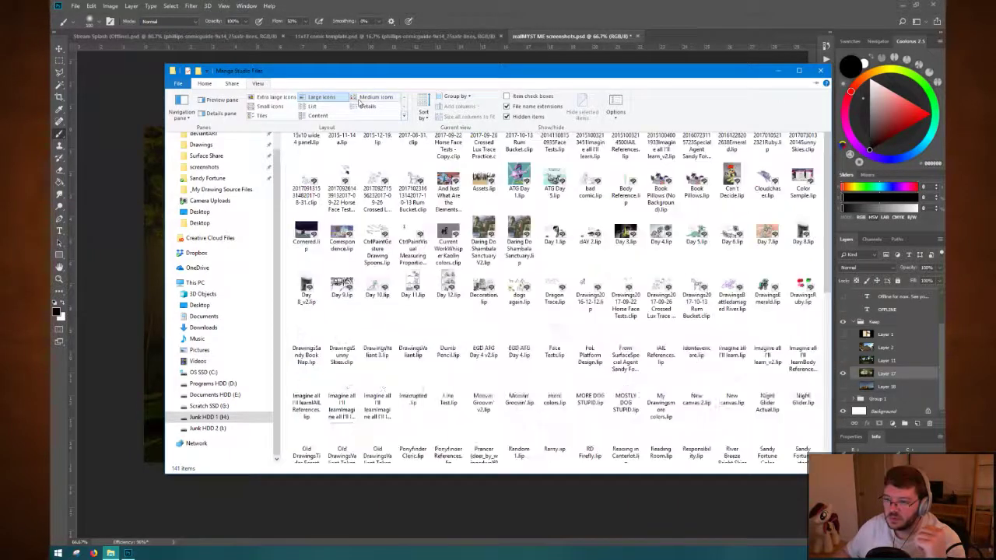
pyautogui.click(280, 97)
pyautogui.click(634, 189)
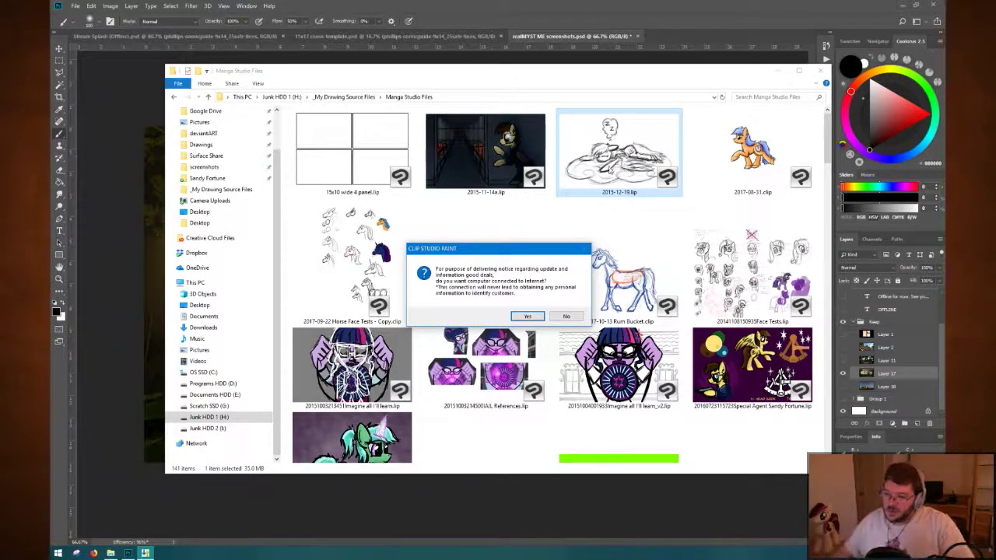
pyautogui.click(564, 317)
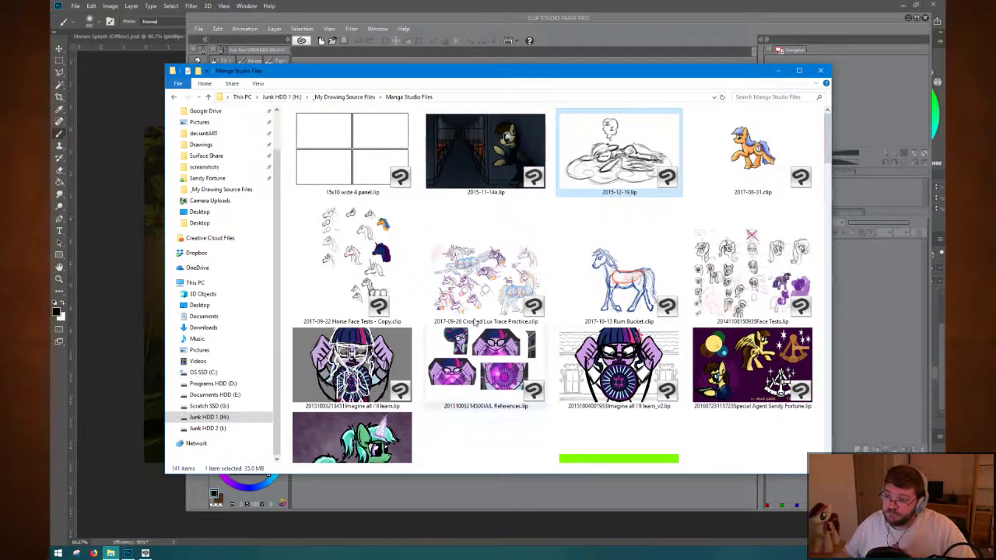
pyautogui.doubleClick(584, 22)
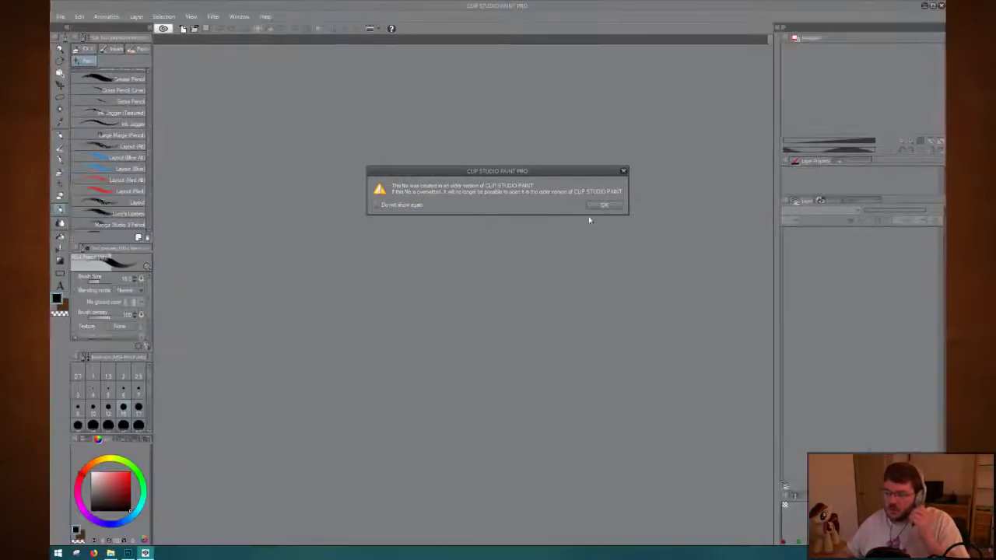
pyautogui.click(604, 204)
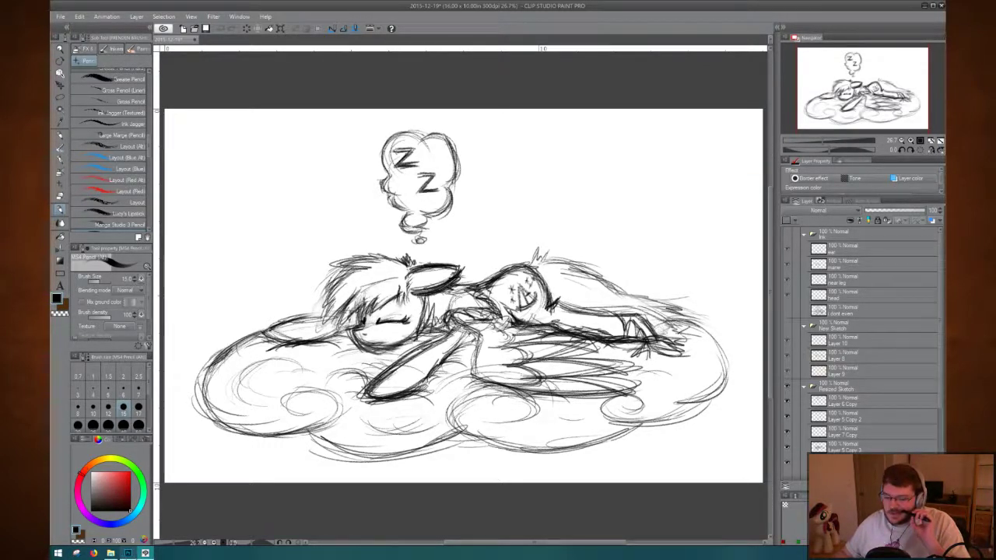
# Return to the Manga Studio Files folder in File Explorer and examine its large thumbnails for further reference drawings.
pyautogui.click(110, 553)
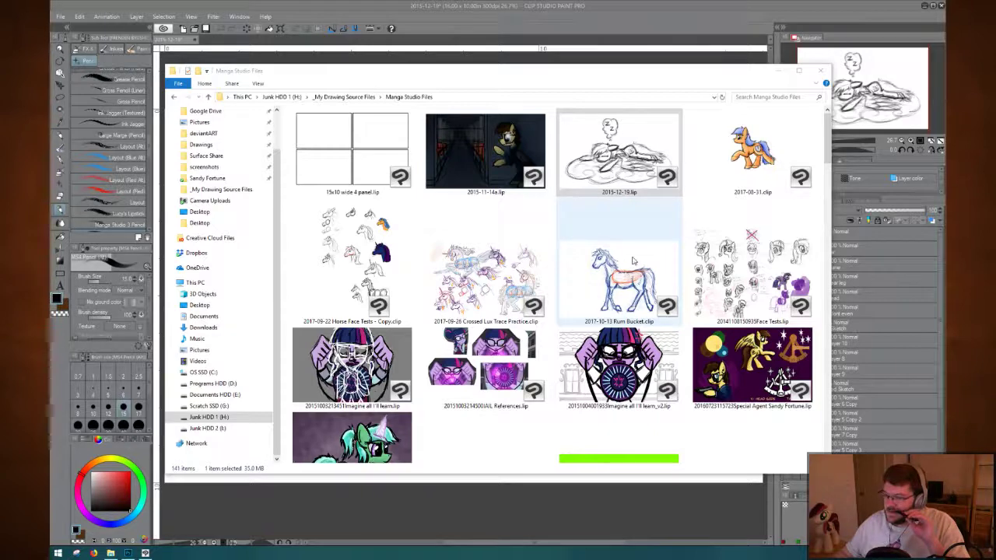
pyautogui.scroll(-3, 632, 262)
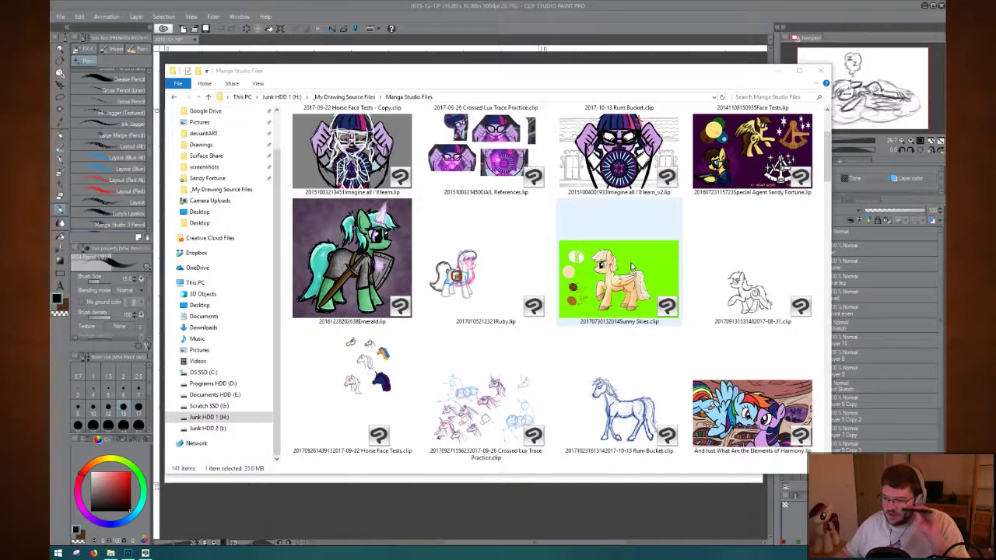
pyautogui.scroll(-2, 633, 267)
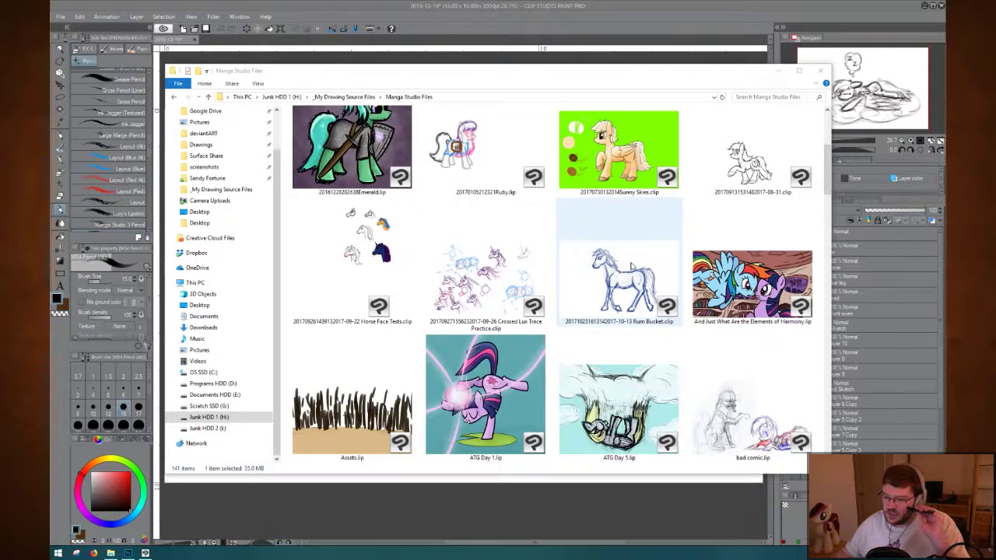
pyautogui.scroll(-3, 632, 267)
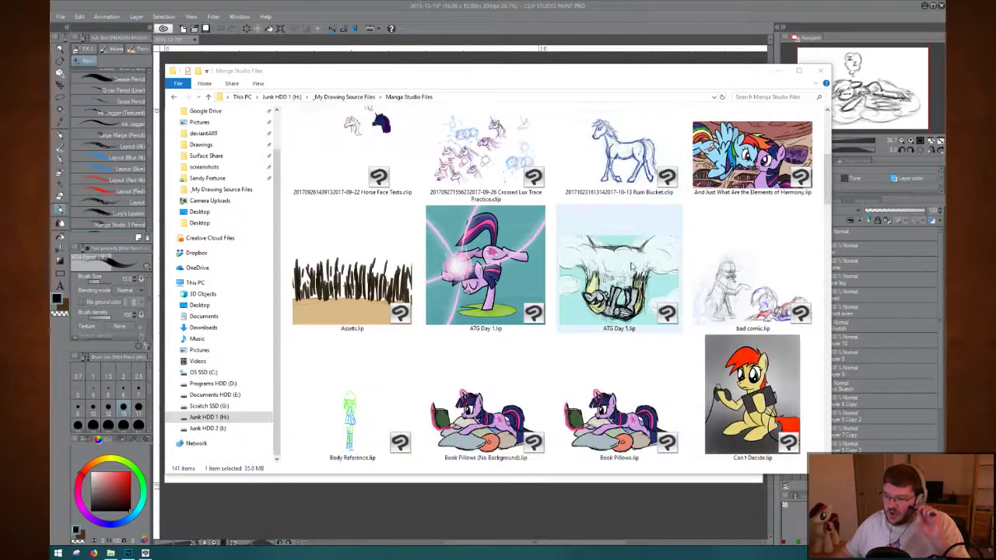
pyautogui.scroll(-2, 631, 266)
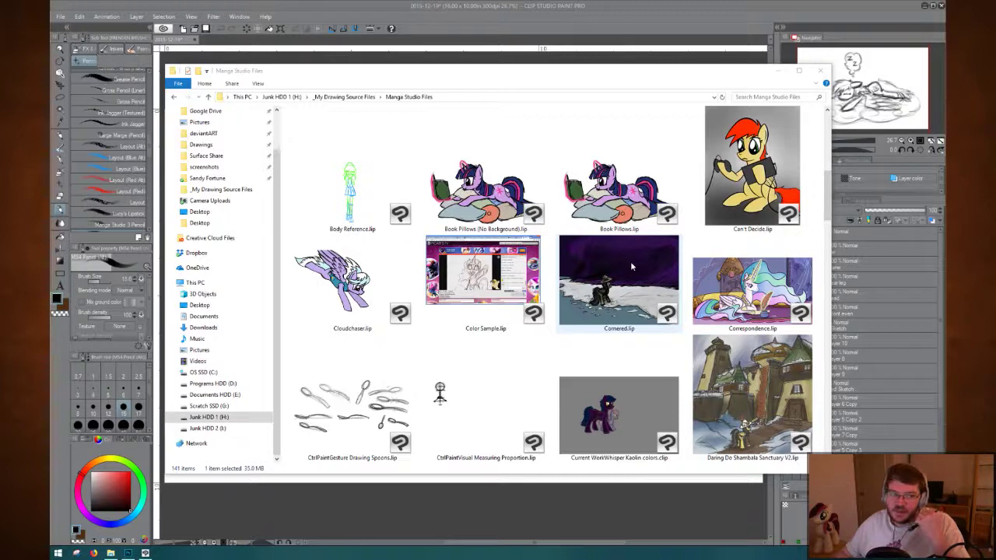
pyautogui.scroll(-3, 631, 267)
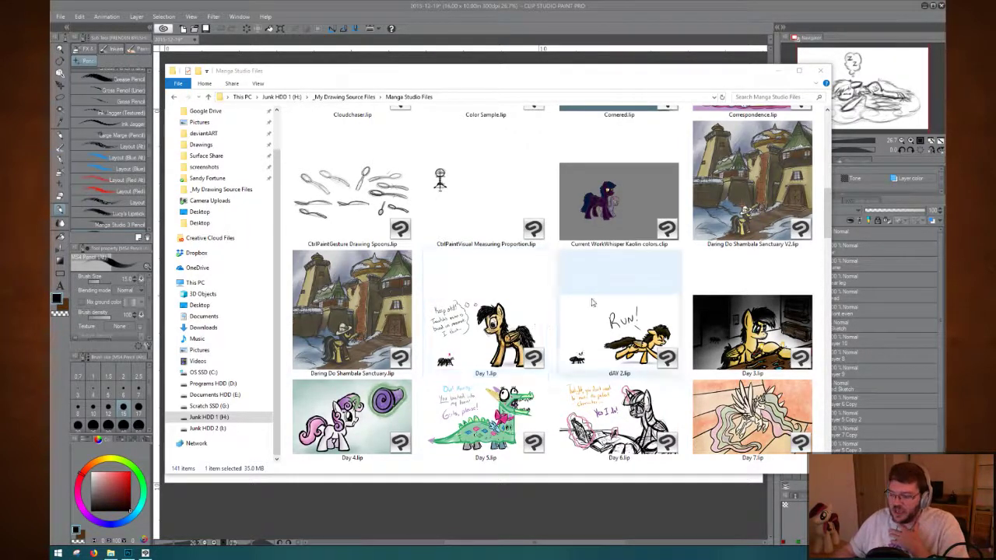
pyautogui.scroll(1, 592, 303)
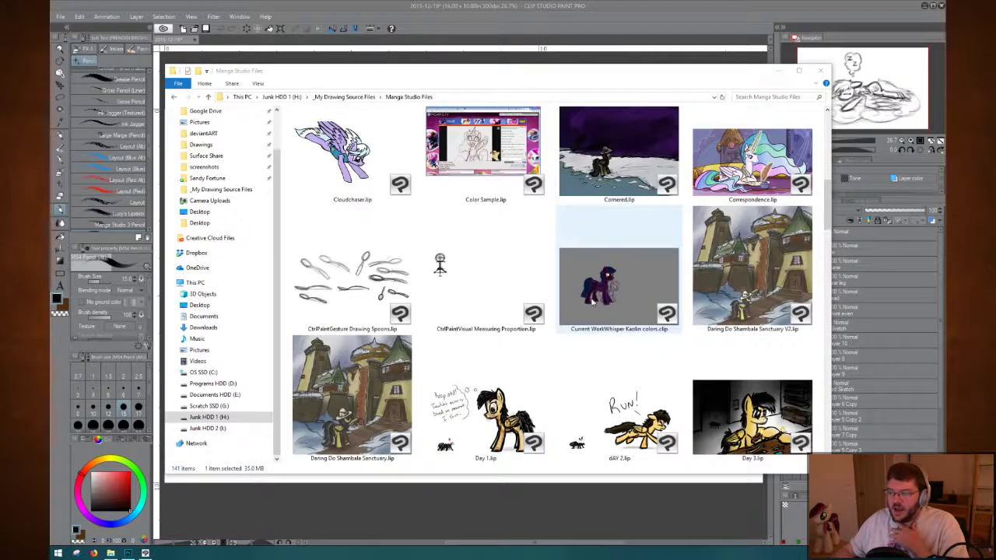
pyautogui.scroll(1, 592, 303)
pyautogui.scroll(1, 593, 303)
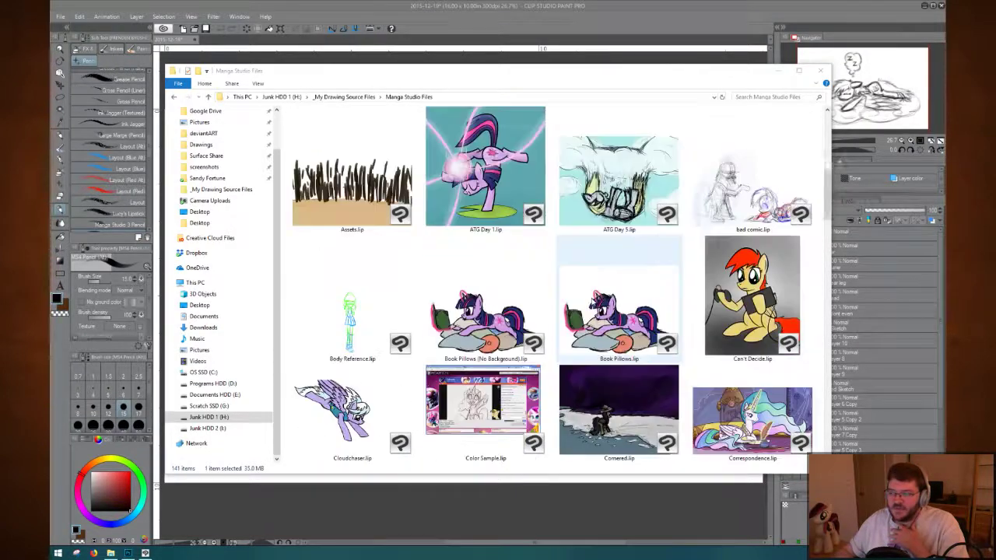
pyautogui.scroll(1, 593, 302)
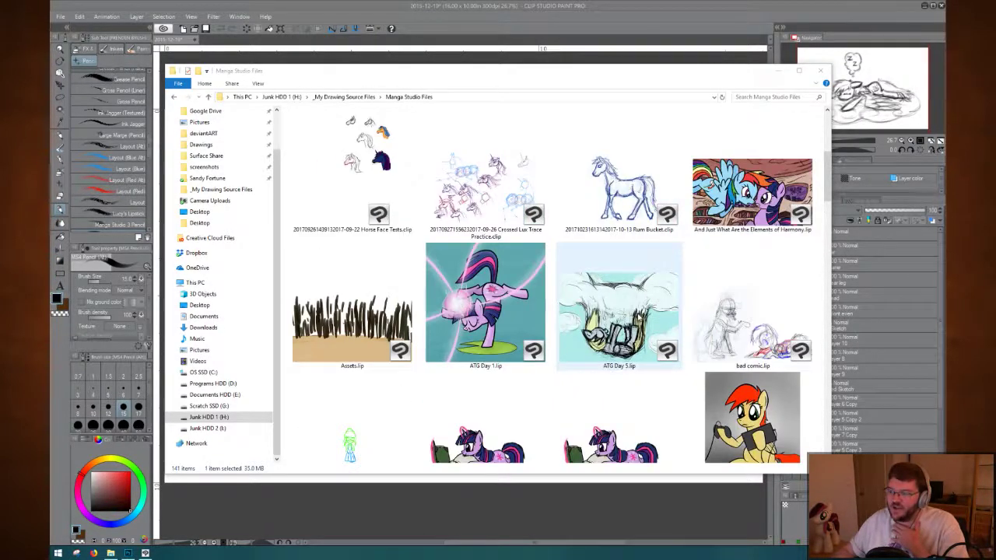
pyautogui.scroll(-1, 547, 305)
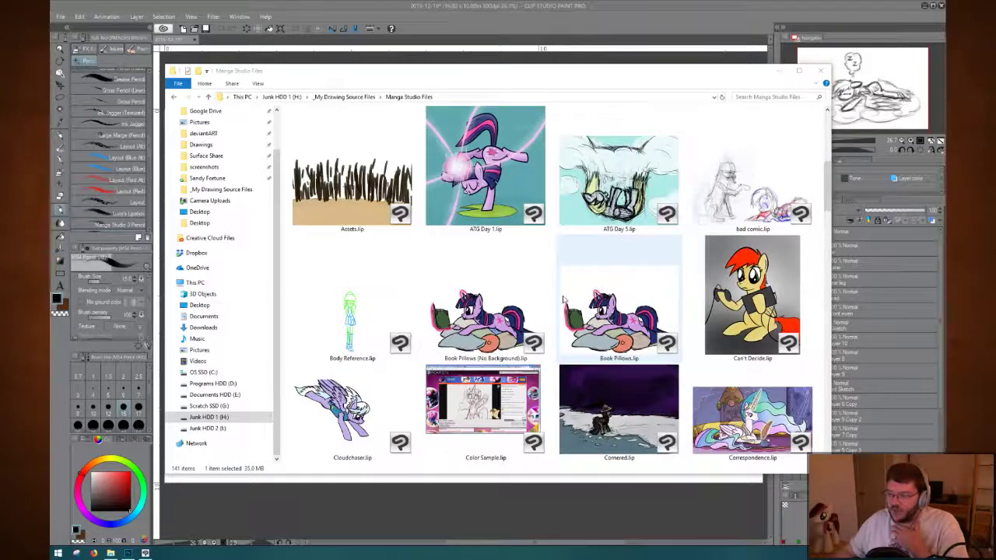
pyautogui.scroll(-1, 547, 305)
pyautogui.scroll(-2, 547, 305)
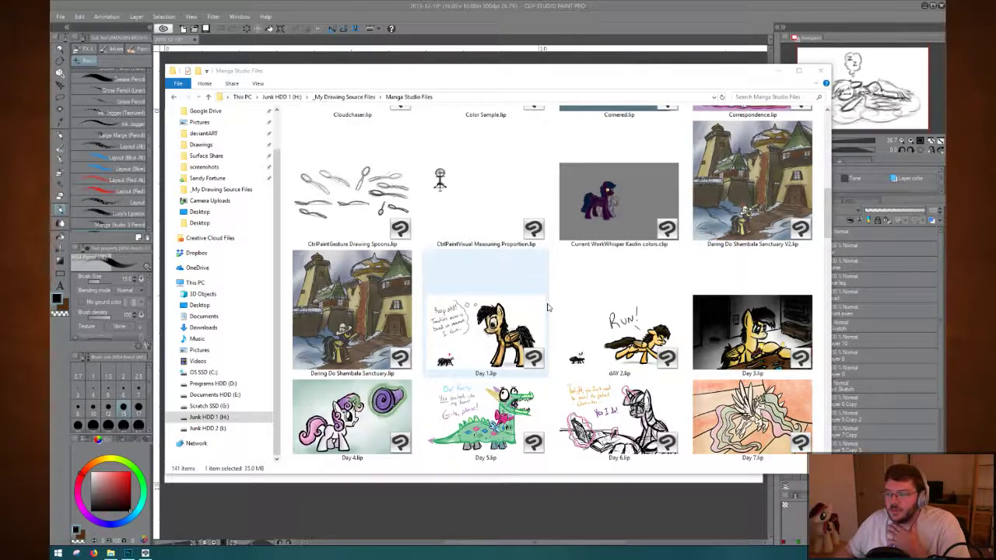
pyautogui.scroll(-2, 547, 306)
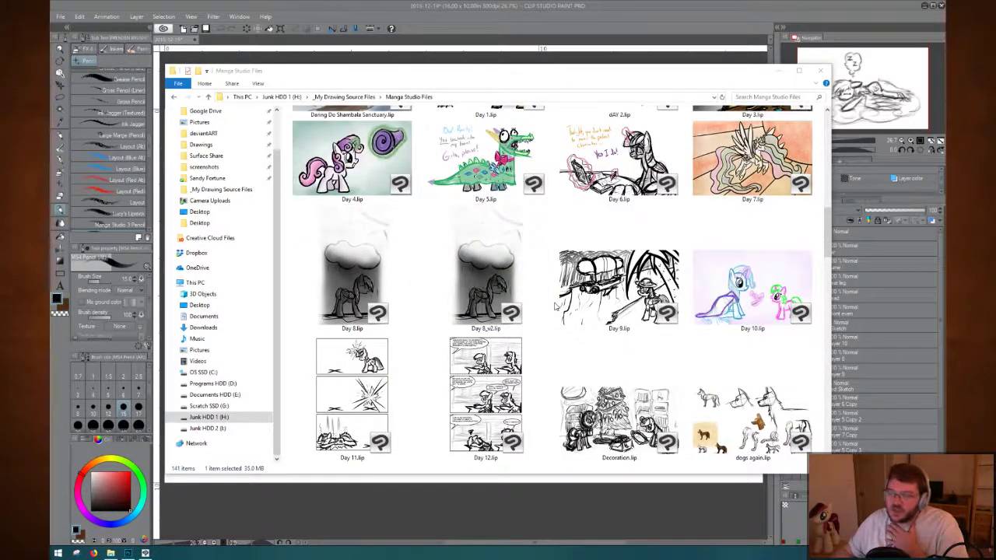
pyautogui.scroll(-2, 555, 305)
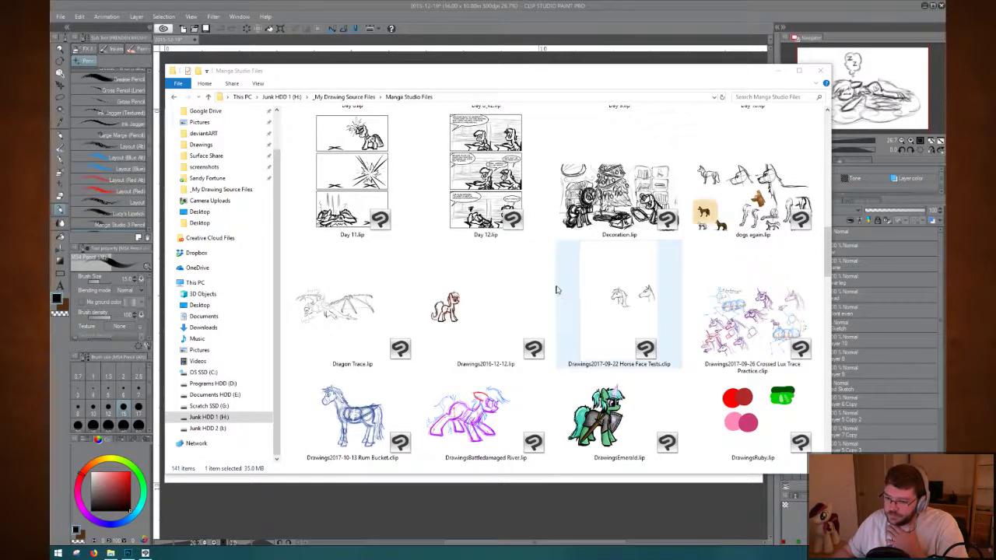
pyautogui.scroll(-2, 547, 292)
pyautogui.scroll(-2, 547, 293)
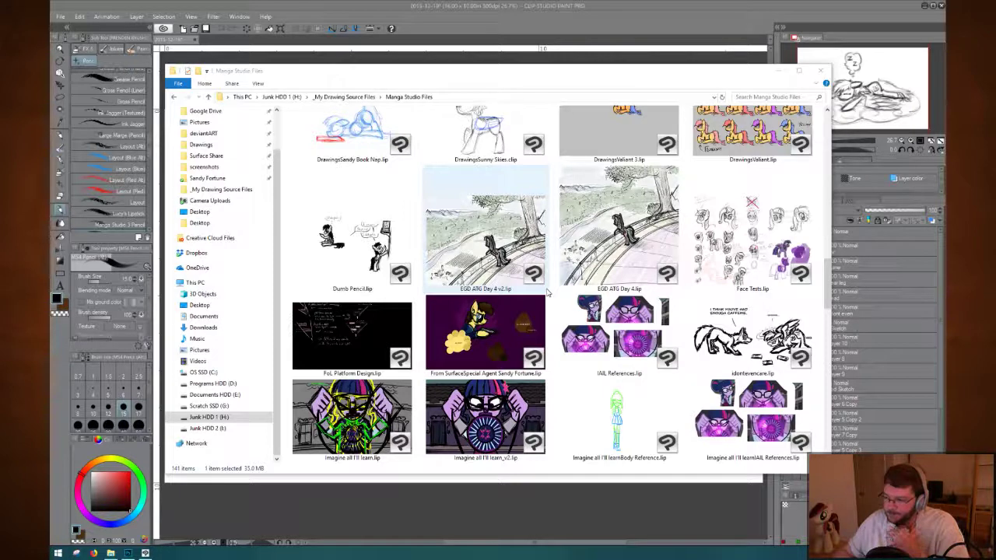
pyautogui.scroll(-3, 547, 292)
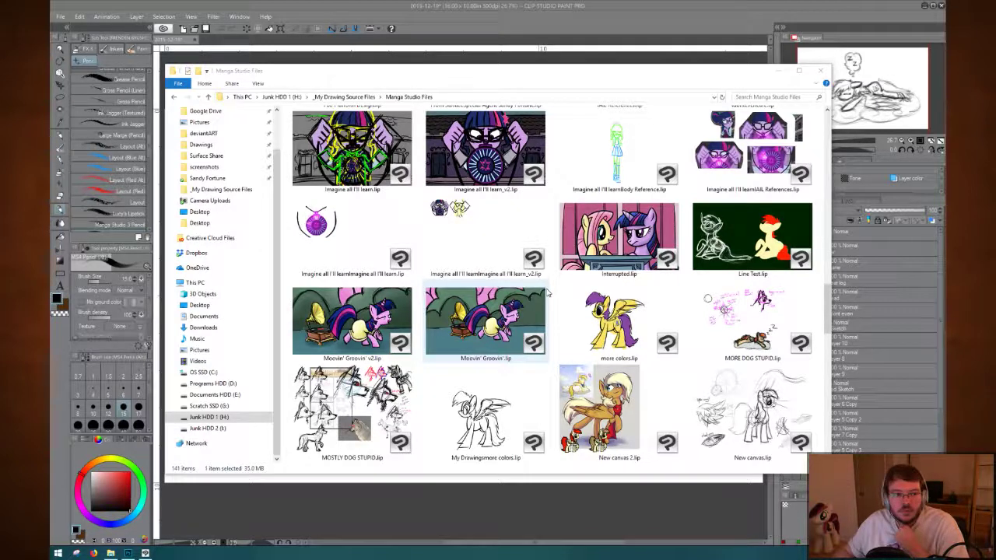
pyautogui.scroll(-3, 546, 293)
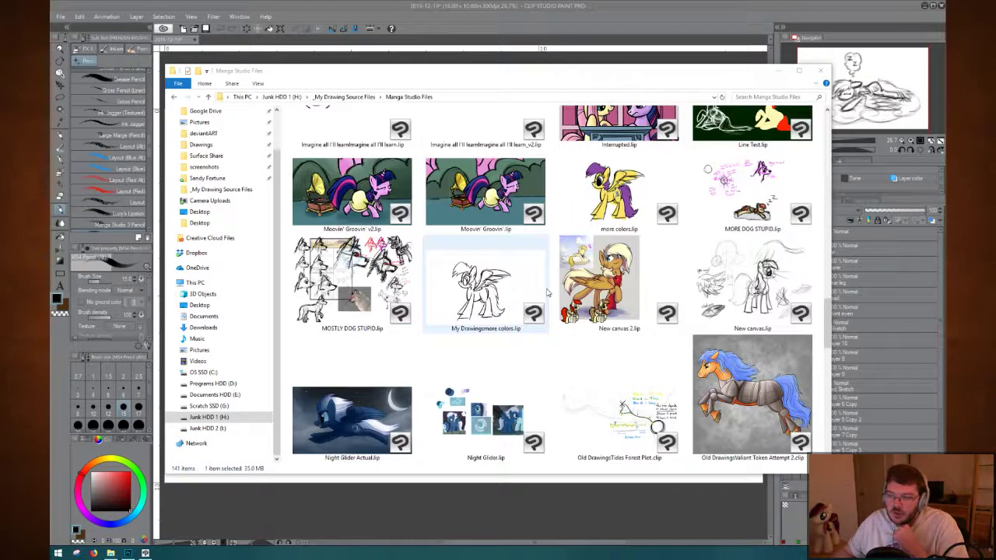
pyautogui.scroll(-3, 546, 293)
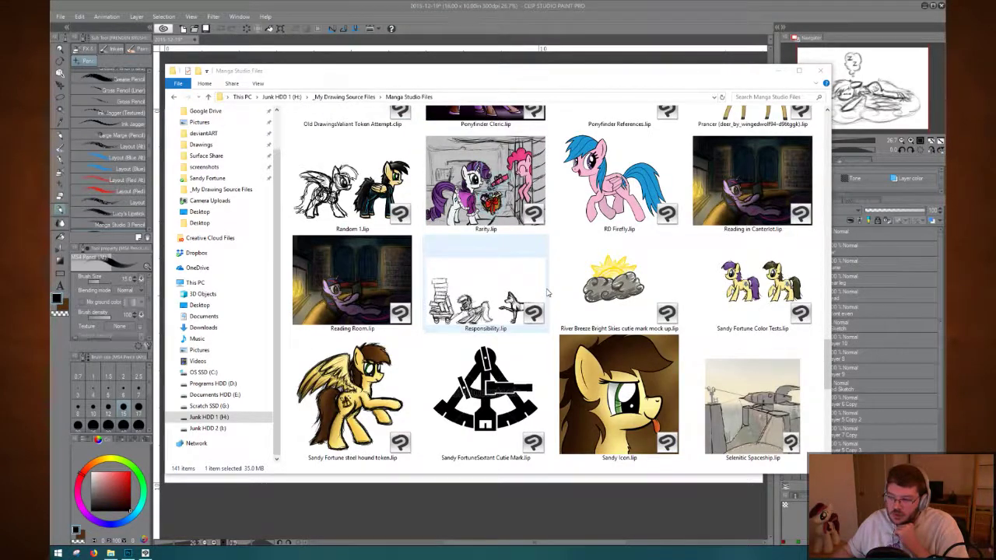
pyautogui.scroll(-1, 547, 293)
pyautogui.scroll(-4, 547, 293)
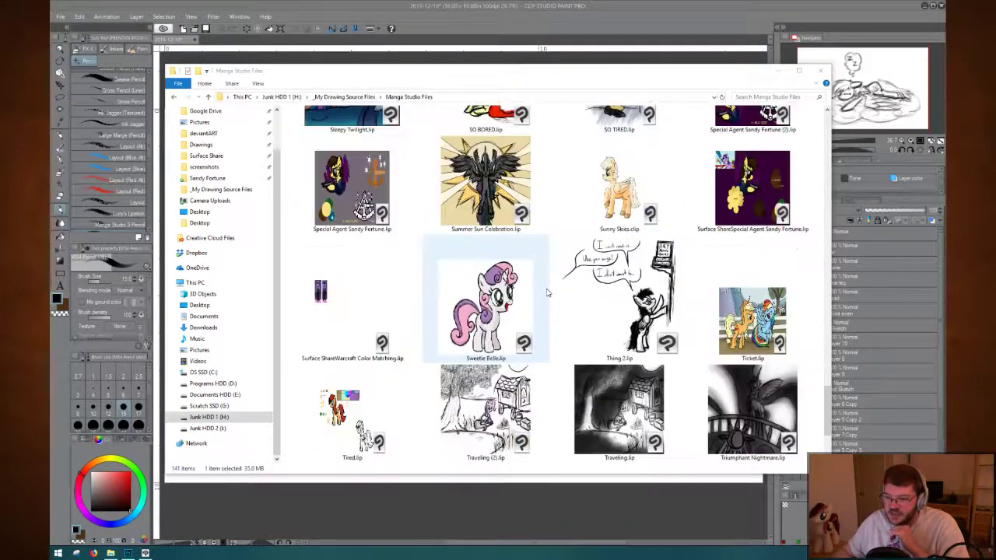
pyautogui.scroll(-2, 547, 292)
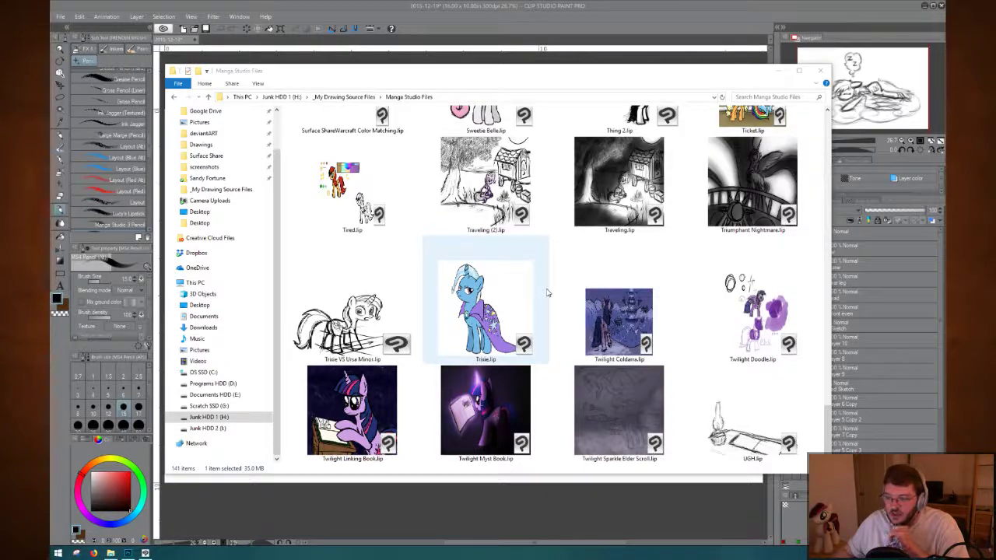
pyautogui.scroll(-2, 547, 293)
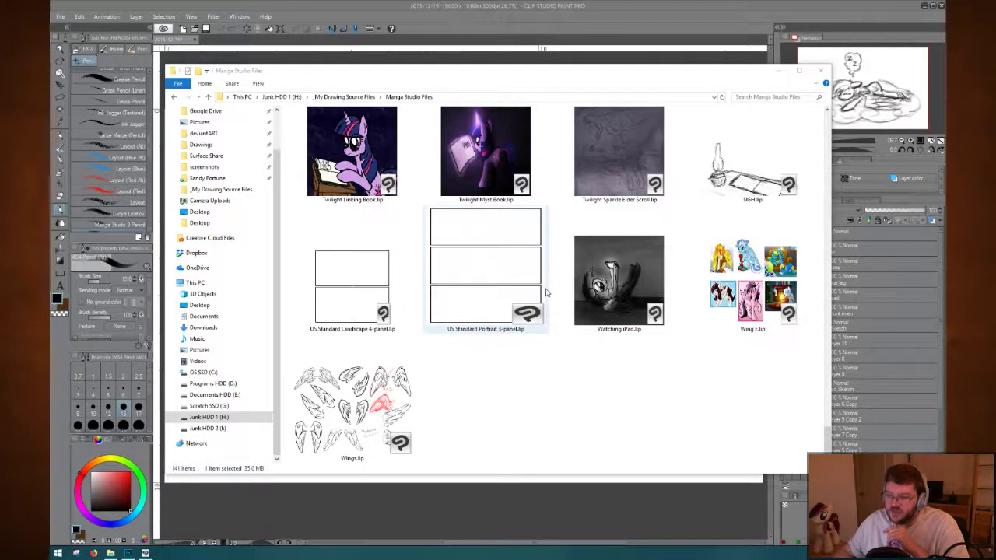
pyautogui.scroll(2, 546, 292)
pyautogui.scroll(-10, 546, 292)
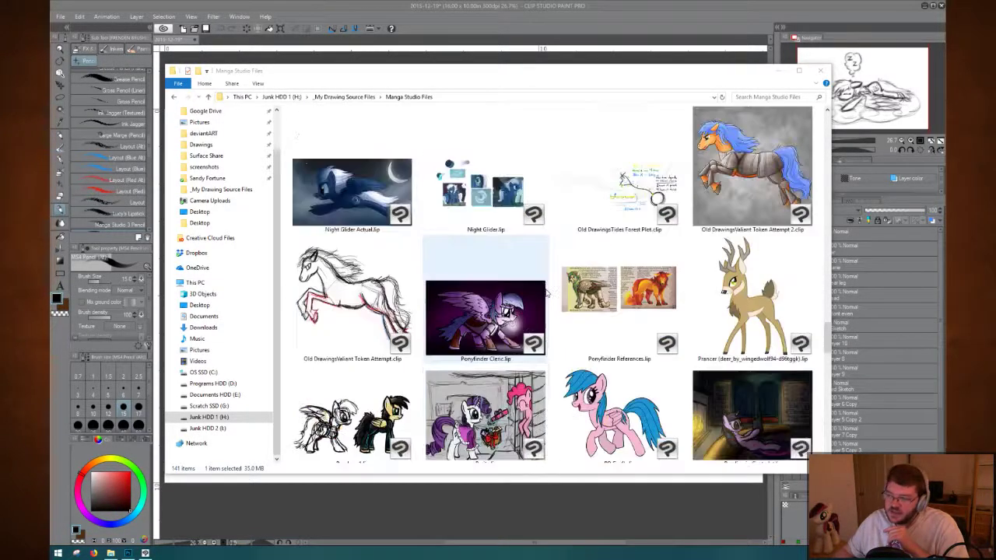
pyautogui.scroll(10, 547, 292)
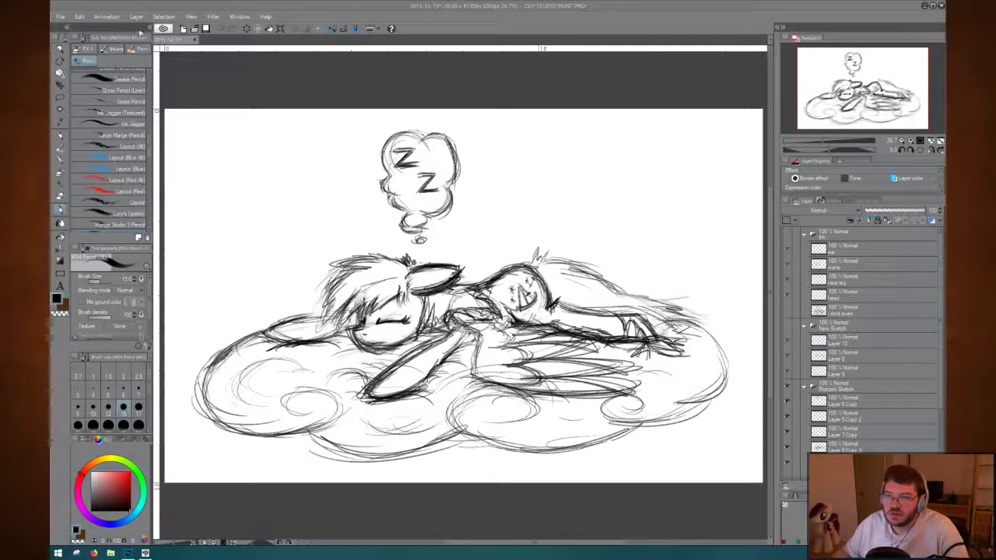
# Leave the 2015-12-19 sketch open in Clip Studio Paint and switch back to Photoshop's realMYST ME screenshots document.
pyautogui.click(61, 17)
pyautogui.hotkey('alt', 'Tab')
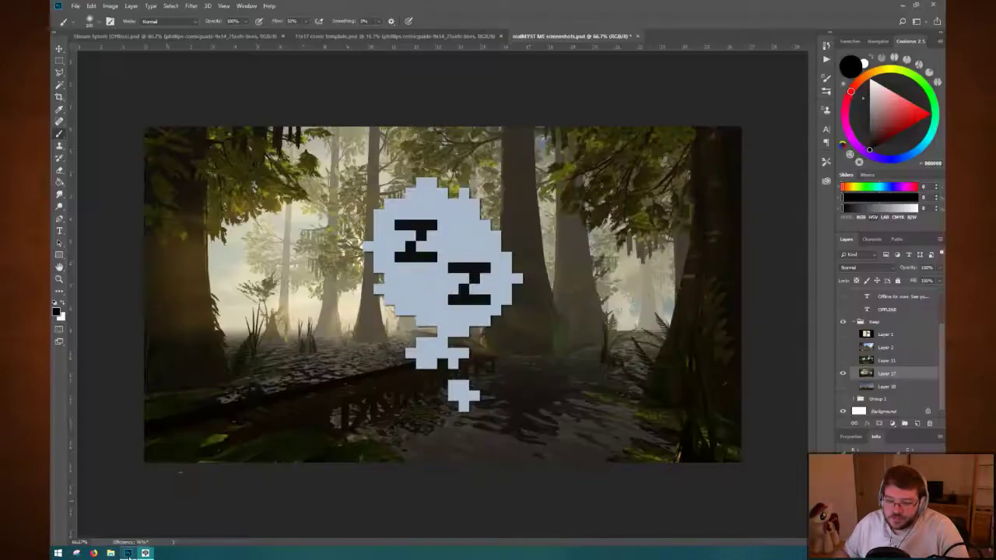
# Try to open a Clip Studio drawing from H:\_My Drawing Source Files\Manga Studio Files directly in Photoshop.
pyautogui.click(75, 6)
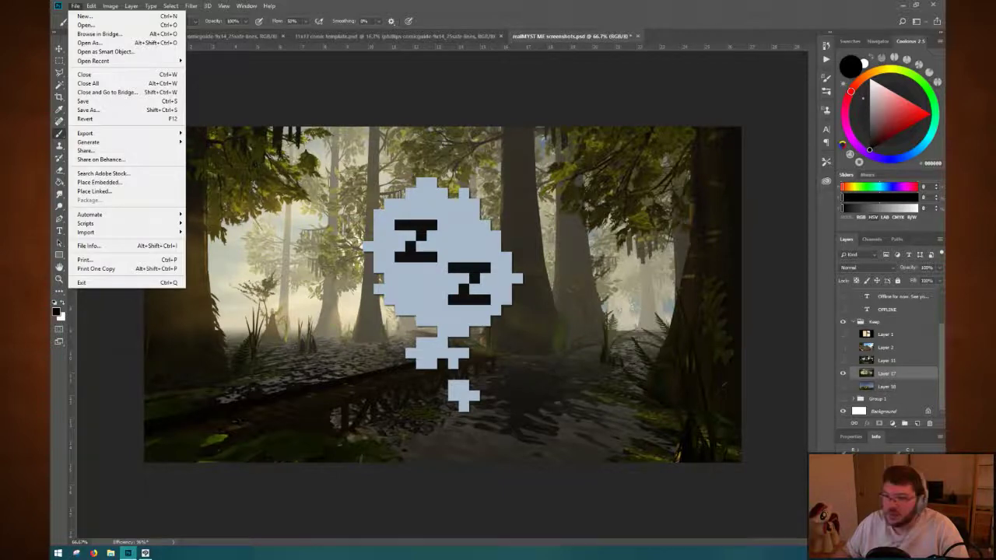
pyautogui.click(86, 24)
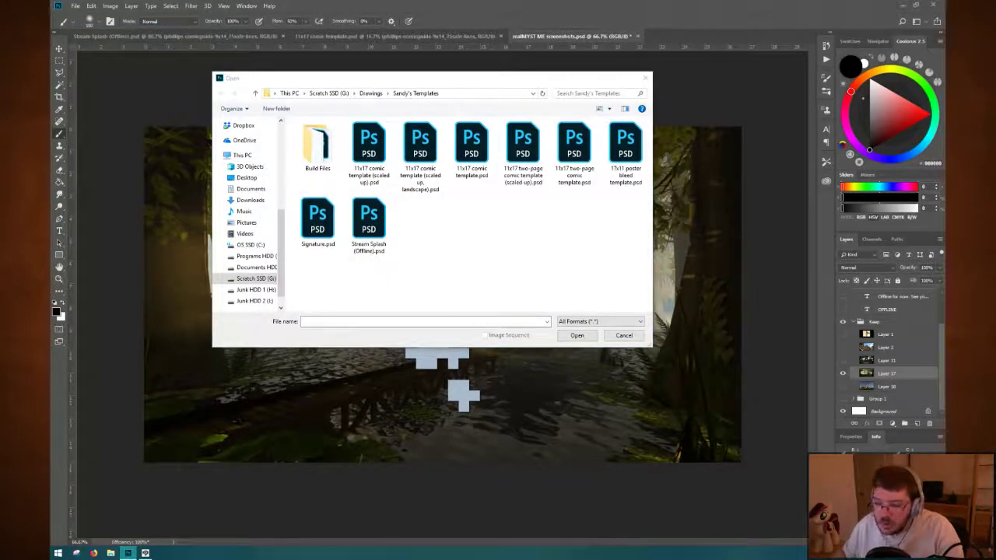
pyautogui.click(437, 322)
pyautogui.write('H:\\_My Drawing Source Files\\Manga Studio Files')
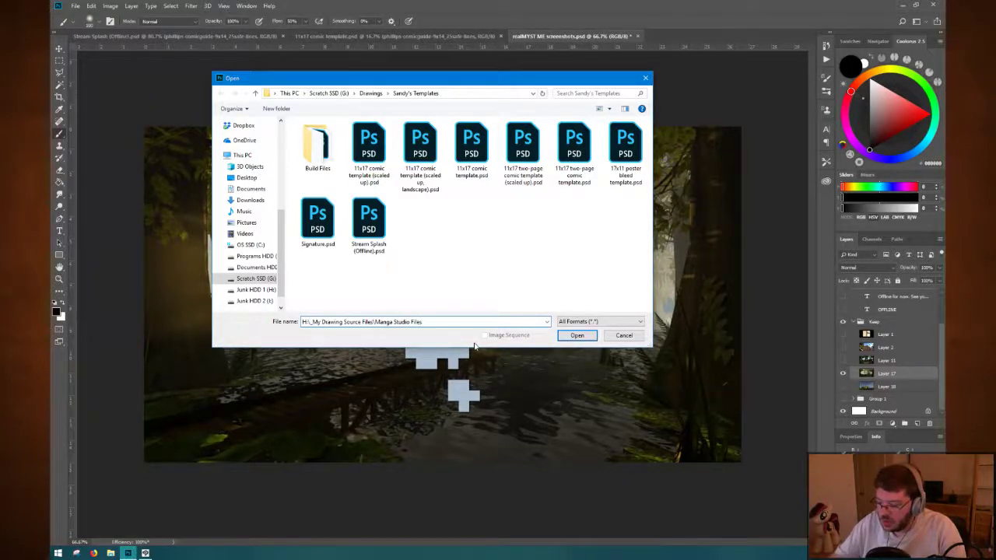
pyautogui.click(578, 335)
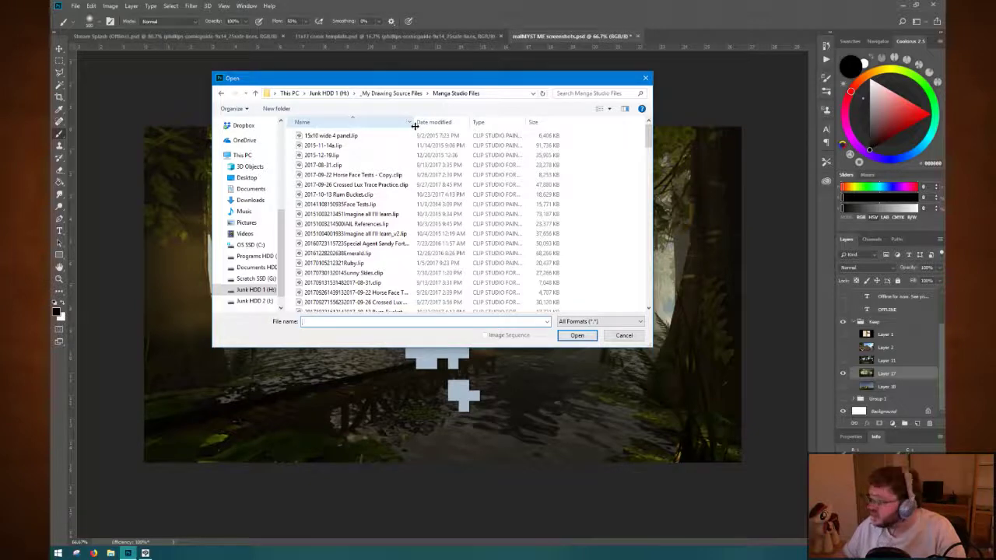
pyautogui.doubleClick(373, 163)
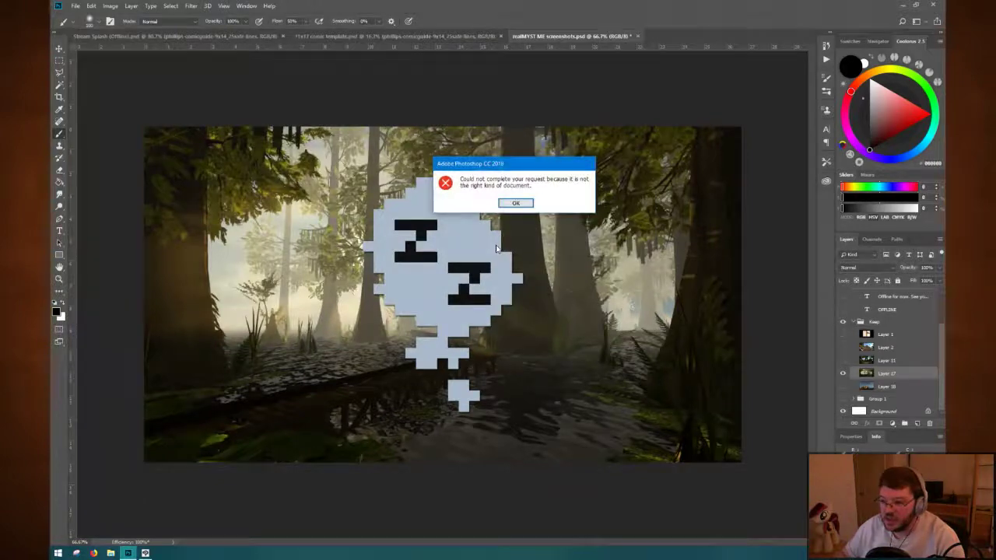
pyautogui.click(515, 203)
# Switch to the sleeping-pony sketch 2015-12-19 in Clip Studio Paint.
pyautogui.click(146, 553)
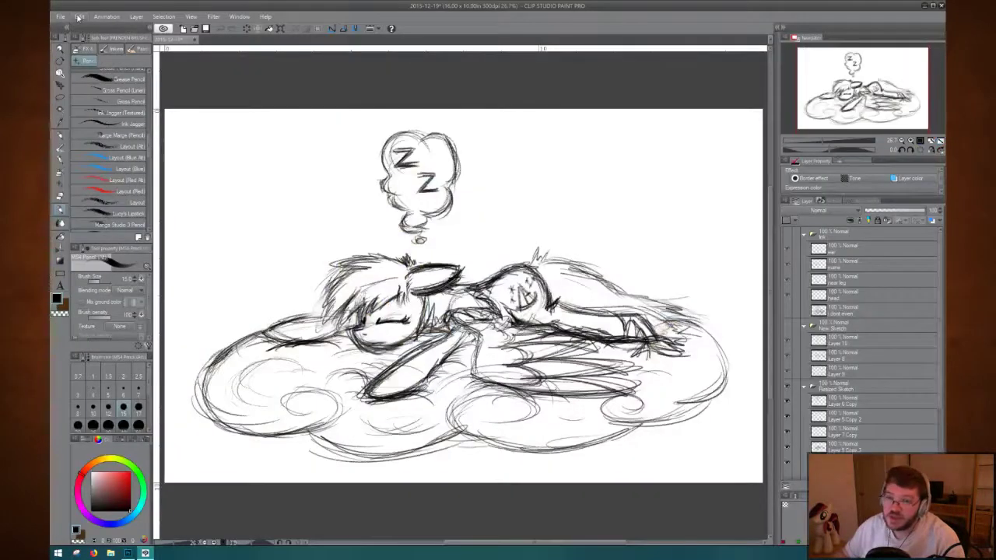
pyautogui.click(60, 16)
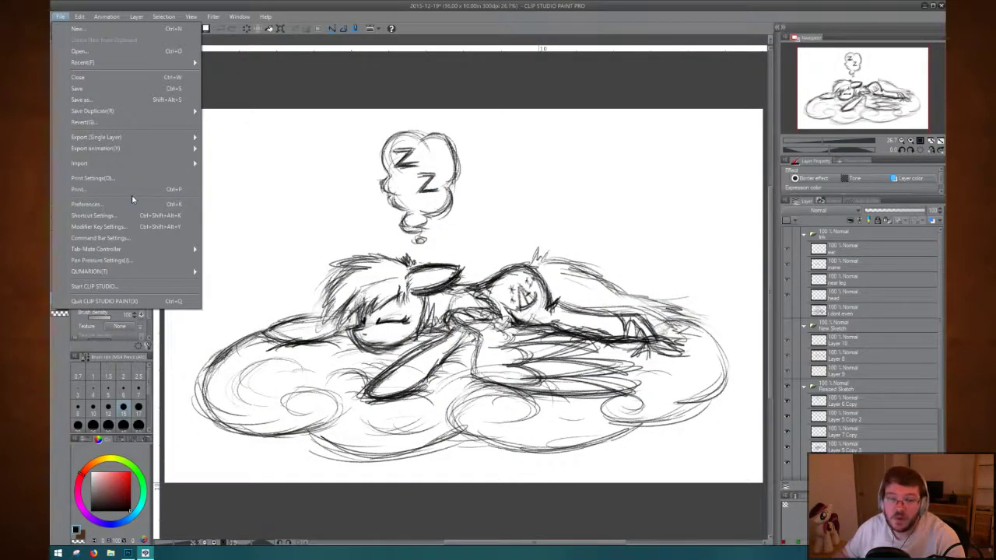
pyautogui.moveTo(136, 138)
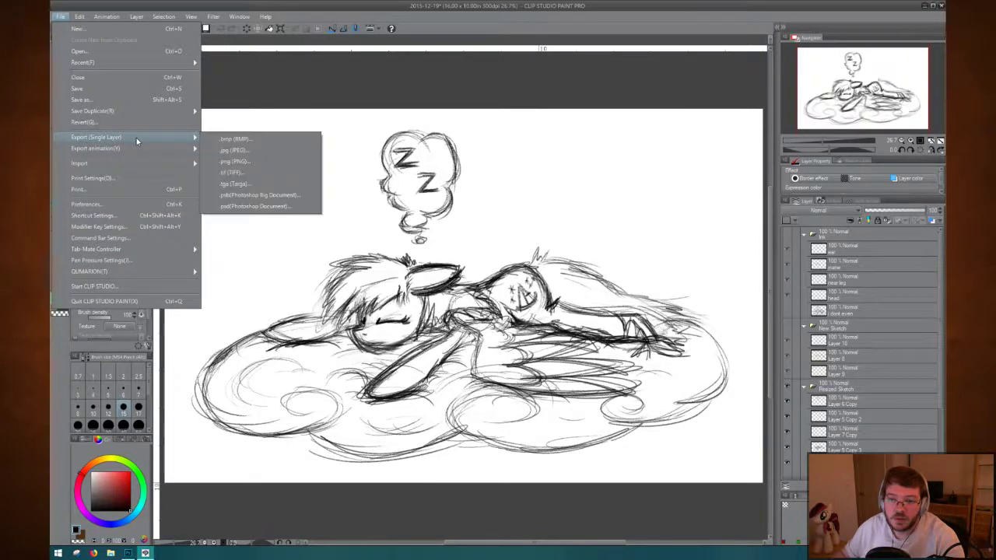
pyautogui.click(284, 164)
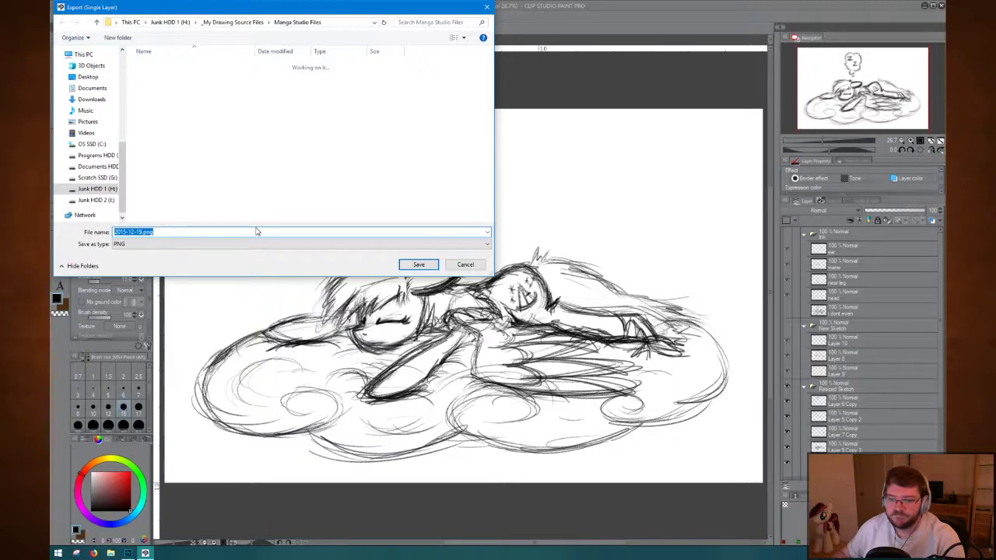
pyautogui.click(310, 102)
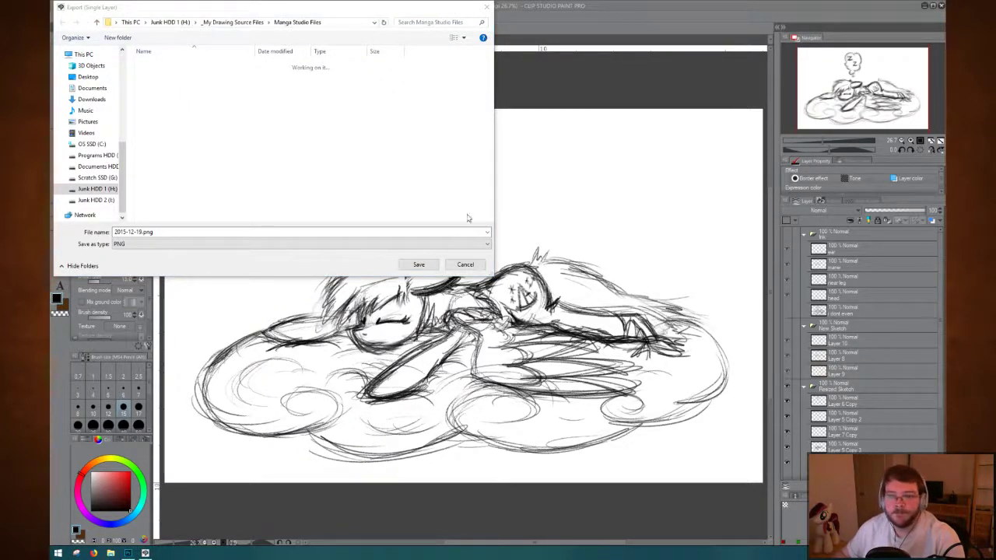
pyautogui.click(465, 265)
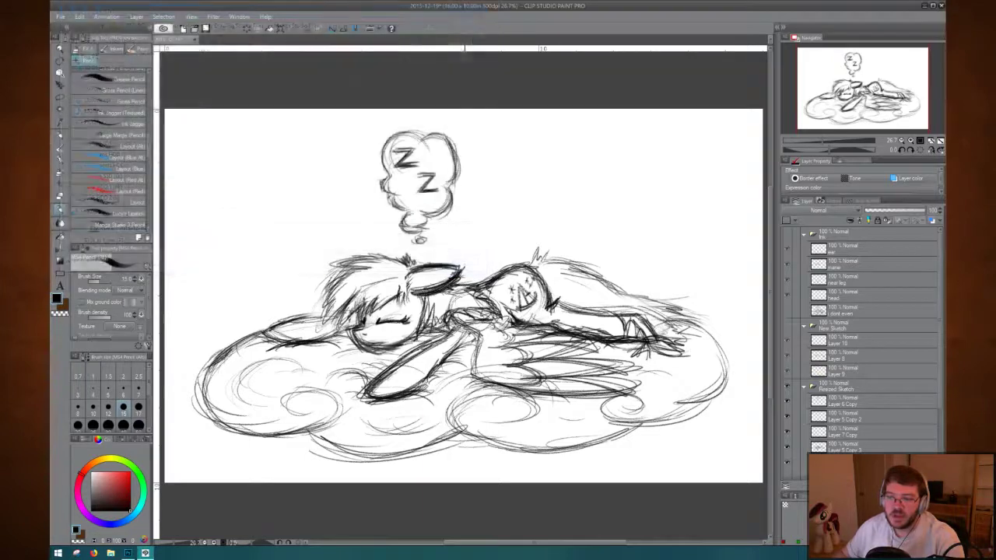
# Start a single-layer PNG export of the sketch as 2015-12-19.png into the Drawings folder on Scratch SSD (G:).
pyautogui.click(62, 16)
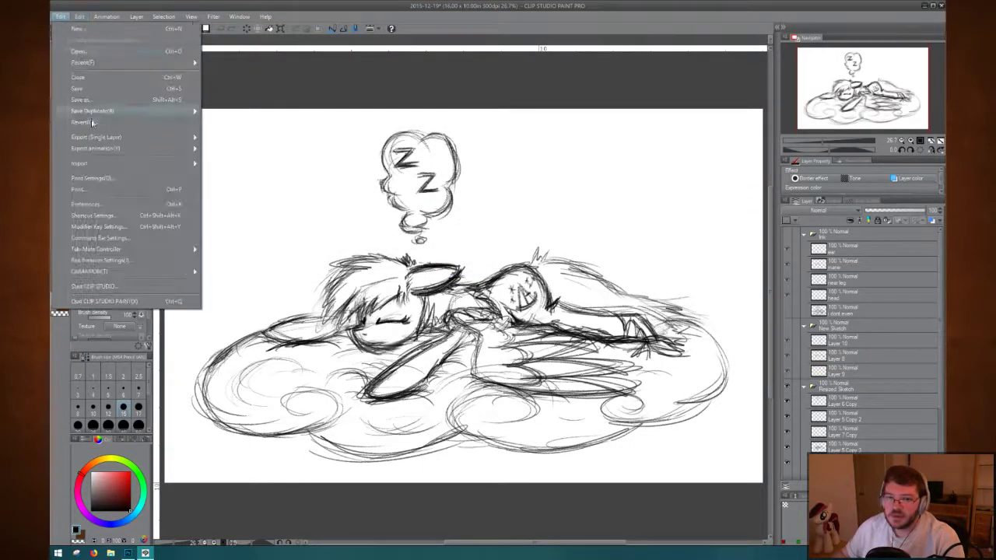
pyautogui.moveTo(111, 140)
pyautogui.click(264, 159)
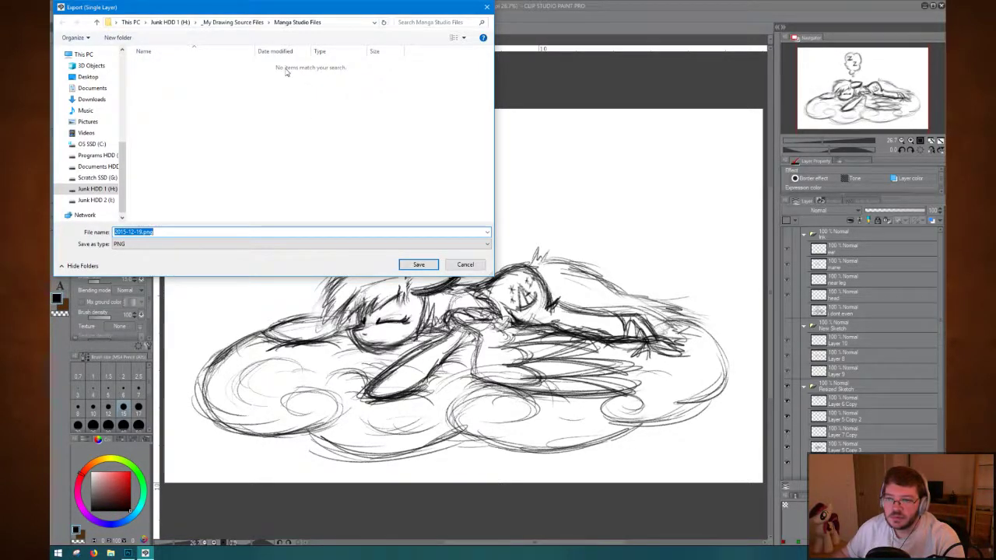
pyautogui.moveTo(351, 13); pyautogui.dragTo(470, 105)
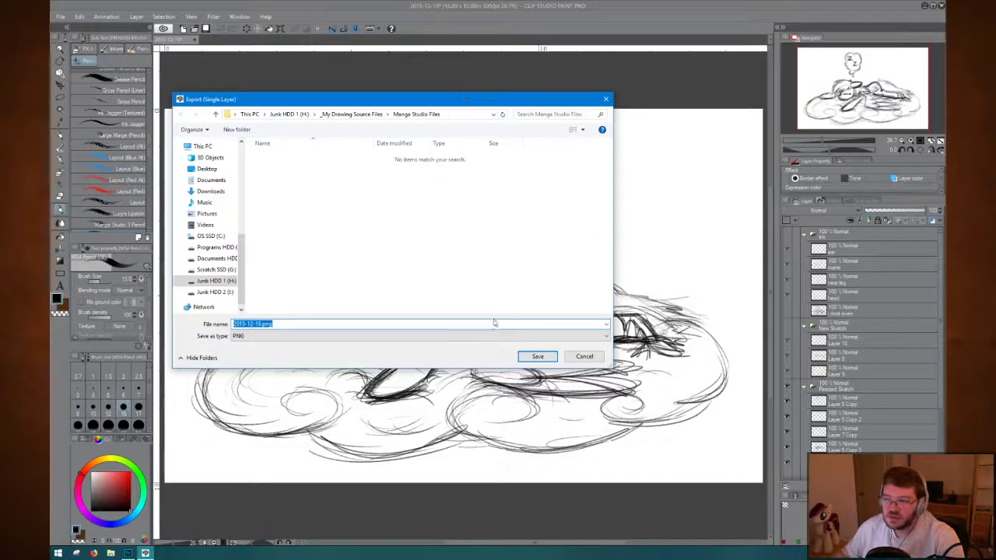
pyautogui.click(325, 327)
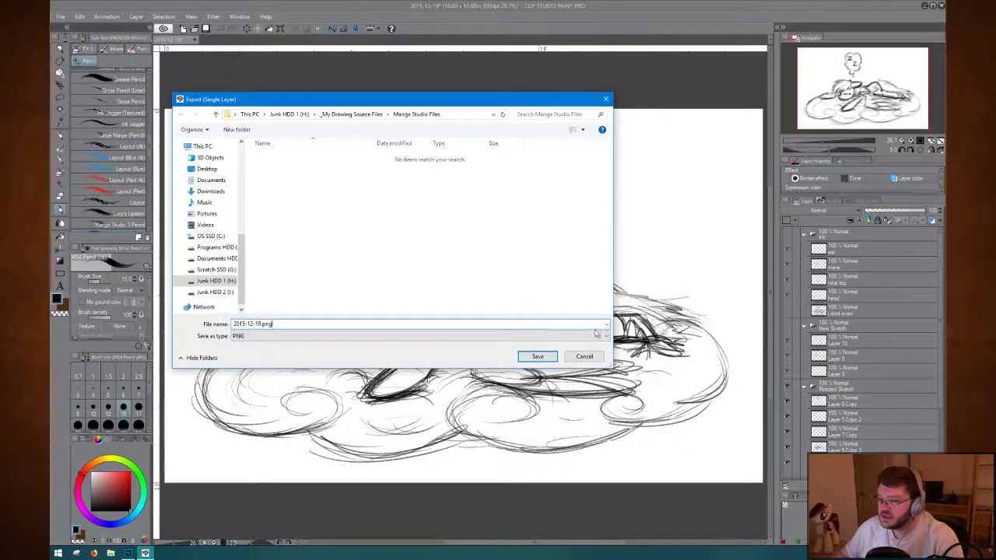
pyautogui.click(215, 270)
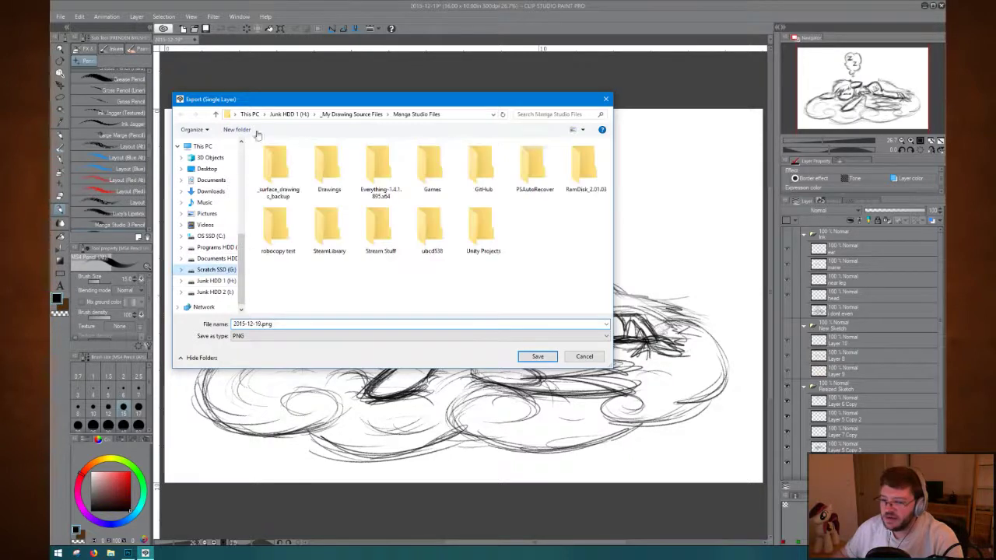
pyautogui.doubleClick(329, 165)
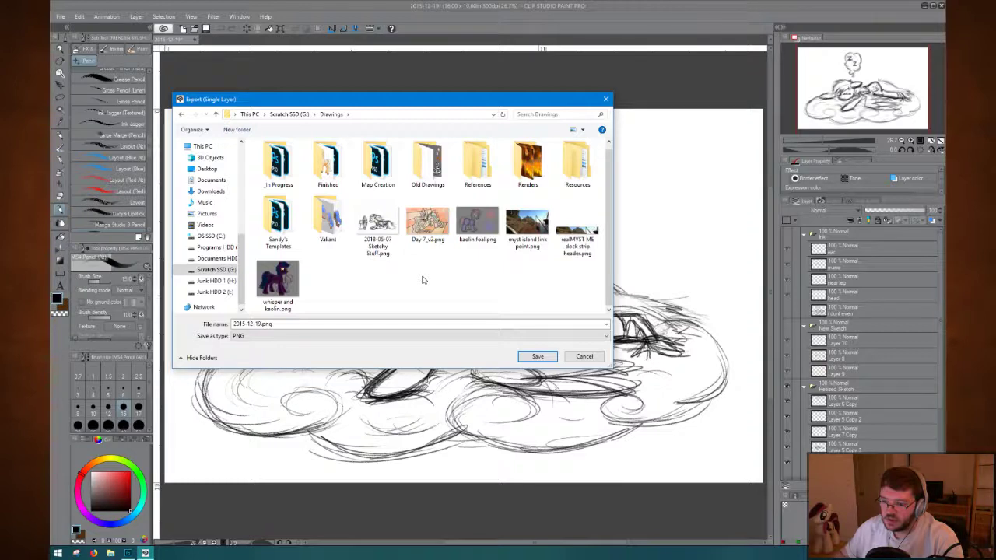
pyautogui.click(535, 356)
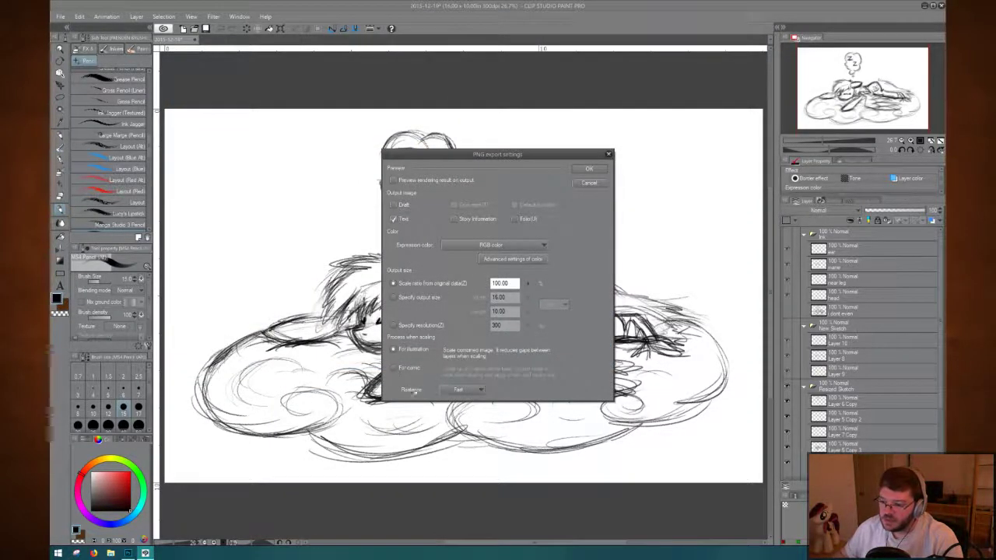
# Set the PNG export's rasterizing option to Prefer quality and export the image.
pyautogui.click(463, 389)
pyautogui.click(463, 403)
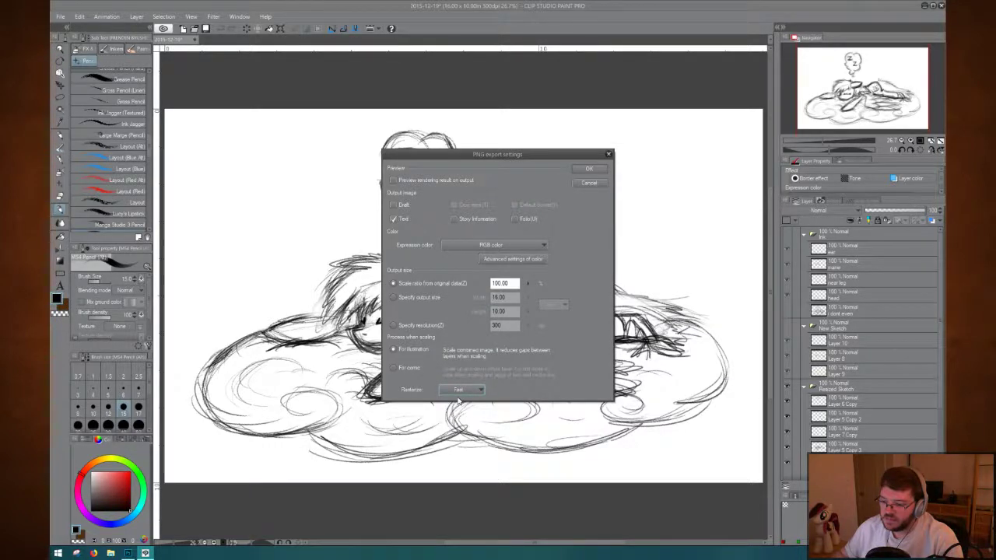
pyautogui.click(463, 389)
pyautogui.click(461, 411)
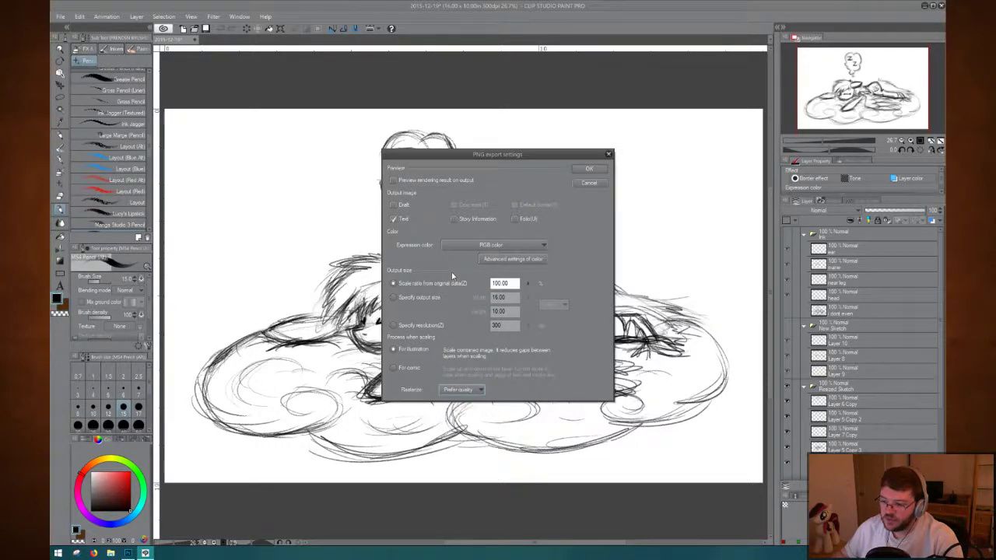
pyautogui.click(595, 170)
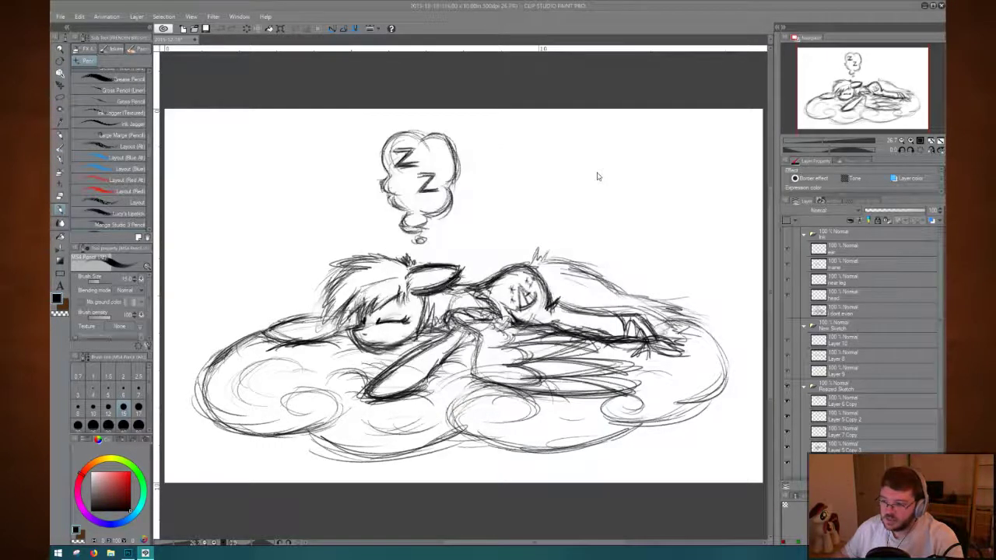
# Minimize Clip Studio Paint and bring up the Stream Splash (Offline) document in Photoshop.
pyautogui.click(925, 7)
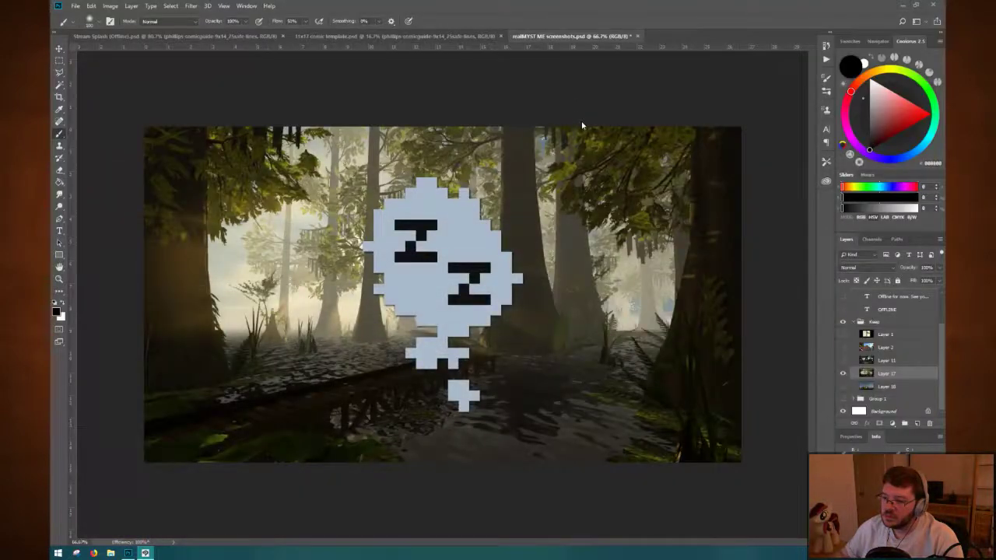
pyautogui.click(148, 36)
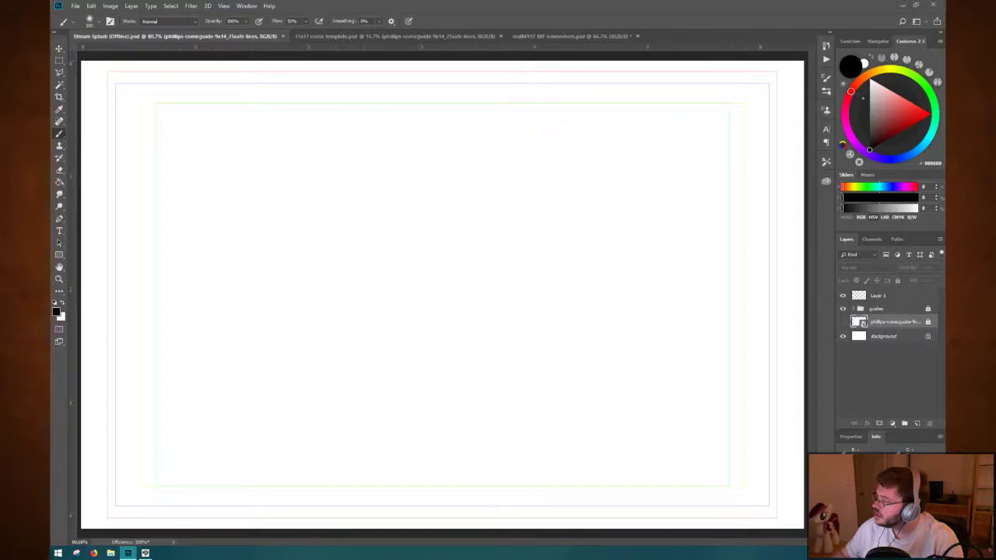
# Examine the Destination and Source folders inside robocopy test in File Explorer, including lol idiot.txt, and close the window.
pyautogui.moveTo(943, 140); pyautogui.dragTo(373, 77)
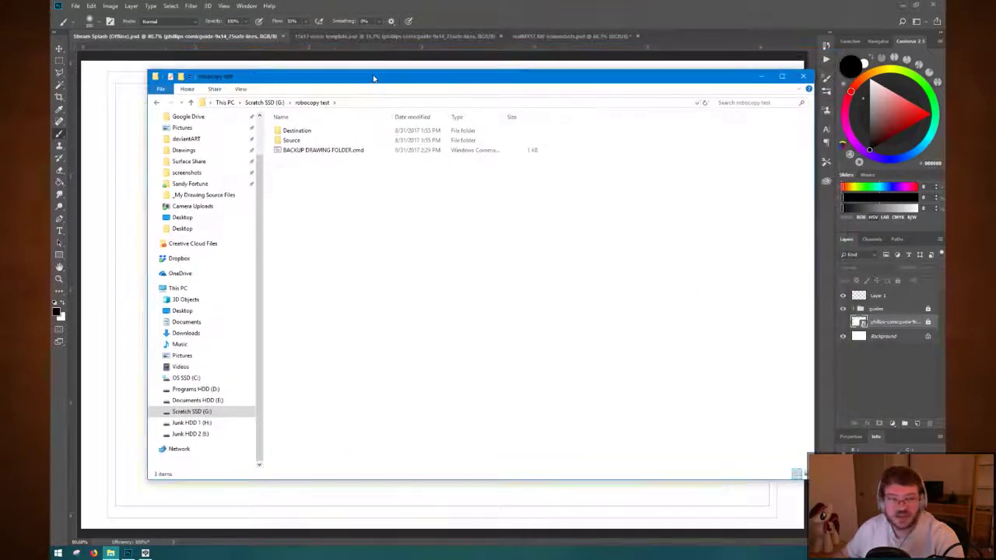
pyautogui.doubleClick(288, 133)
pyautogui.hotkey('alt', 'Left')
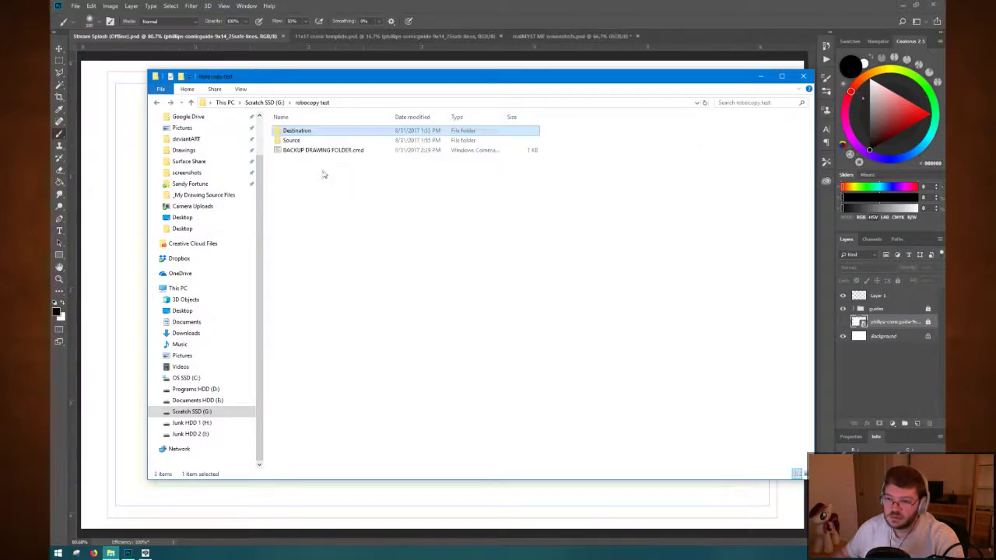
pyautogui.doubleClick(304, 132)
pyautogui.hotkey('alt', 'Left')
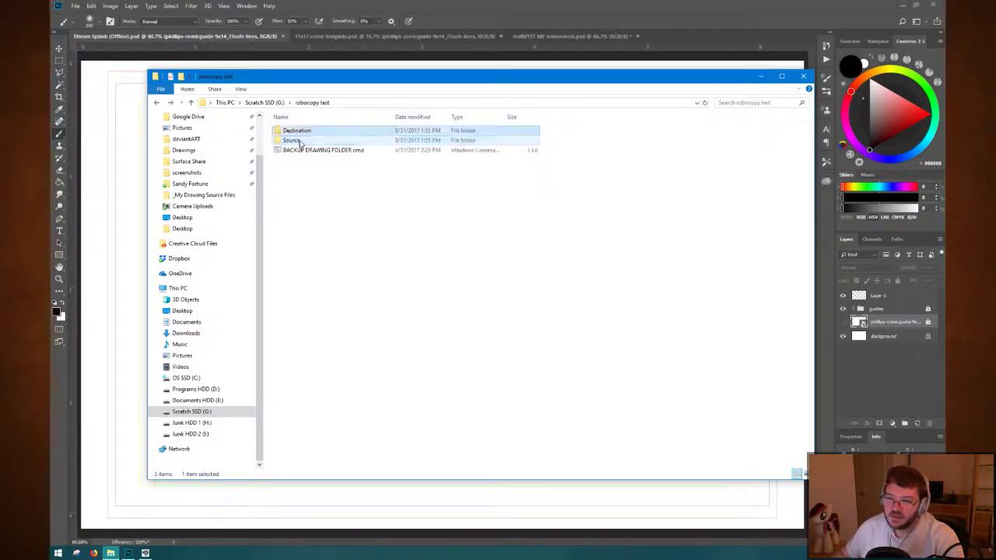
pyautogui.doubleClick(299, 140)
pyautogui.hotkey('alt', 'Left')
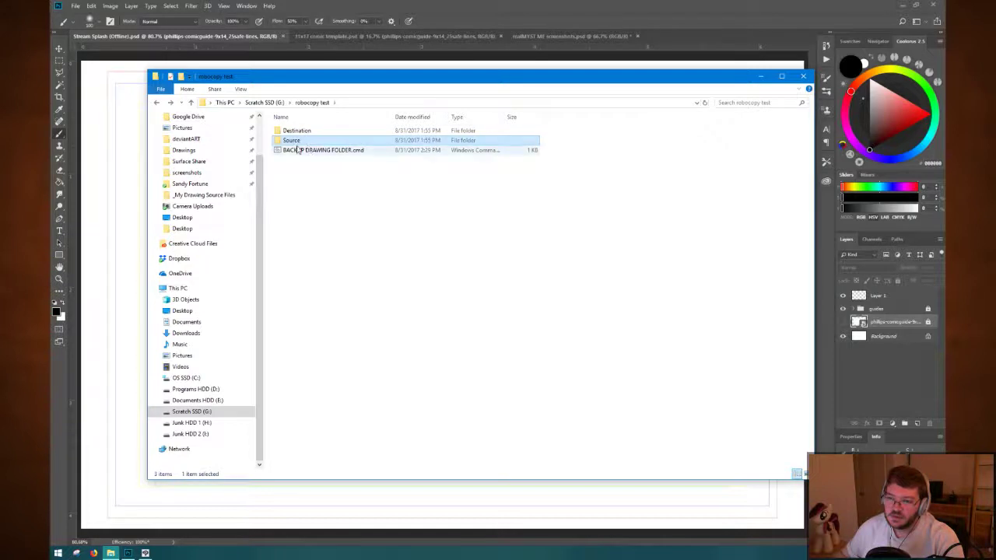
pyautogui.doubleClick(299, 142)
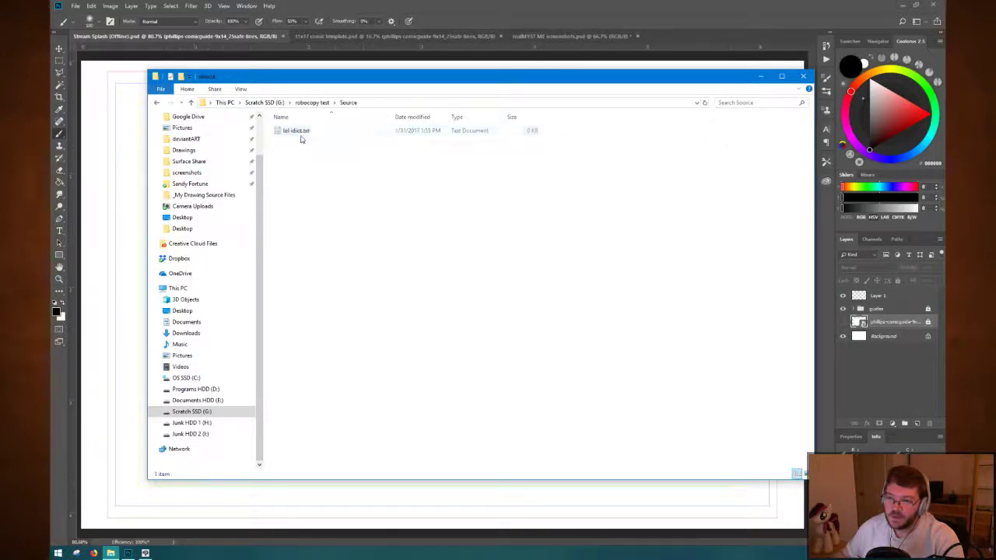
pyautogui.doubleClick(300, 131)
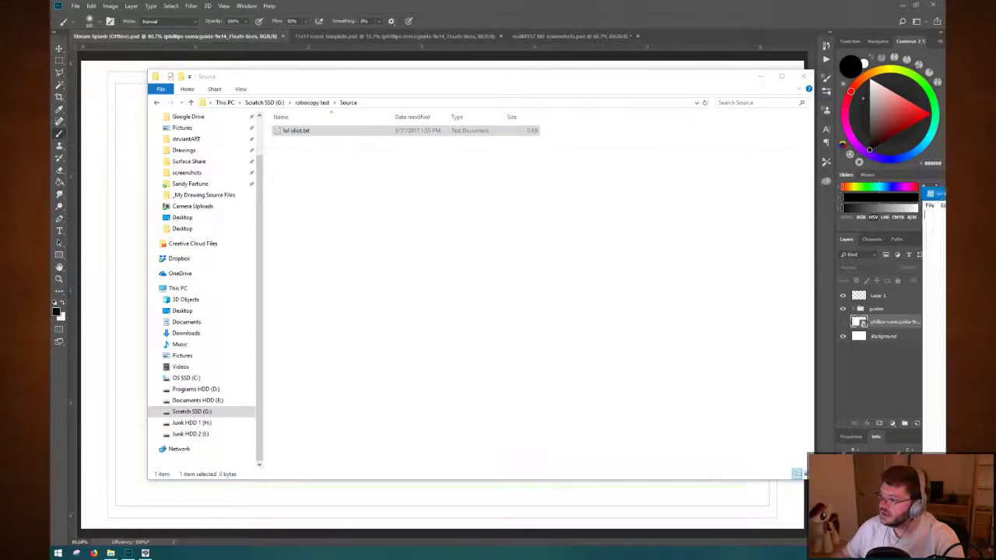
pyautogui.moveTo(338, 156); pyautogui.dragTo(303, 156)
pyautogui.click(821, 156)
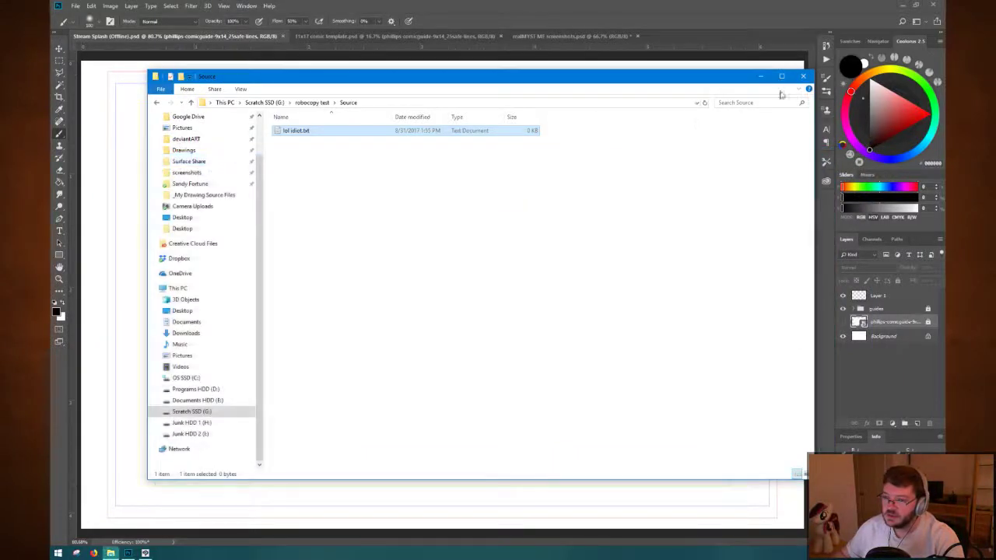
pyautogui.click(803, 75)
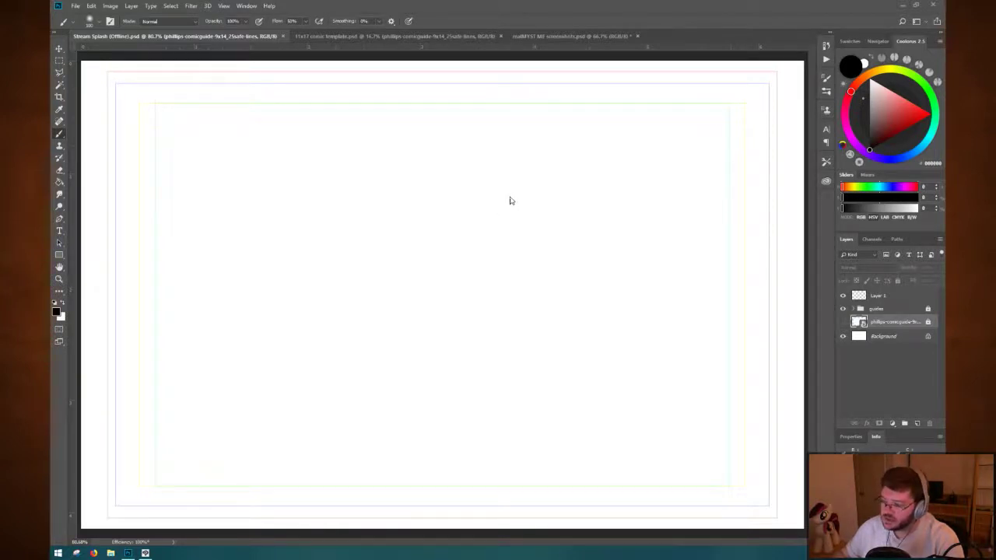
# Open the exported 2015-12-19.png from File Explorer as its own document in Photoshop.
pyautogui.click(110, 552)
pyautogui.moveTo(408, 78); pyautogui.dragTo(995, 125)
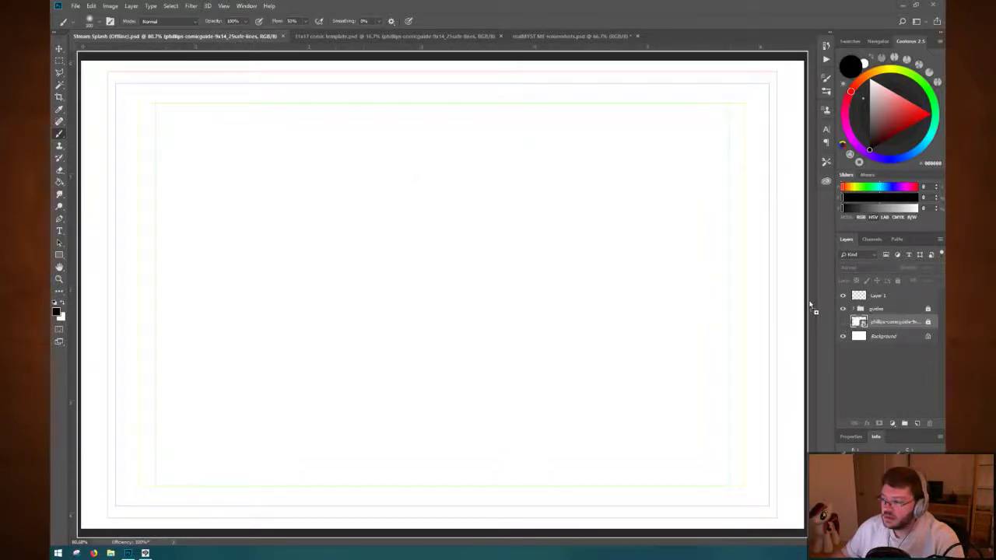
pyautogui.moveTo(870, 360); pyautogui.dragTo(870, 360)
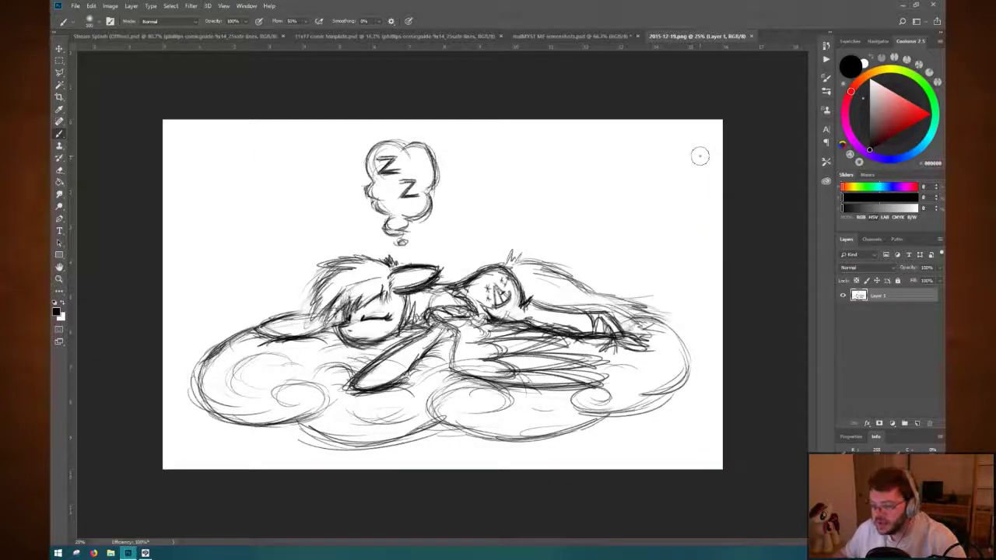
# Copy the entire sleeping-pony image and paste it into the Stream Splash (Offline) document.
pyautogui.hotkey('ctrl', 'a')
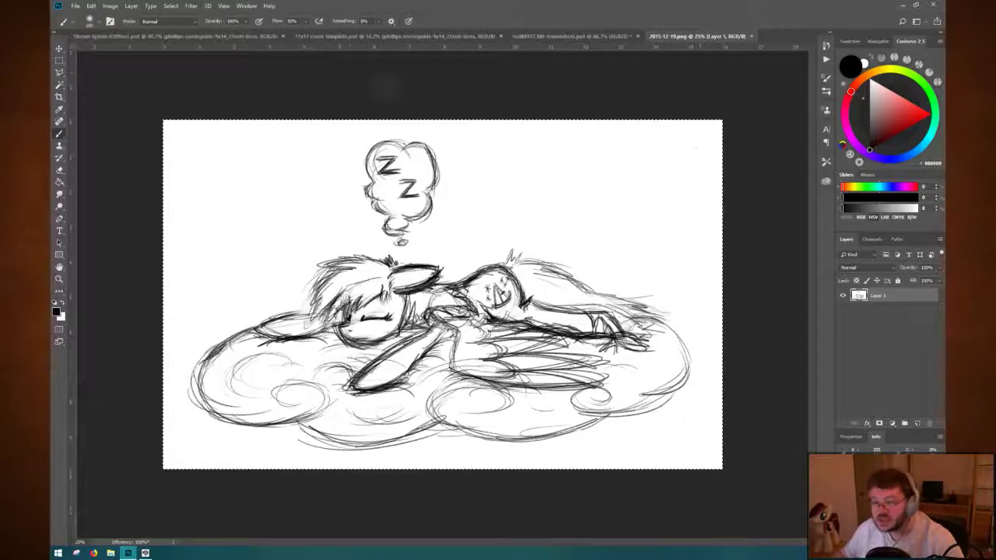
pyautogui.click(170, 38)
pyautogui.hotkey('ctrl', 'v')
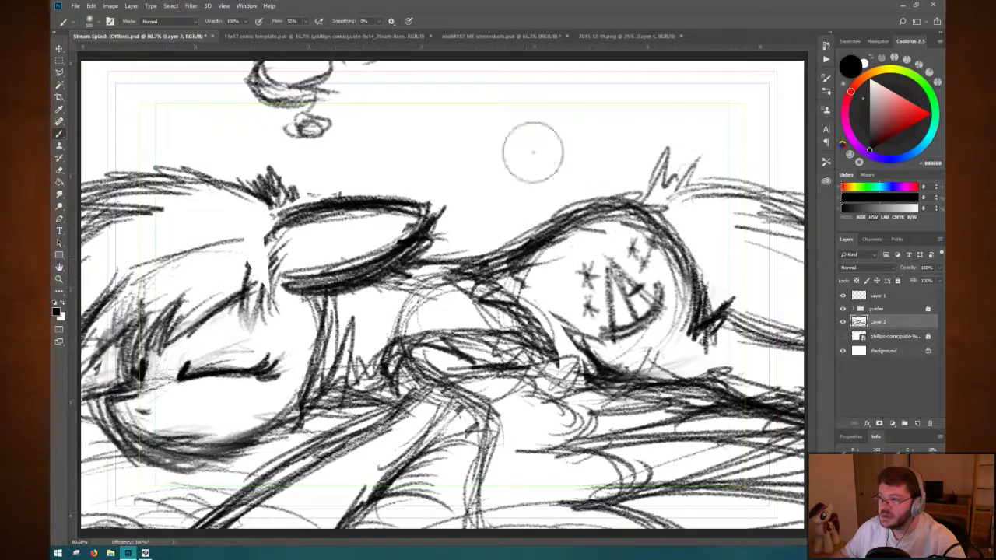
# Compare the image size of 2015-12-19.png with that of the Stream Splash (Offline) document, leaving both sizes unchanged.
pyautogui.click(623, 37)
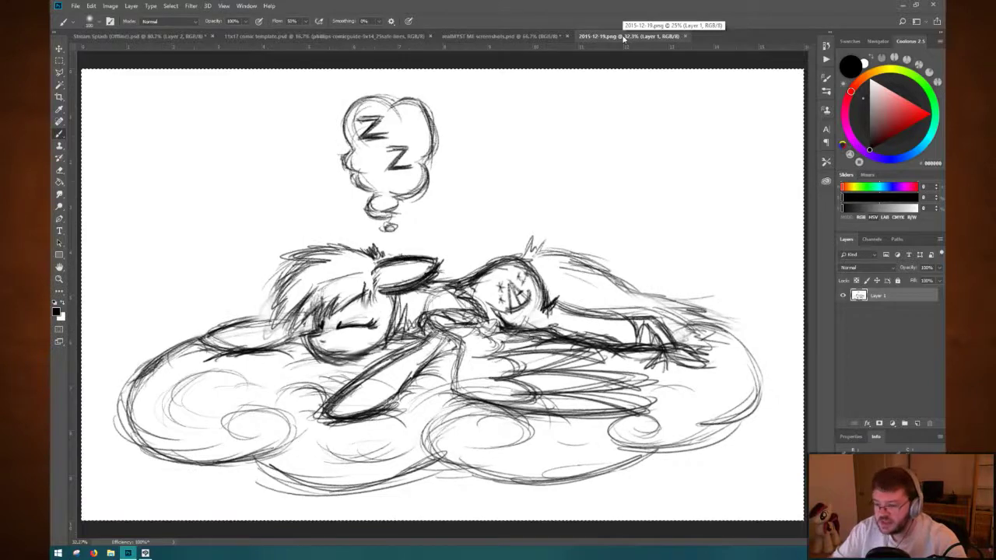
pyautogui.hotkey('ctrl', 'alt', 'i')
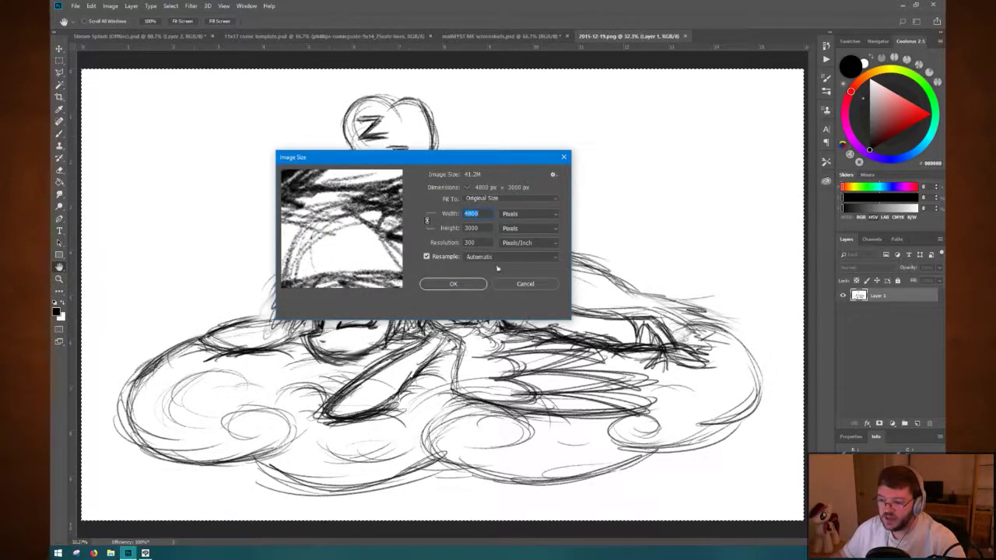
pyautogui.click(515, 283)
pyautogui.click(119, 37)
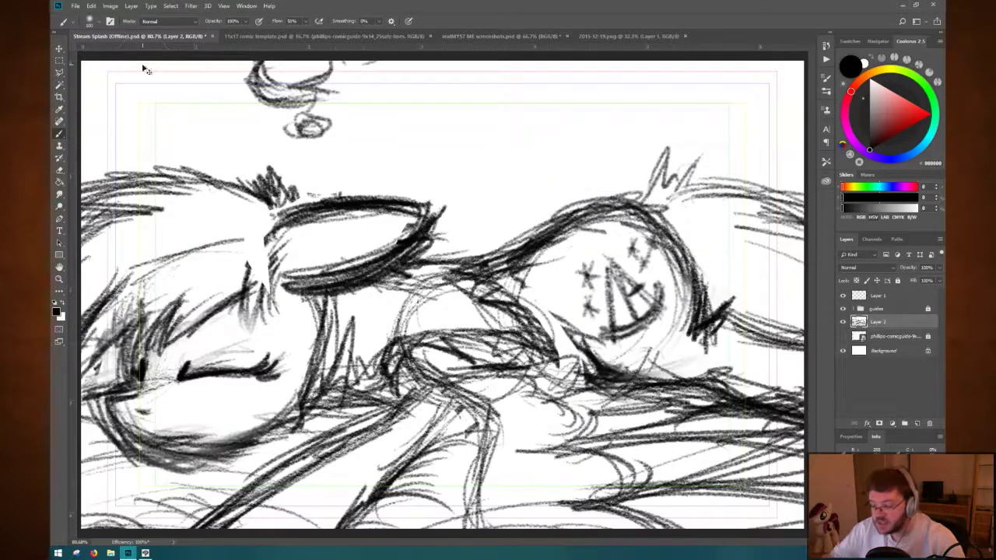
pyautogui.hotkey('ctrl', 'alt', 'i')
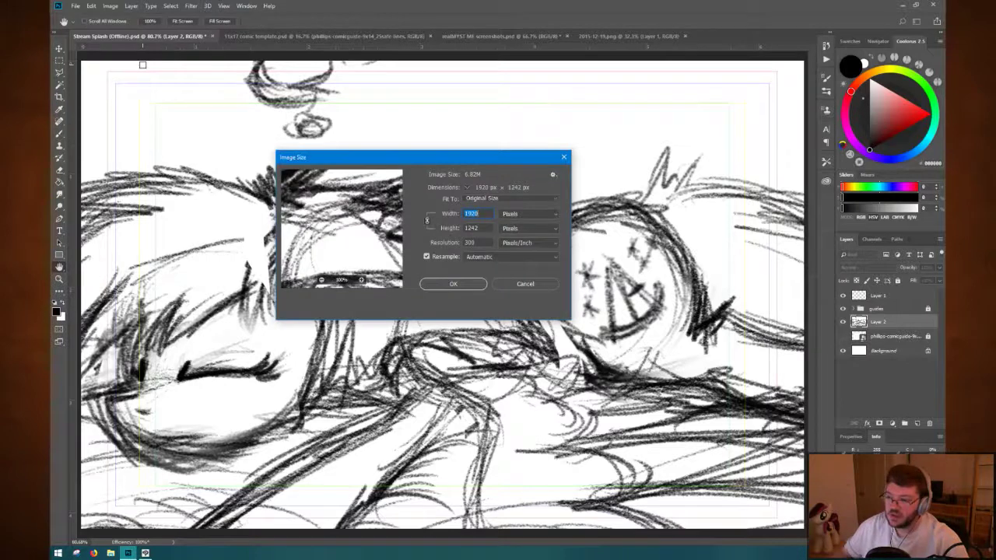
pyautogui.click(526, 284)
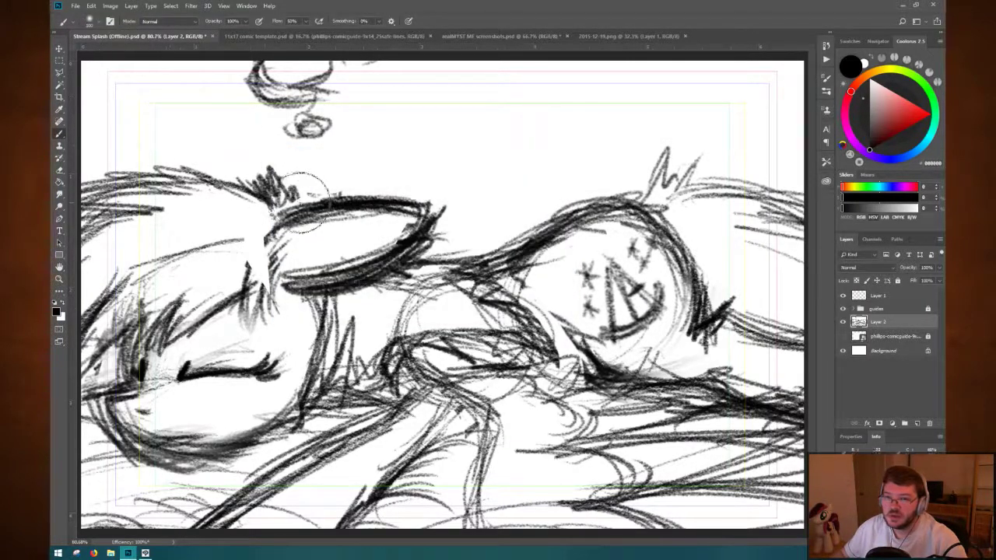
# Roll the Stream Splash (Offline) document back in its history to the Layer Order state, before the Image Size change.
pyautogui.click(827, 45)
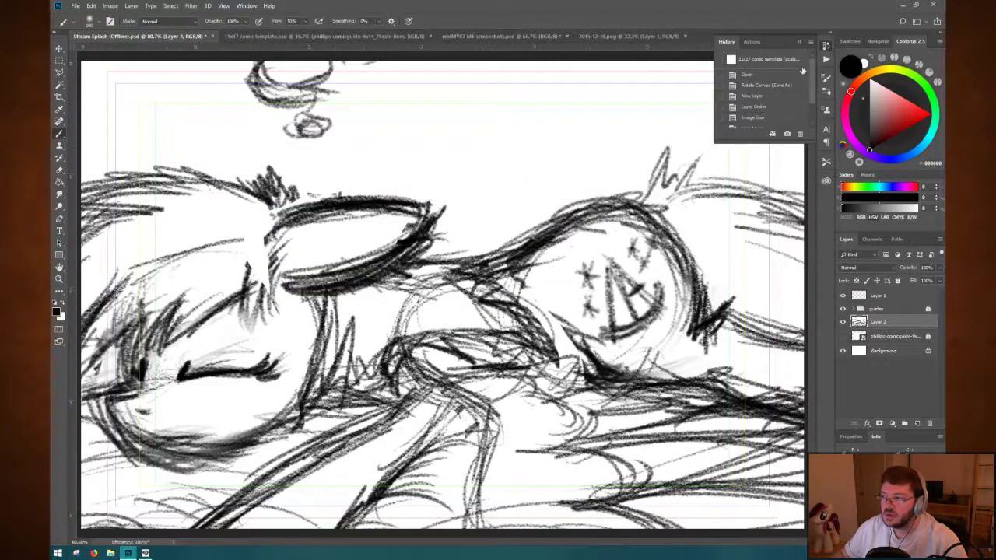
pyautogui.scroll(-3, 794, 87)
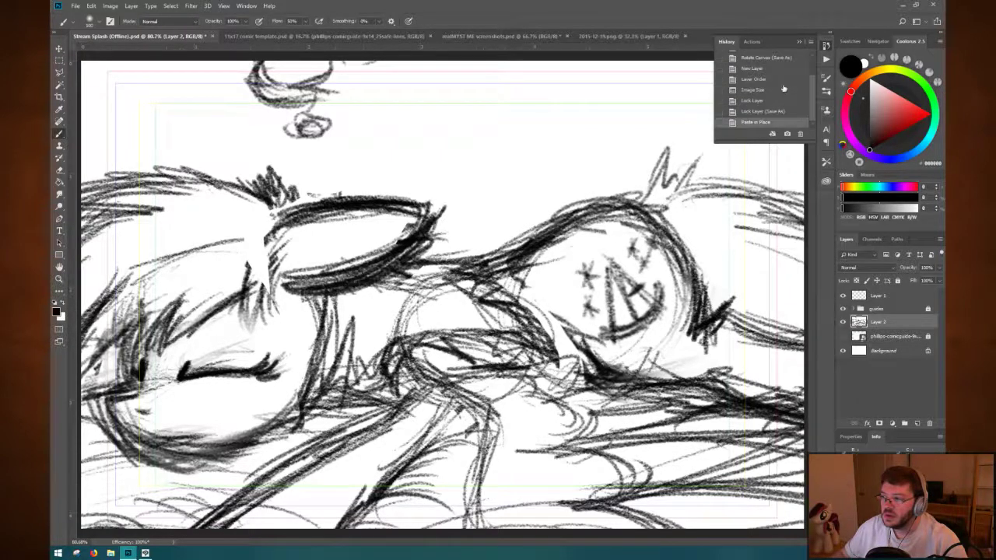
pyautogui.click(760, 92)
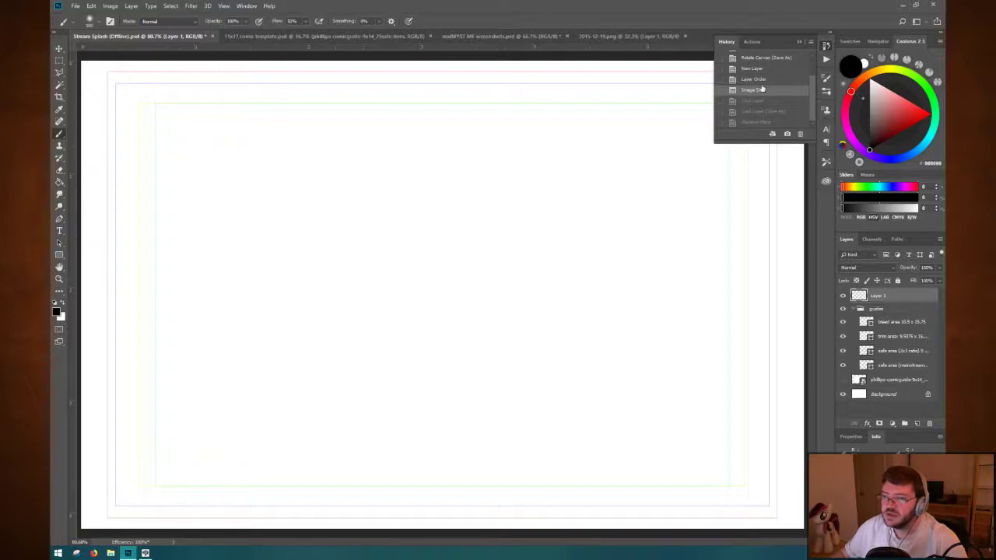
pyautogui.click(760, 79)
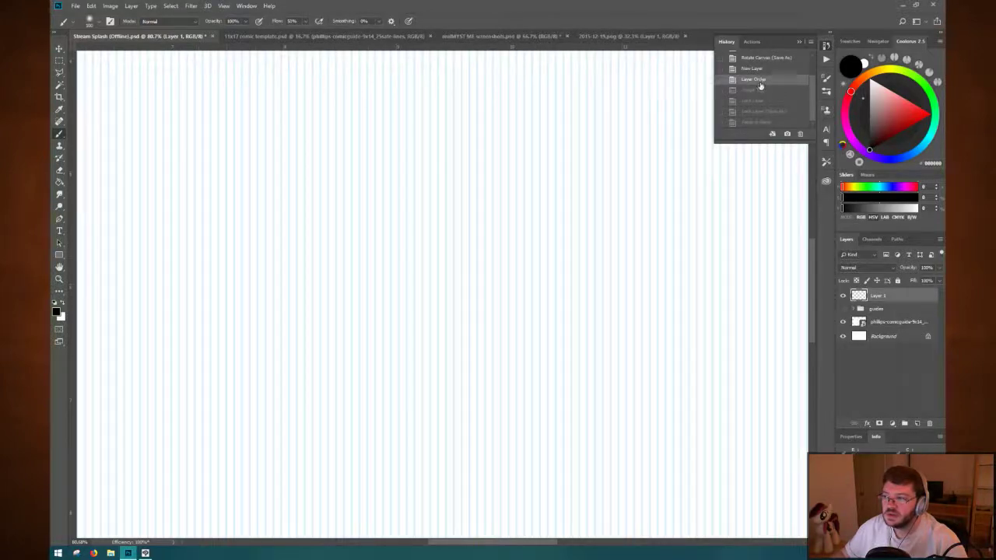
pyautogui.click(826, 45)
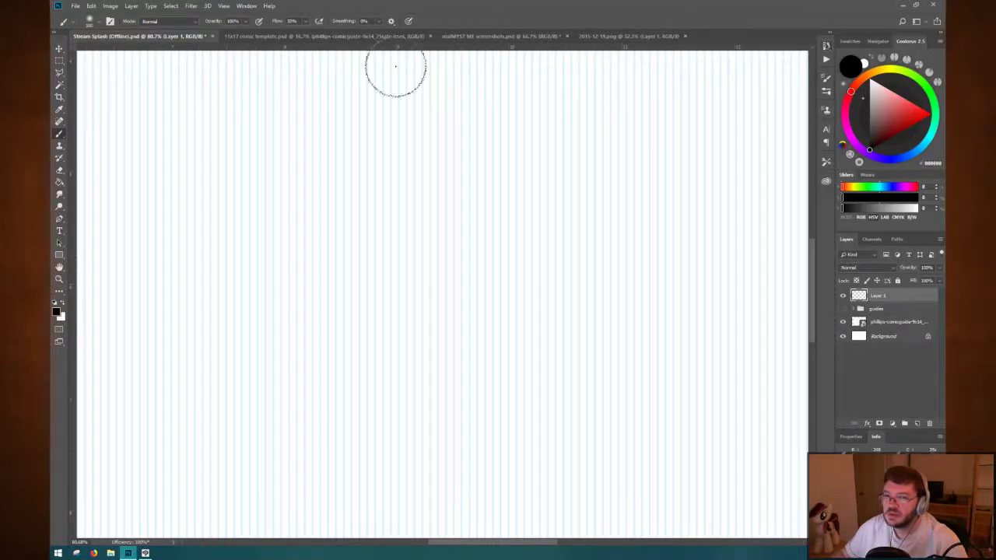
# Save the document, paste the copied sleeping-pony sketch onto Layer 1 and check it against the template by toggling the layer's visibility.
pyautogui.click(76, 5)
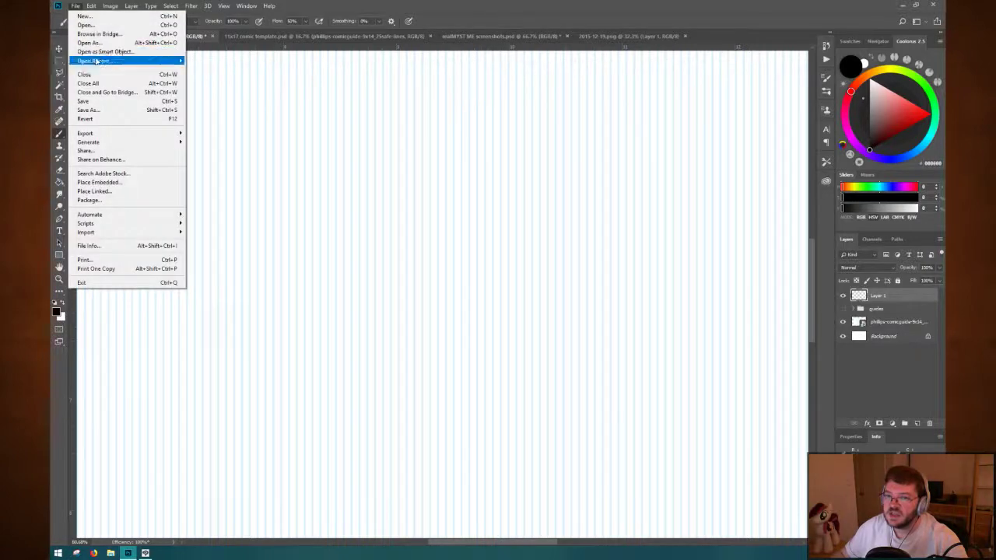
pyautogui.click(97, 101)
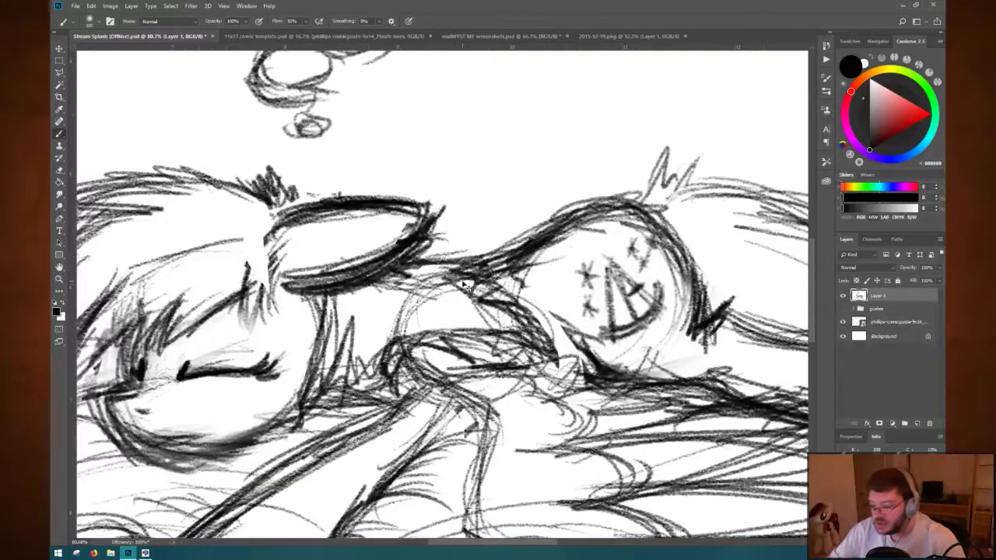
pyautogui.hotkey('ctrl', '0')
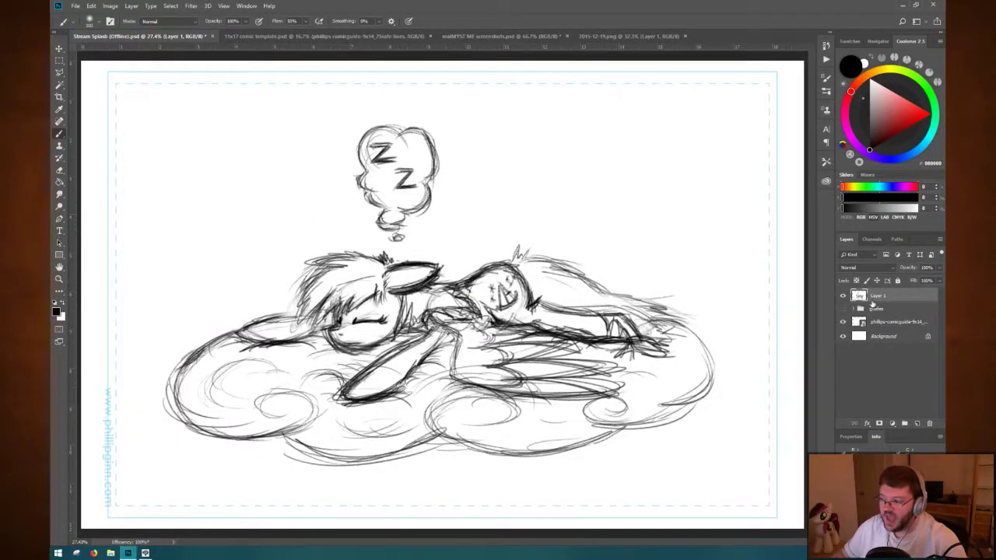
pyautogui.click(842, 296)
pyautogui.click(842, 296)
pyautogui.click(845, 296)
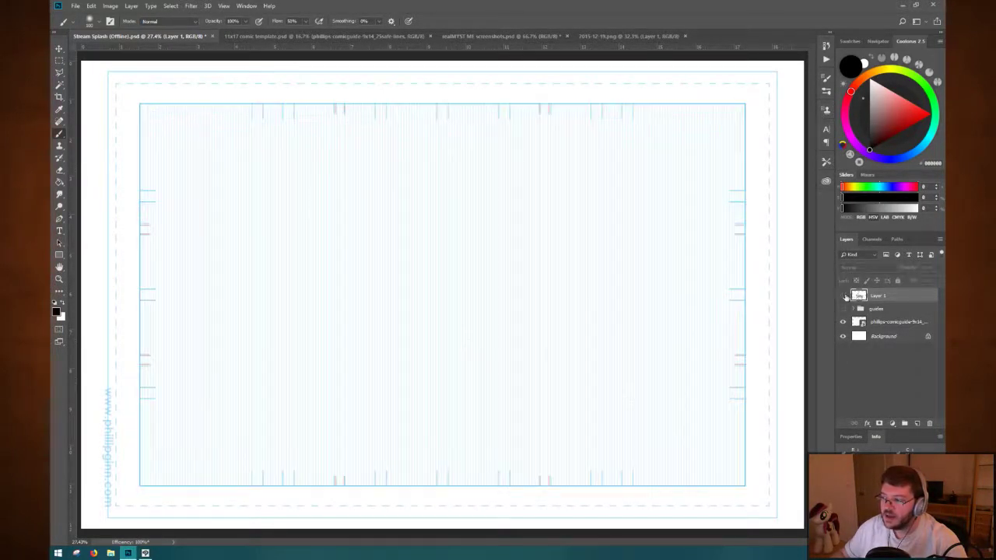
pyautogui.click(844, 295)
# Show and lock the guides group, and lock and hide the phillips-comicguide template layer.
pyautogui.click(907, 311)
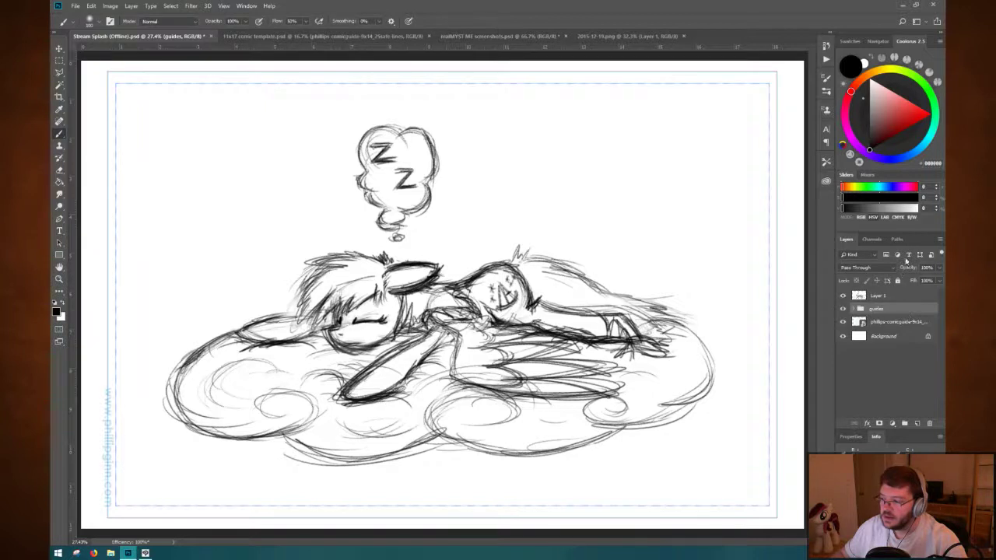
pyautogui.click(930, 261)
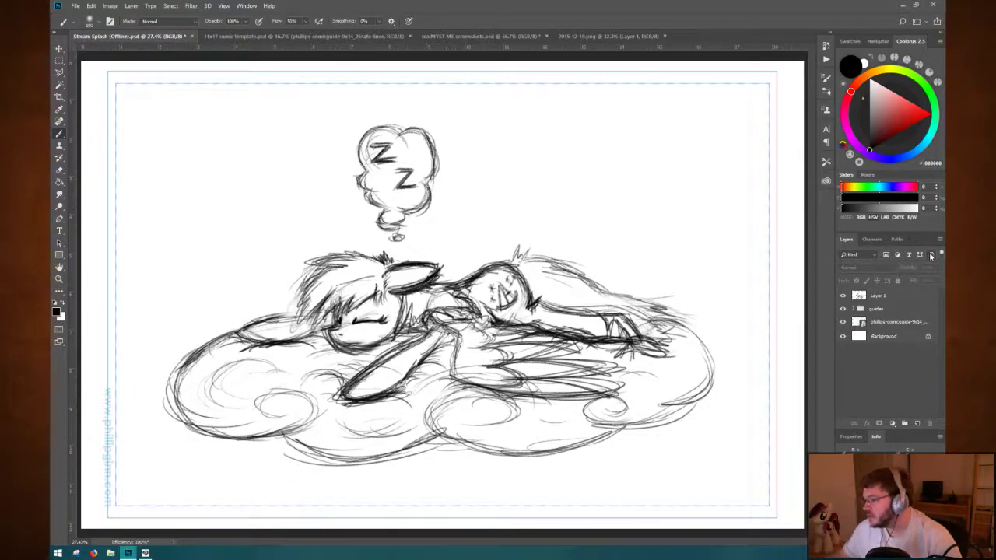
pyautogui.click(885, 310)
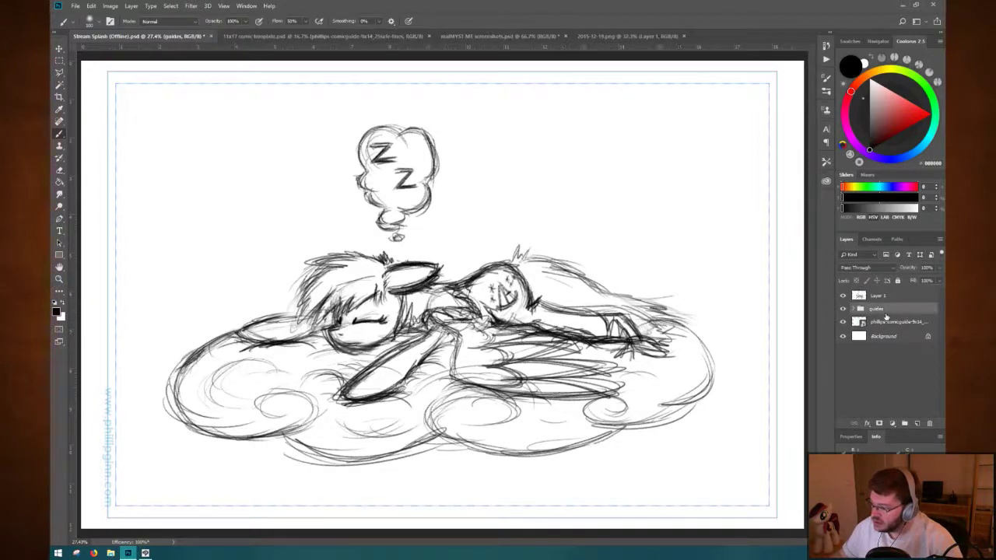
pyautogui.click(898, 280)
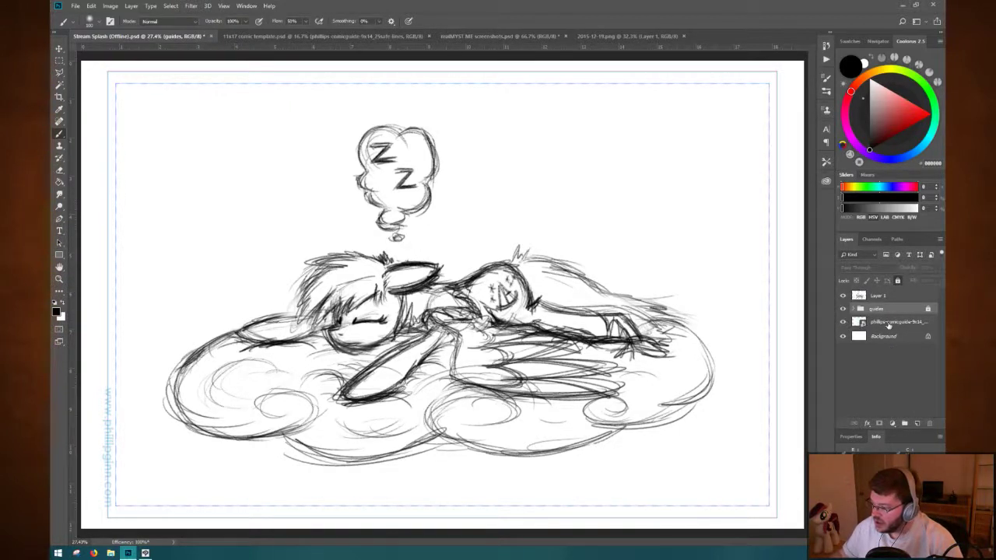
pyautogui.click(889, 326)
pyautogui.click(843, 322)
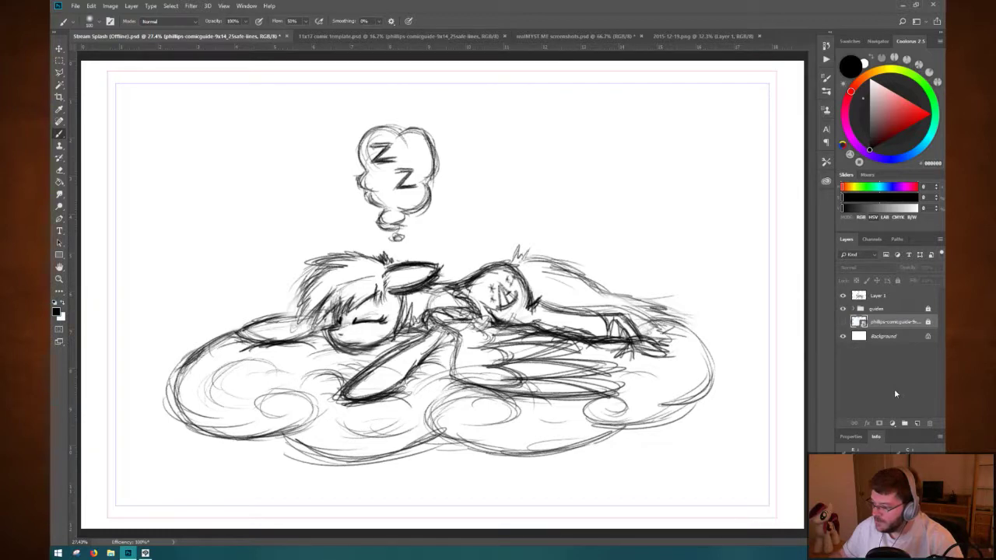
# Rename Layer 1, which holds the pasted sketch, as "sandy cloud ref".
pyautogui.click(894, 297)
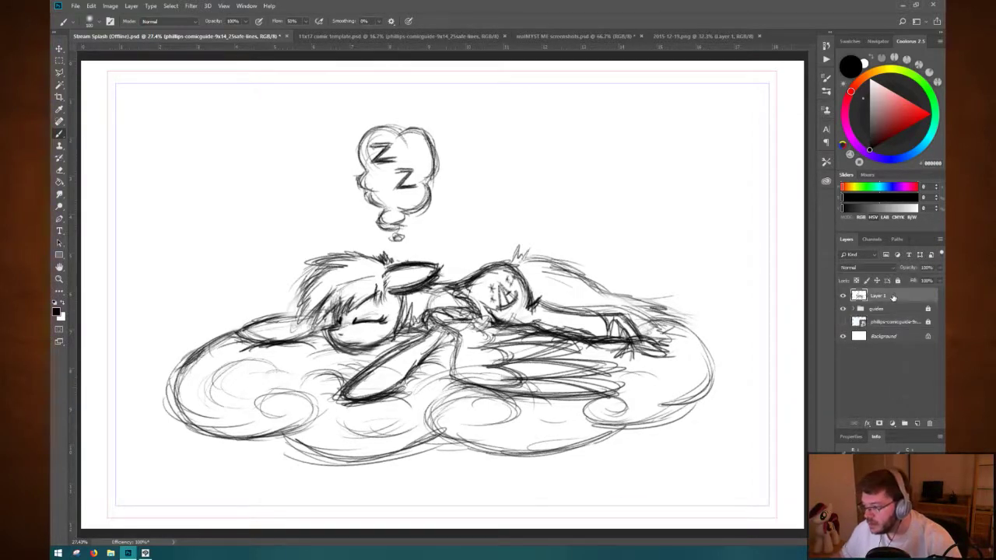
pyautogui.doubleClick(893, 296)
pyautogui.click(872, 211)
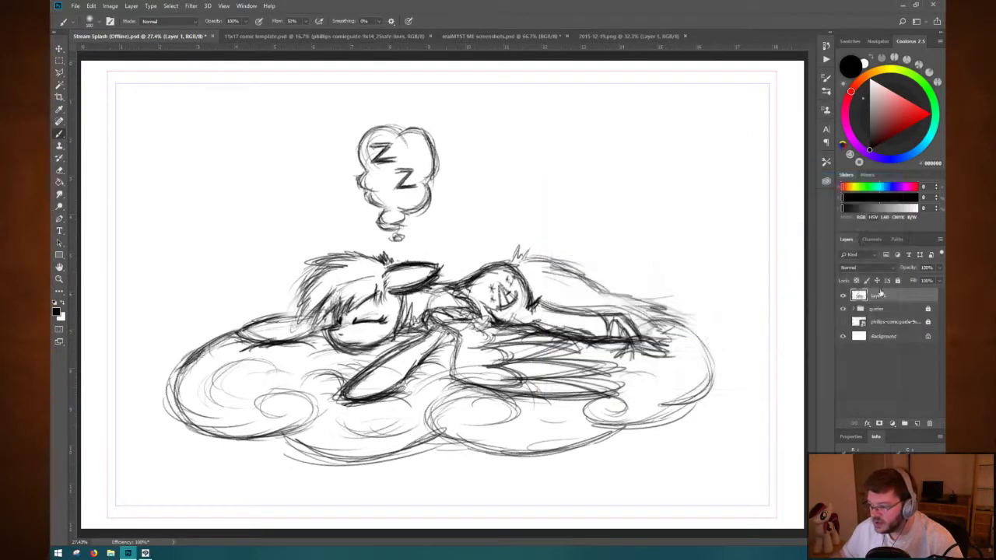
pyautogui.doubleClick(878, 295)
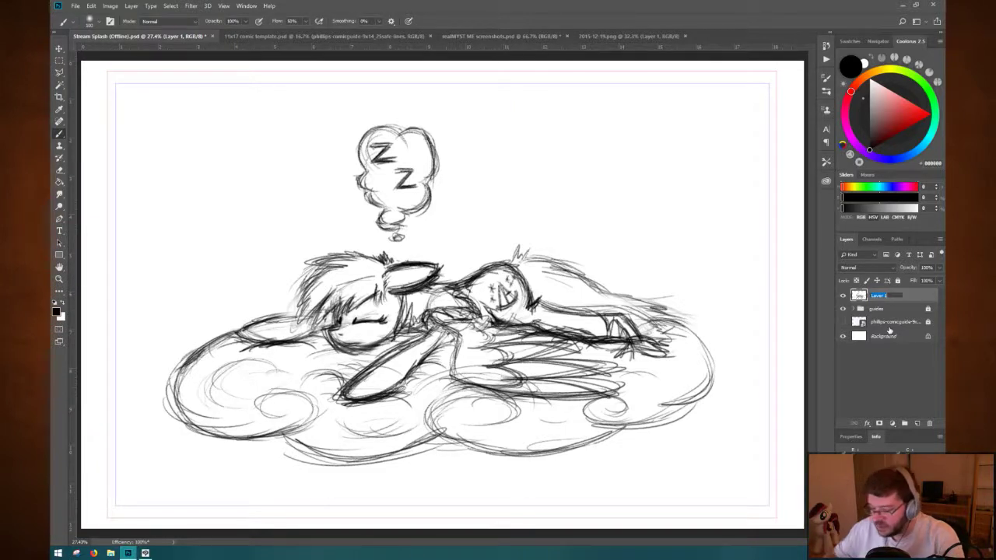
pyautogui.write('sketch reference')
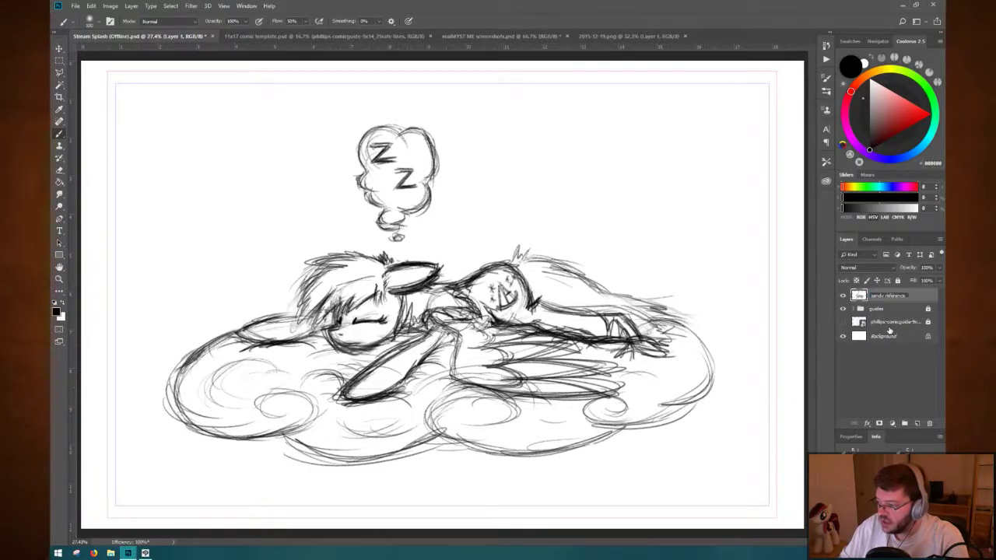
pyautogui.write('cloud ')
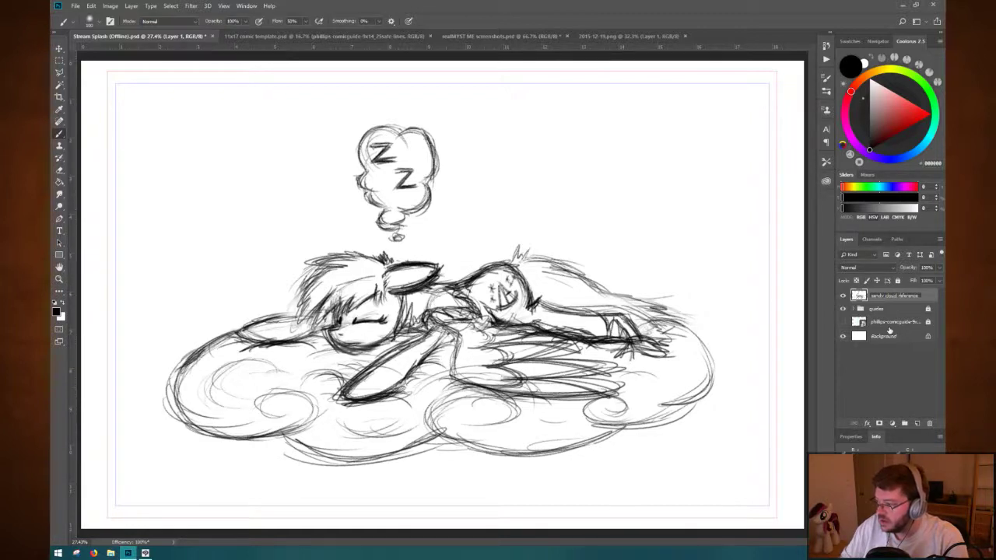
pyautogui.write('ref')
pyautogui.press('Return')
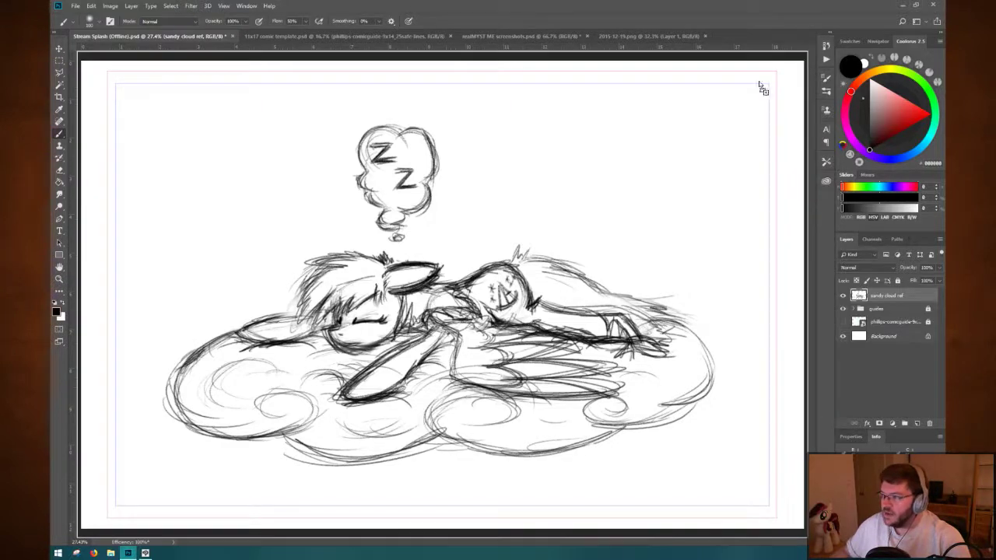
# Close realMYST ME screenshots.psd without saving its changes, and close the 11x17 comic template document.
pyautogui.click(685, 36)
pyautogui.click(581, 37)
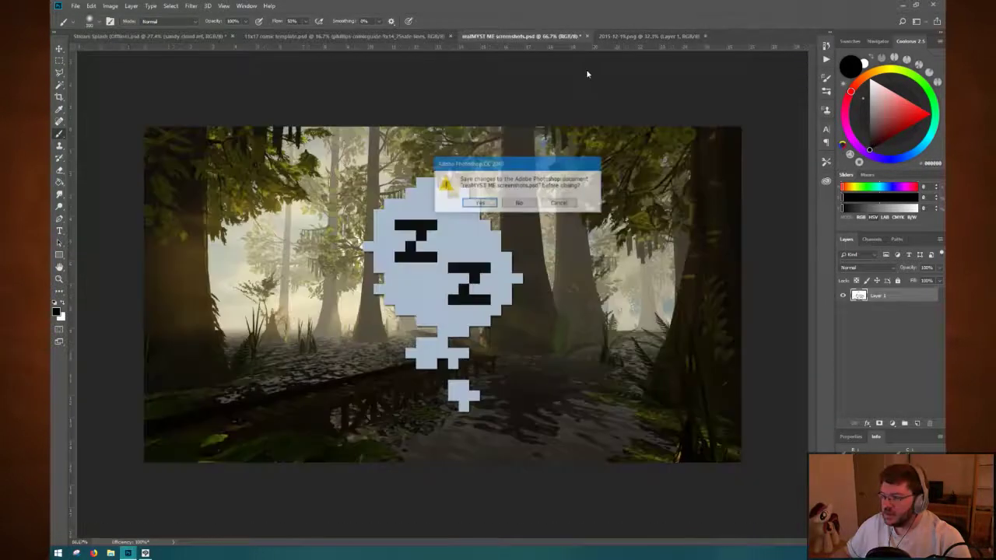
pyautogui.click(518, 203)
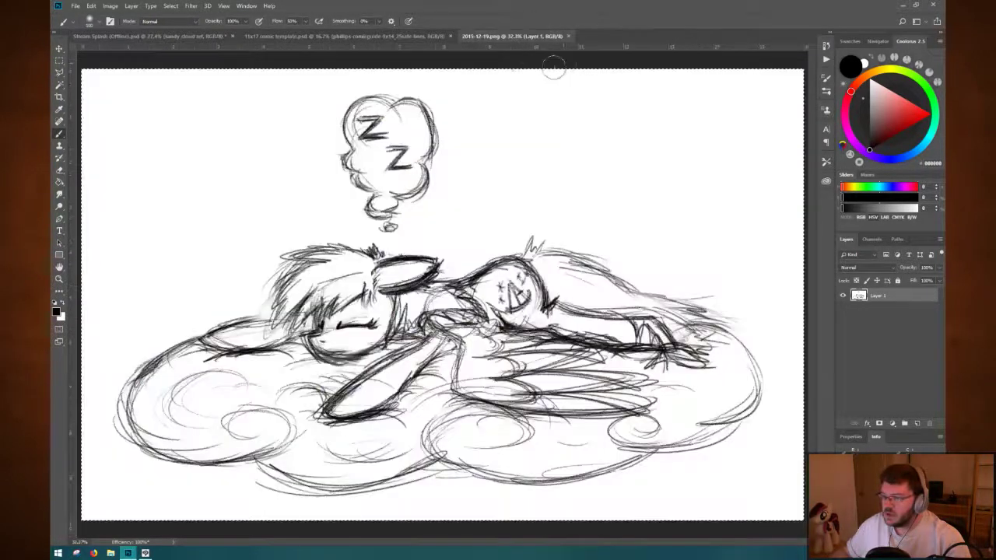
pyautogui.click(396, 36)
pyautogui.click(452, 35)
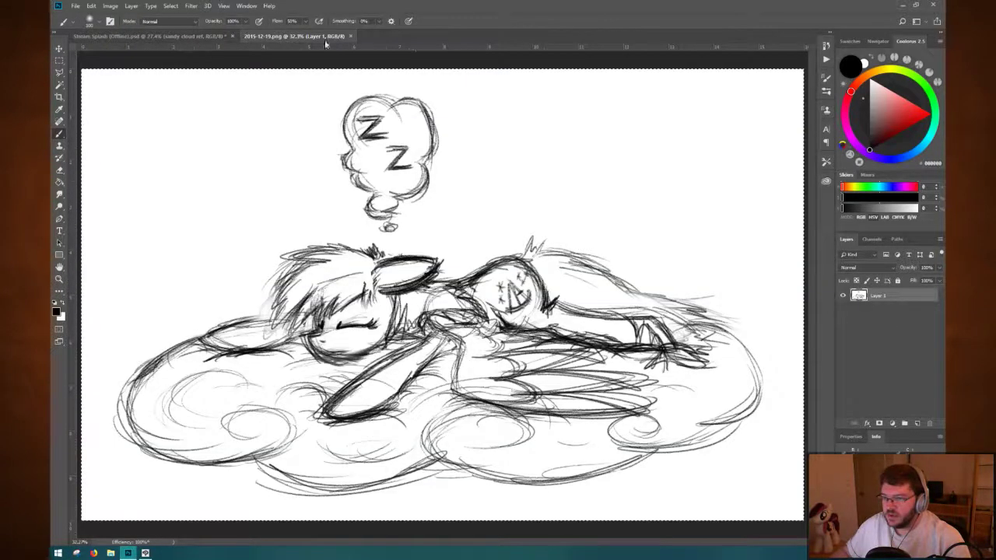
# Float 2015-12-19.png in its own smaller window over the Stream Splash canvas, showing the whole sketch at about 15% zoom.
pyautogui.moveTo(315, 36); pyautogui.dragTo(196, 95)
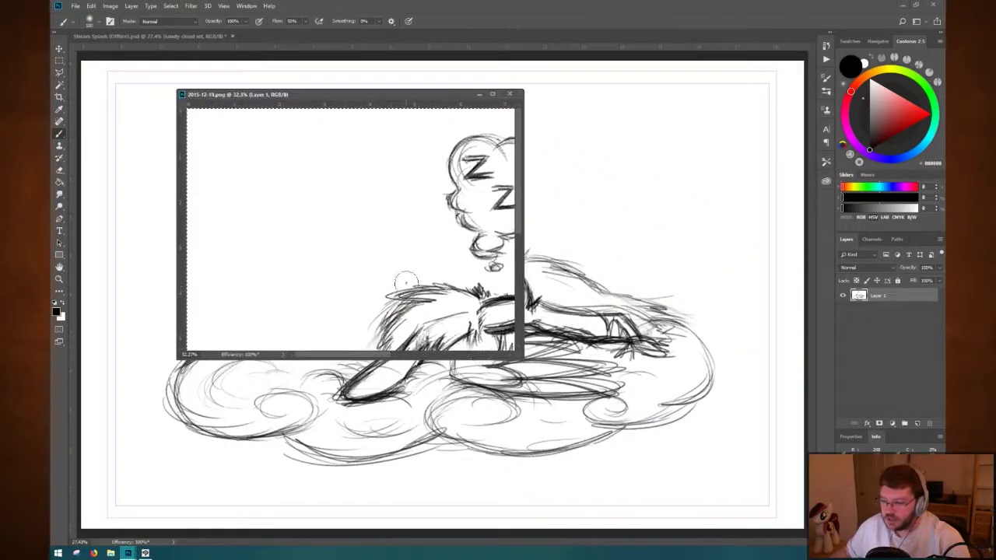
pyautogui.hotkey('ctrl', '0')
pyautogui.hotkey('ctrl', 'a')
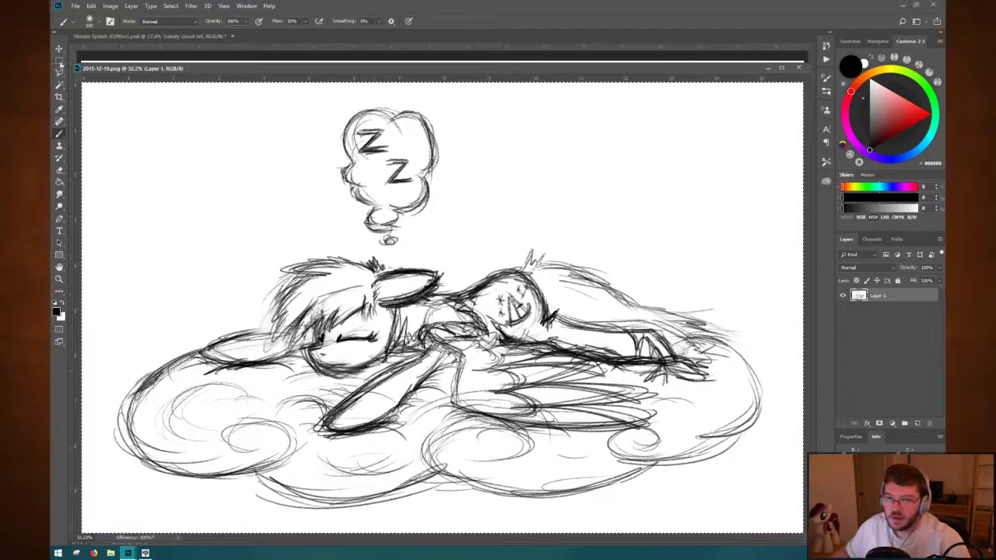
pyautogui.moveTo(500, 74); pyautogui.dragTo(636, 310)
pyautogui.moveTo(390, 304); pyautogui.dragTo(423, 322)
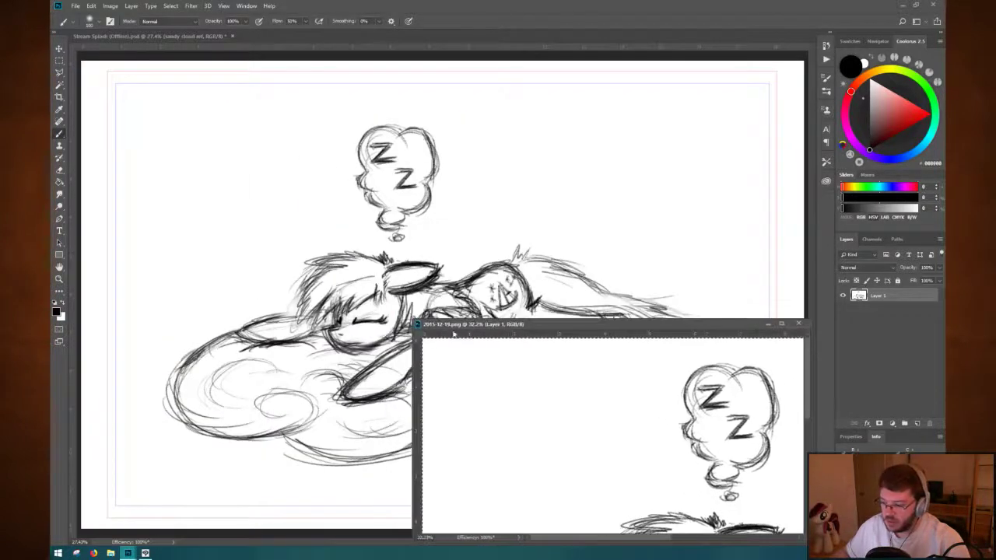
pyautogui.moveTo(512, 327); pyautogui.dragTo(312, 135)
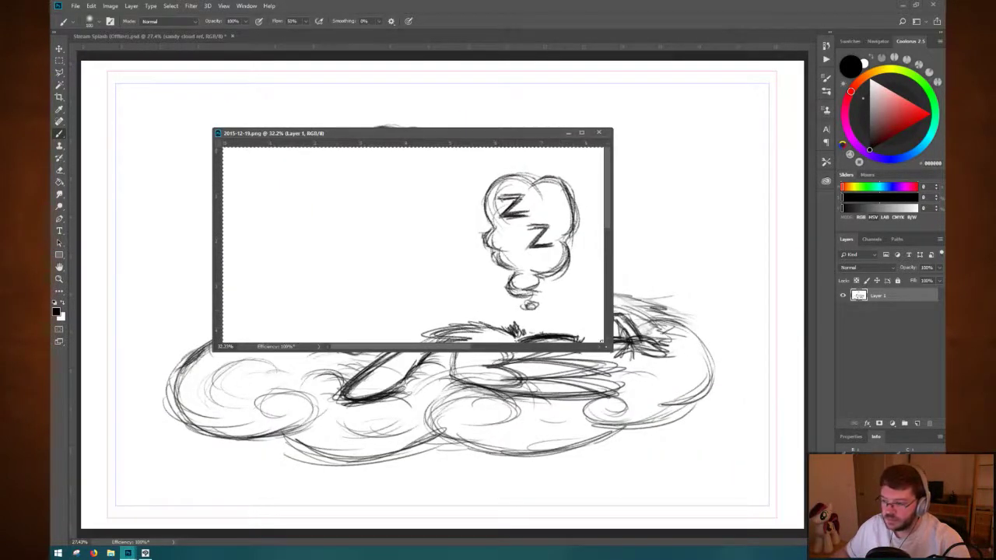
pyautogui.moveTo(612, 349); pyautogui.dragTo(592, 410)
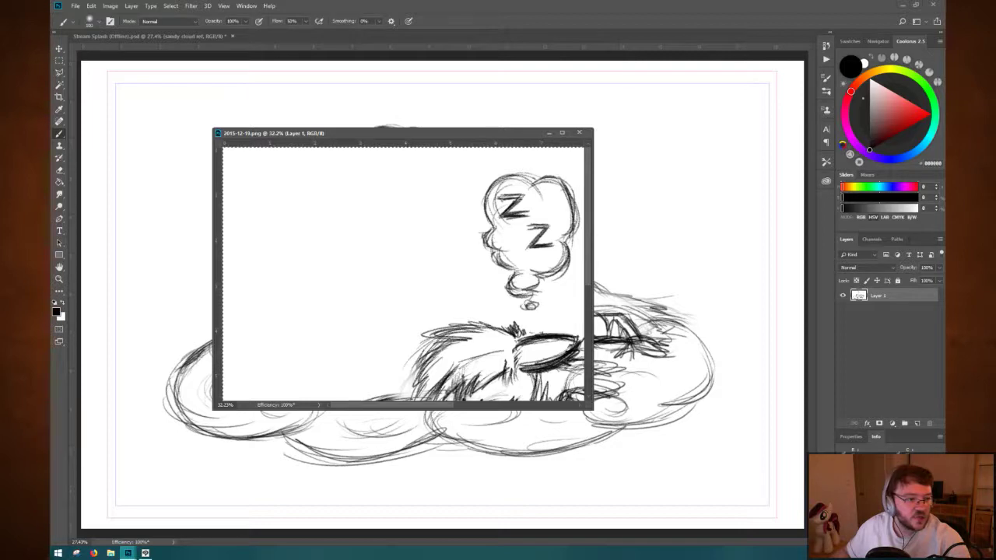
pyautogui.scroll(-3, 436, 256)
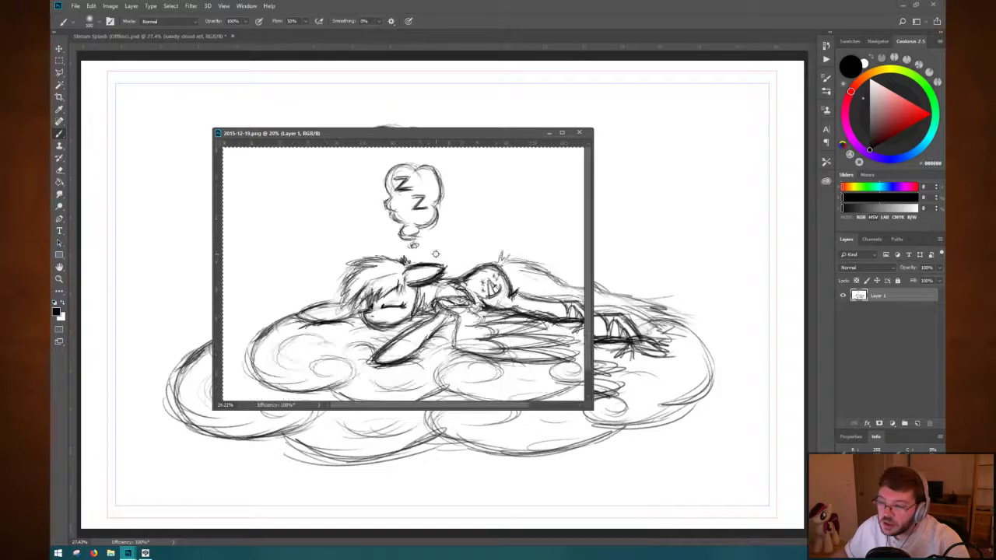
pyautogui.scroll(-1, 436, 254)
pyautogui.scroll(-1, 411, 257)
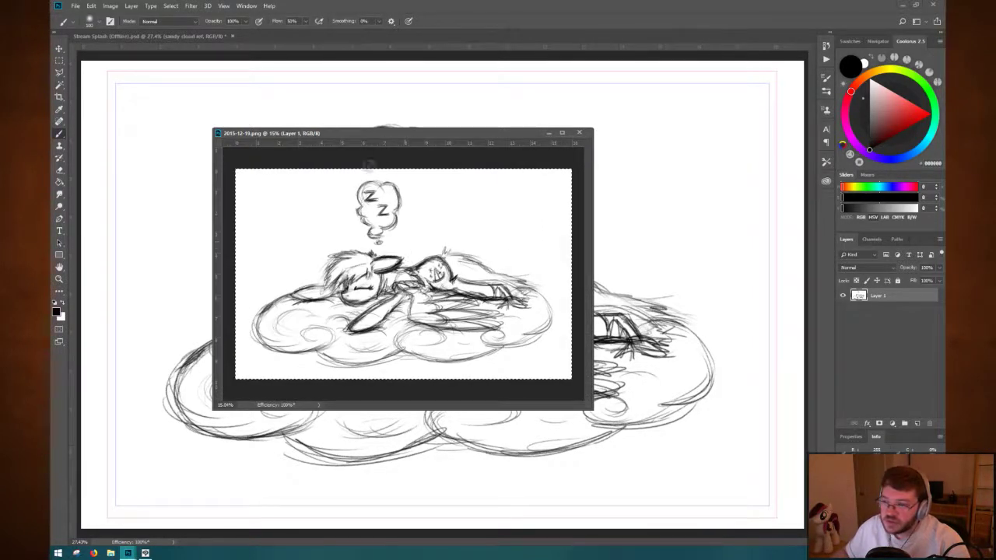
# Shrink the floating 2015-12-19.png reference window and fit the whole sketch inside it.
pyautogui.rightClick(402, 134)
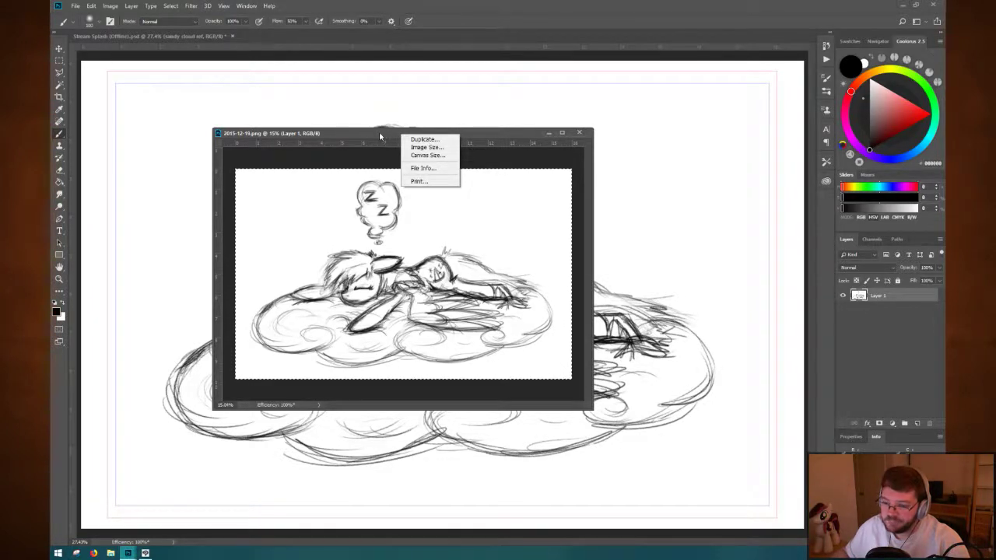
pyautogui.click(379, 131)
pyautogui.moveTo(358, 132); pyautogui.dragTo(381, 112)
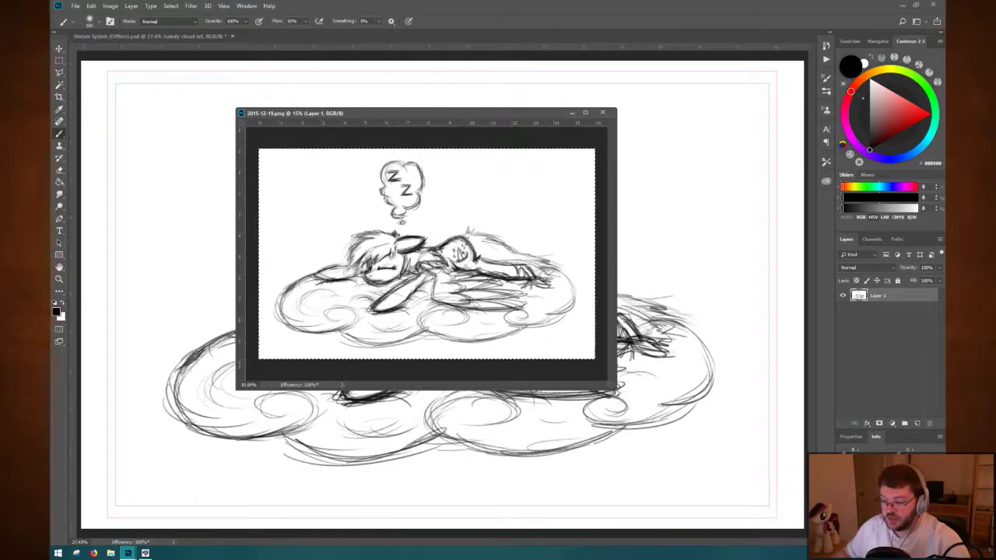
pyautogui.moveTo(614, 388); pyautogui.dragTo(490, 293)
pyautogui.hotkey('ctrl', '0')
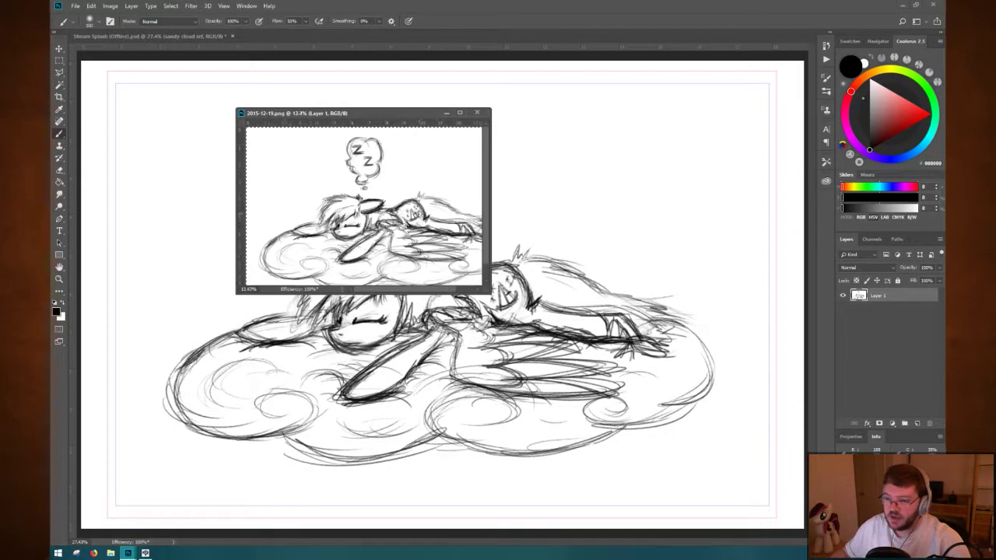
# Trim the 2015-12-19.png window to the sketch and move it clear of the Stream Splash canvas, off this screen.
pyautogui.click(879, 42)
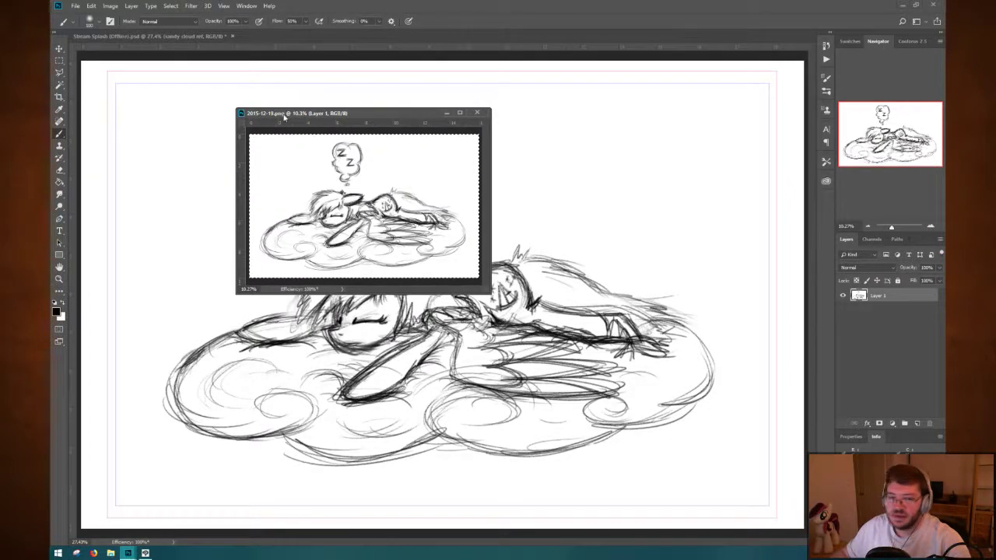
pyautogui.moveTo(285, 115); pyautogui.dragTo(129, 59)
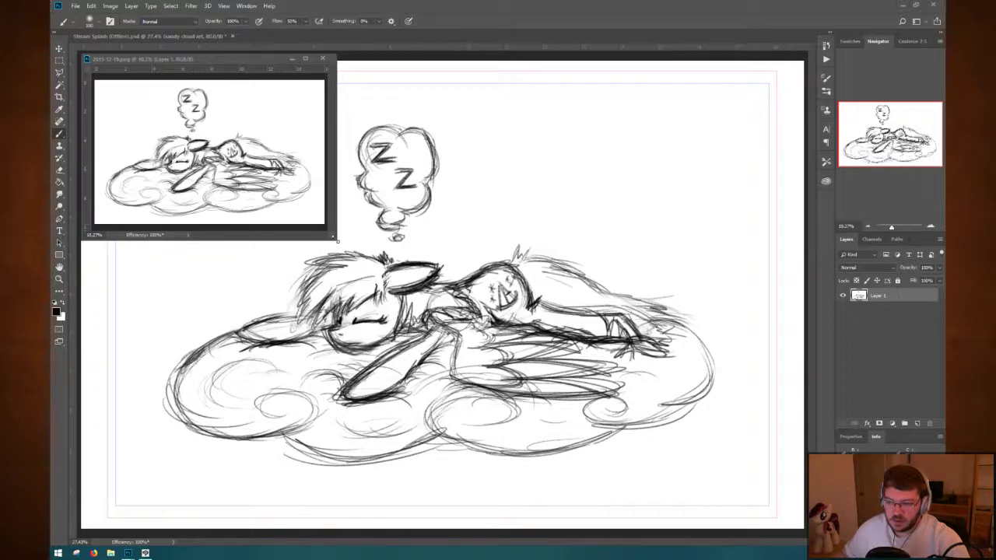
pyautogui.moveTo(337, 240)
pyautogui.mouseDown()
pyautogui.moveTo(392, 278)
pyautogui.moveTo(339, 232)
pyautogui.mouseUp()
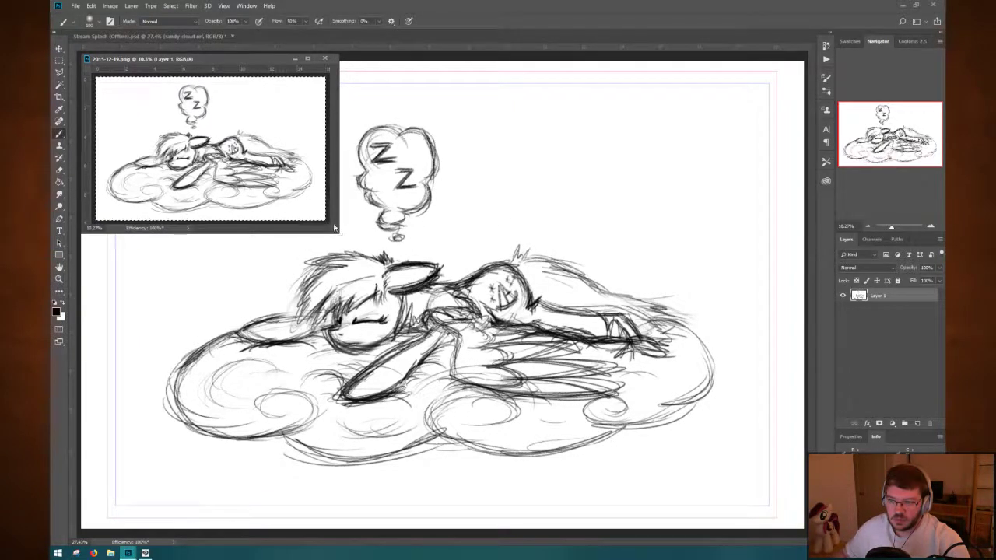
pyautogui.moveTo(249, 67); pyautogui.dragTo(995, 179)
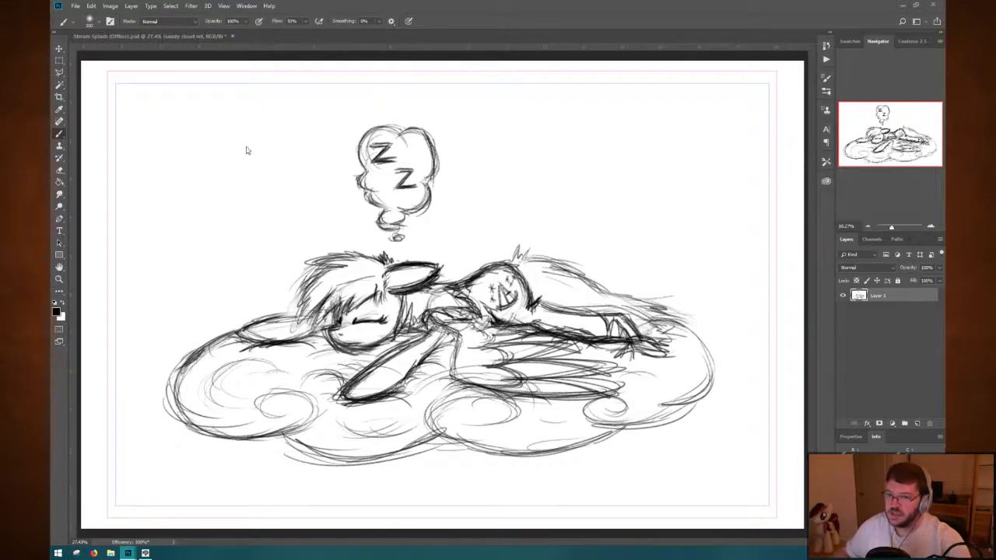
# Return to Stream Splash (Offline).psd with the Coolorus colour wheel showing, and add a new empty layer above "sandy cloud ref".
pyautogui.click(170, 36)
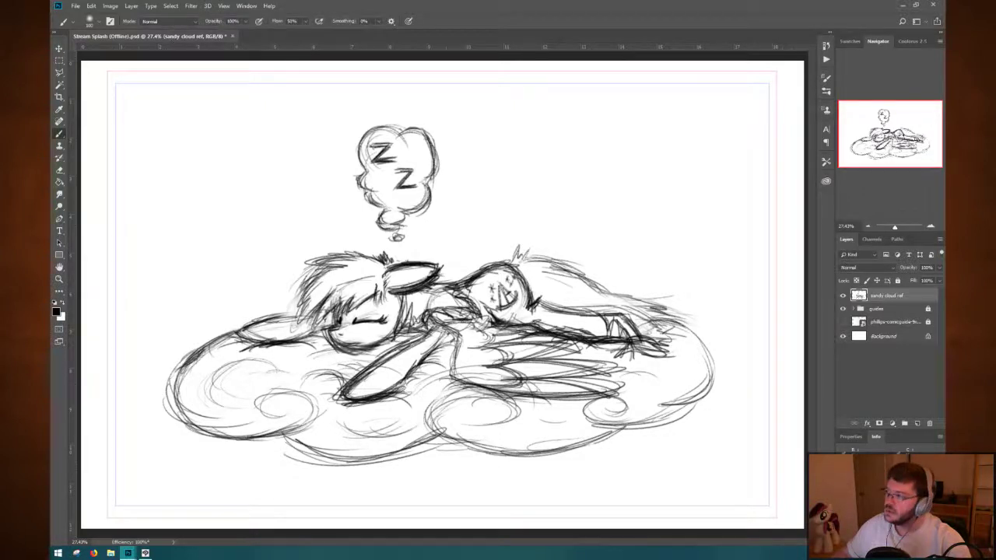
pyautogui.hotkey('ctrl', 'Tab')
pyautogui.click(199, 36)
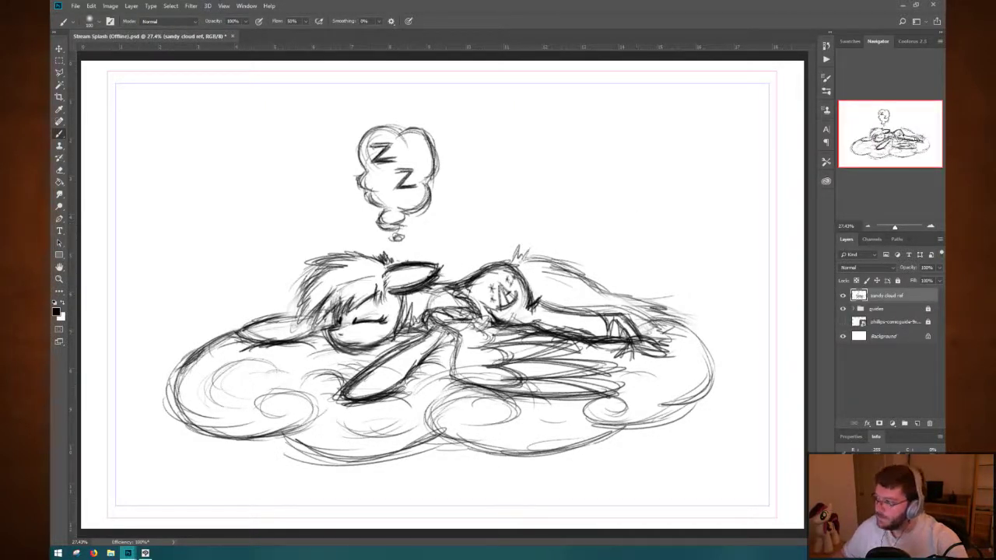
pyautogui.click(907, 41)
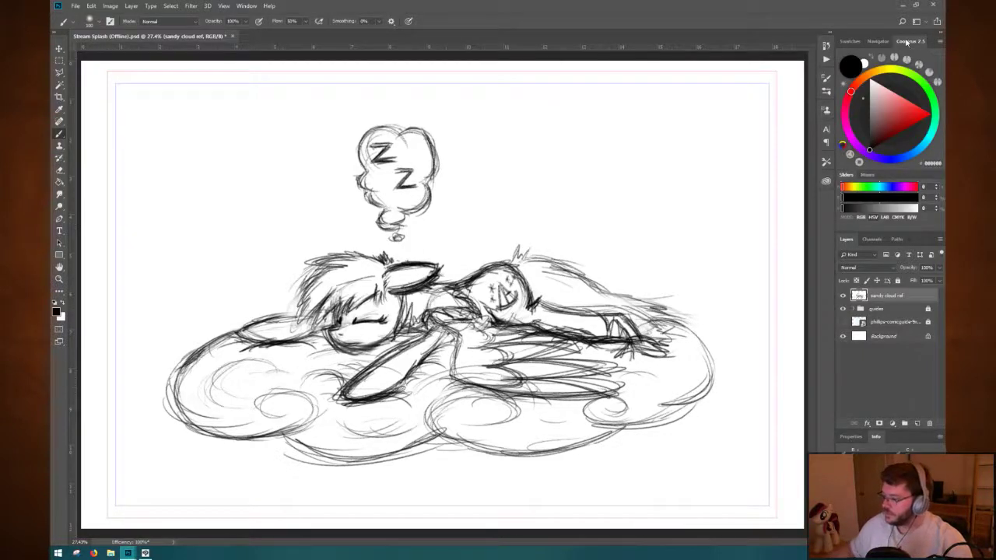
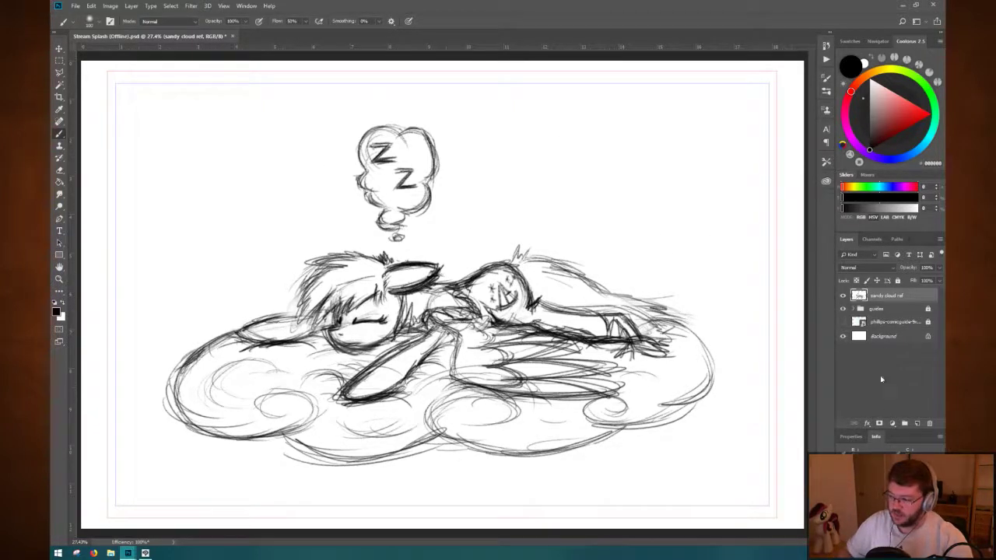
pyautogui.hotkey('ctrl', 'shift', 'n')
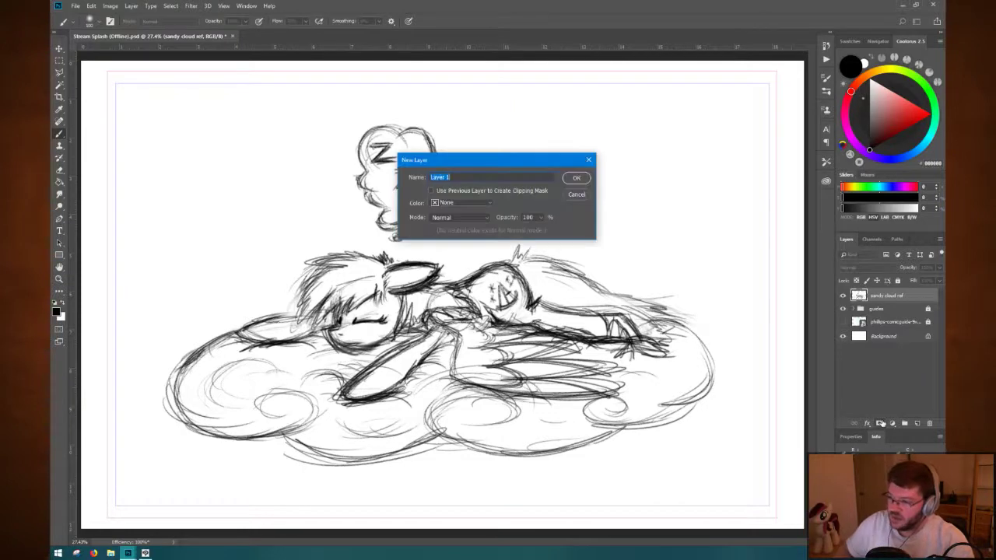
pyautogui.click(578, 180)
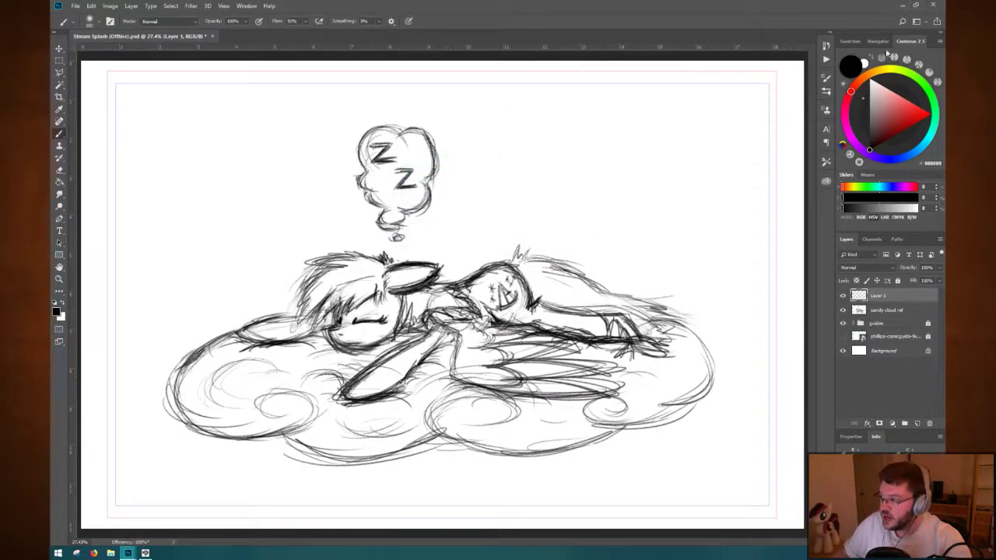
pyautogui.click(941, 43)
pyautogui.click(941, 42)
pyautogui.click(850, 42)
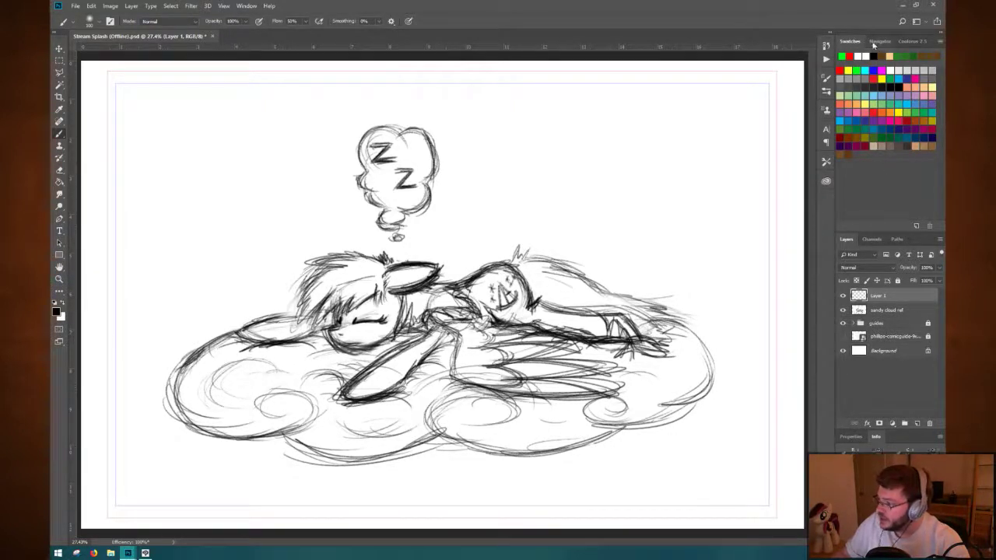
pyautogui.rightClick(850, 41)
pyautogui.click(890, 195)
pyautogui.click(884, 189)
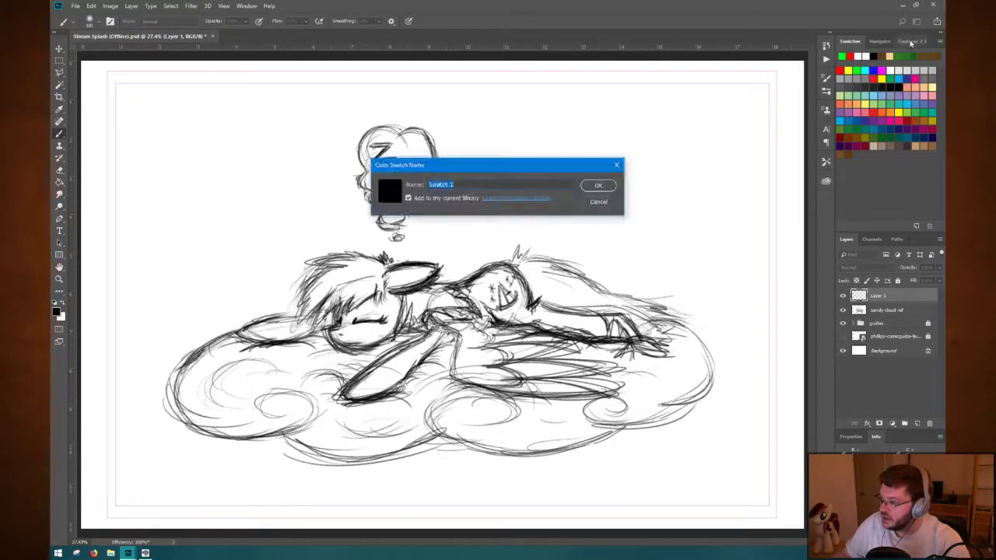
pyautogui.click(597, 204)
pyautogui.click(912, 41)
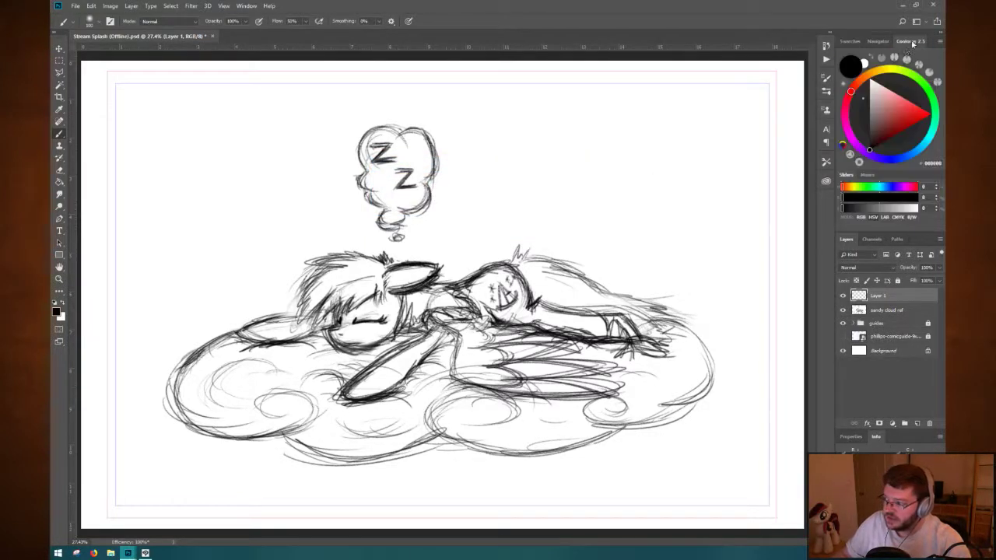
pyautogui.click(869, 174)
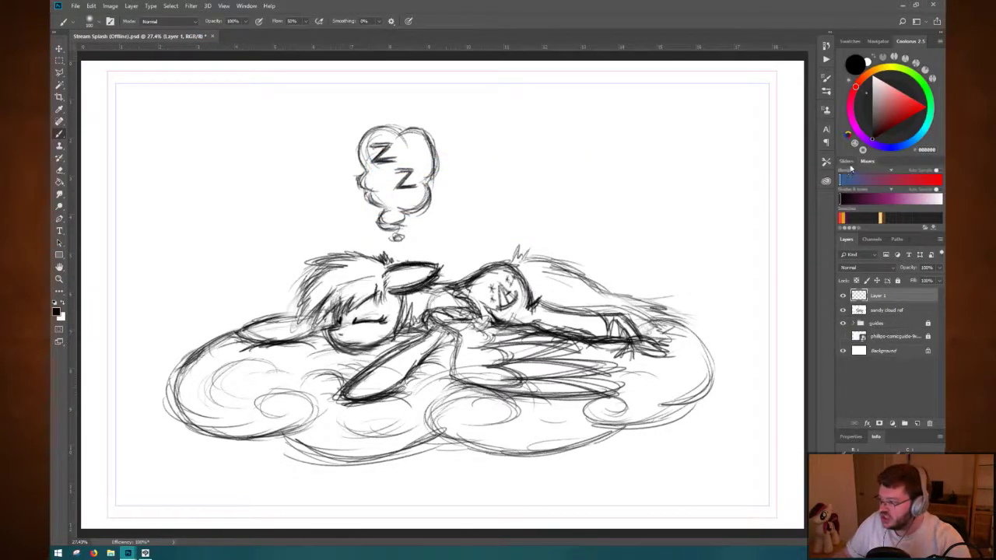
pyautogui.click(848, 162)
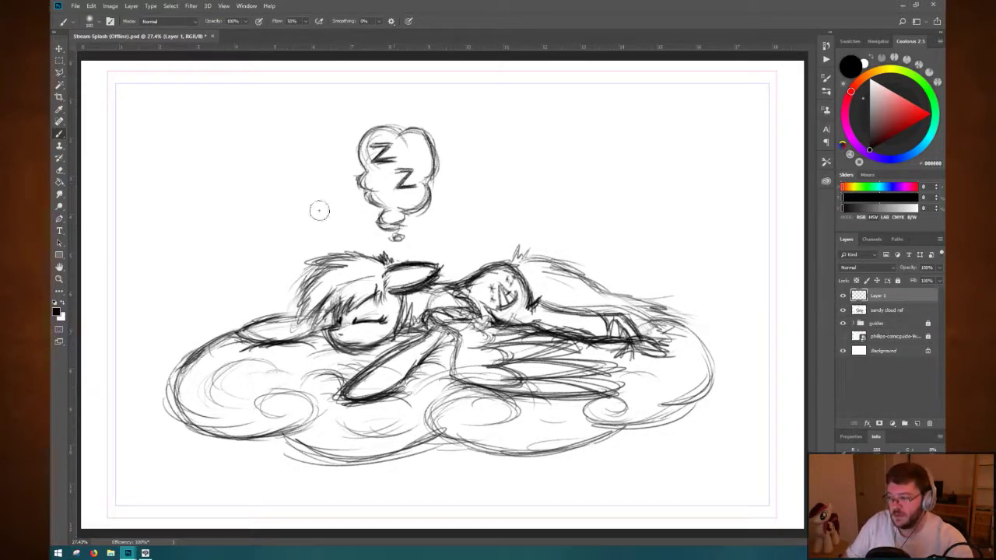
# Lower the "sandy cloud ref" layer's opacity to about 26% as a faint tracing guide.
pyautogui.click(877, 310)
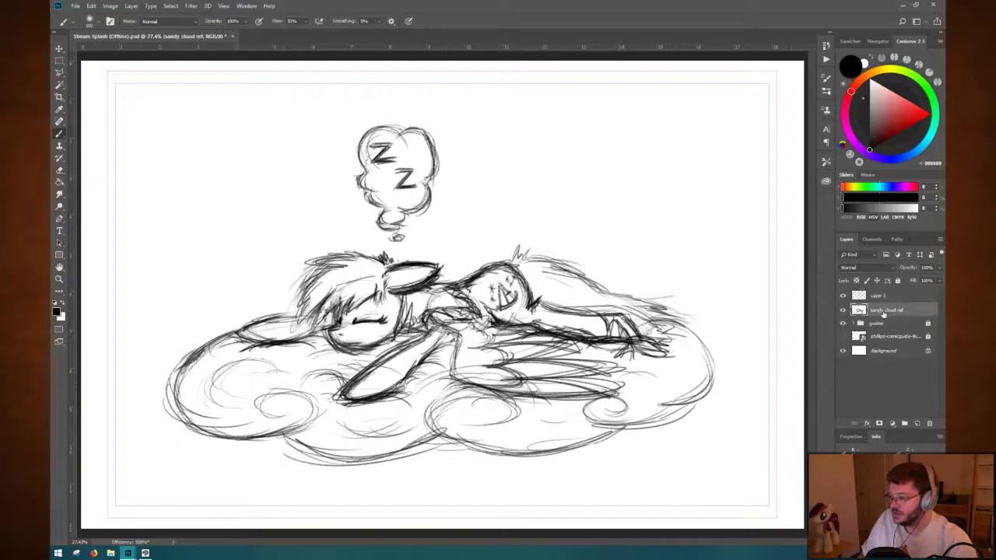
pyautogui.click(900, 269)
pyautogui.moveTo(900, 269); pyautogui.dragTo(894, 272)
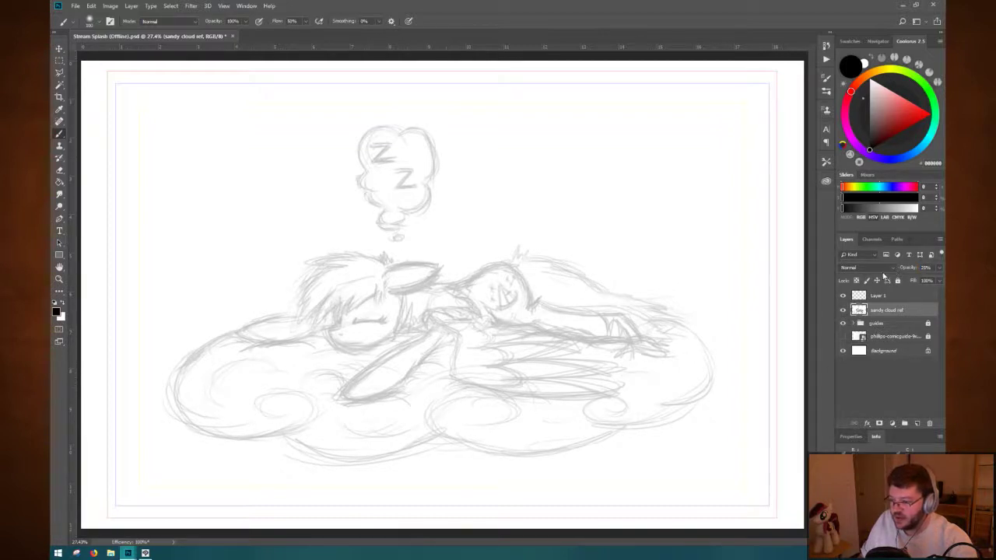
# Rename the new empty layer above the reference as "sketch".
pyautogui.doubleClick(887, 298)
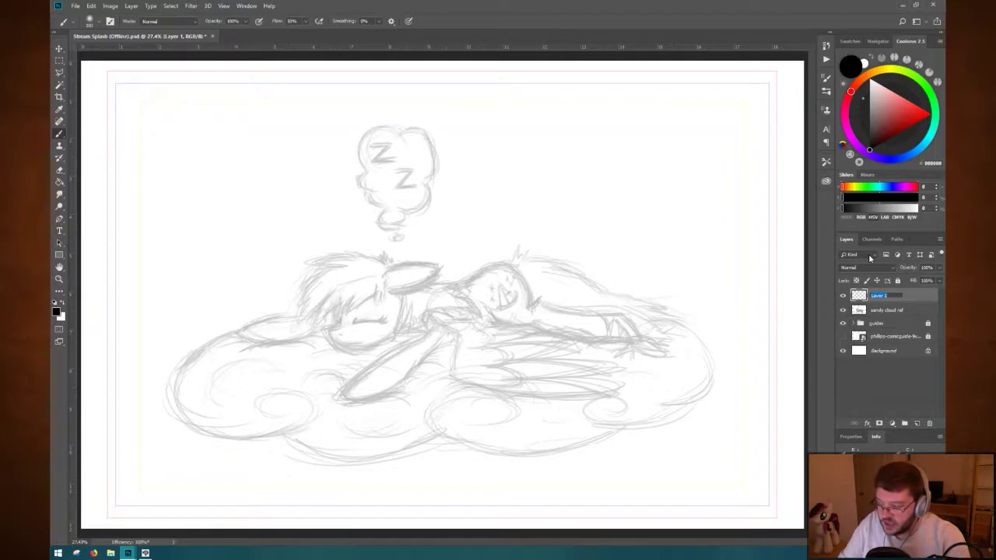
pyautogui.write('sketches')
pyautogui.press('Return')
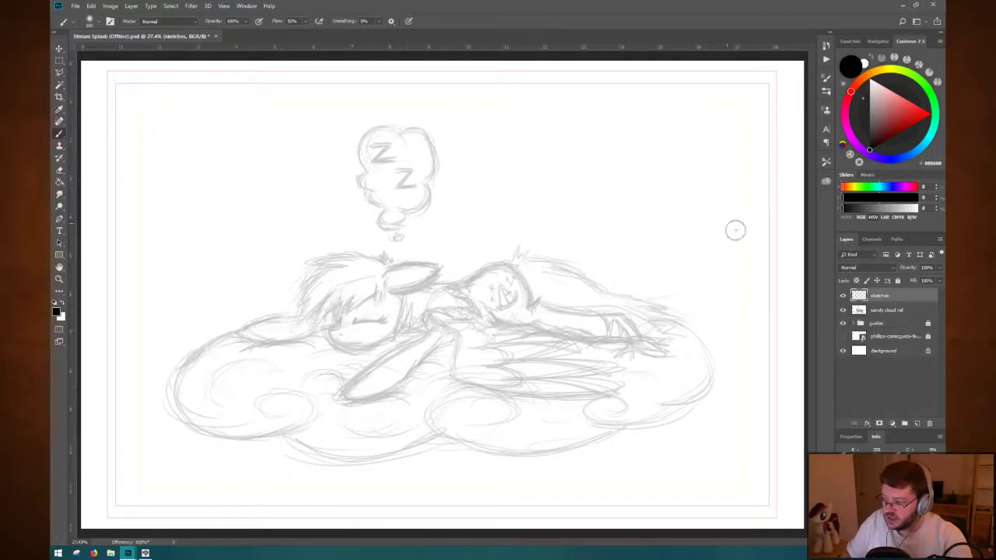
pyautogui.doubleClick(881, 297)
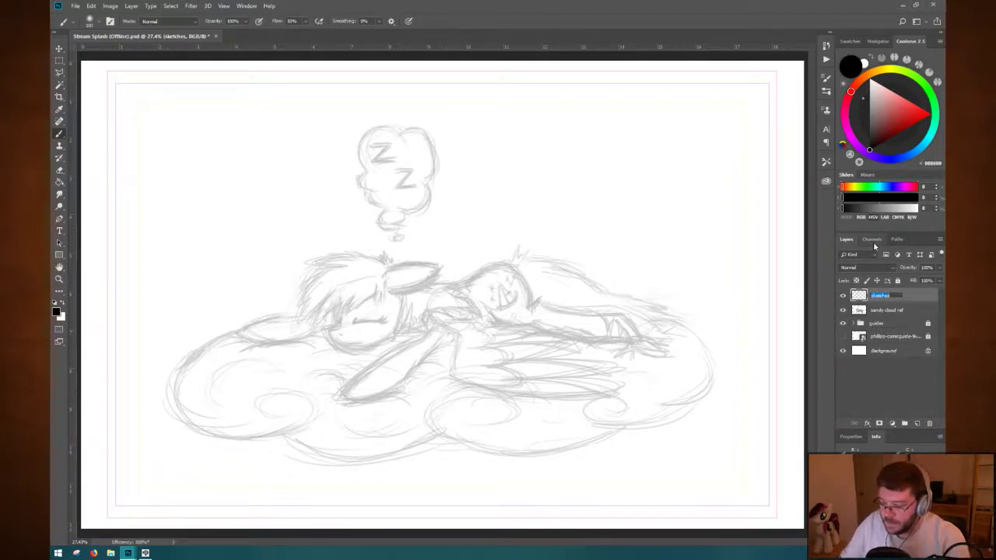
pyautogui.write('sketch')
pyautogui.press('Return')
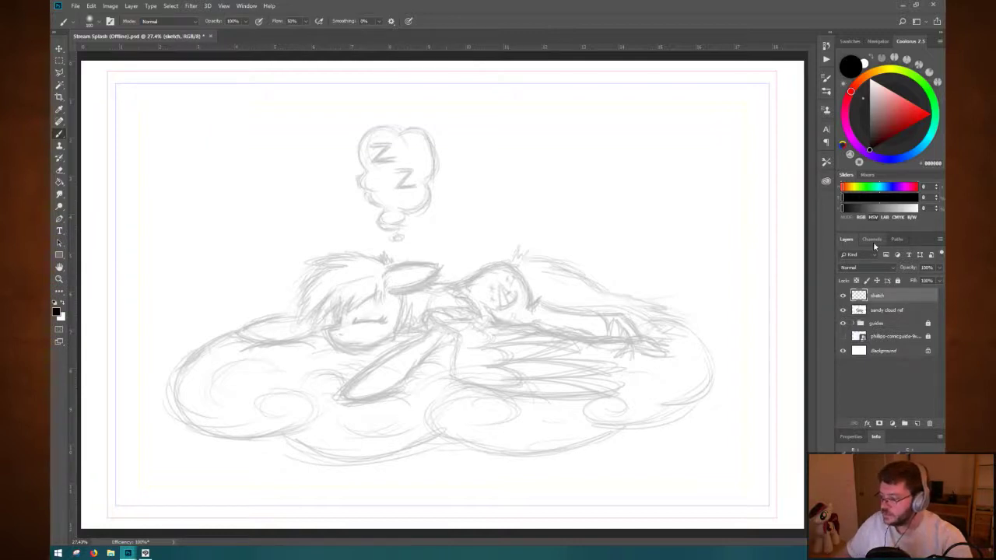
# Place the sketch layer in a new group named "sketch" and make that layer active.
pyautogui.click(905, 424)
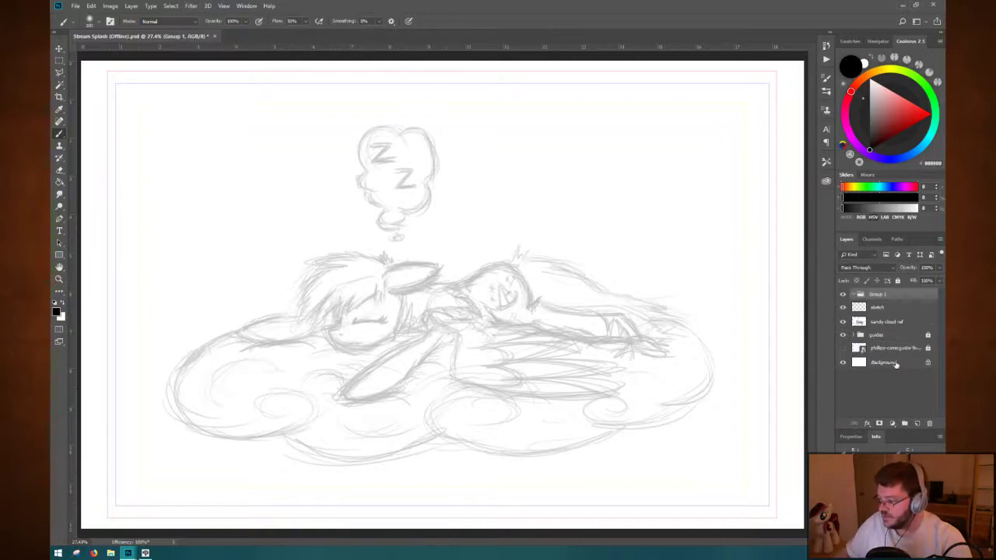
pyautogui.doubleClick(878, 294)
pyautogui.write('ske')
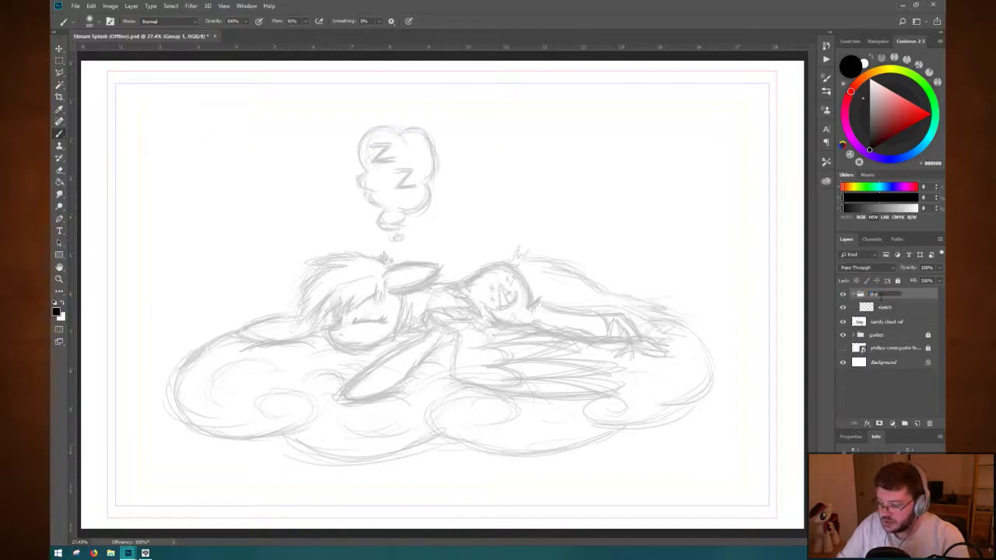
pyautogui.write('tch')
pyautogui.press('Return')
pyautogui.click(885, 309)
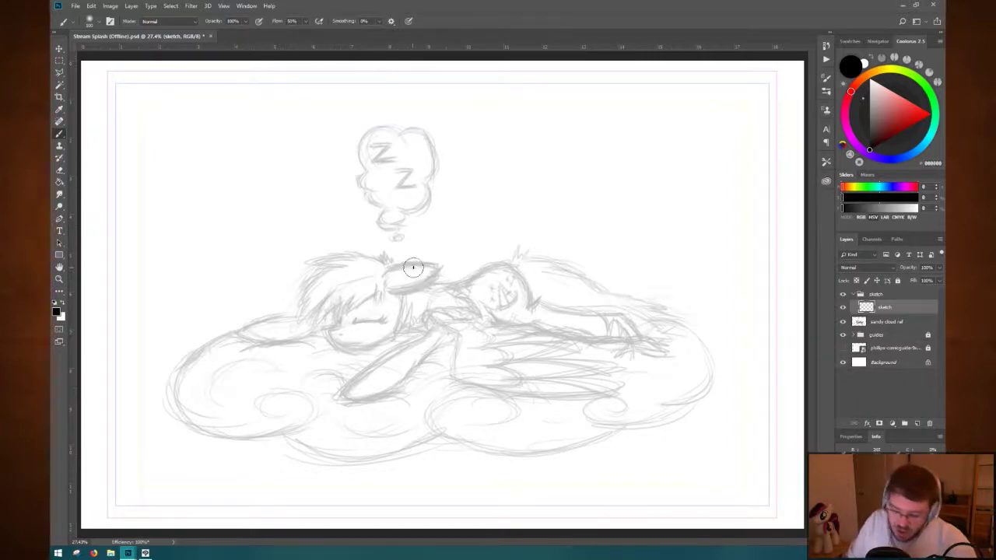
# Flip the canvas vertically and back to test the mirror command, and save the document.
pyautogui.hotkey('ctrl', 'shift', 'v')
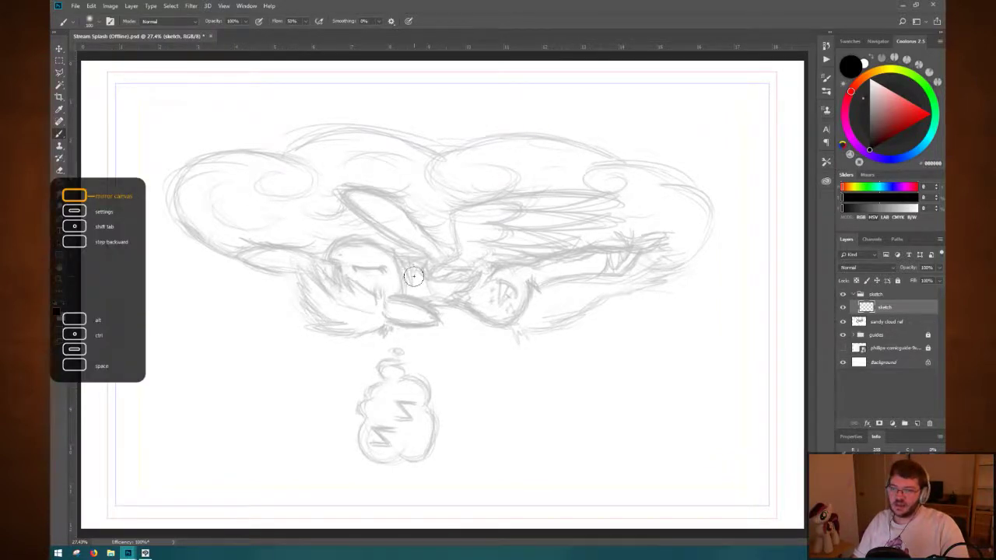
pyautogui.hotkey('ctrl', 'shift', 'v')
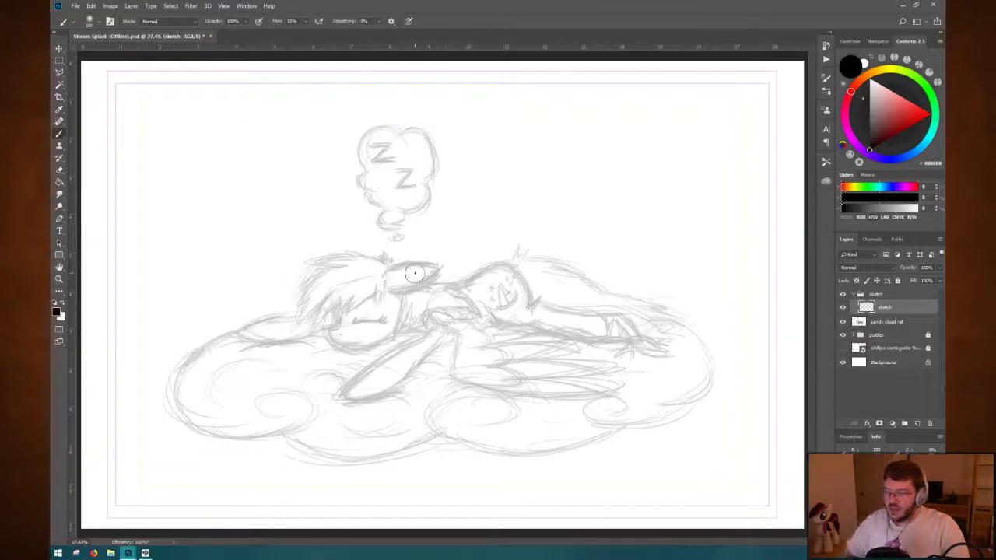
pyautogui.hotkey('ctrl', 's')
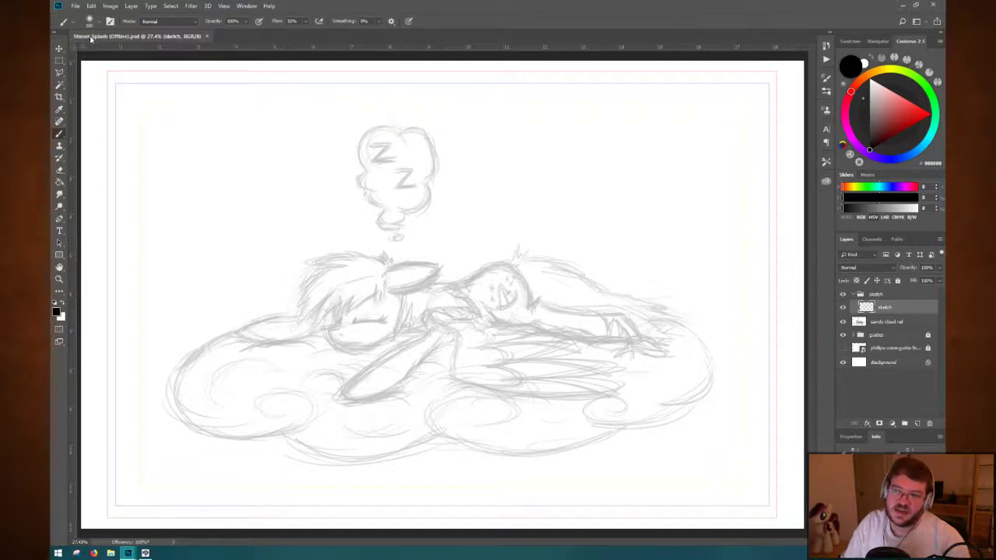
# Try rotating the whole image 90° clockwise, and undo the rotation.
pyautogui.click(92, 7)
pyautogui.click(101, 12)
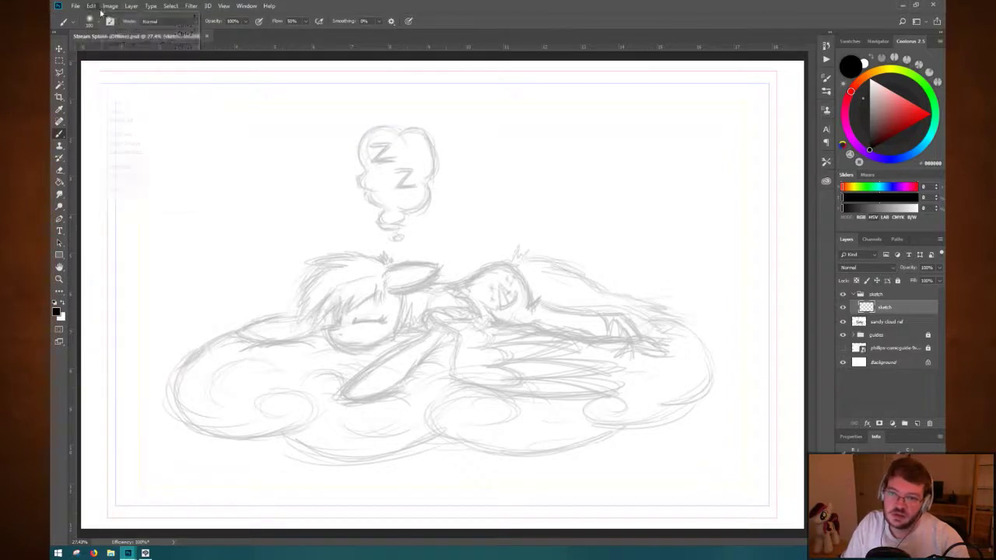
pyautogui.click(109, 6)
pyautogui.moveTo(143, 95)
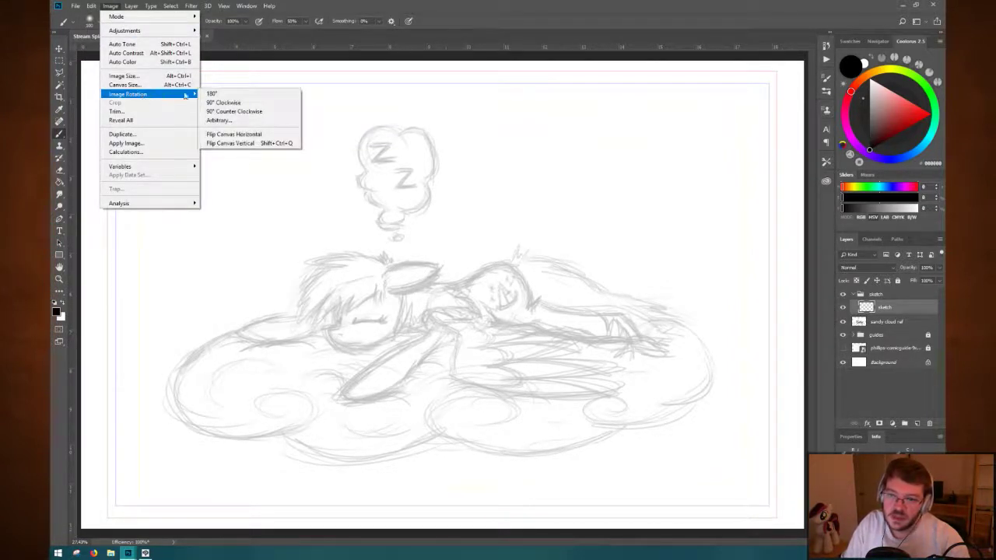
pyautogui.click(264, 103)
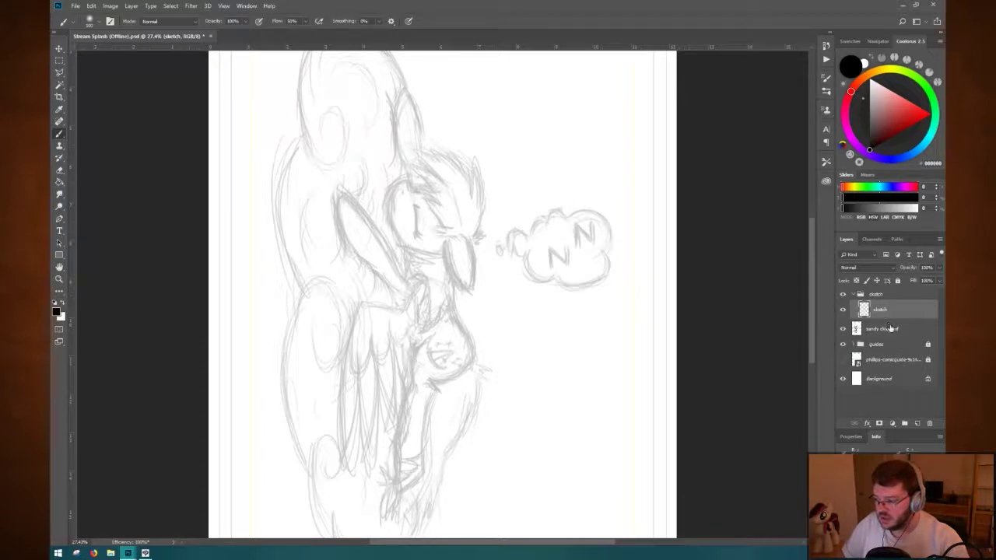
pyautogui.hotkey('ctrl', 'z')
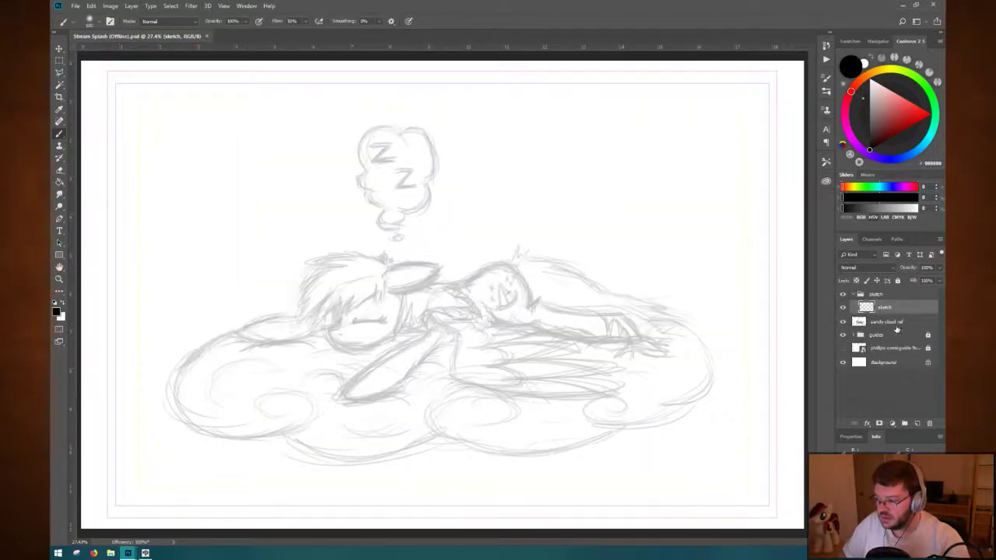
# Flip the canvas vertically several times to check the mirror command, ending with the sketch upright.
pyautogui.press('r')
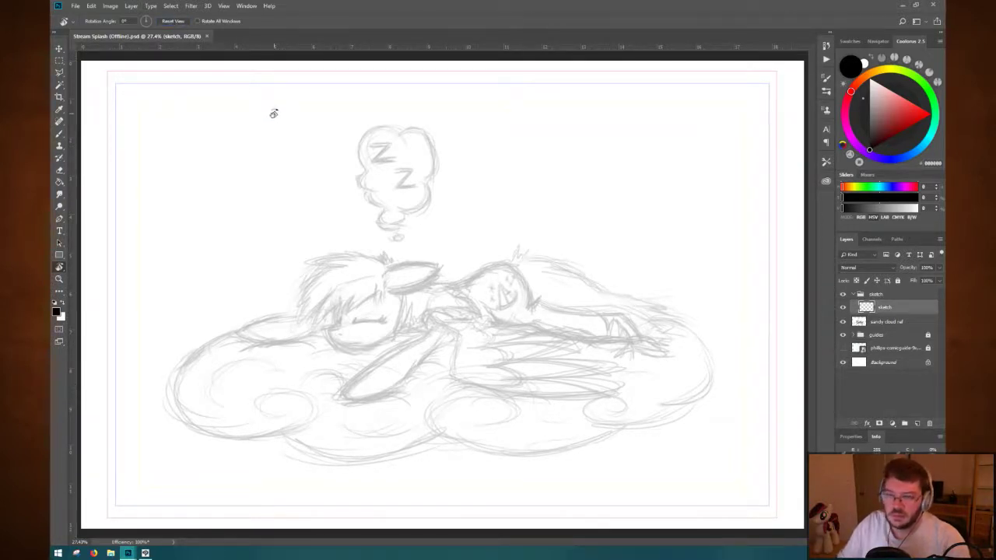
pyautogui.hotkey('ctrl', 'shift', 'v')
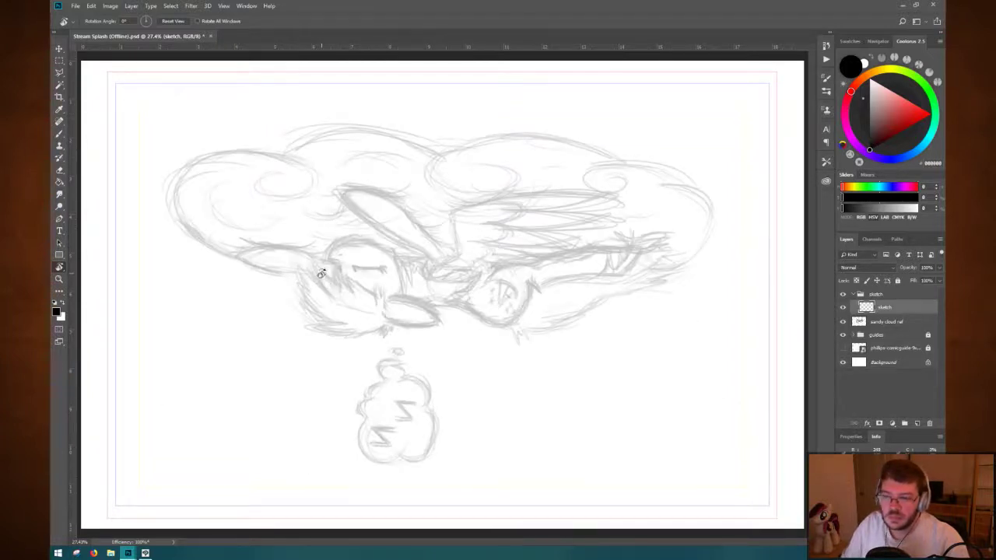
pyautogui.hotkey('ctrl', 'shift', 'v')
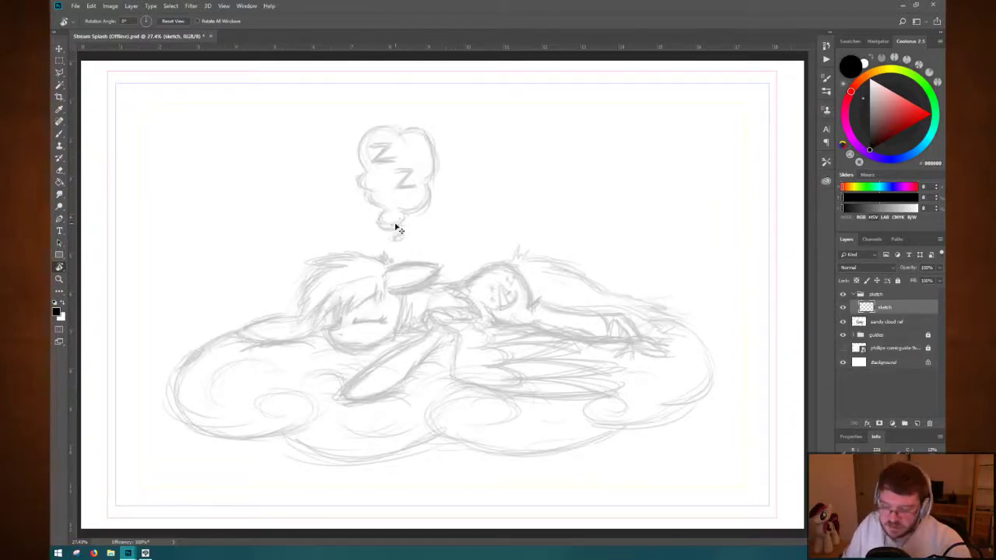
pyautogui.hotkey('ctrl', 'shift', 'v')
pyautogui.hotkey('ctrl', 'shift', 'v')
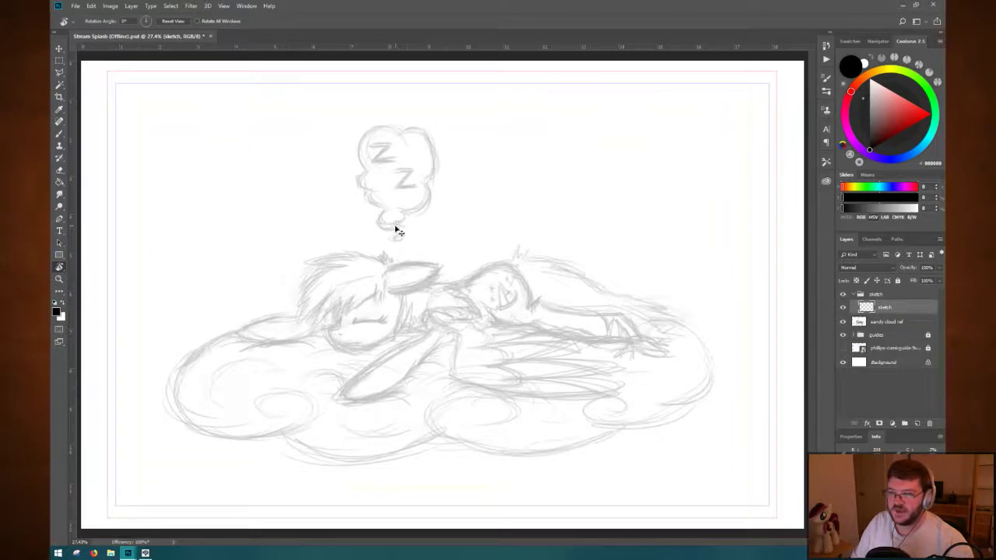
pyautogui.hotkey('ctrl', 'shift', 'v')
pyautogui.hotkey('ctrl', 'shift', 'v')
pyautogui.hotkey('ctrl', 'shift', 'v')
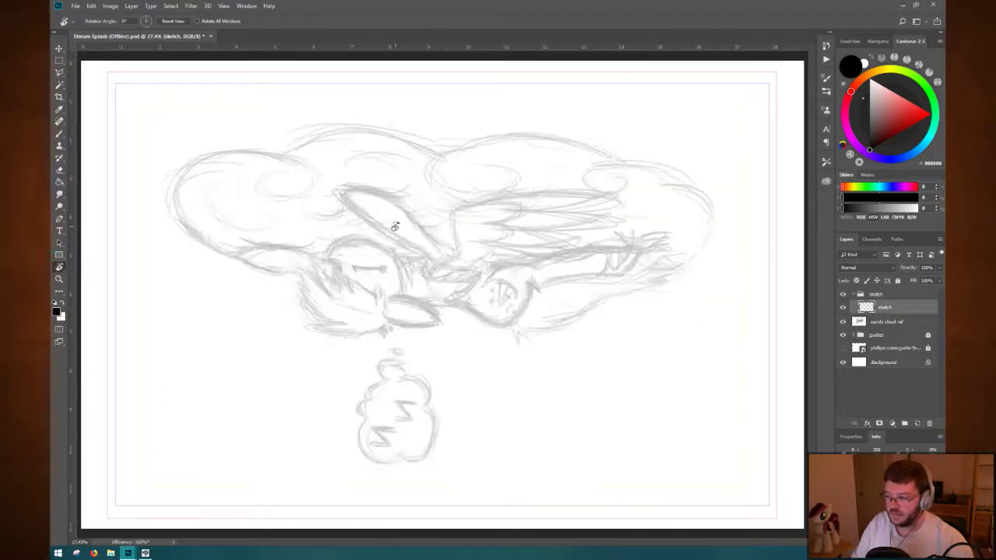
pyautogui.hotkey('ctrl', 'shift', 'v')
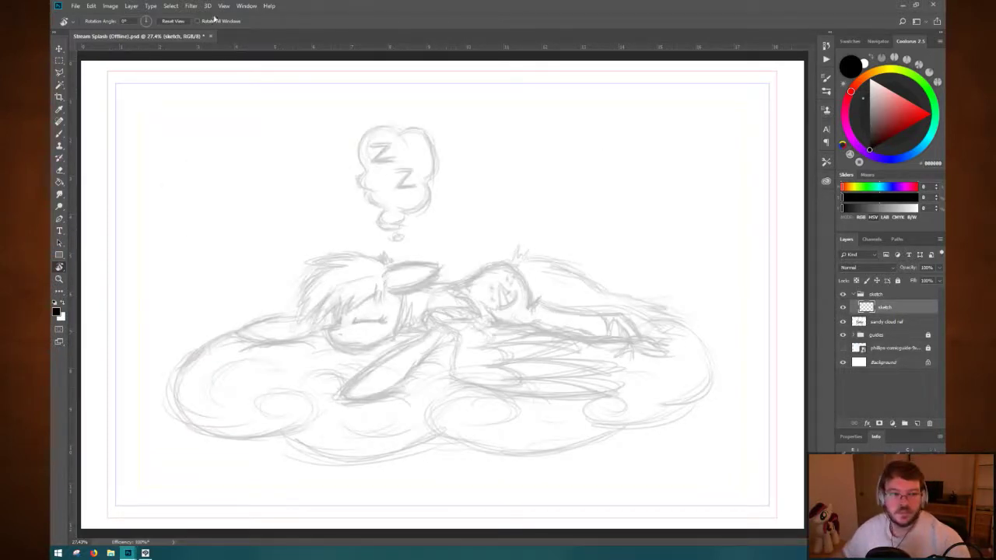
# Try flipping the whole canvas horizontally, and undo the flip.
pyautogui.click(99, 6)
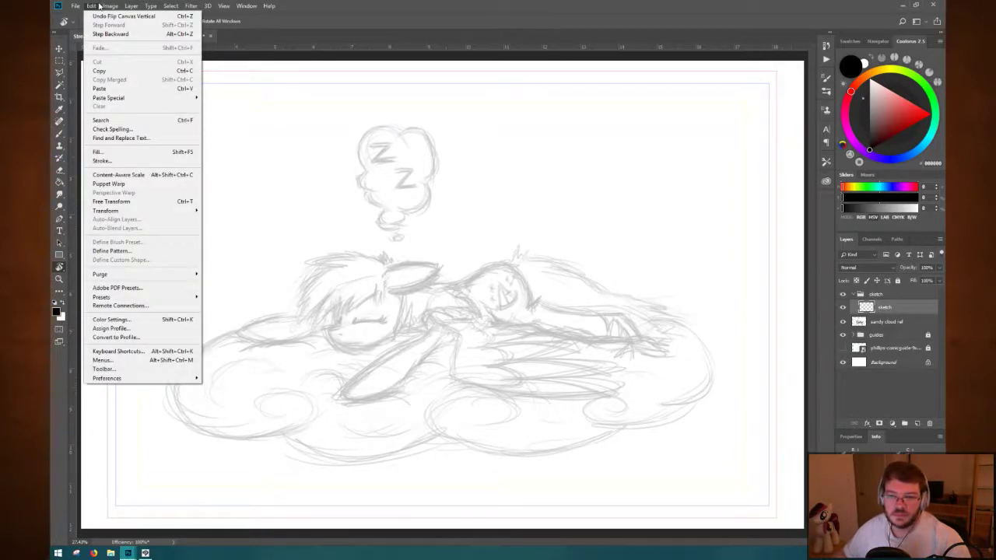
pyautogui.moveTo(109, 7)
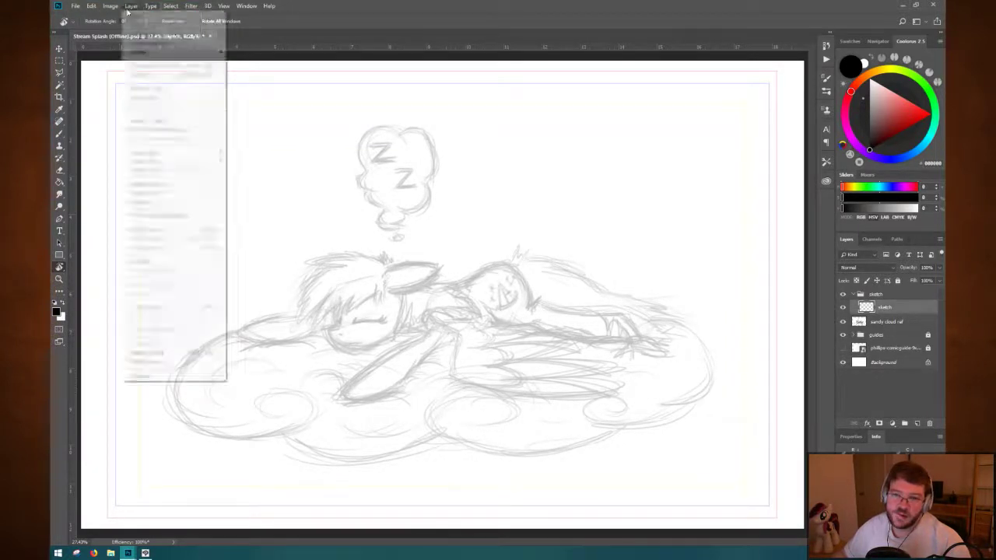
pyautogui.moveTo(122, 94)
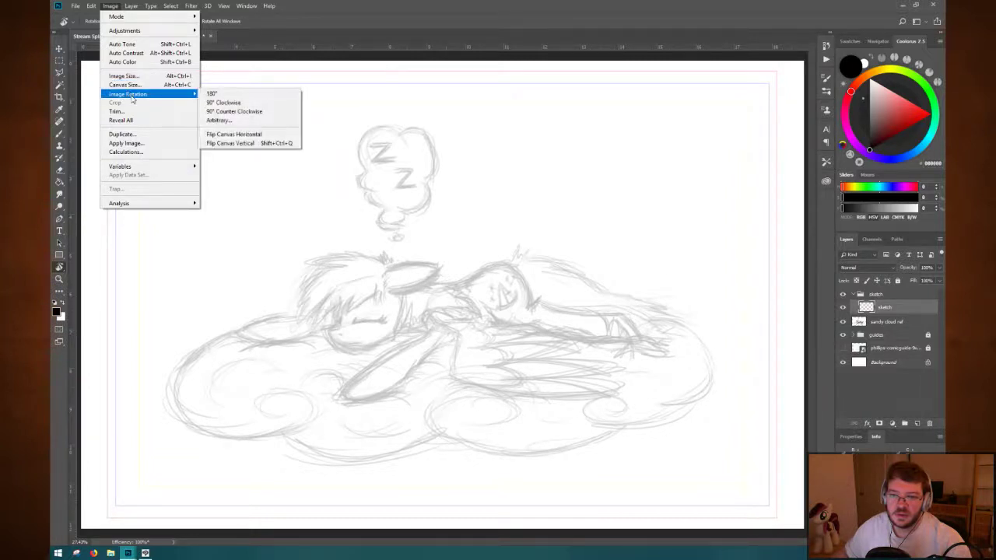
pyautogui.click(240, 134)
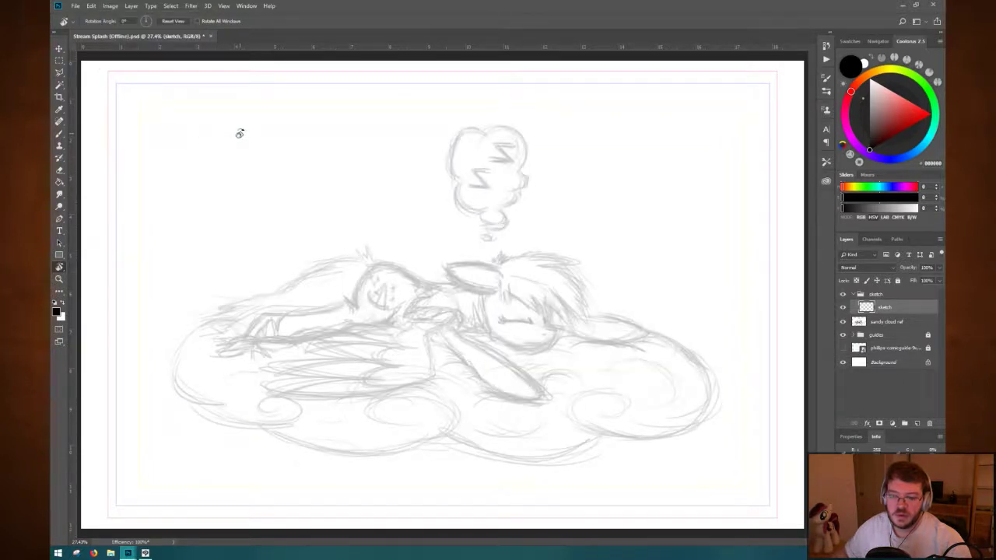
pyautogui.hotkey('ctrl', 'z')
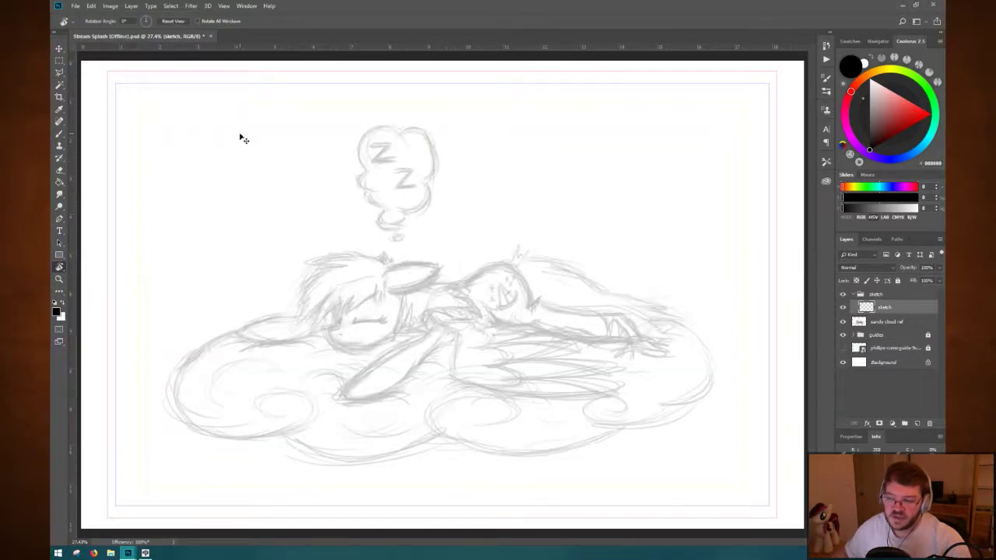
# In the keyboard shortcut settings for the application menus, delete the shortcut assigned to Flip Canvas Vertical.
pyautogui.click(76, 5)
pyautogui.moveTo(134, 217)
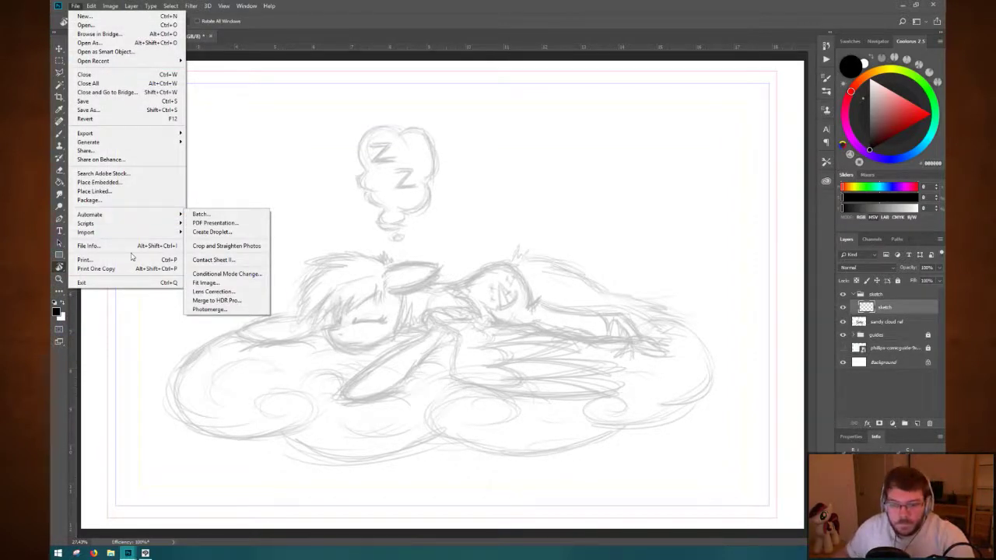
pyautogui.click(93, 5)
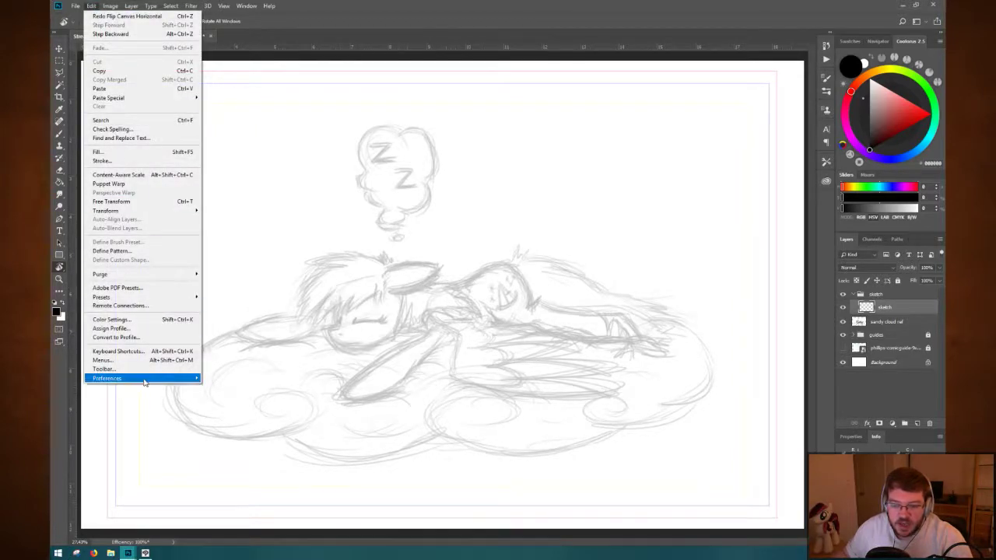
pyautogui.click(142, 352)
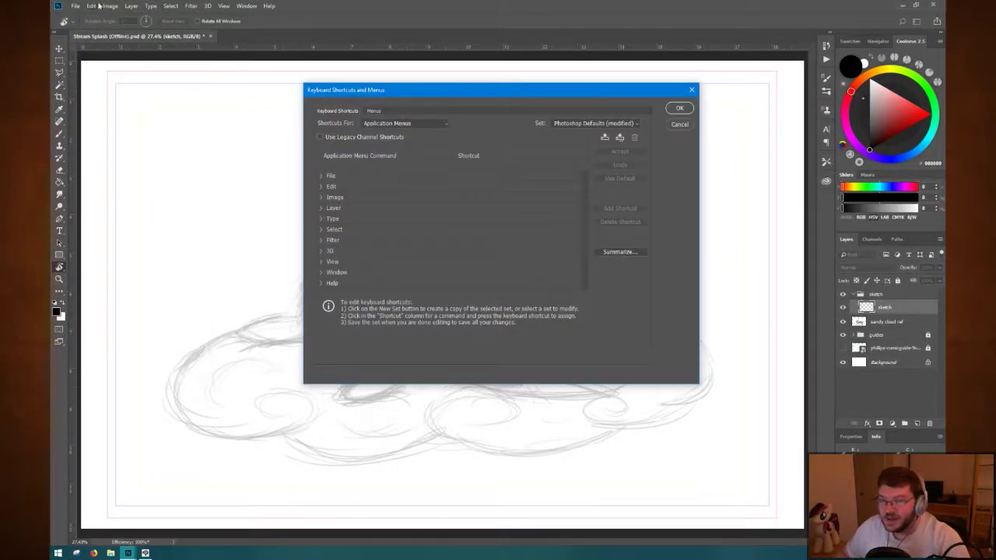
pyautogui.click(321, 197)
pyautogui.doubleClick(358, 220)
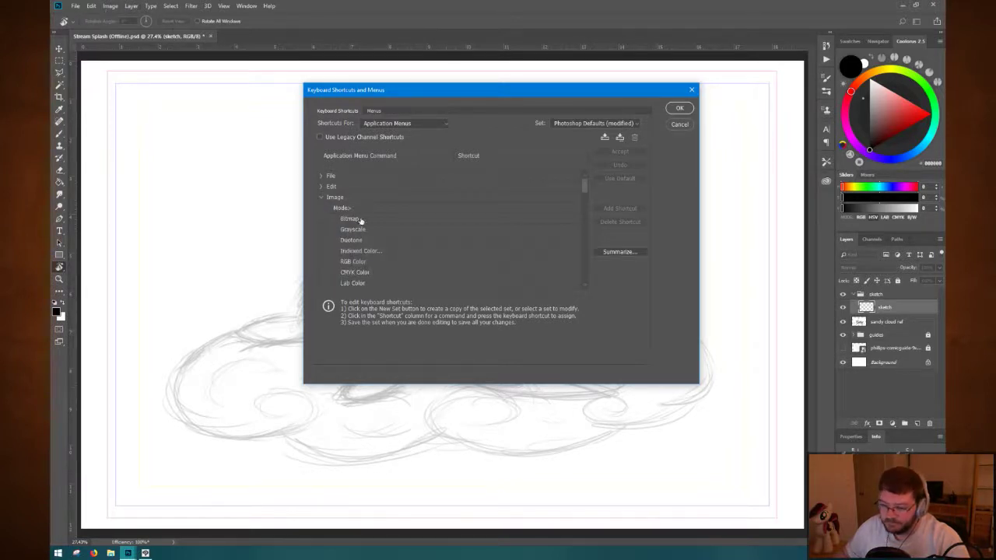
pyautogui.scroll(-2, 361, 221)
pyautogui.scroll(-5, 360, 221)
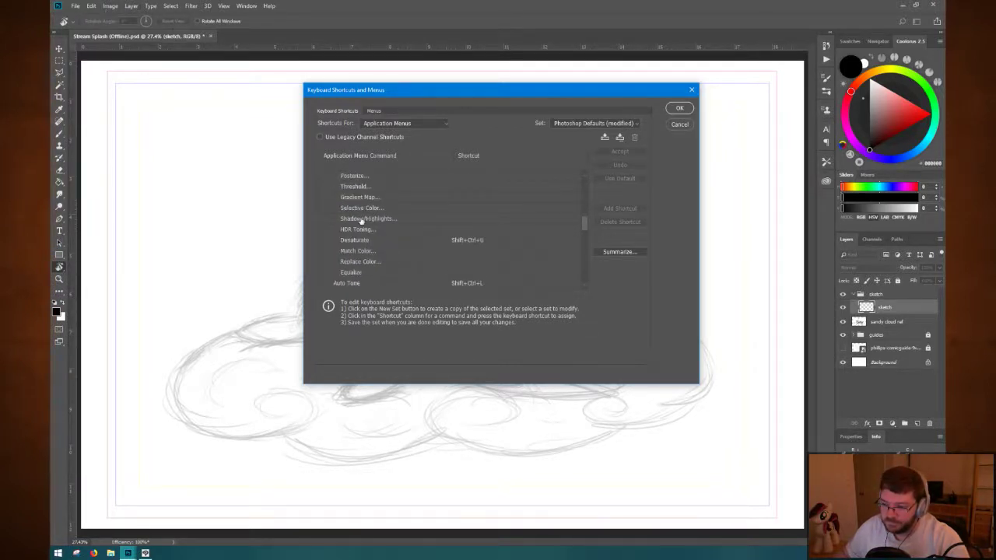
pyautogui.scroll(-3, 360, 221)
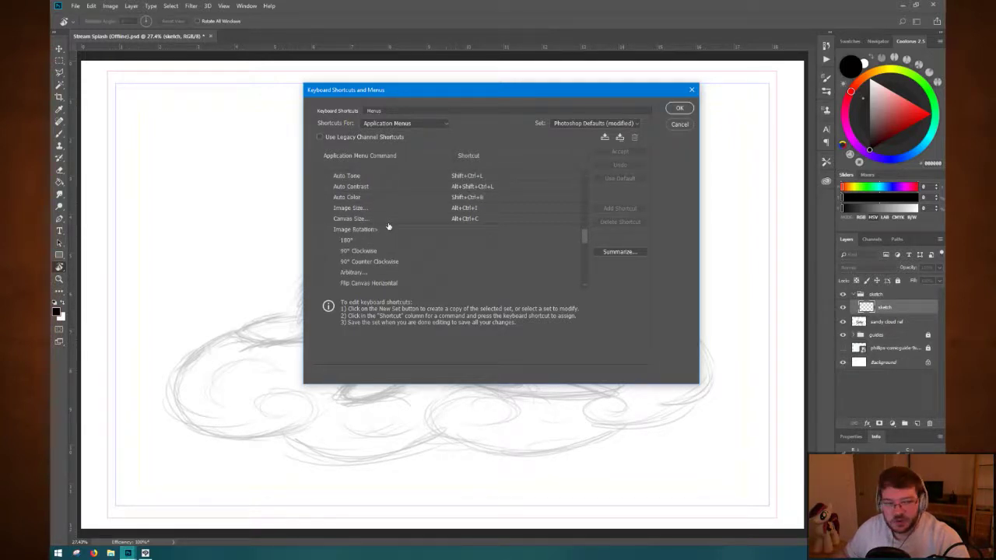
pyautogui.scroll(-4, 387, 244)
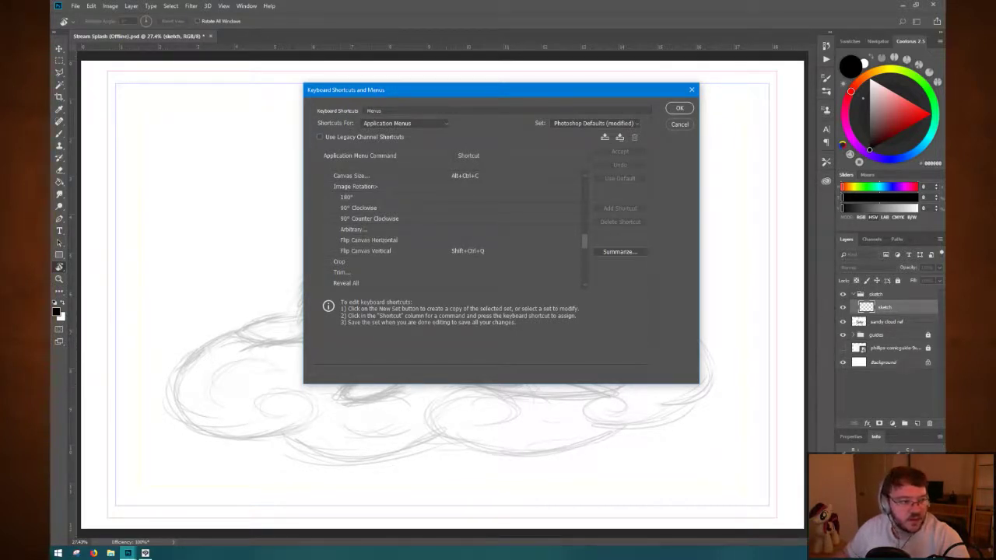
pyautogui.click(393, 252)
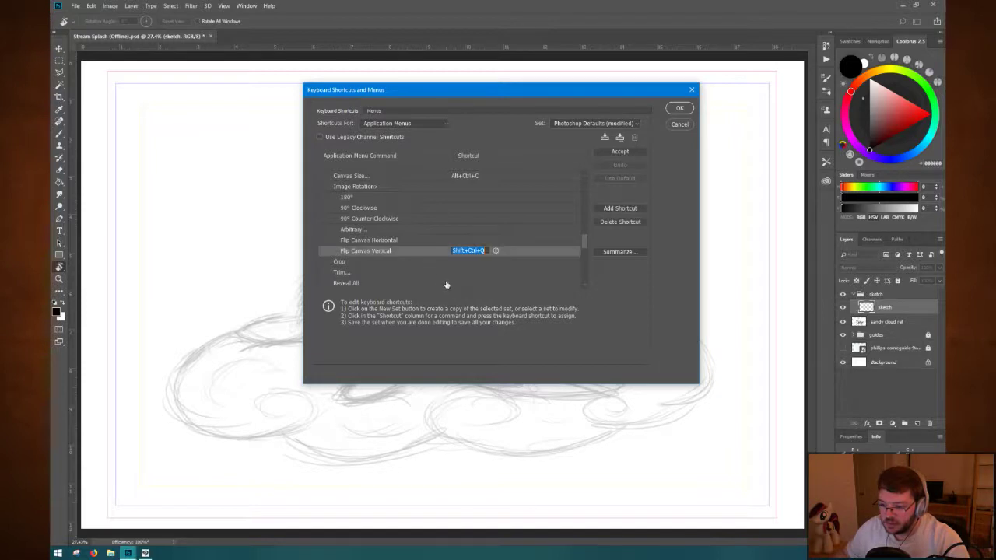
pyautogui.press('Return')
pyautogui.click(620, 222)
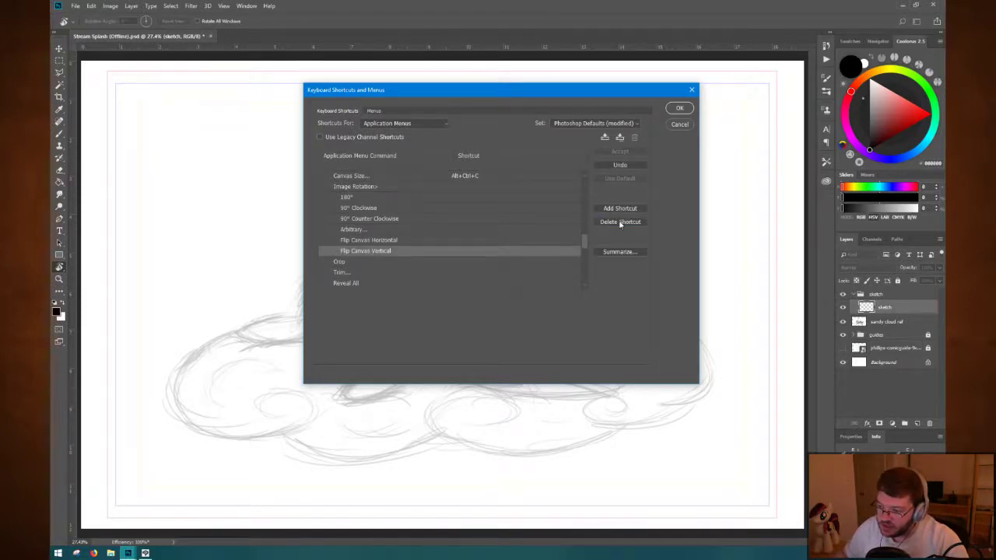
# Assign Shift+Ctrl+Q to Flip Canvas Horizontal and accept the shortcut changes.
pyautogui.click(453, 239)
pyautogui.hotkey('shift', 'ctrl', 'q')
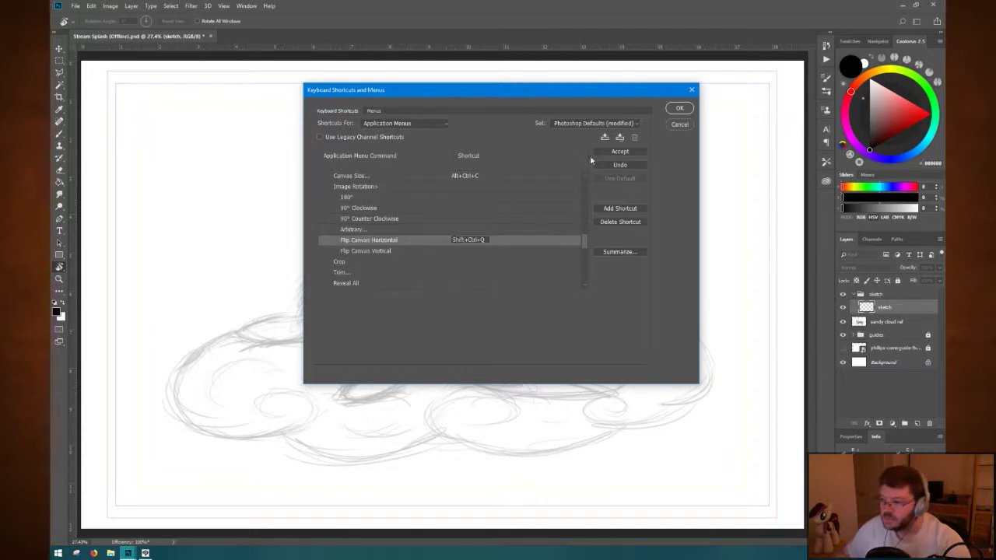
pyautogui.click(688, 110)
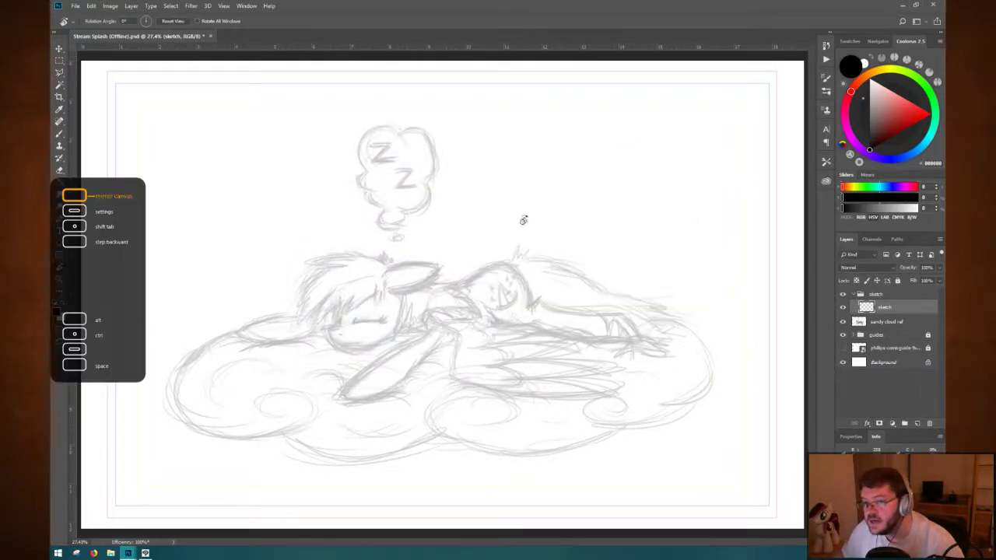
# Flip the canvas horizontally several times to test the new shortcut, and set the view rotation back to 0°.
pyautogui.hotkey('shift', 'ctrl', 'q')
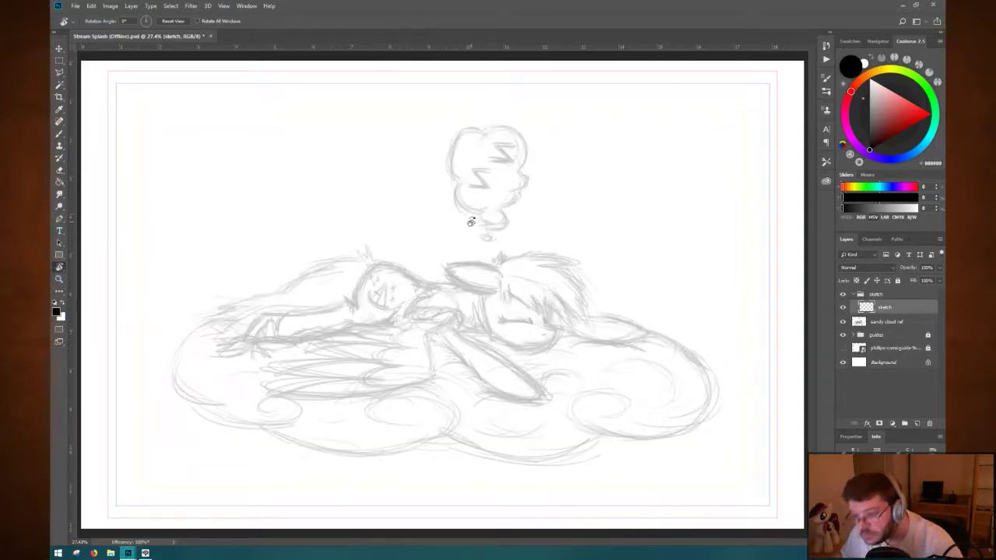
pyautogui.hotkey('shift', 'ctrl', 'q')
pyautogui.hotkey('shift', 'ctrl', 'q')
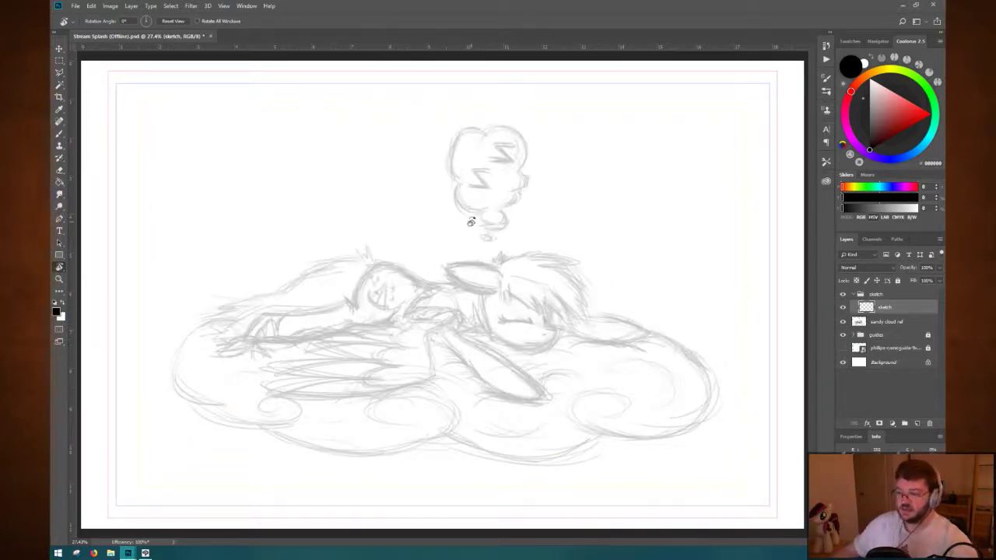
pyautogui.hotkey('shift', 'ctrl', 'q')
pyautogui.hotkey('shift', 'ctrl', 'q')
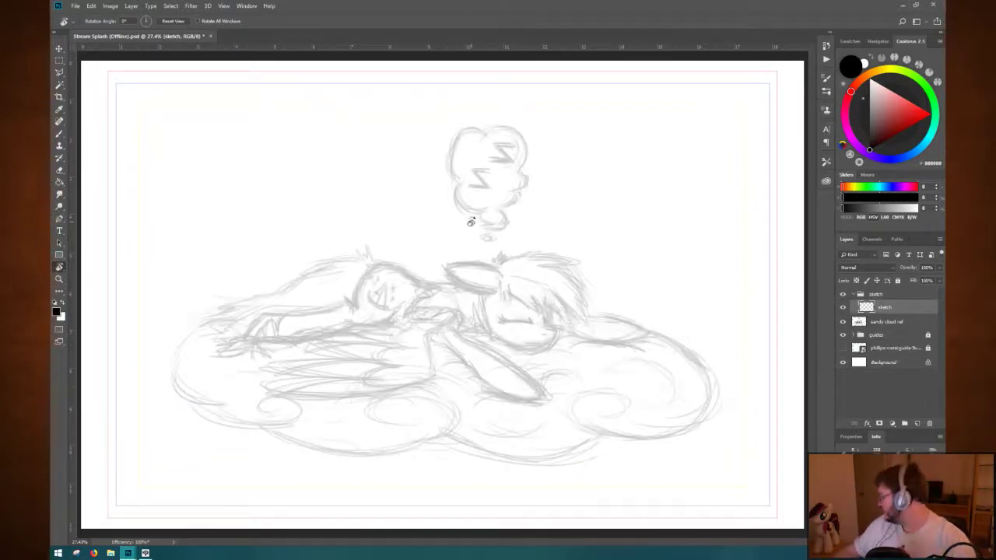
pyautogui.hotkey('shift', 'ctrl', 'q')
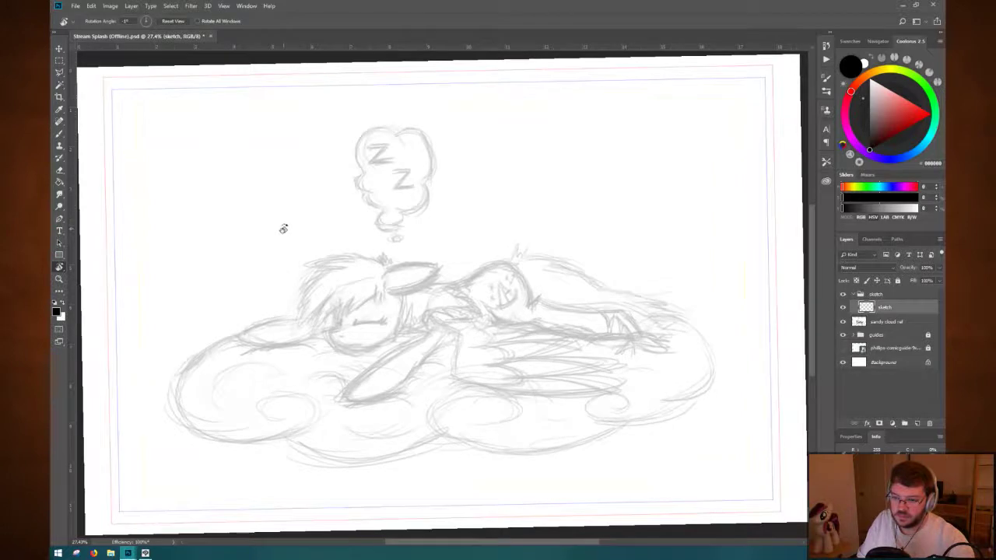
pyautogui.press('h')
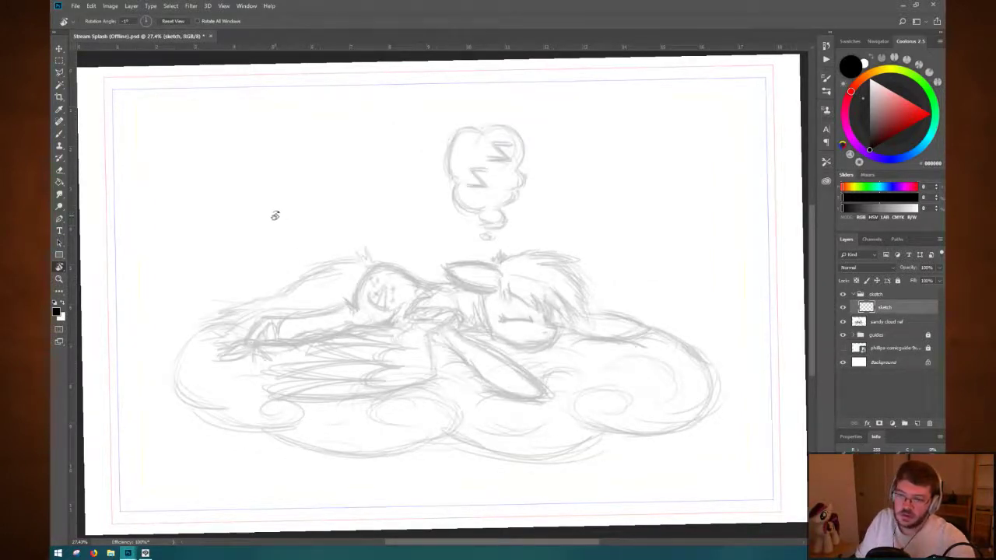
pyautogui.moveTo(277, 215); pyautogui.dragTo(275, 215)
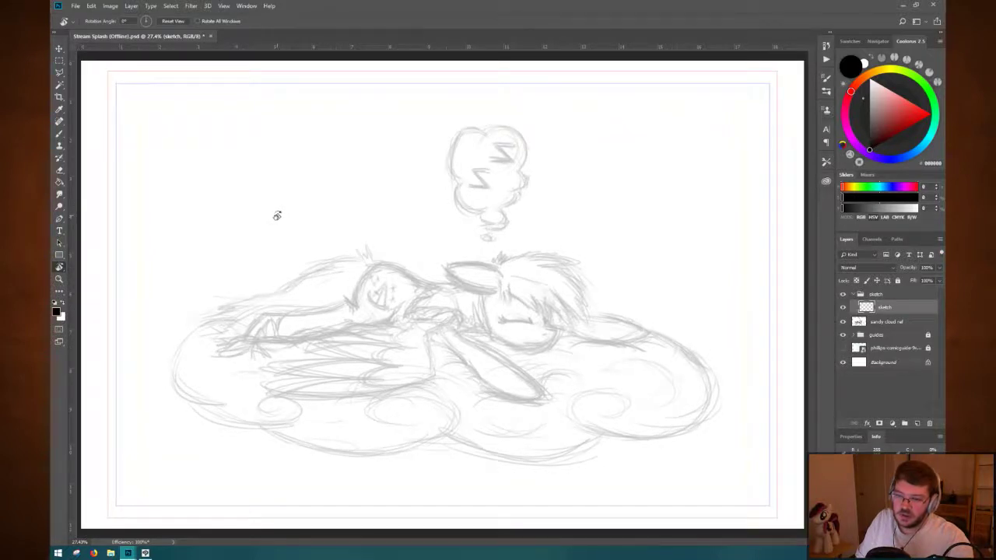
# Activate the Brush tool and reduce its tip by five size increments for fine sketch lines.
pyautogui.press('b')
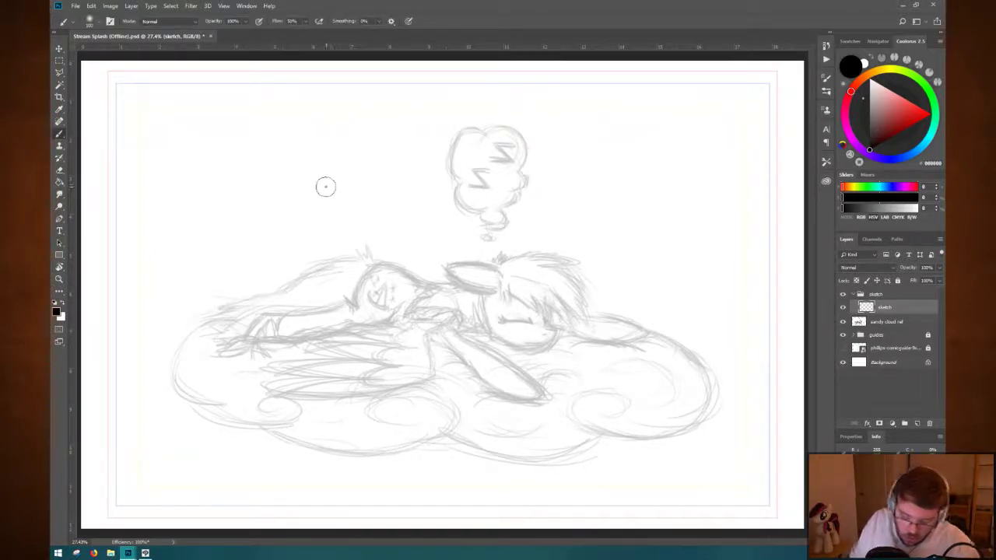
pyautogui.press('[')
pyautogui.press('[')
pyautogui.press('[')
pyautogui.press('[')
pyautogui.press('[')
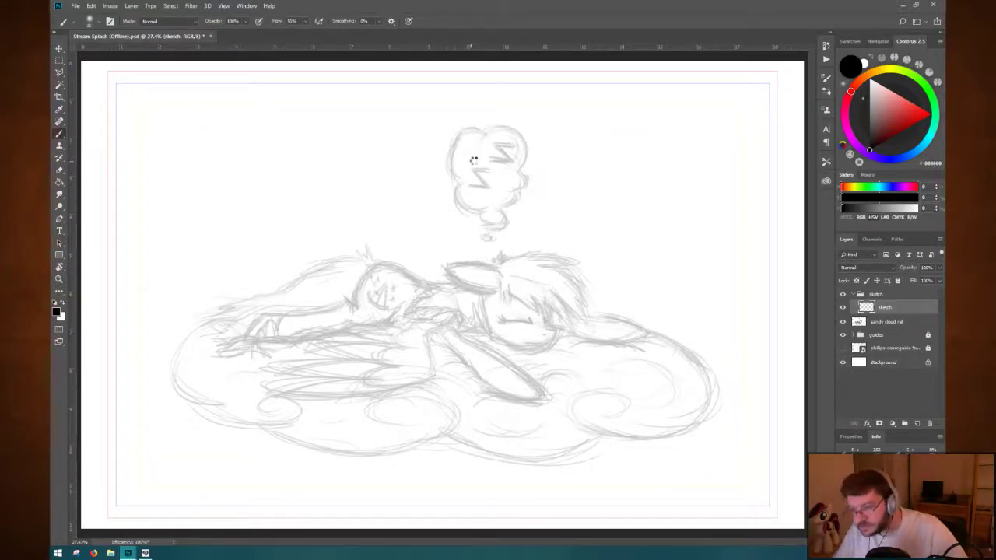
# Flip the canvas horizontally back to its original orientation and save the document.
pyautogui.hotkey('ctrl', 'shift', 'h')
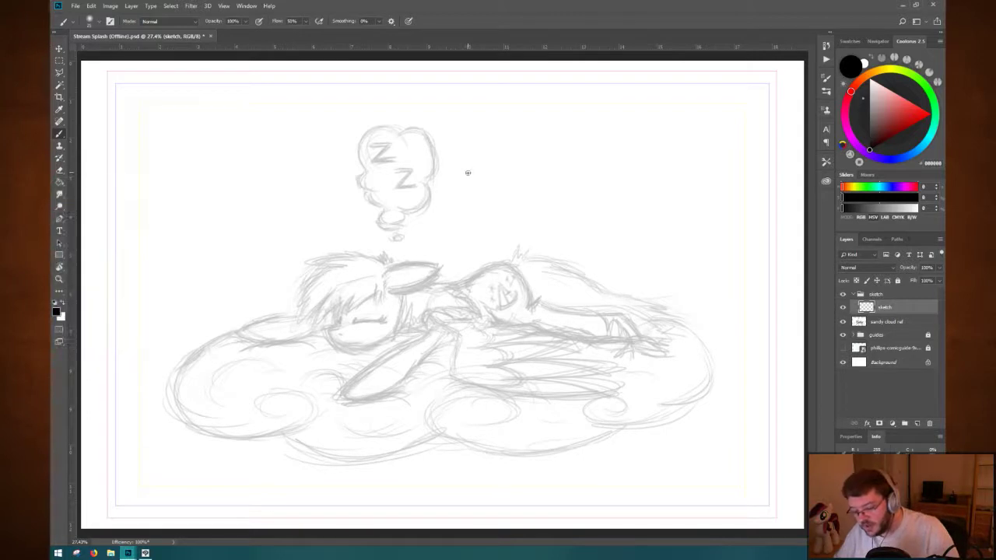
pyautogui.hotkey('ctrl', 's')
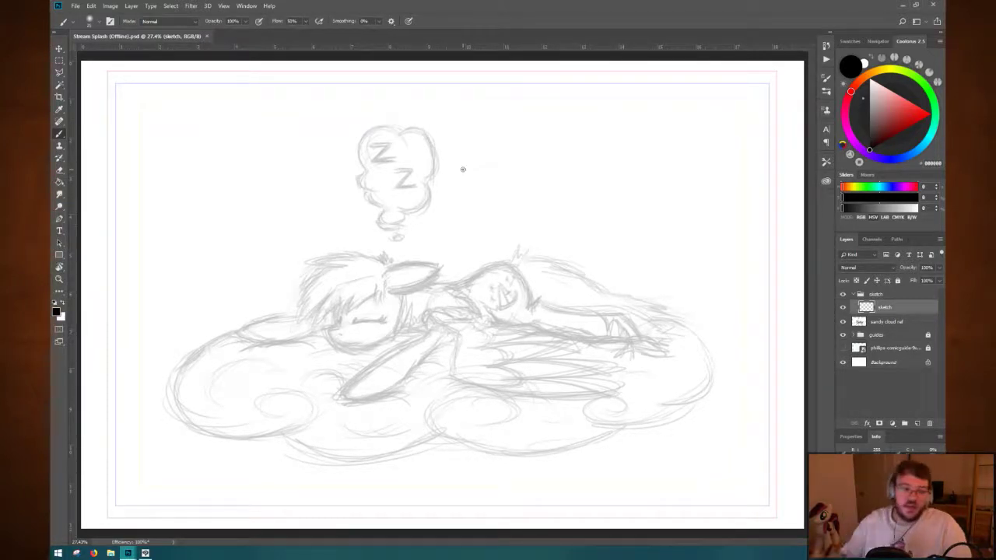
# Mirror the canvas horizontally once more and undo the flip.
pyautogui.hotkey('ctrl', 'shift', 'h')
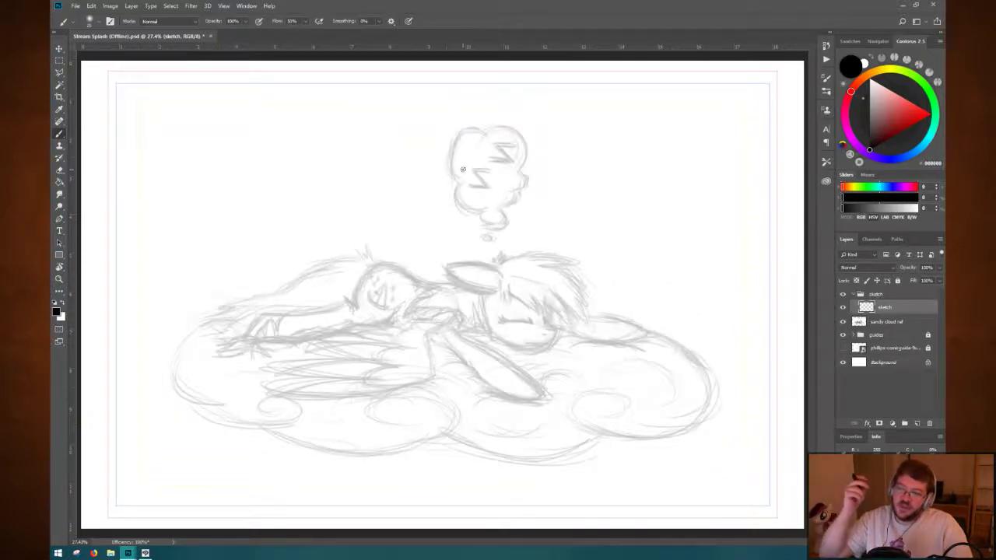
pyautogui.hotkey('ctrl', 'z')
pyautogui.hotkey('ctrl', 'z')
pyautogui.hotkey('ctrl', 'z')
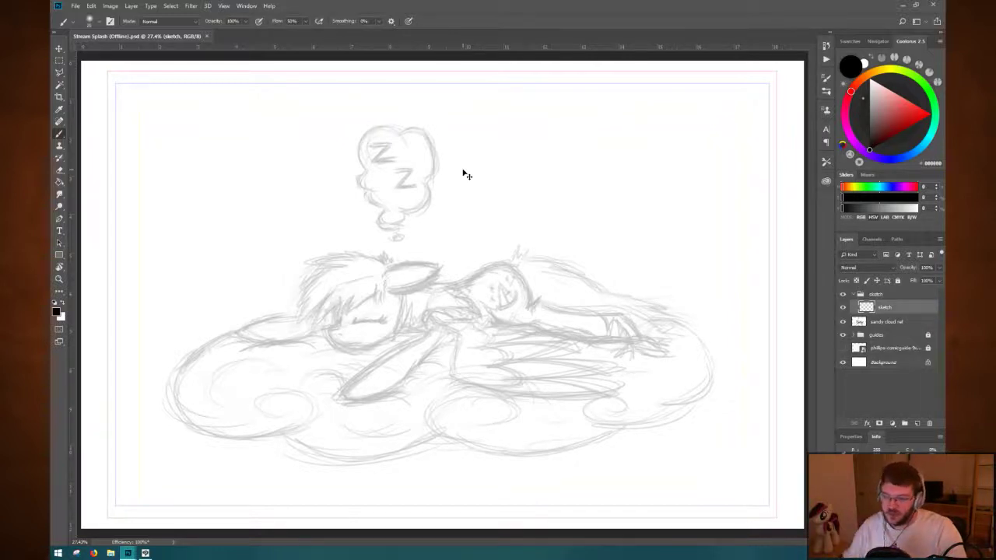
# Toggle the last horizontal canvas flip back and forth to compare the sketch in both orientations.
pyautogui.hotkey('ctrl', 'z')
pyautogui.hotkey('ctrl', 'z')
pyautogui.hotkey('ctrl', 'z')
pyautogui.hotkey('ctrl', 'z')
pyautogui.hotkey('ctrl', 'z')
pyautogui.hotkey('ctrl', 'z')
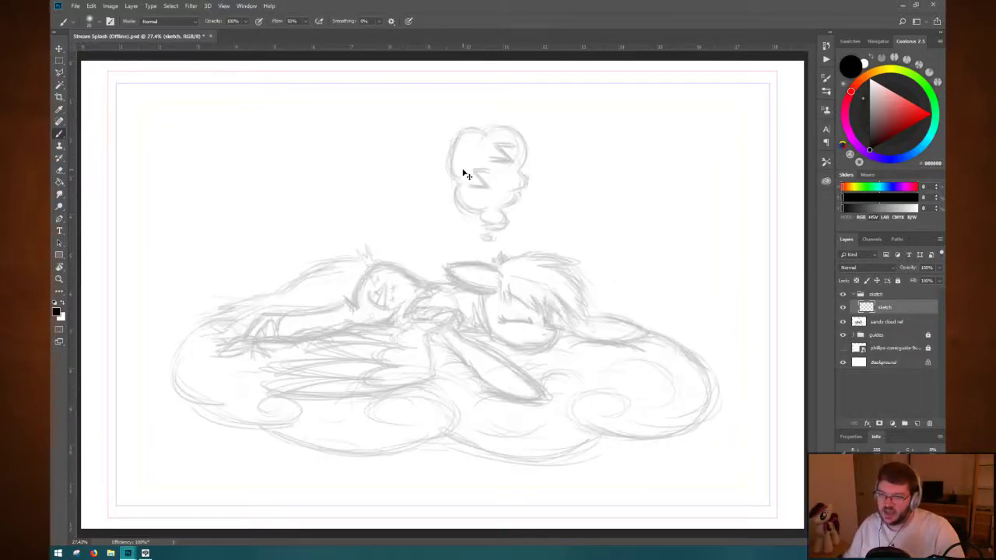
pyautogui.hotkey('ctrl', 'z')
pyautogui.hotkey('ctrl', 'z')
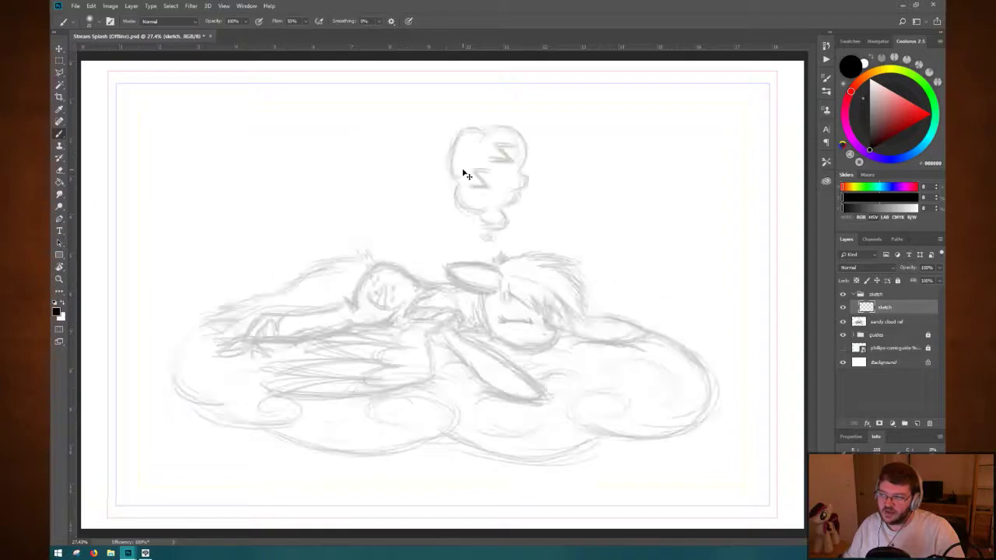
pyautogui.hotkey('ctrl', 'z')
pyautogui.hotkey('ctrl', 'z')
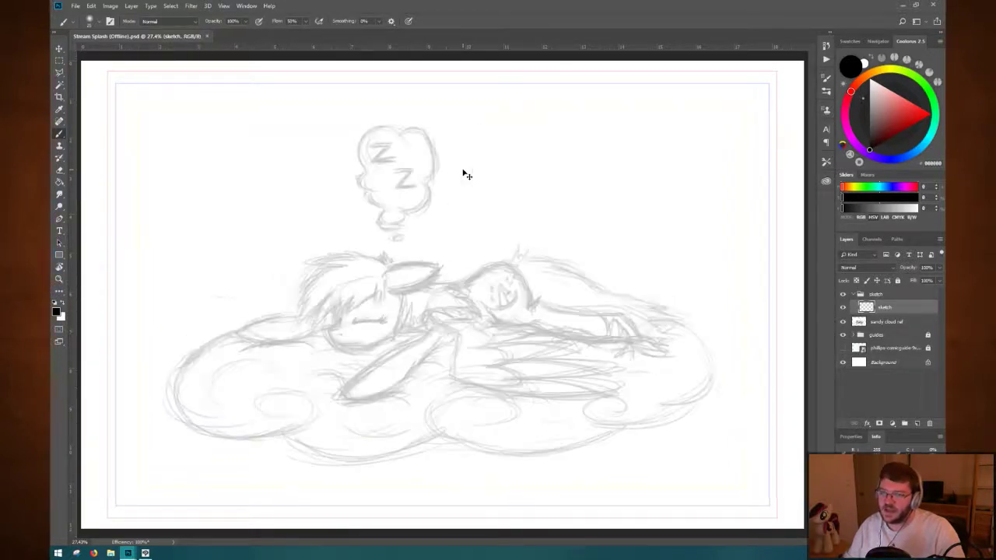
pyautogui.hotkey('ctrl', 'z')
pyautogui.hotkey('ctrl', 'z')
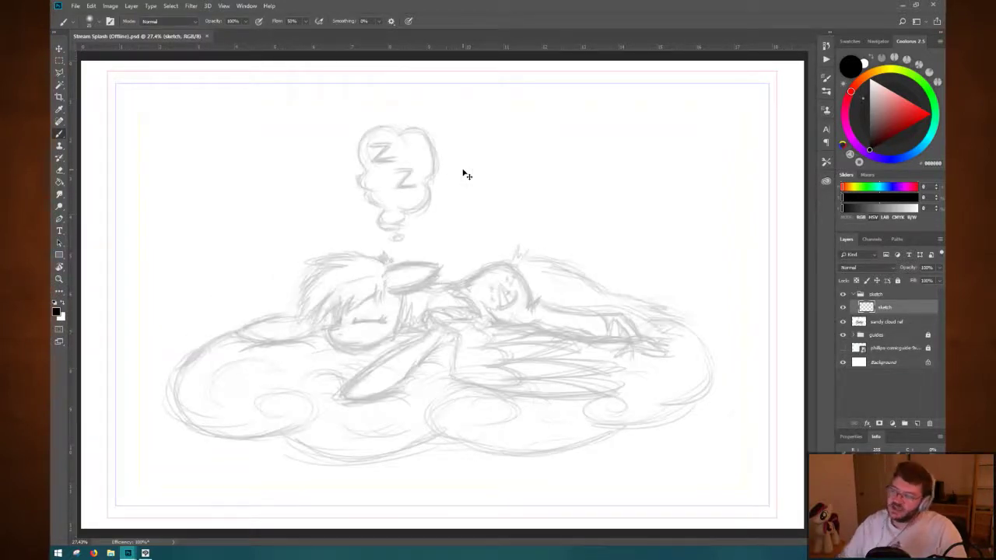
# Review the recent canvas flips in the document history, then close the history.
pyautogui.click(827, 47)
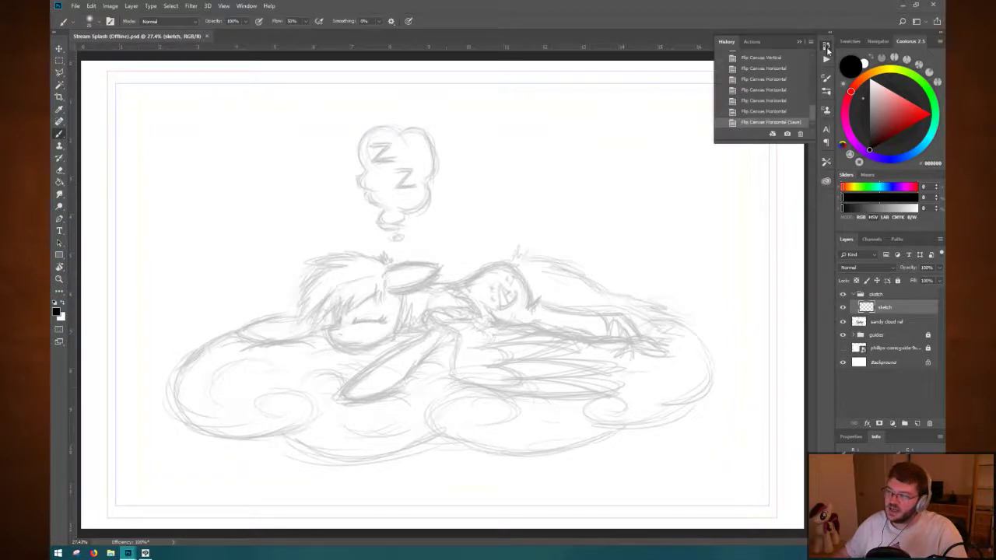
pyautogui.click(784, 102)
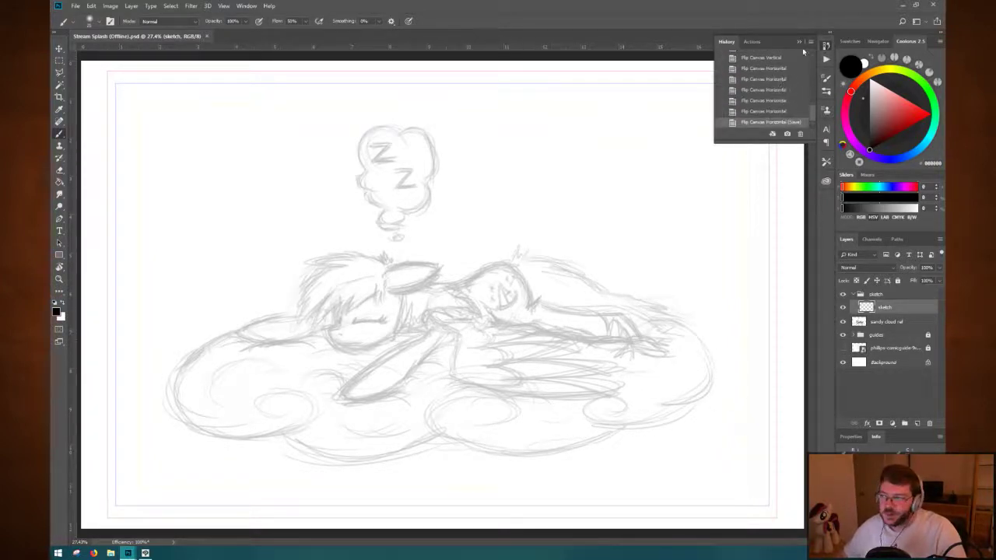
pyautogui.click(826, 49)
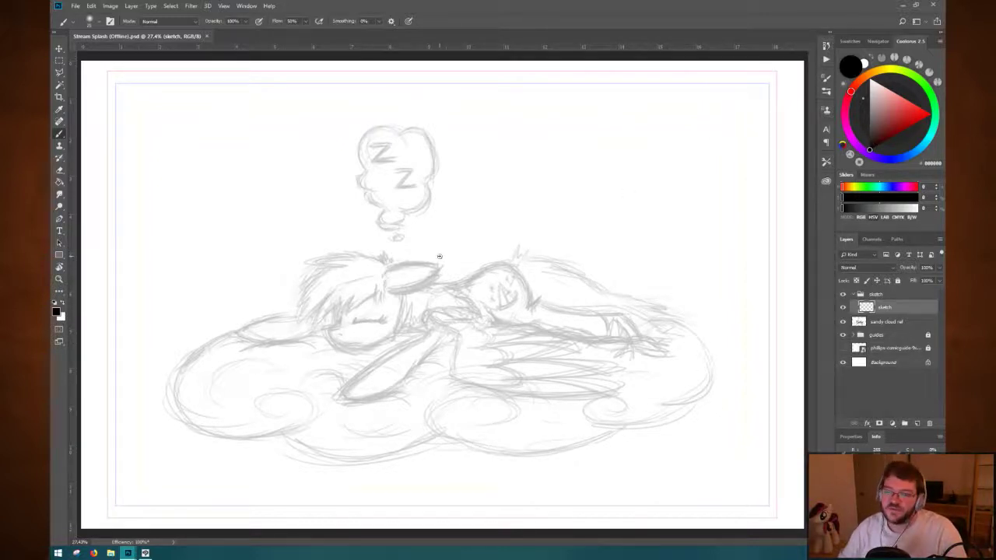
# Try tracing the thought bubble's outline in black on the sketch layer, then clear the entire layer.
pyautogui.moveTo(409, 135)
pyautogui.mouseDown()
pyautogui.moveTo(434, 187)
pyautogui.moveTo(428, 179)
pyautogui.moveTo(417, 213)
pyautogui.moveTo(398, 219)
pyautogui.moveTo(427, 185)
pyautogui.moveTo(398, 217)
pyautogui.mouseUp()
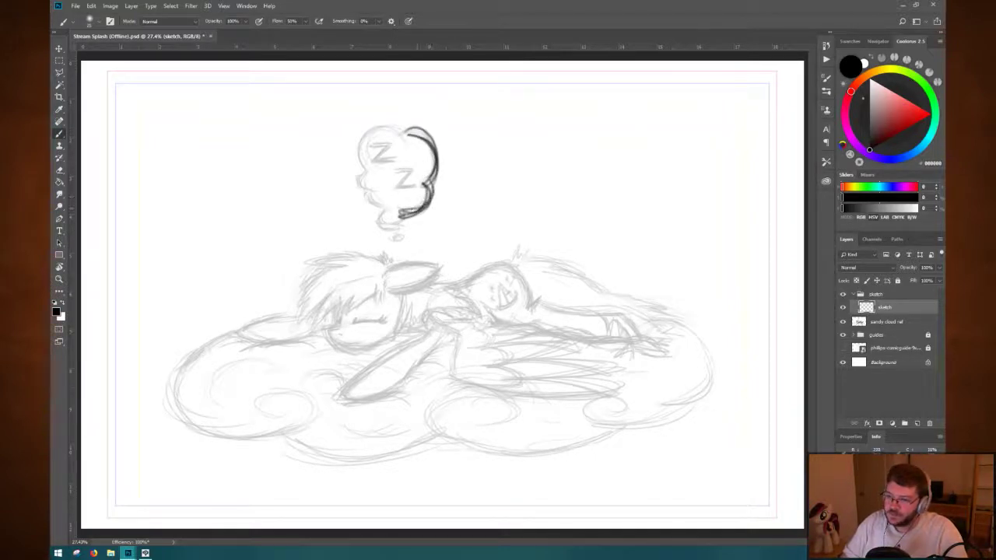
pyautogui.moveTo(432, 176); pyautogui.dragTo(434, 190)
pyautogui.moveTo(417, 132)
pyautogui.mouseDown()
pyautogui.moveTo(378, 144)
pyautogui.moveTo(364, 132)
pyautogui.moveTo(359, 171)
pyautogui.mouseUp()
pyautogui.hotkey('ctrl', 'a')
pyautogui.press('Delete')
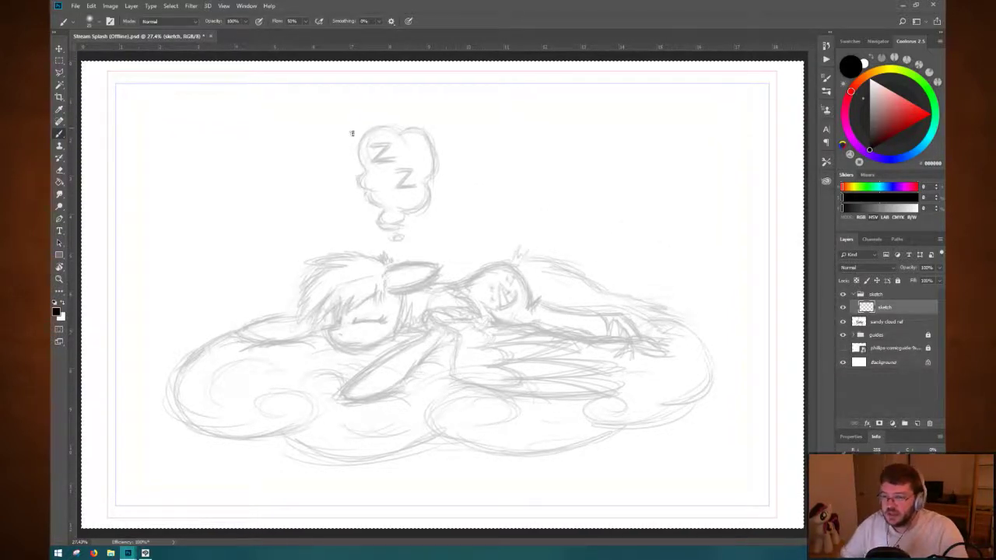
# Switch the brush to the Hard Round Pressure Opacity preset.
pyautogui.rightClick(309, 164)
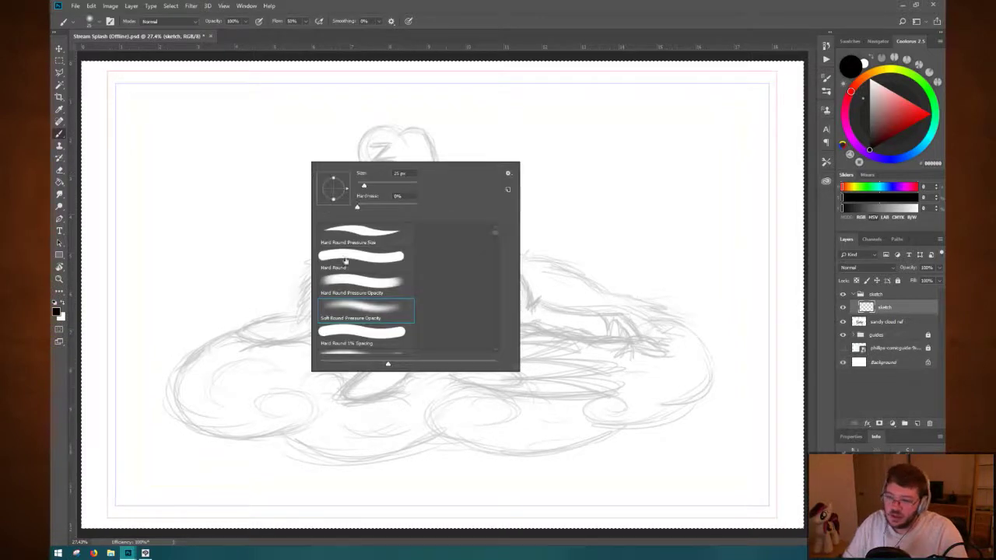
pyautogui.click(368, 291)
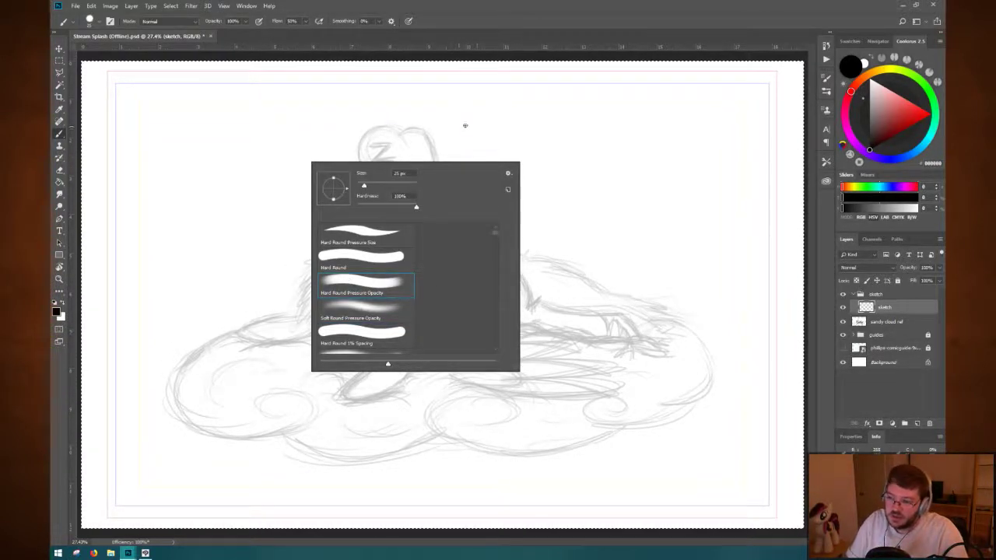
pyautogui.click(465, 125)
# Scribble test loops in the empty area beside the thought bubble, then undo them.
pyautogui.moveTo(472, 122)
pyautogui.mouseDown()
pyautogui.moveTo(498, 165)
pyautogui.moveTo(517, 142)
pyautogui.moveTo(513, 186)
pyautogui.moveTo(545, 179)
pyautogui.mouseUp()
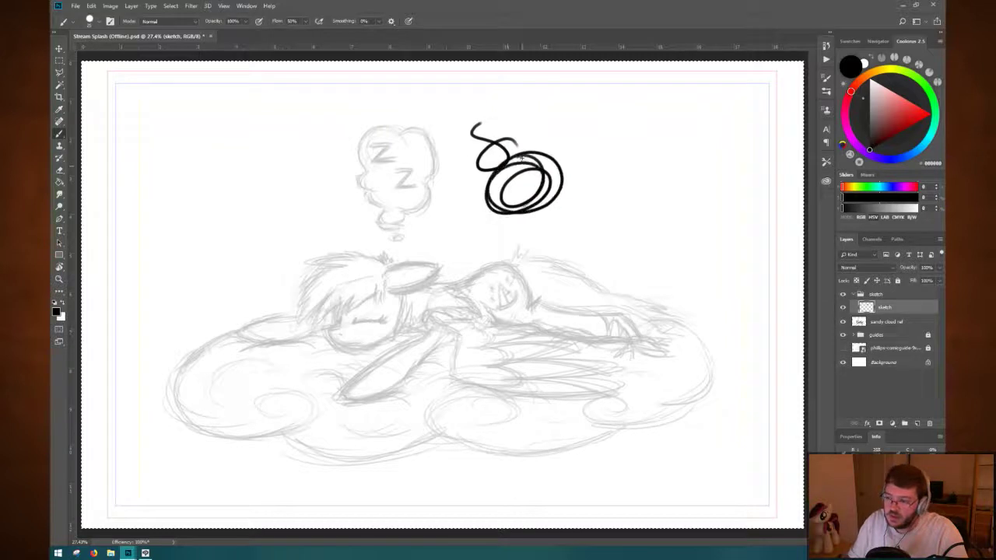
pyautogui.moveTo(576, 139); pyautogui.dragTo(591, 203)
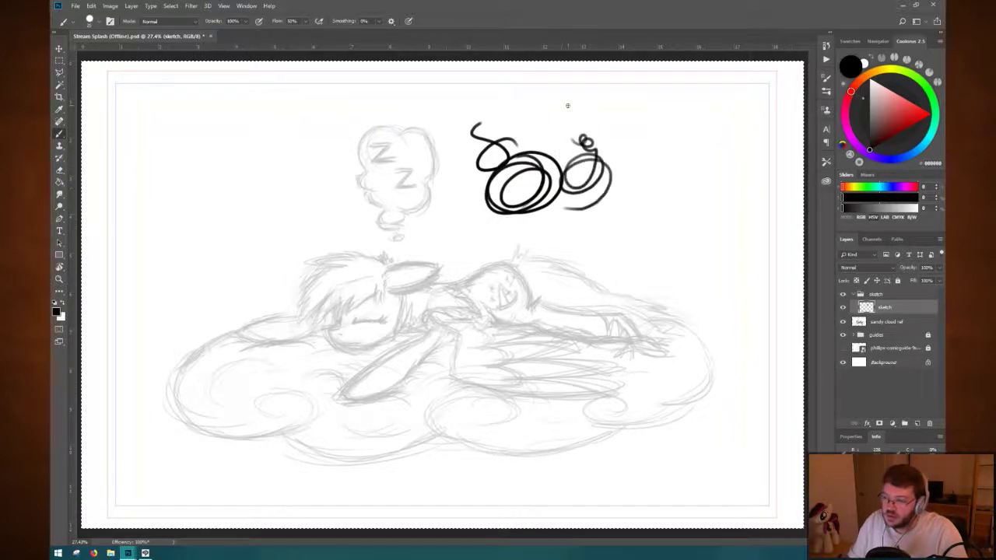
pyautogui.hotkey('ctrl', 'z')
pyautogui.hotkey('ctrl', 'z')
pyautogui.hotkey('ctrl', 'z')
pyautogui.hotkey('ctrl', 'z')
pyautogui.hotkey('ctrl', 'z')
pyautogui.hotkey('ctrl', 'z')
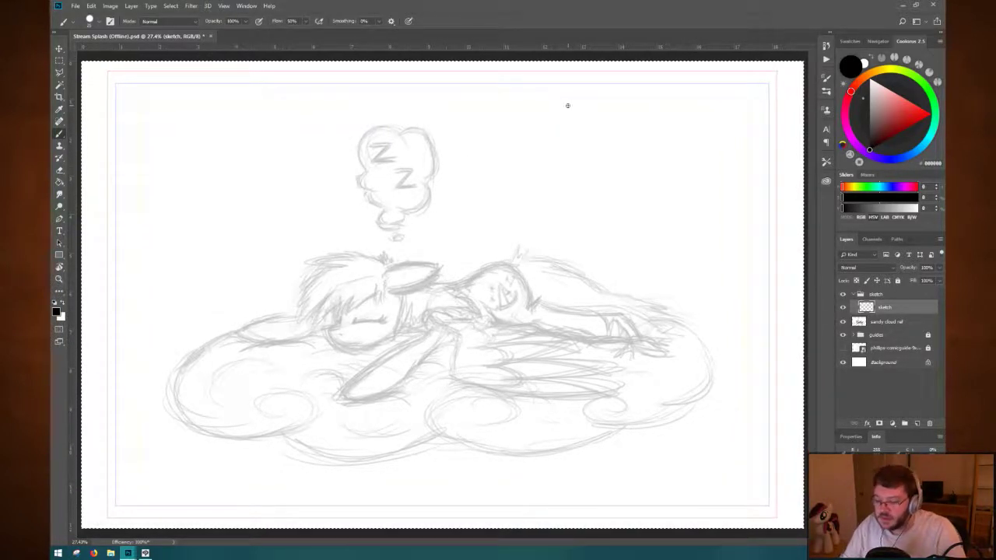
# Scribble test zigzags, overlapping loops and an arc around the thought bubble with the 25 px Hard Round Pressure Opacity brush.
pyautogui.hotkey('ctrl', '1')
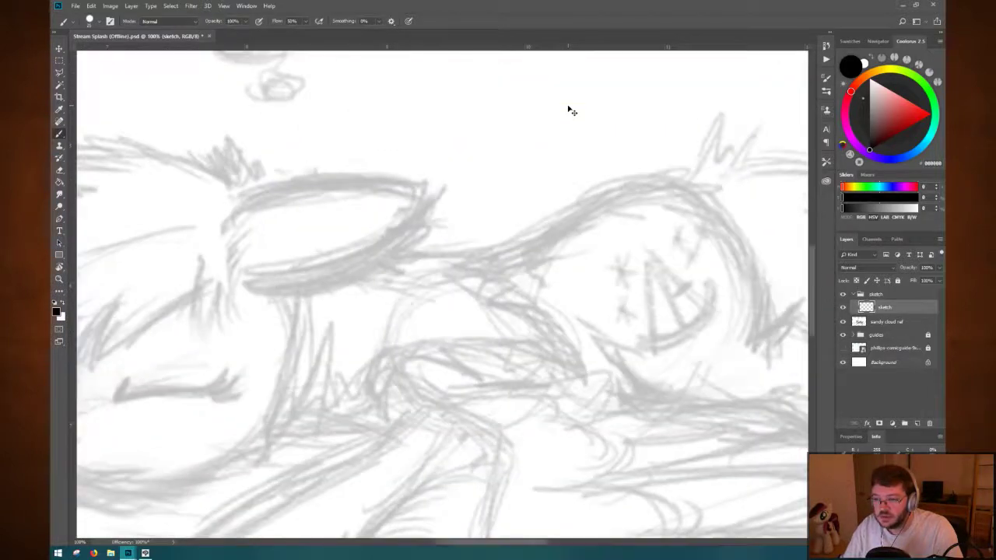
pyautogui.hotkey('ctrl', '0')
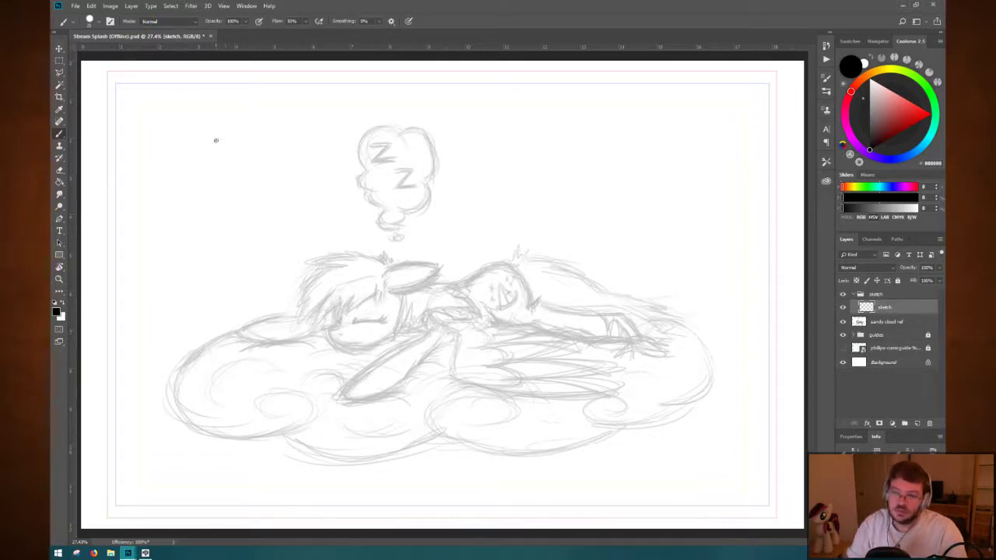
pyautogui.rightClick(260, 174)
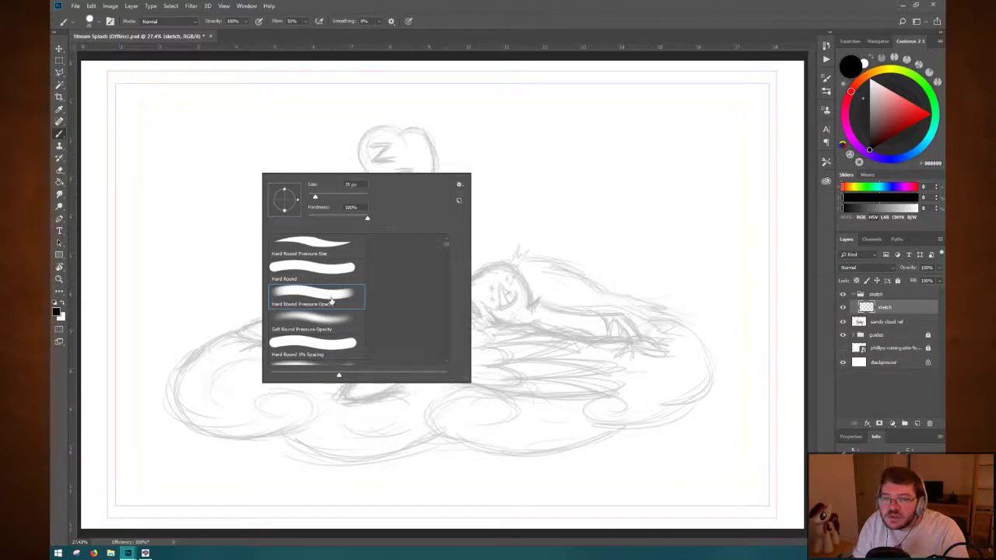
pyautogui.click(502, 151)
pyautogui.moveTo(521, 123)
pyautogui.mouseDown()
pyautogui.moveTo(492, 161)
pyautogui.moveTo(604, 224)
pyautogui.mouseUp()
pyautogui.moveTo(596, 130)
pyautogui.mouseDown()
pyautogui.moveTo(599, 148)
pyautogui.moveTo(672, 148)
pyautogui.moveTo(645, 201)
pyautogui.moveTo(661, 218)
pyautogui.moveTo(642, 224)
pyautogui.mouseUp()
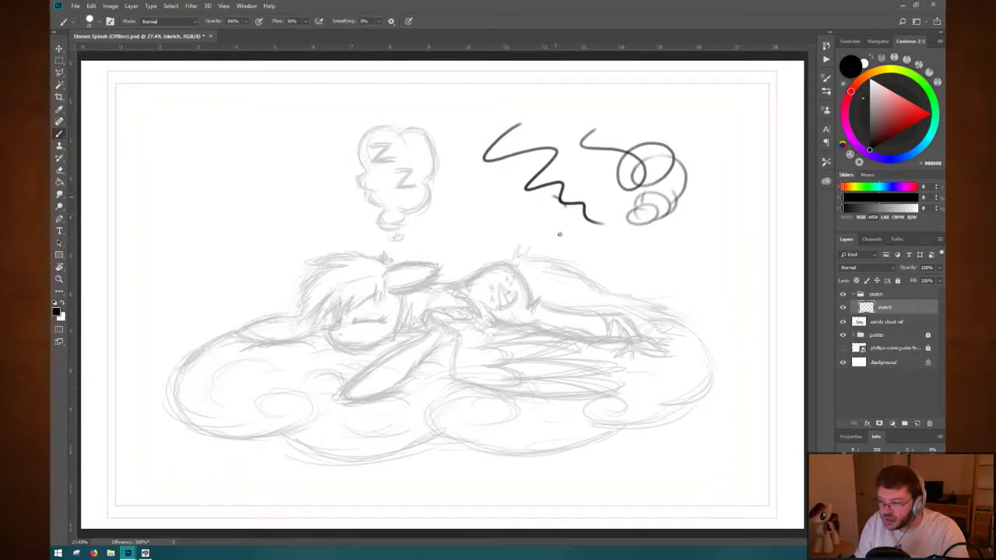
pyautogui.moveTo(559, 233)
pyautogui.mouseDown()
pyautogui.moveTo(467, 225)
pyautogui.moveTo(440, 263)
pyautogui.moveTo(501, 287)
pyautogui.moveTo(466, 232)
pyautogui.moveTo(492, 249)
pyautogui.moveTo(440, 222)
pyautogui.mouseUp()
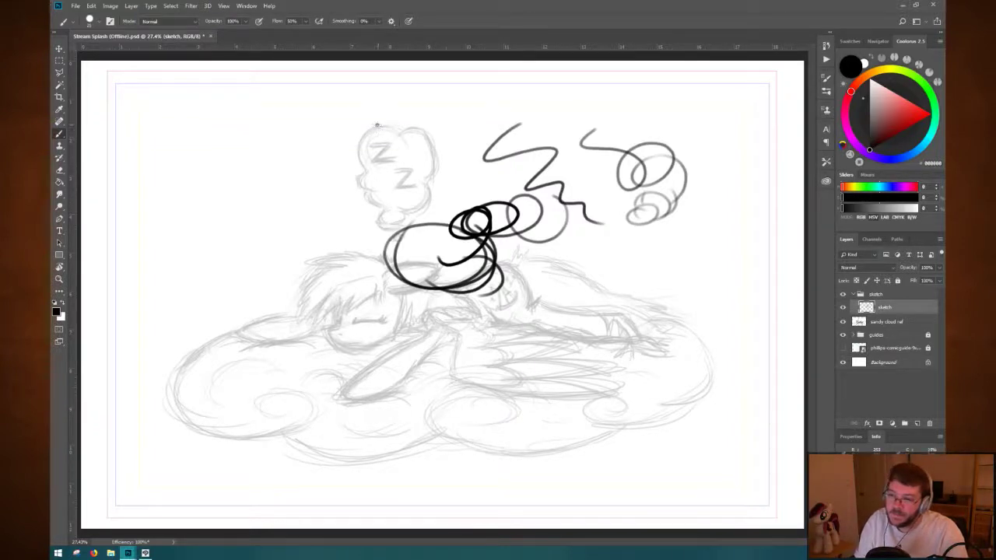
pyautogui.moveTo(377, 125)
pyautogui.mouseDown()
pyautogui.moveTo(360, 139)
pyautogui.moveTo(359, 164)
pyautogui.mouseUp()
# At 100% zoom, draw a row of six short curved test strokes and a looping curl below the thought bubble.
pyautogui.hotkey('ctrl', '1')
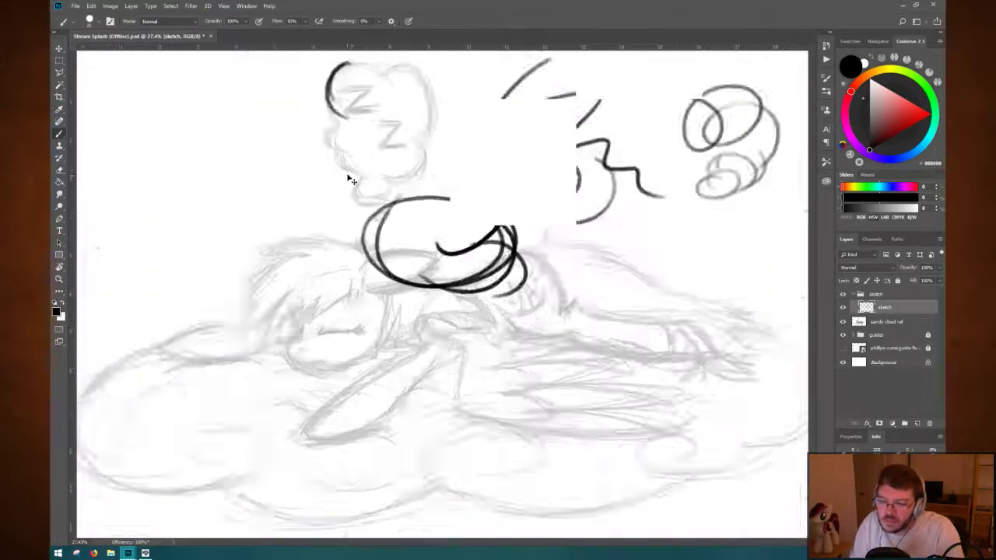
pyautogui.moveTo(291, 167)
pyautogui.mouseDown()
pyautogui.moveTo(399, 287)
pyautogui.moveTo(329, 151)
pyautogui.moveTo(251, 272)
pyautogui.mouseUp()
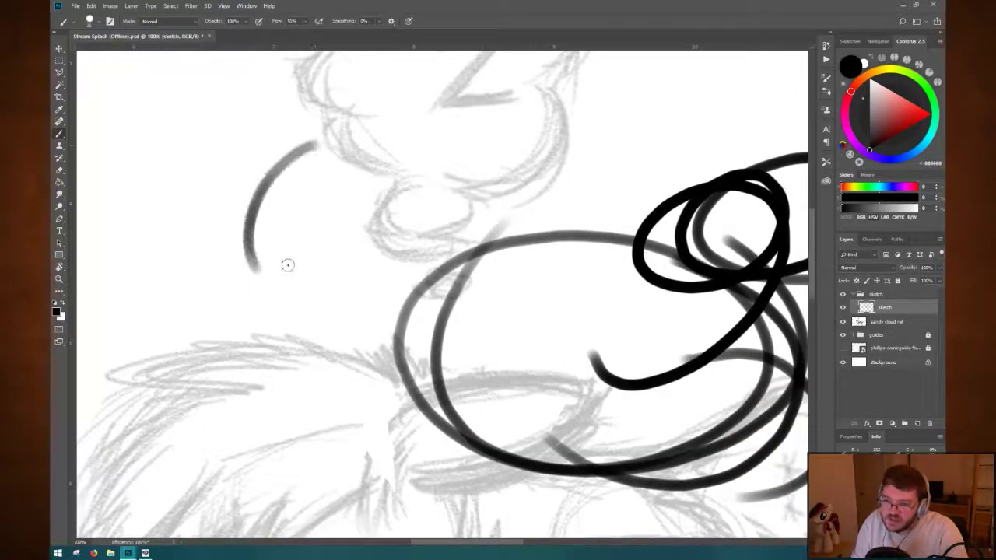
pyautogui.moveTo(329, 163)
pyautogui.mouseDown()
pyautogui.moveTo(279, 231)
pyautogui.moveTo(285, 266)
pyautogui.mouseUp()
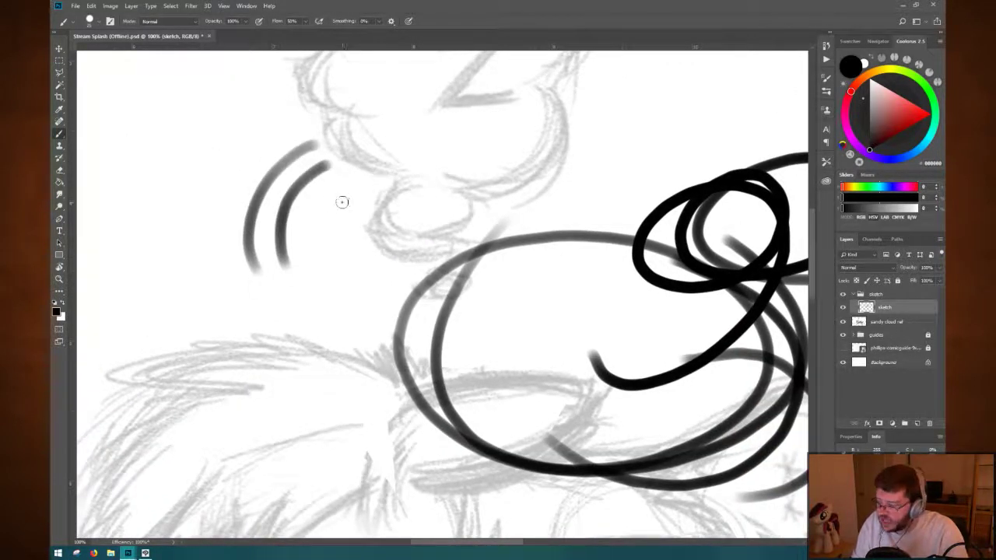
pyautogui.moveTo(349, 173)
pyautogui.mouseDown()
pyautogui.moveTo(322, 204)
pyautogui.moveTo(325, 257)
pyautogui.moveTo(337, 267)
pyautogui.mouseUp()
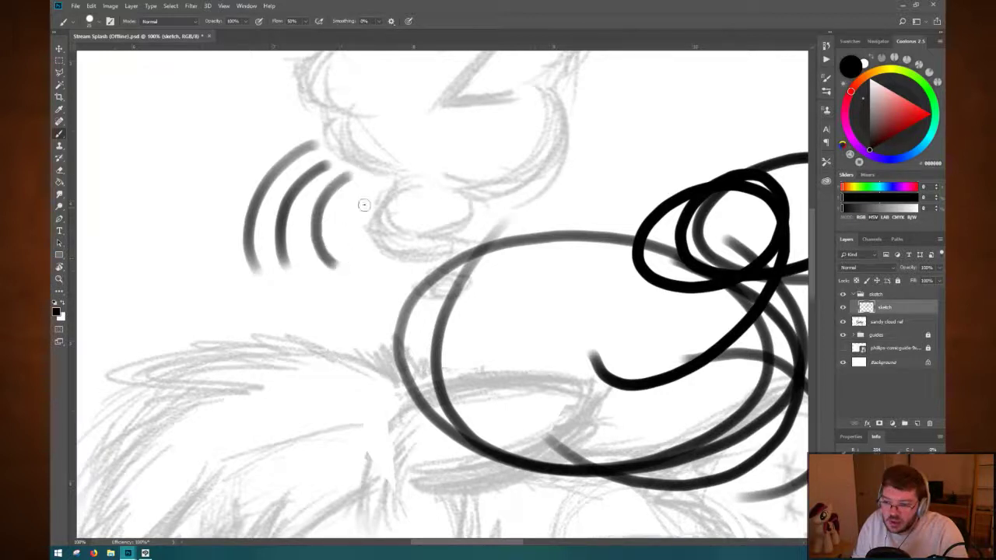
pyautogui.moveTo(366, 191)
pyautogui.mouseDown()
pyautogui.moveTo(356, 240)
pyautogui.moveTo(362, 251)
pyautogui.moveTo(381, 225)
pyautogui.moveTo(387, 258)
pyautogui.mouseUp()
pyautogui.moveTo(417, 195); pyautogui.dragTo(410, 258)
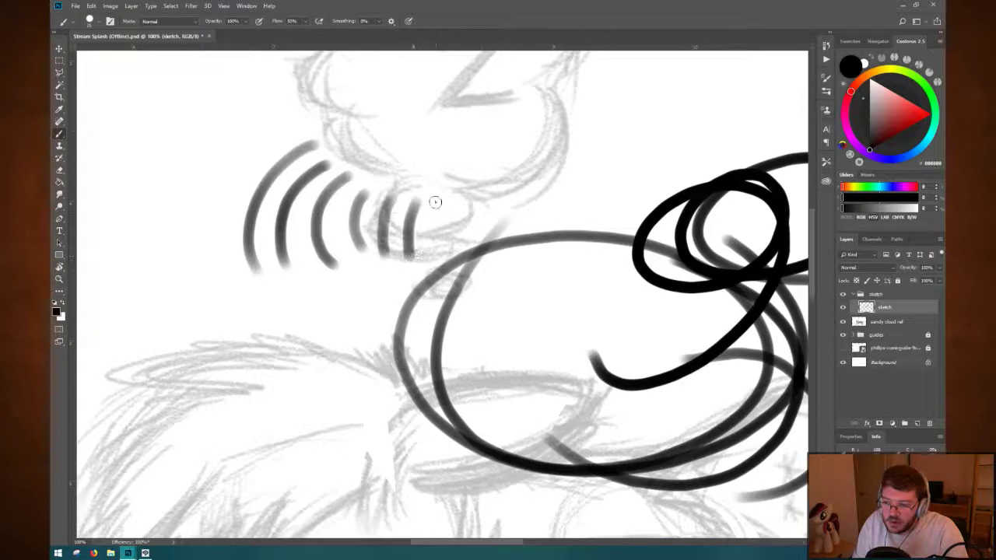
pyautogui.moveTo(433, 200)
pyautogui.mouseDown()
pyautogui.moveTo(606, 151)
pyautogui.moveTo(638, 108)
pyautogui.mouseUp()
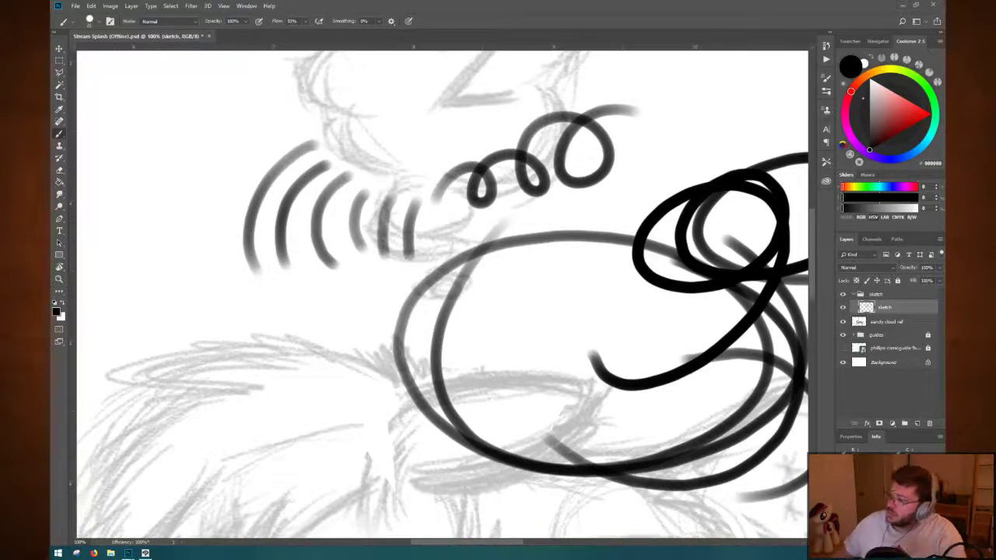
# Switch to Lazy Nezumi Pro to view its smoothing - subtle preset, then minimize its window.
pyautogui.moveTo(482, 218); pyautogui.dragTo(210, 187)
pyautogui.click(296, 318)
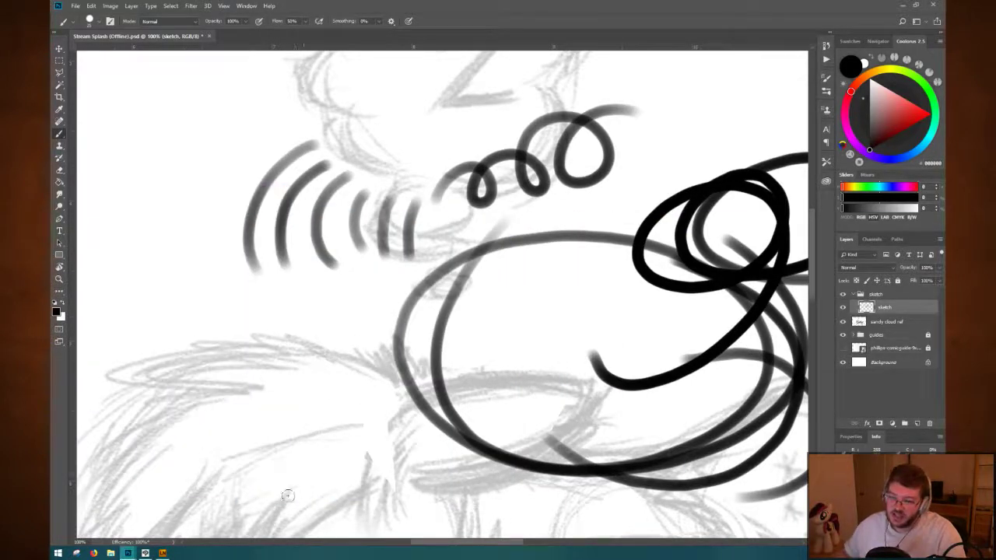
pyautogui.click(162, 552)
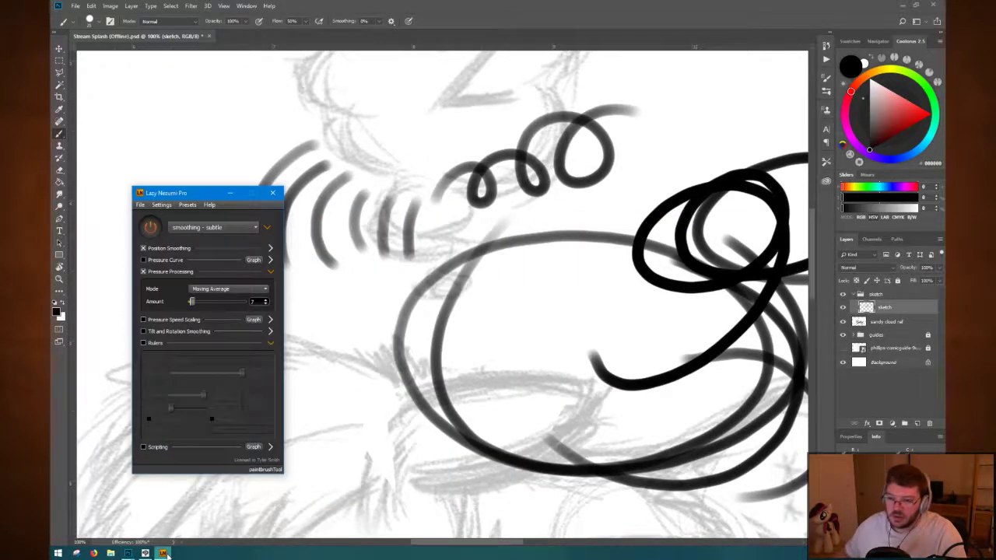
pyautogui.moveTo(204, 196); pyautogui.dragTo(198, 167)
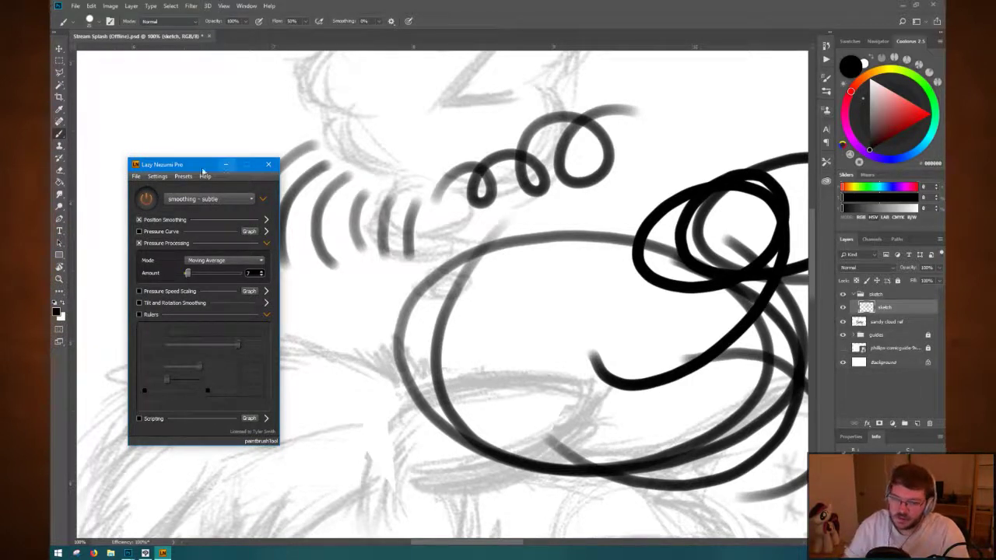
pyautogui.click(226, 164)
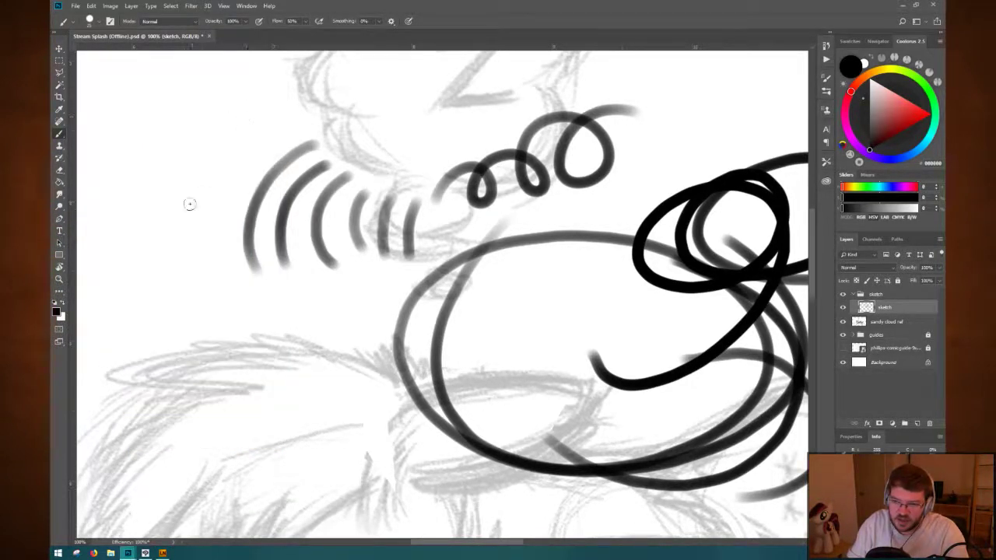
# Draw thick vertical test strokes beside the curved strokes and a dense patch of thin zigzag hatching below them.
pyautogui.moveTo(168, 255)
pyautogui.mouseDown()
pyautogui.moveTo(166, 140)
pyautogui.moveTo(176, 155)
pyautogui.moveTo(178, 231)
pyautogui.mouseUp()
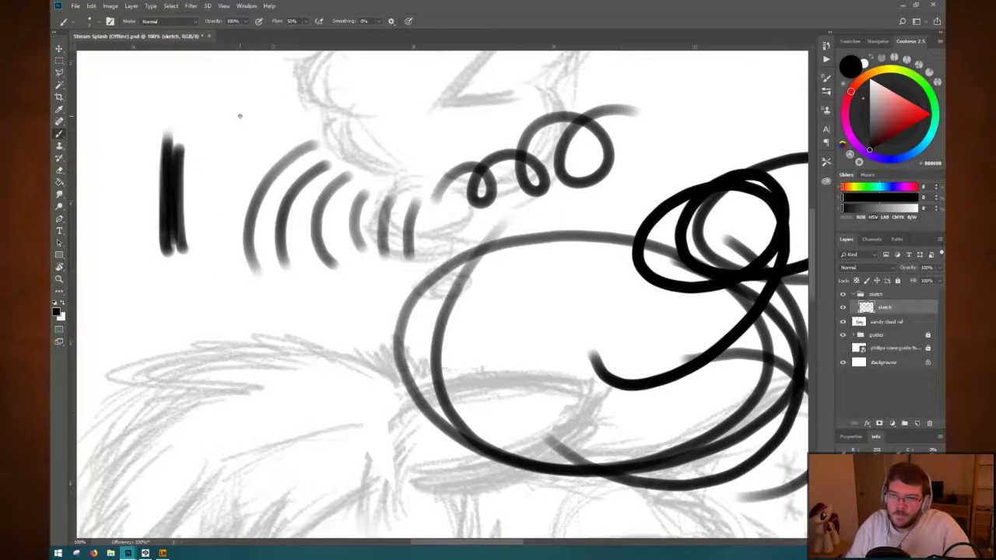
pyautogui.moveTo(158, 406)
pyautogui.mouseDown()
pyautogui.moveTo(222, 317)
pyautogui.moveTo(249, 306)
pyautogui.moveTo(232, 365)
pyautogui.moveTo(302, 304)
pyautogui.moveTo(251, 494)
pyautogui.moveTo(326, 338)
pyautogui.moveTo(296, 467)
pyautogui.moveTo(376, 311)
pyautogui.moveTo(347, 504)
pyautogui.mouseUp()
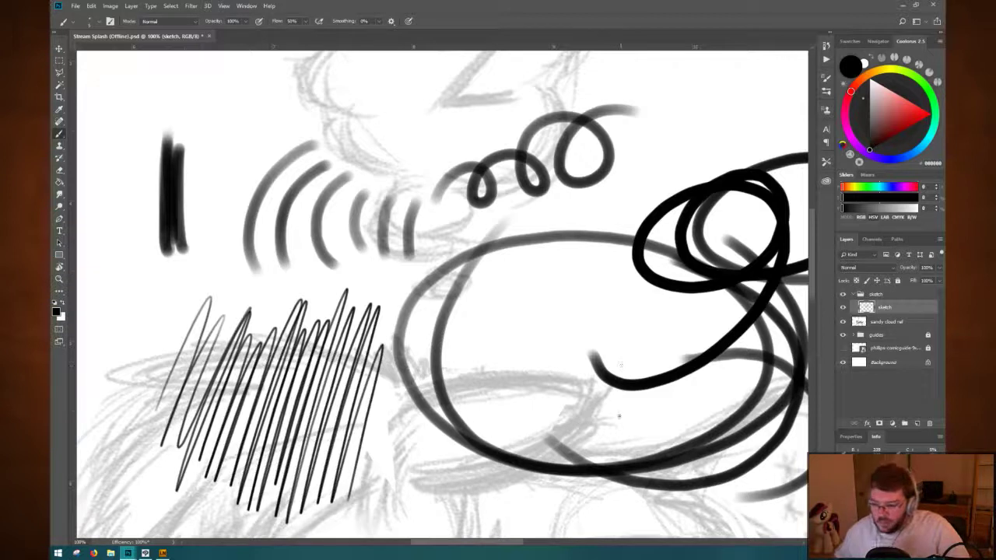
# Turn on all processing in Lazy Nezumi Pro and draw a zigzag patch and a chain of loops to test the smoothing.
pyautogui.click(163, 553)
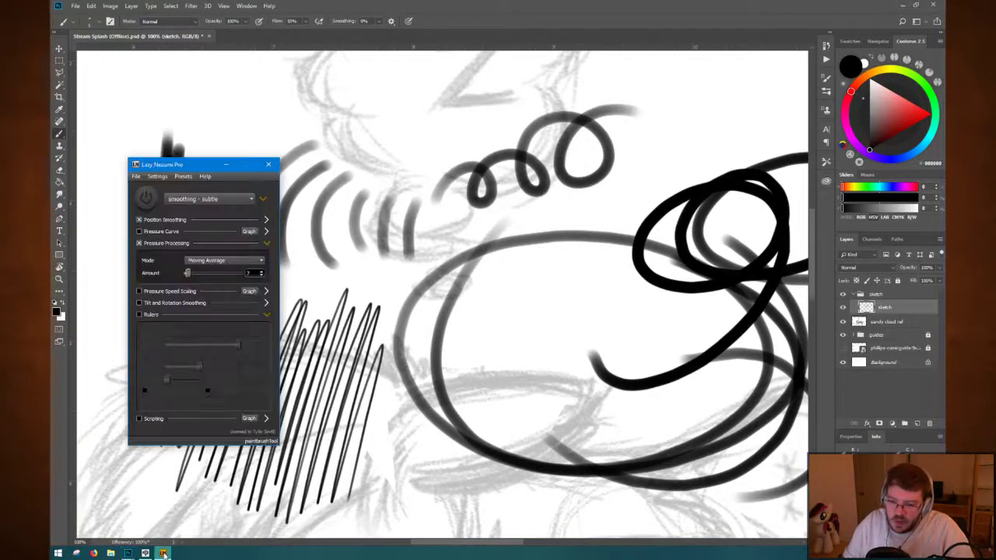
pyautogui.click(146, 201)
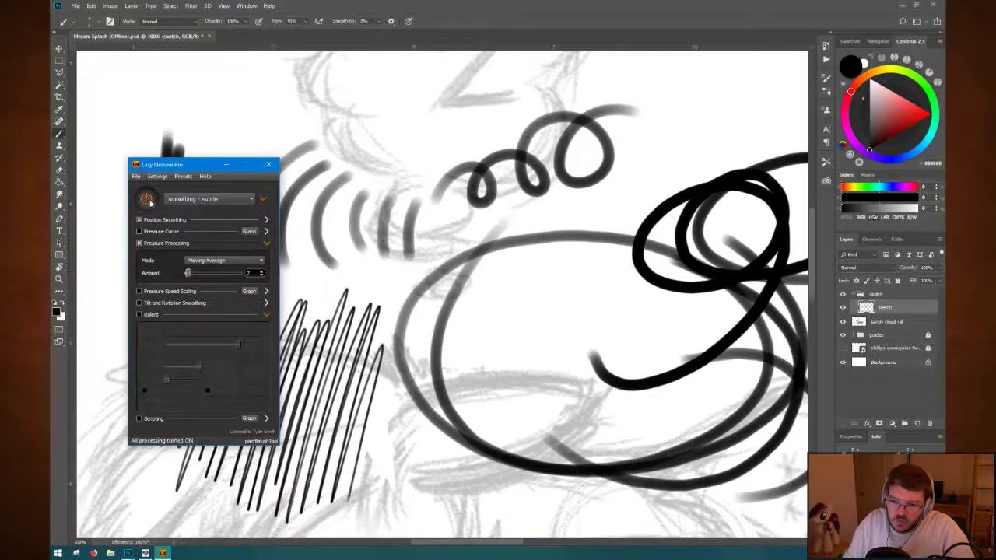
pyautogui.moveTo(270, 253)
pyautogui.mouseDown()
pyautogui.moveTo(346, 124)
pyautogui.moveTo(449, 165)
pyautogui.moveTo(455, 225)
pyautogui.moveTo(443, 280)
pyautogui.mouseUp()
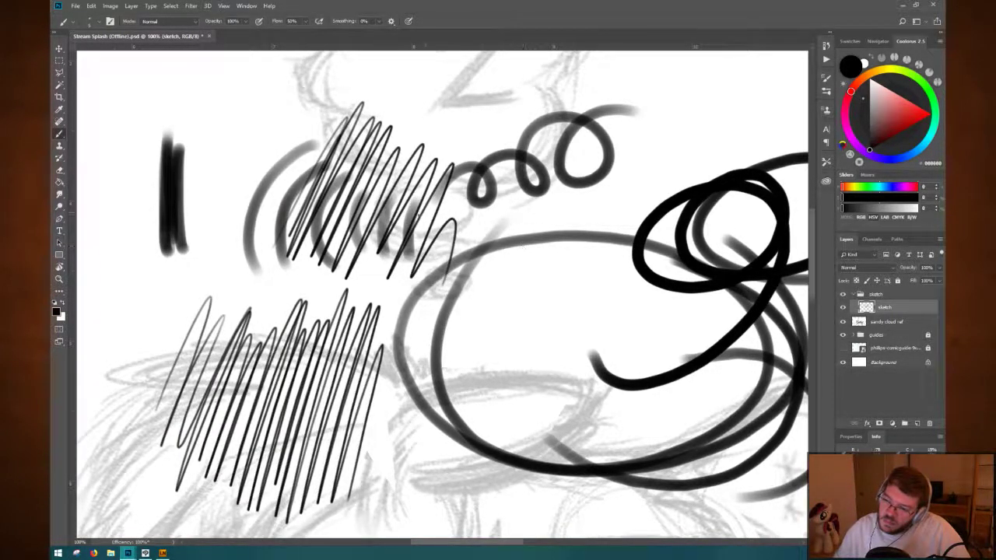
pyautogui.moveTo(115, 332)
pyautogui.mouseDown()
pyautogui.moveTo(120, 261)
pyautogui.moveTo(165, 290)
pyautogui.moveTo(223, 248)
pyautogui.moveTo(234, 201)
pyautogui.mouseUp()
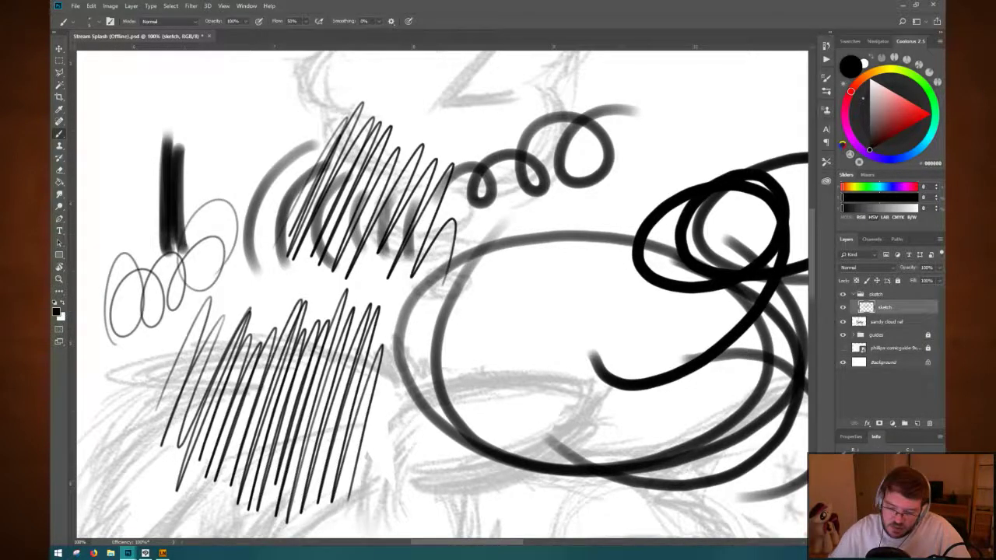
# Switch Lazy Nezumi Pro to the smoothing - weighted preset and test it with overlapping loops across the existing test strokes.
pyautogui.click(162, 552)
pyautogui.click(190, 200)
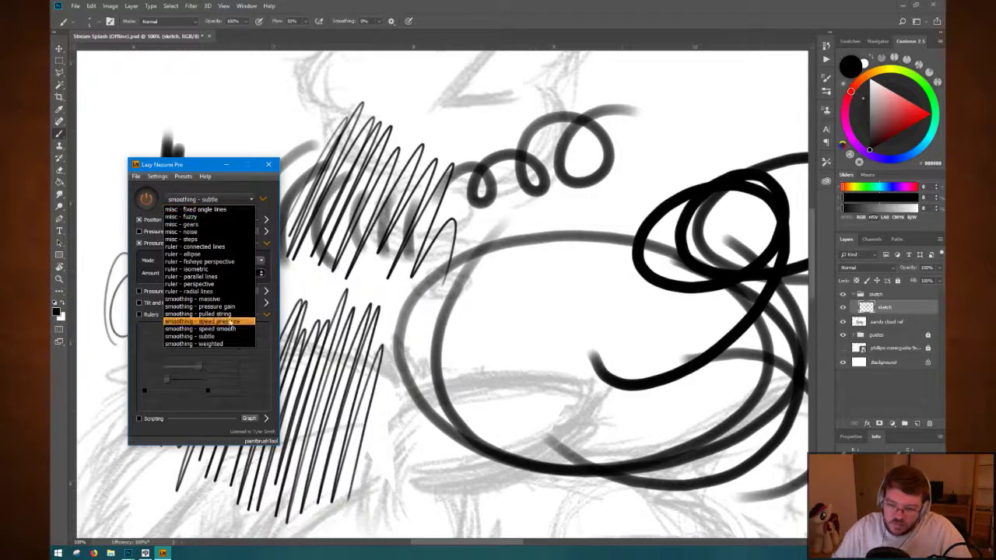
pyautogui.click(222, 344)
pyautogui.click(192, 130)
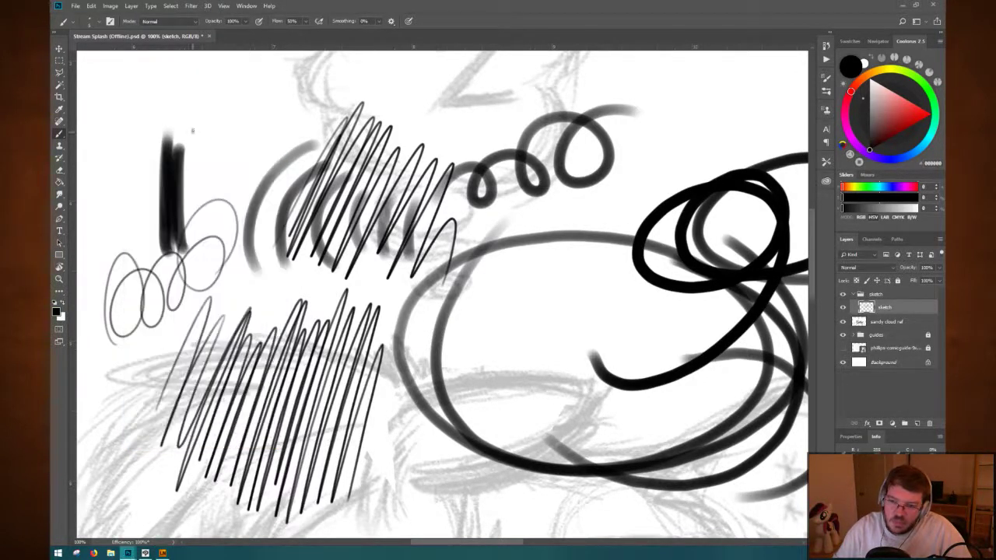
pyautogui.moveTo(245, 112)
pyautogui.mouseDown()
pyautogui.moveTo(233, 172)
pyautogui.moveTo(268, 97)
pyautogui.moveTo(206, 113)
pyautogui.moveTo(230, 126)
pyautogui.moveTo(235, 167)
pyautogui.moveTo(345, 250)
pyautogui.moveTo(240, 294)
pyautogui.moveTo(309, 262)
pyautogui.mouseUp()
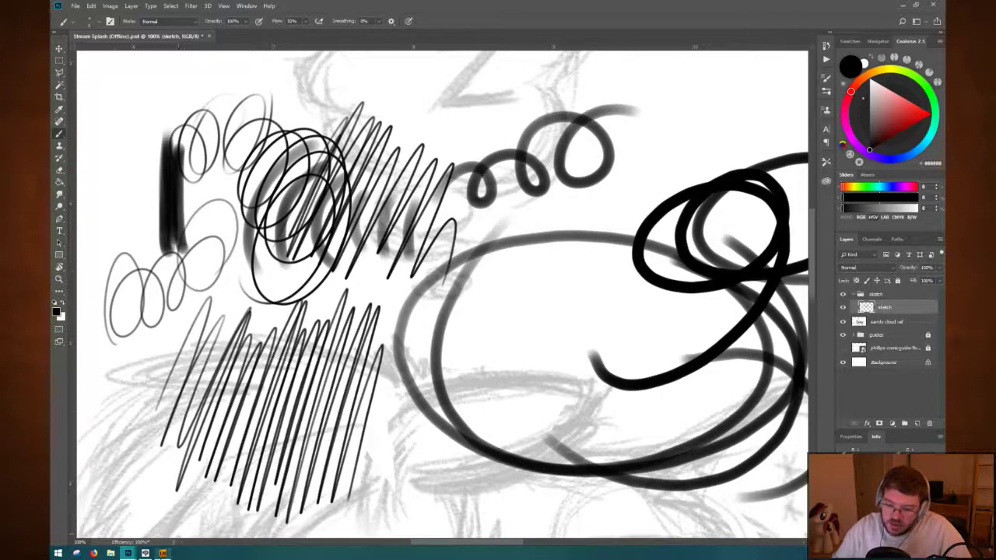
# Review Lazy Nezumi Pro's presets, window settings and PhotoShop options, including the list of tools it works with.
pyautogui.click(163, 553)
pyautogui.click(121, 228)
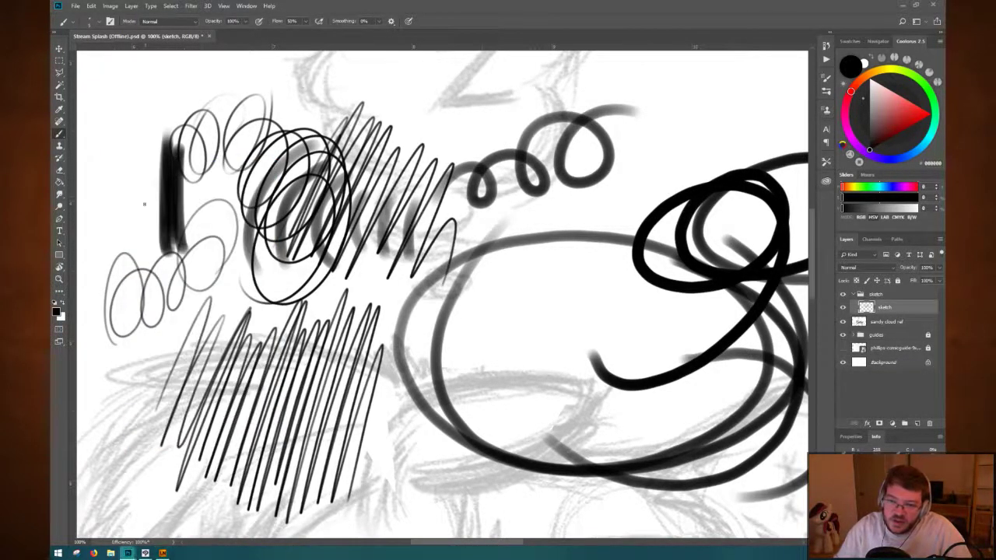
pyautogui.click(163, 553)
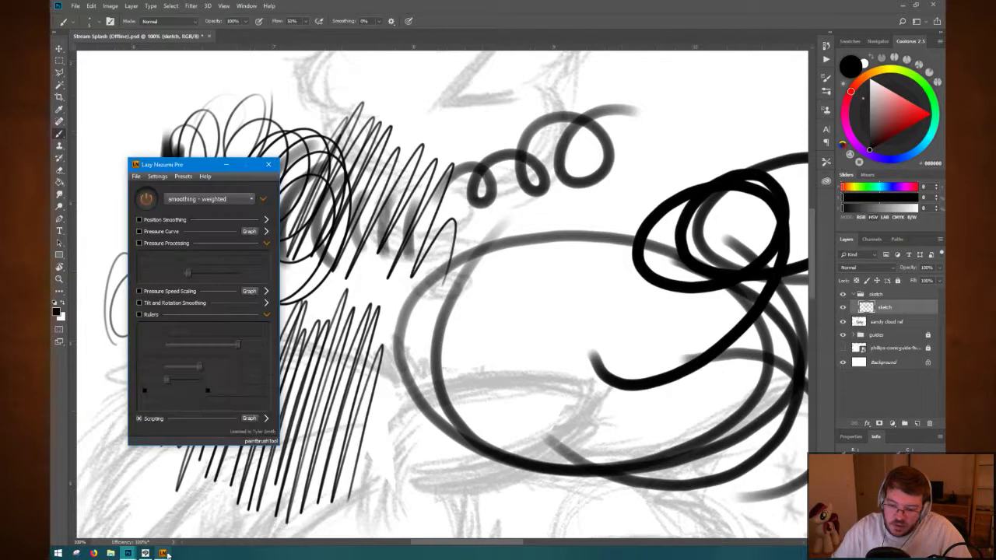
pyautogui.click(185, 178)
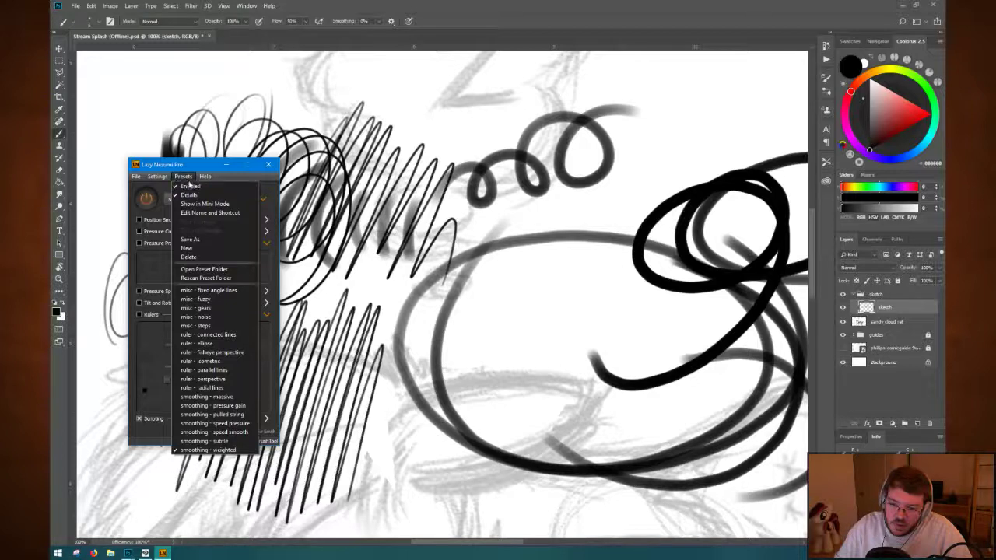
pyautogui.moveTo(160, 177)
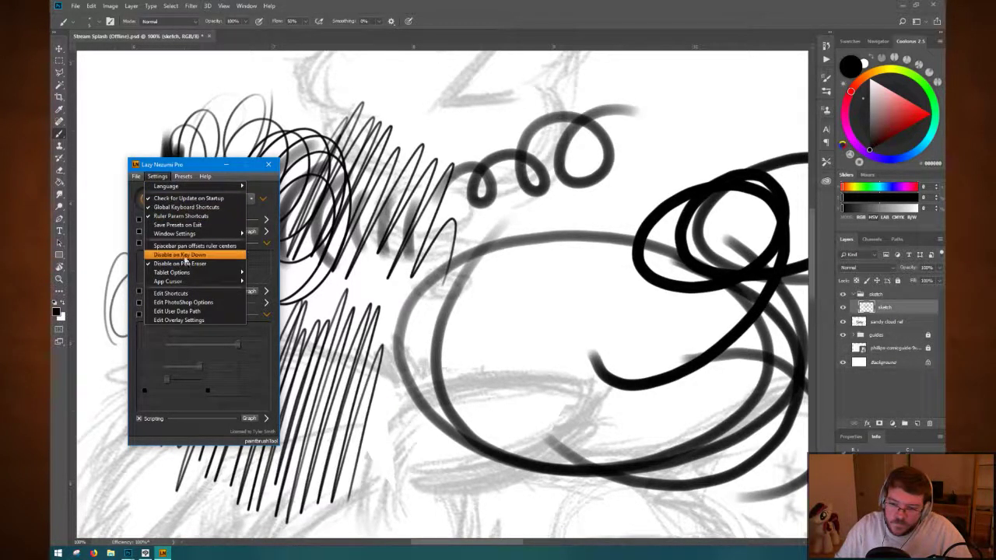
pyautogui.moveTo(196, 276)
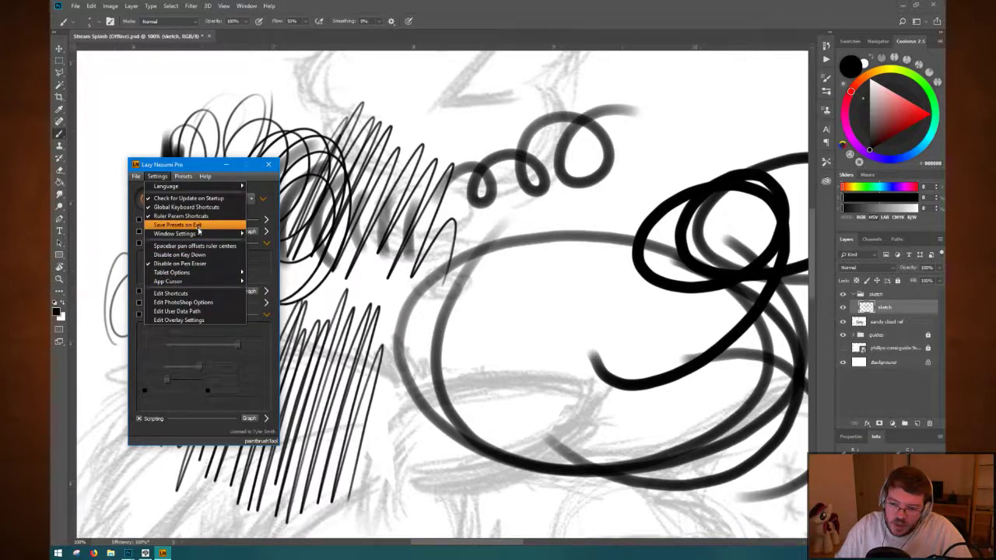
pyautogui.moveTo(199, 236)
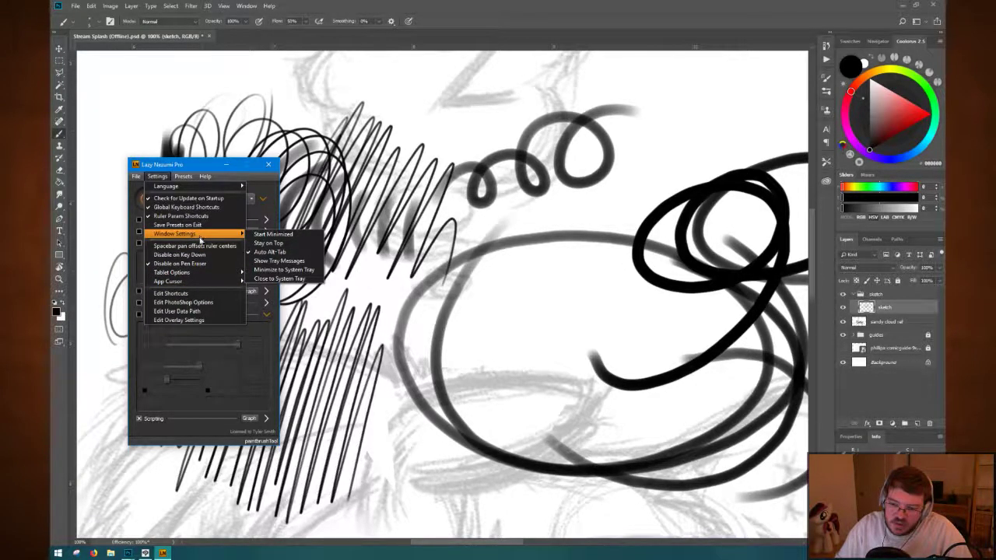
pyautogui.click(183, 302)
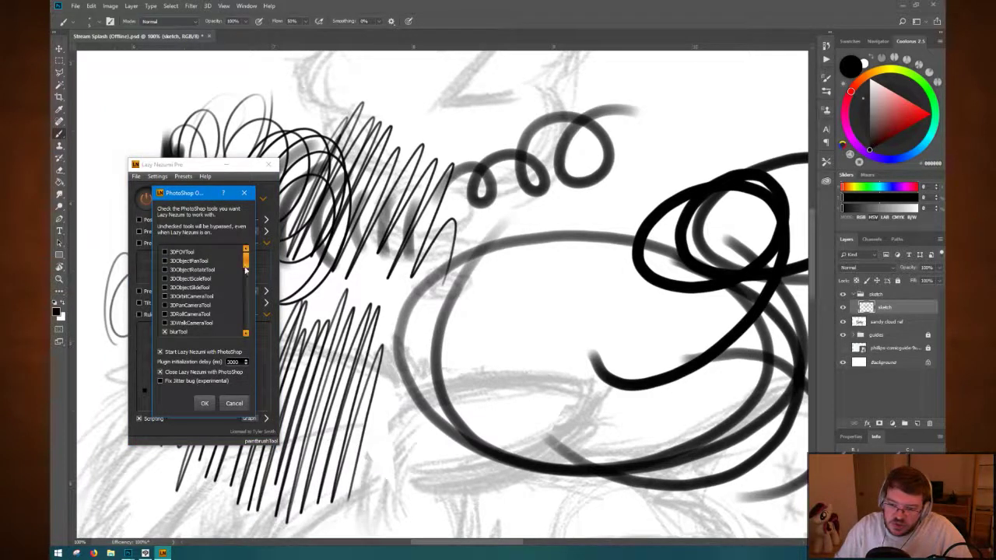
pyautogui.moveTo(245, 268)
pyautogui.mouseDown()
pyautogui.moveTo(245, 287)
pyautogui.moveTo(246, 258)
pyautogui.moveTo(246, 287)
pyautogui.moveTo(250, 247)
pyautogui.mouseUp()
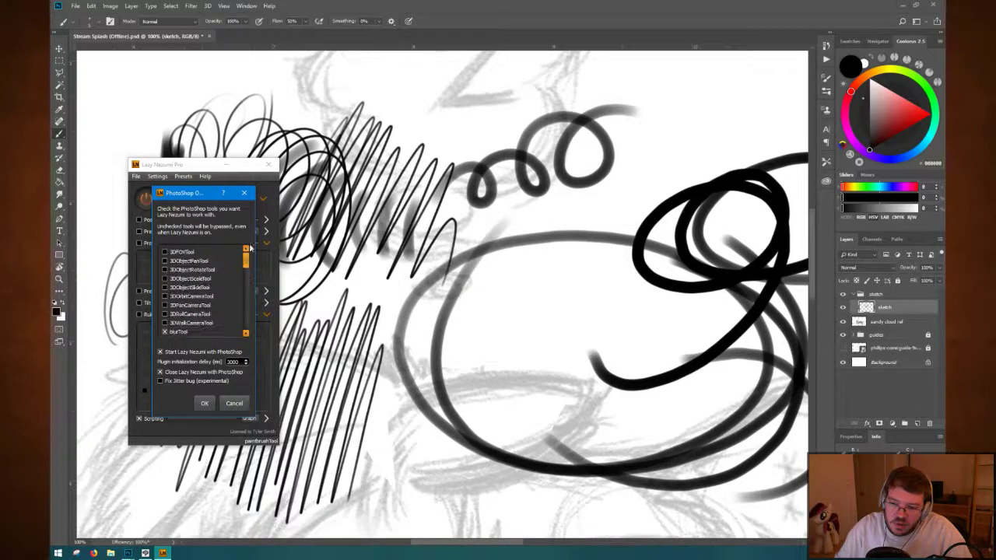
pyautogui.click(205, 403)
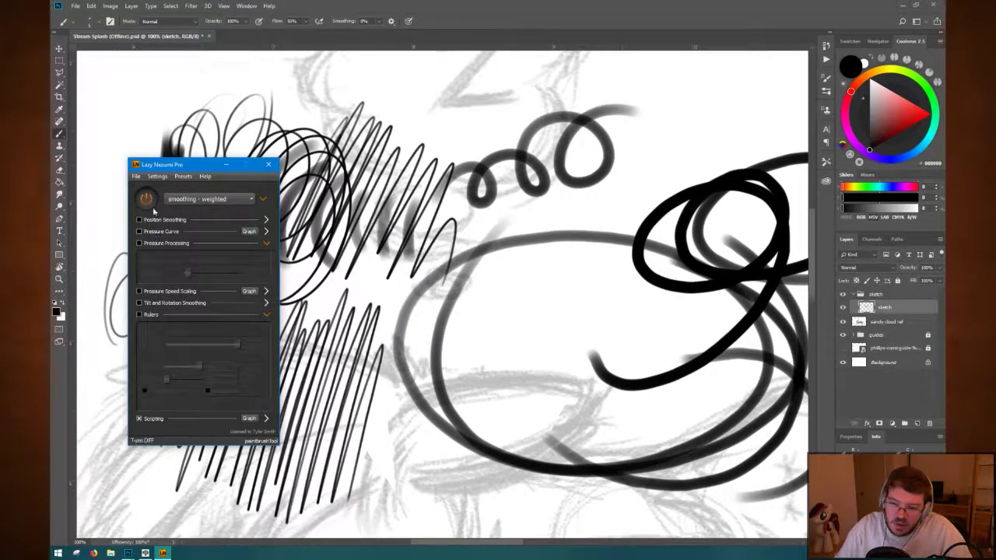
# Switch to the smoothing - pulled string preset and test it with loops and a dense zigzag patch below the thought bubble.
pyautogui.click(184, 200)
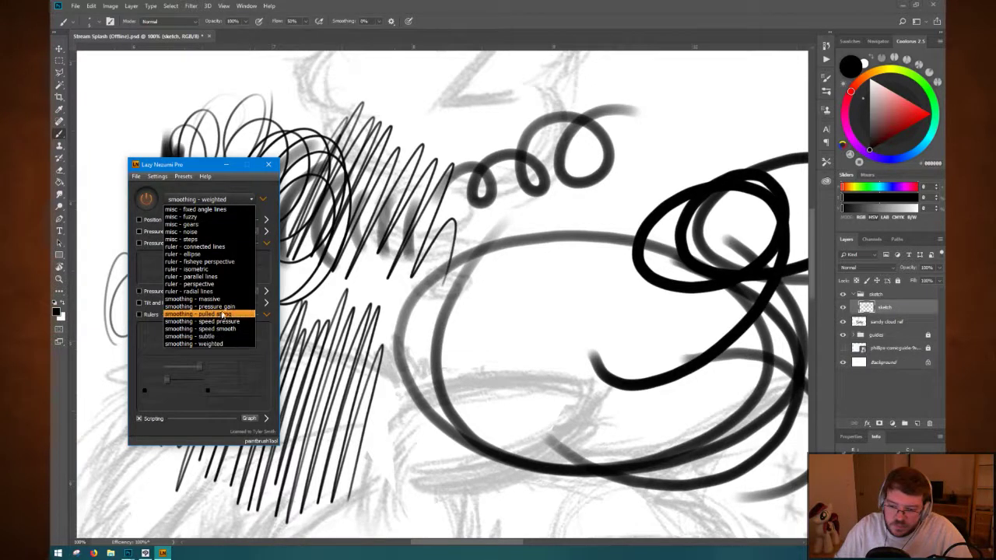
pyautogui.click(223, 315)
pyautogui.click(268, 164)
pyautogui.moveTo(424, 87)
pyautogui.mouseDown()
pyautogui.moveTo(425, 121)
pyautogui.moveTo(387, 82)
pyautogui.moveTo(445, 146)
pyautogui.moveTo(399, 109)
pyautogui.moveTo(486, 100)
pyautogui.moveTo(469, 103)
pyautogui.moveTo(434, 157)
pyautogui.moveTo(503, 92)
pyautogui.moveTo(455, 164)
pyautogui.moveTo(498, 124)
pyautogui.moveTo(422, 257)
pyautogui.moveTo(439, 253)
pyautogui.moveTo(451, 222)
pyautogui.moveTo(492, 186)
pyautogui.moveTo(542, 162)
pyautogui.moveTo(528, 212)
pyautogui.moveTo(563, 196)
pyautogui.mouseUp()
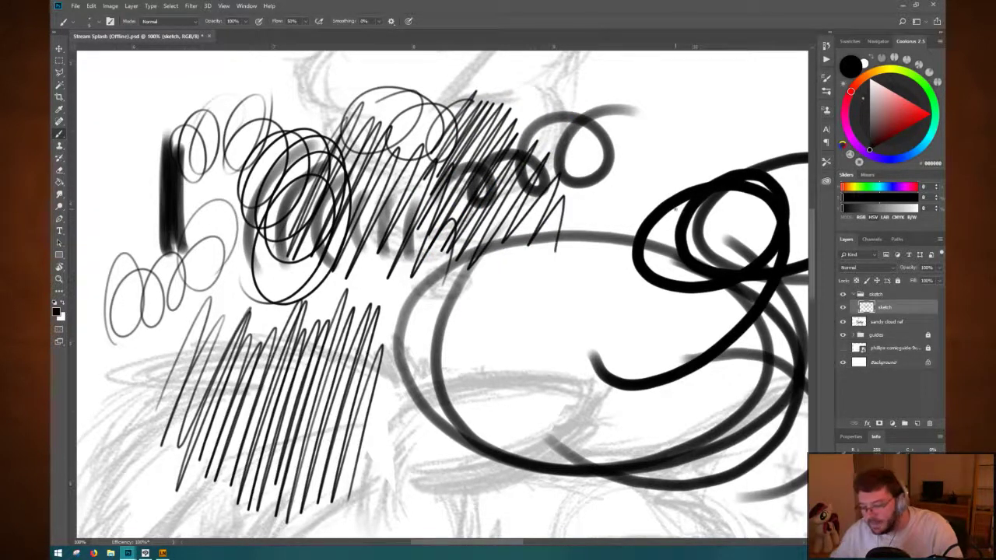
# Clear all test strokes from the sketch layer and fit the whole drawing in view.
pyautogui.hotkey('ctrl', 'a')
pyautogui.press('Delete')
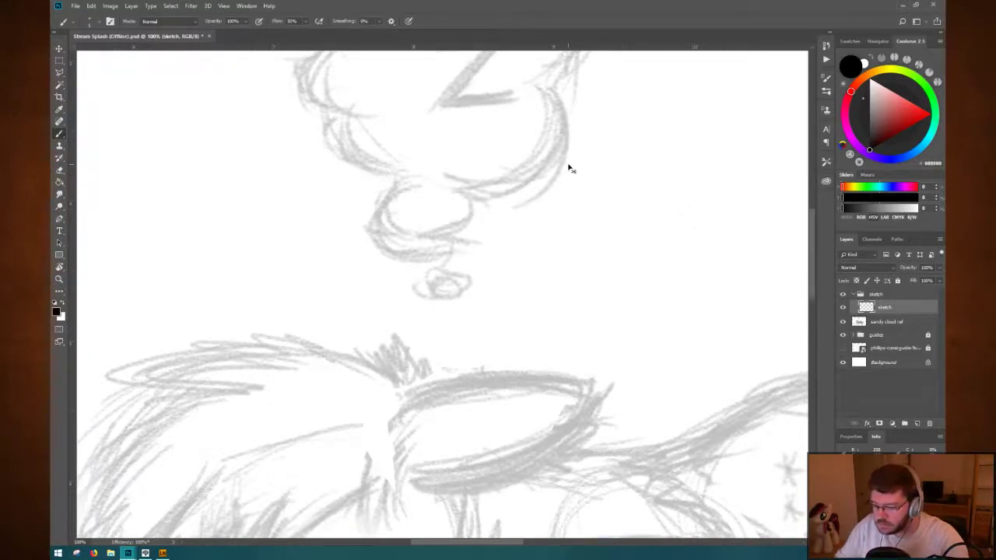
pyautogui.hotkey('ctrl', '0')
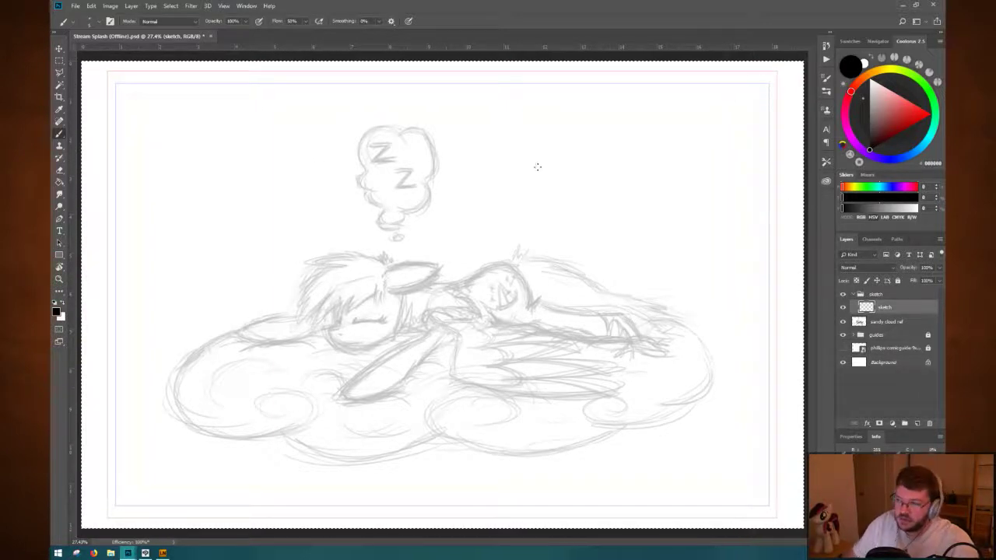
# Choose the Soft Round Pressure Opacity brush and draw a test curl in the empty area beside the thought bubble.
pyautogui.rightClick(238, 175)
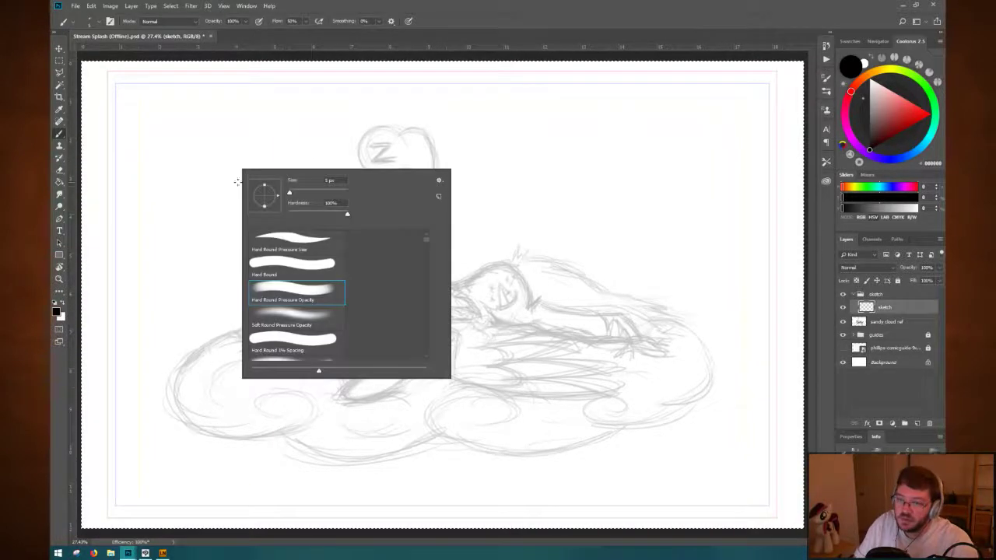
pyautogui.click(291, 319)
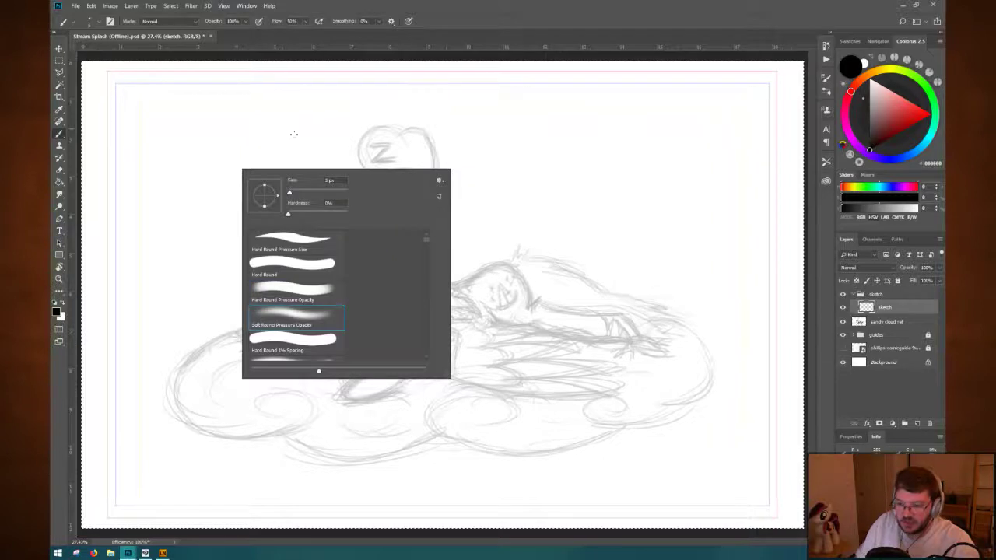
pyautogui.click(238, 155)
pyautogui.moveTo(249, 134)
pyautogui.mouseDown()
pyautogui.moveTo(204, 213)
pyautogui.moveTo(284, 172)
pyautogui.moveTo(256, 185)
pyautogui.mouseUp()
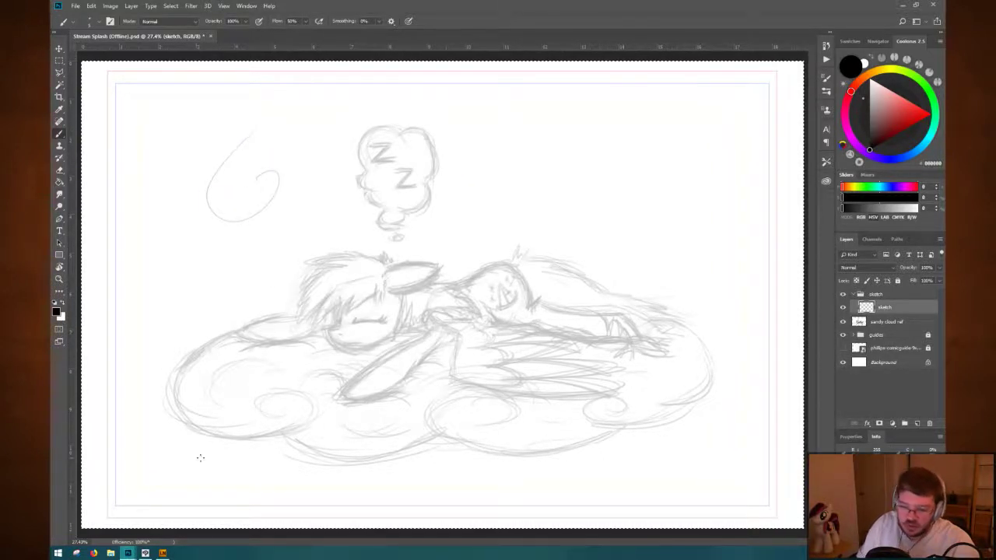
# Switch Lazy Nezumi Pro to the smoothing - massive preset and test it with overlapping loops beside the thought bubble.
pyautogui.click(164, 553)
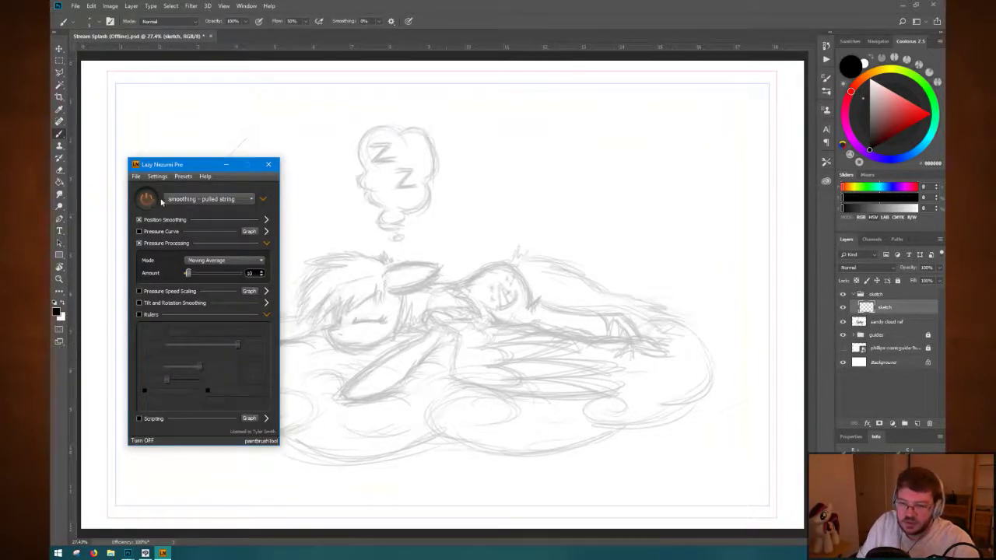
pyautogui.click(186, 201)
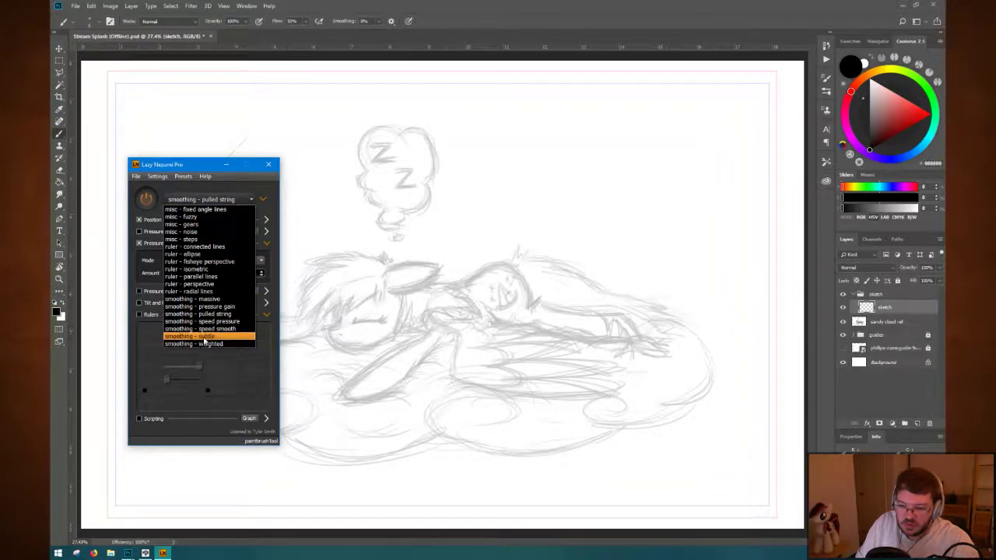
pyautogui.click(210, 302)
pyautogui.moveTo(340, 152)
pyautogui.mouseDown()
pyautogui.moveTo(307, 174)
pyautogui.moveTo(334, 187)
pyautogui.moveTo(329, 248)
pyautogui.moveTo(300, 185)
pyautogui.moveTo(393, 228)
pyautogui.moveTo(381, 212)
pyautogui.moveTo(354, 263)
pyautogui.moveTo(366, 196)
pyautogui.moveTo(292, 253)
pyautogui.moveTo(330, 290)
pyautogui.moveTo(364, 267)
pyautogui.moveTo(305, 249)
pyautogui.mouseUp()
# Clear the test strokes from the sketch layer and set Lazy Nezumi Pro to the smoothing - subtle preset.
pyautogui.hotkey('ctrl', 'a')
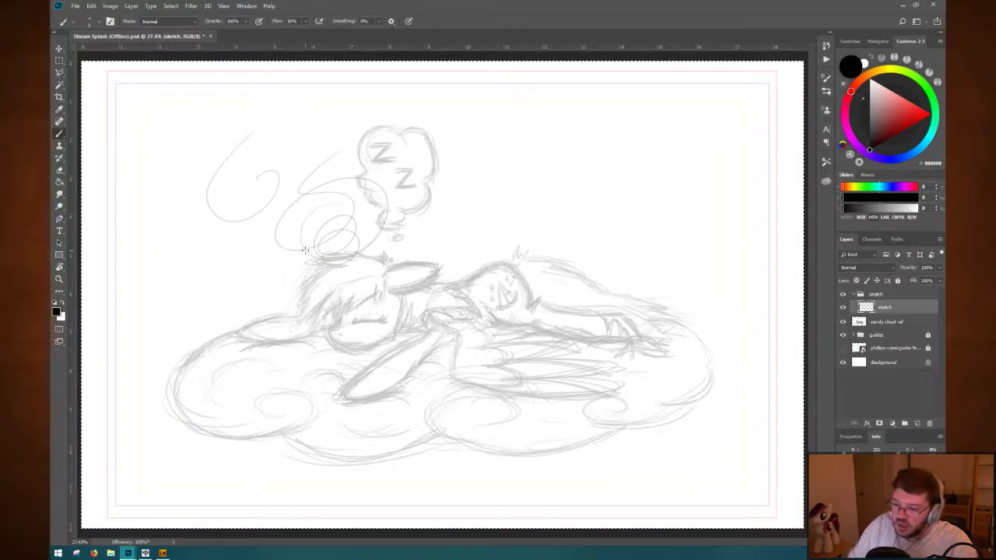
pyautogui.press('Delete')
pyautogui.click(162, 554)
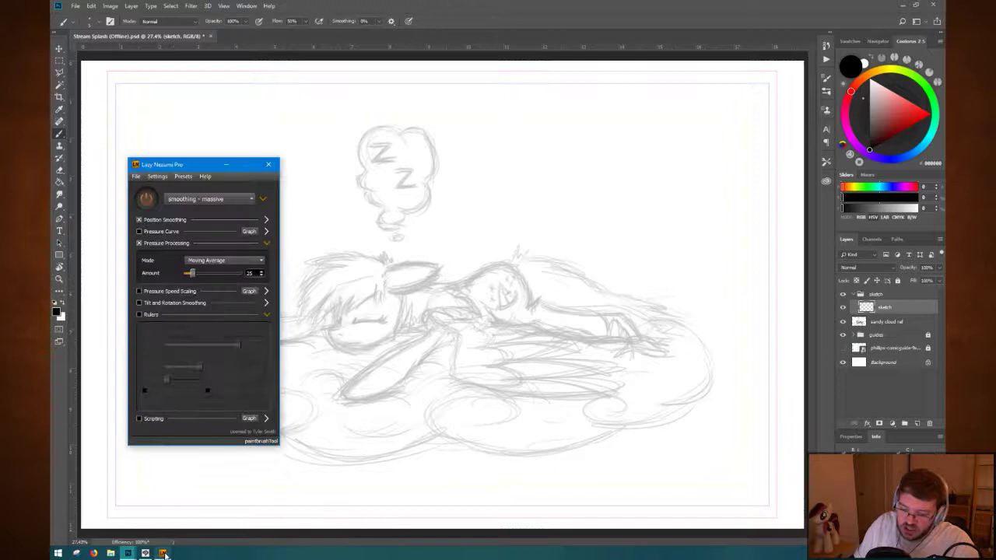
pyautogui.click(195, 200)
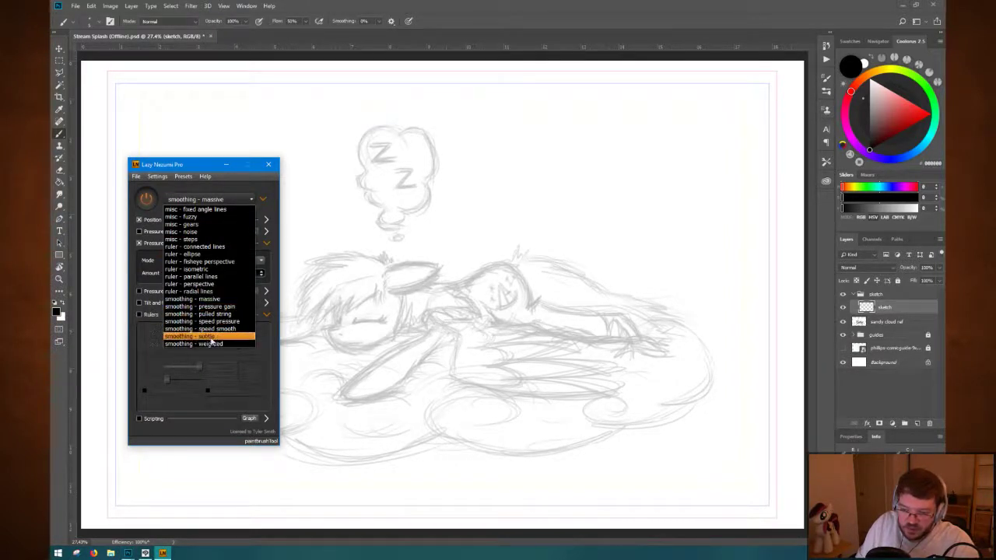
pyautogui.click(212, 337)
pyautogui.click(226, 164)
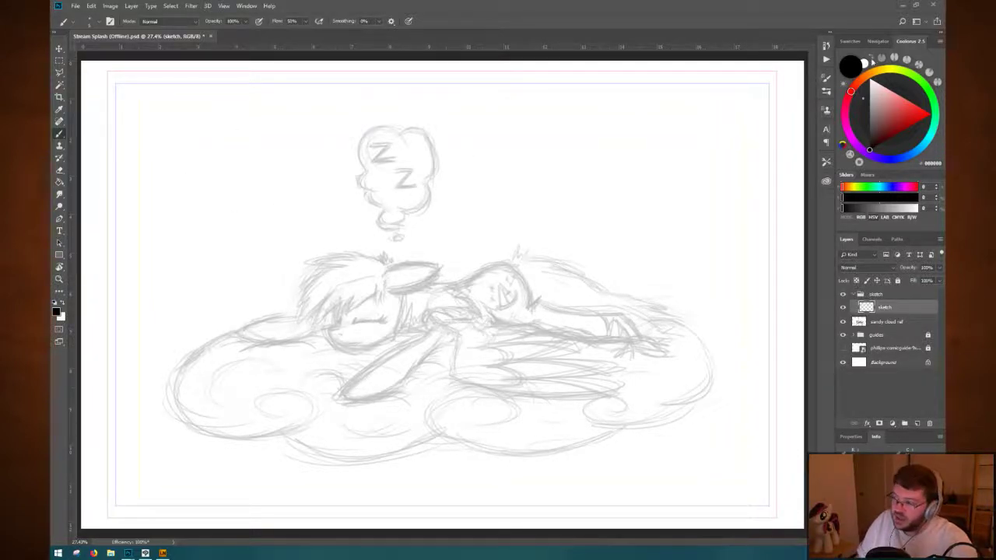
# Redraw the thought bubble's outline and its trailing puffs over the reference with dark curved strokes on the sketch layer.
pyautogui.click(798, 7)
pyautogui.hotkey('ctrl', 'a')
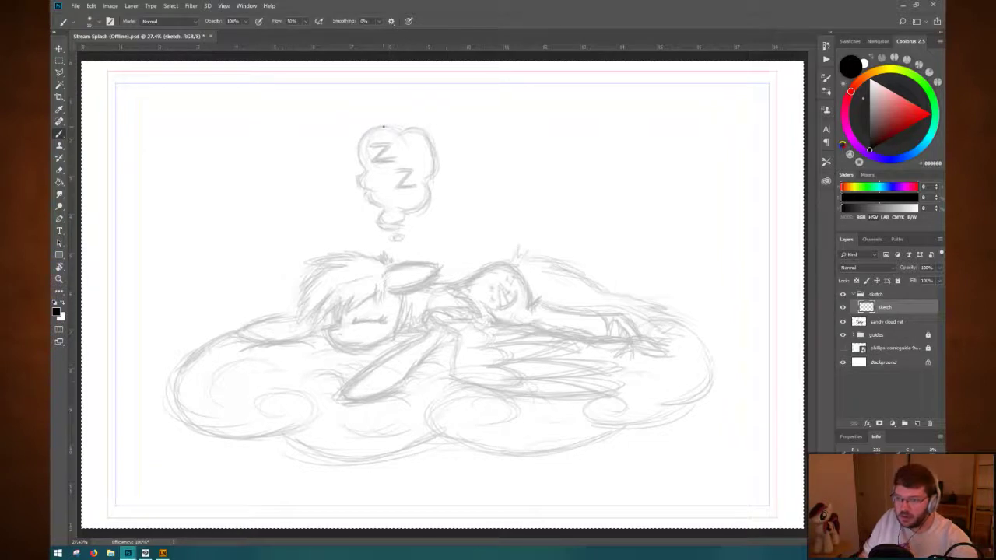
pyautogui.moveTo(357, 174)
pyautogui.mouseDown()
pyautogui.moveTo(355, 149)
pyautogui.moveTo(369, 131)
pyautogui.moveTo(403, 124)
pyautogui.moveTo(361, 141)
pyautogui.mouseUp()
pyautogui.moveTo(372, 175); pyautogui.dragTo(370, 166)
pyautogui.moveTo(401, 129)
pyautogui.mouseDown()
pyautogui.moveTo(427, 131)
pyautogui.moveTo(434, 160)
pyautogui.mouseUp()
pyautogui.moveTo(418, 129)
pyautogui.mouseDown()
pyautogui.moveTo(434, 140)
pyautogui.moveTo(435, 180)
pyautogui.moveTo(435, 156)
pyautogui.mouseUp()
pyautogui.moveTo(434, 151)
pyautogui.mouseDown()
pyautogui.moveTo(420, 218)
pyautogui.moveTo(391, 210)
pyautogui.mouseUp()
pyautogui.moveTo(433, 179); pyautogui.dragTo(407, 211)
pyautogui.moveTo(359, 181)
pyautogui.mouseDown()
pyautogui.moveTo(372, 203)
pyautogui.moveTo(393, 206)
pyautogui.moveTo(380, 226)
pyautogui.moveTo(404, 226)
pyautogui.moveTo(398, 240)
pyautogui.mouseUp()
pyautogui.moveTo(394, 234); pyautogui.dragTo(401, 238)
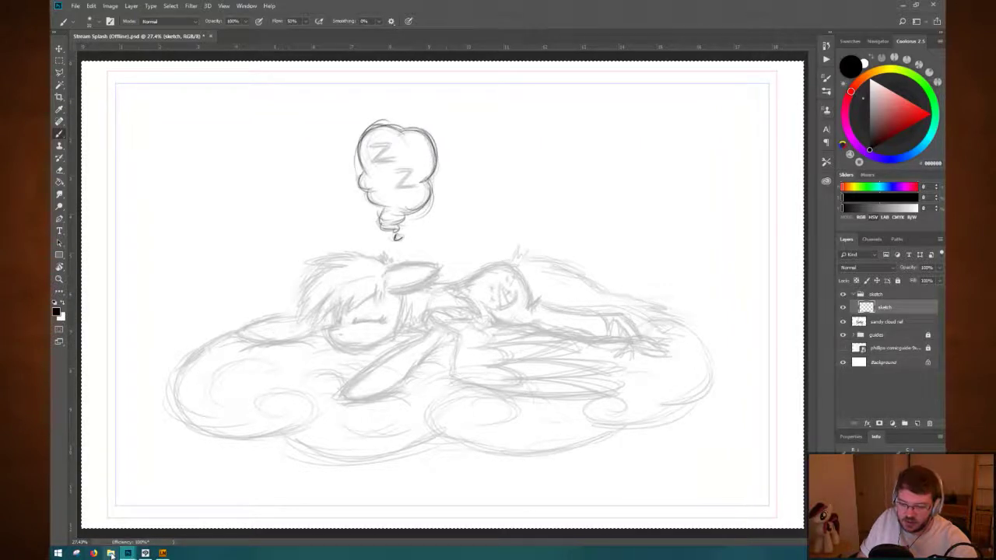
# Remove the selection from the drawing and dock realMYST ME screenshots.psd beside it as a tabbed document.
pyautogui.moveTo(128, 554)
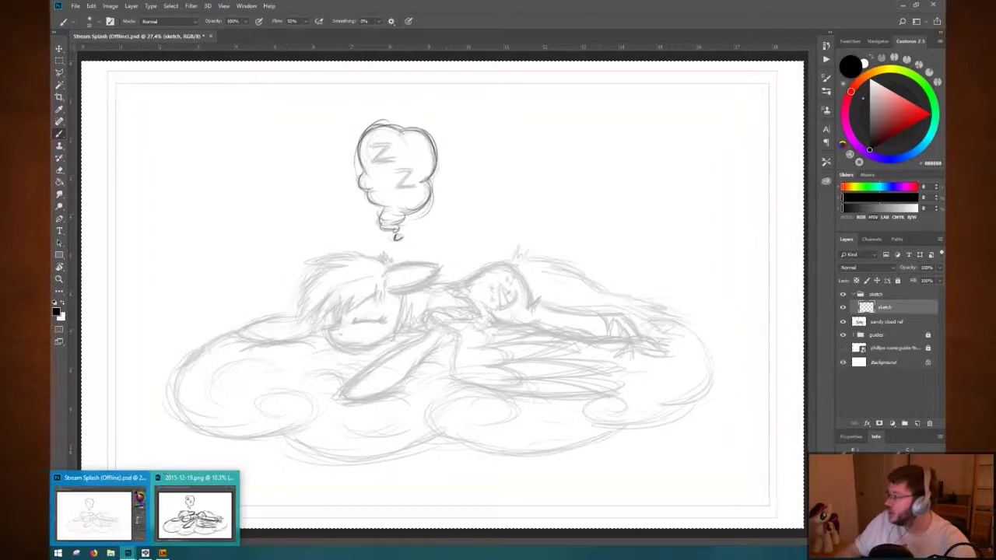
pyautogui.hotkey('ctrl', 'd')
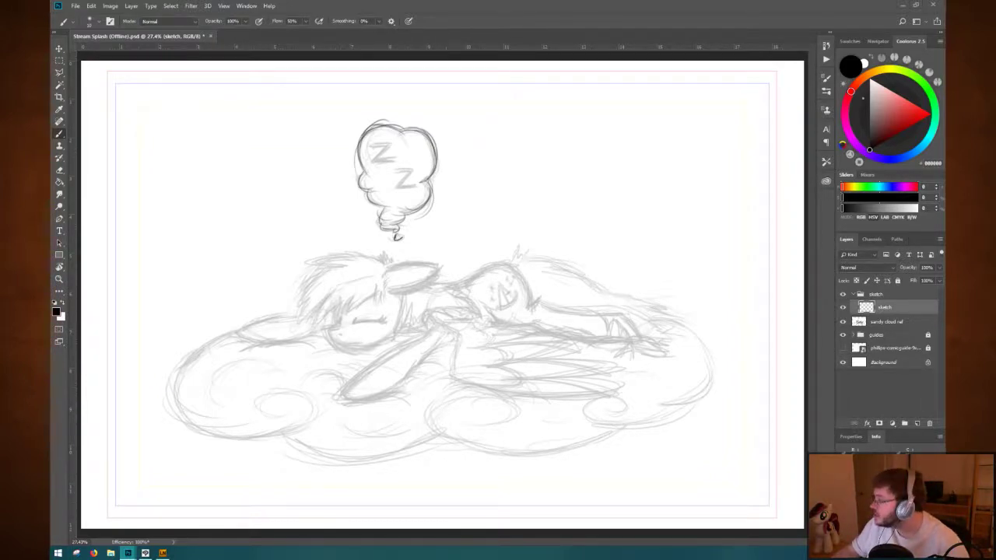
pyautogui.moveTo(349, 4); pyautogui.dragTo(336, 39)
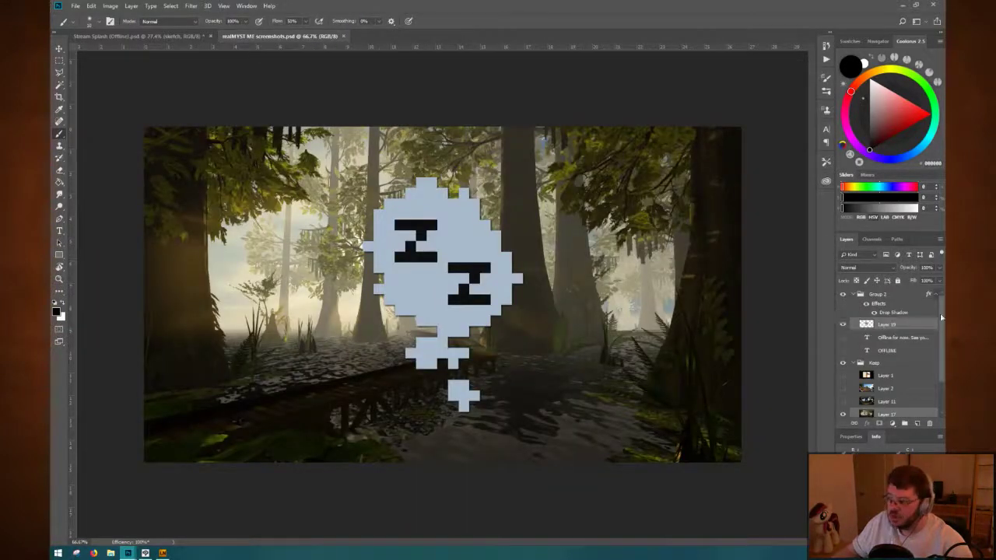
# Select the pixel thought bubble layer's outline, replace it with a whole-canvas selection, and compare the image with Stream Splash (Offline).psd.
pyautogui.keyDown('ctrl'); pyautogui.click(892, 324); pyautogui.keyUp('ctrl')
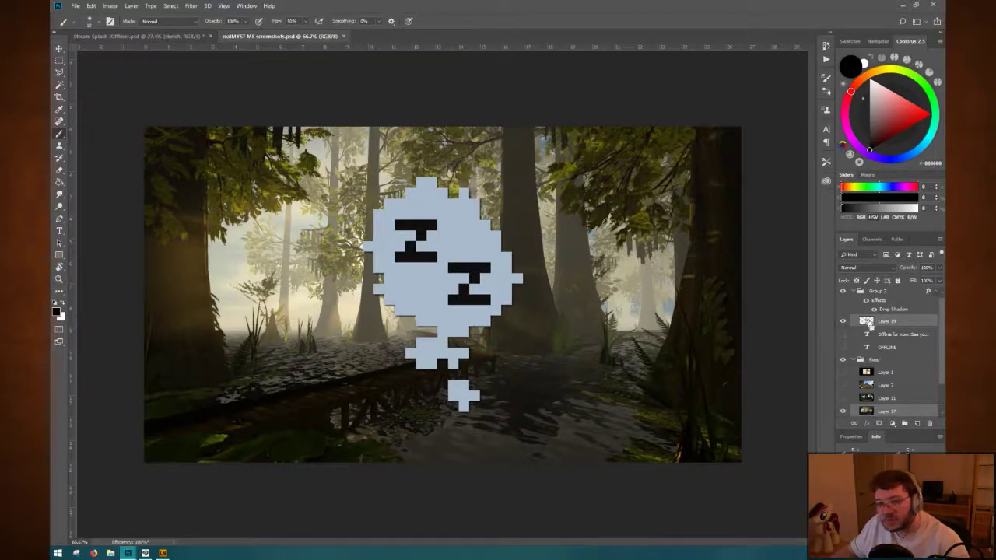
pyautogui.keyDown('ctrl'); pyautogui.click(870, 325); pyautogui.keyUp('ctrl')
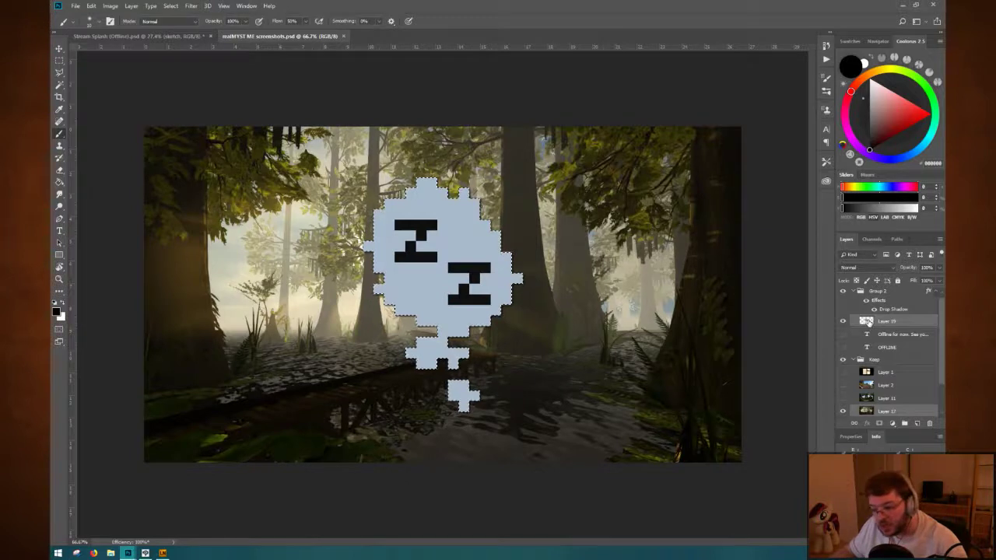
pyautogui.hotkey('ctrl', 'a')
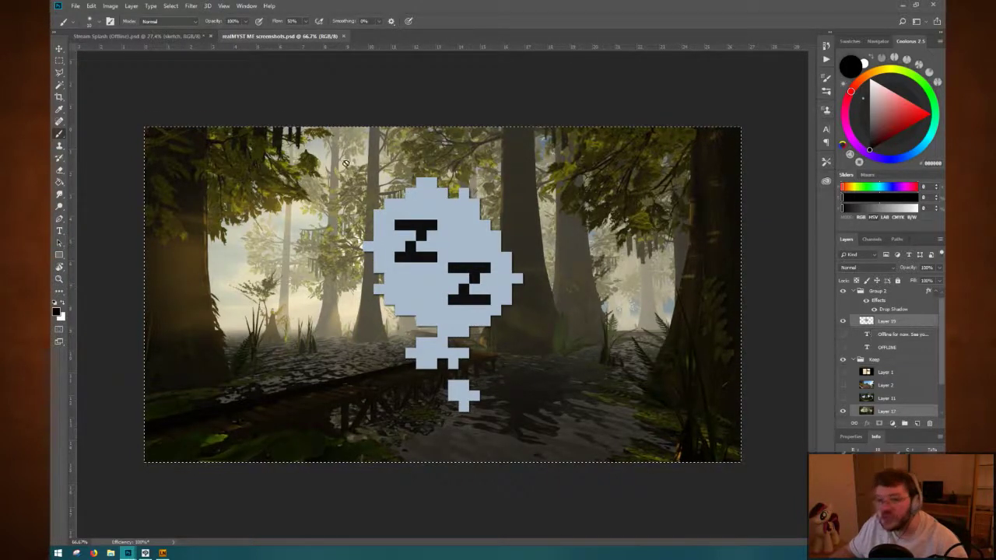
pyautogui.click(136, 36)
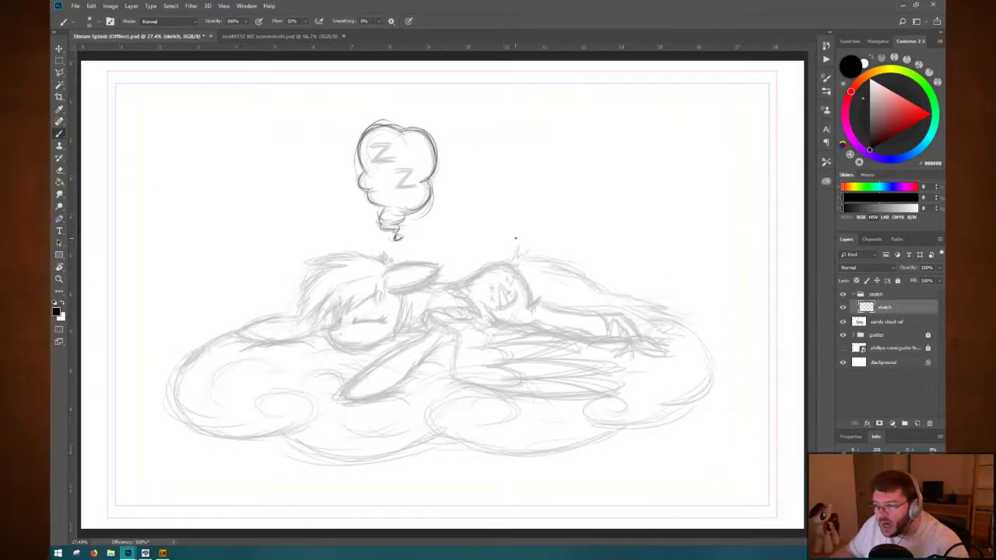
pyautogui.click(286, 36)
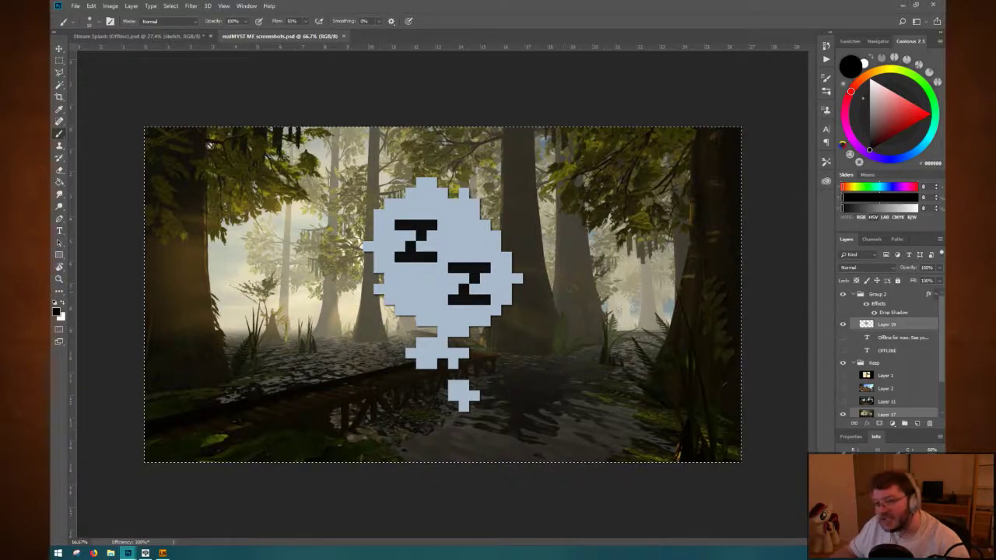
# Make the sketch group the active layer in Stream Splash (Offline).psd.
pyautogui.click(168, 36)
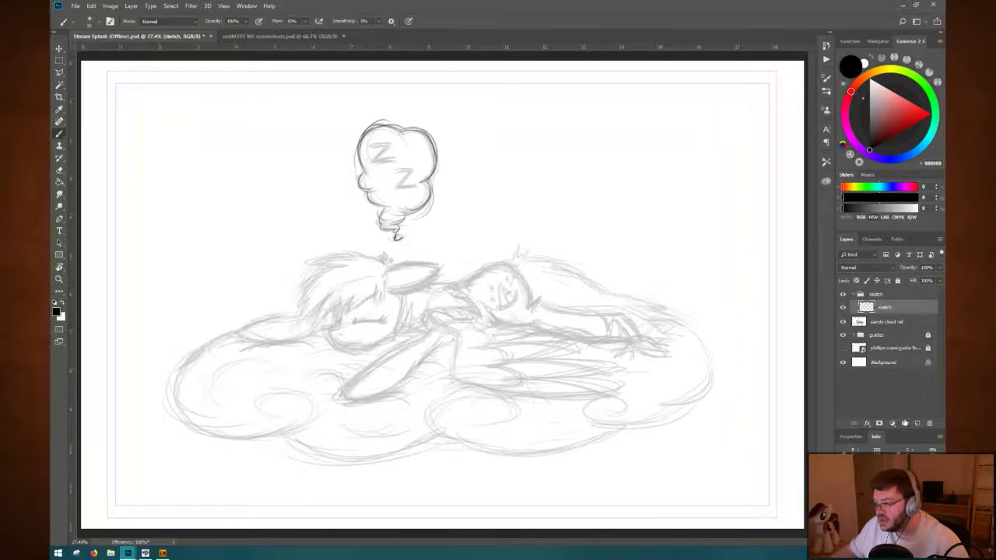
pyautogui.click(884, 378)
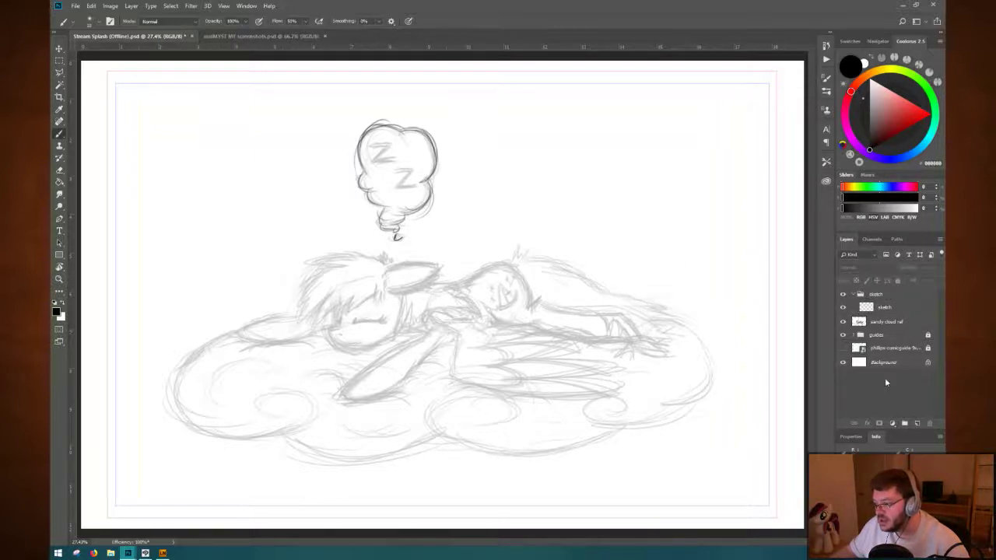
pyautogui.click(879, 295)
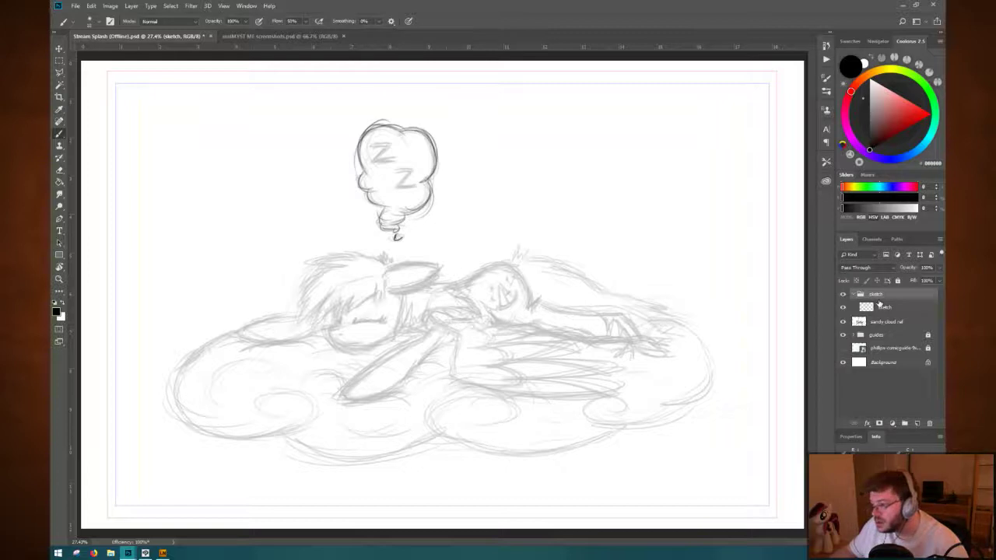
# Copy only the pixel thought bubble layer, Layer 19, from realMYST ME screenshots.psd.
pyautogui.click(276, 36)
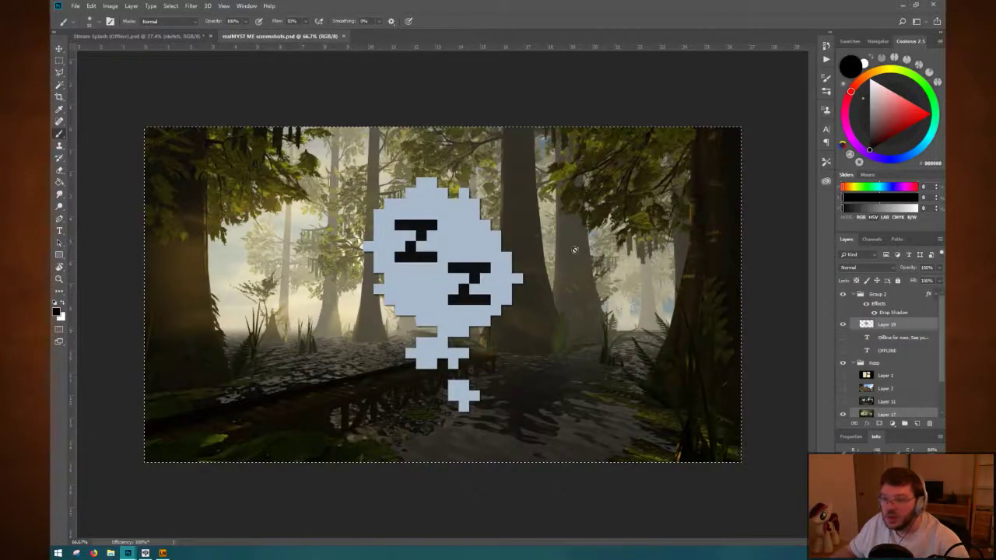
pyautogui.click(843, 324)
pyautogui.click(844, 324)
pyautogui.click(892, 327)
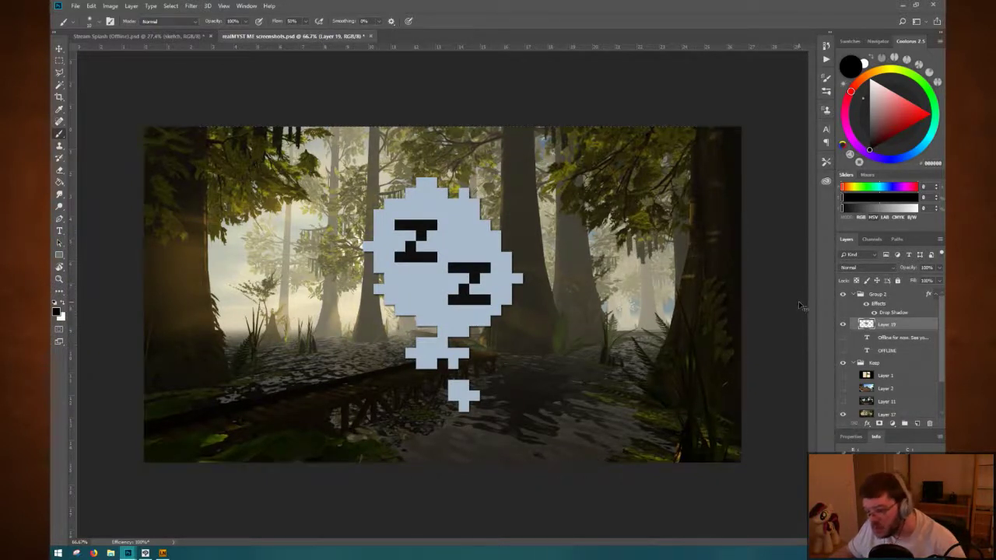
pyautogui.hotkey('ctrl', 't')
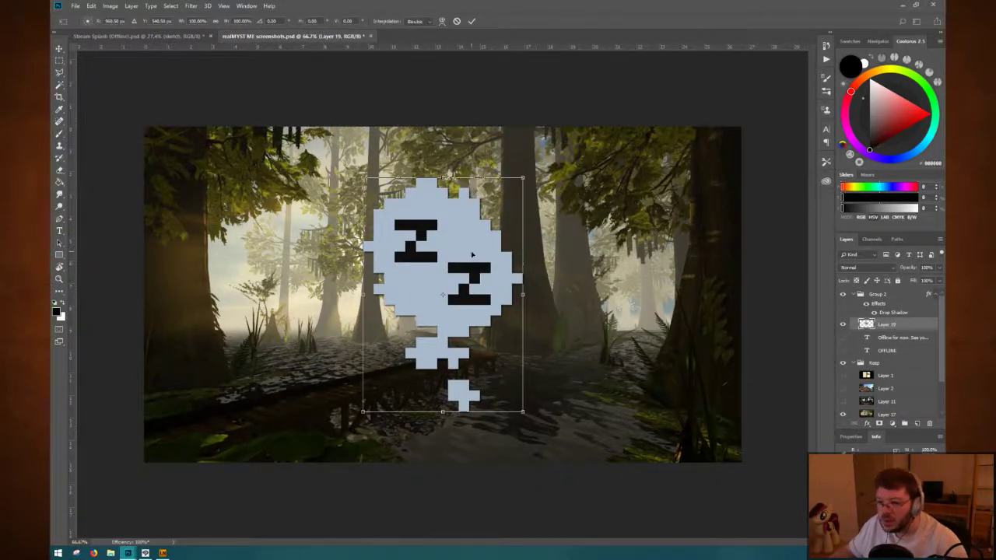
pyautogui.press('Return')
pyautogui.press('b')
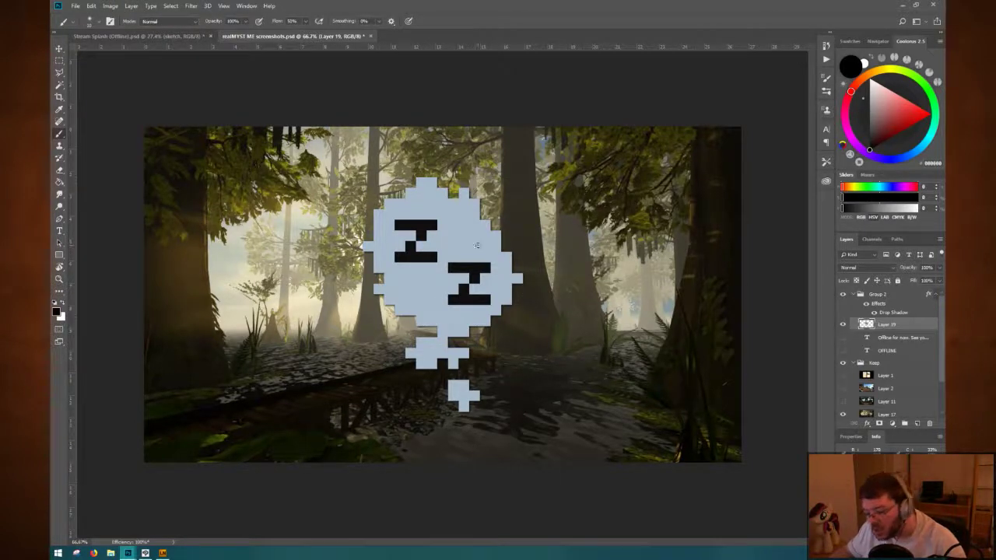
pyautogui.click(107, 6)
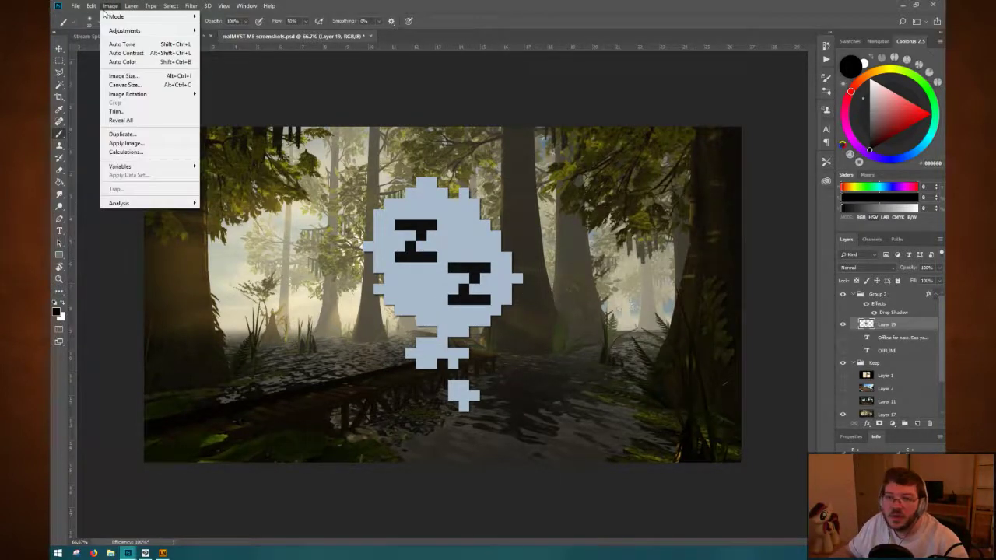
pyautogui.moveTo(90, 7)
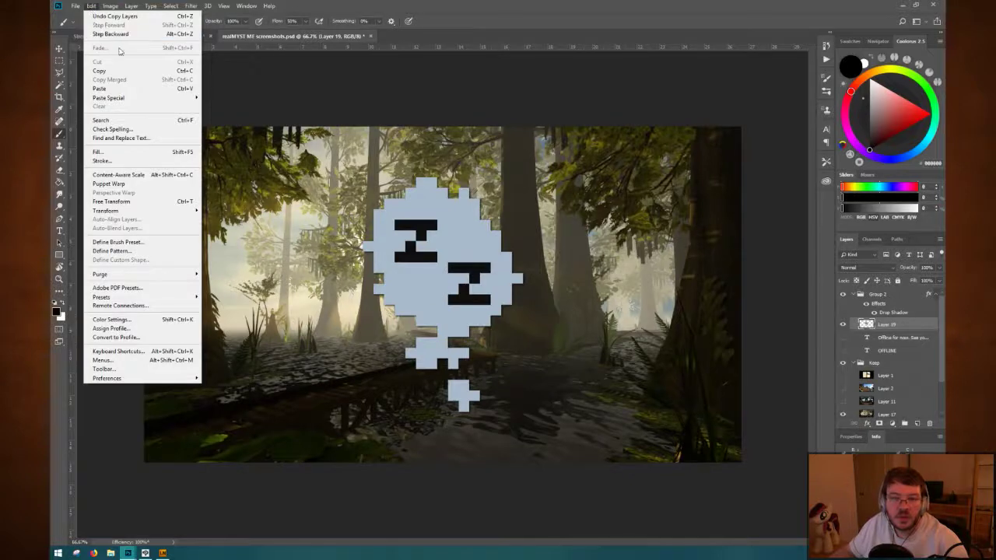
pyautogui.click(123, 72)
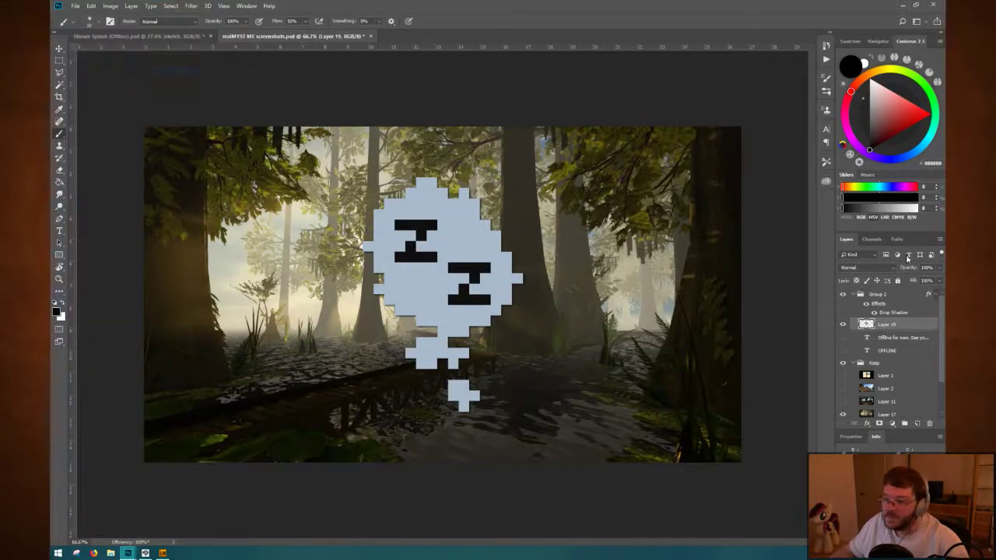
# Paste the copied pixel thought bubble into Stream Splash (Offline).psd above the sketch group.
pyautogui.rightClick(888, 325)
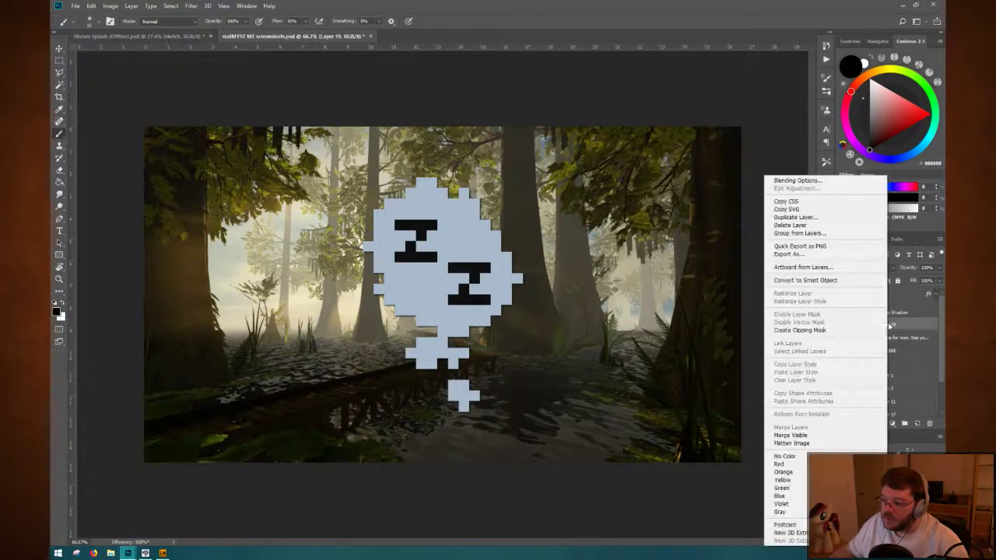
pyautogui.click(156, 36)
pyautogui.click(157, 35)
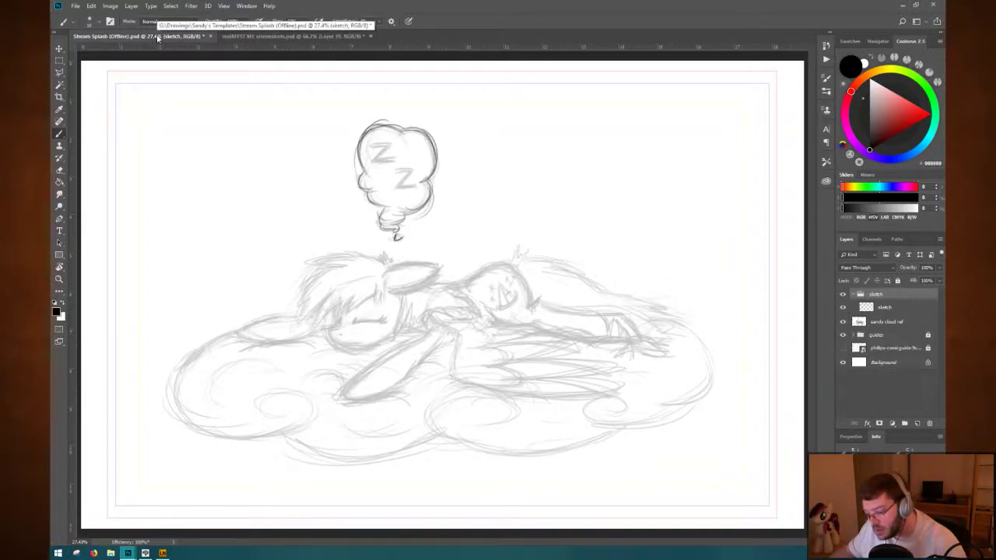
pyautogui.hotkey('ctrl', 'v')
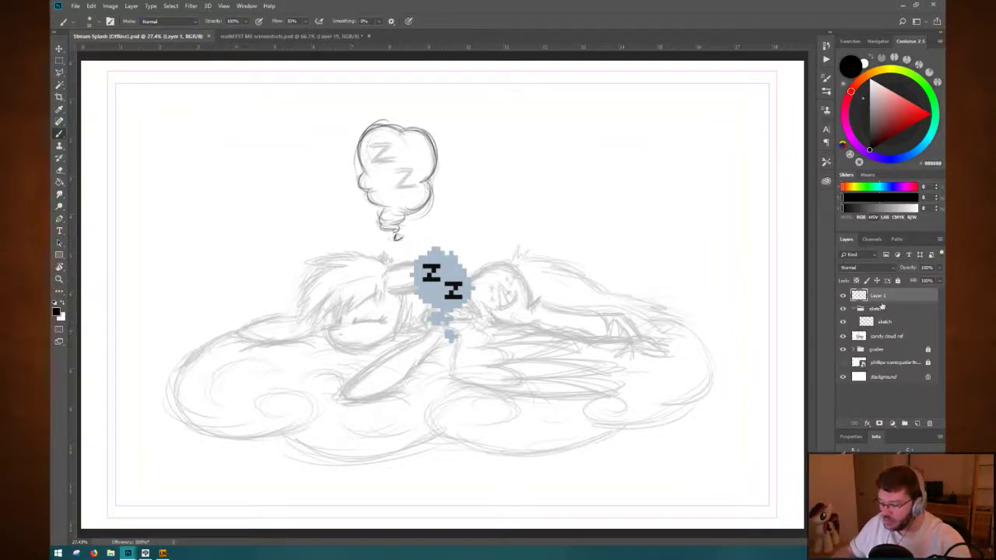
# Enlarge the pasted pixel bubble to about 131% and place it in the empty upper-right area of the drawing.
pyautogui.hotkey('ctrl', 't')
pyautogui.moveTo(450, 309); pyautogui.dragTo(397, 188)
pyautogui.moveTo(422, 220); pyautogui.dragTo(456, 269)
pyautogui.moveTo(432, 202); pyautogui.dragTo(425, 200)
pyautogui.moveTo(447, 258); pyautogui.dragTo(435, 241)
pyautogui.moveTo(420, 160); pyautogui.dragTo(700, 169)
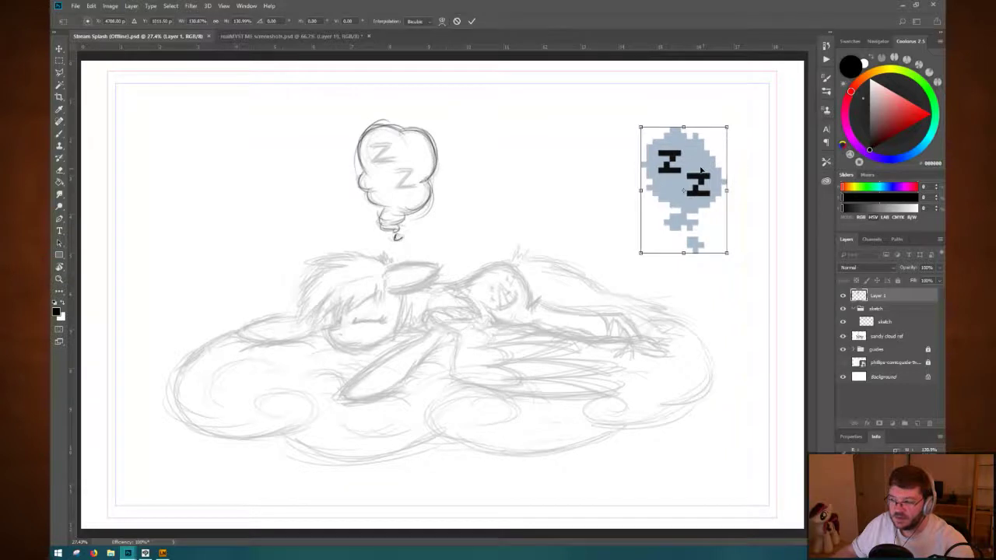
pyautogui.press('Return')
pyautogui.press('b')
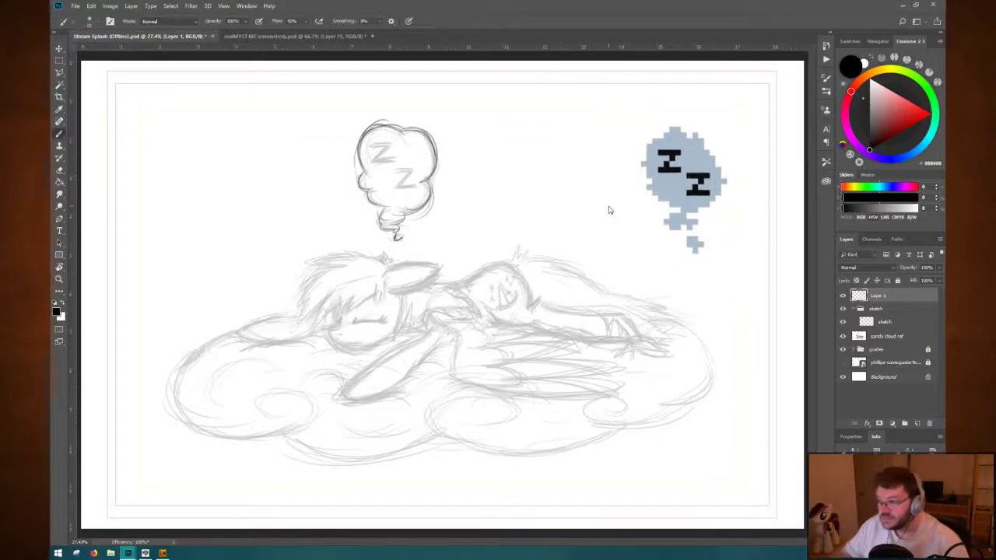
# Move the pixel bubble layer directly beneath sandy cloud ref and group the two layers.
pyautogui.moveTo(894, 297); pyautogui.dragTo(900, 333)
pyautogui.keyDown('shift'); pyautogui.click(896, 324); pyautogui.keyUp('shift')
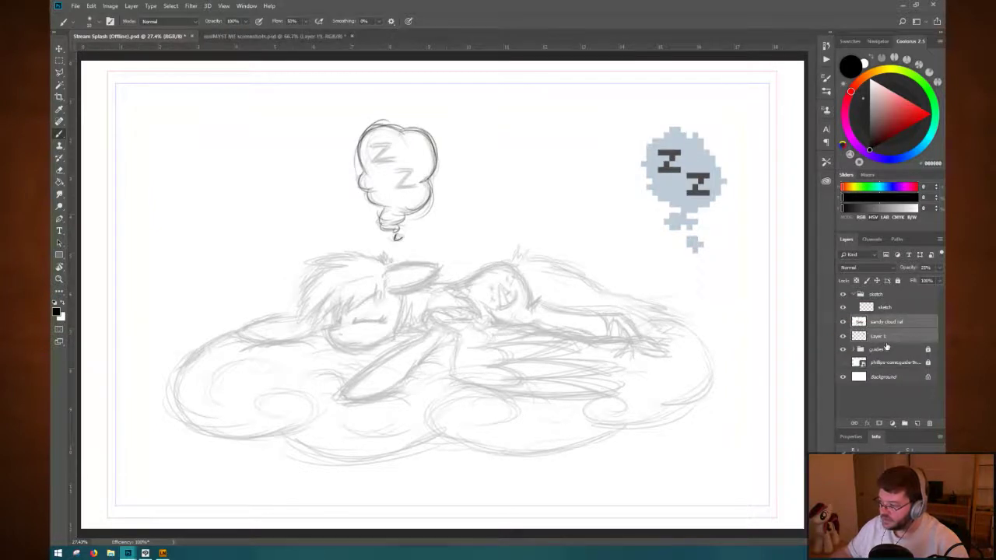
pyautogui.rightClick(883, 322)
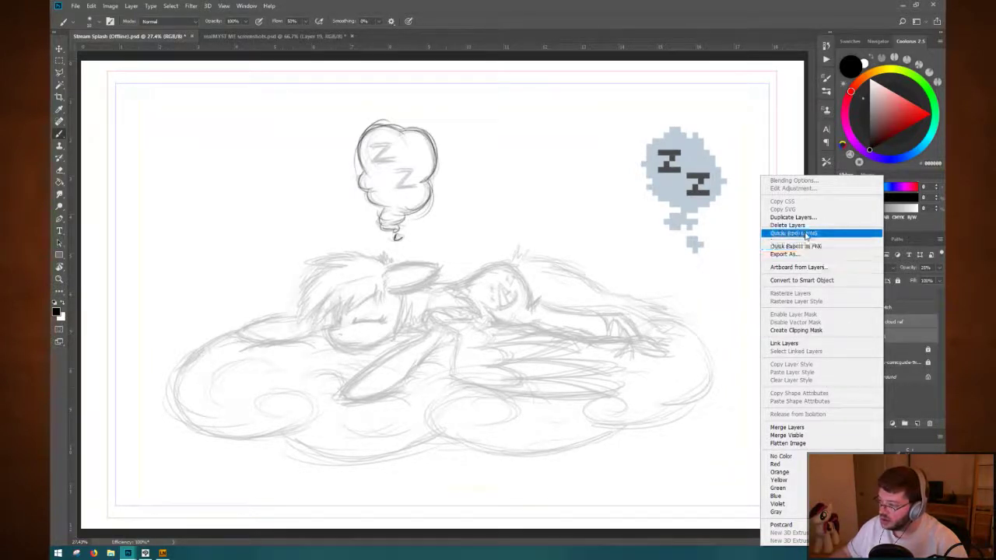
pyautogui.click(805, 231)
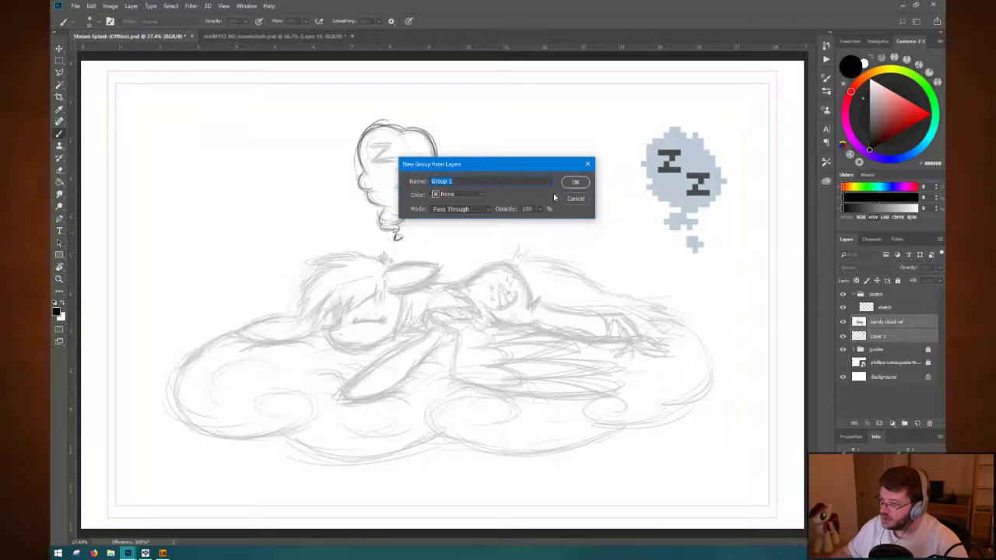
pyautogui.click(575, 183)
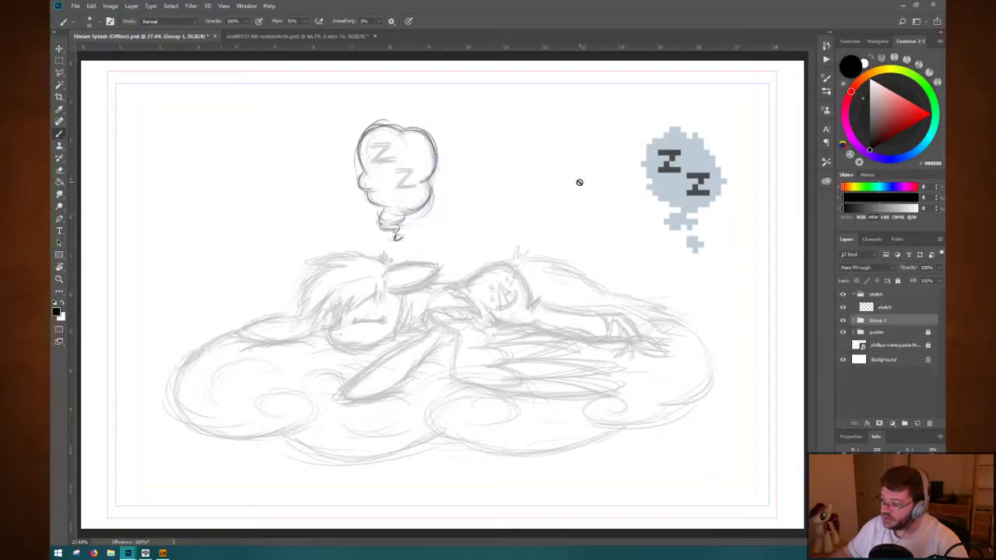
# Expand the new reference group and rename it refs.
pyautogui.click(852, 321)
pyautogui.doubleClick(877, 321)
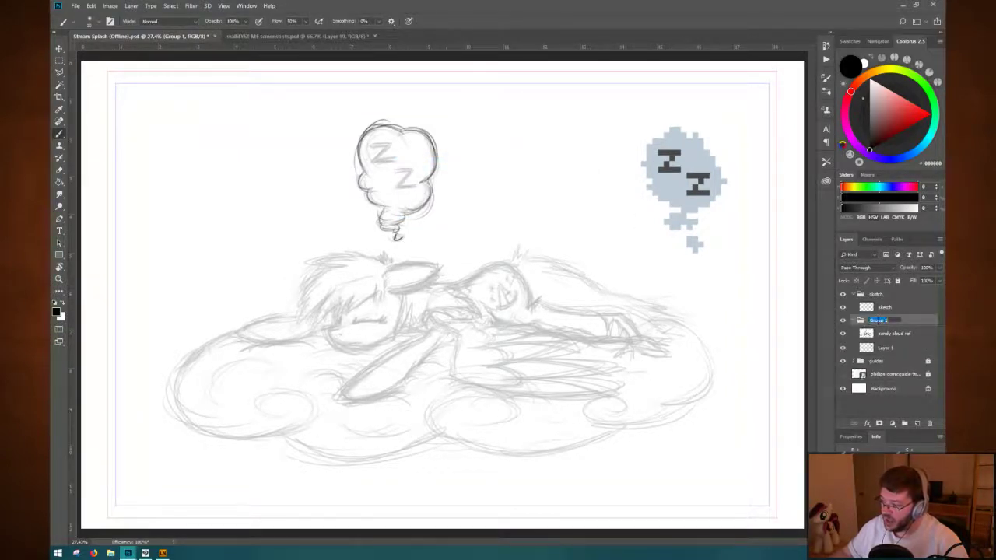
pyautogui.write('refs')
pyautogui.press('Return')
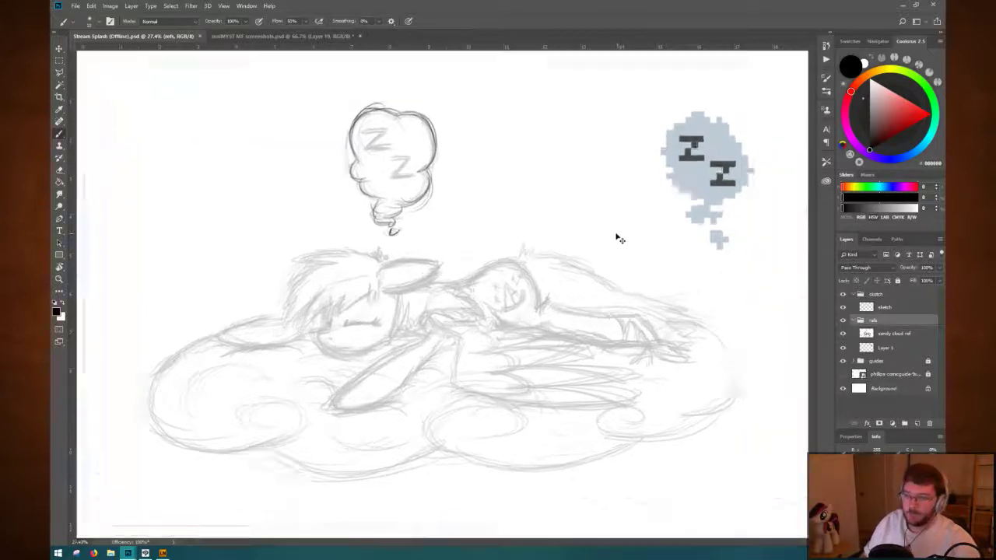
# Undock the Coolorus color panel so it floats over the canvas, and extend the Layers panel up to the Navigator.
pyautogui.hotkey('ctrl', '1')
pyautogui.moveTo(444, 121); pyautogui.dragTo(536, 211)
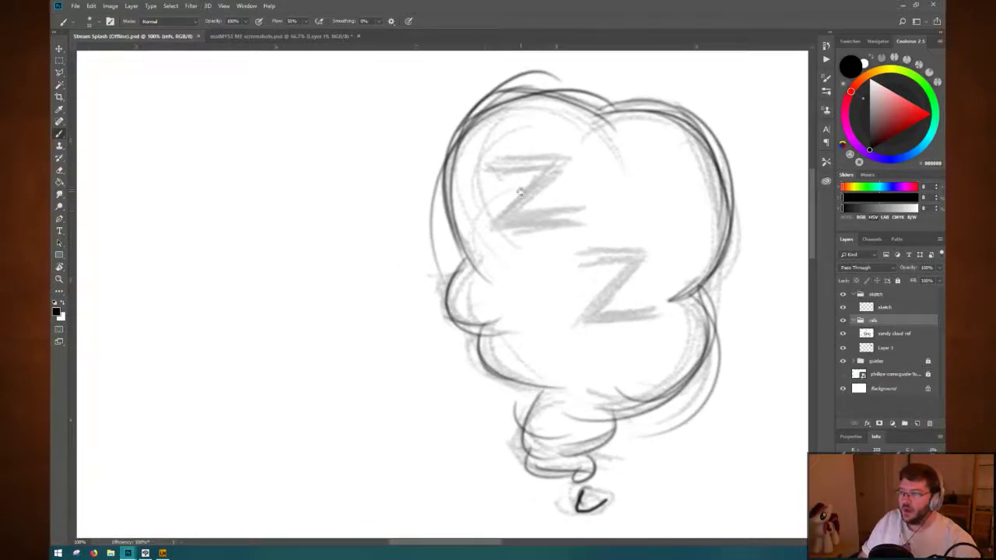
pyautogui.moveTo(542, 168); pyautogui.dragTo(511, 160)
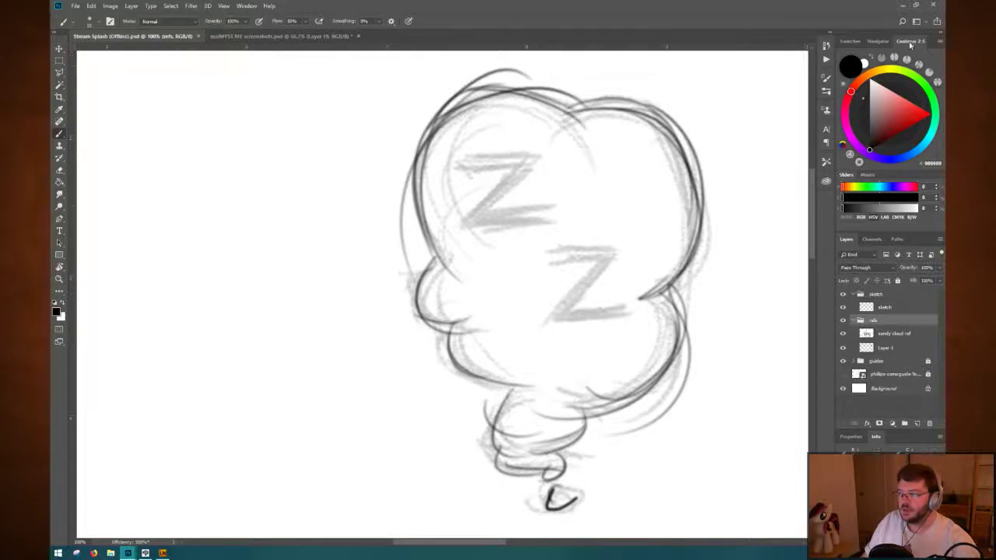
pyautogui.moveTo(910, 43); pyautogui.dragTo(191, 133)
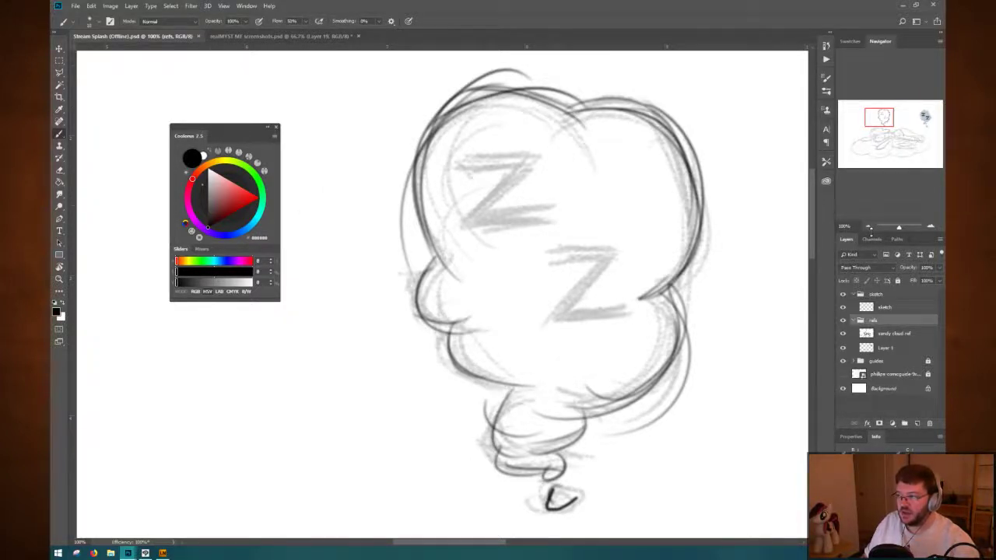
pyautogui.moveTo(872, 234); pyautogui.dragTo(891, 141)
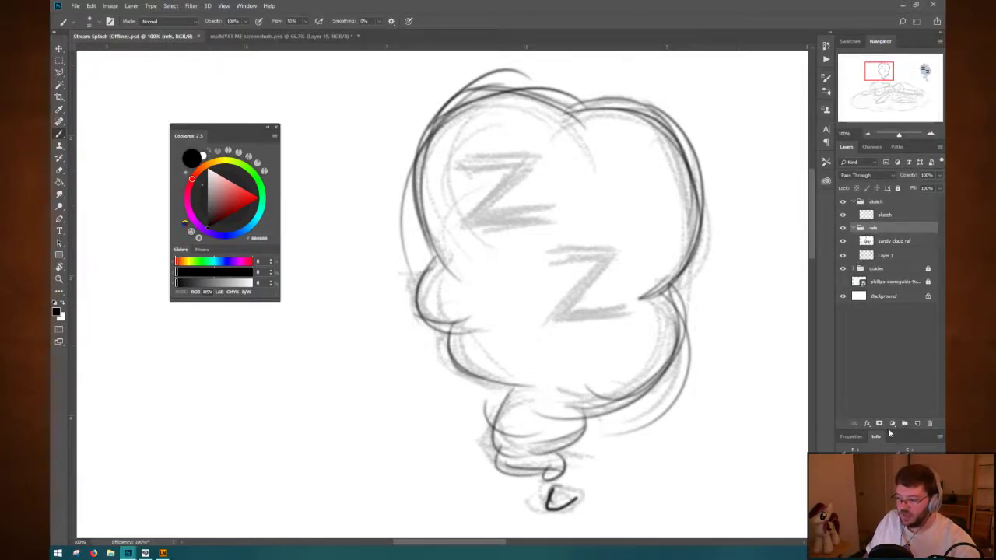
# Show Properties in place of Info and reduce its height to give the Layers panel more room.
pyautogui.moveTo(851, 437); pyautogui.dragTo(851, 364)
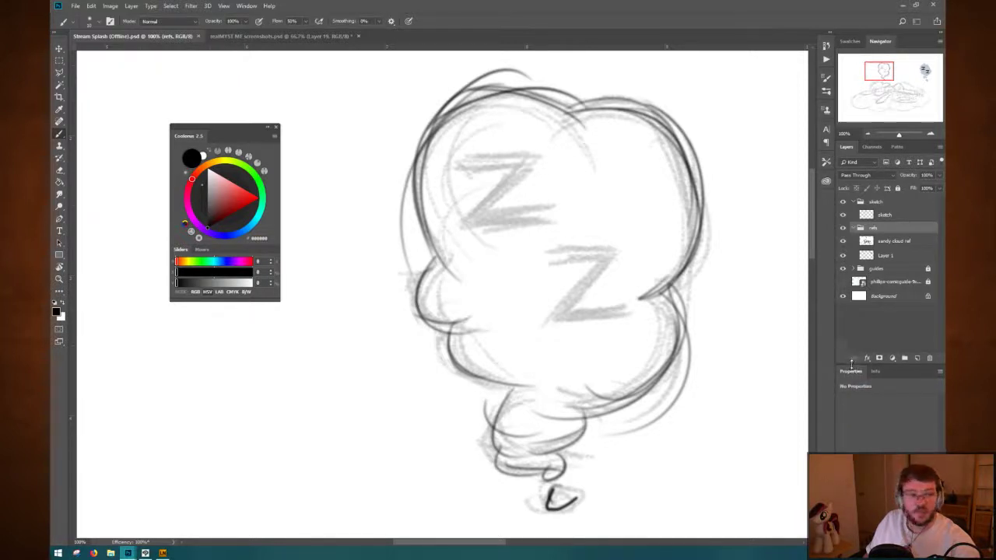
pyautogui.click(878, 372)
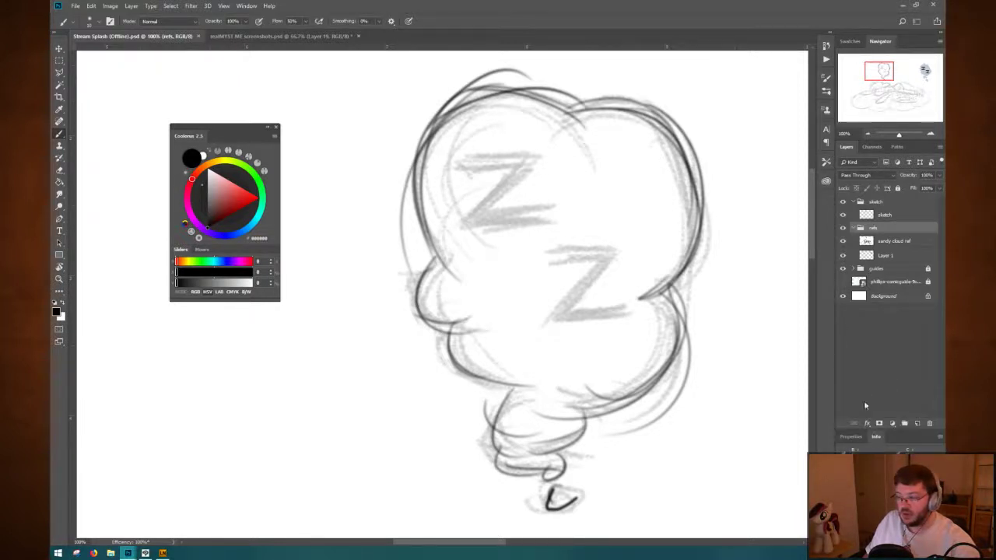
pyautogui.click(851, 438)
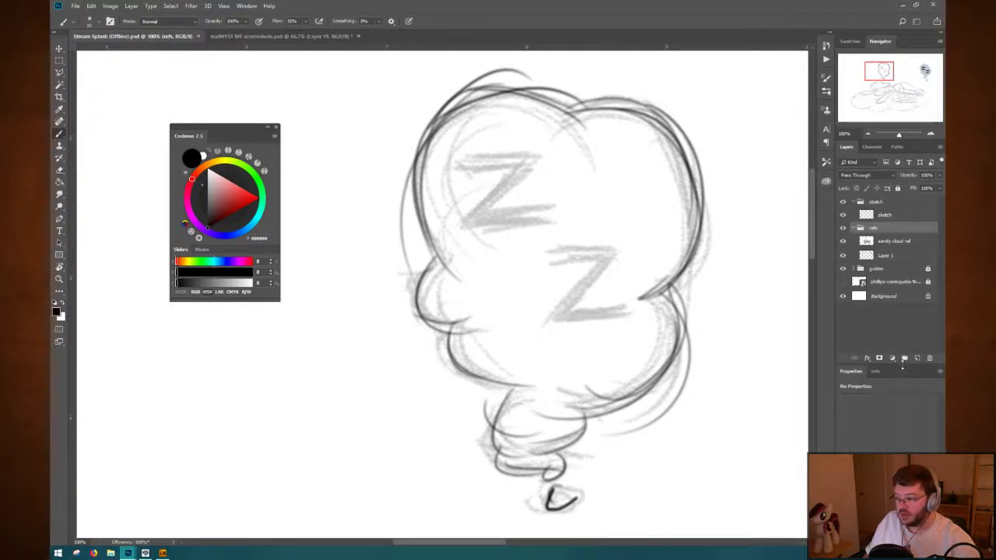
pyautogui.moveTo(903, 365); pyautogui.dragTo(901, 432)
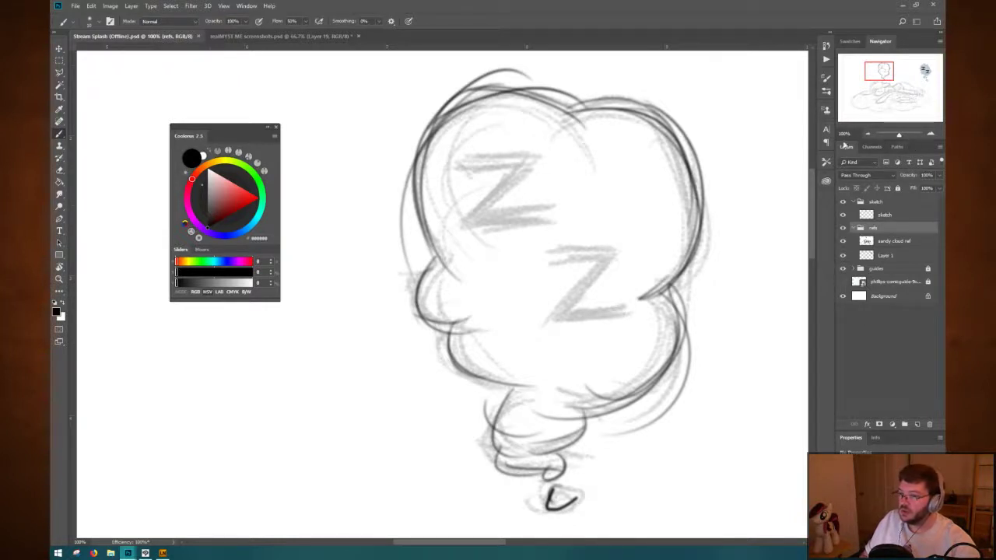
# Try docking the Coolorus panel beside the toolbar, and float it over the canvas next to the Navigator instead.
pyautogui.moveTo(235, 126); pyautogui.dragTo(96, 61)
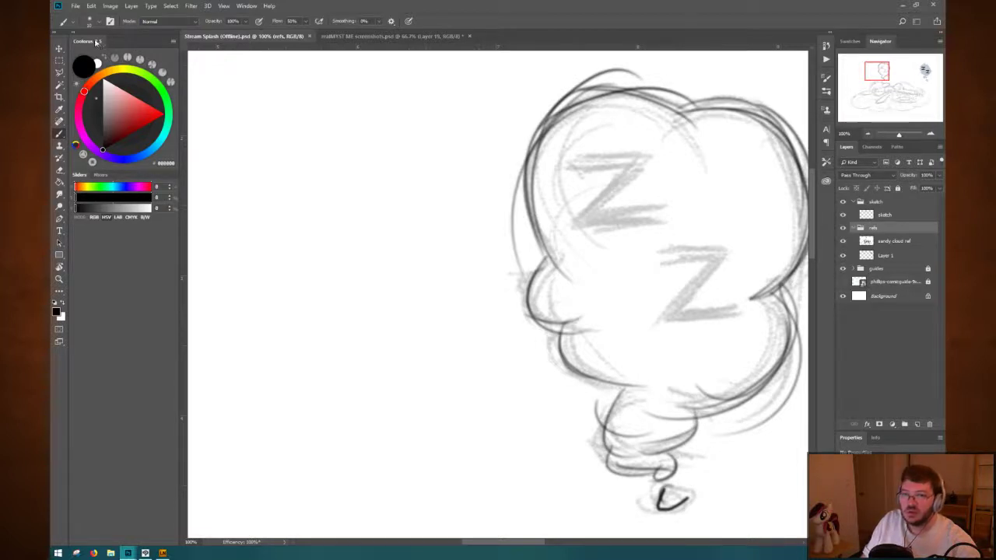
pyautogui.moveTo(96, 42)
pyautogui.mouseDown()
pyautogui.moveTo(200, 99)
pyautogui.moveTo(230, 98)
pyautogui.moveTo(142, 91)
pyautogui.moveTo(720, 103)
pyautogui.moveTo(747, 65)
pyautogui.mouseUp()
pyautogui.moveTo(499, 239)
pyautogui.mouseDown()
pyautogui.moveTo(250, 228)
pyautogui.moveTo(308, 225)
pyautogui.mouseUp()
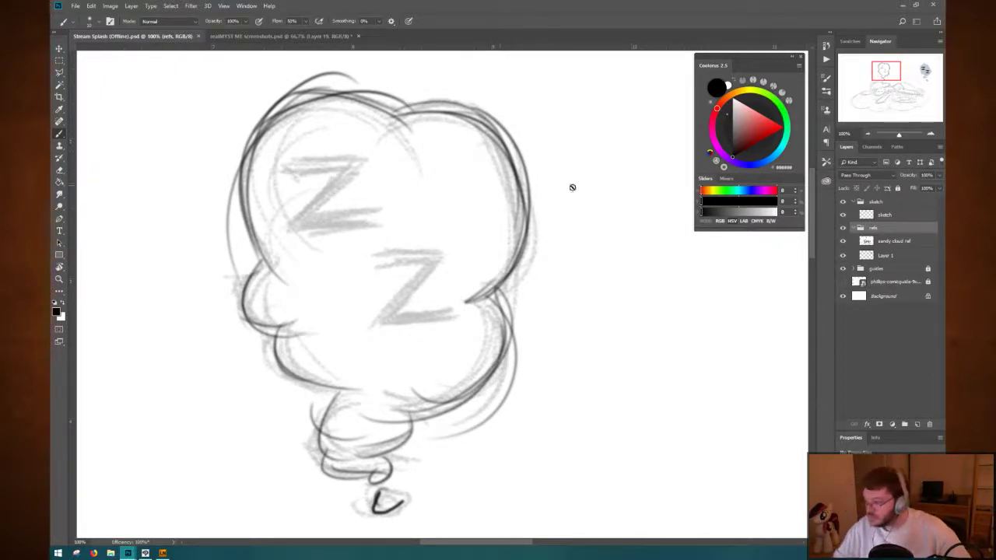
# Try darkening the thought bubble's right edge with thick curved strokes on the sketch layer.
pyautogui.click(886, 215)
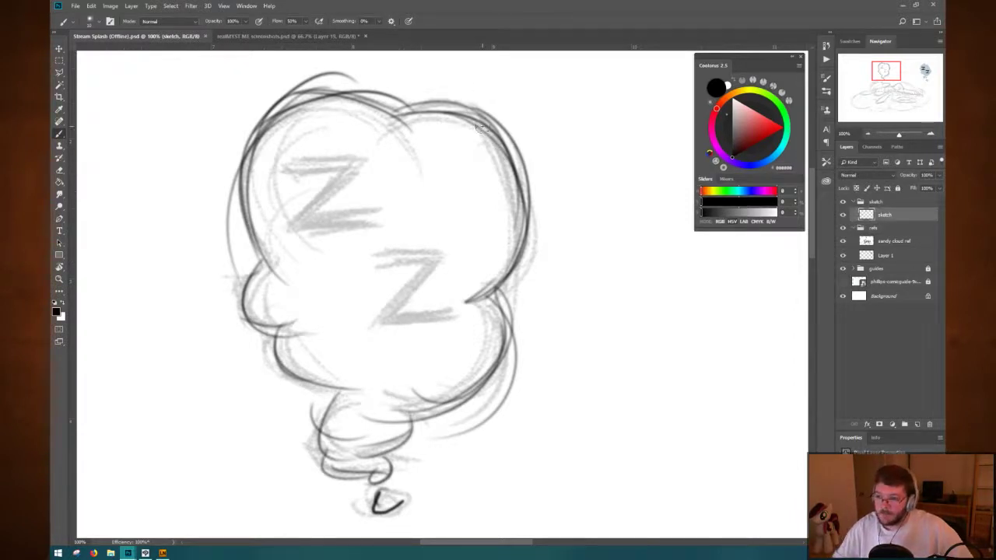
pyautogui.moveTo(476, 116); pyautogui.dragTo(527, 260)
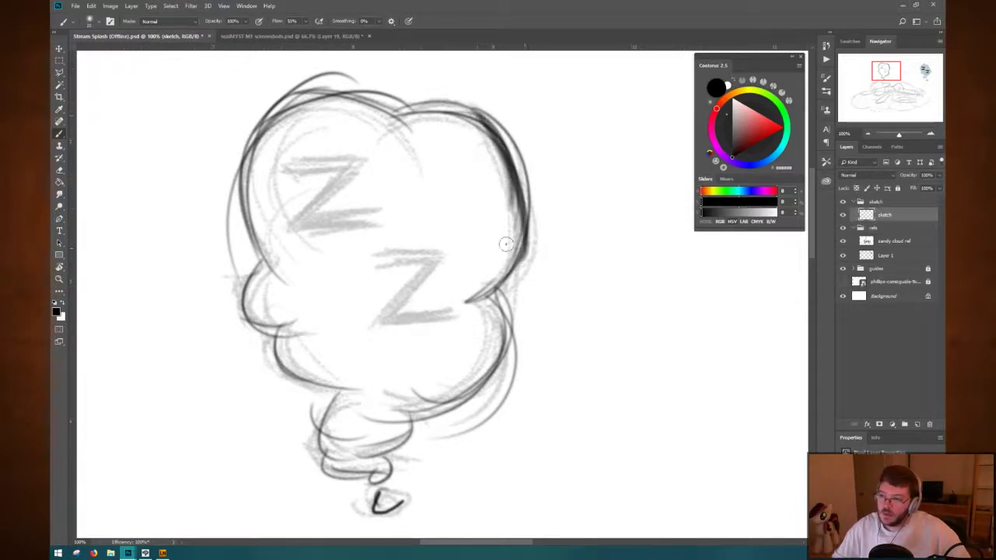
pyautogui.moveTo(530, 177); pyautogui.dragTo(509, 268)
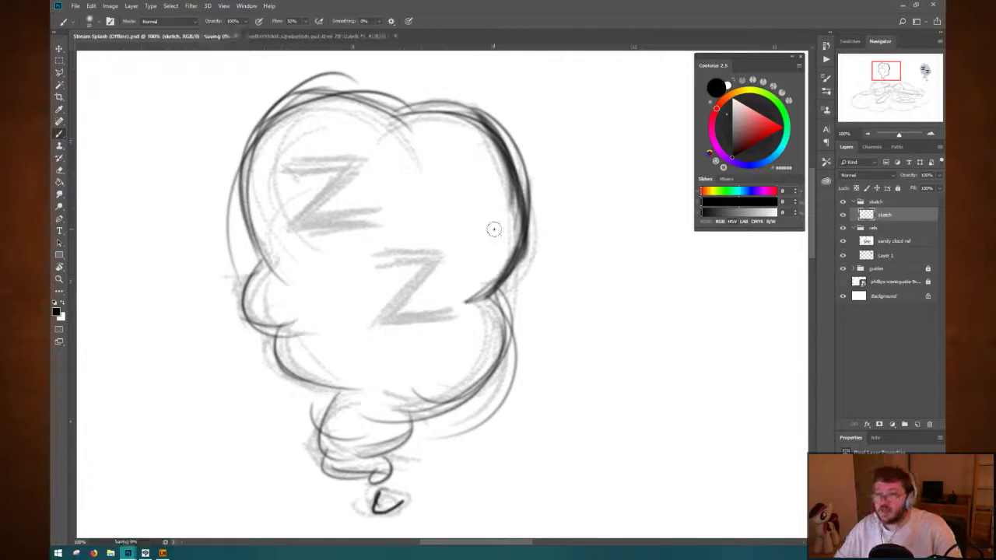
# Clear the dark bubble strokes from the sketch layer and enlarge the brush tip.
pyautogui.hotkey('ctrl', 'z')
pyautogui.press(']')
pyautogui.press(']')
pyautogui.press(']')
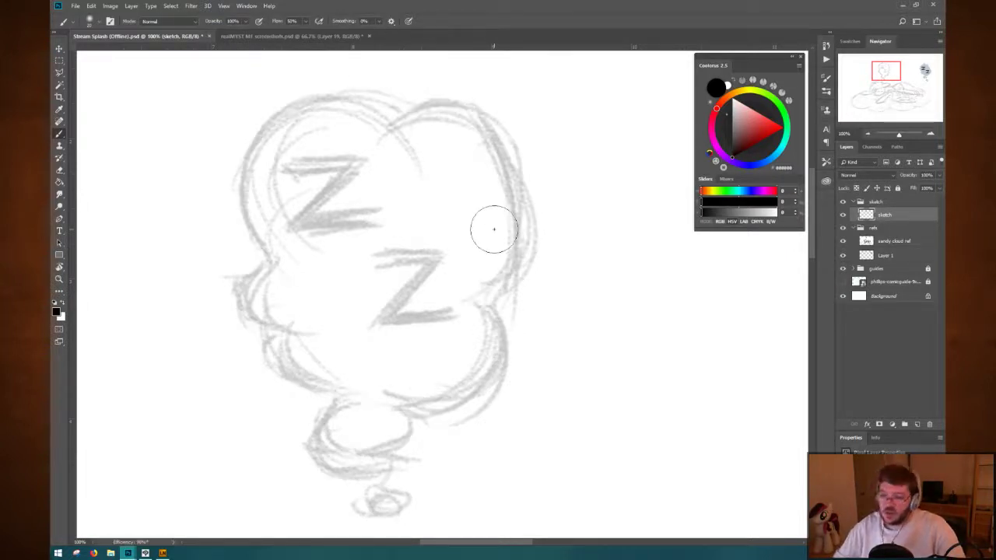
# Switch to the Hard Round Pressure Opacity brush and try tracing the right outline of the thought bubble in black.
pyautogui.rightClick(362, 202)
pyautogui.click(433, 300)
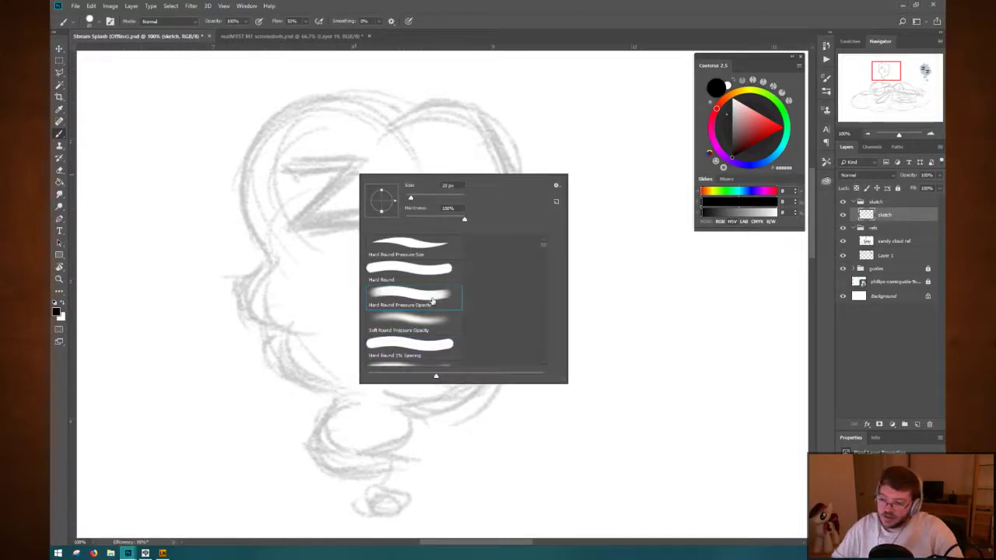
pyautogui.moveTo(390, 122)
pyautogui.mouseDown()
pyautogui.moveTo(439, 103)
pyautogui.moveTo(512, 163)
pyautogui.moveTo(498, 267)
pyautogui.mouseUp()
pyautogui.moveTo(527, 213)
pyautogui.mouseDown()
pyautogui.moveTo(484, 298)
pyautogui.moveTo(498, 382)
pyautogui.mouseUp()
pyautogui.moveTo(501, 323)
pyautogui.mouseDown()
pyautogui.moveTo(425, 402)
pyautogui.moveTo(492, 369)
pyautogui.mouseUp()
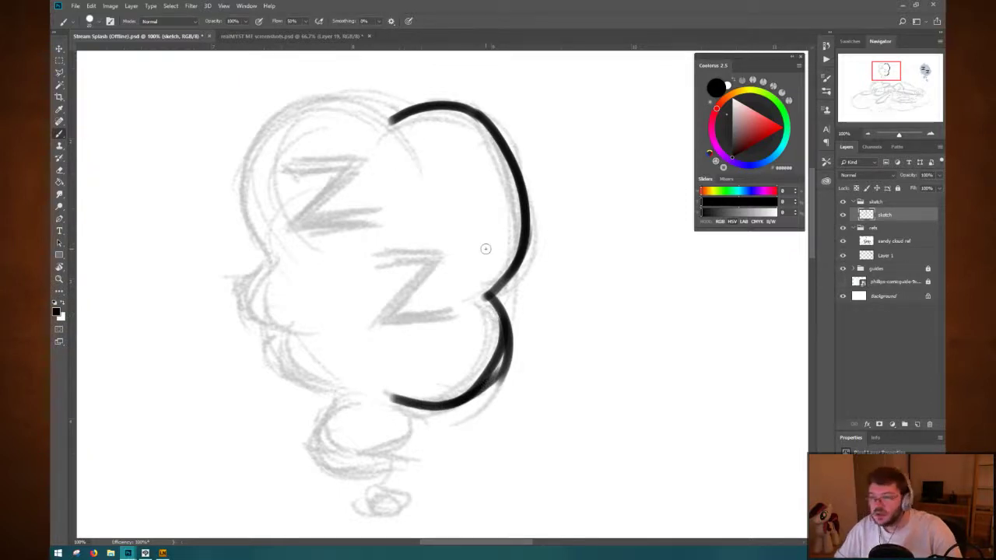
# Look over the canvas's upper-left and lower-right corners with their guide borders, and return to the thought bubble.
pyautogui.press('End')
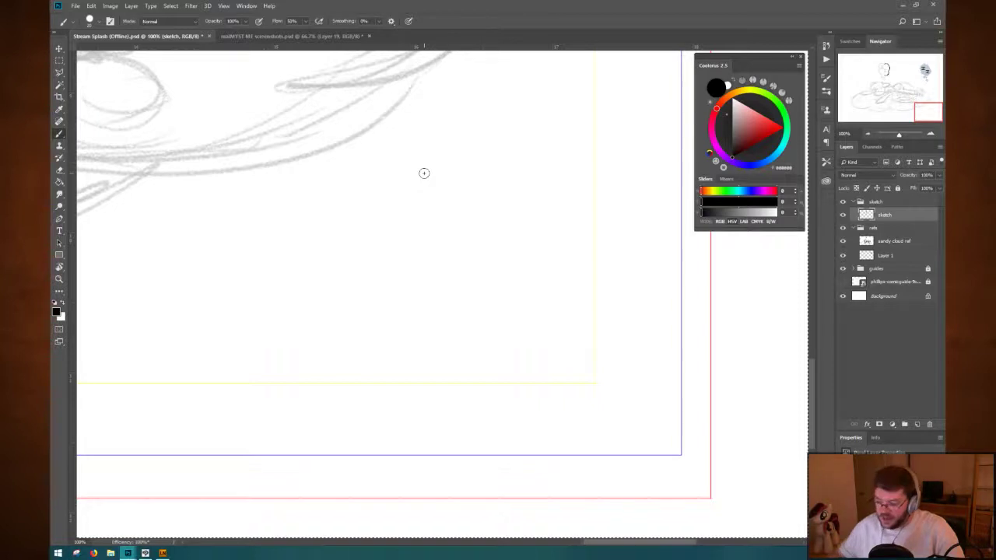
pyautogui.press('Home')
pyautogui.press('End')
pyautogui.press('Home')
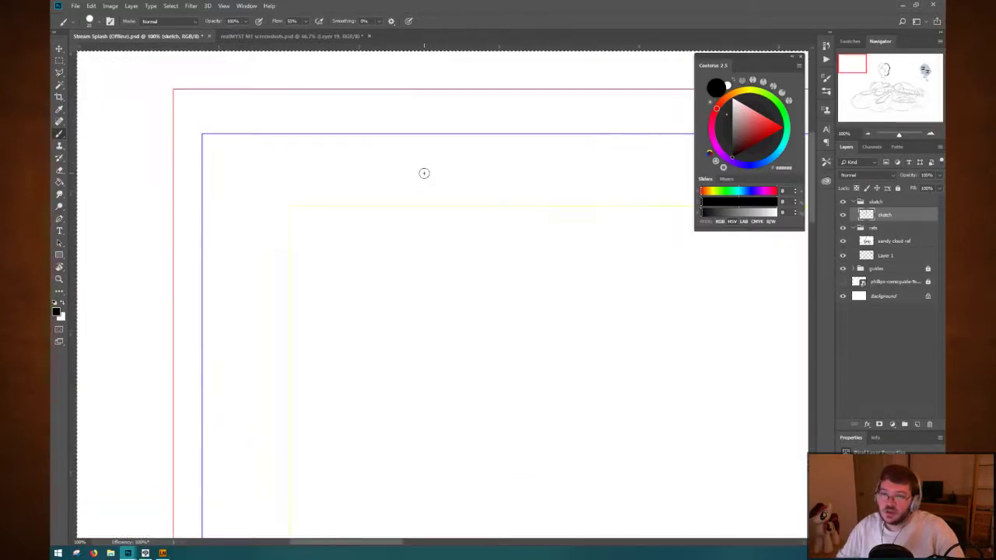
pyautogui.press('End')
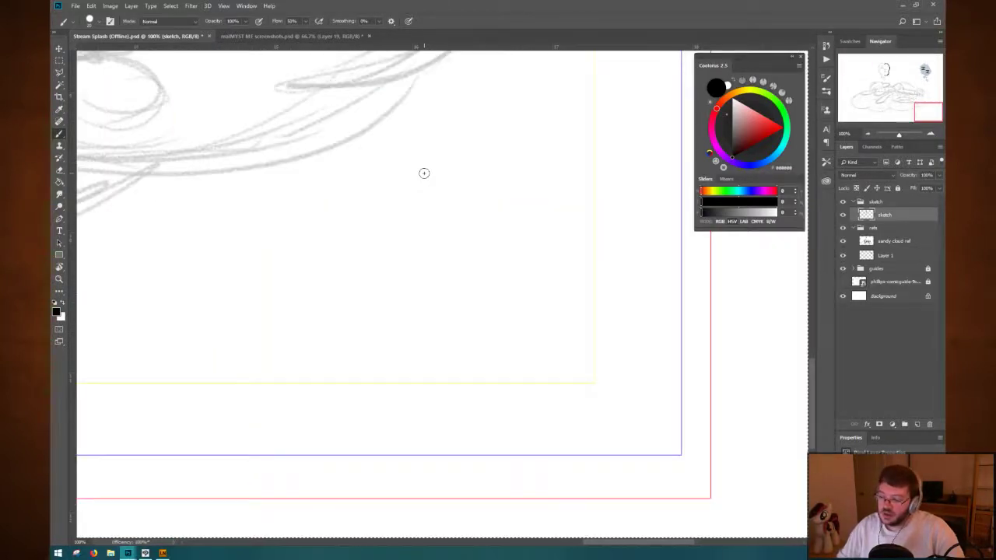
pyautogui.press('Home')
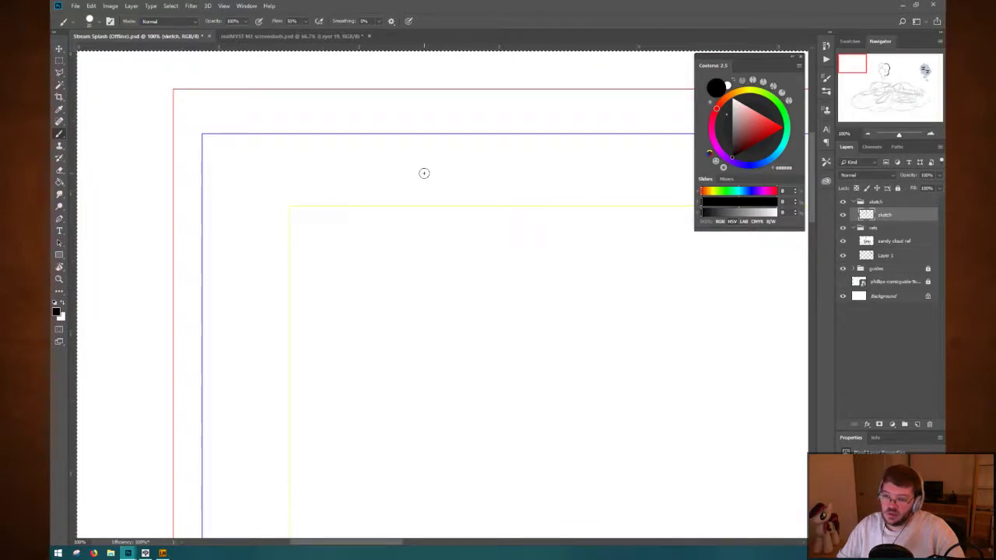
pyautogui.press('pagedown')
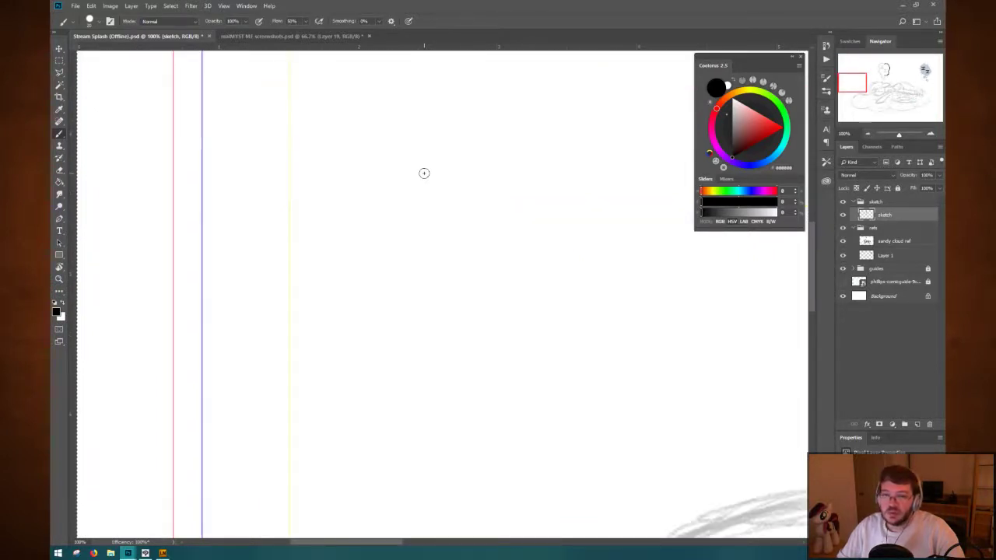
pyautogui.press('pageup')
pyautogui.scroll(-1, 424, 173)
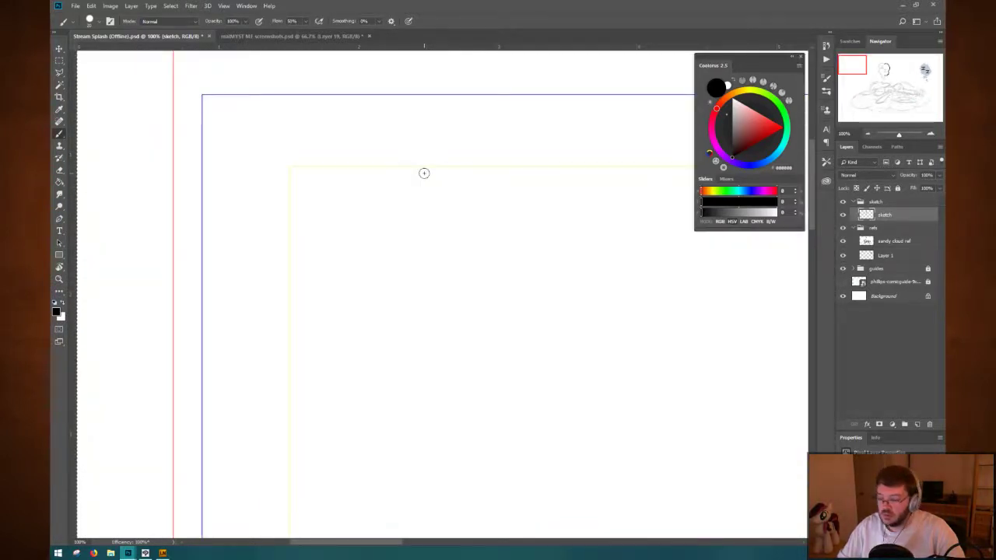
pyautogui.scroll(1, 424, 172)
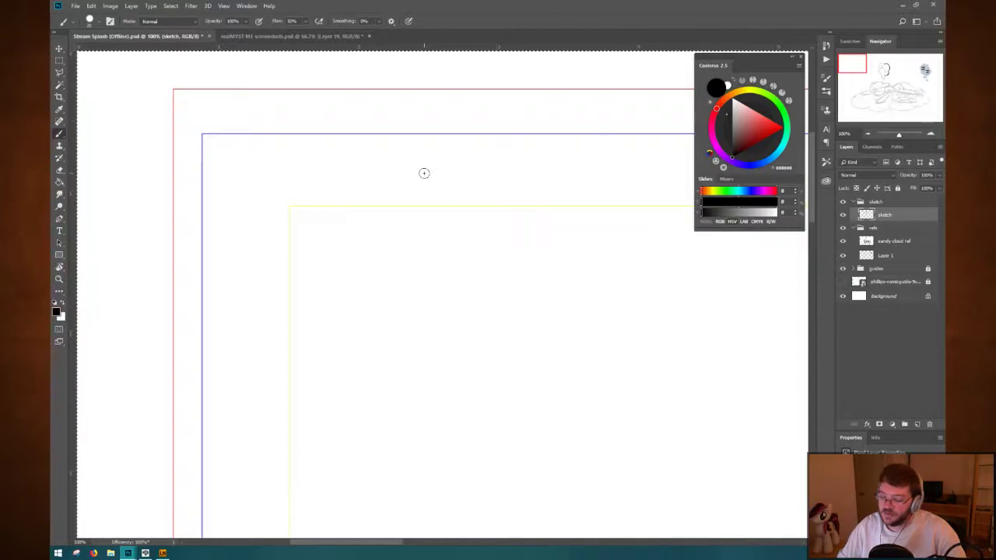
pyautogui.press('End')
pyautogui.press('Home')
pyautogui.press('End')
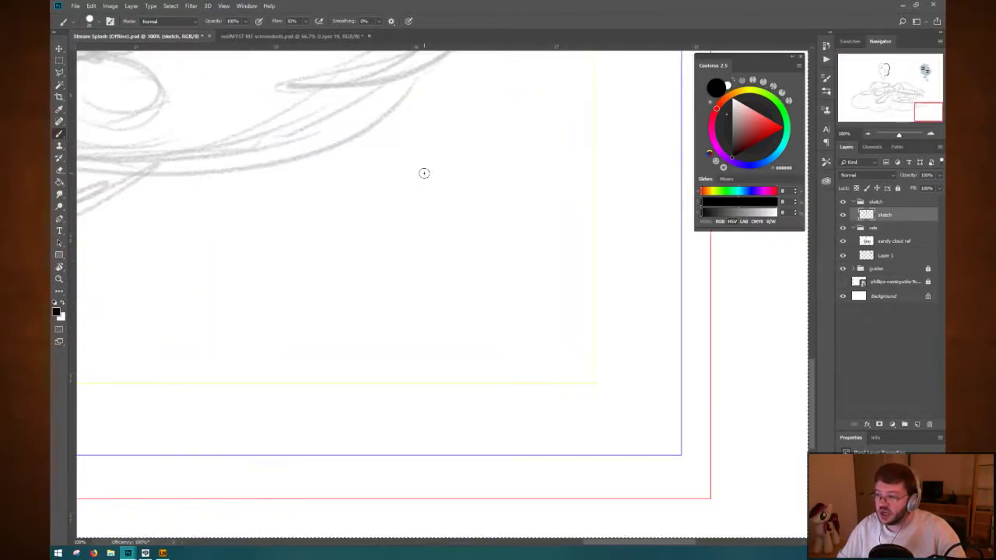
pyautogui.moveTo(344, 138); pyautogui.dragTo(471, 316)
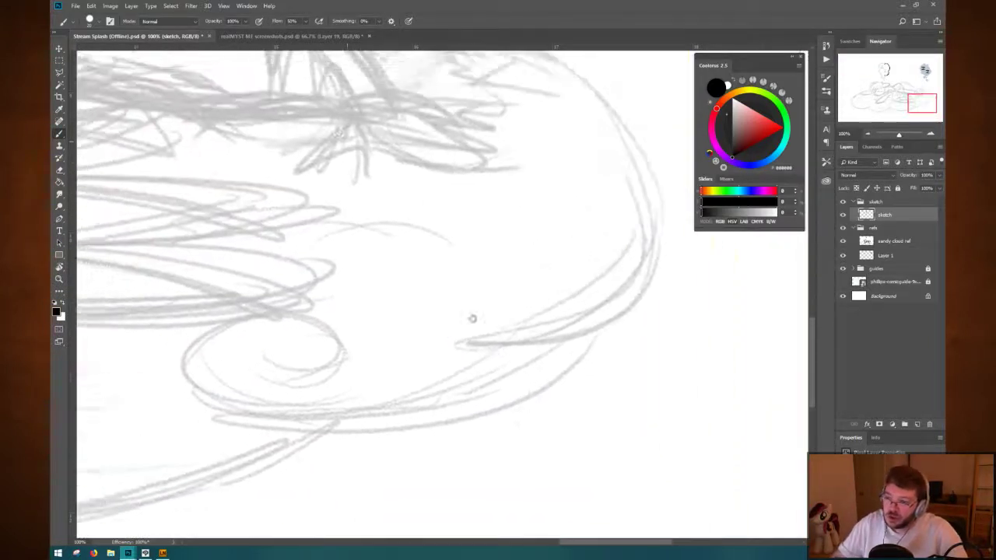
pyautogui.moveTo(325, 122)
pyautogui.mouseDown()
pyautogui.moveTo(397, 251)
pyautogui.moveTo(324, 123)
pyautogui.moveTo(498, 256)
pyautogui.moveTo(511, 251)
pyautogui.moveTo(550, 274)
pyautogui.moveTo(552, 285)
pyautogui.moveTo(511, 288)
pyautogui.mouseUp()
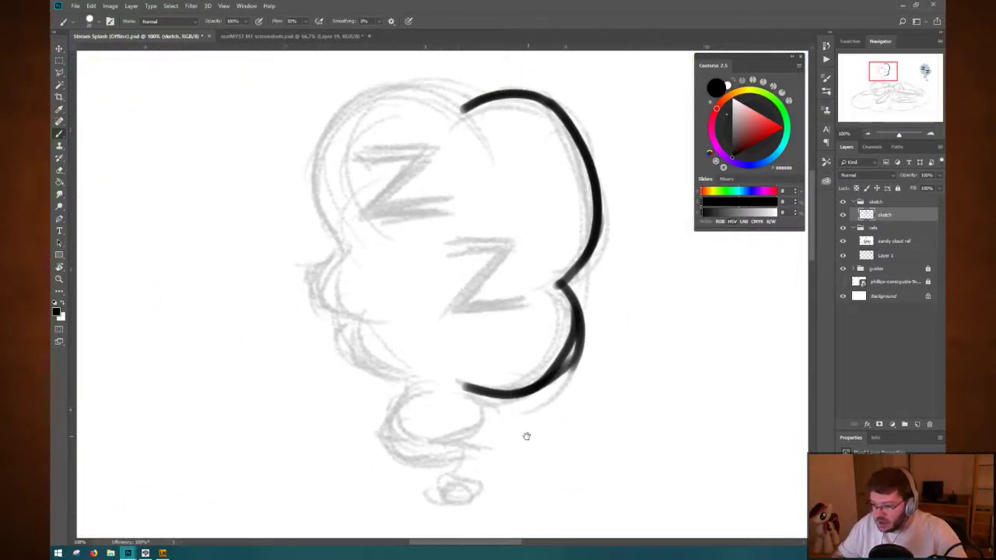
# Set the brush flow to 25% and scribble test strokes over the pony's head, ear and body.
pyautogui.moveTo(526, 436)
pyautogui.mouseDown()
pyautogui.moveTo(498, 342)
pyautogui.moveTo(544, 327)
pyautogui.moveTo(620, 334)
pyautogui.moveTo(586, 327)
pyautogui.moveTo(578, 267)
pyautogui.moveTo(662, 272)
pyautogui.moveTo(600, 256)
pyautogui.moveTo(625, 236)
pyautogui.mouseUp()
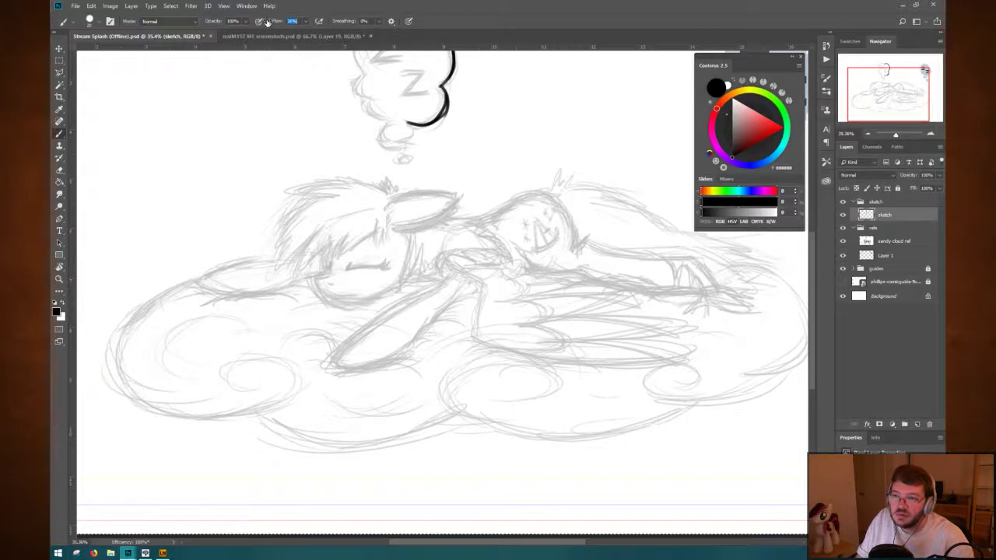
pyautogui.moveTo(271, 160); pyautogui.dragTo(258, 183)
pyautogui.moveTo(496, 146)
pyautogui.mouseDown()
pyautogui.moveTo(525, 153)
pyautogui.moveTo(625, 251)
pyautogui.moveTo(510, 323)
pyautogui.mouseUp()
pyautogui.moveTo(445, 139); pyautogui.dragTo(408, 154)
pyautogui.moveTo(280, 211)
pyautogui.mouseDown()
pyautogui.moveTo(335, 146)
pyautogui.moveTo(387, 264)
pyautogui.moveTo(523, 219)
pyautogui.mouseUp()
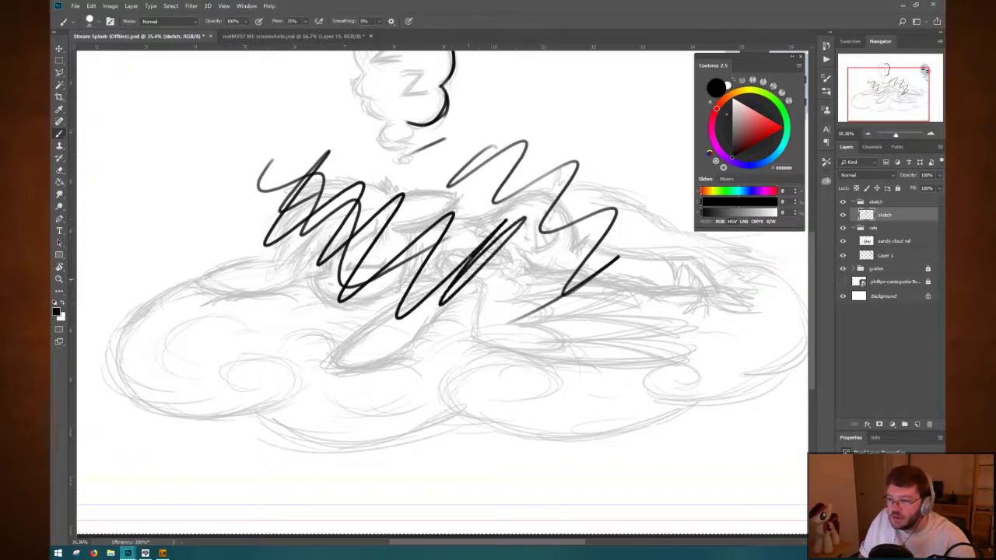
pyautogui.moveTo(471, 257); pyautogui.dragTo(440, 303)
pyautogui.moveTo(362, 224); pyautogui.dragTo(453, 333)
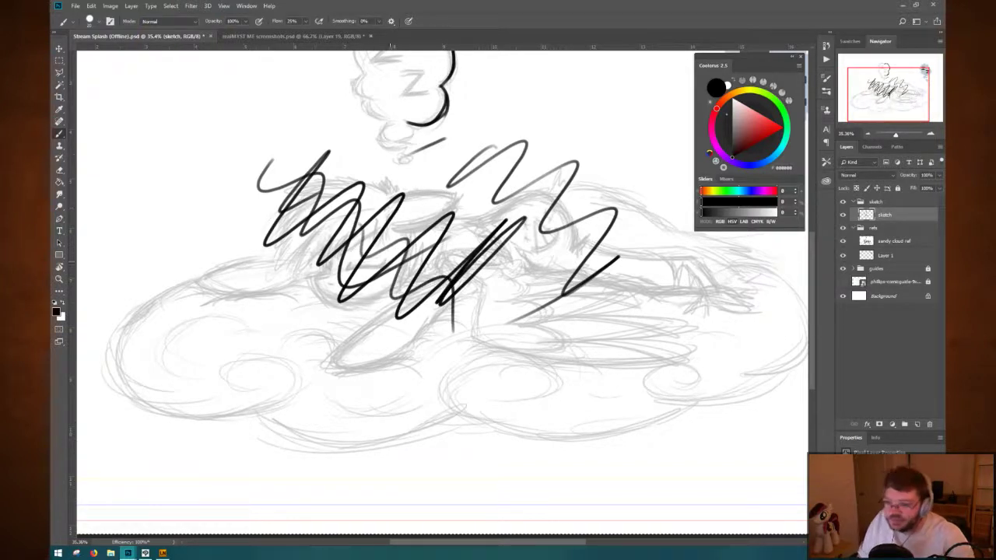
pyautogui.moveTo(479, 207)
pyautogui.mouseDown()
pyautogui.moveTo(374, 208)
pyautogui.moveTo(454, 188)
pyautogui.mouseUp()
pyautogui.moveTo(389, 199)
pyautogui.mouseDown()
pyautogui.moveTo(456, 198)
pyautogui.moveTo(402, 211)
pyautogui.moveTo(397, 228)
pyautogui.moveTo(455, 190)
pyautogui.mouseUp()
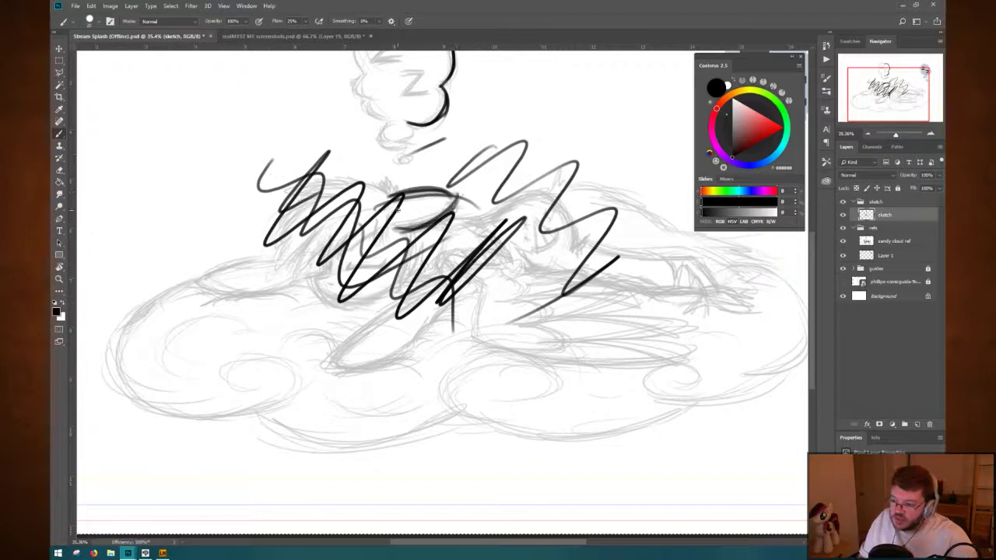
# Undo all the test scribbles and the dark strokes on the thought bubble's outline.
pyautogui.hotkey('ctrl', 'alt', 'z')
pyautogui.hotkey('ctrl', 'alt', 'z')
pyautogui.hotkey('ctrl', 'alt', 'z')
pyautogui.hotkey('ctrl', 'alt', 'z')
pyautogui.hotkey('ctrl', 'alt', 'z')
pyautogui.hotkey('ctrl', 'alt', 'z')
pyautogui.hotkey('ctrl', 'alt', 'z')
pyautogui.hotkey('ctrl', 'alt', 'z')
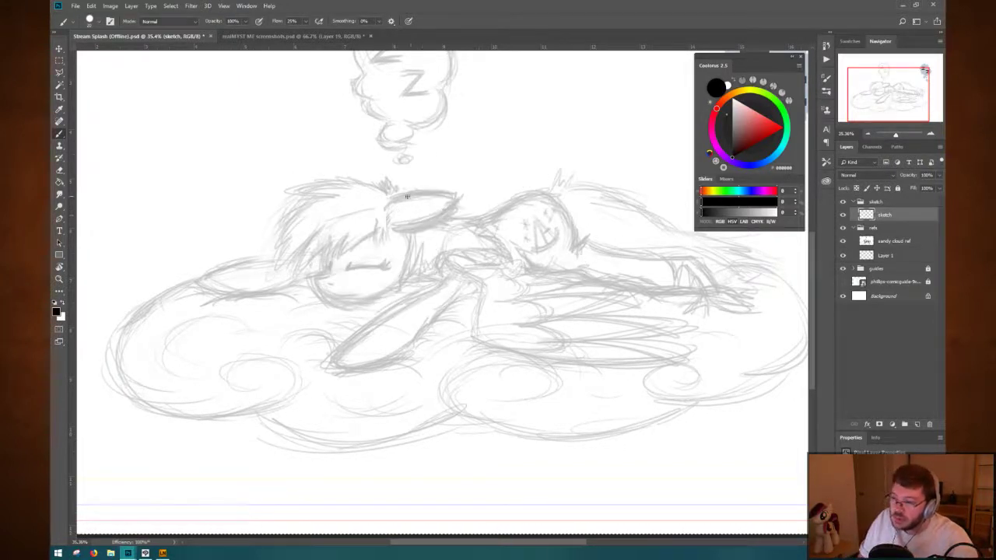
# Sketch the pony's ear, construction circles for the head, chest and hips, and the connecting back line over the reference.
pyautogui.moveTo(389, 200)
pyautogui.mouseDown()
pyautogui.moveTo(460, 195)
pyautogui.moveTo(405, 226)
pyautogui.moveTo(447, 214)
pyautogui.moveTo(399, 226)
pyautogui.moveTo(394, 290)
pyautogui.moveTo(322, 261)
pyautogui.moveTo(387, 217)
pyautogui.moveTo(391, 294)
pyautogui.moveTo(312, 246)
pyautogui.moveTo(377, 204)
pyautogui.moveTo(391, 305)
pyautogui.moveTo(319, 265)
pyautogui.mouseUp()
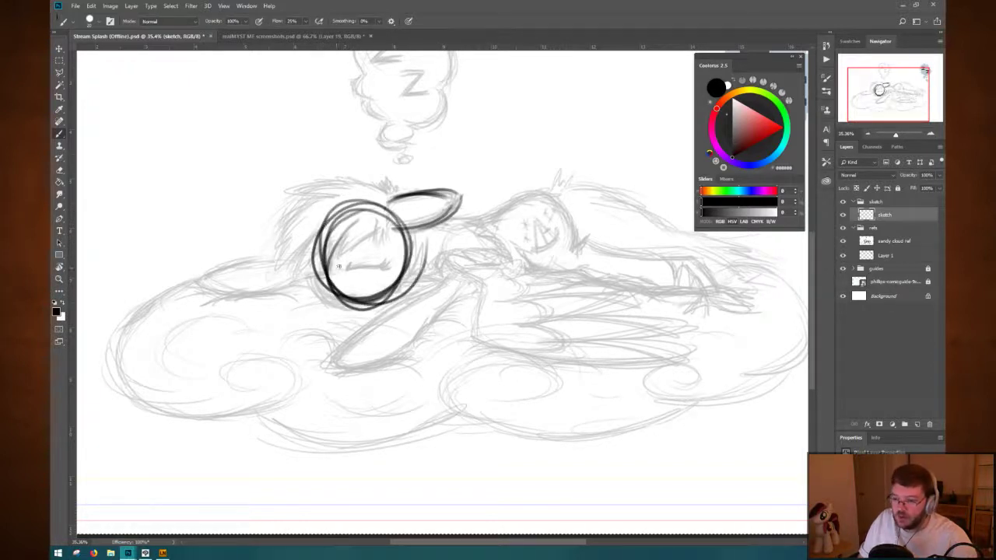
pyautogui.moveTo(433, 246)
pyautogui.mouseDown()
pyautogui.moveTo(499, 228)
pyautogui.moveTo(487, 293)
pyautogui.moveTo(438, 241)
pyautogui.moveTo(453, 224)
pyautogui.moveTo(492, 284)
pyautogui.mouseUp()
pyautogui.moveTo(530, 191)
pyautogui.mouseDown()
pyautogui.moveTo(497, 272)
pyautogui.moveTo(537, 194)
pyautogui.mouseUp()
pyautogui.moveTo(545, 265)
pyautogui.mouseDown()
pyautogui.moveTo(486, 230)
pyautogui.moveTo(433, 249)
pyautogui.mouseUp()
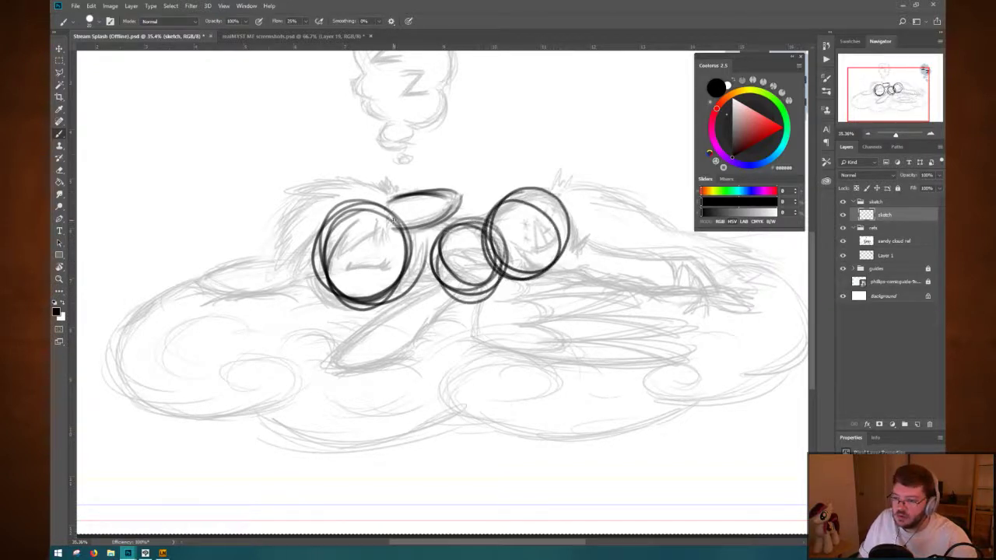
pyautogui.moveTo(395, 221)
pyautogui.mouseDown()
pyautogui.moveTo(497, 221)
pyautogui.moveTo(464, 227)
pyautogui.moveTo(518, 197)
pyautogui.moveTo(504, 213)
pyautogui.moveTo(553, 191)
pyautogui.moveTo(537, 193)
pyautogui.moveTo(575, 251)
pyautogui.mouseUp()
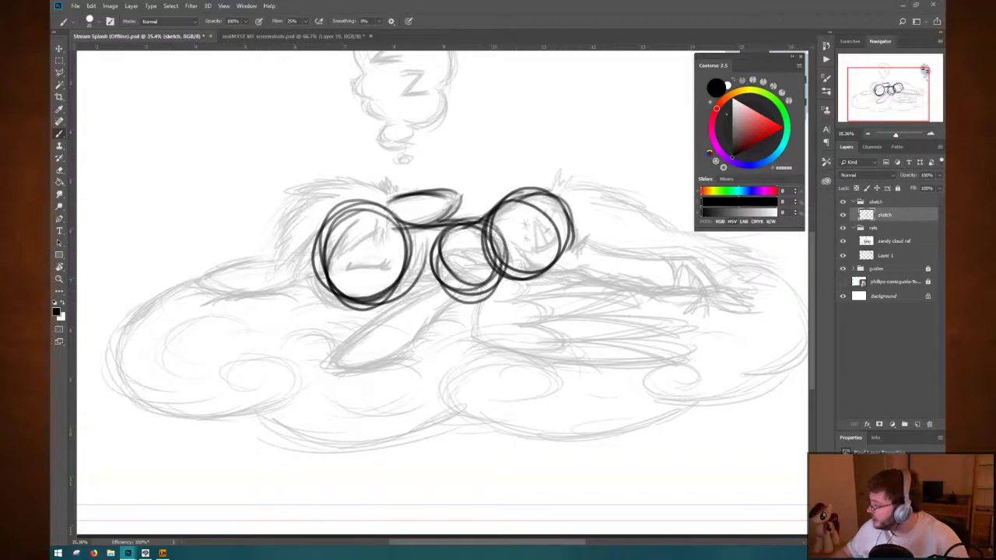
# Switch to the References I Like folder in File Explorer and show its files as extra large icons.
pyautogui.hotkey('alt', 'Tab')
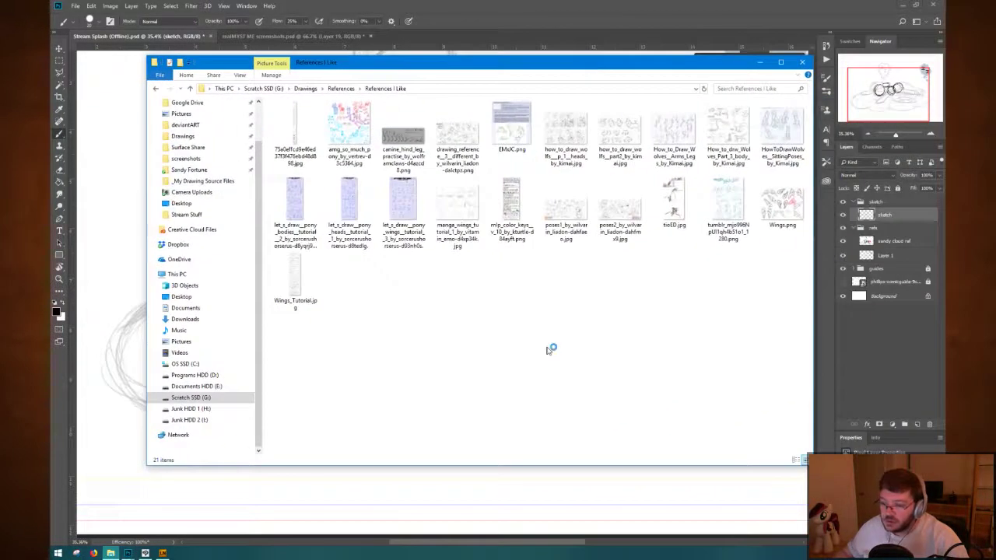
pyautogui.rightClick(548, 348)
pyautogui.moveTo(476, 354)
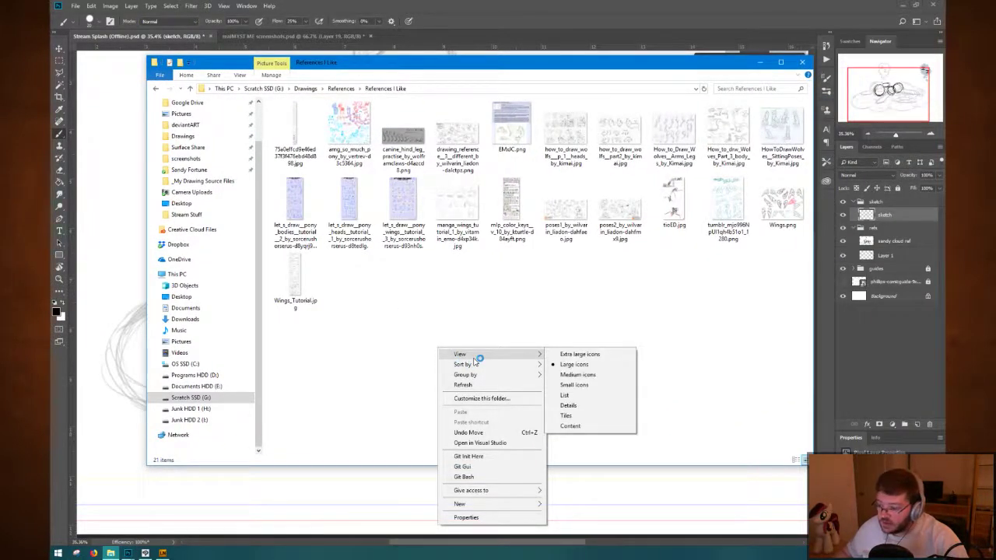
pyautogui.click(585, 354)
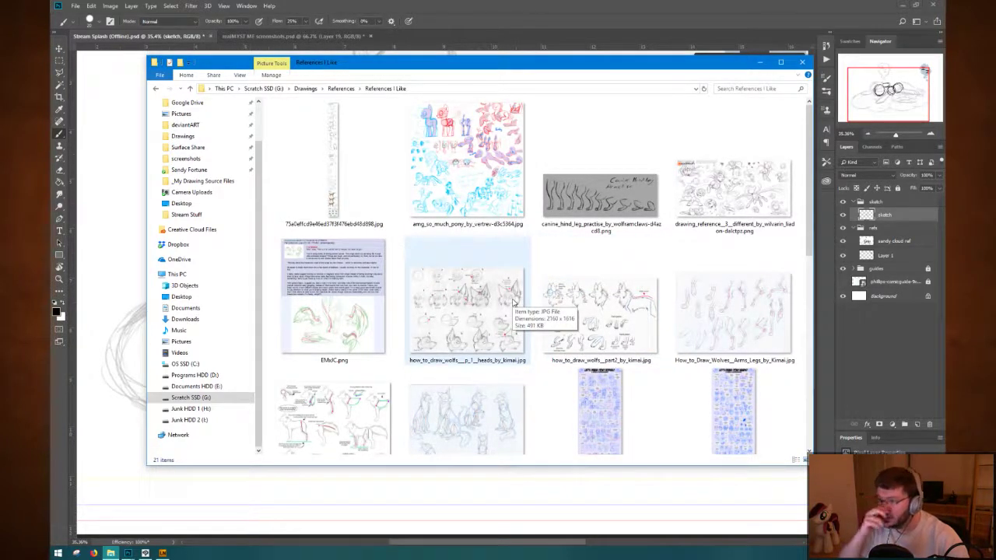
# Open the amg_so_much_pony reference image, study its pony leg and body construction, and close it.
pyautogui.doubleClick(487, 170)
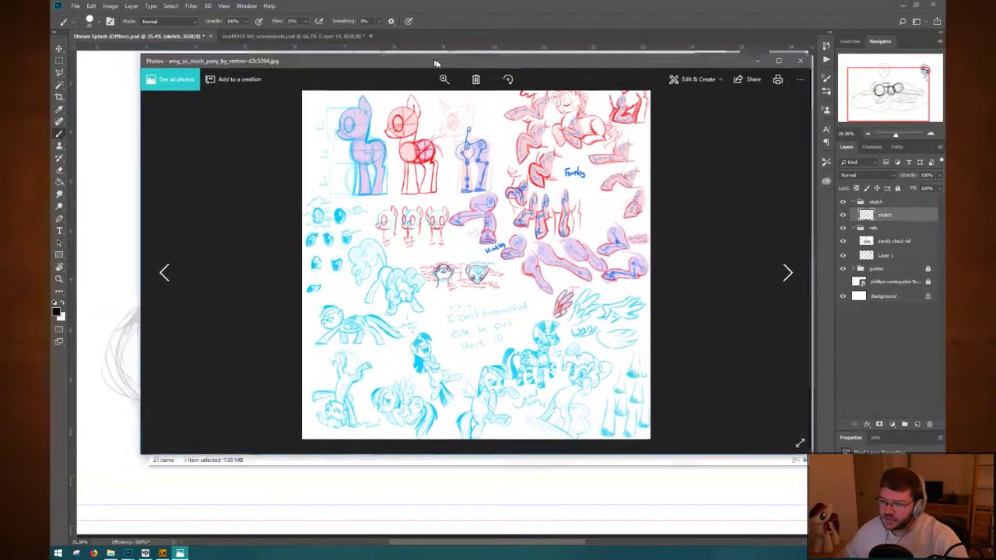
pyautogui.moveTo(435, 63); pyautogui.dragTo(995, 155)
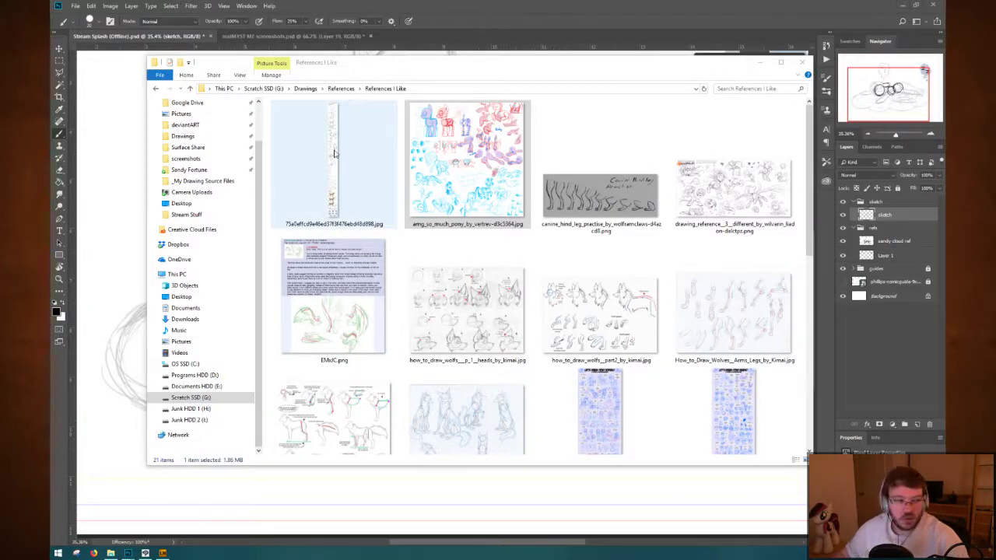
pyautogui.click(491, 10)
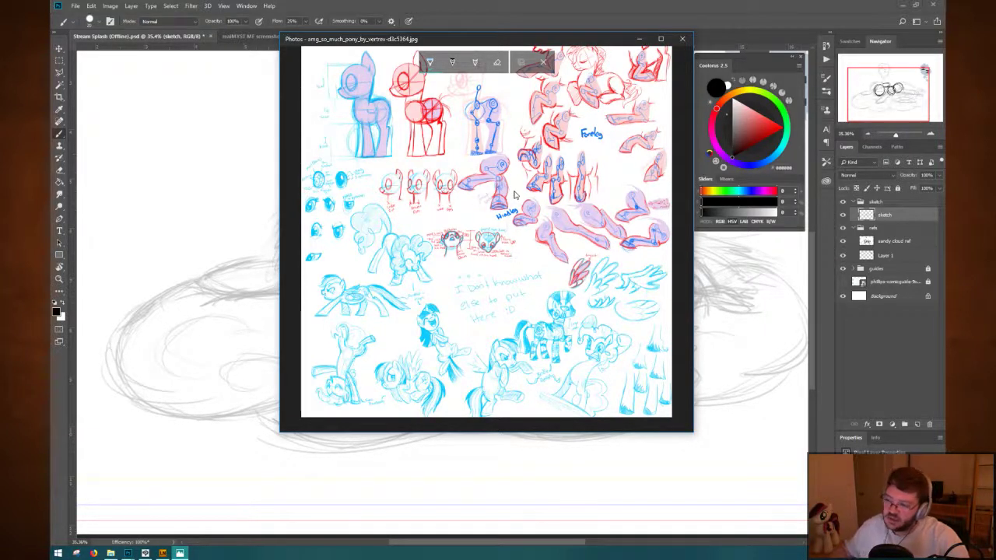
pyautogui.click(683, 38)
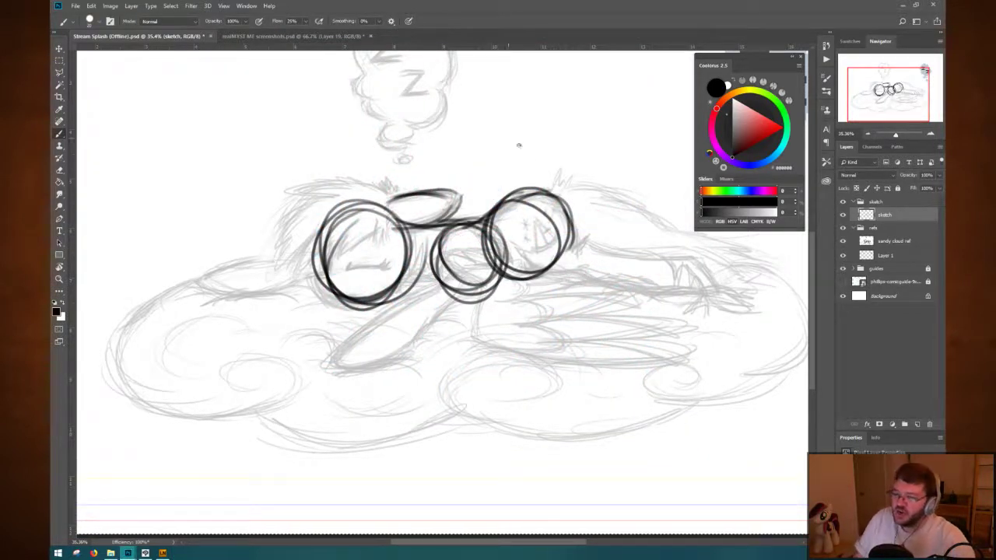
# Sketch the hind leg's bone lines from the hip circle toward the hoof and mark the joints with small circles.
pyautogui.moveTo(512, 204)
pyautogui.mouseDown()
pyautogui.moveTo(563, 221)
pyautogui.moveTo(555, 234)
pyautogui.moveTo(571, 249)
pyautogui.moveTo(561, 265)
pyautogui.moveTo(588, 255)
pyautogui.moveTo(649, 285)
pyautogui.mouseUp()
pyautogui.moveTo(593, 257); pyautogui.dragTo(652, 285)
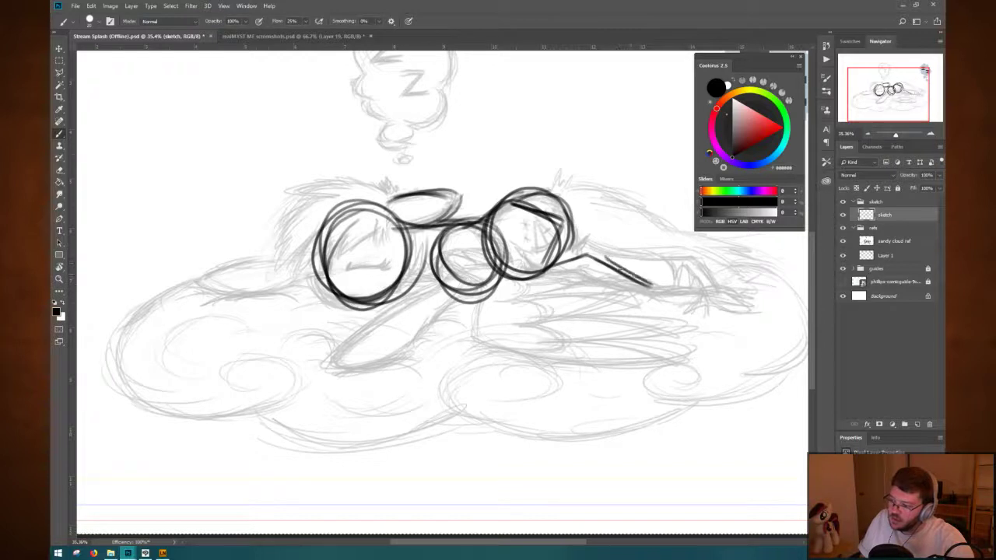
pyautogui.moveTo(594, 258)
pyautogui.mouseDown()
pyautogui.moveTo(666, 283)
pyautogui.moveTo(705, 275)
pyautogui.moveTo(667, 282)
pyautogui.mouseUp()
pyautogui.click(667, 282)
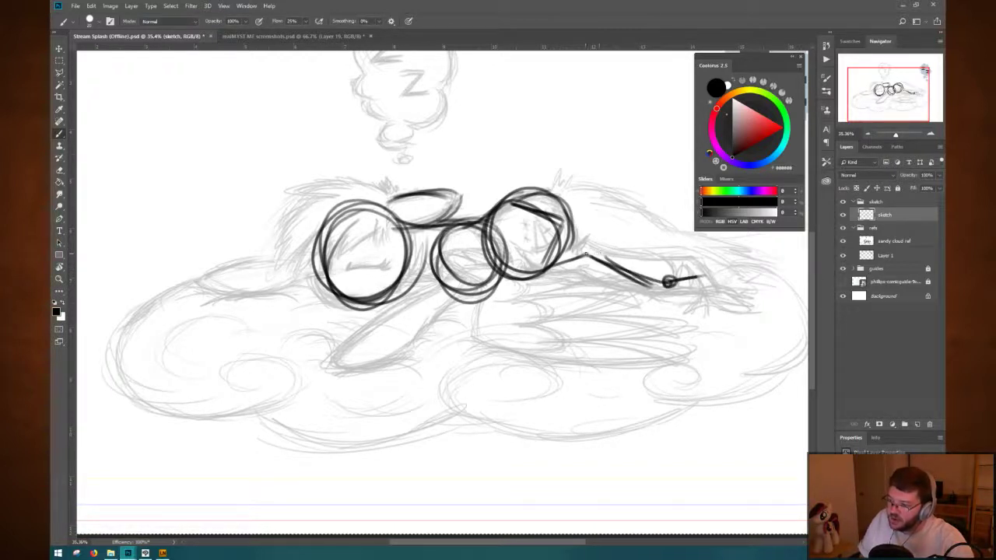
pyautogui.click(588, 255)
pyautogui.click(547, 267)
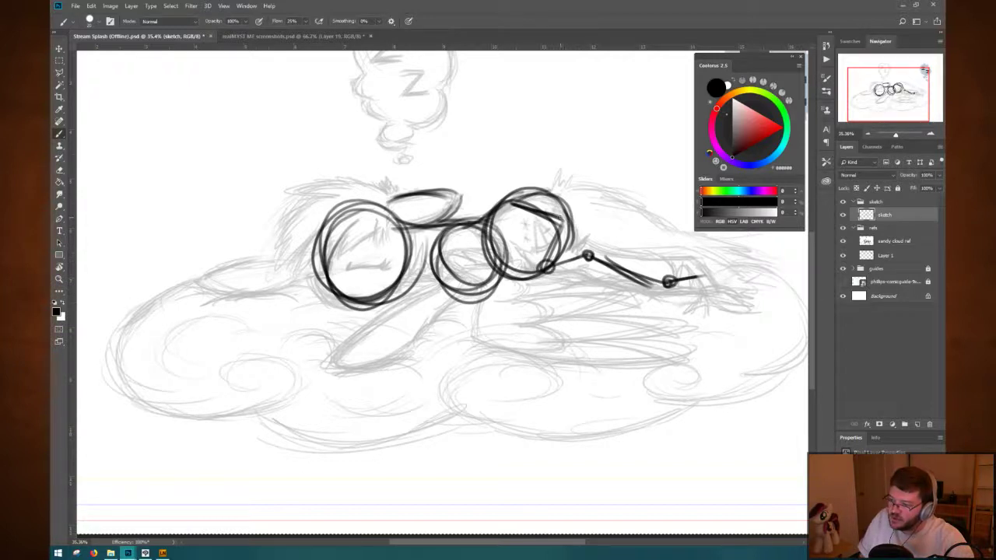
pyautogui.click(560, 222)
pyautogui.click(512, 205)
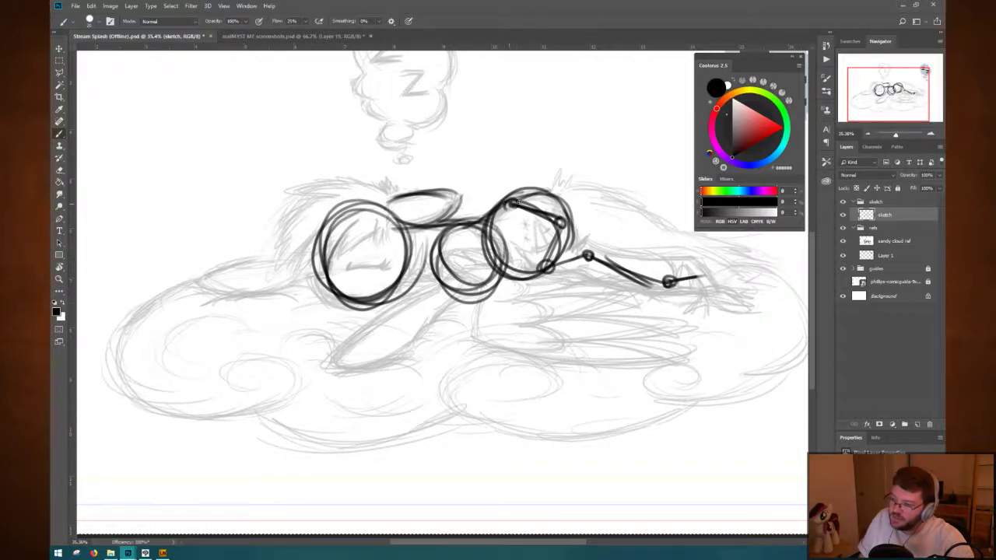
# Sketch the foreleg's bone lines from the chest circle down to the hoof and mark its joints with small circles.
pyautogui.moveTo(465, 243)
pyautogui.mouseDown()
pyautogui.moveTo(467, 229)
pyautogui.moveTo(444, 264)
pyautogui.moveTo(482, 275)
pyautogui.moveTo(419, 315)
pyautogui.moveTo(377, 359)
pyautogui.mouseUp()
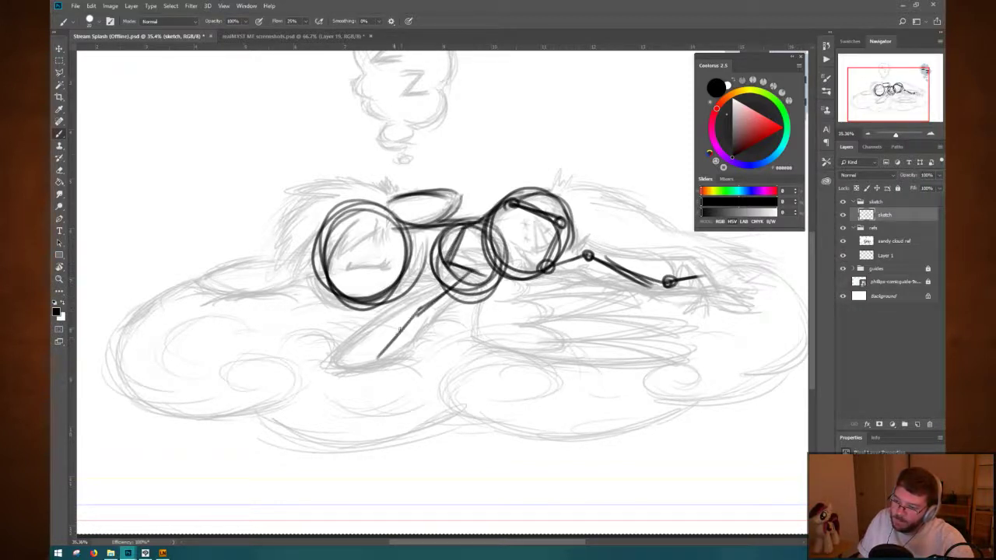
pyautogui.moveTo(417, 313); pyautogui.dragTo(372, 363)
pyautogui.moveTo(455, 240)
pyautogui.mouseDown()
pyautogui.moveTo(467, 228)
pyautogui.moveTo(445, 268)
pyautogui.moveTo(479, 277)
pyautogui.mouseUp()
pyautogui.moveTo(420, 312); pyautogui.dragTo(425, 310)
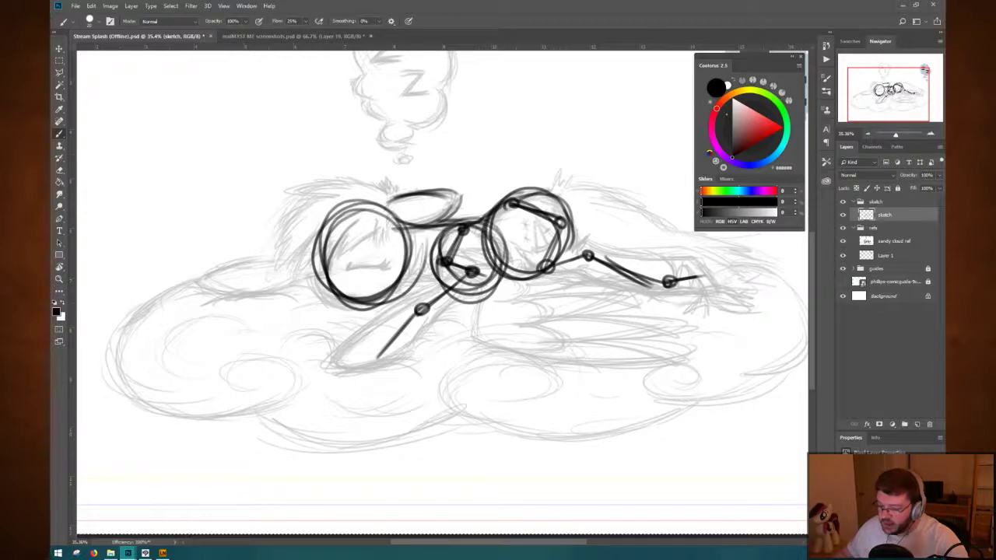
# Reopen the amg_so_much_pony reference image from the References I Like folder, study its leg skeletons, and return to the drawing.
pyautogui.moveTo(111, 553)
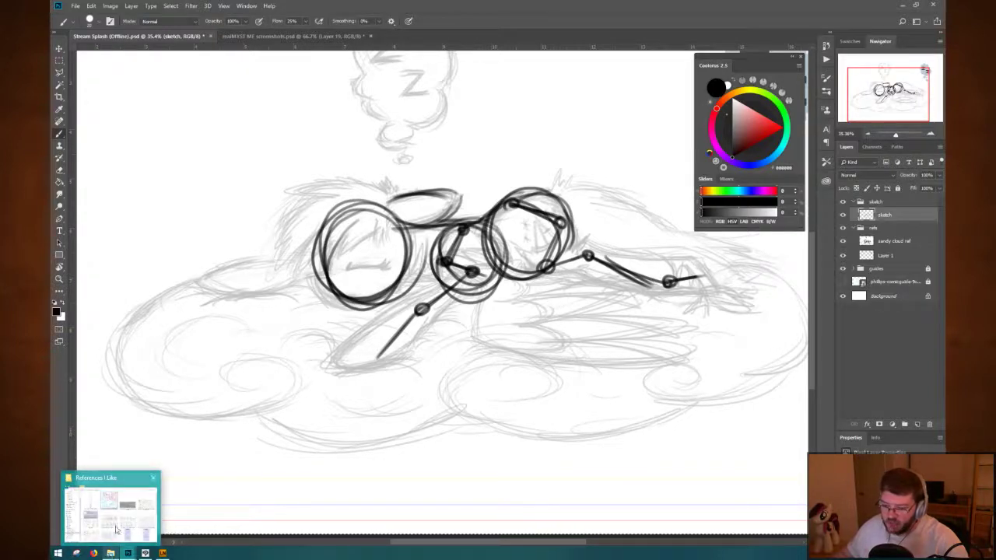
pyautogui.click(115, 529)
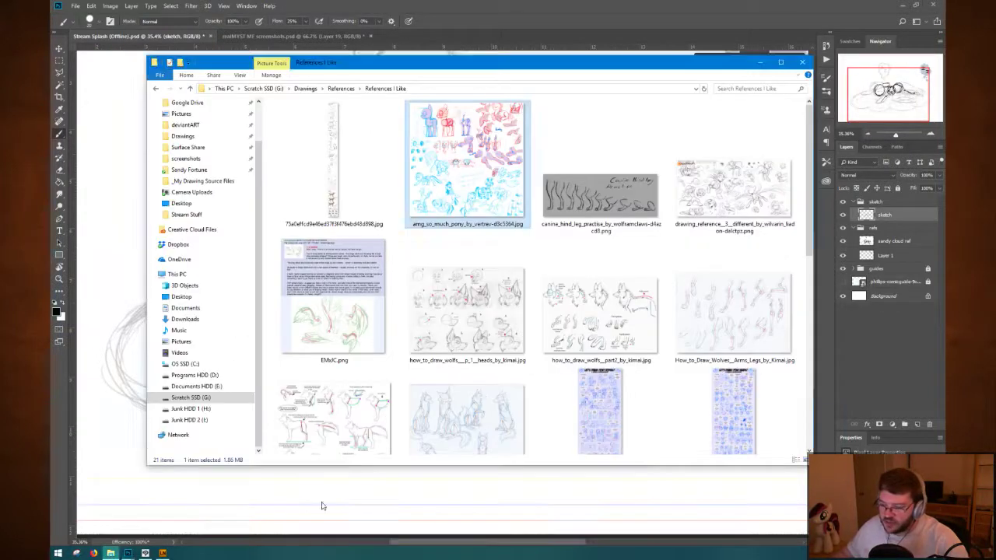
pyautogui.doubleClick(442, 145)
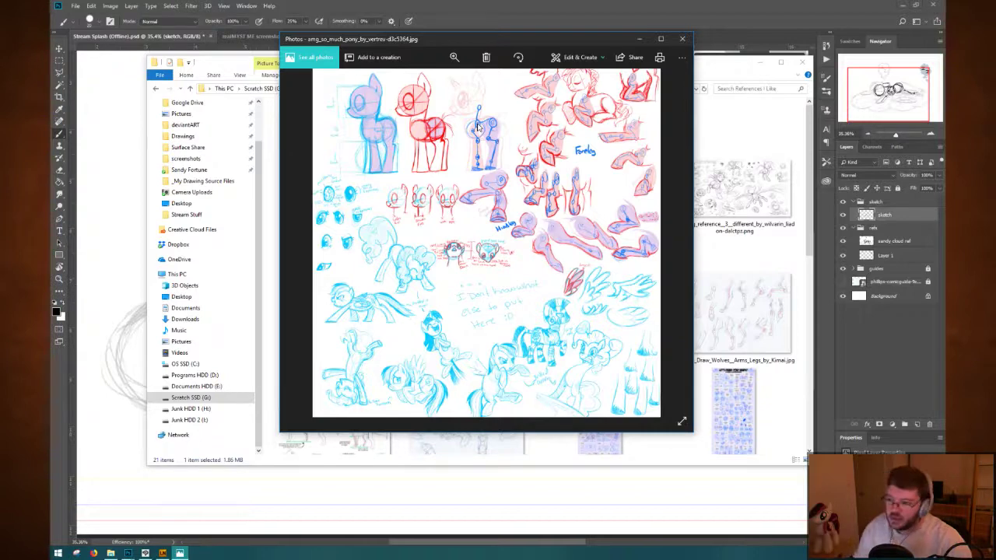
pyautogui.click(443, 6)
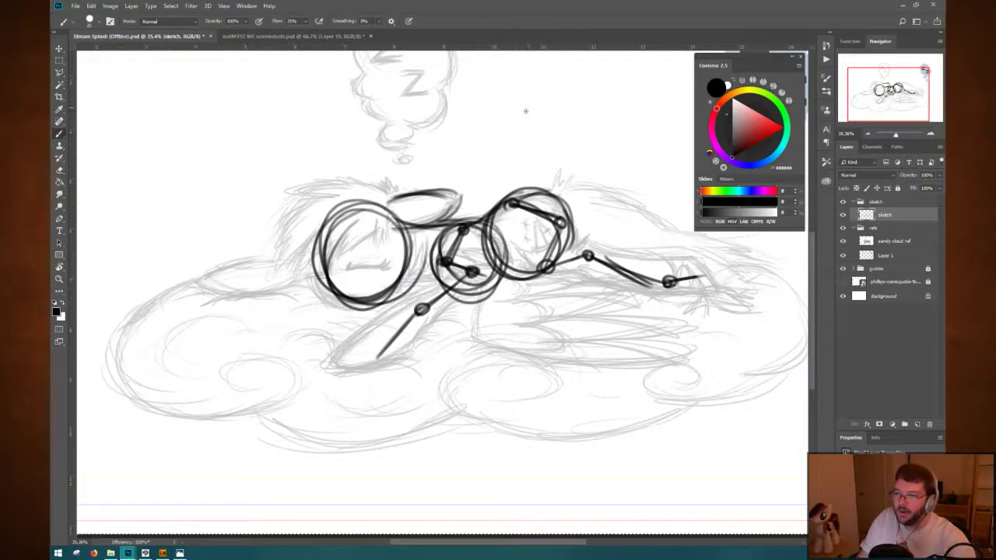
# Handwrite "<div >" in black in the empty area above the pony's hindquarters.
pyautogui.moveTo(528, 85); pyautogui.dragTo(537, 134)
pyautogui.moveTo(623, 86)
pyautogui.mouseDown()
pyautogui.moveTo(652, 106)
pyautogui.moveTo(624, 134)
pyautogui.mouseUp()
pyautogui.moveTo(553, 108)
pyautogui.mouseDown()
pyautogui.moveTo(551, 123)
pyautogui.moveTo(568, 123)
pyautogui.mouseUp()
pyautogui.click(568, 92)
pyautogui.moveTo(576, 105); pyautogui.dragTo(593, 105)
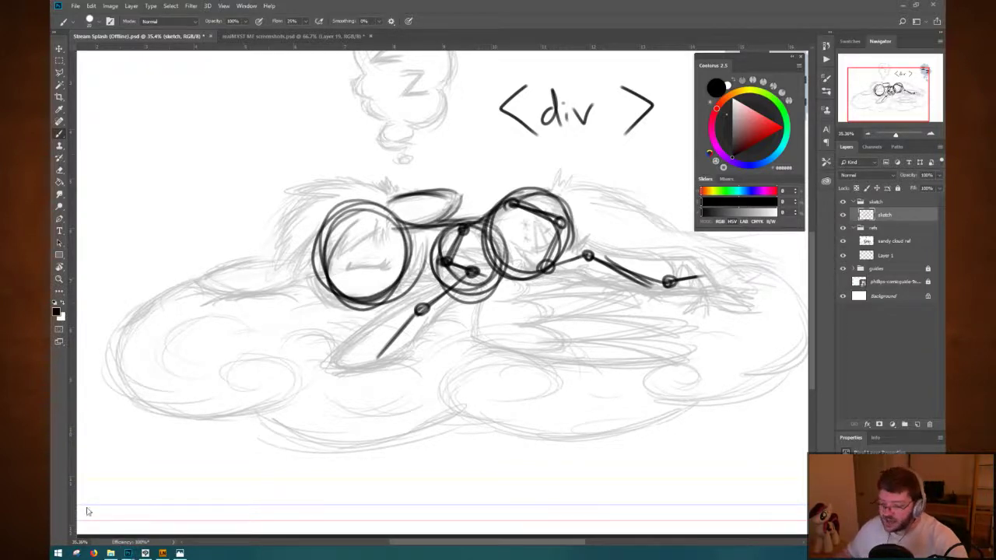
# Browse the thumbnails in the References I Like folder for other anatomy references and close the folder window.
pyautogui.click(111, 554)
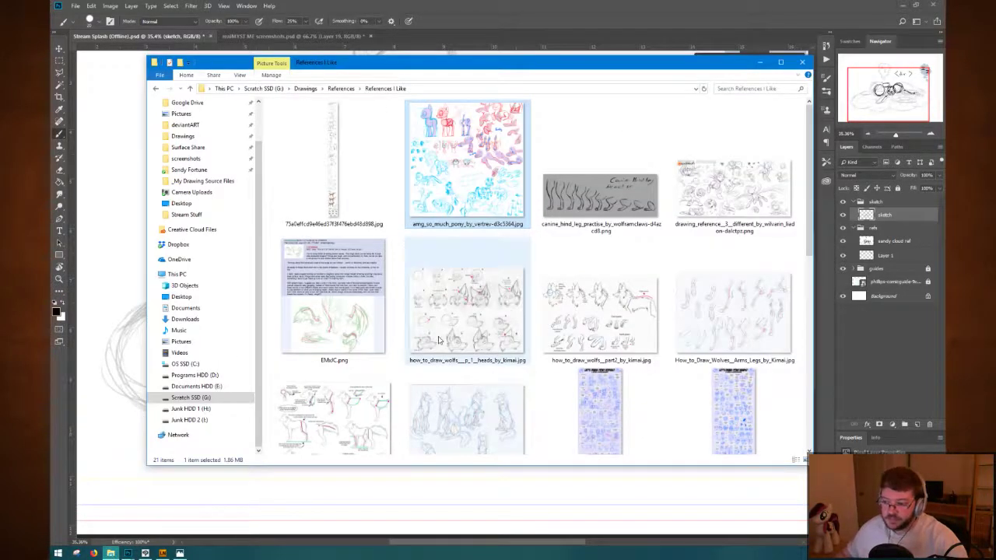
pyautogui.scroll(-5, 510, 292)
pyautogui.scroll(5, 513, 292)
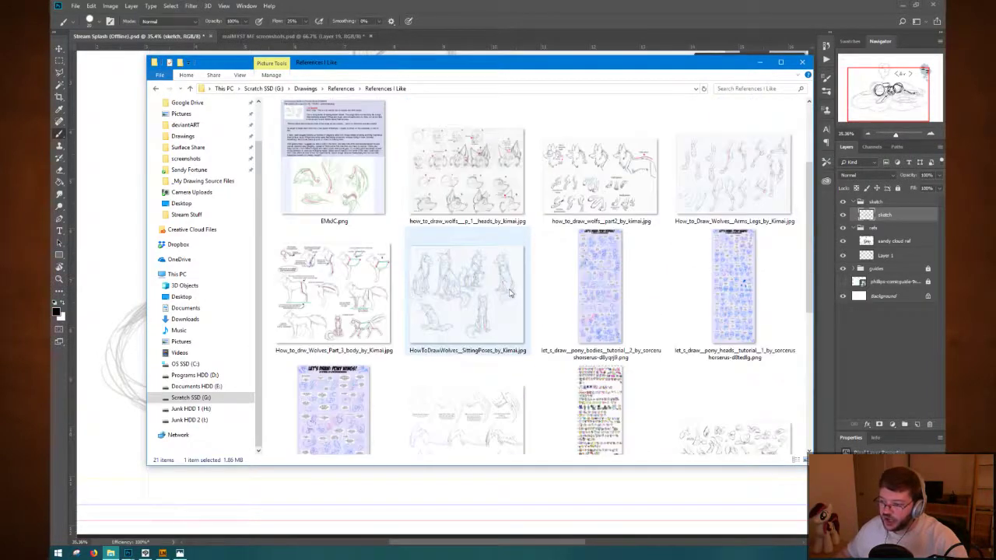
pyautogui.scroll(-1, 514, 292)
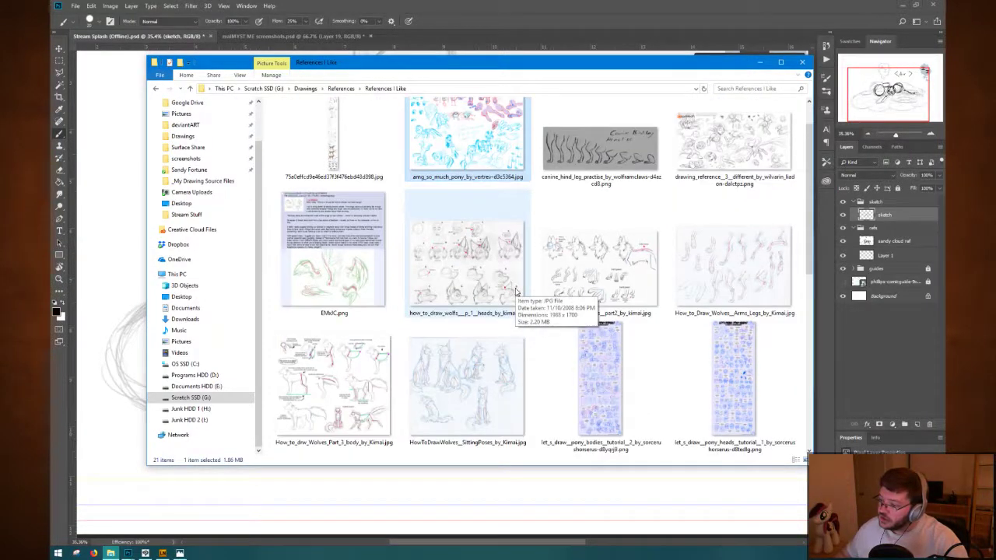
pyautogui.scroll(1, 513, 292)
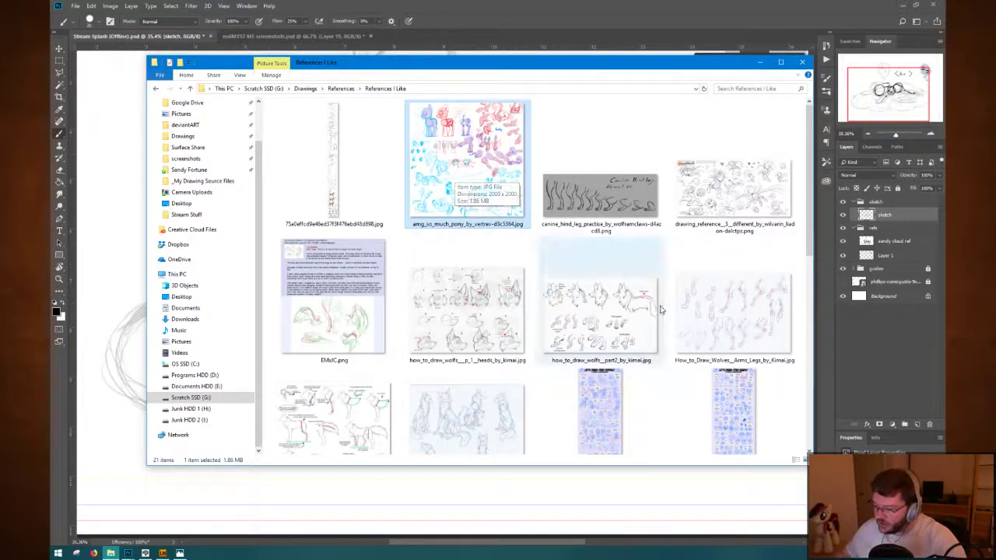
pyautogui.scroll(-2, 661, 310)
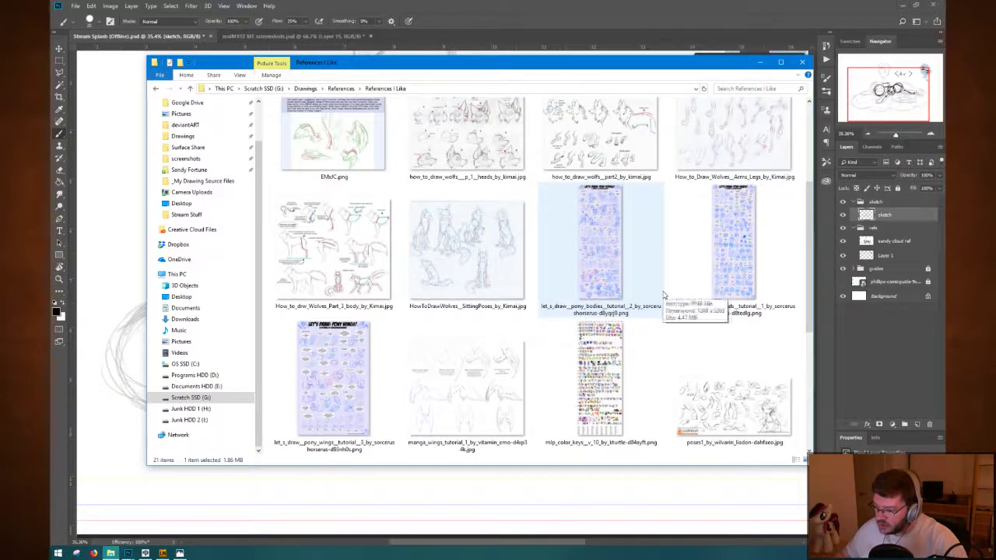
pyautogui.scroll(-1, 664, 295)
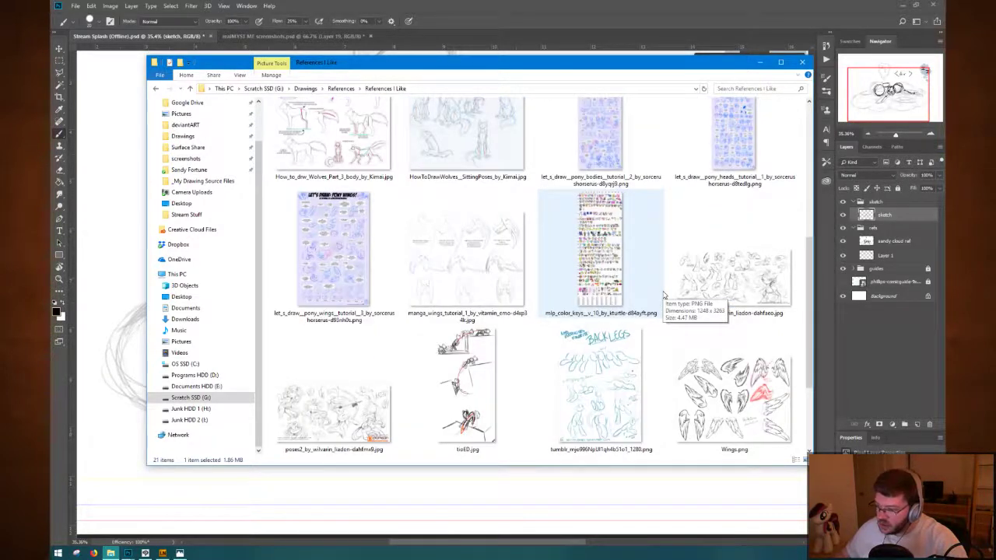
pyautogui.scroll(1, 645, 245)
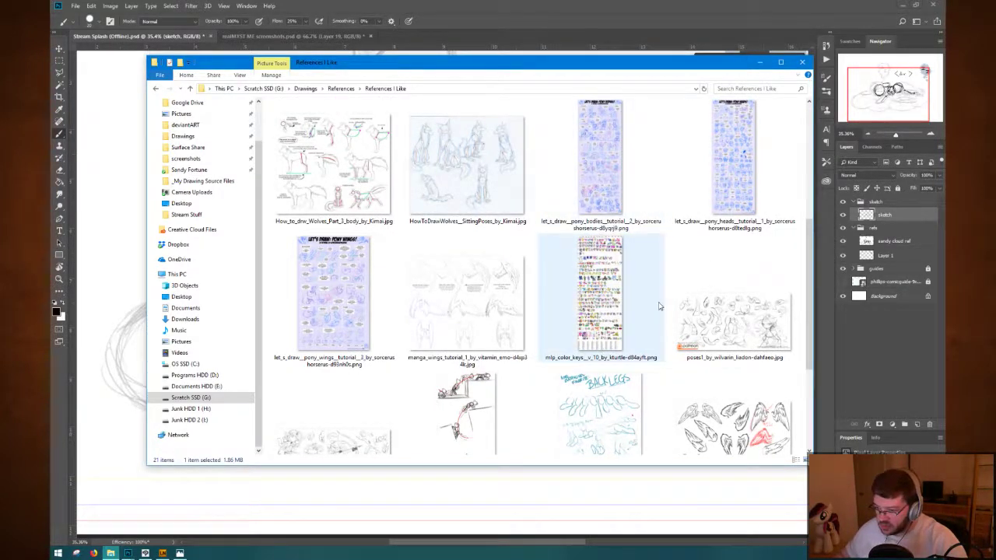
pyautogui.scroll(-1, 658, 309)
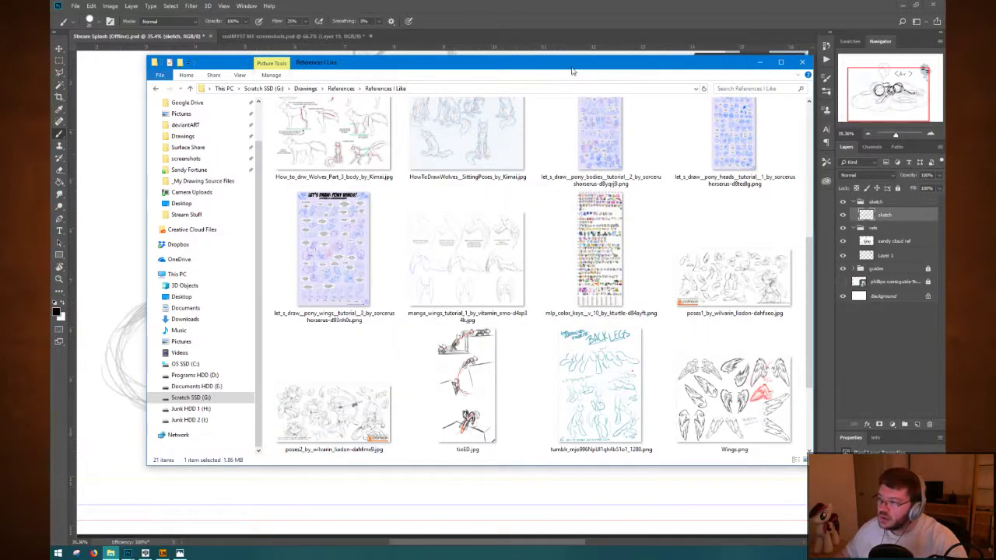
pyautogui.click(802, 62)
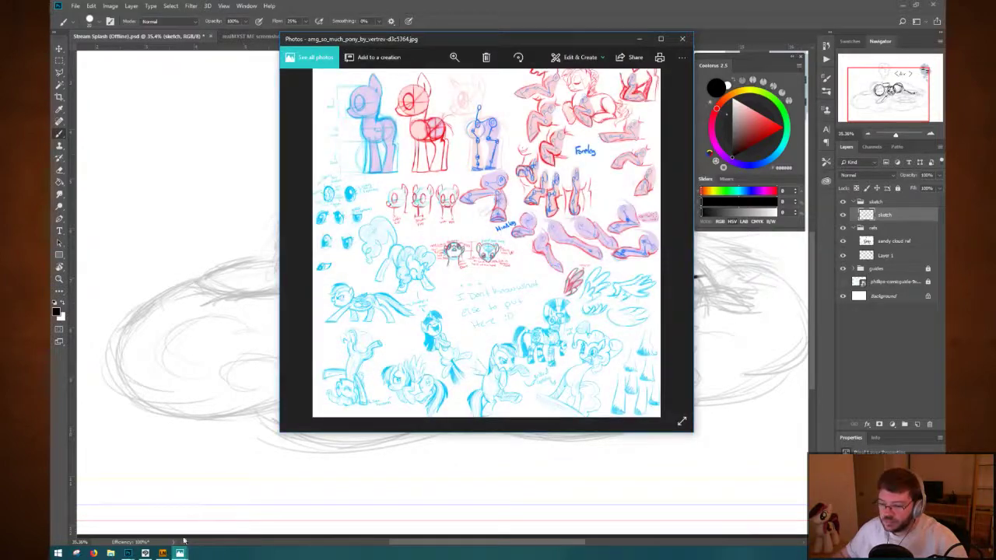
# Enlarge the amg_so_much_pony reference window to check its leg joints, and add another joint circle on the drawing's lower foreleg.
pyautogui.moveTo(179, 552)
pyautogui.click(176, 480)
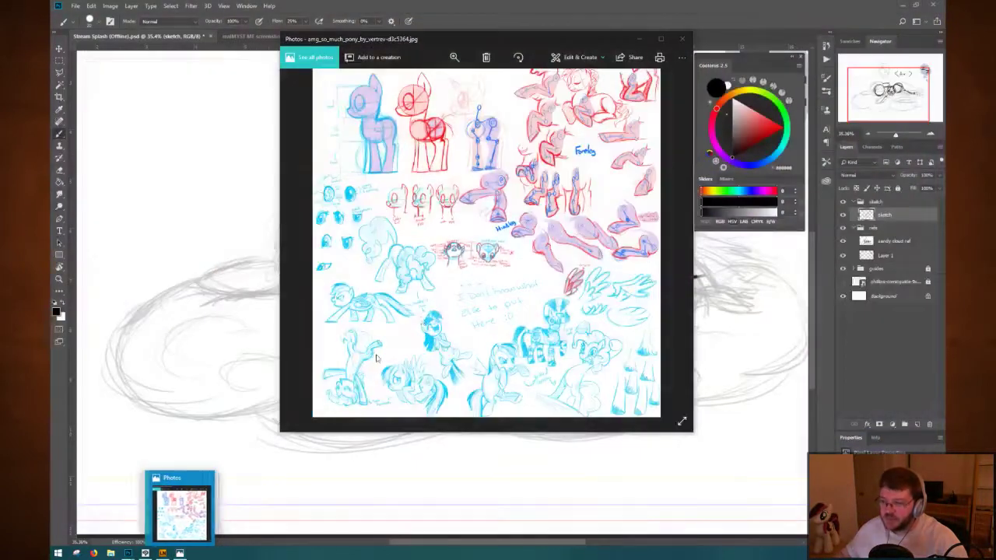
pyautogui.moveTo(692, 433); pyautogui.dragTo(782, 496)
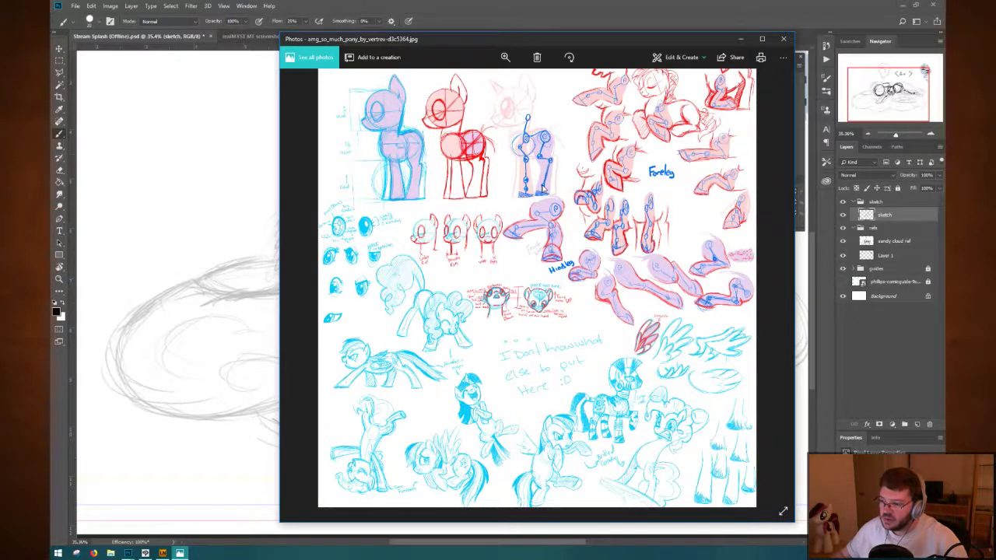
pyautogui.click(540, 11)
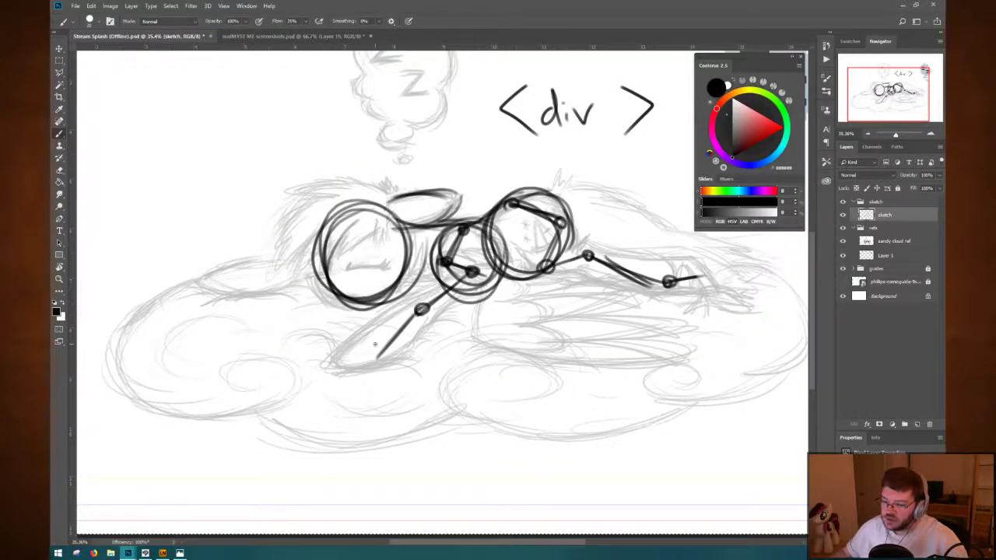
pyautogui.moveTo(399, 337); pyautogui.dragTo(397, 332)
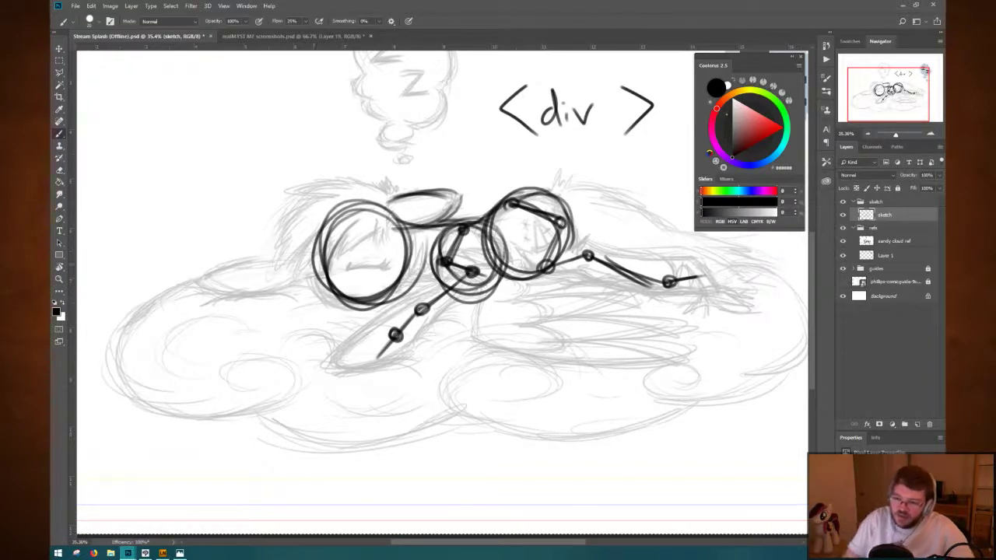
# Sketch the muzzle, ear edge and shaggy mane with its forelock and top tuft around the pony's head circle.
pyautogui.moveTo(319, 275)
pyautogui.mouseDown()
pyautogui.moveTo(343, 276)
pyautogui.moveTo(322, 277)
pyautogui.moveTo(316, 295)
pyautogui.moveTo(372, 311)
pyautogui.mouseUp()
pyautogui.moveTo(397, 203); pyautogui.dragTo(428, 190)
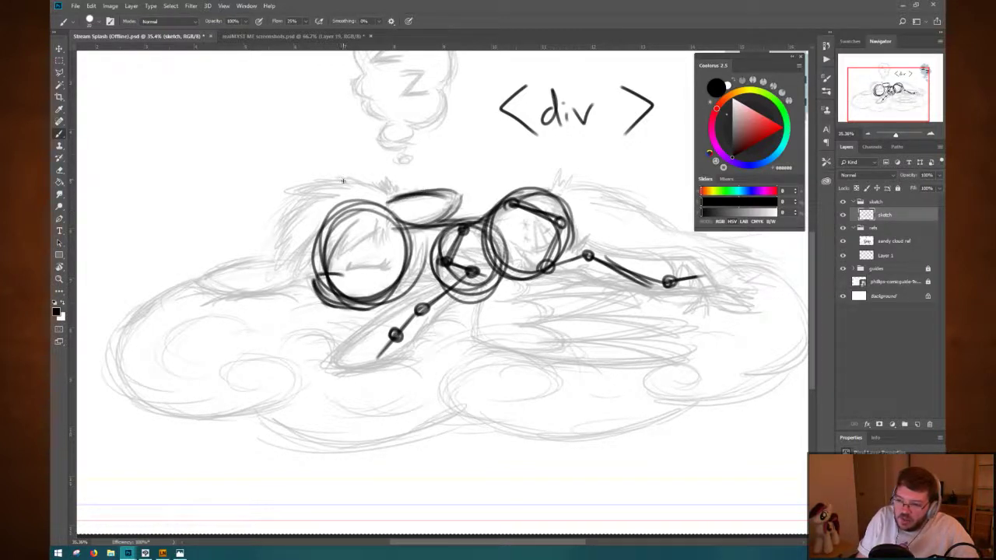
pyautogui.moveTo(351, 184)
pyautogui.mouseDown()
pyautogui.moveTo(289, 191)
pyautogui.moveTo(311, 196)
pyautogui.moveTo(285, 241)
pyautogui.moveTo(294, 260)
pyautogui.moveTo(284, 246)
pyautogui.moveTo(292, 265)
pyautogui.moveTo(338, 239)
pyautogui.moveTo(329, 187)
pyautogui.moveTo(388, 185)
pyautogui.moveTo(387, 197)
pyautogui.moveTo(413, 197)
pyautogui.moveTo(430, 236)
pyautogui.moveTo(408, 236)
pyautogui.moveTo(405, 289)
pyautogui.moveTo(359, 230)
pyautogui.moveTo(347, 248)
pyautogui.moveTo(393, 223)
pyautogui.mouseUp()
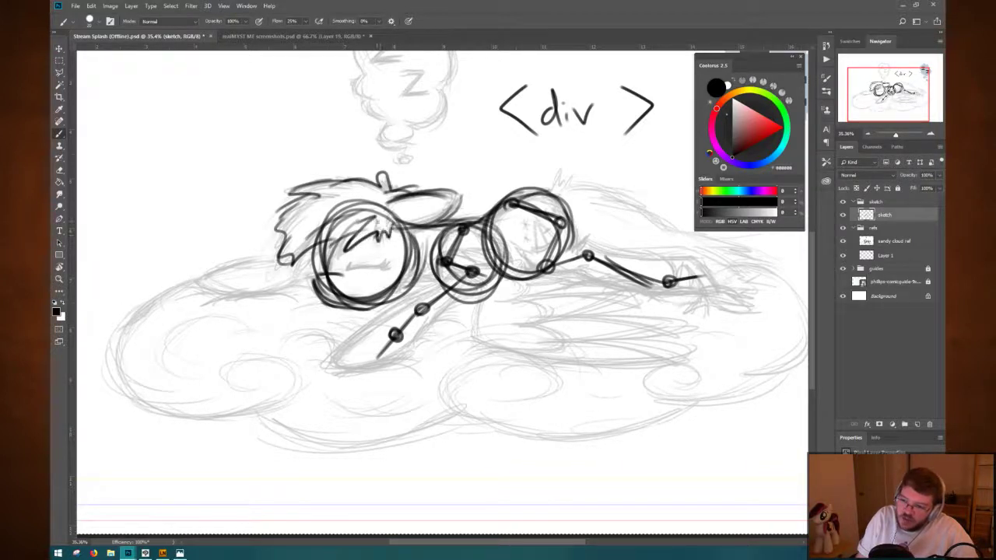
pyautogui.press('e')
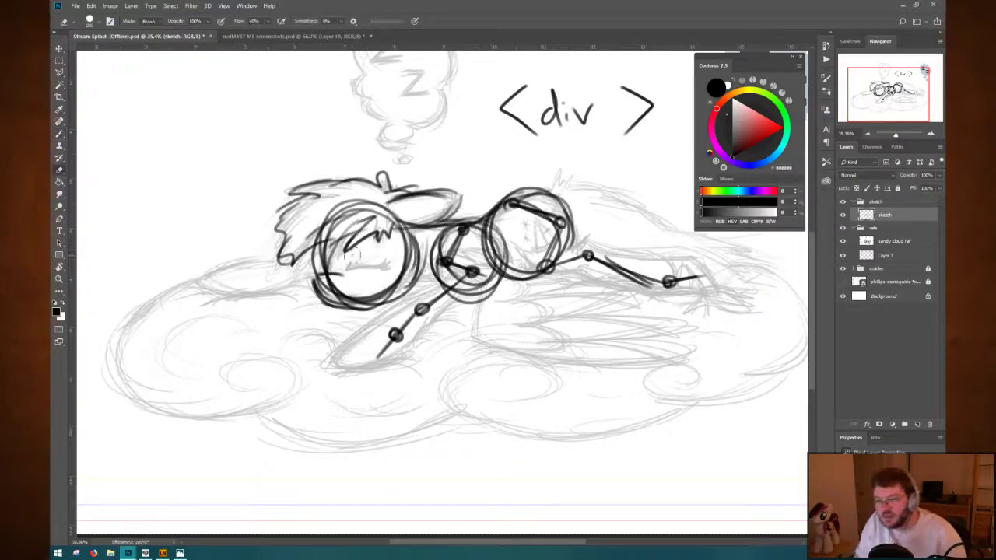
pyautogui.press('b')
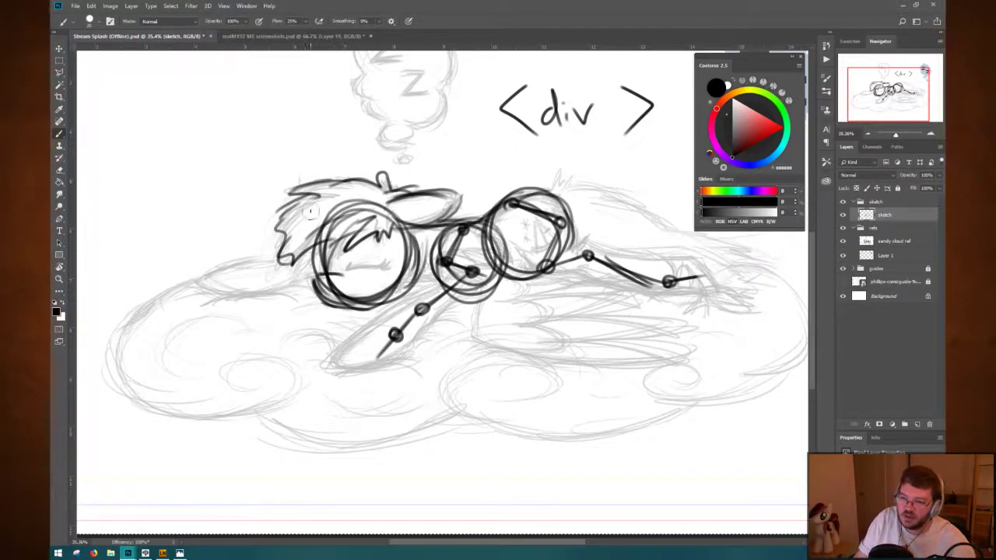
pyautogui.moveTo(299, 180)
pyautogui.mouseDown()
pyautogui.moveTo(282, 224)
pyautogui.moveTo(289, 264)
pyautogui.moveTo(300, 217)
pyautogui.moveTo(342, 185)
pyautogui.moveTo(296, 196)
pyautogui.moveTo(282, 252)
pyautogui.moveTo(296, 268)
pyautogui.moveTo(322, 257)
pyautogui.moveTo(322, 203)
pyautogui.moveTo(288, 223)
pyautogui.moveTo(307, 190)
pyautogui.moveTo(286, 264)
pyautogui.moveTo(303, 233)
pyautogui.moveTo(367, 230)
pyautogui.moveTo(356, 244)
pyautogui.mouseUp()
pyautogui.moveTo(381, 179)
pyautogui.mouseDown()
pyautogui.moveTo(397, 181)
pyautogui.moveTo(384, 171)
pyautogui.moveTo(394, 182)
pyautogui.moveTo(304, 198)
pyautogui.mouseUp()
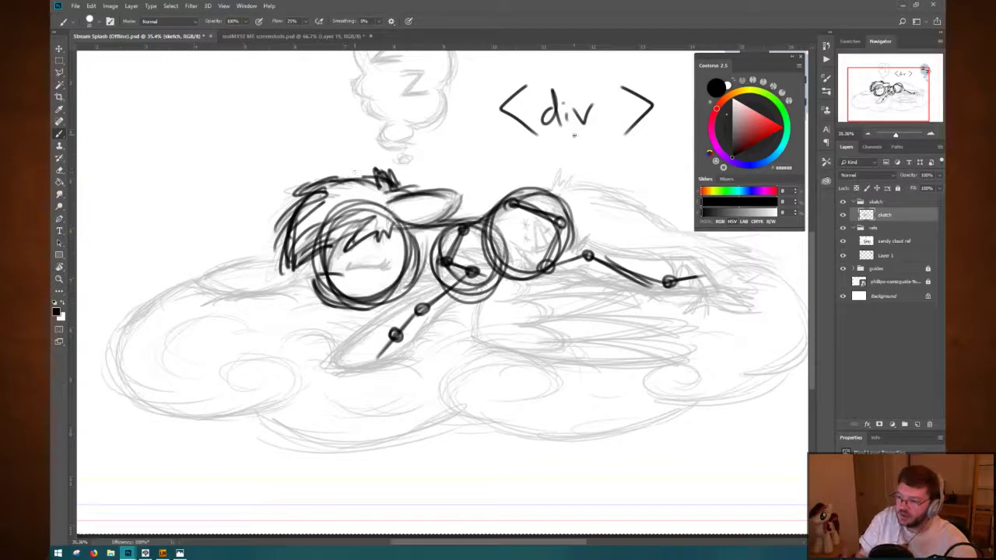
# Sketch the tail's base and upper edge behind the hip, and contour the thigh around the hip circle.
pyautogui.moveTo(554, 193)
pyautogui.mouseDown()
pyautogui.moveTo(563, 157)
pyautogui.moveTo(581, 177)
pyautogui.moveTo(704, 234)
pyautogui.mouseUp()
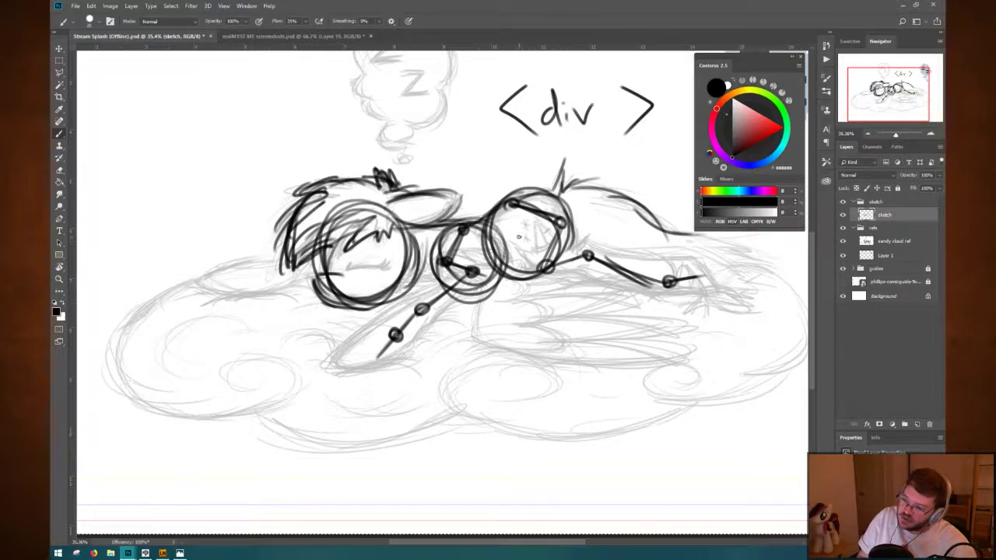
pyautogui.moveTo(518, 236)
pyautogui.mouseDown()
pyautogui.moveTo(537, 272)
pyautogui.moveTo(556, 277)
pyautogui.mouseUp()
pyautogui.moveTo(560, 204)
pyautogui.mouseDown()
pyautogui.moveTo(582, 241)
pyautogui.moveTo(577, 264)
pyautogui.moveTo(518, 245)
pyautogui.moveTo(518, 237)
pyautogui.moveTo(537, 280)
pyautogui.moveTo(577, 271)
pyautogui.mouseUp()
pyautogui.moveTo(580, 235)
pyautogui.mouseDown()
pyautogui.moveTo(590, 247)
pyautogui.moveTo(583, 240)
pyautogui.mouseUp()
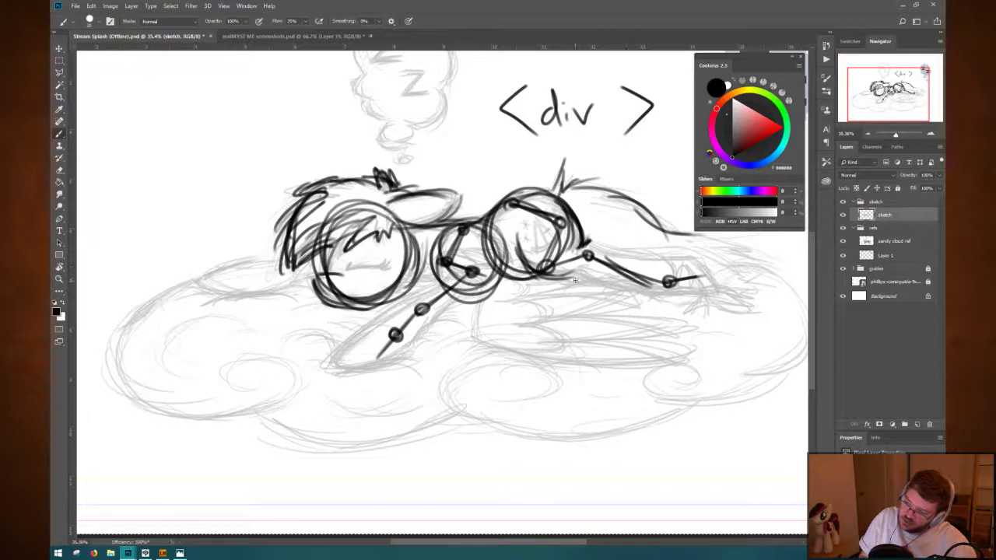
# Outline the outstretched hind leg around its bone lines from the thigh to the hoof, darkening the contours.
pyautogui.moveTo(575, 281)
pyautogui.mouseDown()
pyautogui.moveTo(567, 270)
pyautogui.moveTo(622, 285)
pyautogui.mouseUp()
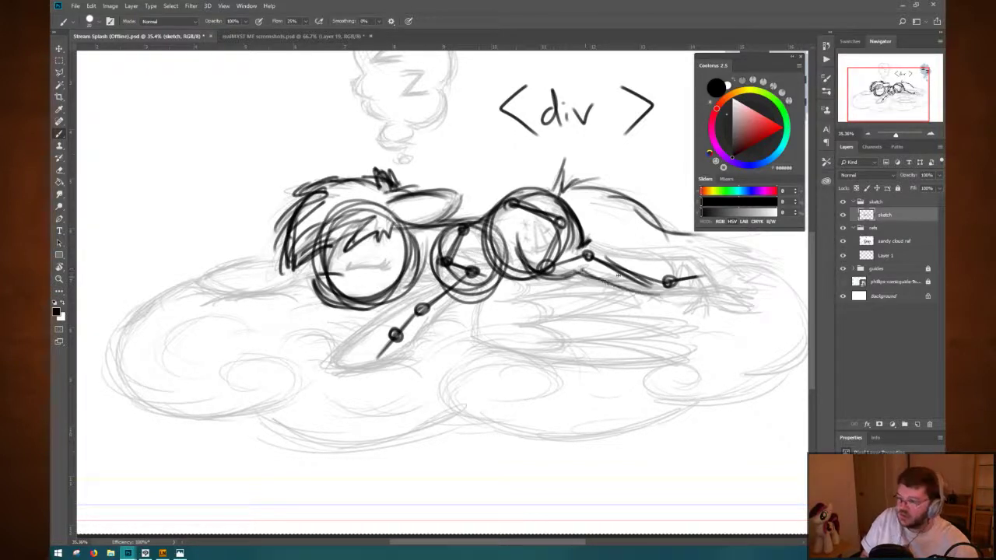
pyautogui.moveTo(594, 247)
pyautogui.mouseDown()
pyautogui.moveTo(695, 265)
pyautogui.moveTo(716, 291)
pyautogui.moveTo(645, 292)
pyautogui.mouseUp()
pyautogui.moveTo(716, 288); pyautogui.dragTo(648, 294)
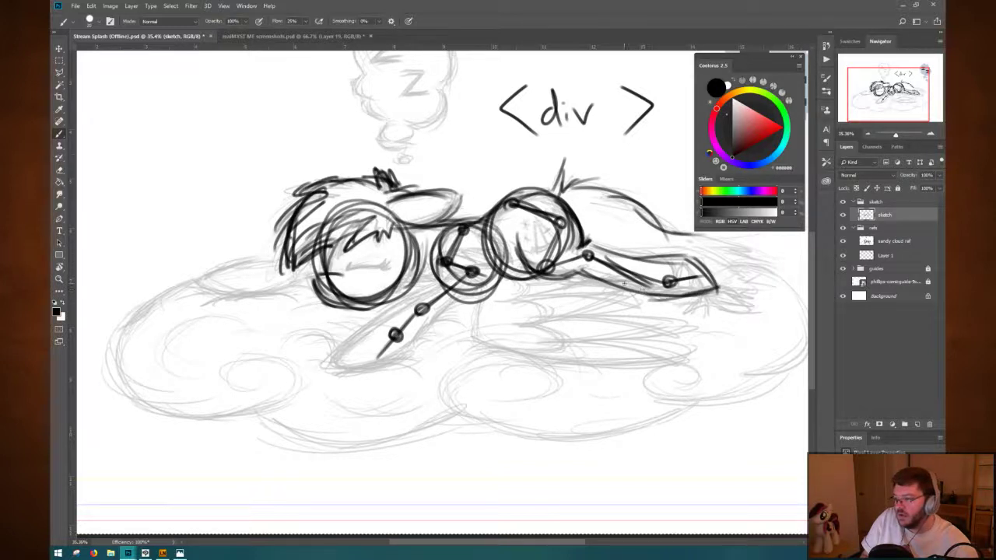
pyautogui.moveTo(585, 271); pyautogui.dragTo(694, 300)
pyautogui.moveTo(651, 257)
pyautogui.mouseDown()
pyautogui.moveTo(700, 256)
pyautogui.moveTo(720, 285)
pyautogui.mouseUp()
pyautogui.moveTo(687, 253); pyautogui.dragTo(724, 288)
pyautogui.moveTo(719, 286); pyautogui.dragTo(674, 295)
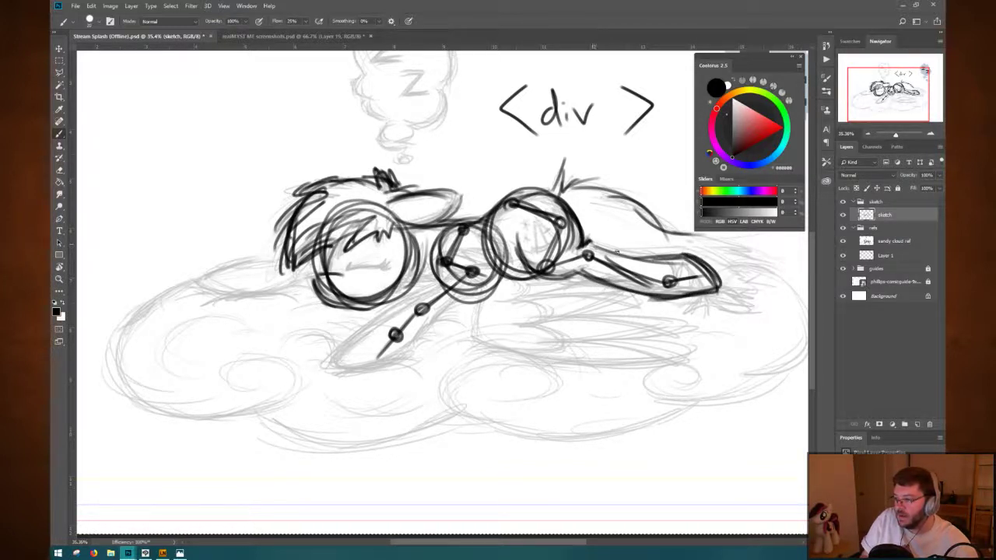
pyautogui.moveTo(590, 257); pyautogui.dragTo(666, 246)
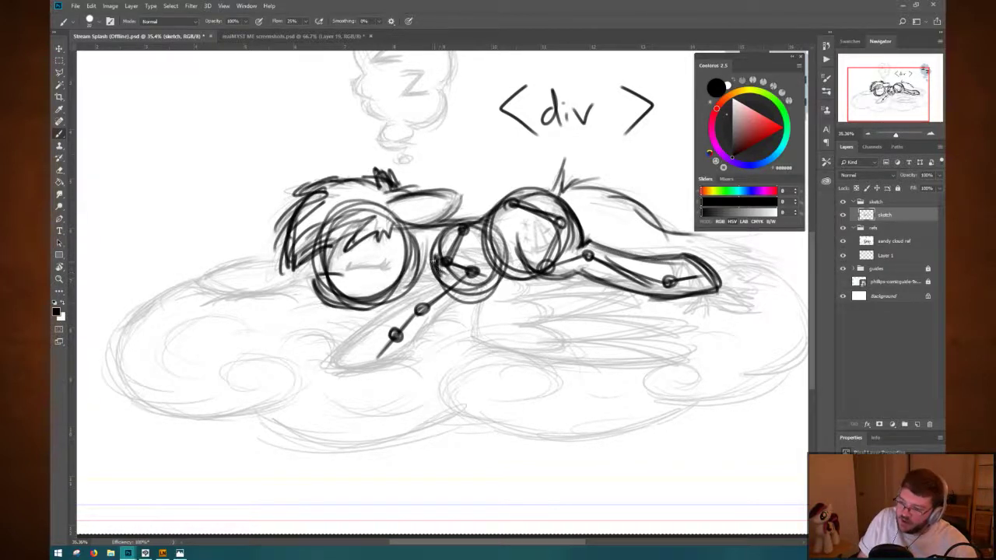
# Outline the near foreleg around its bone lines from the chest circle down to the hoof.
pyautogui.moveTo(443, 277)
pyautogui.mouseDown()
pyautogui.moveTo(382, 315)
pyautogui.moveTo(337, 354)
pyautogui.mouseUp()
pyautogui.moveTo(389, 312)
pyautogui.mouseDown()
pyautogui.moveTo(361, 364)
pyautogui.moveTo(400, 368)
pyautogui.moveTo(360, 362)
pyautogui.moveTo(390, 364)
pyautogui.moveTo(433, 325)
pyautogui.mouseUp()
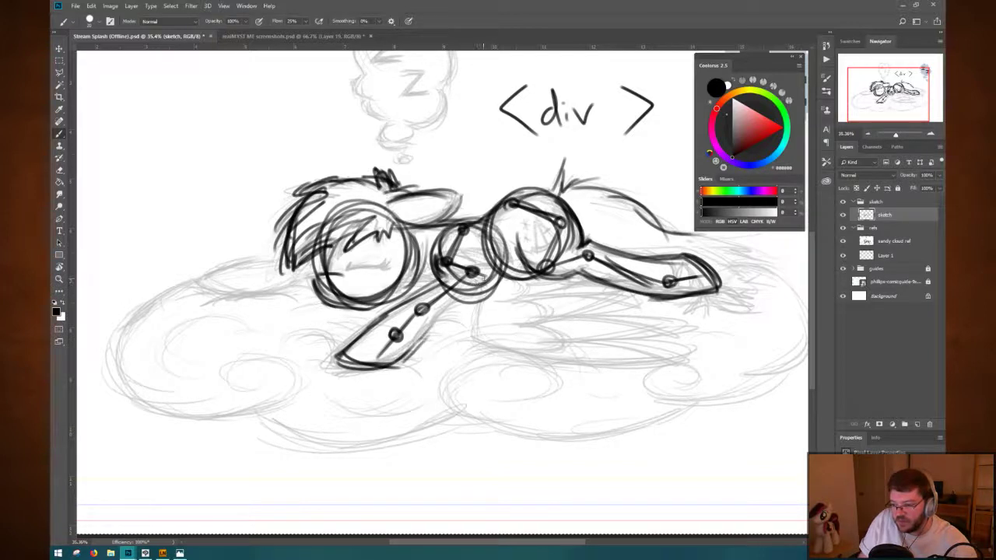
pyautogui.moveTo(484, 277)
pyautogui.mouseDown()
pyautogui.moveTo(405, 350)
pyautogui.moveTo(349, 359)
pyautogui.moveTo(403, 363)
pyautogui.moveTo(351, 346)
pyautogui.moveTo(399, 360)
pyautogui.mouseUp()
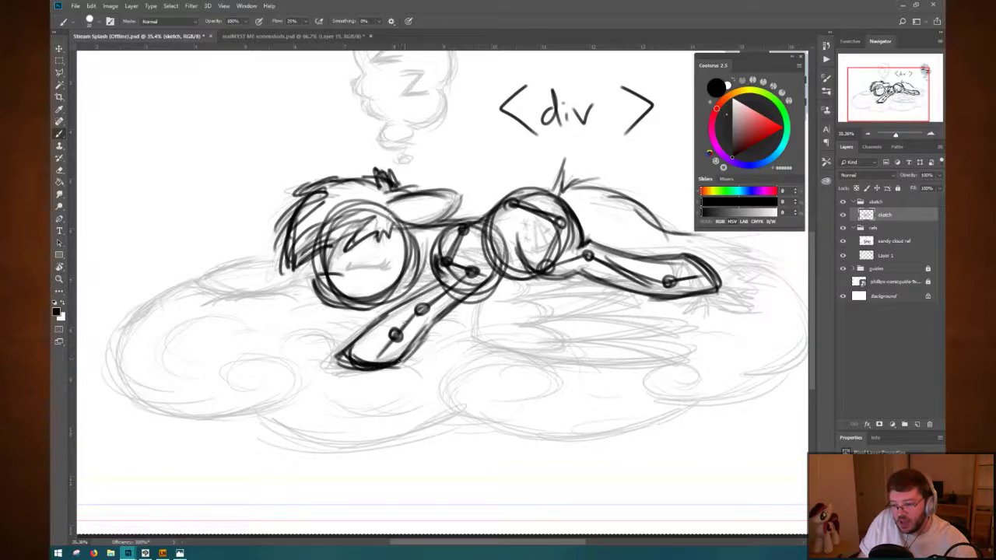
pyautogui.moveTo(440, 277)
pyautogui.mouseDown()
pyautogui.moveTo(417, 294)
pyautogui.moveTo(438, 292)
pyautogui.mouseUp()
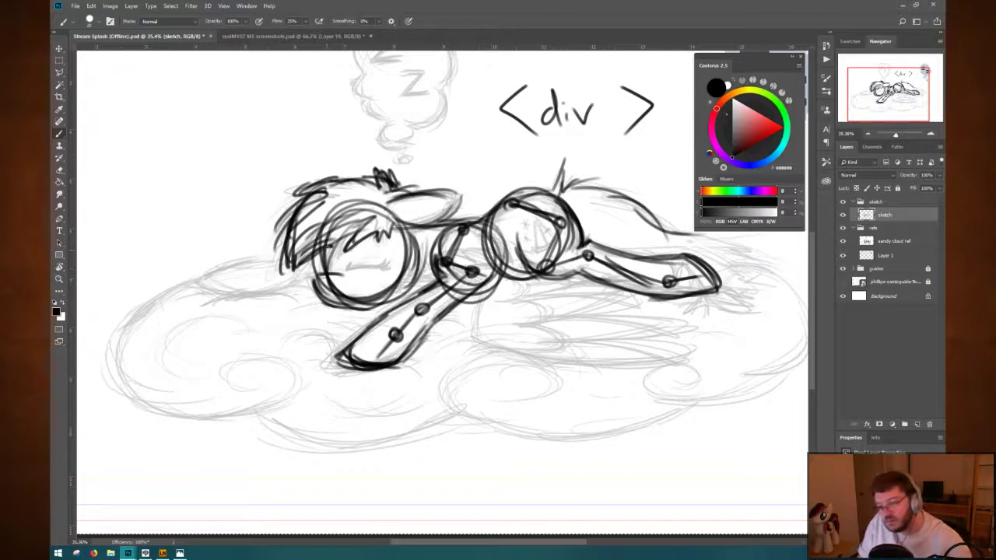
# Outline the far foreleg stretched out in front of the head, and draw a zigzag line above the mane.
pyautogui.moveTo(225, 294)
pyautogui.mouseDown()
pyautogui.moveTo(204, 278)
pyautogui.moveTo(264, 254)
pyautogui.mouseUp()
pyautogui.moveTo(209, 277)
pyautogui.mouseDown()
pyautogui.moveTo(288, 263)
pyautogui.moveTo(277, 258)
pyautogui.mouseUp()
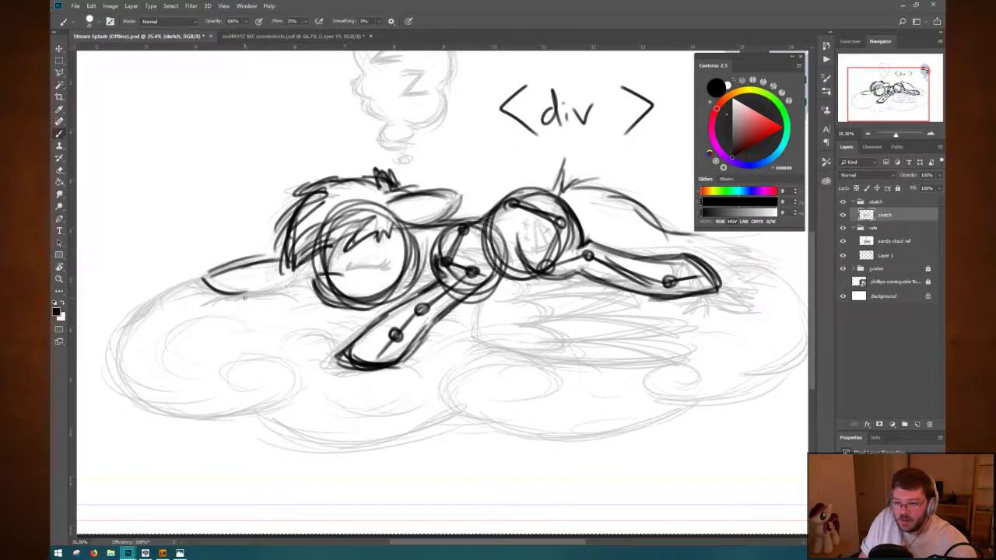
pyautogui.moveTo(251, 294)
pyautogui.mouseDown()
pyautogui.moveTo(214, 301)
pyautogui.moveTo(286, 252)
pyautogui.moveTo(227, 266)
pyautogui.mouseUp()
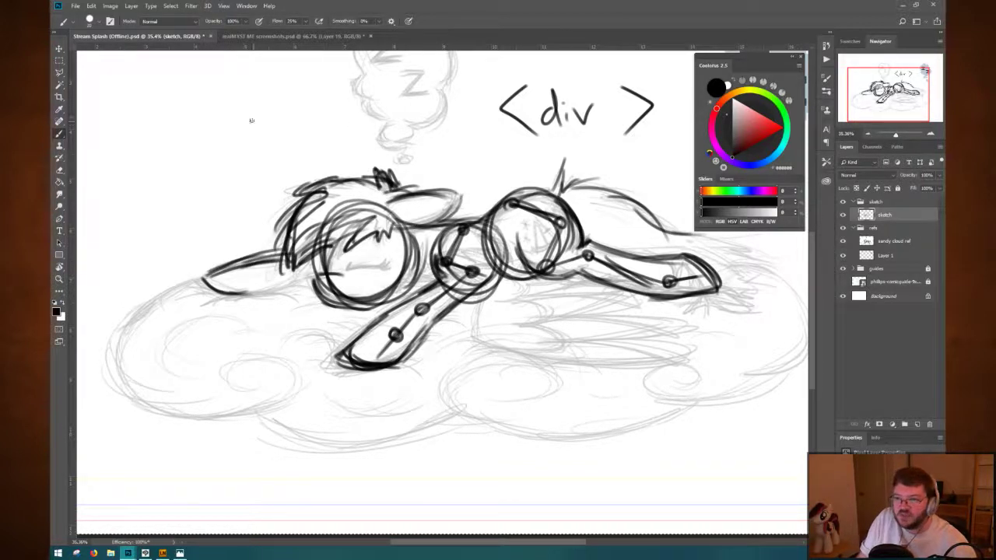
pyautogui.moveTo(221, 122)
pyautogui.mouseDown()
pyautogui.moveTo(252, 147)
pyautogui.moveTo(295, 165)
pyautogui.mouseUp()
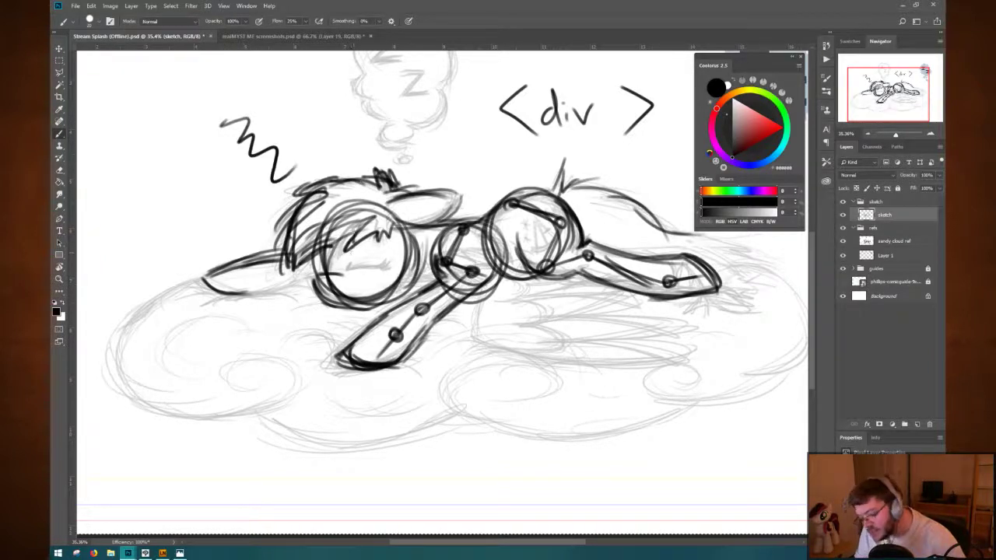
# Undo the zigzag above the mane, set the brush flow to 10%, and scribble test strokes in the same area.
pyautogui.hotkey('ctrl', 'z')
pyautogui.click(274, 21)
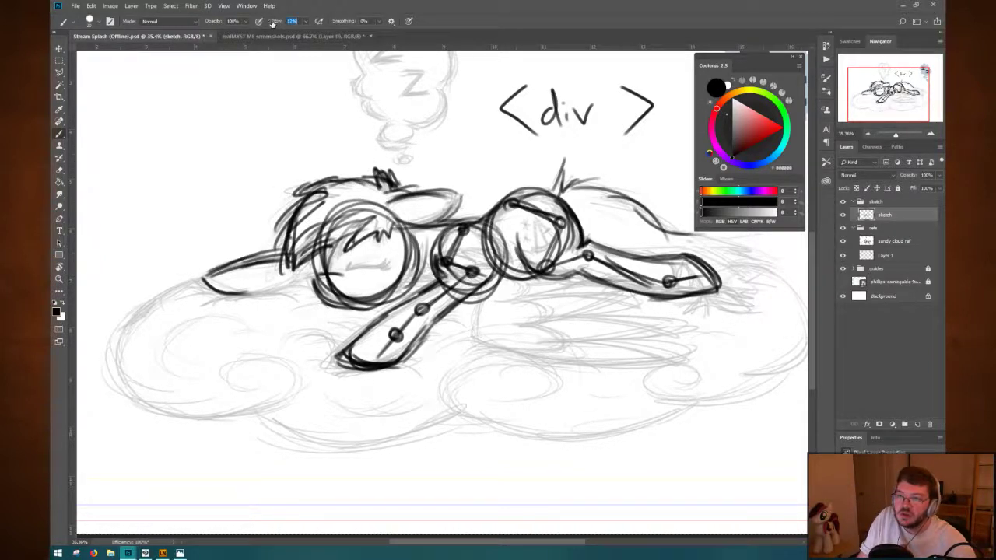
pyautogui.write('10')
pyautogui.press('Return')
pyautogui.moveTo(227, 86)
pyautogui.mouseDown()
pyautogui.moveTo(188, 141)
pyautogui.moveTo(266, 140)
pyautogui.moveTo(269, 151)
pyautogui.moveTo(311, 116)
pyautogui.moveTo(330, 144)
pyautogui.moveTo(237, 138)
pyautogui.mouseUp()
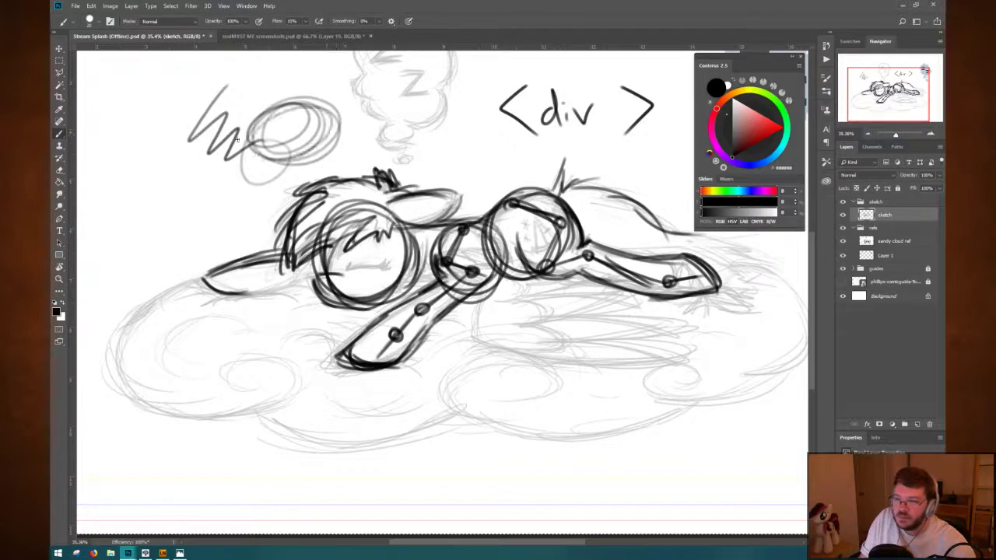
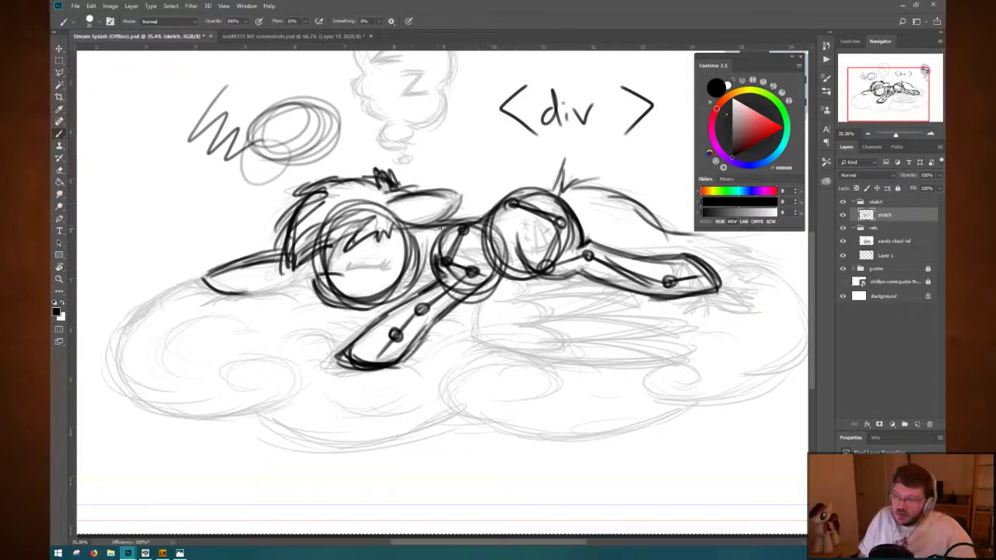
# Darken the pony's ear outline with heavier strokes along its upper and lower edges, bringing the tip to a point.
pyautogui.moveTo(386, 196)
pyautogui.mouseDown()
pyautogui.moveTo(459, 180)
pyautogui.moveTo(403, 232)
pyautogui.moveTo(451, 182)
pyautogui.mouseUp()
pyautogui.moveTo(423, 190)
pyautogui.mouseDown()
pyautogui.moveTo(464, 181)
pyautogui.moveTo(416, 224)
pyautogui.mouseUp()
pyautogui.moveTo(456, 196); pyautogui.dragTo(397, 230)
pyautogui.moveTo(413, 192)
pyautogui.mouseDown()
pyautogui.moveTo(458, 182)
pyautogui.moveTo(428, 213)
pyautogui.mouseUp()
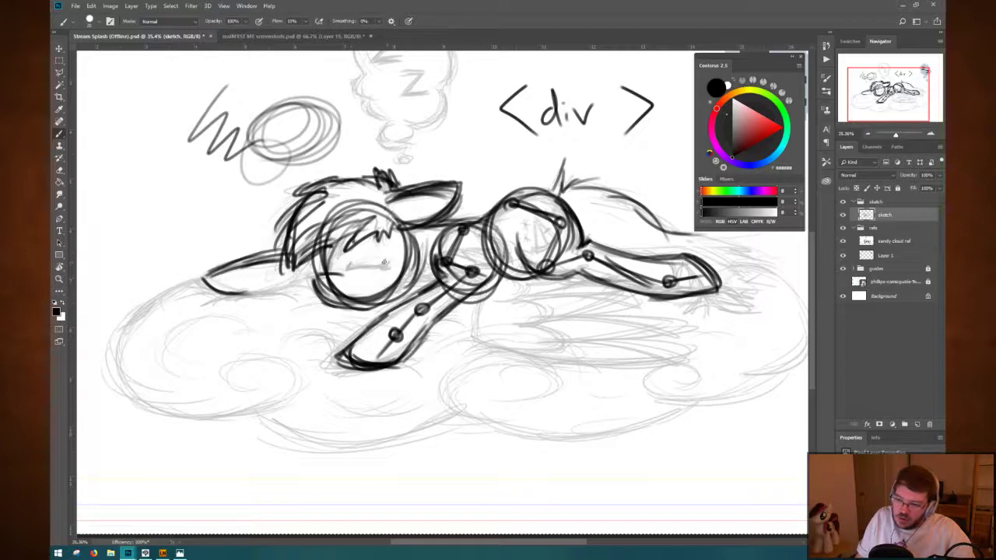
# Draw the closed near eye with its lashes, and sketch the far eye and muzzle edge inside the head circle.
pyautogui.moveTo(357, 261); pyautogui.dragTo(395, 270)
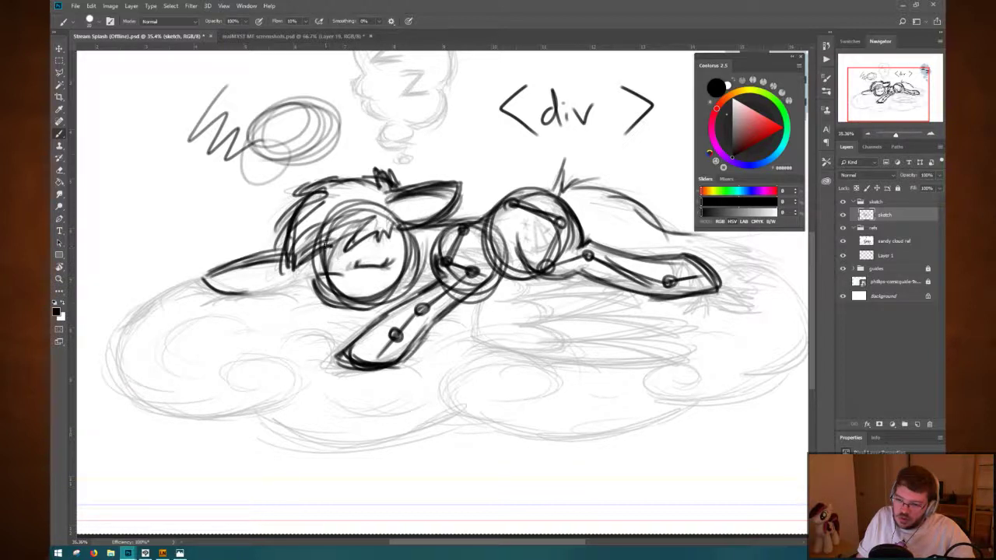
pyautogui.moveTo(324, 251)
pyautogui.mouseDown()
pyautogui.moveTo(313, 271)
pyautogui.moveTo(334, 273)
pyautogui.moveTo(335, 304)
pyautogui.mouseUp()
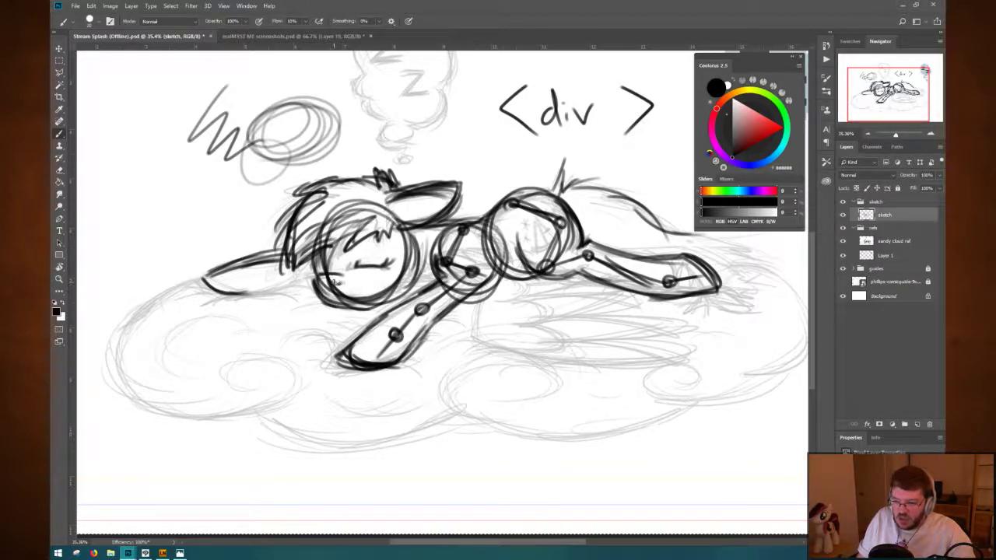
pyautogui.moveTo(326, 251); pyautogui.dragTo(320, 267)
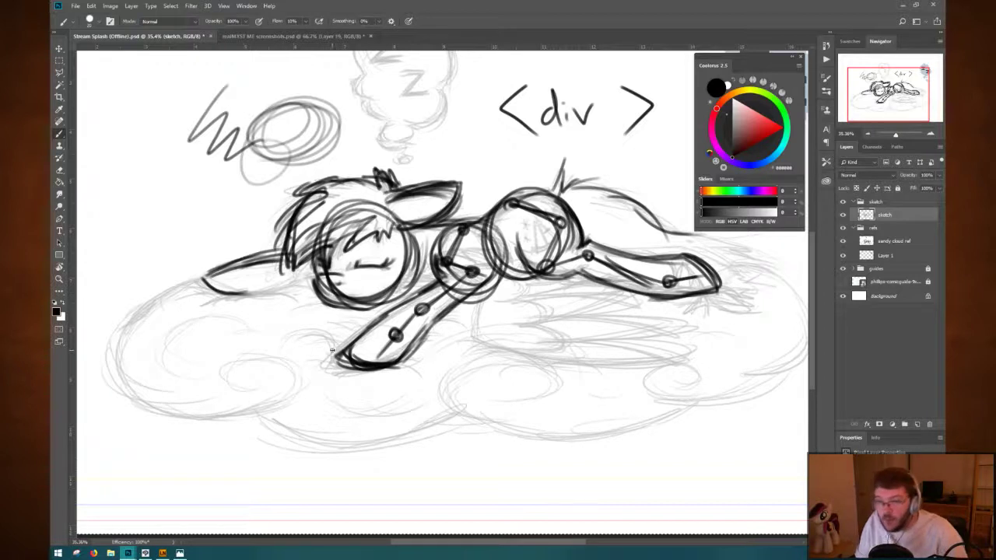
# Set the eraser's flow to 24% and give it the Soft Round Pressure Opacity tip.
pyautogui.press('e')
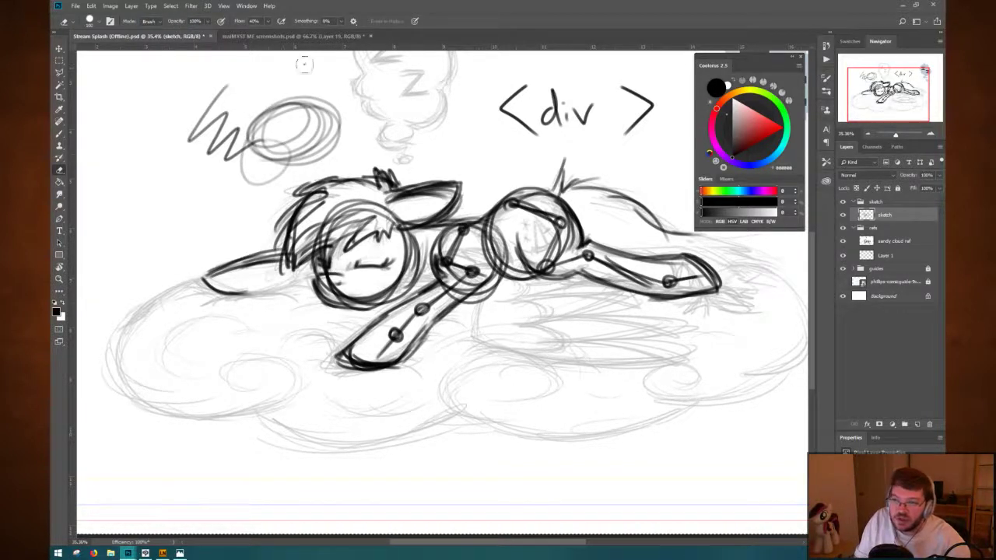
pyautogui.moveTo(240, 23); pyautogui.dragTo(236, 23)
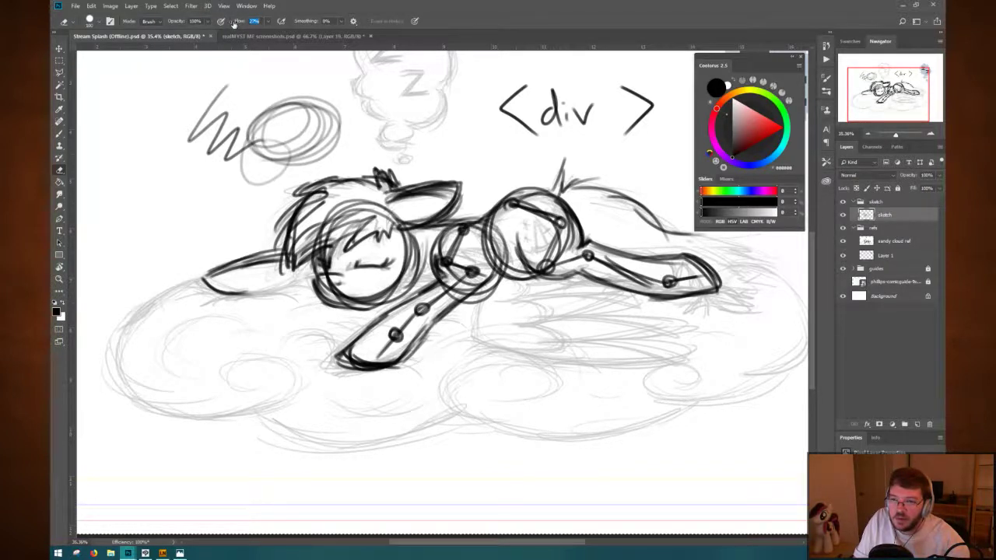
pyautogui.moveTo(232, 23); pyautogui.dragTo(231, 25)
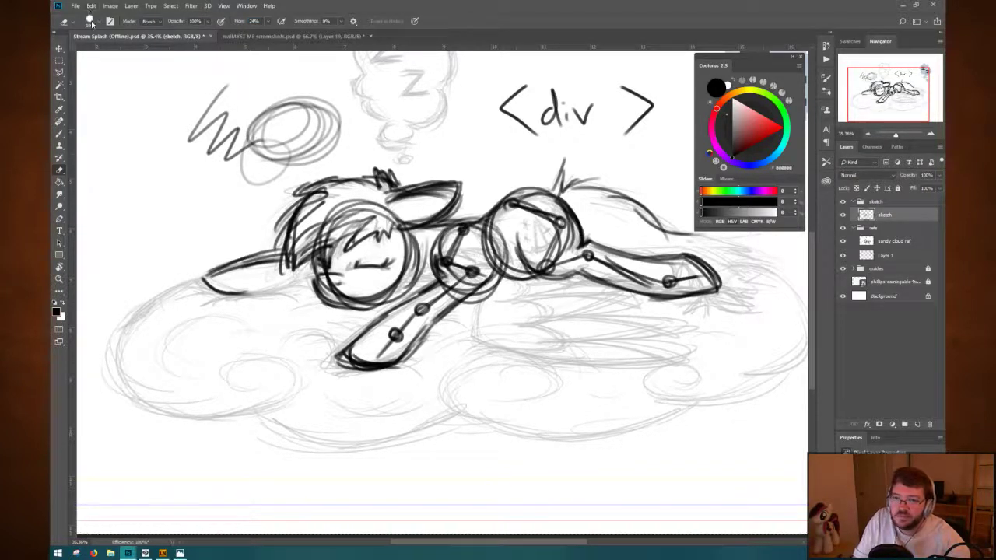
pyautogui.rightClick(180, 173)
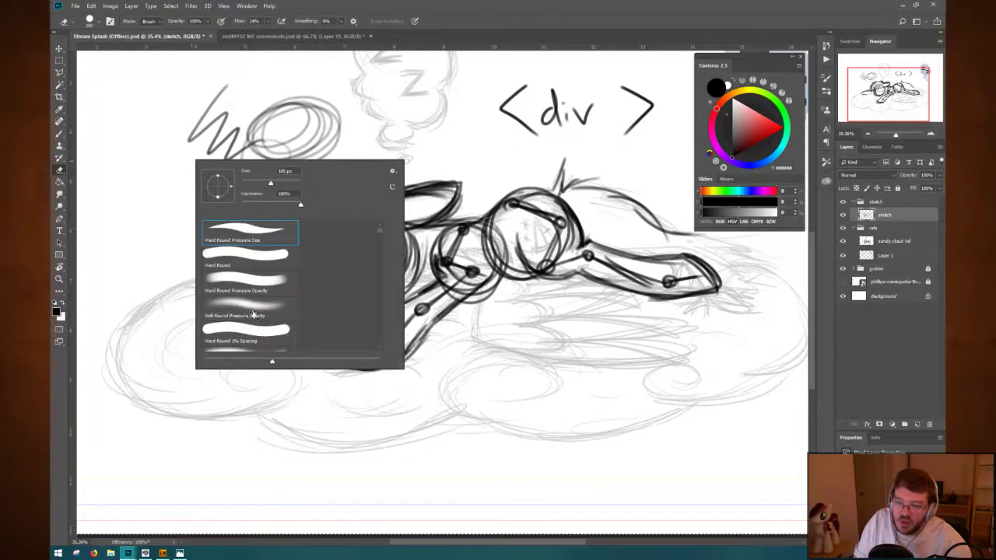
pyautogui.click(252, 313)
pyautogui.press('b')
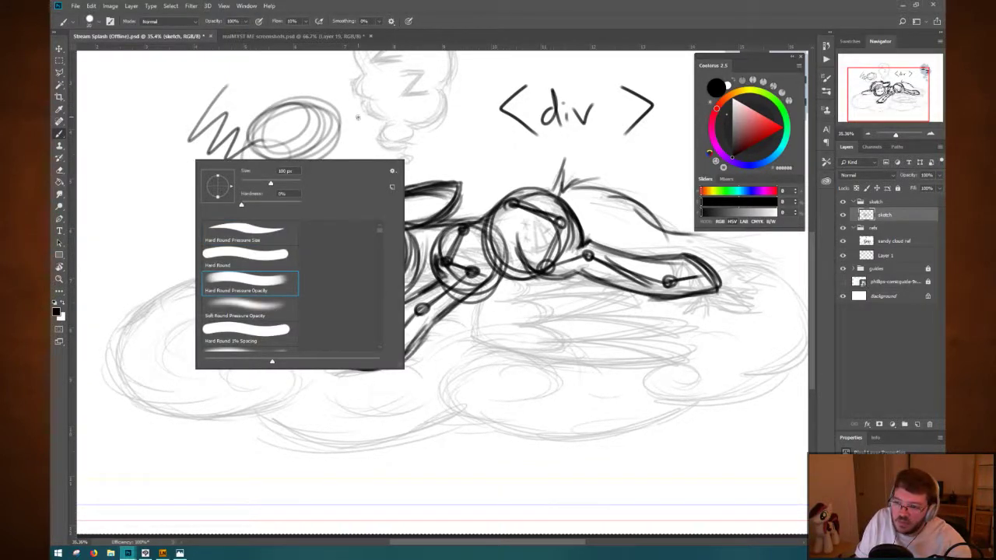
pyautogui.click(358, 118)
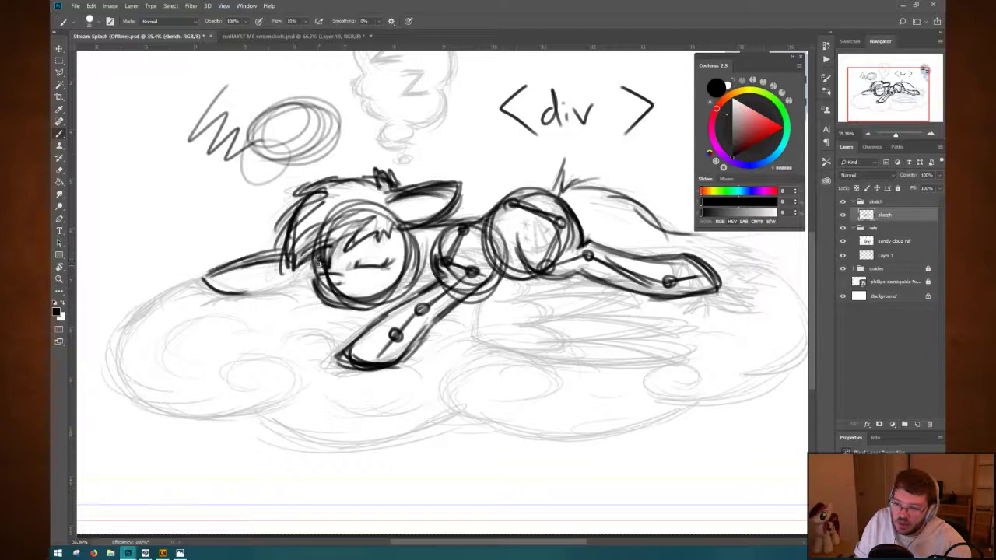
# Reduce the brush size of the eraser's soft round tip, and return to the Brush tool.
pyautogui.press('e')
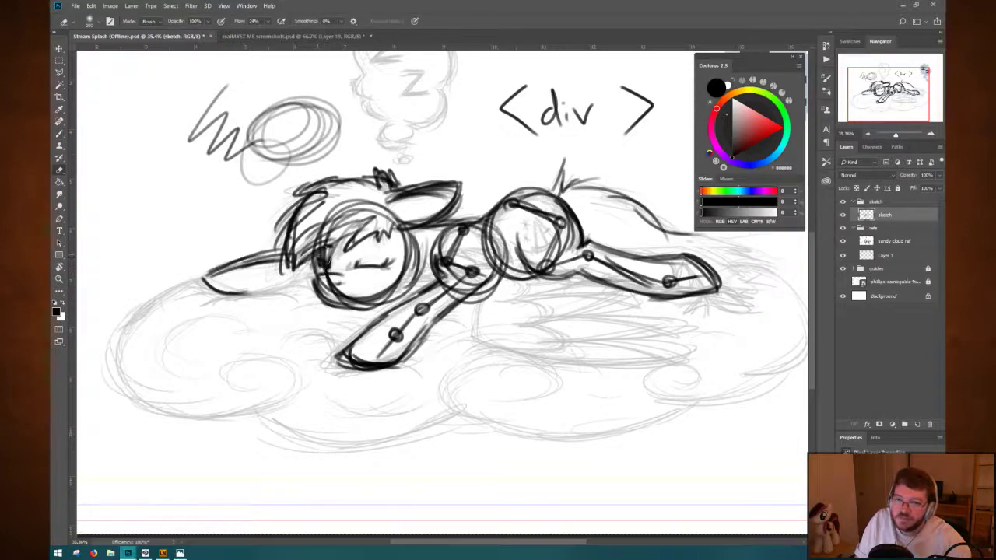
pyautogui.rightClick(211, 155)
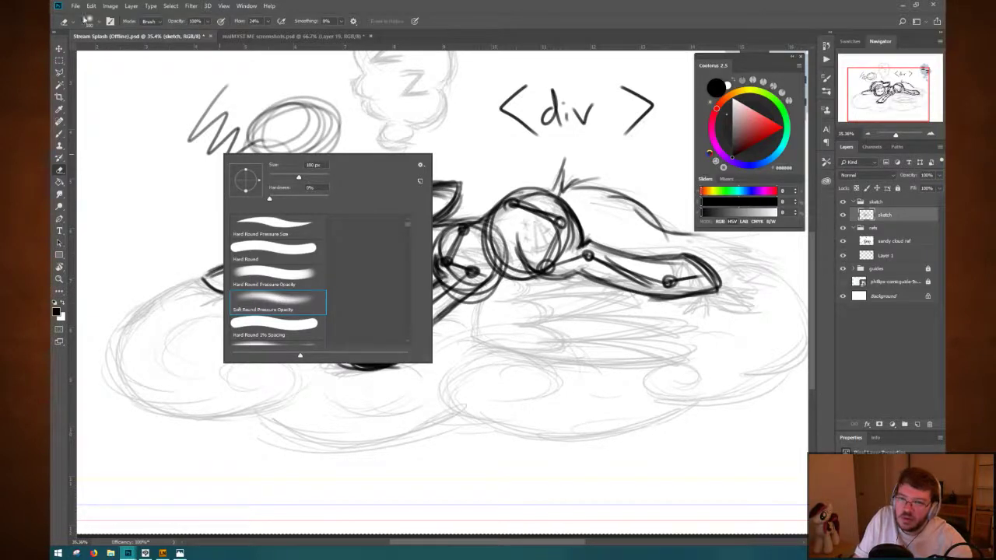
pyautogui.moveTo(298, 177); pyautogui.dragTo(274, 179)
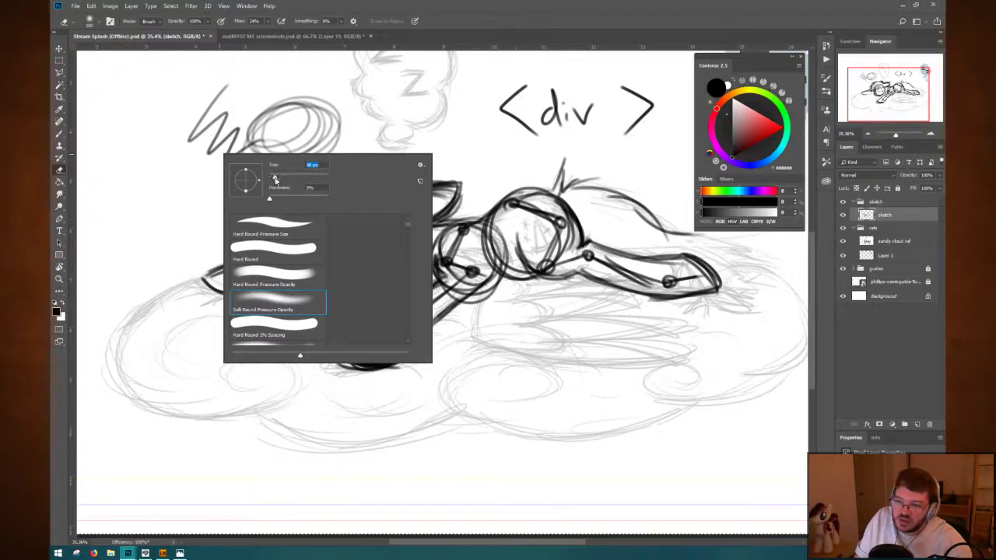
pyautogui.write('0')
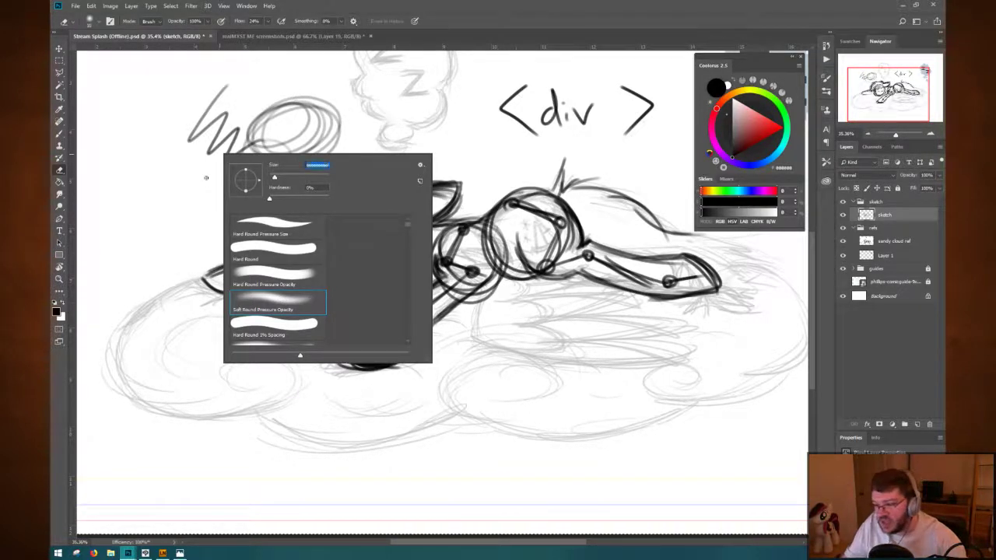
pyautogui.press('Return')
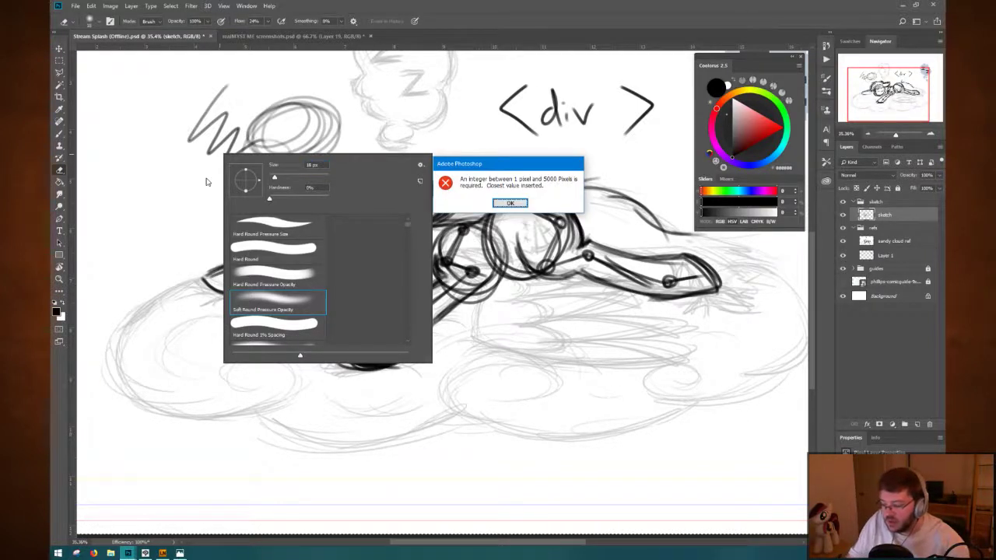
pyautogui.press('Return')
pyautogui.press('b')
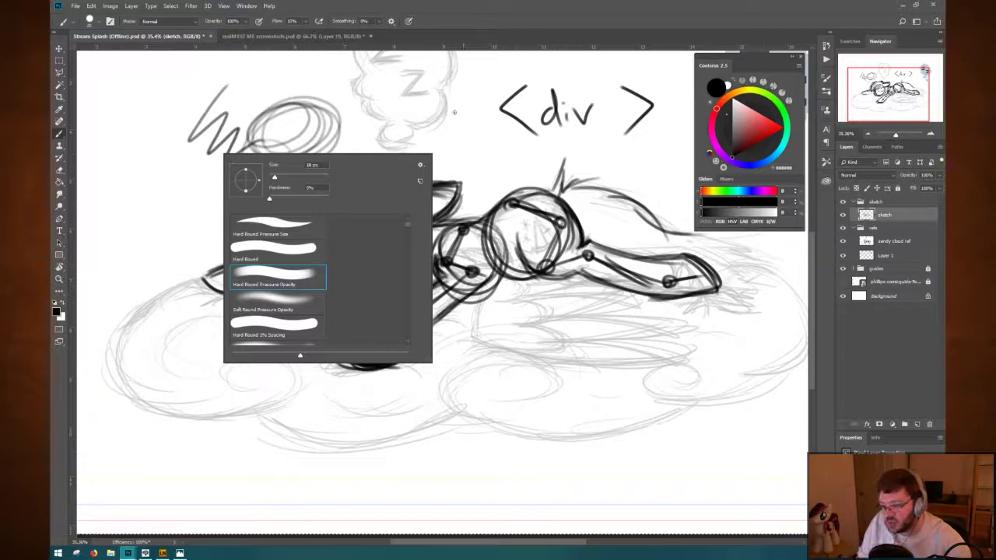
pyautogui.click(477, 28)
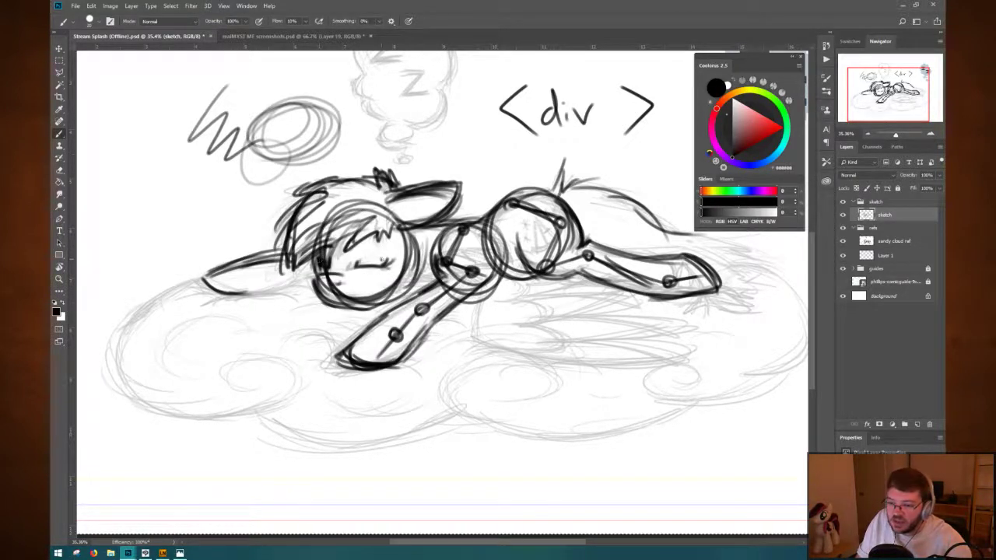
# Step back through the history to remove the latest brush strokes around the far eye, and resume with the Brush tool.
pyautogui.press('e')
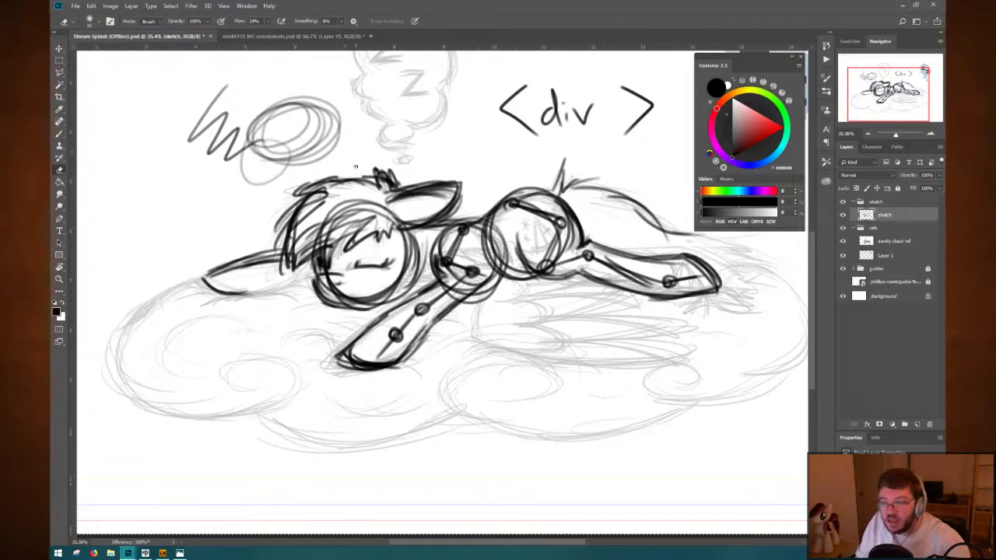
pyautogui.click(827, 45)
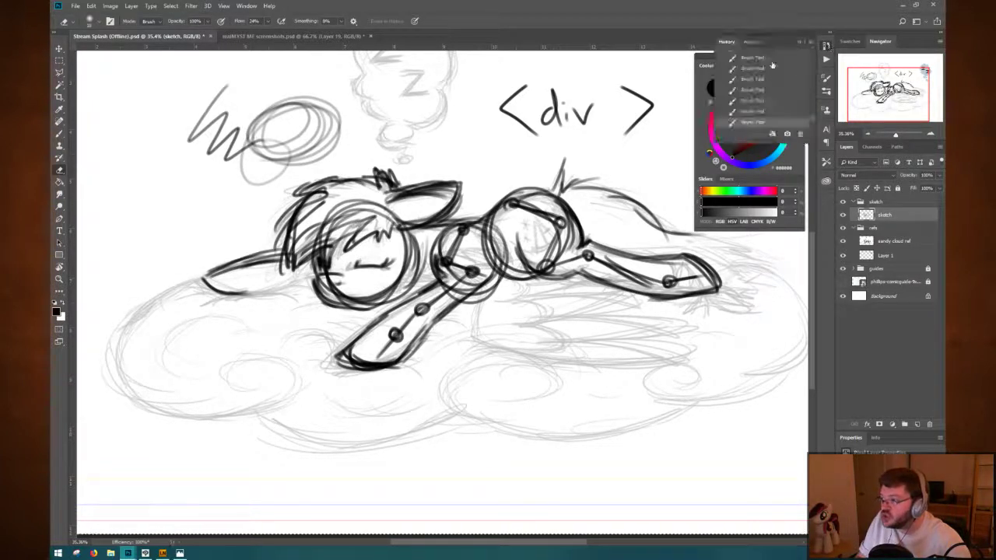
pyautogui.hotkey('ctrl', 'alt', 'z')
pyautogui.hotkey('ctrl', 'alt', 'z')
pyautogui.hotkey('ctrl', 'alt', 'z')
pyautogui.hotkey('ctrl', 'alt', 'z')
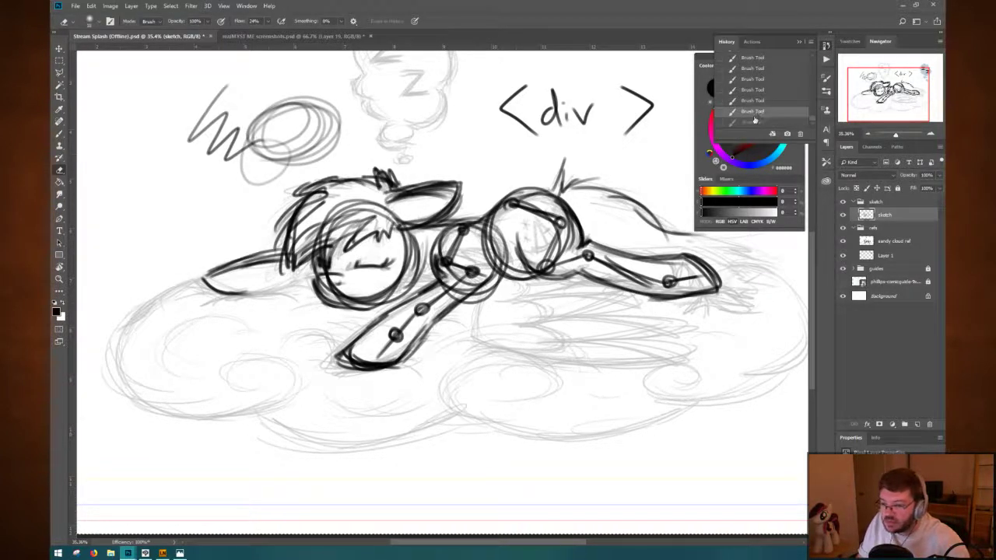
pyautogui.hotkey('ctrl', 'alt', 'z')
pyautogui.hotkey('ctrl', 'alt', 'z')
pyautogui.hotkey('ctrl', 'alt', 'z')
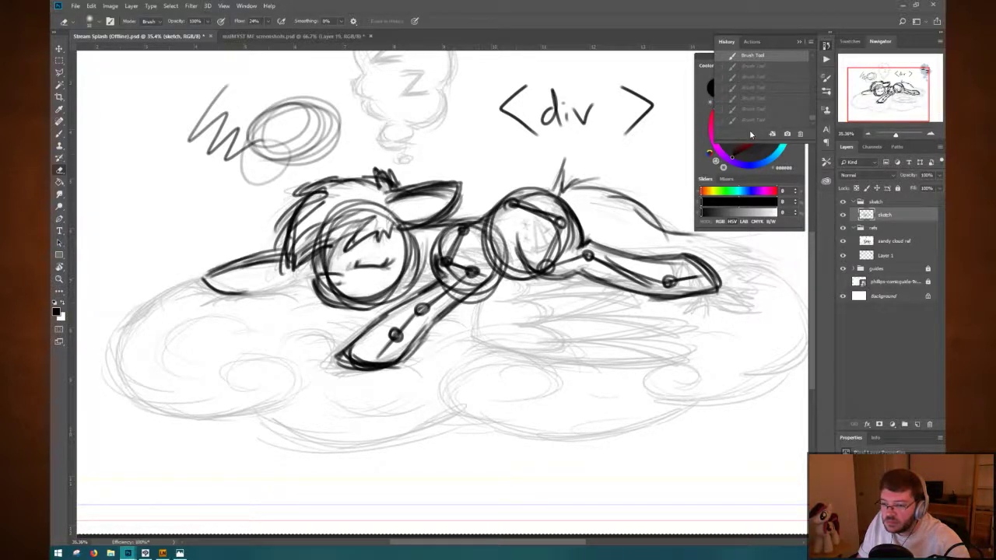
pyautogui.press('b')
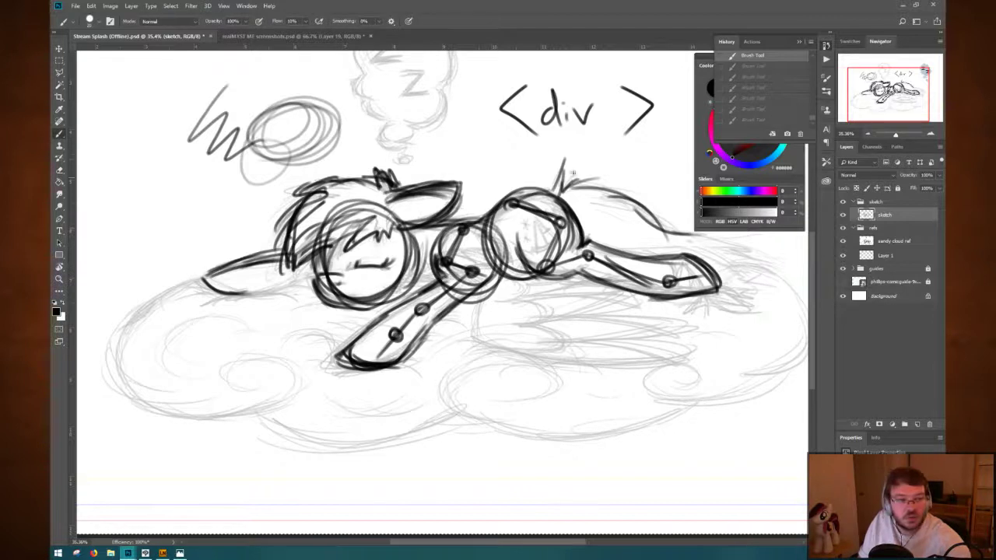
pyautogui.click(556, 4)
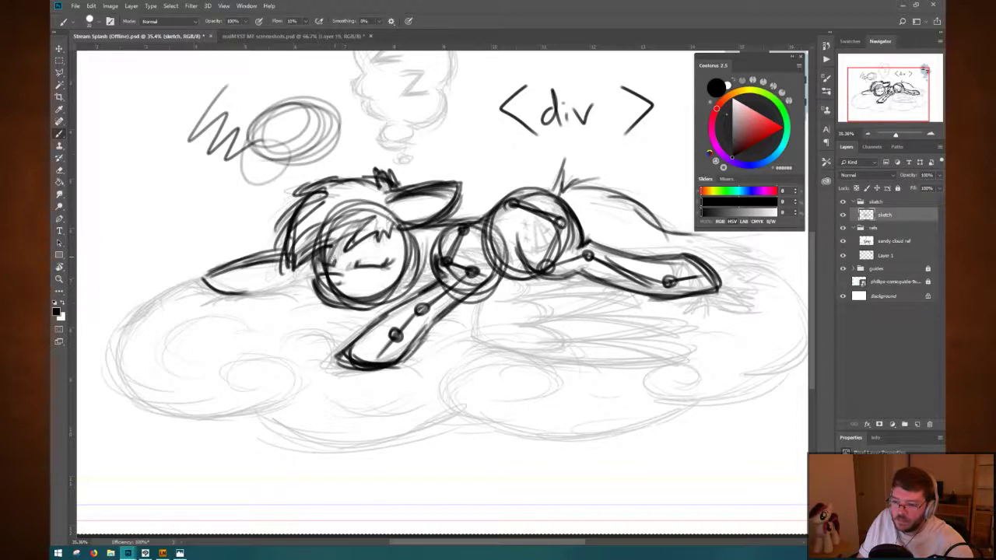
# Refine the face with heavier eye lines, a lid above the near eye, a far eye and a darker cheek contour.
pyautogui.moveTo(363, 264)
pyautogui.mouseDown()
pyautogui.moveTo(354, 263)
pyautogui.moveTo(374, 267)
pyautogui.mouseUp()
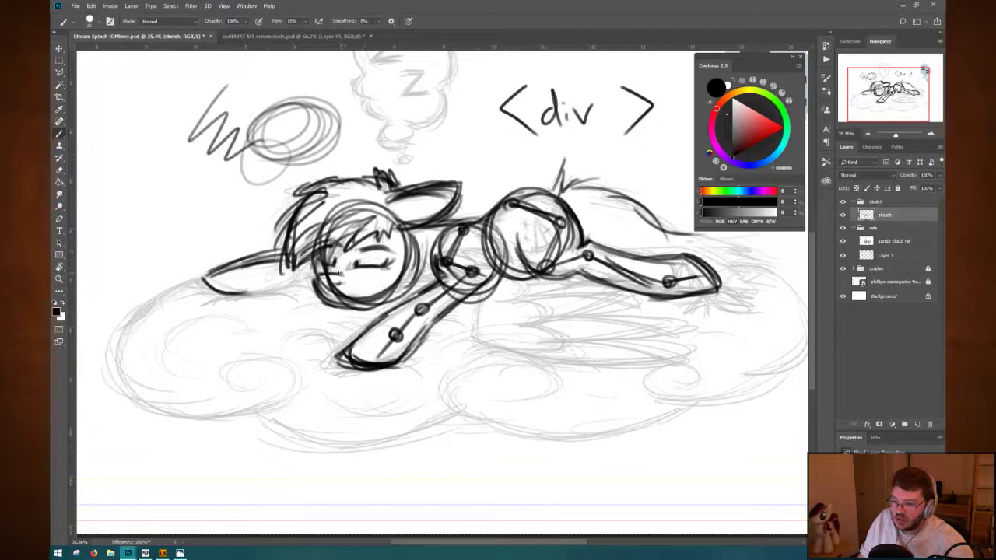
pyautogui.moveTo(340, 272)
pyautogui.mouseDown()
pyautogui.moveTo(329, 306)
pyautogui.moveTo(322, 296)
pyautogui.moveTo(354, 308)
pyautogui.moveTo(339, 305)
pyautogui.moveTo(437, 282)
pyautogui.mouseUp()
pyautogui.moveTo(391, 206); pyautogui.dragTo(445, 190)
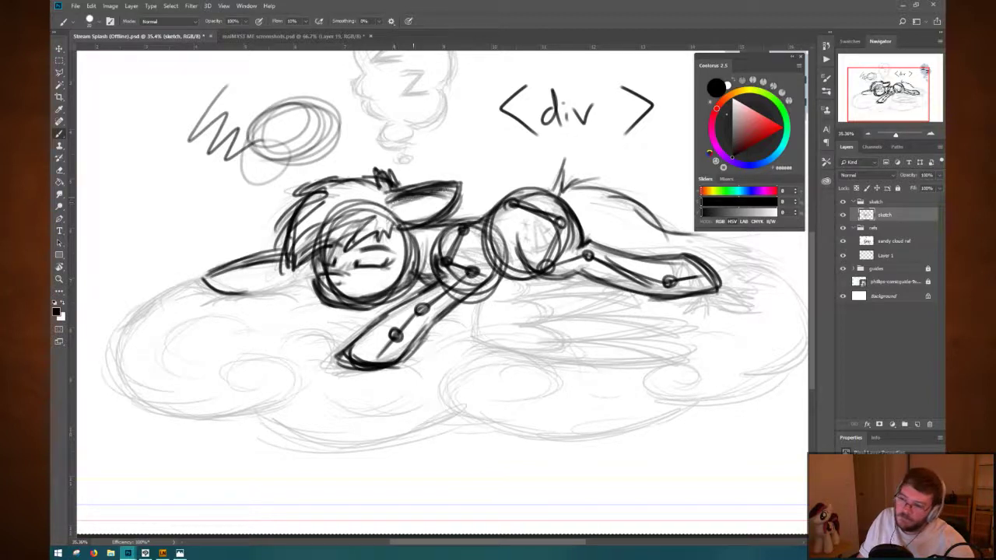
# Fade the ear's heavy upper edge with the eraser, redraw it with cleaner lines, and go over the jaw contour.
pyautogui.press('e')
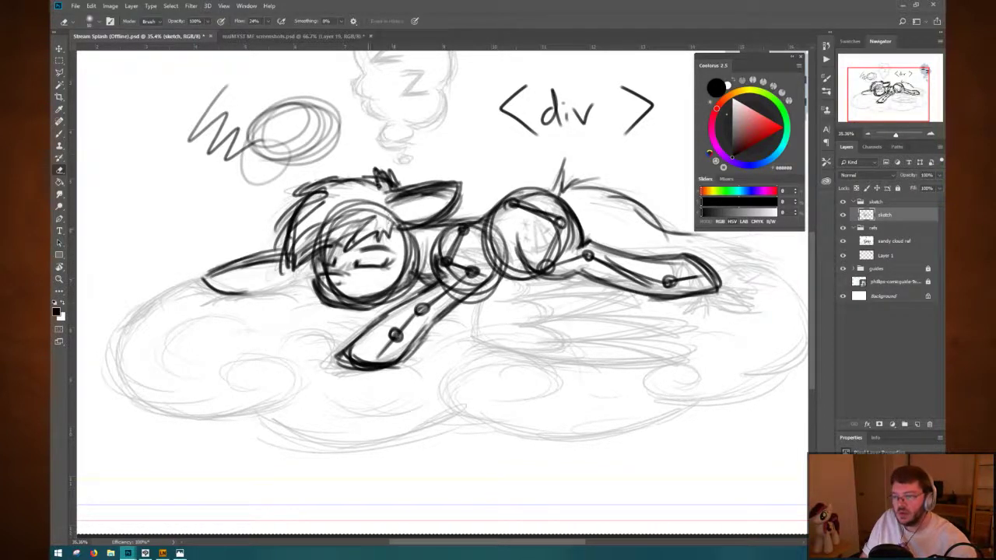
pyautogui.moveTo(420, 196)
pyautogui.mouseDown()
pyautogui.moveTo(380, 201)
pyautogui.moveTo(407, 201)
pyautogui.moveTo(435, 181)
pyautogui.moveTo(420, 180)
pyautogui.moveTo(413, 198)
pyautogui.moveTo(449, 184)
pyautogui.moveTo(403, 194)
pyautogui.moveTo(441, 184)
pyautogui.mouseUp()
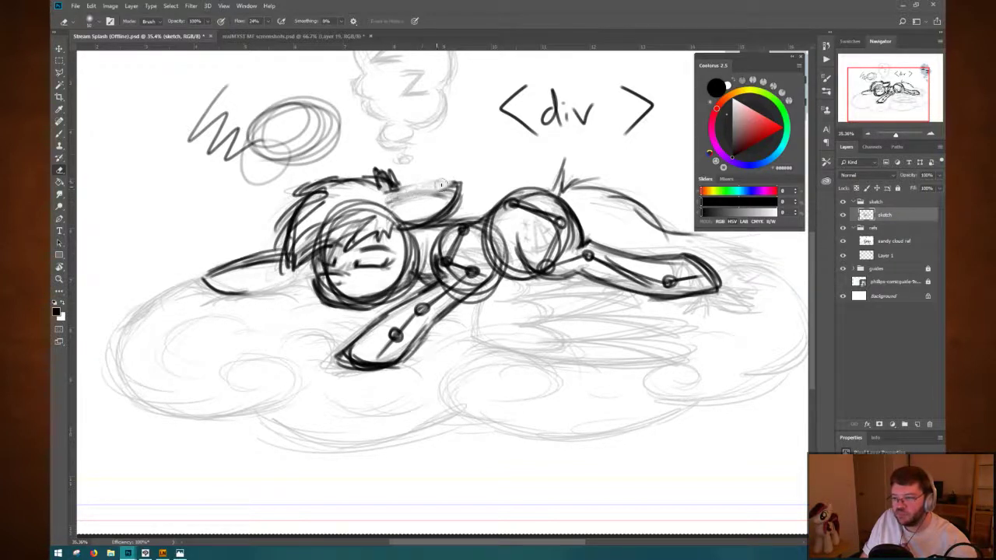
pyautogui.press('b')
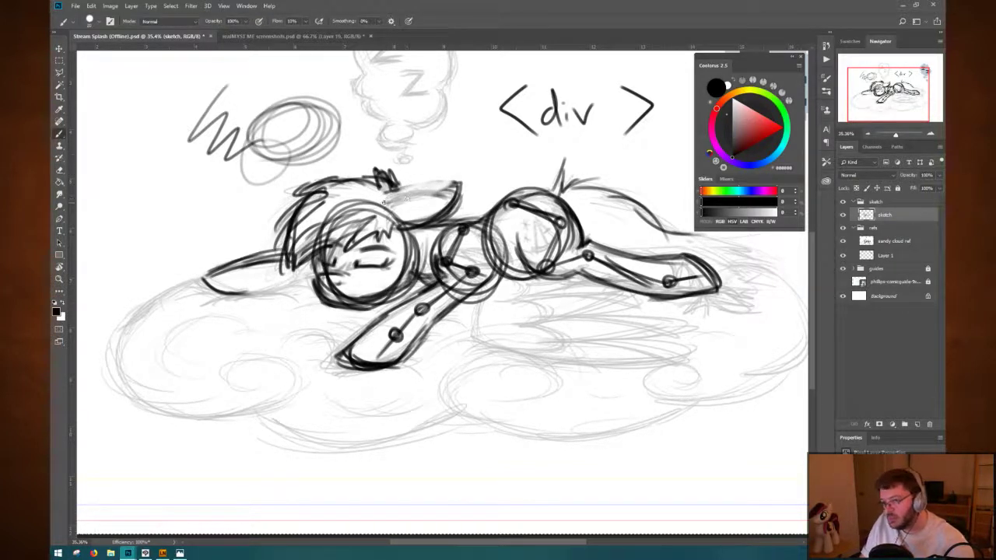
pyautogui.moveTo(383, 203)
pyautogui.mouseDown()
pyautogui.moveTo(459, 180)
pyautogui.moveTo(439, 211)
pyautogui.moveTo(393, 192)
pyautogui.mouseUp()
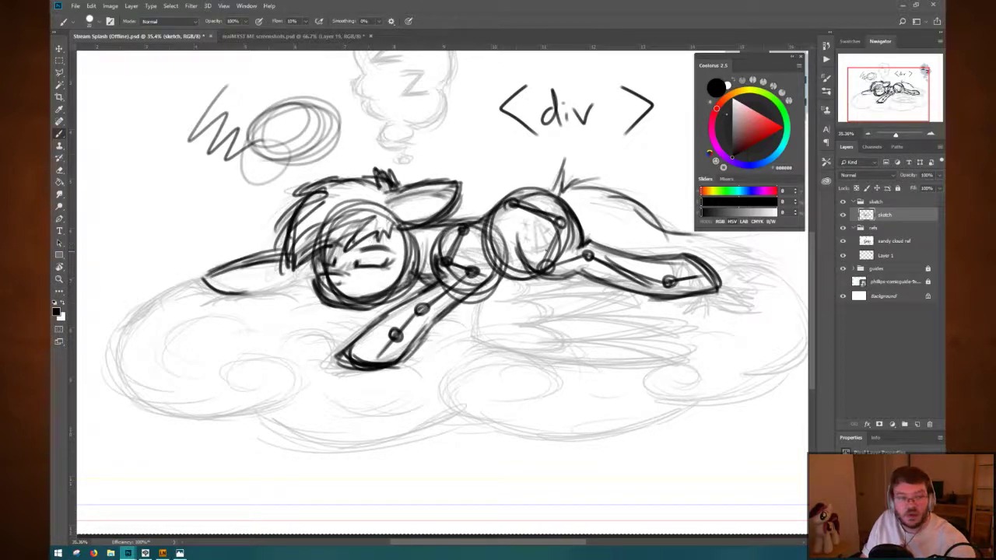
pyautogui.moveTo(420, 274)
pyautogui.mouseDown()
pyautogui.moveTo(394, 301)
pyautogui.moveTo(373, 302)
pyautogui.mouseUp()
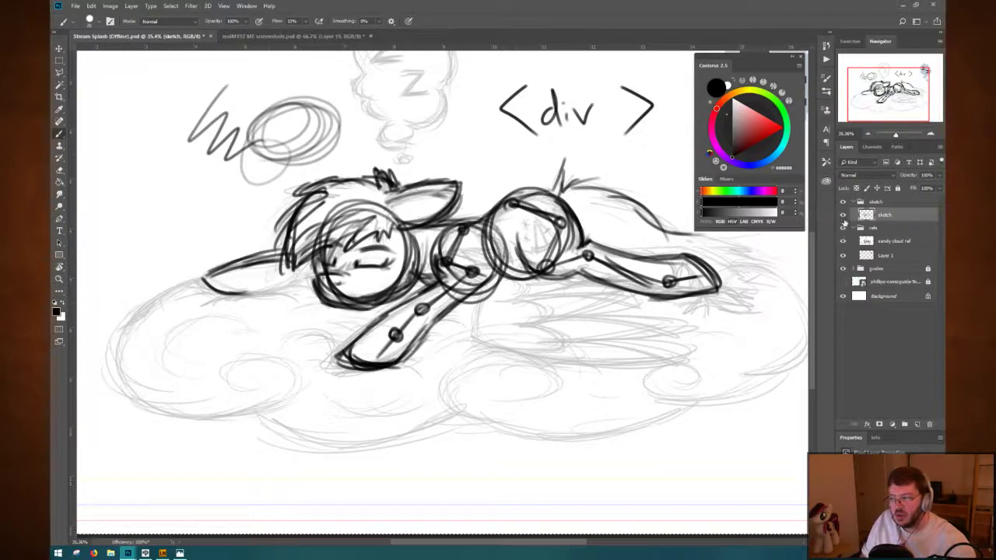
# Hide the sketch layer and add a new empty layer above it in the sketch group.
pyautogui.click(842, 215)
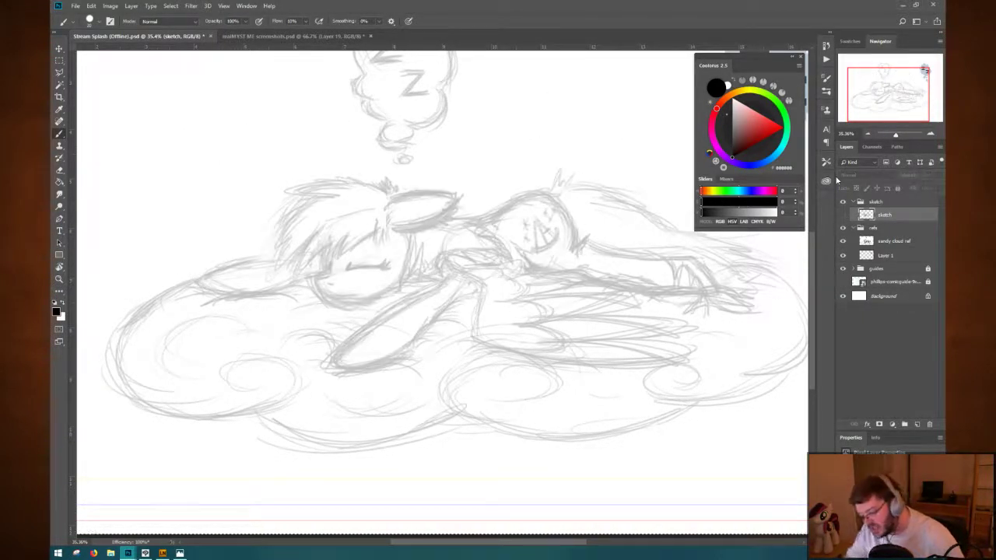
pyautogui.hotkey('ctrl', 'shift', 'n')
pyautogui.press('Return')
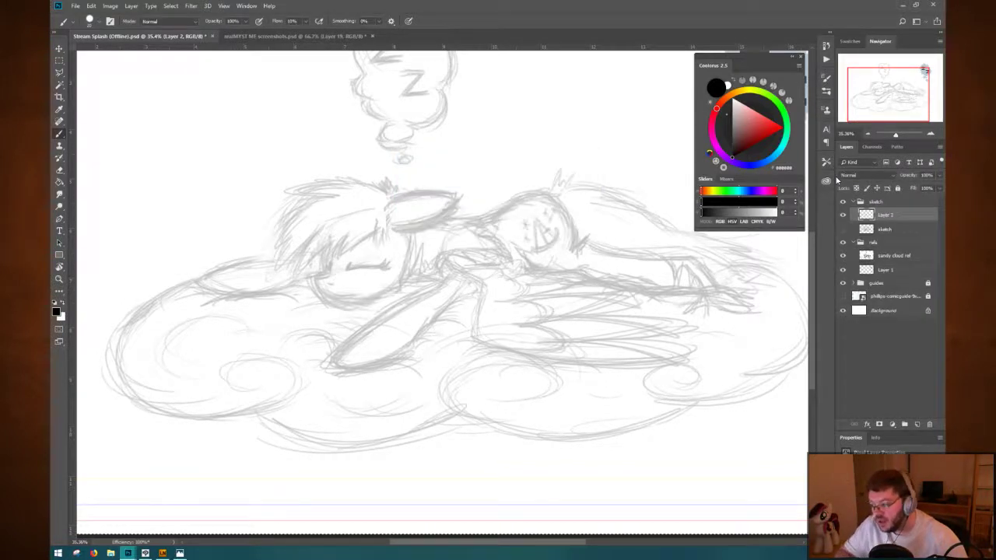
# Save the document.
pyautogui.hotkey('ctrl', 's')
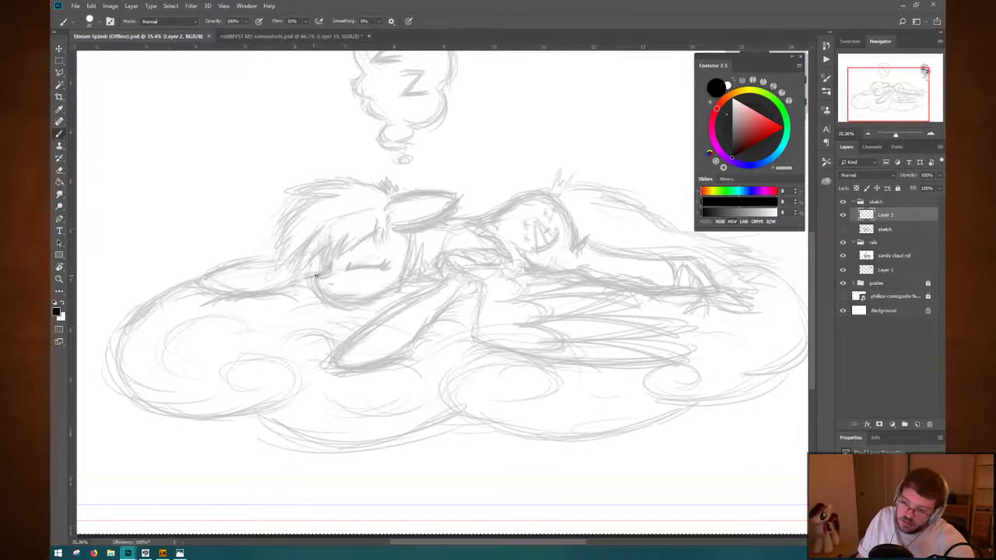
# Trace the pony's muzzle and jaw, upright ear and closed eye over the faded reference on the new layer.
pyautogui.moveTo(316, 274)
pyautogui.mouseDown()
pyautogui.moveTo(324, 300)
pyautogui.moveTo(329, 290)
pyautogui.moveTo(360, 305)
pyautogui.moveTo(353, 298)
pyautogui.moveTo(398, 285)
pyautogui.mouseUp()
pyautogui.moveTo(392, 200)
pyautogui.mouseDown()
pyautogui.moveTo(460, 187)
pyautogui.moveTo(420, 227)
pyautogui.mouseUp()
pyautogui.moveTo(458, 190)
pyautogui.mouseDown()
pyautogui.moveTo(434, 226)
pyautogui.moveTo(399, 231)
pyautogui.moveTo(459, 191)
pyautogui.moveTo(404, 238)
pyautogui.mouseUp()
pyautogui.moveTo(400, 202); pyautogui.dragTo(458, 185)
pyautogui.moveTo(454, 205); pyautogui.dragTo(398, 233)
pyautogui.moveTo(405, 280)
pyautogui.mouseDown()
pyautogui.moveTo(335, 305)
pyautogui.moveTo(352, 301)
pyautogui.moveTo(311, 275)
pyautogui.moveTo(341, 303)
pyautogui.moveTo(364, 308)
pyautogui.mouseUp()
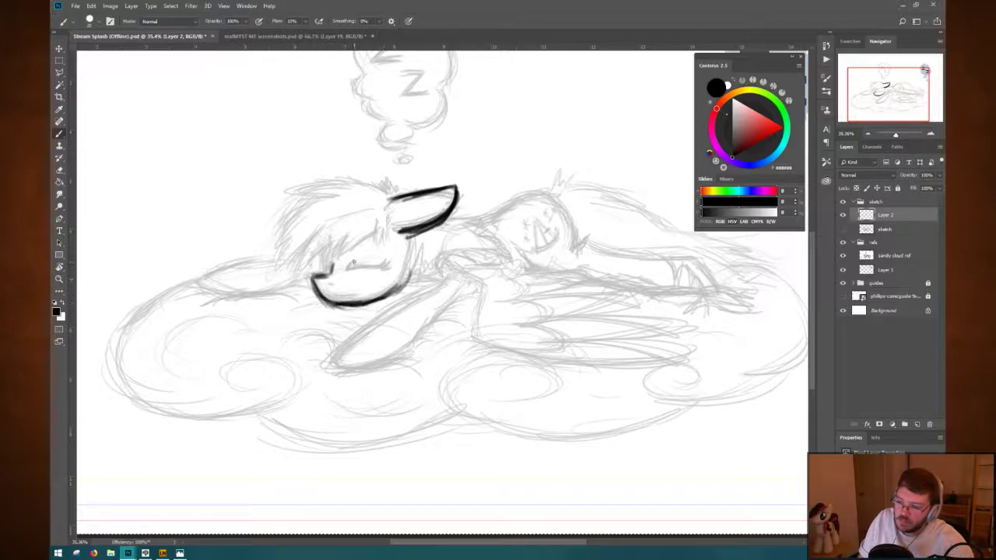
pyautogui.moveTo(348, 265)
pyautogui.mouseDown()
pyautogui.moveTo(388, 263)
pyautogui.moveTo(372, 269)
pyautogui.mouseUp()
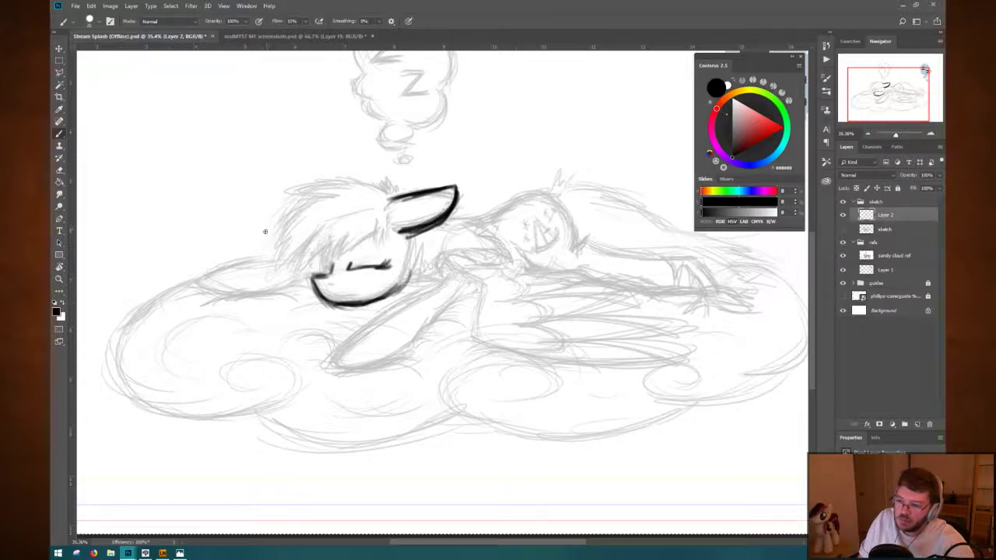
# Outline the outstretched far foreleg, the mane and forelock, the neck with its fur tufts, and the ear base.
pyautogui.moveTo(218, 272)
pyautogui.mouseDown()
pyautogui.moveTo(259, 299)
pyautogui.moveTo(206, 282)
pyautogui.moveTo(278, 289)
pyautogui.moveTo(254, 297)
pyautogui.moveTo(199, 282)
pyautogui.moveTo(289, 255)
pyautogui.mouseUp()
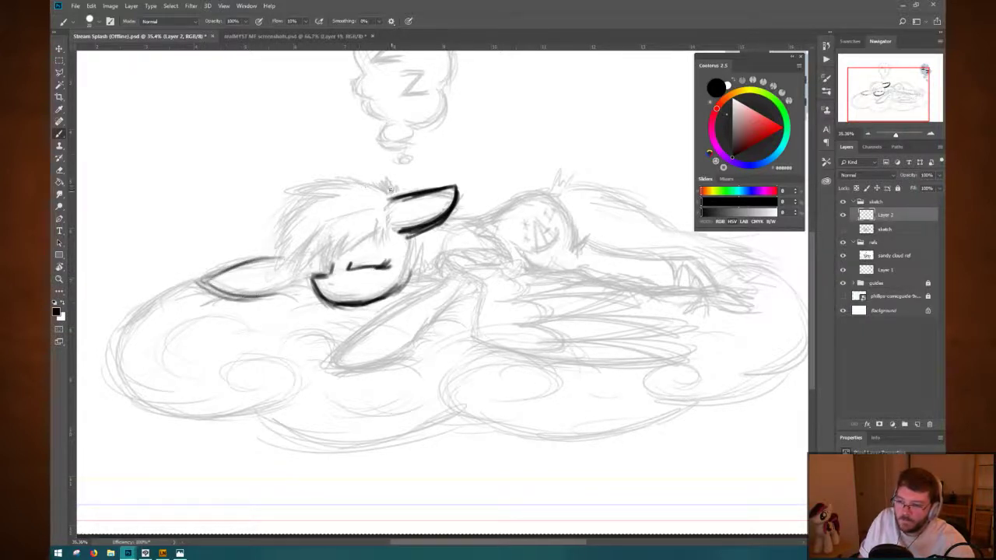
pyautogui.moveTo(389, 189)
pyautogui.mouseDown()
pyautogui.moveTo(366, 173)
pyautogui.moveTo(375, 189)
pyautogui.moveTo(364, 181)
pyautogui.moveTo(299, 199)
pyautogui.moveTo(317, 188)
pyautogui.moveTo(283, 265)
pyautogui.moveTo(388, 238)
pyautogui.moveTo(305, 250)
pyautogui.mouseUp()
pyautogui.moveTo(340, 187)
pyautogui.mouseDown()
pyautogui.moveTo(278, 245)
pyautogui.moveTo(338, 200)
pyautogui.moveTo(395, 195)
pyautogui.mouseUp()
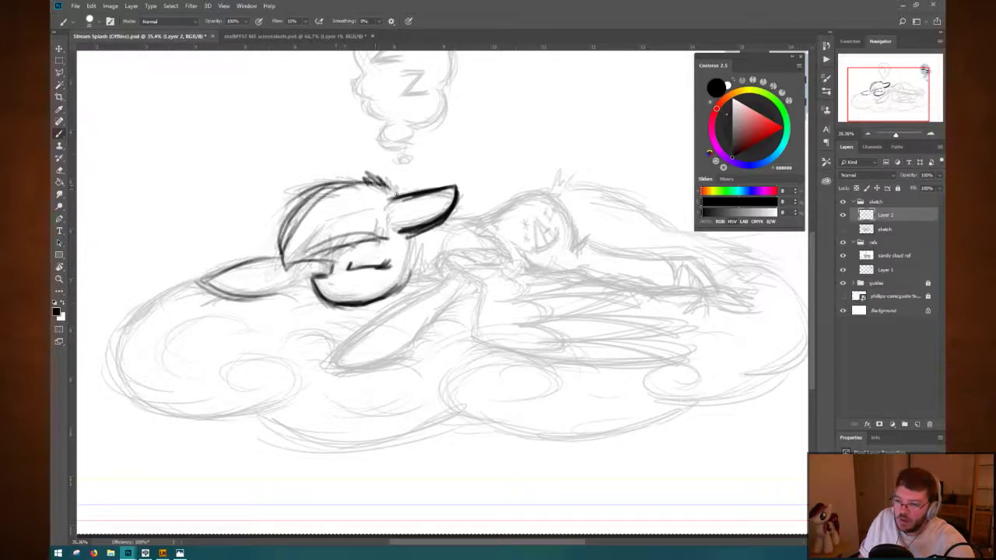
pyautogui.moveTo(410, 238)
pyautogui.mouseDown()
pyautogui.moveTo(400, 282)
pyautogui.moveTo(459, 257)
pyautogui.moveTo(479, 223)
pyautogui.moveTo(506, 249)
pyautogui.moveTo(503, 258)
pyautogui.moveTo(462, 251)
pyautogui.moveTo(426, 264)
pyautogui.moveTo(480, 254)
pyautogui.moveTo(444, 255)
pyautogui.mouseUp()
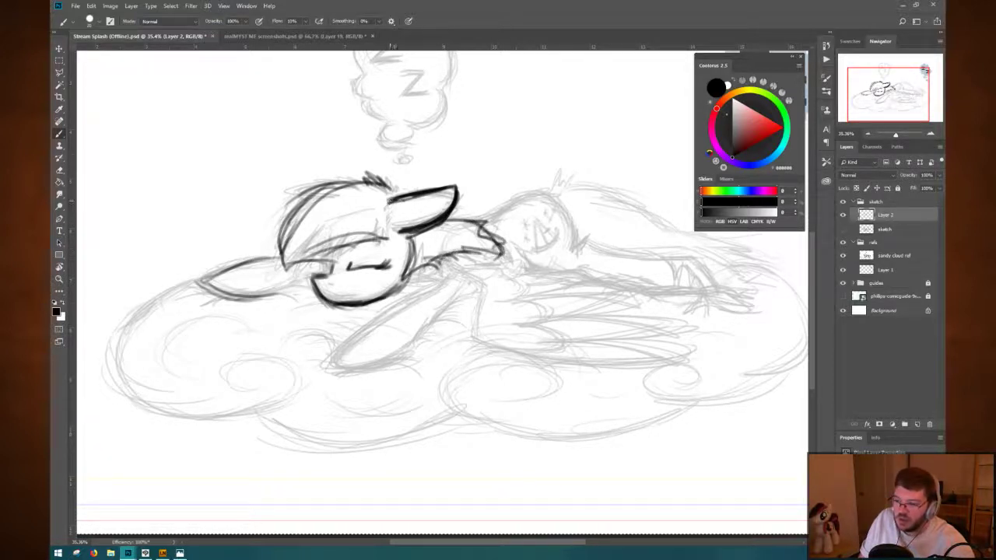
pyautogui.moveTo(387, 200); pyautogui.dragTo(393, 239)
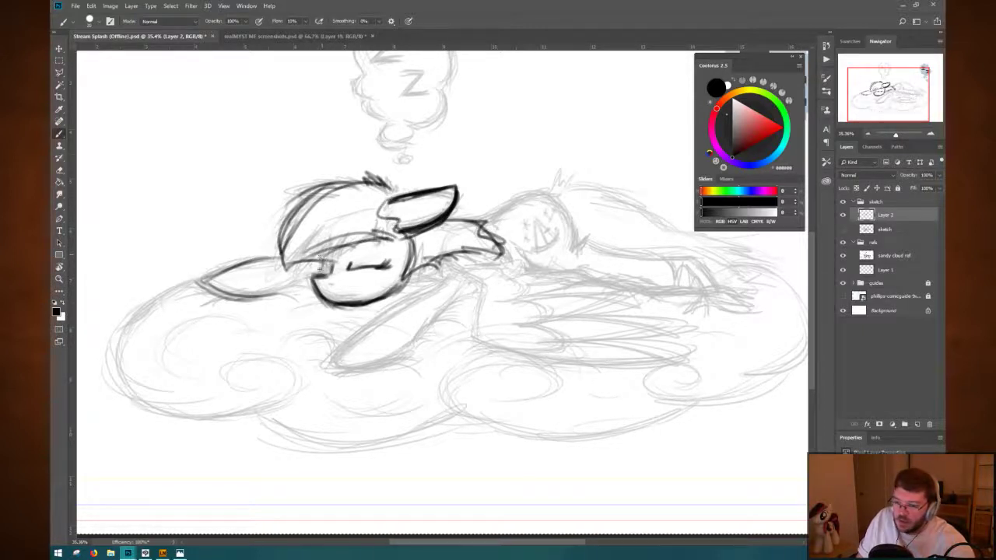
pyautogui.moveTo(317, 265)
pyautogui.mouseDown()
pyautogui.moveTo(333, 302)
pyautogui.moveTo(384, 293)
pyautogui.mouseUp()
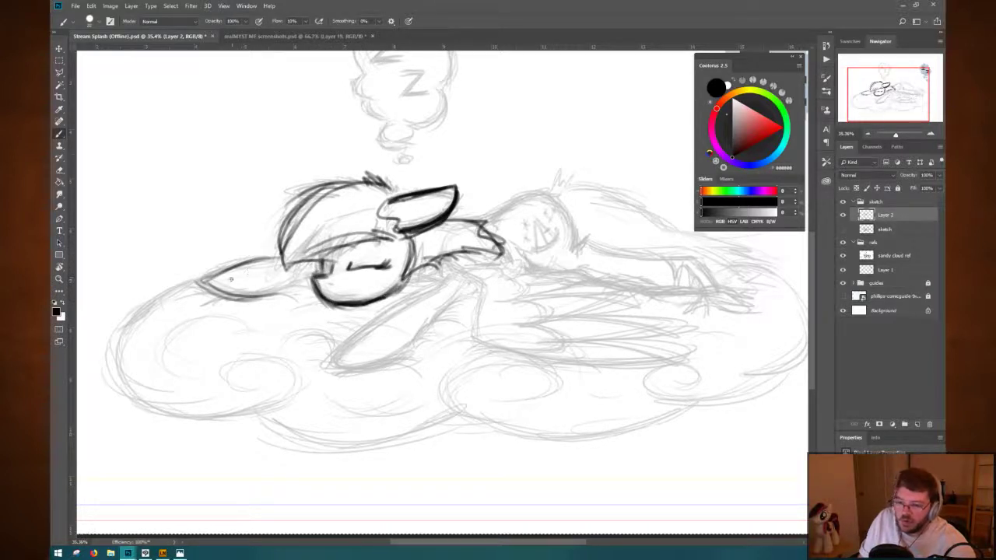
# Darken the far foreleg's contour and outline the near foreleg resting on the cloud.
pyautogui.moveTo(200, 276)
pyautogui.mouseDown()
pyautogui.moveTo(265, 297)
pyautogui.moveTo(307, 288)
pyautogui.mouseUp()
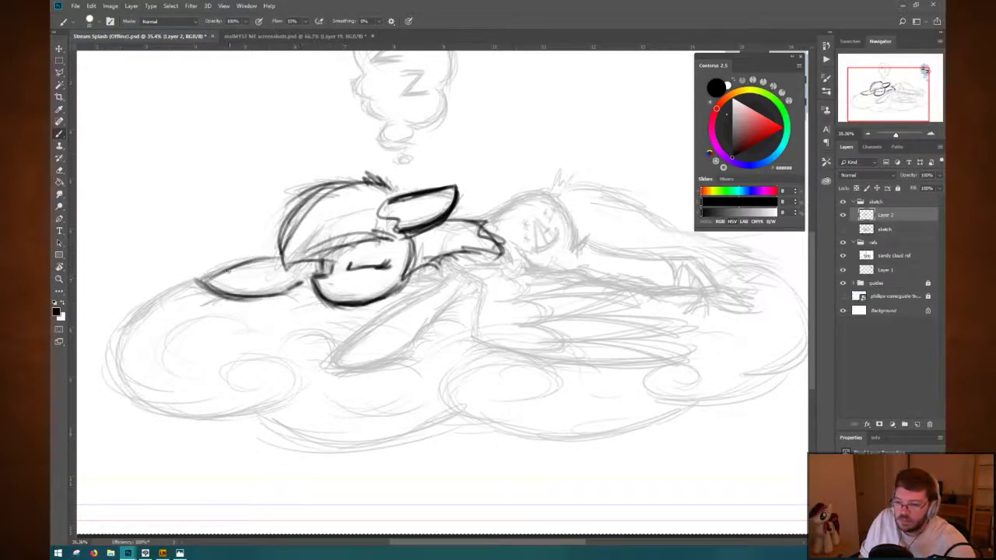
pyautogui.moveTo(206, 279)
pyautogui.mouseDown()
pyautogui.moveTo(259, 260)
pyautogui.moveTo(207, 278)
pyautogui.moveTo(278, 256)
pyautogui.mouseUp()
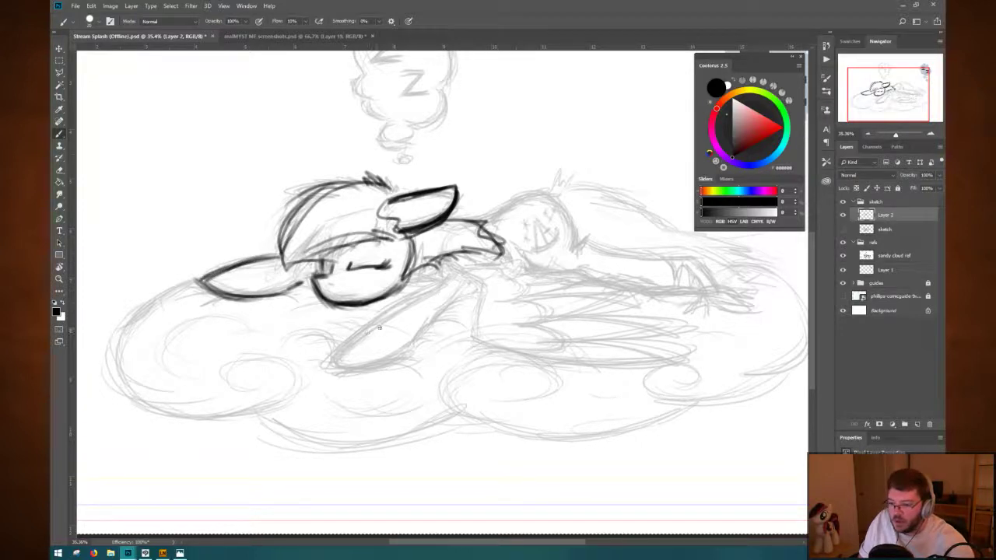
pyautogui.moveTo(380, 318)
pyautogui.mouseDown()
pyautogui.moveTo(337, 352)
pyautogui.moveTo(376, 363)
pyautogui.moveTo(362, 369)
pyautogui.moveTo(417, 340)
pyautogui.mouseUp()
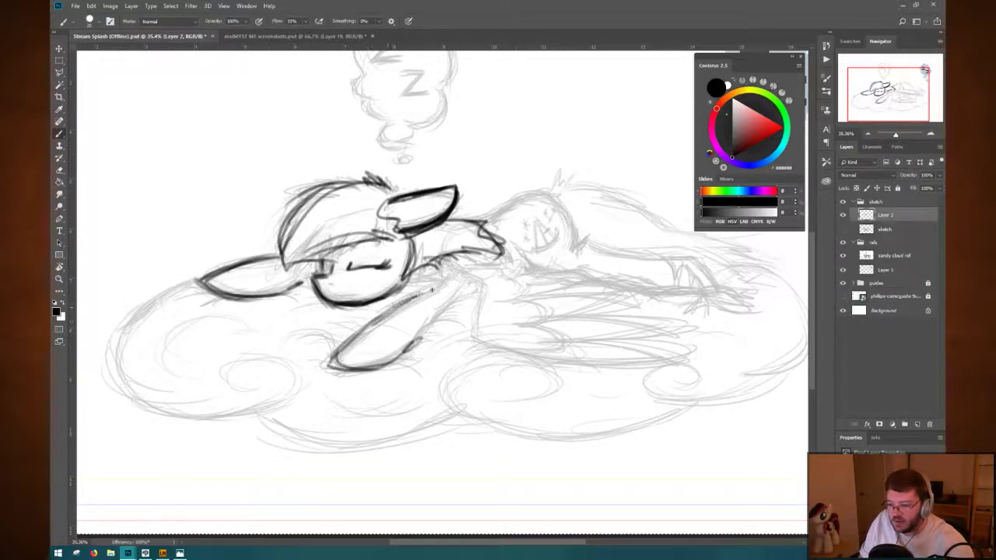
pyautogui.moveTo(432, 321); pyautogui.dragTo(422, 335)
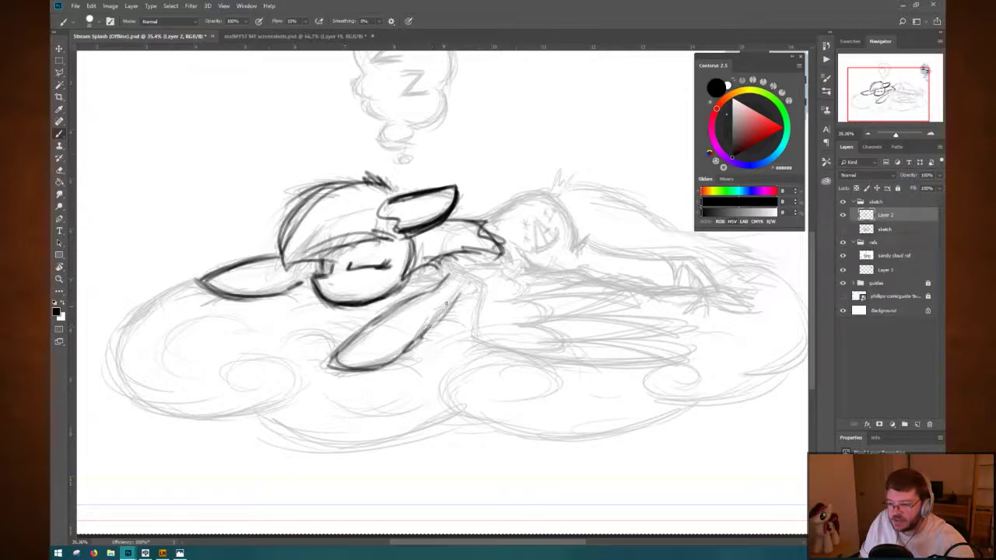
pyautogui.moveTo(370, 314)
pyautogui.mouseDown()
pyautogui.moveTo(330, 350)
pyautogui.moveTo(381, 366)
pyautogui.mouseUp()
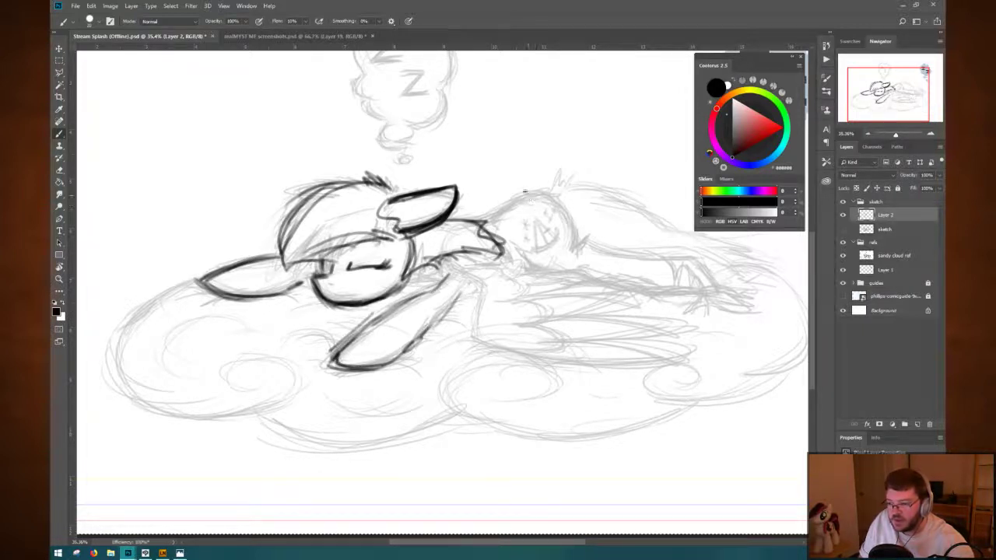
# Sketch circles for the chest and hip, connect them with the back line, and start the extended hind leg's edges.
pyautogui.moveTo(527, 203)
pyautogui.mouseDown()
pyautogui.moveTo(502, 234)
pyautogui.moveTo(554, 204)
pyautogui.moveTo(505, 250)
pyautogui.moveTo(477, 240)
pyautogui.moveTo(467, 280)
pyautogui.moveTo(502, 242)
pyautogui.moveTo(466, 274)
pyautogui.mouseUp()
pyautogui.moveTo(537, 202)
pyautogui.mouseDown()
pyautogui.moveTo(574, 232)
pyautogui.moveTo(571, 246)
pyautogui.moveTo(595, 236)
pyautogui.mouseUp()
pyautogui.moveTo(540, 195); pyautogui.dragTo(574, 225)
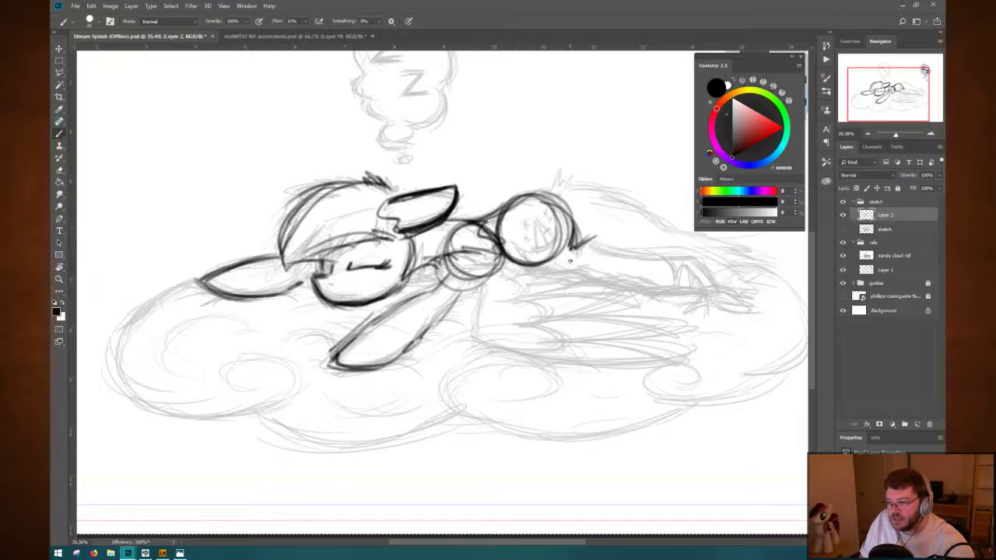
pyautogui.moveTo(524, 250)
pyautogui.mouseDown()
pyautogui.moveTo(544, 268)
pyautogui.moveTo(529, 269)
pyautogui.moveTo(580, 268)
pyautogui.moveTo(596, 244)
pyautogui.moveTo(692, 257)
pyautogui.mouseUp()
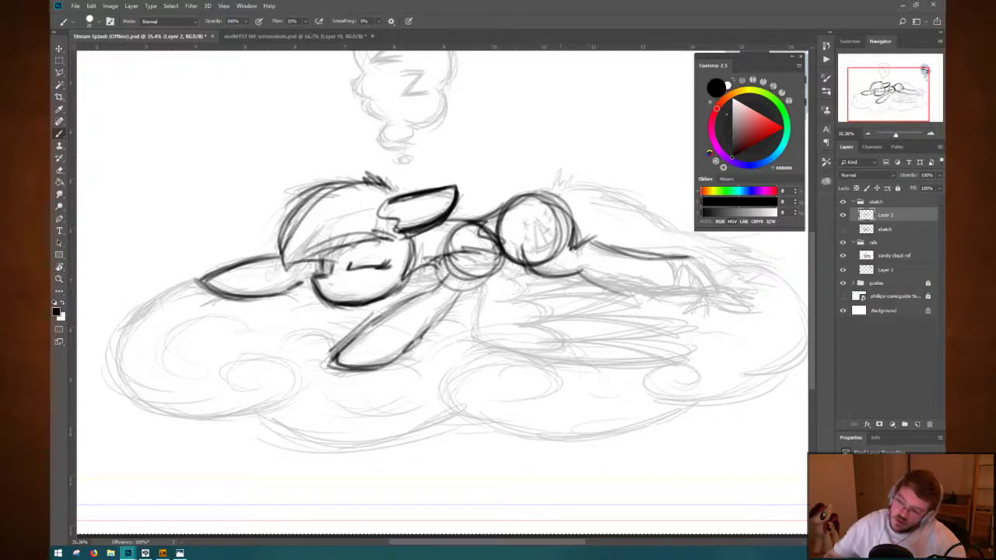
# Rotate the canvas and draw the hind leg's rear joint and long lower edge from the hip circle to the hoof.
pyautogui.press('r')
pyautogui.moveTo(573, 160)
pyautogui.mouseDown()
pyautogui.moveTo(591, 264)
pyautogui.moveTo(569, 319)
pyautogui.moveTo(518, 245)
pyautogui.moveTo(466, 104)
pyautogui.moveTo(526, 156)
pyautogui.moveTo(524, 228)
pyautogui.moveTo(510, 247)
pyautogui.moveTo(521, 259)
pyautogui.moveTo(516, 319)
pyautogui.moveTo(520, 262)
pyautogui.moveTo(505, 220)
pyautogui.moveTo(507, 231)
pyautogui.moveTo(519, 207)
pyautogui.moveTo(545, 251)
pyautogui.moveTo(536, 185)
pyautogui.moveTo(511, 232)
pyautogui.moveTo(523, 272)
pyautogui.moveTo(556, 251)
pyautogui.mouseUp()
pyautogui.press('b')
pyautogui.press('e')
pyautogui.press('b')
pyautogui.moveTo(553, 255)
pyautogui.mouseDown()
pyautogui.moveTo(562, 270)
pyautogui.moveTo(545, 274)
pyautogui.mouseUp()
pyautogui.press('e')
pyautogui.press('b')
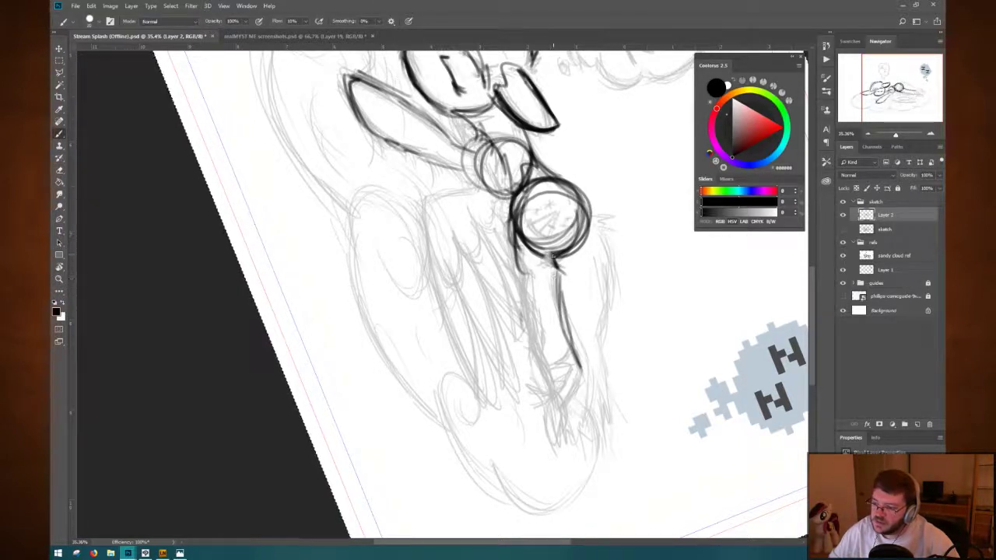
pyautogui.moveTo(513, 233); pyautogui.dragTo(526, 342)
pyautogui.moveTo(526, 279)
pyautogui.mouseDown()
pyautogui.moveTo(539, 381)
pyautogui.moveTo(548, 392)
pyautogui.moveTo(579, 369)
pyautogui.moveTo(545, 396)
pyautogui.mouseUp()
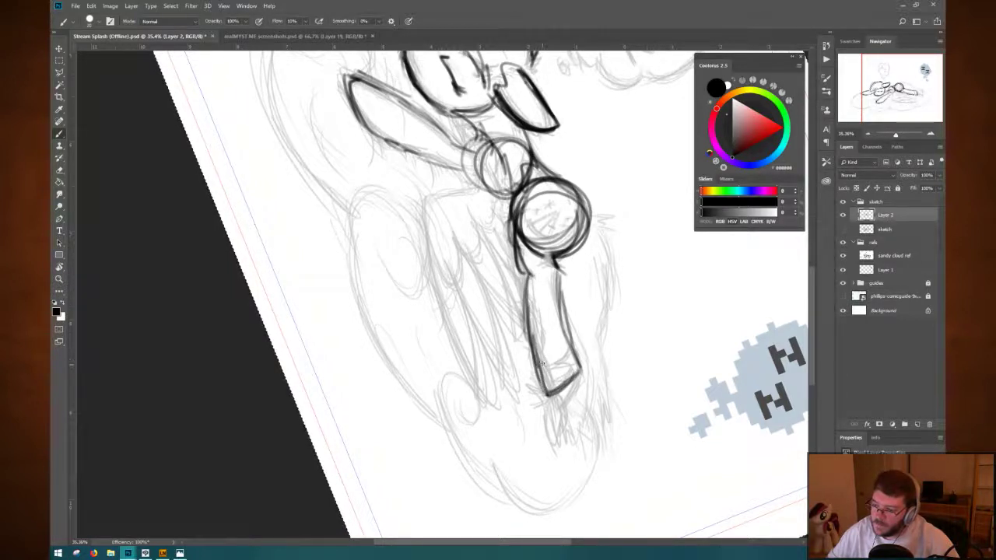
# Close off the hoof end, strengthen both edges of the hind leg, and reset the canvas rotation.
pyautogui.moveTo(535, 358)
pyautogui.mouseDown()
pyautogui.moveTo(553, 396)
pyautogui.moveTo(577, 357)
pyautogui.mouseUp()
pyautogui.moveTo(548, 396); pyautogui.dragTo(576, 359)
pyautogui.moveTo(558, 275); pyautogui.dragTo(574, 356)
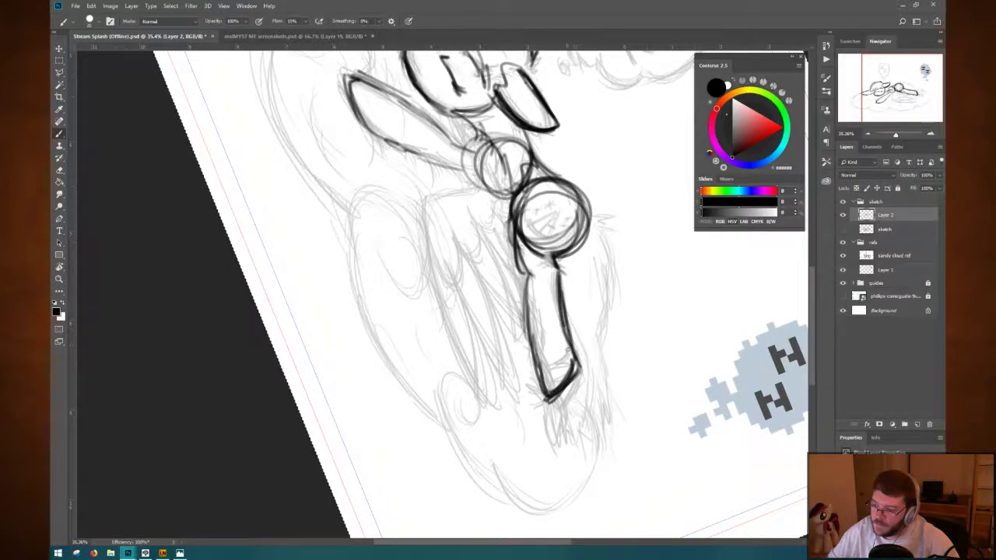
pyautogui.moveTo(536, 277); pyautogui.dragTo(530, 356)
pyautogui.moveTo(536, 303); pyautogui.dragTo(531, 356)
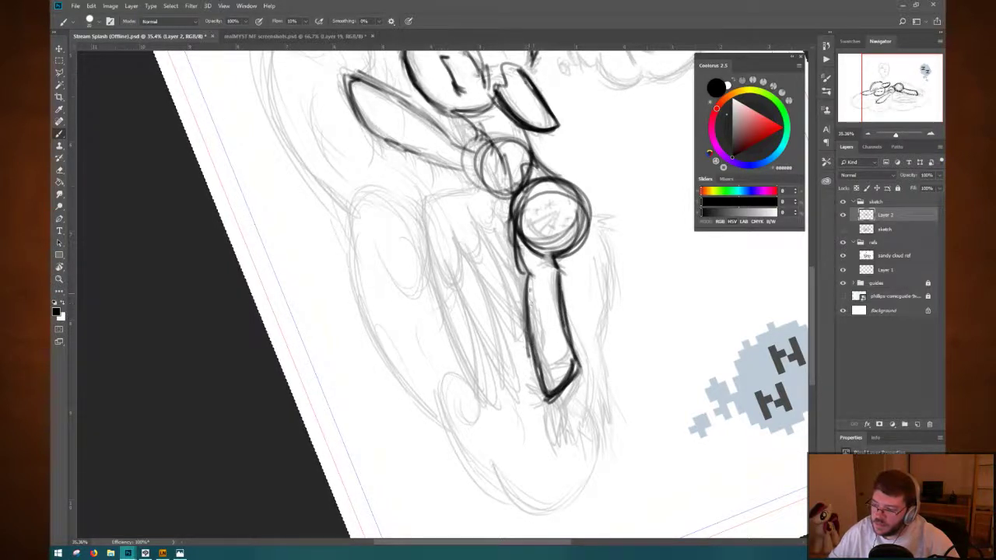
pyautogui.moveTo(534, 280)
pyautogui.mouseDown()
pyautogui.moveTo(531, 333)
pyautogui.moveTo(548, 392)
pyautogui.mouseUp()
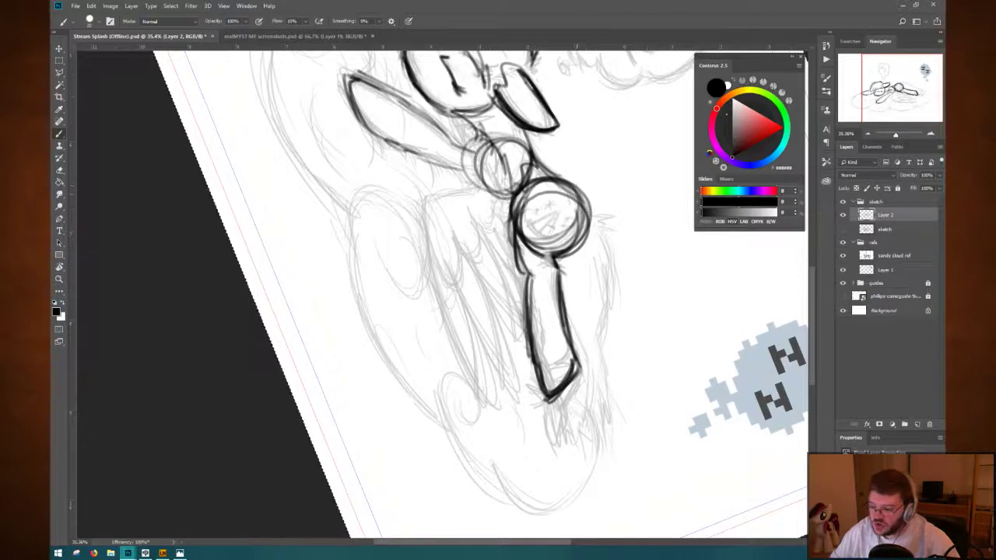
pyautogui.press('Escape')
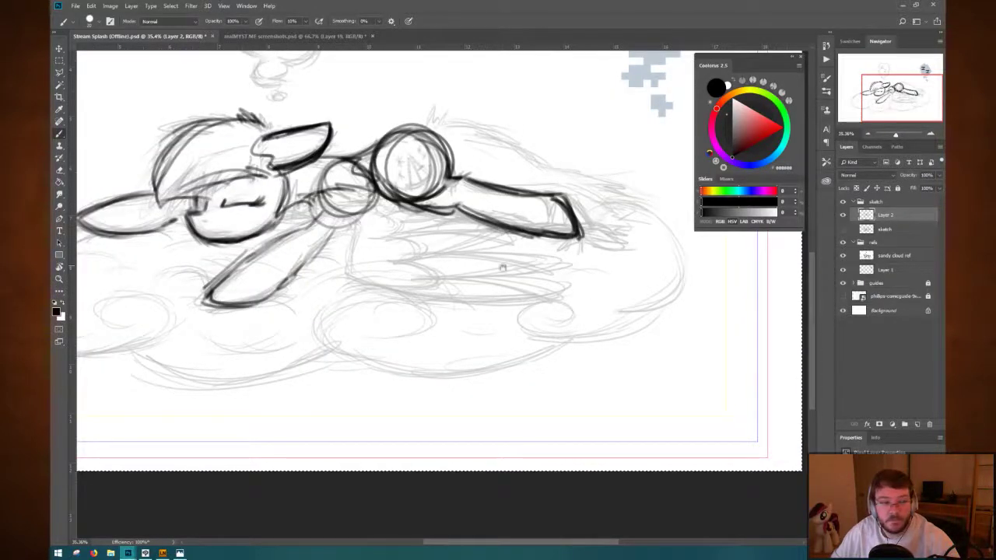
# Add angular construction lines inside the hip circle and along the hind leg, and remove all the new strokes from Layer 2.
pyautogui.moveTo(509, 265); pyautogui.dragTo(570, 296)
pyautogui.moveTo(442, 187)
pyautogui.mouseDown()
pyautogui.moveTo(493, 187)
pyautogui.moveTo(475, 221)
pyautogui.mouseUp()
pyautogui.moveTo(489, 187)
pyautogui.mouseDown()
pyautogui.moveTo(474, 224)
pyautogui.moveTo(486, 191)
pyautogui.moveTo(449, 187)
pyautogui.moveTo(473, 226)
pyautogui.moveTo(513, 219)
pyautogui.moveTo(498, 223)
pyautogui.moveTo(558, 247)
pyautogui.mouseUp()
pyautogui.moveTo(510, 219); pyautogui.dragTo(579, 257)
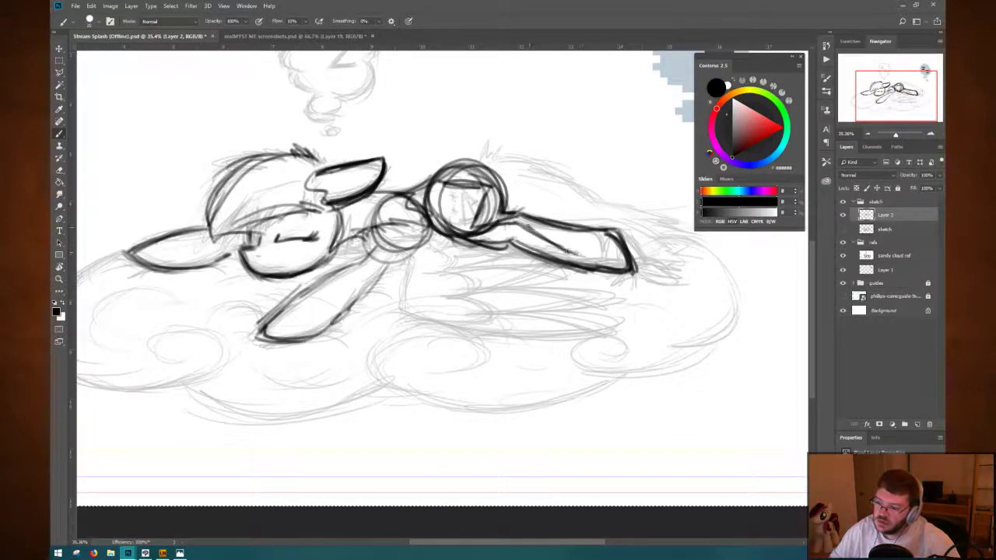
pyautogui.moveTo(529, 226)
pyautogui.mouseDown()
pyautogui.moveTo(577, 255)
pyautogui.moveTo(616, 254)
pyautogui.mouseUp()
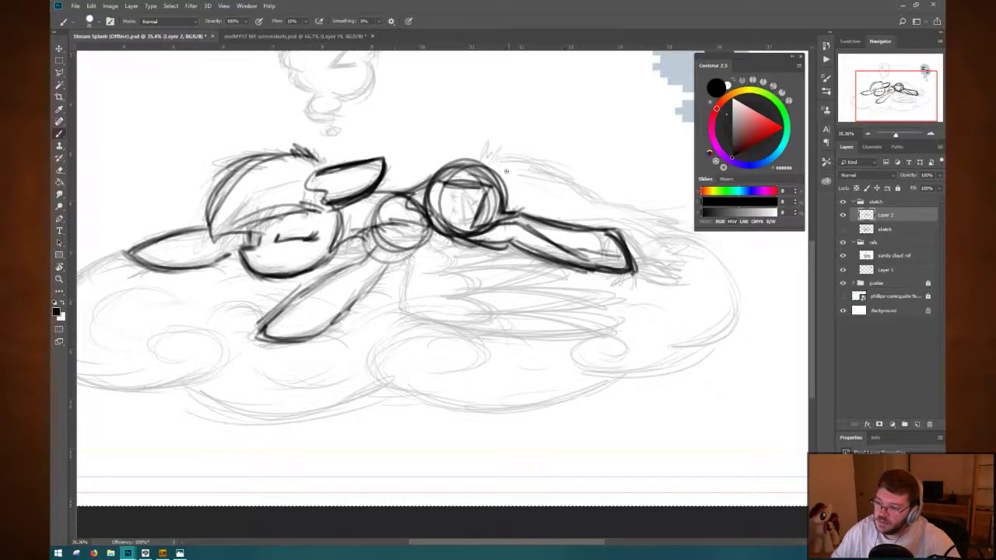
pyautogui.moveTo(496, 274)
pyautogui.mouseDown()
pyautogui.moveTo(579, 248)
pyautogui.moveTo(629, 259)
pyautogui.moveTo(611, 325)
pyautogui.moveTo(510, 307)
pyautogui.moveTo(582, 320)
pyautogui.mouseUp()
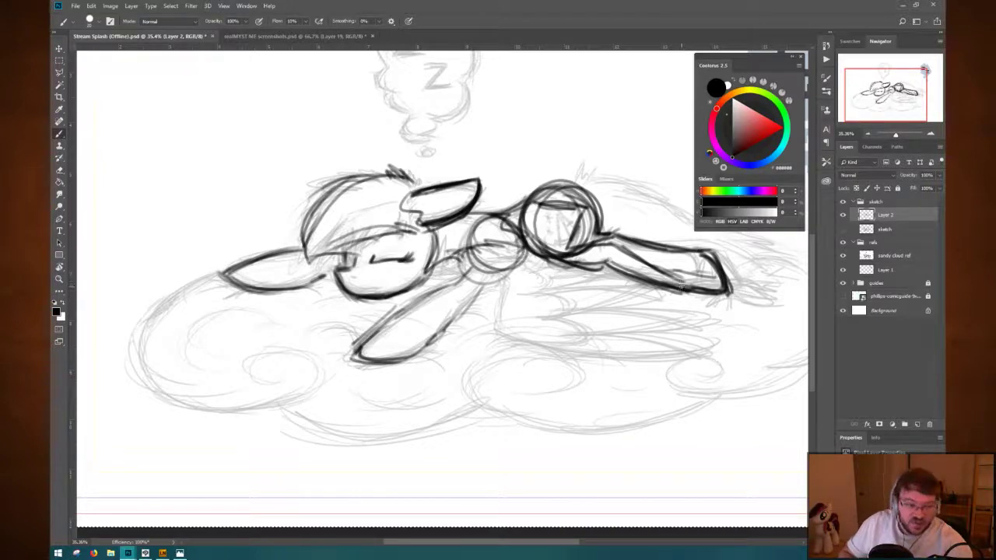
pyautogui.hotkey('ctrl', 'z')
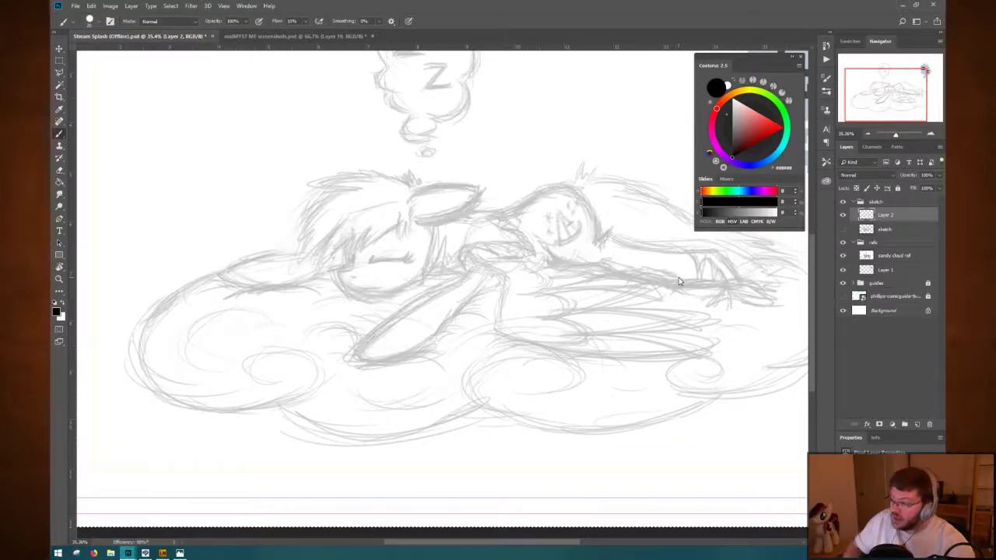
# Toggle the sketch layer's visibility repeatedly to compare it with the reference drawing, and leave it shown.
pyautogui.click(843, 230)
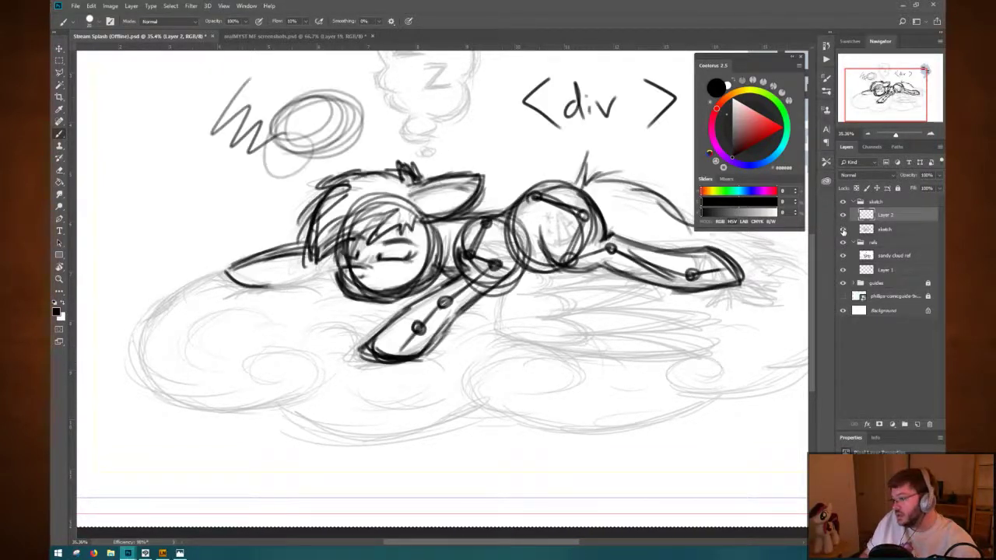
pyautogui.click(844, 230)
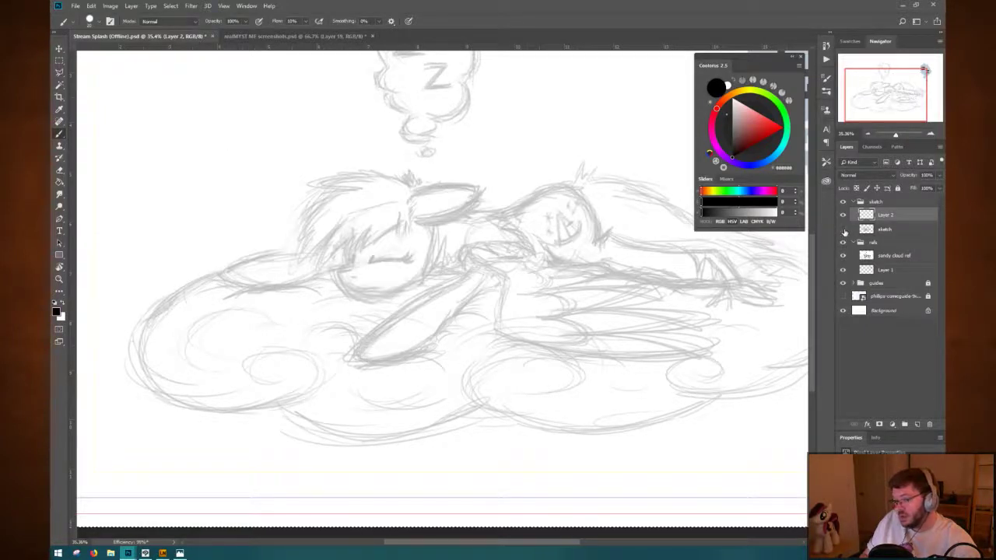
pyautogui.click(843, 230)
pyautogui.click(843, 231)
pyautogui.click(844, 230)
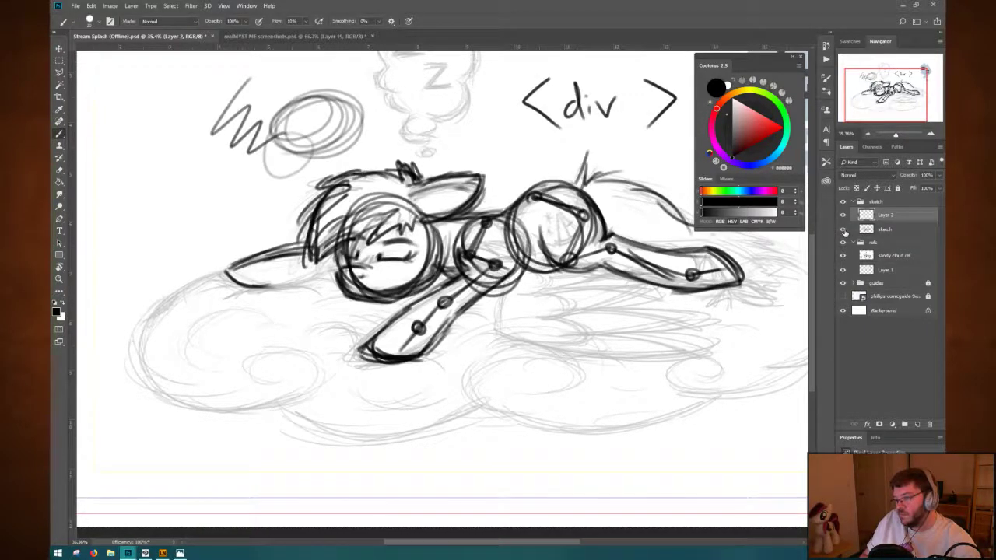
pyautogui.click(845, 231)
pyautogui.click(843, 230)
pyautogui.click(843, 230)
pyautogui.click(844, 231)
pyautogui.click(844, 231)
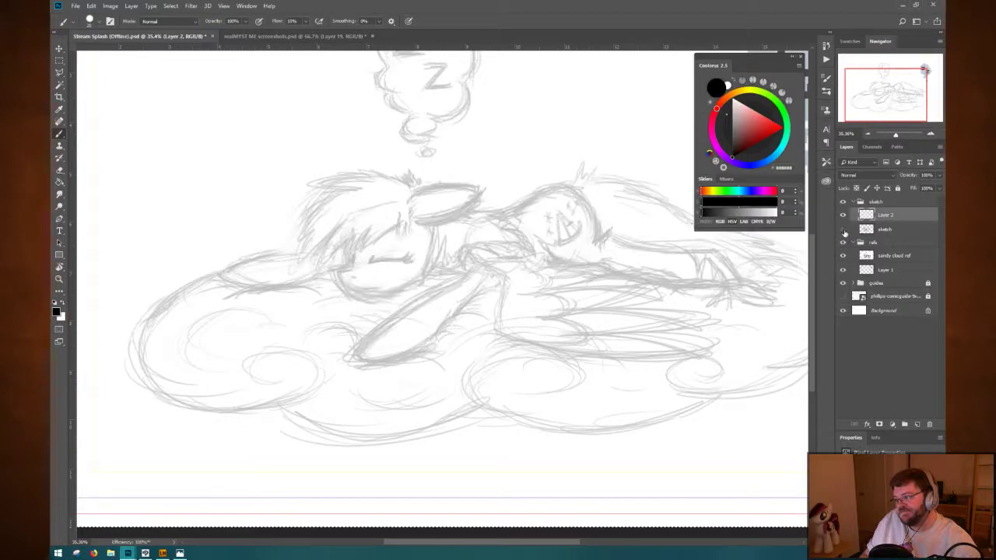
pyautogui.click(843, 230)
pyautogui.click(843, 230)
pyautogui.click(844, 230)
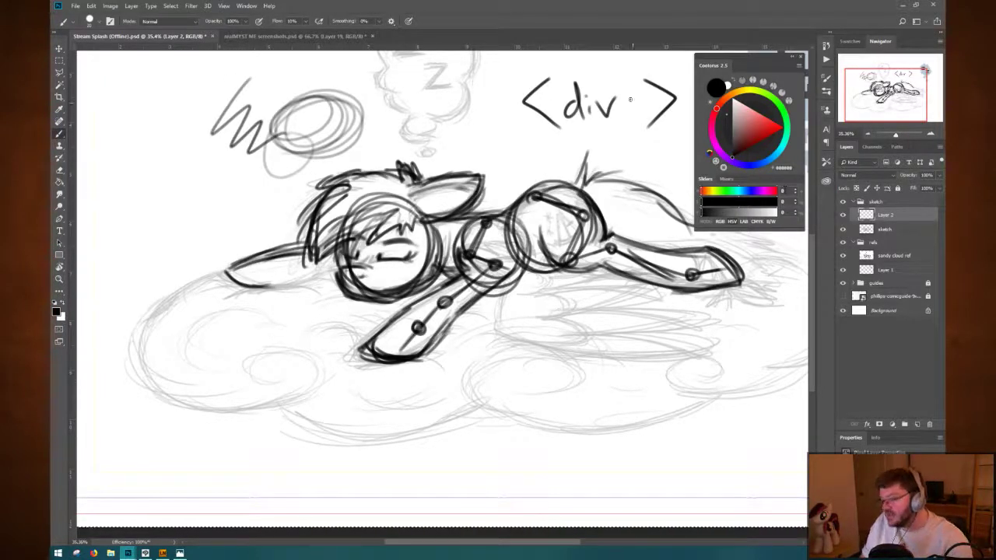
# Select the handwritten <div> note, exclude the tail tuft from the selection, delete the note from the sketch layer, and deselect.
pyautogui.scroll(1, 544, 68)
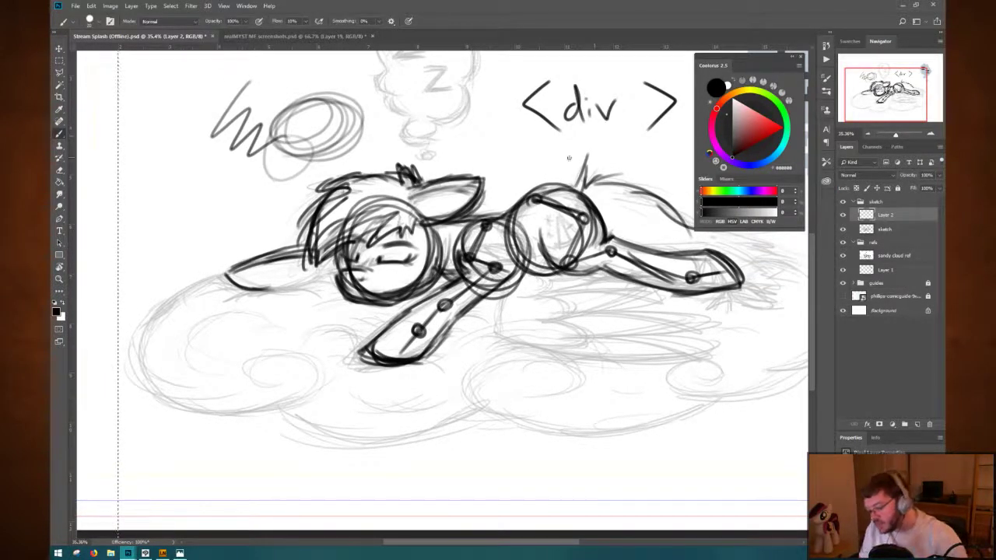
pyautogui.press('m')
pyautogui.moveTo(510, 63); pyautogui.dragTo(692, 163)
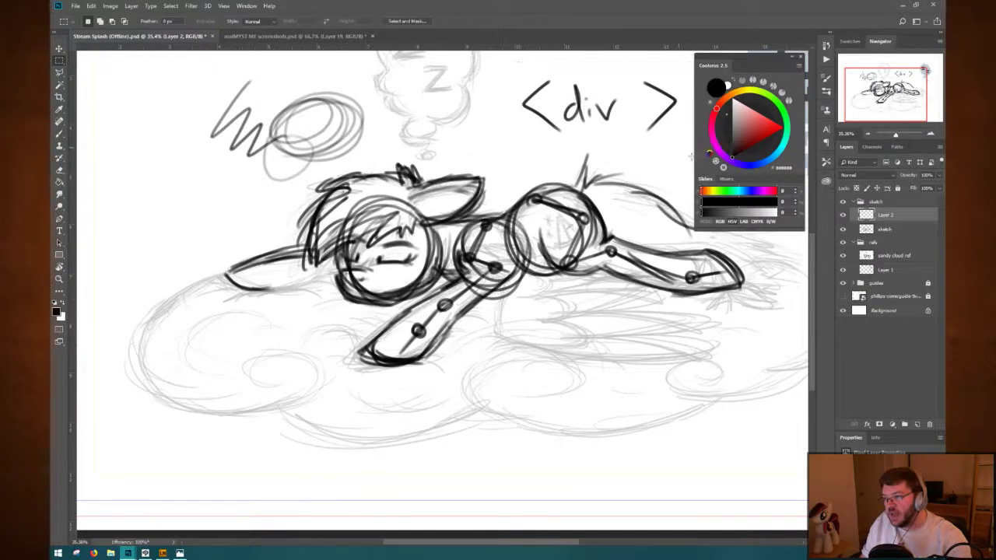
pyautogui.press('b')
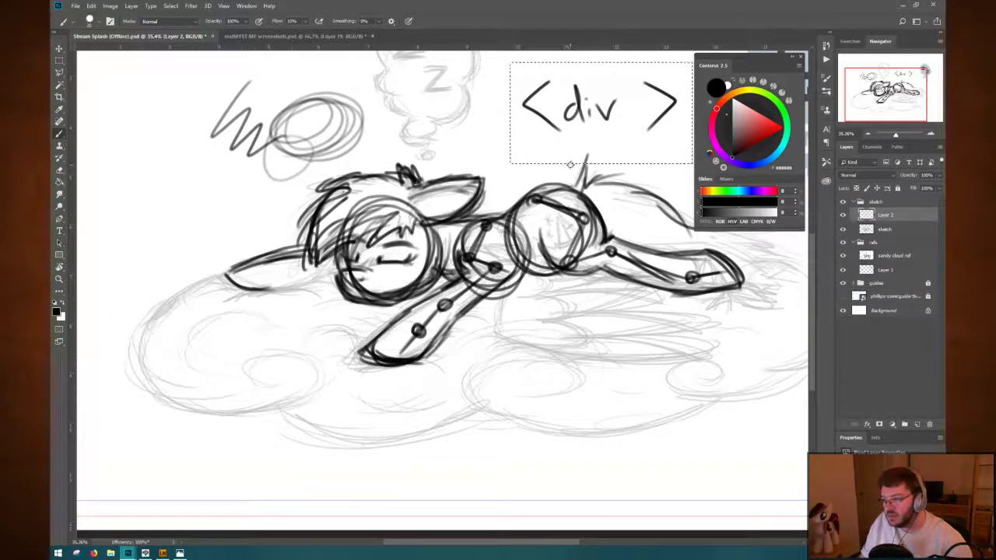
pyautogui.click(61, 72)
pyautogui.moveTo(62, 74); pyautogui.dragTo(85, 73)
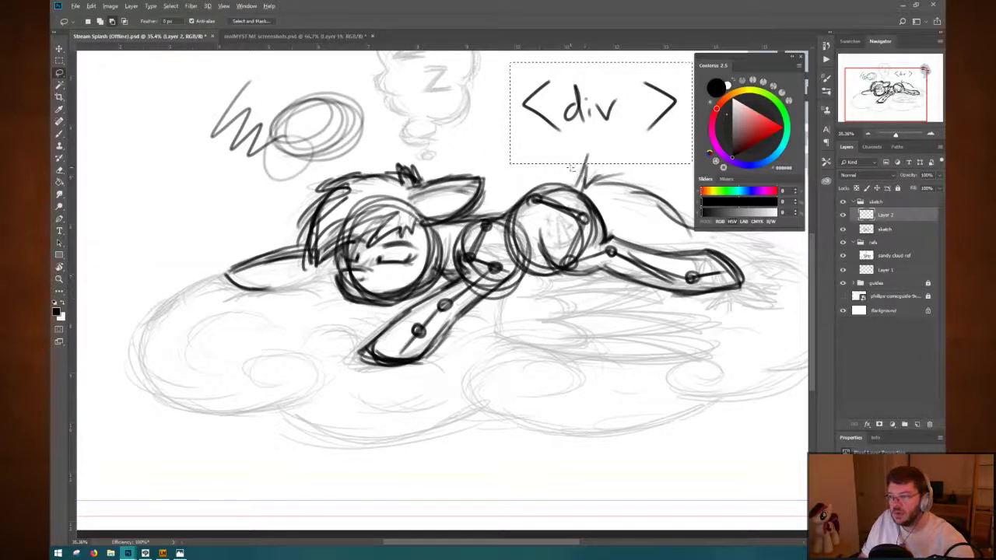
pyautogui.moveTo(555, 177)
pyautogui.mouseDown()
pyautogui.moveTo(590, 147)
pyautogui.moveTo(641, 187)
pyautogui.mouseUp()
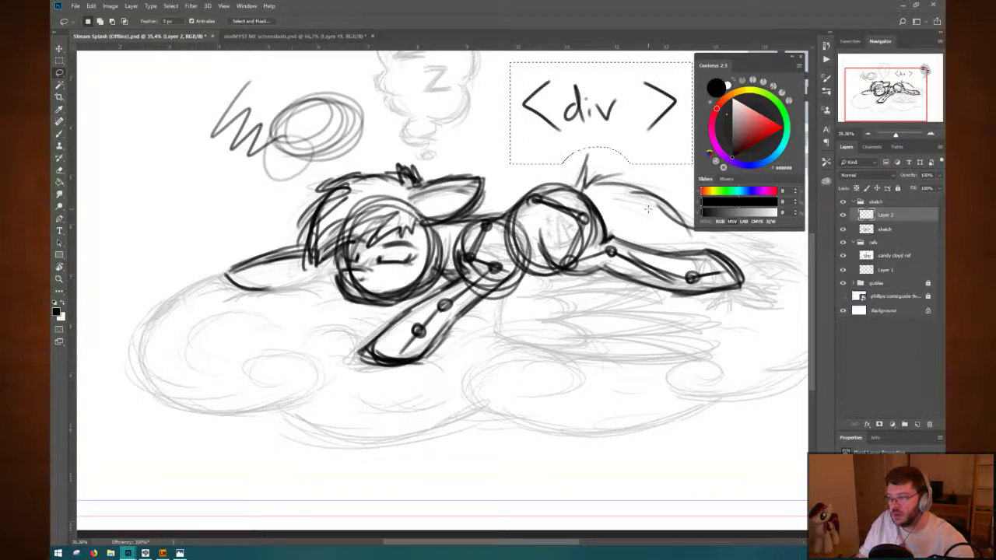
pyautogui.click(905, 231)
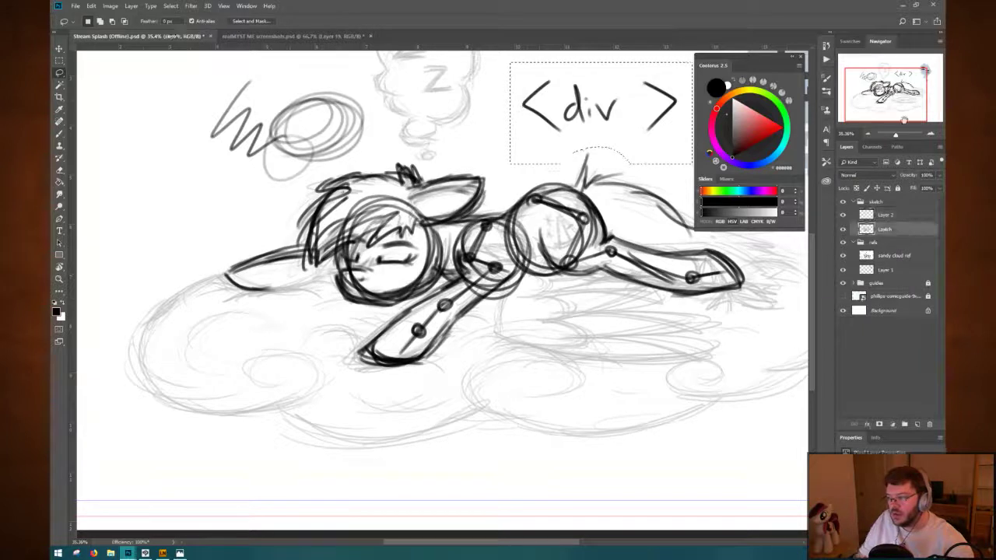
pyautogui.press('Delete')
pyautogui.hotkey('ctrl', 'd')
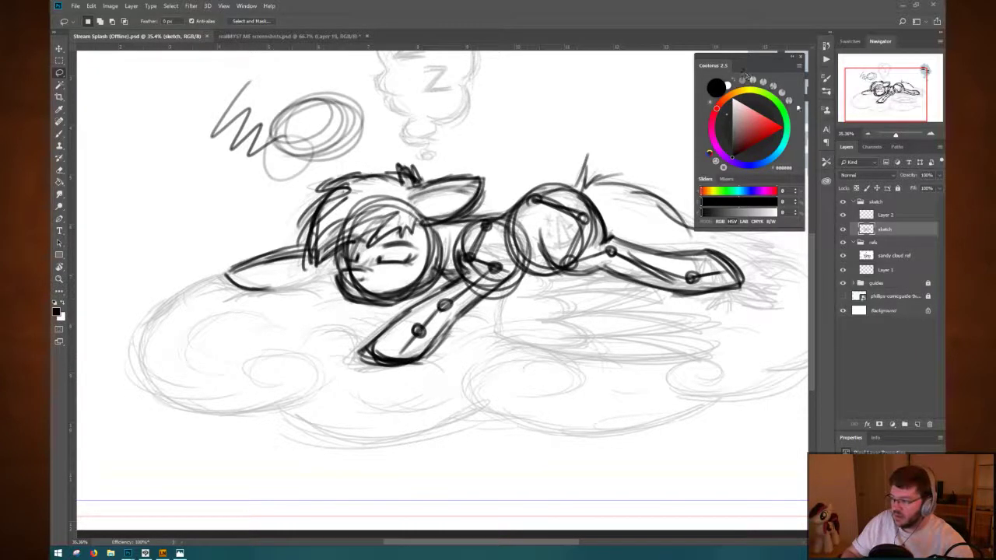
# Hide the rough sketch layer and make Layer 2 the active layer.
pyautogui.click(887, 217)
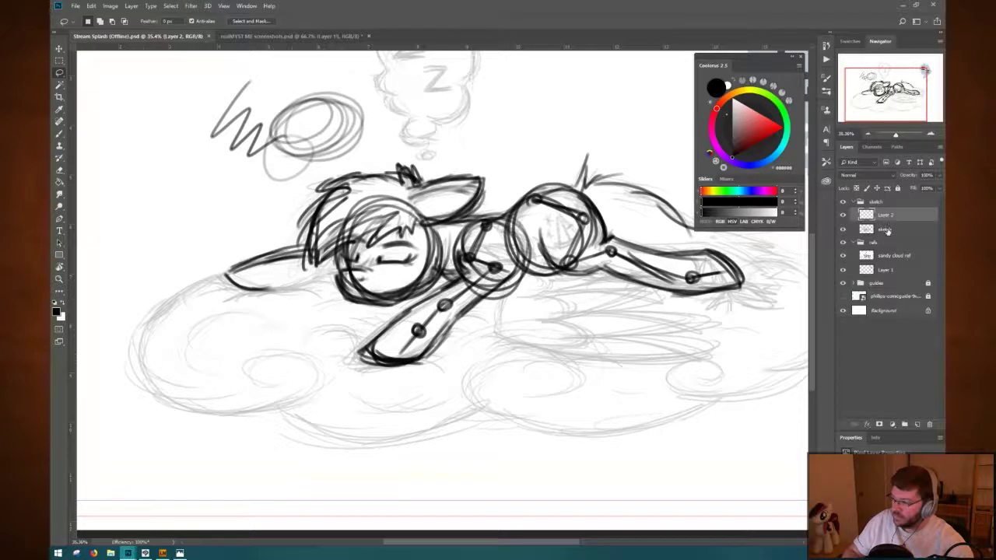
pyautogui.click(886, 229)
pyautogui.click(842, 229)
pyautogui.click(884, 216)
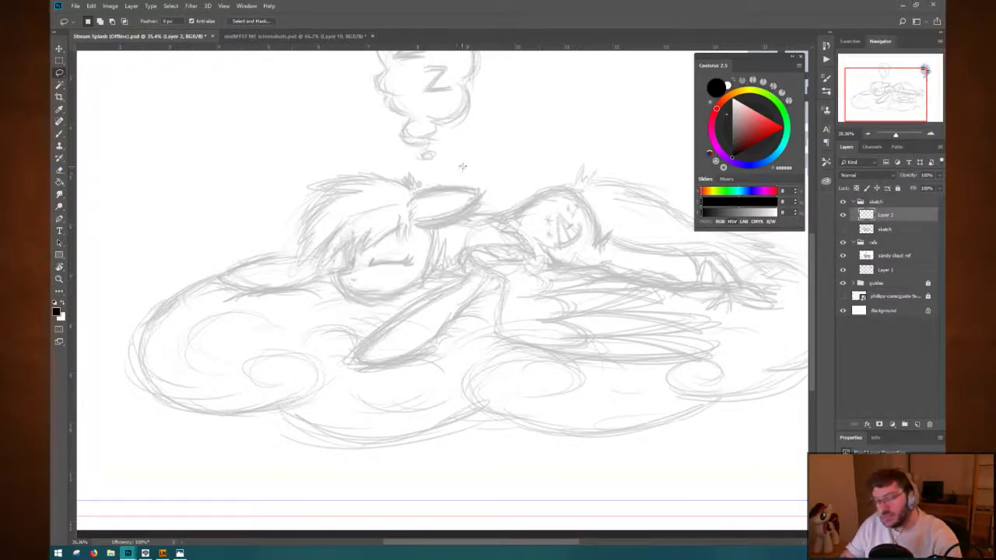
# Switch to the Brush tool and slightly reduce the size of the Hard Round Pressure Opacity brush.
pyautogui.press('b')
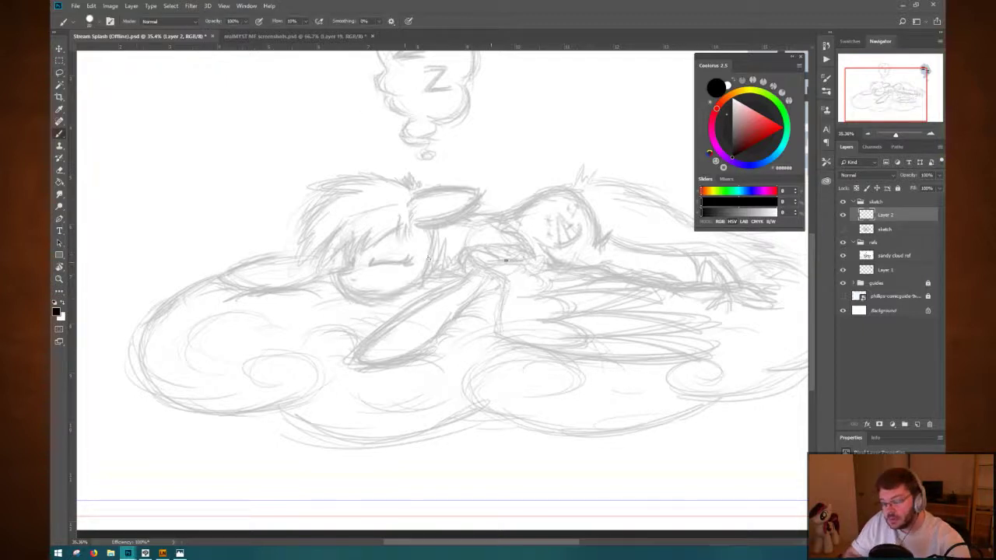
pyautogui.rightClick(221, 147)
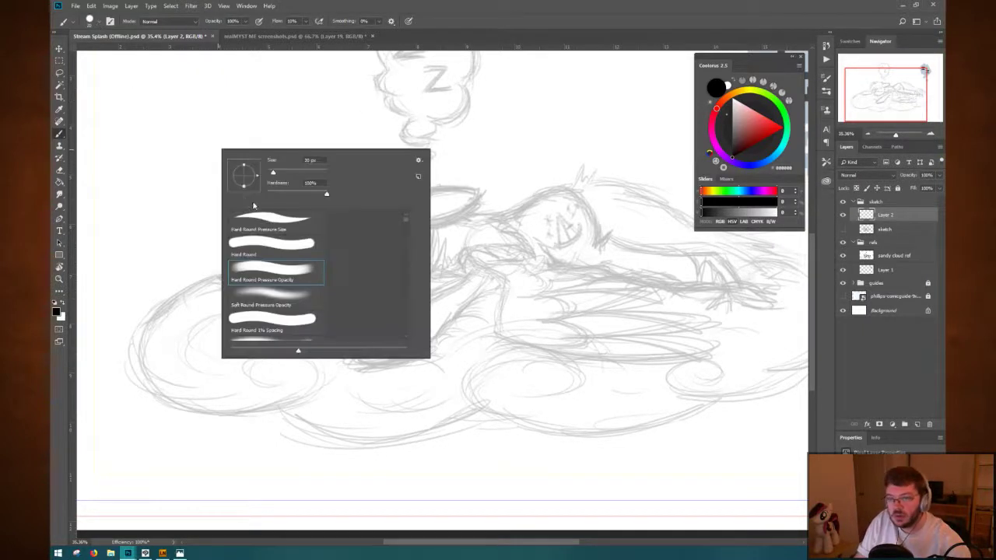
pyautogui.moveTo(273, 174); pyautogui.dragTo(269, 174)
pyautogui.click(514, 105)
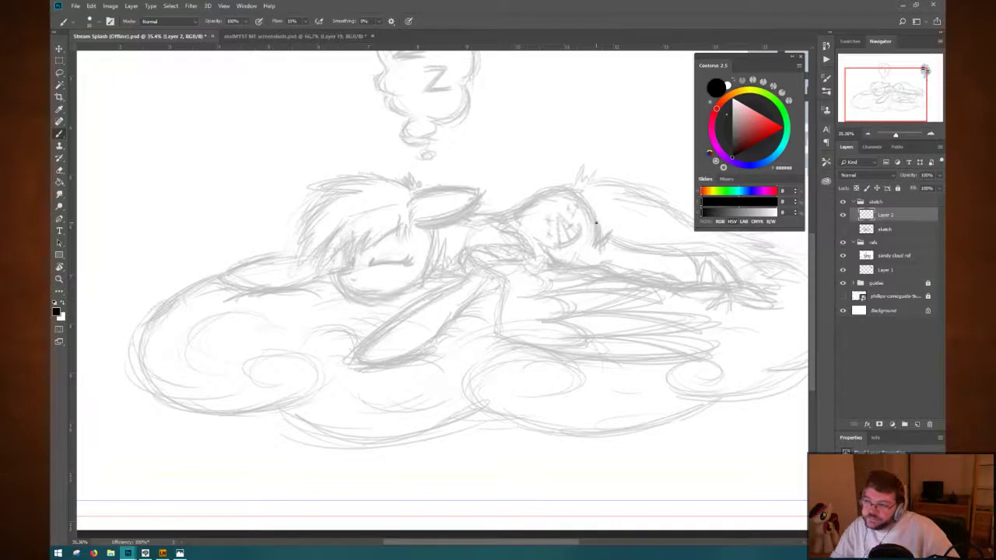
# Examine the reference drawing in a horizontally mirrored view, restore its normal orientation, and look over the whole composition.
pyautogui.press('h')
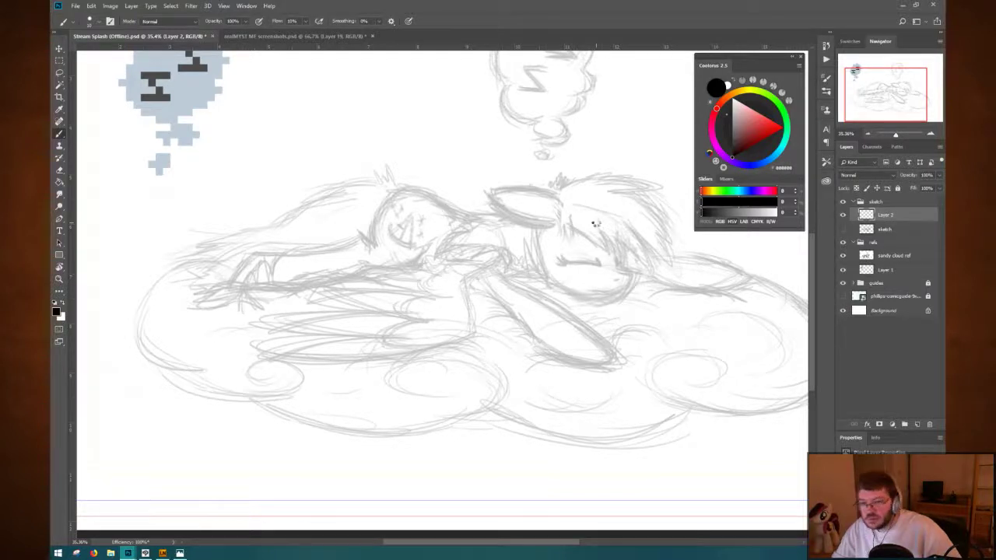
pyautogui.press('h')
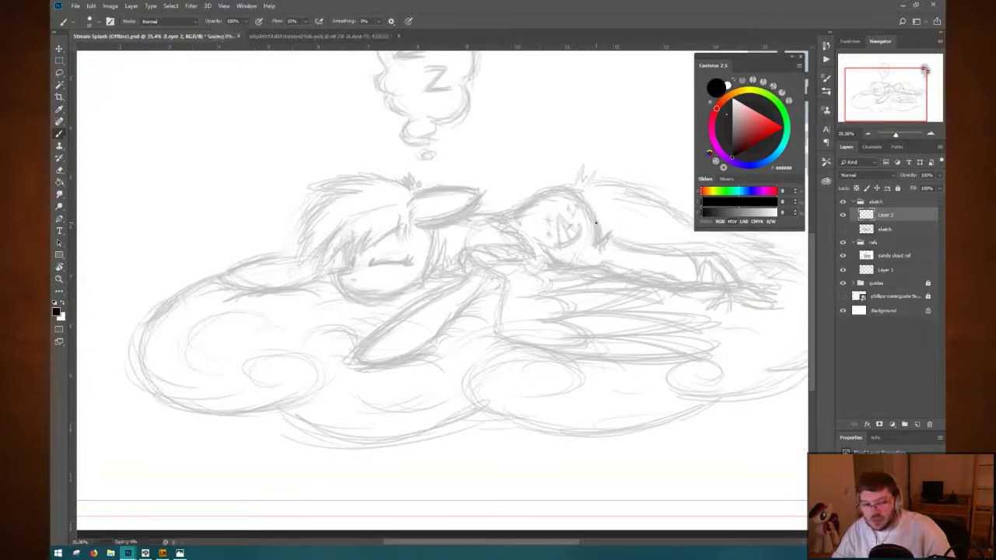
pyautogui.scroll(5, 547, 250)
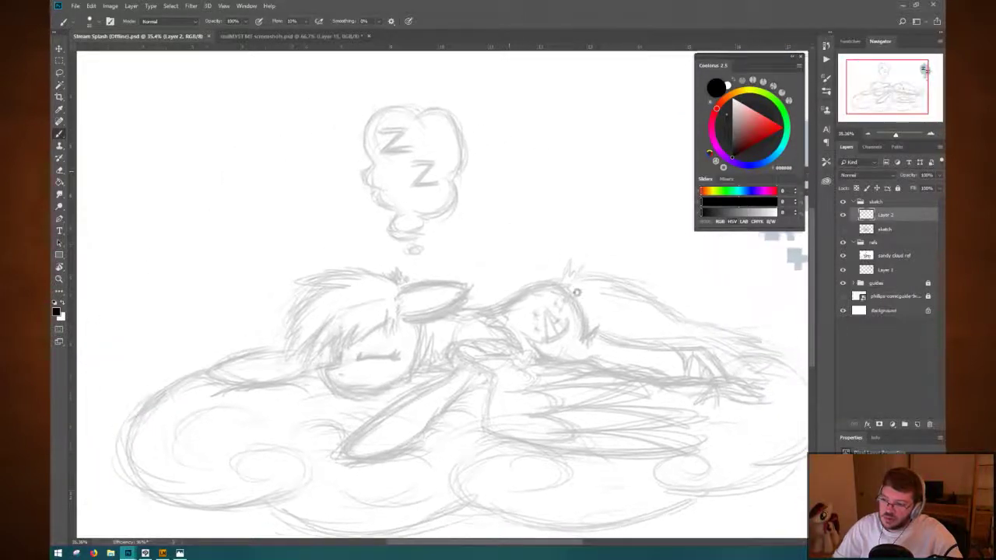
pyautogui.scroll(-5, 556, 249)
pyautogui.scroll(2, 566, 234)
pyautogui.scroll(5, 566, 235)
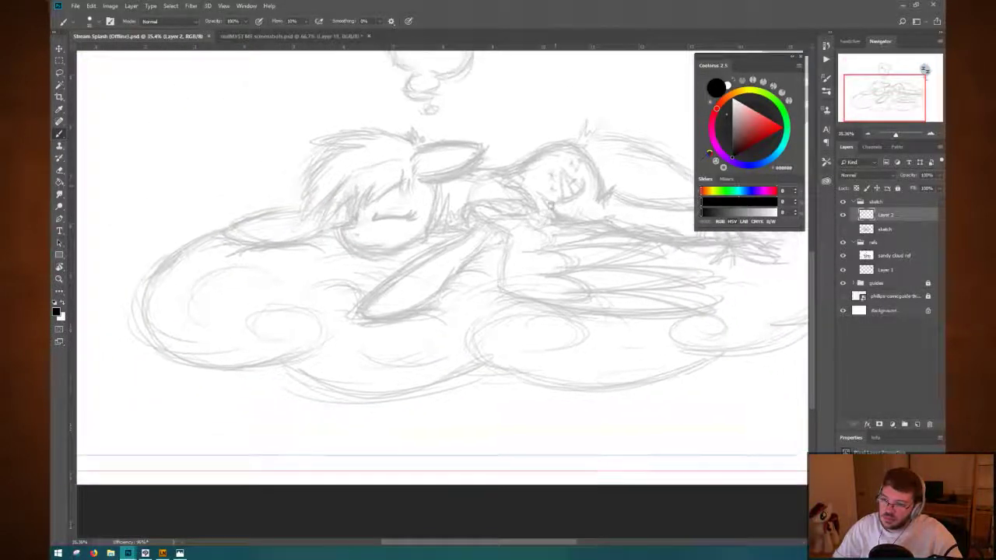
pyautogui.hscroll(3, 561, 164)
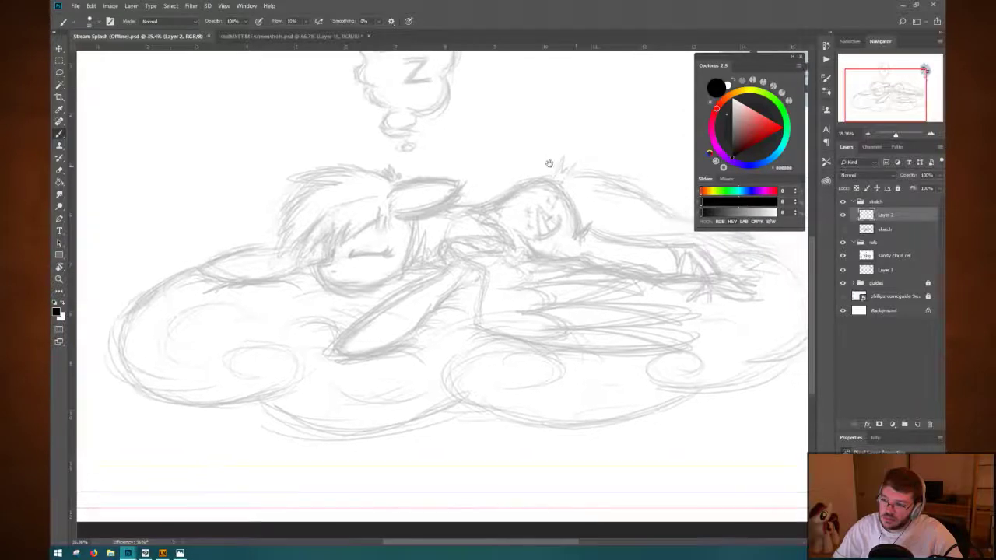
pyautogui.moveTo(561, 146); pyautogui.dragTo(550, 149)
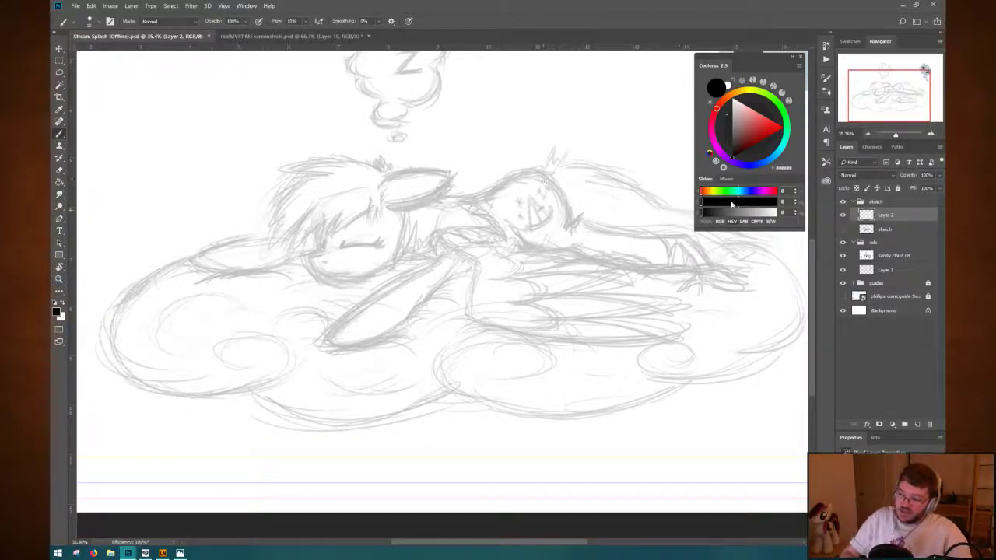
# Lower the sandy cloud ref layer's opacity to 10% and sketch the pony's head circle on Layer 2.
pyautogui.click(891, 255)
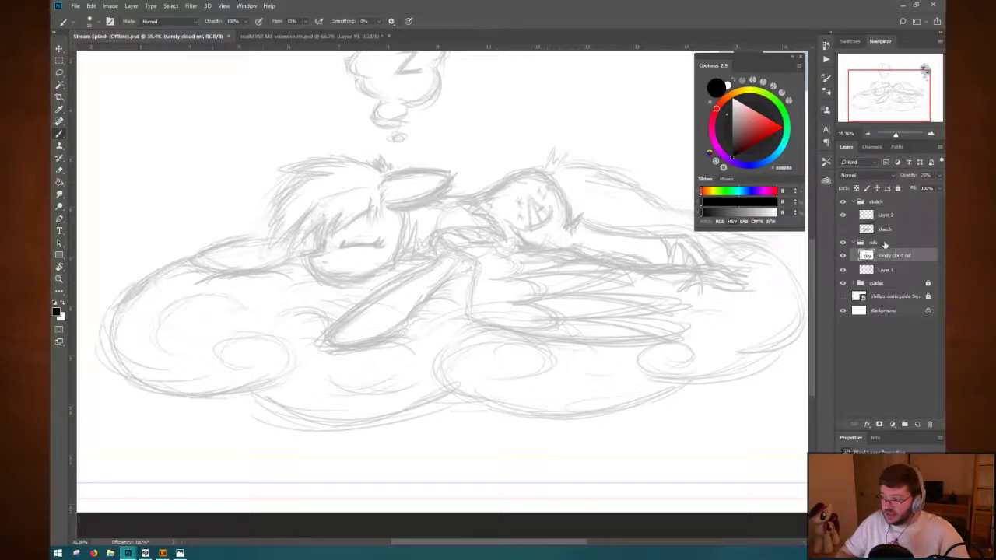
pyautogui.moveTo(909, 175); pyautogui.dragTo(905, 178)
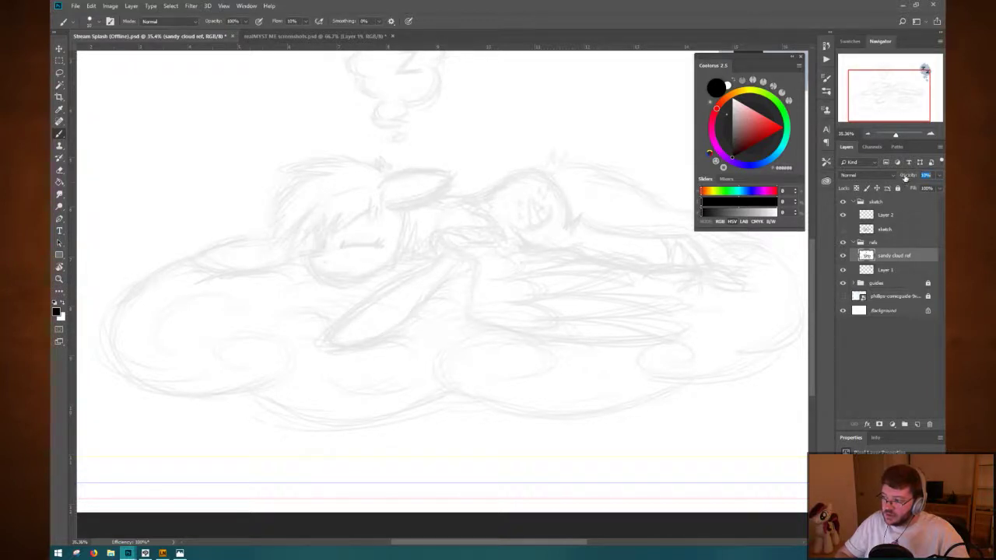
pyautogui.click(901, 217)
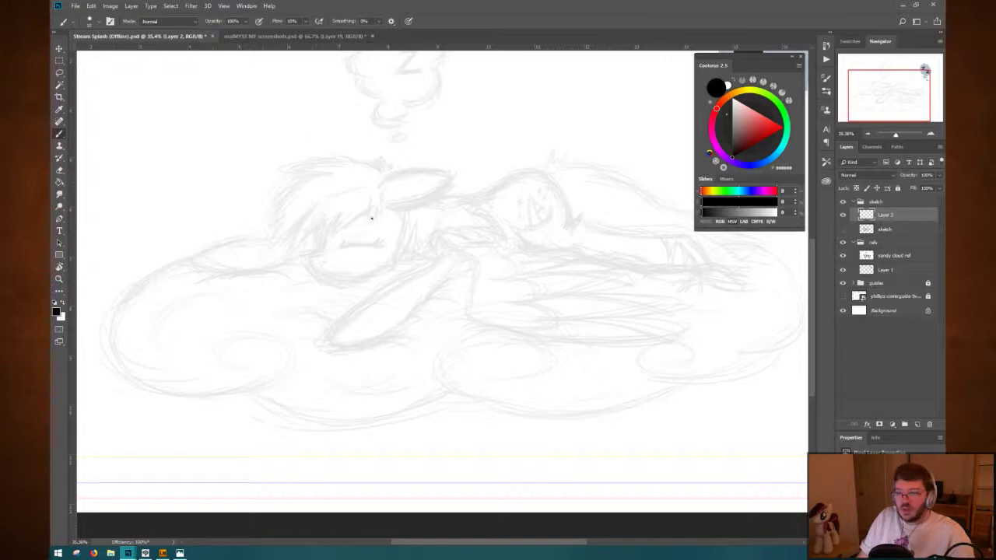
pyautogui.moveTo(340, 190)
pyautogui.mouseDown()
pyautogui.moveTo(318, 234)
pyautogui.moveTo(334, 194)
pyautogui.mouseUp()
# Switch to Lazy Nezumi Pro, keep the smoothing - subtle preset, discard its unsaved changes, and return to the drawing.
pyautogui.click(163, 552)
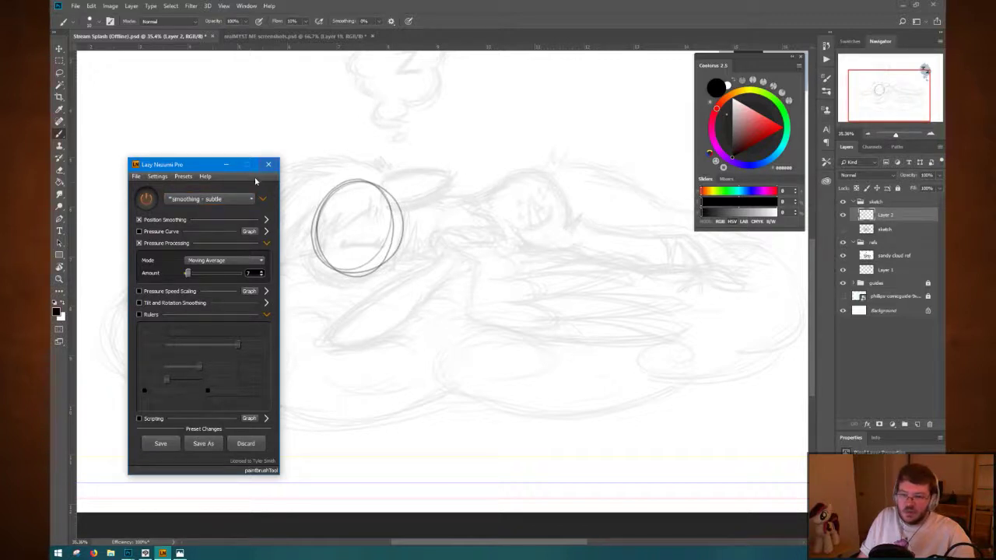
pyautogui.click(201, 201)
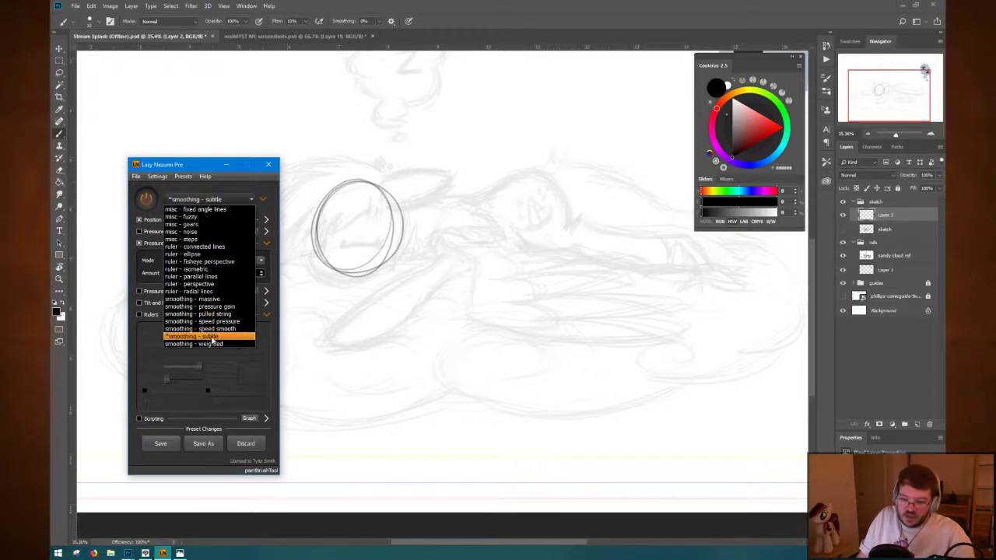
pyautogui.click(208, 337)
pyautogui.click(245, 444)
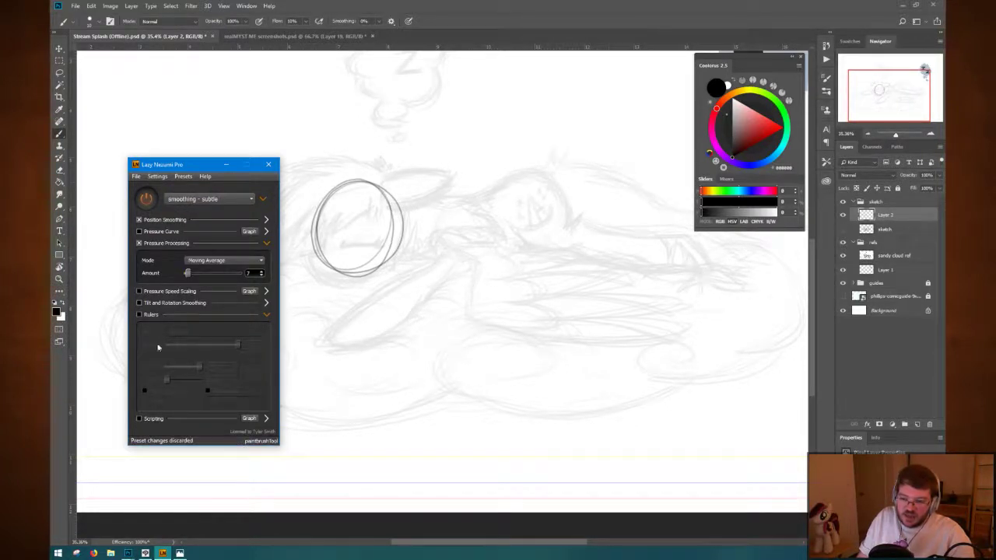
pyautogui.click(274, 49)
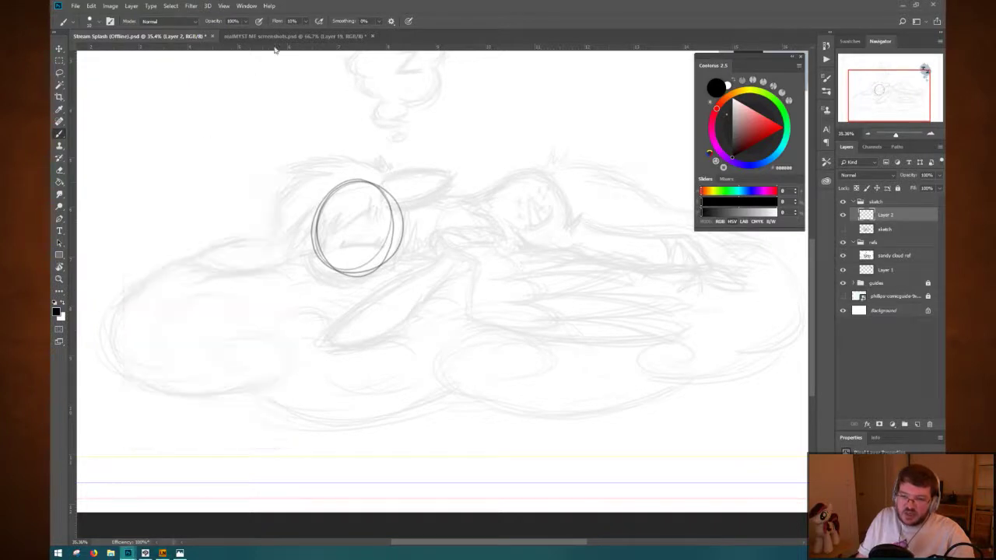
pyautogui.click(164, 553)
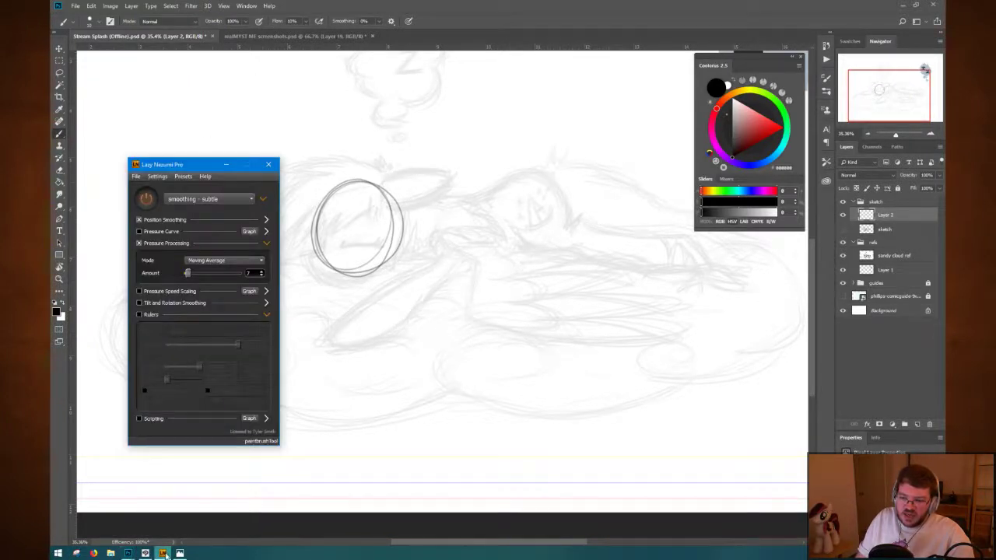
pyautogui.click(403, 86)
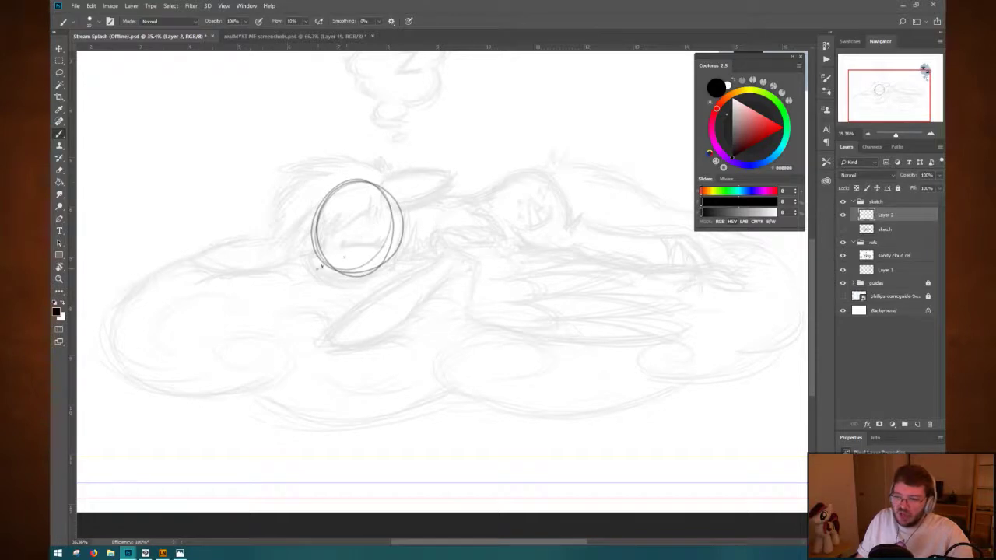
# Sketch the muzzle and jaw along the underside of the head circle and outline the pointed ear.
pyautogui.moveTo(313, 254)
pyautogui.mouseDown()
pyautogui.moveTo(327, 277)
pyautogui.moveTo(306, 261)
pyautogui.moveTo(316, 275)
pyautogui.moveTo(365, 278)
pyautogui.mouseUp()
pyautogui.moveTo(328, 252)
pyautogui.mouseDown()
pyautogui.moveTo(328, 285)
pyautogui.moveTo(356, 285)
pyautogui.mouseUp()
pyautogui.moveTo(403, 252); pyautogui.dragTo(360, 281)
pyautogui.moveTo(381, 176)
pyautogui.mouseDown()
pyautogui.moveTo(379, 198)
pyautogui.moveTo(447, 170)
pyautogui.moveTo(403, 212)
pyautogui.mouseUp()
pyautogui.moveTo(442, 184)
pyautogui.mouseDown()
pyautogui.moveTo(406, 213)
pyautogui.moveTo(382, 215)
pyautogui.mouseUp()
# Sketch overlapping circles for the pony's chest and hip over the faded body.
pyautogui.moveTo(446, 263); pyautogui.dragTo(438, 257)
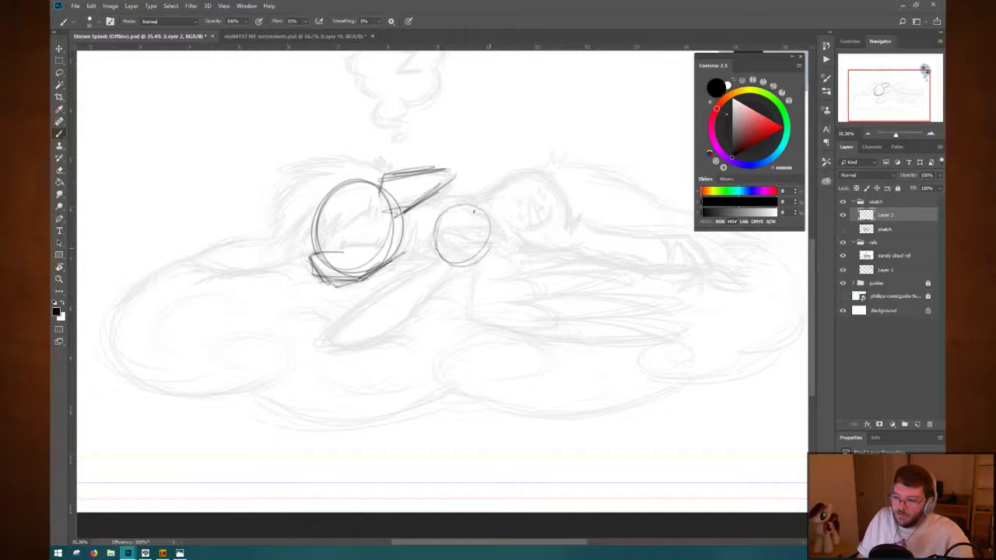
pyautogui.moveTo(465, 204)
pyautogui.mouseDown()
pyautogui.moveTo(435, 266)
pyautogui.moveTo(426, 223)
pyautogui.moveTo(433, 258)
pyautogui.mouseUp()
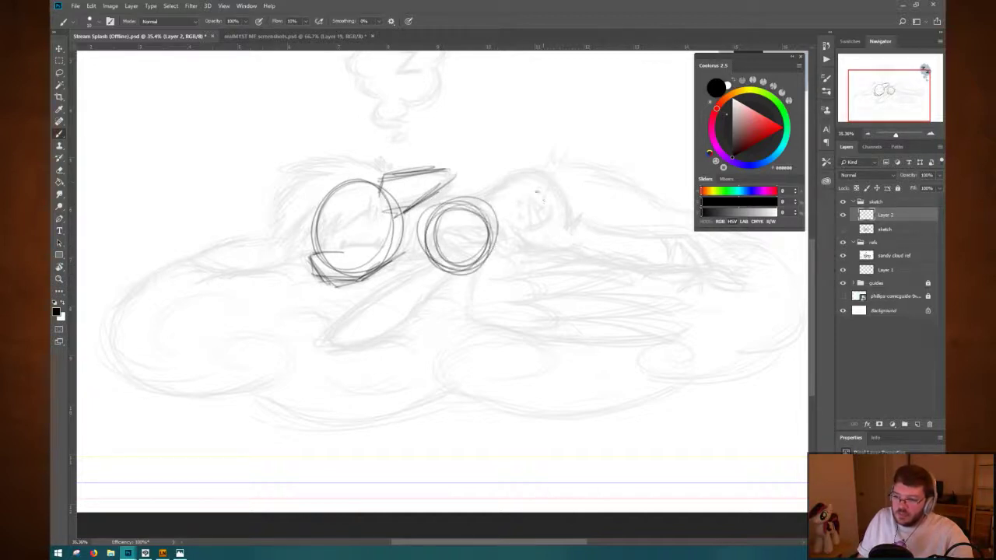
pyautogui.moveTo(496, 189); pyautogui.dragTo(487, 241)
pyautogui.moveTo(517, 175)
pyautogui.mouseDown()
pyautogui.moveTo(485, 234)
pyautogui.moveTo(487, 205)
pyautogui.moveTo(545, 224)
pyautogui.mouseUp()
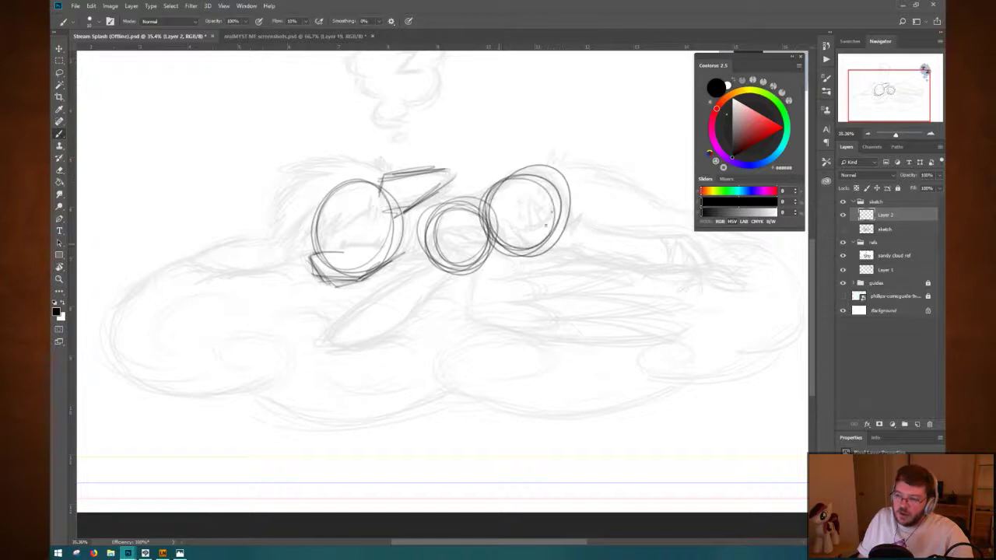
pyautogui.moveTo(447, 214)
pyautogui.mouseDown()
pyautogui.moveTo(488, 247)
pyautogui.moveTo(455, 208)
pyautogui.mouseUp()
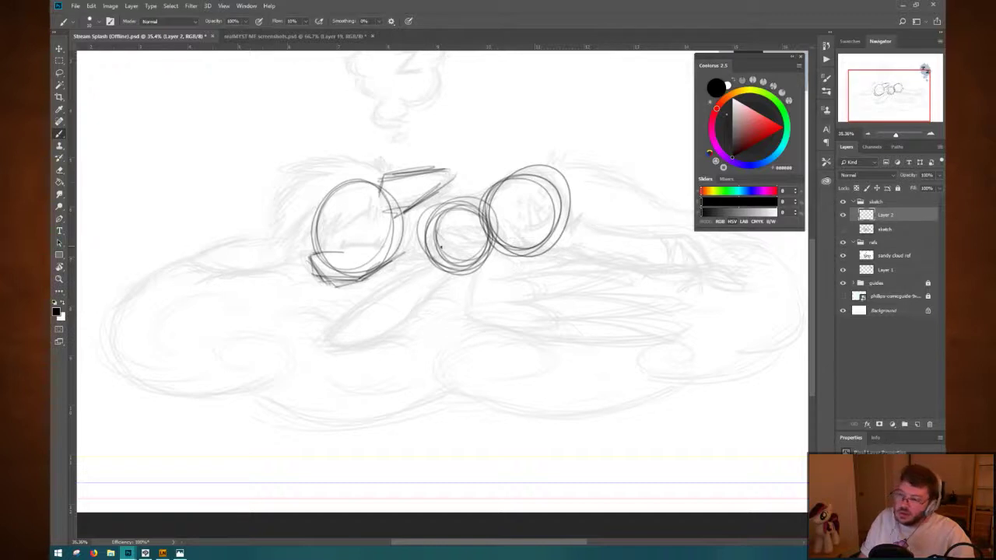
# Outline the front leg from the chest circle to the hoof and mark the jagged line above the hoof.
pyautogui.moveTo(436, 234)
pyautogui.mouseDown()
pyautogui.moveTo(467, 223)
pyautogui.moveTo(446, 212)
pyautogui.moveTo(472, 254)
pyautogui.moveTo(459, 253)
pyautogui.moveTo(466, 271)
pyautogui.moveTo(377, 287)
pyautogui.moveTo(386, 286)
pyautogui.moveTo(322, 343)
pyautogui.moveTo(324, 351)
pyautogui.moveTo(390, 336)
pyautogui.mouseUp()
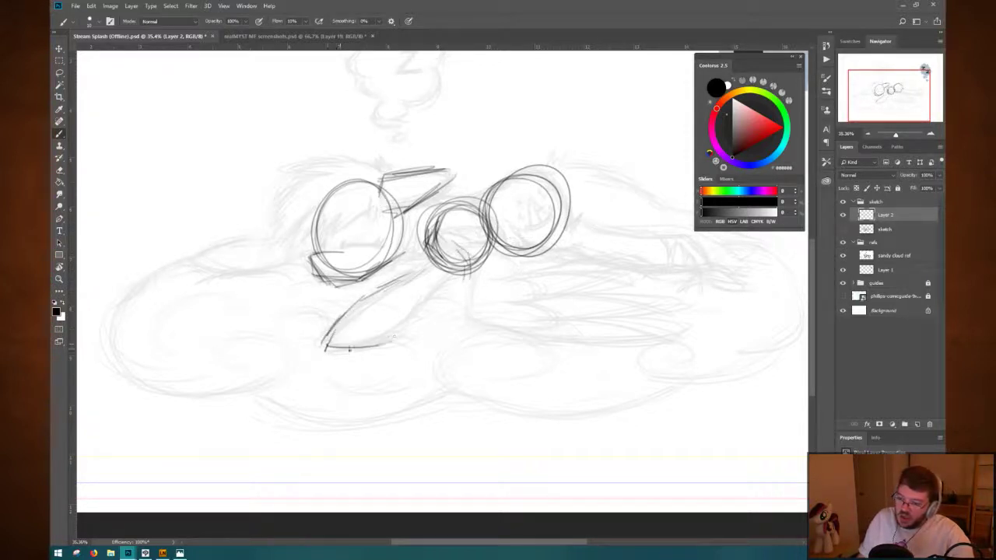
pyautogui.moveTo(336, 353); pyautogui.dragTo(386, 341)
pyautogui.moveTo(351, 309)
pyautogui.mouseDown()
pyautogui.moveTo(334, 315)
pyautogui.moveTo(413, 322)
pyautogui.moveTo(439, 289)
pyautogui.mouseUp()
pyautogui.moveTo(407, 322)
pyautogui.mouseDown()
pyautogui.moveTo(446, 282)
pyautogui.moveTo(392, 332)
pyautogui.moveTo(408, 311)
pyautogui.moveTo(338, 319)
pyautogui.moveTo(387, 330)
pyautogui.mouseUp()
pyautogui.moveTo(436, 256); pyautogui.dragTo(403, 278)
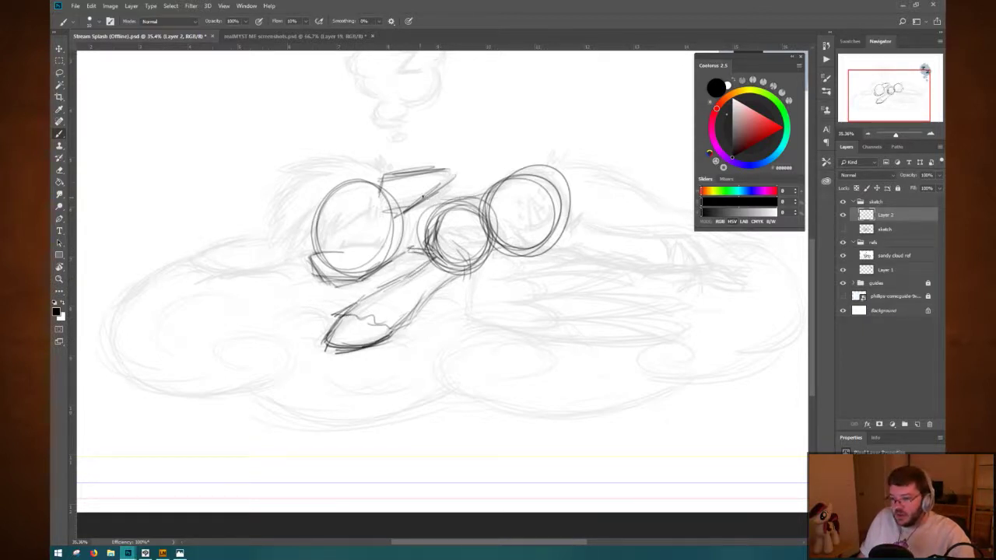
# Strengthen the hip circle and outline the hind leg from the rump to its pointed hoof.
pyautogui.moveTo(520, 178)
pyautogui.mouseDown()
pyautogui.moveTo(567, 192)
pyautogui.moveTo(572, 225)
pyautogui.moveTo(579, 221)
pyautogui.moveTo(533, 251)
pyautogui.moveTo(522, 225)
pyautogui.moveTo(544, 253)
pyautogui.moveTo(518, 228)
pyautogui.moveTo(554, 255)
pyautogui.mouseUp()
pyautogui.moveTo(515, 227)
pyautogui.mouseDown()
pyautogui.moveTo(547, 256)
pyautogui.moveTo(639, 233)
pyautogui.mouseUp()
pyautogui.moveTo(580, 225)
pyautogui.mouseDown()
pyautogui.moveTo(699, 239)
pyautogui.moveTo(631, 228)
pyautogui.moveTo(685, 238)
pyautogui.mouseUp()
pyautogui.moveTo(575, 246)
pyautogui.mouseDown()
pyautogui.moveTo(641, 269)
pyautogui.moveTo(697, 271)
pyautogui.mouseUp()
pyautogui.moveTo(675, 230)
pyautogui.mouseDown()
pyautogui.moveTo(718, 260)
pyautogui.moveTo(650, 265)
pyautogui.moveTo(697, 242)
pyautogui.moveTo(694, 254)
pyautogui.mouseUp()
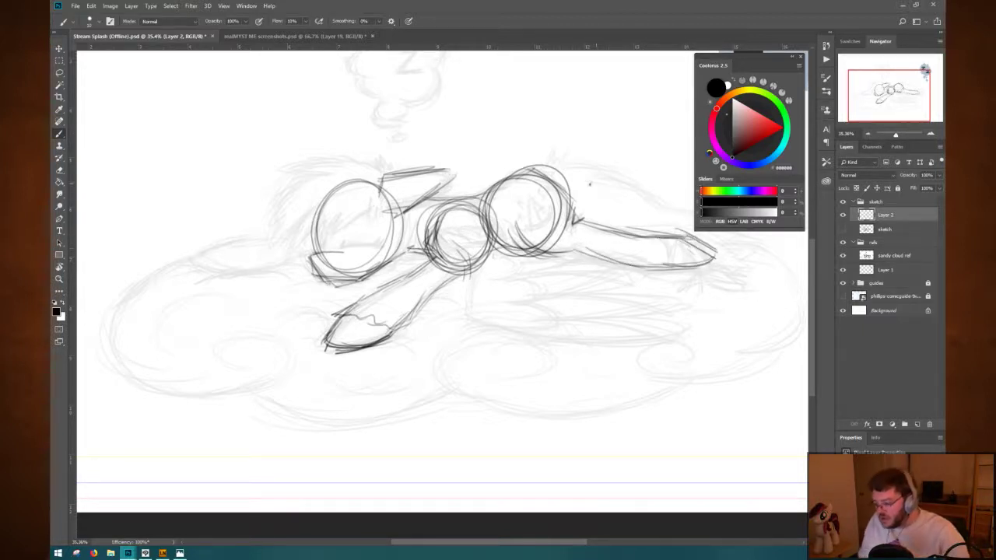
# Undo the hind leg and pointed hoof outline back to the hip circles.
pyautogui.moveTo(654, 229)
pyautogui.mouseDown()
pyautogui.moveTo(530, 218)
pyautogui.moveTo(460, 271)
pyautogui.moveTo(456, 300)
pyautogui.moveTo(496, 318)
pyautogui.mouseUp()
pyautogui.press('r')
pyautogui.press('b')
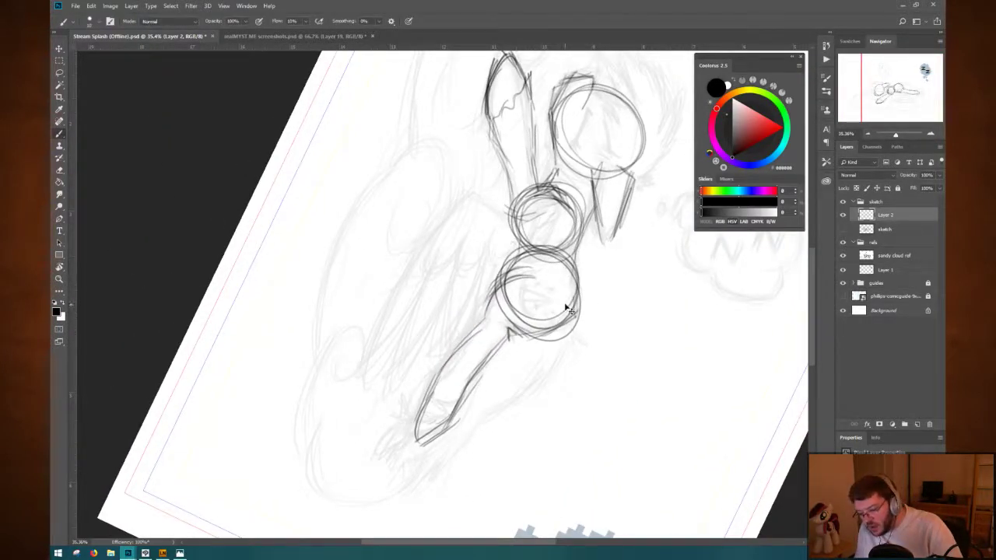
pyautogui.hotkey('ctrl', 'alt', 'z')
pyautogui.hotkey('ctrl', 'alt', 'z')
pyautogui.hotkey('ctrl', 'alt', 'z')
pyautogui.hotkey('ctrl', 'alt', 'z')
pyautogui.hotkey('ctrl', 'alt', 'z')
pyautogui.hotkey('ctrl', 'alt', 'z')
pyautogui.hotkey('ctrl', 'alt', 'z')
pyautogui.hotkey('ctrl', 'alt', 'z')
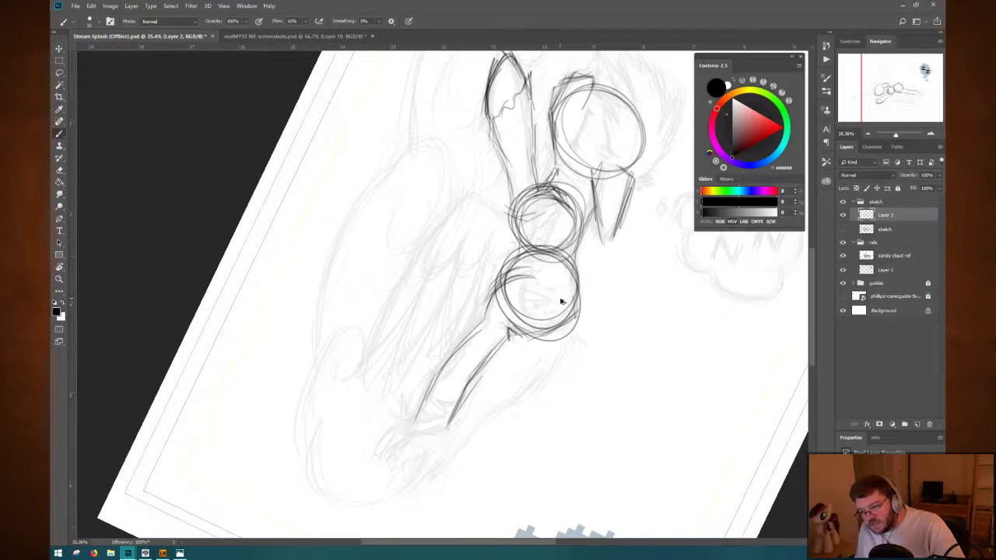
pyautogui.hotkey('ctrl', 'alt', 'z')
pyautogui.hotkey('ctrl', 'alt', 'z')
pyautogui.hotkey('ctrl', 'alt', 'z')
pyautogui.hotkey('ctrl', 'alt', 'z')
pyautogui.hotkey('ctrl', 'alt', 'z')
pyautogui.hotkey('ctrl', 'alt', 'z')
pyautogui.hotkey('ctrl', 'alt', 'z')
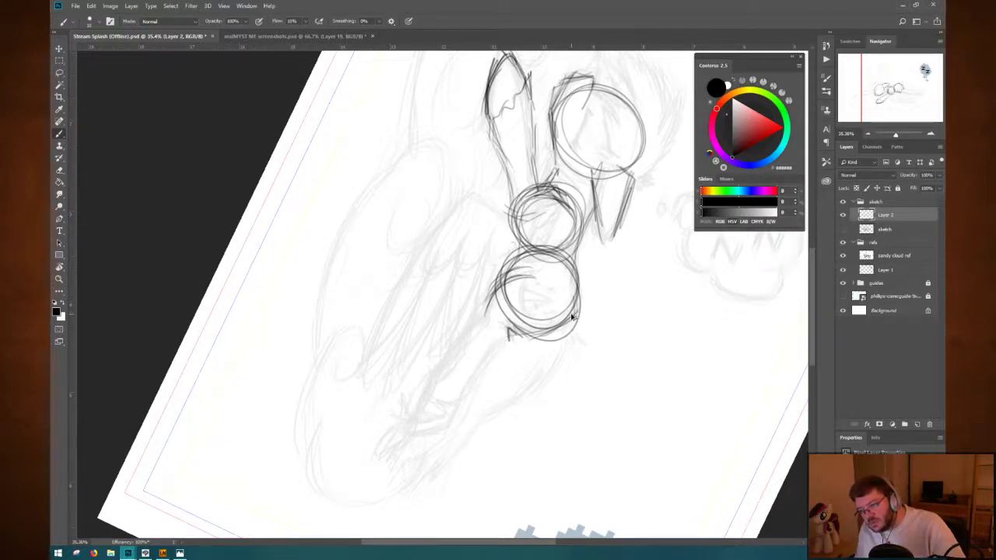
pyautogui.hotkey('ctrl', 'alt', 'z')
pyautogui.hotkey('ctrl', 'alt', 'z')
pyautogui.hotkey('ctrl', 'alt', 'z')
pyautogui.hotkey('ctrl', 'alt', 'z')
pyautogui.hotkey('ctrl', 'alt', 'z')
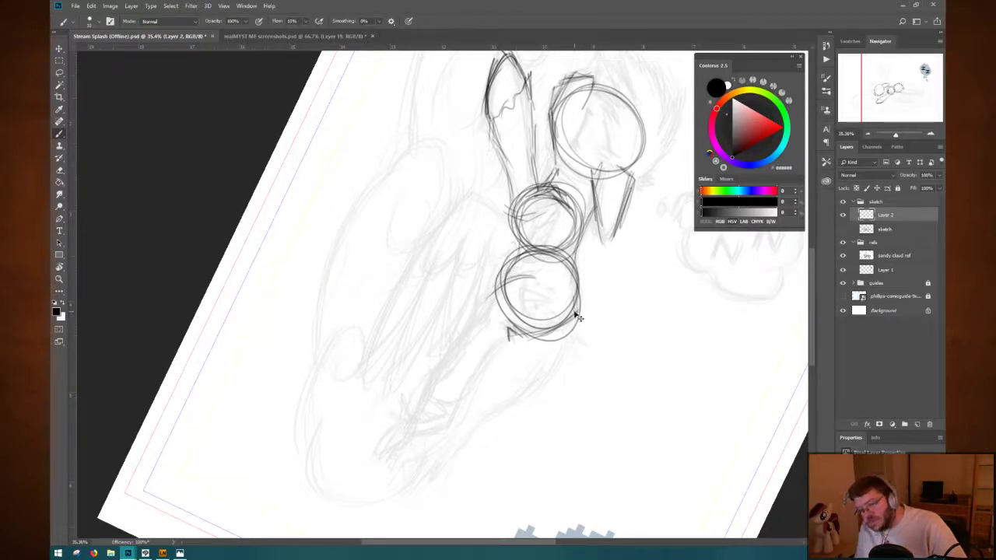
pyautogui.hotkey('ctrl', 'alt', 'z')
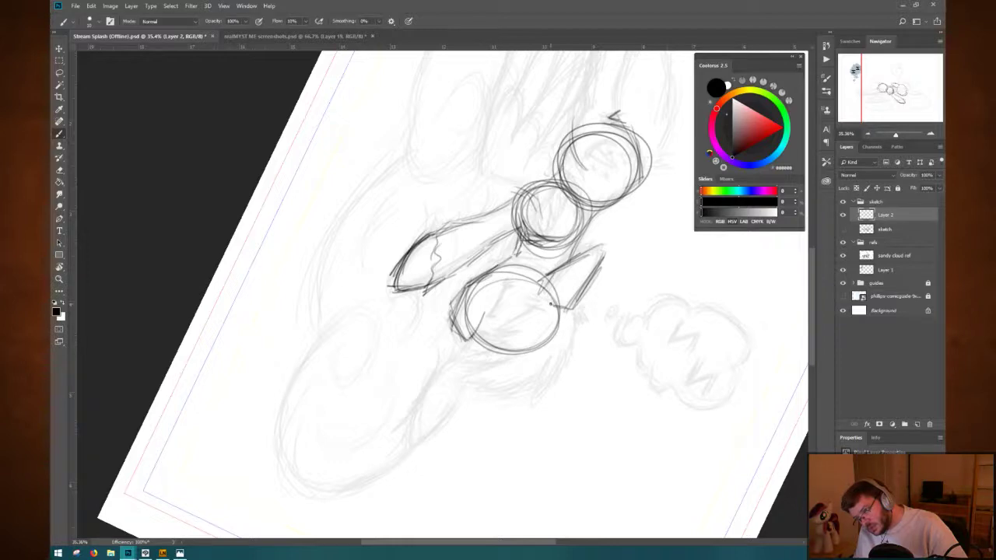
# Sketch a smaller circle inside the hip and two chained ovals for the hind leg down to the hoof.
pyautogui.press('r')
pyautogui.moveTo(436, 197); pyautogui.dragTo(494, 158)
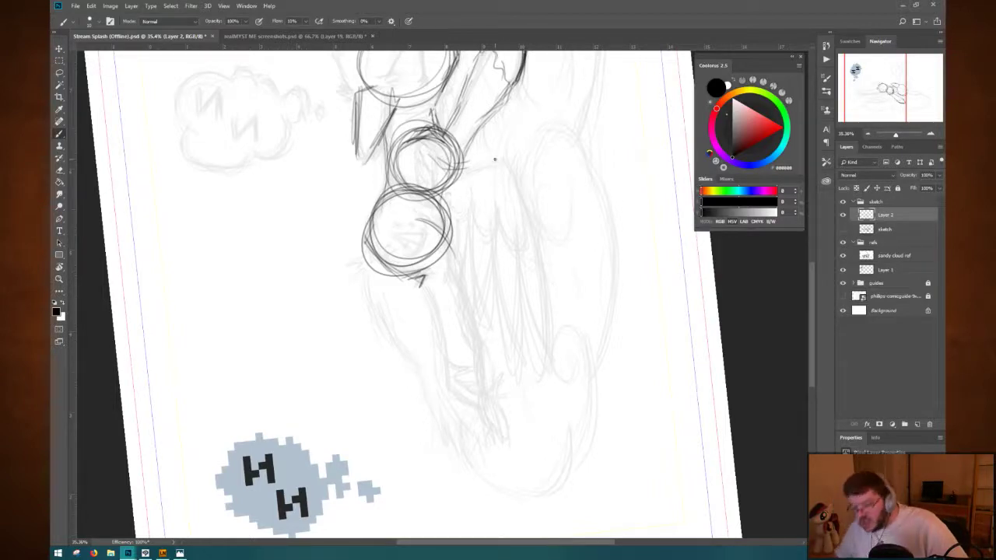
pyautogui.press('r')
pyautogui.press('r')
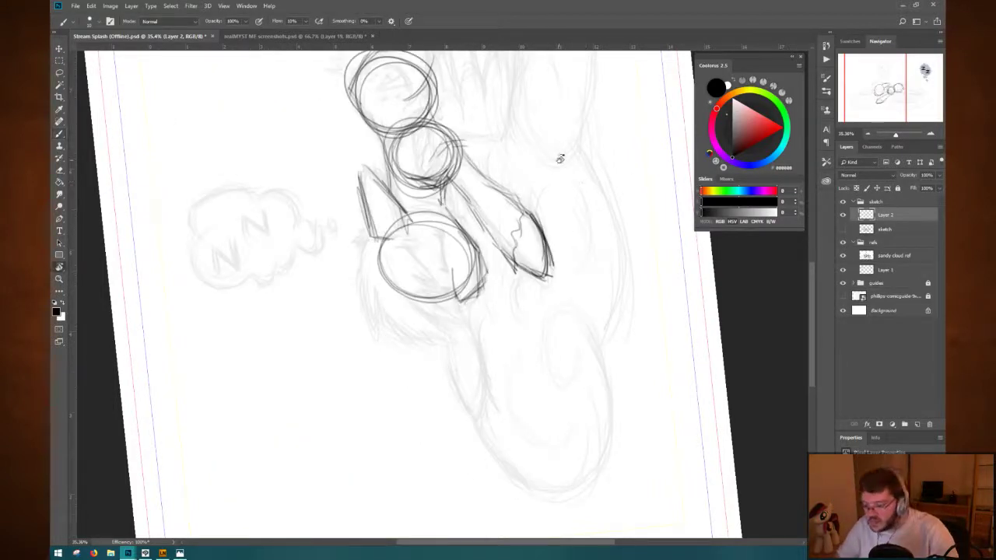
pyautogui.moveTo(555, 156); pyautogui.dragTo(436, 348)
pyautogui.scroll(-5, 573, 234)
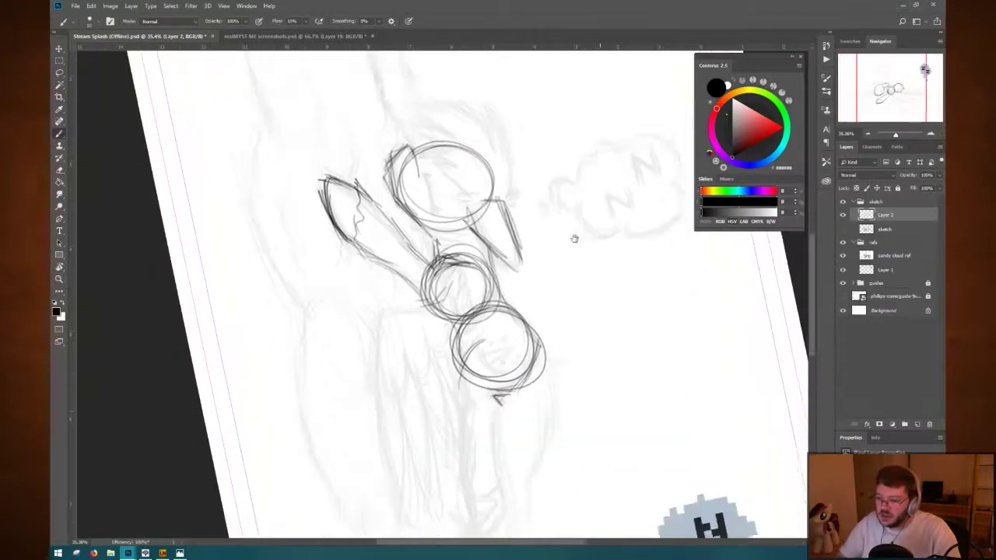
pyautogui.moveTo(625, 280)
pyautogui.mouseDown()
pyautogui.moveTo(602, 267)
pyautogui.moveTo(604, 245)
pyautogui.mouseUp()
pyautogui.press('b')
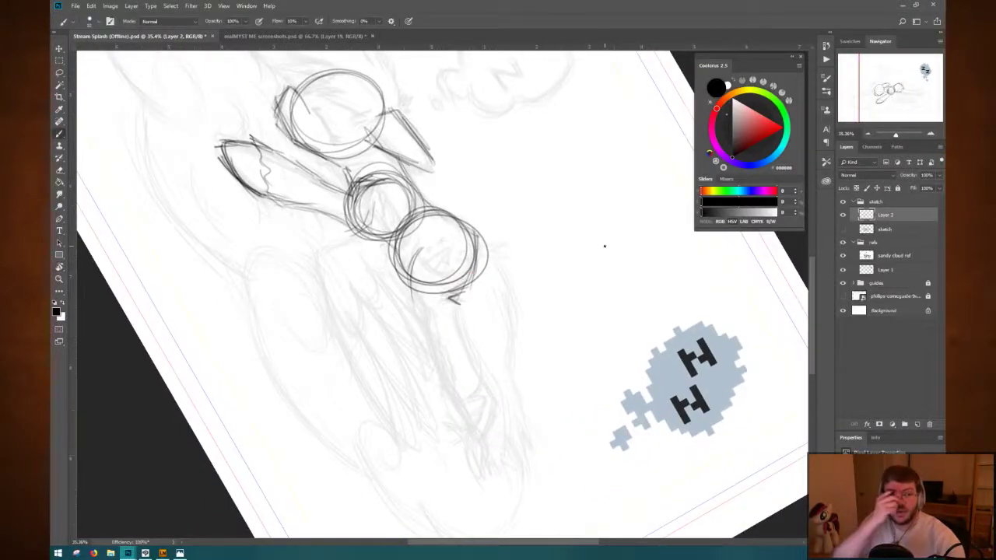
pyautogui.scroll(-3, 504, 291)
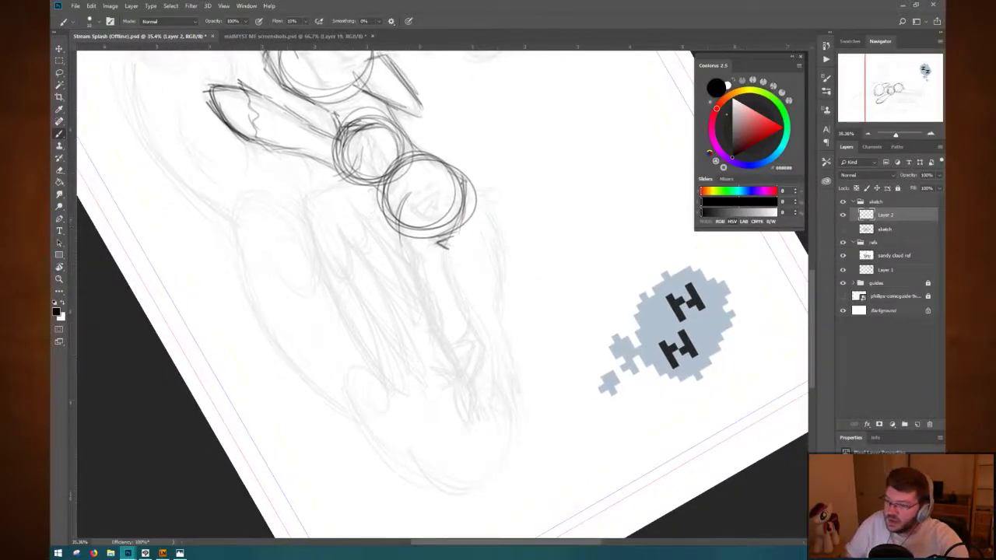
pyautogui.moveTo(411, 205)
pyautogui.mouseDown()
pyautogui.moveTo(403, 241)
pyautogui.moveTo(424, 247)
pyautogui.mouseUp()
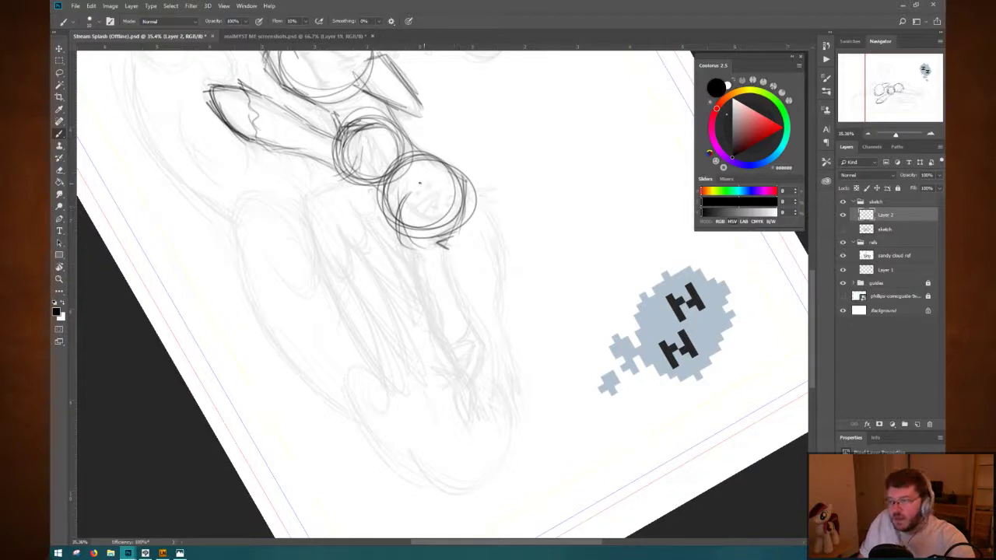
pyautogui.moveTo(420, 183)
pyautogui.mouseDown()
pyautogui.moveTo(435, 231)
pyautogui.moveTo(402, 215)
pyautogui.moveTo(455, 183)
pyautogui.moveTo(409, 244)
pyautogui.moveTo(433, 180)
pyautogui.moveTo(454, 204)
pyautogui.moveTo(420, 255)
pyautogui.moveTo(414, 189)
pyautogui.moveTo(442, 184)
pyautogui.moveTo(450, 219)
pyautogui.moveTo(433, 313)
pyautogui.moveTo(423, 294)
pyautogui.moveTo(445, 282)
pyautogui.moveTo(449, 330)
pyautogui.moveTo(420, 285)
pyautogui.moveTo(439, 261)
pyautogui.moveTo(482, 340)
pyautogui.moveTo(445, 316)
pyautogui.moveTo(471, 380)
pyautogui.mouseUp()
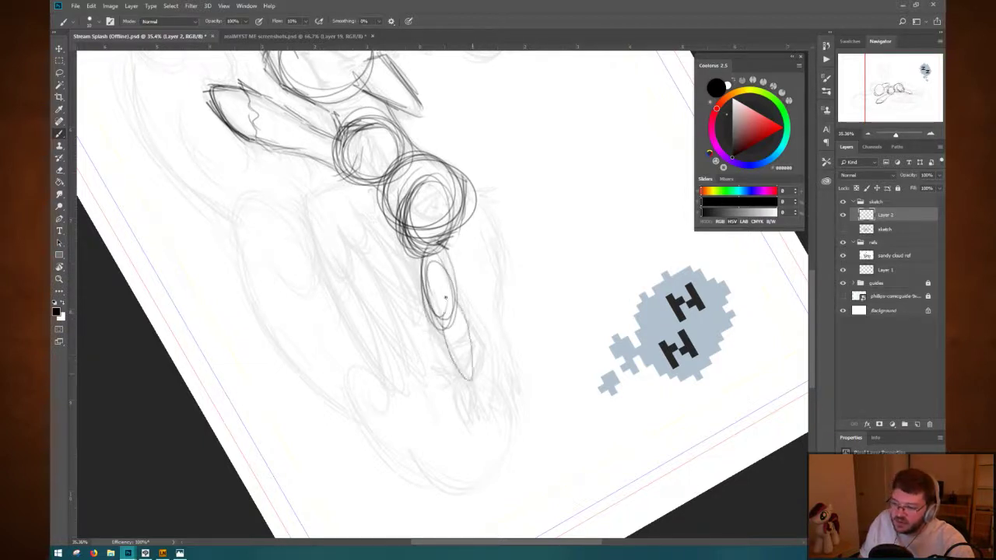
pyautogui.moveTo(442, 299); pyautogui.dragTo(470, 369)
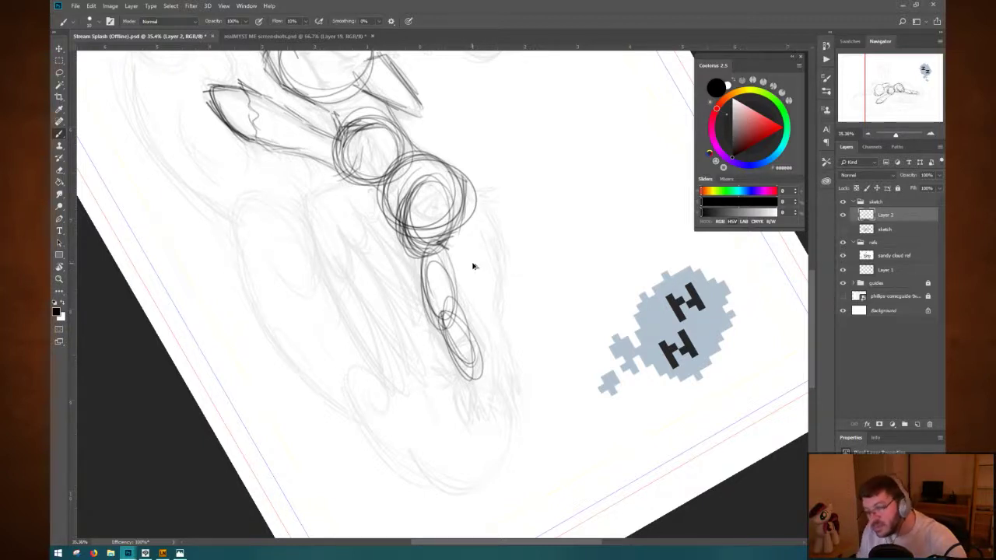
# Undo the hind leg ovals and the inner hip circle.
pyautogui.hotkey('ctrl', 'z')
pyautogui.hotkey('ctrl', 'z')
pyautogui.hotkey('ctrl', 'z')
pyautogui.hotkey('ctrl', 'z')
pyautogui.hotkey('ctrl', 'z')
pyautogui.hotkey('ctrl', 'z')
pyautogui.hotkey('ctrl', 'z')
pyautogui.hotkey('ctrl', 'z')
pyautogui.hotkey('ctrl', 'z')
pyautogui.hotkey('ctrl', 'z')
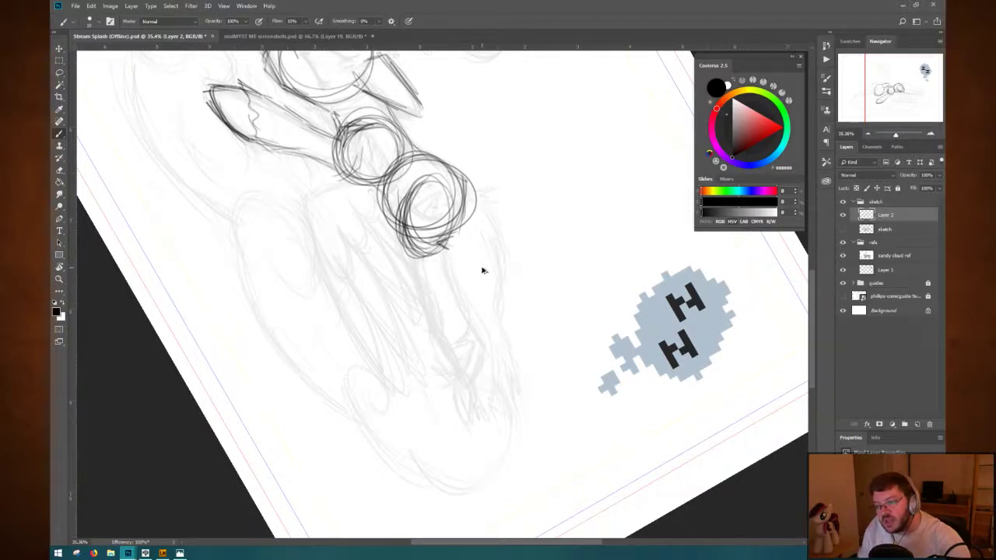
pyautogui.hotkey('ctrl', 'z')
pyautogui.hotkey('ctrl', 'z')
pyautogui.hotkey('ctrl', 'z')
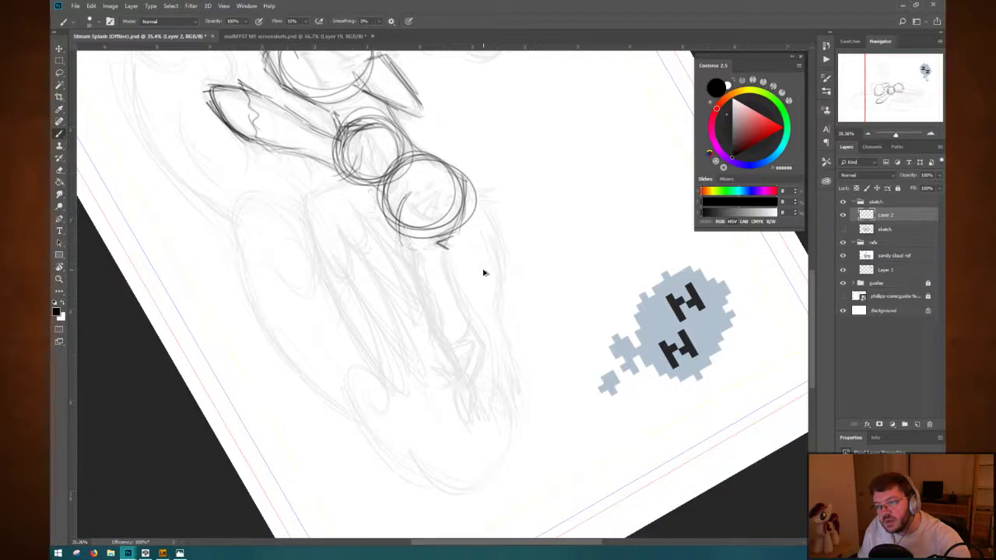
pyautogui.hotkey('ctrl', 'z')
pyautogui.hotkey('ctrl', 'z')
pyautogui.hotkey('ctrl', 'z')
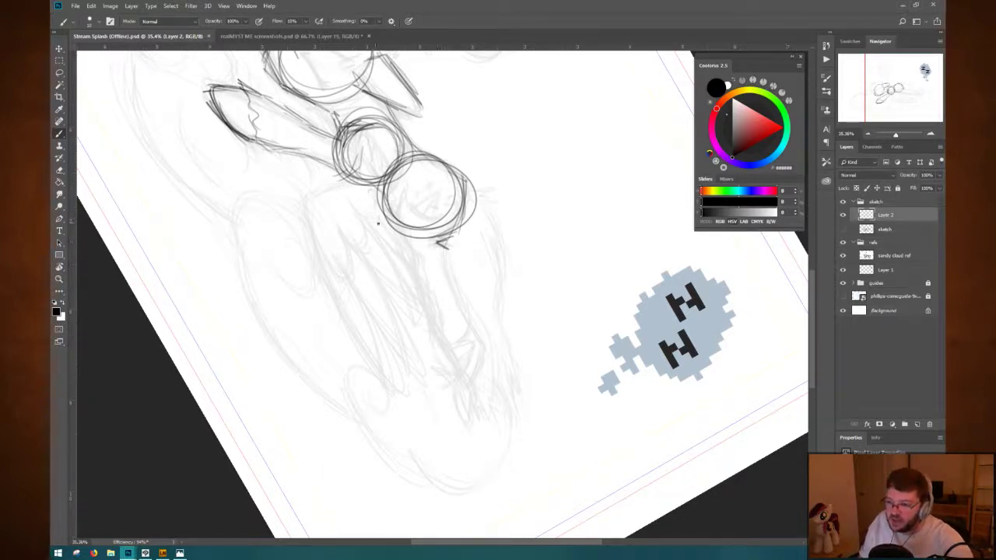
# Outline both sides of the hind leg from the hip circle down towards the faded hoof.
pyautogui.moveTo(397, 198)
pyautogui.mouseDown()
pyautogui.moveTo(424, 251)
pyautogui.moveTo(453, 262)
pyautogui.moveTo(425, 255)
pyautogui.moveTo(421, 299)
pyautogui.mouseUp()
pyautogui.moveTo(416, 254)
pyautogui.mouseDown()
pyautogui.moveTo(421, 284)
pyautogui.moveTo(454, 269)
pyautogui.moveTo(448, 259)
pyautogui.moveTo(466, 294)
pyautogui.mouseUp()
pyautogui.moveTo(446, 251); pyautogui.dragTo(468, 298)
pyautogui.moveTo(420, 261); pyautogui.dragTo(460, 350)
pyautogui.moveTo(428, 308); pyautogui.dragTo(466, 359)
pyautogui.moveTo(448, 268); pyautogui.dragTo(483, 321)
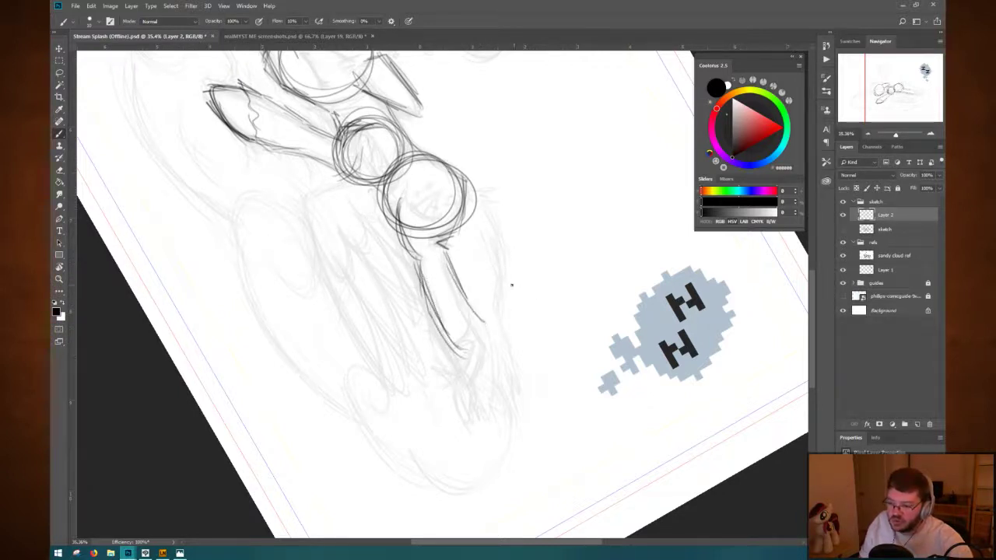
# Close the hind leg with a pointed hoof and draw the dividing line above it.
pyautogui.press('r')
pyautogui.moveTo(511, 285)
pyautogui.mouseDown()
pyautogui.moveTo(363, 236)
pyautogui.moveTo(464, 219)
pyautogui.moveTo(423, 200)
pyautogui.moveTo(521, 207)
pyautogui.moveTo(485, 190)
pyautogui.mouseUp()
pyautogui.press('b')
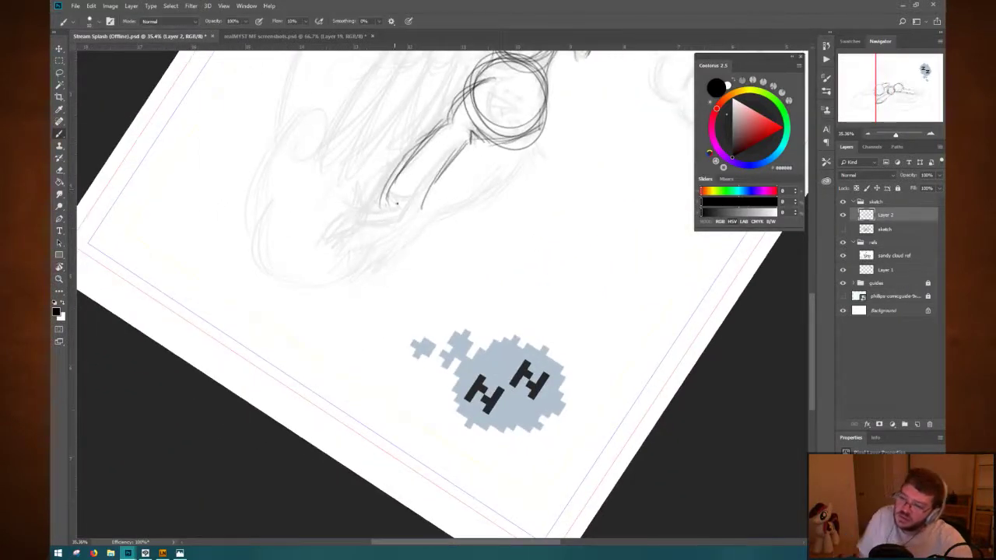
pyautogui.moveTo(380, 206)
pyautogui.mouseDown()
pyautogui.moveTo(417, 204)
pyautogui.moveTo(462, 146)
pyautogui.mouseUp()
pyautogui.moveTo(425, 179); pyautogui.dragTo(462, 148)
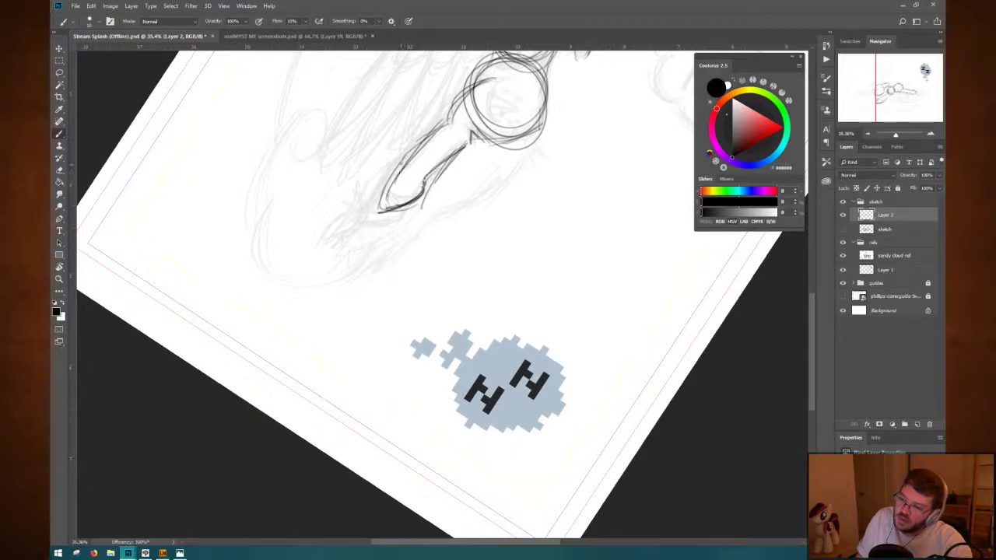
pyautogui.moveTo(378, 209); pyautogui.dragTo(403, 163)
pyautogui.moveTo(383, 198)
pyautogui.mouseDown()
pyautogui.moveTo(392, 182)
pyautogui.moveTo(379, 188)
pyautogui.moveTo(403, 185)
pyautogui.mouseUp()
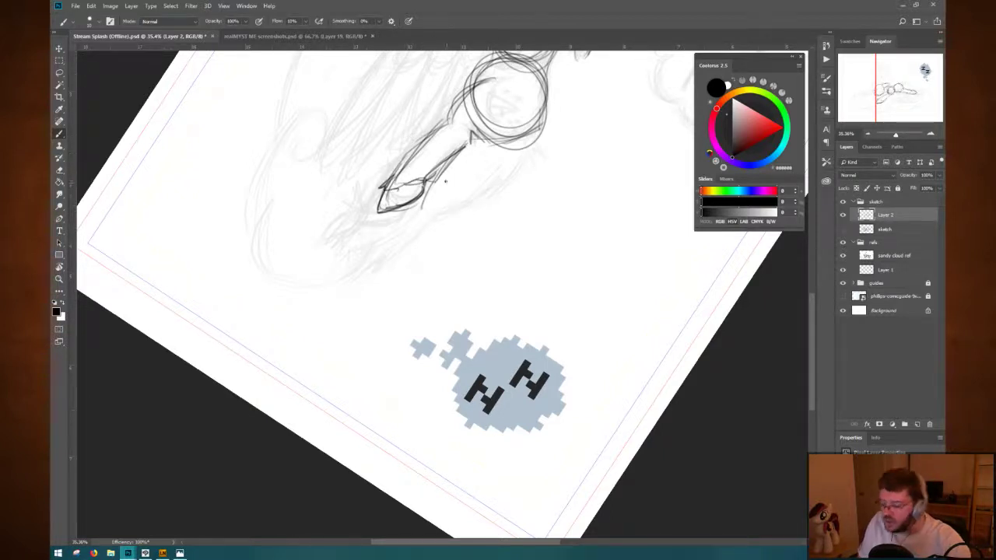
# Lasso the hind leg, rotate it about 9° counterclockwise and stretch it to about 110% width, then deselect and save the document.
pyautogui.press('Escape')
pyautogui.moveTo(378, 280); pyautogui.dragTo(615, 114)
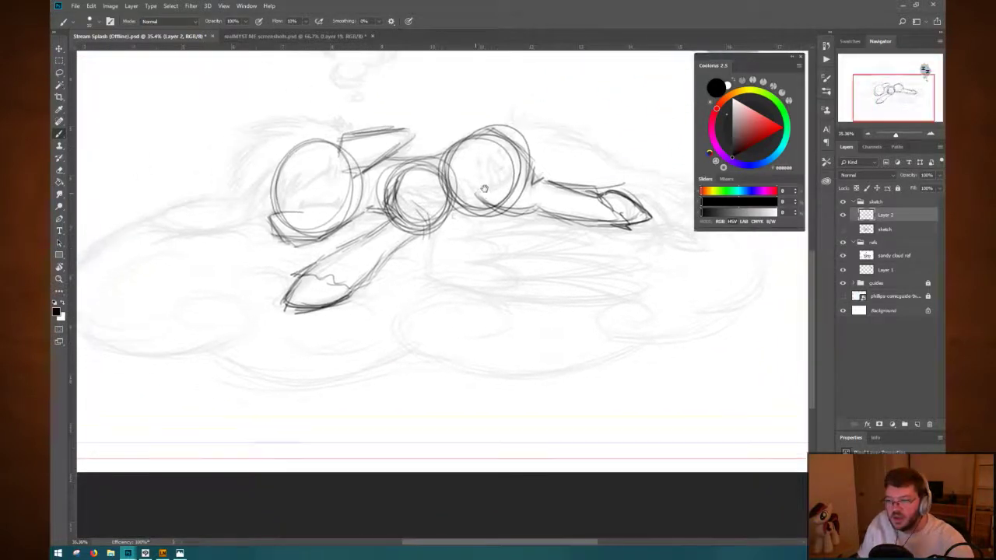
pyautogui.moveTo(487, 189)
pyautogui.mouseDown()
pyautogui.moveTo(469, 208)
pyautogui.moveTo(429, 199)
pyautogui.mouseUp()
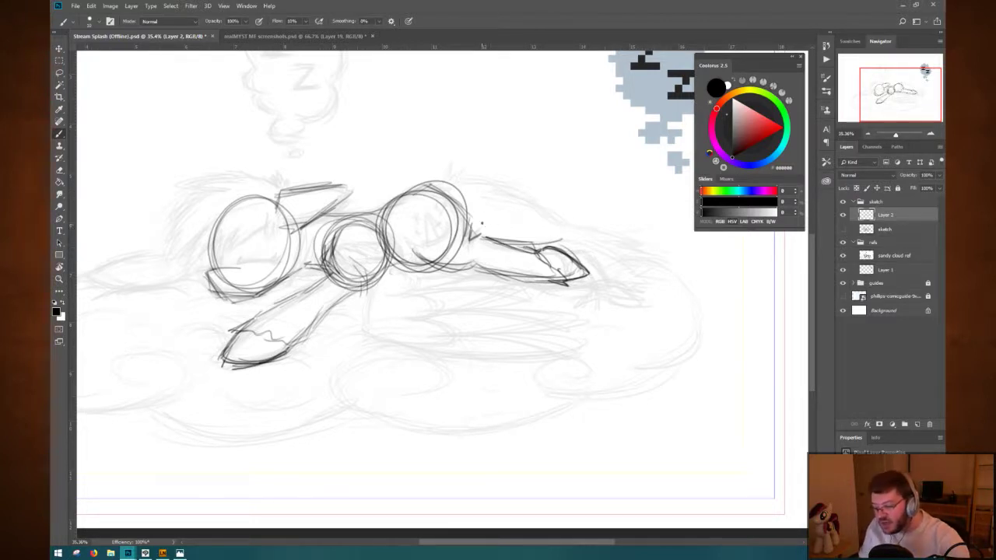
pyautogui.press('l')
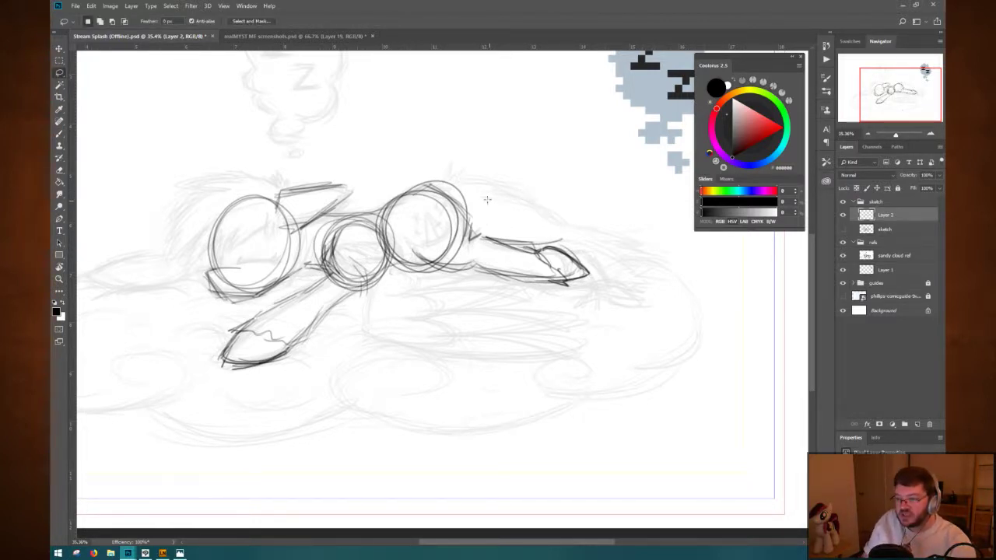
pyautogui.moveTo(487, 200)
pyautogui.mouseDown()
pyautogui.moveTo(421, 246)
pyautogui.moveTo(435, 292)
pyautogui.moveTo(610, 290)
pyautogui.moveTo(598, 201)
pyautogui.moveTo(644, 181)
pyautogui.mouseUp()
pyautogui.press('b')
pyautogui.hotkey('ctrl', 't')
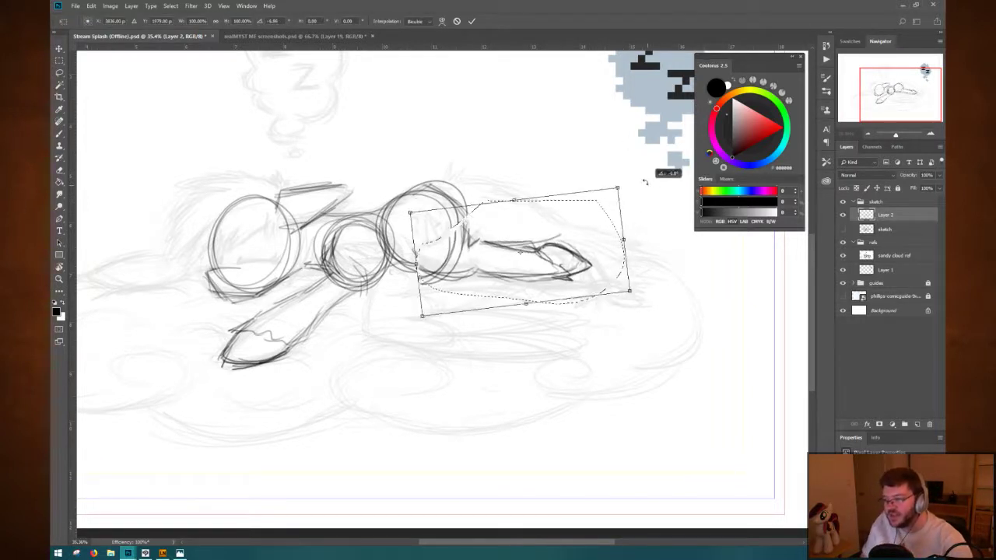
pyautogui.moveTo(646, 247); pyautogui.dragTo(633, 229)
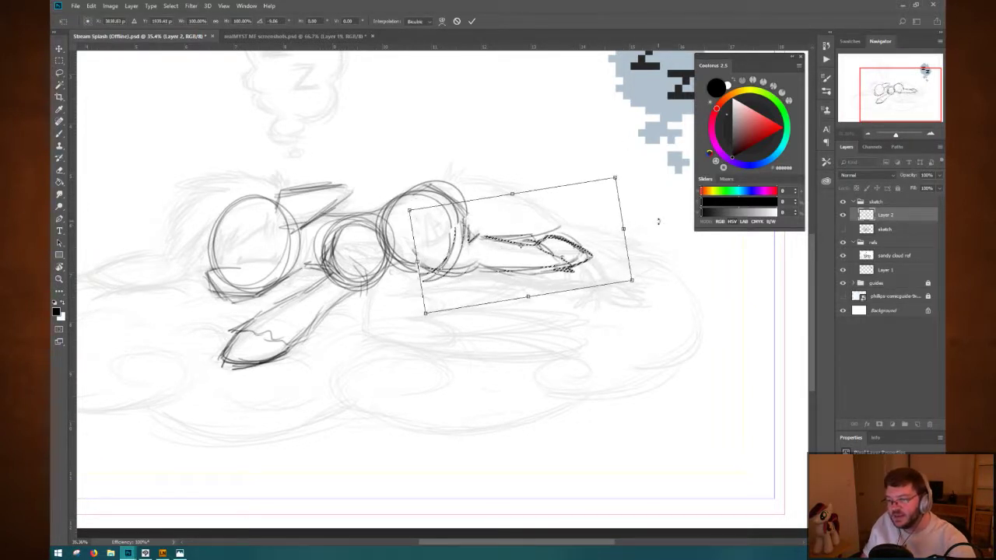
pyautogui.moveTo(634, 281); pyautogui.dragTo(653, 281)
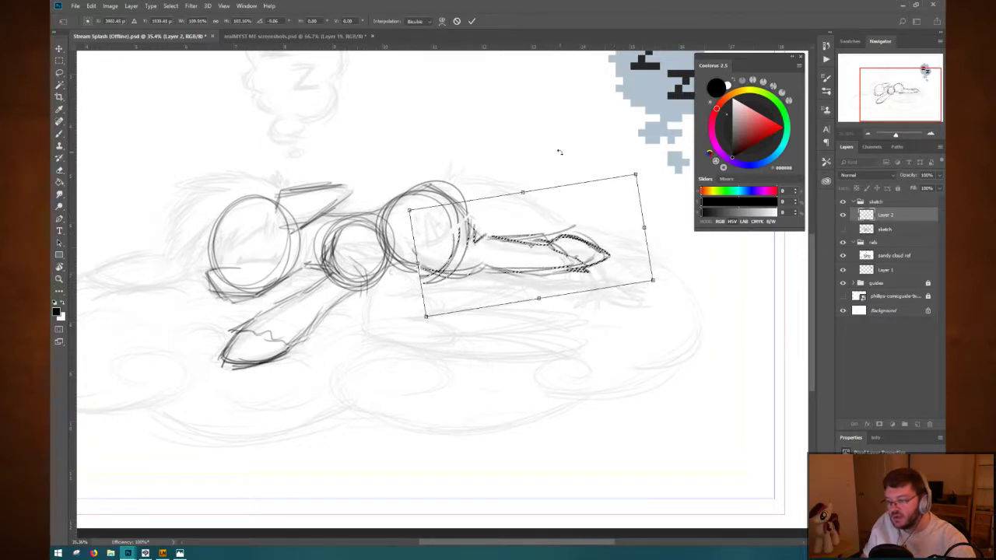
pyautogui.press('Return')
pyautogui.hotkey('ctrl', 'd')
pyautogui.hotkey('ctrl', 's')
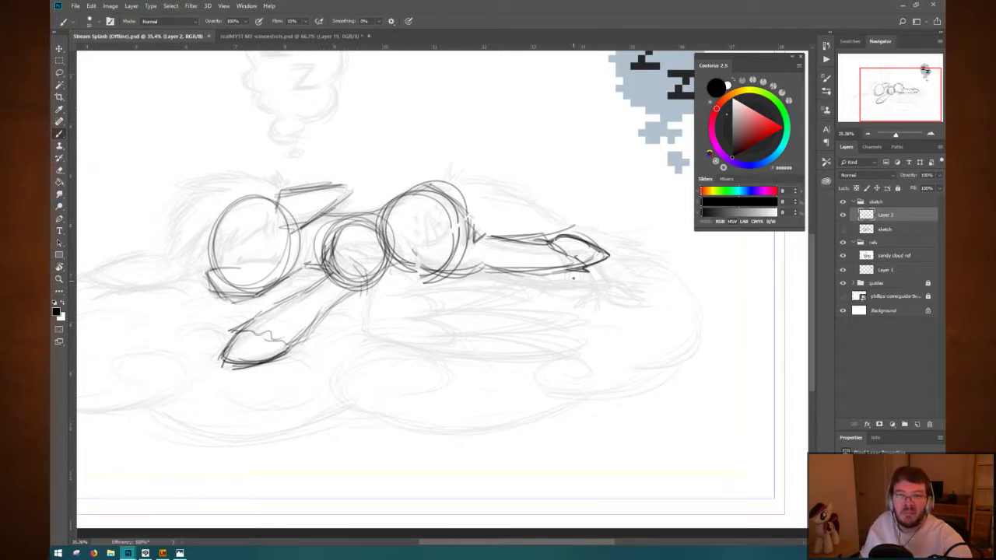
# Restore the transformed hind leg's selection, rotate it 3.5° clockwise and nudge it closer to the hip circle.
pyautogui.moveTo(549, 243)
pyautogui.mouseDown()
pyautogui.moveTo(568, 215)
pyautogui.moveTo(596, 207)
pyautogui.moveTo(591, 200)
pyautogui.mouseUp()
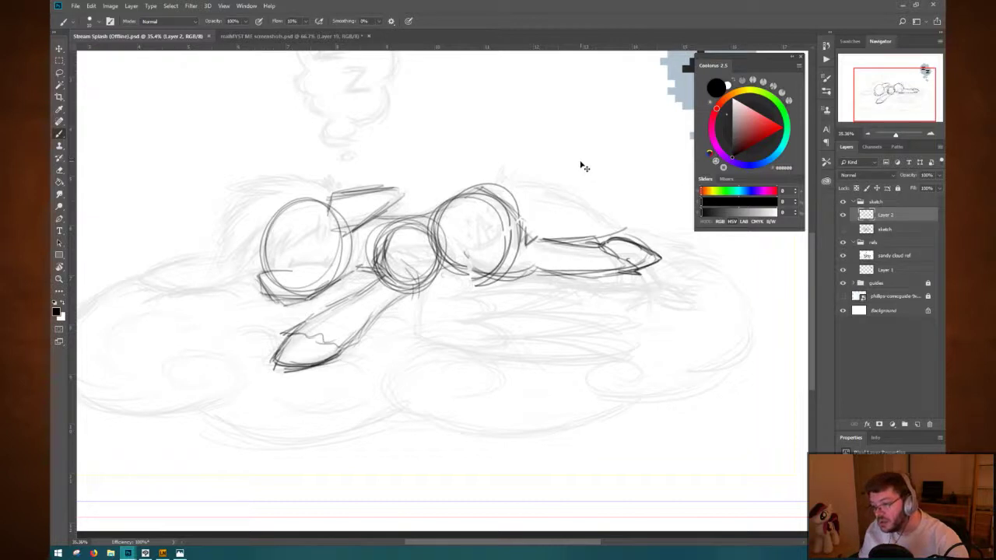
pyautogui.hotkey('ctrl', 'alt', 'z')
pyautogui.hotkey('ctrl', 'alt', 'z')
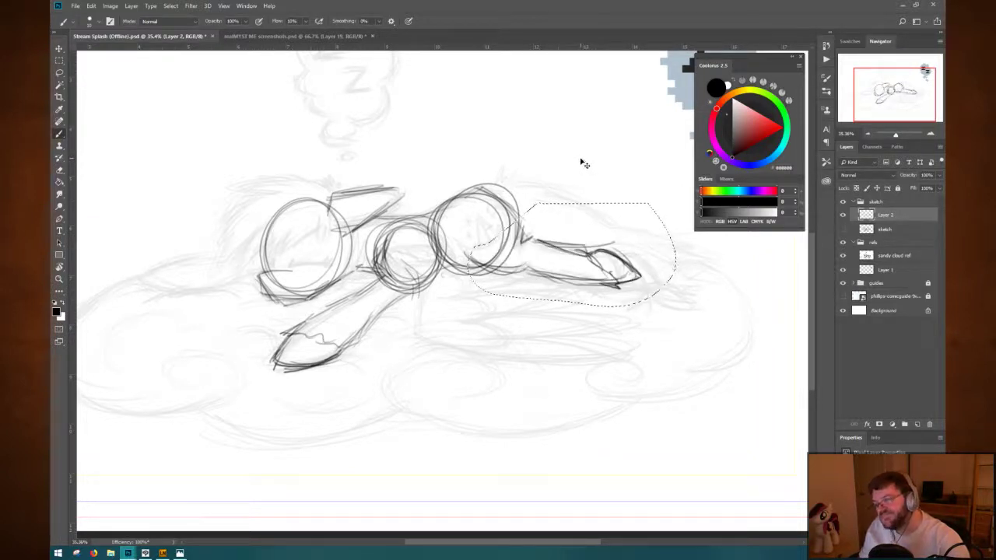
pyautogui.hotkey('ctrl', 'shift', 'z')
pyautogui.hotkey('ctrl', 't')
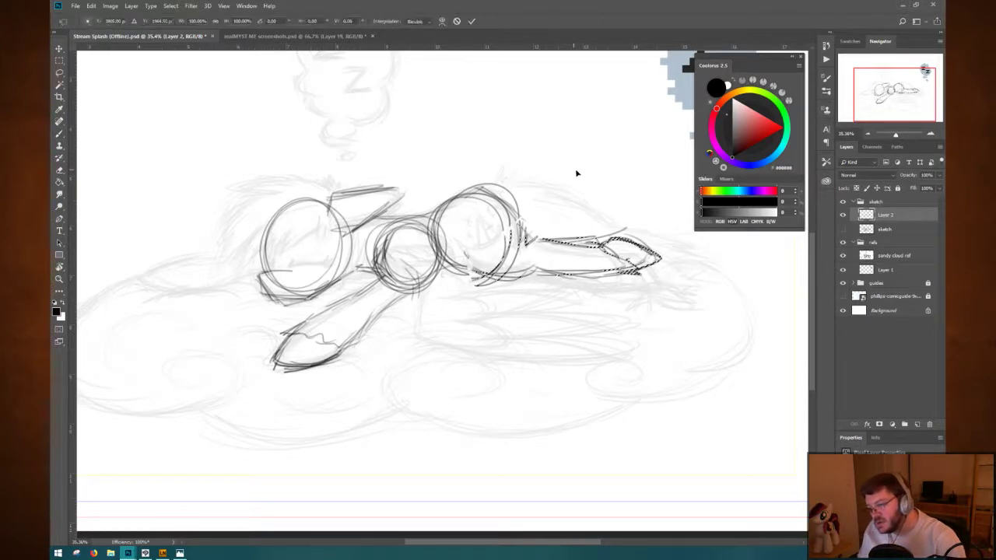
pyautogui.moveTo(673, 227); pyautogui.dragTo(675, 234)
pyautogui.moveTo(546, 243)
pyautogui.mouseDown()
pyautogui.moveTo(554, 233)
pyautogui.moveTo(545, 241)
pyautogui.mouseUp()
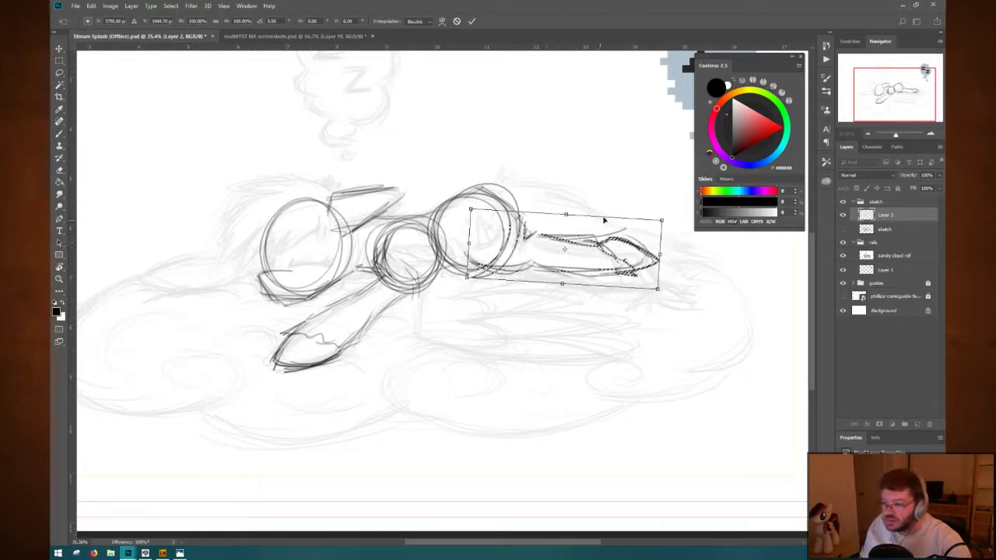
pyautogui.press('Return')
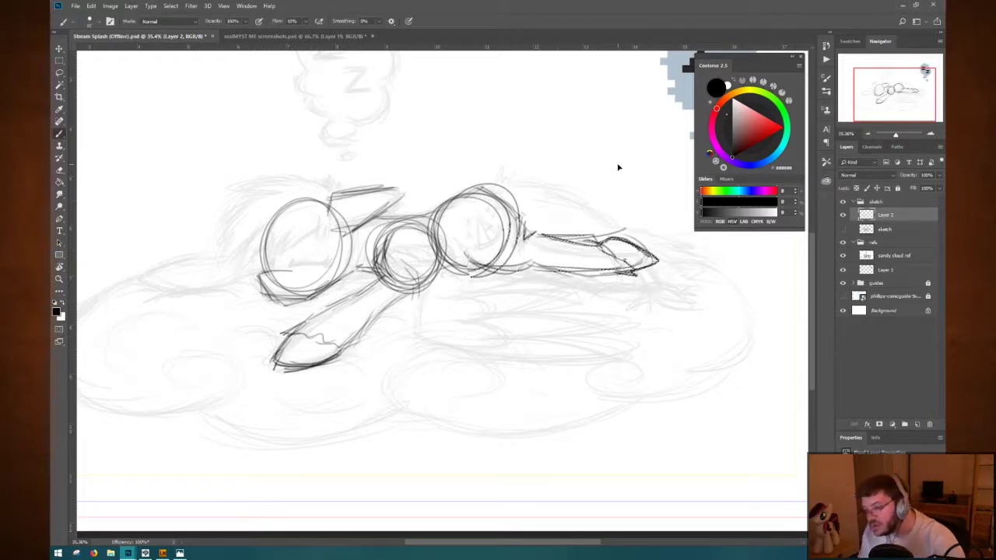
# Strengthen the lower curve of the chest circle and add a second line along the front leg's underside.
pyautogui.moveTo(521, 218)
pyautogui.mouseDown()
pyautogui.moveTo(600, 165)
pyautogui.moveTo(560, 208)
pyautogui.mouseUp()
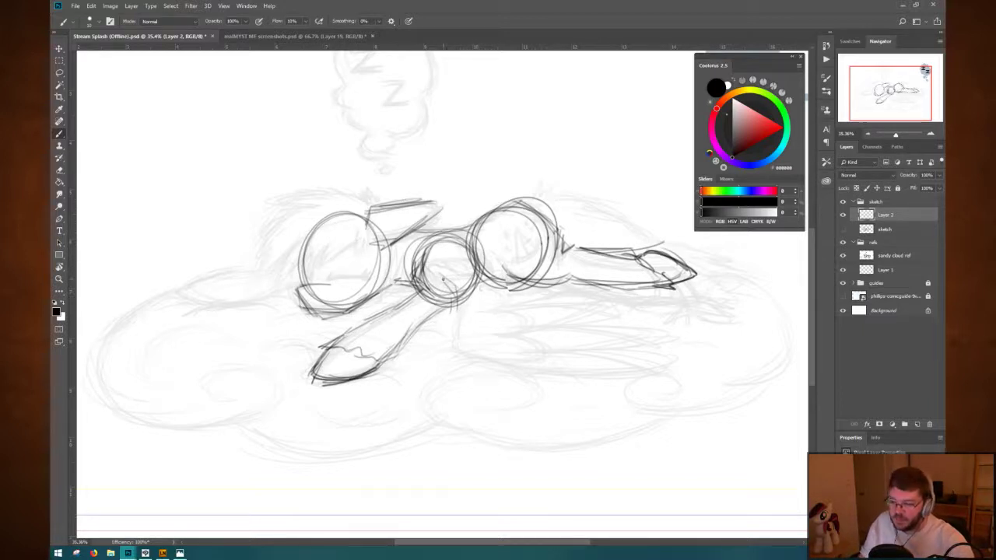
pyautogui.moveTo(458, 281)
pyautogui.mouseDown()
pyautogui.moveTo(433, 319)
pyautogui.moveTo(408, 330)
pyautogui.moveTo(432, 313)
pyautogui.moveTo(391, 360)
pyautogui.mouseUp()
pyautogui.moveTo(414, 295); pyautogui.dragTo(358, 325)
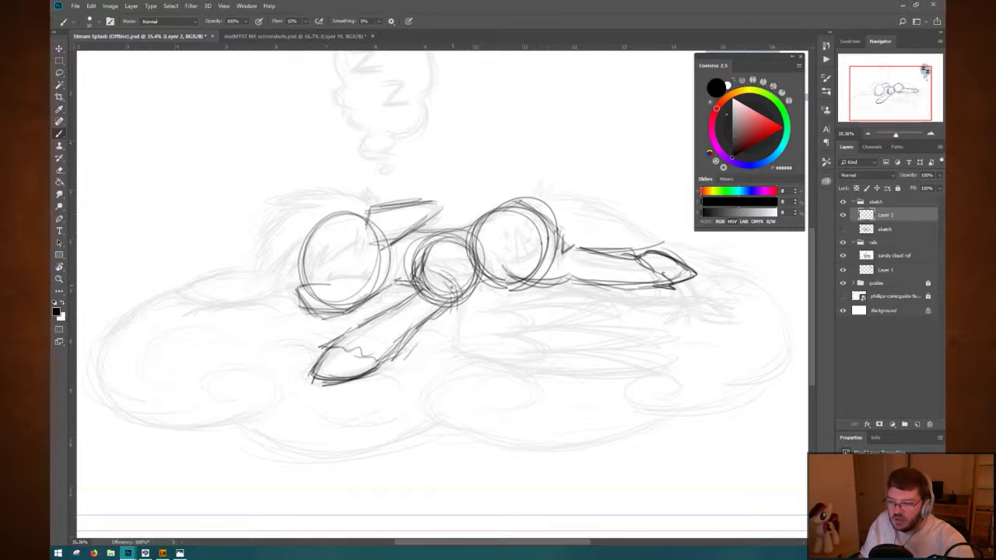
pyautogui.moveTo(459, 284); pyautogui.dragTo(451, 303)
pyautogui.moveTo(432, 269)
pyautogui.mouseDown()
pyautogui.moveTo(502, 246)
pyautogui.moveTo(491, 237)
pyautogui.moveTo(494, 219)
pyautogui.moveTo(466, 279)
pyautogui.moveTo(506, 280)
pyautogui.mouseUp()
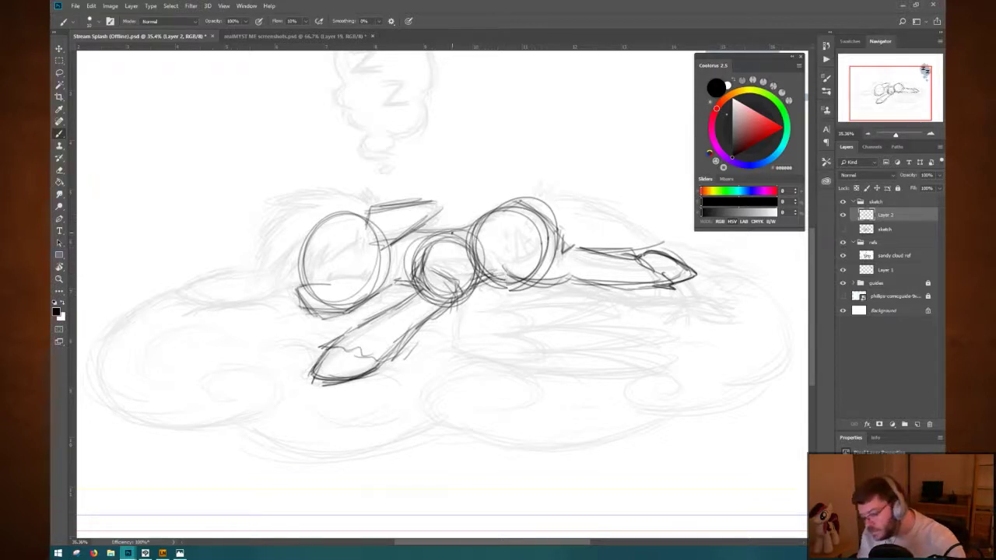
# Save the document and sketch curved facial guidelines inside the head circle plus a muzzle line ending in a small nose.
pyautogui.hotkey('ctrl', 's')
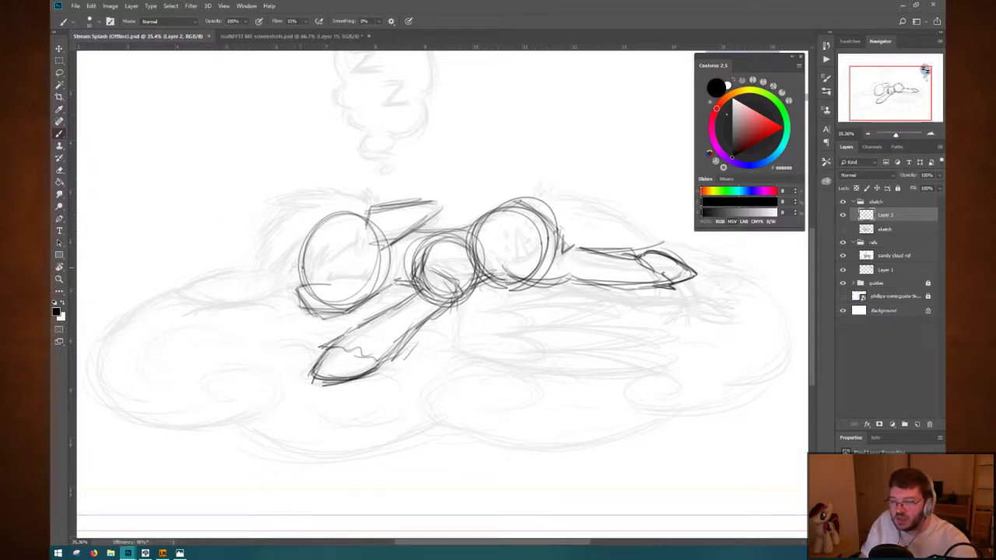
pyautogui.moveTo(302, 268); pyautogui.dragTo(227, 270)
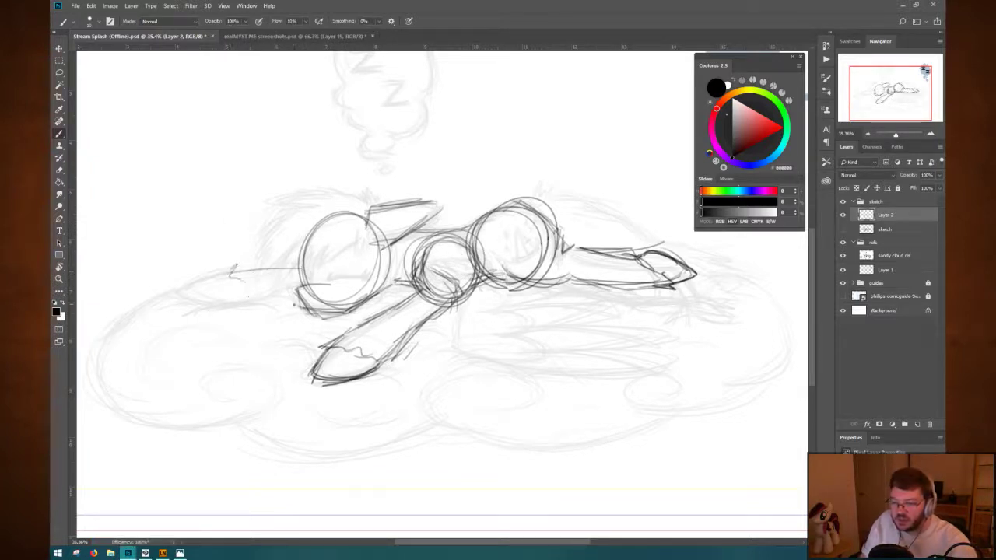
pyautogui.hotkey('ctrl', 'z')
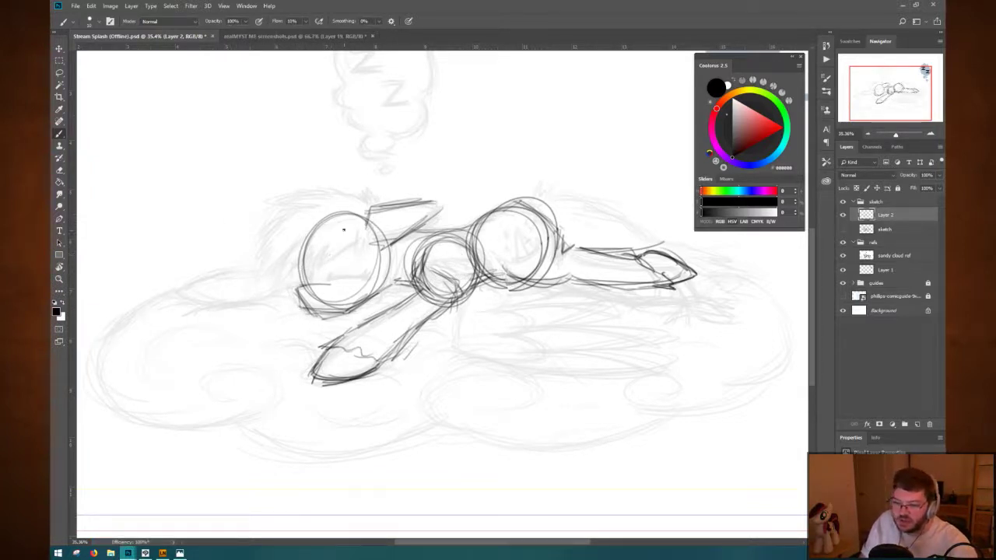
pyautogui.moveTo(351, 214)
pyautogui.mouseDown()
pyautogui.moveTo(320, 275)
pyautogui.moveTo(356, 241)
pyautogui.moveTo(343, 216)
pyautogui.moveTo(361, 296)
pyautogui.mouseUp()
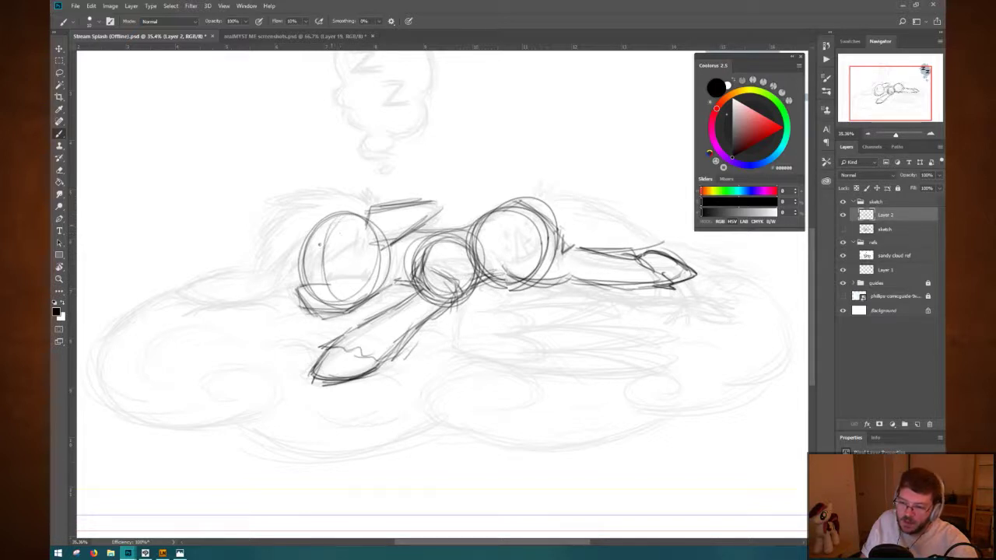
pyautogui.moveTo(345, 232)
pyautogui.mouseDown()
pyautogui.moveTo(314, 279)
pyautogui.moveTo(356, 257)
pyautogui.moveTo(341, 216)
pyautogui.moveTo(346, 303)
pyautogui.moveTo(345, 269)
pyautogui.moveTo(278, 291)
pyautogui.mouseUp()
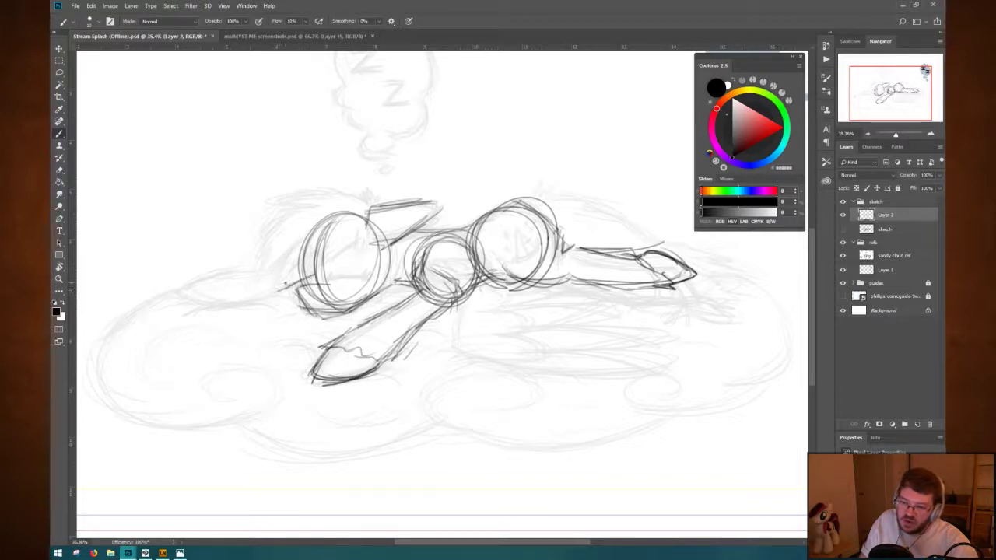
pyautogui.moveTo(293, 292); pyautogui.dragTo(279, 289)
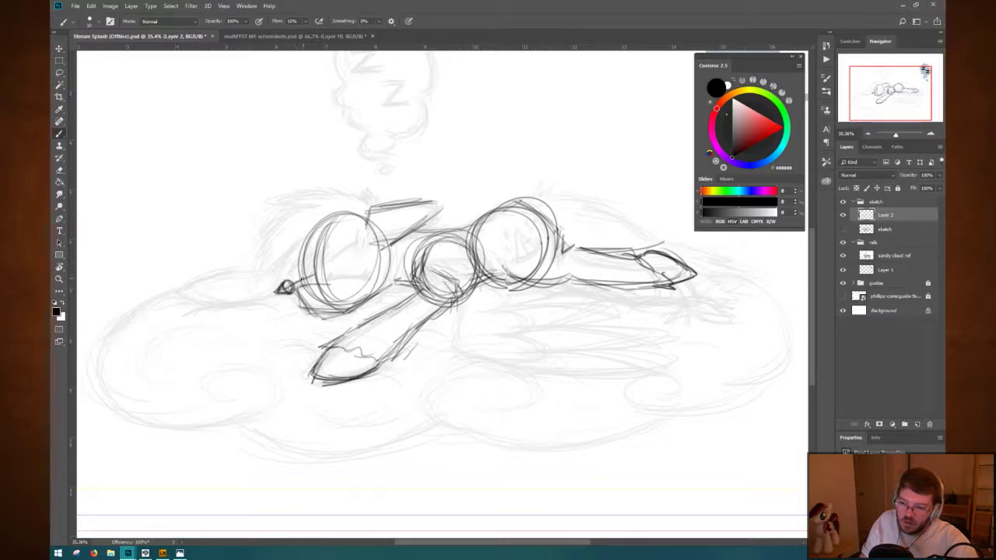
pyautogui.moveTo(302, 282); pyautogui.dragTo(324, 270)
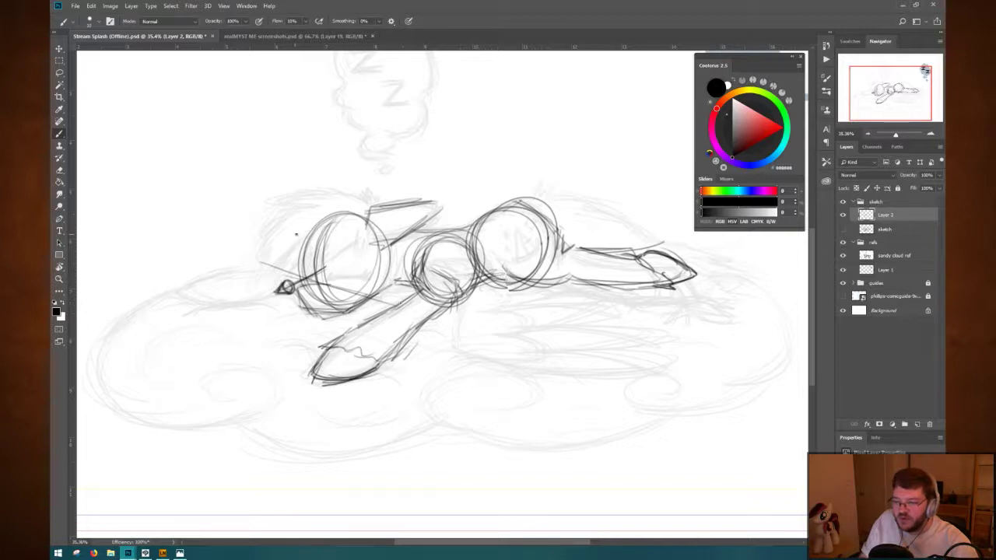
# Replace the slanted cross guideline on the head with two roughly parallel ones bounding the upper and lower eye area.
pyautogui.hotkey('ctrl', 'z')
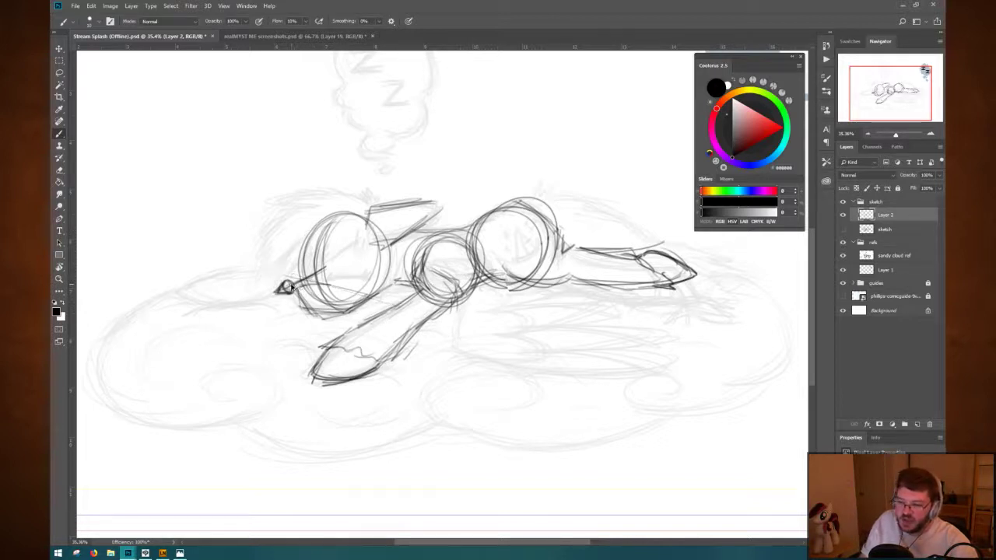
pyautogui.moveTo(278, 277); pyautogui.dragTo(390, 297)
pyautogui.moveTo(280, 242); pyautogui.dragTo(411, 261)
pyautogui.hotkey('ctrl', 'z')
pyautogui.moveTo(269, 224); pyautogui.dragTo(414, 263)
pyautogui.hotkey('ctrl', 'z')
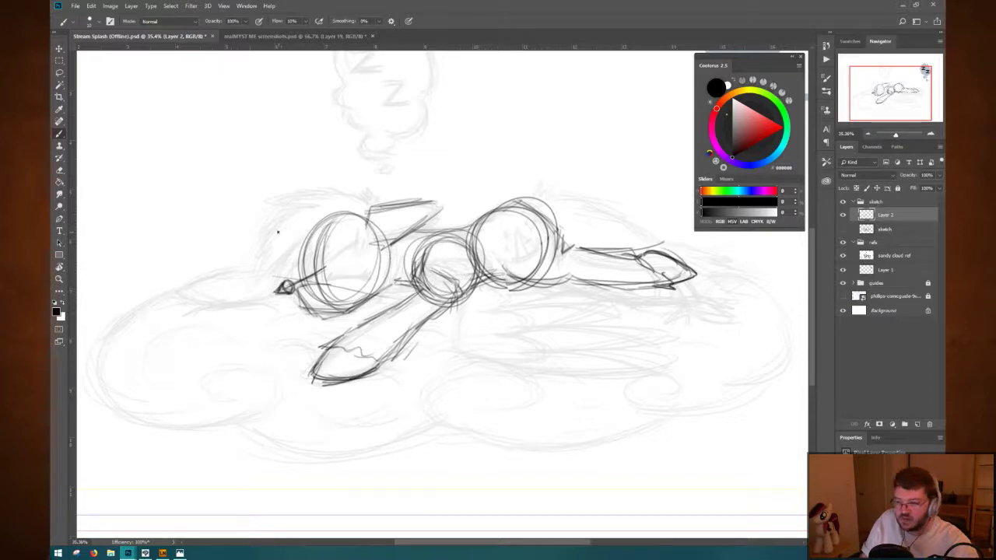
pyautogui.moveTo(276, 231); pyautogui.dragTo(442, 256)
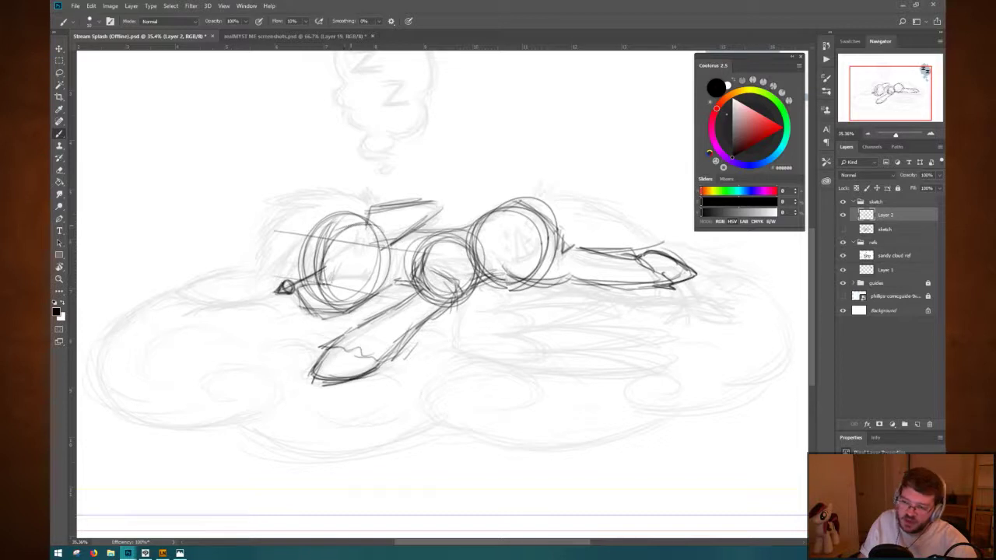
# Draw the closed eye with its curved upper lid between the guidelines and strengthen the lower muzzle and jaw.
pyautogui.moveTo(325, 299); pyautogui.dragTo(315, 275)
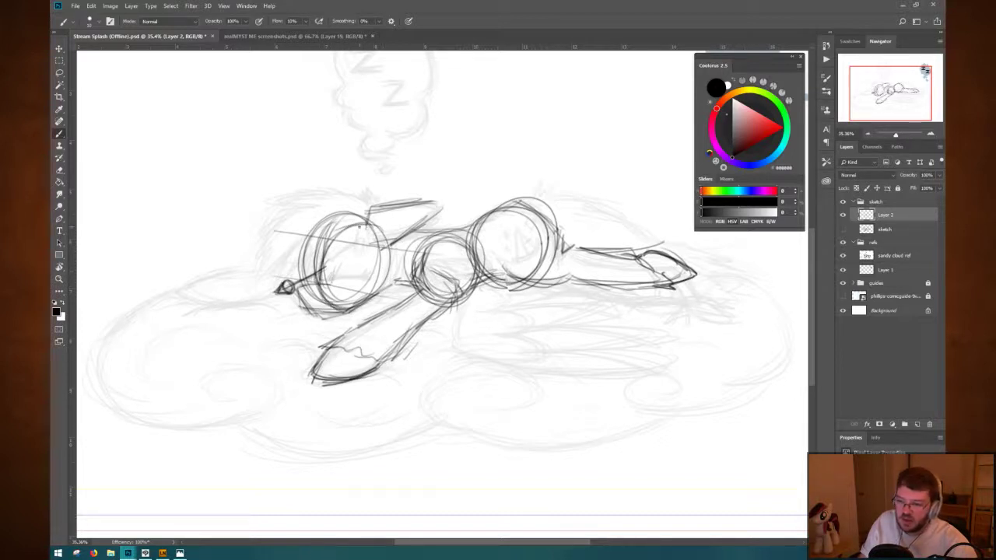
pyautogui.moveTo(296, 270); pyautogui.dragTo(314, 233)
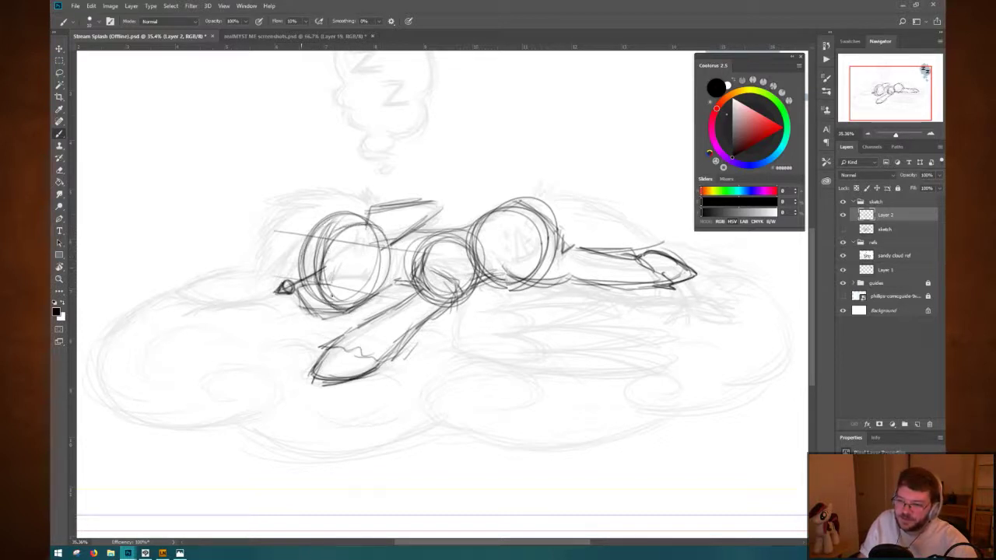
pyautogui.moveTo(338, 266)
pyautogui.mouseDown()
pyautogui.moveTo(333, 283)
pyautogui.moveTo(372, 276)
pyautogui.mouseUp()
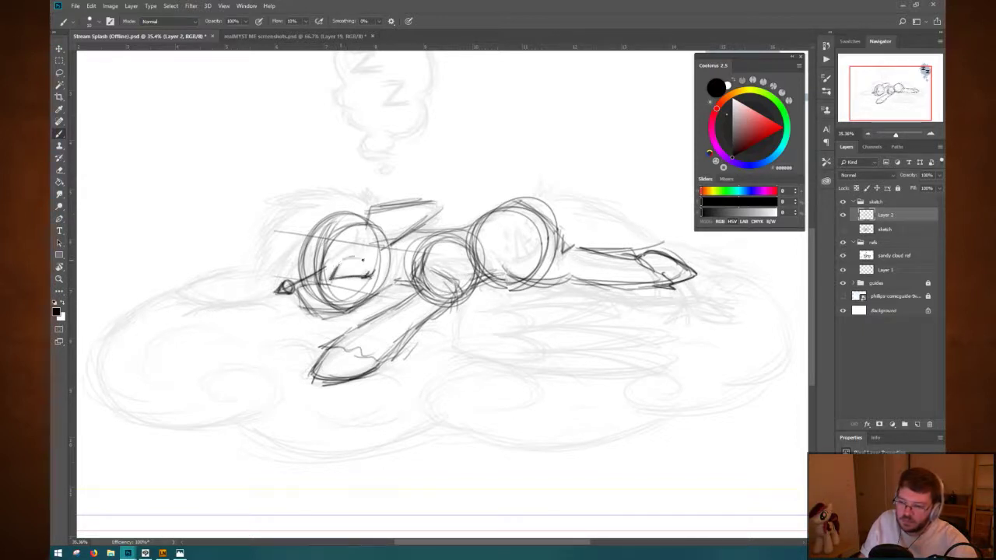
pyautogui.moveTo(342, 264)
pyautogui.mouseDown()
pyautogui.moveTo(372, 261)
pyautogui.moveTo(341, 260)
pyautogui.mouseUp()
pyautogui.moveTo(349, 259); pyautogui.dragTo(362, 264)
pyautogui.moveTo(303, 288)
pyautogui.mouseDown()
pyautogui.moveTo(311, 310)
pyautogui.moveTo(350, 308)
pyautogui.mouseUp()
pyautogui.moveTo(316, 319); pyautogui.dragTo(343, 316)
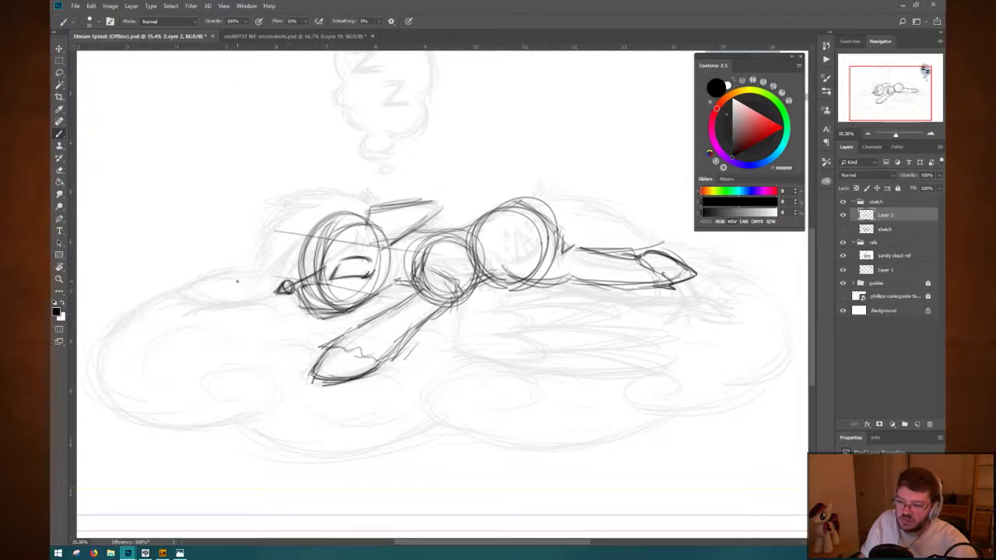
# Draw the far front leg stretched out ahead of the muzzle, with a pointed hoof and a jagged dividing line.
pyautogui.moveTo(187, 289)
pyautogui.mouseDown()
pyautogui.moveTo(224, 295)
pyautogui.moveTo(198, 302)
pyautogui.moveTo(225, 294)
pyautogui.moveTo(200, 285)
pyautogui.moveTo(237, 304)
pyautogui.moveTo(194, 286)
pyautogui.moveTo(270, 267)
pyautogui.mouseUp()
pyautogui.moveTo(238, 307)
pyautogui.mouseDown()
pyautogui.moveTo(273, 294)
pyautogui.moveTo(261, 297)
pyautogui.moveTo(234, 271)
pyautogui.moveTo(260, 303)
pyautogui.mouseUp()
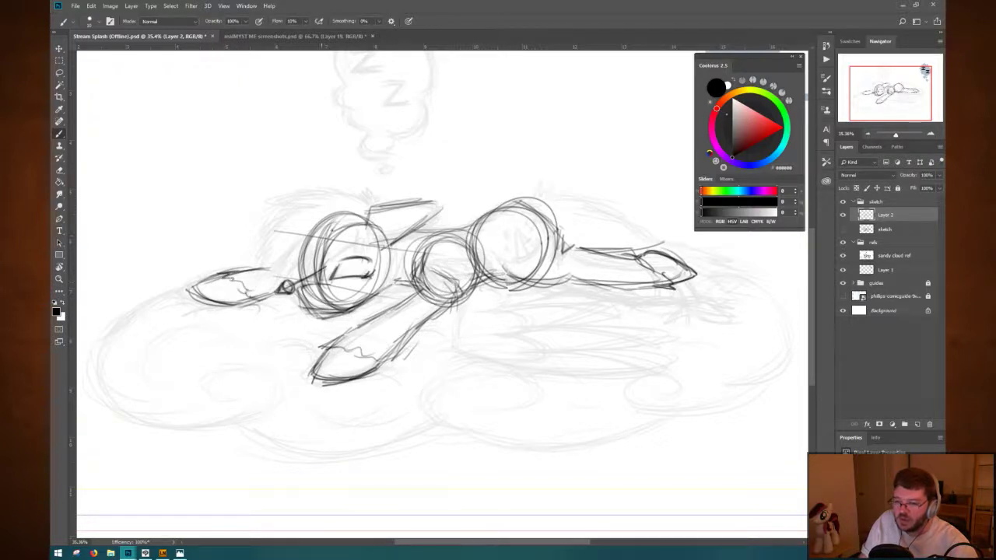
# Sketch the mane with a forelock sweeping over the forehead, short tufts beside the ear, and strands over the eye and neck.
pyautogui.moveTo(326, 195)
pyautogui.mouseDown()
pyautogui.moveTo(279, 196)
pyautogui.moveTo(319, 194)
pyautogui.moveTo(274, 240)
pyautogui.moveTo(266, 273)
pyautogui.moveTo(308, 269)
pyautogui.mouseUp()
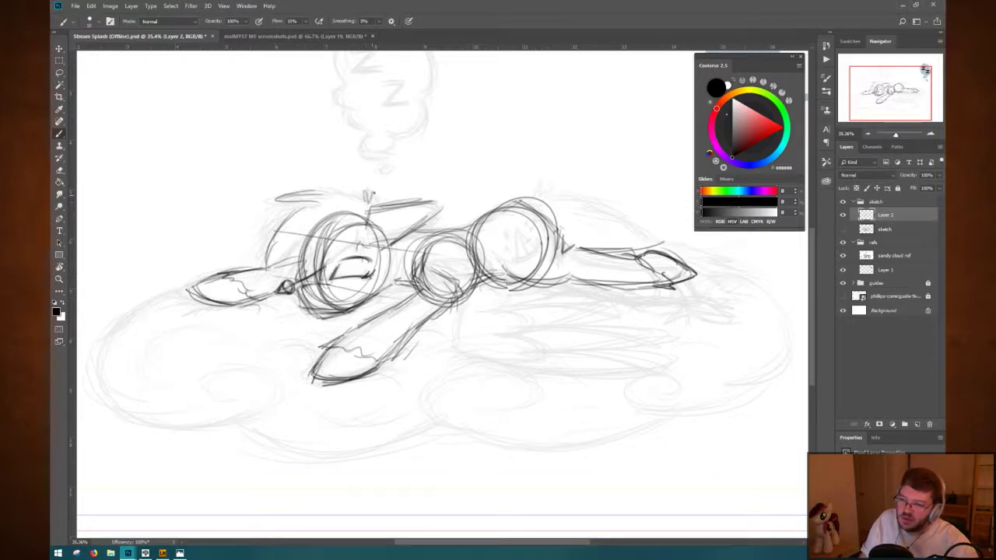
pyautogui.moveTo(360, 193)
pyautogui.mouseDown()
pyautogui.moveTo(316, 209)
pyautogui.moveTo(302, 251)
pyautogui.moveTo(266, 268)
pyautogui.moveTo(299, 267)
pyautogui.moveTo(298, 285)
pyautogui.moveTo(364, 246)
pyautogui.mouseUp()
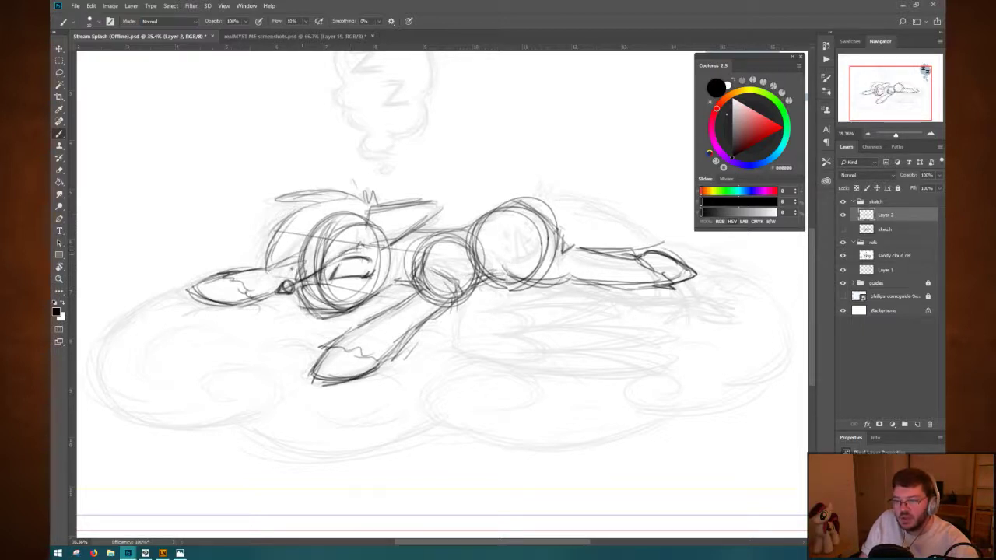
pyautogui.moveTo(296, 269)
pyautogui.mouseDown()
pyautogui.moveTo(358, 236)
pyautogui.moveTo(358, 256)
pyautogui.moveTo(455, 258)
pyautogui.moveTo(452, 248)
pyautogui.moveTo(385, 274)
pyautogui.mouseUp()
pyautogui.moveTo(387, 275); pyautogui.dragTo(381, 292)
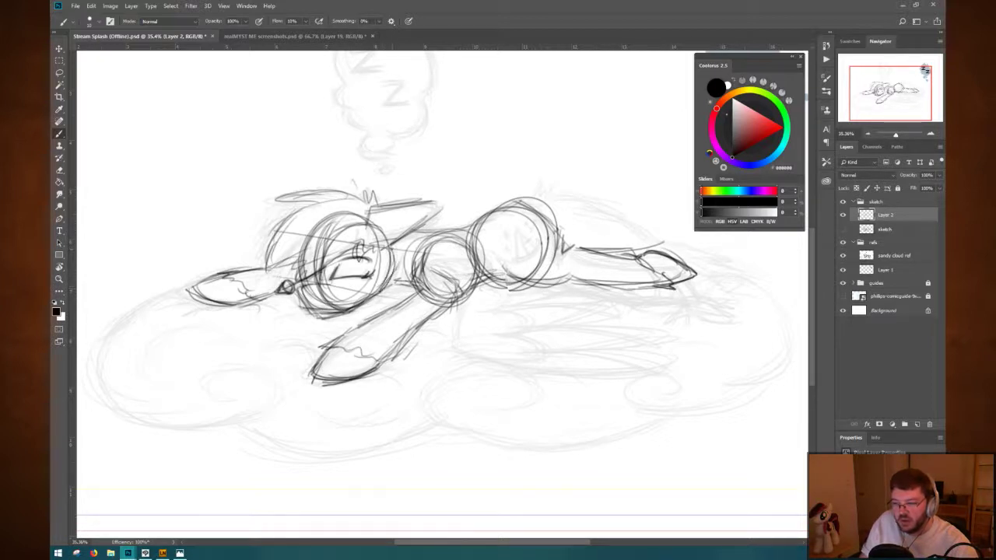
pyautogui.moveTo(392, 251)
pyautogui.mouseDown()
pyautogui.moveTo(381, 266)
pyautogui.moveTo(399, 271)
pyautogui.moveTo(391, 297)
pyautogui.mouseUp()
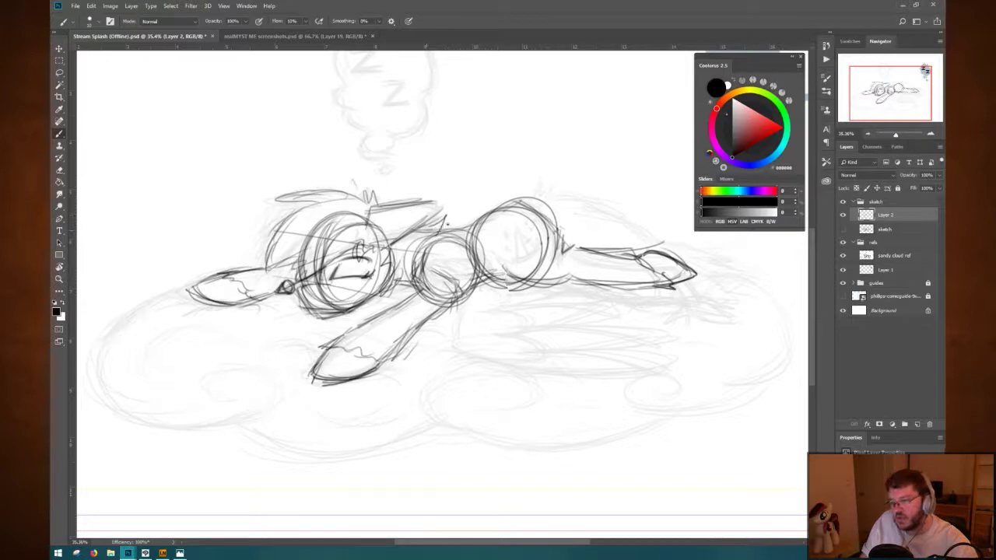
pyautogui.moveTo(433, 225); pyautogui.dragTo(469, 233)
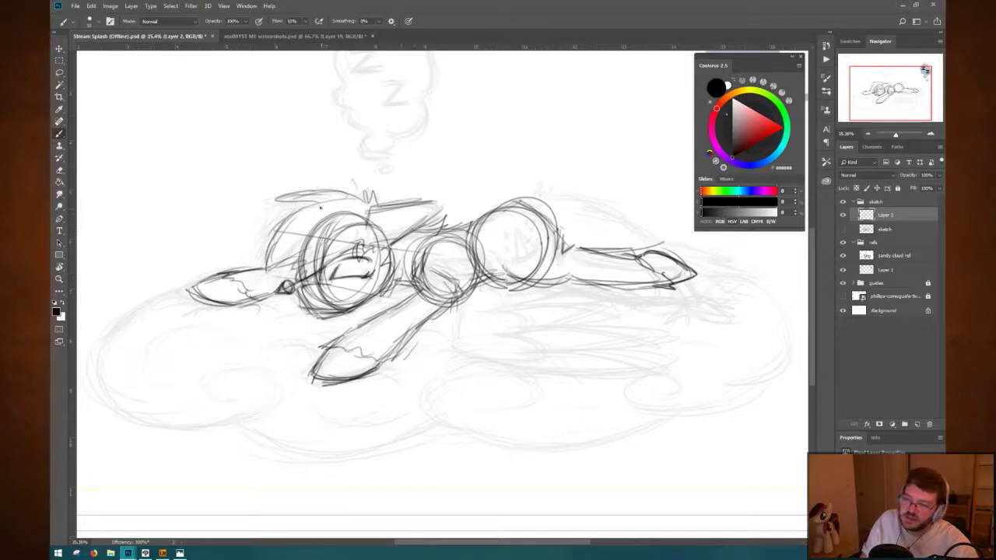
pyautogui.moveTo(305, 205)
pyautogui.mouseDown()
pyautogui.moveTo(280, 217)
pyautogui.moveTo(263, 254)
pyautogui.moveTo(265, 264)
pyautogui.moveTo(304, 269)
pyautogui.mouseUp()
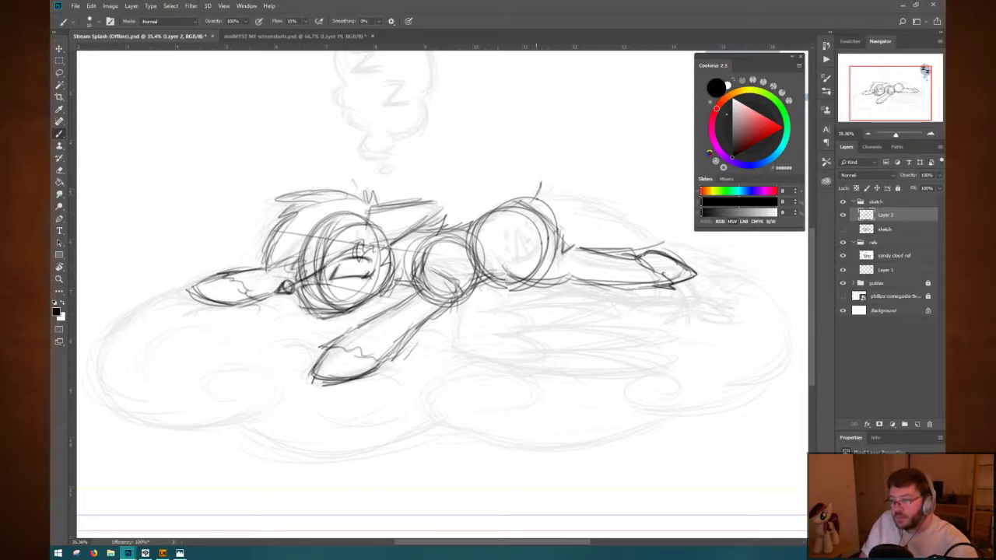
# Sketch the tail rising from the hip circle, arching over the hind leg and tapering to a point past the hoof.
pyautogui.moveTo(539, 188)
pyautogui.mouseDown()
pyautogui.moveTo(607, 201)
pyautogui.moveTo(566, 201)
pyautogui.moveTo(605, 226)
pyautogui.moveTo(627, 235)
pyautogui.mouseUp()
pyautogui.moveTo(602, 204); pyautogui.dragTo(640, 253)
pyautogui.moveTo(557, 195); pyautogui.dragTo(586, 188)
pyautogui.moveTo(585, 194)
pyautogui.mouseDown()
pyautogui.moveTo(614, 214)
pyautogui.moveTo(577, 194)
pyautogui.mouseUp()
pyautogui.moveTo(569, 209); pyautogui.dragTo(592, 188)
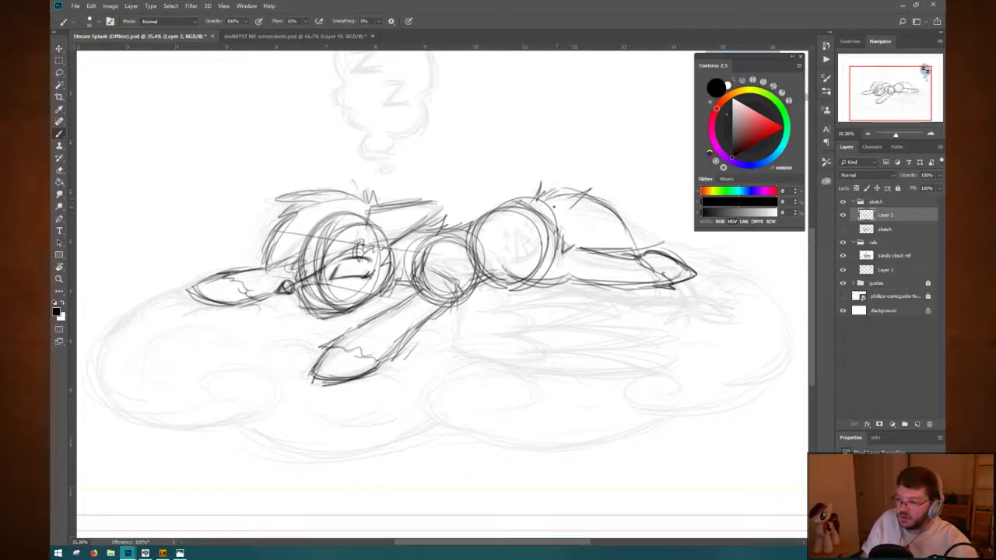
pyautogui.moveTo(542, 216)
pyautogui.mouseDown()
pyautogui.moveTo(575, 232)
pyautogui.moveTo(568, 263)
pyautogui.mouseUp()
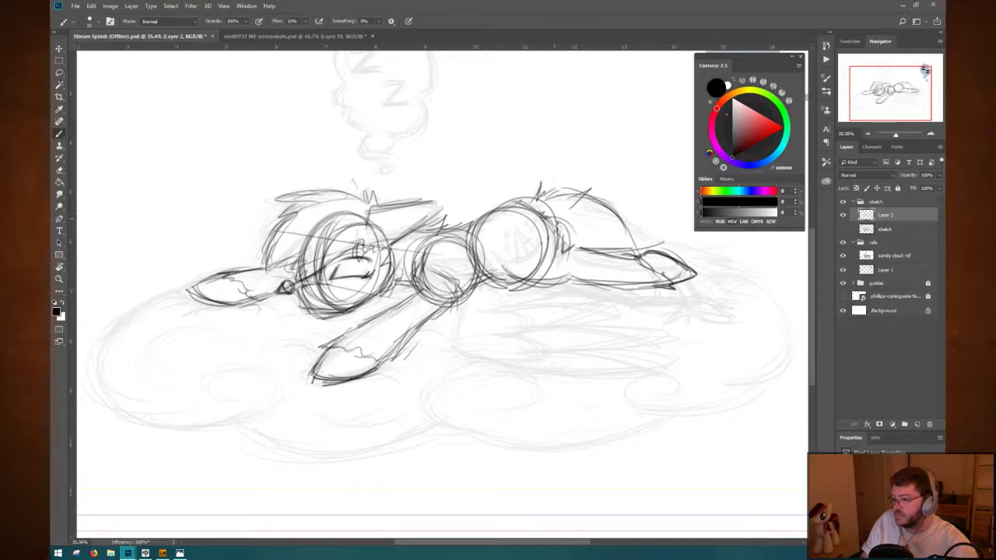
pyautogui.moveTo(577, 228); pyautogui.dragTo(557, 260)
pyautogui.moveTo(629, 233)
pyautogui.mouseDown()
pyautogui.moveTo(682, 243)
pyautogui.moveTo(731, 274)
pyautogui.mouseUp()
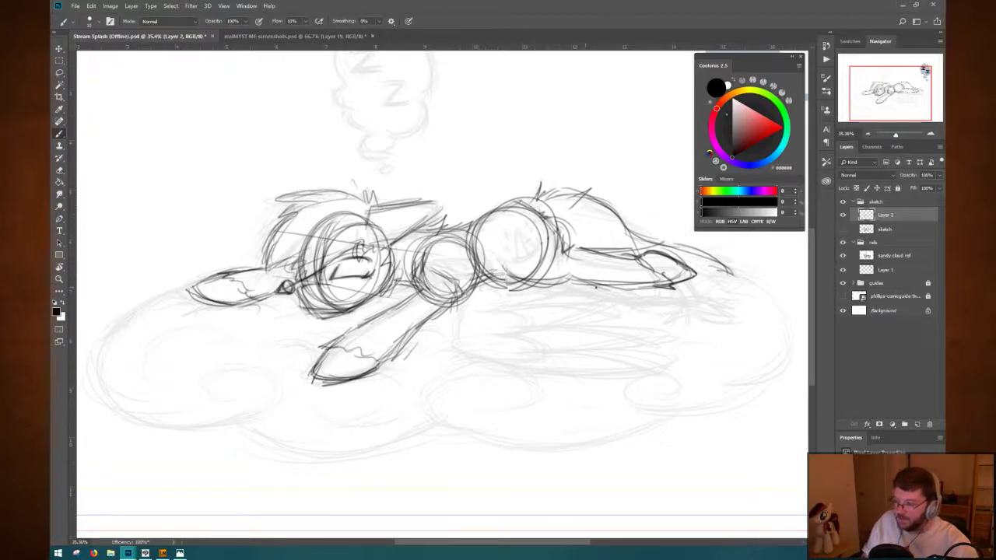
# Create a new layer named Layer 3 and start the wing outline from the chest circle down along the reference feathers.
pyautogui.hotkey('ctrl', 'shift', 'n')
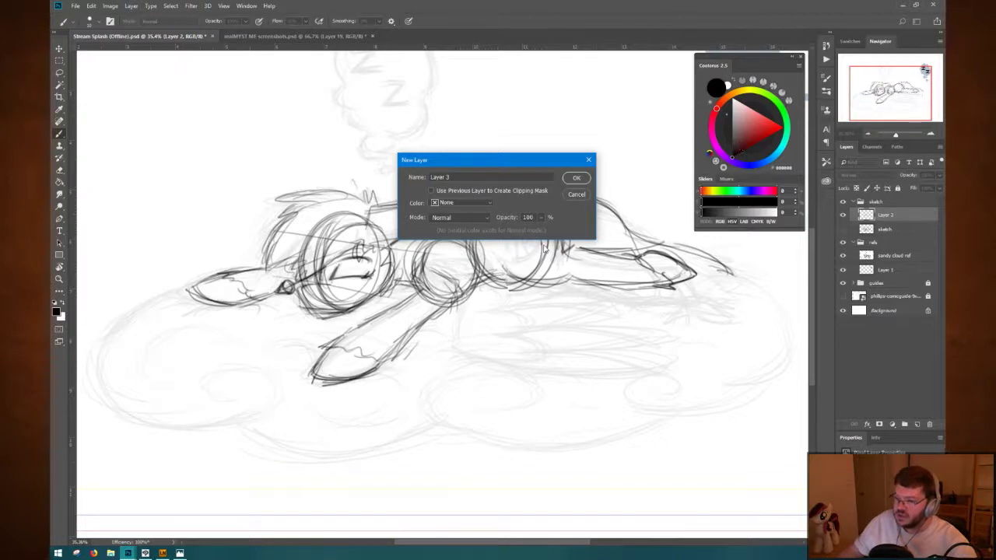
pyautogui.click(574, 179)
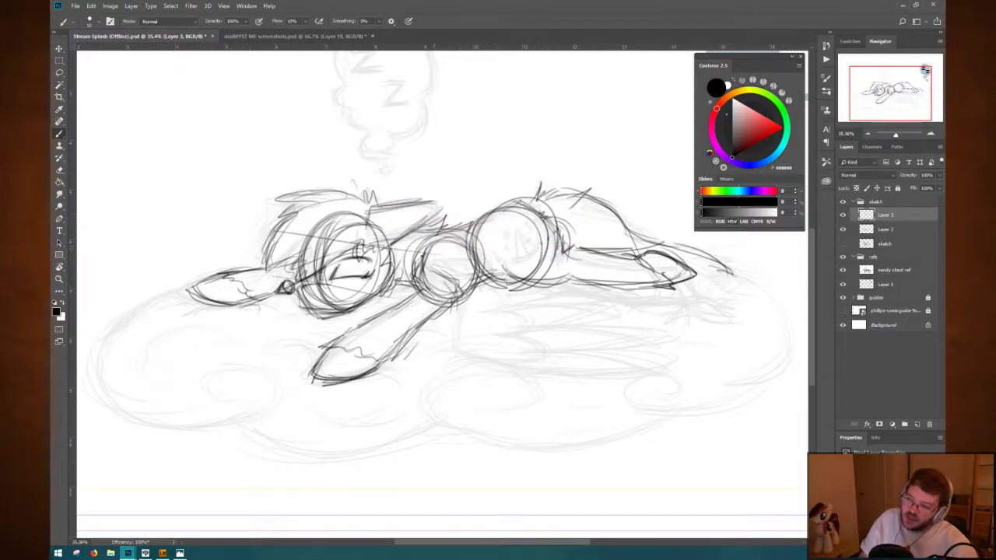
pyautogui.moveTo(424, 250)
pyautogui.mouseDown()
pyautogui.moveTo(467, 292)
pyautogui.moveTo(461, 348)
pyautogui.moveTo(550, 362)
pyautogui.mouseUp()
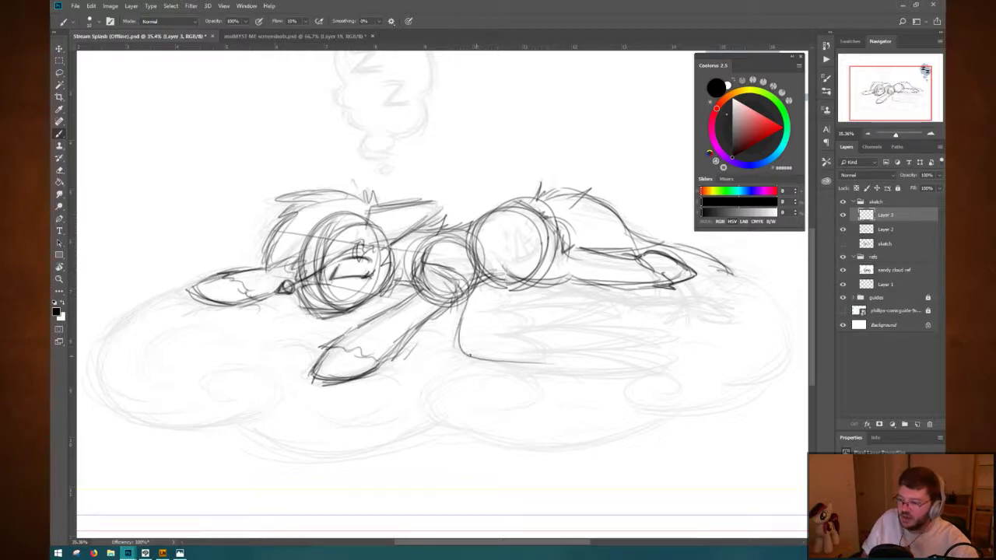
pyautogui.moveTo(469, 355); pyautogui.dragTo(631, 373)
pyautogui.moveTo(569, 364); pyautogui.dragTo(658, 356)
pyautogui.moveTo(496, 254)
pyautogui.mouseDown()
pyautogui.moveTo(539, 297)
pyautogui.moveTo(629, 312)
pyautogui.moveTo(618, 319)
pyautogui.moveTo(677, 346)
pyautogui.mouseUp()
# Rotate the canvas so the pony's body stands nearly upright and clear all wing strokes from Layer 3.
pyautogui.press('r')
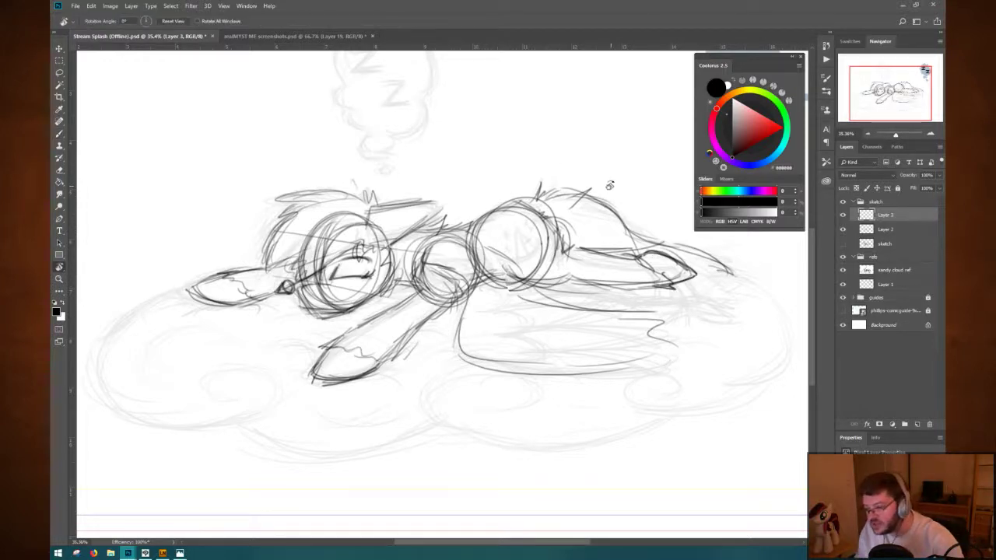
pyautogui.moveTo(556, 187)
pyautogui.mouseDown()
pyautogui.moveTo(586, 353)
pyautogui.moveTo(574, 377)
pyautogui.moveTo(550, 376)
pyautogui.moveTo(555, 236)
pyautogui.moveTo(594, 241)
pyautogui.moveTo(569, 238)
pyautogui.mouseUp()
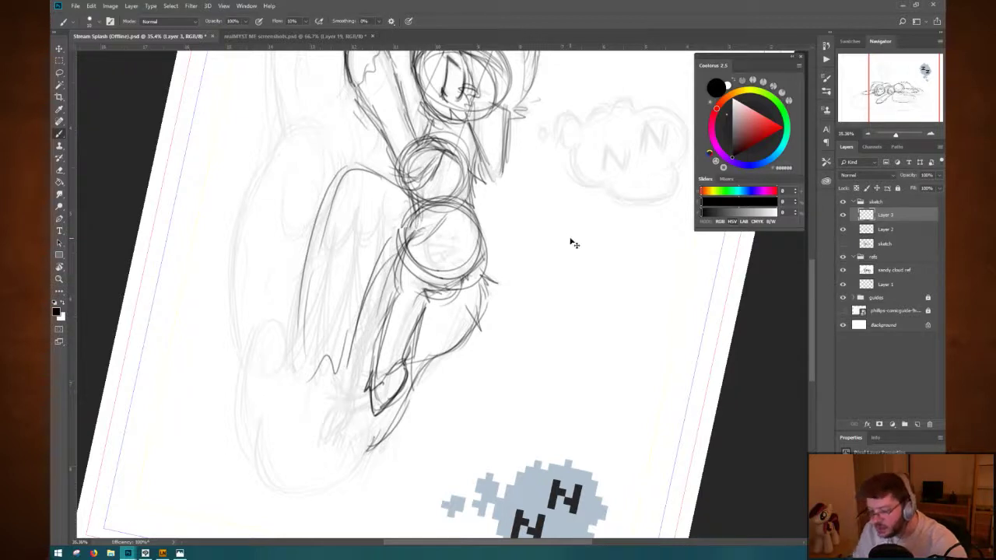
pyautogui.hotkey('ctrl', 'a')
pyautogui.press('Delete')
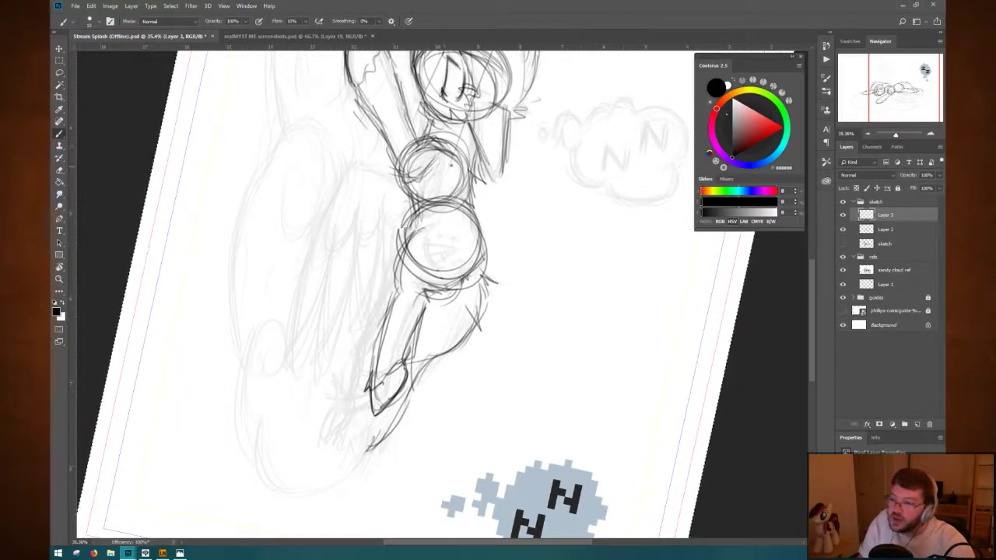
# Sketch the wing's outer edge as a long curve arching out from the chest circle and down over the cloud.
pyautogui.moveTo(436, 154)
pyautogui.mouseDown()
pyautogui.moveTo(408, 176)
pyautogui.moveTo(359, 158)
pyautogui.moveTo(336, 199)
pyautogui.mouseUp()
pyautogui.moveTo(362, 160)
pyautogui.mouseDown()
pyautogui.moveTo(333, 183)
pyautogui.moveTo(325, 232)
pyautogui.moveTo(308, 251)
pyautogui.mouseUp()
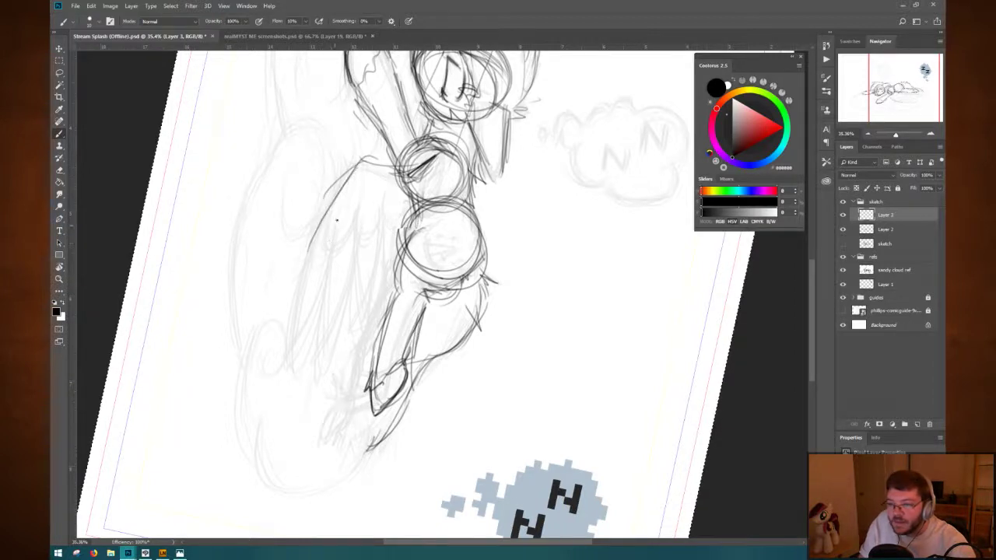
pyautogui.moveTo(342, 193); pyautogui.dragTo(305, 317)
pyautogui.moveTo(327, 211); pyautogui.dragTo(296, 345)
pyautogui.moveTo(300, 280); pyautogui.dragTo(293, 352)
pyautogui.moveTo(356, 178); pyautogui.dragTo(296, 342)
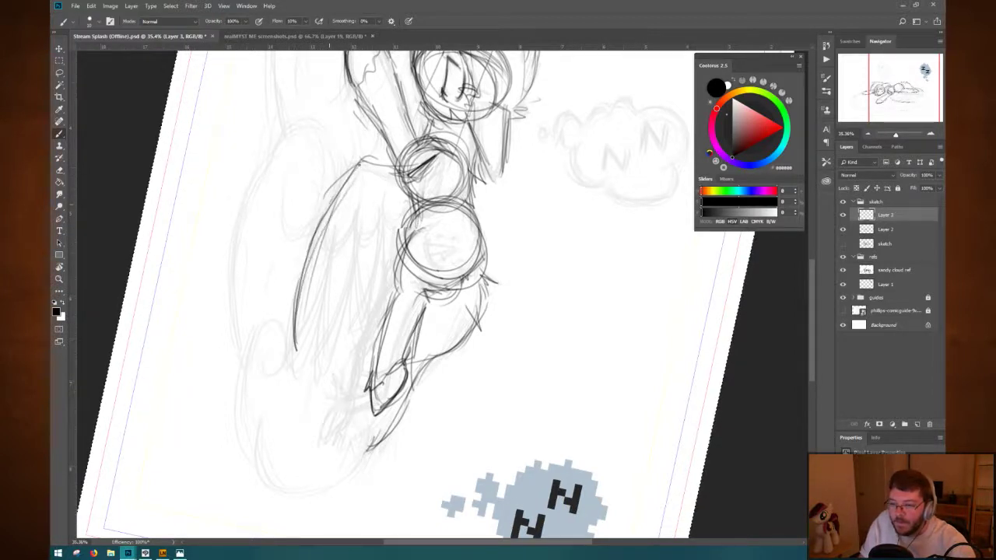
# Darken the wing's shoulder joint and sketch a zigzag row of short covert feathers running back to the body.
pyautogui.moveTo(363, 160)
pyautogui.mouseDown()
pyautogui.moveTo(335, 198)
pyautogui.moveTo(345, 172)
pyautogui.moveTo(350, 184)
pyautogui.moveTo(417, 165)
pyautogui.mouseUp()
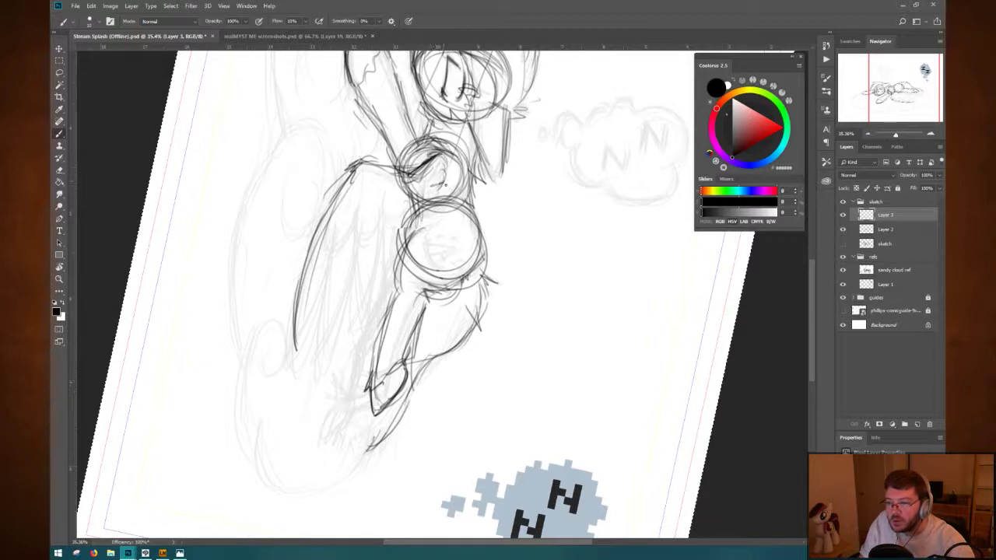
pyautogui.moveTo(444, 180); pyautogui.dragTo(432, 187)
pyautogui.moveTo(366, 165); pyautogui.dragTo(326, 243)
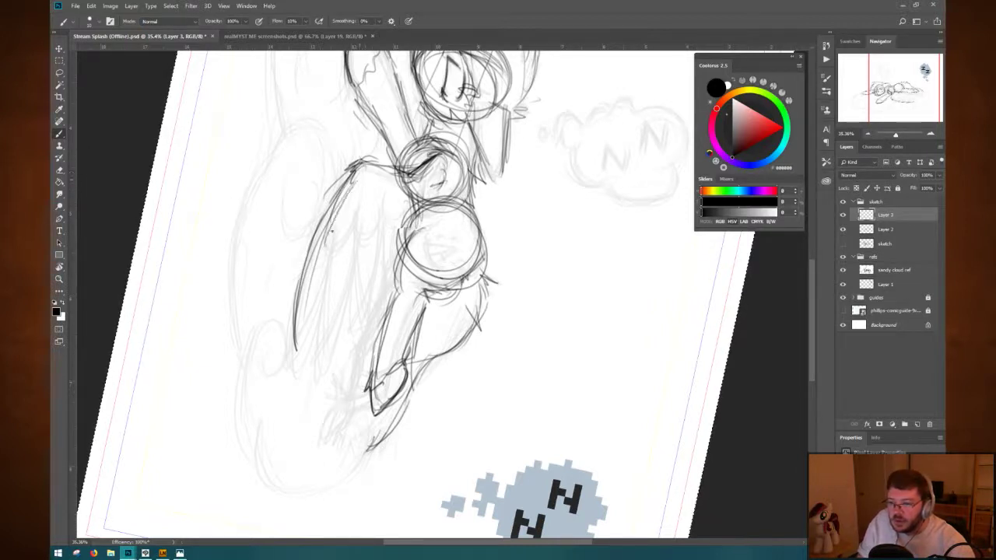
pyautogui.moveTo(352, 185); pyautogui.dragTo(325, 243)
pyautogui.moveTo(362, 206)
pyautogui.mouseDown()
pyautogui.moveTo(351, 238)
pyautogui.moveTo(387, 227)
pyautogui.moveTo(416, 198)
pyautogui.mouseUp()
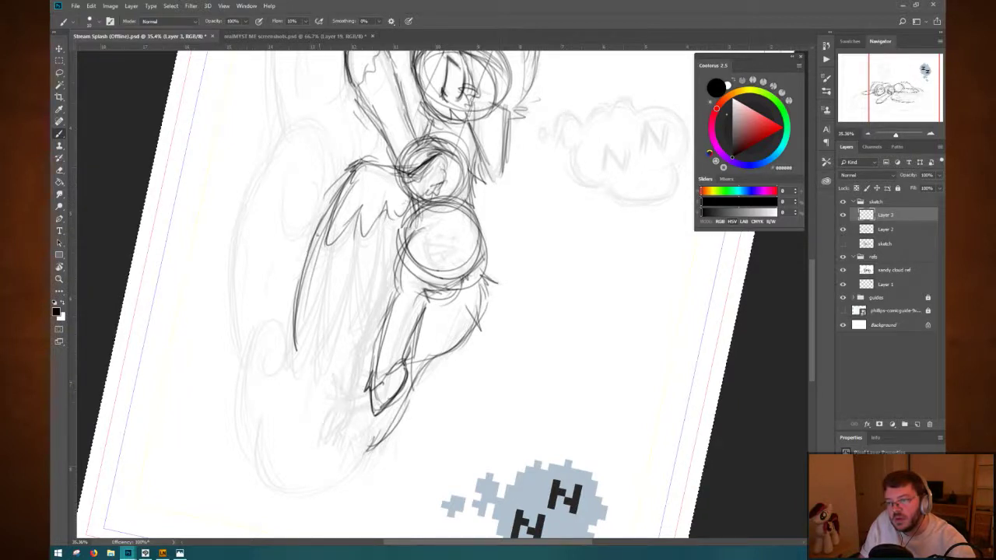
# Sketch the outermost long feather along the wing's outer edge, extending it to a pointed tip.
pyautogui.moveTo(327, 236); pyautogui.dragTo(303, 335)
pyautogui.moveTo(316, 260); pyautogui.dragTo(296, 372)
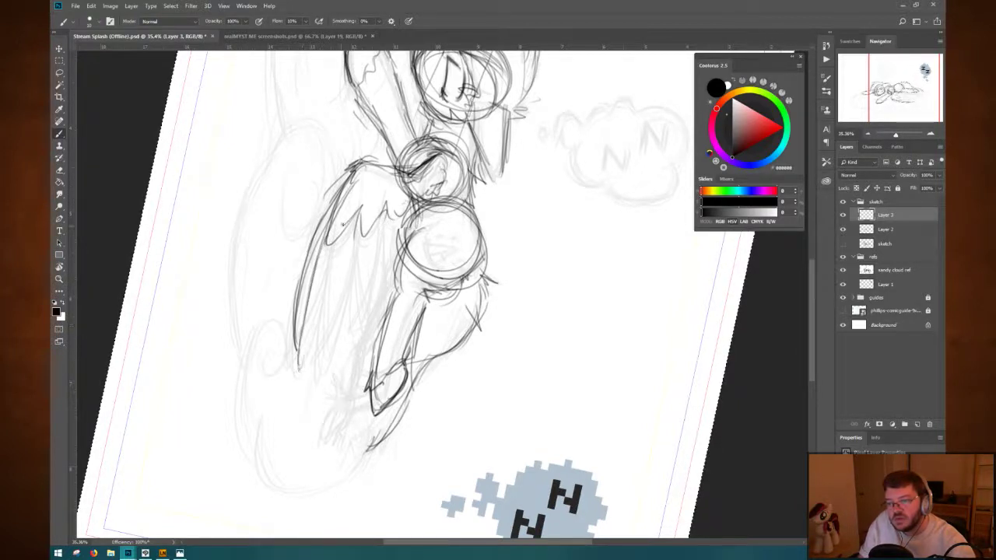
pyautogui.moveTo(318, 320); pyautogui.dragTo(311, 340)
pyautogui.moveTo(349, 226); pyautogui.dragTo(320, 259)
pyautogui.moveTo(334, 203); pyautogui.dragTo(299, 317)
pyautogui.moveTo(311, 259); pyautogui.dragTo(291, 354)
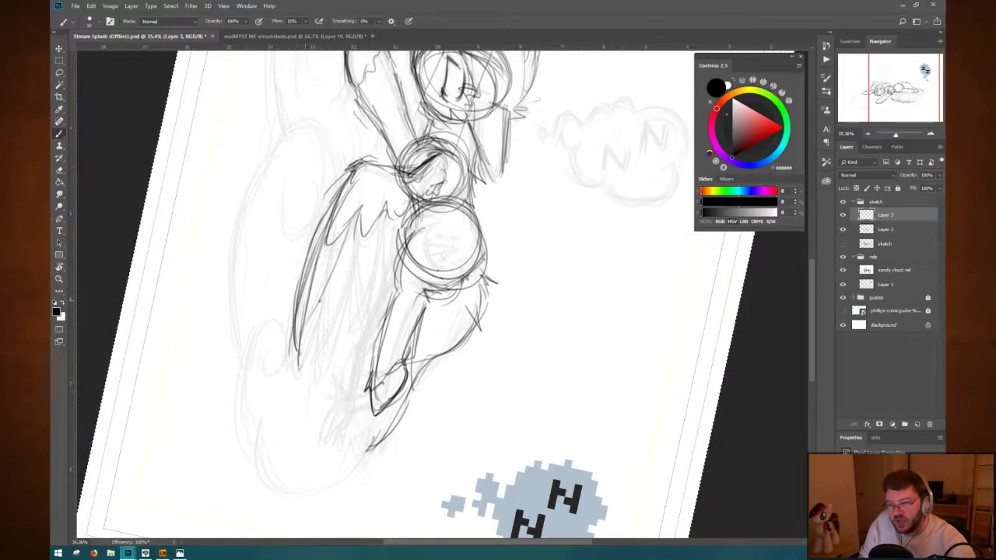
# Sketch the next long flight feathers inward from the outer edge, running from the coverts to the wing tip.
pyautogui.moveTo(359, 210); pyautogui.dragTo(321, 301)
pyautogui.moveTo(319, 305); pyautogui.dragTo(299, 354)
pyautogui.moveTo(338, 265); pyautogui.dragTo(301, 343)
pyautogui.moveTo(356, 210); pyautogui.dragTo(322, 330)
pyautogui.moveTo(348, 227); pyautogui.dragTo(346, 243)
pyautogui.moveTo(327, 284); pyautogui.dragTo(313, 354)
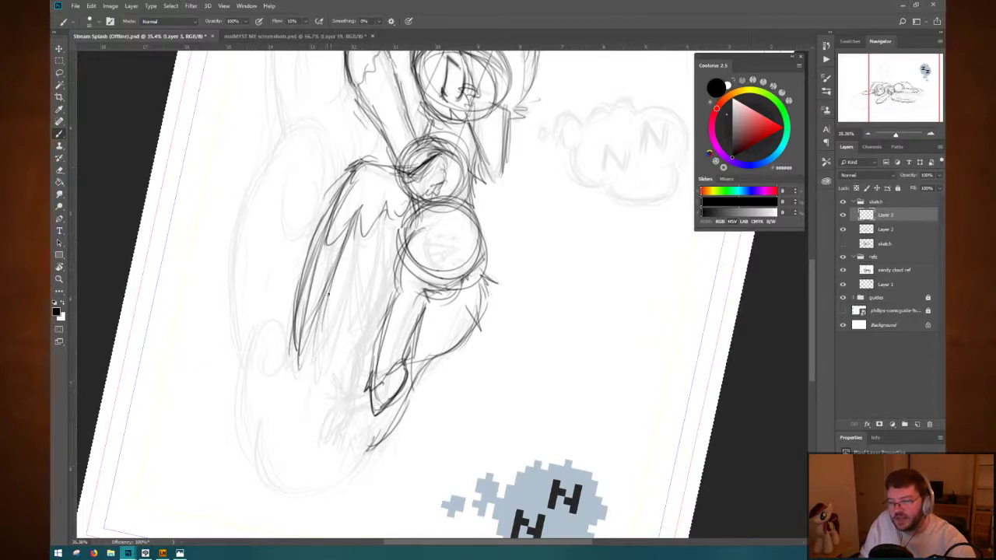
pyautogui.moveTo(352, 269); pyautogui.dragTo(323, 338)
pyautogui.moveTo(365, 221)
pyautogui.mouseDown()
pyautogui.moveTo(319, 339)
pyautogui.moveTo(335, 324)
pyautogui.mouseUp()
pyautogui.moveTo(333, 322); pyautogui.dragTo(322, 360)
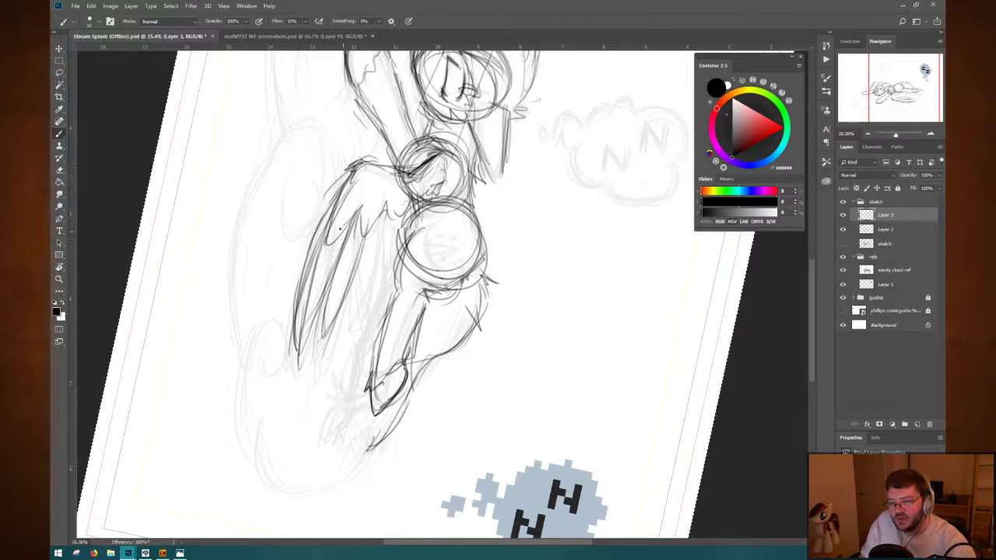
# Add a middle layer of shorter overlapping feathers beneath the coverts, from the outer edge towards the body.
pyautogui.moveTo(338, 226); pyautogui.dragTo(320, 288)
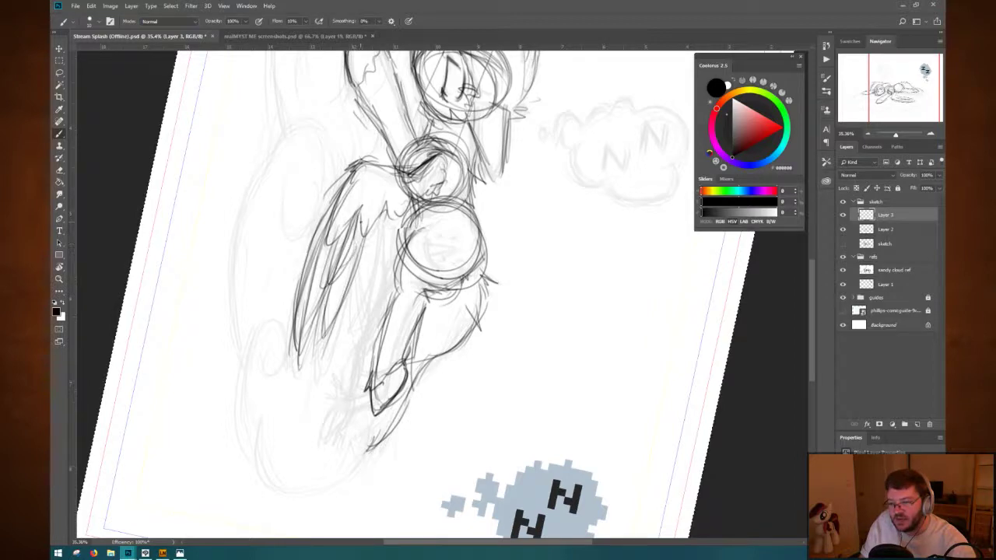
pyautogui.moveTo(365, 222); pyautogui.dragTo(358, 268)
pyautogui.moveTo(362, 241); pyautogui.dragTo(356, 269)
pyautogui.moveTo(385, 208); pyautogui.dragTo(372, 263)
pyautogui.moveTo(390, 233); pyautogui.dragTo(379, 255)
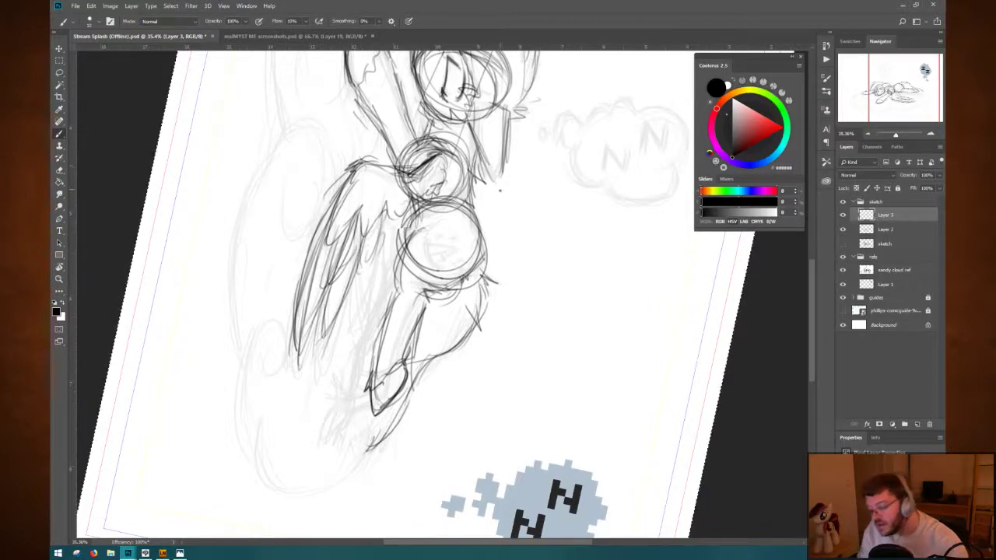
# Turn the canvas to a comfortable upright drawing angle and add more feather strokes near the body and wing tip.
pyautogui.press('Escape')
pyautogui.moveTo(546, 296)
pyautogui.mouseDown()
pyautogui.moveTo(628, 202)
pyautogui.moveTo(558, 125)
pyautogui.moveTo(529, 115)
pyautogui.mouseUp()
pyautogui.press('r')
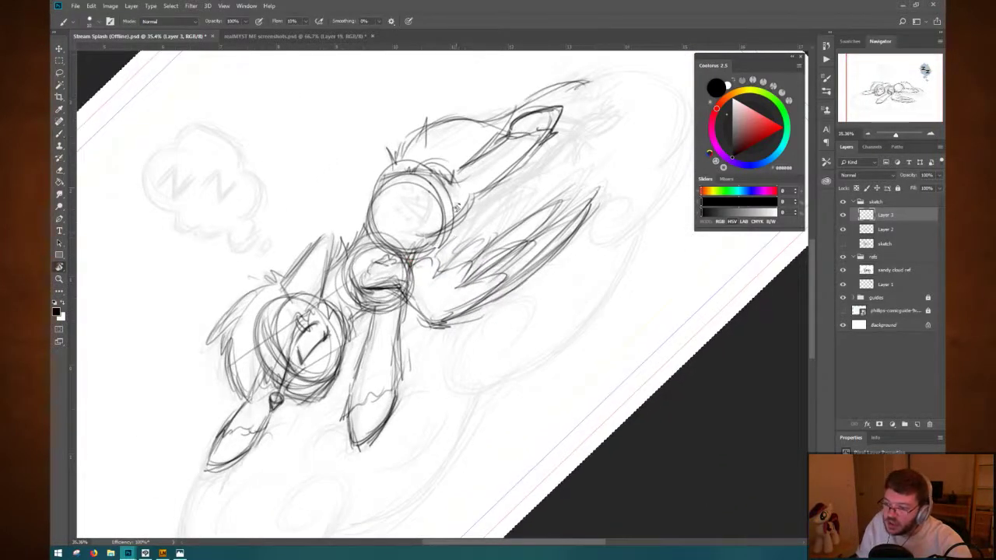
pyautogui.press('r')
pyautogui.moveTo(457, 204)
pyautogui.mouseDown()
pyautogui.moveTo(482, 194)
pyautogui.moveTo(537, 257)
pyautogui.moveTo(537, 319)
pyautogui.moveTo(459, 226)
pyautogui.mouseUp()
pyautogui.press('r')
pyautogui.moveTo(540, 137); pyautogui.dragTo(596, 229)
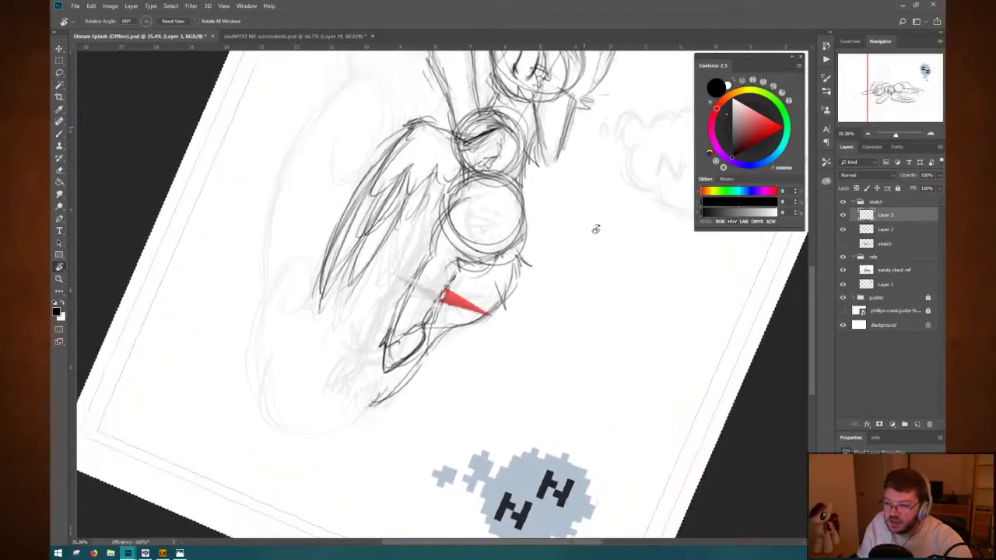
pyautogui.moveTo(428, 182)
pyautogui.mouseDown()
pyautogui.moveTo(411, 229)
pyautogui.moveTo(426, 221)
pyautogui.mouseUp()
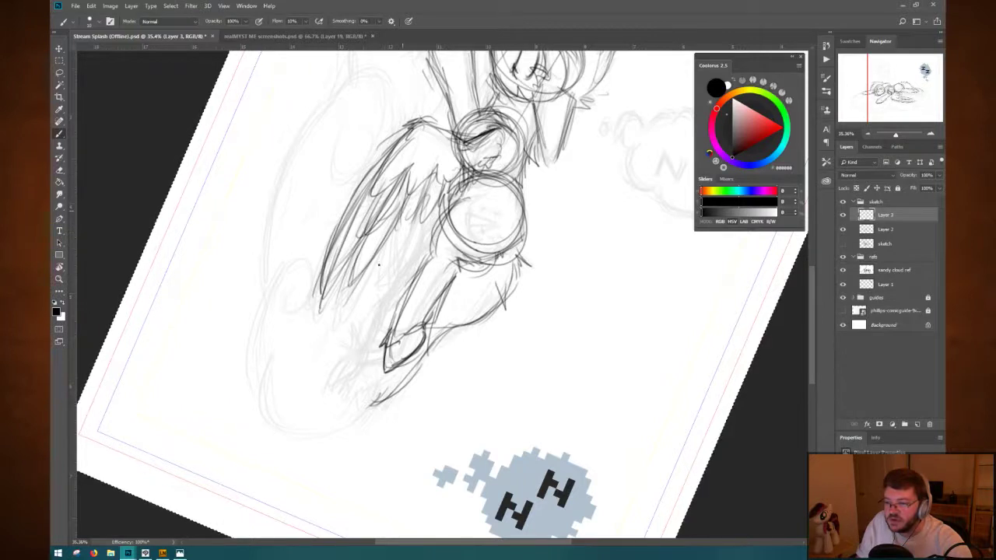
pyautogui.moveTo(372, 228); pyautogui.dragTo(337, 300)
pyautogui.moveTo(345, 263); pyautogui.dragTo(331, 317)
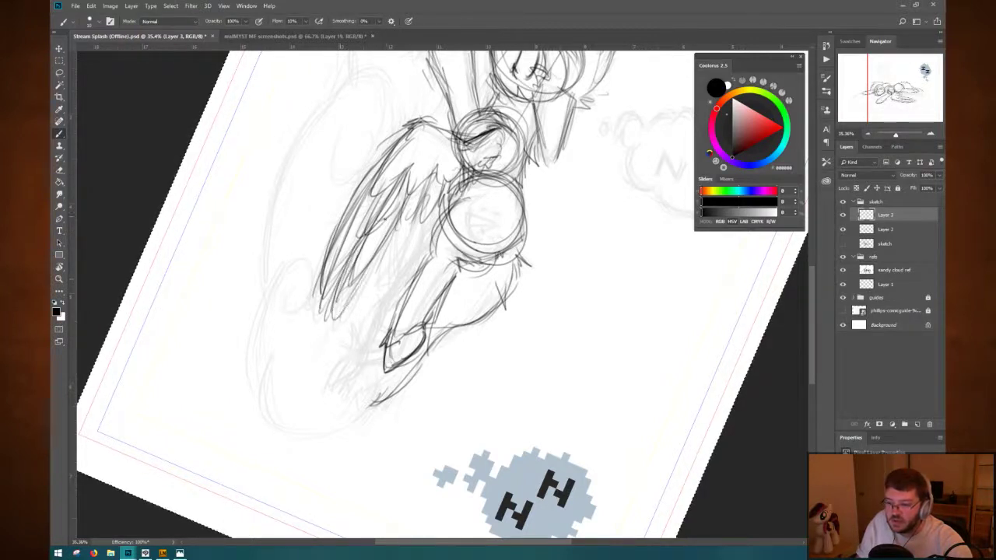
# Fill in the remaining inner flight feathers between the wing tip and the hip circle, shortening them towards the body.
pyautogui.moveTo(386, 220); pyautogui.dragTo(339, 317)
pyautogui.moveTo(408, 207); pyautogui.dragTo(369, 296)
pyautogui.moveTo(403, 236); pyautogui.dragTo(369, 291)
pyautogui.moveTo(412, 207)
pyautogui.mouseDown()
pyautogui.moveTo(373, 288)
pyautogui.moveTo(411, 248)
pyautogui.mouseUp()
pyautogui.moveTo(444, 202); pyautogui.dragTo(428, 229)
pyautogui.moveTo(466, 188); pyautogui.dragTo(449, 209)
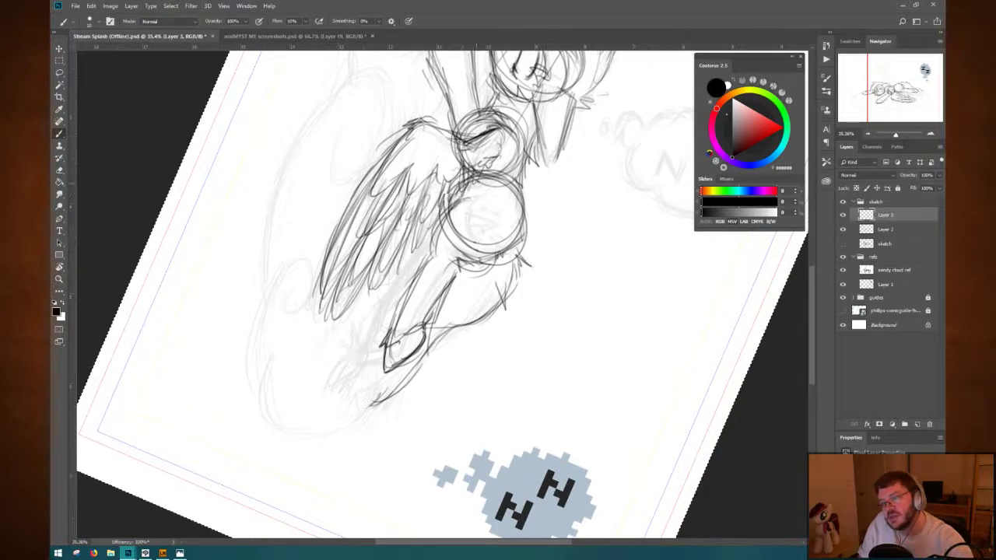
# Reset the canvas rotation, bring the whole pony into view and save the document.
pyautogui.press('Escape')
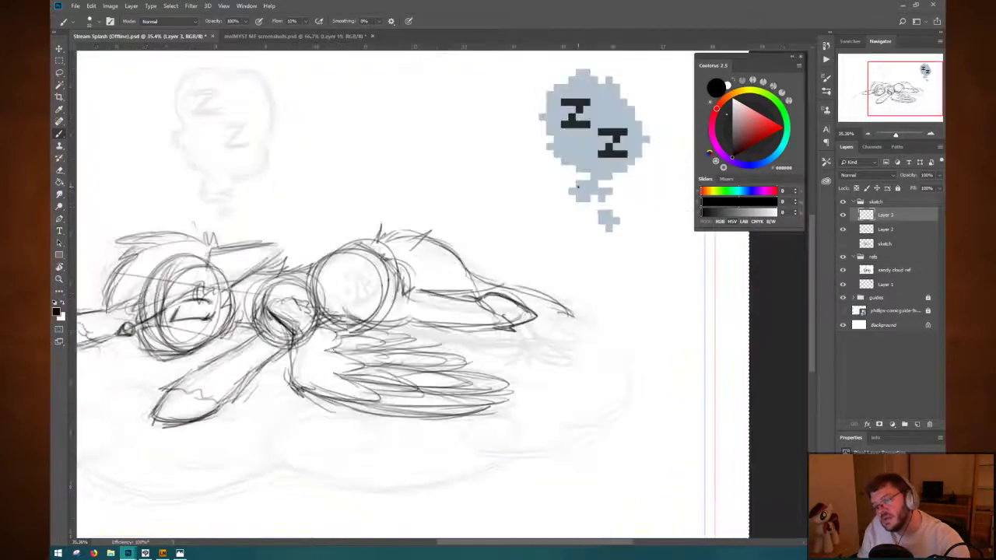
pyautogui.moveTo(511, 173)
pyautogui.mouseDown()
pyautogui.moveTo(676, 52)
pyautogui.moveTo(682, 26)
pyautogui.mouseUp()
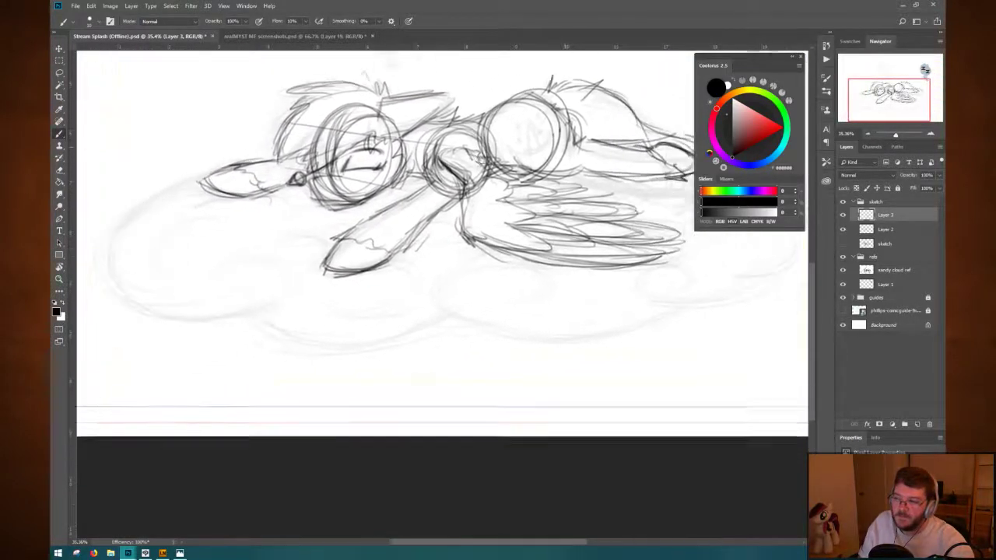
pyautogui.moveTo(749, 39); pyautogui.dragTo(680, 70)
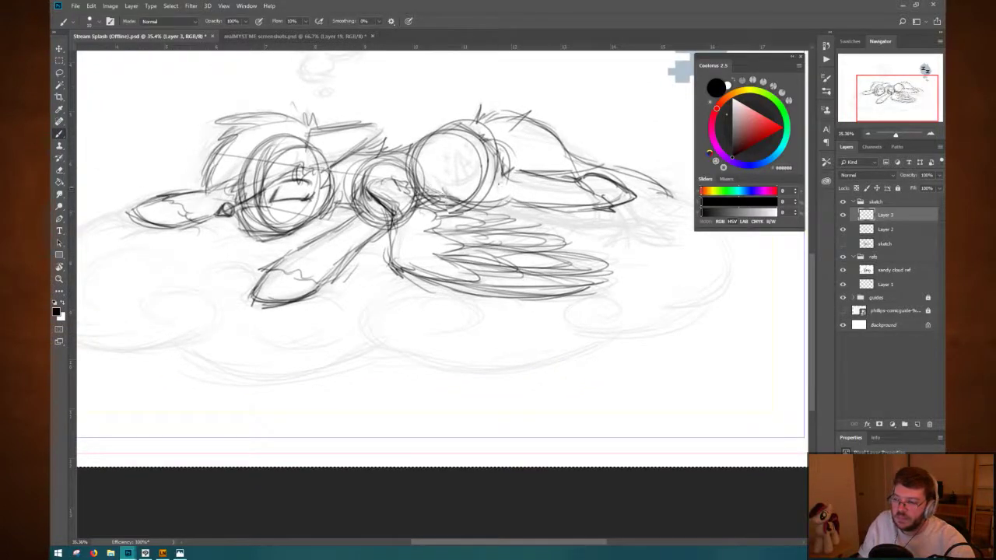
pyautogui.hotkey('ctrl', 's')
# Free-transform the wing, rotating it about 10° counter-clockwise and moving it up against the body, and save the document.
pyautogui.hotkey('ctrl', 't')
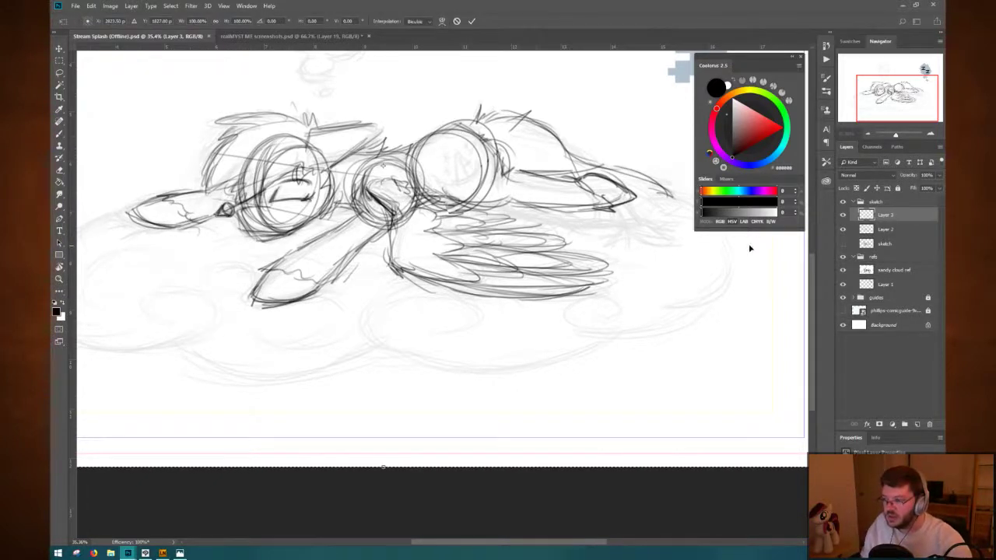
pyautogui.press('Escape')
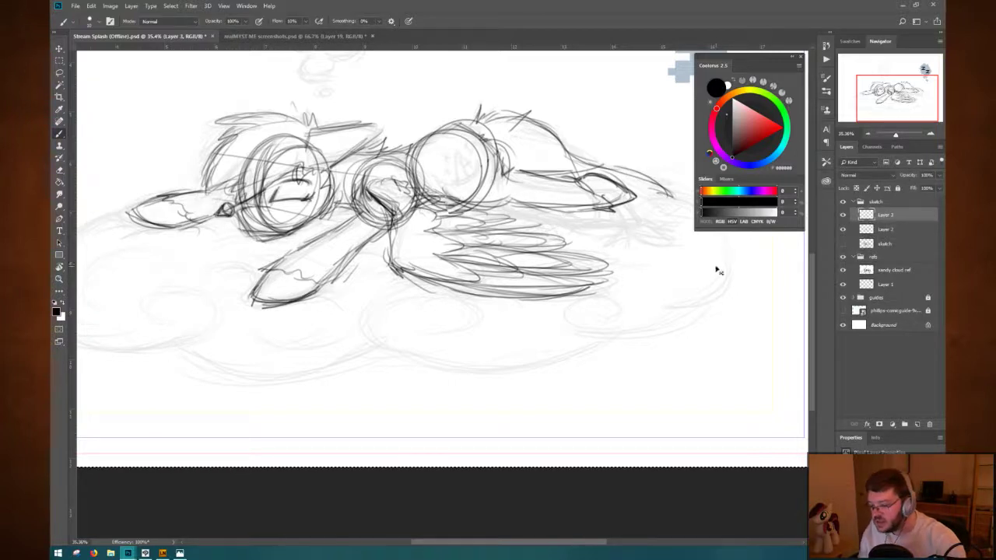
pyautogui.hotkey('ctrl', 't')
pyautogui.scroll(-1, 642, 279)
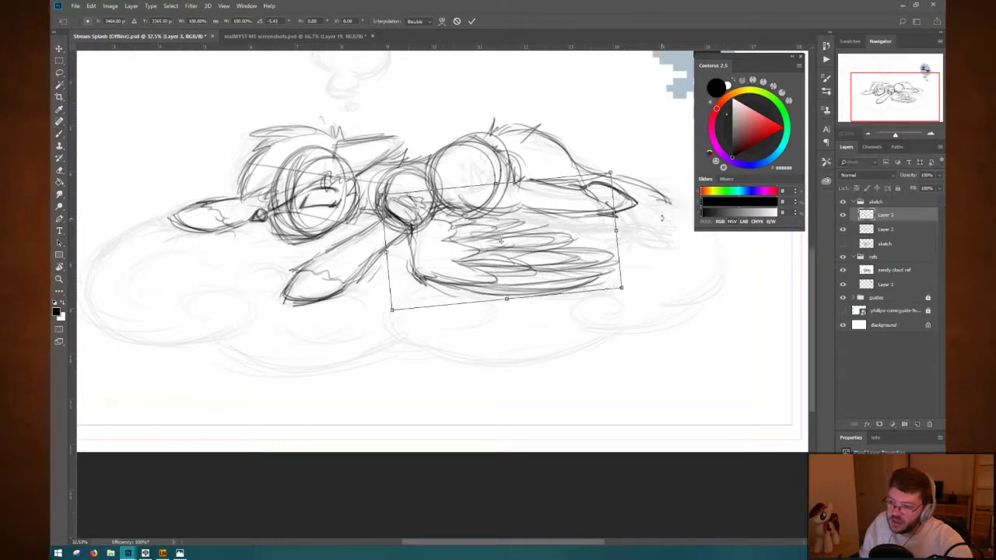
pyautogui.moveTo(663, 232); pyautogui.dragTo(672, 224)
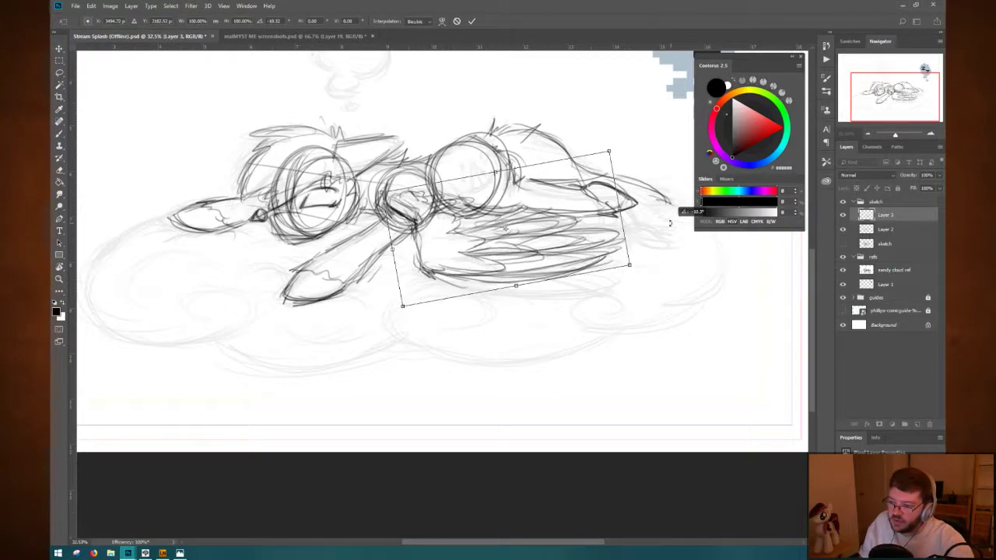
pyautogui.moveTo(549, 243); pyautogui.dragTo(551, 234)
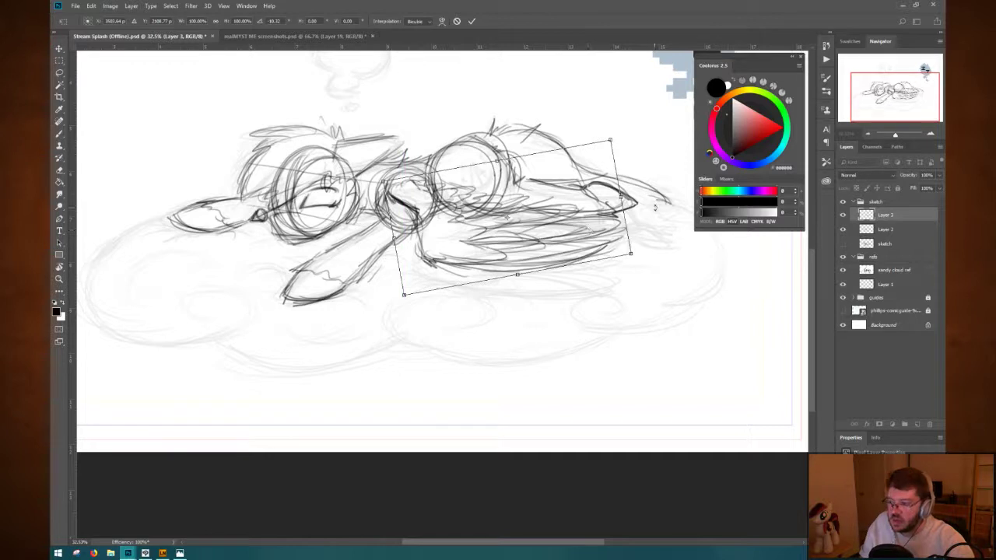
pyautogui.moveTo(654, 207); pyautogui.dragTo(654, 210)
pyautogui.moveTo(554, 224); pyautogui.dragTo(558, 224)
pyautogui.press('Return')
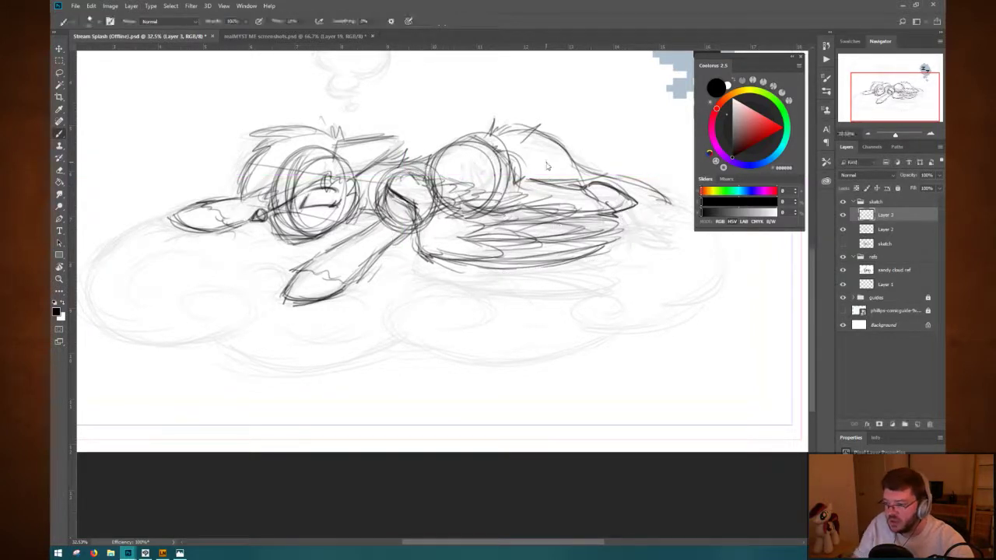
pyautogui.hotkey('ctrl', 's')
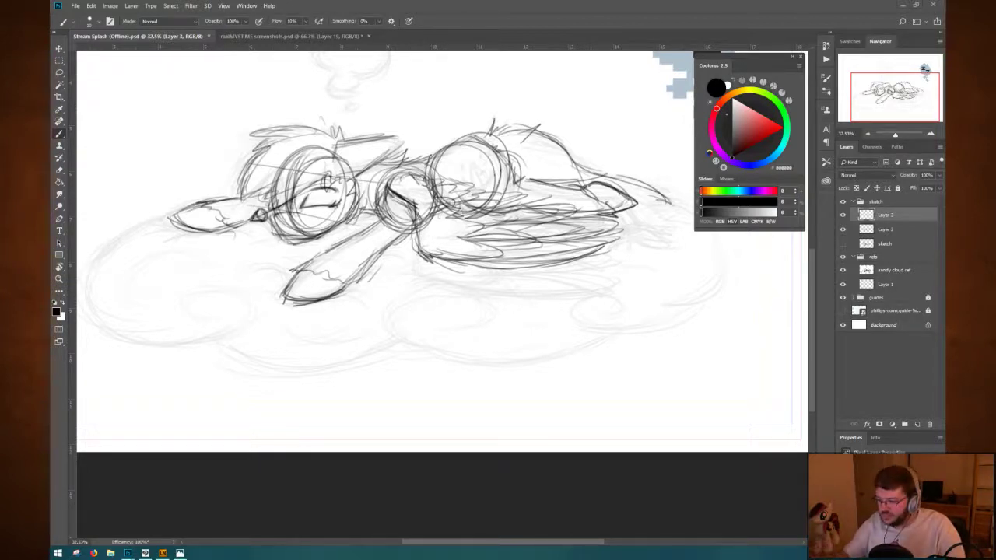
# Rename Layer 3 as wings and Layer 2 as stuff, and save the document.
pyautogui.doubleClick(885, 214)
pyautogui.write('wings')
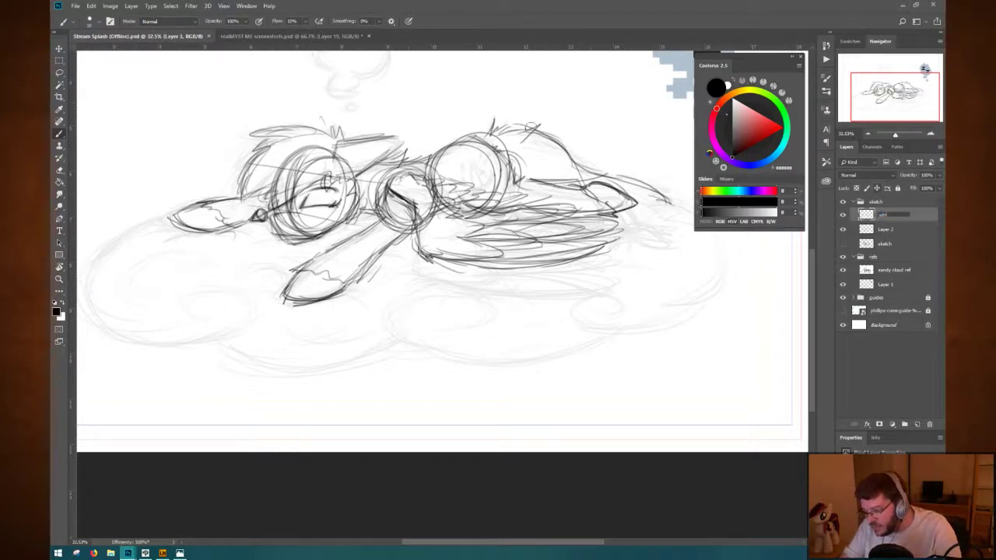
pyautogui.press('Return')
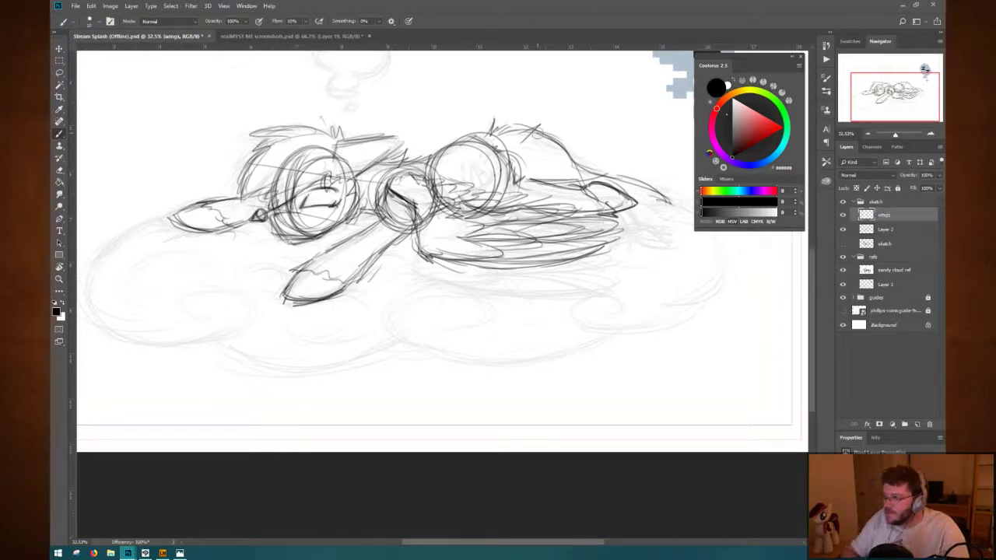
pyautogui.doubleClick(884, 229)
pyautogui.write('stuff')
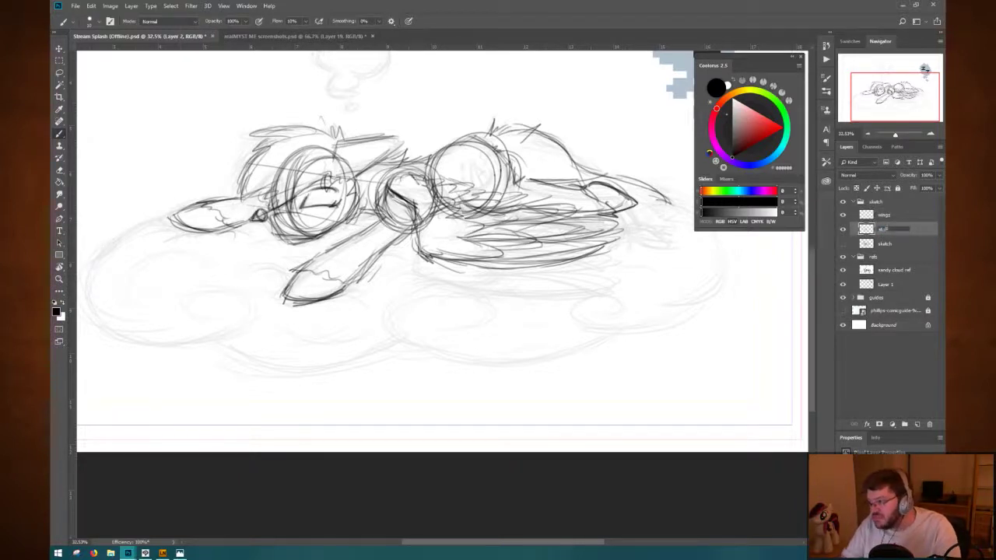
pyautogui.press('Return')
pyautogui.hotkey('ctrl', 's')
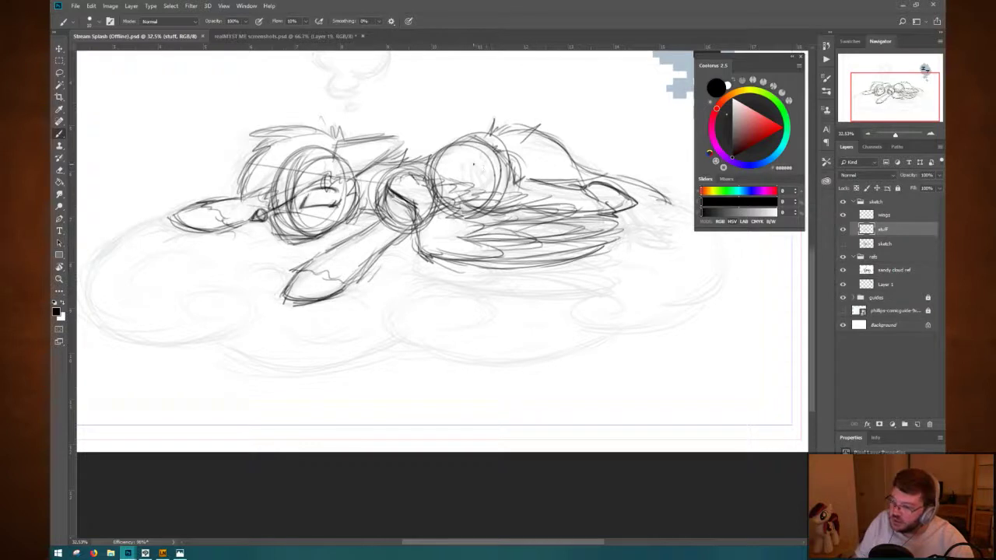
# Sketch the cutie mark inside the hip circle, with small stars around a shaded triangular shape.
pyautogui.moveTo(470, 166)
pyautogui.mouseDown()
pyautogui.moveTo(469, 187)
pyautogui.moveTo(489, 190)
pyautogui.moveTo(464, 169)
pyautogui.moveTo(467, 182)
pyautogui.mouseUp()
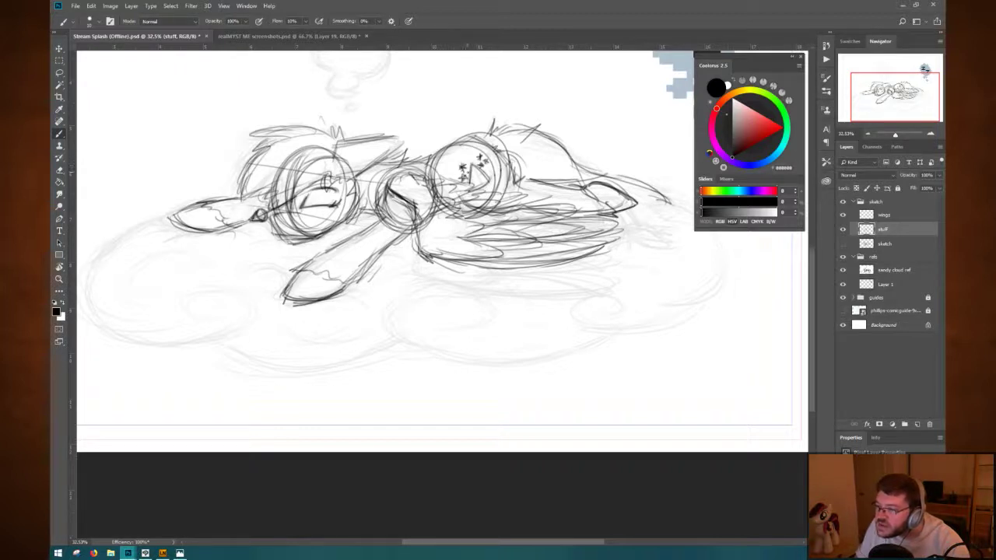
pyautogui.moveTo(473, 166)
pyautogui.mouseDown()
pyautogui.moveTo(483, 185)
pyautogui.moveTo(478, 170)
pyautogui.moveTo(487, 173)
pyautogui.mouseUp()
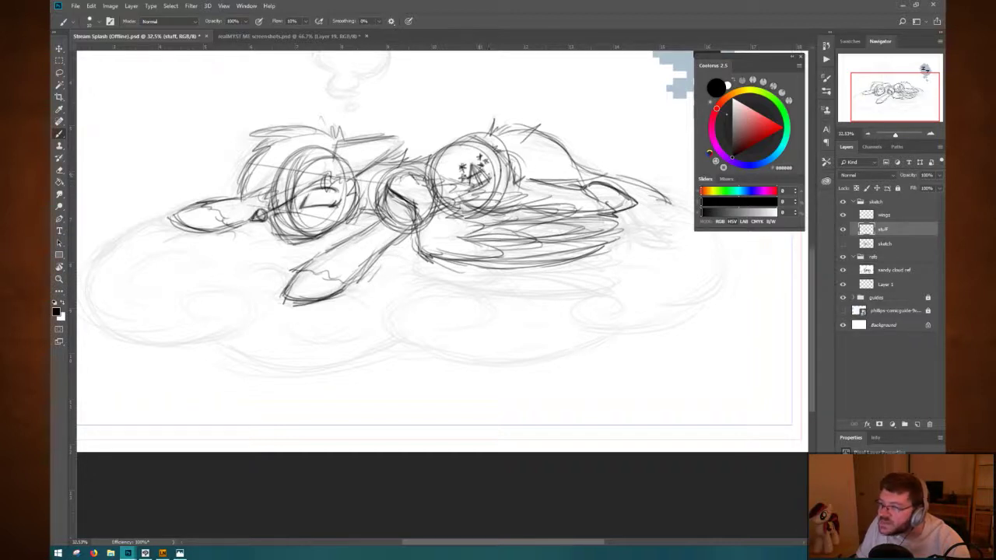
# Darken the outline of the front foreleg on the stuff layer and sketch the jagged edge above its hoof.
pyautogui.moveTo(376, 273); pyautogui.dragTo(441, 244)
pyautogui.moveTo(380, 224)
pyautogui.mouseDown()
pyautogui.moveTo(352, 247)
pyautogui.moveTo(373, 268)
pyautogui.moveTo(418, 251)
pyautogui.moveTo(412, 261)
pyautogui.mouseUp()
pyautogui.moveTo(416, 206)
pyautogui.mouseDown()
pyautogui.moveTo(355, 241)
pyautogui.moveTo(386, 228)
pyautogui.moveTo(378, 234)
pyautogui.moveTo(406, 247)
pyautogui.moveTo(371, 243)
pyautogui.moveTo(421, 254)
pyautogui.moveTo(447, 223)
pyautogui.moveTo(421, 203)
pyautogui.moveTo(381, 224)
pyautogui.mouseUp()
pyautogui.moveTo(457, 213); pyautogui.dragTo(437, 247)
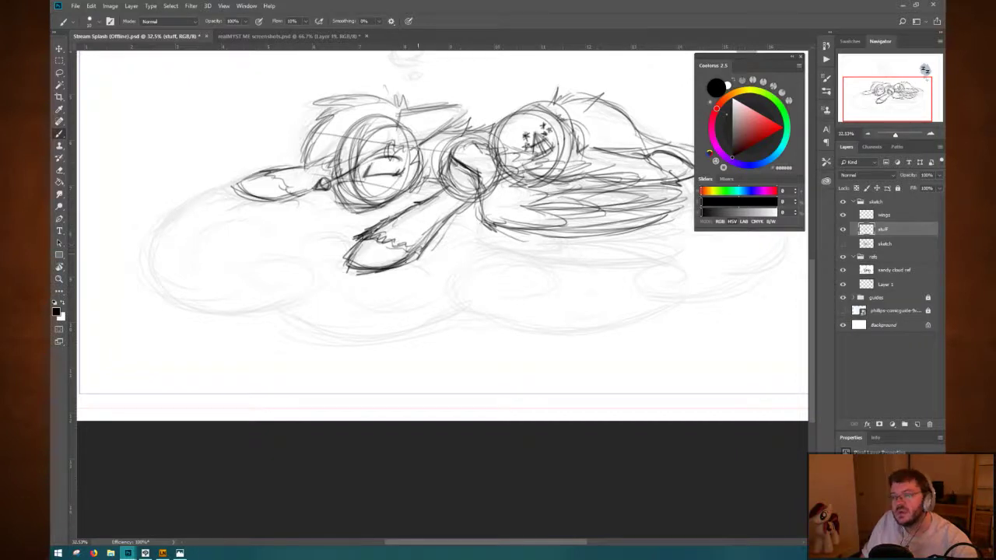
pyautogui.moveTo(435, 195); pyautogui.dragTo(416, 240)
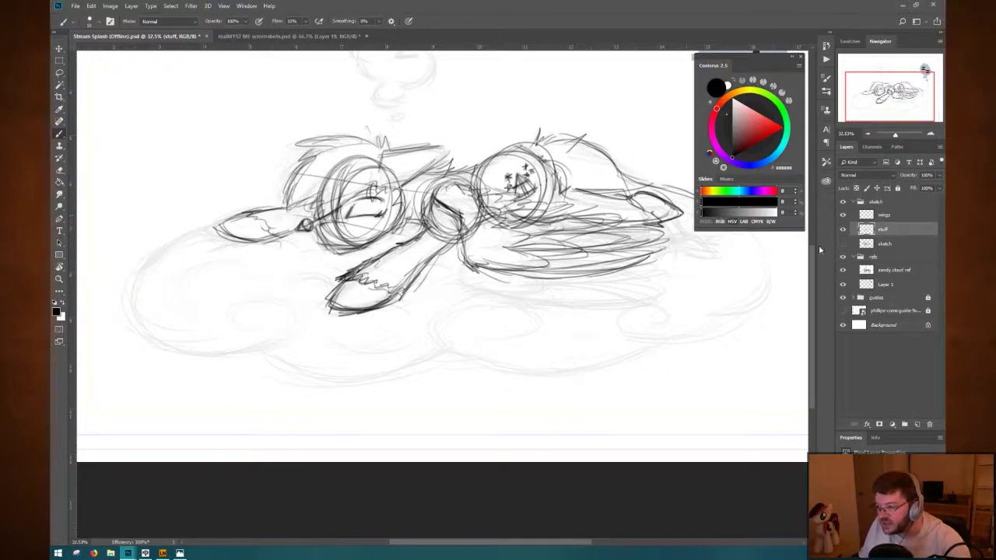
# Hide the wings layer and erase the overlapping shoulder lines on the stuff layer with the eraser flow at 50%.
pyautogui.click(843, 215)
pyautogui.click(842, 215)
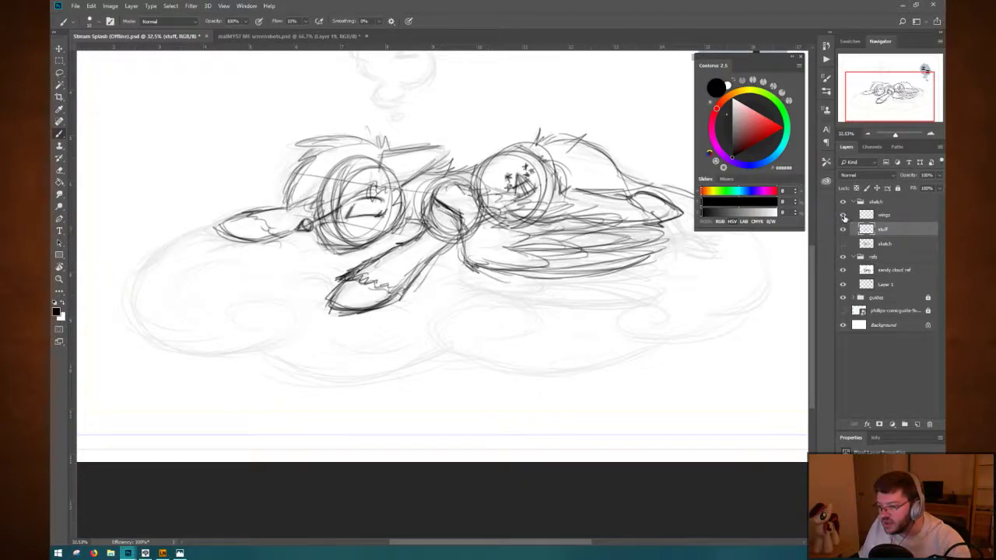
pyautogui.click(842, 215)
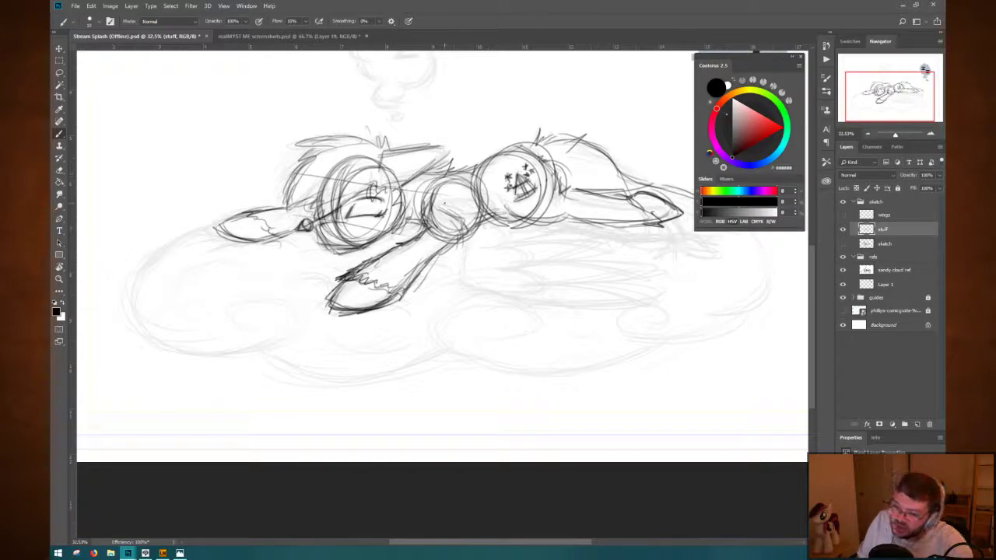
pyautogui.press('e')
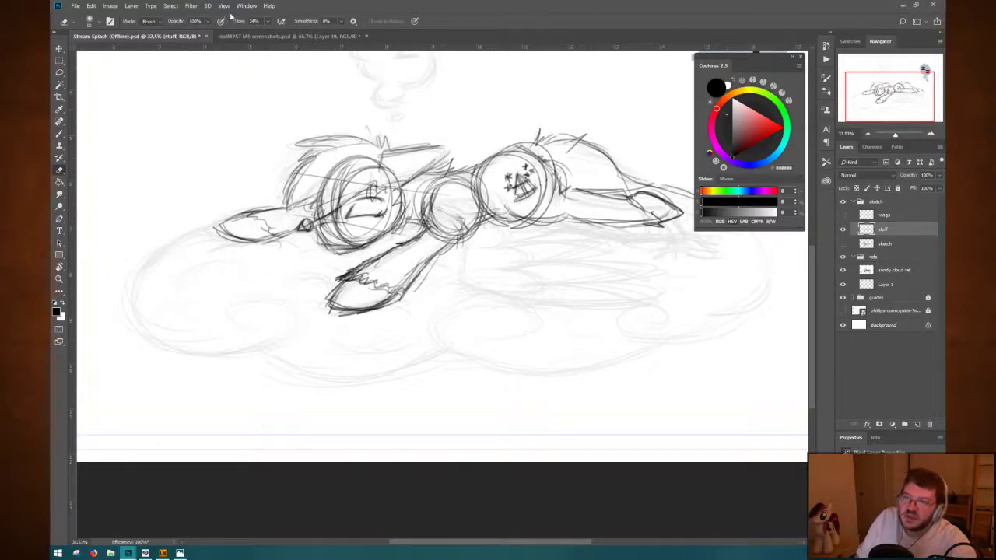
pyautogui.moveTo(239, 21)
pyautogui.mouseDown()
pyautogui.moveTo(255, 21)
pyautogui.moveTo(246, 21)
pyautogui.mouseUp()
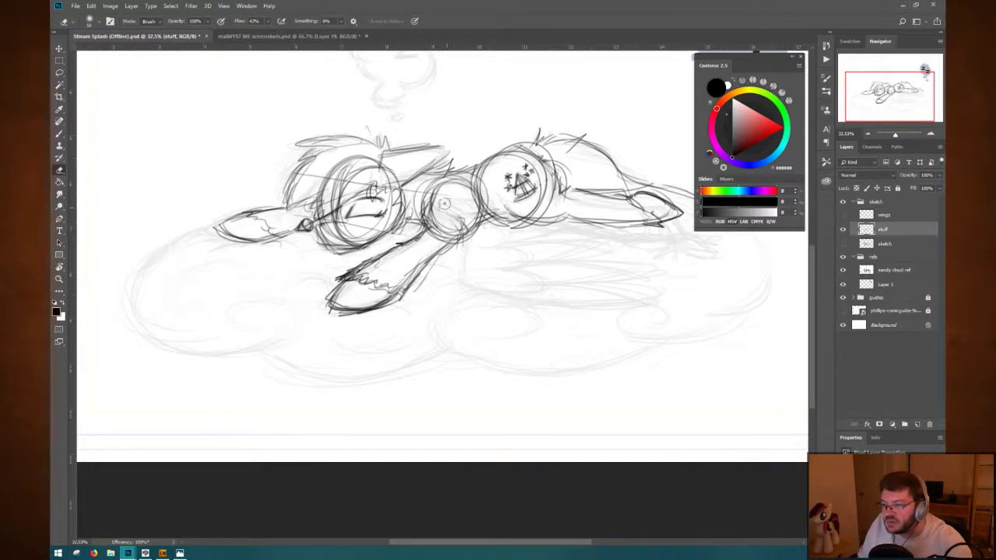
pyautogui.moveTo(243, 21); pyautogui.dragTo(246, 21)
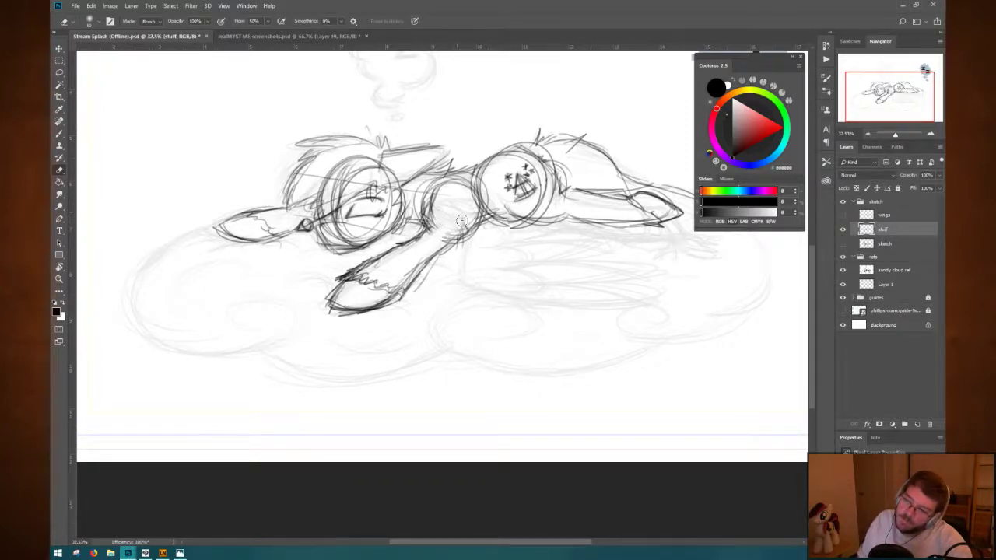
# Redraw the chest curve, the shoulder and the upper edges of the front foreleg with the brush.
pyautogui.press('b')
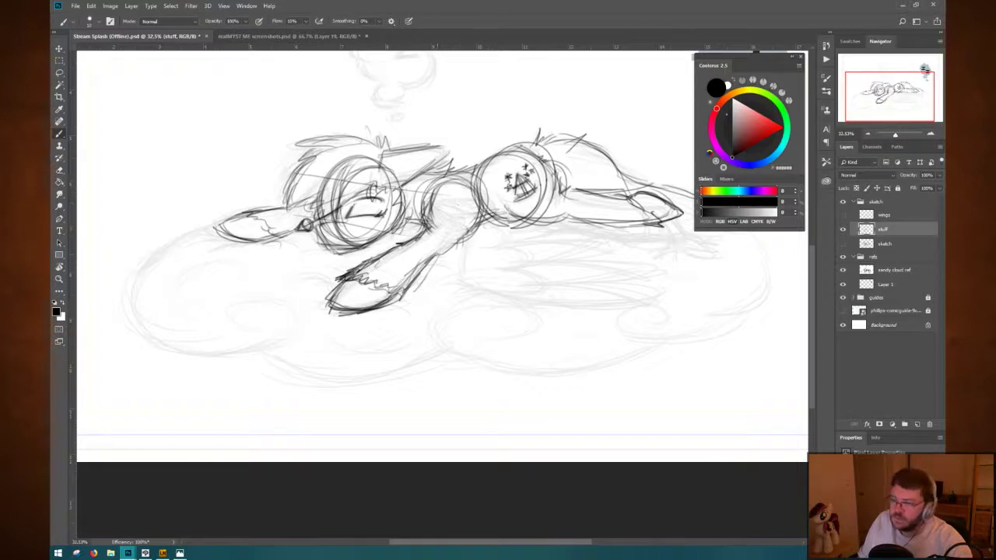
pyautogui.moveTo(449, 247); pyautogui.dragTo(412, 274)
pyautogui.moveTo(465, 237); pyautogui.dragTo(435, 255)
pyautogui.moveTo(465, 212)
pyautogui.mouseDown()
pyautogui.moveTo(462, 237)
pyautogui.moveTo(426, 266)
pyautogui.moveTo(464, 224)
pyautogui.mouseUp()
pyautogui.moveTo(454, 240); pyautogui.dragTo(429, 262)
pyautogui.moveTo(433, 205); pyautogui.dragTo(425, 227)
pyautogui.moveTo(440, 179); pyautogui.dragTo(426, 205)
pyautogui.moveTo(436, 182); pyautogui.dragTo(422, 213)
pyautogui.moveTo(436, 216); pyautogui.dragTo(428, 224)
# Erase stray lines around the chest and front foreleg, and restate the foreleg's edges near the elbow.
pyautogui.press('e')
pyautogui.moveTo(442, 187)
pyautogui.mouseDown()
pyautogui.moveTo(426, 213)
pyautogui.moveTo(433, 221)
pyautogui.moveTo(424, 217)
pyautogui.mouseUp()
pyautogui.press('b')
pyautogui.moveTo(436, 210)
pyautogui.mouseDown()
pyautogui.moveTo(433, 232)
pyautogui.moveTo(426, 218)
pyautogui.moveTo(409, 248)
pyautogui.mouseUp()
pyautogui.press('e')
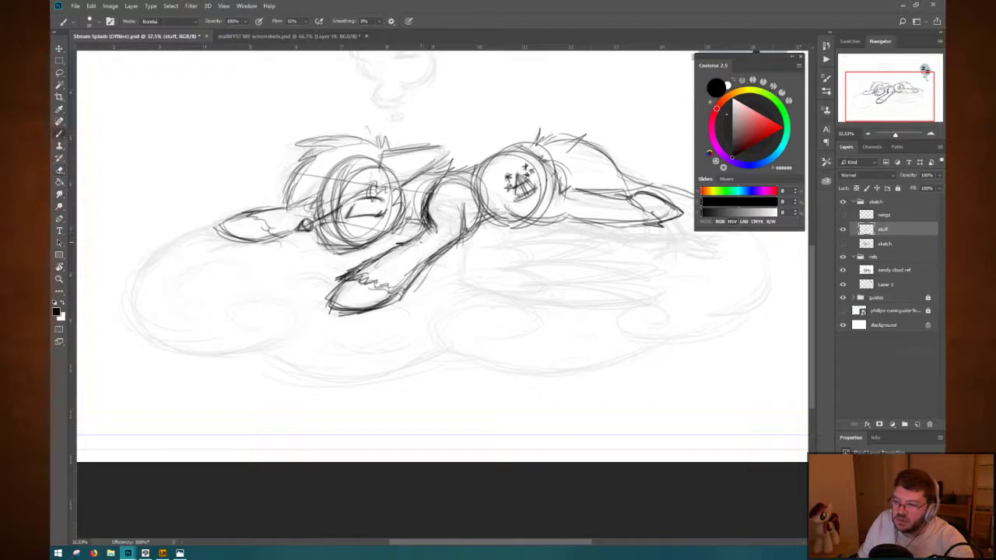
pyautogui.moveTo(444, 213)
pyautogui.mouseDown()
pyautogui.moveTo(436, 235)
pyautogui.moveTo(362, 272)
pyautogui.mouseUp()
pyautogui.press('b')
pyautogui.moveTo(474, 233); pyautogui.dragTo(459, 243)
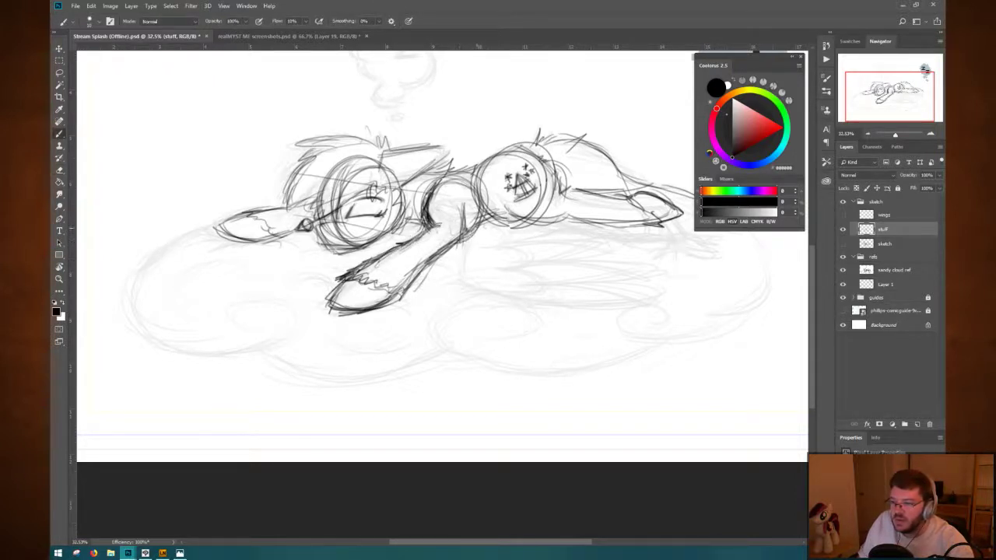
# Clean up the lines inside the shoulder and darken the rear edge of the elbow.
pyautogui.press('e')
pyautogui.moveTo(469, 203)
pyautogui.mouseDown()
pyautogui.moveTo(468, 233)
pyautogui.moveTo(450, 245)
pyautogui.mouseUp()
pyautogui.press('b')
pyautogui.moveTo(459, 238); pyautogui.dragTo(437, 254)
pyautogui.moveTo(466, 217); pyautogui.dragTo(465, 236)
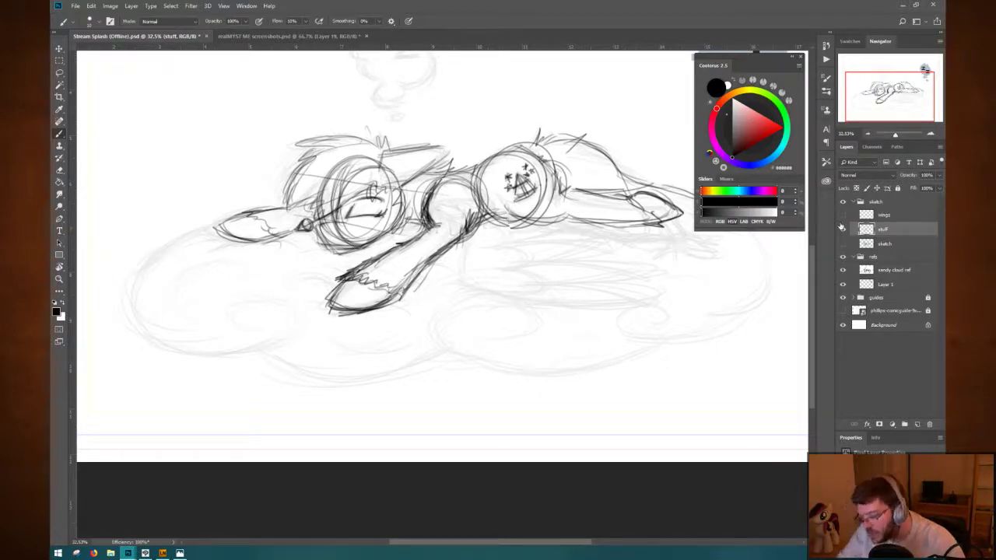
# Add a new layer named bones above the stuff layer and set the brush colour to pure red.
pyautogui.hotkey('ctrl', 'shift', 'n')
pyautogui.press('Return')
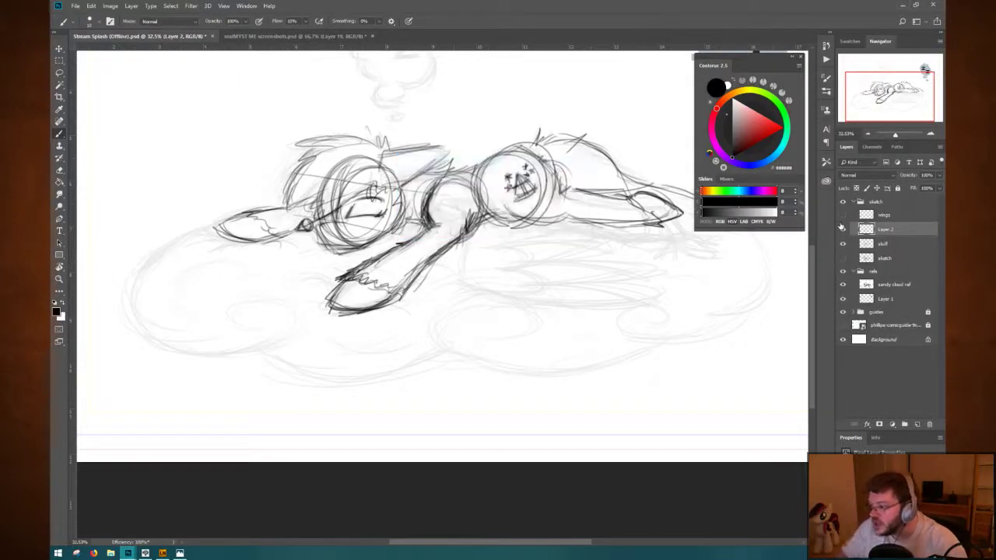
pyautogui.doubleClick(886, 229)
pyautogui.write('bones')
pyautogui.press('Return')
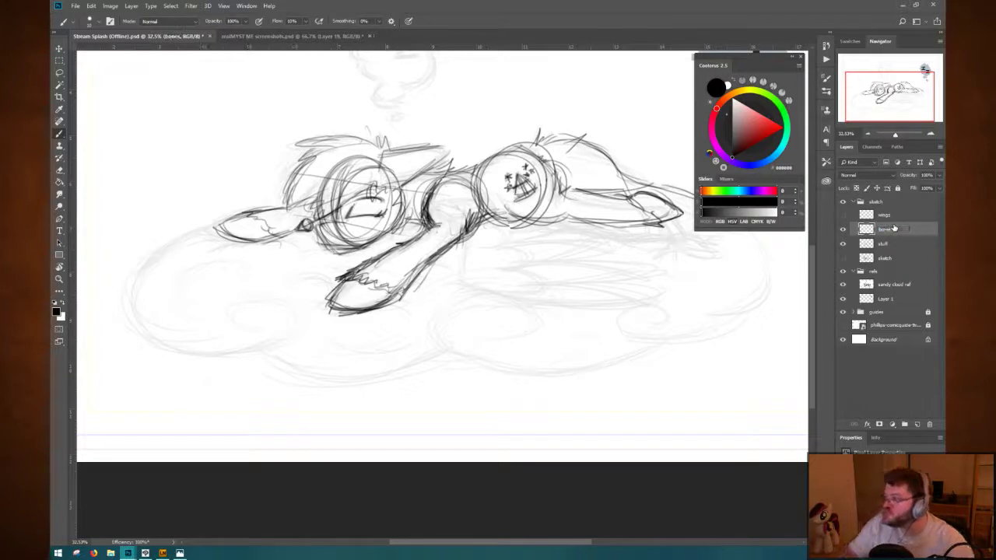
pyautogui.moveTo(749, 144); pyautogui.dragTo(783, 127)
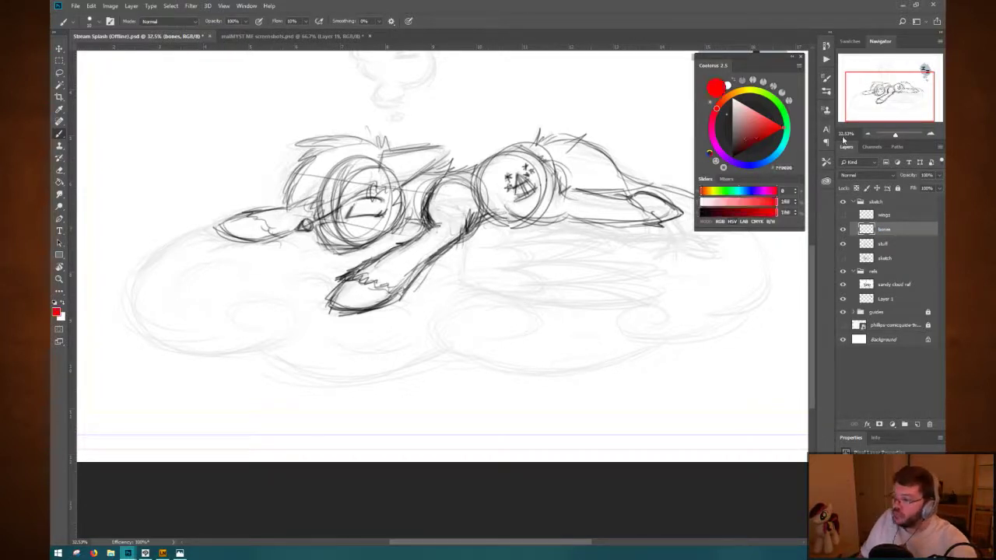
pyautogui.moveTo(447, 188)
pyautogui.mouseDown()
pyautogui.moveTo(431, 207)
pyautogui.moveTo(462, 223)
pyautogui.mouseUp()
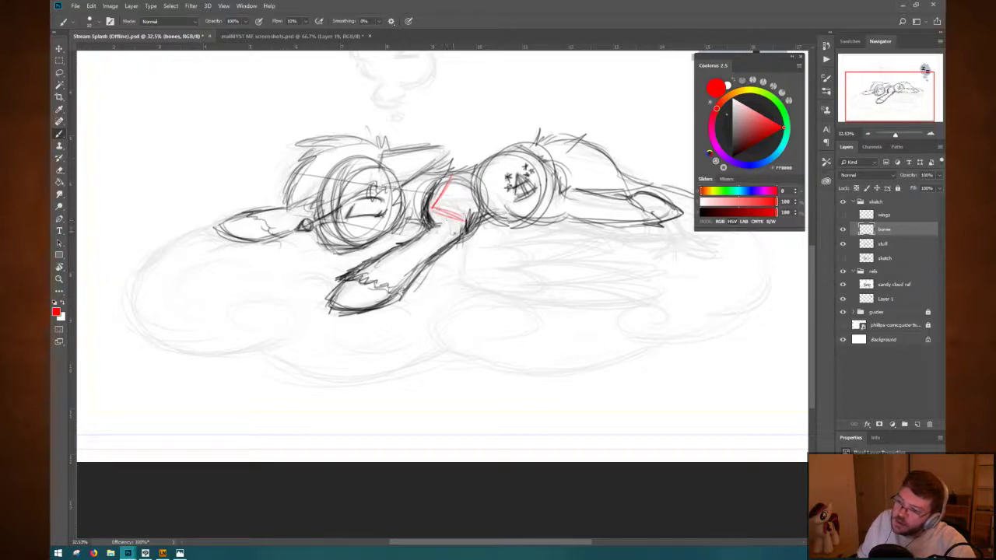
pyautogui.hotkey('ctrl', 'alt', 'z')
pyautogui.hotkey('ctrl', 'alt', 'z')
pyautogui.hotkey('ctrl', 'alt', 'z')
pyautogui.hotkey('ctrl', 'alt', 'z')
pyautogui.hotkey('ctrl', 'alt', 'z')
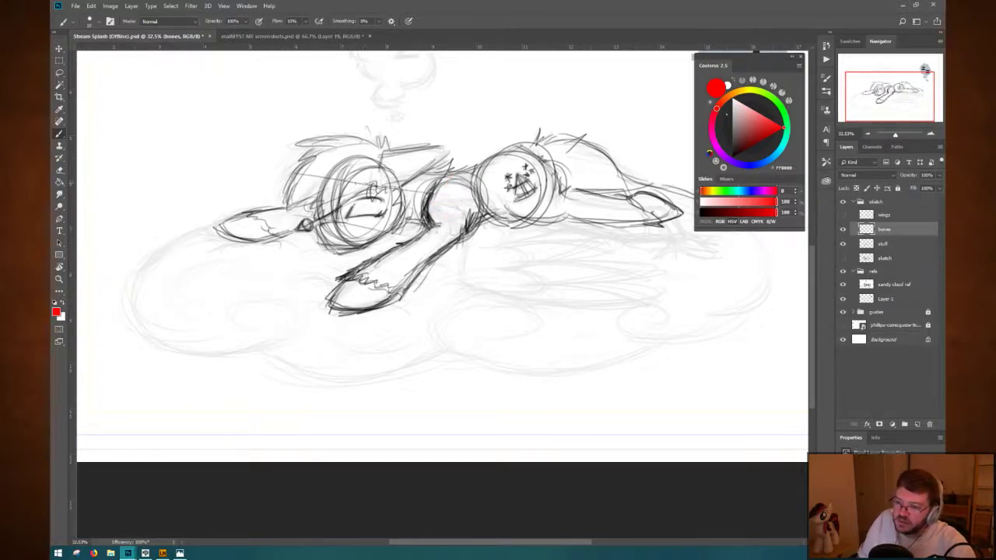
# Trace the head circle in red on the bones layer and undo the spine lines tried from its top.
pyautogui.moveTo(327, 187); pyautogui.dragTo(342, 244)
pyautogui.moveTo(366, 162)
pyautogui.mouseDown()
pyautogui.moveTo(326, 179)
pyautogui.moveTo(395, 221)
pyautogui.mouseUp()
pyautogui.moveTo(380, 160)
pyautogui.mouseDown()
pyautogui.moveTo(420, 159)
pyautogui.moveTo(408, 169)
pyautogui.moveTo(425, 173)
pyautogui.moveTo(408, 171)
pyautogui.moveTo(467, 173)
pyautogui.mouseUp()
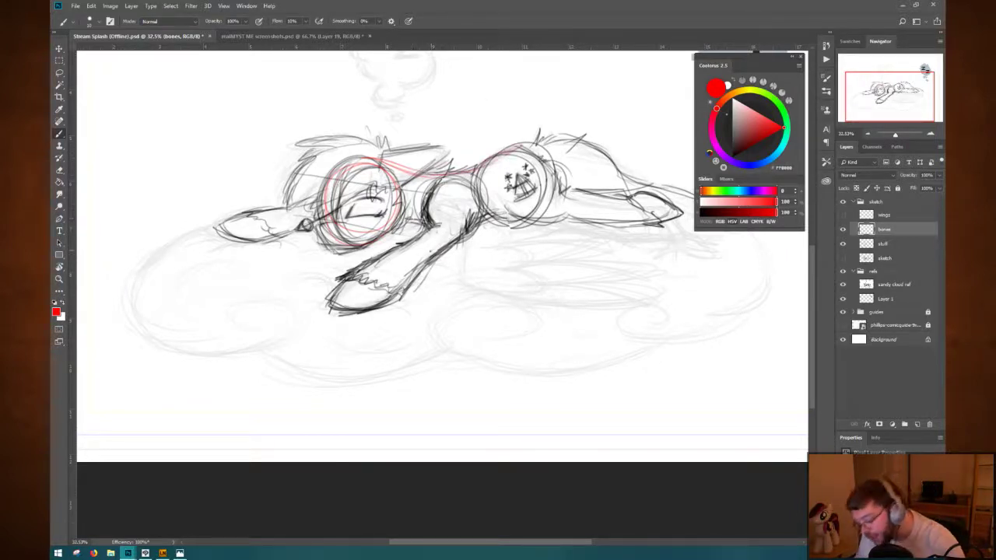
pyautogui.hotkey('ctrl', 'z')
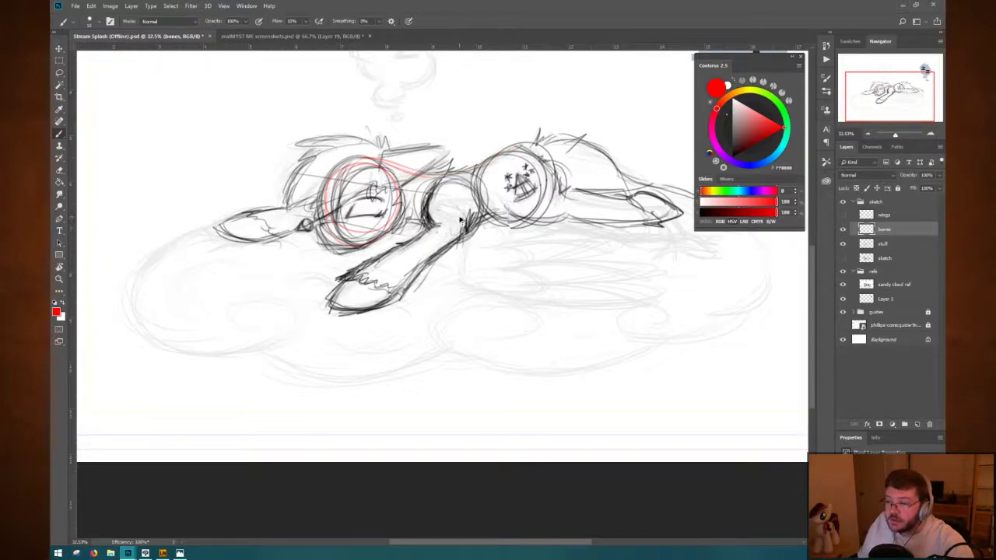
pyautogui.hotkey('ctrl', 'z')
pyautogui.hotkey('ctrl', 'z')
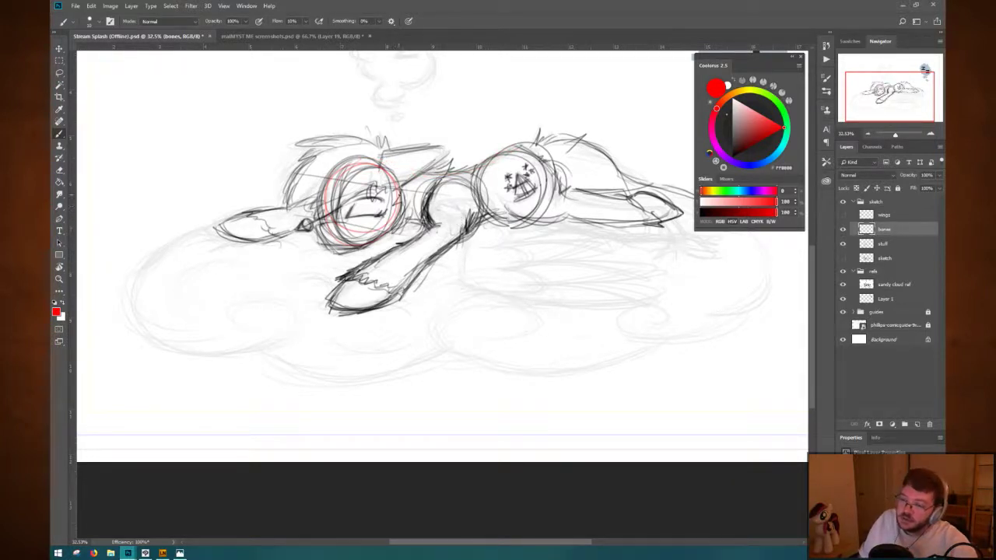
# Draw a red spine line from the head to the hip circle, plus the shoulder joint and its bent bones.
pyautogui.moveTo(402, 198)
pyautogui.mouseDown()
pyautogui.moveTo(481, 182)
pyautogui.moveTo(436, 178)
pyautogui.moveTo(508, 152)
pyautogui.mouseUp()
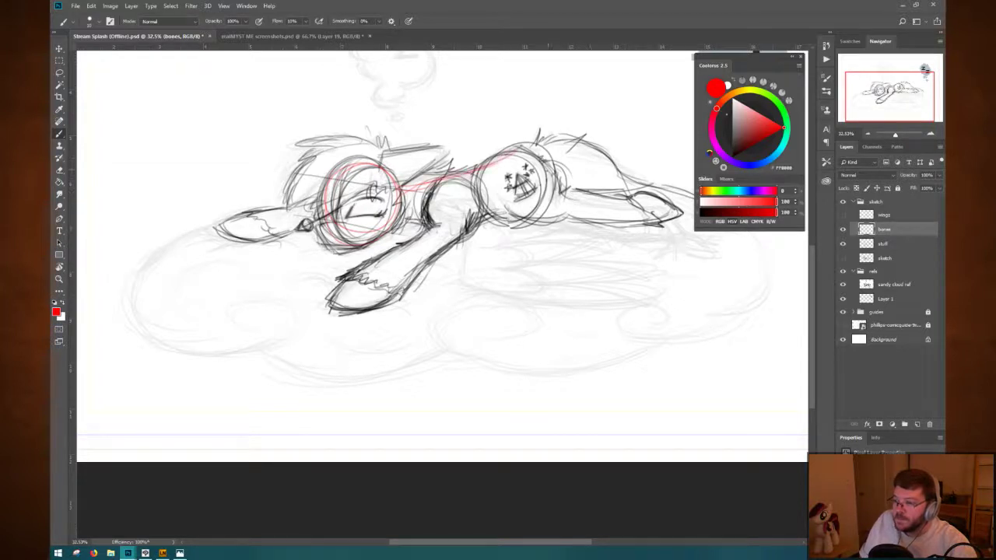
pyautogui.moveTo(444, 182)
pyautogui.mouseDown()
pyautogui.moveTo(453, 179)
pyautogui.moveTo(430, 214)
pyautogui.moveTo(464, 220)
pyautogui.moveTo(454, 227)
pyautogui.mouseUp()
pyautogui.hotkey('ctrl', 'z')
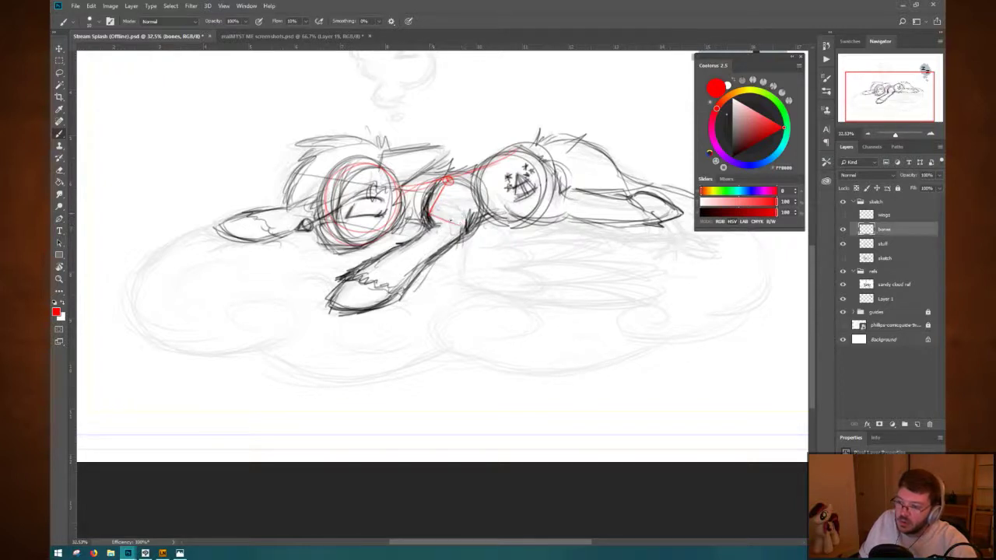
pyautogui.moveTo(406, 260); pyautogui.dragTo(455, 228)
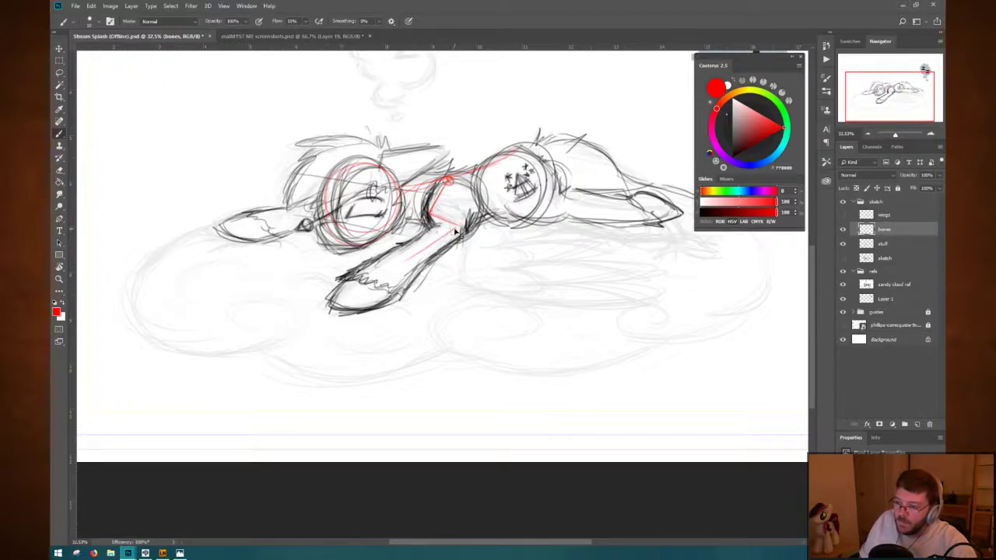
pyautogui.hotkey('ctrl', 'z')
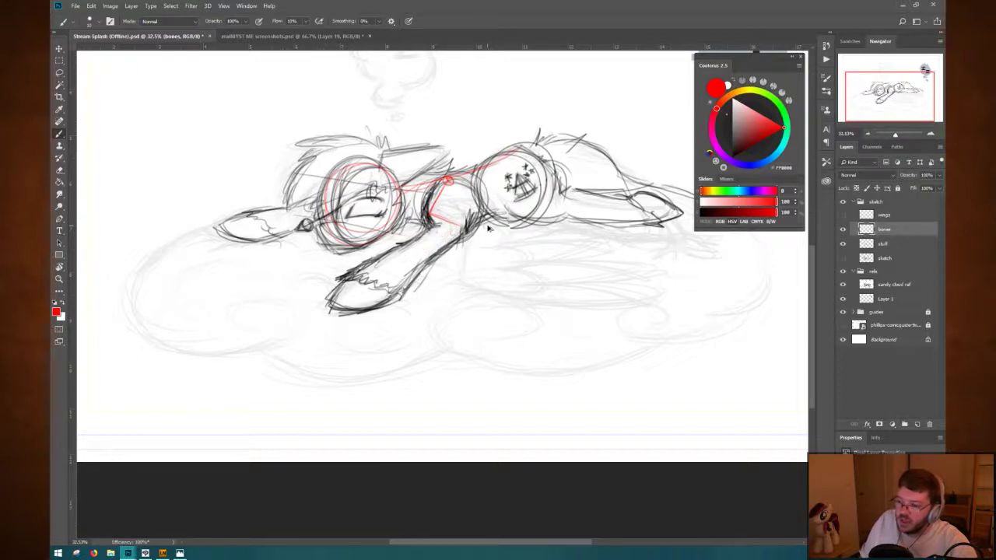
pyautogui.moveTo(412, 248); pyautogui.dragTo(459, 230)
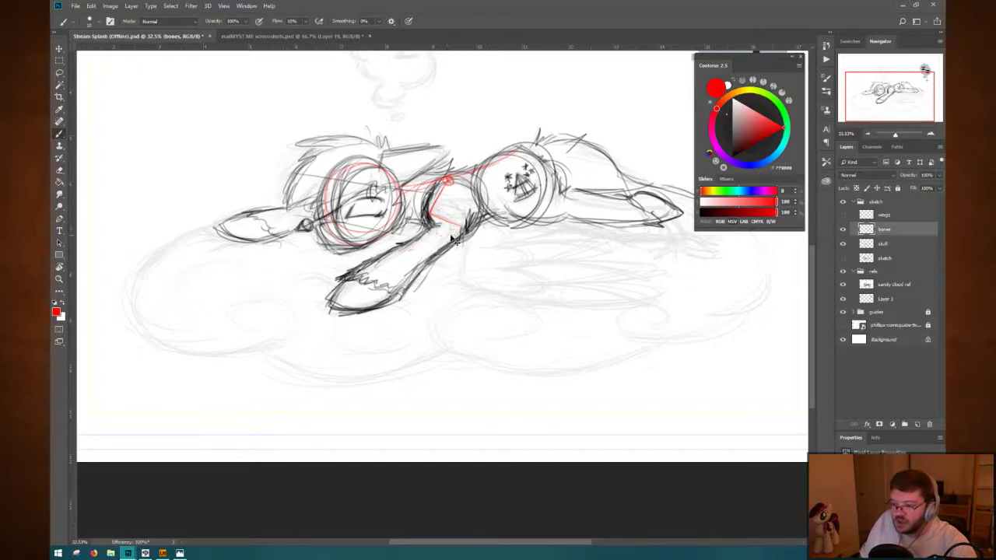
pyautogui.hotkey('ctrl', 'z')
pyautogui.moveTo(406, 251)
pyautogui.mouseDown()
pyautogui.moveTo(459, 229)
pyautogui.moveTo(404, 251)
pyautogui.mouseUp()
pyautogui.hotkey('ctrl', 'z')
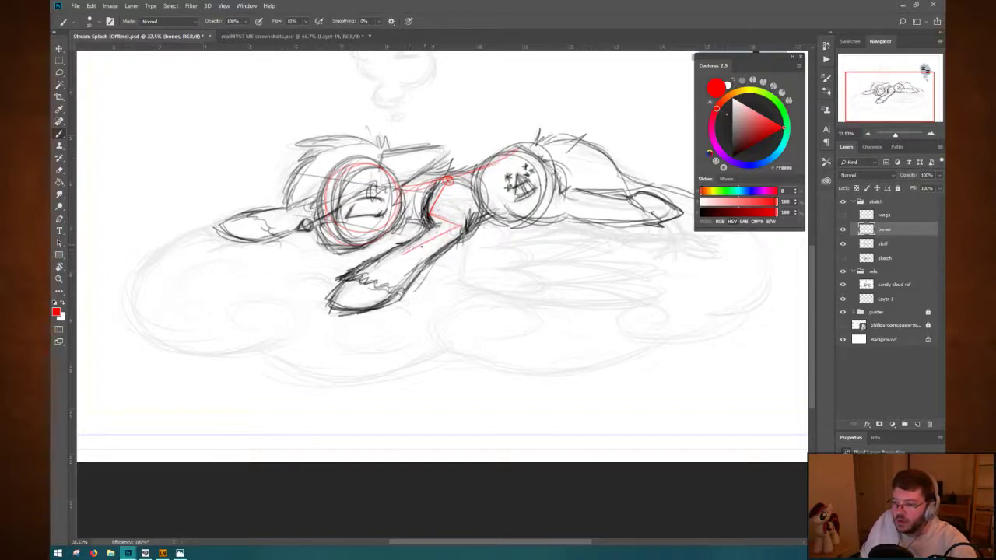
pyautogui.hotkey('ctrl', 'z')
pyautogui.moveTo(459, 228); pyautogui.dragTo(400, 254)
pyautogui.hotkey('ctrl', 'z')
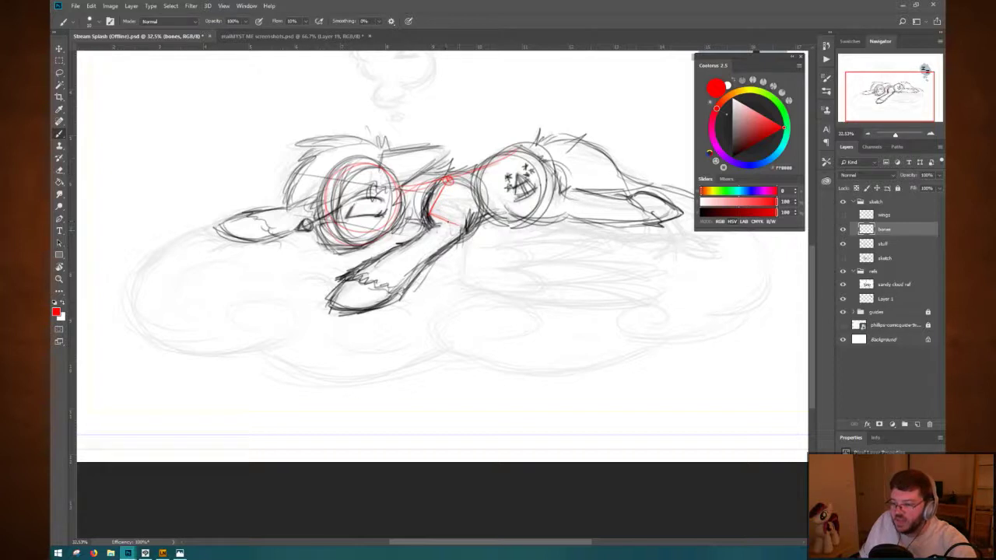
# Draw the lower foreleg bones in red down to the hoof and circle each joint from hoof to shoulder.
pyautogui.moveTo(459, 228)
pyautogui.mouseDown()
pyautogui.moveTo(402, 248)
pyautogui.moveTo(408, 256)
pyautogui.moveTo(393, 258)
pyautogui.moveTo(358, 303)
pyautogui.mouseUp()
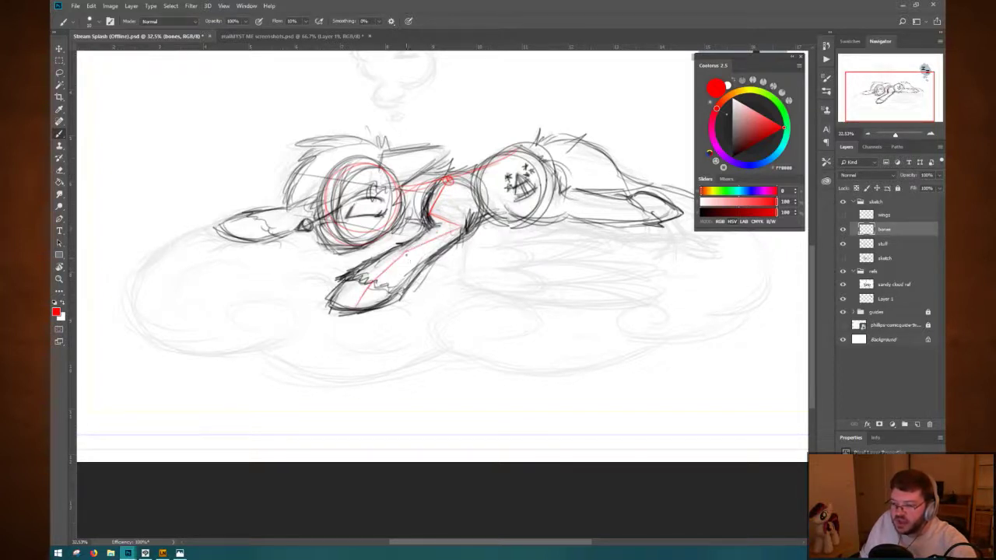
pyautogui.moveTo(408, 249); pyautogui.dragTo(407, 250)
pyautogui.moveTo(372, 283); pyautogui.dragTo(373, 284)
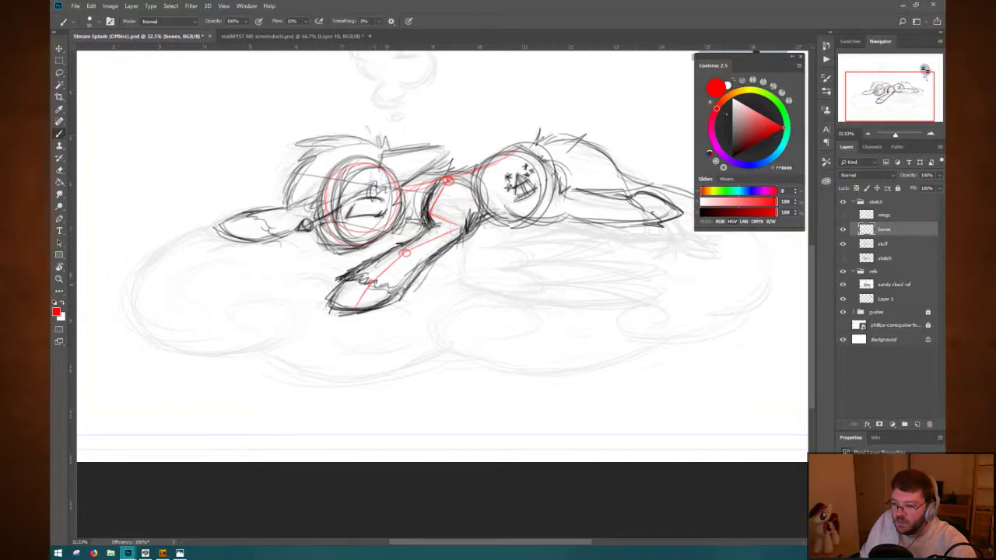
pyautogui.moveTo(461, 225); pyautogui.dragTo(433, 215)
pyautogui.moveTo(449, 181); pyautogui.dragTo(450, 182)
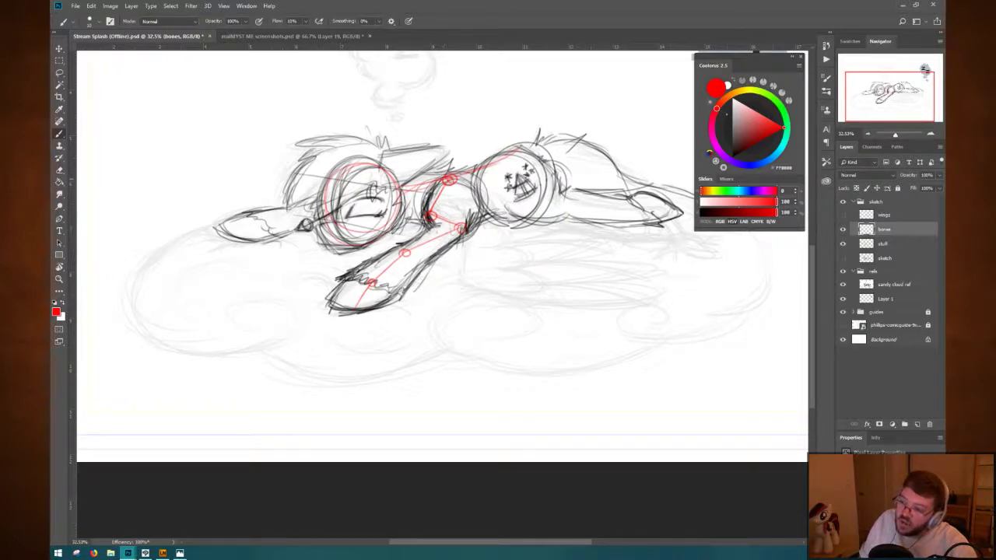
# Sketch red bone lines for the far shoulder between the head and near shoulder, undoing the last strokes.
pyautogui.moveTo(422, 182)
pyautogui.mouseDown()
pyautogui.moveTo(436, 178)
pyautogui.moveTo(406, 192)
pyautogui.moveTo(404, 213)
pyautogui.mouseUp()
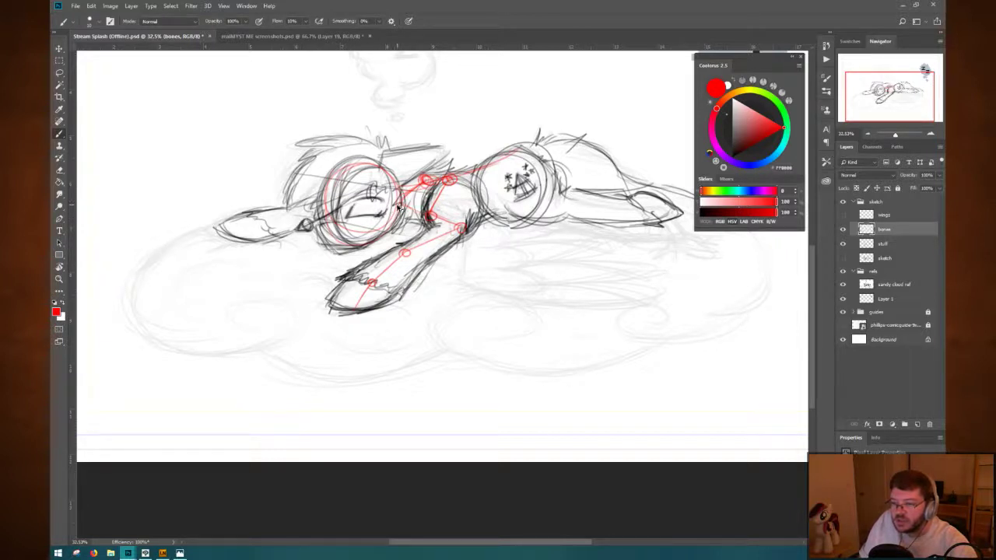
pyautogui.hotkey('ctrl', 'alt', 'z')
pyautogui.hotkey('ctrl', 'alt', 'z')
pyautogui.hotkey('ctrl', 'alt', 'z')
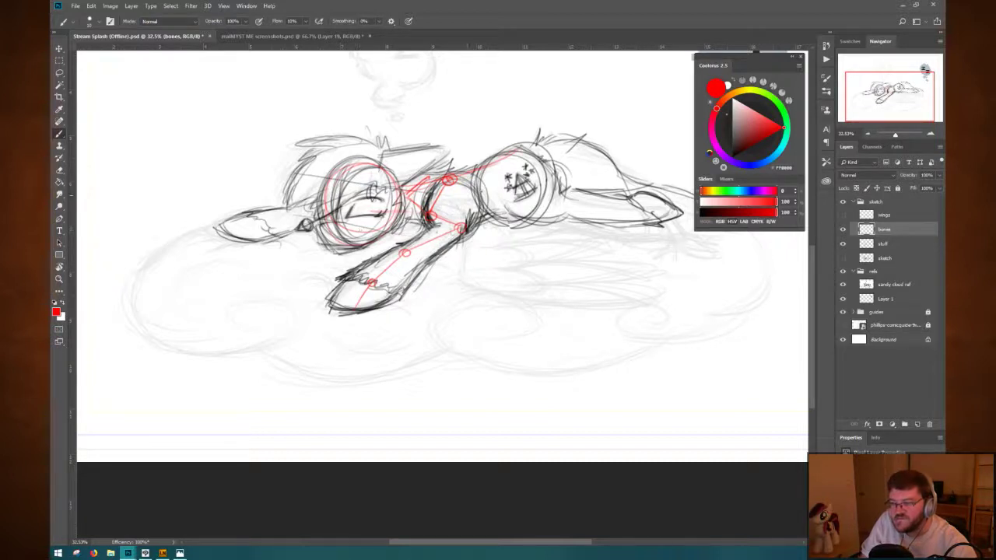
# Set the brush colour to blue, draw direction arrows beside the upper foreleg bones and mark the front joint.
pyautogui.click(749, 191)
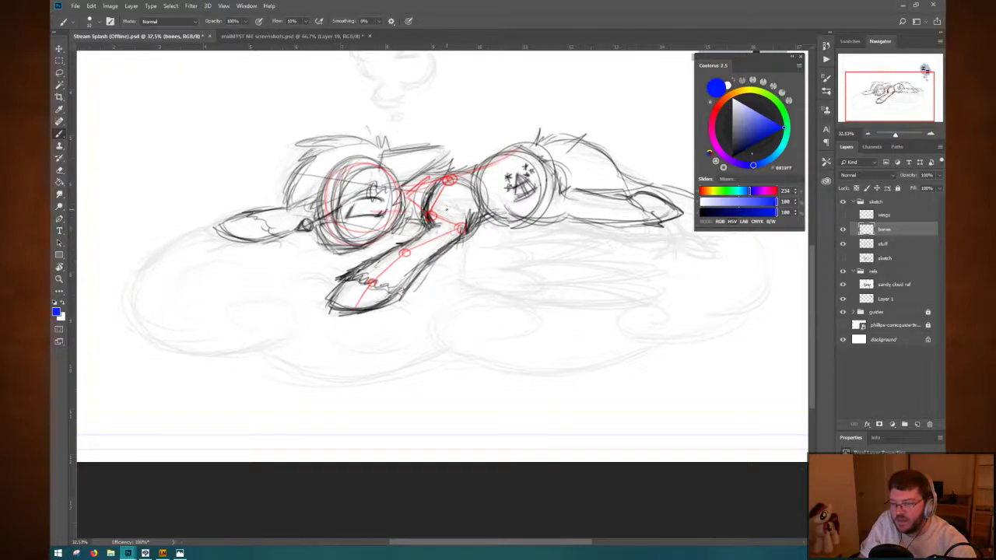
pyautogui.moveTo(450, 198)
pyautogui.mouseDown()
pyautogui.moveTo(458, 212)
pyautogui.moveTo(400, 238)
pyautogui.mouseUp()
pyautogui.click(433, 216)
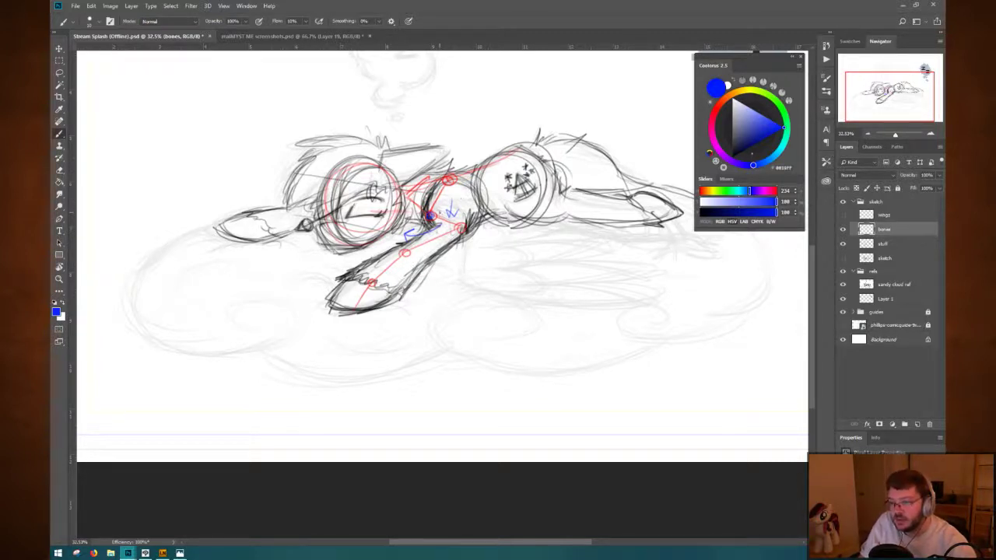
# Set the brush colour to pure red (ff0000).
pyautogui.click(728, 180)
pyautogui.click(701, 218)
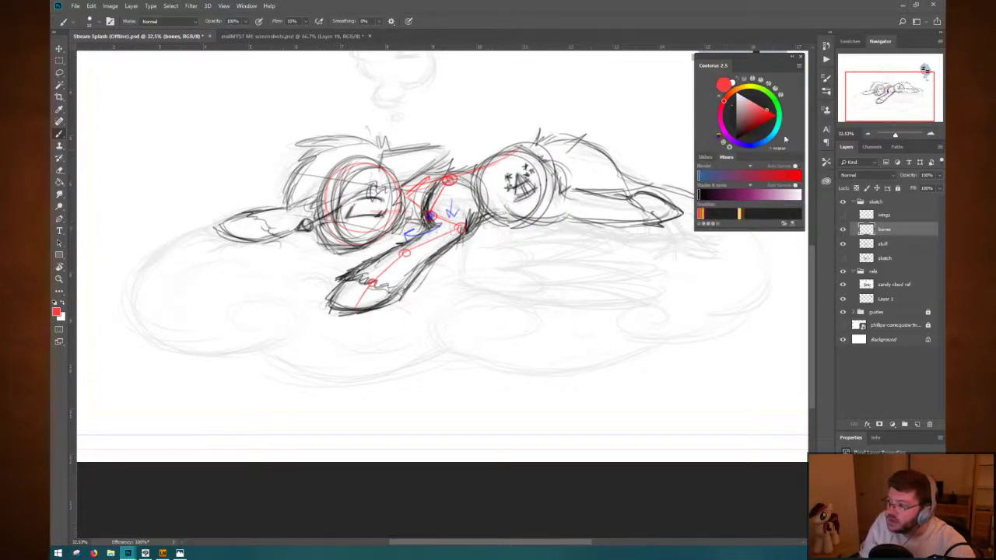
pyautogui.click(850, 41)
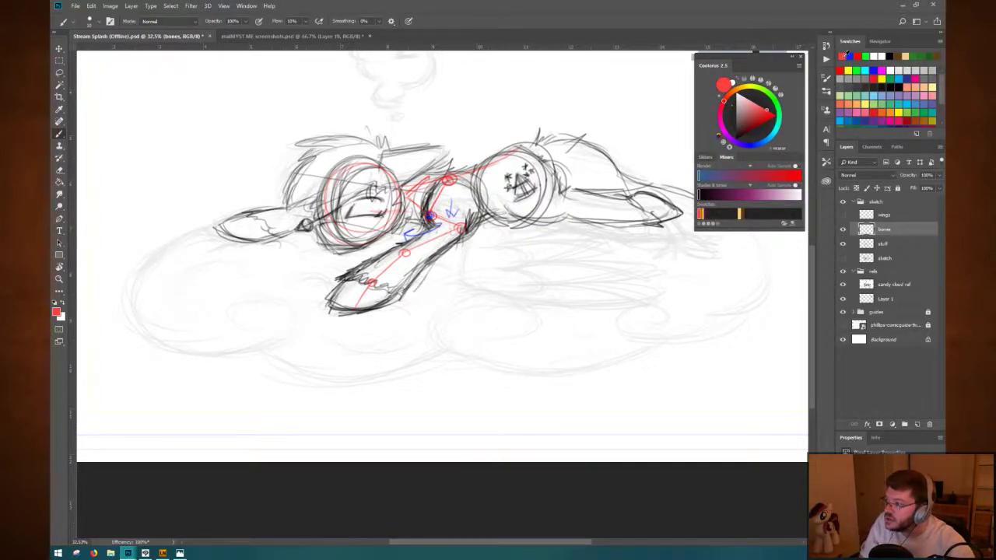
pyautogui.click(705, 156)
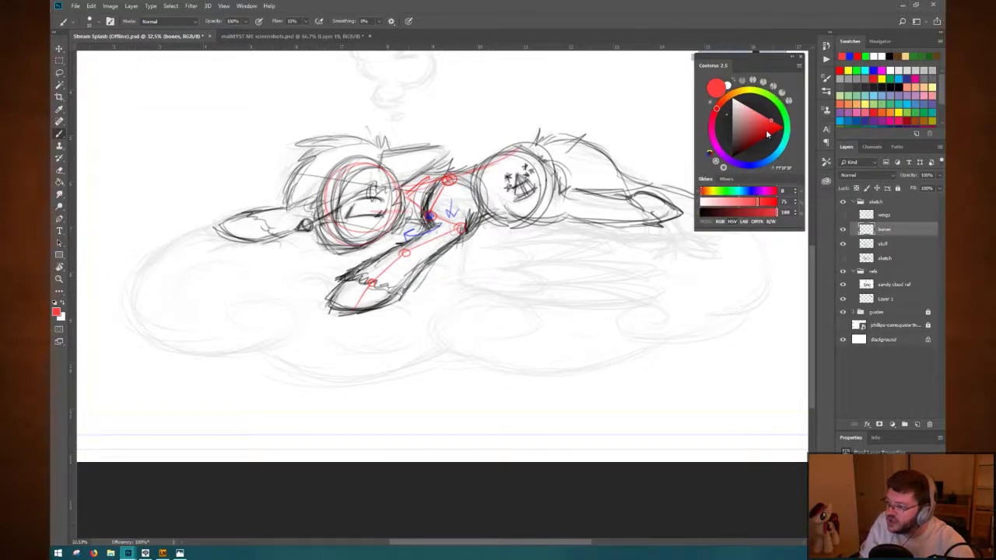
pyautogui.click(749, 90)
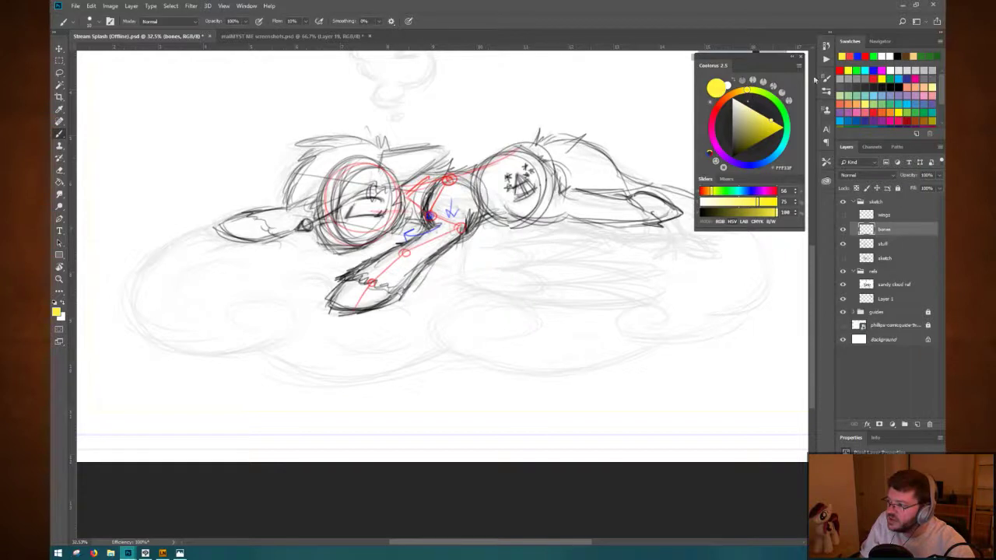
pyautogui.click(844, 55)
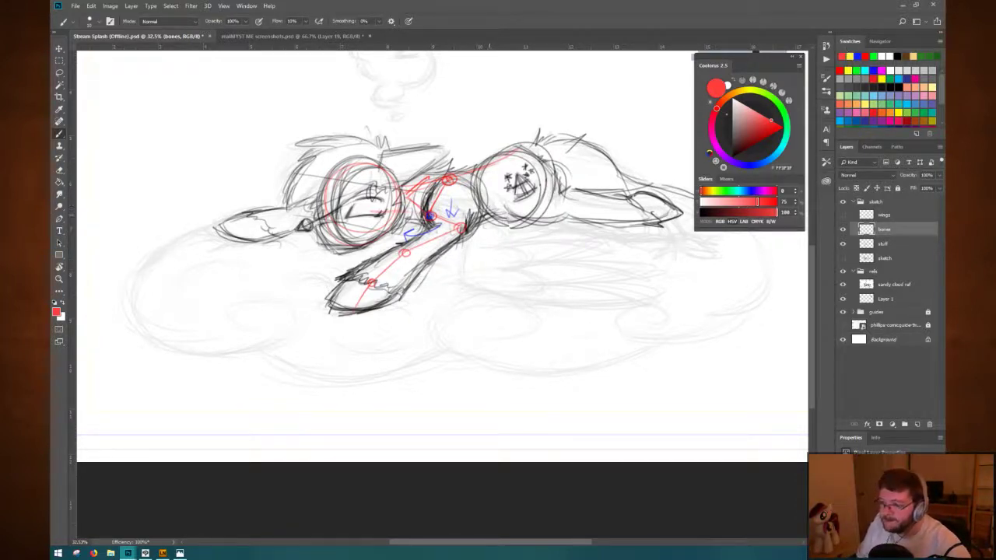
pyautogui.click(848, 55)
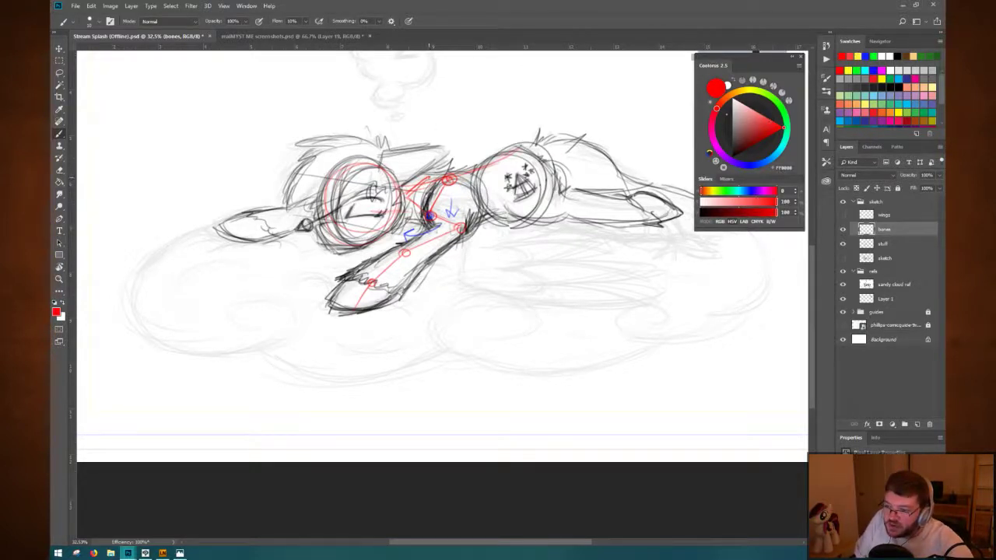
# Reinforce the far shoulder bones in red and draw the far foreleg's bone line behind the head toward its hoof.
pyautogui.moveTo(407, 196); pyautogui.dragTo(428, 179)
pyautogui.moveTo(418, 194)
pyautogui.mouseDown()
pyautogui.moveTo(425, 182)
pyautogui.moveTo(405, 210)
pyautogui.mouseUp()
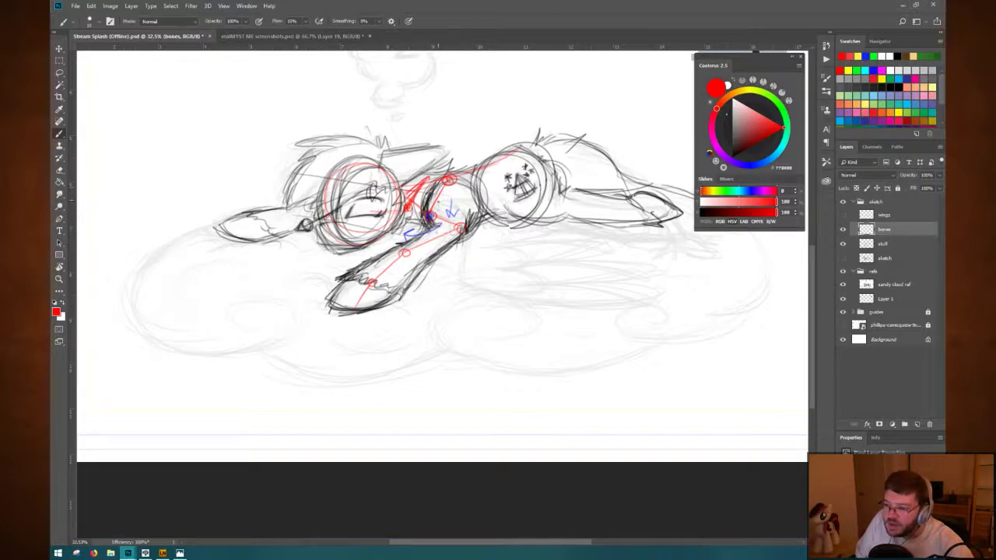
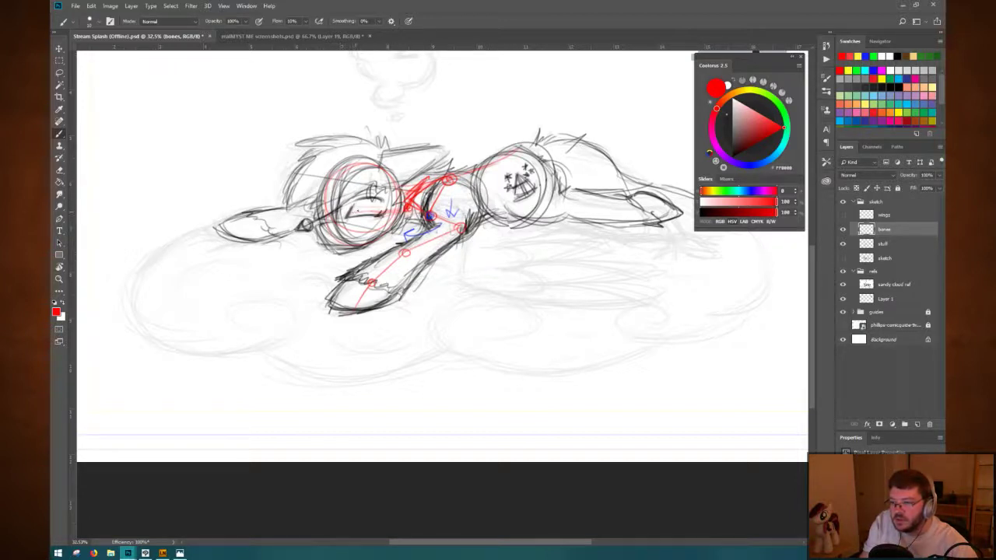
pyautogui.moveTo(364, 209); pyautogui.dragTo(386, 209)
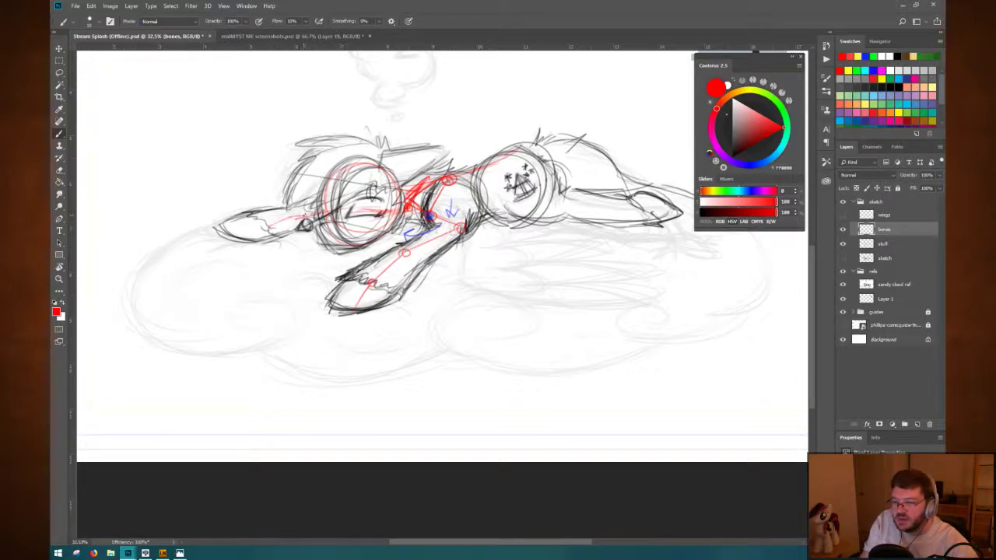
# Lasso the far front hoof on the stuff layer, then move it closer to the head and tilt it slightly counterclockwise.
pyautogui.click(910, 245)
pyautogui.press('m')
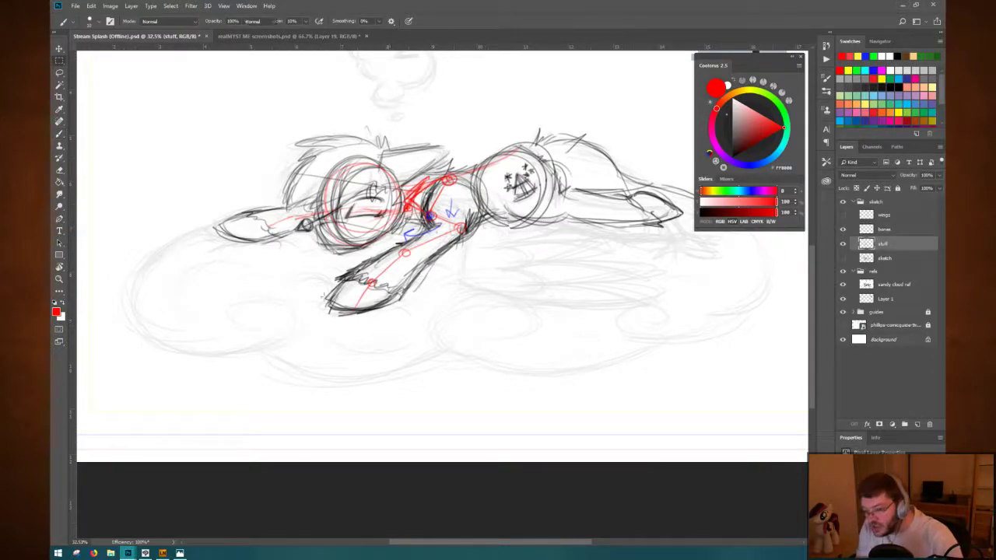
pyautogui.moveTo(219, 192)
pyautogui.mouseDown()
pyautogui.moveTo(221, 247)
pyautogui.moveTo(253, 267)
pyautogui.mouseUp()
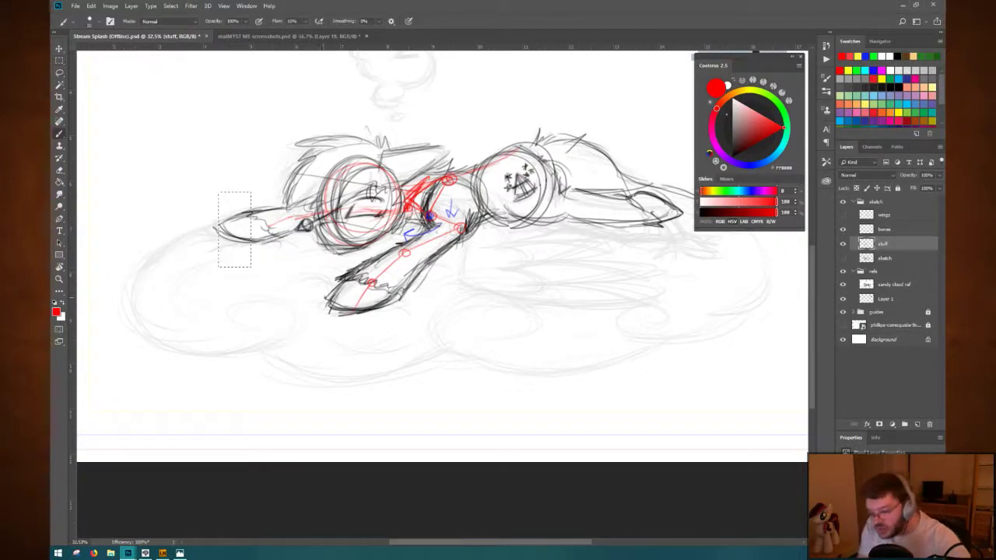
pyautogui.hotkey('ctrl', 'd')
pyautogui.press('l')
pyautogui.moveTo(211, 197)
pyautogui.mouseDown()
pyautogui.moveTo(215, 263)
pyautogui.moveTo(284, 248)
pyautogui.moveTo(306, 208)
pyautogui.mouseUp()
pyautogui.press('b')
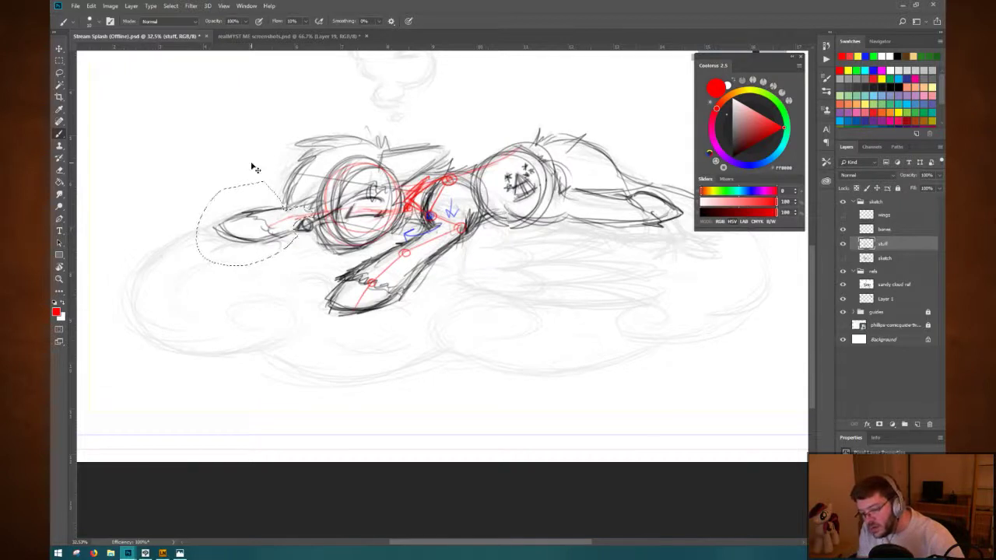
pyautogui.hotkey('ctrl', 't')
pyautogui.moveTo(255, 223); pyautogui.dragTo(273, 226)
pyautogui.moveTo(360, 185); pyautogui.dragTo(355, 177)
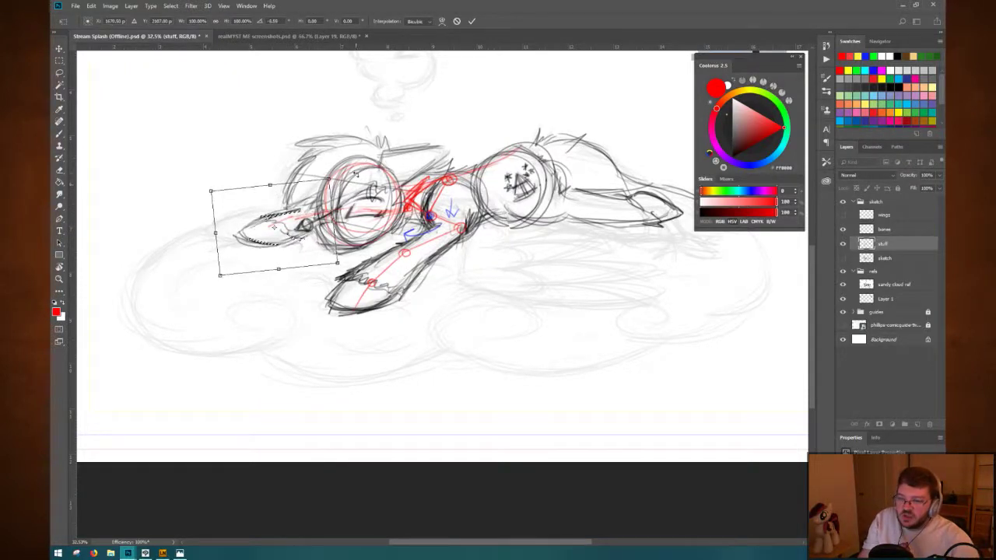
pyautogui.moveTo(290, 215); pyautogui.dragTo(295, 218)
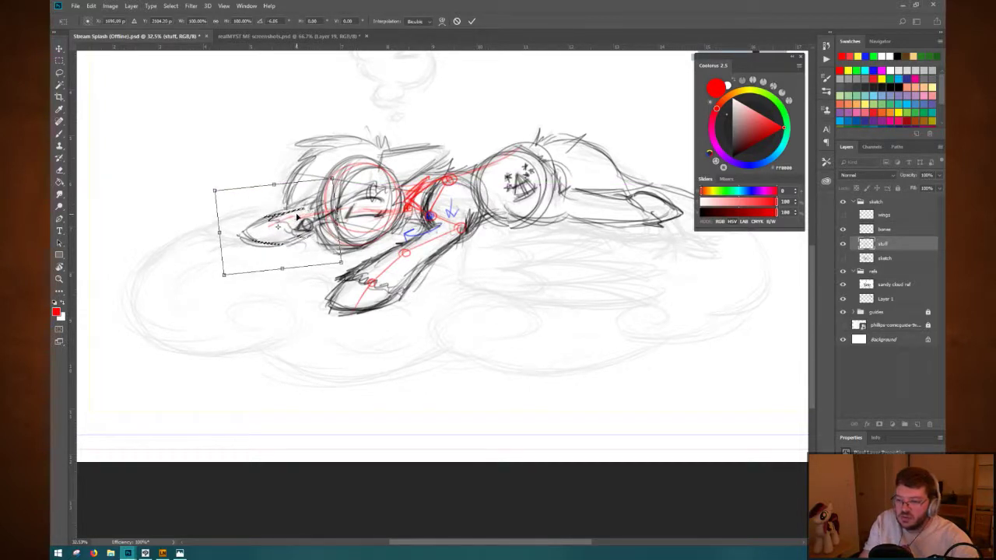
pyautogui.press('Return')
pyautogui.press('b')
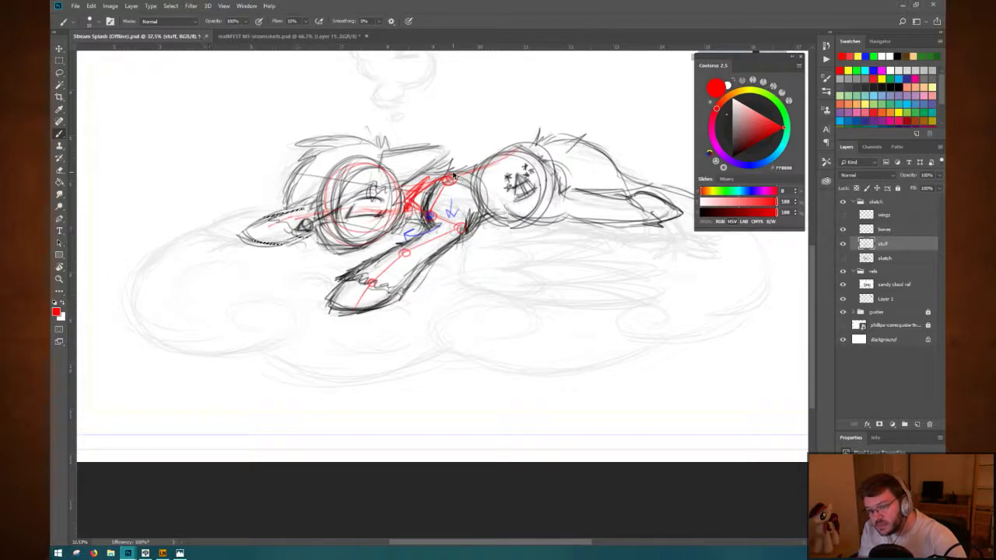
# Rotate the selected far front hoof about 5.6 degrees clockwise and deselect it.
pyautogui.hotkey('ctrl', 't')
pyautogui.moveTo(343, 204)
pyautogui.mouseDown()
pyautogui.moveTo(348, 189)
pyautogui.moveTo(319, 175)
pyautogui.mouseUp()
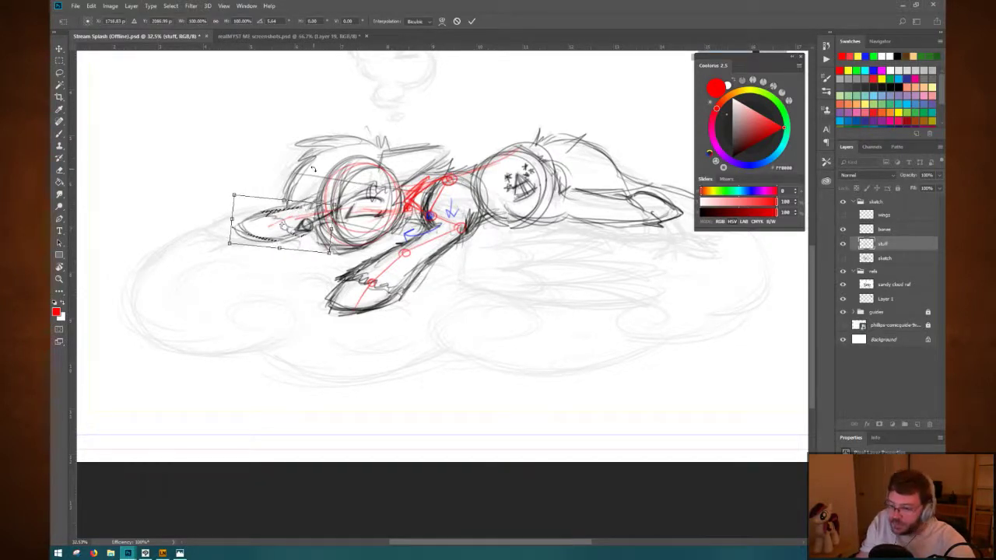
pyautogui.press('Return')
pyautogui.hotkey('ctrl', 'd')
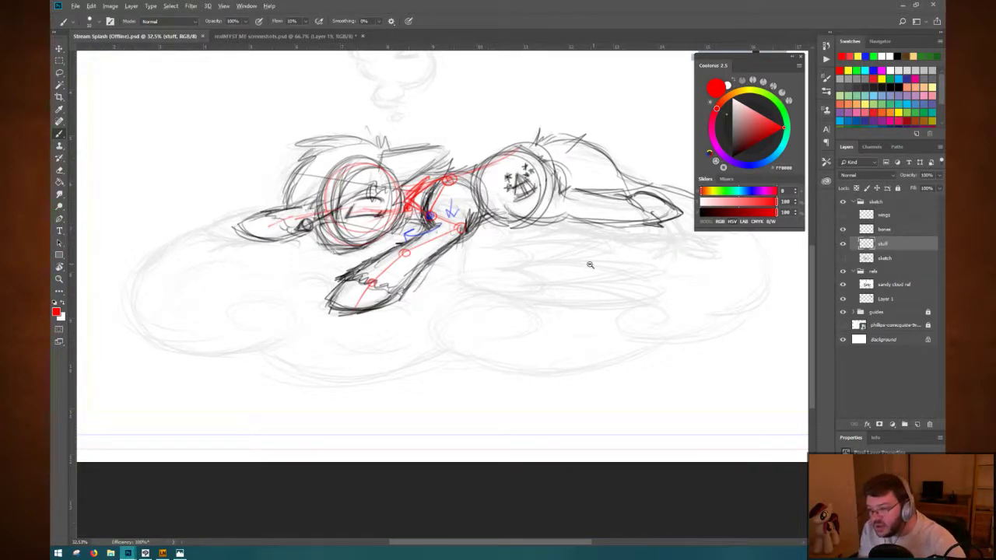
# Try stretching the whole pony sketch on the stuff layer vertically to about 110%, and undo the stretch.
pyautogui.scroll(-3, 571, 268)
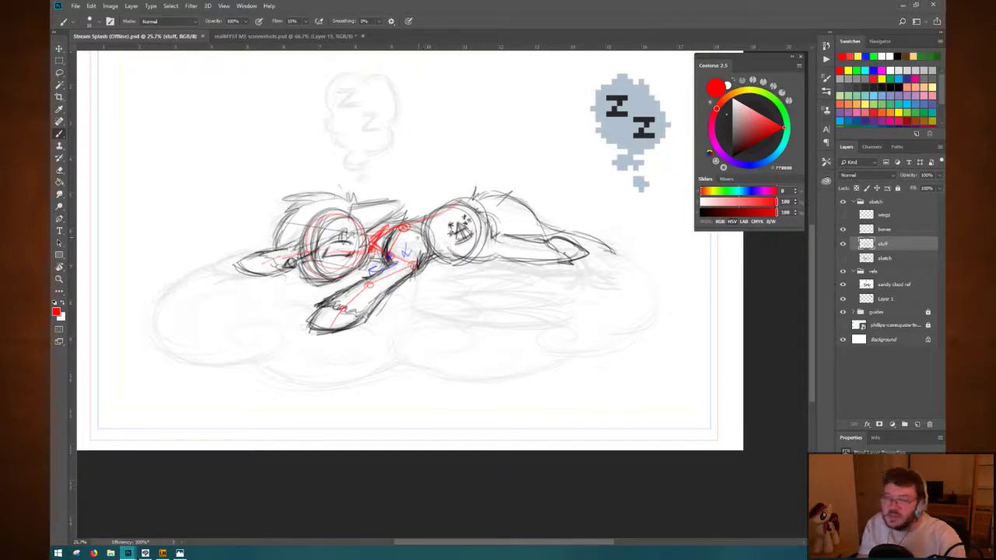
pyautogui.hotkey('ctrl', 'r')
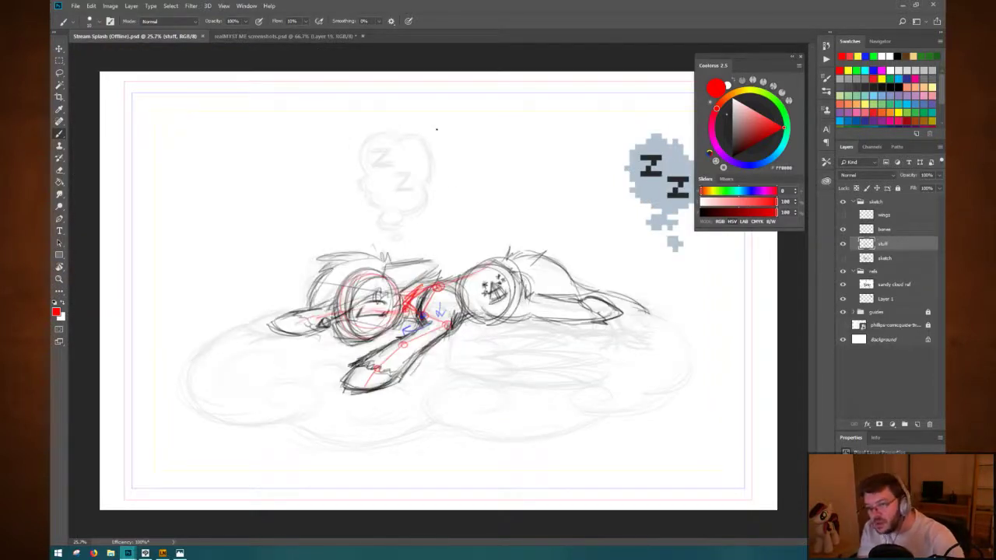
pyautogui.hotkey('ctrl', 't')
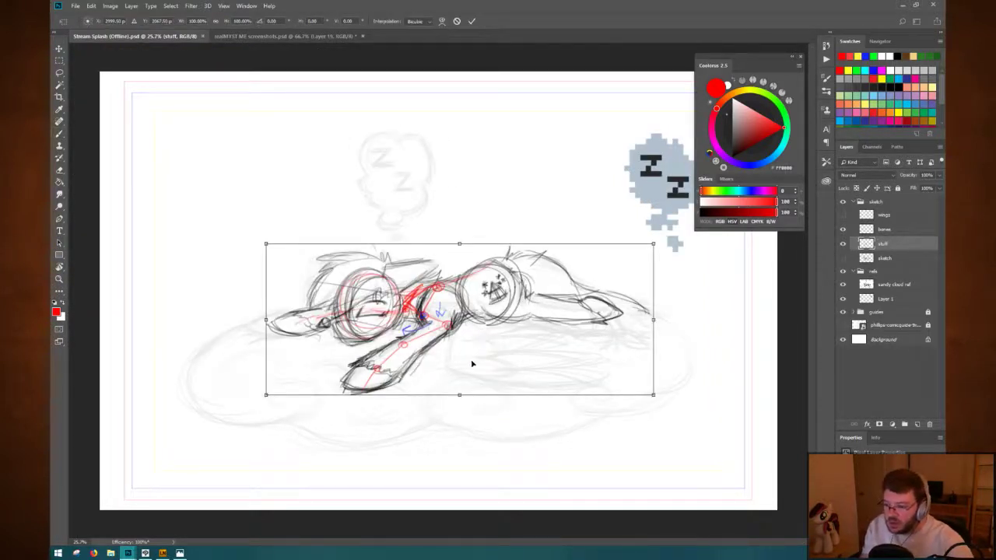
pyautogui.moveTo(460, 396); pyautogui.dragTo(462, 410)
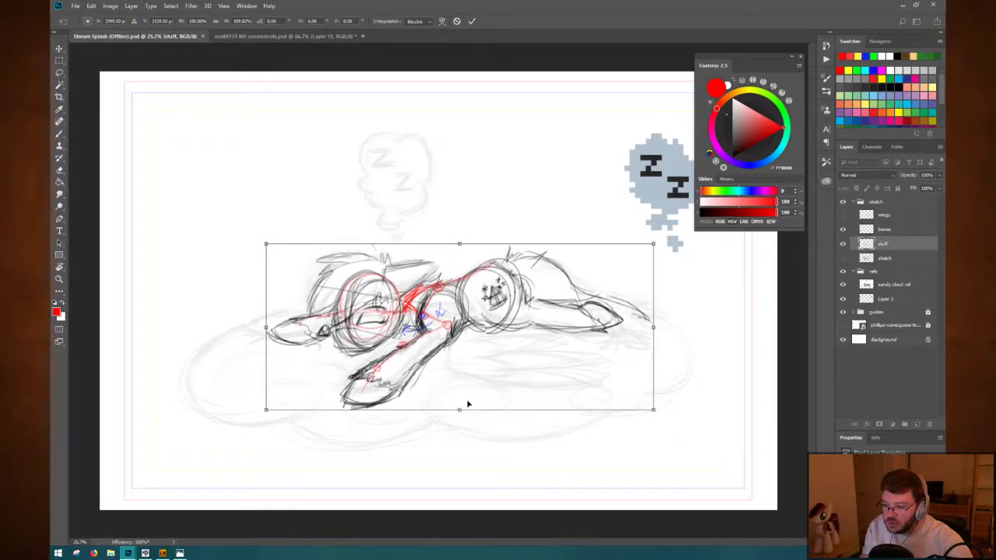
pyautogui.hotkey('ctrl', 'z')
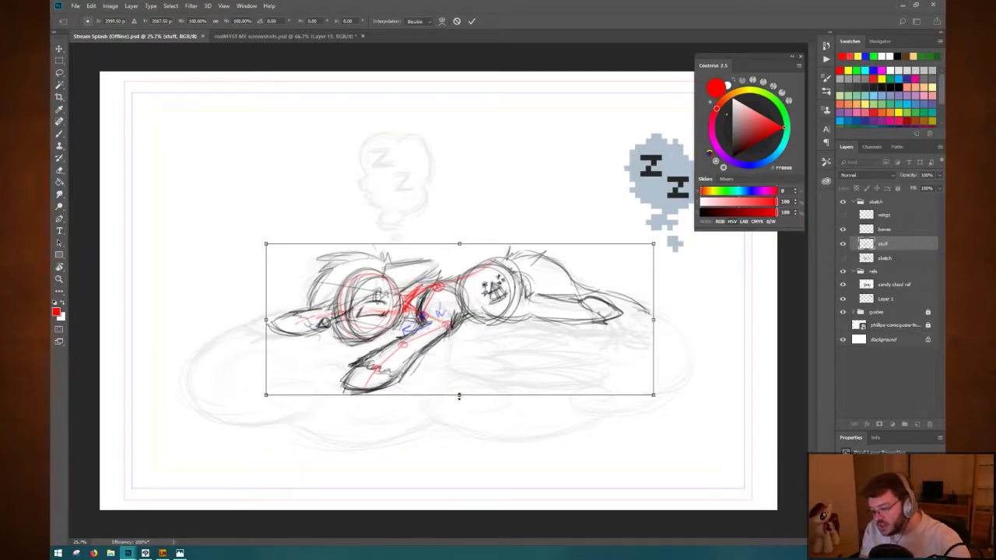
pyautogui.press('Return')
# Lasso the pony's head and mane on the stuff layer and invert the selection.
pyautogui.press('l')
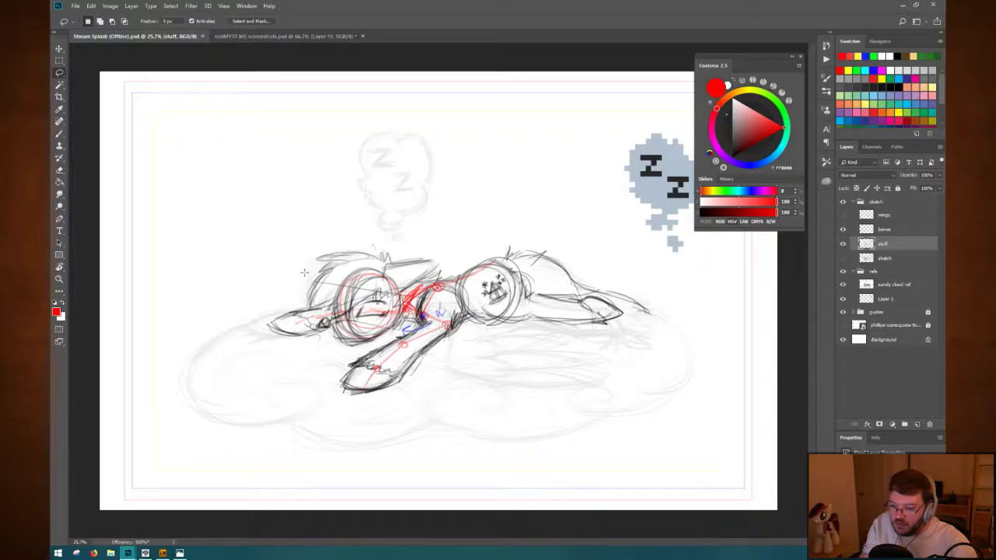
pyautogui.moveTo(304, 274); pyautogui.dragTo(303, 305)
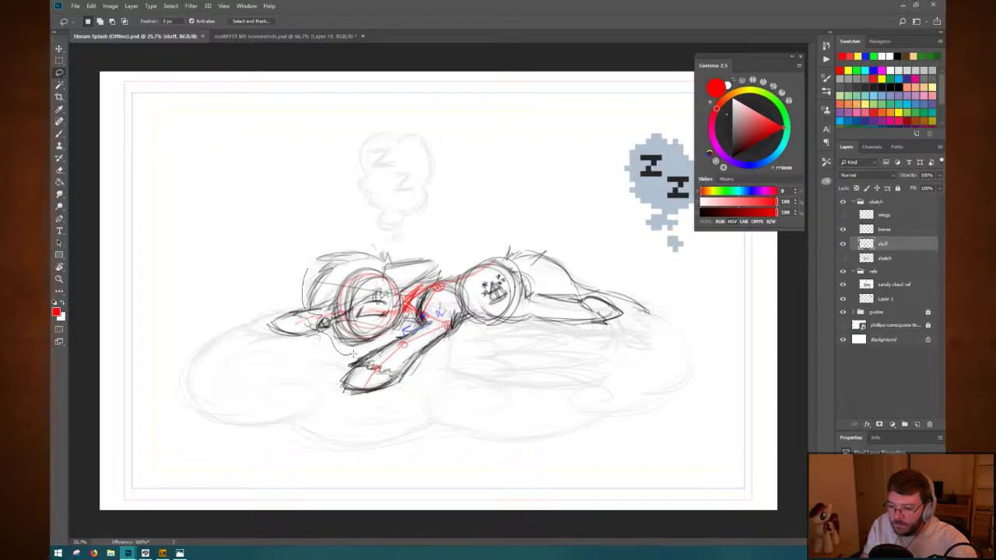
pyautogui.moveTo(353, 354); pyautogui.dragTo(417, 308)
pyautogui.moveTo(449, 244)
pyautogui.mouseDown()
pyautogui.moveTo(342, 236)
pyautogui.moveTo(311, 244)
pyautogui.moveTo(298, 260)
pyautogui.moveTo(303, 274)
pyautogui.mouseUp()
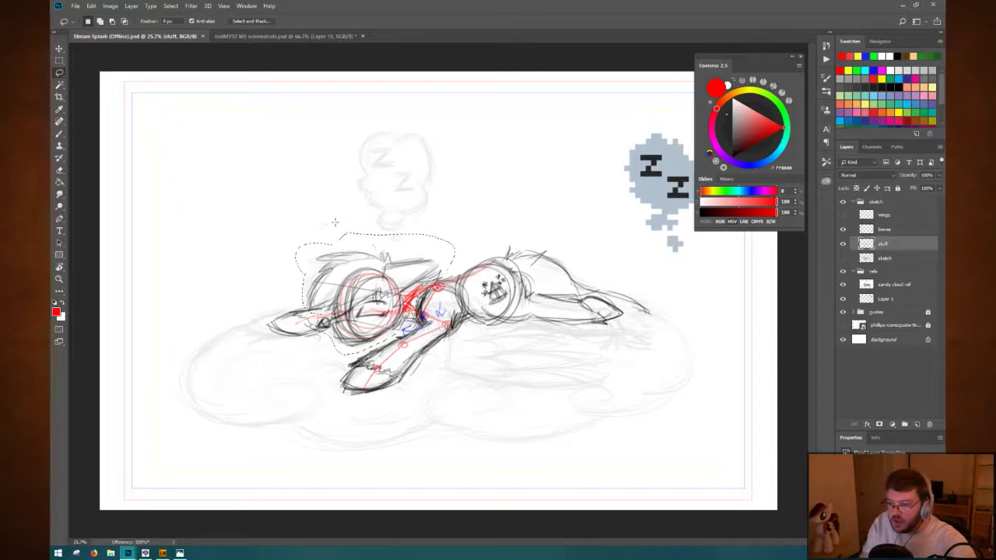
pyautogui.rightClick(353, 263)
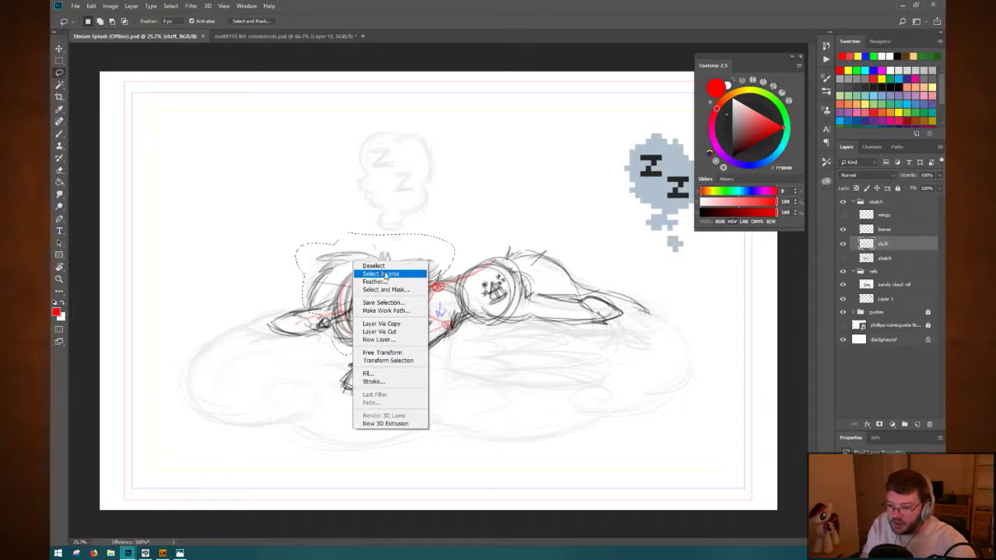
pyautogui.click(380, 274)
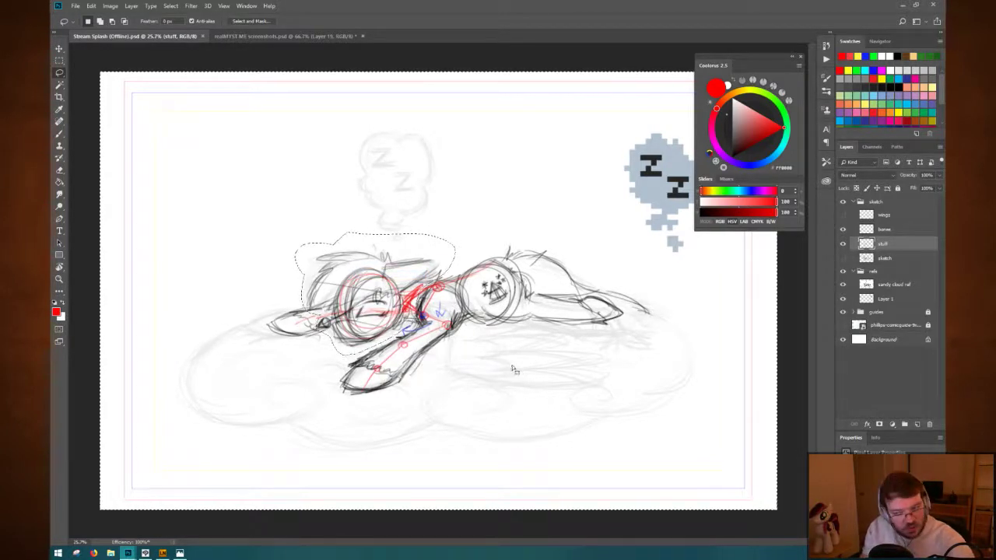
# Try stretching the selected body and legs vertically to about 105%, and undo the stretch.
pyautogui.hotkey('ctrl', 't')
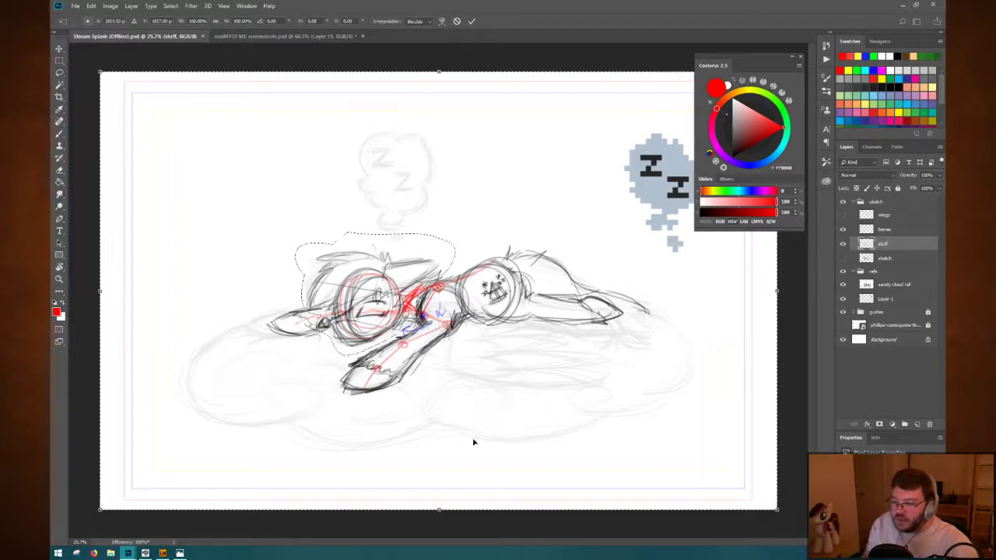
pyautogui.moveTo(439, 510); pyautogui.dragTo(439, 534)
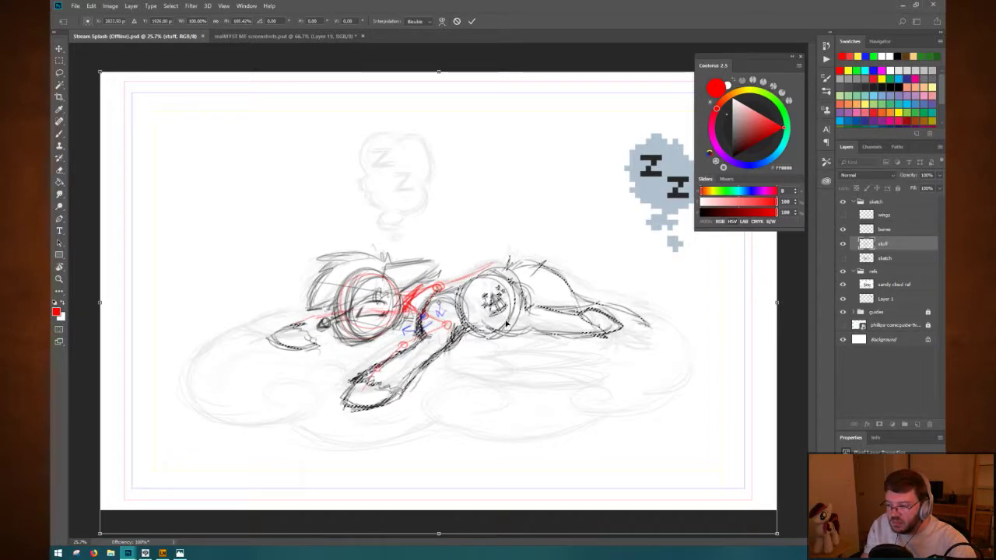
pyautogui.hotkey('ctrl', 'z')
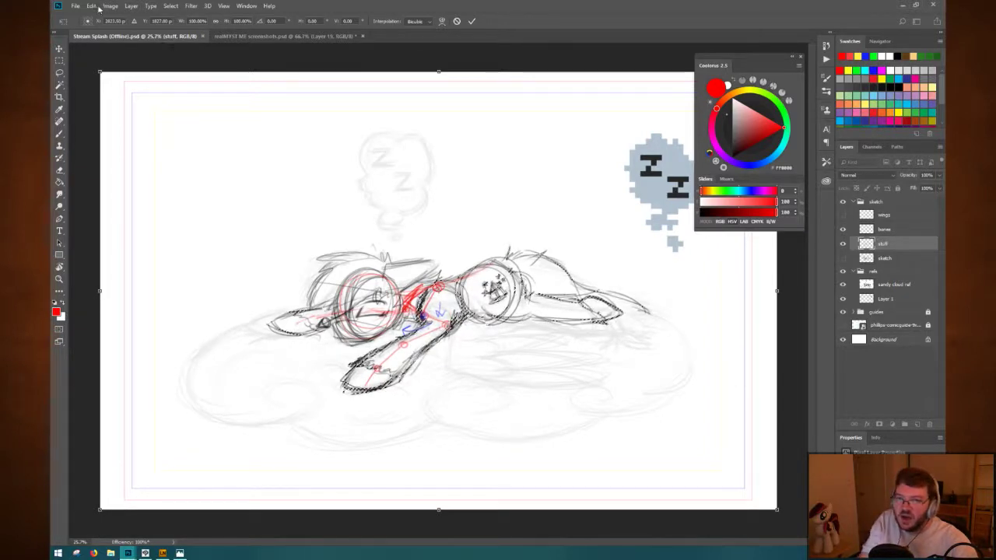
pyautogui.click(91, 6)
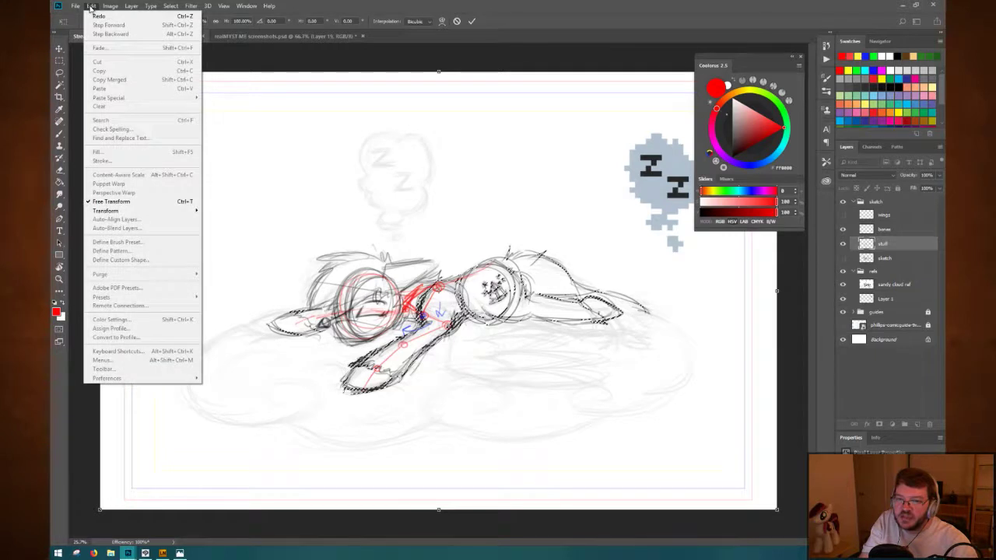
pyautogui.click(172, 6)
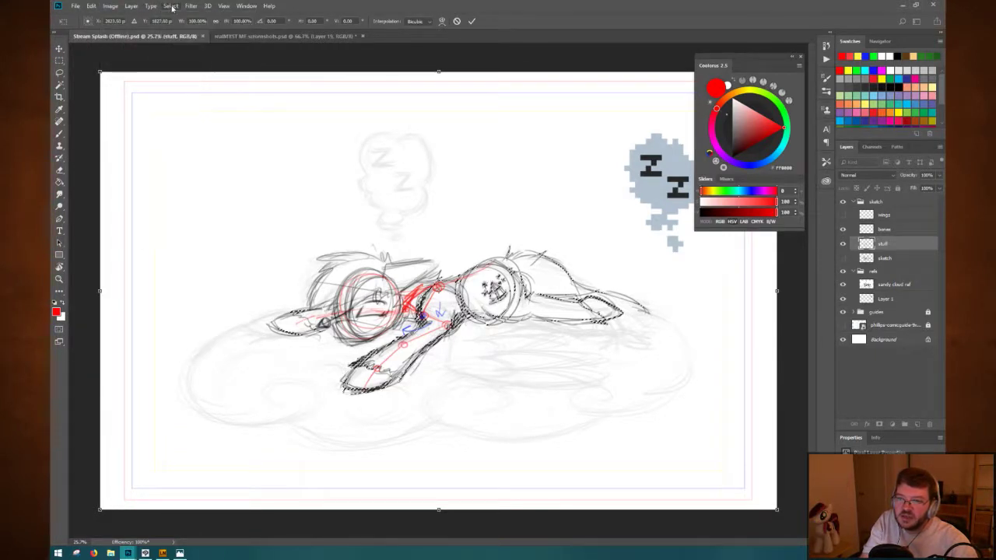
pyautogui.press('Return')
pyautogui.press('l')
pyautogui.moveTo(389, 224); pyautogui.dragTo(347, 233)
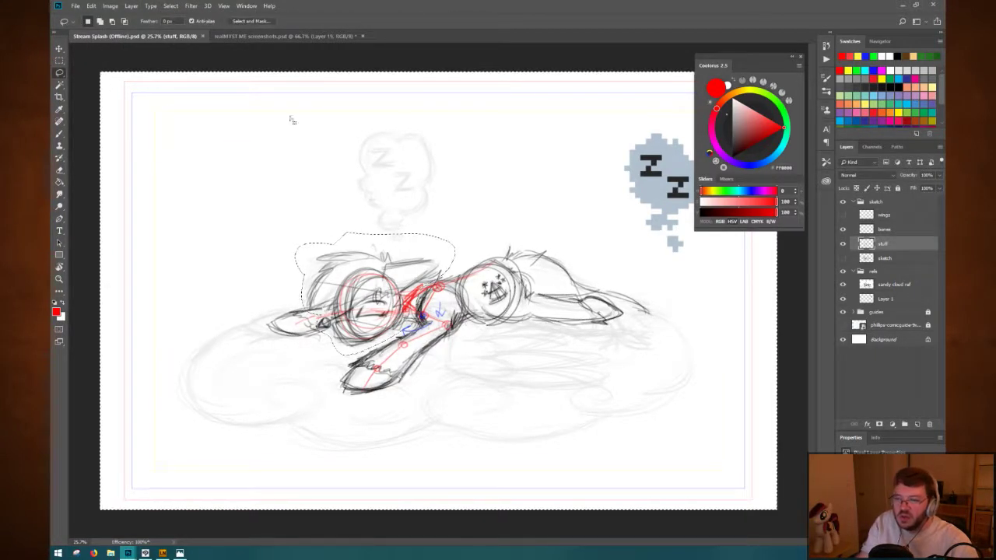
pyautogui.click(170, 5)
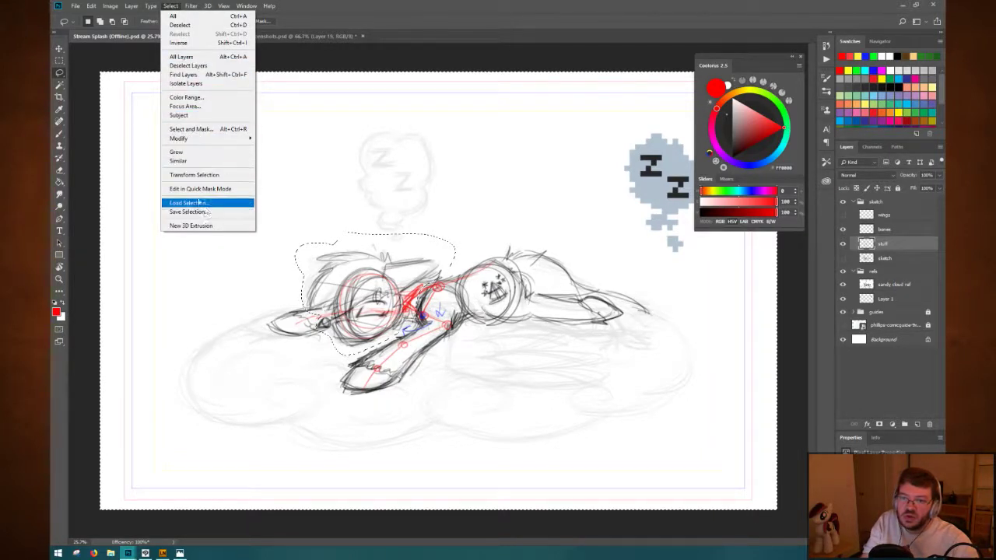
pyautogui.click(91, 7)
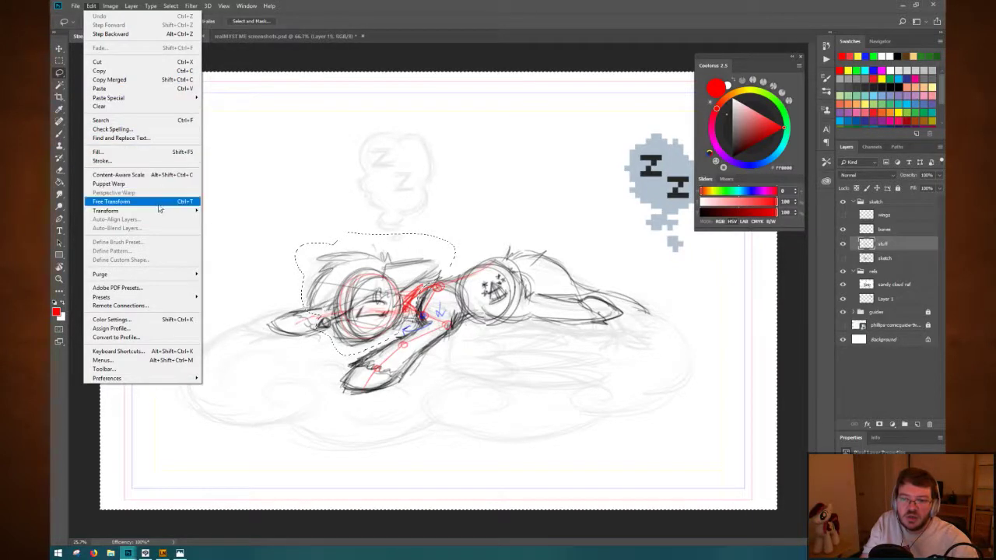
# Try stretching the selected body and legs vertically to about 108% and repositioning them, and undo the transform.
pyautogui.moveTo(111, 6)
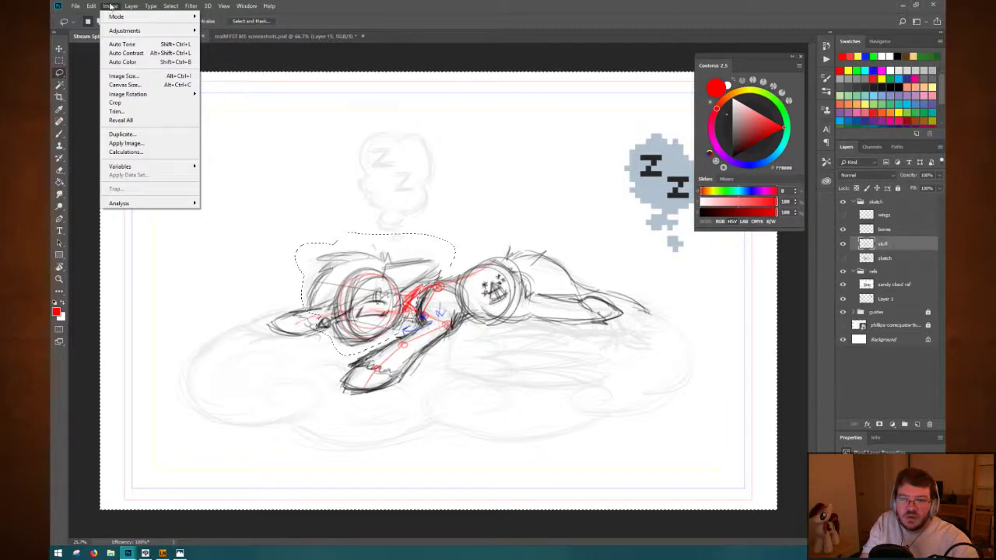
pyautogui.click(115, 103)
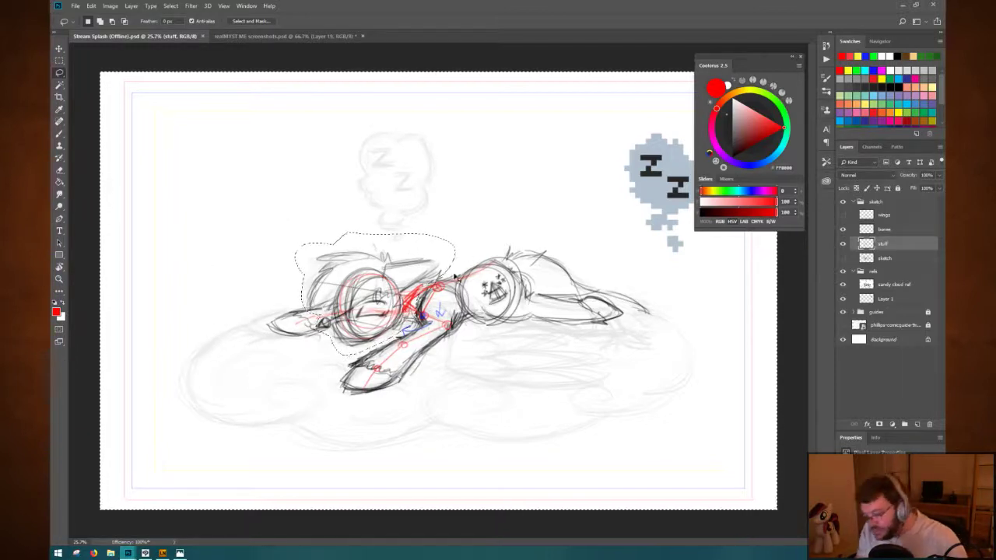
pyautogui.hotkey('ctrl', 't')
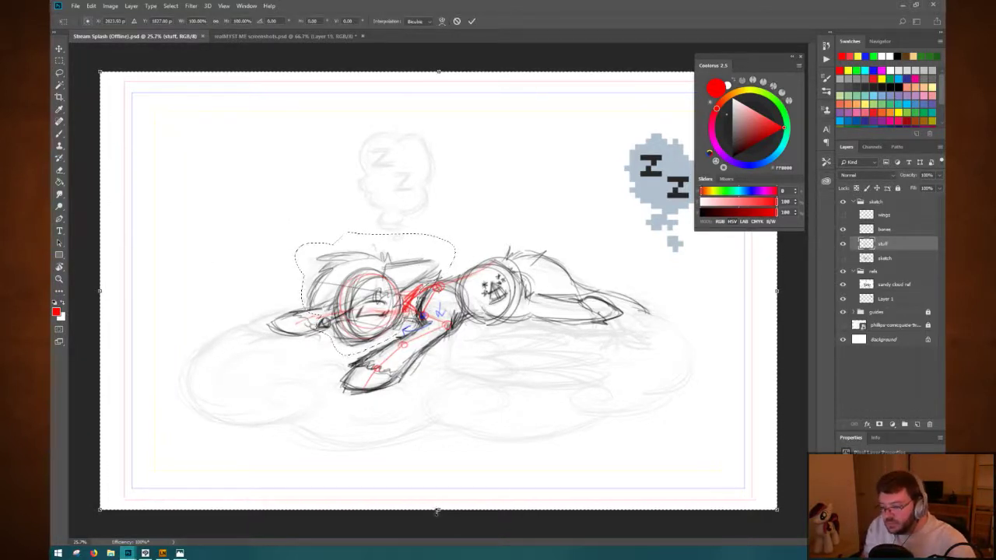
pyautogui.moveTo(439, 517); pyautogui.dragTo(438, 547)
pyautogui.moveTo(496, 407)
pyautogui.mouseDown()
pyautogui.moveTo(486, 394)
pyautogui.moveTo(511, 350)
pyautogui.mouseUp()
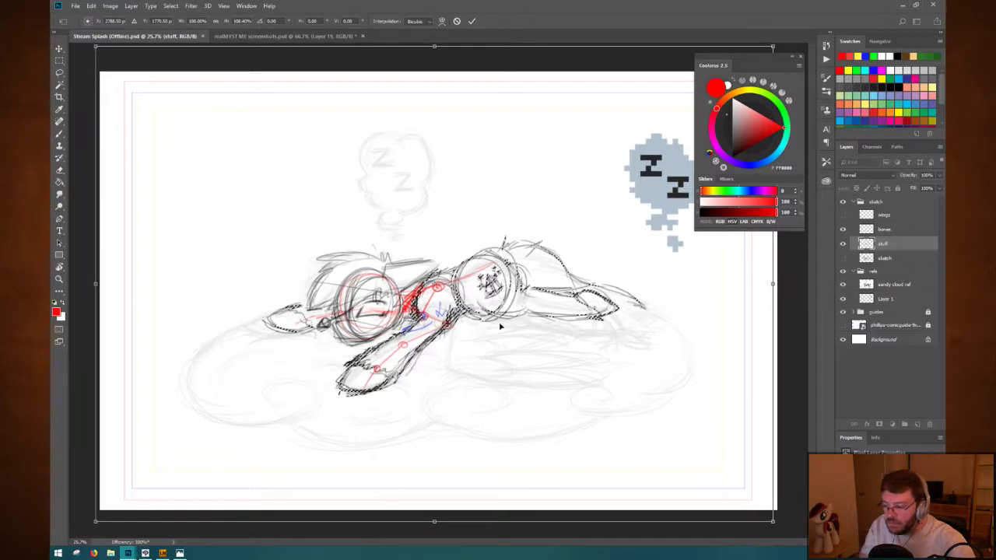
pyautogui.press('Return')
pyautogui.press('l')
pyautogui.hotkey('ctrl', 'd')
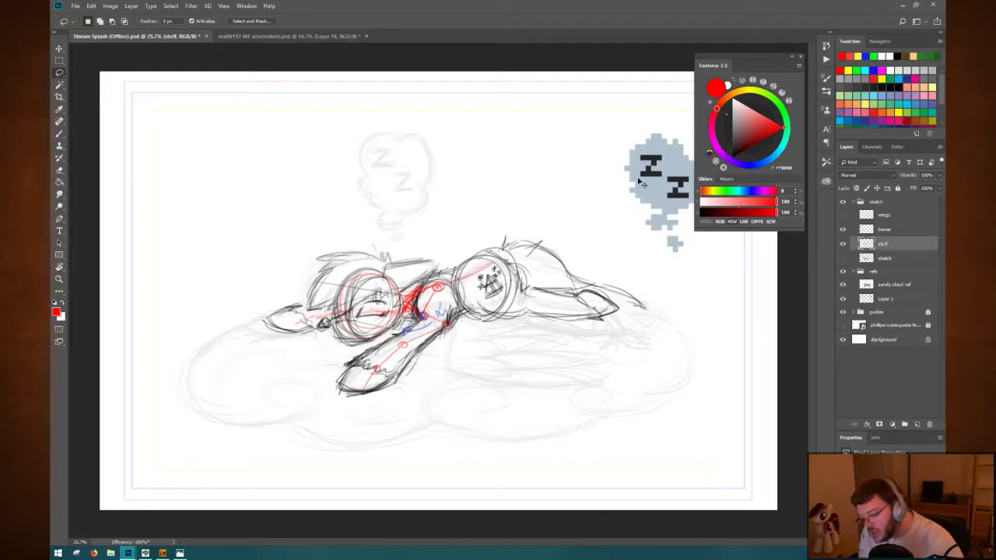
pyautogui.hotkey('ctrl', 'alt', 'z')
pyautogui.hotkey('ctrl', 'alt', 'z')
pyautogui.hotkey('ctrl', 'alt', 'z')
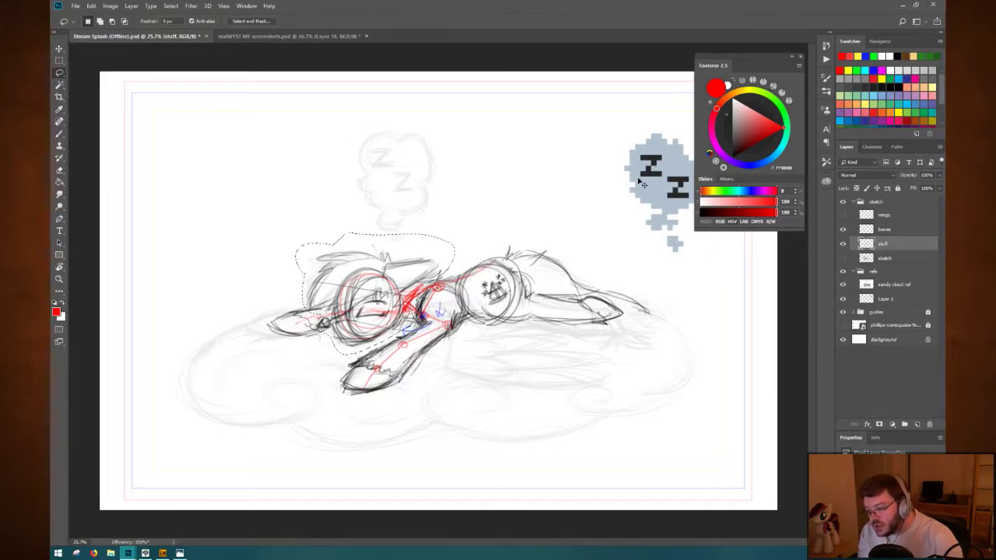
# Step through the edit history to restore the lasso selection around only the pony's head and mane.
pyautogui.hotkey('ctrl', 'shift', 'z')
pyautogui.hotkey('ctrl', 'shift', 'z')
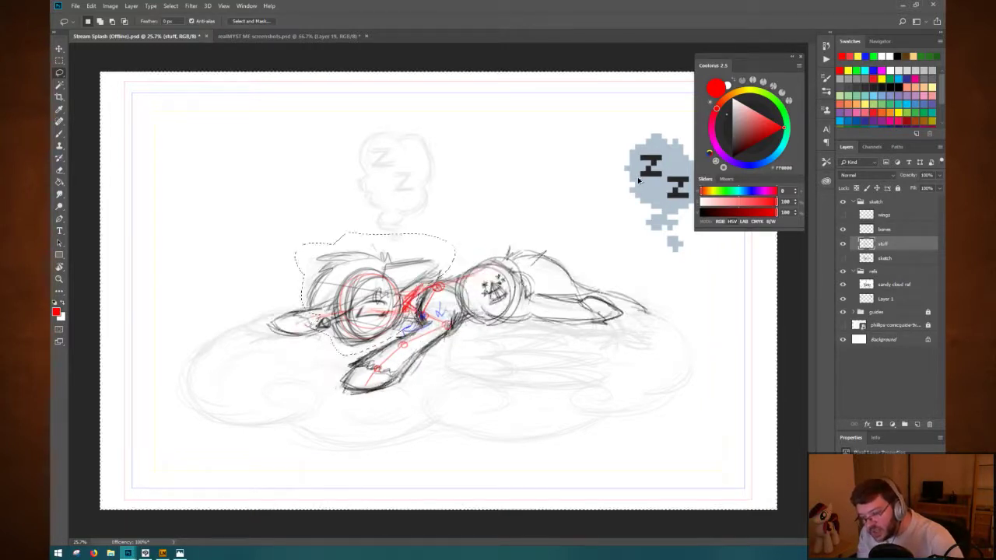
pyautogui.hotkey('ctrl', 'alt', 'z')
pyautogui.hotkey('ctrl', 'alt', 'z')
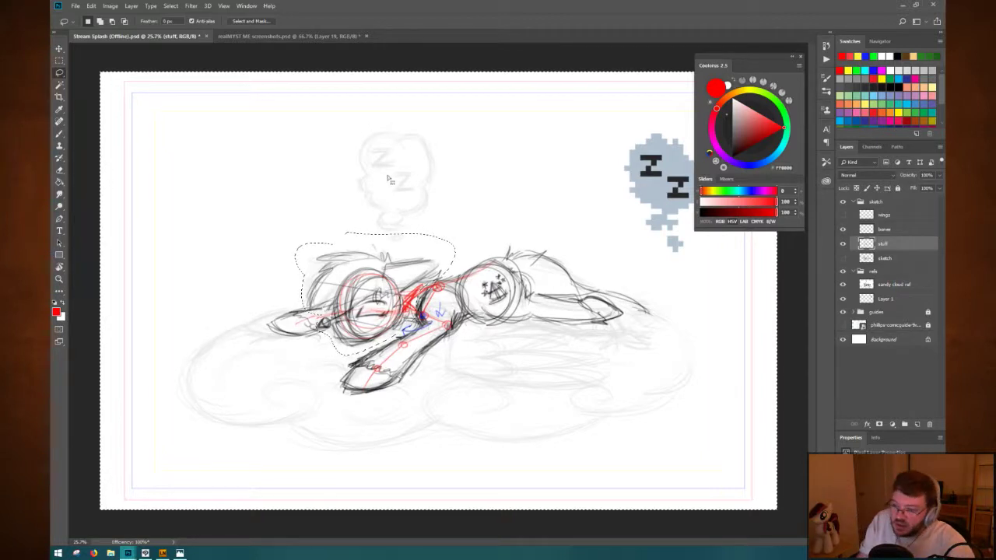
pyautogui.hotkey('ctrl', 'alt', 'z')
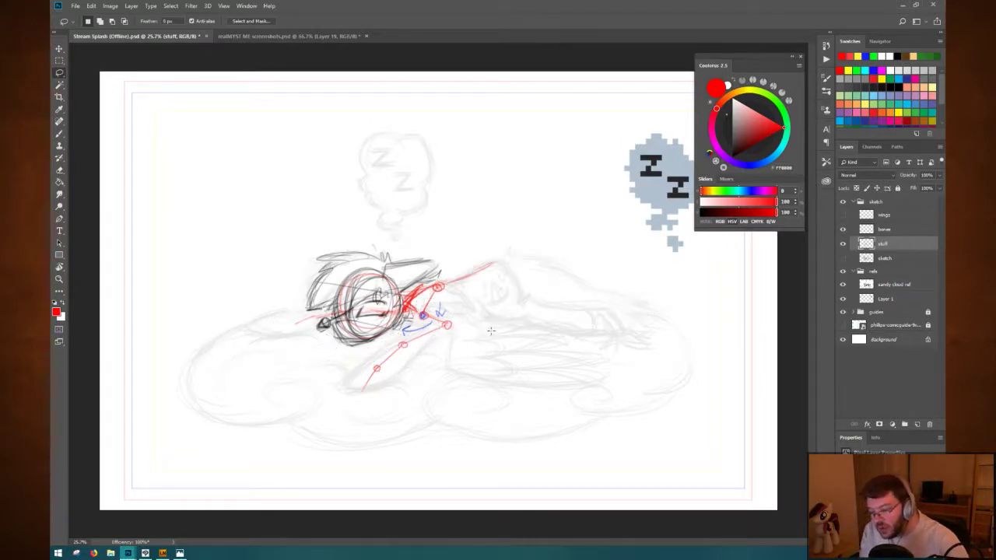
pyautogui.hotkey('ctrl', 'shift', 'z')
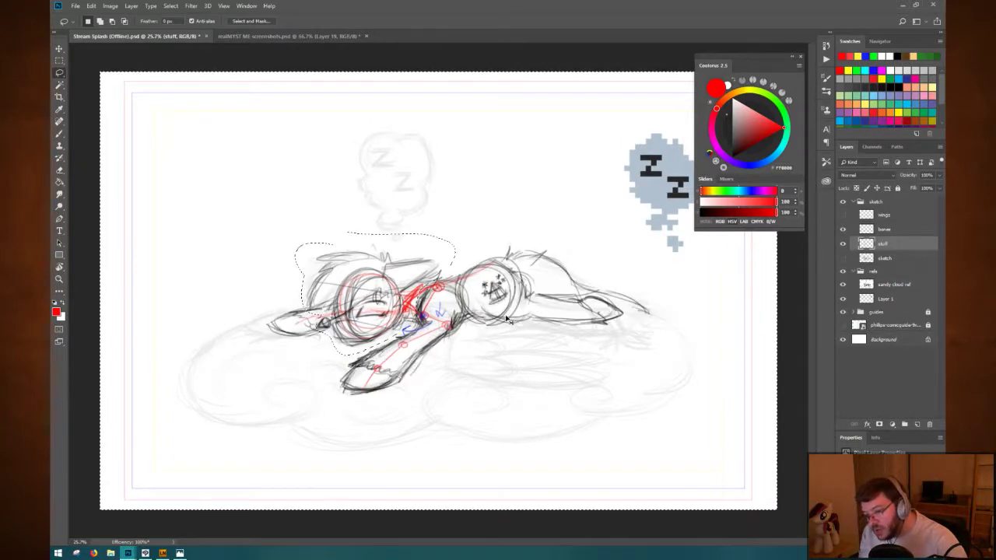
pyautogui.hotkey('ctrl', 'shift', 'z')
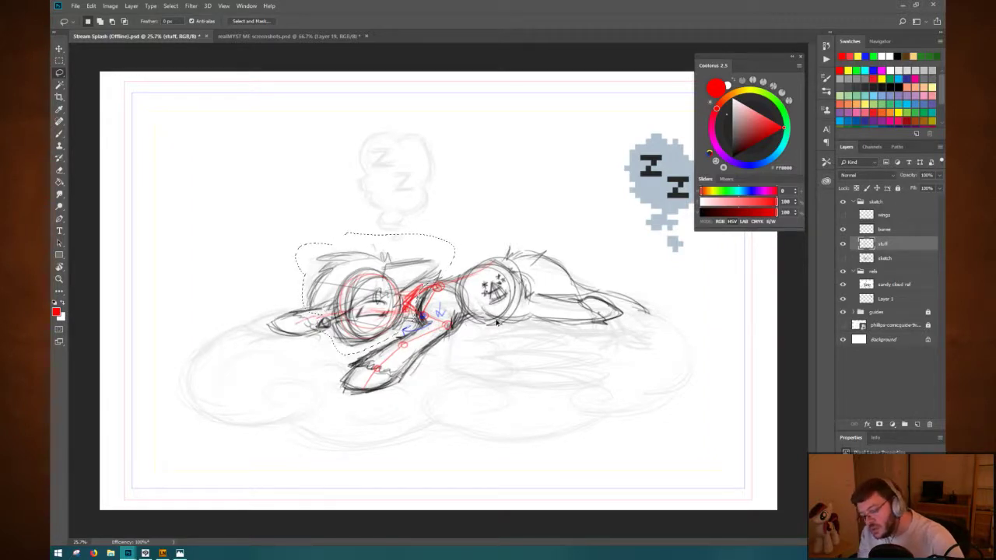
# Cut the selected head onto a new layer named head and rename the stuff layer to body.
pyautogui.hotkey('ctrl', 'shift', 'j')
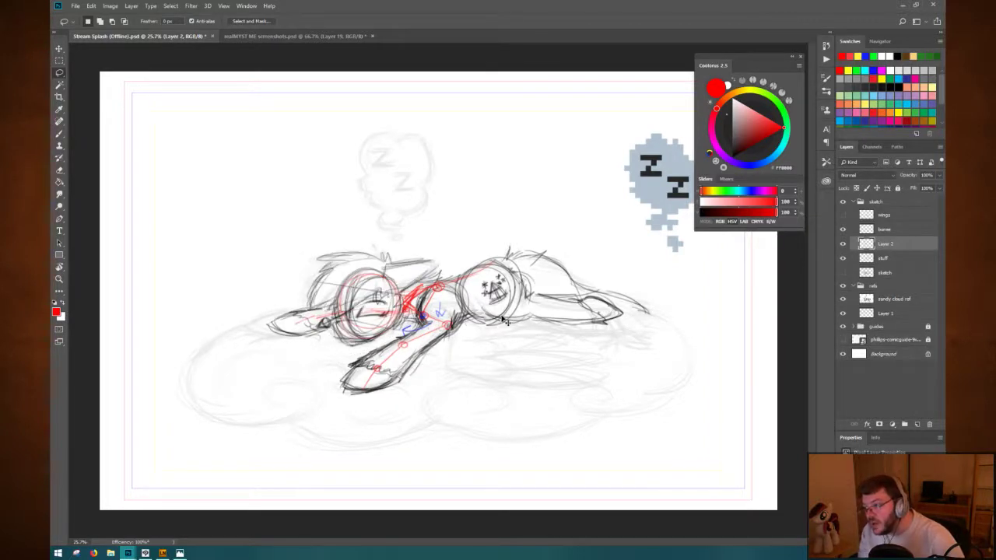
pyautogui.doubleClick(891, 244)
pyautogui.write('head')
pyautogui.press('Return')
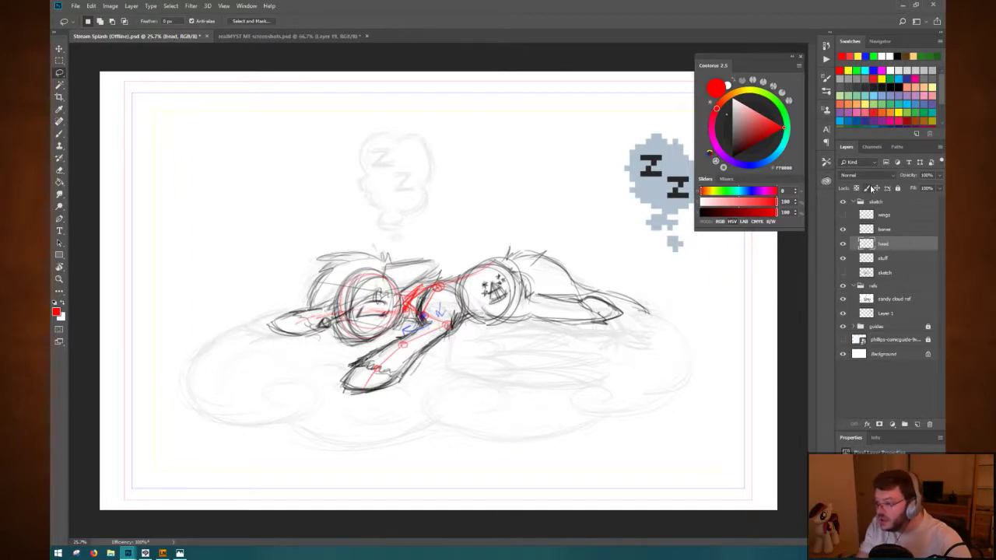
pyautogui.doubleClick(882, 258)
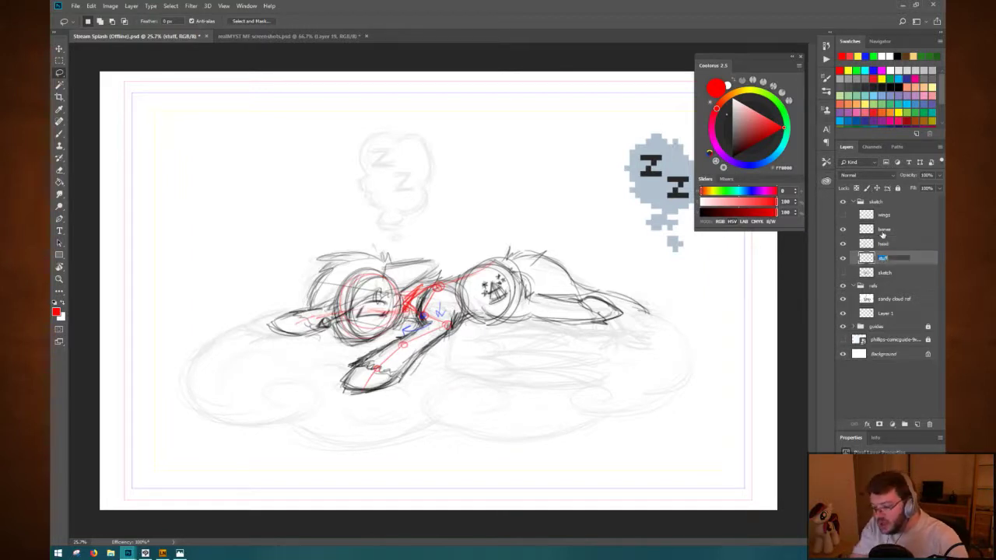
pyautogui.write('body')
pyautogui.press('Return')
# Stretch the body layer to about 103% width and 114% height and shift it to line up with the head.
pyautogui.hotkey('ctrl', 't')
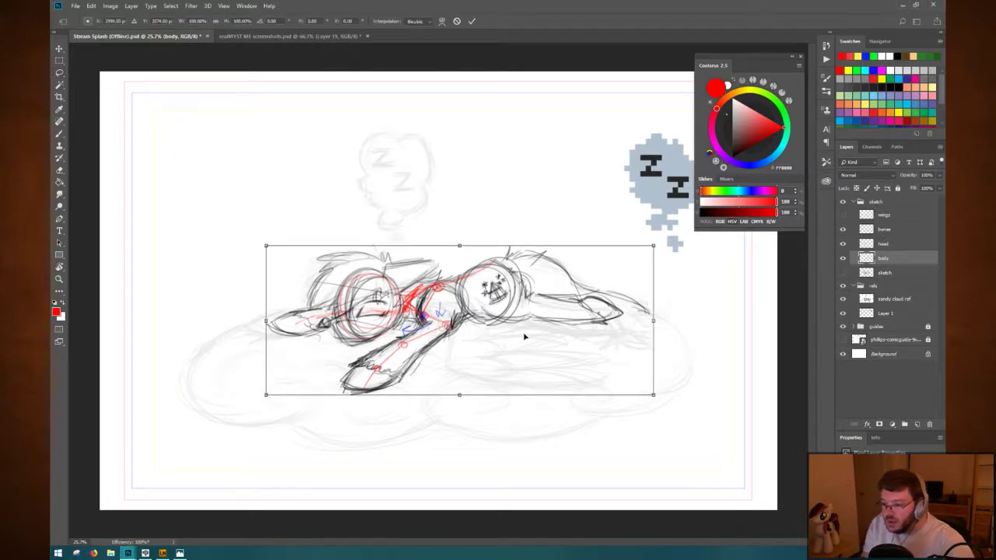
pyautogui.moveTo(463, 399); pyautogui.dragTo(460, 411)
pyautogui.moveTo(508, 350); pyautogui.dragTo(506, 345)
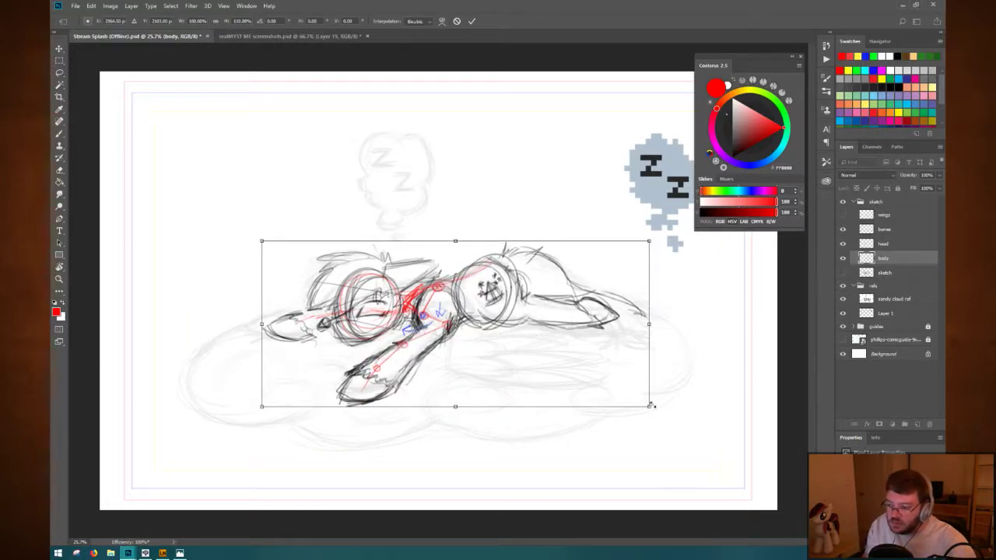
pyautogui.moveTo(651, 408)
pyautogui.mouseDown()
pyautogui.moveTo(669, 414)
pyautogui.moveTo(659, 408)
pyautogui.mouseUp()
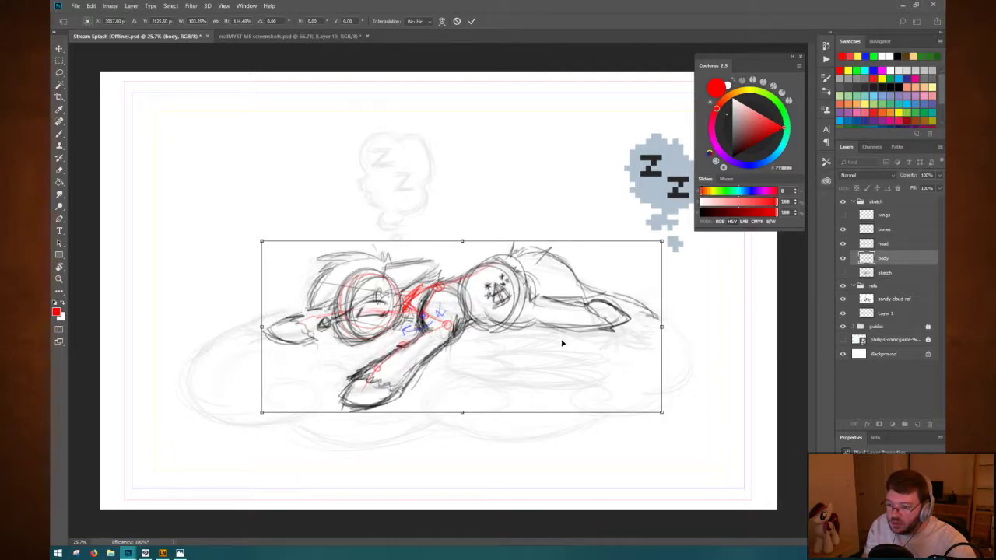
pyautogui.moveTo(562, 343); pyautogui.dragTo(560, 336)
pyautogui.press('l')
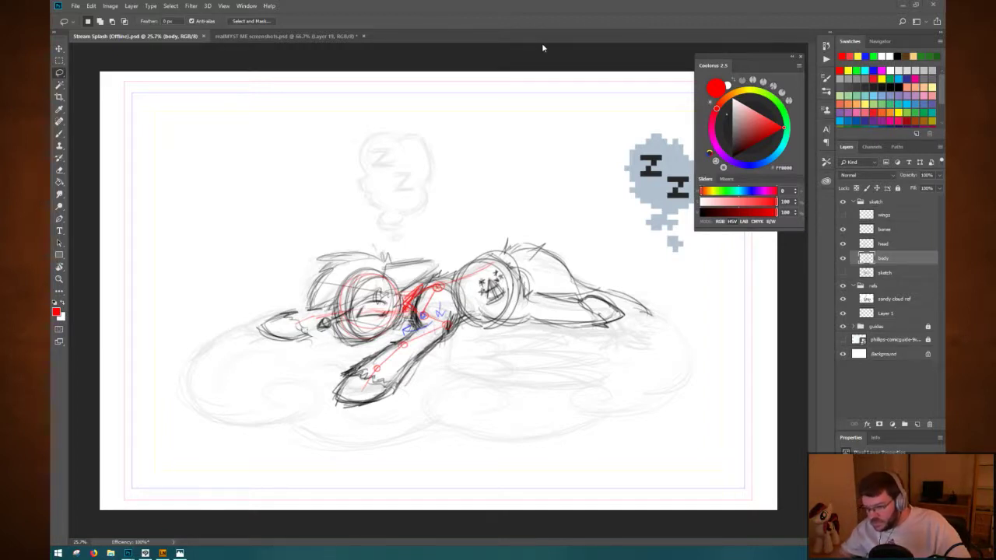
# Toggle the original sketch layer's visibility to compare it with the corrected pony proportions.
pyautogui.click(885, 204)
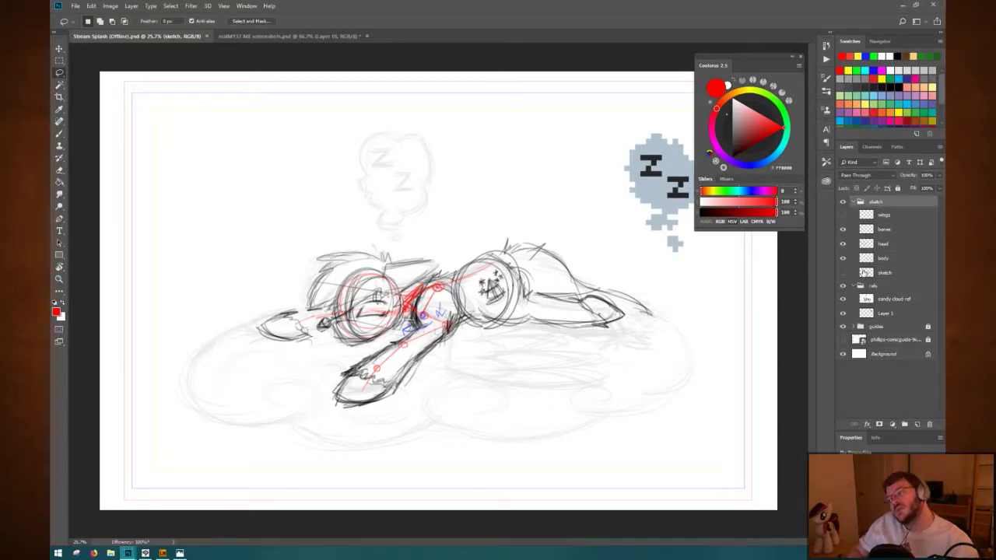
pyautogui.click(842, 272)
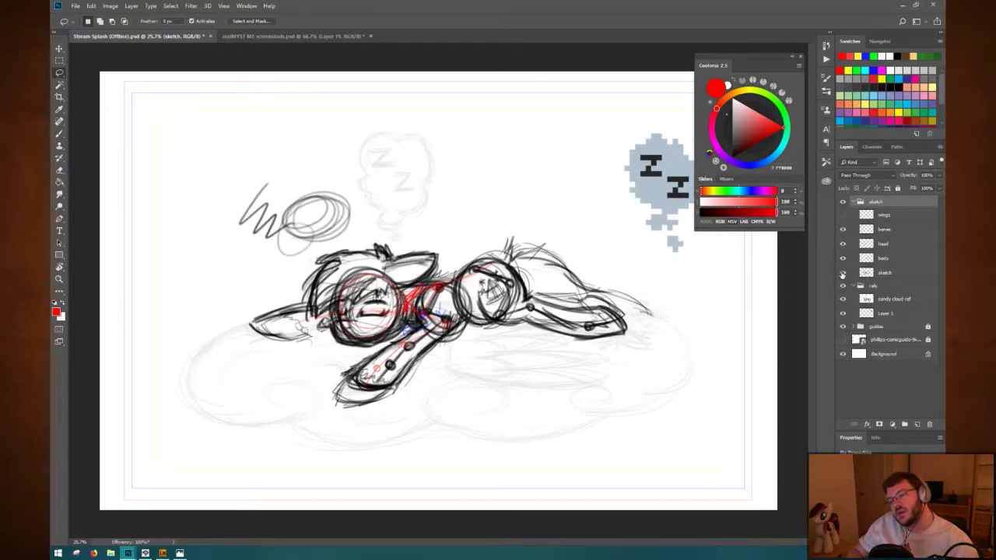
pyautogui.click(843, 273)
pyautogui.click(843, 272)
pyautogui.click(843, 273)
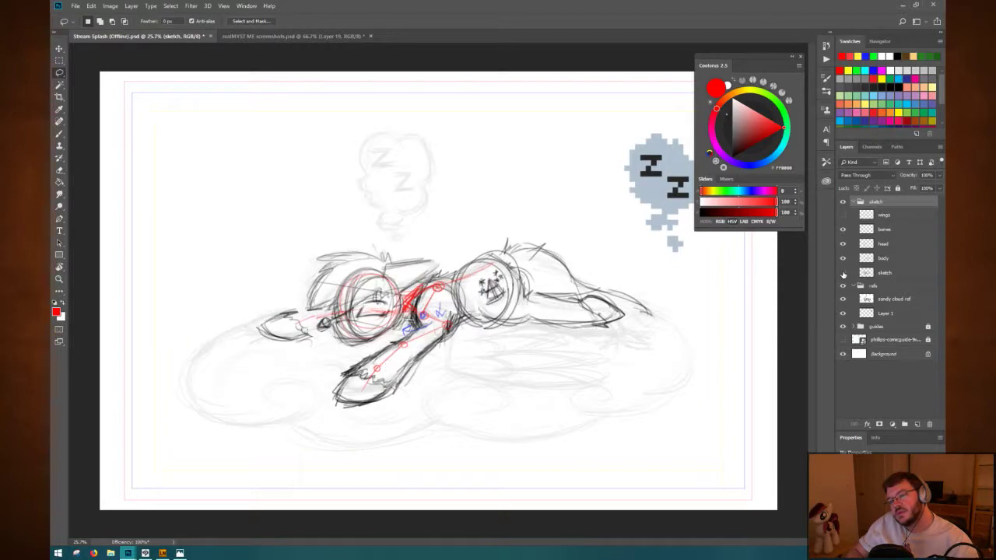
pyautogui.click(843, 272)
pyautogui.click(843, 273)
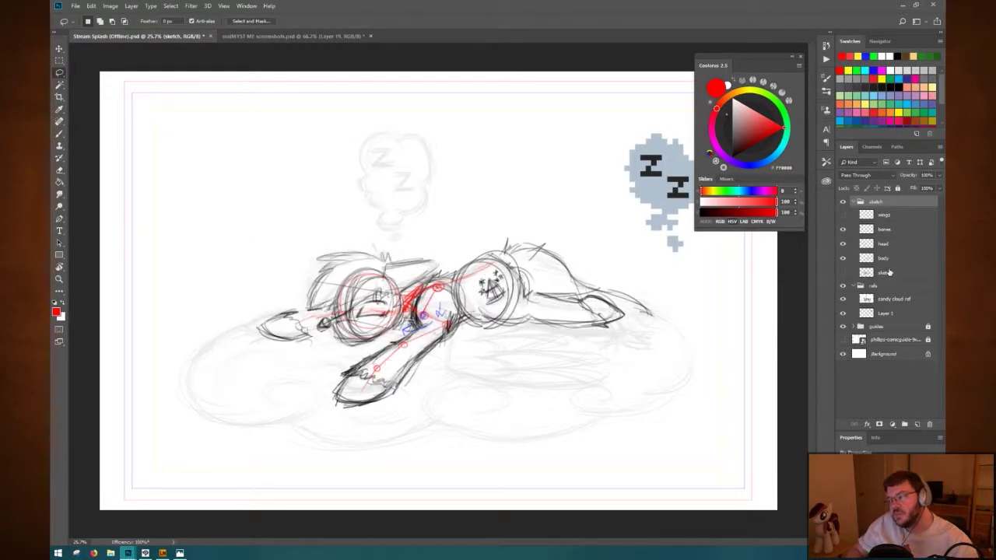
# Move the old sketch layer just above the background into a new group named archive, and hide the group.
pyautogui.click(891, 272)
pyautogui.moveTo(899, 272)
pyautogui.mouseDown()
pyautogui.moveTo(886, 362)
pyautogui.moveTo(884, 346)
pyautogui.moveTo(889, 355)
pyautogui.mouseUp()
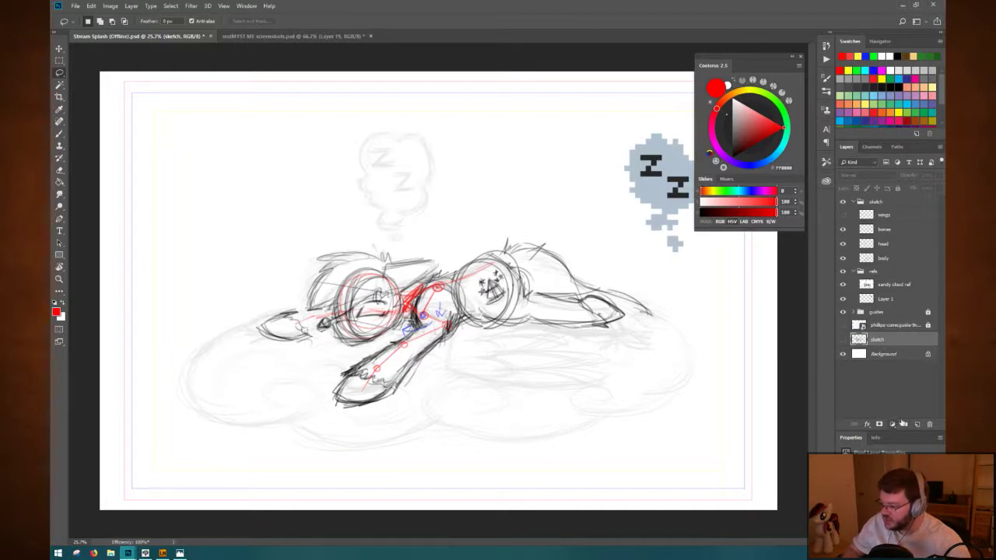
pyautogui.click(905, 425)
pyautogui.moveTo(888, 350)
pyautogui.mouseDown()
pyautogui.moveTo(880, 341)
pyautogui.moveTo(892, 352)
pyautogui.mouseUp()
pyautogui.doubleClick(879, 338)
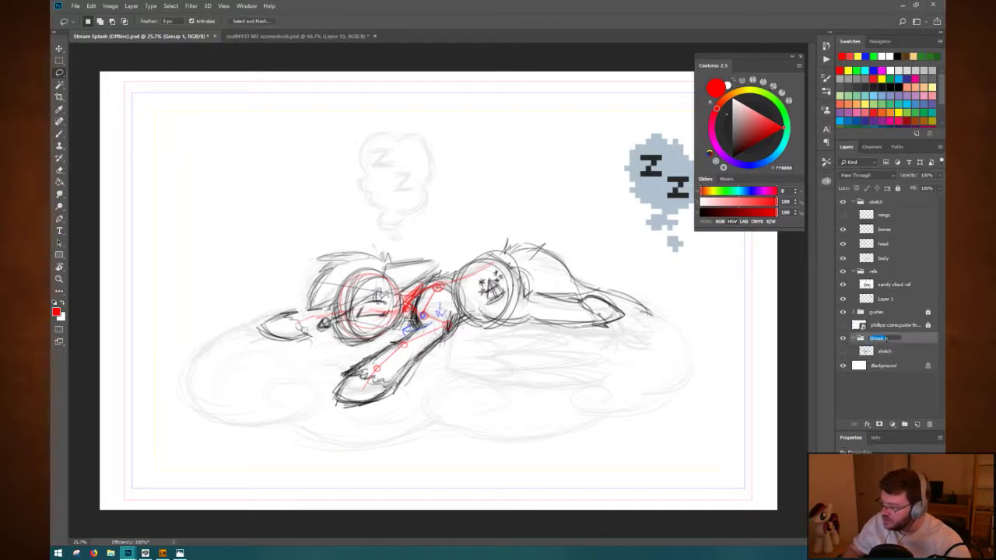
pyautogui.write('orchive')
pyautogui.press('Return')
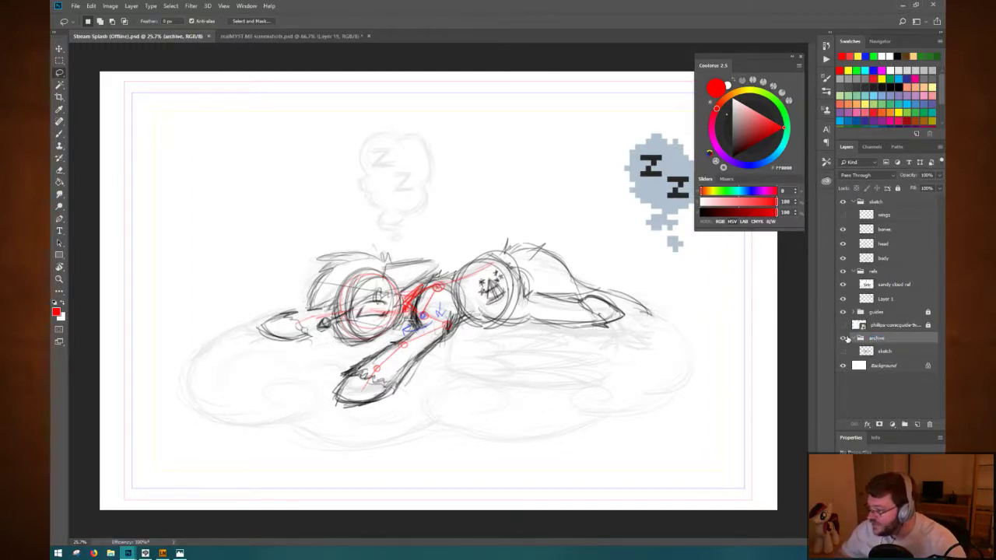
pyautogui.click(843, 338)
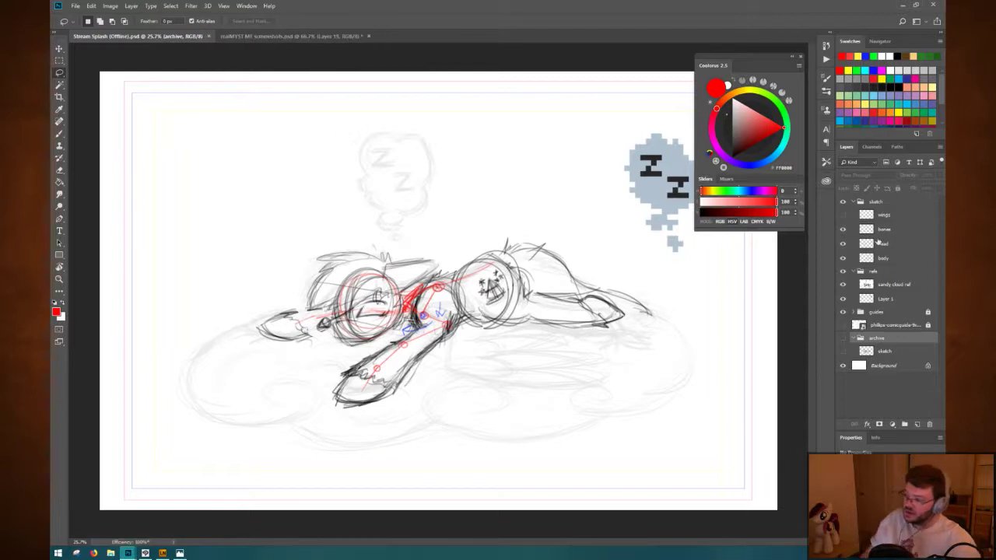
# Enlarge the whole sketch group to about 125% width and 134% height and recentre the pony over the cloud.
pyautogui.click(895, 204)
pyautogui.hotkey('ctrl', 't')
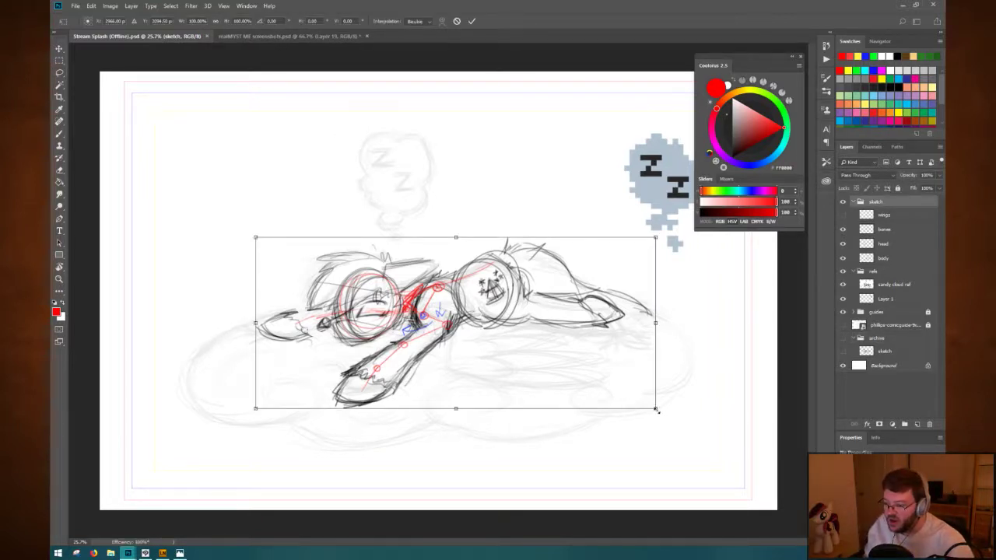
pyautogui.moveTo(656, 409)
pyautogui.mouseDown()
pyautogui.moveTo(693, 441)
pyautogui.moveTo(716, 368)
pyautogui.moveTo(708, 398)
pyautogui.moveTo(761, 453)
pyautogui.moveTo(749, 426)
pyautogui.mouseUp()
pyautogui.moveTo(627, 347)
pyautogui.mouseDown()
pyautogui.moveTo(583, 303)
pyautogui.moveTo(580, 316)
pyautogui.mouseUp()
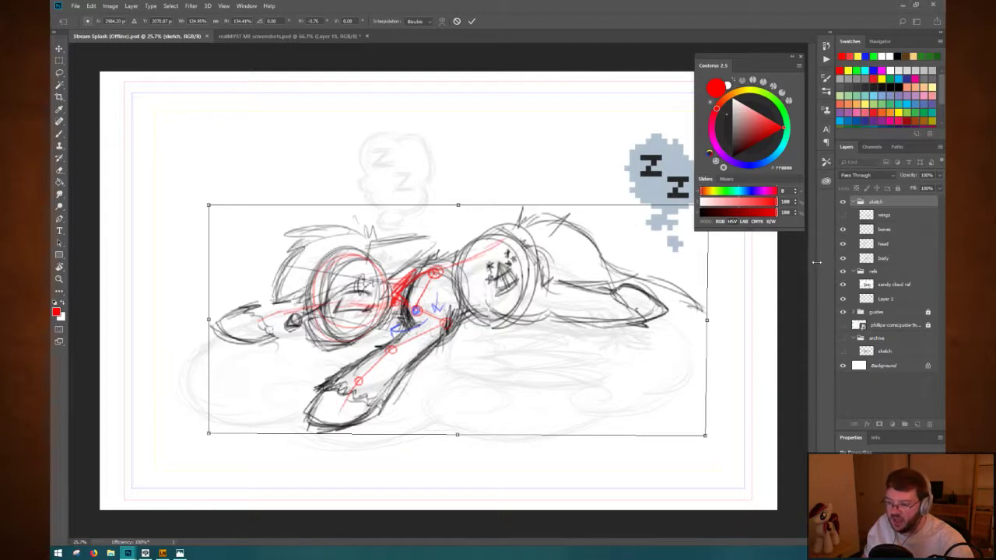
pyautogui.press('Return')
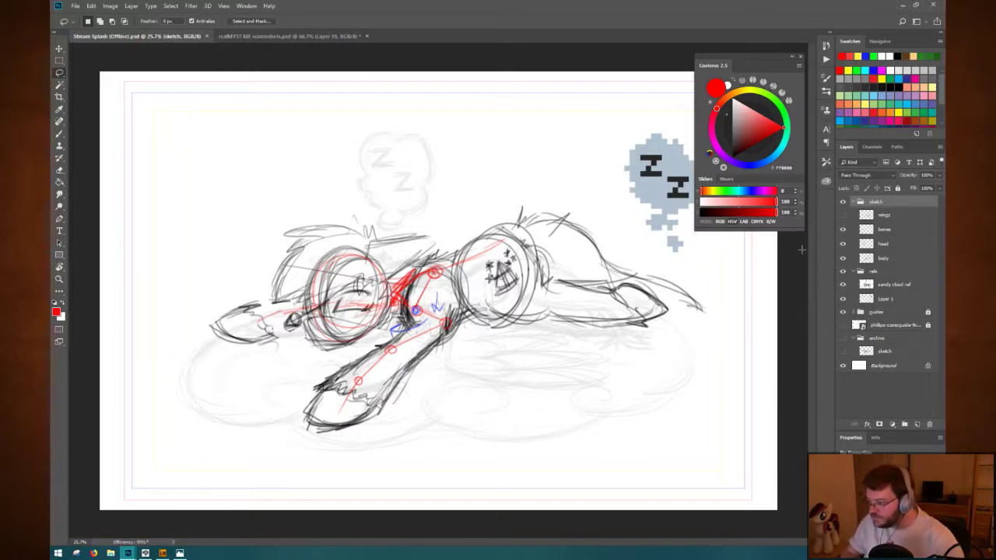
pyautogui.click(894, 229)
pyautogui.click(896, 243)
pyautogui.click(899, 257)
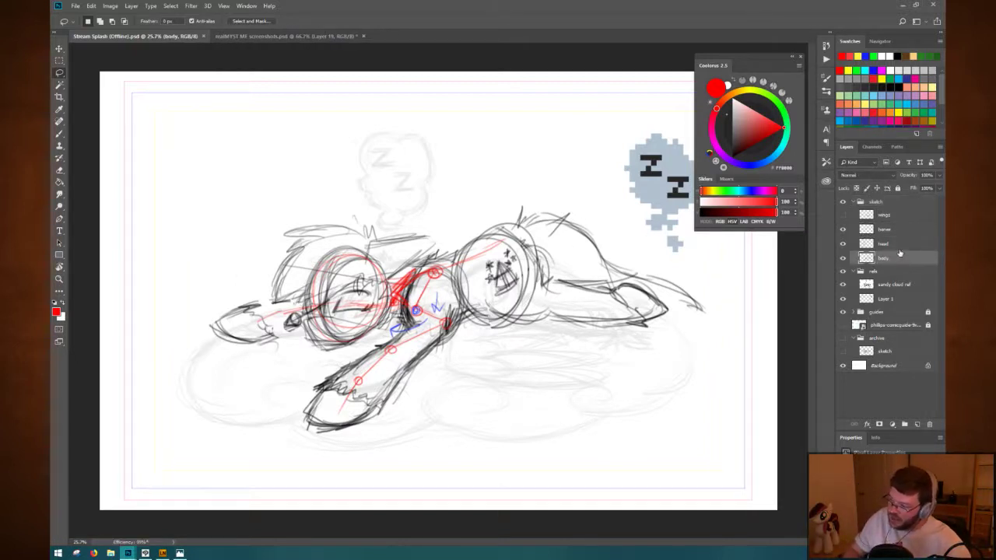
pyautogui.click(901, 245)
pyautogui.click(903, 254)
pyautogui.click(903, 246)
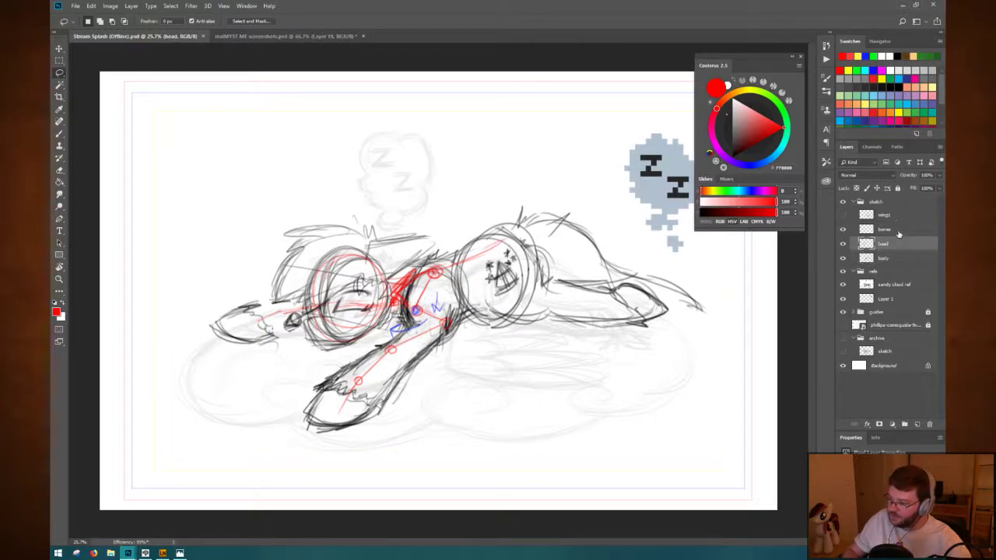
pyautogui.click(899, 230)
pyautogui.doubleClick(855, 232)
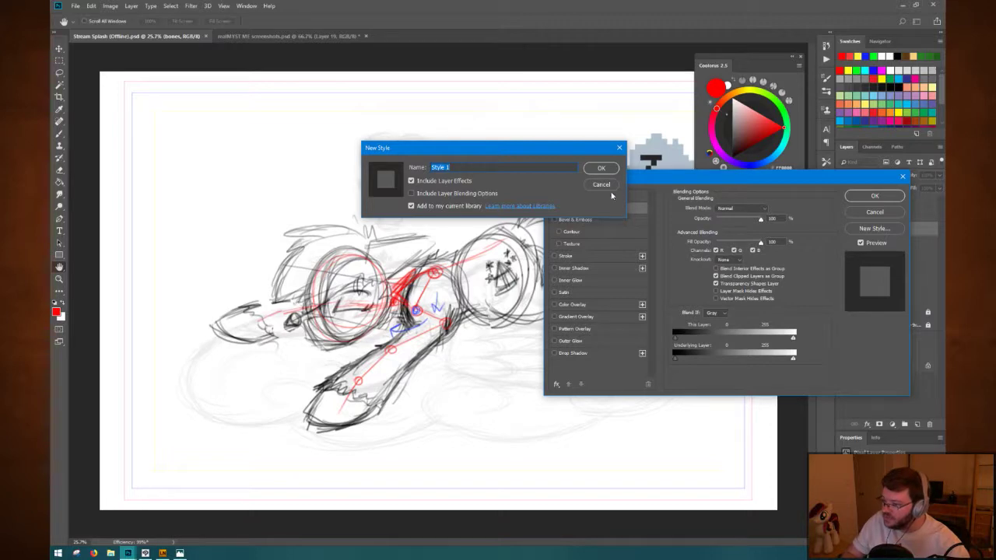
pyautogui.click(601, 185)
pyautogui.click(874, 212)
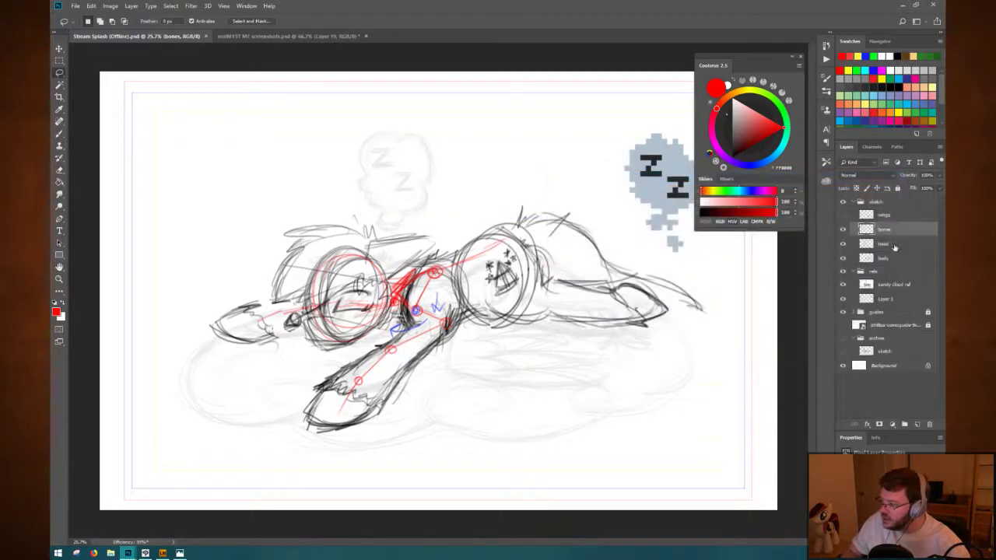
# Label the bones layer with the red layer colour.
pyautogui.rightClick(895, 246)
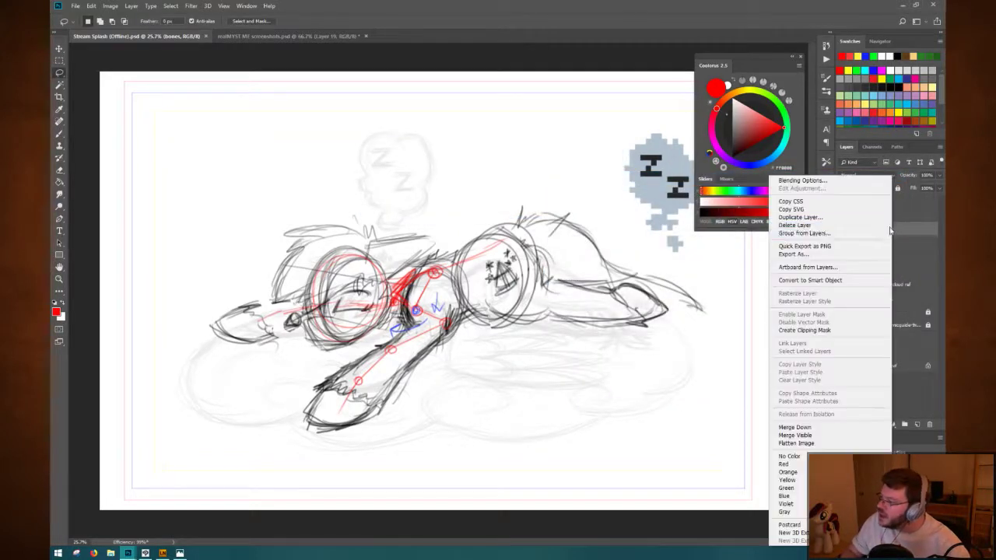
pyautogui.click(789, 464)
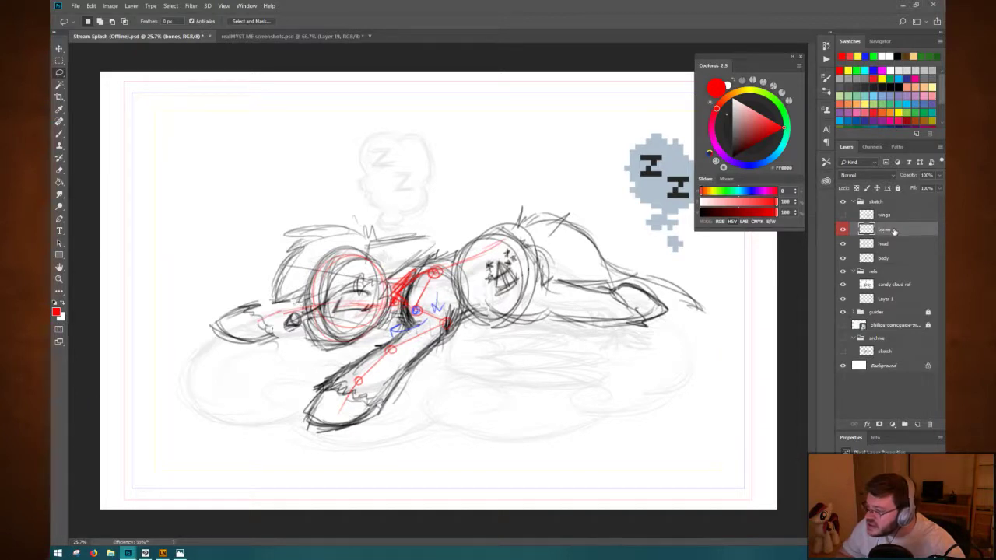
# Remove the red colour label from the bones layer.
pyautogui.rightClick(893, 230)
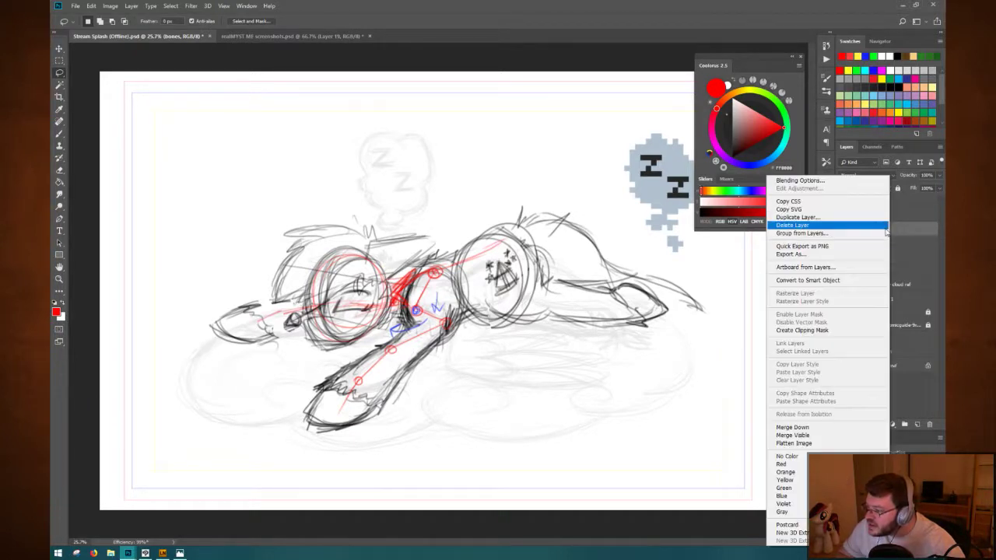
pyautogui.click(795, 457)
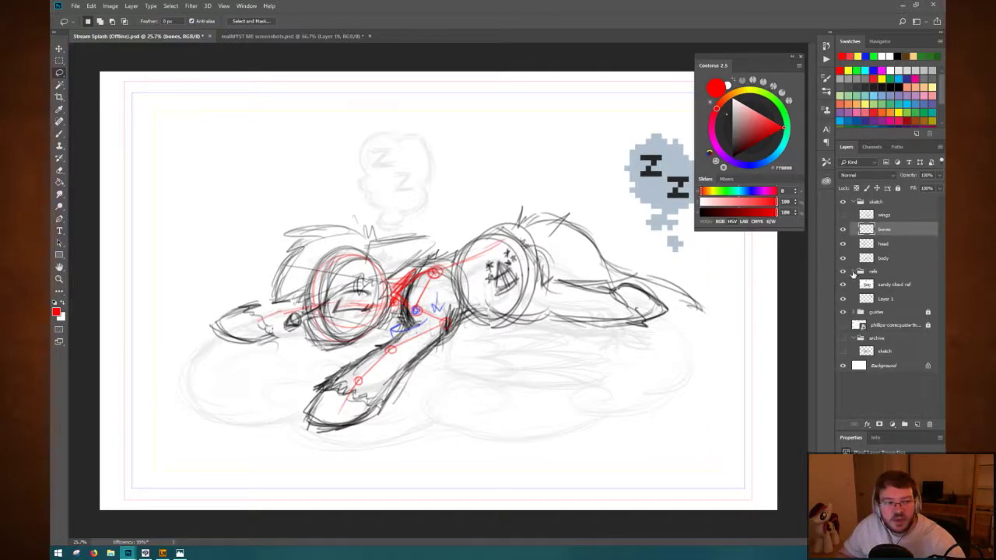
pyautogui.click(855, 215)
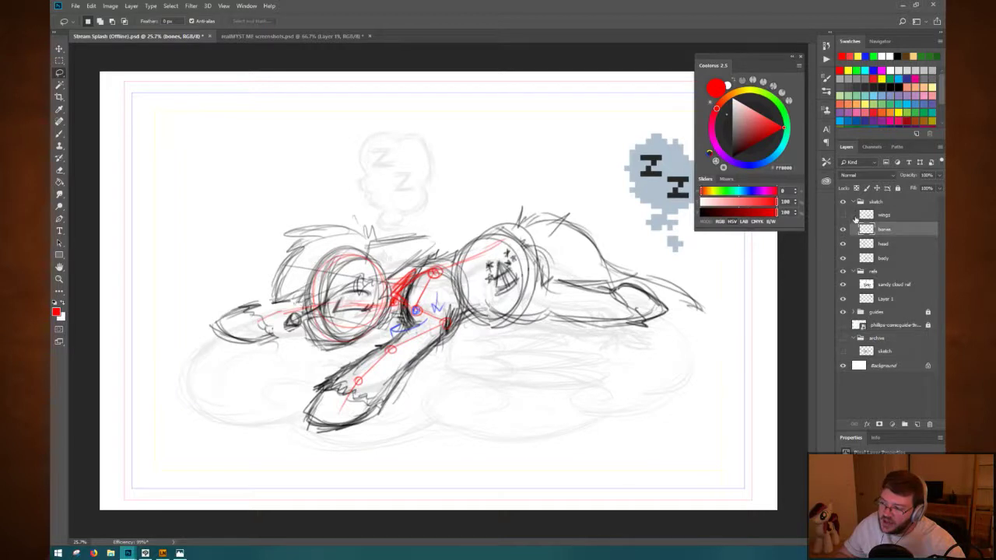
pyautogui.click(855, 230)
pyautogui.click(855, 244)
pyautogui.click(855, 259)
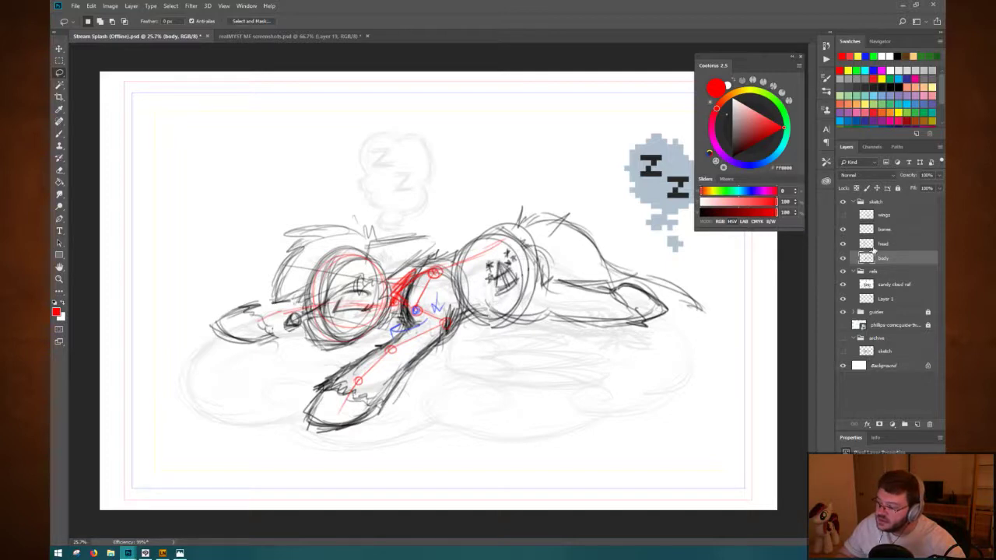
# Try the red colour label on the head layer and reset it to no colour.
pyautogui.click(854, 246)
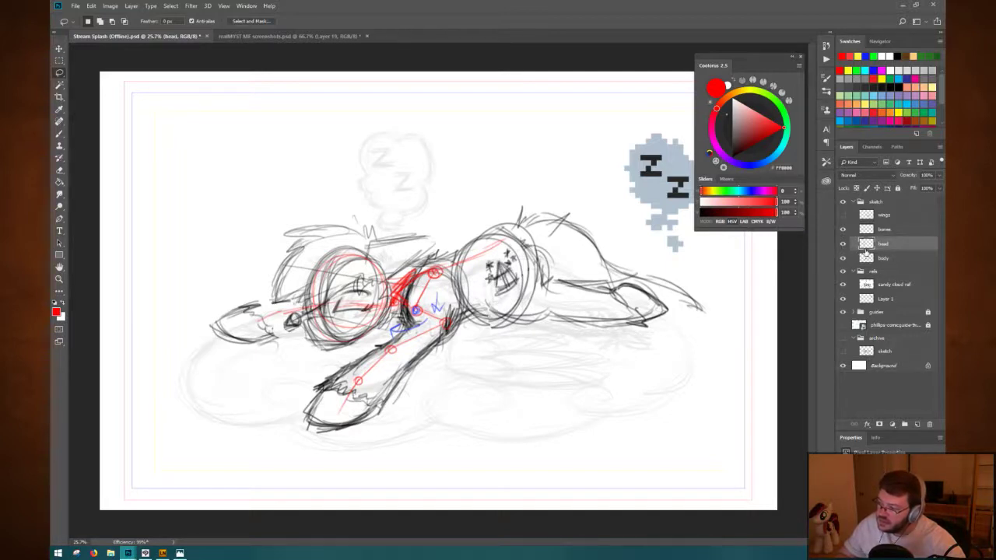
pyautogui.rightClick(882, 246)
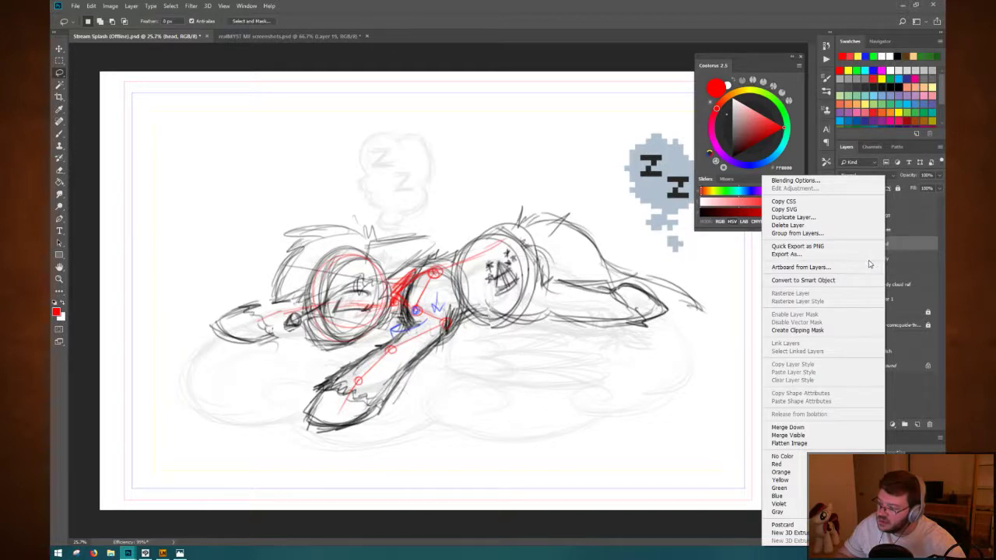
pyautogui.click(800, 465)
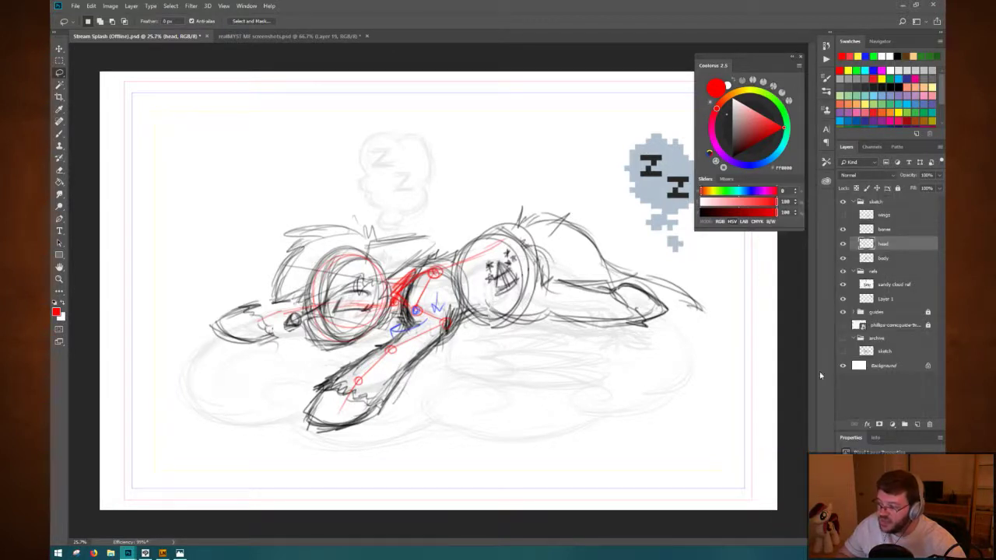
pyautogui.rightClick(895, 246)
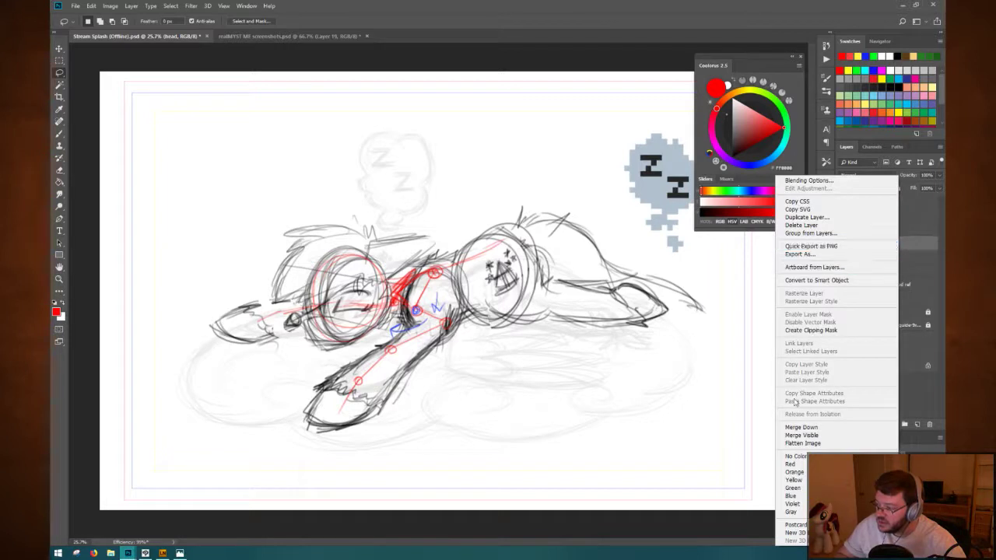
pyautogui.click(794, 465)
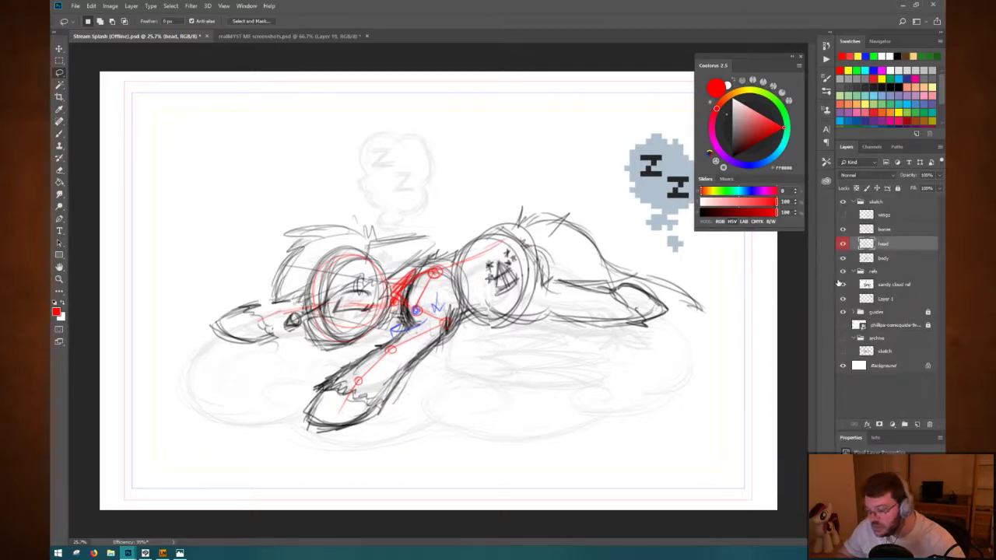
pyautogui.press('x')
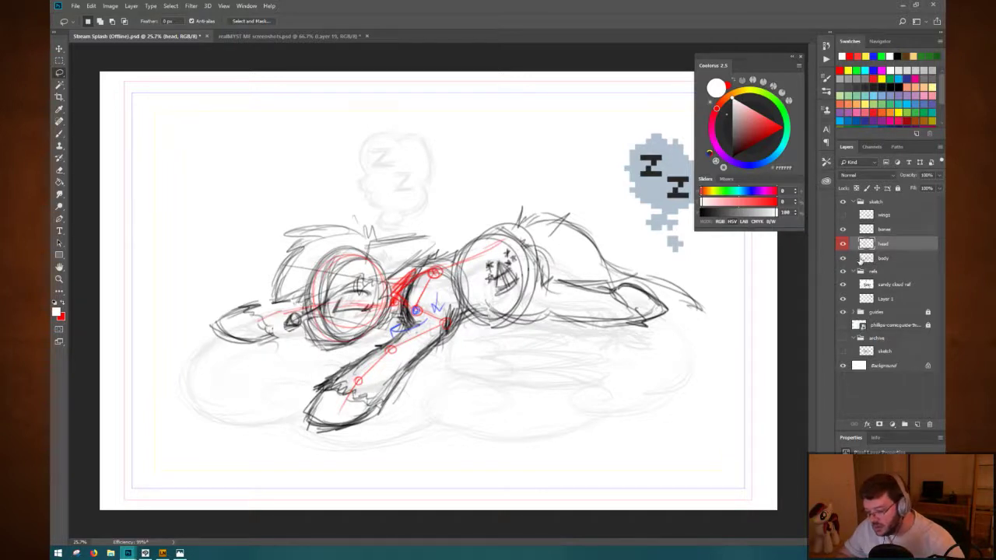
pyautogui.press('x')
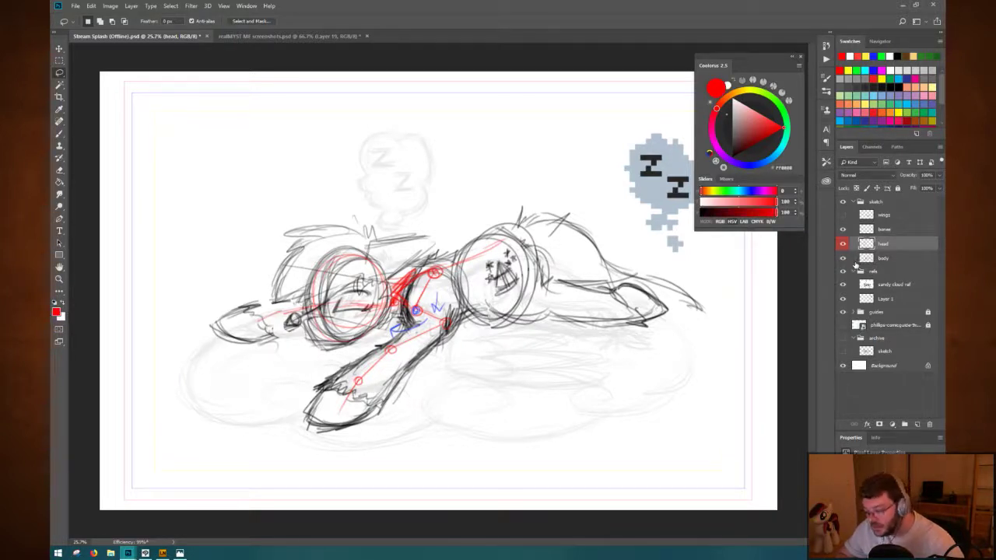
pyautogui.click(826, 45)
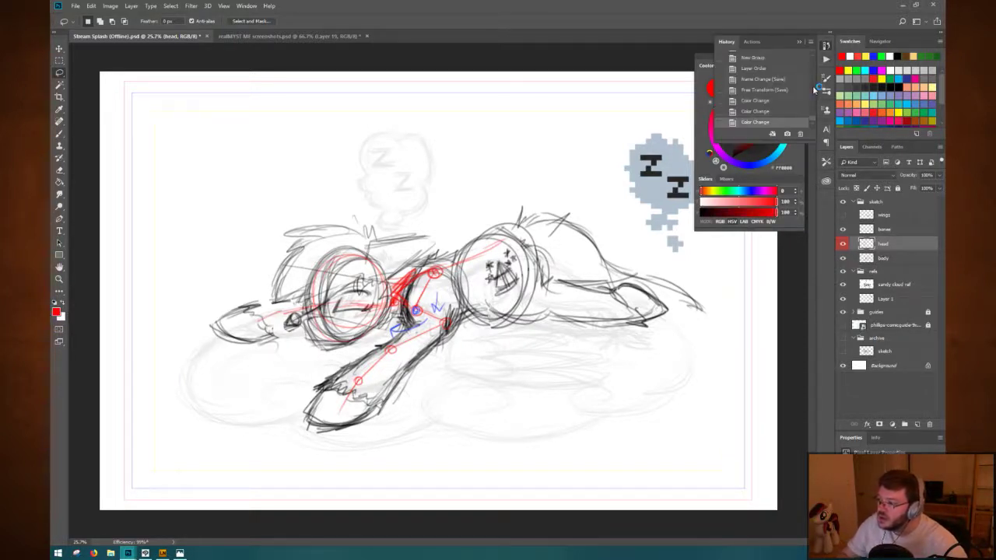
pyautogui.click(829, 48)
pyautogui.rightClick(870, 248)
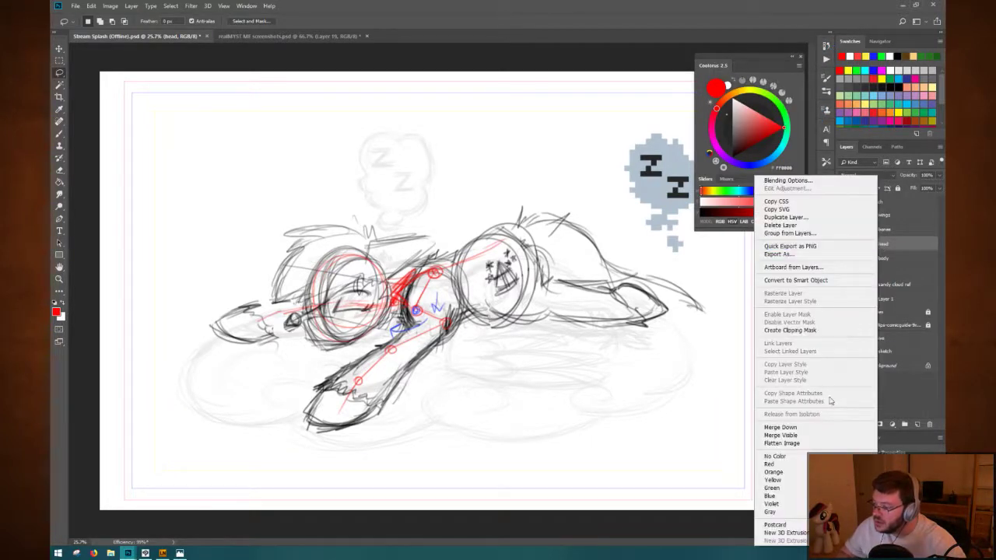
pyautogui.click(778, 456)
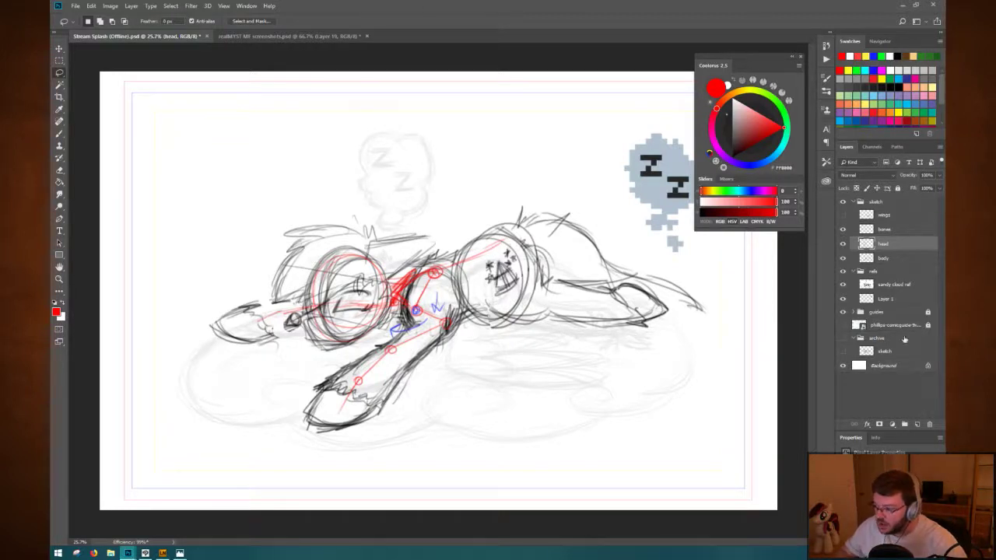
# Select the body layer and toggle its visibility to check which sketch lines it holds.
pyautogui.click(899, 231)
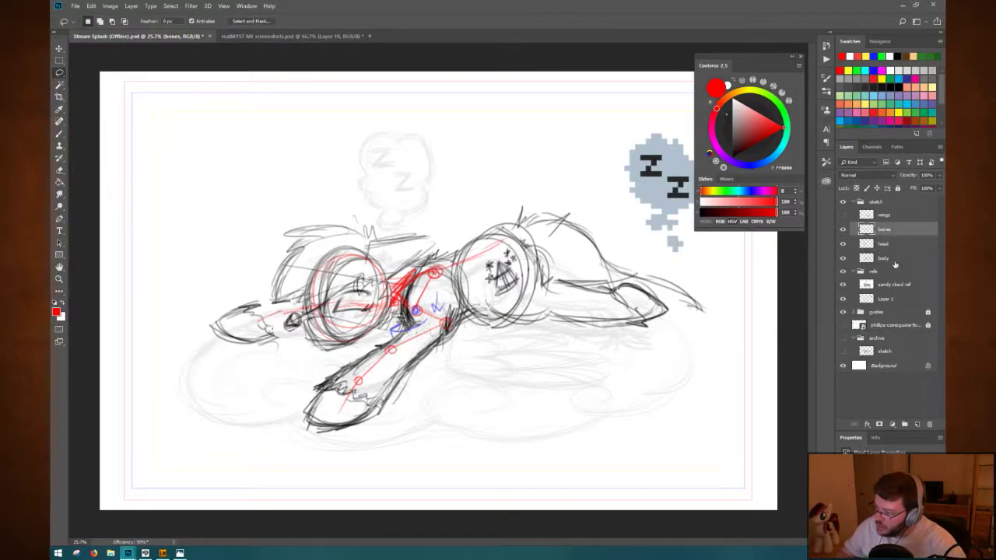
pyautogui.click(894, 260)
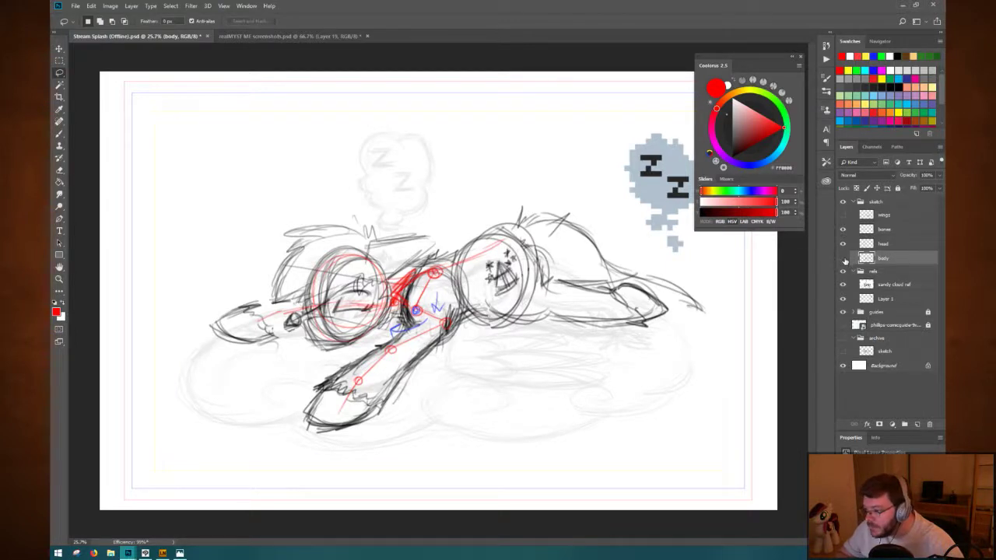
pyautogui.click(843, 259)
pyautogui.click(844, 259)
pyautogui.click(843, 259)
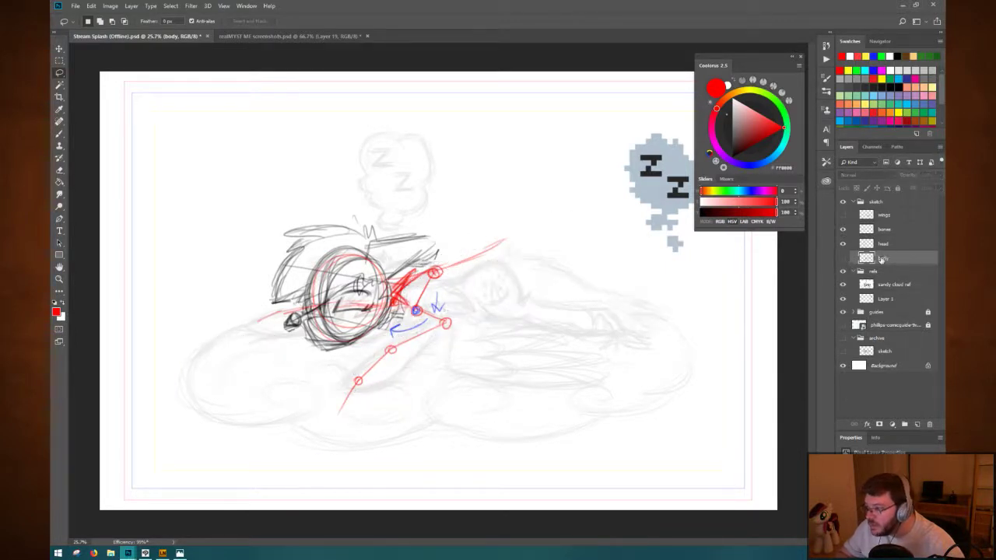
pyautogui.click(844, 259)
# Redraw the pony's back and rump contour on the body layer with a black brush.
pyautogui.click(897, 56)
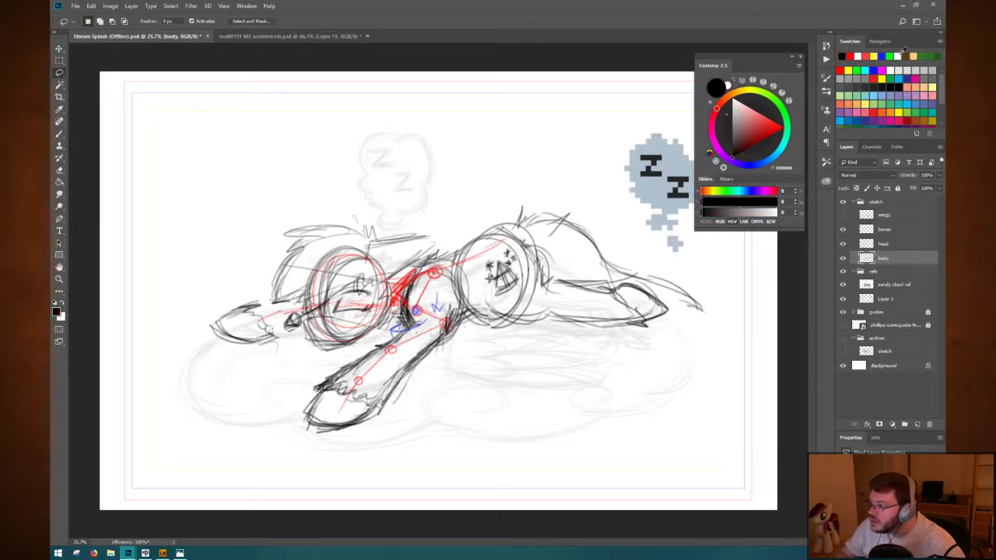
pyautogui.press('b')
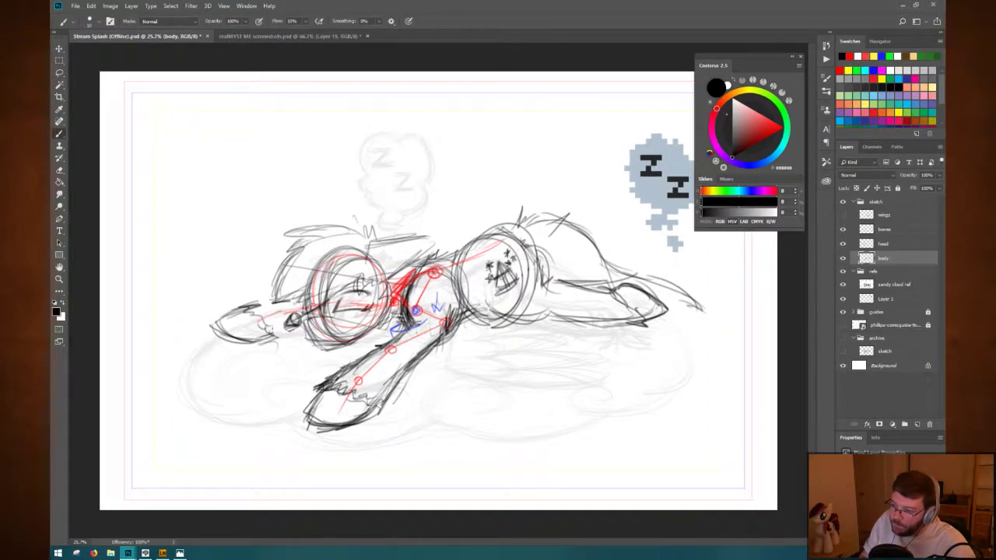
pyautogui.hotkey('shift', '5')
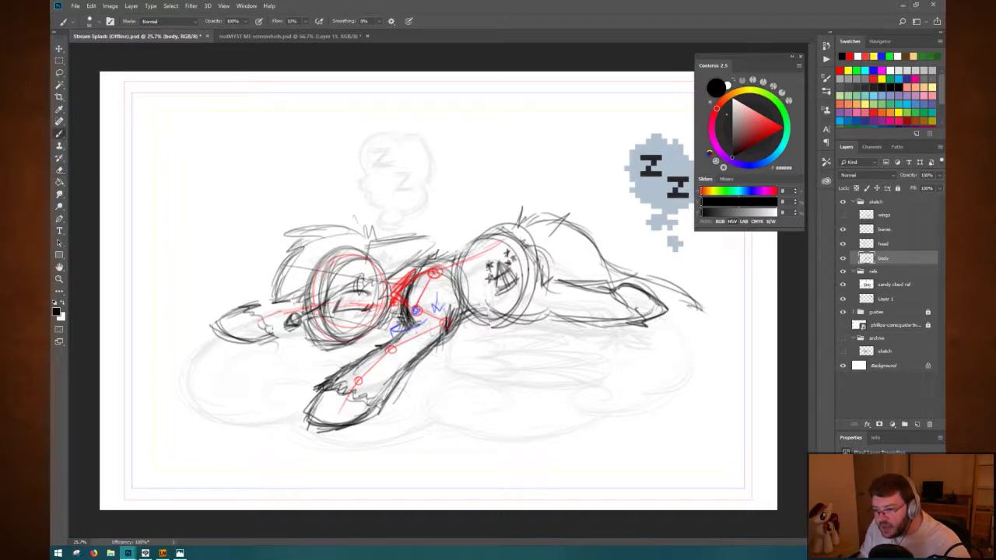
pyautogui.moveTo(444, 261)
pyautogui.mouseDown()
pyautogui.moveTo(531, 229)
pyautogui.moveTo(543, 277)
pyautogui.mouseUp()
pyautogui.moveTo(518, 235); pyautogui.dragTo(542, 284)
# Erase the stray lines along the back, the inner hip circle and the mark on the pony's flank.
pyautogui.press('e')
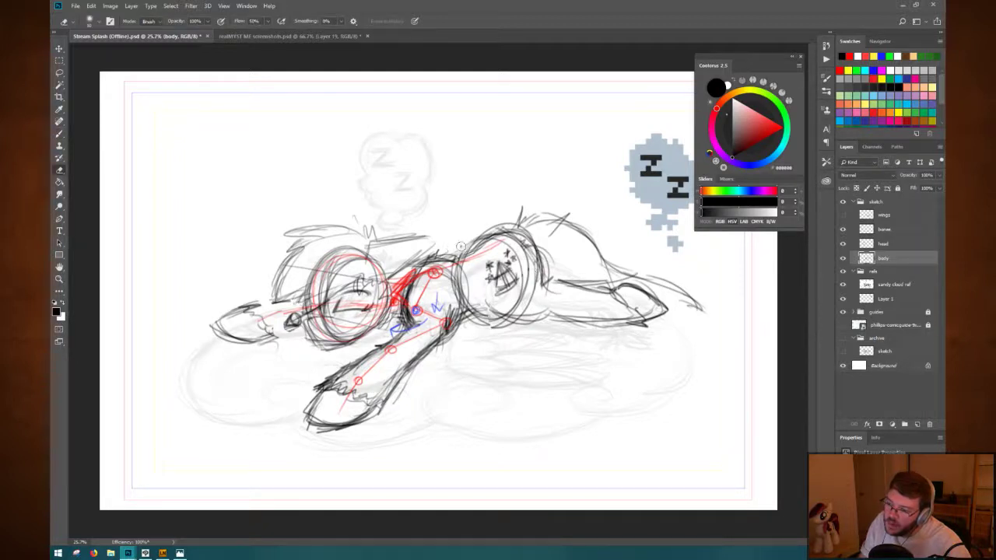
pyautogui.moveTo(468, 248)
pyautogui.mouseDown()
pyautogui.moveTo(509, 228)
pyautogui.moveTo(494, 229)
pyautogui.moveTo(459, 255)
pyautogui.moveTo(494, 230)
pyautogui.moveTo(532, 234)
pyautogui.moveTo(544, 273)
pyautogui.mouseUp()
pyautogui.press('b')
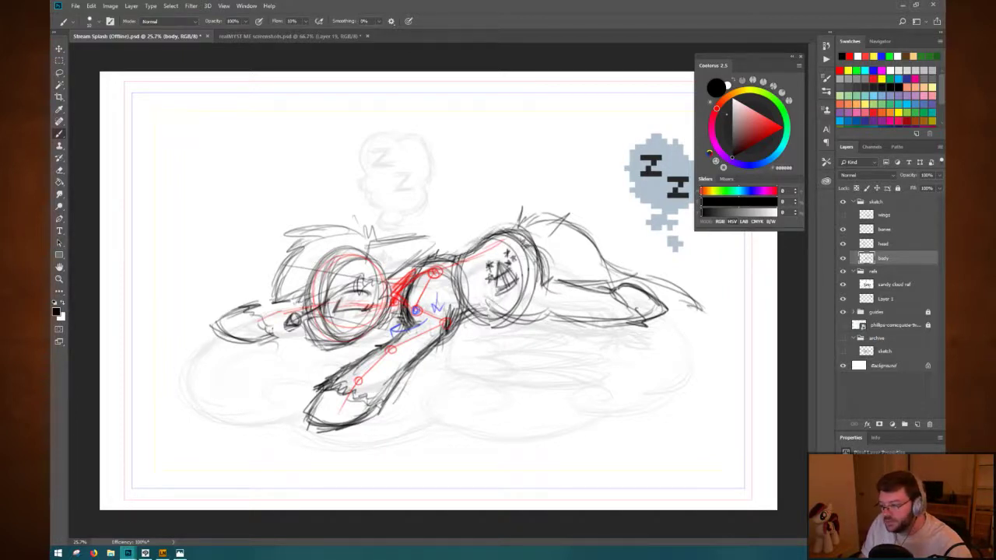
pyautogui.press('e')
pyautogui.moveTo(504, 249)
pyautogui.mouseDown()
pyautogui.moveTo(505, 295)
pyautogui.moveTo(523, 283)
pyautogui.moveTo(508, 257)
pyautogui.moveTo(495, 269)
pyautogui.moveTo(491, 286)
pyautogui.moveTo(518, 263)
pyautogui.moveTo(500, 303)
pyautogui.moveTo(519, 278)
pyautogui.moveTo(494, 277)
pyautogui.moveTo(495, 296)
pyautogui.moveTo(487, 276)
pyautogui.moveTo(484, 286)
pyautogui.moveTo(494, 303)
pyautogui.moveTo(531, 315)
pyautogui.moveTo(525, 328)
pyautogui.moveTo(494, 302)
pyautogui.moveTo(525, 305)
pyautogui.moveTo(485, 310)
pyautogui.moveTo(489, 284)
pyautogui.moveTo(493, 308)
pyautogui.mouseUp()
# Brush a curved line for the lower thigh where it meets the belly, and save the document.
pyautogui.press('b')
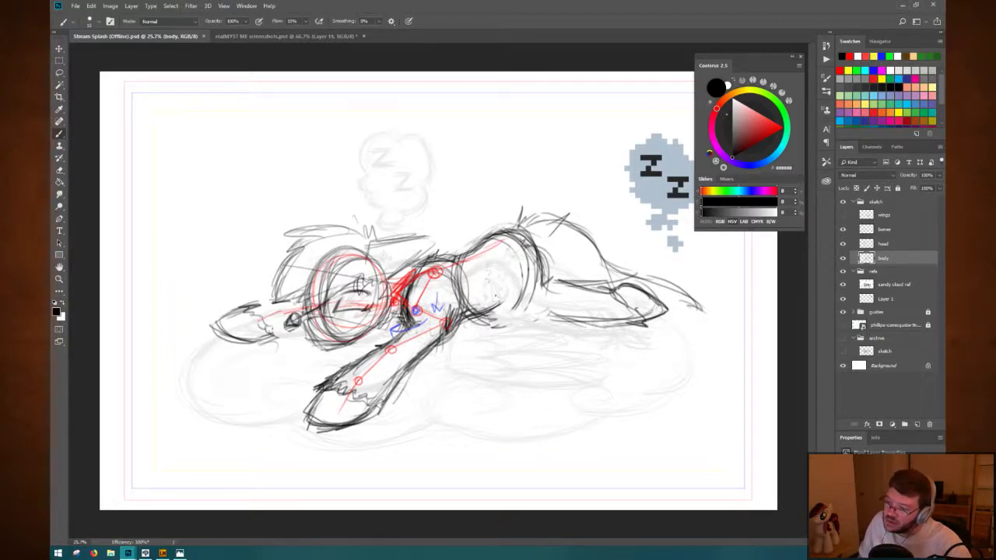
pyautogui.moveTo(498, 311)
pyautogui.mouseDown()
pyautogui.moveTo(521, 297)
pyautogui.moveTo(529, 309)
pyautogui.moveTo(539, 286)
pyautogui.moveTo(547, 307)
pyautogui.mouseUp()
pyautogui.moveTo(514, 315); pyautogui.dragTo(528, 310)
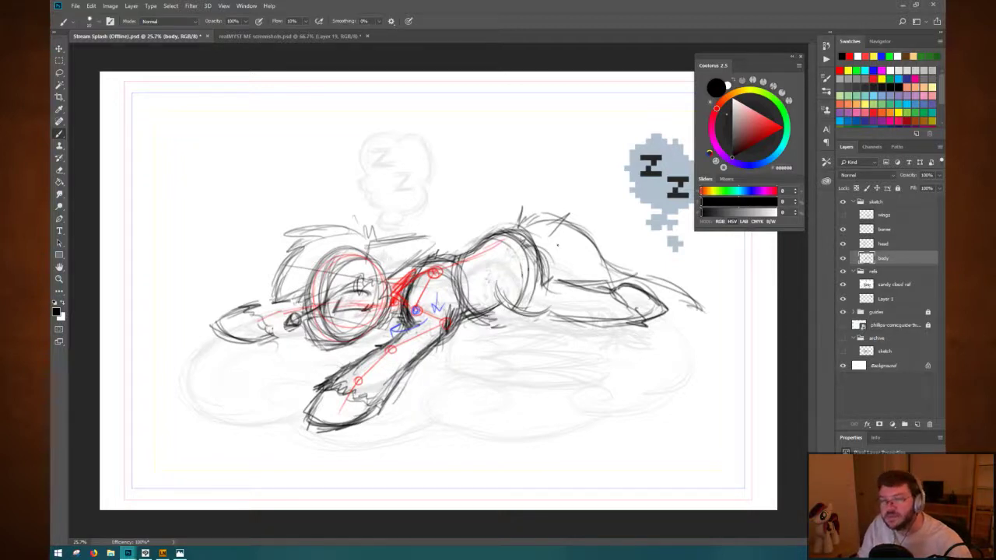
pyautogui.moveTo(493, 145); pyautogui.dragTo(578, 167)
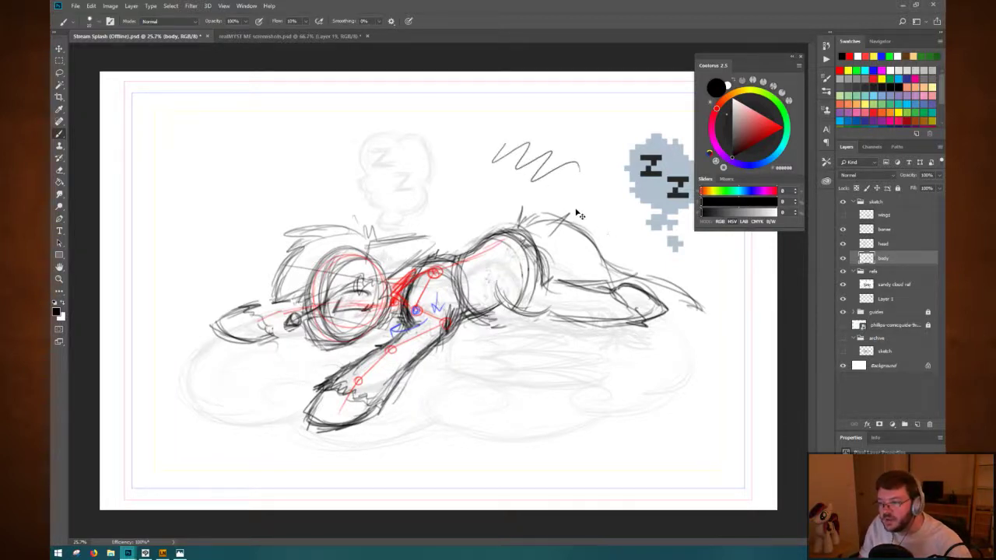
pyautogui.hotkey('ctrl', 'z')
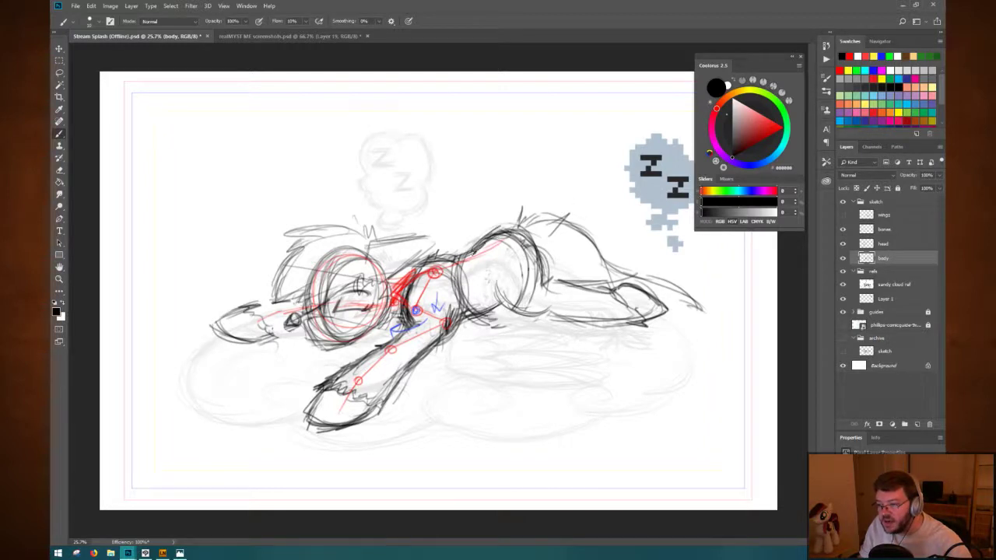
pyautogui.hotkey('ctrl', 's')
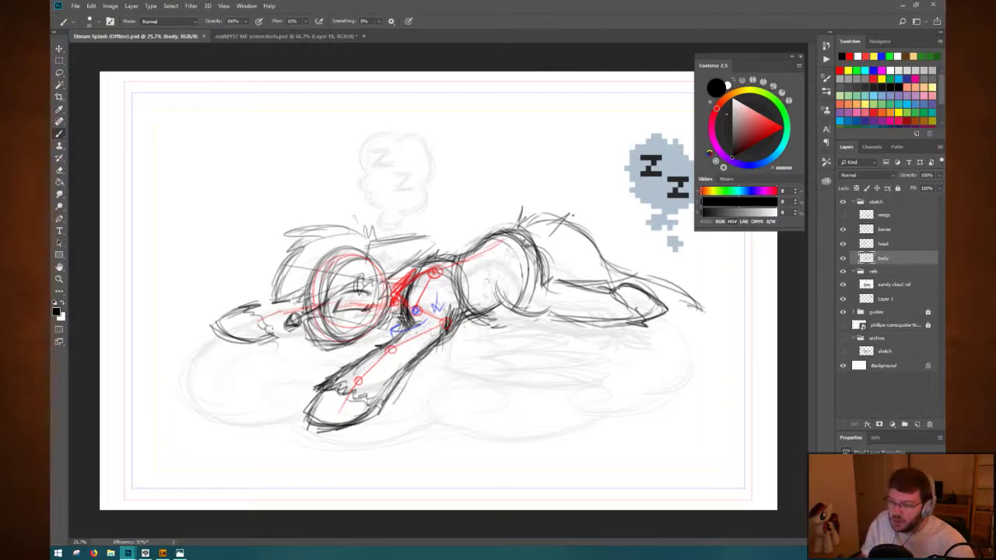
# Darken the rear curve of the rump and erase the leftover construction lines inside the hip.
pyautogui.moveTo(538, 249); pyautogui.dragTo(546, 278)
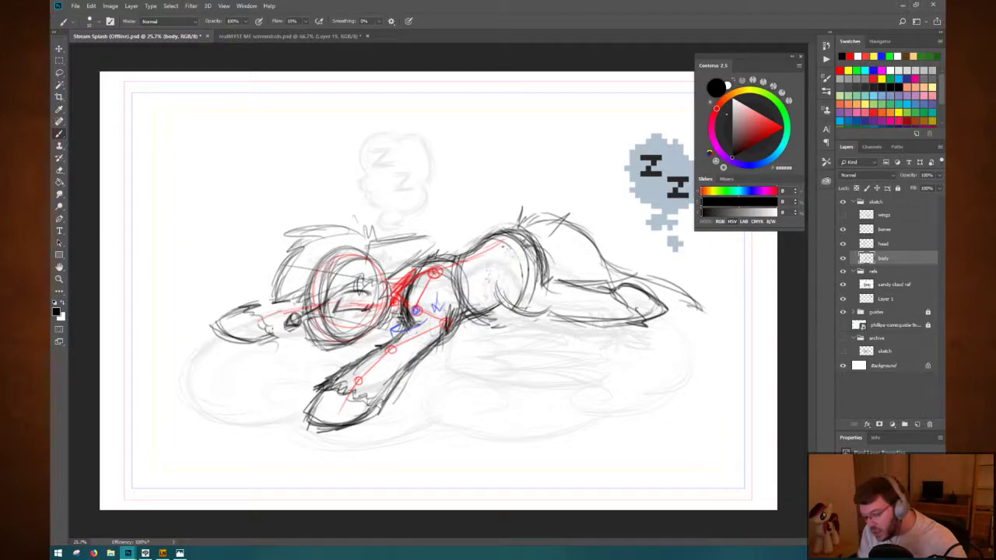
pyautogui.press('e')
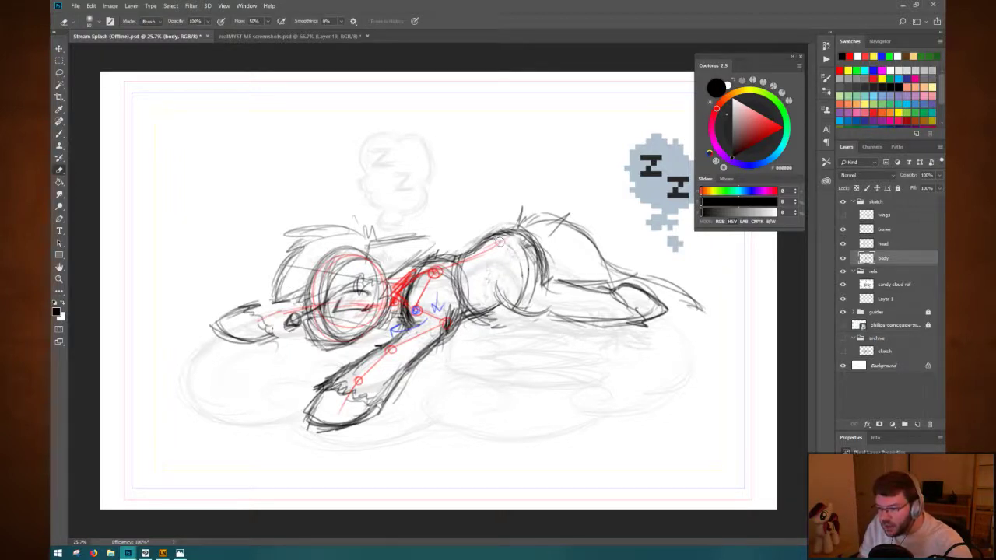
pyautogui.moveTo(499, 242)
pyautogui.mouseDown()
pyautogui.moveTo(520, 251)
pyautogui.moveTo(524, 278)
pyautogui.mouseUp()
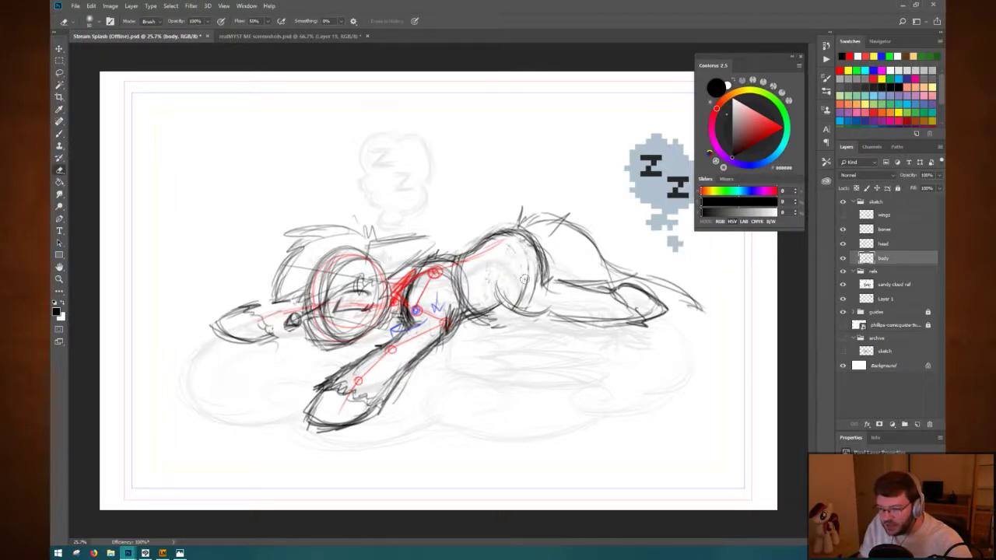
# Touch up the lower thigh curve and the top line of the hind leg on the body layer with the brush.
pyautogui.press('b')
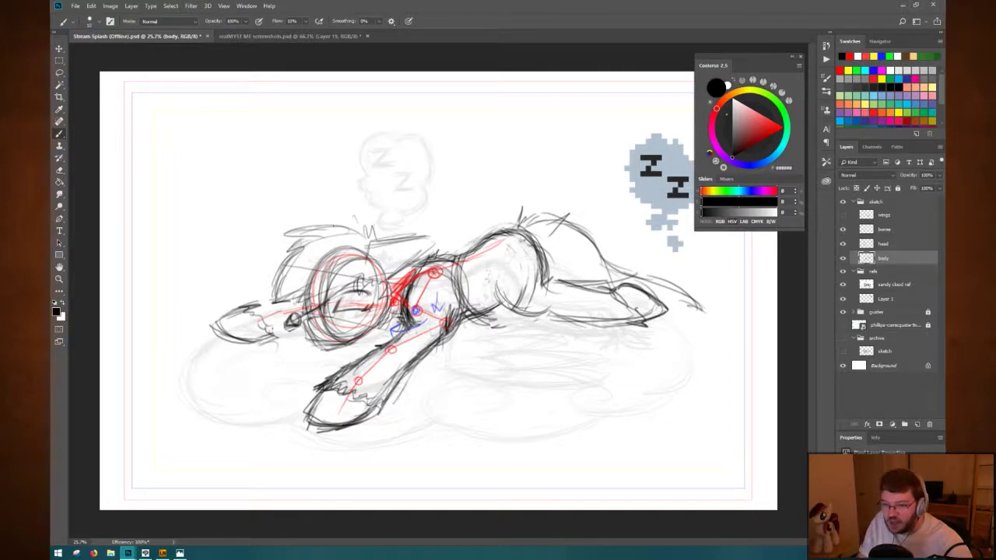
pyautogui.rightClick(277, 195)
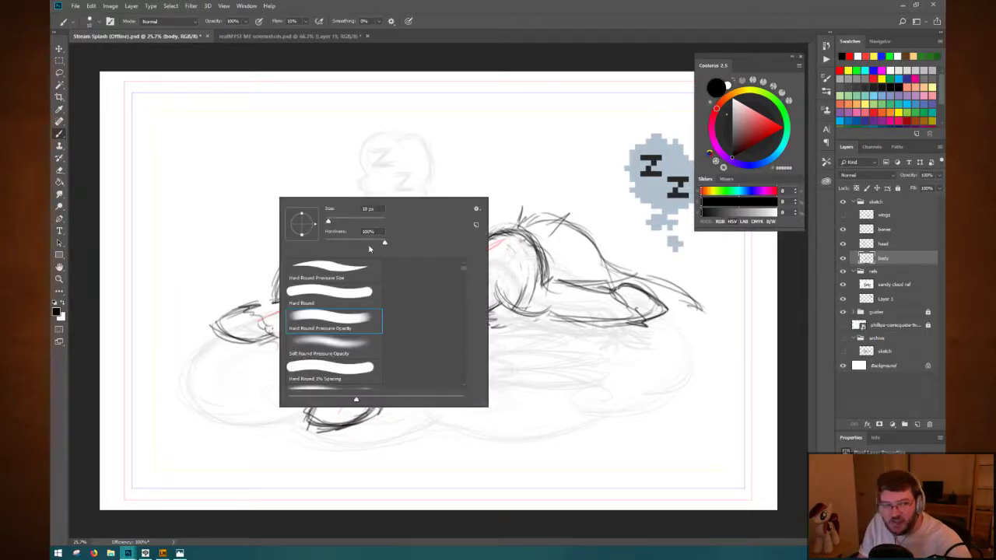
pyautogui.click(457, 54)
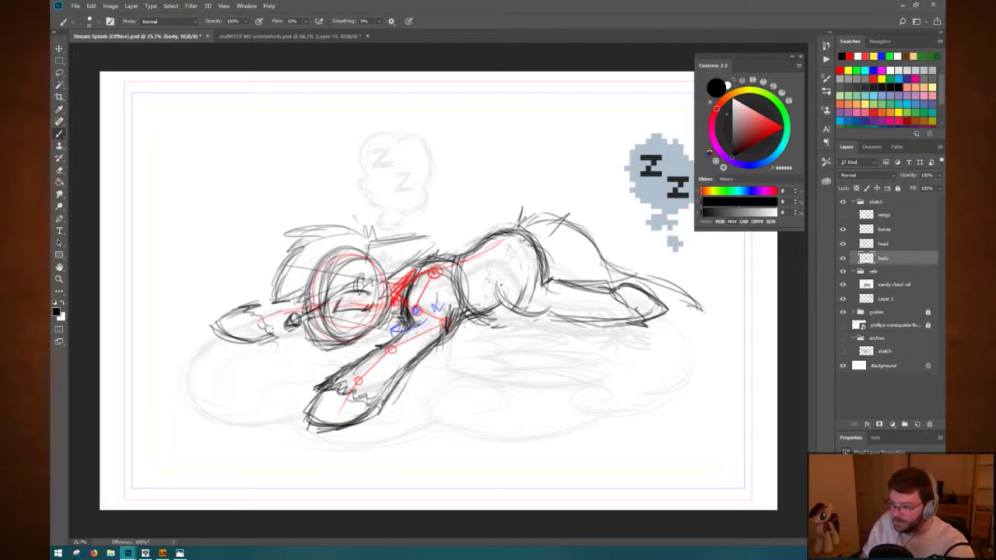
pyautogui.moveTo(502, 315); pyautogui.dragTo(535, 293)
pyautogui.press('e')
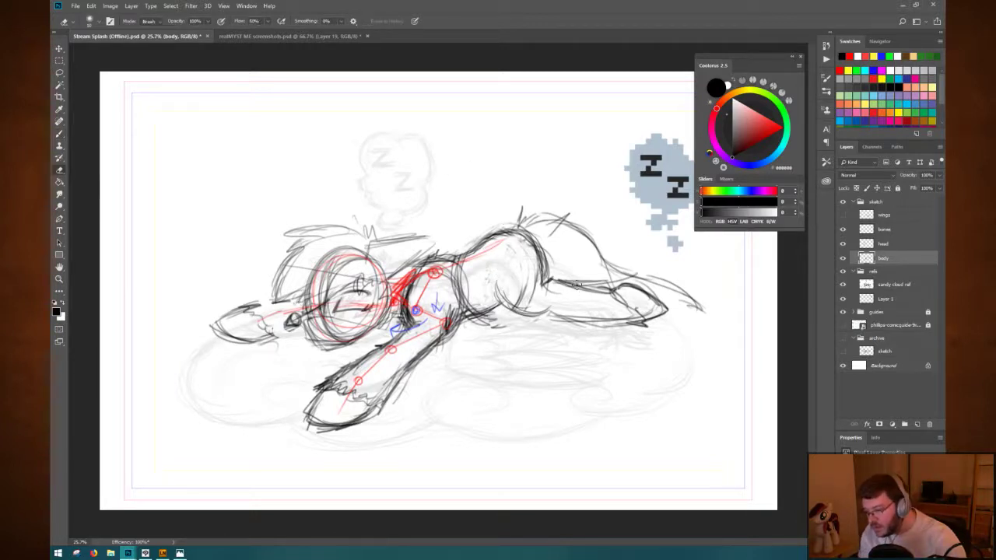
pyautogui.press('b')
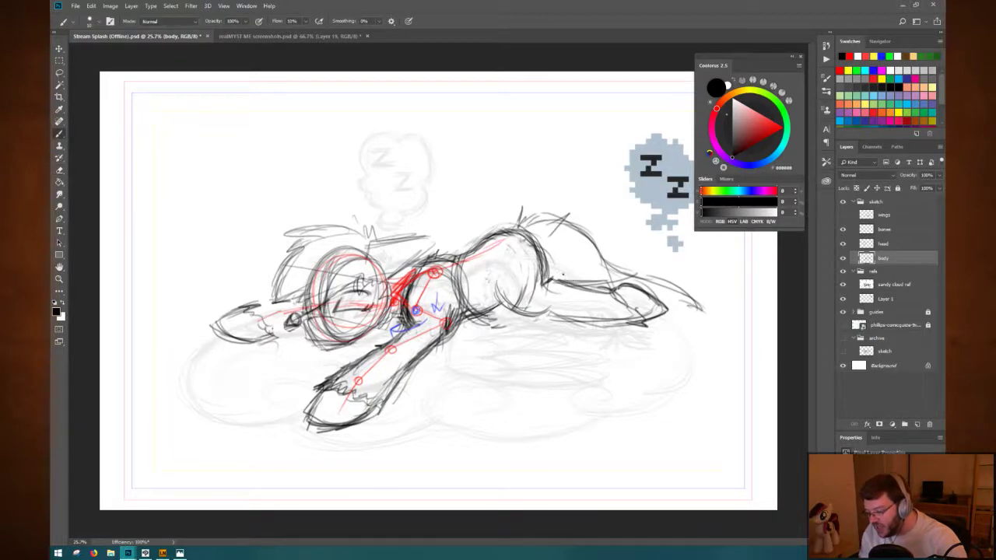
pyautogui.press('l')
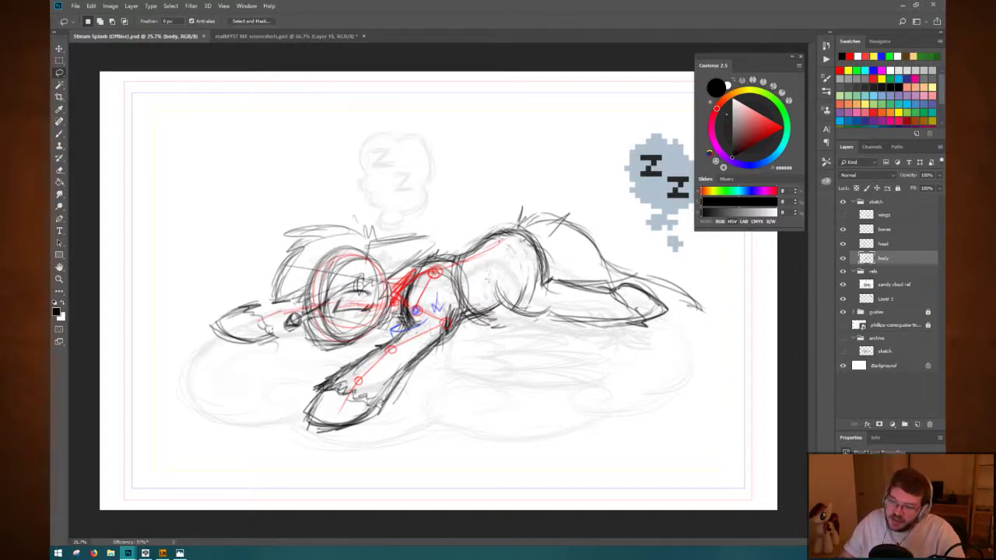
pyautogui.moveTo(498, 238)
pyautogui.mouseDown()
pyautogui.moveTo(531, 289)
pyautogui.moveTo(482, 253)
pyautogui.mouseUp()
pyautogui.hotkey('ctrl', 'd')
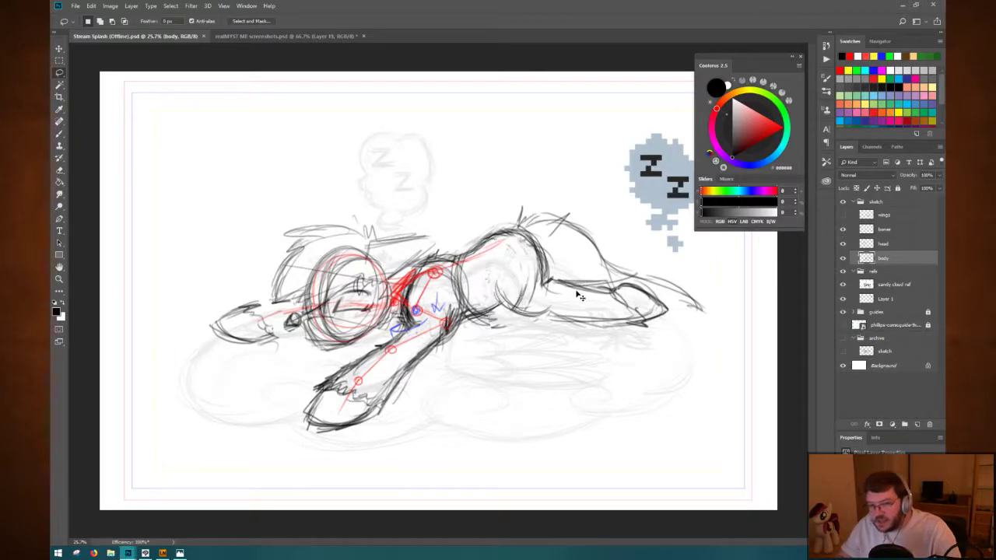
# Add a new empty layer between the head and body layers and give it a gray color label.
pyautogui.press('b')
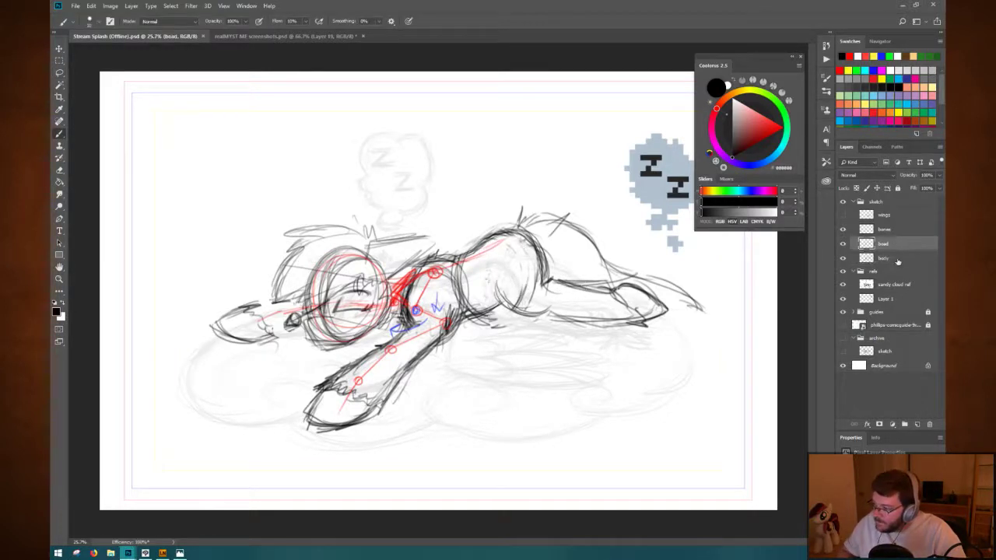
pyautogui.hotkey('ctrl', 'shift', 'n')
pyautogui.press('Return')
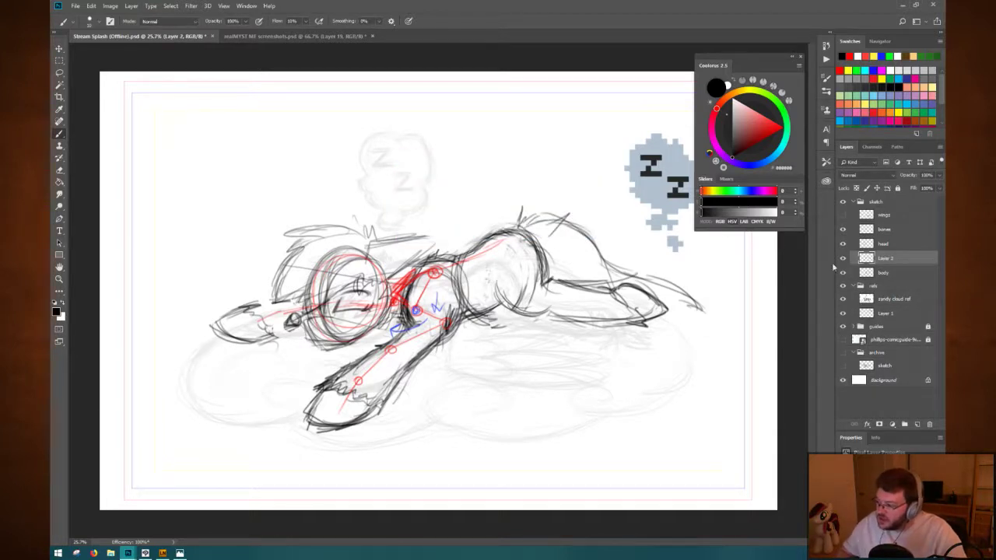
pyautogui.rightClick(885, 258)
pyautogui.click(906, 260)
pyautogui.rightClick(901, 258)
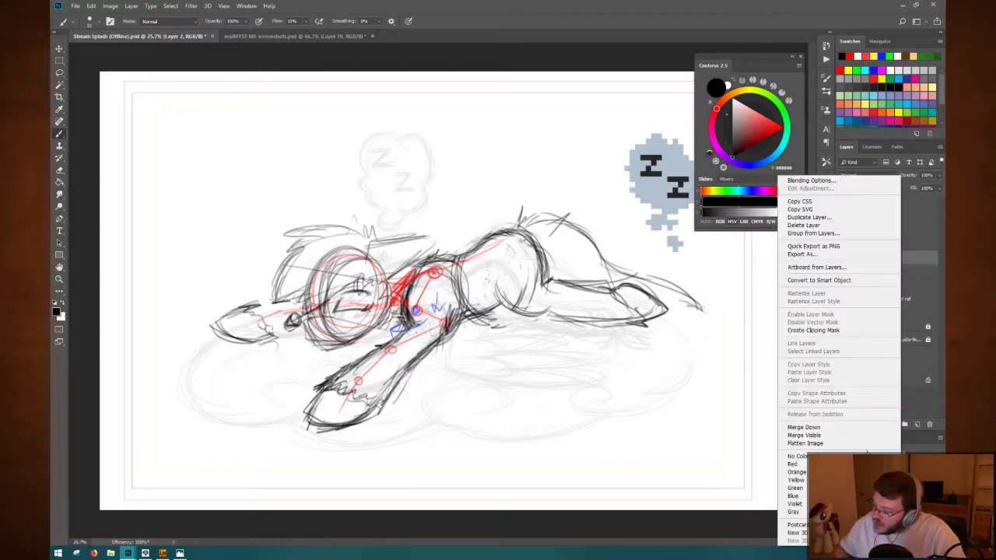
pyautogui.click(794, 512)
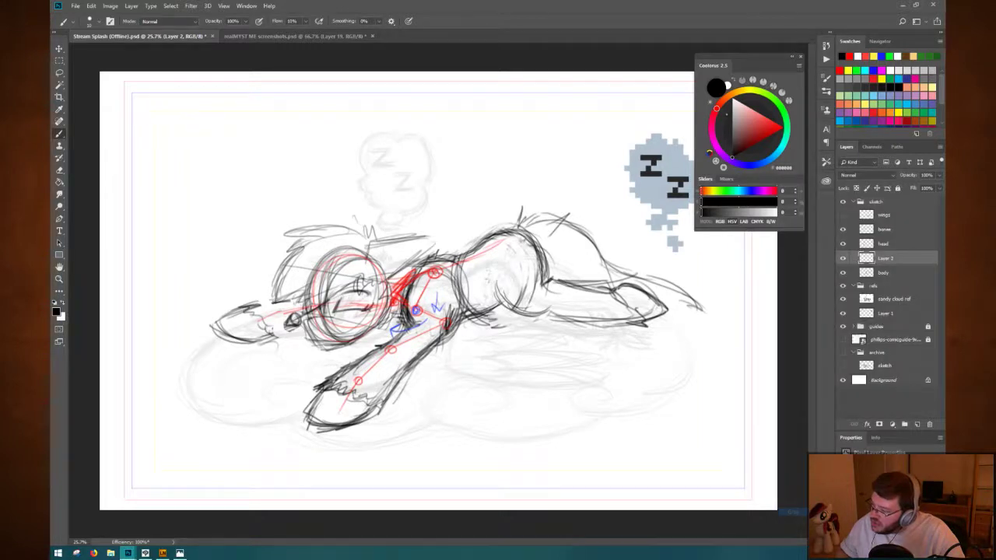
# Try other color labels on the new layer above body, ending with red.
pyautogui.click(909, 243)
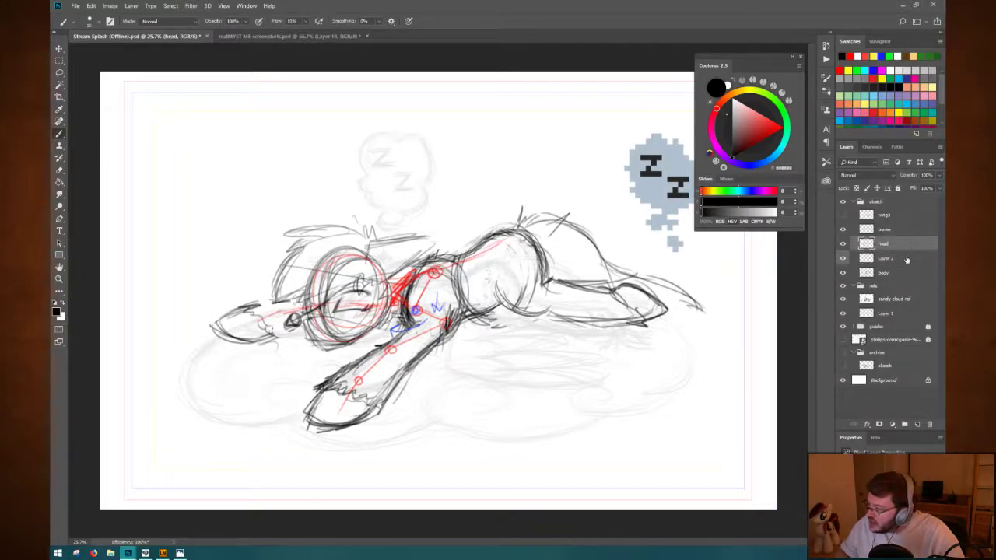
pyautogui.click(906, 260)
pyautogui.rightClick(902, 263)
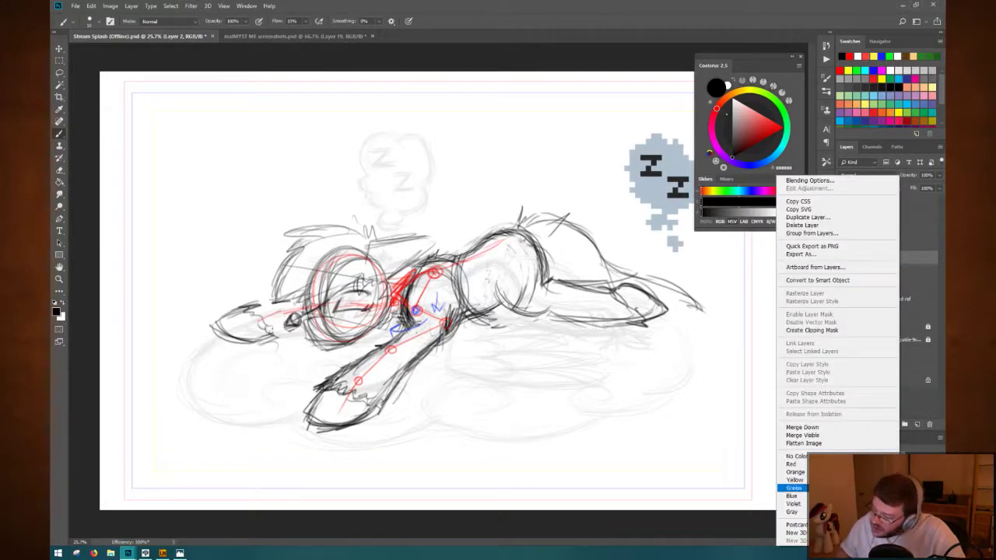
pyautogui.click(794, 502)
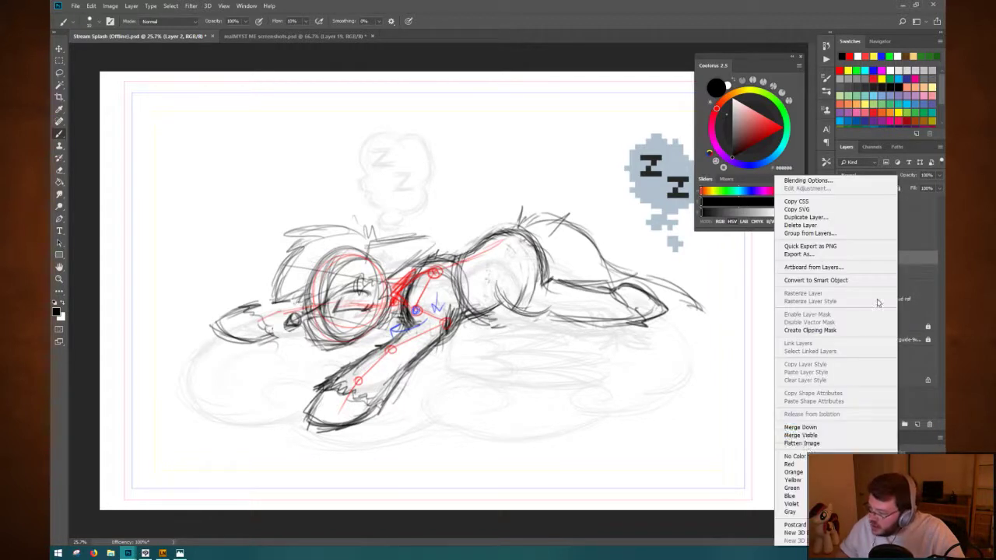
pyautogui.rightClick(901, 262)
pyautogui.click(790, 465)
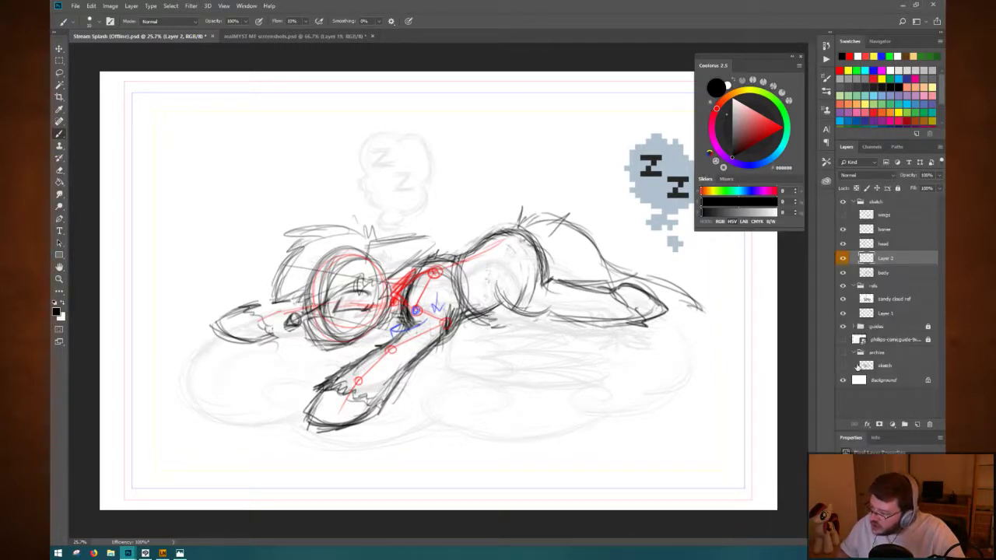
pyautogui.rightClick(907, 263)
pyautogui.click(798, 464)
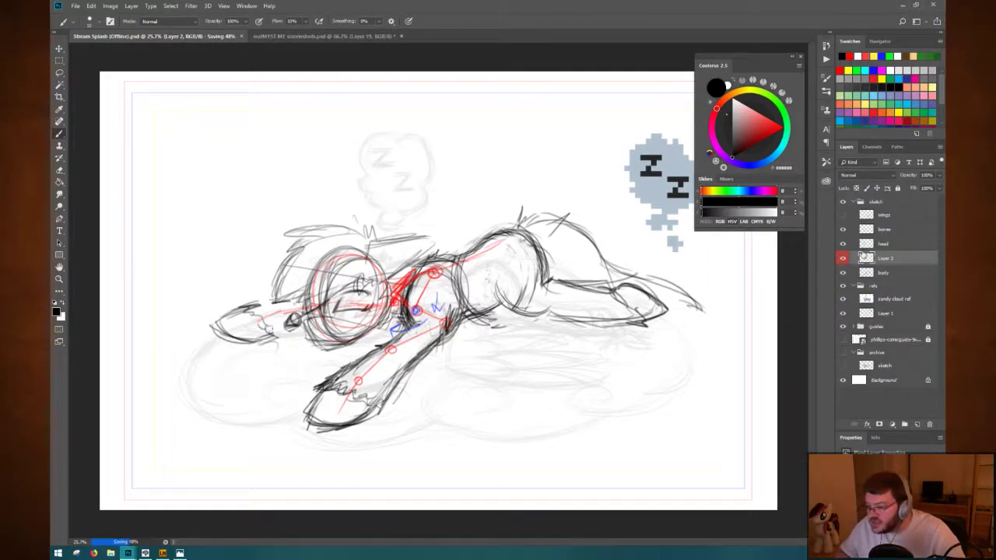
# Give the bones layer a red color label.
pyautogui.click(893, 230)
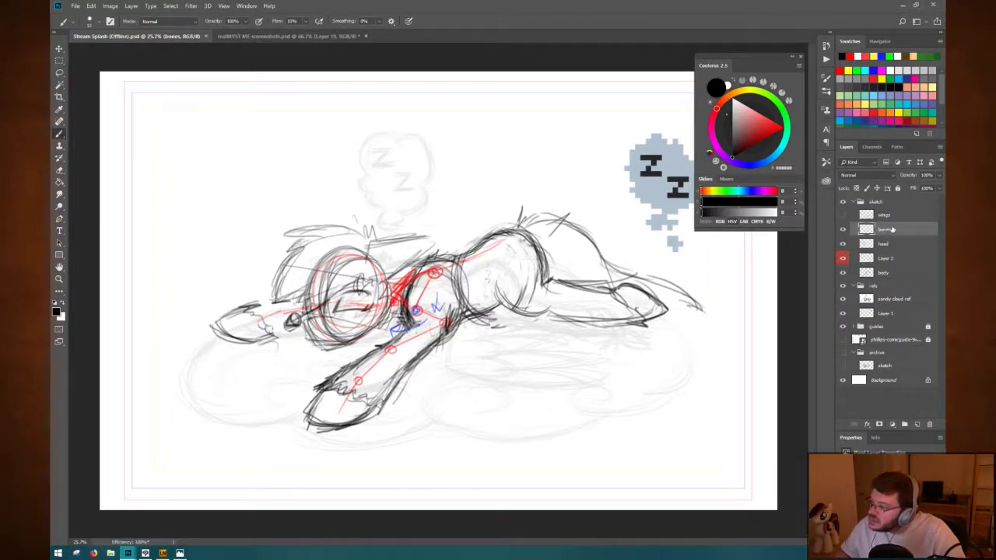
pyautogui.rightClick(892, 230)
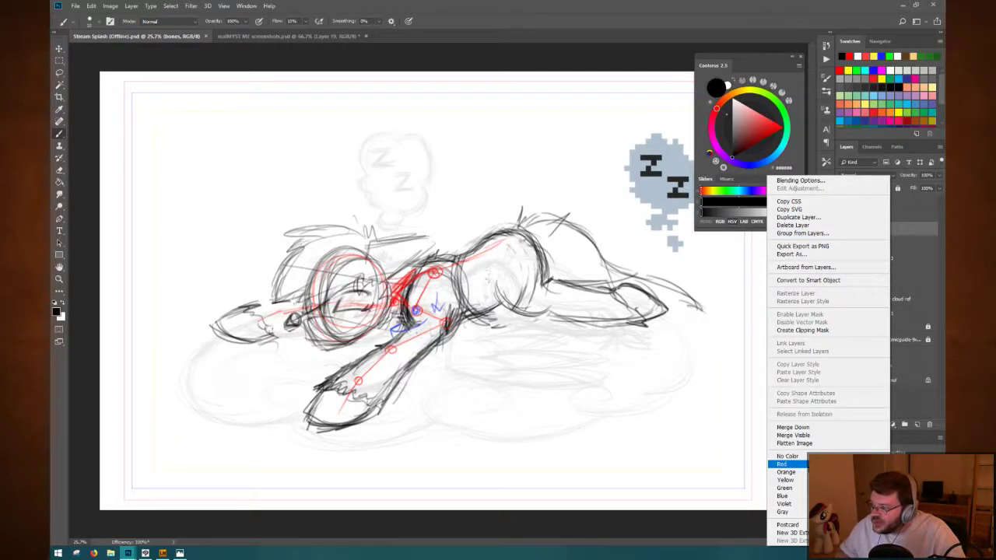
pyautogui.click(782, 465)
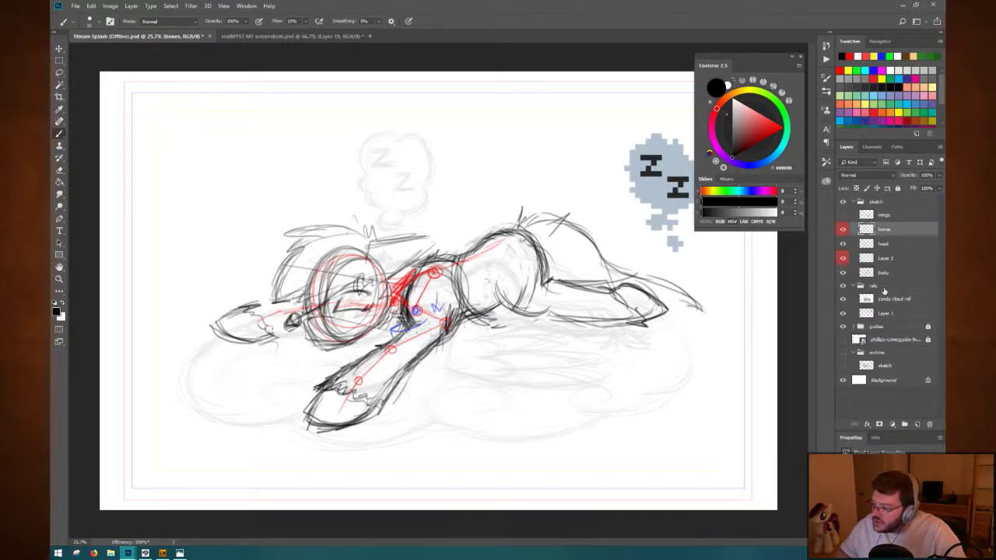
# Set the color label of the new layer above body to gray.
pyautogui.click(889, 258)
pyautogui.rightClick(889, 258)
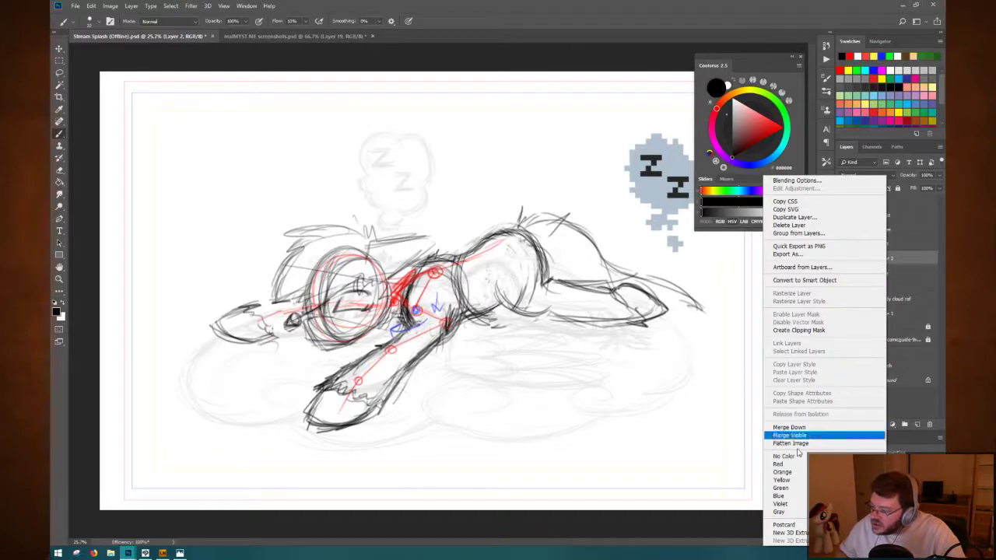
pyautogui.click(782, 505)
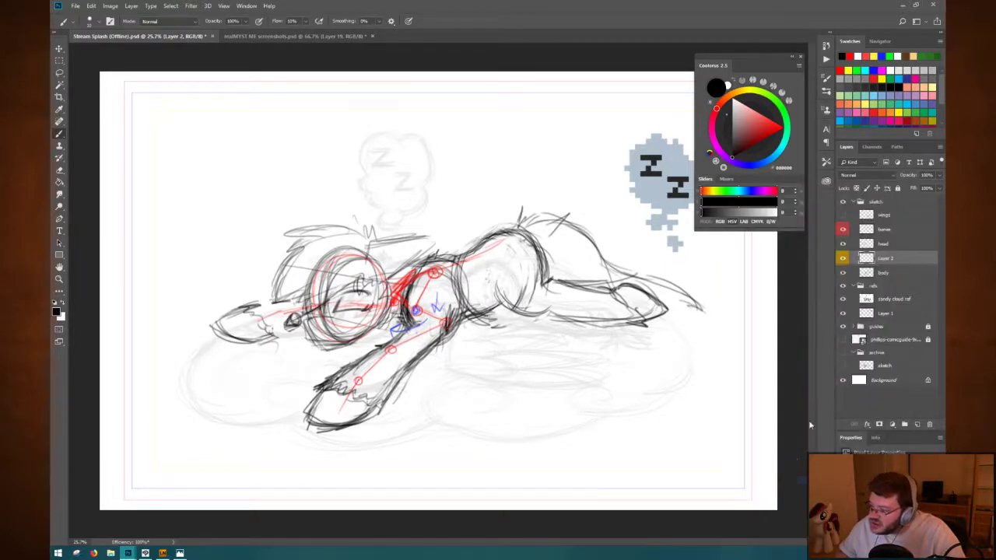
pyautogui.rightClick(882, 265)
pyautogui.click(779, 512)
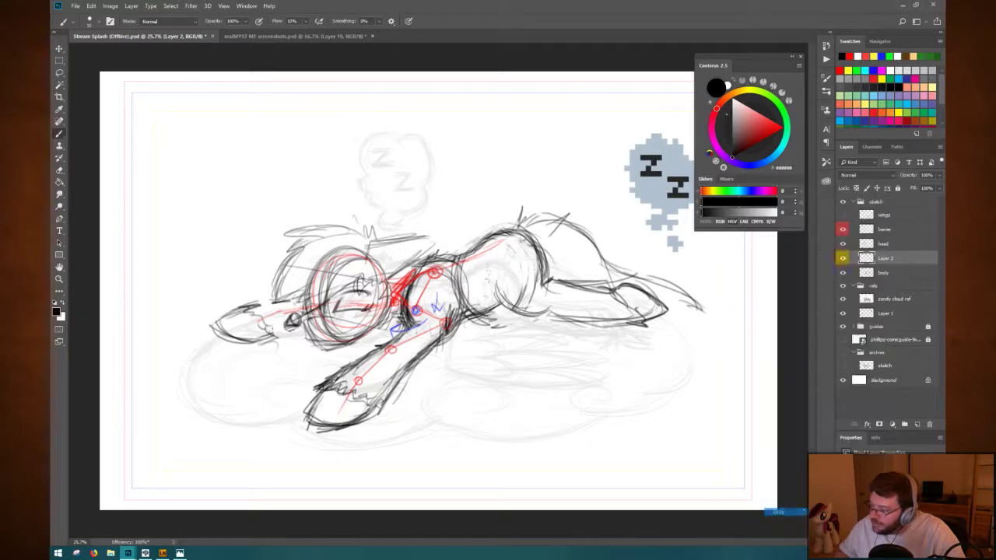
pyautogui.click(903, 245)
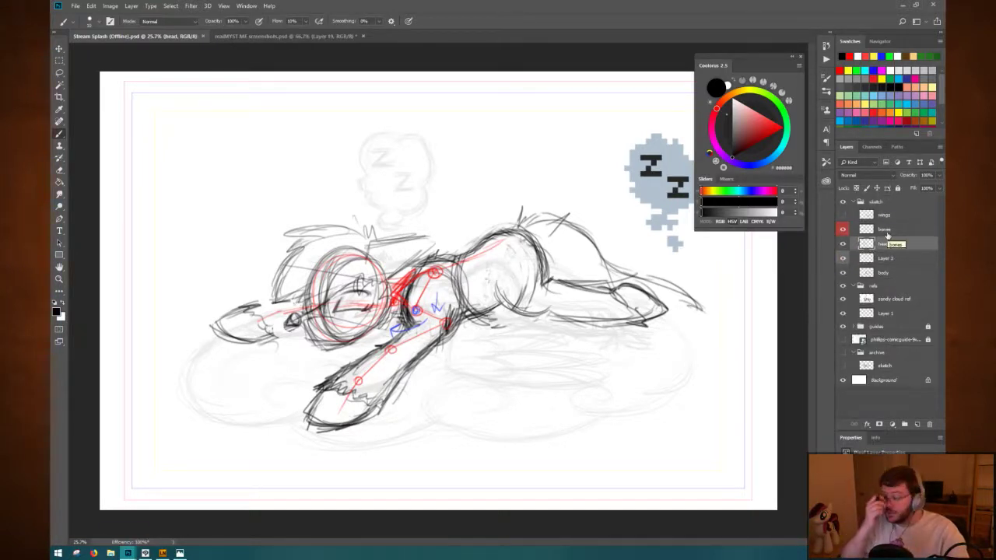
# Draw construction circles over the pony's rump and chest on the new layer, and clear them from it.
pyautogui.click(890, 271)
pyautogui.click(893, 259)
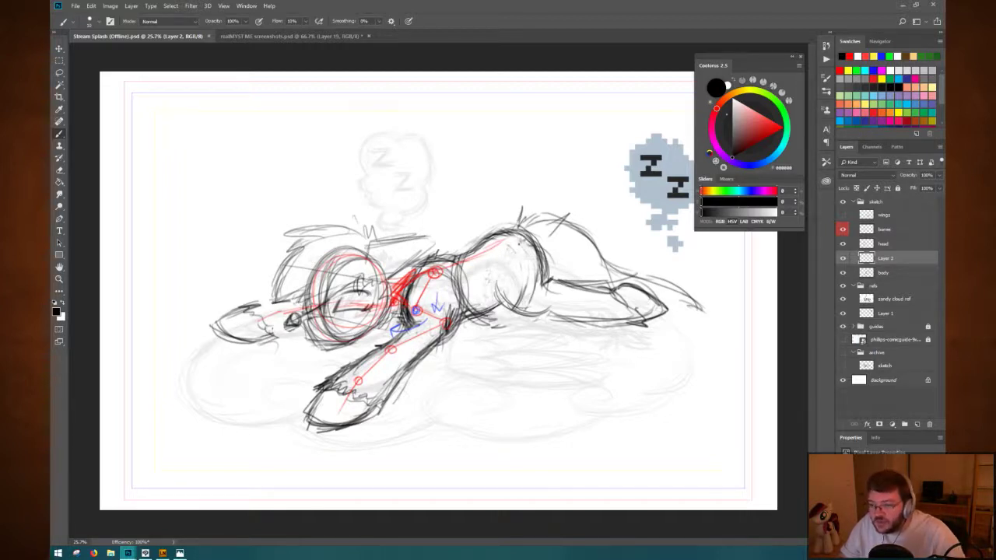
pyautogui.moveTo(476, 280)
pyautogui.mouseDown()
pyautogui.moveTo(537, 257)
pyautogui.moveTo(482, 257)
pyautogui.moveTo(541, 272)
pyautogui.moveTo(506, 233)
pyautogui.moveTo(517, 310)
pyautogui.moveTo(479, 300)
pyautogui.mouseUp()
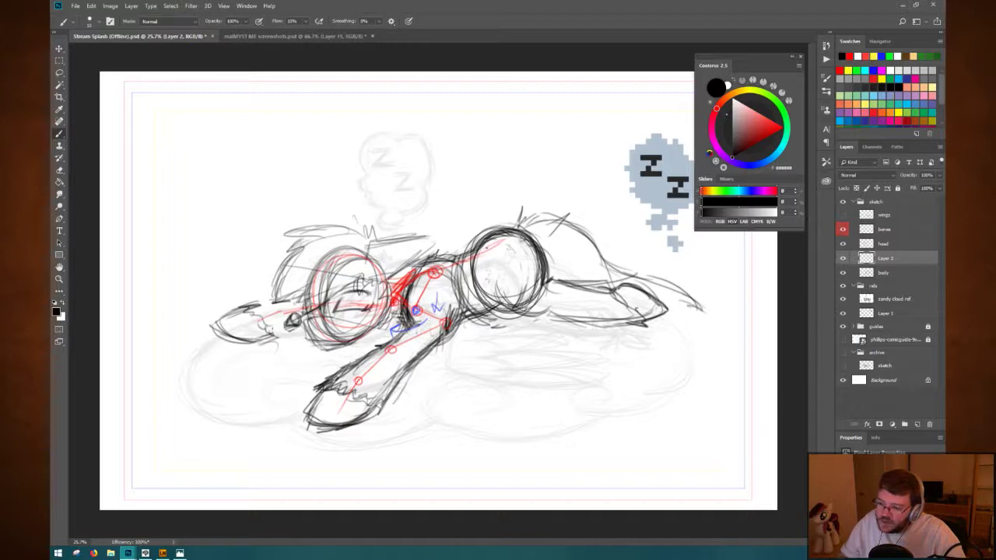
pyautogui.moveTo(417, 273)
pyautogui.mouseDown()
pyautogui.moveTo(467, 326)
pyautogui.moveTo(414, 290)
pyautogui.moveTo(471, 307)
pyautogui.moveTo(420, 323)
pyautogui.mouseUp()
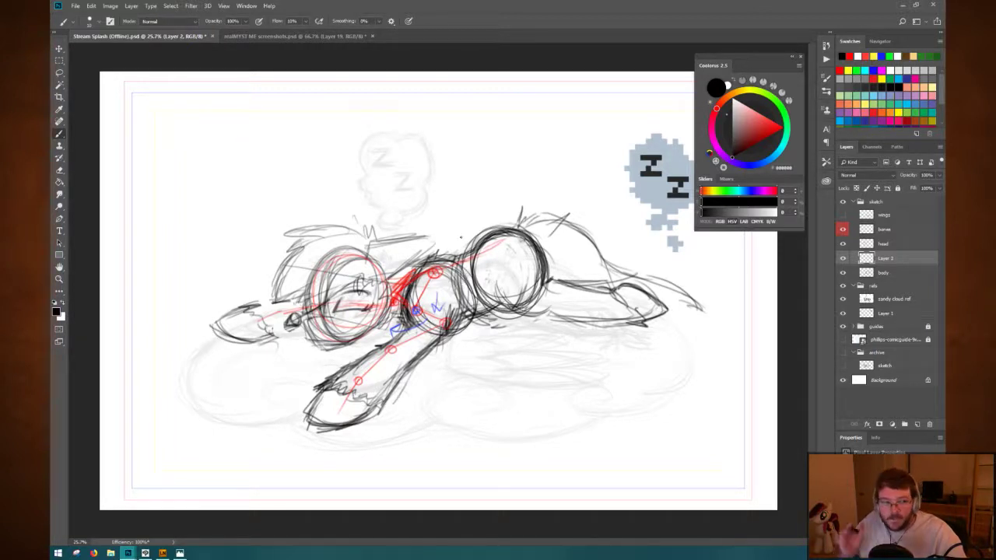
pyautogui.hotkey('ctrl', 'a')
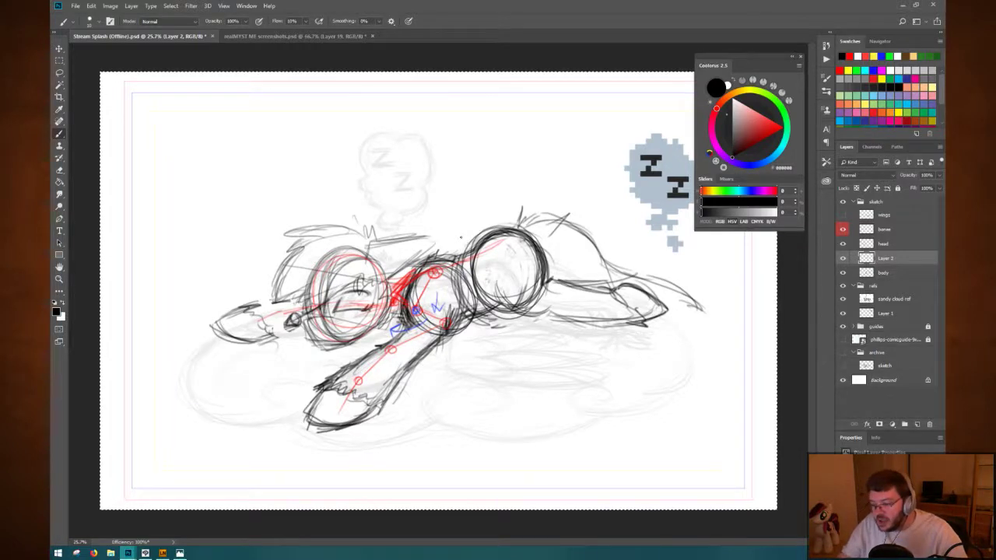
pyautogui.press('Delete')
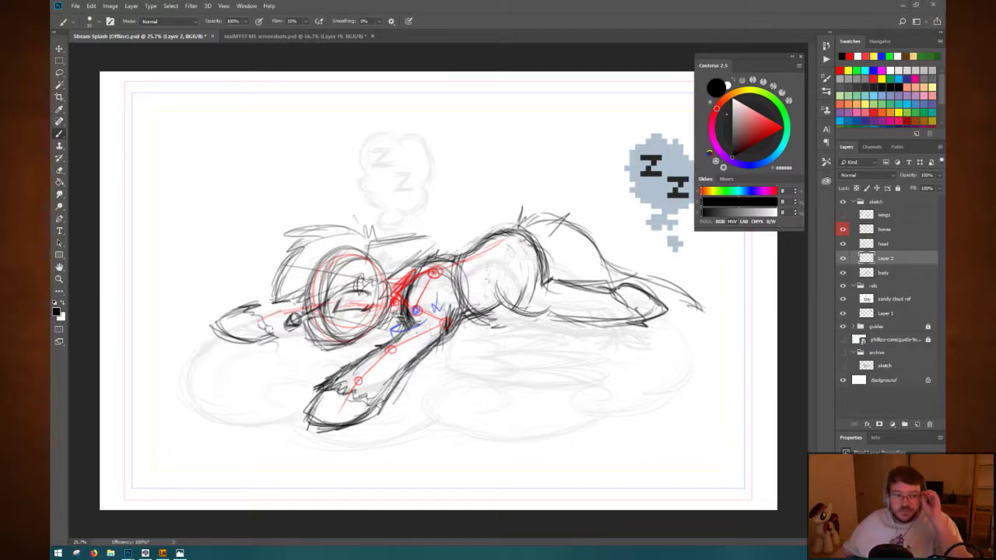
# Sketch head, chest and rump circles for a small standing pony above the main drawing, and join them with neck, back and belly lines.
pyautogui.hotkey('ctrl', 'a')
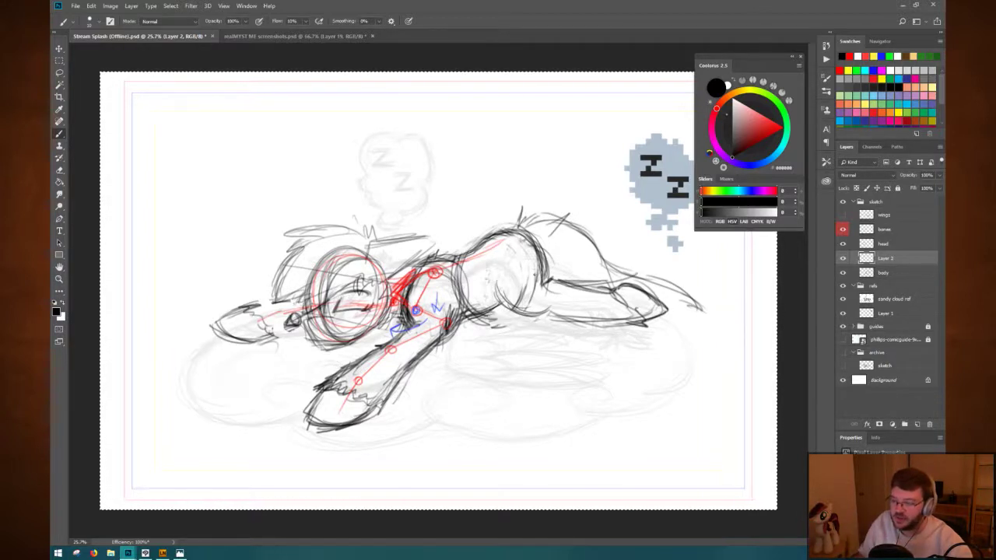
pyautogui.moveTo(478, 160)
pyautogui.mouseDown()
pyautogui.moveTo(456, 182)
pyautogui.moveTo(467, 194)
pyautogui.moveTo(461, 156)
pyautogui.moveTo(499, 191)
pyautogui.moveTo(548, 132)
pyautogui.moveTo(491, 179)
pyautogui.moveTo(535, 196)
pyautogui.mouseUp()
pyautogui.moveTo(418, 99)
pyautogui.mouseDown()
pyautogui.moveTo(401, 126)
pyautogui.moveTo(460, 124)
pyautogui.moveTo(436, 142)
pyautogui.moveTo(467, 148)
pyautogui.mouseUp()
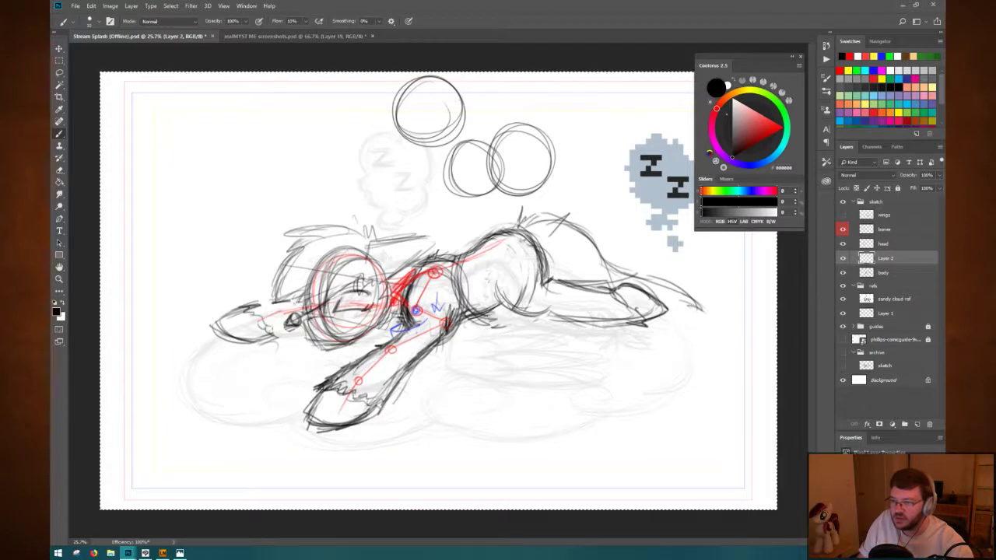
pyautogui.moveTo(462, 102)
pyautogui.mouseDown()
pyautogui.moveTo(460, 145)
pyautogui.moveTo(506, 133)
pyautogui.moveTo(436, 173)
pyautogui.moveTo(459, 194)
pyautogui.moveTo(532, 188)
pyautogui.mouseUp()
pyautogui.moveTo(467, 191)
pyautogui.mouseDown()
pyautogui.moveTo(545, 181)
pyautogui.moveTo(515, 185)
pyautogui.moveTo(532, 188)
pyautogui.mouseUp()
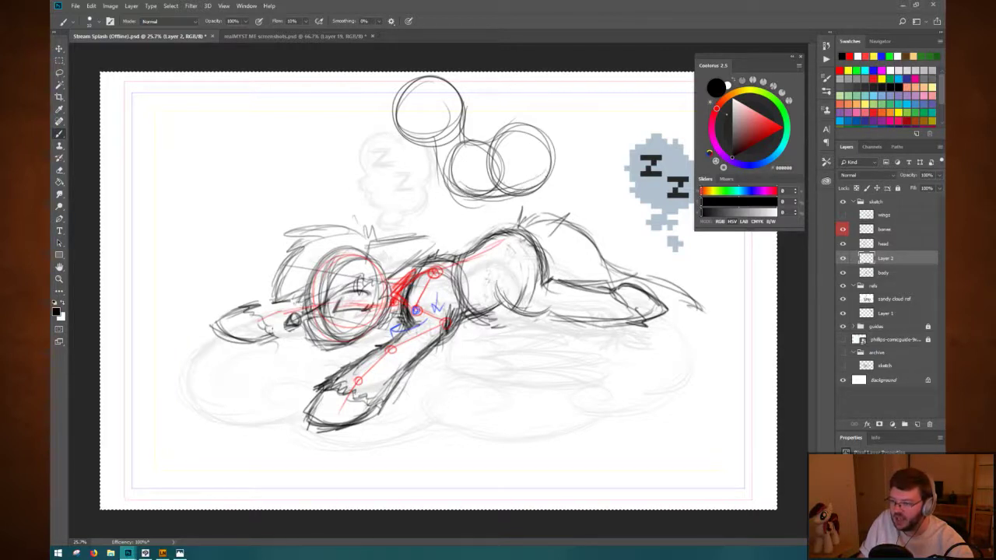
pyautogui.moveTo(471, 197); pyautogui.dragTo(509, 195)
pyautogui.moveTo(474, 146)
pyautogui.mouseDown()
pyautogui.moveTo(527, 129)
pyautogui.moveTo(554, 142)
pyautogui.moveTo(551, 186)
pyautogui.mouseUp()
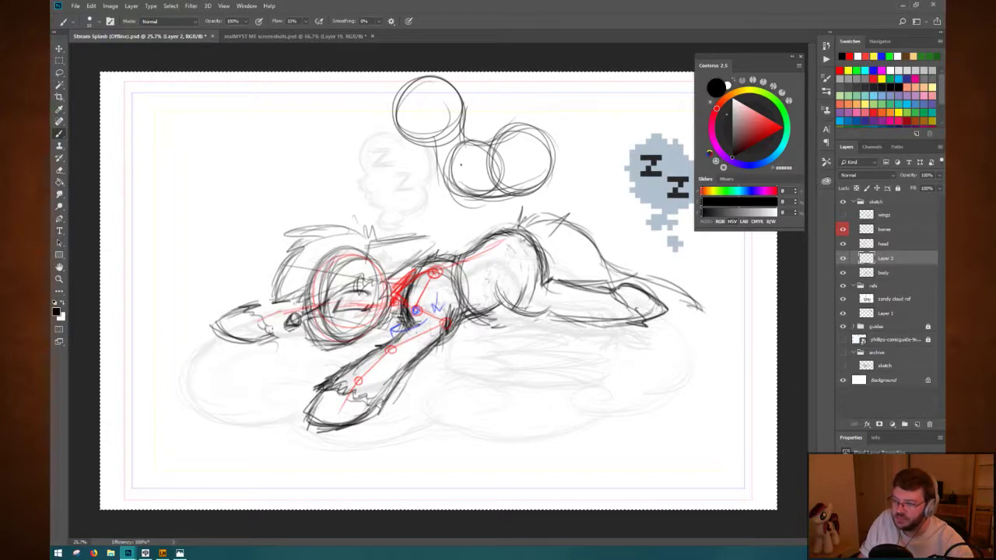
# Sketch the small pony's front leg hanging down from the chest circle.
pyautogui.moveTo(461, 167)
pyautogui.mouseDown()
pyautogui.moveTo(456, 225)
pyautogui.moveTo(443, 243)
pyautogui.moveTo(480, 235)
pyautogui.mouseUp()
pyautogui.moveTo(487, 195); pyautogui.dragTo(465, 238)
pyautogui.moveTo(484, 164); pyautogui.dragTo(472, 236)
pyautogui.moveTo(470, 237); pyautogui.dragTo(467, 247)
# Sketch the small pony's thigh and hind leg below the rump circle, and add a drooping tail behind it.
pyautogui.moveTo(531, 158)
pyautogui.mouseDown()
pyautogui.moveTo(514, 199)
pyautogui.moveTo(511, 171)
pyautogui.mouseUp()
pyautogui.moveTo(512, 195); pyautogui.dragTo(554, 175)
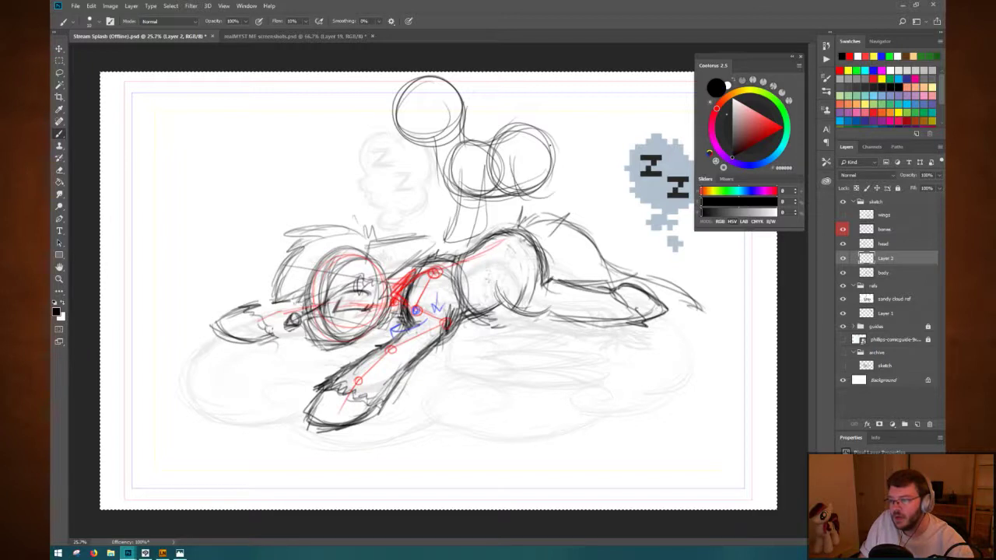
pyautogui.moveTo(553, 133)
pyautogui.mouseDown()
pyautogui.moveTo(538, 192)
pyautogui.moveTo(531, 228)
pyautogui.mouseUp()
pyautogui.moveTo(538, 195)
pyautogui.mouseDown()
pyautogui.moveTo(527, 227)
pyautogui.moveTo(572, 221)
pyautogui.mouseUp()
pyautogui.moveTo(554, 169)
pyautogui.mouseDown()
pyautogui.moveTo(564, 176)
pyautogui.moveTo(568, 225)
pyautogui.moveTo(509, 194)
pyautogui.mouseUp()
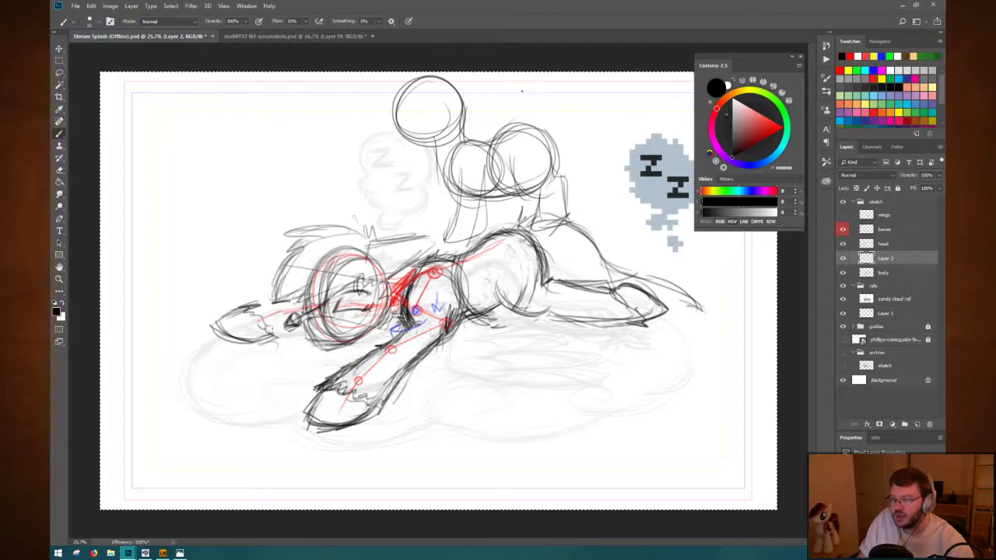
pyautogui.moveTo(536, 120)
pyautogui.mouseDown()
pyautogui.moveTo(575, 134)
pyautogui.moveTo(580, 175)
pyautogui.mouseUp()
pyautogui.moveTo(576, 130)
pyautogui.mouseDown()
pyautogui.moveTo(586, 190)
pyautogui.moveTo(565, 205)
pyautogui.mouseUp()
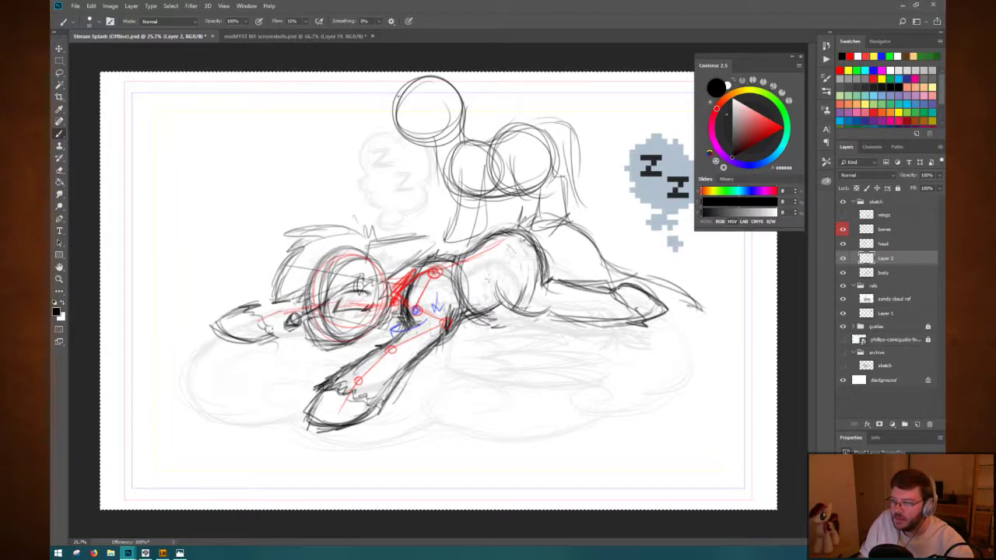
# Clear the small standing pony from the scratch layer and sketch a construction circle over the sleeping pony's rump.
pyautogui.press('Delete')
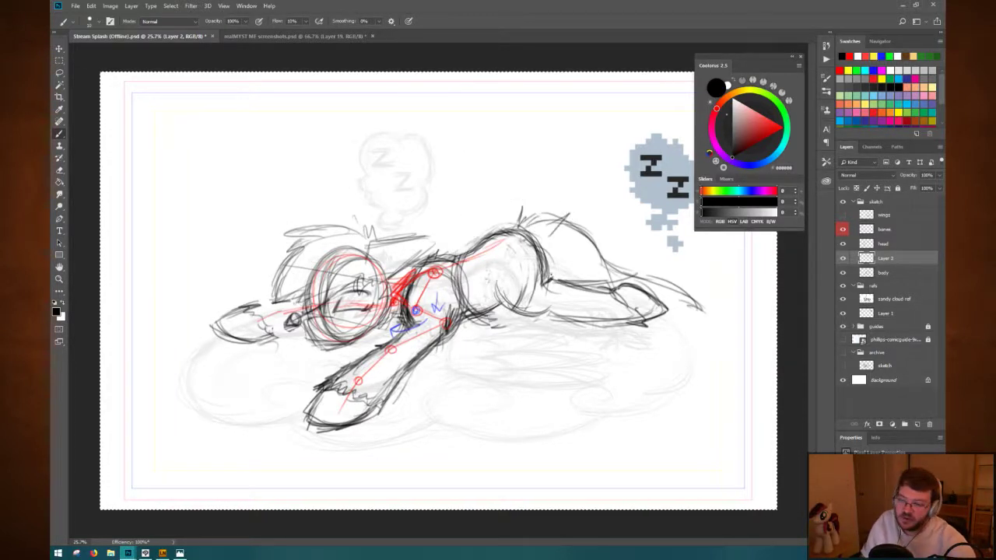
pyautogui.moveTo(502, 238); pyautogui.dragTo(485, 265)
pyautogui.moveTo(490, 290)
pyautogui.mouseDown()
pyautogui.moveTo(538, 242)
pyautogui.moveTo(534, 255)
pyautogui.mouseUp()
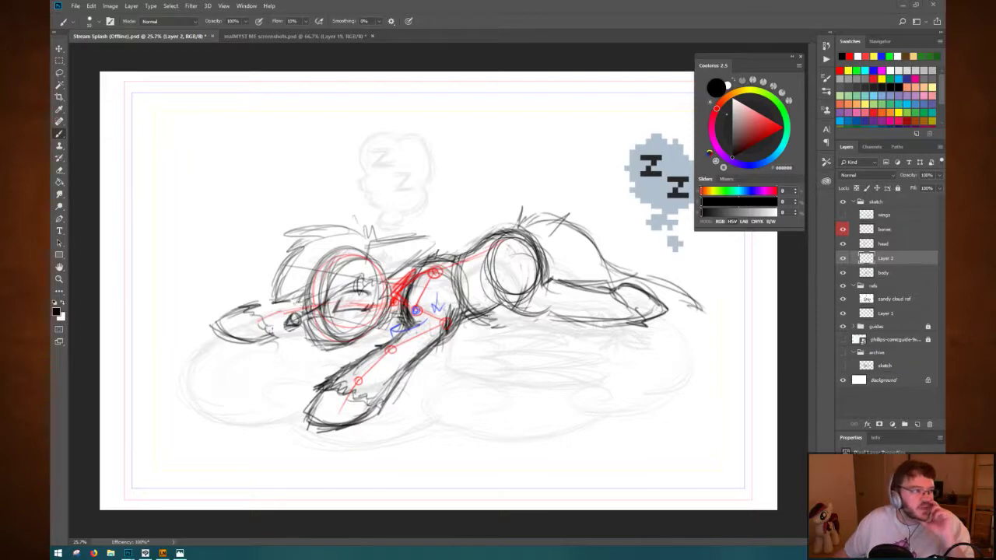
# Switch to the browser page with the blue leg sketch, and move and resize its window over the canvas.
pyautogui.moveTo(51, 117); pyautogui.dragTo(260, 13)
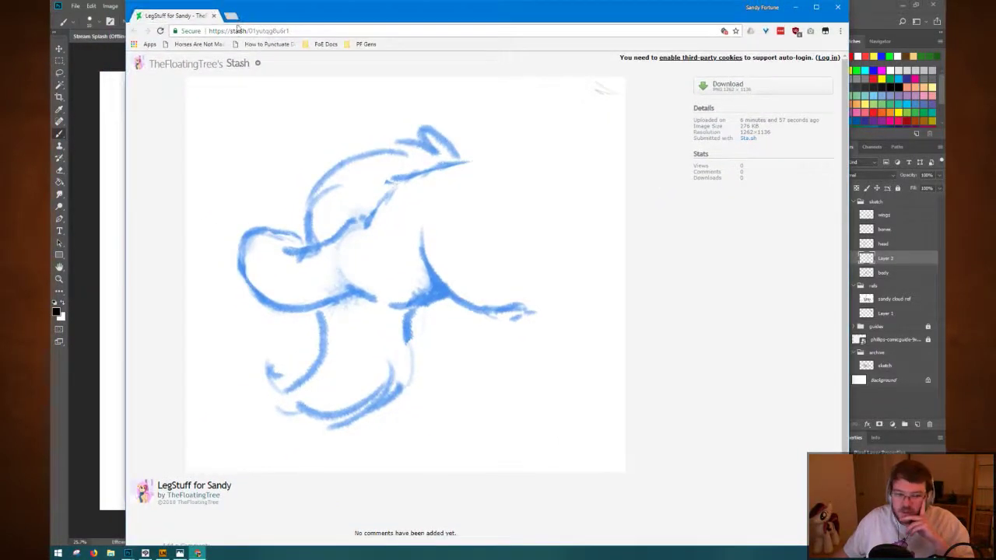
pyautogui.moveTo(123, 0); pyautogui.dragTo(185, 81)
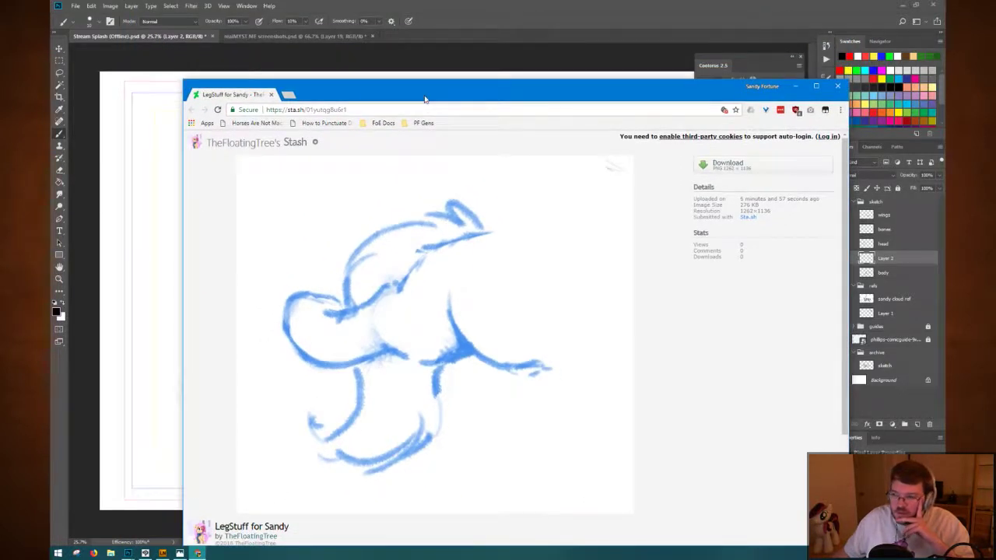
pyautogui.moveTo(424, 97); pyautogui.dragTo(376, 60)
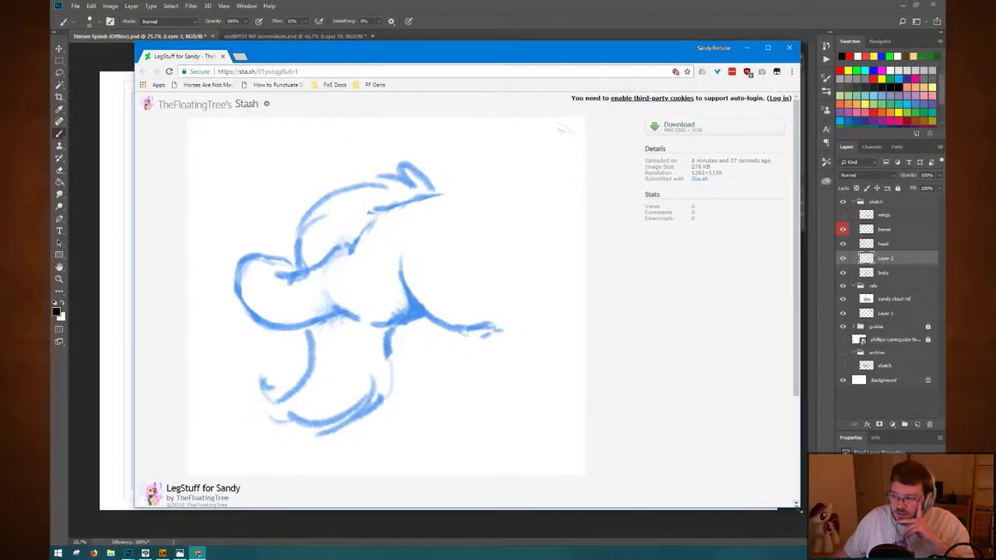
pyautogui.moveTo(798, 507); pyautogui.dragTo(787, 499)
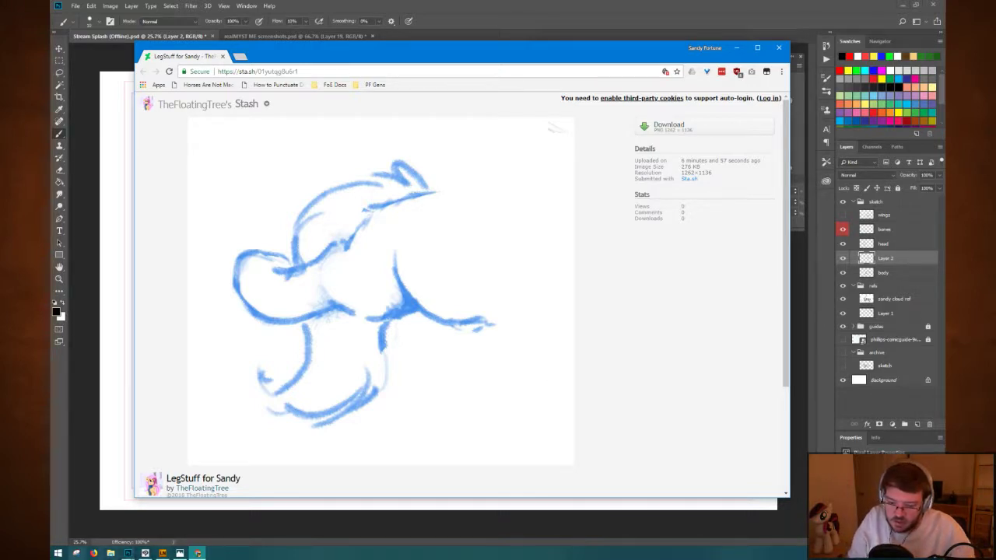
# Capture a screen snip of the blue leg sketch from the browser page.
pyautogui.click(76, 553)
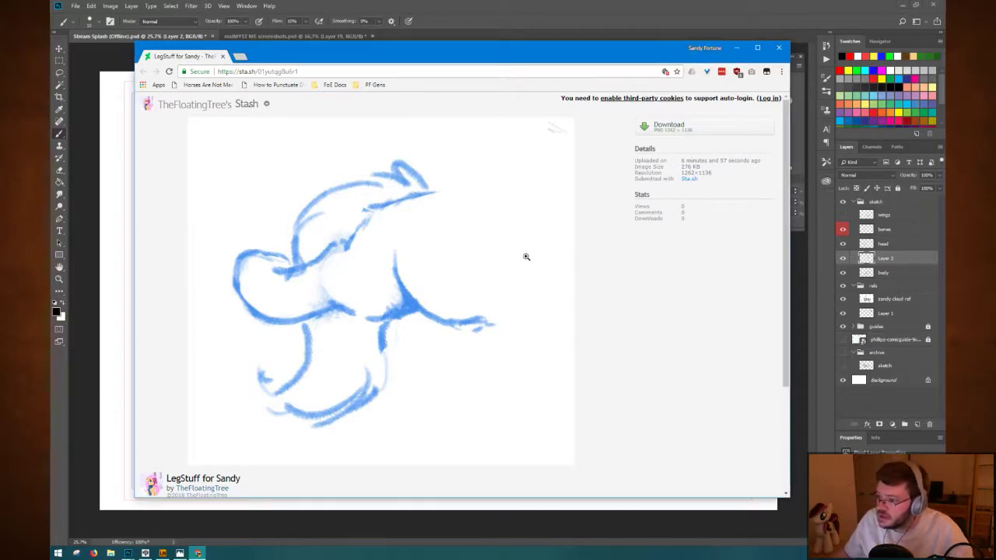
pyautogui.press('Print')
pyautogui.moveTo(201, 139)
pyautogui.mouseDown()
pyautogui.moveTo(327, 233)
pyautogui.moveTo(507, 407)
pyautogui.moveTo(522, 444)
pyautogui.mouseUp()
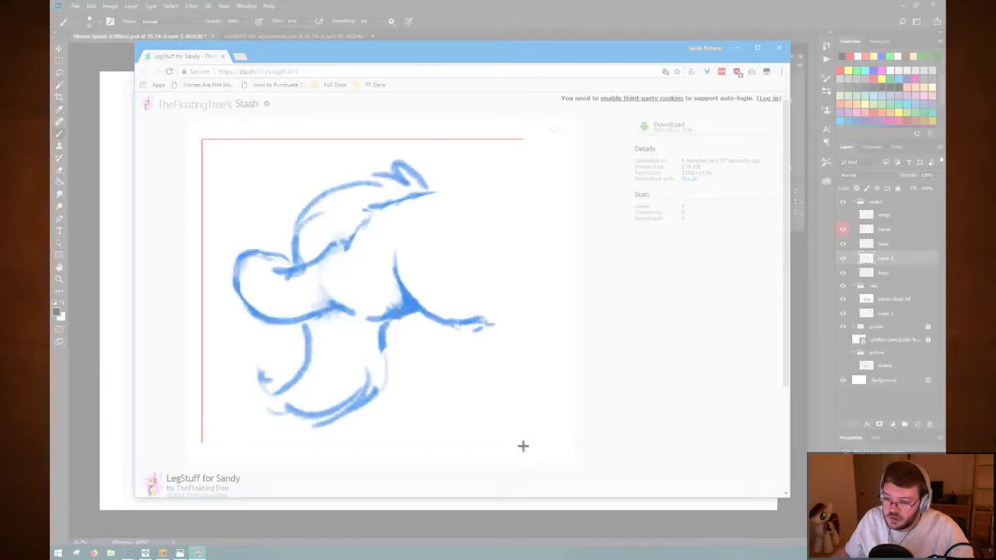
# Switch back to Photoshop, paste the captured leg sketch into the document, and move it over the pony's rump and hind leg.
pyautogui.click(449, 7)
pyautogui.hotkey('ctrl', 'v')
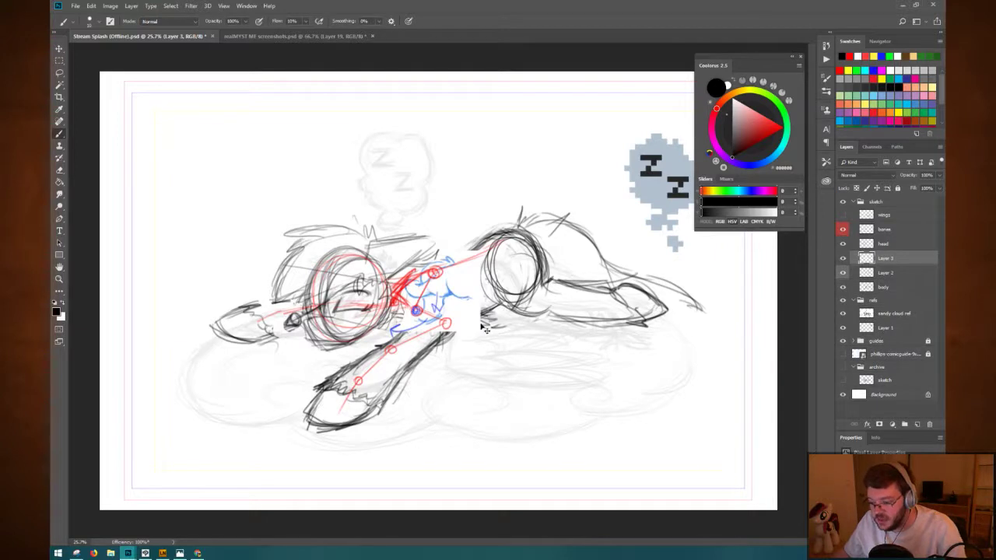
pyautogui.hotkey('ctrl', 't')
pyautogui.moveTo(457, 290); pyautogui.dragTo(568, 296)
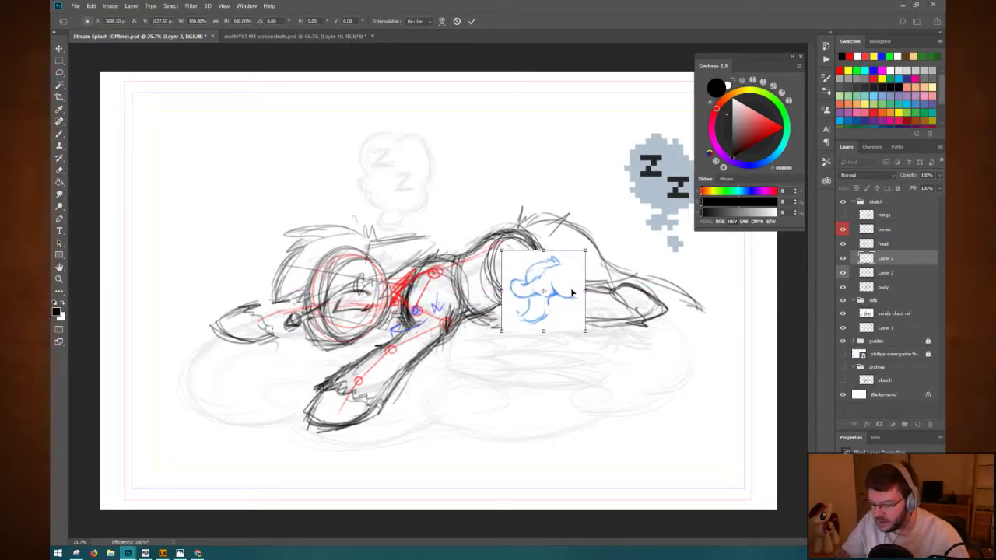
pyautogui.press('Return')
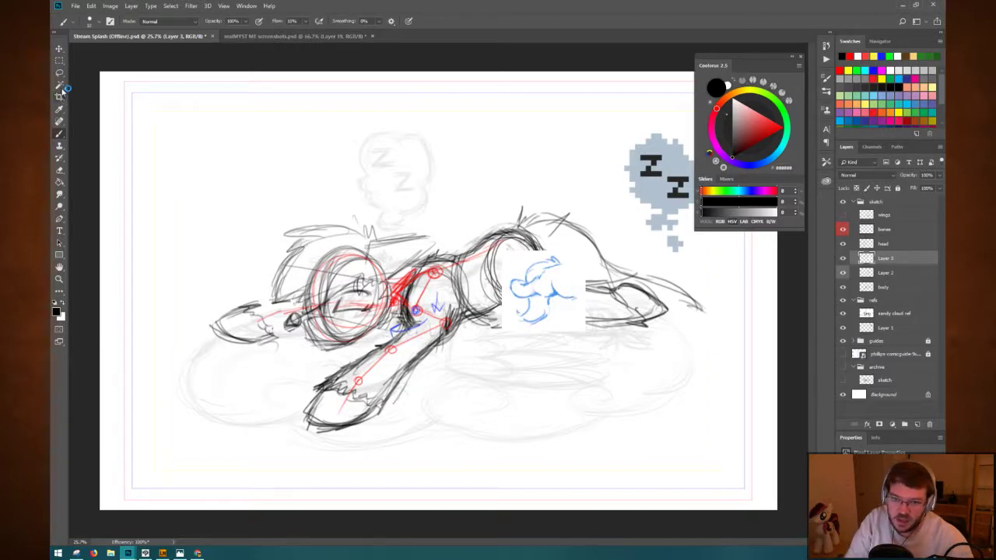
# Remove the white background from the pasted leg sketch using the Magic Wand with Sample All Layers turned off.
pyautogui.press('w')
pyautogui.click(601, 358)
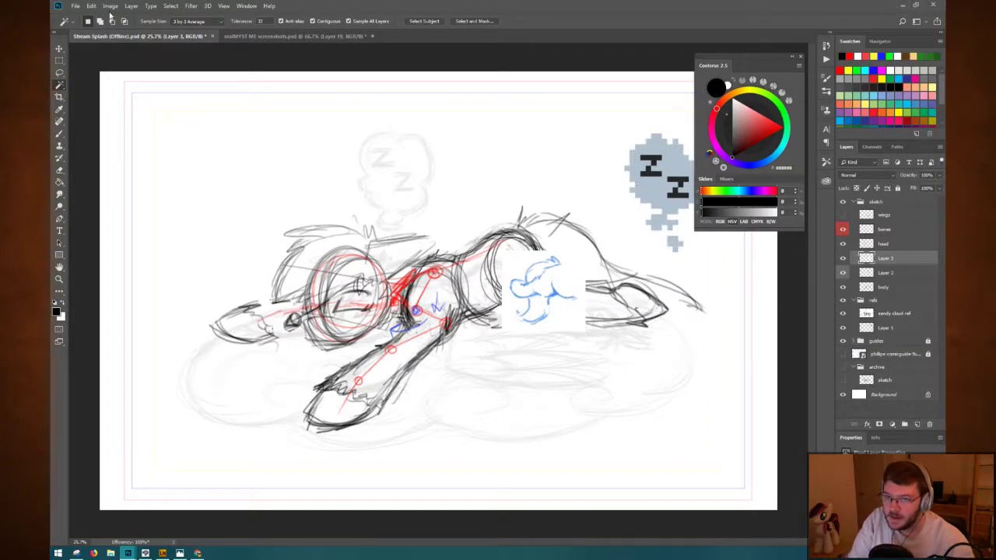
pyautogui.click(378, 21)
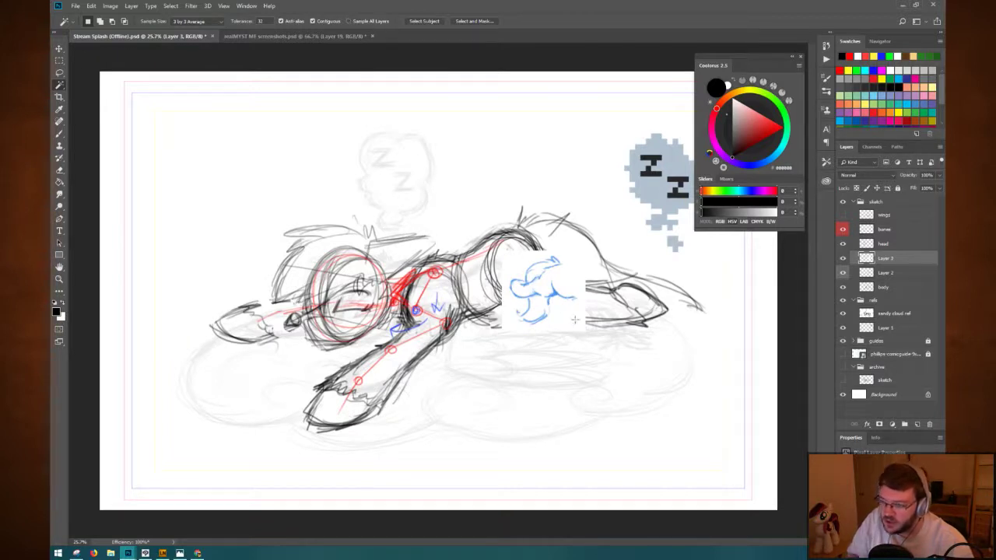
pyautogui.click(569, 293)
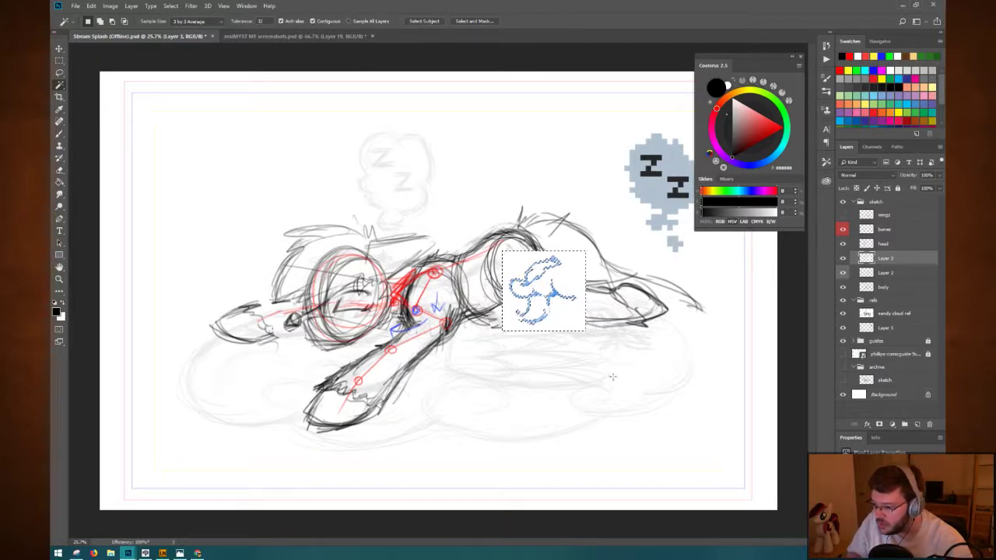
pyautogui.press('Delete')
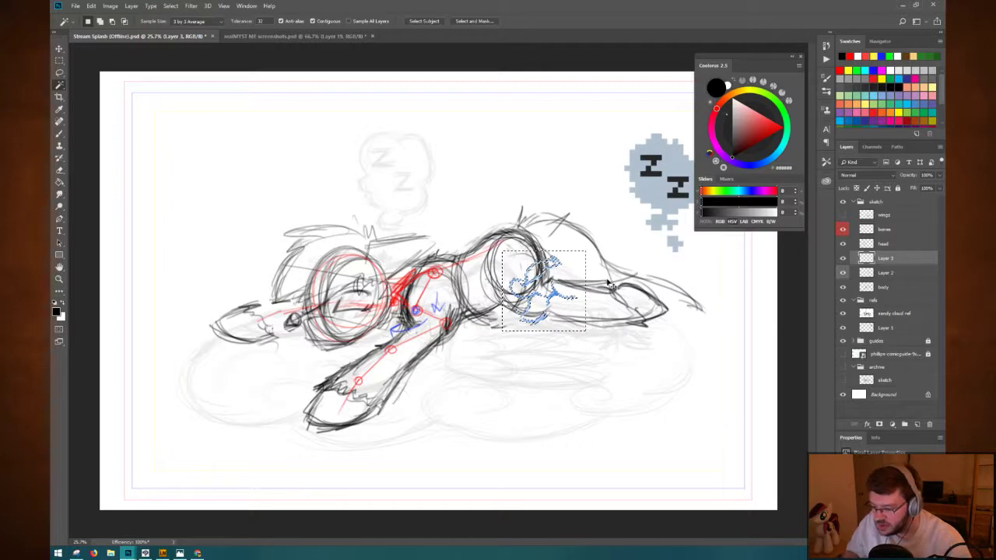
pyautogui.hotkey('ctrl', 'd')
pyautogui.hotkey('ctrl', 't')
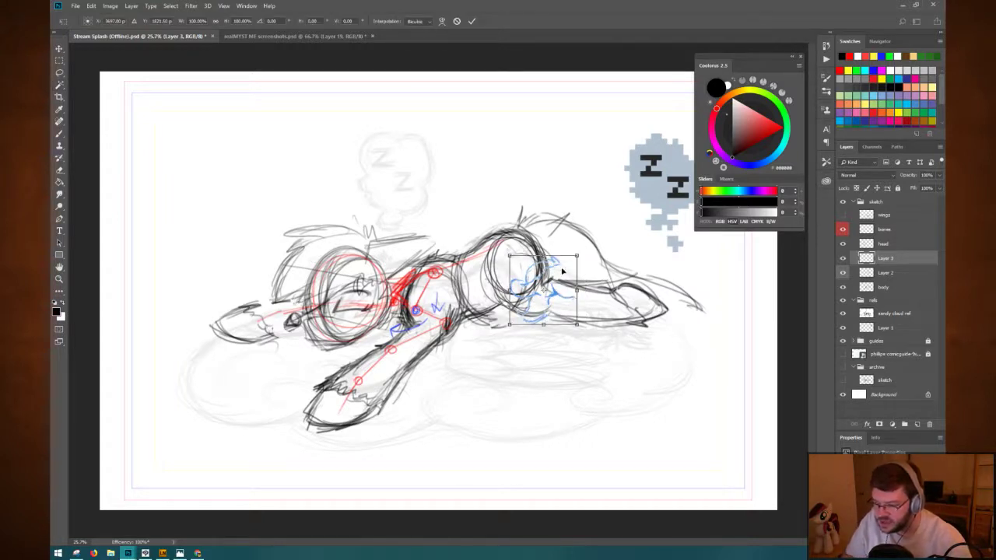
pyautogui.moveTo(579, 294); pyautogui.dragTo(440, 294)
pyautogui.press('Escape')
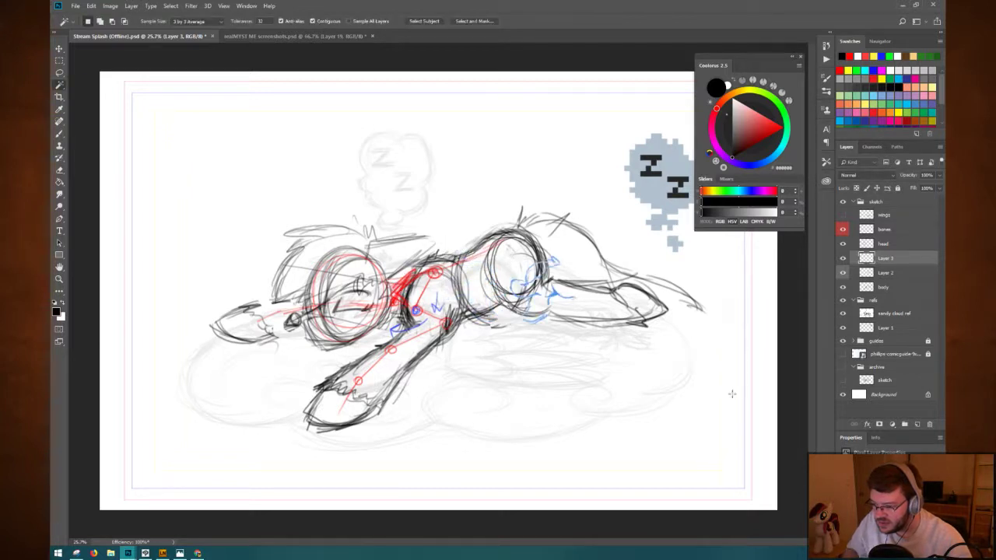
# Enlarge the blue leg sketch with Free Transform, flip it horizontally, and move it onto the sleeping pony's rump.
pyautogui.hotkey('ctrl', 't')
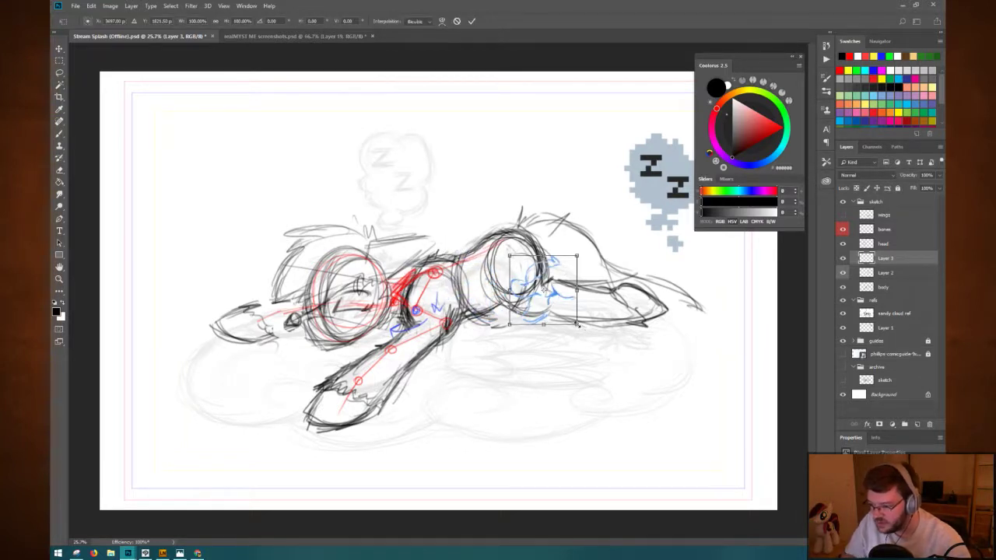
pyautogui.moveTo(576, 324)
pyautogui.mouseDown()
pyautogui.moveTo(610, 354)
pyautogui.moveTo(471, 207)
pyautogui.moveTo(397, 154)
pyautogui.moveTo(561, 293)
pyautogui.moveTo(620, 325)
pyautogui.moveTo(363, 163)
pyautogui.moveTo(596, 299)
pyautogui.moveTo(605, 325)
pyautogui.moveTo(635, 336)
pyautogui.mouseUp()
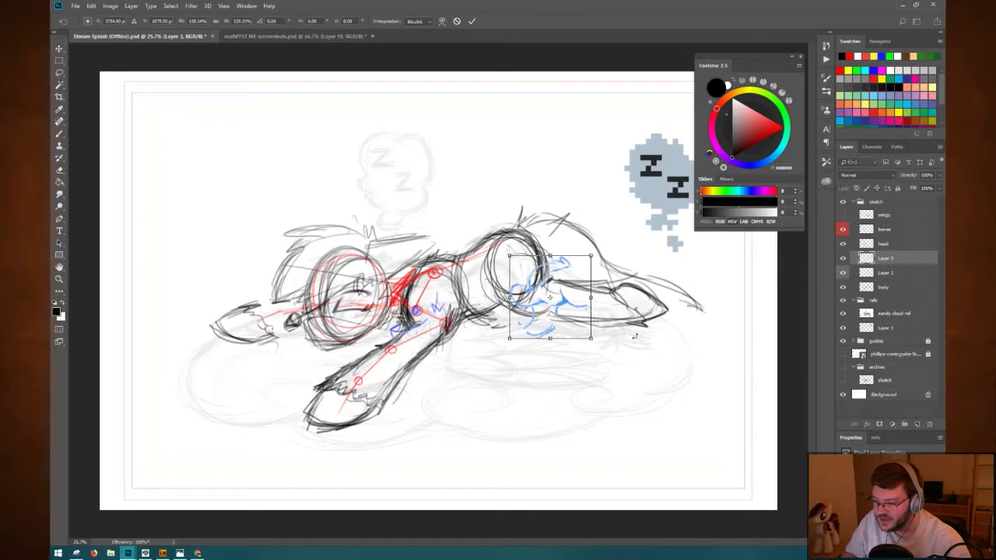
pyautogui.moveTo(592, 298)
pyautogui.mouseDown()
pyautogui.moveTo(403, 295)
pyautogui.moveTo(414, 295)
pyautogui.mouseUp()
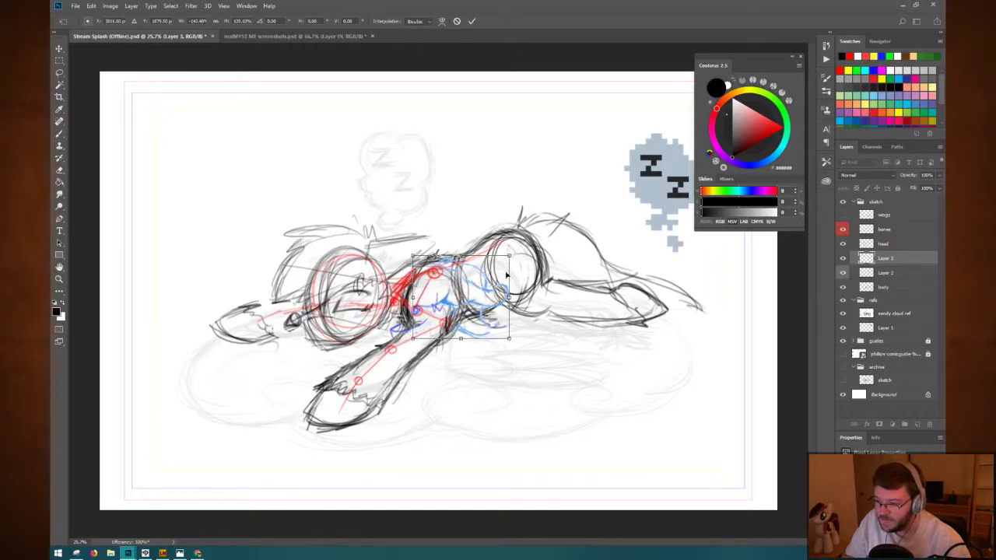
pyautogui.moveTo(487, 286); pyautogui.dragTo(551, 265)
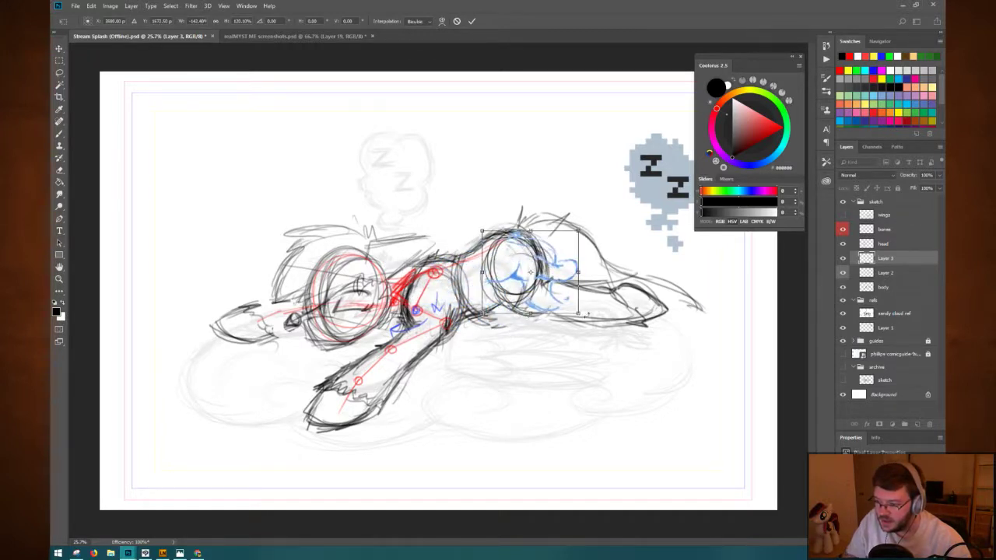
# Stretch the flipped leg sketch to about 235% width and 245% height, and align it with the pony's rump and hind leg.
pyautogui.moveTo(531, 315)
pyautogui.mouseDown()
pyautogui.moveTo(532, 349)
pyautogui.moveTo(532, 340)
pyautogui.moveTo(613, 379)
pyautogui.mouseUp()
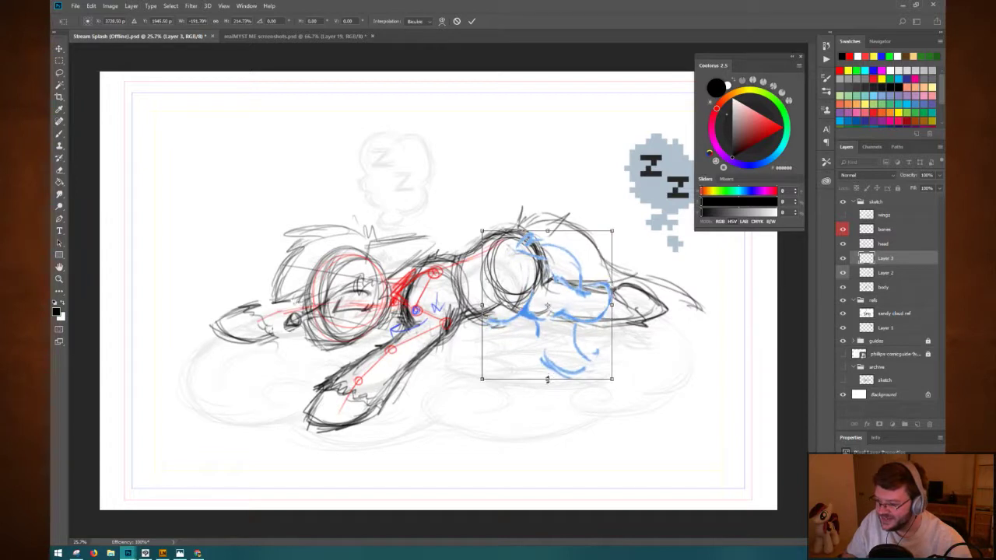
pyautogui.moveTo(547, 380); pyautogui.dragTo(547, 366)
pyautogui.moveTo(547, 231); pyautogui.dragTo(547, 211)
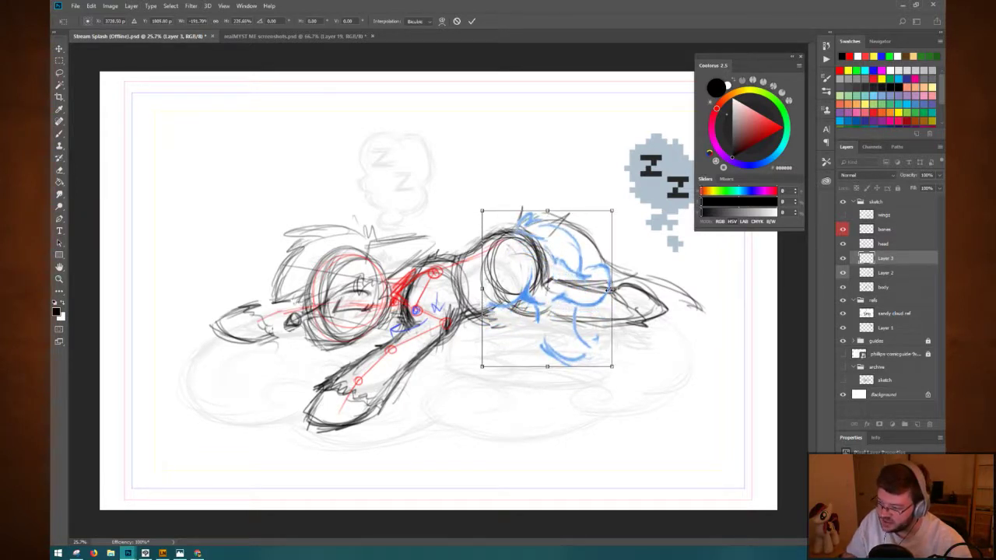
pyautogui.moveTo(612, 290); pyautogui.dragTo(641, 290)
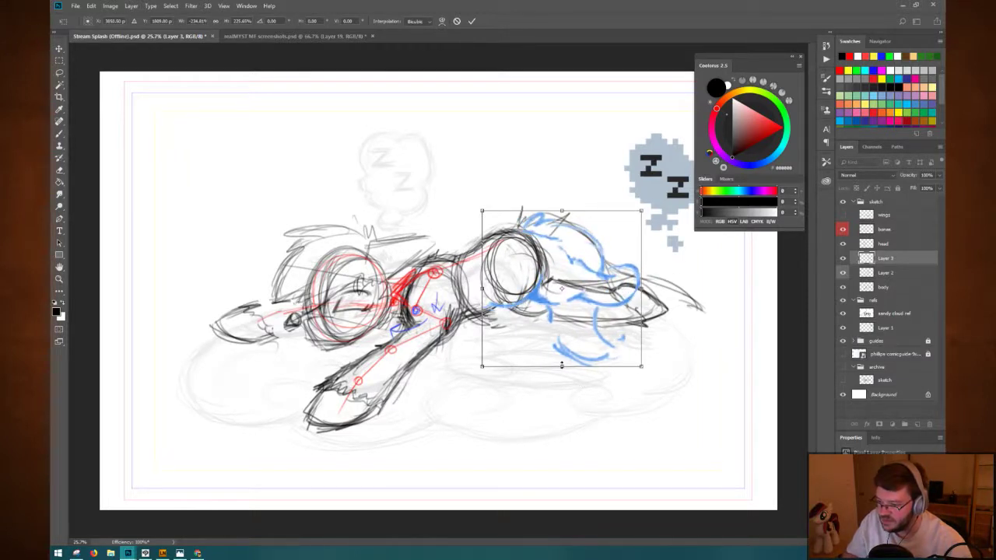
pyautogui.moveTo(562, 364); pyautogui.dragTo(562, 380)
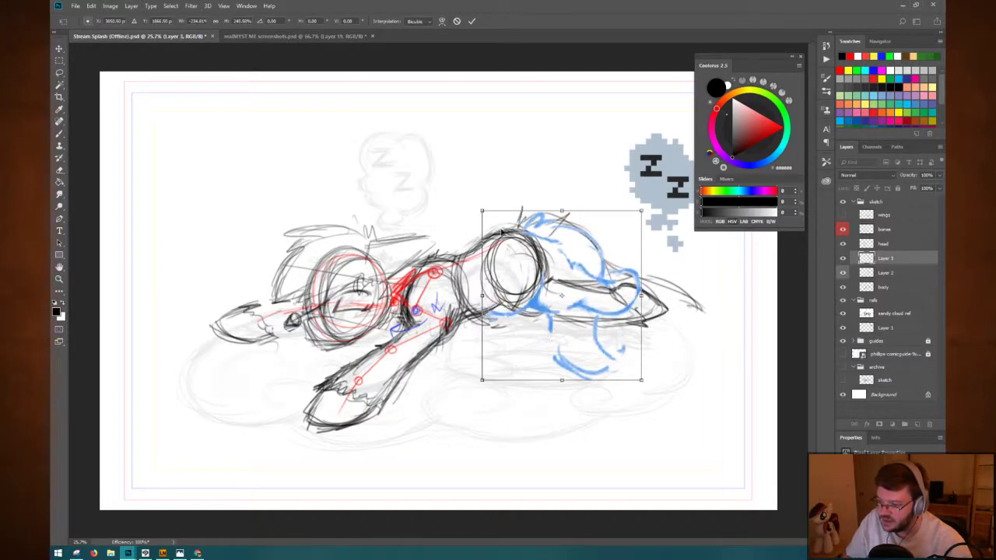
pyautogui.moveTo(532, 260)
pyautogui.mouseDown()
pyautogui.moveTo(524, 265)
pyautogui.moveTo(540, 267)
pyautogui.mouseUp()
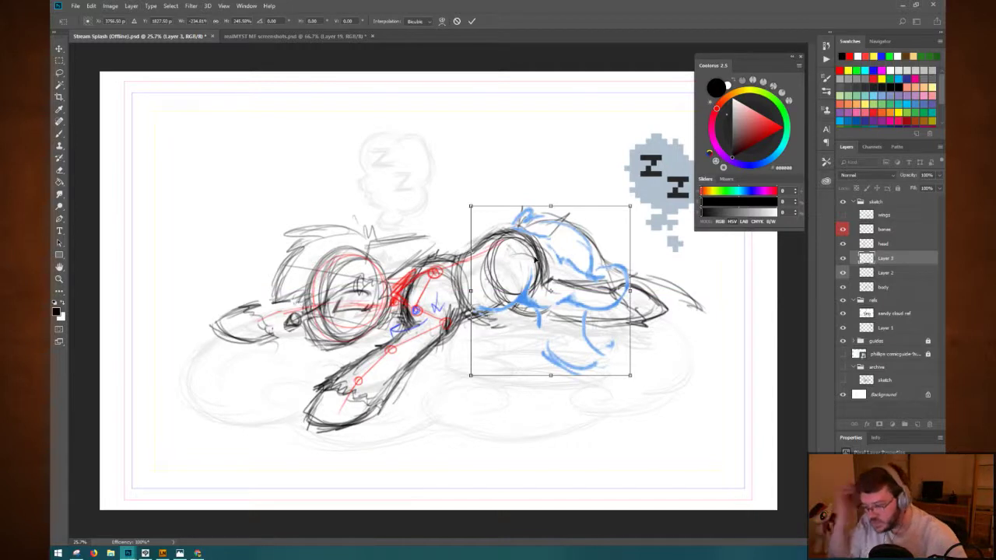
pyautogui.press('Return')
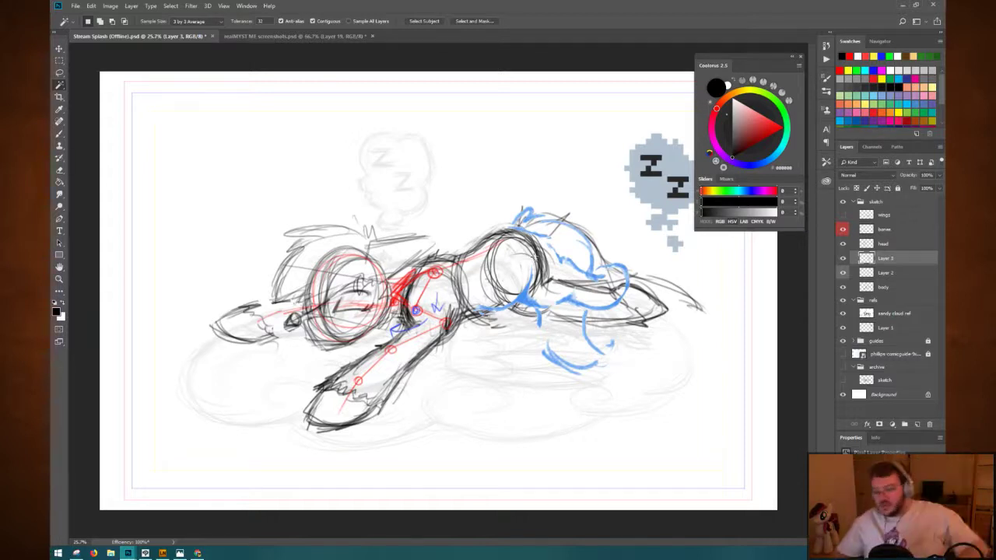
pyautogui.hotkey('ctrl', 'z')
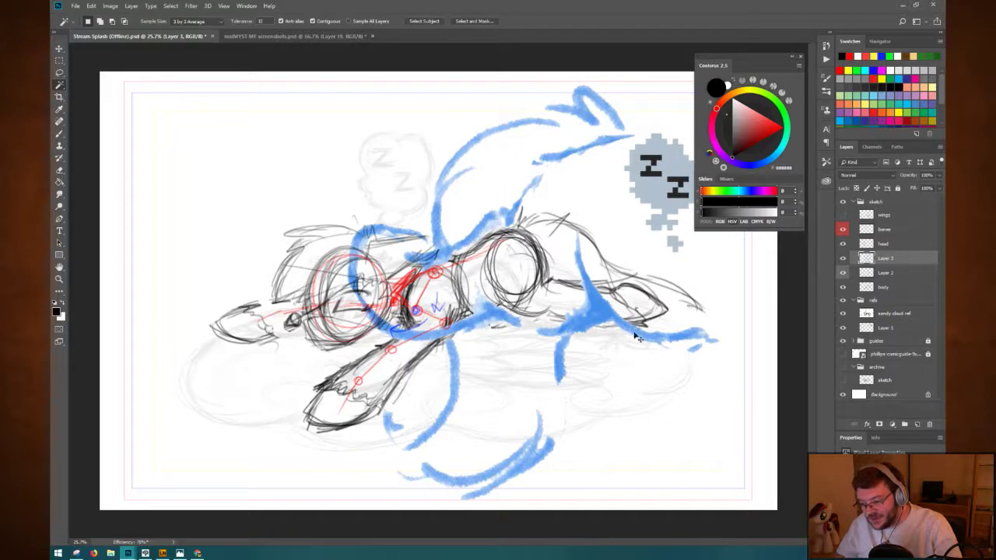
pyautogui.hotkey('ctrl', 'z')
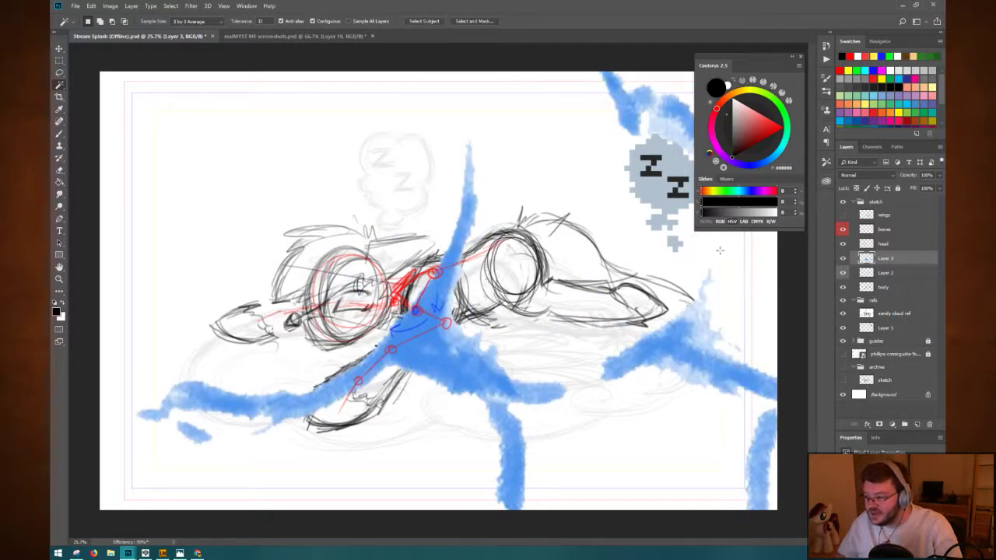
pyautogui.click(827, 46)
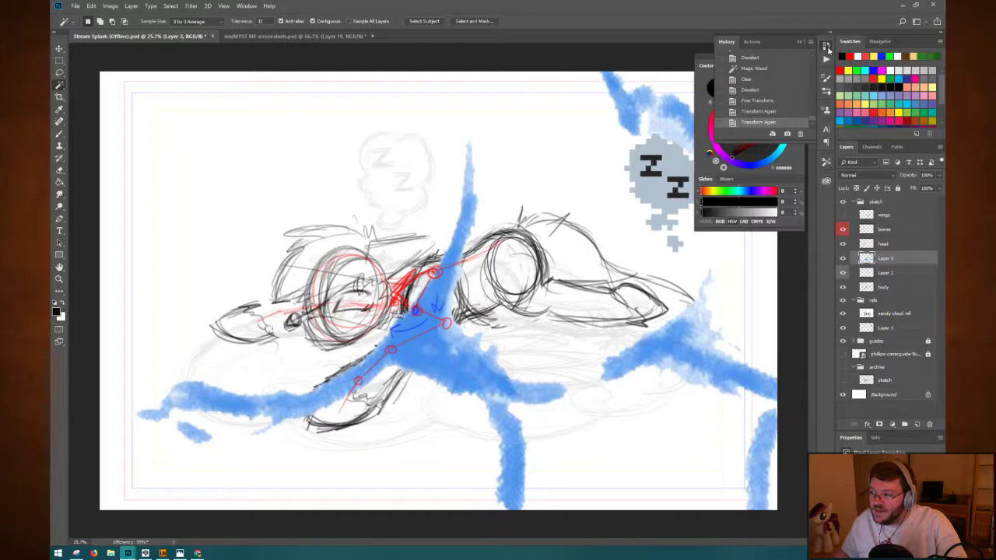
pyautogui.click(768, 101)
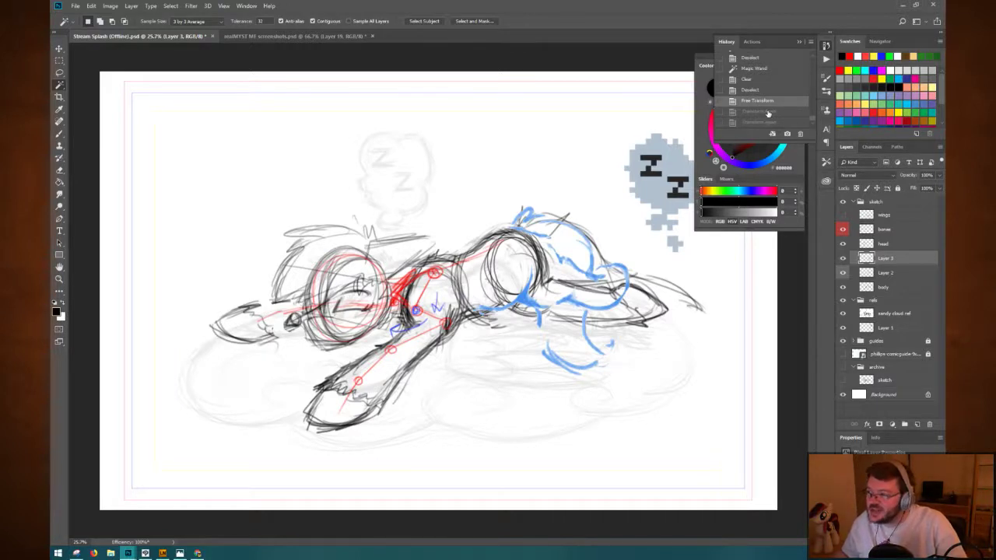
pyautogui.click(827, 48)
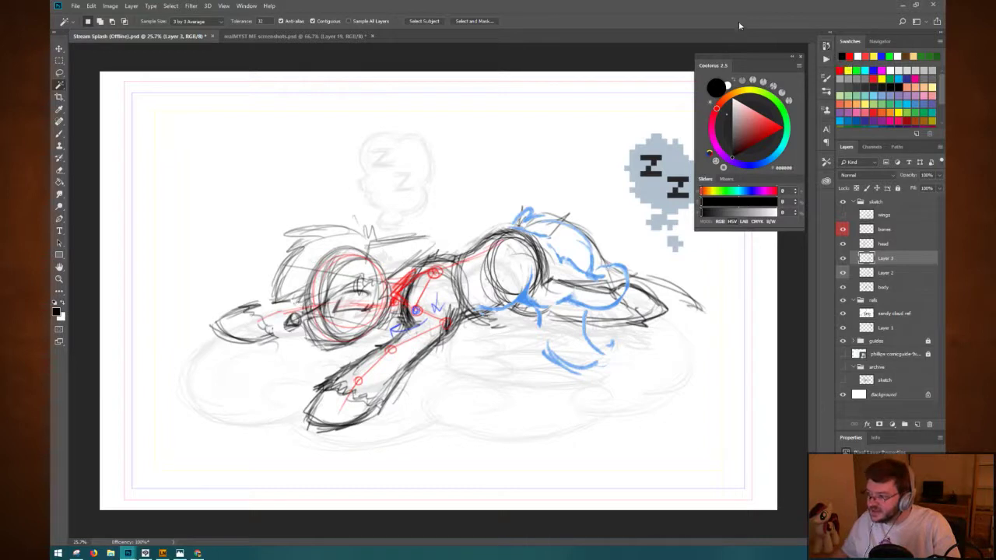
pyautogui.hotkey('ctrl', 'z')
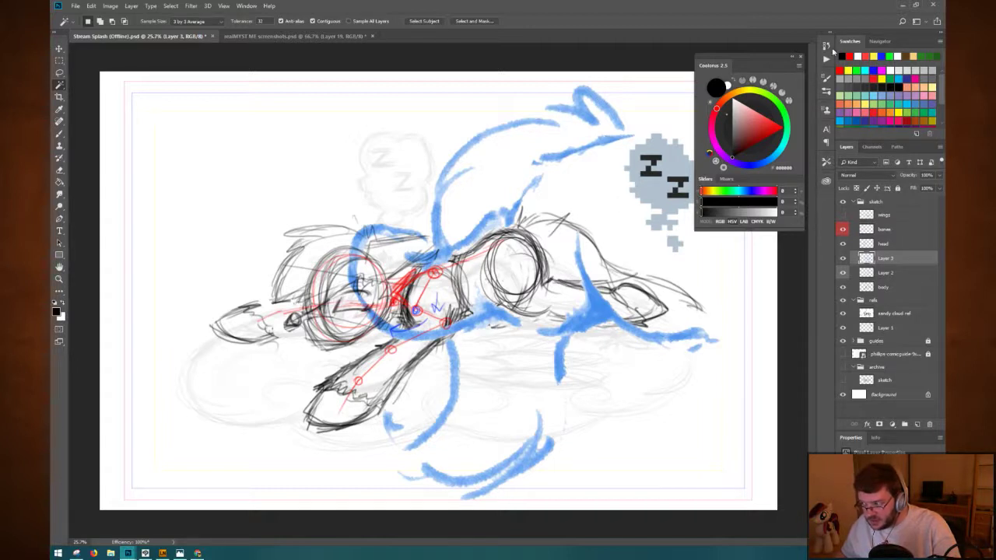
pyautogui.click(827, 46)
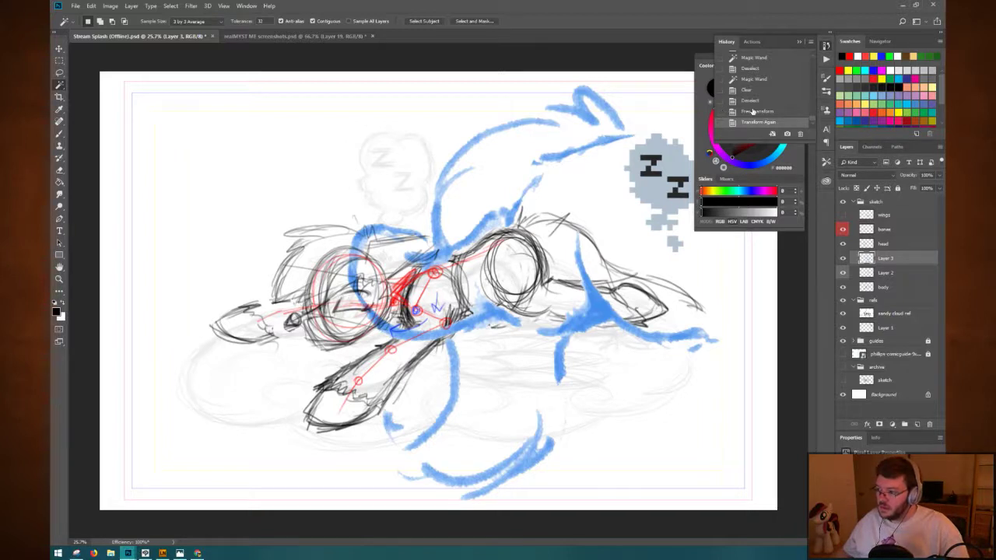
pyautogui.click(770, 112)
pyautogui.click(826, 45)
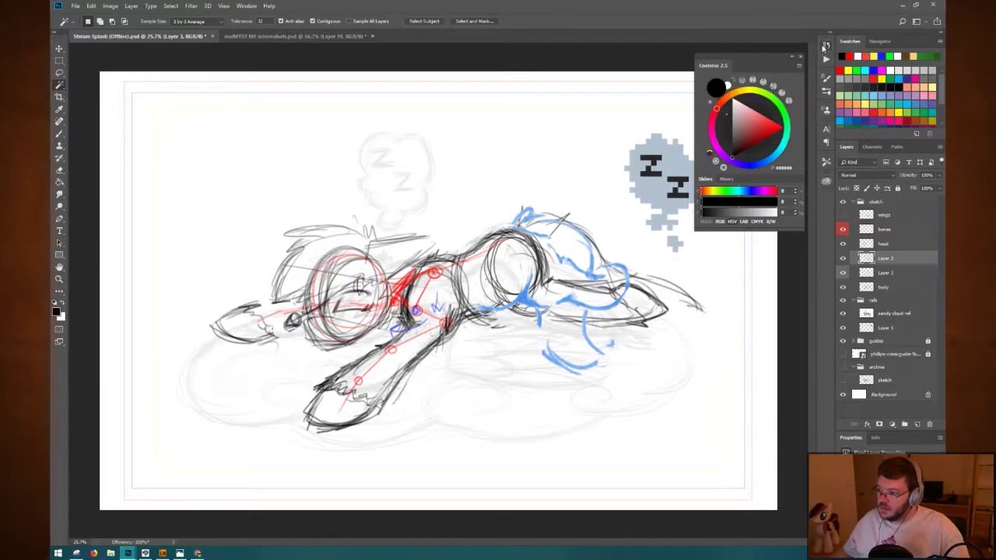
# Try flipping the blue leg sketch over the pony's rump horizontally, then vertically, with Free Transform.
pyautogui.hotkey('ctrl', 'alt', 'z')
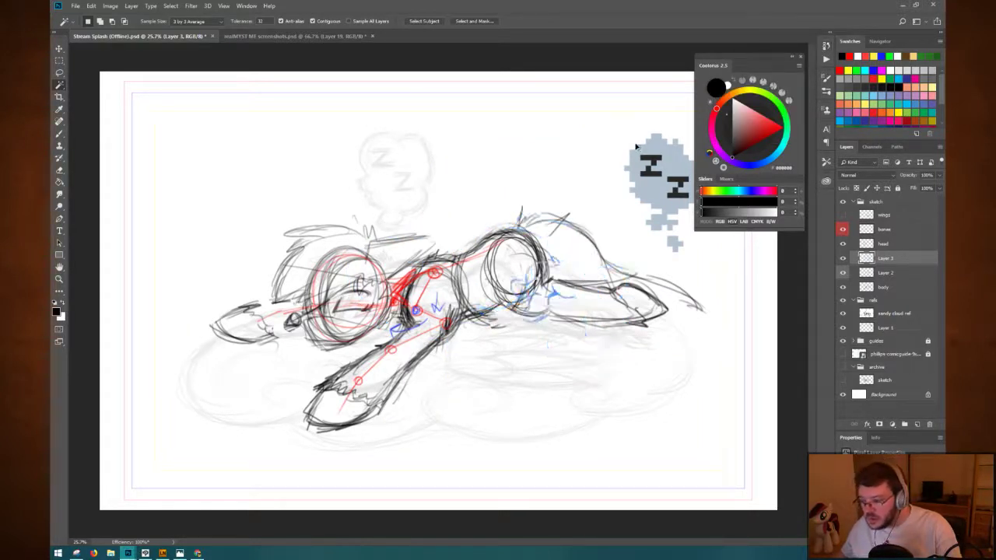
pyautogui.hotkey('ctrl', 'shift', 'z')
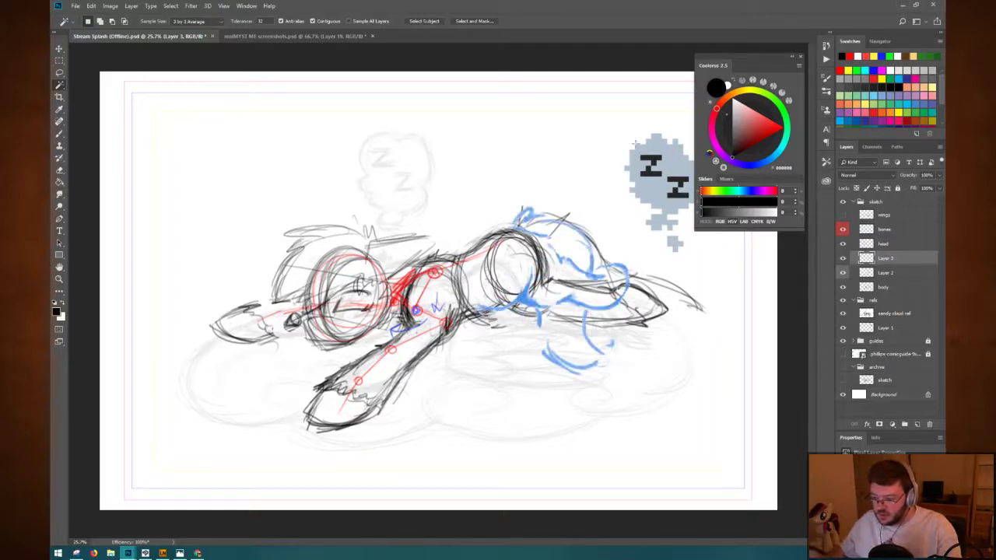
pyautogui.hotkey('ctrl', 't')
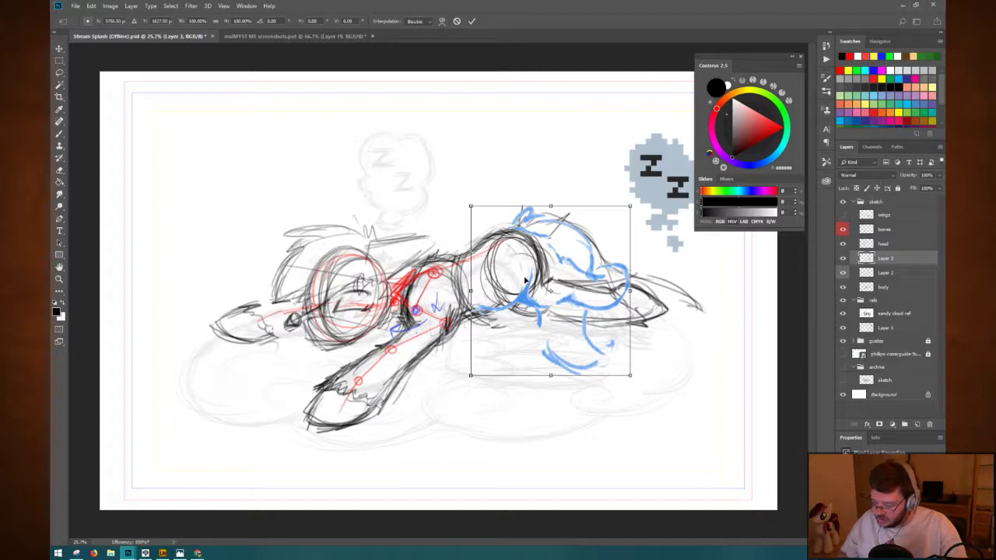
pyautogui.rightClick(542, 280)
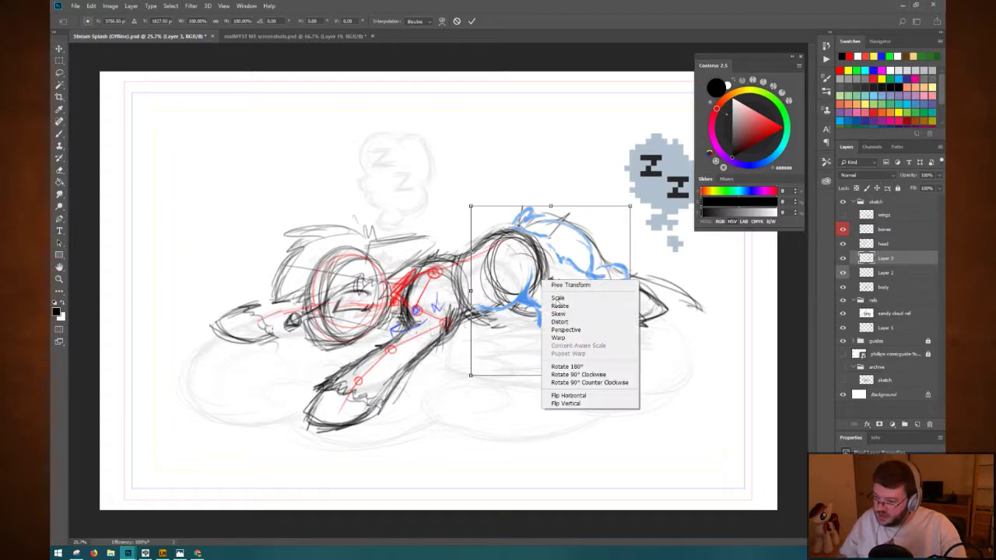
pyautogui.click(572, 396)
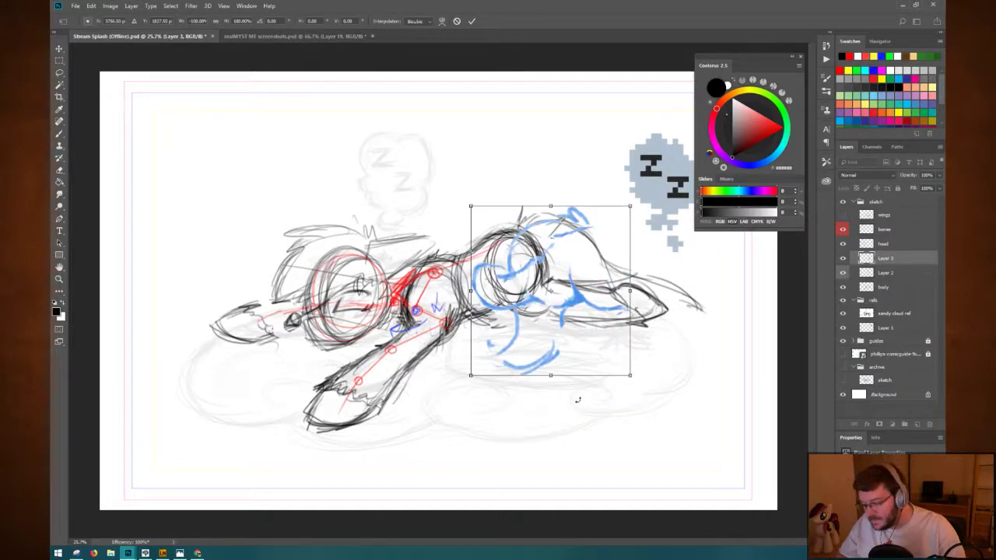
pyautogui.hotkey('ctrl', 'z')
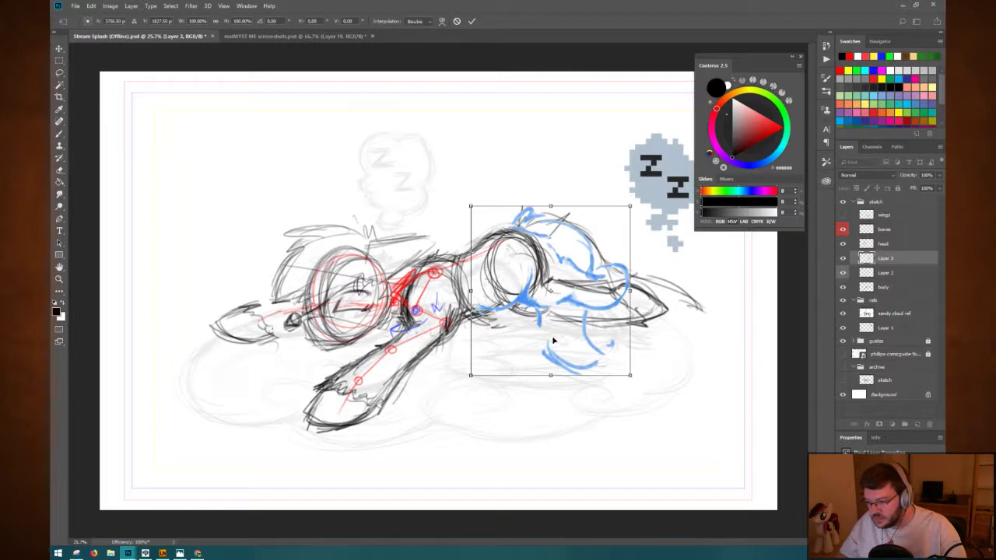
pyautogui.rightClick(556, 319)
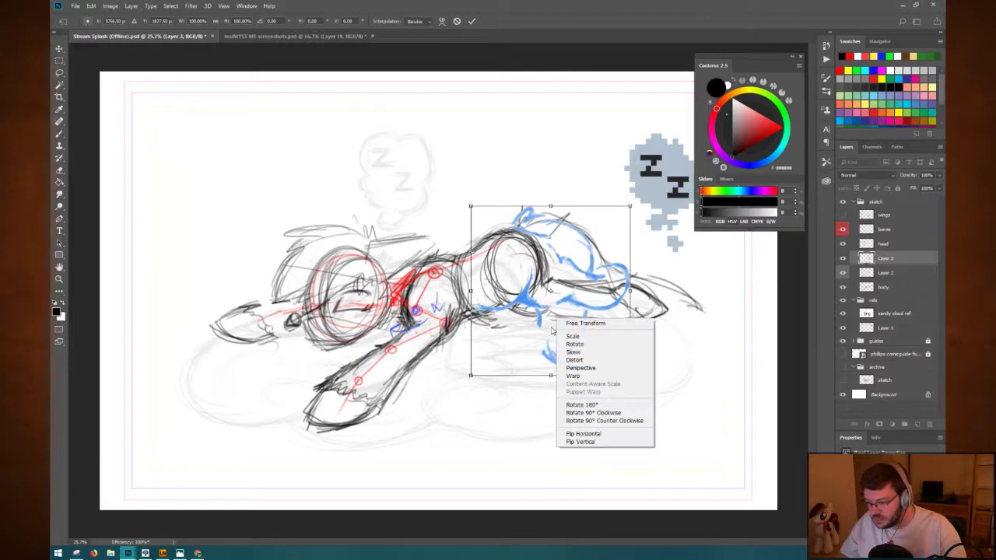
pyautogui.click(577, 442)
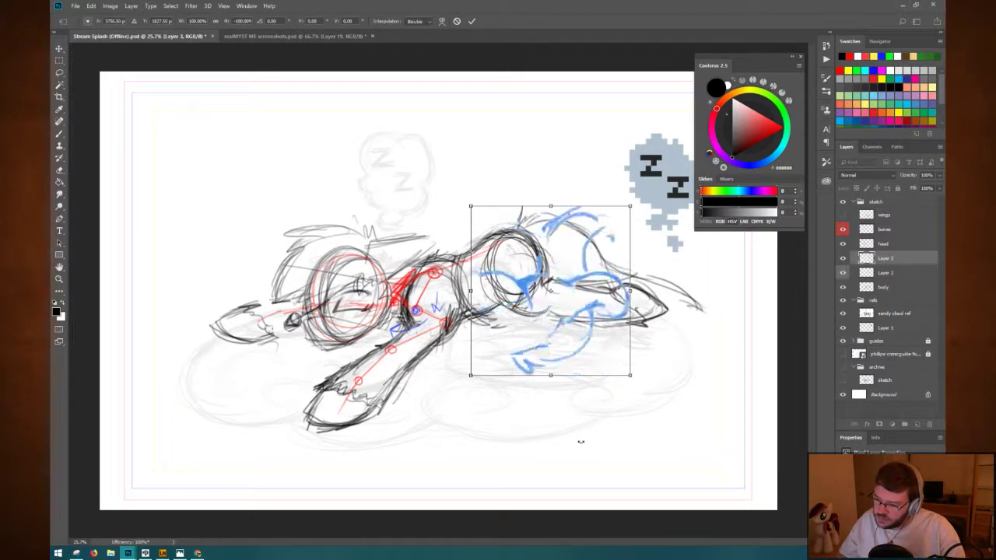
pyautogui.hotkey('ctrl', 'z')
pyautogui.hotkey('ctrl', 'z')
pyautogui.hotkey('ctrl', 'z')
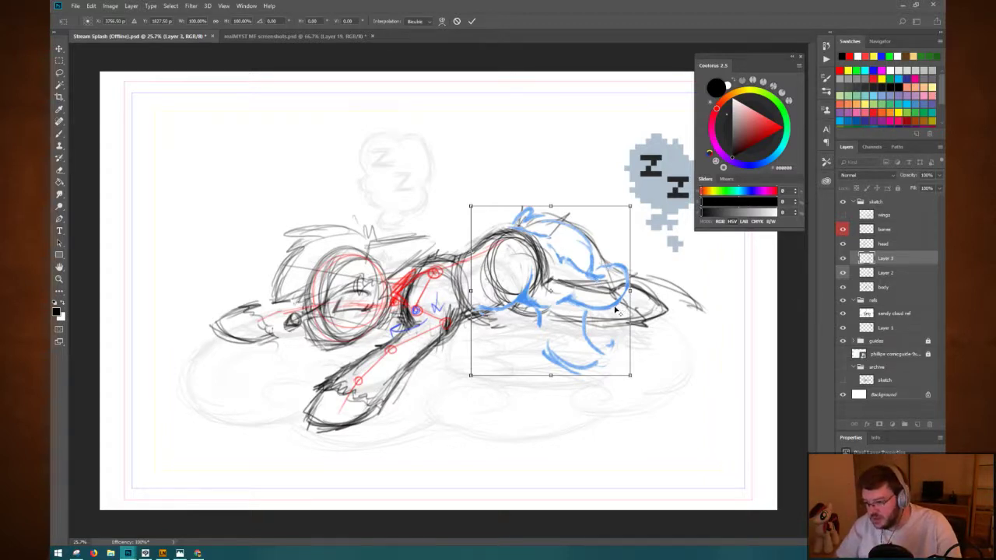
pyautogui.press('Escape')
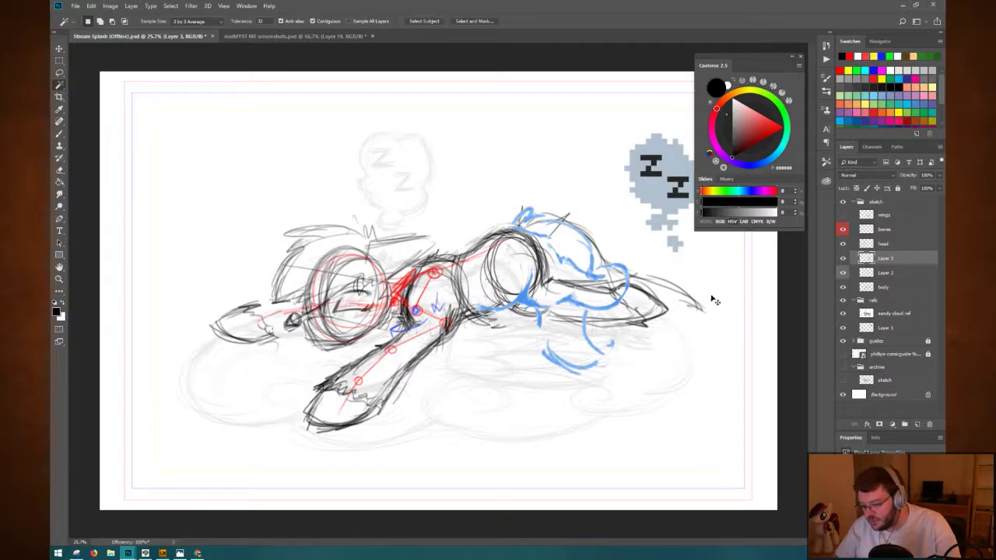
# Step back to the small, untransformed blue leg sketch with its white background cleared, and deselect it.
pyautogui.hotkey('ctrl', 'alt', 'z')
pyautogui.hotkey('ctrl', 'alt', 'z')
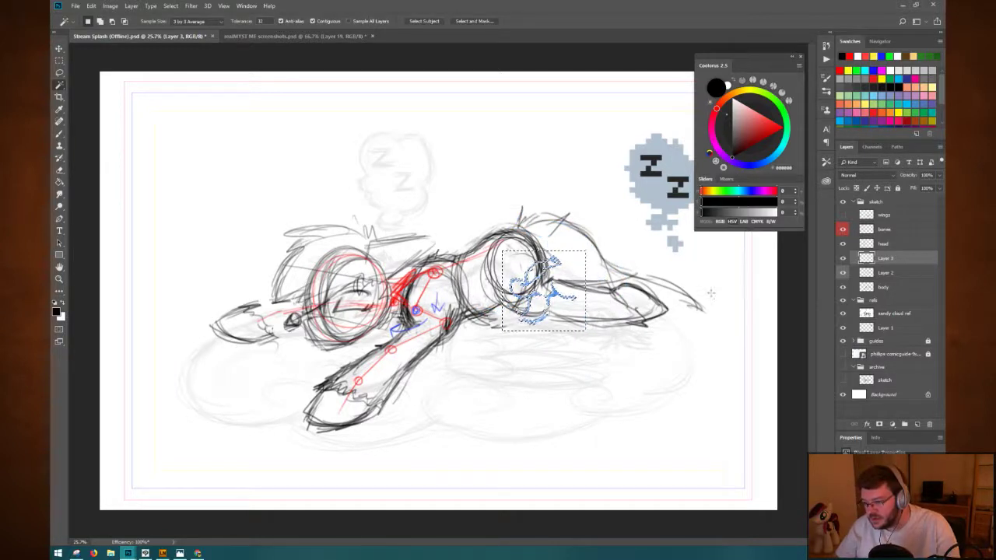
pyautogui.hotkey('ctrl', 'v')
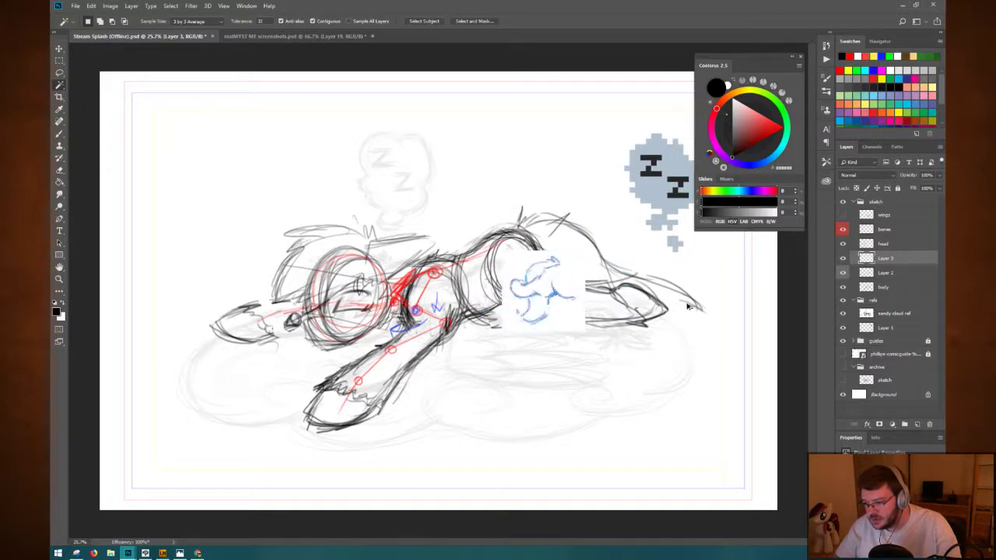
pyautogui.press('Delete')
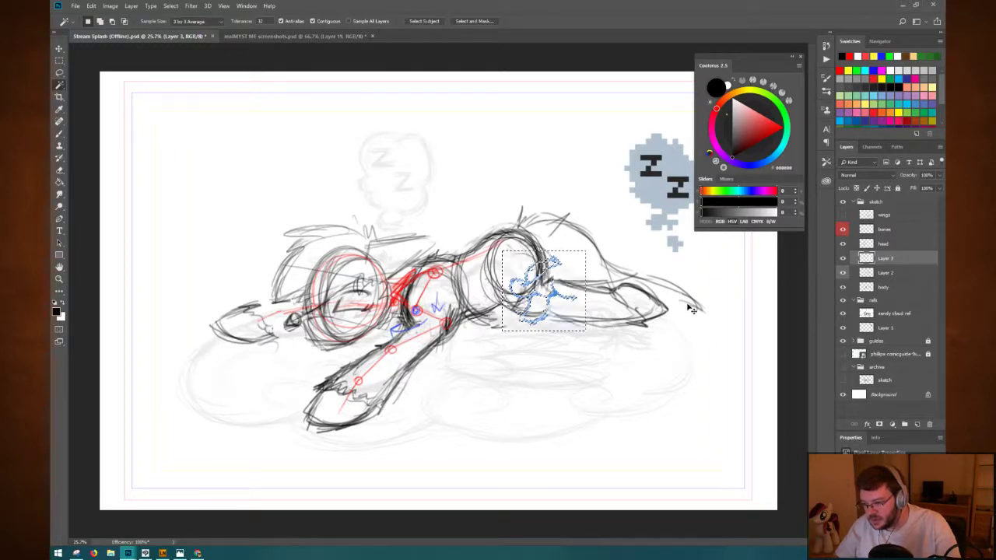
pyautogui.rightClick(572, 306)
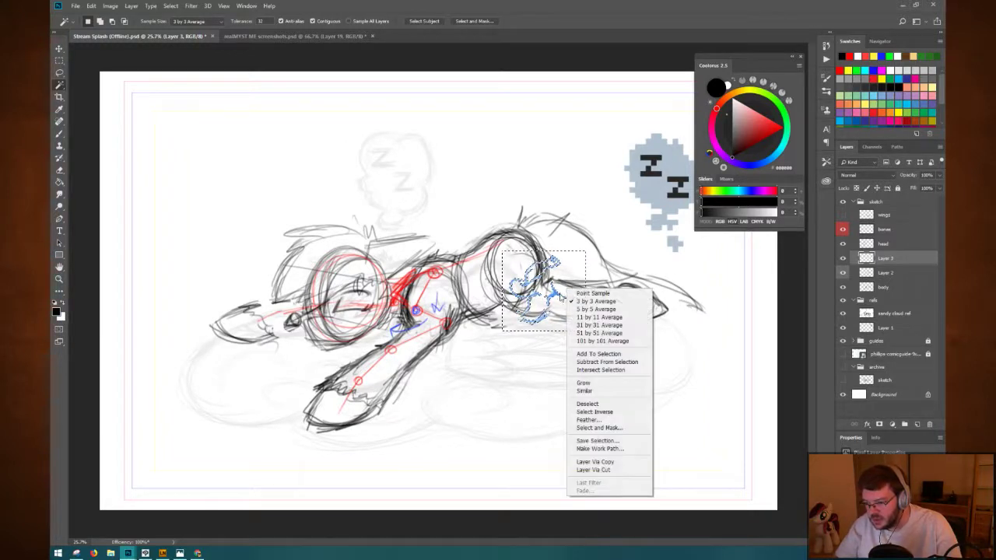
pyautogui.click(585, 336)
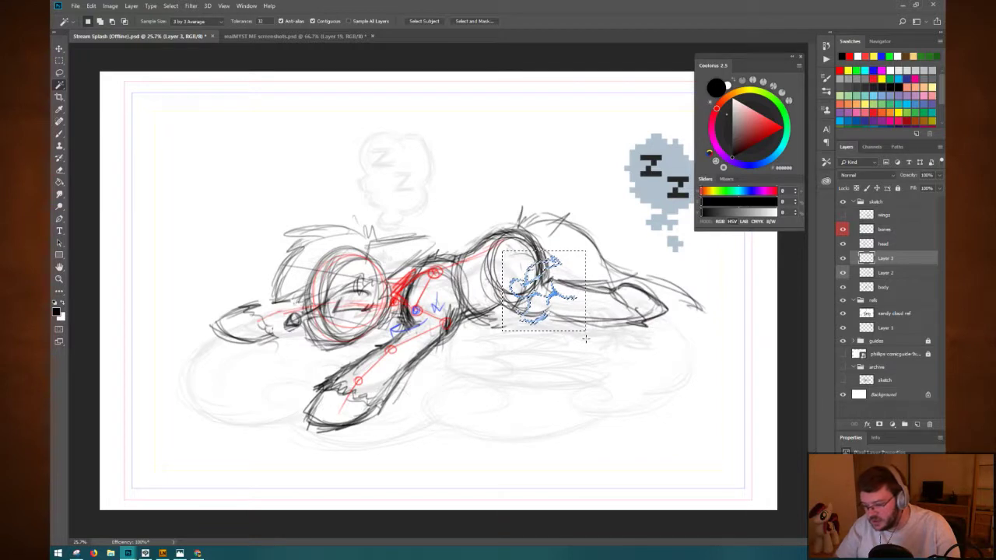
pyautogui.hotkey('ctrl', 'd')
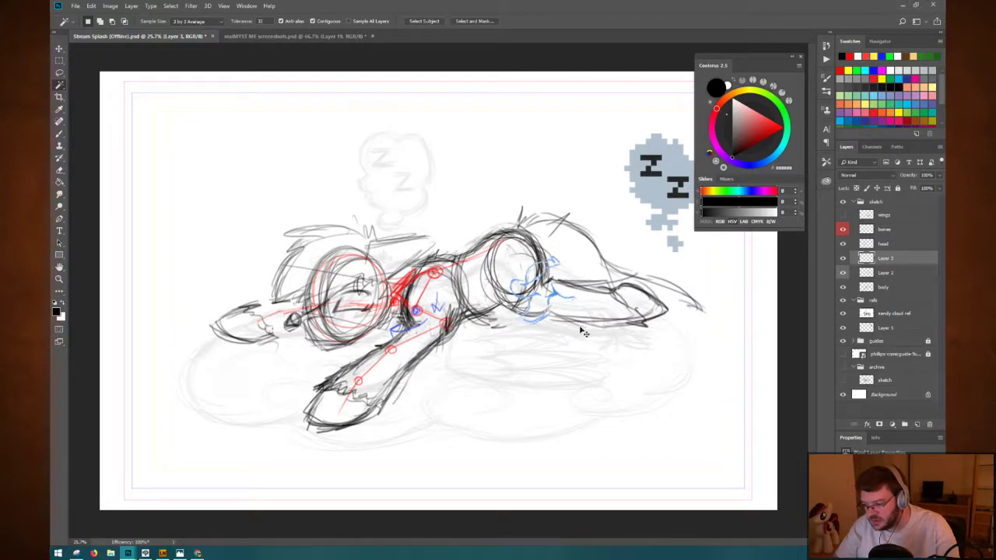
# Flip the blue leg sketch horizontally, scale it proportionally to about 262% over the pony's rump and hind leg, and save the document.
pyautogui.hotkey('ctrl', 't')
pyautogui.rightClick(561, 301)
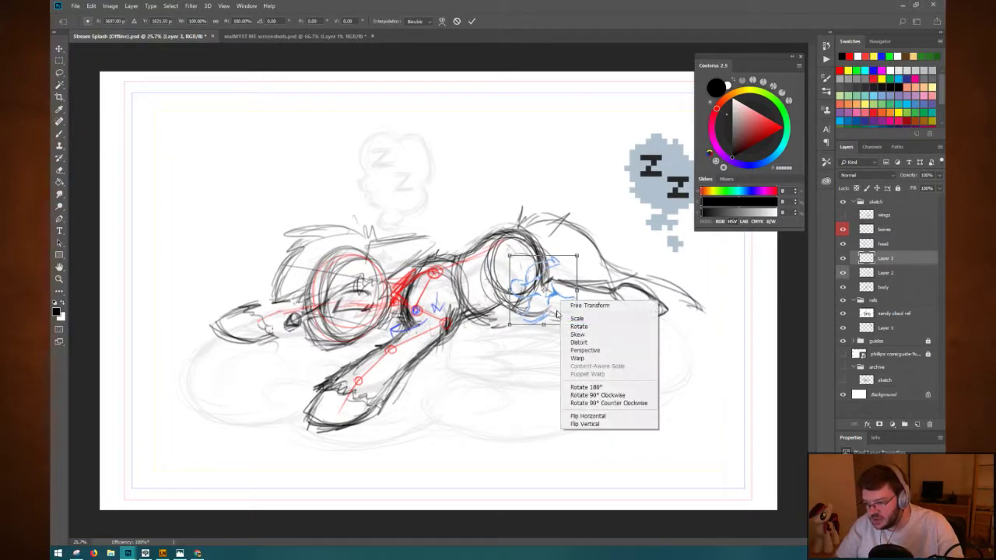
pyautogui.click(598, 415)
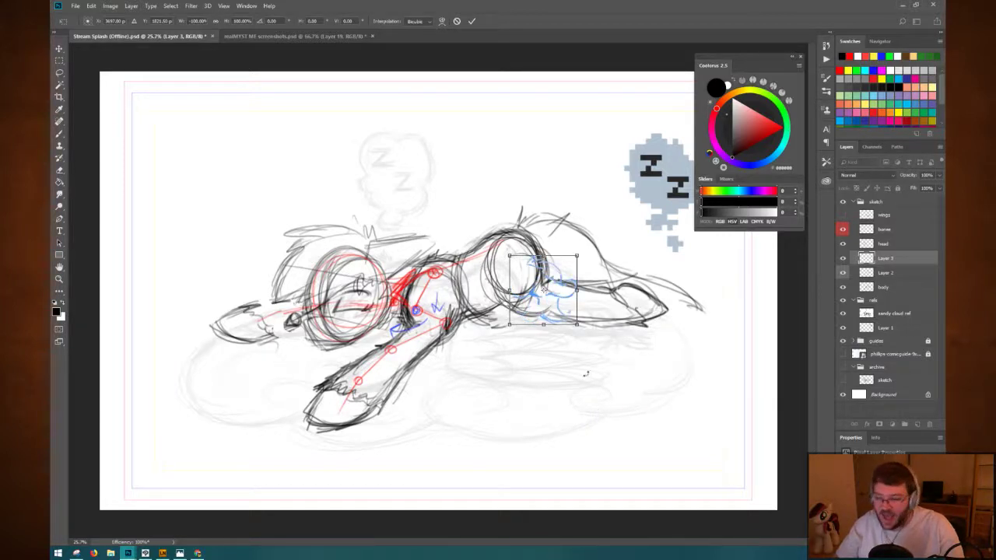
pyautogui.moveTo(576, 325)
pyautogui.mouseDown()
pyautogui.moveTo(644, 374)
pyautogui.moveTo(638, 383)
pyautogui.moveTo(583, 280)
pyautogui.moveTo(564, 272)
pyautogui.mouseUp()
pyautogui.moveTo(608, 341)
pyautogui.mouseDown()
pyautogui.moveTo(663, 379)
pyautogui.moveTo(662, 393)
pyautogui.mouseUp()
pyautogui.moveTo(589, 294); pyautogui.dragTo(579, 292)
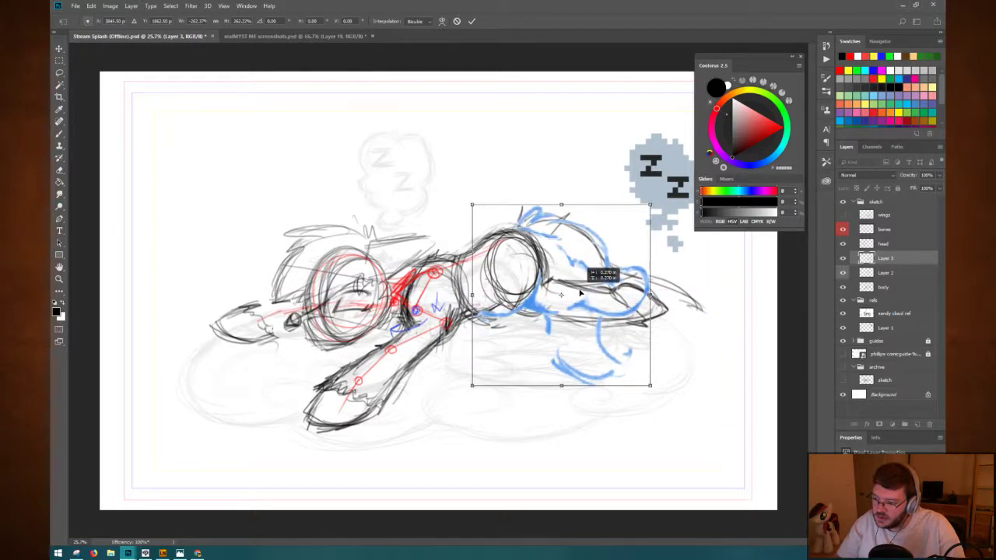
pyautogui.press('Return')
pyautogui.press('w')
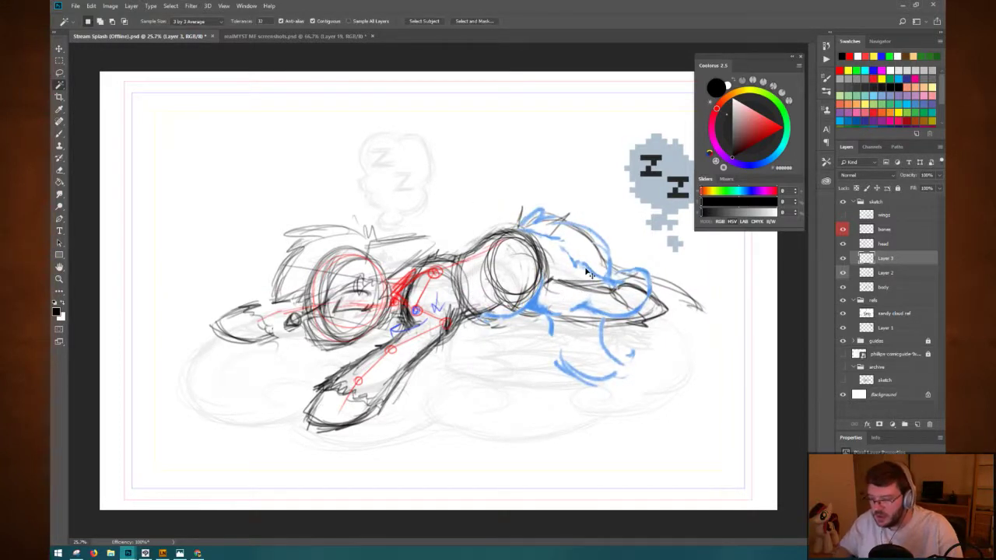
pyautogui.hotkey('ctrl', 's')
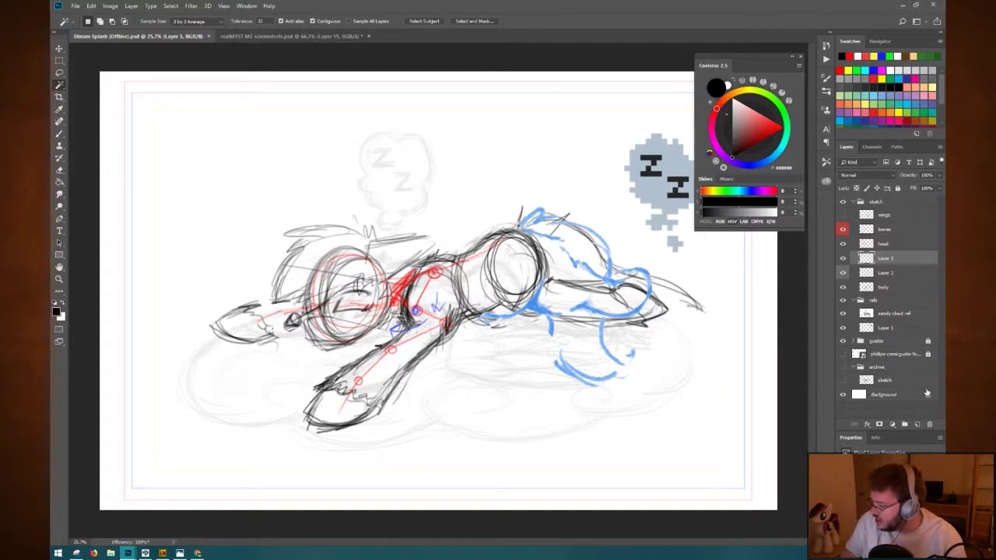
# Look through the layers of the sketch group, toggling Layer 3's visibility to check what it contains.
pyautogui.click(884, 416)
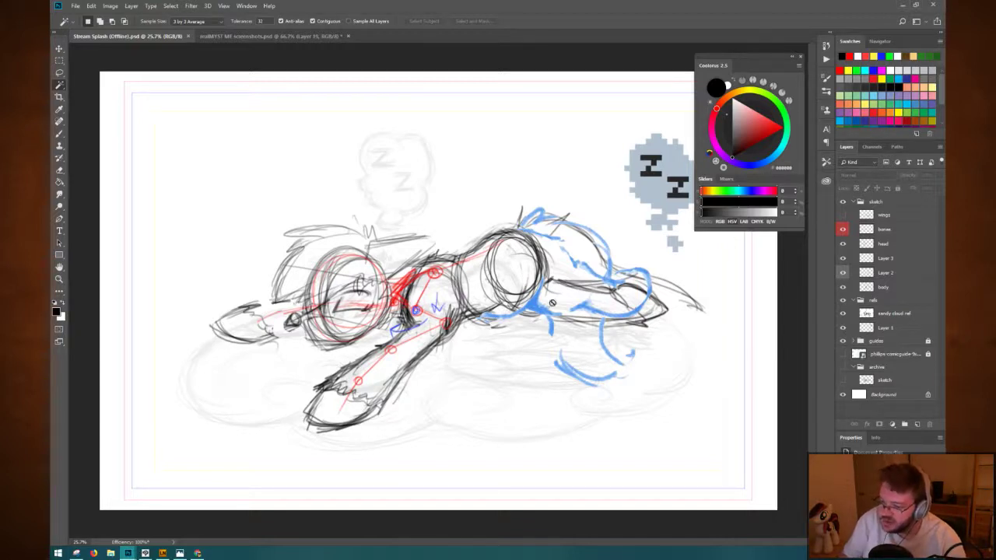
pyautogui.click(884, 229)
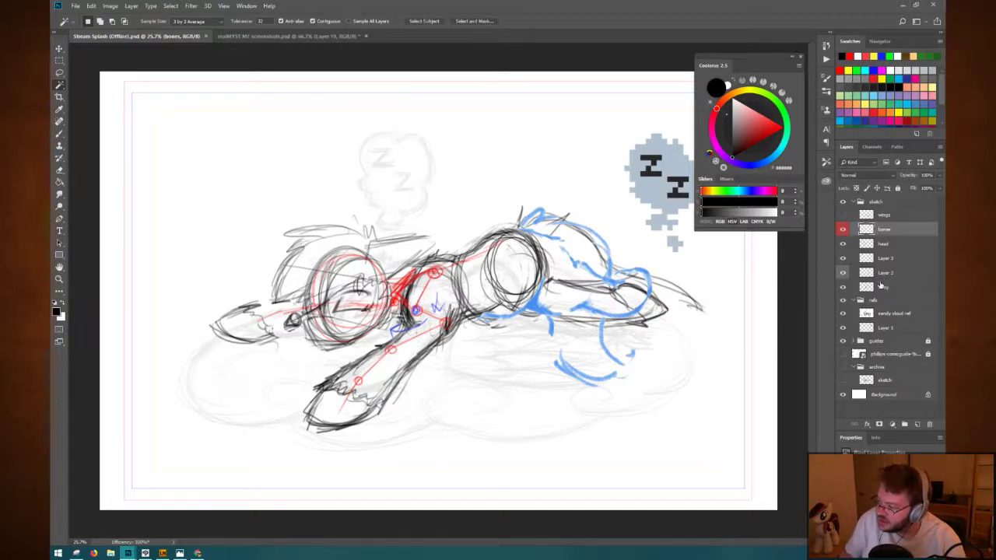
pyautogui.click(891, 275)
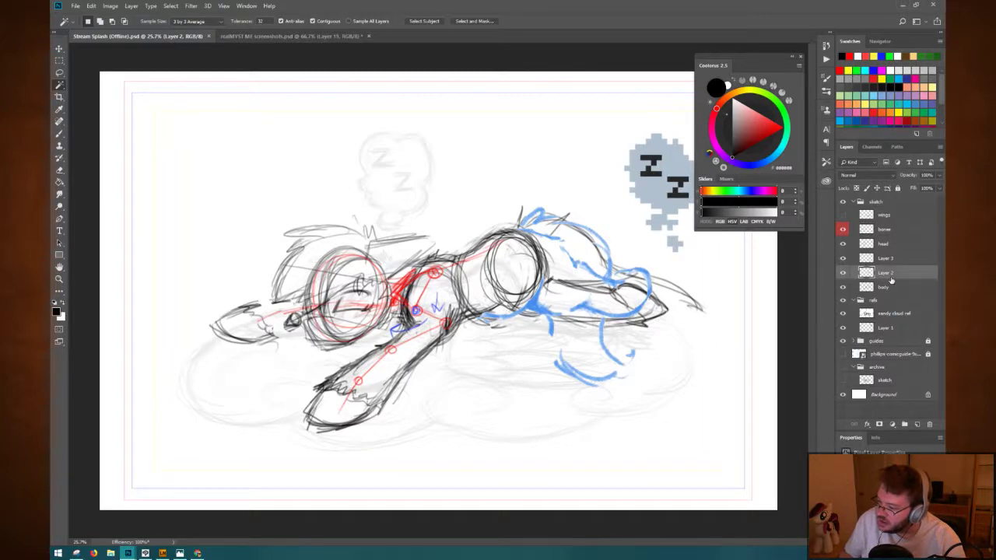
pyautogui.click(897, 247)
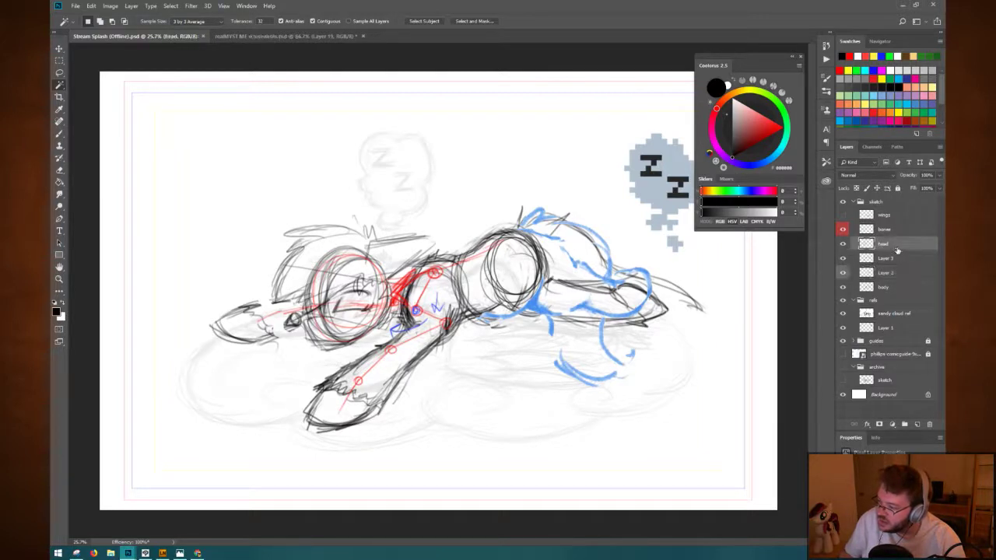
pyautogui.click(887, 259)
pyautogui.click(842, 258)
pyautogui.click(843, 257)
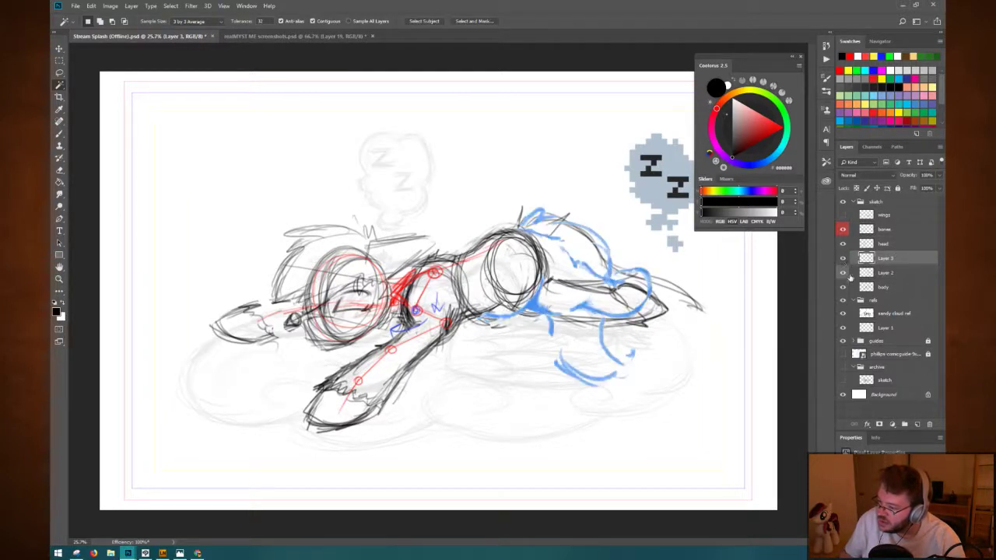
pyautogui.doubleClick(887, 258)
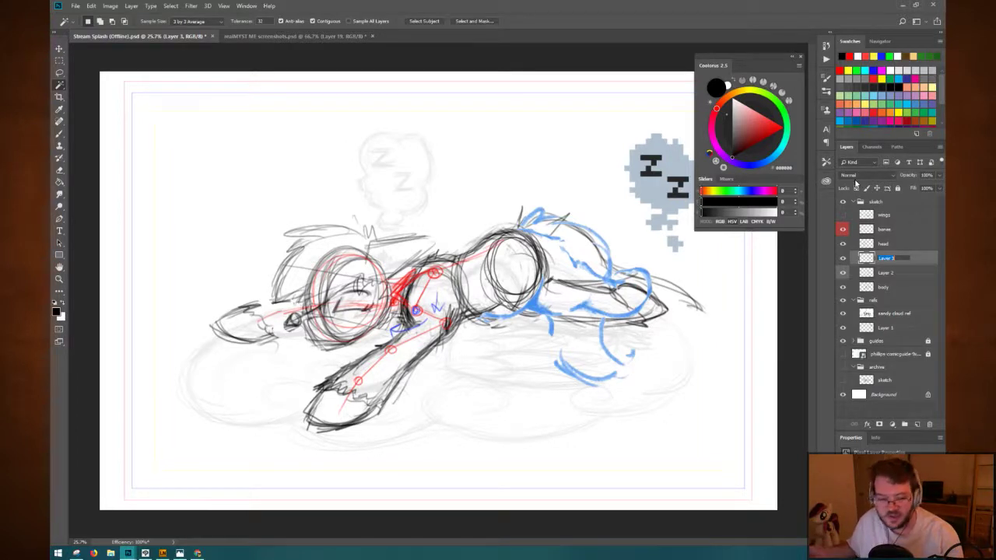
pyautogui.press('Return')
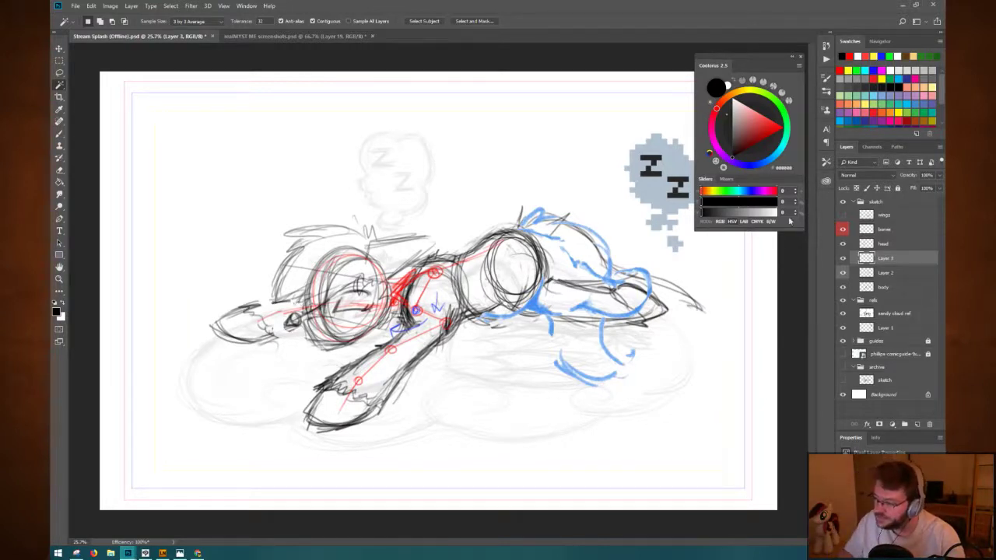
# Compare Layer 2 with Layer 3 by toggling Layer 3's visibility, and rename Layer 2 as "blue leg".
pyautogui.click(891, 272)
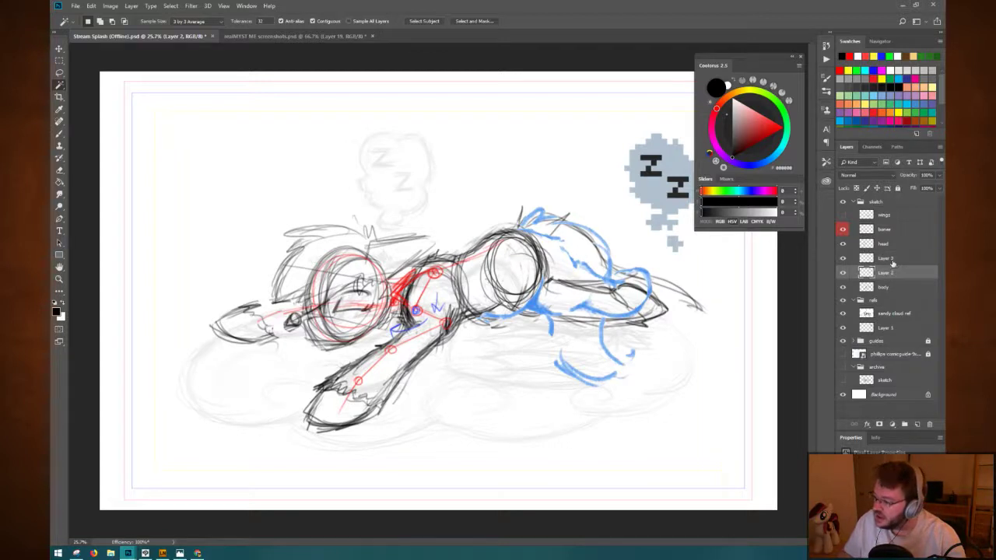
pyautogui.click(888, 262)
pyautogui.click(890, 268)
pyautogui.click(888, 260)
pyautogui.click(885, 271)
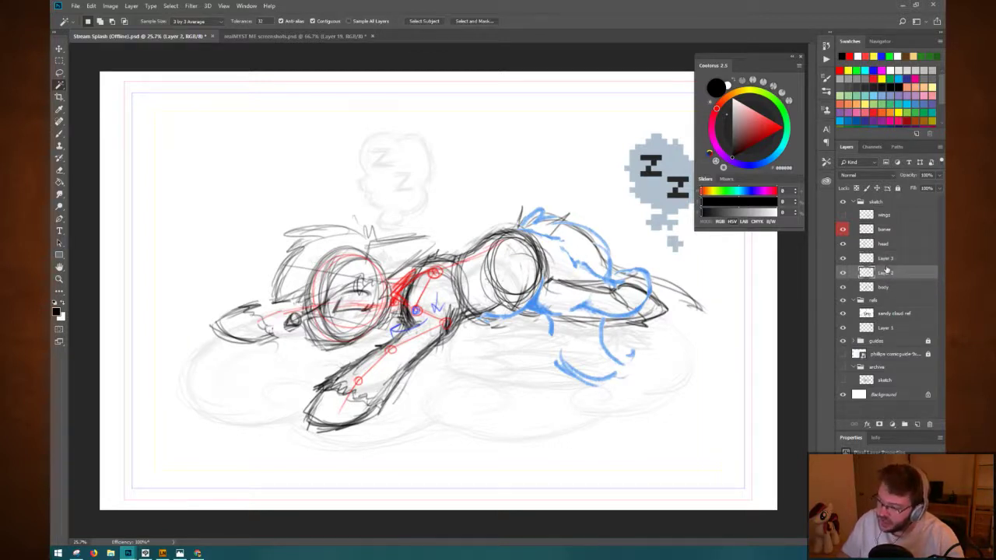
pyautogui.click(886, 260)
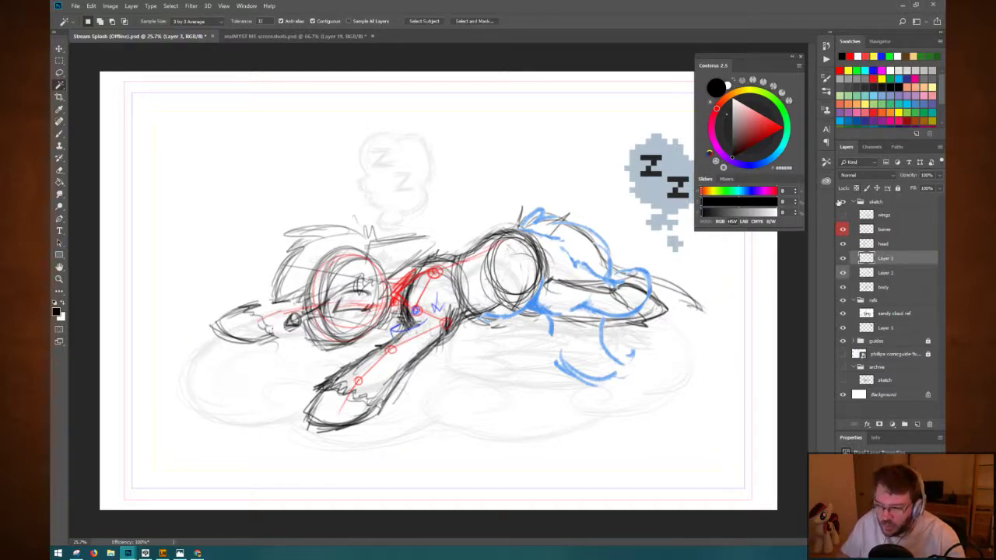
pyautogui.click(890, 274)
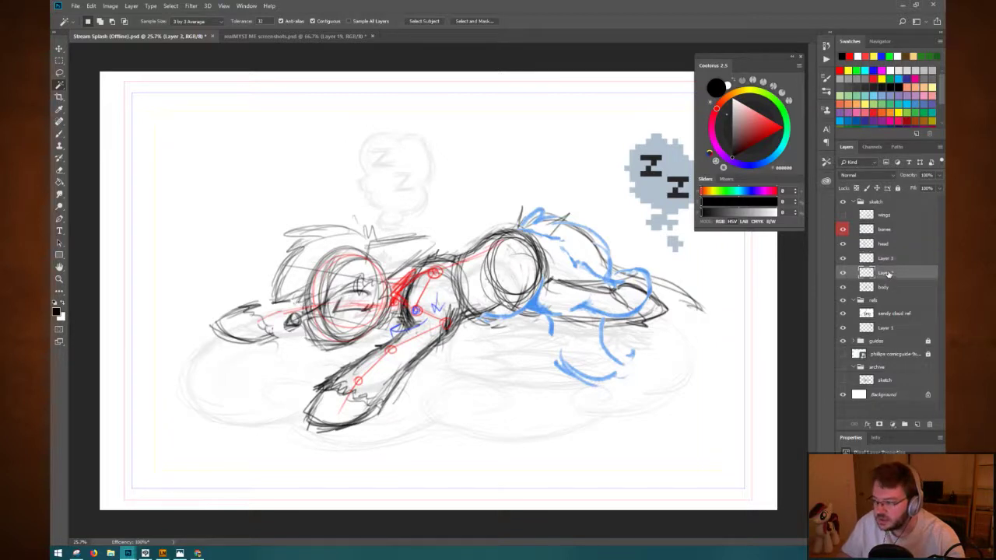
pyautogui.click(843, 259)
pyautogui.click(844, 258)
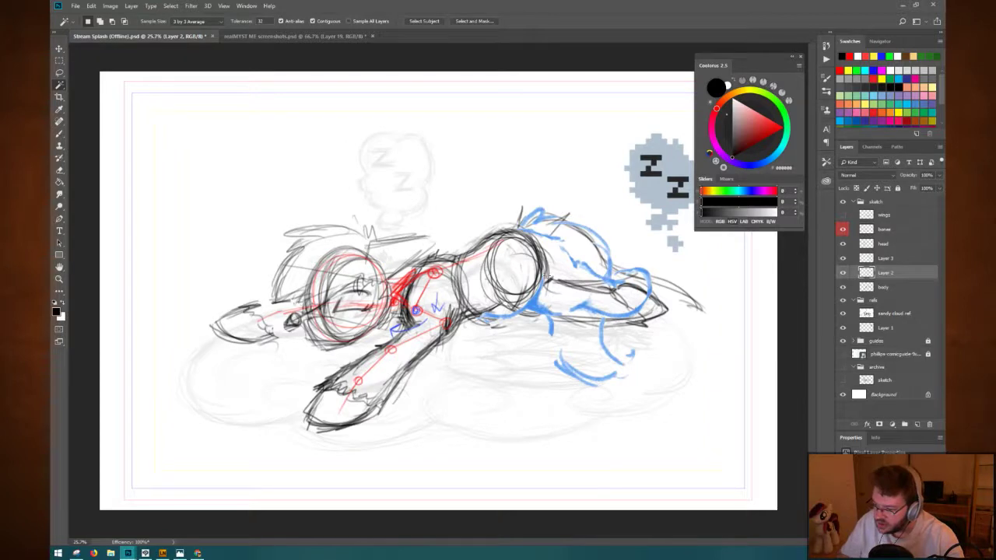
pyautogui.doubleClick(884, 273)
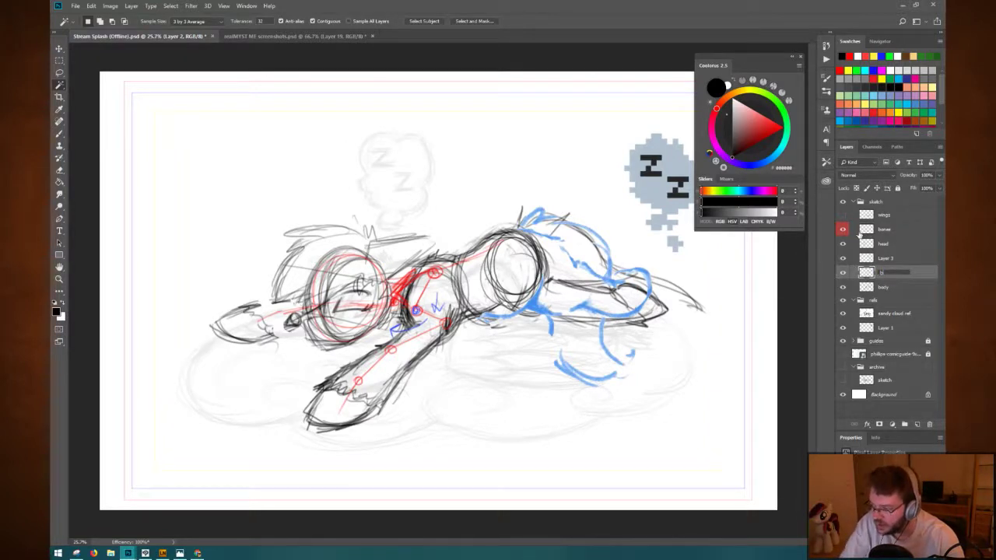
pyautogui.write('blue leg')
pyautogui.press('Return')
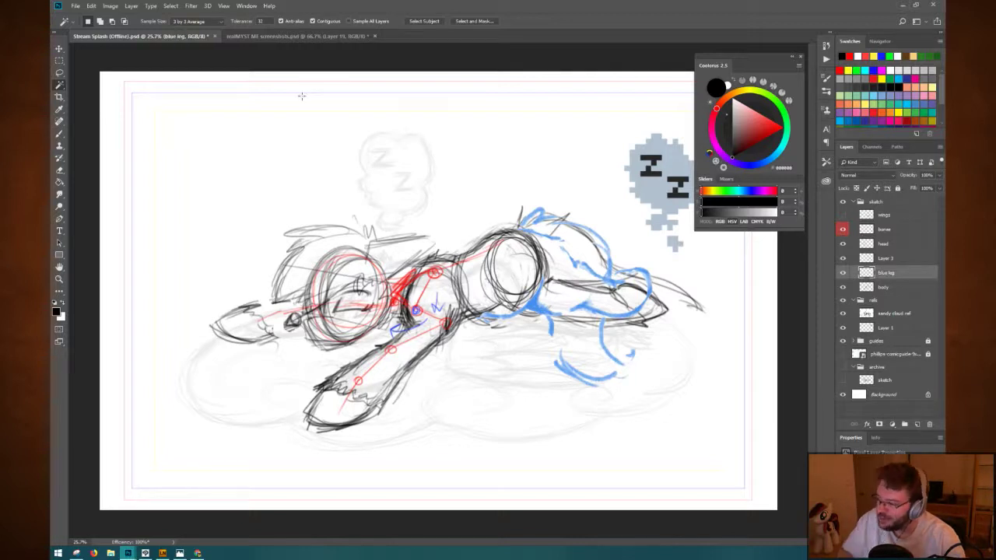
# Give the "blue leg" layer a blue colour label.
pyautogui.rightClick(905, 277)
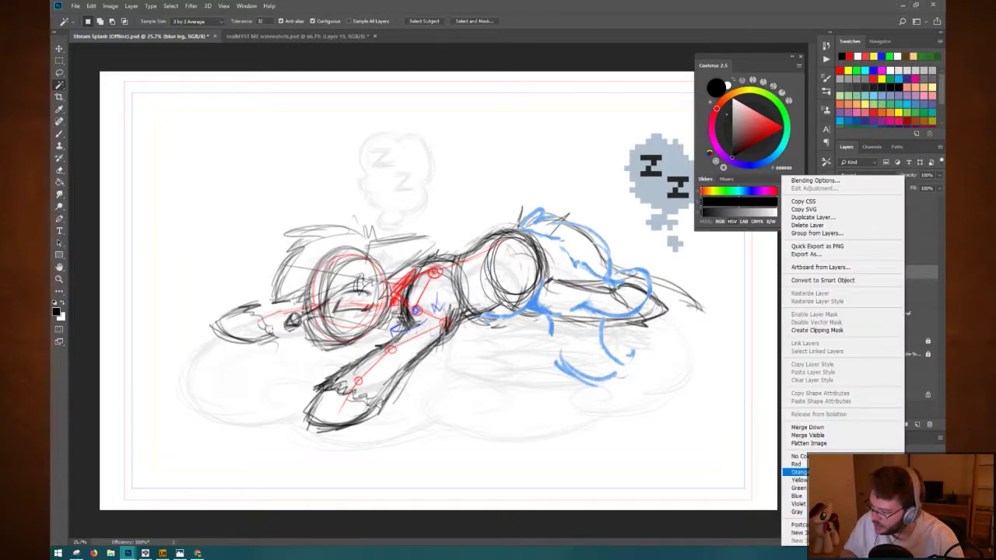
pyautogui.click(795, 496)
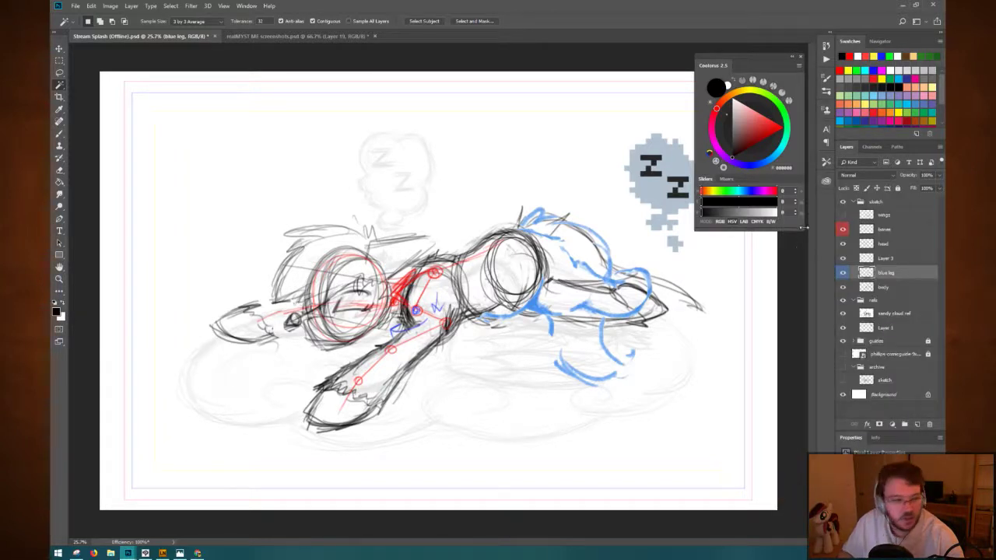
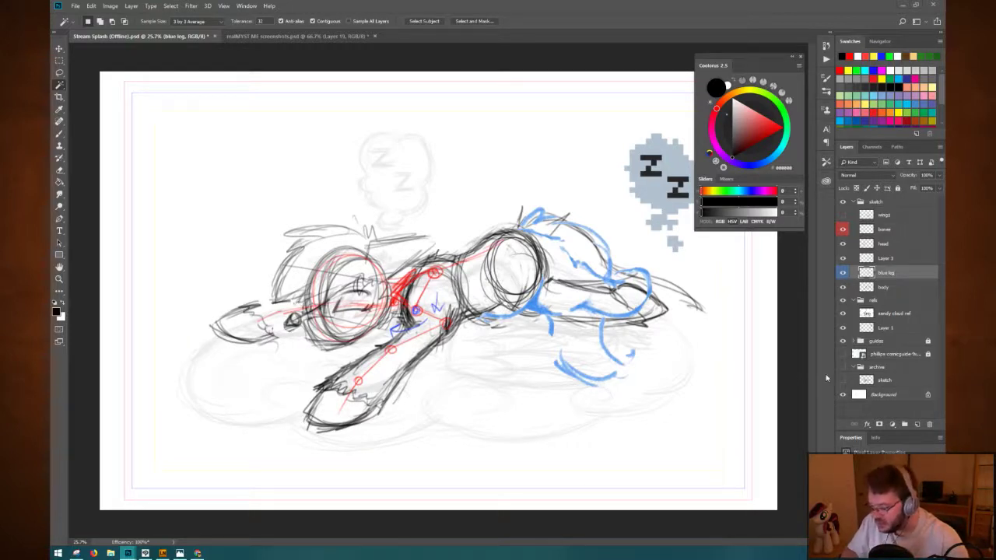
# Toggle the visibility of Layer 3 to check which part of the leg sketch it contains.
pyautogui.click(892, 257)
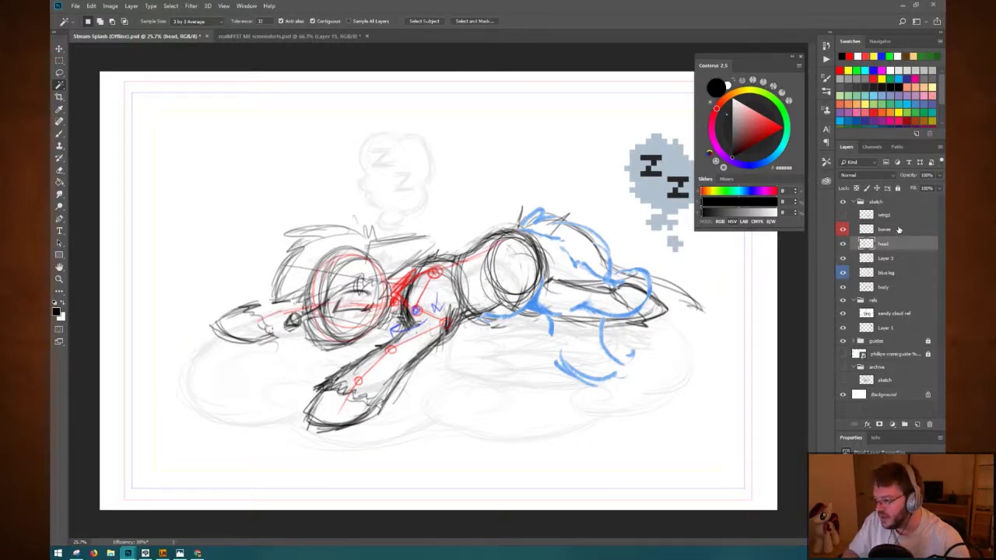
pyautogui.click(843, 271)
pyautogui.click(843, 272)
pyautogui.click(843, 270)
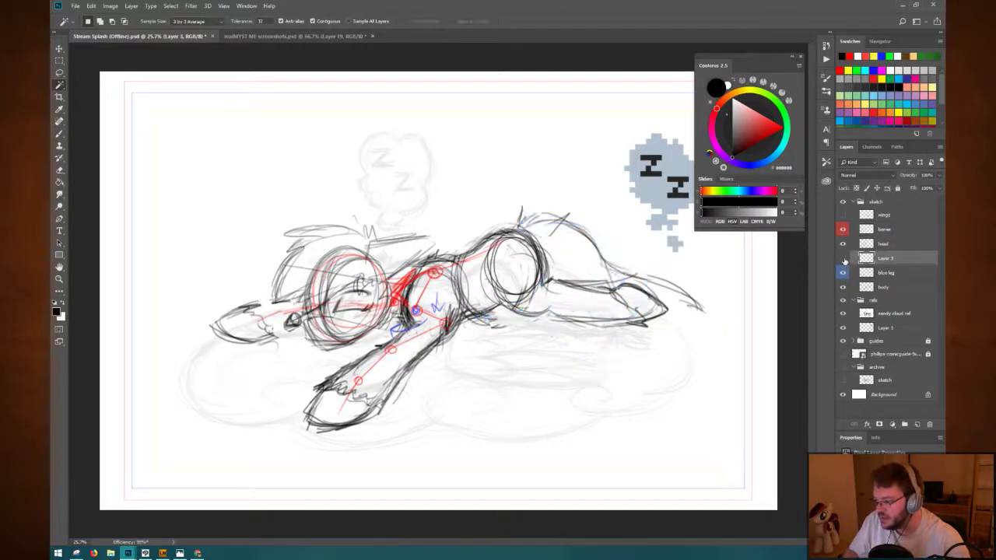
pyautogui.click(842, 270)
pyautogui.click(843, 270)
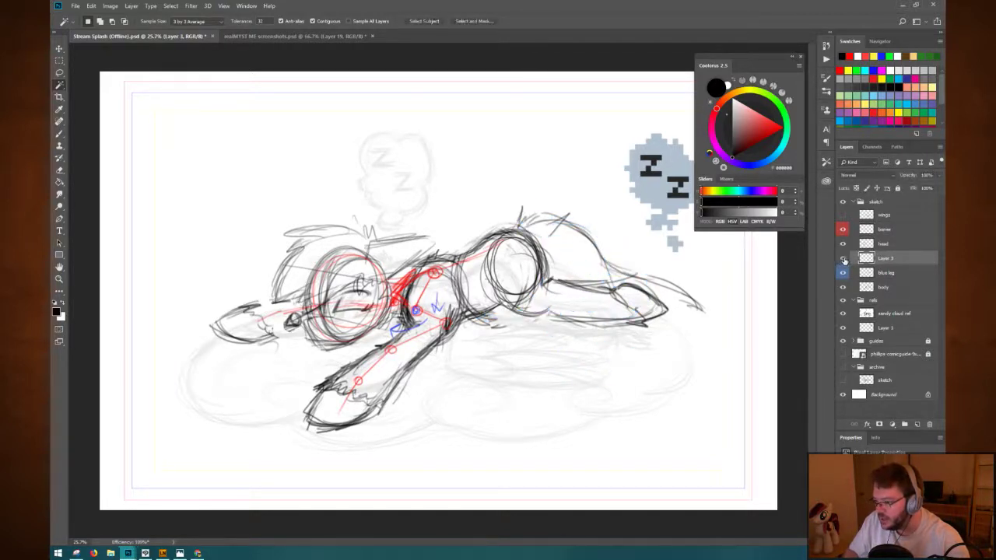
pyautogui.click(843, 270)
# Rename Layer 3 as "blue leg" and give it a blue colour label.
pyautogui.doubleClick(887, 258)
pyautogui.write('blue leg')
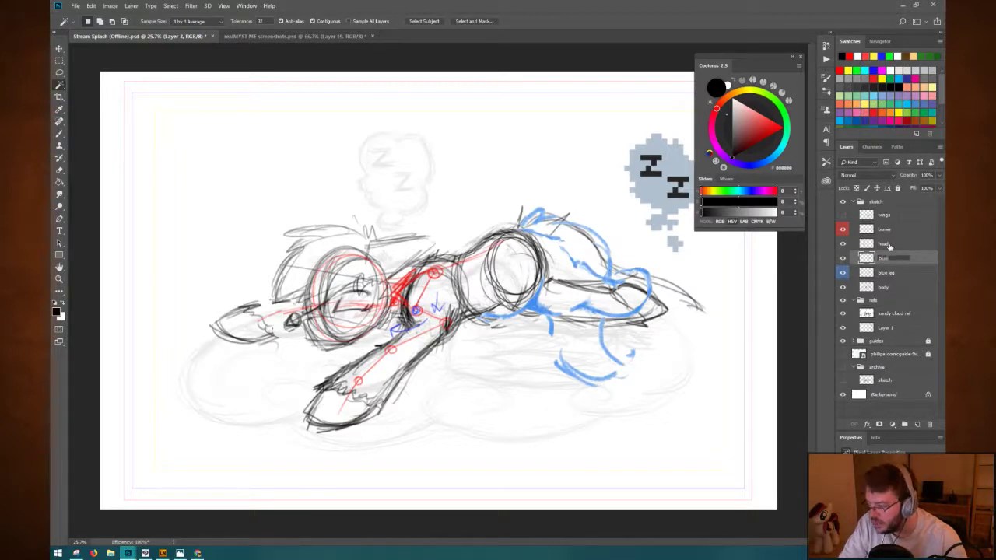
pyautogui.press('Return')
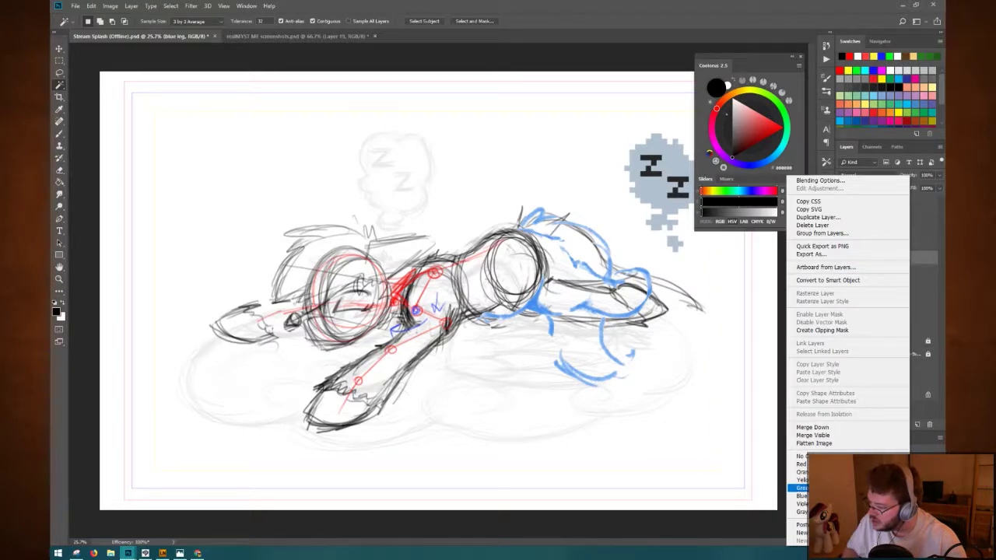
pyautogui.click(801, 495)
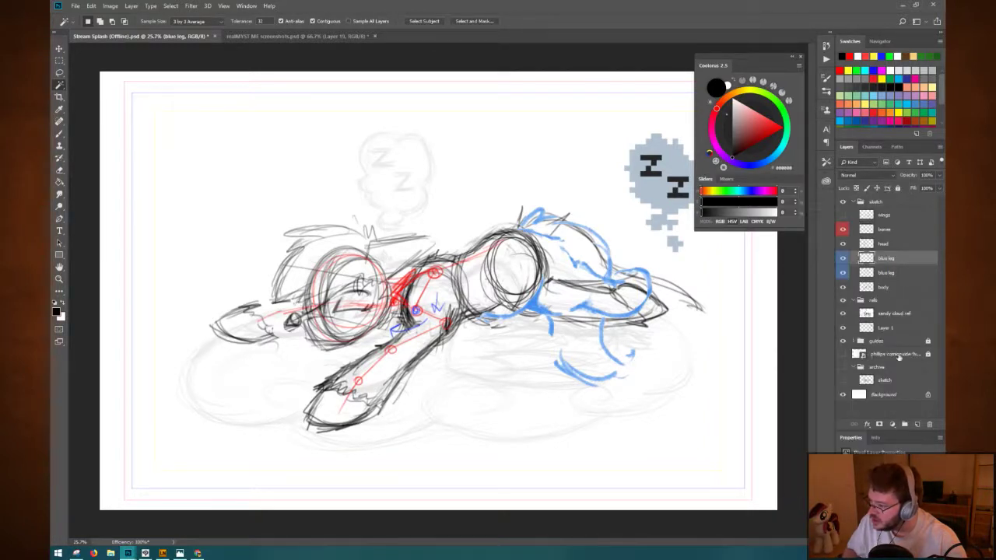
# Rename the upper of the two "blue leg" layers as "tree leg".
pyautogui.doubleClick(887, 257)
pyautogui.write('true leg')
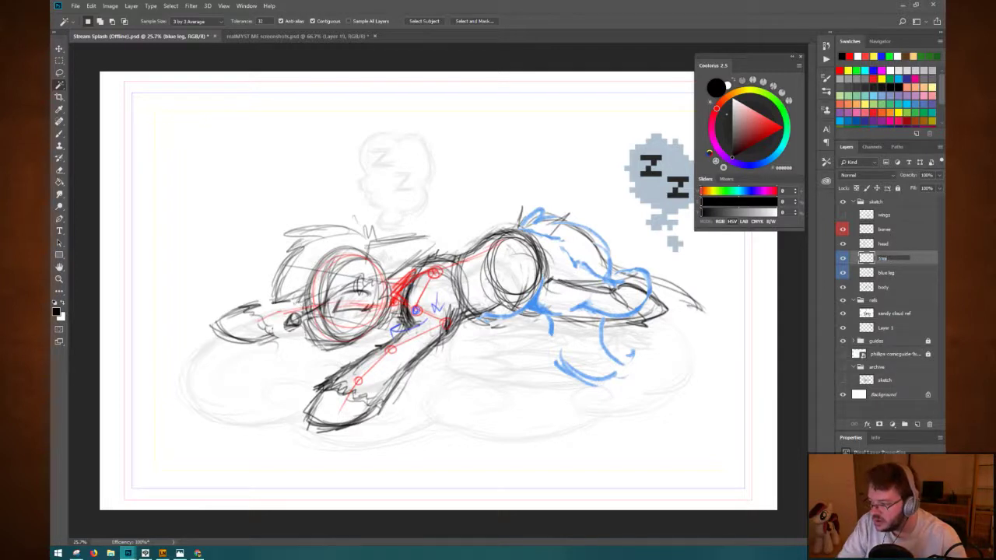
pyautogui.press('Return')
# Toggle the visibility of the remaining "blue leg" layer to check which strokes it contains.
pyautogui.click(885, 273)
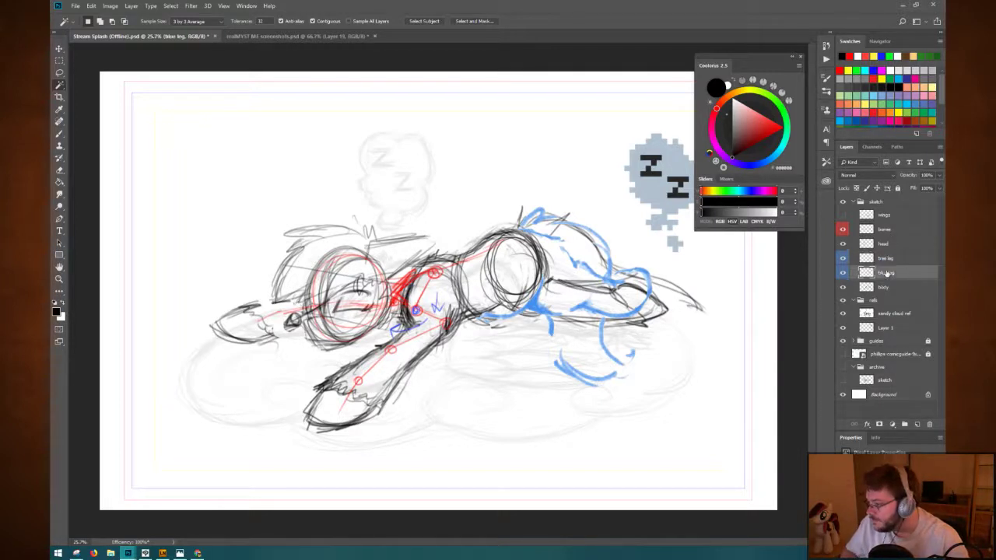
pyautogui.click(842, 273)
pyautogui.click(843, 274)
pyautogui.click(843, 274)
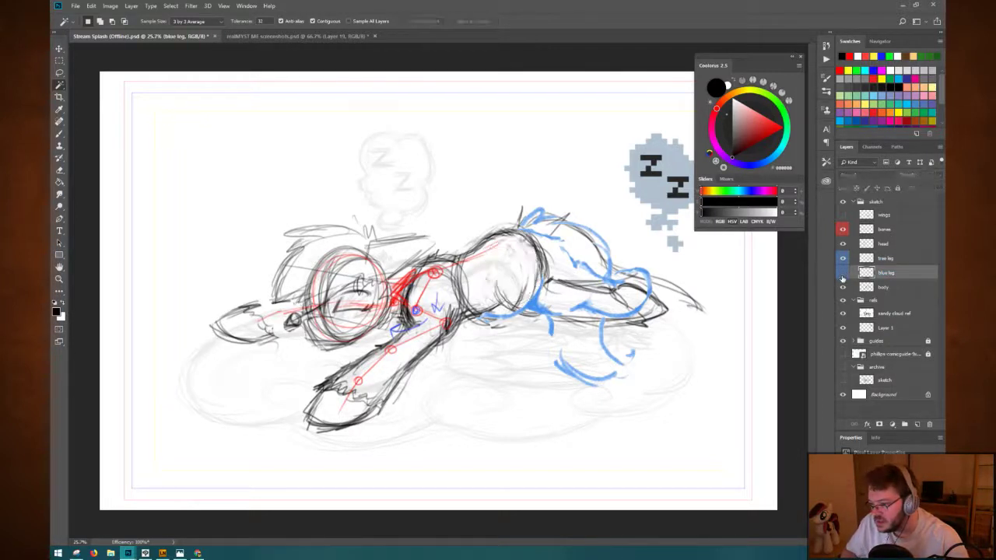
pyautogui.click(843, 276)
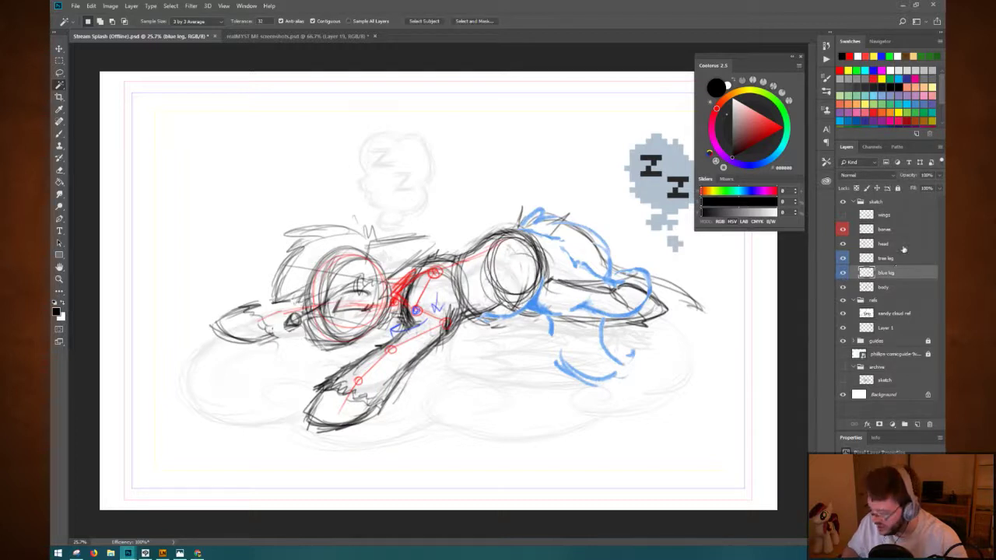
# Give the remaining "blue leg" layer a gray colour label and rename it as "scrap".
pyautogui.rightClick(898, 278)
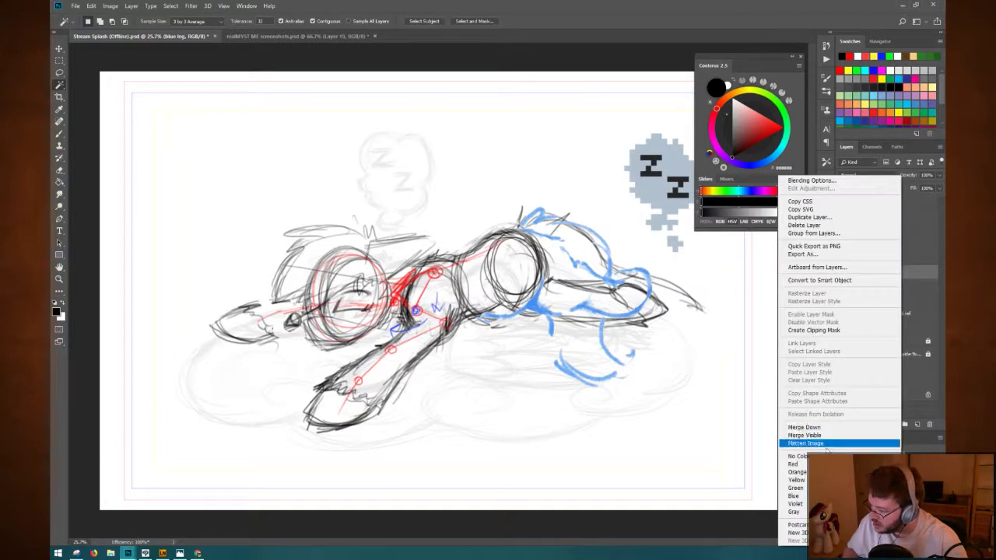
pyautogui.click(790, 511)
pyautogui.doubleClick(886, 273)
pyautogui.write('scrap')
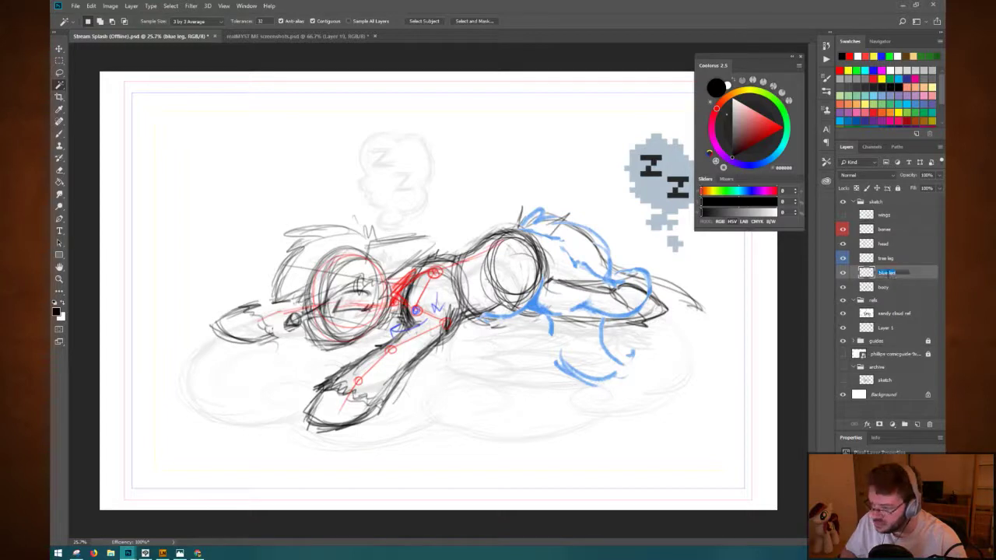
pyautogui.press('Return')
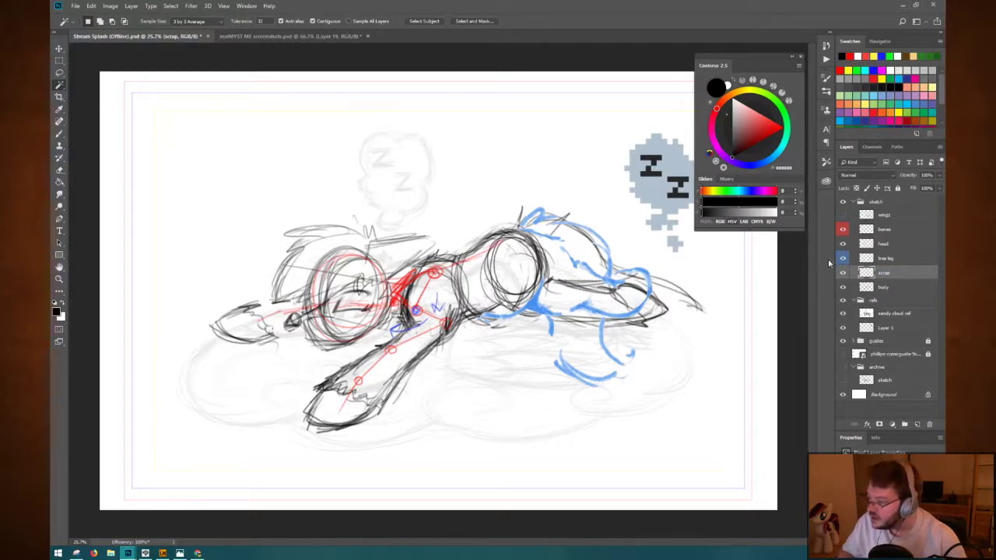
# Compare the scrap and body layers by toggling their visibility, leaving the scrap layer hidden and the body layer shown.
pyautogui.click(895, 259)
pyautogui.click(899, 274)
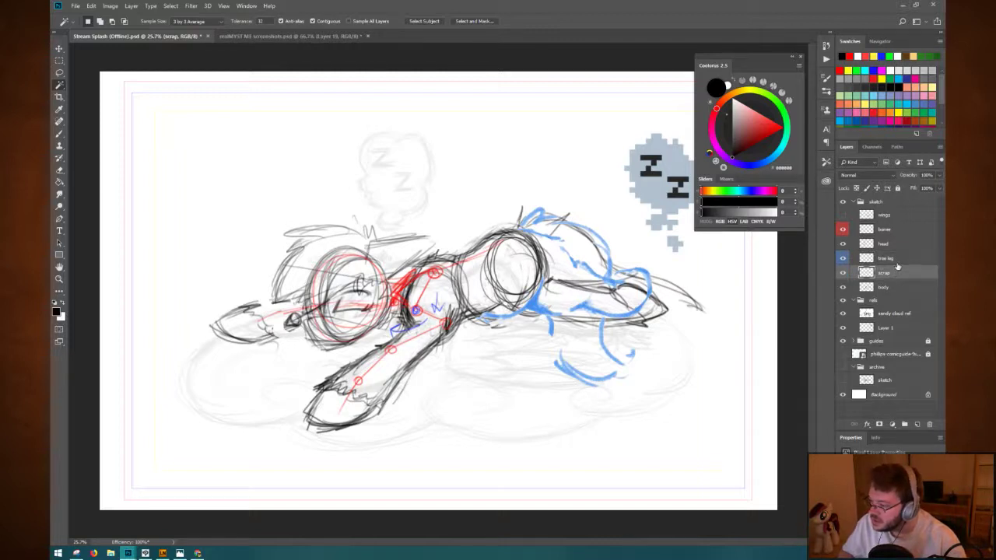
pyautogui.click(896, 263)
pyautogui.click(896, 276)
pyautogui.click(897, 231)
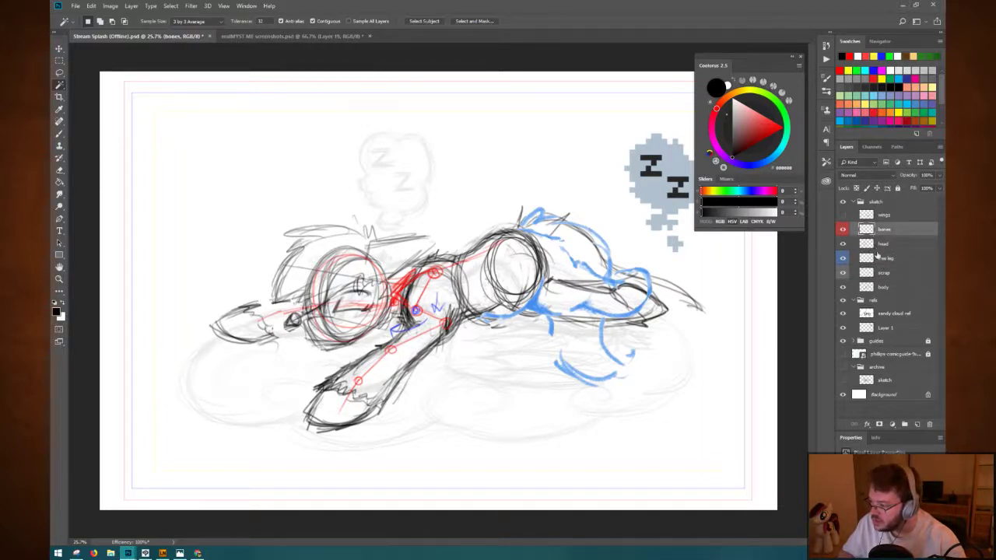
pyautogui.click(844, 287)
pyautogui.click(843, 288)
pyautogui.click(843, 288)
pyautogui.click(844, 288)
pyautogui.click(843, 274)
pyautogui.click(843, 289)
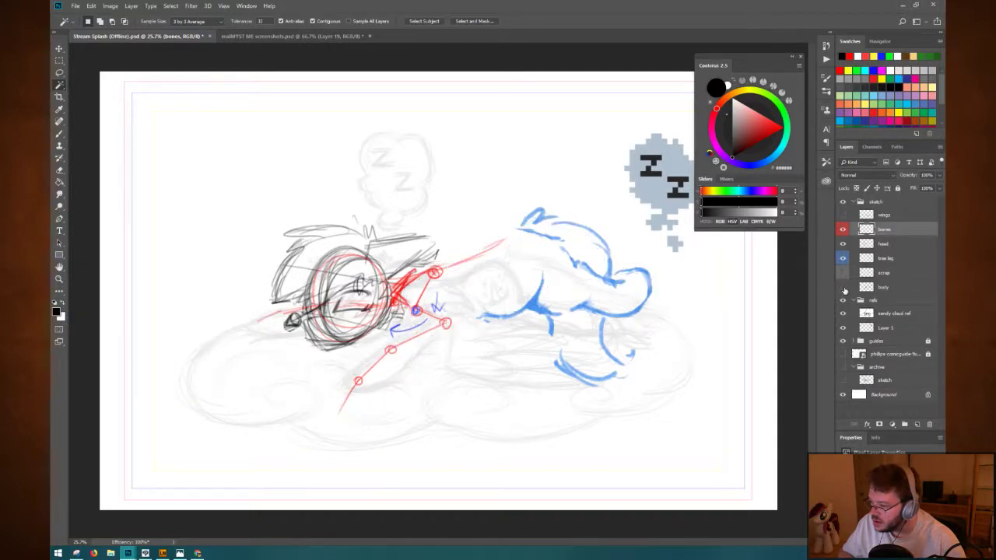
pyautogui.click(844, 290)
pyautogui.click(844, 290)
pyautogui.click(843, 290)
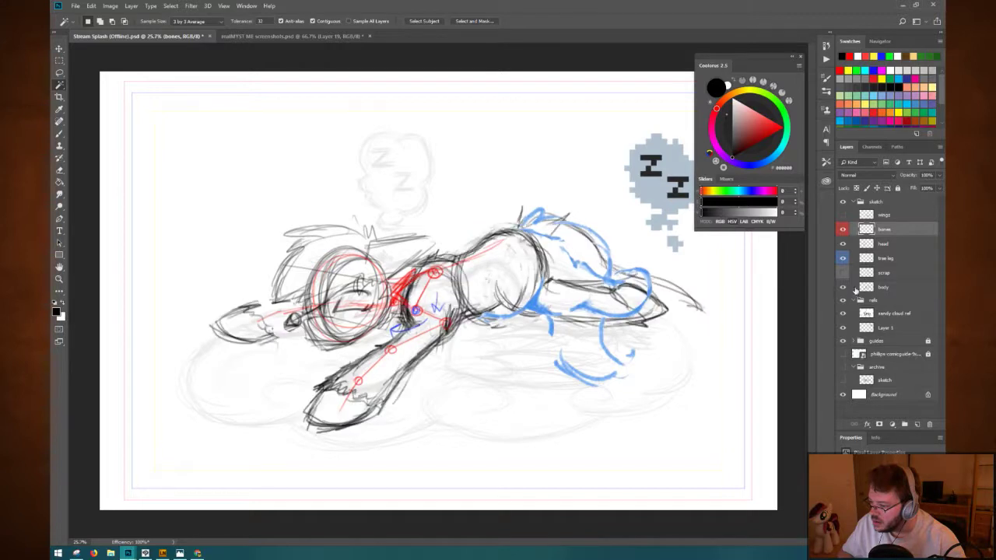
# Lower the opacity of the "tree leg" layer to about 40%.
pyautogui.click(887, 289)
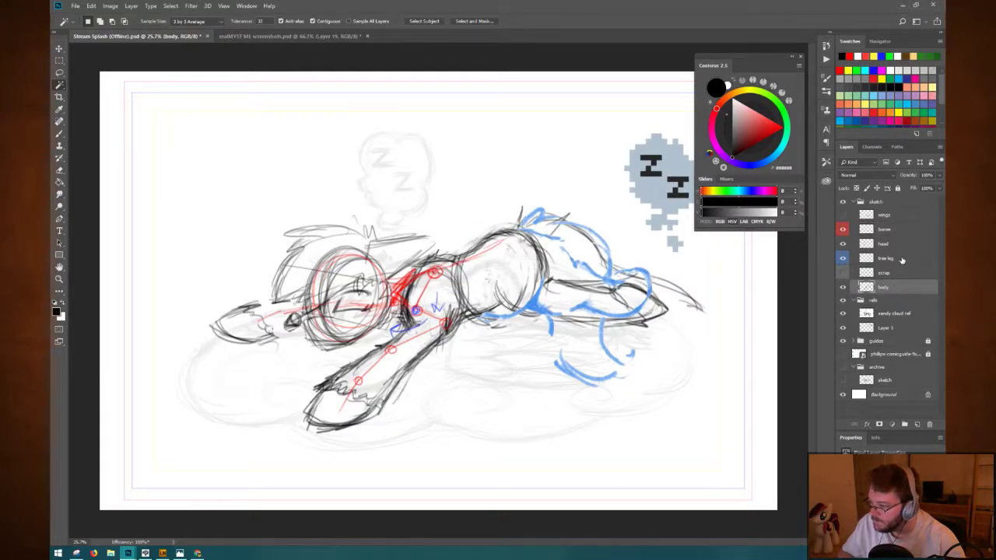
pyautogui.click(896, 259)
pyautogui.moveTo(910, 177)
pyautogui.mouseDown()
pyautogui.moveTo(879, 172)
pyautogui.moveTo(881, 180)
pyautogui.mouseUp()
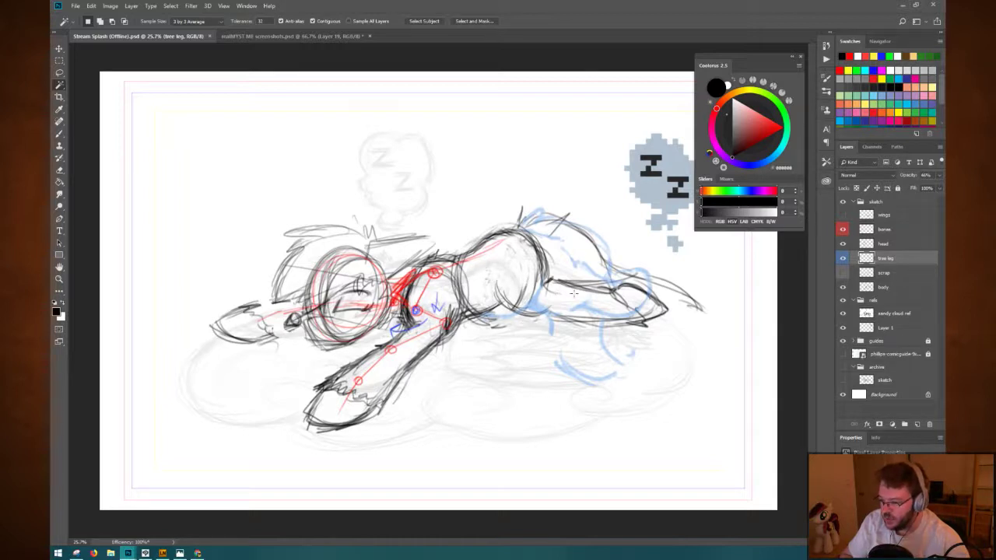
# Toggle the scrap and body layers to recheck their strokes against the faded leg sketch, keeping scrap hidden.
pyautogui.click(843, 274)
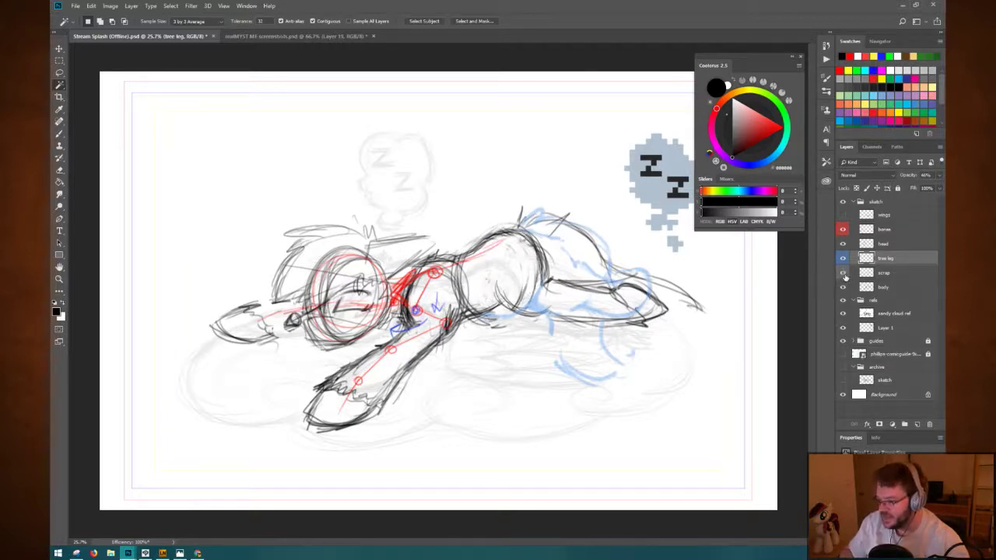
pyautogui.click(843, 273)
pyautogui.click(842, 273)
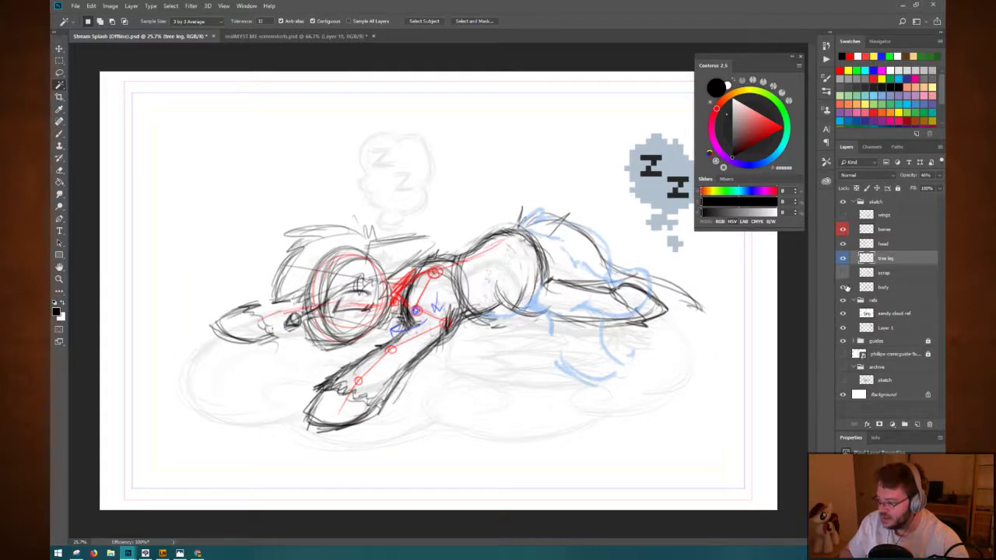
pyautogui.click(843, 287)
pyautogui.click(843, 287)
pyautogui.click(891, 289)
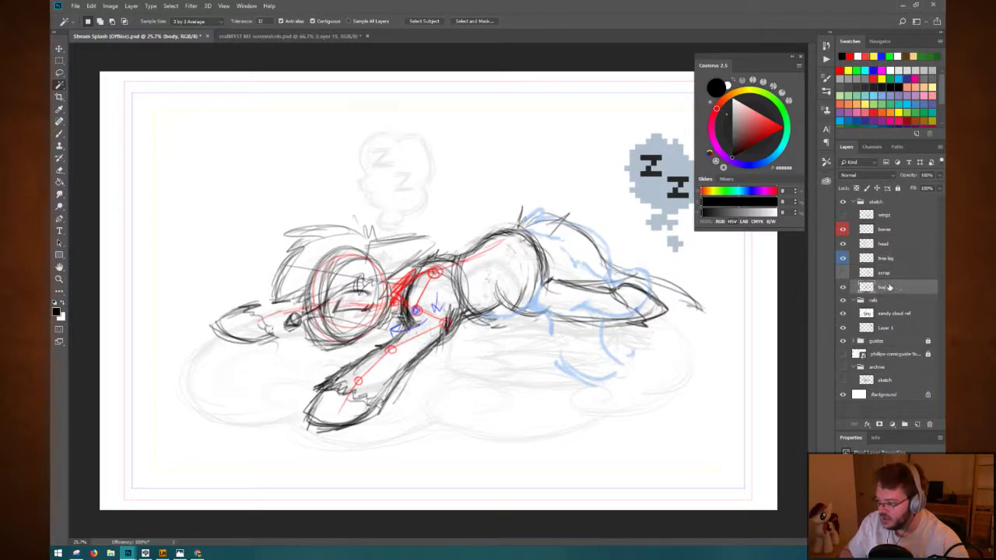
pyautogui.press('b')
pyautogui.moveTo(522, 235)
pyautogui.mouseDown()
pyautogui.moveTo(551, 276)
pyautogui.moveTo(539, 282)
pyautogui.mouseUp()
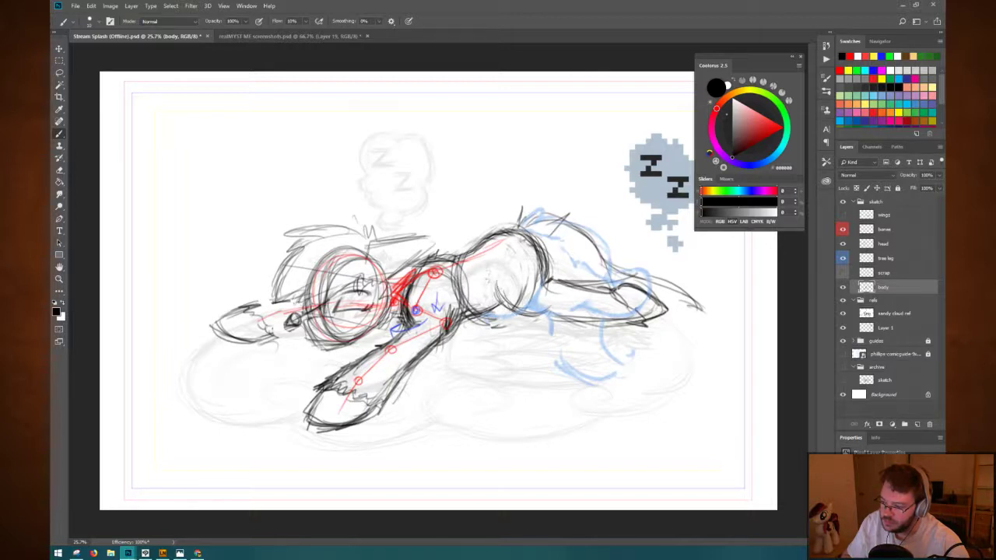
# Move the blue leg sketch on the "tree leg" layer off the pony to the canvas's upper-left corner.
pyautogui.click(900, 259)
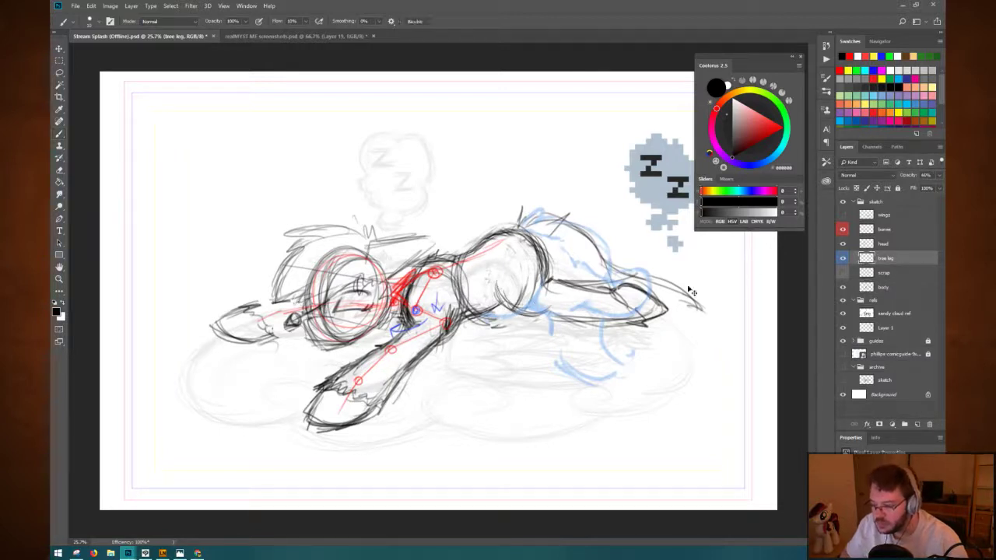
pyautogui.hotkey('ctrl', 't')
pyautogui.moveTo(583, 264)
pyautogui.mouseDown()
pyautogui.moveTo(263, 203)
pyautogui.moveTo(230, 163)
pyautogui.moveTo(245, 142)
pyautogui.moveTo(221, 137)
pyautogui.mouseUp()
pyautogui.press('Return')
pyautogui.press('b')
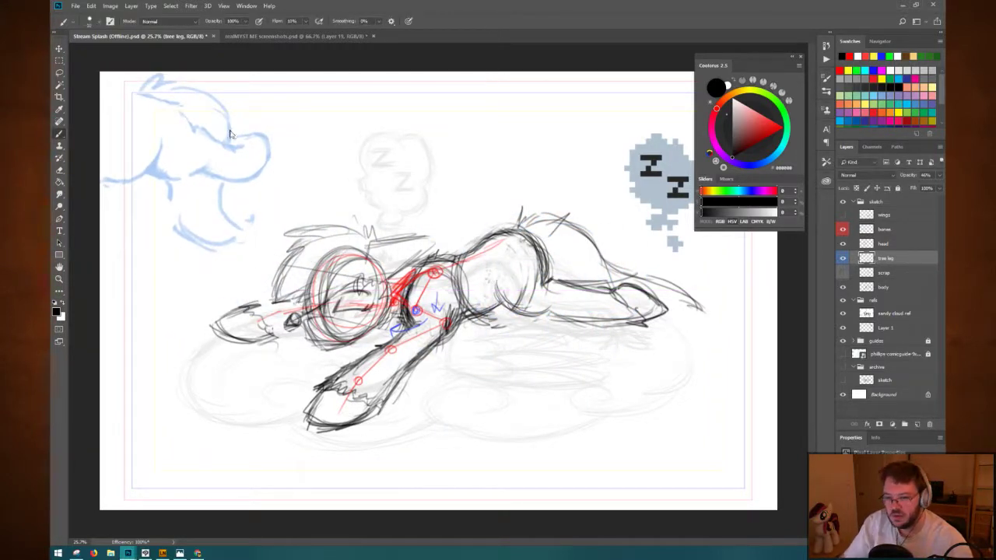
# Show the scrap layer and brush black lines on it along the belly, thigh and leg contours of the blue leg sketch.
pyautogui.click(895, 287)
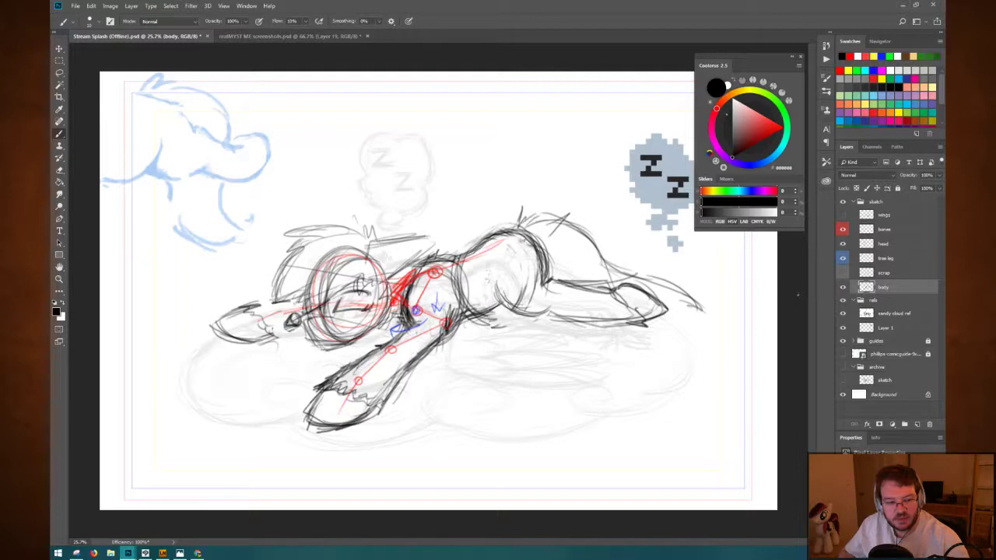
pyautogui.click(884, 274)
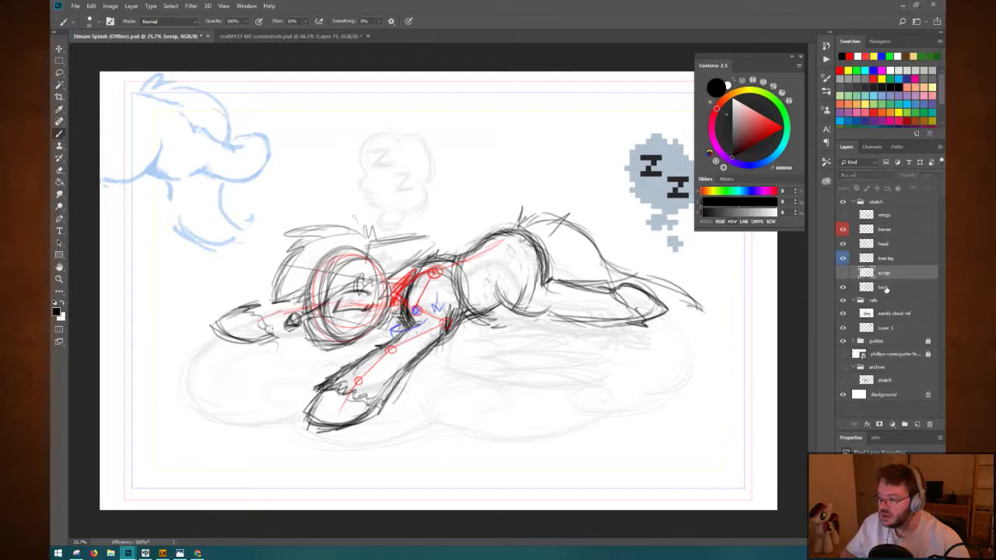
pyautogui.click(843, 271)
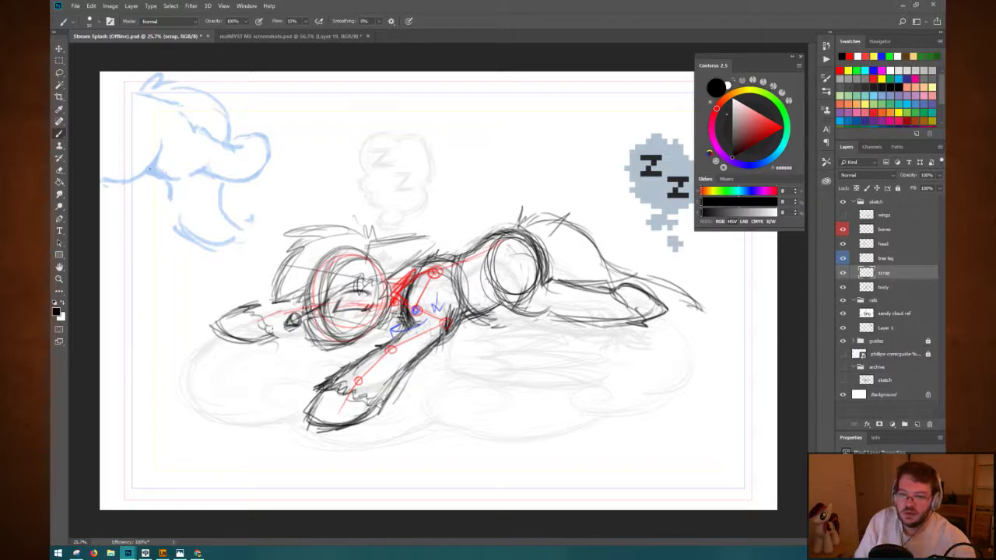
pyautogui.moveTo(103, 182)
pyautogui.mouseDown()
pyautogui.moveTo(159, 147)
pyautogui.moveTo(160, 135)
pyautogui.moveTo(154, 165)
pyautogui.moveTo(108, 181)
pyautogui.moveTo(159, 141)
pyautogui.moveTo(104, 184)
pyautogui.mouseUp()
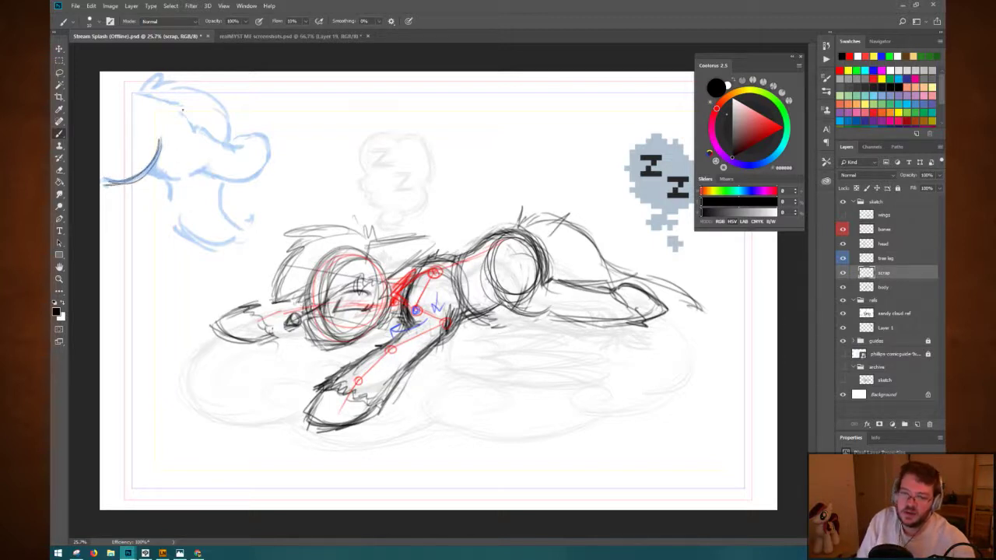
pyautogui.moveTo(171, 103)
pyautogui.mouseDown()
pyautogui.moveTo(192, 117)
pyautogui.moveTo(193, 126)
pyautogui.moveTo(182, 114)
pyautogui.moveTo(190, 133)
pyautogui.moveTo(198, 119)
pyautogui.moveTo(234, 148)
pyautogui.mouseUp()
pyautogui.moveTo(158, 173)
pyautogui.mouseDown()
pyautogui.moveTo(208, 167)
pyautogui.moveTo(161, 180)
pyautogui.moveTo(206, 149)
pyautogui.mouseUp()
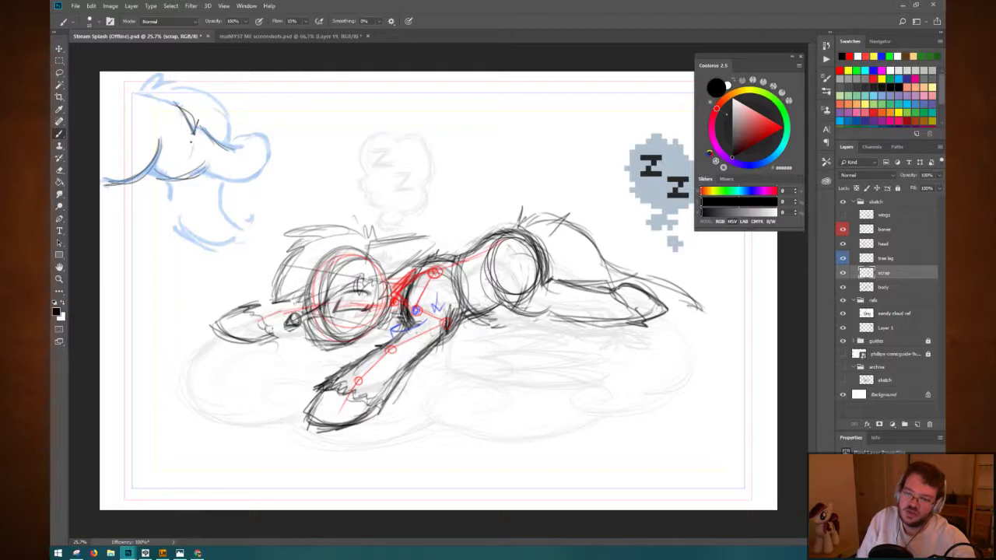
pyautogui.moveTo(191, 137); pyautogui.dragTo(180, 172)
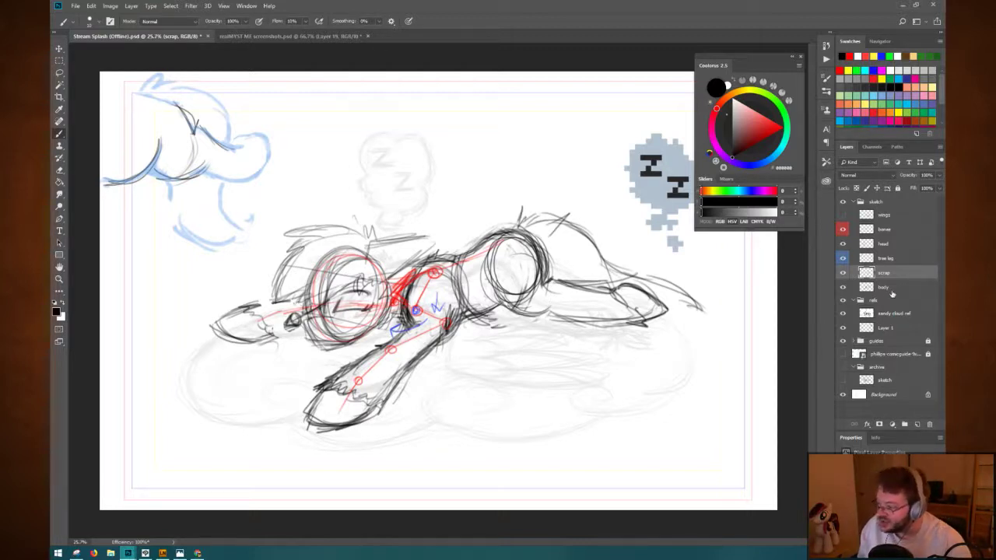
# Erase the inner end of the hind leg's upper line beside the hip on the body layer.
pyautogui.moveTo(895, 290); pyautogui.dragTo(864, 278)
pyautogui.press('e')
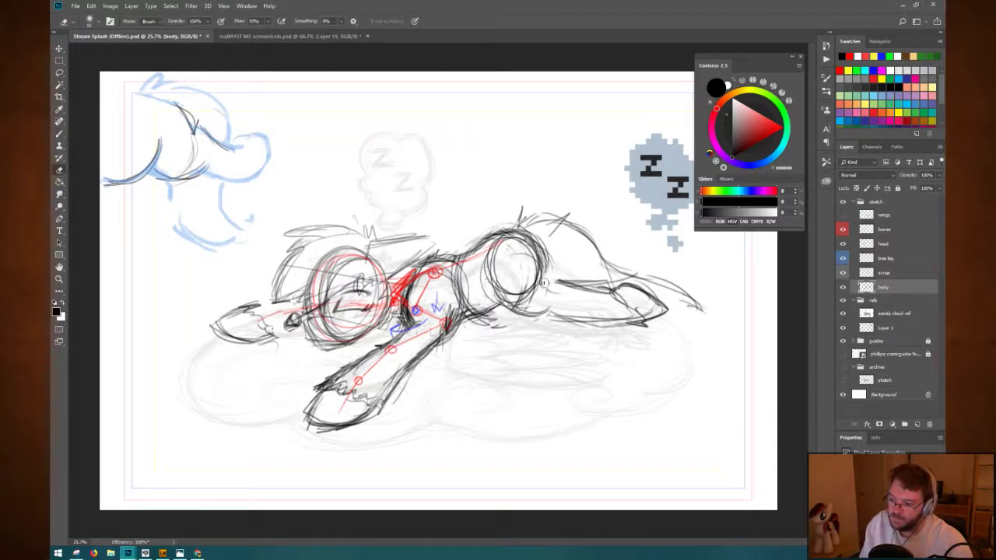
pyautogui.press('b')
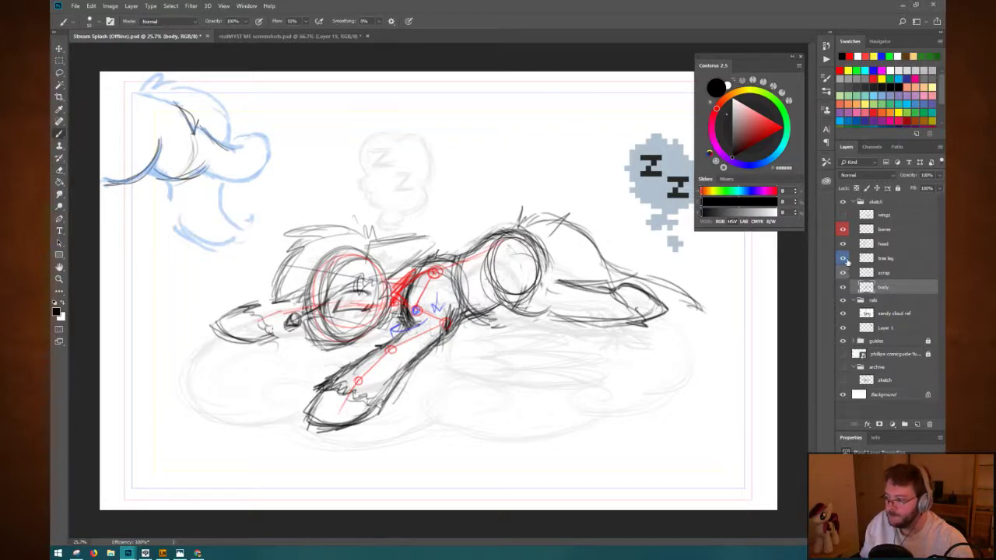
# Delete the construction circles over the pony's hindquarters from the scrap layer and save the document.
pyautogui.click(843, 272)
pyautogui.click(842, 272)
pyautogui.click(884, 273)
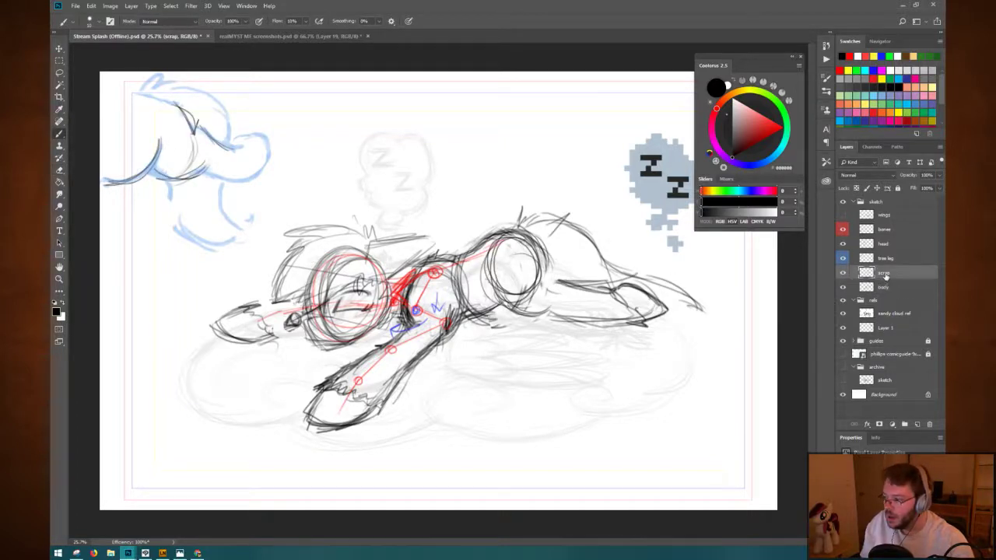
pyautogui.press('m')
pyautogui.moveTo(437, 203); pyautogui.dragTo(611, 364)
pyautogui.hotkey('ctrl', 'd')
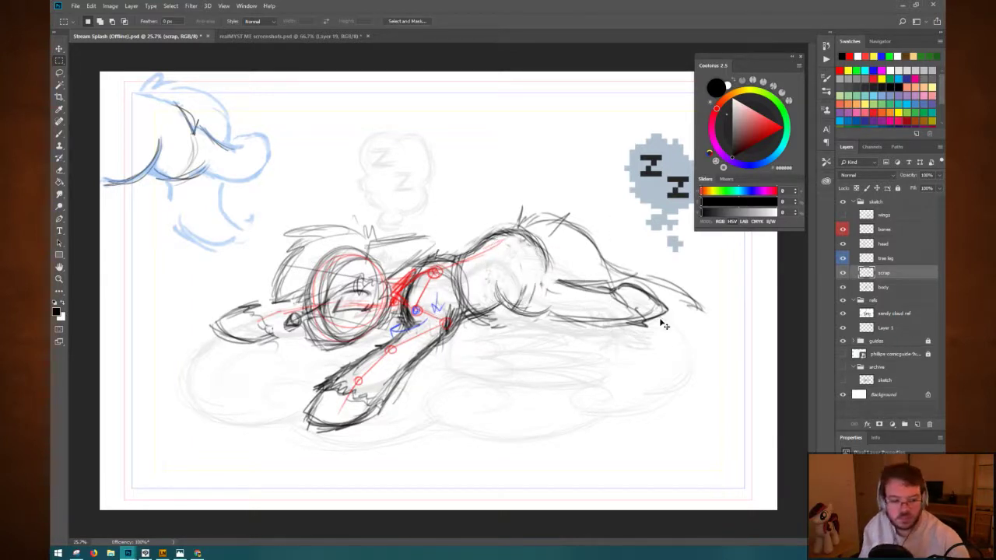
pyautogui.hotkey('ctrl', 's')
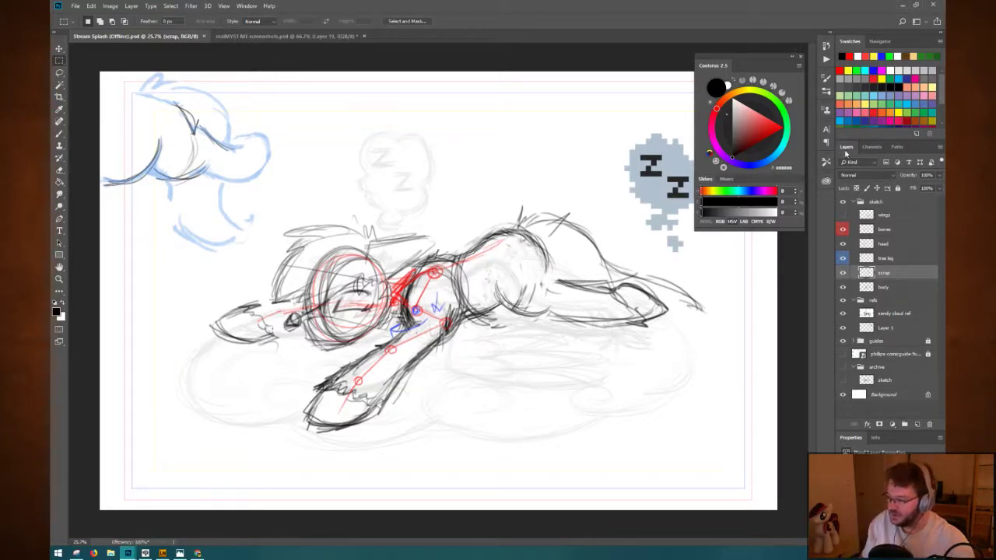
# Make the body layer active, study the horse skeleton and horse pose tutorial images in Photos, and move their windows off the drawing.
pyautogui.click(887, 287)
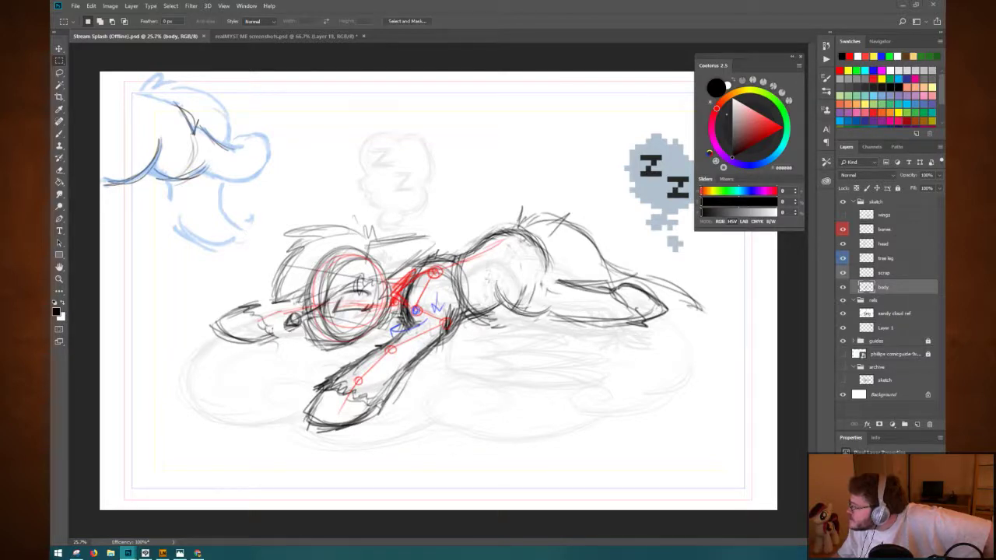
pyautogui.hotkey('alt', 'Tab')
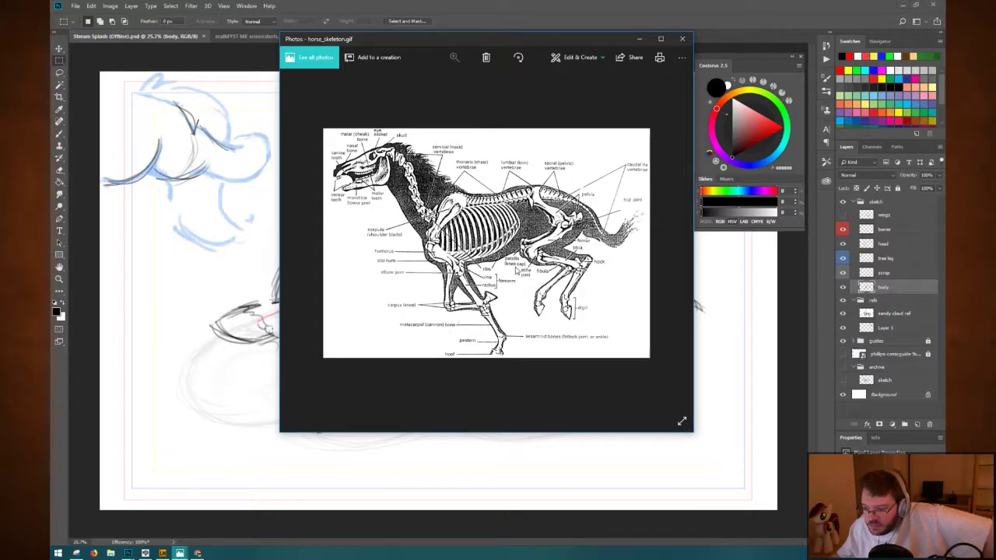
pyautogui.moveTo(695, 436); pyautogui.dragTo(792, 490)
pyautogui.press('Right')
pyautogui.press('Right')
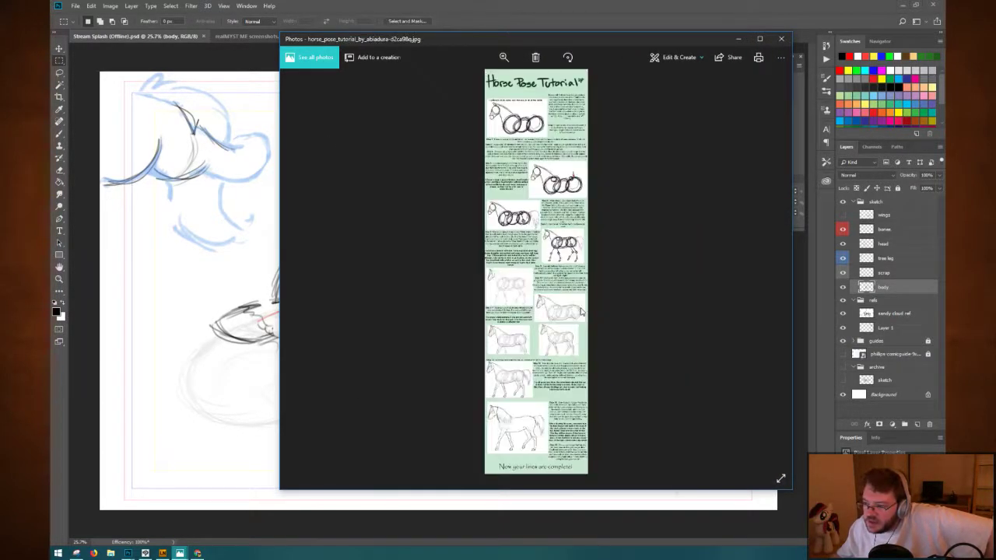
pyautogui.press('Right')
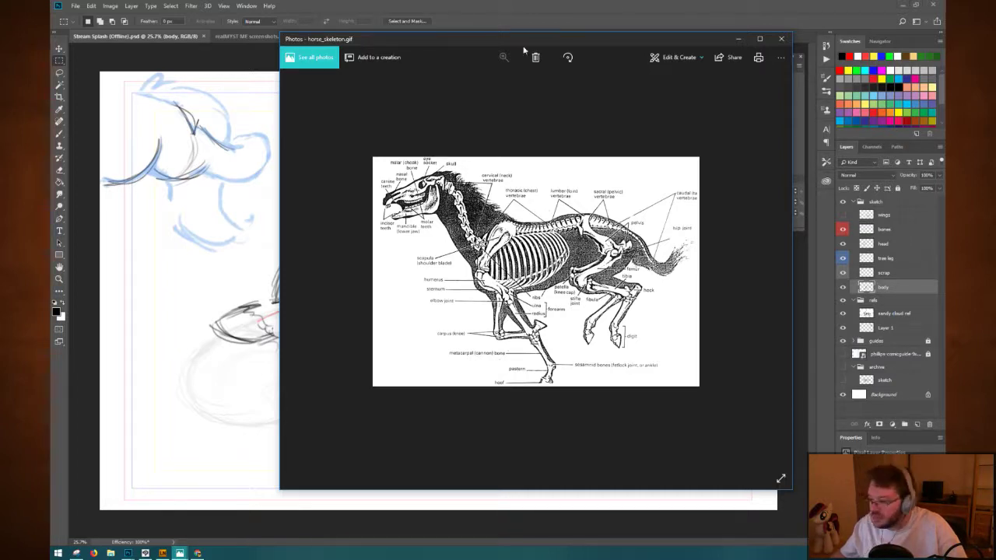
pyautogui.moveTo(556, 40)
pyautogui.mouseDown()
pyautogui.moveTo(992, 58)
pyautogui.moveTo(602, 29)
pyautogui.mouseUp()
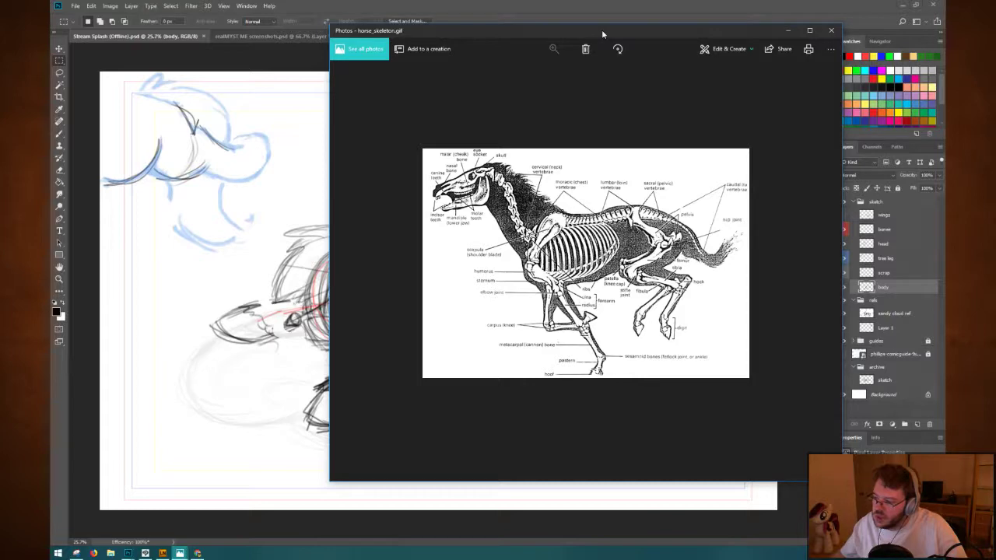
pyautogui.moveTo(601, 29); pyautogui.dragTo(995, 58)
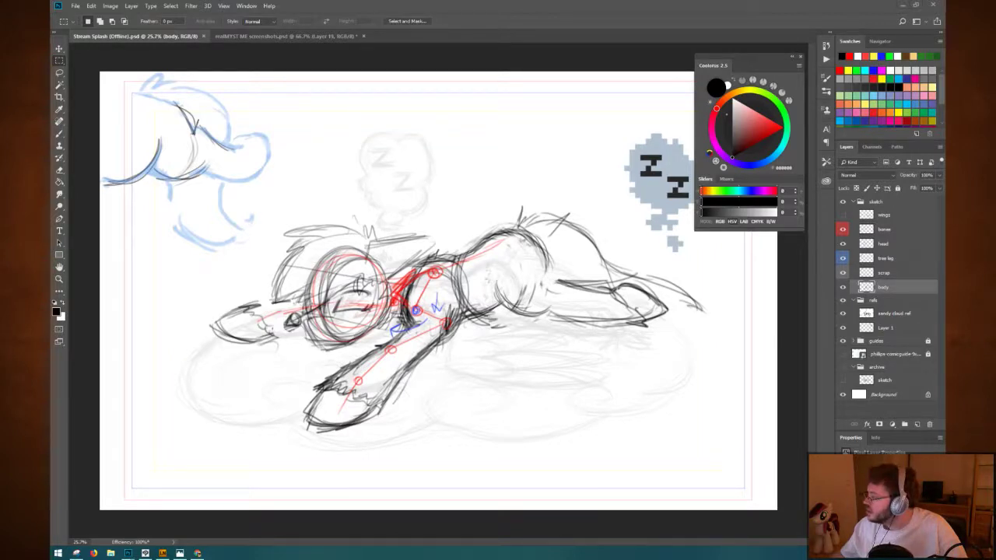
pyautogui.hotkey('alt', 'Tab')
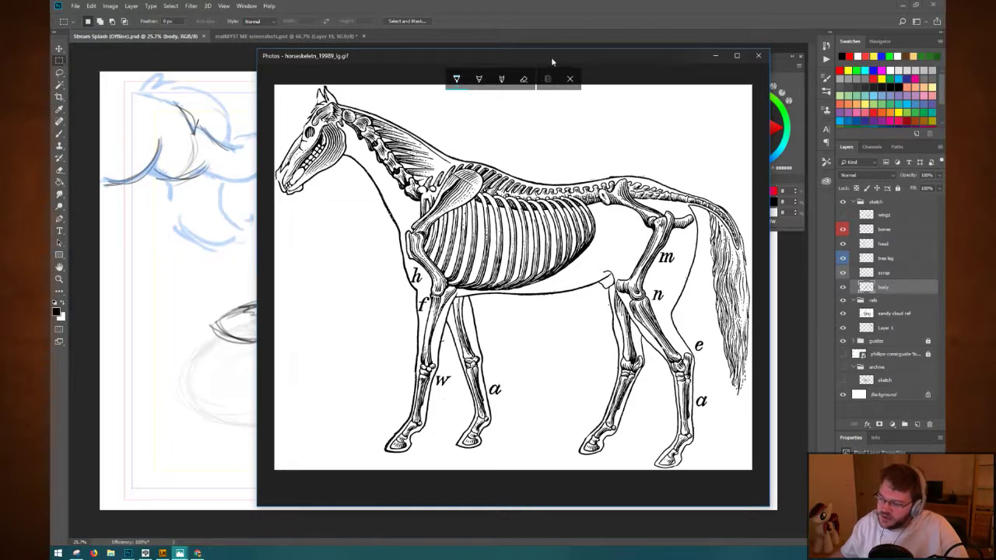
pyautogui.moveTo(551, 55); pyautogui.dragTo(995, 88)
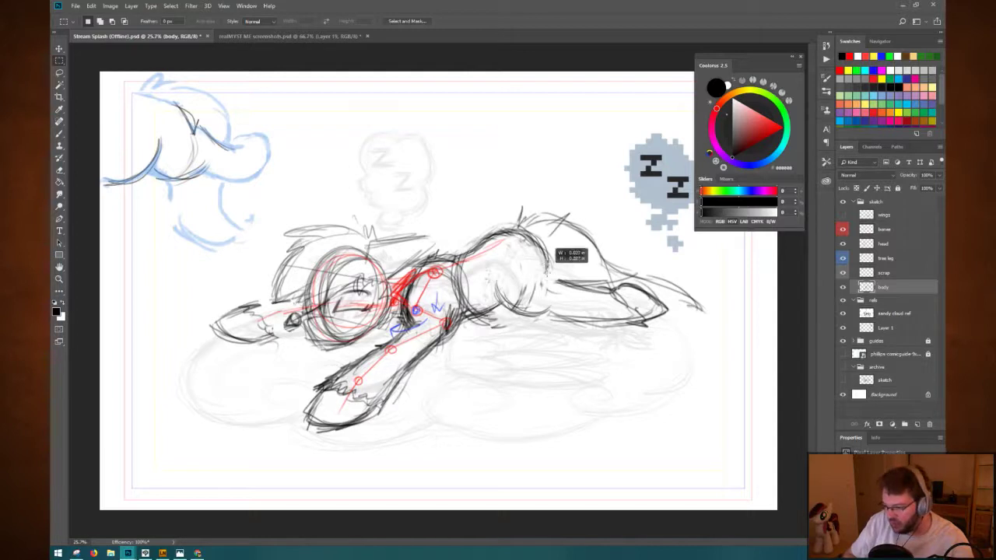
# Brush over the hind leg's upper contour on the body layer and erase the dark upper line down to the hoof.
pyautogui.press('b')
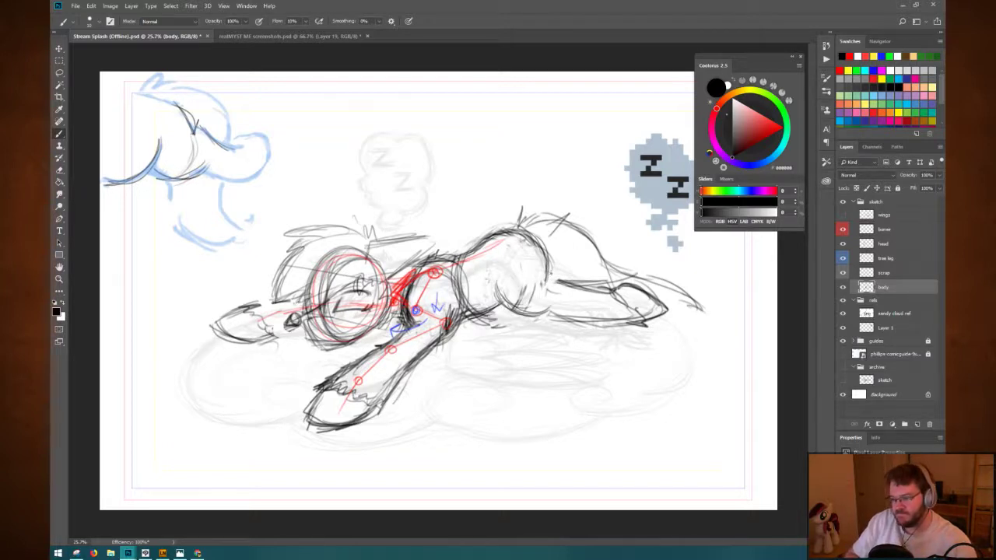
pyautogui.moveTo(553, 265)
pyautogui.mouseDown()
pyautogui.moveTo(607, 289)
pyautogui.moveTo(641, 279)
pyautogui.moveTo(644, 286)
pyautogui.moveTo(627, 275)
pyautogui.mouseUp()
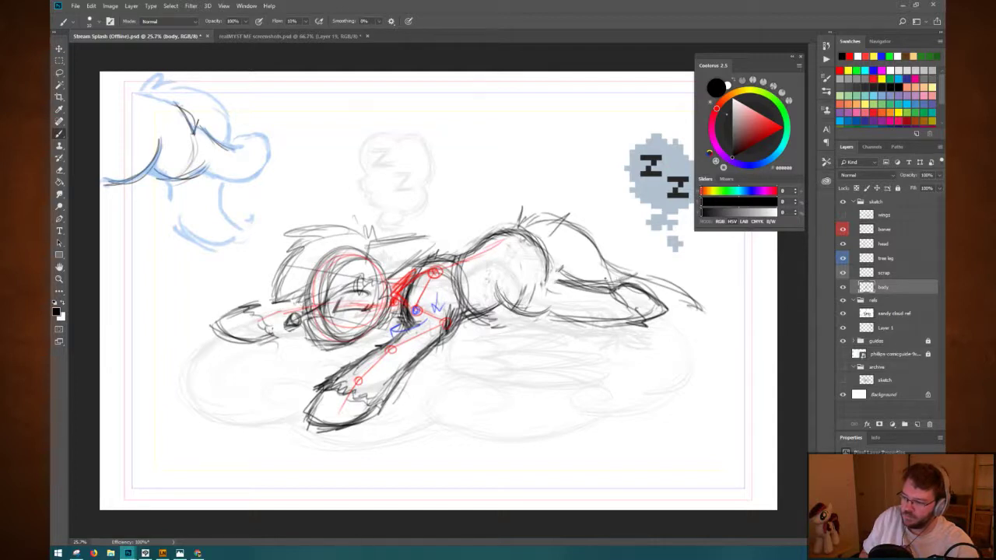
pyautogui.press('e')
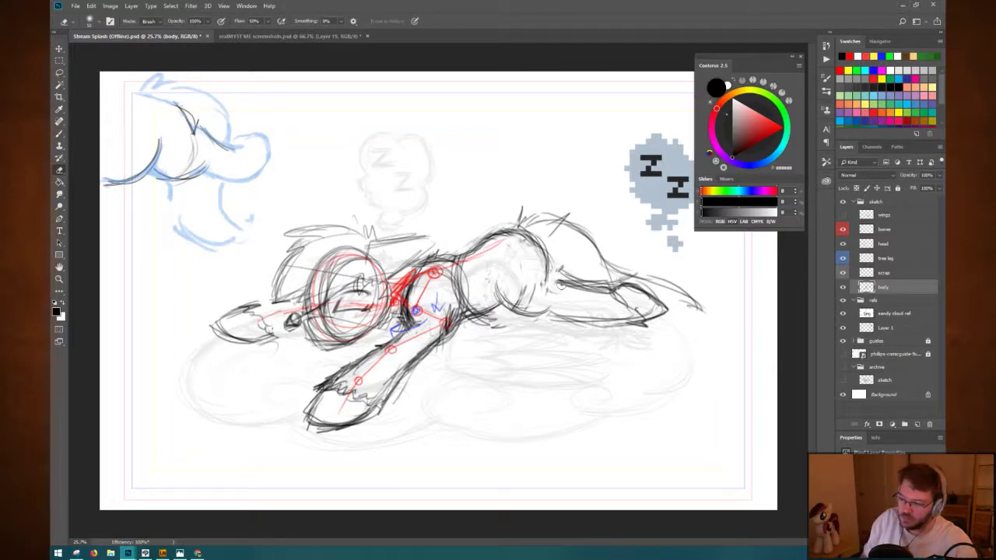
pyautogui.moveTo(561, 287)
pyautogui.mouseDown()
pyautogui.moveTo(591, 286)
pyautogui.moveTo(569, 291)
pyautogui.moveTo(581, 292)
pyautogui.moveTo(570, 281)
pyautogui.moveTo(630, 299)
pyautogui.moveTo(630, 288)
pyautogui.moveTo(654, 305)
pyautogui.mouseUp()
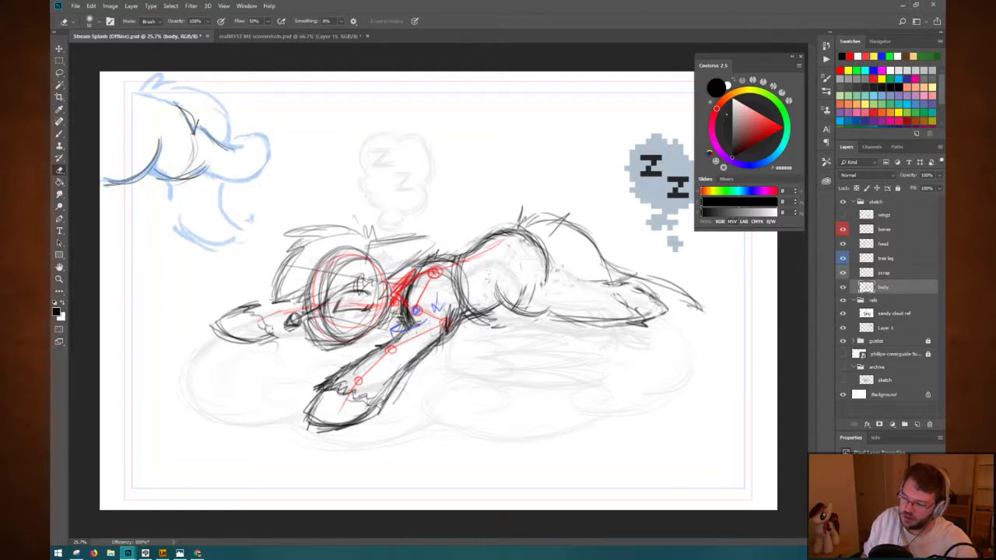
# Lasso the outstretched hind leg and lower tail strokes on the body layer and cut them out.
pyautogui.press('m')
pyautogui.press('l')
pyautogui.moveTo(564, 250)
pyautogui.mouseDown()
pyautogui.moveTo(557, 286)
pyautogui.moveTo(620, 350)
pyautogui.moveTo(688, 259)
pyautogui.moveTo(585, 255)
pyautogui.mouseUp()
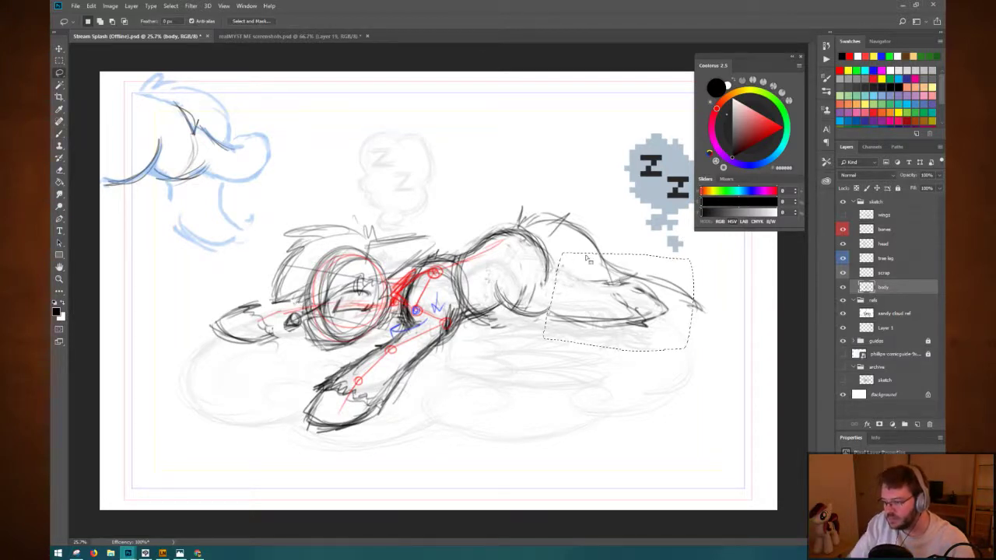
pyautogui.hotkey('ctrl', 'x')
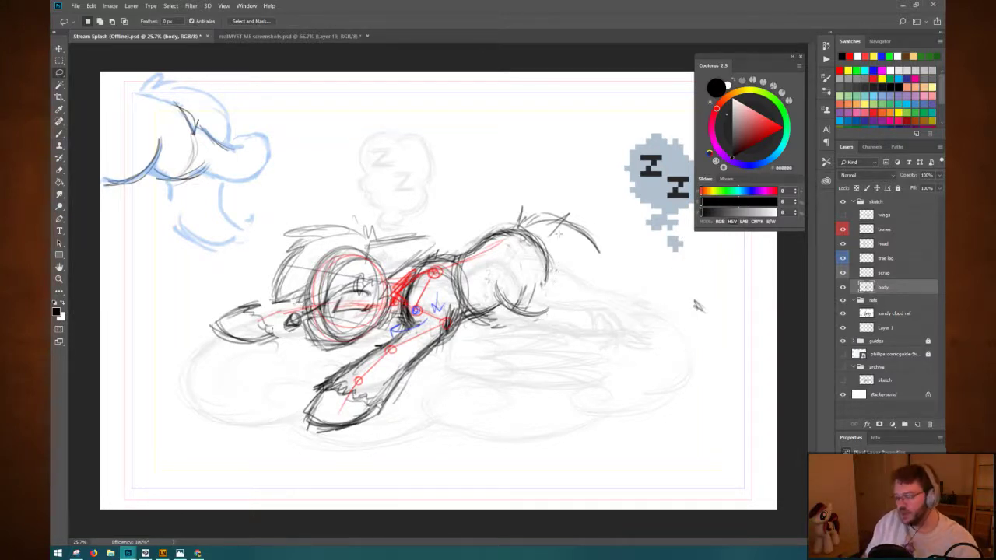
pyautogui.press('m')
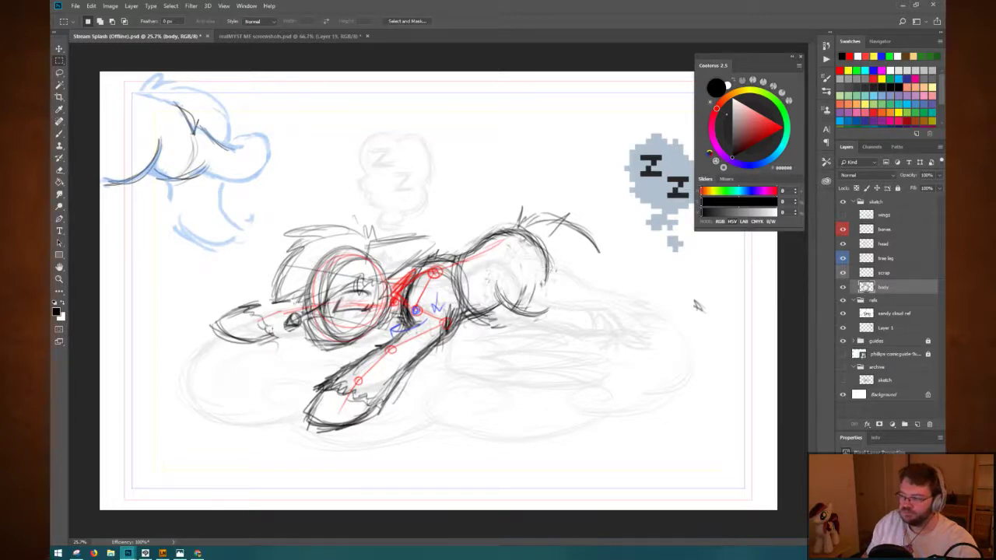
# Check the scrap layer's strokes, make it active, and brush rough upper, lower and end lines for a new hind leg extending from the hip.
pyautogui.click(843, 273)
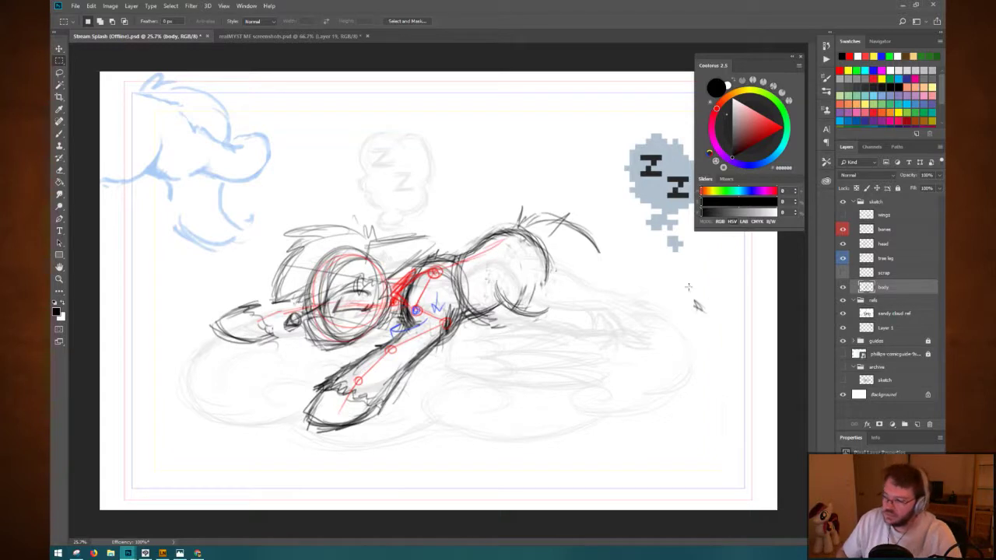
pyautogui.click(842, 274)
pyautogui.click(879, 273)
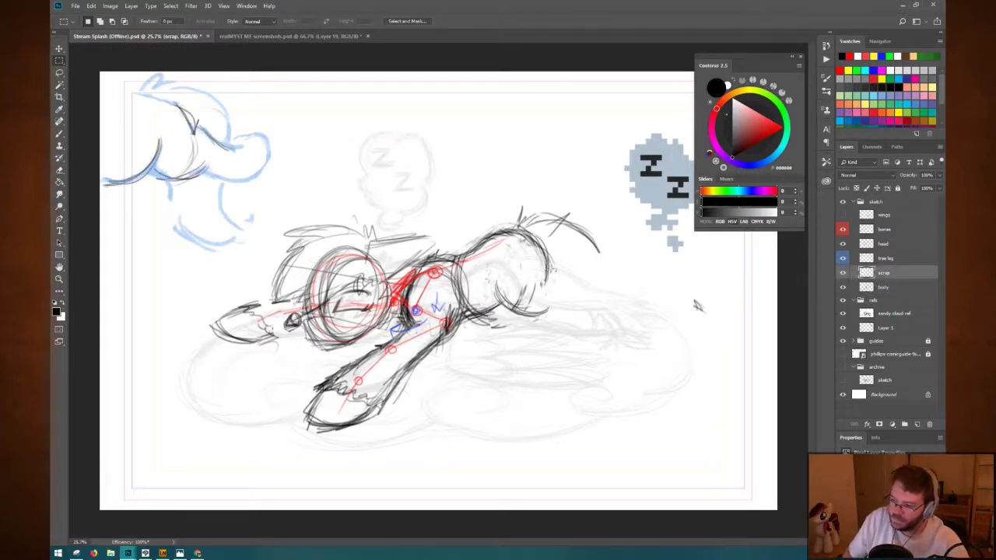
pyautogui.moveTo(548, 269); pyautogui.dragTo(545, 322)
pyautogui.press('b')
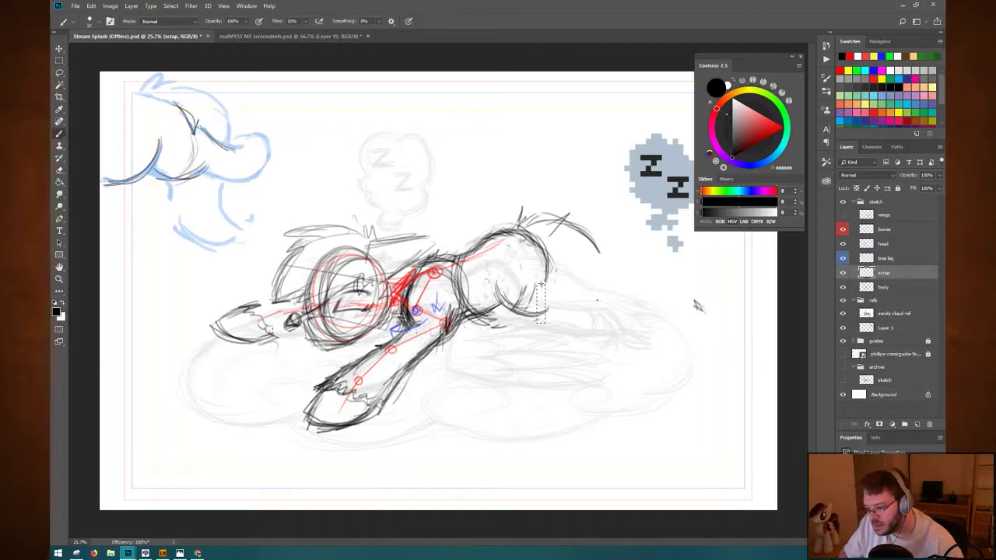
pyautogui.hotkey('ctrl', 'd')
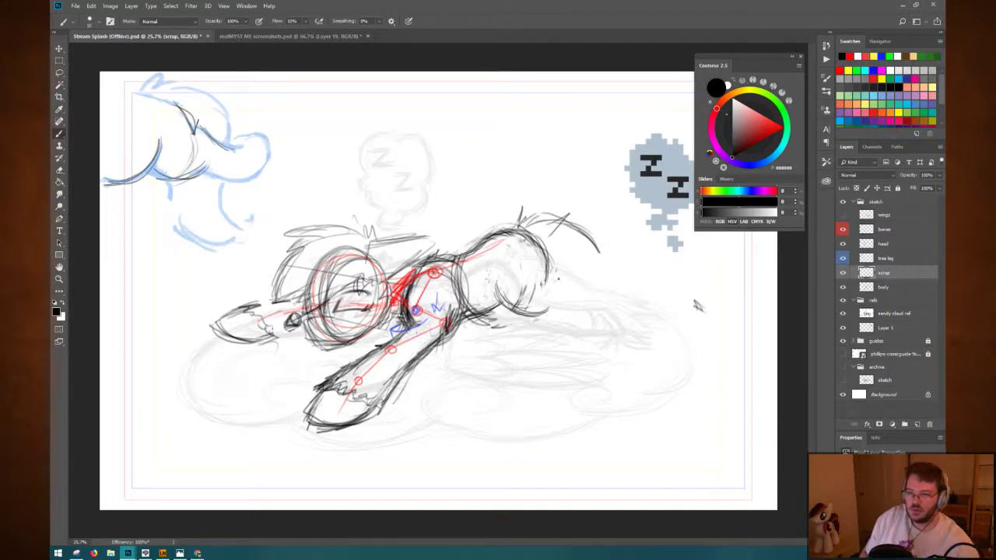
pyautogui.moveTo(532, 316)
pyautogui.mouseDown()
pyautogui.moveTo(601, 341)
pyautogui.moveTo(624, 331)
pyautogui.mouseUp()
pyautogui.moveTo(555, 277); pyautogui.dragTo(618, 288)
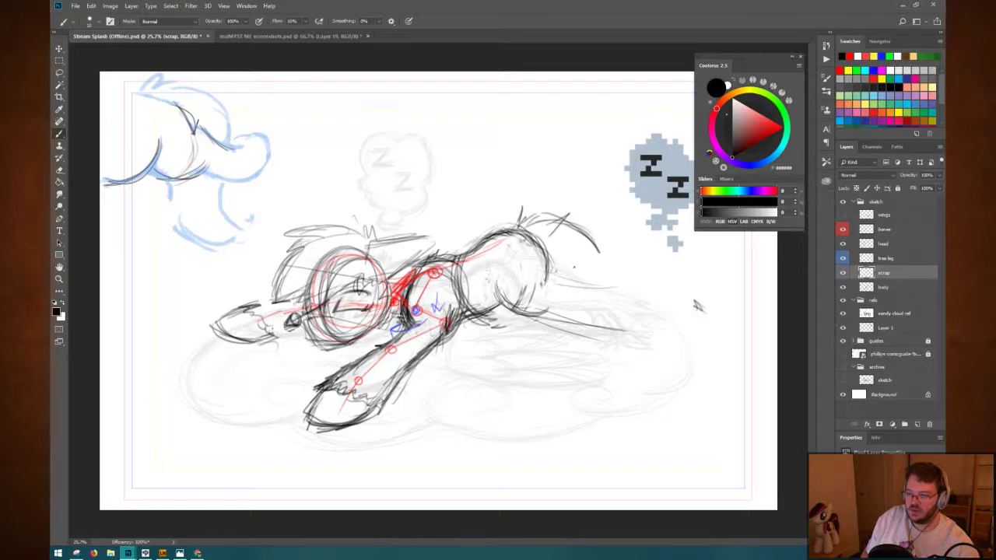
pyautogui.moveTo(565, 270)
pyautogui.mouseDown()
pyautogui.moveTo(613, 270)
pyautogui.moveTo(627, 289)
pyautogui.moveTo(607, 269)
pyautogui.moveTo(581, 274)
pyautogui.moveTo(637, 279)
pyautogui.moveTo(599, 282)
pyautogui.moveTo(638, 305)
pyautogui.mouseUp()
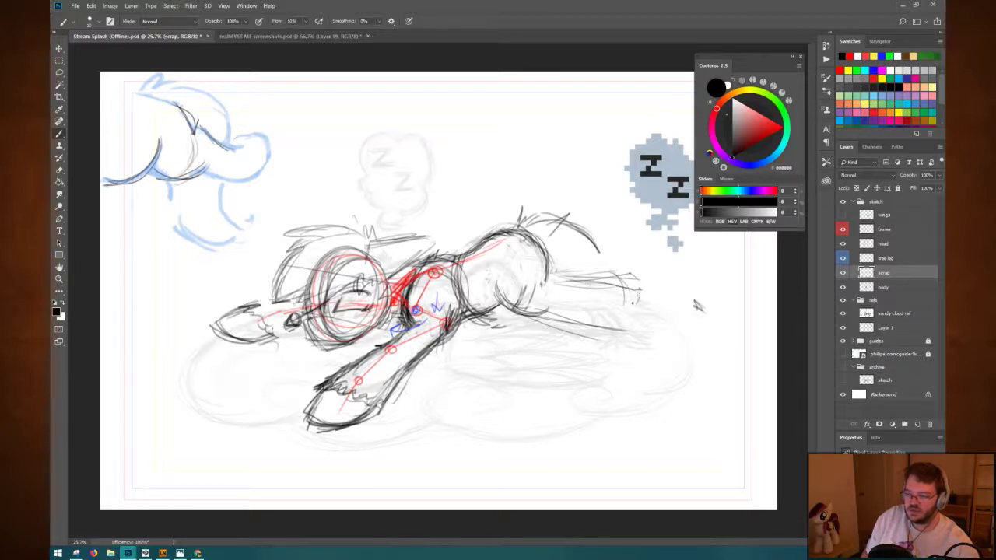
pyautogui.moveTo(548, 314); pyautogui.dragTo(622, 300)
pyautogui.moveTo(535, 317); pyautogui.dragTo(622, 306)
pyautogui.moveTo(542, 320); pyautogui.dragTo(613, 314)
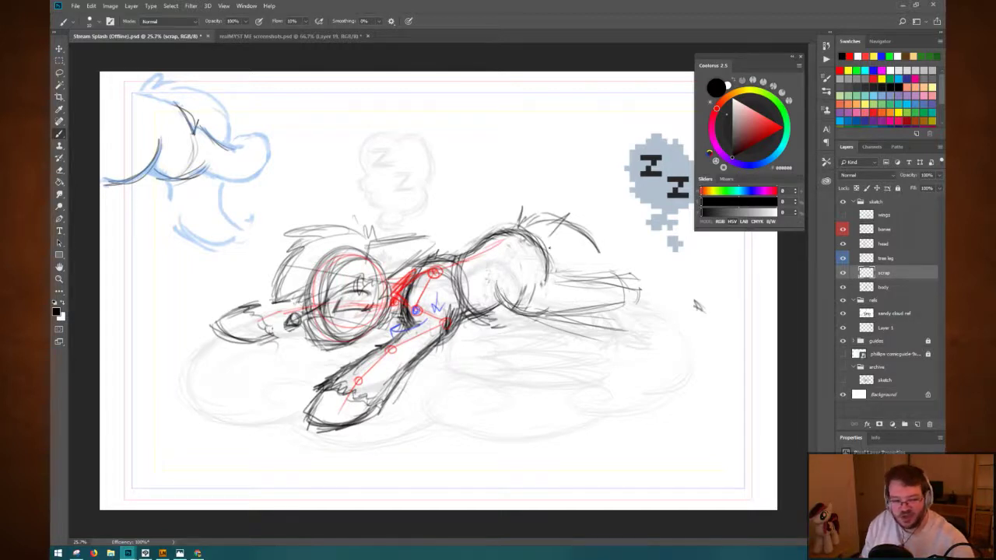
# Sketch another outline stroke along the extended hind leg on the scrap layer.
pyautogui.moveTo(551, 279)
pyautogui.mouseDown()
pyautogui.moveTo(650, 296)
pyautogui.moveTo(641, 313)
pyautogui.mouseUp()
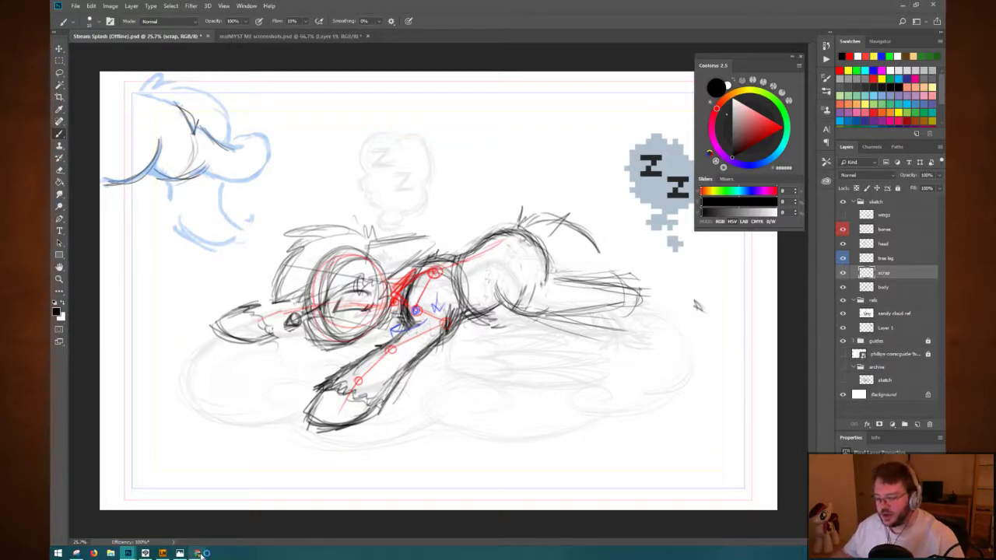
# Switch to Chrome, load the artist's DeviantArt profile in a new tab and enlarge the Avatar of Vengeance artwork.
pyautogui.moveTo(200, 553)
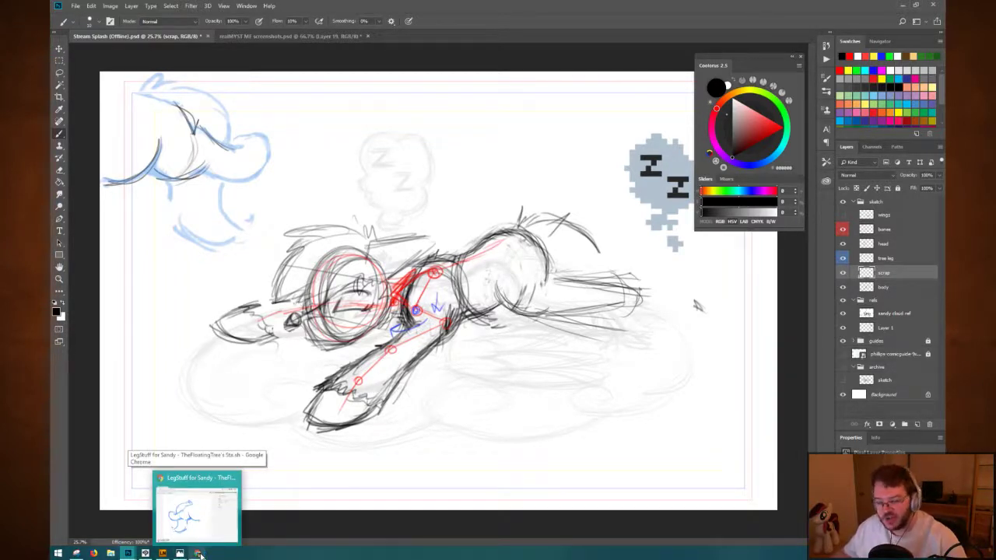
pyautogui.click(200, 554)
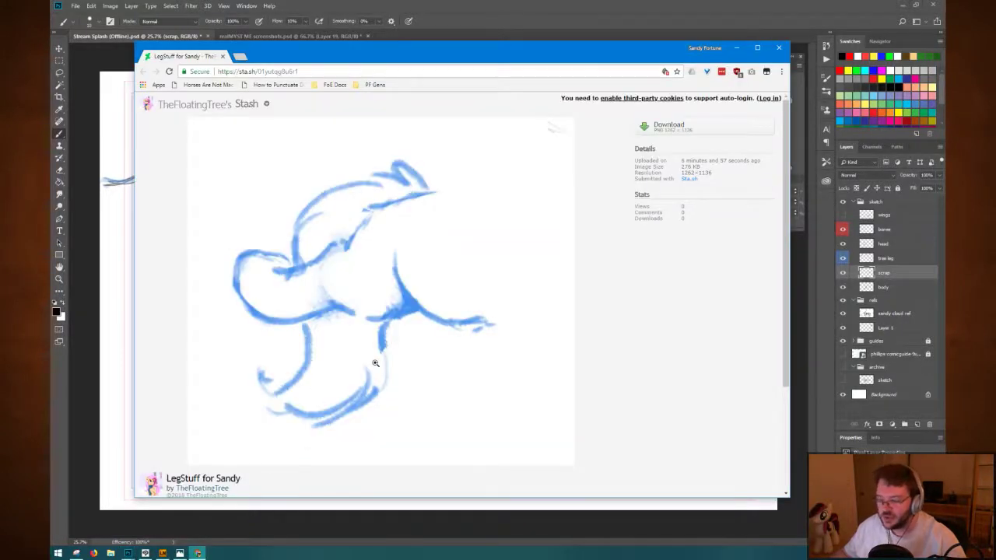
pyautogui.hotkey('ctrl', 't')
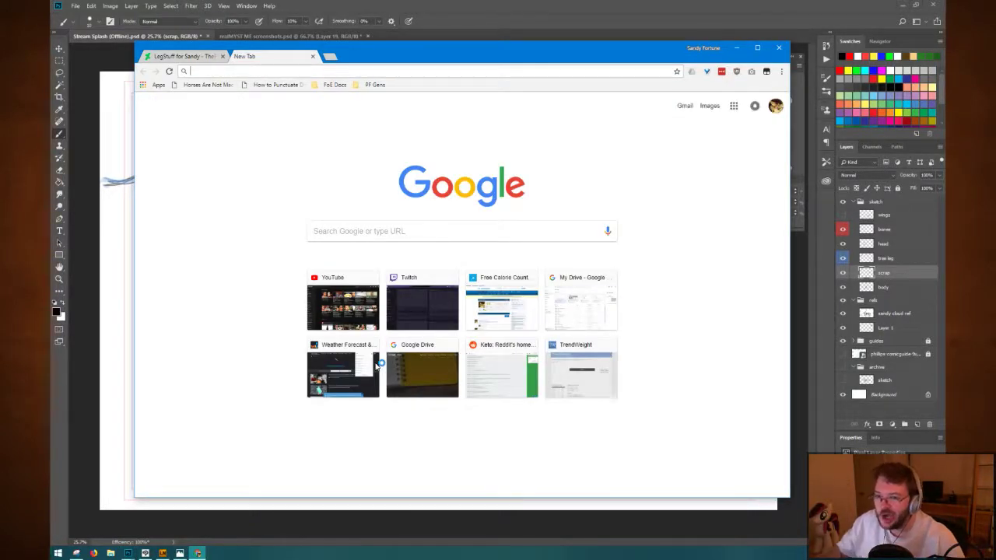
pyautogui.write('sandyfortune.deviantart.com')
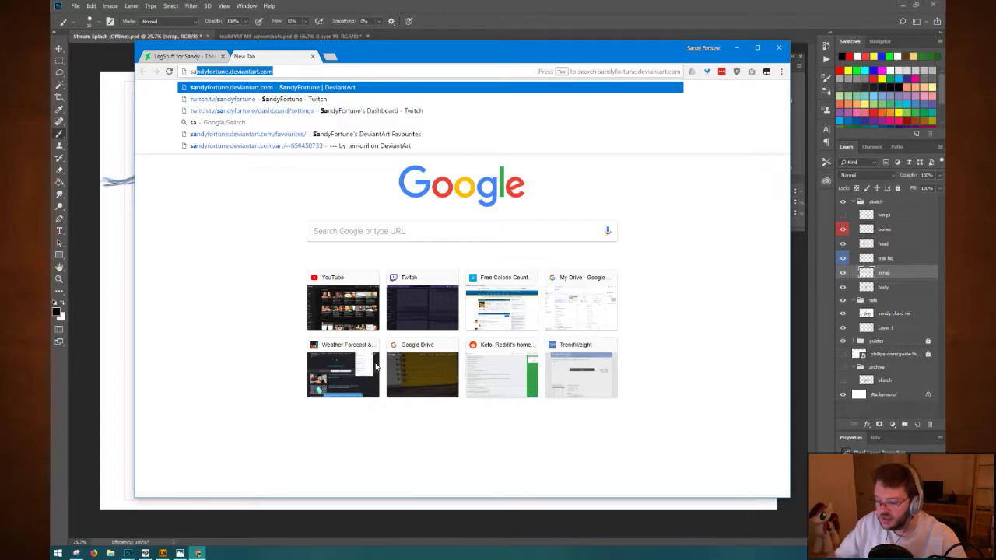
pyautogui.press('Return')
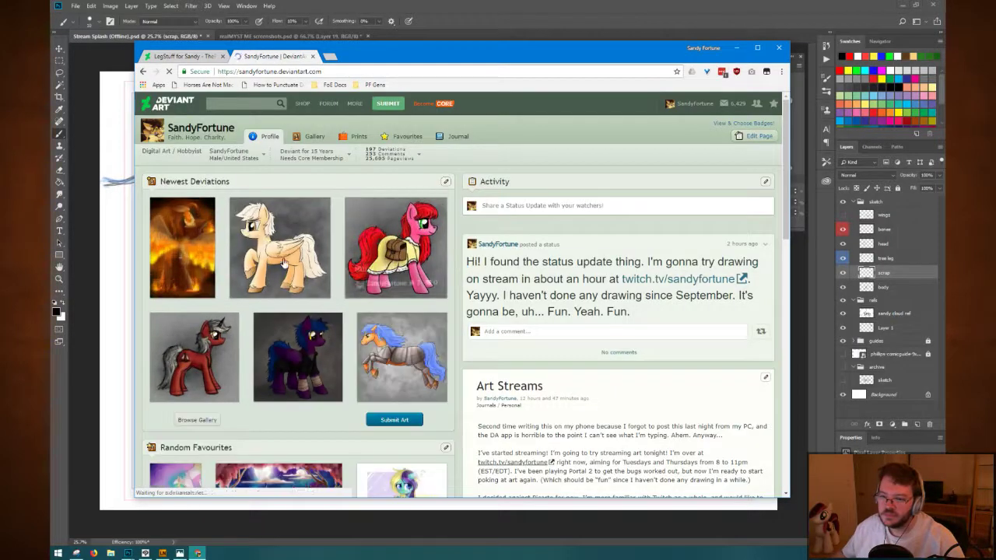
pyautogui.click(180, 245)
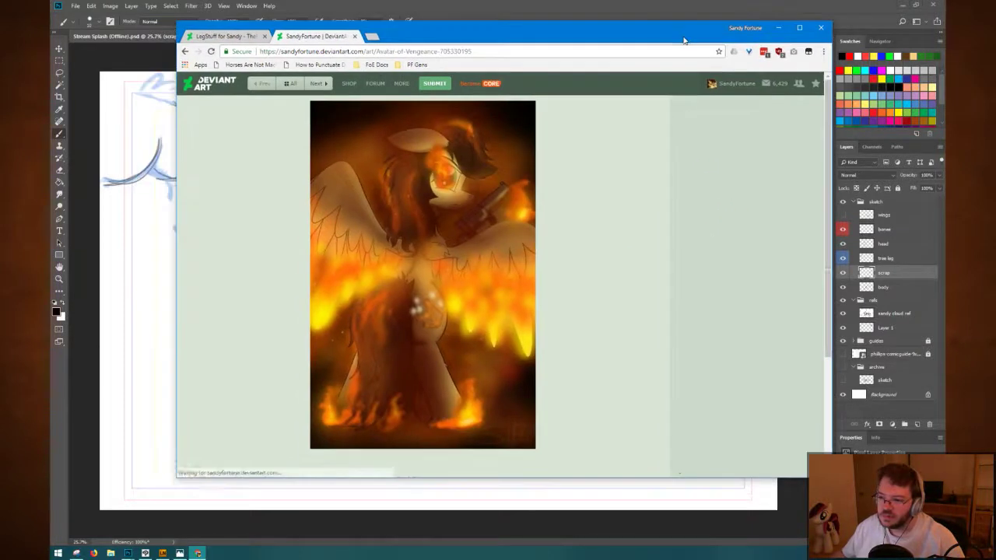
pyautogui.click(469, 182)
# Examine the Avatar of Vengeance artwork from head to hooves, then clear the browser window away from the Photoshop canvas.
pyautogui.scroll(-1, 642, 244)
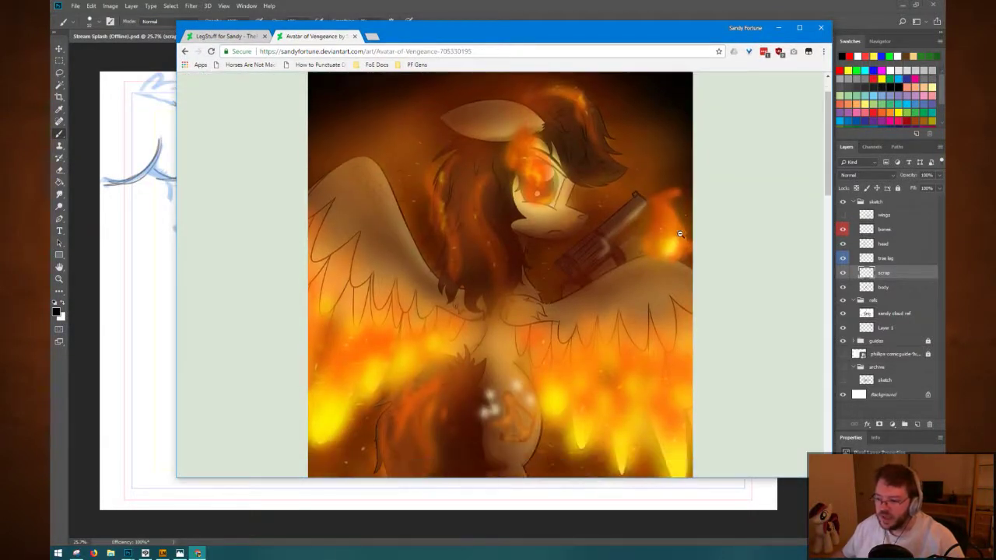
pyautogui.scroll(-3, 673, 245)
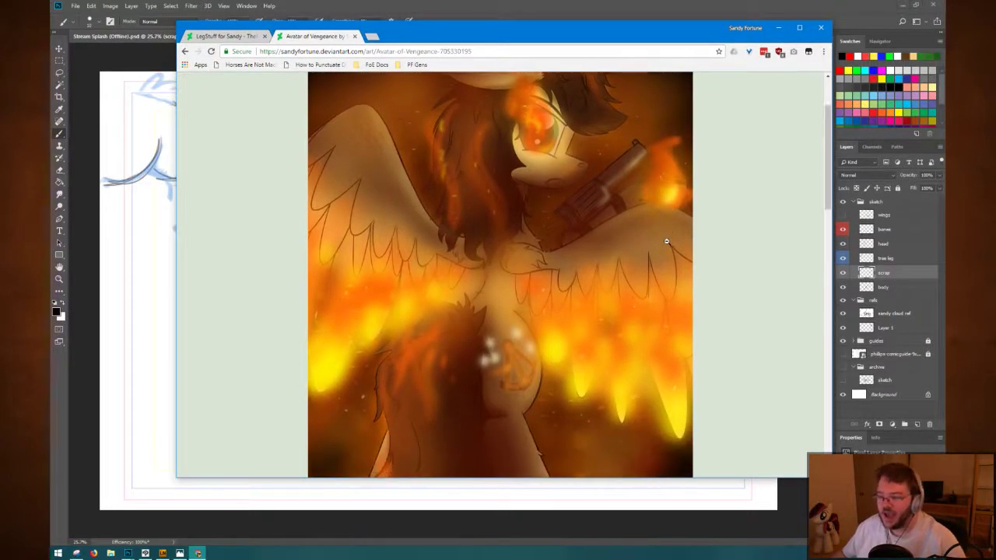
pyautogui.scroll(-3, 703, 238)
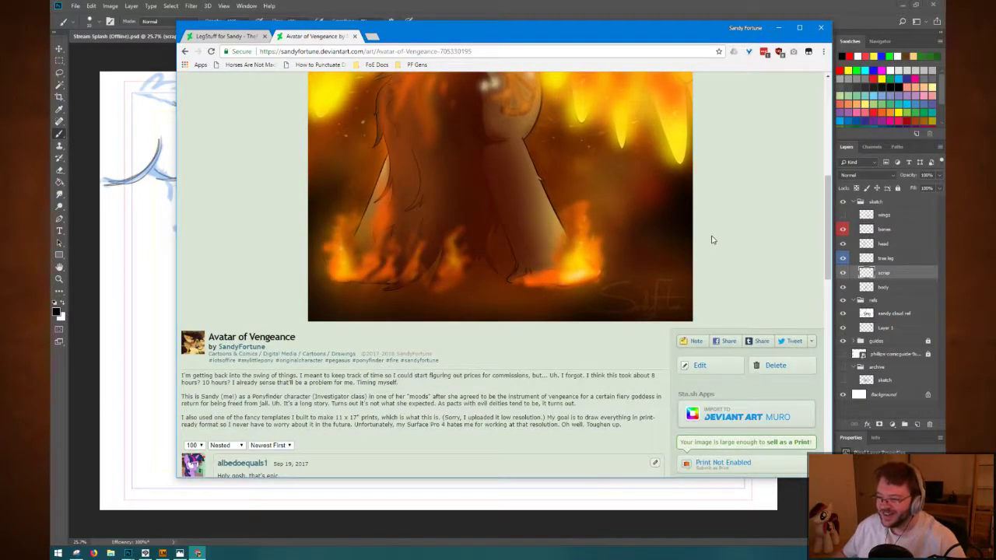
pyautogui.scroll(2, 711, 233)
pyautogui.scroll(-1, 711, 238)
pyautogui.scroll(3, 711, 238)
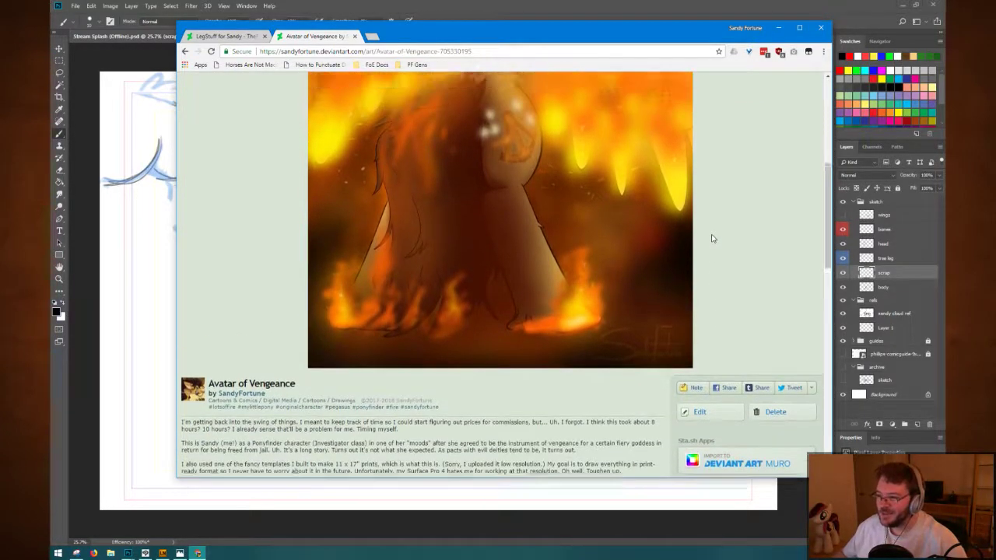
pyautogui.scroll(2, 711, 238)
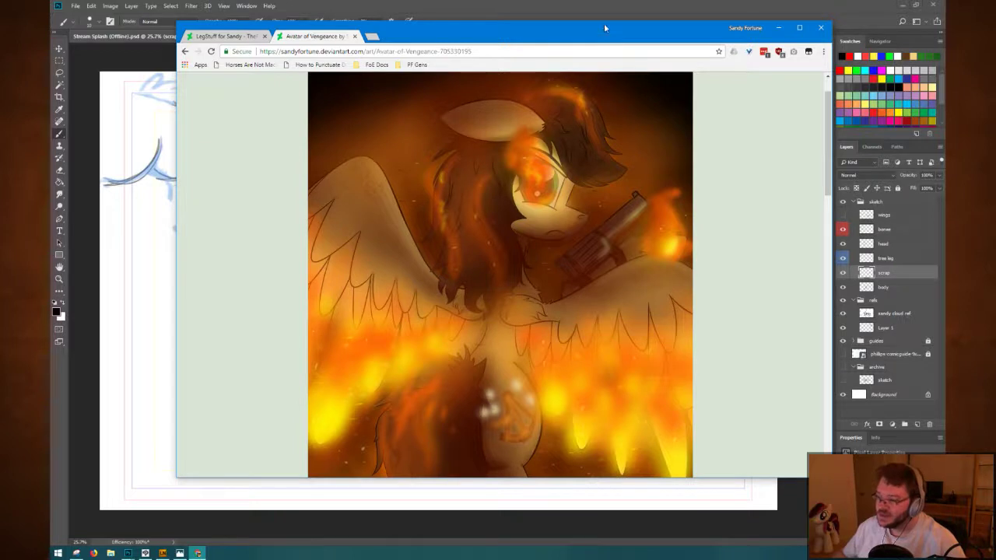
pyautogui.scroll(-2, 756, 267)
pyautogui.scroll(-1, 751, 267)
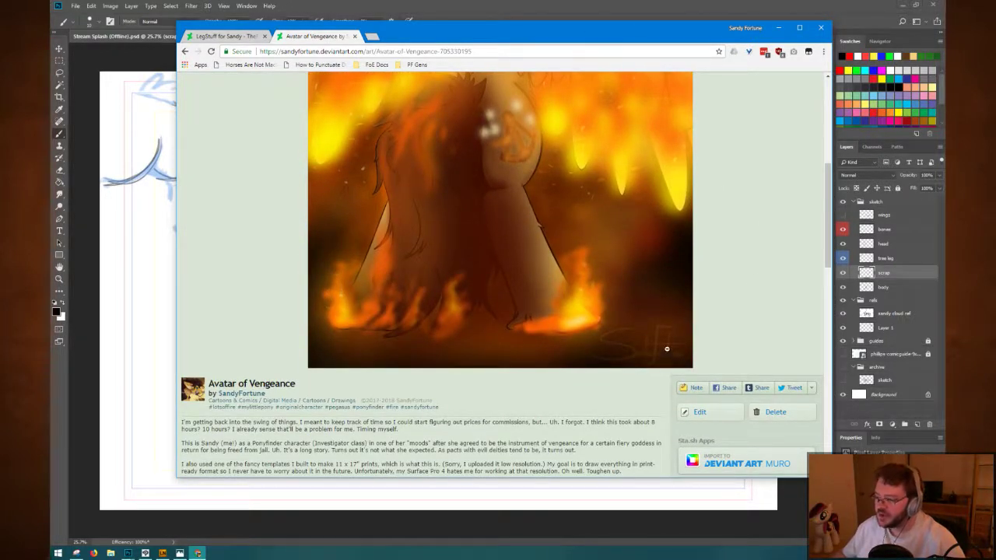
pyautogui.moveTo(601, 34); pyautogui.dragTo(943, 58)
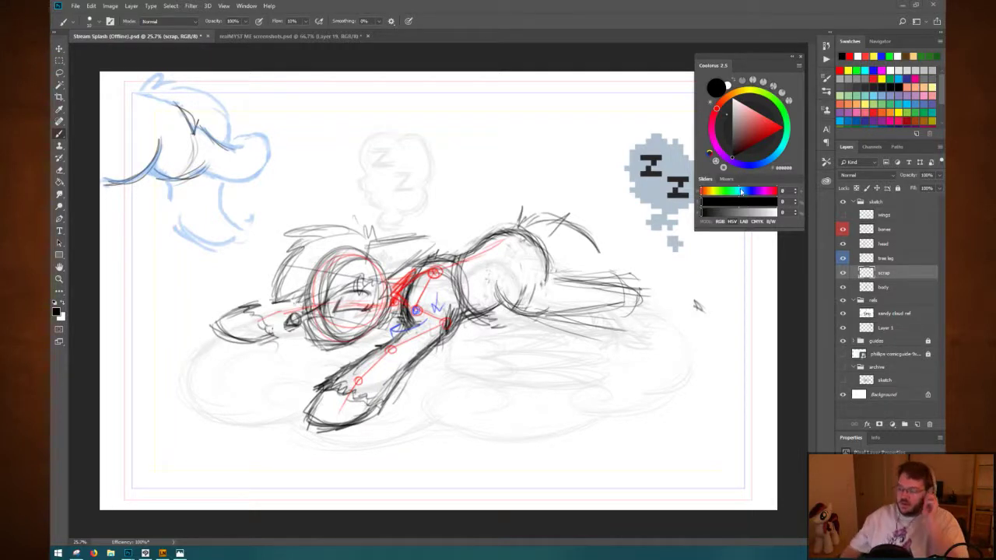
# Check what the body and scrap layers contain by hiding and reshowing each, then make scrap the active layer.
pyautogui.click(896, 289)
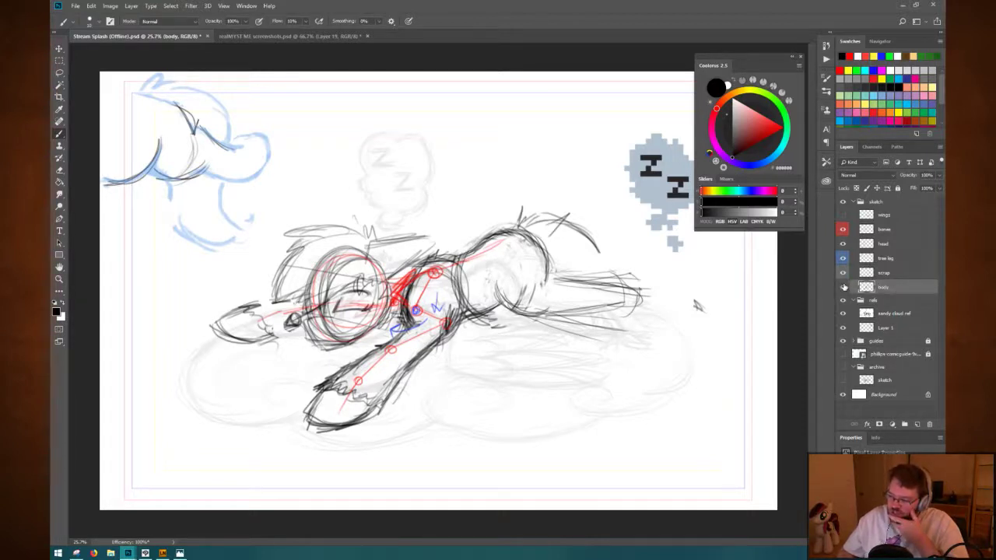
pyautogui.click(843, 287)
pyautogui.click(843, 288)
pyautogui.click(843, 274)
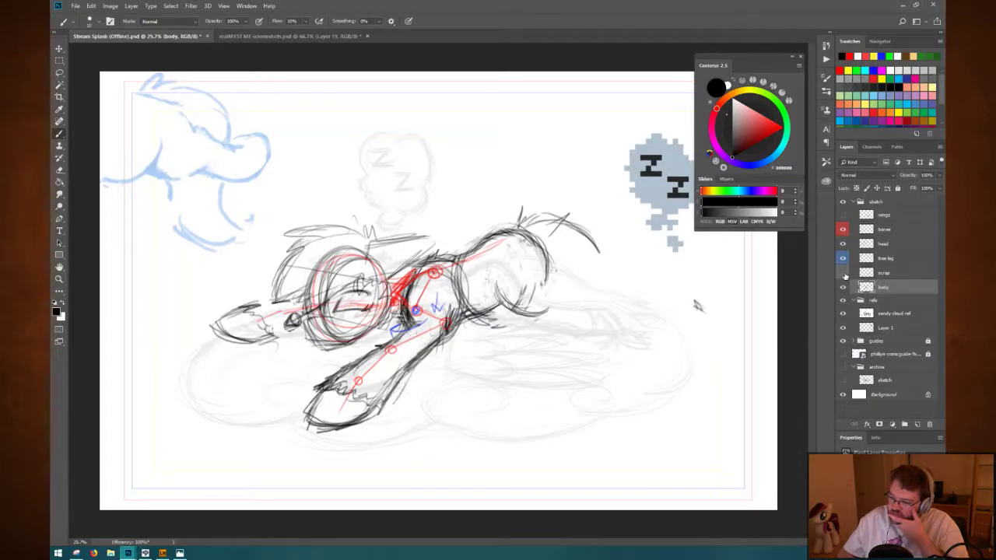
pyautogui.click(843, 274)
pyautogui.click(876, 273)
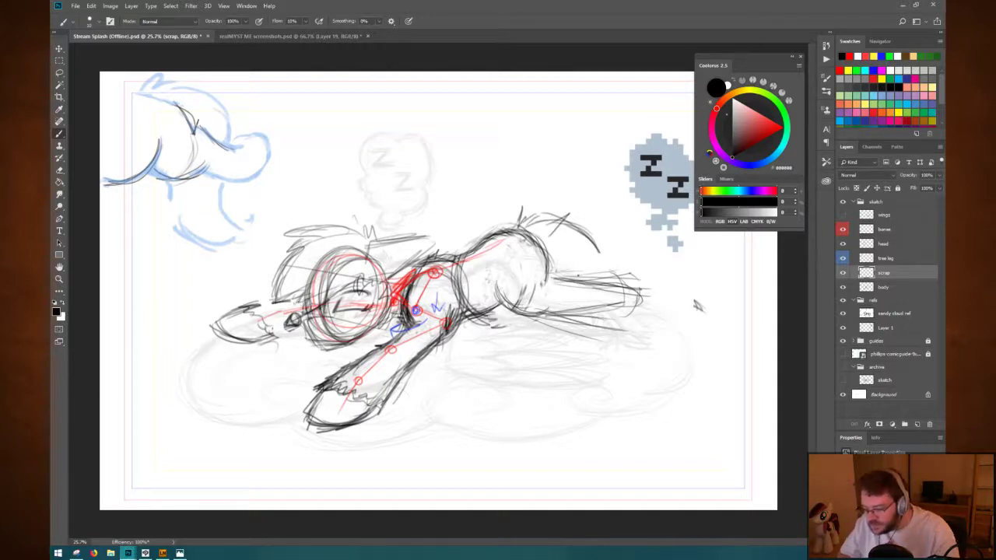
# Sketch the hind hoof's contours and darken the curves of the rump and thigh on the scrap layer.
pyautogui.moveTo(611, 277)
pyautogui.mouseDown()
pyautogui.moveTo(644, 311)
pyautogui.moveTo(593, 313)
pyautogui.moveTo(608, 310)
pyautogui.mouseUp()
pyautogui.moveTo(650, 281); pyautogui.dragTo(615, 297)
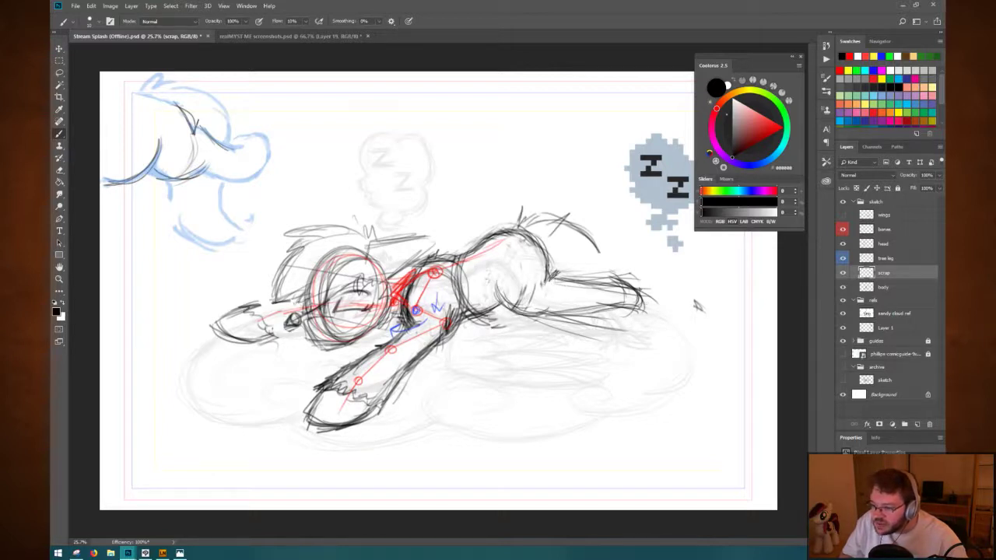
pyautogui.moveTo(546, 250); pyautogui.dragTo(550, 273)
pyautogui.moveTo(530, 235)
pyautogui.mouseDown()
pyautogui.moveTo(550, 267)
pyautogui.moveTo(543, 305)
pyautogui.mouseUp()
pyautogui.moveTo(499, 281); pyautogui.dragTo(559, 306)
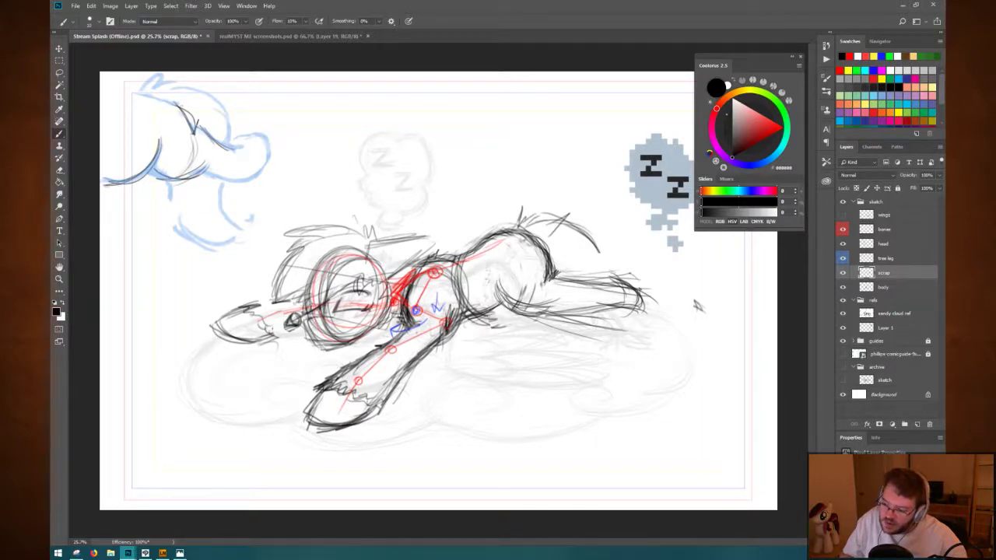
# Reinforce the upper and lower edges of the hind leg with repeated brush strokes from the rump to the hoof.
pyautogui.moveTo(554, 277); pyautogui.dragTo(610, 274)
pyautogui.moveTo(562, 275); pyautogui.dragTo(622, 273)
pyautogui.moveTo(581, 279); pyautogui.dragTo(629, 274)
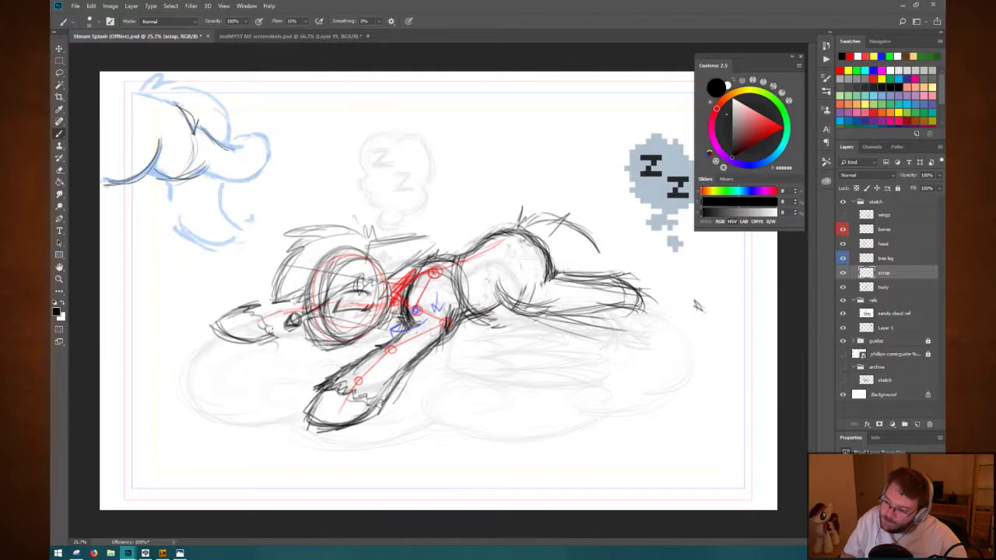
pyautogui.moveTo(556, 297); pyautogui.dragTo(650, 314)
pyautogui.moveTo(557, 295); pyautogui.dragTo(598, 310)
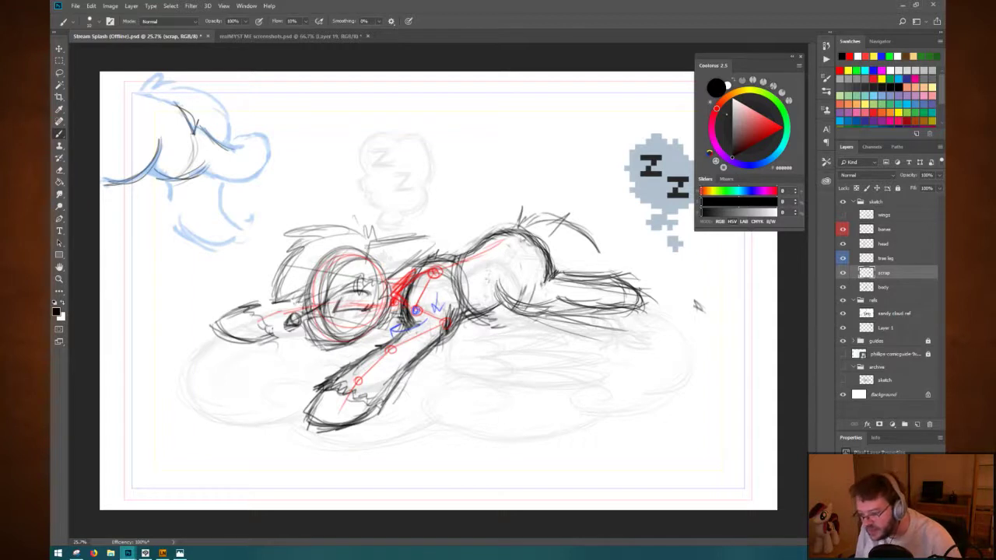
# Erase stray sketch lines around the base of the hind leg, then return to the Brush on the scrap layer.
pyautogui.press('e')
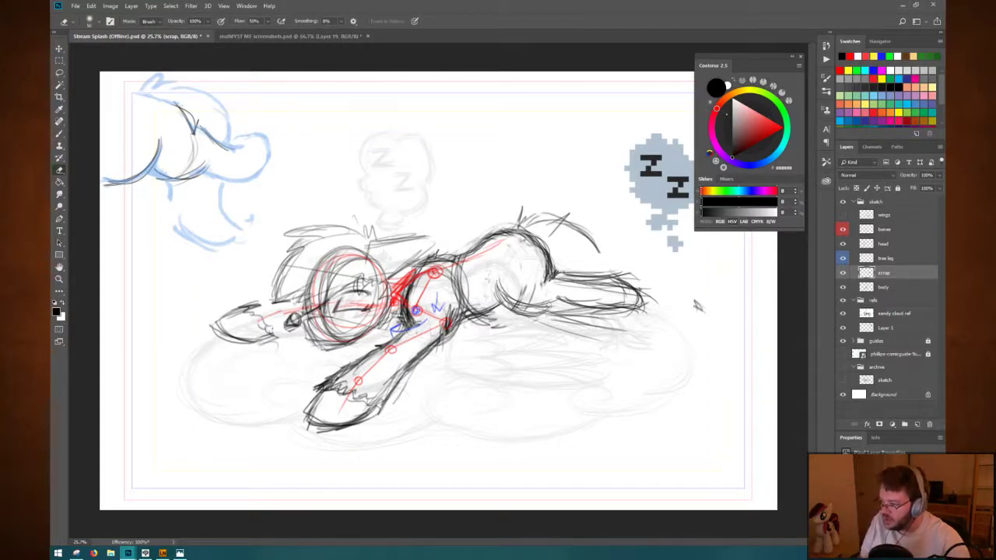
pyautogui.hotkey('alt', '[')
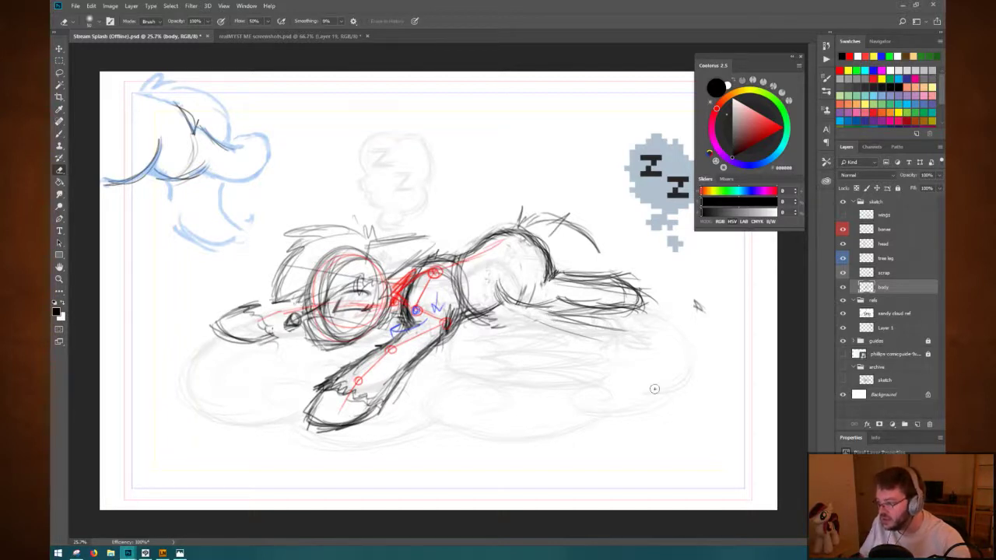
pyautogui.press('b')
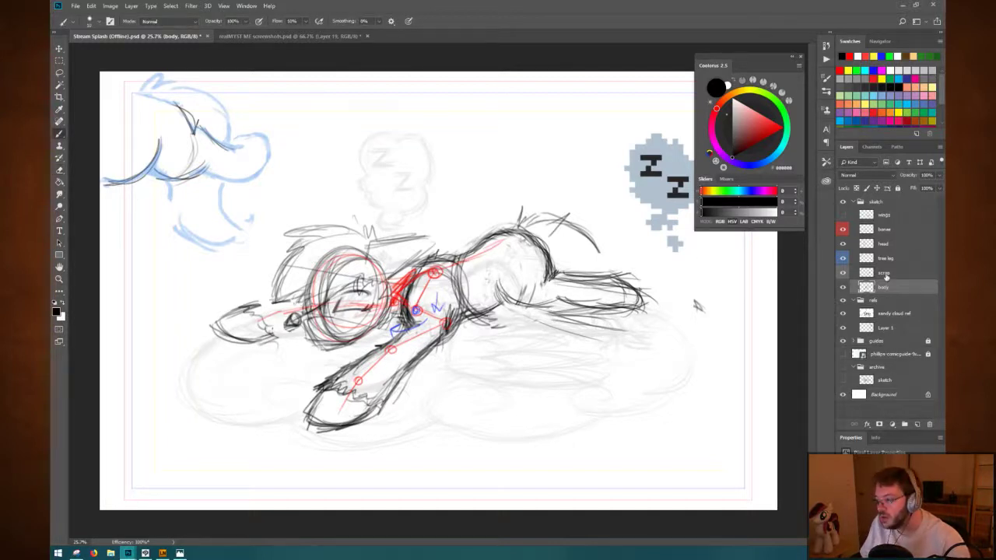
pyautogui.click(885, 273)
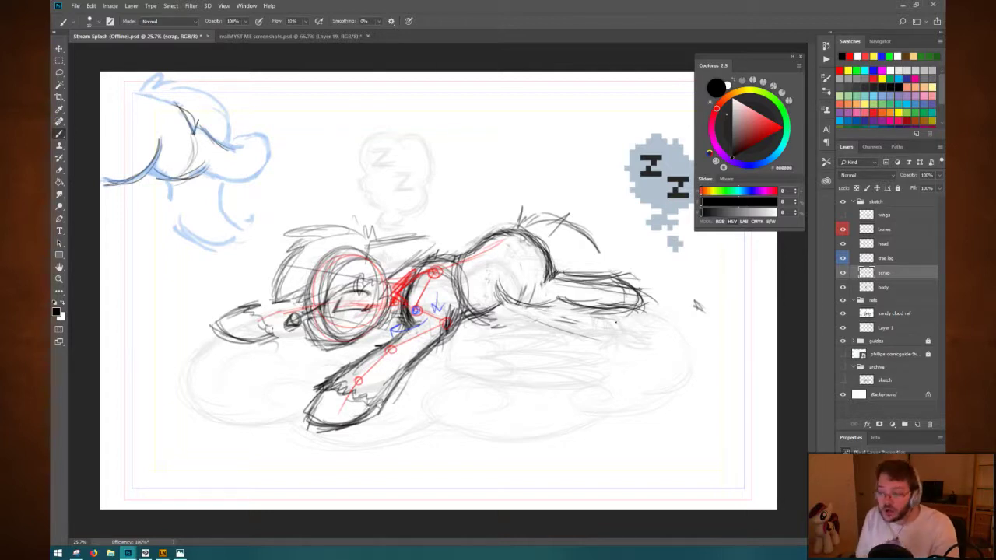
# Try to widen the lassoed hind leg to about 115%, heighten it and tilt it slightly with Free Transform, then undo the change.
pyautogui.press('l')
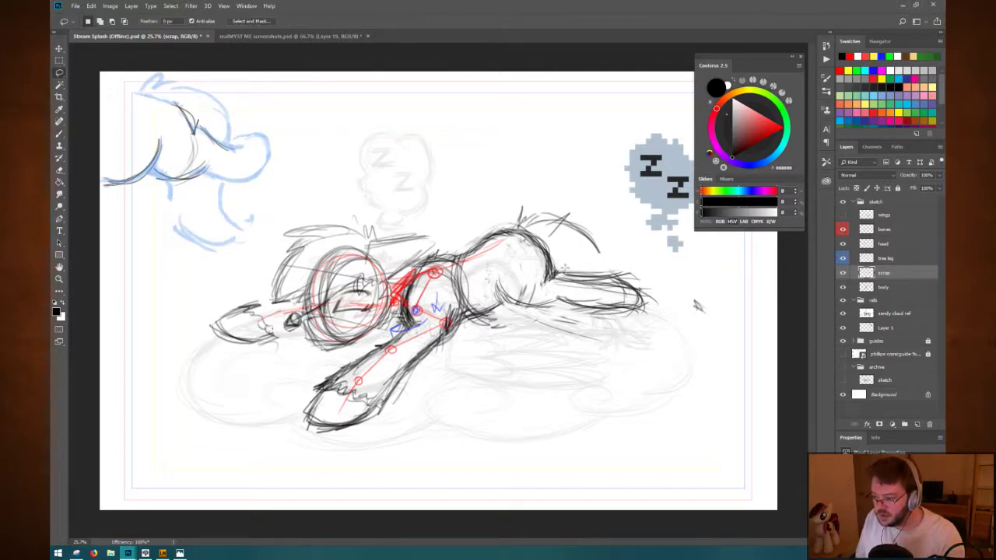
pyautogui.moveTo(566, 256)
pyautogui.mouseDown()
pyautogui.moveTo(547, 325)
pyautogui.moveTo(664, 316)
pyautogui.moveTo(594, 253)
pyautogui.moveTo(568, 257)
pyautogui.mouseUp()
pyautogui.press('b')
pyautogui.hotkey('ctrl', 't')
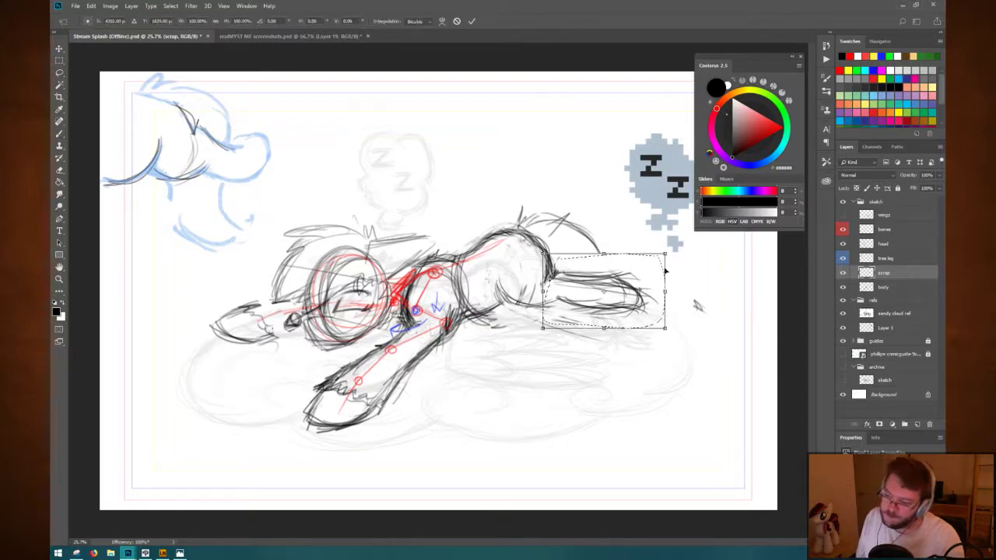
pyautogui.moveTo(663, 291); pyautogui.dragTo(690, 293)
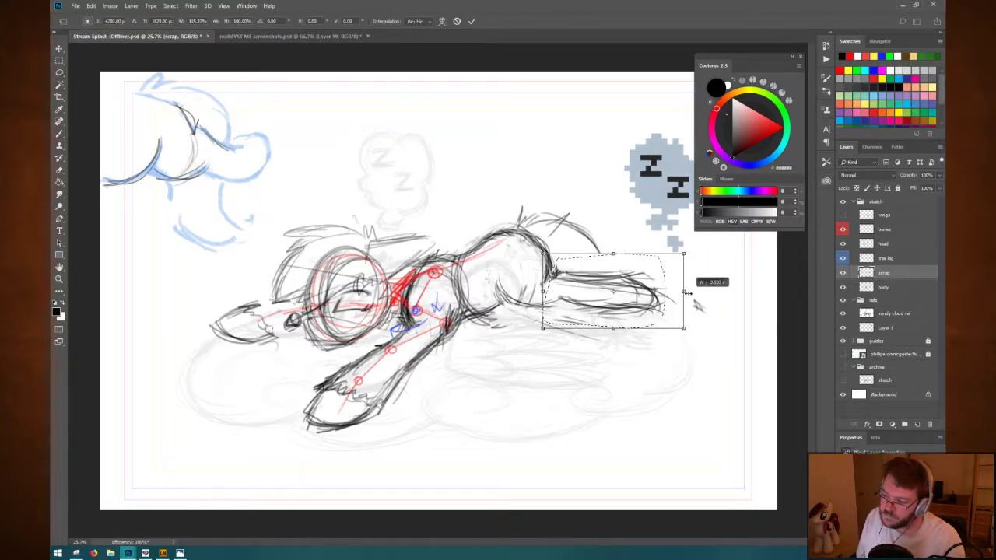
pyautogui.moveTo(613, 254); pyautogui.dragTo(614, 247)
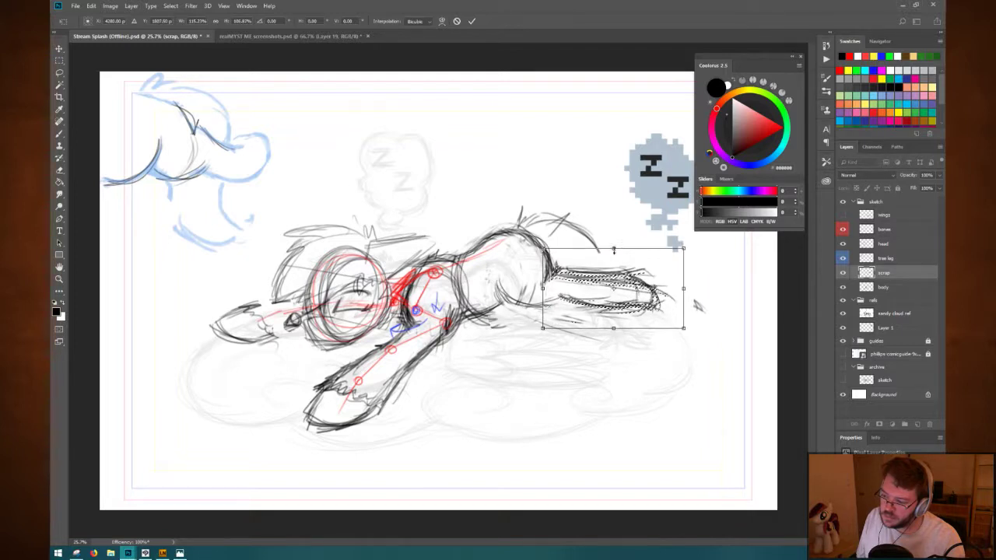
pyautogui.moveTo(696, 303); pyautogui.dragTo(696, 295)
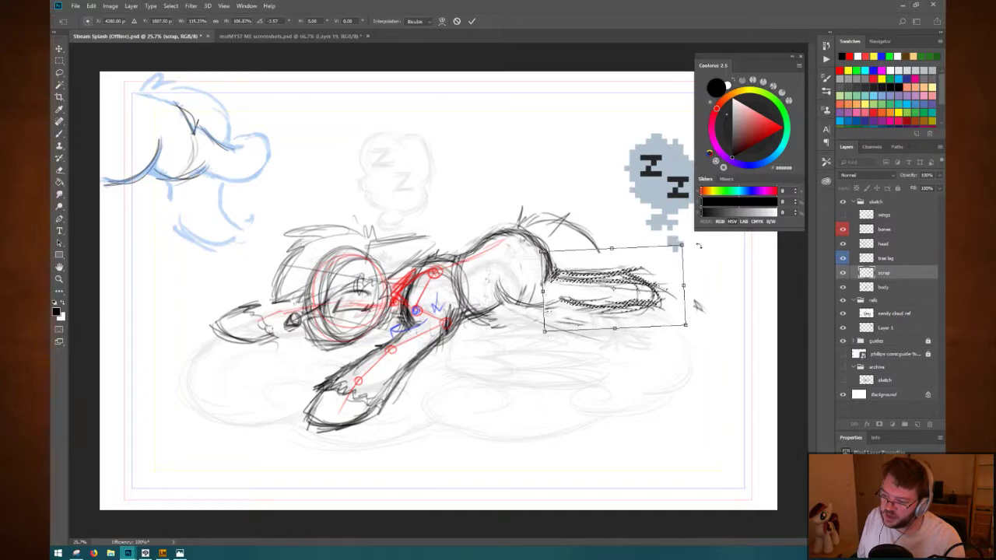
pyautogui.moveTo(693, 241)
pyautogui.mouseDown()
pyautogui.moveTo(695, 267)
pyautogui.moveTo(659, 267)
pyautogui.mouseUp()
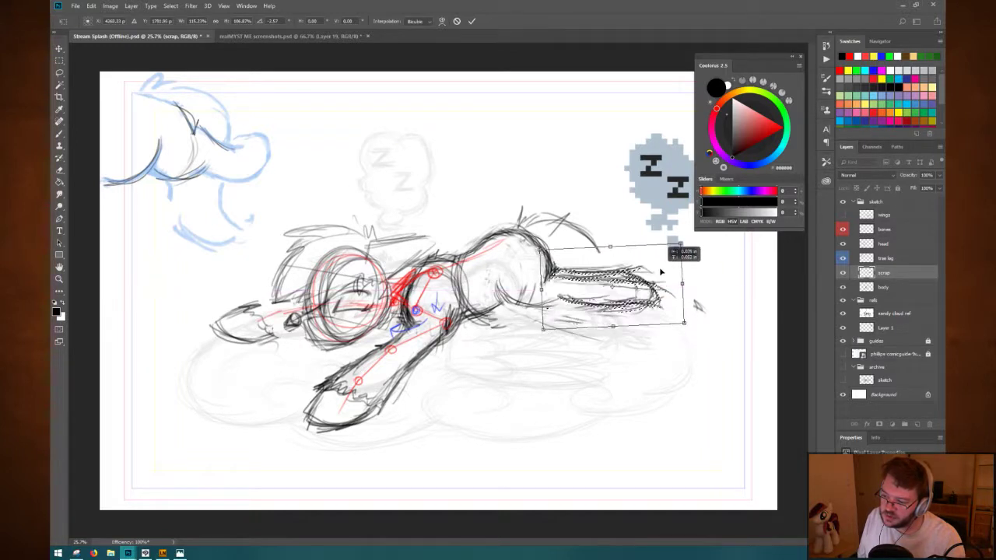
pyautogui.press('Return')
pyautogui.press('b')
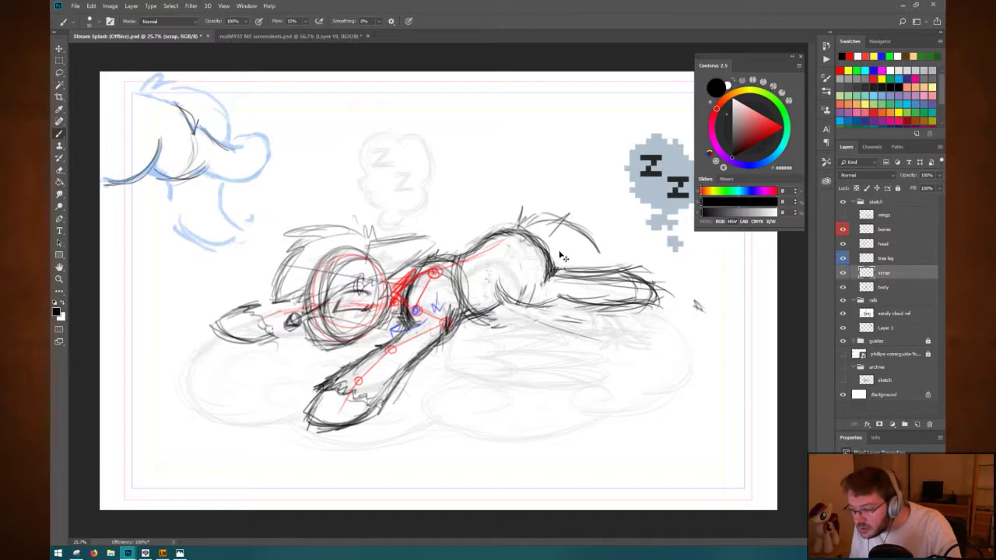
pyautogui.hotkey('ctrl', 'alt', 'z')
pyautogui.hotkey('ctrl', 'alt', 'z')
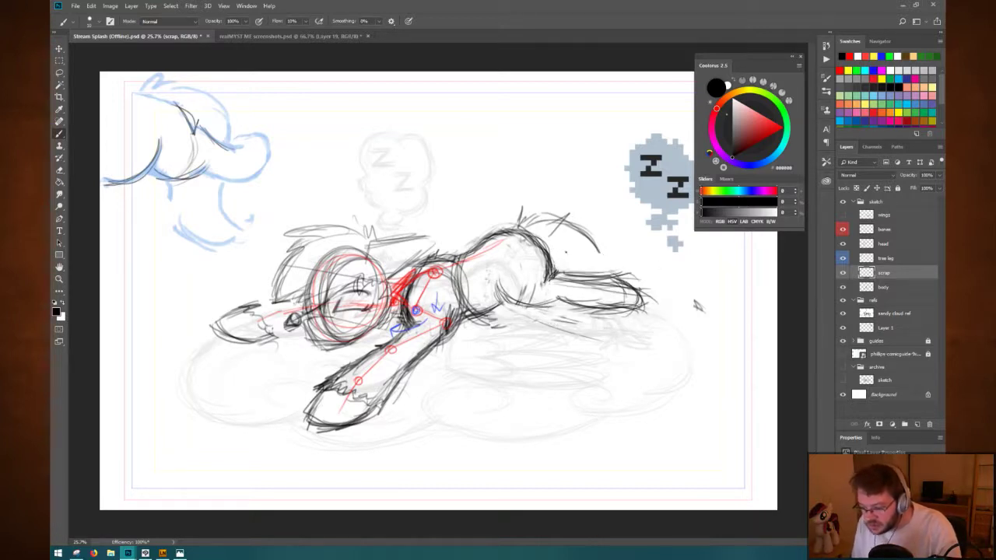
# Lasso the extended hind leg on the scrap layer, lengthen it and tilt it upward with Free Transform, then deselect it.
pyautogui.press('l')
pyautogui.moveTo(568, 247)
pyautogui.mouseDown()
pyautogui.moveTo(497, 270)
pyautogui.moveTo(493, 296)
pyautogui.mouseUp()
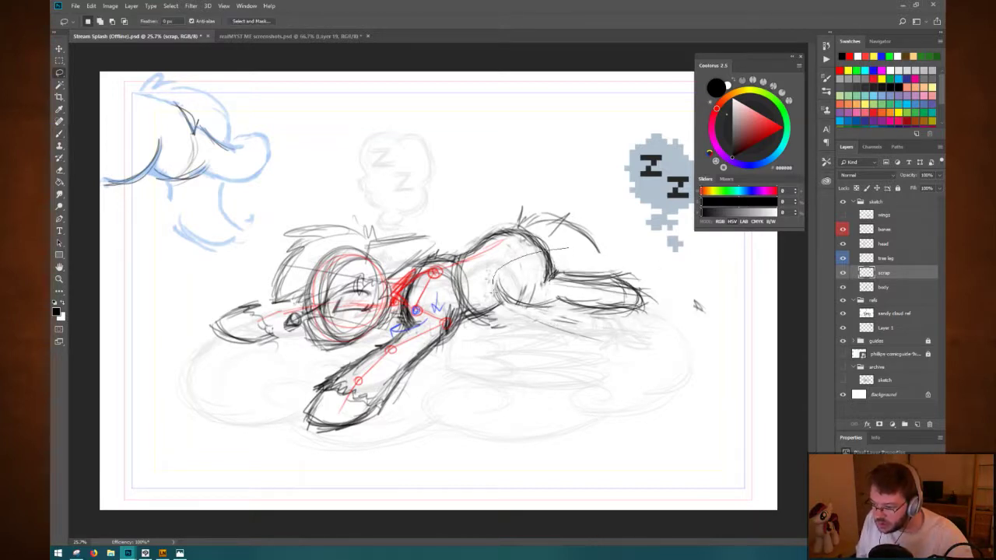
pyautogui.moveTo(621, 320); pyautogui.dragTo(600, 246)
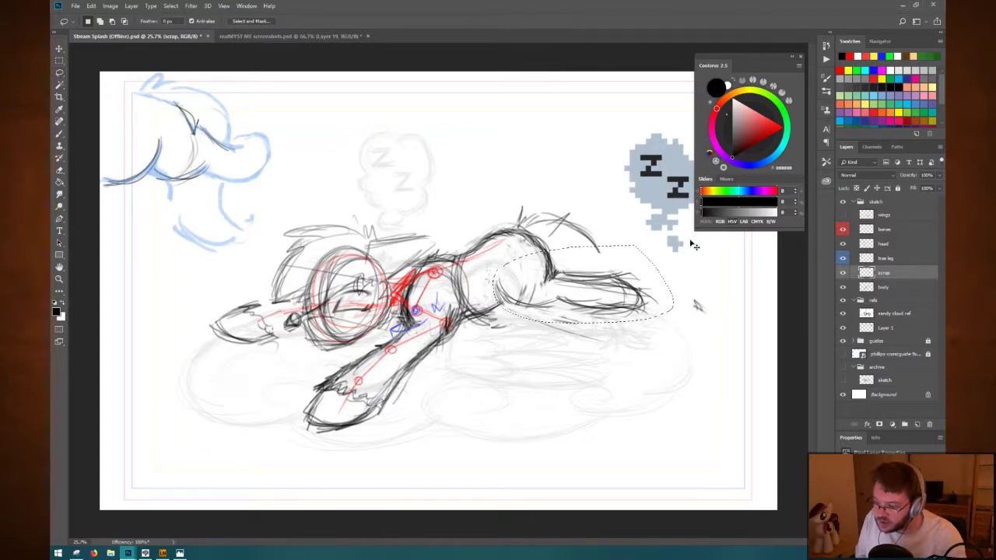
pyautogui.hotkey('ctrl', 't')
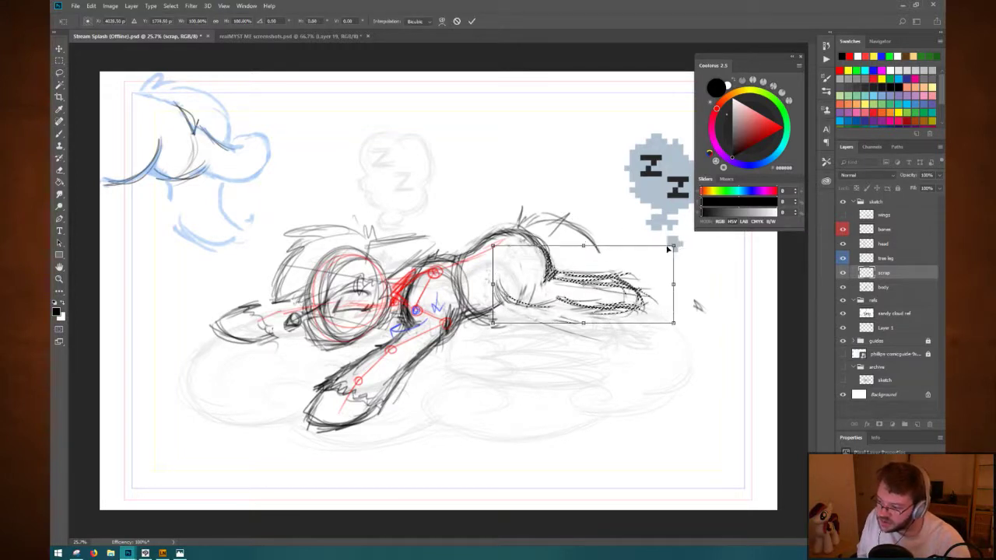
pyautogui.moveTo(674, 246); pyautogui.dragTo(701, 235)
pyautogui.hotkey('ctrl', 'z')
pyautogui.press('Return')
pyautogui.hotkey('ctrl', 'd')
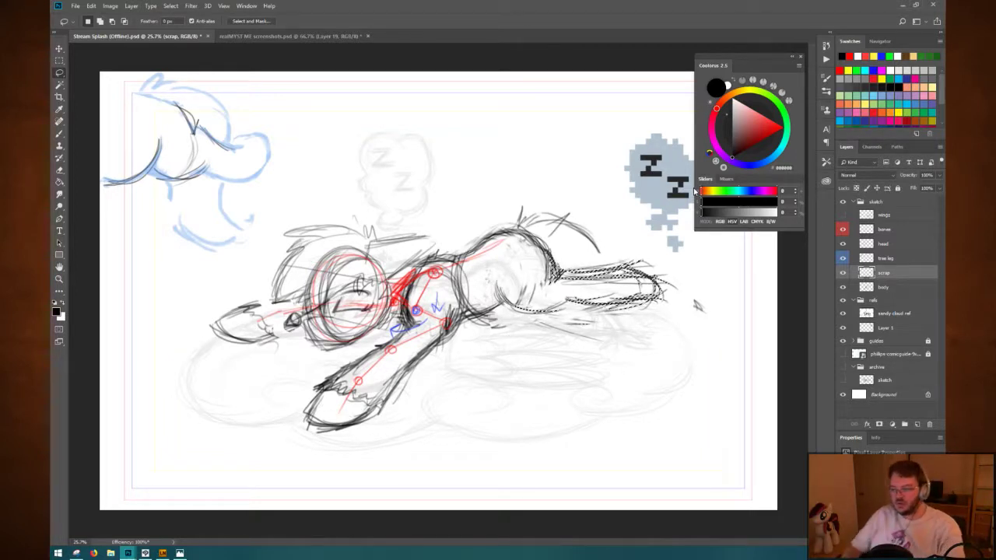
# Delete the stray black strokes drawn over the blue pony reference from the scrap layer with rectangular selections, then clear the selection.
pyautogui.hotkey('ctrl', 't')
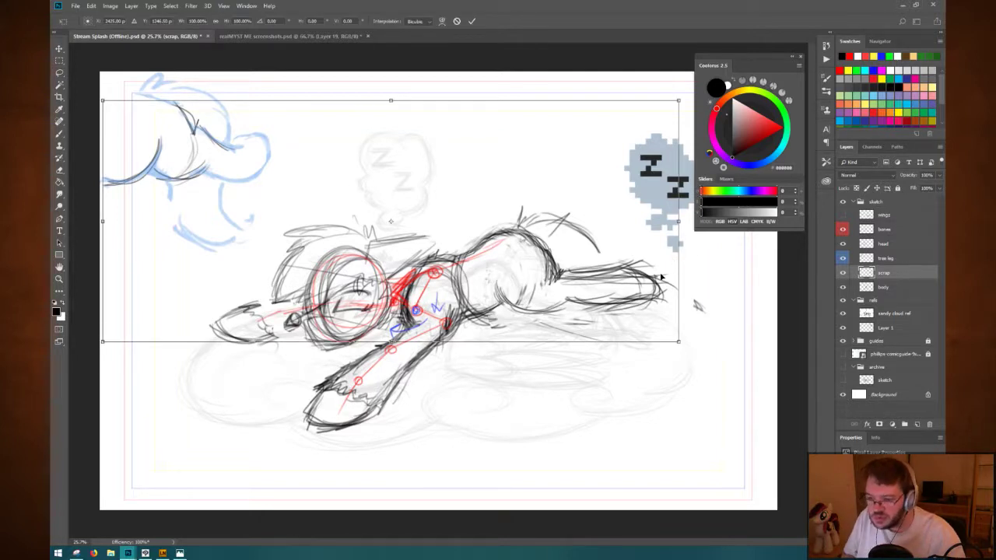
pyautogui.press('Return')
pyautogui.press('l')
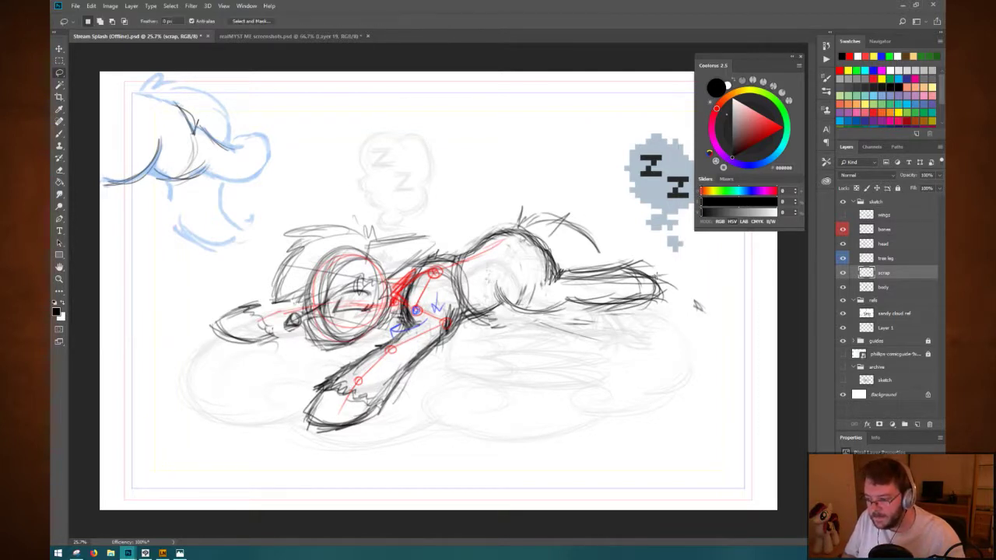
pyautogui.press('m')
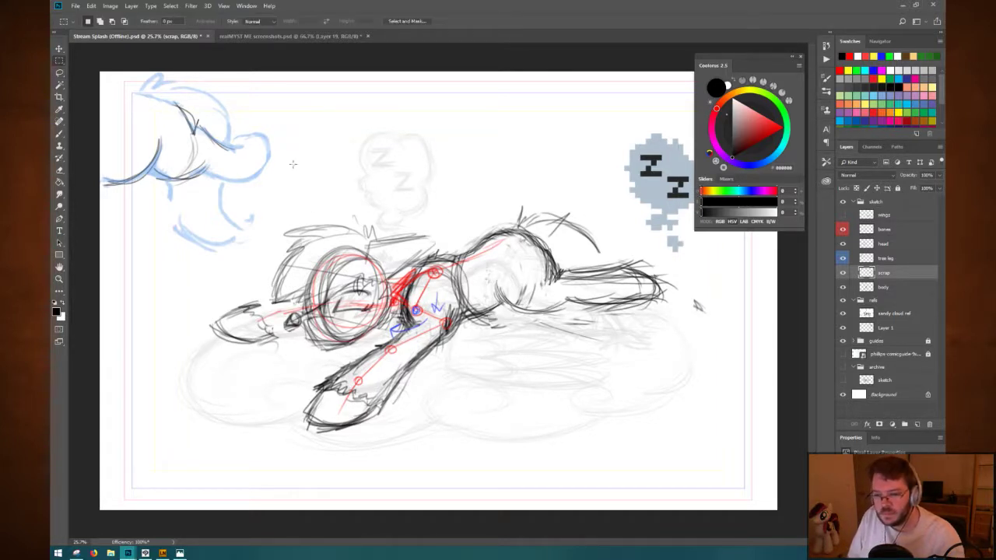
pyautogui.moveTo(315, 211); pyautogui.dragTo(100, 117)
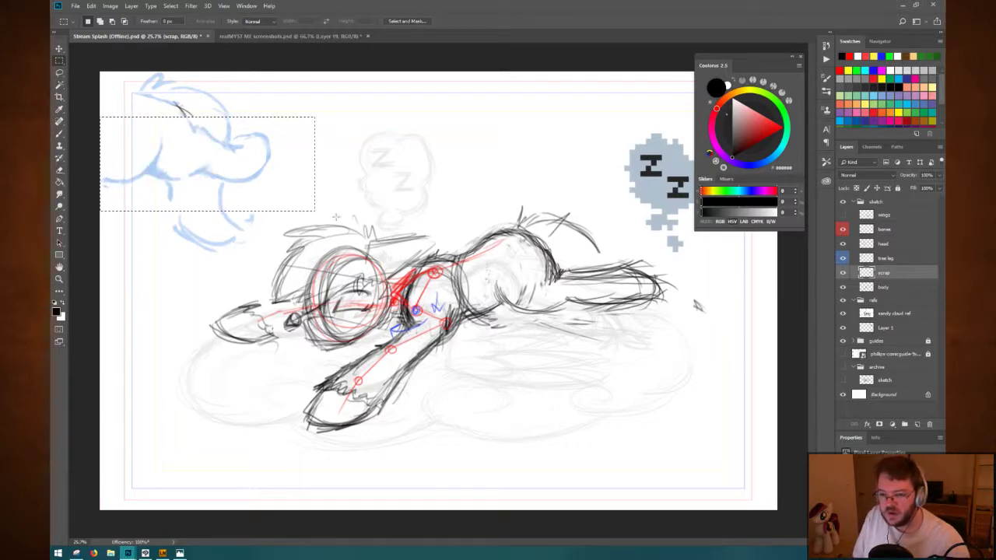
pyautogui.moveTo(331, 187); pyautogui.dragTo(99, 86)
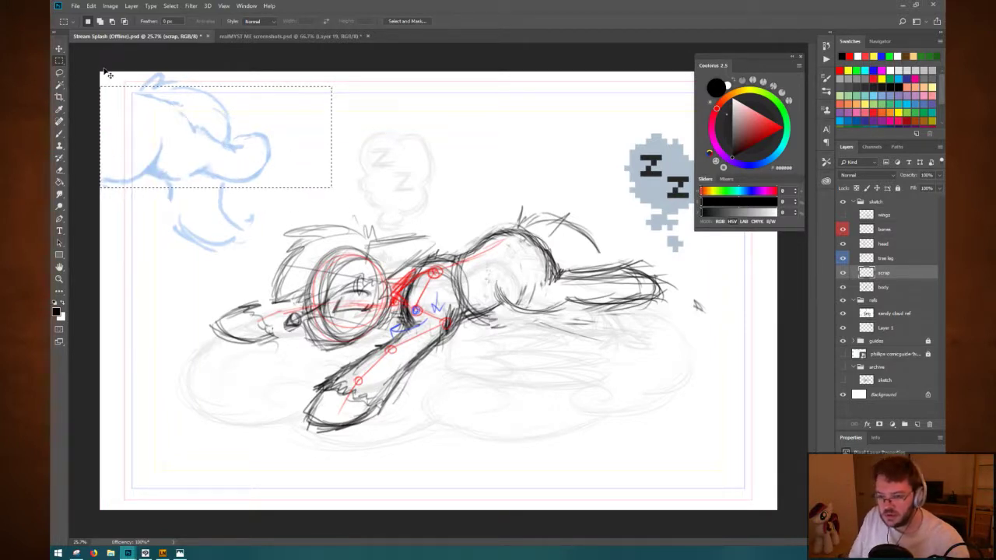
pyautogui.hotkey('ctrl', 'd')
# Rotate the hind leg slightly clockwise and realign it with the rump using Free Transform, then save the document.
pyautogui.hotkey('ctrl', 't')
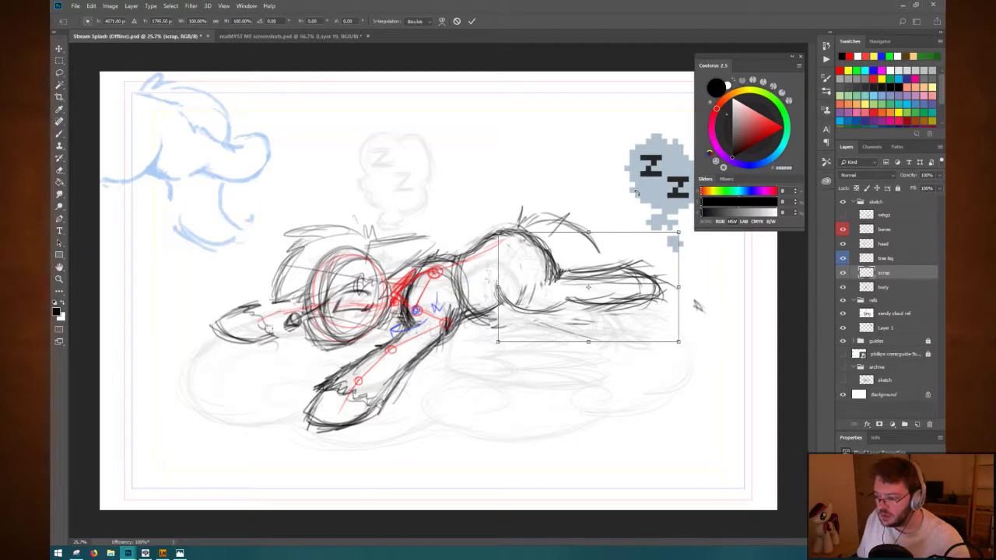
pyautogui.moveTo(696, 249); pyautogui.dragTo(702, 257)
pyautogui.moveTo(632, 278); pyautogui.dragTo(625, 290)
pyautogui.press('Return')
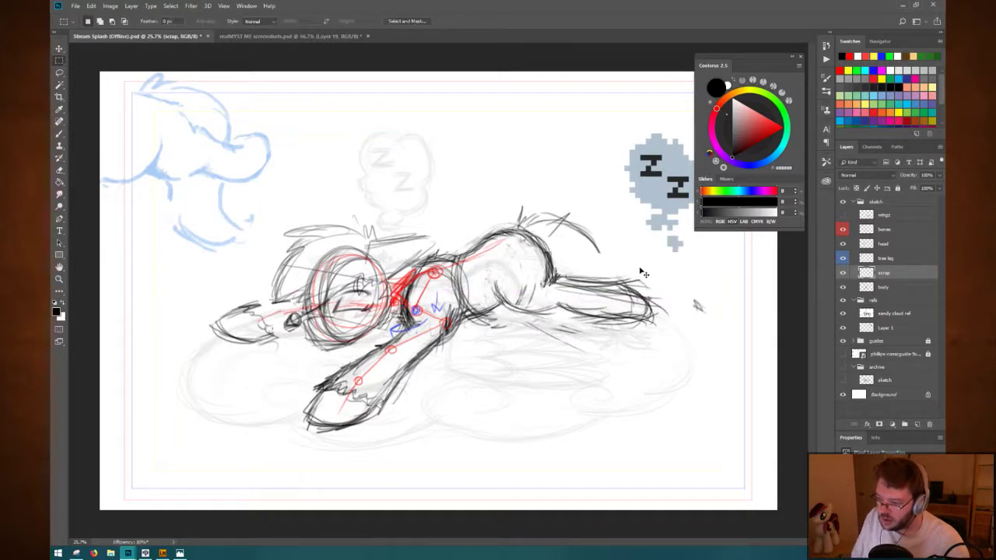
pyautogui.hotkey('ctrl', 's')
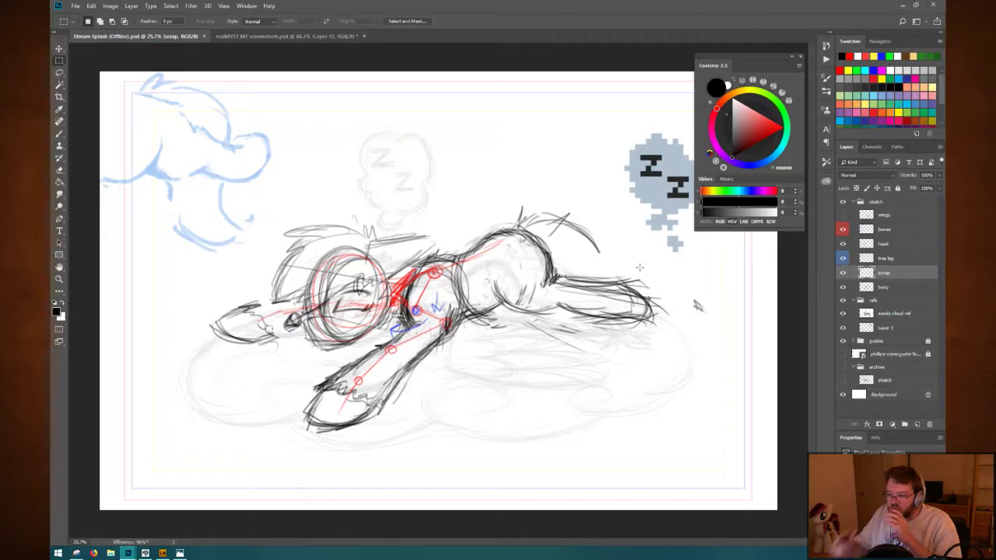
# Show the wings layer and add a new layer directly beneath it in the sketch group.
pyautogui.click(842, 216)
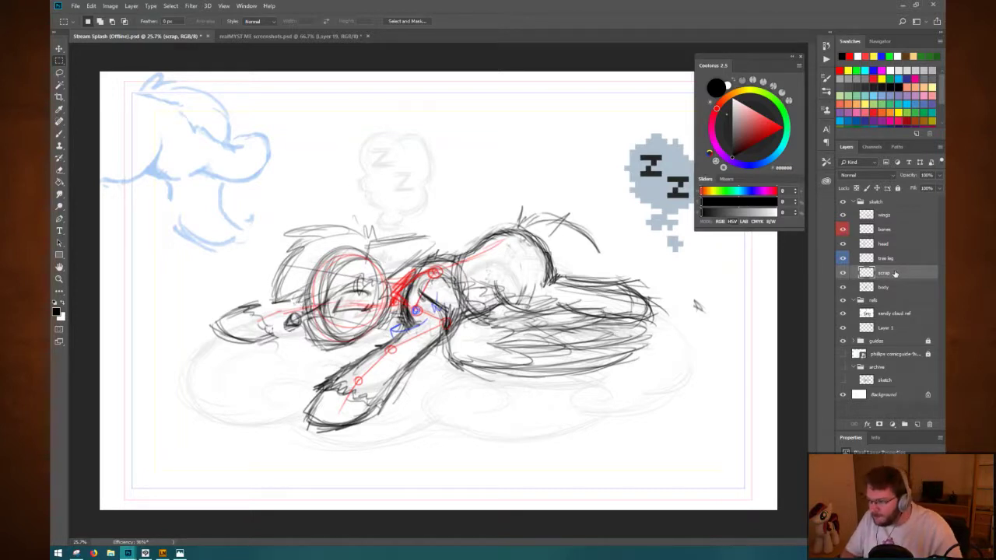
pyautogui.click(895, 216)
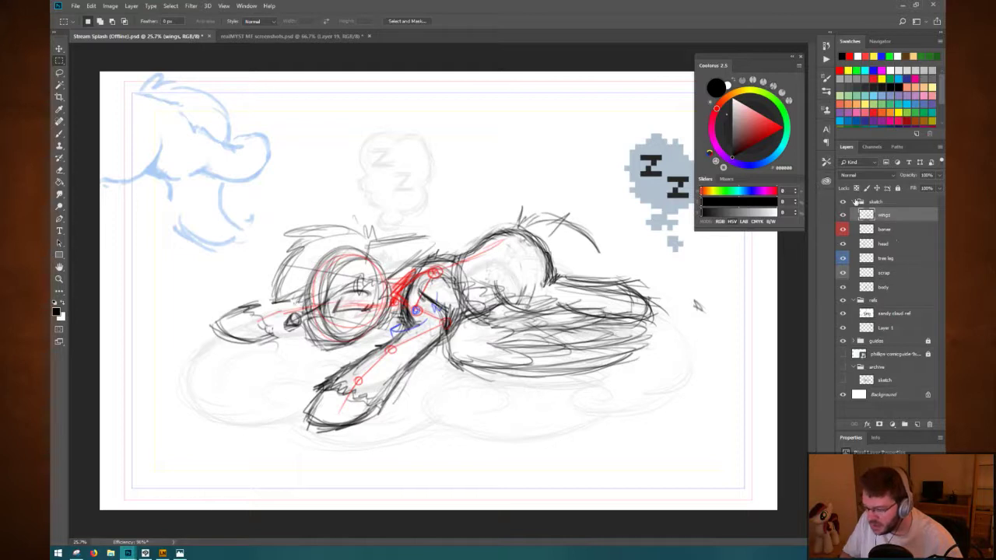
pyautogui.hotkey('ctrl', 'shift', 'n')
pyautogui.press('Return')
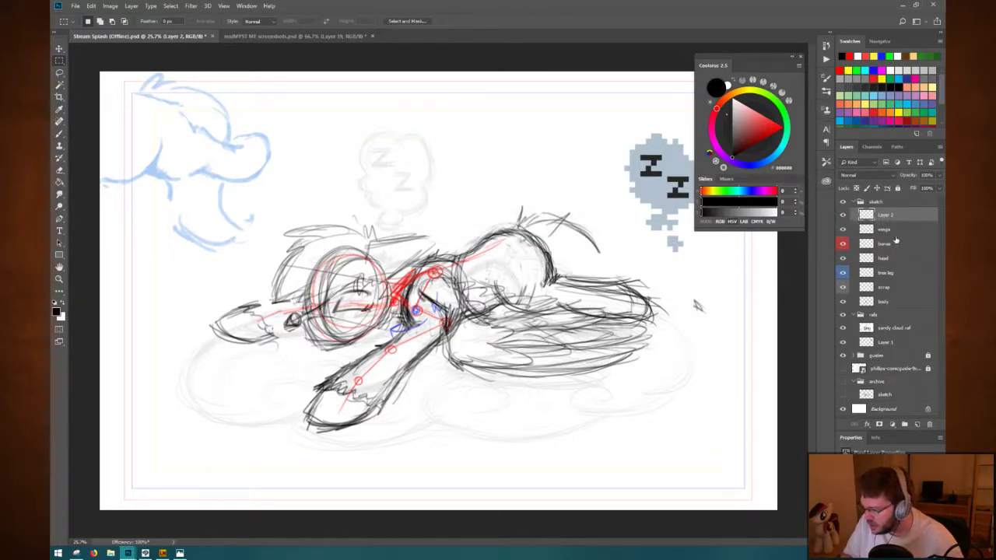
pyautogui.moveTo(897, 232); pyautogui.dragTo(895, 212)
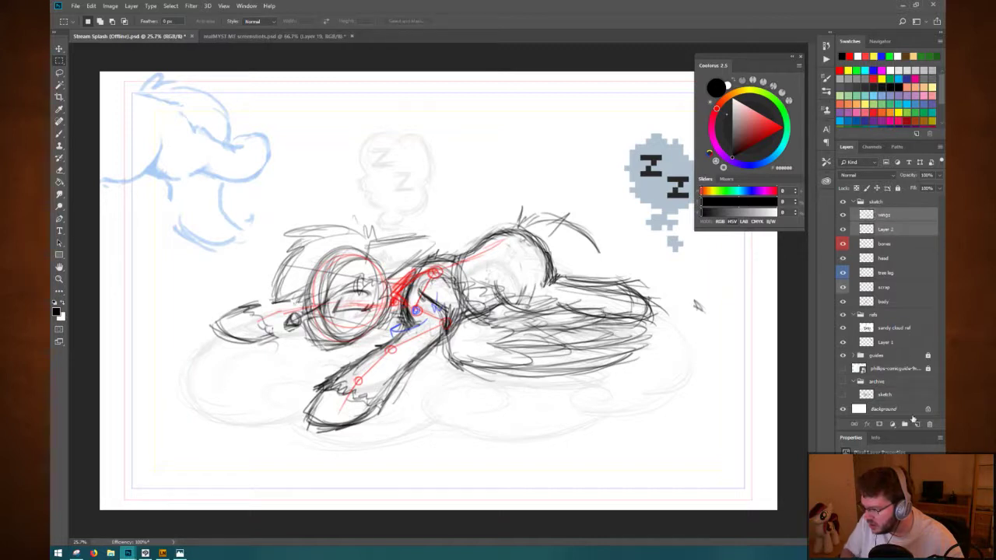
# Group the wings layer with the new Layer 2 and name the group wings.
pyautogui.hotkey('ctrl', 'g')
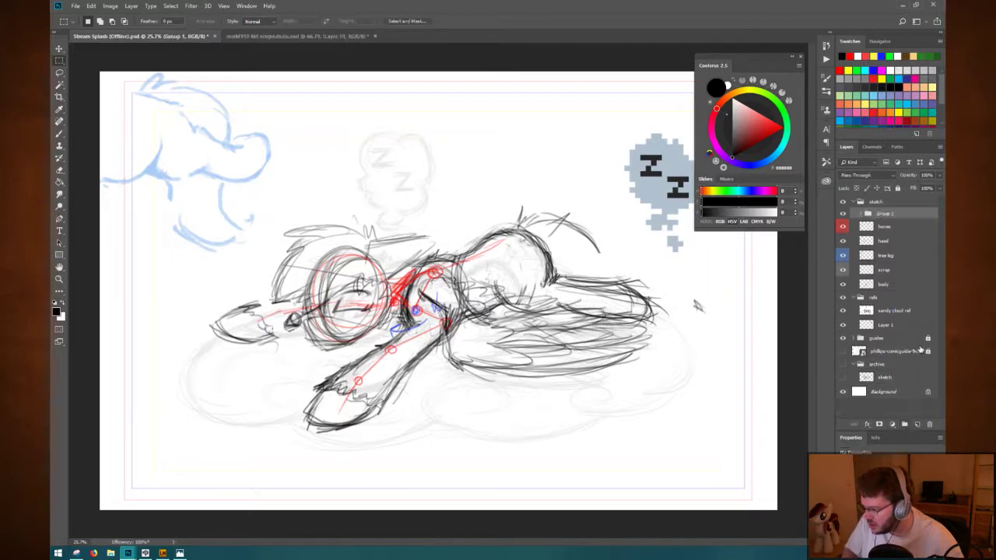
pyautogui.doubleClick(879, 215)
pyautogui.write('wings')
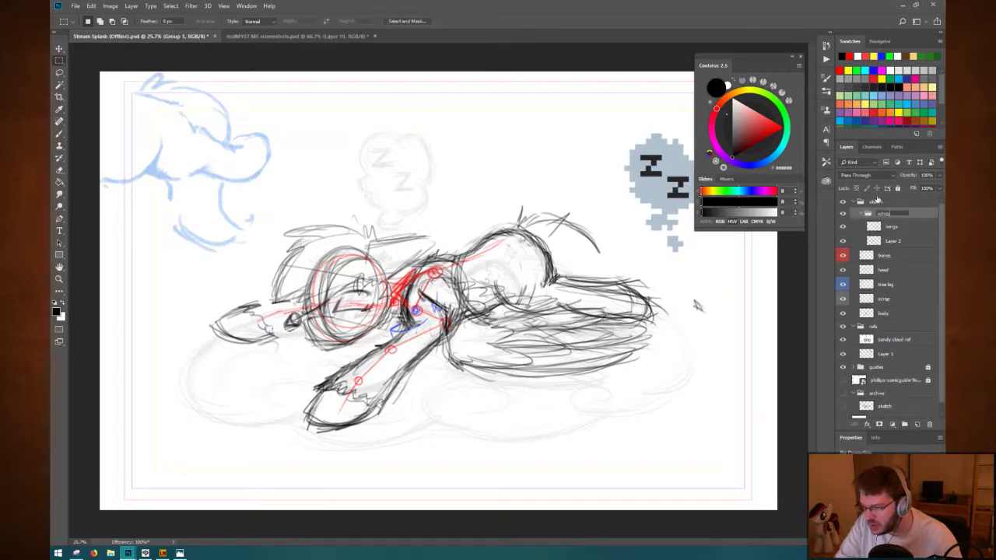
pyautogui.press('Return')
pyautogui.hotkey('ctrl', 'c')
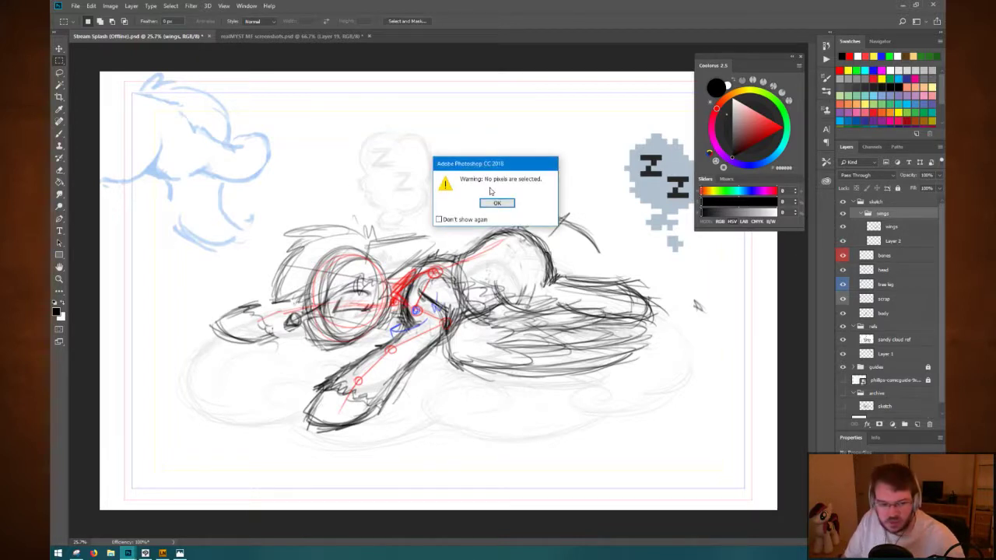
pyautogui.click(497, 203)
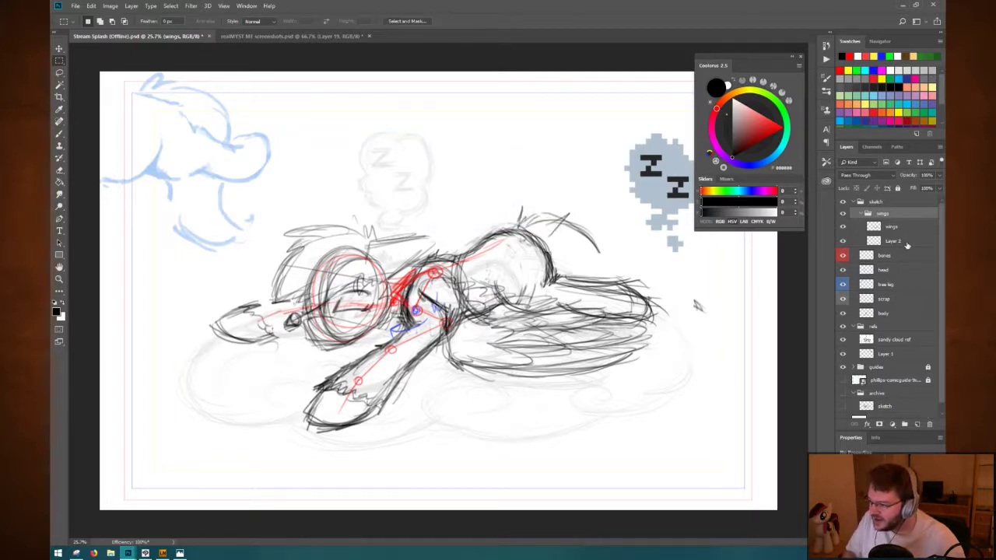
# Make Layer 2 active and set the foreground colour to a golden yellow with hue 47 and saturation 73.
pyautogui.click(897, 242)
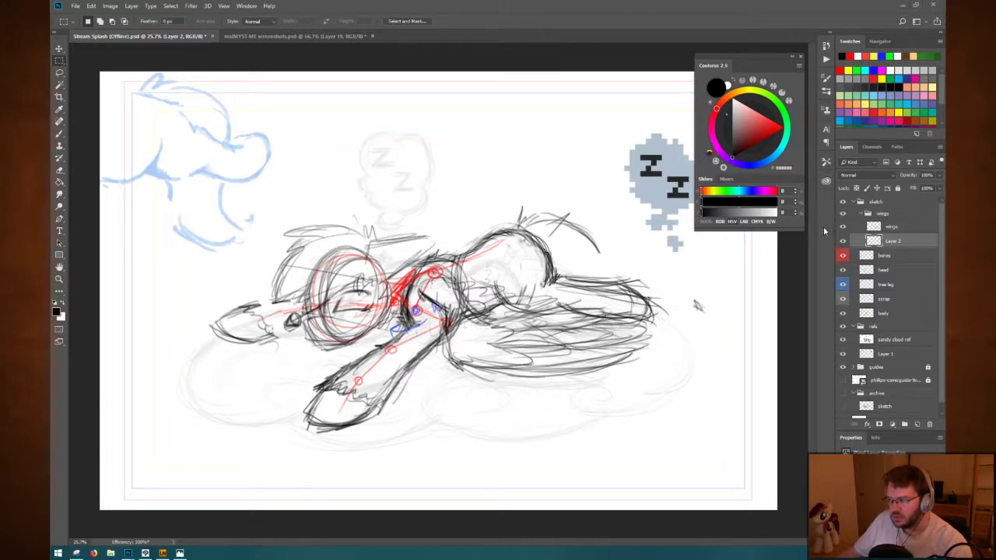
pyautogui.click(738, 91)
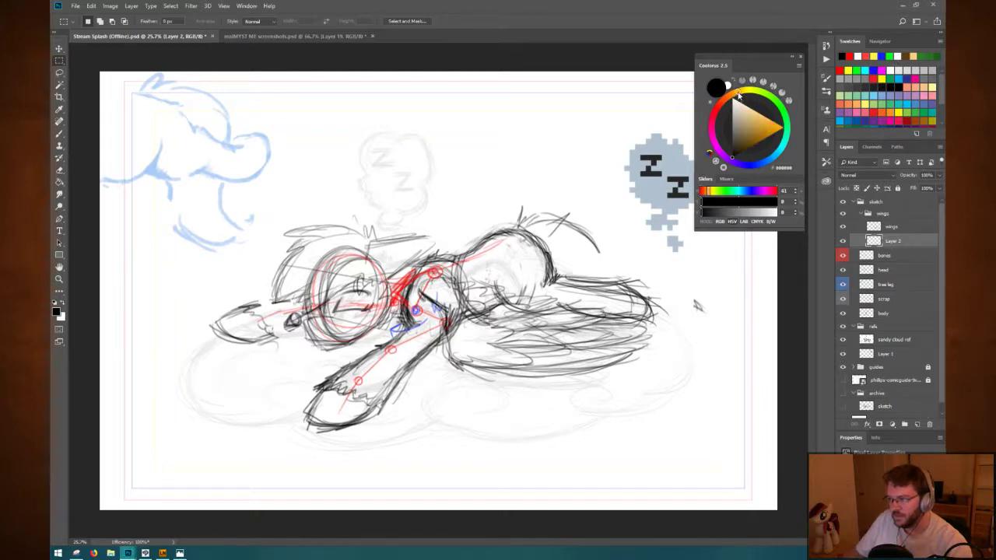
pyautogui.click(752, 137)
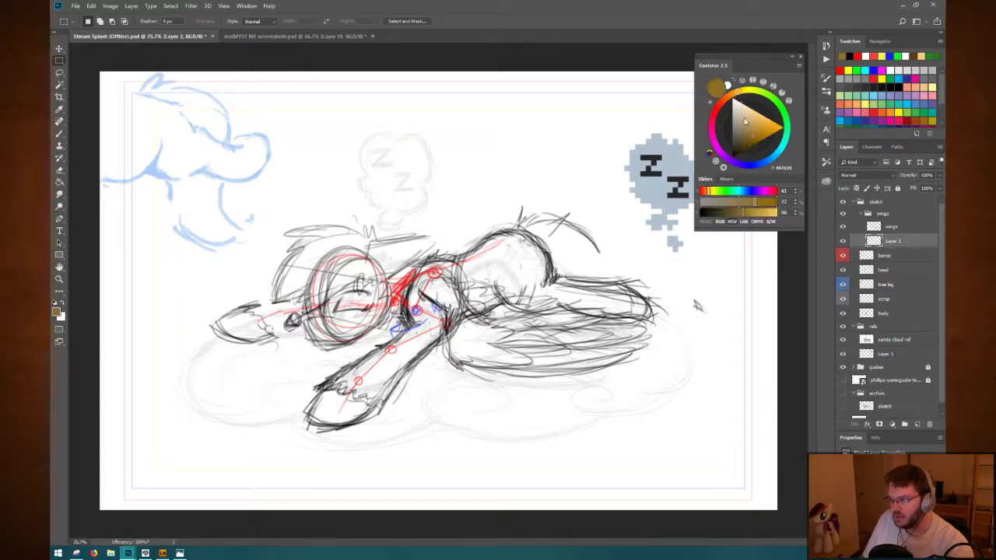
pyautogui.click(744, 92)
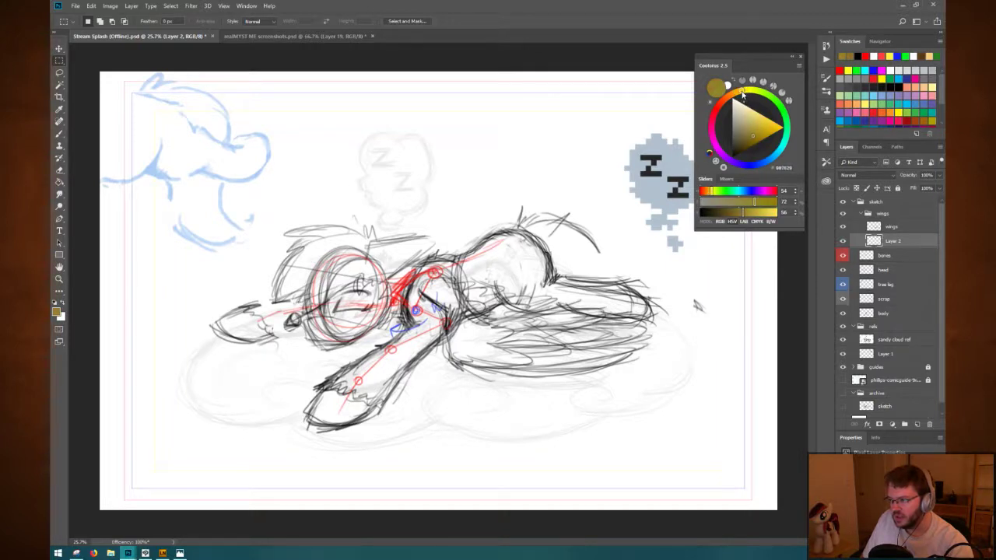
pyautogui.click(766, 127)
pyautogui.click(767, 126)
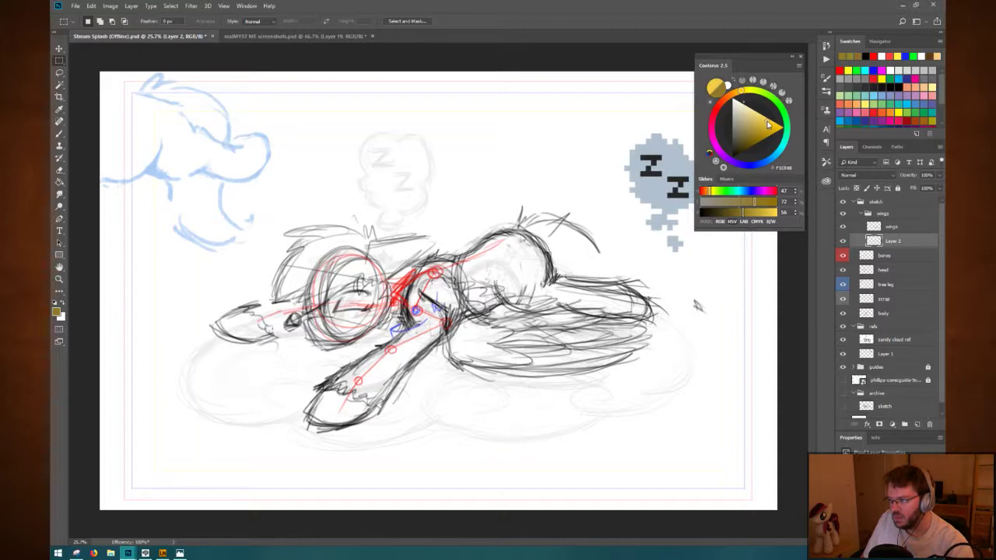
pyautogui.click(768, 124)
pyautogui.click(769, 124)
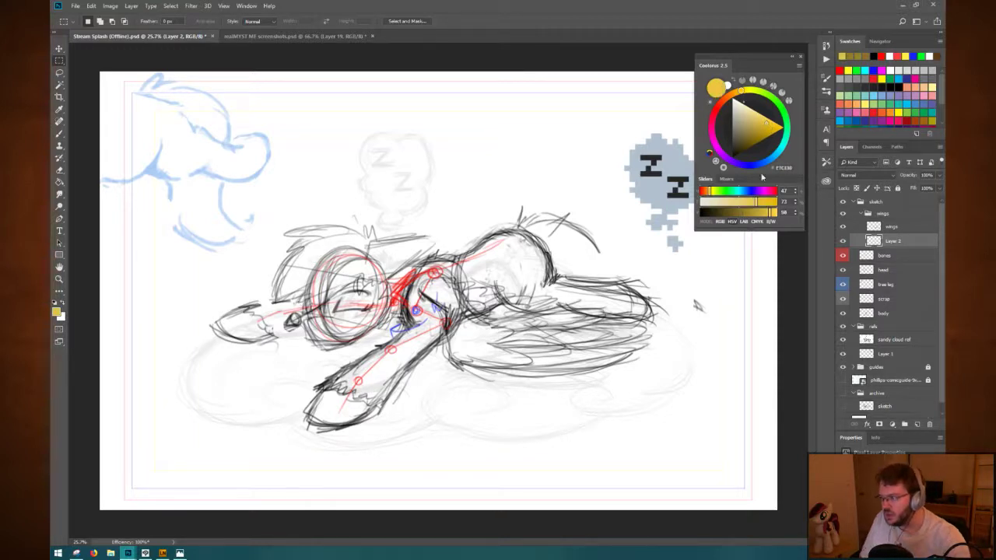
# Paint the whole folded wing in flat golden yellow on Layer 2 with the Brush, then save the document.
pyautogui.press('b')
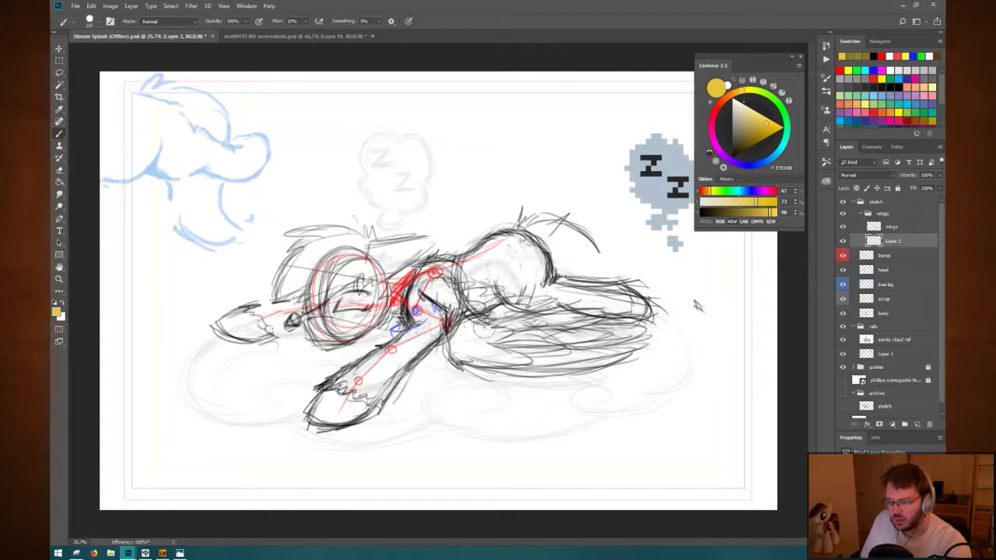
pyautogui.moveTo(482, 328)
pyautogui.mouseDown()
pyautogui.moveTo(467, 295)
pyautogui.moveTo(436, 304)
pyautogui.moveTo(467, 288)
pyautogui.moveTo(483, 302)
pyautogui.moveTo(467, 300)
pyautogui.moveTo(501, 331)
pyautogui.moveTo(476, 347)
pyautogui.moveTo(537, 305)
pyautogui.moveTo(549, 335)
pyautogui.moveTo(576, 319)
pyautogui.moveTo(494, 336)
pyautogui.moveTo(626, 330)
pyautogui.moveTo(568, 362)
pyautogui.moveTo(638, 342)
pyautogui.moveTo(480, 352)
pyautogui.moveTo(436, 290)
pyautogui.moveTo(665, 339)
pyautogui.moveTo(537, 351)
pyautogui.moveTo(529, 375)
pyautogui.moveTo(591, 378)
pyautogui.mouseUp()
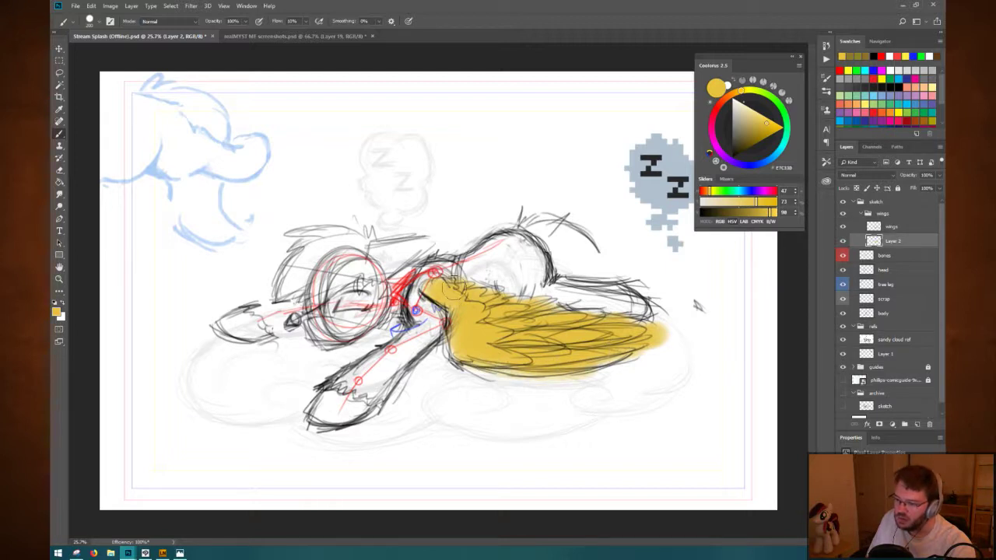
pyautogui.moveTo(459, 280)
pyautogui.mouseDown()
pyautogui.moveTo(436, 291)
pyautogui.moveTo(442, 297)
pyautogui.mouseUp()
pyautogui.moveTo(622, 336); pyautogui.dragTo(626, 333)
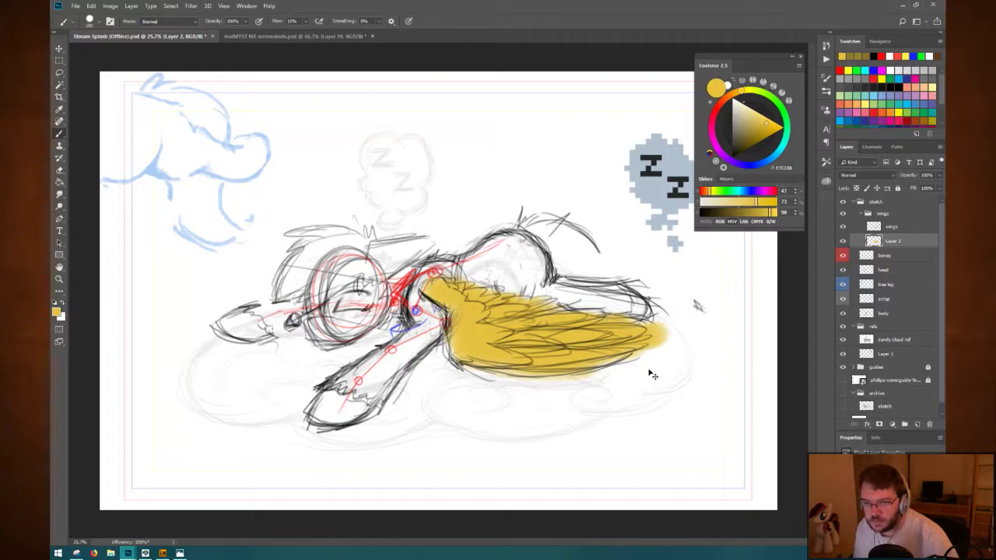
pyautogui.hotkey('ctrl', 's')
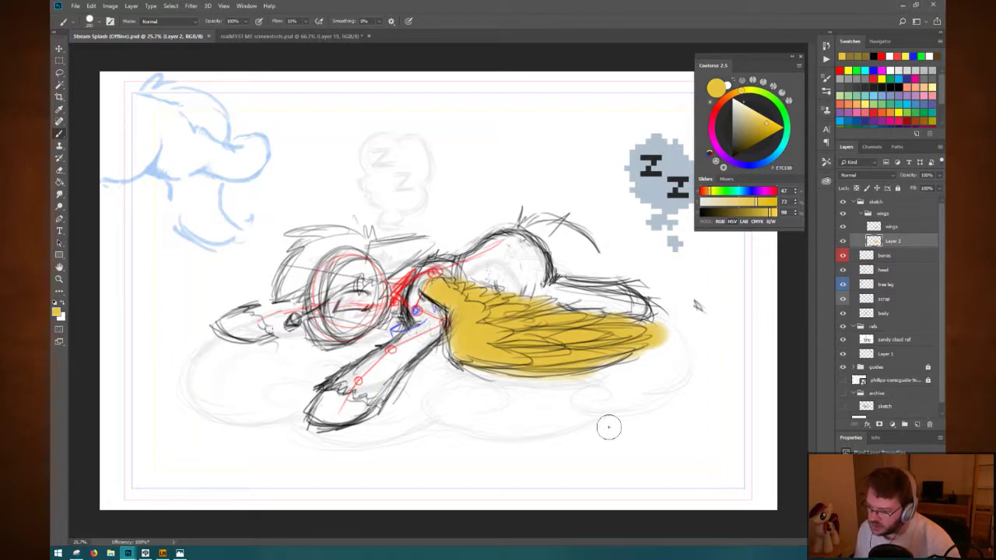
# Make the wings line layer active and set the Brush to 10 px with black as the foreground colour.
pyautogui.click(903, 227)
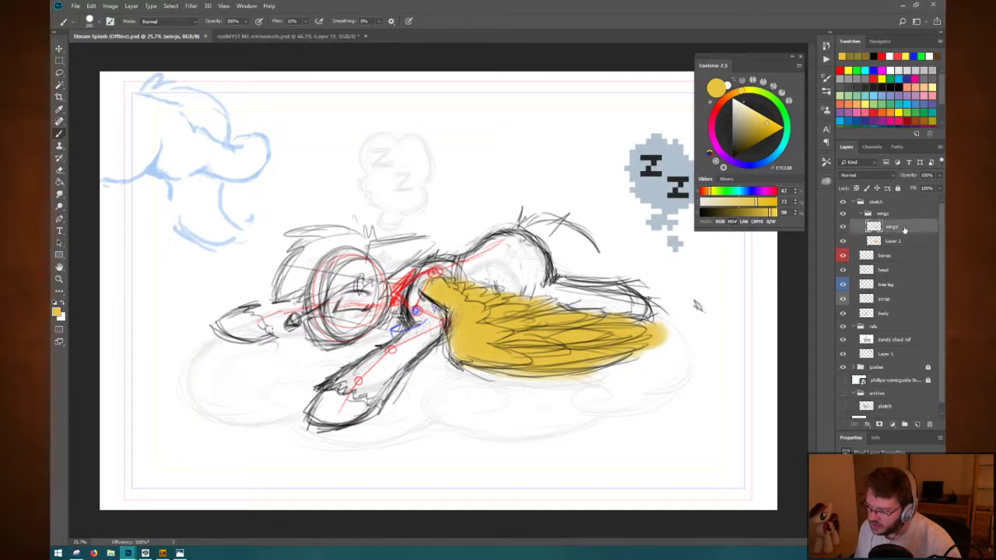
pyautogui.rightClick(522, 310)
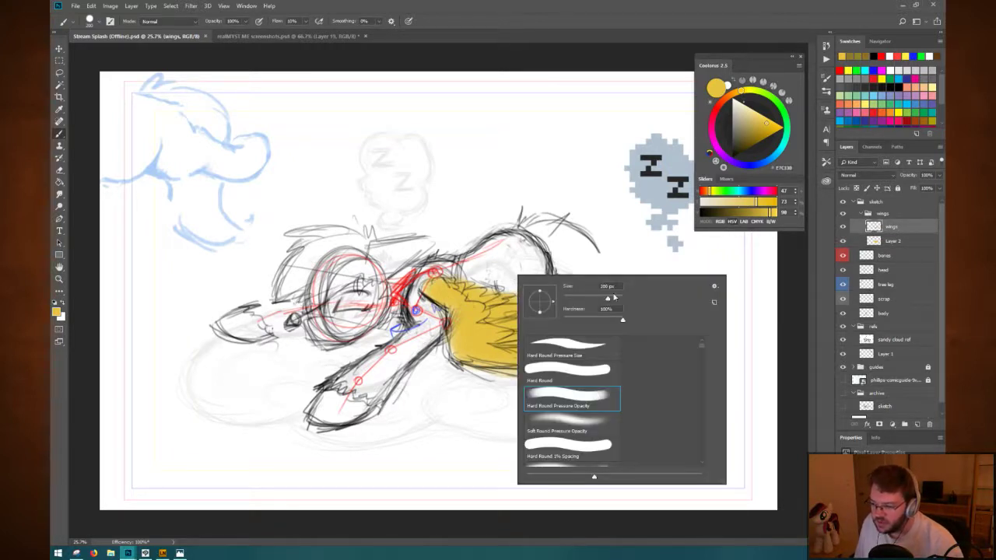
pyautogui.write('10')
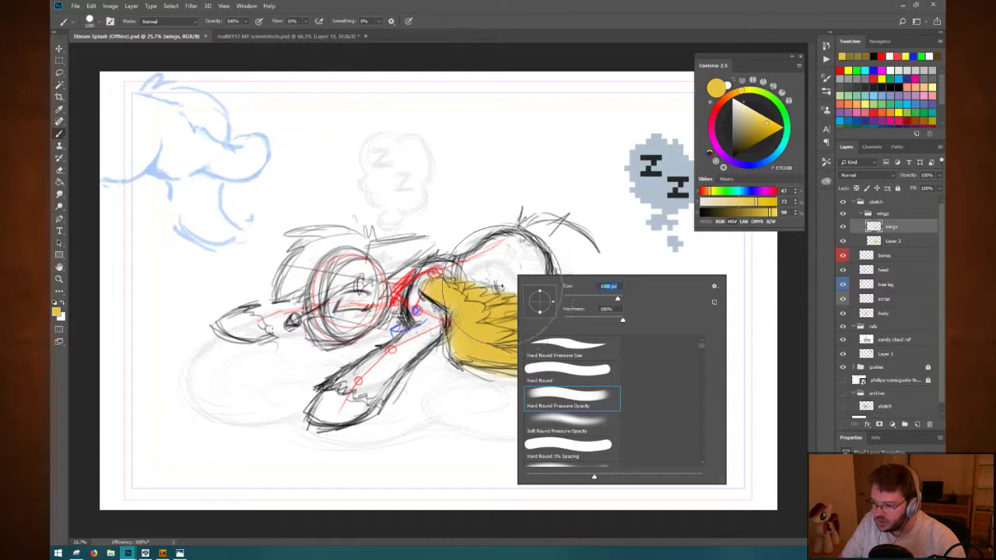
pyautogui.press('Return')
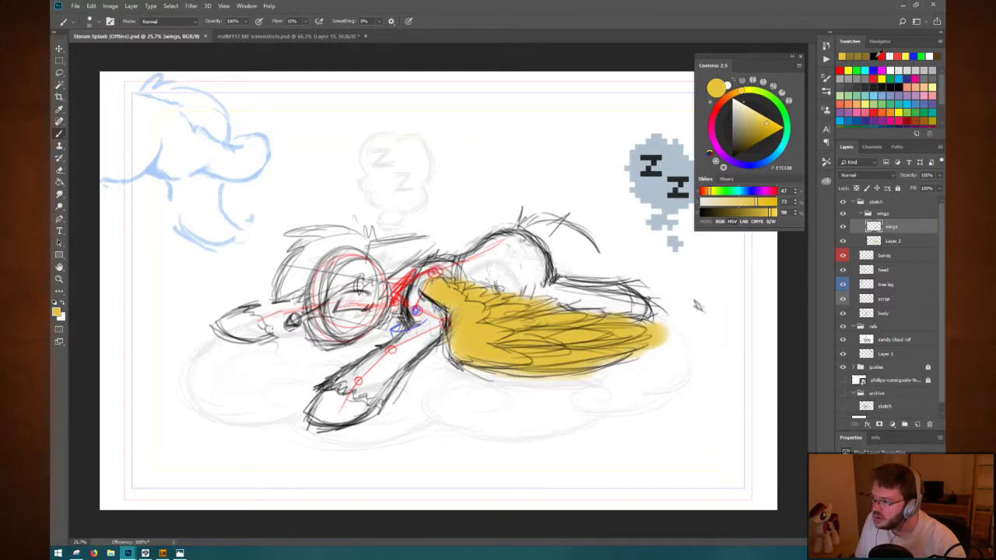
pyautogui.click(877, 55)
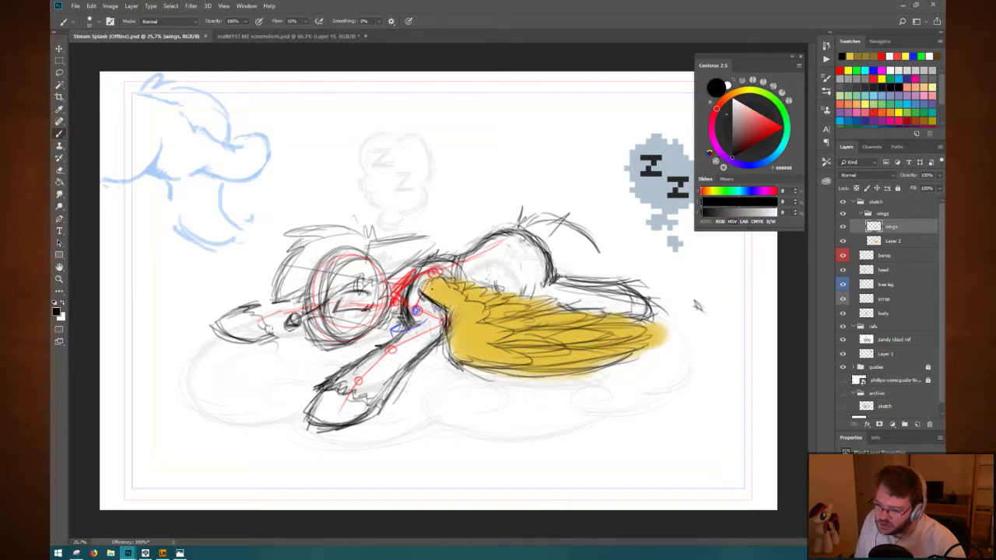
# Reinforce the folded wing's shoulder, front edge and lower feather outlines in black on the wings layer, then compare the sketch without the wings group.
pyautogui.click(436, 292)
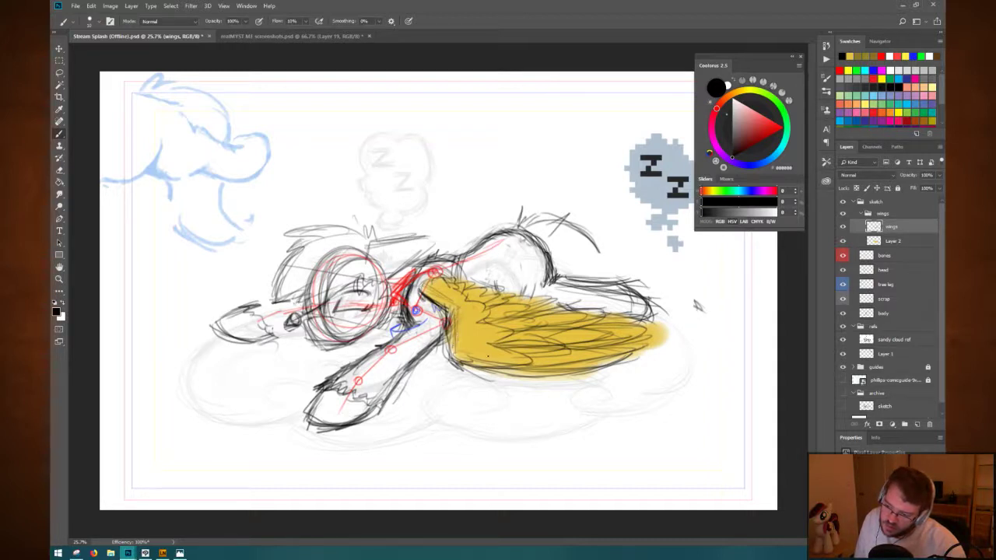
pyautogui.moveTo(425, 291)
pyautogui.mouseDown()
pyautogui.moveTo(455, 348)
pyautogui.moveTo(453, 303)
pyautogui.mouseUp()
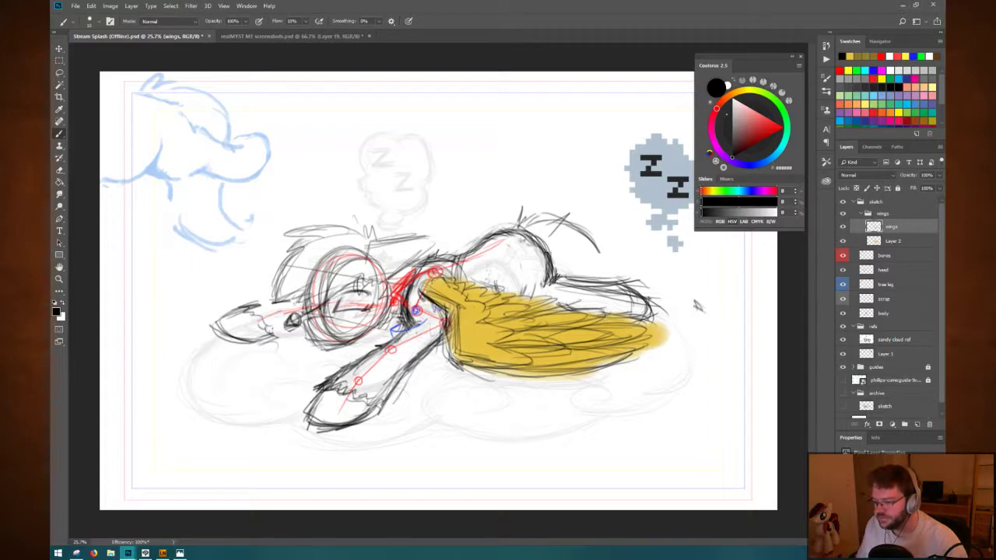
pyautogui.moveTo(491, 360); pyautogui.dragTo(594, 350)
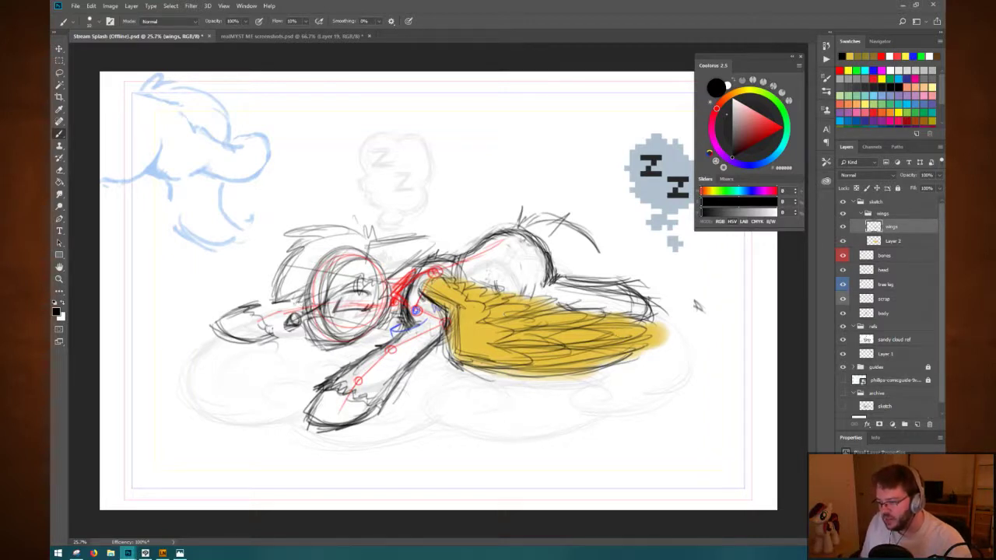
pyautogui.moveTo(467, 367); pyautogui.dragTo(616, 358)
pyautogui.moveTo(518, 370); pyautogui.dragTo(615, 352)
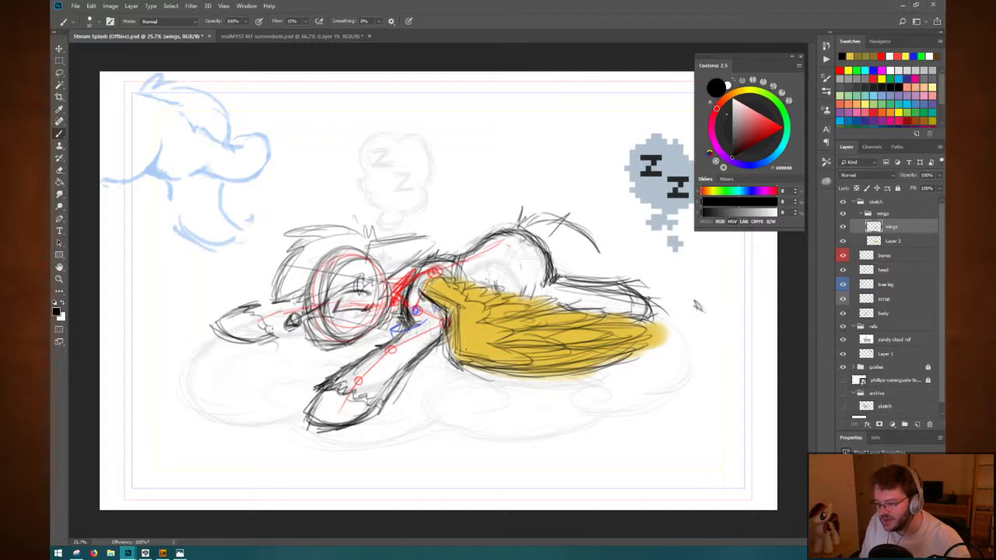
pyautogui.moveTo(465, 338); pyautogui.dragTo(455, 363)
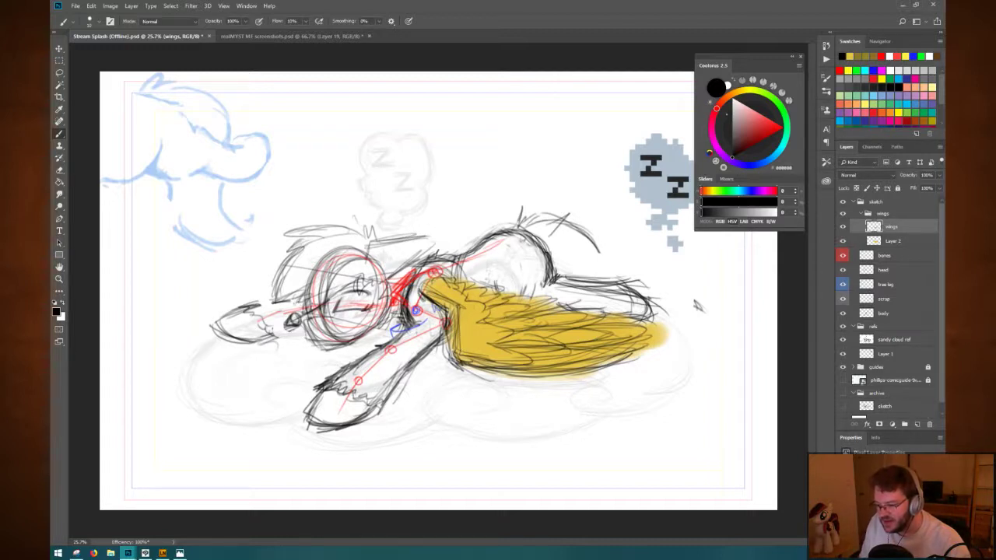
pyautogui.moveTo(456, 307); pyautogui.dragTo(462, 344)
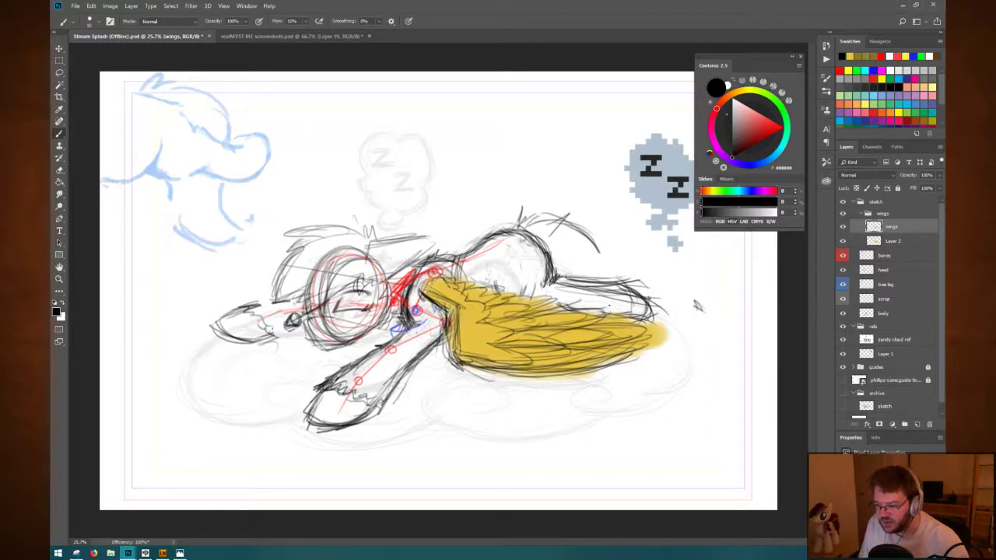
pyautogui.click(844, 214)
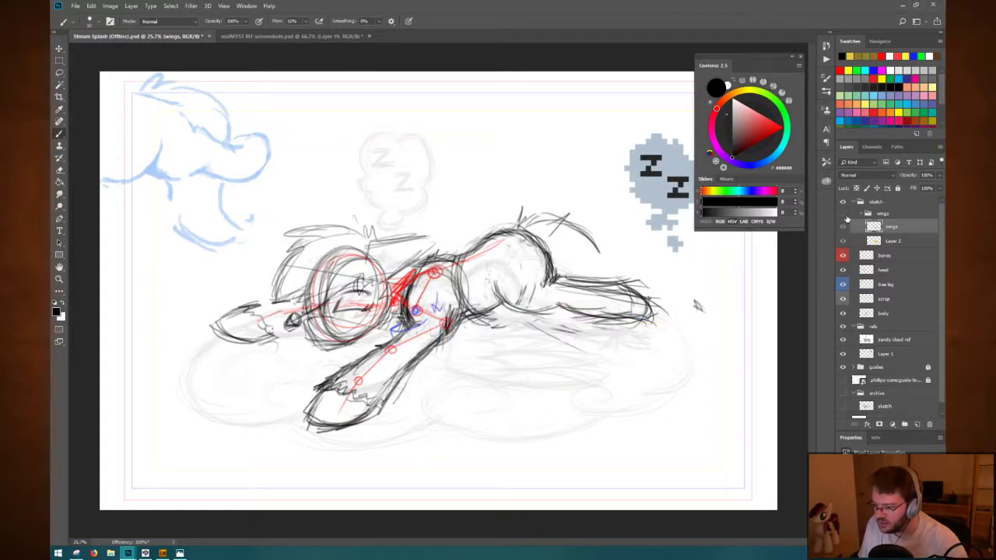
pyautogui.click(844, 215)
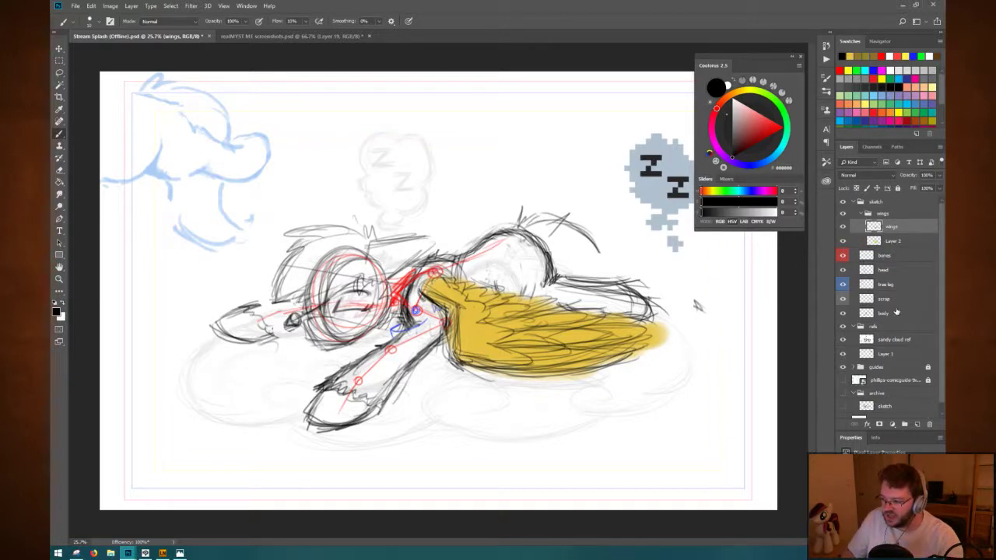
# Make the body layer active and redraw the tail with a tufted base and an outer curve falling behind the hind leg.
pyautogui.click(896, 312)
pyautogui.click(843, 313)
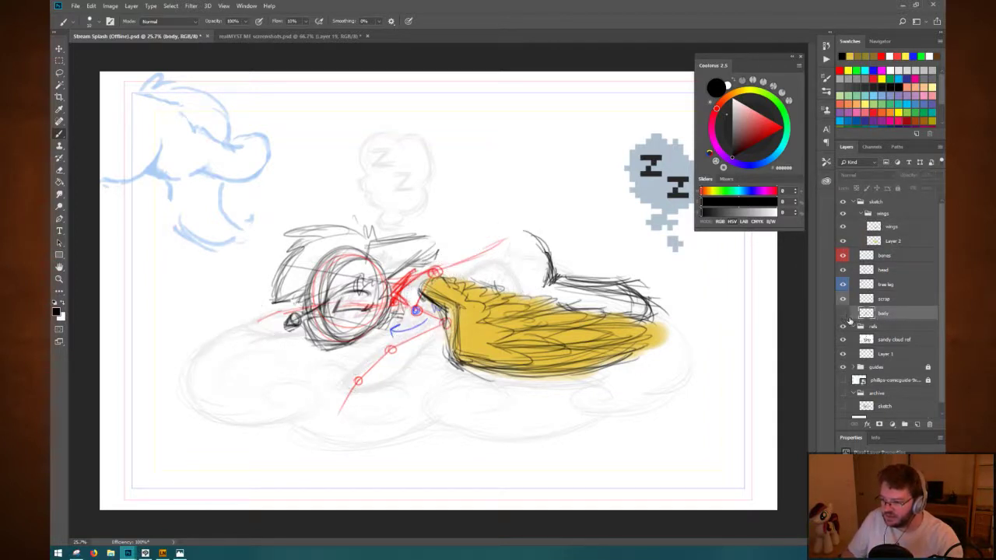
pyautogui.click(842, 313)
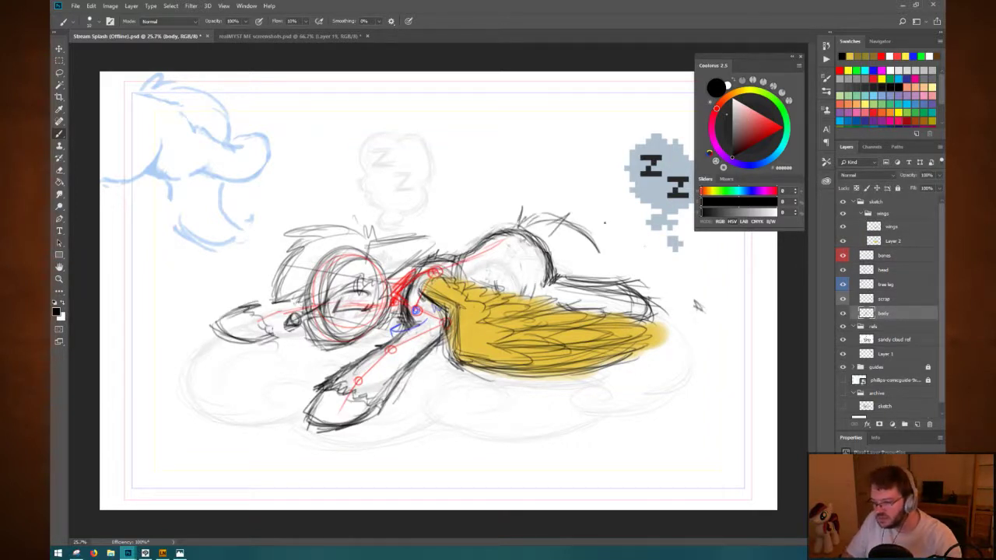
pyautogui.moveTo(529, 223); pyautogui.dragTo(564, 208)
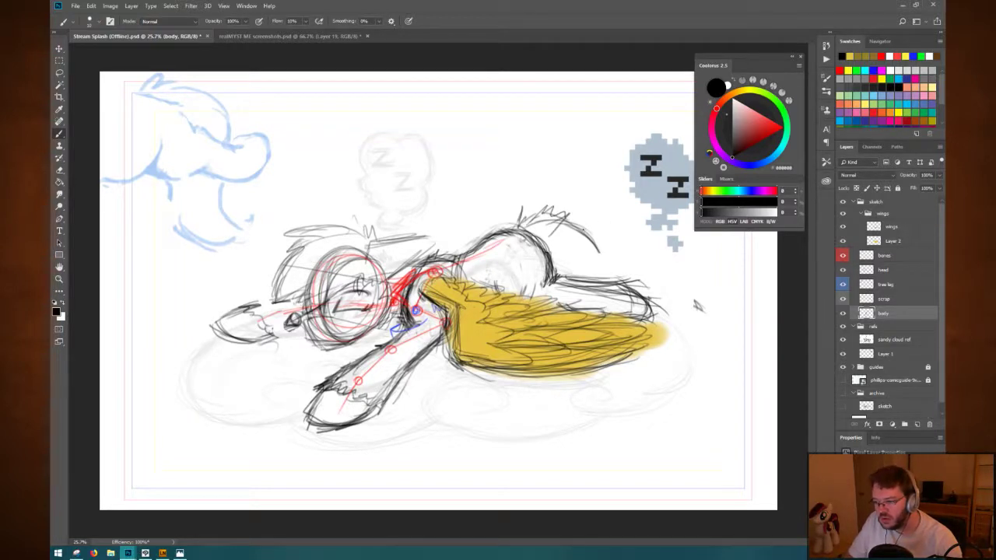
pyautogui.hotkey('ctrl', 'z')
pyautogui.moveTo(521, 229)
pyautogui.mouseDown()
pyautogui.moveTo(537, 204)
pyautogui.moveTo(568, 216)
pyautogui.moveTo(581, 242)
pyautogui.mouseUp()
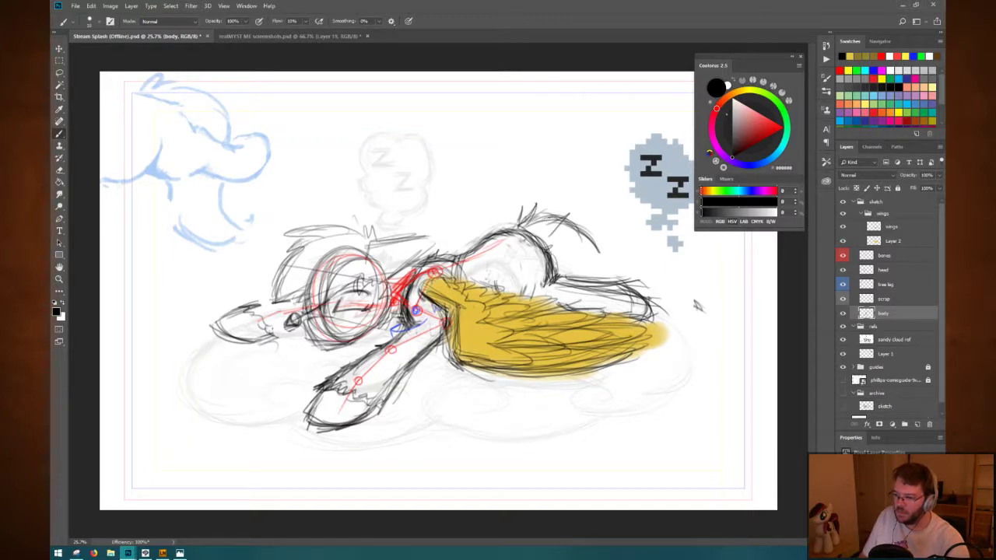
pyautogui.moveTo(548, 221)
pyautogui.mouseDown()
pyautogui.moveTo(576, 212)
pyautogui.moveTo(596, 289)
pyautogui.mouseUp()
pyautogui.moveTo(577, 234)
pyautogui.mouseDown()
pyautogui.moveTo(619, 286)
pyautogui.moveTo(592, 285)
pyautogui.mouseUp()
pyautogui.moveTo(576, 232); pyautogui.dragTo(599, 291)
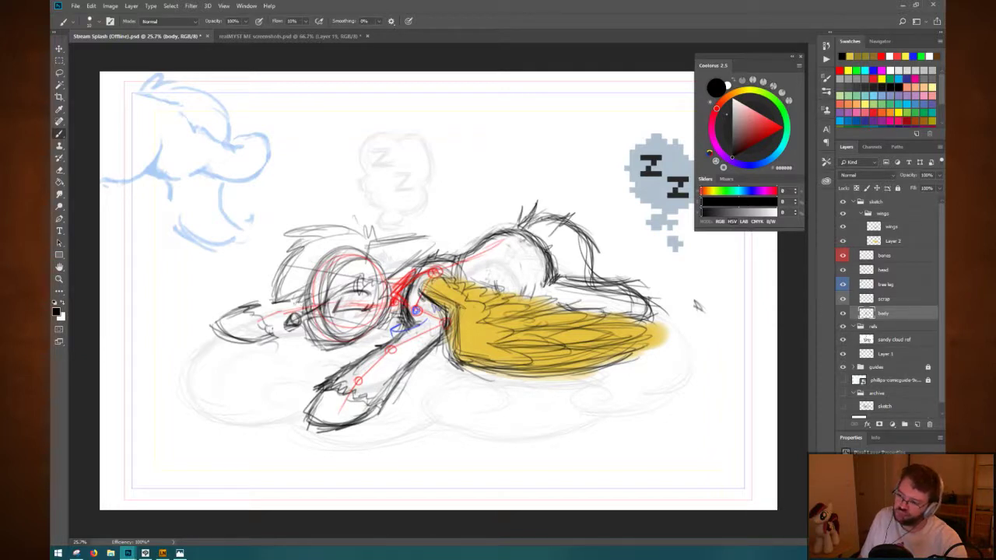
# Set the foreground colour to a dark brown with hue 19, saturation 100 and brightness 26.
pyautogui.moveTo(733, 106); pyautogui.dragTo(723, 102)
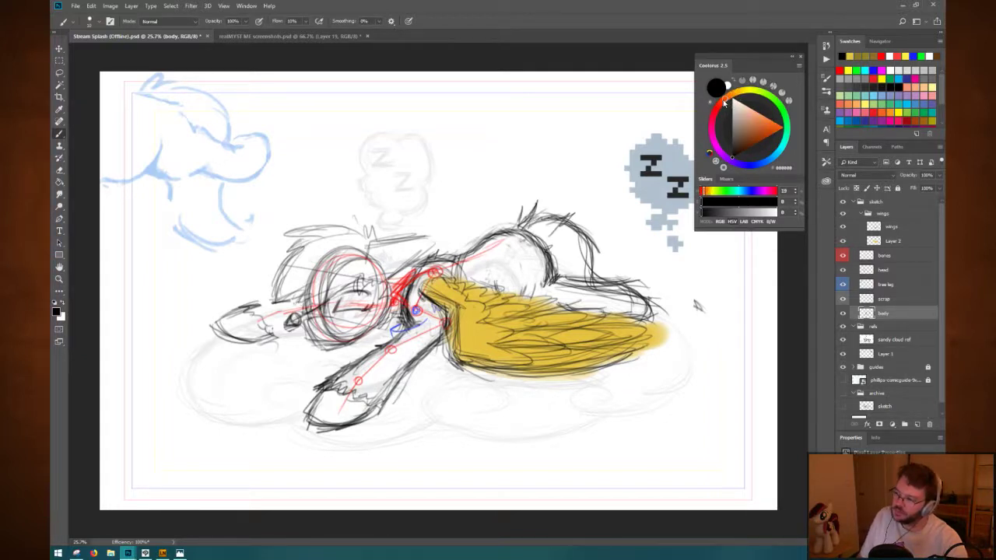
pyautogui.click(749, 148)
pyautogui.moveTo(749, 150); pyautogui.dragTo(751, 157)
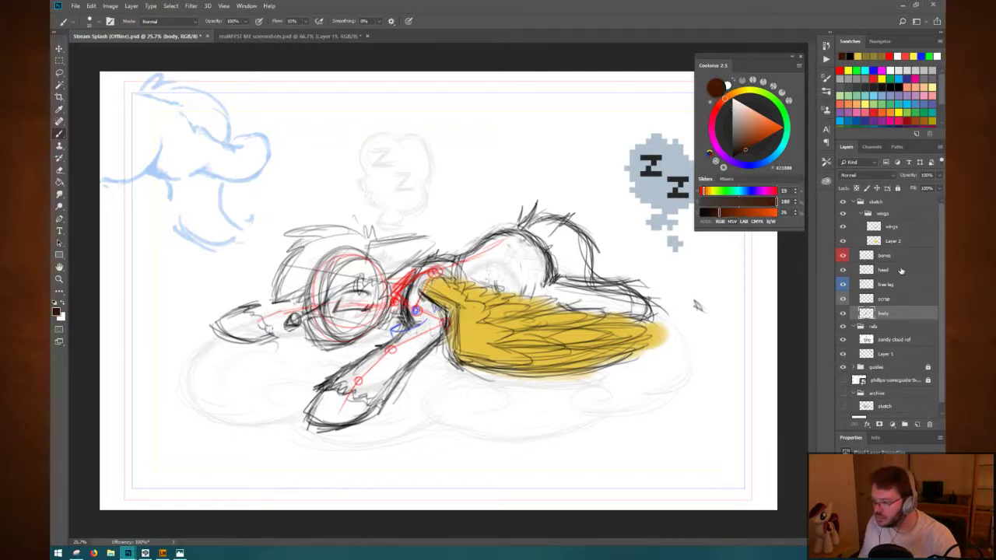
pyautogui.click(903, 243)
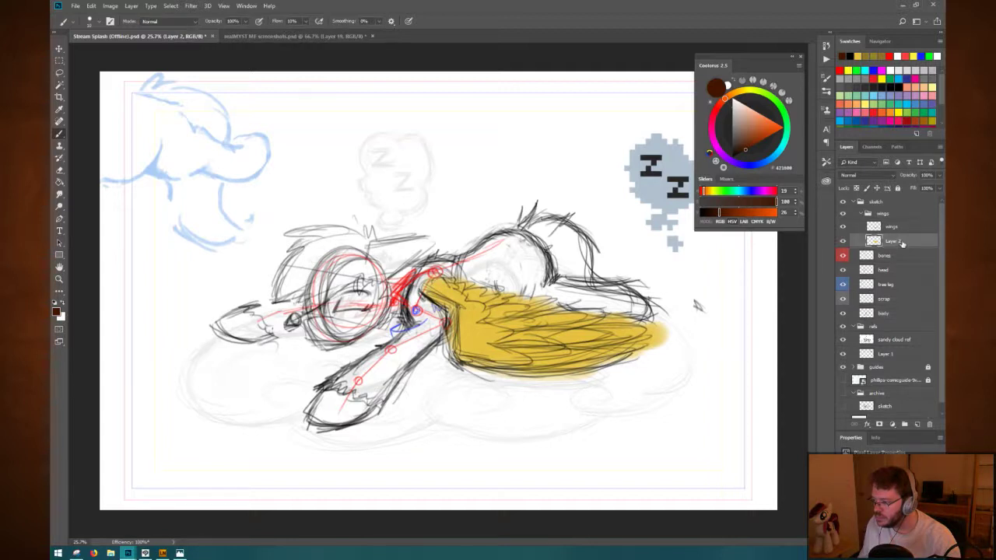
pyautogui.moveTo(902, 243); pyautogui.dragTo(895, 327)
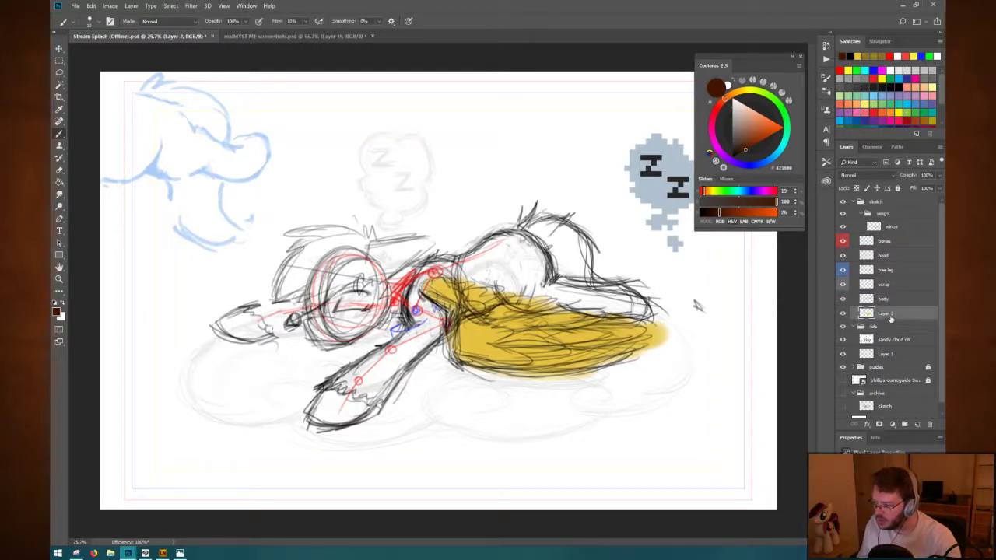
pyautogui.moveTo(891, 317); pyautogui.dragTo(913, 246)
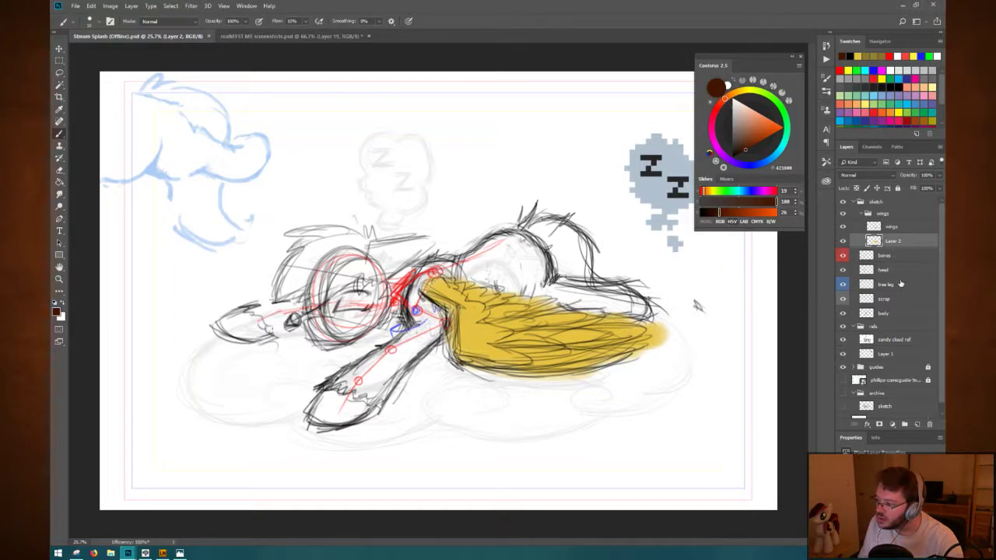
# Add a new layer directly beneath the body layer and block in the tail in dark brown with a larger Brush.
pyautogui.click(893, 315)
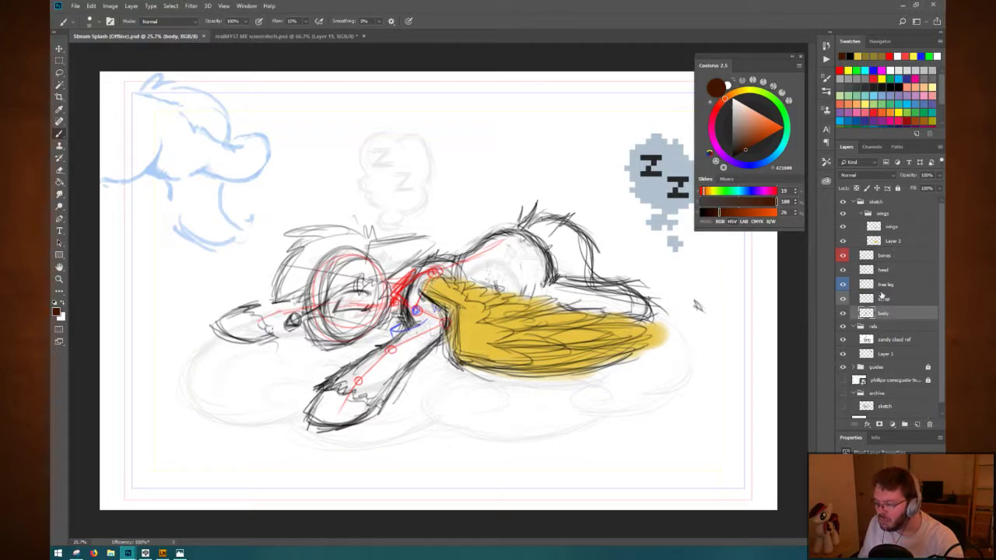
pyautogui.hotkey('ctrl', 'shift', 'n')
pyautogui.press('Return')
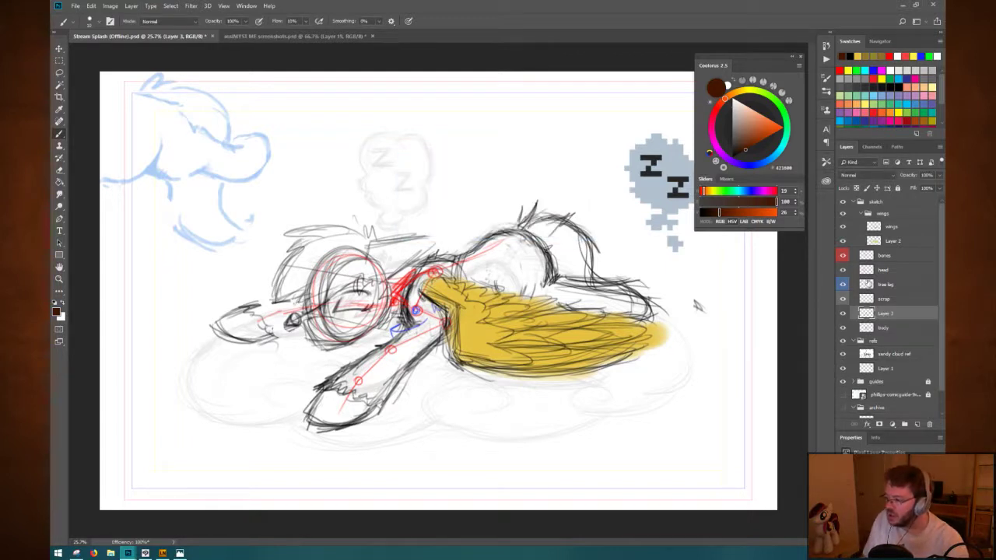
pyautogui.hotkey('ctrl', '[')
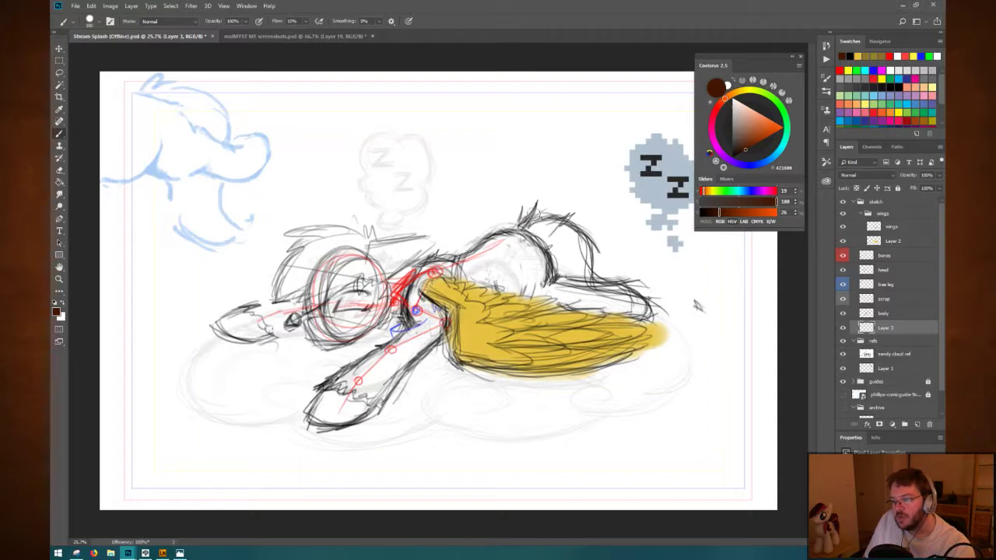
pyautogui.moveTo(536, 211)
pyautogui.mouseDown()
pyautogui.moveTo(557, 235)
pyautogui.moveTo(555, 243)
pyautogui.moveTo(569, 239)
pyautogui.moveTo(562, 261)
pyautogui.moveTo(578, 254)
pyautogui.moveTo(580, 267)
pyautogui.moveTo(545, 226)
pyautogui.moveTo(595, 279)
pyautogui.mouseUp()
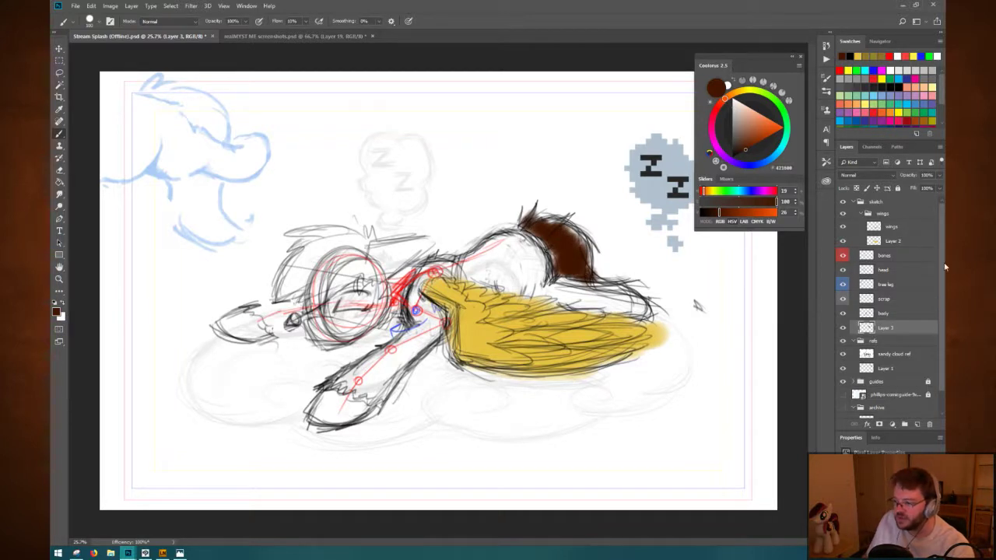
# Block in the rump and hind leg in golden yellow on Layer 3, and dab the hoof end with the tail's dark brown.
pyautogui.click(863, 56)
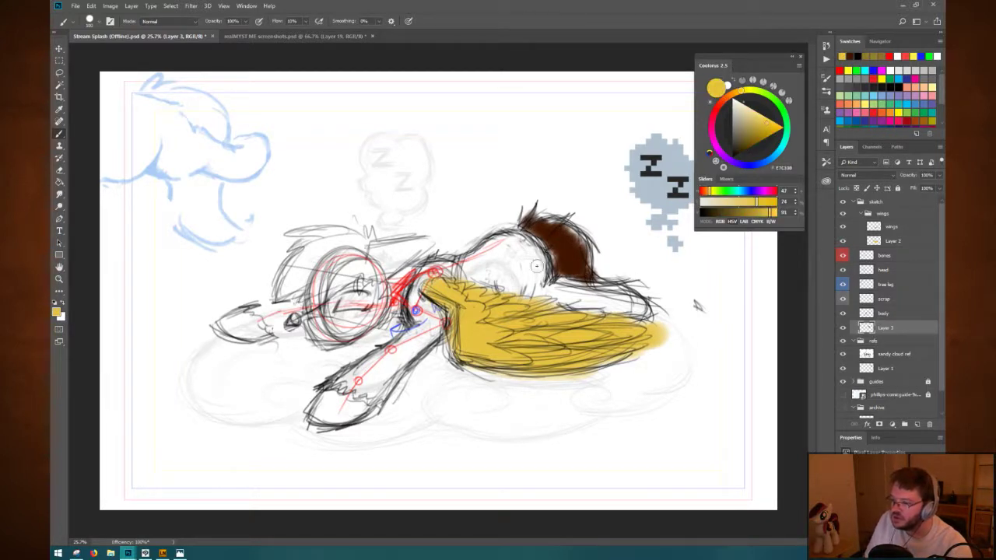
pyautogui.moveTo(503, 242)
pyautogui.mouseDown()
pyautogui.moveTo(482, 261)
pyautogui.moveTo(527, 248)
pyautogui.moveTo(506, 281)
pyautogui.moveTo(534, 265)
pyautogui.moveTo(525, 293)
pyautogui.moveTo(562, 285)
pyautogui.moveTo(591, 295)
pyautogui.moveTo(593, 308)
pyautogui.moveTo(622, 296)
pyautogui.moveTo(621, 307)
pyautogui.moveTo(653, 311)
pyautogui.mouseUp()
pyautogui.moveTo(471, 253)
pyautogui.mouseDown()
pyautogui.moveTo(474, 272)
pyautogui.moveTo(600, 309)
pyautogui.mouseUp()
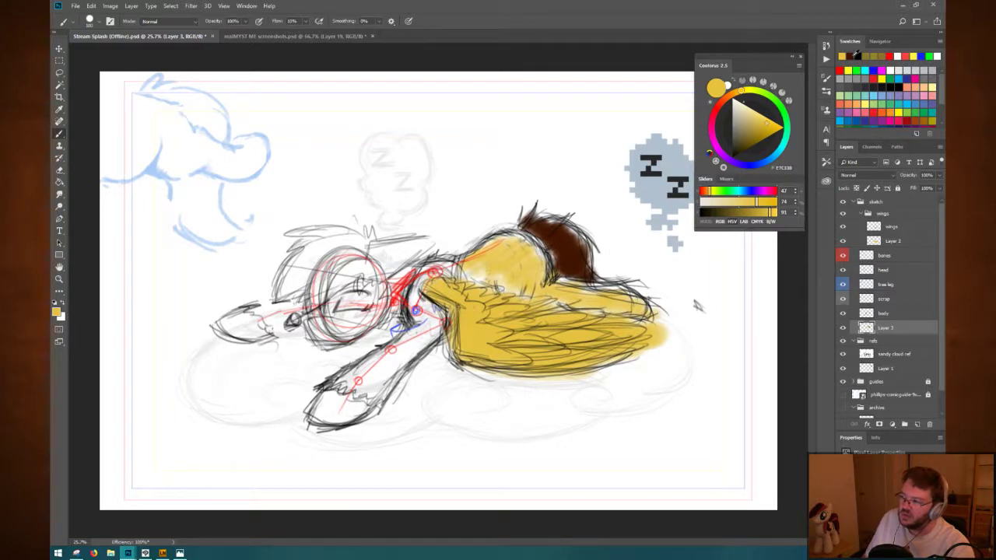
pyautogui.keyDown('alt'); pyautogui.click(591, 256); pyautogui.keyUp('alt')
pyautogui.moveTo(670, 313); pyautogui.dragTo(660, 319)
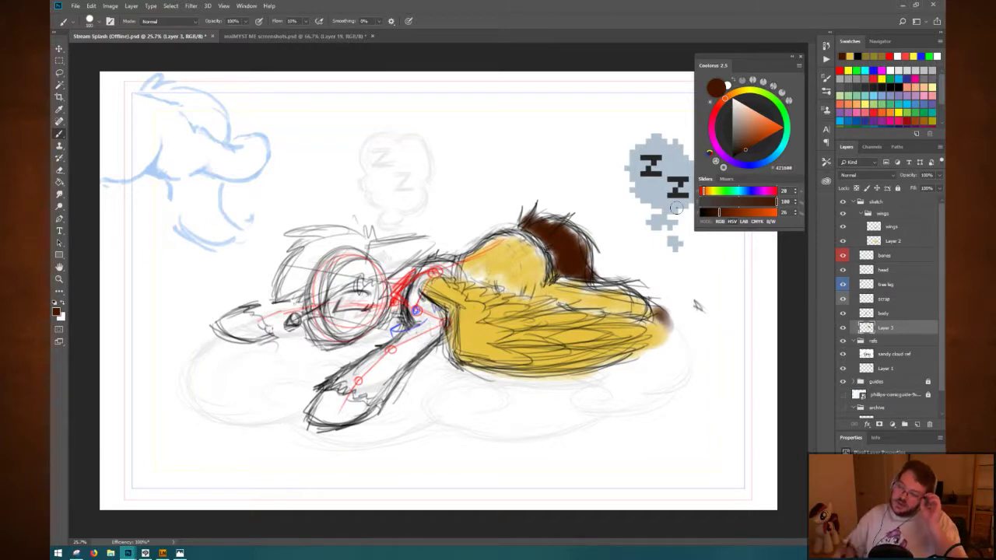
# Shade the hind leg beside the wing and the wing's lower edge on Layer 3 in dark gold with hue 47, saturation 72 and brightness 56.
pyautogui.click(868, 56)
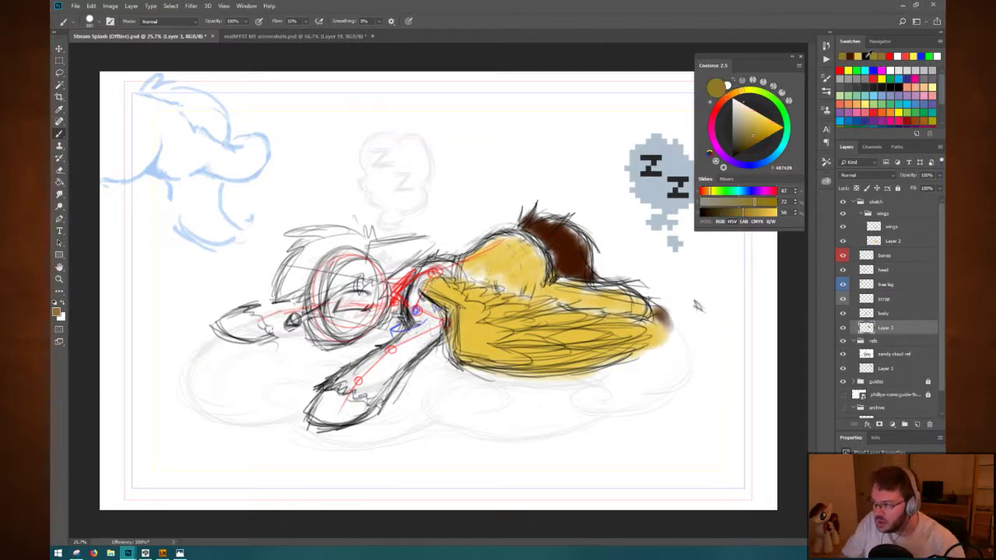
pyautogui.moveTo(543, 293)
pyautogui.mouseDown()
pyautogui.moveTo(649, 315)
pyautogui.moveTo(611, 309)
pyautogui.mouseUp()
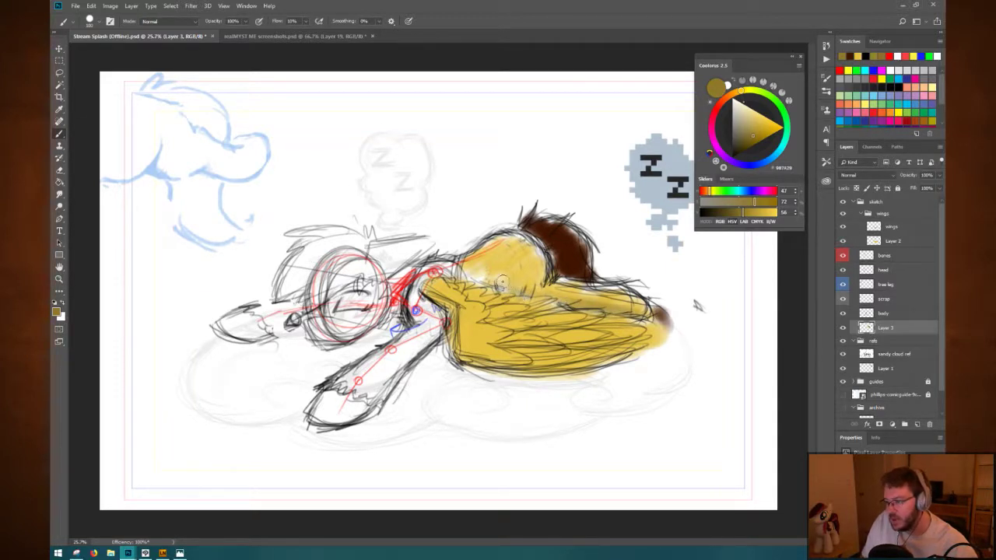
pyautogui.moveTo(460, 377)
pyautogui.mouseDown()
pyautogui.moveTo(615, 366)
pyautogui.moveTo(636, 352)
pyautogui.mouseUp()
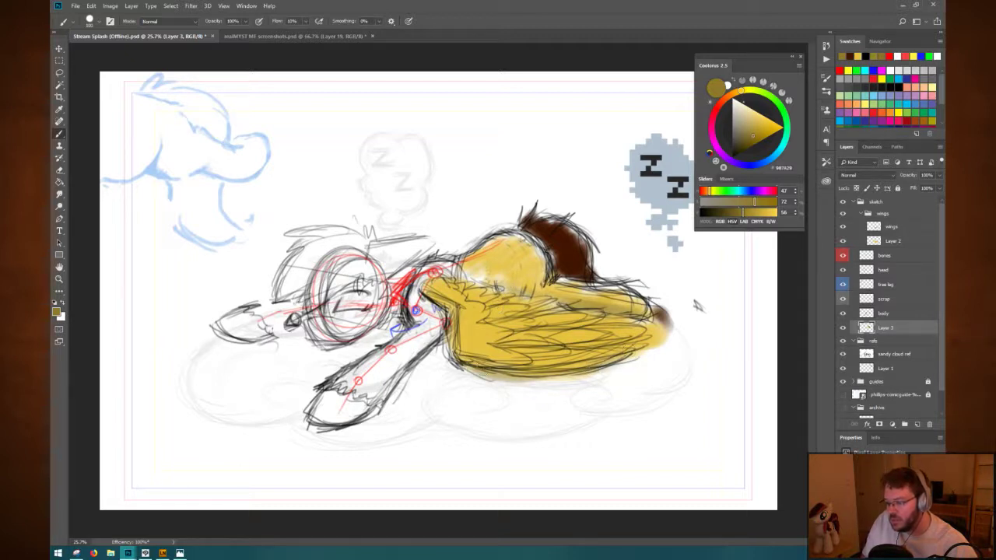
pyautogui.moveTo(571, 363); pyautogui.dragTo(544, 369)
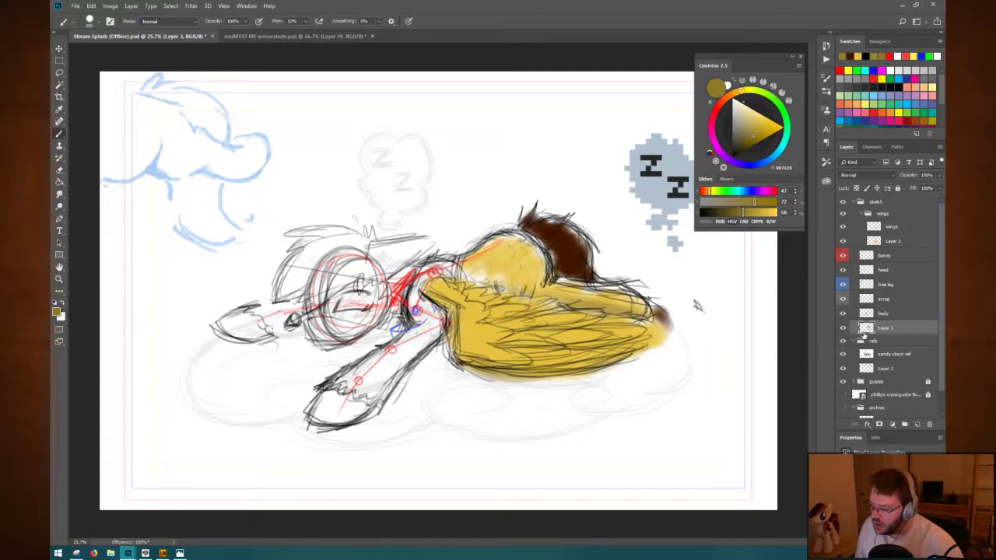
# Examine which line work sits on the body layer and on the layer directly above it by hiding and showing each.
pyautogui.click(891, 314)
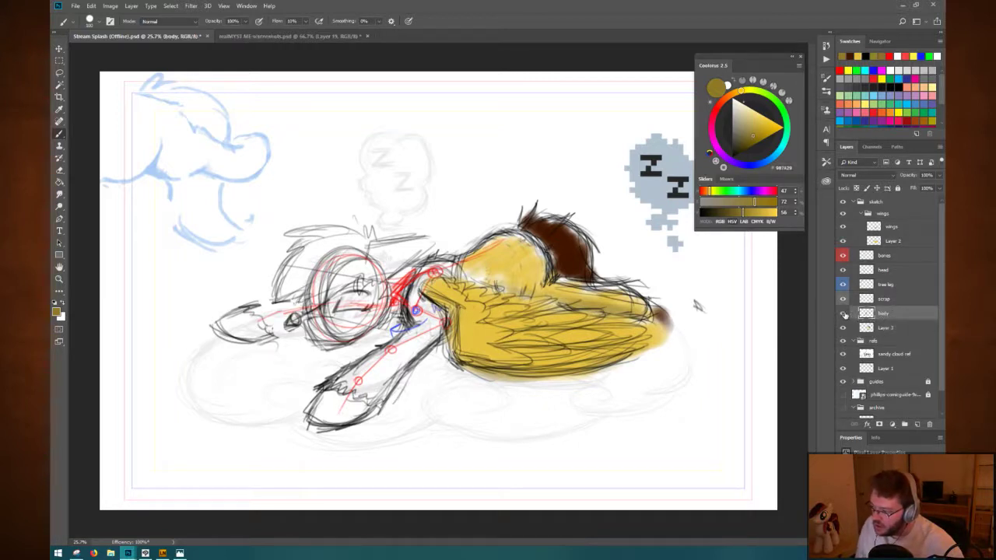
pyautogui.click(843, 312)
pyautogui.click(843, 313)
pyautogui.click(843, 313)
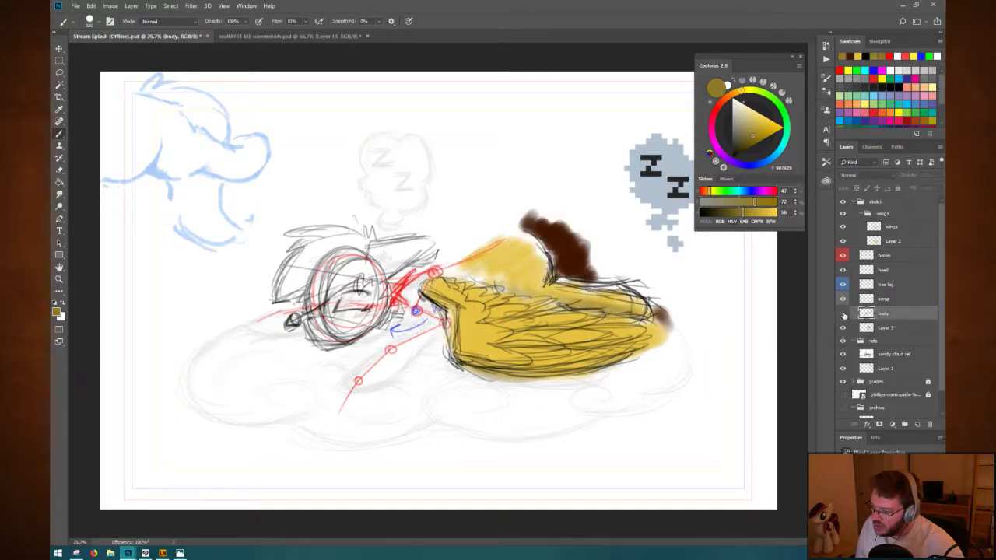
pyautogui.click(842, 312)
pyautogui.click(843, 300)
pyautogui.click(843, 300)
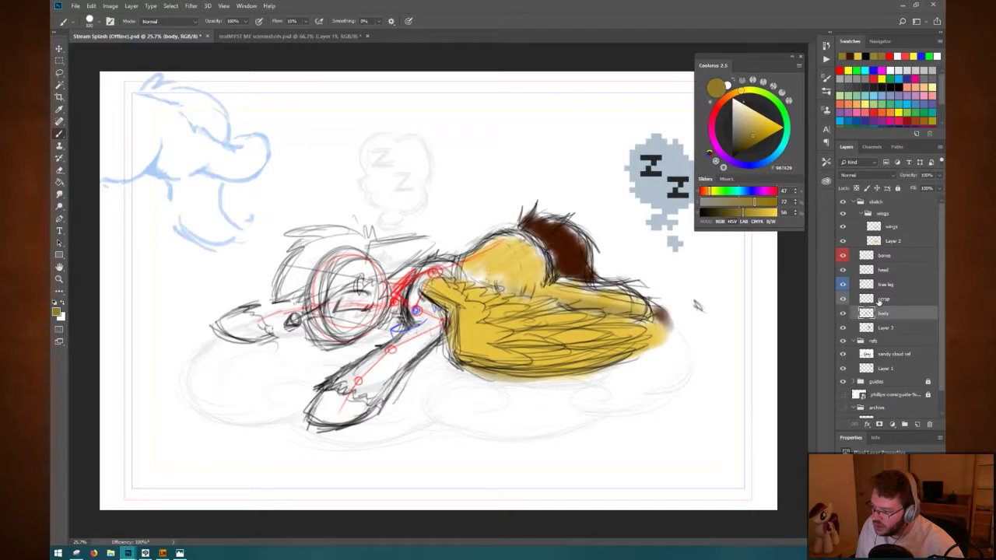
# Rename the layer directly above the body layer to leg.
pyautogui.click(880, 302)
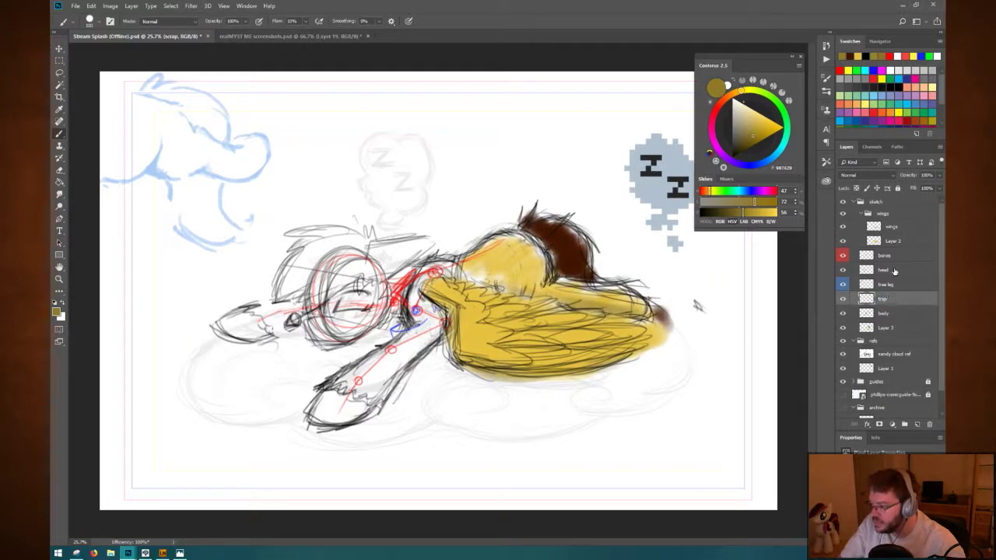
pyautogui.doubleClick(882, 299)
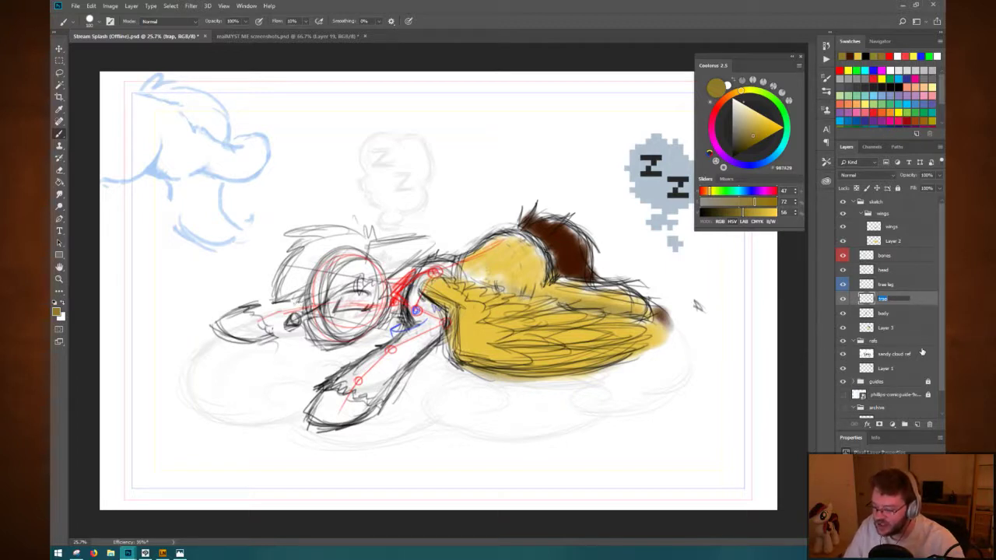
pyautogui.write('leg')
pyautogui.press('Return')
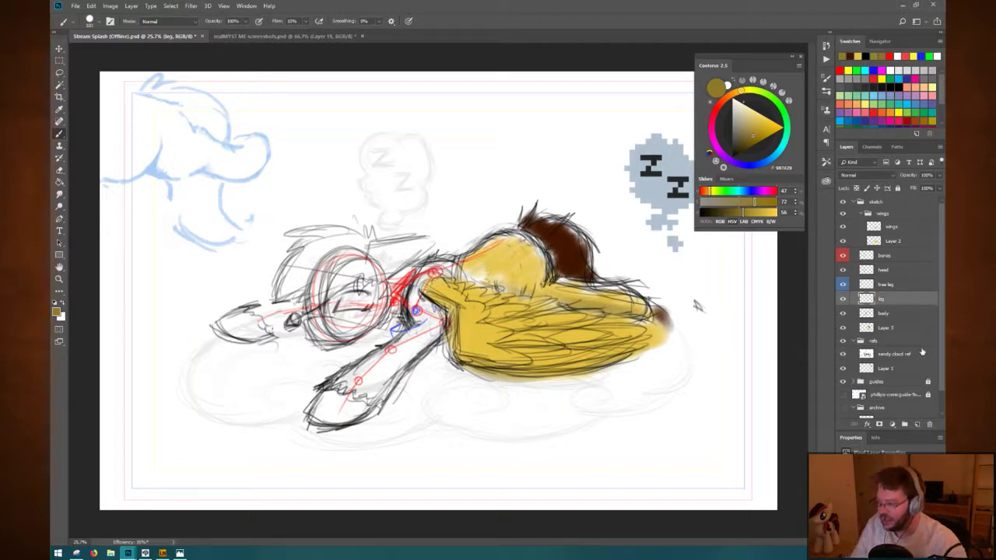
# Try enlarging the leg layer's line work to about 108% with a slight counter-clockwise rotation using Free Transform.
pyautogui.hotkey('ctrl', 't')
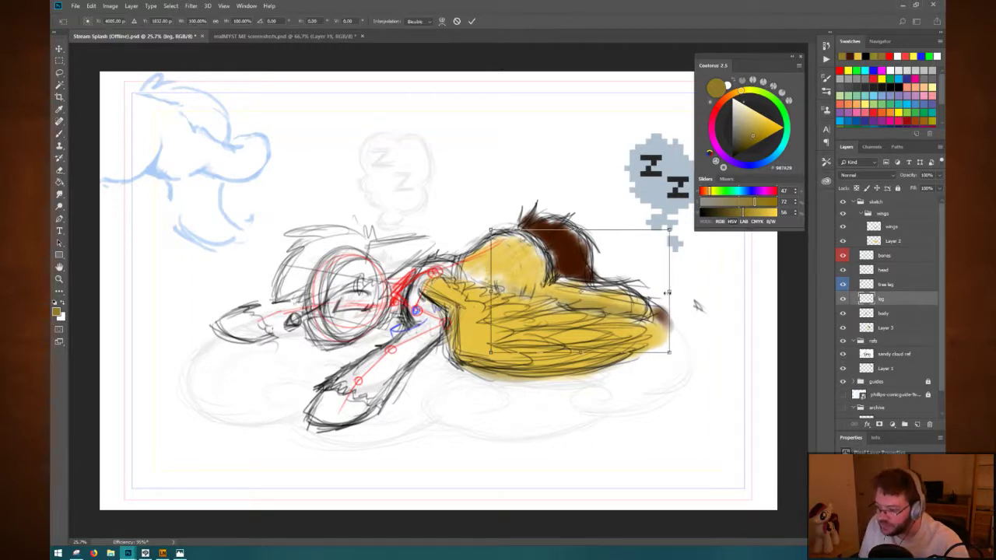
pyautogui.moveTo(622, 299); pyautogui.dragTo(626, 298)
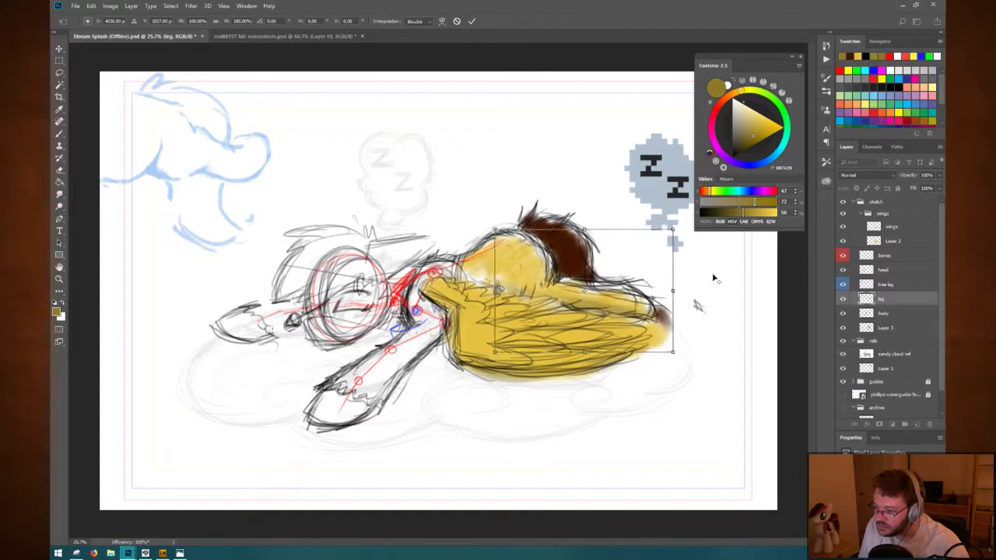
pyautogui.hotkey('ctrl', 'z')
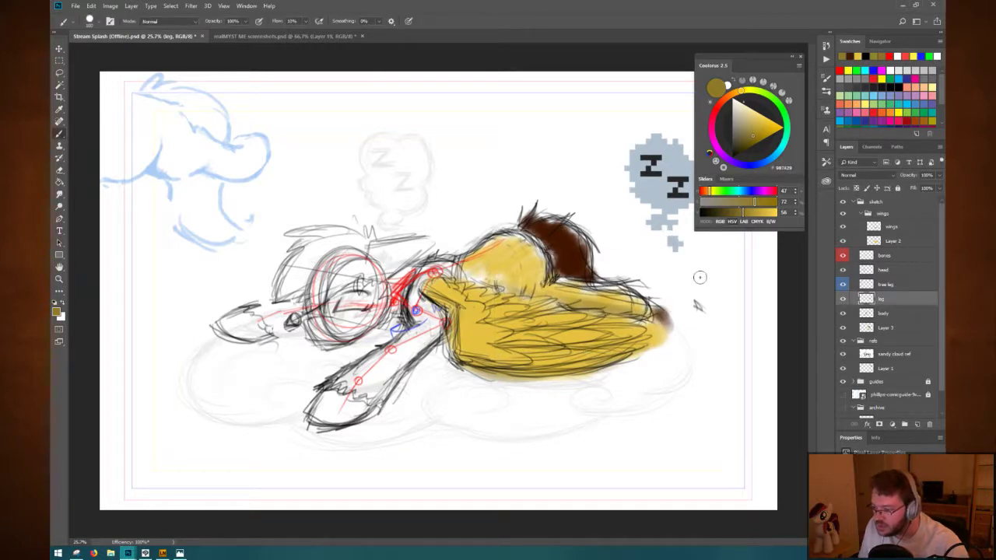
pyautogui.hotkey('ctrl', 'z')
pyautogui.moveTo(670, 352); pyautogui.dragTo(683, 362)
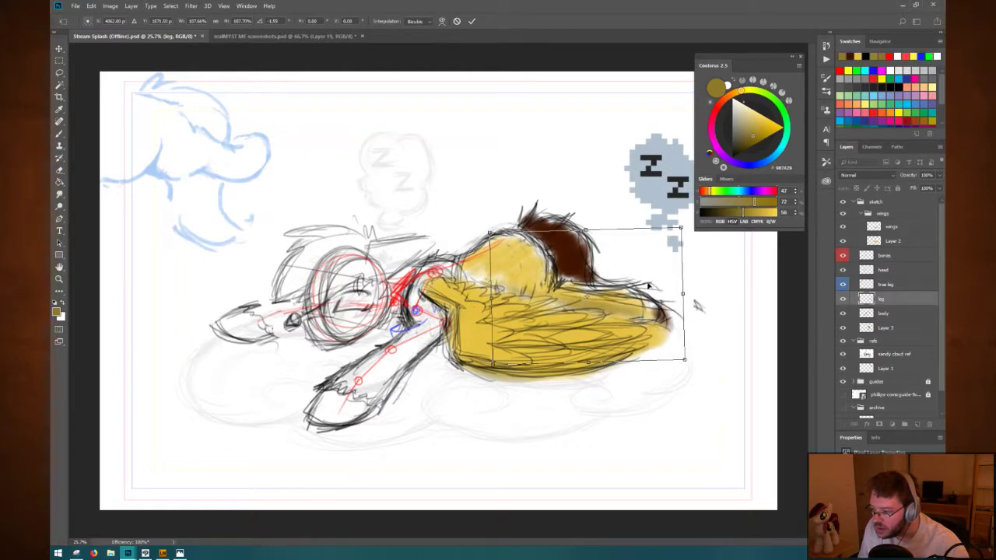
pyautogui.moveTo(652, 284); pyautogui.dragTo(647, 274)
pyautogui.press('Return')
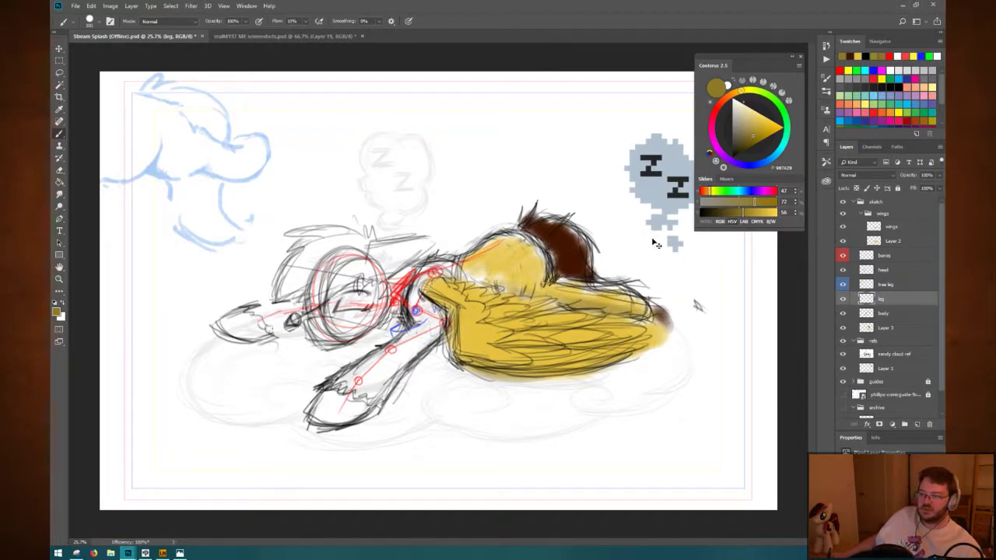
# Compare the original and the transformed leg line work by repeatedly undoing and redoing the transform.
pyautogui.hotkey('ctrl', 'z')
pyautogui.hotkey('ctrl', 'z')
pyautogui.hotkey('ctrl', 'z')
pyautogui.hotkey('ctrl', 'z')
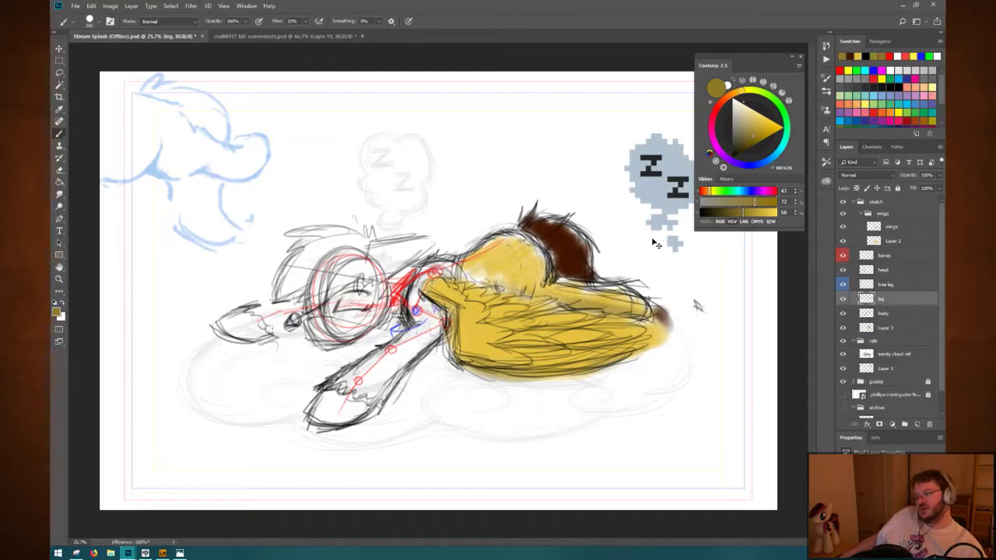
pyautogui.hotkey('ctrl', 'z')
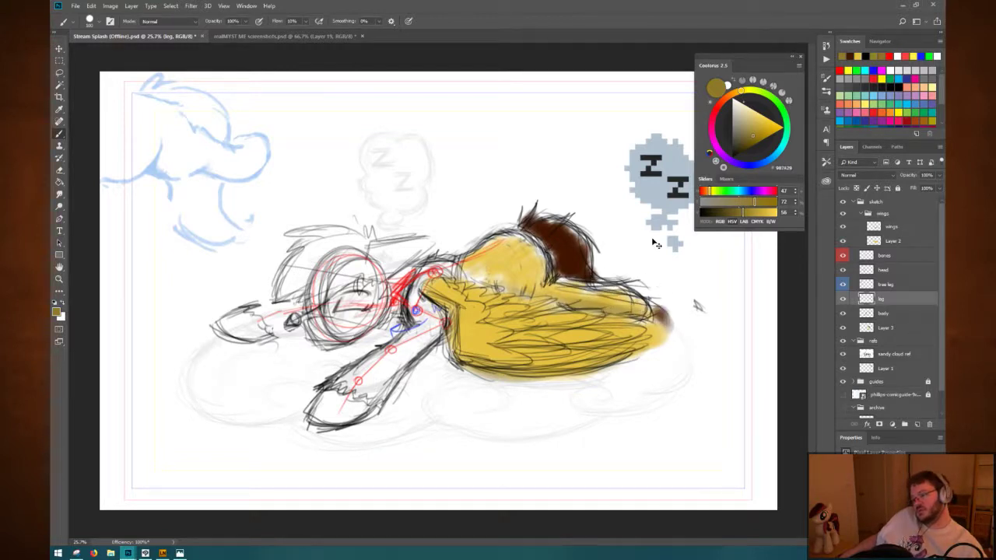
pyautogui.hotkey('ctrl', 'z')
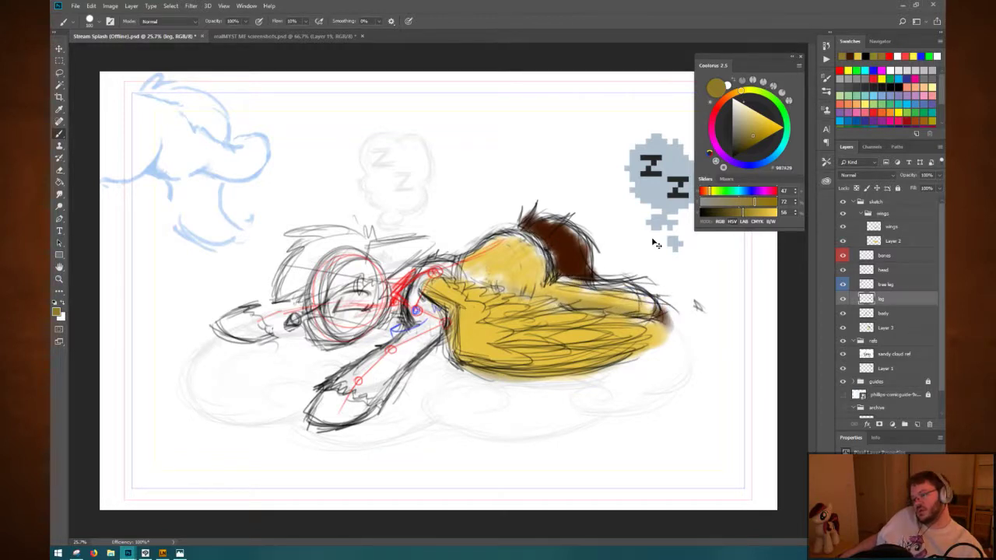
pyautogui.hotkey('ctrl', 'z')
pyautogui.hotkey('ctrl', 'z')
pyautogui.hotkey('ctrl', 'z')
pyautogui.hotkey('ctrl', 'z')
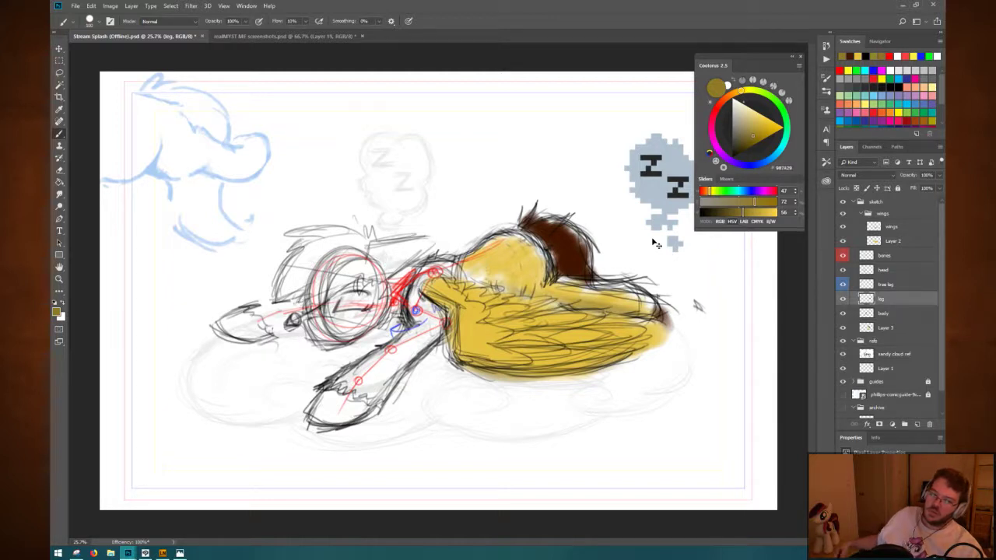
# Try adjusting the enlarged leg line work's size and angle slightly with a second Free Transform.
pyautogui.hotkey('ctrl', 't')
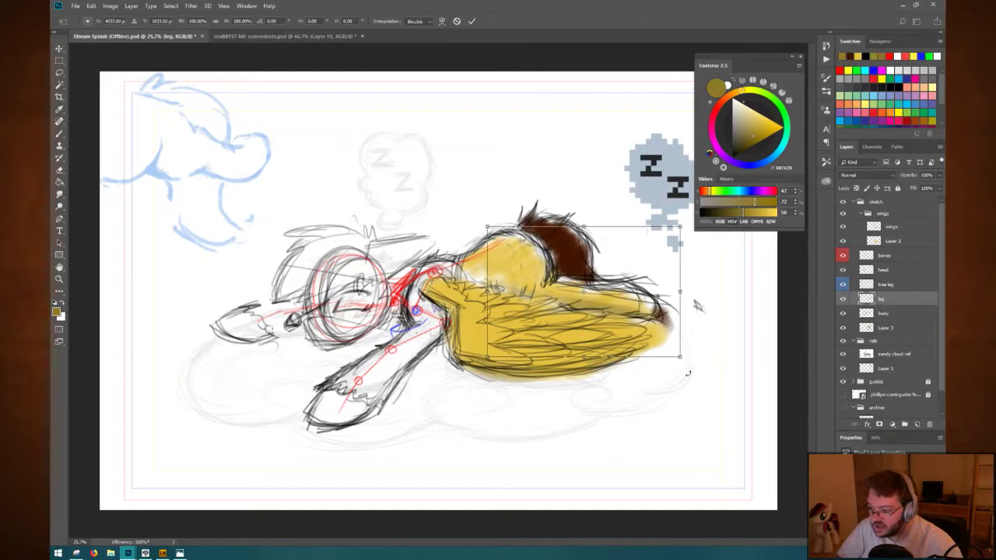
pyautogui.moveTo(680, 357)
pyautogui.mouseDown()
pyautogui.moveTo(672, 347)
pyautogui.moveTo(680, 359)
pyautogui.mouseUp()
pyautogui.moveTo(680, 227)
pyautogui.mouseDown()
pyautogui.moveTo(660, 223)
pyautogui.moveTo(699, 185)
pyautogui.moveTo(666, 217)
pyautogui.mouseUp()
pyautogui.press('Return')
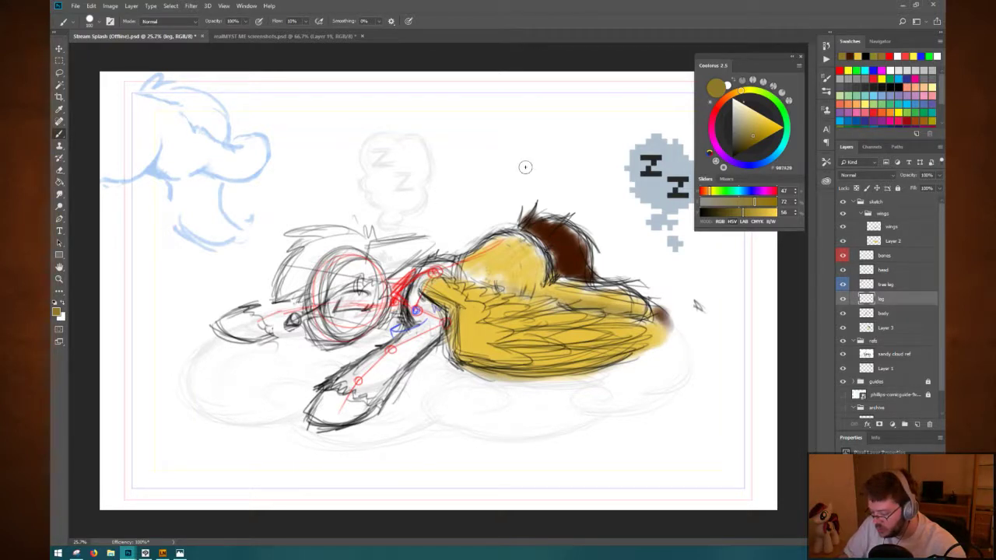
# Redraw the hind hoof's end on the leg layer in black with a 12 px brush, erasing stray lines around it.
pyautogui.rightClick(554, 234)
pyautogui.moveTo(635, 257); pyautogui.dragTo(602, 251)
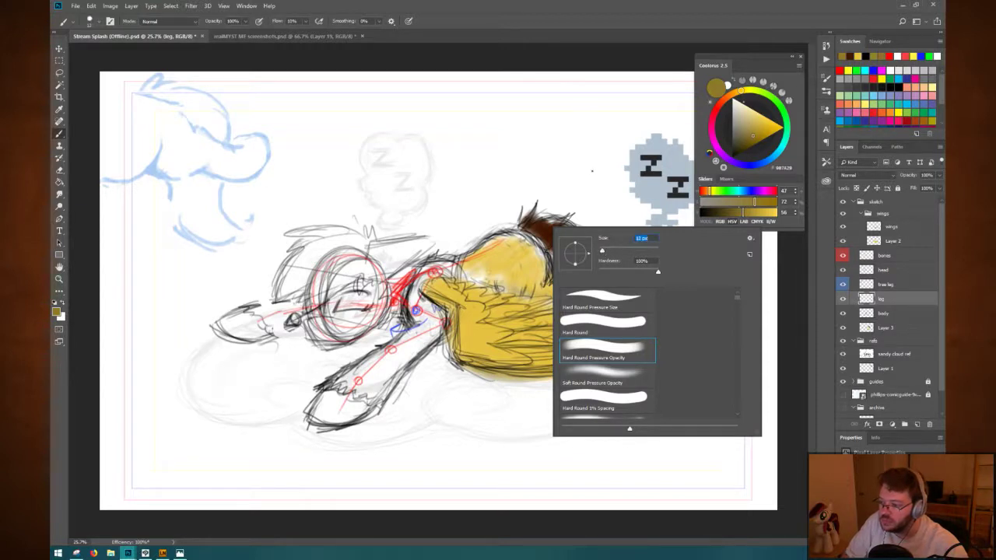
pyautogui.press('Return')
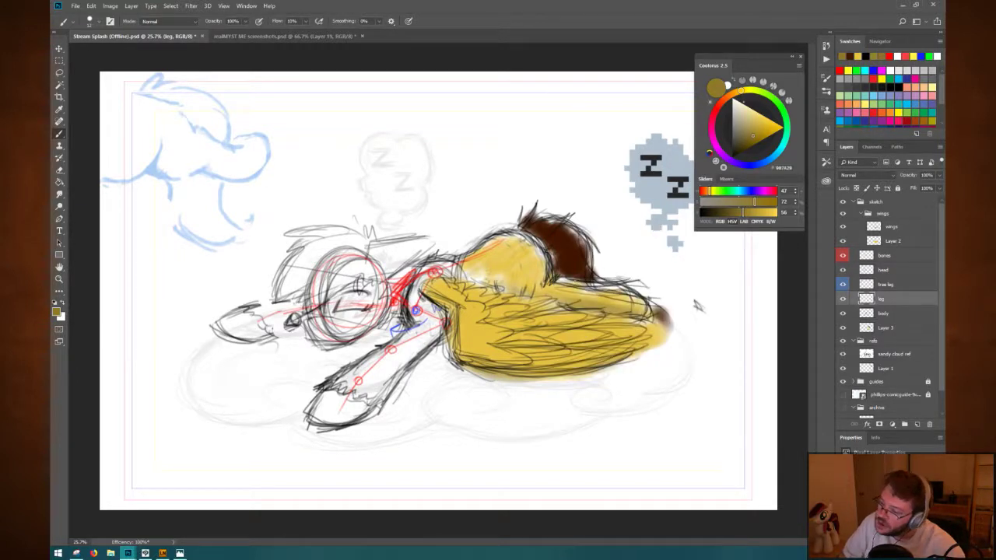
pyautogui.press('e')
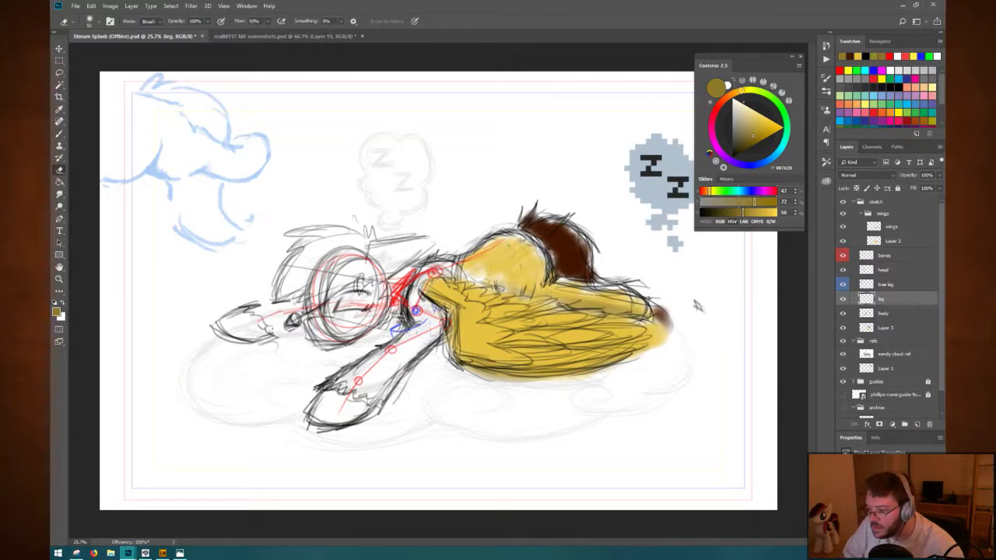
pyautogui.press('b')
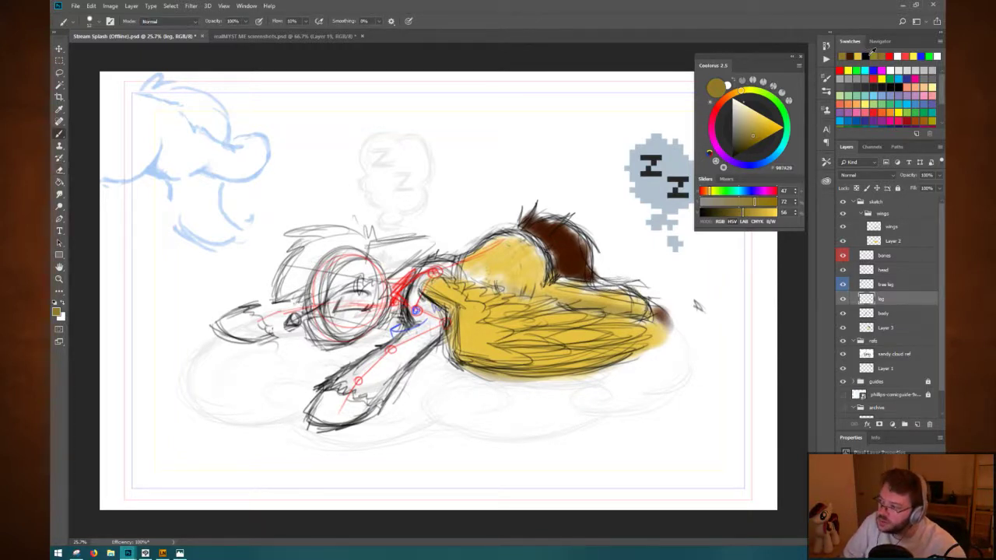
pyautogui.press('d')
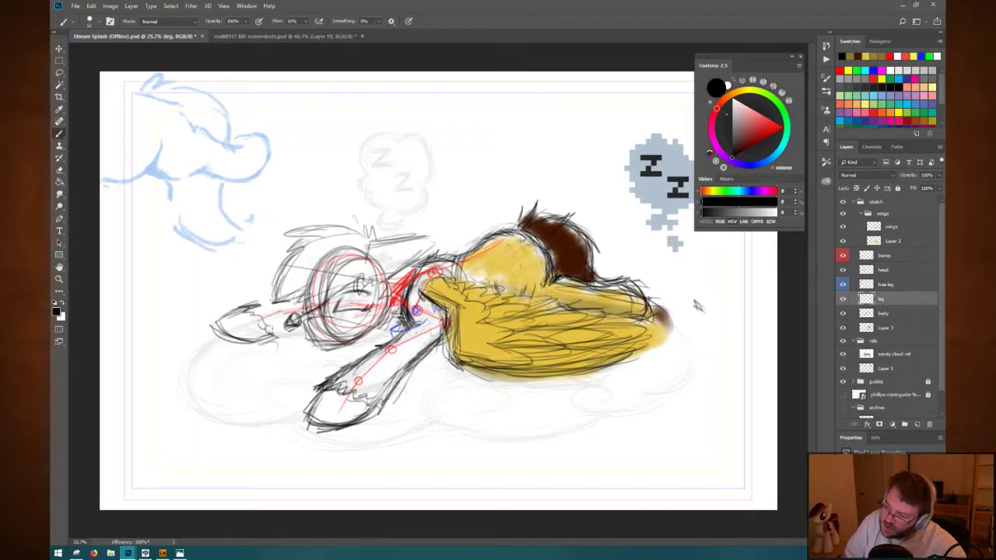
pyautogui.press('e')
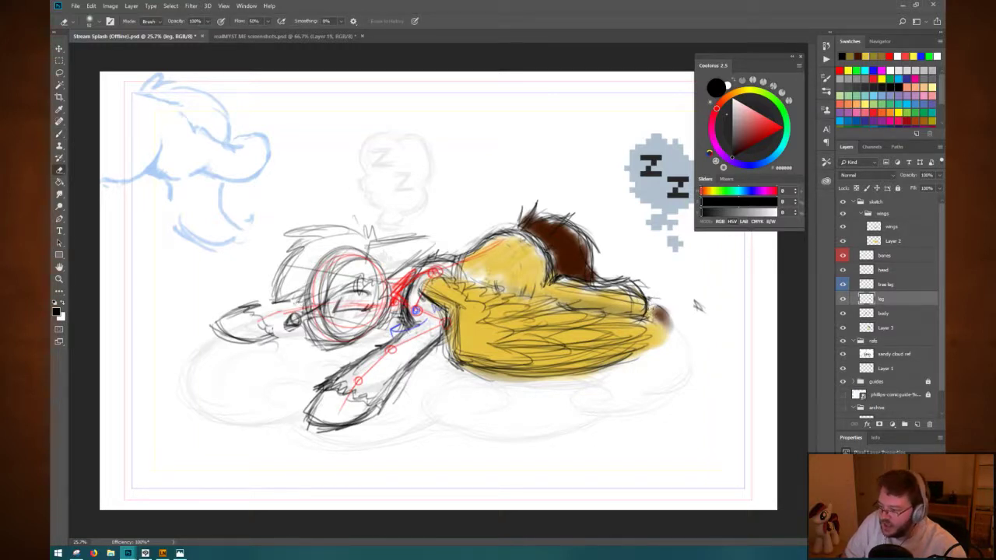
pyautogui.press('b')
# Hide the wing colours on Layer 2 and stroke a short black contour over the blue reference sketch.
pyautogui.click(842, 241)
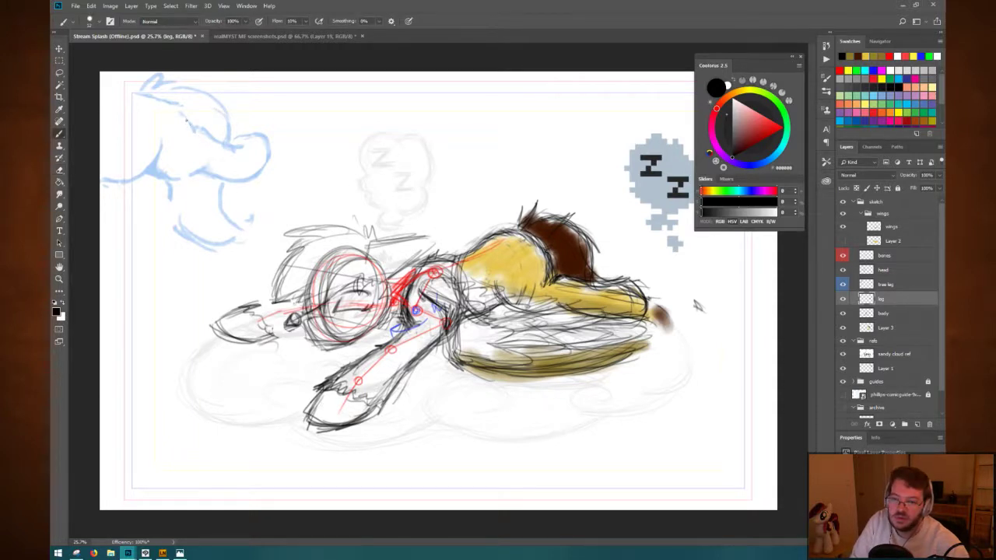
pyautogui.moveTo(187, 111)
pyautogui.mouseDown()
pyautogui.moveTo(250, 142)
pyautogui.moveTo(226, 145)
pyautogui.moveTo(245, 134)
pyautogui.moveTo(225, 142)
pyautogui.moveTo(249, 135)
pyautogui.mouseUp()
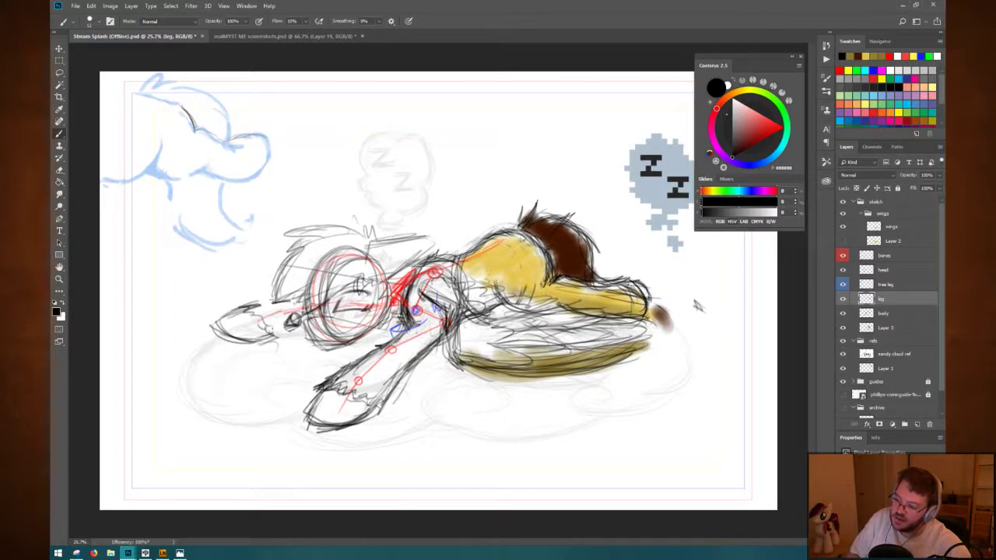
# Refine the hind leg's hoof and lower outline on the leg layer, alternating black brush strokes with erasing.
pyautogui.press('e')
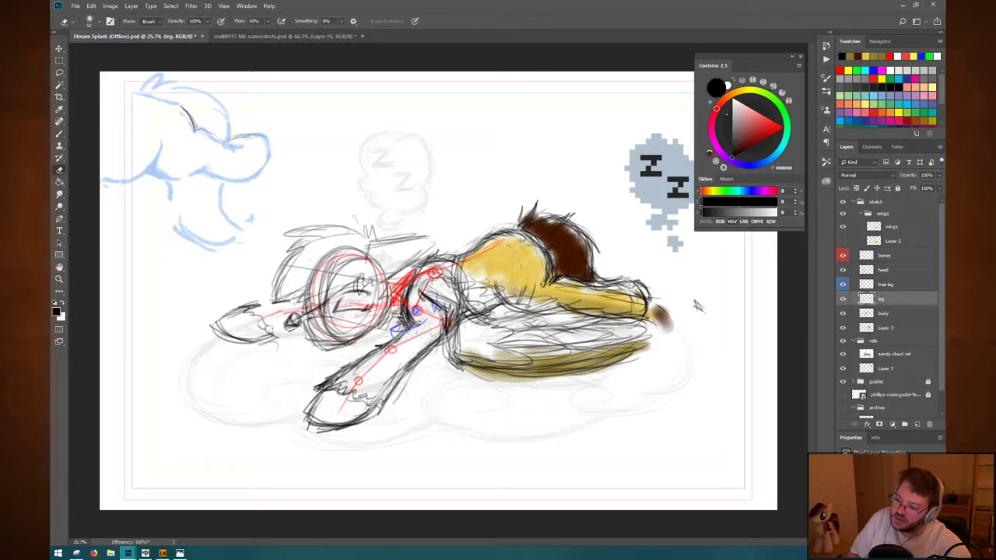
pyautogui.press('b')
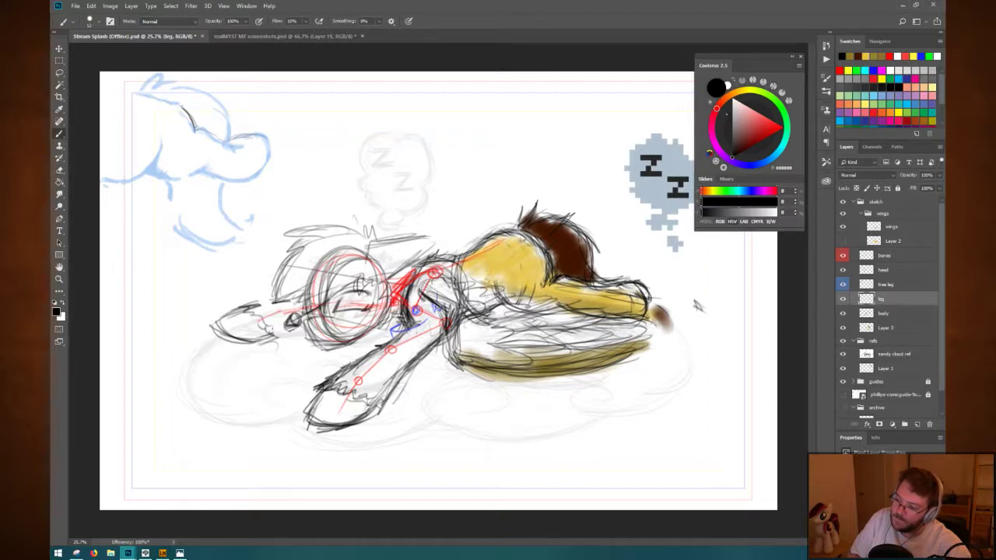
pyautogui.press('e')
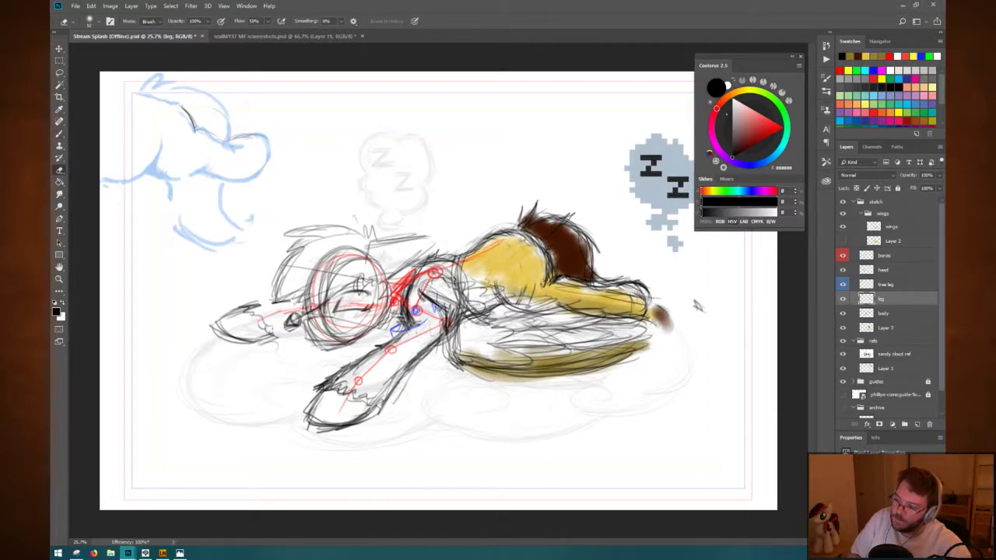
pyautogui.press('b')
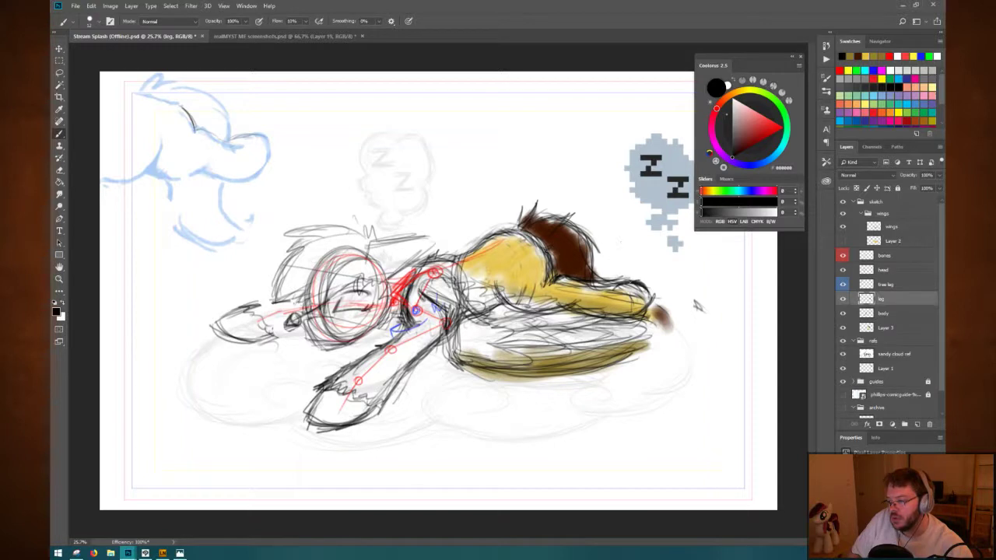
pyautogui.press('e')
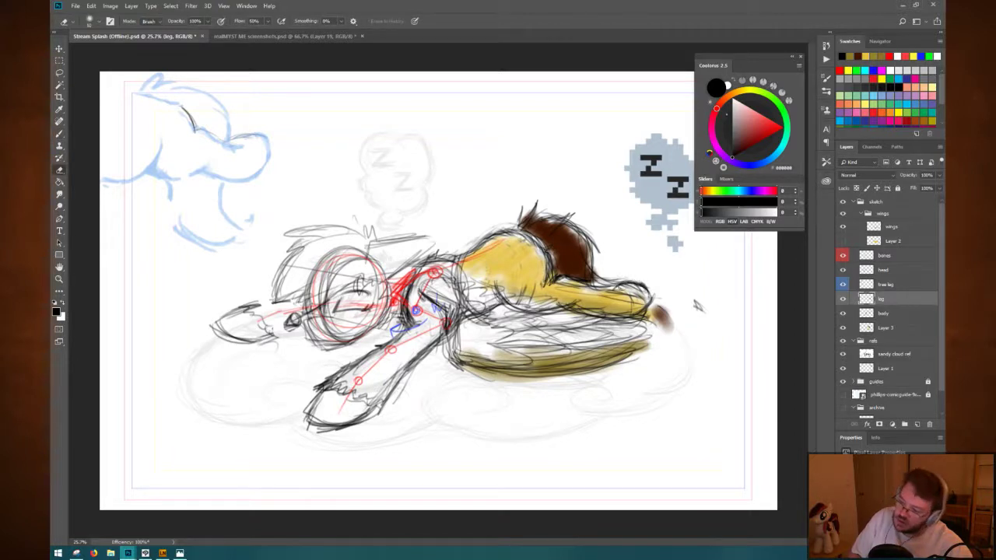
pyautogui.press('b')
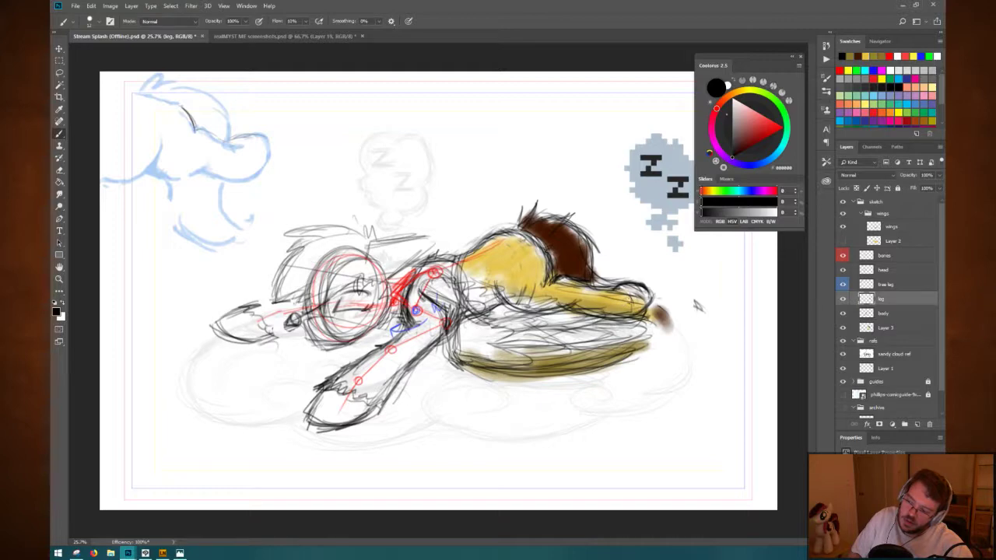
# Check the pony's pose with the canvas view rotated nearly upside down, and restore the upright view.
pyautogui.press('r')
pyautogui.moveTo(698, 306); pyautogui.dragTo(419, 328)
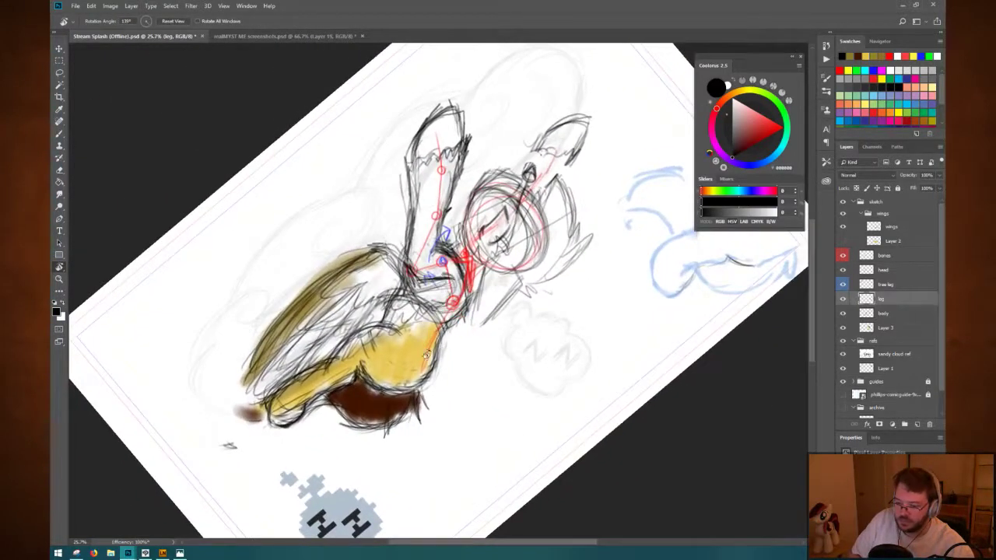
pyautogui.press('Escape')
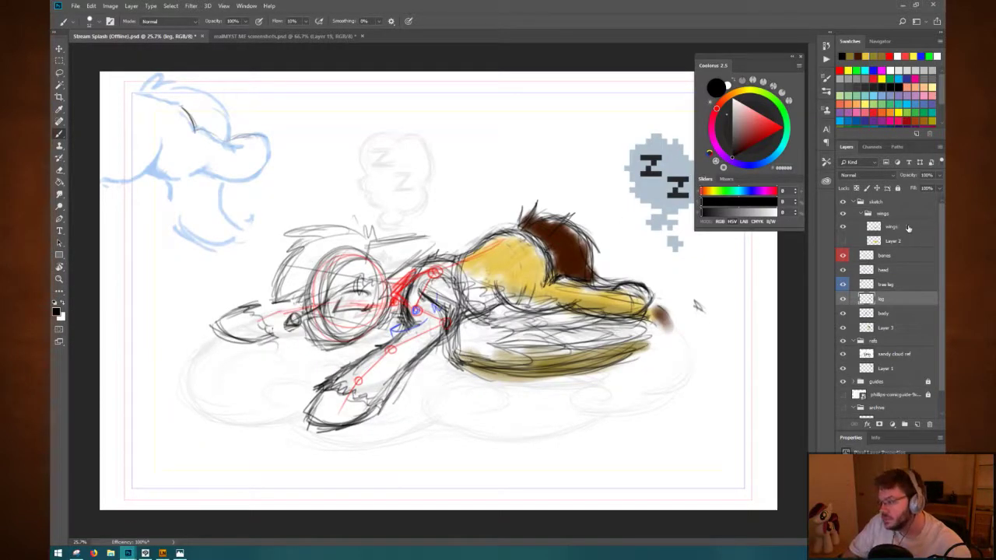
# Hide the body colours on Layer 3 and check the bare line work against a horizontally mirrored canvas.
pyautogui.click(845, 329)
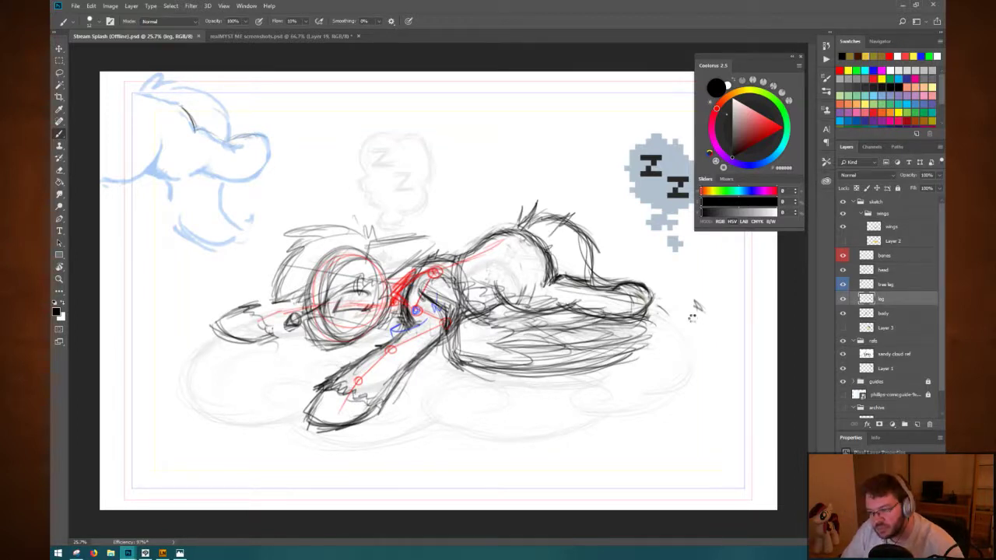
pyautogui.hotkey('ctrl', 'shift', 'h')
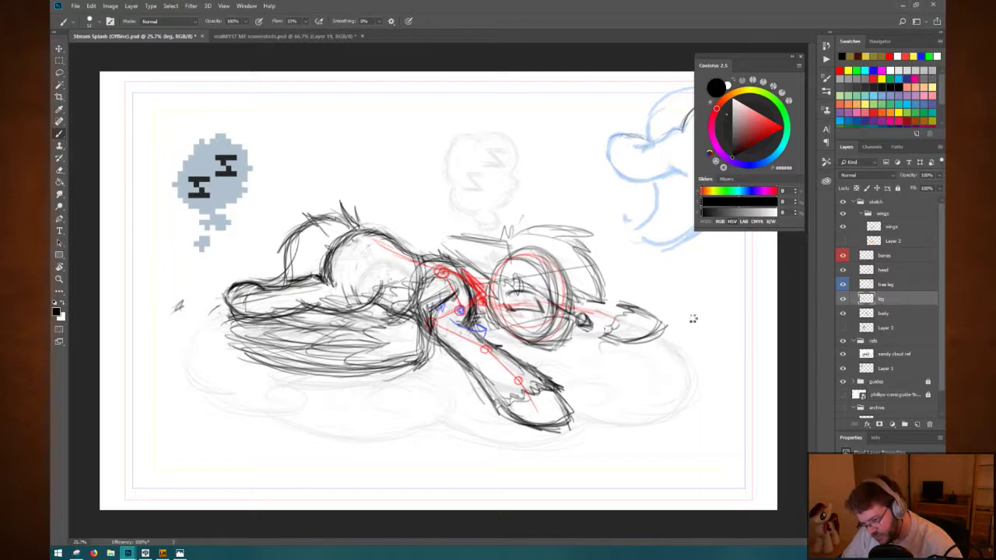
pyautogui.hotkey('ctrl', 'shift', 'h')
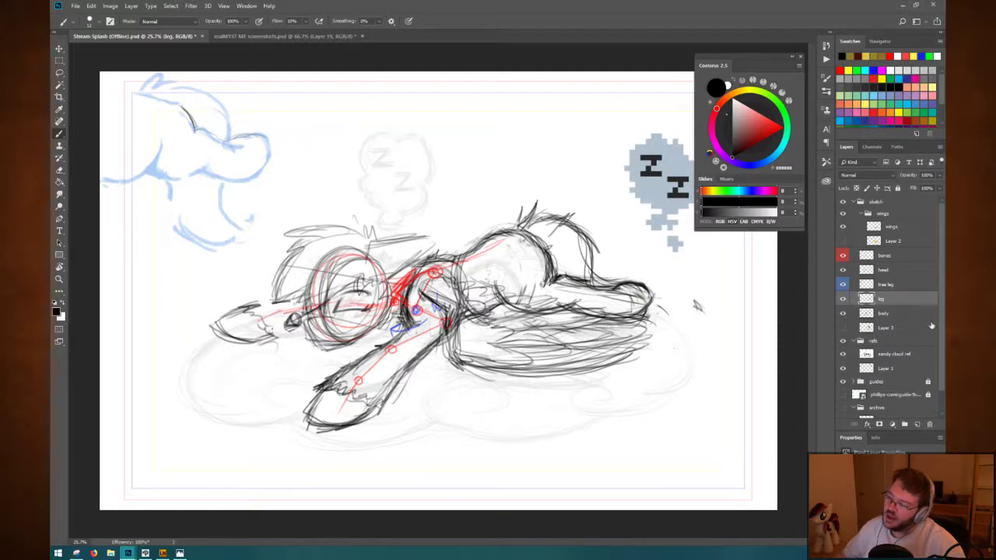
pyautogui.click(843, 327)
pyautogui.click(843, 327)
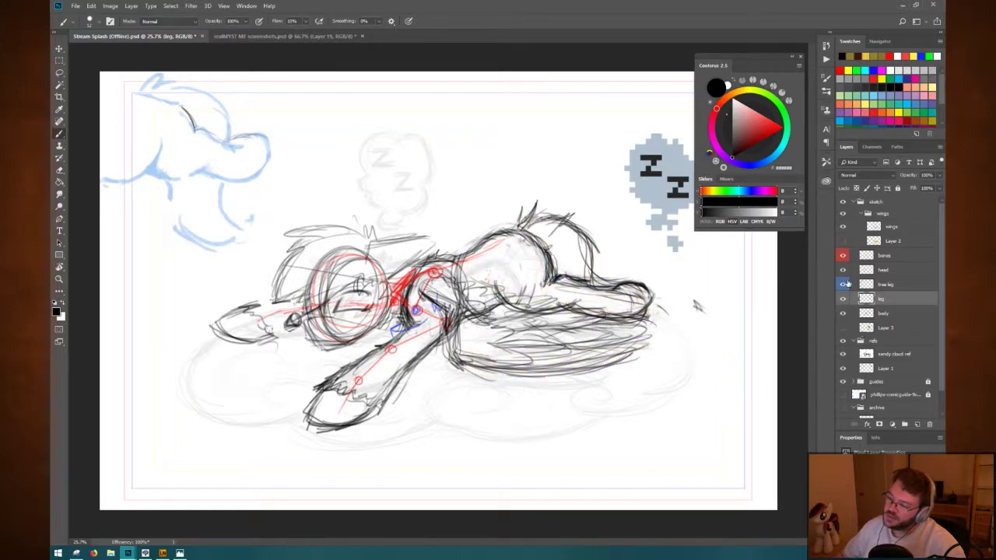
# Draw the hind leg's bones with joint circles from rump to hoof in red (FF0000) on the bones layer, and save the file.
pyautogui.click(885, 256)
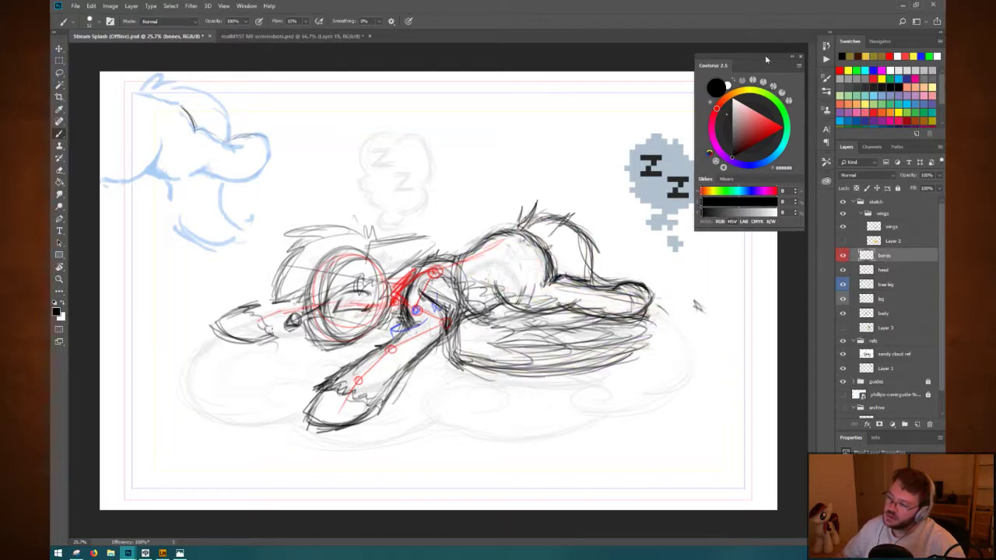
pyautogui.click(840, 70)
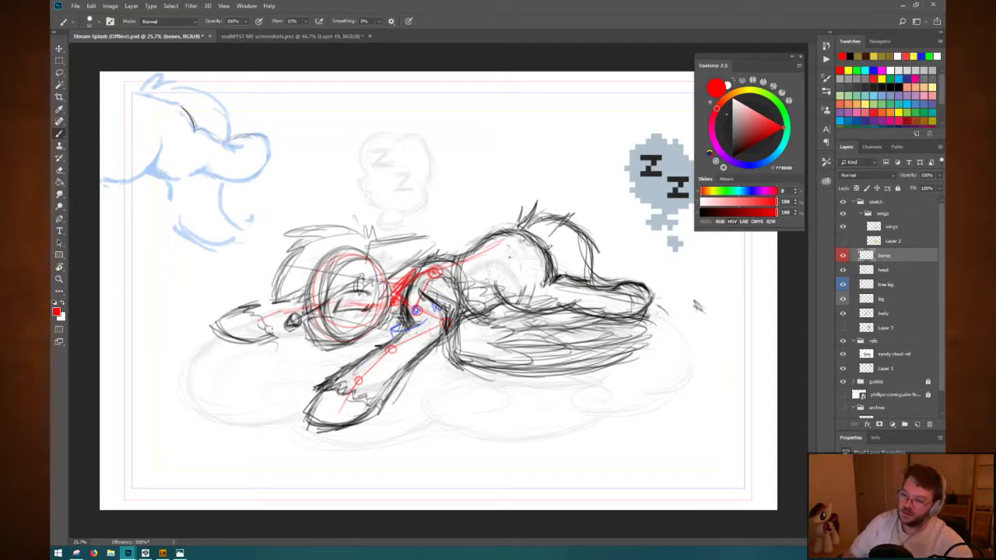
pyautogui.moveTo(504, 237)
pyautogui.mouseDown()
pyautogui.moveTo(546, 263)
pyautogui.moveTo(536, 281)
pyautogui.moveTo(532, 271)
pyautogui.moveTo(526, 298)
pyautogui.moveTo(574, 283)
pyautogui.moveTo(625, 302)
pyautogui.moveTo(617, 297)
pyautogui.moveTo(637, 286)
pyautogui.moveTo(621, 305)
pyautogui.mouseUp()
pyautogui.moveTo(556, 288); pyautogui.dragTo(564, 280)
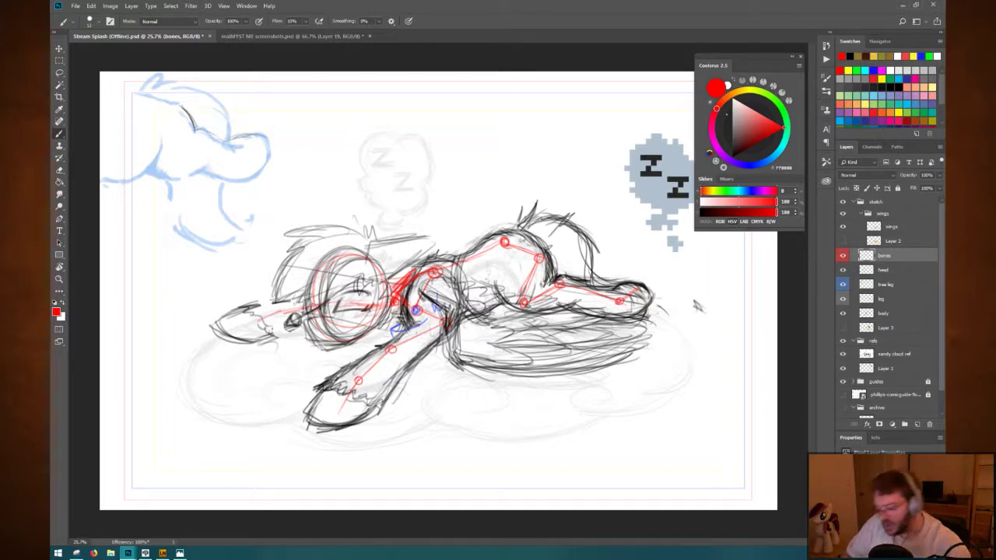
pyautogui.hotkey('ctrl', 's')
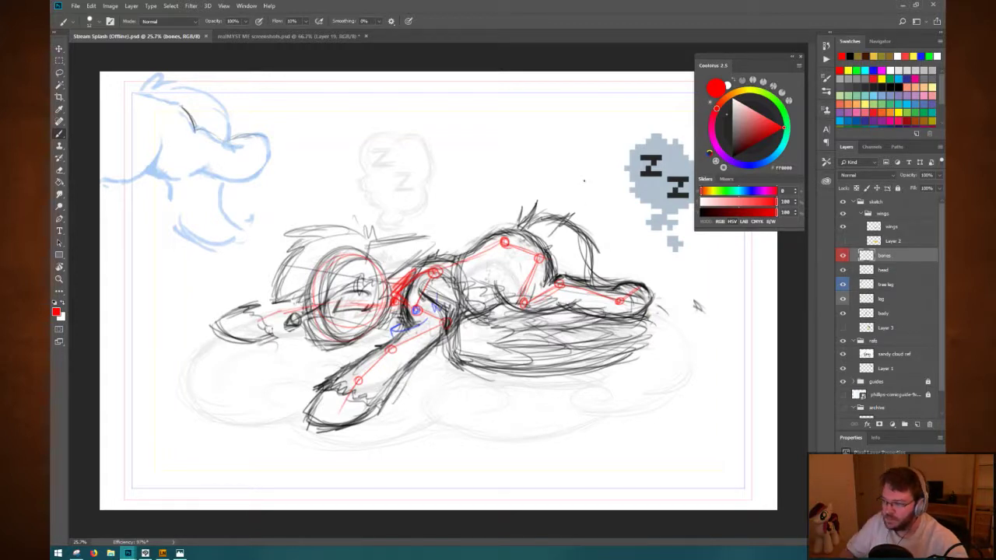
# Identify which lines belong to the body layer by hiding the layer and showing it again.
pyautogui.click(896, 315)
pyautogui.click(844, 314)
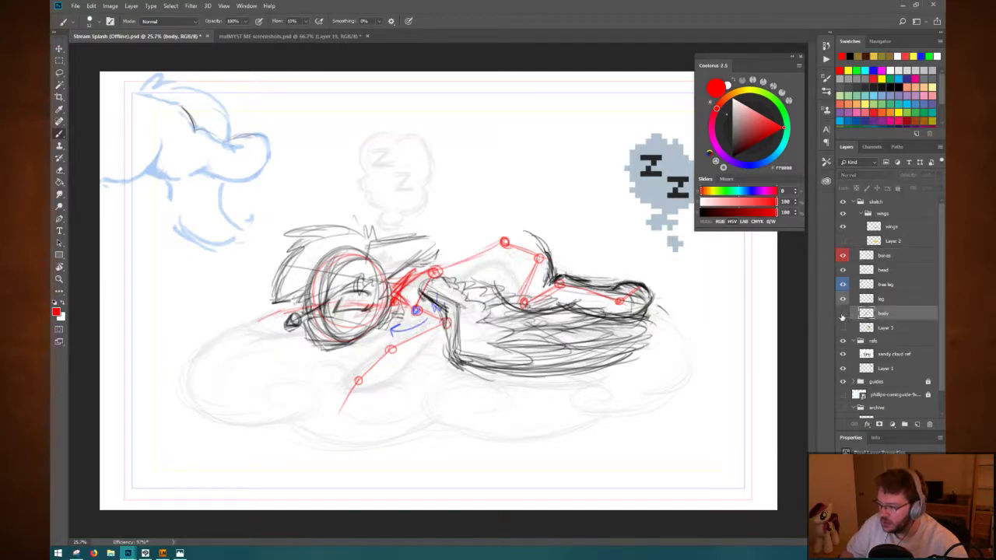
pyautogui.click(843, 314)
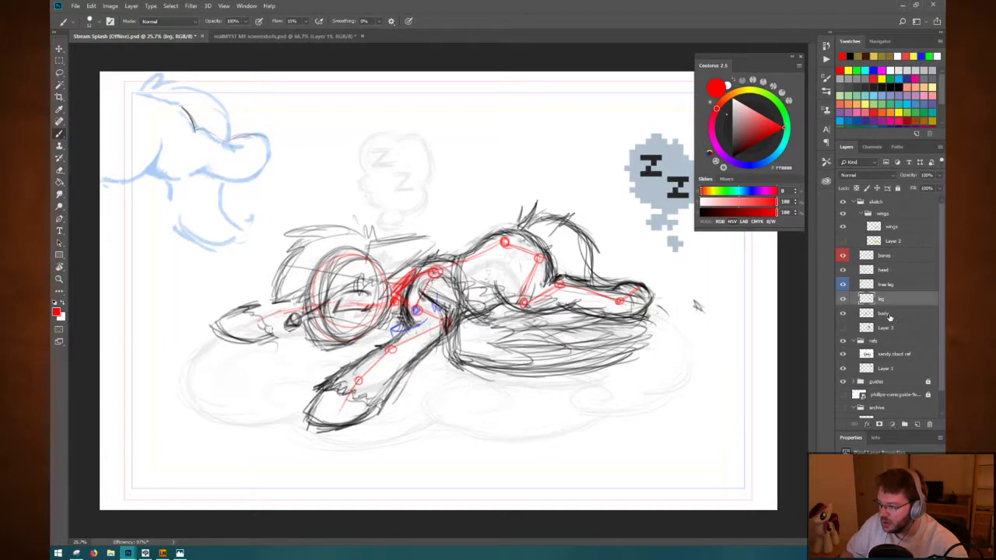
# Make the leg layer active with black (000000) as the brush colour, and rotate the canvas view before restoring it upright.
pyautogui.press('e')
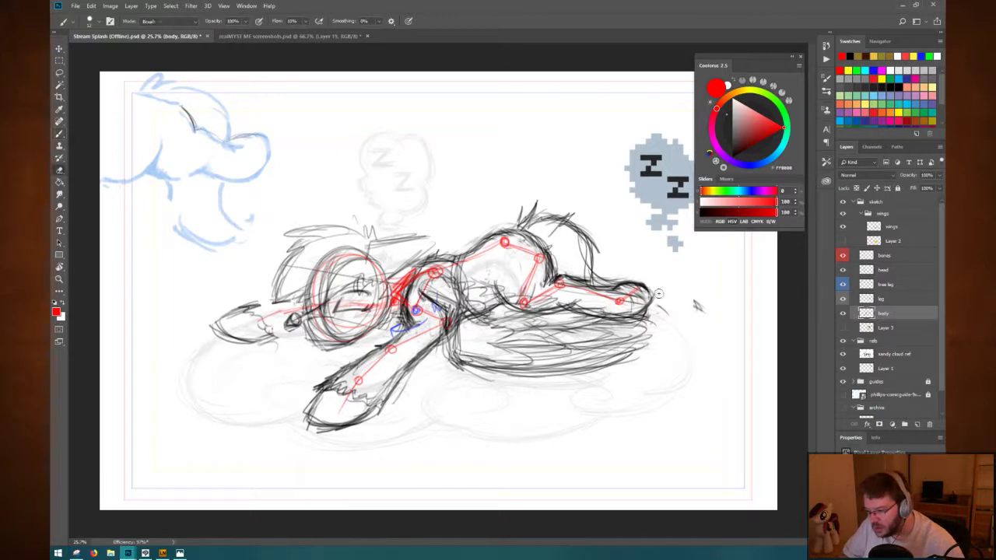
pyautogui.click(887, 299)
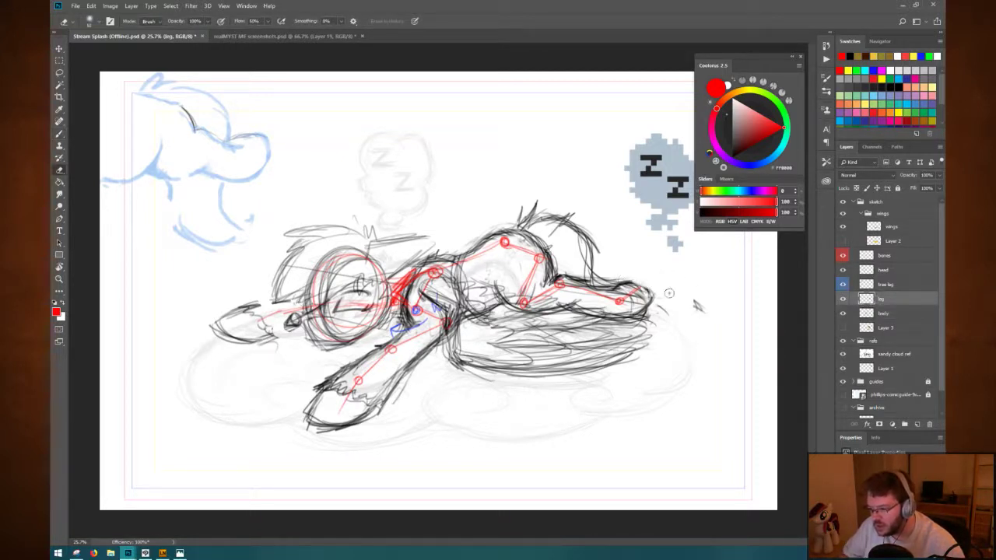
pyautogui.press('b')
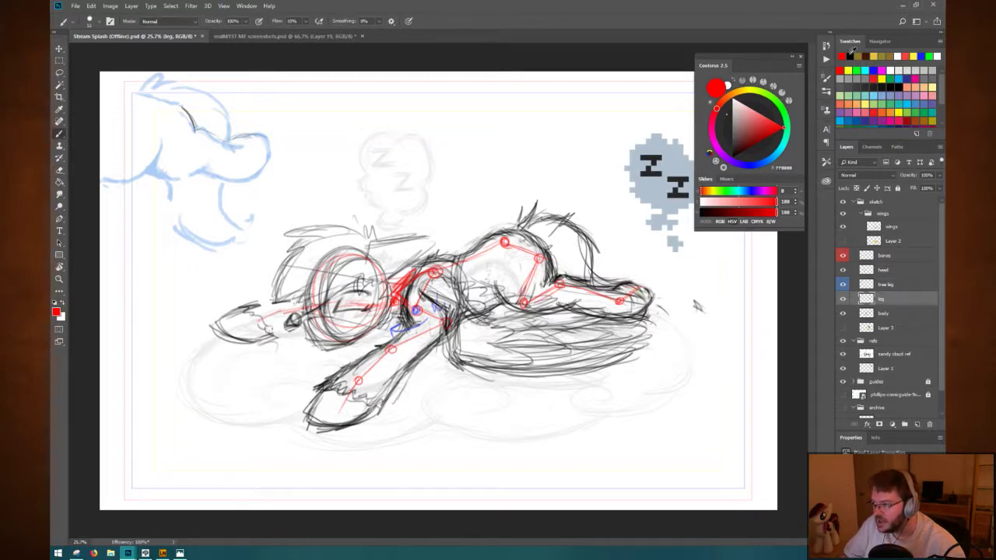
pyautogui.press('d')
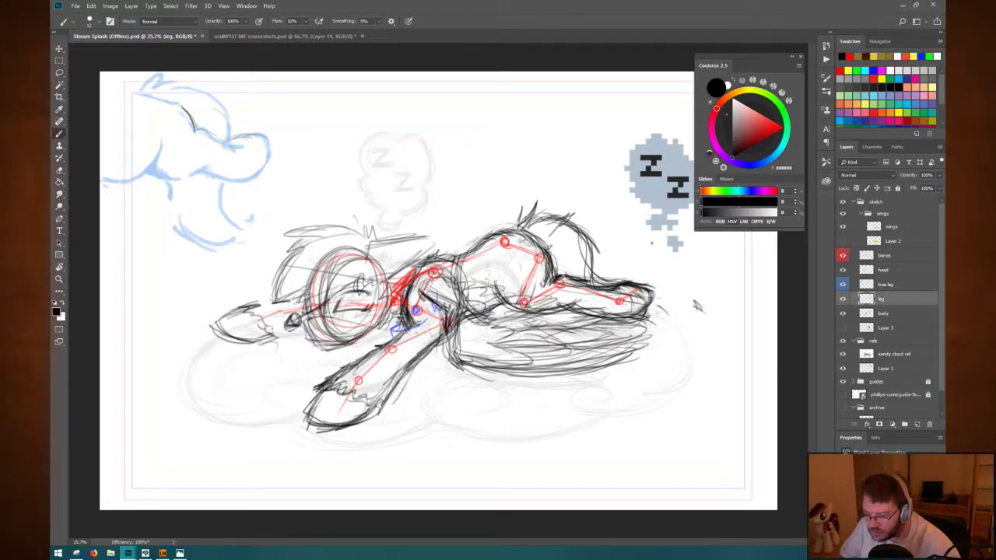
pyautogui.press('r')
pyautogui.moveTo(698, 306)
pyautogui.mouseDown()
pyautogui.moveTo(638, 365)
pyautogui.moveTo(524, 326)
pyautogui.moveTo(498, 364)
pyautogui.mouseUp()
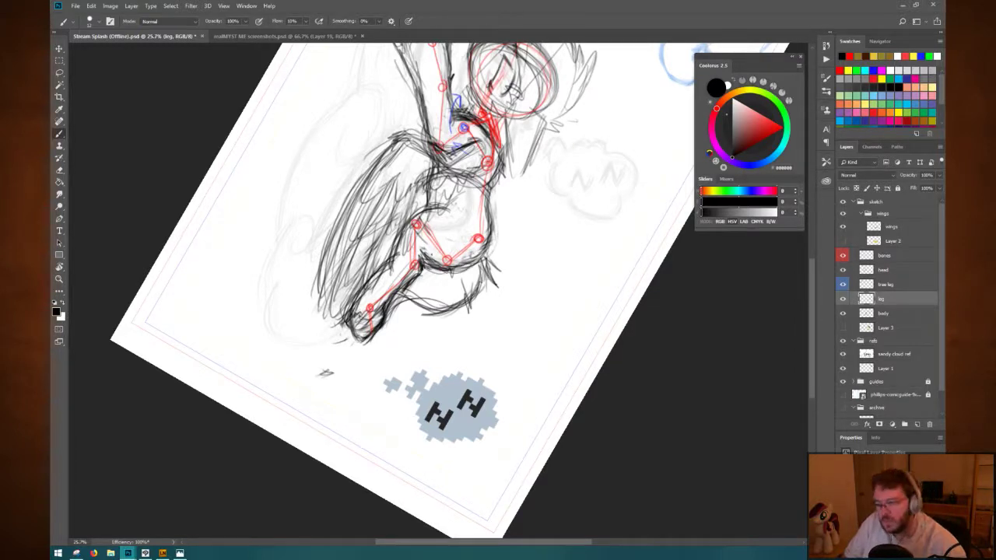
pyautogui.press('Escape')
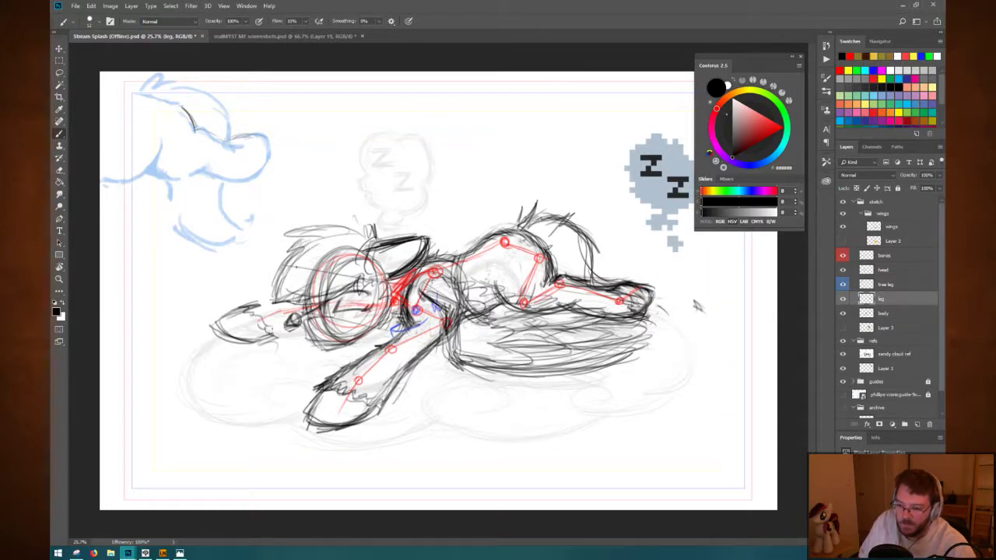
# Darken the pony's mane, forelock, ear, neck and shoulder lines with black brush strokes on the leg layer.
pyautogui.moveTo(319, 227)
pyautogui.mouseDown()
pyautogui.moveTo(291, 239)
pyautogui.moveTo(275, 298)
pyautogui.moveTo(319, 297)
pyautogui.mouseUp()
pyautogui.moveTo(326, 294)
pyautogui.mouseDown()
pyautogui.moveTo(359, 275)
pyautogui.moveTo(360, 289)
pyautogui.mouseUp()
pyautogui.moveTo(323, 226)
pyautogui.mouseDown()
pyautogui.moveTo(286, 247)
pyautogui.moveTo(277, 294)
pyautogui.moveTo(303, 301)
pyautogui.mouseUp()
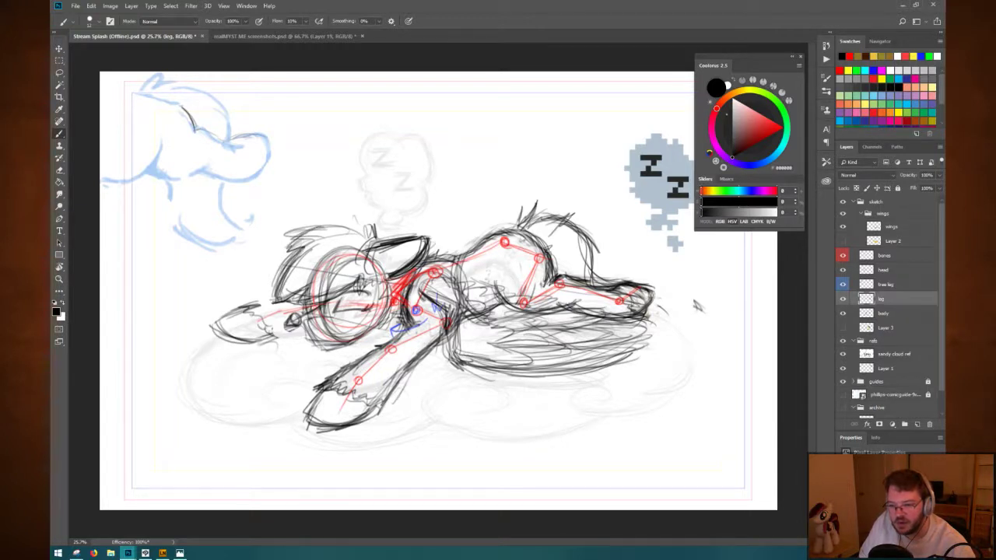
pyautogui.moveTo(365, 228)
pyautogui.mouseDown()
pyautogui.moveTo(327, 239)
pyautogui.moveTo(364, 241)
pyautogui.mouseUp()
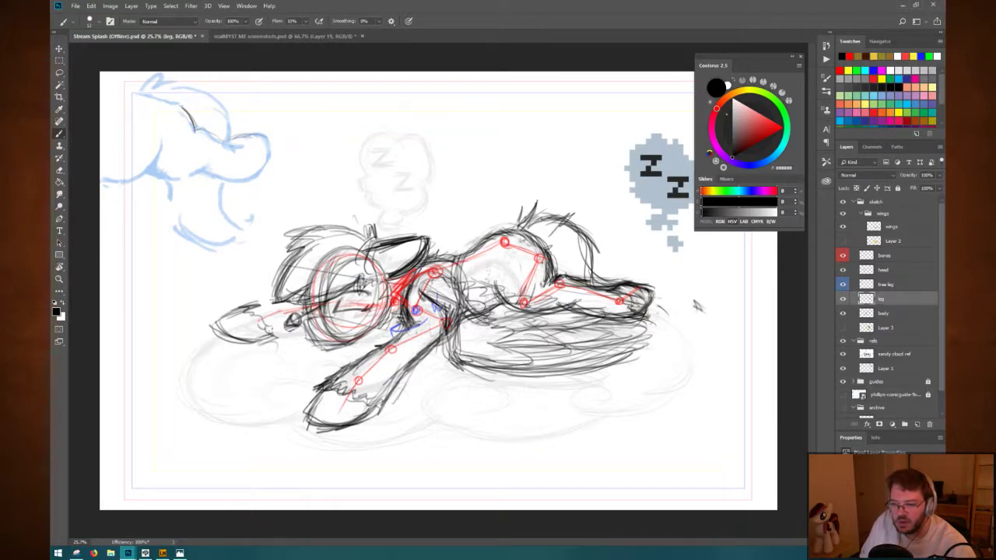
pyautogui.moveTo(424, 255)
pyautogui.mouseDown()
pyautogui.moveTo(463, 248)
pyautogui.moveTo(390, 304)
pyautogui.moveTo(397, 325)
pyautogui.mouseUp()
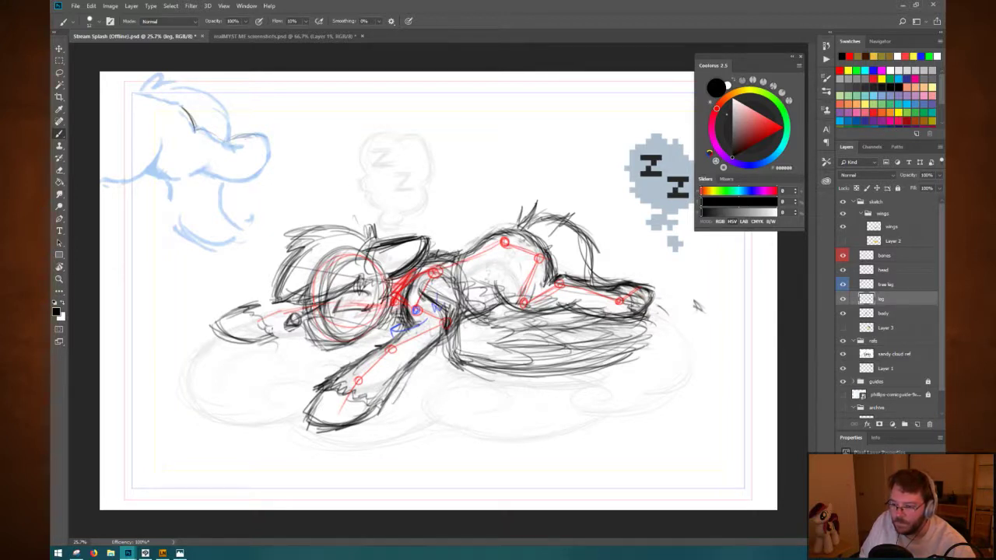
pyautogui.moveTo(420, 270); pyautogui.dragTo(461, 265)
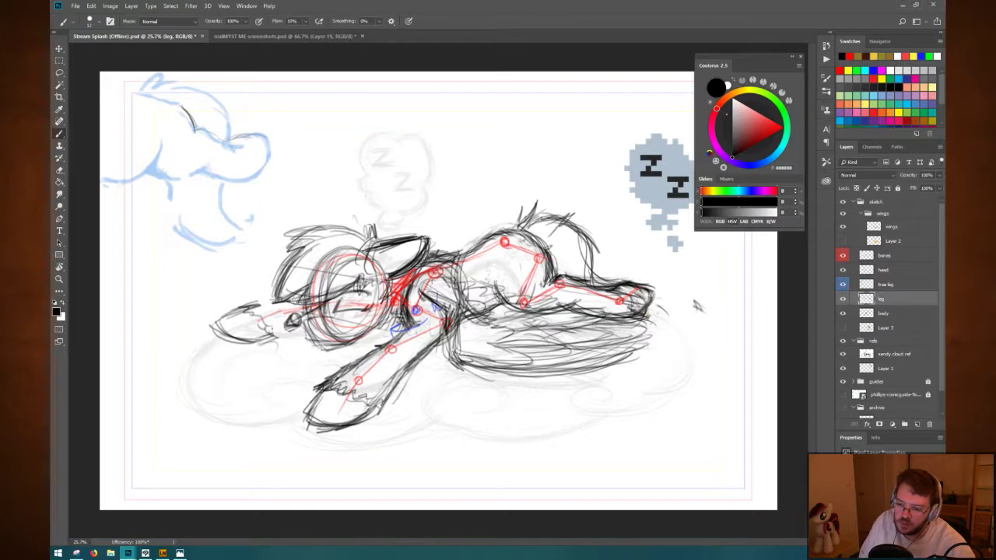
# Strengthen the outstretched far foreleg and its hoof with black strokes, and erase stray lines beneath it.
pyautogui.moveTo(278, 280)
pyautogui.mouseDown()
pyautogui.moveTo(316, 305)
pyautogui.moveTo(352, 297)
pyautogui.mouseUp()
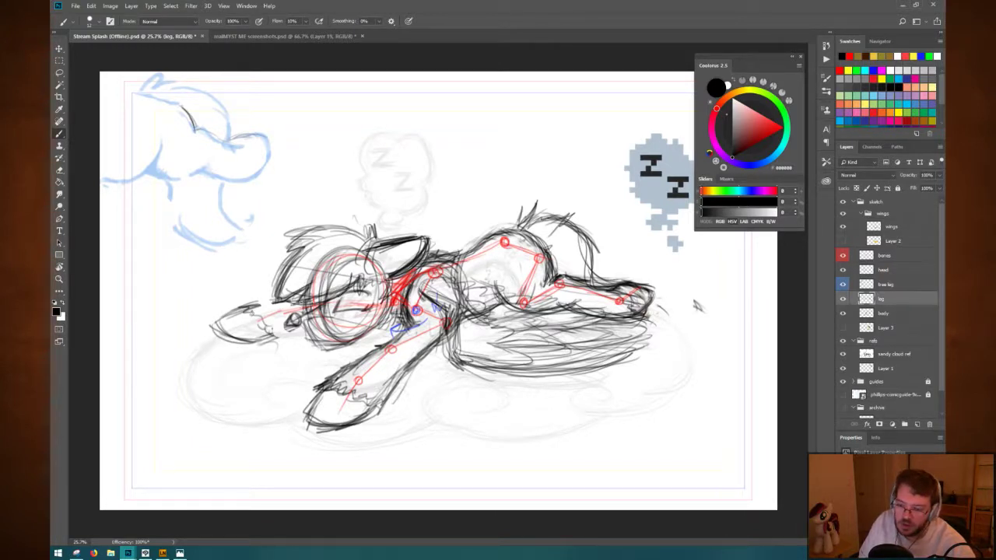
pyautogui.moveTo(260, 307)
pyautogui.mouseDown()
pyautogui.moveTo(281, 300)
pyautogui.moveTo(267, 340)
pyautogui.moveTo(259, 337)
pyautogui.mouseUp()
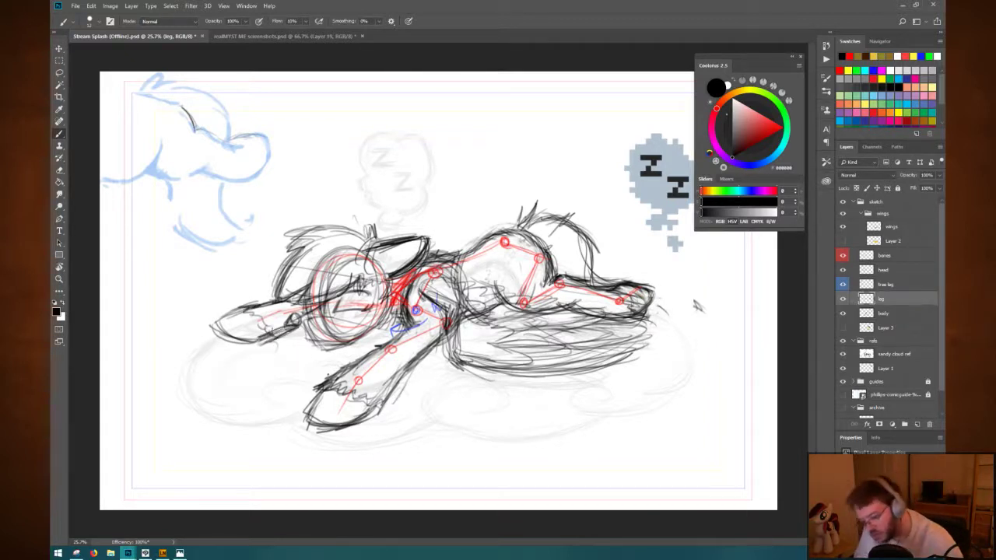
pyautogui.press('e')
pyautogui.moveTo(296, 342)
pyautogui.mouseDown()
pyautogui.moveTo(269, 346)
pyautogui.moveTo(290, 335)
pyautogui.moveTo(273, 345)
pyautogui.mouseUp()
pyautogui.press('b')
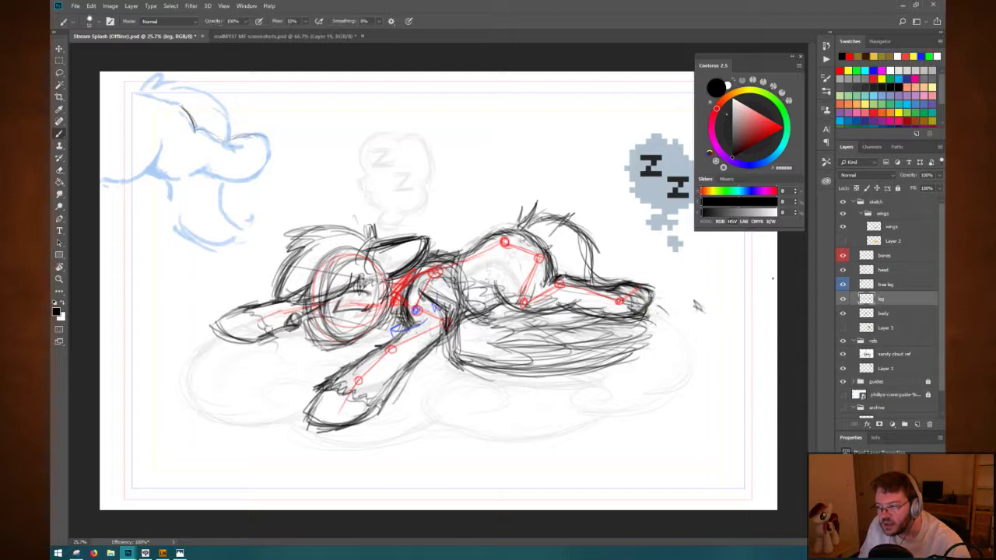
# Compare the drawing with and without the new strokes by repeatedly hiding and showing the leg layer.
pyautogui.click(843, 298)
pyautogui.click(843, 299)
pyautogui.click(843, 298)
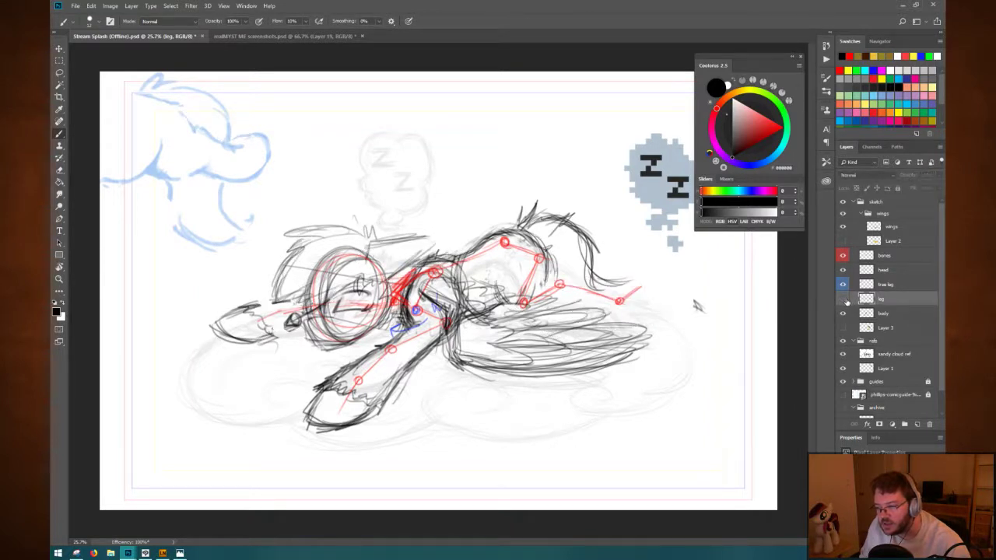
pyautogui.click(843, 299)
pyautogui.click(842, 299)
pyautogui.click(843, 299)
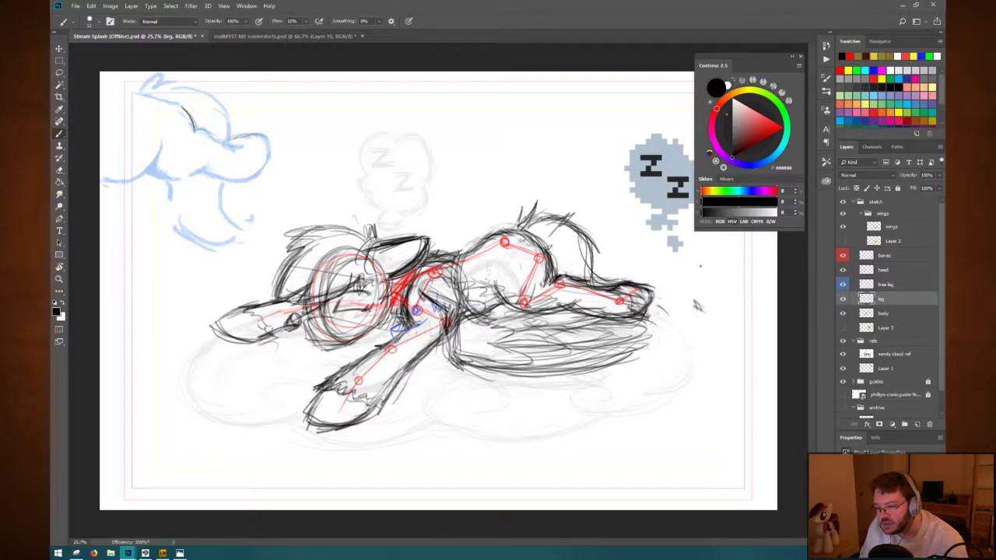
# Move the lassoed head and foreleg strokes from the leg layer onto a new layer in place, and merge it down into the body layer.
pyautogui.press('l')
pyautogui.moveTo(304, 190)
pyautogui.mouseDown()
pyautogui.moveTo(288, 397)
pyautogui.moveTo(474, 292)
pyautogui.moveTo(471, 233)
pyautogui.mouseUp()
pyautogui.press('Delete')
pyautogui.hotkey('ctrl', 'd')
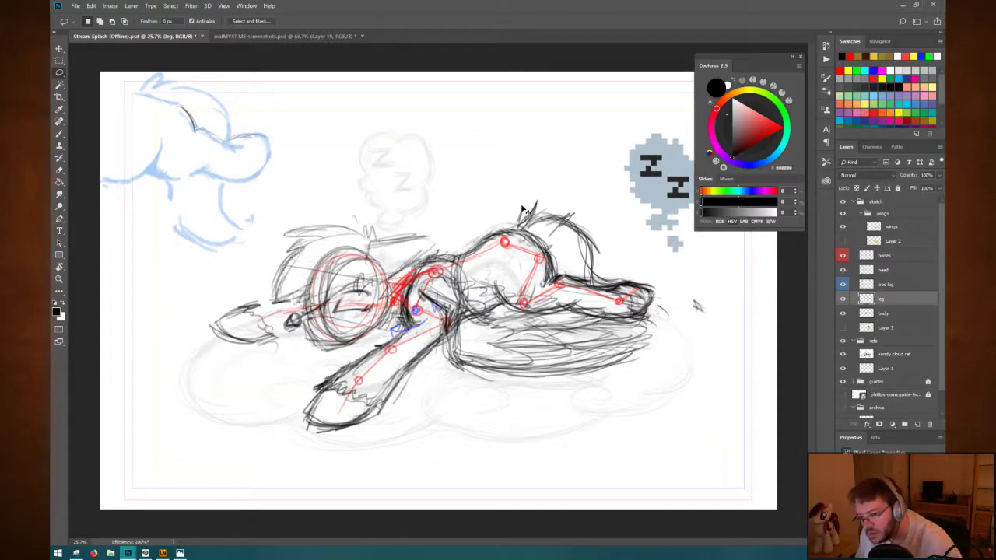
pyautogui.hotkey('ctrl', 'shift', 'v')
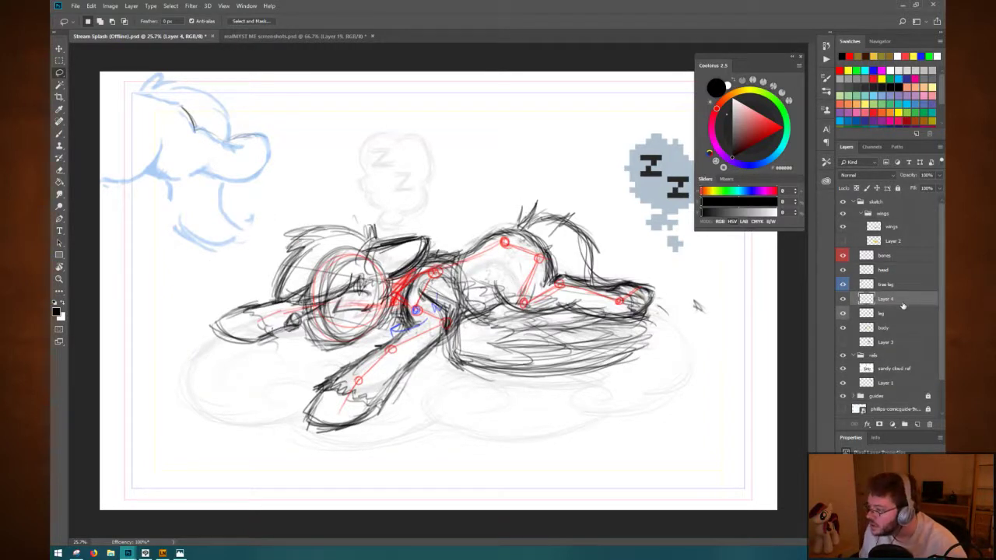
pyautogui.rightClick(893, 313)
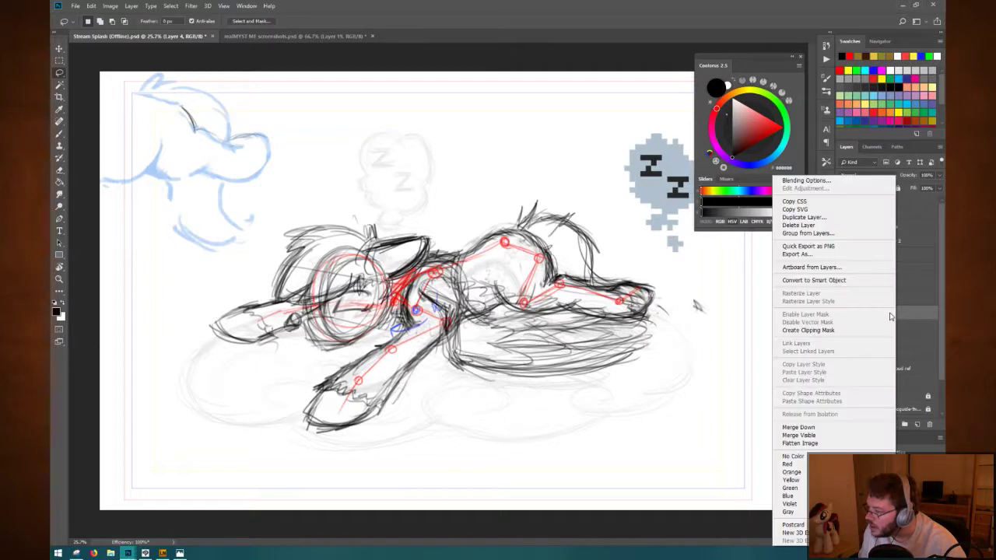
pyautogui.click(812, 429)
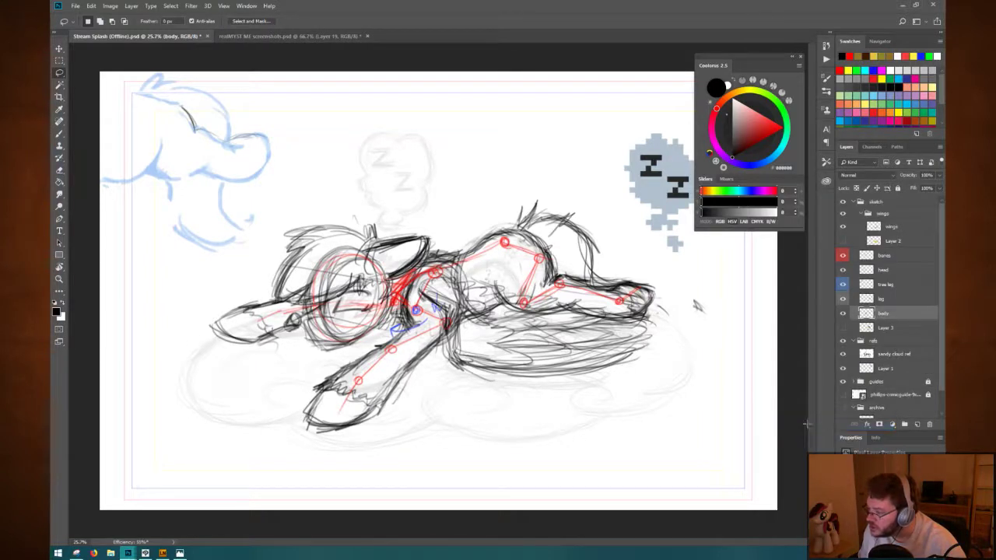
# Check the merged lines by hiding and showing the body layer, and save the file.
pyautogui.click(843, 313)
pyautogui.click(843, 314)
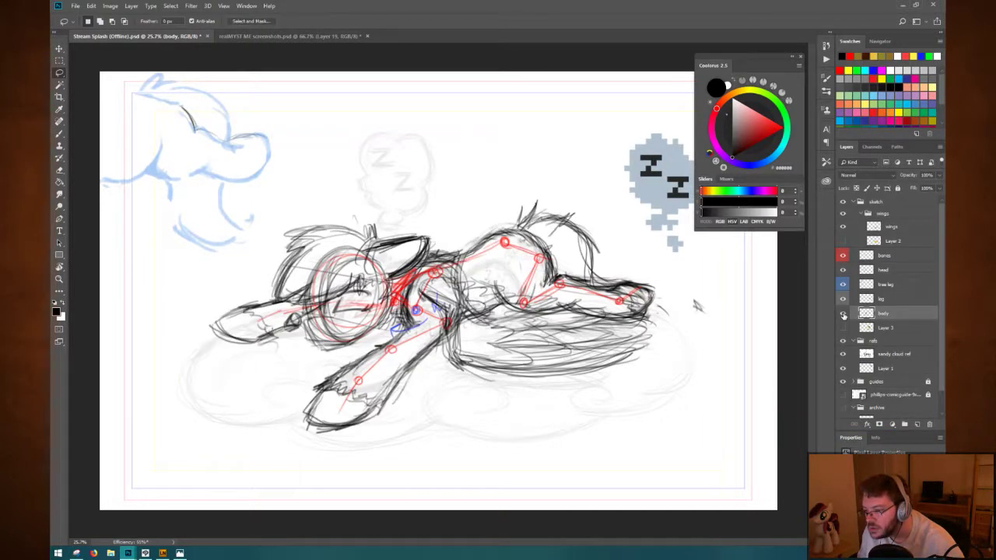
pyautogui.hotkey('ctrl', 's')
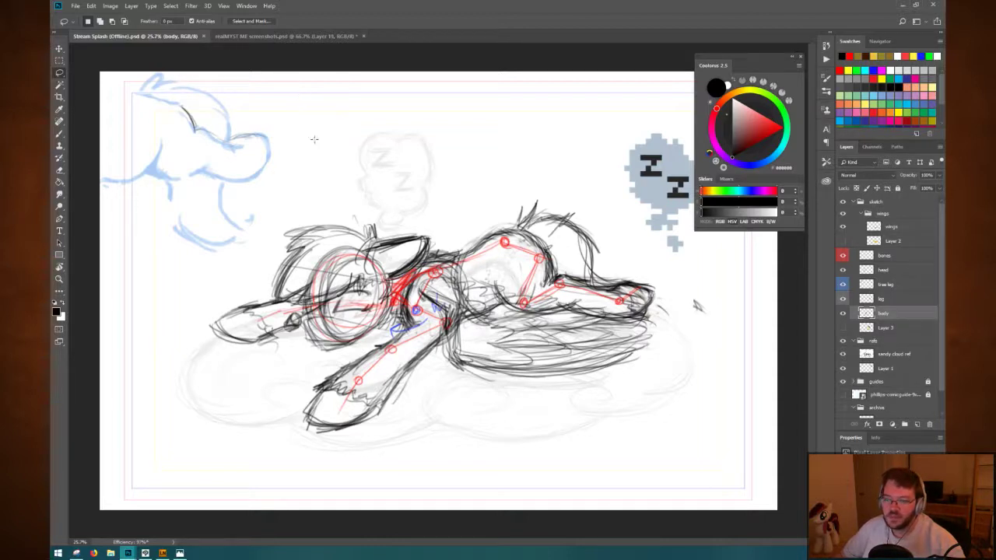
# Resize the image to 1920 pixels wide and fit it in the window.
pyautogui.hotkey('ctrl', 'alt', 'i')
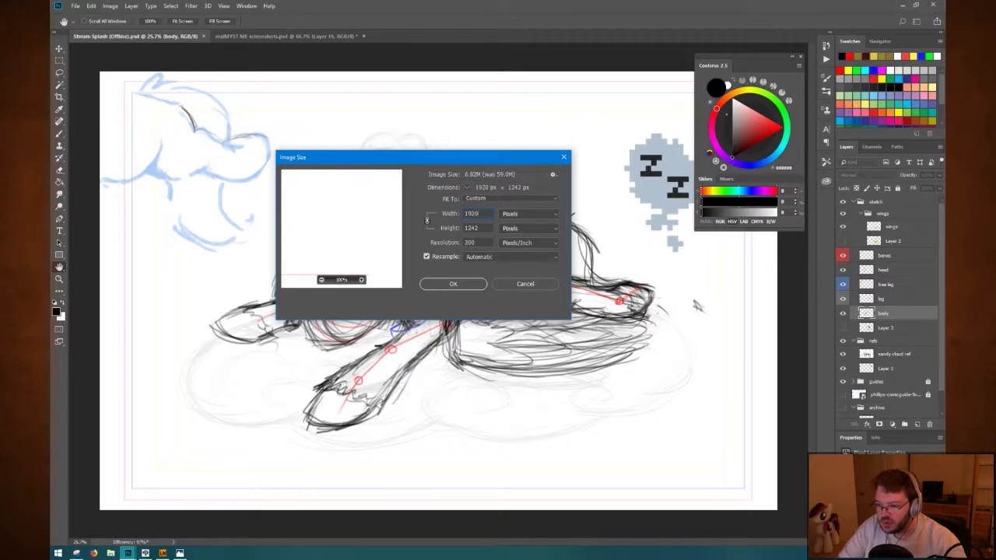
pyautogui.press('Escape')
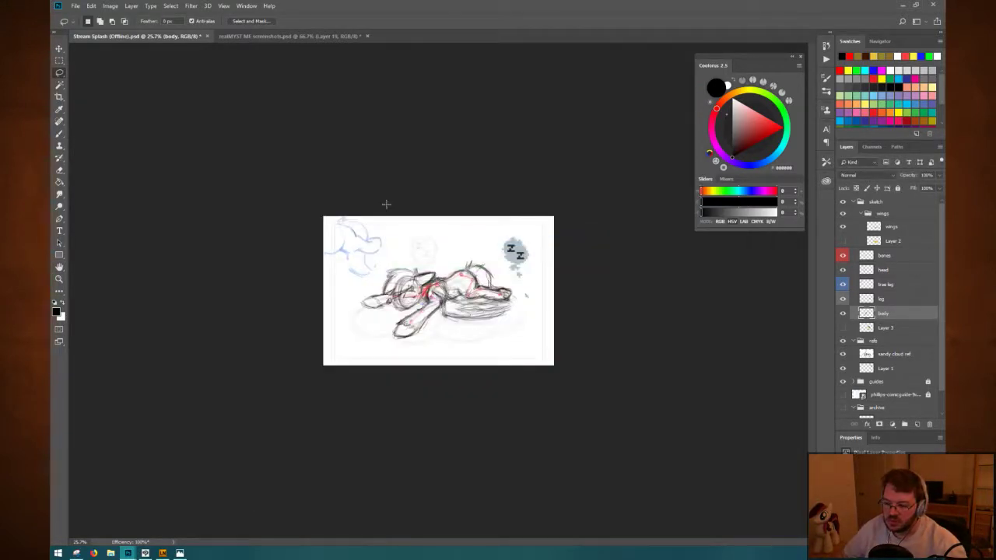
pyautogui.hotkey('ctrl', '0')
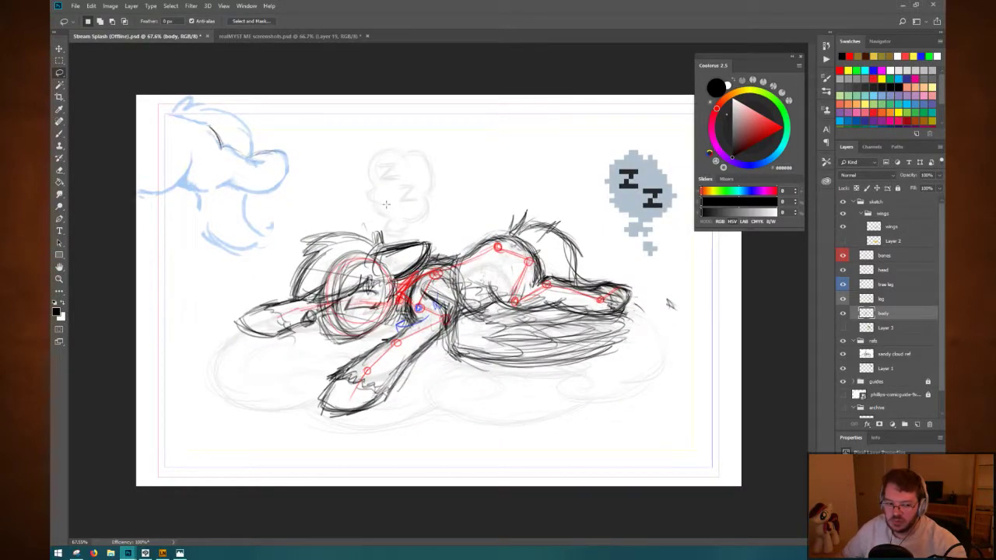
# Crop the canvas height to 1080 pixels from the centre, keeping the width at 1920 pixels and accepting the clipping.
pyautogui.hotkey('ctrl', 'alt', 'c')
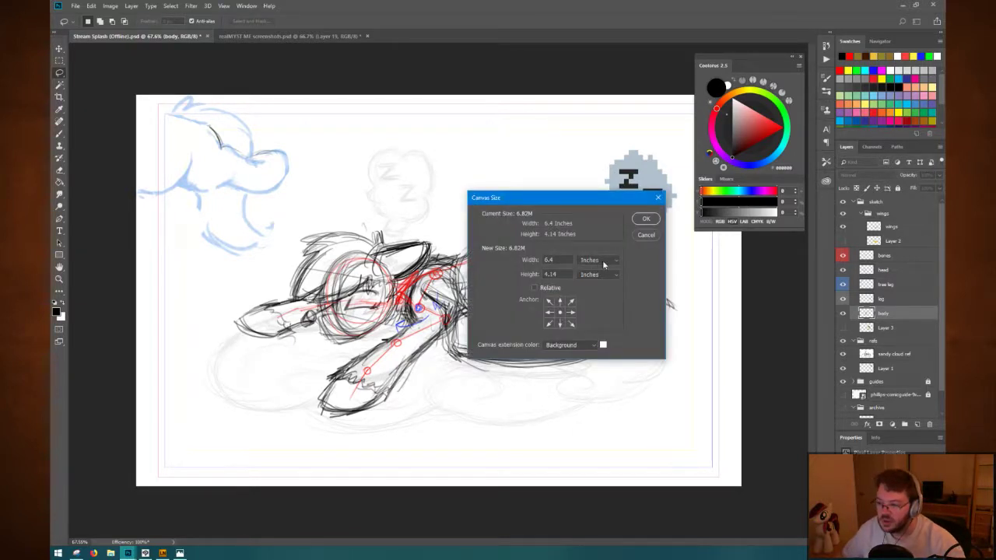
pyautogui.click(603, 260)
pyautogui.click(596, 273)
pyautogui.press('Tab')
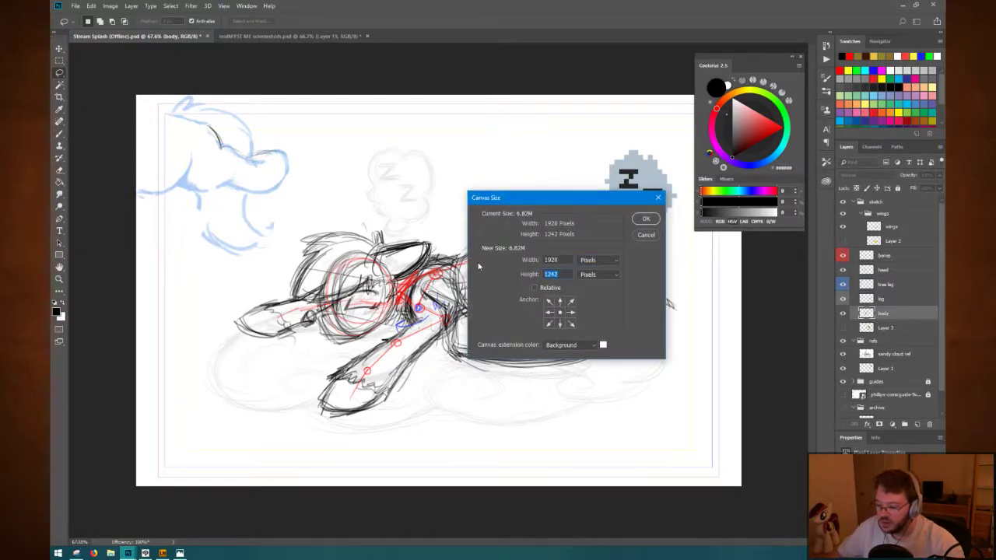
pyautogui.write('1080')
pyautogui.press('Return')
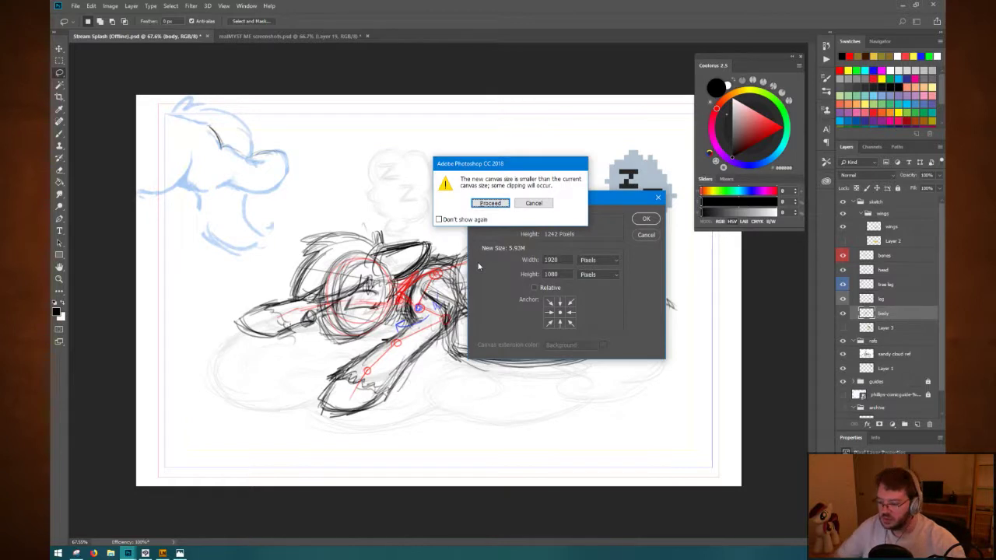
pyautogui.press('Return')
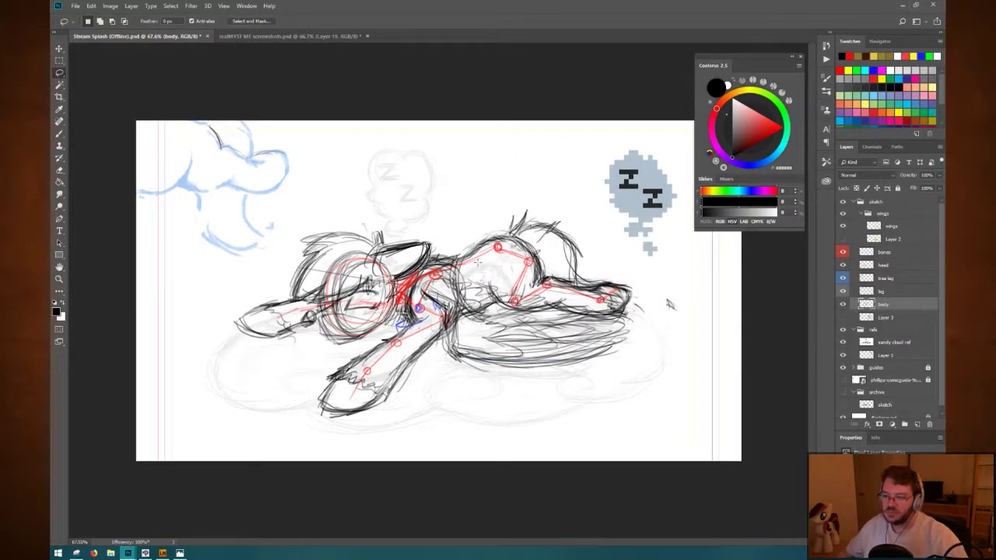
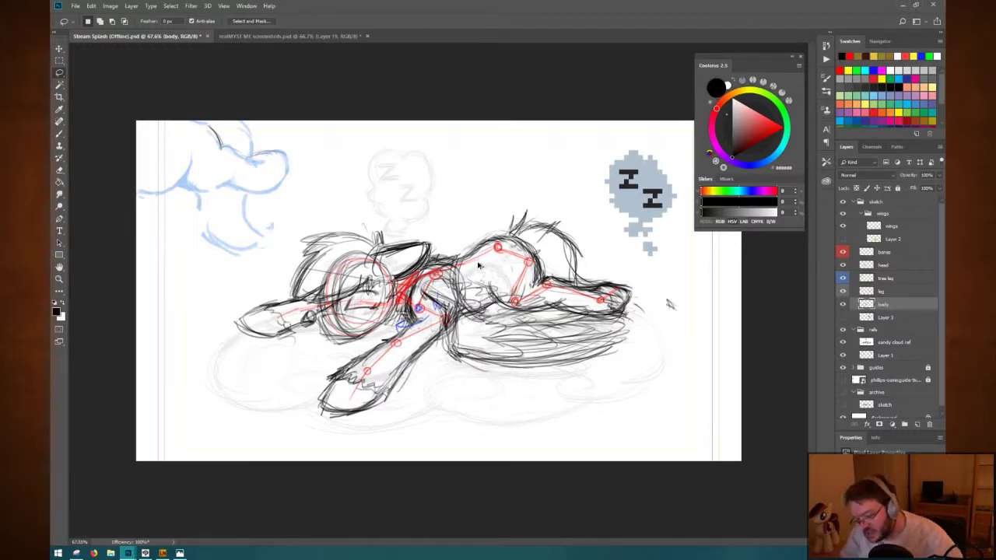
# Undo the canvas crop and the image resize to return to the full-resolution sketch.
pyautogui.hotkey('ctrl', 'z')
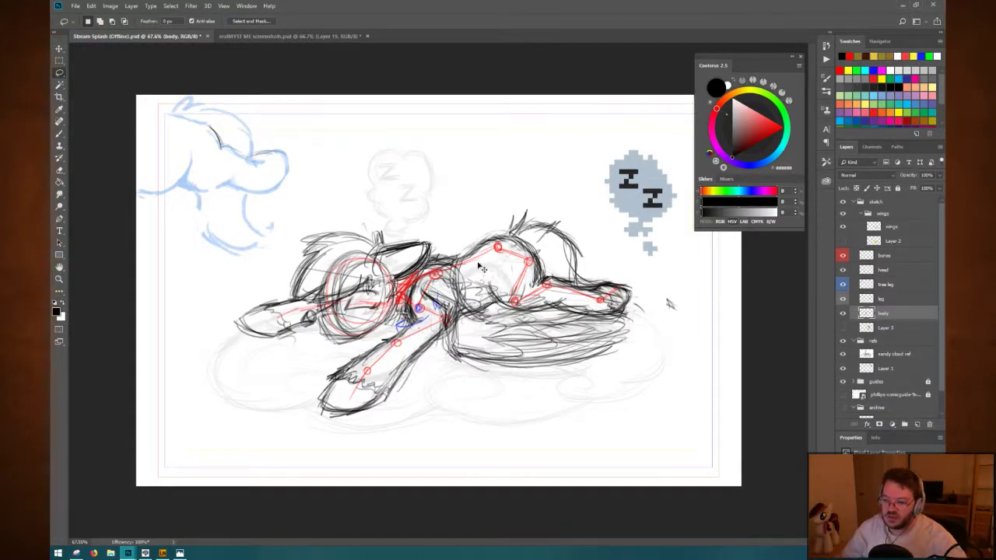
pyautogui.hotkey('ctrl', 'z')
pyautogui.hotkey('ctrl', 'z')
pyautogui.hotkey('ctrl', 'z')
pyautogui.hotkey('ctrl', 'z')
pyautogui.hotkey('ctrl', 'z')
pyautogui.hotkey('ctrl', 'z')
pyautogui.hotkey('ctrl', 'z')
pyautogui.hotkey('ctrl', 'z')
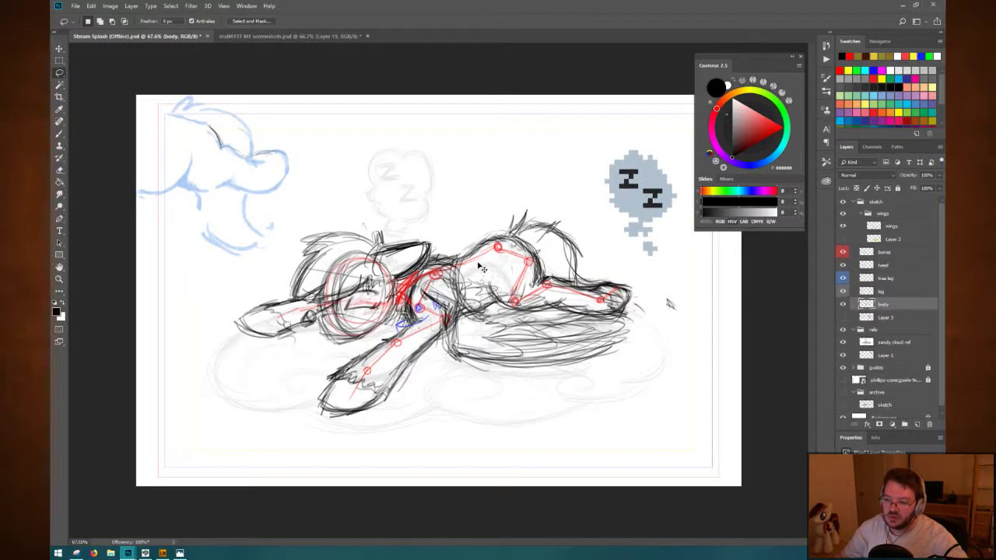
pyautogui.hotkey('ctrl', 'z')
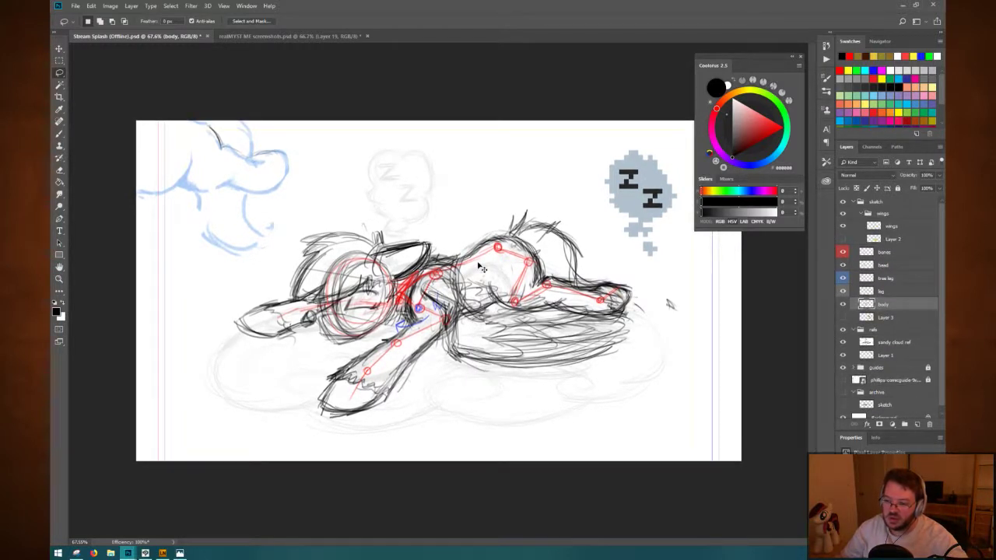
pyautogui.hotkey('ctrl', 'z')
pyautogui.hotkey('ctrl', 'z')
pyautogui.hotkey('ctrl', 'z')
pyautogui.hotkey('ctrl', '+')
pyautogui.hotkey('ctrl', '+')
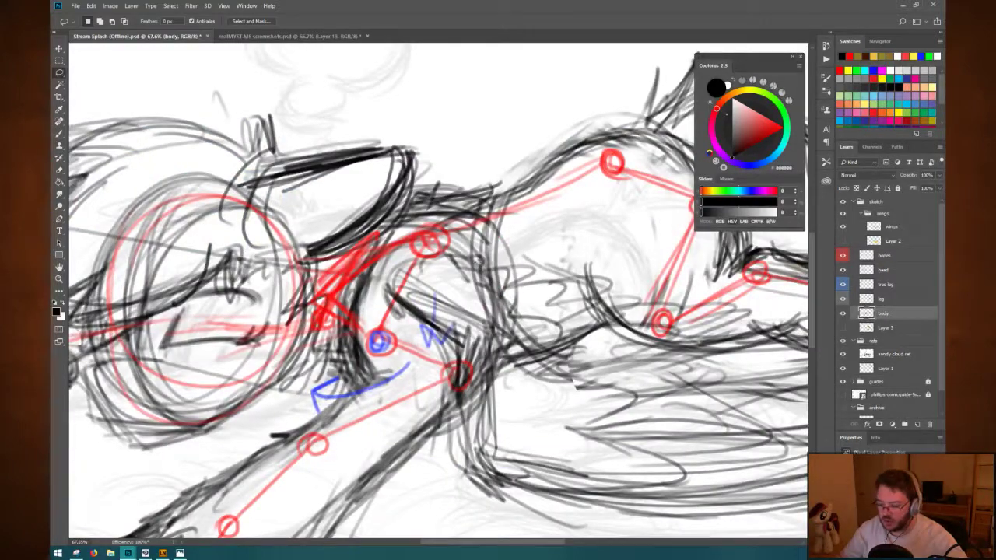
# Fit the whole sketch in the window and save the file.
pyautogui.hotkey('ctrl', '+')
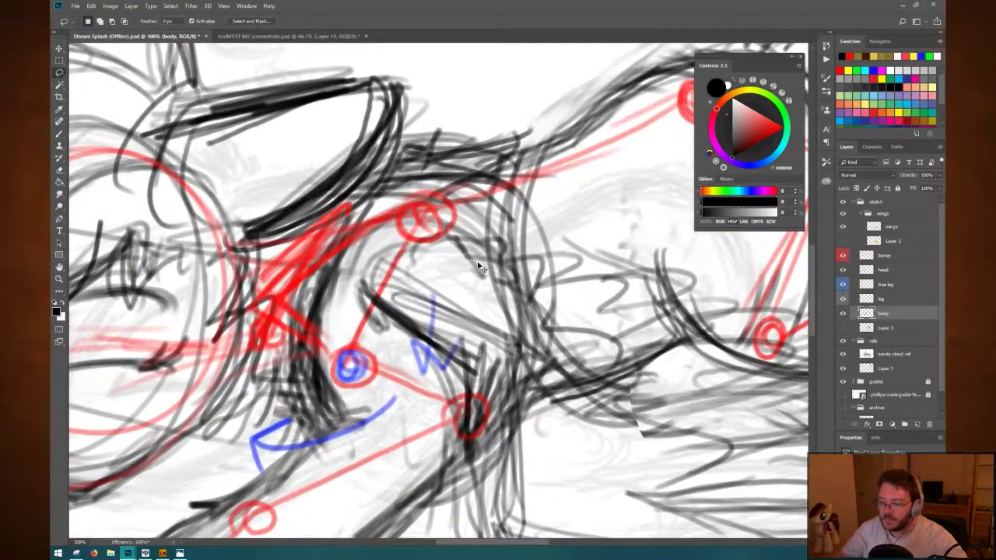
pyautogui.hotkey('ctrl', '0')
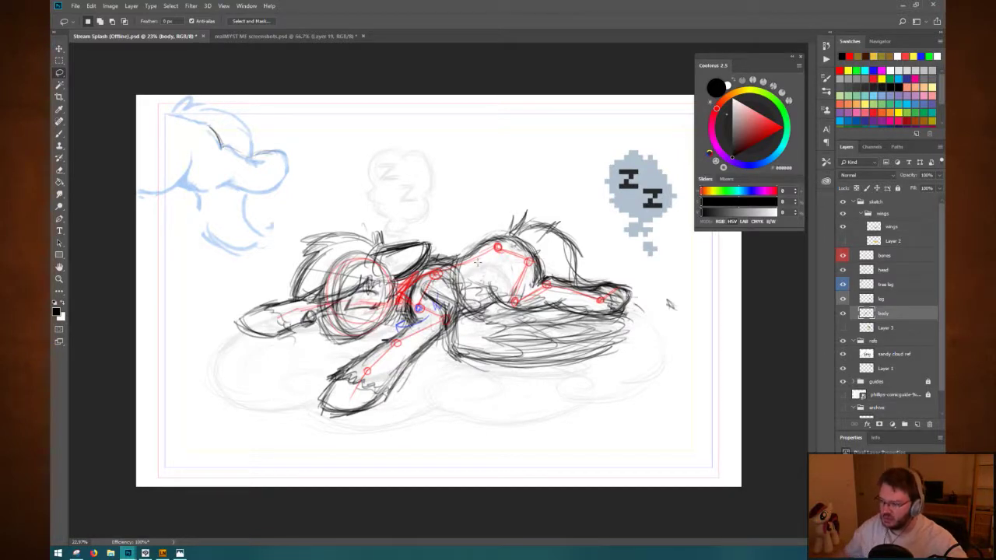
pyautogui.hotkey('ctrl', 'a')
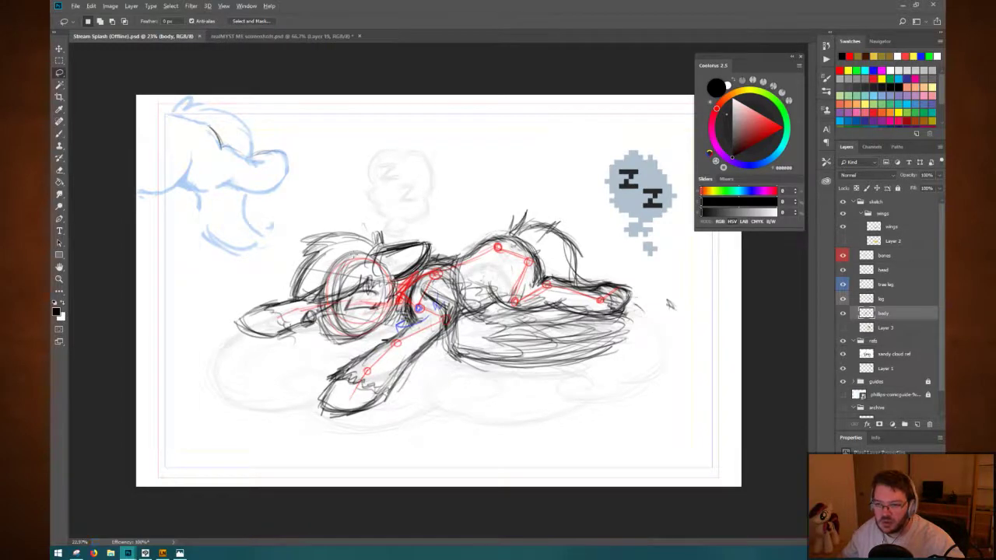
# Examine the saved sketch at 100% magnification and fitted to the window.
pyautogui.scroll(1, 444, 303)
pyautogui.scroll(1, 352, 253)
pyautogui.scroll(-2, 352, 253)
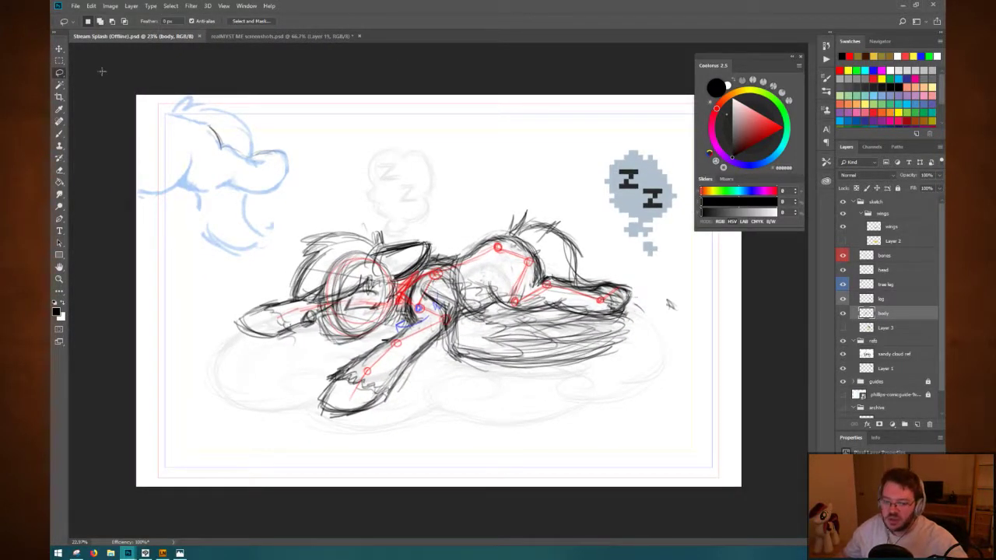
pyautogui.hotkey('ctrl', '1')
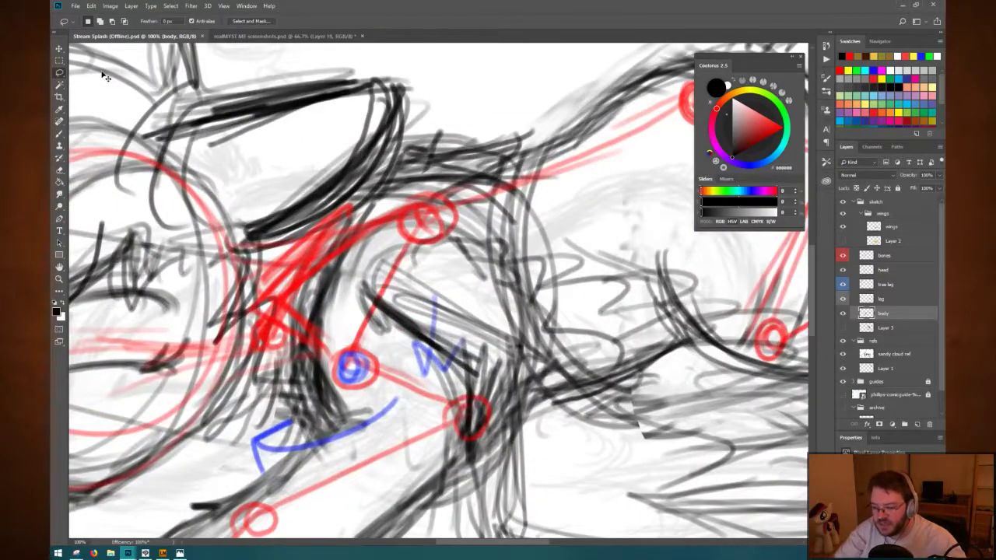
pyautogui.hotkey('ctrl', '0')
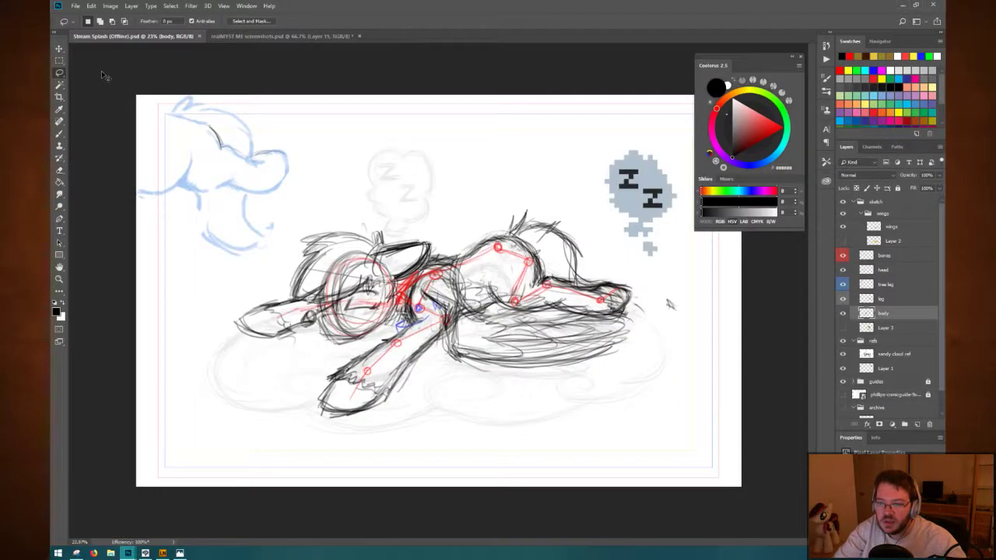
pyautogui.hotkey('ctrl', '1')
pyautogui.hotkey('ctrl', '0')
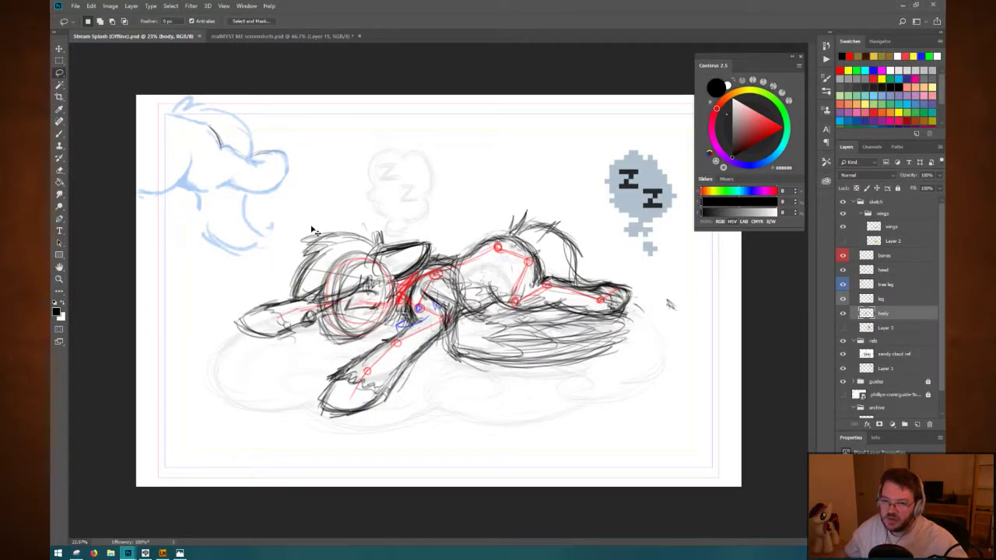
# Erase stray construction lines inside the pony's rump on the body layer.
pyautogui.scroll(1, 312, 225)
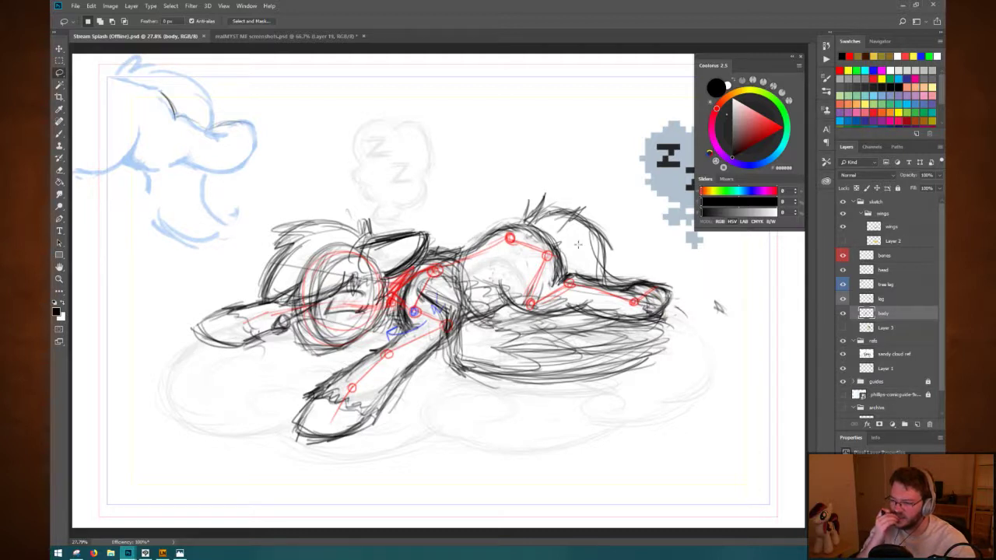
pyautogui.press('e')
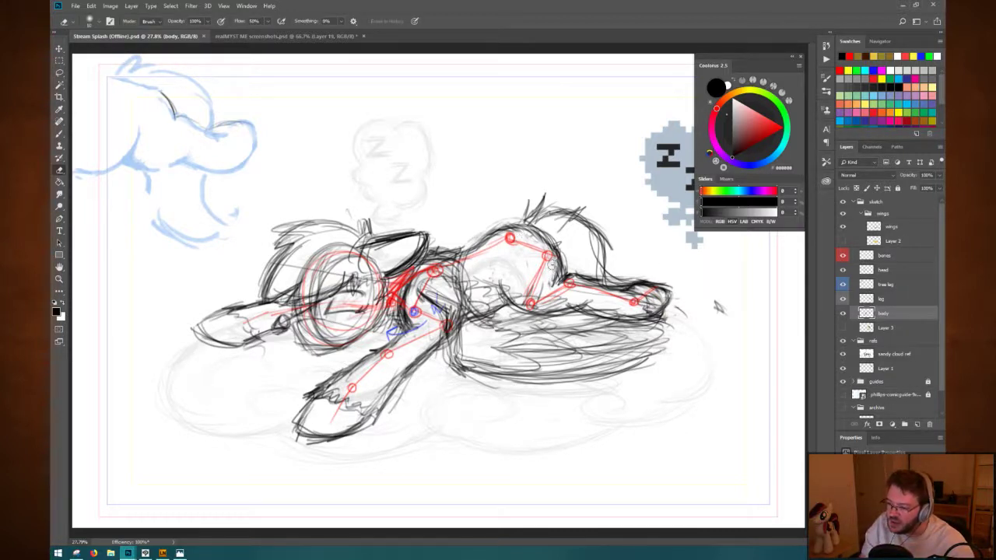
pyautogui.moveTo(520, 236); pyautogui.dragTo(537, 257)
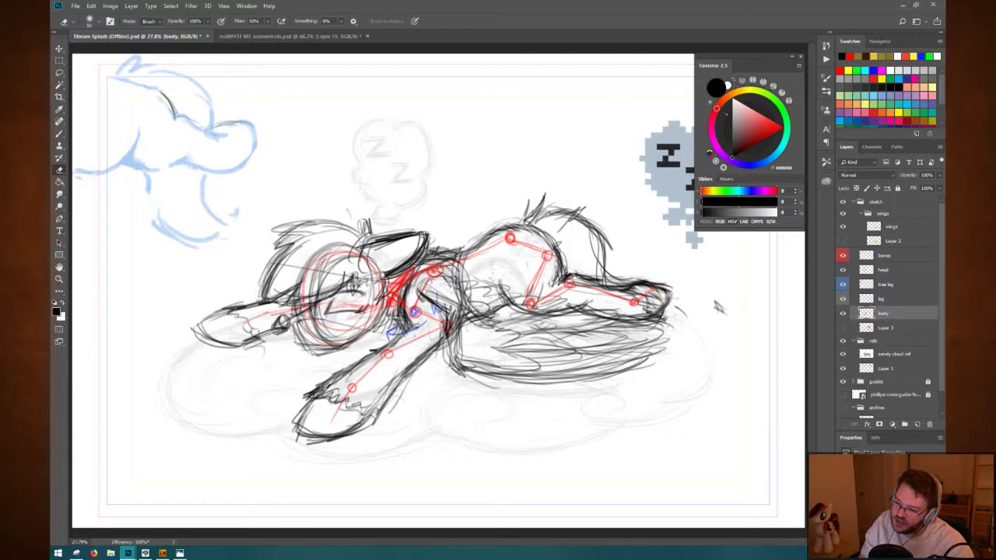
pyautogui.press('l')
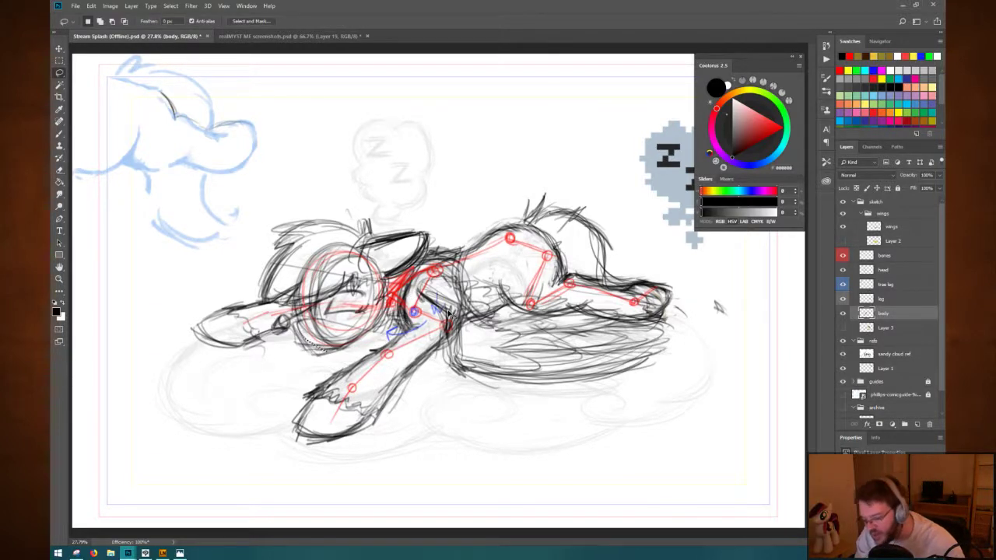
pyautogui.press('b')
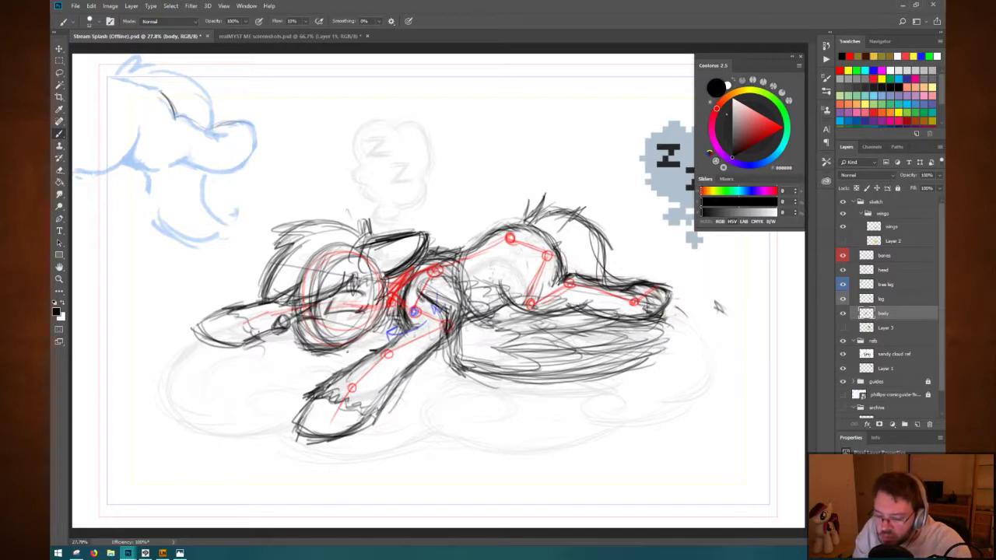
pyautogui.press('e')
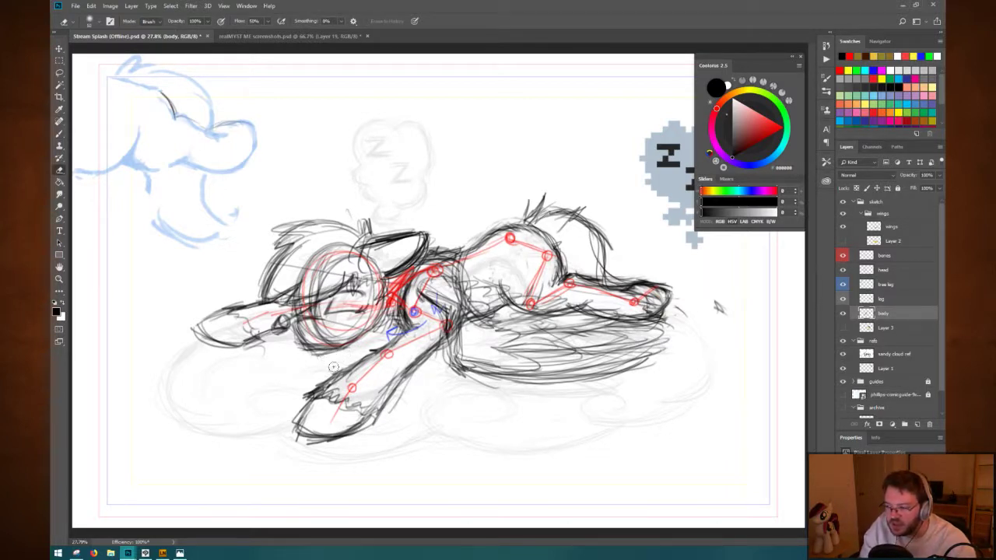
# Check which lines belong to the body layer by repeatedly hiding it, leaving it visible.
pyautogui.press('b')
pyautogui.click(844, 314)
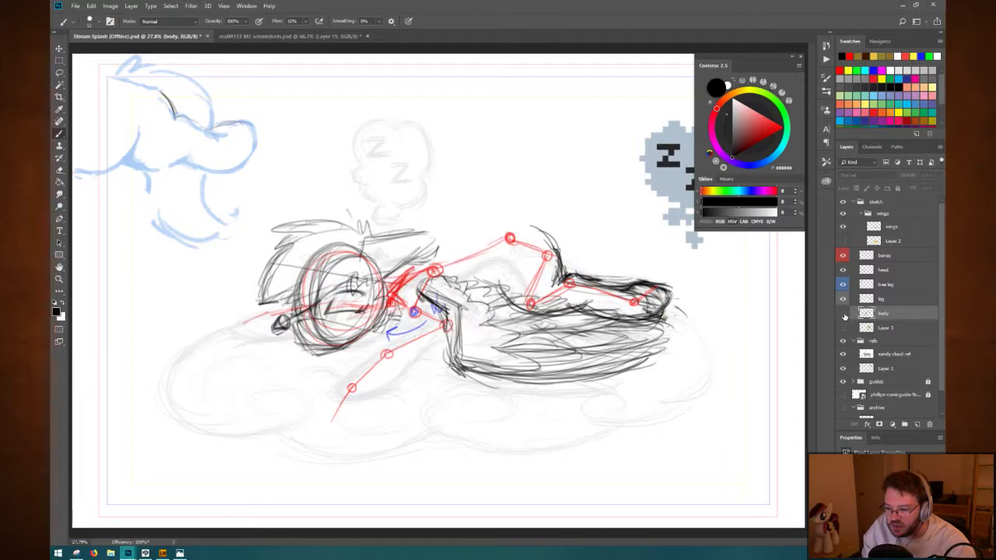
pyautogui.click(844, 314)
pyautogui.click(842, 314)
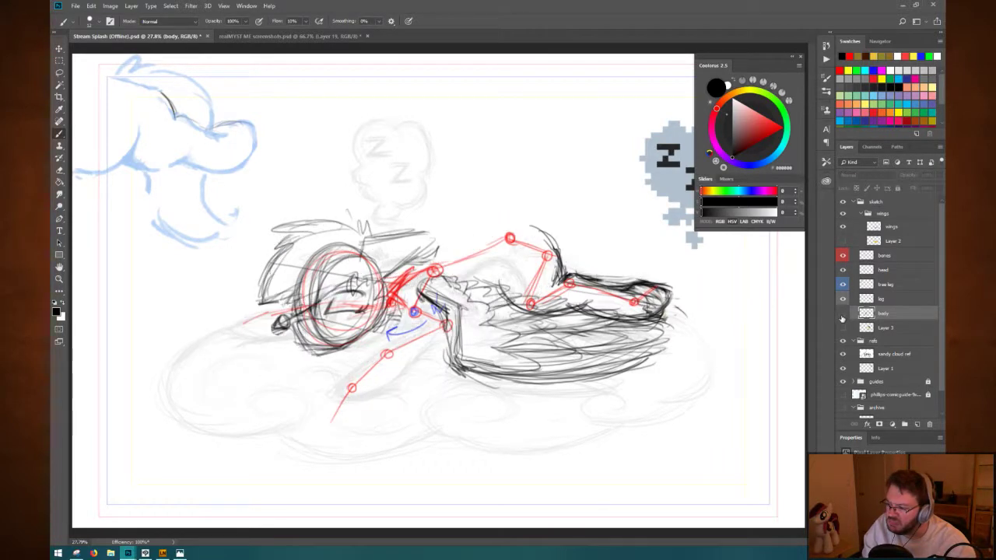
pyautogui.click(842, 314)
pyautogui.click(841, 315)
pyautogui.click(842, 314)
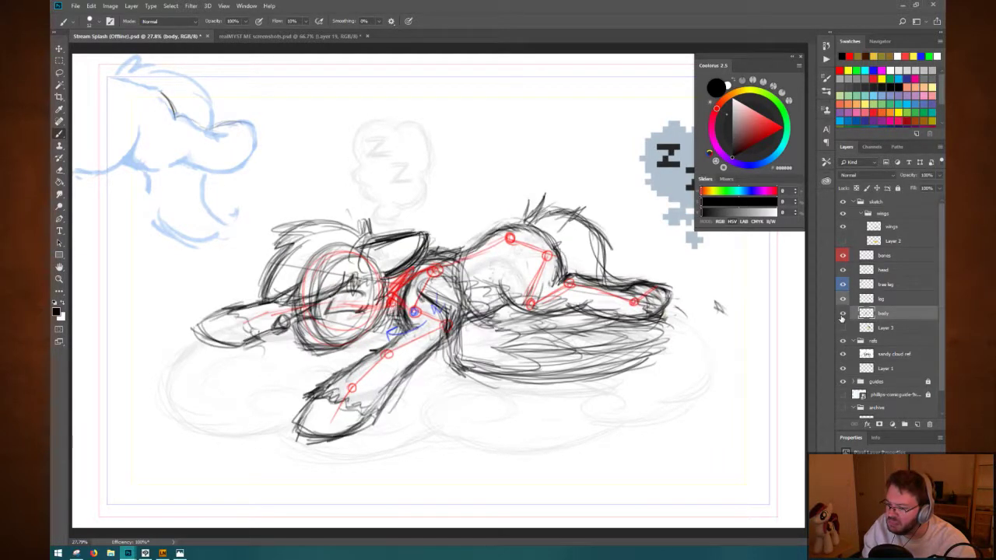
# Lasso the lower edge of the pony's face on the body layer, and make the head layer active for drawing.
pyautogui.press('m')
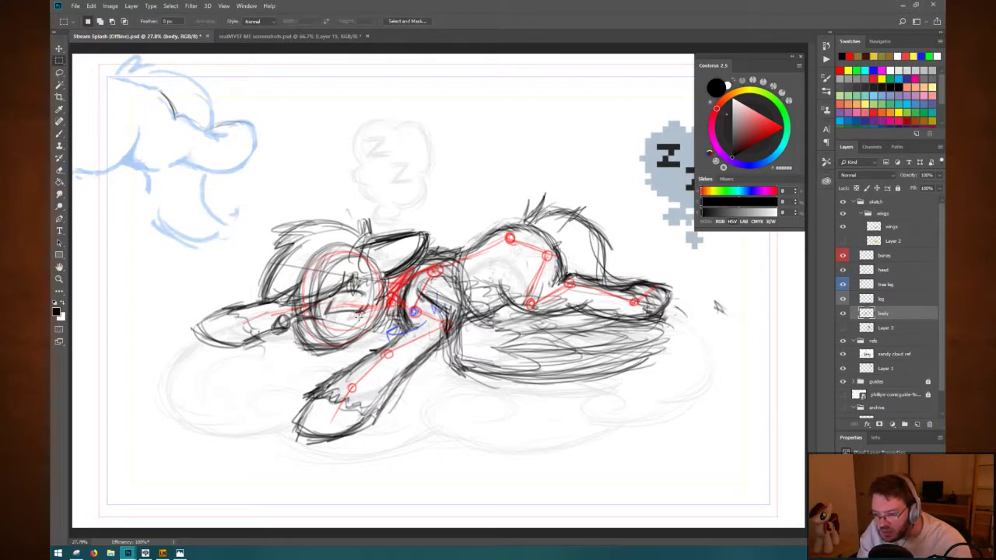
pyautogui.press('l')
pyautogui.moveTo(358, 340)
pyautogui.mouseDown()
pyautogui.moveTo(291, 350)
pyautogui.moveTo(300, 323)
pyautogui.moveTo(347, 315)
pyautogui.moveTo(357, 338)
pyautogui.mouseUp()
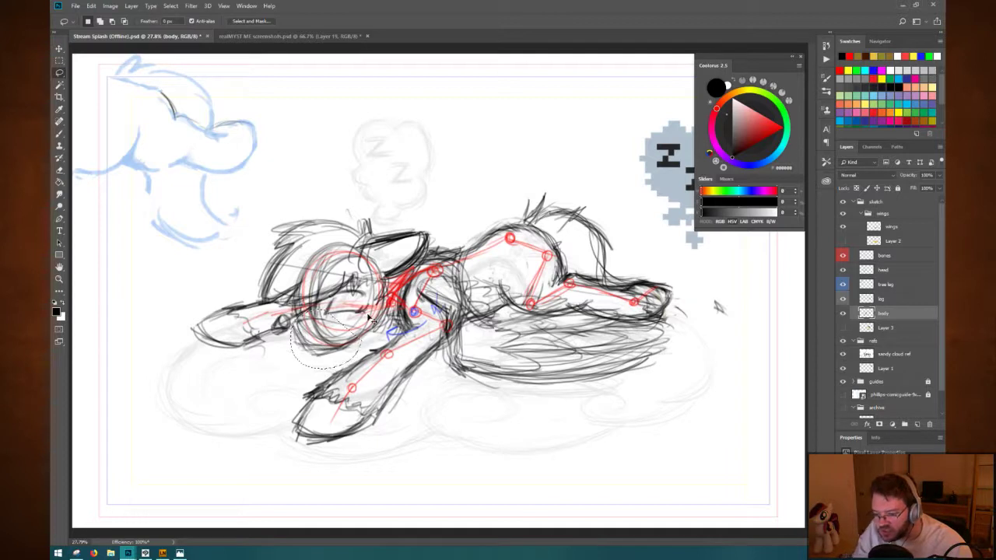
pyautogui.click(896, 273)
pyautogui.press('b')
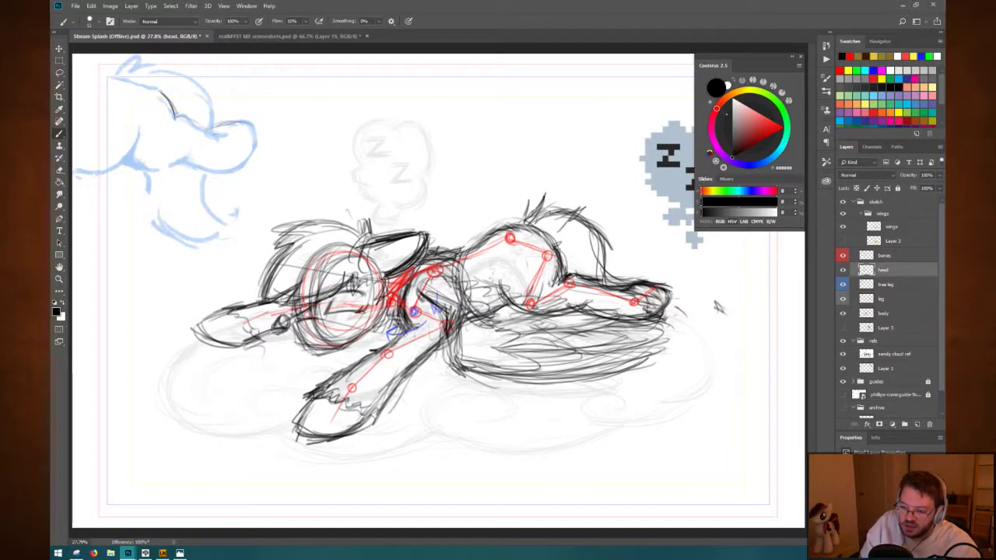
# Redraw the pony's chin and lower jaw line in black on the head layer, erasing the rough strokes around it.
pyautogui.press('e')
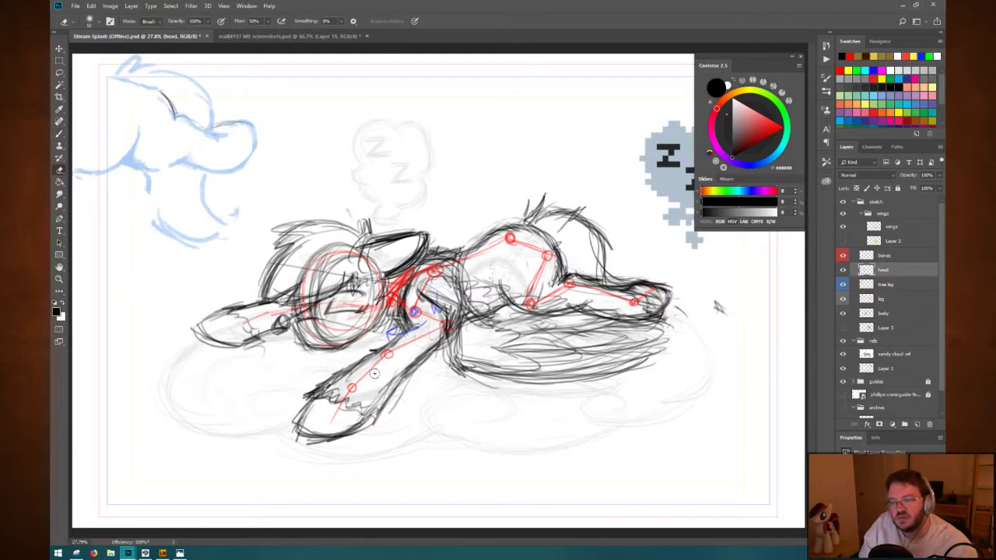
pyautogui.press('b')
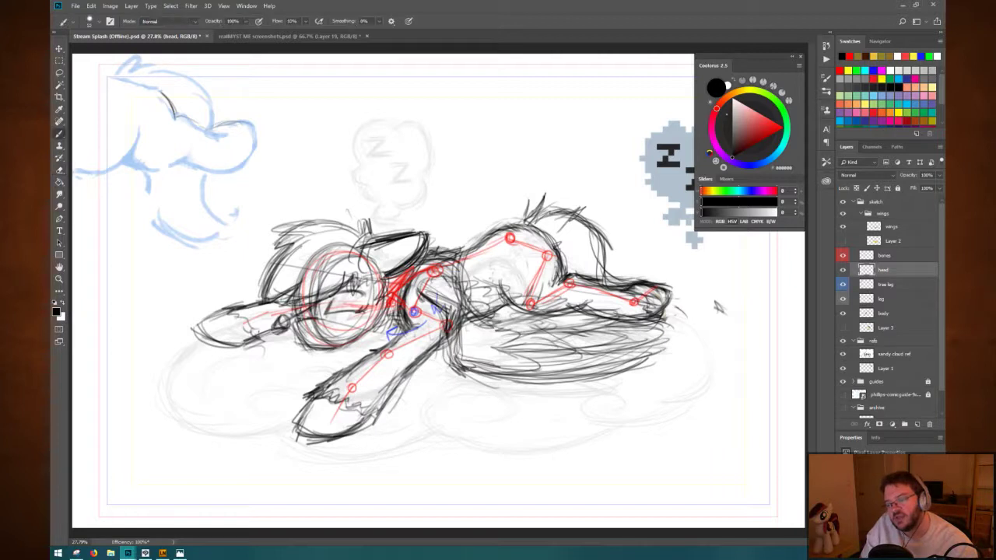
pyautogui.moveTo(296, 320)
pyautogui.mouseDown()
pyautogui.moveTo(302, 339)
pyautogui.moveTo(333, 348)
pyautogui.mouseUp()
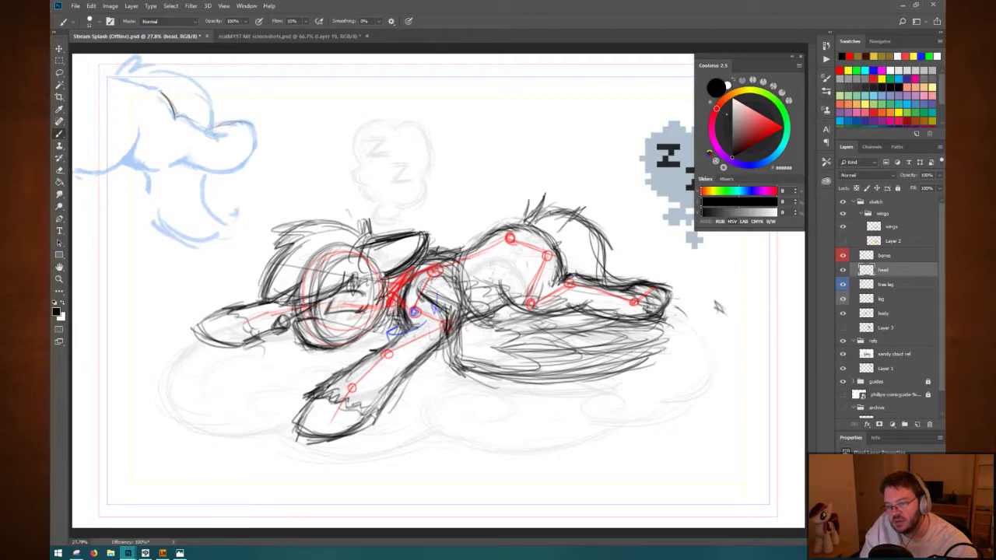
pyautogui.press('e')
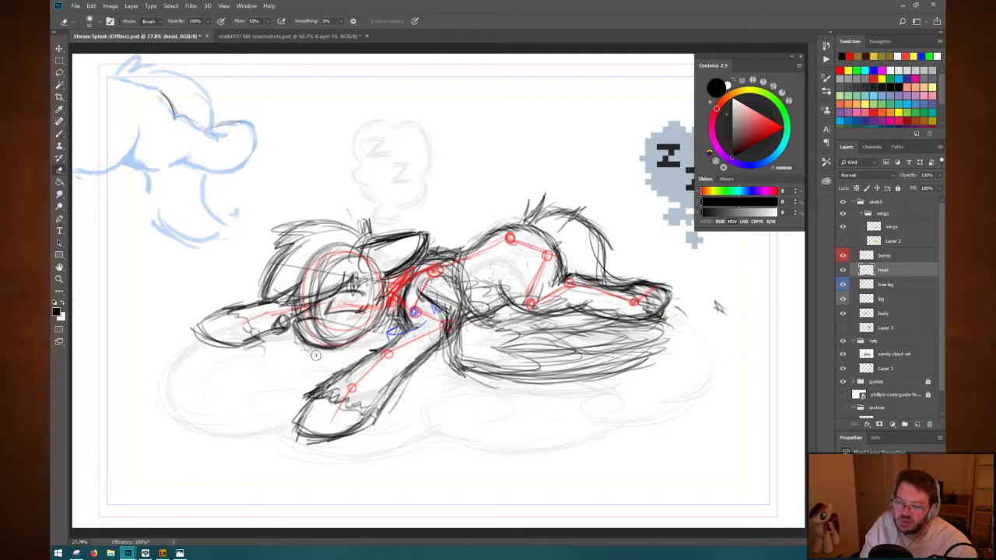
pyautogui.moveTo(315, 354)
pyautogui.mouseDown()
pyautogui.moveTo(354, 346)
pyautogui.moveTo(334, 347)
pyautogui.moveTo(354, 345)
pyautogui.moveTo(344, 347)
pyautogui.moveTo(379, 321)
pyautogui.moveTo(360, 343)
pyautogui.moveTo(373, 330)
pyautogui.mouseUp()
pyautogui.press('b')
pyautogui.moveTo(345, 342)
pyautogui.mouseDown()
pyautogui.moveTo(360, 339)
pyautogui.moveTo(354, 348)
pyautogui.mouseUp()
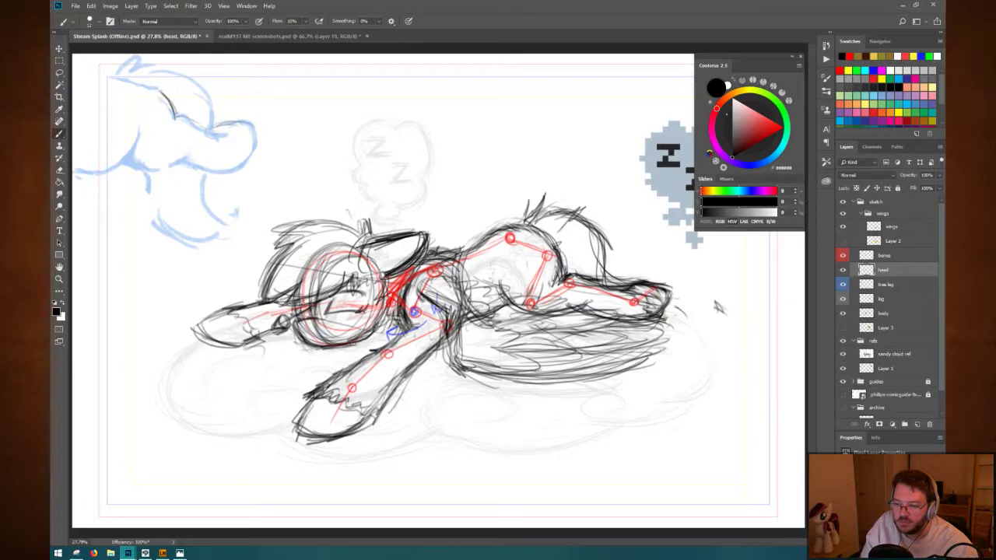
pyautogui.press('e')
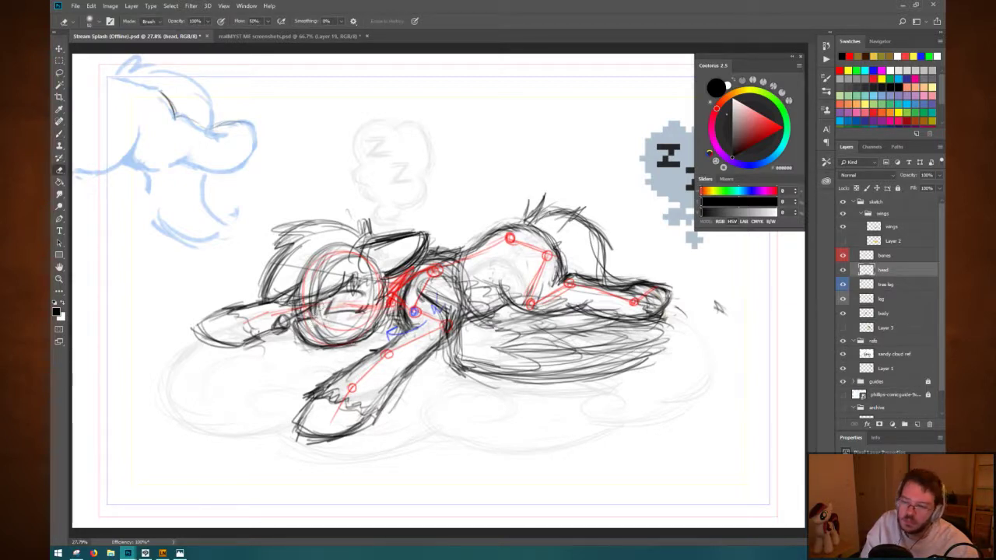
pyautogui.press('b')
pyautogui.press('e')
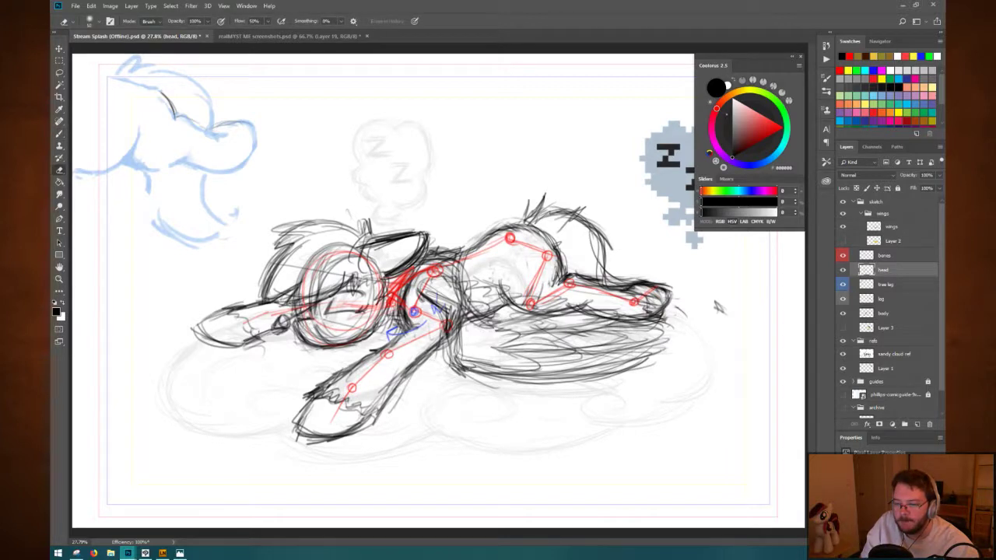
pyautogui.press('b')
pyautogui.press('e')
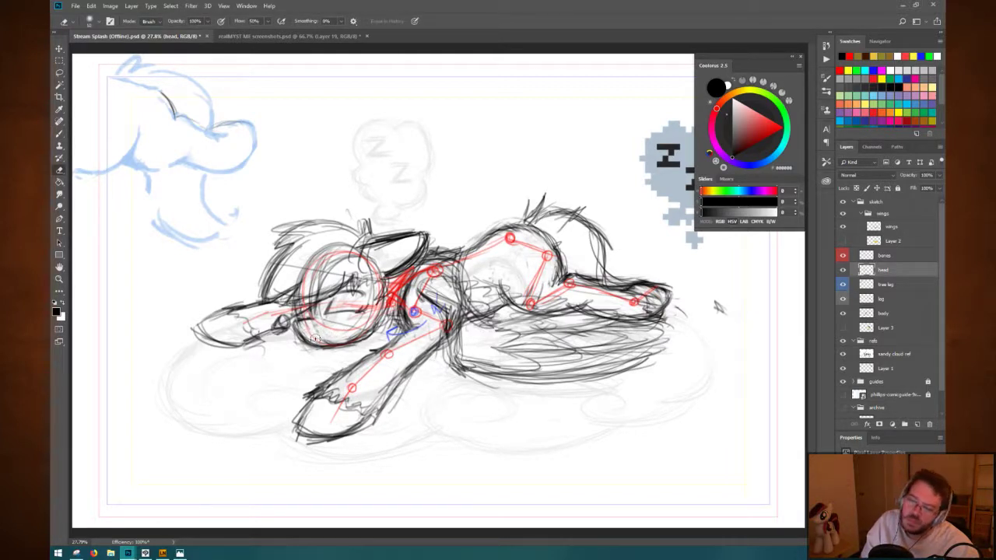
pyautogui.press('b')
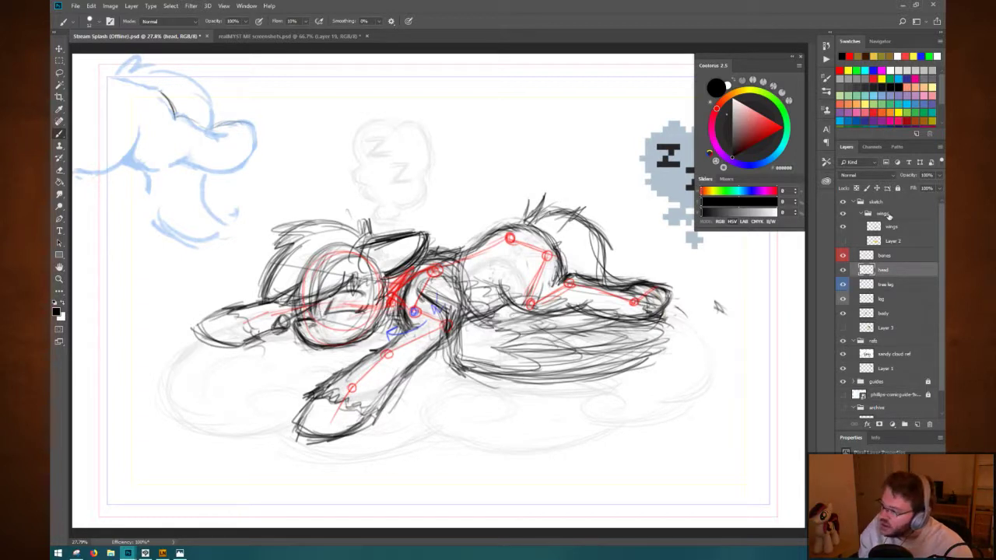
# Try sketching red construction ellipses and face contour lines over the pony's head on the bones layer.
pyautogui.click(854, 55)
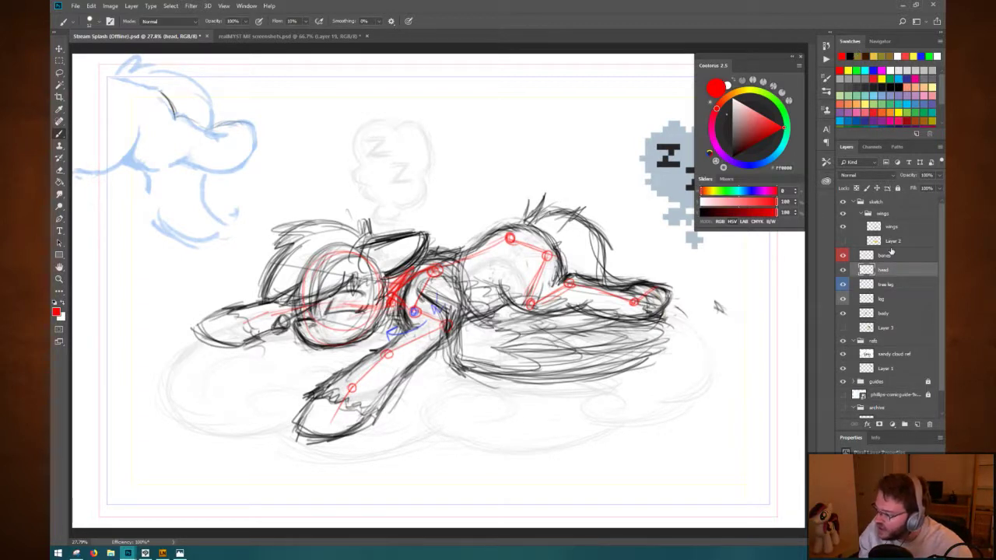
pyautogui.click(887, 256)
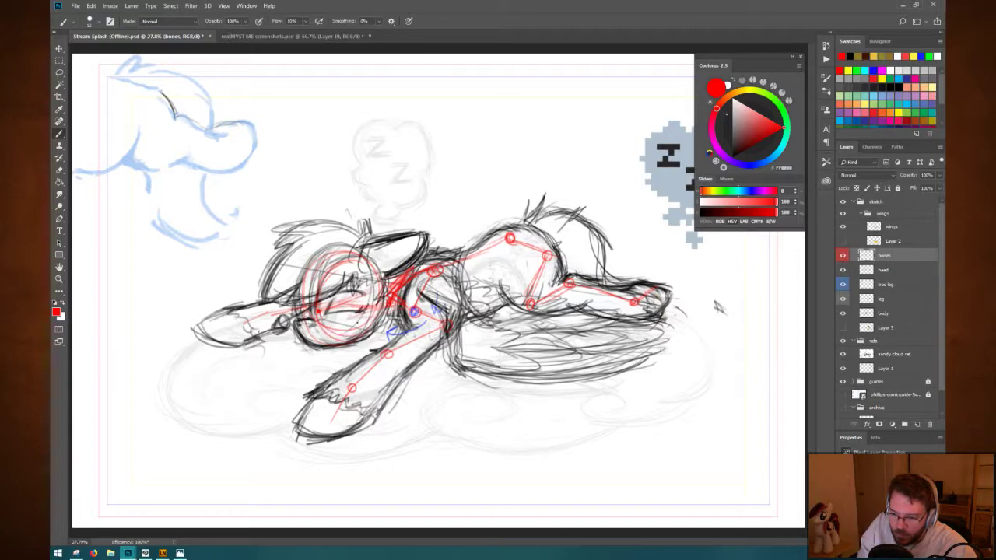
pyautogui.moveTo(315, 253)
pyautogui.mouseDown()
pyautogui.moveTo(319, 327)
pyautogui.moveTo(327, 342)
pyautogui.moveTo(342, 341)
pyautogui.mouseUp()
pyautogui.moveTo(366, 241)
pyautogui.mouseDown()
pyautogui.moveTo(311, 342)
pyautogui.moveTo(365, 346)
pyautogui.mouseUp()
pyautogui.moveTo(335, 245); pyautogui.dragTo(290, 315)
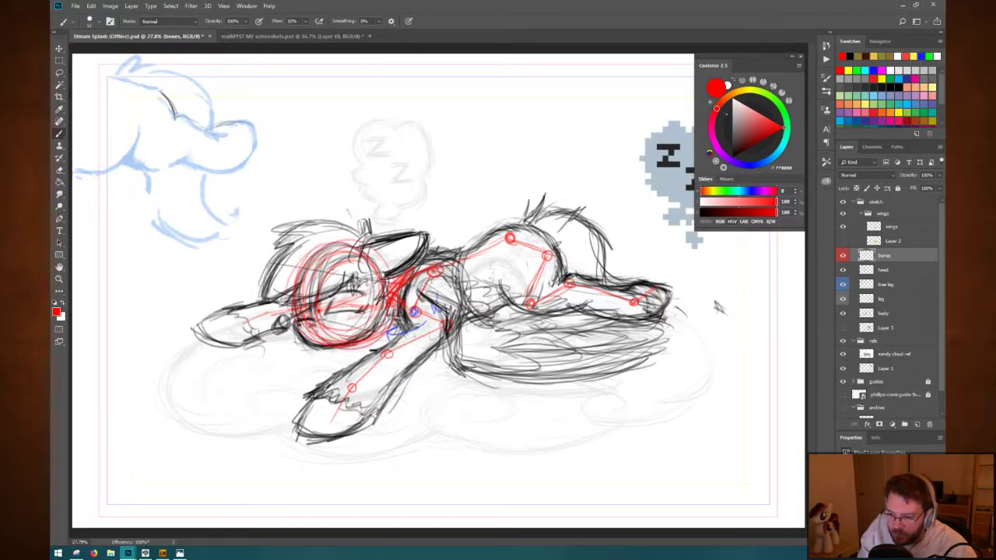
pyautogui.moveTo(339, 263)
pyautogui.mouseDown()
pyautogui.moveTo(314, 331)
pyautogui.moveTo(322, 337)
pyautogui.mouseUp()
pyautogui.moveTo(343, 304); pyautogui.dragTo(319, 341)
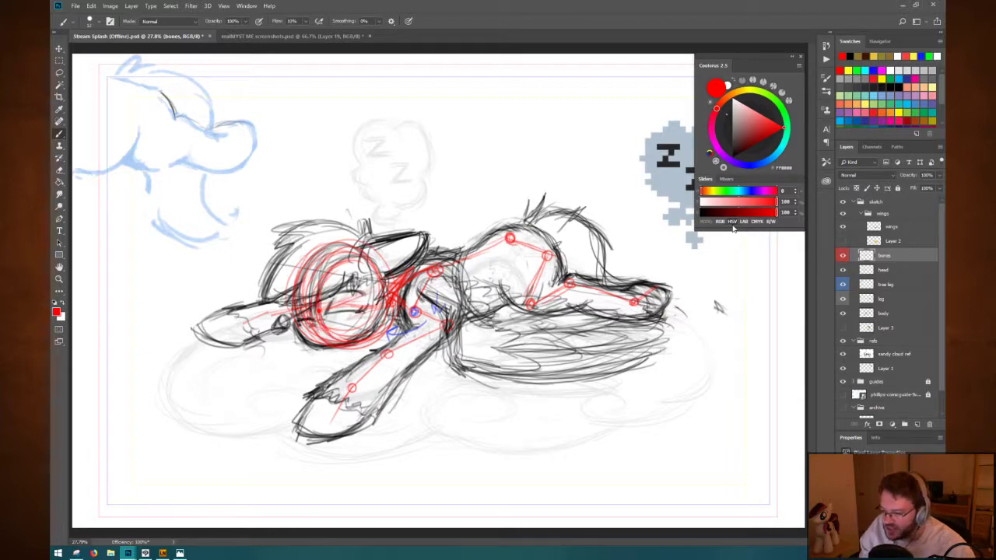
# Undo the red construction strokes drawn over the pony's head.
pyautogui.hotkey('ctrl', 'z')
pyautogui.hotkey('ctrl', 'z')
pyautogui.hotkey('ctrl', 'z')
pyautogui.hotkey('ctrl', 'z')
pyautogui.hotkey('ctrl', 'z')
pyautogui.hotkey('ctrl', 'z')
pyautogui.hotkey('ctrl', 'z')
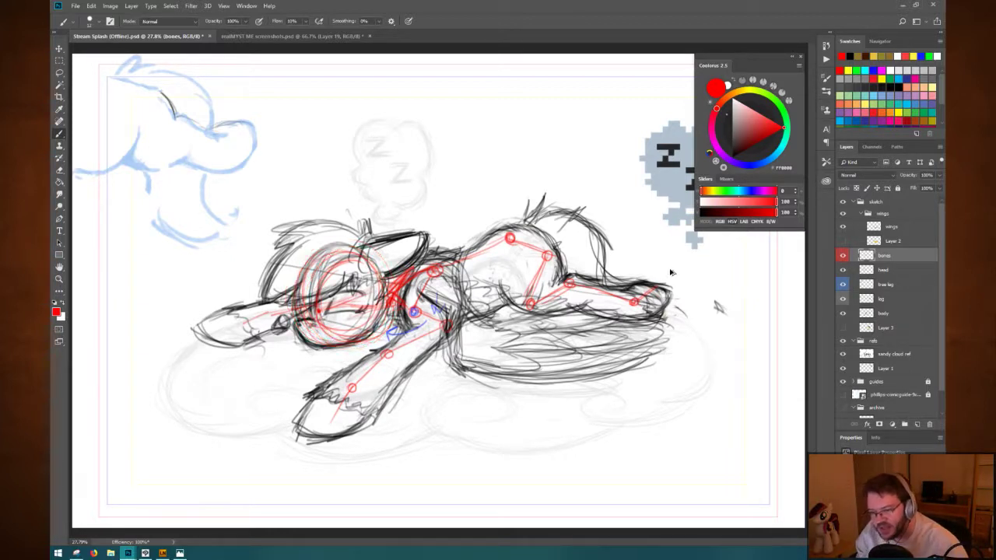
pyautogui.hotkey('ctrl', 'z')
pyautogui.hotkey('ctrl', 'z')
pyautogui.hotkey('ctrl', 'z')
pyautogui.hotkey('ctrl', 'z')
pyautogui.hotkey('ctrl', 'z')
pyautogui.hotkey('ctrl', 'z')
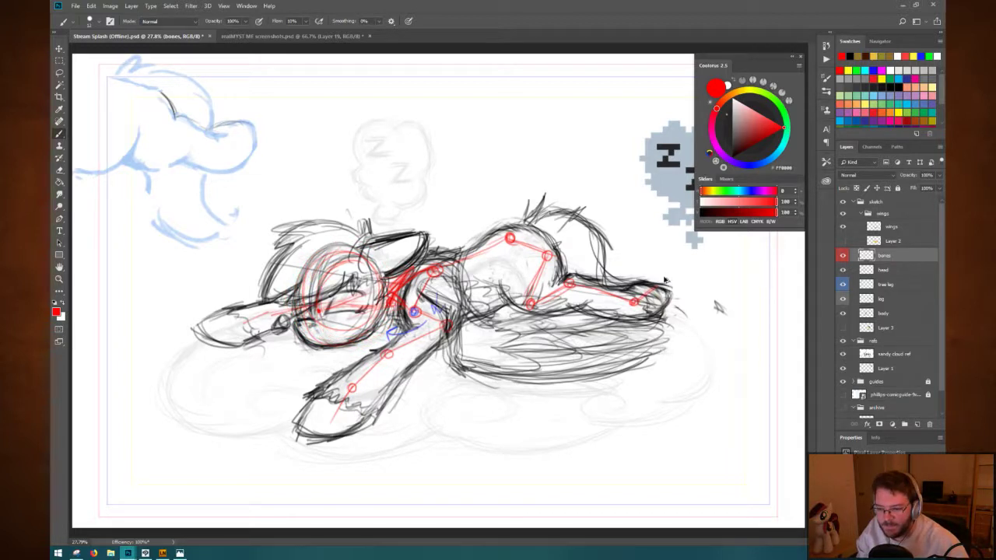
pyautogui.hotkey('ctrl', 'z')
pyautogui.hotkey('ctrl', 'z')
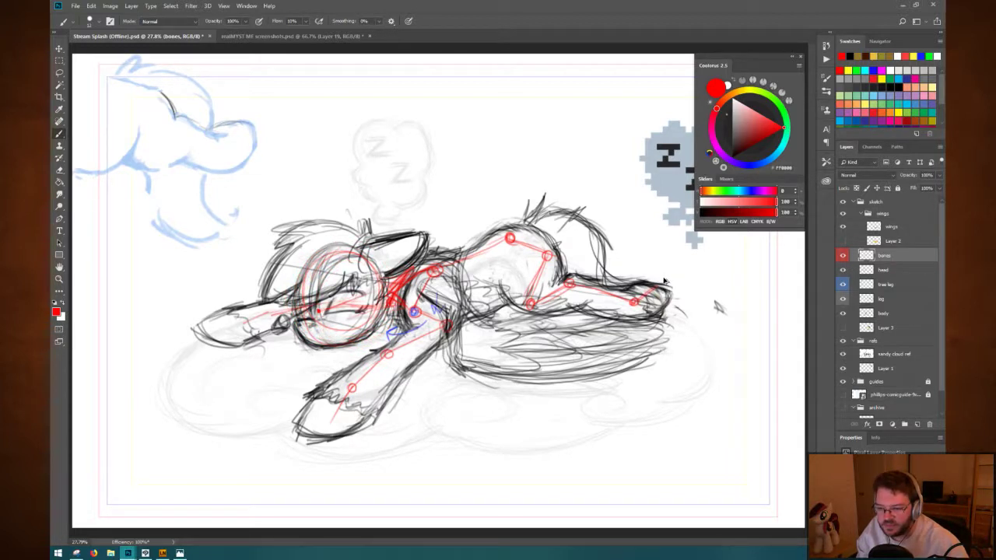
# Undo the last stroke over the pony's head, and toggle the body and head layers' visibility to check what each contains.
pyautogui.hotkey('ctrl', 'z')
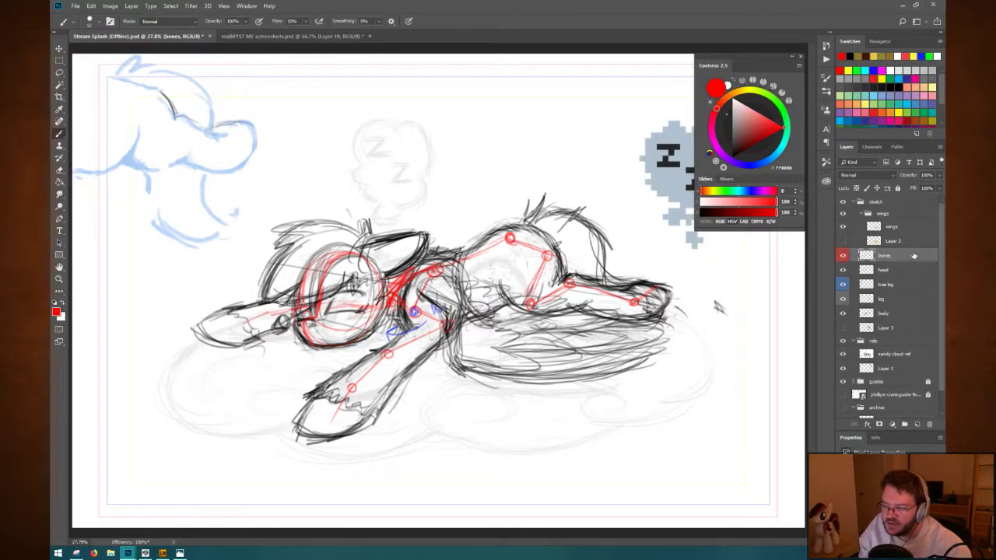
pyautogui.click(892, 314)
pyautogui.click(843, 313)
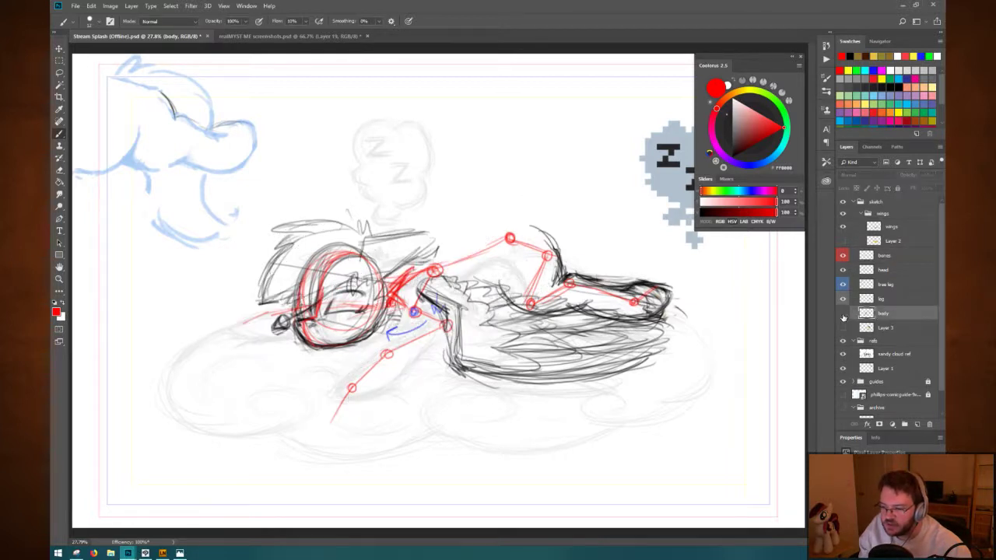
pyautogui.click(842, 314)
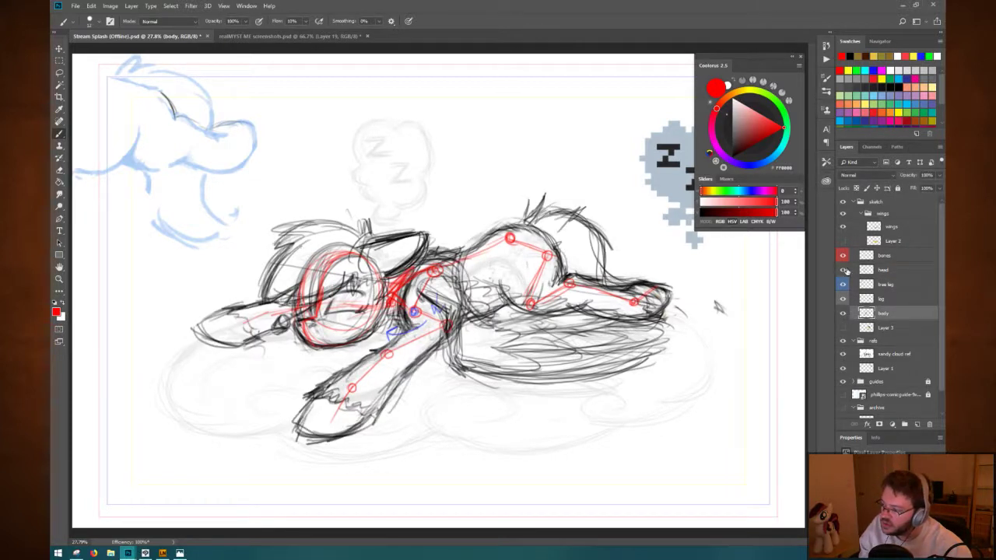
pyautogui.click(843, 270)
pyautogui.click(843, 270)
# Make the head layer active, reset the drawing colour to default black and save the file.
pyautogui.click(882, 273)
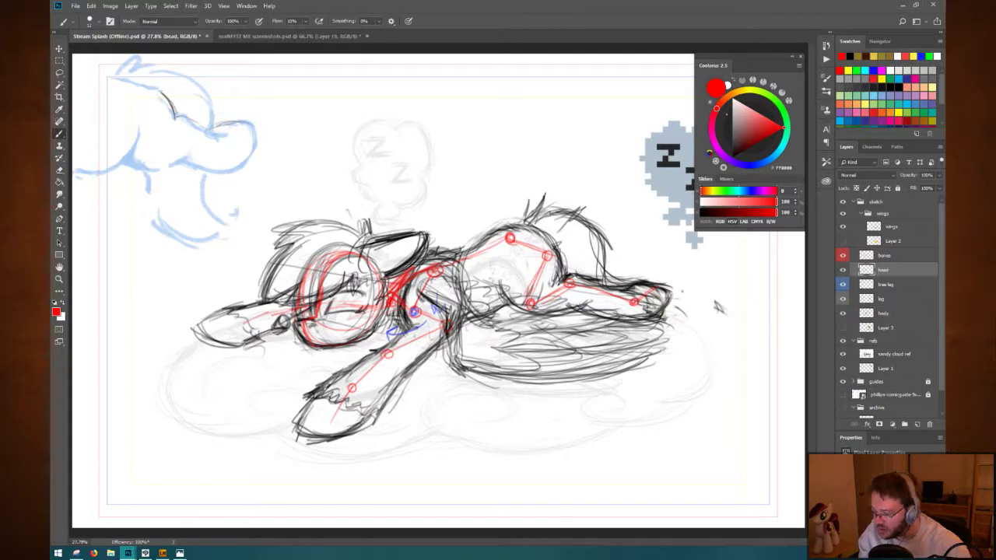
pyautogui.press('d')
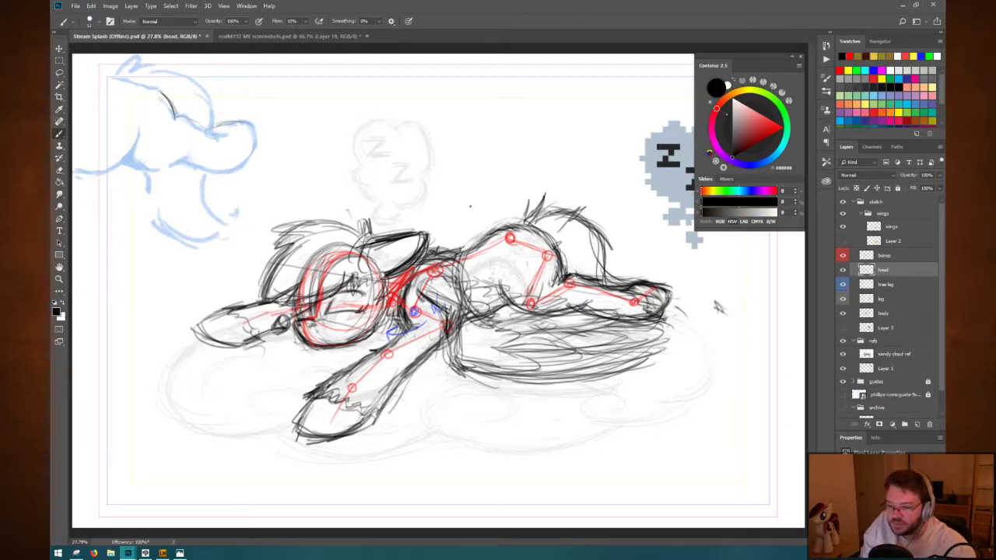
pyautogui.hotkey('ctrl', 's')
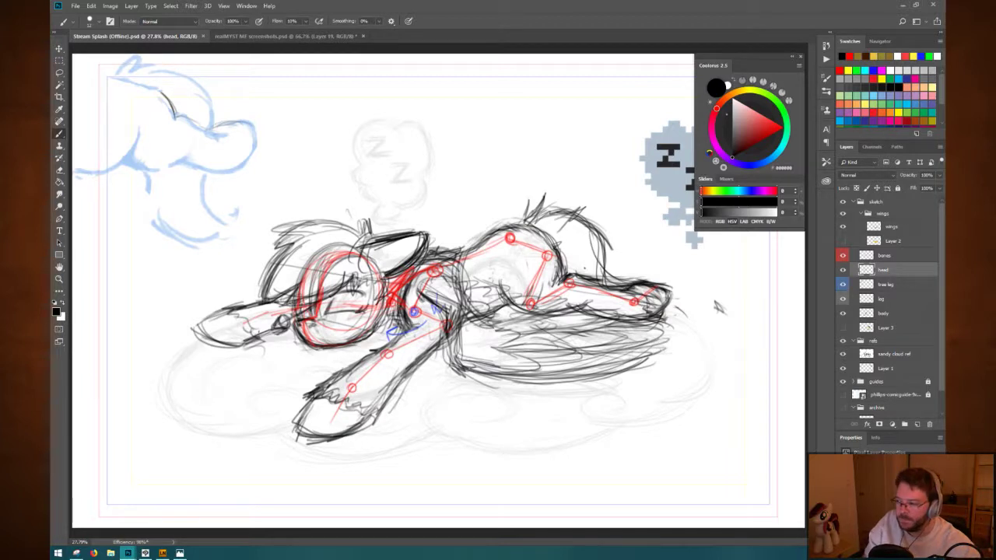
# Add a new layer named cloud and move it above the wings group inside the sketch group.
pyautogui.hotkey('ctrl', 'shift', 'n')
pyautogui.press('Return')
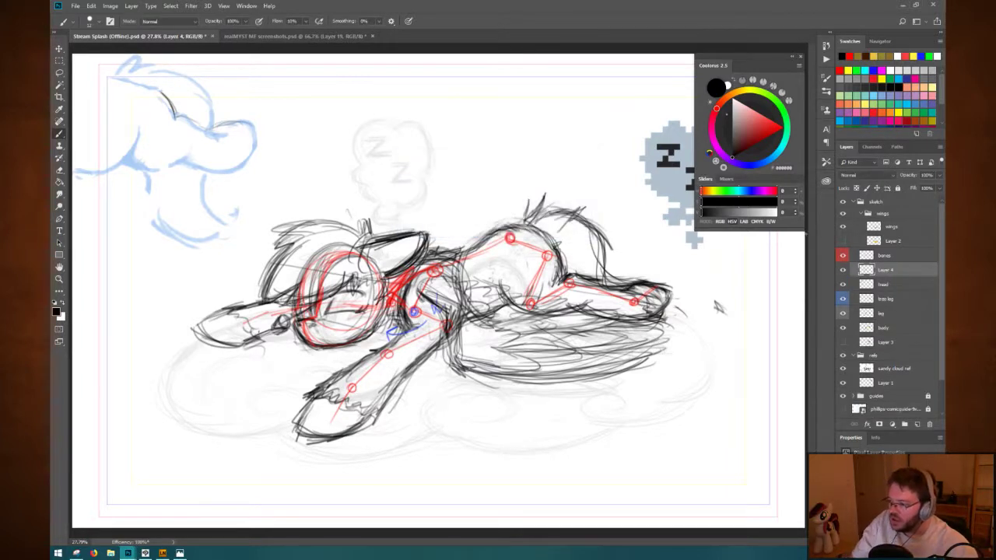
pyautogui.doubleClick(884, 270)
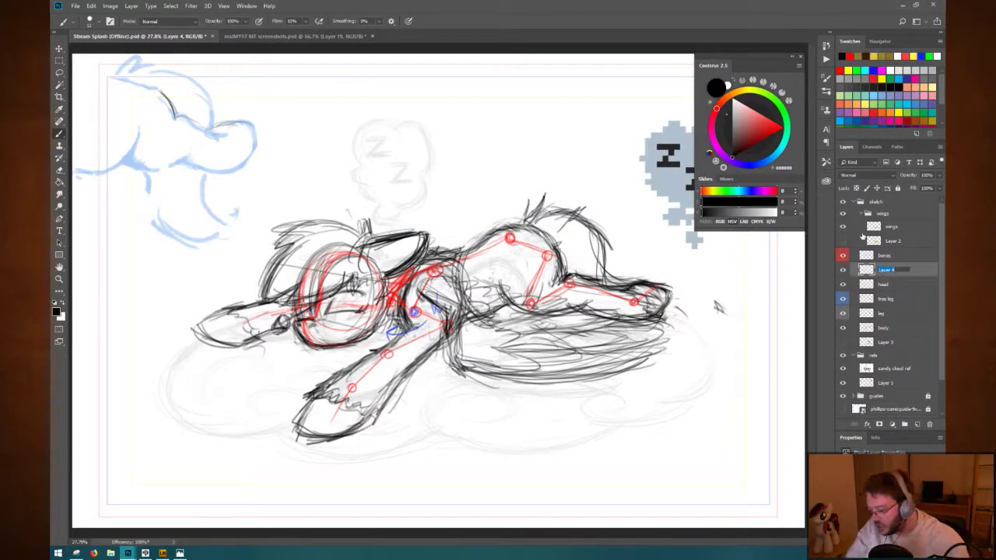
pyautogui.write('cl')
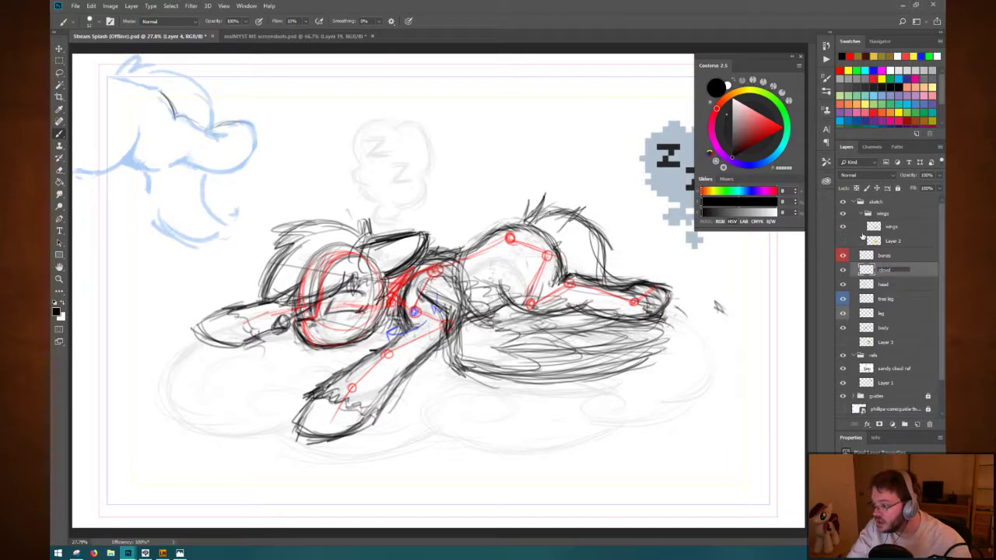
pyautogui.write('oud')
pyautogui.press('Return')
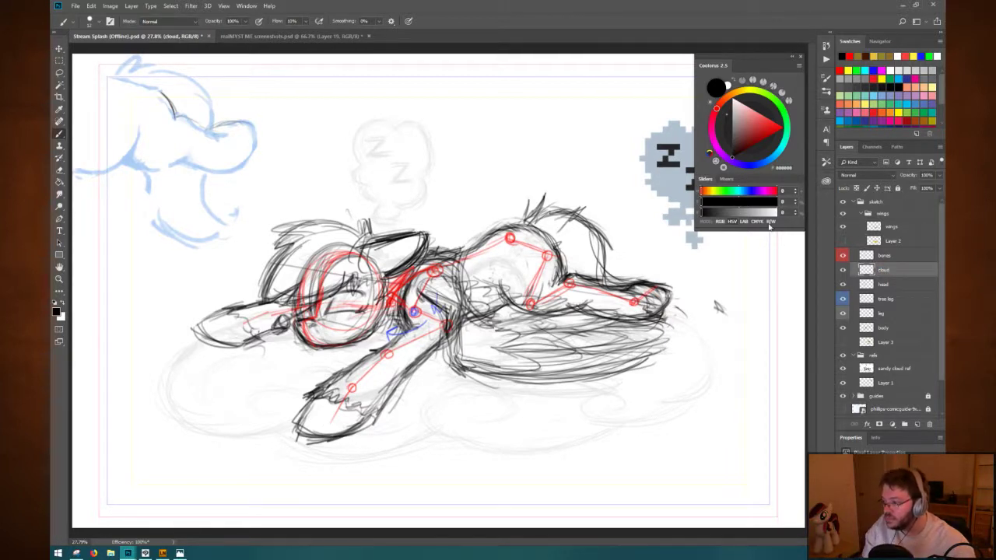
pyautogui.moveTo(905, 270)
pyautogui.mouseDown()
pyautogui.moveTo(916, 209)
pyautogui.moveTo(892, 233)
pyautogui.mouseUp()
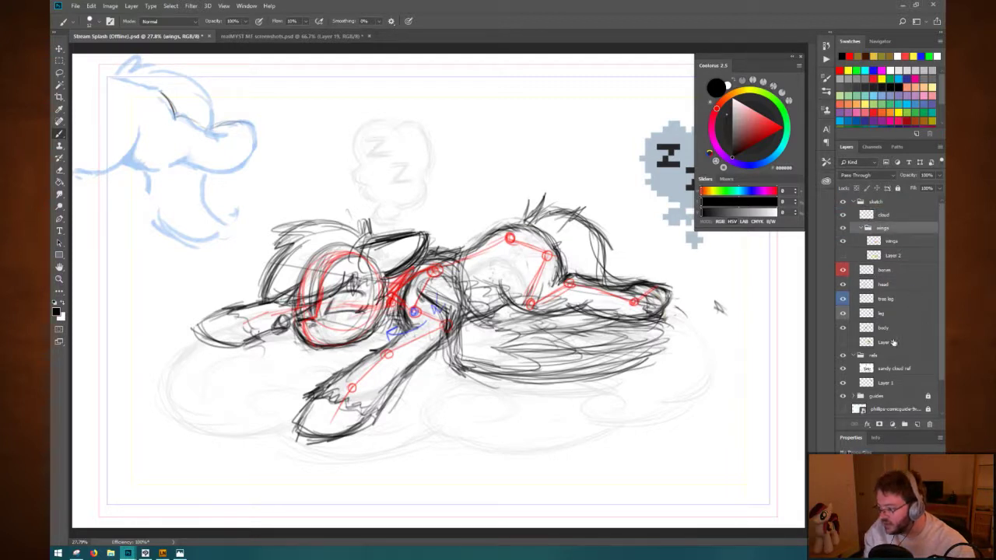
pyautogui.keyDown('shift'); pyautogui.click(894, 344); pyautogui.keyUp('shift')
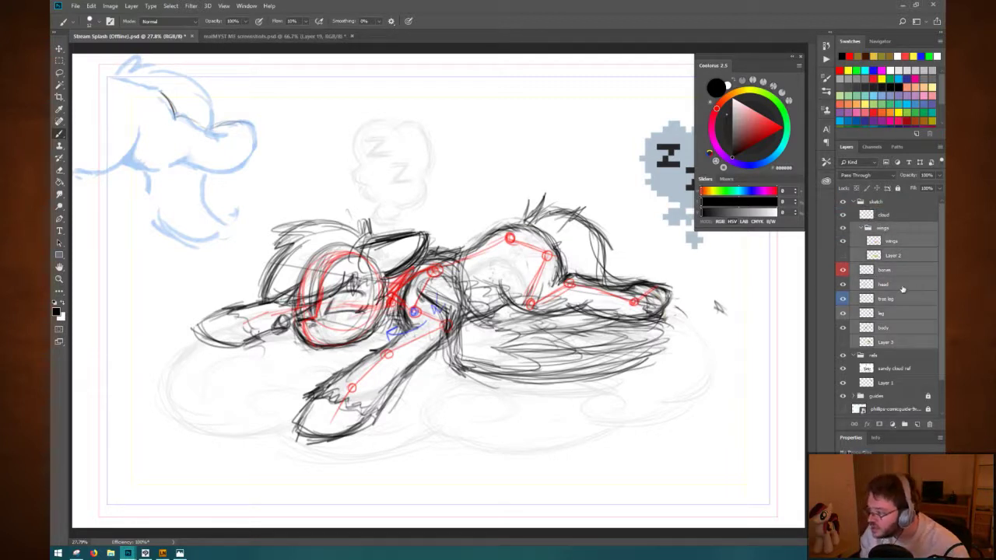
pyautogui.rightClick(891, 234)
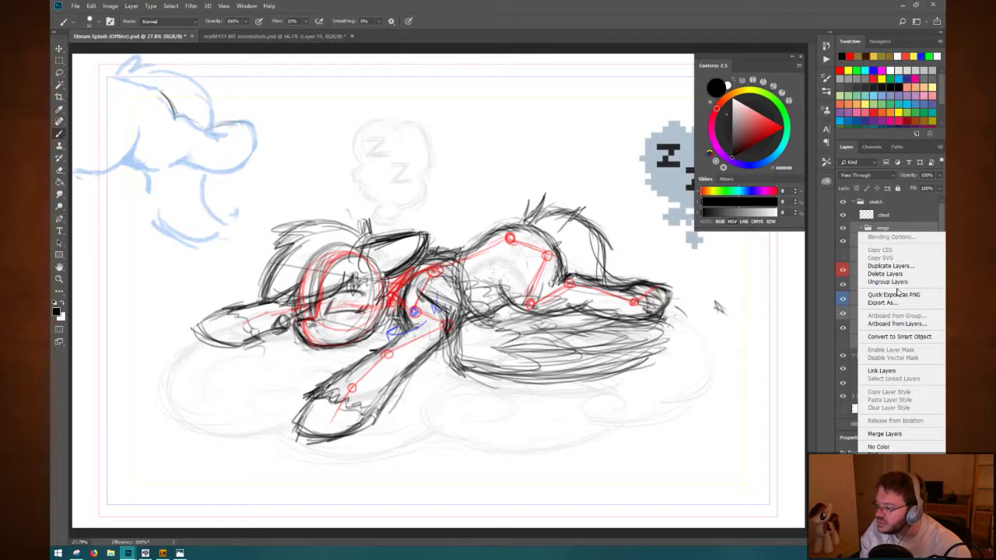
pyautogui.click(905, 229)
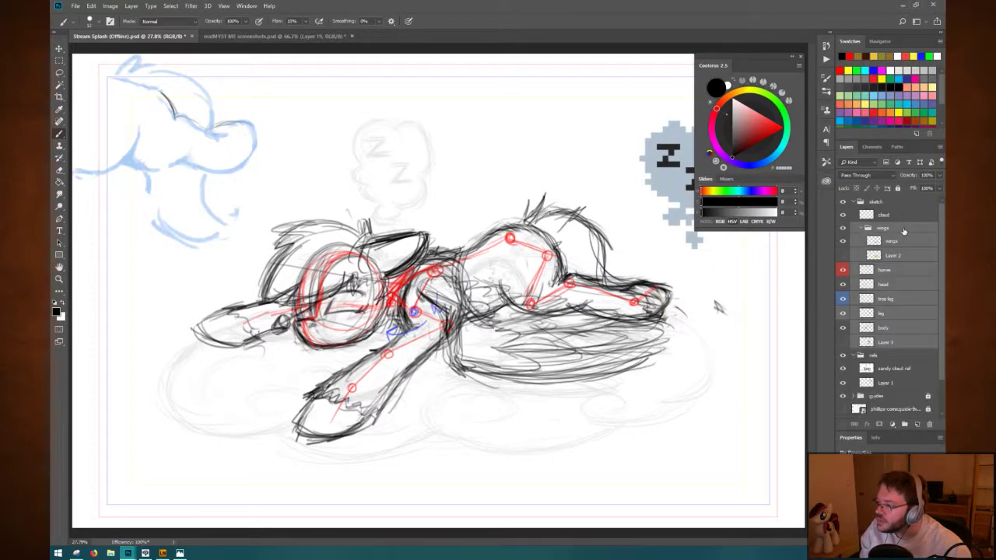
pyautogui.click(903, 242)
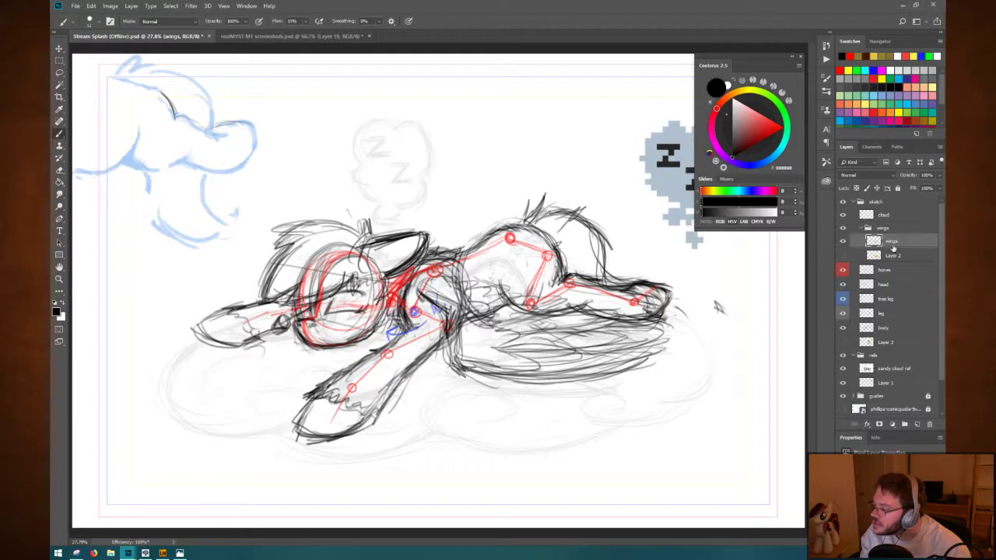
pyautogui.click(888, 272)
pyautogui.keyDown('shift'); pyautogui.click(889, 342); pyautogui.keyUp('shift')
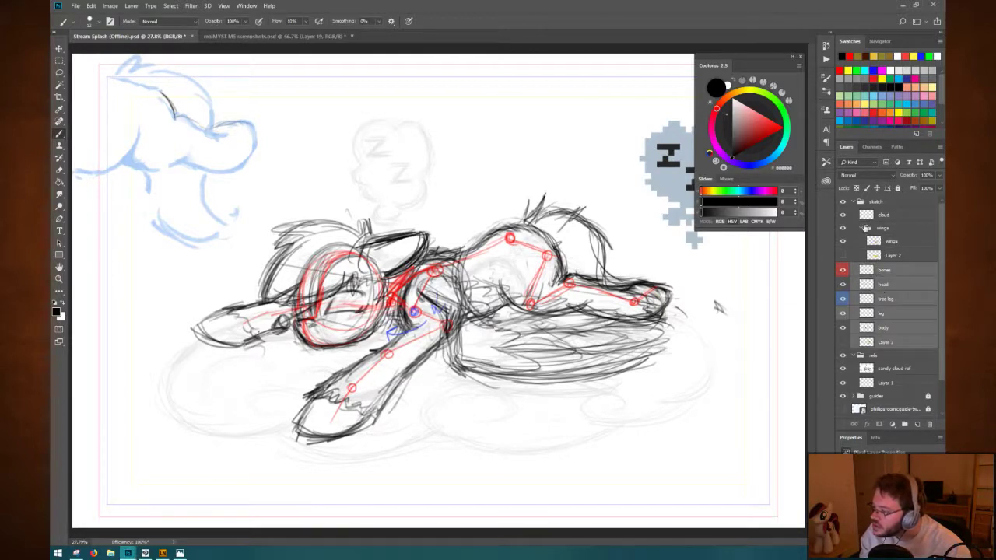
pyautogui.click(890, 228)
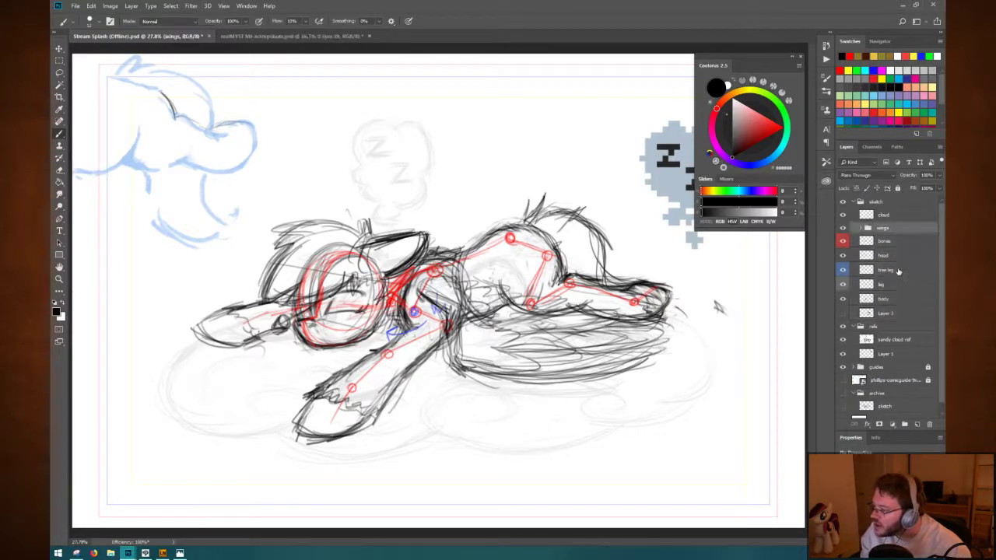
pyautogui.keyDown('shift'); pyautogui.click(891, 314); pyautogui.keyUp('shift')
pyautogui.rightClick(882, 229)
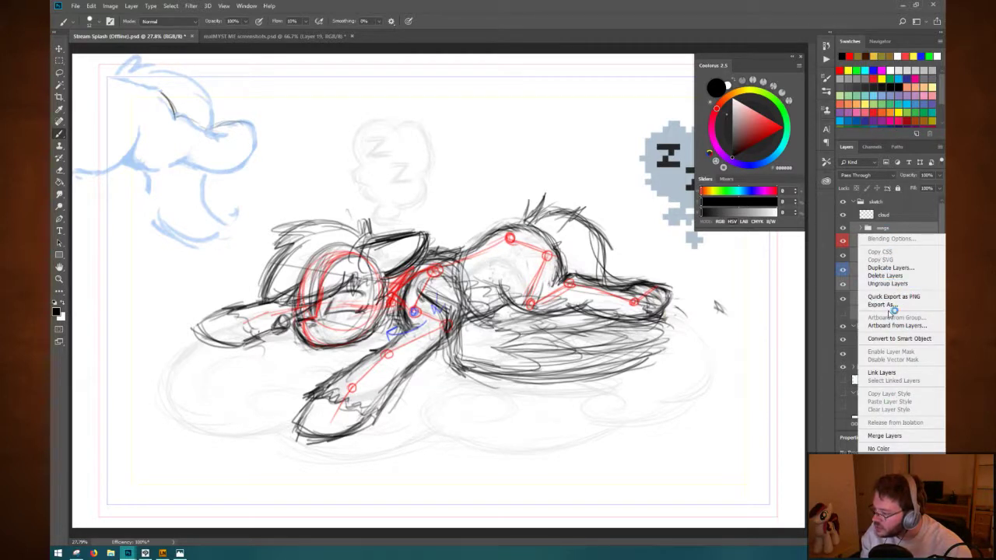
pyautogui.press('Escape')
pyautogui.click(896, 243)
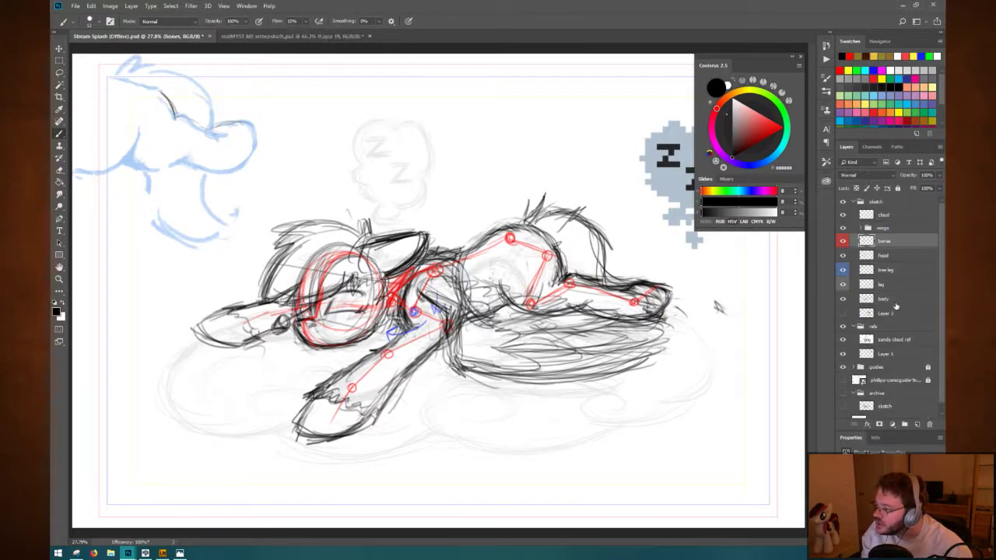
pyautogui.keyDown('shift'); pyautogui.click(897, 313); pyautogui.keyUp('shift')
pyautogui.click(901, 233)
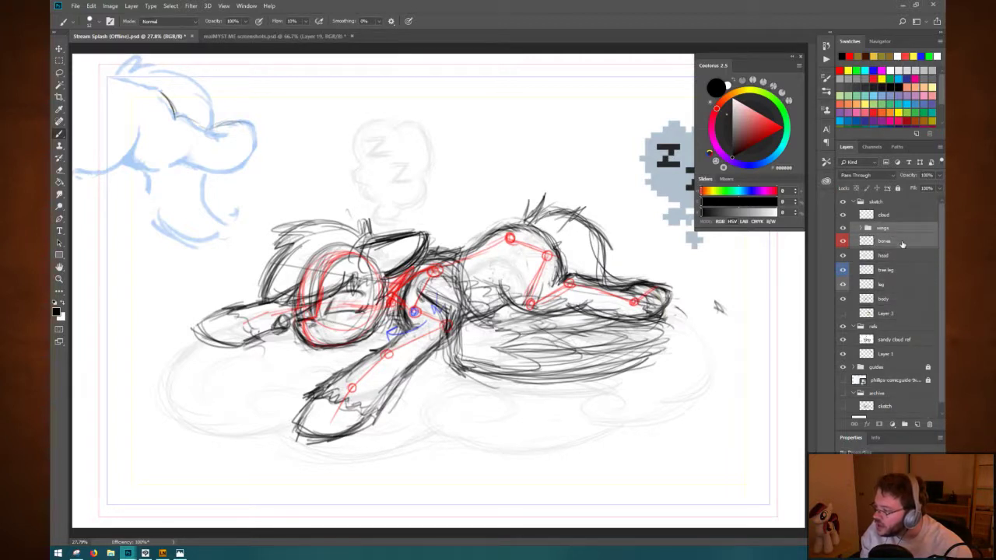
pyautogui.keyDown('shift'); pyautogui.click(898, 317); pyautogui.keyUp('shift')
# Group the wings group and the pony layers down to Layer 3 under the name pony, expand the group and save the file.
pyautogui.click(896, 229)
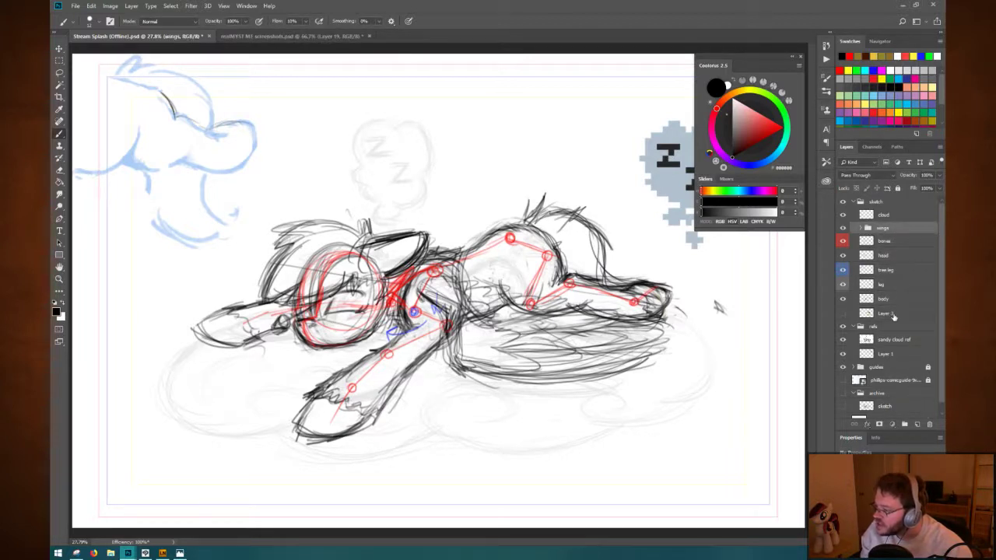
pyautogui.keyDown('shift'); pyautogui.click(894, 314); pyautogui.keyUp('shift')
pyautogui.hotkey('ctrl', 'g')
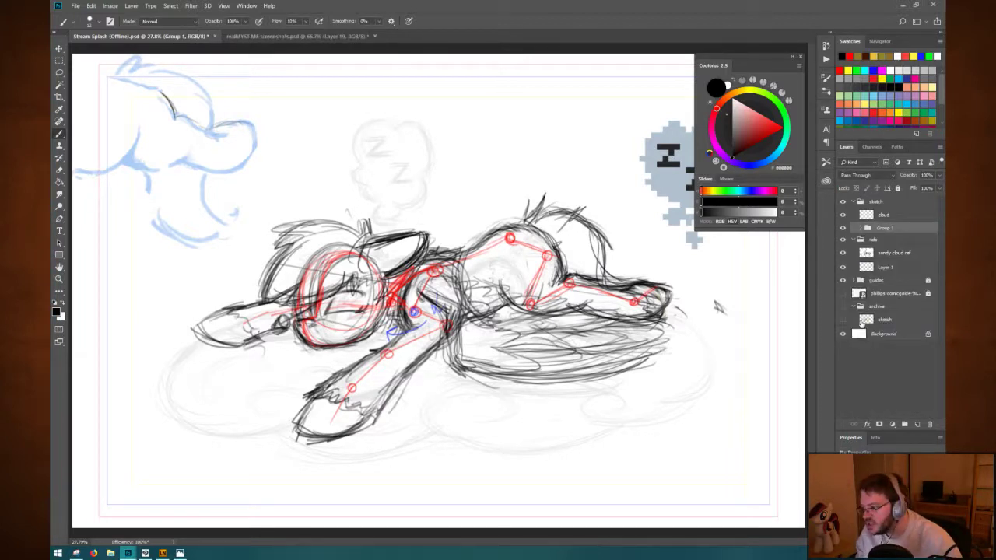
pyautogui.doubleClick(884, 228)
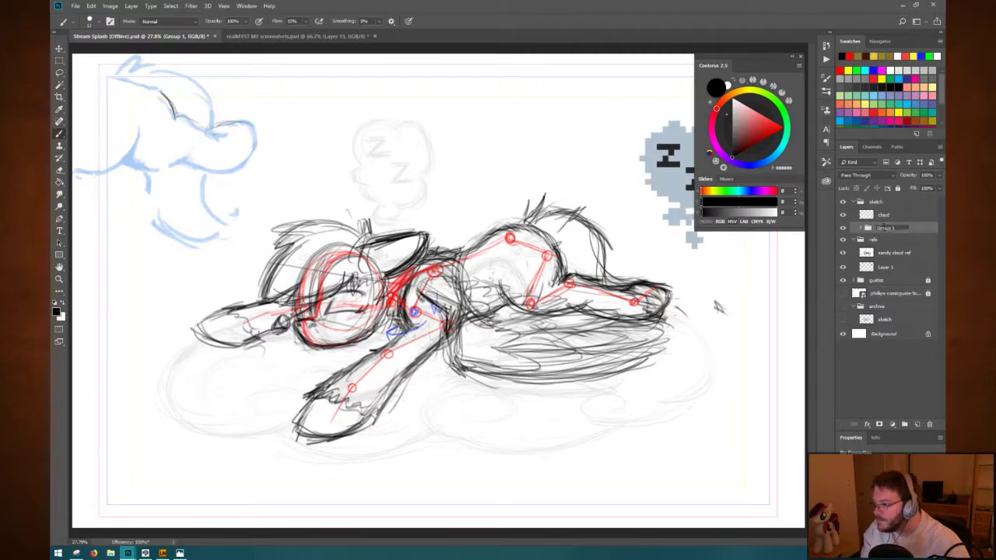
pyautogui.write('pony')
pyautogui.press('Return')
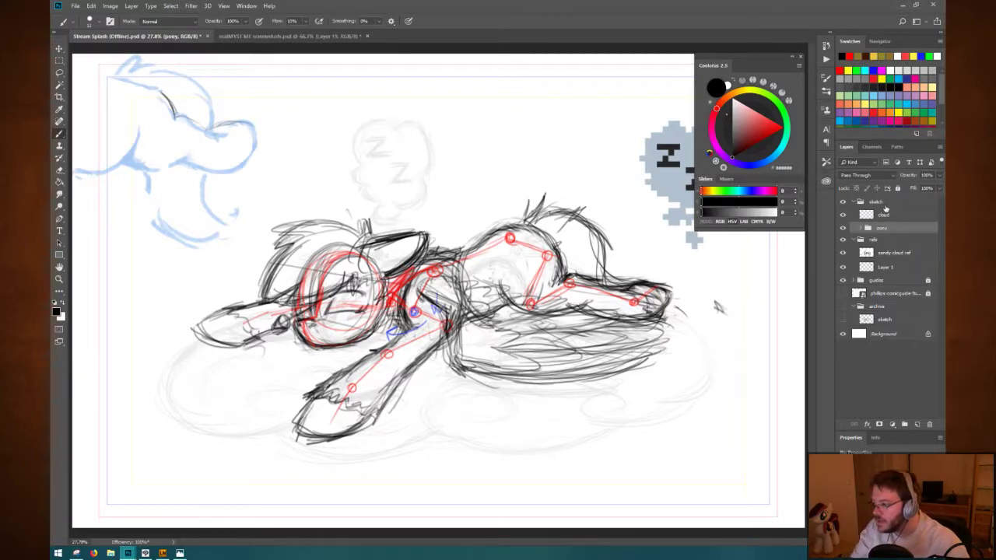
pyautogui.click(862, 228)
pyautogui.hotkey('ctrl', 's')
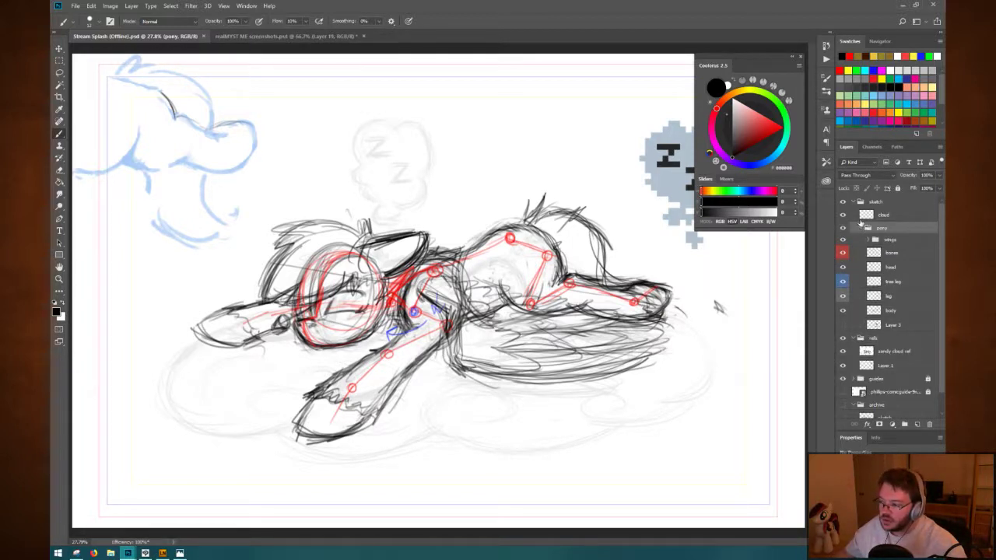
# Toggle the pony group's visibility to view the faint rough sketch of the cloud beneath it.
pyautogui.click(843, 228)
pyautogui.click(843, 228)
pyautogui.click(843, 228)
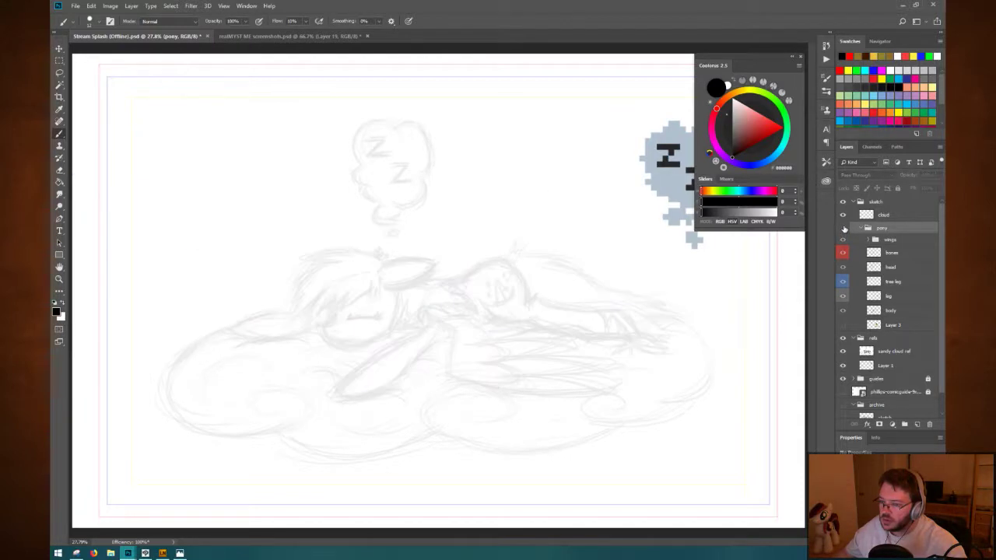
pyautogui.click(843, 228)
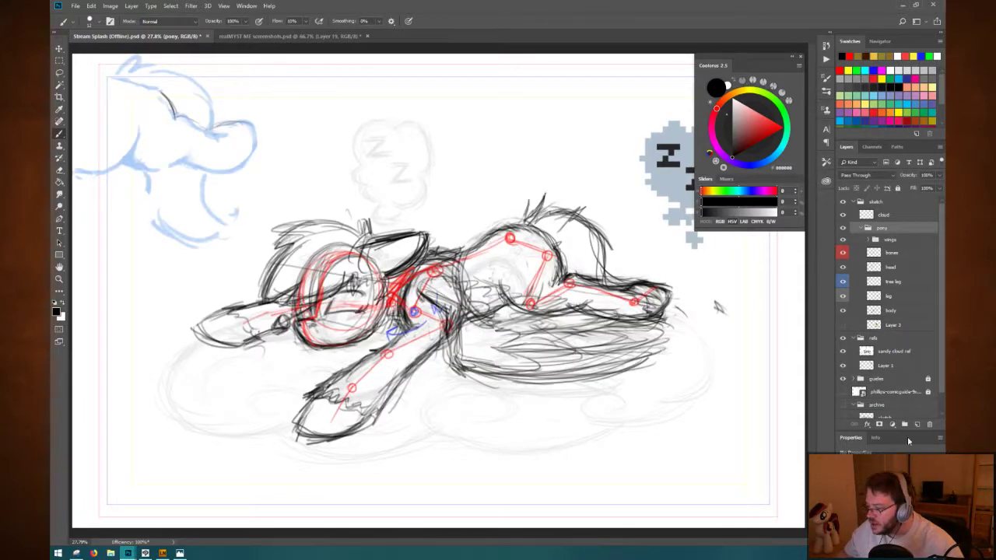
# Create a group named cloud above the pony group and add a new empty layer inside it.
pyautogui.hotkey('ctrl', 'g')
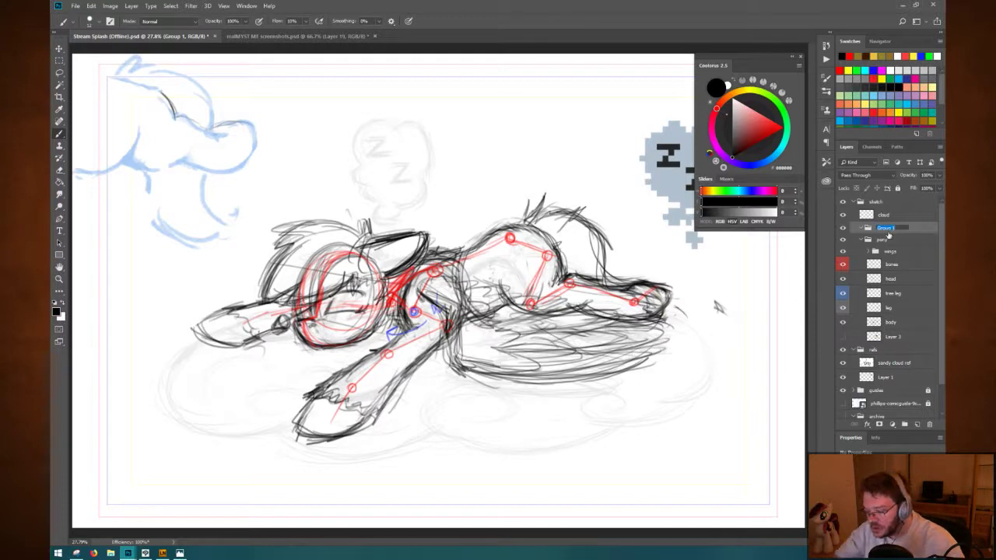
pyautogui.write('z')
pyautogui.press('Return')
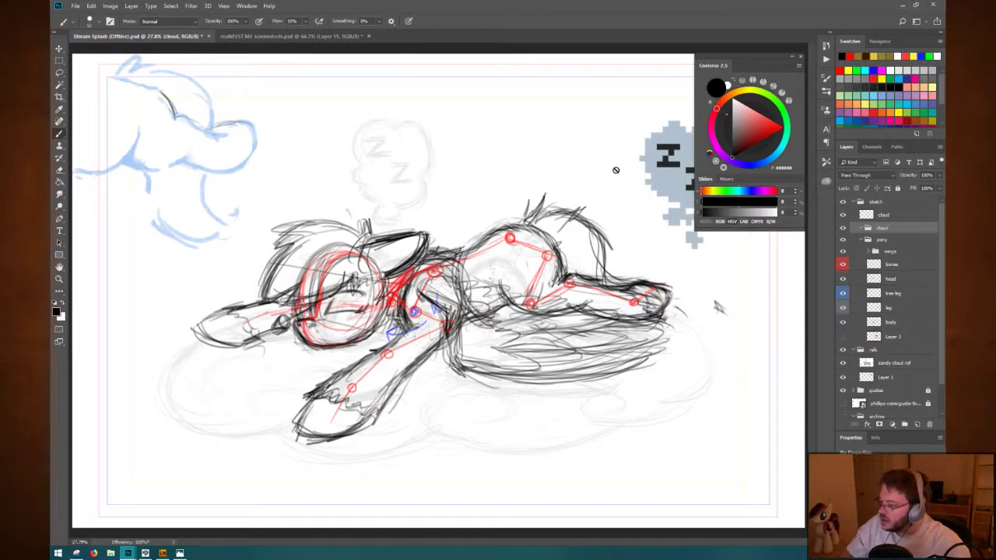
pyautogui.click(917, 425)
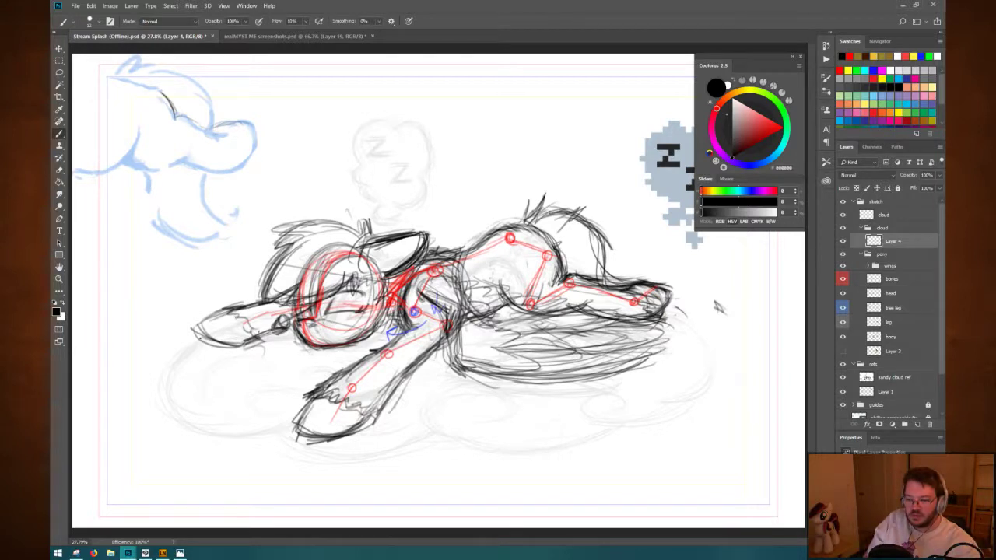
# Sketch the cloud's puffy outline and inner swirls in thin black strokes beneath the pony, following the faint rough sketch.
pyautogui.moveTo(173, 354)
pyautogui.mouseDown()
pyautogui.moveTo(167, 396)
pyautogui.moveTo(272, 430)
pyautogui.moveTo(294, 393)
pyautogui.mouseUp()
pyautogui.moveTo(239, 429)
pyautogui.mouseDown()
pyautogui.moveTo(298, 415)
pyautogui.moveTo(276, 398)
pyautogui.mouseUp()
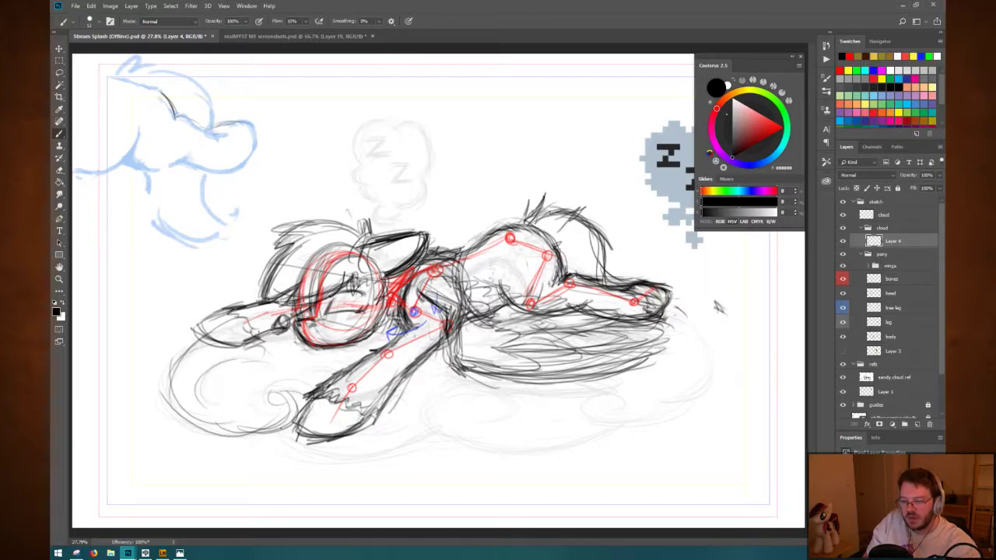
pyautogui.moveTo(351, 470)
pyautogui.mouseDown()
pyautogui.moveTo(291, 448)
pyautogui.moveTo(392, 455)
pyautogui.mouseUp()
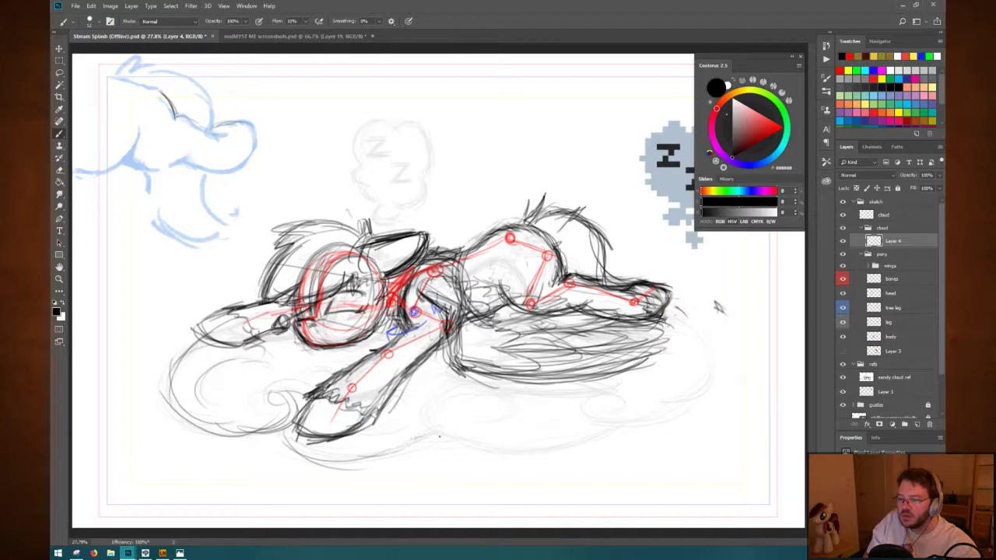
pyautogui.moveTo(465, 411)
pyautogui.mouseDown()
pyautogui.moveTo(504, 434)
pyautogui.moveTo(438, 418)
pyautogui.moveTo(568, 428)
pyautogui.moveTo(539, 451)
pyautogui.moveTo(609, 432)
pyautogui.mouseUp()
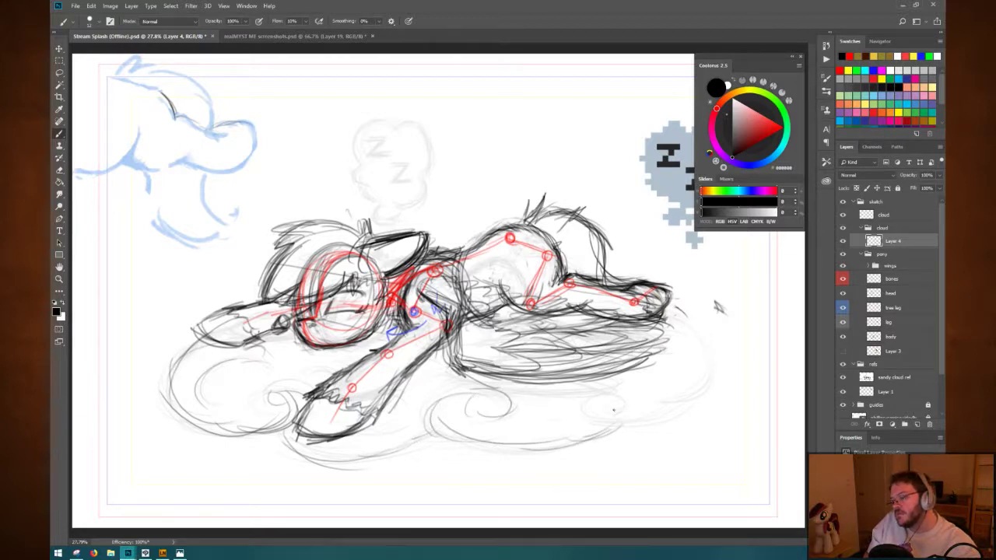
pyautogui.moveTo(609, 393)
pyautogui.mouseDown()
pyautogui.moveTo(637, 425)
pyautogui.moveTo(661, 415)
pyautogui.mouseUp()
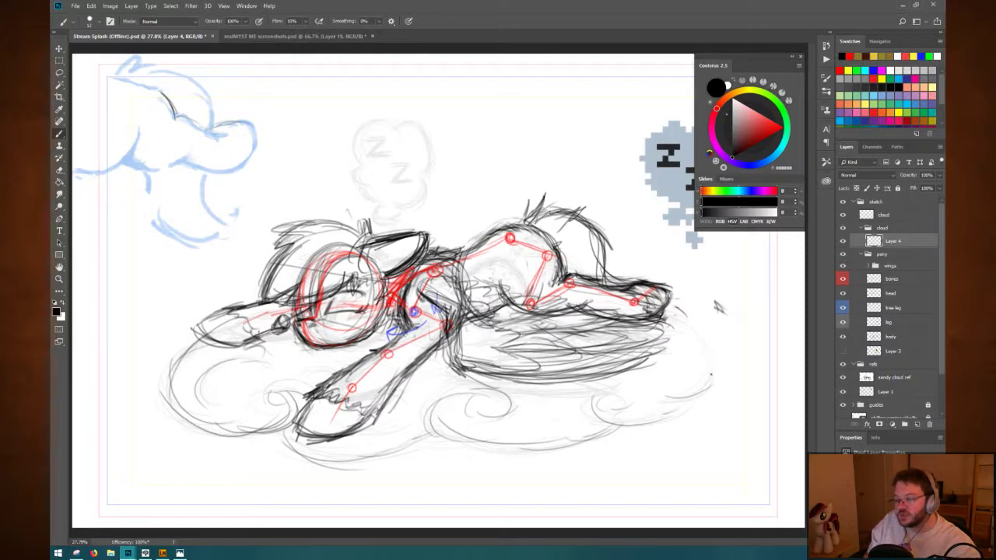
pyautogui.moveTo(679, 319)
pyautogui.mouseDown()
pyautogui.moveTo(687, 374)
pyautogui.moveTo(706, 333)
pyautogui.moveTo(682, 397)
pyautogui.mouseUp()
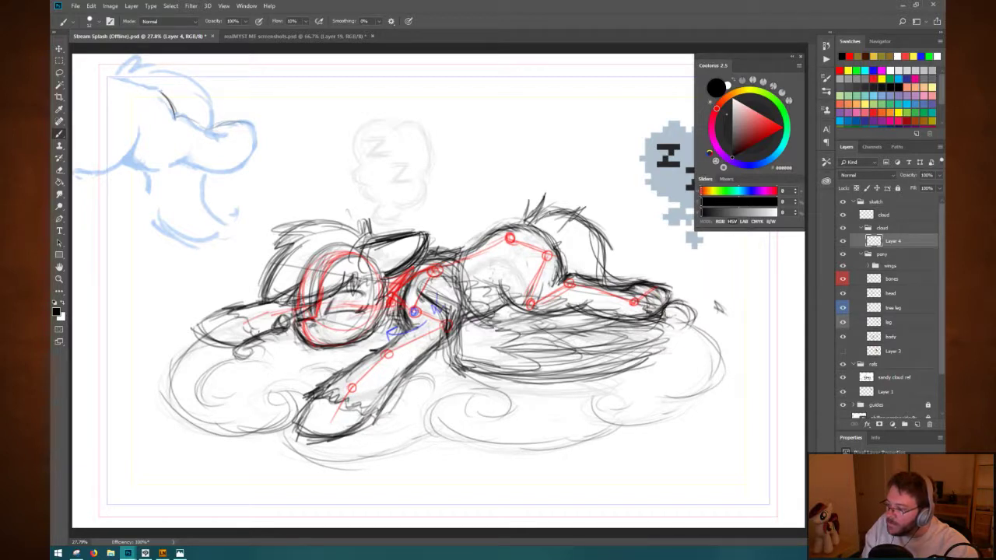
pyautogui.moveTo(701, 319); pyautogui.dragTo(723, 369)
pyautogui.moveTo(720, 333)
pyautogui.mouseDown()
pyautogui.moveTo(675, 372)
pyautogui.moveTo(687, 346)
pyautogui.moveTo(716, 364)
pyautogui.mouseUp()
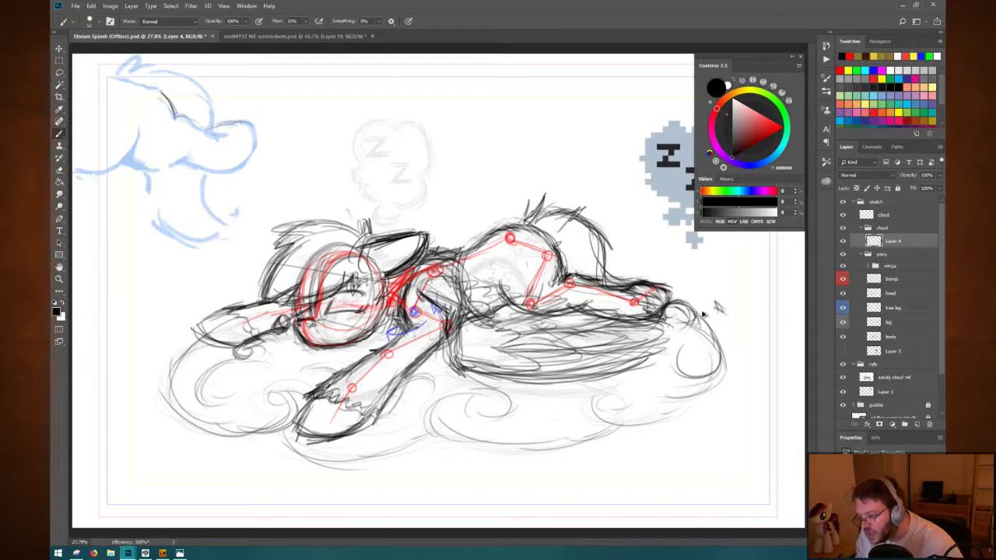
pyautogui.hotkey('ctrl', 'alt', 'z')
pyautogui.hotkey('ctrl', 'alt', 'z')
pyautogui.hotkey('ctrl', 'alt', 'z')
pyautogui.hotkey('ctrl', 'alt', 'z')
pyautogui.hotkey('ctrl', 'alt', 'z')
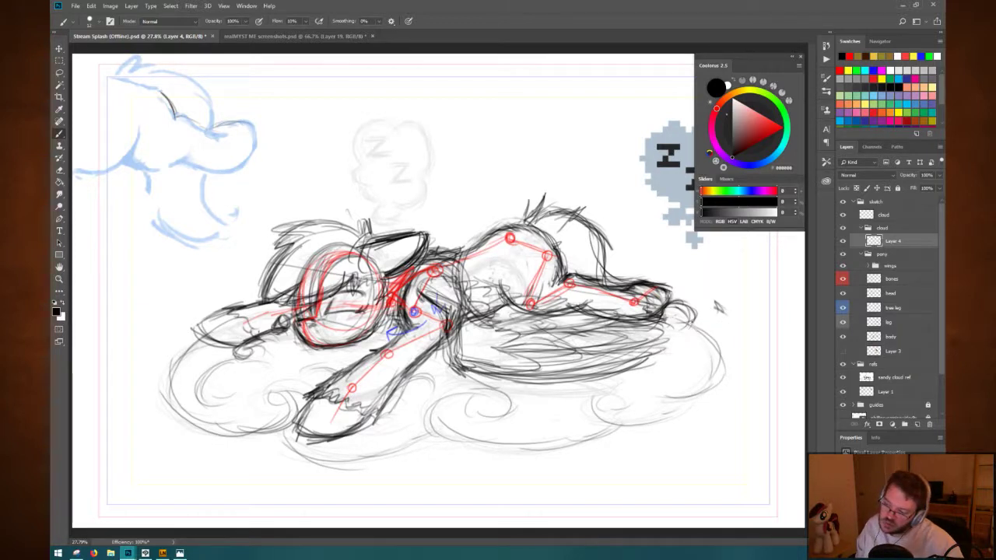
# Strengthen the cloud sketch's curl below the hind hooves and its lower edges beneath the wing and front hoof with thin black strokes.
pyautogui.moveTo(705, 336); pyautogui.dragTo(710, 394)
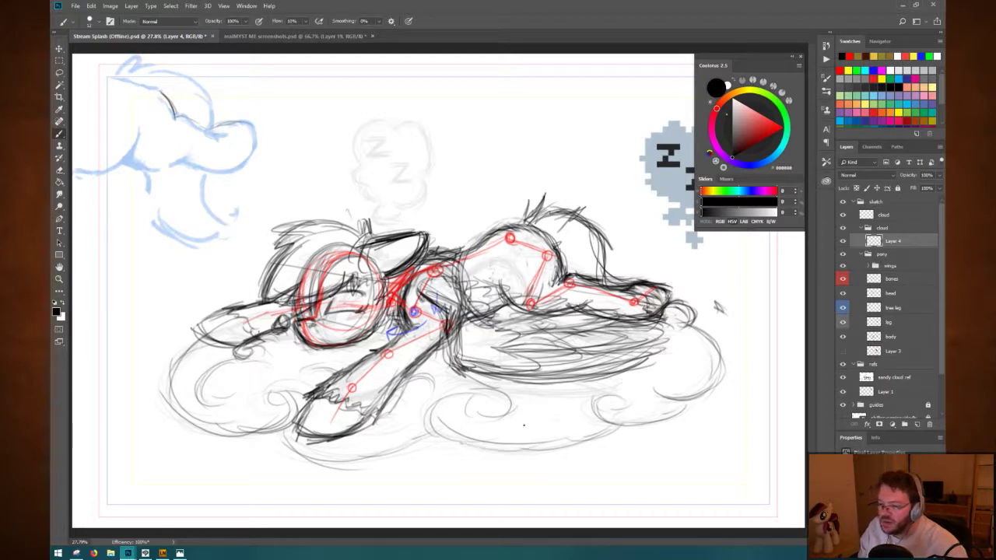
pyautogui.moveTo(445, 412)
pyautogui.mouseDown()
pyautogui.moveTo(529, 442)
pyautogui.moveTo(592, 440)
pyautogui.moveTo(573, 439)
pyautogui.mouseUp()
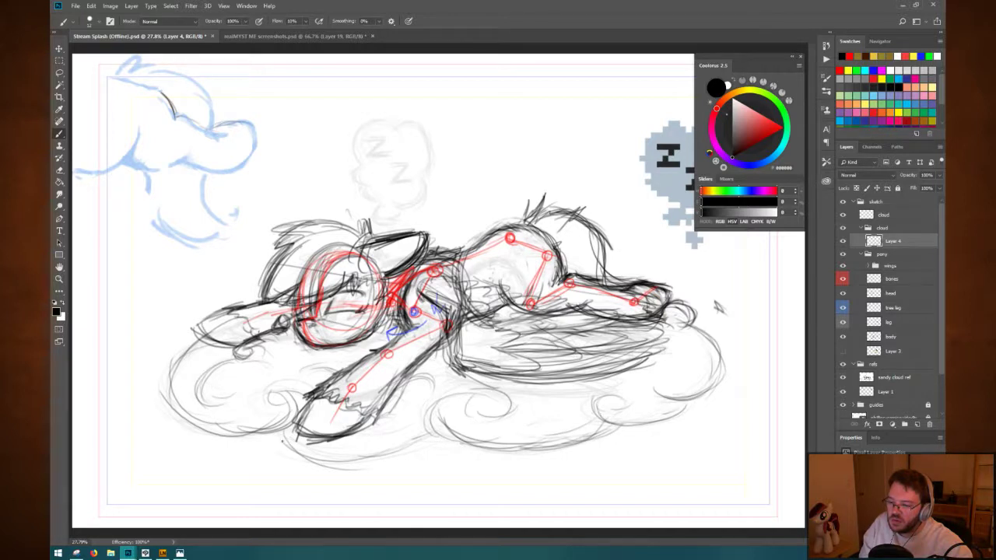
pyautogui.moveTo(283, 440)
pyautogui.mouseDown()
pyautogui.moveTo(412, 462)
pyautogui.moveTo(434, 434)
pyautogui.mouseUp()
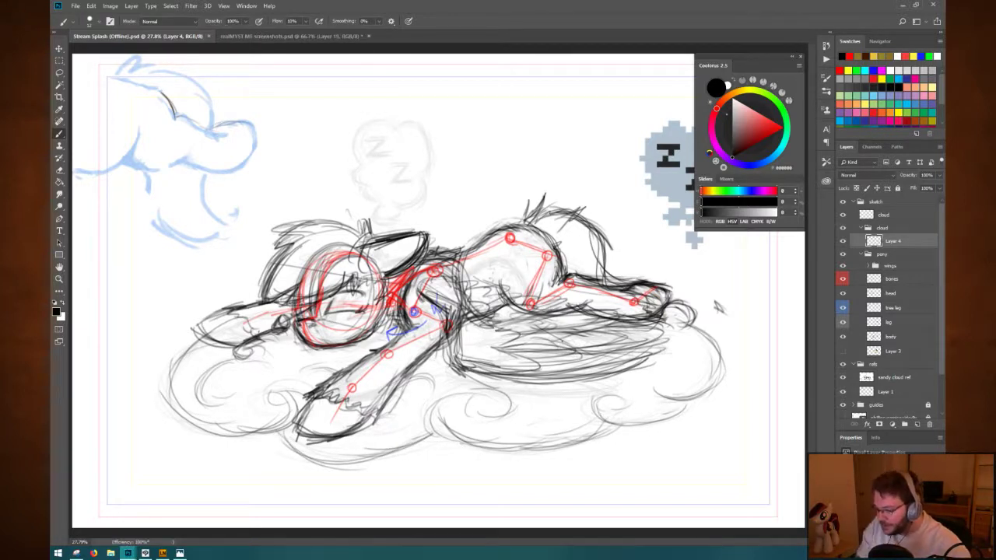
# Add a new layer beneath Layer 4 in the cloud group and name it color.
pyautogui.hotkey('ctrl', 'shift', 'n')
pyautogui.press('Return')
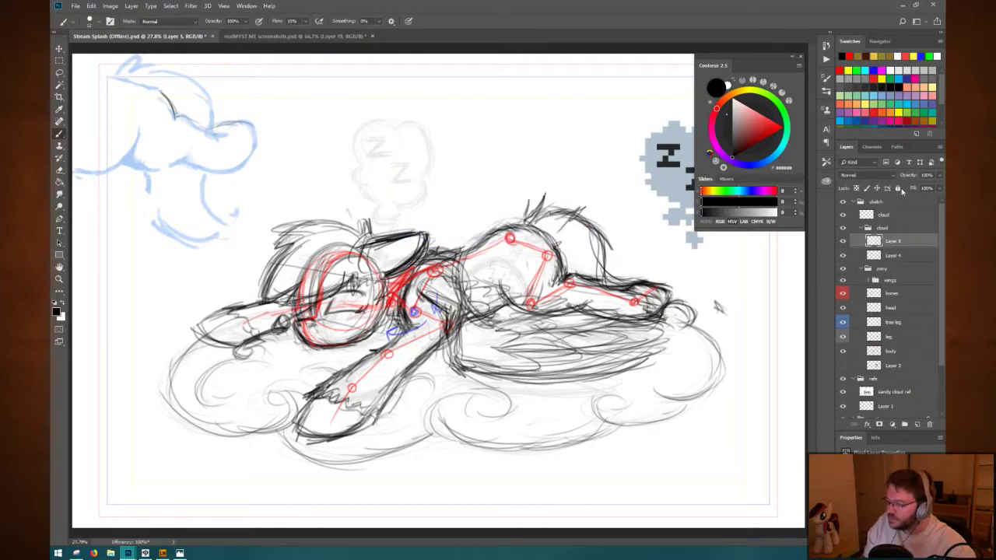
pyautogui.moveTo(897, 243); pyautogui.dragTo(897, 257)
pyautogui.doubleClick(895, 255)
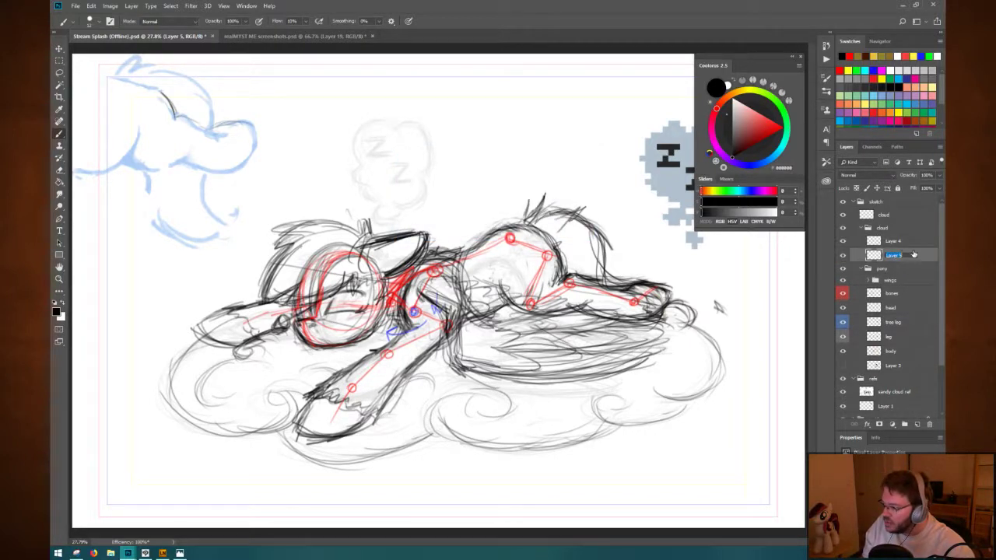
pyautogui.write('colo')
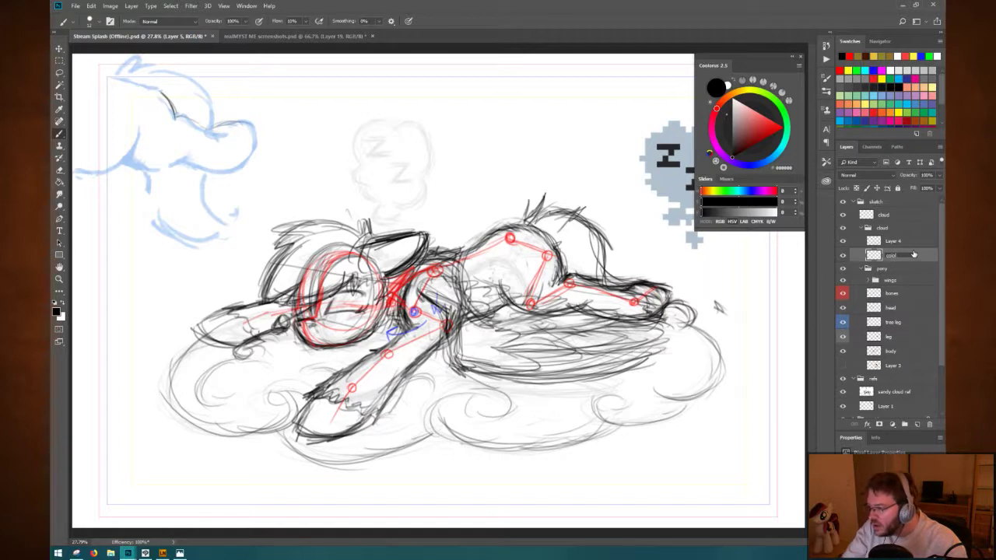
pyautogui.write('r')
pyautogui.press('Return')
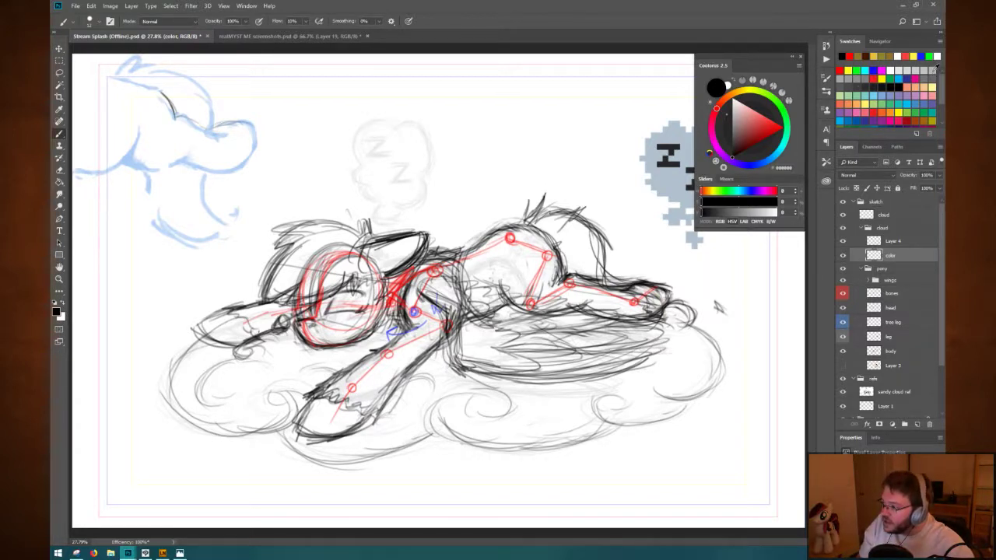
# Shade the cloud puff beneath the pony's head with a large soft brush in grey A7A7A7.
pyautogui.click(935, 70)
pyautogui.click(840, 76)
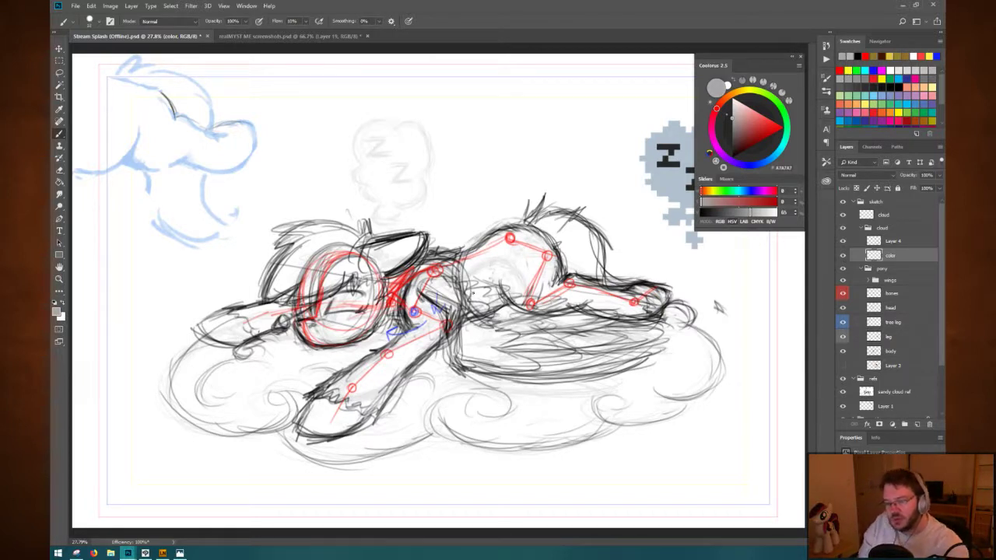
pyautogui.moveTo(313, 352)
pyautogui.mouseDown()
pyautogui.moveTo(257, 373)
pyautogui.moveTo(226, 366)
pyautogui.moveTo(202, 389)
pyautogui.moveTo(335, 365)
pyautogui.moveTo(350, 405)
pyautogui.moveTo(343, 435)
pyautogui.moveTo(436, 393)
pyautogui.mouseUp()
# Move the cloud group below the pony group and make its color layer active.
pyautogui.click(895, 231)
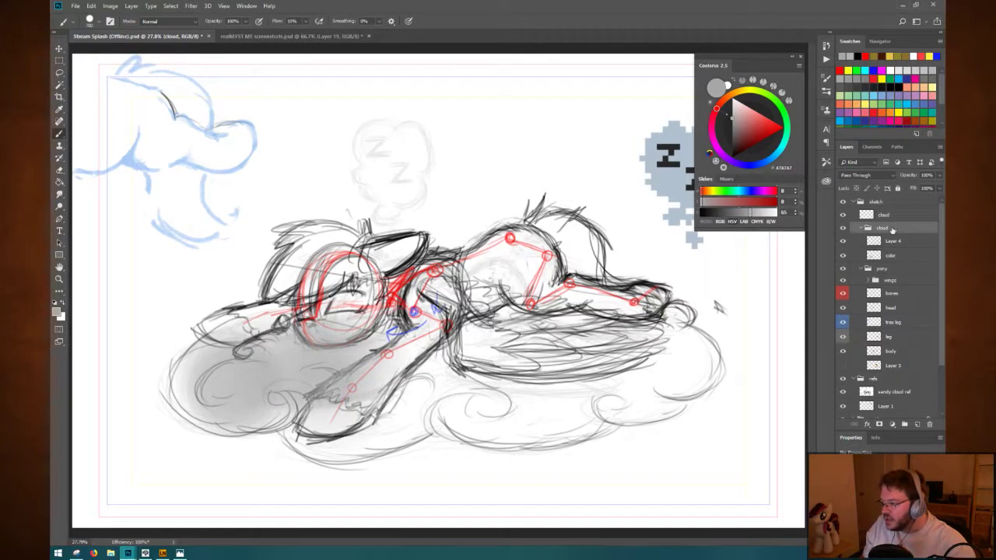
pyautogui.click(864, 228)
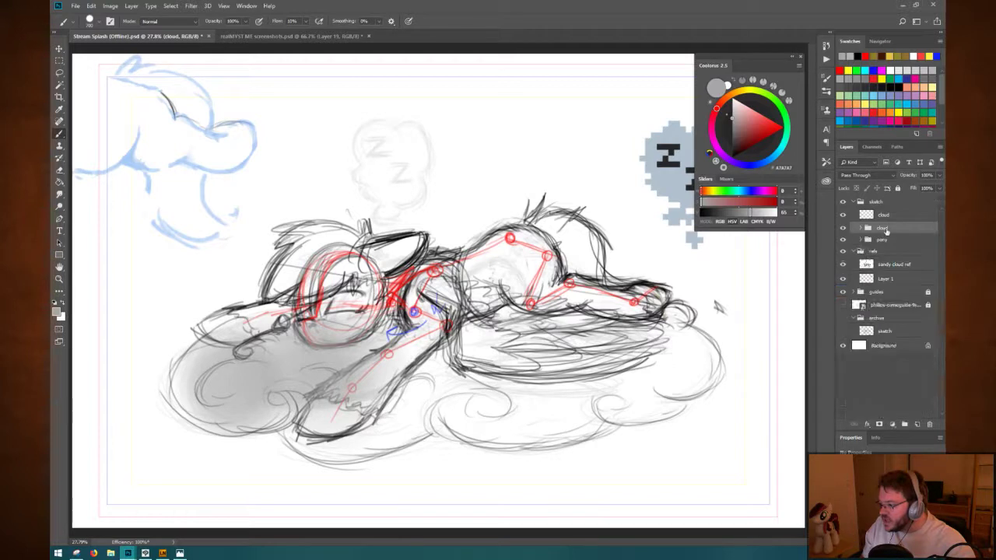
pyautogui.moveTo(887, 231); pyautogui.dragTo(887, 257)
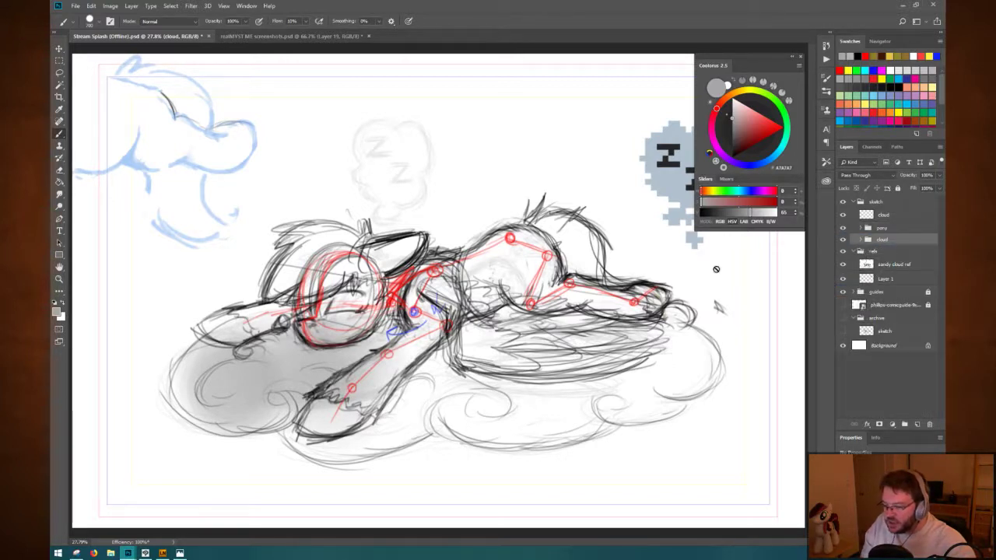
pyautogui.click(860, 240)
pyautogui.click(891, 267)
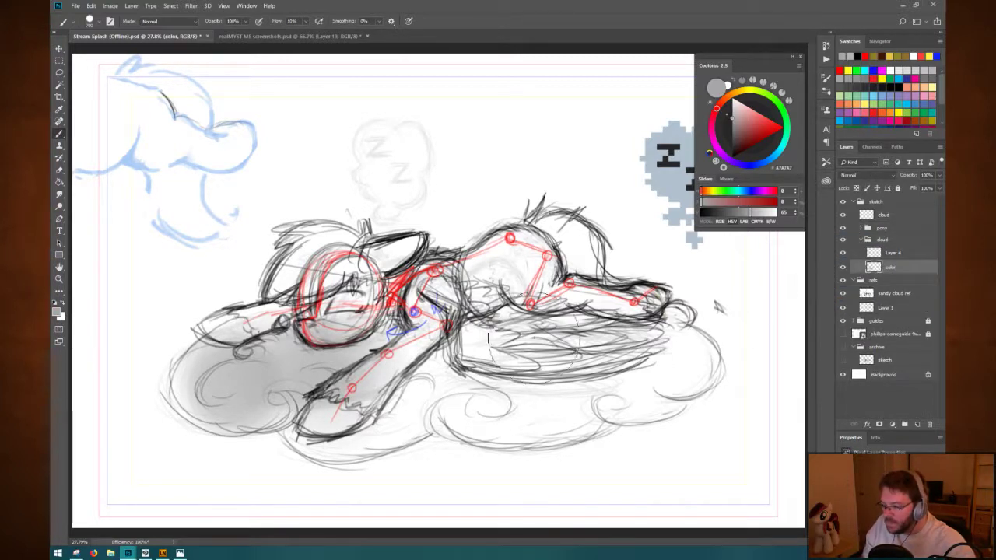
# Try grey shading around the foreleg, cover the cloud's shading in white and select the entire canvas.
pyautogui.moveTo(420, 373)
pyautogui.mouseDown()
pyautogui.moveTo(311, 436)
pyautogui.moveTo(467, 405)
pyautogui.mouseUp()
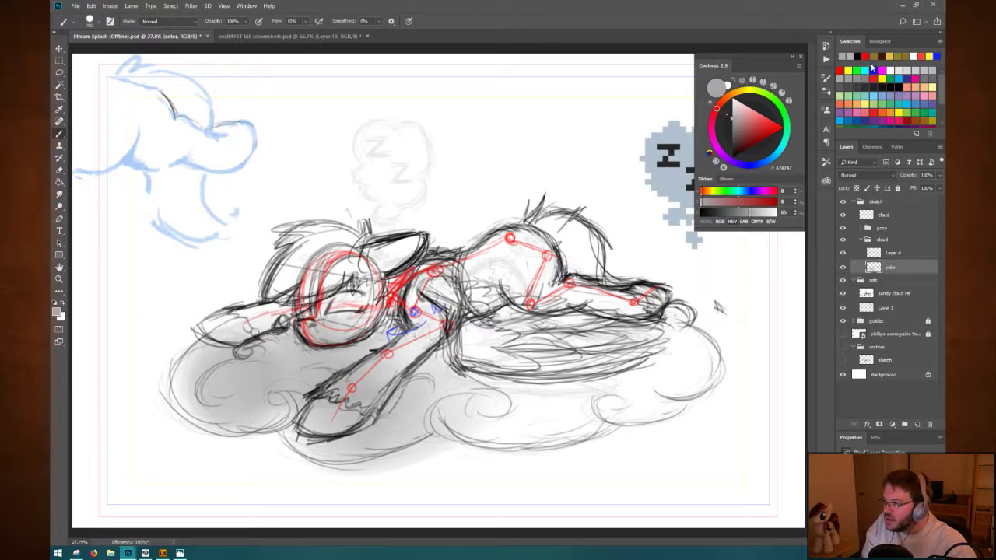
pyautogui.click(893, 68)
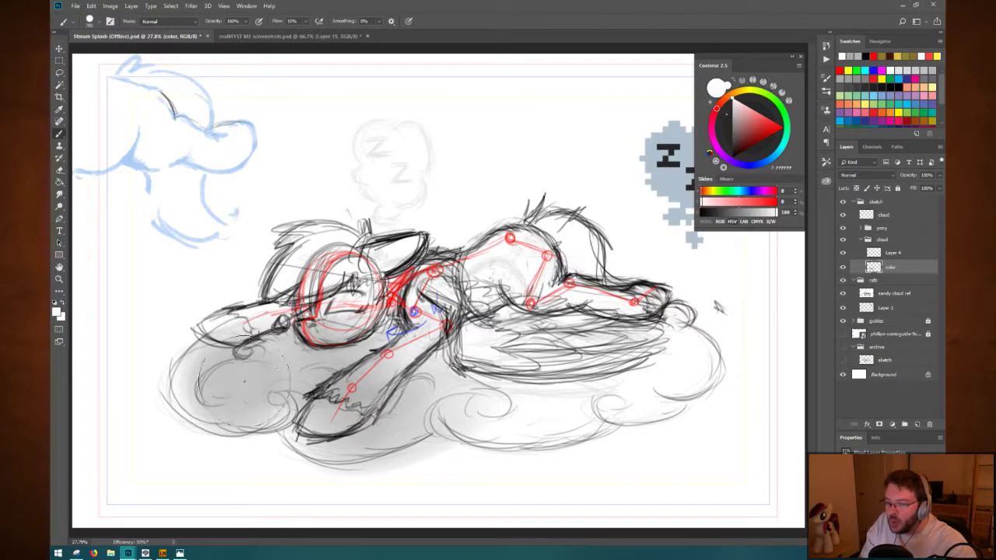
pyautogui.moveTo(220, 389)
pyautogui.mouseDown()
pyautogui.moveTo(242, 357)
pyautogui.moveTo(459, 370)
pyautogui.moveTo(618, 358)
pyautogui.mouseUp()
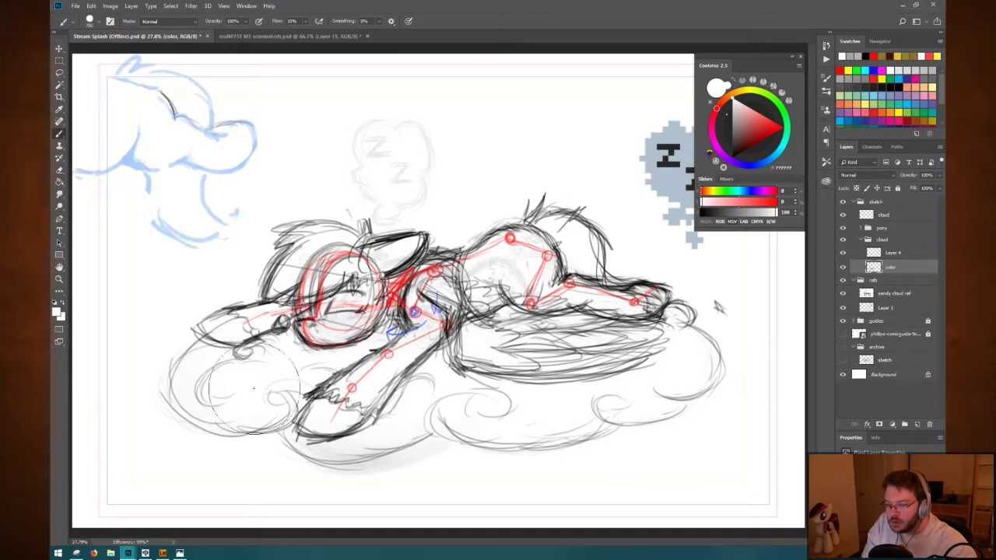
pyautogui.hotkey('ctrl', 'a')
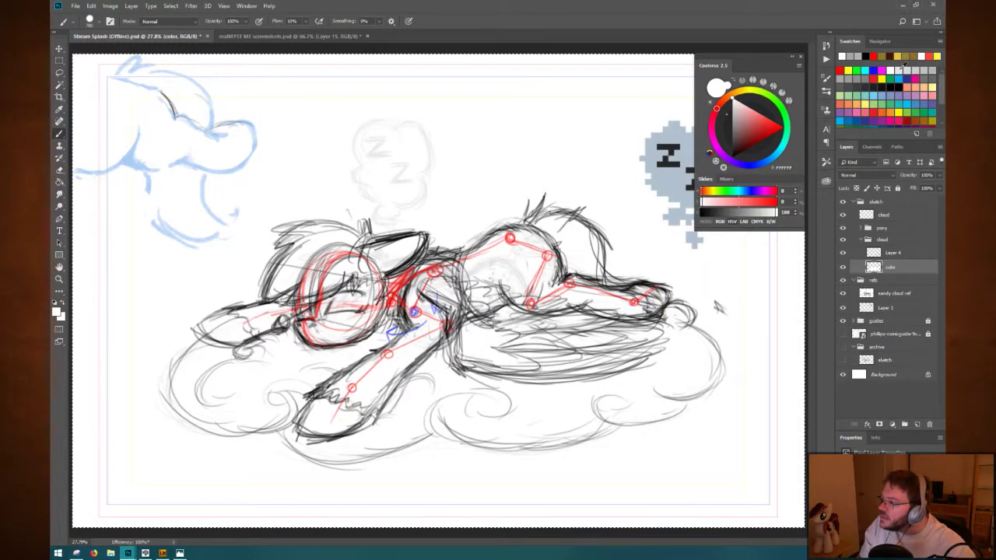
# Paint soft shading over the cloud's puffs in a very light grey with brightness 90.
pyautogui.keyDown('alt'); pyautogui.click(560, 327); pyautogui.keyUp('alt')
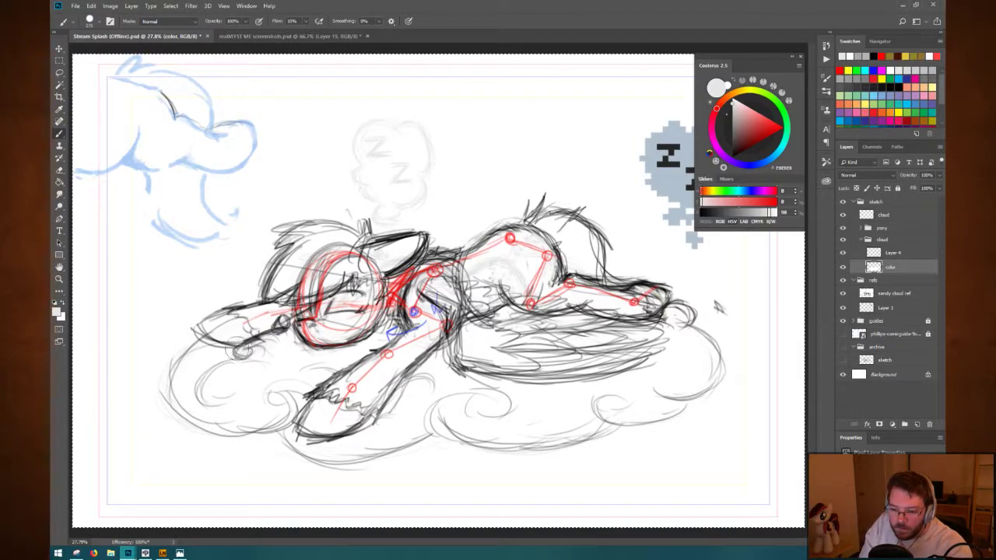
pyautogui.moveTo(218, 350); pyautogui.dragTo(269, 339)
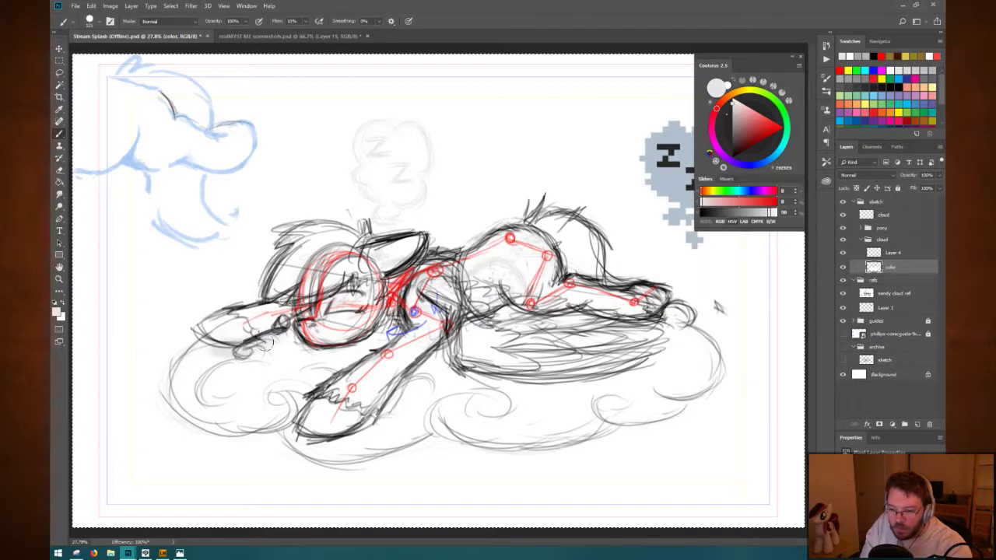
pyautogui.moveTo(397, 354)
pyautogui.mouseDown()
pyautogui.moveTo(431, 361)
pyautogui.moveTo(376, 423)
pyautogui.moveTo(327, 434)
pyautogui.mouseUp()
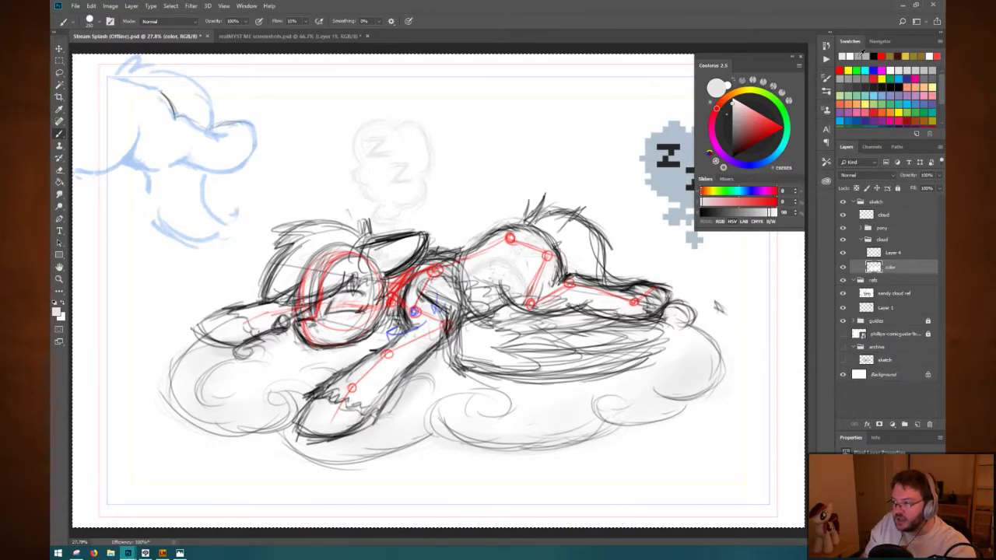
# Deepen the cloud's shading along its swirls and lower edges with grey A7A7A7, a larger brush and the darker grey 818181.
pyautogui.click(853, 56)
pyautogui.moveTo(224, 356); pyautogui.dragTo(191, 393)
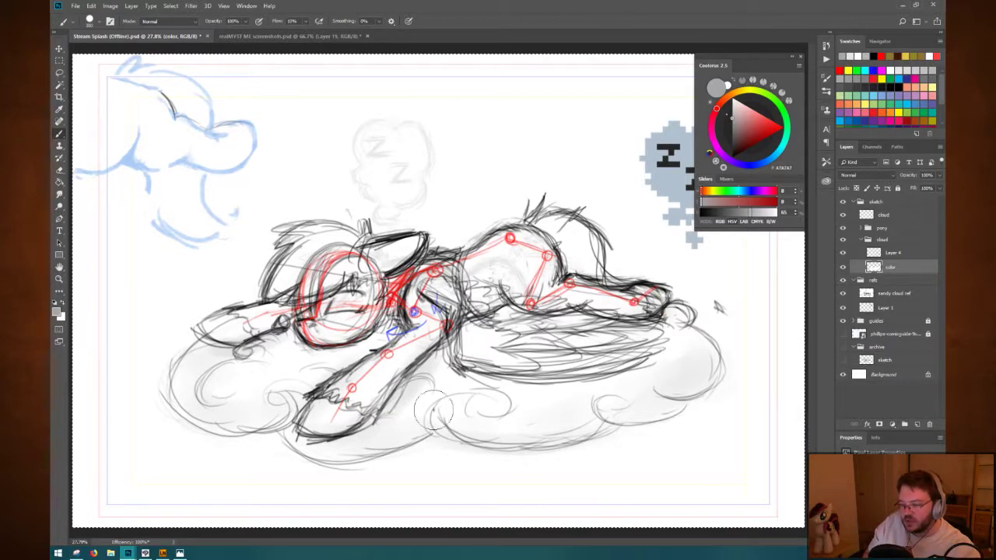
pyautogui.press(']')
pyautogui.press(']')
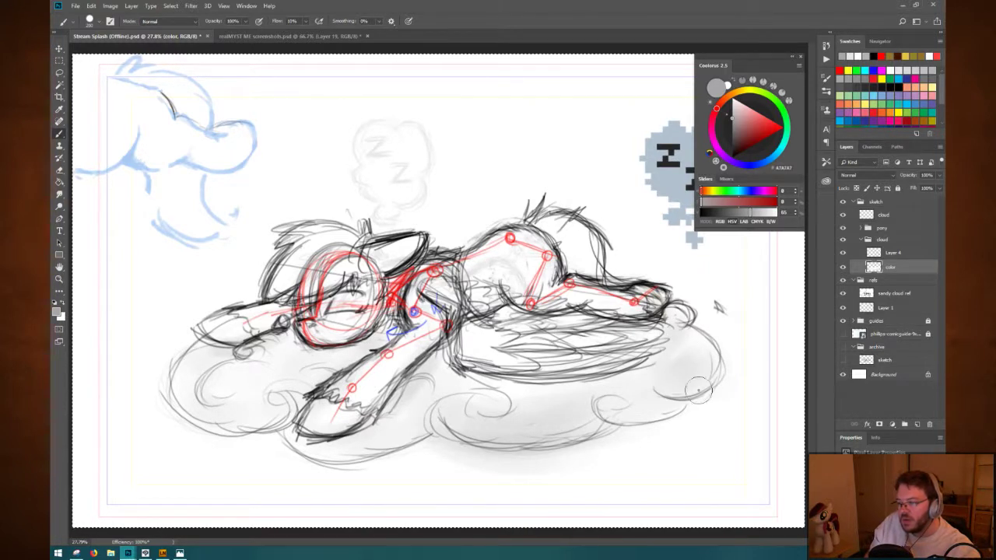
pyautogui.click(873, 77)
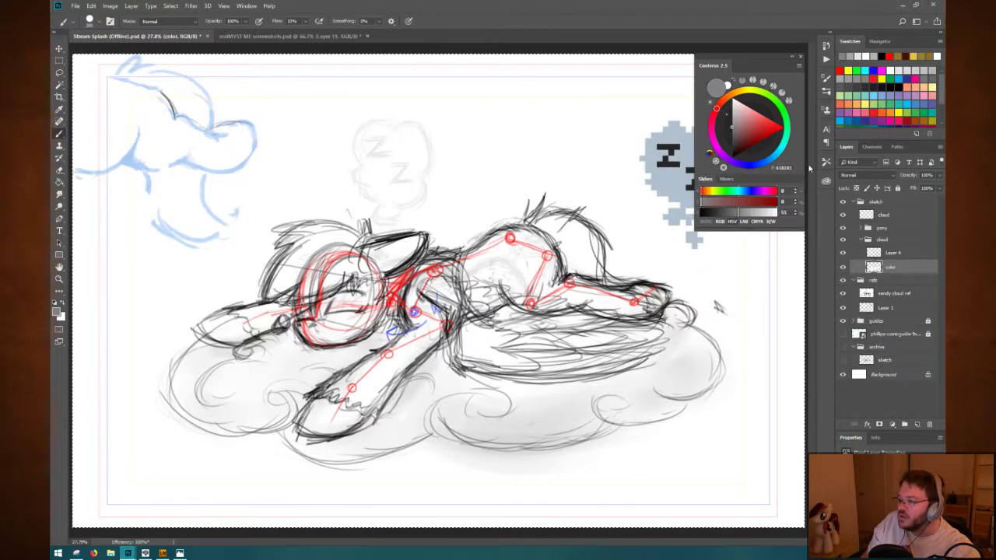
pyautogui.moveTo(716, 381)
pyautogui.mouseDown()
pyautogui.moveTo(633, 388)
pyautogui.moveTo(612, 408)
pyautogui.moveTo(684, 409)
pyautogui.moveTo(672, 414)
pyautogui.moveTo(574, 409)
pyautogui.moveTo(553, 426)
pyautogui.moveTo(499, 432)
pyautogui.moveTo(435, 421)
pyautogui.moveTo(515, 430)
pyautogui.moveTo(429, 408)
pyautogui.moveTo(426, 417)
pyautogui.moveTo(443, 399)
pyautogui.moveTo(431, 441)
pyautogui.moveTo(312, 461)
pyautogui.moveTo(355, 464)
pyautogui.moveTo(296, 455)
pyautogui.mouseUp()
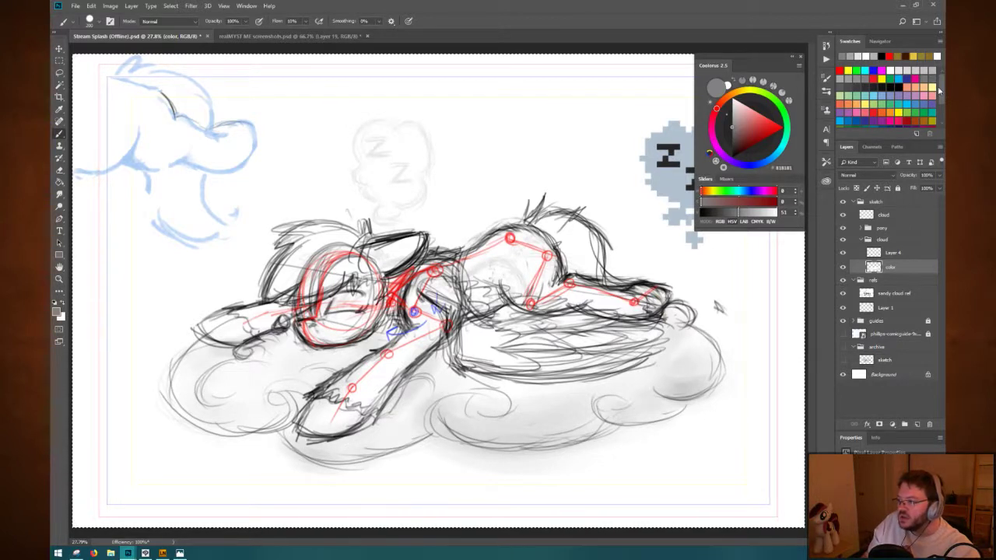
# Mix a pale teal with hue 177, saturation 20 and brightness 90, and brush a soft tint of it over the cloud.
pyautogui.scroll(-2, 939, 91)
pyautogui.scroll(2, 939, 91)
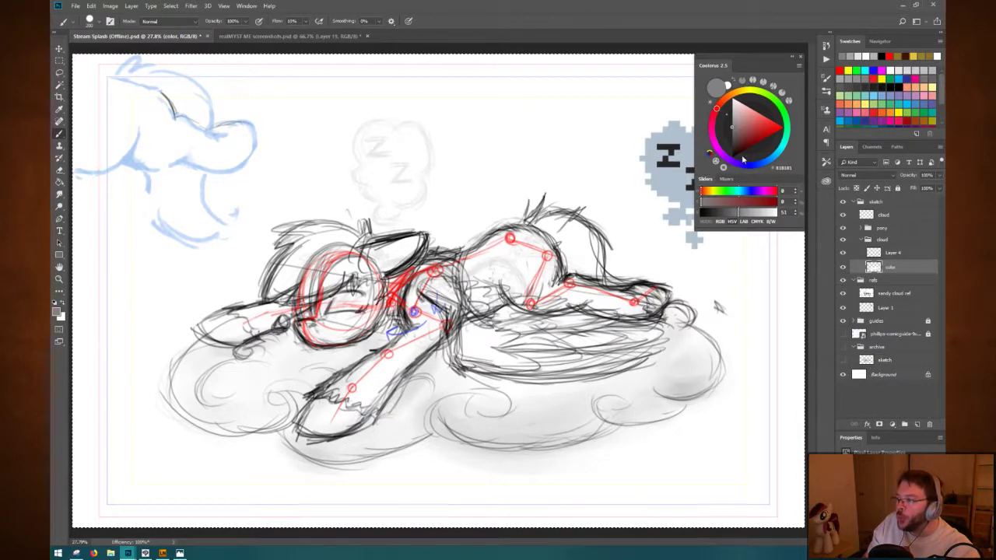
pyautogui.click(783, 150)
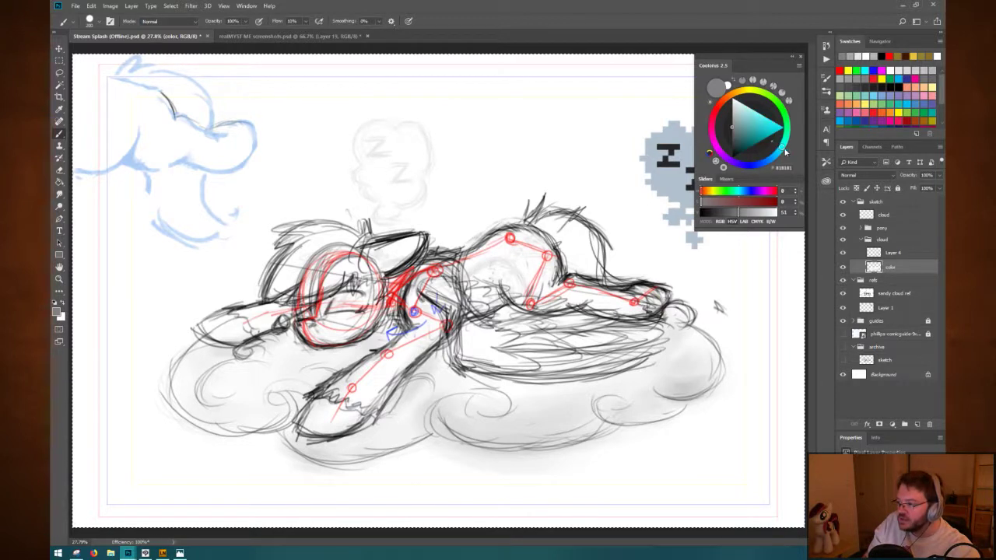
pyautogui.click(737, 126)
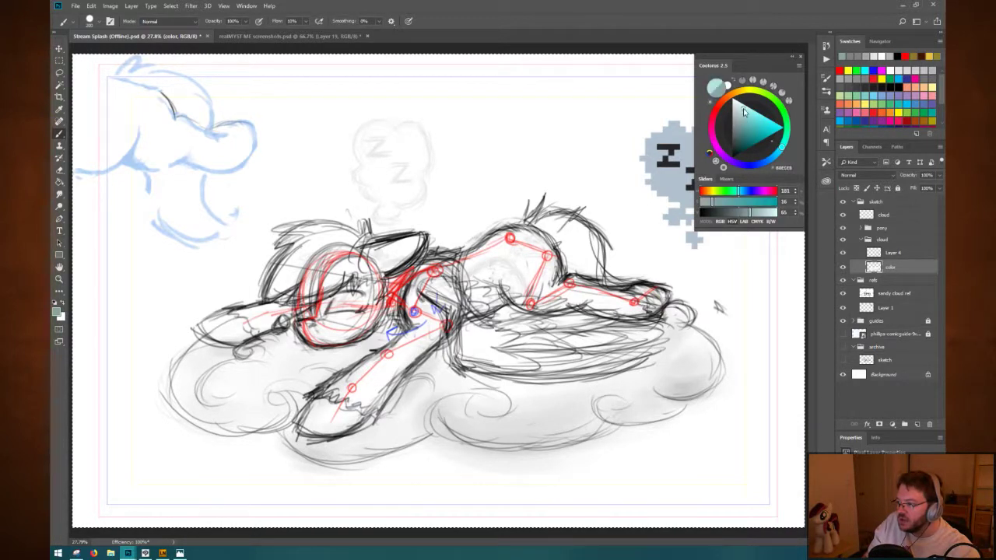
pyautogui.click(738, 117)
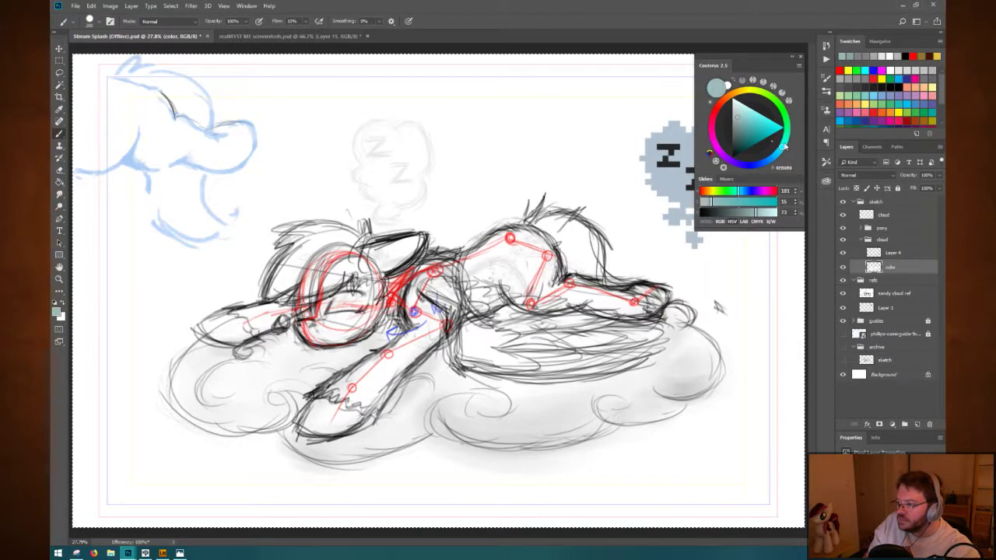
pyautogui.click(784, 144)
pyautogui.click(739, 113)
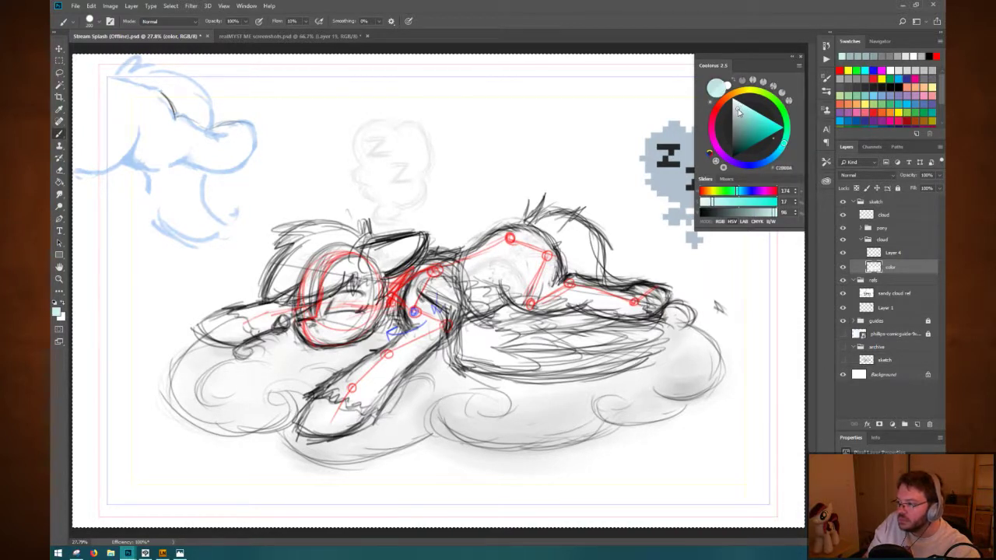
pyautogui.click(741, 114)
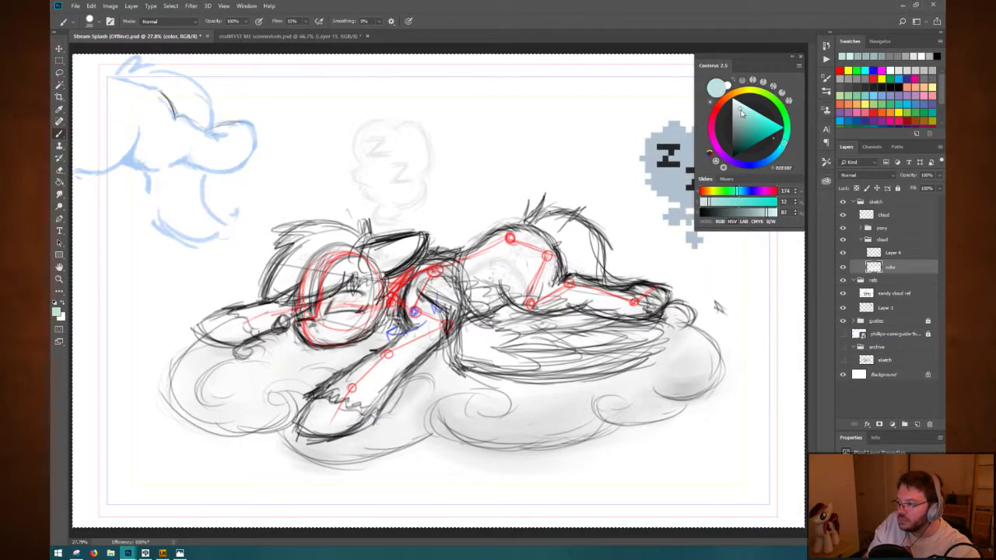
pyautogui.click(743, 113)
pyautogui.click(743, 113)
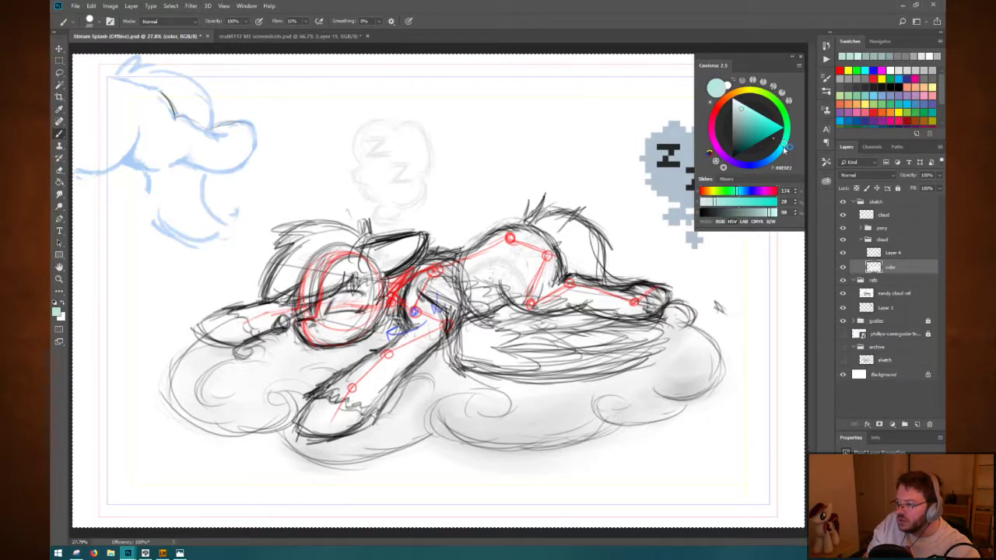
pyautogui.click(780, 148)
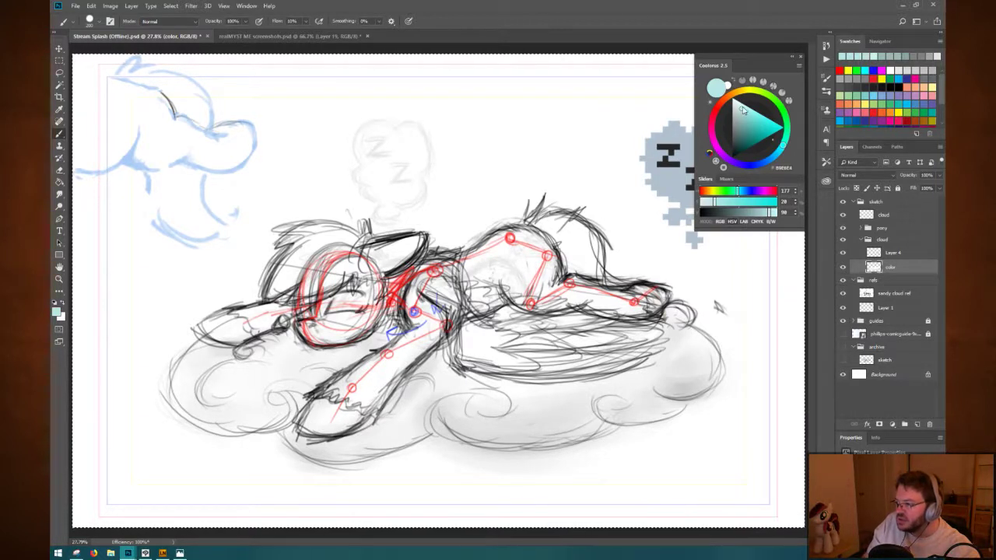
pyautogui.moveTo(227, 403)
pyautogui.mouseDown()
pyautogui.moveTo(186, 382)
pyautogui.moveTo(242, 406)
pyautogui.moveTo(190, 396)
pyautogui.moveTo(273, 394)
pyautogui.moveTo(235, 405)
pyautogui.moveTo(307, 380)
pyautogui.moveTo(305, 423)
pyautogui.moveTo(385, 440)
pyautogui.moveTo(413, 427)
pyautogui.moveTo(374, 432)
pyautogui.moveTo(436, 406)
pyautogui.moveTo(462, 421)
pyautogui.moveTo(546, 414)
pyautogui.moveTo(521, 433)
pyautogui.moveTo(678, 400)
pyautogui.moveTo(650, 406)
pyautogui.moveTo(702, 366)
pyautogui.moveTo(663, 359)
pyautogui.moveTo(612, 395)
pyautogui.moveTo(559, 409)
pyautogui.moveTo(581, 395)
pyautogui.moveTo(481, 394)
pyautogui.moveTo(499, 397)
pyautogui.moveTo(436, 381)
pyautogui.moveTo(464, 380)
pyautogui.moveTo(399, 422)
pyautogui.moveTo(225, 375)
pyautogui.moveTo(270, 395)
pyautogui.moveTo(256, 395)
pyautogui.moveTo(270, 372)
pyautogui.mouseUp()
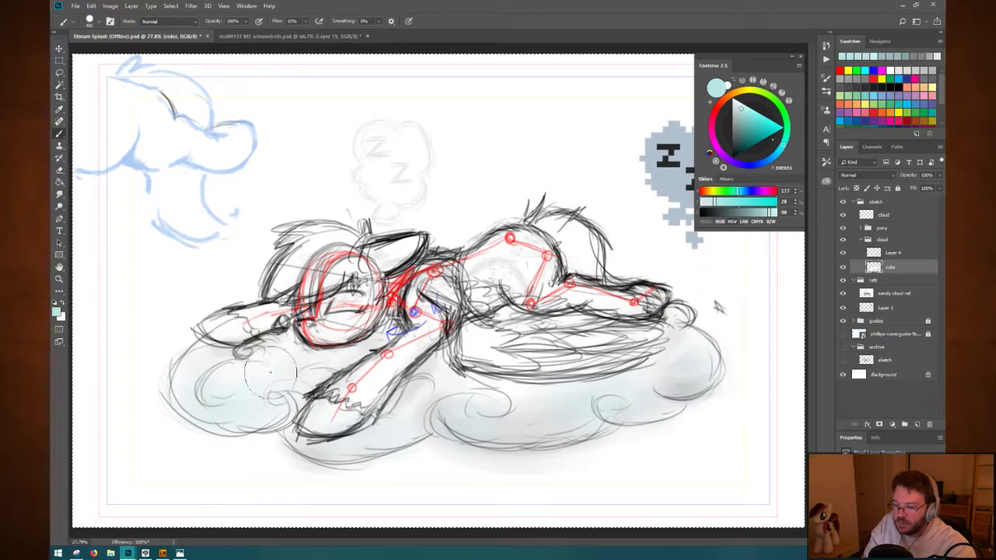
# Brush a paler teal with saturation 12 and brightness 87 over the cloud's puffs and save the document.
pyautogui.click(739, 106)
pyautogui.click(736, 109)
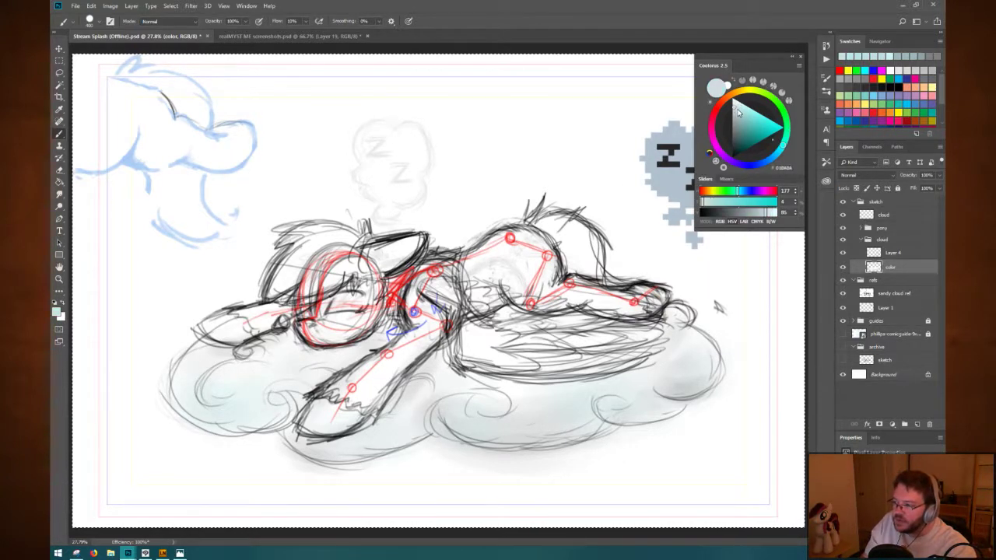
pyautogui.moveTo(238, 400)
pyautogui.mouseDown()
pyautogui.moveTo(283, 392)
pyautogui.moveTo(265, 387)
pyautogui.moveTo(278, 362)
pyautogui.moveTo(344, 353)
pyautogui.moveTo(360, 367)
pyautogui.moveTo(339, 368)
pyautogui.moveTo(366, 389)
pyautogui.moveTo(438, 401)
pyautogui.moveTo(465, 391)
pyautogui.moveTo(583, 399)
pyautogui.moveTo(658, 390)
pyautogui.moveTo(704, 345)
pyautogui.moveTo(657, 354)
pyautogui.moveTo(655, 381)
pyautogui.moveTo(592, 406)
pyautogui.moveTo(589, 418)
pyautogui.moveTo(167, 385)
pyautogui.moveTo(258, 369)
pyautogui.mouseUp()
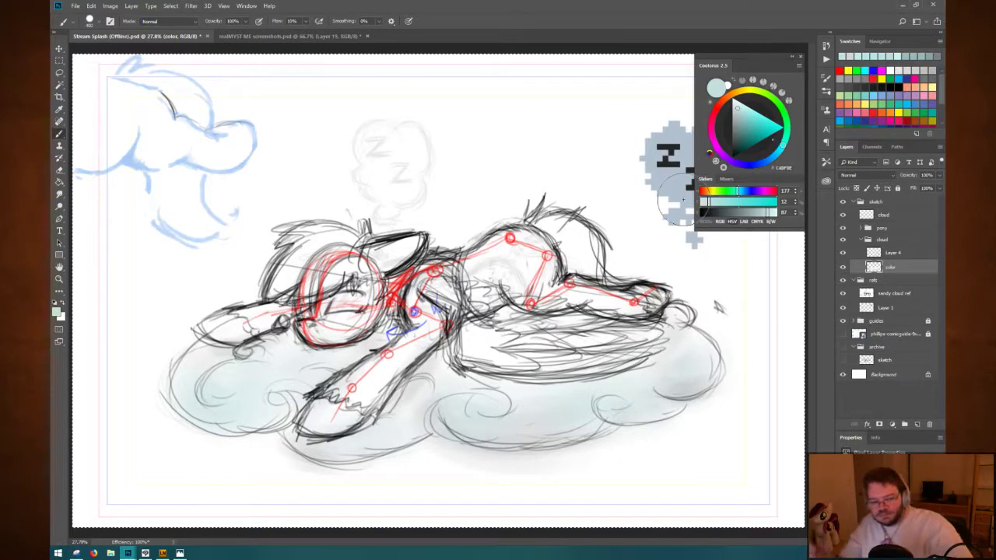
pyautogui.hotkey('ctrl', 's')
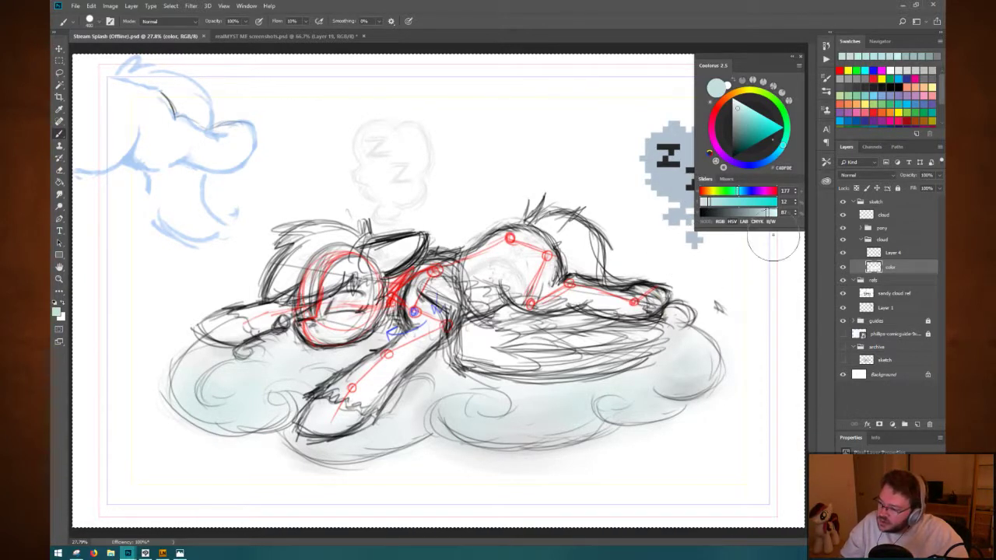
# Add a layer directly above the Background and fill it with light teal of hue 177, saturation 29 and brightness 92.
pyautogui.click(887, 377)
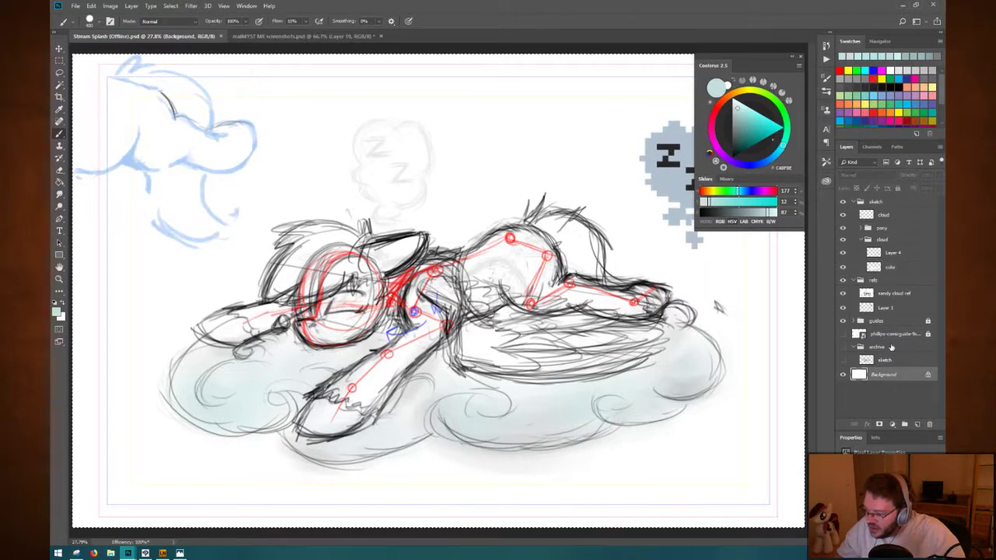
pyautogui.hotkey('ctrl', 'shift', 'n')
pyautogui.press('Return')
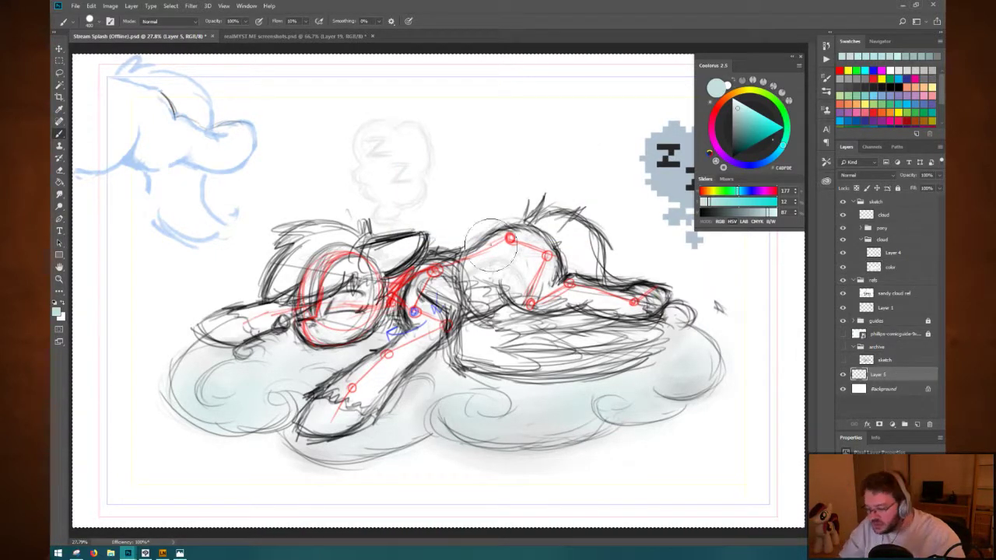
pyautogui.press('g')
pyautogui.click(361, 133)
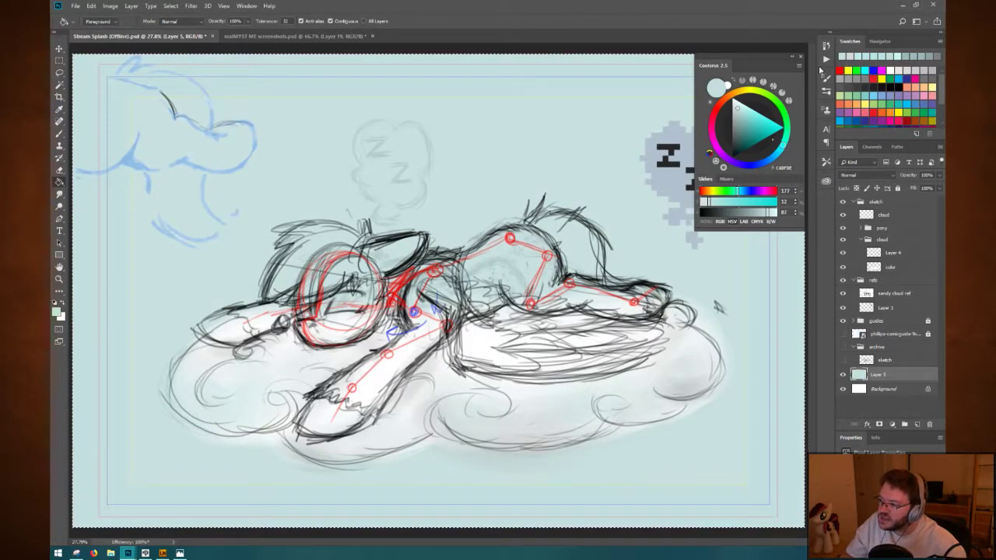
pyautogui.click(746, 109)
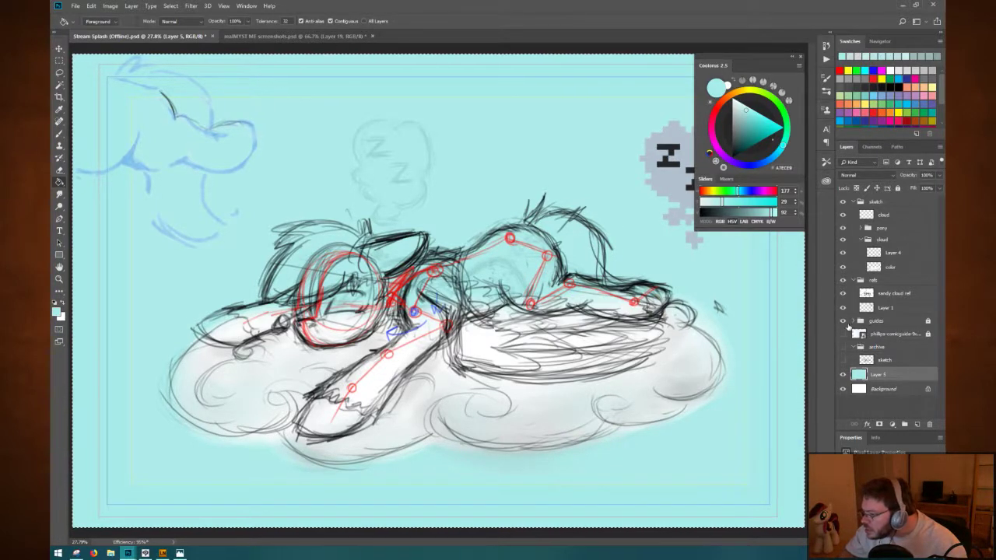
# Hide the guides group and check Layer 1 of the refs group by toggling its visibility.
pyautogui.click(845, 322)
pyautogui.click(845, 322)
pyautogui.click(844, 322)
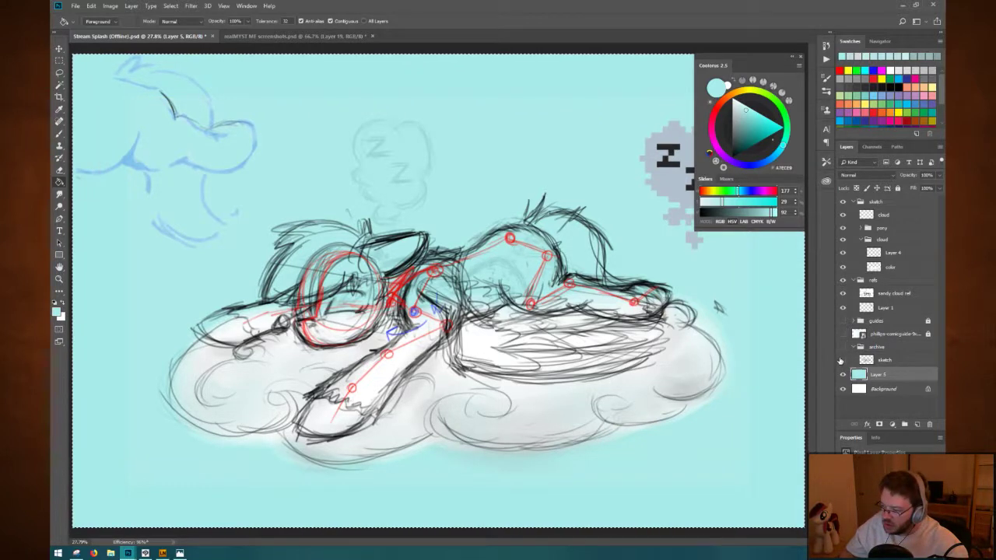
pyautogui.click(843, 309)
pyautogui.click(843, 308)
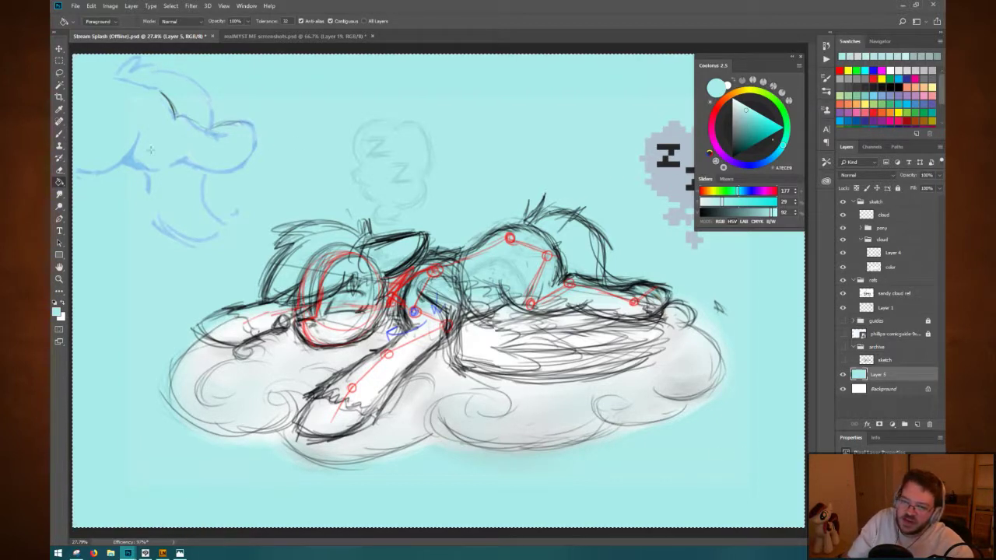
# Clear the background around the drawing on the sandy cloud ref layer using the Magic Wand, and save the document.
pyautogui.click(842, 293)
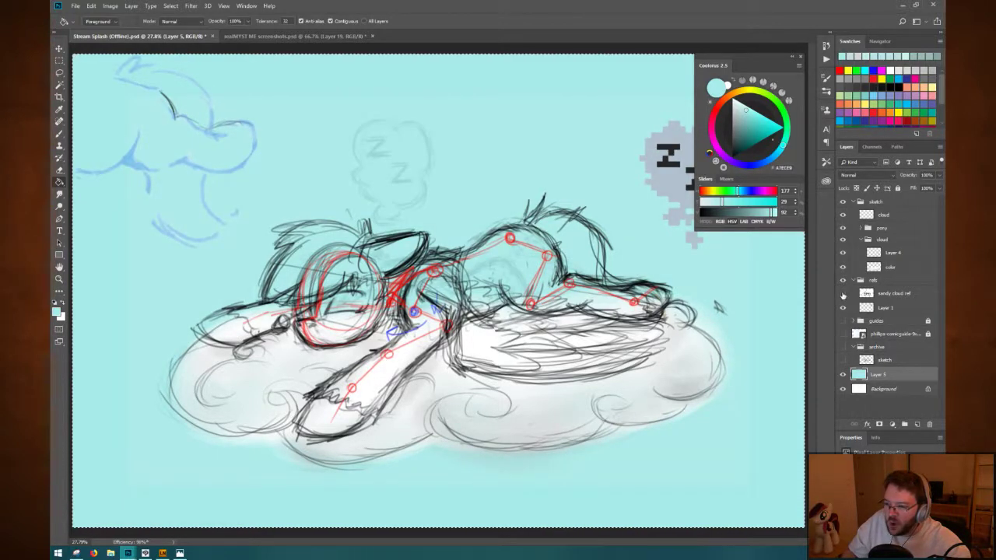
pyautogui.click(851, 293)
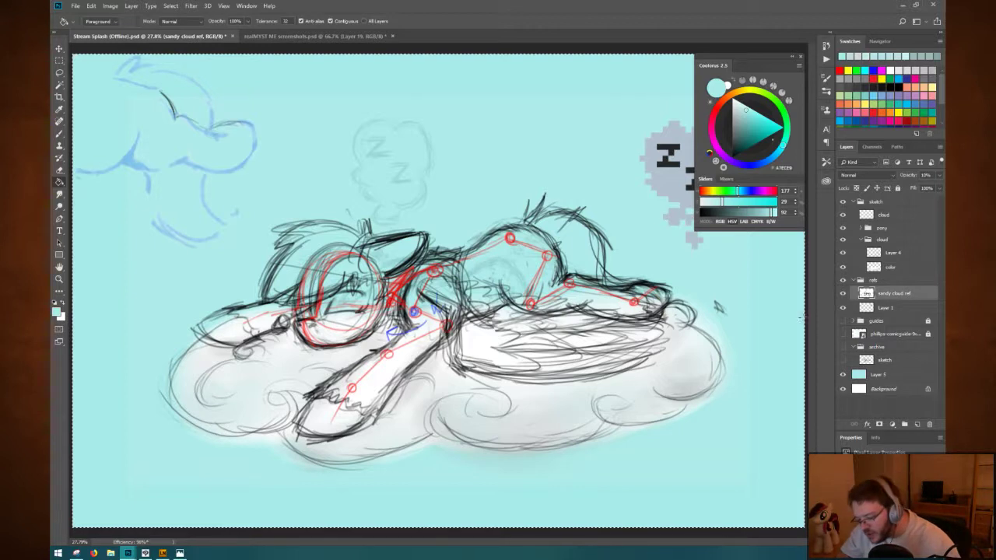
pyautogui.press('w')
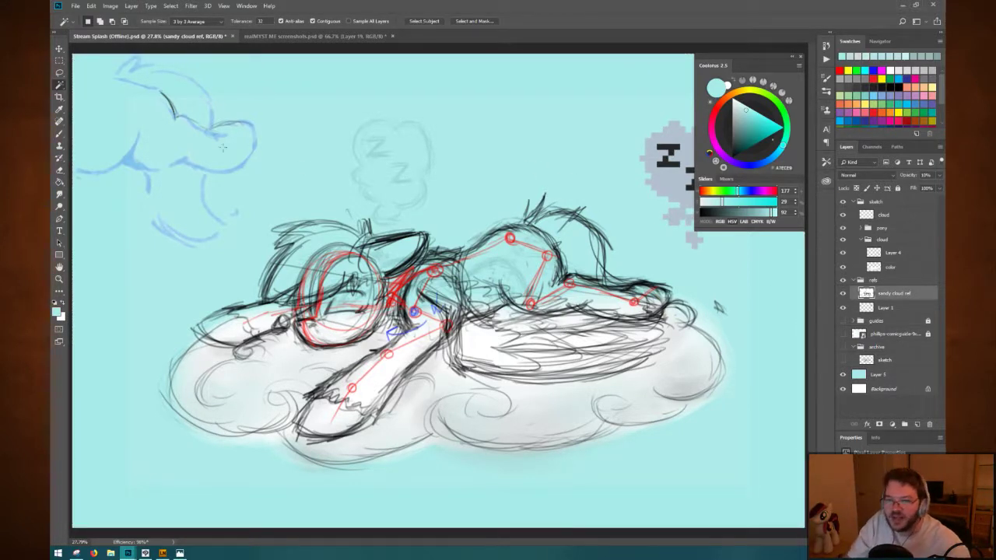
pyautogui.click(498, 137)
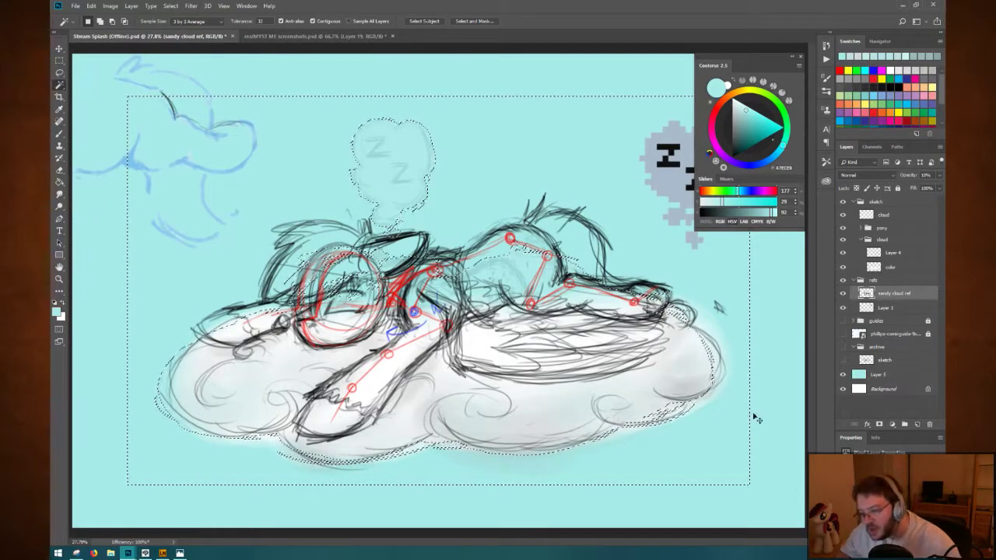
pyautogui.hotkey('ctrl', 'd')
pyautogui.hotkey('ctrl', 's')
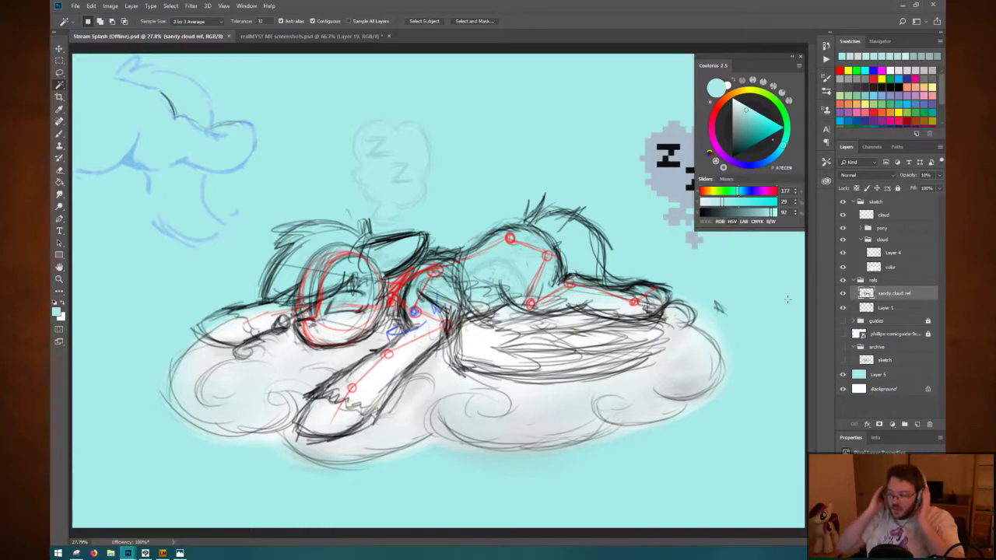
# Add a layer above the teal fill and brush soft light grey with saturation 4 and brightness 85 across the sky in varying large sizes.
pyautogui.click(889, 375)
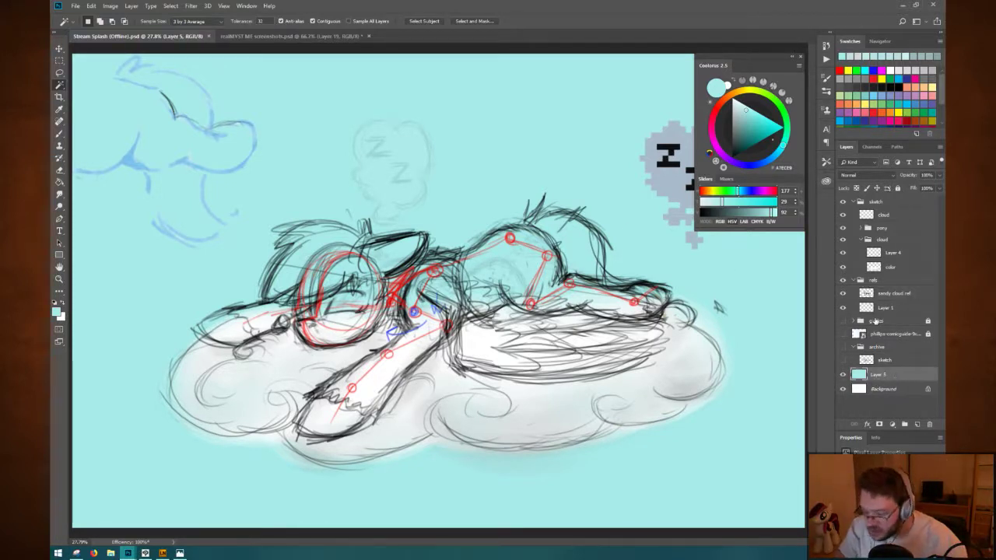
pyautogui.hotkey('ctrl', 'shift', 'n')
pyautogui.press('Return')
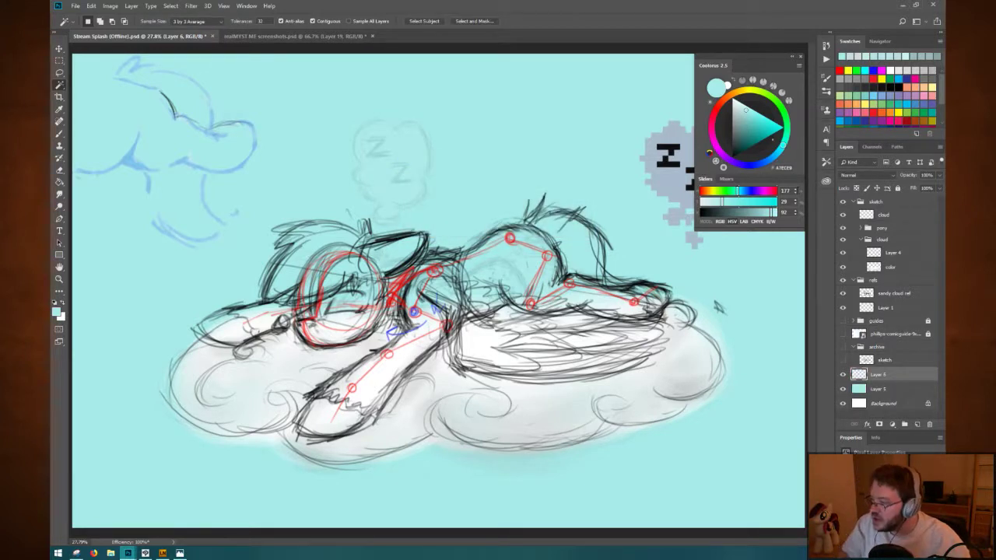
pyautogui.click(861, 55)
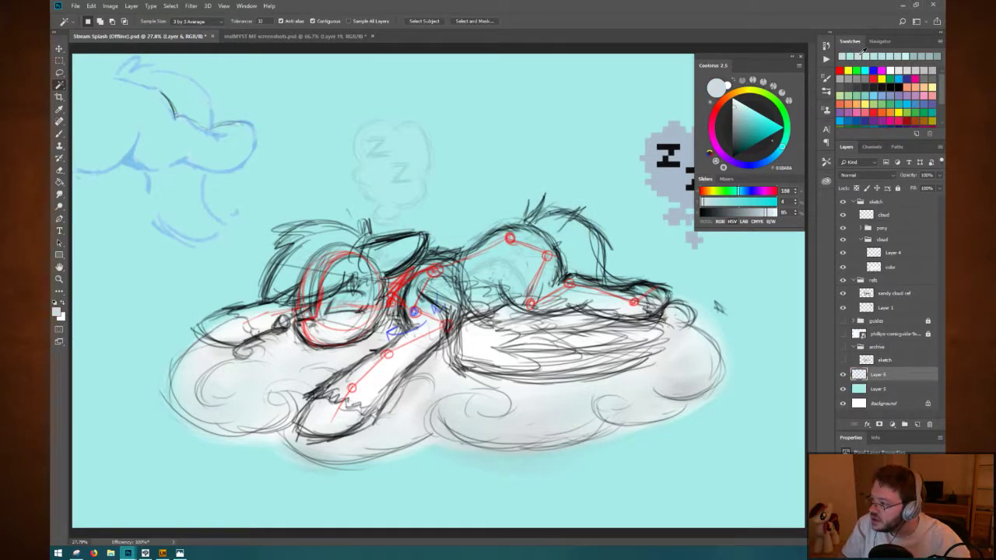
pyautogui.press('b')
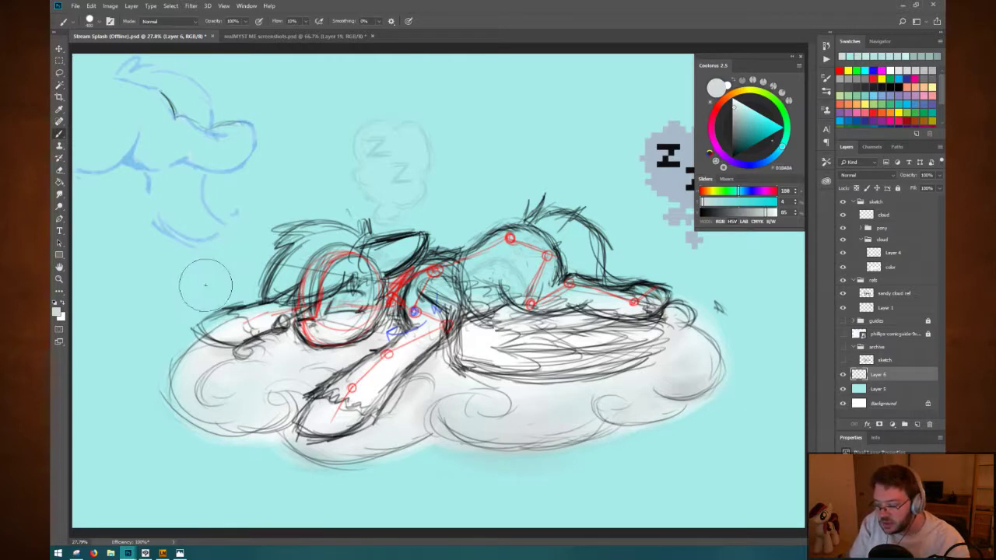
pyautogui.press(']')
pyautogui.press(']')
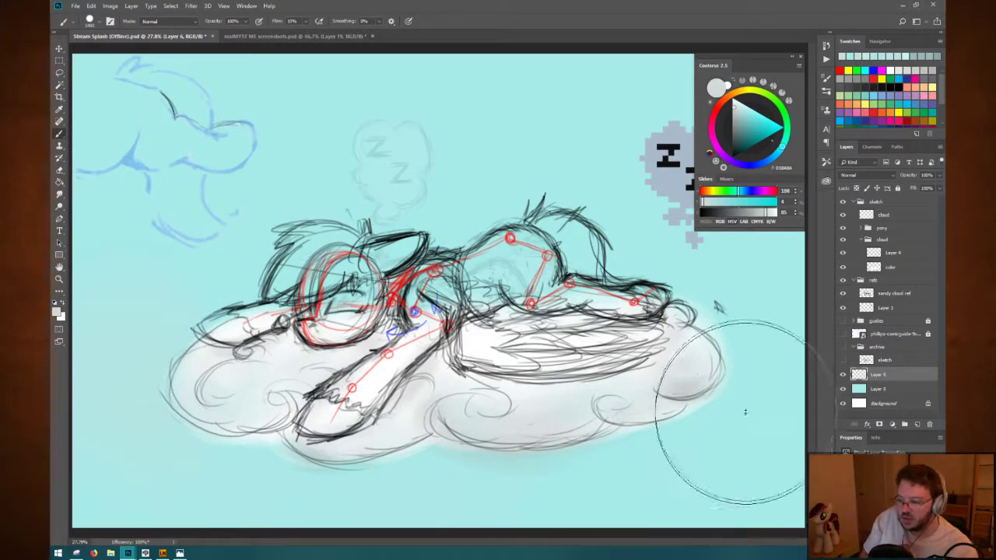
pyautogui.press('[')
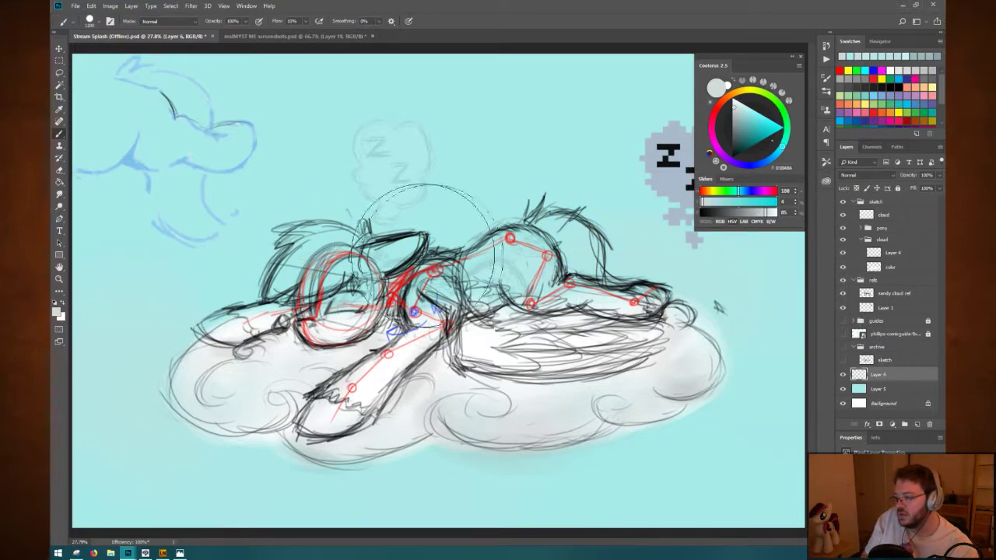
pyautogui.press('[')
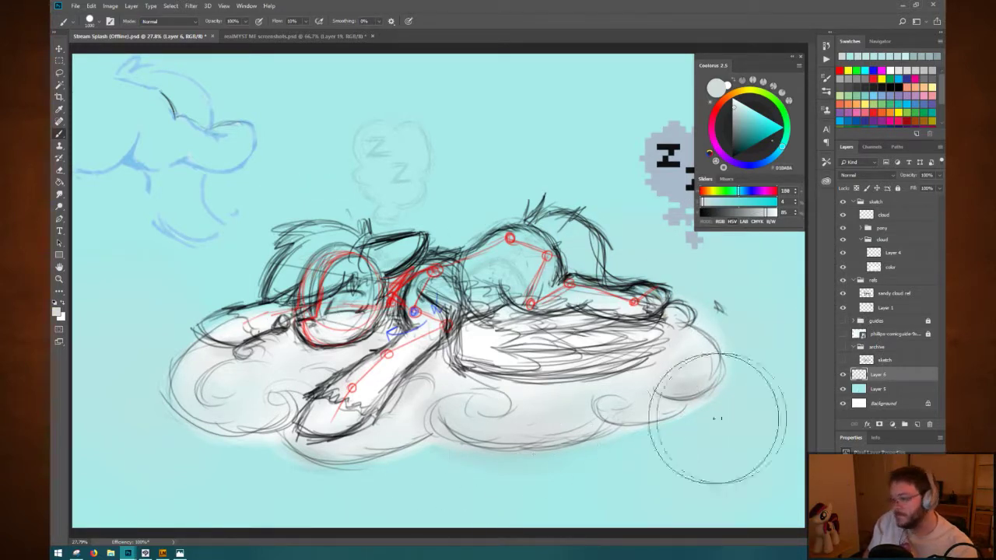
pyautogui.press('[')
pyautogui.press('[')
pyautogui.press('[')
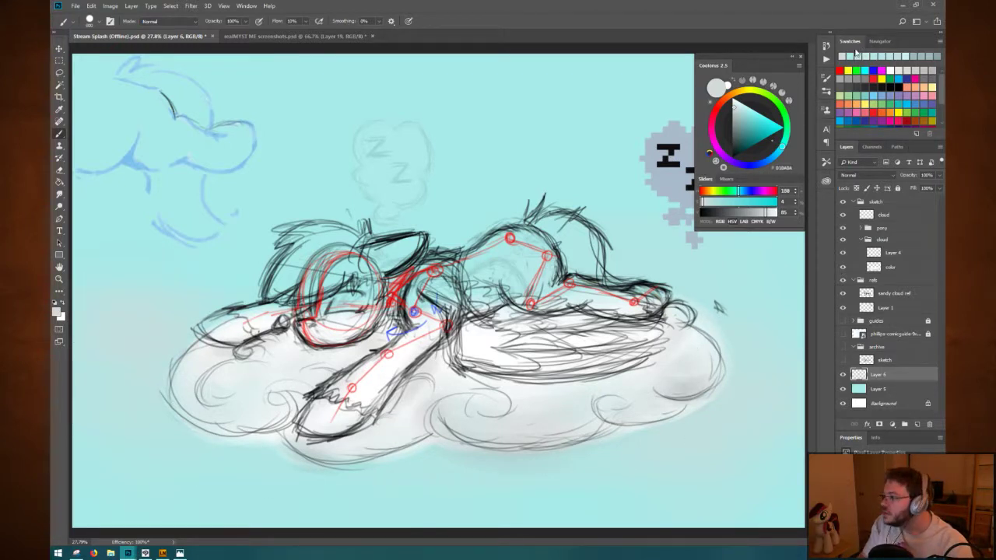
# Blend recent teals of saturation 12 and 29 into the sky, and sweep soft white haze across it with a larger brush.
pyautogui.click(857, 71)
pyautogui.click(861, 53)
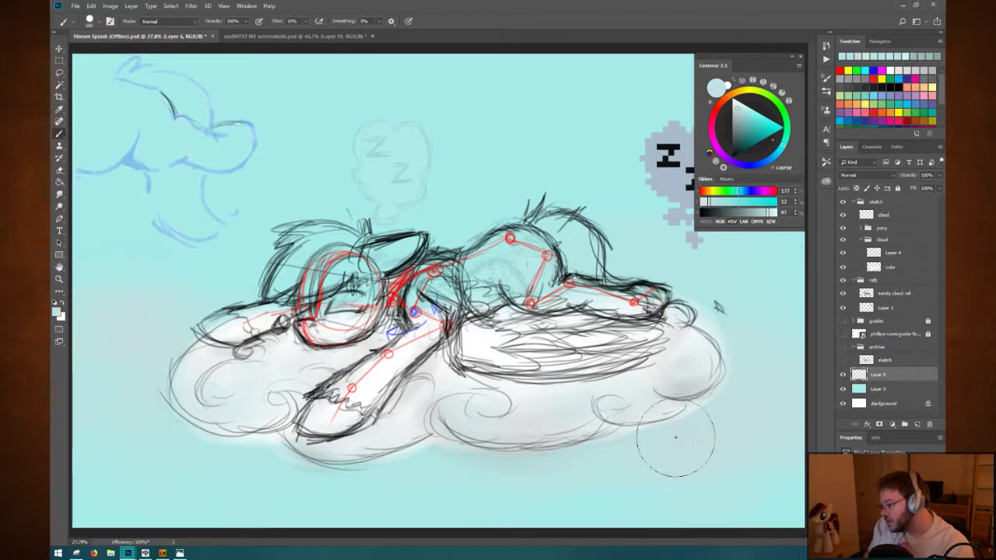
pyautogui.click(853, 54)
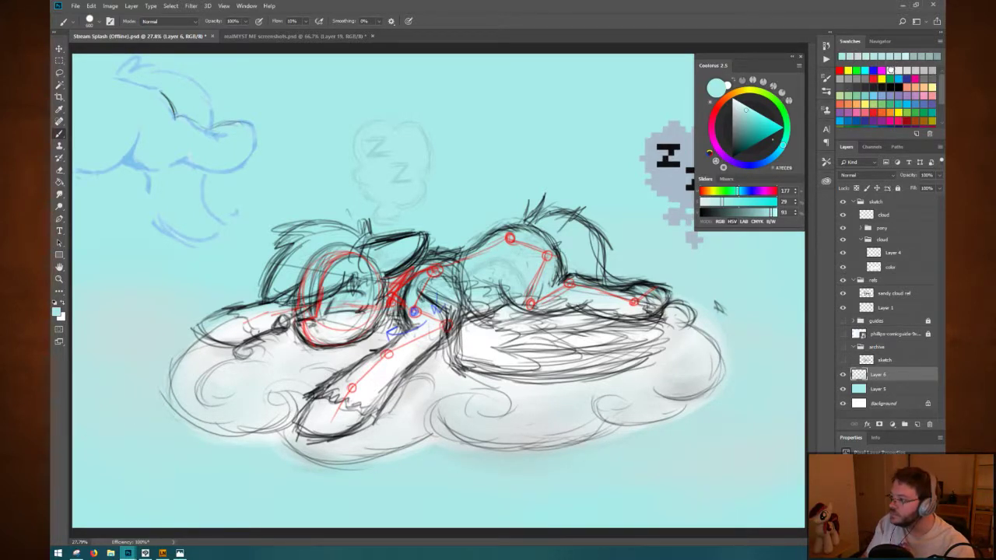
pyautogui.click(888, 69)
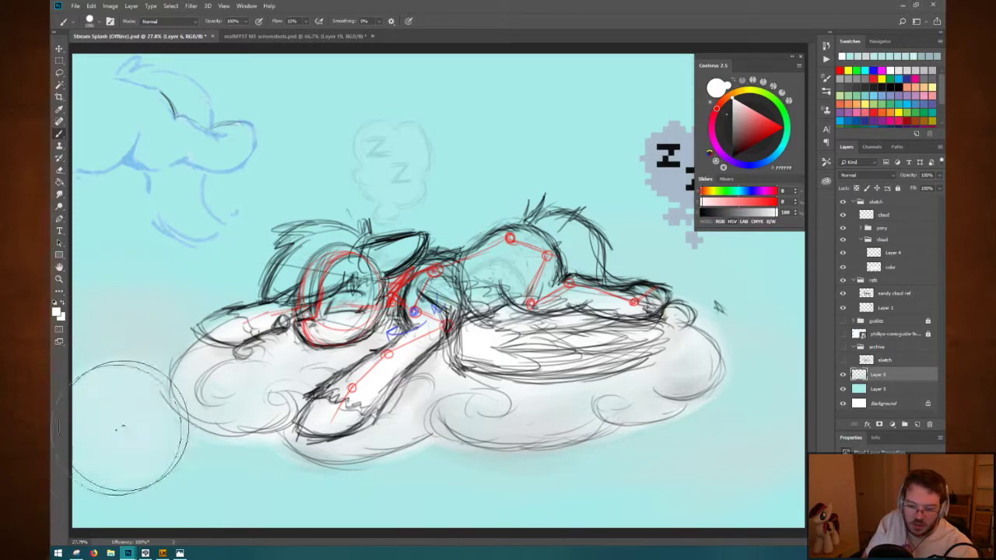
pyautogui.moveTo(126, 417)
pyautogui.mouseDown()
pyautogui.moveTo(155, 455)
pyautogui.moveTo(652, 451)
pyautogui.moveTo(201, 458)
pyautogui.moveTo(670, 447)
pyautogui.mouseUp()
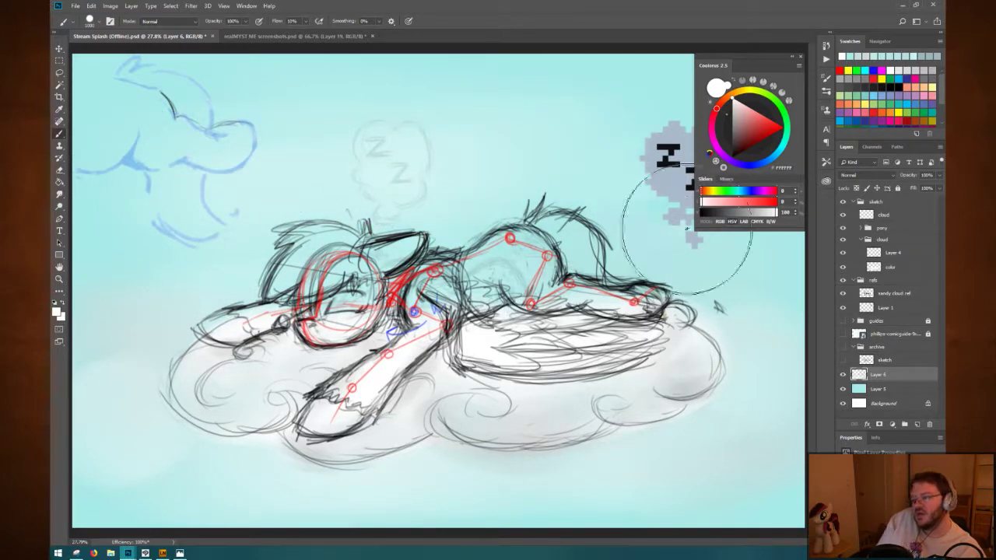
# Dock the floating colour wheel together with the swatches and navigator, and enlarge it there.
pyautogui.moveTo(716, 231); pyautogui.dragTo(714, 212)
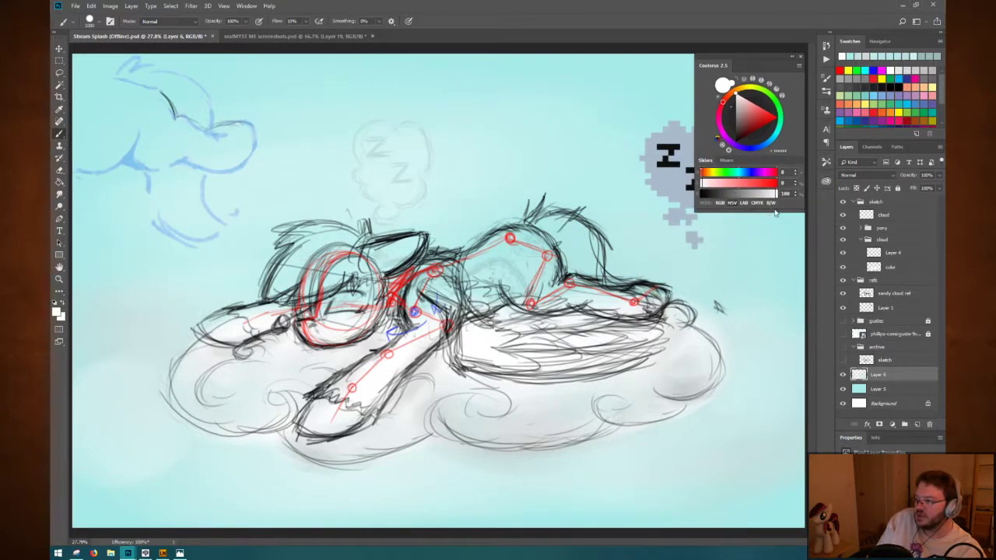
pyautogui.moveTo(774, 211); pyautogui.dragTo(779, 252)
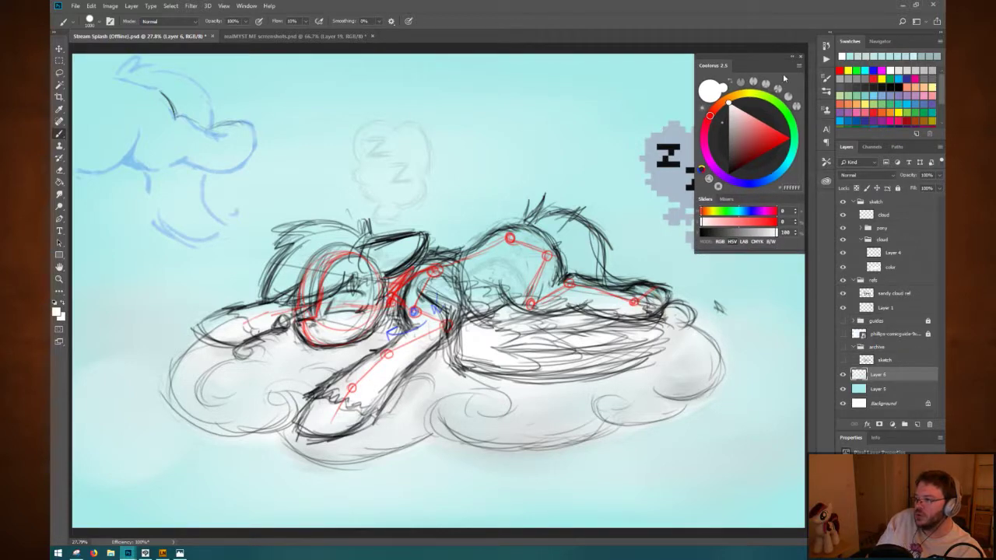
pyautogui.moveTo(783, 74); pyautogui.dragTo(850, 43)
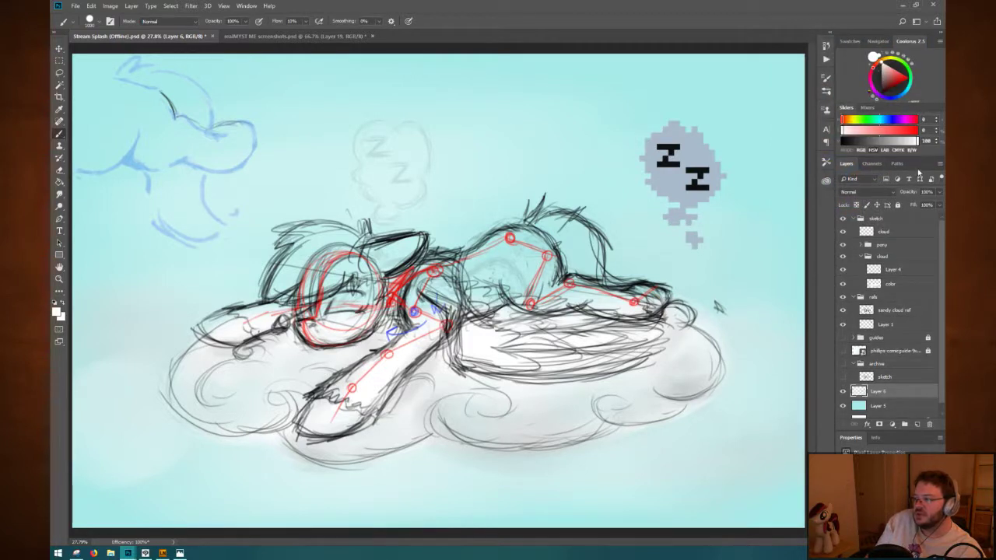
pyautogui.moveTo(923, 158); pyautogui.dragTo(920, 220)
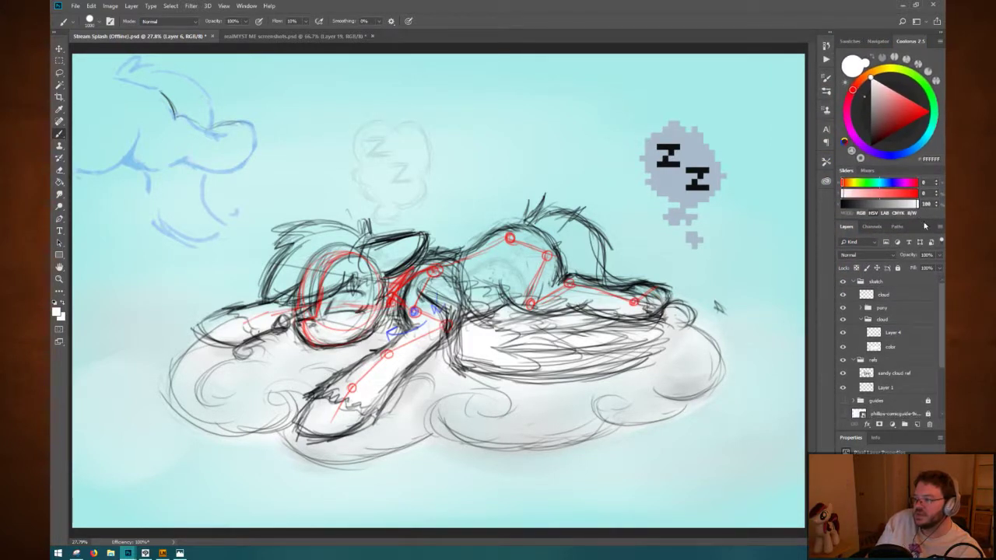
# Show the colour wheel's mixers and hide the blender, shades and tones, and scheme strips so only the swatches strip remains.
pyautogui.click(870, 170)
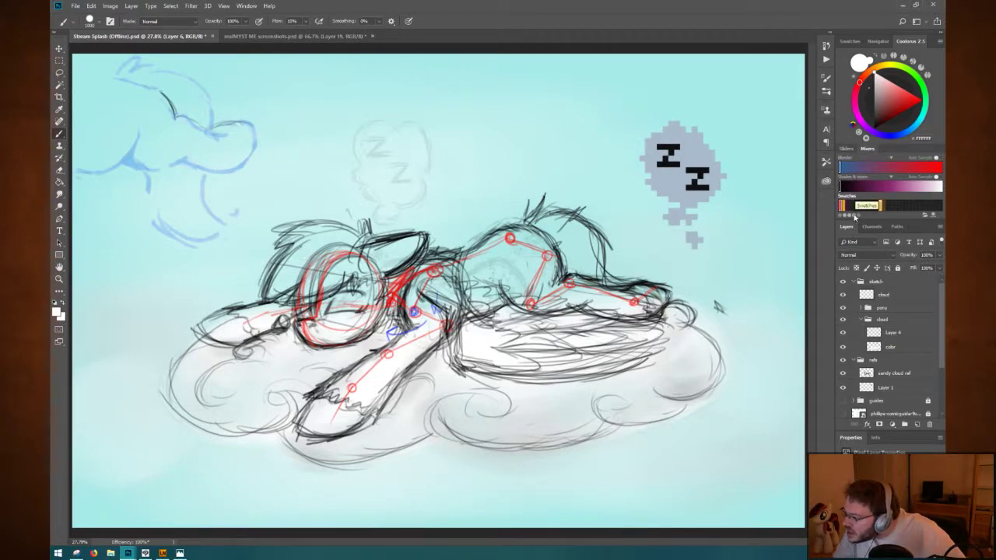
pyautogui.click(854, 216)
pyautogui.click(855, 217)
pyautogui.click(859, 217)
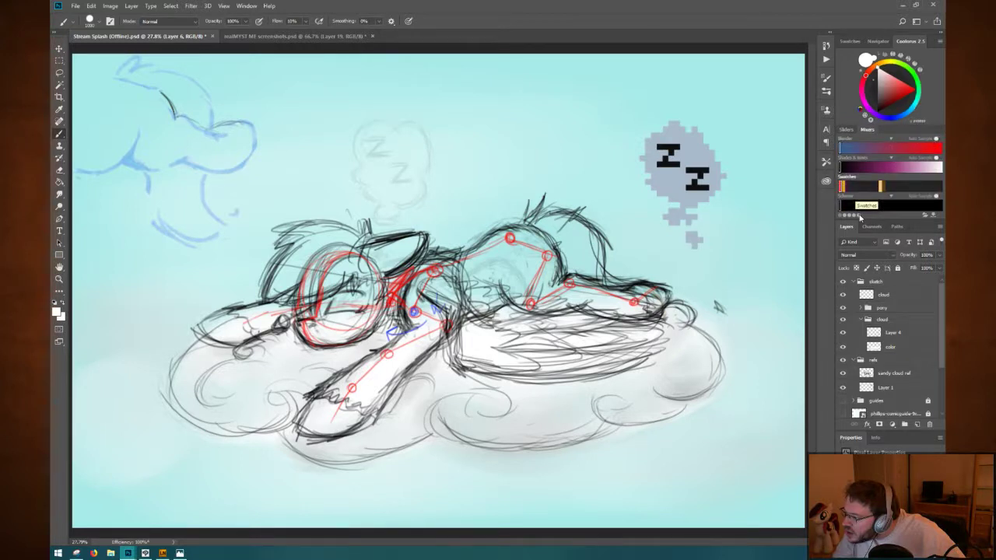
pyautogui.click(859, 217)
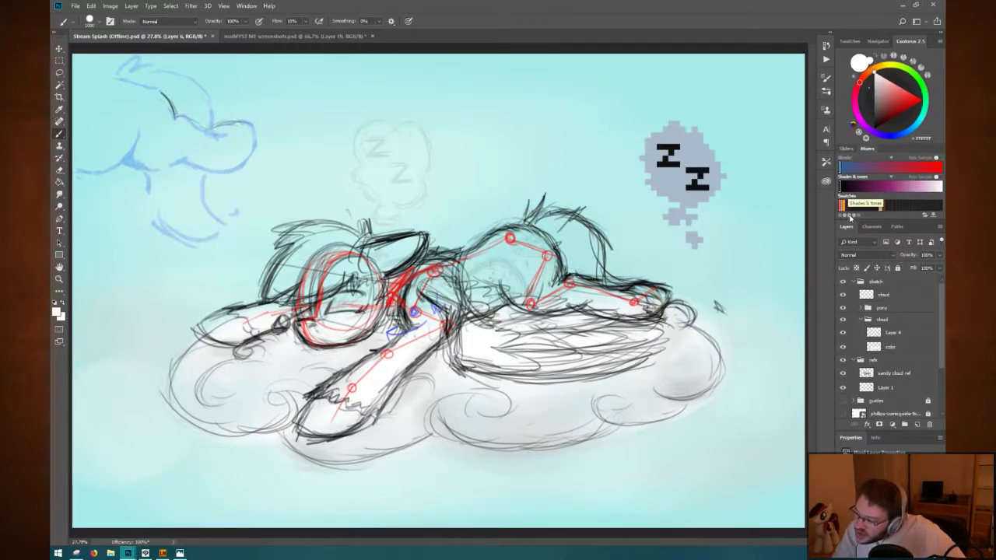
pyautogui.click(851, 217)
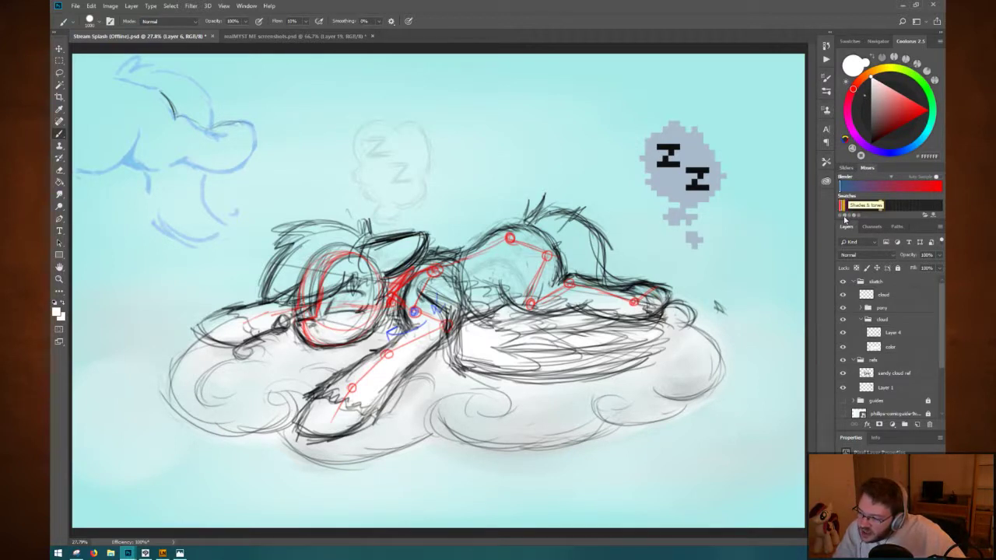
pyautogui.click(848, 217)
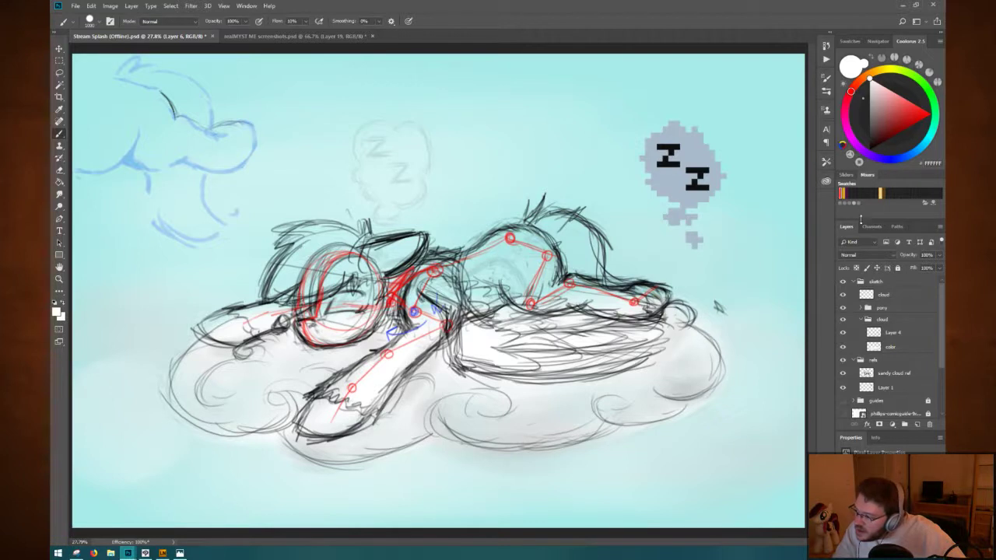
# Compare the colour wheel's sliders, mixers and configuration with the standard swatches.
pyautogui.click(848, 177)
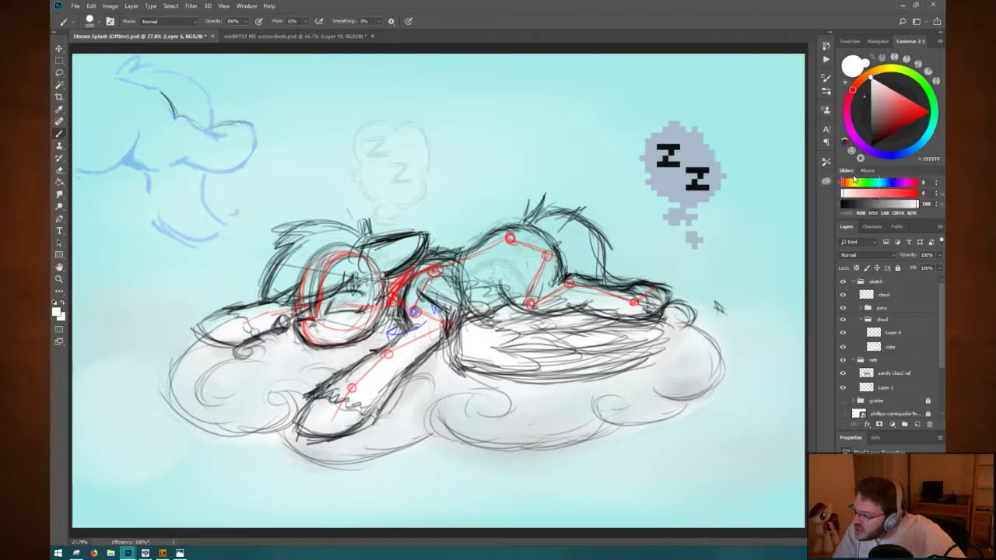
pyautogui.click(866, 173)
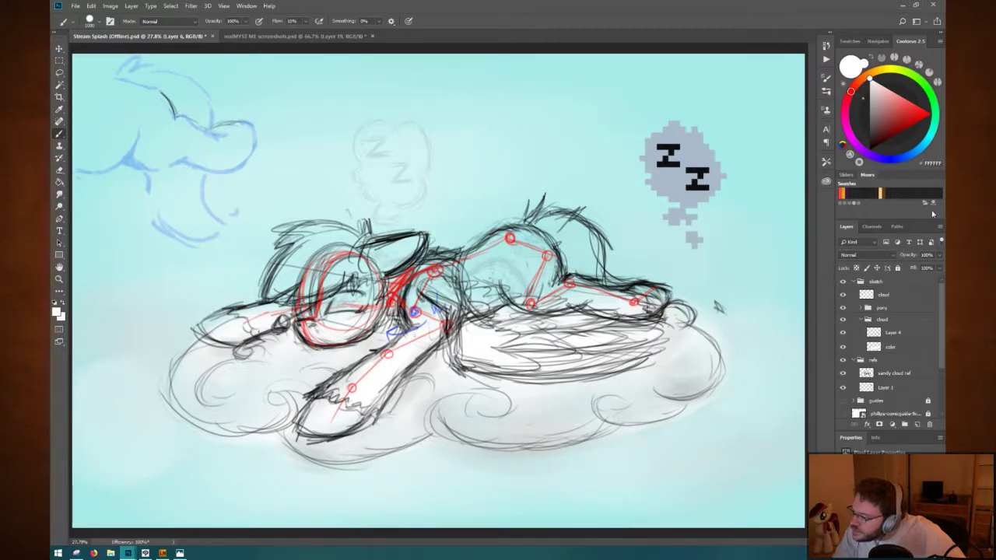
pyautogui.click(940, 43)
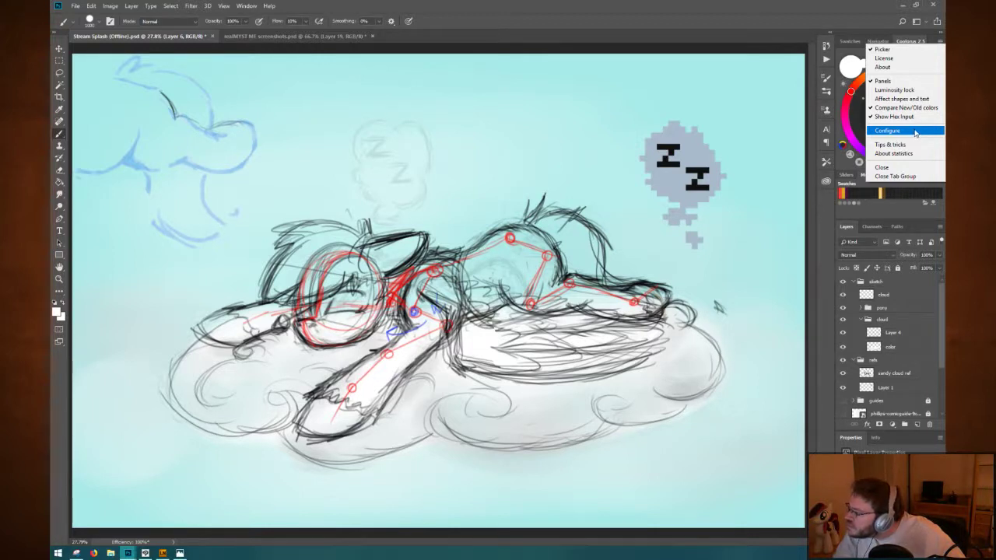
pyautogui.click(887, 131)
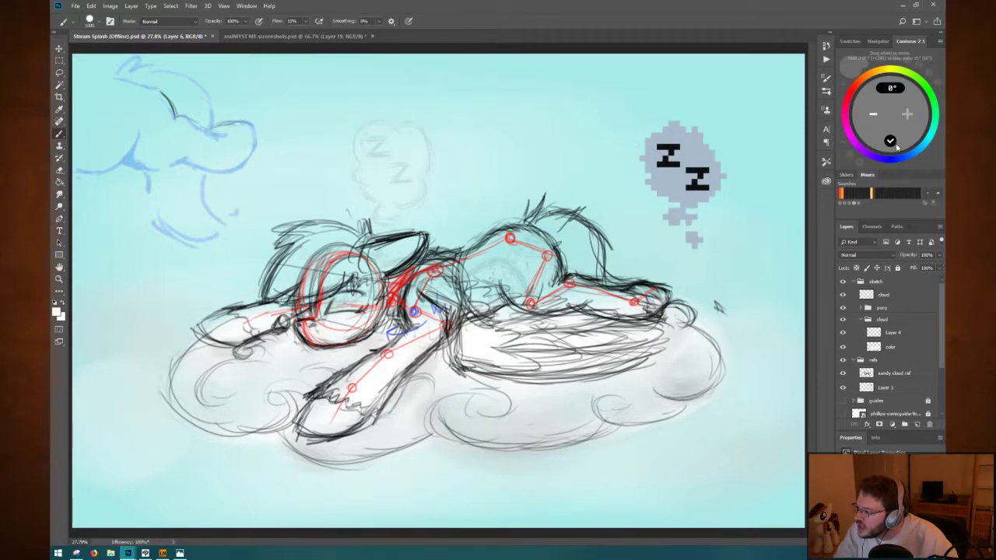
pyautogui.click(891, 141)
pyautogui.click(847, 174)
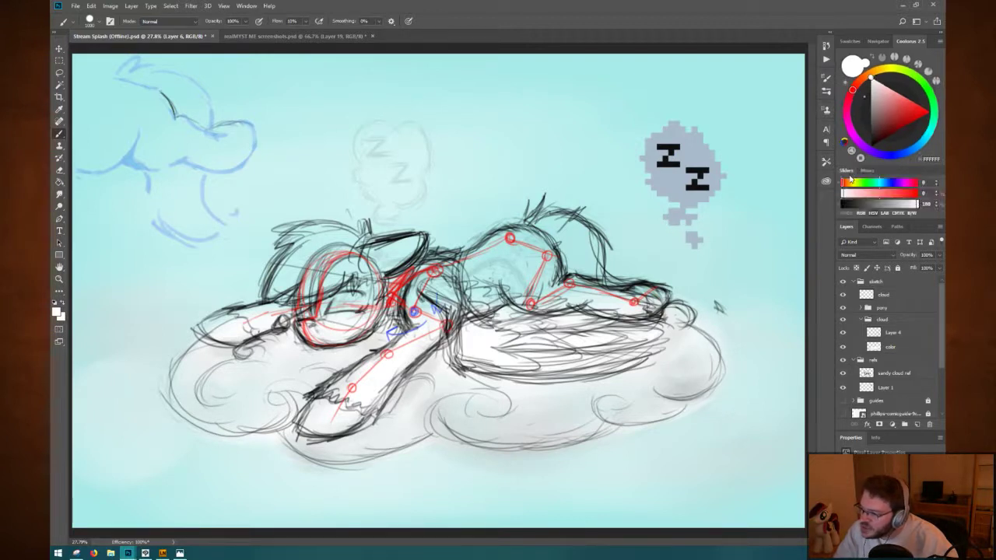
pyautogui.click(867, 171)
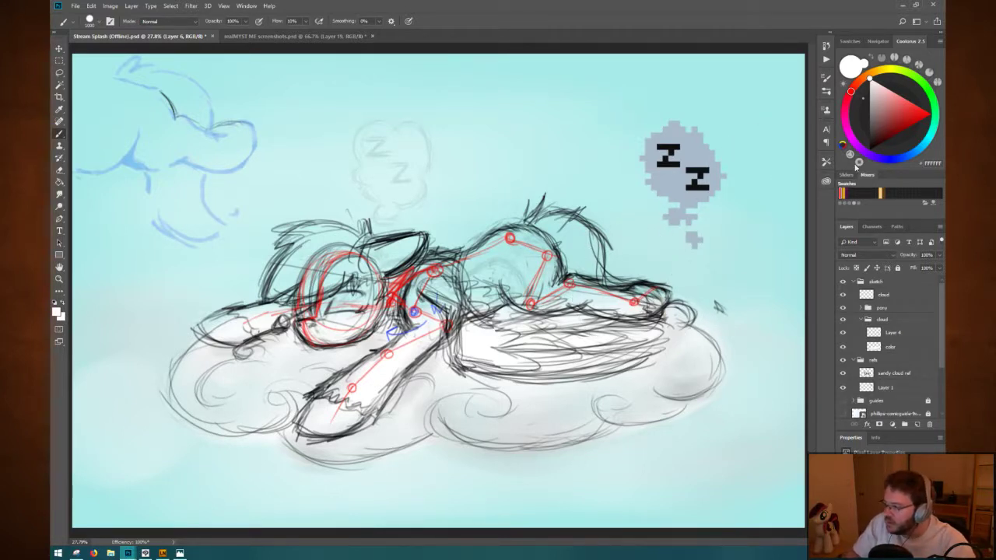
pyautogui.click(850, 42)
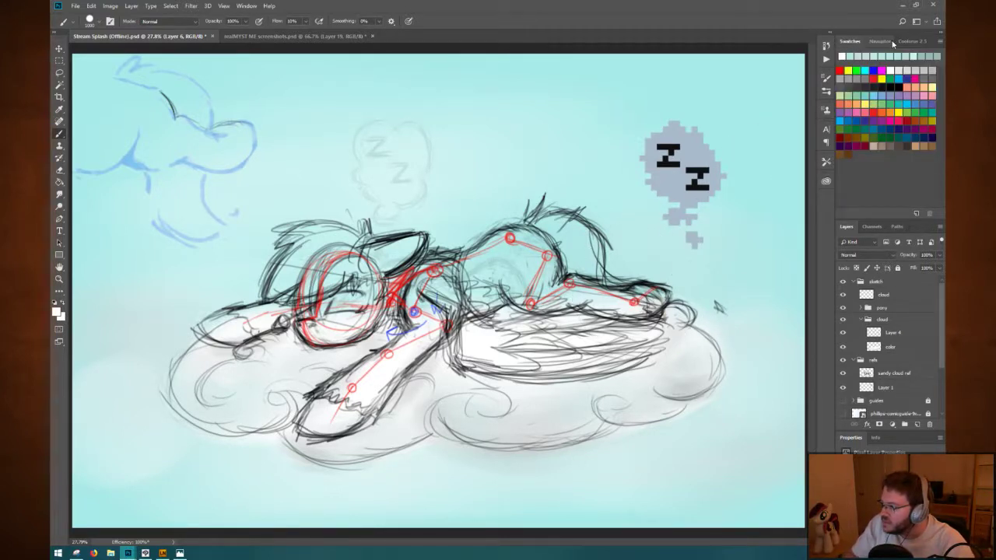
pyautogui.click(905, 42)
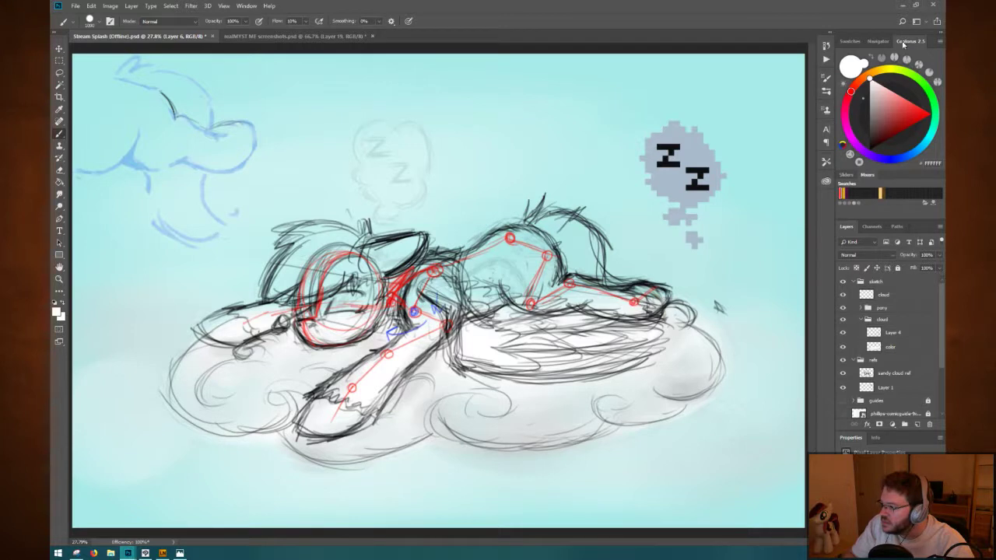
pyautogui.click(849, 42)
pyautogui.click(907, 42)
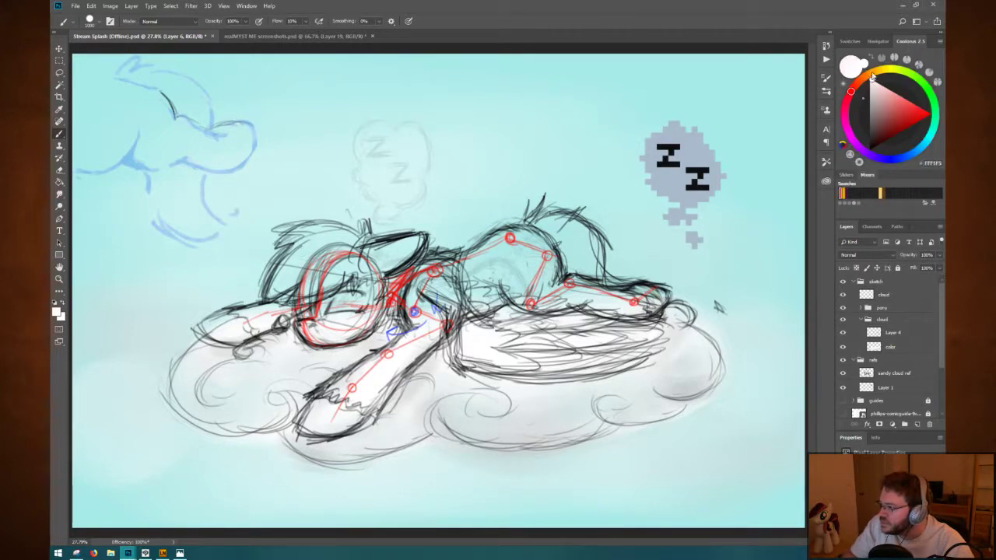
# Pick pure white on the colour wheel and store it at the far end of its swatches strip.
pyautogui.click(905, 117)
pyautogui.click(870, 81)
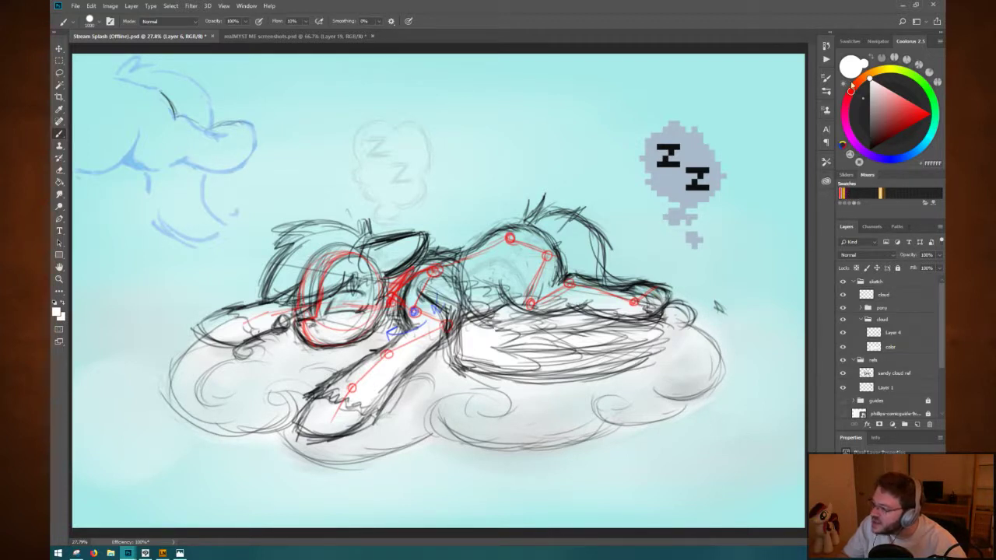
pyautogui.click(939, 194)
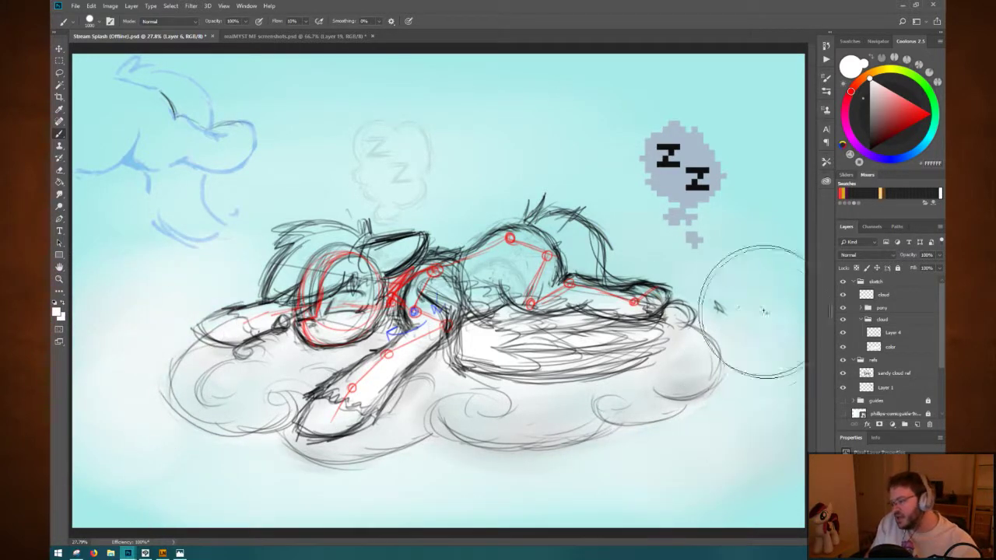
# Dock the standard swatches between the colour wheel and the layers, reduce their height and display them as tiny thumbnails.
pyautogui.click(849, 41)
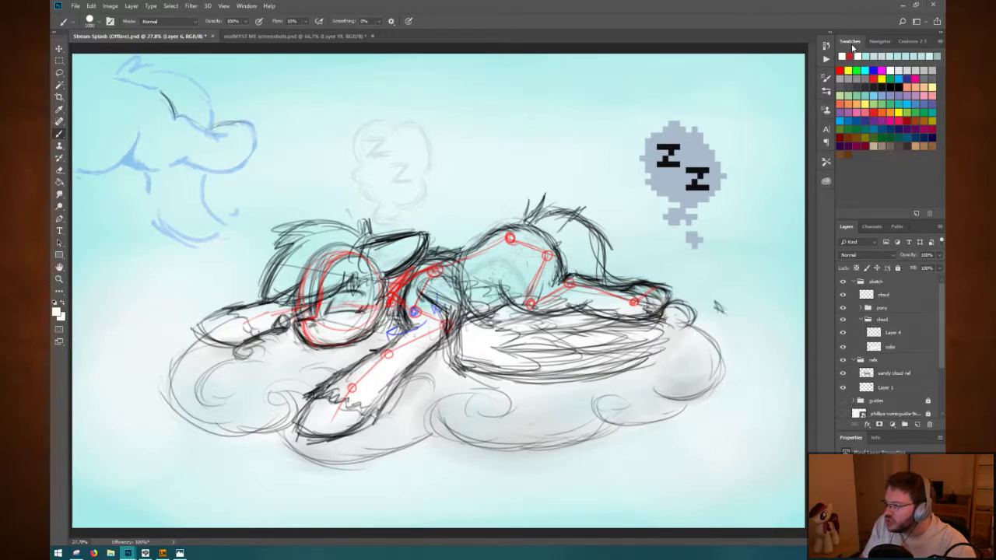
pyautogui.moveTo(852, 49); pyautogui.dragTo(866, 202)
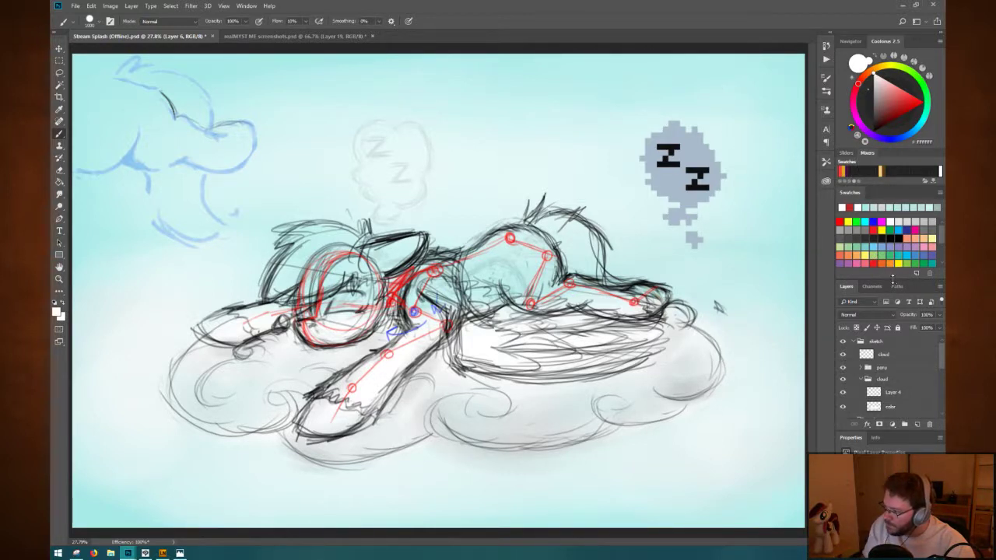
pyautogui.moveTo(893, 279)
pyautogui.mouseDown()
pyautogui.moveTo(895, 249)
pyautogui.moveTo(897, 266)
pyautogui.mouseUp()
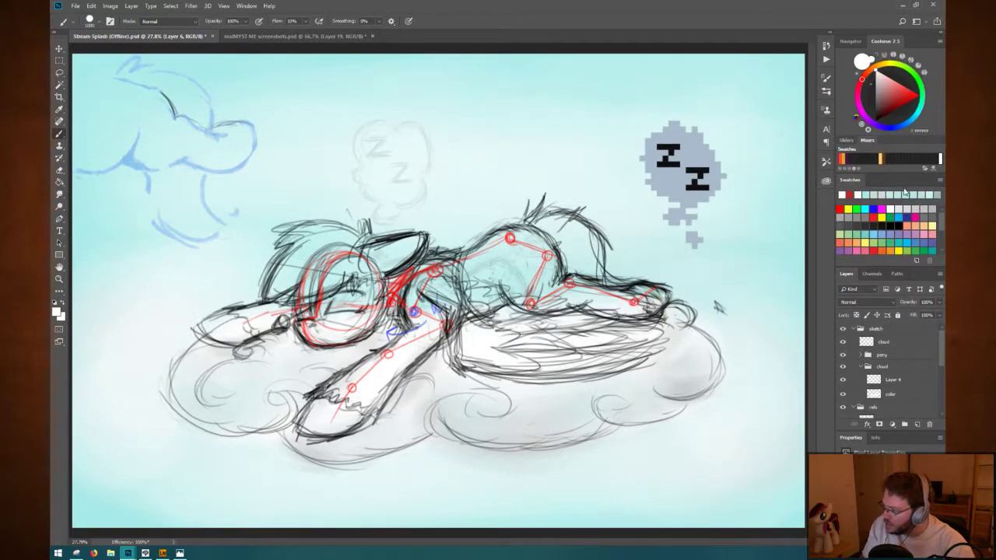
pyautogui.click(940, 180)
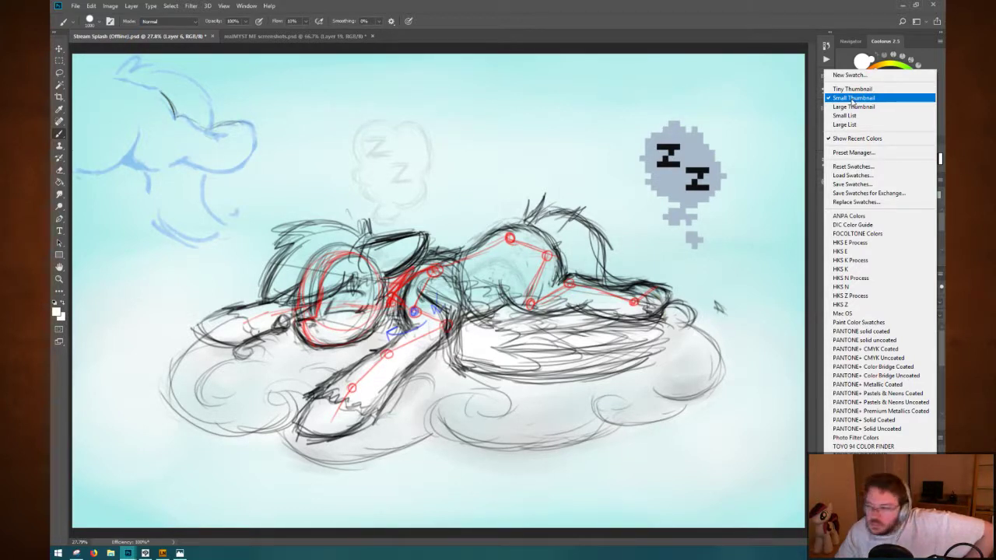
pyautogui.click(861, 90)
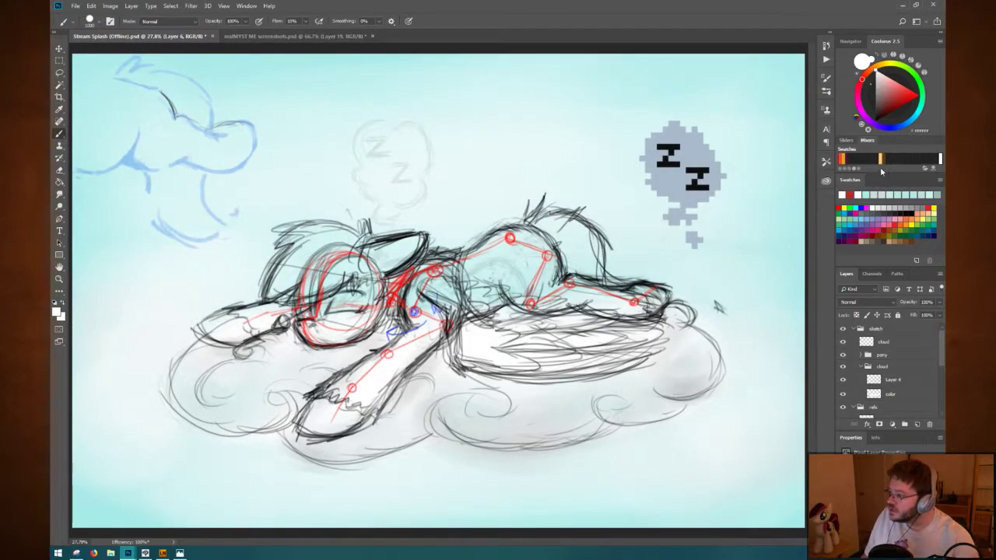
# Choose a recent light teal as the foreground colour and store it beside white in the colour wheel's swatches strip.
pyautogui.click(871, 193)
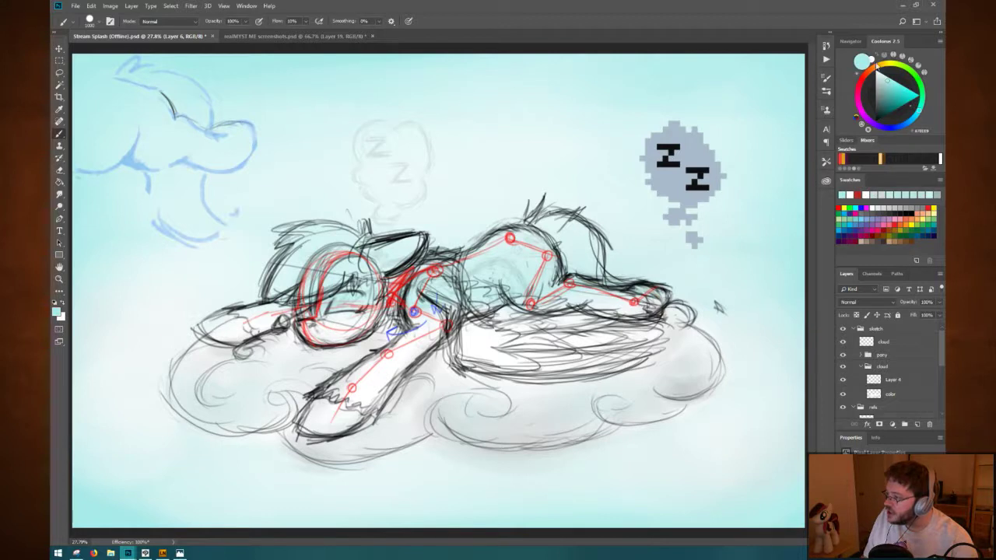
pyautogui.click(937, 160)
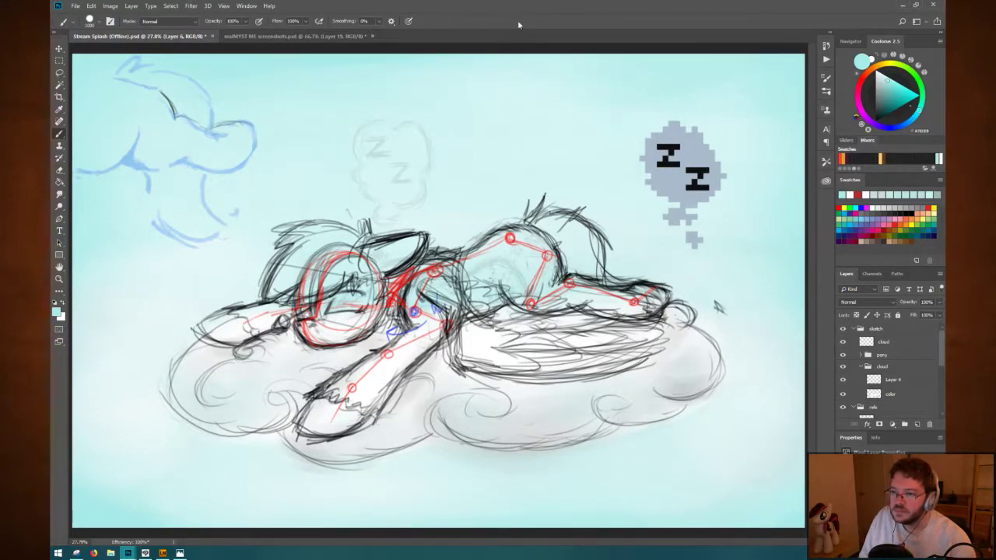
pyautogui.press('w')
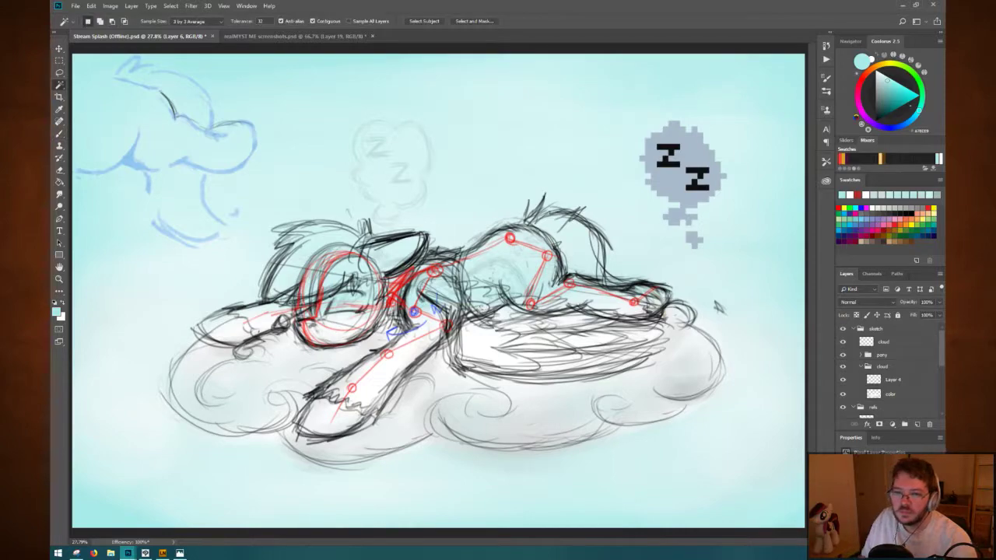
pyautogui.hotkey('ctrl', '1')
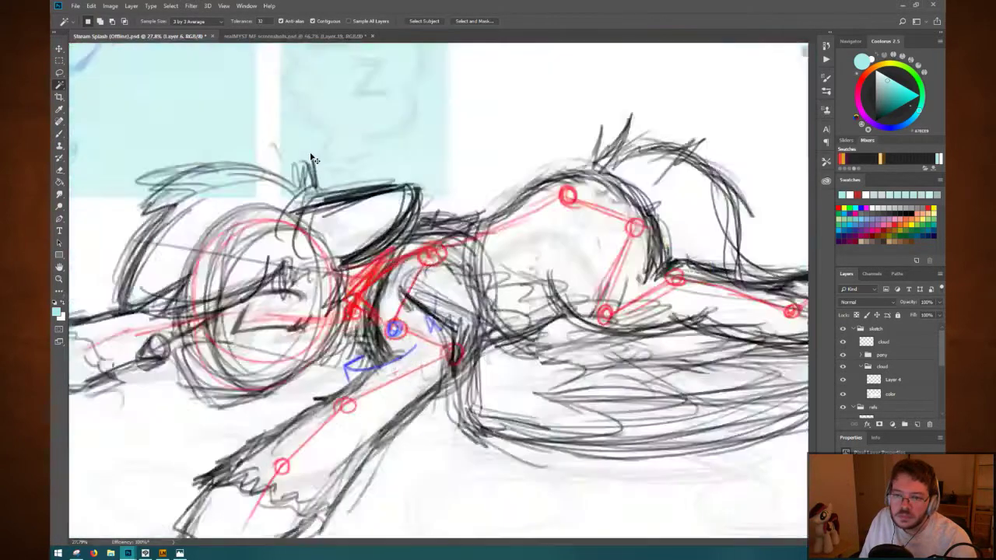
pyautogui.hotkey('ctrl', '0')
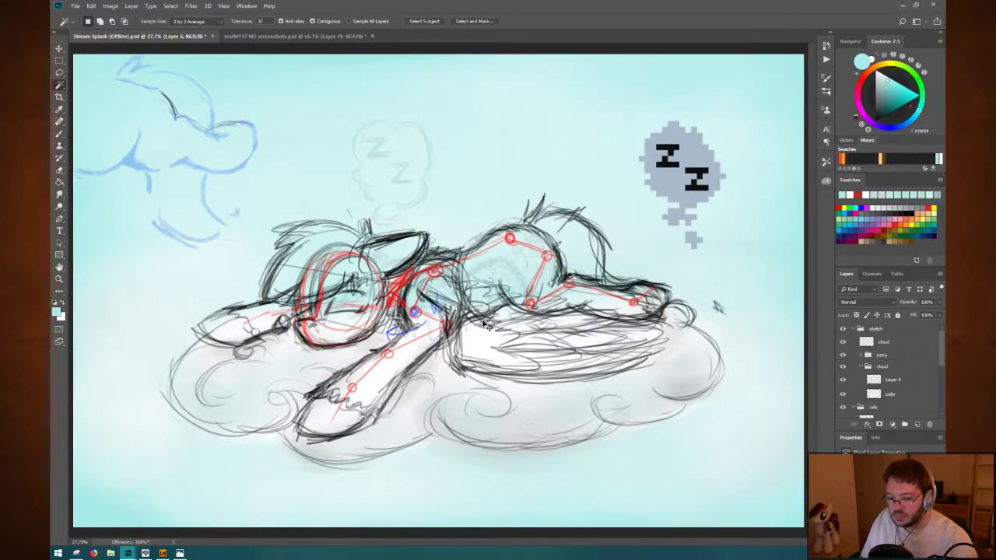
pyautogui.hotkey('ctrl', '1')
pyautogui.hotkey('ctrl', '0')
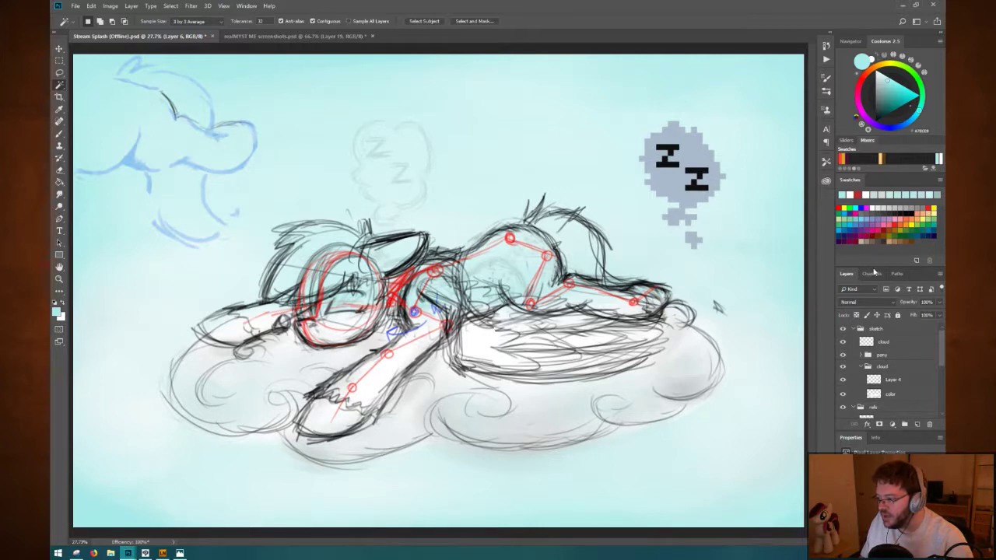
# Dock the Swatches alongside Properties and Info, and extend the layer list to show more layers.
pyautogui.moveTo(874, 263)
pyautogui.mouseDown()
pyautogui.moveTo(882, 232)
pyautogui.moveTo(880, 271)
pyautogui.mouseUp()
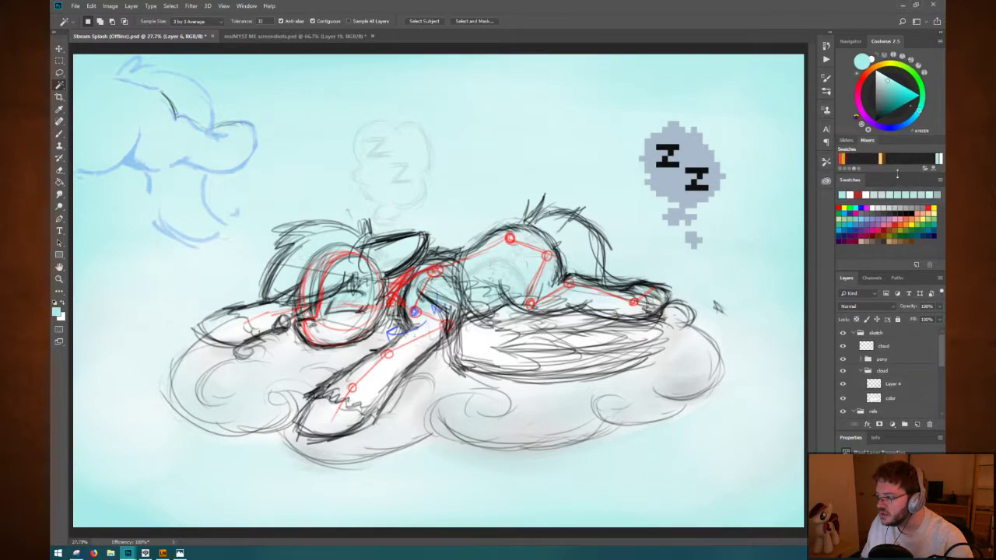
pyautogui.moveTo(897, 174); pyautogui.dragTo(856, 450)
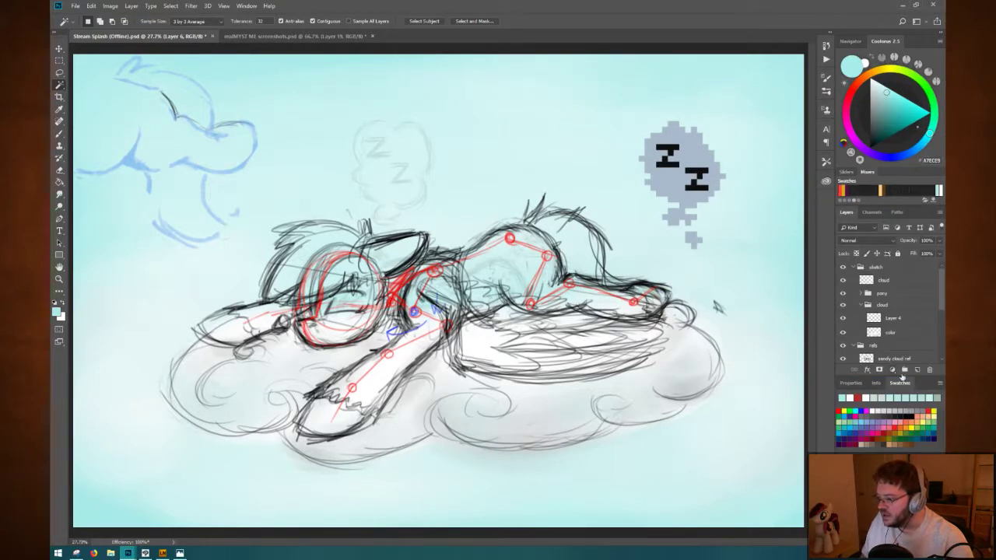
pyautogui.moveTo(926, 380); pyautogui.dragTo(885, 448)
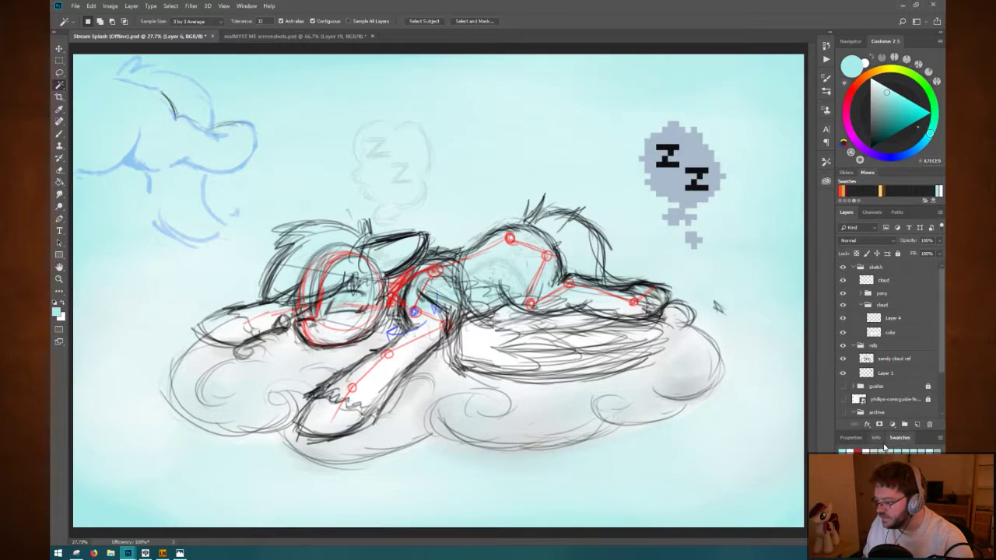
pyautogui.click(877, 437)
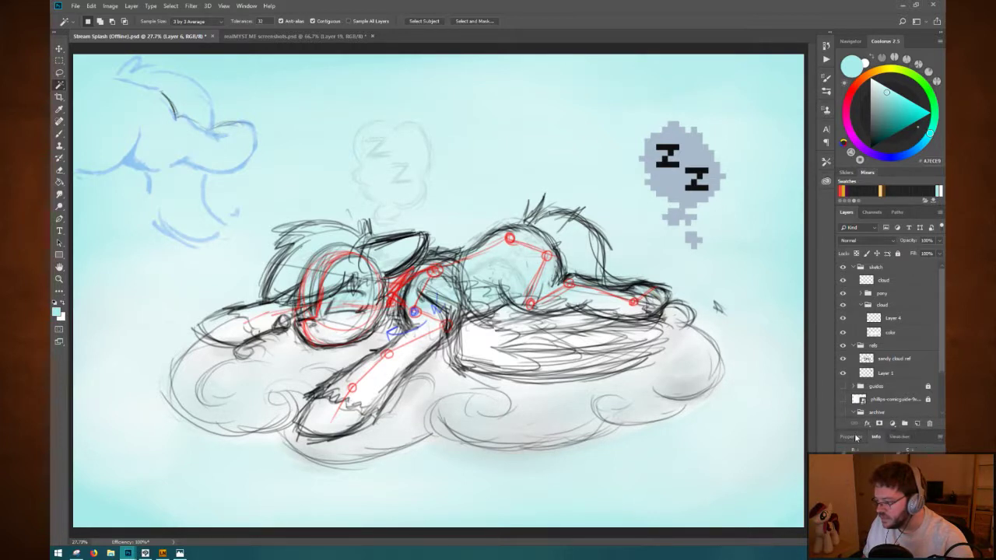
pyautogui.click(899, 438)
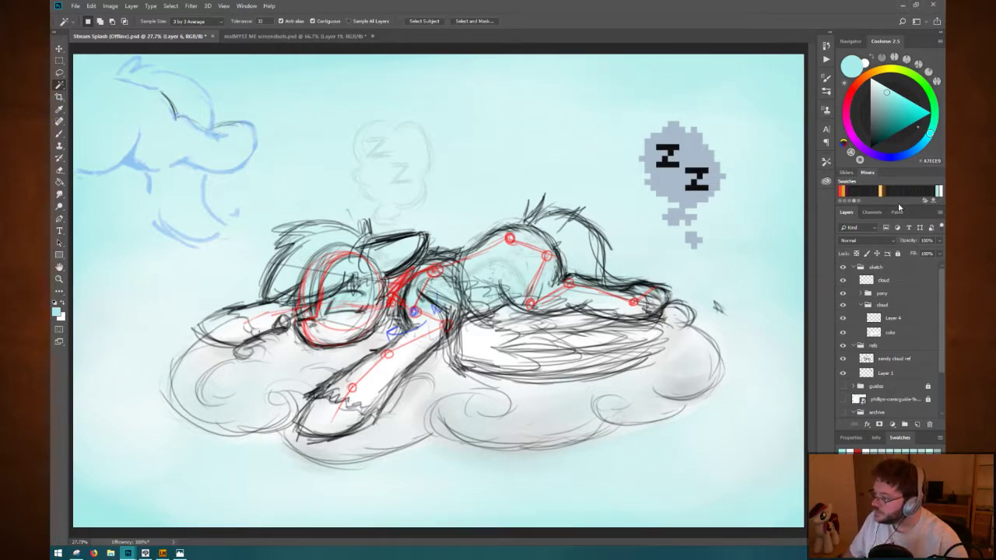
# Show the HSV color sliders below the color wheel and enlarge the color area.
pyautogui.click(846, 172)
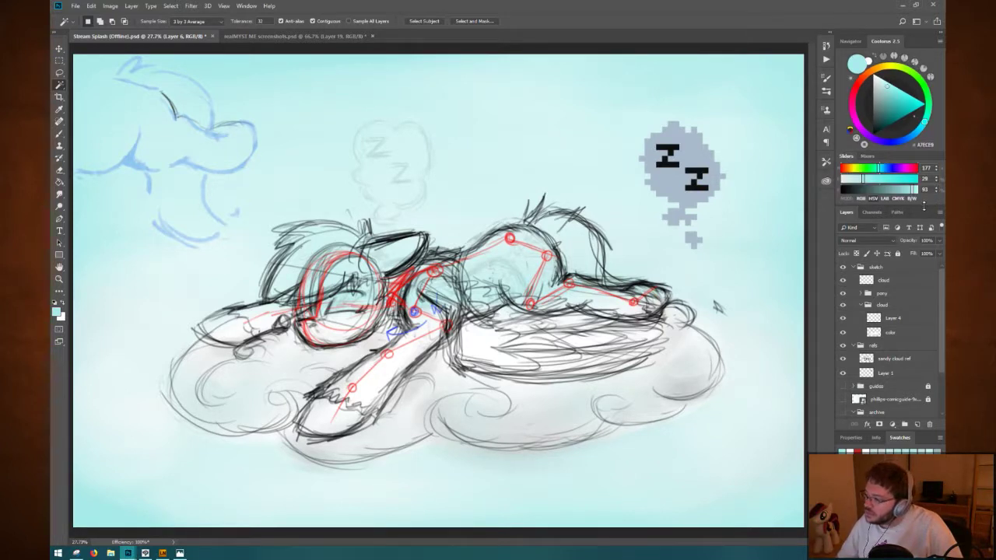
pyautogui.moveTo(926, 210); pyautogui.dragTo(925, 229)
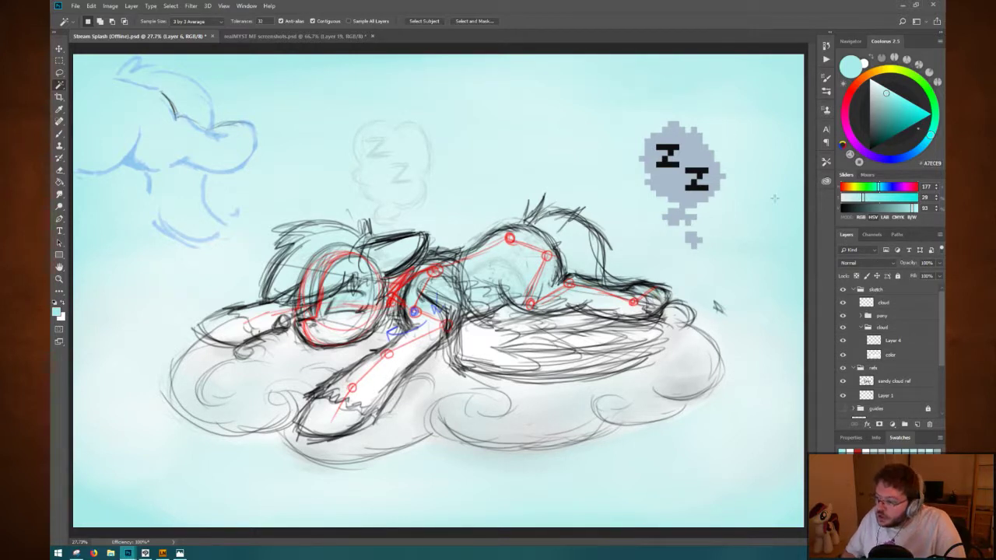
# Try to free-transform the cloud layer at the top of the sketch group.
pyautogui.click(895, 308)
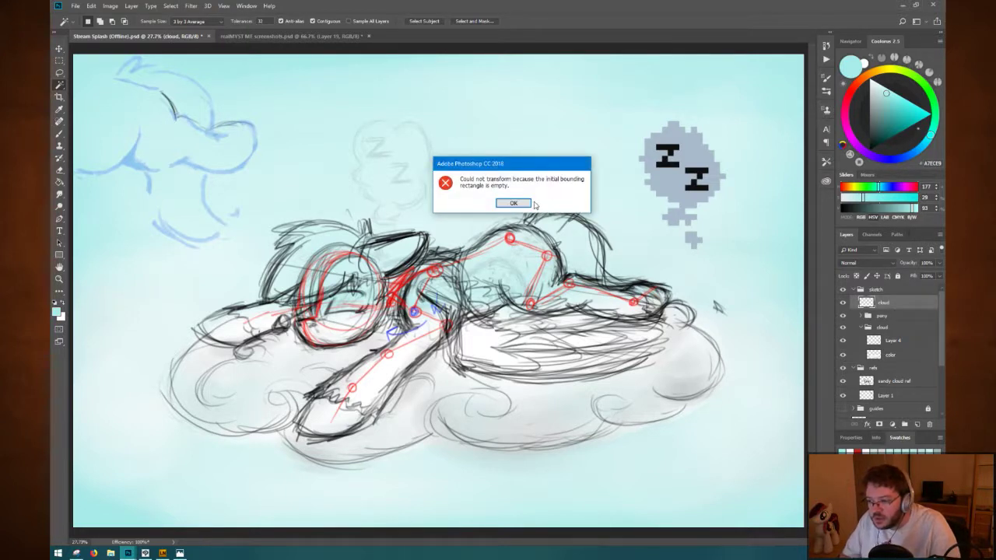
pyautogui.click(515, 203)
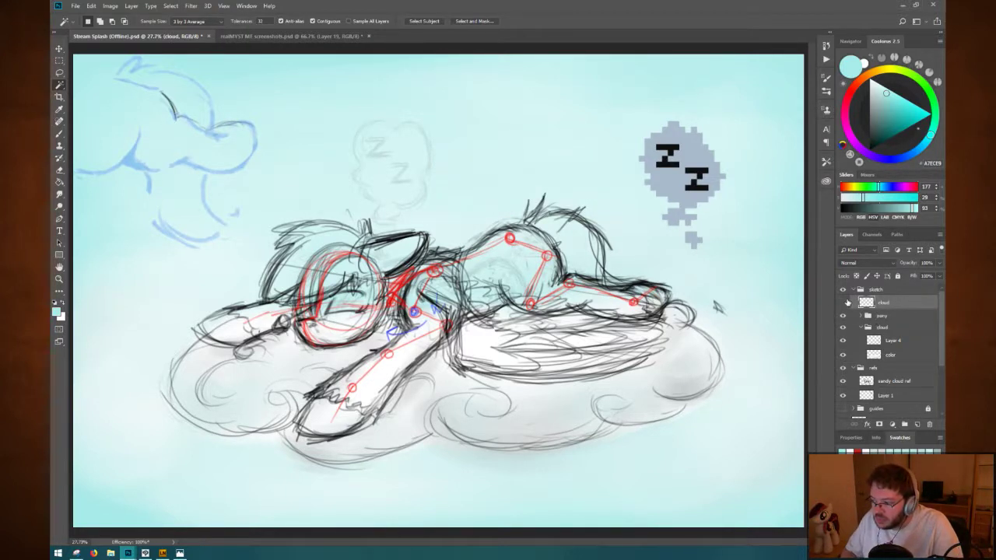
# Toggle the visibility of the top cloud layer and Layer 4 to check what each one contains.
pyautogui.click(842, 304)
pyautogui.click(843, 305)
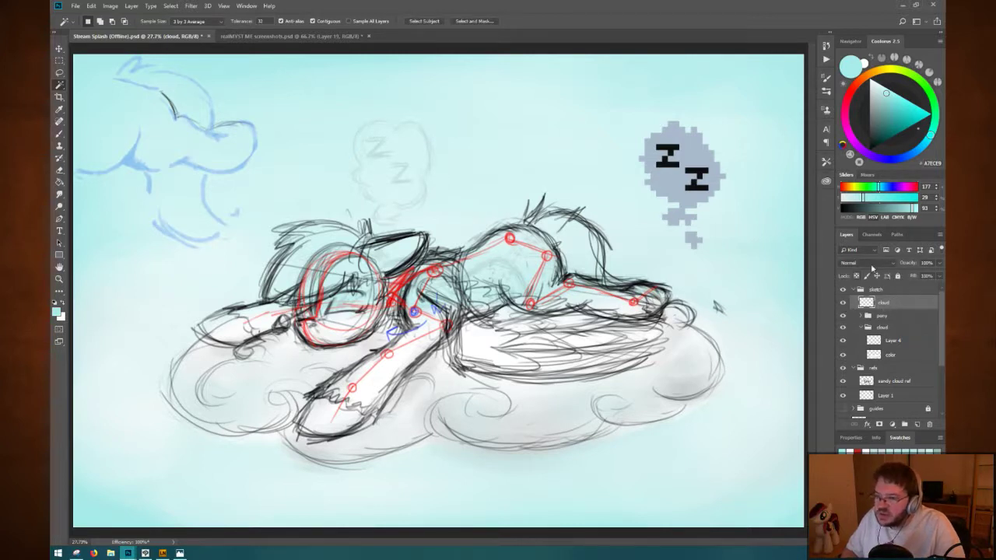
pyautogui.rightClick(892, 303)
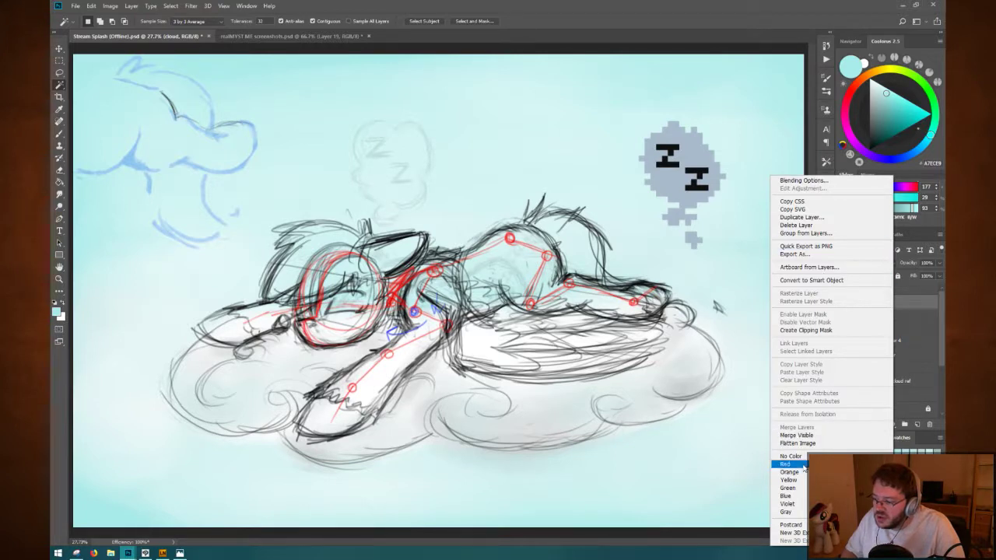
pyautogui.press('Escape')
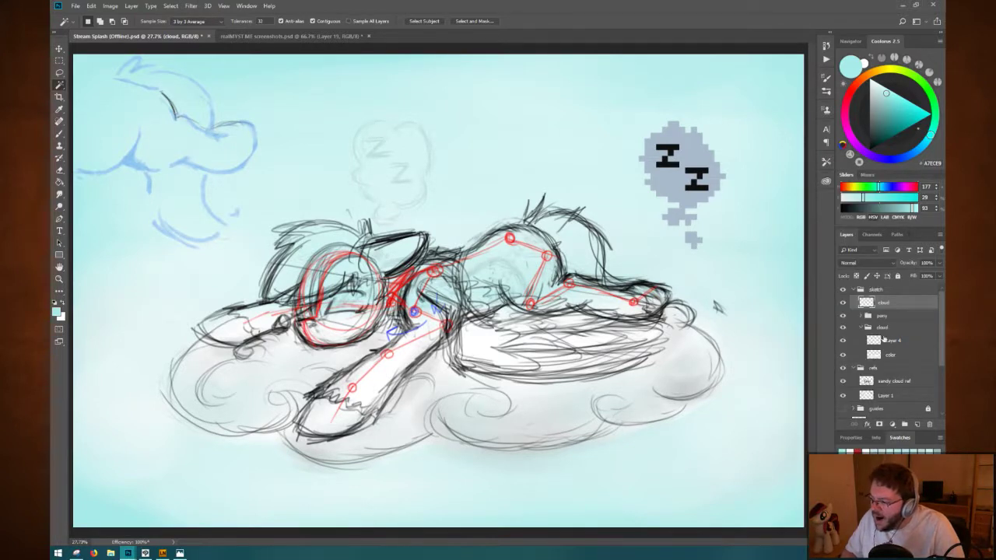
pyautogui.click(843, 341)
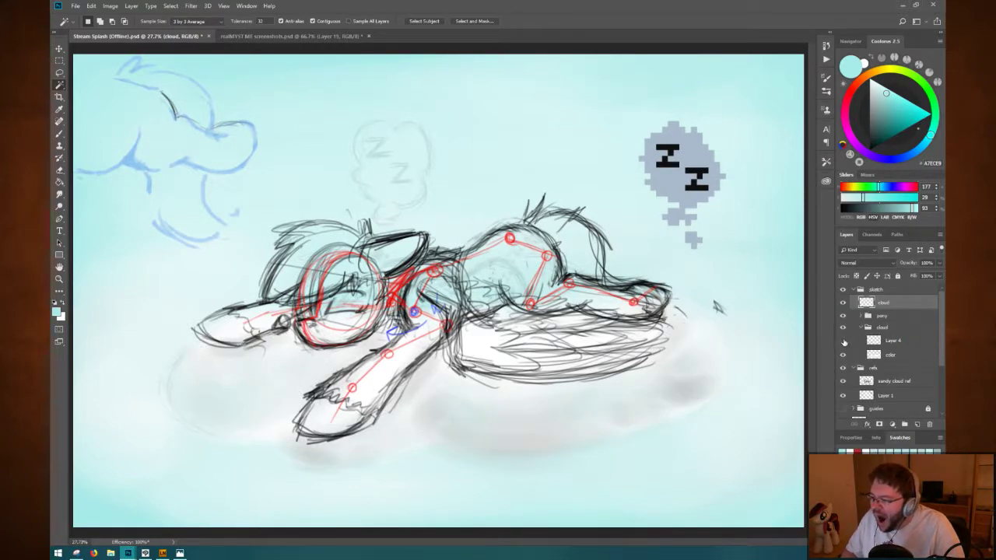
pyautogui.click(843, 341)
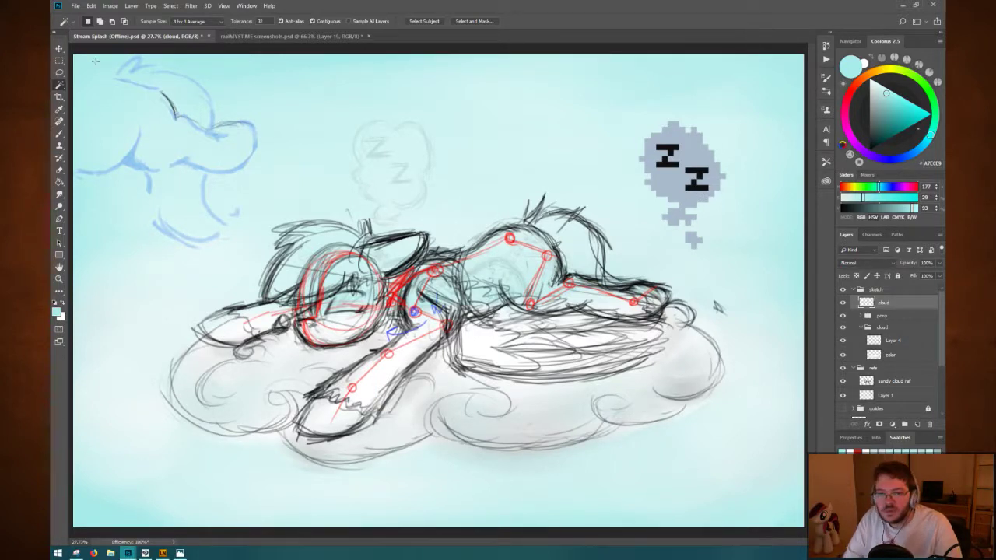
# Examine the tool variants grouped with Move, Magic Wand, Crop, Path Selection and Hand, comparing Move with Path Selection.
pyautogui.click(61, 50)
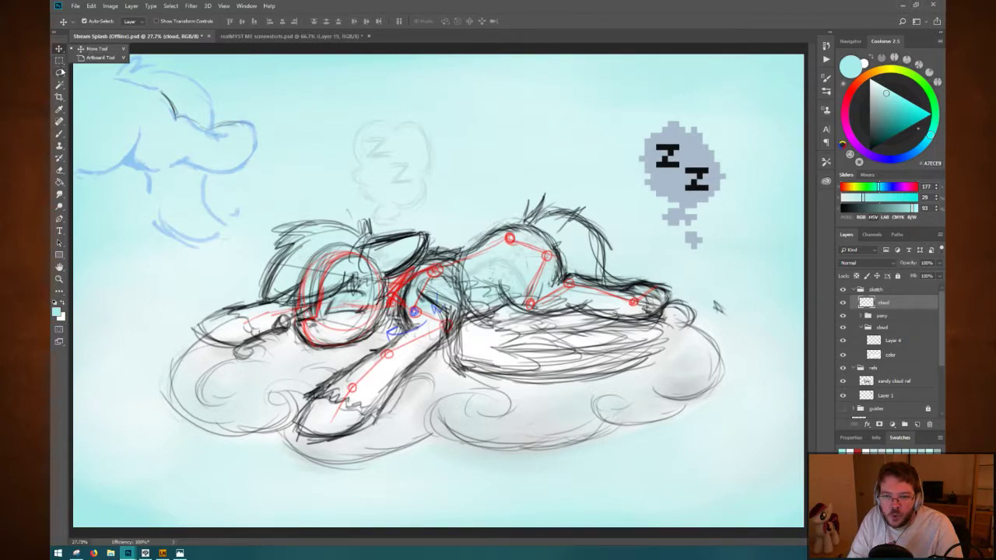
pyautogui.click(61, 84)
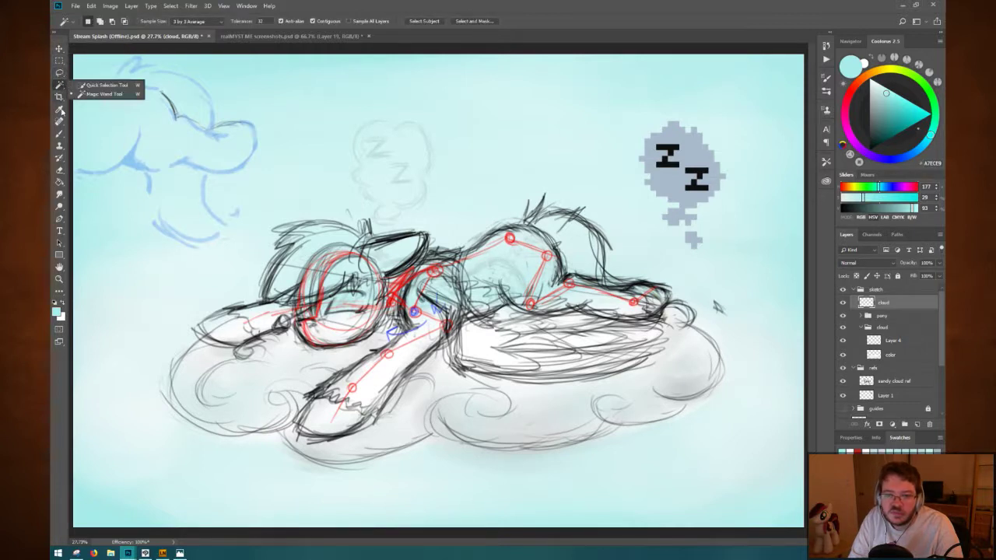
pyautogui.click(61, 98)
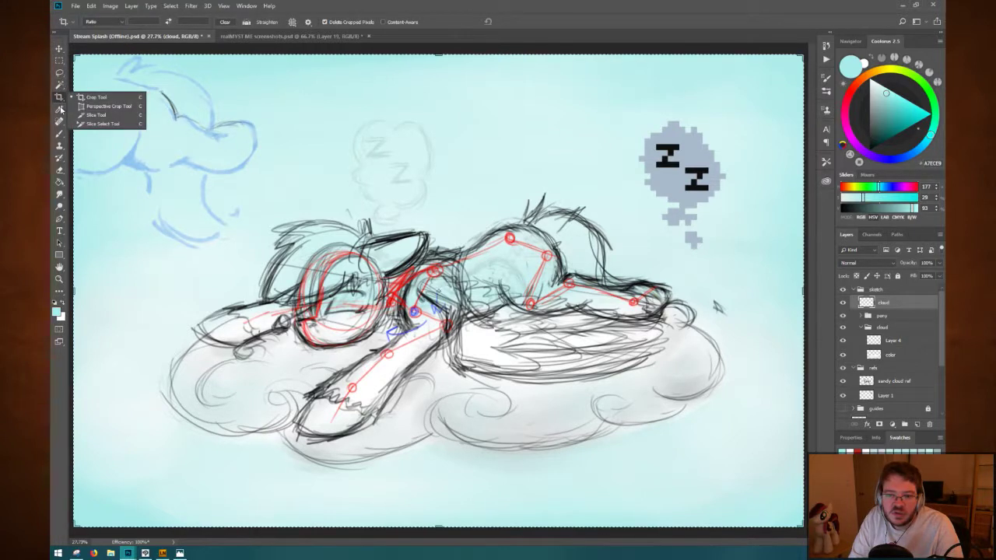
pyautogui.click(61, 110)
pyautogui.click(60, 52)
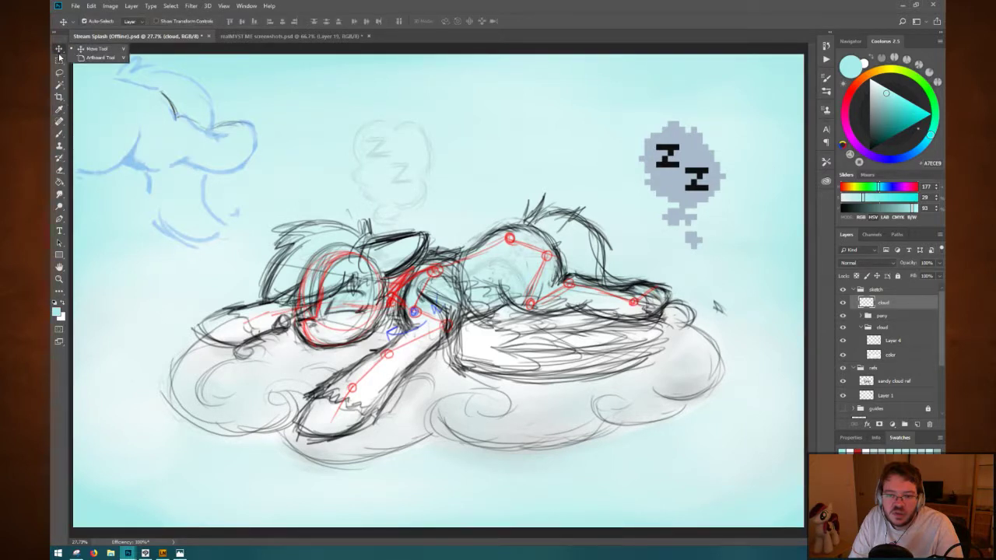
pyautogui.click(61, 245)
pyautogui.click(60, 244)
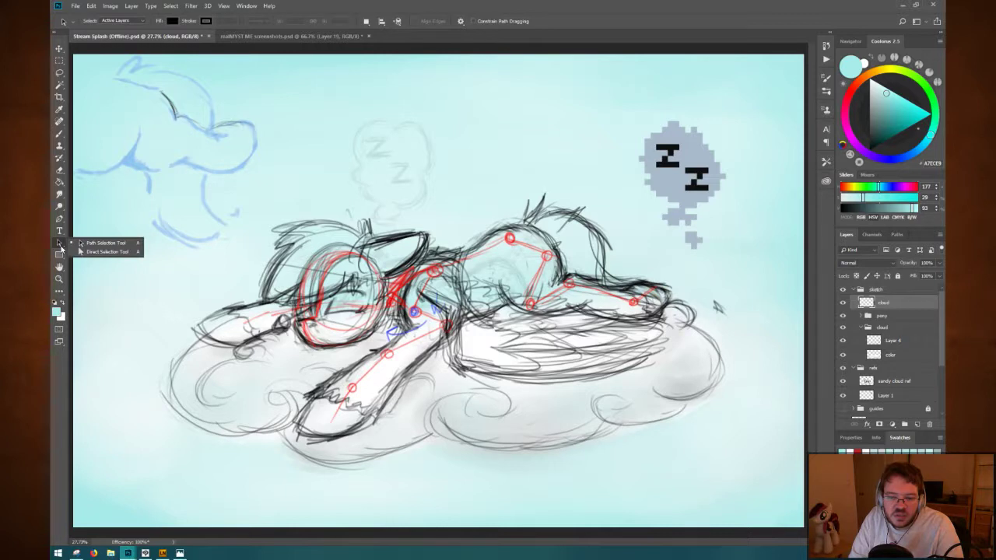
pyautogui.click(81, 242)
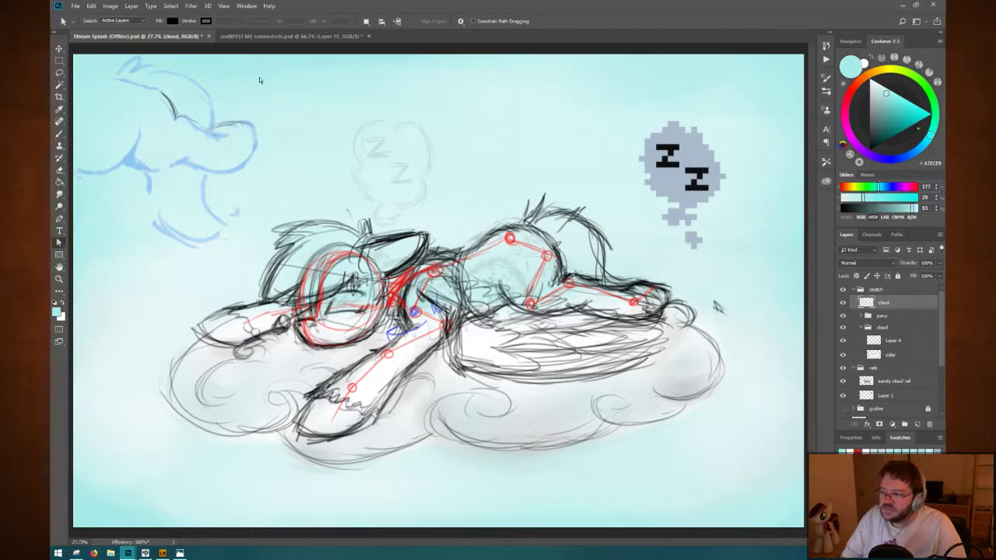
pyautogui.click(59, 49)
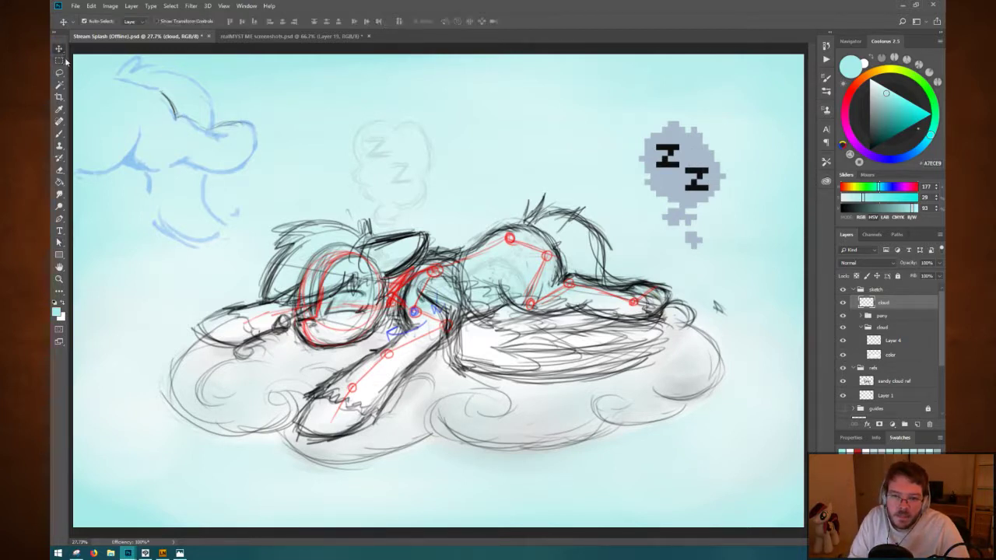
pyautogui.rightClick(61, 51)
pyautogui.click(87, 49)
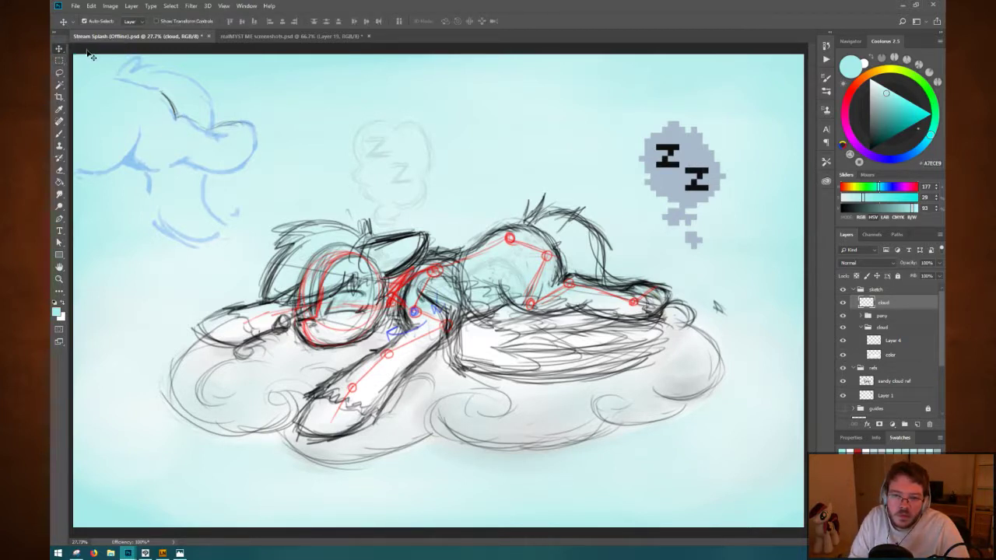
pyautogui.click(59, 243)
pyautogui.rightClick(61, 243)
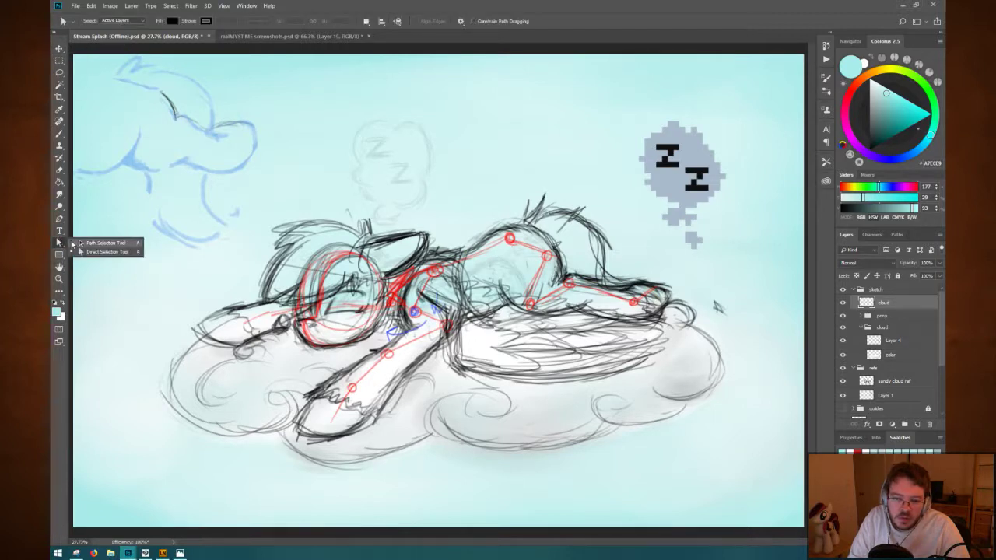
pyautogui.click(86, 243)
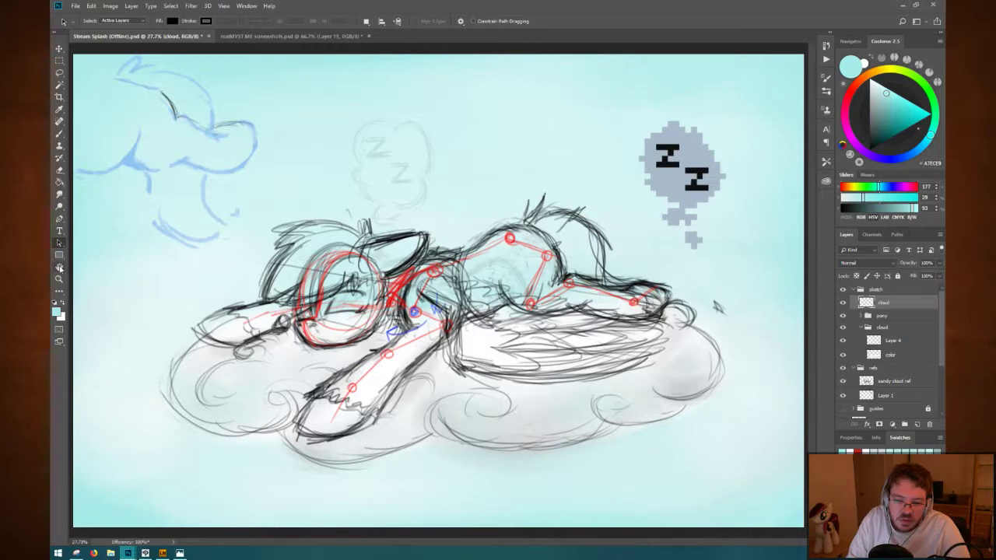
pyautogui.click(59, 266)
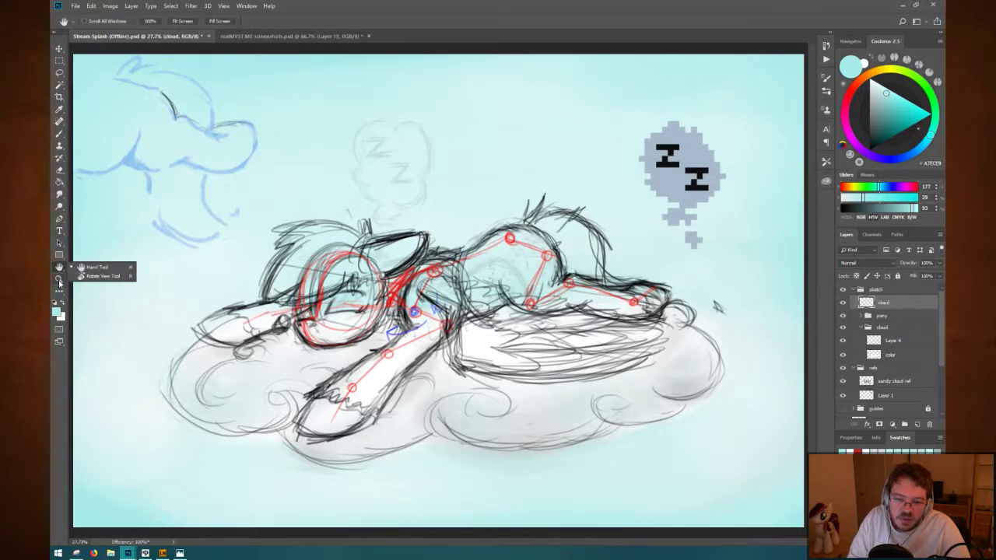
pyautogui.click(59, 280)
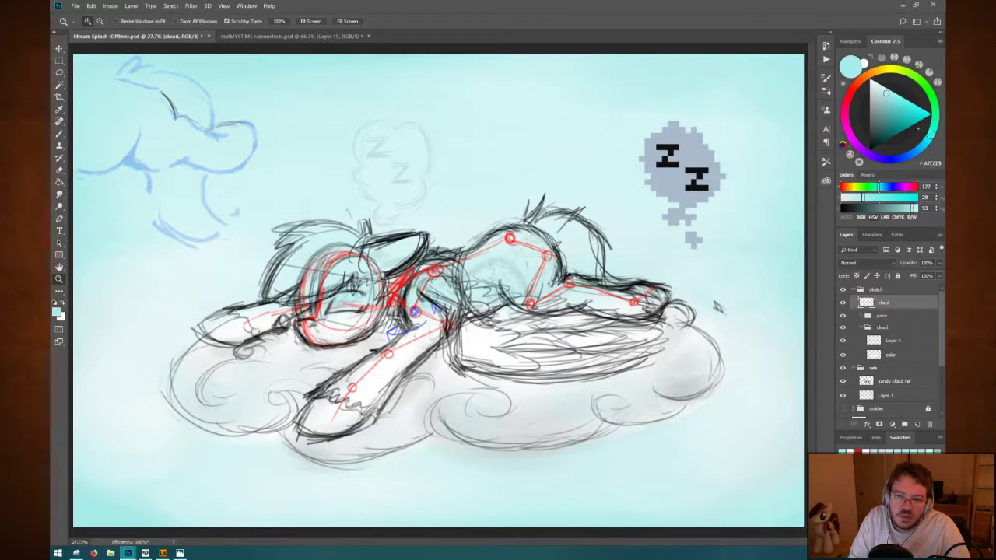
# Use the Move tool to pick the pixel-art ZZ bubble, then transform it to sit enlarged above the pony's head.
pyautogui.click(59, 51)
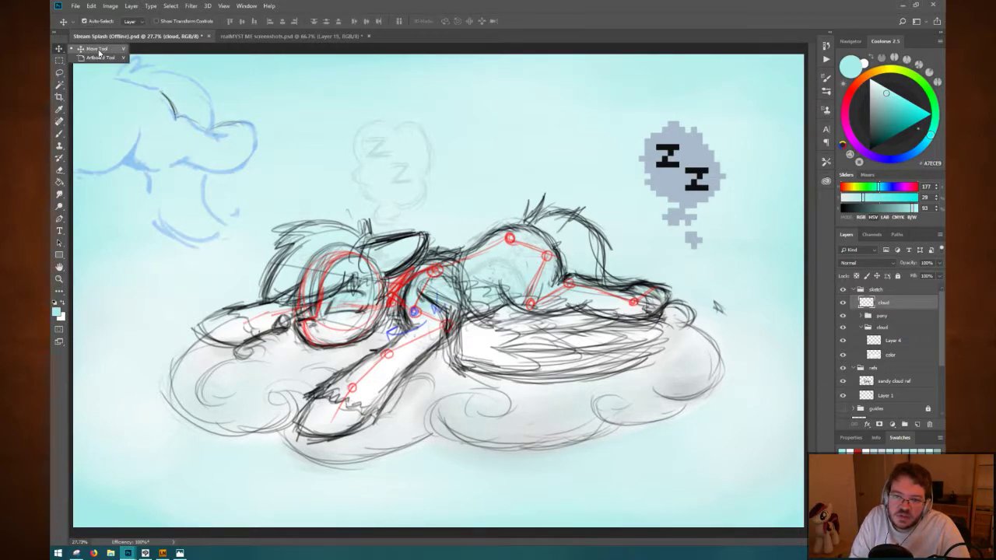
pyautogui.click(99, 51)
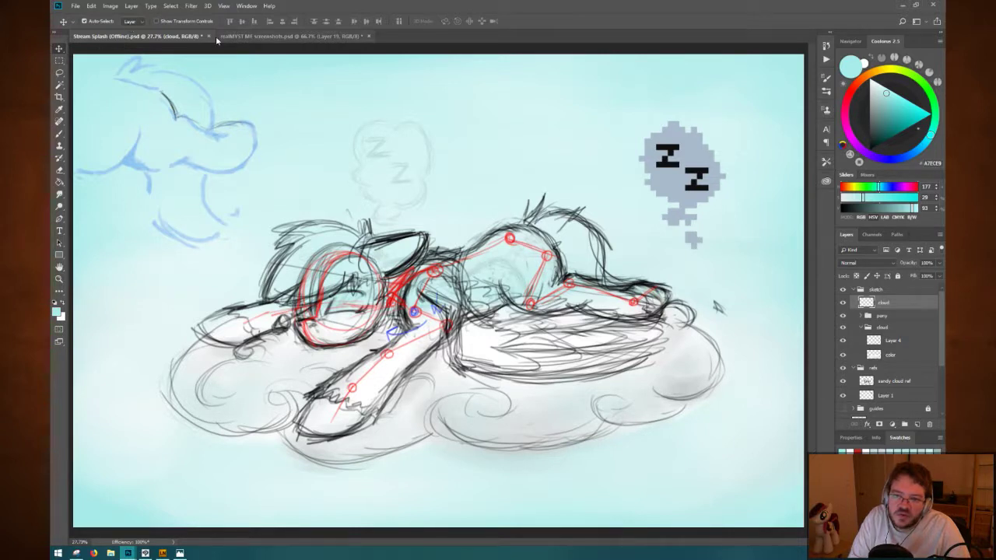
pyautogui.click(691, 159)
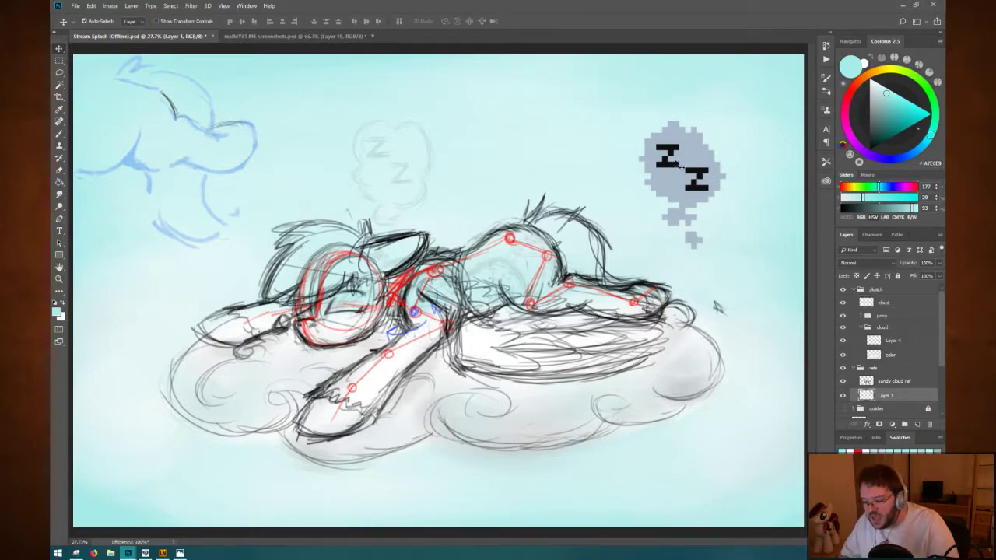
pyautogui.hotkey('ctrl', 't')
pyautogui.moveTo(693, 172); pyautogui.dragTo(392, 103)
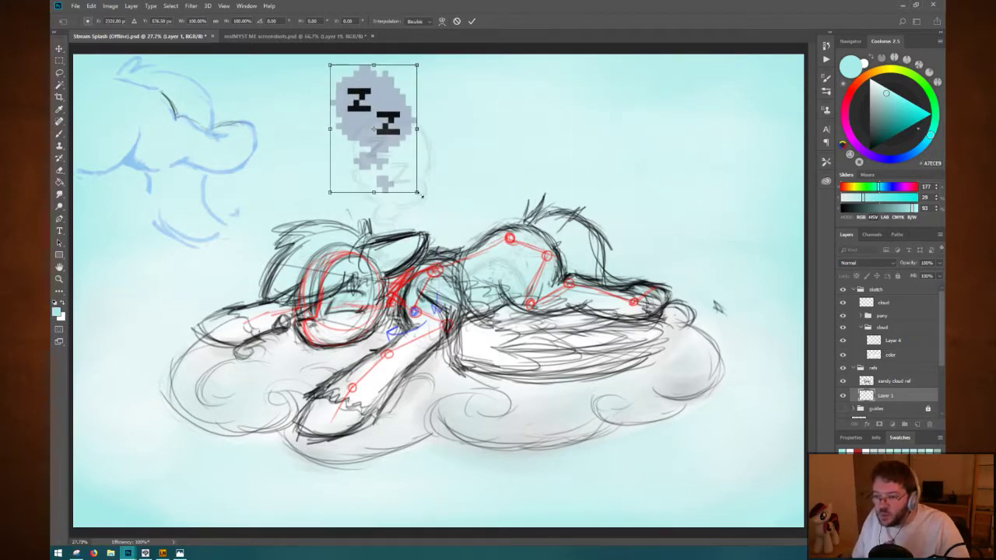
pyautogui.moveTo(421, 194); pyautogui.dragTo(460, 254)
pyautogui.moveTo(406, 173); pyautogui.dragTo(395, 153)
pyautogui.press('Return')
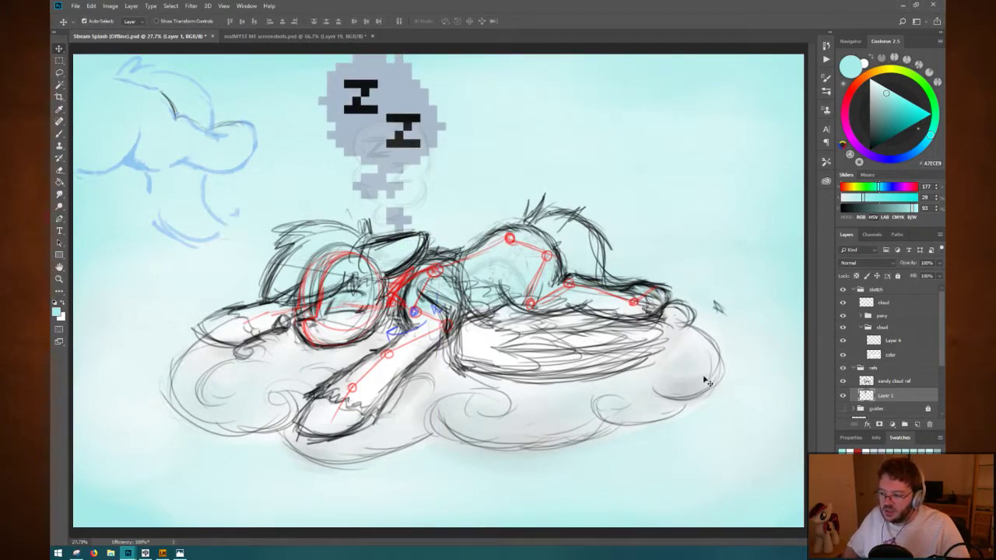
# Move the enlarged ZZ bubble slightly down and left, closer to the pony's head.
pyautogui.hotkey('alt', 'space')
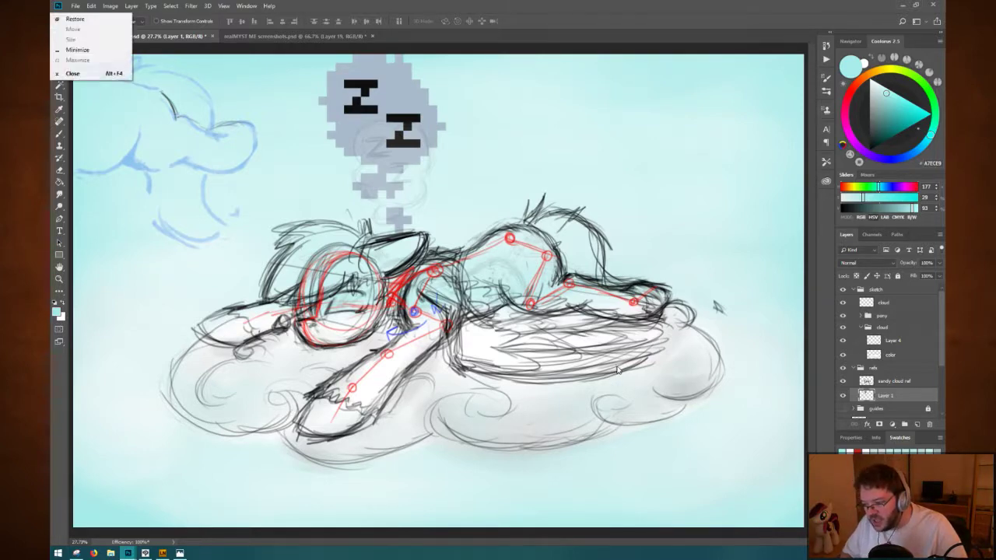
pyautogui.press('Escape')
pyautogui.scroll(-1, 605, 354)
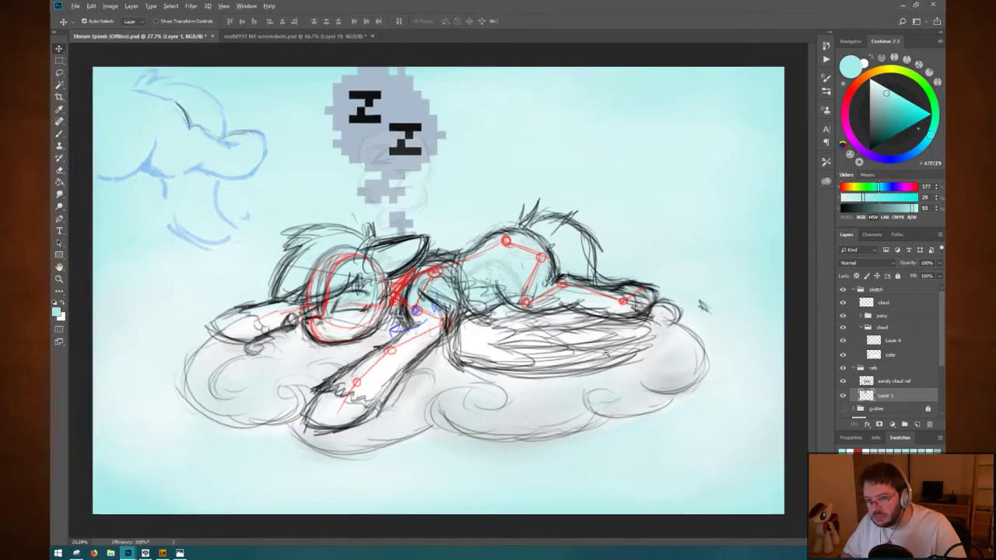
pyautogui.scroll(-2, 605, 354)
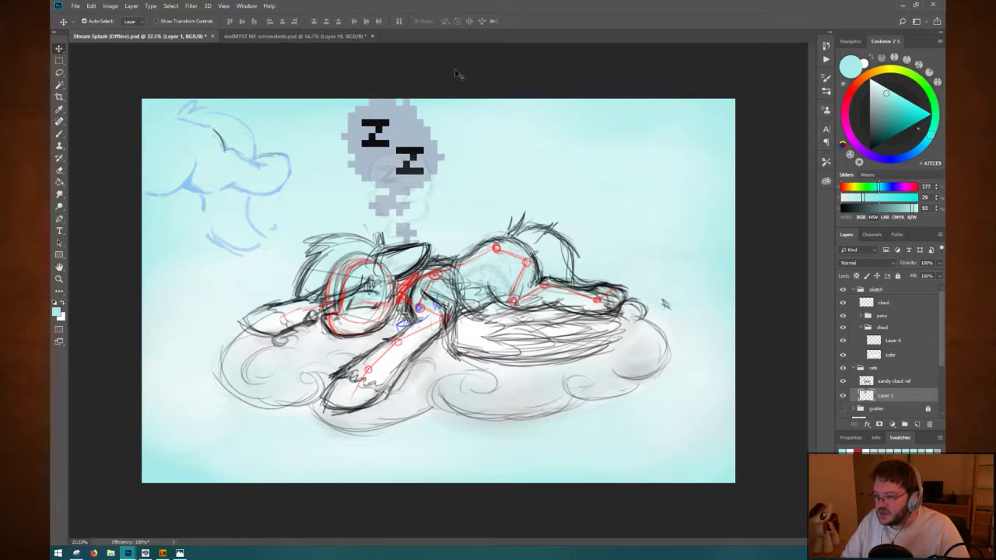
pyautogui.moveTo(393, 122); pyautogui.dragTo(380, 140)
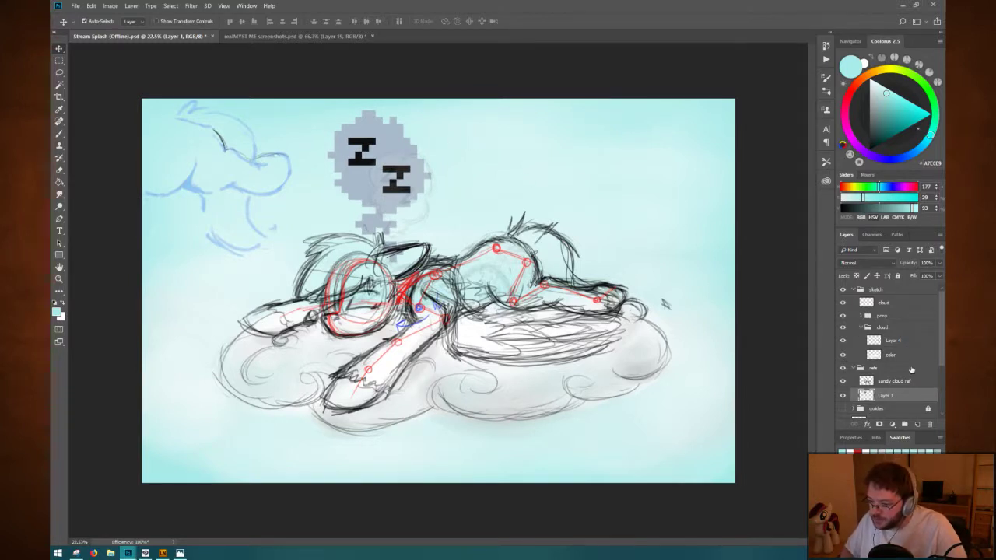
# Collapse the lower cloud group and the refs group, and save the document.
pyautogui.click(858, 328)
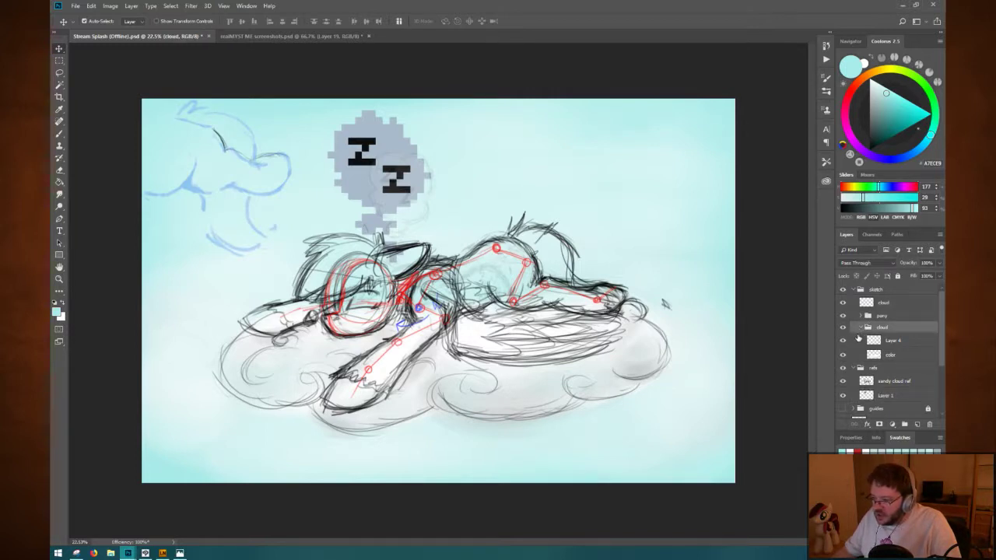
pyautogui.click(860, 327)
pyautogui.click(854, 339)
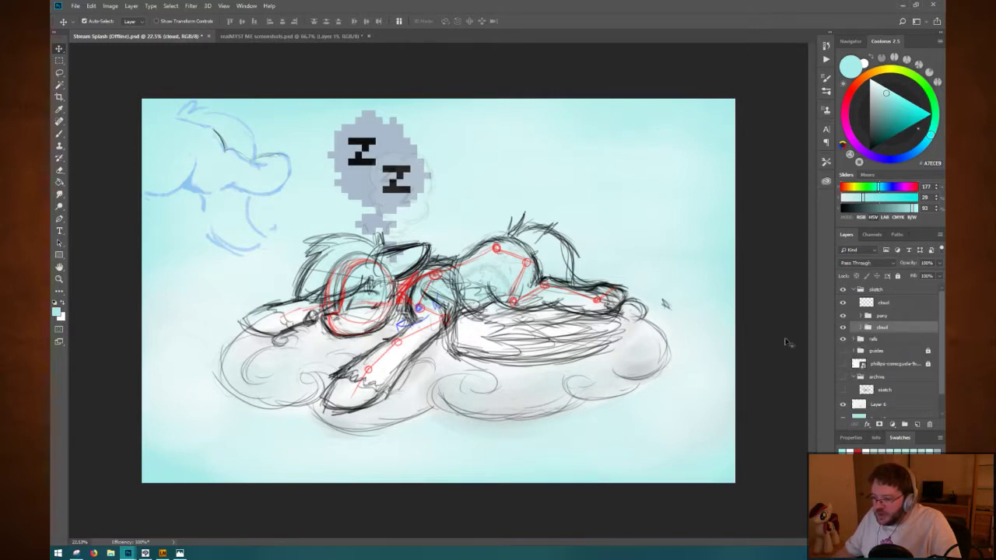
pyautogui.hotkey('ctrl', 's')
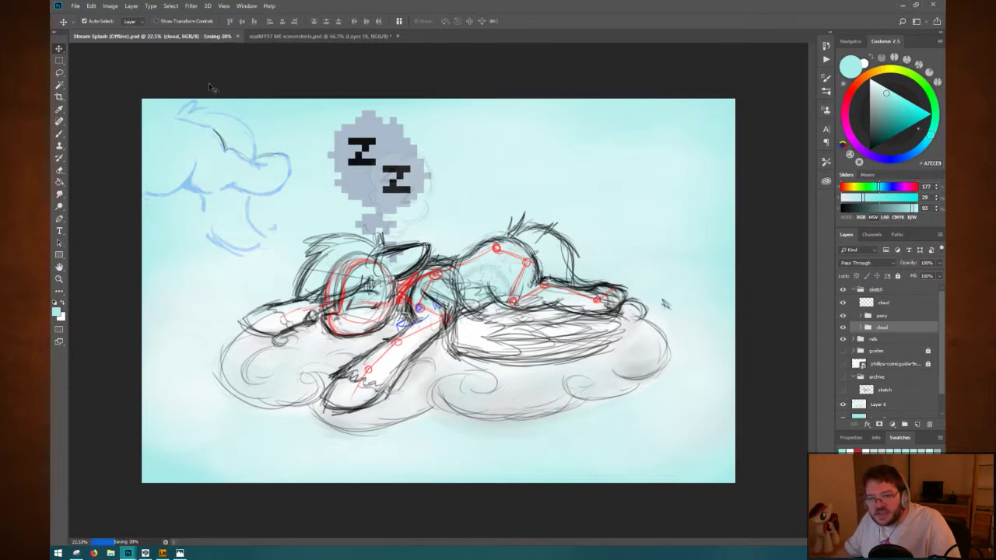
# Check the grid spacing and subdivisions in the Guides, Grid & Slices preferences.
pyautogui.click(78, 6)
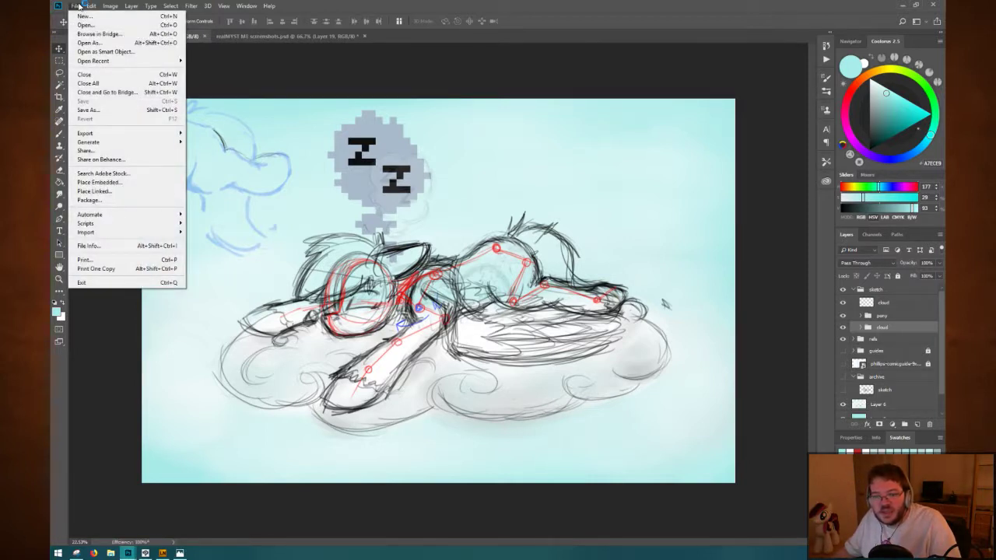
pyautogui.moveTo(95, 7)
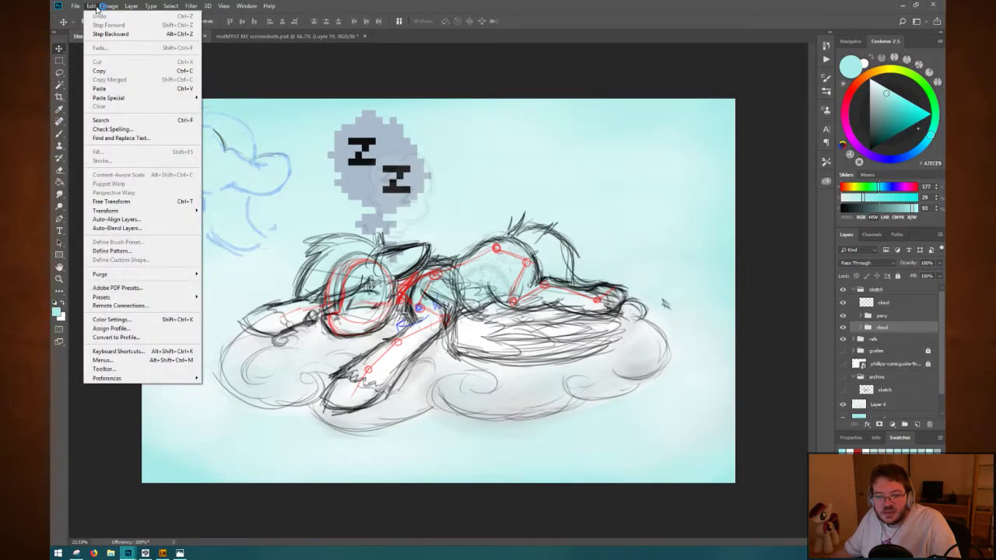
pyautogui.moveTo(144, 378)
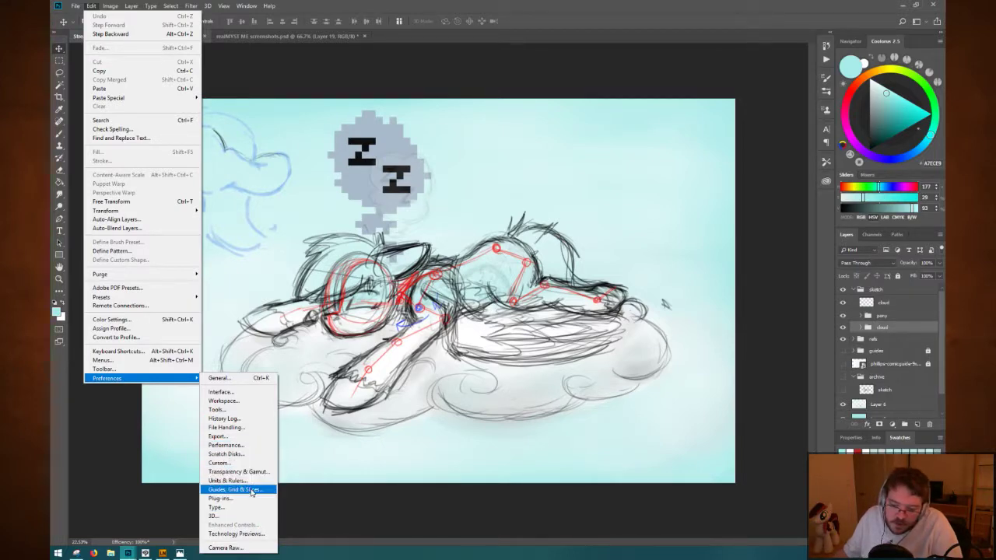
pyautogui.click(340, 303)
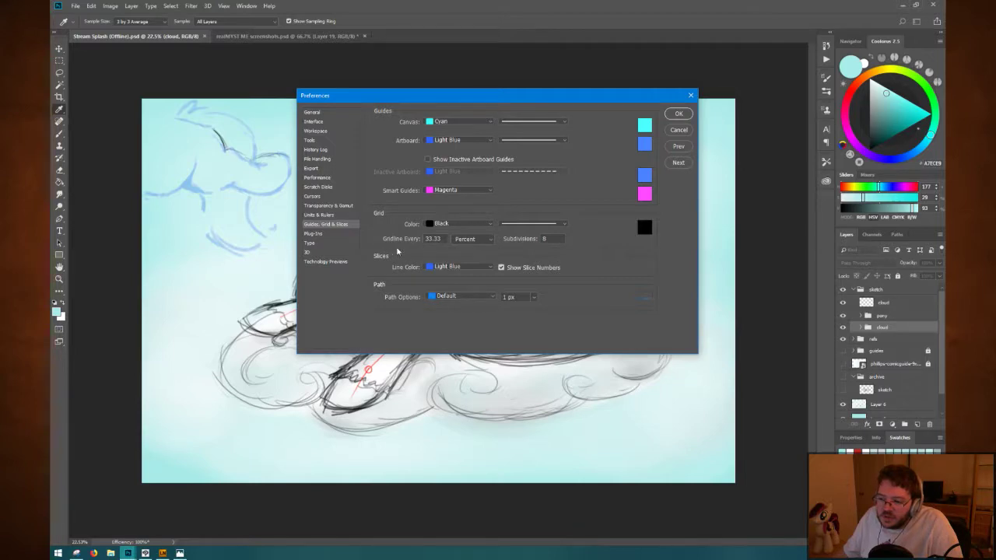
pyautogui.click(679, 115)
pyautogui.press('v')
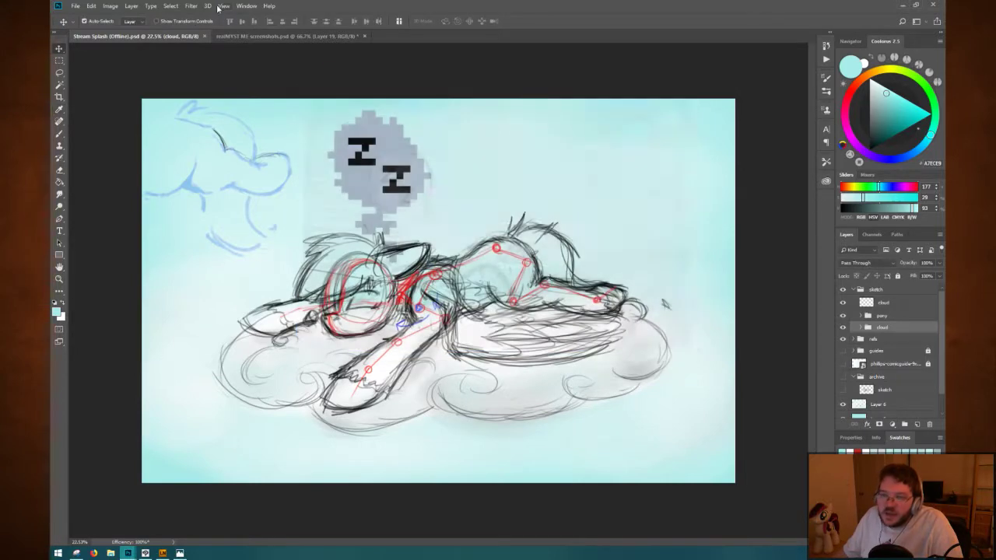
# Show the grid over the canvas.
pyautogui.click(223, 5)
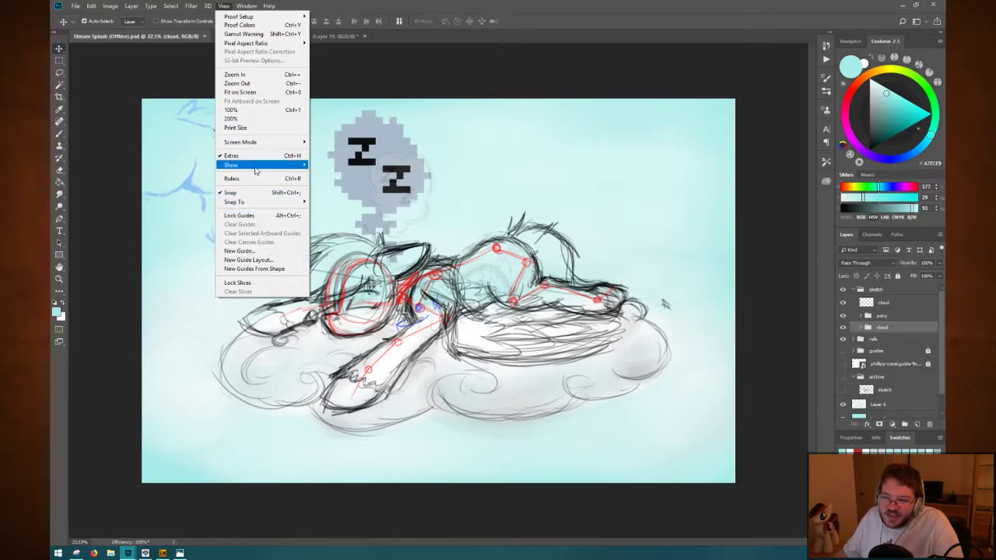
pyautogui.moveTo(233, 165)
pyautogui.click(376, 191)
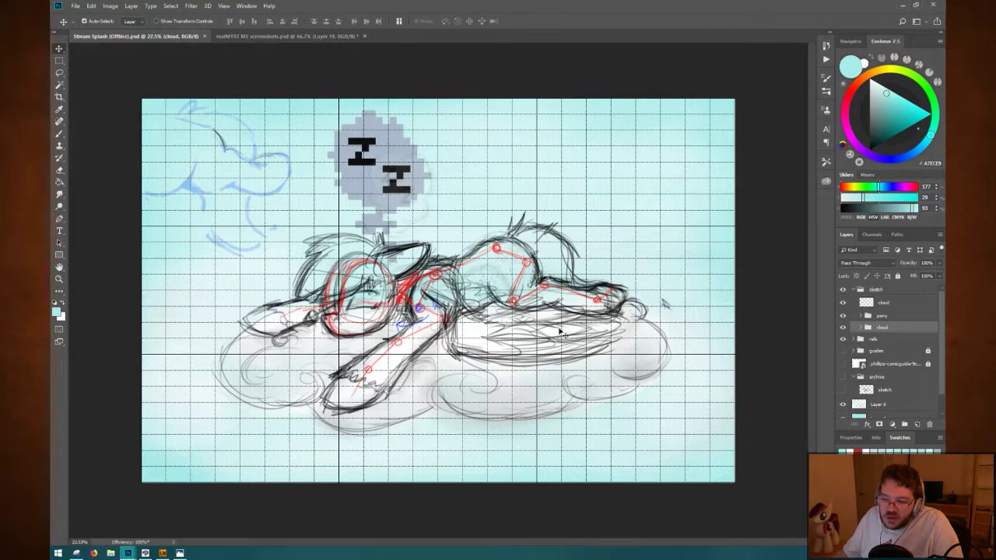
# Try 4 and 2 grid subdivisions in the Guides, Grid & Slices preferences, and settle on 1 for a rule-of-thirds grid.
pyautogui.click(223, 5)
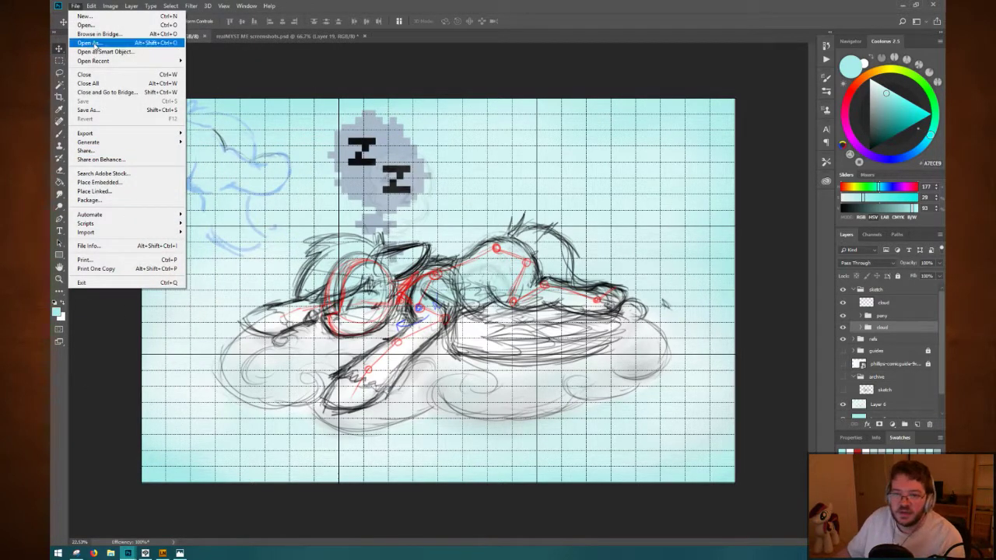
pyautogui.moveTo(159, 381)
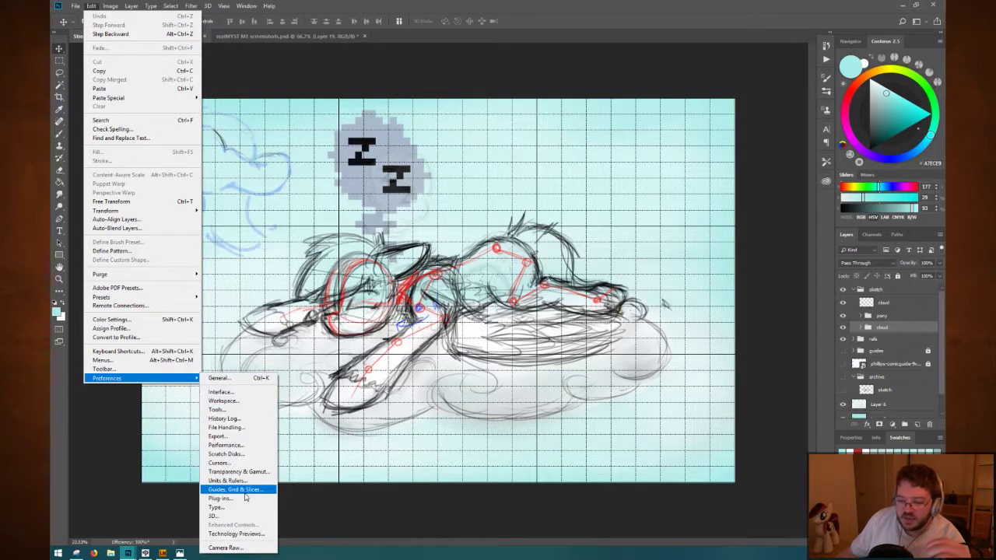
pyautogui.click(547, 356)
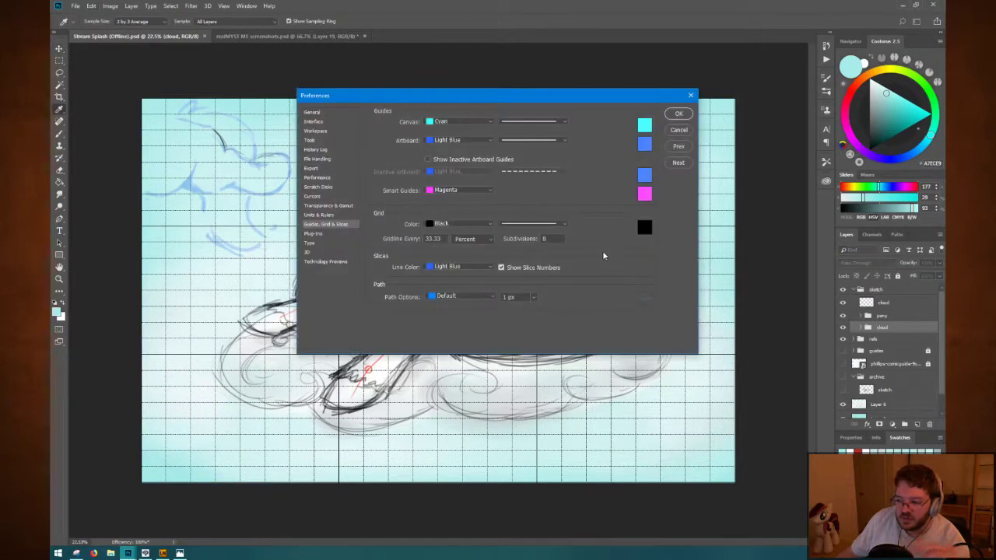
pyautogui.write('4')
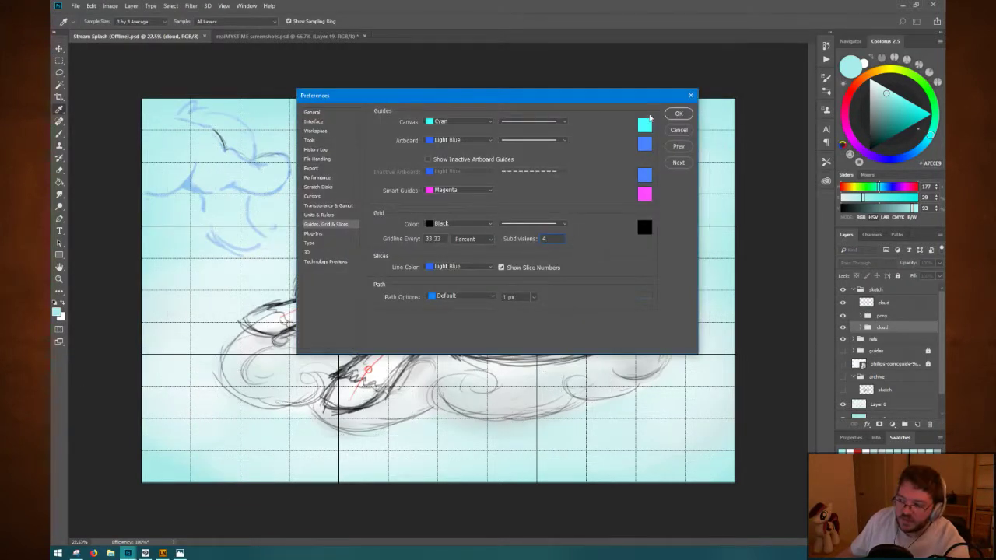
pyautogui.moveTo(613, 96); pyautogui.dragTo(717, 171)
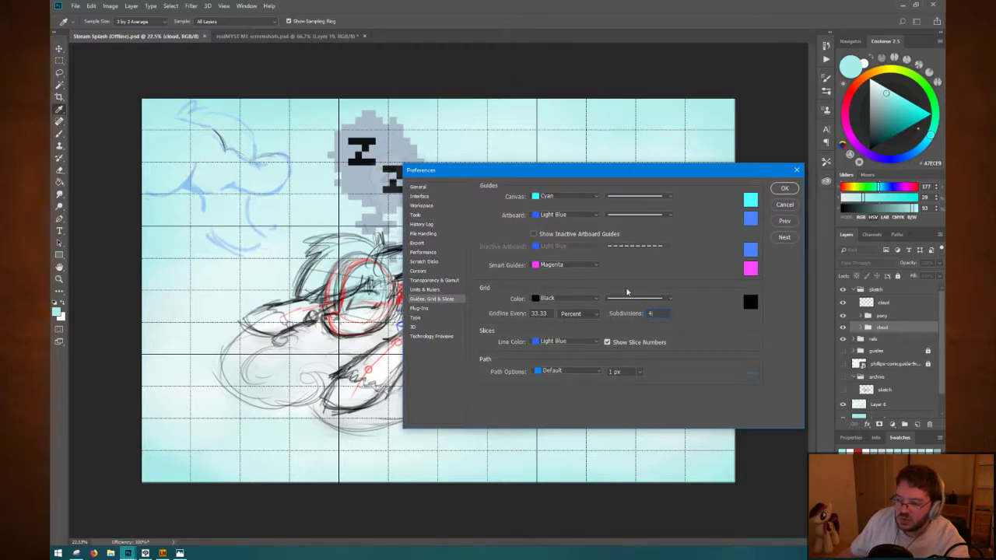
pyautogui.moveTo(620, 315); pyautogui.dragTo(614, 315)
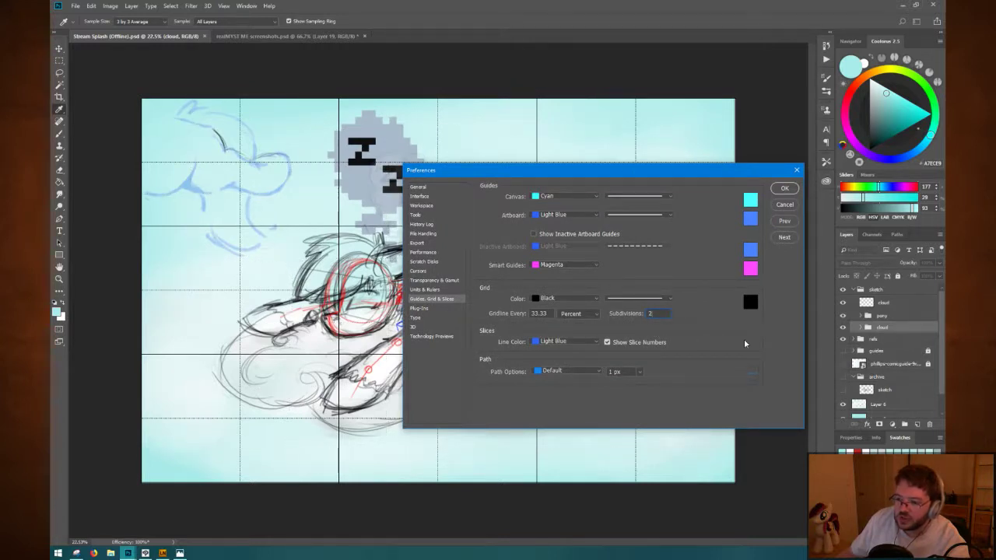
pyautogui.press('Down')
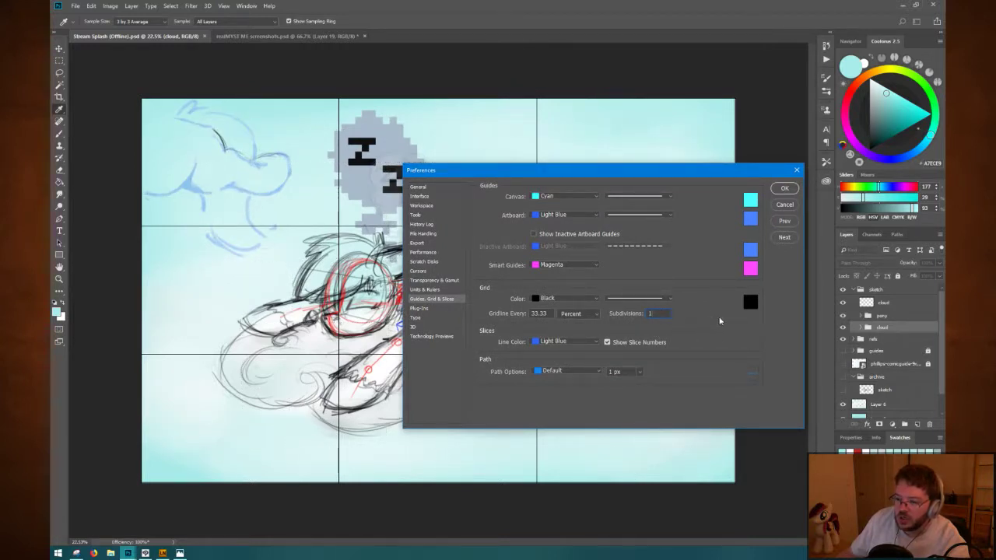
pyautogui.press('Up')
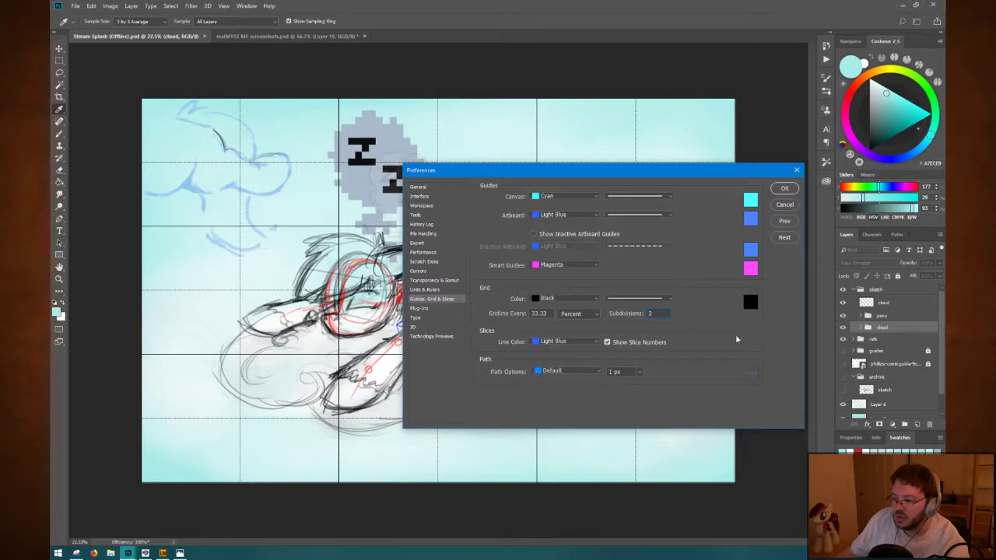
pyautogui.moveTo(556, 175)
pyautogui.mouseDown()
pyautogui.moveTo(615, 545)
pyautogui.moveTo(565, 186)
pyautogui.mouseUp()
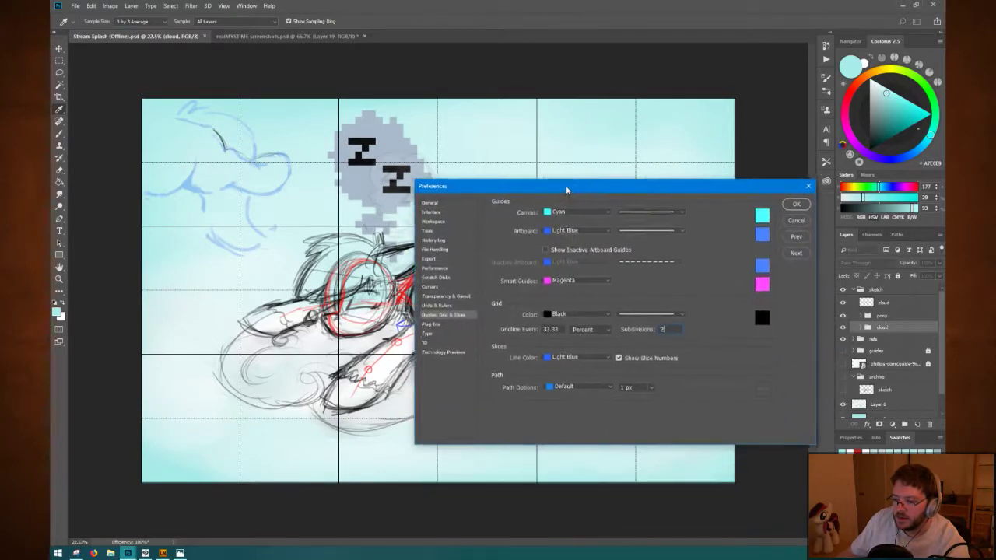
pyautogui.write('1')
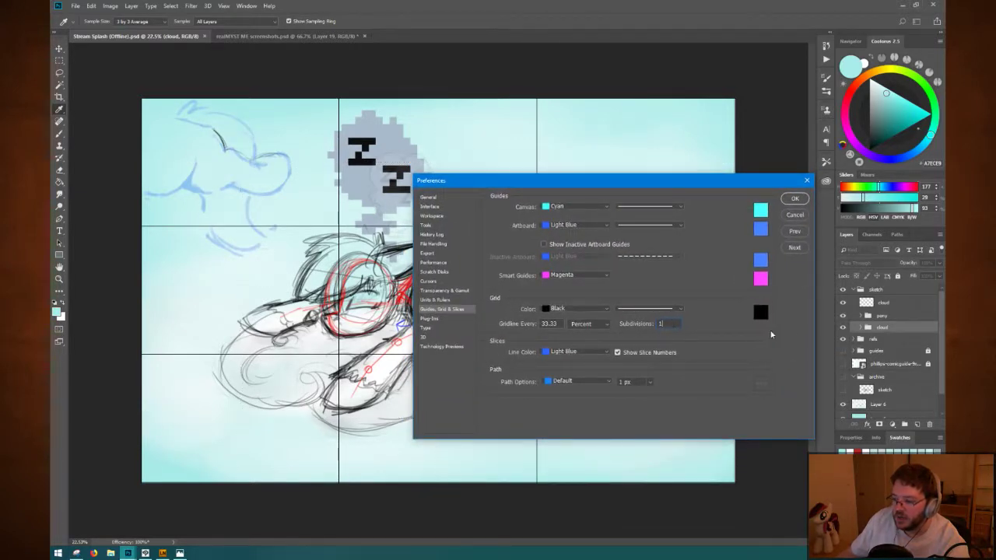
pyautogui.click(794, 198)
pyautogui.press('v')
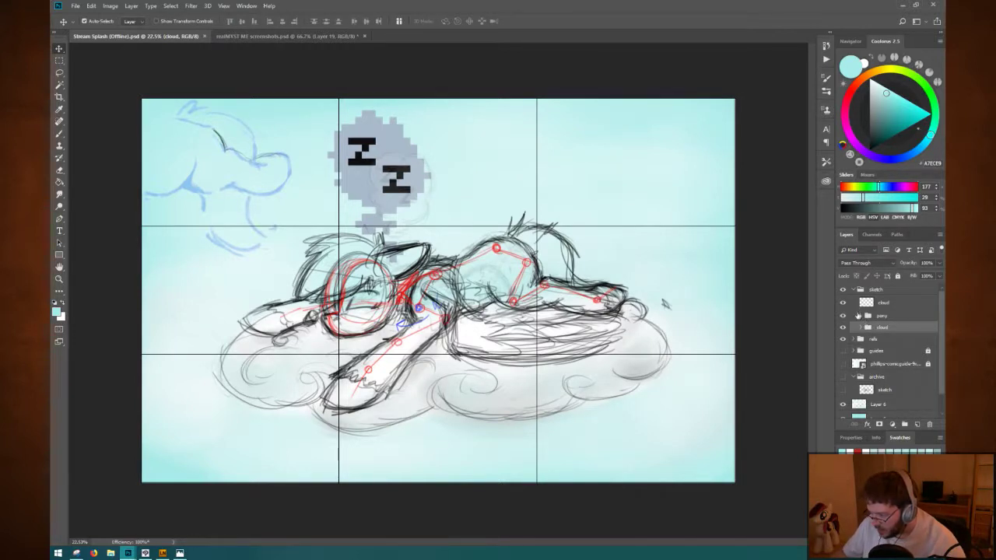
# Toggle the visibility of the cloud group below the pony group to check what it contains.
pyautogui.click(886, 319)
pyautogui.click(884, 329)
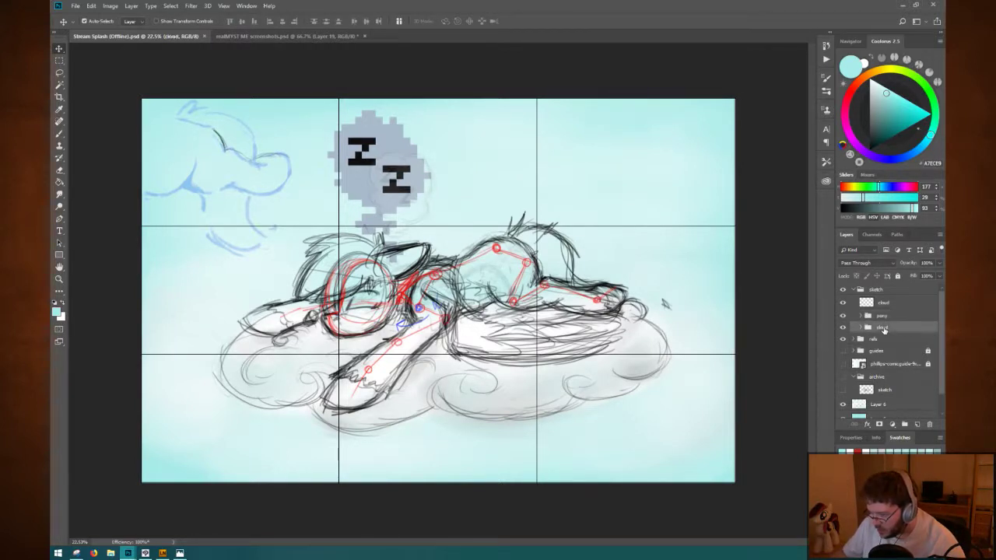
pyautogui.click(842, 328)
pyautogui.click(843, 328)
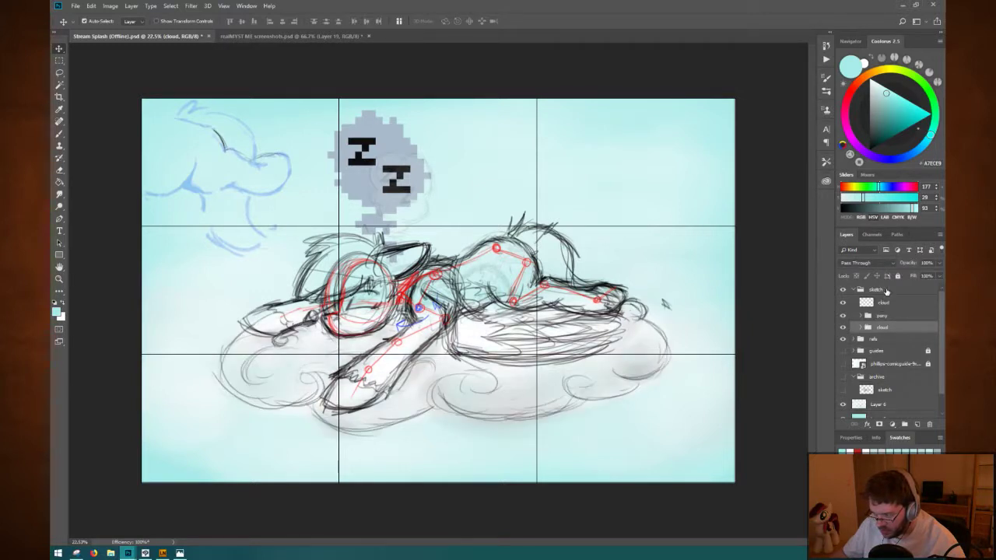
# Transform the whole sketch group, shifting it straight down so the pony and cloud sit lower around the bottom third gridline.
pyautogui.click(883, 289)
pyautogui.hotkey('ctrl', 't')
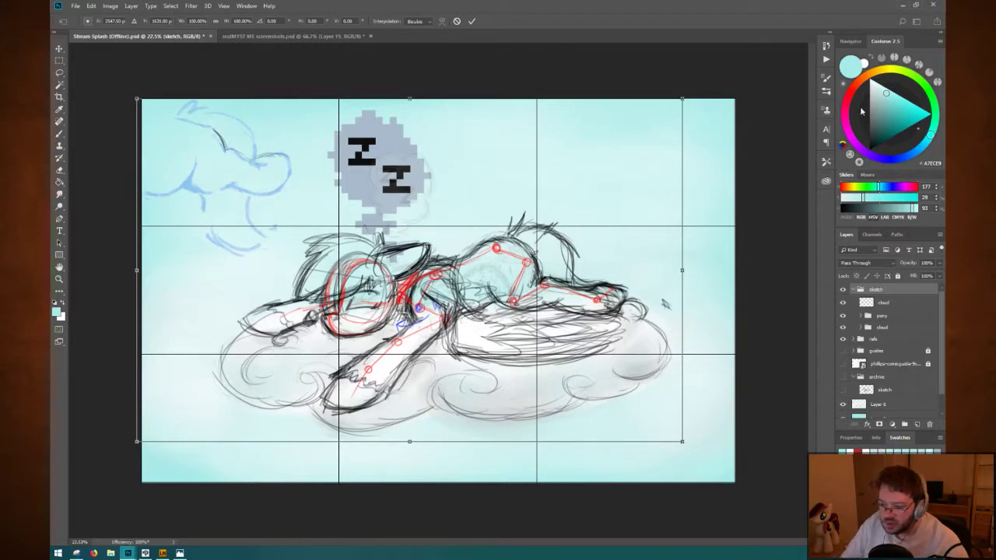
pyautogui.hotkey('shift', 'Down')
pyautogui.hotkey('shift', 'Down')
pyautogui.hotkey('shift', 'Down')
pyautogui.hotkey('shift', 'Down')
pyautogui.hotkey('shift', 'Down')
pyautogui.hotkey('shift', 'Down')
pyautogui.hotkey('shift', 'Down')
pyautogui.hotkey('shift', 'Down')
pyautogui.hotkey('shift', 'Down')
pyautogui.hotkey('shift', 'Down')
pyautogui.hotkey('shift', 'Down')
pyautogui.hotkey('shift', 'Down')
pyautogui.hotkey('shift', 'Down')
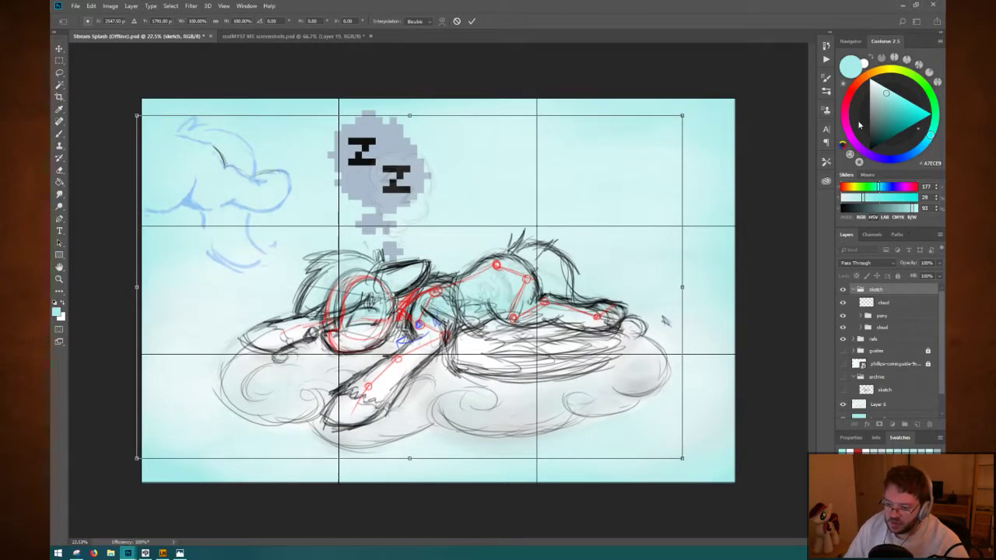
pyautogui.hotkey('shift', 'Down')
pyautogui.hotkey('shift', 'Down')
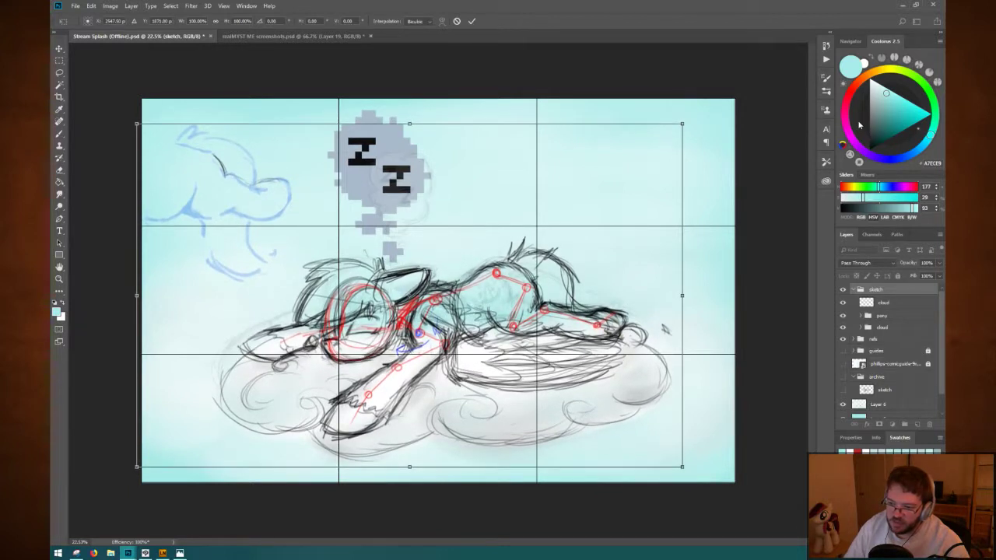
pyautogui.hotkey('shift', 'Down')
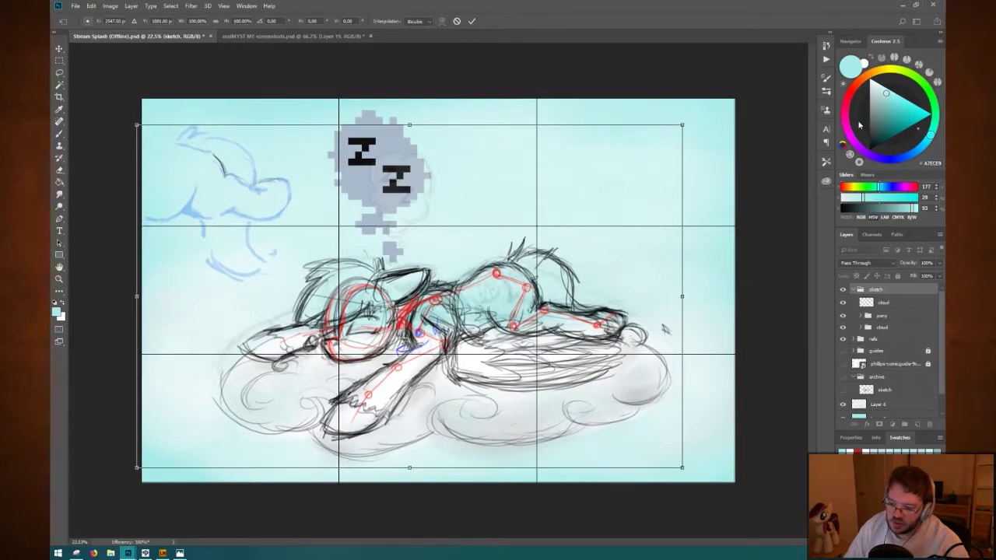
pyautogui.press('Return')
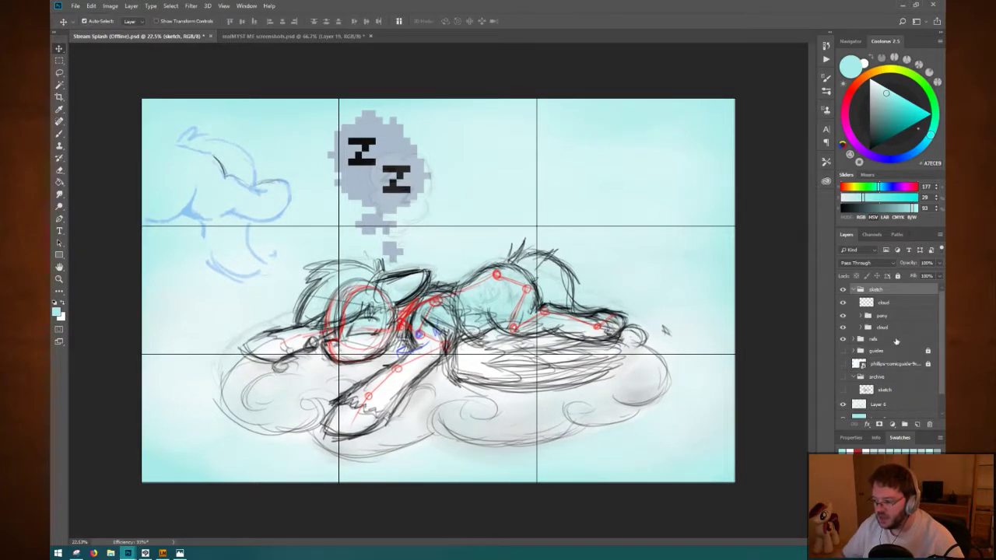
# Create a new group above the top cloud layer inside the sketch group and name it zz cloud.
pyautogui.click(892, 328)
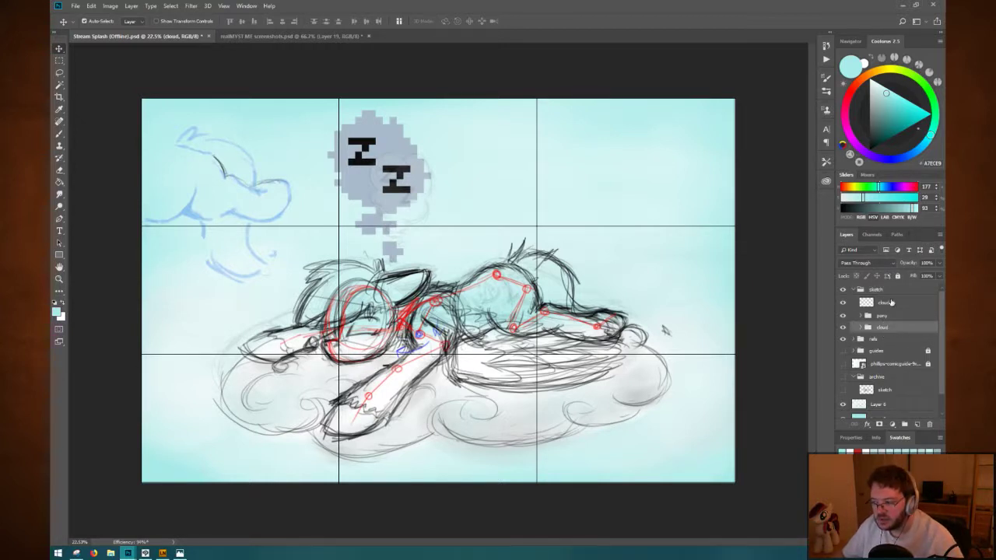
pyautogui.click(890, 302)
pyautogui.rightClick(891, 303)
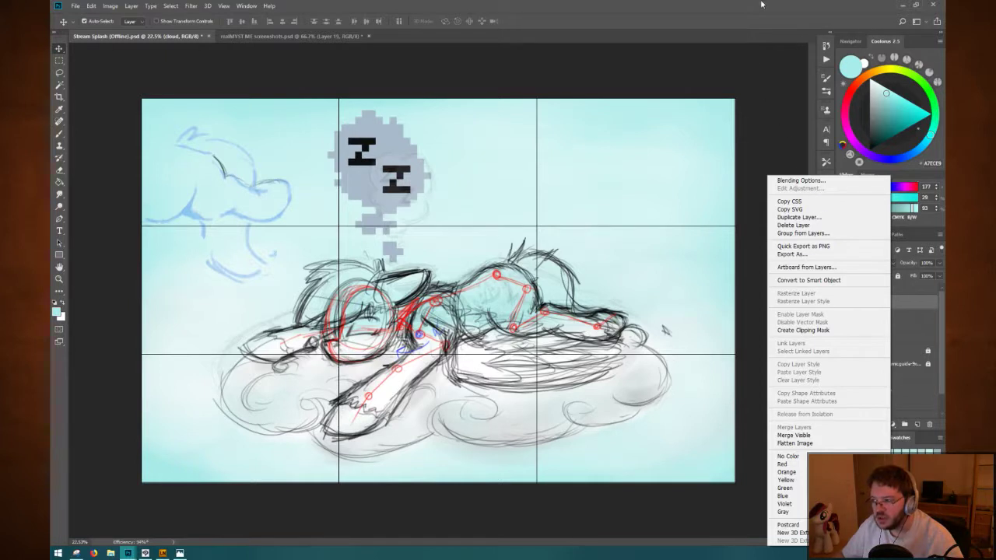
pyautogui.press('Escape')
pyautogui.click(906, 424)
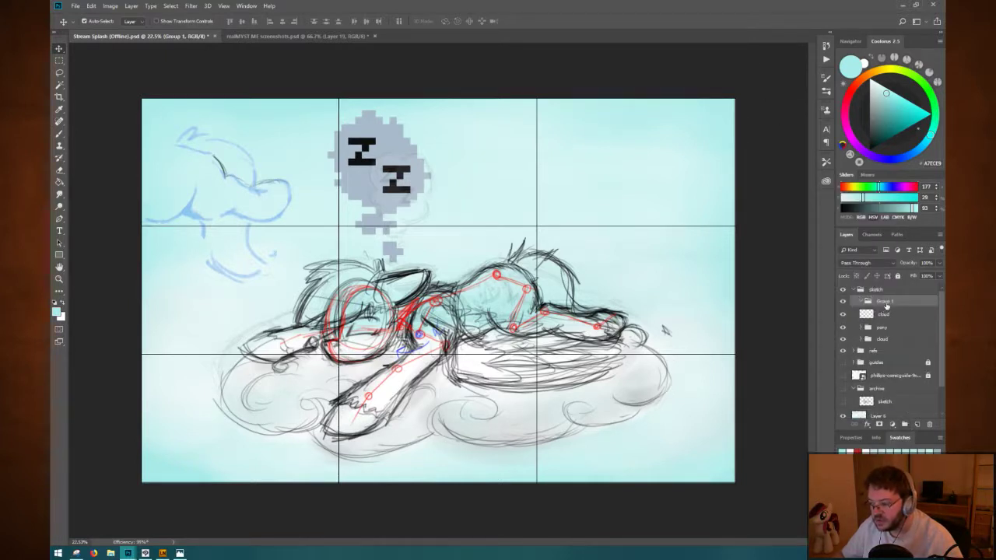
pyautogui.doubleClick(885, 301)
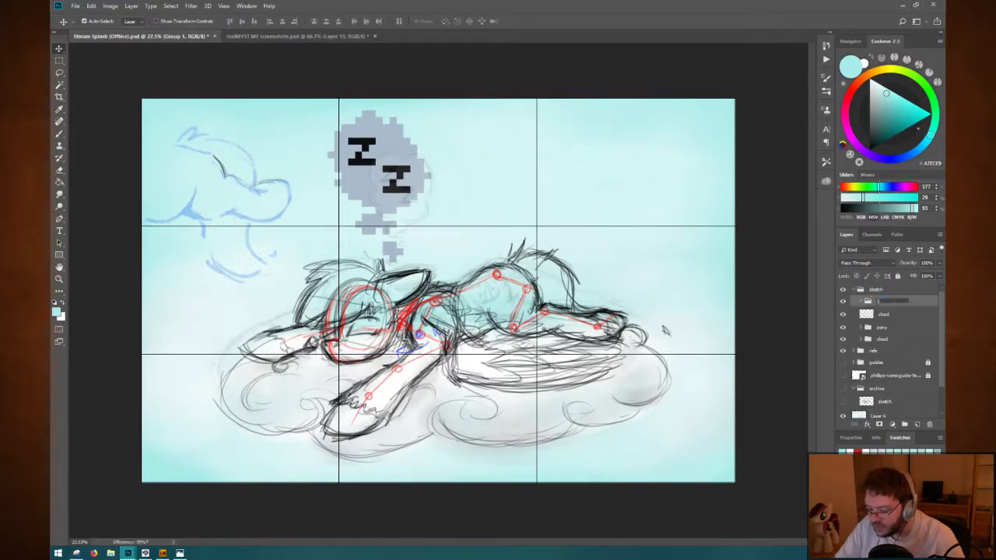
pyautogui.write('pi cloud')
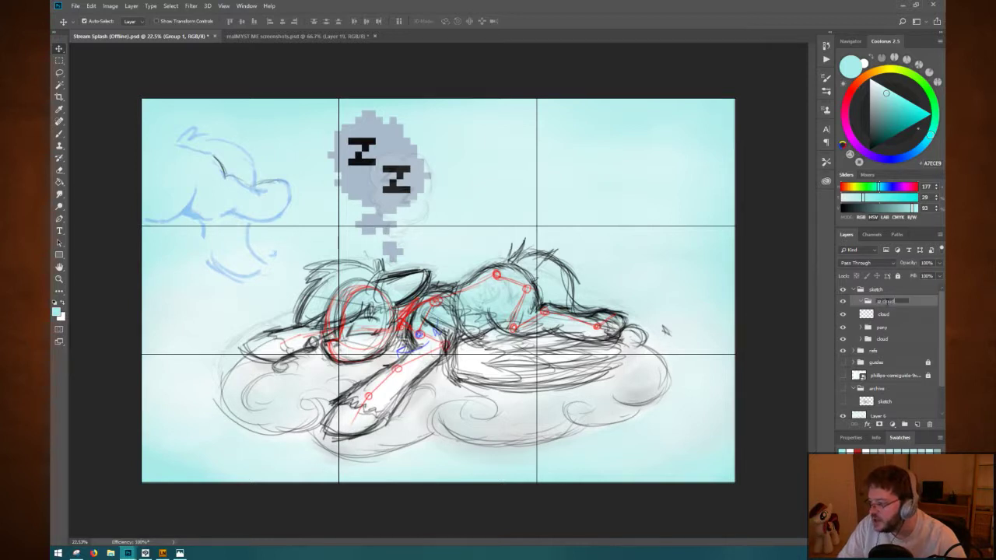
pyautogui.press('Return')
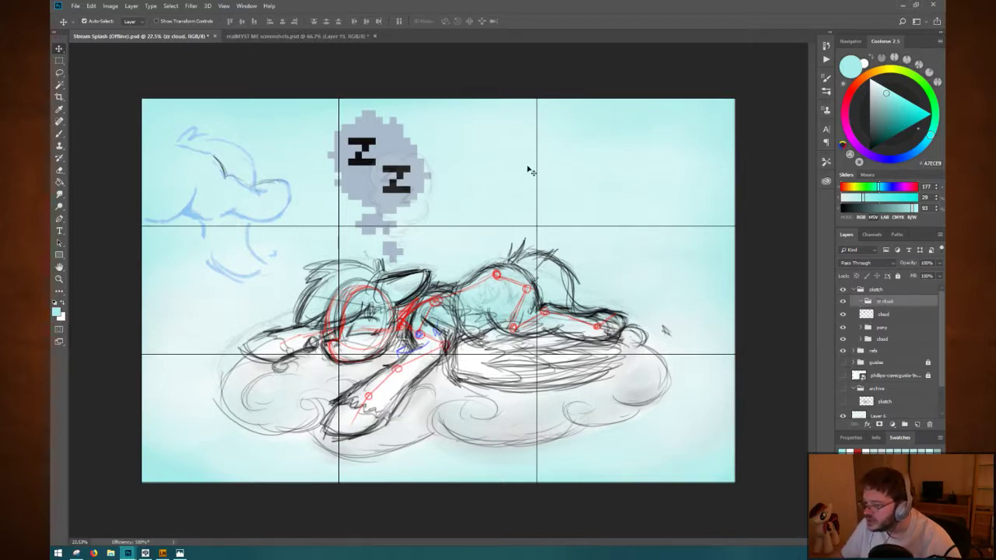
# Move the pixel ZZ bubble's layer, Layer 1, from the refs group into the zz cloud group and collapse that group.
pyautogui.click(860, 351)
pyautogui.click(891, 378)
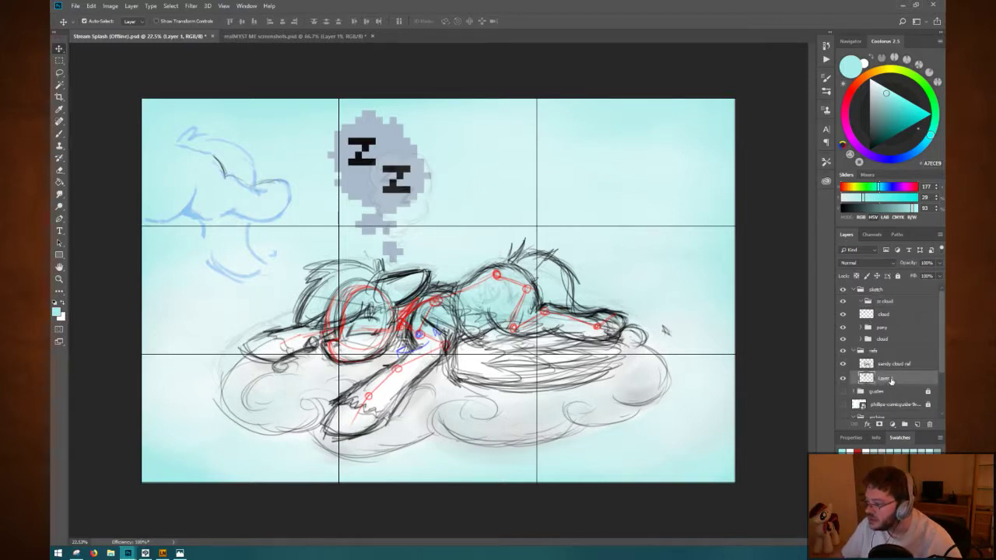
pyautogui.moveTo(890, 380); pyautogui.dragTo(883, 303)
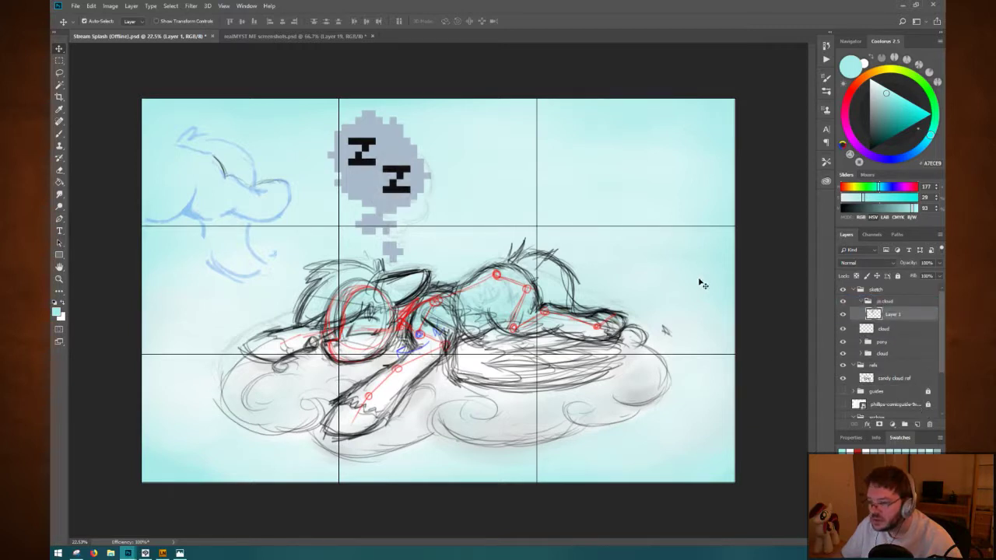
pyautogui.click(866, 301)
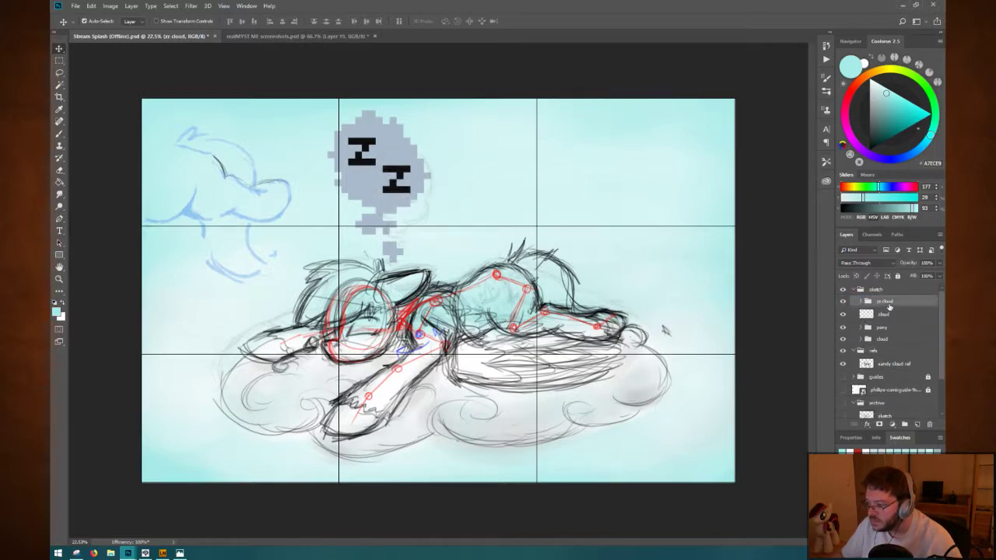
# Transform the zz cloud group, shifting the bubble slightly up and right beside the left vertical gridline, and save the document.
pyautogui.hotkey('ctrl', 't')
pyautogui.moveTo(366, 166)
pyautogui.mouseDown()
pyautogui.moveTo(387, 162)
pyautogui.moveTo(332, 159)
pyautogui.moveTo(368, 159)
pyautogui.mouseUp()
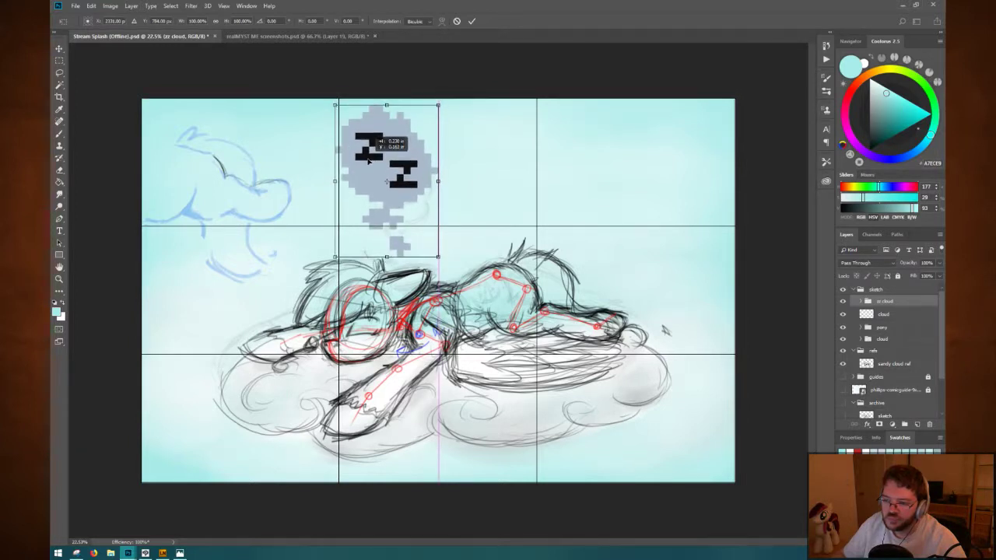
pyautogui.press('Return')
pyautogui.hotkey('ctrl', 's')
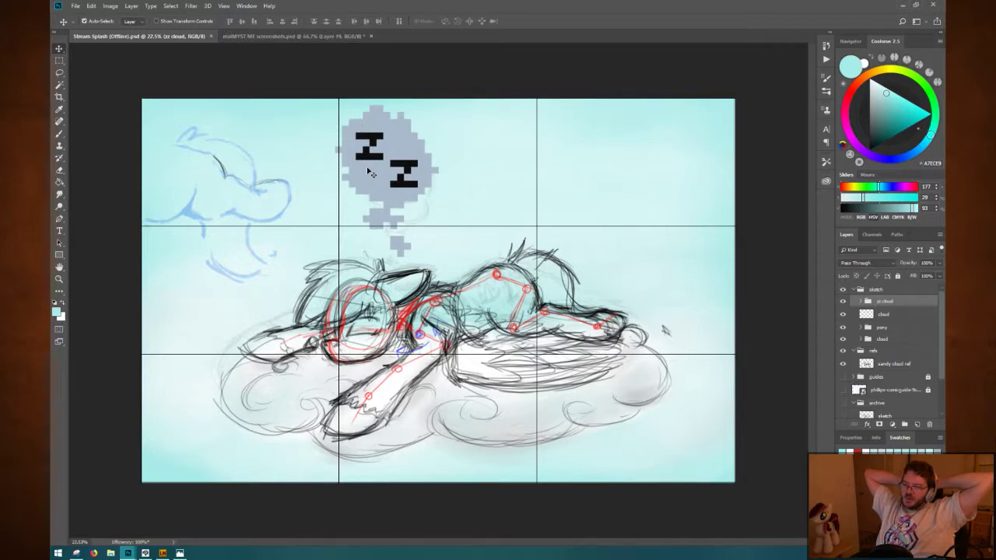
# Hide the blue-labelled leg layer in the pony group and toggle the leg layer below it to check its contents.
pyautogui.click(860, 328)
pyautogui.click(845, 382)
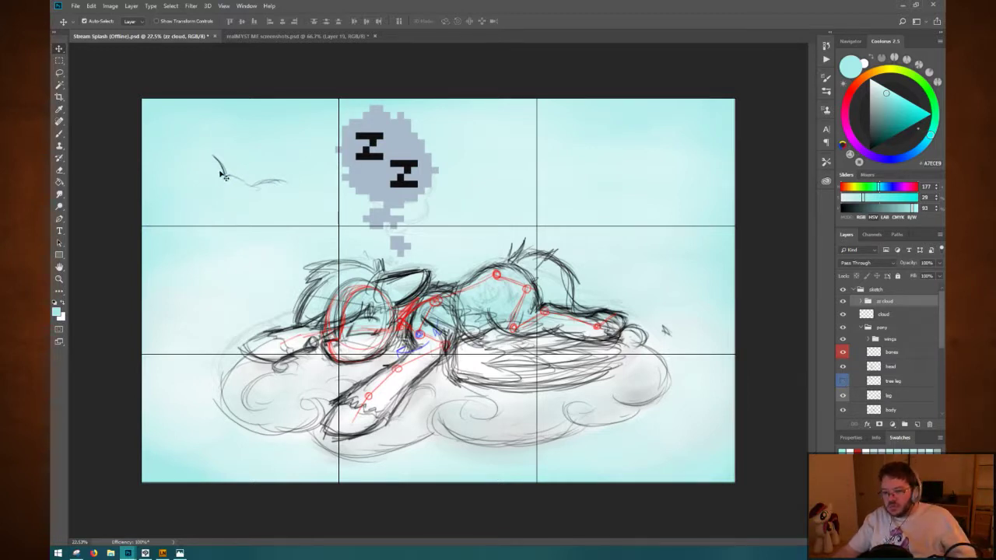
pyautogui.click(895, 395)
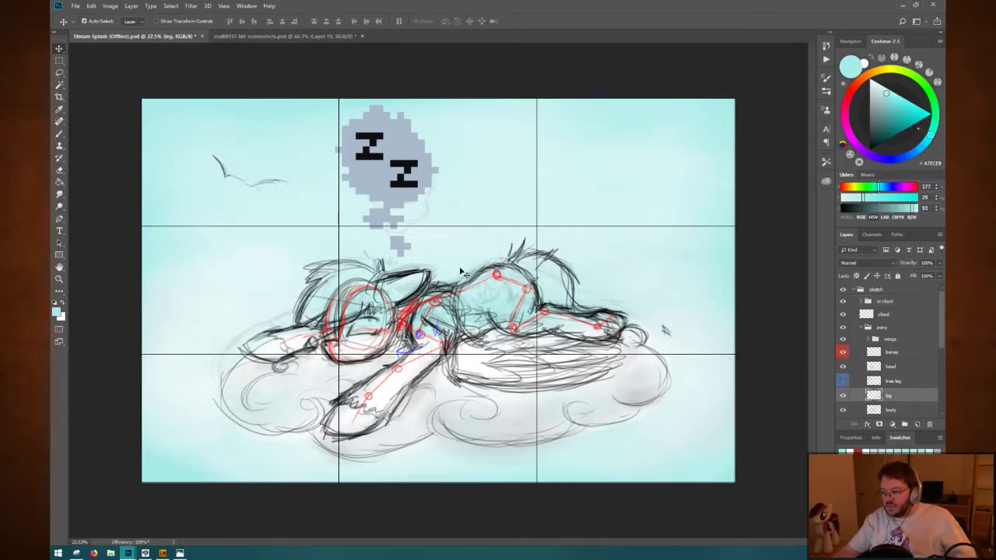
pyautogui.click(844, 396)
pyautogui.click(843, 396)
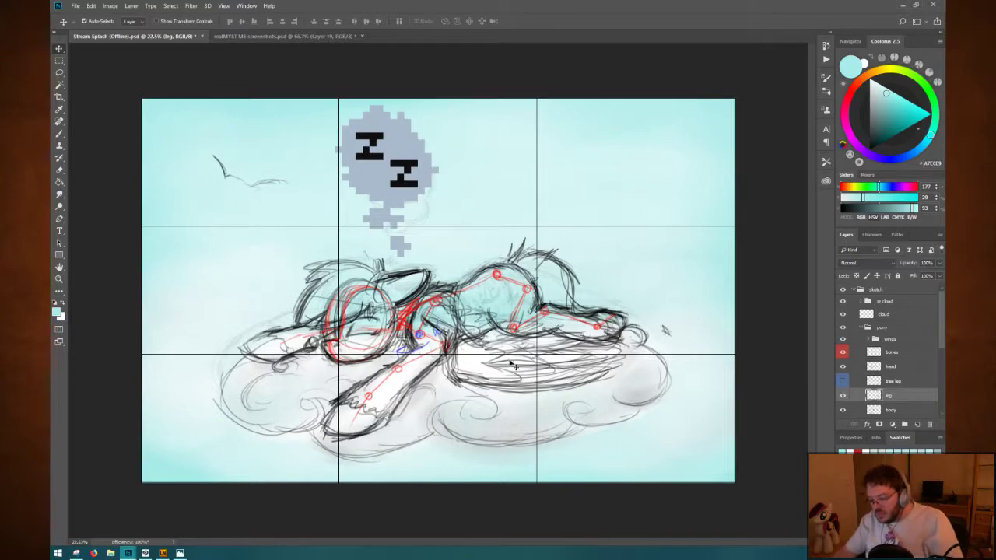
# Delete the stray strokes near the canvas's upper-left corner from the leg layer, clear the selection and save the document.
pyautogui.press('m')
pyautogui.moveTo(184, 138)
pyautogui.mouseDown()
pyautogui.moveTo(312, 199)
pyautogui.moveTo(336, 233)
pyautogui.mouseUp()
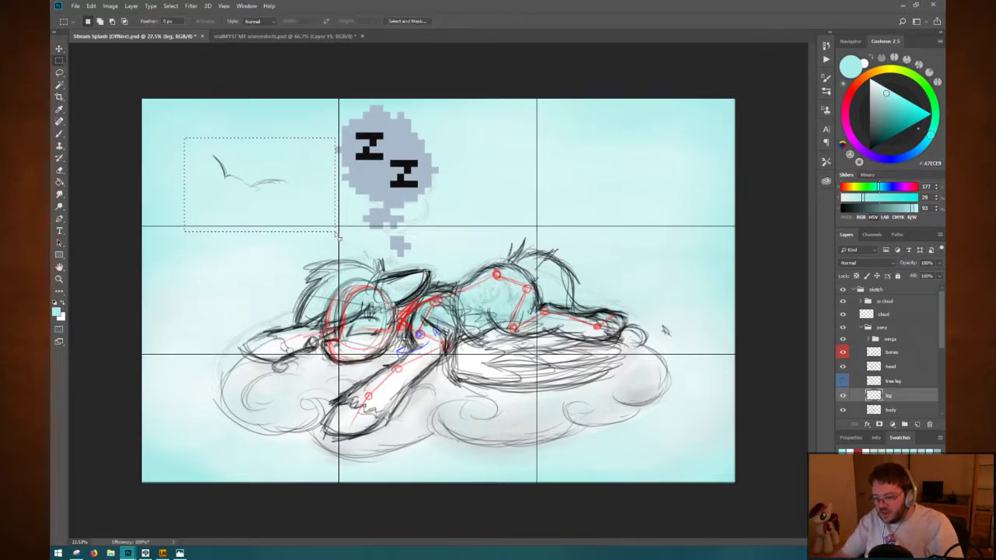
pyautogui.press('Delete')
pyautogui.hotkey('ctrl', 'd')
pyautogui.hotkey('ctrl', 's')
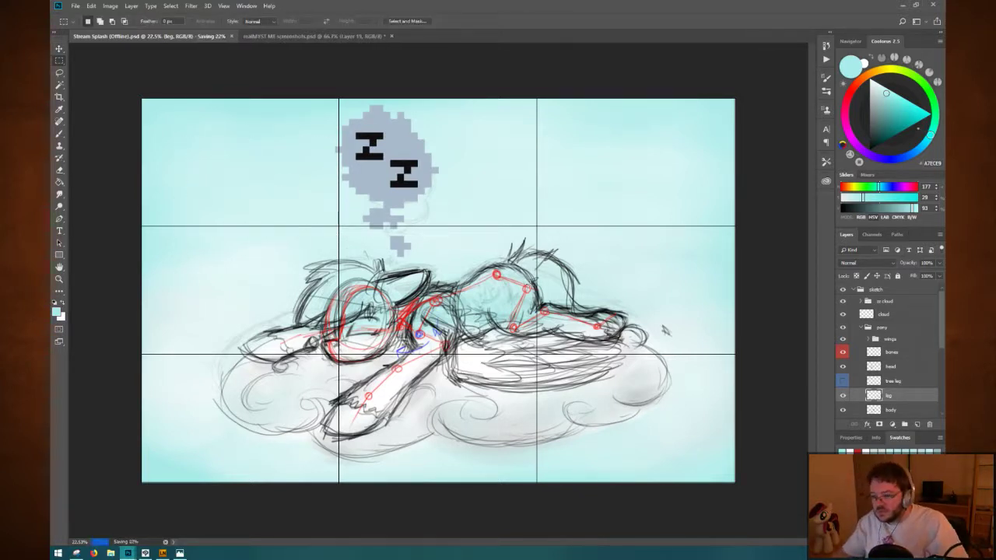
# Hide the rule-of-thirds grid over the canvas.
pyautogui.click(230, 7)
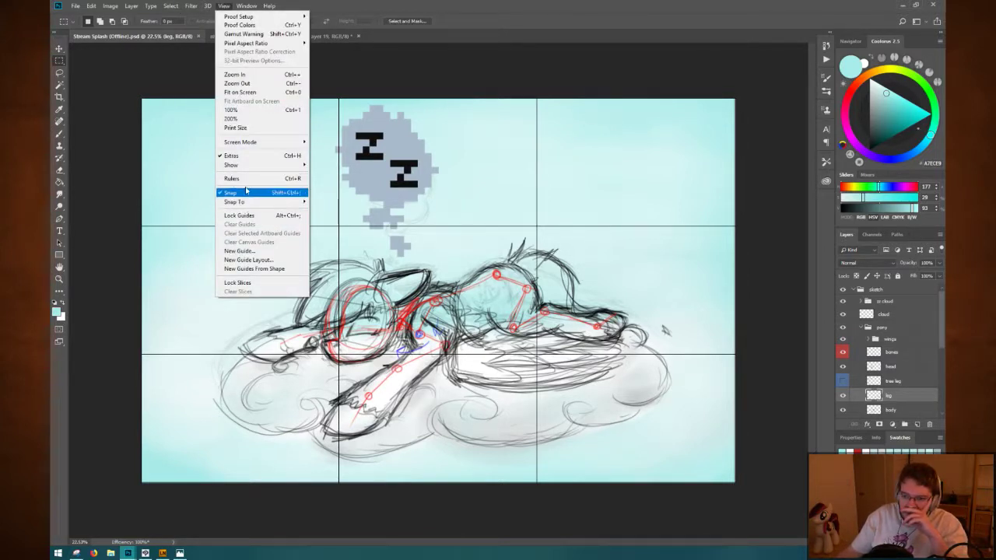
pyautogui.moveTo(250, 168)
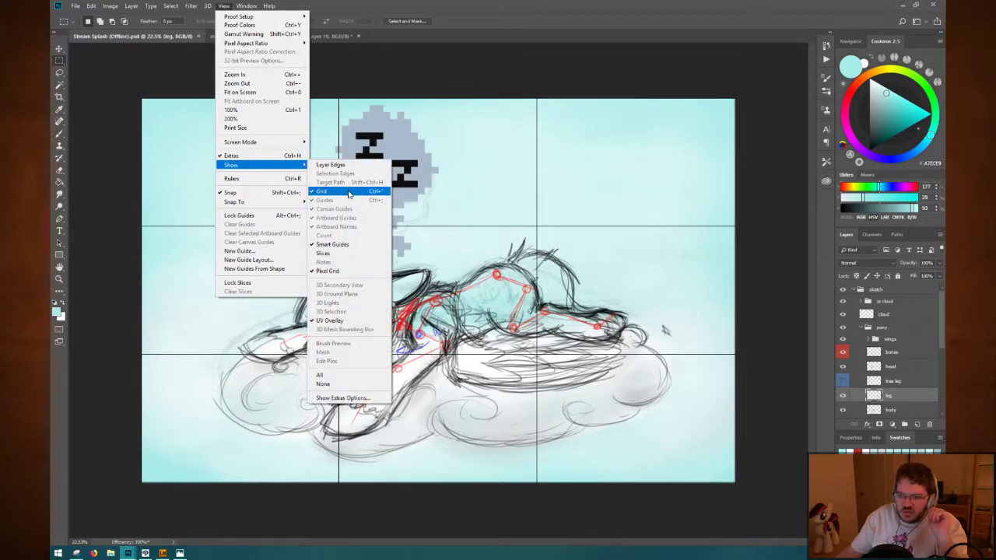
pyautogui.click(349, 193)
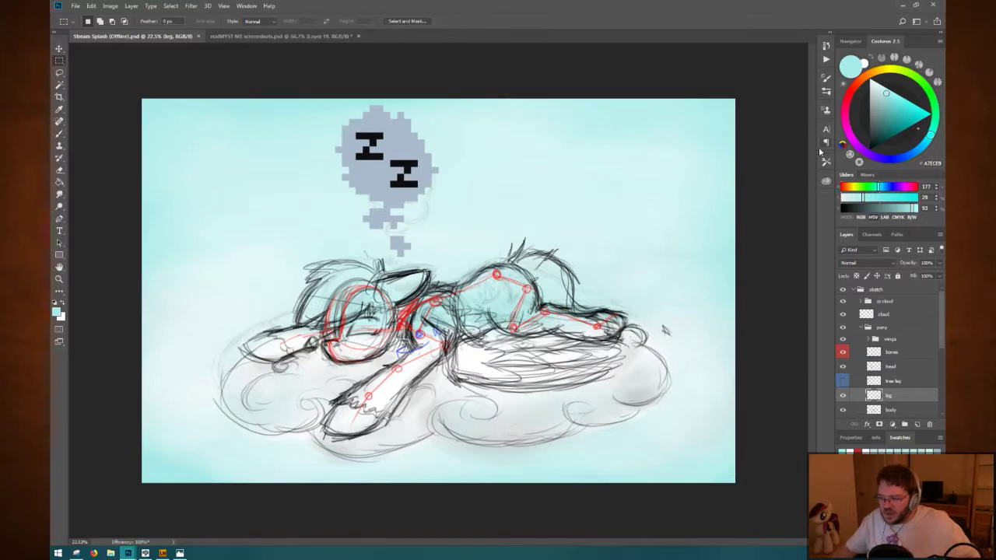
# Scale the zz cloud group to about 84%, place it closer above the pony's head, and save the document.
pyautogui.click(883, 301)
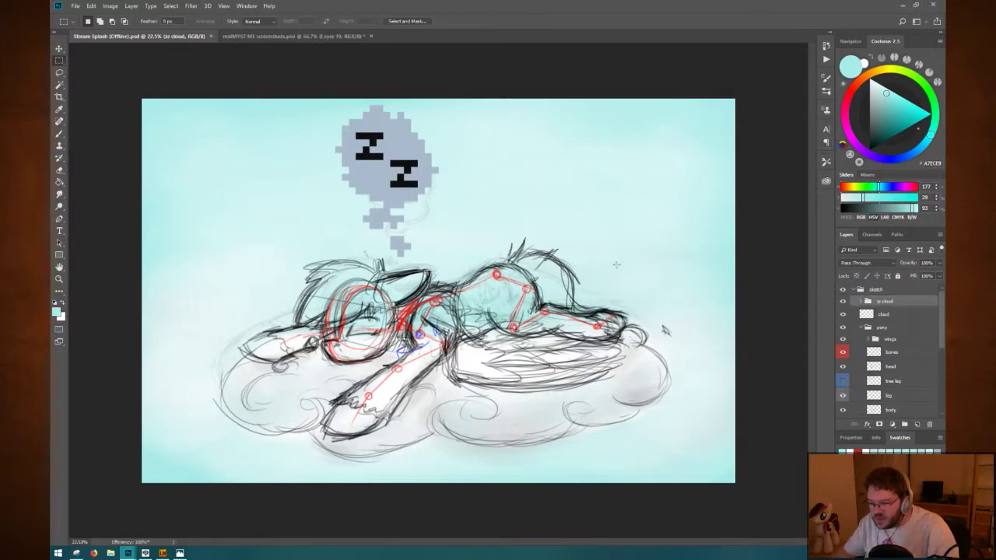
pyautogui.hotkey('ctrl', 't')
pyautogui.moveTo(438, 257); pyautogui.dragTo(423, 231)
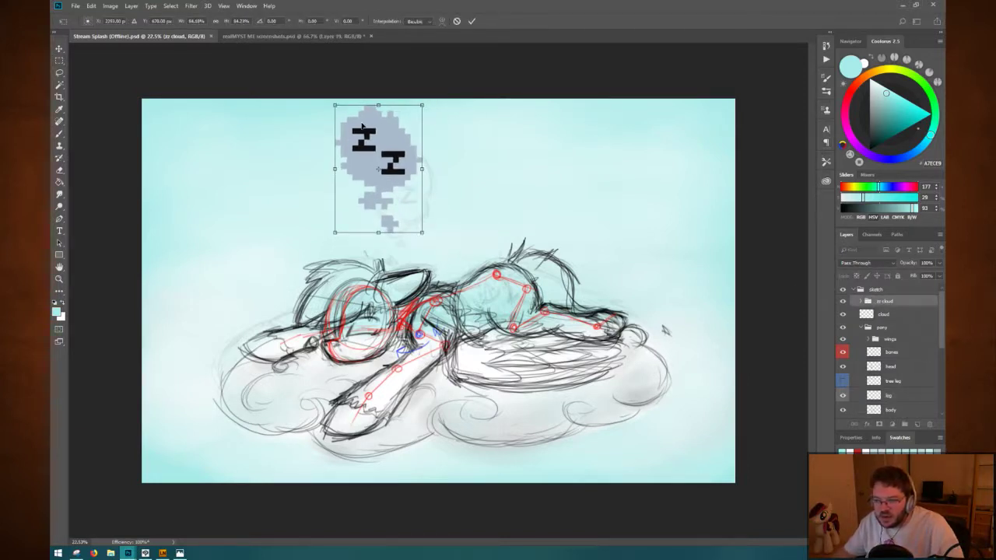
pyautogui.moveTo(359, 131); pyautogui.dragTo(378, 148)
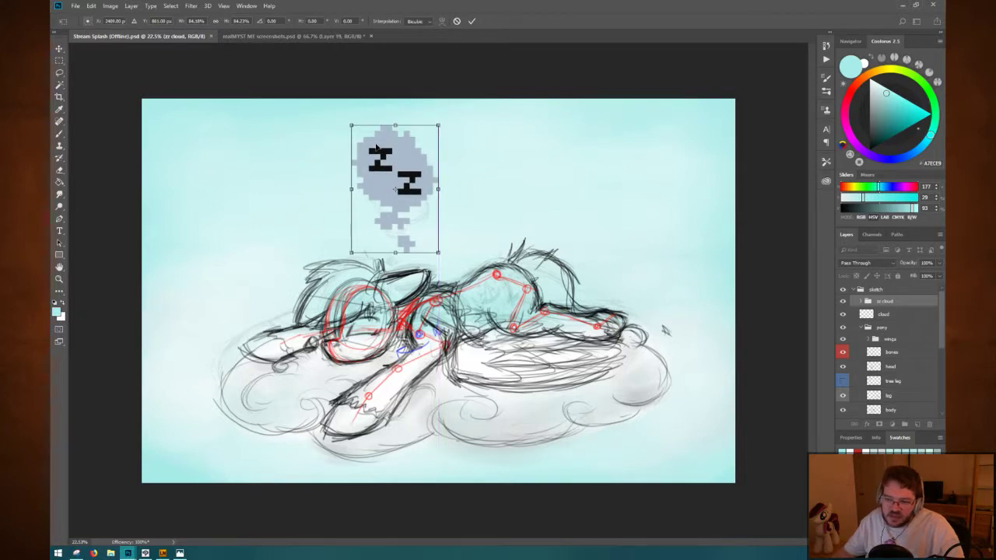
pyautogui.press('Return')
pyautogui.hotkey('ctrl', 's')
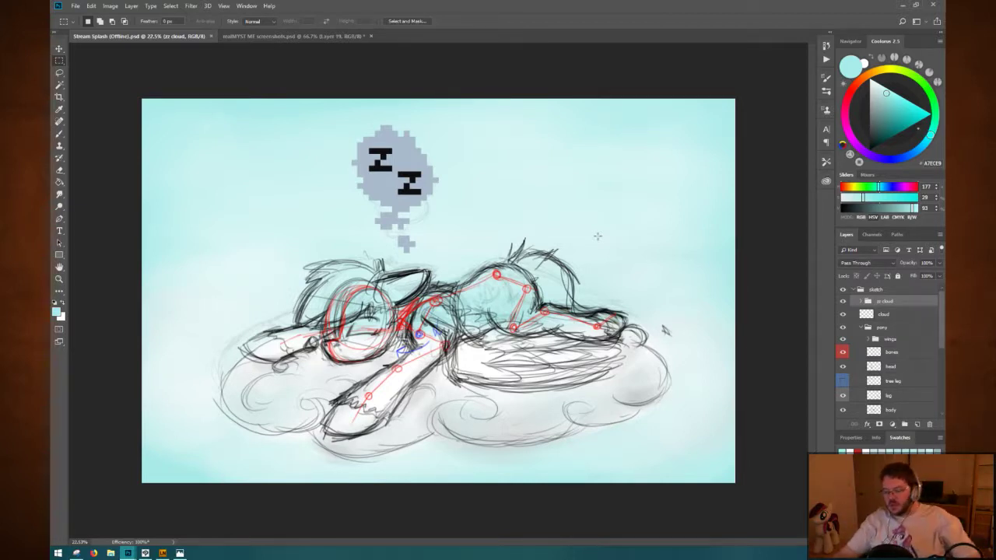
# Try the zz cloud group centred on the left vertical gridline, compare it with the grid hidden, and undo the move.
pyautogui.hotkey('ctrl', "'")
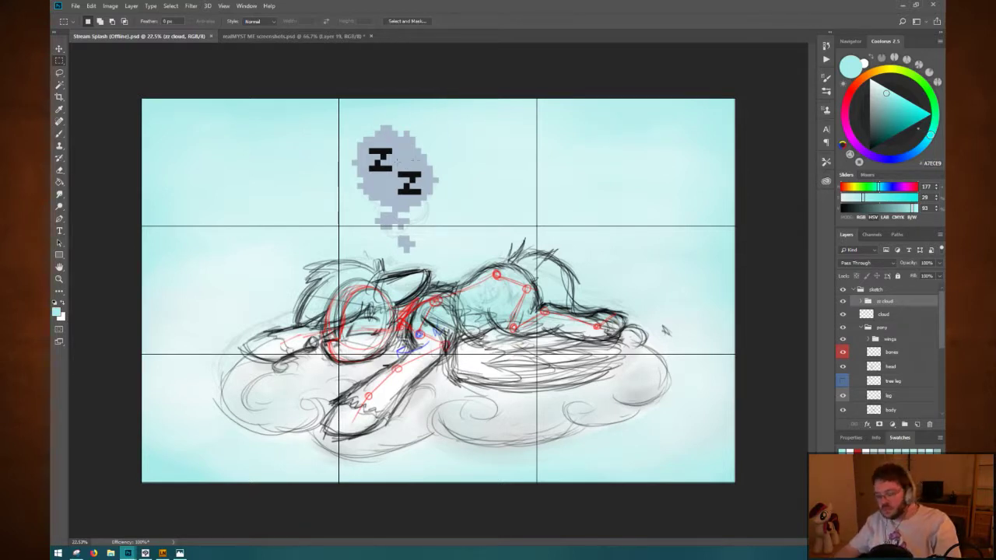
pyautogui.hotkey('ctrl', 't')
pyautogui.moveTo(408, 172); pyautogui.dragTo(352, 165)
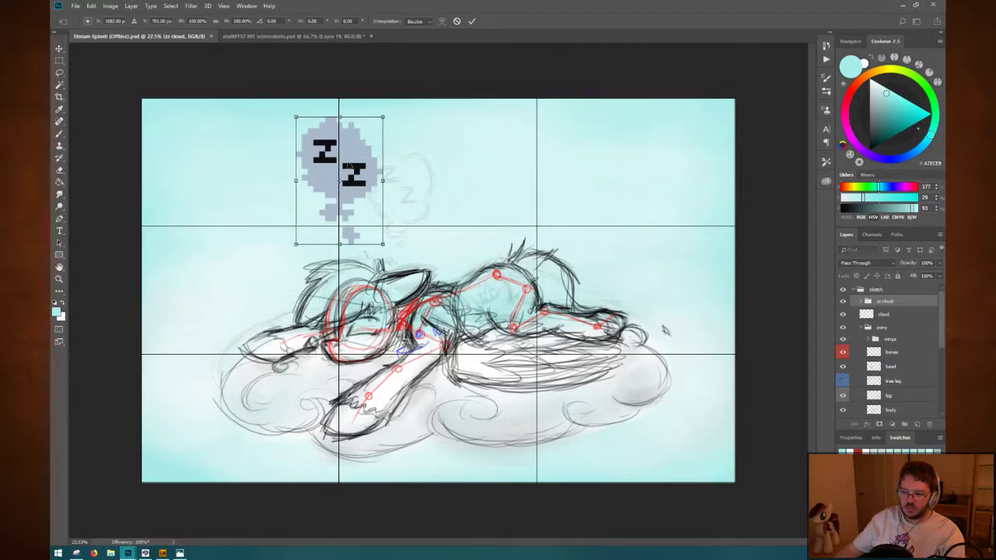
pyautogui.press('Return')
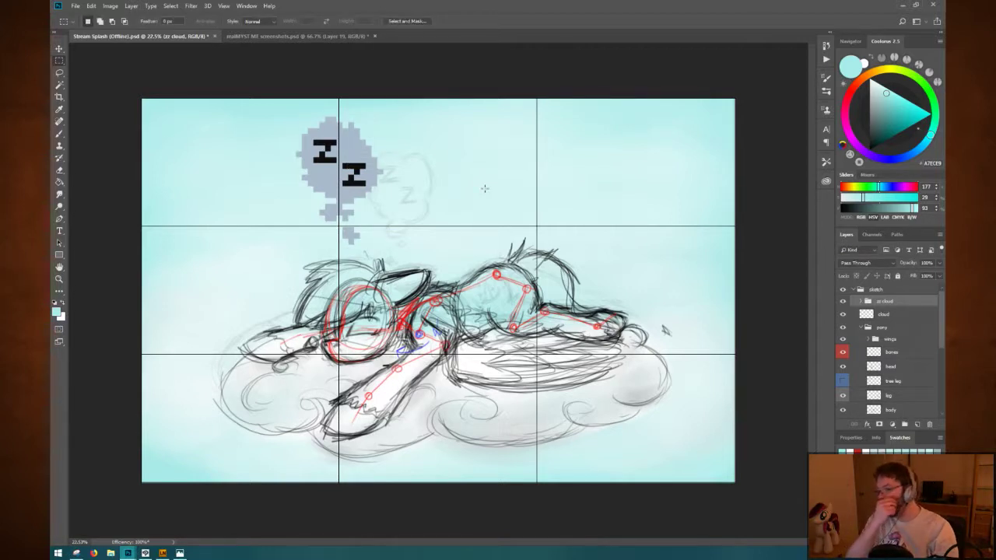
pyautogui.hotkey('ctrl', ';')
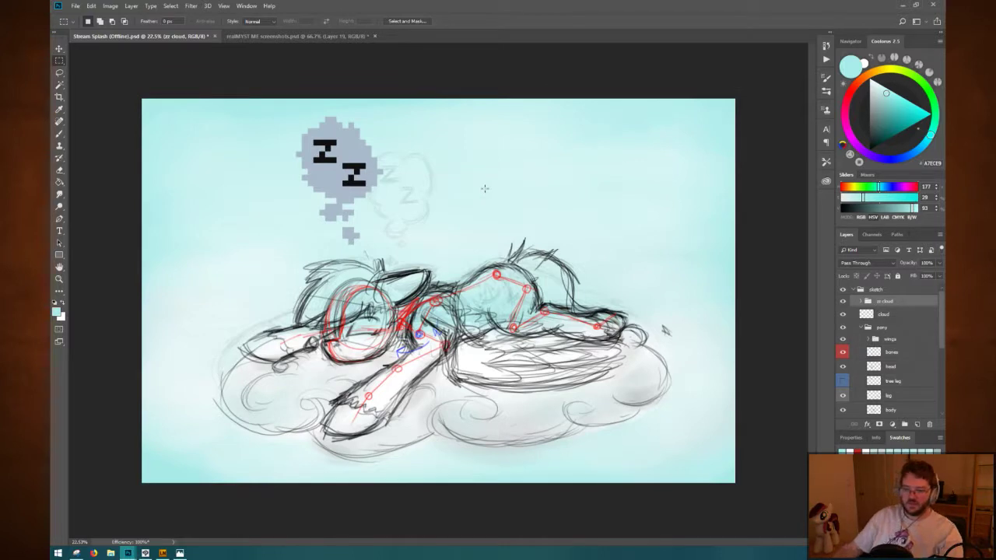
pyautogui.hotkey('ctrl', 'z')
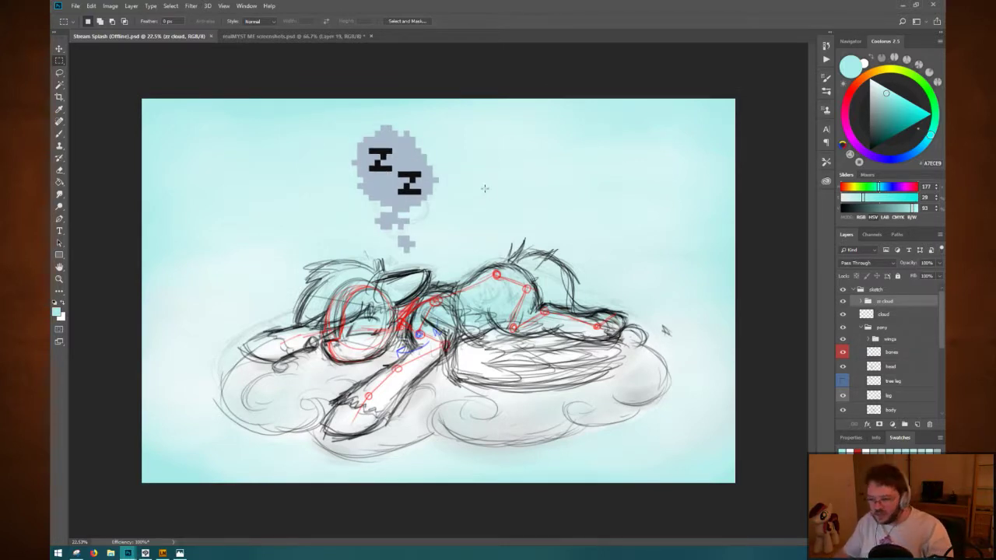
# Transform the whole sketch group, nudging it slightly straight up on the canvas, and save the document.
pyautogui.click(887, 294)
pyautogui.hotkey('ctrl', 't')
pyautogui.hotkey('shift', 'Up')
pyautogui.hotkey('shift', 'Up')
pyautogui.hotkey('shift', 'Up')
pyautogui.hotkey('shift', 'Up')
pyautogui.hotkey('shift', 'Up')
pyautogui.hotkey('shift', 'Up')
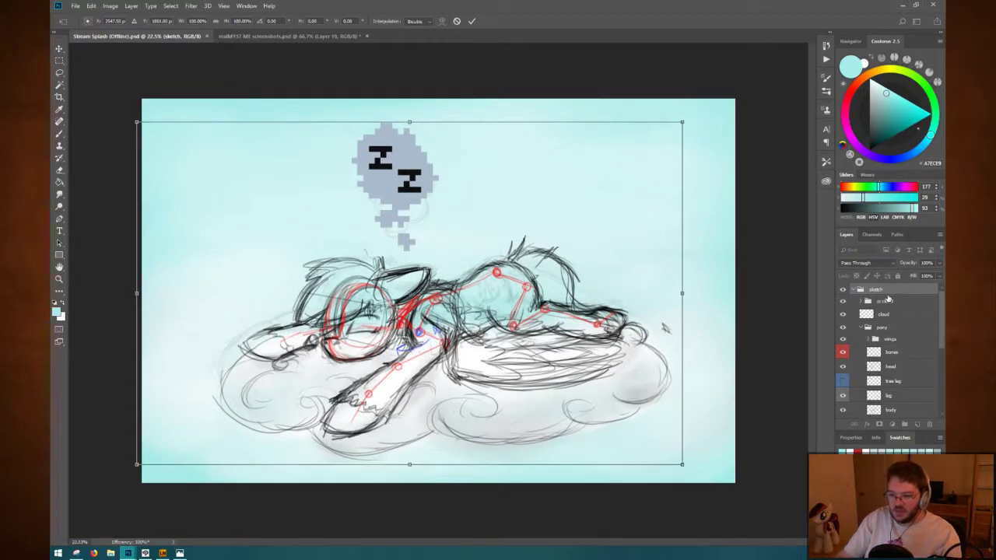
pyautogui.press('Return')
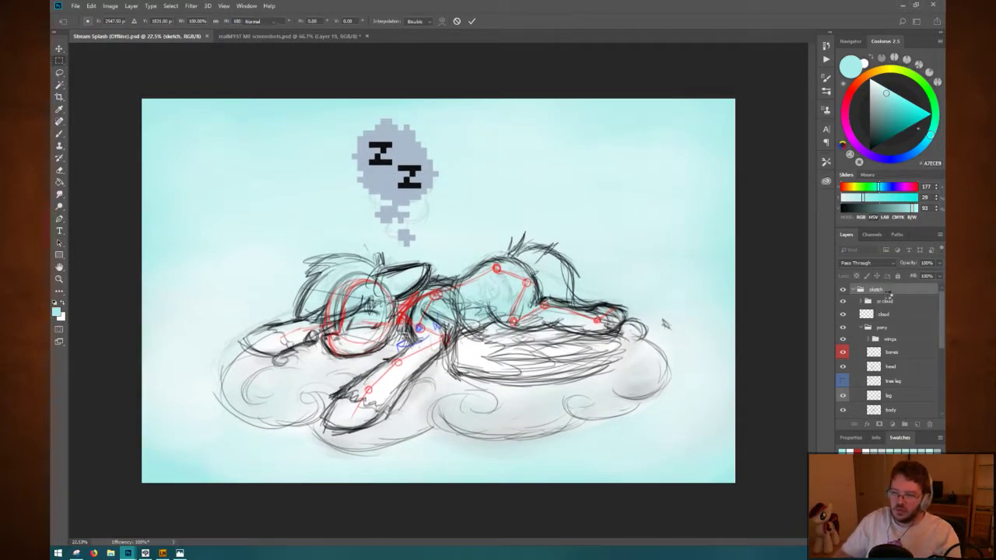
pyautogui.hotkey('ctrl', 's')
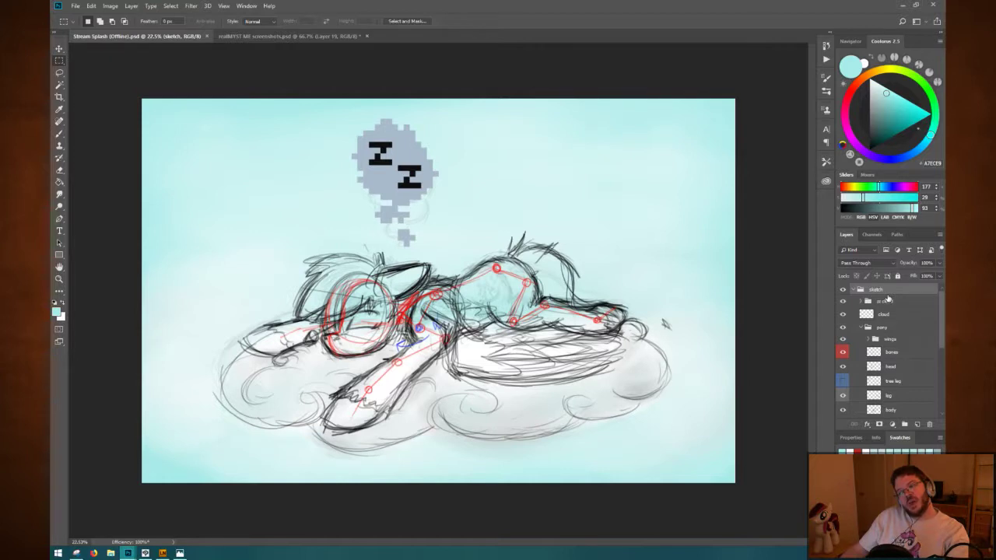
# Rename the pixel bubble layer in the zz cloud group to zz cloud ref and add a blank layer above it.
pyautogui.click(858, 303)
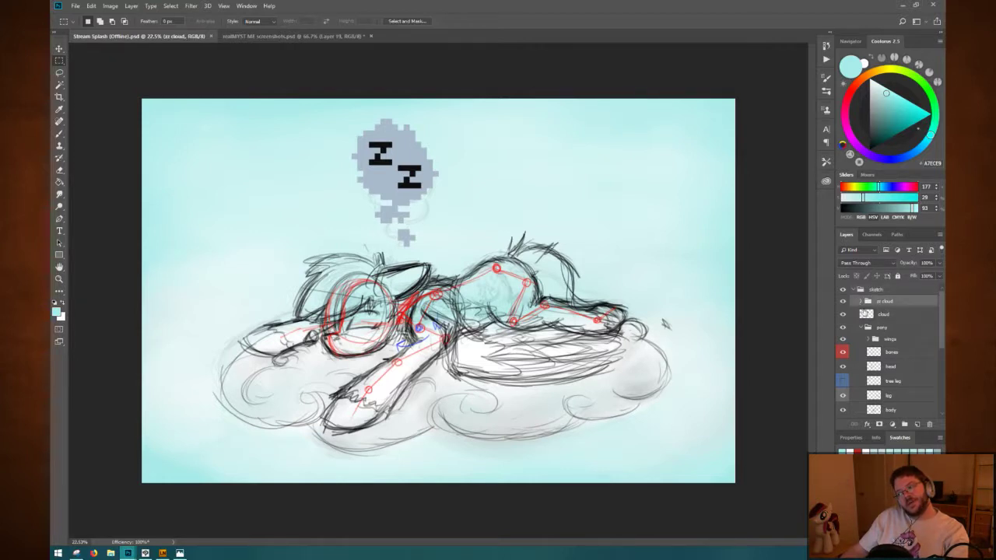
pyautogui.hotkey('ctrl', 'shift', 'alt', 'n')
pyautogui.doubleClick(893, 314)
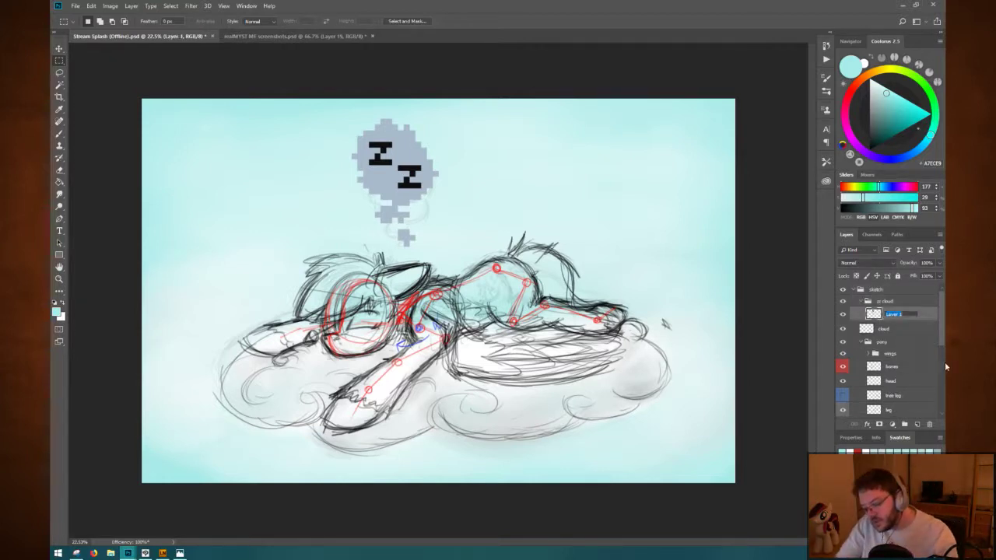
pyautogui.write('zz colour')
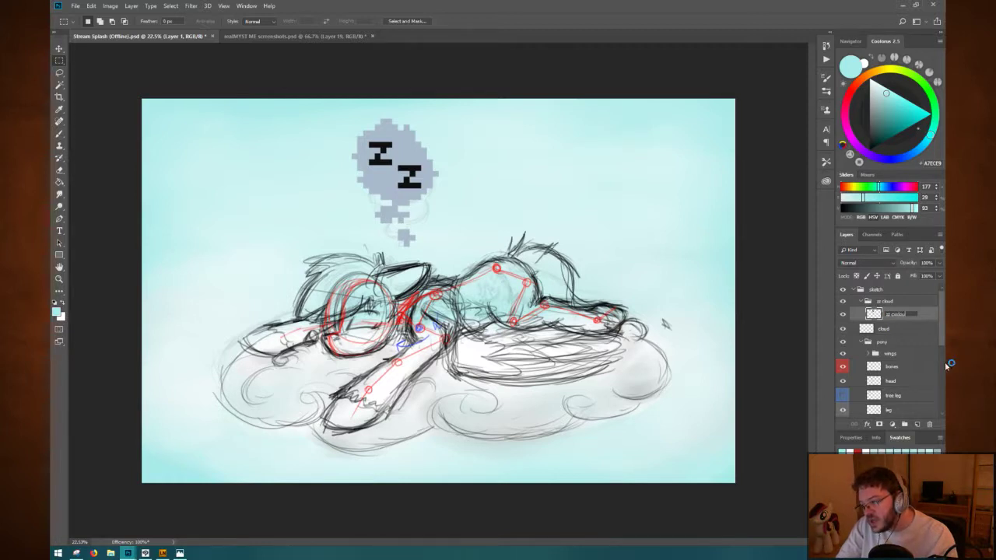
pyautogui.write('oud')
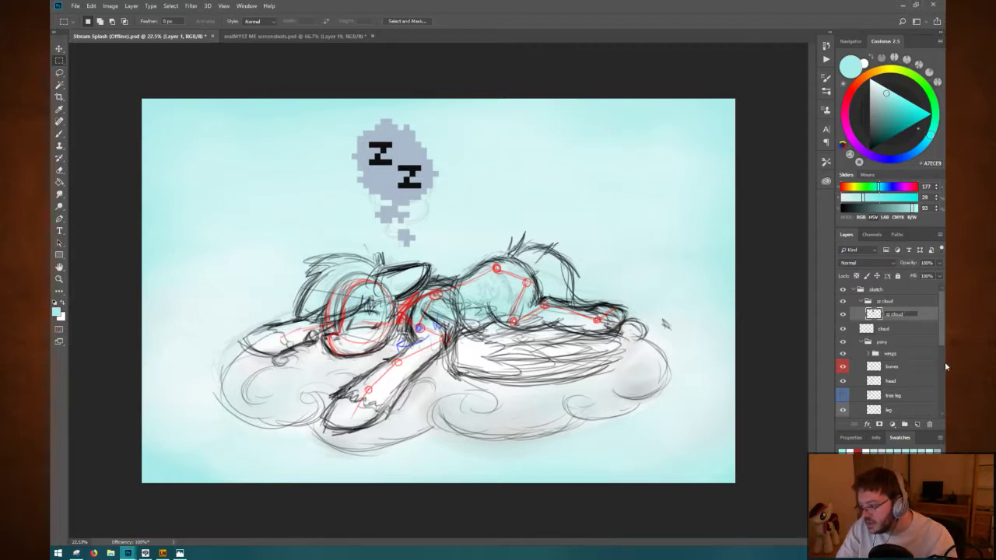
pyautogui.write(' ref')
pyautogui.press('Return')
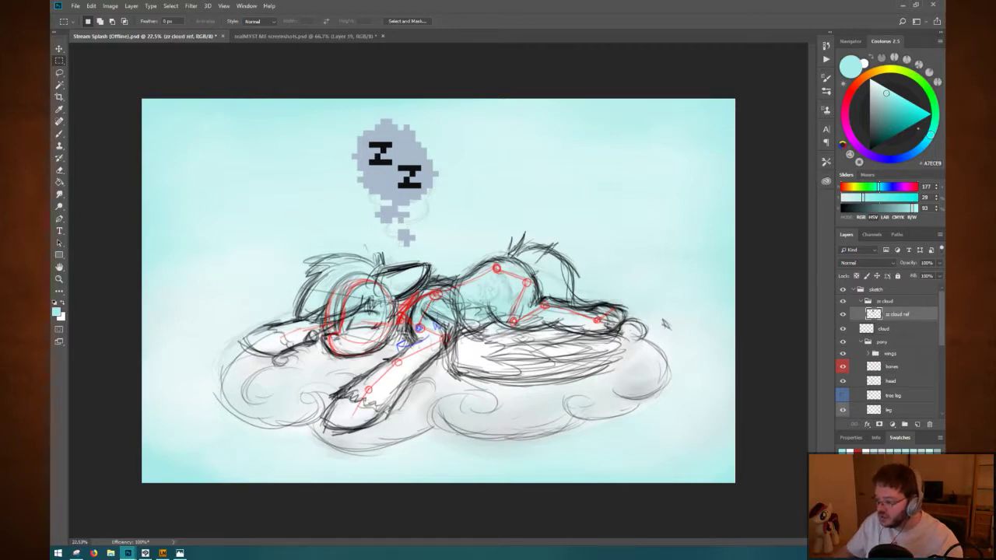
pyautogui.hotkey('ctrl', 'shift', 'n')
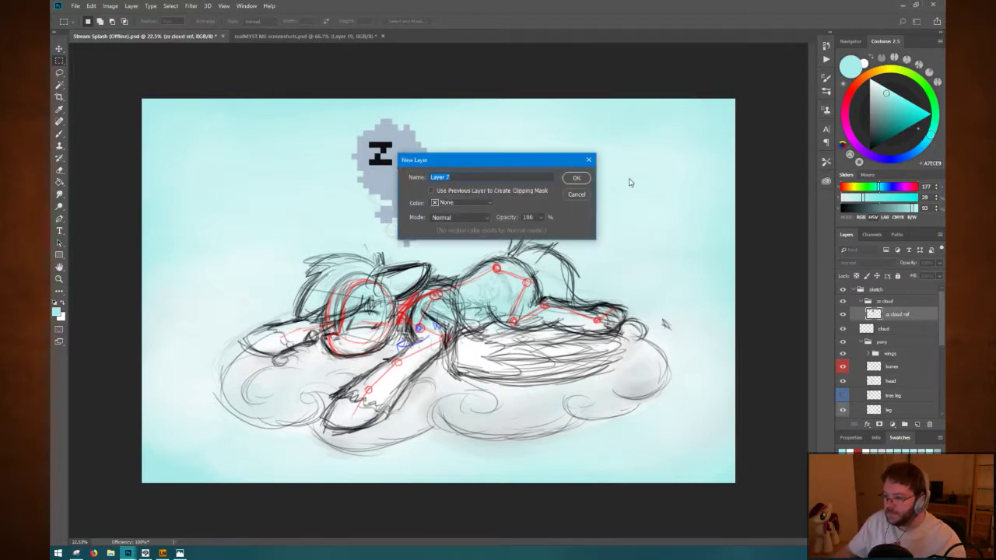
pyautogui.click(573, 181)
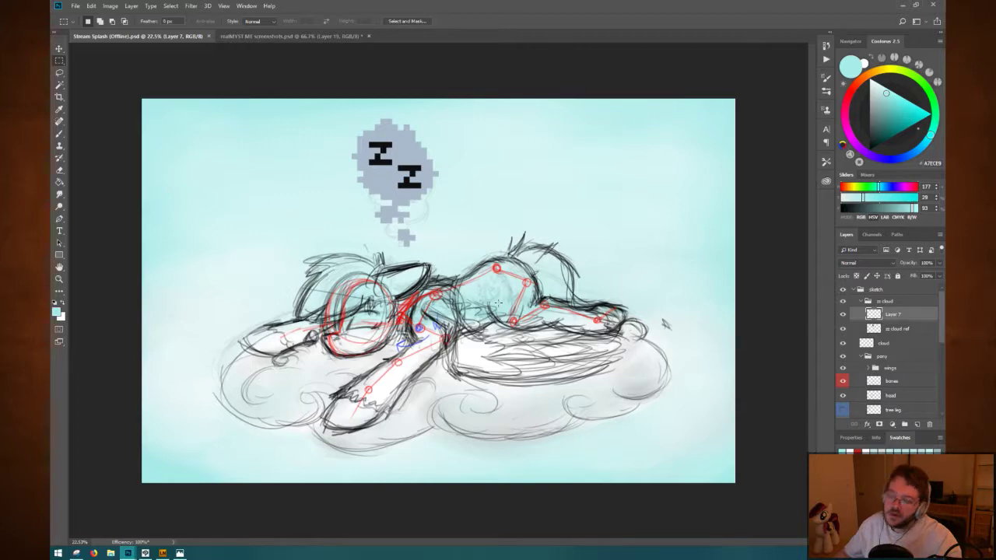
# Try to resize the whole image to a width of 1920 pixels.
pyautogui.hotkey('ctrl', 'alt', 'i')
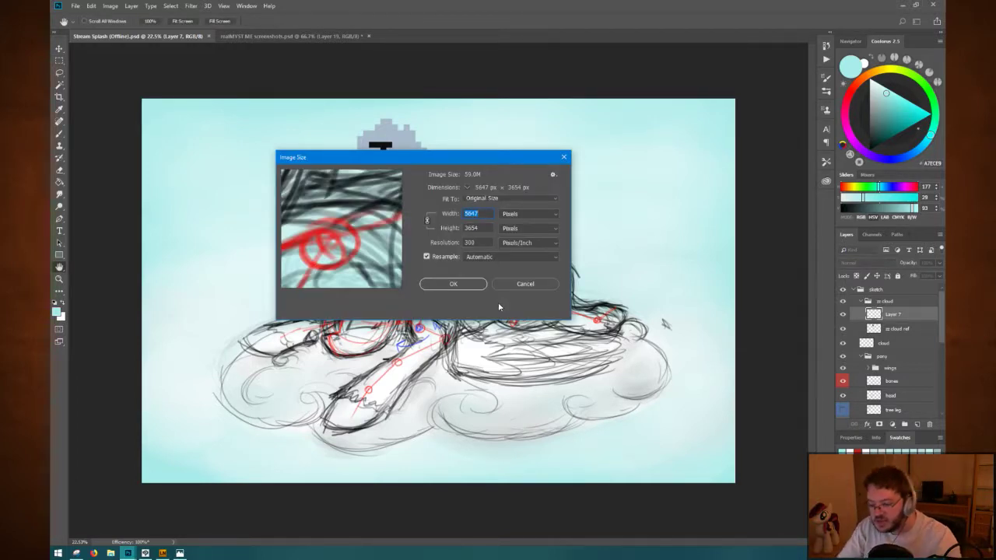
pyautogui.write('1920')
pyautogui.press('Return')
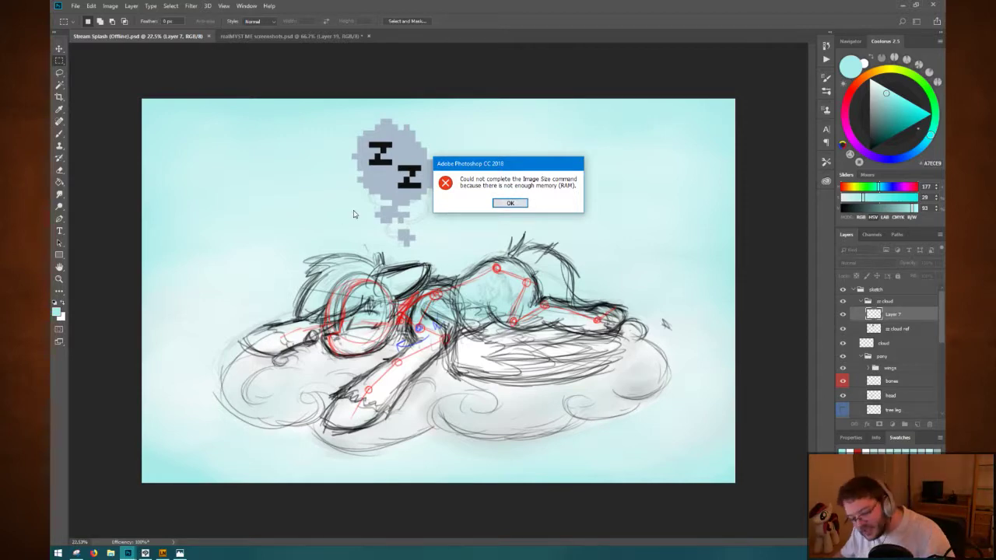
# Open Task Manager and sort the running processes by memory use.
pyautogui.hotkey('ctrl', 'shift', 'Escape')
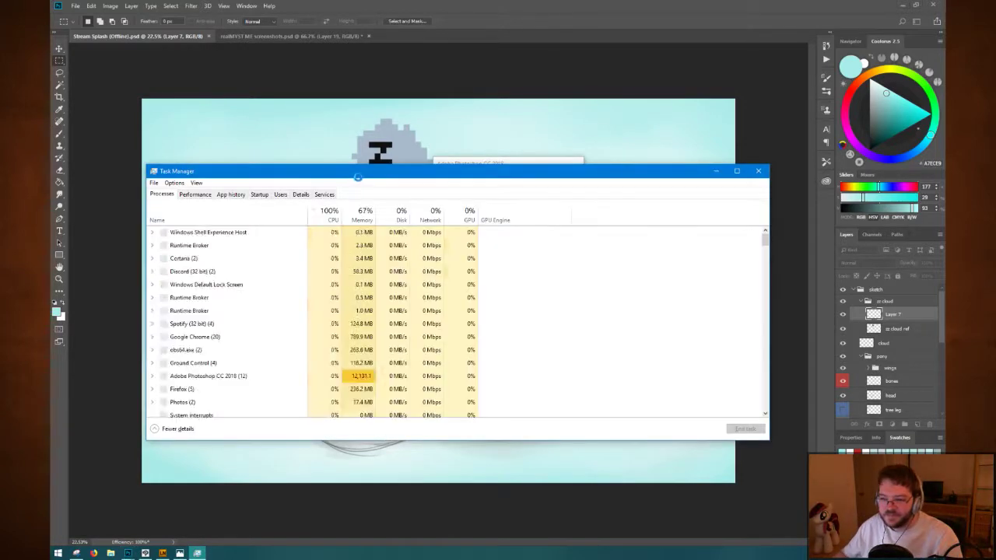
pyautogui.moveTo(365, 177); pyautogui.dragTo(403, 174)
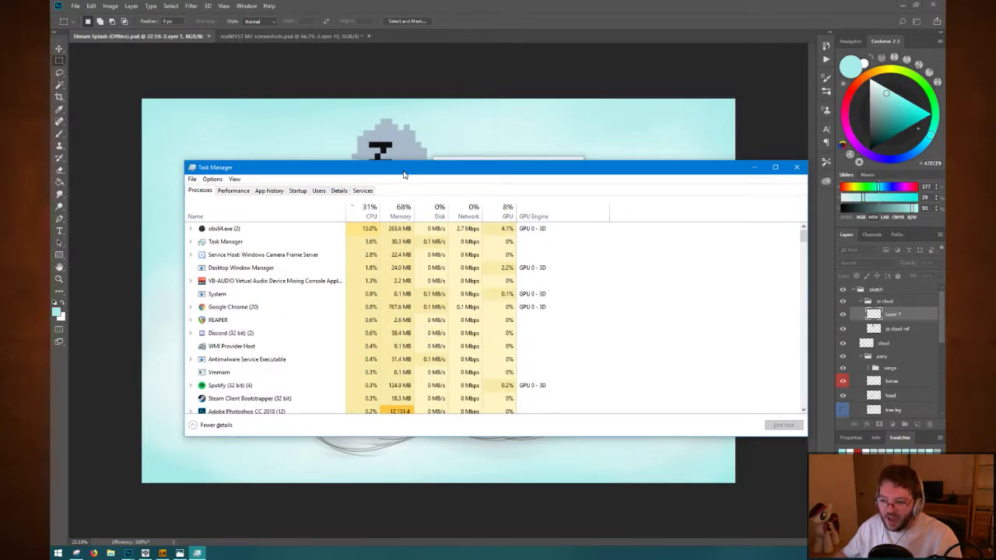
pyautogui.click(403, 210)
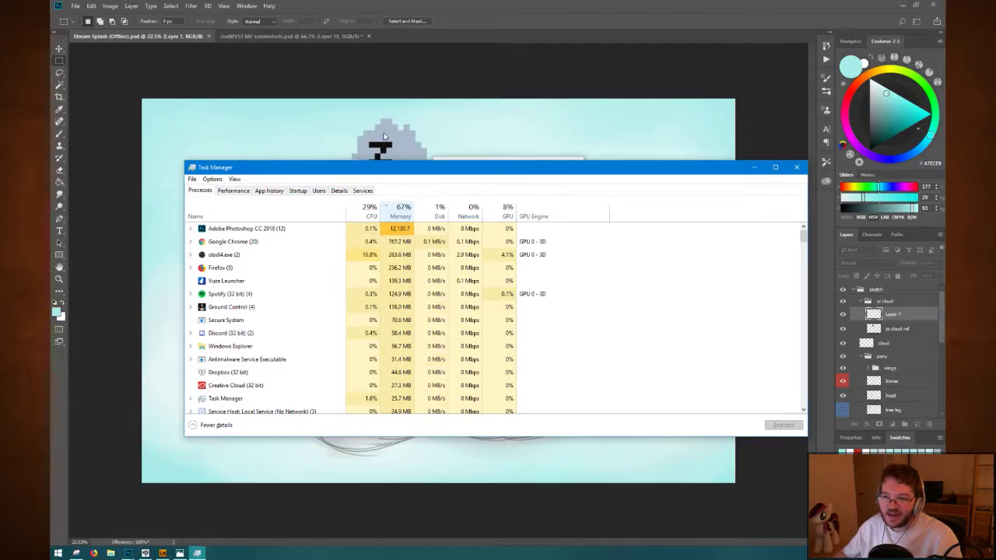
# Dismiss the image size error and close realMYST ME screenshots.psd without saving its changes.
pyautogui.click(312, 40)
pyautogui.click(510, 203)
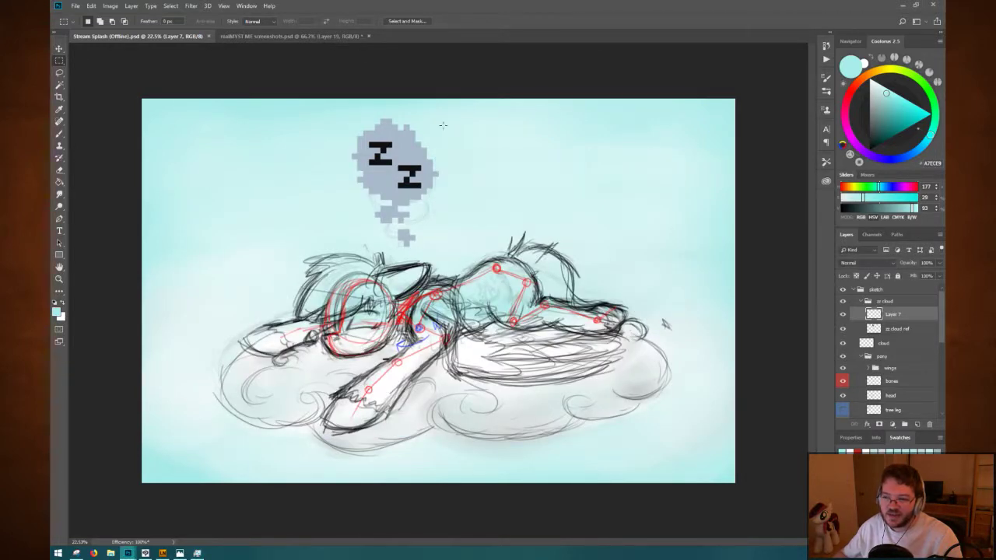
pyautogui.click(345, 38)
pyautogui.click(368, 38)
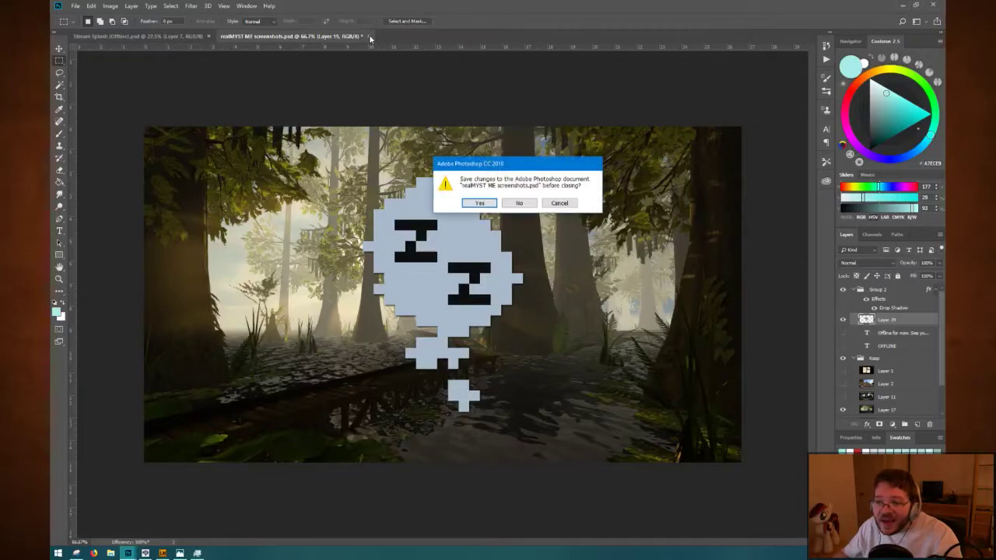
pyautogui.click(523, 203)
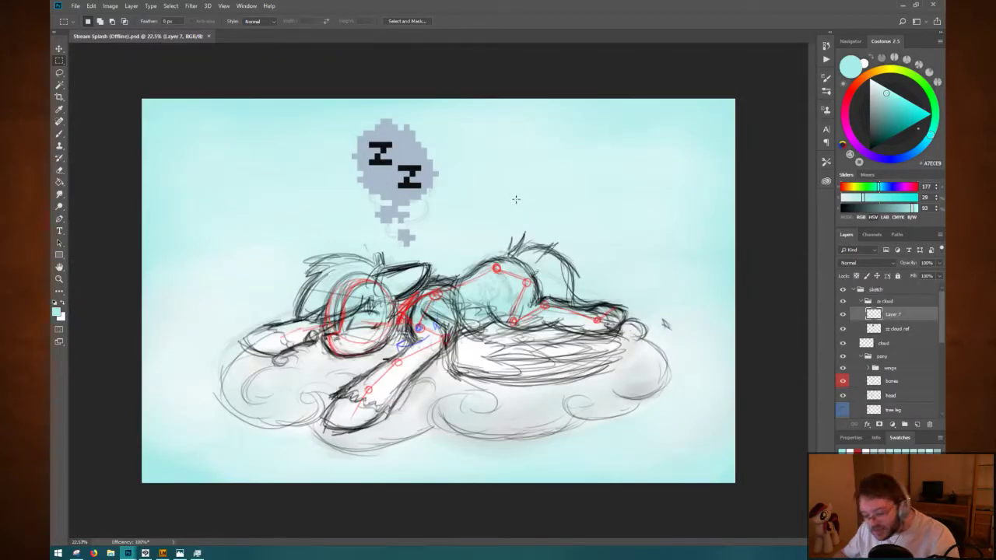
# Recheck Photoshop's memory use in Task Manager and close it.
pyautogui.hotkey('alt', 'Tab')
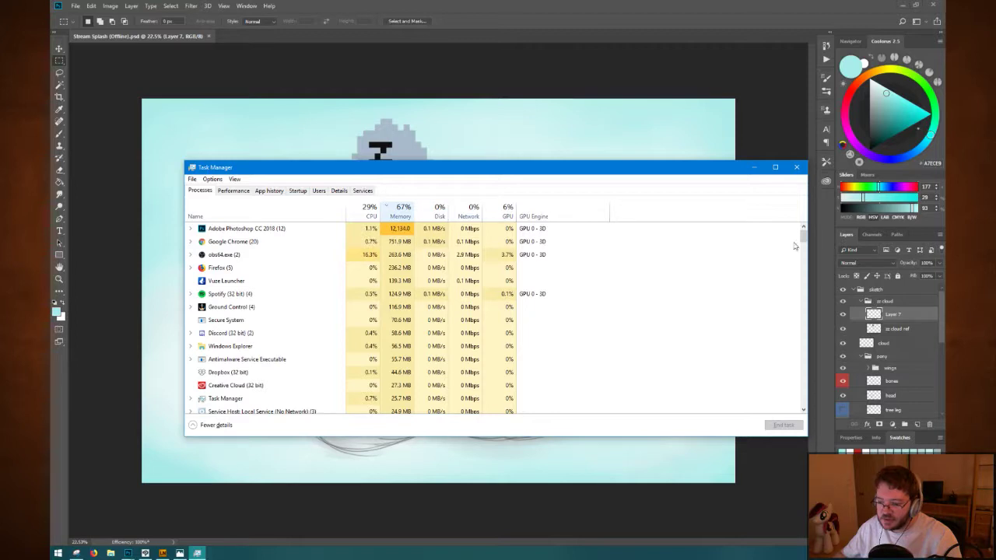
pyautogui.click(797, 167)
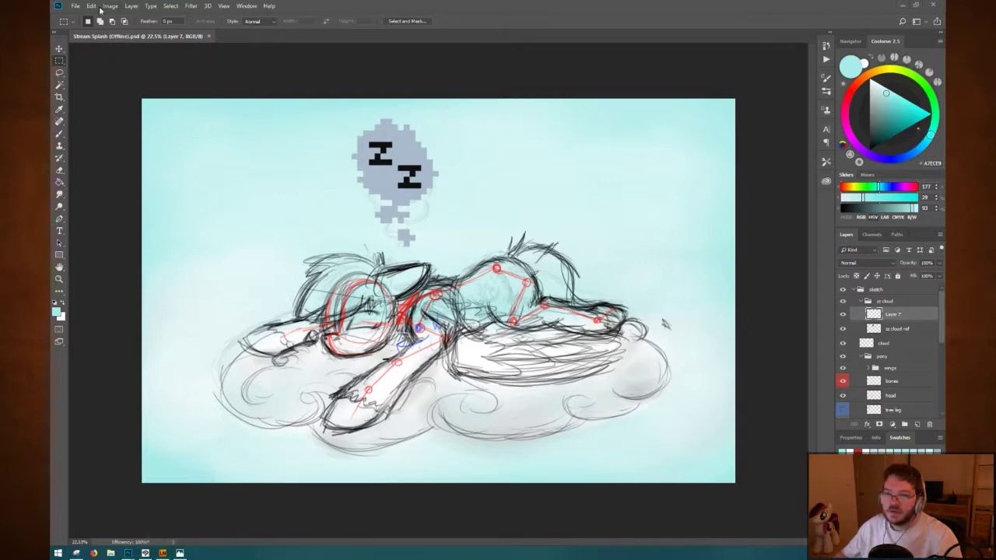
pyautogui.click(75, 6)
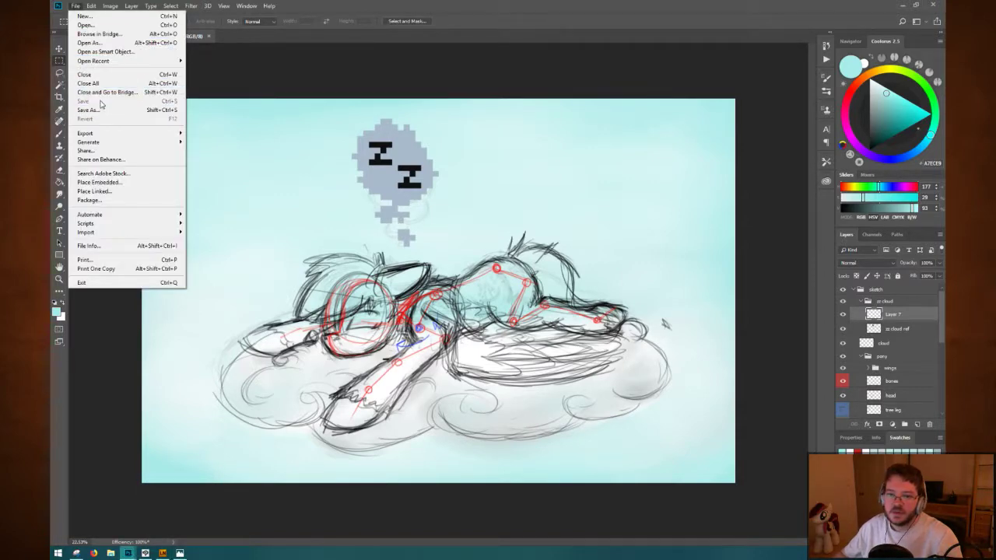
# Bring the floating 2015-12-19.png reference window over the canvas and close that document.
pyautogui.moveTo(379, 10)
pyautogui.mouseDown()
pyautogui.moveTo(399, 157)
pyautogui.moveTo(342, 31)
pyautogui.moveTo(362, 86)
pyautogui.moveTo(338, 109)
pyautogui.moveTo(373, 2)
pyautogui.mouseUp()
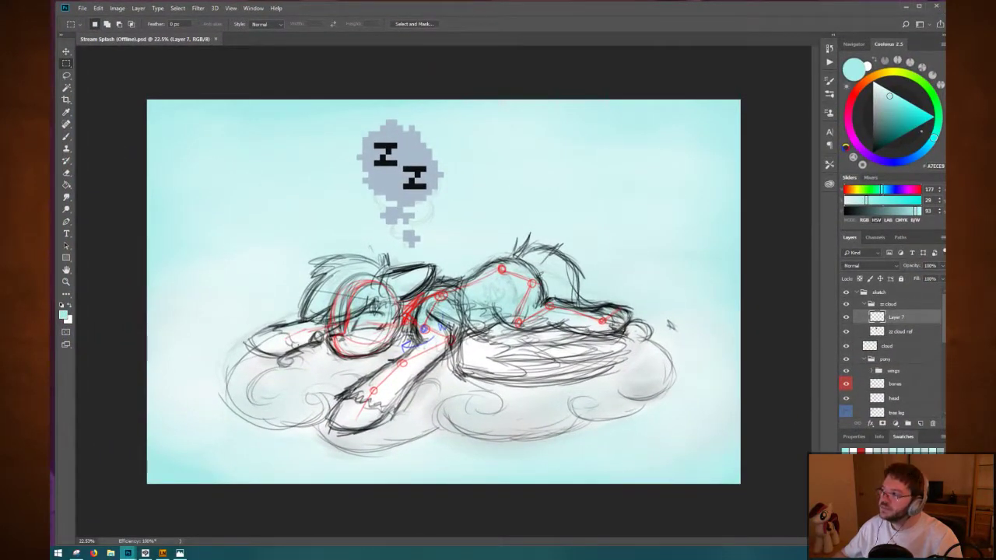
pyautogui.moveTo(945, 117); pyautogui.dragTo(348, 71)
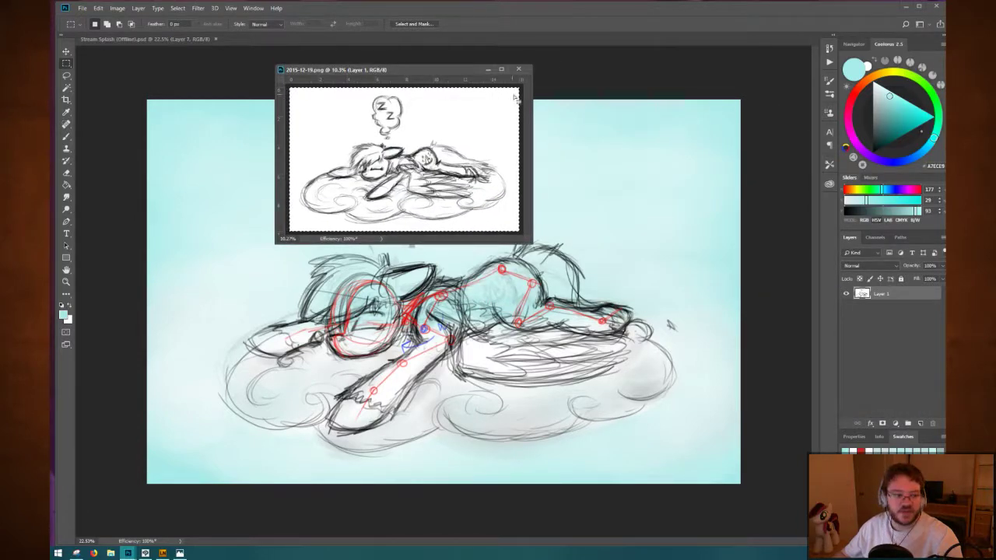
pyautogui.click(518, 69)
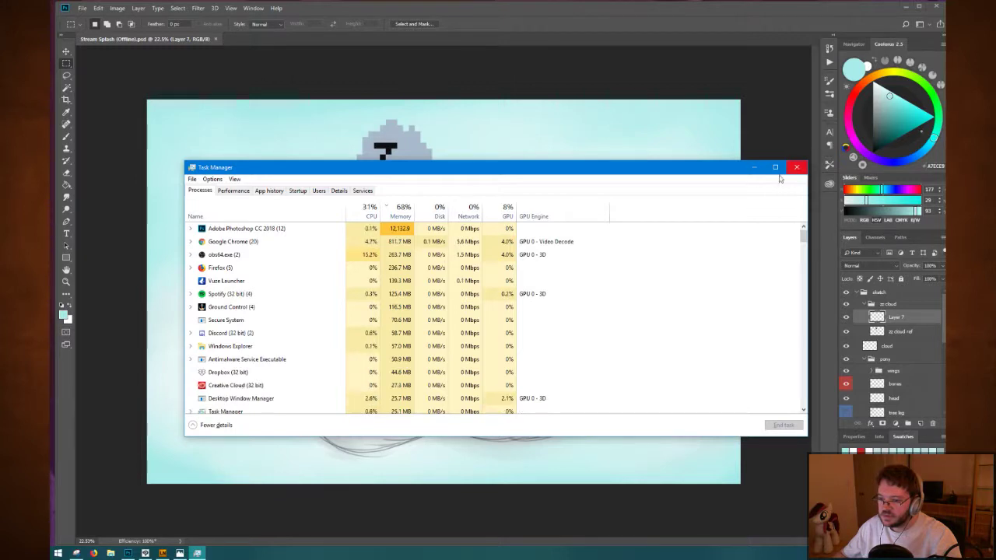
# Check the system's overall memory usage and the per-process list in Task Manager, and close it.
pyautogui.click(231, 195)
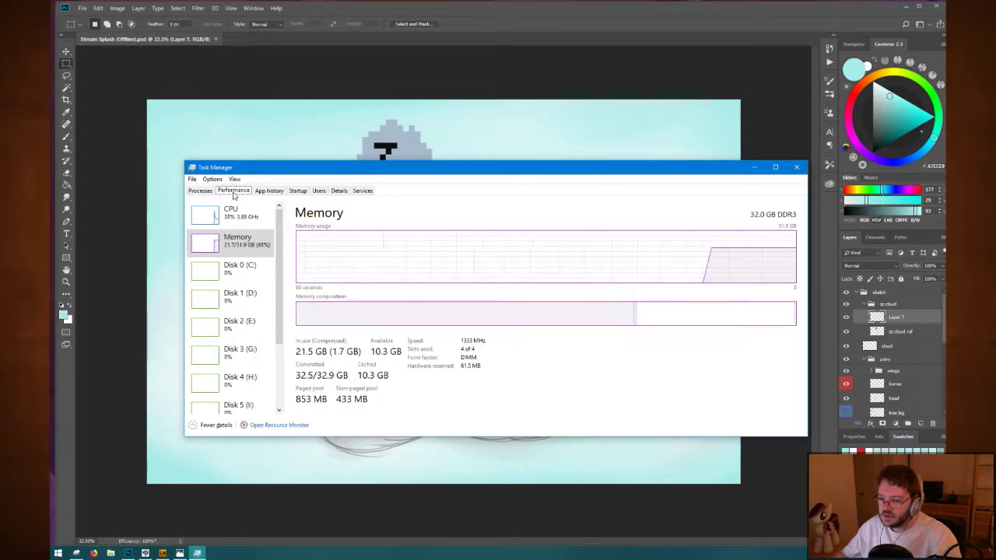
pyautogui.click(201, 191)
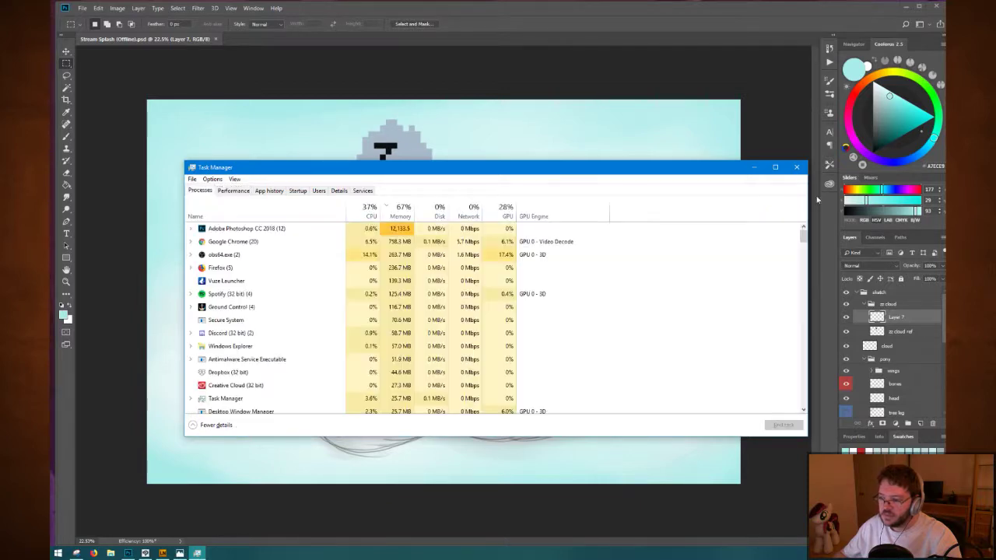
pyautogui.click(797, 168)
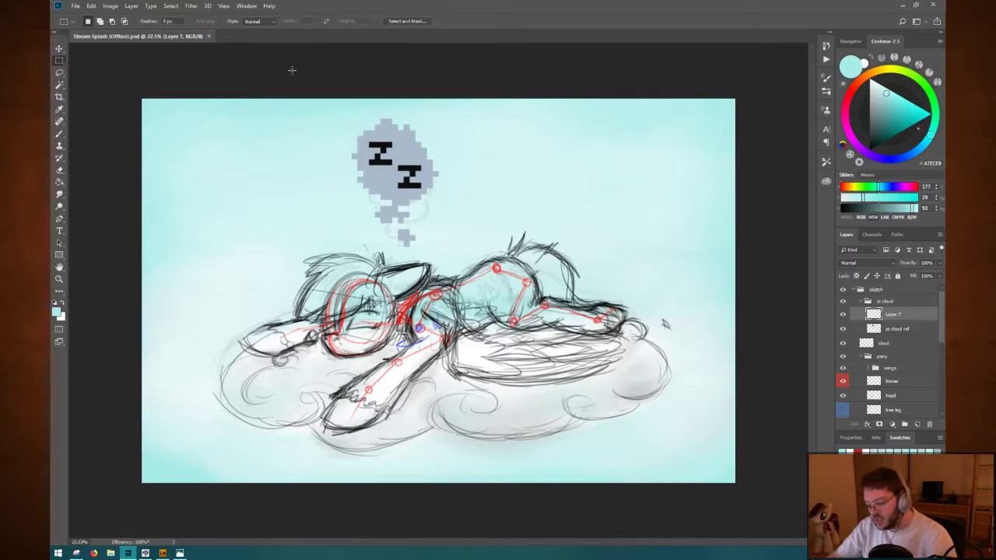
# Open the Performance preferences with Photoshop's memory usage settings.
pyautogui.click(76, 5)
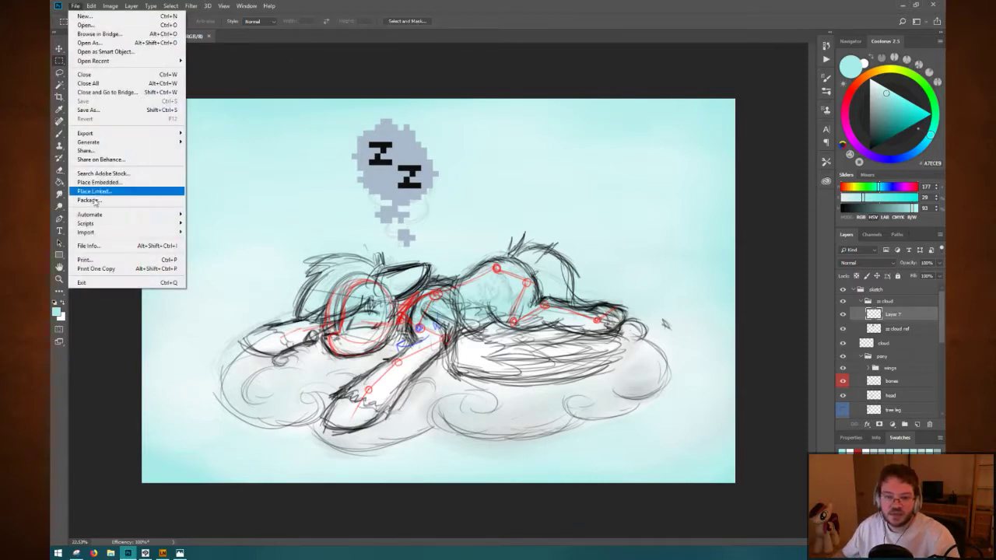
pyautogui.moveTo(96, 8)
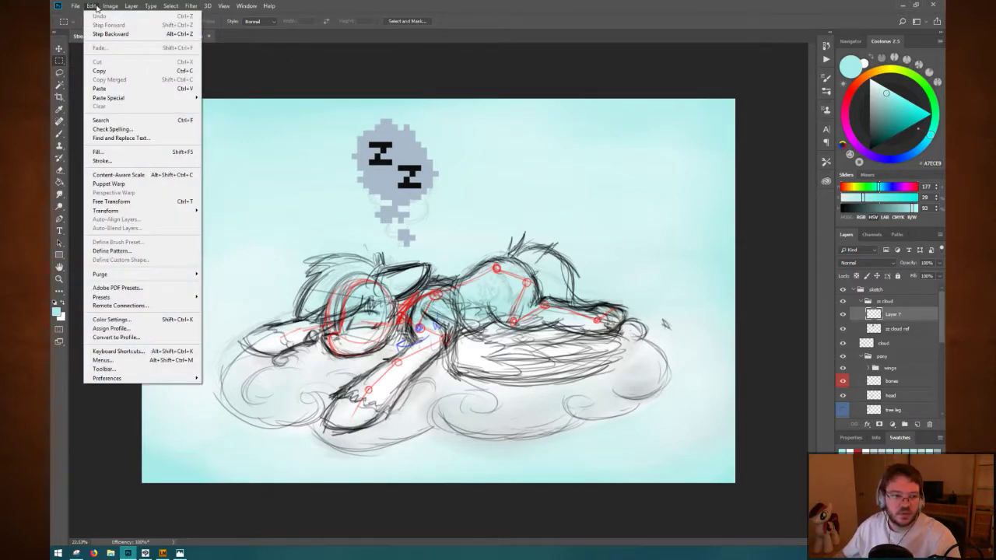
pyautogui.click(96, 7)
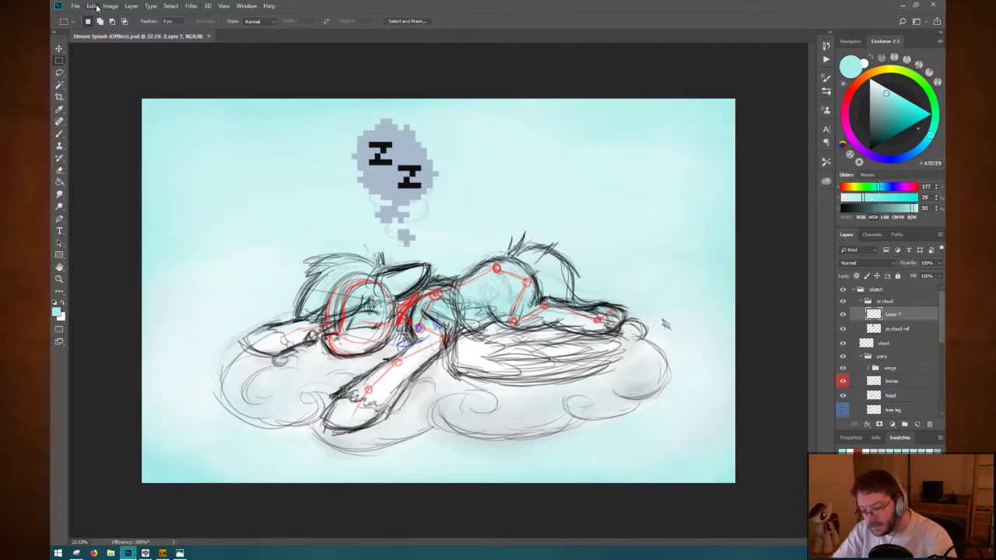
pyautogui.hotkey('ctrl', 'k')
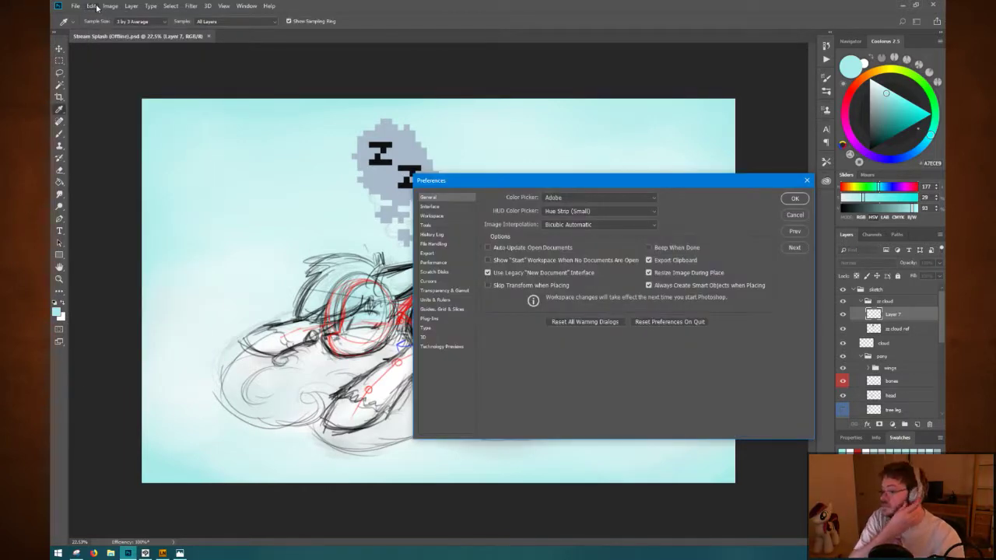
pyautogui.click(435, 263)
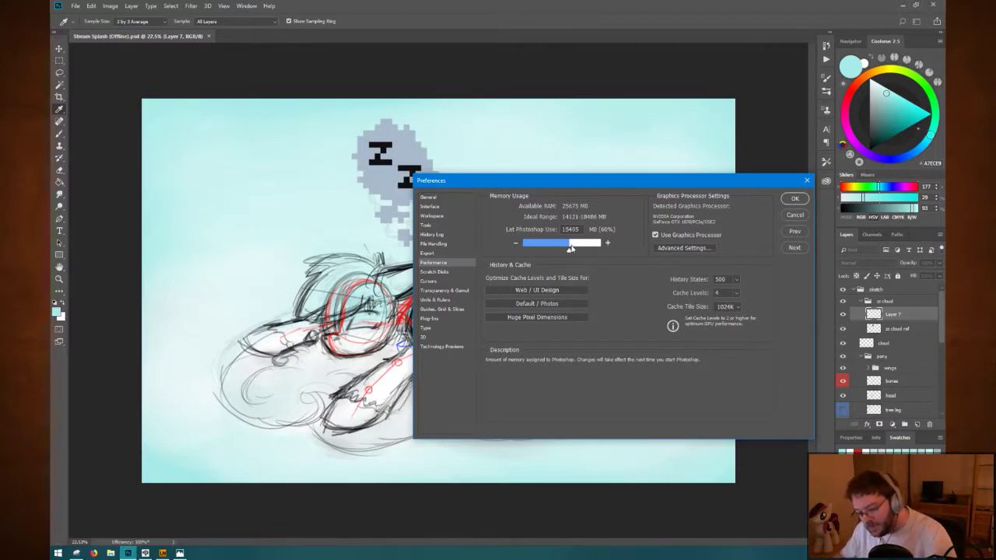
# Compare the system's committed and available memory with the memory used per process in Task Manager.
pyautogui.hotkey('ctrl', 'shift', 'Escape')
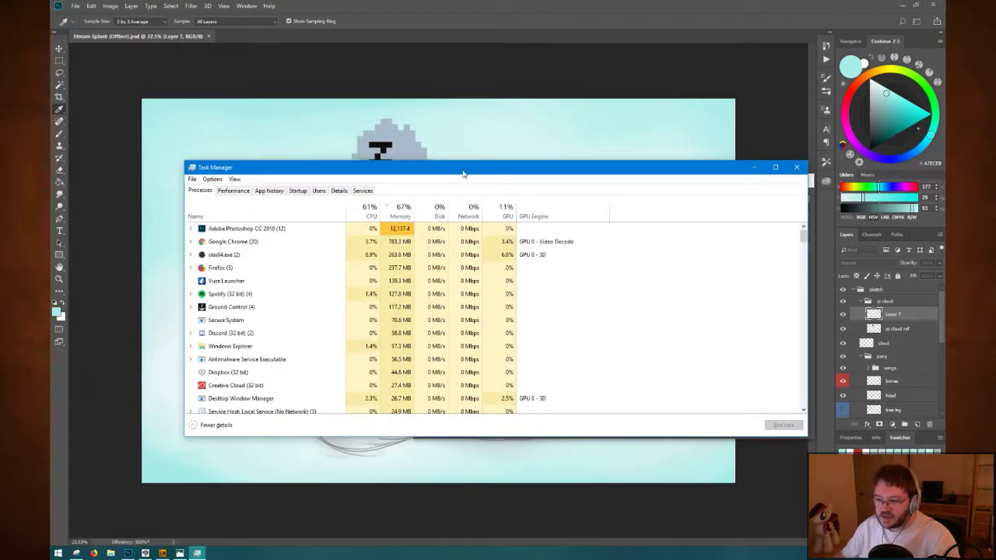
pyautogui.moveTo(463, 175); pyautogui.dragTo(460, 141)
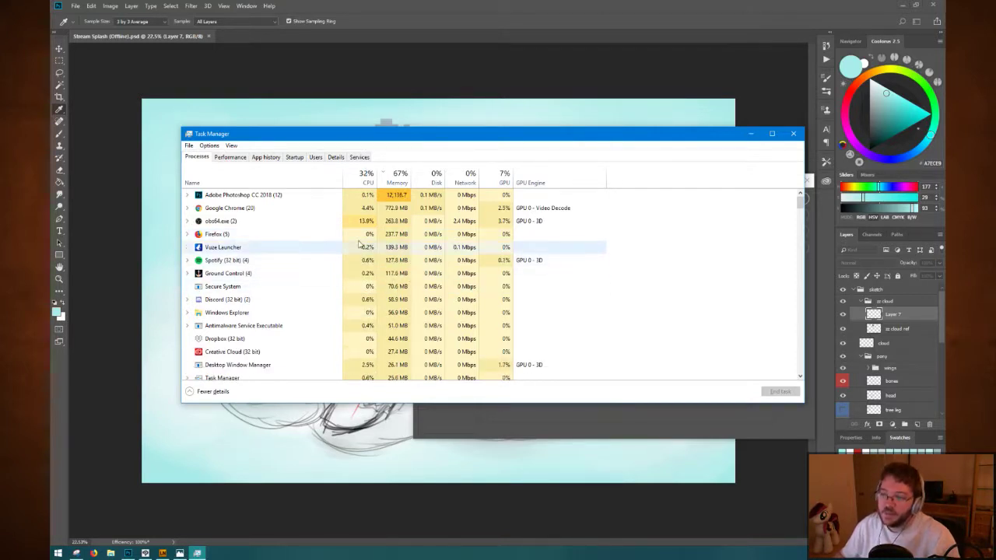
pyautogui.click(240, 158)
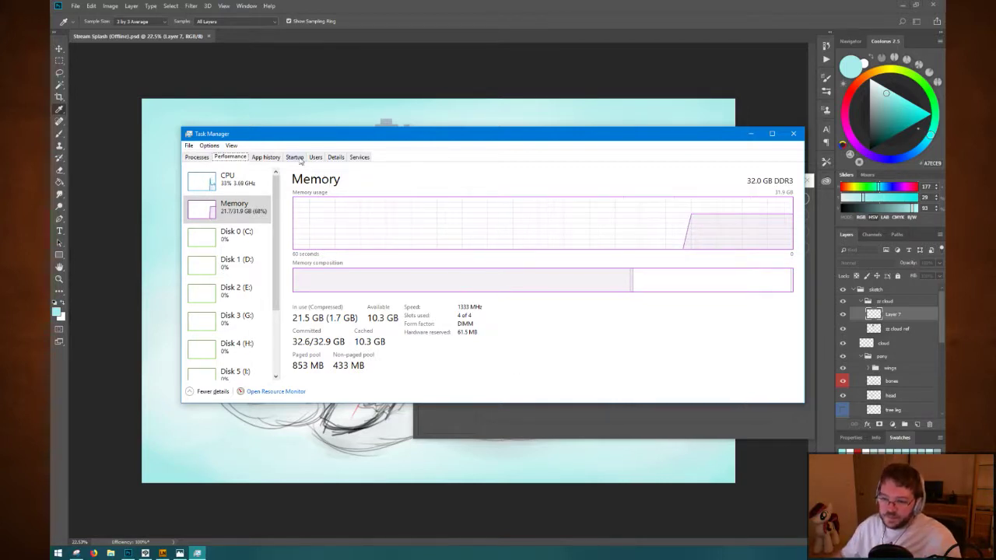
pyautogui.click(266, 157)
pyautogui.click(210, 157)
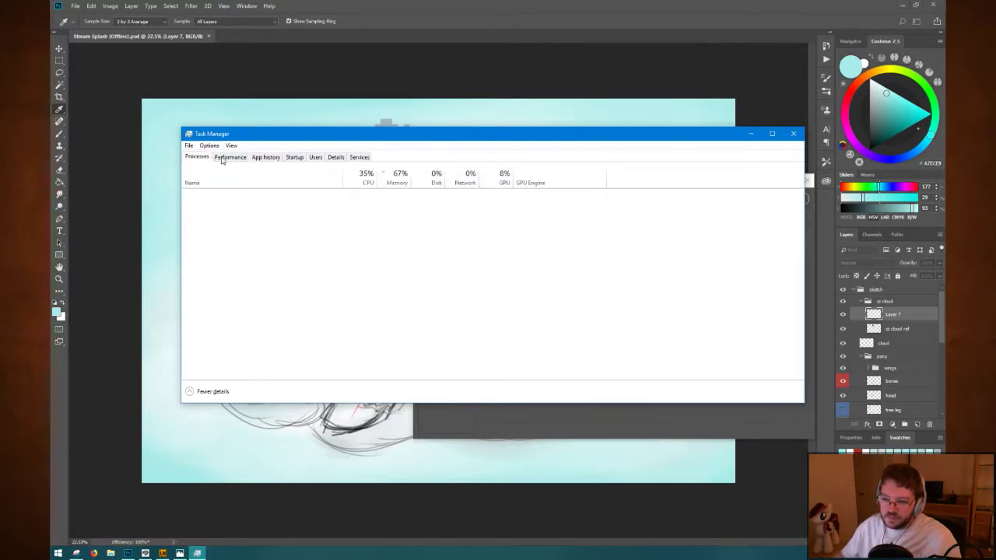
pyautogui.click(222, 158)
pyautogui.click(196, 157)
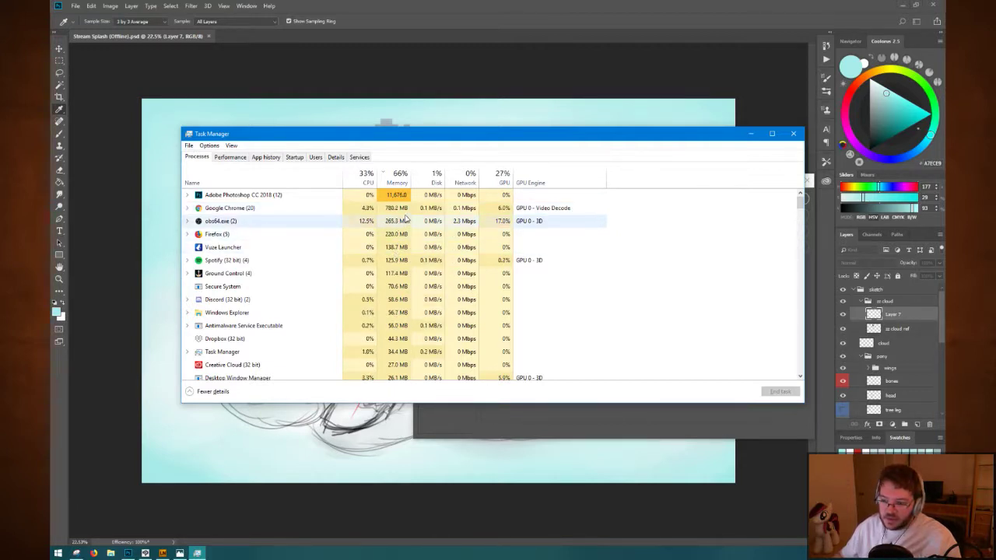
pyautogui.click(794, 135)
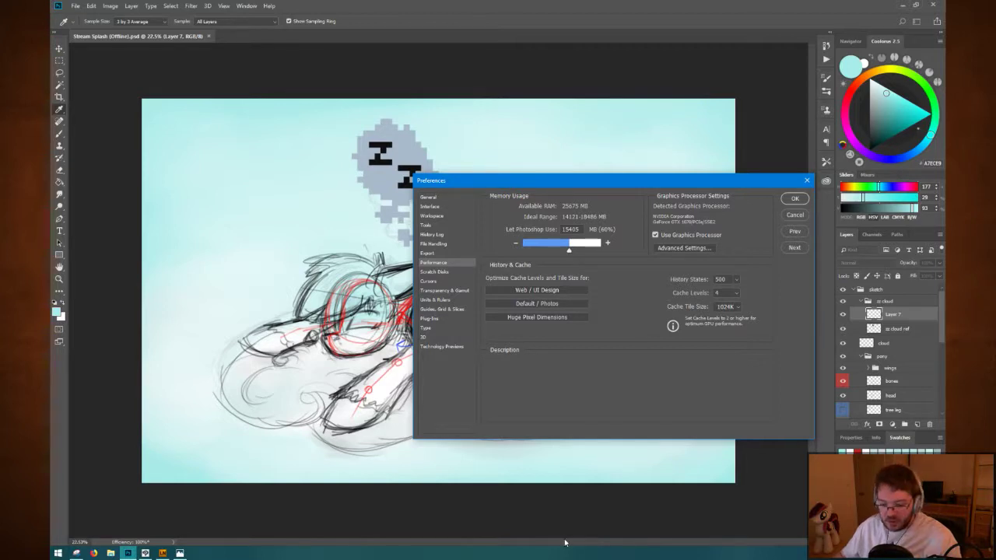
# Switch to Firefox, and inspect the memory use of the browsers and Photoshop again in Task Manager.
pyautogui.click(92, 553)
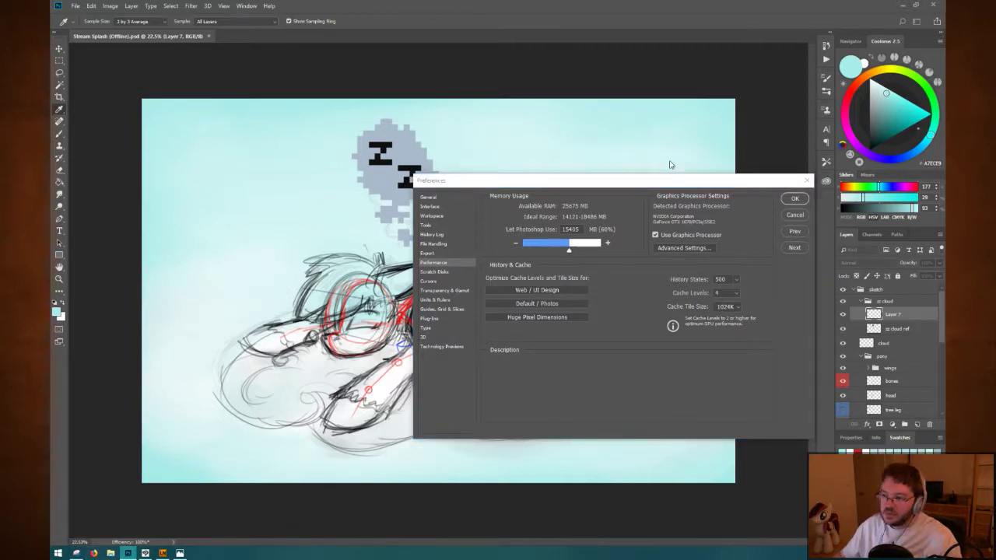
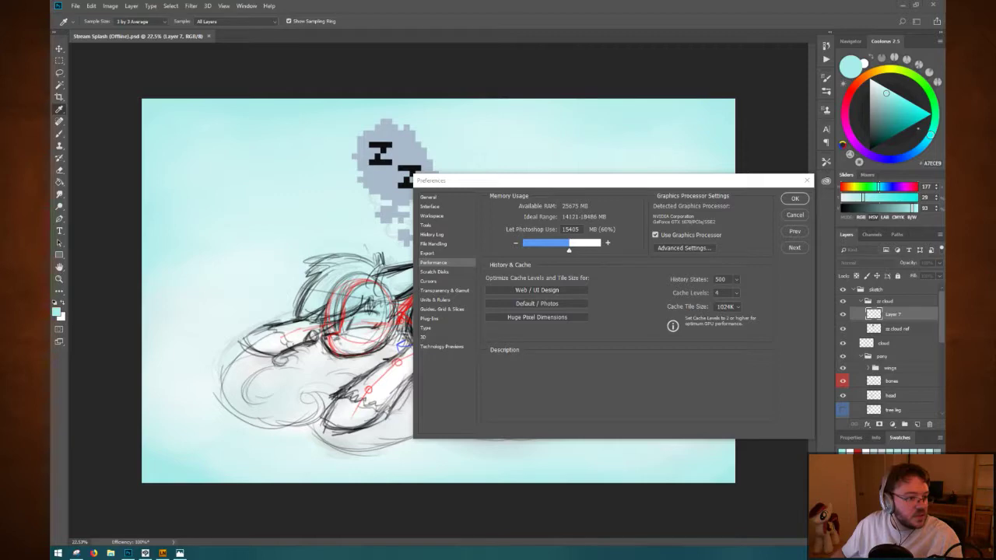
pyautogui.hotkey('ctrl', 'shift', 'Escape')
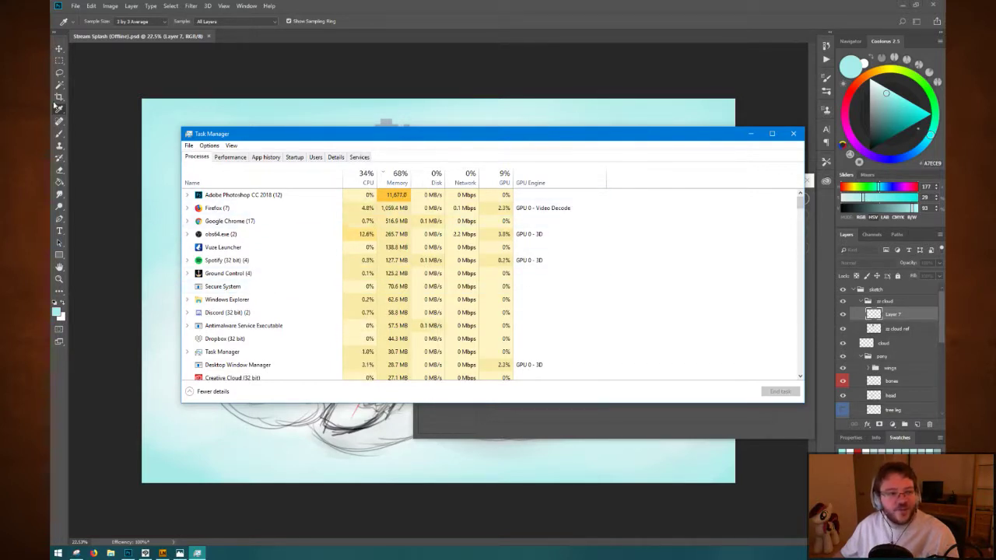
pyautogui.hotkey('alt', 'Tab')
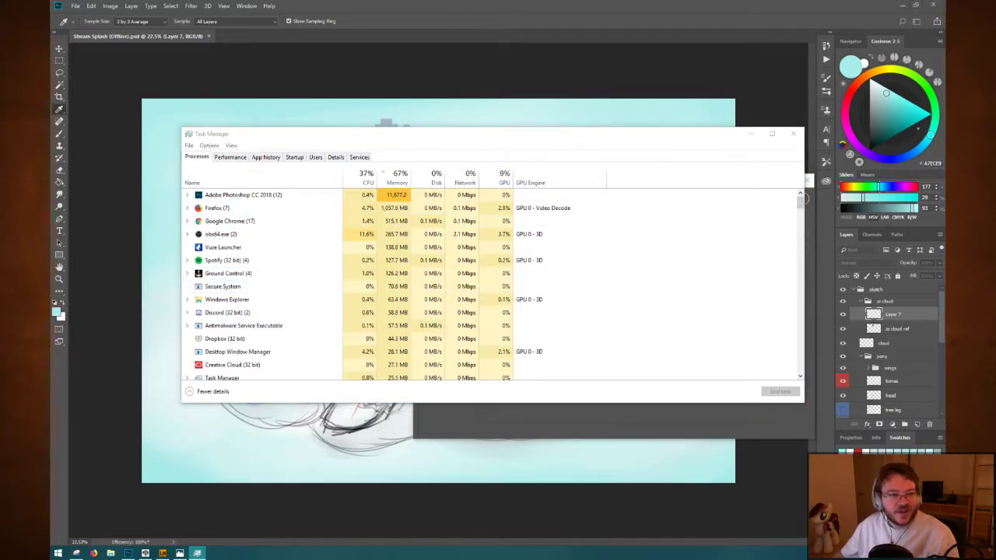
pyautogui.hotkey('alt', 'Tab')
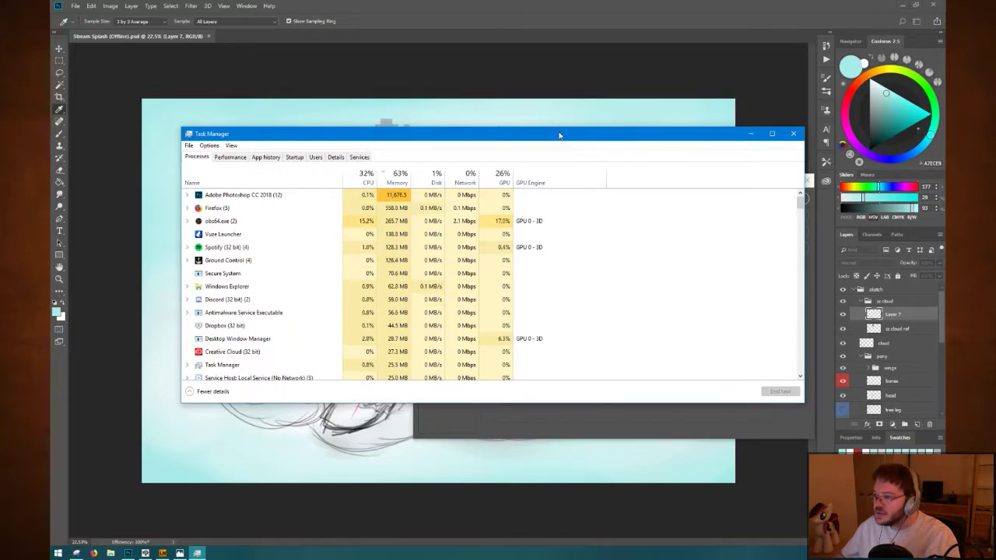
pyautogui.hotkey('alt', 'F4')
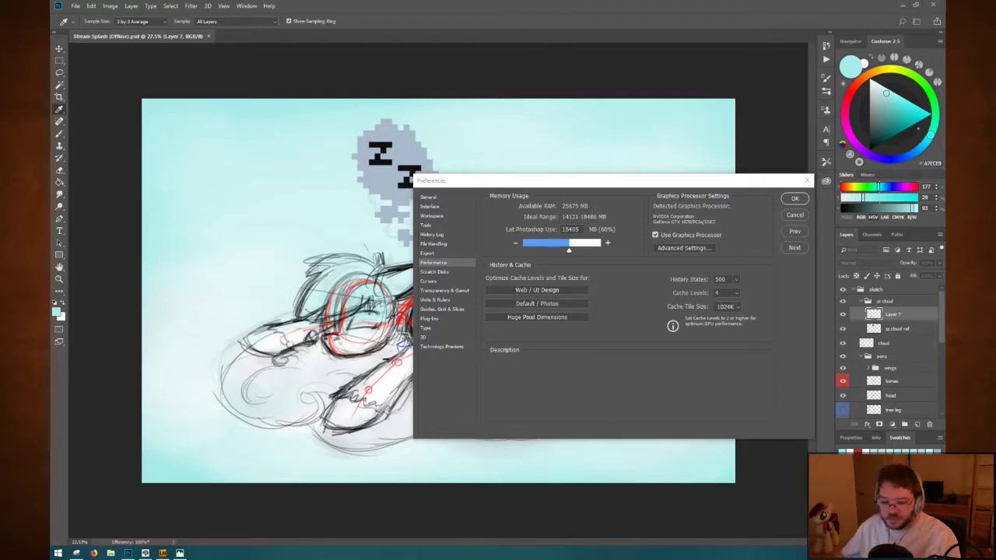
pyautogui.click(58, 553)
pyautogui.write('edg')
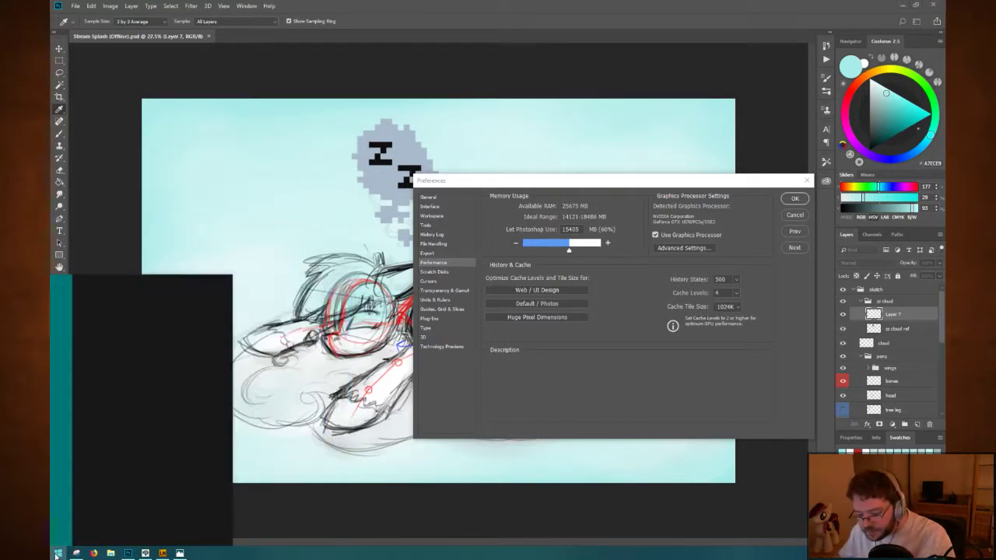
pyautogui.write('e')
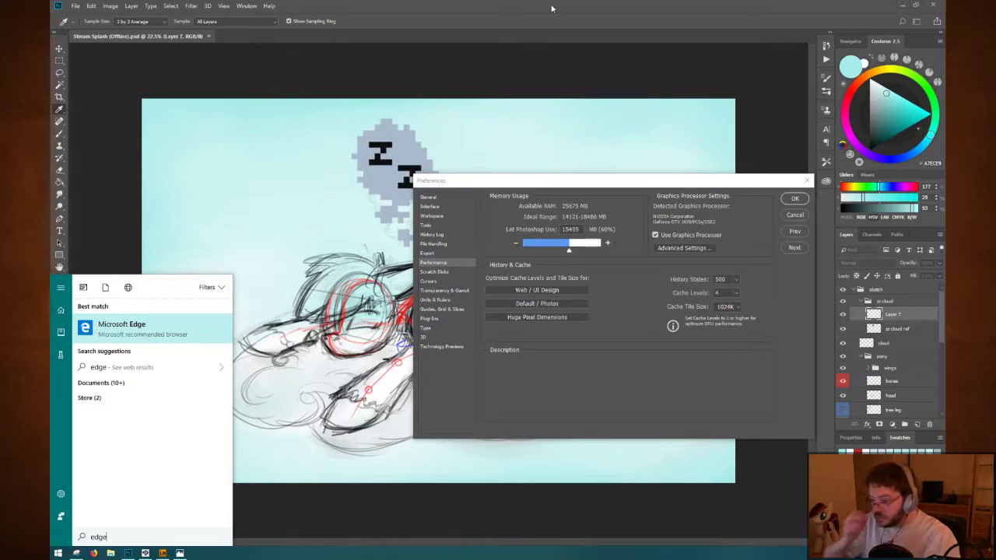
pyautogui.click(557, 11)
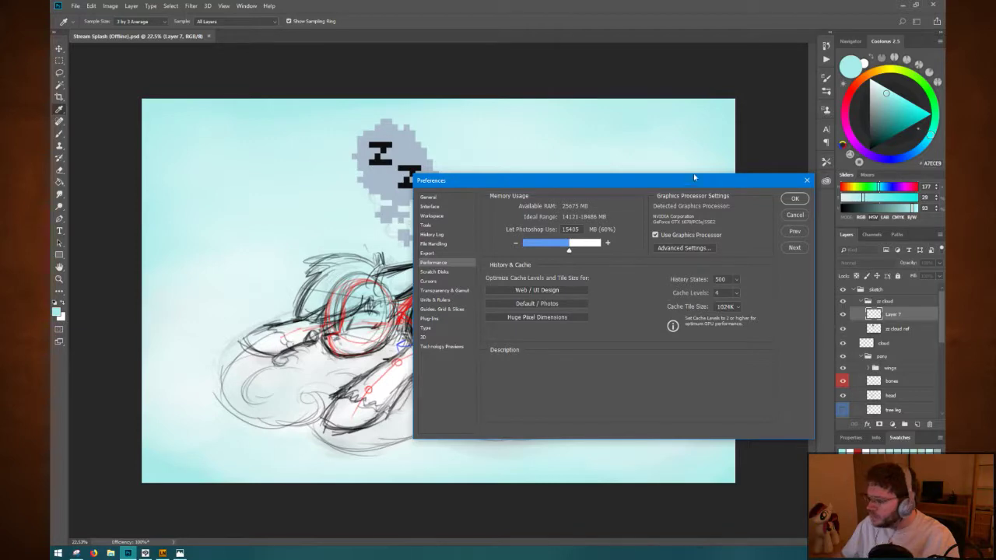
# Accept the Performance preferences and close Photoshop.
pyautogui.click(794, 199)
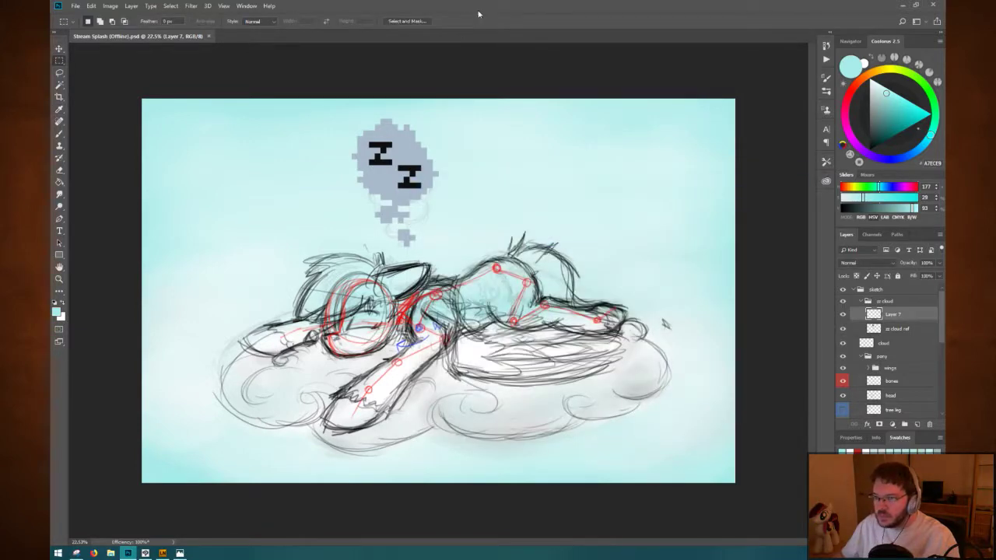
pyautogui.moveTo(480, 9); pyautogui.dragTo(485, 47)
pyautogui.click(936, 41)
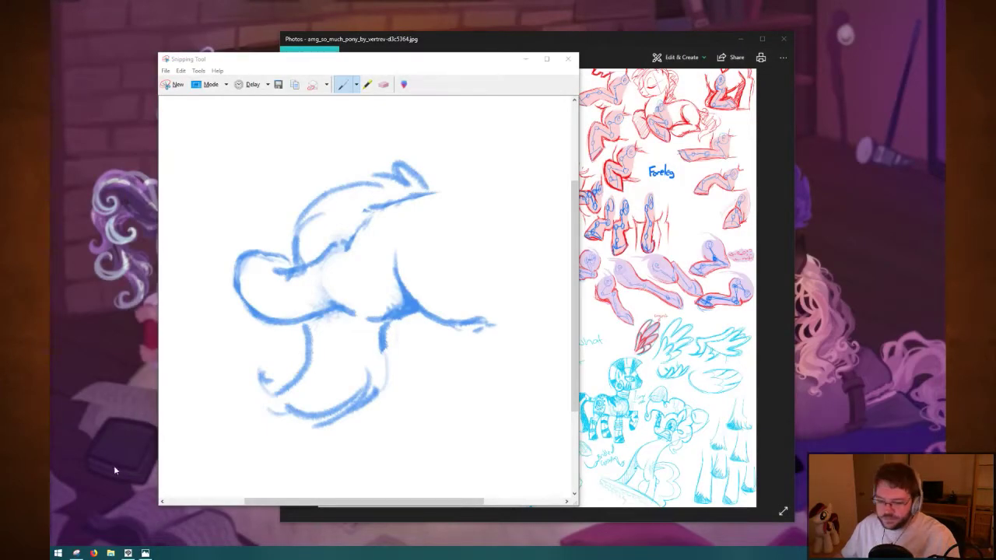
# Relaunch Adobe Photoshop CC 2018 and reopen Stream Splash (Offline).psd from the recent files.
pyautogui.click(61, 554)
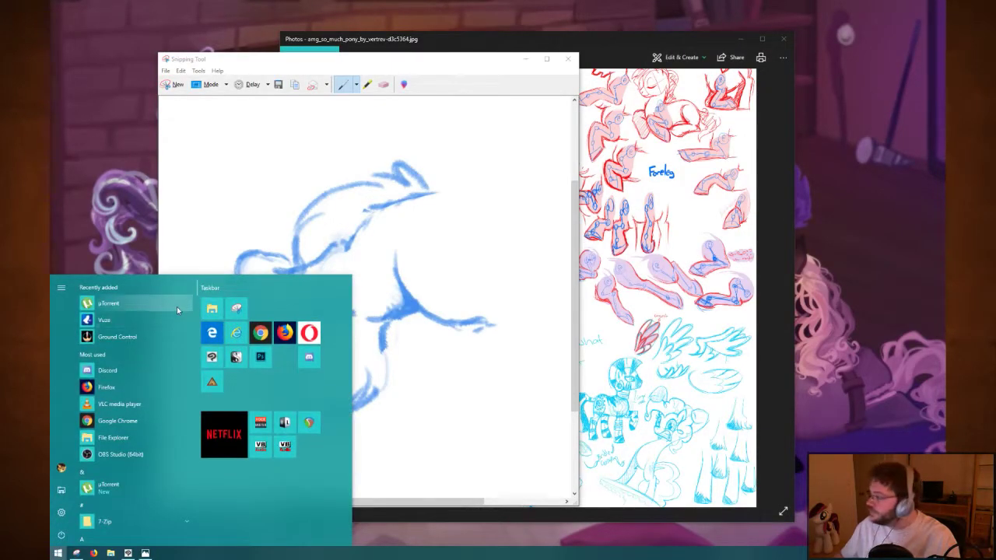
pyautogui.press('Escape')
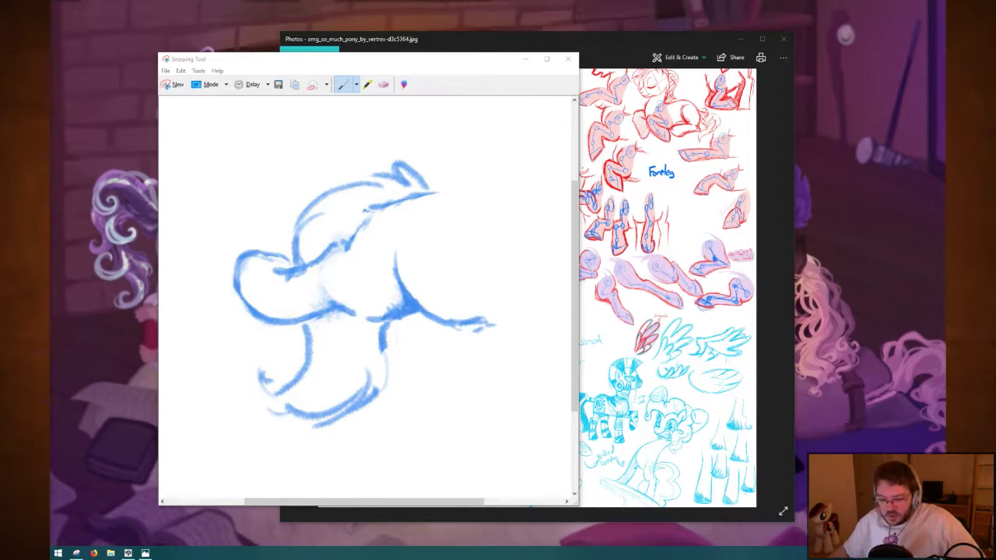
pyautogui.click(57, 553)
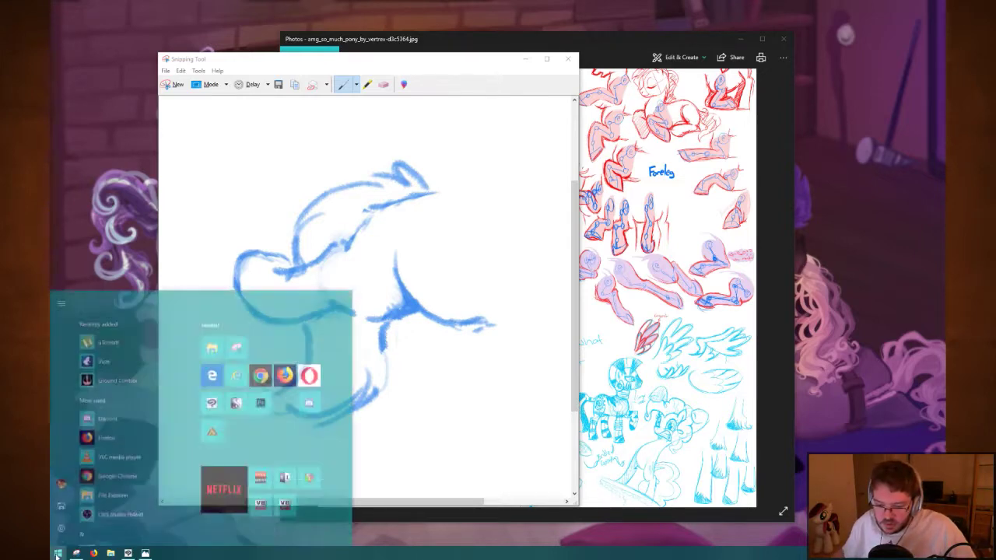
pyautogui.write('photo')
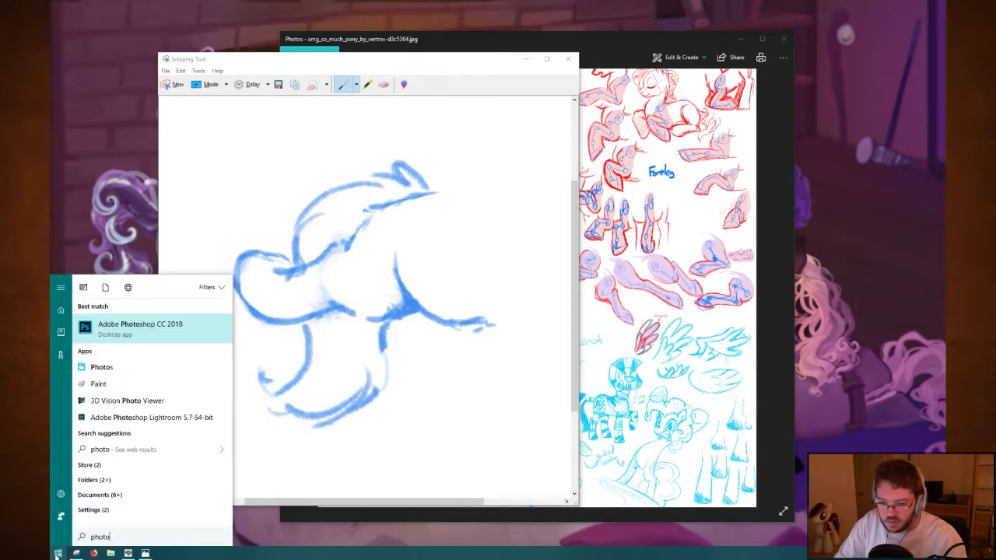
pyautogui.press('Return')
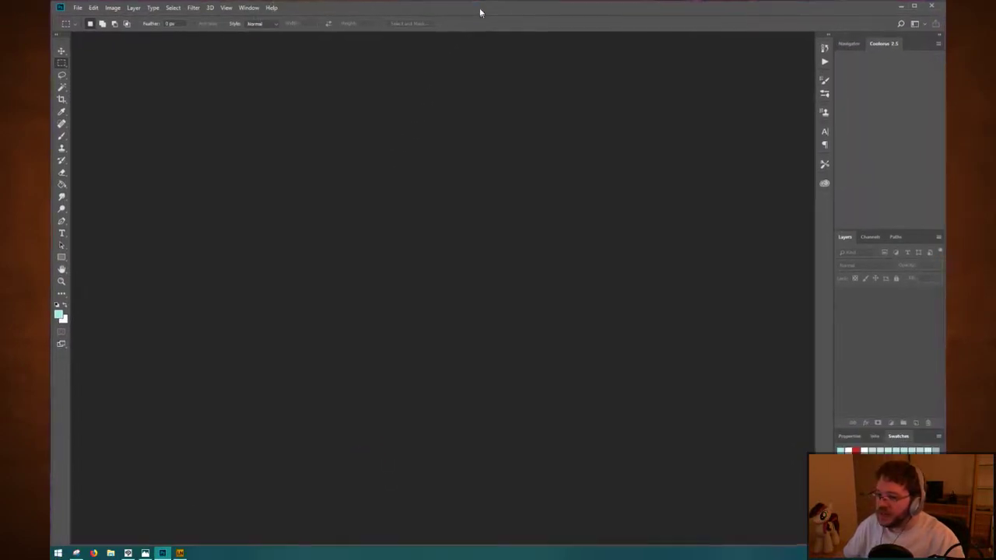
pyautogui.click(75, 6)
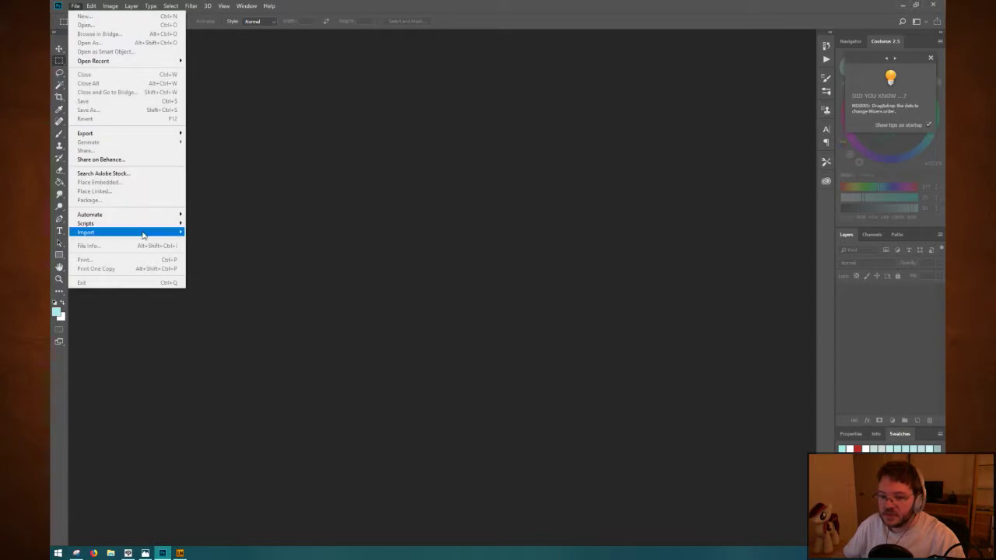
pyautogui.moveTo(140, 62)
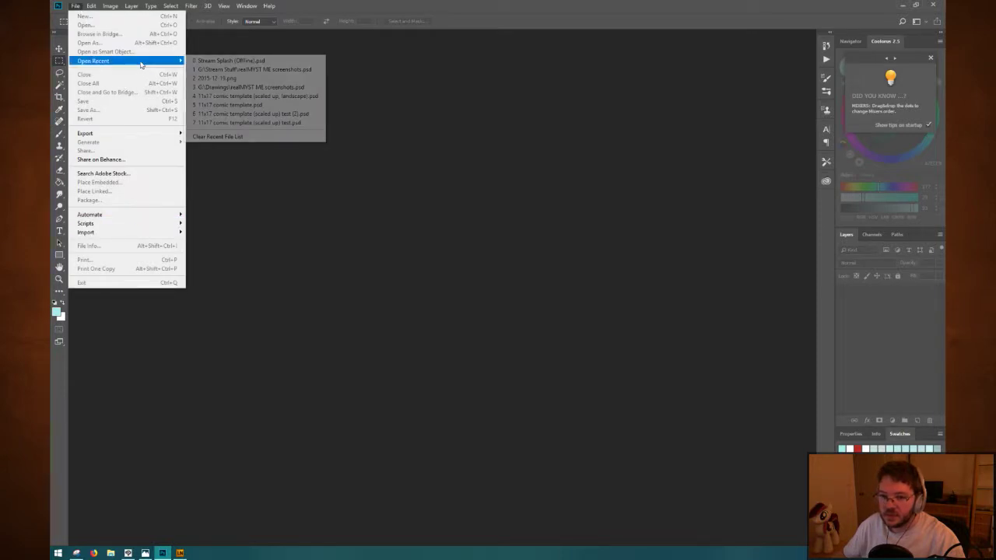
pyautogui.click(256, 61)
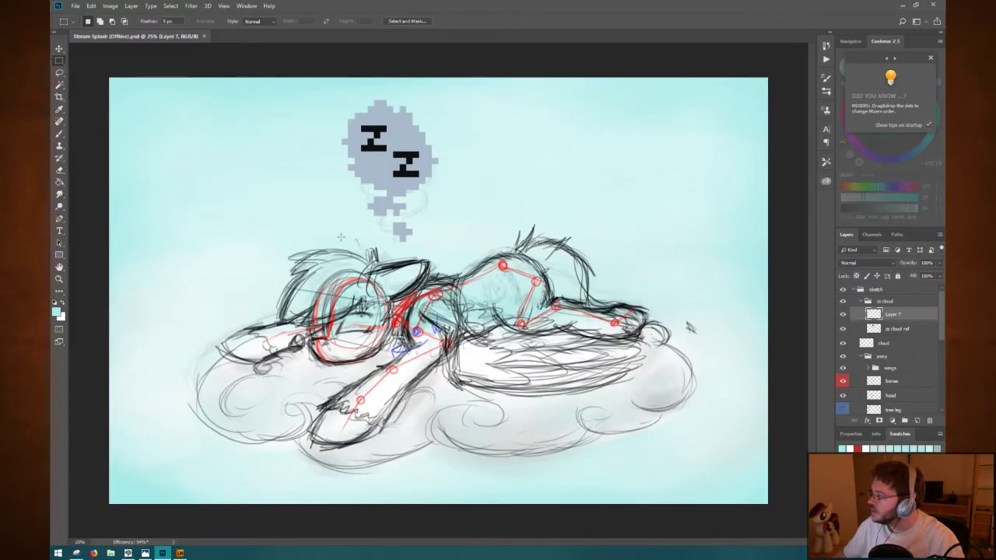
# Check the reopened document's list of history states.
pyautogui.click(827, 46)
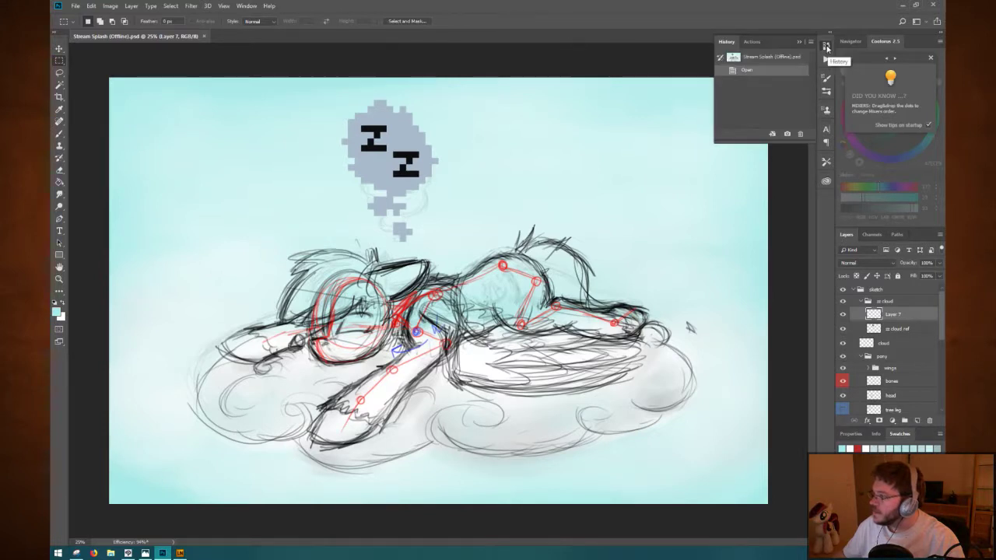
pyautogui.click(826, 47)
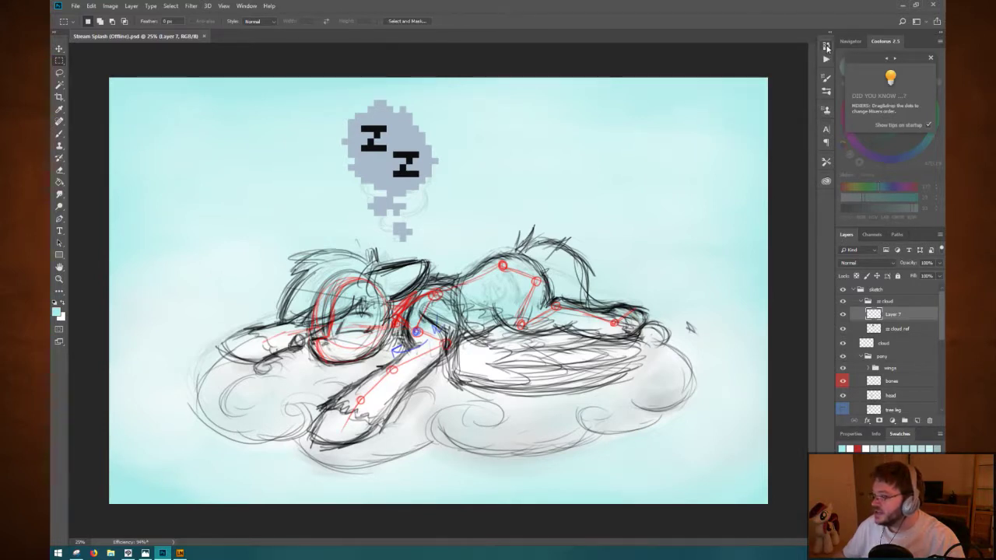
pyautogui.click(826, 47)
pyautogui.click(826, 47)
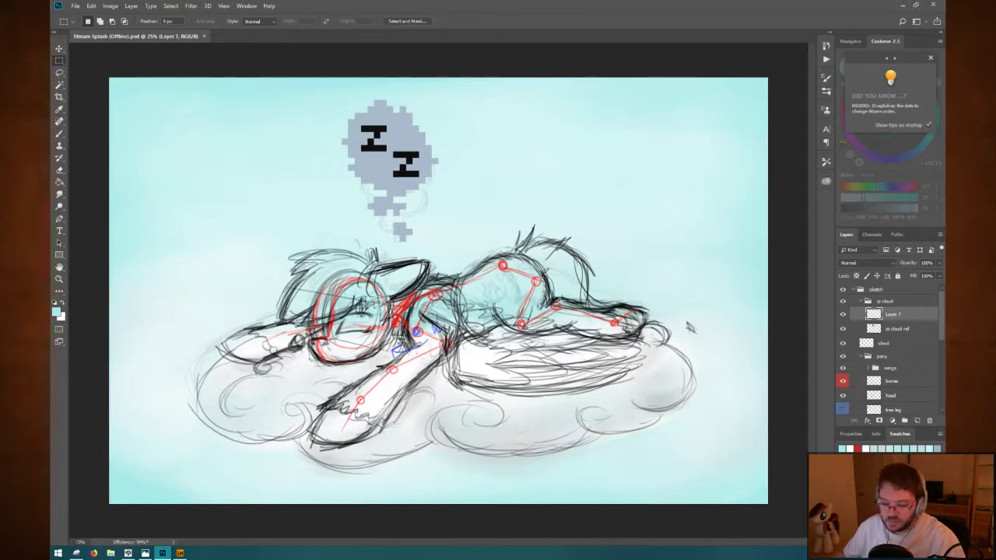
# Launch Google Chrome, and dismiss the startup tip covering the Coolorus colour wheel in Photoshop.
pyautogui.click(57, 553)
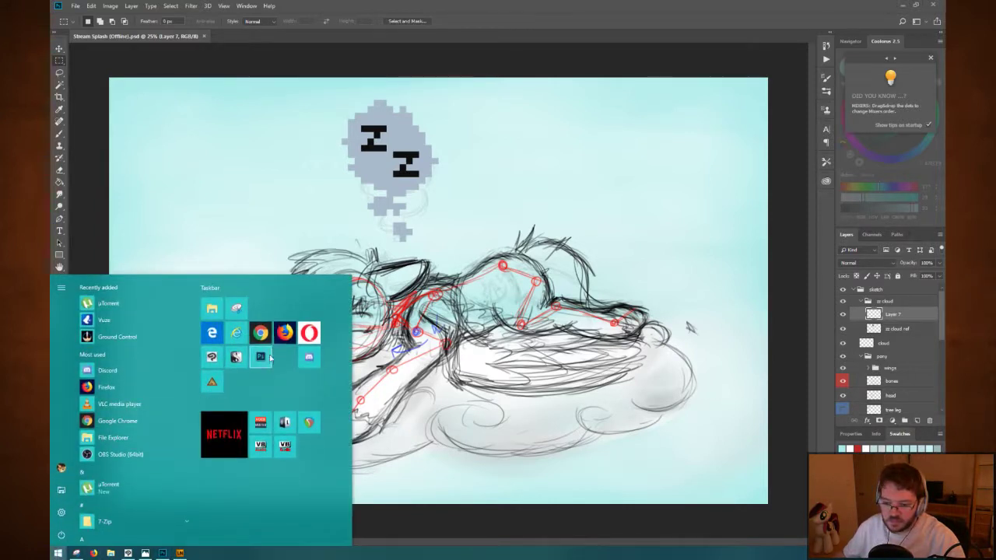
pyautogui.click(260, 333)
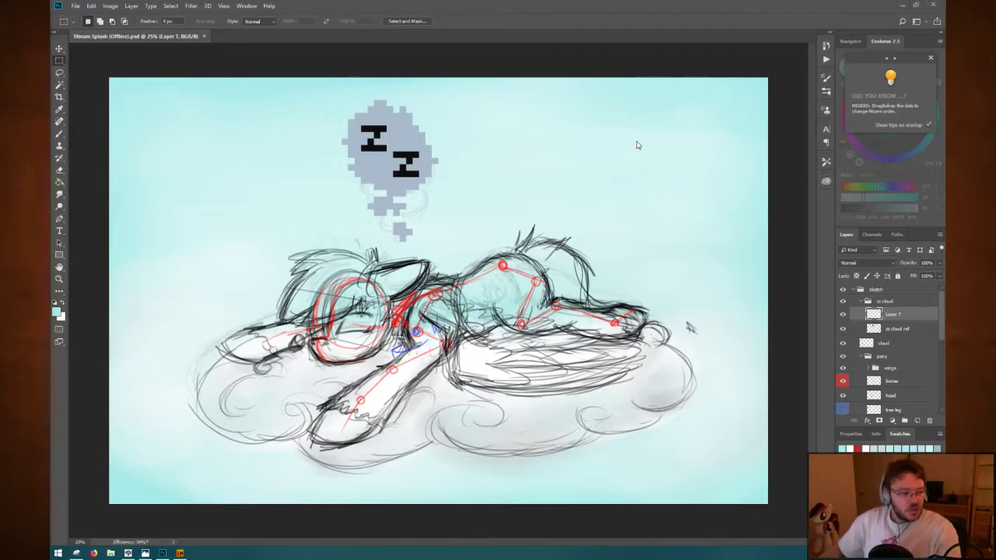
pyautogui.click(932, 60)
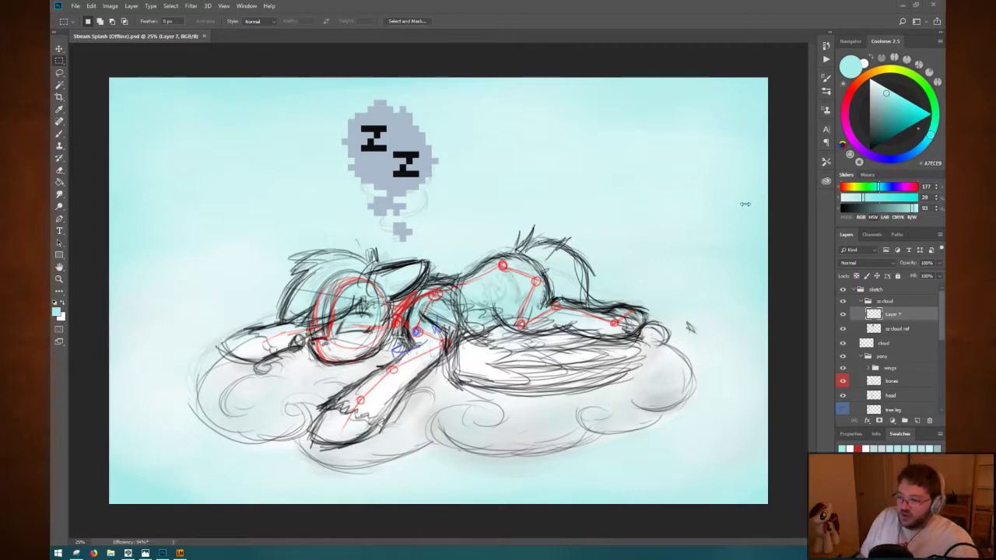
# Compare Layer 7 with the zz cloud ref layer by hiding and showing each one, and select zz cloud ref.
pyautogui.click(900, 334)
pyautogui.click(895, 319)
pyautogui.click(897, 329)
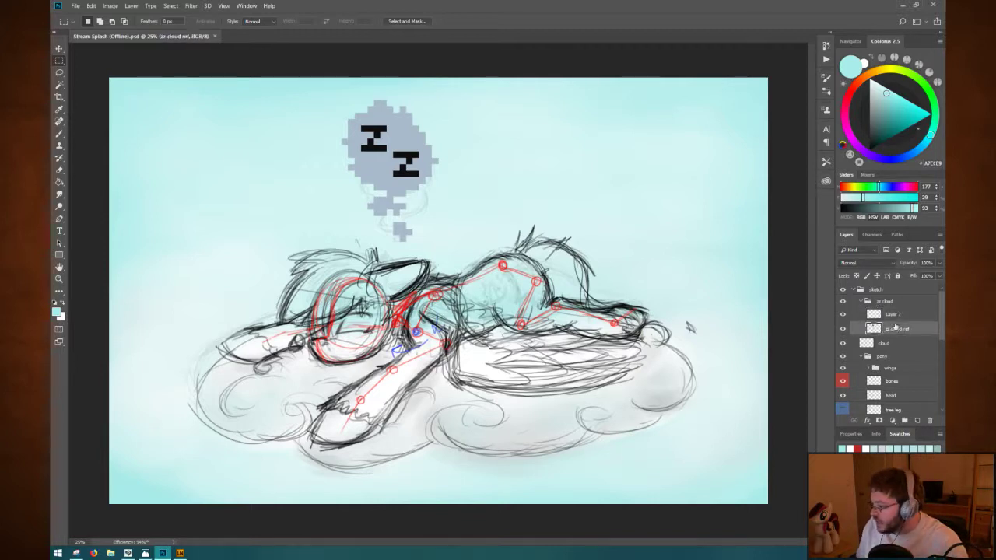
pyautogui.click(900, 317)
pyautogui.click(896, 332)
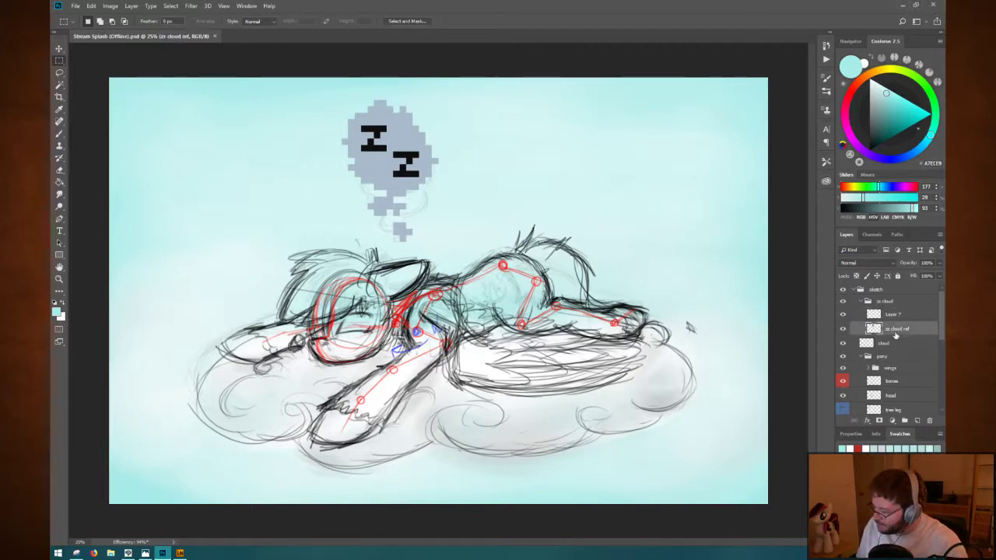
pyautogui.click(893, 315)
pyautogui.click(842, 328)
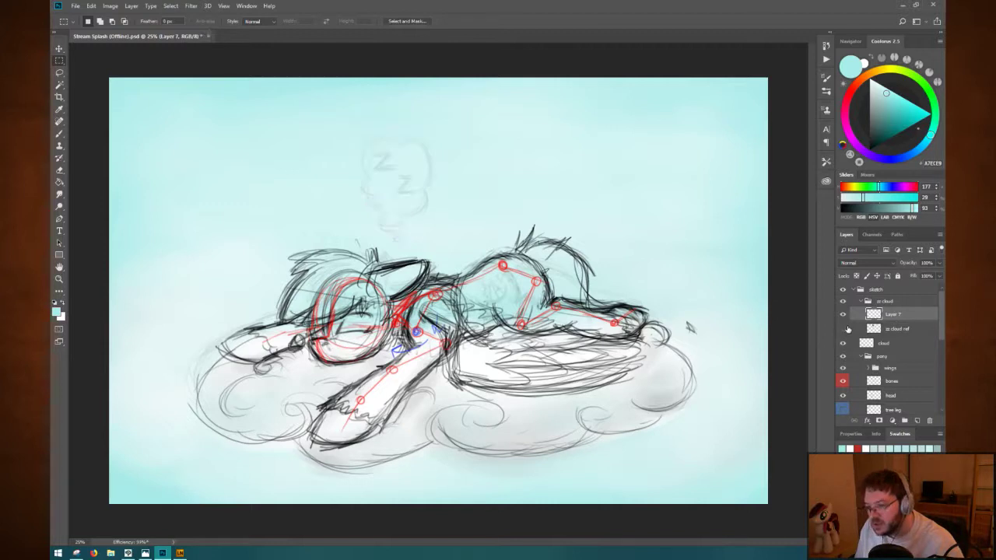
pyautogui.click(842, 328)
pyautogui.click(843, 314)
pyautogui.click(844, 314)
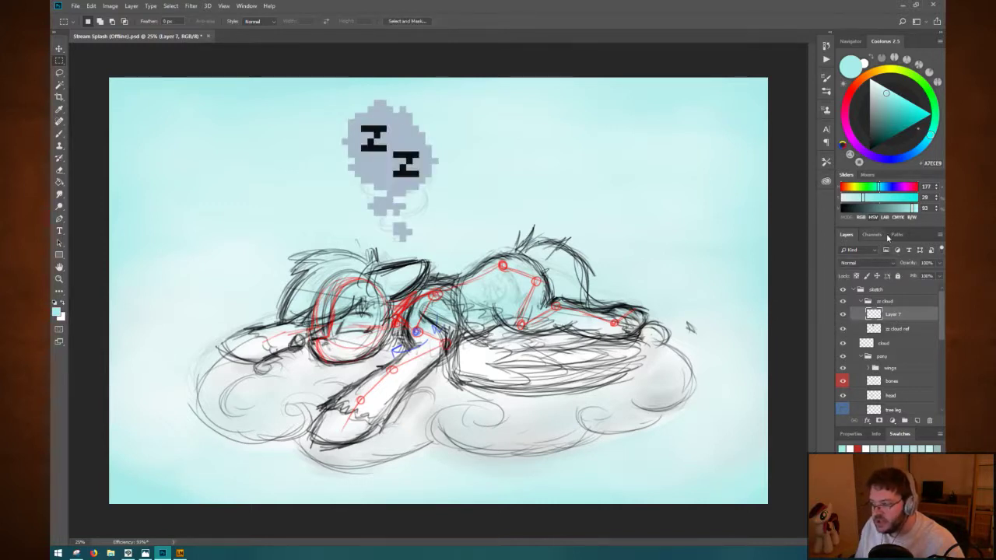
pyautogui.click(894, 330)
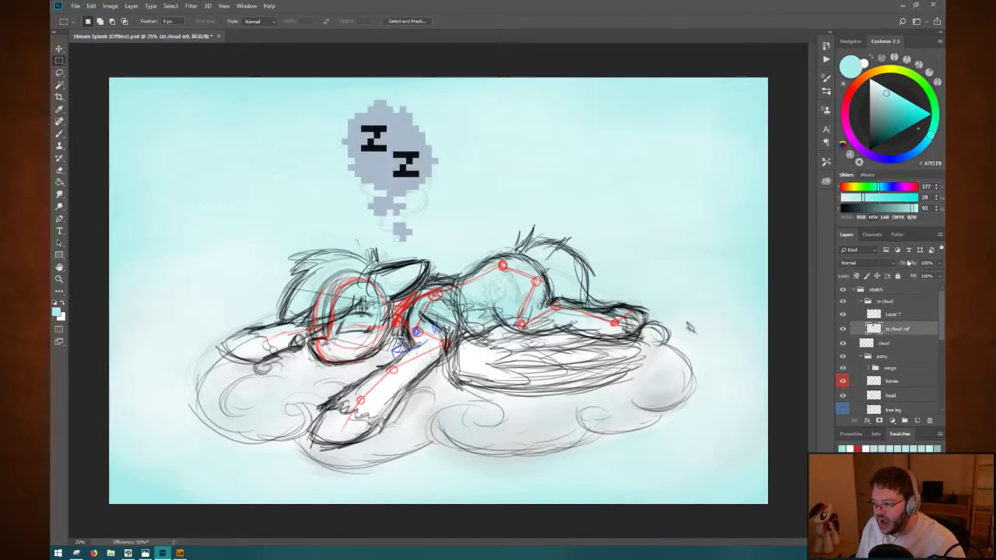
pyautogui.moveTo(900, 263); pyautogui.dragTo(905, 268)
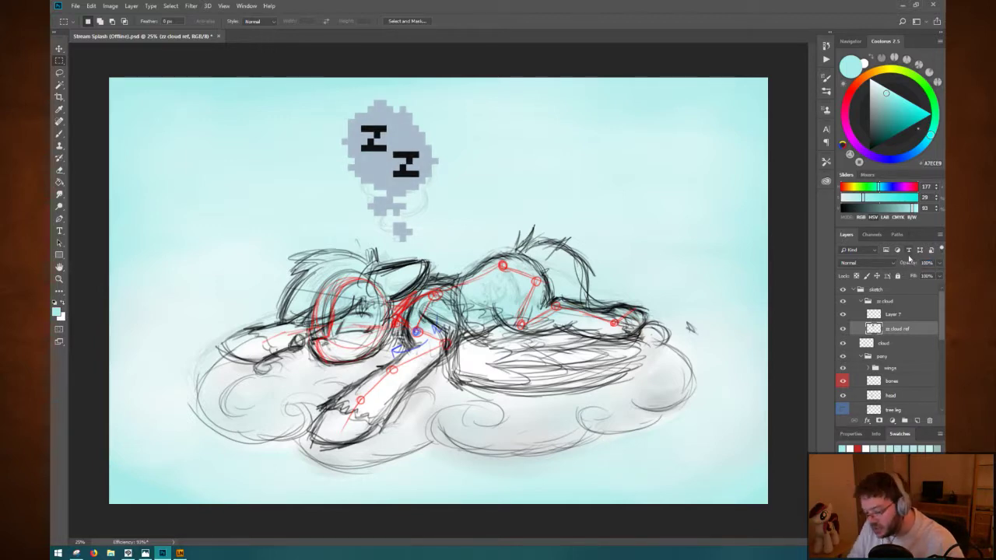
# Resize the whole image to a width of 1920 pixels.
pyautogui.hotkey('ctrl', 'alt', 'i')
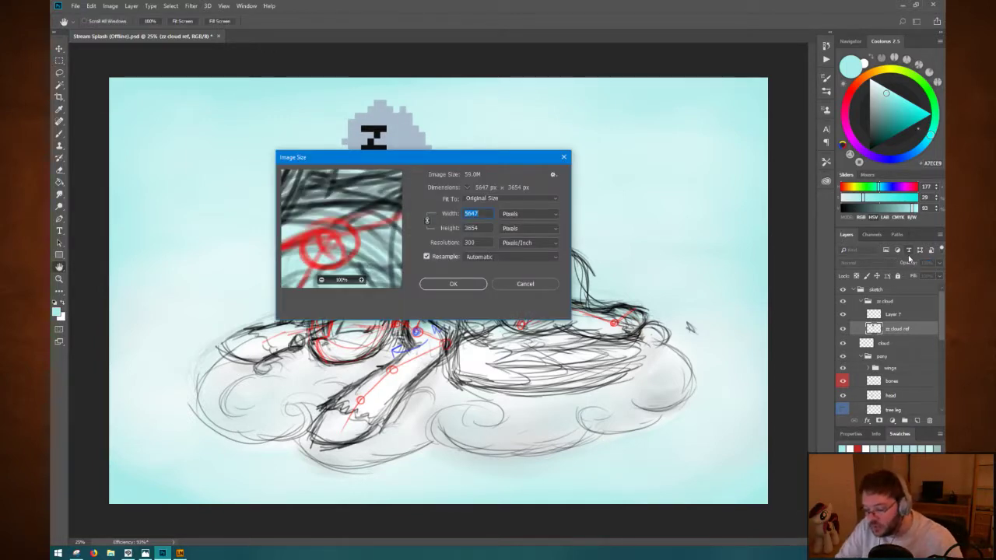
pyautogui.write('1920')
pyautogui.press('Return')
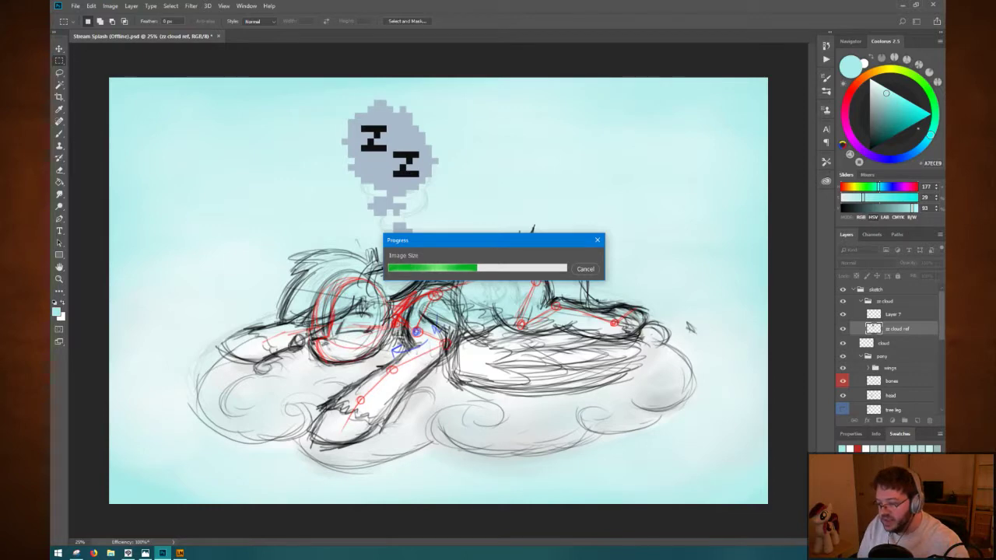
pyautogui.hotkey('ctrl', '1')
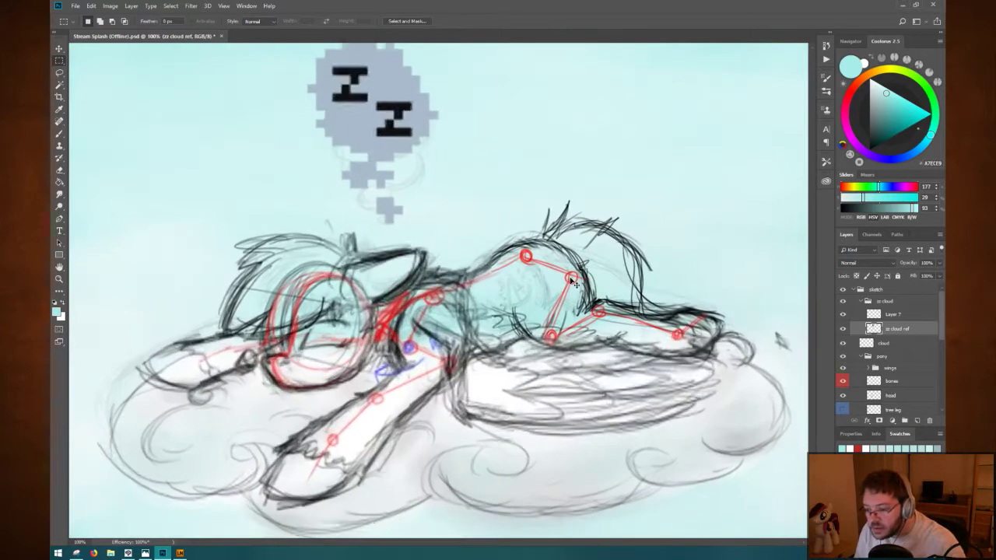
pyautogui.hotkey('ctrl', '0')
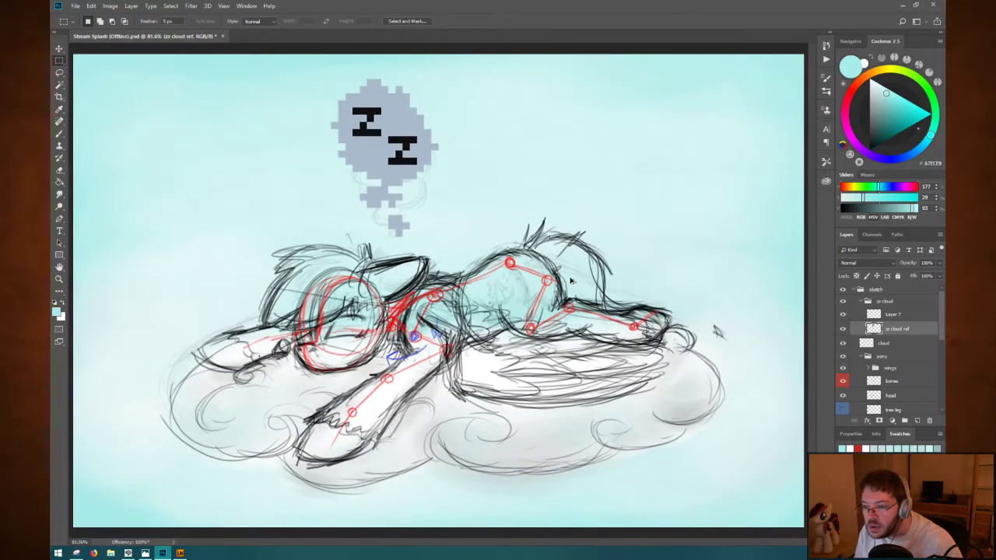
# Crop the canvas to a height of 1080 pixels, keeping the centre anchor.
pyautogui.hotkey('ctrl', 'alt', 'c')
pyautogui.click(597, 260)
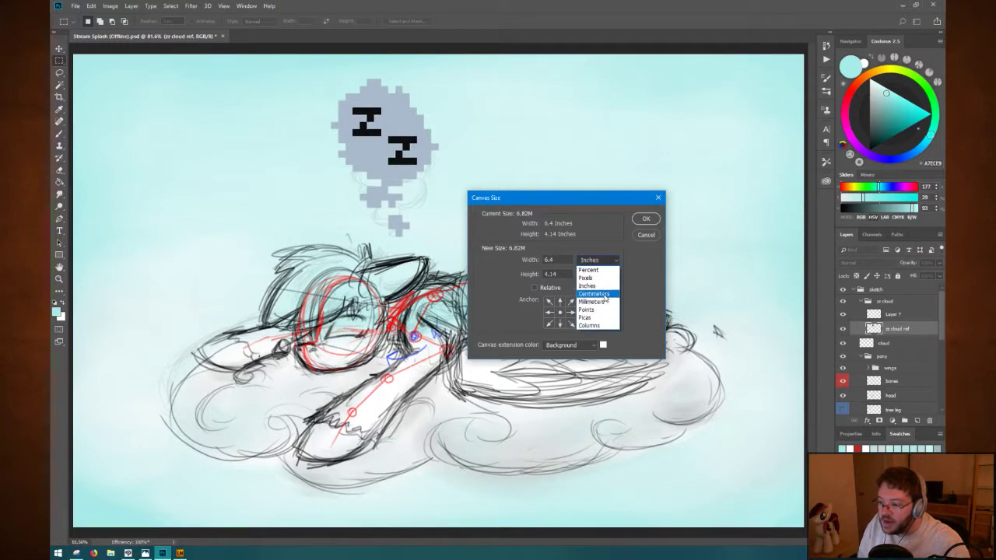
pyautogui.click(593, 268)
pyautogui.moveTo(570, 274); pyautogui.dragTo(477, 280)
pyautogui.write('1080')
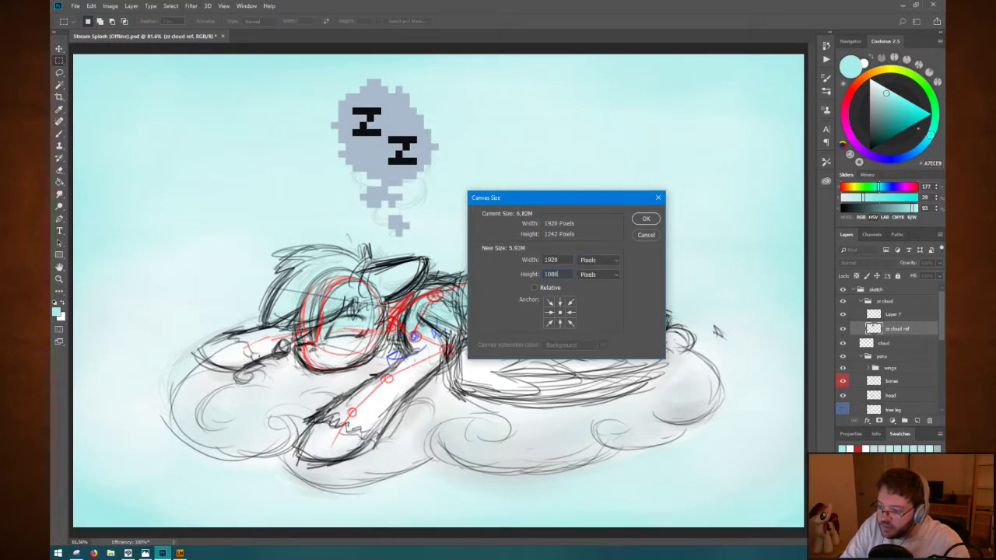
pyautogui.press('Return')
pyautogui.press('Return')
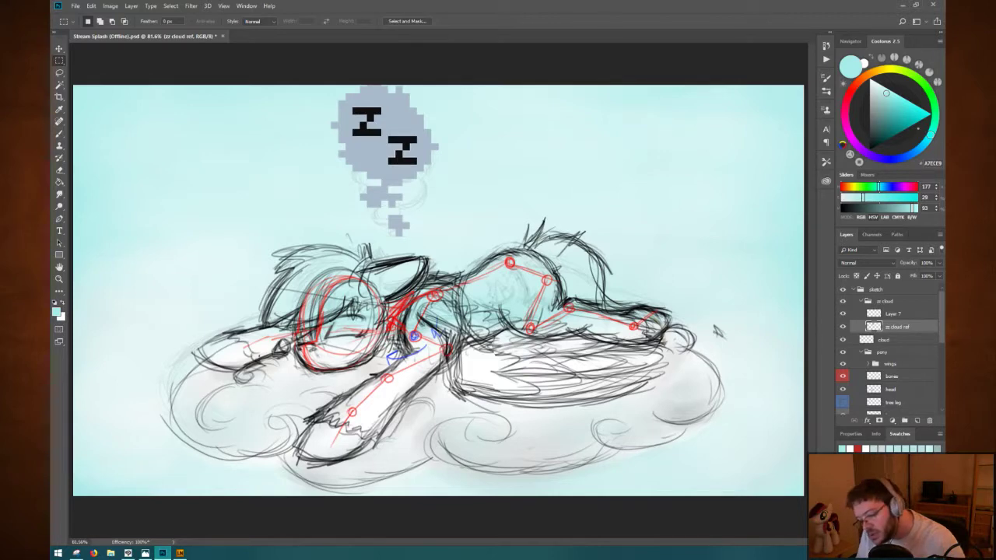
# Undo the canvas crop and the image resize.
pyautogui.hotkey('ctrl', 'z')
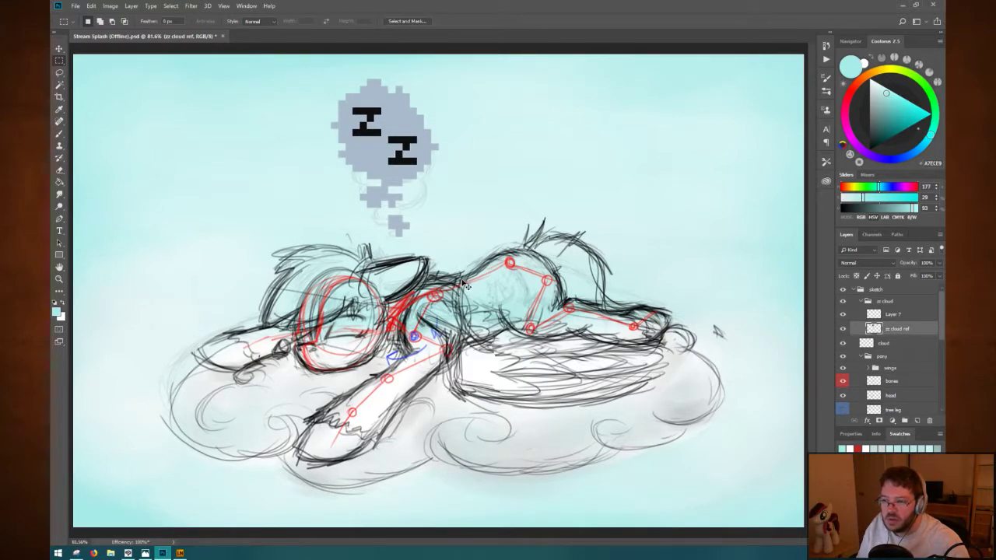
pyautogui.scroll(5, 465, 285)
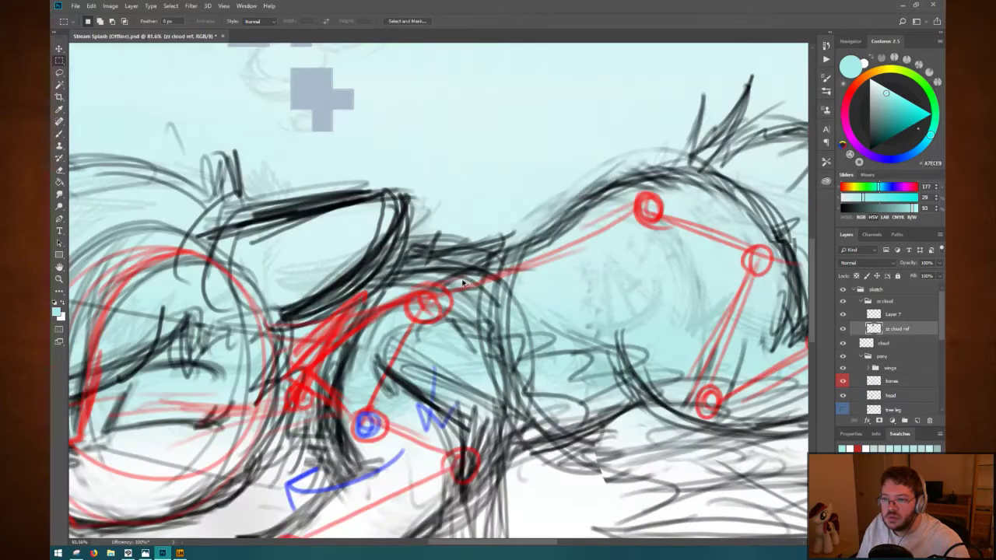
pyautogui.hotkey('ctrl', '0')
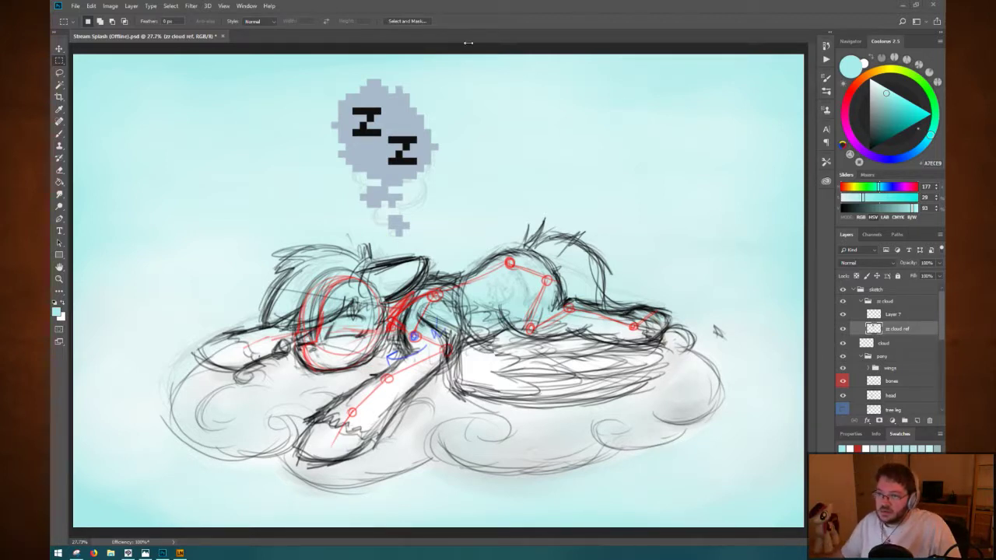
# Check the document's pixel dimensions in the Image Size settings, leaving them as they are.
pyautogui.click(483, 6)
pyautogui.hotkey('ctrl', 'alt', 'i')
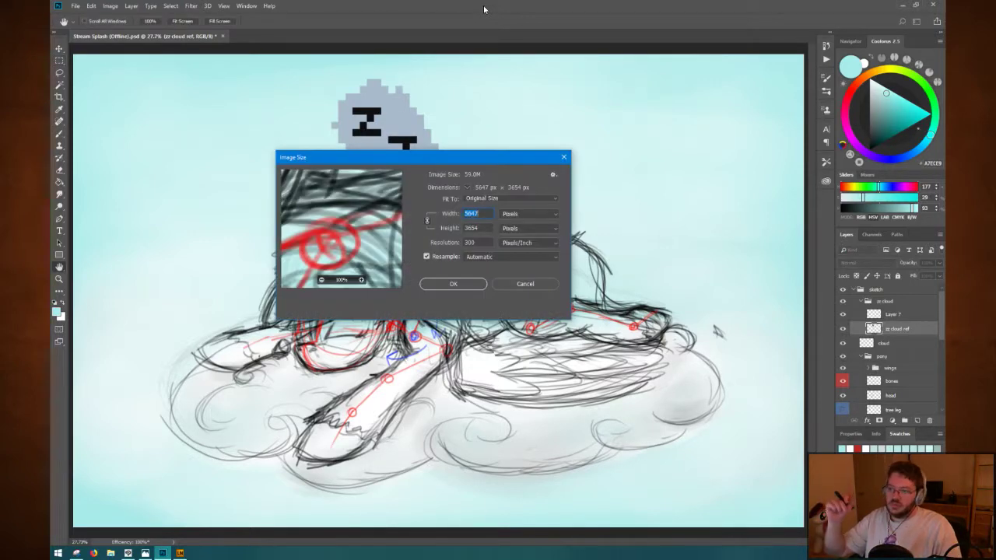
pyautogui.click(510, 284)
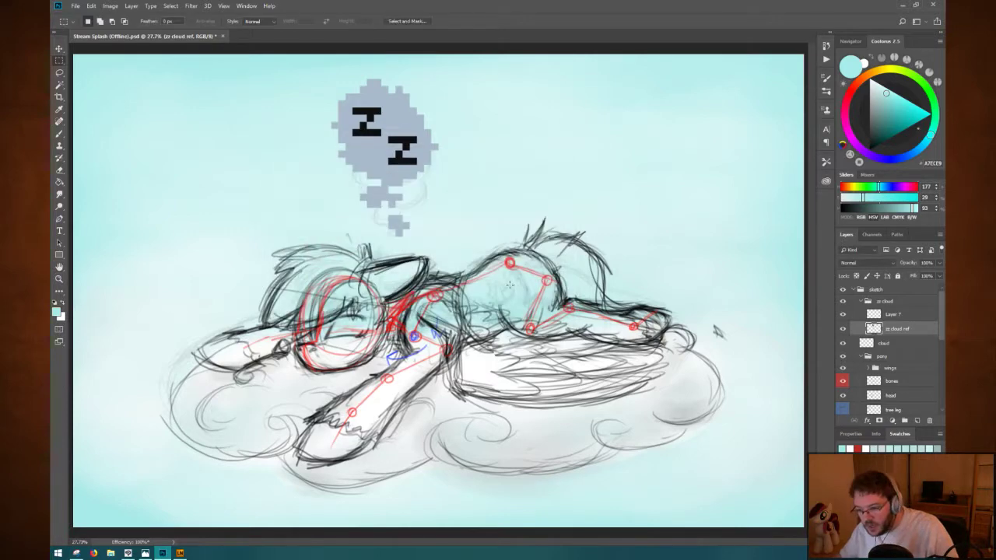
# Check the document's image size and canvas size settings, leaving both as they are.
pyautogui.hotkey('ctrl', 'alt', 's')
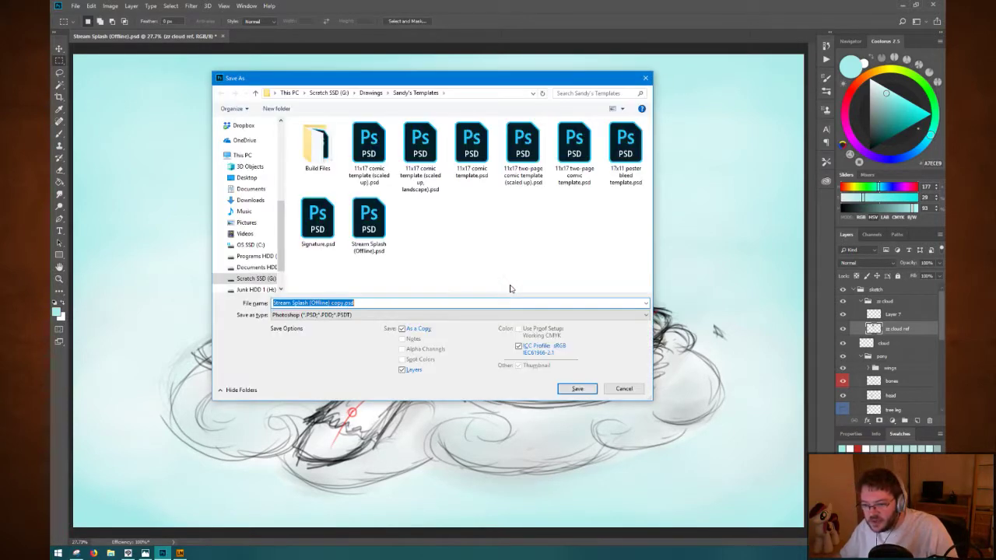
pyautogui.click(615, 390)
pyautogui.hotkey('ctrl', 'alt', 'i')
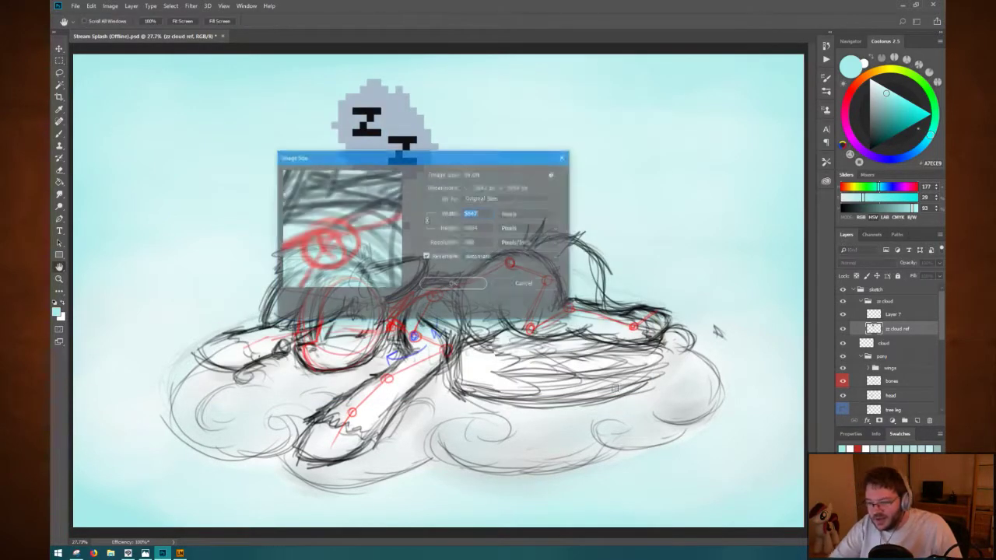
pyautogui.click(529, 284)
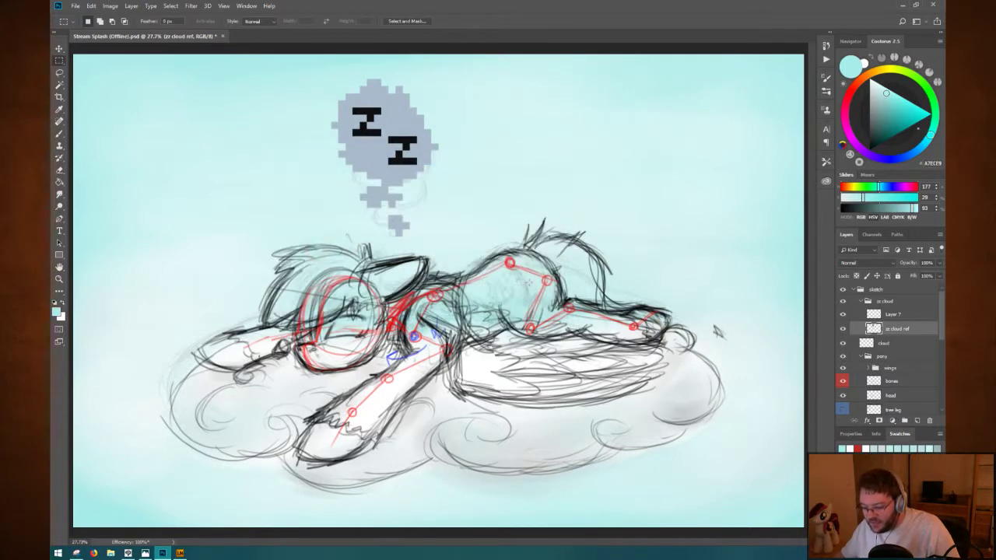
pyautogui.hotkey('ctrl', 'alt', 'c')
pyautogui.moveTo(589, 204); pyautogui.dragTo(433, 126)
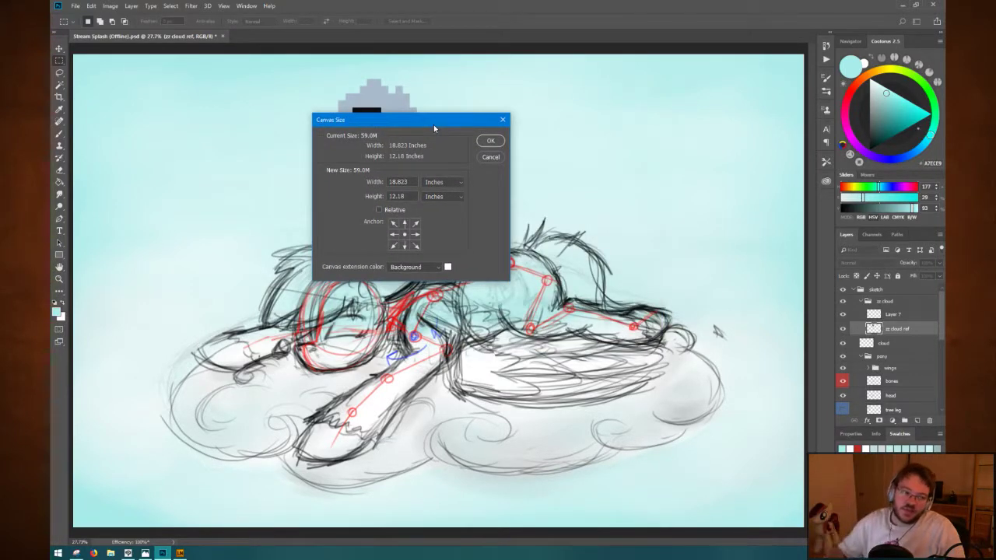
pyautogui.click(491, 159)
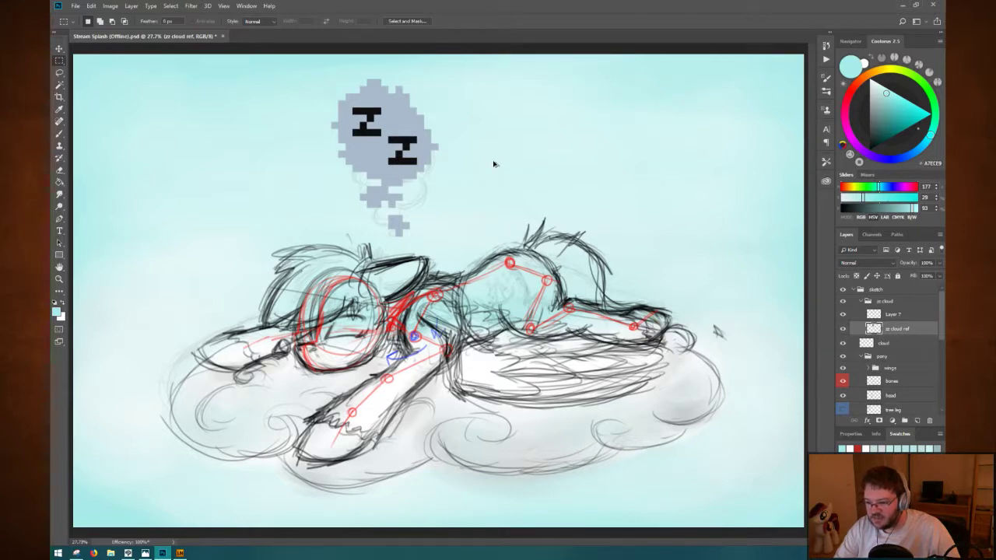
# Open the _My Drawing Source Files folder in Adobe Bridge and move its window off the artwork.
pyautogui.hotkey('ctrl', '1')
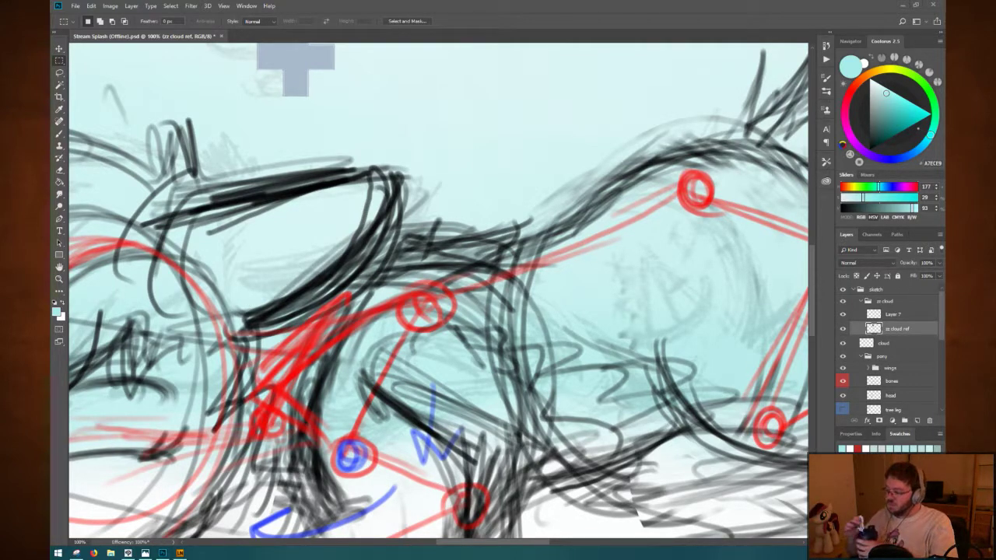
pyautogui.hotkey('ctrl', 'alt', 'o')
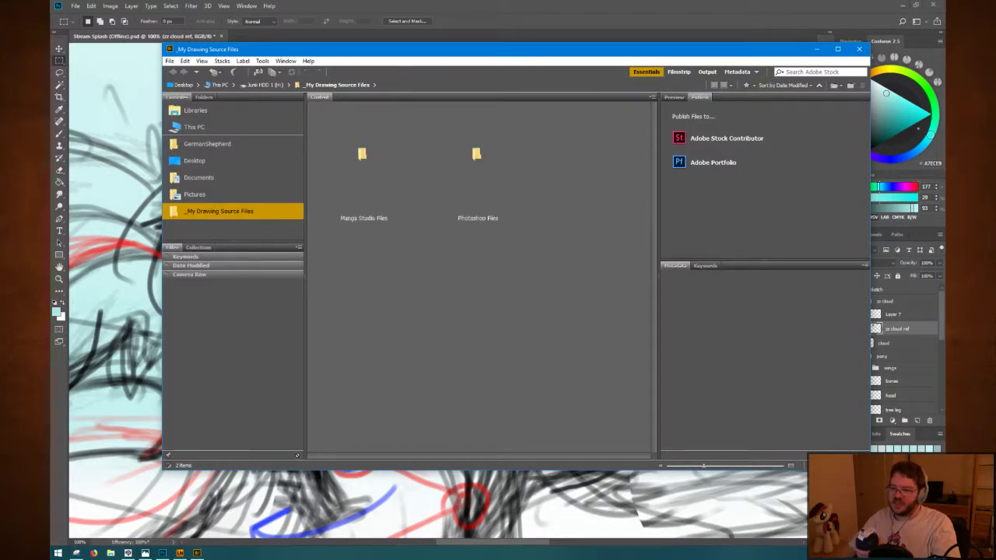
pyautogui.moveTo(589, 53); pyautogui.dragTo(995, 53)
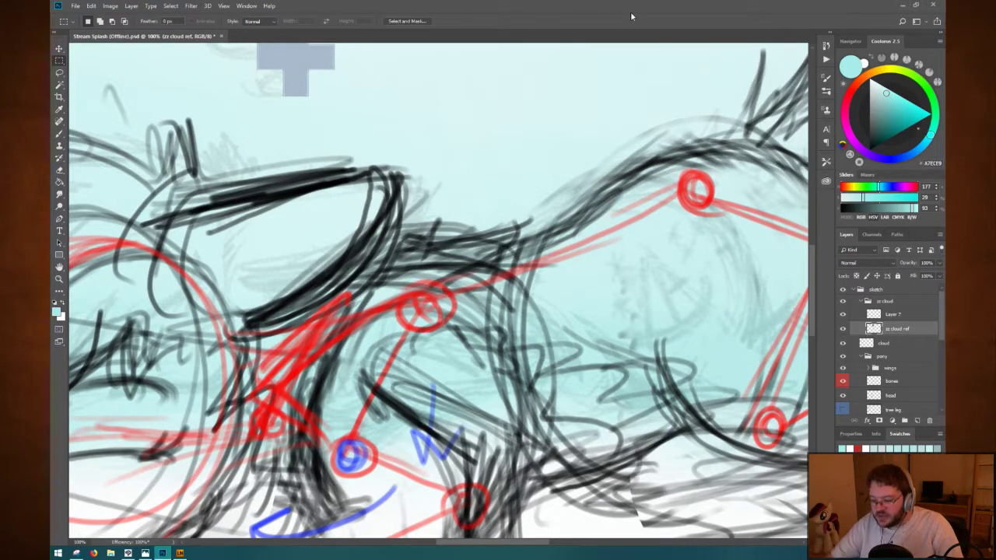
pyautogui.hotkey('ctrl', '0')
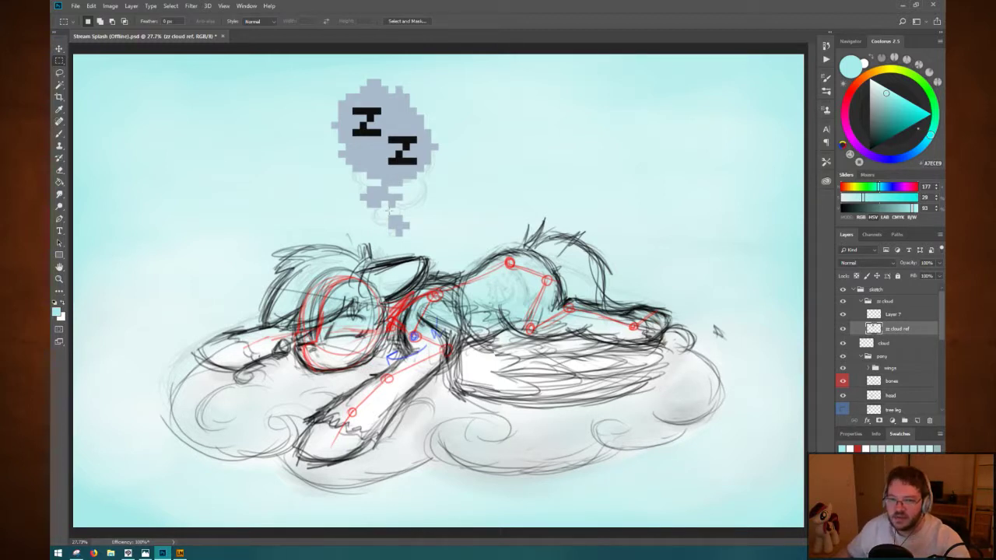
# Show the guides layer group and save the document.
pyautogui.scroll(-5, 902, 381)
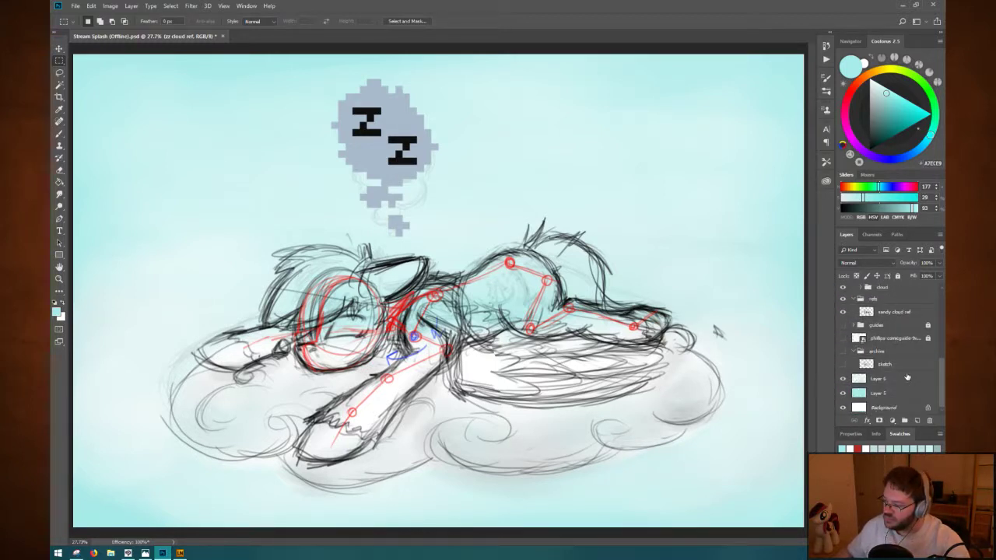
pyautogui.click(843, 326)
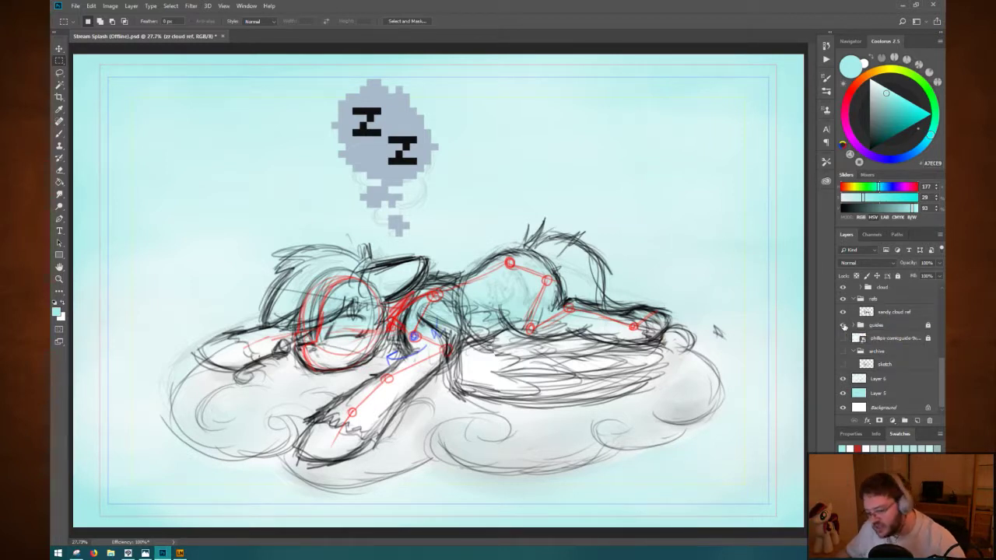
pyautogui.hotkey('ctrl', 's')
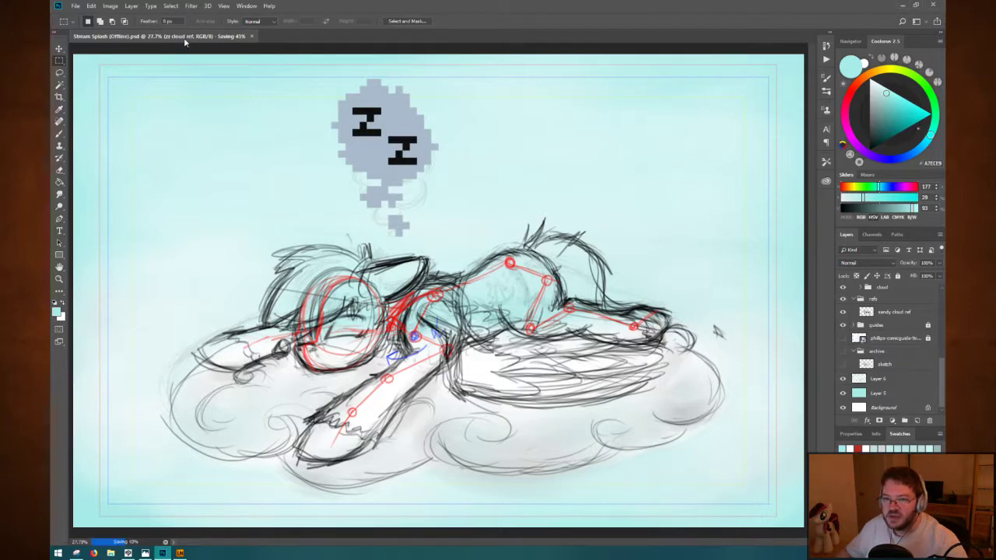
pyautogui.click(190, 6)
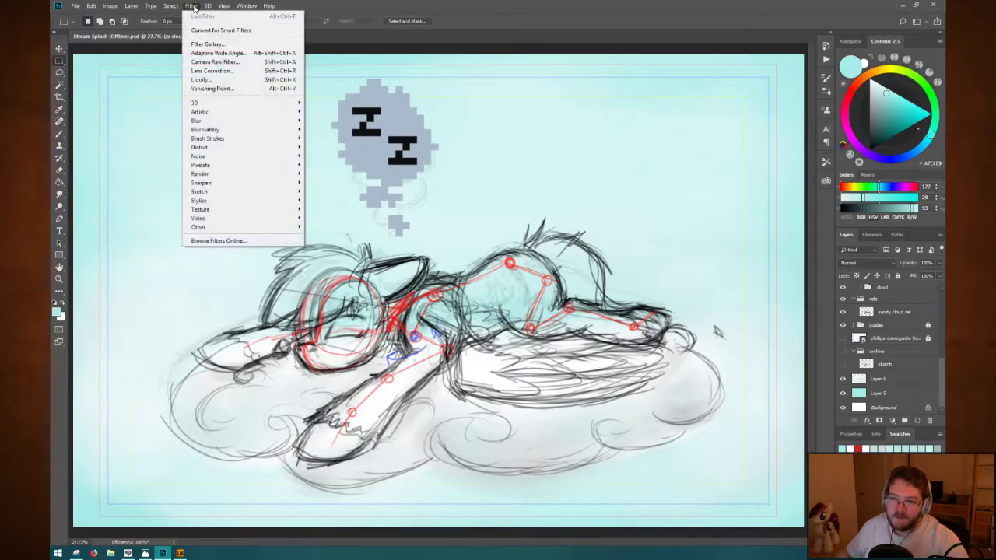
pyautogui.click(194, 6)
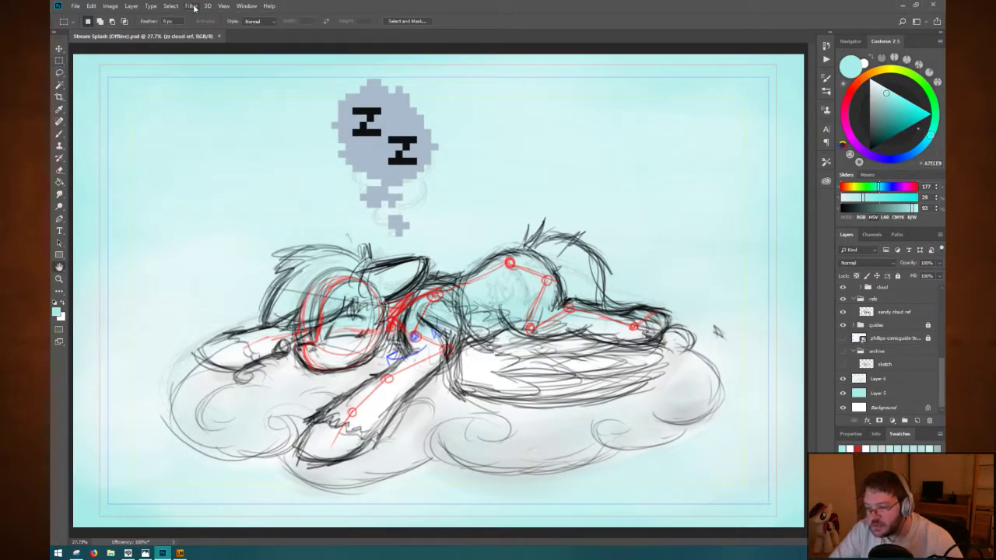
# Resize the whole image to a width of 1920 pixels.
pyautogui.hotkey('ctrl', 'alt', 'i')
pyautogui.write('1920')
pyautogui.press('Return')
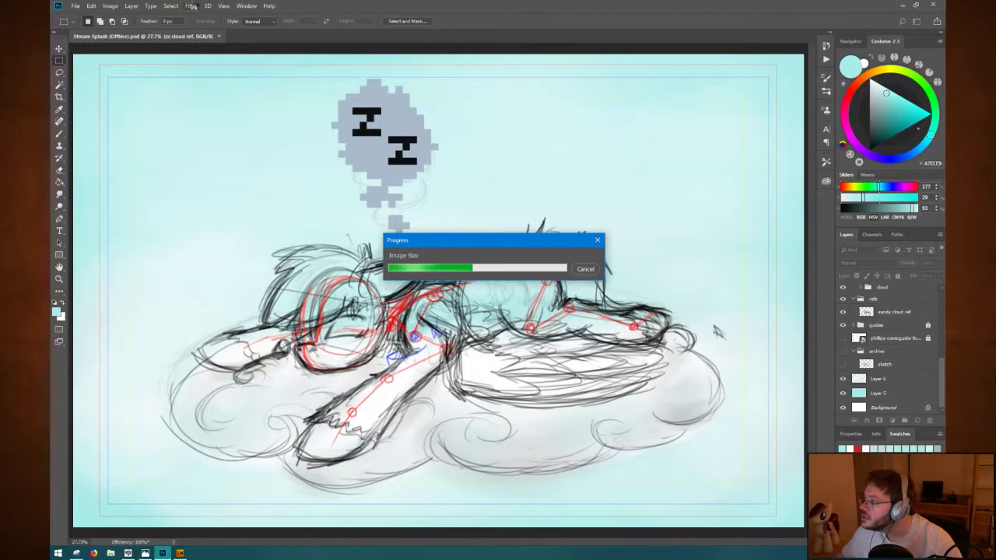
# Crop the canvas to a height of 1080 pixels, with the units in pixels and the centre anchor kept.
pyautogui.hotkey('ctrl', 'alt', 'c')
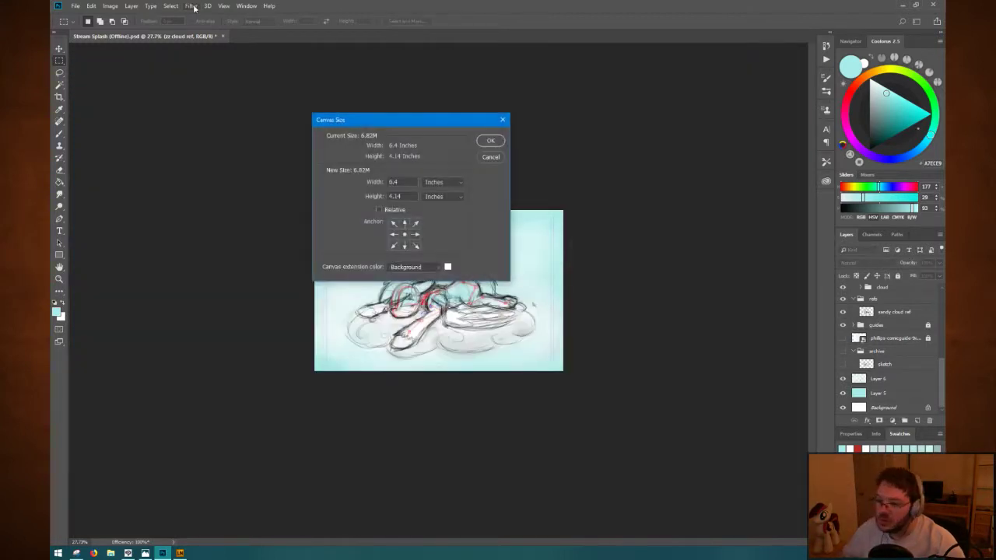
pyautogui.click(456, 182)
pyautogui.click(439, 200)
pyautogui.press('Tab')
pyautogui.write('1080')
pyautogui.press('Return')
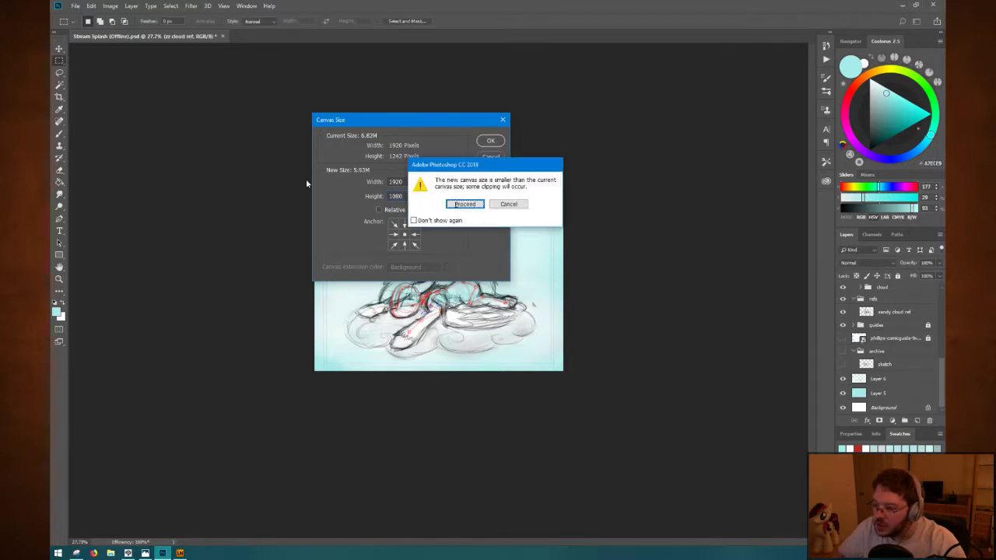
pyautogui.press('Return')
pyautogui.hotkey('ctrl', '1')
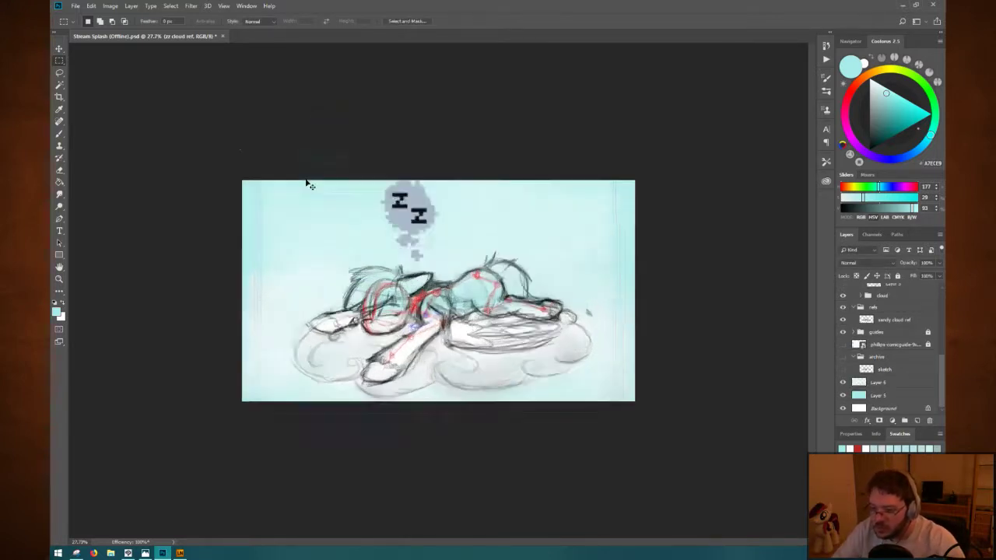
pyautogui.hotkey('ctrl', '0')
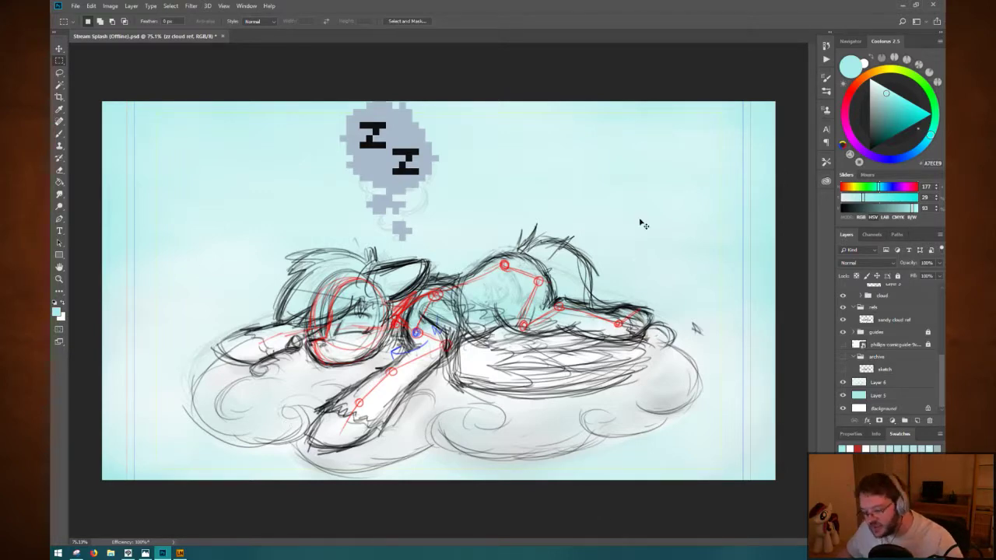
# Step back through the history to the document's opened state, undoing the canvas crop and the image resize.
pyautogui.hotkey('ctrl', 'z')
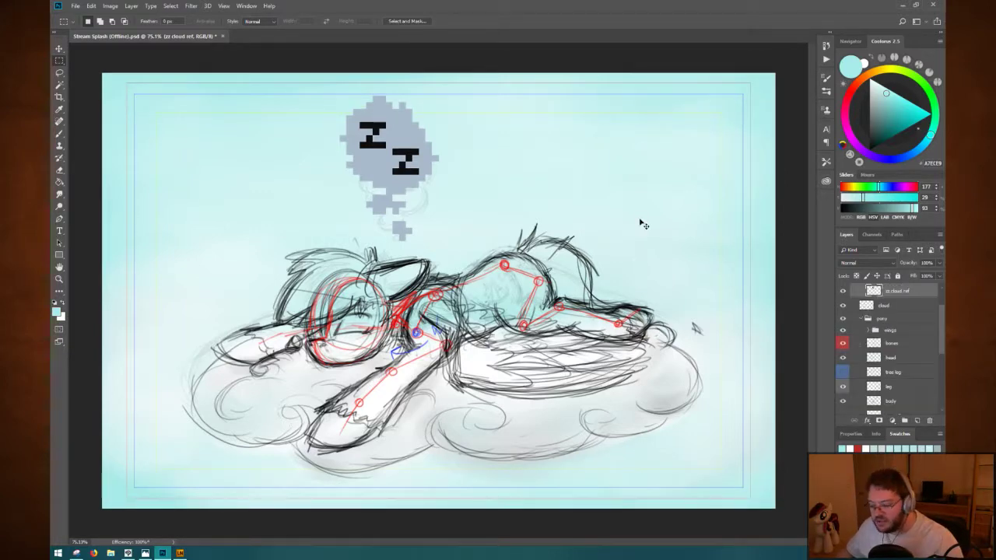
pyautogui.hotkey('ctrl', 'alt', 'z')
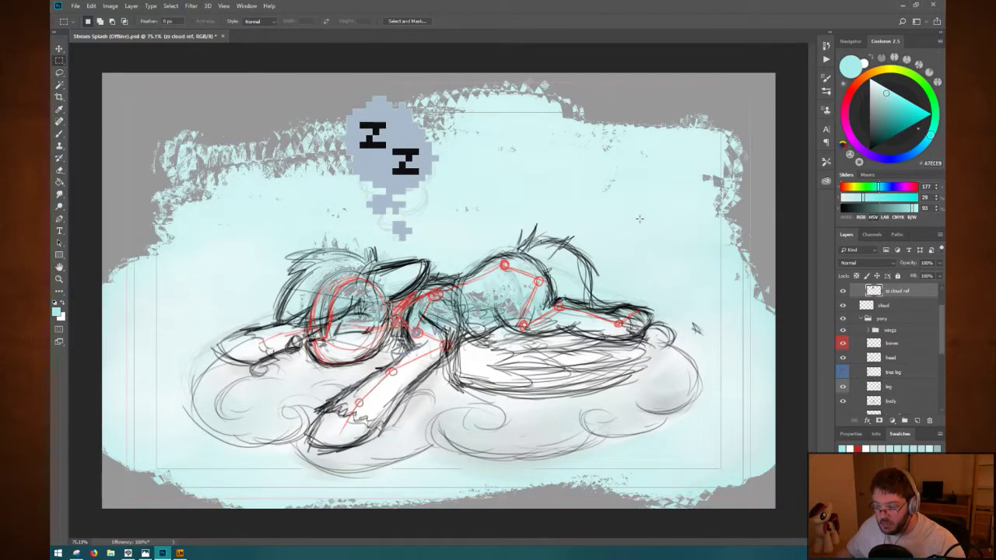
pyautogui.click(828, 48)
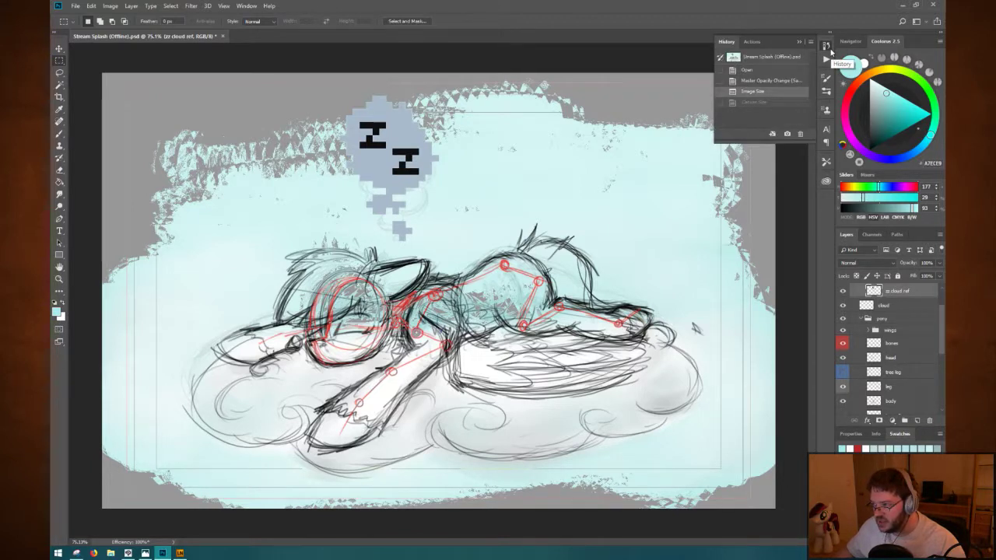
pyautogui.click(827, 47)
pyautogui.hotkey('ctrl', '+')
pyautogui.hotkey('ctrl', '+')
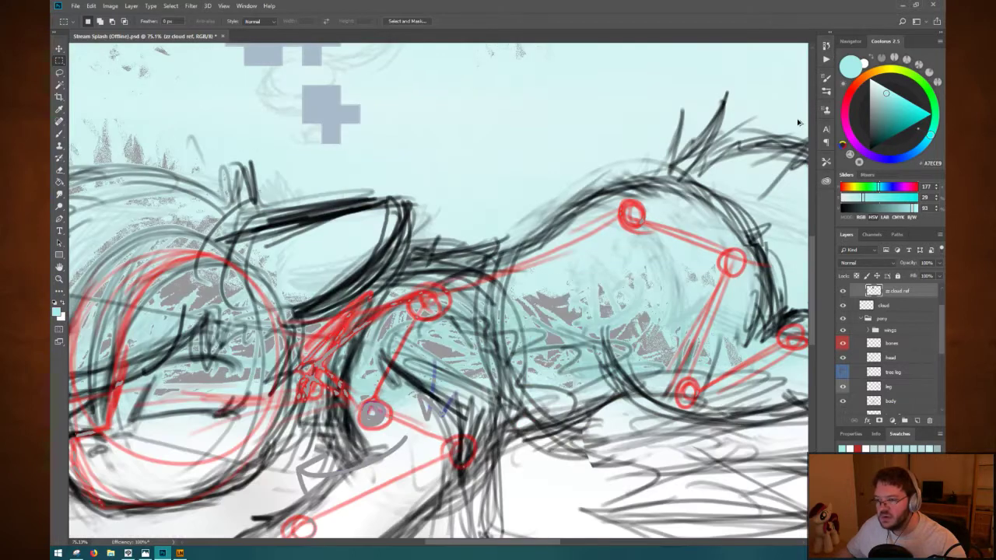
pyautogui.scroll(-5, 913, 319)
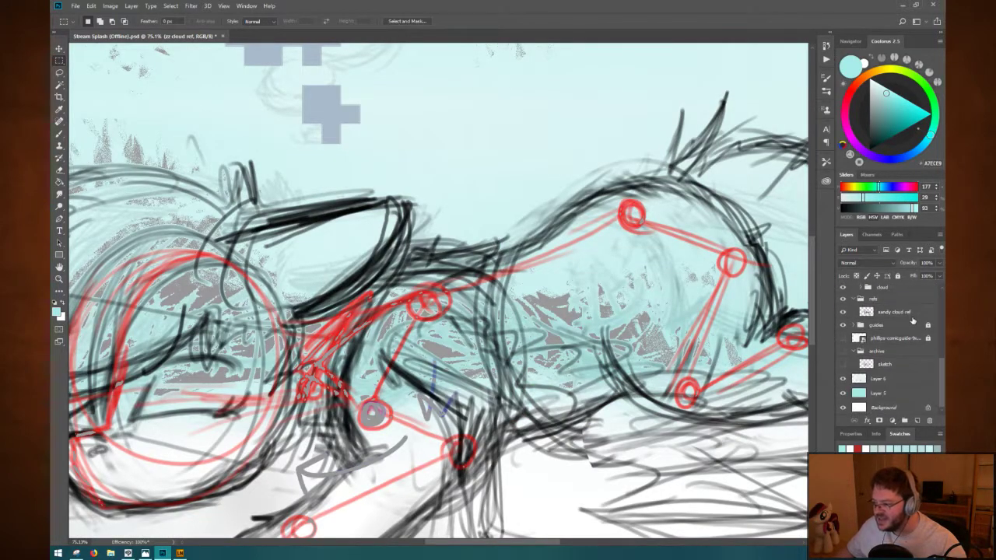
pyautogui.keyDown('ctrl'); pyautogui.click(562, 228); pyautogui.keyUp('ctrl')
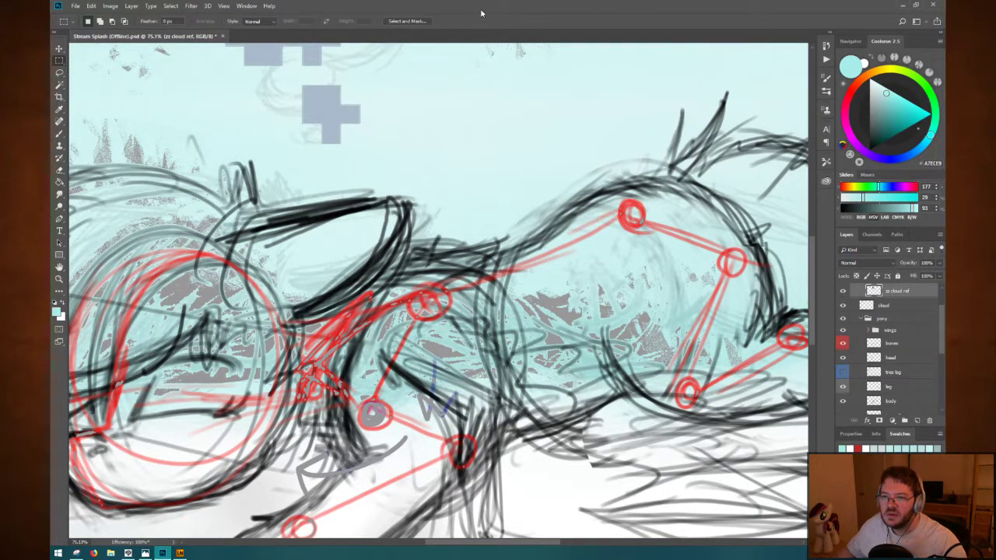
pyautogui.click(827, 46)
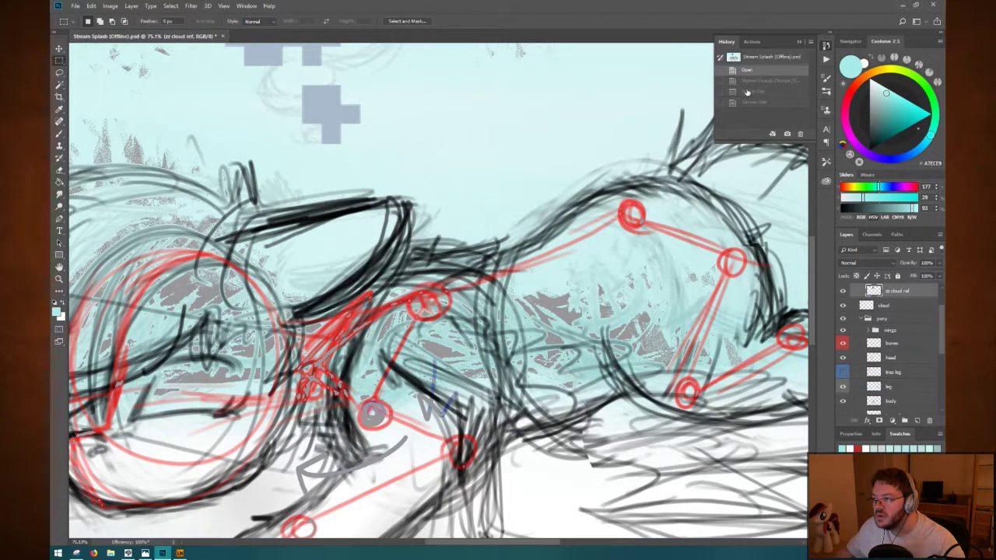
pyautogui.scroll(-5, 498, 169)
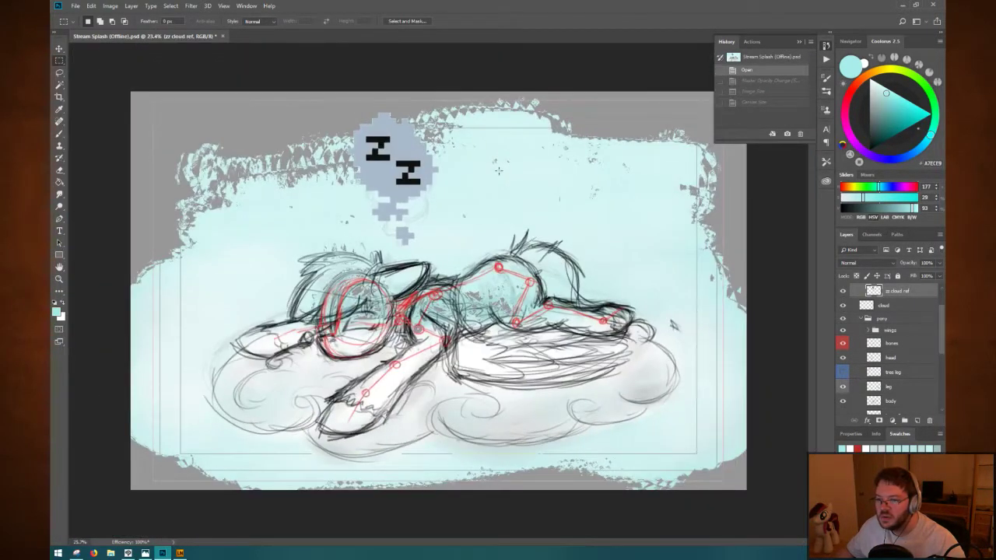
pyautogui.scroll(1, 498, 170)
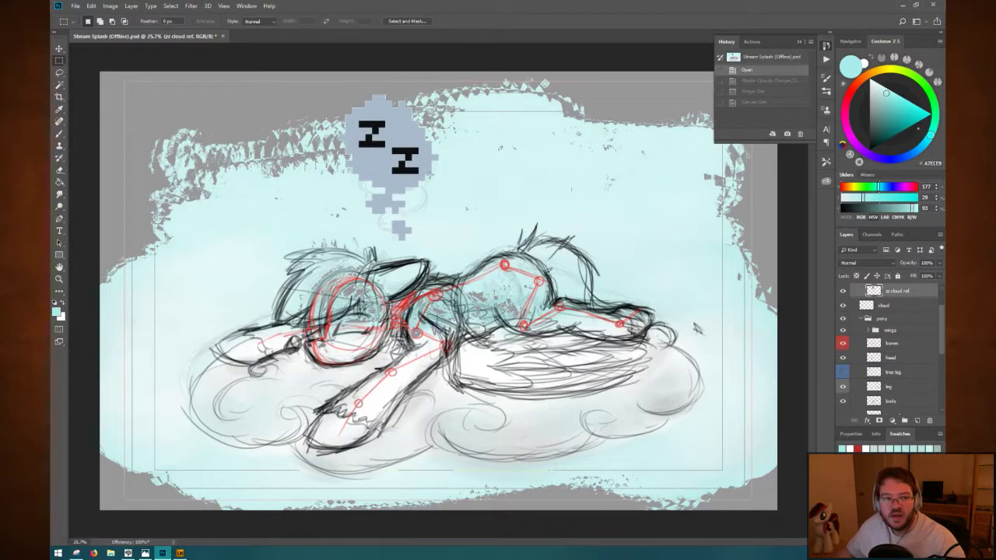
# Toggle the proof colours preview repeatedly to compare how the artwork's colours display.
pyautogui.hotkey('ctrl', 'y')
pyautogui.hotkey('ctrl', 'y')
pyautogui.hotkey('ctrl', 'y')
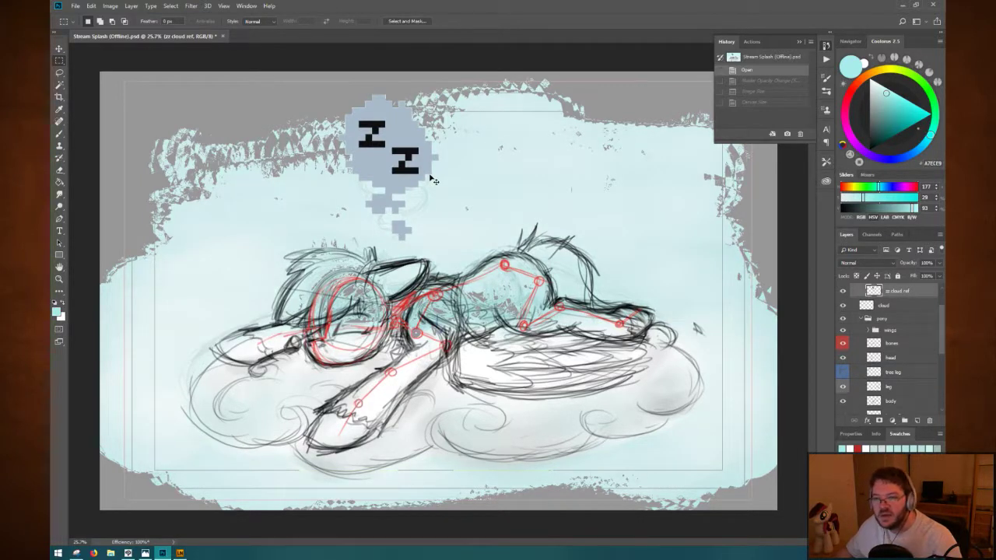
pyautogui.hotkey('ctrl', 'y')
pyautogui.hotkey('ctrl', 'y')
pyautogui.hotkey('ctrl', 'y')
pyautogui.hotkey('ctrl', 'y')
pyautogui.hotkey('ctrl', 'y')
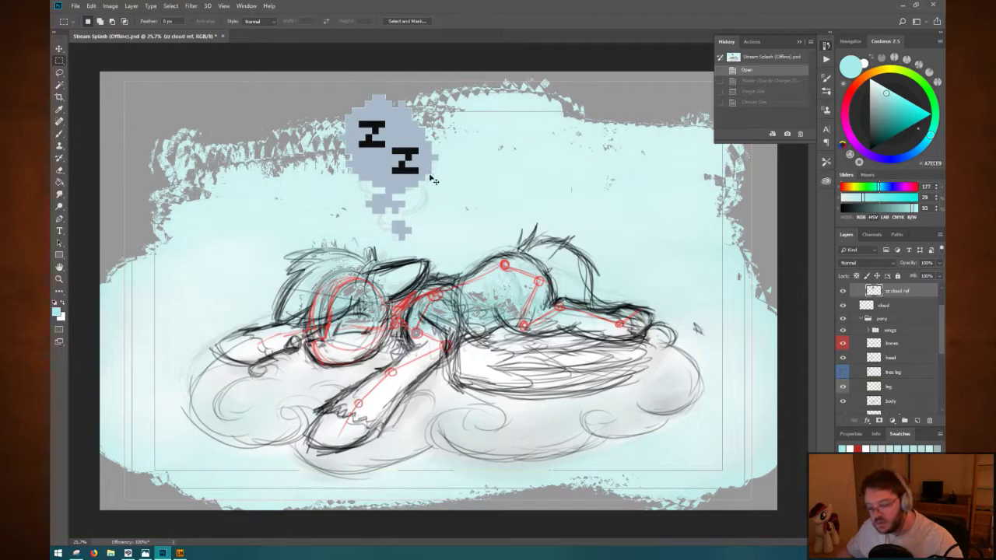
# Compare the artwork with the gamut warning on and off, leave the warning off, and save the document.
pyautogui.hotkey('ctrl', 'shift', 'y')
pyautogui.hotkey('ctrl', 'shift', 'y')
pyautogui.hotkey('ctrl', 'shift', 'y')
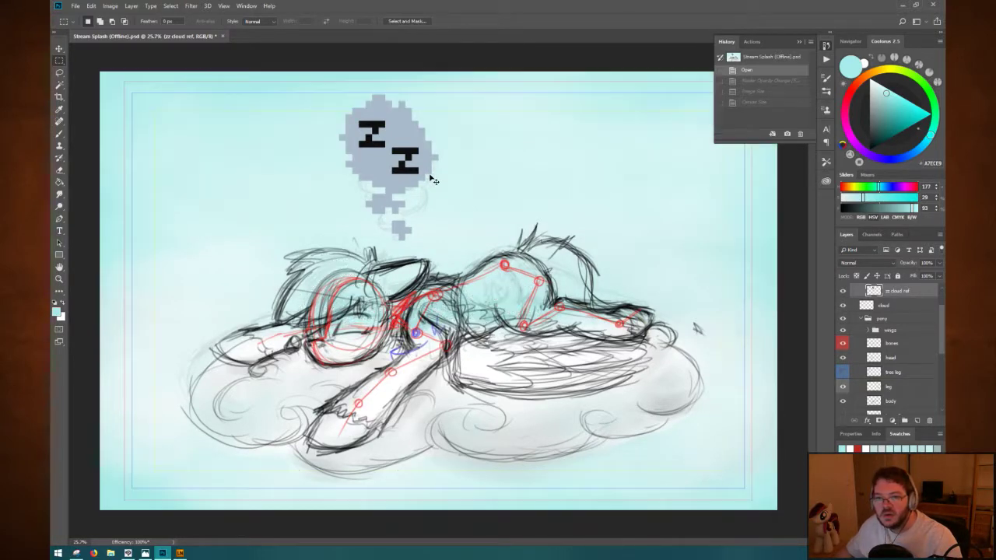
pyautogui.hotkey('ctrl', 'shift', 'y')
pyautogui.hotkey('ctrl', 'shift', 'y')
pyautogui.hotkey('ctrl', 'shift', 'y')
pyautogui.hotkey('ctrl', 'shift', 'y')
pyautogui.hotkey('ctrl', 'shift', 'y')
pyautogui.hotkey('ctrl', 'shift', 'y')
pyautogui.hotkey('ctrl', 'shift', 'y')
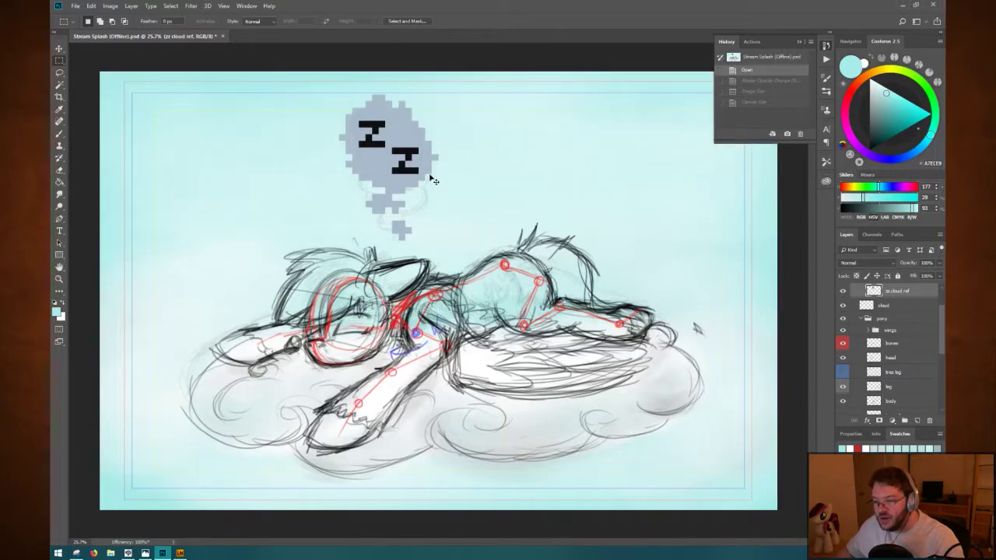
pyautogui.hotkey('ctrl', 'shift', 'y')
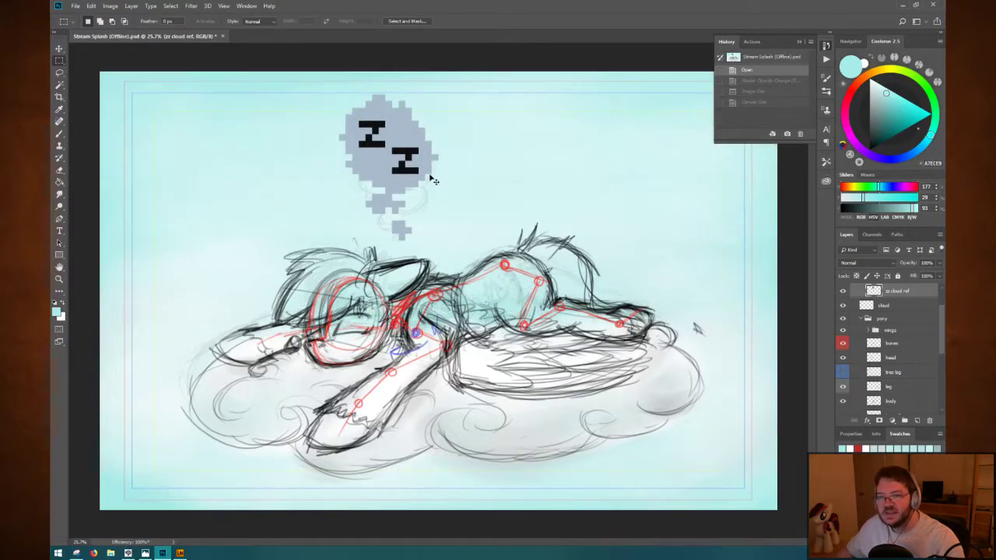
pyautogui.hotkey('ctrl', 'shift', 'y')
pyautogui.hotkey('ctrl', 'shift', 'y')
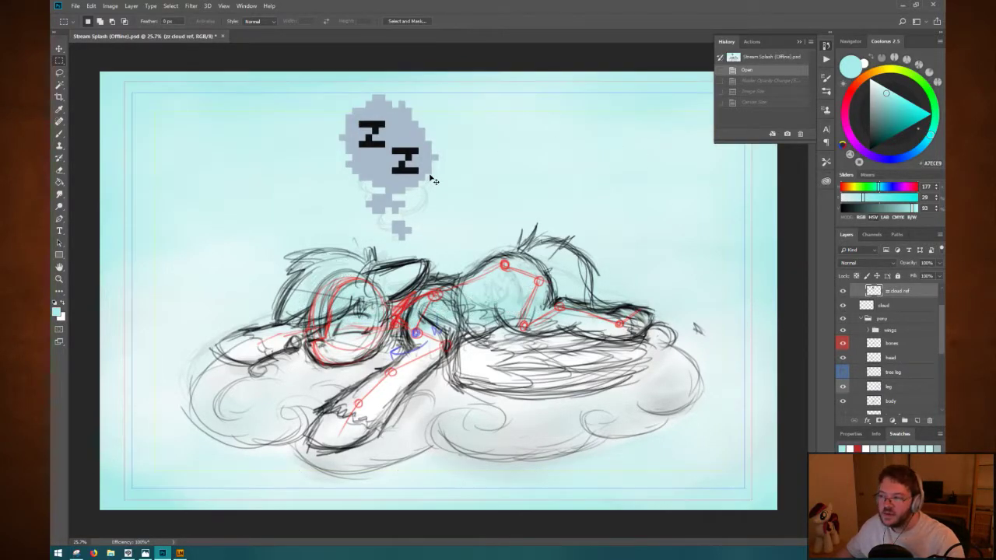
pyautogui.hotkey('ctrl', 's')
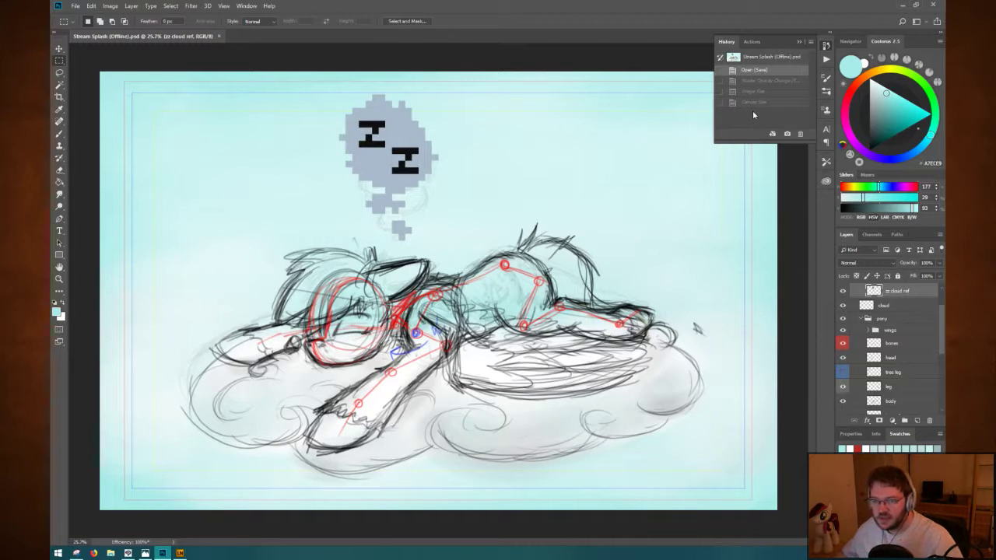
# Collapse the zz cloud and pony layer groups inside the sketch group.
pyautogui.scroll(3, 893, 341)
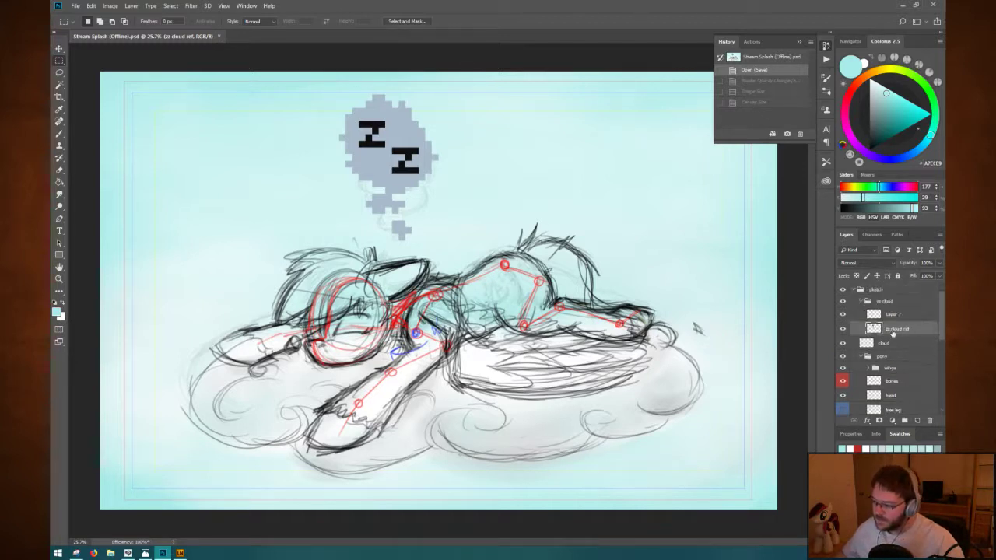
pyautogui.click(859, 302)
pyautogui.click(859, 303)
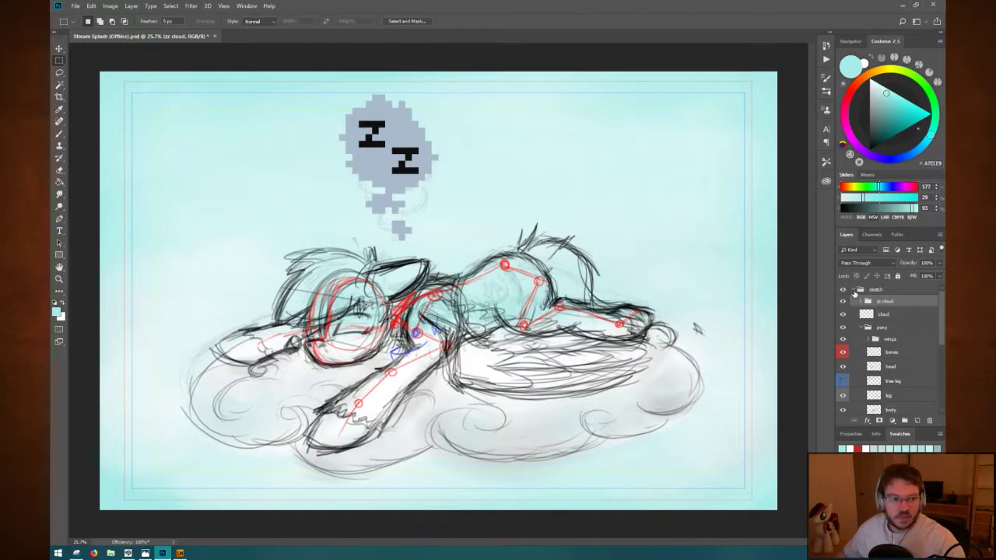
pyautogui.click(856, 290)
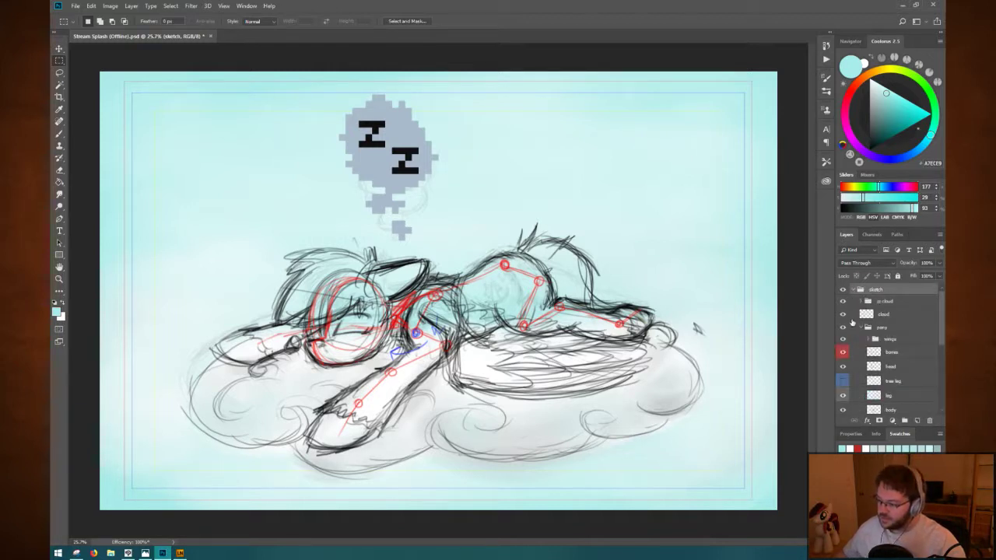
pyautogui.click(894, 316)
pyautogui.click(860, 328)
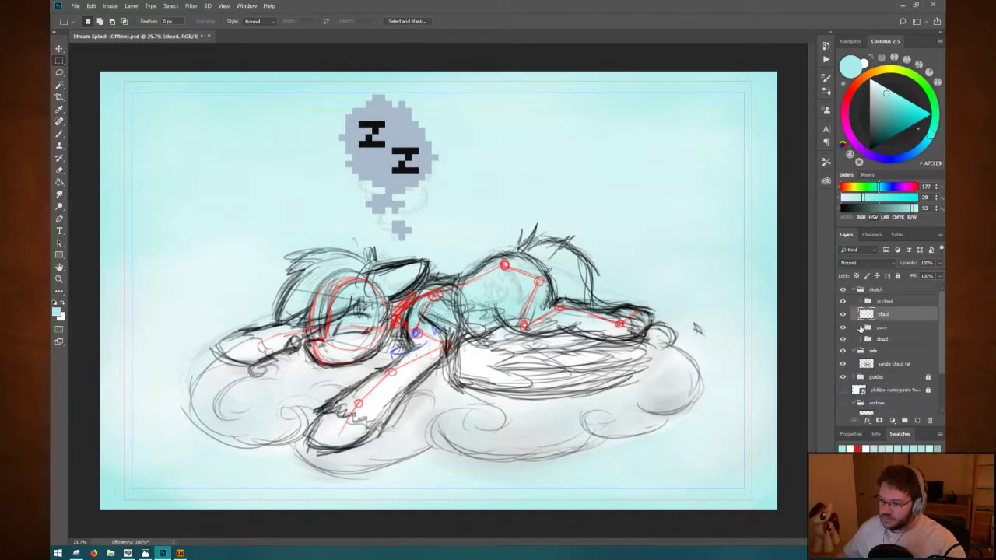
pyautogui.click(860, 328)
pyautogui.click(861, 328)
pyautogui.click(860, 328)
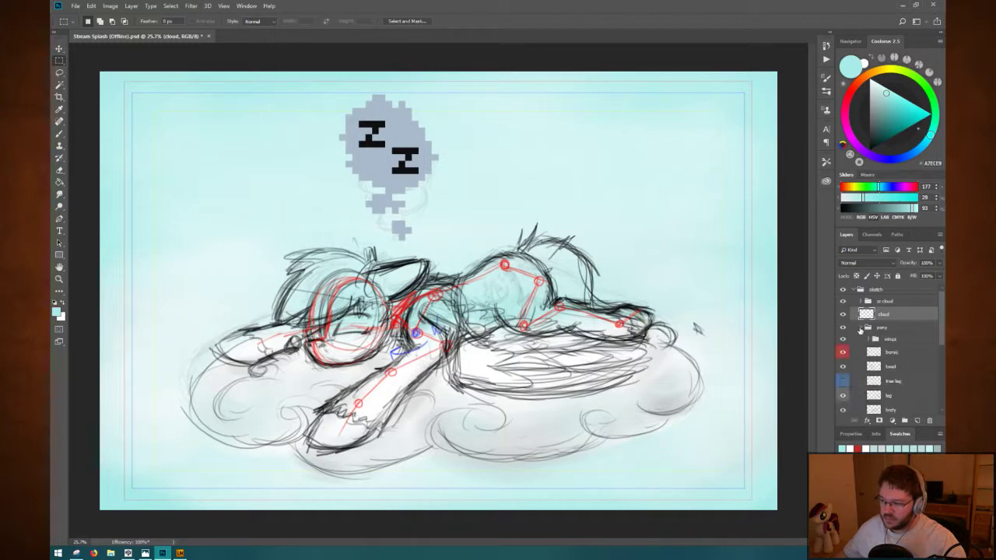
pyautogui.click(861, 328)
# Check the contents of the cloud group, collapse it again, and select the zz cloud group.
pyautogui.click(886, 328)
pyautogui.click(861, 340)
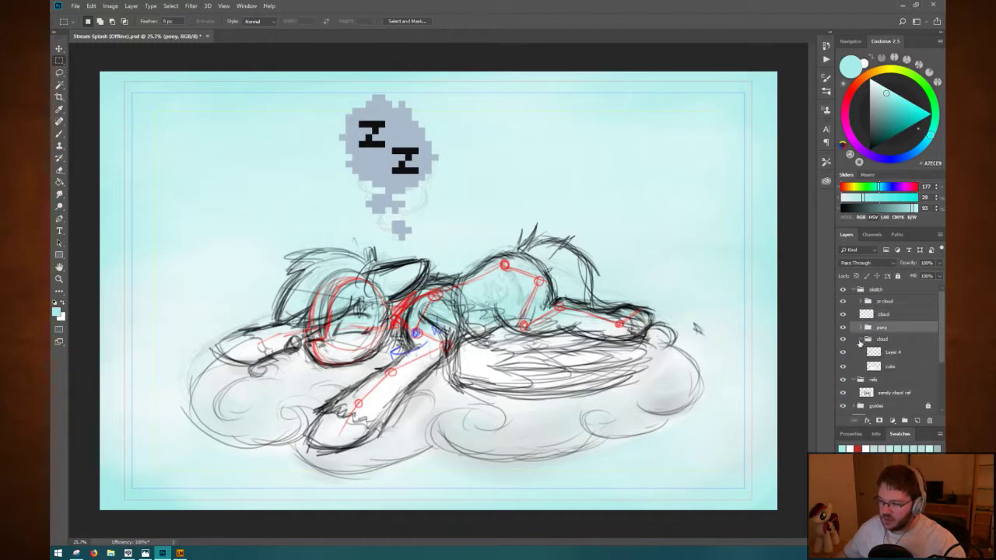
pyautogui.click(862, 339)
pyautogui.click(889, 341)
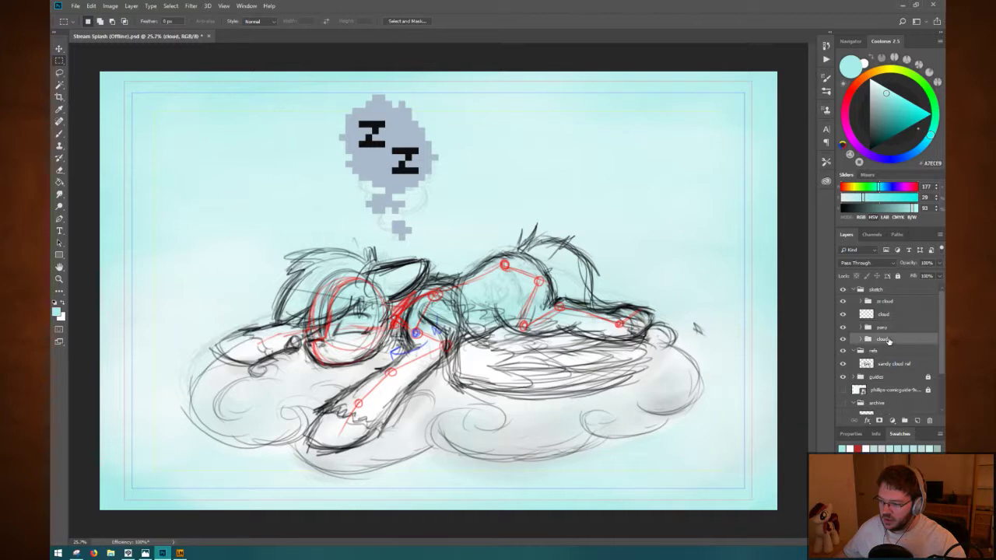
pyautogui.click(891, 328)
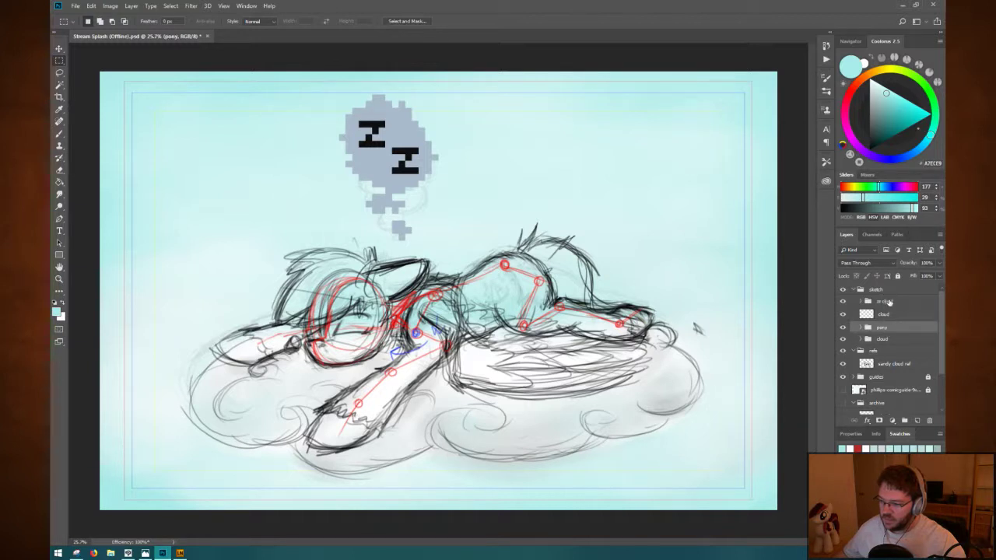
pyautogui.click(887, 304)
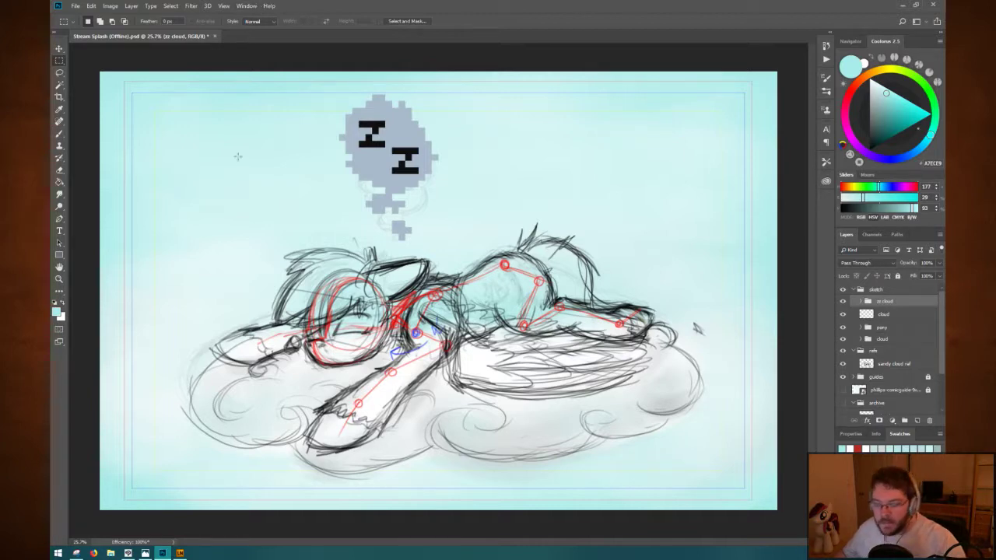
# Examine the canvas guides and ZZ bubble at 100% zoom, and return to a view of the whole canvas.
pyautogui.hotkey('ctrl', '+')
pyautogui.hotkey('ctrl', '1')
pyautogui.moveTo(184, 87); pyautogui.dragTo(551, 322)
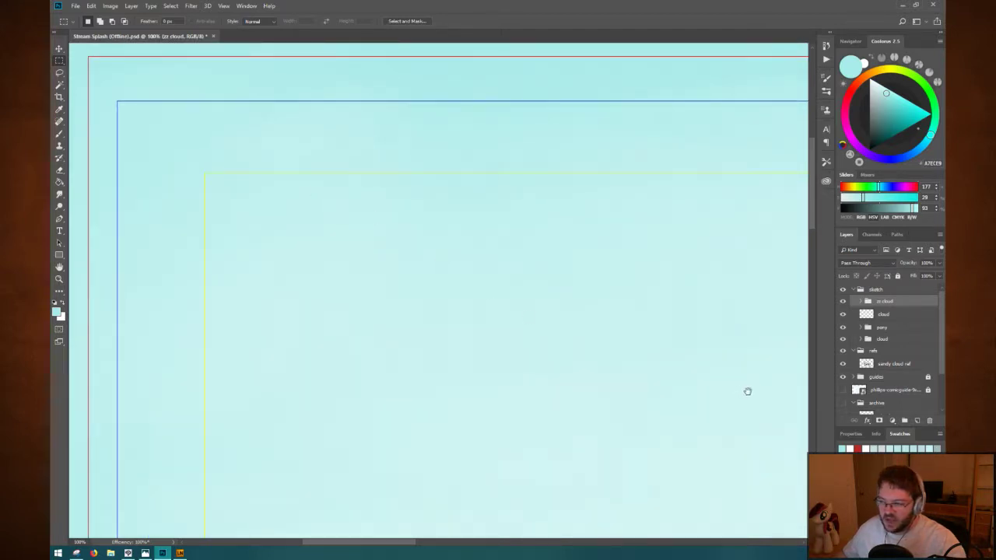
pyautogui.moveTo(747, 391); pyautogui.dragTo(372, 362)
pyautogui.scroll(-6, 667, 351)
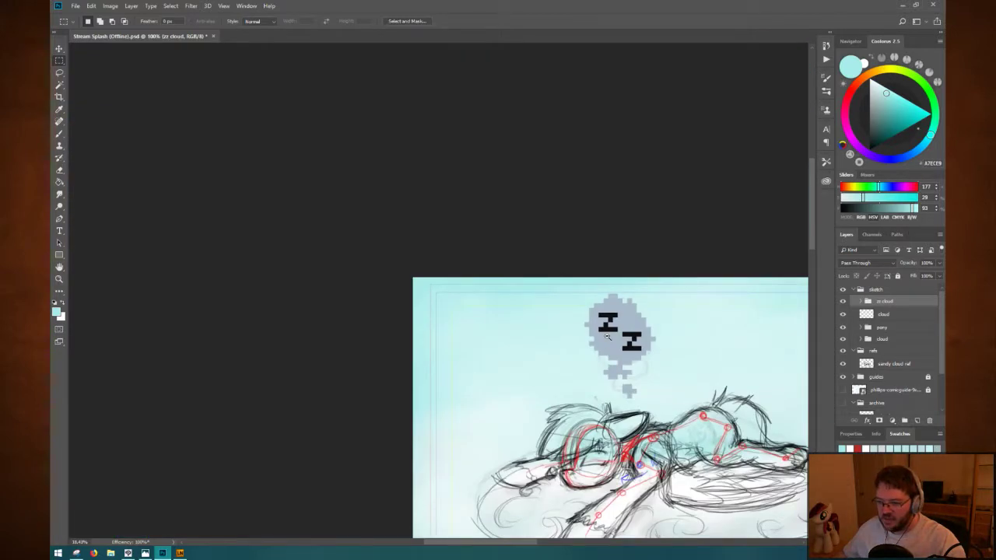
pyautogui.moveTo(661, 386); pyautogui.dragTo(505, 222)
pyautogui.scroll(3, 523, 286)
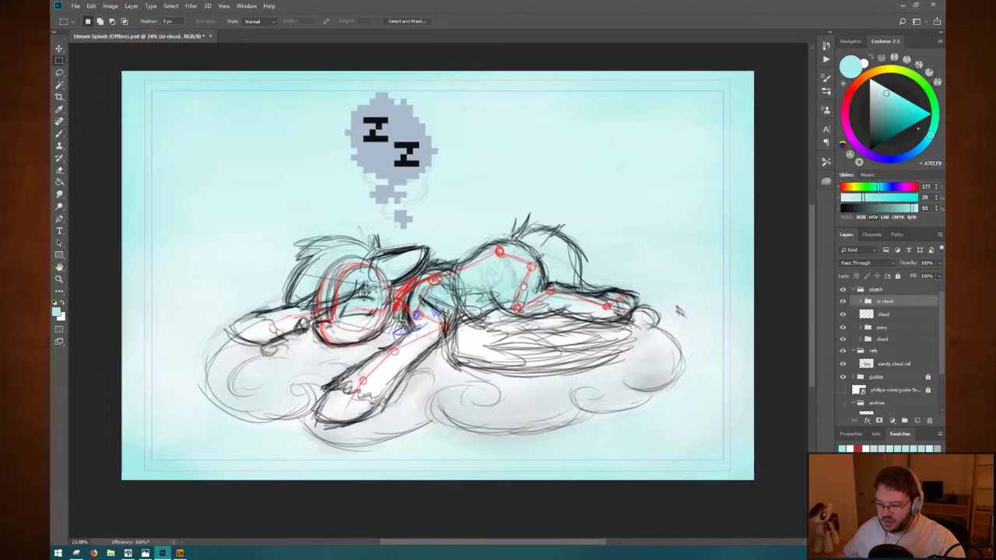
pyautogui.moveTo(523, 286); pyautogui.dragTo(513, 296)
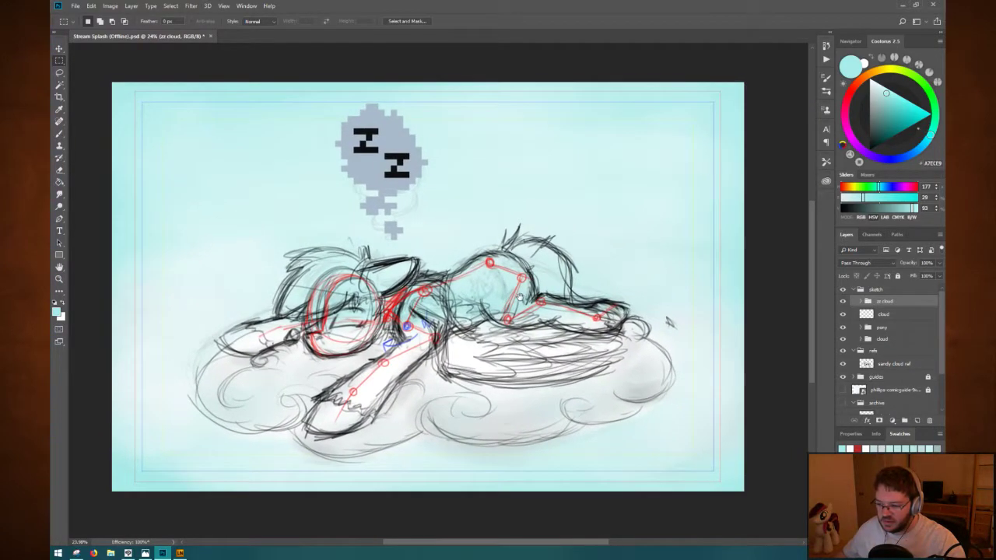
pyautogui.click(885, 317)
pyautogui.hotkey('ctrl', 't')
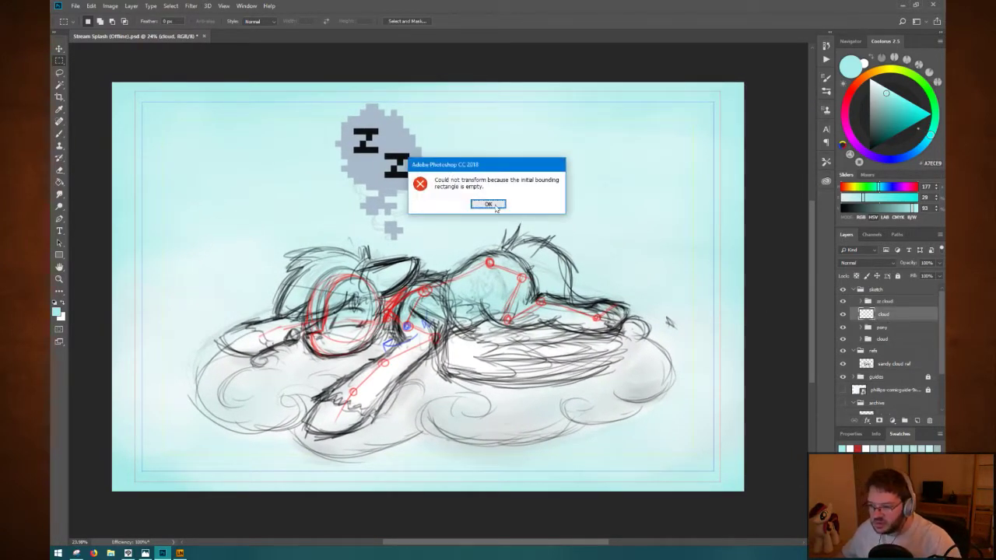
pyautogui.press('Return')
# Move the whole sketch group straight up by about 120 pixels with Free Transform.
pyautogui.click(887, 290)
pyautogui.hotkey('ctrl', 't')
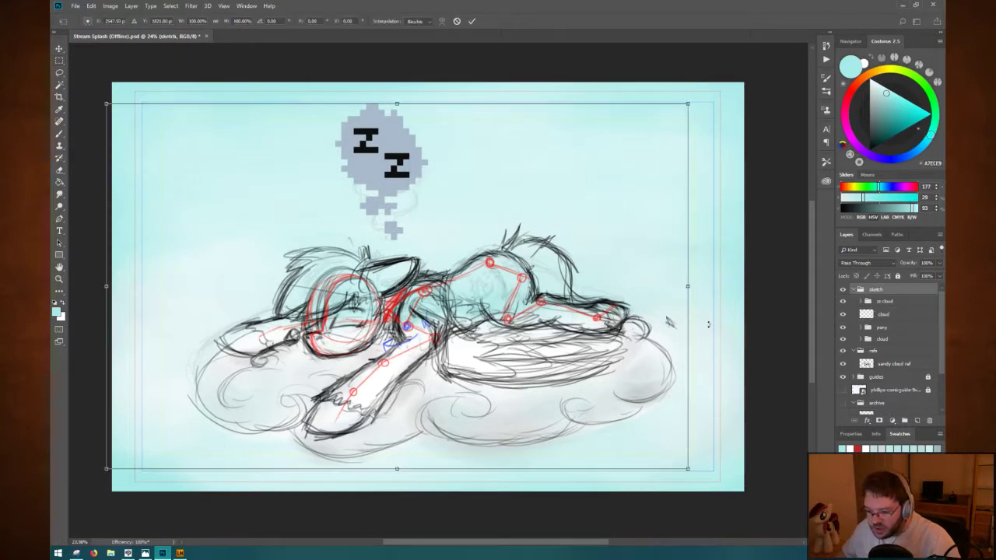
pyautogui.hotkey('shift', 'Up')
pyautogui.hotkey('shift', 'Up')
pyautogui.hotkey('shift', 'Up')
pyautogui.hotkey('shift', 'Up')
pyautogui.hotkey('shift', 'Up')
pyautogui.hotkey('shift', 'Up')
pyautogui.hotkey('shift', 'Up')
pyautogui.hotkey('shift', 'Up')
pyautogui.hotkey('shift', 'Up')
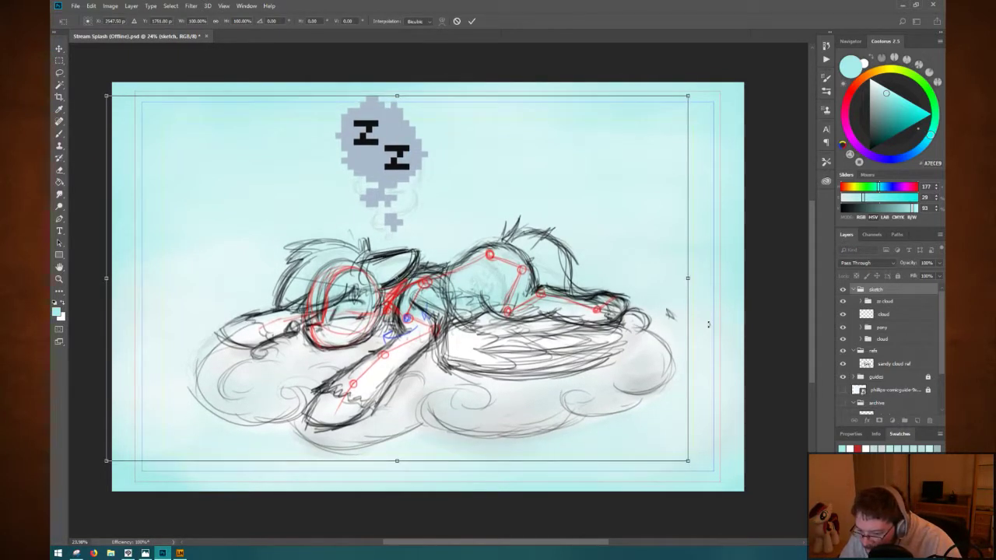
pyautogui.hotkey('shift', 'Up')
pyautogui.hotkey('shift', 'Up')
pyautogui.hotkey('shift', 'Up')
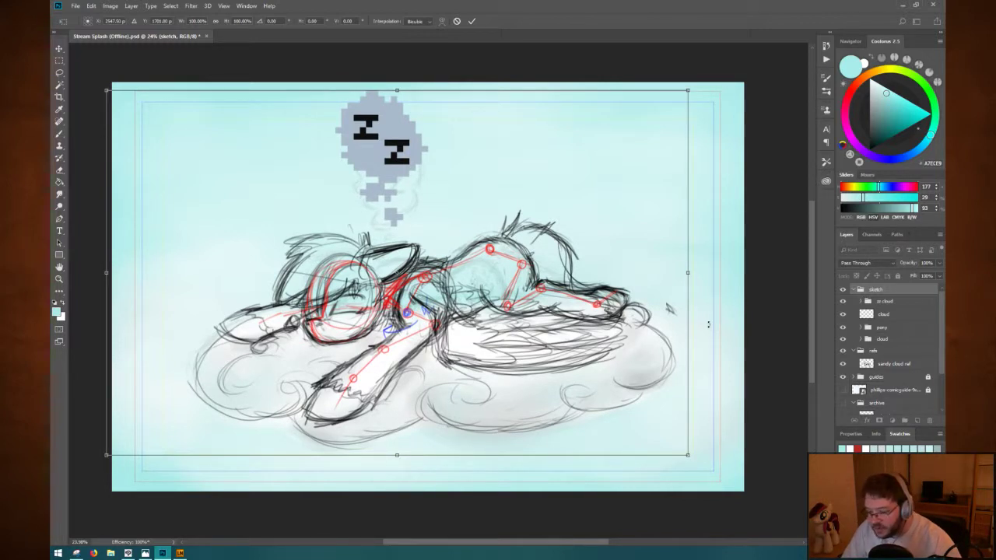
pyautogui.press('Return')
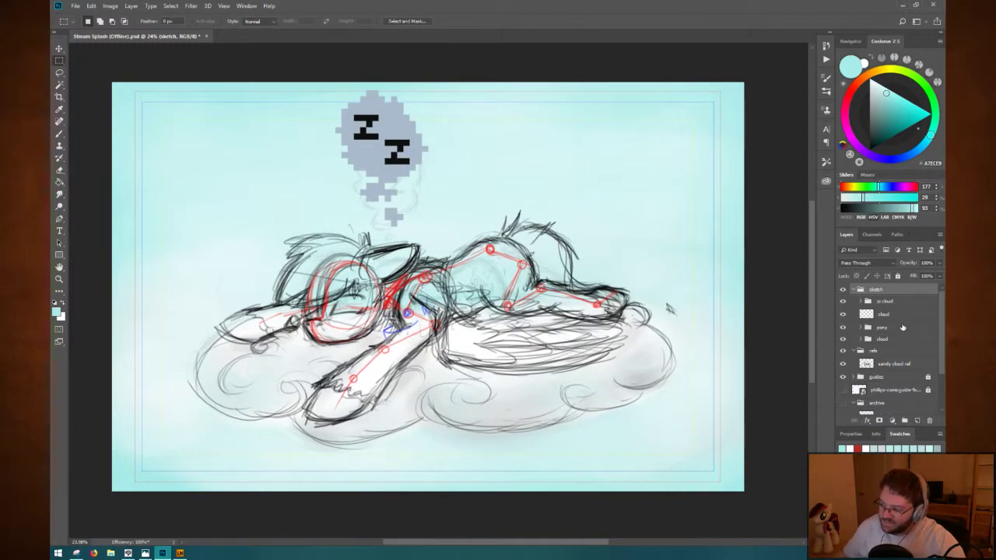
# Scale the zz cloud group down to about 82%, place it just above the pony's head, and save the document.
pyautogui.click(899, 302)
pyautogui.hotkey('ctrl', 't')
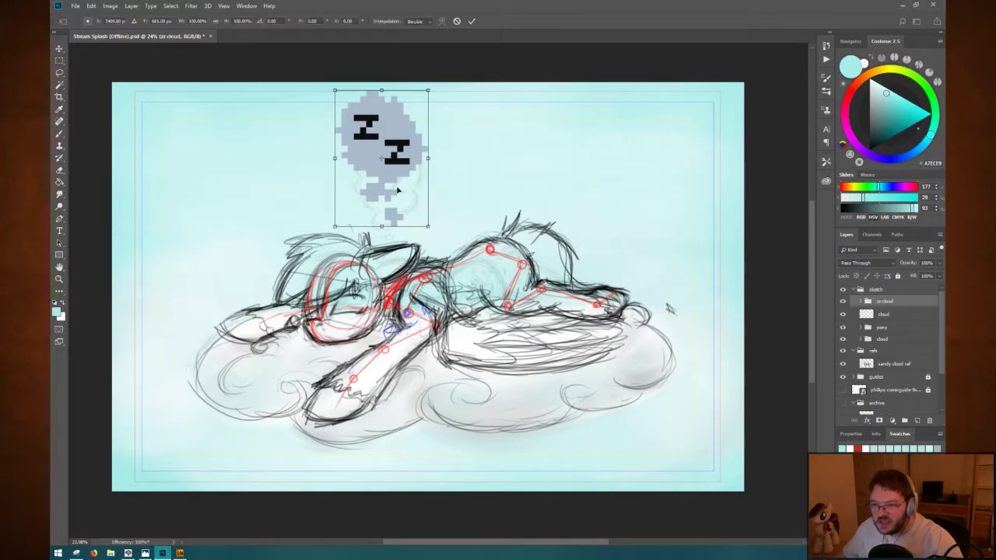
pyautogui.moveTo(428, 226); pyautogui.dragTo(406, 196)
pyautogui.moveTo(377, 118); pyautogui.dragTo(397, 158)
pyautogui.moveTo(428, 238); pyautogui.dragTo(422, 232)
pyautogui.moveTo(404, 182); pyautogui.dragTo(399, 176)
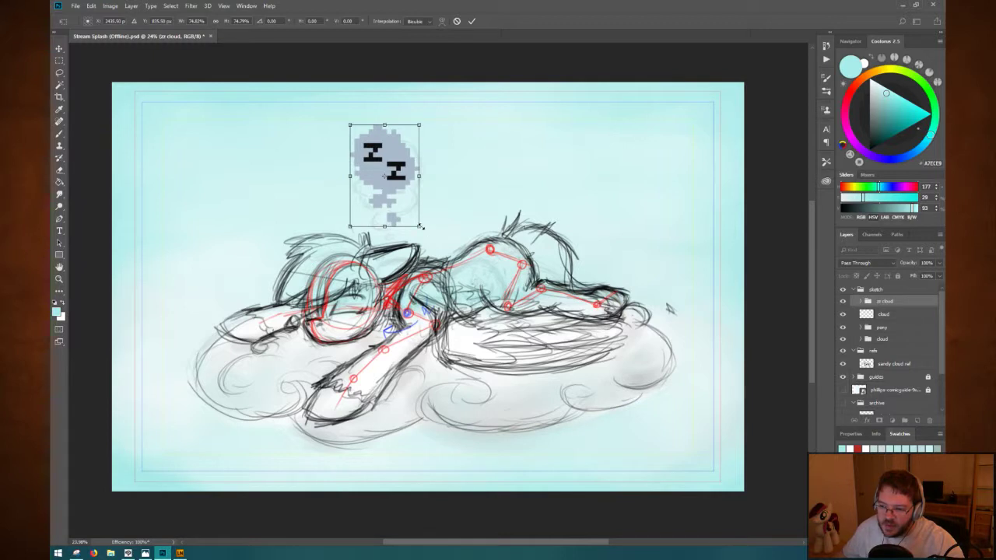
pyautogui.moveTo(421, 227); pyautogui.dragTo(426, 237)
pyautogui.moveTo(405, 190); pyautogui.dragTo(400, 185)
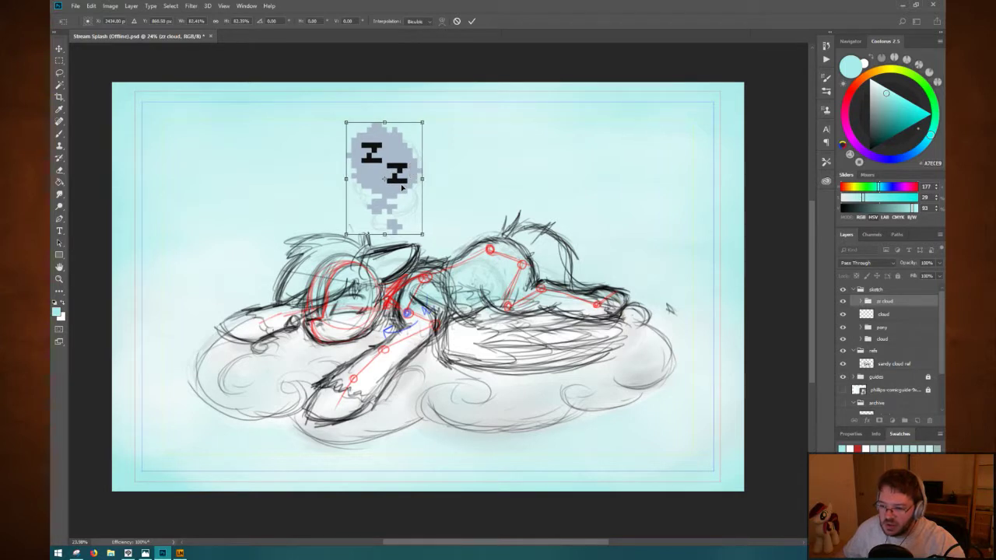
pyautogui.press('Return')
pyautogui.hotkey('ctrl', 's')
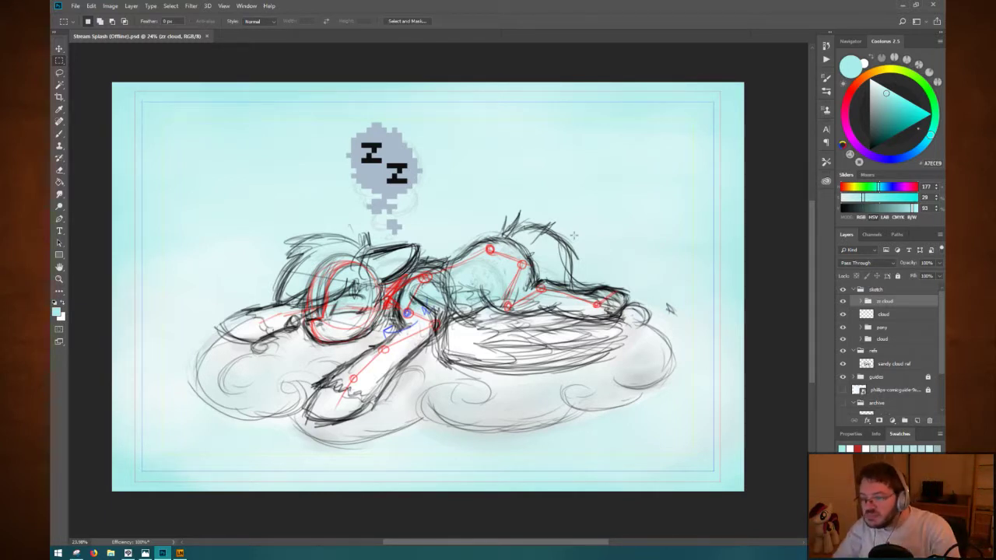
# Nudge the zz cloud group slightly to the left and save the document.
pyautogui.hotkey('ctrl', 't')
pyautogui.hotkey('shift', 'Left')
pyautogui.hotkey('shift', 'Left')
pyautogui.hotkey('shift', 'Left')
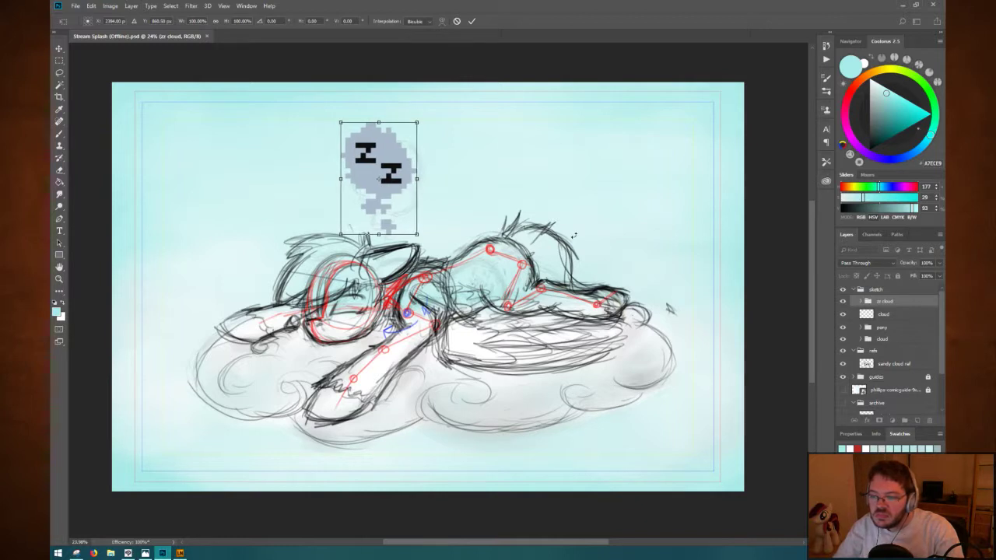
pyautogui.press('Return')
pyautogui.hotkey('ctrl', 's')
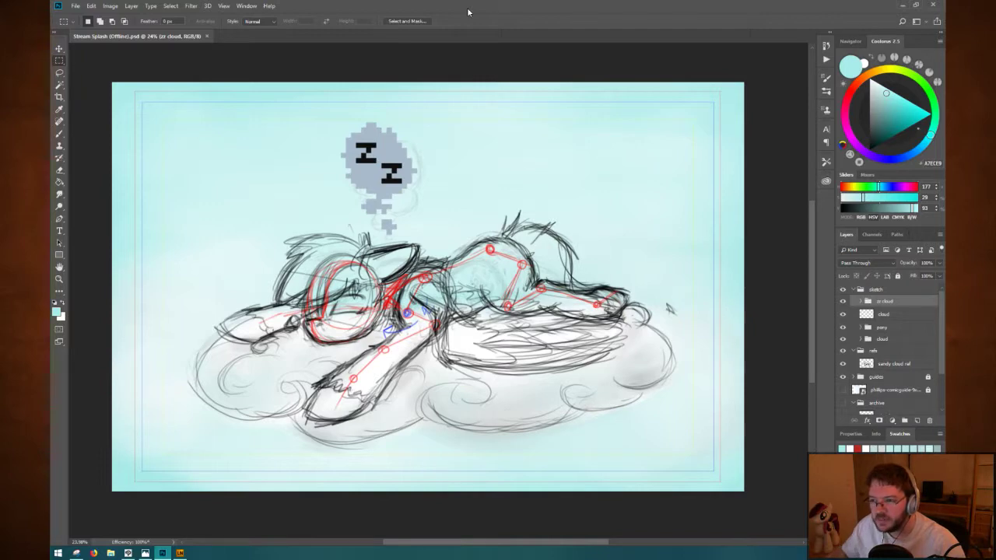
# Resize the image to 1920 pixels wide, crop the canvas height to 1080 pixels, and view the whole result.
pyautogui.hotkey('ctrl', 'alt', 'i')
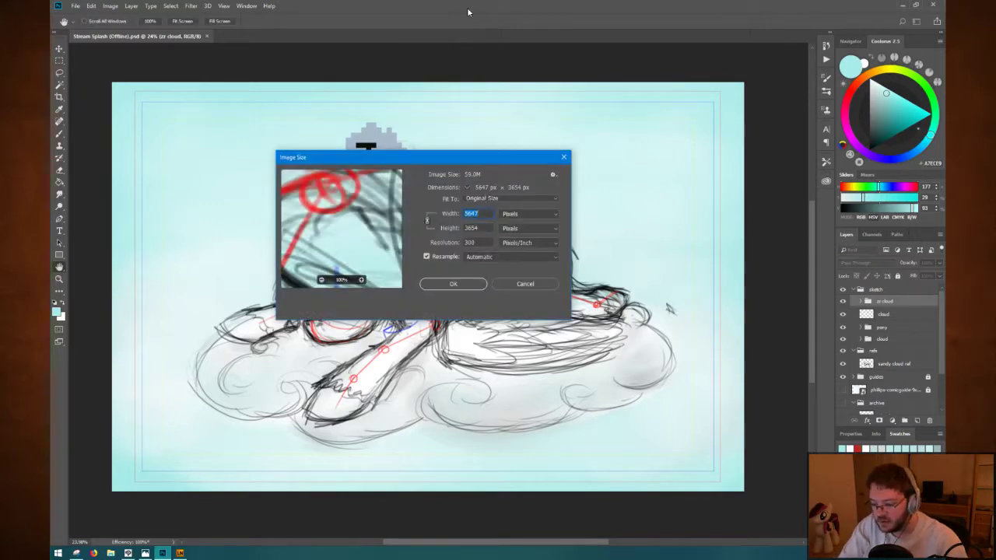
pyautogui.press('Escape')
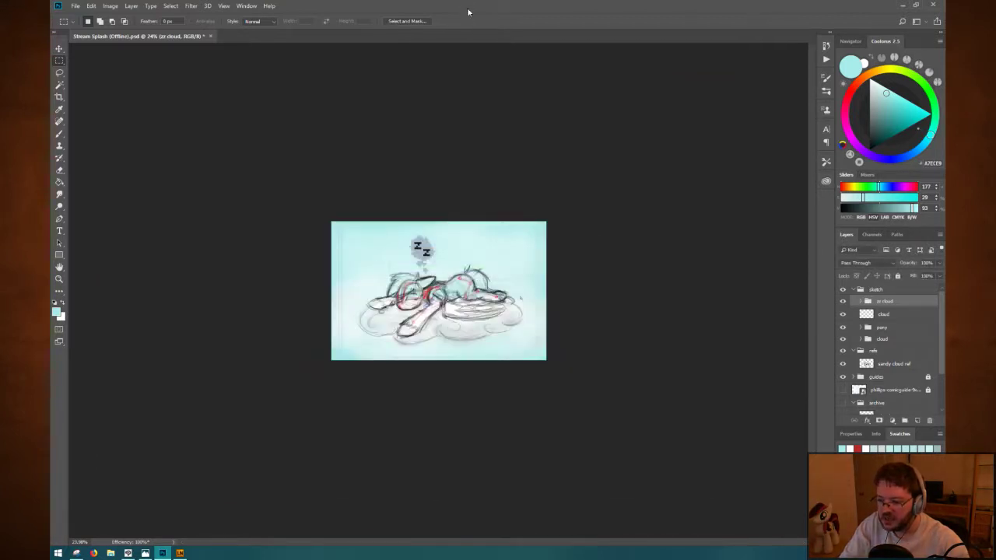
pyautogui.hotkey('ctrl', 'alt', 'c')
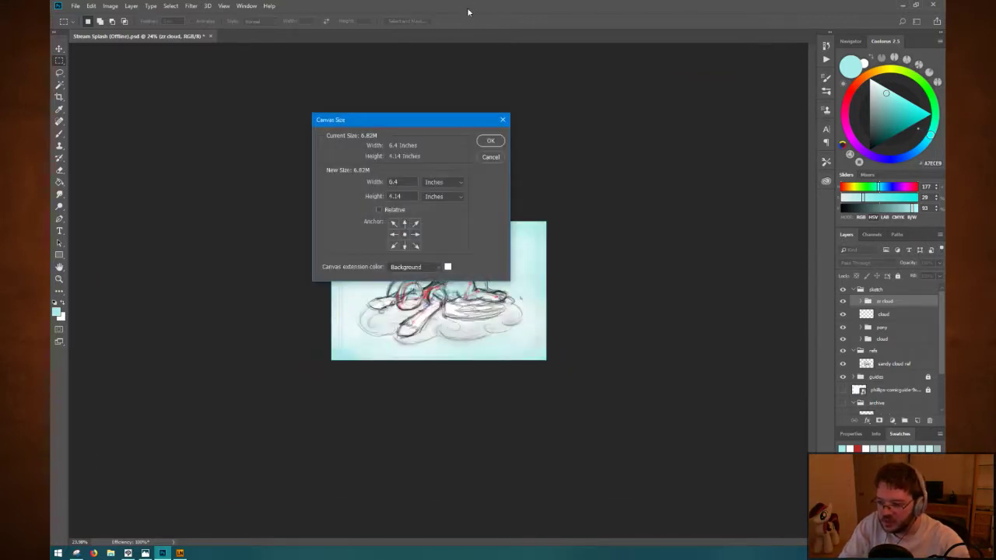
pyautogui.click(439, 183)
pyautogui.click(441, 200)
pyautogui.doubleClick(405, 199)
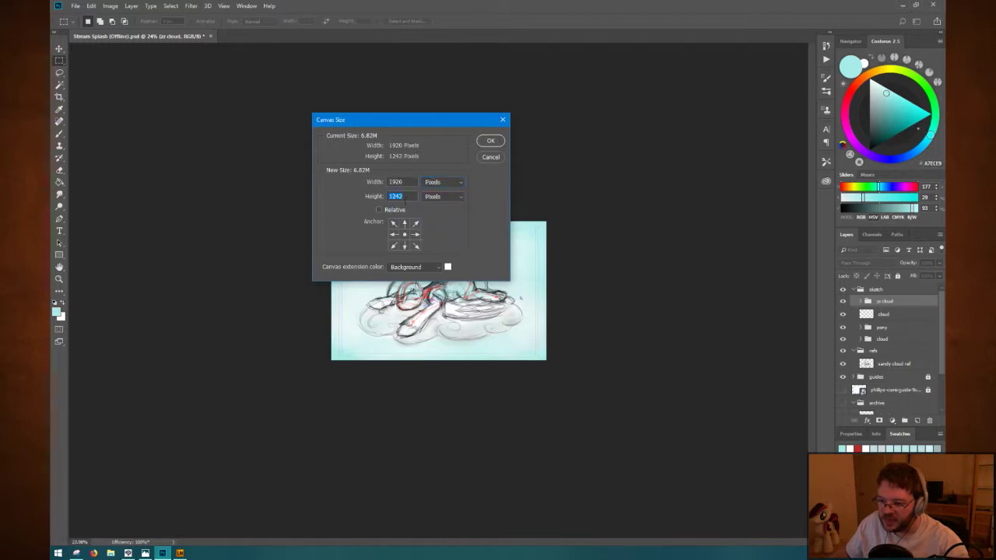
pyautogui.write('1080')
pyautogui.press('Return')
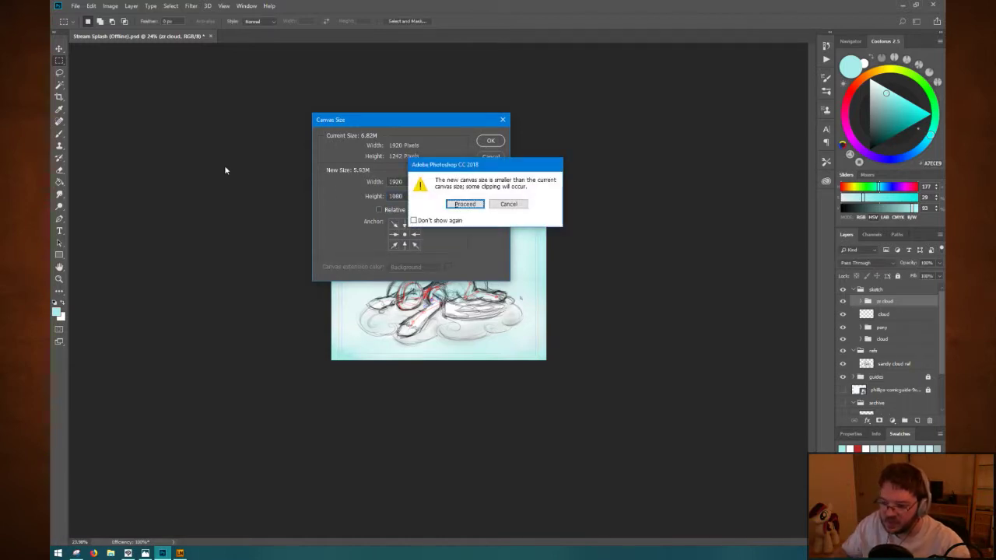
pyautogui.press('Return')
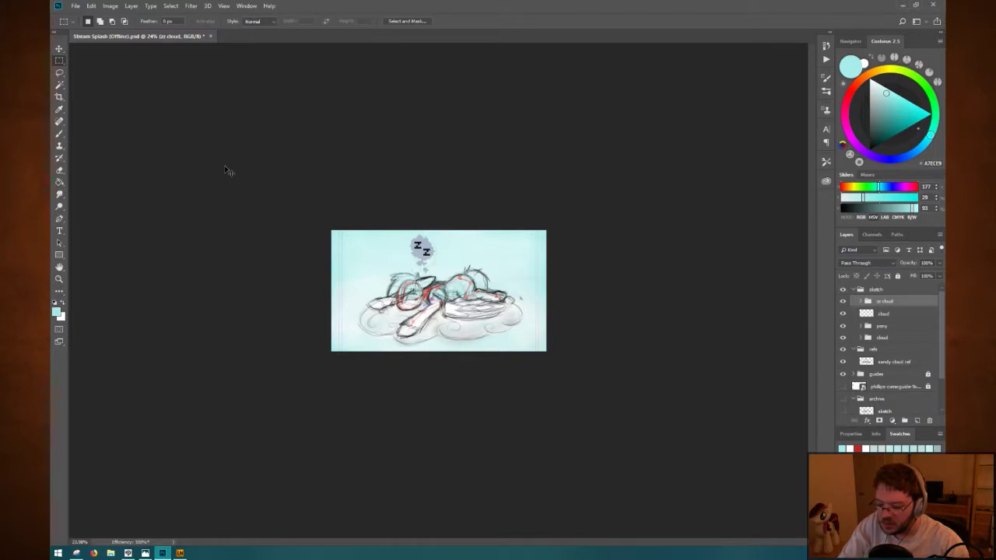
pyautogui.hotkey('ctrl', '0')
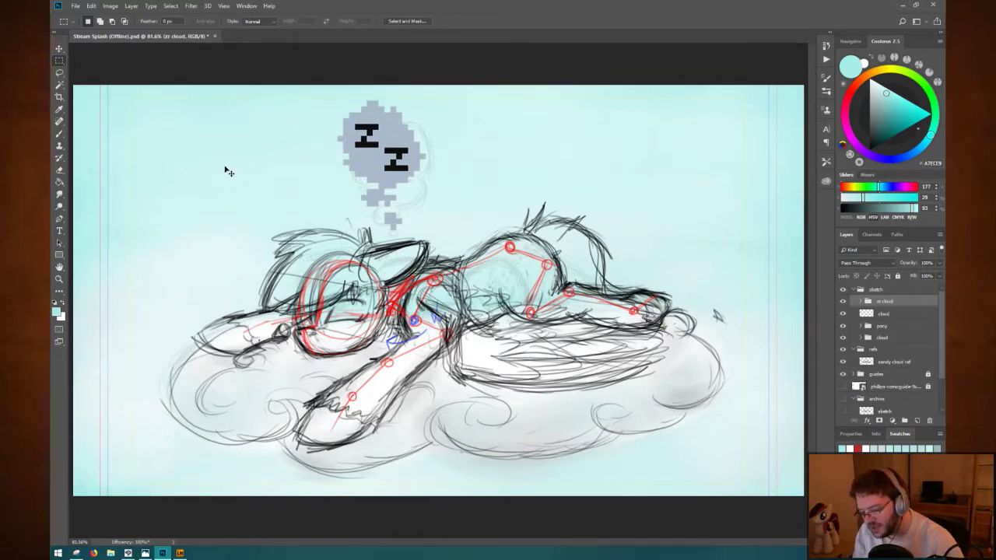
# Undo the canvas crop and the image resize, fit the full canvas in view, and save the document.
pyautogui.hotkey('ctrl', 'alt', 'z')
pyautogui.hotkey('ctrl', 'alt', 'z')
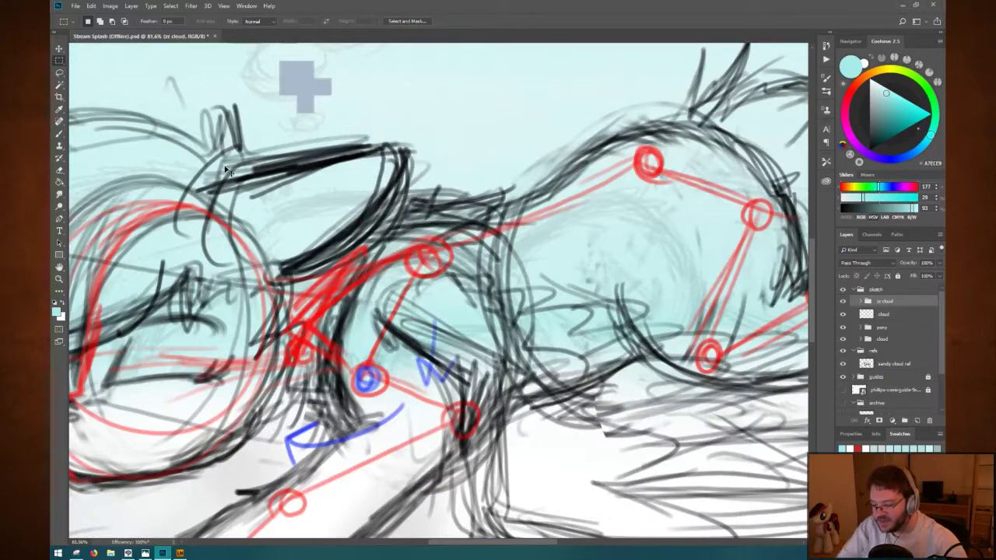
pyautogui.hotkey('ctrl', '0')
pyautogui.hotkey('ctrl', 's')
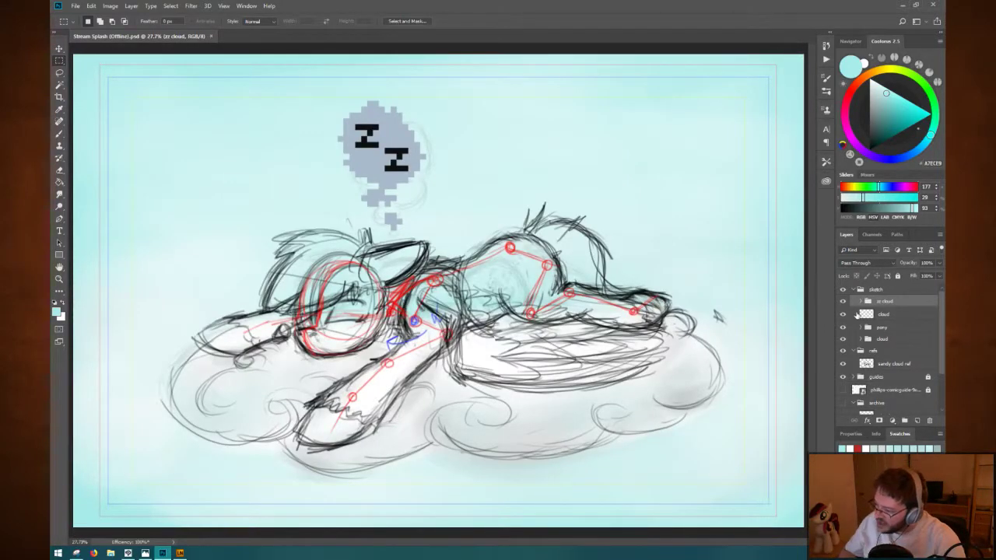
# Slightly rescale and reposition the zz cloud ref layer inside the zz cloud group, and save the document.
pyautogui.click(859, 301)
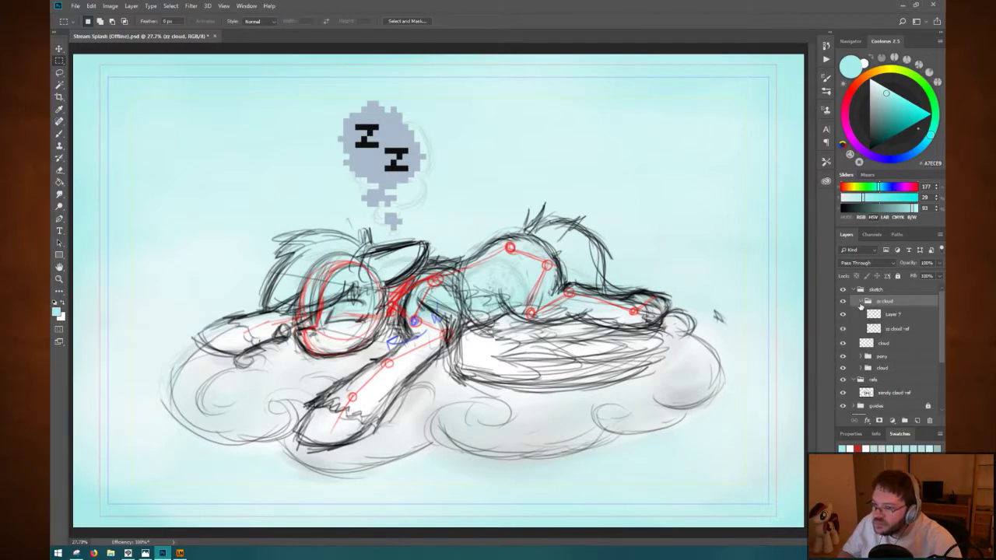
pyautogui.click(901, 330)
pyautogui.hotkey('ctrl', 't')
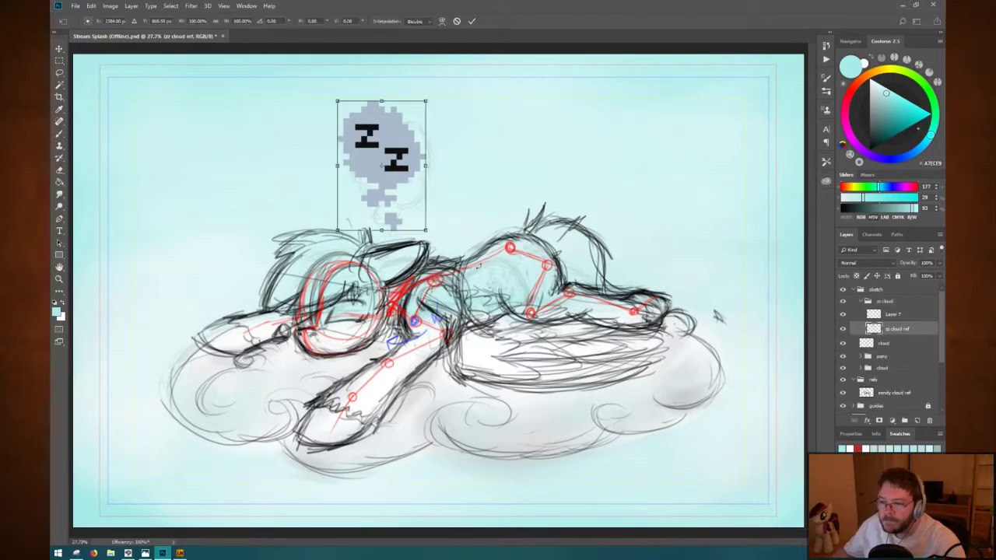
pyautogui.moveTo(425, 231); pyautogui.dragTo(424, 229)
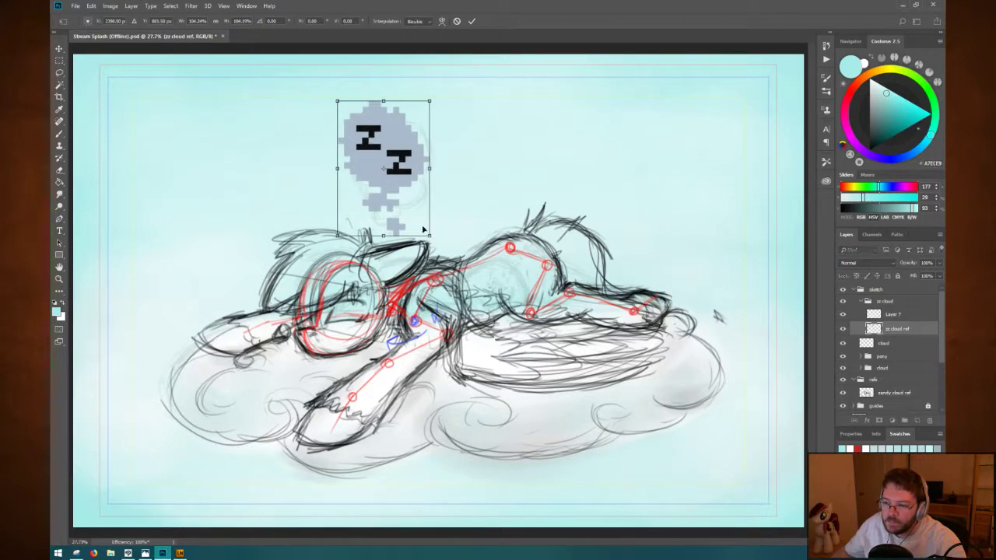
pyautogui.moveTo(406, 184); pyautogui.dragTo(406, 185)
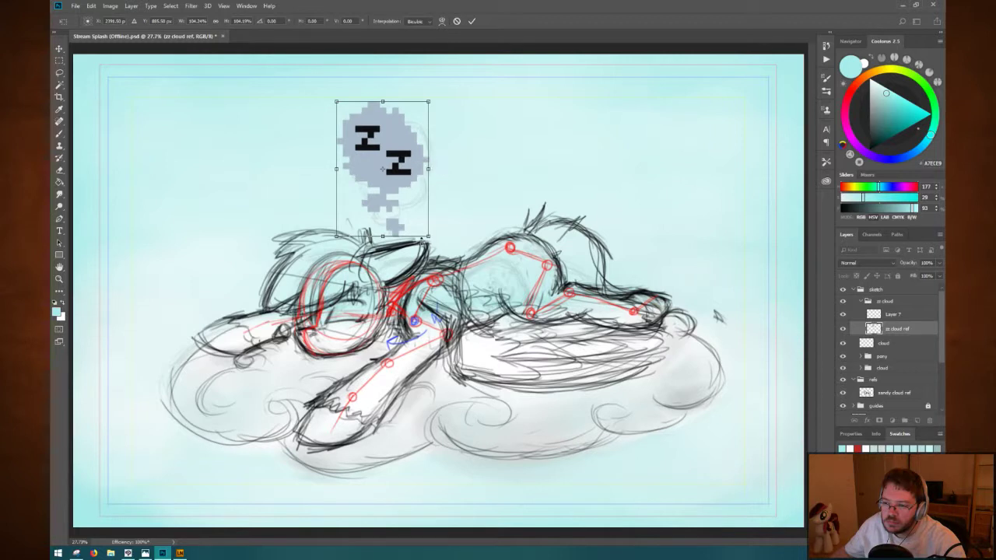
pyautogui.moveTo(427, 236); pyautogui.dragTo(426, 232)
pyautogui.press('Return')
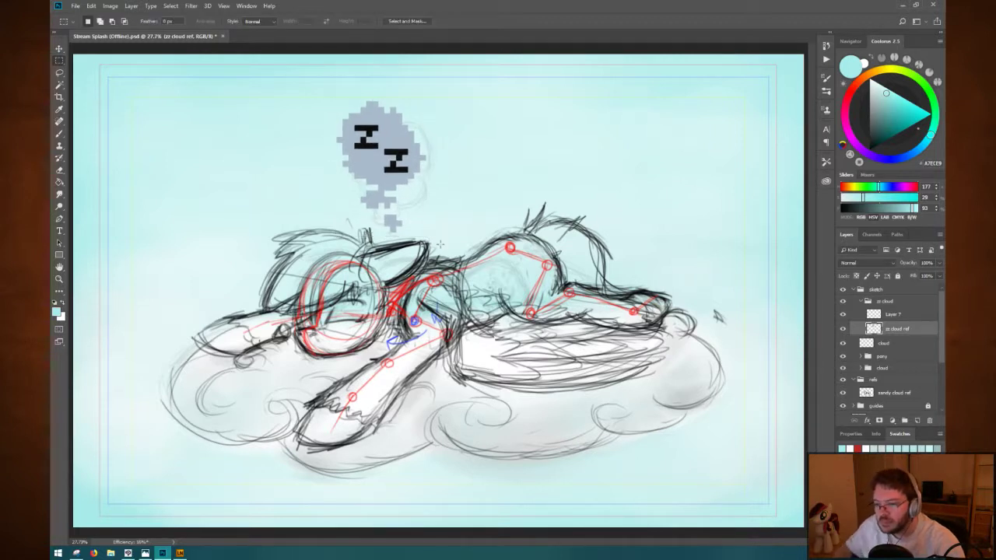
pyautogui.hotkey('ctrl', 's')
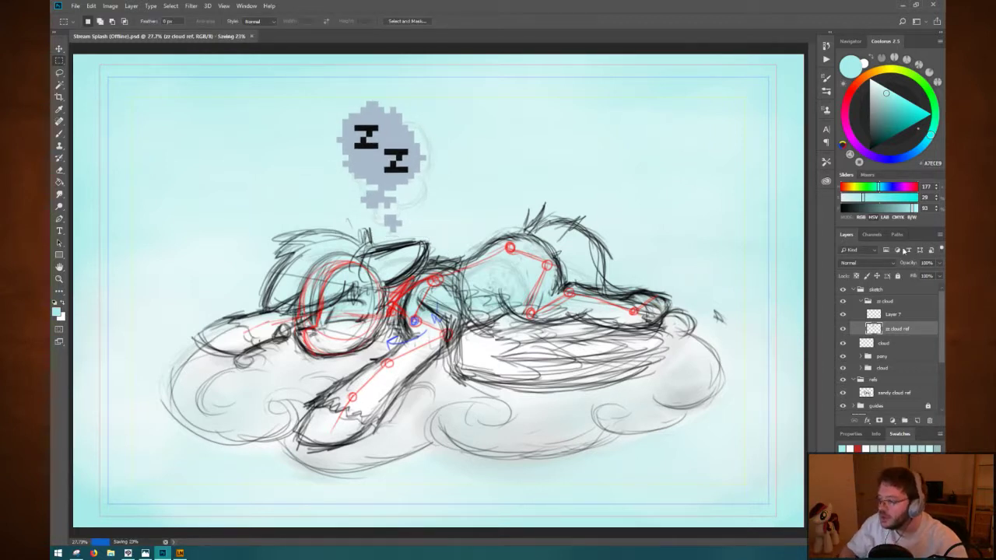
# Set up a small black Hard Round Pressure Opacity brush for sketching on Layer 7.
pyautogui.click(888, 315)
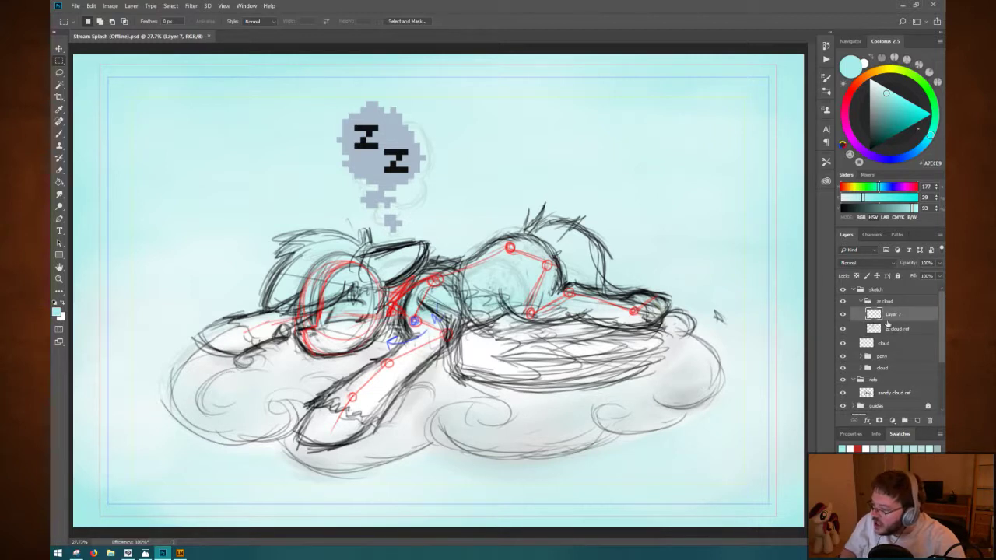
pyautogui.moveTo(889, 126); pyautogui.dragTo(867, 152)
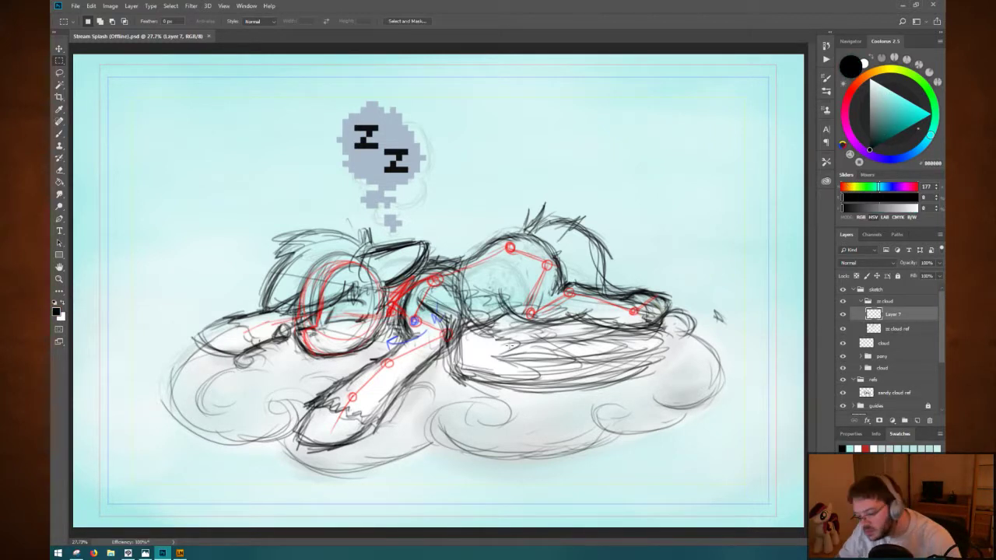
pyautogui.press('b')
pyautogui.rightClick(319, 173)
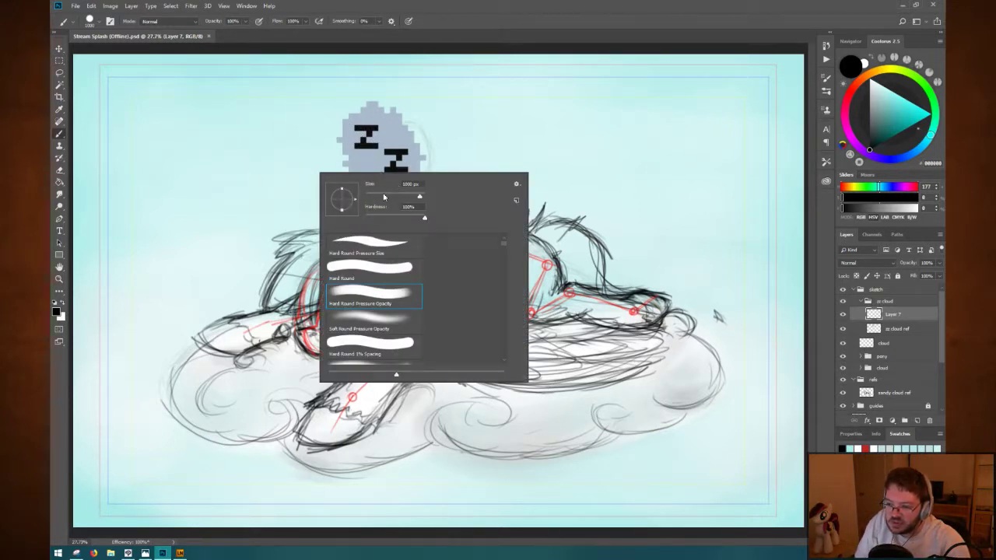
pyautogui.moveTo(383, 197); pyautogui.dragTo(369, 197)
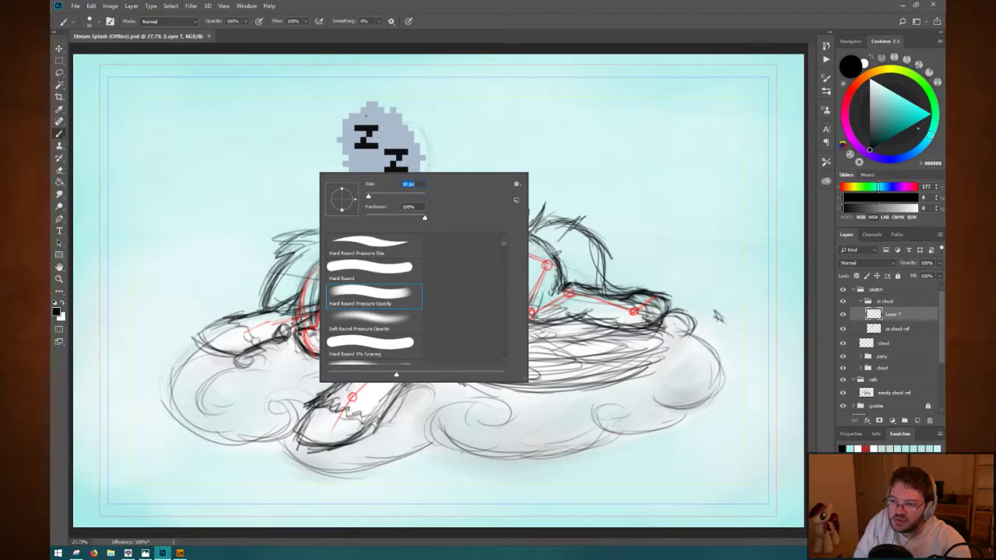
pyautogui.press('Return')
# Lower the brush flow, trying it with test strokes on and beside the zz bubble and undoing them.
pyautogui.moveTo(358, 113)
pyautogui.mouseDown()
pyautogui.moveTo(369, 102)
pyautogui.moveTo(381, 111)
pyautogui.mouseUp()
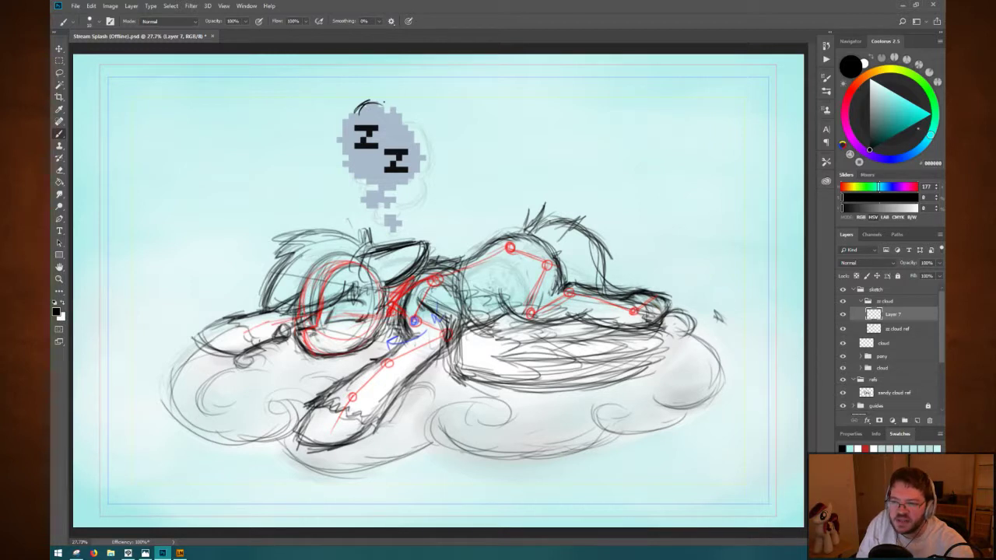
pyautogui.moveTo(285, 27); pyautogui.dragTo(274, 50)
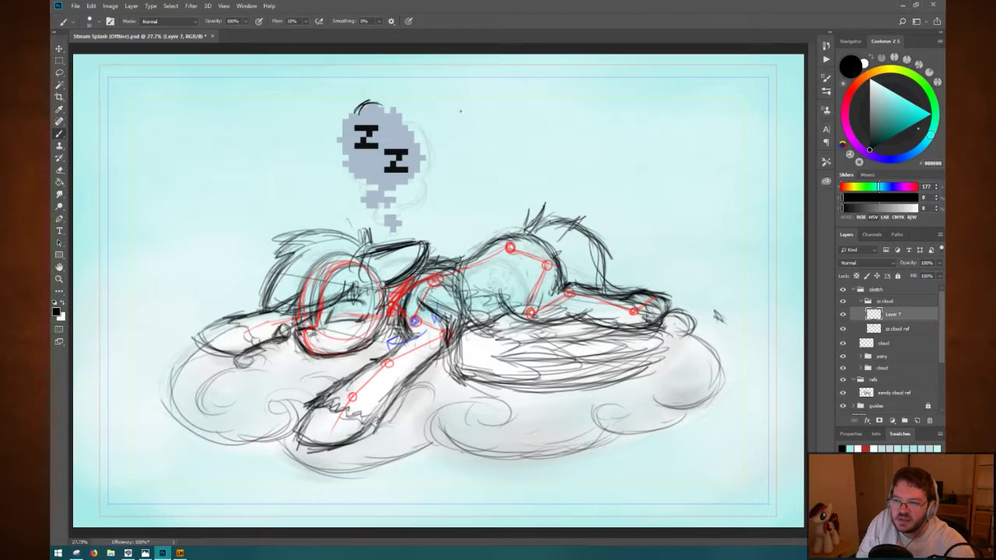
pyautogui.moveTo(460, 111)
pyautogui.mouseDown()
pyautogui.moveTo(487, 117)
pyautogui.moveTo(461, 134)
pyautogui.moveTo(459, 164)
pyautogui.moveTo(534, 167)
pyautogui.moveTo(541, 141)
pyautogui.moveTo(513, 147)
pyautogui.mouseUp()
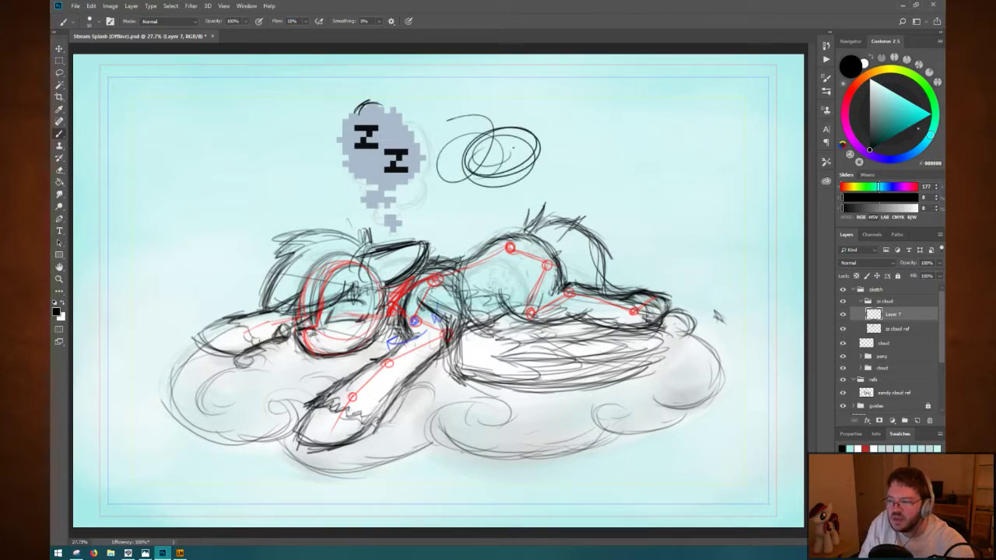
pyautogui.hotkey('ctrl', 'z')
pyautogui.hotkey('ctrl', 'z')
pyautogui.hotkey('ctrl', 'z')
pyautogui.moveTo(279, 22)
pyautogui.mouseDown()
pyautogui.moveTo(253, 28)
pyautogui.moveTo(228, 11)
pyautogui.mouseUp()
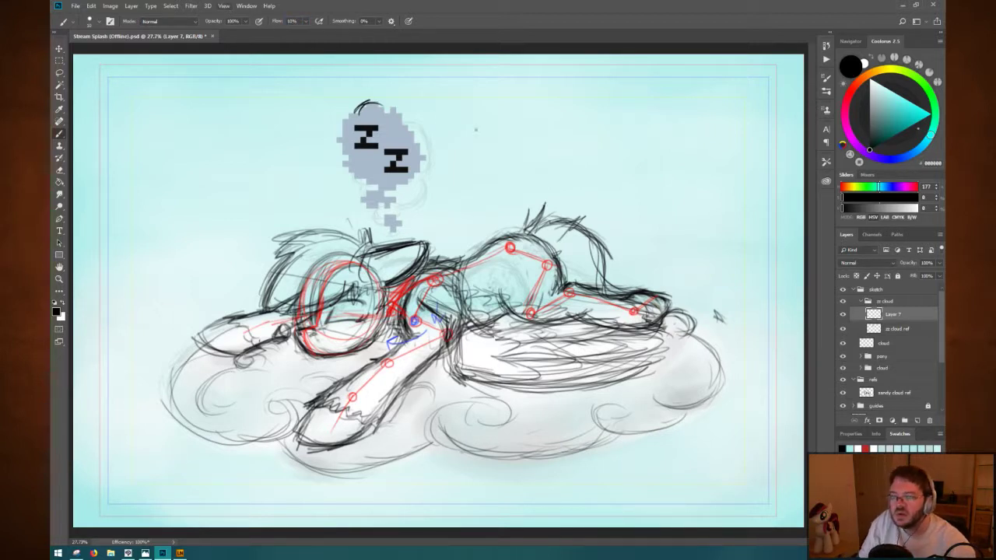
pyautogui.moveTo(503, 122)
pyautogui.mouseDown()
pyautogui.moveTo(470, 153)
pyautogui.moveTo(481, 186)
pyautogui.moveTo(479, 161)
pyautogui.moveTo(517, 154)
pyautogui.mouseUp()
pyautogui.hotkey('ctrl', 'z')
pyautogui.hotkey('ctrl', 'z')
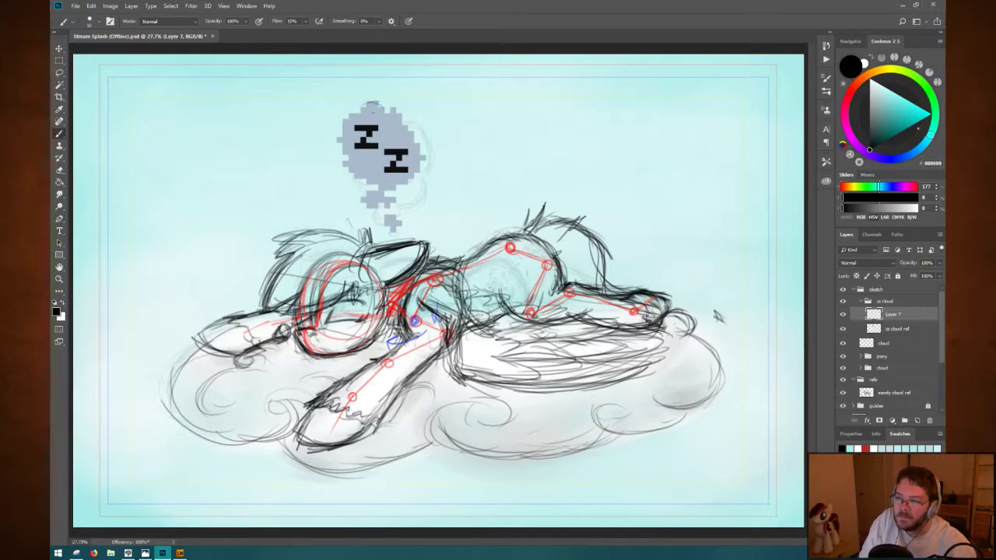
# Trace the zz bubble's puffy cloud outline and its two small trailing puffs over the pixel reference.
pyautogui.moveTo(397, 112)
pyautogui.mouseDown()
pyautogui.moveTo(422, 156)
pyautogui.moveTo(384, 187)
pyautogui.moveTo(415, 173)
pyautogui.moveTo(406, 183)
pyautogui.mouseUp()
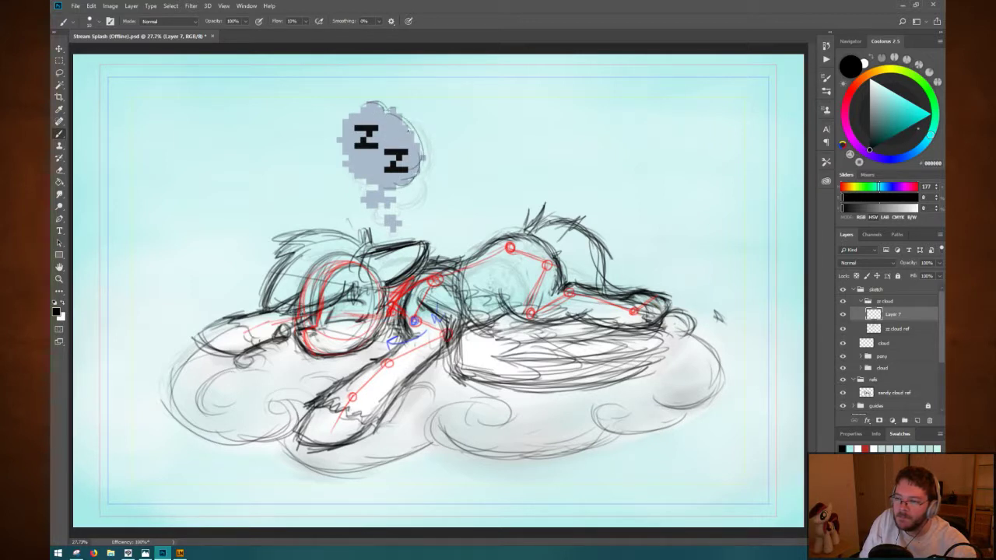
pyautogui.moveTo(412, 128)
pyautogui.mouseDown()
pyautogui.moveTo(425, 168)
pyautogui.moveTo(392, 179)
pyautogui.mouseUp()
pyautogui.moveTo(378, 103)
pyautogui.mouseDown()
pyautogui.moveTo(337, 120)
pyautogui.moveTo(350, 159)
pyautogui.mouseUp()
pyautogui.moveTo(353, 121); pyautogui.dragTo(339, 155)
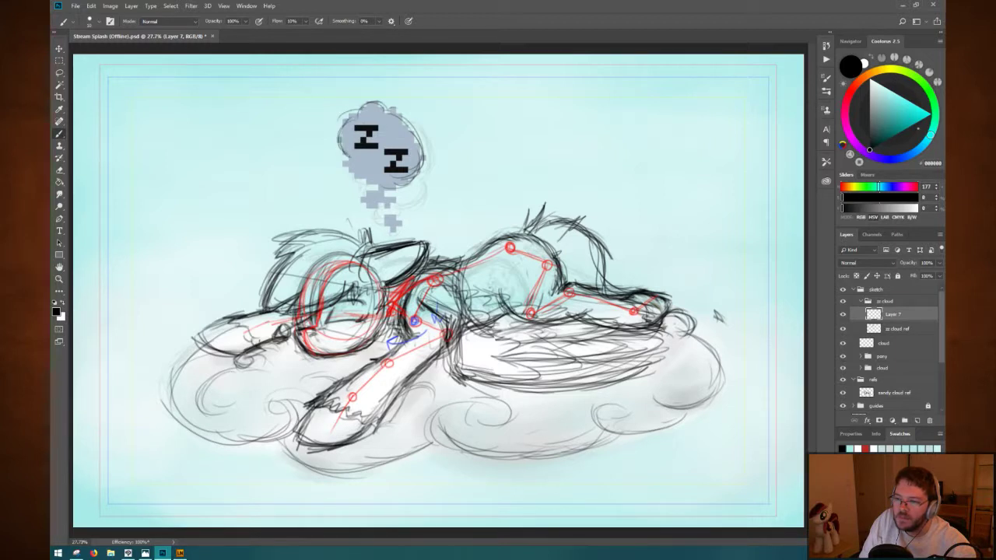
pyautogui.moveTo(375, 102)
pyautogui.mouseDown()
pyautogui.moveTo(359, 111)
pyautogui.moveTo(413, 122)
pyautogui.moveTo(425, 167)
pyautogui.moveTo(413, 176)
pyautogui.mouseUp()
pyautogui.moveTo(426, 133); pyautogui.dragTo(421, 168)
pyautogui.moveTo(403, 119)
pyautogui.mouseDown()
pyautogui.moveTo(423, 137)
pyautogui.moveTo(410, 187)
pyautogui.moveTo(388, 185)
pyautogui.mouseUp()
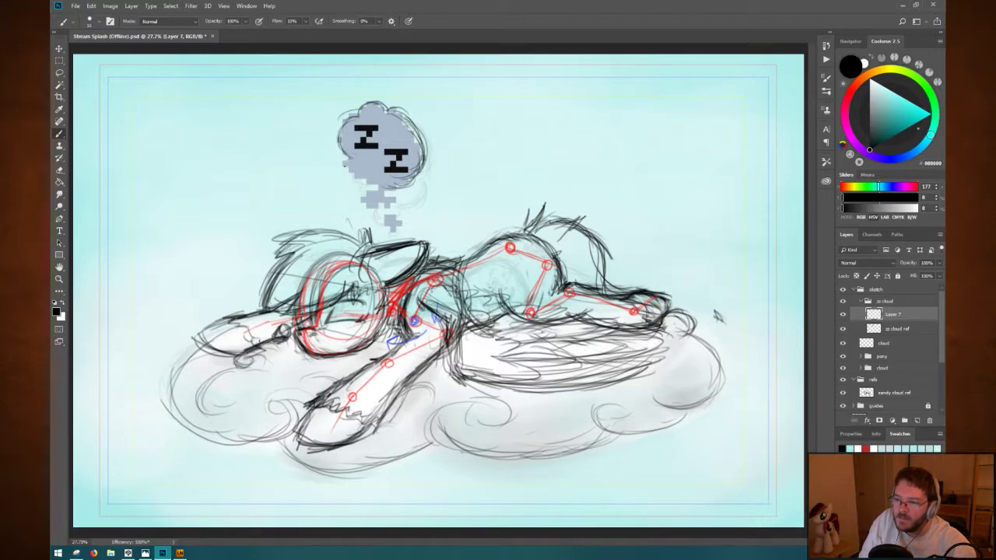
pyautogui.moveTo(345, 158)
pyautogui.mouseDown()
pyautogui.moveTo(382, 187)
pyautogui.moveTo(363, 207)
pyautogui.moveTo(395, 207)
pyautogui.mouseUp()
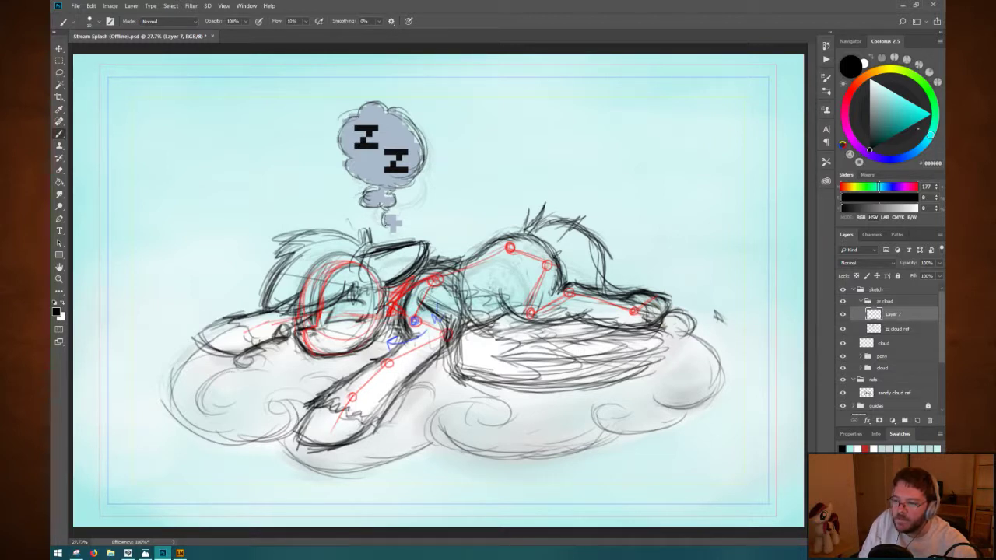
pyautogui.moveTo(396, 220); pyautogui.dragTo(396, 234)
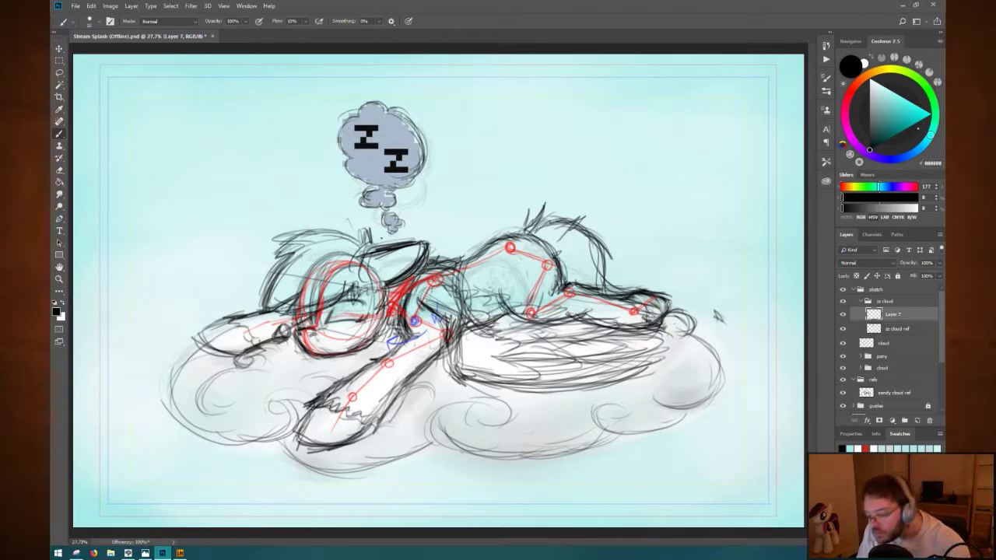
# Erase and redraw parts of the bubble's outline, mainly the right edge, into rounder cloud puffs, and save the document.
pyautogui.press('e')
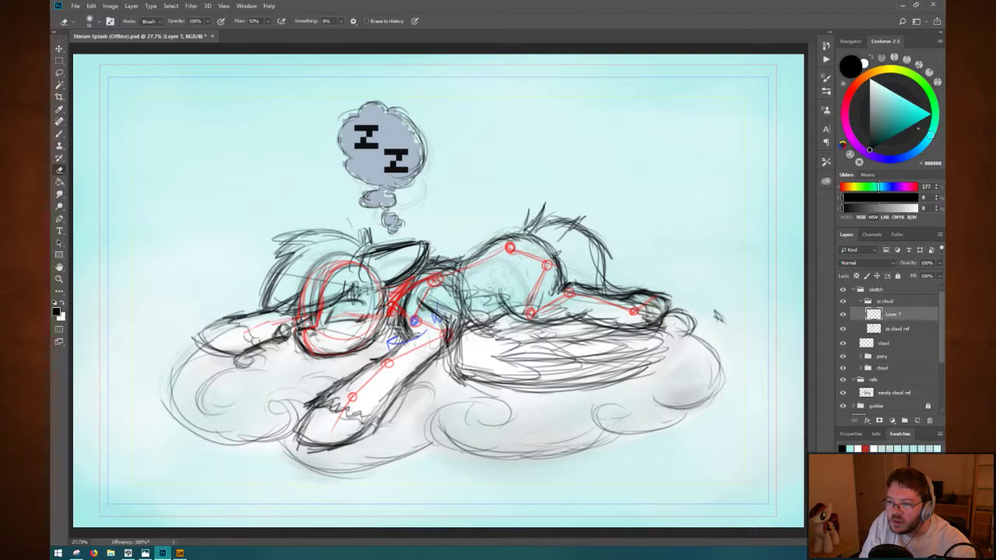
pyautogui.press('b')
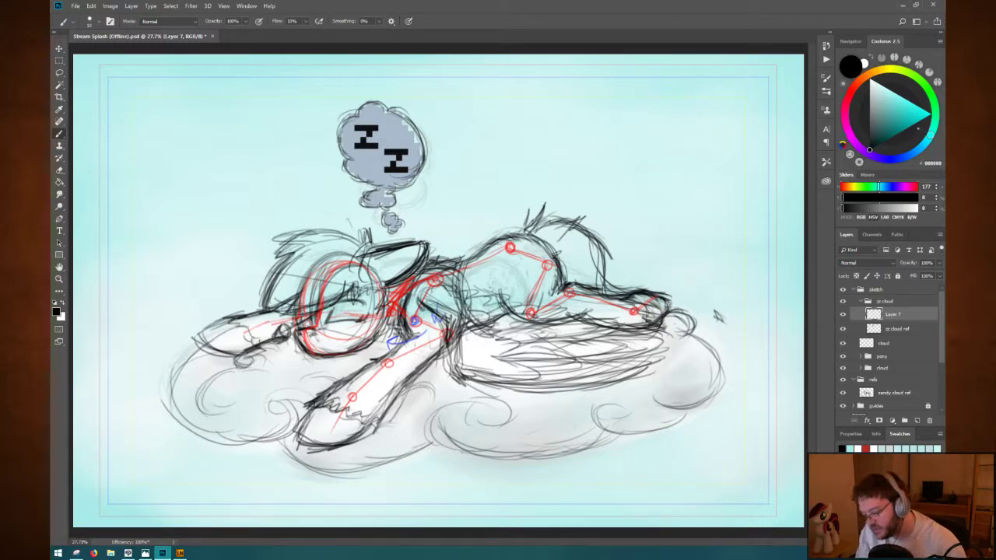
pyautogui.press('e')
pyautogui.moveTo(414, 117)
pyautogui.mouseDown()
pyautogui.moveTo(412, 132)
pyautogui.moveTo(424, 137)
pyautogui.mouseUp()
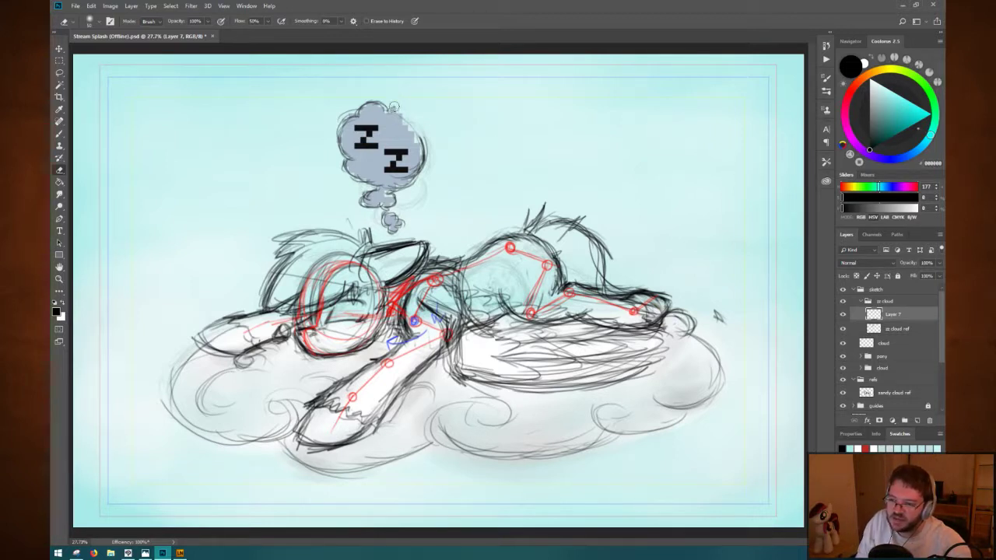
pyautogui.moveTo(394, 106)
pyautogui.mouseDown()
pyautogui.moveTo(431, 144)
pyautogui.moveTo(424, 168)
pyautogui.moveTo(409, 124)
pyautogui.moveTo(426, 176)
pyautogui.mouseUp()
pyautogui.press('b')
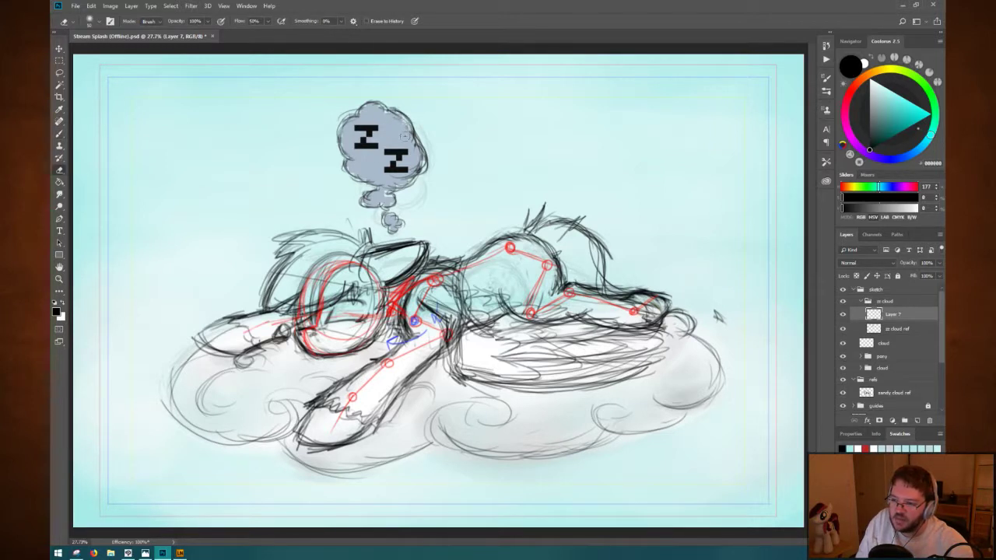
pyautogui.moveTo(389, 109); pyautogui.dragTo(411, 128)
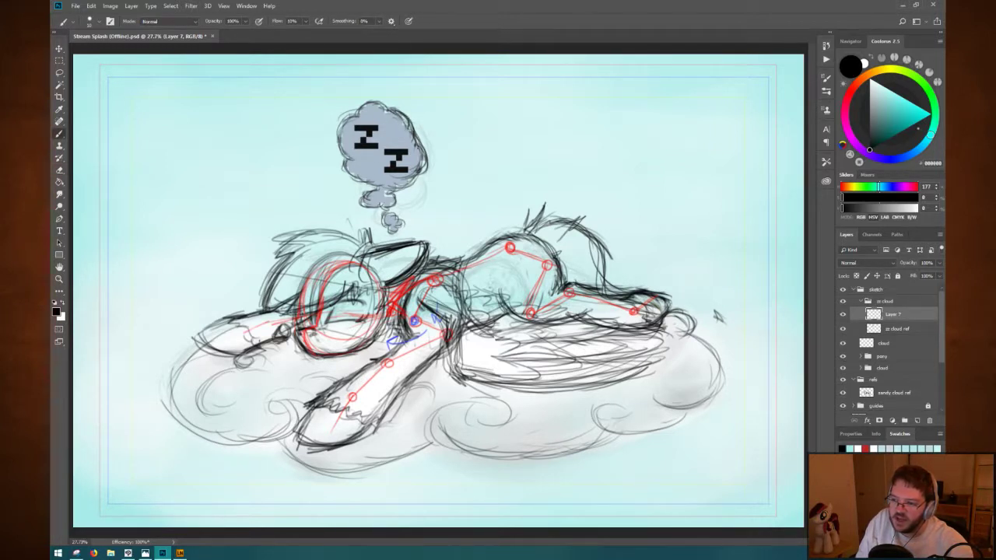
pyautogui.press('e')
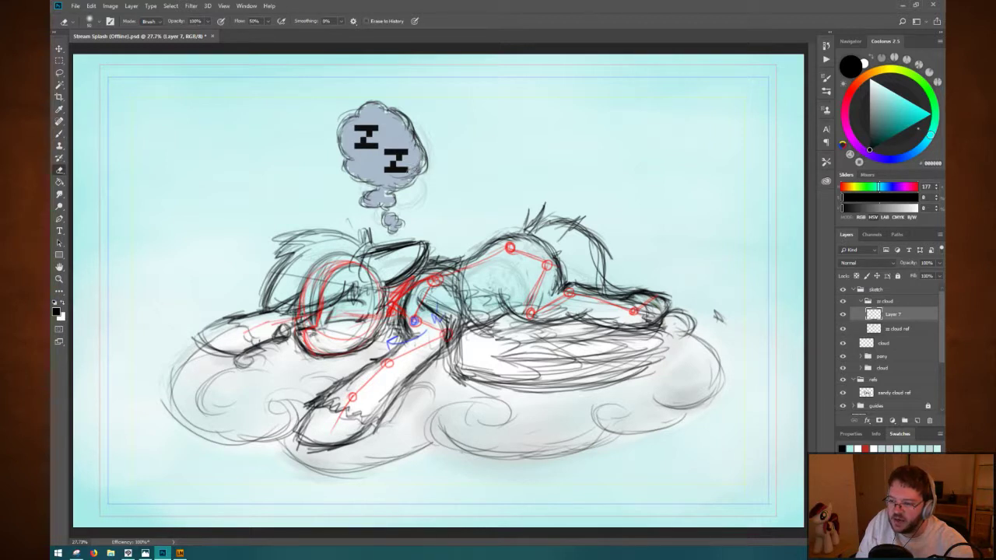
pyautogui.press('b')
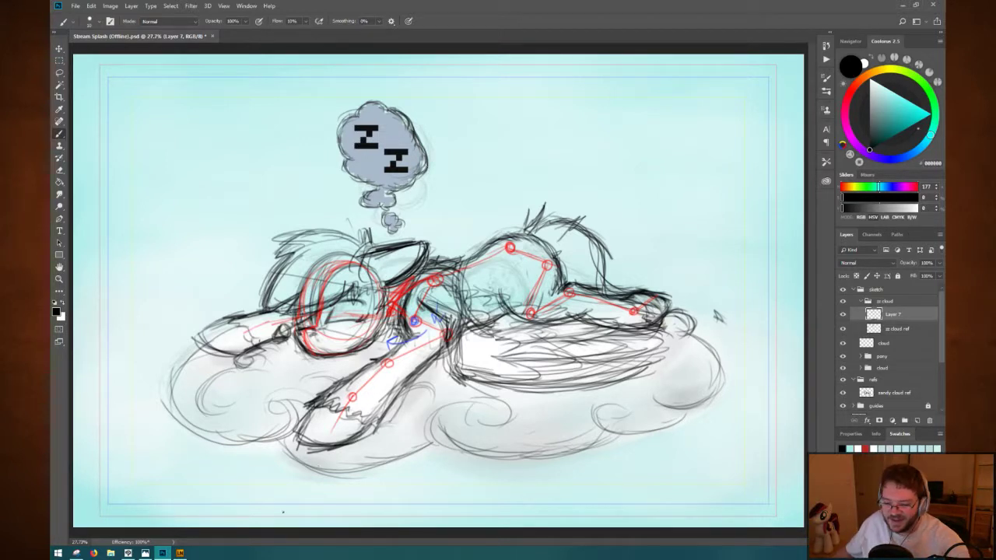
pyautogui.hotkey('ctrl', 's')
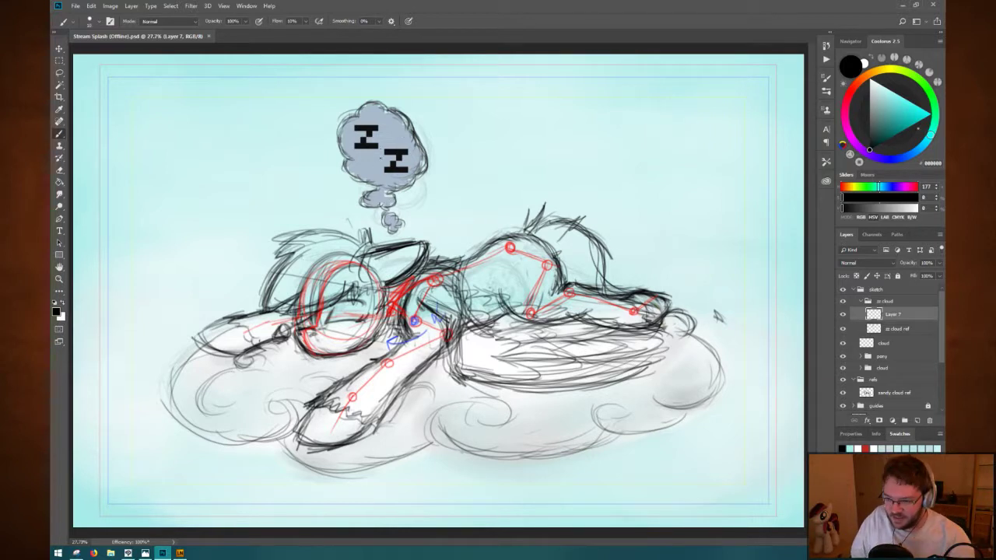
# Strengthen the bubble's left outline and retouch the smallest trailing puff with the zz cloud ref layer hidden.
pyautogui.hotkey('shift', '5')
pyautogui.moveTo(356, 125)
pyautogui.mouseDown()
pyautogui.moveTo(339, 132)
pyautogui.moveTo(339, 154)
pyautogui.mouseUp()
pyautogui.hotkey('shift', '1')
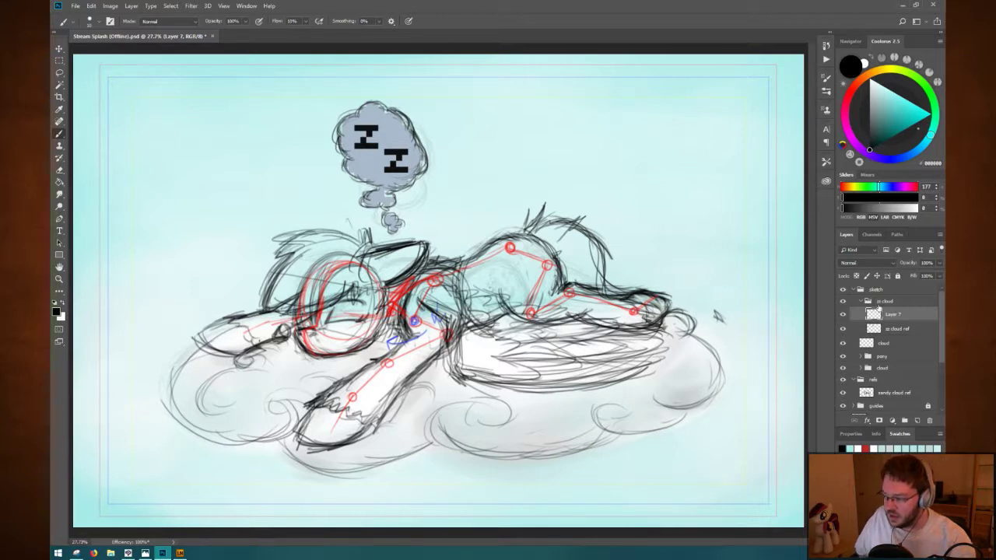
pyautogui.click(844, 330)
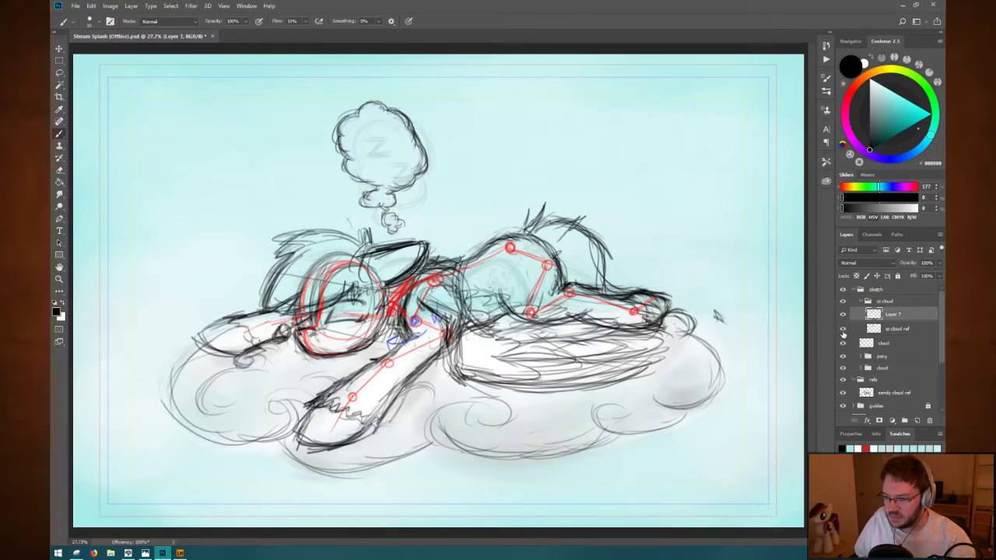
pyautogui.click(843, 331)
pyautogui.click(843, 331)
pyautogui.press('e')
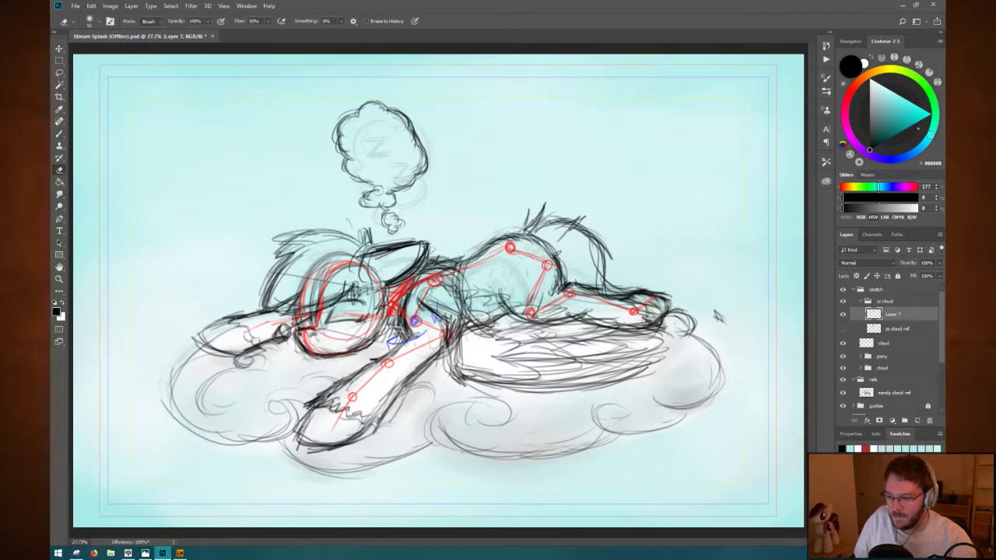
pyautogui.press('b')
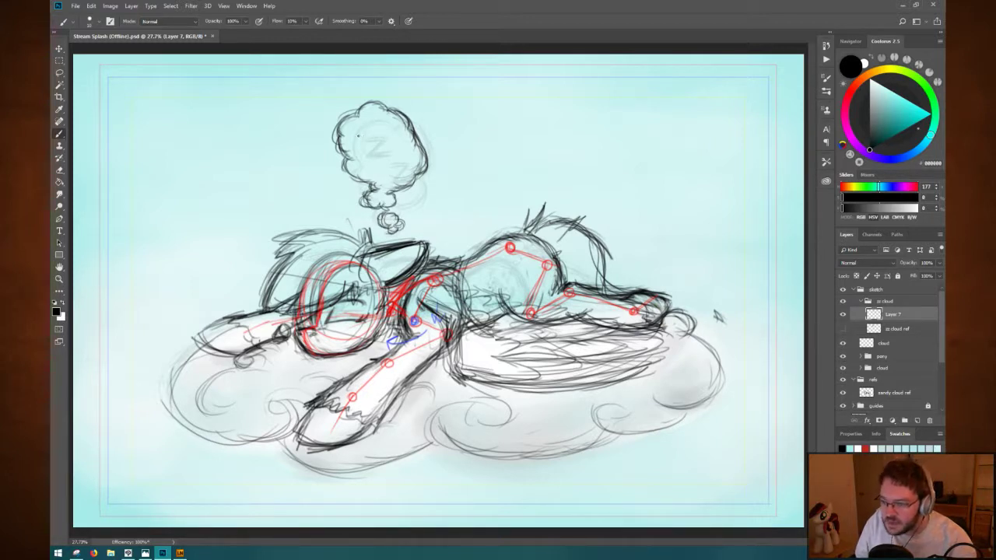
# Draw two staggered Z letters inside the bubble sketch and show the zz cloud ref layer for comparison.
pyautogui.moveTo(377, 129)
pyautogui.mouseDown()
pyautogui.moveTo(362, 143)
pyautogui.moveTo(377, 146)
pyautogui.mouseUp()
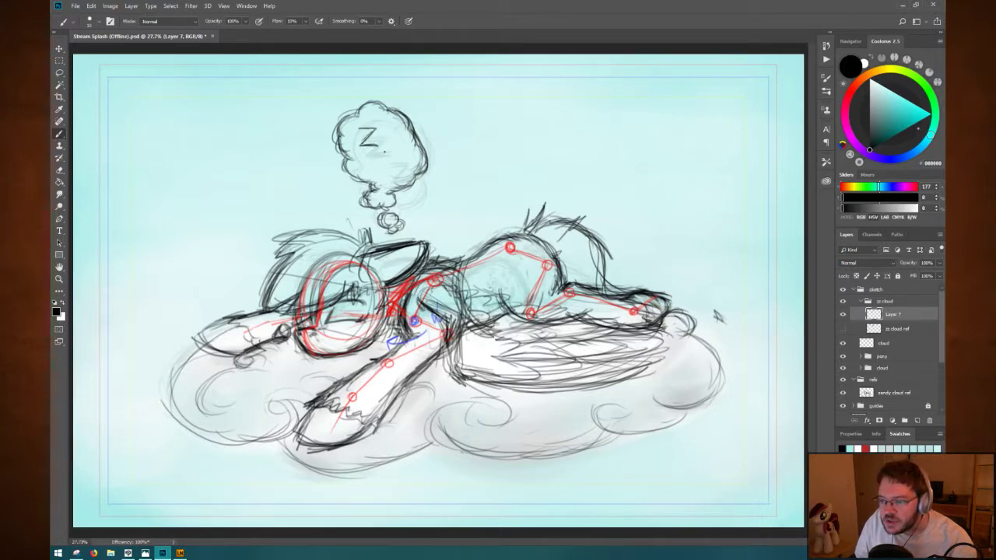
pyautogui.moveTo(382, 154)
pyautogui.mouseDown()
pyautogui.moveTo(392, 159)
pyautogui.moveTo(383, 169)
pyautogui.moveTo(400, 169)
pyautogui.moveTo(396, 155)
pyautogui.moveTo(383, 169)
pyautogui.mouseUp()
pyautogui.moveTo(383, 169); pyautogui.dragTo(401, 170)
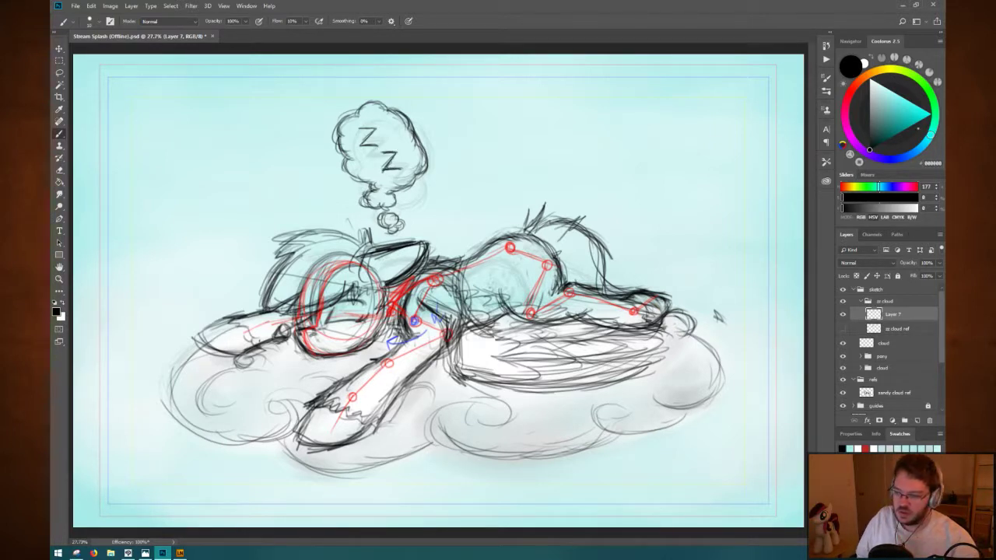
pyautogui.click(842, 329)
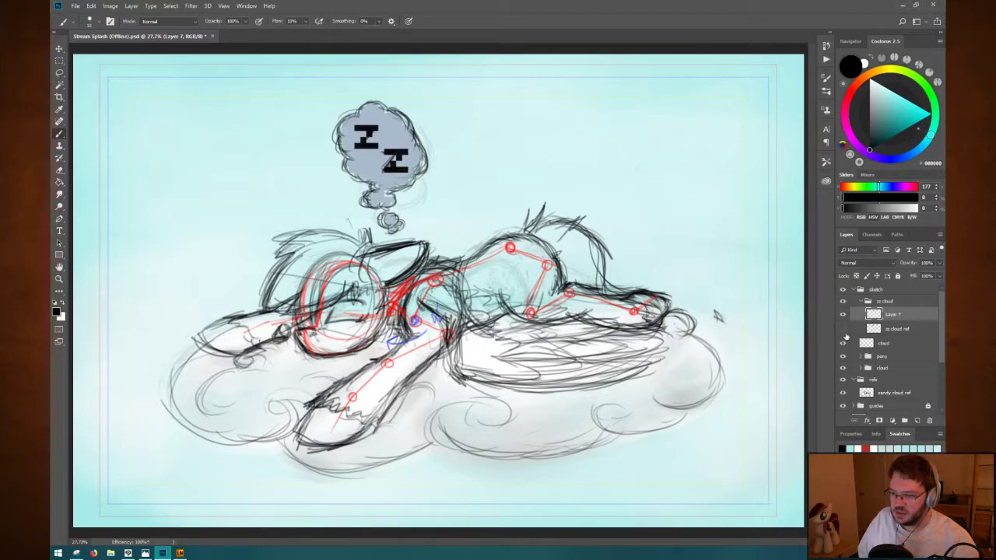
# Hide the zz cloud ref layer, shift the lower Z slightly inside the bubble, and save the document.
pyautogui.click(844, 329)
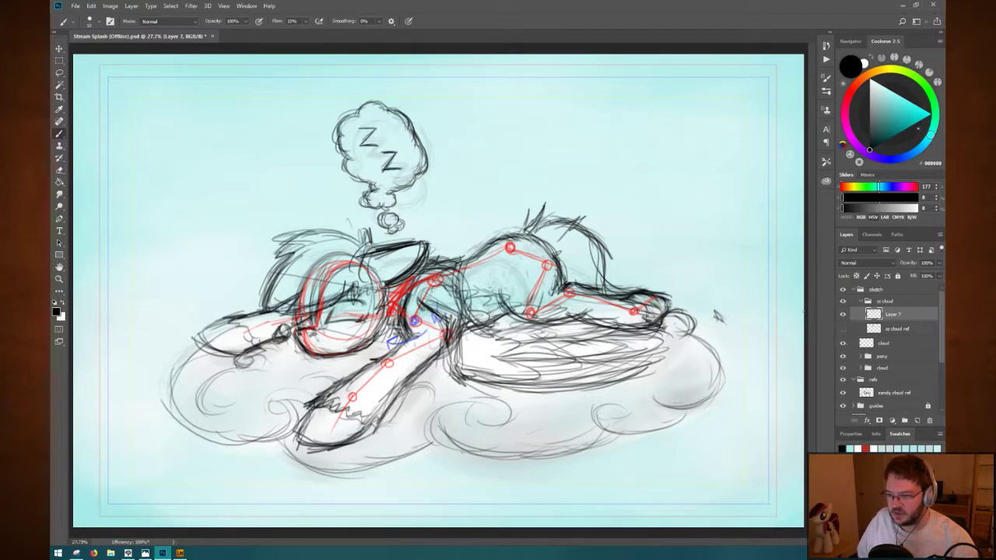
pyautogui.press('l')
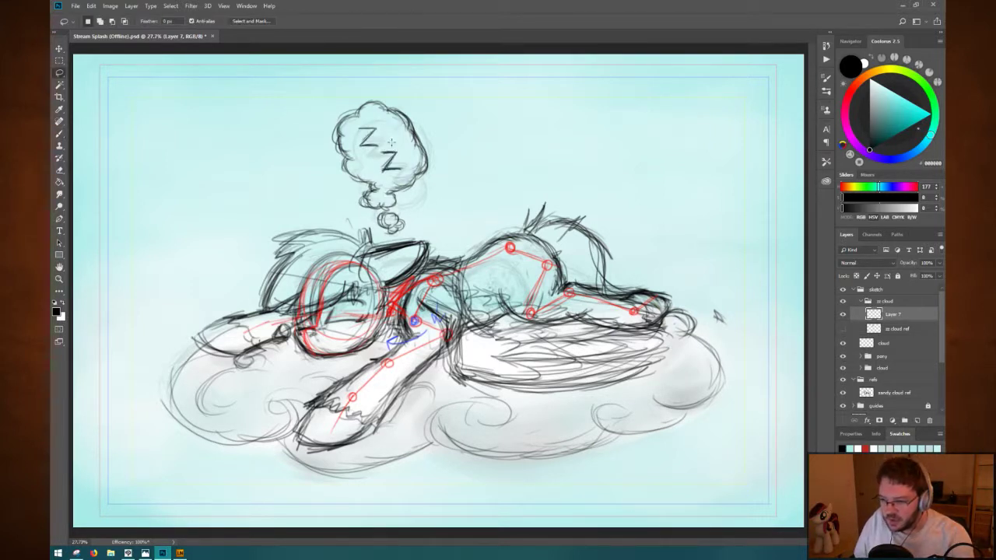
pyautogui.moveTo(376, 156)
pyautogui.mouseDown()
pyautogui.moveTo(406, 180)
pyautogui.moveTo(378, 143)
pyautogui.mouseUp()
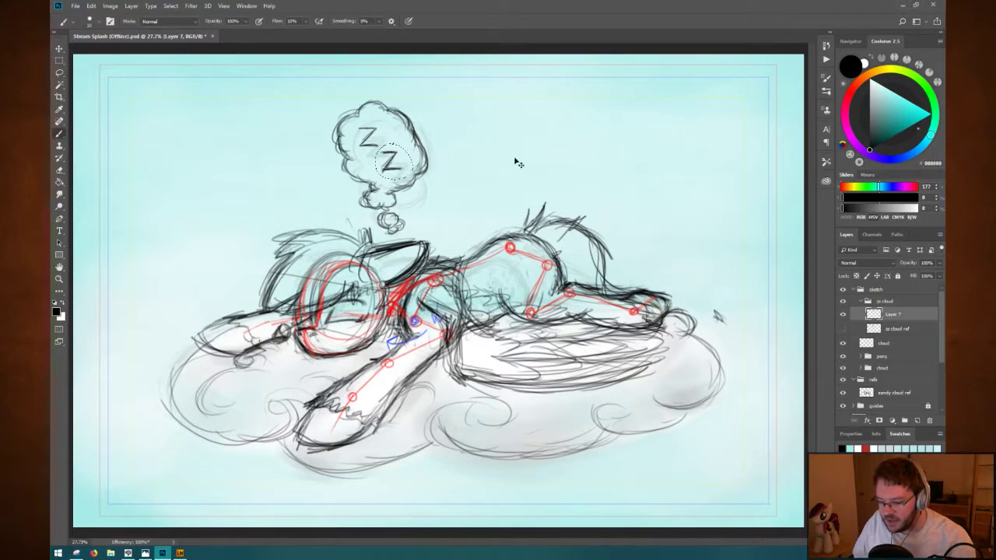
pyautogui.hotkey('ctrl', 't')
pyautogui.press('Return')
pyautogui.hotkey('ctrl', 'd')
pyautogui.press('b')
pyautogui.hotkey('ctrl', 's')
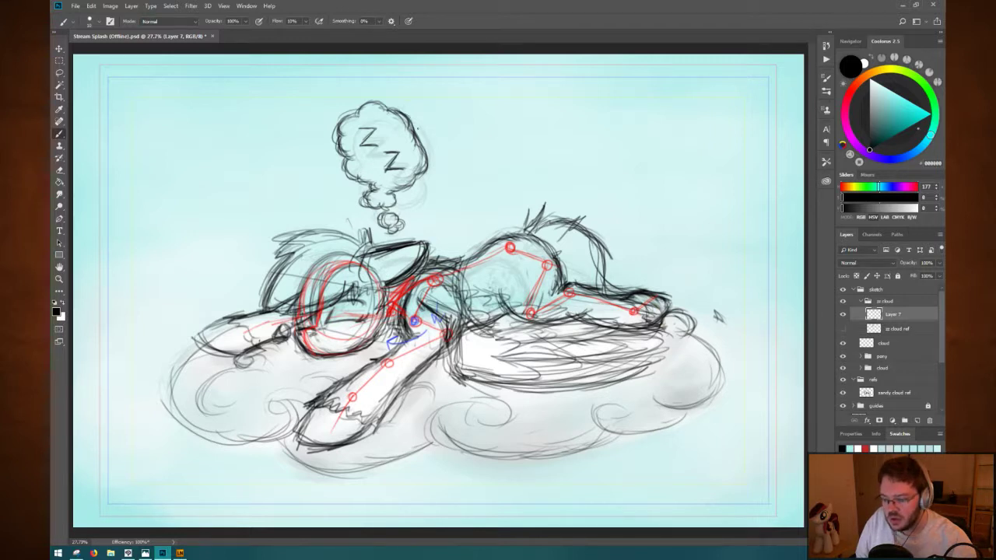
# Clean up and retouch the bubble's left and right outline and its smallest trailing puff, and save the document.
pyautogui.press('e')
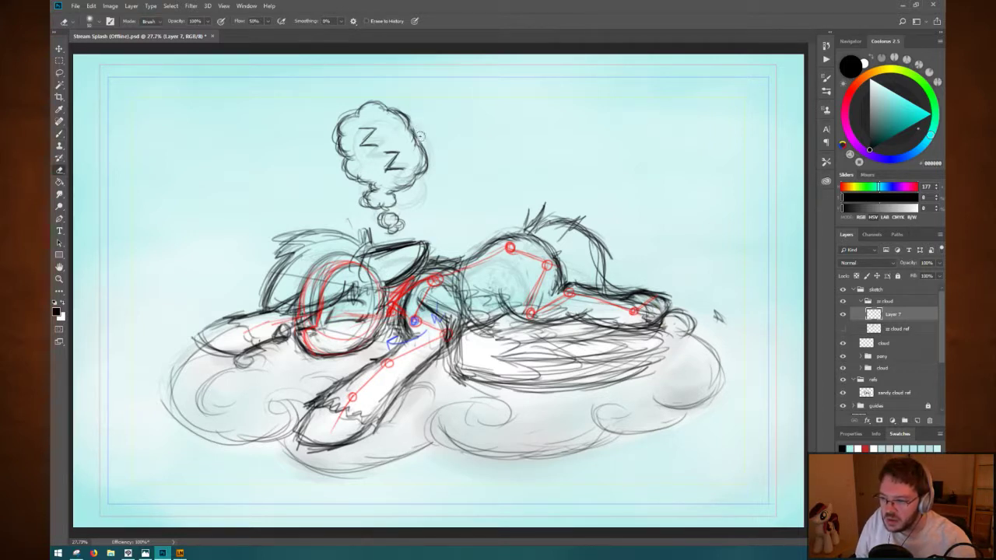
pyautogui.press('b')
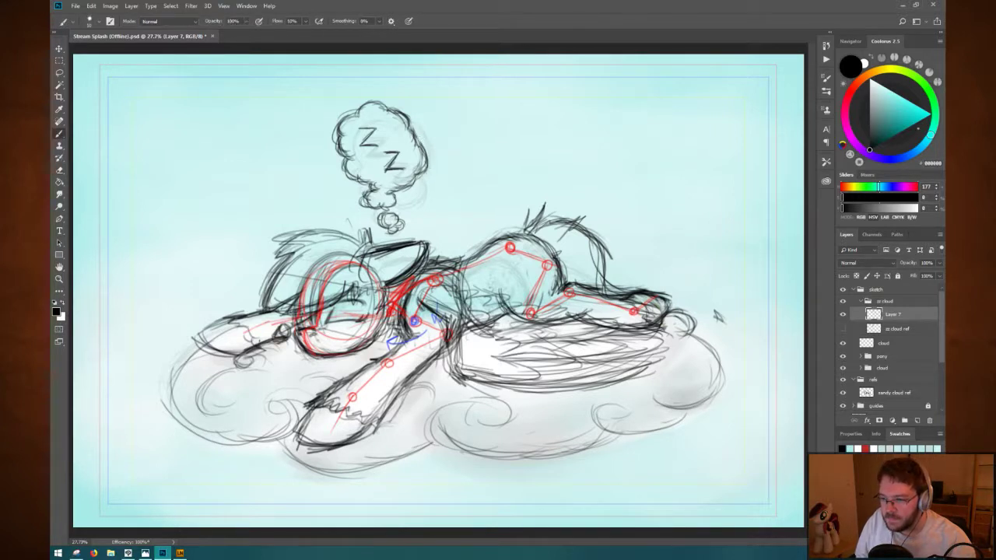
pyautogui.press('e')
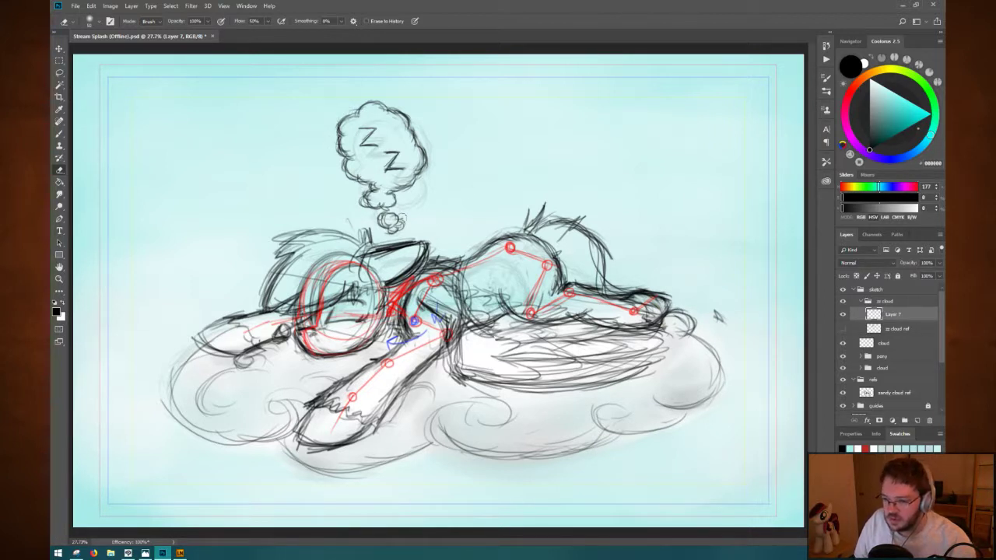
pyautogui.press('b')
pyautogui.hotkey('ctrl', 's')
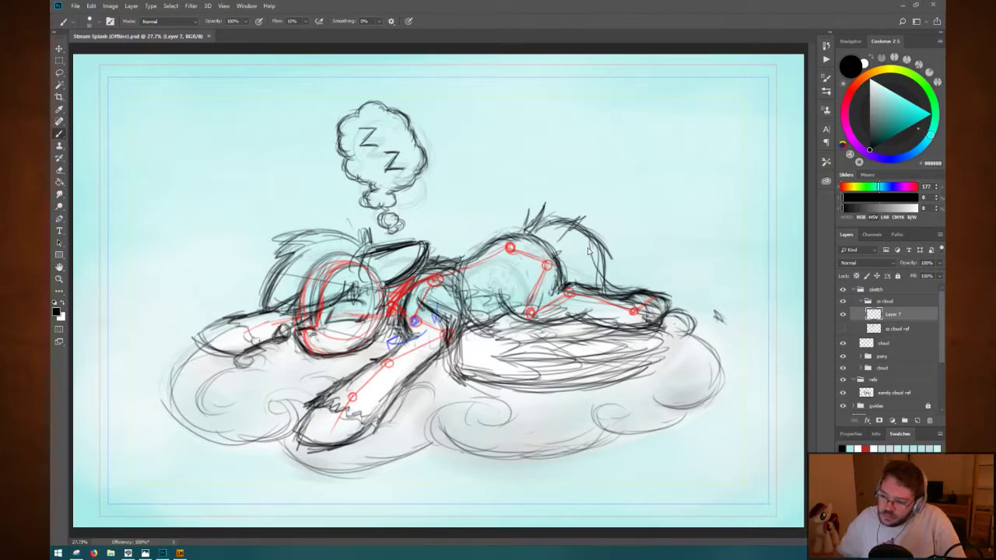
# Sketch a sail-shaped cutie mark surrounded by small stars on the pony's flank, and save the document.
pyautogui.moveTo(516, 254)
pyautogui.mouseDown()
pyautogui.moveTo(512, 290)
pyautogui.moveTo(537, 269)
pyautogui.mouseUp()
pyautogui.moveTo(520, 284); pyautogui.dragTo(540, 285)
pyautogui.moveTo(512, 294); pyautogui.dragTo(535, 276)
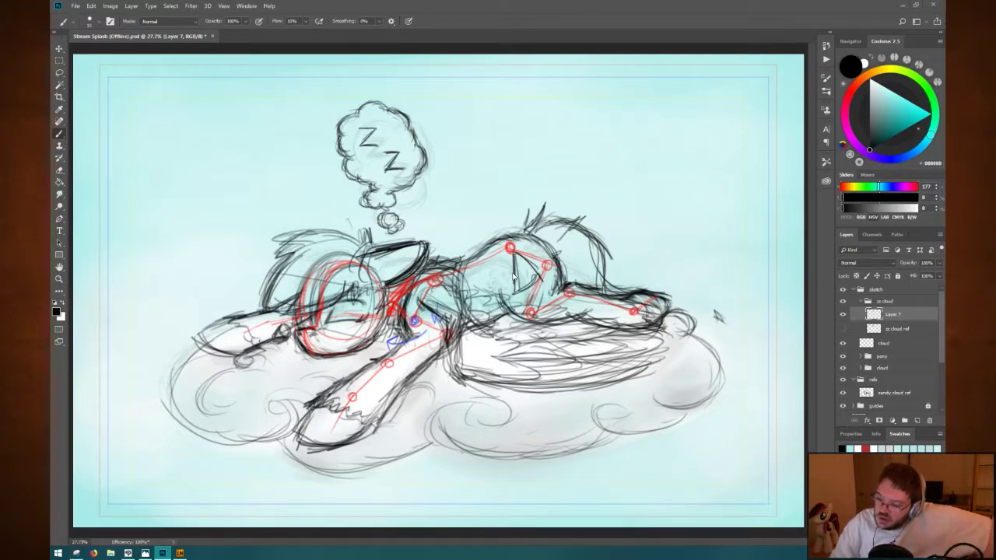
pyautogui.moveTo(506, 255); pyautogui.dragTo(508, 283)
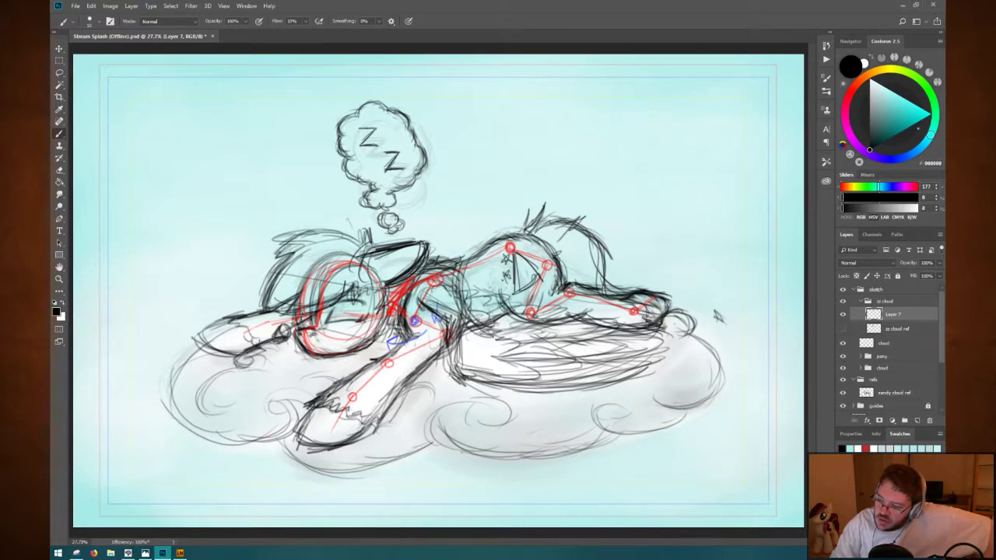
pyautogui.moveTo(524, 251)
pyautogui.mouseDown()
pyautogui.moveTo(542, 263)
pyautogui.moveTo(530, 277)
pyautogui.moveTo(526, 257)
pyautogui.mouseUp()
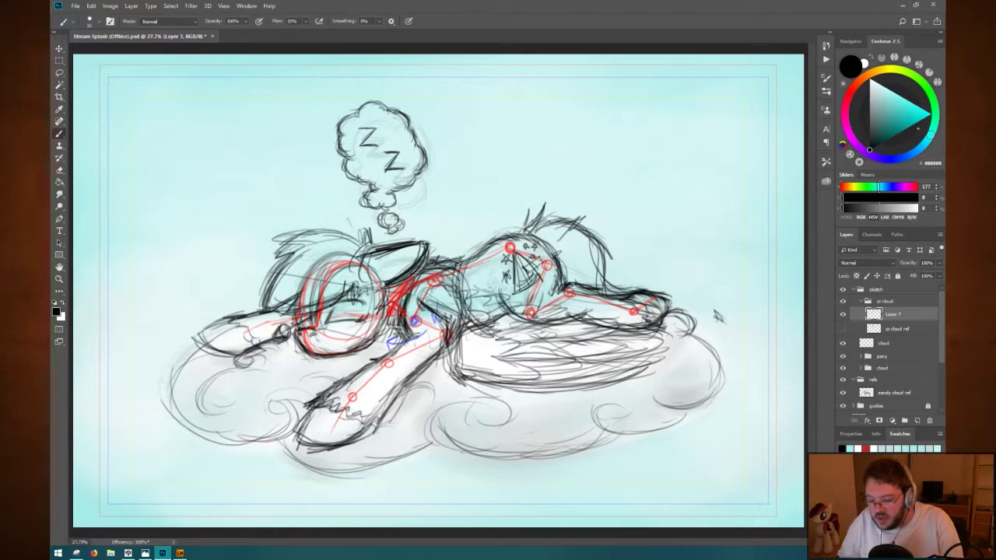
pyautogui.hotkey('ctrl', 's')
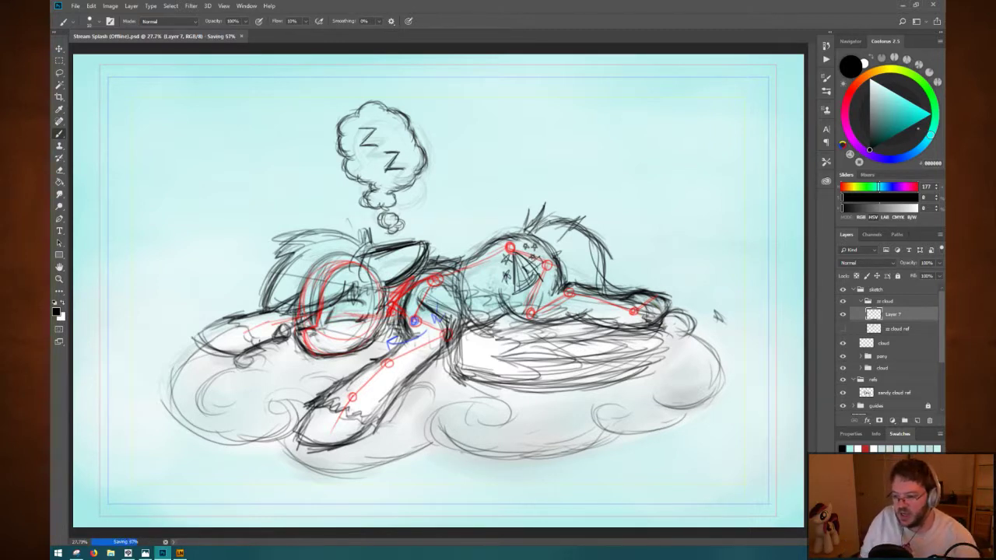
# Try a downward arrow pointing at the pony's upper back, undo it, and save the document.
pyautogui.moveTo(432, 252); pyautogui.dragTo(440, 260)
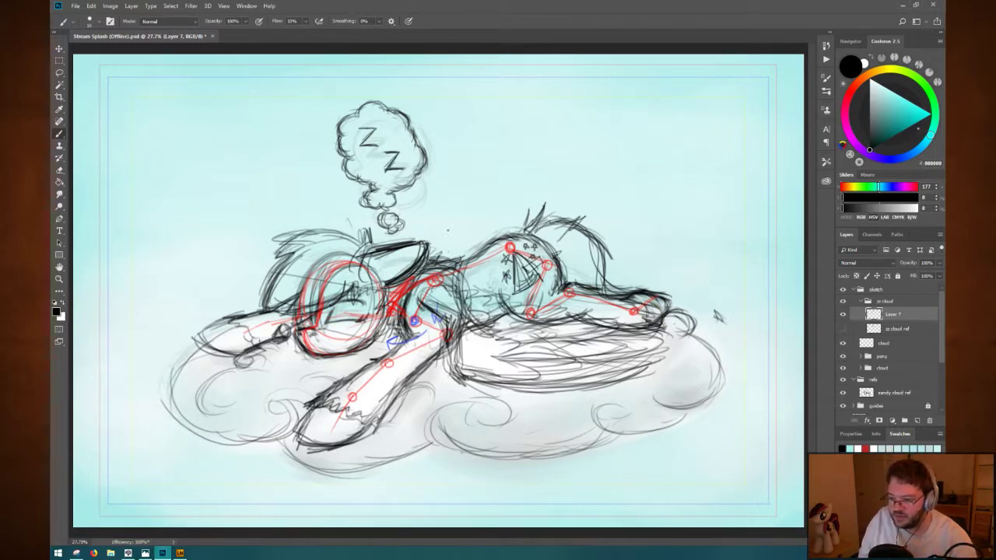
pyautogui.moveTo(448, 203); pyautogui.dragTo(445, 249)
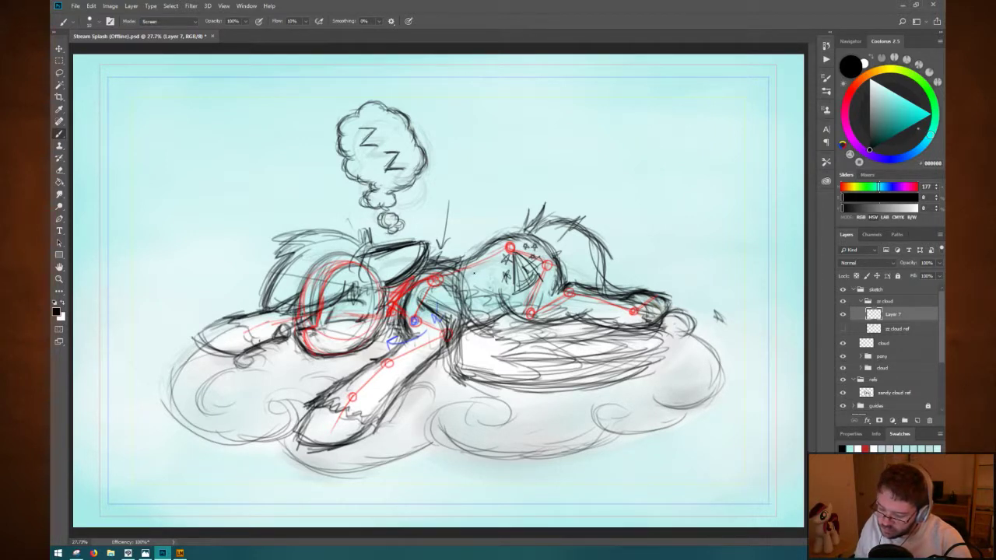
pyautogui.hotkey('ctrl', 'z')
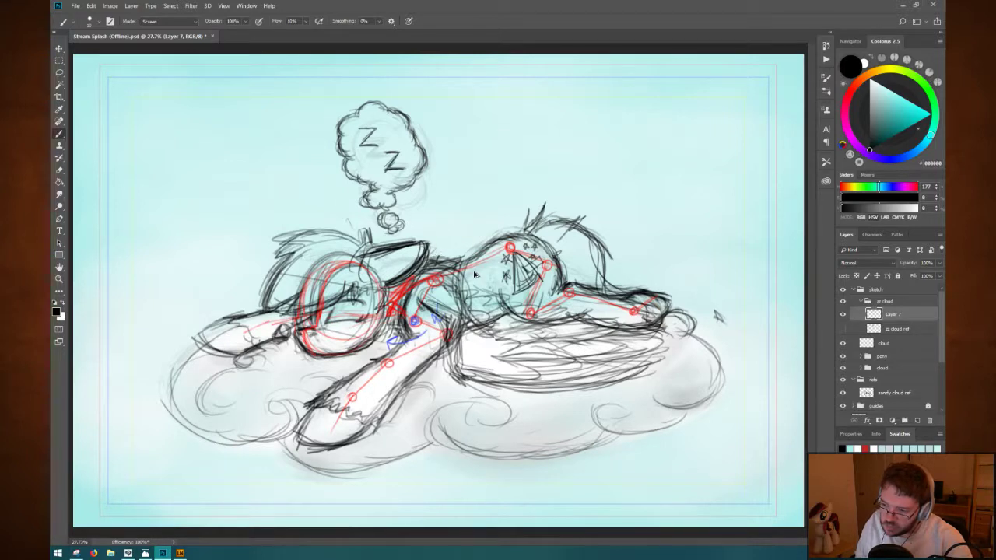
pyautogui.hotkey('ctrl', 's')
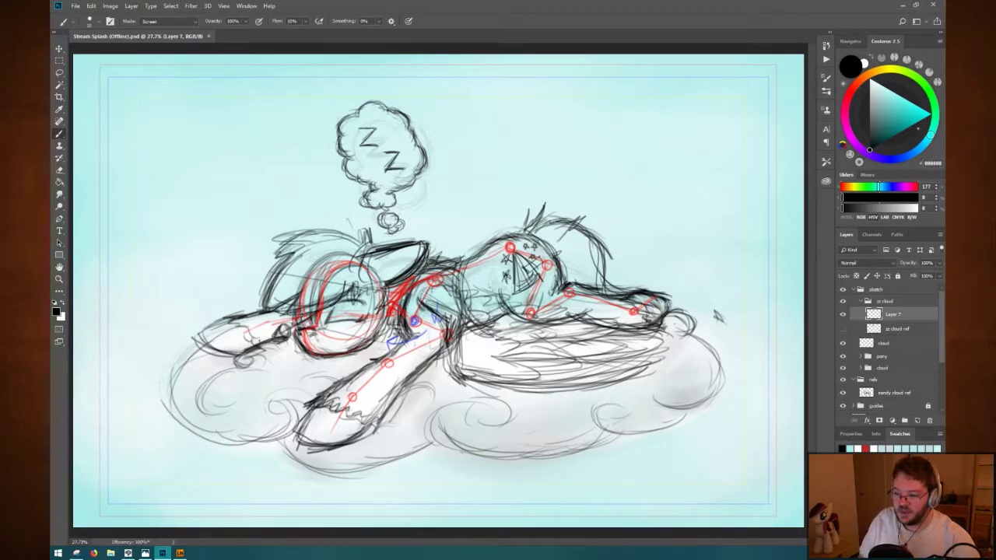
pyautogui.hotkey('ctrl', 'z')
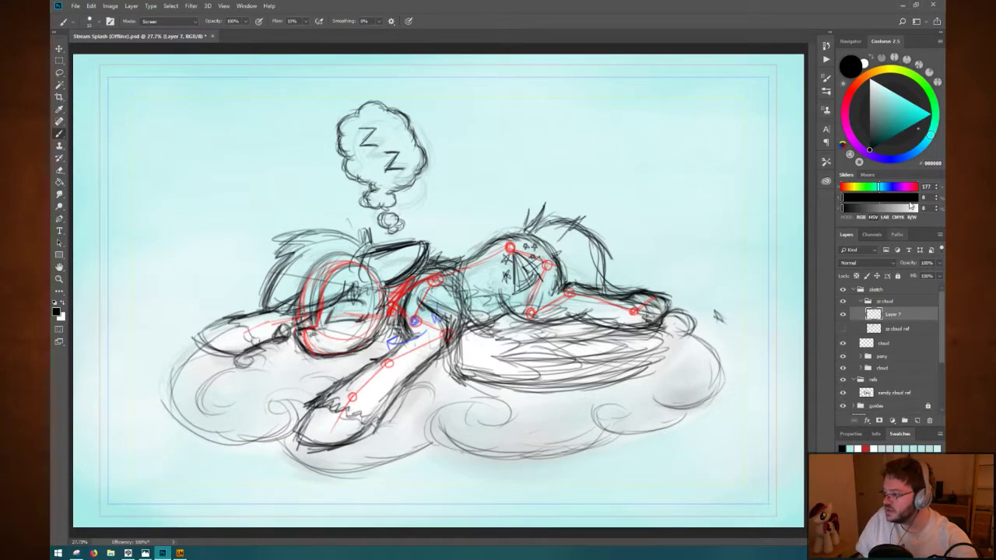
# Try a dark brown patch of paint behind the pony's ear, using a brown from the color mixer.
pyautogui.click(868, 175)
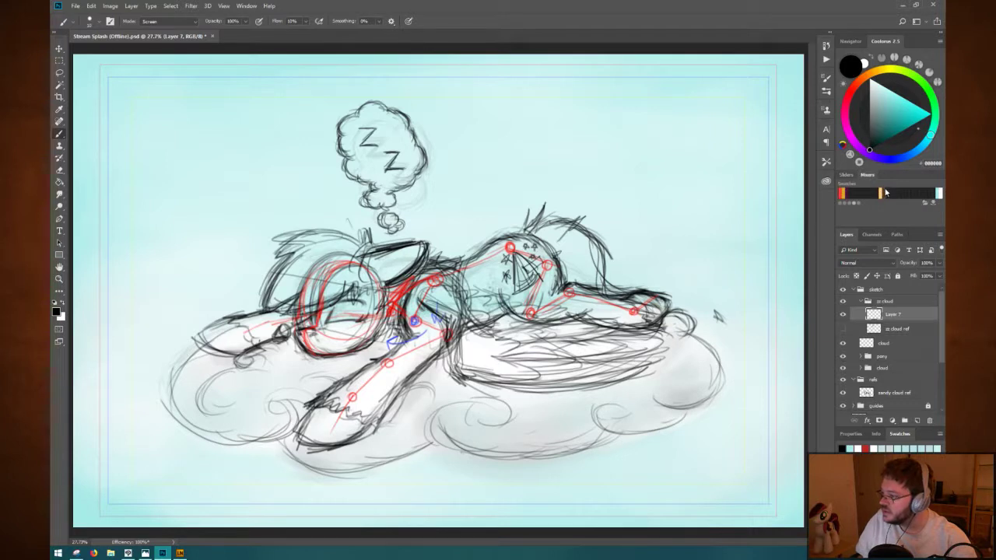
pyautogui.click(886, 195)
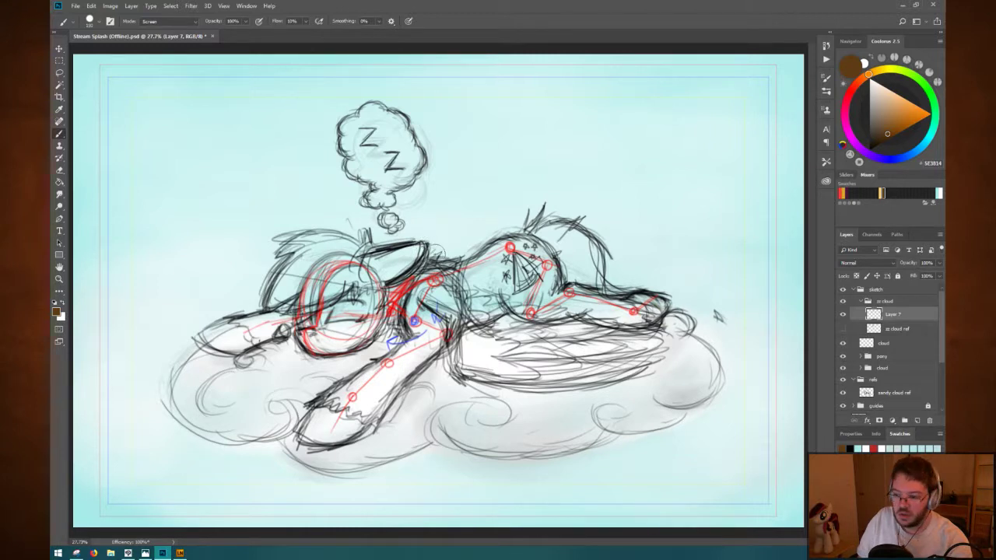
pyautogui.moveTo(433, 250); pyautogui.dragTo(440, 262)
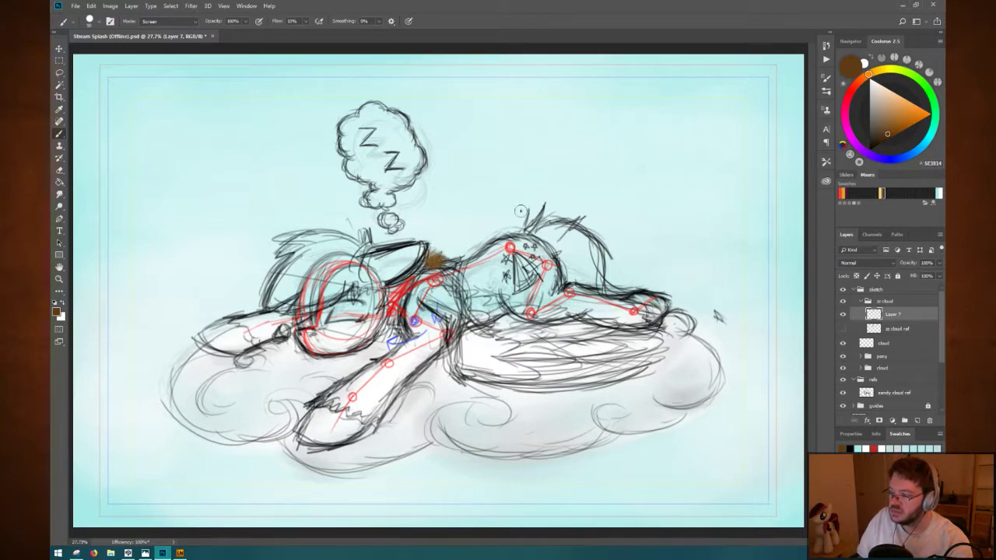
pyautogui.click(882, 137)
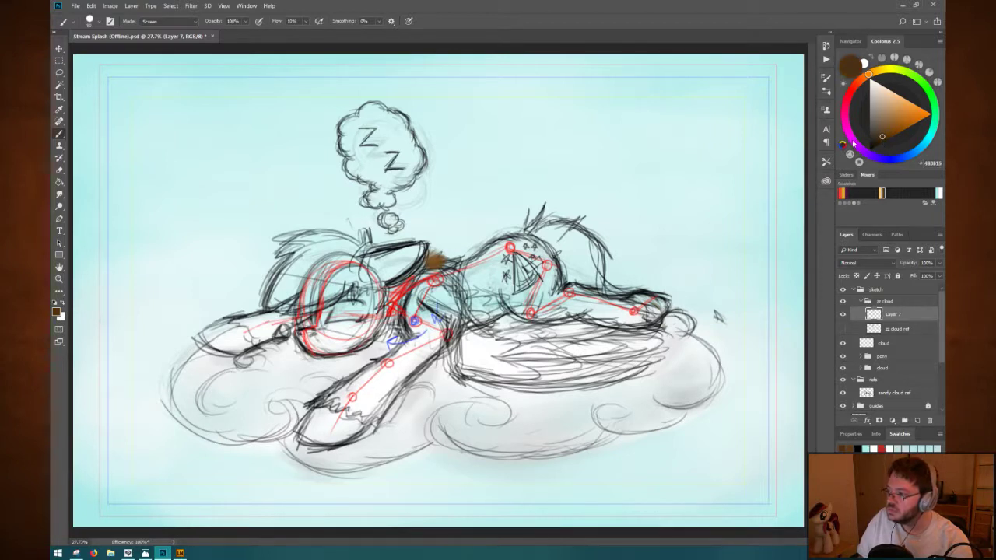
# Clear all of Layer 7, and undo both the clearing and the brown patch.
pyautogui.hotkey('ctrl', 'a')
pyautogui.press('Delete')
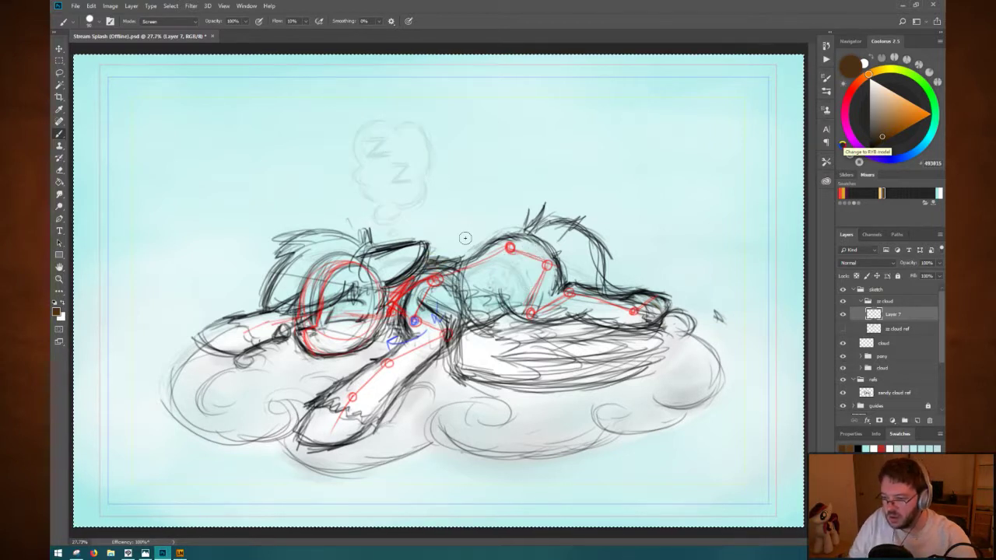
pyautogui.hotkey('ctrl', 'z')
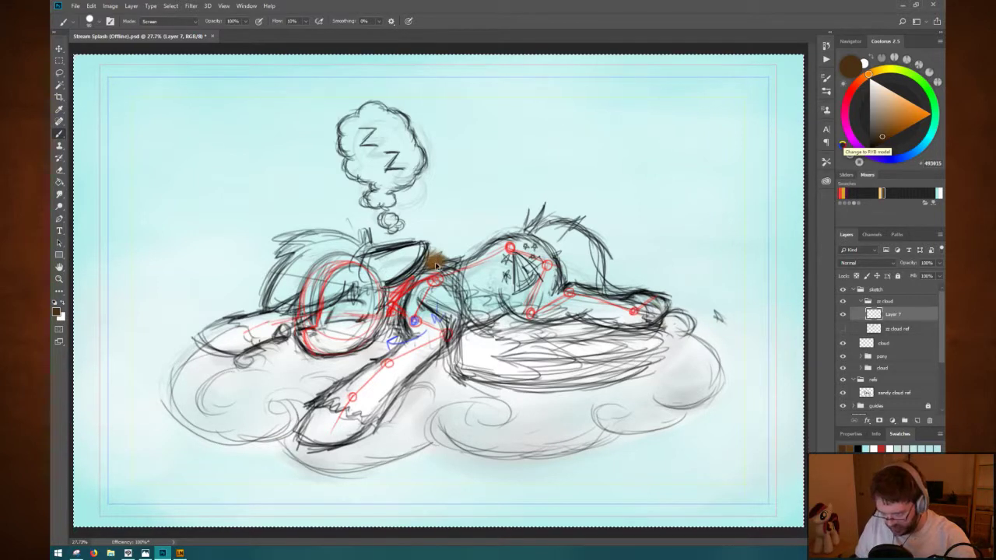
pyautogui.hotkey('ctrl', 'z')
pyautogui.hotkey('ctrl', 'z')
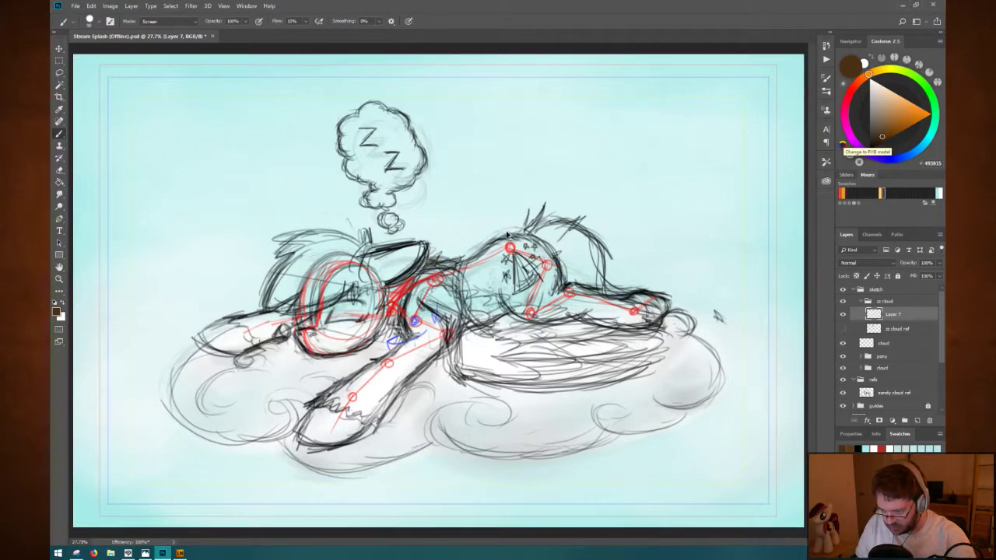
pyautogui.hotkey('ctrl', 'z')
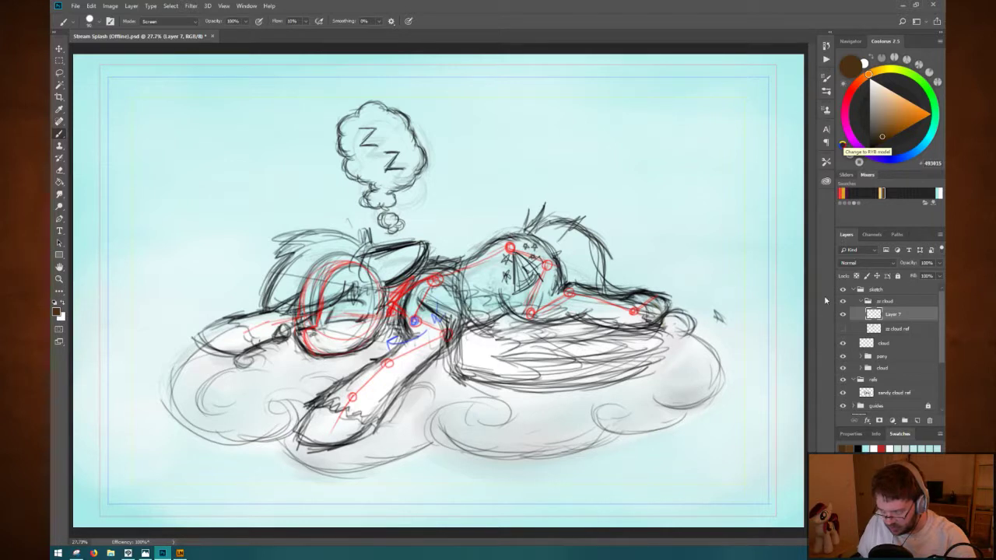
# Check what Layer 7 contains, cut the flank's cutie mark out of it, and paste it onto its own layer.
pyautogui.click(844, 314)
pyautogui.click(843, 315)
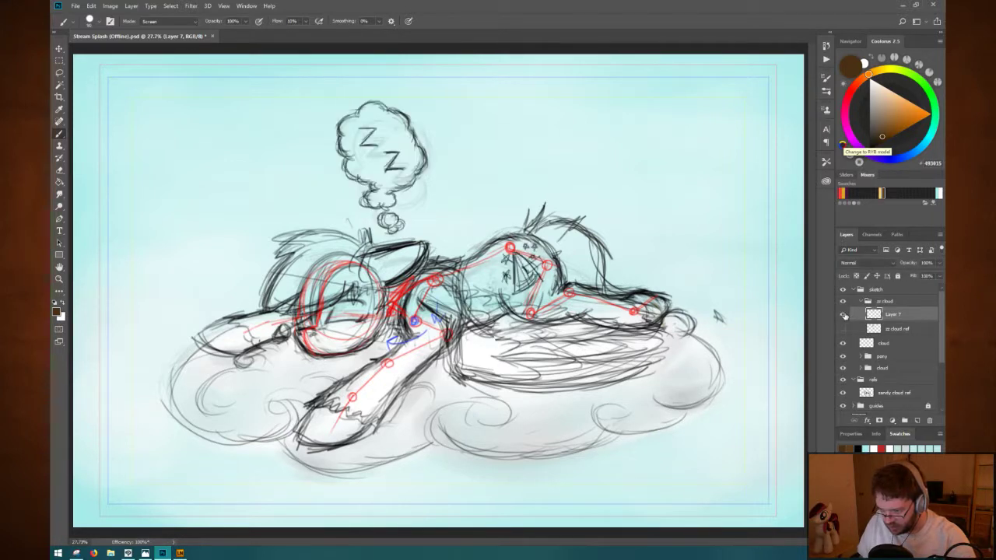
pyautogui.click(843, 314)
pyautogui.click(843, 314)
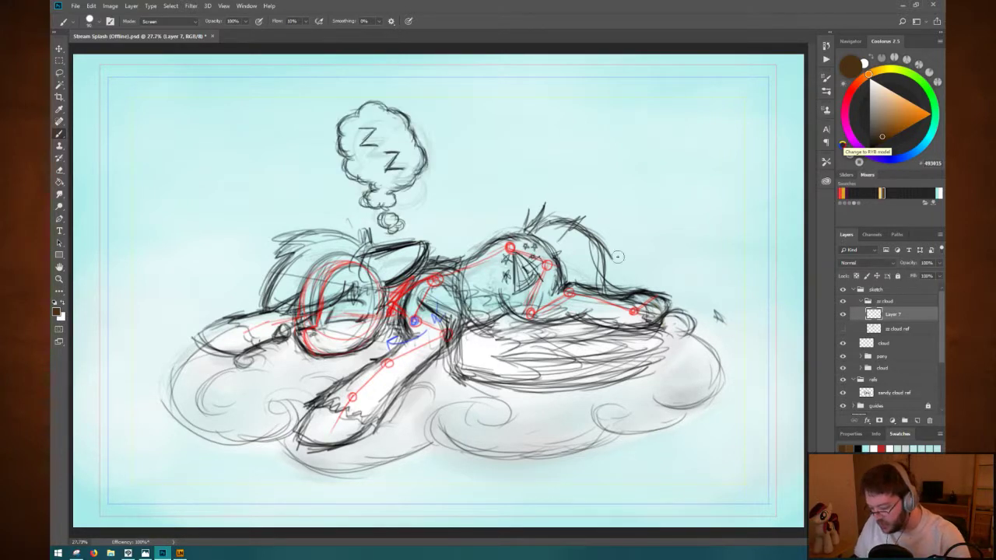
pyautogui.press('l')
pyautogui.moveTo(492, 222)
pyautogui.mouseDown()
pyautogui.moveTo(480, 241)
pyautogui.moveTo(545, 209)
pyautogui.moveTo(495, 219)
pyautogui.mouseUp()
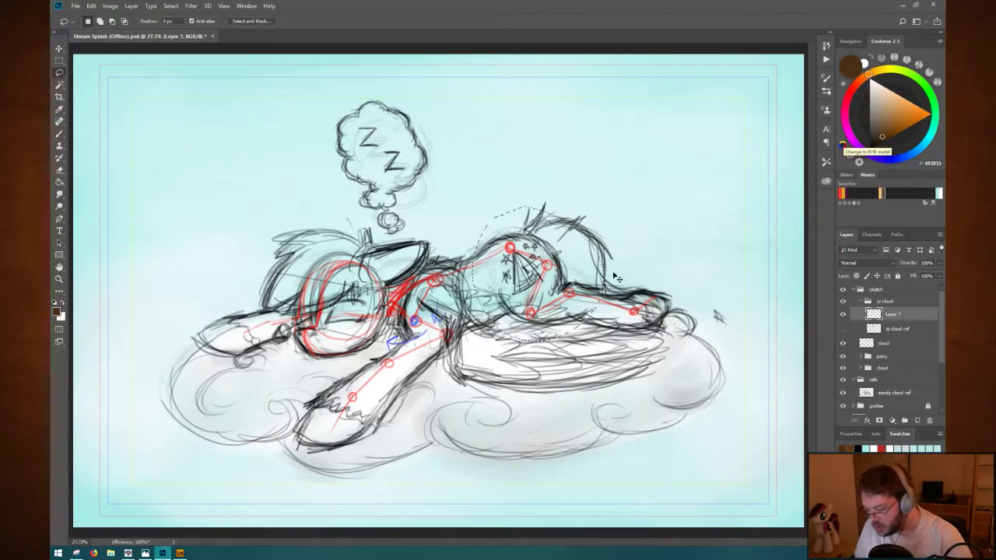
pyautogui.press('Delete')
pyautogui.hotkey('ctrl', 'd')
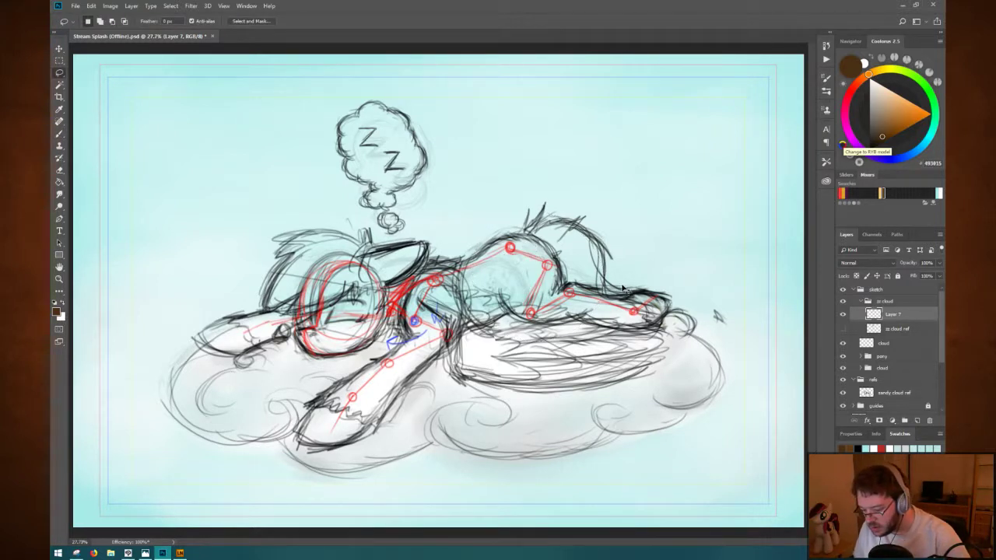
pyautogui.hotkey('ctrl', 'v')
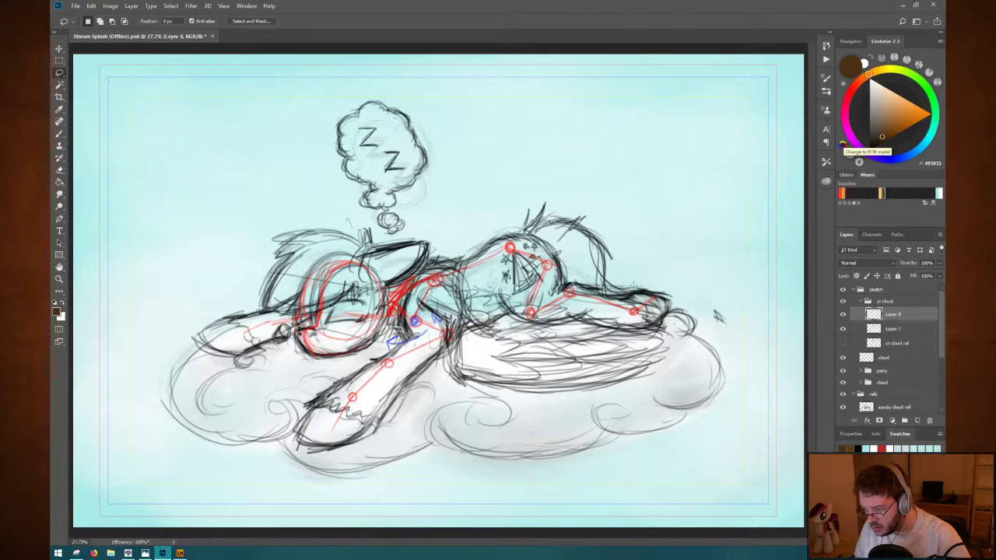
# Rename the pasted layer cutie mark and move it into the pony group.
pyautogui.moveTo(901, 314); pyautogui.dragTo(907, 354)
pyautogui.doubleClick(892, 343)
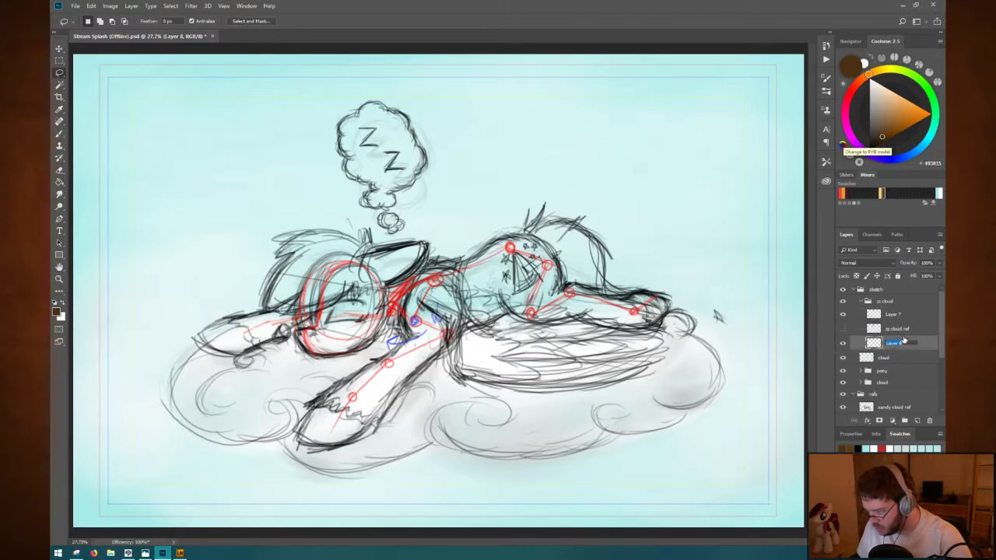
pyautogui.write('cutie mark')
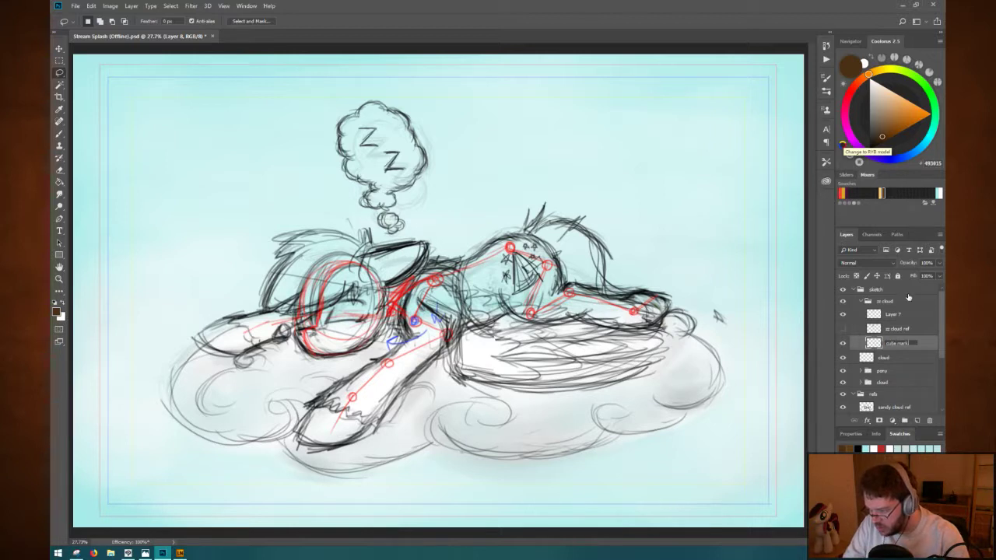
pyautogui.press('Return')
pyautogui.moveTo(872, 344); pyautogui.dragTo(886, 371)
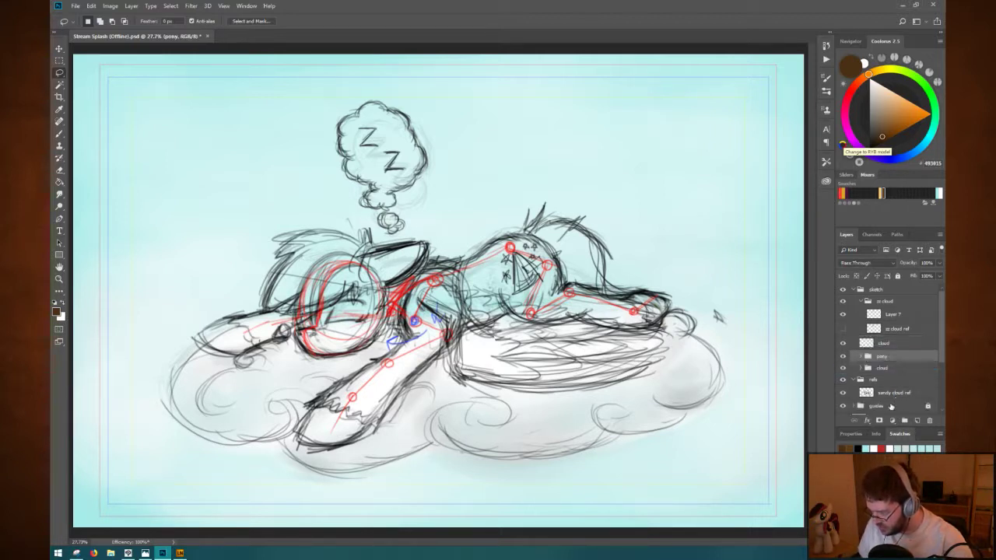
# Toggle the zz cloud group's visibility to check its contents, and expand the pony group to view its layers.
pyautogui.click(843, 302)
pyautogui.click(844, 302)
pyautogui.click(843, 302)
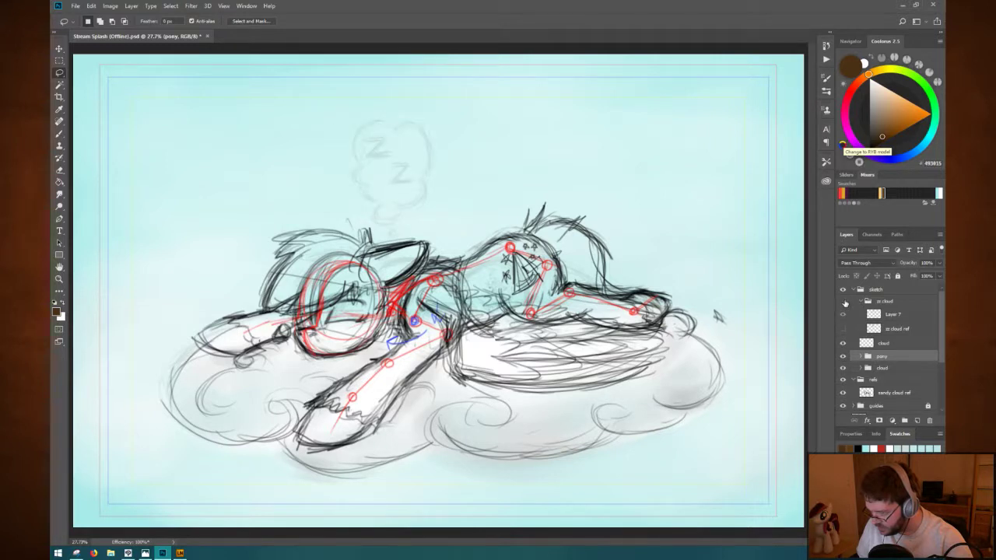
pyautogui.click(861, 356)
pyautogui.click(844, 314)
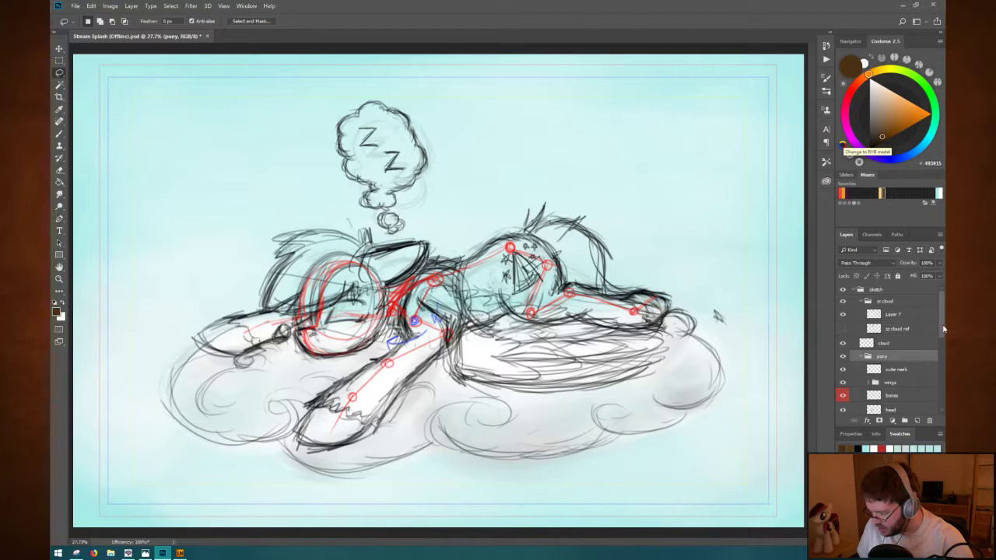
# Check what the head layer contains, and add a new layer directly beneath it in the pony group.
pyautogui.scroll(-3, 943, 329)
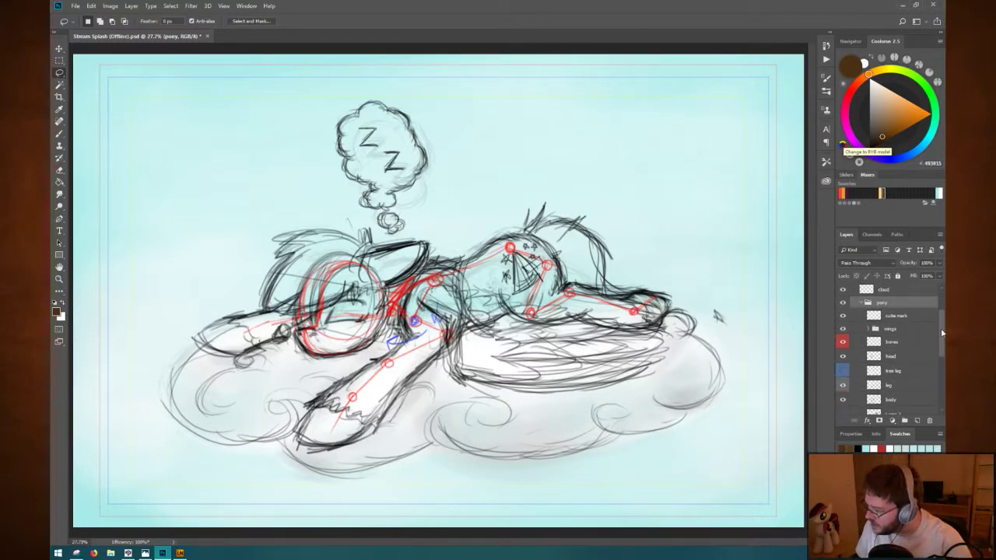
pyautogui.scroll(-2, 941, 339)
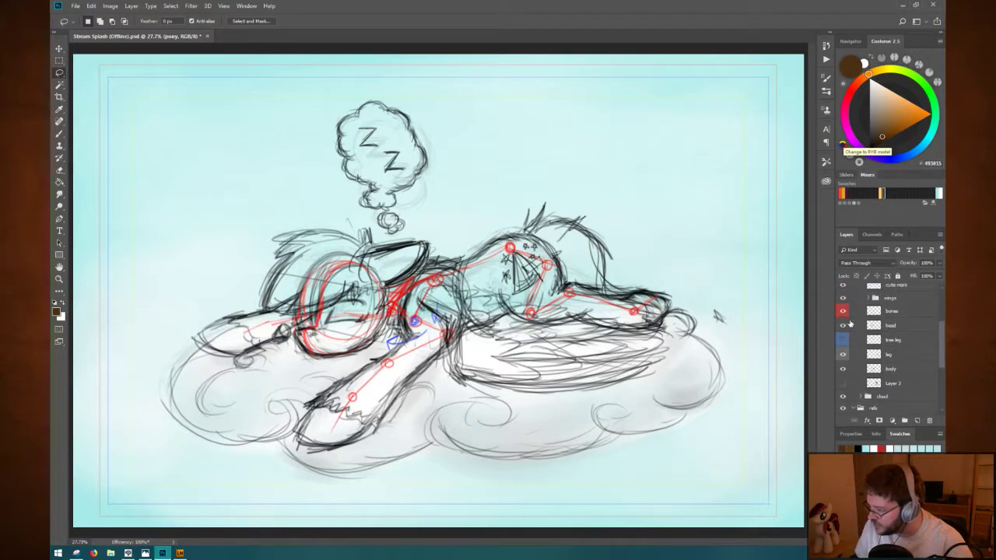
pyautogui.click(843, 325)
pyautogui.click(843, 326)
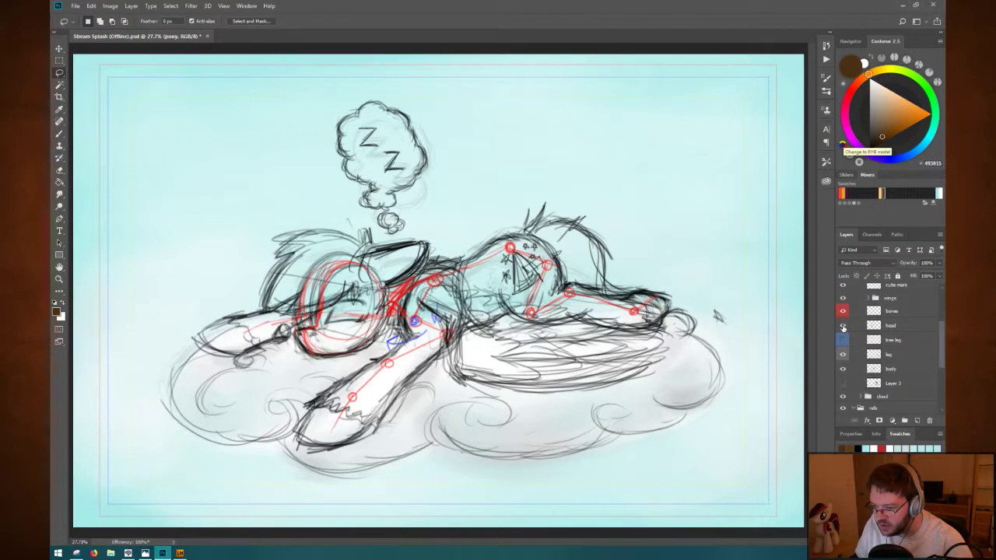
pyautogui.click(843, 327)
pyautogui.click(843, 327)
pyautogui.click(911, 325)
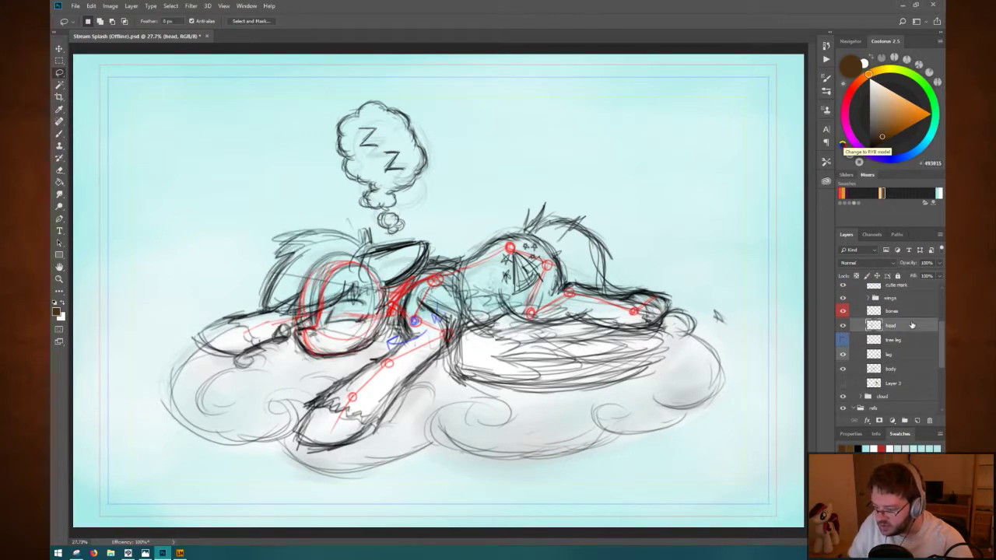
pyautogui.hotkey('ctrl', 'shift', 'n')
pyautogui.press('Return')
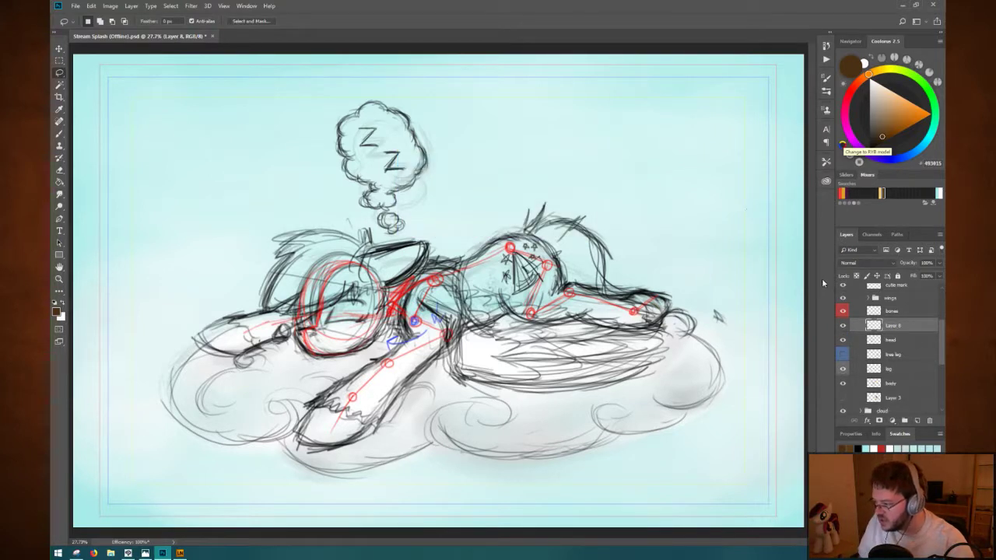
pyautogui.moveTo(913, 330); pyautogui.dragTo(912, 364)
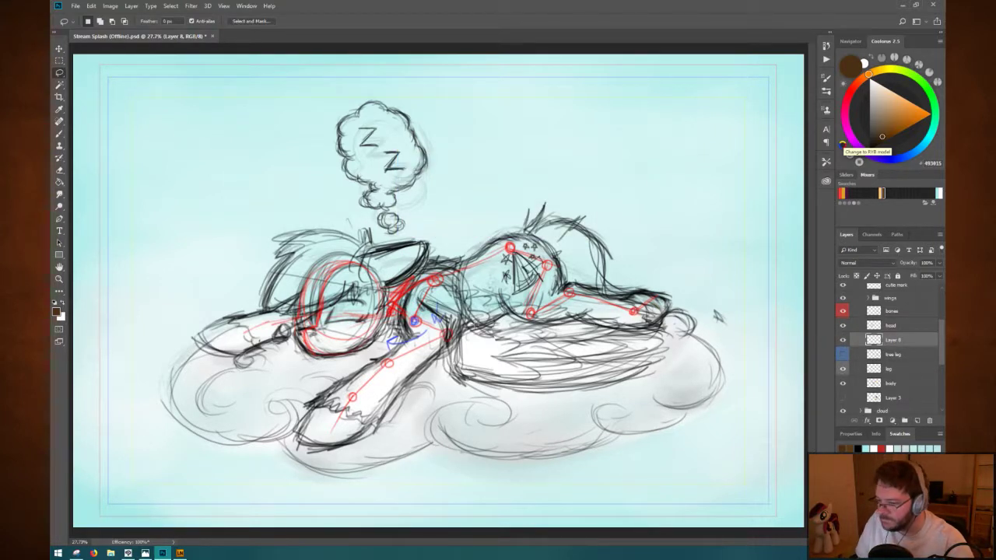
# Try to block in the pony's forelock, neck mane and tail with dark brown on the new layer, using the Screen-mode brush.
pyautogui.press('b')
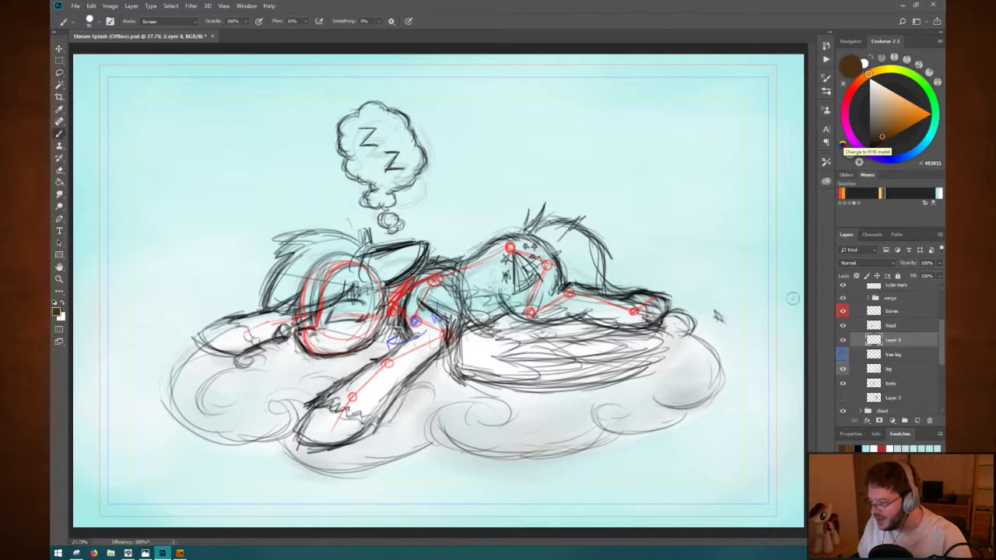
pyautogui.moveTo(309, 243)
pyautogui.mouseDown()
pyautogui.moveTo(296, 243)
pyautogui.moveTo(346, 261)
pyautogui.moveTo(280, 287)
pyautogui.moveTo(348, 251)
pyautogui.moveTo(354, 280)
pyautogui.moveTo(372, 276)
pyautogui.moveTo(352, 248)
pyautogui.moveTo(352, 266)
pyautogui.mouseUp()
pyautogui.moveTo(335, 300)
pyautogui.mouseDown()
pyautogui.moveTo(284, 311)
pyautogui.moveTo(303, 280)
pyautogui.mouseUp()
pyautogui.moveTo(525, 226)
pyautogui.mouseDown()
pyautogui.moveTo(557, 232)
pyautogui.moveTo(595, 269)
pyautogui.moveTo(593, 279)
pyautogui.moveTo(568, 256)
pyautogui.mouseUp()
pyautogui.moveTo(403, 279)
pyautogui.mouseDown()
pyautogui.moveTo(399, 311)
pyautogui.moveTo(399, 282)
pyautogui.moveTo(416, 268)
pyautogui.mouseUp()
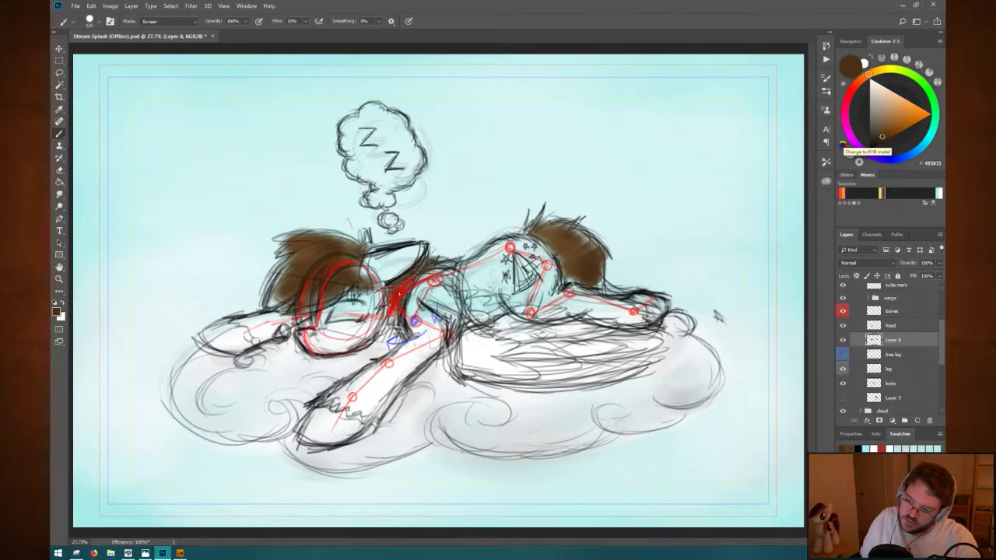
pyautogui.moveTo(398, 309); pyautogui.dragTo(396, 312)
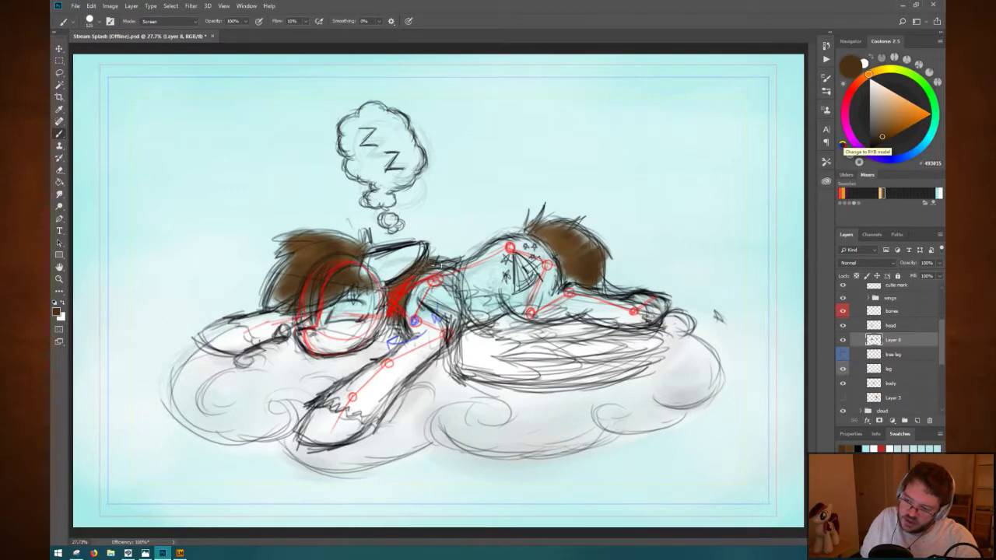
pyautogui.moveTo(438, 265)
pyautogui.mouseDown()
pyautogui.moveTo(445, 274)
pyautogui.moveTo(420, 284)
pyautogui.moveTo(452, 258)
pyautogui.mouseUp()
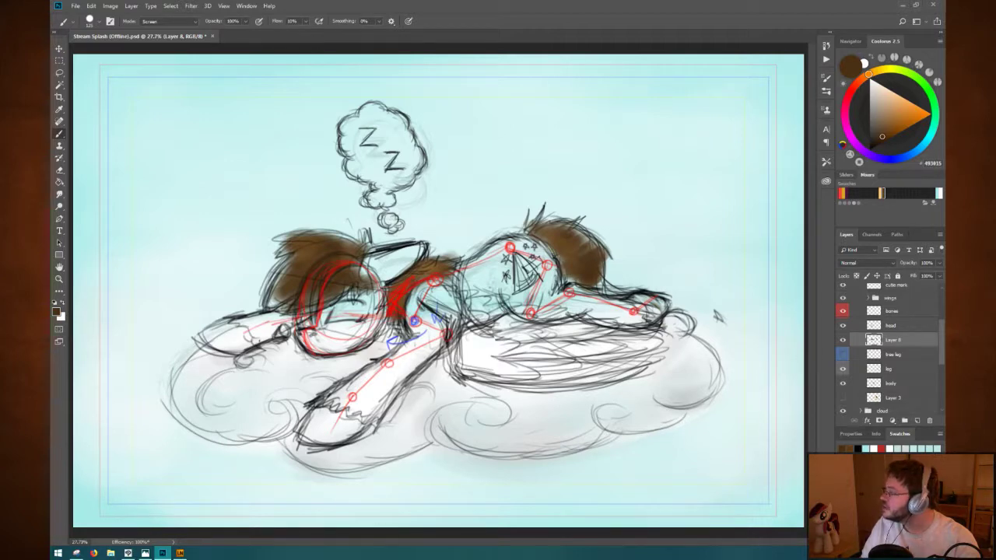
# Sample the Hair swatch's brown from the Sandy Fortune reference sheet and return to the Stream Splash sketch.
pyautogui.click(273, 35)
pyautogui.press('i')
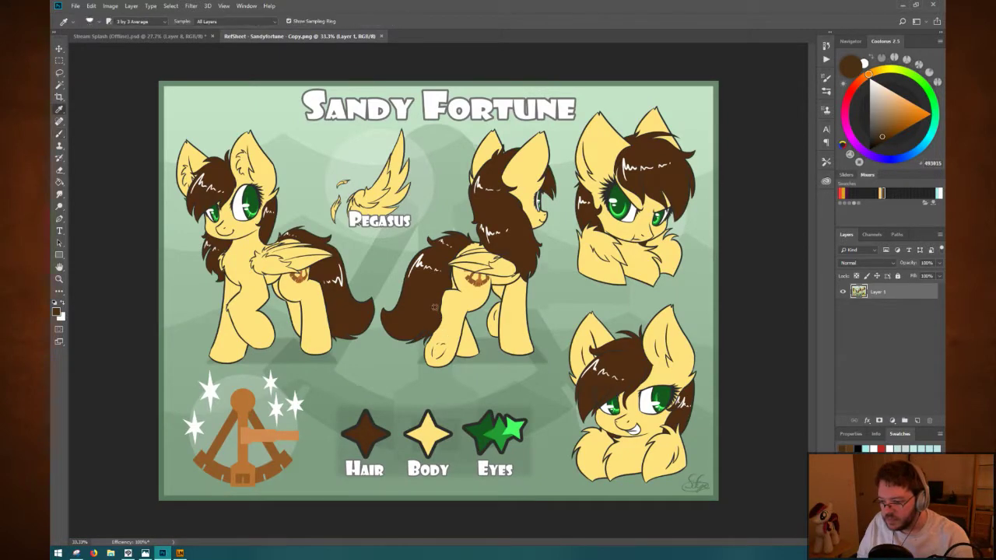
pyautogui.click(367, 435)
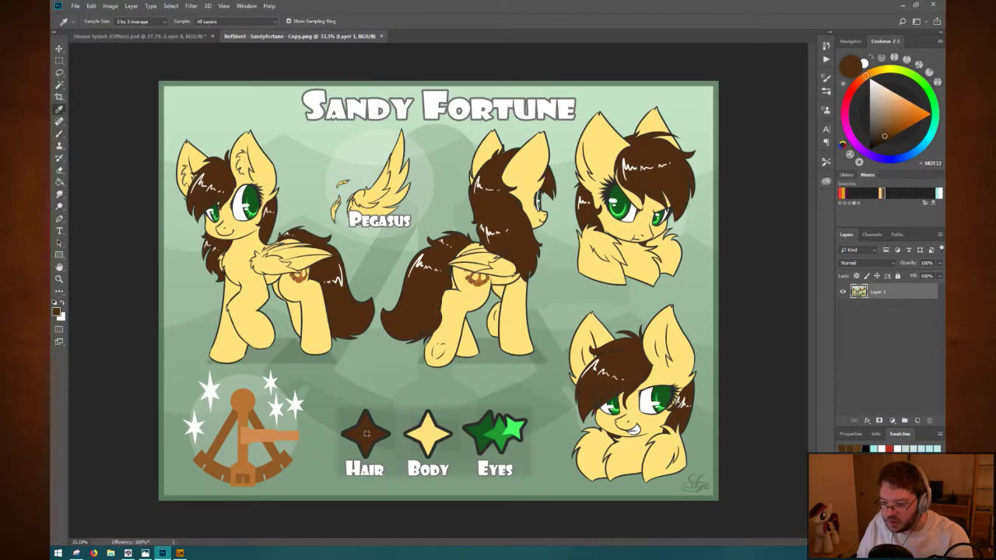
pyautogui.press('b')
pyautogui.click(178, 39)
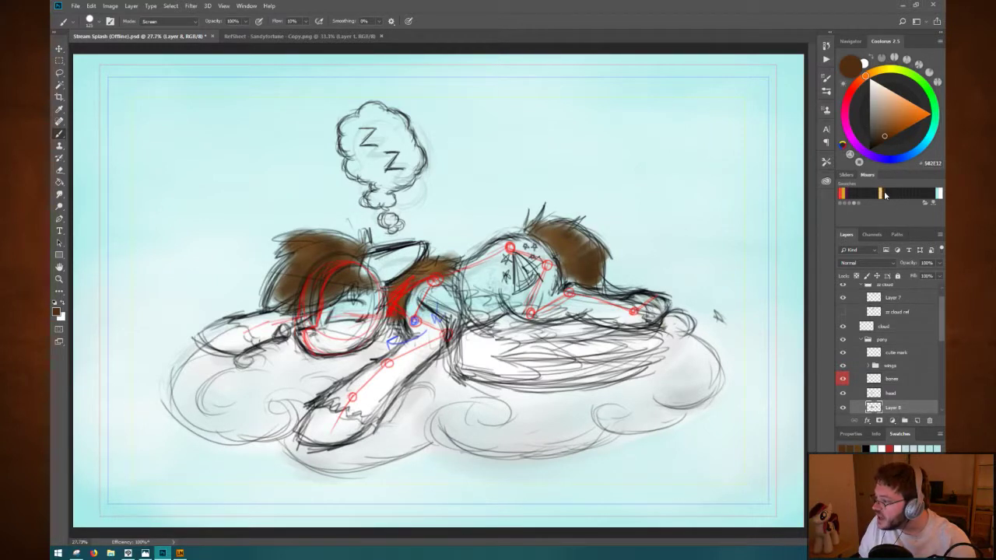
# Test the sampled brown over the mane and head and in the empty sky above the back.
pyautogui.moveTo(306, 246)
pyautogui.mouseDown()
pyautogui.moveTo(318, 243)
pyautogui.moveTo(314, 259)
pyautogui.mouseUp()
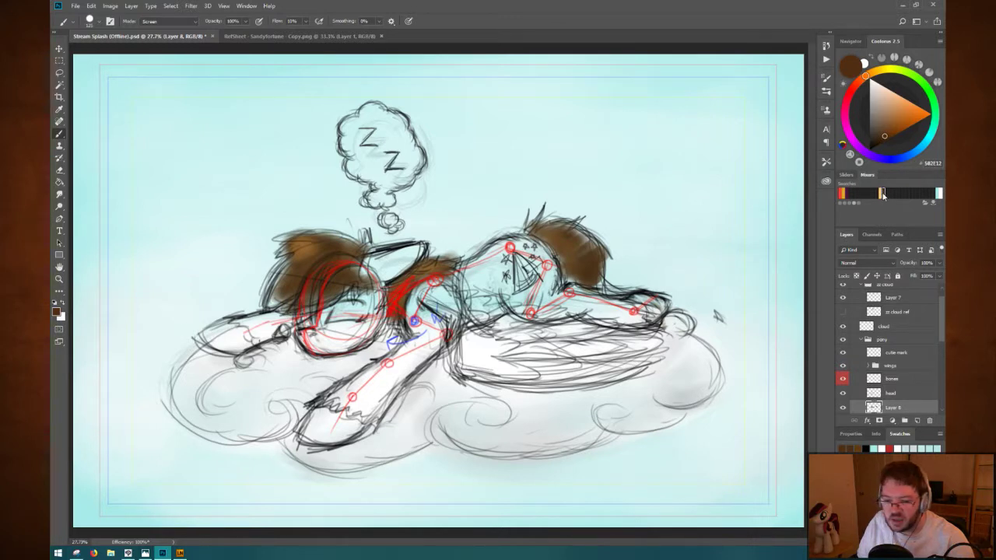
pyautogui.moveTo(273, 271)
pyautogui.mouseDown()
pyautogui.moveTo(302, 268)
pyautogui.moveTo(331, 281)
pyautogui.mouseUp()
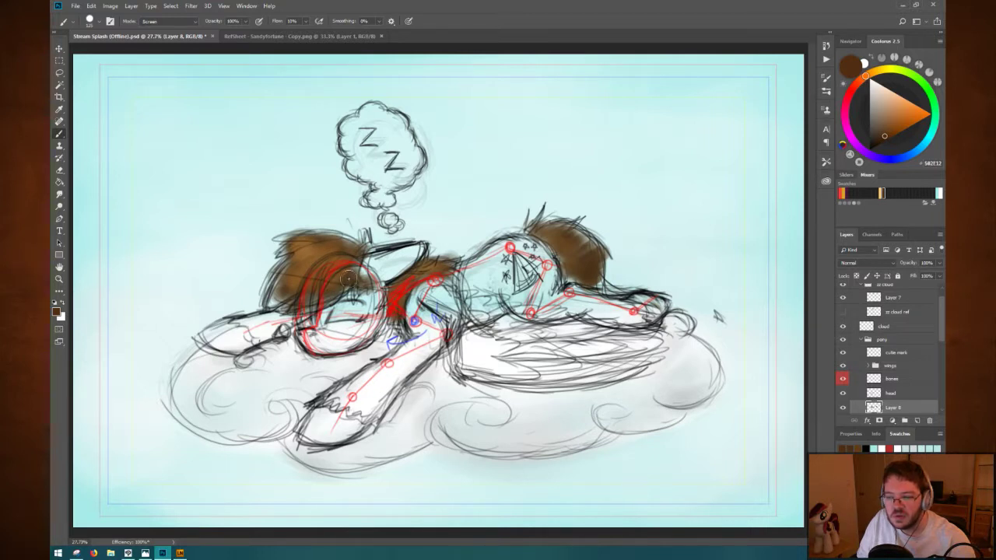
pyautogui.moveTo(347, 282)
pyautogui.mouseDown()
pyautogui.moveTo(365, 299)
pyautogui.moveTo(386, 366)
pyautogui.mouseUp()
pyautogui.moveTo(408, 234)
pyautogui.mouseDown()
pyautogui.moveTo(490, 177)
pyautogui.moveTo(471, 183)
pyautogui.moveTo(451, 211)
pyautogui.moveTo(470, 198)
pyautogui.moveTo(436, 214)
pyautogui.moveTo(480, 165)
pyautogui.moveTo(448, 222)
pyautogui.moveTo(471, 198)
pyautogui.mouseUp()
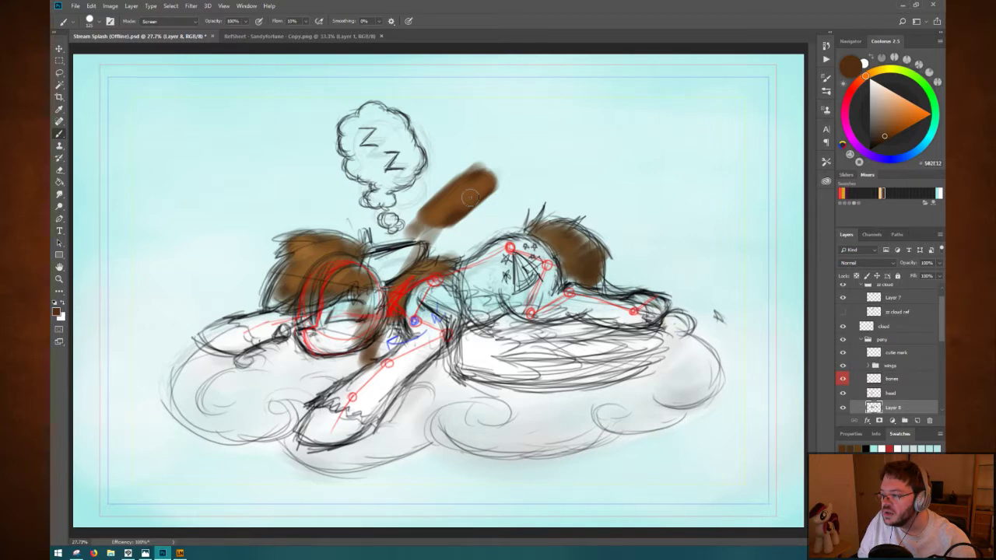
pyautogui.moveTo(470, 197)
pyautogui.mouseDown()
pyautogui.moveTo(458, 223)
pyautogui.moveTo(490, 183)
pyautogui.moveTo(444, 176)
pyautogui.moveTo(457, 217)
pyautogui.mouseUp()
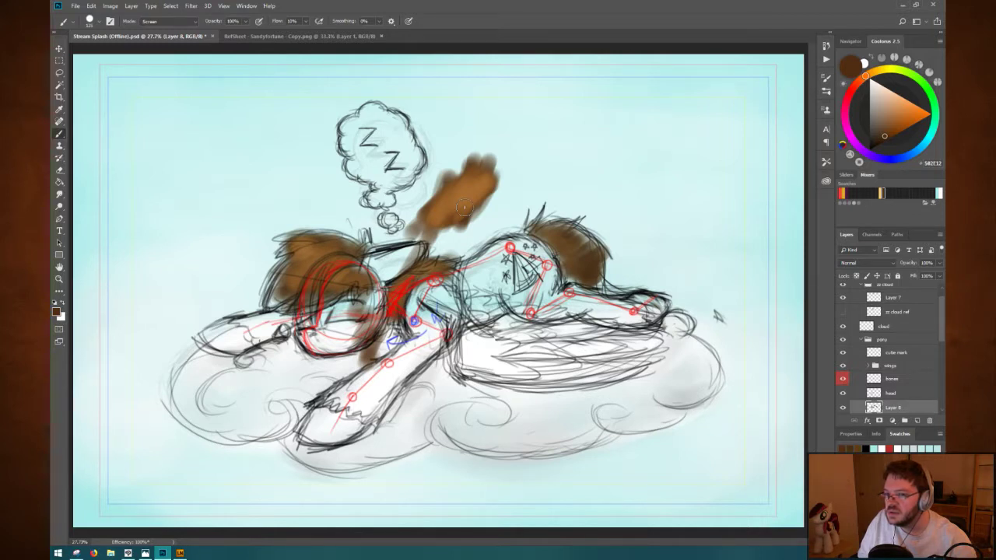
# Set the brush blending mode to Normal, and clear the brown paint from the new layer, saving the file.
pyautogui.click(194, 23)
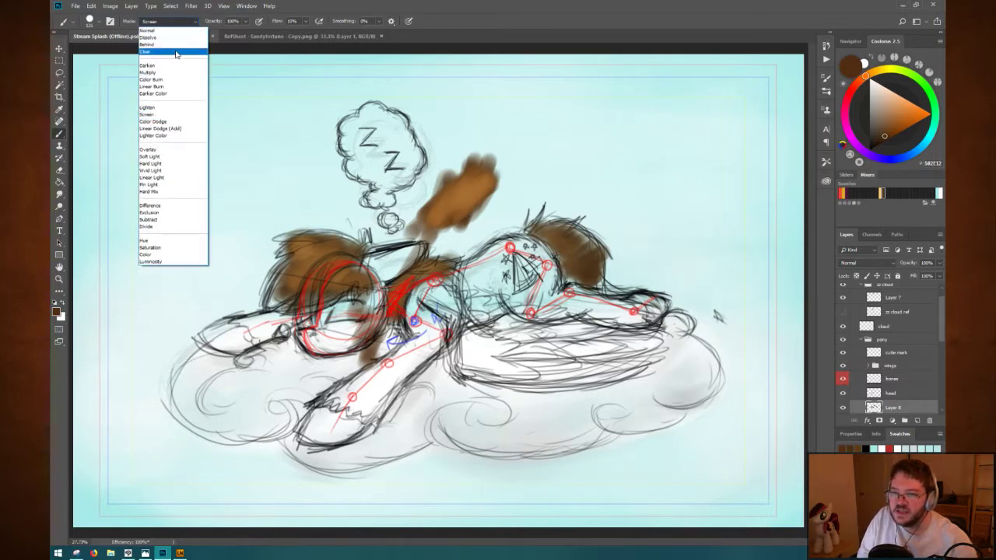
pyautogui.click(179, 34)
pyautogui.hotkey('ctrl', 's')
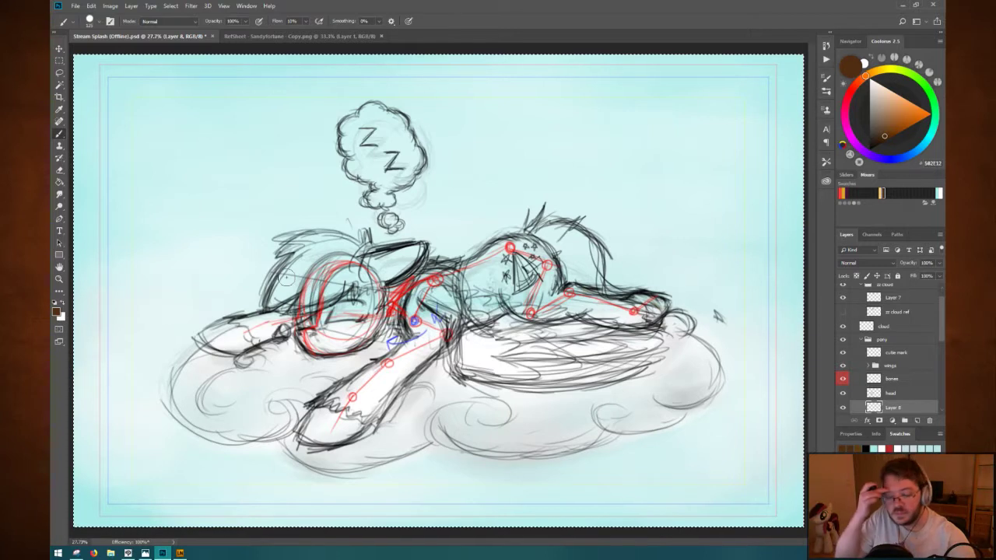
pyautogui.hotkey('ctrl', 's')
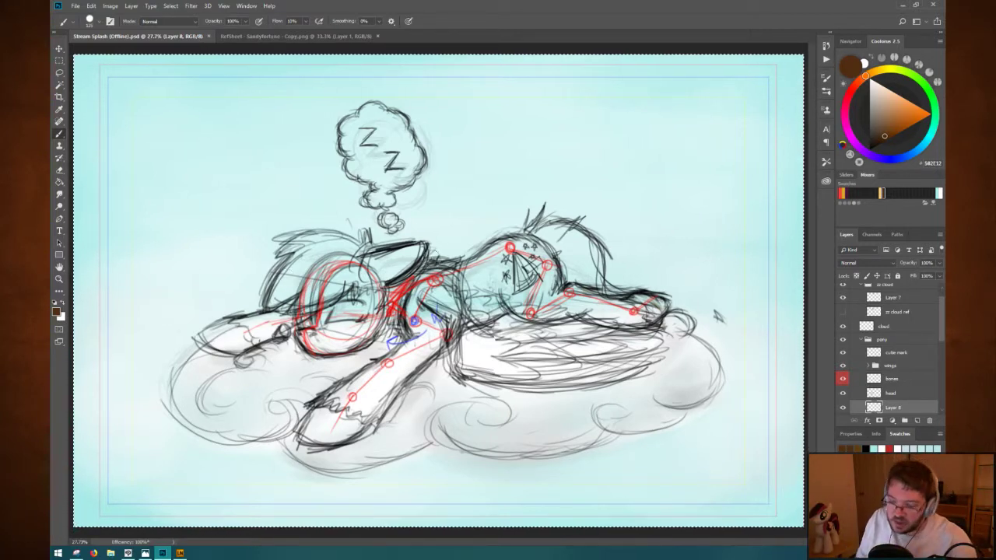
# Paint the pony's forelock, tail and neck mane with the sampled hair brown on the layer beneath the head.
pyautogui.moveTo(285, 284)
pyautogui.mouseDown()
pyautogui.moveTo(284, 272)
pyautogui.moveTo(303, 268)
pyautogui.moveTo(315, 288)
pyautogui.moveTo(331, 283)
pyautogui.moveTo(323, 307)
pyautogui.moveTo(308, 305)
pyautogui.moveTo(350, 282)
pyautogui.moveTo(372, 290)
pyautogui.moveTo(359, 242)
pyautogui.moveTo(343, 256)
pyautogui.moveTo(289, 247)
pyautogui.moveTo(311, 238)
pyautogui.moveTo(296, 242)
pyautogui.moveTo(350, 245)
pyautogui.moveTo(316, 240)
pyautogui.moveTo(342, 277)
pyautogui.moveTo(307, 245)
pyautogui.moveTo(331, 267)
pyautogui.mouseUp()
pyautogui.moveTo(525, 228)
pyautogui.mouseDown()
pyautogui.moveTo(566, 240)
pyautogui.moveTo(609, 282)
pyautogui.moveTo(543, 233)
pyautogui.moveTo(571, 279)
pyautogui.mouseUp()
pyautogui.moveTo(393, 290)
pyautogui.mouseDown()
pyautogui.moveTo(440, 276)
pyautogui.moveTo(419, 280)
pyautogui.moveTo(420, 268)
pyautogui.moveTo(433, 268)
pyautogui.moveTo(409, 278)
pyautogui.moveTo(397, 296)
pyautogui.moveTo(418, 277)
pyautogui.moveTo(397, 319)
pyautogui.mouseUp()
pyautogui.moveTo(430, 273)
pyautogui.mouseDown()
pyautogui.moveTo(441, 258)
pyautogui.moveTo(396, 298)
pyautogui.moveTo(405, 281)
pyautogui.mouseUp()
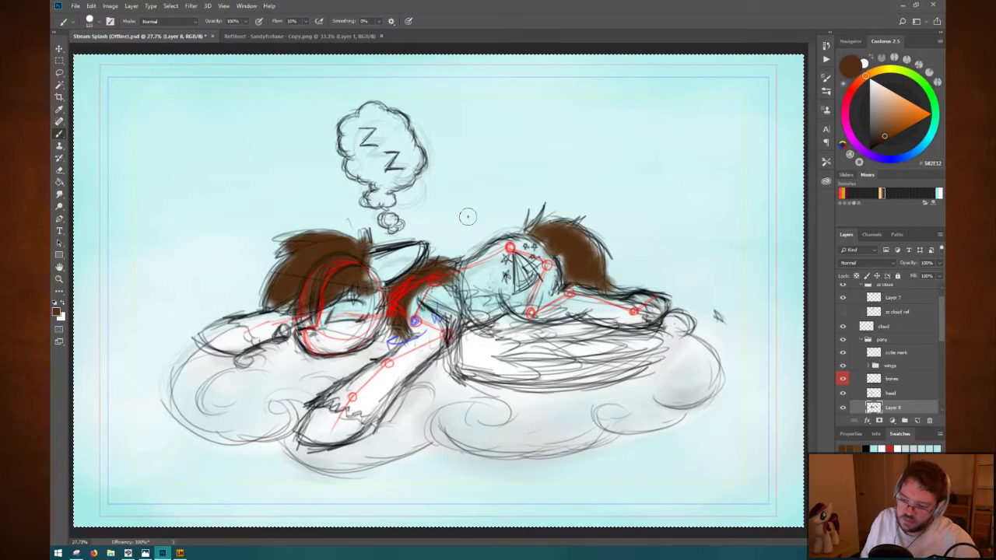
# Save the file and erase the excess brown between the back of the head and the neck mane.
pyautogui.press('e')
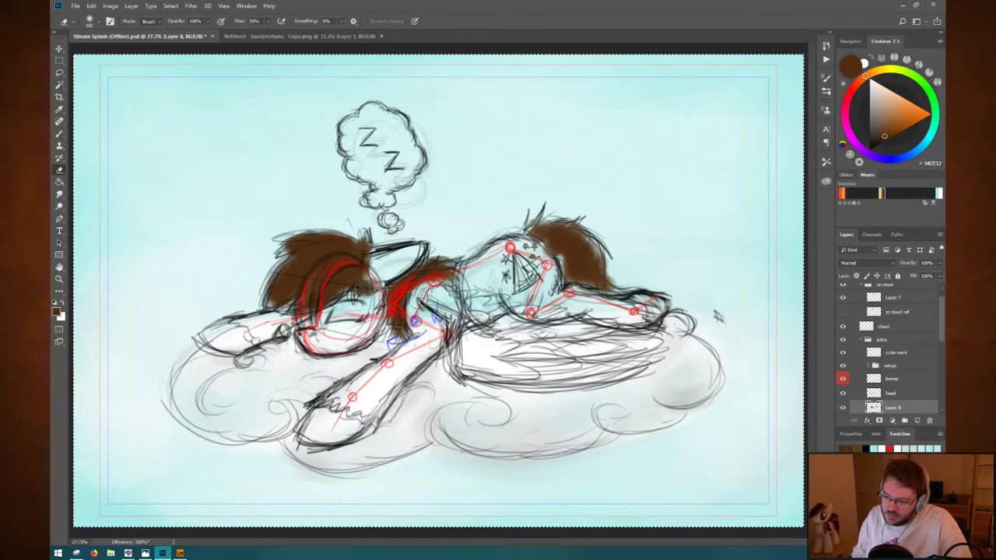
pyautogui.hotkey('ctrl', 's')
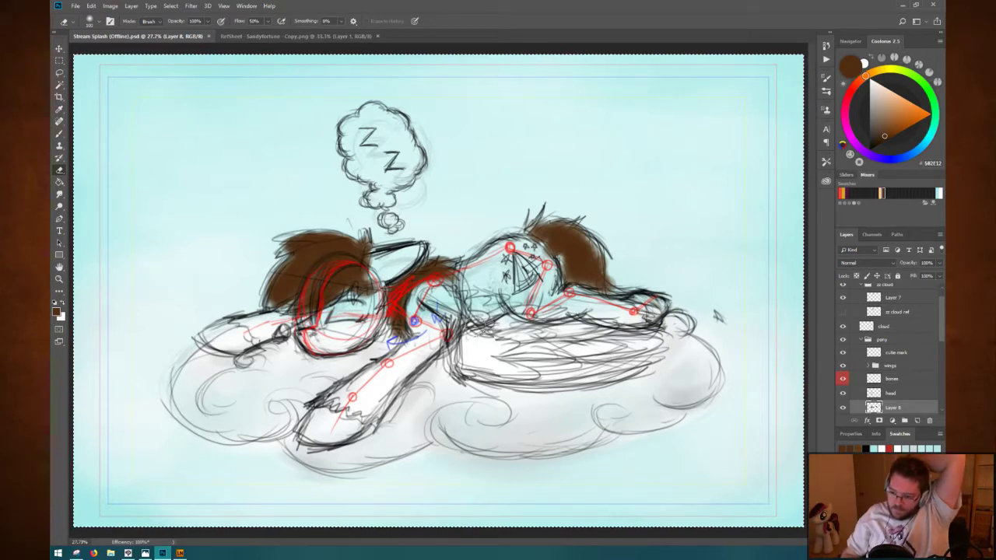
pyautogui.moveTo(384, 257)
pyautogui.mouseDown()
pyautogui.moveTo(400, 283)
pyautogui.moveTo(375, 297)
pyautogui.moveTo(393, 304)
pyautogui.mouseUp()
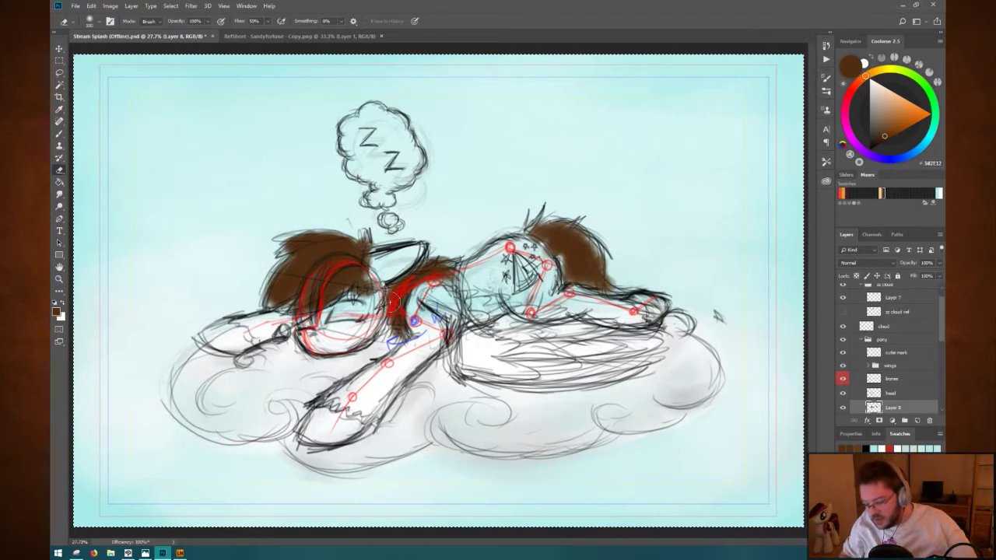
# Brush brown over the mane hair behind the pony's neck on Layer 8 and save the document.
pyautogui.press('b')
pyautogui.moveTo(381, 294); pyautogui.dragTo(403, 289)
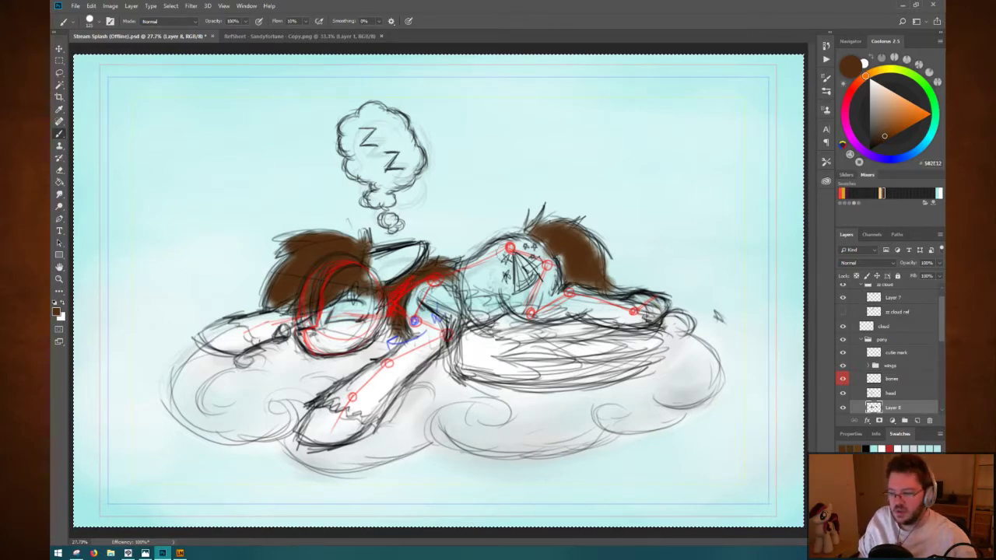
pyautogui.hotkey('ctrl', 's')
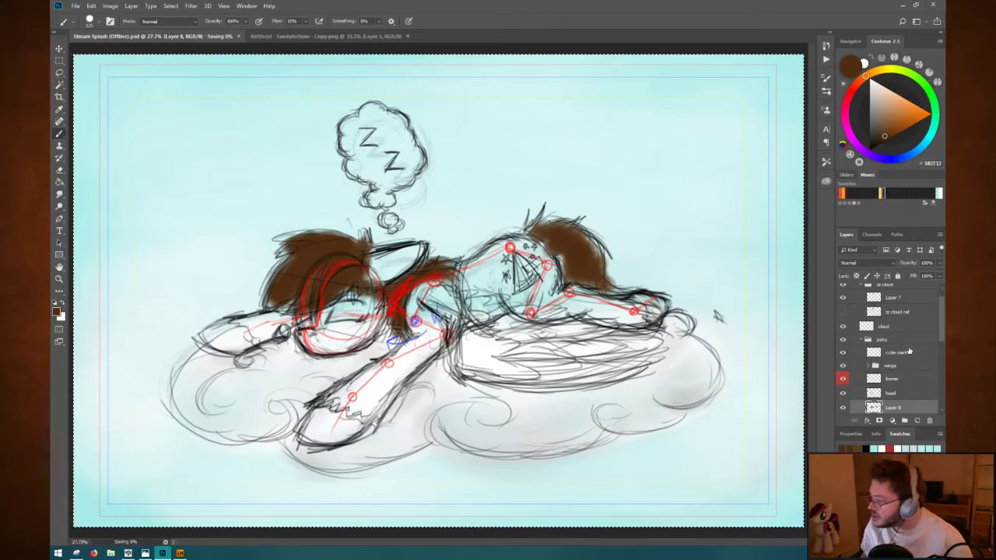
# Sample the body yellow FFE57C from the Sandy Fortune reference sheet and return to the Stream Splash illustration.
pyautogui.click(334, 39)
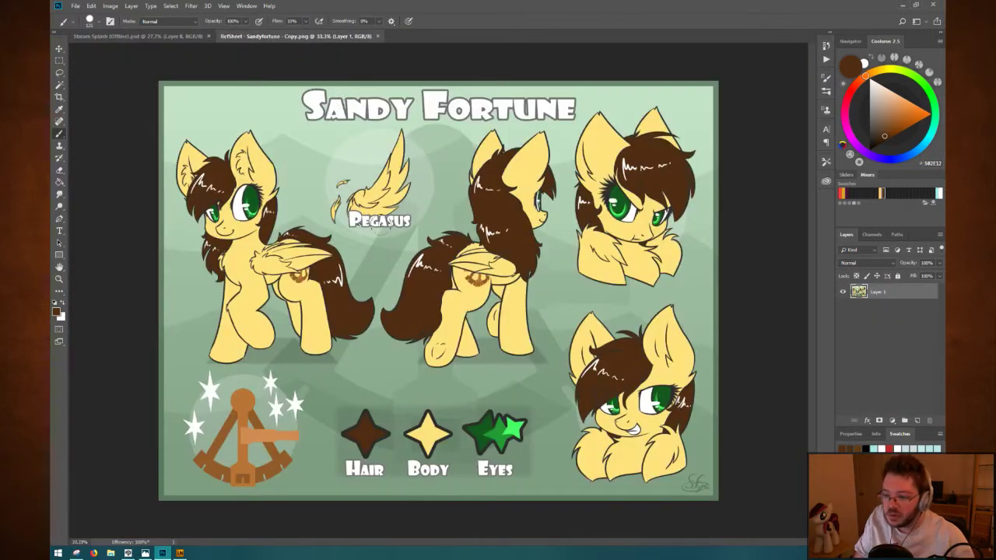
pyautogui.press('i')
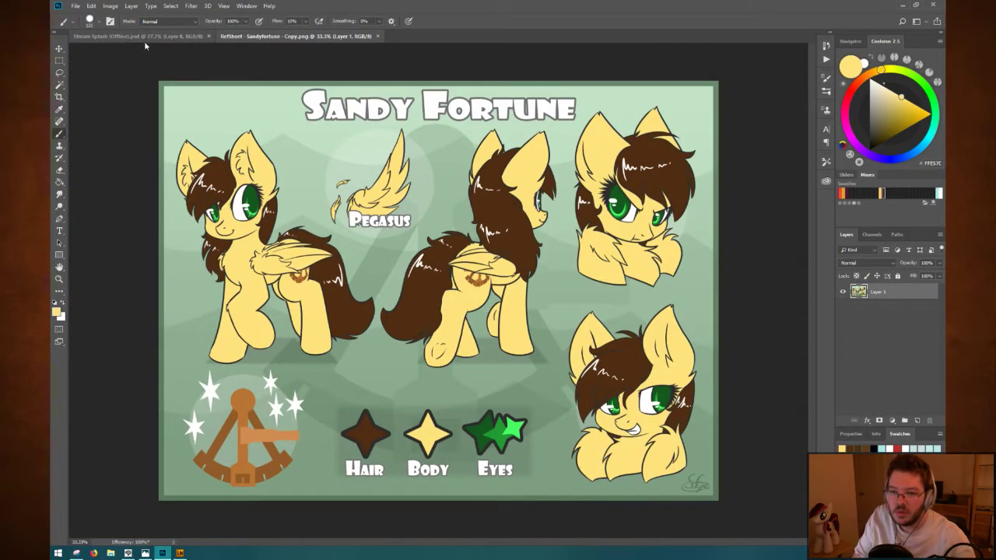
pyautogui.hotkey('ctrl', 'Tab')
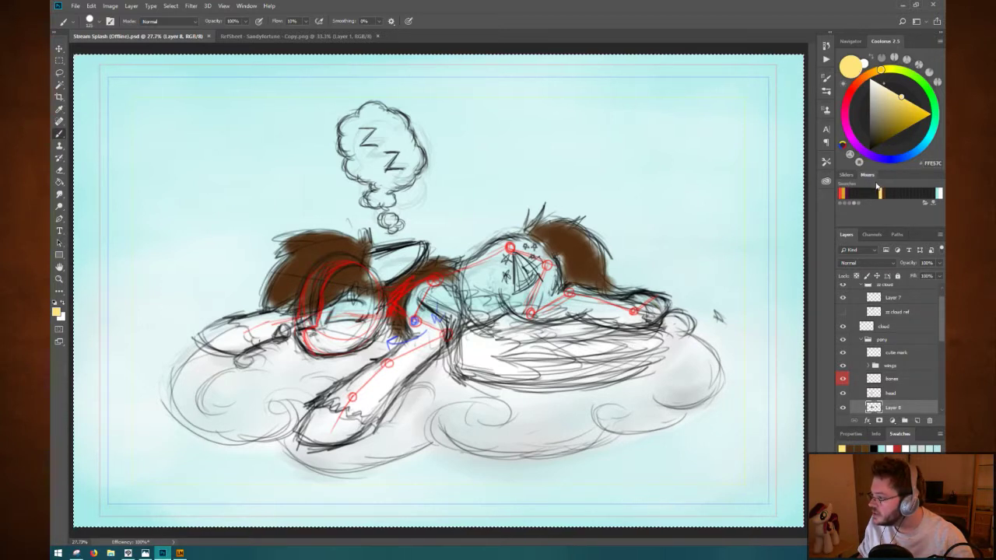
pyautogui.click(860, 208)
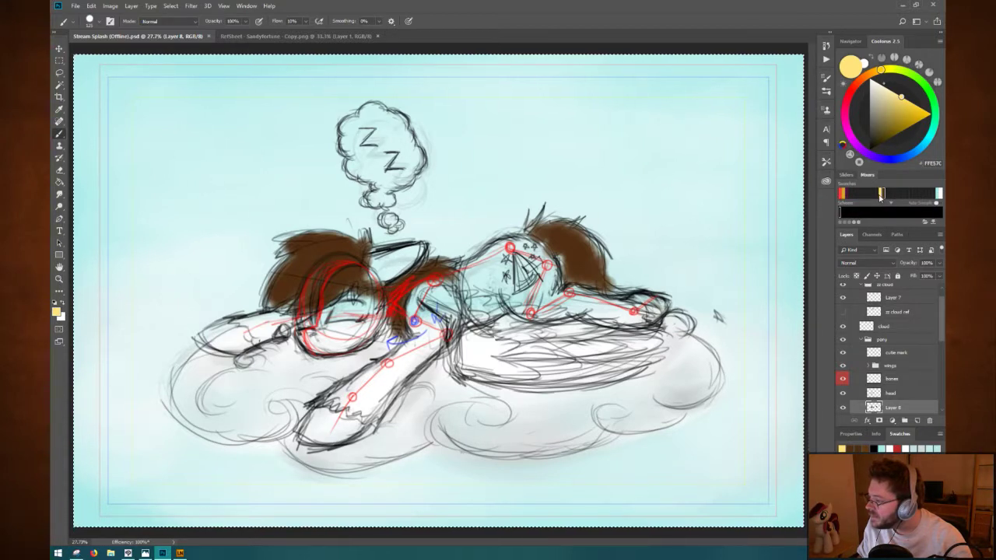
# Paint the pony's face, ear, legs, body and wing with the sampled yellow on Layer 8.
pyautogui.moveTo(335, 325)
pyautogui.mouseDown()
pyautogui.moveTo(313, 346)
pyautogui.moveTo(327, 313)
pyautogui.moveTo(349, 300)
pyautogui.moveTo(350, 325)
pyautogui.moveTo(377, 315)
pyautogui.moveTo(315, 336)
pyautogui.moveTo(356, 341)
pyautogui.mouseUp()
pyautogui.moveTo(227, 340)
pyautogui.mouseDown()
pyautogui.moveTo(267, 326)
pyautogui.moveTo(212, 336)
pyautogui.moveTo(248, 344)
pyautogui.moveTo(267, 321)
pyautogui.moveTo(418, 251)
pyautogui.mouseUp()
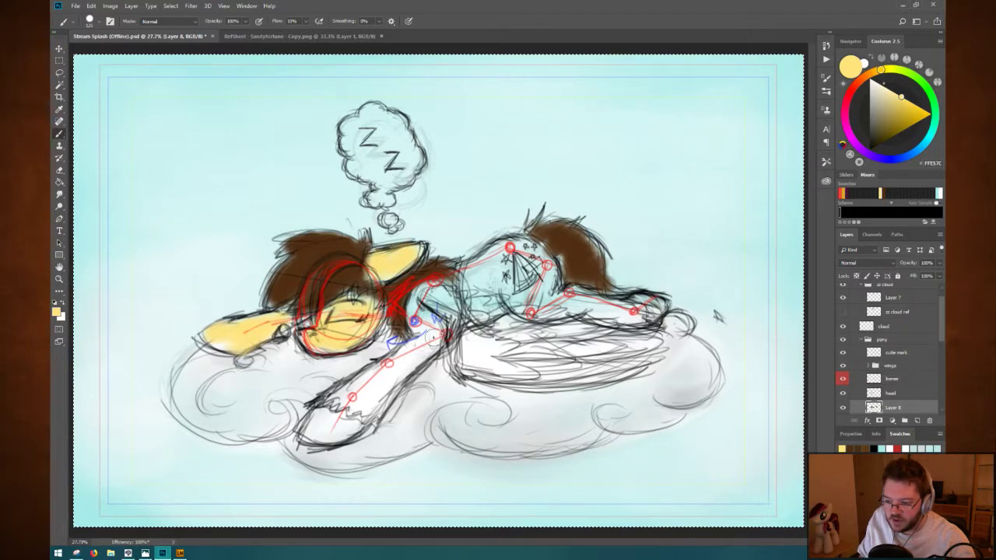
pyautogui.moveTo(432, 336)
pyautogui.mouseDown()
pyautogui.moveTo(354, 410)
pyautogui.moveTo(317, 412)
pyautogui.moveTo(332, 412)
pyautogui.moveTo(347, 432)
pyautogui.moveTo(385, 401)
pyautogui.moveTo(454, 285)
pyautogui.moveTo(438, 291)
pyautogui.moveTo(471, 313)
pyautogui.moveTo(459, 319)
pyautogui.moveTo(474, 280)
pyautogui.moveTo(463, 284)
pyautogui.moveTo(463, 271)
pyautogui.moveTo(503, 248)
pyautogui.moveTo(479, 286)
pyautogui.moveTo(496, 269)
pyautogui.moveTo(562, 306)
pyautogui.moveTo(652, 310)
pyautogui.mouseUp()
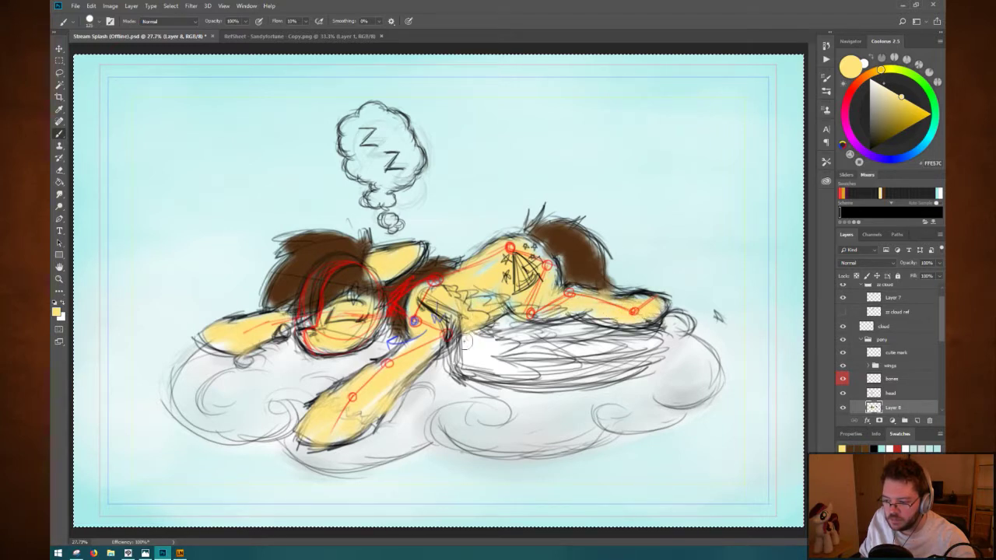
pyautogui.moveTo(463, 341)
pyautogui.mouseDown()
pyautogui.moveTo(513, 334)
pyautogui.moveTo(494, 387)
pyautogui.moveTo(642, 356)
pyautogui.mouseUp()
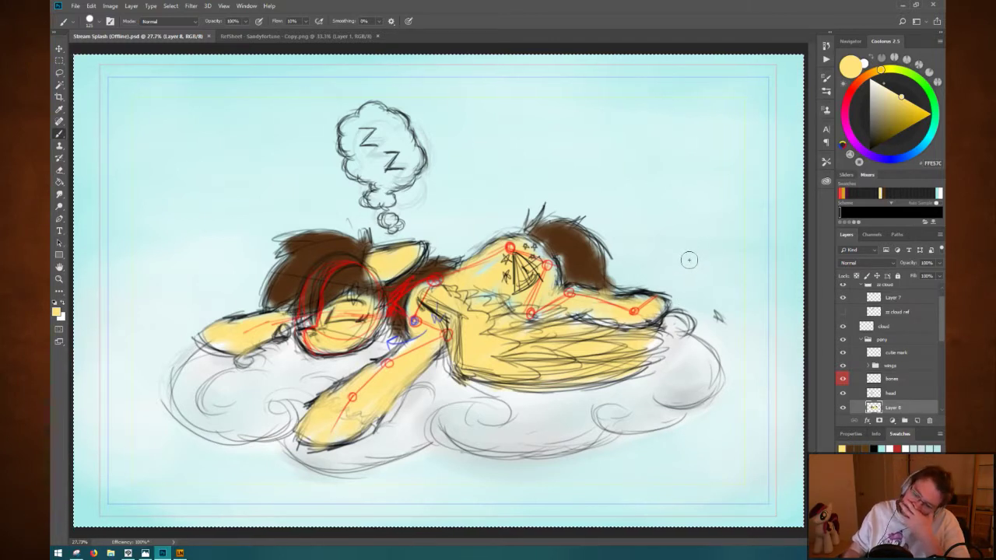
# Add a new layer in the zz cloud group and place it beneath the thought bubble's line layer, Layer 7.
pyautogui.scroll(2, 937, 311)
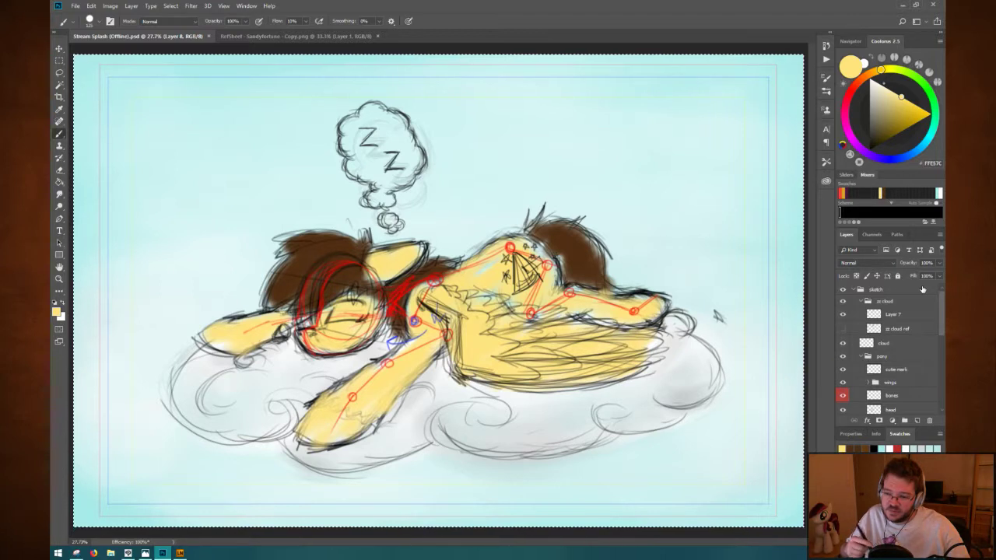
pyautogui.click(894, 315)
pyautogui.hotkey('ctrl', 'shift', 'n')
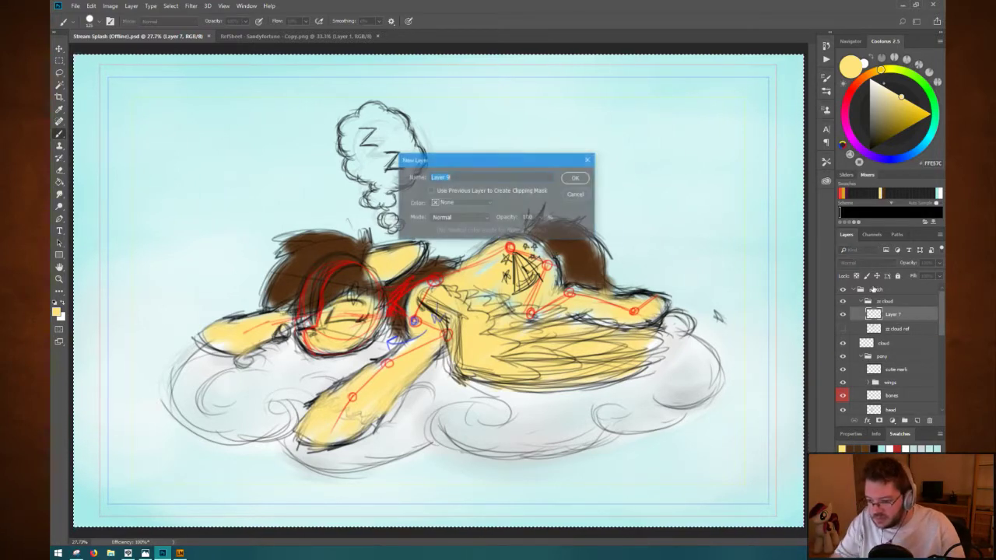
pyautogui.press('Return')
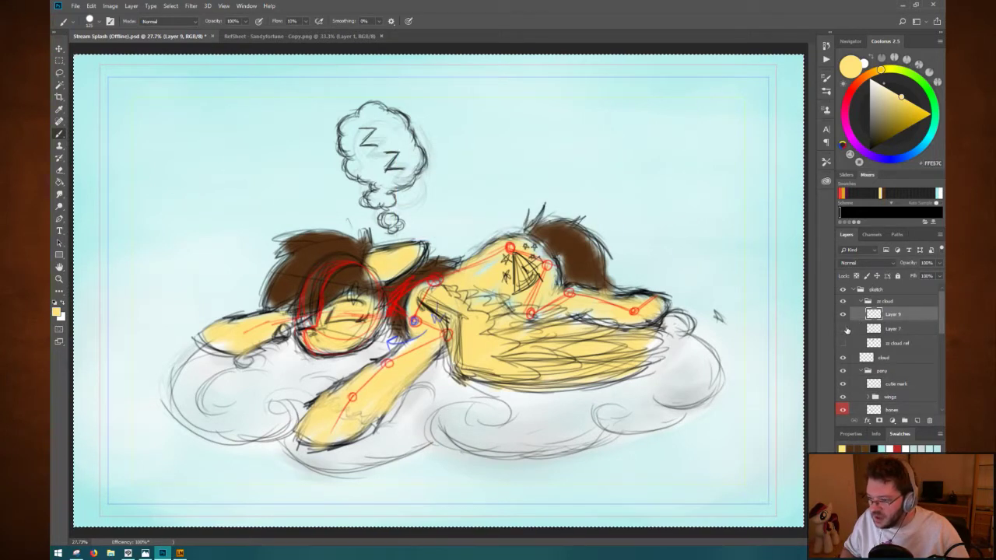
pyautogui.click(843, 328)
pyautogui.click(843, 329)
pyautogui.moveTo(892, 315); pyautogui.dragTo(895, 334)
# Rename the thought bubble's line layer to cloud and the new layer below it to color.
pyautogui.doubleClick(893, 314)
pyautogui.write('cloud')
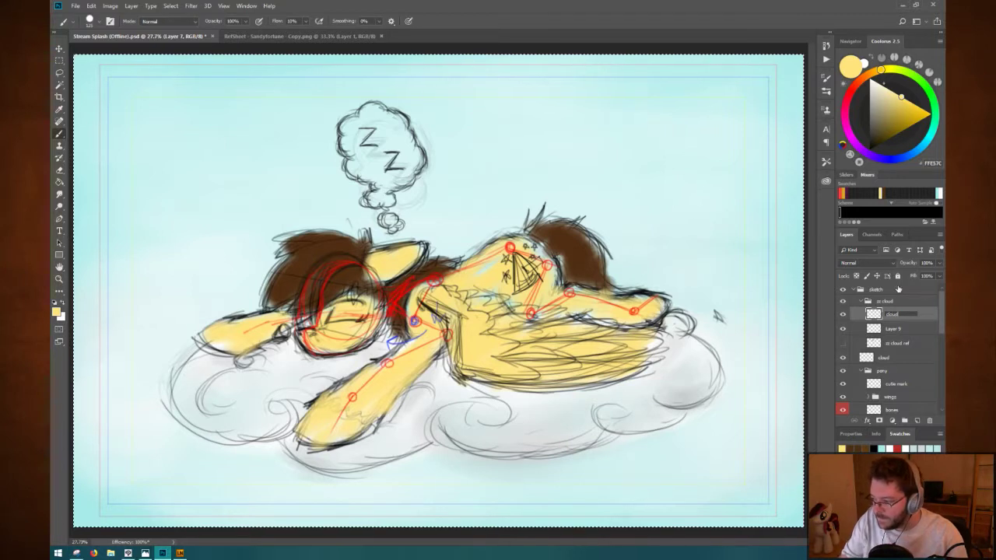
pyautogui.press('Return')
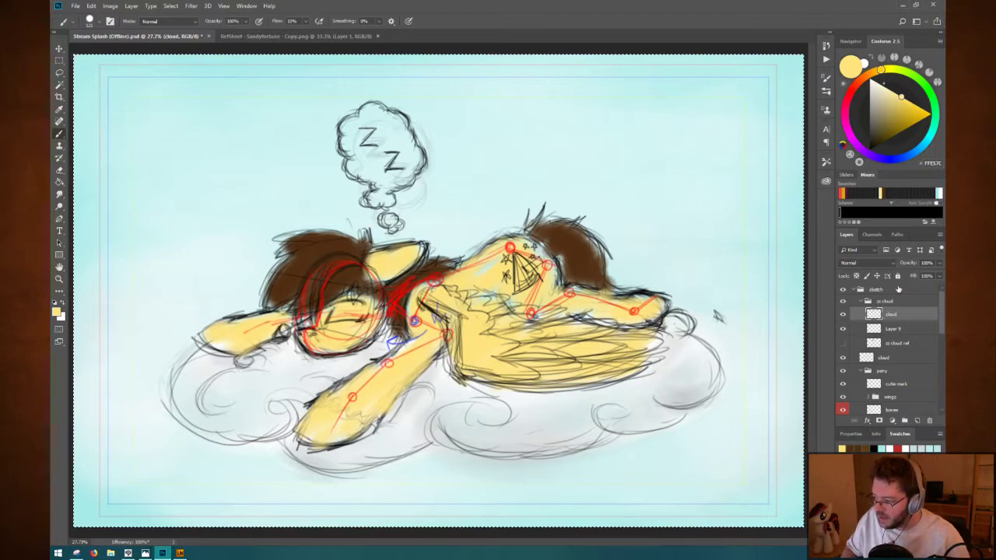
pyautogui.doubleClick(899, 331)
pyautogui.write('zz')
pyautogui.press('Return')
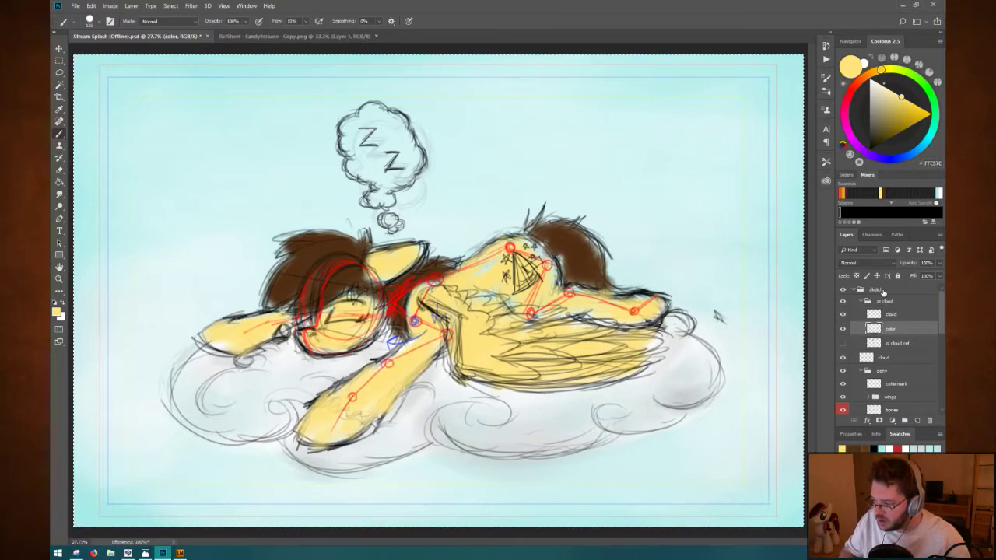
# Paint the thought bubble white on the color layer, shade it with pale grey and pale blue, touch up with white, and save.
pyautogui.click(891, 448)
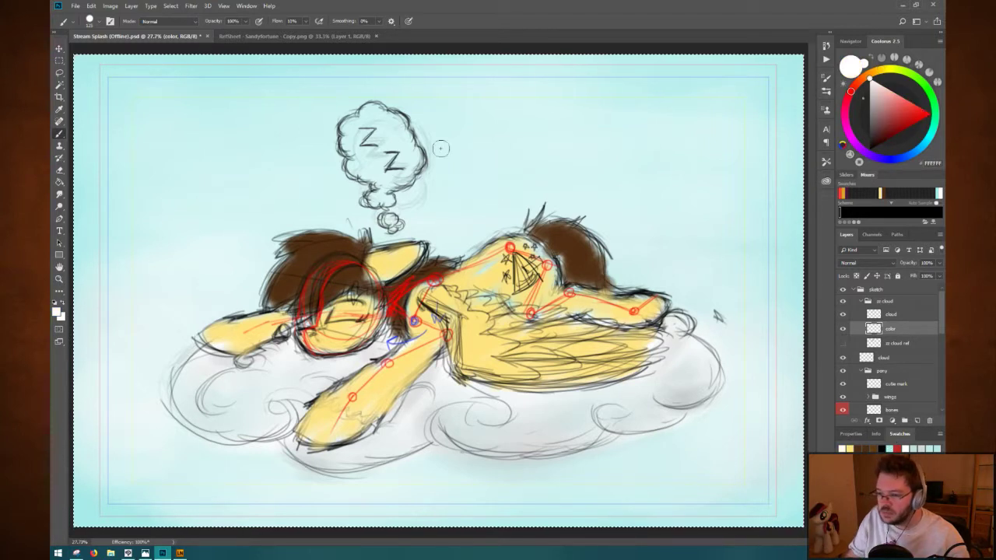
pyautogui.moveTo(371, 116)
pyautogui.mouseDown()
pyautogui.moveTo(381, 129)
pyautogui.moveTo(358, 165)
pyautogui.moveTo(398, 140)
pyautogui.moveTo(375, 208)
pyautogui.moveTo(391, 219)
pyautogui.mouseUp()
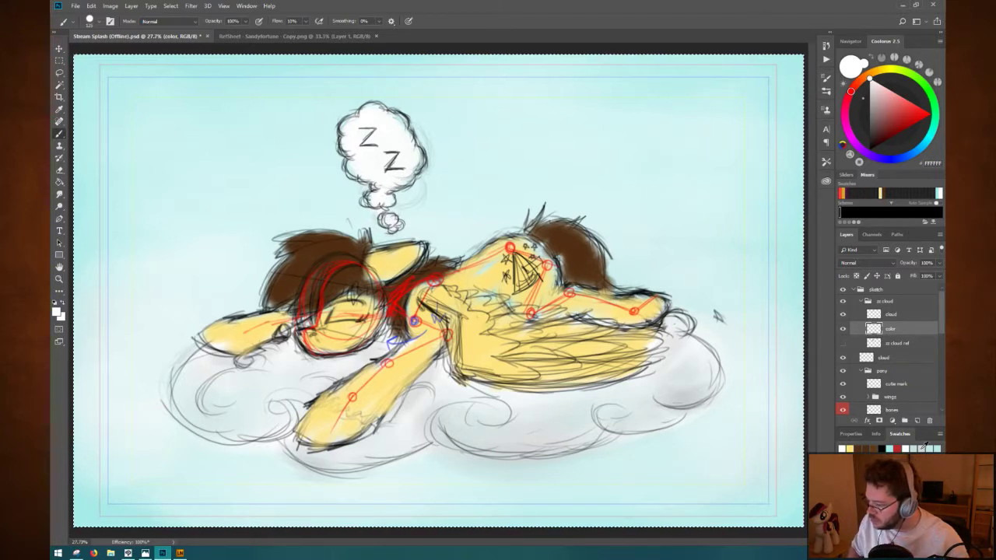
pyautogui.keyDown('alt'); pyautogui.click(683, 300); pyautogui.keyUp('alt')
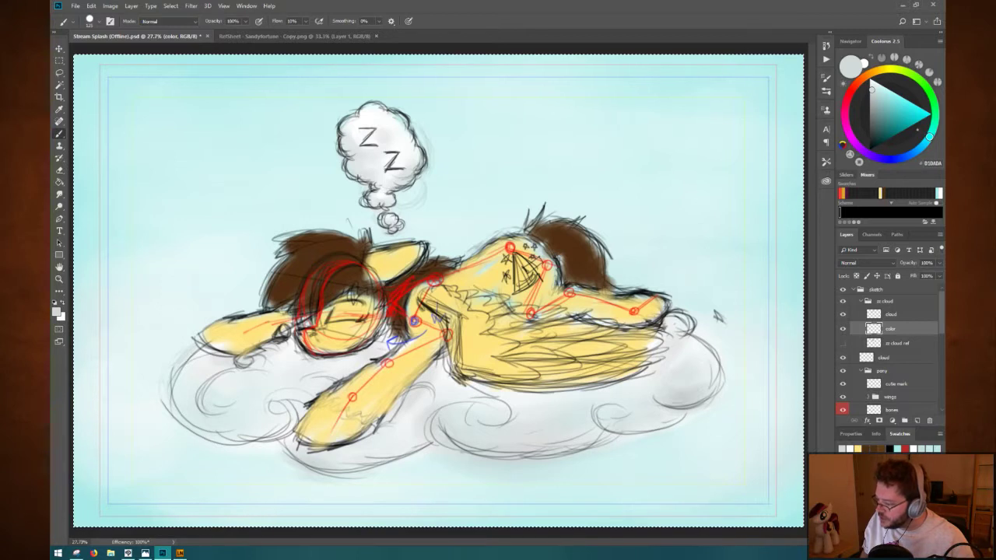
pyautogui.click(924, 447)
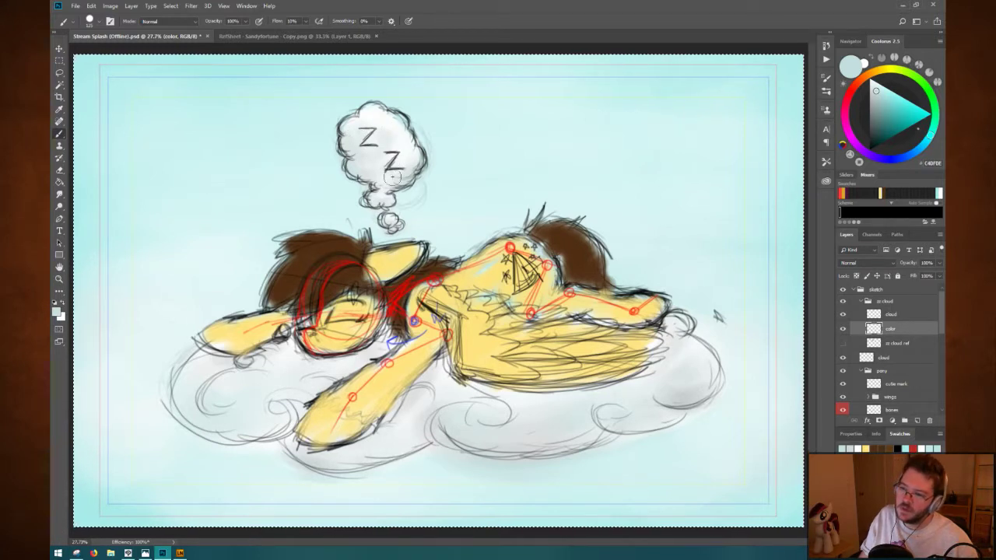
pyautogui.click(859, 448)
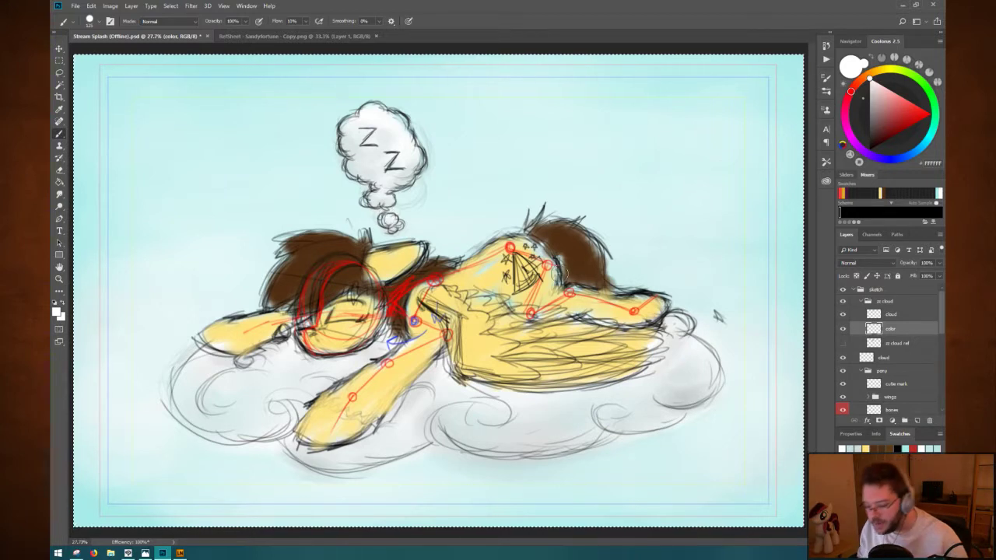
pyautogui.hotkey('ctrl', 's')
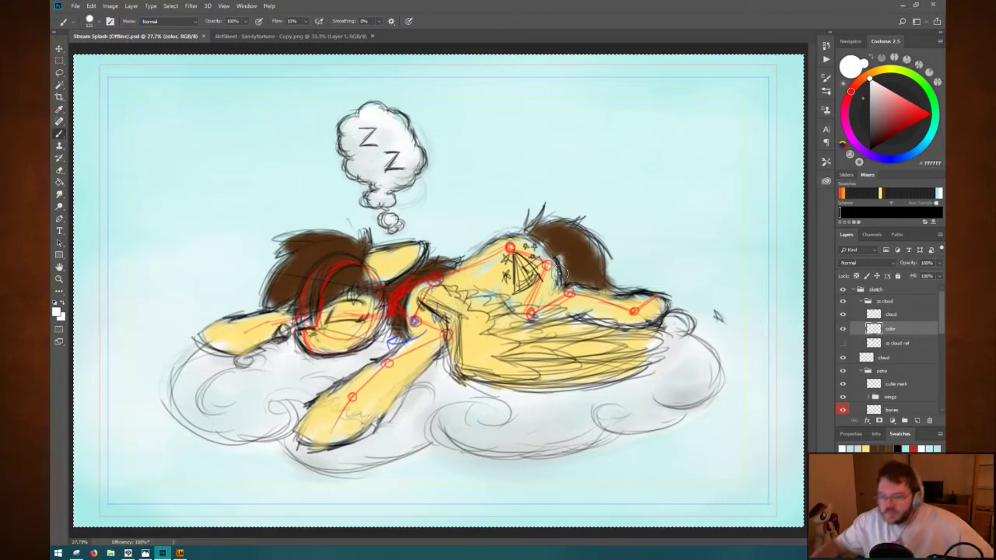
# Nudge the whole sketch group slightly to the left with Free Transform.
pyautogui.click(902, 294)
pyautogui.hotkey('ctrl', 't')
pyautogui.hotkey('shift', 'Left')
pyautogui.hotkey('shift', 'Left')
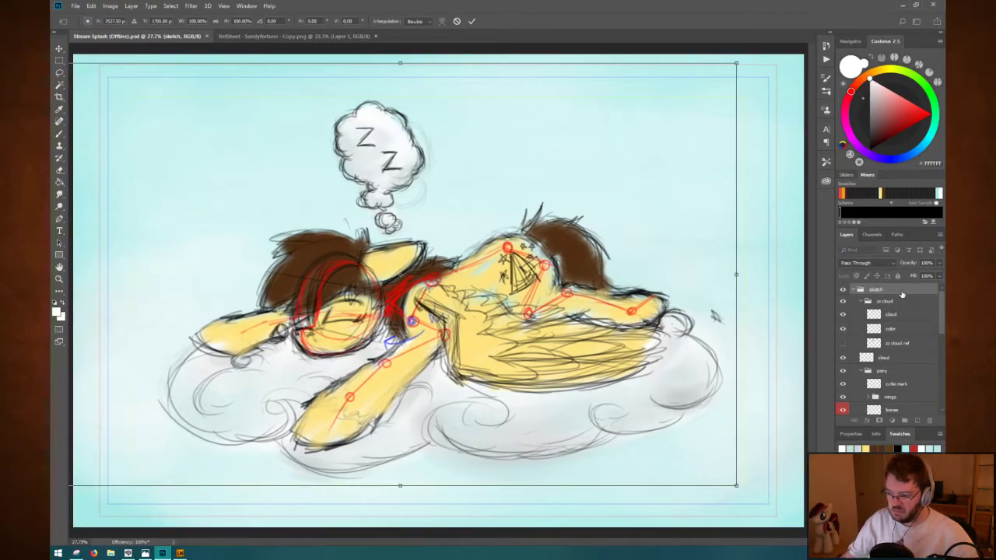
pyautogui.press('Return')
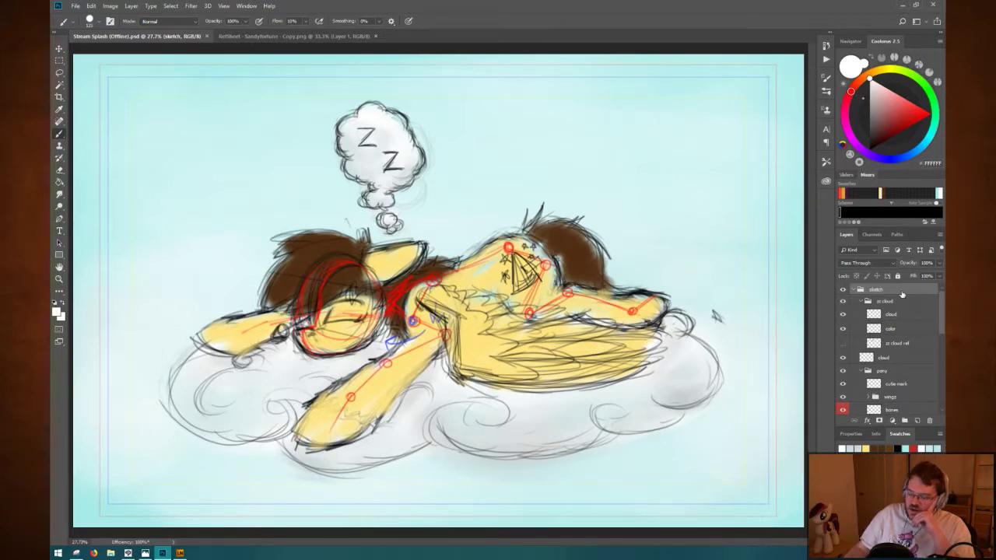
pyautogui.click(438, 235)
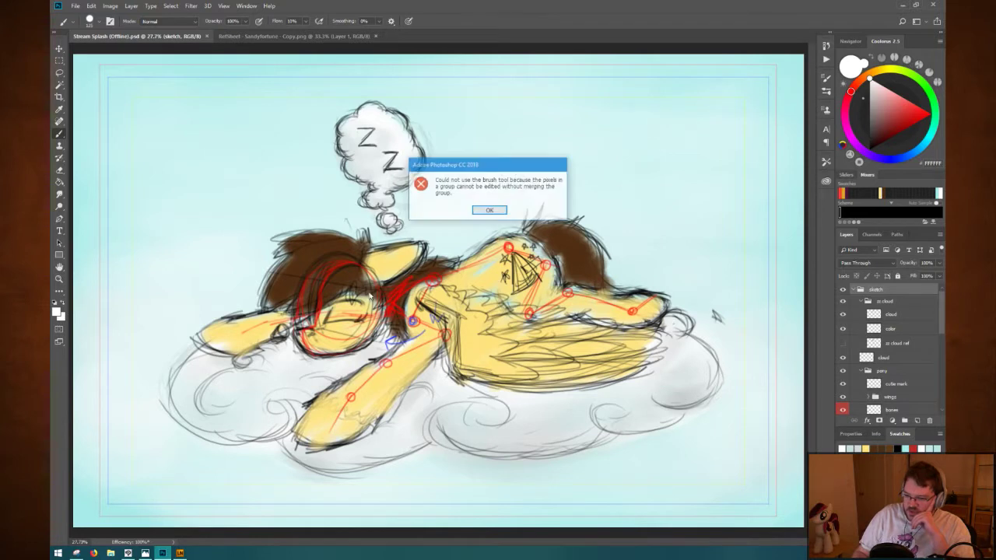
pyautogui.click(490, 212)
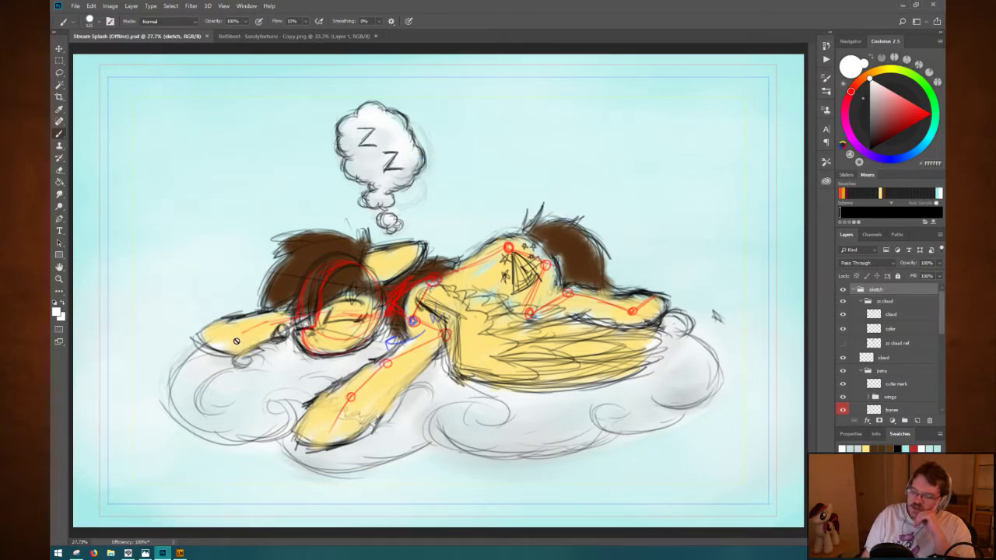
# Collapse the zz cloud group and brush soft brown shading along the pony's legs, wing edge and face on Layer 8.
pyautogui.click(860, 301)
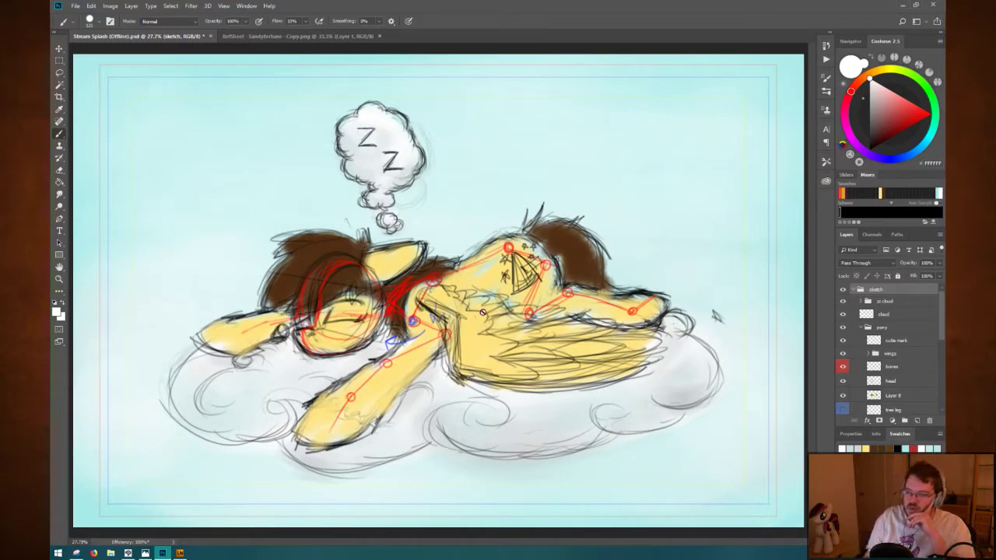
pyautogui.click(884, 315)
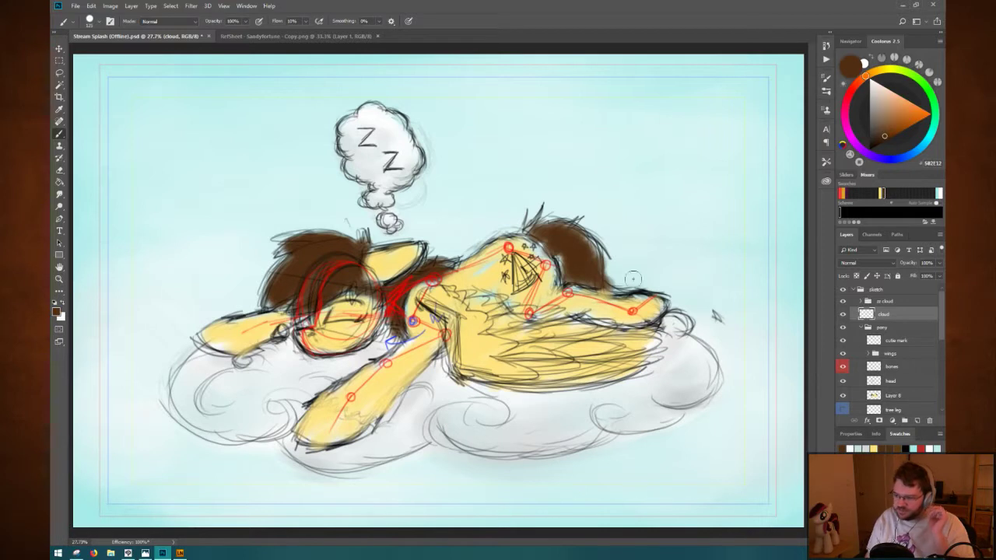
pyautogui.scroll(-5, 938, 319)
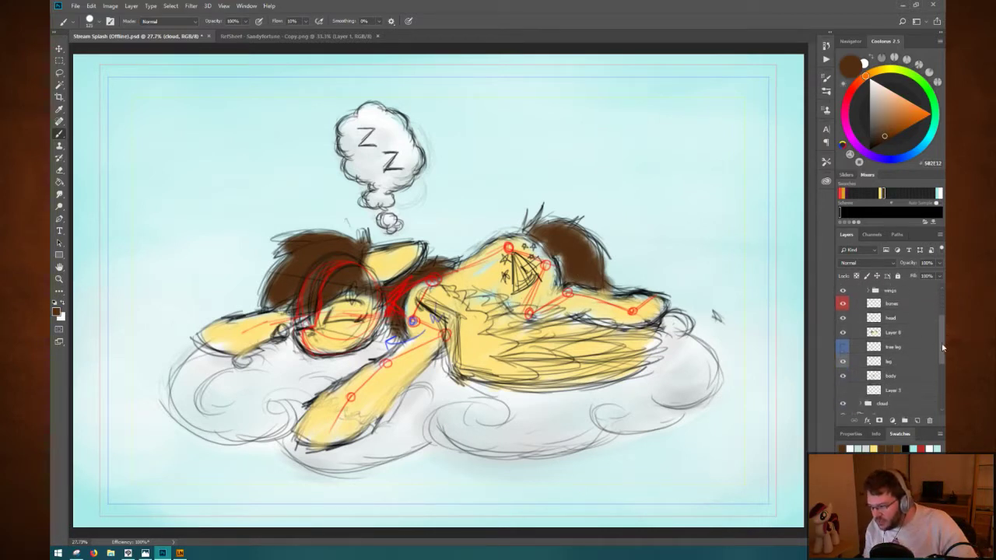
pyautogui.scroll(2, 938, 343)
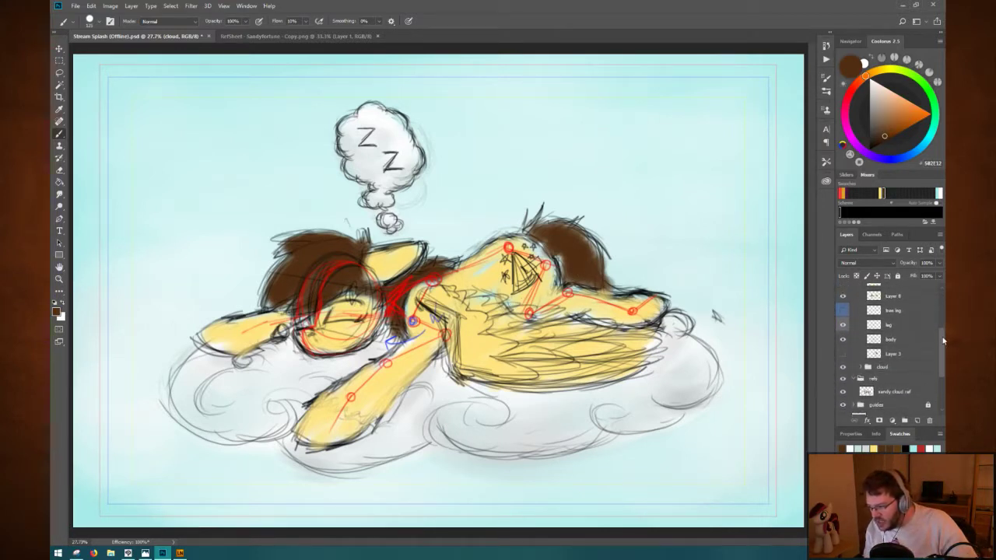
pyautogui.click(911, 316)
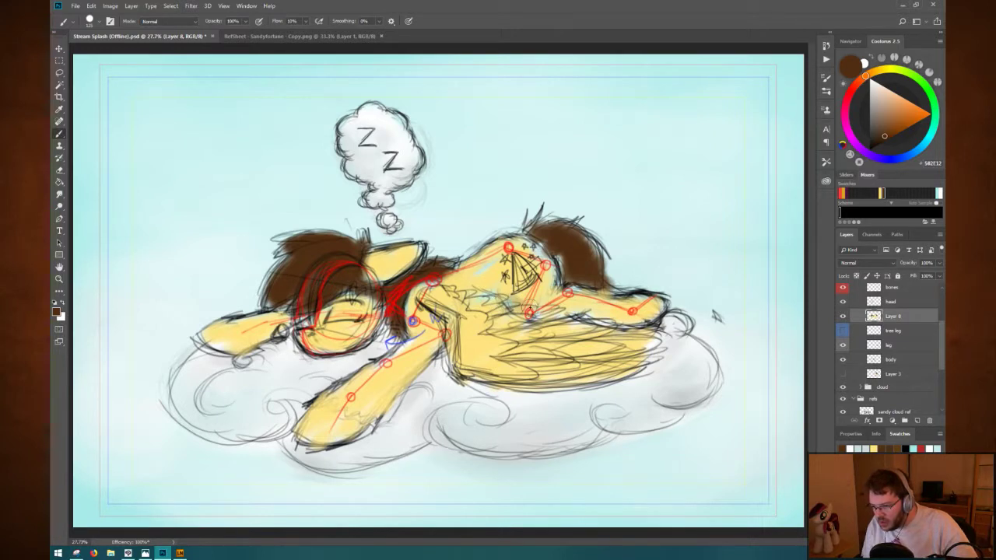
pyautogui.moveTo(576, 321)
pyautogui.mouseDown()
pyautogui.moveTo(653, 315)
pyautogui.moveTo(575, 309)
pyautogui.moveTo(648, 310)
pyautogui.mouseUp()
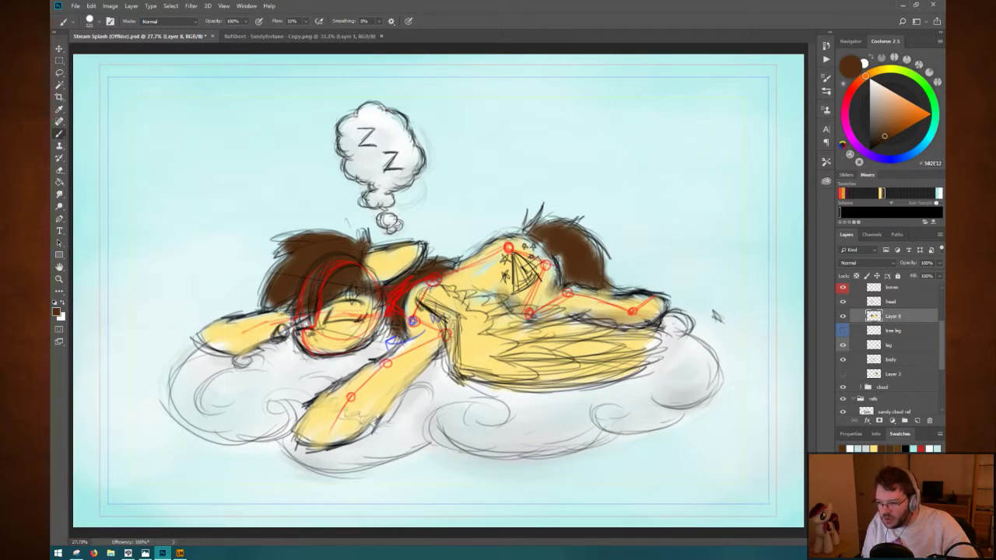
pyautogui.moveTo(484, 386)
pyautogui.mouseDown()
pyautogui.moveTo(532, 376)
pyautogui.moveTo(528, 389)
pyautogui.moveTo(659, 352)
pyautogui.moveTo(491, 384)
pyautogui.mouseUp()
pyautogui.moveTo(424, 363); pyautogui.dragTo(375, 421)
pyautogui.moveTo(266, 336)
pyautogui.mouseDown()
pyautogui.moveTo(234, 350)
pyautogui.moveTo(263, 332)
pyautogui.mouseUp()
pyautogui.moveTo(339, 335); pyautogui.dragTo(325, 354)
pyautogui.moveTo(381, 333); pyautogui.dragTo(320, 353)
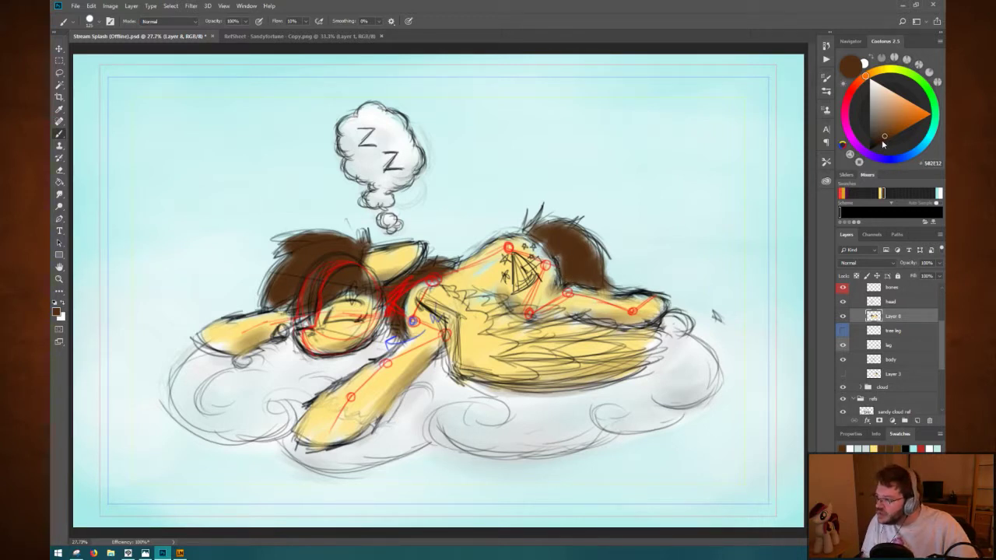
# Darken the brown paint colour to 251508 and shade the lower part of the tail.
pyautogui.click(848, 175)
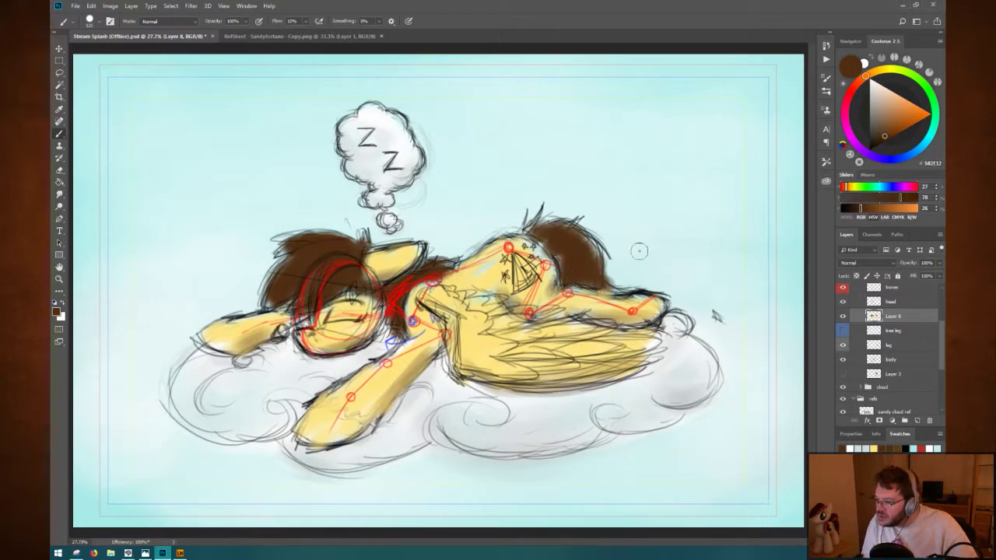
pyautogui.click(850, 210)
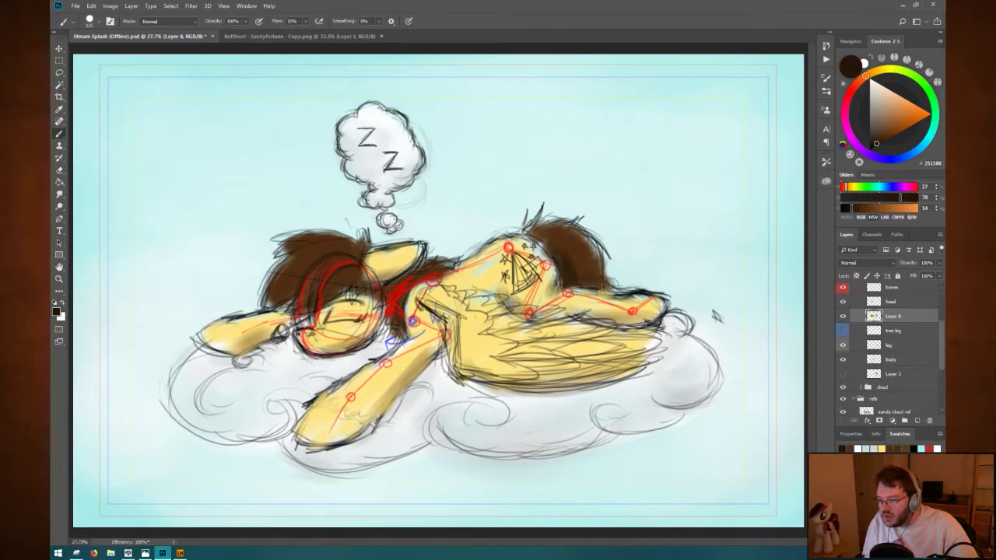
pyautogui.moveTo(596, 289); pyautogui.dragTo(619, 286)
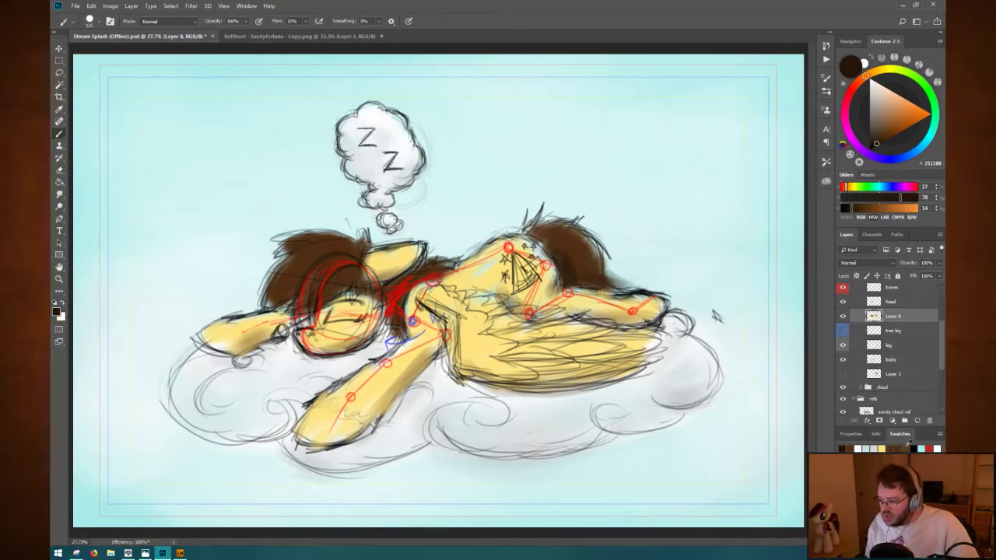
# Set the paint colour to brown 582E12, extend the tail's colour along its lower edge above the hind leg, and save.
pyautogui.click(911, 447)
pyautogui.click(867, 175)
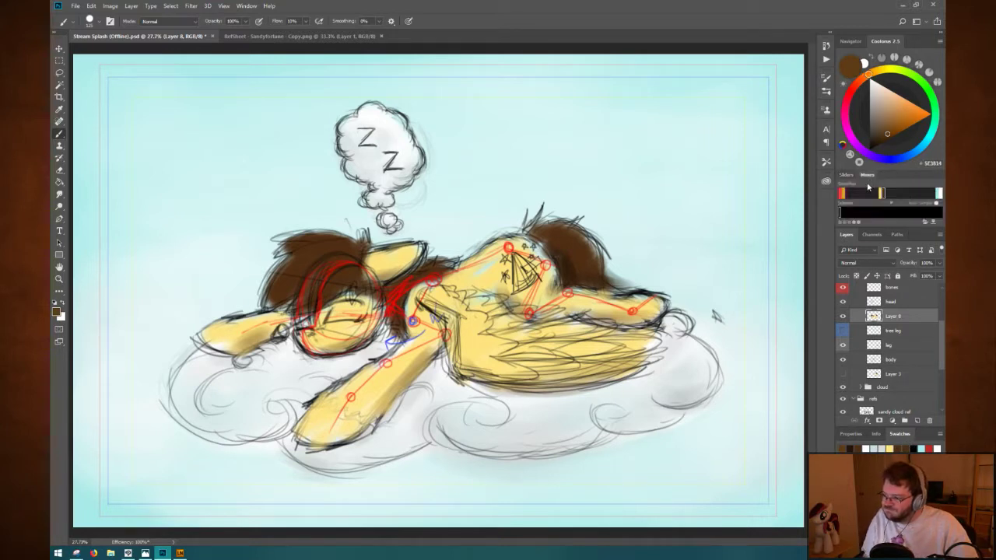
pyautogui.click(883, 195)
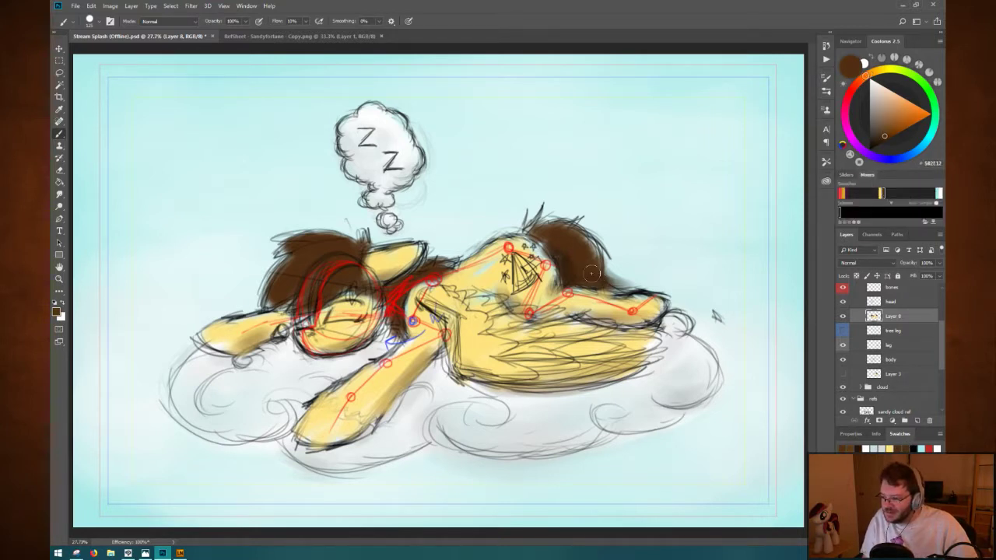
pyautogui.moveTo(592, 276)
pyautogui.mouseDown()
pyautogui.moveTo(622, 276)
pyautogui.moveTo(623, 291)
pyautogui.moveTo(614, 286)
pyautogui.moveTo(665, 276)
pyautogui.moveTo(625, 283)
pyautogui.moveTo(598, 259)
pyautogui.moveTo(598, 275)
pyautogui.moveTo(589, 256)
pyautogui.moveTo(623, 273)
pyautogui.mouseUp()
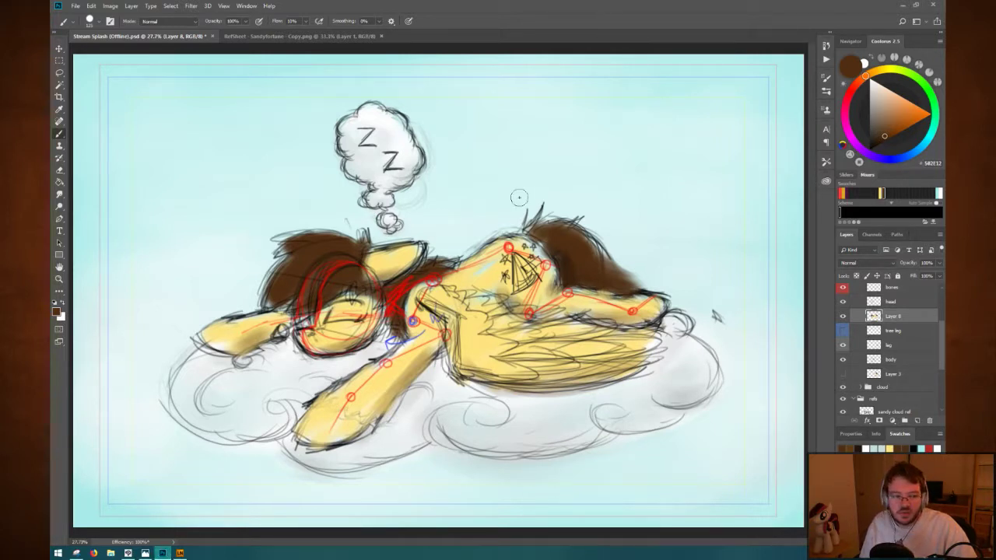
pyautogui.hotkey('ctrl', 's')
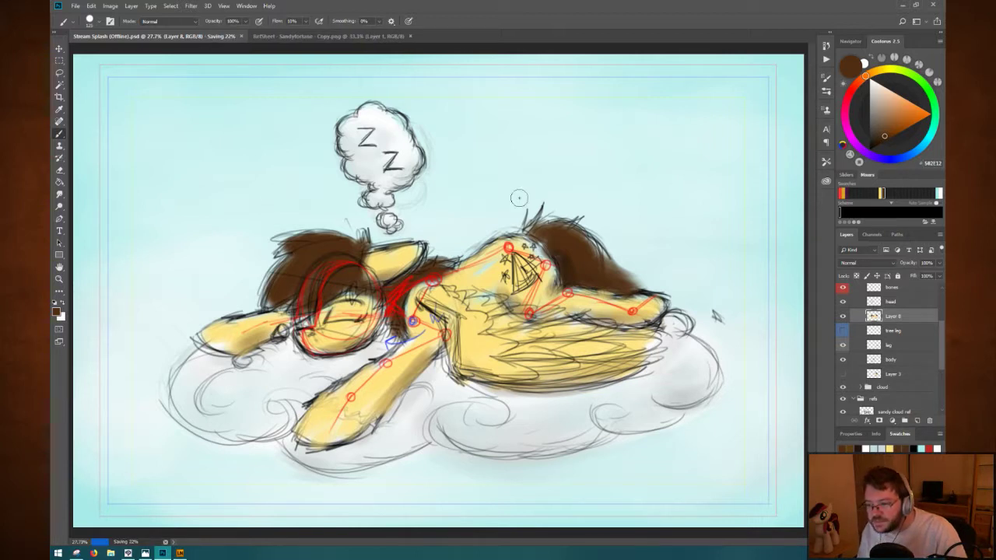
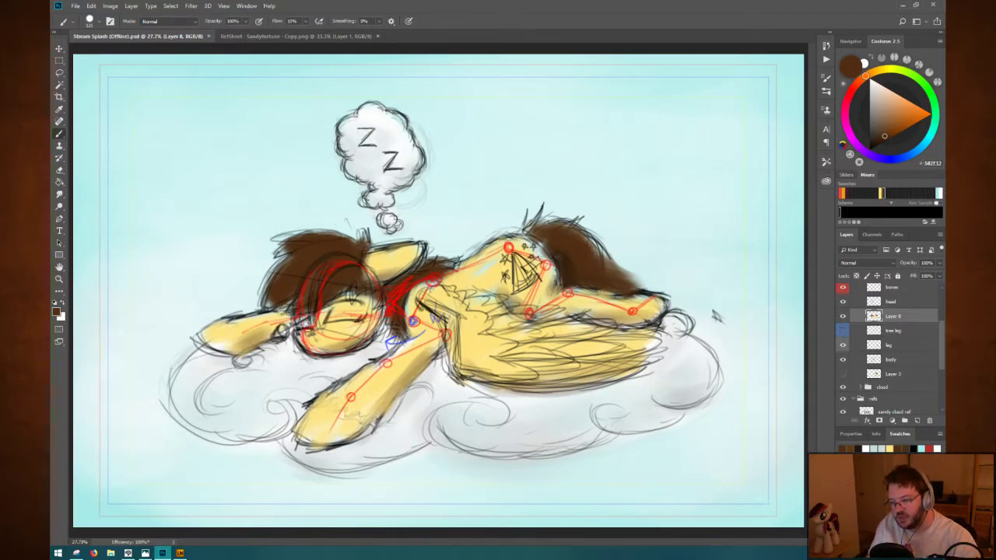
# Compare the drawing with and without the bones layer, leave that layer hidden, and save.
pyautogui.click(842, 288)
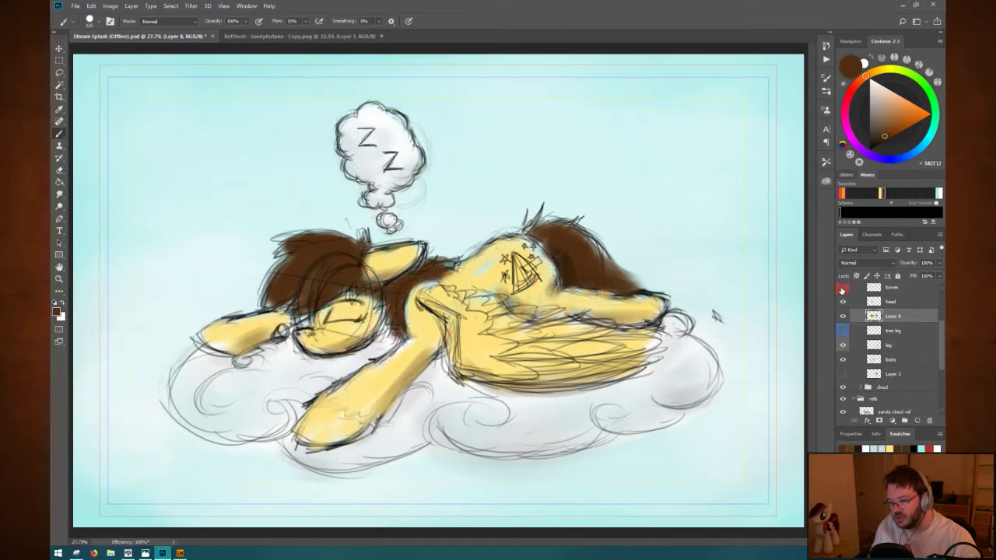
pyautogui.click(841, 288)
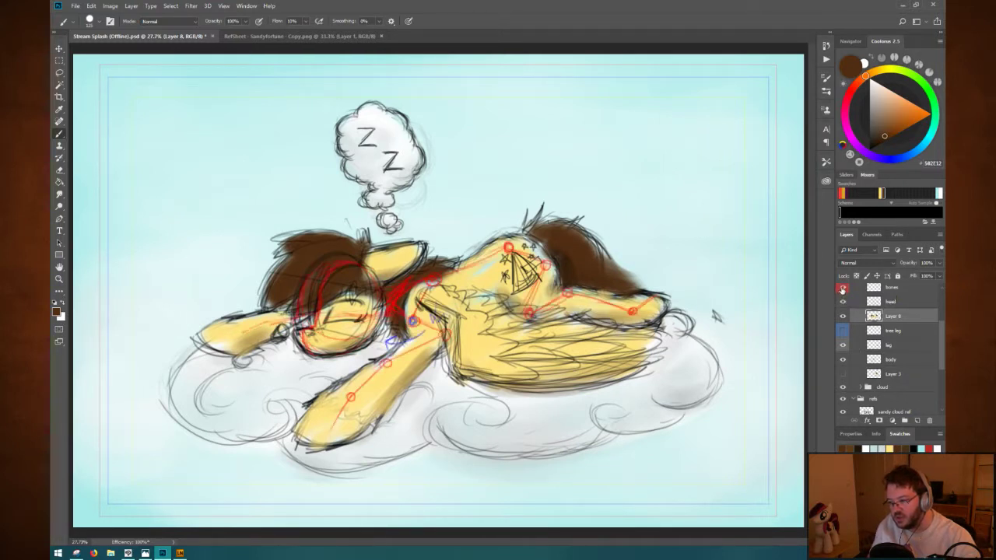
pyautogui.click(842, 288)
pyautogui.click(841, 287)
pyautogui.click(842, 288)
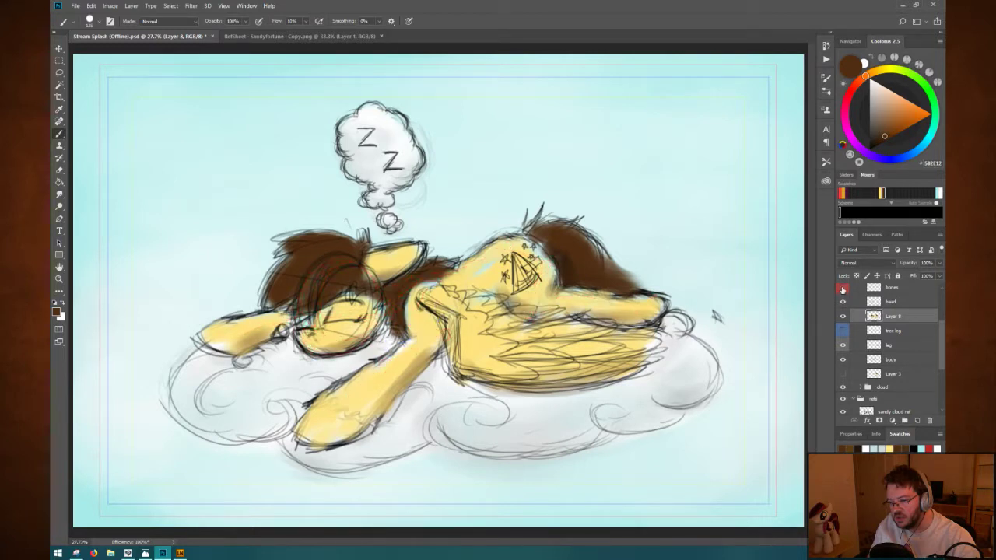
pyautogui.click(842, 288)
pyautogui.click(842, 287)
pyautogui.hotkey('ctrl', 's')
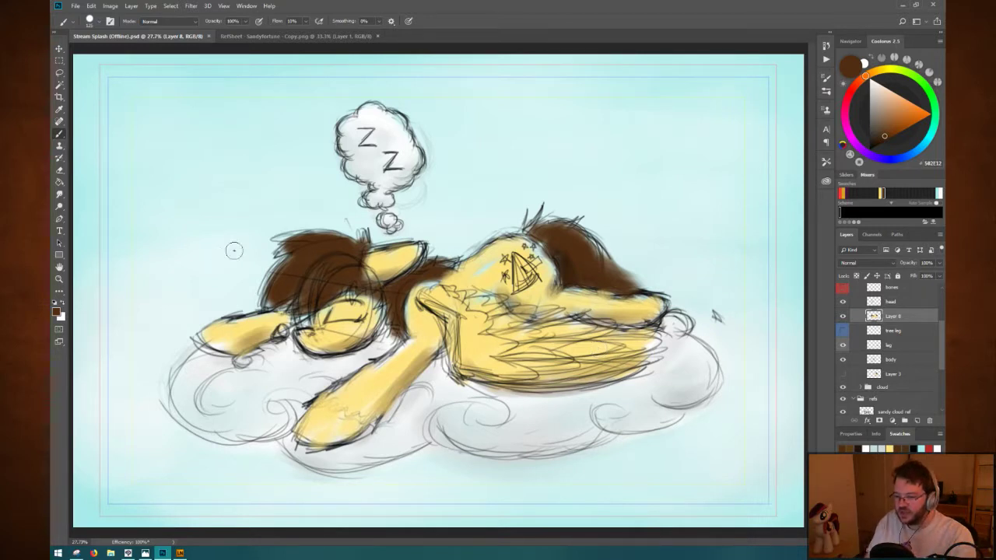
# Reduce the size of the Hard Round Pressure Opacity brush for line work.
pyautogui.scroll(1, 938, 350)
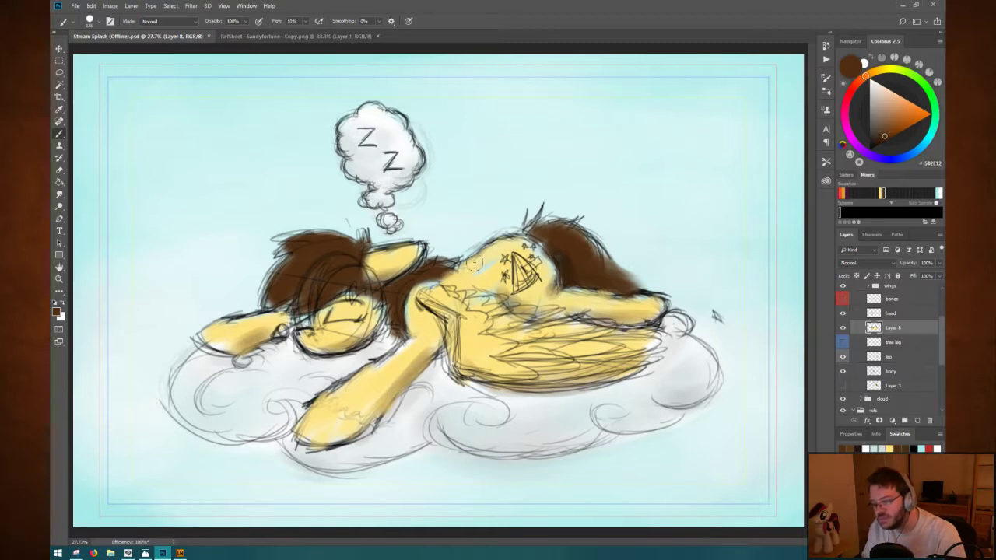
pyautogui.rightClick(383, 184)
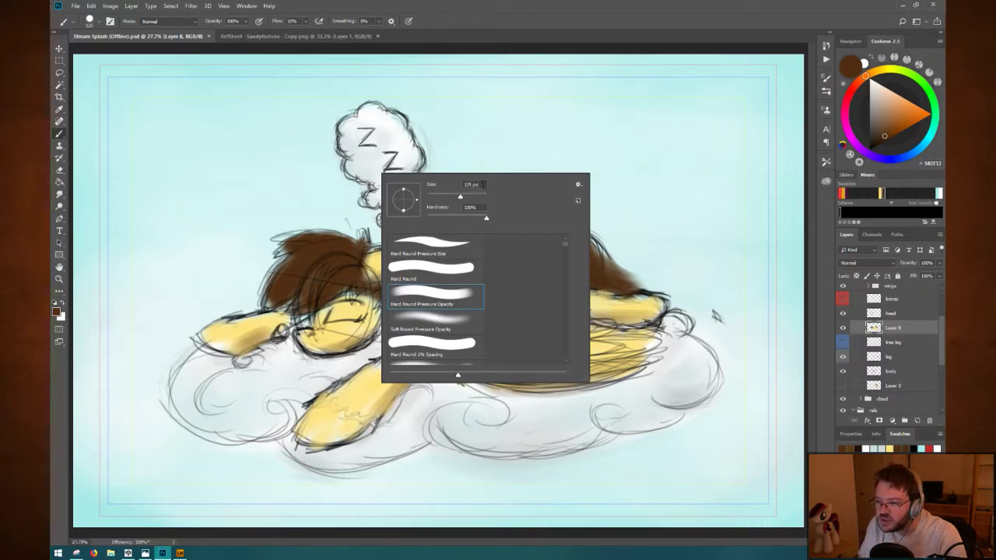
pyautogui.click(476, 184)
pyautogui.press('Return')
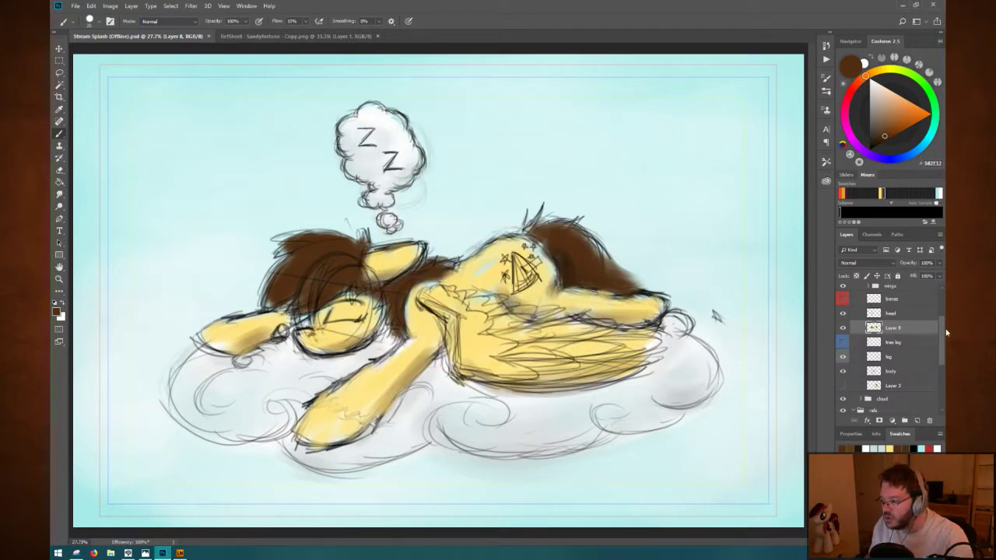
# Add a new layer above the sketch group at the top of the layer stack.
pyautogui.moveTo(943, 349); pyautogui.dragTo(943, 306)
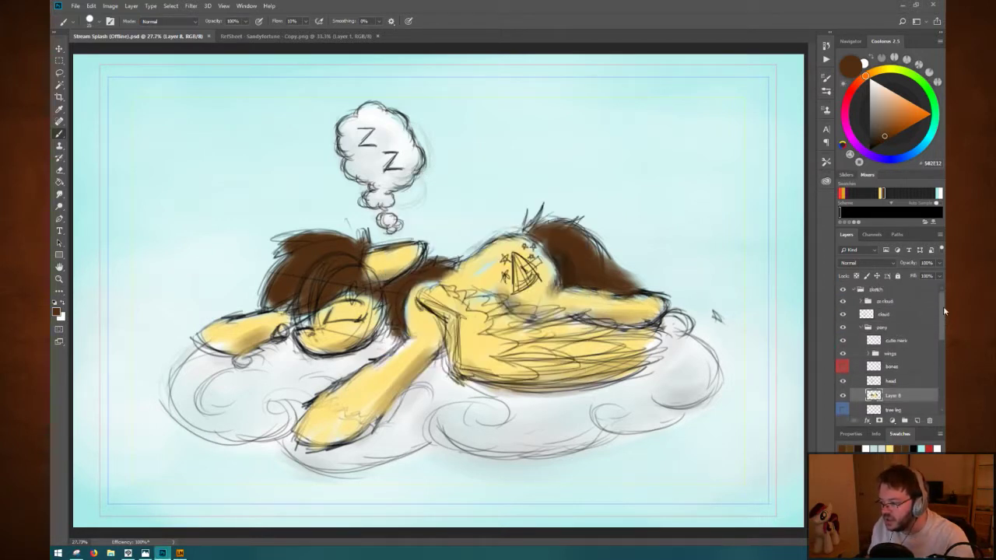
pyautogui.click(916, 421)
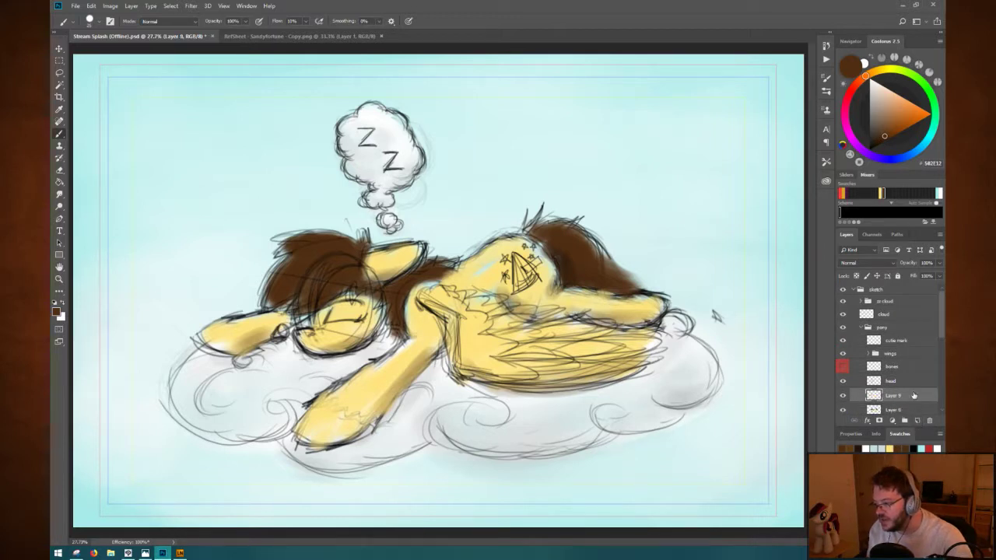
pyautogui.hotkey('ctrl', 'z')
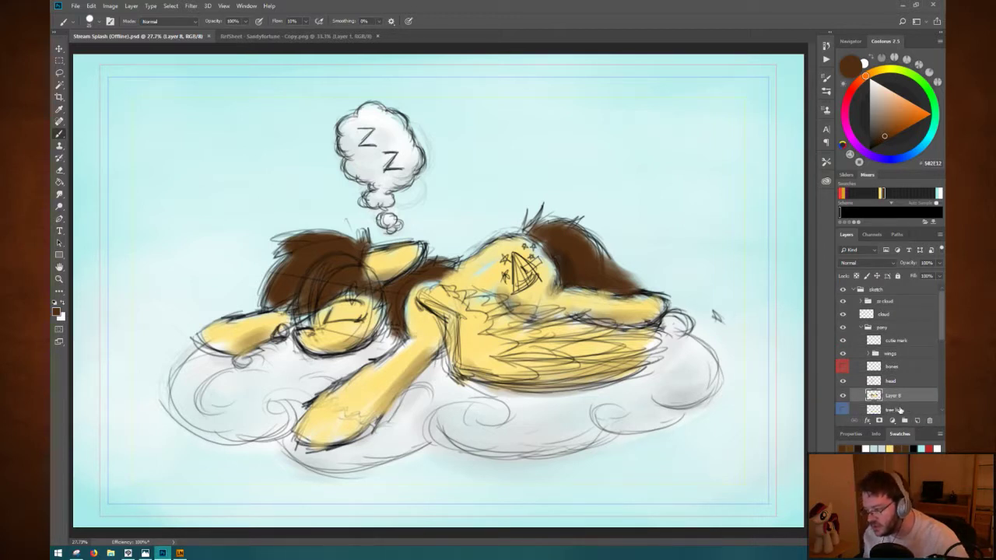
pyautogui.click(887, 291)
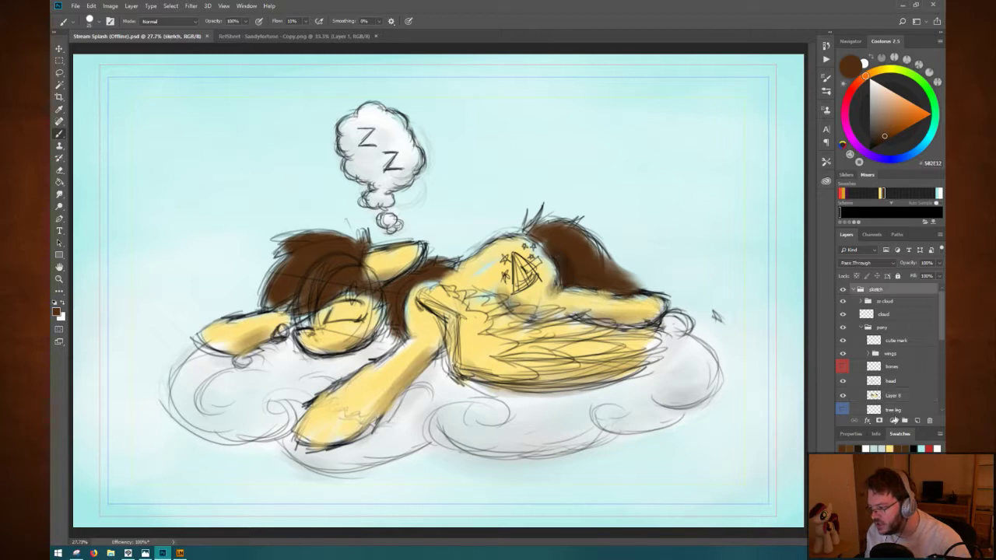
pyautogui.click(915, 420)
pyautogui.moveTo(891, 309)
pyautogui.mouseDown()
pyautogui.moveTo(889, 286)
pyautogui.moveTo(899, 289)
pyautogui.mouseUp()
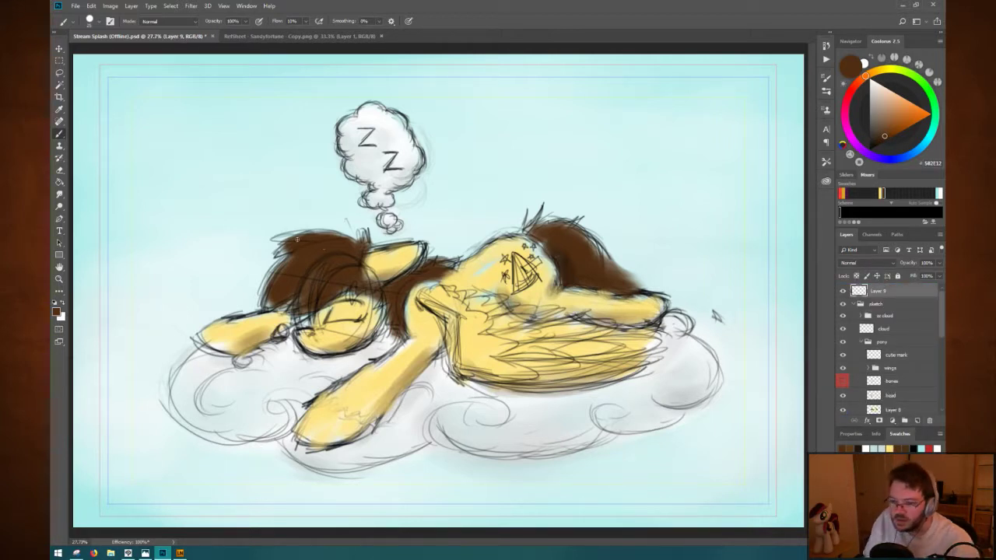
# Outline the mane and the ear on the new layer in dark brown 251508 with brush flow at 100%.
pyautogui.moveTo(297, 239); pyautogui.dragTo(282, 243)
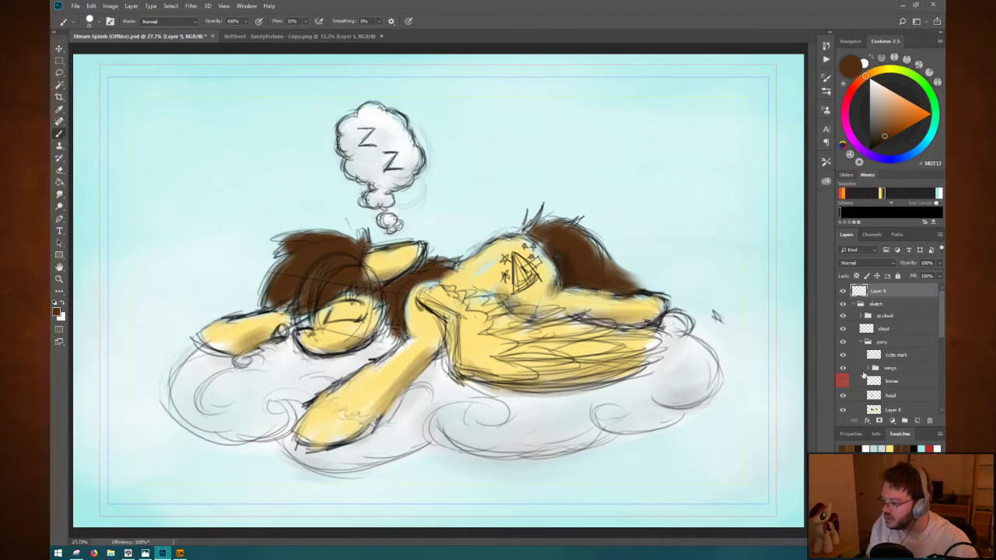
pyautogui.click(847, 449)
pyautogui.hotkey('shift', '0')
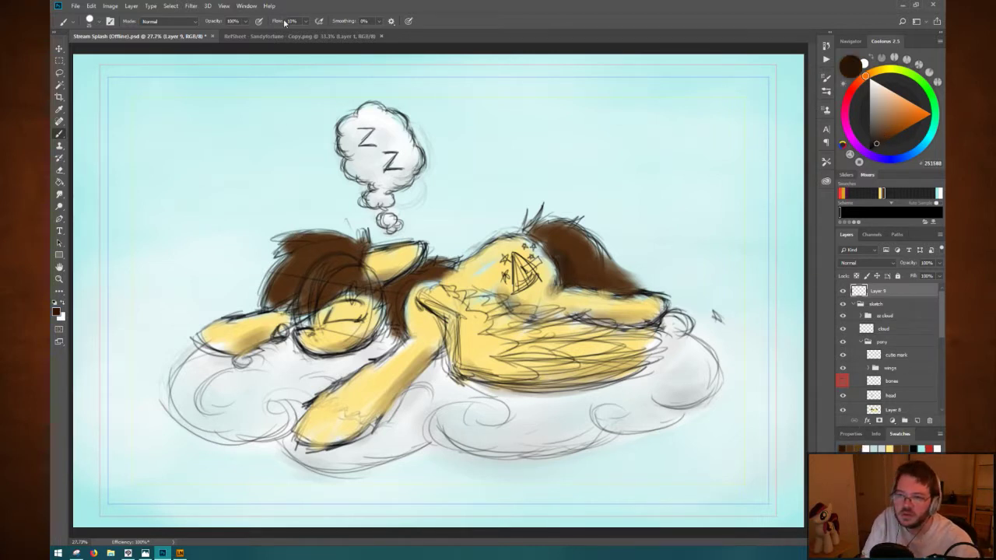
pyautogui.moveTo(301, 241)
pyautogui.mouseDown()
pyautogui.moveTo(276, 248)
pyautogui.moveTo(292, 235)
pyautogui.moveTo(265, 280)
pyautogui.moveTo(263, 315)
pyautogui.moveTo(296, 301)
pyautogui.mouseUp()
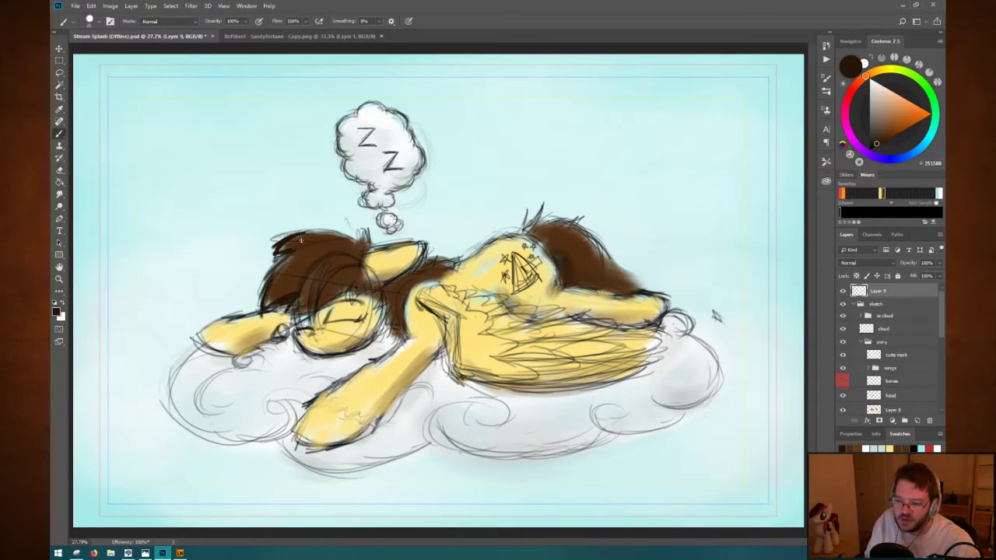
pyautogui.moveTo(300, 240)
pyautogui.mouseDown()
pyautogui.moveTo(341, 235)
pyautogui.moveTo(347, 224)
pyautogui.moveTo(355, 240)
pyautogui.moveTo(390, 245)
pyautogui.moveTo(372, 286)
pyautogui.mouseUp()
pyautogui.moveTo(372, 249)
pyautogui.mouseDown()
pyautogui.moveTo(362, 271)
pyautogui.moveTo(384, 246)
pyautogui.mouseUp()
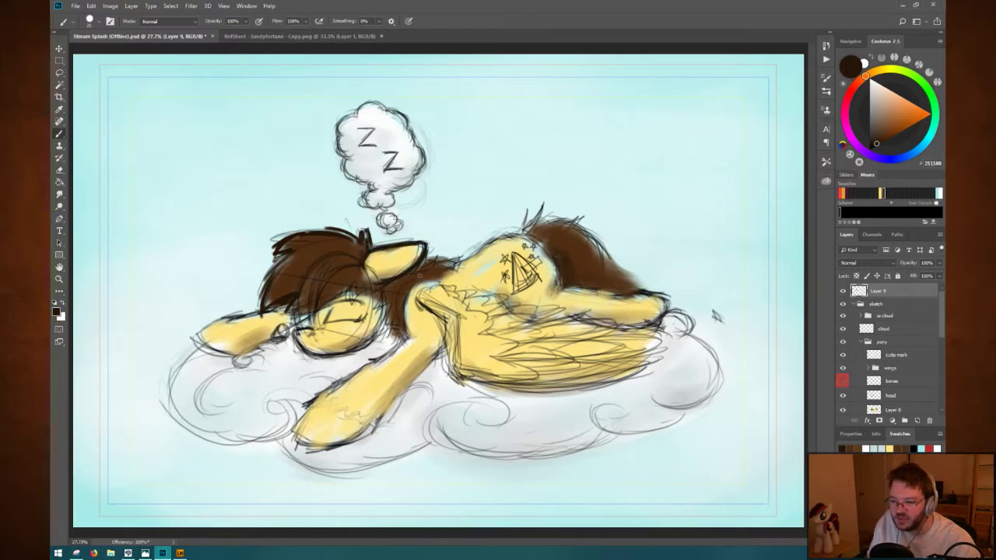
# Outline the pony's muzzle, jaw and closed eye, plus the foreleg stretched out in front of the face.
pyautogui.moveTo(317, 313)
pyautogui.mouseDown()
pyautogui.moveTo(308, 331)
pyautogui.moveTo(294, 330)
pyautogui.moveTo(327, 356)
pyautogui.moveTo(381, 328)
pyautogui.mouseUp()
pyautogui.moveTo(326, 308)
pyautogui.mouseDown()
pyautogui.moveTo(335, 322)
pyautogui.moveTo(368, 321)
pyautogui.moveTo(352, 304)
pyautogui.mouseUp()
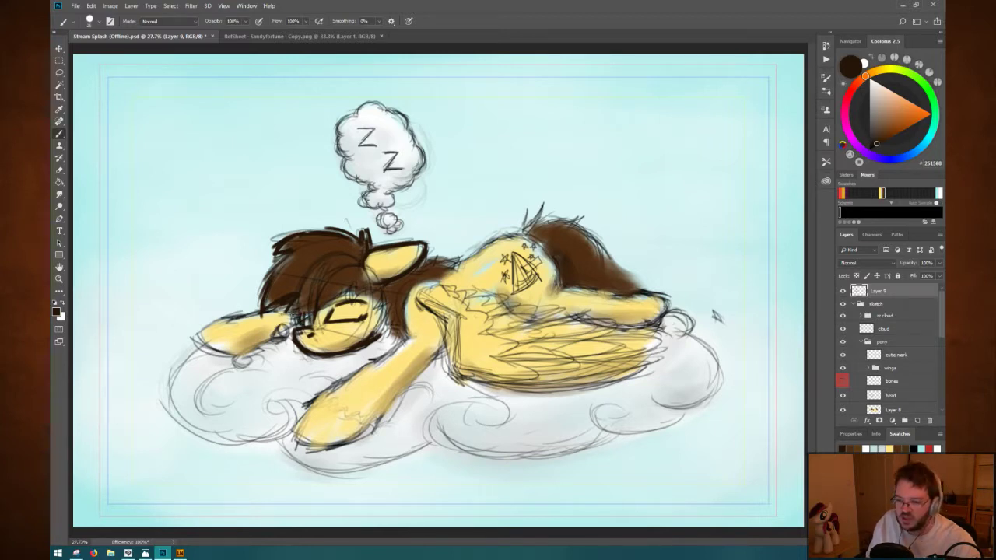
pyautogui.moveTo(258, 314)
pyautogui.mouseDown()
pyautogui.moveTo(197, 337)
pyautogui.moveTo(259, 350)
pyautogui.mouseUp()
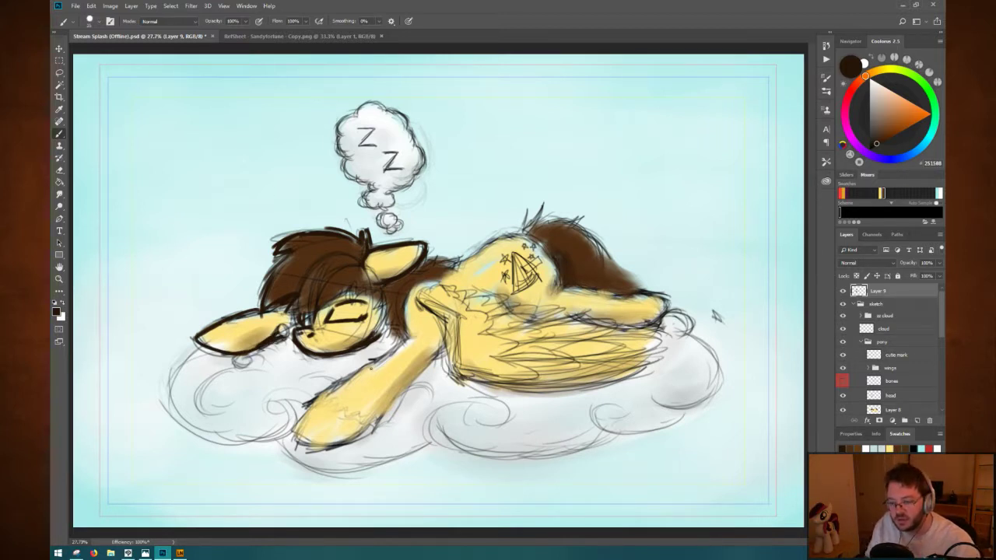
# Outline the near foreleg with its hoof and fluffy fetlock, and ink the fringe and neck mane strands.
pyautogui.moveTo(361, 364)
pyautogui.mouseDown()
pyautogui.moveTo(289, 431)
pyautogui.moveTo(356, 442)
pyautogui.moveTo(366, 425)
pyautogui.moveTo(335, 441)
pyautogui.mouseUp()
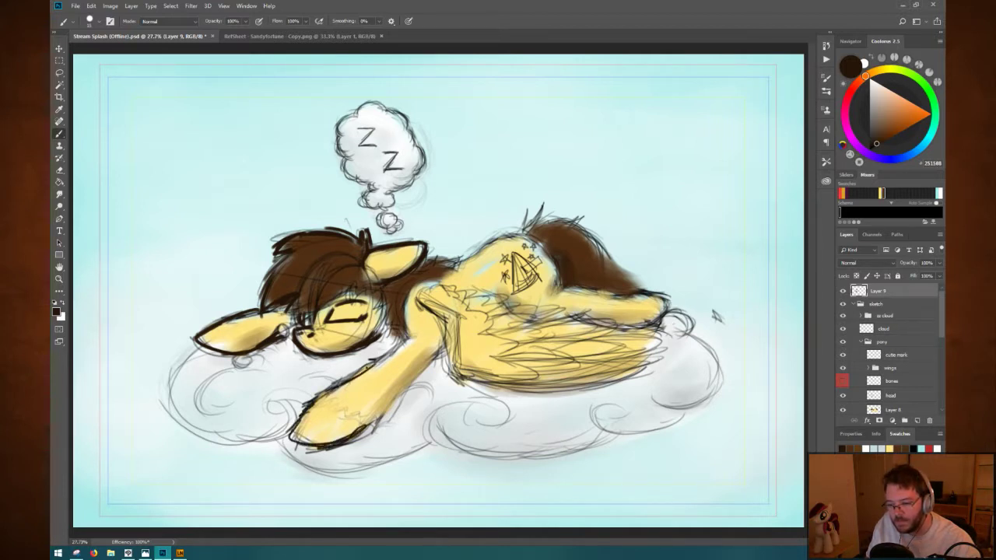
pyautogui.moveTo(411, 341); pyautogui.dragTo(386, 358)
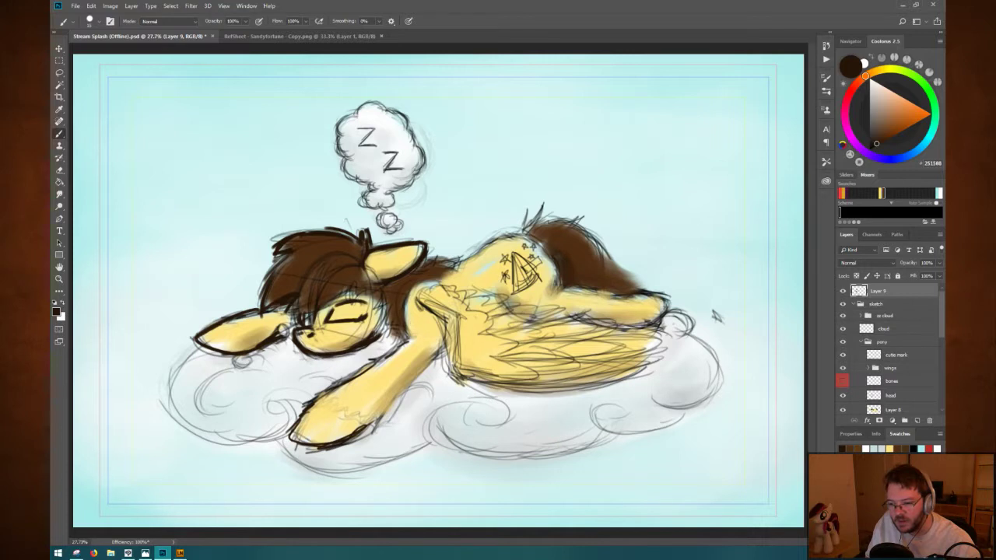
pyautogui.moveTo(299, 322)
pyautogui.mouseDown()
pyautogui.moveTo(301, 310)
pyautogui.moveTo(351, 289)
pyautogui.moveTo(371, 289)
pyautogui.moveTo(385, 314)
pyautogui.mouseUp()
pyautogui.moveTo(427, 262)
pyautogui.mouseDown()
pyautogui.moveTo(441, 254)
pyautogui.moveTo(457, 266)
pyautogui.moveTo(417, 282)
pyautogui.moveTo(400, 332)
pyautogui.moveTo(387, 332)
pyautogui.moveTo(380, 372)
pyautogui.mouseUp()
pyautogui.moveTo(393, 354); pyautogui.dragTo(317, 397)
pyautogui.moveTo(327, 390); pyautogui.dragTo(308, 398)
pyautogui.moveTo(338, 396)
pyautogui.mouseDown()
pyautogui.moveTo(324, 400)
pyautogui.moveTo(377, 425)
pyautogui.mouseUp()
pyautogui.moveTo(440, 353); pyautogui.dragTo(404, 394)
pyautogui.moveTo(429, 371); pyautogui.dragTo(379, 421)
pyautogui.moveTo(388, 409); pyautogui.dragTo(374, 426)
# Outline the folded wing with its front edge, feathered upper edge, tip and underside.
pyautogui.moveTo(419, 302)
pyautogui.mouseDown()
pyautogui.moveTo(447, 319)
pyautogui.moveTo(463, 378)
pyautogui.moveTo(487, 381)
pyautogui.mouseUp()
pyautogui.moveTo(450, 325)
pyautogui.mouseDown()
pyautogui.moveTo(456, 375)
pyautogui.moveTo(525, 384)
pyautogui.mouseUp()
pyautogui.moveTo(431, 296)
pyautogui.mouseDown()
pyautogui.moveTo(564, 308)
pyautogui.moveTo(561, 321)
pyautogui.moveTo(584, 325)
pyautogui.mouseUp()
pyautogui.moveTo(566, 318)
pyautogui.mouseDown()
pyautogui.moveTo(630, 316)
pyautogui.moveTo(606, 336)
pyautogui.mouseUp()
pyautogui.moveTo(599, 329); pyautogui.dragTo(649, 330)
pyautogui.moveTo(623, 335); pyautogui.dragTo(668, 325)
pyautogui.moveTo(674, 326); pyautogui.dragTo(637, 359)
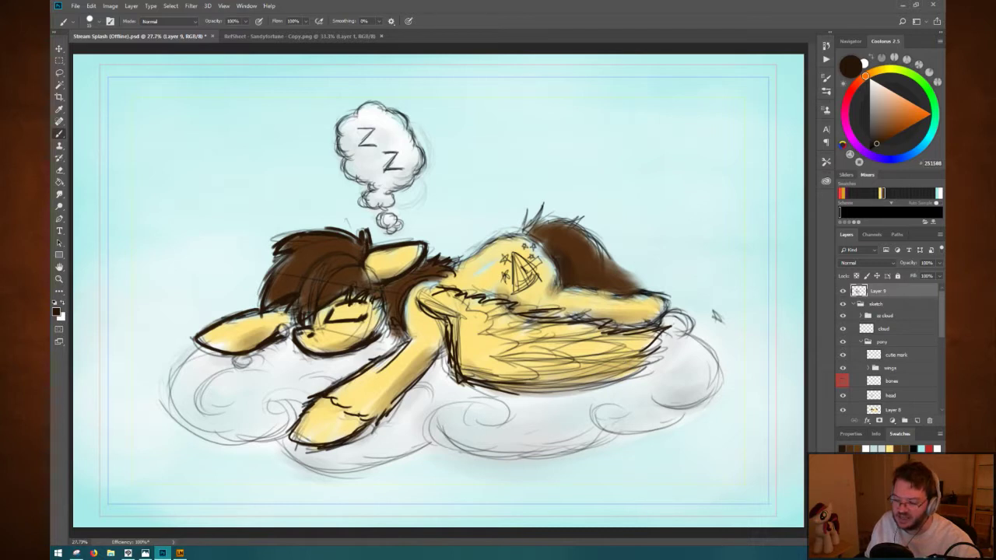
pyautogui.moveTo(537, 390)
pyautogui.mouseDown()
pyautogui.moveTo(627, 376)
pyautogui.moveTo(673, 335)
pyautogui.moveTo(546, 384)
pyautogui.moveTo(564, 380)
pyautogui.mouseUp()
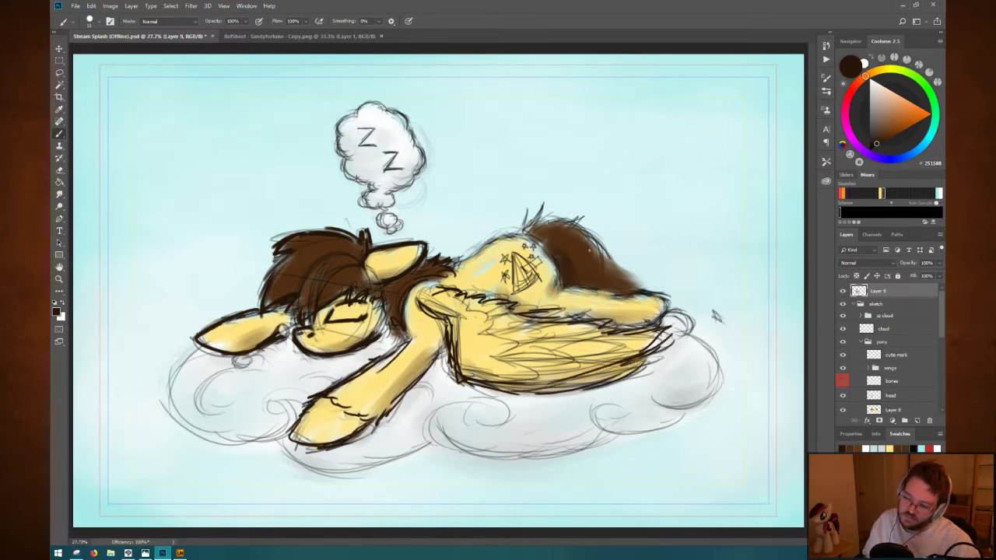
# Outline the pony's back, rump and outstretched hind leg up to the hoof.
pyautogui.moveTo(457, 263)
pyautogui.mouseDown()
pyautogui.moveTo(499, 233)
pyautogui.moveTo(523, 232)
pyautogui.moveTo(559, 293)
pyautogui.moveTo(667, 296)
pyautogui.moveTo(630, 298)
pyautogui.mouseUp()
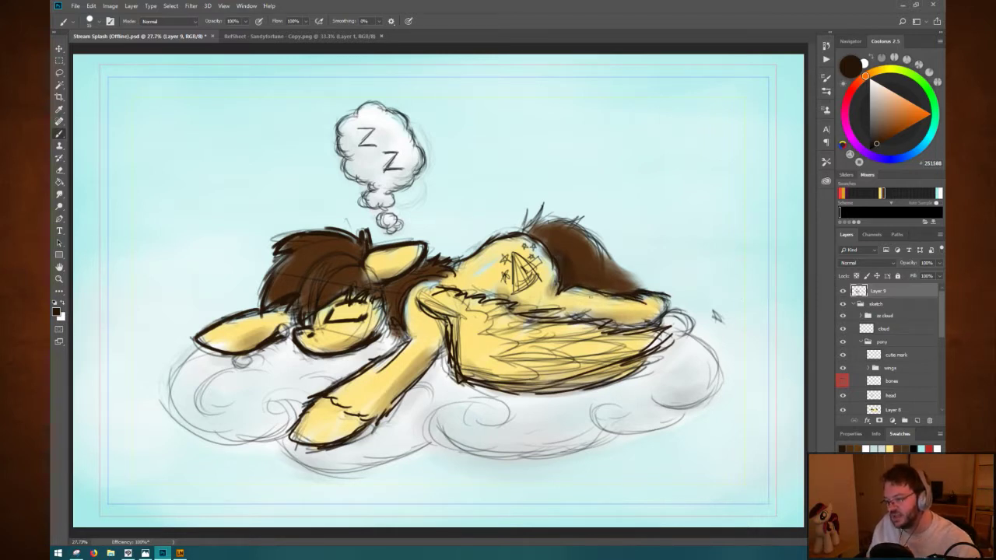
pyautogui.moveTo(568, 289); pyautogui.dragTo(558, 297)
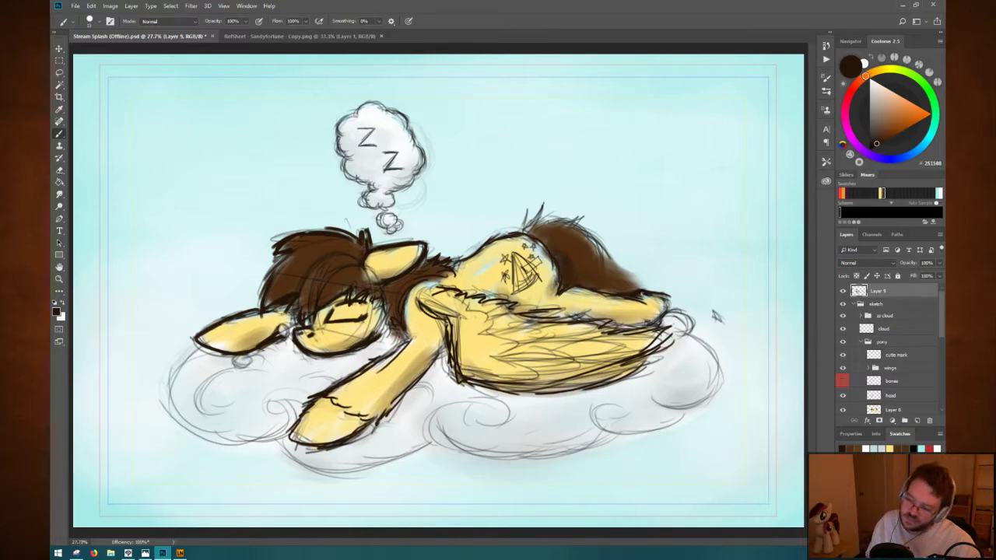
pyautogui.moveTo(644, 306); pyautogui.dragTo(653, 296)
# Step back and forth through the latest hind-leg strokes, undo the hoof lines and redraw the hoof's tip.
pyautogui.hotkey('ctrl', 'alt', 'z')
pyautogui.hotkey('ctrl', 'alt', 'z')
pyautogui.hotkey('ctrl', 'alt', 'z')
pyautogui.hotkey('ctrl', 'alt', 'z')
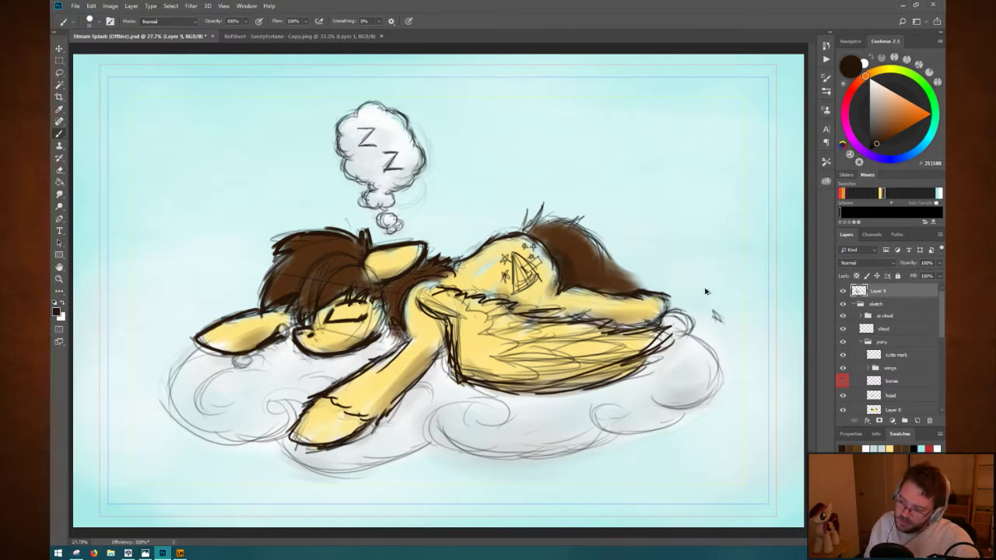
pyautogui.hotkey('ctrl', 'alt', 'z')
pyautogui.hotkey('ctrl', 'alt', 'z')
pyautogui.hotkey('ctrl', 'alt', 'z')
pyautogui.hotkey('ctrl', 'alt', 'z')
pyautogui.hotkey('ctrl', 'alt', 'z')
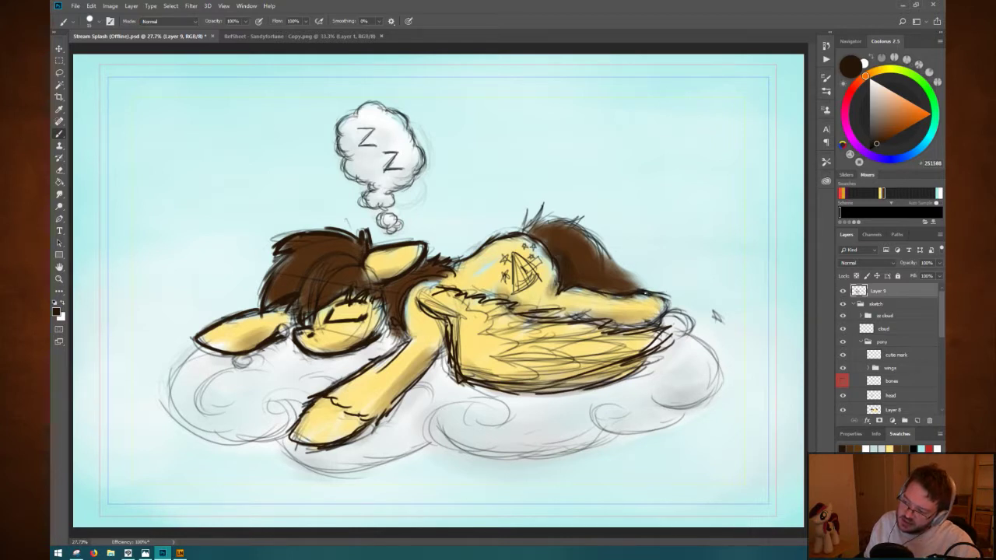
pyautogui.hotkey('ctrl', 'shift', 'z')
pyautogui.hotkey('ctrl', 'shift', 'z')
pyautogui.hotkey('ctrl', 'shift', 'z')
pyautogui.hotkey('ctrl', 'alt', 'z')
pyautogui.hotkey('ctrl', 'shift', 'z')
pyautogui.hotkey('ctrl', 'alt', 'z')
pyautogui.hotkey('ctrl', 'alt', 'z')
pyautogui.hotkey('ctrl', 'alt', 'z')
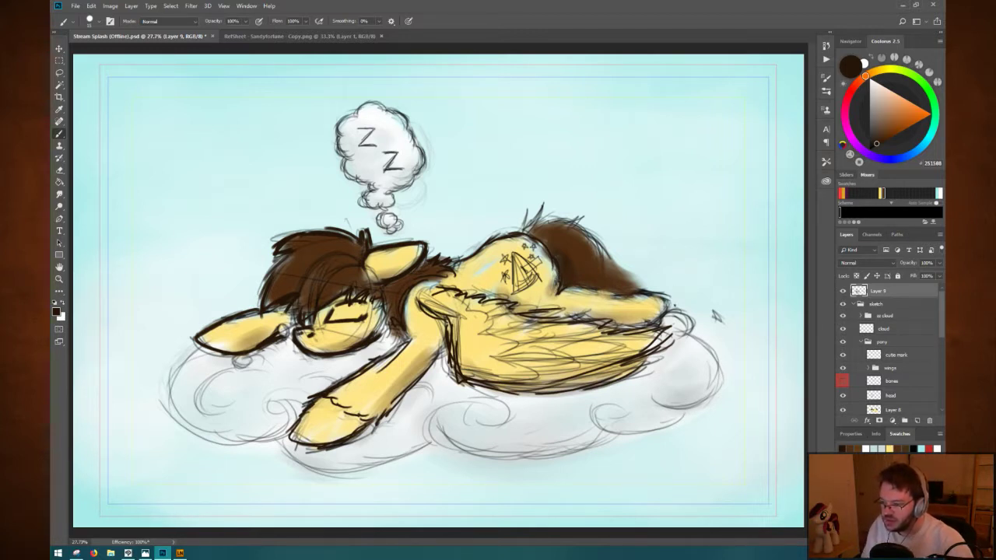
pyautogui.moveTo(685, 302)
pyautogui.mouseDown()
pyautogui.moveTo(646, 294)
pyautogui.moveTo(685, 303)
pyautogui.moveTo(675, 302)
pyautogui.mouseUp()
pyautogui.hotkey('ctrl', 'z')
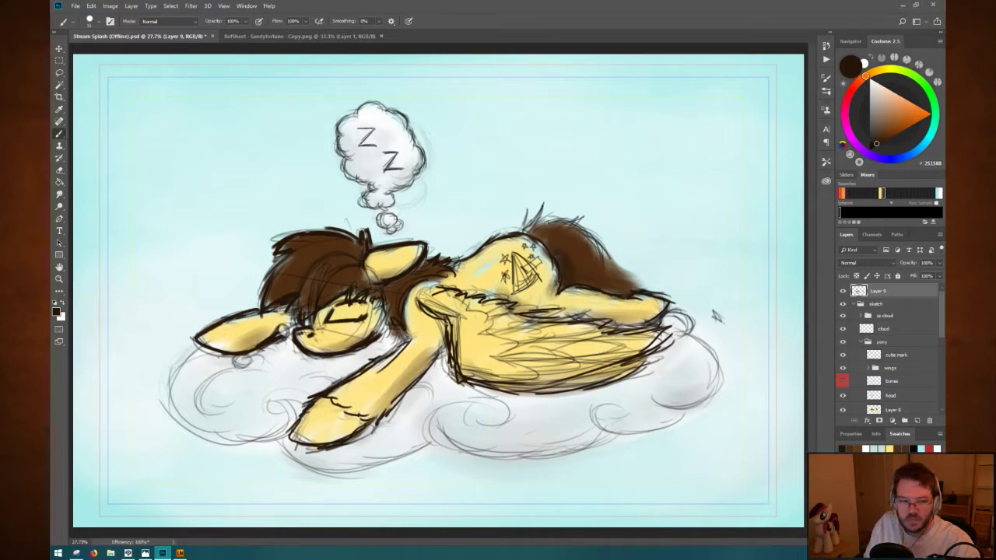
# Ink the cloud's front and lower edges in dark, overlapping lines, including the spiral curl below the folded wing.
pyautogui.moveTo(183, 356)
pyautogui.mouseDown()
pyautogui.moveTo(173, 387)
pyautogui.moveTo(195, 438)
pyautogui.moveTo(248, 440)
pyautogui.moveTo(289, 421)
pyautogui.mouseUp()
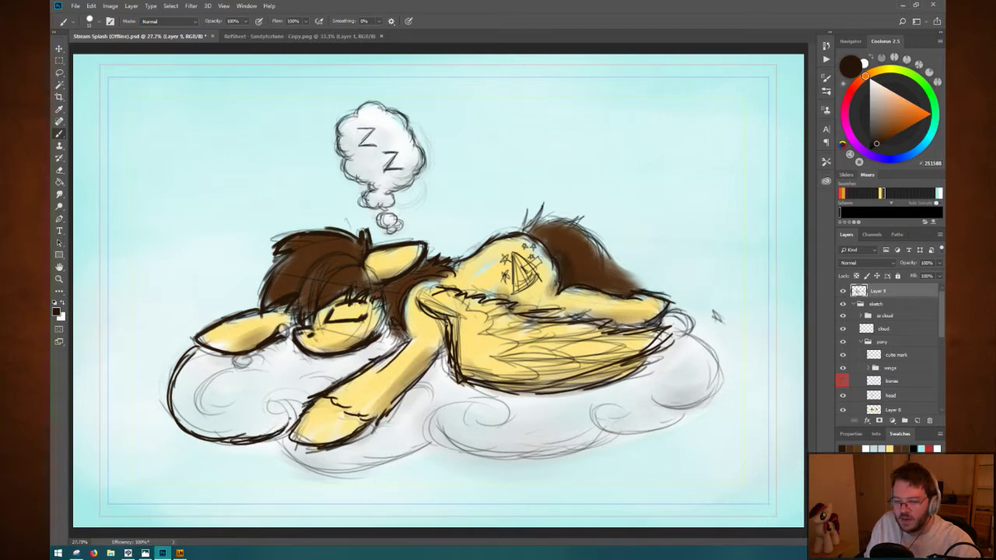
pyautogui.moveTo(240, 445); pyautogui.dragTo(292, 417)
pyautogui.moveTo(195, 356)
pyautogui.mouseDown()
pyautogui.moveTo(168, 405)
pyautogui.moveTo(234, 434)
pyautogui.mouseUp()
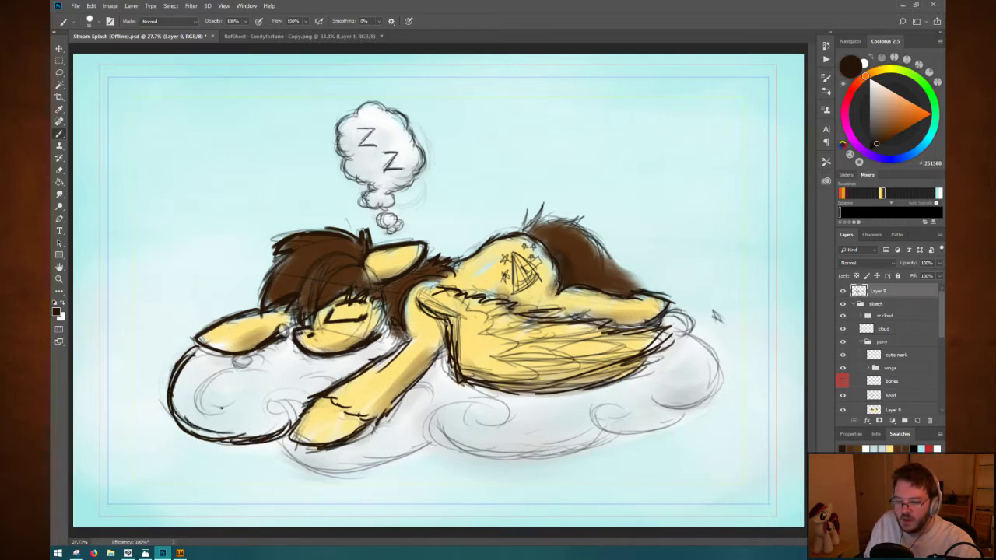
pyautogui.moveTo(176, 415)
pyautogui.mouseDown()
pyautogui.moveTo(320, 454)
pyautogui.moveTo(315, 469)
pyautogui.moveTo(308, 459)
pyautogui.moveTo(347, 468)
pyautogui.moveTo(428, 442)
pyautogui.moveTo(319, 475)
pyautogui.mouseUp()
pyautogui.moveTo(281, 443)
pyautogui.mouseDown()
pyautogui.moveTo(327, 473)
pyautogui.moveTo(371, 475)
pyautogui.moveTo(418, 445)
pyautogui.mouseUp()
pyautogui.moveTo(470, 418)
pyautogui.mouseDown()
pyautogui.moveTo(502, 407)
pyautogui.moveTo(433, 420)
pyautogui.moveTo(437, 443)
pyautogui.moveTo(505, 458)
pyautogui.moveTo(610, 441)
pyautogui.mouseUp()
pyautogui.moveTo(484, 459); pyautogui.dragTo(613, 436)
pyautogui.moveTo(469, 422)
pyautogui.mouseDown()
pyautogui.moveTo(486, 419)
pyautogui.moveTo(464, 405)
pyautogui.moveTo(437, 414)
pyautogui.moveTo(430, 437)
pyautogui.moveTo(495, 459)
pyautogui.moveTo(568, 452)
pyautogui.moveTo(613, 436)
pyautogui.mouseUp()
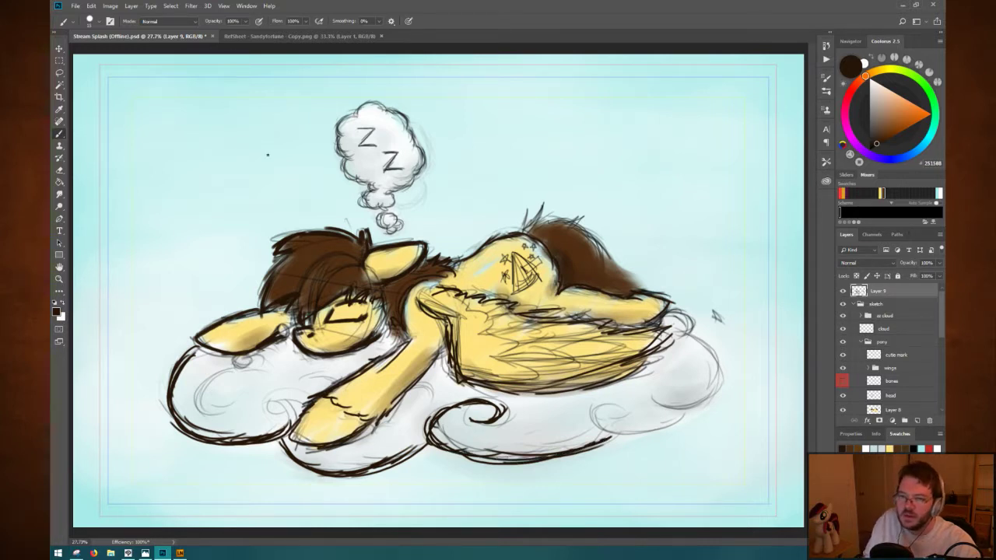
# Try inking the small curl on the cloud below the wing tip and undo those strokes.
pyautogui.rightClick(276, 138)
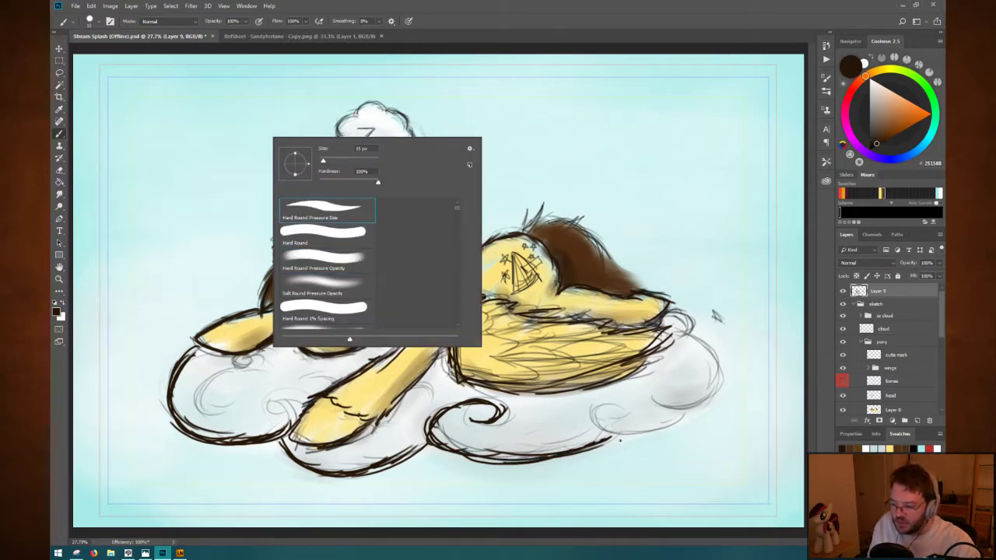
pyautogui.moveTo(620, 421)
pyautogui.mouseDown()
pyautogui.moveTo(610, 416)
pyautogui.moveTo(622, 413)
pyautogui.moveTo(591, 420)
pyautogui.moveTo(640, 437)
pyautogui.moveTo(591, 420)
pyautogui.moveTo(624, 416)
pyautogui.mouseUp()
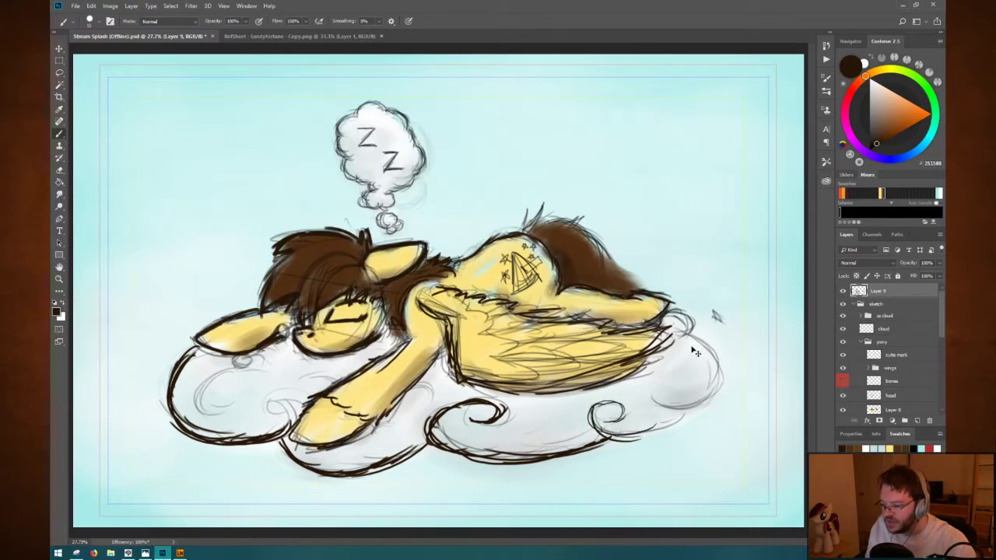
pyautogui.hotkey('ctrl', 'z')
pyautogui.hotkey('ctrl', 'z')
pyautogui.hotkey('ctrl', 'z')
pyautogui.hotkey('ctrl', 'z')
# Select the whole canvas and delete all the inked outlines from Layer 9.
pyautogui.hotkey('ctrl', 'a')
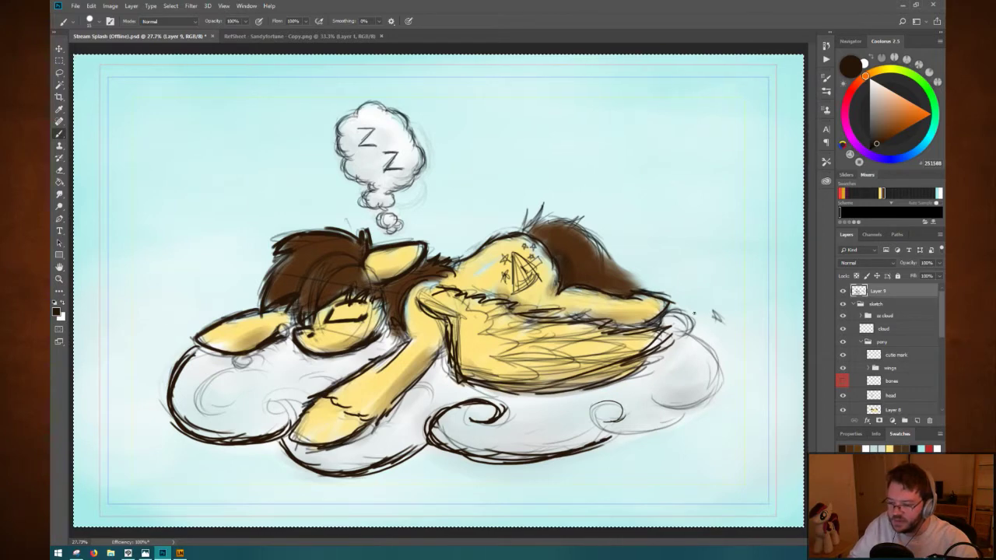
pyautogui.press('Delete')
pyautogui.hotkey('ctrl', 'z')
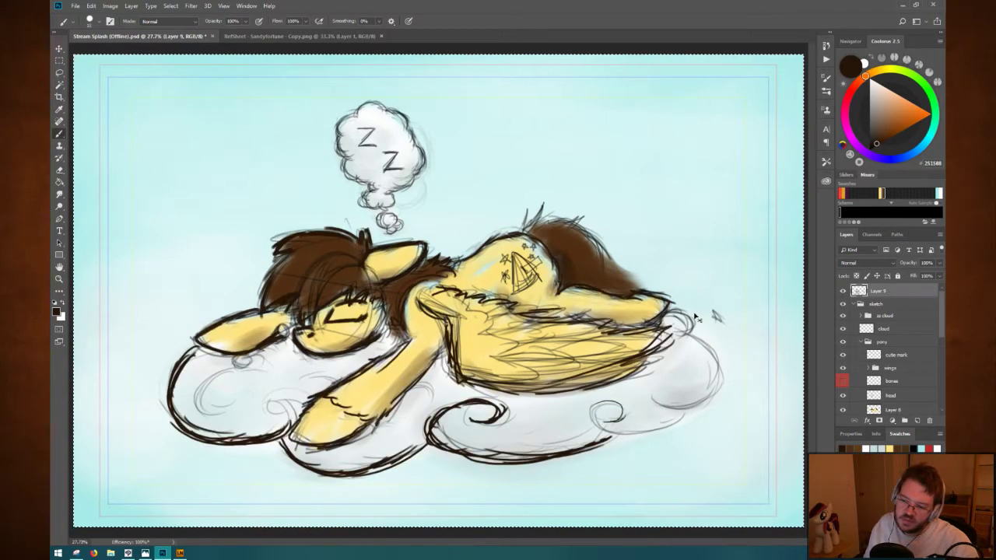
pyautogui.hotkey('ctrl', 'z')
pyautogui.hotkey('ctrl', 'z')
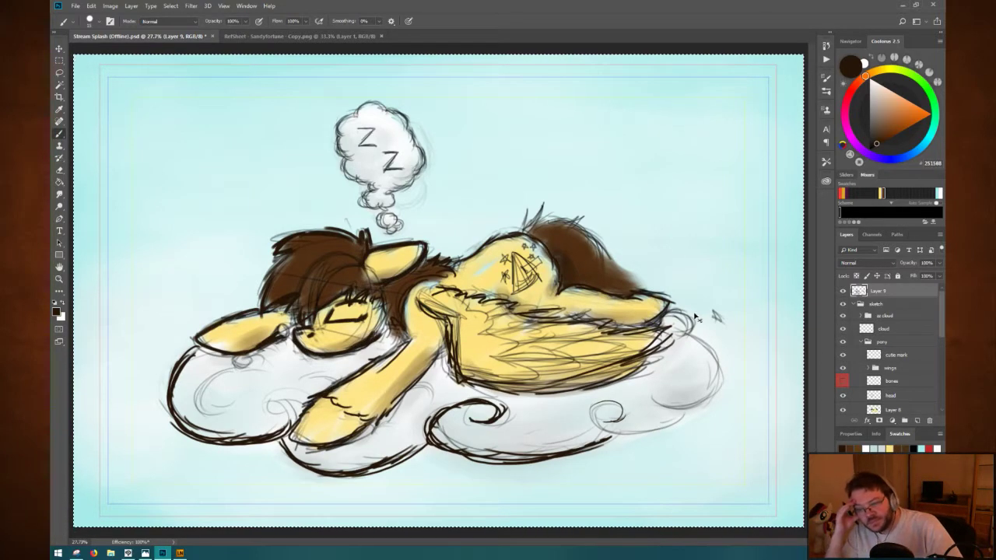
pyautogui.hotkey('ctrl', 'z')
pyautogui.hotkey('ctrl', 'z')
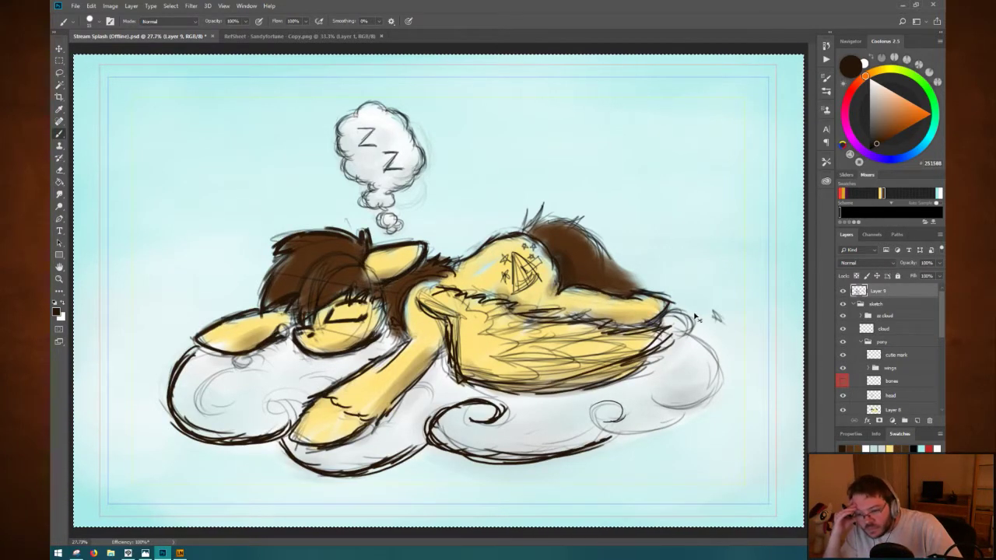
pyautogui.hotkey('ctrl', 'z')
pyautogui.hotkey('ctrl', 'z')
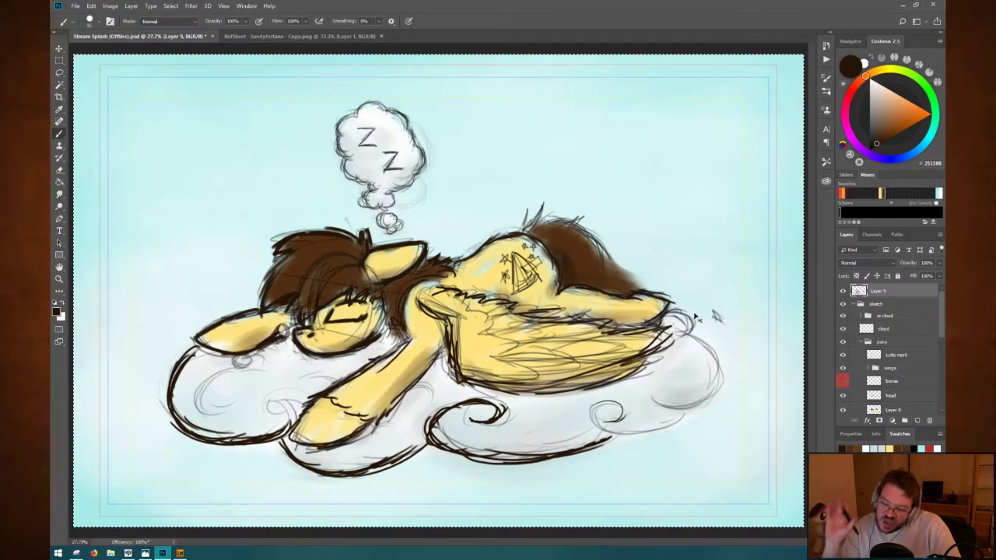
pyautogui.hotkey('ctrl', 'z')
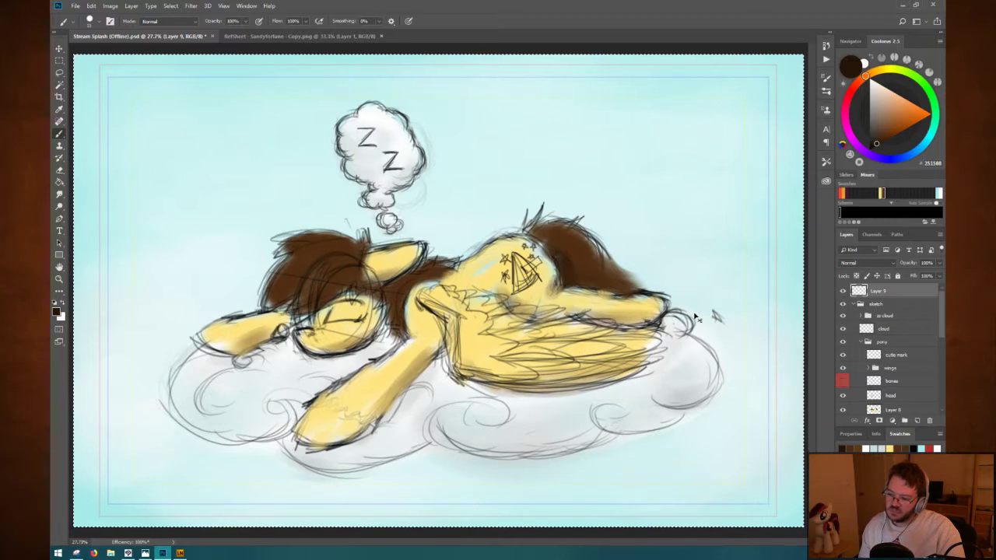
# Check the Layer 8 colours and the contents of the wings group by toggling layer visibility, and save the document.
pyautogui.scroll(-2, 844, 365)
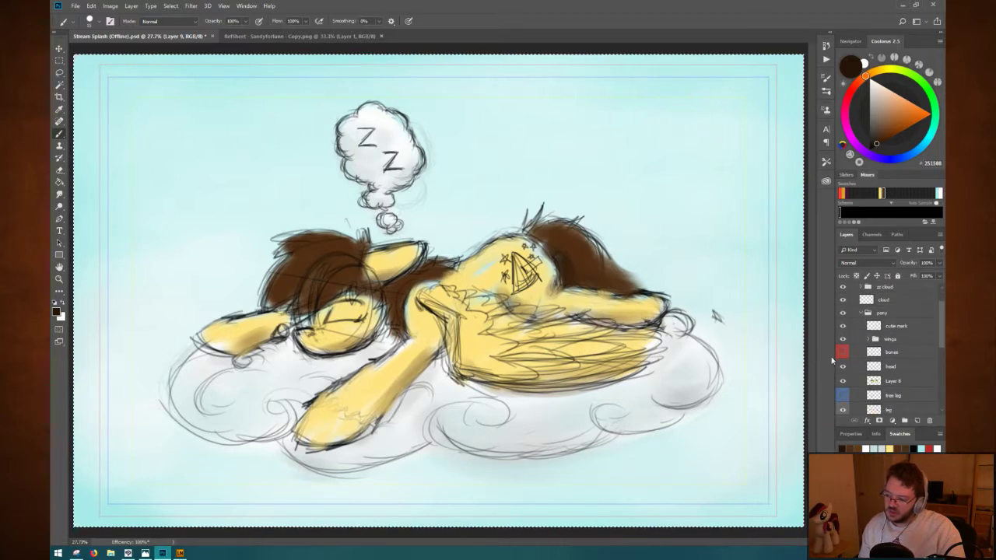
pyautogui.click(843, 383)
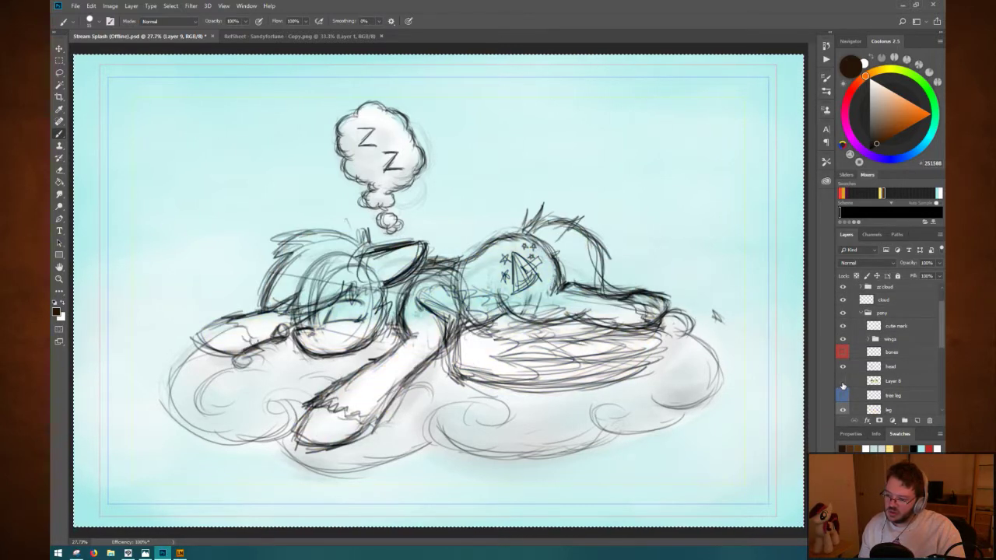
pyautogui.click(843, 381)
pyautogui.click(871, 341)
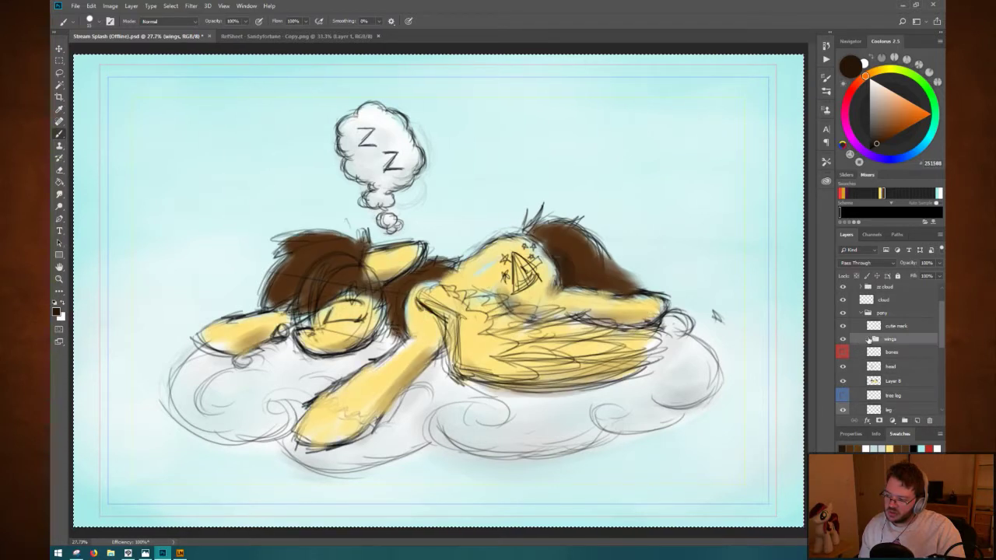
pyautogui.click(868, 340)
pyautogui.click(843, 352)
pyautogui.click(843, 352)
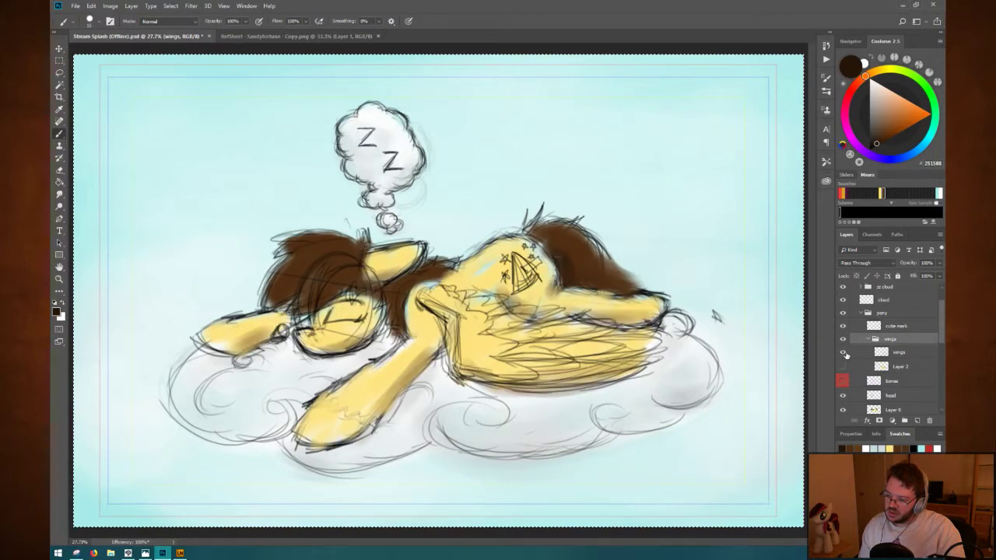
pyautogui.click(842, 352)
pyautogui.click(843, 352)
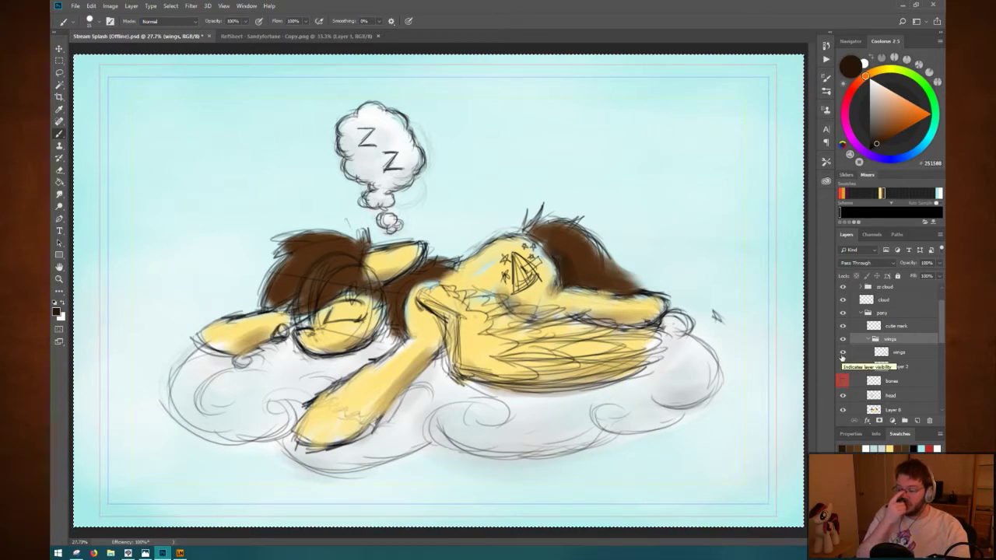
pyautogui.click(842, 366)
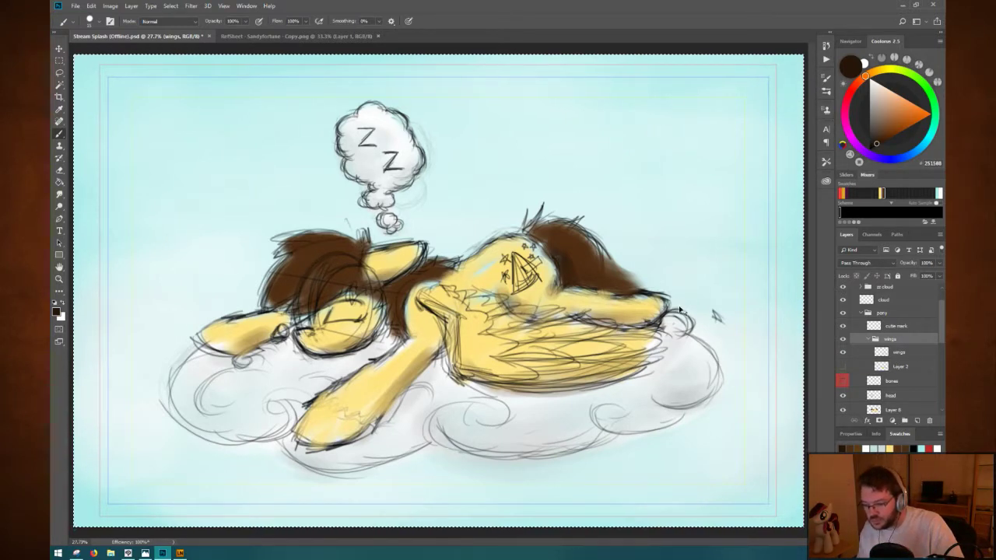
pyautogui.hotkey('ctrl', 's')
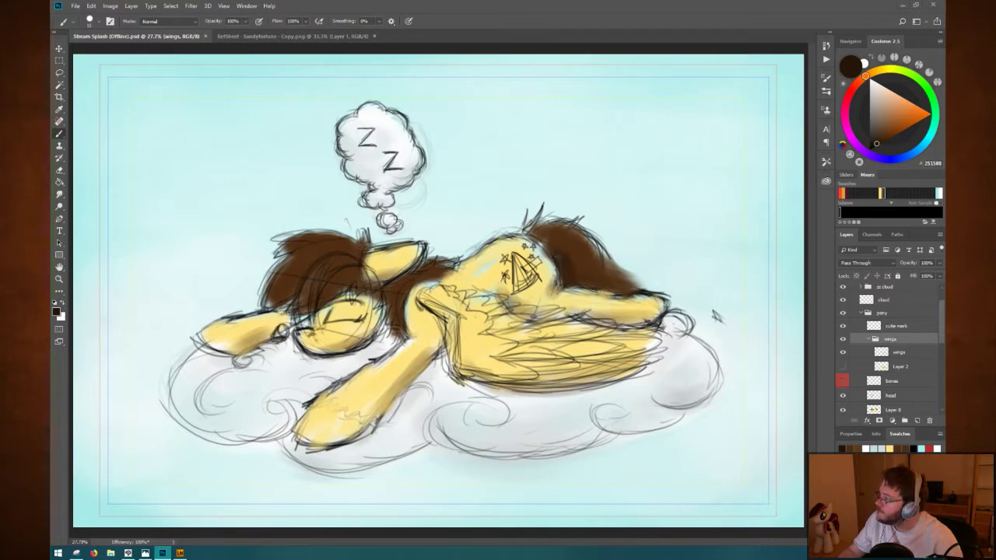
# Switch to the Wings.png reference in Photos, reposition its window over the artwork and examine the wing drawings.
pyautogui.hotkey('alt', 'Tab')
pyautogui.moveTo(455, 28); pyautogui.dragTo(510, 58)
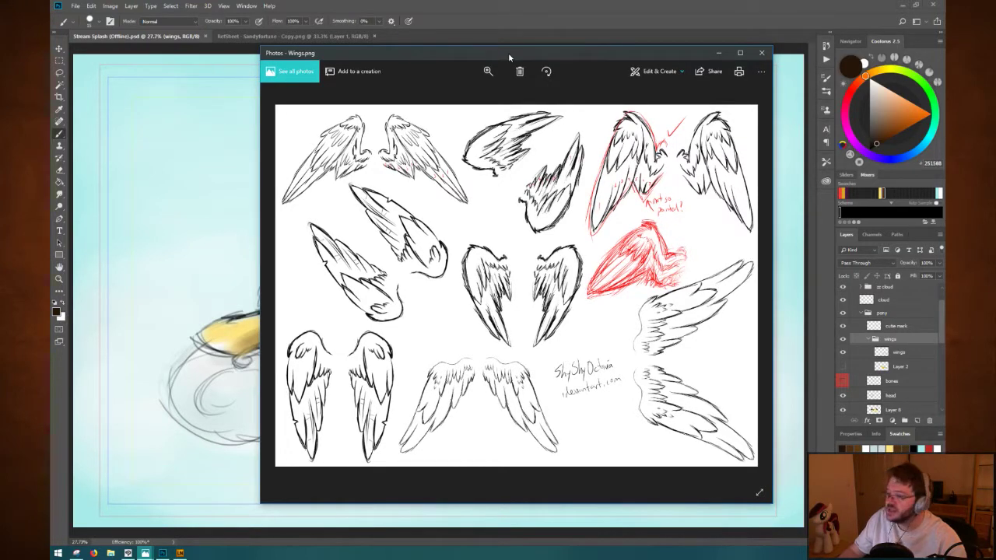
pyautogui.moveTo(508, 52); pyautogui.dragTo(510, 56)
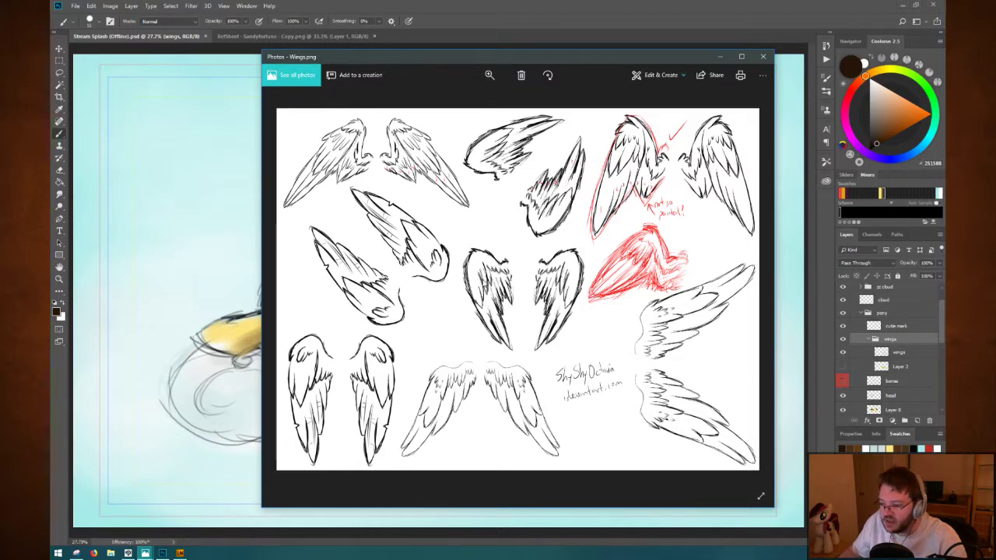
pyautogui.press('Right')
pyautogui.press('Left')
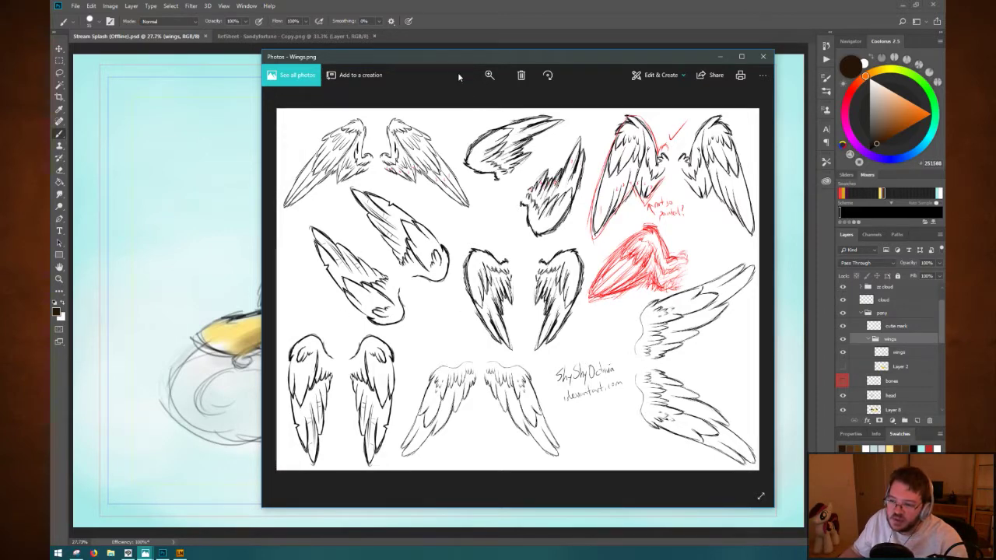
pyautogui.moveTo(458, 75)
pyautogui.mouseDown()
pyautogui.moveTo(885, 76)
pyautogui.moveTo(757, 72)
pyautogui.moveTo(839, 66)
pyautogui.mouseUp()
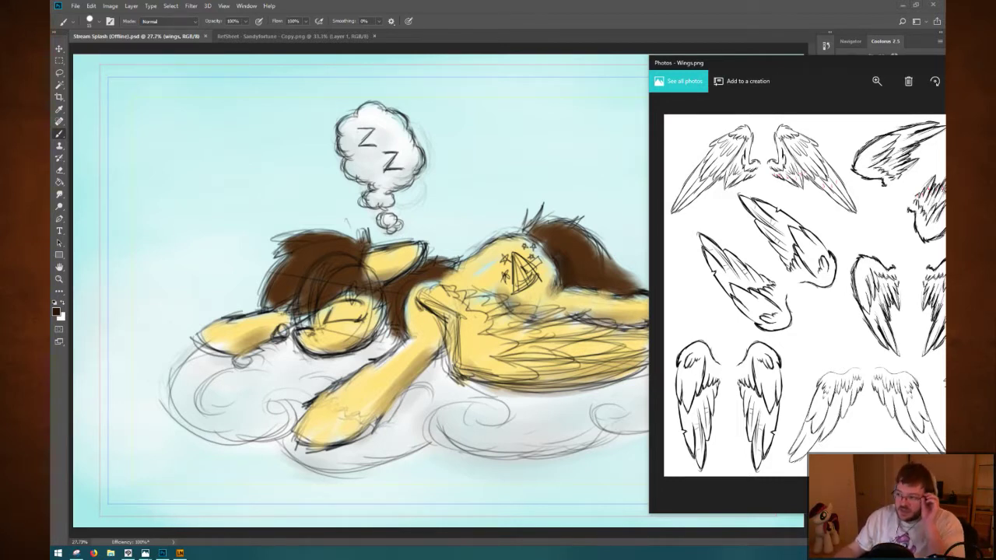
pyautogui.moveTo(784, 63); pyautogui.dragTo(361, 50)
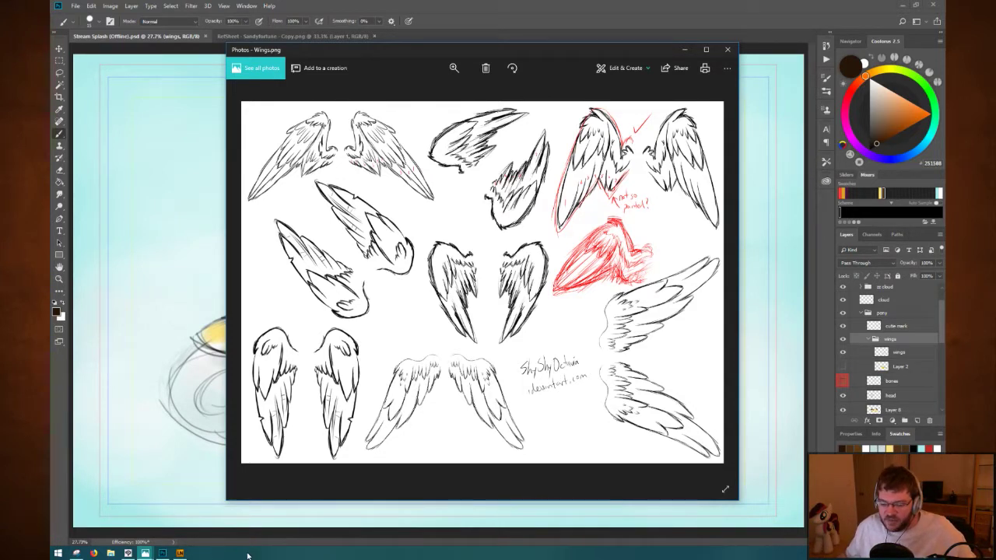
pyautogui.rightClick(300, 553)
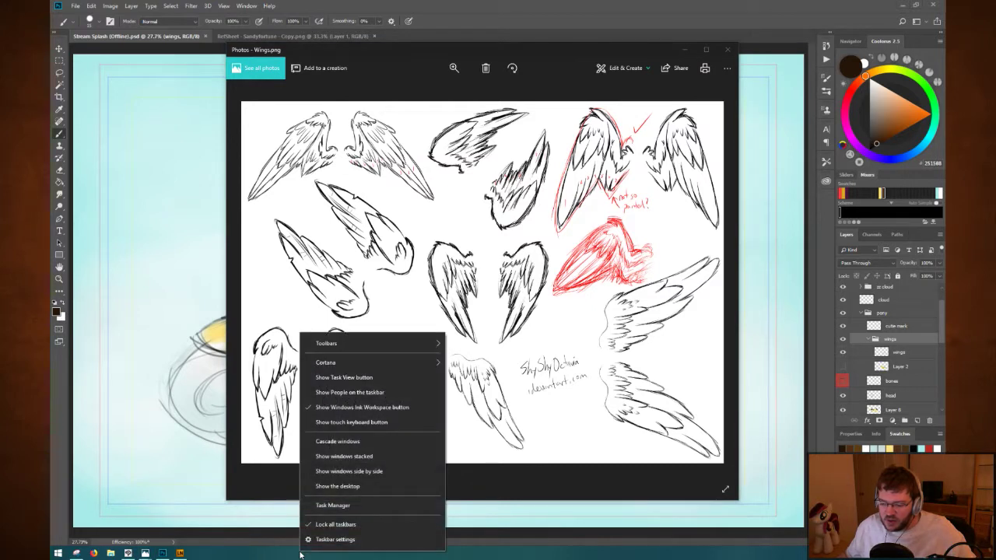
pyautogui.click(301, 554)
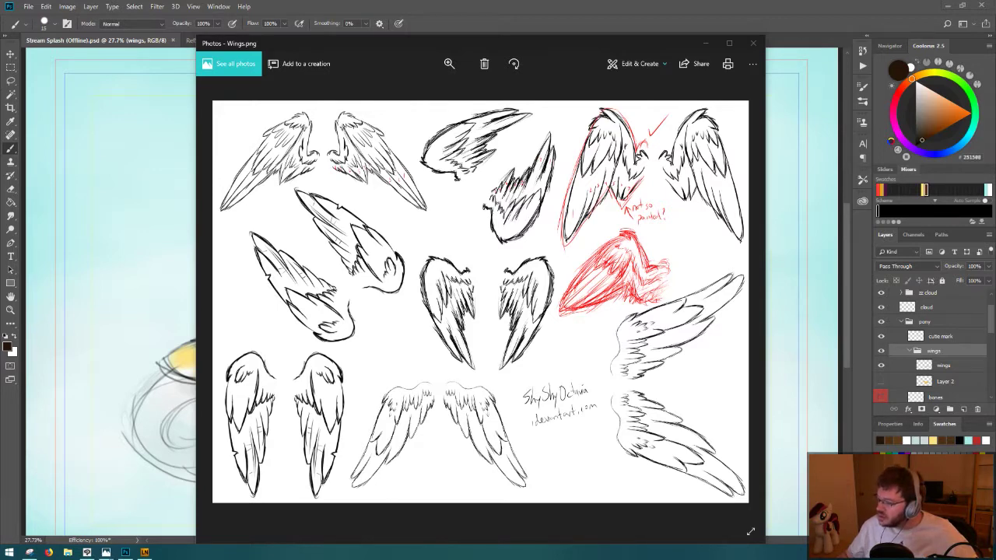
pyautogui.rightClick(669, 553)
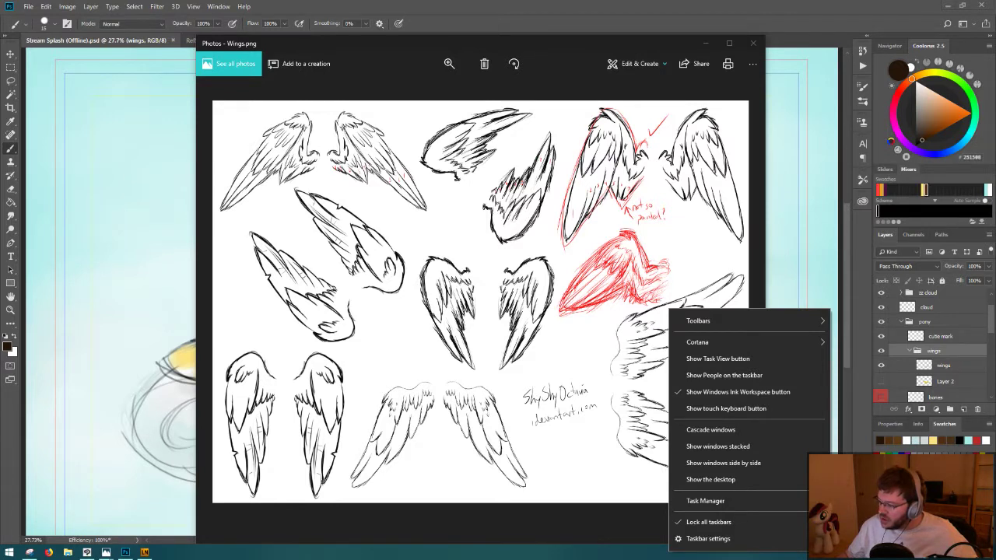
pyautogui.press('Escape')
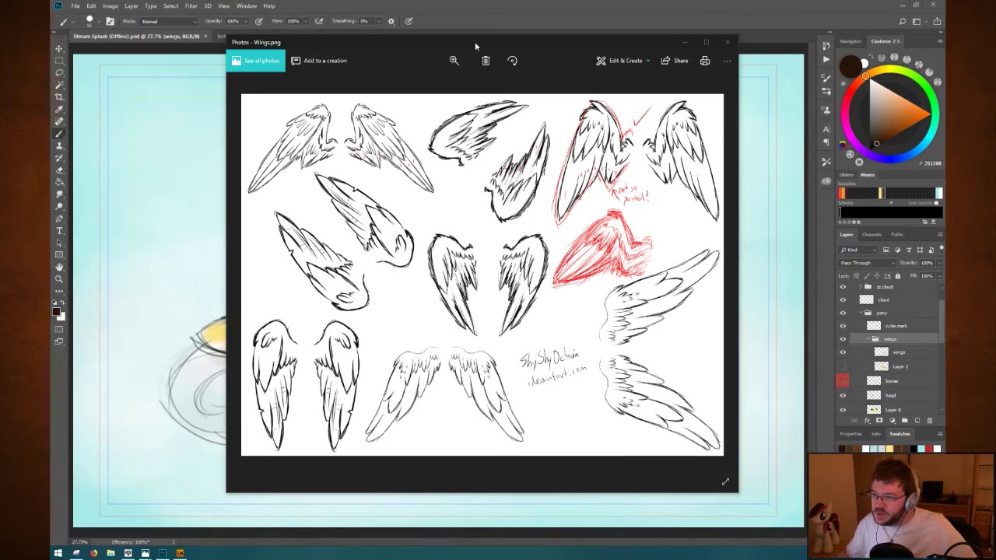
# Switch back to Photoshop, select the wings layer, and partly erase and touch up the folded wing's front edge.
pyautogui.hotkey('alt', 'Tab')
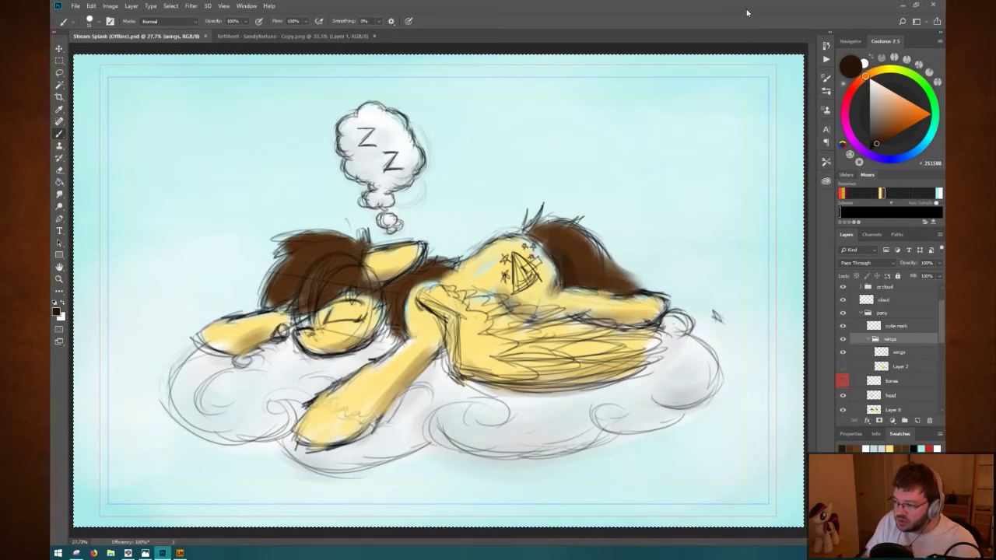
pyautogui.click(841, 351)
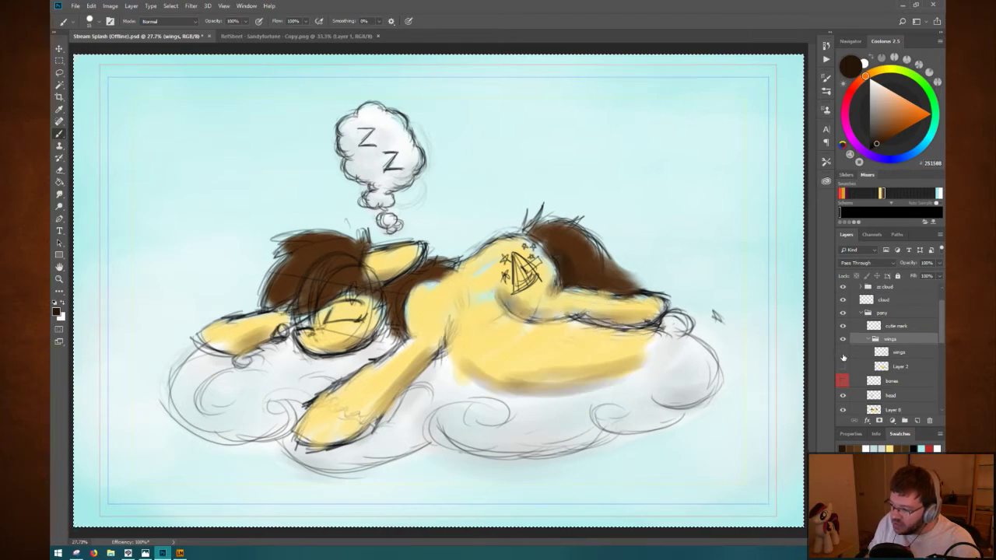
pyautogui.click(841, 351)
pyautogui.click(852, 354)
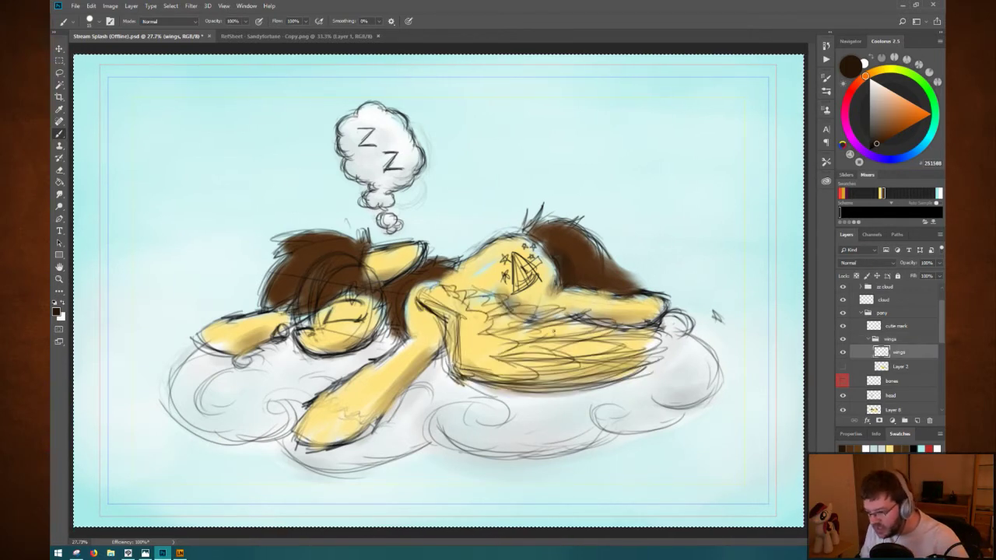
pyautogui.press('e')
pyautogui.moveTo(440, 302)
pyautogui.mouseDown()
pyautogui.moveTo(468, 322)
pyautogui.moveTo(463, 358)
pyautogui.moveTo(505, 374)
pyautogui.mouseUp()
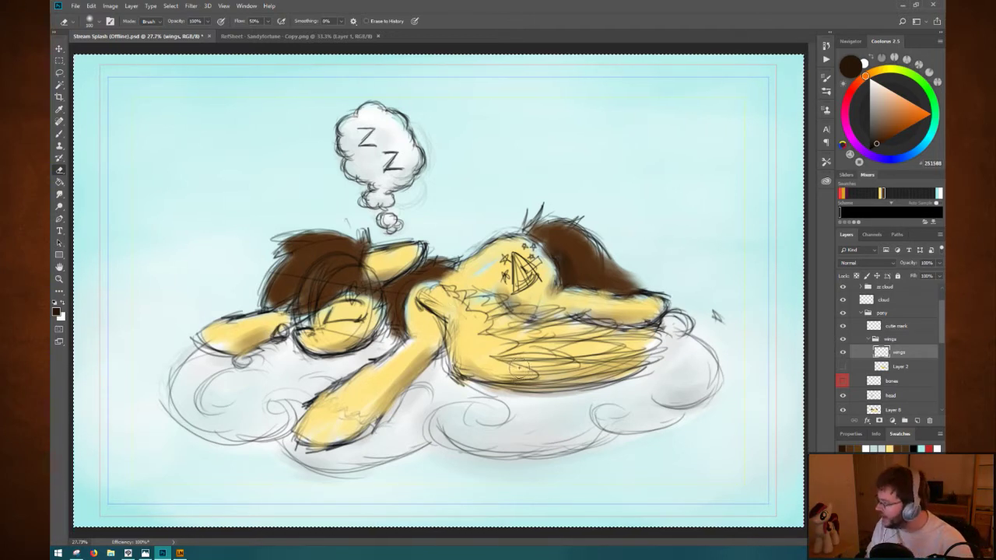
pyautogui.press('b')
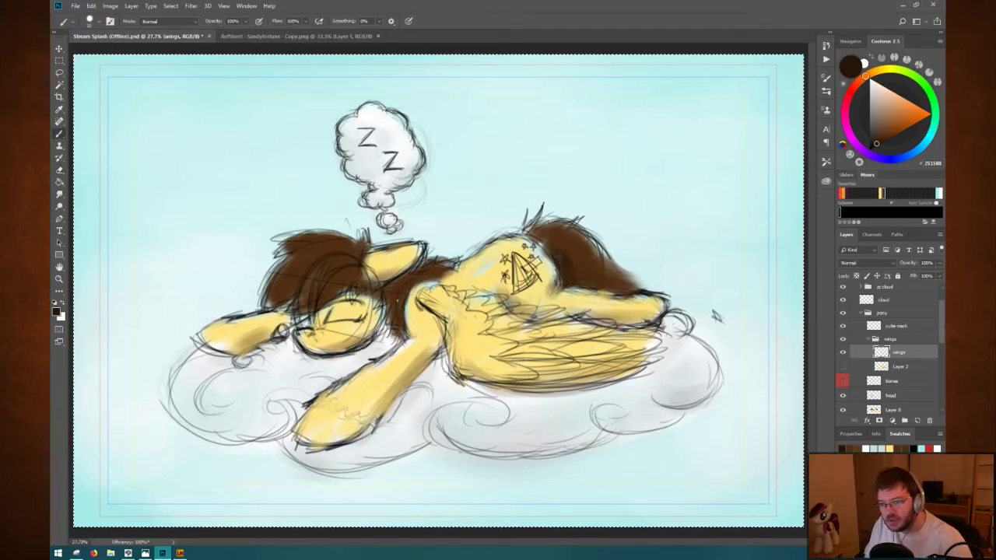
pyautogui.moveTo(418, 290); pyautogui.dragTo(421, 304)
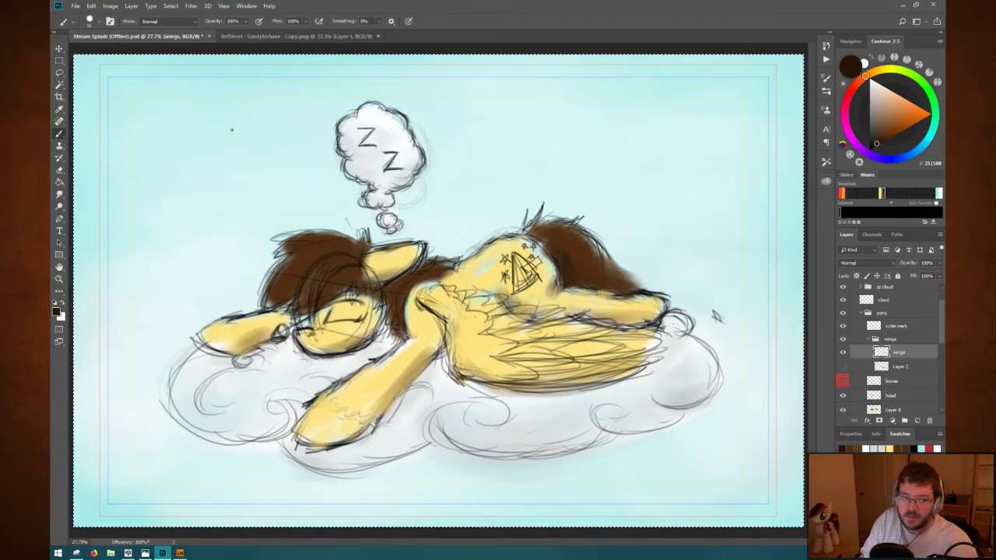
# Choose the Hard Round Pressure Opacity brush preset for drawing on the wings layer.
pyautogui.rightClick(237, 107)
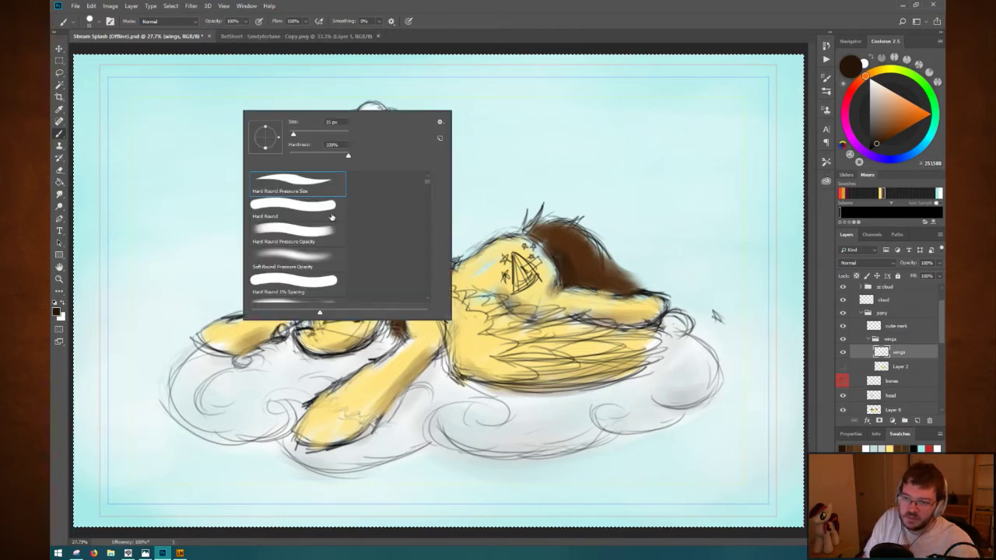
pyautogui.click(308, 243)
pyautogui.click(524, 129)
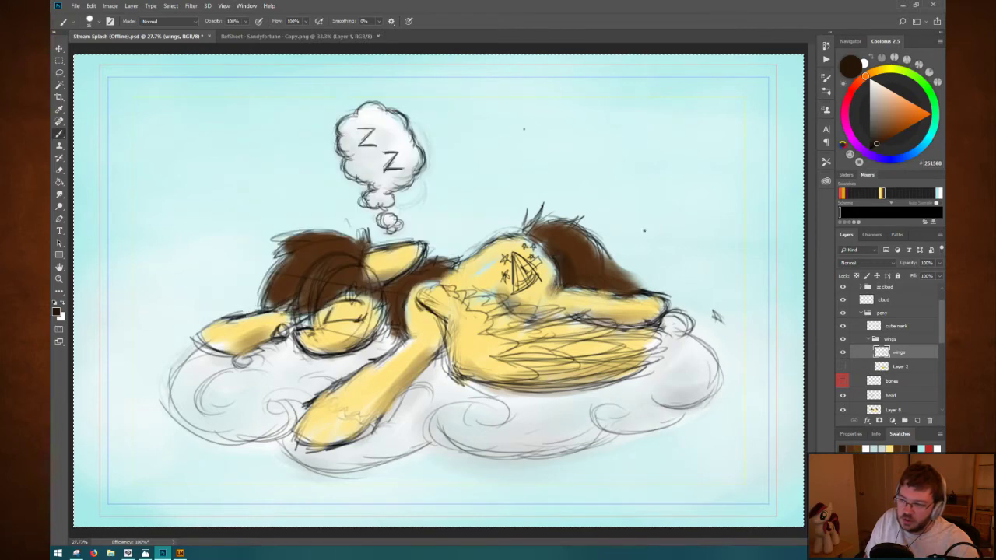
# Rotate the canvas so the folded wing points downward, ready for drawing along its feathers.
pyautogui.press('r')
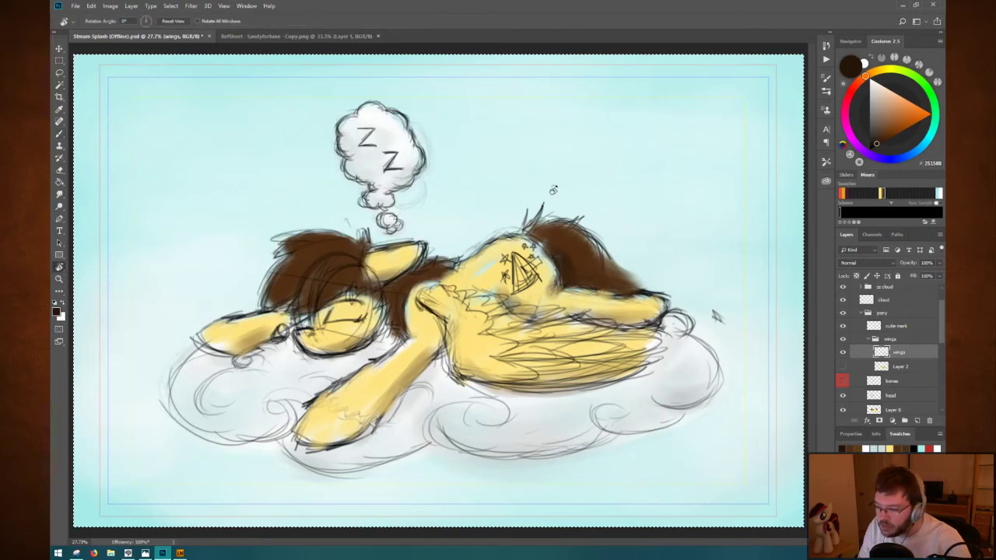
pyautogui.moveTo(591, 215)
pyautogui.mouseDown()
pyautogui.moveTo(472, 375)
pyautogui.moveTo(446, 381)
pyautogui.mouseUp()
pyautogui.press('b')
pyautogui.moveTo(498, 348); pyautogui.dragTo(529, 285)
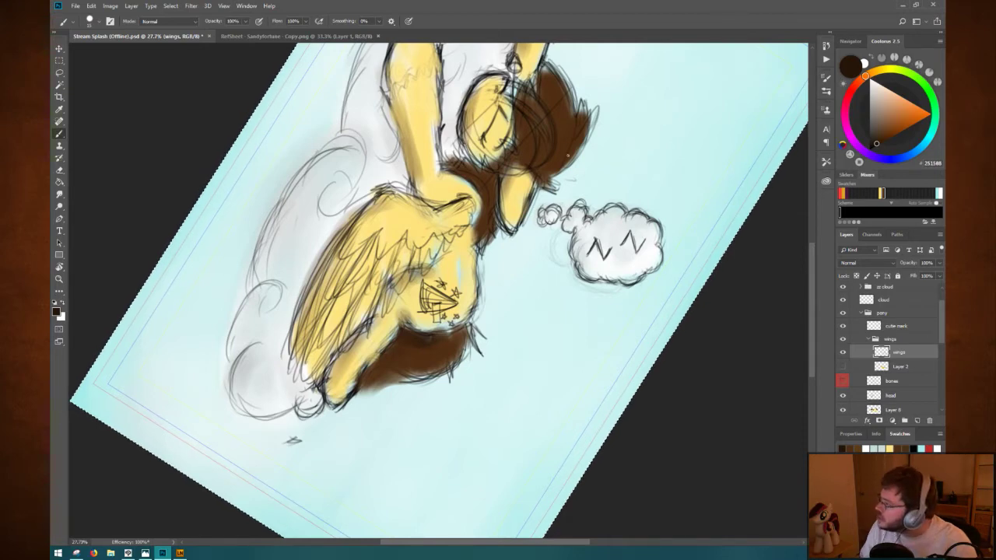
# Switch to the Wings.png reference in Photos, shrink its window and place it beside the artwork.
pyautogui.hotkey('alt', 'Tab')
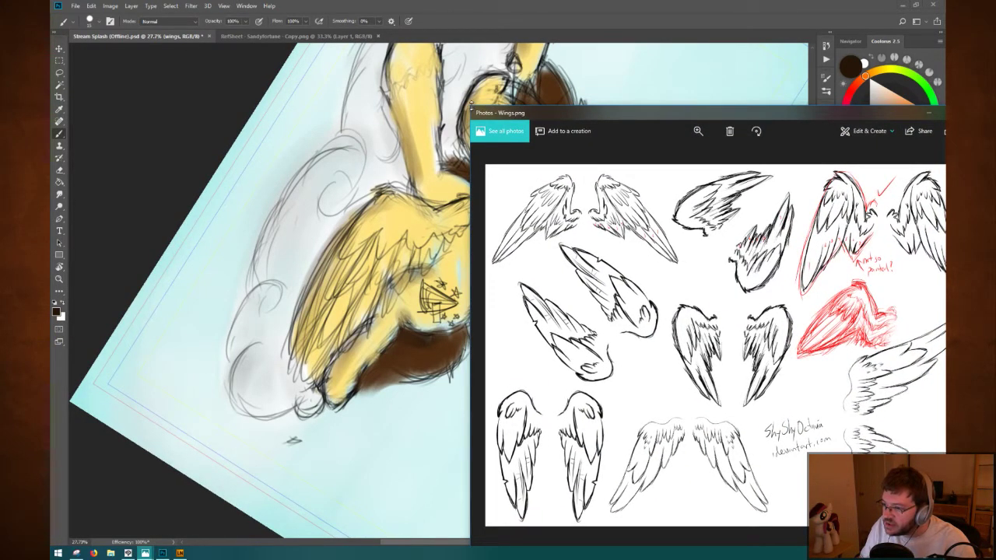
pyautogui.moveTo(471, 105); pyautogui.dragTo(674, 316)
pyautogui.moveTo(780, 321); pyautogui.dragTo(667, 273)
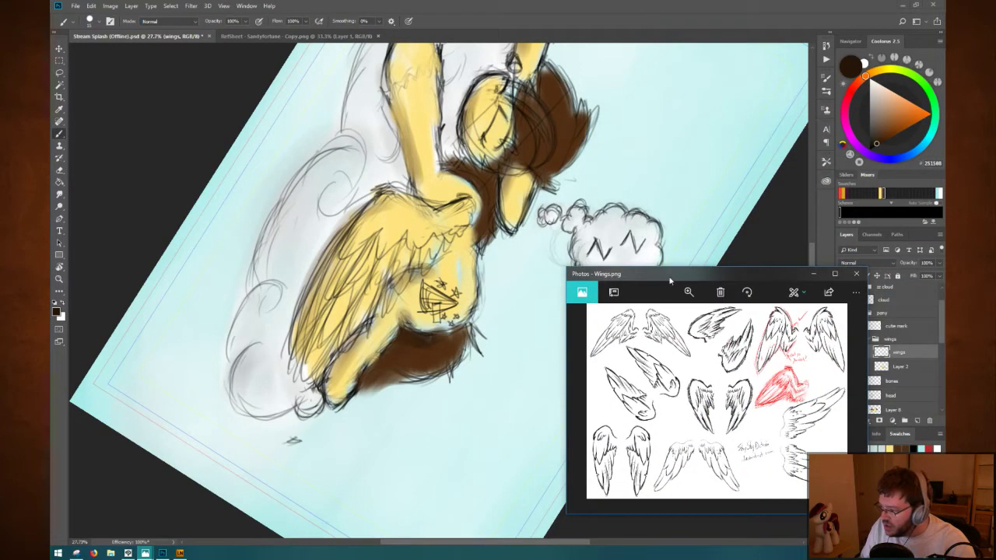
pyautogui.click(857, 295)
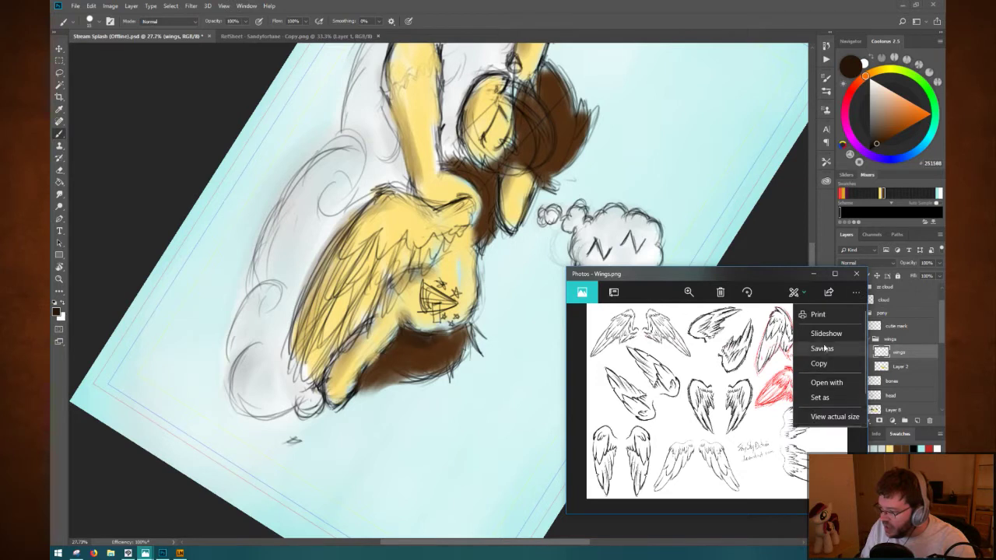
pyautogui.click(795, 293)
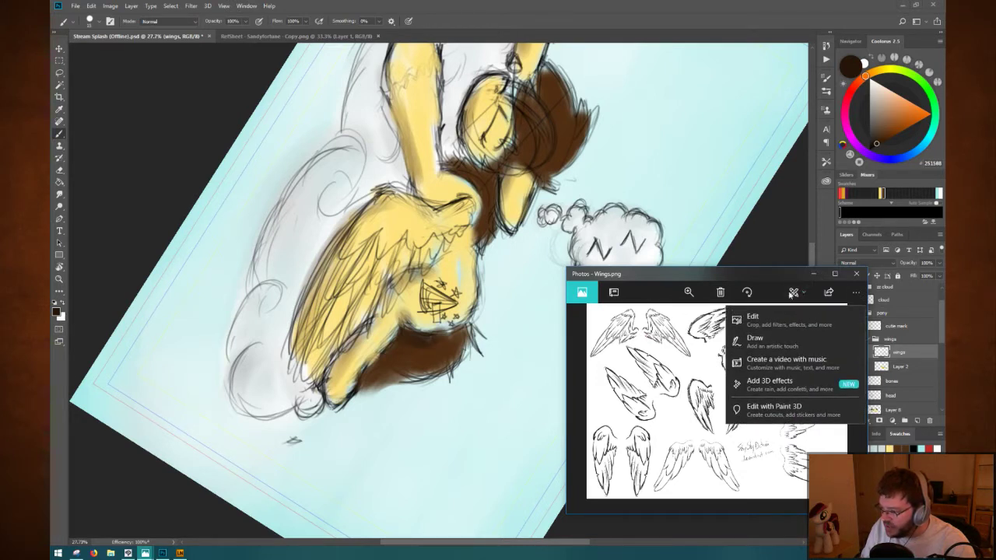
pyautogui.click(649, 286)
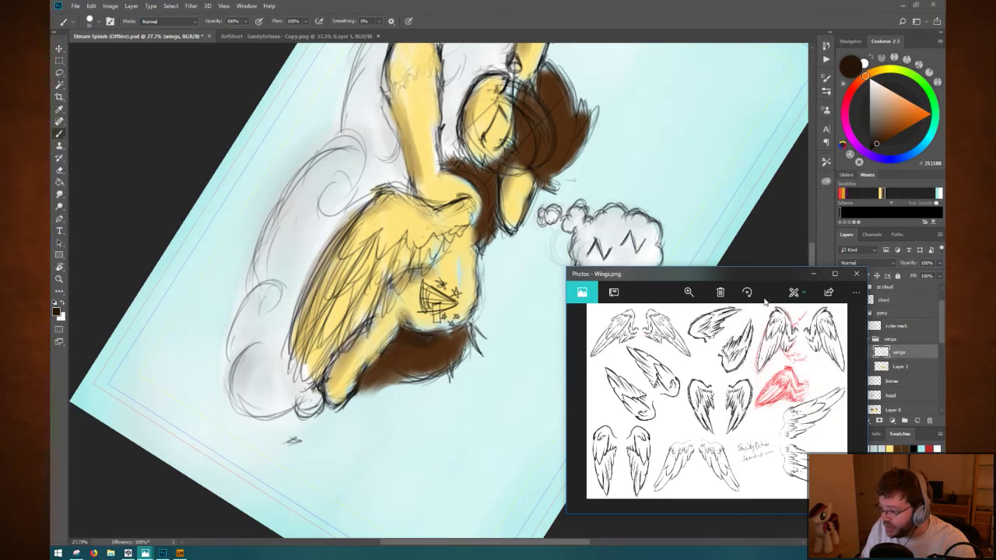
pyautogui.click(795, 292)
pyautogui.click(794, 293)
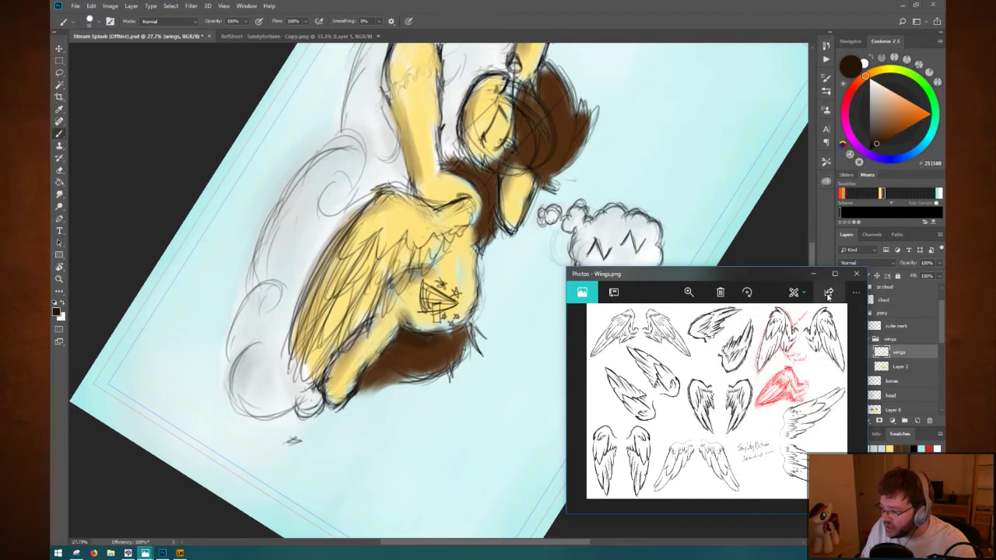
pyautogui.click(856, 292)
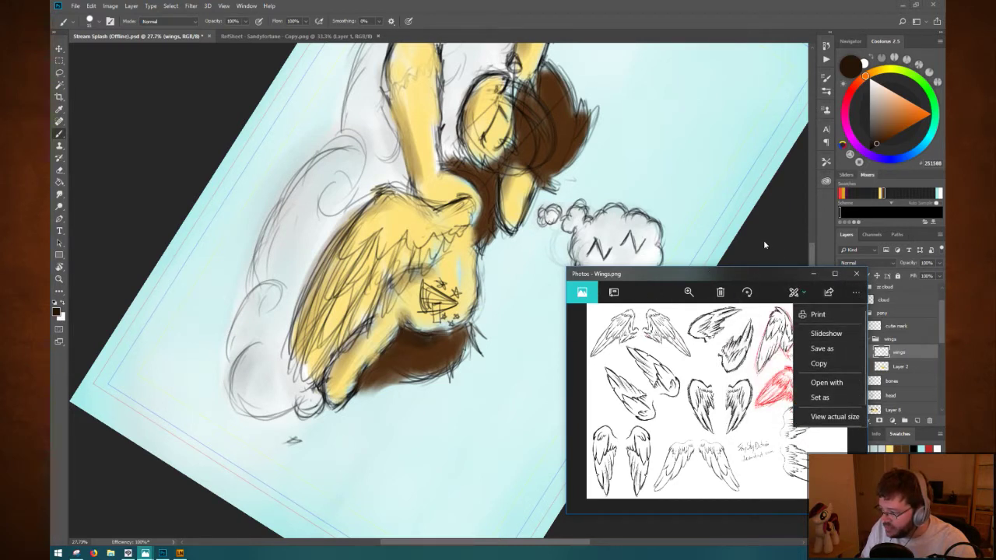
# Shift the Wings.png window further off the artwork, check the reference once more, and minimize it to return to Photoshop.
pyautogui.moveTo(754, 276); pyautogui.dragTo(779, 274)
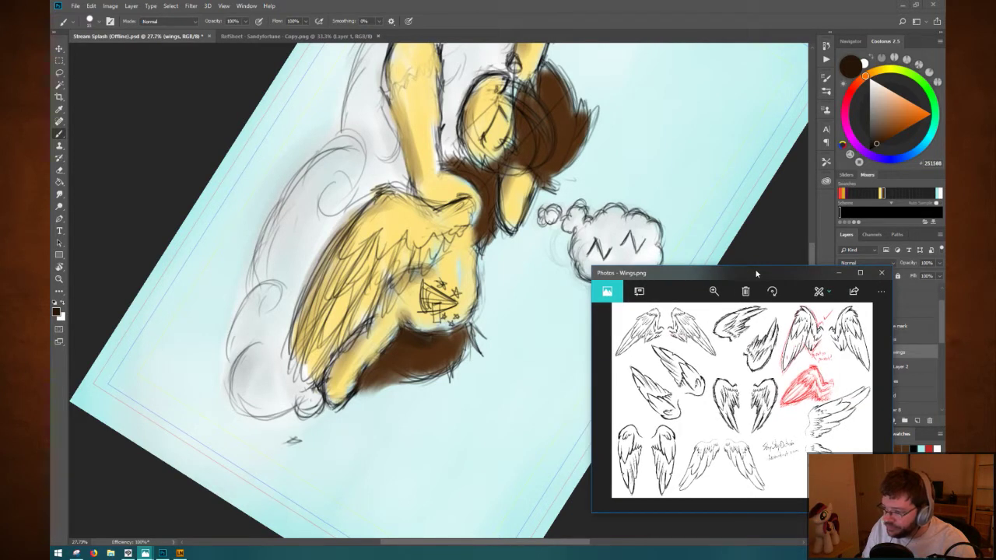
pyautogui.click(404, 203)
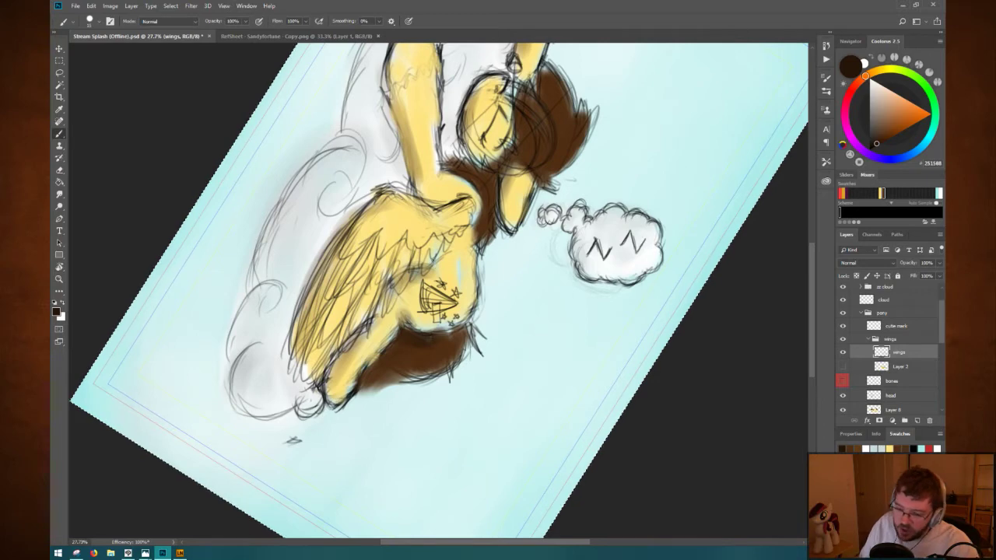
pyautogui.moveTo(145, 552)
pyautogui.click(188, 510)
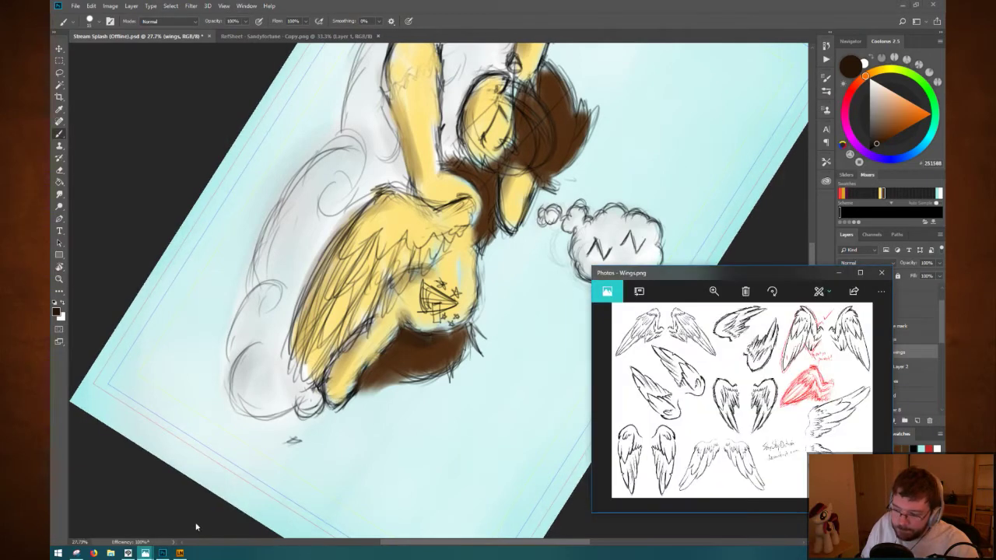
pyautogui.click(838, 272)
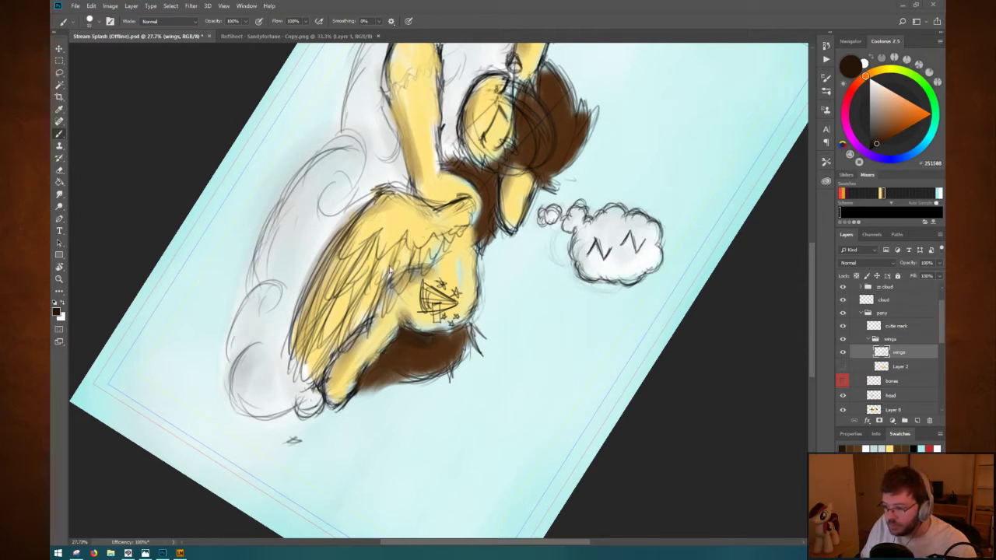
pyautogui.hotkey('ctrl', 'a')
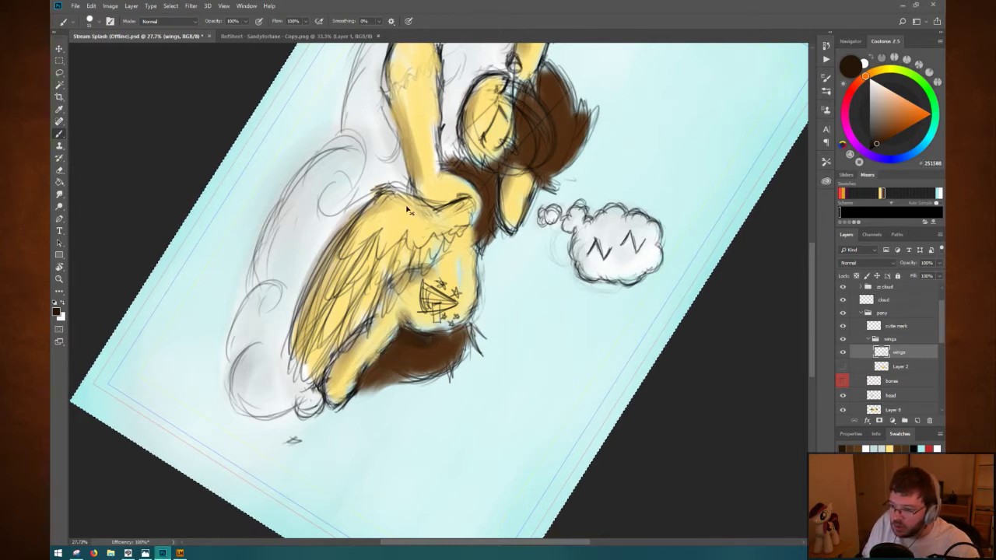
pyautogui.moveTo(388, 189); pyautogui.dragTo(439, 209)
pyautogui.hotkey('ctrl', 'z')
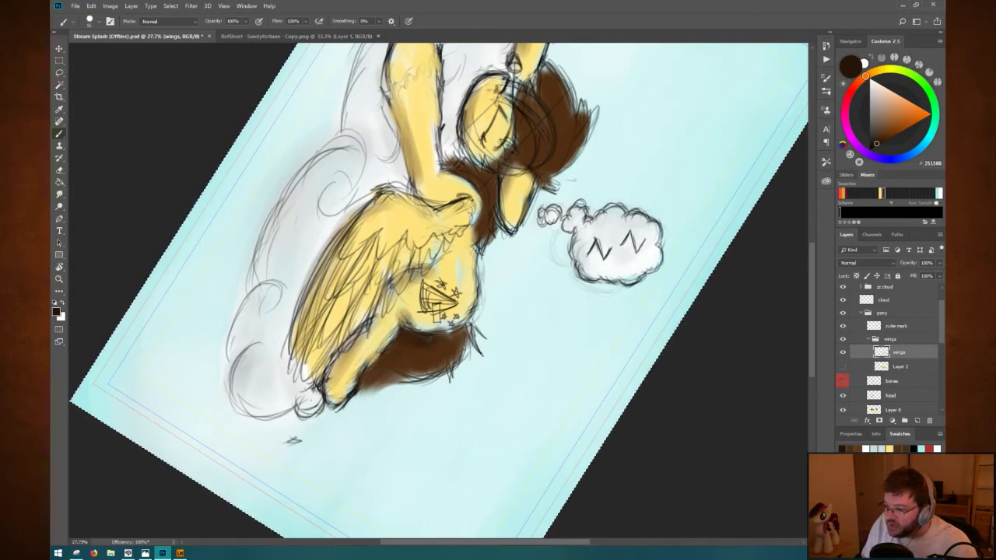
pyautogui.moveTo(474, 198); pyautogui.dragTo(453, 207)
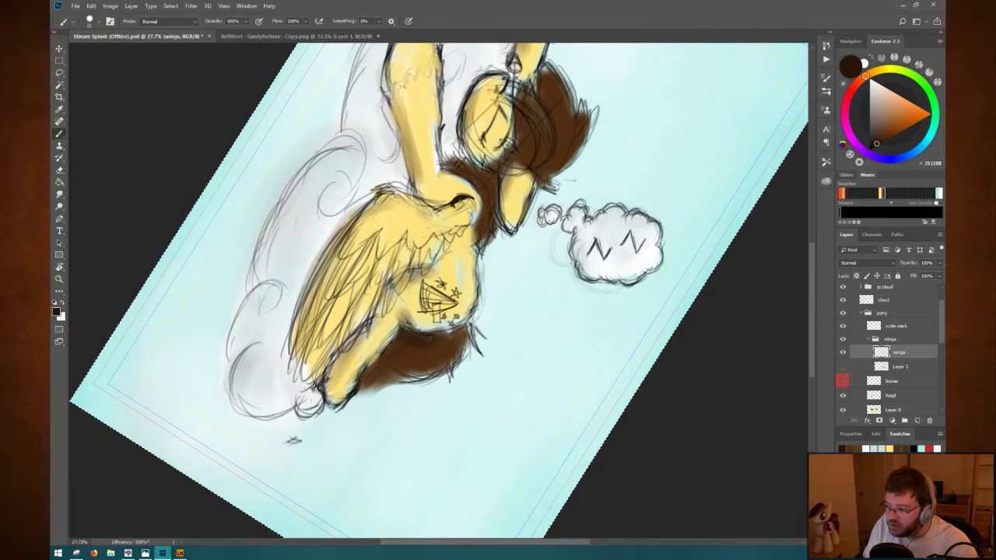
pyautogui.hotkey('ctrl', 'z')
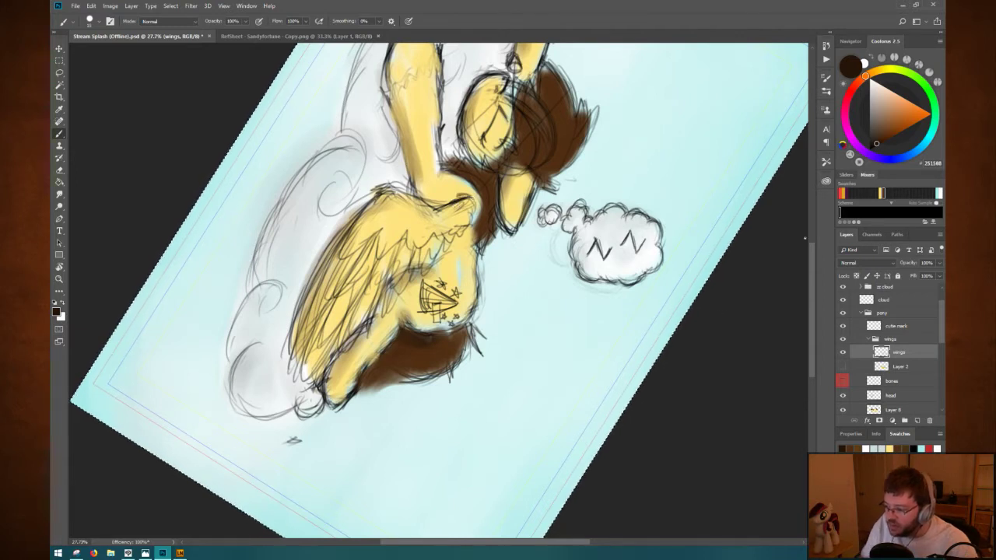
# Create a new layer above the wings layer and set the brush flow to 8%.
pyautogui.hotkey('ctrl', 'shift', 'n')
pyautogui.press('Return')
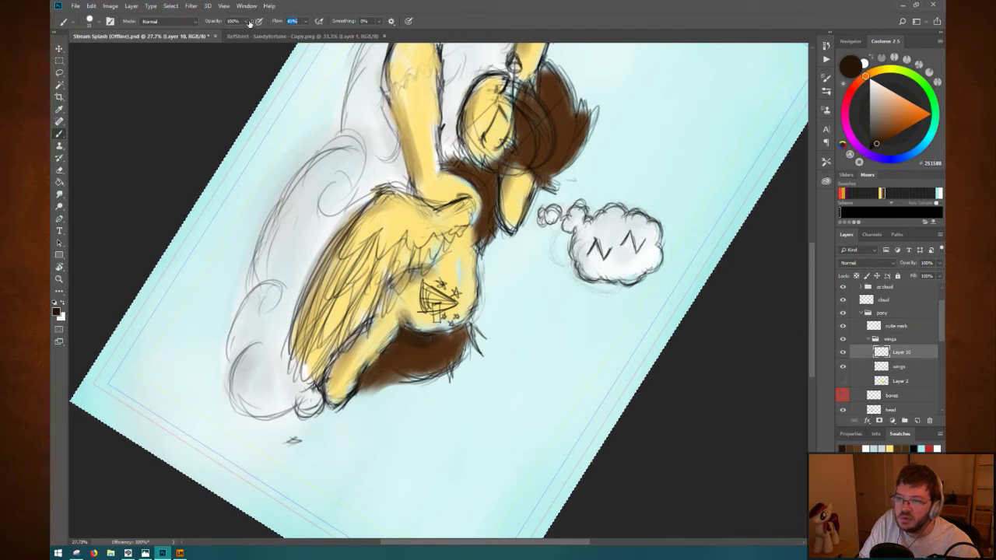
pyautogui.write('8')
pyautogui.press('Return')
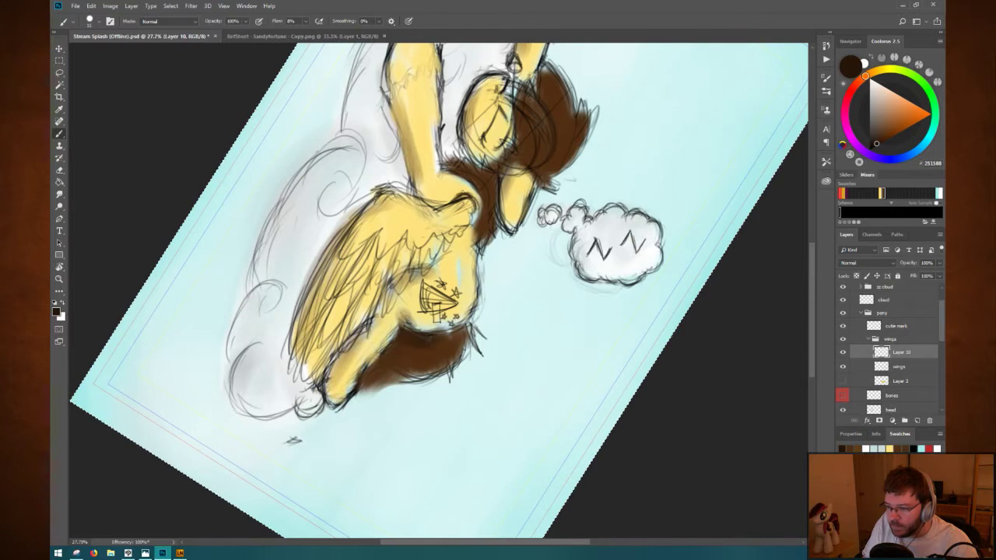
# Choose black and redraw the folded wing's leading edge from the shoulder around its outer bend.
pyautogui.moveTo(459, 195); pyautogui.dragTo(455, 199)
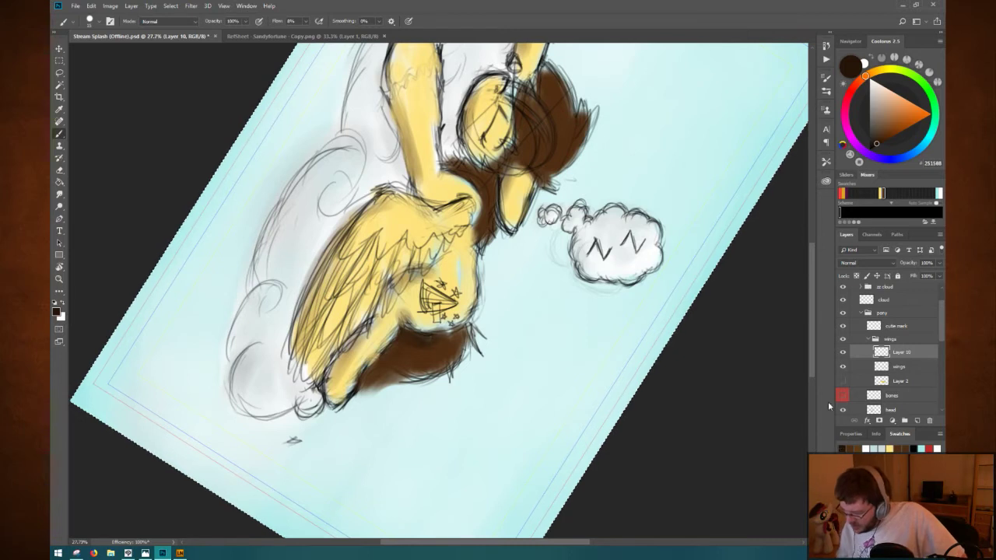
pyautogui.click(916, 448)
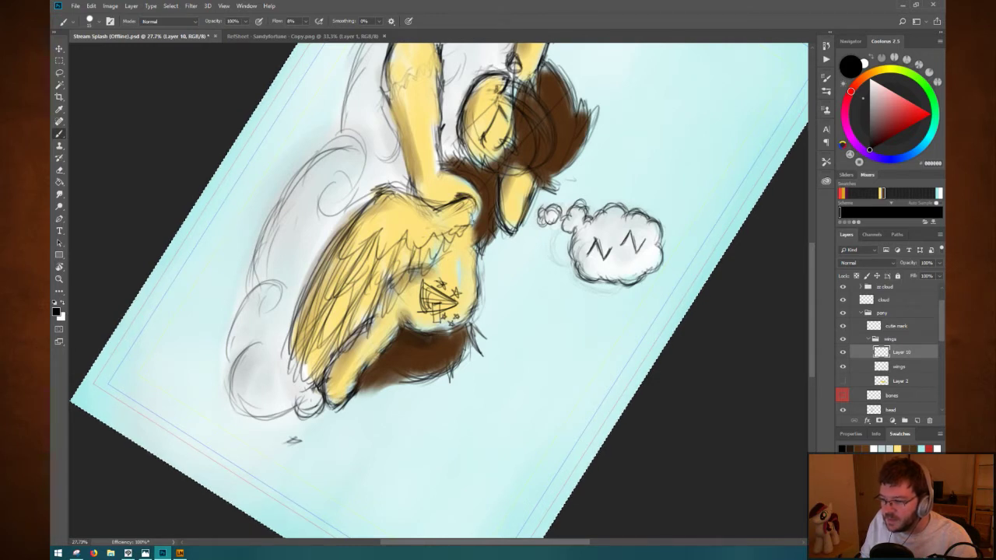
pyautogui.moveTo(474, 208)
pyautogui.mouseDown()
pyautogui.moveTo(476, 223)
pyautogui.moveTo(472, 195)
pyautogui.mouseUp()
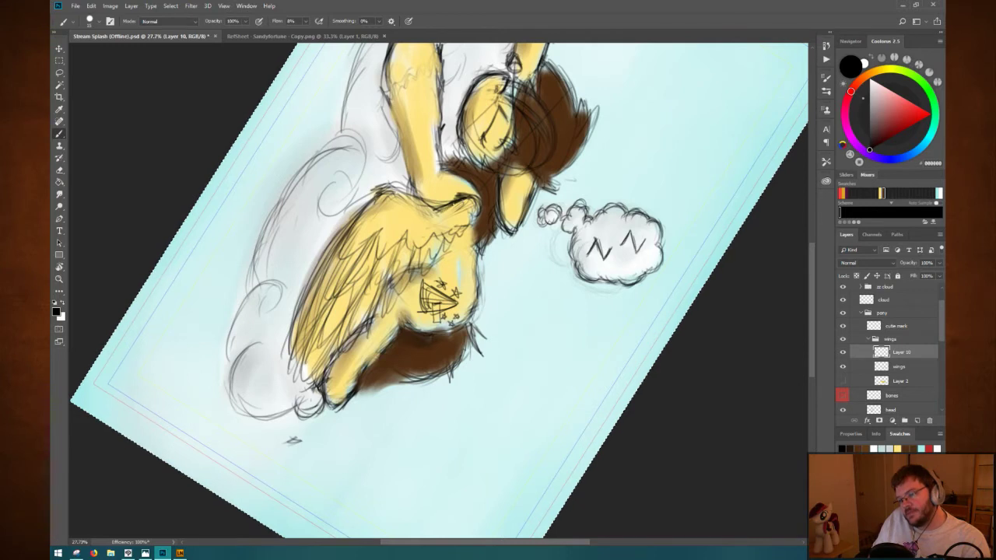
pyautogui.moveTo(420, 199)
pyautogui.mouseDown()
pyautogui.moveTo(387, 186)
pyautogui.moveTo(366, 207)
pyautogui.moveTo(399, 193)
pyautogui.mouseUp()
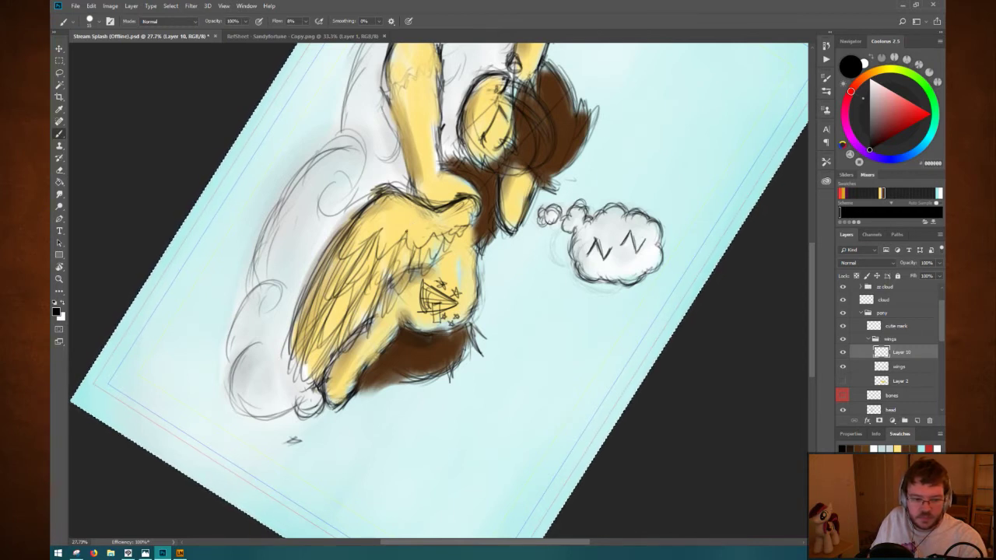
pyautogui.moveTo(416, 205)
pyautogui.mouseDown()
pyautogui.moveTo(379, 185)
pyautogui.moveTo(358, 208)
pyautogui.moveTo(382, 190)
pyautogui.moveTo(417, 215)
pyautogui.moveTo(427, 208)
pyautogui.moveTo(338, 238)
pyautogui.mouseUp()
pyautogui.moveTo(368, 207); pyautogui.dragTo(342, 257)
# Draw a zigzag row of pointed feather tips across the wing, marking the lower border of the short feathers.
pyautogui.moveTo(379, 228); pyautogui.dragTo(341, 255)
pyautogui.moveTo(383, 227)
pyautogui.mouseDown()
pyautogui.moveTo(365, 238)
pyautogui.moveTo(375, 240)
pyautogui.mouseUp()
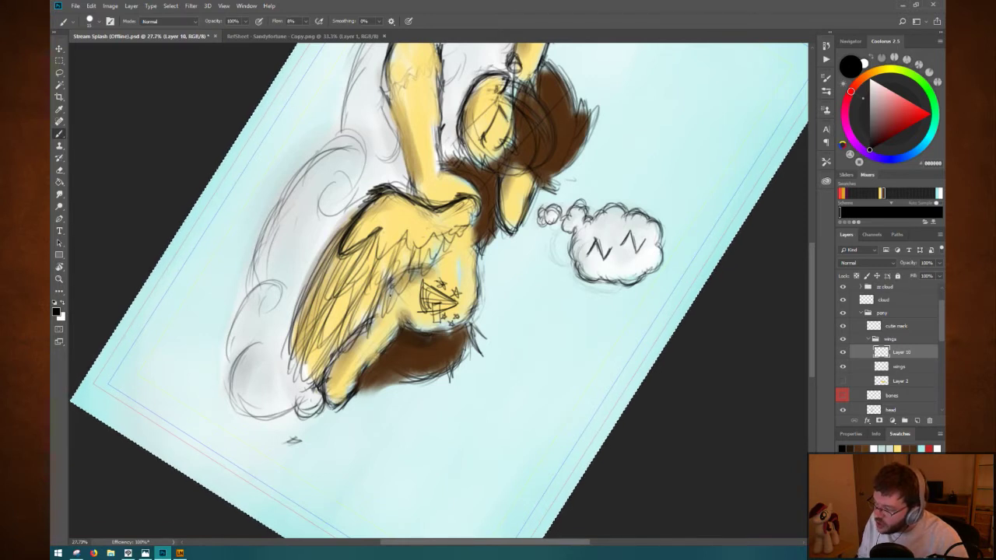
pyautogui.moveTo(381, 228)
pyautogui.mouseDown()
pyautogui.moveTo(380, 255)
pyautogui.moveTo(402, 237)
pyautogui.mouseUp()
pyautogui.moveTo(403, 229)
pyautogui.mouseDown()
pyautogui.moveTo(398, 242)
pyautogui.moveTo(428, 253)
pyautogui.moveTo(434, 234)
pyautogui.moveTo(447, 243)
pyautogui.mouseUp()
pyautogui.moveTo(444, 243)
pyautogui.mouseDown()
pyautogui.moveTo(454, 232)
pyautogui.moveTo(456, 244)
pyautogui.mouseUp()
pyautogui.moveTo(455, 242); pyautogui.dragTo(468, 230)
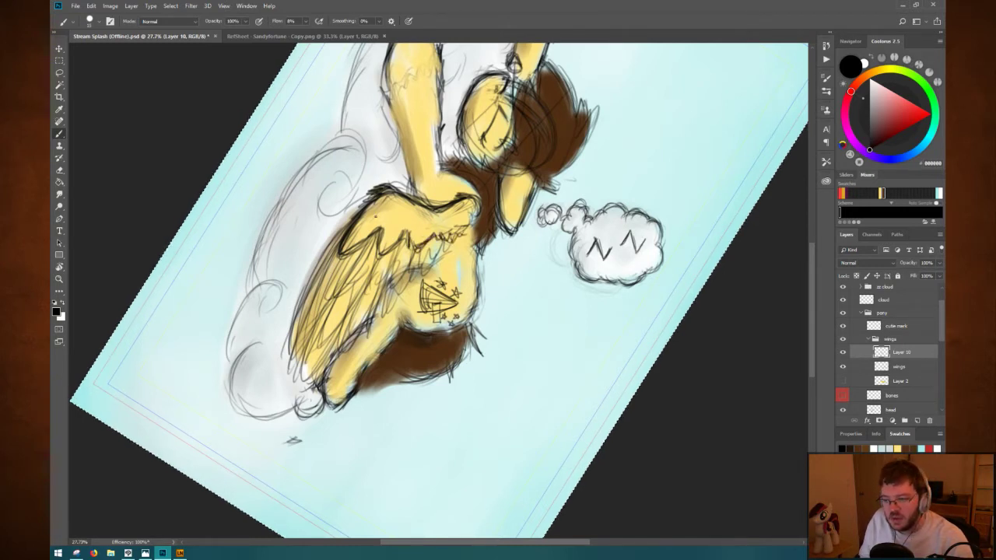
# Rework the border of the short feathers with eraser and brush, and fill the area above it with small feather marks.
pyautogui.moveTo(367, 210)
pyautogui.mouseDown()
pyautogui.moveTo(347, 249)
pyautogui.moveTo(356, 259)
pyautogui.moveTo(354, 234)
pyautogui.moveTo(362, 257)
pyautogui.moveTo(345, 248)
pyautogui.moveTo(372, 252)
pyautogui.moveTo(356, 248)
pyautogui.mouseUp()
pyautogui.press('e')
pyautogui.press('b')
pyautogui.moveTo(344, 247)
pyautogui.mouseDown()
pyautogui.moveTo(353, 233)
pyautogui.moveTo(373, 235)
pyautogui.moveTo(378, 250)
pyautogui.moveTo(405, 237)
pyautogui.moveTo(386, 217)
pyautogui.moveTo(423, 213)
pyautogui.moveTo(407, 237)
pyautogui.moveTo(428, 227)
pyautogui.moveTo(404, 236)
pyautogui.mouseUp()
pyautogui.press('e')
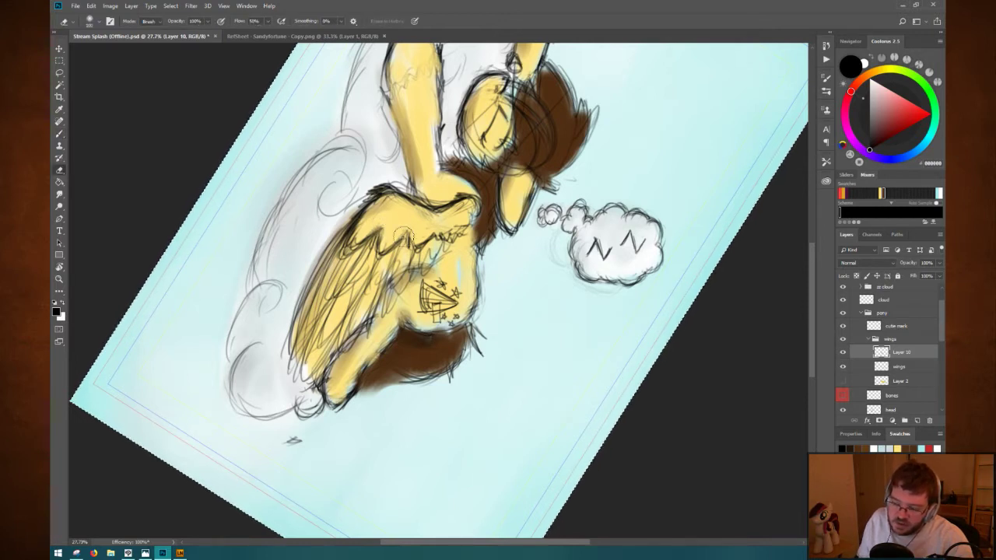
pyautogui.press('b')
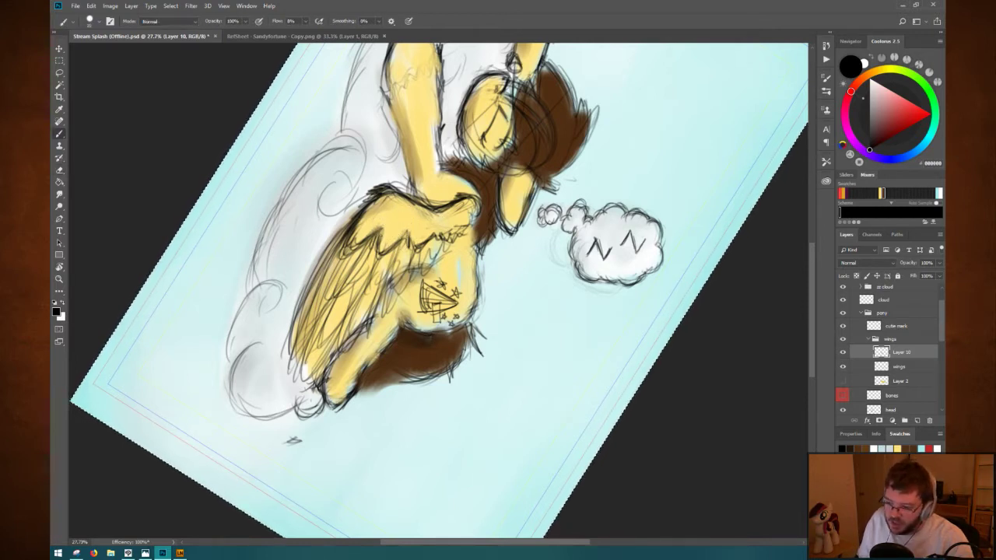
pyautogui.press('e')
pyautogui.moveTo(383, 235)
pyautogui.mouseDown()
pyautogui.moveTo(395, 234)
pyautogui.moveTo(389, 226)
pyautogui.mouseUp()
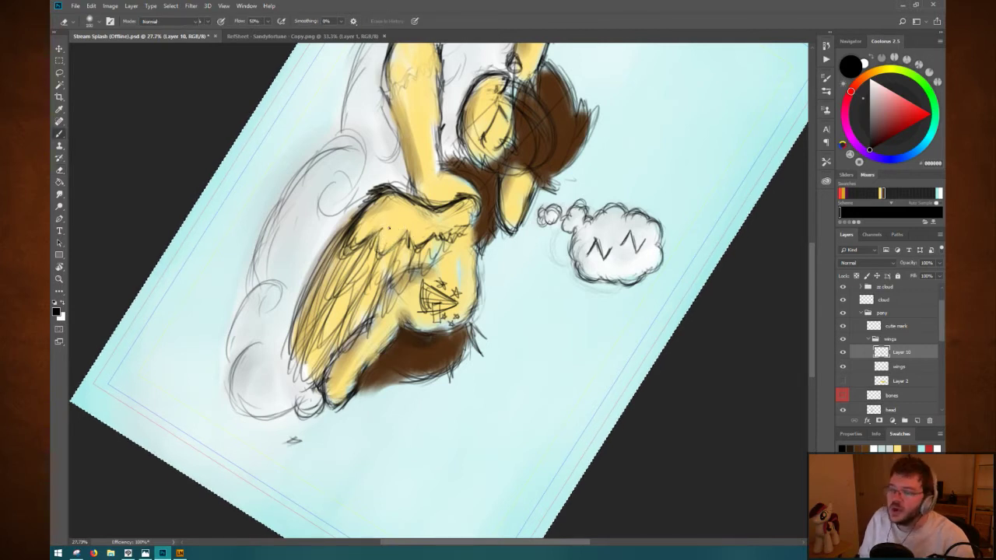
pyautogui.press('b')
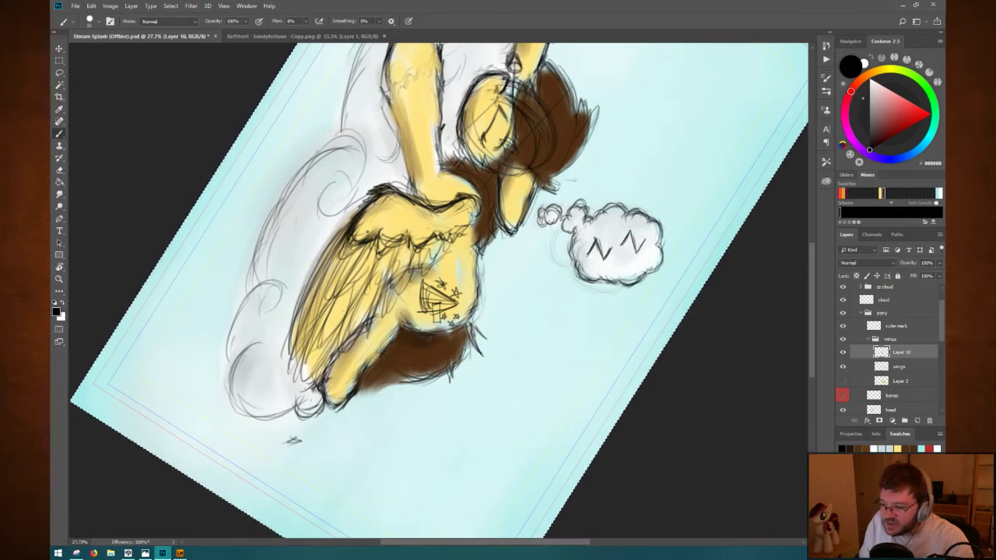
pyautogui.moveTo(356, 243)
pyautogui.mouseDown()
pyautogui.moveTo(383, 230)
pyautogui.moveTo(409, 235)
pyautogui.mouseUp()
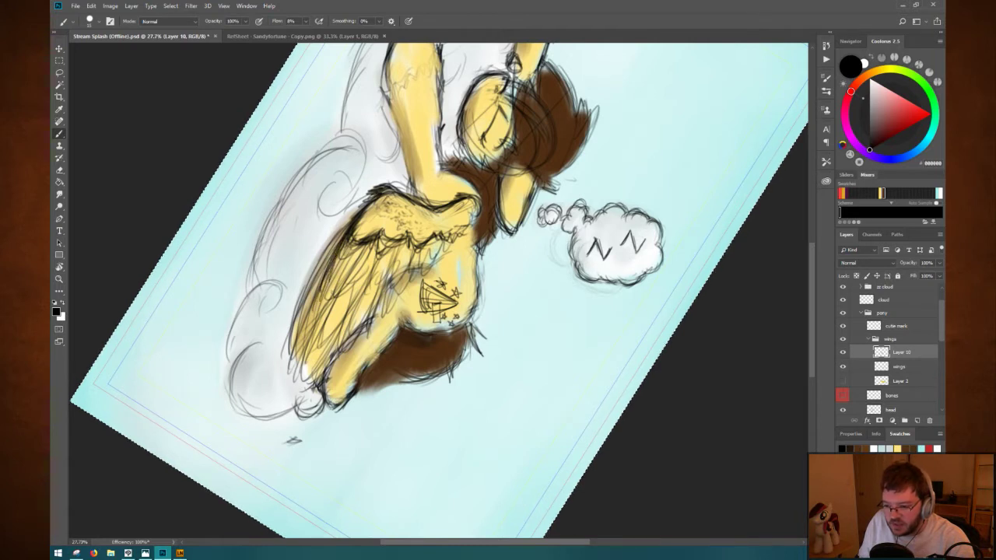
# Draw long flight feathers from beneath the short feathers down towards the wing tip.
pyautogui.moveTo(330, 289)
pyautogui.mouseDown()
pyautogui.moveTo(371, 243)
pyautogui.moveTo(372, 280)
pyautogui.moveTo(392, 238)
pyautogui.mouseUp()
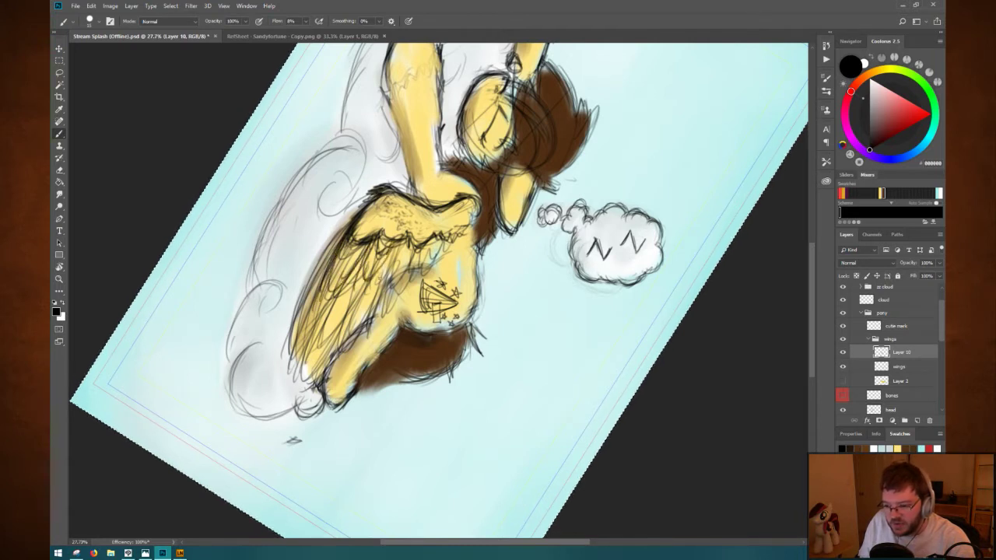
pyautogui.moveTo(380, 278)
pyautogui.mouseDown()
pyautogui.moveTo(392, 247)
pyautogui.moveTo(411, 257)
pyautogui.moveTo(412, 245)
pyautogui.moveTo(441, 238)
pyautogui.mouseUp()
pyautogui.moveTo(305, 354)
pyautogui.mouseDown()
pyautogui.moveTo(335, 257)
pyautogui.moveTo(324, 275)
pyautogui.moveTo(334, 304)
pyautogui.moveTo(353, 260)
pyautogui.mouseUp()
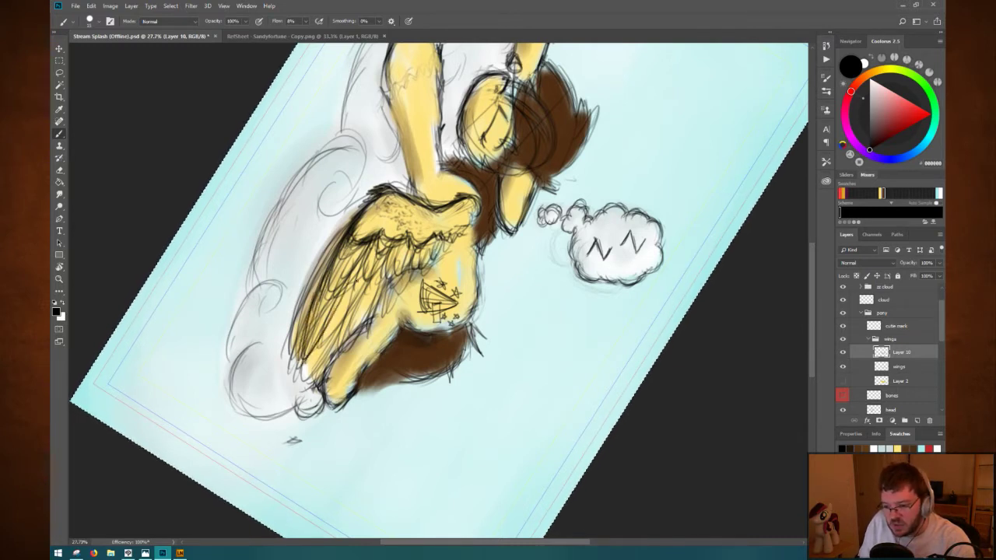
pyautogui.moveTo(326, 358); pyautogui.dragTo(350, 281)
pyautogui.moveTo(325, 334); pyautogui.dragTo(337, 294)
pyautogui.moveTo(319, 368); pyautogui.dragTo(336, 311)
pyautogui.moveTo(309, 360); pyautogui.dragTo(322, 327)
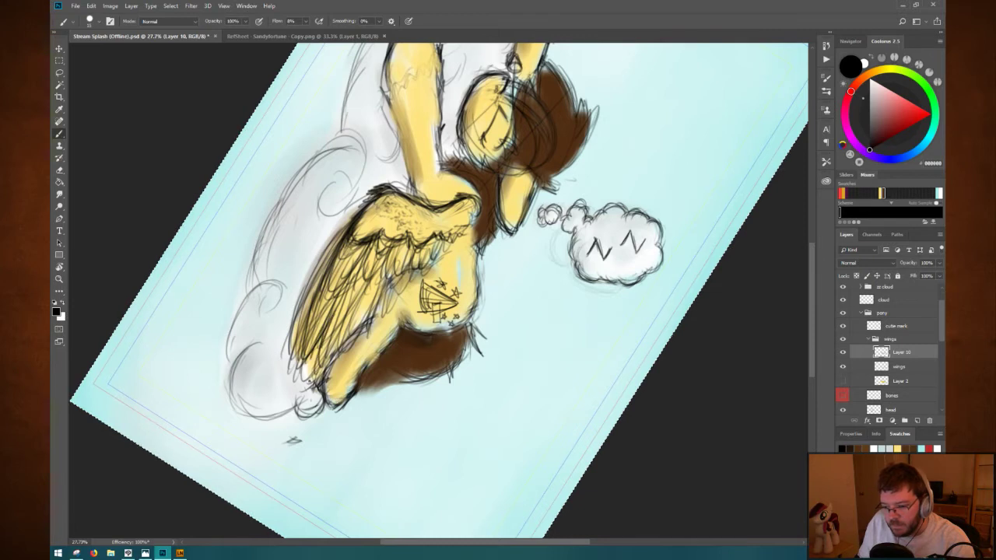
# Darken and layer the overlapping feather outlines along the lower half of the wing and around its tip.
pyautogui.moveTo(308, 381); pyautogui.dragTo(329, 359)
pyautogui.moveTo(330, 360); pyautogui.dragTo(372, 260)
pyautogui.moveTo(314, 359)
pyautogui.mouseDown()
pyautogui.moveTo(359, 294)
pyautogui.moveTo(347, 279)
pyautogui.mouseUp()
pyautogui.moveTo(319, 335); pyautogui.dragTo(331, 306)
pyautogui.moveTo(312, 366)
pyautogui.mouseDown()
pyautogui.moveTo(319, 337)
pyautogui.moveTo(352, 319)
pyautogui.moveTo(363, 278)
pyautogui.mouseUp()
pyautogui.moveTo(321, 335); pyautogui.dragTo(340, 287)
pyautogui.moveTo(310, 381)
pyautogui.mouseDown()
pyautogui.moveTo(317, 344)
pyautogui.moveTo(325, 363)
pyautogui.mouseUp()
pyautogui.moveTo(327, 361); pyautogui.dragTo(359, 300)
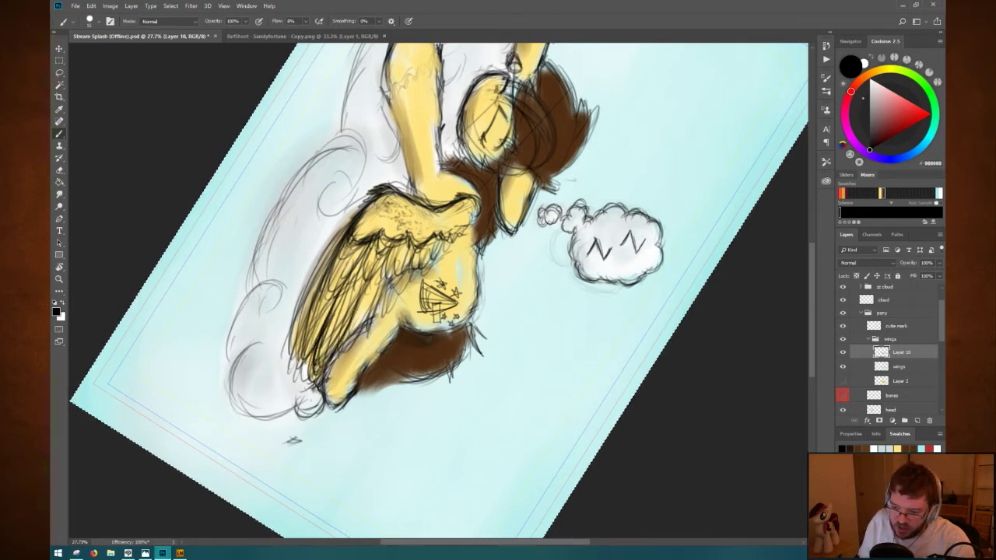
pyautogui.moveTo(303, 335)
pyautogui.mouseDown()
pyautogui.moveTo(320, 279)
pyautogui.moveTo(335, 323)
pyautogui.moveTo(362, 282)
pyautogui.mouseUp()
pyautogui.moveTo(353, 311); pyautogui.dragTo(362, 288)
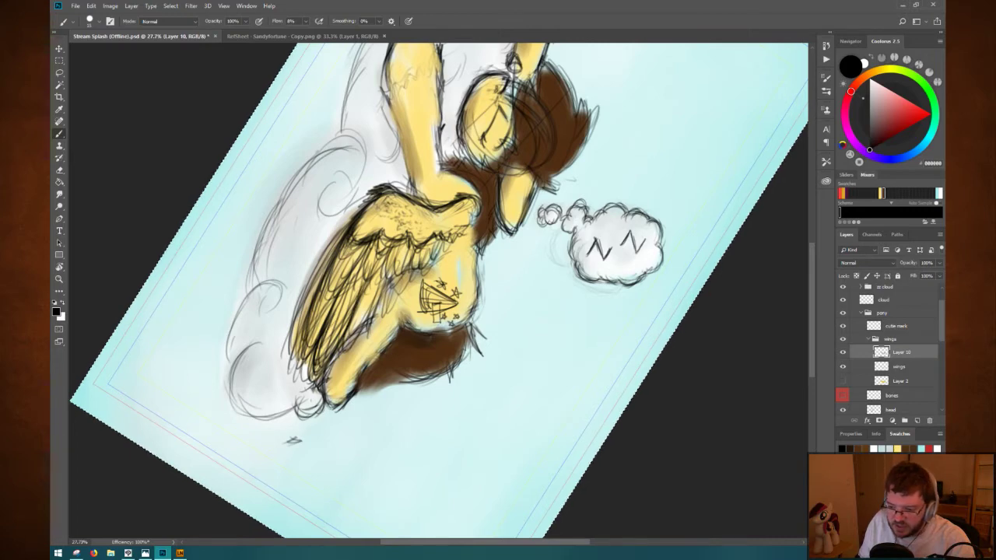
# Add more feather strokes across the middle of the folded wing, and return the canvas to its upright rotation.
pyautogui.moveTo(350, 334); pyautogui.dragTo(384, 270)
pyautogui.moveTo(375, 313); pyautogui.dragTo(381, 288)
pyautogui.moveTo(382, 310); pyautogui.dragTo(406, 263)
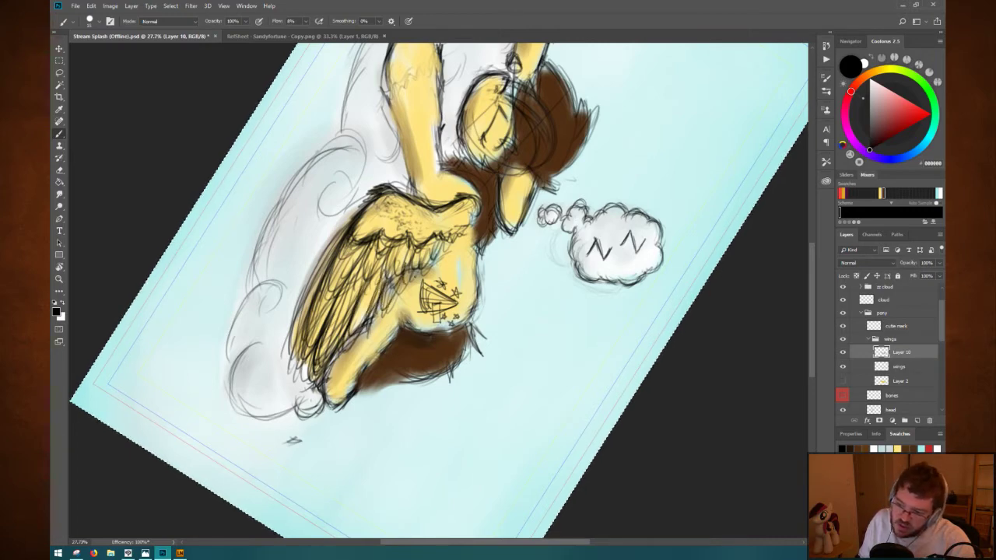
pyautogui.press('Escape')
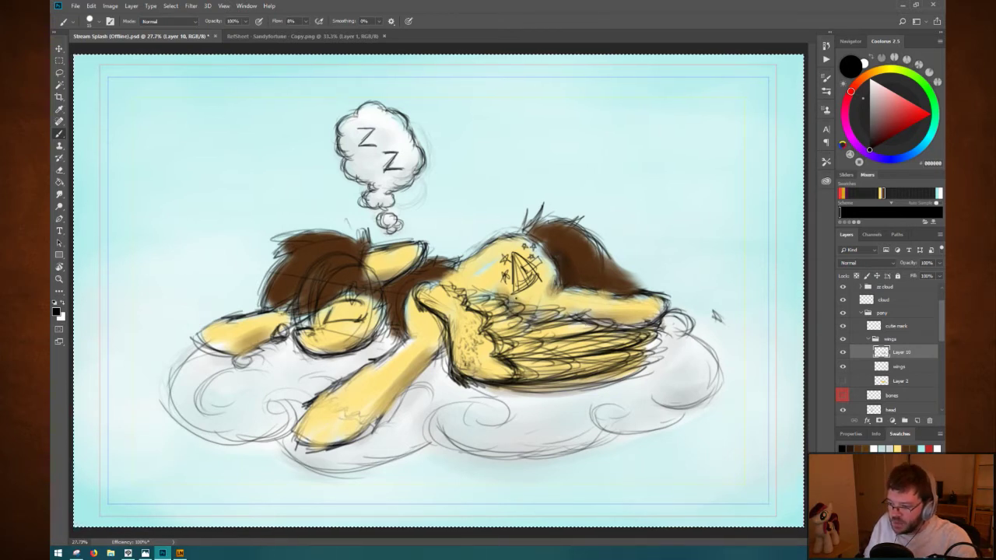
# Draw dark lines for the wing's upper edge against the body, and reinforce the flight feathers around the tip and lower edge.
pyautogui.moveTo(515, 297)
pyautogui.mouseDown()
pyautogui.moveTo(518, 325)
pyautogui.moveTo(567, 313)
pyautogui.mouseUp()
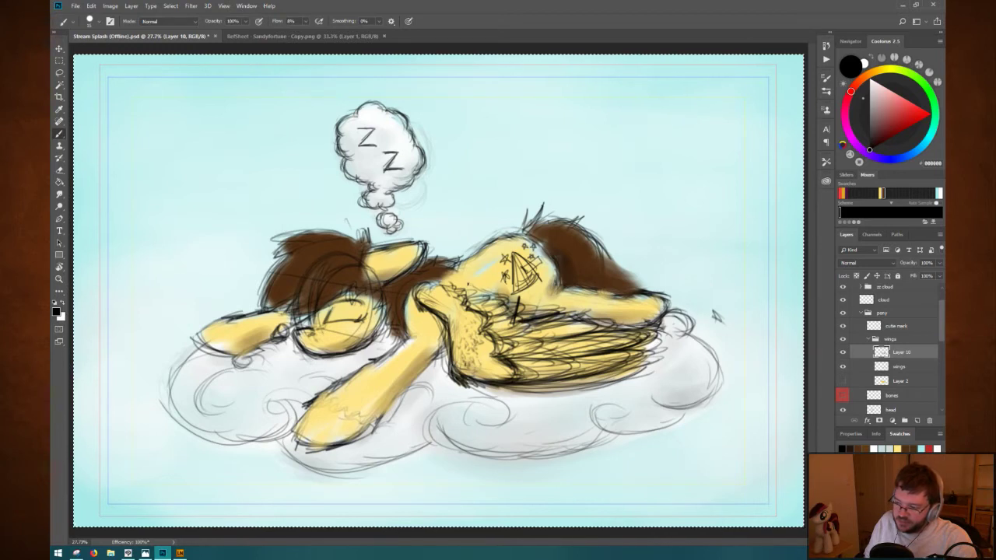
pyautogui.moveTo(468, 285)
pyautogui.mouseDown()
pyautogui.moveTo(518, 286)
pyautogui.moveTo(504, 322)
pyautogui.mouseUp()
pyautogui.moveTo(518, 291)
pyautogui.mouseDown()
pyautogui.moveTo(511, 317)
pyautogui.moveTo(645, 309)
pyautogui.mouseUp()
pyautogui.moveTo(582, 321); pyautogui.dragTo(644, 309)
pyautogui.moveTo(608, 369); pyautogui.dragTo(674, 320)
pyautogui.moveTo(605, 350)
pyautogui.mouseDown()
pyautogui.moveTo(667, 310)
pyautogui.moveTo(659, 304)
pyautogui.mouseUp()
pyautogui.moveTo(598, 347); pyautogui.dragTo(660, 310)
pyautogui.moveTo(555, 374); pyautogui.dragTo(610, 352)
pyautogui.moveTo(588, 367); pyautogui.dragTo(620, 352)
pyautogui.moveTo(521, 382); pyautogui.dragTo(588, 361)
pyautogui.moveTo(498, 383); pyautogui.dragTo(548, 373)
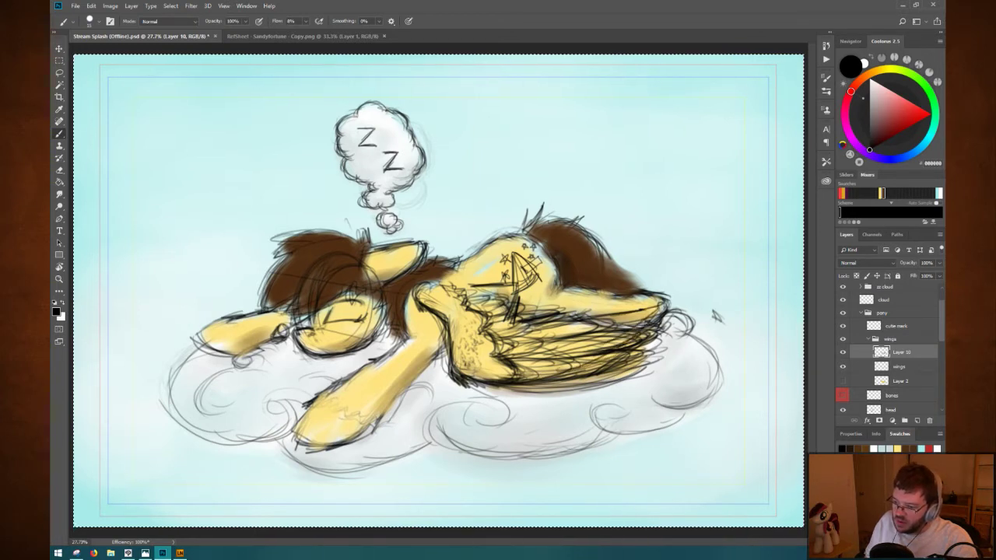
# Rework the wing's shoulder curve and leading edge, alternating brush strokes with erasing of stray lines.
pyautogui.moveTo(416, 291); pyautogui.dragTo(434, 315)
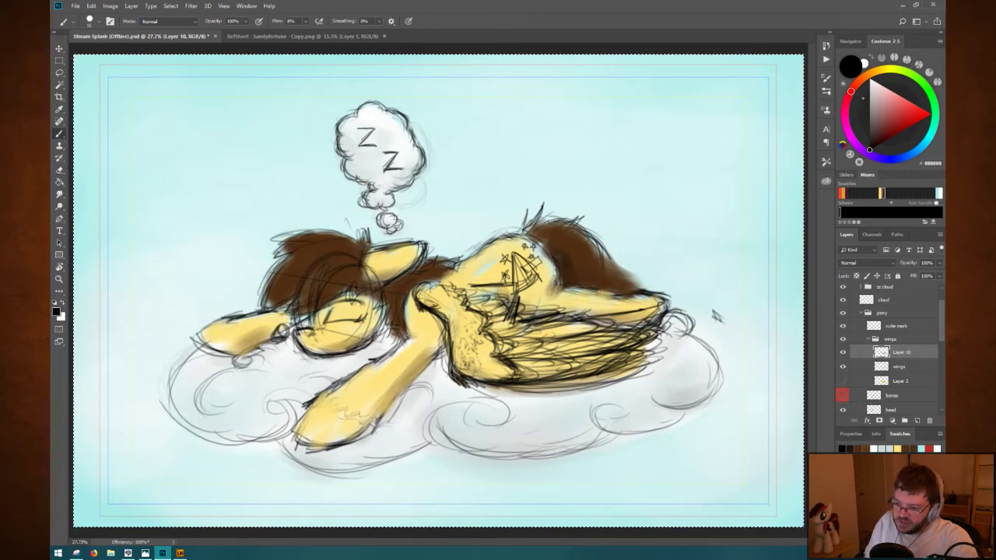
pyautogui.moveTo(443, 300); pyautogui.dragTo(456, 372)
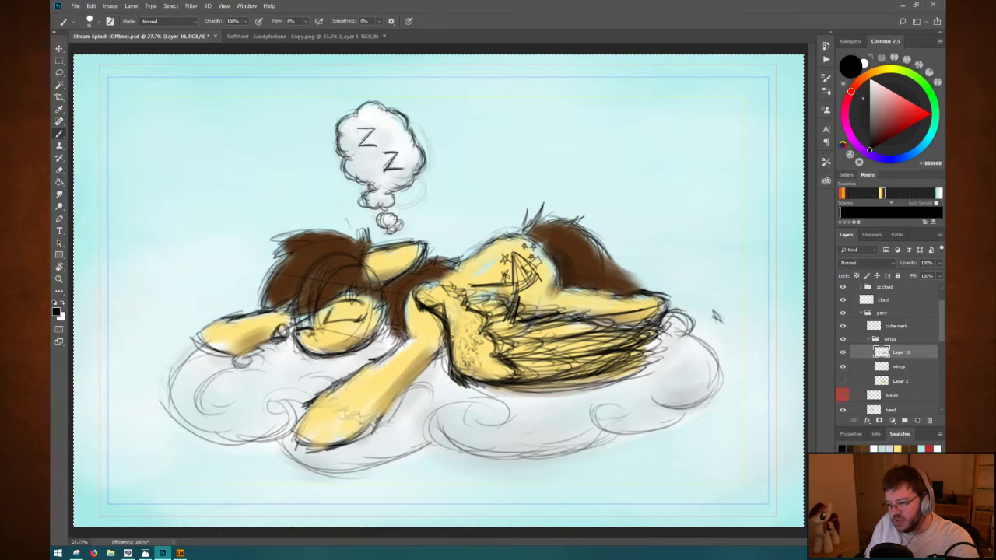
pyautogui.moveTo(431, 285)
pyautogui.mouseDown()
pyautogui.moveTo(459, 278)
pyautogui.moveTo(419, 302)
pyautogui.moveTo(433, 306)
pyautogui.mouseUp()
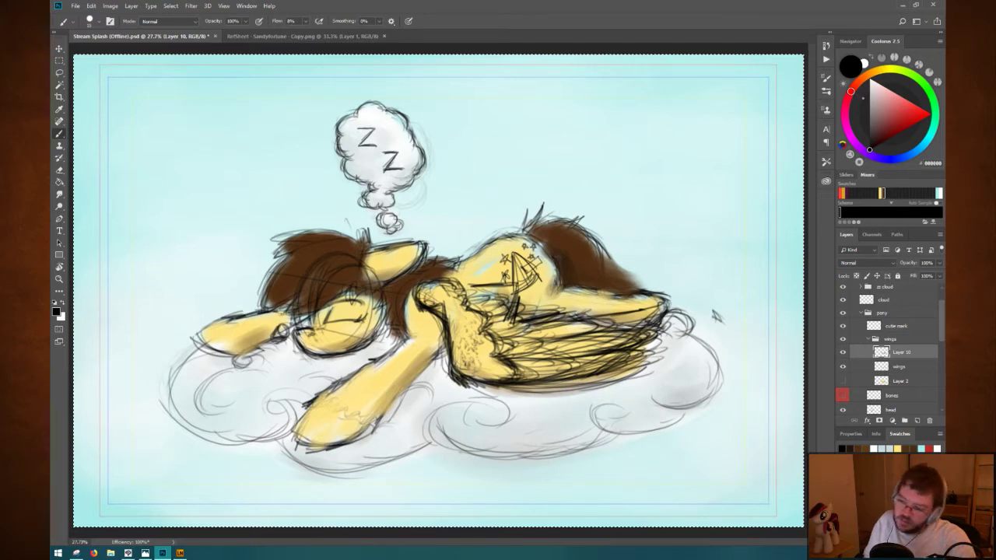
pyautogui.press('e')
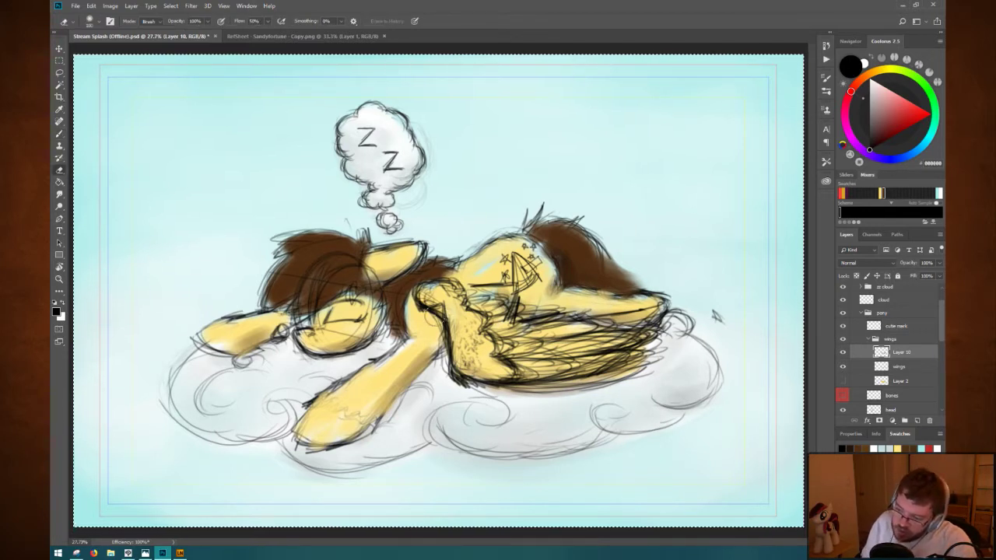
pyautogui.moveTo(433, 297)
pyautogui.mouseDown()
pyautogui.moveTo(479, 321)
pyautogui.moveTo(429, 298)
pyautogui.moveTo(448, 312)
pyautogui.mouseUp()
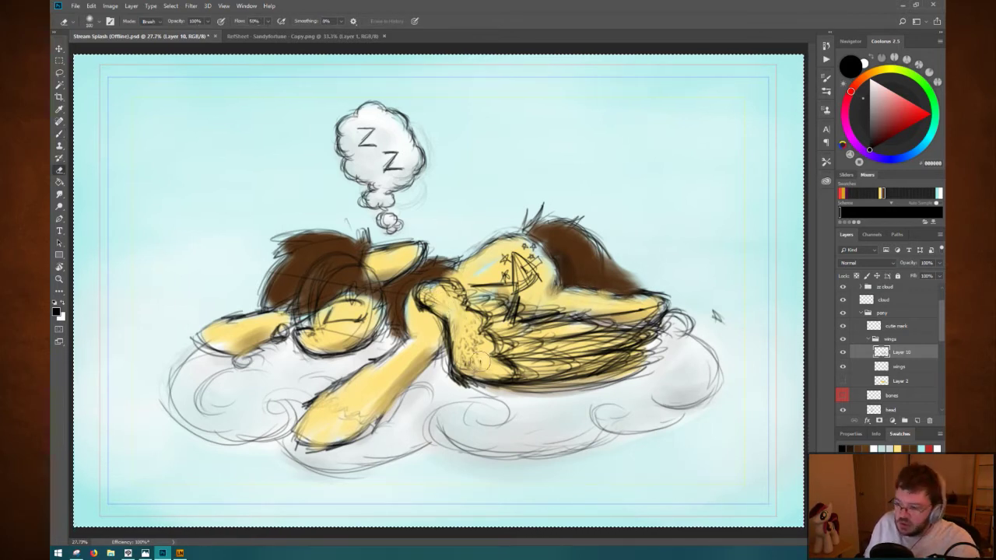
pyautogui.press('b')
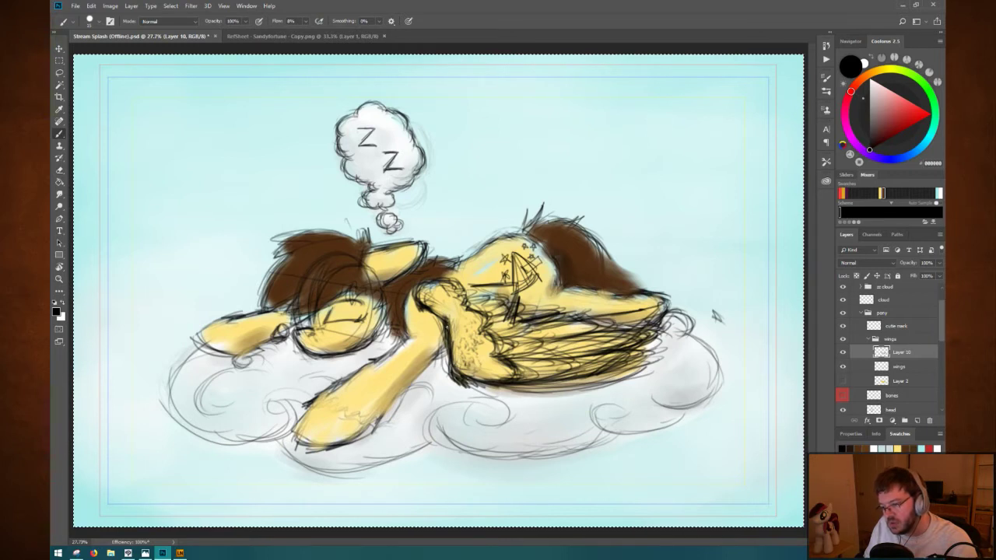
pyautogui.moveTo(432, 310)
pyautogui.mouseDown()
pyautogui.moveTo(449, 319)
pyautogui.moveTo(453, 355)
pyautogui.moveTo(442, 346)
pyautogui.moveTo(443, 359)
pyautogui.moveTo(498, 378)
pyautogui.moveTo(535, 372)
pyautogui.mouseUp()
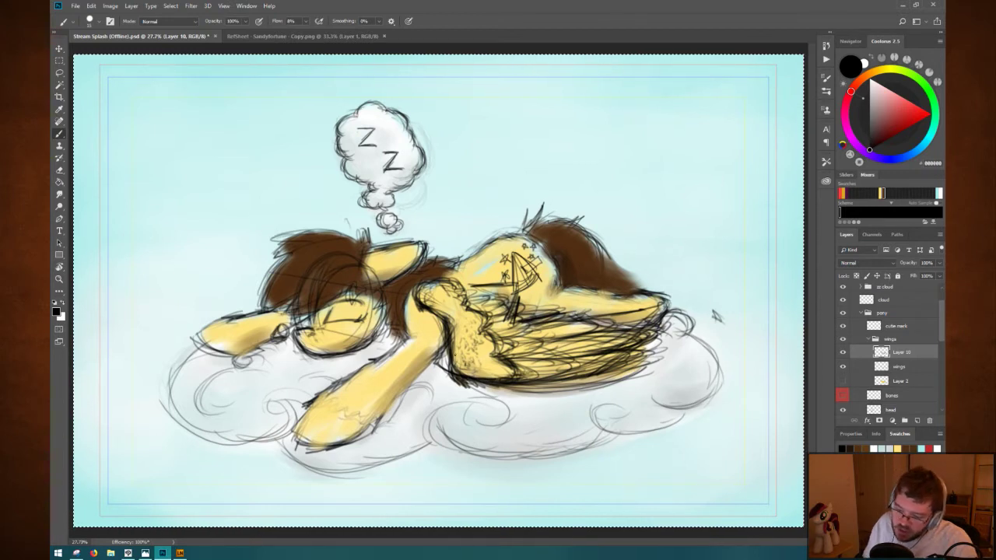
pyautogui.press('e')
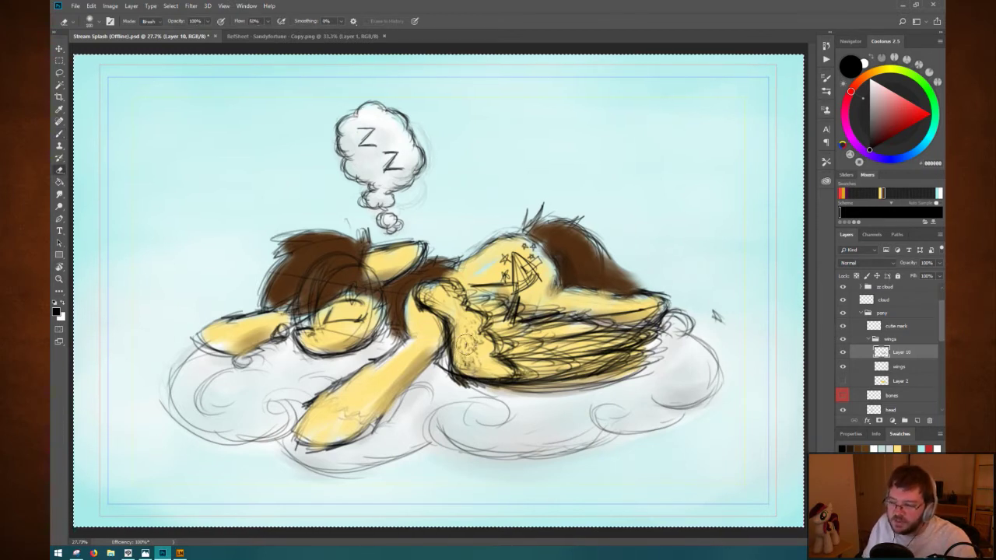
pyautogui.moveTo(467, 350)
pyautogui.mouseDown()
pyautogui.moveTo(458, 347)
pyautogui.moveTo(456, 375)
pyautogui.mouseUp()
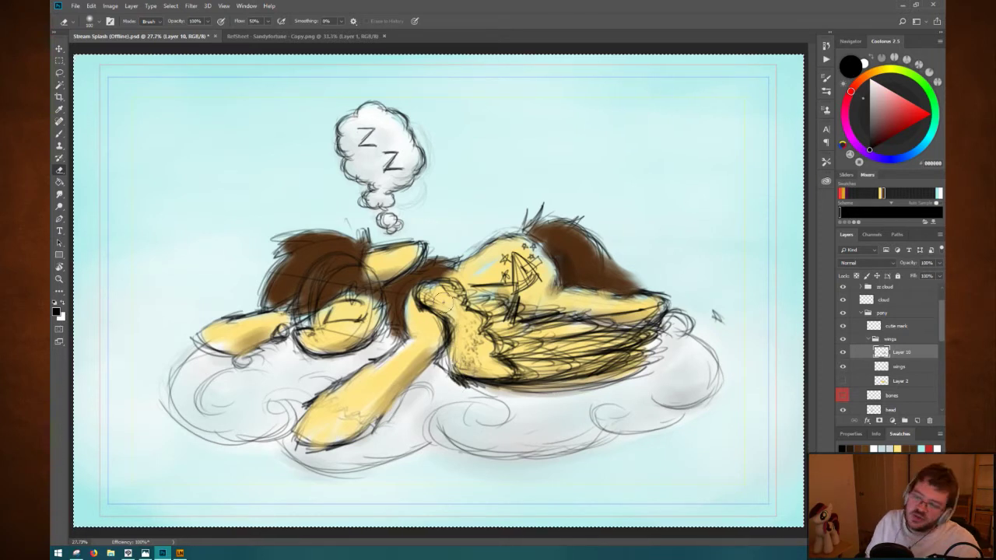
pyautogui.press('b')
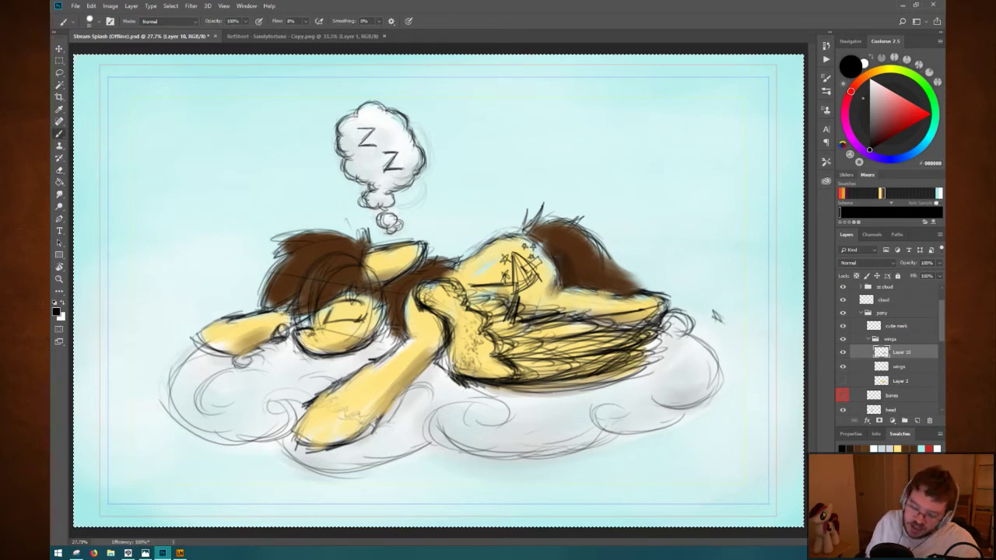
# Hide Layer 10 and the wings layer, and toggle Layer 2 on and off to check its wing colour.
pyautogui.click(844, 352)
pyautogui.click(843, 366)
pyautogui.click(843, 380)
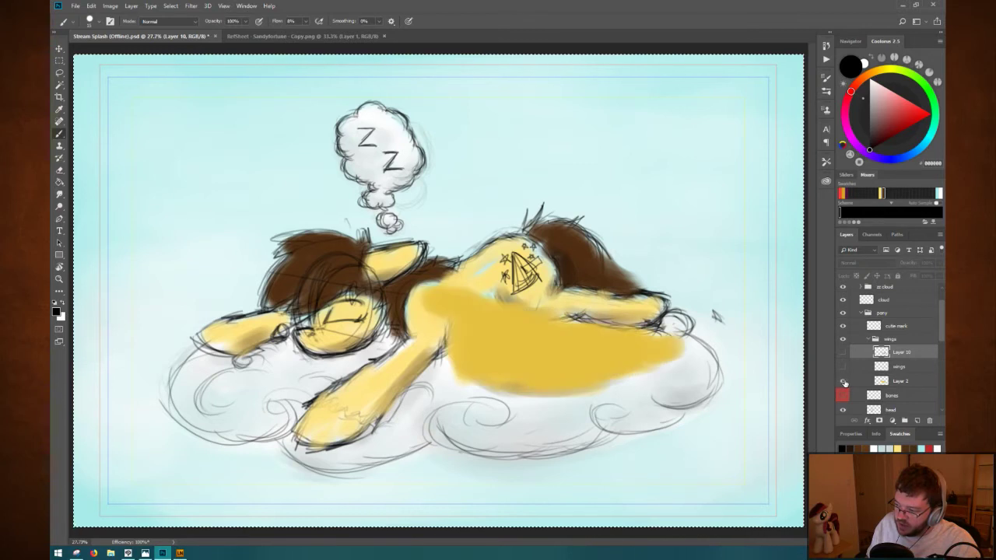
pyautogui.click(843, 381)
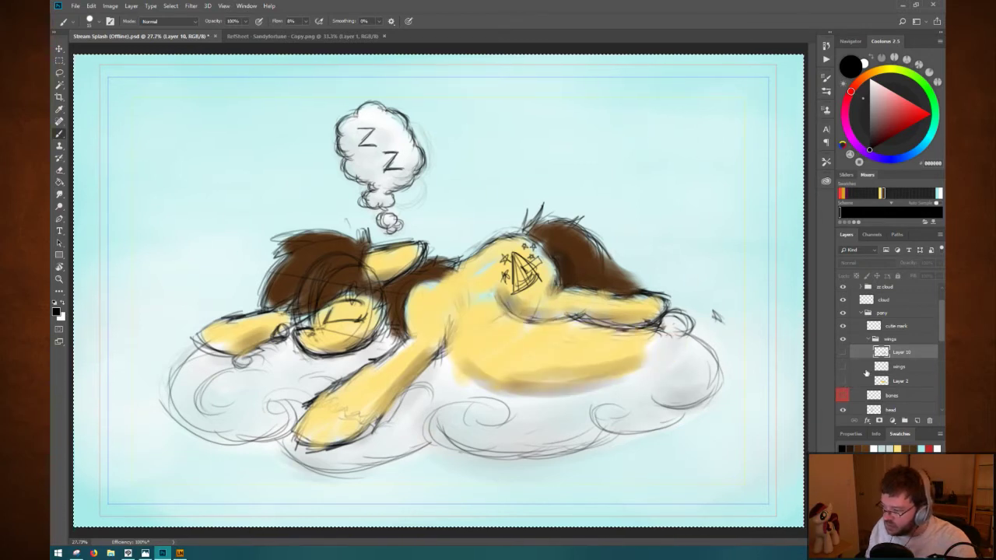
# Try to pick the layer holding the leftover yellow wing colour on the canvas with the Move tool.
pyautogui.click(59, 49)
pyautogui.click(528, 356)
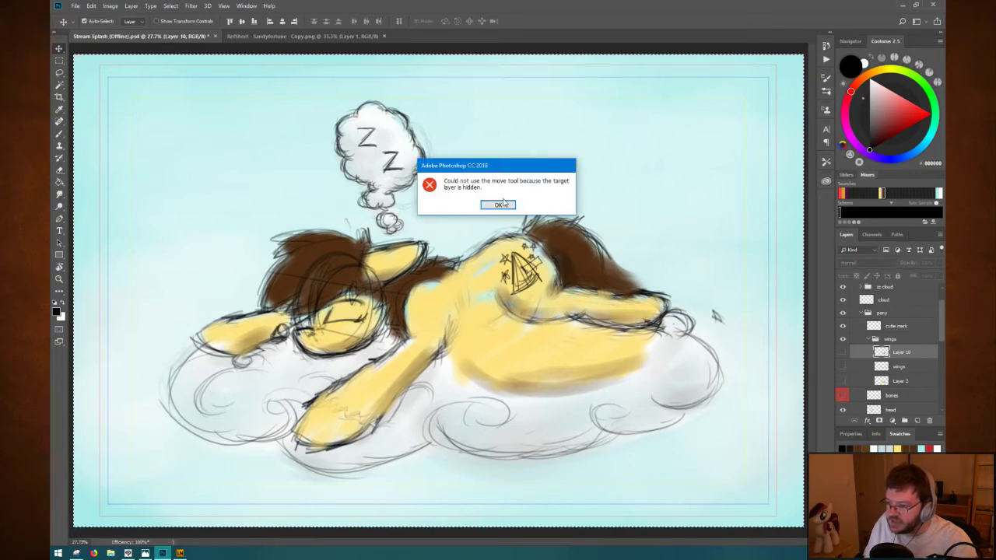
pyautogui.click(500, 205)
pyautogui.click(565, 358)
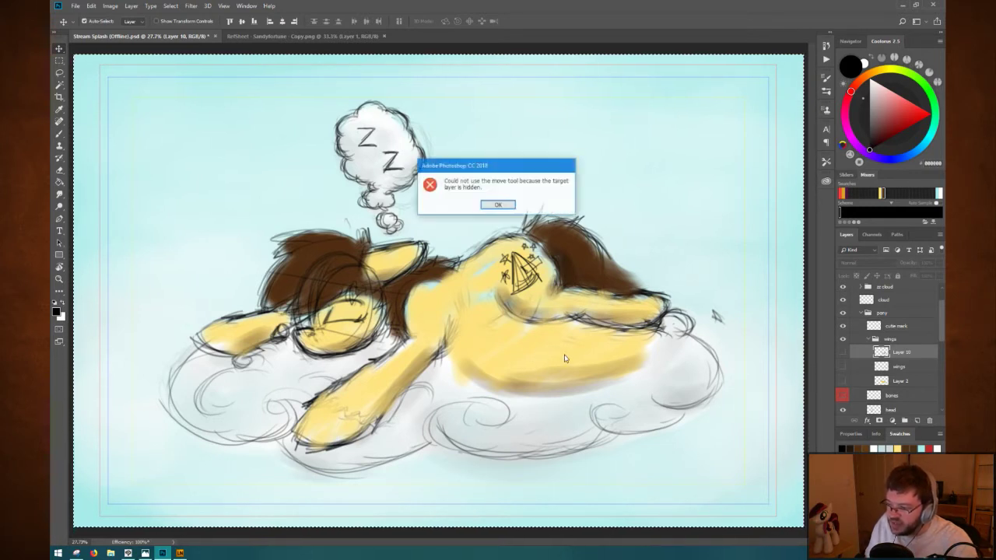
pyautogui.click(499, 204)
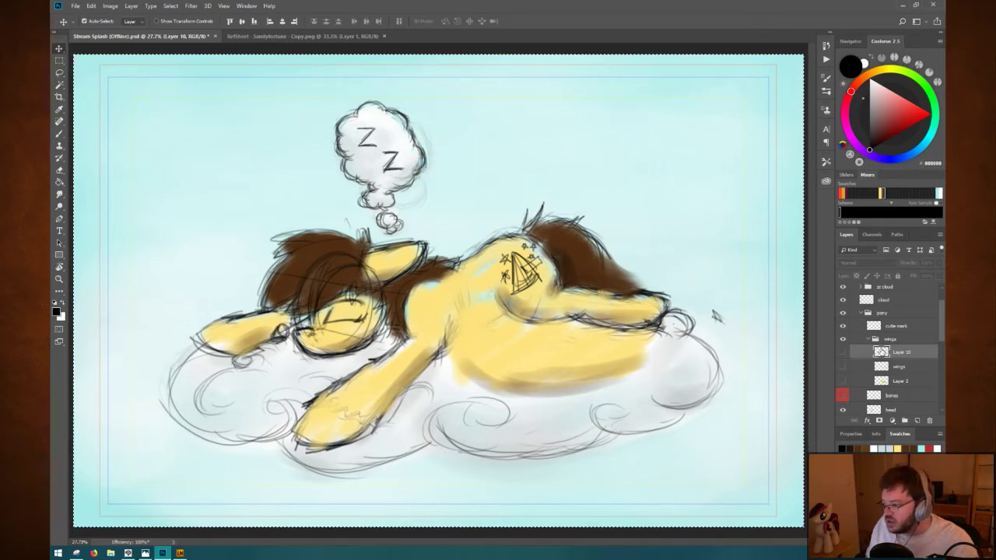
# Erase the yellow wing colour below the body from Layer 8 and save the document.
pyautogui.moveTo(943, 331); pyautogui.dragTo(941, 365)
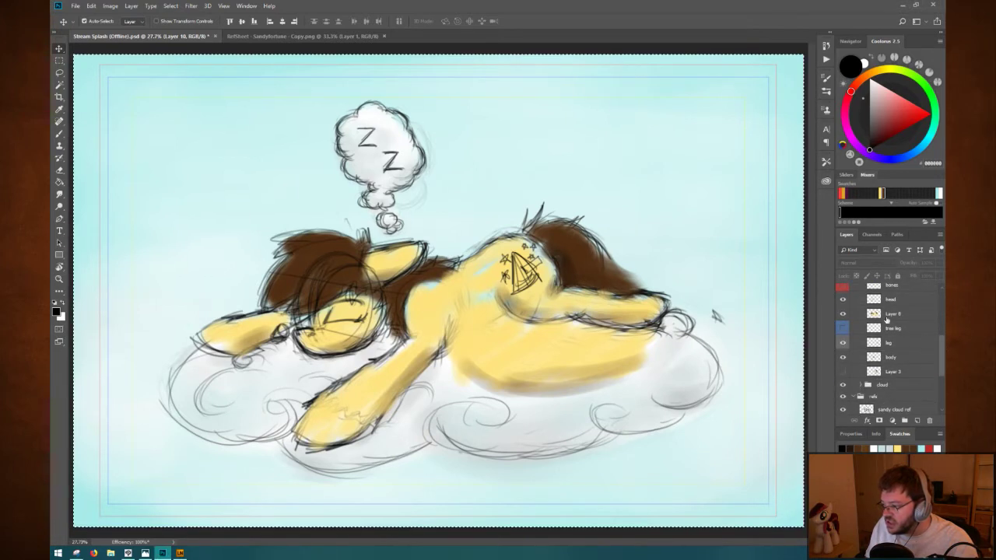
pyautogui.click(842, 314)
pyautogui.click(842, 314)
pyautogui.click(893, 313)
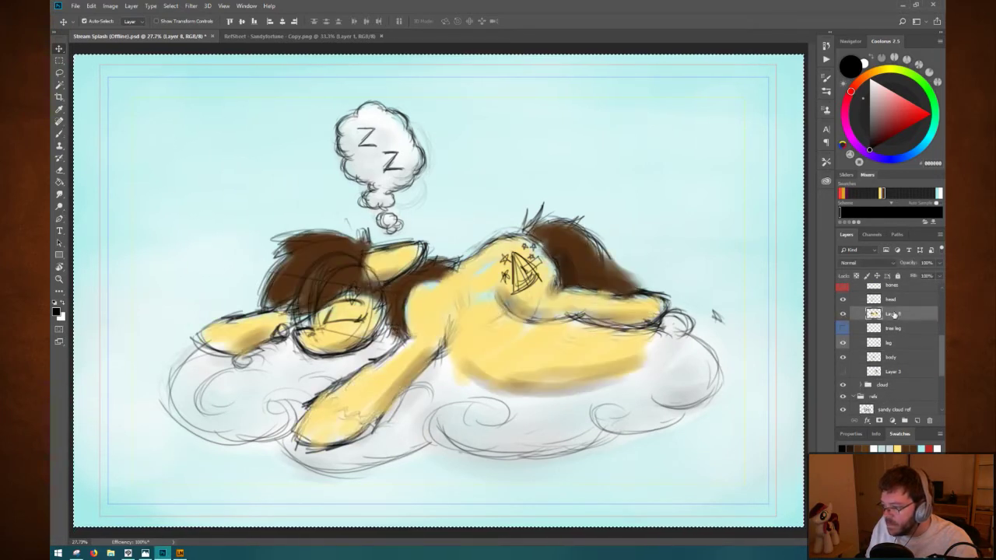
pyautogui.press('e')
pyautogui.moveTo(475, 340)
pyautogui.mouseDown()
pyautogui.moveTo(513, 329)
pyautogui.moveTo(470, 378)
pyautogui.moveTo(512, 359)
pyautogui.moveTo(481, 350)
pyautogui.moveTo(483, 377)
pyautogui.moveTo(550, 367)
pyautogui.moveTo(533, 357)
pyautogui.moveTo(454, 378)
pyautogui.moveTo(470, 384)
pyautogui.moveTo(589, 361)
pyautogui.moveTo(625, 375)
pyautogui.moveTo(606, 393)
pyautogui.moveTo(580, 367)
pyautogui.moveTo(663, 336)
pyautogui.moveTo(535, 352)
pyautogui.moveTo(555, 328)
pyautogui.moveTo(559, 337)
pyautogui.moveTo(538, 330)
pyautogui.moveTo(583, 331)
pyautogui.moveTo(510, 400)
pyautogui.moveTo(534, 403)
pyautogui.moveTo(643, 374)
pyautogui.moveTo(518, 375)
pyautogui.moveTo(466, 399)
pyautogui.moveTo(589, 382)
pyautogui.moveTo(577, 341)
pyautogui.moveTo(589, 336)
pyautogui.moveTo(646, 350)
pyautogui.moveTo(679, 336)
pyautogui.moveTo(580, 333)
pyautogui.moveTo(548, 343)
pyautogui.moveTo(541, 365)
pyautogui.moveTo(624, 347)
pyautogui.moveTo(539, 338)
pyautogui.moveTo(485, 345)
pyautogui.moveTo(604, 372)
pyautogui.moveTo(558, 353)
pyautogui.moveTo(620, 368)
pyautogui.mouseUp()
pyautogui.hotkey('ctrl', 's')
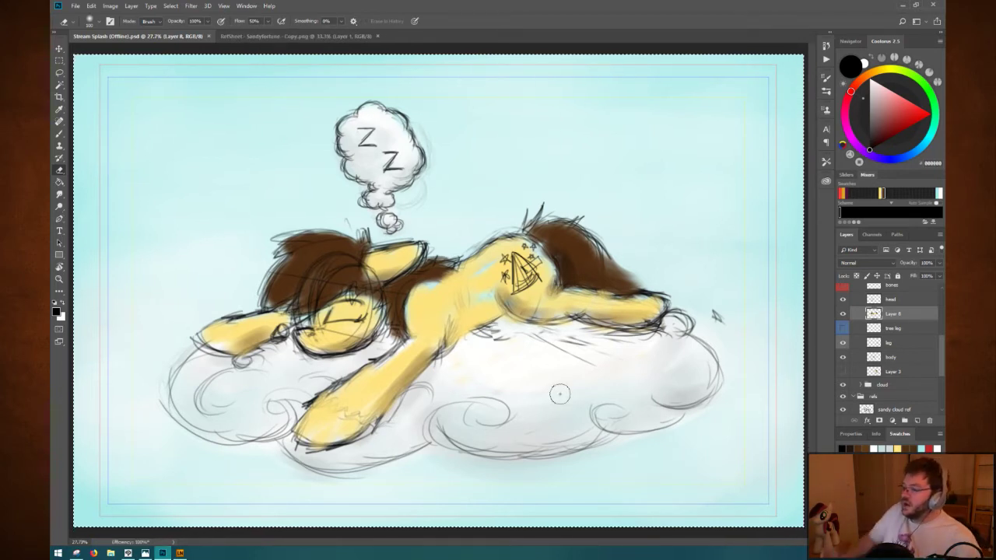
# Choose the dark brown swatch 5E3814 for the brush, and compare the drawing with and without Layer 10's wing sketch.
pyautogui.click(862, 445)
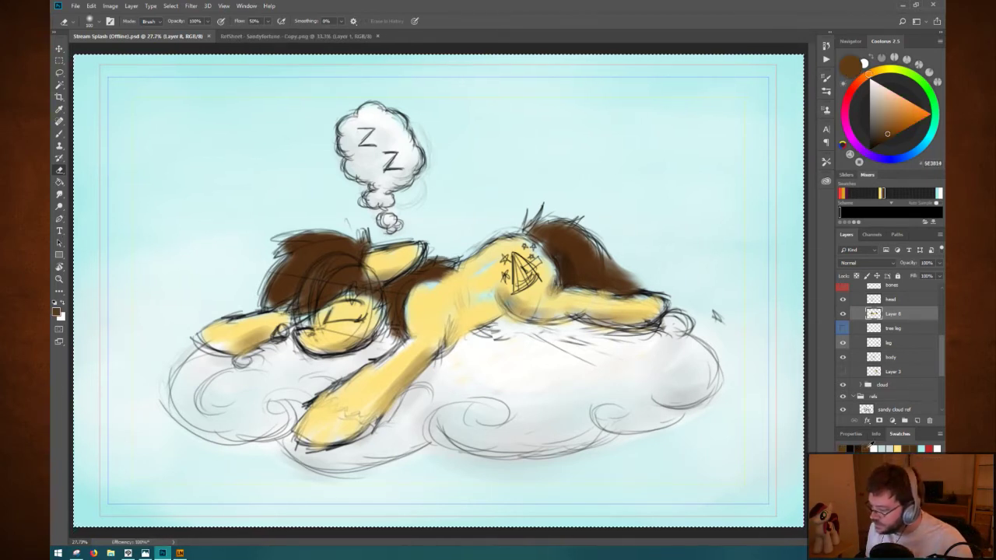
pyautogui.press('b')
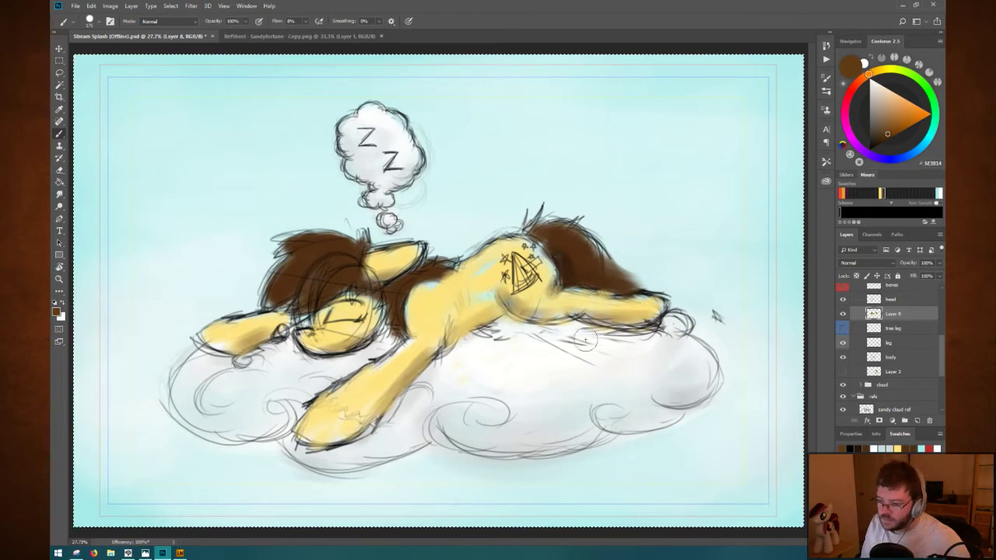
pyautogui.scroll(3, 928, 334)
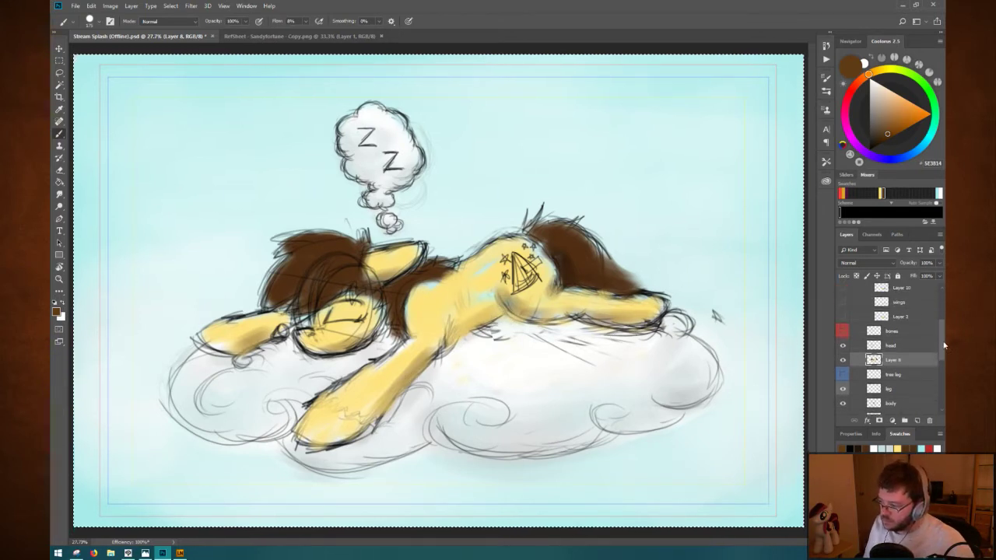
pyautogui.click(842, 328)
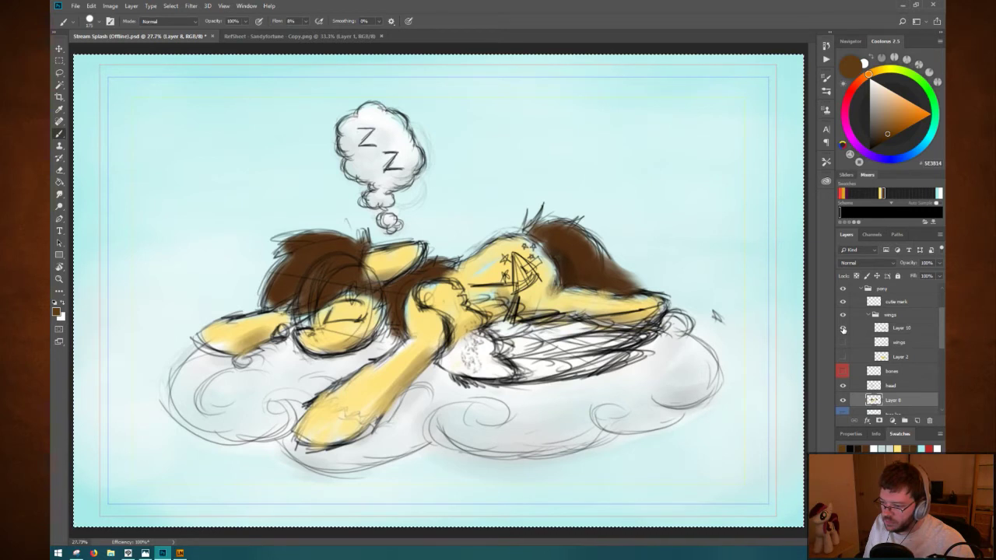
pyautogui.click(842, 328)
pyautogui.click(842, 329)
pyautogui.click(843, 331)
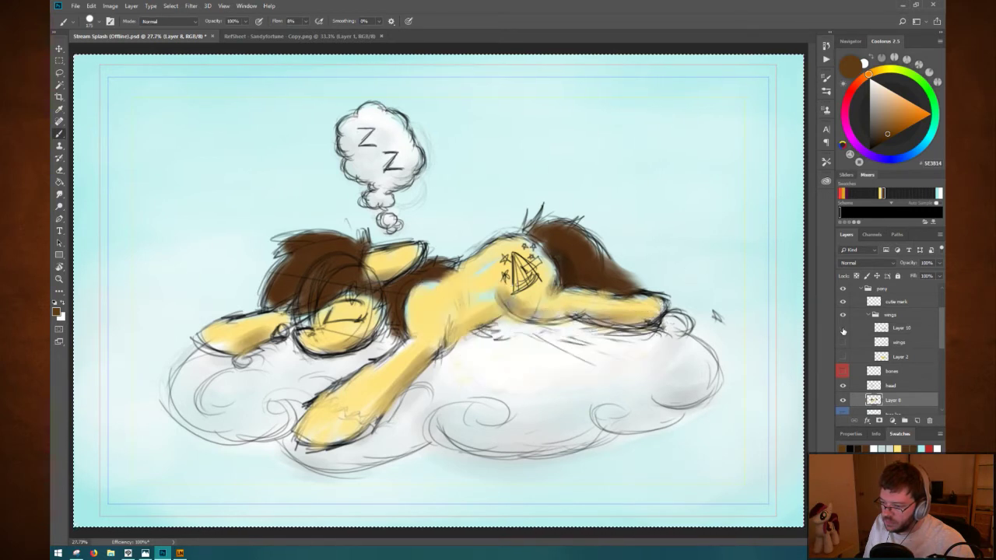
# Create a new layer directly above Layer 10 in the wings group and save the document.
pyautogui.click(904, 330)
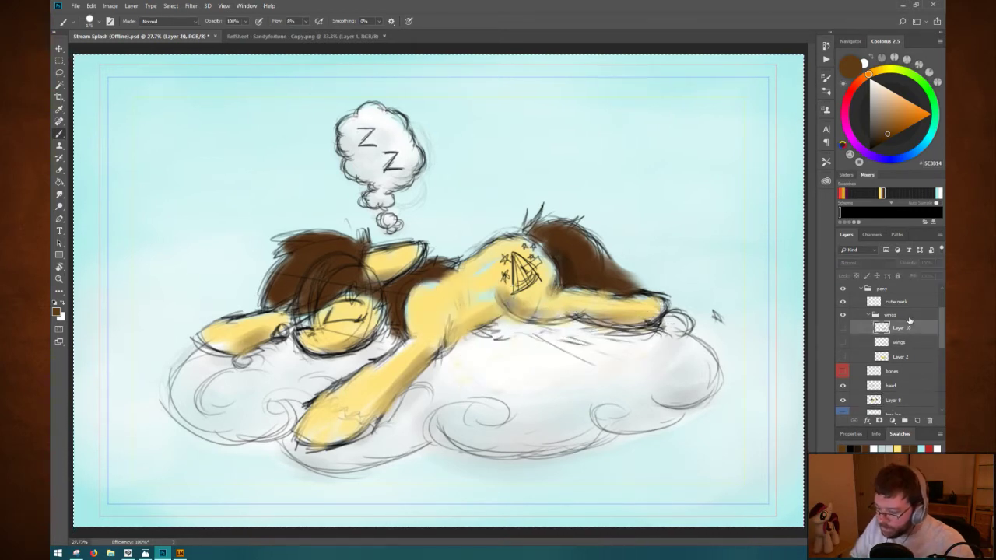
pyautogui.hotkey('ctrl', 'shift', 'n')
pyautogui.press('Return')
pyautogui.hotkey('ctrl', 's')
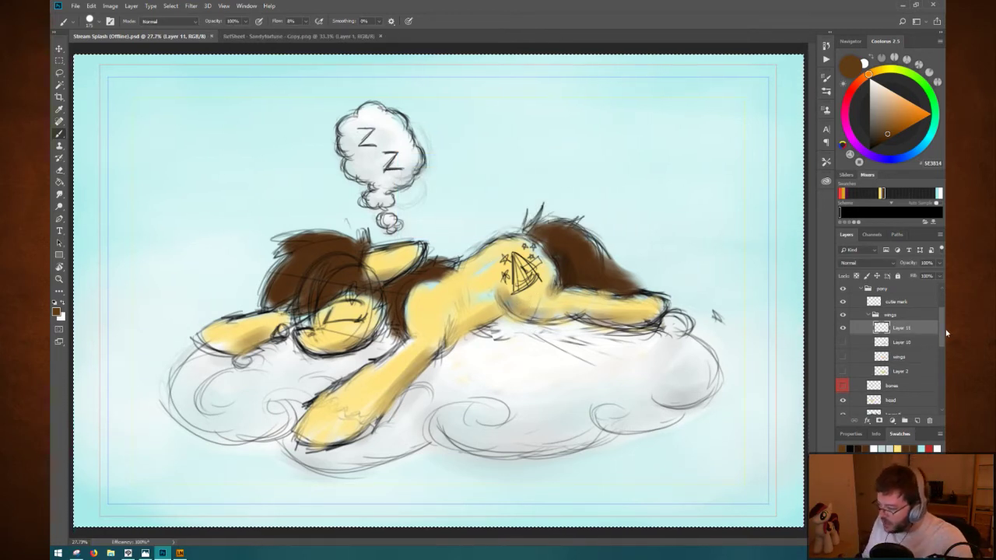
# Switch to a small brush for line sketching and set its flow to 10%.
pyautogui.moveTo(943, 319); pyautogui.dragTo(937, 398)
pyautogui.scroll(5, 937, 398)
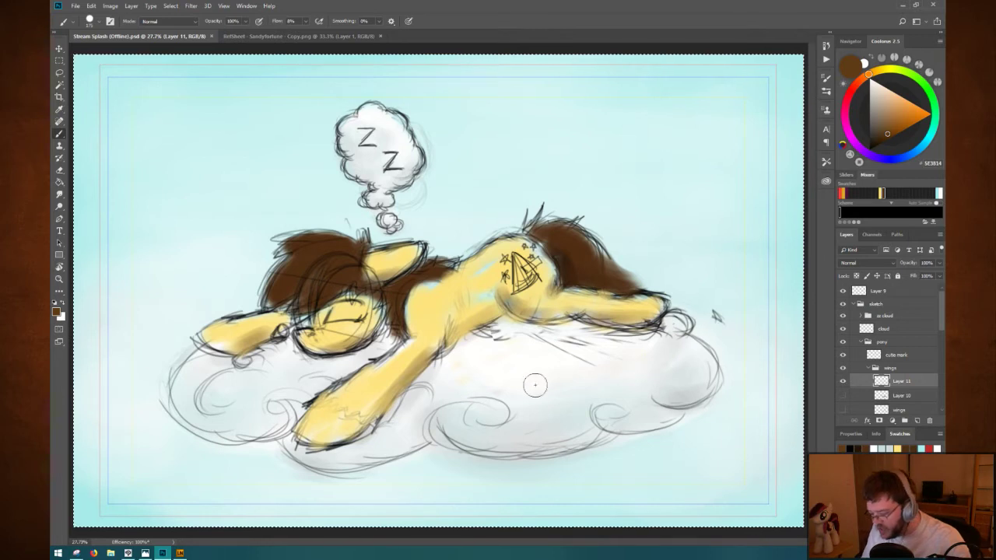
pyautogui.rightClick(304, 211)
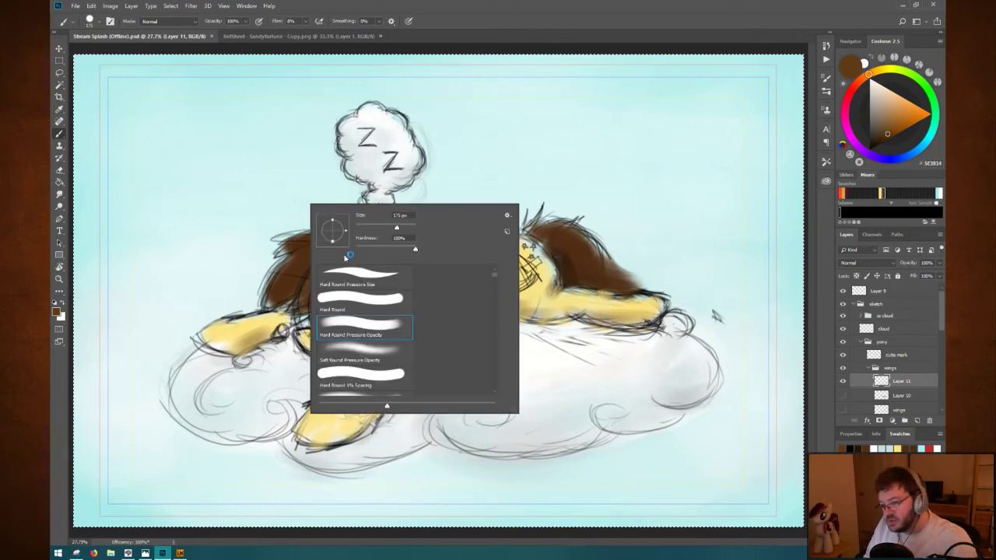
pyautogui.press('Return')
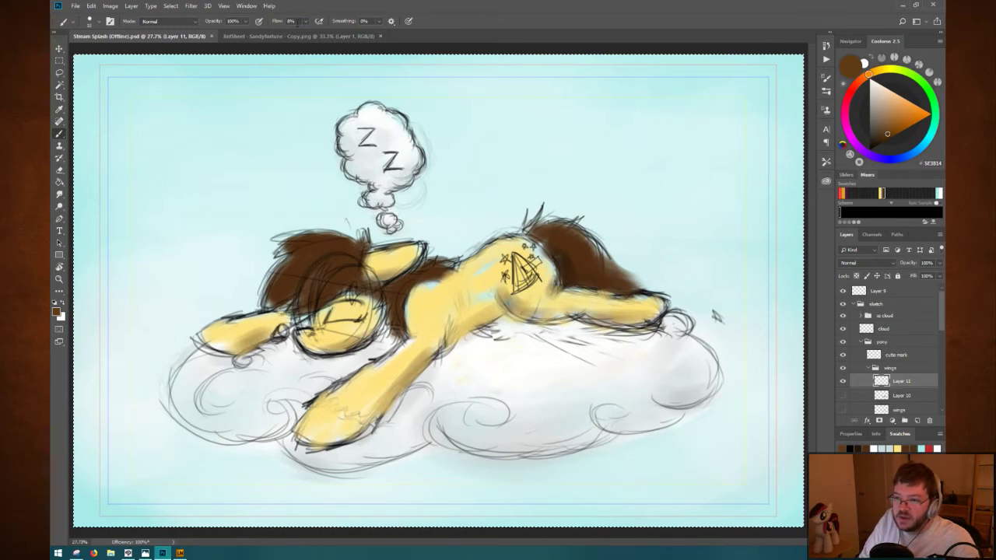
pyautogui.moveTo(301, 21); pyautogui.dragTo(279, 22)
pyautogui.write('10')
pyautogui.press('Return')
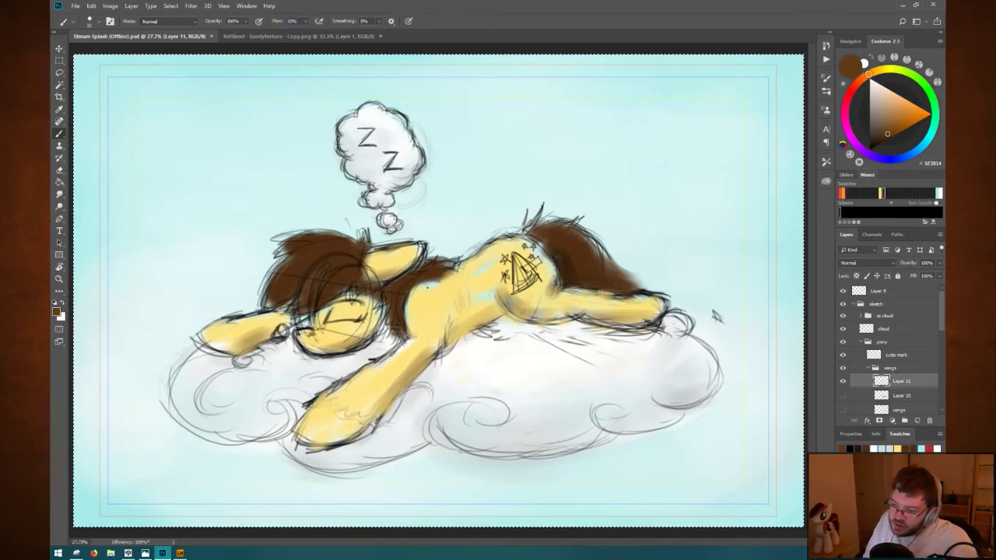
pyautogui.moveTo(417, 292); pyautogui.dragTo(408, 328)
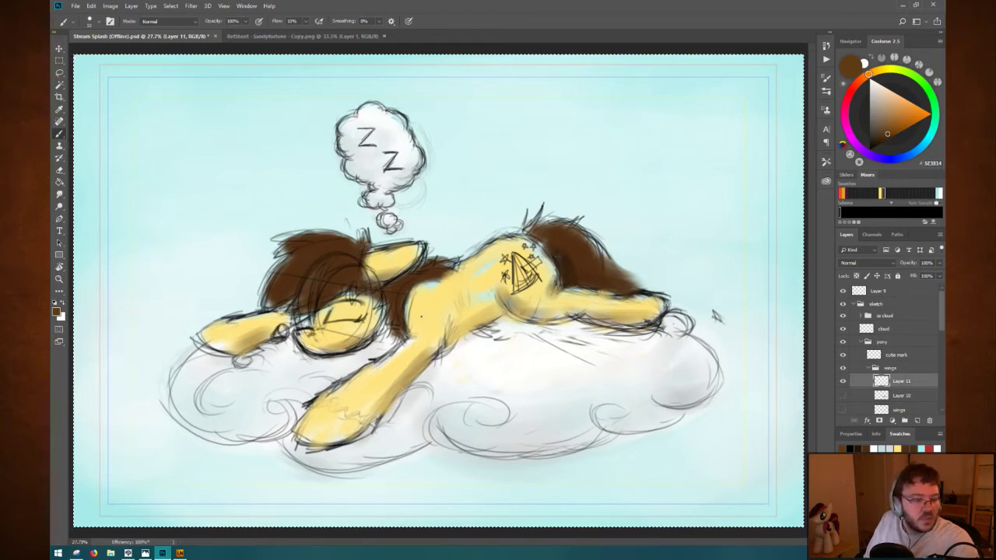
pyautogui.moveTo(453, 317); pyautogui.dragTo(444, 350)
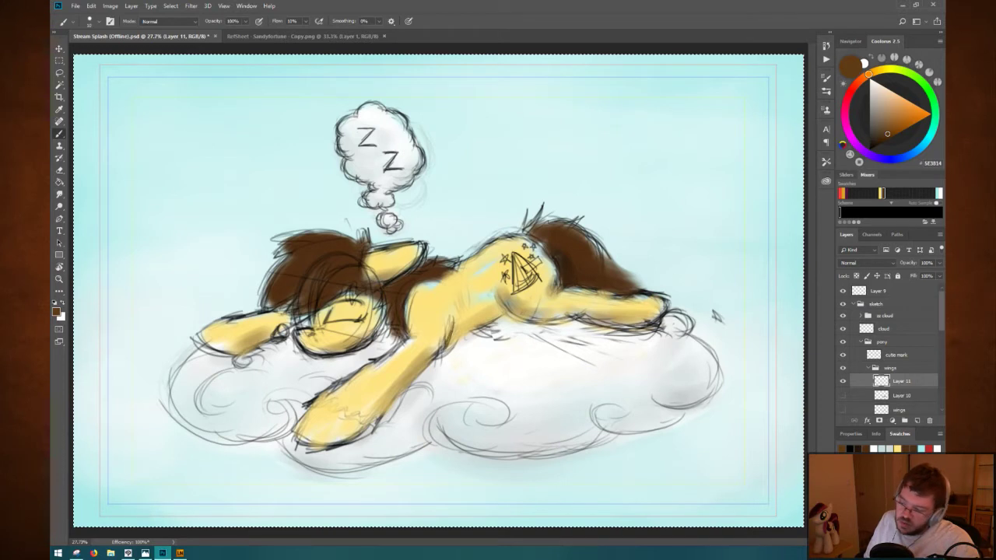
pyautogui.hotkey('ctrl', 'alt', 'z')
pyautogui.hotkey('ctrl', 'alt', 'z')
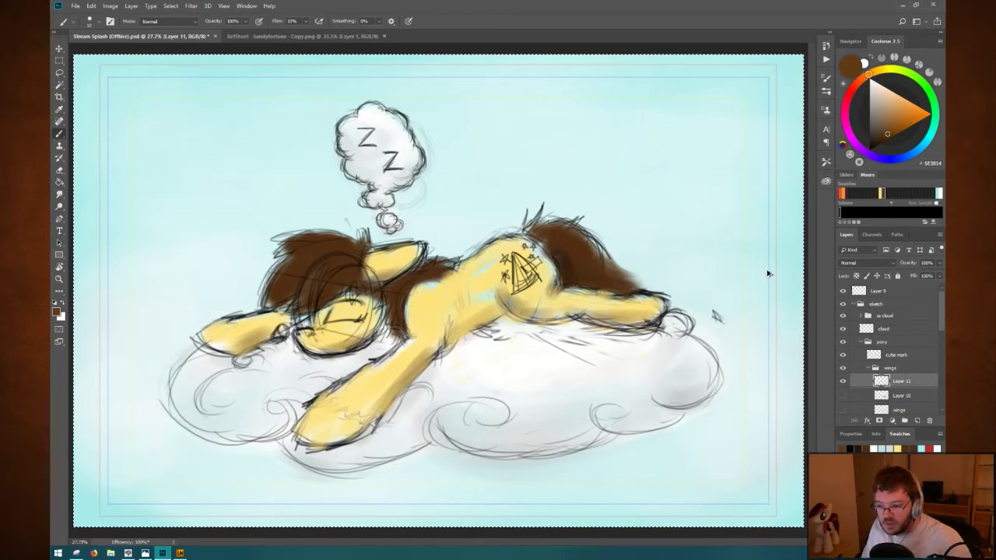
# Undo the accidental switch to Layer 8 so Layer 11 is active again, and save the document.
pyautogui.keyDown('ctrl'); pyautogui.click(768, 273); pyautogui.keyUp('ctrl')
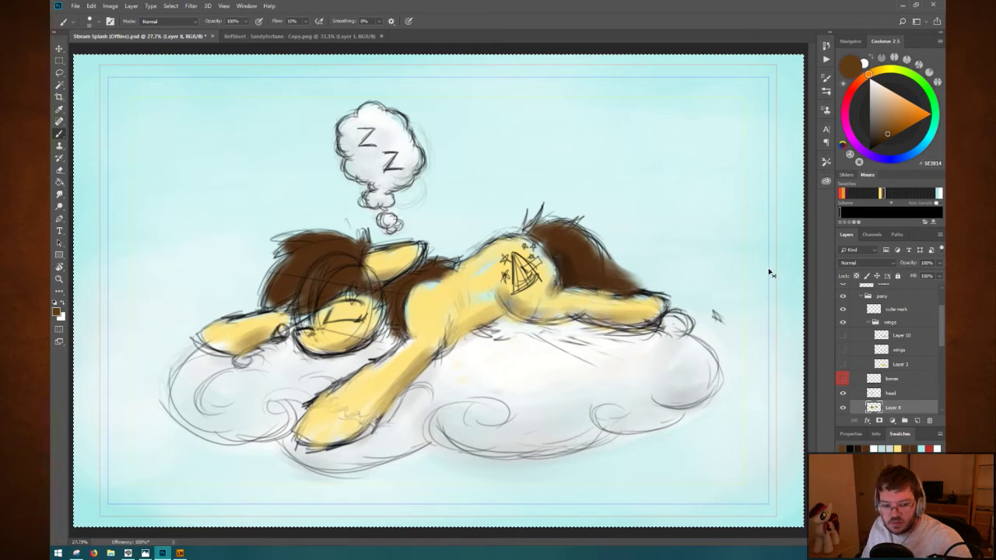
pyautogui.hotkey('ctrl', 'z')
pyautogui.hotkey('ctrl', 's')
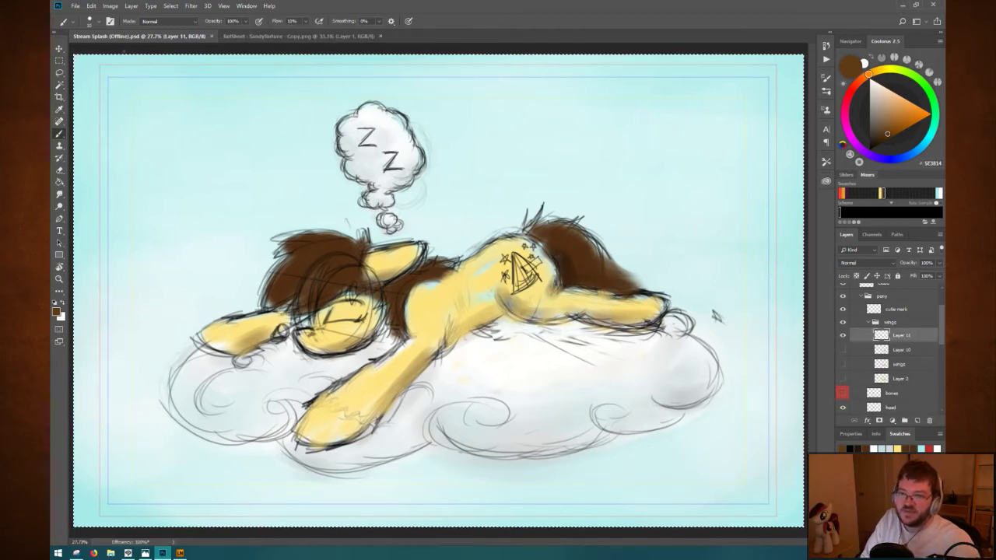
pyautogui.click(75, 6)
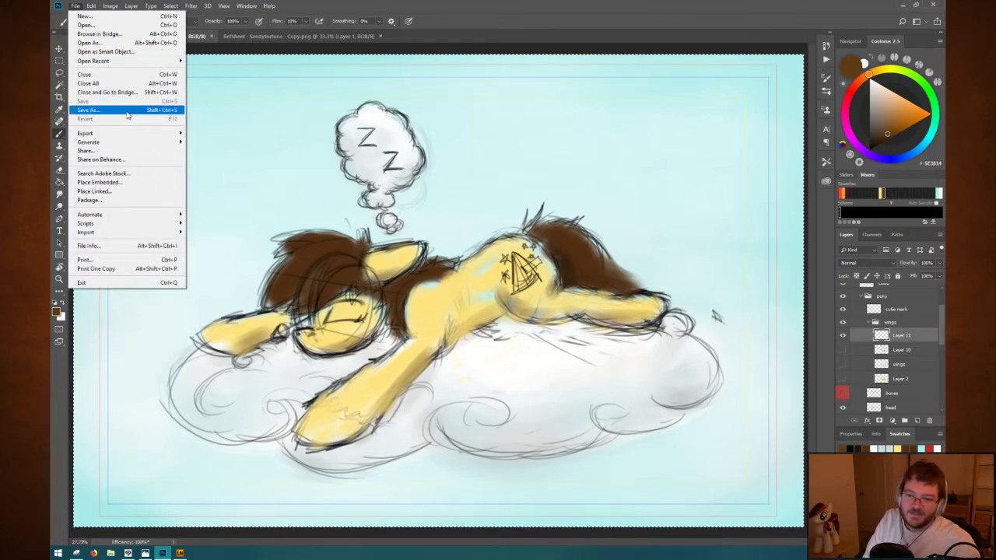
pyautogui.click(386, 6)
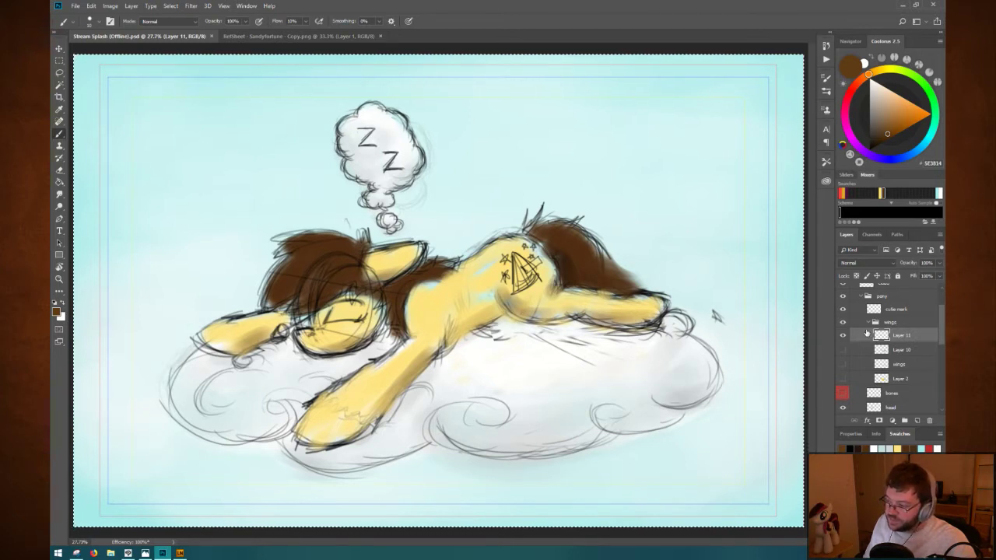
# Toggle Layer 11's visibility to check what it contains, leaving the layer shown.
pyautogui.click(843, 337)
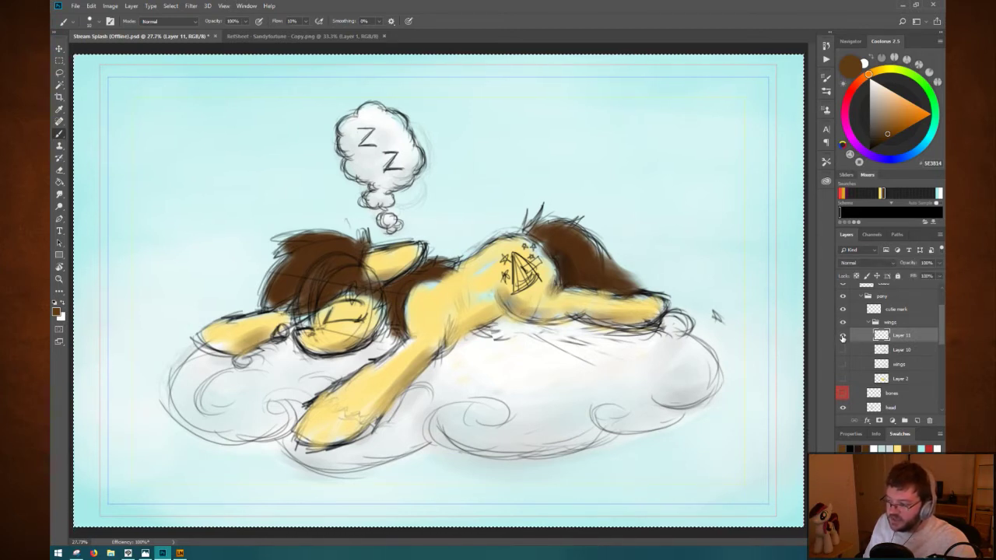
pyautogui.click(842, 337)
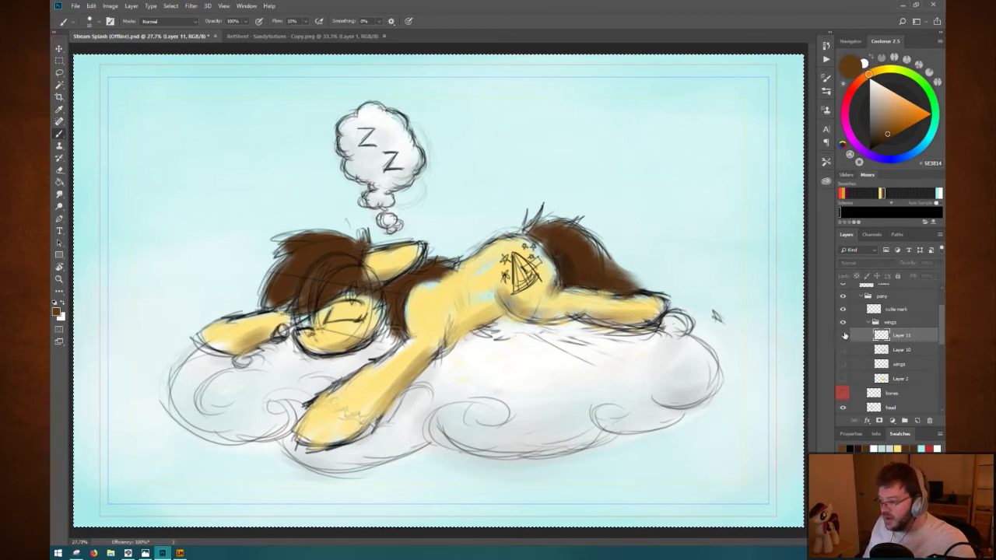
pyautogui.click(842, 336)
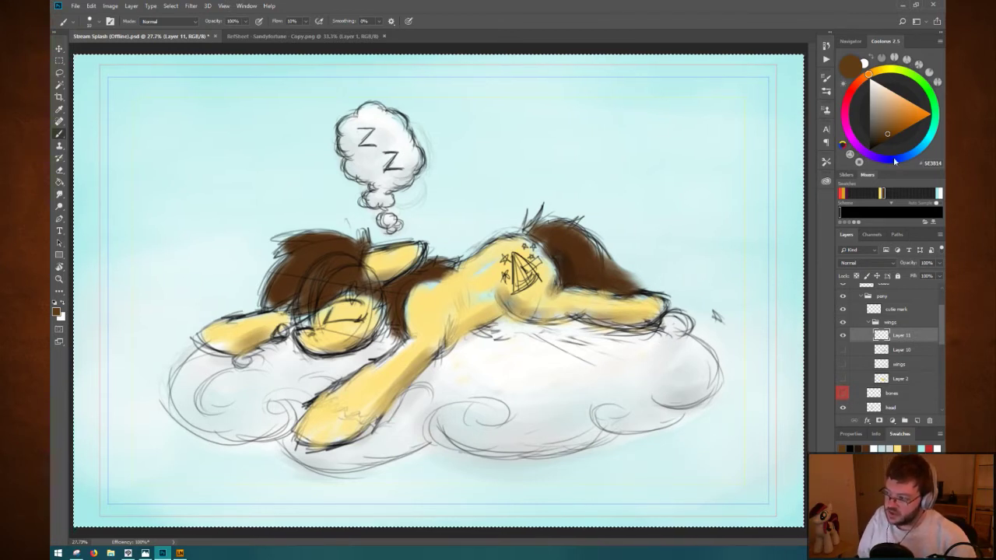
# Set the brush colour to black, try sketching strokes over the shoulder and front leg on Layer 11, and save the document.
pyautogui.moveTo(890, 131); pyautogui.dragTo(828, 204)
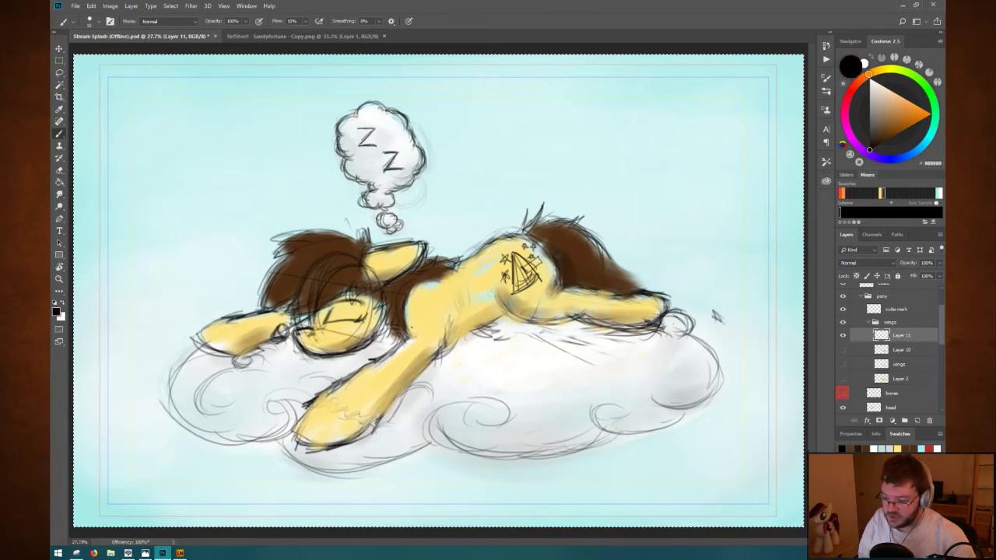
pyautogui.moveTo(448, 328); pyautogui.dragTo(445, 353)
pyautogui.moveTo(448, 347); pyautogui.dragTo(417, 377)
pyautogui.moveTo(454, 319); pyautogui.dragTo(440, 360)
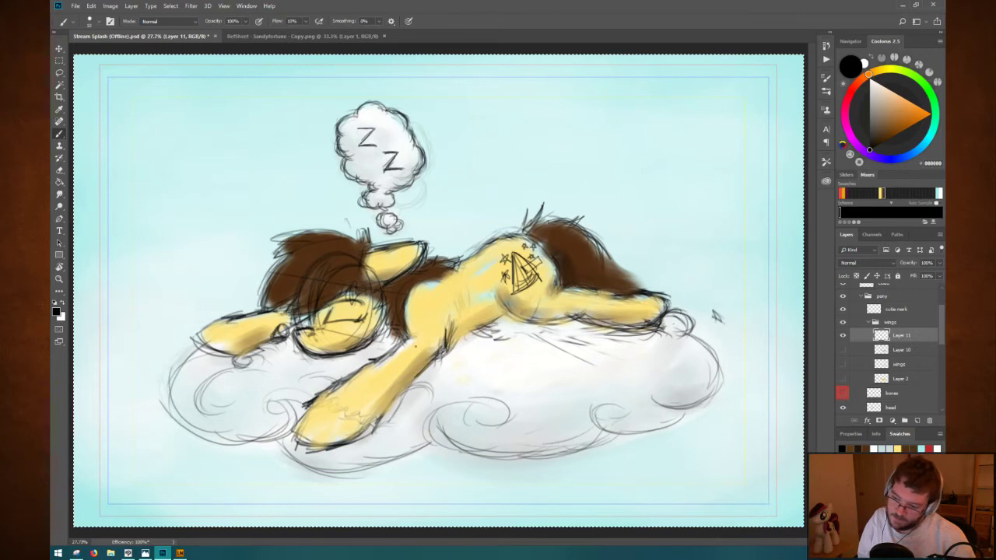
pyautogui.moveTo(411, 310)
pyautogui.mouseDown()
pyautogui.moveTo(392, 350)
pyautogui.moveTo(350, 380)
pyautogui.mouseUp()
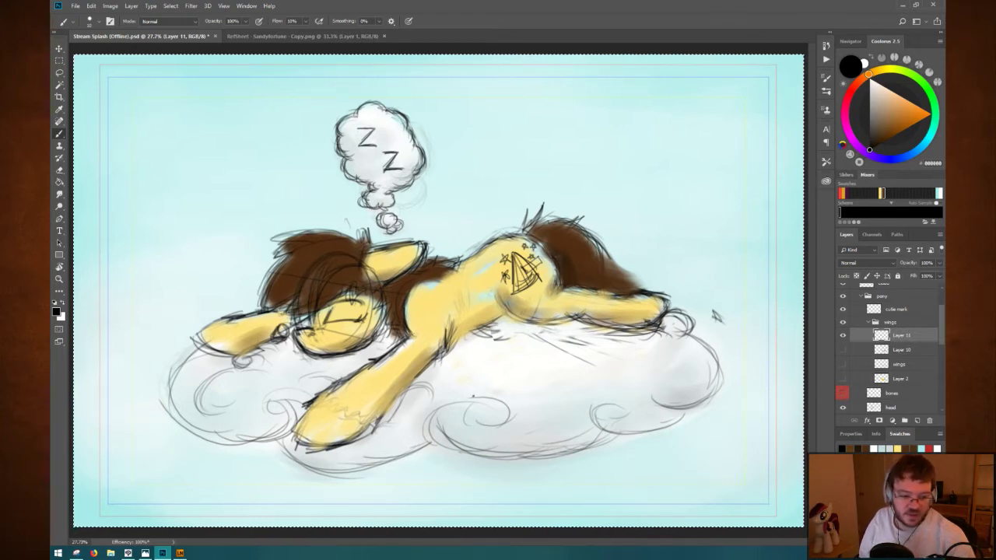
pyautogui.hotkey('ctrl', 's')
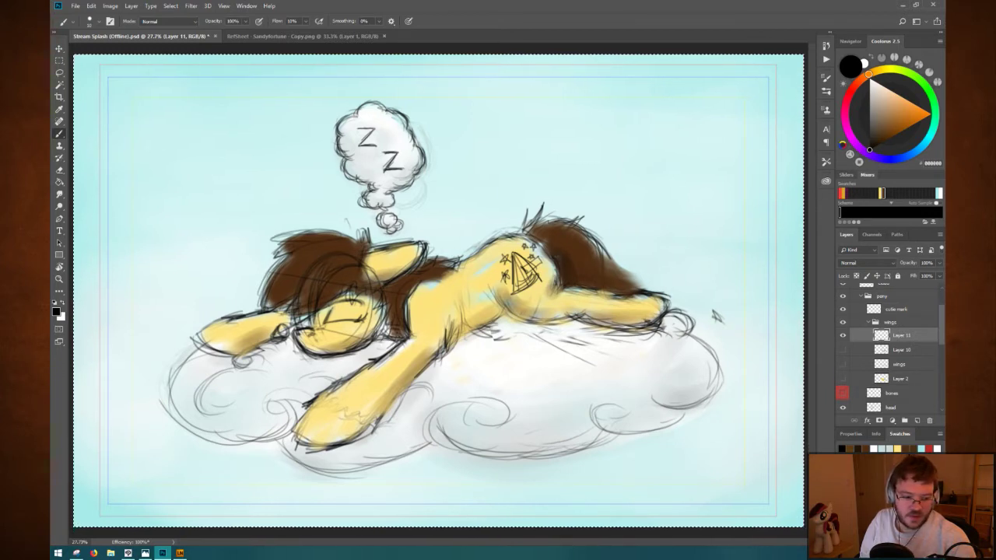
pyautogui.hotkey('ctrl', 's')
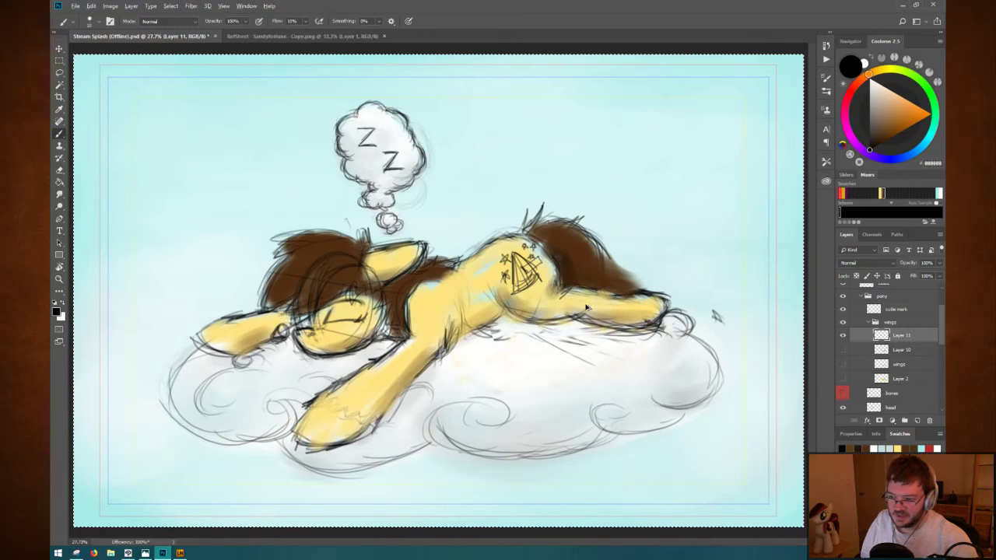
pyautogui.hotkey('ctrl', 's')
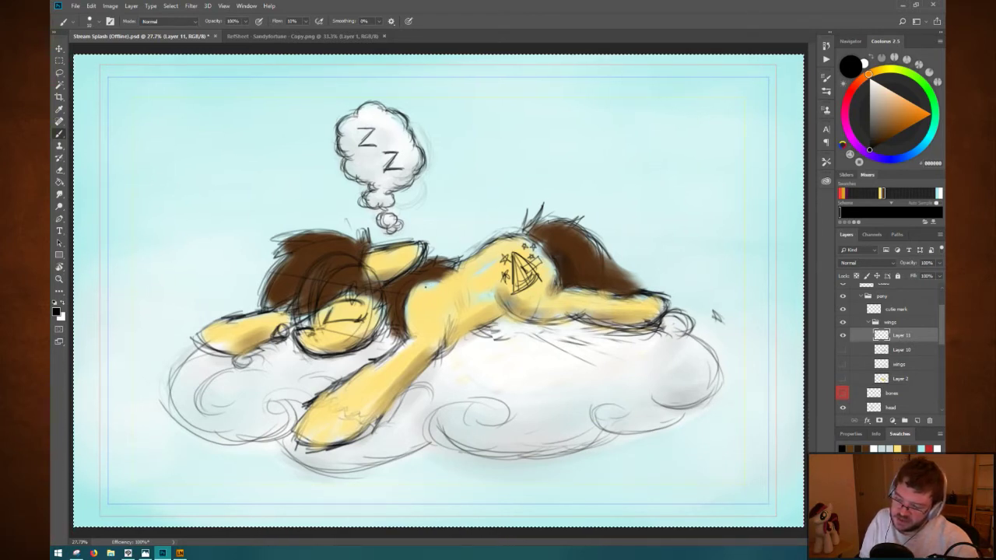
pyautogui.press('r')
pyautogui.moveTo(548, 144); pyautogui.dragTo(325, 145)
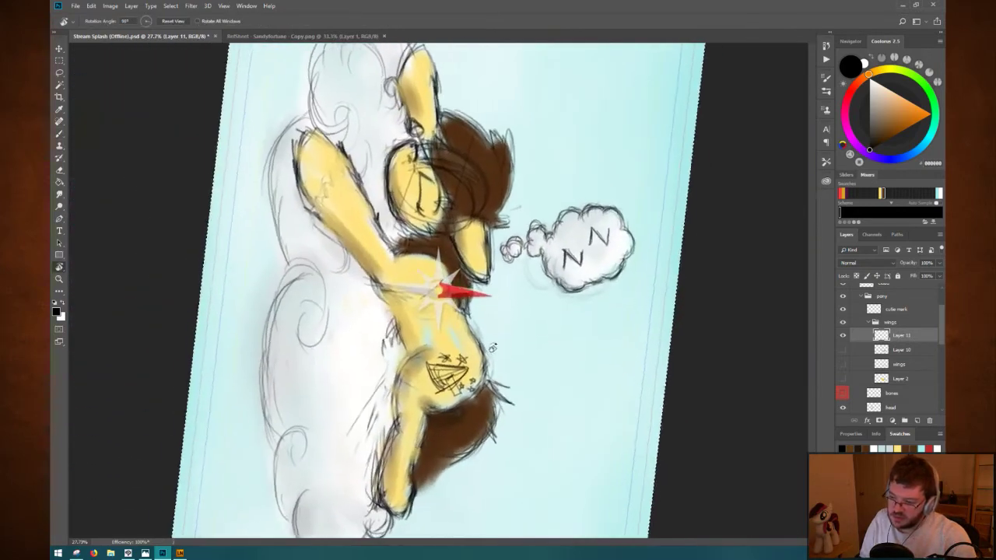
pyautogui.press('Escape')
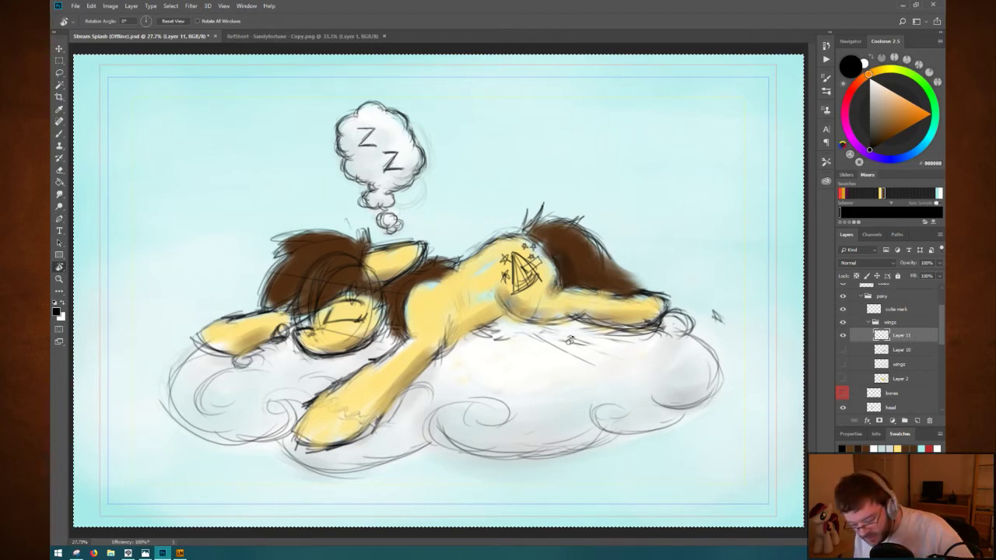
# Flip the canvas horizontally and compare the mirrored drawing with the original orientation, keeping it mirrored.
pyautogui.press('F2')
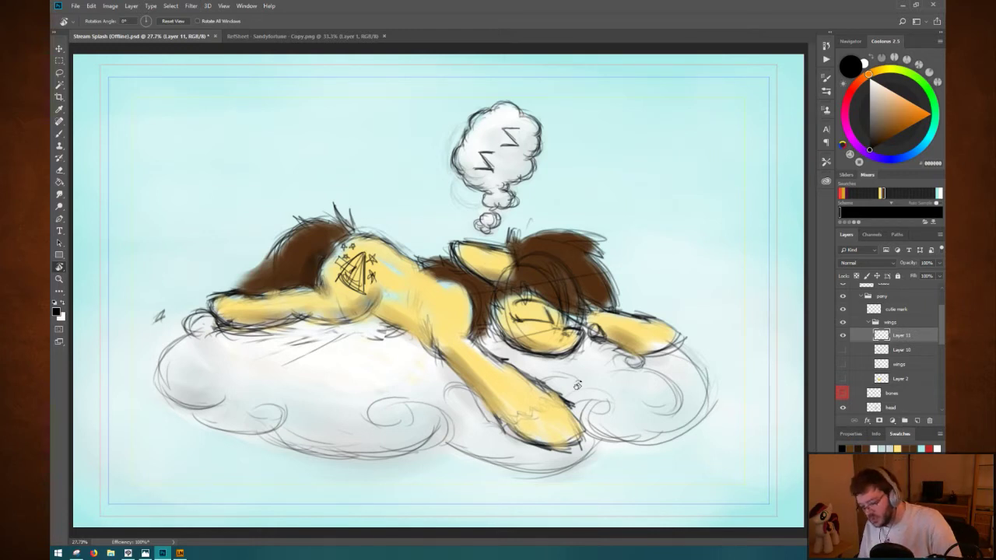
pyautogui.press('h')
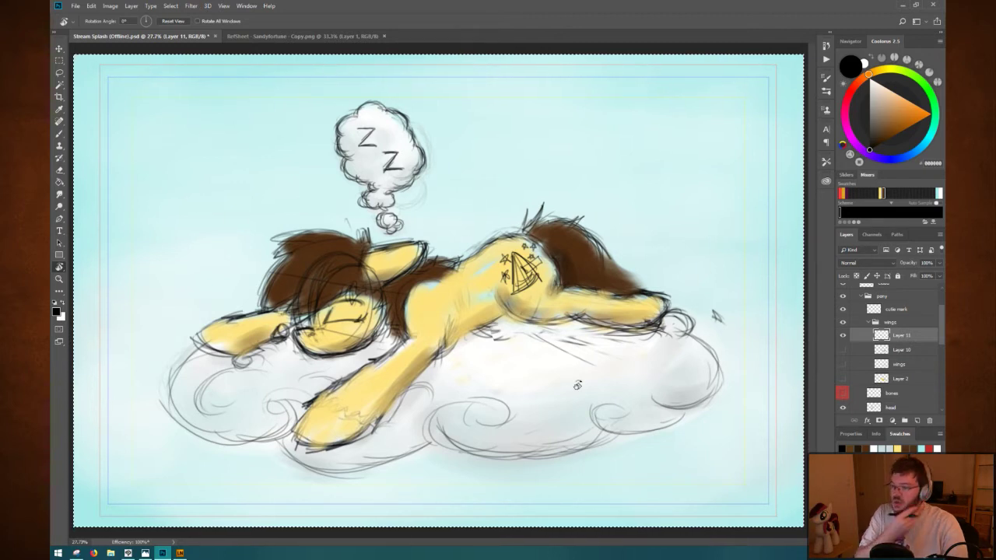
pyautogui.press('h')
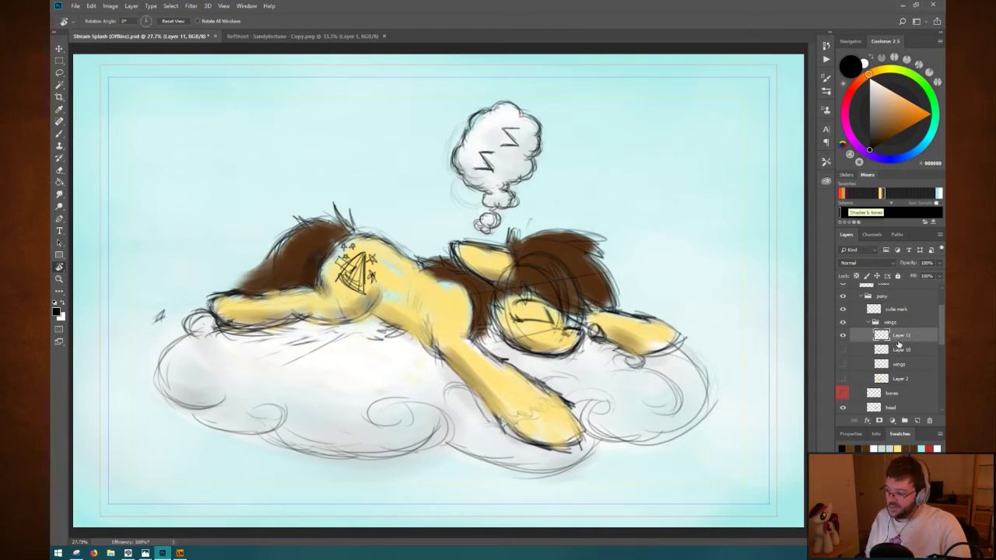
# Show Layer 3 at the base of the pony group to inspect its contents, and hide it again.
pyautogui.moveTo(940, 340); pyautogui.dragTo(938, 360)
pyautogui.scroll(3, 934, 378)
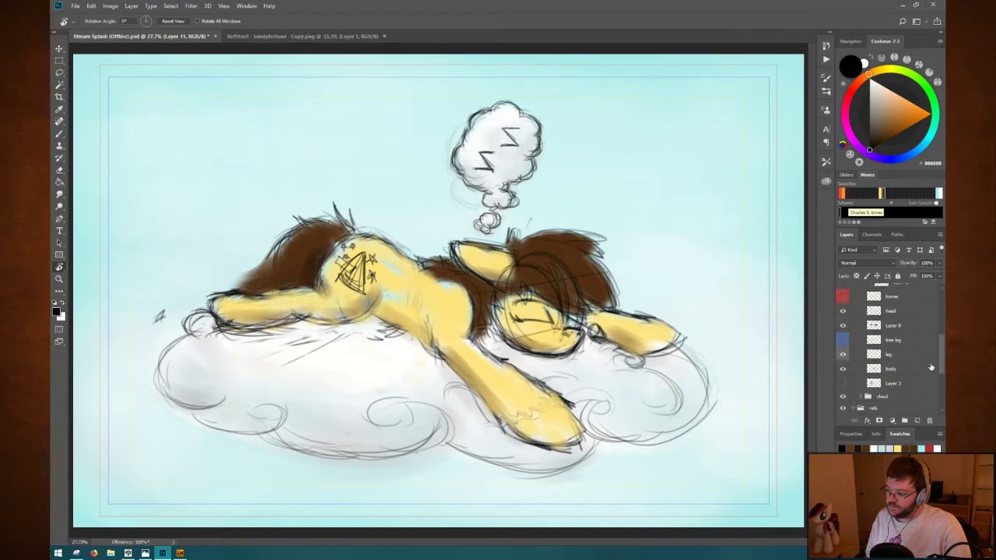
pyautogui.click(893, 384)
pyautogui.click(843, 384)
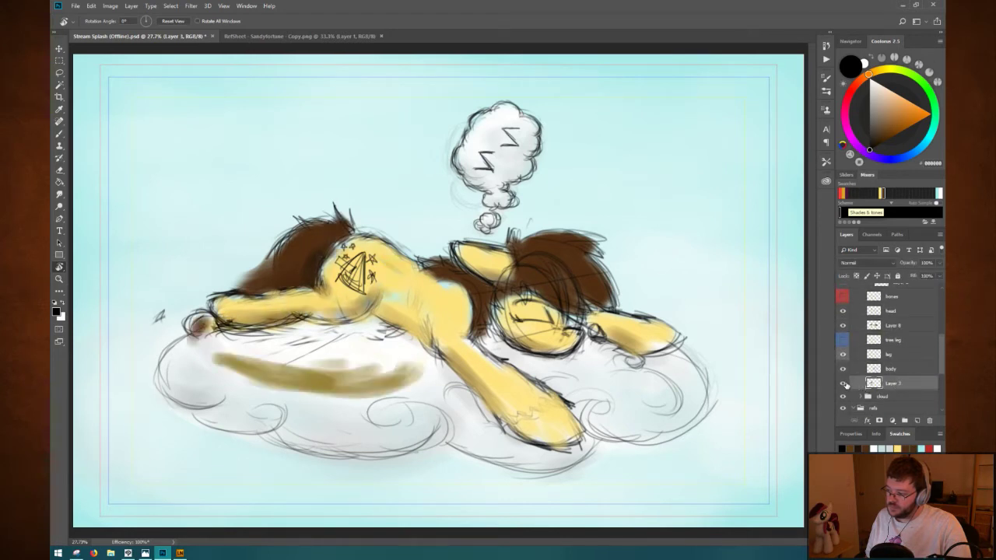
pyautogui.click(843, 385)
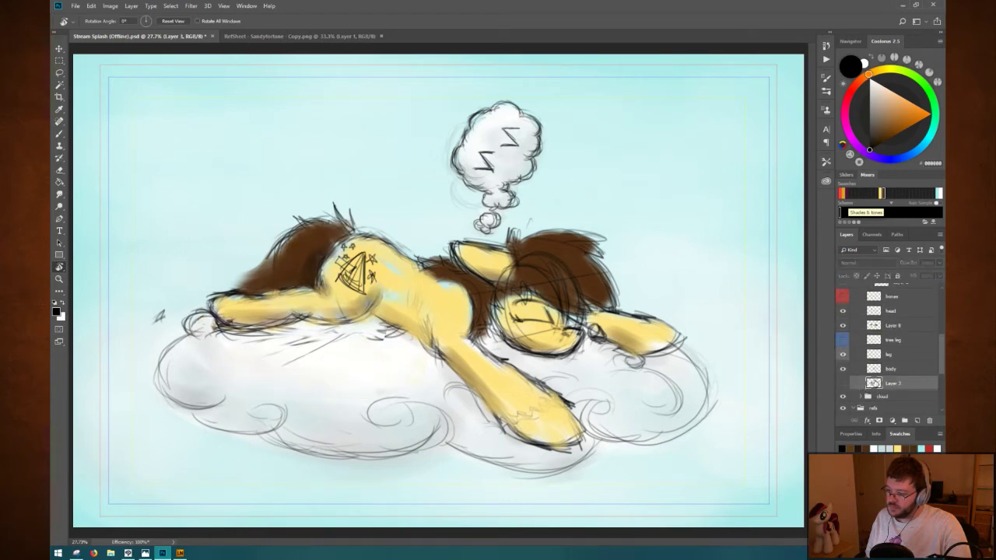
# Activate Layer 8 for painting, choose the dark brown 582E12 for the brush, and undo the black test strokes on the front hoof.
pyautogui.click(905, 327)
pyautogui.press('b')
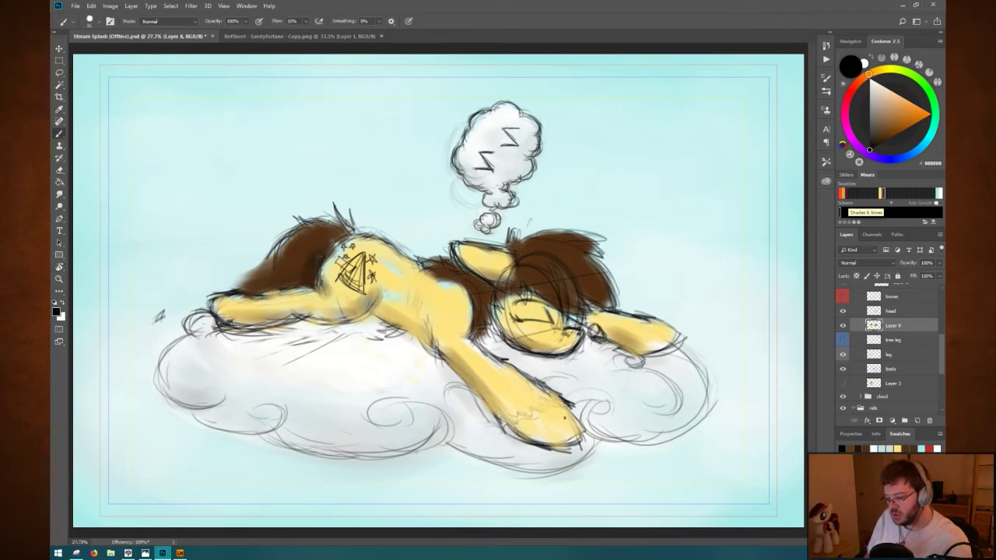
pyautogui.moveTo(564, 418)
pyautogui.mouseDown()
pyautogui.moveTo(537, 429)
pyautogui.moveTo(559, 426)
pyautogui.moveTo(550, 436)
pyautogui.moveTo(561, 429)
pyautogui.moveTo(530, 433)
pyautogui.moveTo(568, 426)
pyautogui.moveTo(542, 427)
pyautogui.mouseUp()
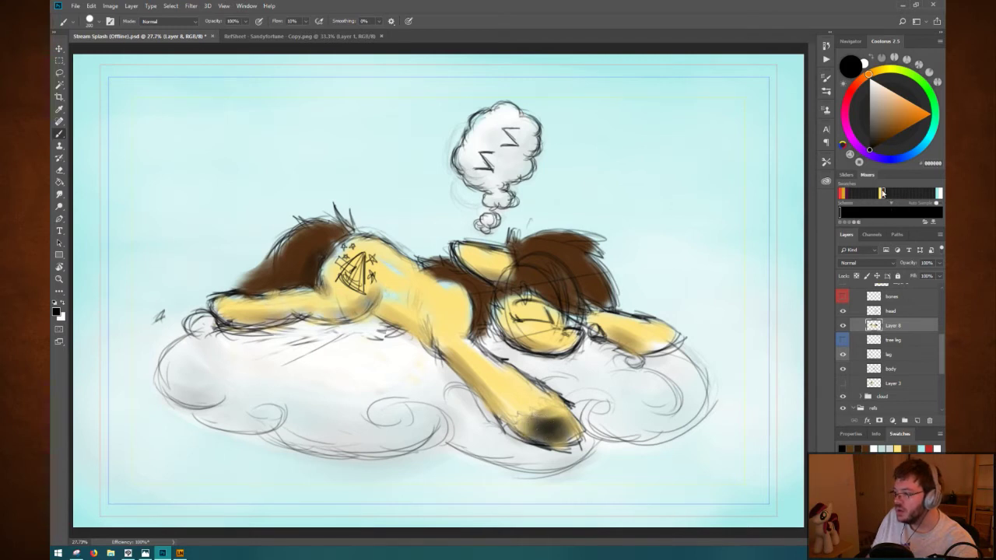
pyautogui.click(881, 193)
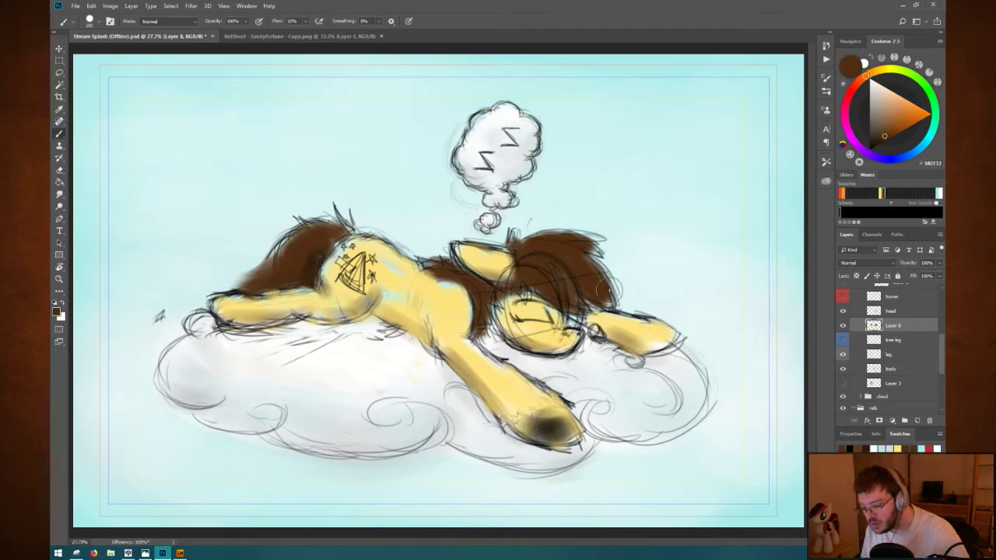
pyautogui.hotkey('ctrl', 'alt', 'z')
pyautogui.hotkey('ctrl', 'alt', 'z')
pyautogui.hotkey('ctrl', 'alt', 'z')
pyautogui.hotkey('ctrl', 'alt', 'z')
pyautogui.hotkey('ctrl', 'alt', 'z')
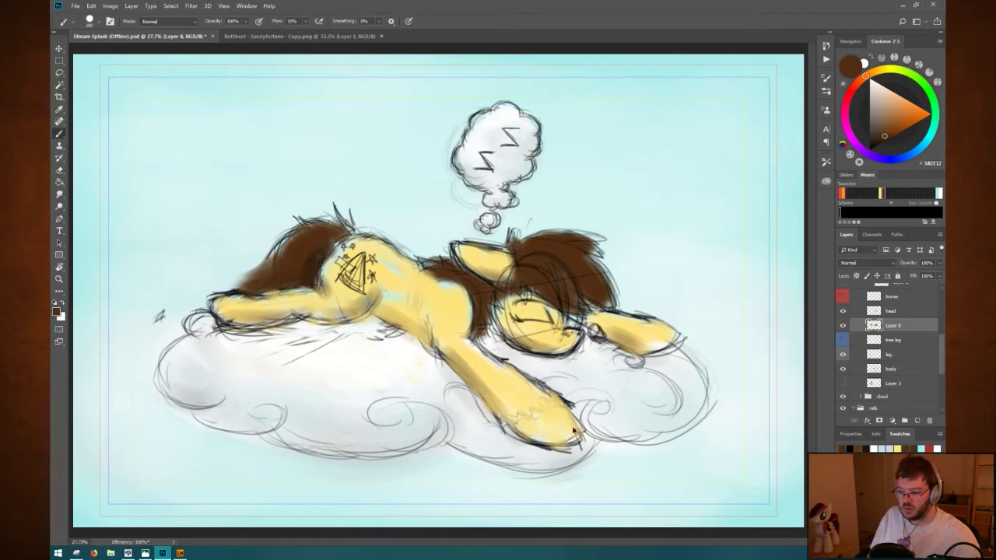
# Paint soft dark brown colour over both front hooves and the hind hoof on Layer 8.
pyautogui.moveTo(573, 430)
pyautogui.mouseDown()
pyautogui.moveTo(529, 422)
pyautogui.moveTo(555, 410)
pyautogui.moveTo(537, 427)
pyautogui.moveTo(559, 428)
pyautogui.moveTo(533, 426)
pyautogui.moveTo(568, 432)
pyautogui.mouseUp()
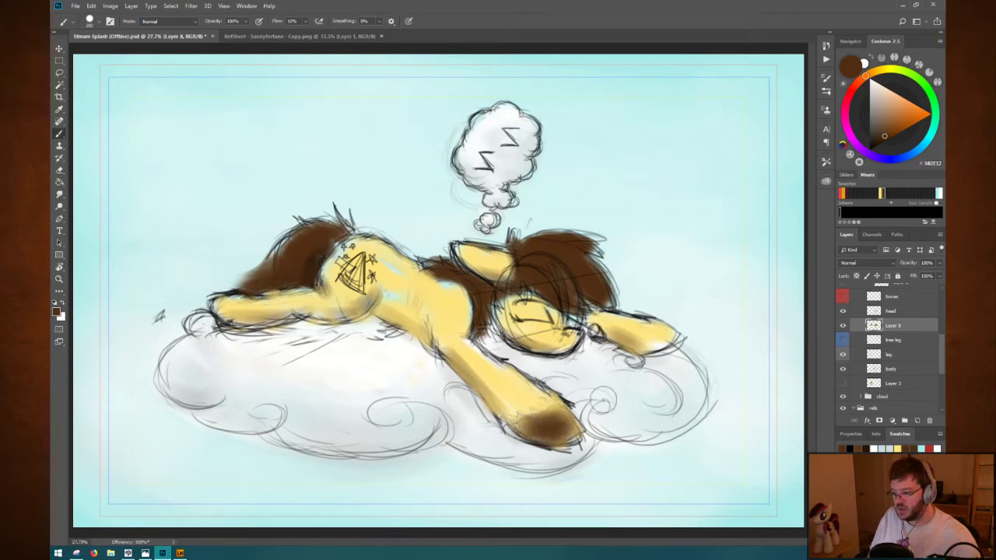
pyautogui.moveTo(667, 333)
pyautogui.mouseDown()
pyautogui.moveTo(639, 339)
pyautogui.moveTo(669, 329)
pyautogui.mouseUp()
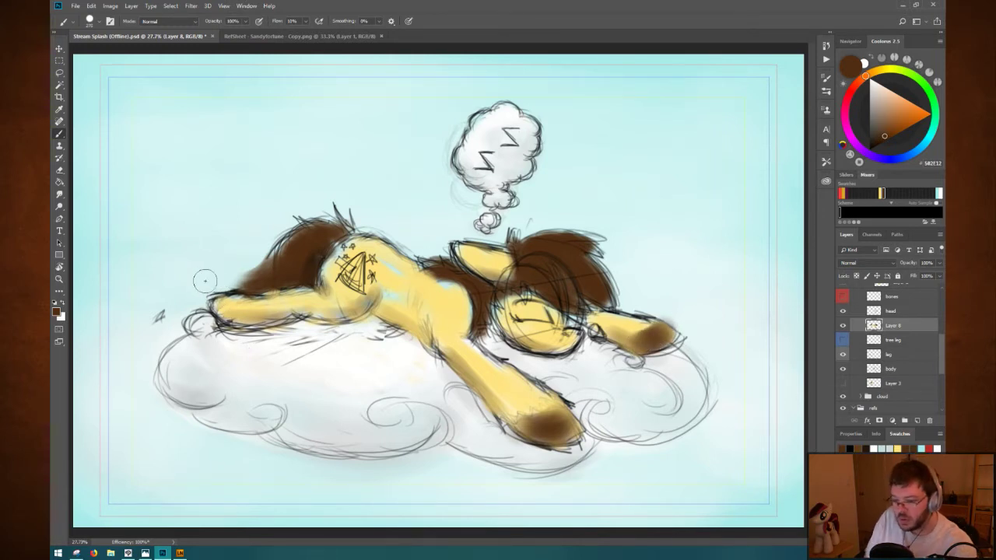
pyautogui.moveTo(204, 280)
pyautogui.mouseDown()
pyautogui.moveTo(211, 302)
pyautogui.moveTo(237, 296)
pyautogui.moveTo(228, 298)
pyautogui.mouseUp()
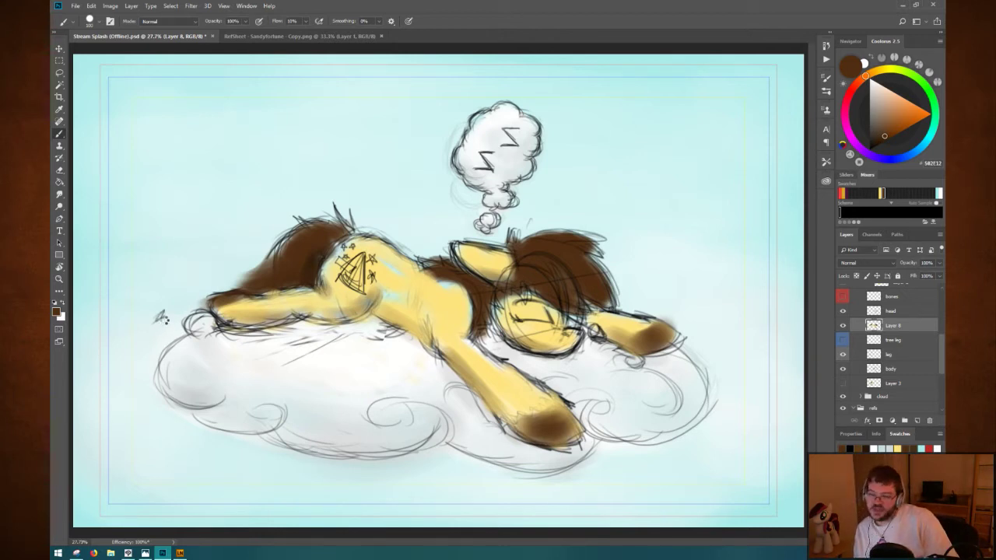
# Revert the drawing through its history to the Clear state before the hooves were painted, and save the file.
pyautogui.press('h')
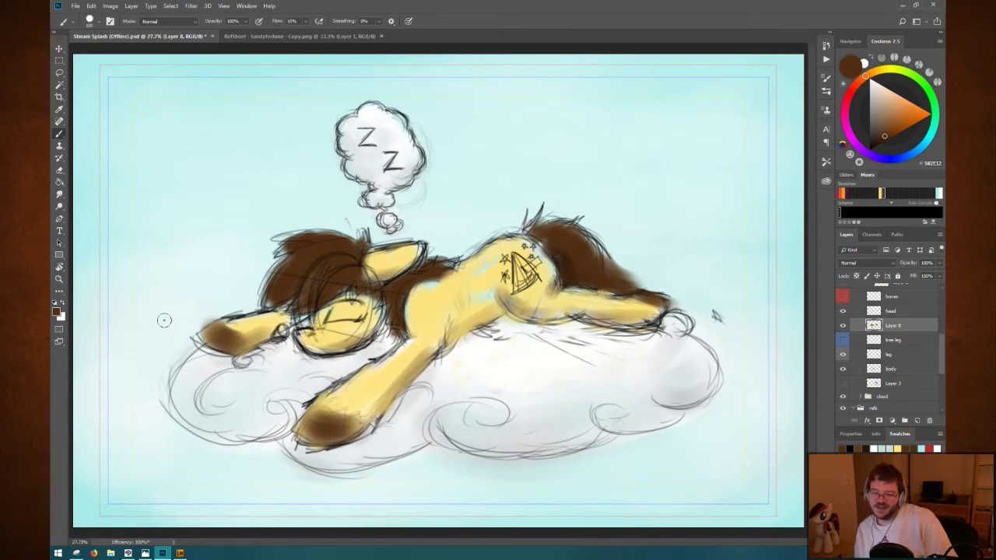
pyautogui.click(827, 47)
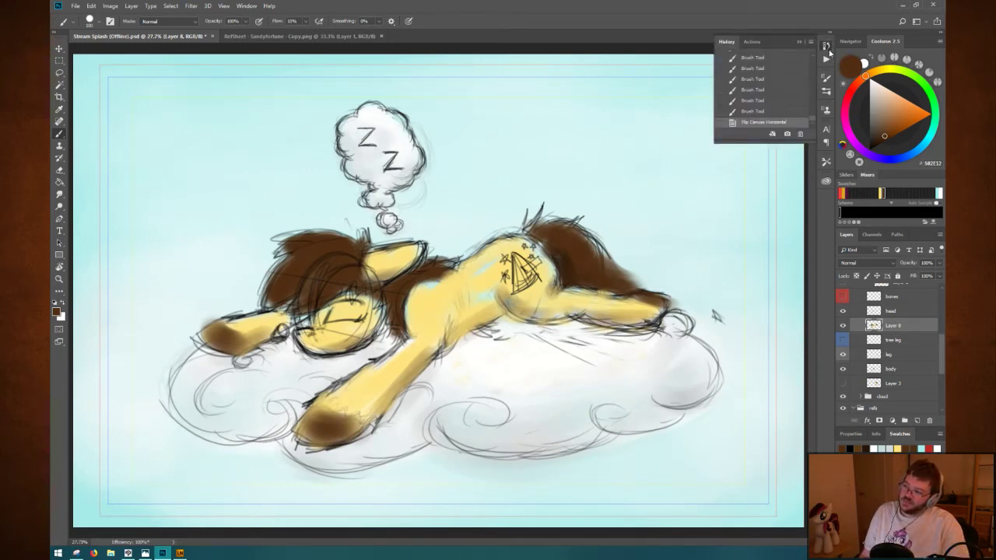
pyautogui.click(776, 112)
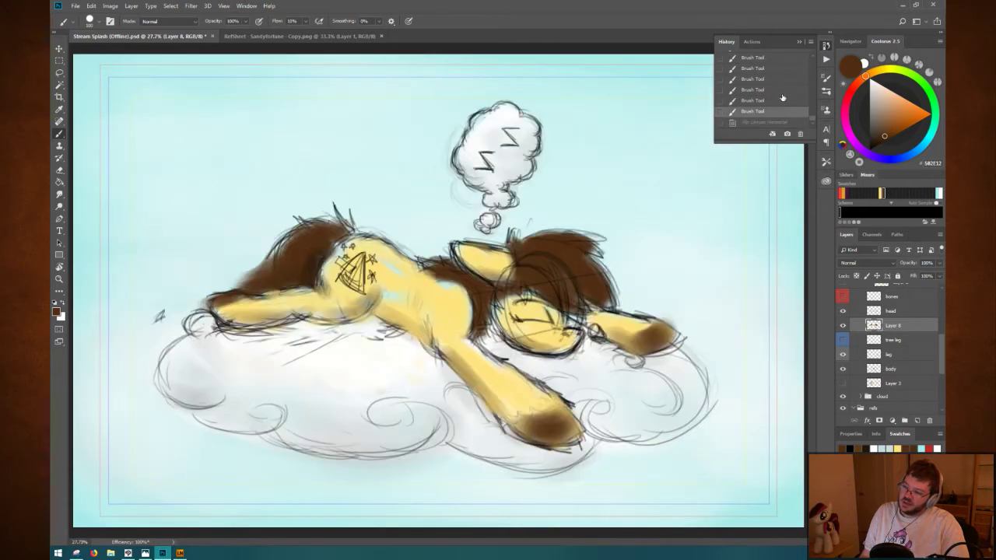
pyautogui.scroll(5, 783, 97)
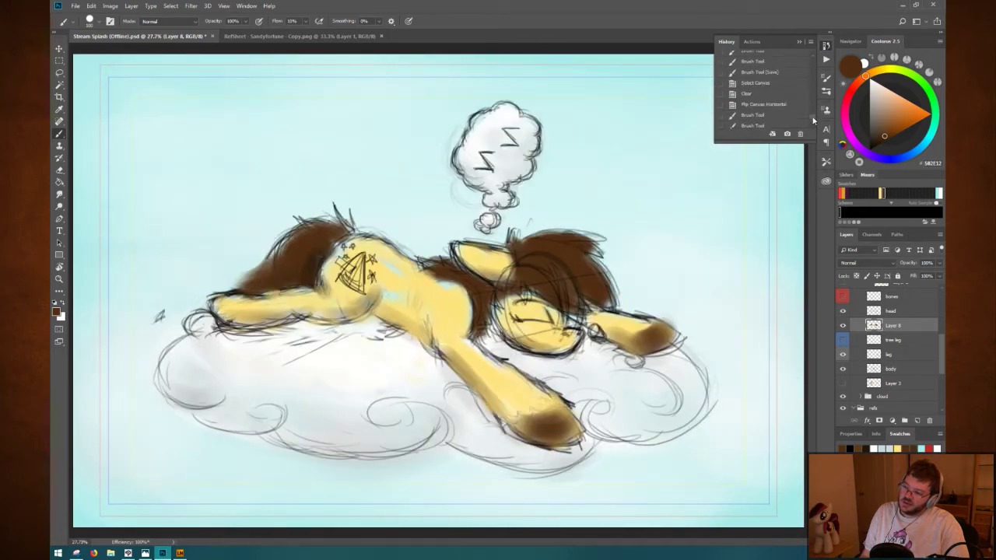
pyautogui.scroll(4, 813, 119)
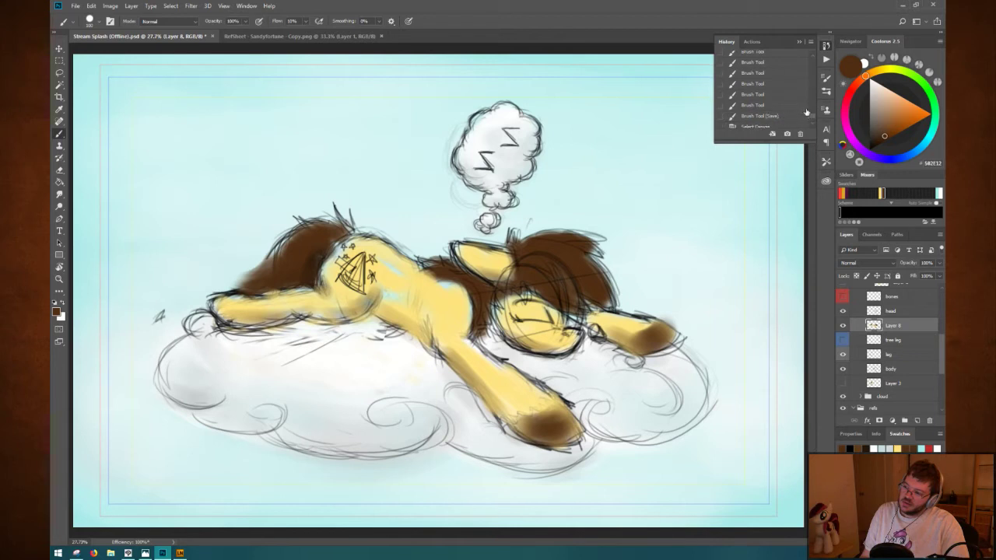
pyautogui.click(812, 116)
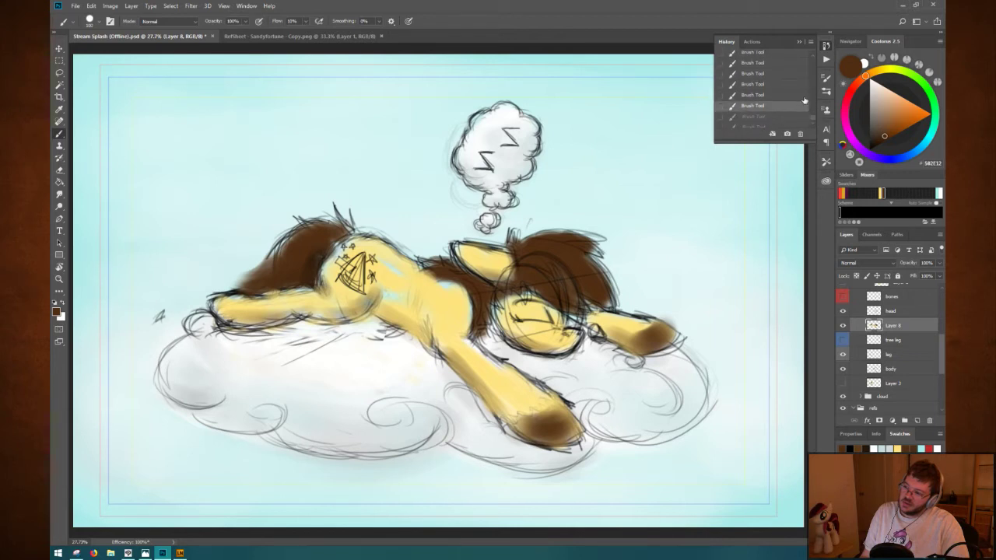
pyautogui.scroll(5, 812, 119)
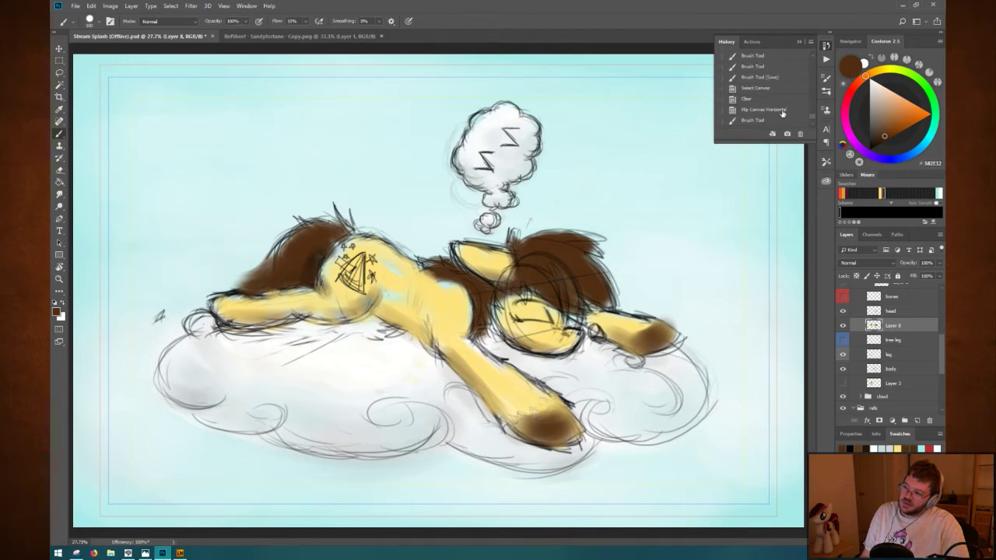
pyautogui.click(780, 99)
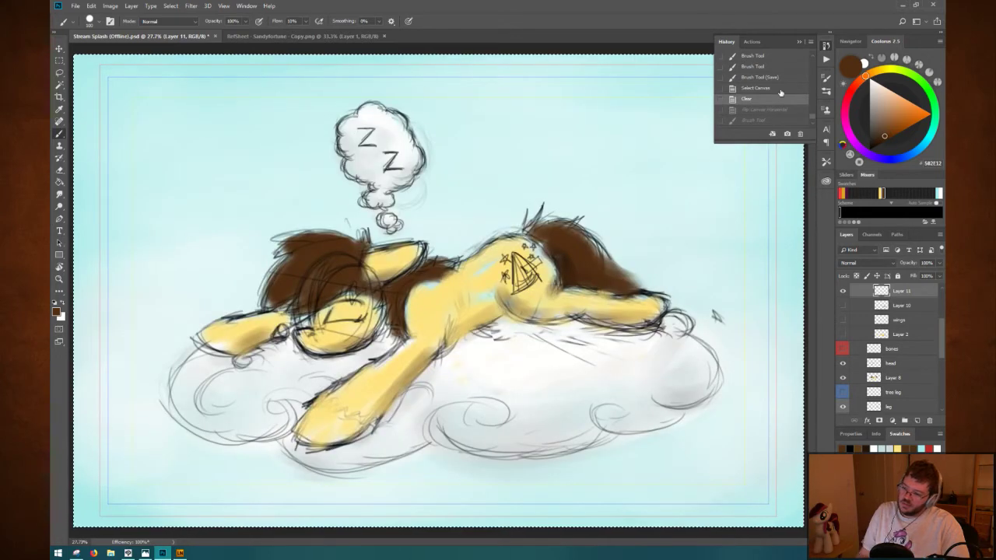
pyautogui.hotkey('ctrl', 's')
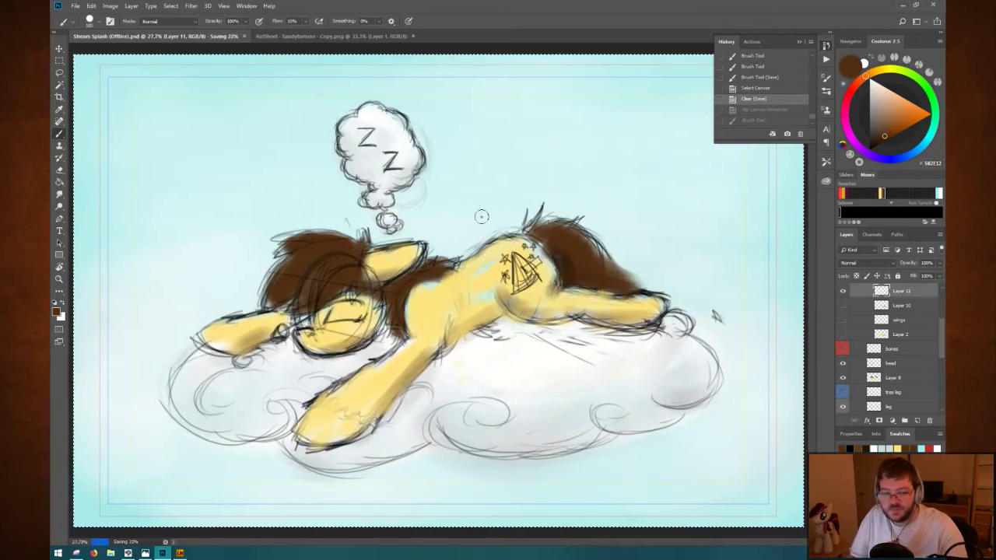
pyautogui.click(529, 12)
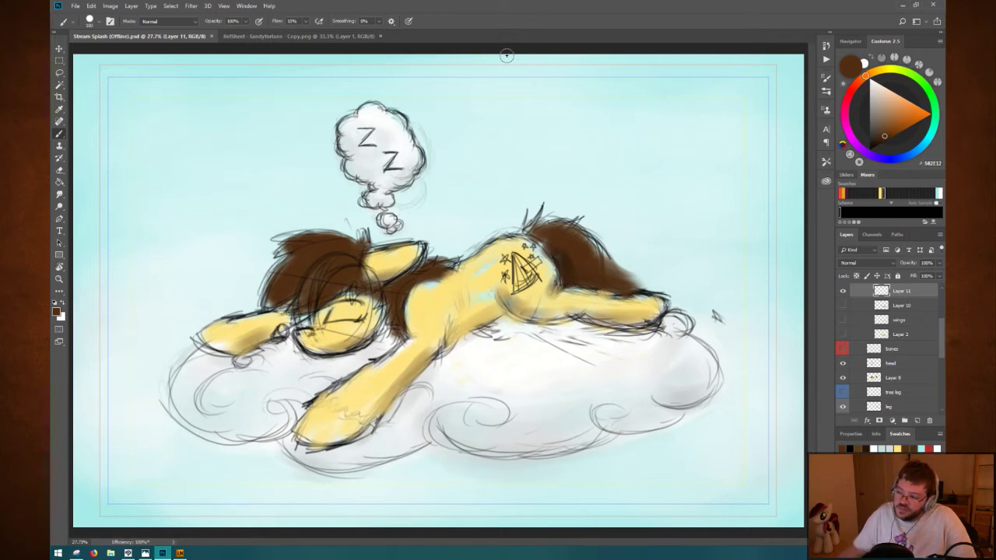
# Compare the wing sketches by toggling their layers, leaving Layer 10 shown and the wings layer hidden.
pyautogui.scroll(2, 894, 349)
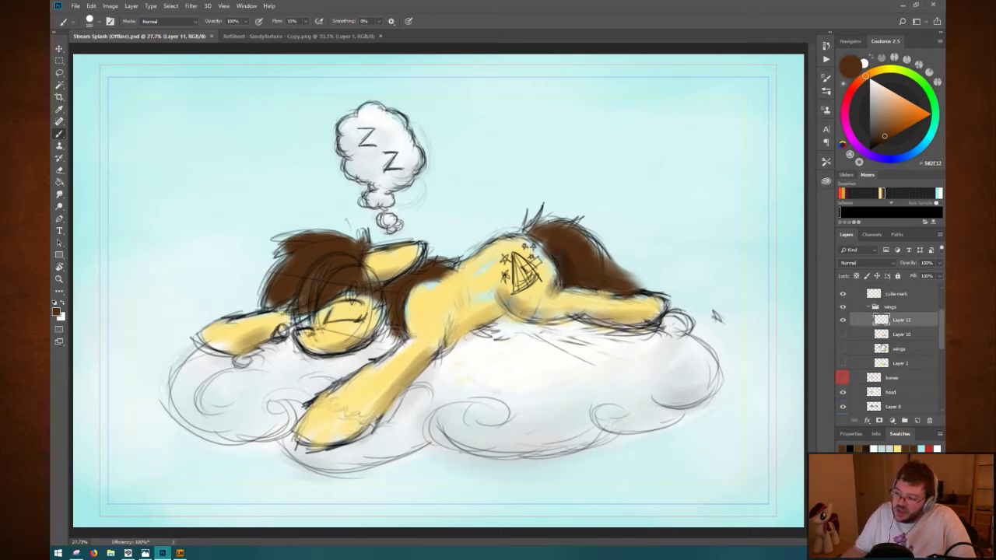
pyautogui.click(843, 349)
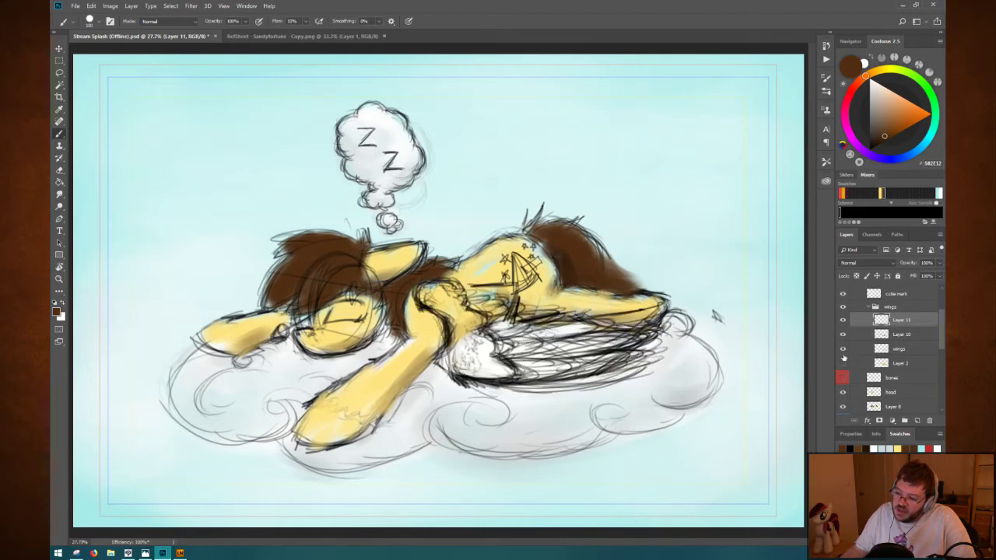
pyautogui.click(843, 334)
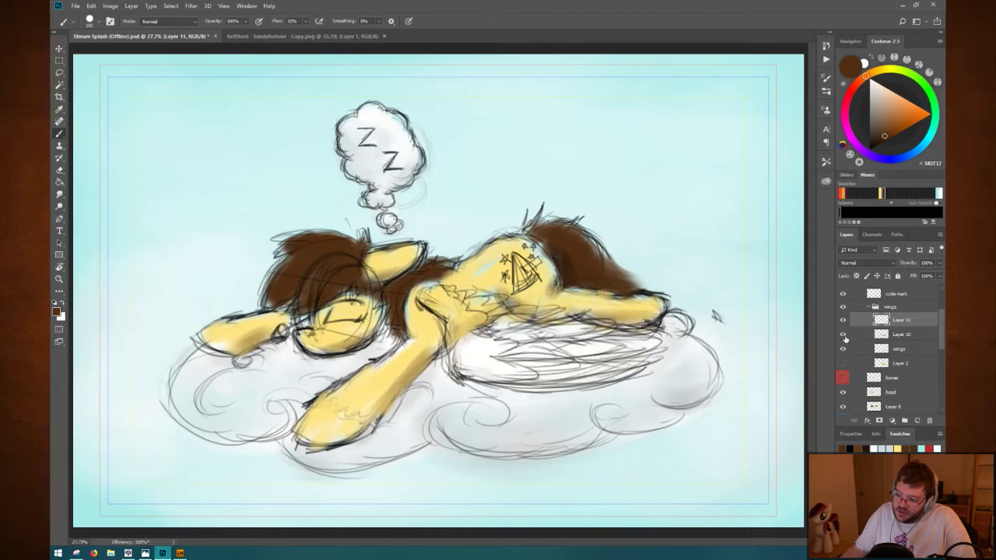
pyautogui.click(843, 335)
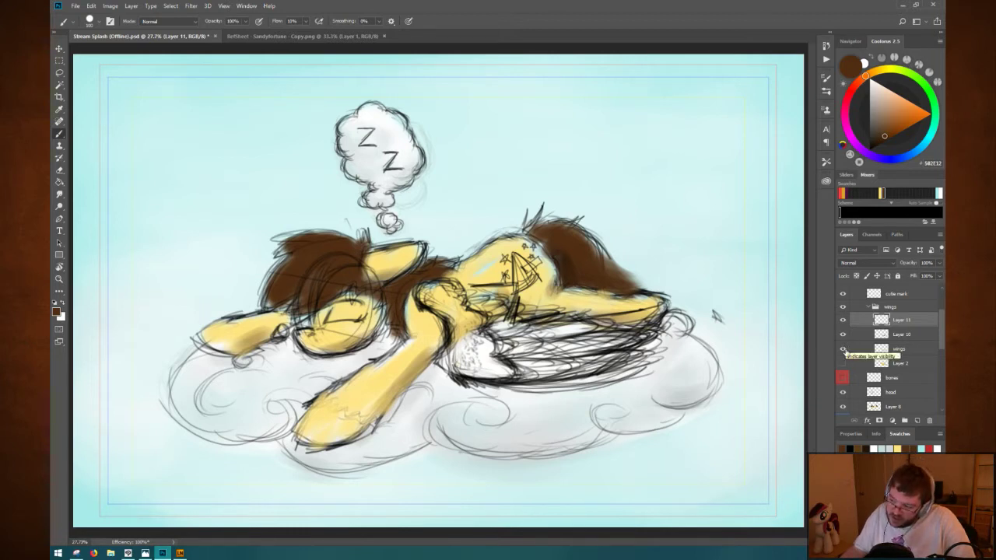
pyautogui.click(843, 349)
pyautogui.click(842, 350)
pyautogui.click(844, 349)
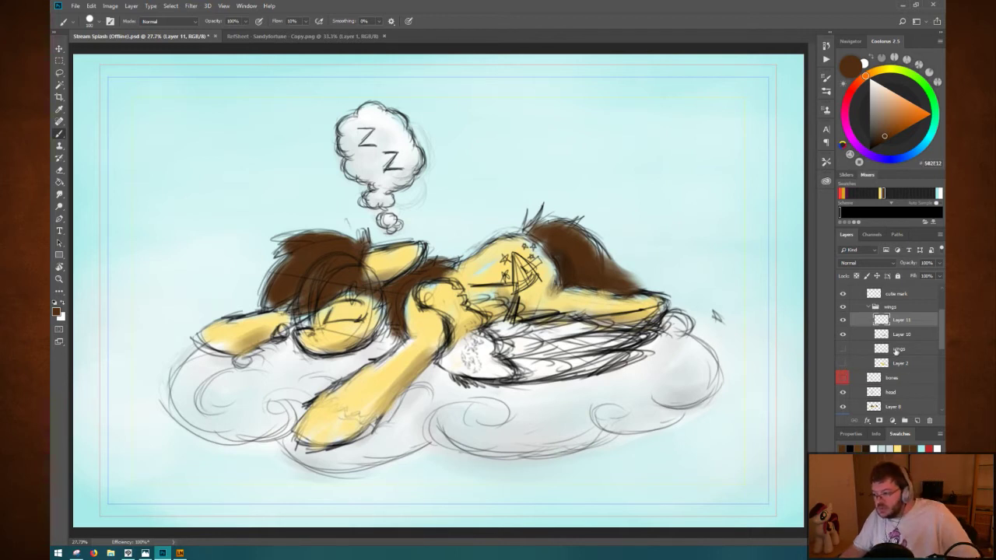
# Rotate the Layer 10 wing sketch clockwise by about 11.3°, shift it slightly down over the cloud, and save the file.
pyautogui.click(850, 335)
pyautogui.hotkey('ctrl', 't')
pyautogui.moveTo(471, 347)
pyautogui.mouseDown()
pyautogui.moveTo(465, 321)
pyautogui.moveTo(469, 336)
pyautogui.mouseUp()
pyautogui.moveTo(716, 315); pyautogui.dragTo(719, 319)
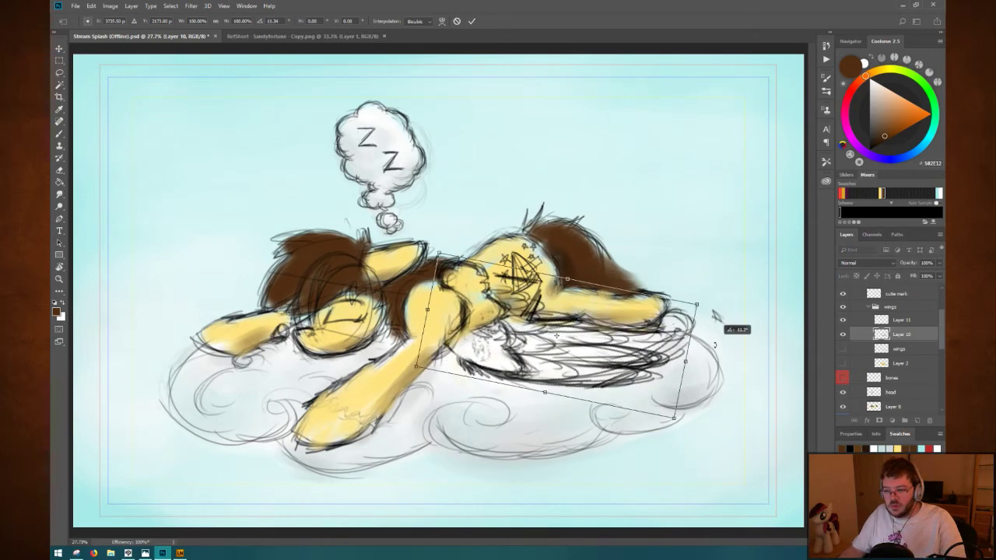
pyautogui.moveTo(576, 340); pyautogui.dragTo(567, 355)
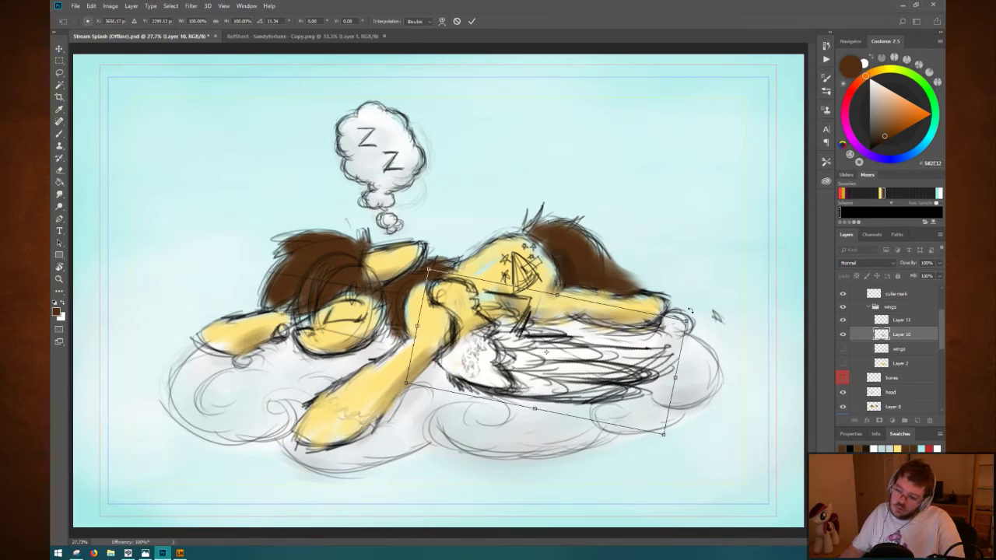
pyautogui.press('Return')
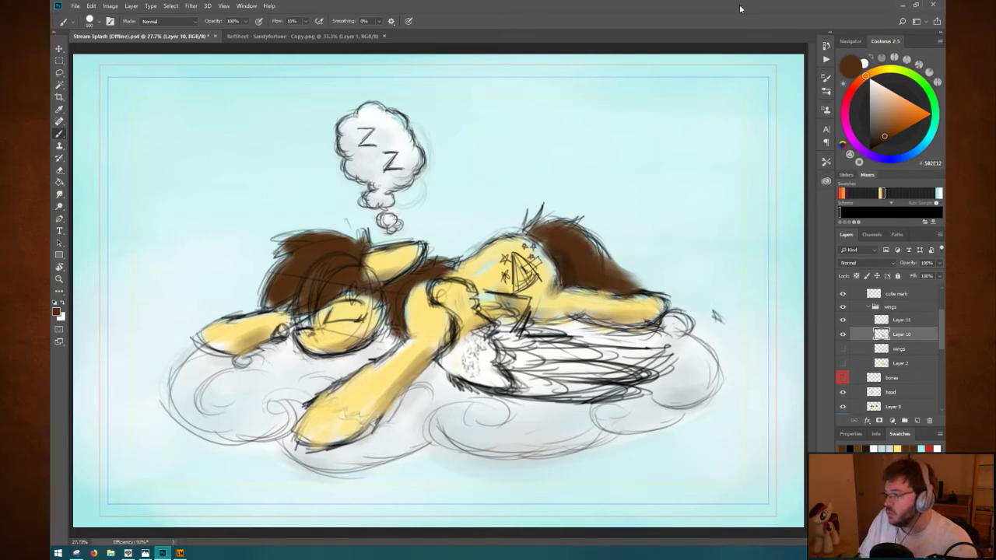
pyautogui.hotkey('ctrl', 's')
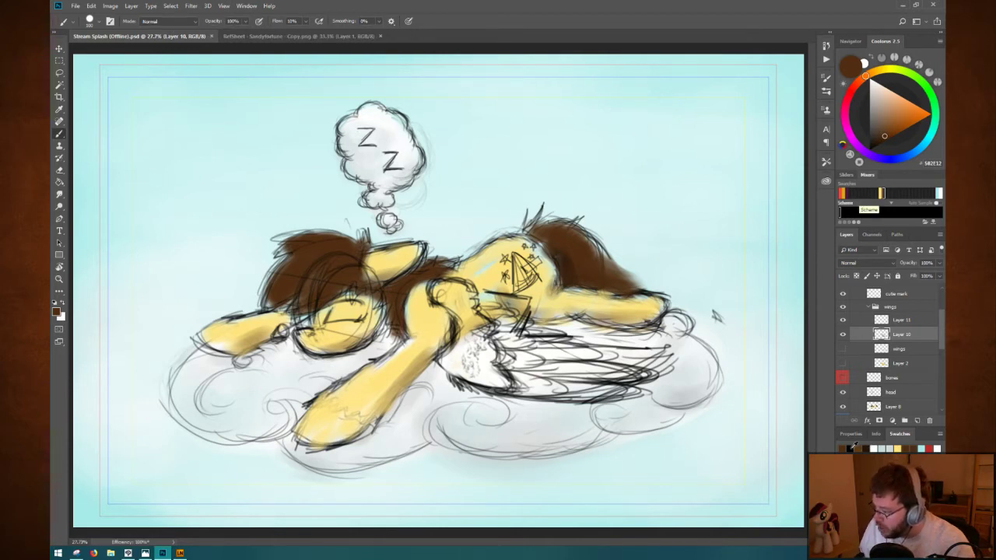
# Sketch extra feather lines along the folded wing and its upper joint on Layer 10 with a black 30 px brush.
pyautogui.press('d')
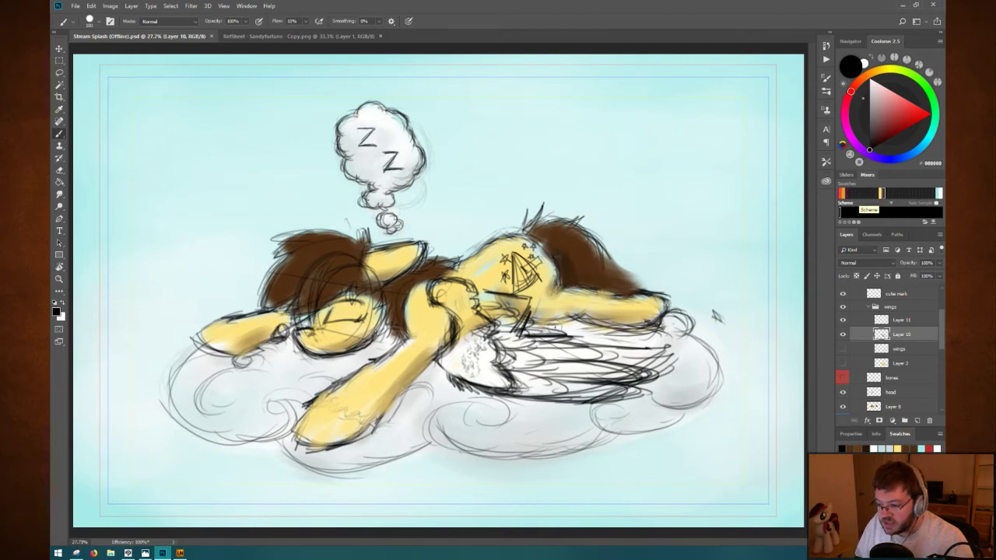
pyautogui.rightClick(211, 137)
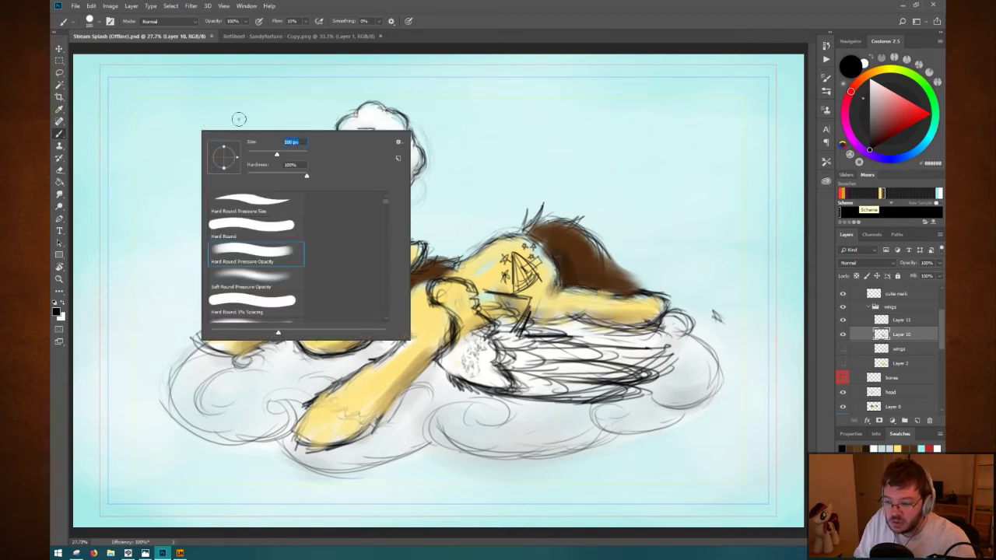
pyautogui.write('30')
pyautogui.press('Return')
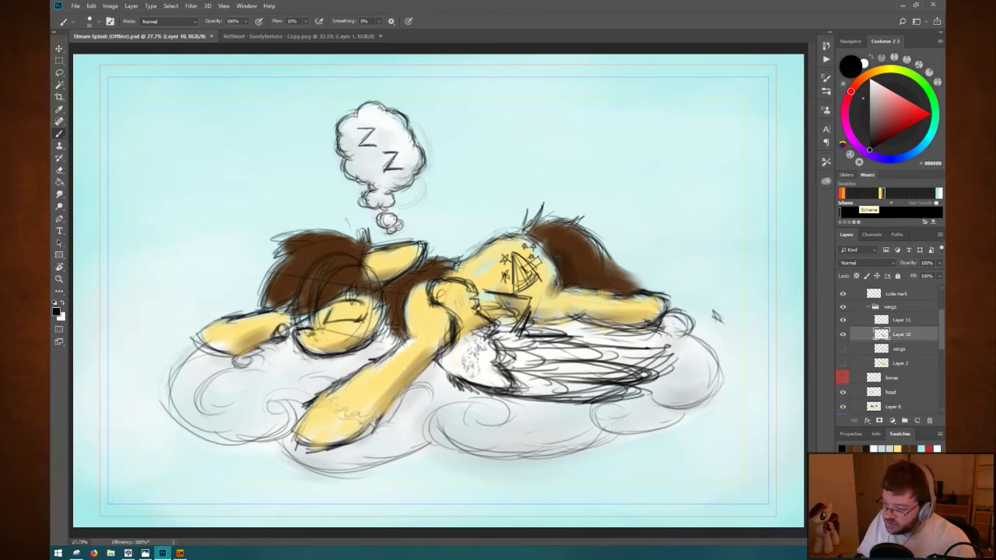
pyautogui.moveTo(464, 278); pyautogui.dragTo(476, 278)
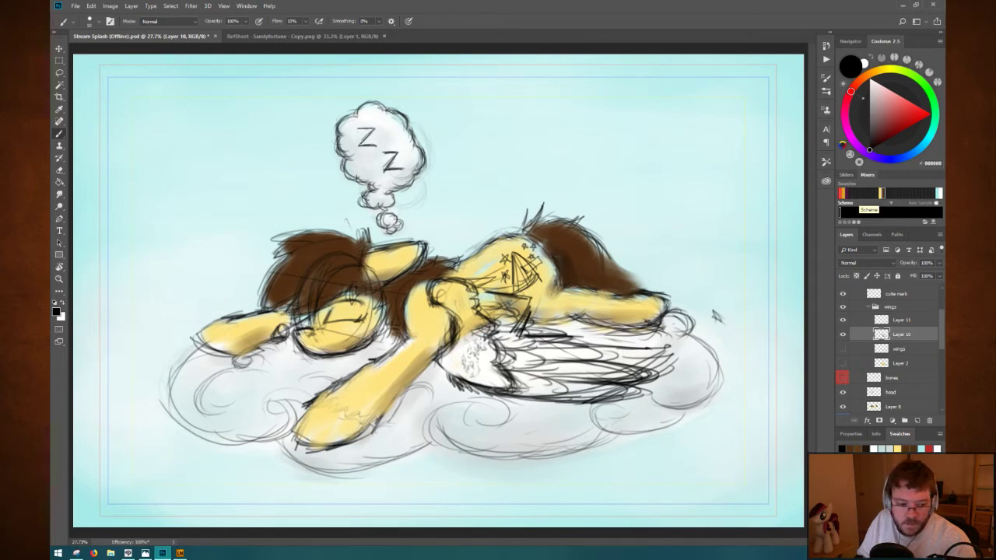
pyautogui.moveTo(513, 389); pyautogui.dragTo(643, 407)
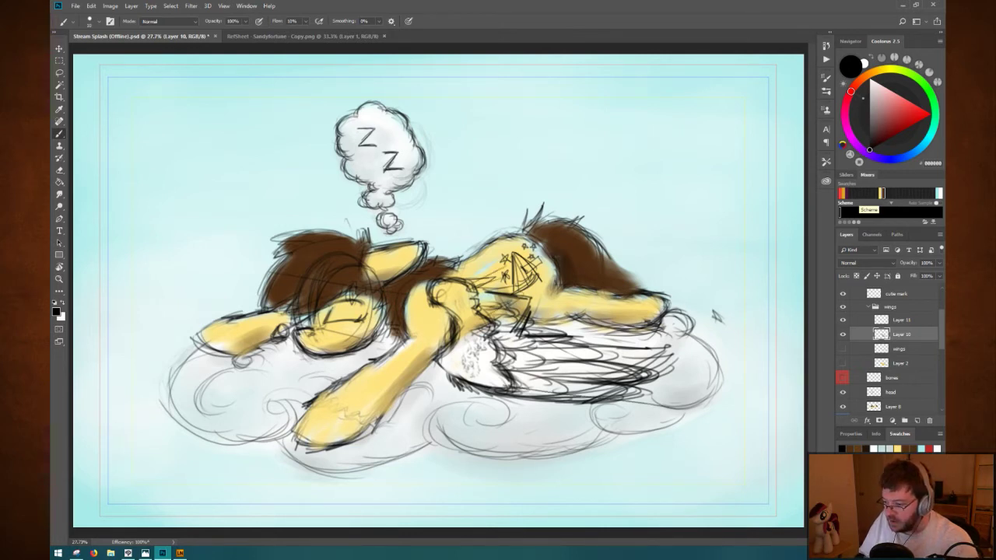
pyautogui.moveTo(506, 375); pyautogui.dragTo(641, 377)
pyautogui.moveTo(498, 353); pyautogui.dragTo(624, 332)
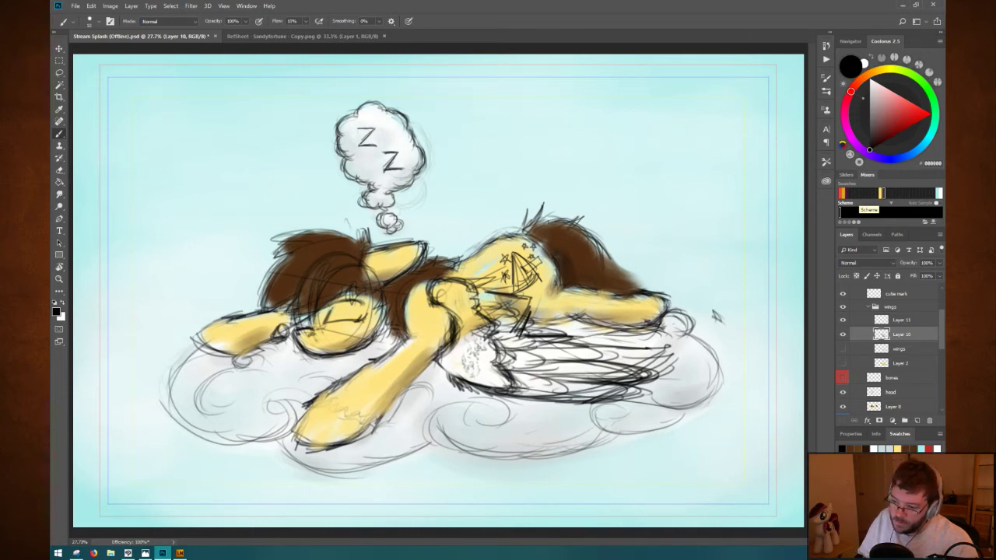
pyautogui.moveTo(487, 389); pyautogui.dragTo(639, 422)
pyautogui.moveTo(574, 405)
pyautogui.mouseDown()
pyautogui.moveTo(646, 417)
pyautogui.moveTo(663, 403)
pyautogui.moveTo(570, 376)
pyautogui.mouseUp()
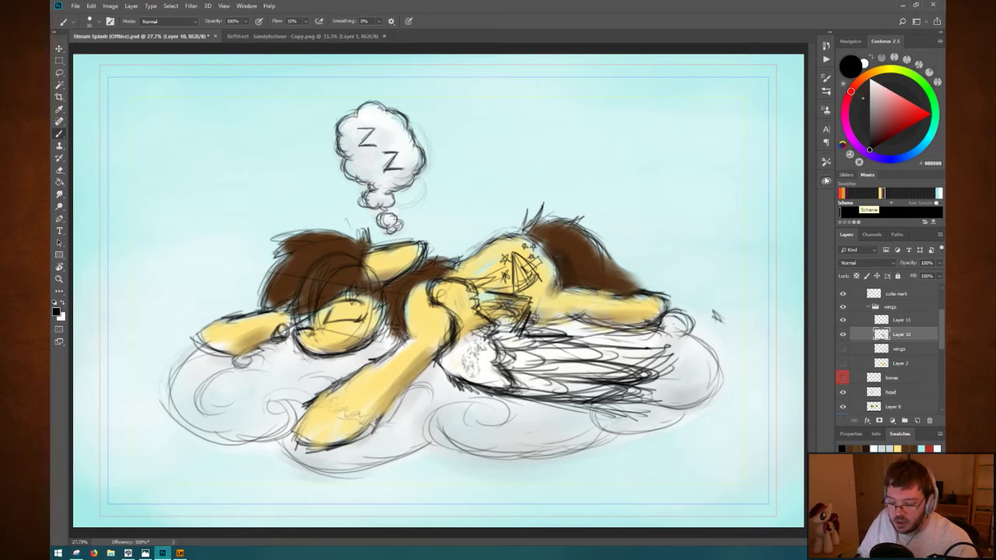
pyautogui.hotkey('ctrl', 'a')
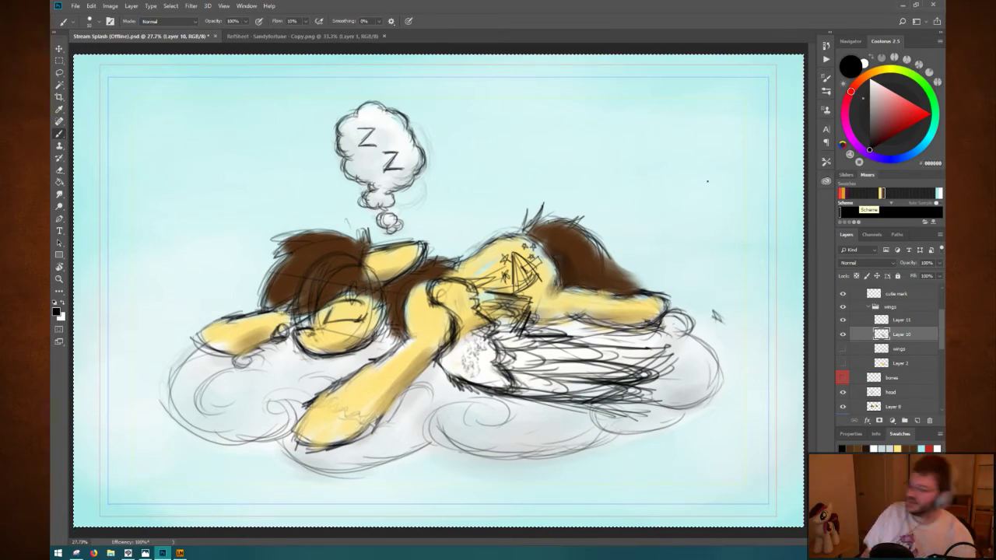
pyautogui.press('r')
pyautogui.moveTo(668, 210); pyautogui.dragTo(417, 356)
pyautogui.moveTo(690, 229); pyautogui.dragTo(319, 203)
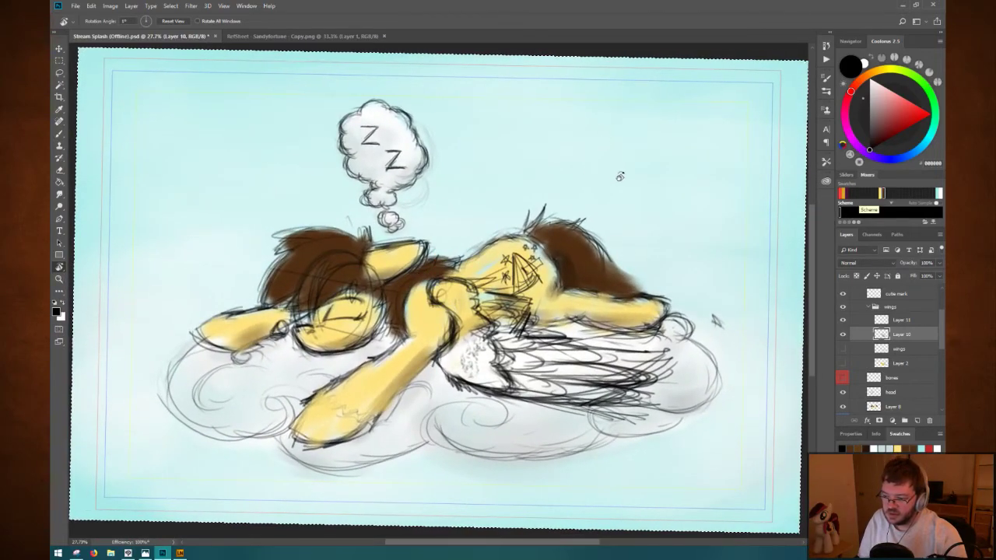
pyautogui.moveTo(618, 173)
pyautogui.mouseDown()
pyautogui.moveTo(598, 167)
pyautogui.moveTo(609, 163)
pyautogui.mouseUp()
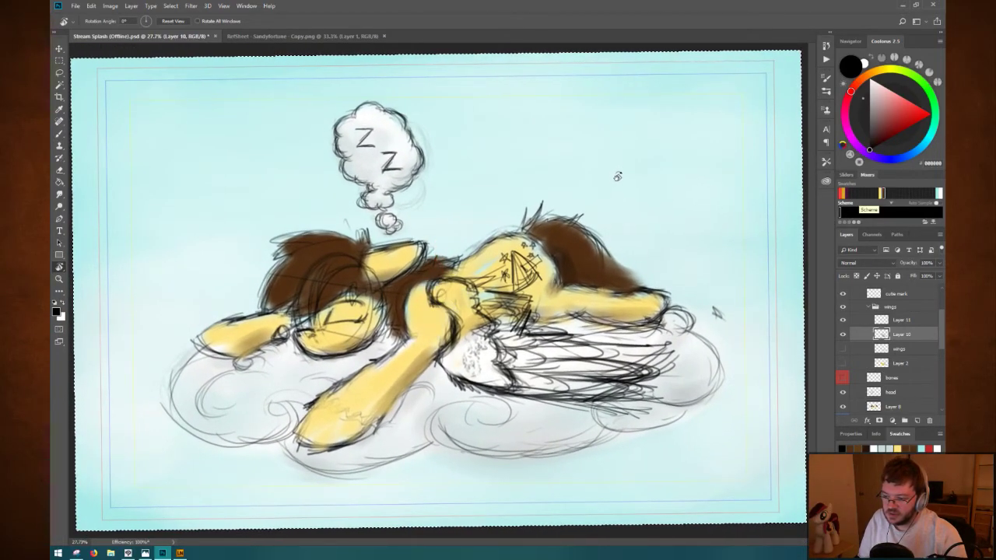
pyautogui.hotkey('ctrl', 't')
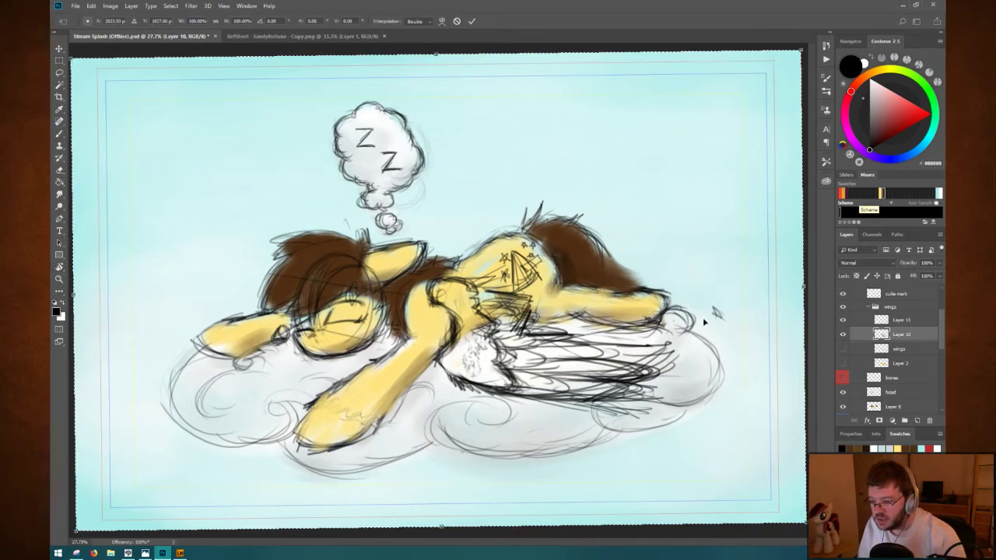
pyautogui.press('Escape')
pyautogui.hotkey('ctrl', 't')
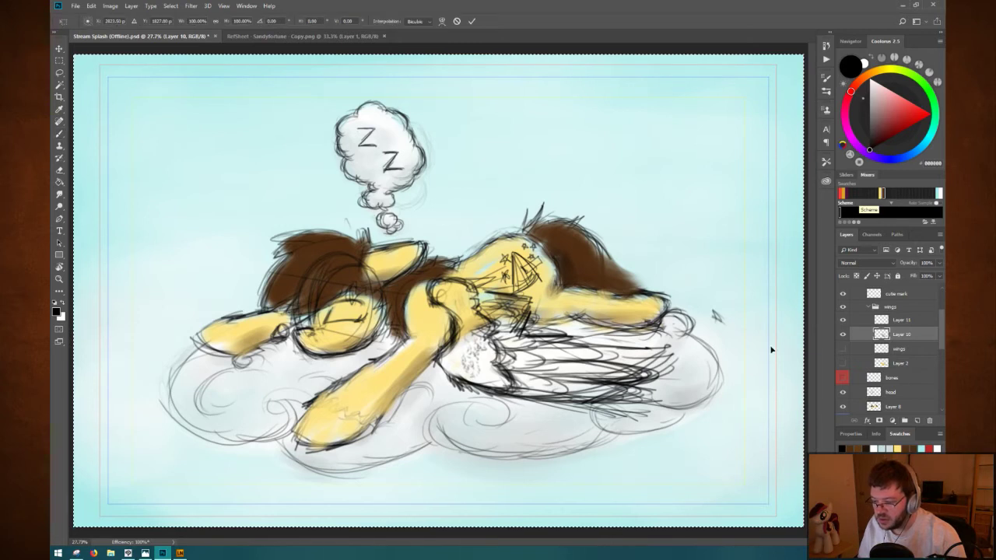
pyautogui.press('Escape')
pyautogui.hotkey('ctrl', 'd')
# Distort the Layer 10 wing sketch corner by corner, pulling the upper feather corner inward and flaring the lower one outward.
pyautogui.hotkey('ctrl', 't')
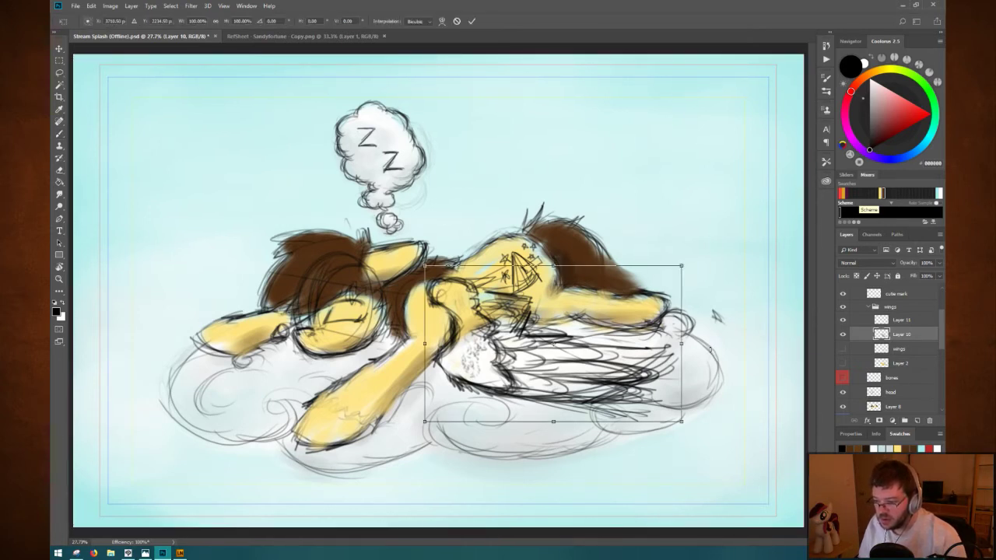
pyautogui.moveTo(697, 265); pyautogui.dragTo(634, 289)
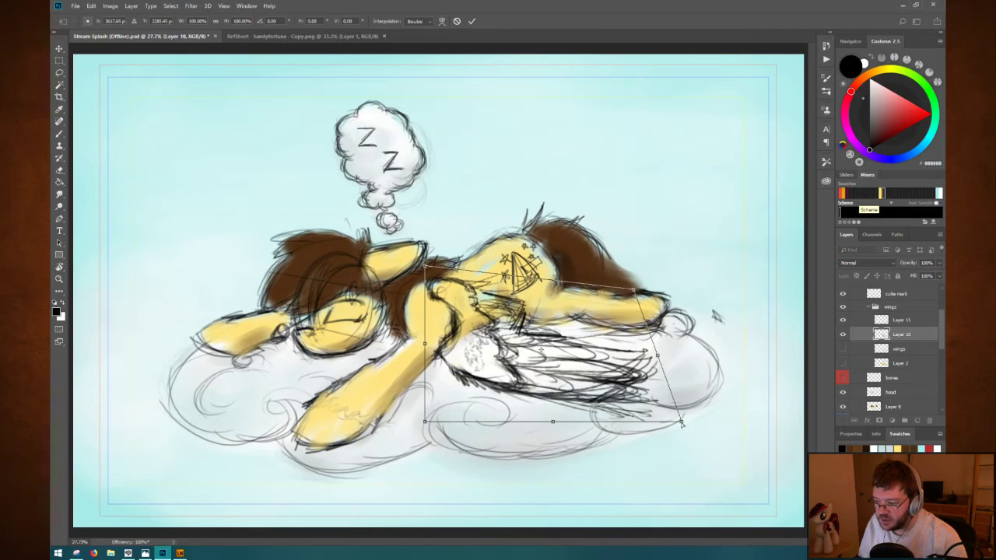
pyautogui.moveTo(681, 422); pyautogui.dragTo(705, 410)
pyautogui.moveTo(633, 293)
pyautogui.mouseDown()
pyautogui.moveTo(632, 275)
pyautogui.moveTo(642, 304)
pyautogui.moveTo(632, 289)
pyautogui.mouseUp()
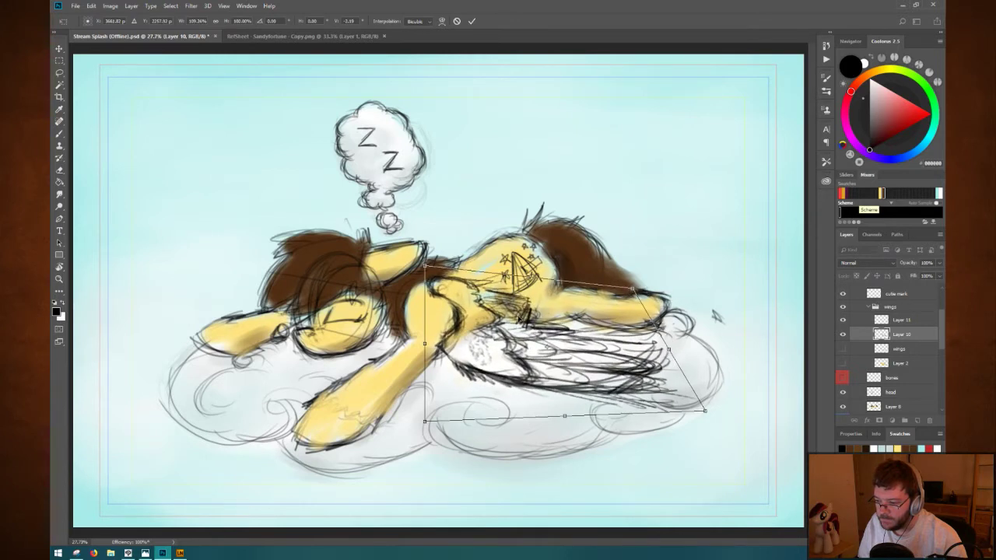
pyautogui.moveTo(425, 266)
pyautogui.mouseDown()
pyautogui.moveTo(434, 285)
pyautogui.moveTo(425, 276)
pyautogui.mouseUp()
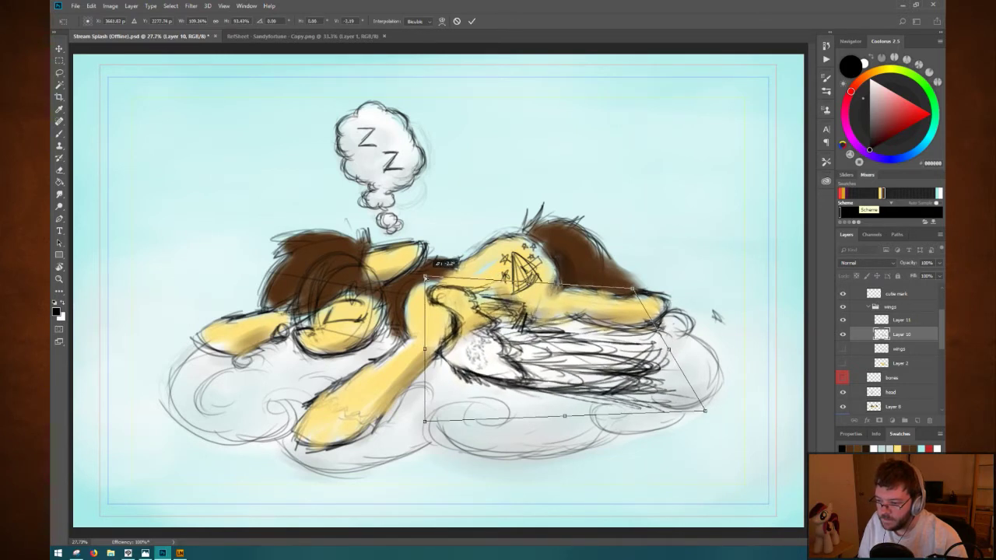
pyautogui.moveTo(425, 421)
pyautogui.mouseDown()
pyautogui.moveTo(395, 466)
pyautogui.moveTo(435, 415)
pyautogui.mouseUp()
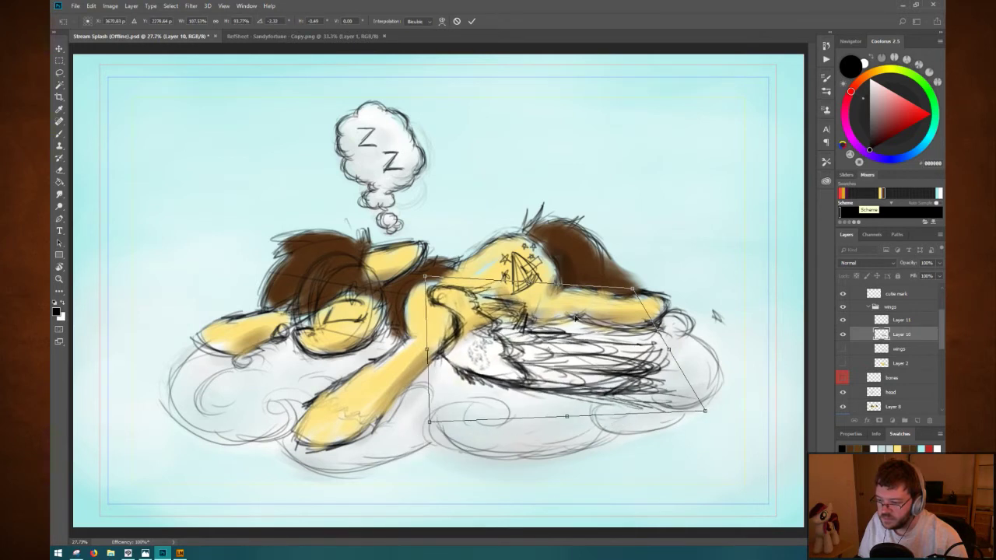
pyautogui.moveTo(636, 289); pyautogui.dragTo(635, 265)
pyautogui.press('Return')
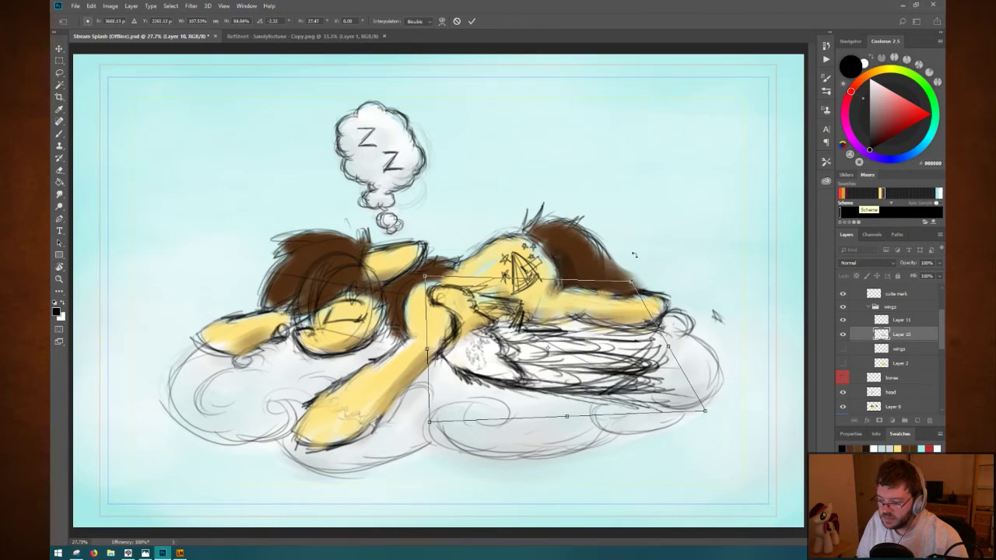
pyautogui.press('b')
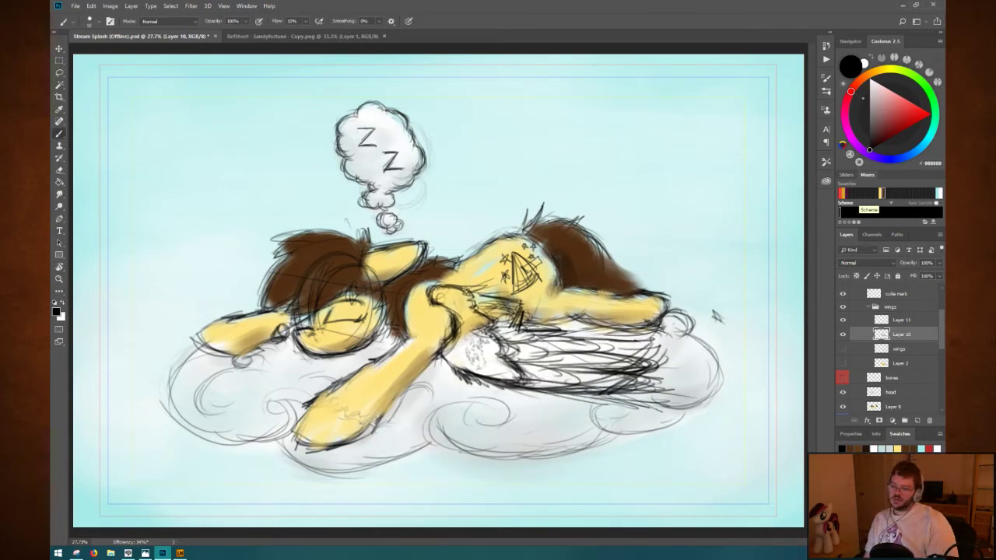
# Stretch the Layer 10 wing to about 113% height, tilt it slightly counterclockwise and shift it up against the body.
pyautogui.hotkey('ctrl', 't')
pyautogui.moveTo(562, 278); pyautogui.dragTo(562, 263)
pyautogui.hotkey('ctrl', 'z')
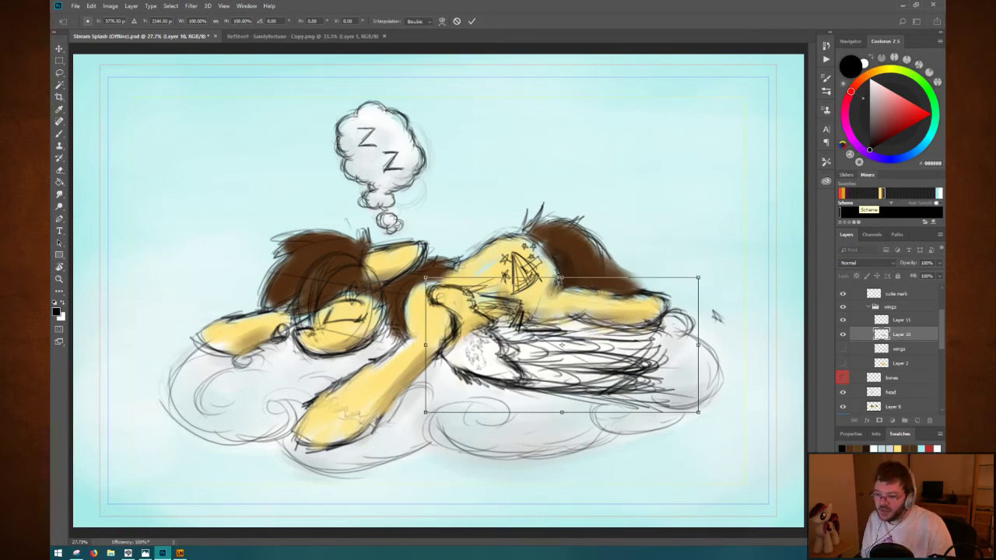
pyautogui.moveTo(561, 277); pyautogui.dragTo(562, 258)
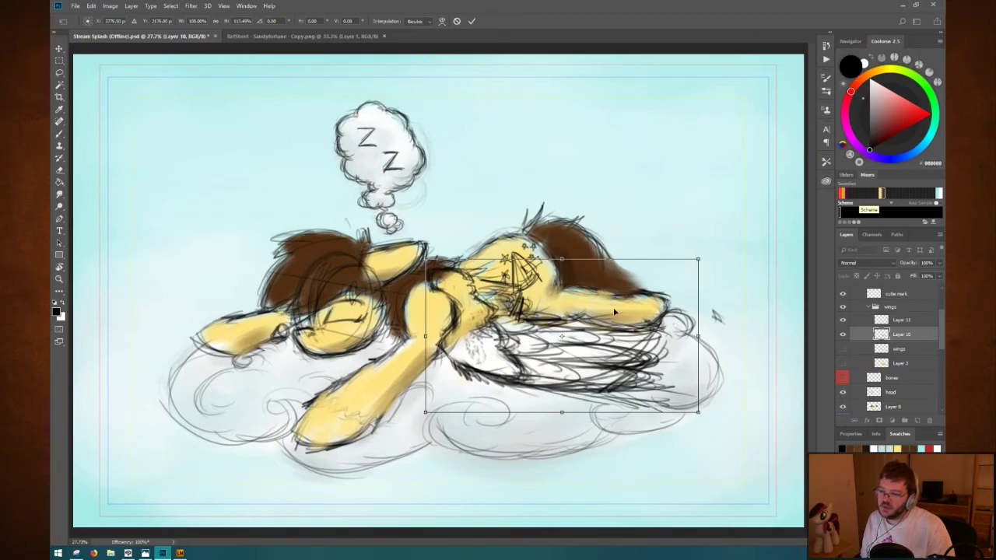
pyautogui.moveTo(614, 311); pyautogui.dragTo(644, 318)
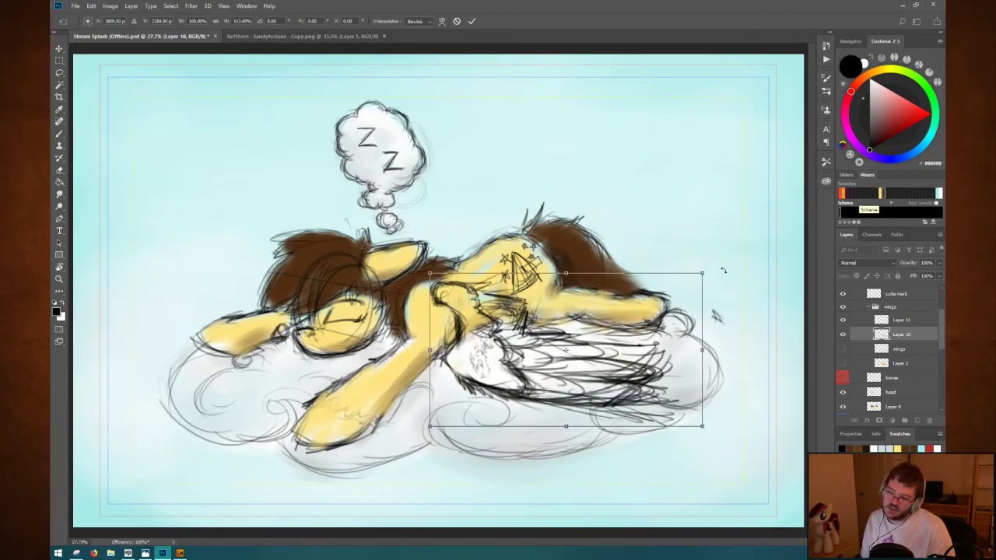
pyautogui.moveTo(721, 261); pyautogui.dragTo(712, 233)
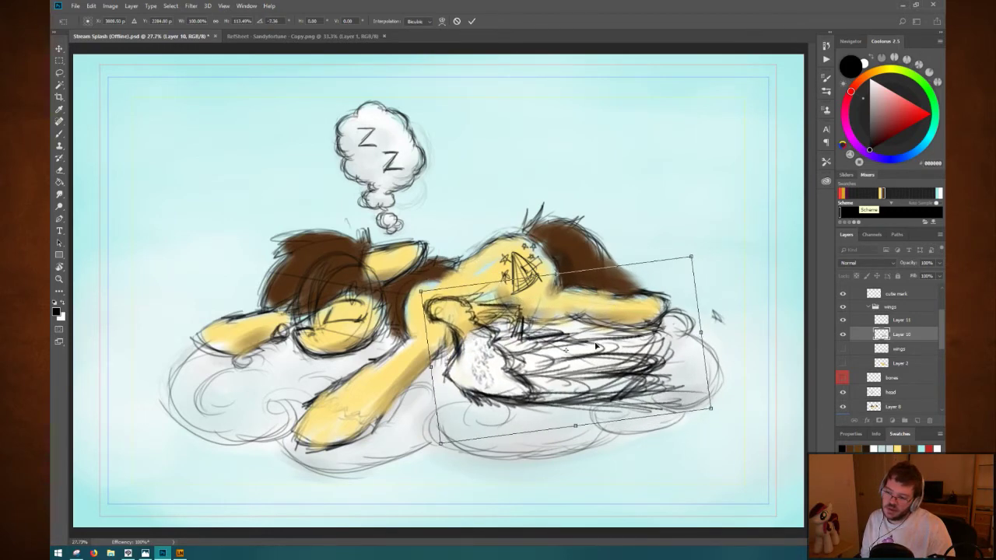
pyautogui.moveTo(596, 346)
pyautogui.mouseDown()
pyautogui.moveTo(595, 321)
pyautogui.moveTo(588, 324)
pyautogui.moveTo(596, 313)
pyautogui.mouseUp()
pyautogui.press('Return')
pyautogui.press('b')
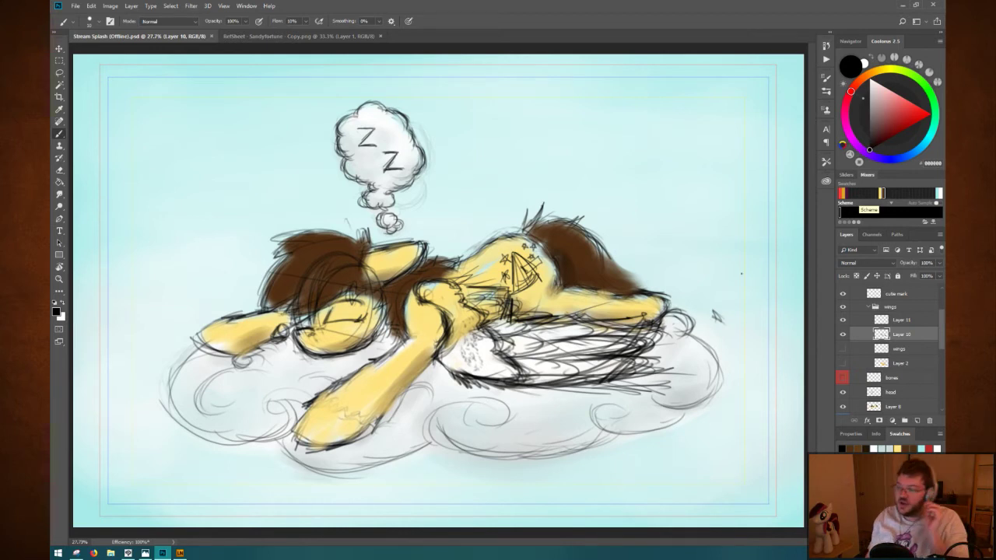
# Hide Layer 10 and add a new empty layer above Layer 11 in the wings group.
pyautogui.click(842, 320)
pyautogui.click(843, 333)
pyautogui.click(897, 320)
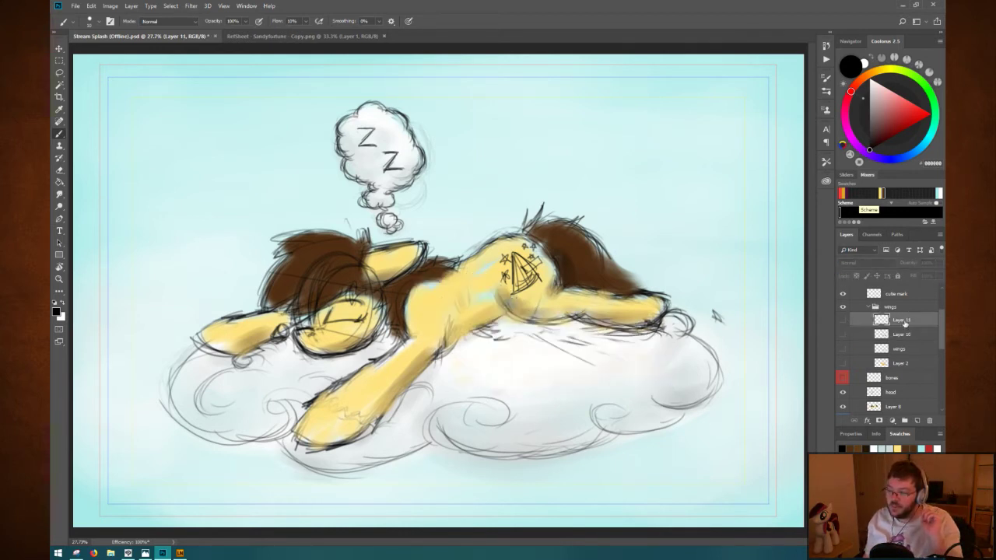
pyautogui.hotkey('ctrl', 'n')
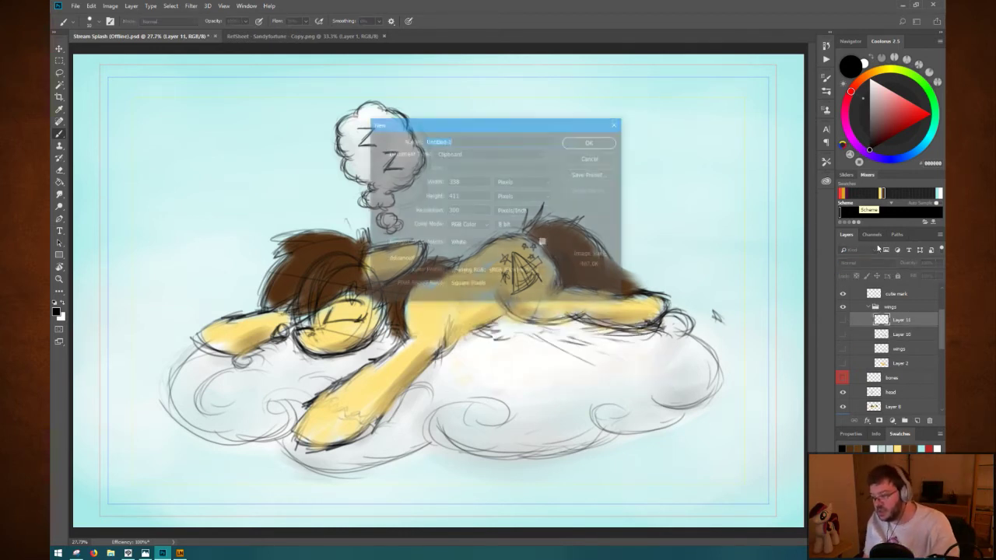
pyautogui.press('Escape')
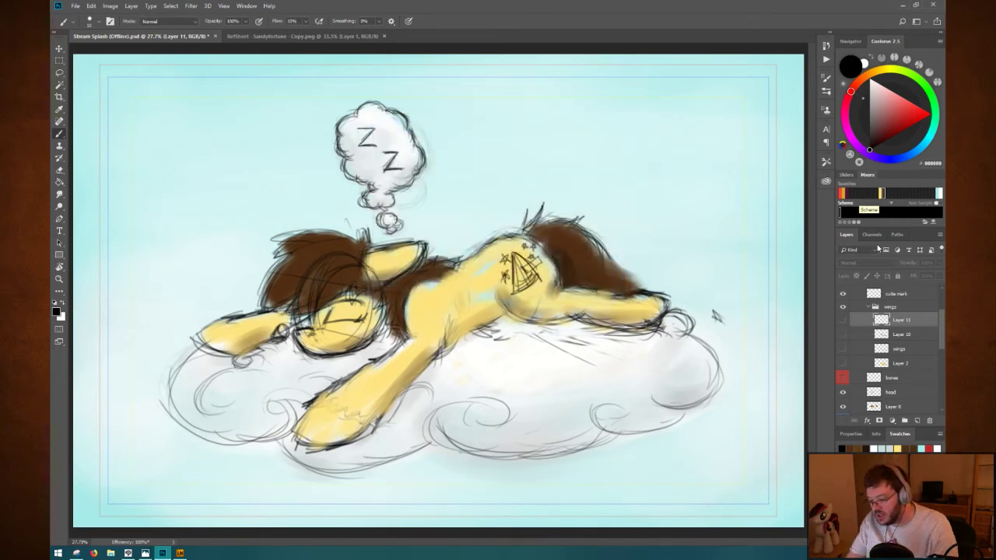
pyautogui.hotkey('ctrl', 'shift', 'n')
pyautogui.press('Return')
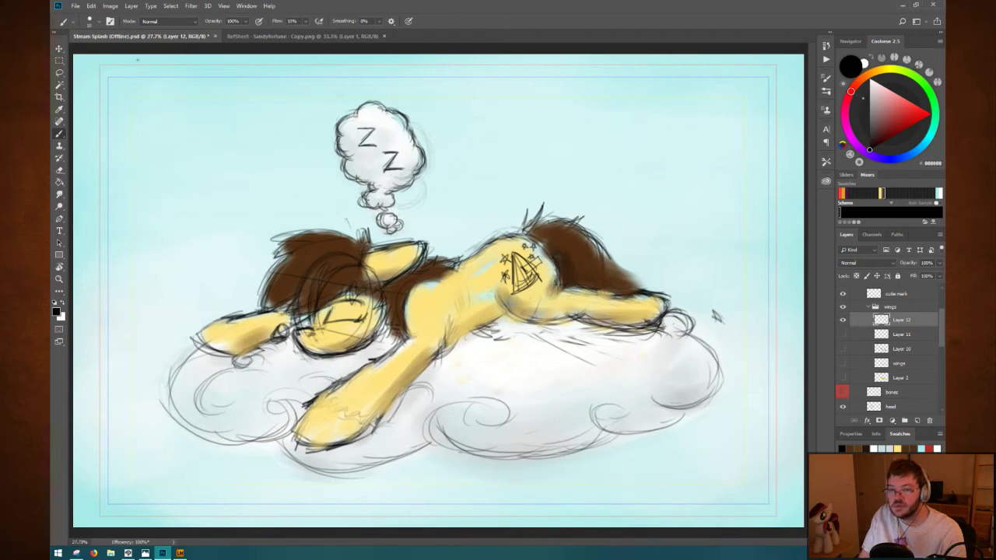
# Set the brush size to 20 px and save the file.
pyautogui.click(91, 21)
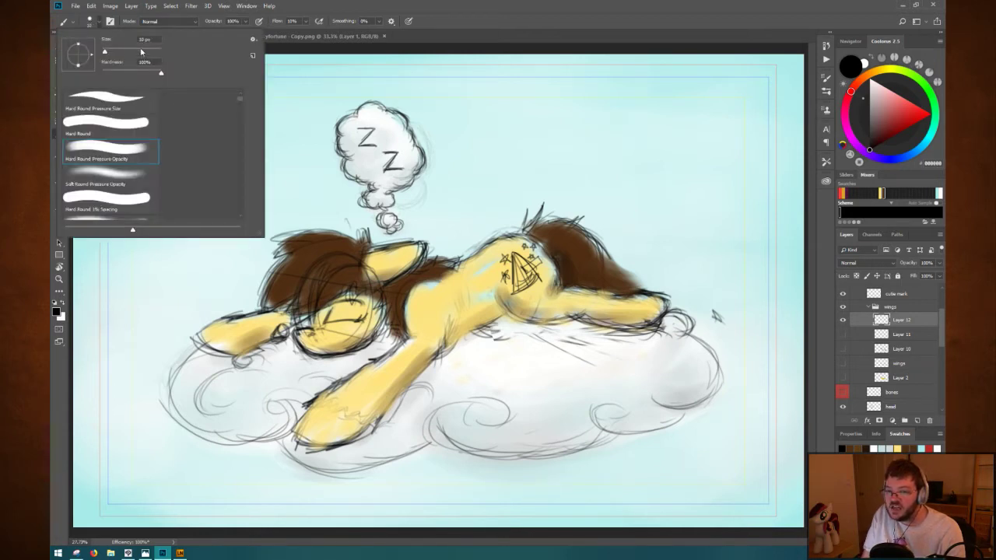
pyautogui.write('20')
pyautogui.press('Return')
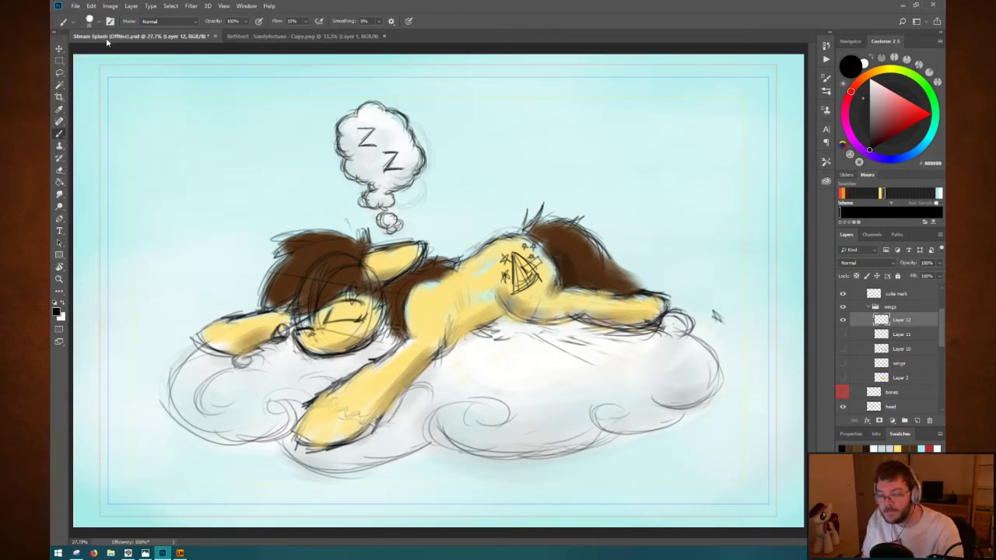
pyautogui.hotkey('ctrl', 's')
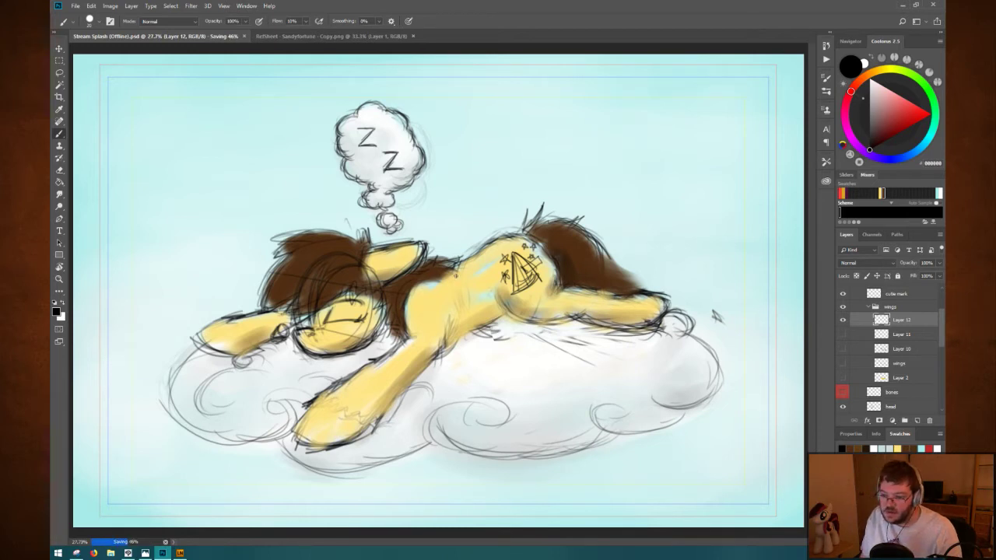
# Sketch the black outline of a folded wing on Layer 12, running from the shoulder along the back to the tail.
pyautogui.moveTo(457, 274)
pyautogui.mouseDown()
pyautogui.moveTo(441, 327)
pyautogui.moveTo(482, 330)
pyautogui.moveTo(535, 220)
pyautogui.moveTo(504, 302)
pyautogui.mouseUp()
pyautogui.moveTo(527, 263); pyautogui.dragTo(453, 333)
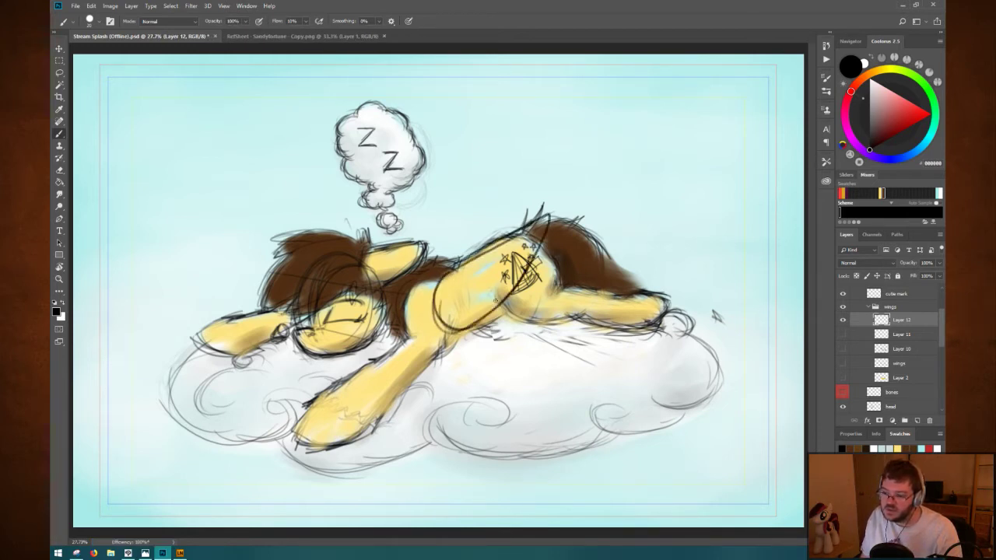
pyautogui.moveTo(500, 301); pyautogui.dragTo(490, 312)
pyautogui.moveTo(456, 266); pyautogui.dragTo(437, 322)
pyautogui.moveTo(432, 281)
pyautogui.mouseDown()
pyautogui.moveTo(516, 302)
pyautogui.moveTo(473, 270)
pyautogui.moveTo(521, 231)
pyautogui.mouseUp()
pyautogui.moveTo(462, 255)
pyautogui.mouseDown()
pyautogui.moveTo(544, 221)
pyautogui.moveTo(514, 304)
pyautogui.mouseUp()
pyautogui.moveTo(540, 253)
pyautogui.mouseDown()
pyautogui.moveTo(476, 317)
pyautogui.moveTo(450, 325)
pyautogui.mouseUp()
pyautogui.moveTo(440, 270)
pyautogui.mouseDown()
pyautogui.moveTo(420, 324)
pyautogui.moveTo(433, 330)
pyautogui.mouseUp()
pyautogui.moveTo(470, 251); pyautogui.dragTo(434, 313)
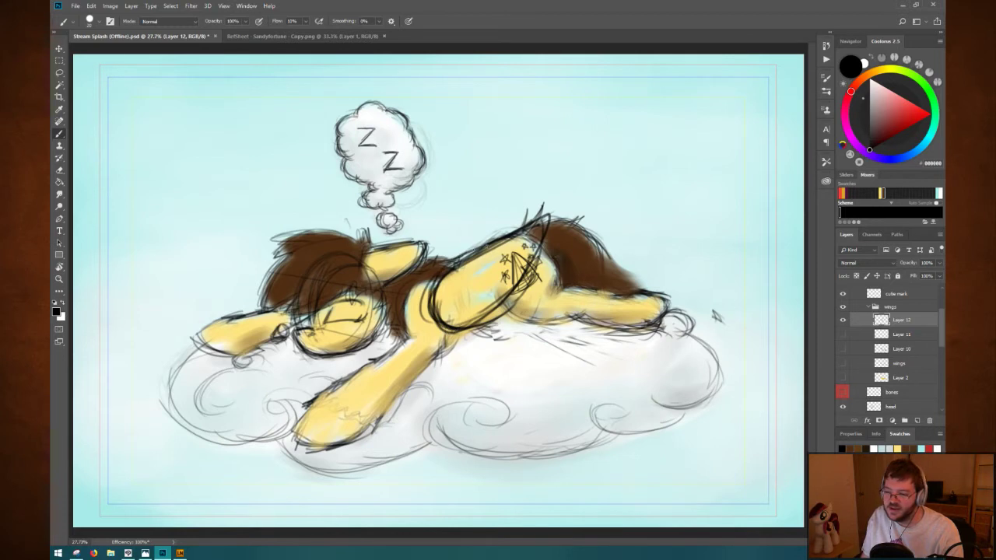
pyautogui.moveTo(449, 268)
pyautogui.mouseDown()
pyautogui.moveTo(531, 225)
pyautogui.moveTo(502, 288)
pyautogui.mouseUp()
pyautogui.moveTo(545, 235)
pyautogui.mouseDown()
pyautogui.moveTo(489, 312)
pyautogui.moveTo(458, 334)
pyautogui.mouseUp()
# Draw the jagged covert edge and long inner feather lines inside the folded wing on Layer 12.
pyautogui.moveTo(450, 270)
pyautogui.mouseDown()
pyautogui.moveTo(477, 277)
pyautogui.moveTo(470, 293)
pyautogui.moveTo(479, 317)
pyautogui.mouseUp()
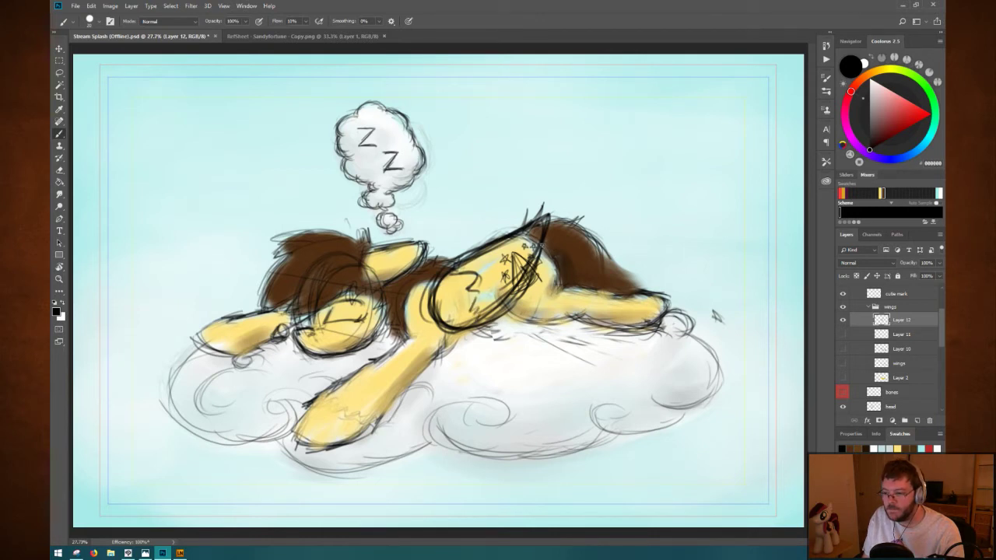
pyautogui.moveTo(535, 232)
pyautogui.mouseDown()
pyautogui.moveTo(467, 280)
pyautogui.moveTo(484, 288)
pyautogui.moveTo(476, 297)
pyautogui.mouseUp()
pyautogui.moveTo(536, 251); pyautogui.dragTo(476, 310)
pyautogui.moveTo(530, 226); pyautogui.dragTo(482, 303)
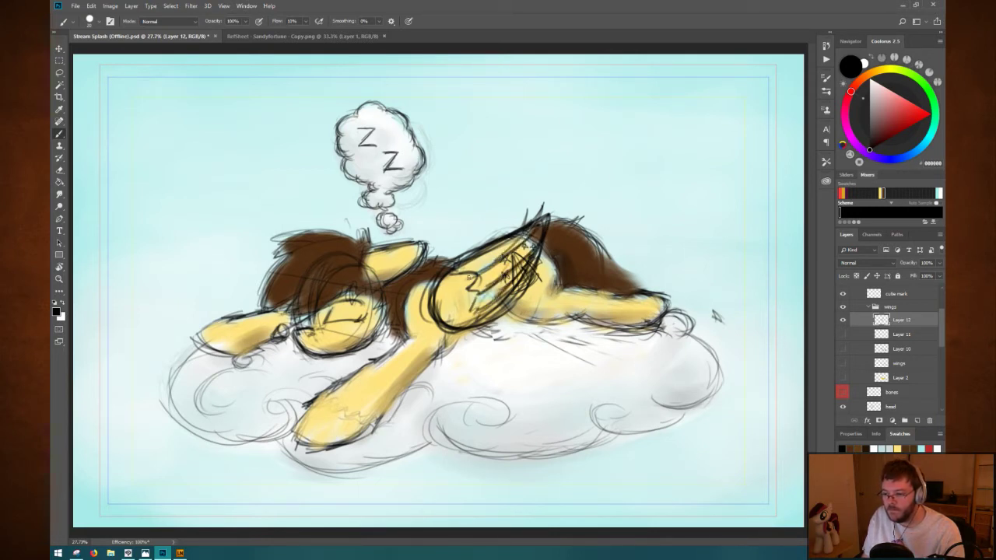
pyautogui.moveTo(495, 260)
pyautogui.mouseDown()
pyautogui.moveTo(474, 269)
pyautogui.moveTo(514, 245)
pyautogui.mouseUp()
pyautogui.moveTo(450, 287)
pyautogui.mouseDown()
pyautogui.moveTo(440, 282)
pyautogui.moveTo(426, 318)
pyautogui.moveTo(474, 320)
pyautogui.moveTo(517, 304)
pyautogui.mouseUp()
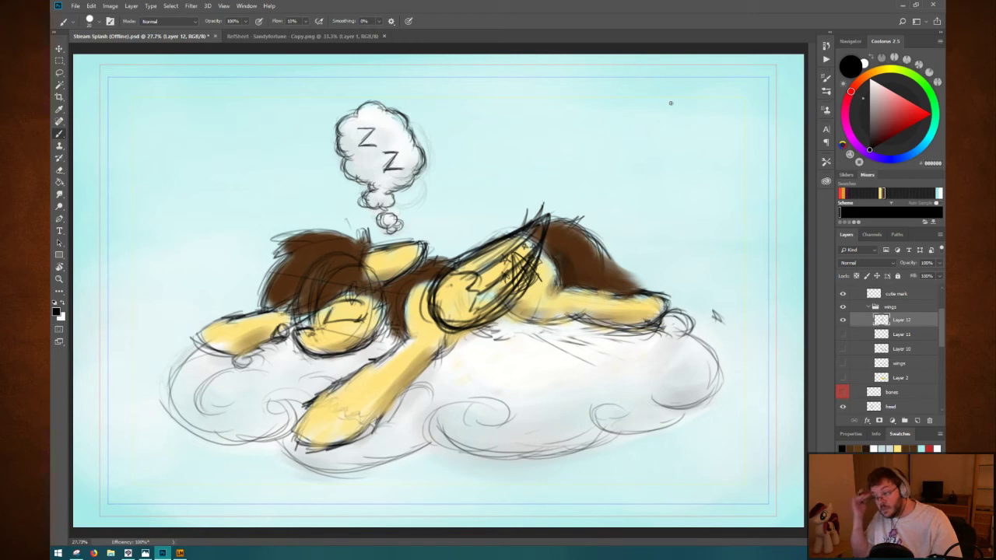
# Hide Layer 12 and compare the older wing layers by toggling them one at a time, leaving only the wings layer shown.
pyautogui.click(844, 321)
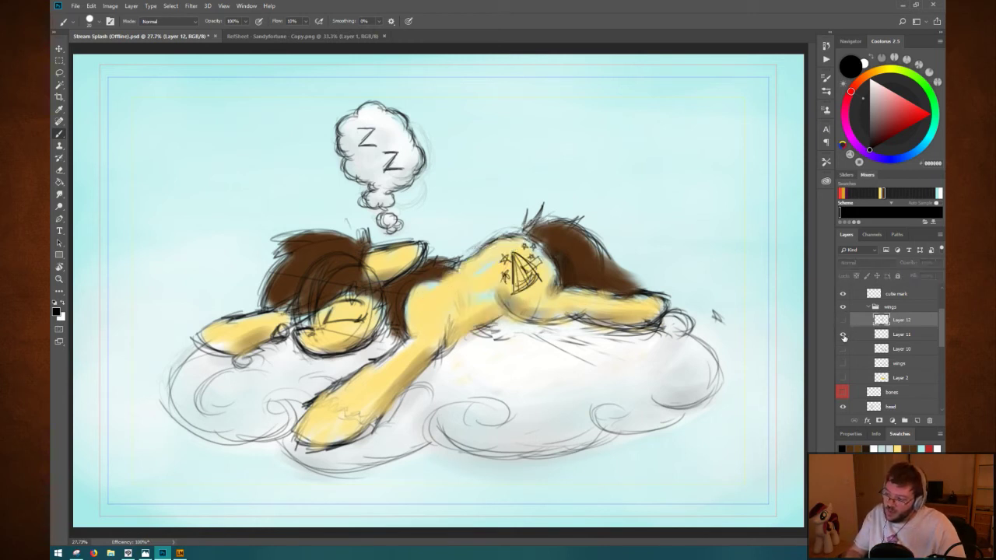
pyautogui.click(843, 348)
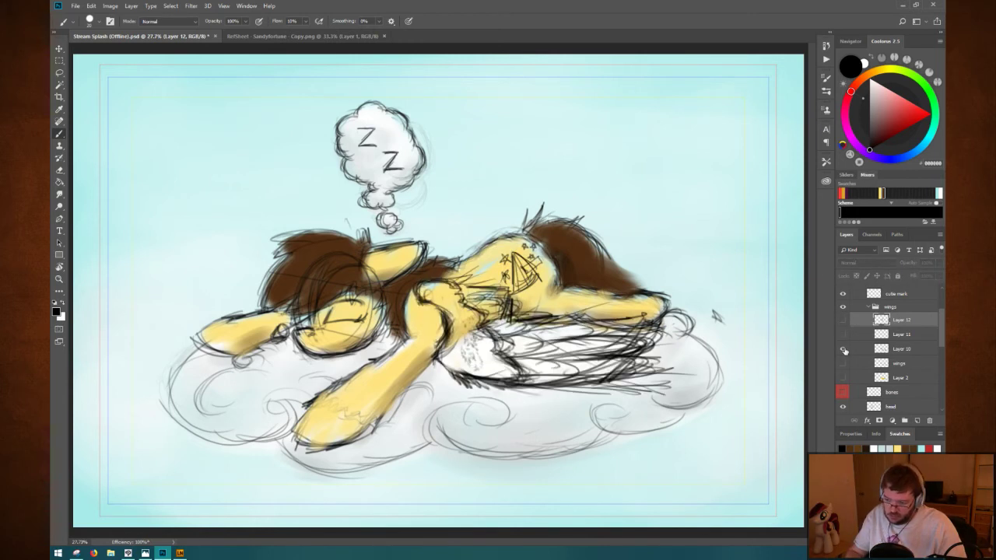
pyautogui.click(843, 349)
pyautogui.click(842, 363)
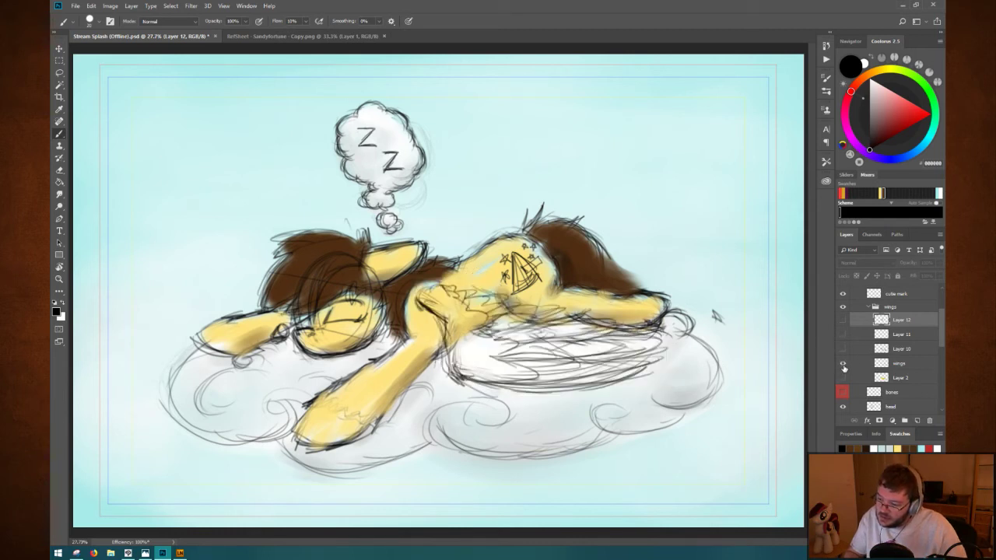
pyautogui.click(842, 363)
pyautogui.click(843, 377)
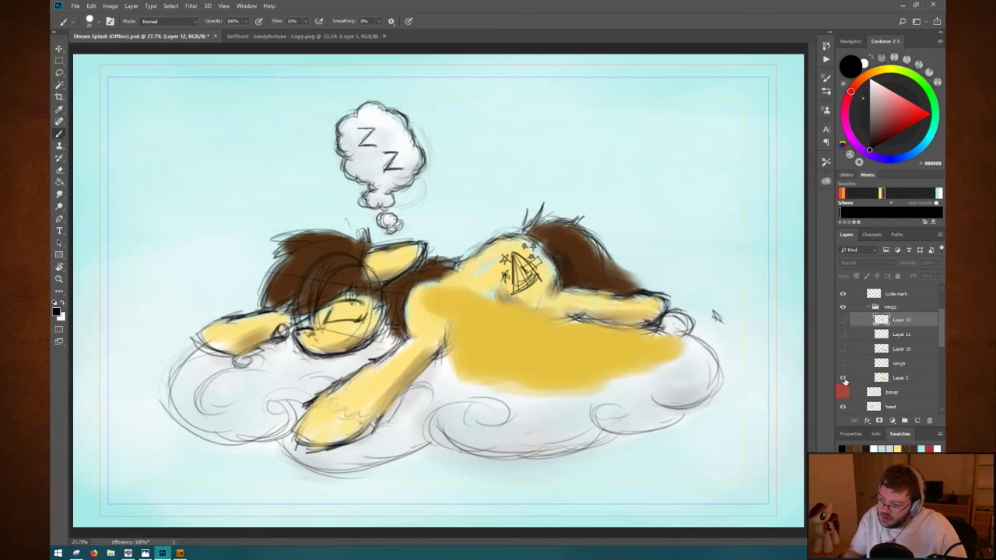
pyautogui.click(842, 377)
pyautogui.click(843, 363)
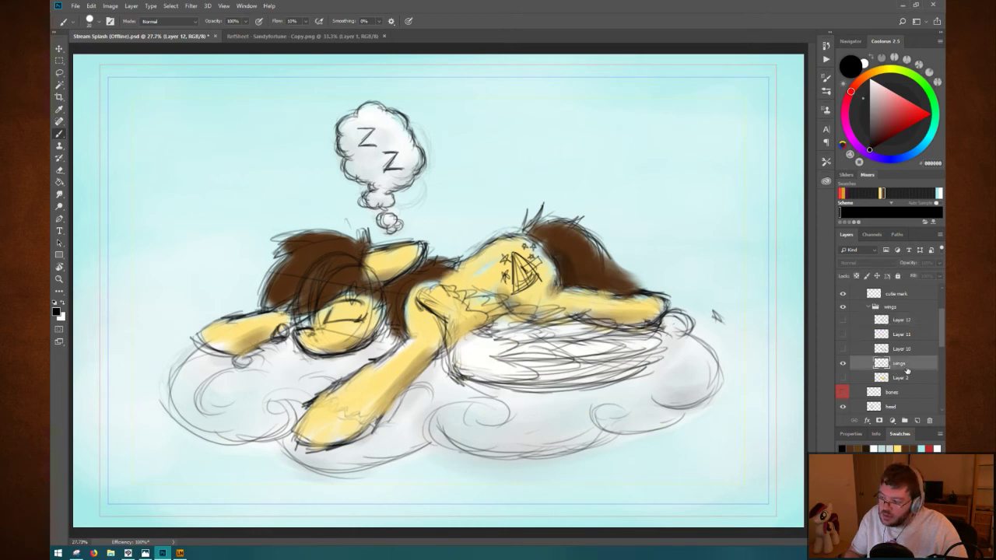
# Scale the wings layer's sketch to about 88%, rotate it slightly clockwise, position it beside the body, and save the file.
pyautogui.click(907, 367)
pyautogui.hotkey('ctrl', 't')
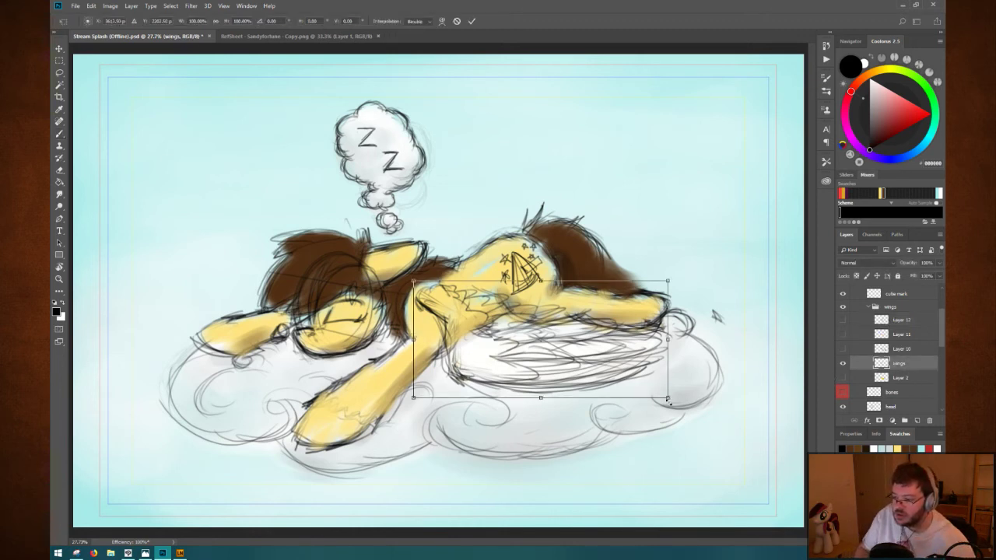
pyautogui.moveTo(669, 400); pyautogui.dragTo(636, 383)
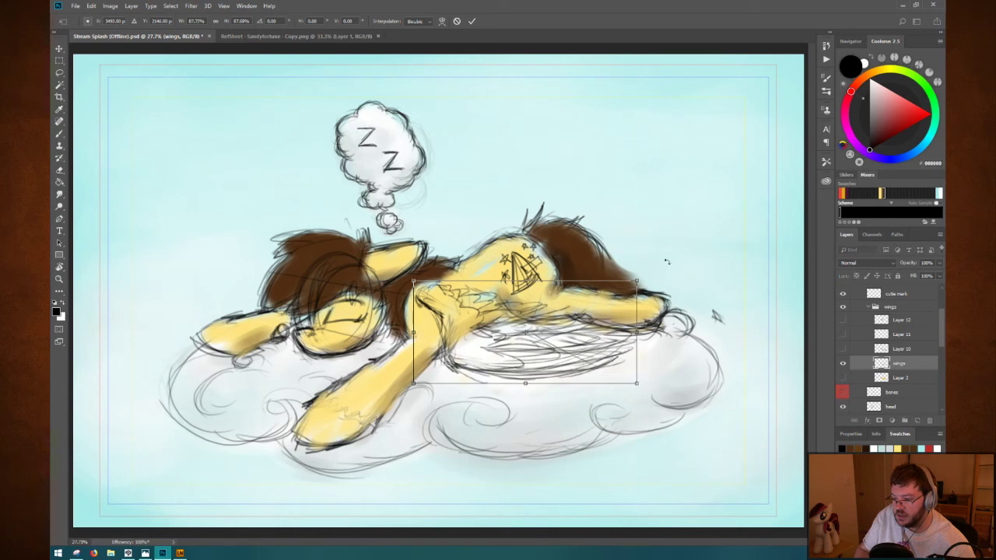
pyautogui.moveTo(557, 355); pyautogui.dragTo(565, 342)
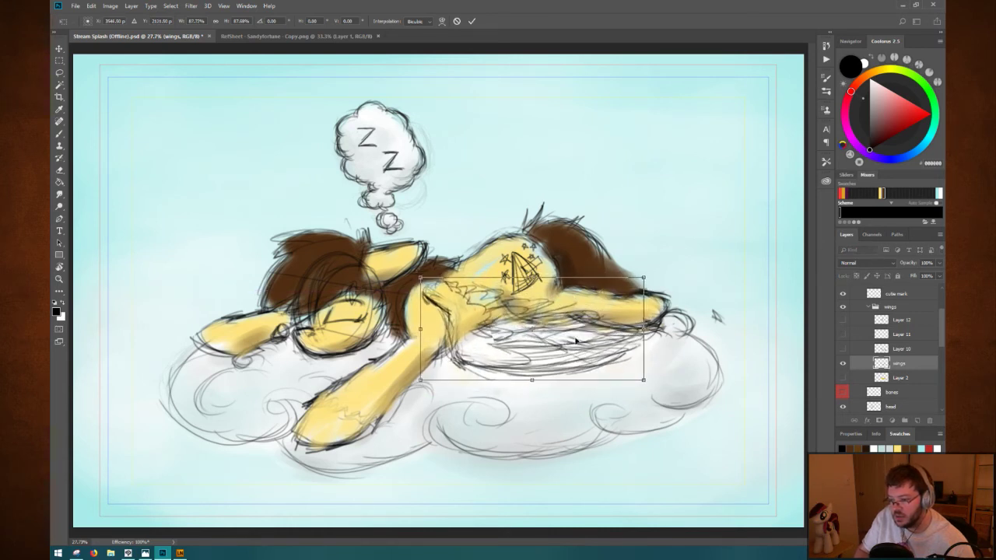
pyautogui.moveTo(659, 308); pyautogui.dragTo(659, 318)
pyautogui.moveTo(591, 335); pyautogui.dragTo(589, 339)
pyautogui.press('Return')
pyautogui.press('b')
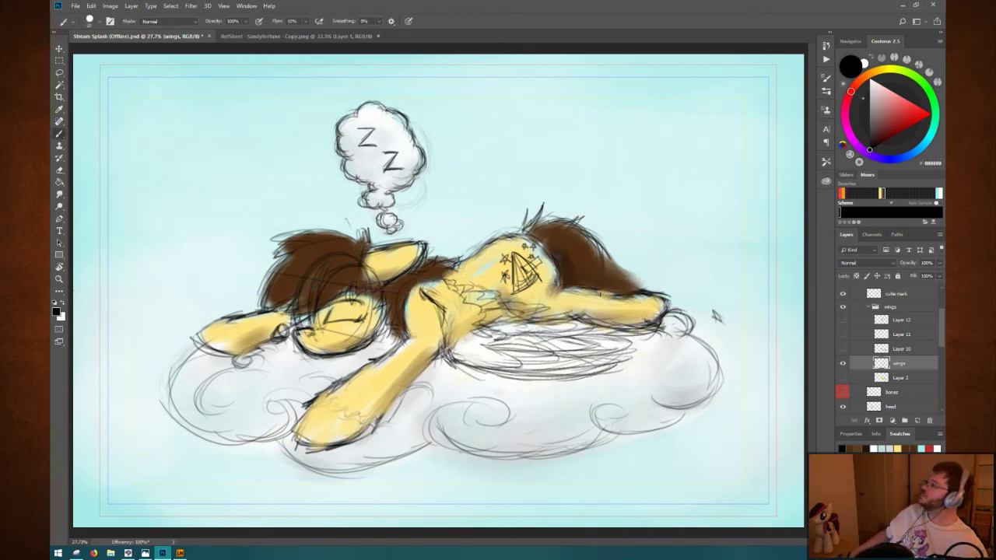
pyautogui.hotkey('ctrl', 's')
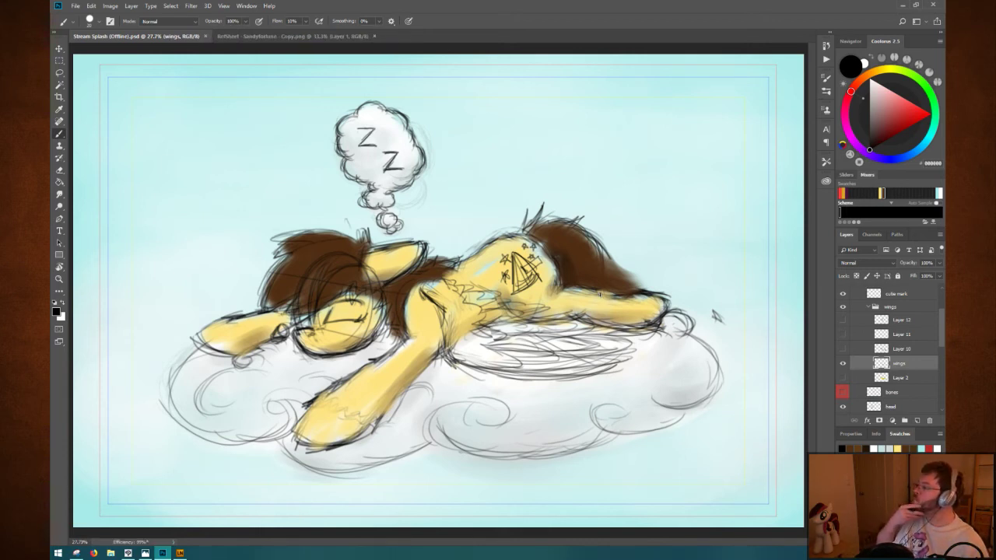
# Nudge the wings layer's sketch slightly down and to the right against the body.
pyautogui.hotkey('ctrl', 't')
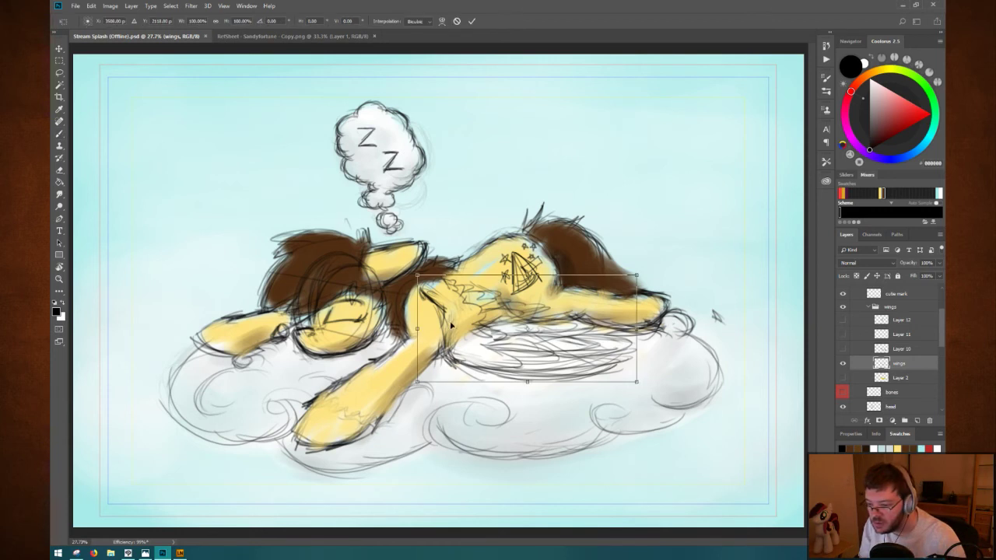
pyautogui.moveTo(484, 319); pyautogui.dragTo(488, 327)
pyautogui.press('Return')
pyautogui.press('b')
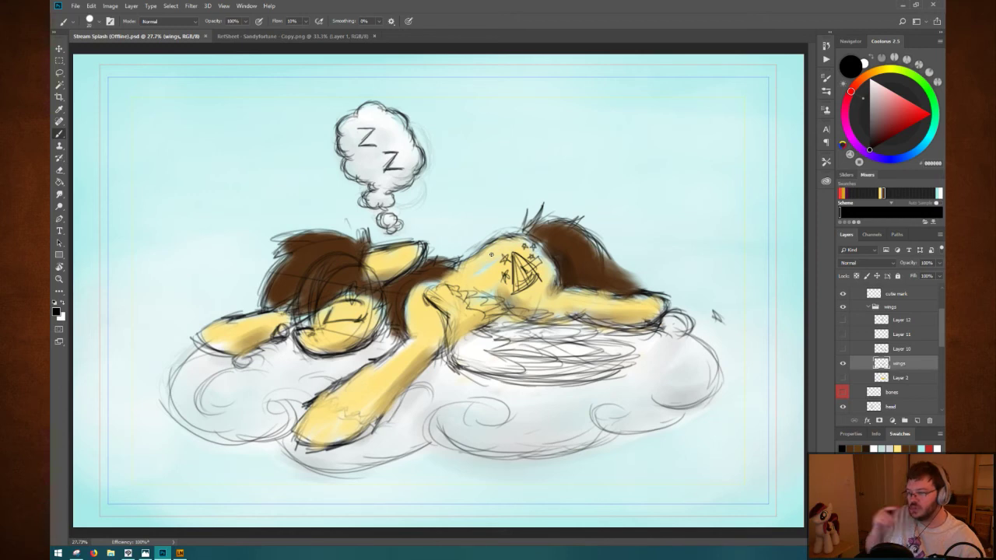
# Darken the outer edge of the lower wing with long black strokes on the wings layer and erase stray marks along it.
pyautogui.press('r')
pyautogui.moveTo(603, 171)
pyautogui.mouseDown()
pyautogui.moveTo(645, 289)
pyautogui.moveTo(467, 482)
pyautogui.moveTo(433, 400)
pyautogui.moveTo(487, 312)
pyautogui.moveTo(478, 289)
pyautogui.mouseUp()
pyautogui.press('b')
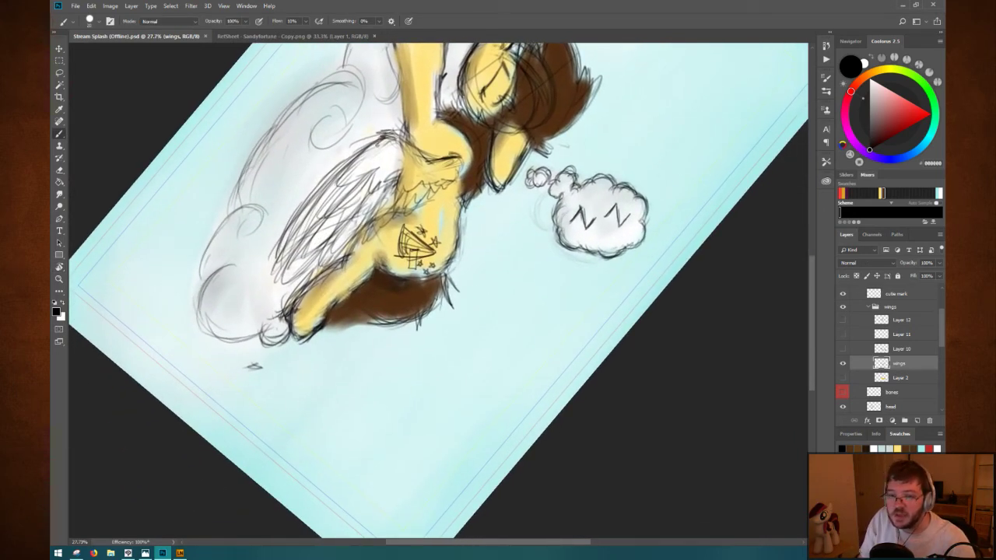
pyautogui.moveTo(369, 146); pyautogui.dragTo(282, 238)
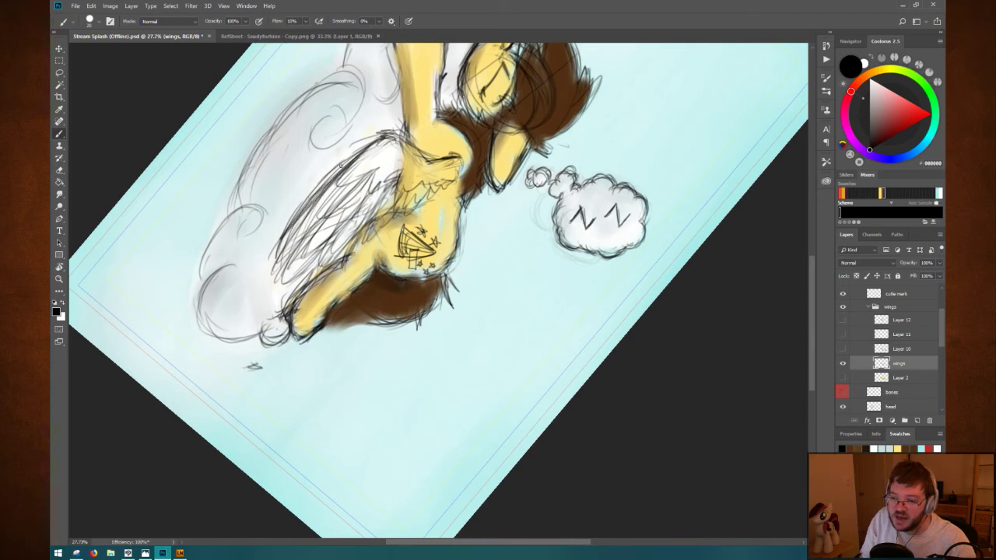
pyautogui.moveTo(337, 172); pyautogui.dragTo(274, 254)
pyautogui.moveTo(314, 197); pyautogui.dragTo(274, 247)
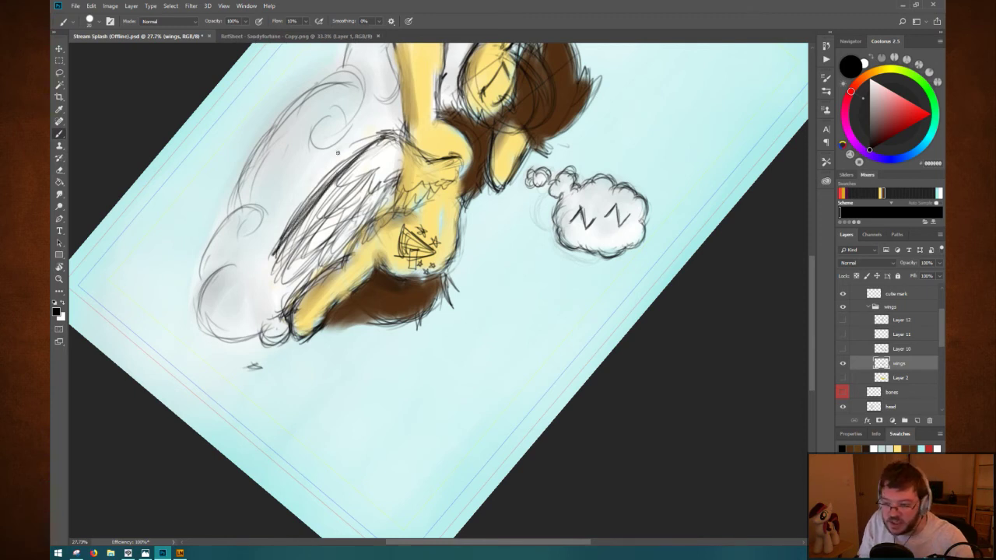
pyautogui.press('e')
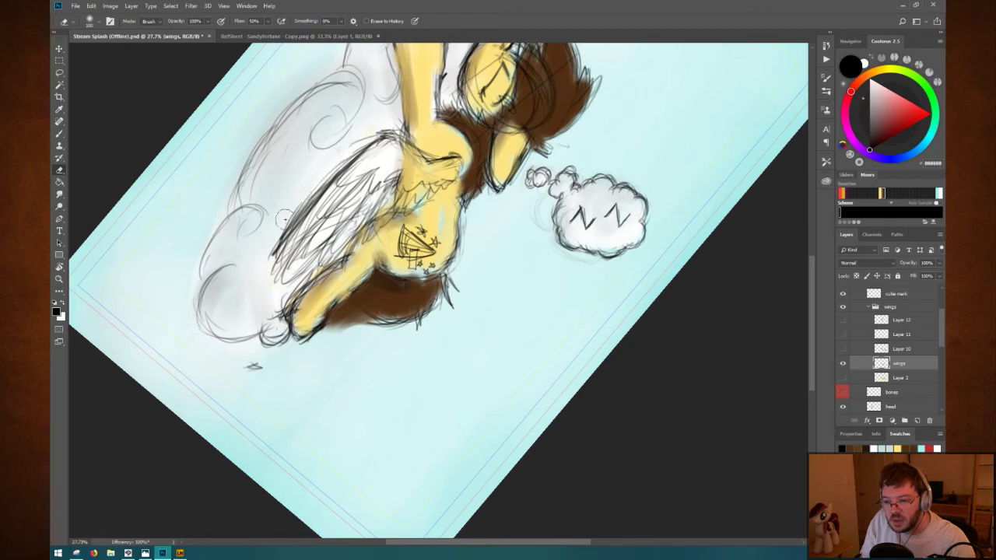
pyautogui.moveTo(284, 217)
pyautogui.mouseDown()
pyautogui.moveTo(362, 139)
pyautogui.moveTo(268, 246)
pyautogui.mouseUp()
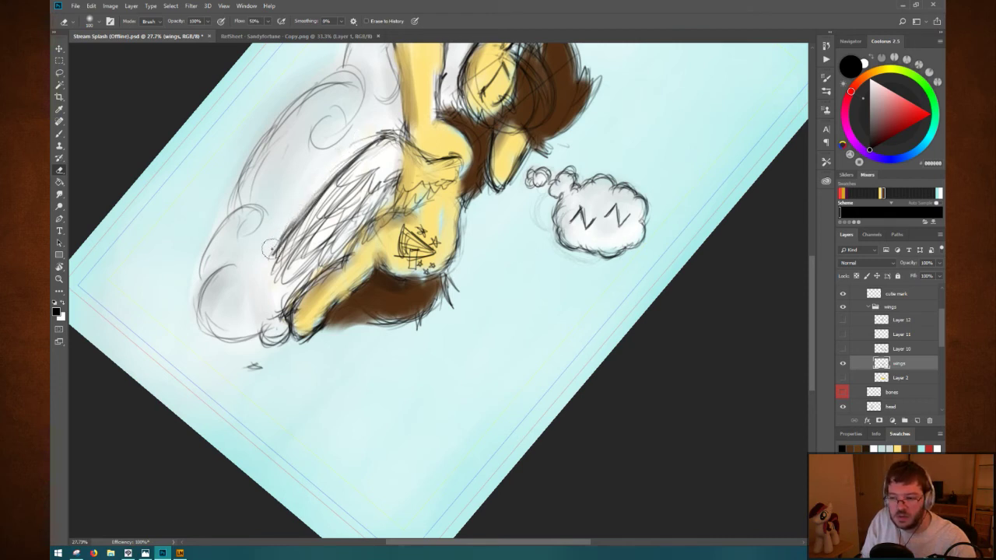
pyautogui.press('b')
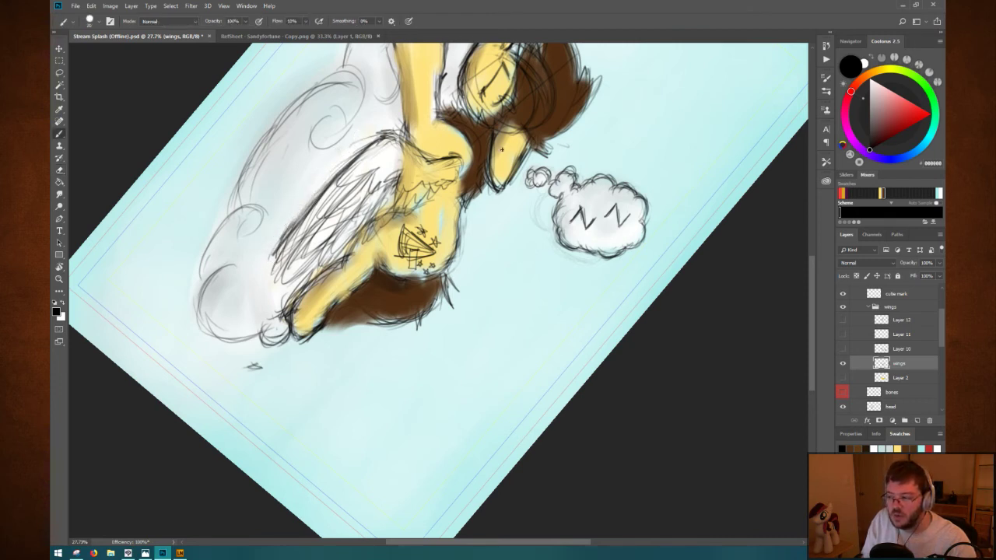
# Hide the wings group, restore the upright full-canvas view, and save the file.
pyautogui.click(843, 307)
pyautogui.hotkey('ctrl', '0')
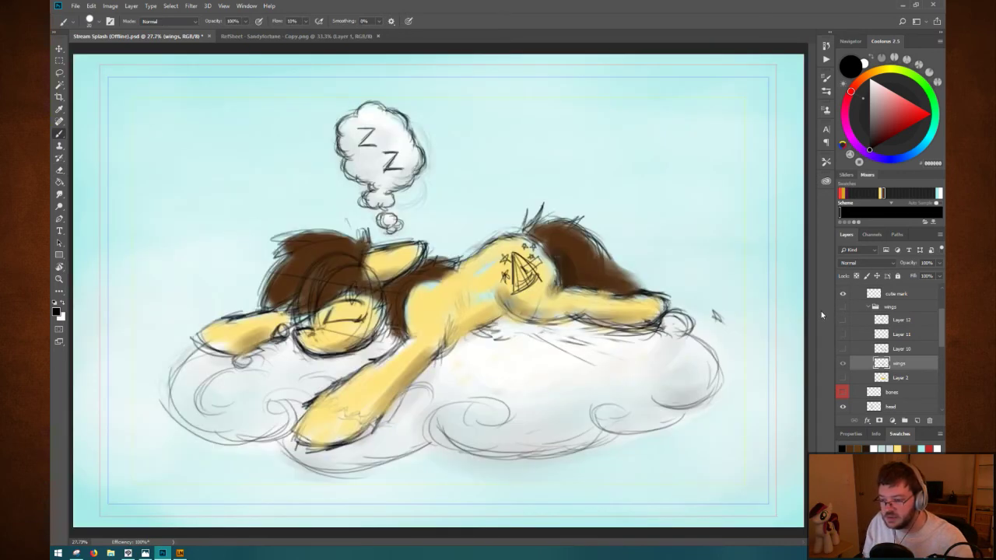
pyautogui.hotkey('ctrl', 's')
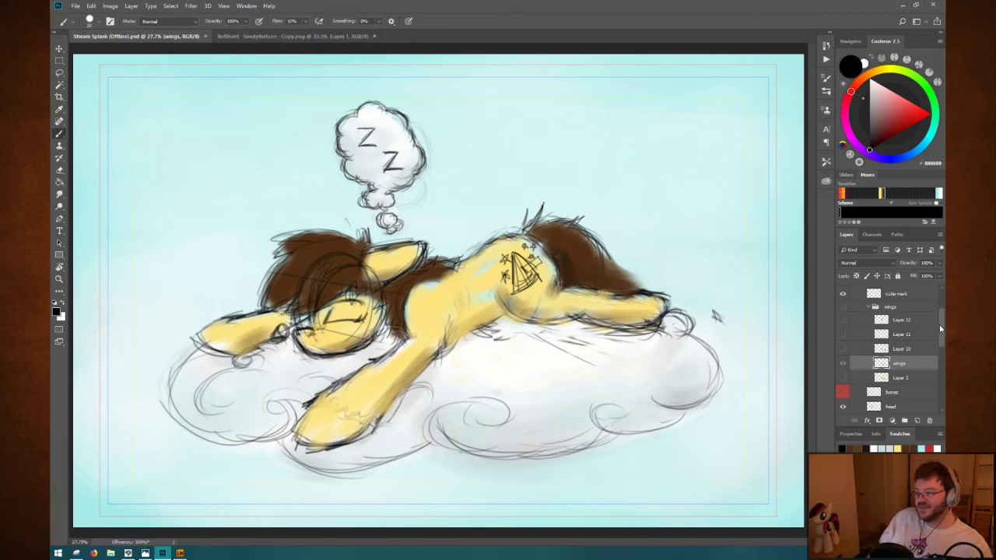
# Hide the sketch group and the refs group so only the sky background shows.
pyautogui.scroll(3, 940, 329)
pyautogui.click(844, 304)
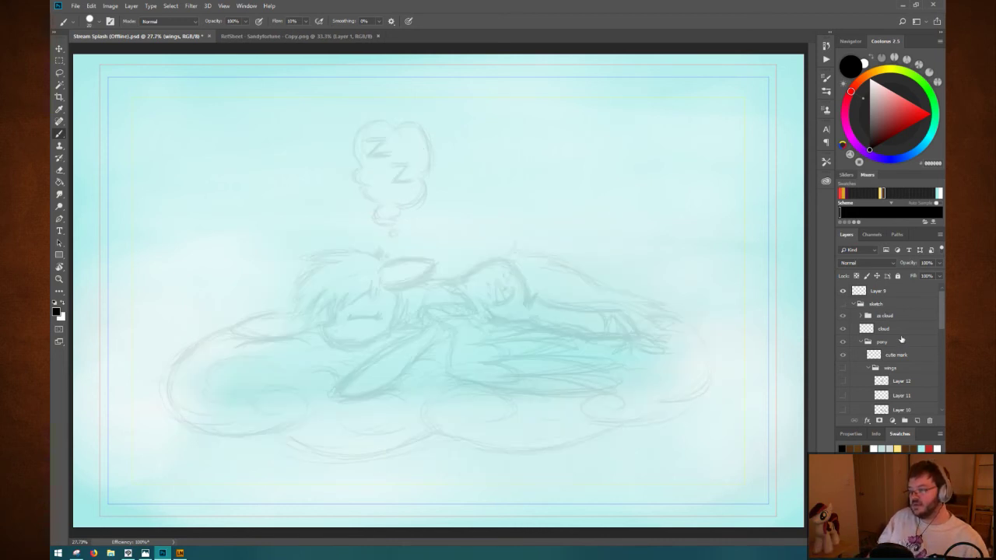
pyautogui.moveTo(943, 314); pyautogui.dragTo(935, 346)
pyautogui.scroll(-8, 933, 350)
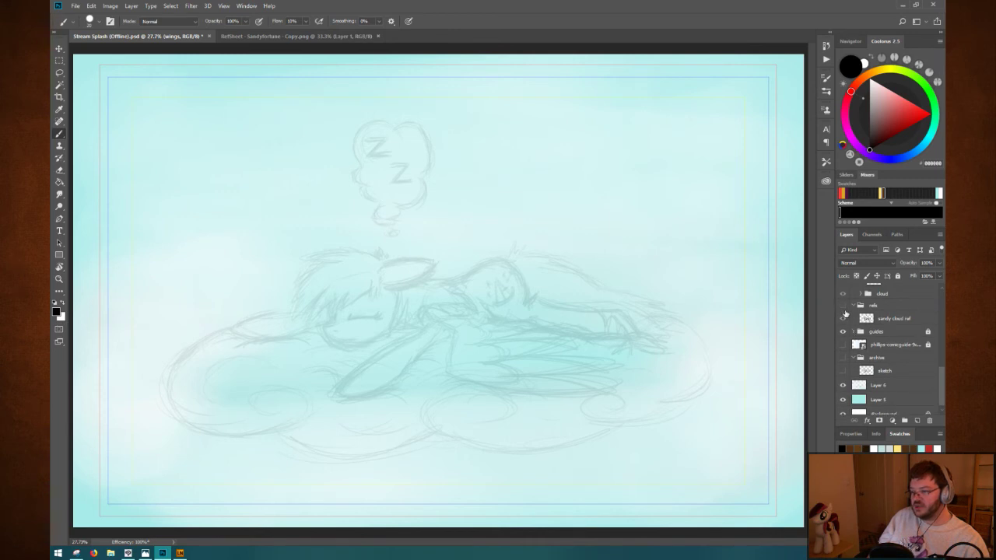
pyautogui.click(842, 306)
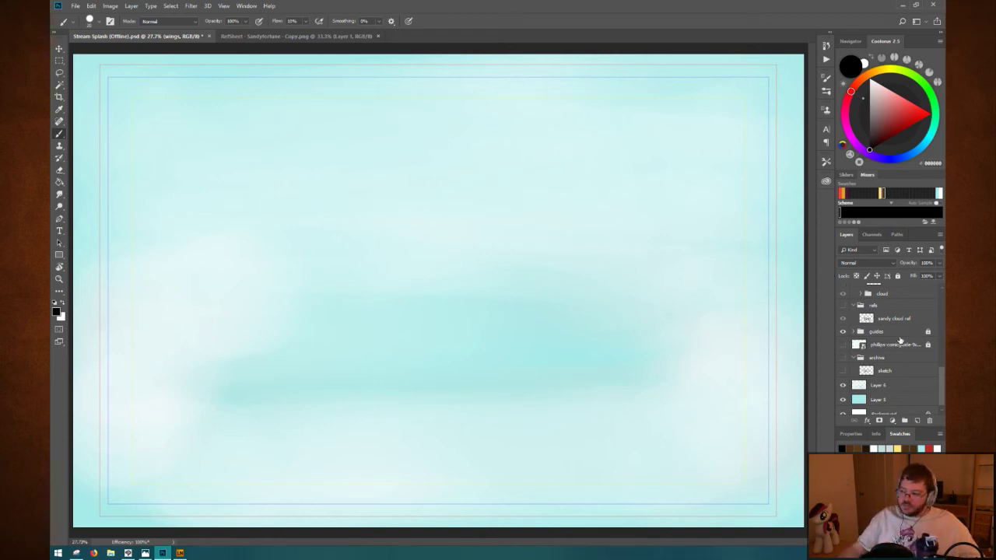
# Show the sketch group again, check the cutie mark layer and pony group by toggling them, and collapse the pony group.
pyautogui.scroll(2, 897, 343)
pyautogui.scroll(2, 897, 343)
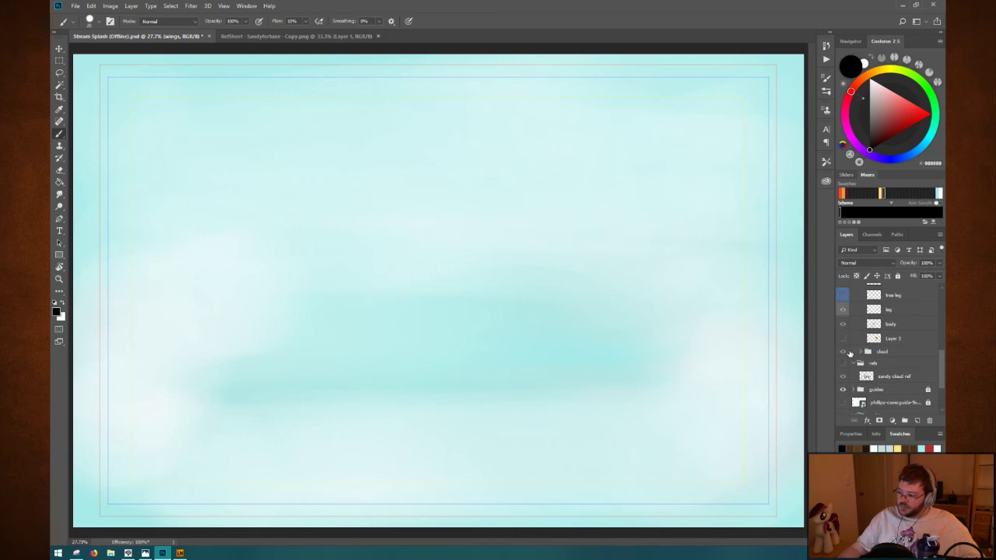
pyautogui.click(843, 355)
pyautogui.scroll(8, 845, 357)
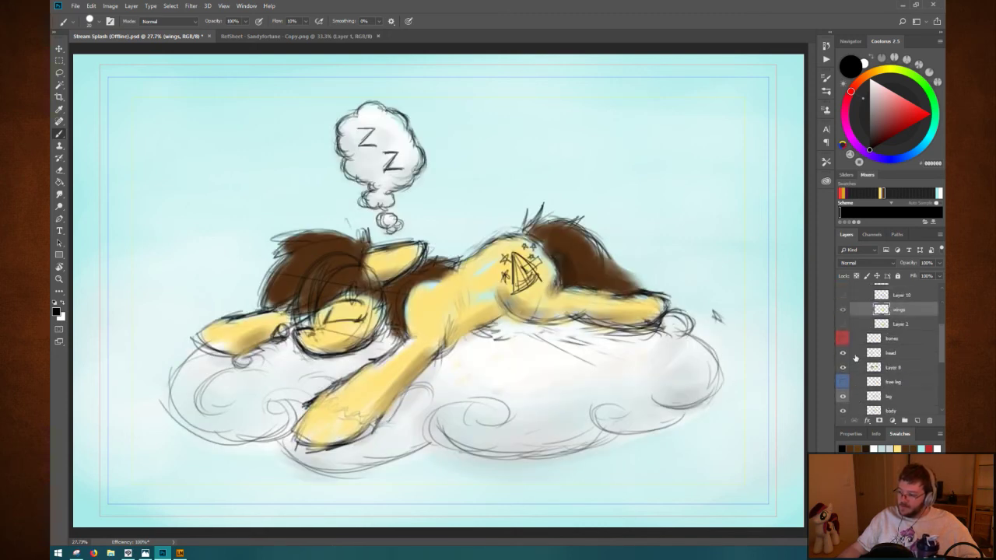
pyautogui.click(842, 356)
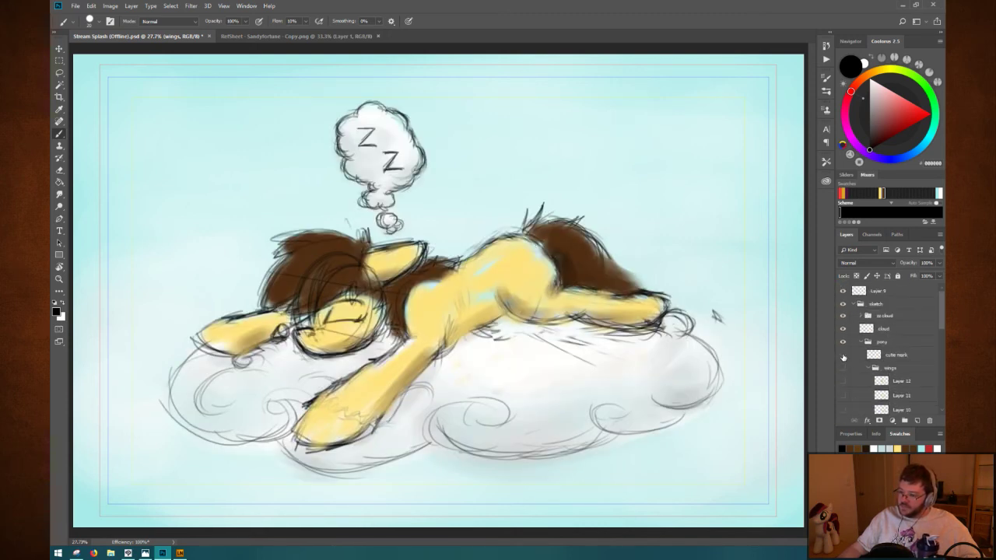
pyautogui.click(843, 355)
pyautogui.click(843, 344)
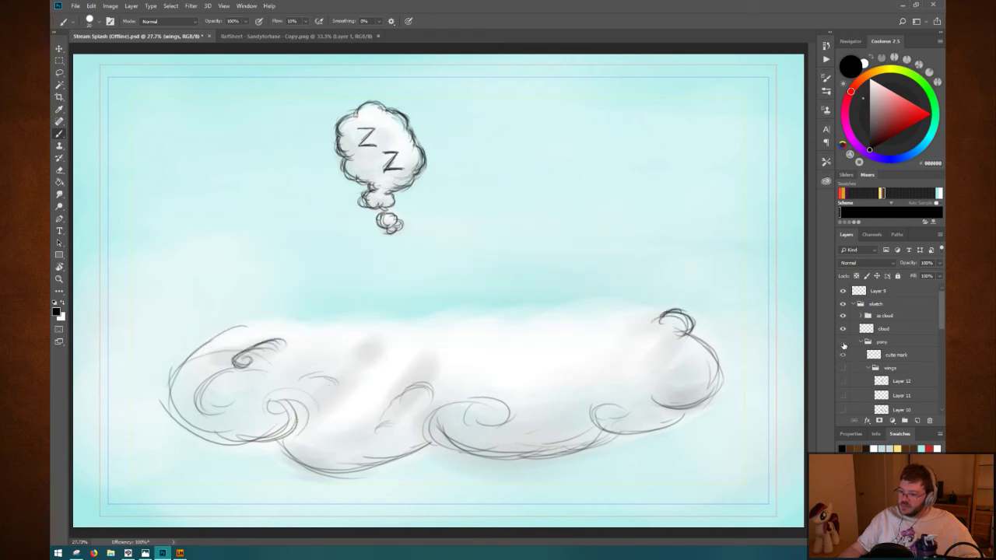
pyautogui.click(844, 344)
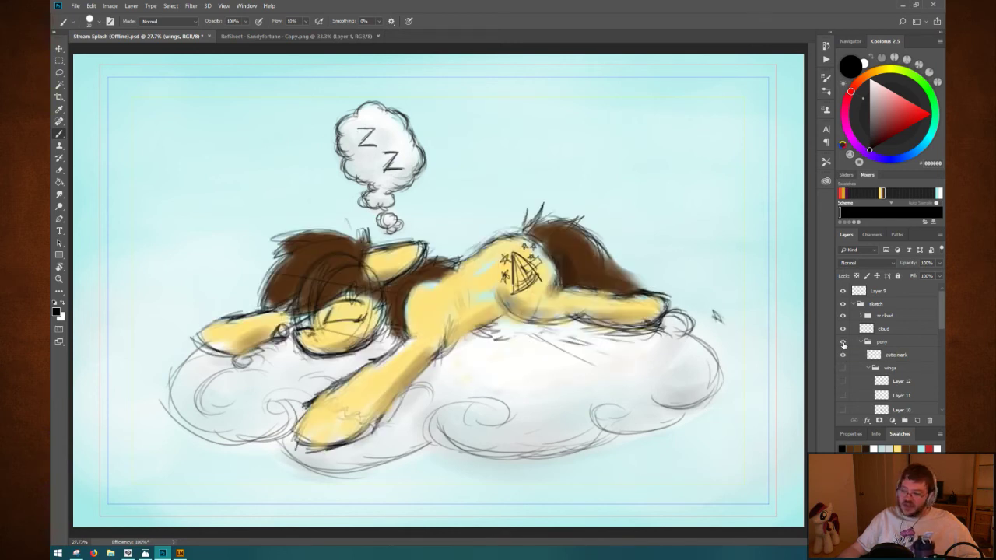
pyautogui.click(859, 343)
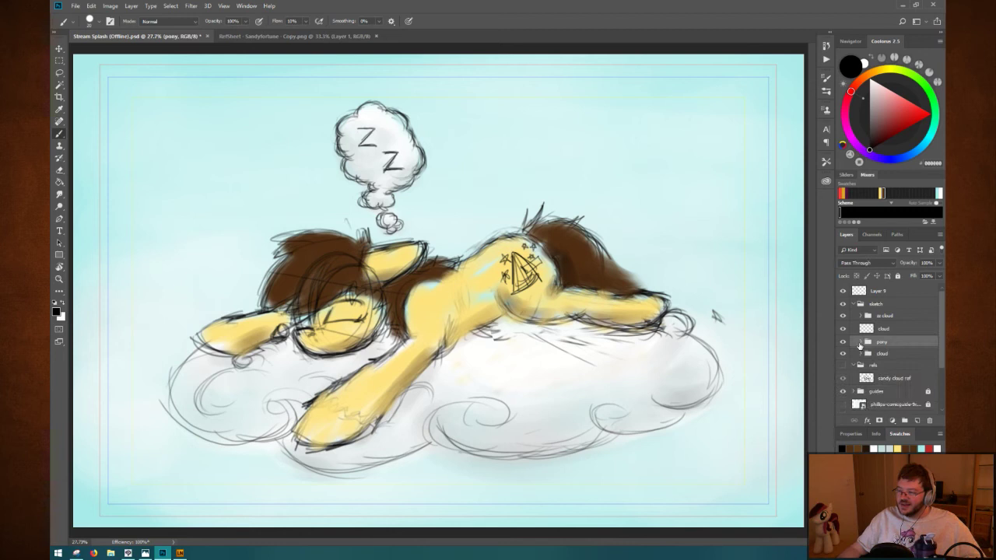
# Expand the zz cloud group and check its contents by toggling its visibility and that of the sketch group.
pyautogui.click(843, 303)
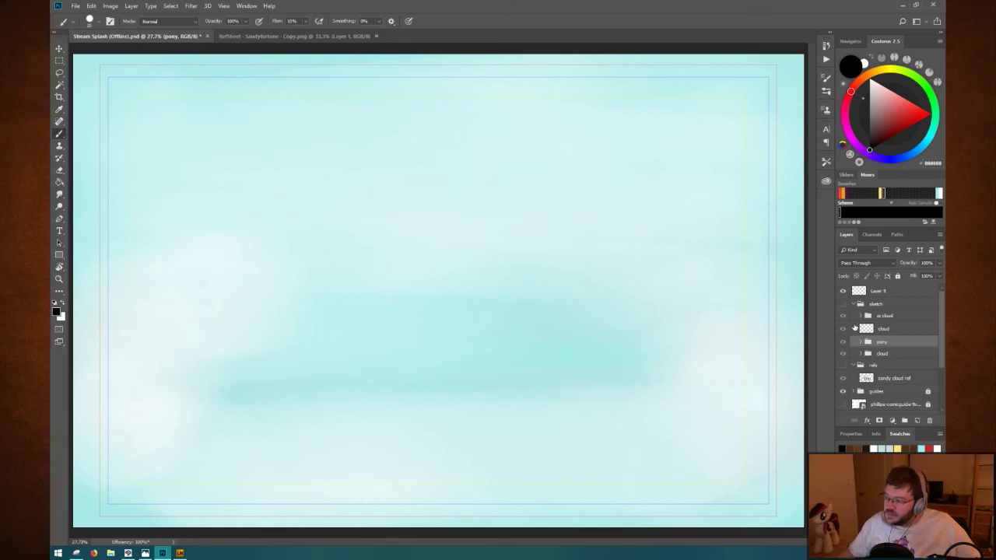
pyautogui.click(859, 316)
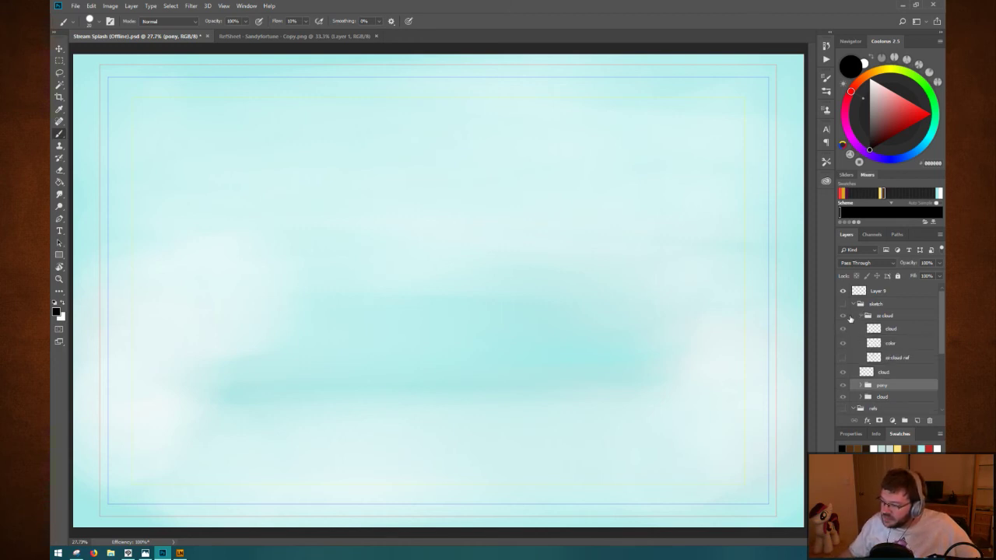
pyautogui.keyDown('alt'); pyautogui.click(844, 318); pyautogui.keyUp('alt')
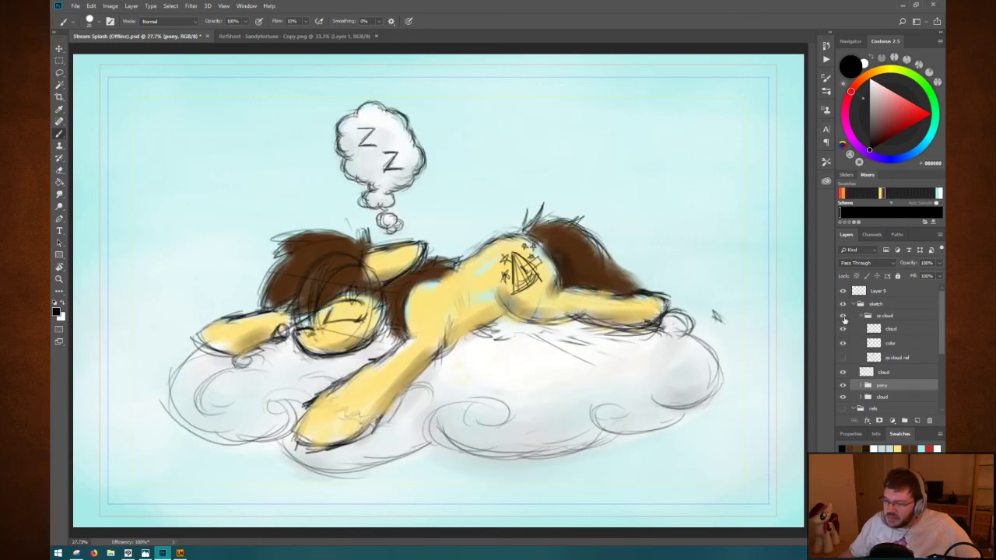
pyautogui.click(843, 317)
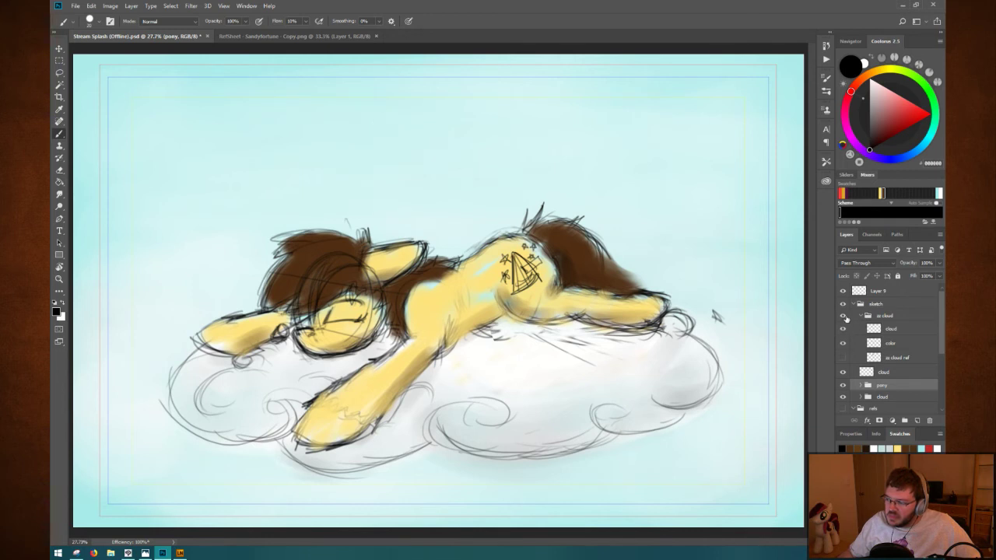
pyautogui.click(844, 316)
pyautogui.click(843, 304)
# Try moving the zz cloud group out of the sketch group and enlarging it to most of the canvas height, then undo both changes.
pyautogui.moveTo(887, 319); pyautogui.dragTo(894, 301)
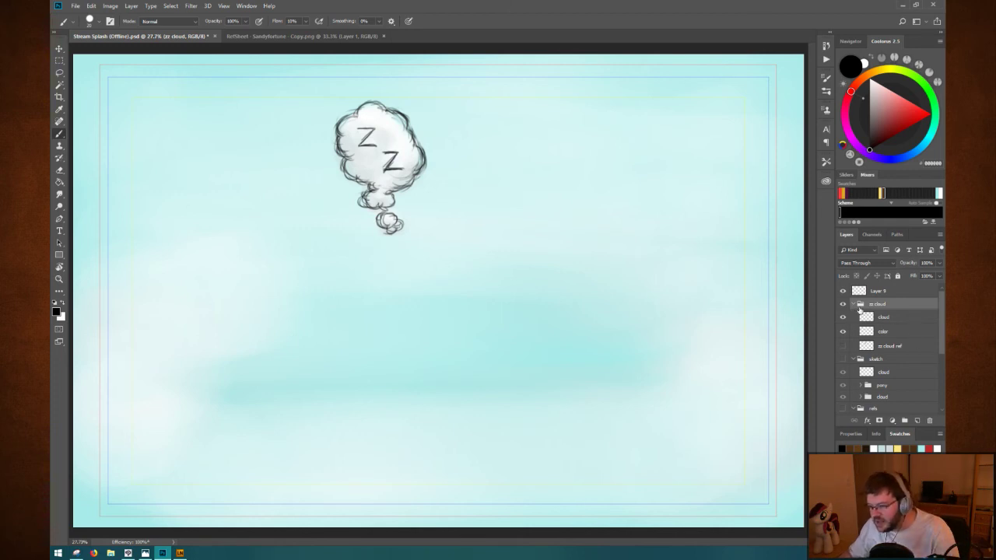
pyautogui.hotkey('ctrl', 't')
pyautogui.moveTo(428, 239); pyautogui.dragTo(600, 479)
pyautogui.moveTo(553, 330); pyautogui.dragTo(525, 331)
pyautogui.press('Return')
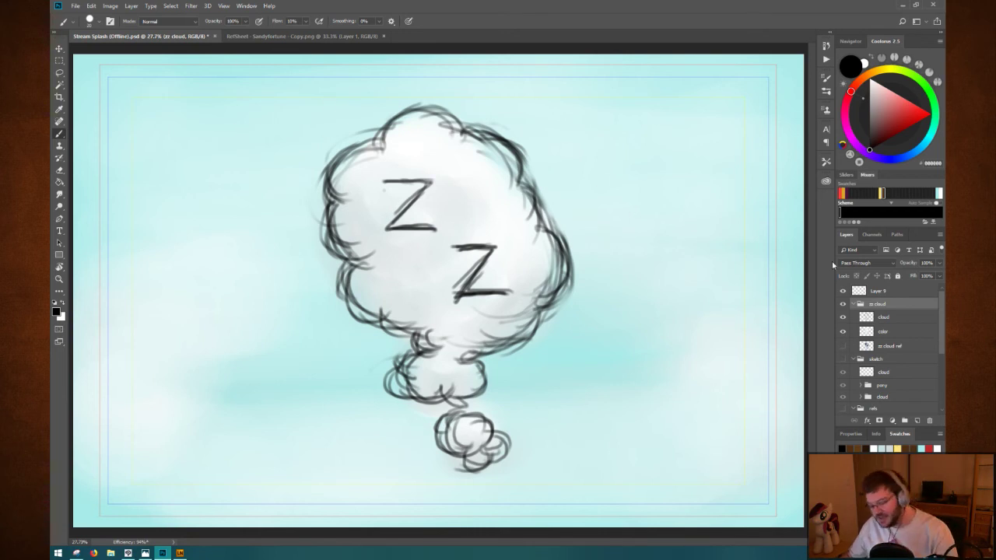
pyautogui.hotkey('ctrl', '[')
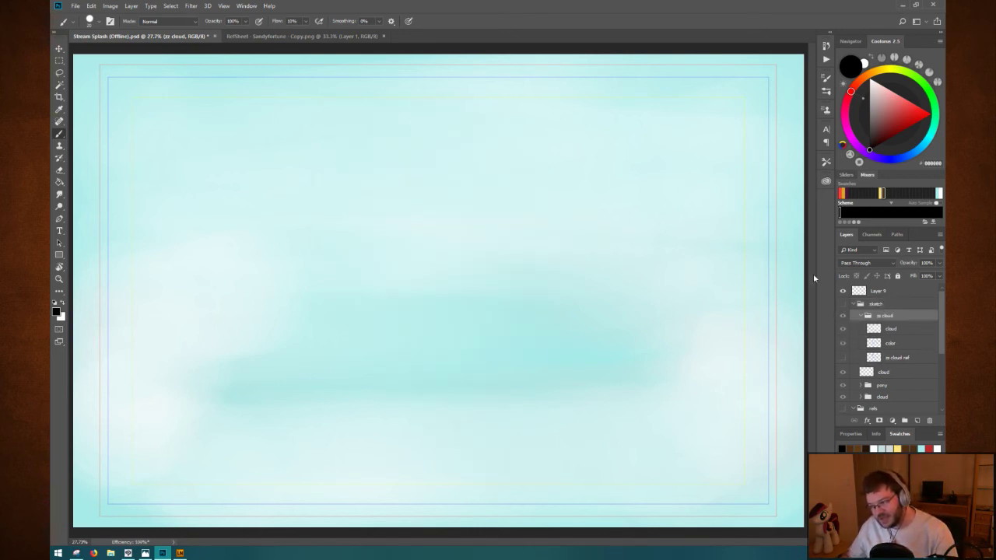
# Show the sketch group again, save the file, and collapse the zz cloud group.
pyautogui.click(843, 304)
pyautogui.hotkey('ctrl', 's')
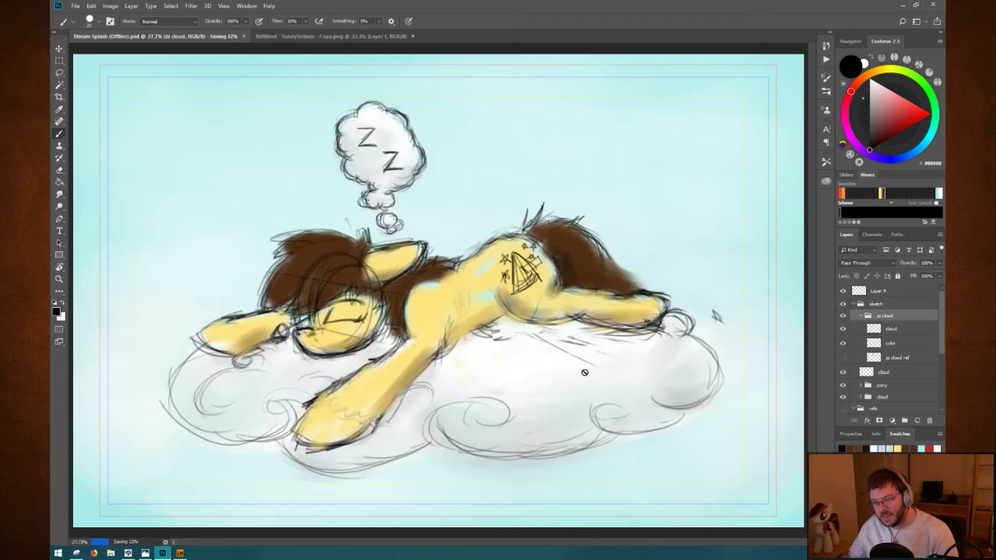
pyautogui.scroll(-4, 864, 359)
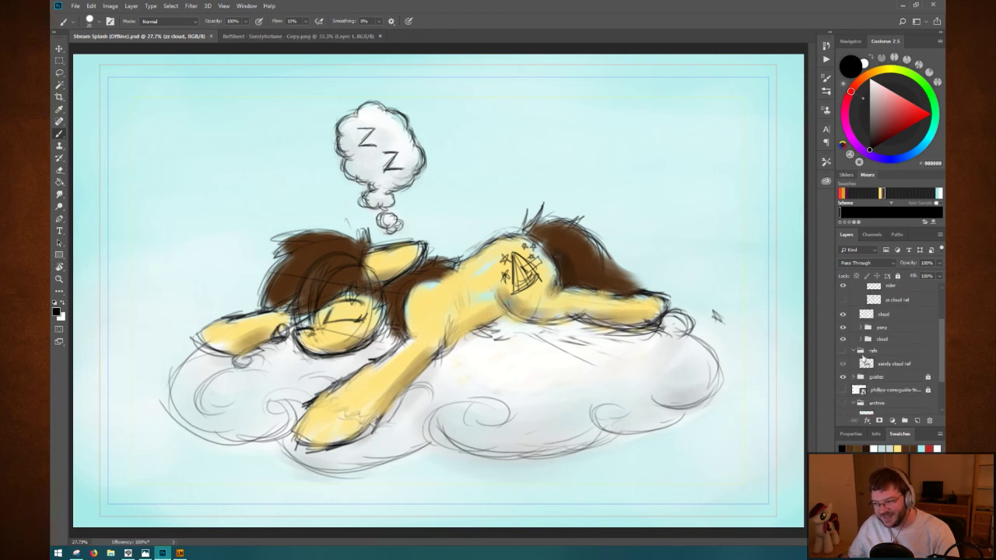
pyautogui.scroll(2, 859, 359)
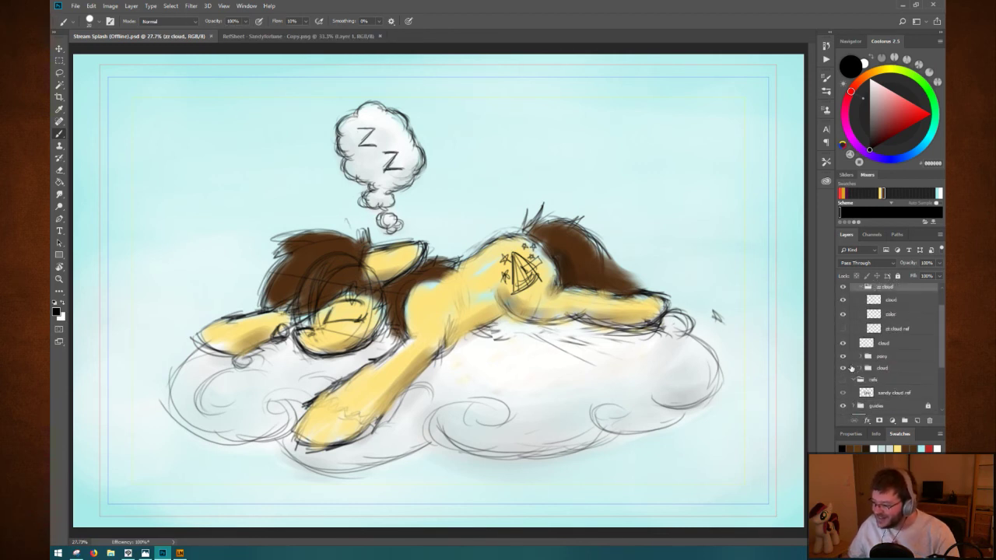
pyautogui.scroll(2, 851, 368)
pyautogui.click(861, 317)
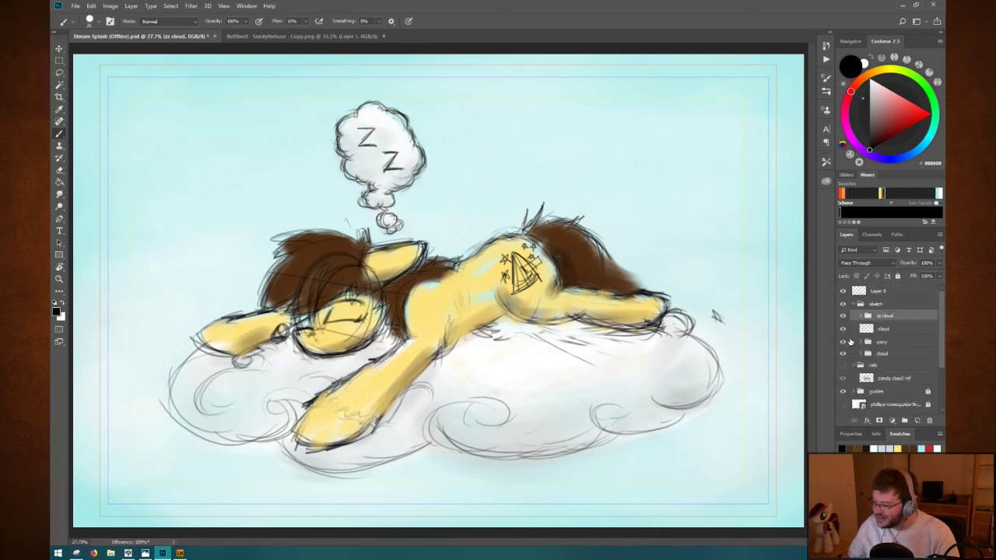
# Expand the pony group and make its wings group visible.
pyautogui.scroll(-3, 850, 354)
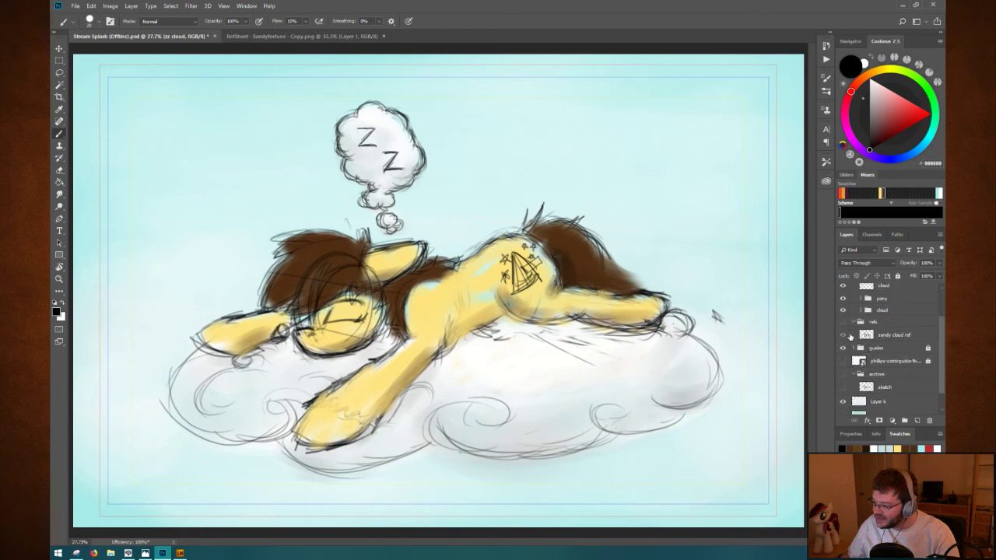
pyautogui.scroll(3, 850, 339)
pyautogui.click(861, 343)
pyautogui.scroll(-2, 858, 368)
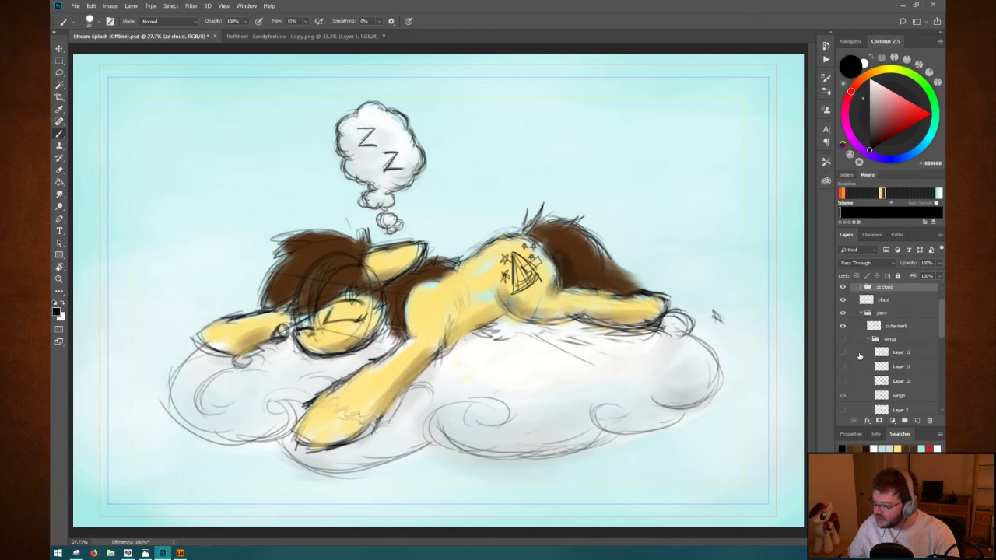
pyautogui.click(842, 340)
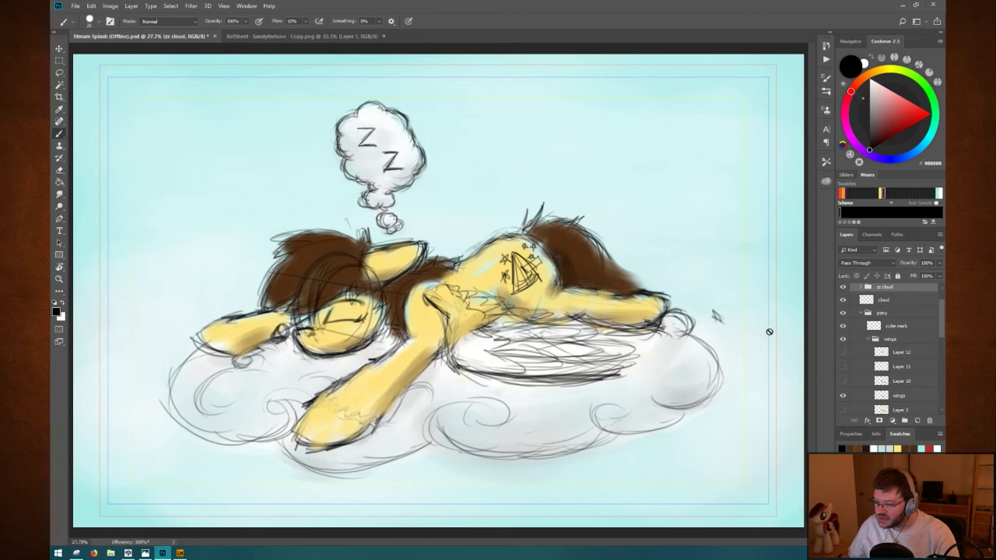
# Enlarge the wings group to about 110%, rotate it about 6° counter-clockwise, shift it up against the body, and save the file.
pyautogui.hotkey('ctrl', 't')
pyautogui.press('Return')
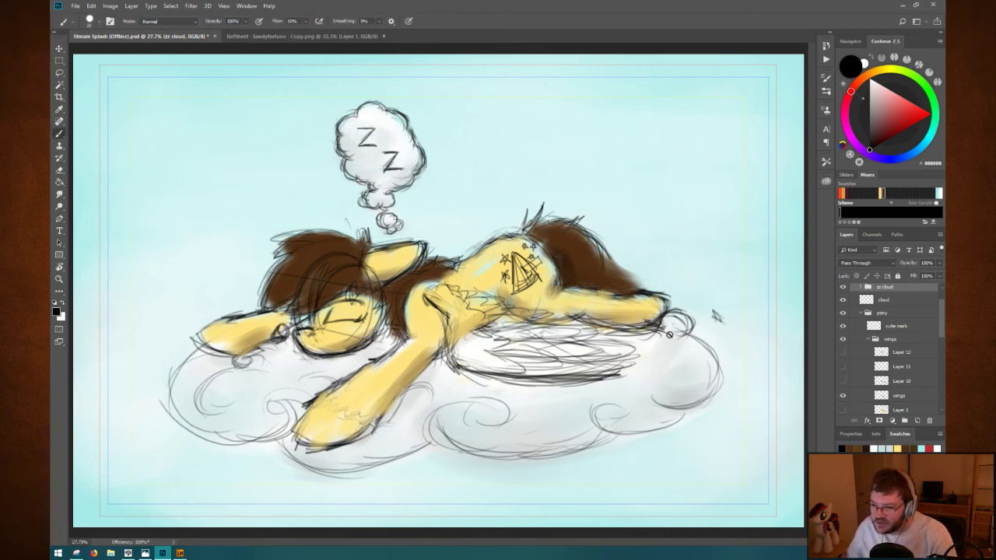
pyautogui.click(895, 340)
pyautogui.hotkey('ctrl', 't')
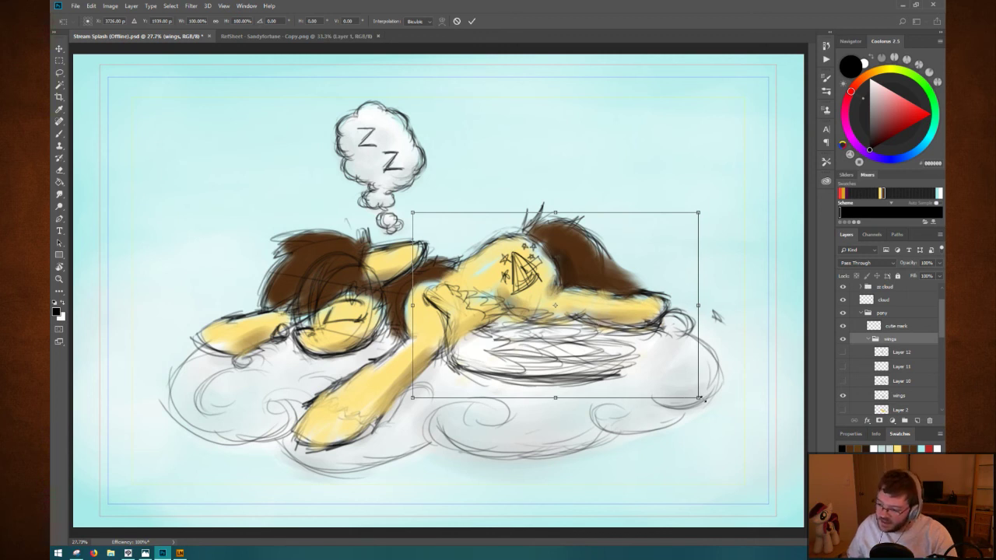
pyautogui.moveTo(698, 399); pyautogui.dragTo(736, 410)
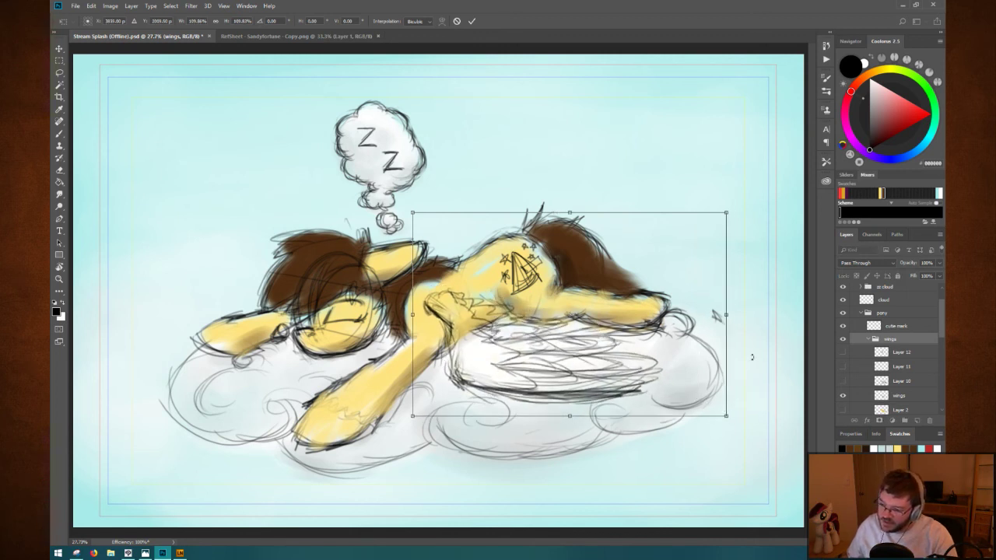
pyautogui.moveTo(750, 349); pyautogui.dragTo(759, 329)
pyautogui.moveTo(631, 358); pyautogui.dragTo(632, 336)
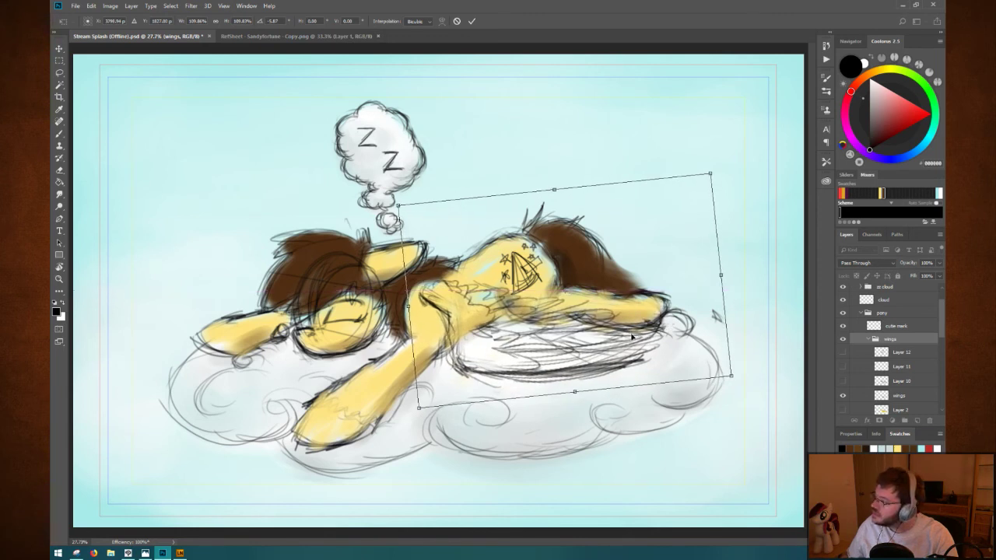
pyautogui.press('Return')
pyautogui.hotkey('ctrl', 's')
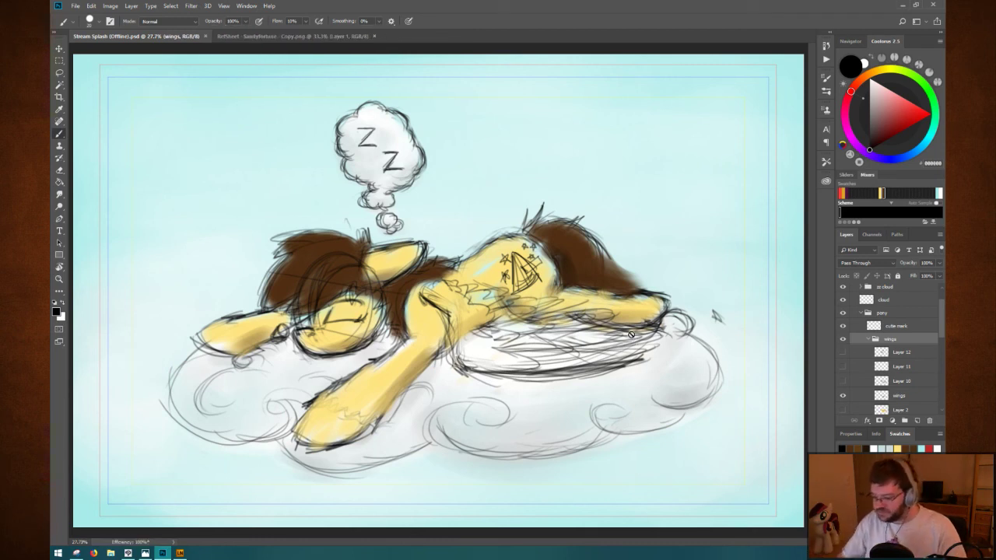
# Add a new layer above Layer 12 in the wings group and sketch a wing's arched tip in the sky beside the thought cloud.
pyautogui.click(901, 355)
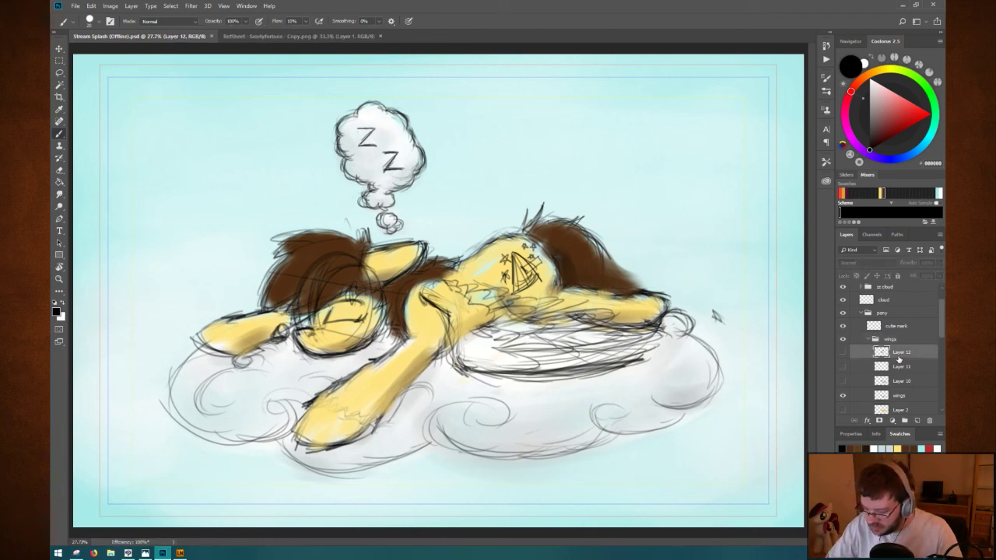
pyautogui.hotkey('ctrl', 'shift', 'n')
pyautogui.press('Return')
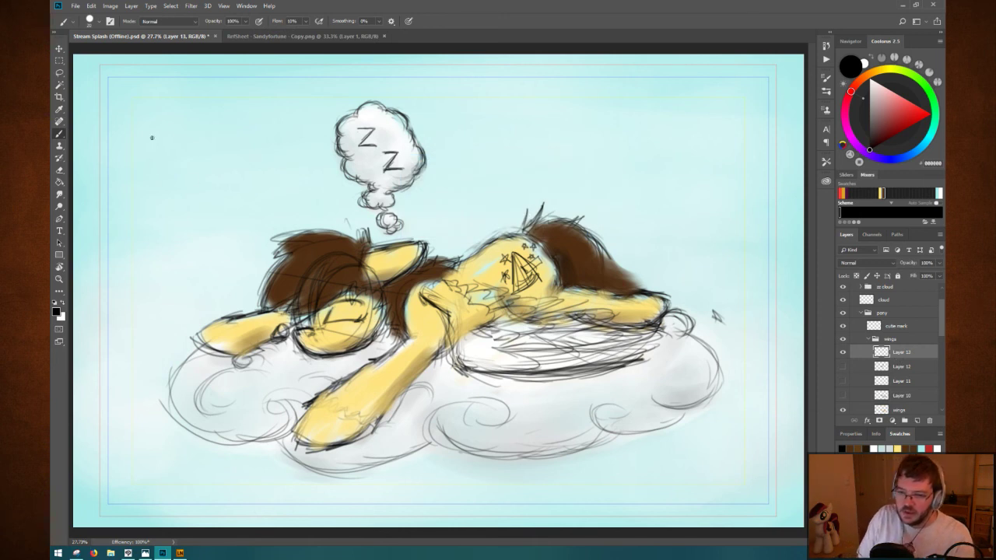
pyautogui.moveTo(199, 121)
pyautogui.mouseDown()
pyautogui.moveTo(164, 153)
pyautogui.moveTo(220, 136)
pyautogui.mouseUp()
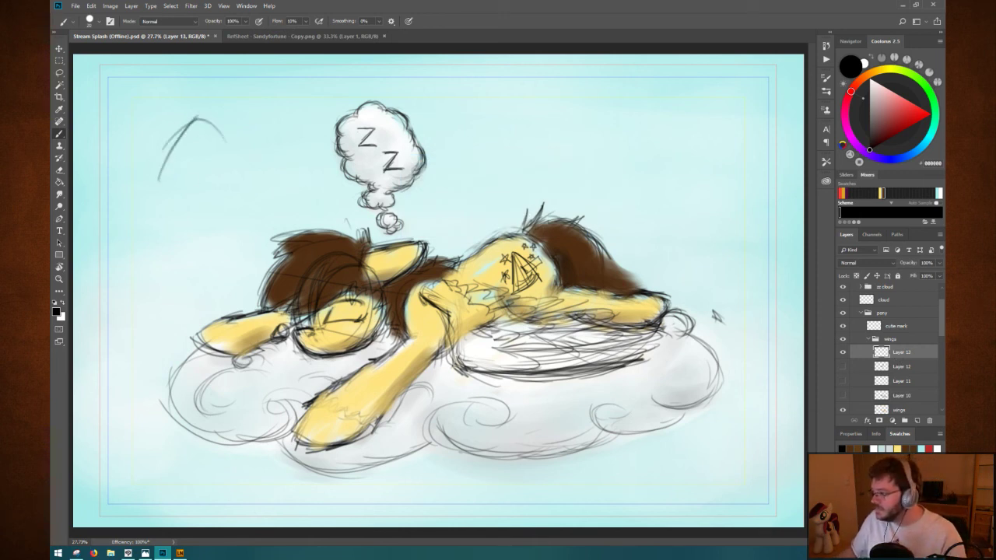
# Bring up the Wings.png reference in a floating window, fit the whole sheet in view, and place it over the canvas's upper-right corner.
pyautogui.hotkey('alt', 'Tab')
pyautogui.moveTo(428, 201); pyautogui.dragTo(601, 92)
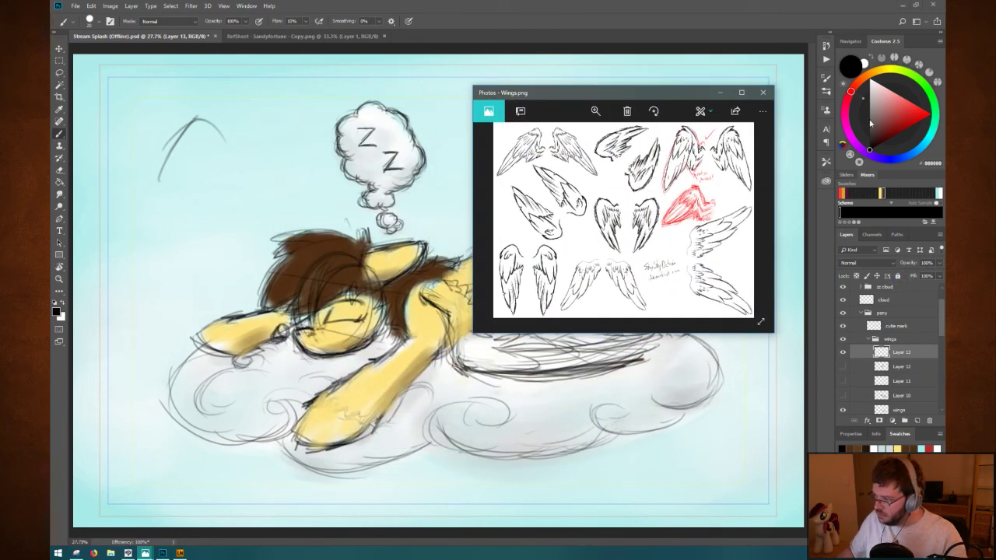
pyautogui.hotkey('alt', 'Tab')
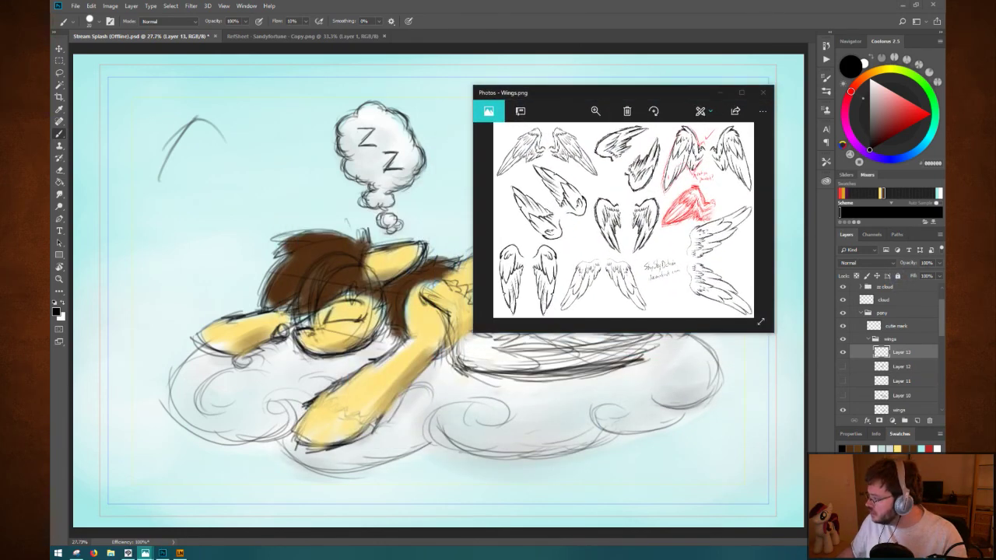
pyautogui.moveTo(381, 95); pyautogui.dragTo(502, 85)
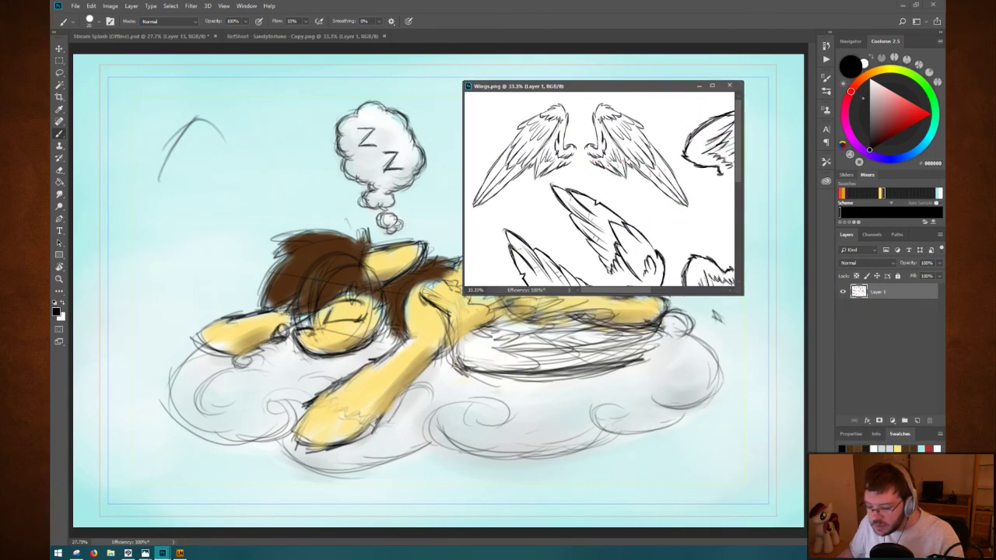
pyautogui.scroll(-4, 601, 240)
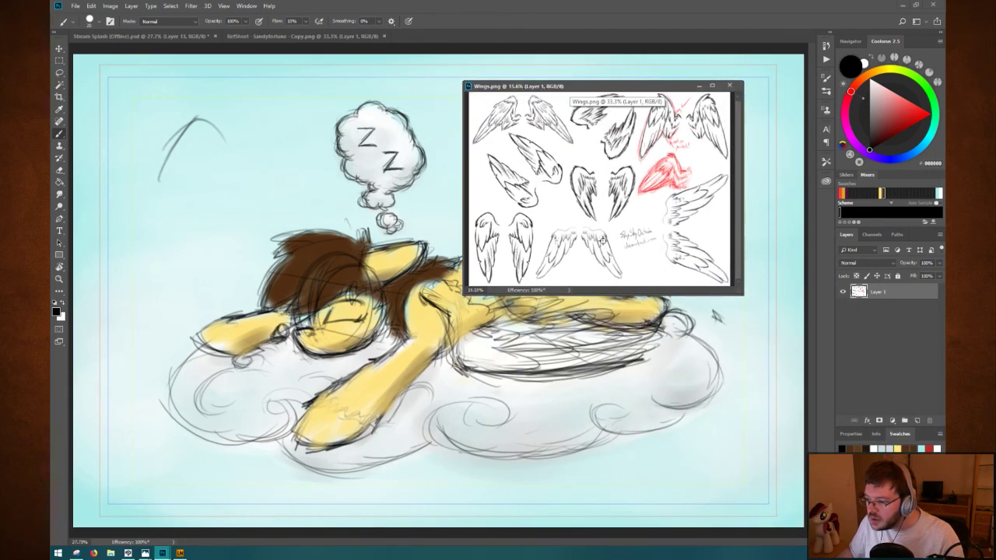
pyautogui.moveTo(743, 295); pyautogui.dragTo(749, 310)
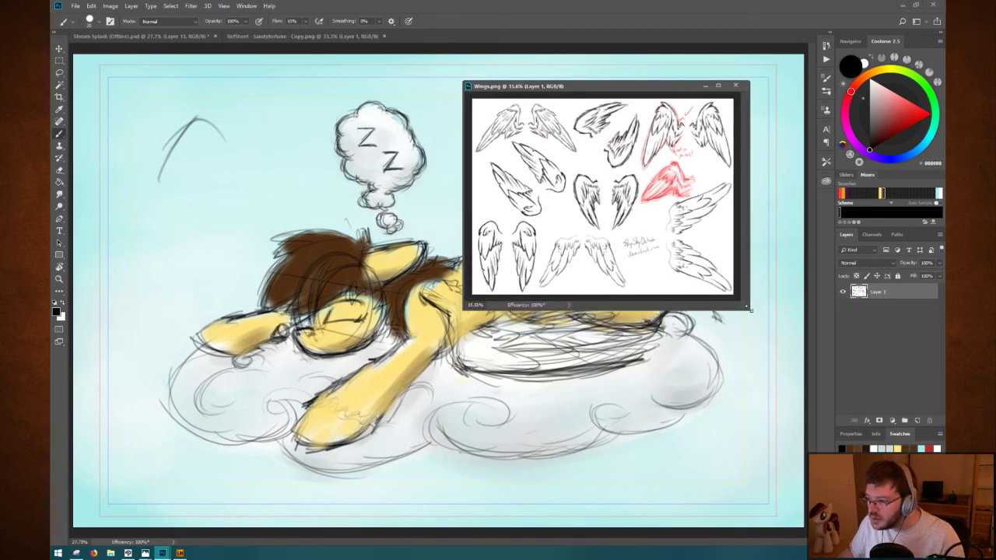
pyautogui.moveTo(575, 86); pyautogui.dragTo(630, 17)
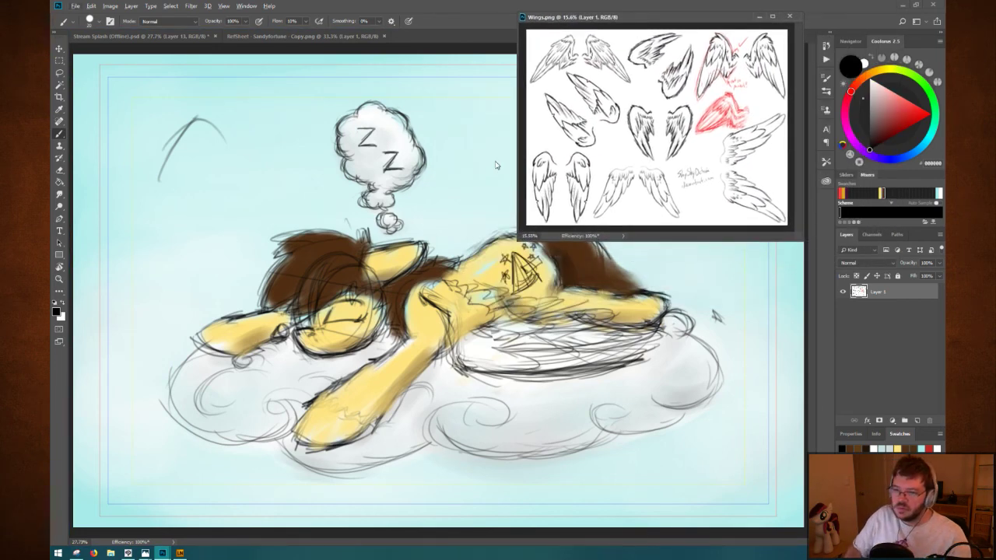
# Extend the wing sketch's upper edge down to the shoulder, curl its end, and add a second contour line along it.
pyautogui.click(199, 141)
pyautogui.moveTo(209, 122); pyautogui.dragTo(232, 147)
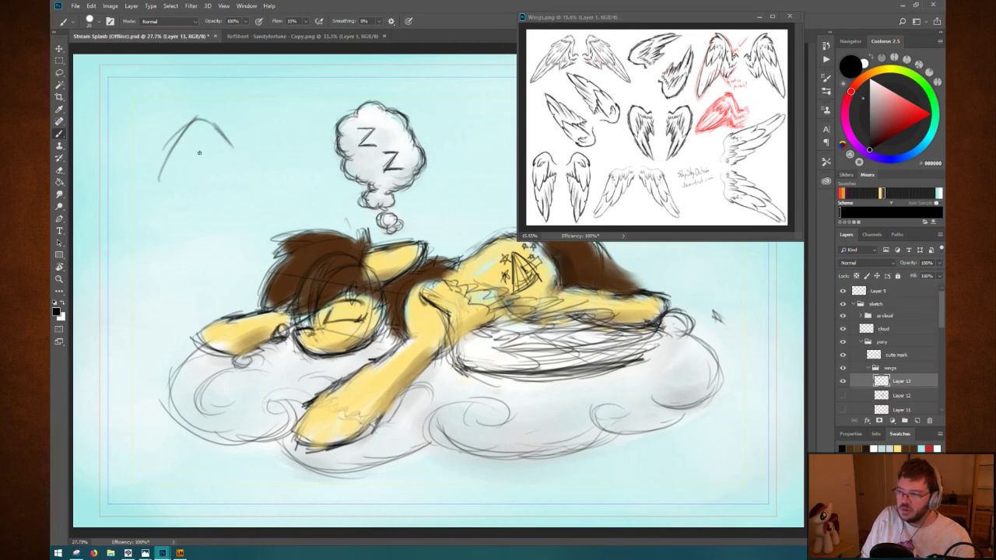
pyautogui.moveTo(233, 144); pyautogui.dragTo(253, 155)
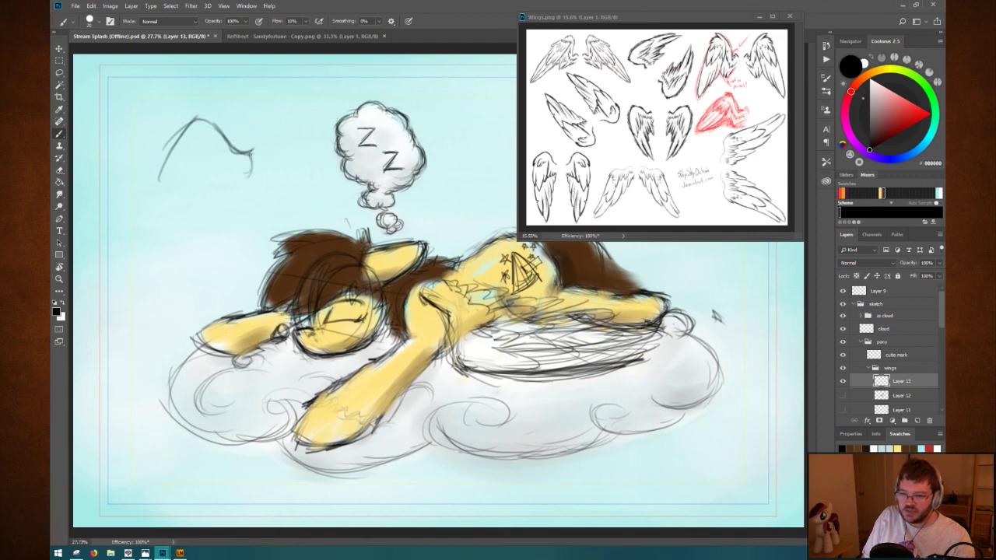
pyautogui.moveTo(252, 155); pyautogui.dragTo(247, 174)
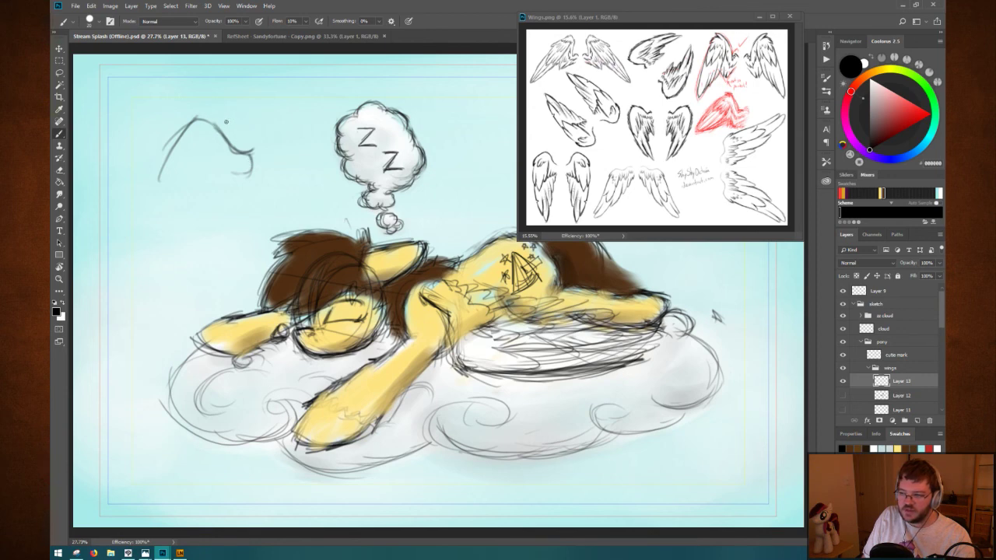
pyautogui.moveTo(223, 123); pyautogui.dragTo(245, 142)
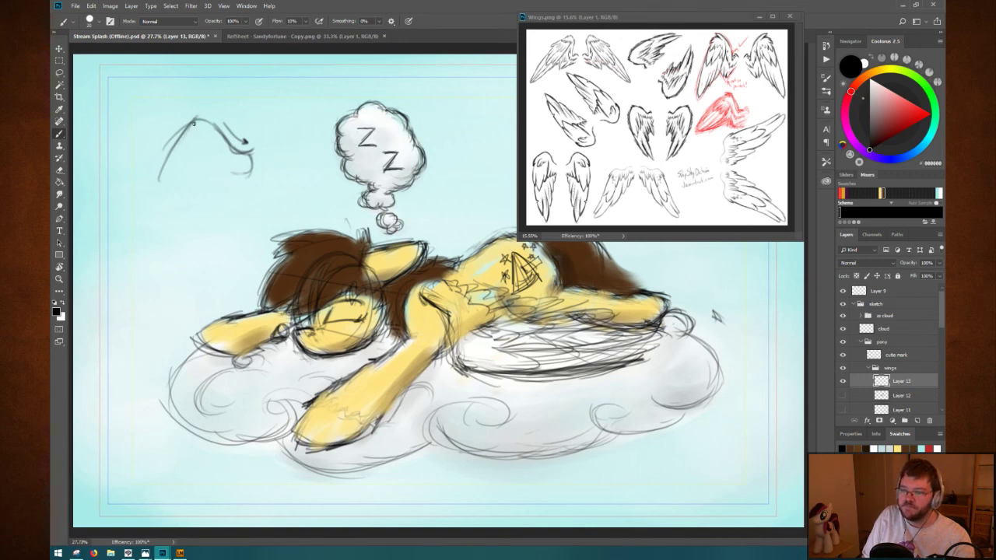
# Sketch feather lines fanning down from the wing's upper edge and mark the rows of shorter covert feathers.
pyautogui.moveTo(193, 124); pyautogui.dragTo(143, 198)
pyautogui.moveTo(190, 142)
pyautogui.mouseDown()
pyautogui.moveTo(163, 195)
pyautogui.moveTo(193, 196)
pyautogui.mouseUp()
pyautogui.moveTo(207, 156); pyautogui.dragTo(205, 193)
pyautogui.moveTo(214, 158)
pyautogui.mouseDown()
pyautogui.moveTo(213, 196)
pyautogui.moveTo(220, 191)
pyautogui.mouseUp()
pyautogui.moveTo(229, 169)
pyautogui.mouseDown()
pyautogui.moveTo(229, 187)
pyautogui.moveTo(212, 188)
pyautogui.mouseUp()
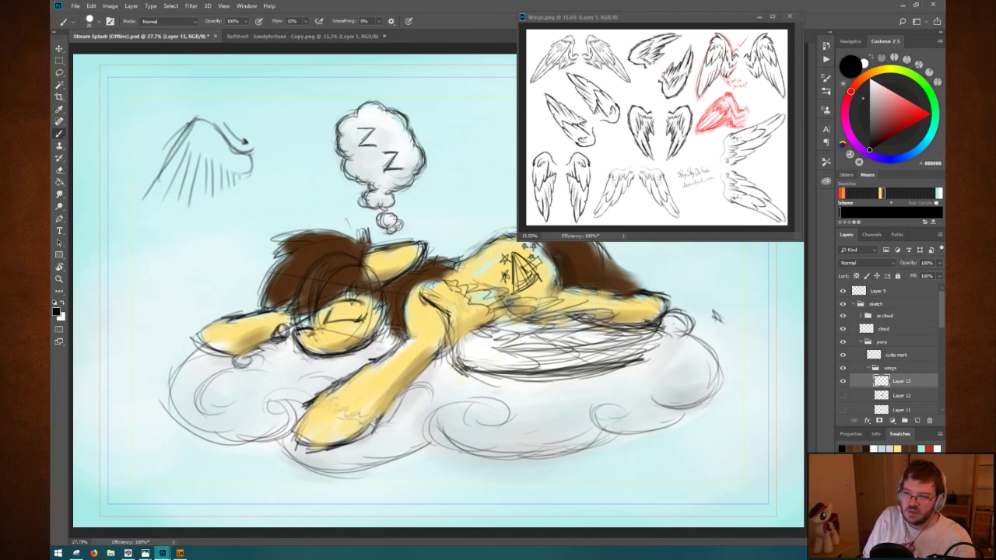
pyautogui.moveTo(189, 122)
pyautogui.mouseDown()
pyautogui.moveTo(169, 144)
pyautogui.moveTo(196, 139)
pyautogui.moveTo(236, 169)
pyautogui.moveTo(252, 164)
pyautogui.mouseUp()
pyautogui.moveTo(187, 138)
pyautogui.mouseDown()
pyautogui.moveTo(148, 196)
pyautogui.moveTo(177, 143)
pyautogui.moveTo(165, 178)
pyautogui.moveTo(236, 174)
pyautogui.moveTo(175, 170)
pyautogui.mouseUp()
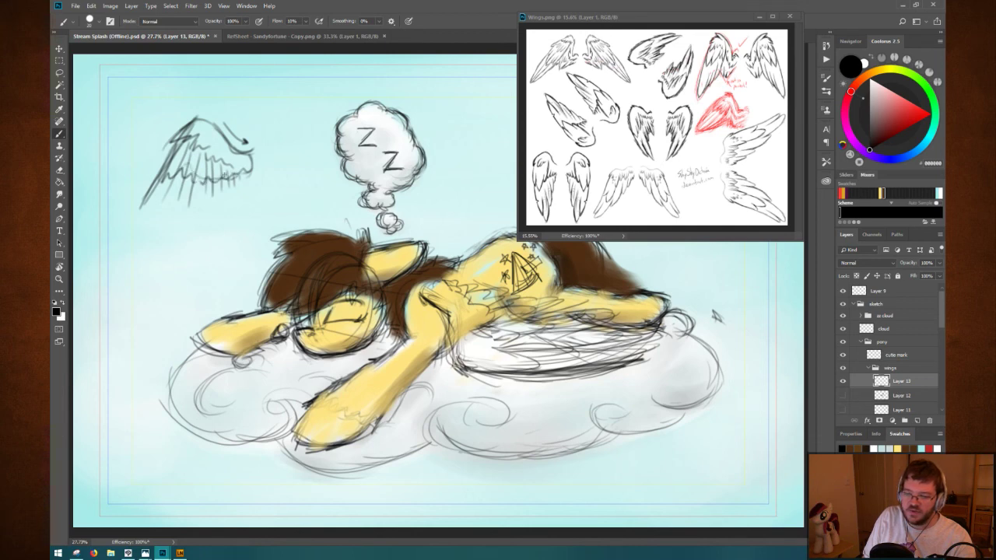
# Draw the long pointed feathers and ragged lower edge of the wing sketch, and darken its outer edge and shoulder.
pyautogui.moveTo(142, 217)
pyautogui.mouseDown()
pyautogui.moveTo(156, 197)
pyautogui.moveTo(144, 237)
pyautogui.moveTo(224, 179)
pyautogui.moveTo(207, 168)
pyautogui.moveTo(228, 193)
pyautogui.moveTo(239, 184)
pyautogui.moveTo(231, 192)
pyautogui.moveTo(214, 172)
pyautogui.moveTo(232, 197)
pyautogui.moveTo(239, 186)
pyautogui.moveTo(229, 195)
pyautogui.moveTo(214, 179)
pyautogui.moveTo(236, 187)
pyautogui.moveTo(207, 177)
pyautogui.moveTo(227, 193)
pyautogui.mouseUp()
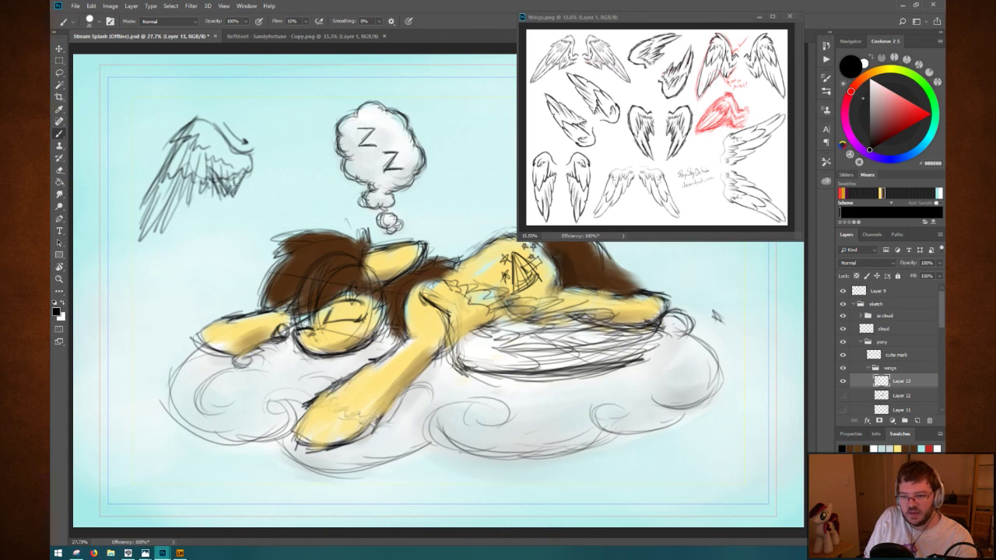
pyautogui.moveTo(187, 150)
pyautogui.mouseDown()
pyautogui.moveTo(217, 165)
pyautogui.moveTo(188, 192)
pyautogui.mouseUp()
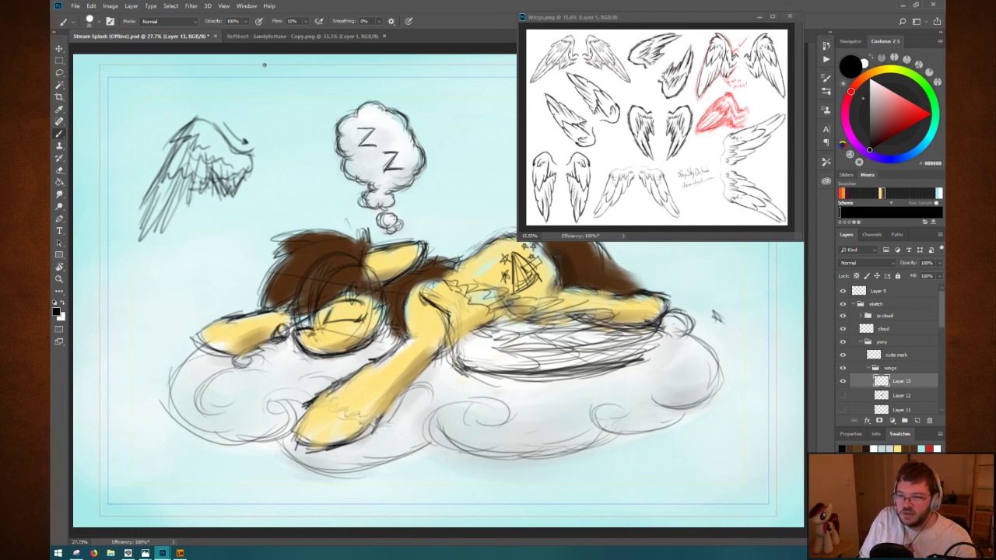
pyautogui.moveTo(182, 187)
pyautogui.mouseDown()
pyautogui.moveTo(164, 235)
pyautogui.moveTo(186, 195)
pyautogui.moveTo(218, 185)
pyautogui.mouseUp()
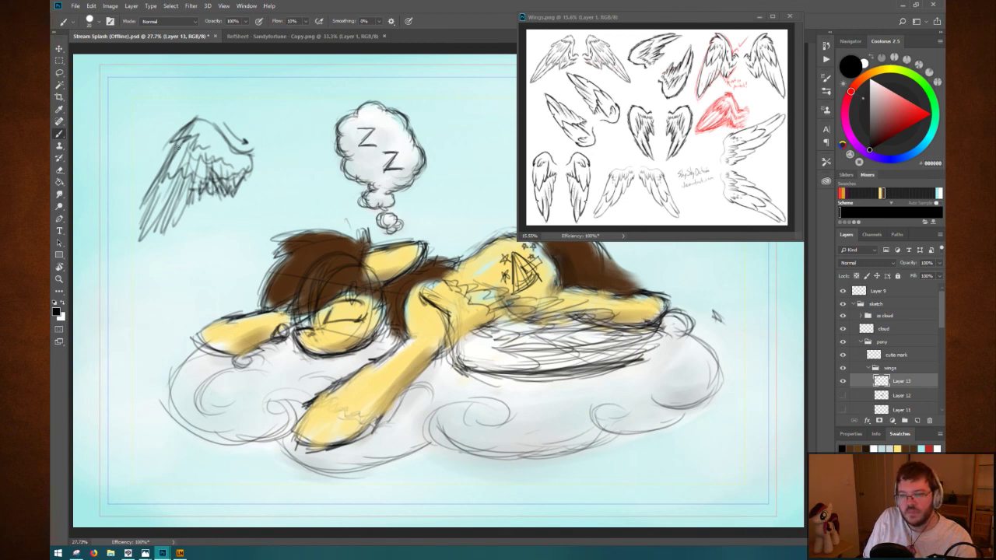
pyautogui.moveTo(157, 180); pyautogui.dragTo(144, 238)
pyautogui.moveTo(182, 149)
pyautogui.mouseDown()
pyautogui.moveTo(144, 230)
pyautogui.moveTo(194, 132)
pyautogui.mouseUp()
pyautogui.moveTo(148, 220)
pyautogui.mouseDown()
pyautogui.moveTo(192, 125)
pyautogui.moveTo(241, 146)
pyautogui.mouseUp()
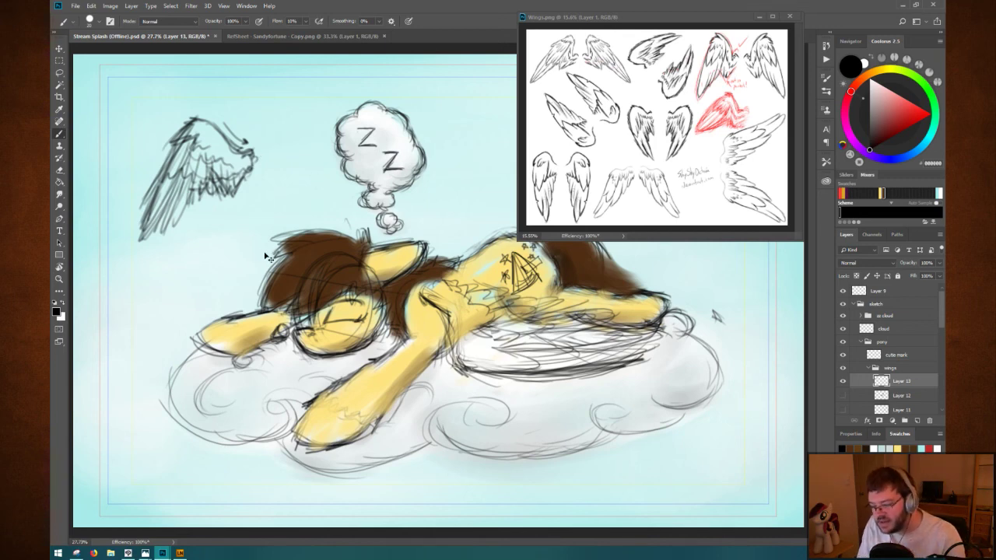
# Try rotating the wing sketch and moving it onto the pony's body, then cancel the transformation.
pyautogui.hotkey('ctrl', 't')
pyautogui.moveTo(288, 112); pyautogui.dragTo(311, 179)
pyautogui.moveTo(265, 209); pyautogui.dragTo(556, 337)
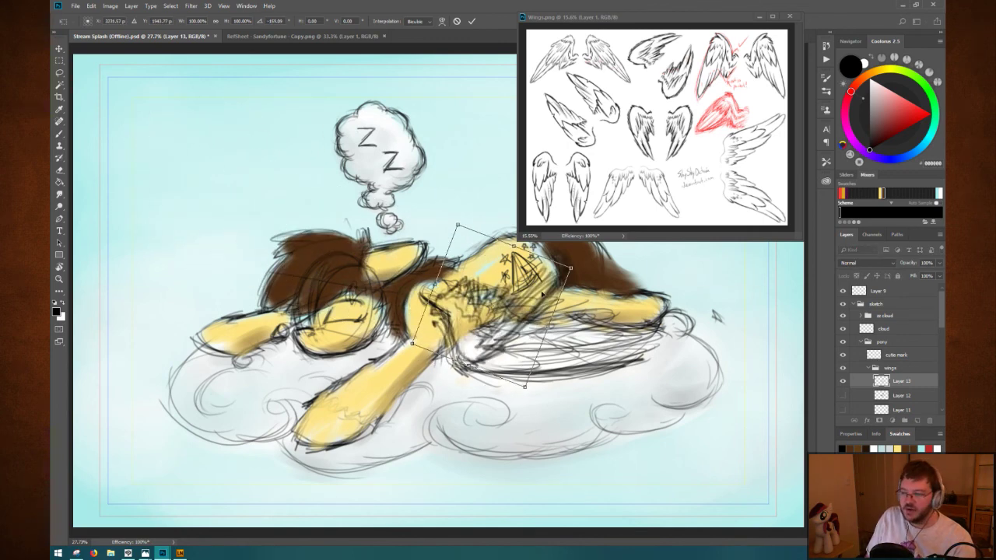
pyautogui.moveTo(596, 279); pyautogui.dragTo(661, 319)
pyautogui.hotkey('ctrl', 'z')
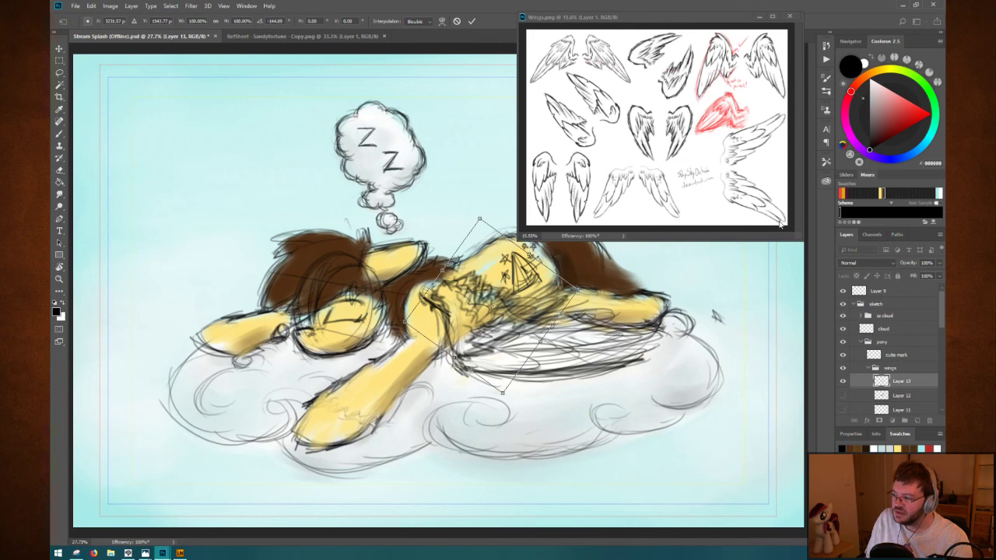
pyautogui.press('Escape')
# Shrink the Wings.png reference window, zoom its image out to show the whole sheet, and return to the pegasus drawing.
pyautogui.moveTo(780, 224); pyautogui.dragTo(726, 162)
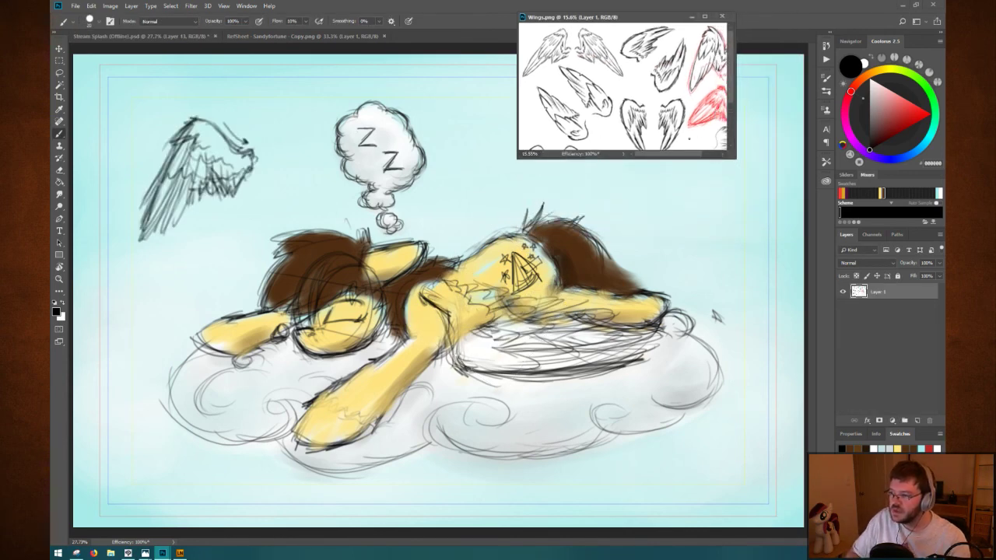
pyautogui.scroll(-3, 617, 118)
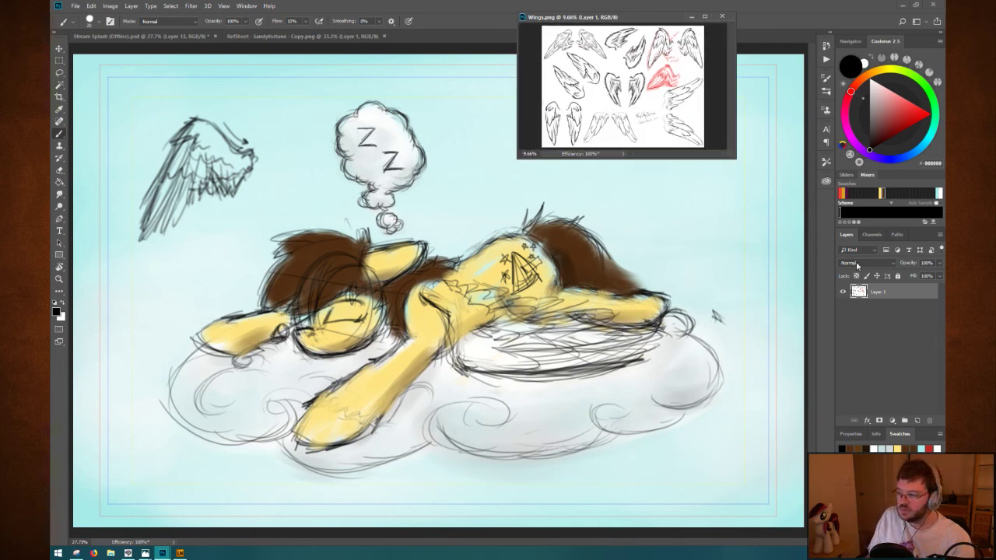
pyautogui.click(884, 314)
pyautogui.click(319, 194)
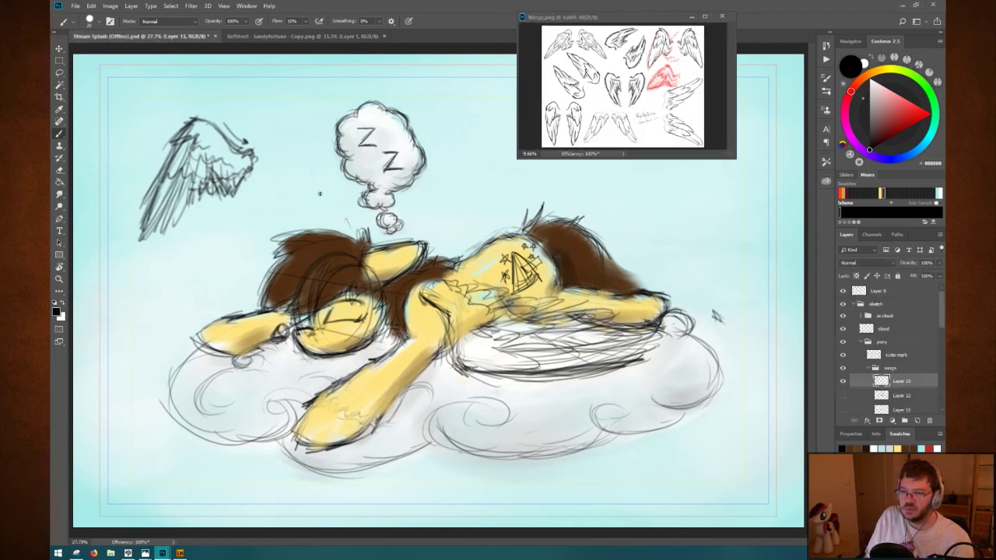
# Save the pegasus drawing and move the small Wings.png reference window into the canvas's upper-right corner.
pyautogui.hotkey('ctrl', 't')
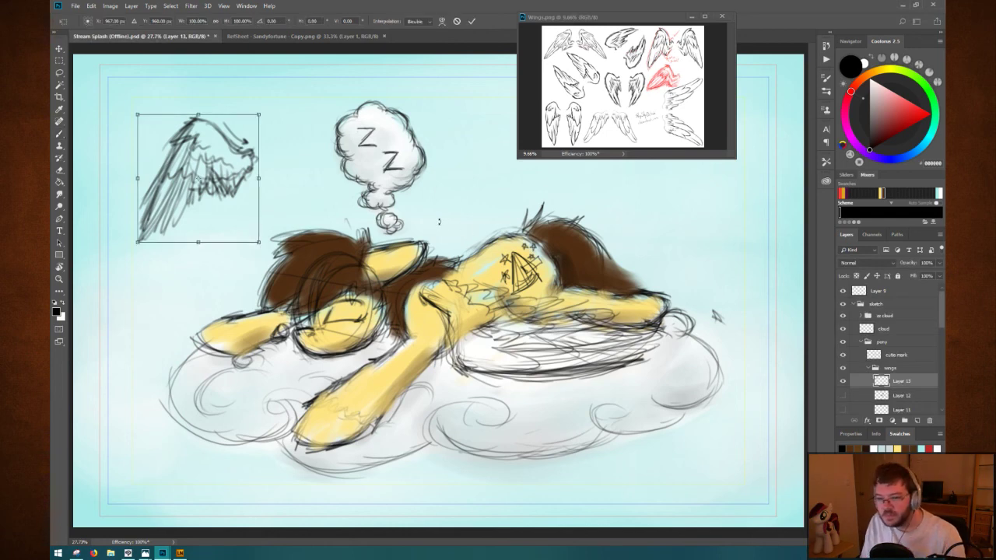
pyautogui.press('Return')
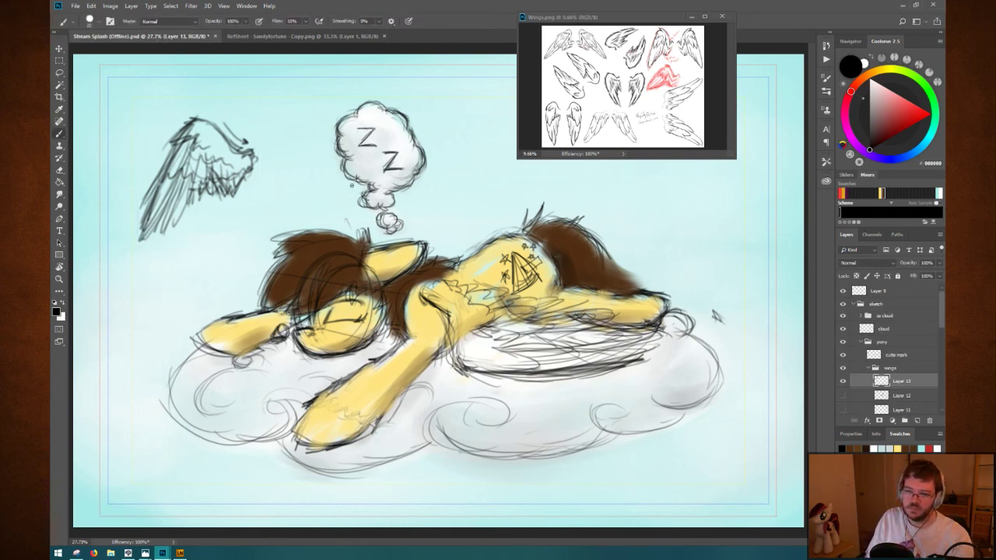
pyautogui.hotkey('ctrl', 's')
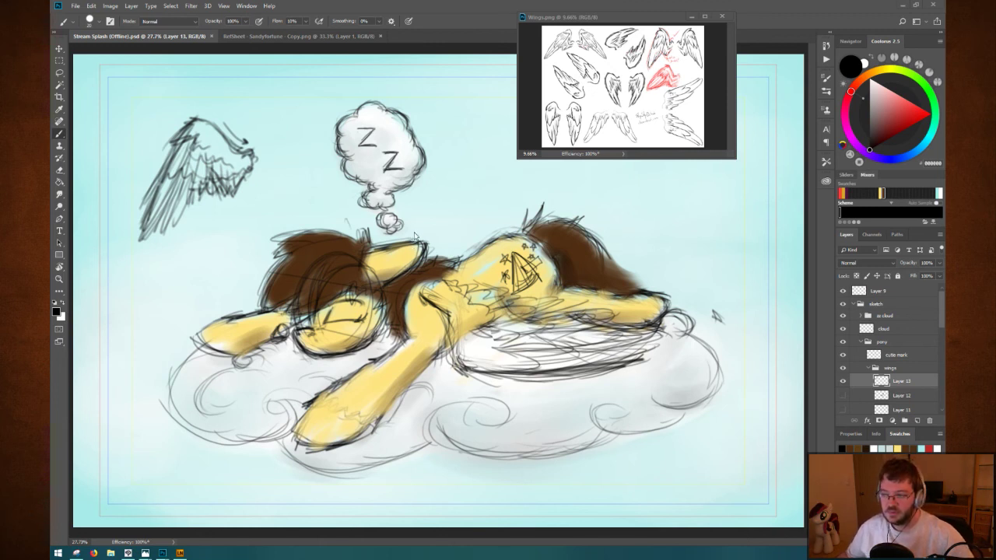
pyautogui.moveTo(609, 8); pyautogui.dragTo(673, 61)
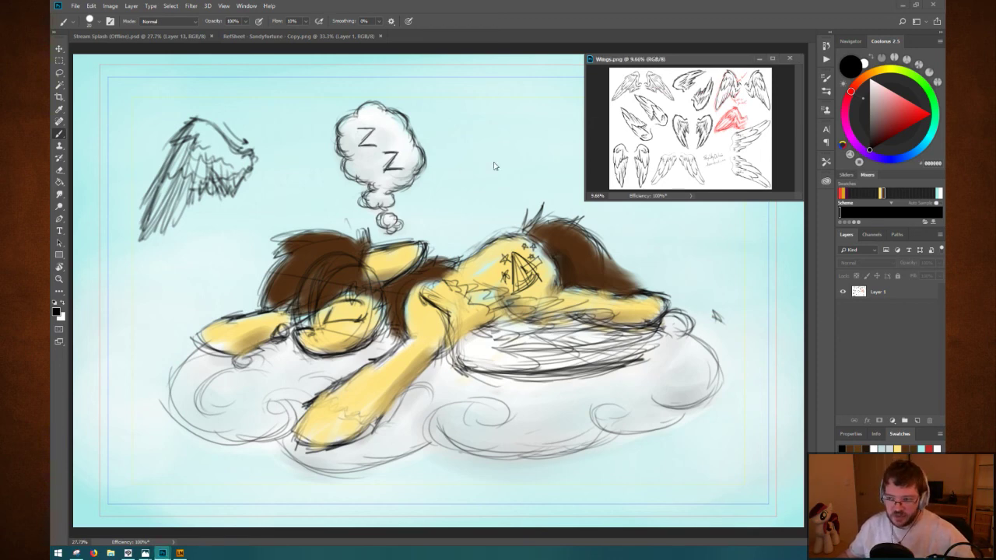
pyautogui.moveTo(616, 4)
pyautogui.mouseDown()
pyautogui.moveTo(635, 96)
pyautogui.moveTo(635, 2)
pyautogui.mouseUp()
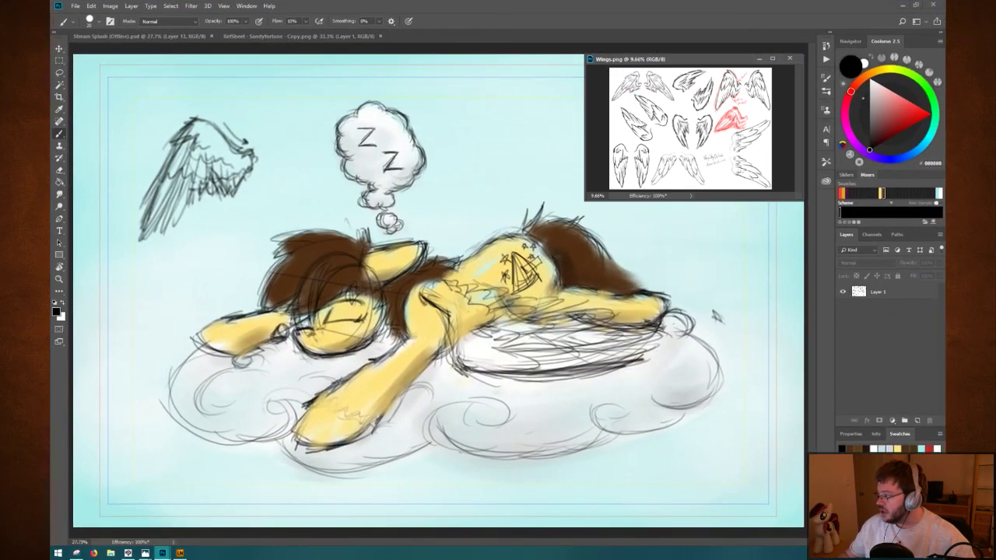